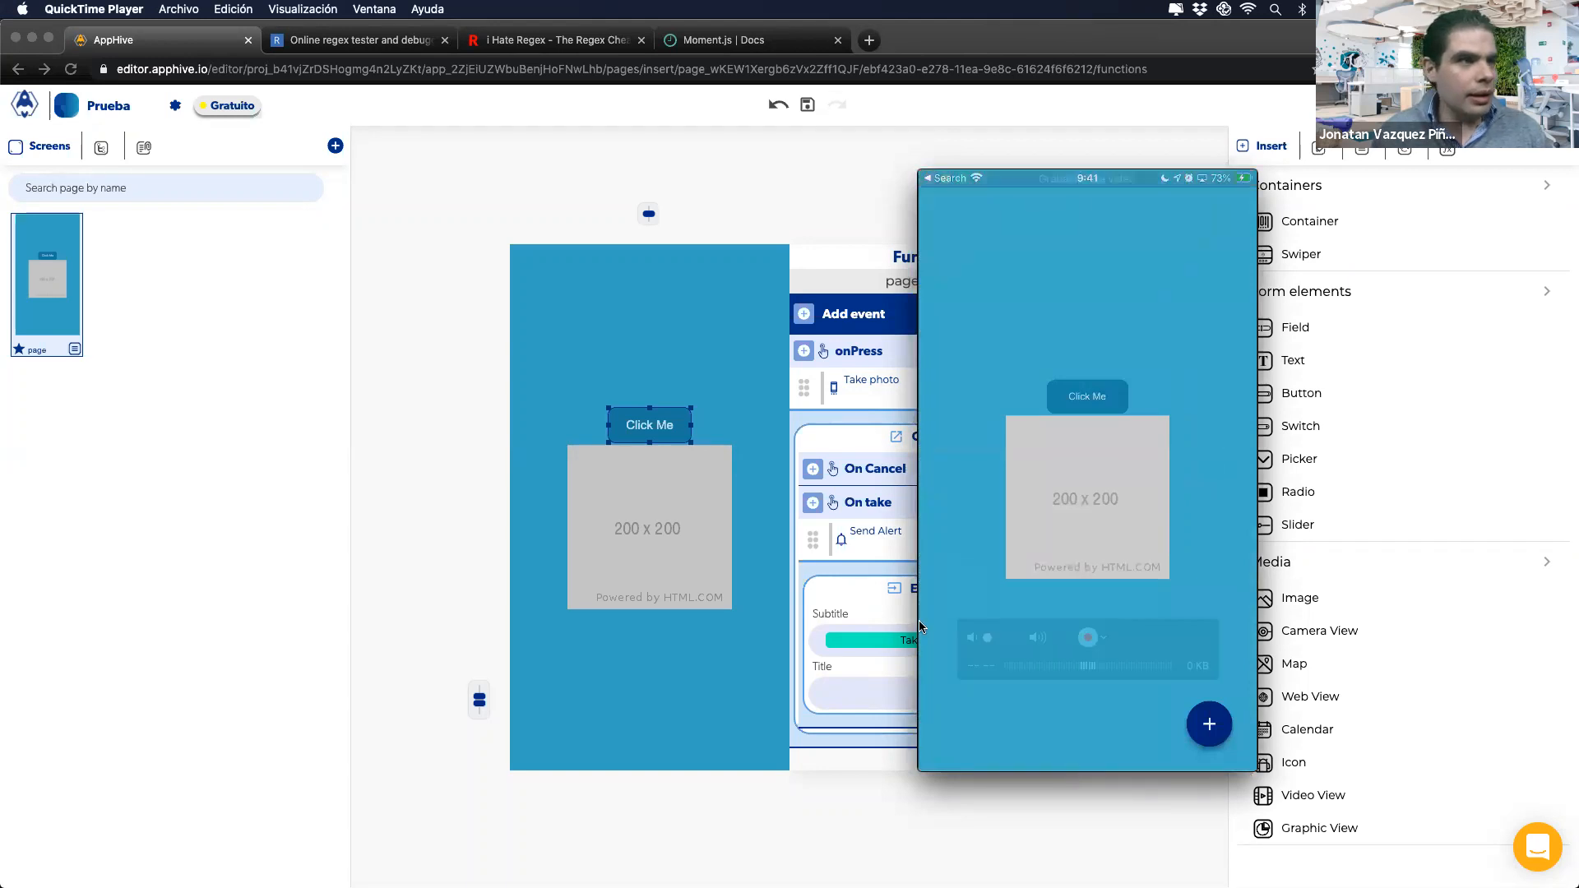
Step: Return to the editor and delete the Send Alert action under Take photo's On take callback
click(891, 554)
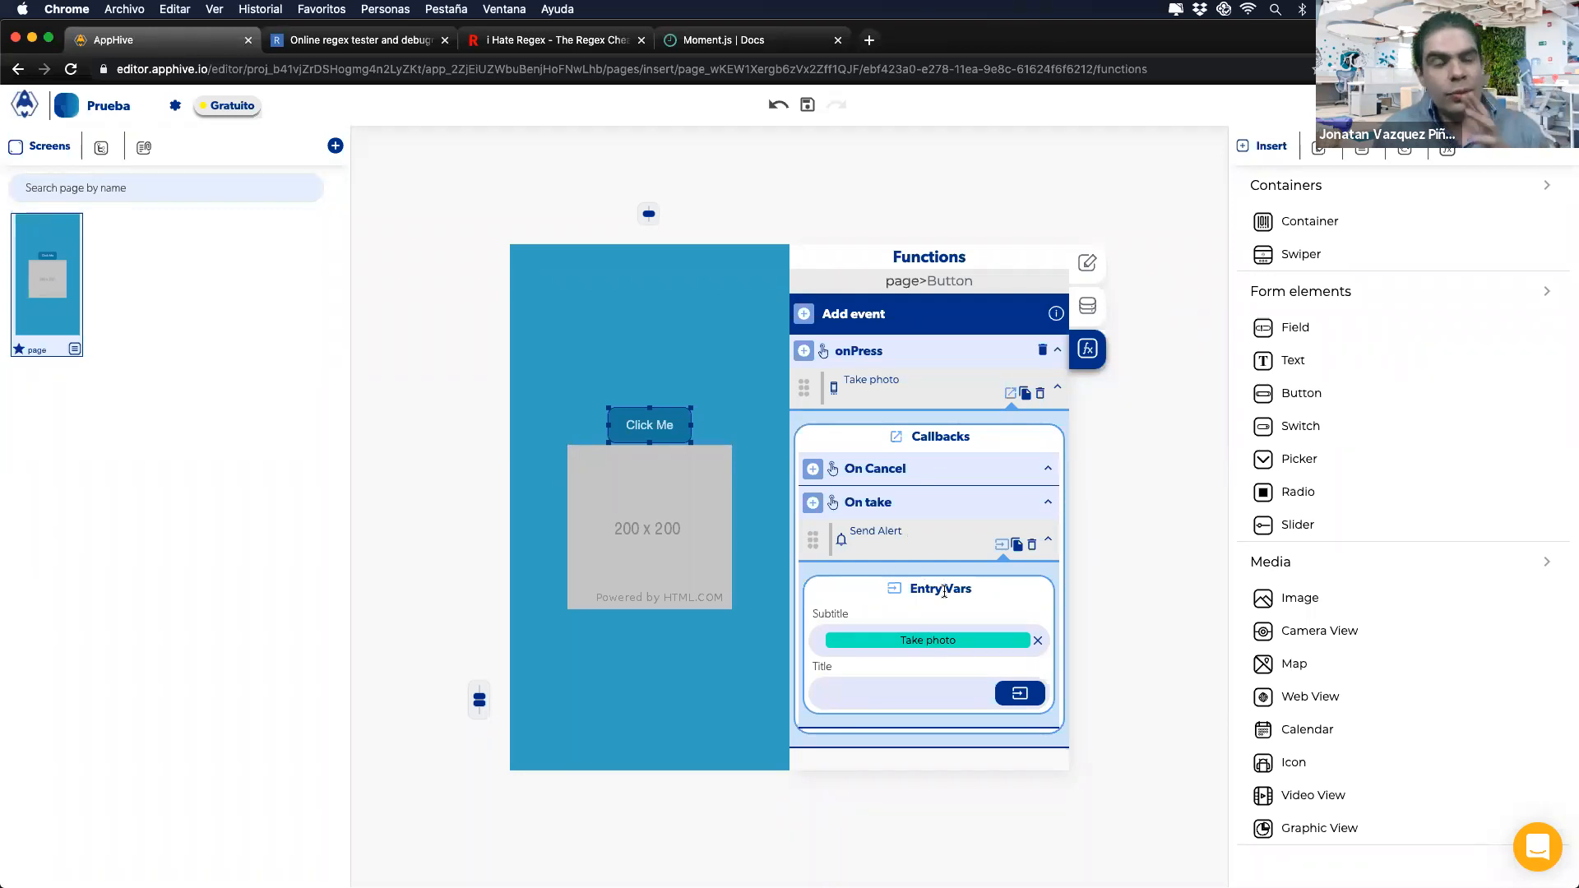
click(1031, 546)
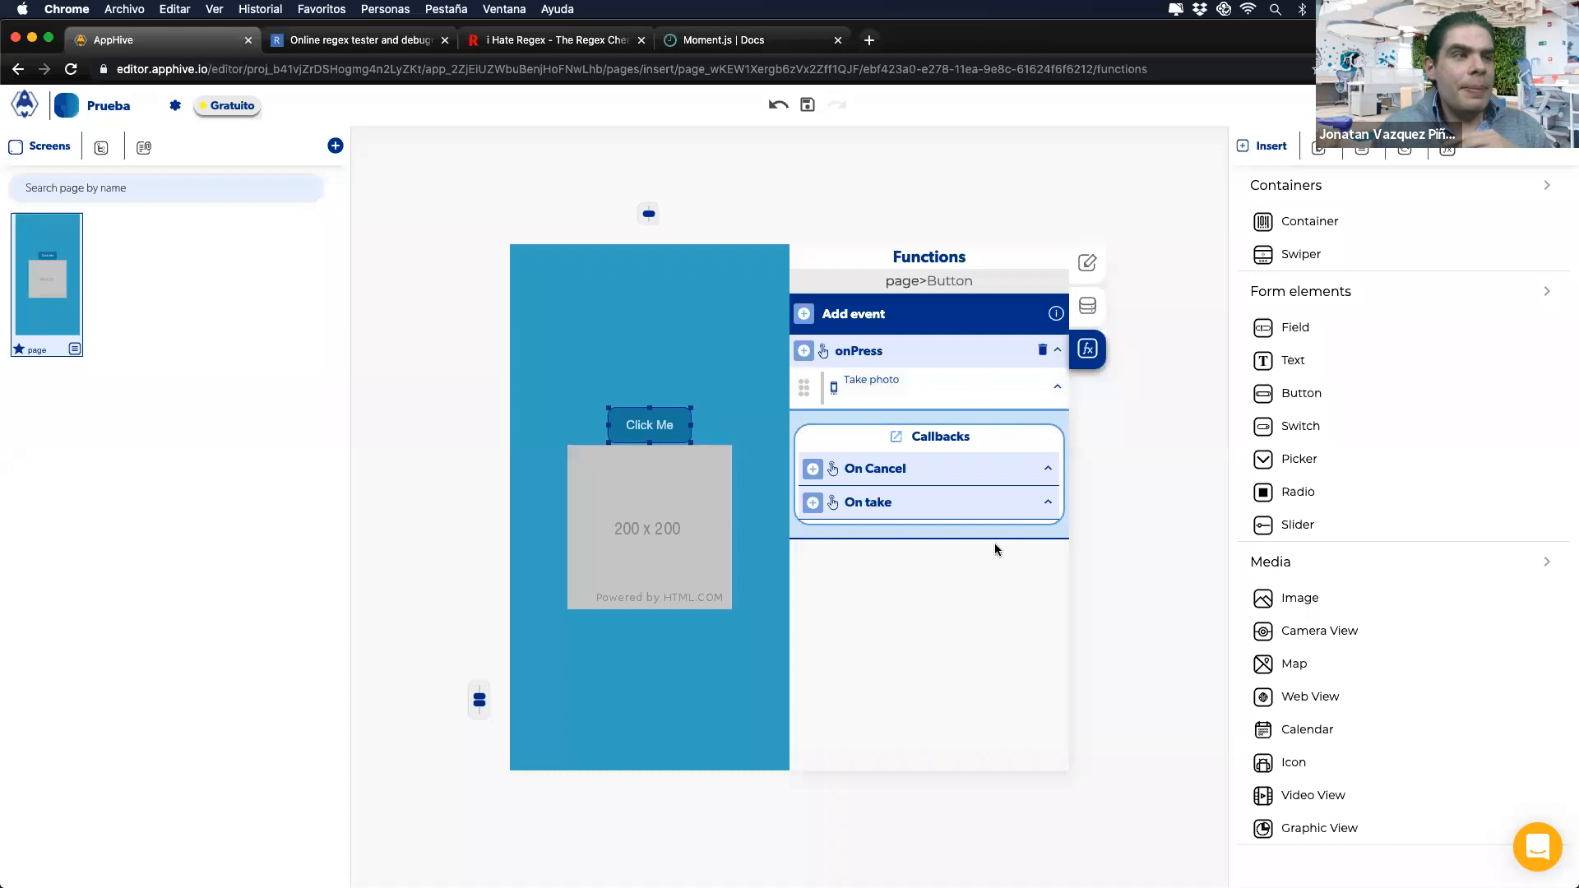
Step: Add an Upload File action from Base de Datos under the On take callback
click(813, 502)
scroll(814, 506, down, 1)
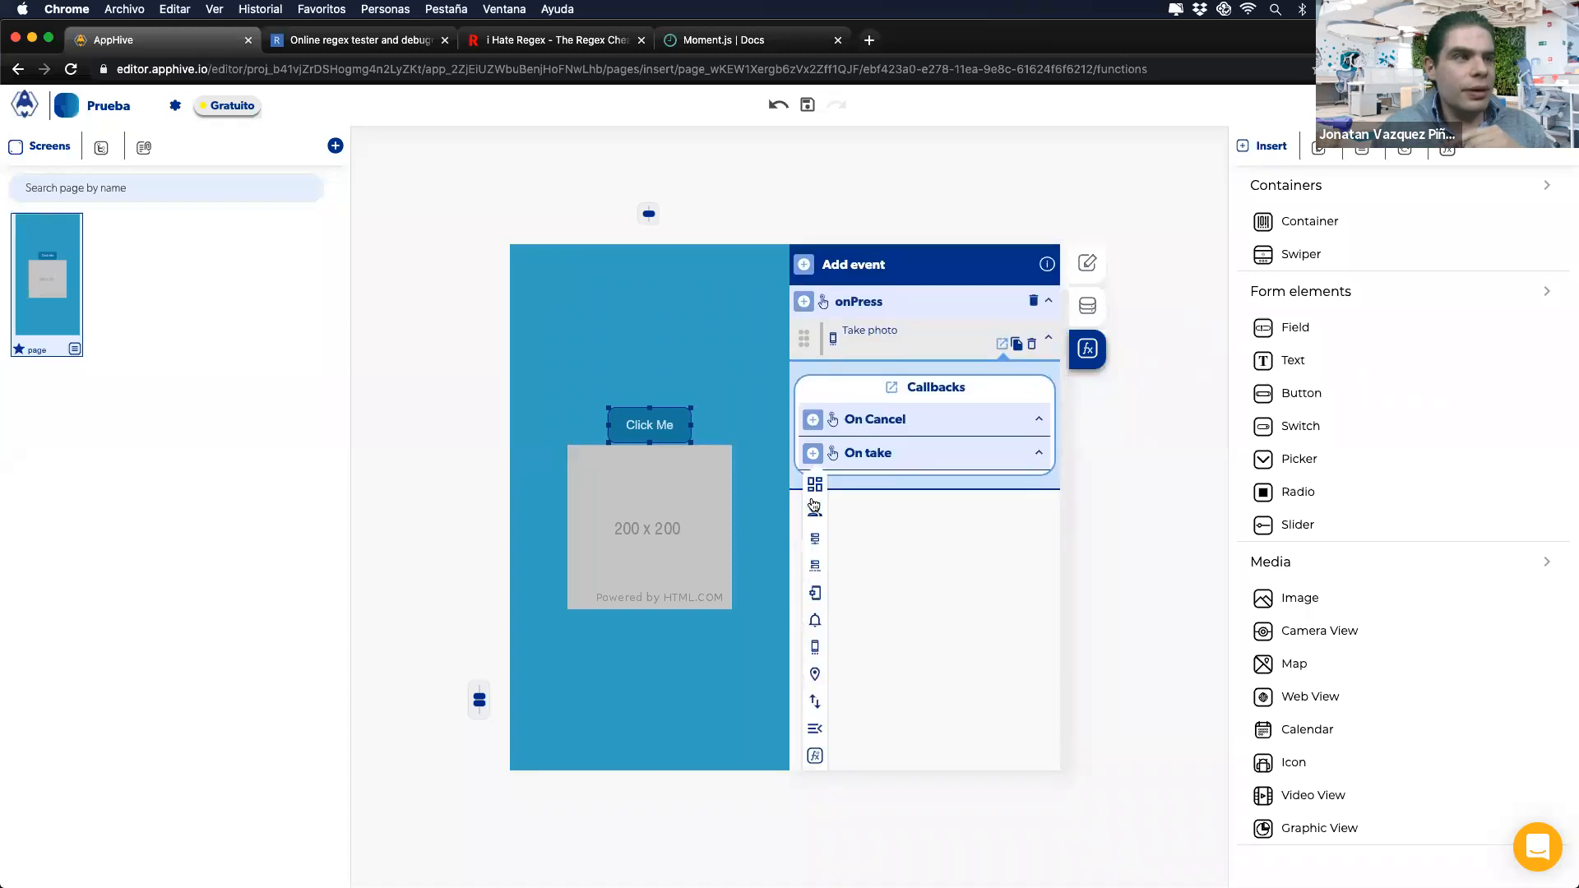
mouse_move(809, 572)
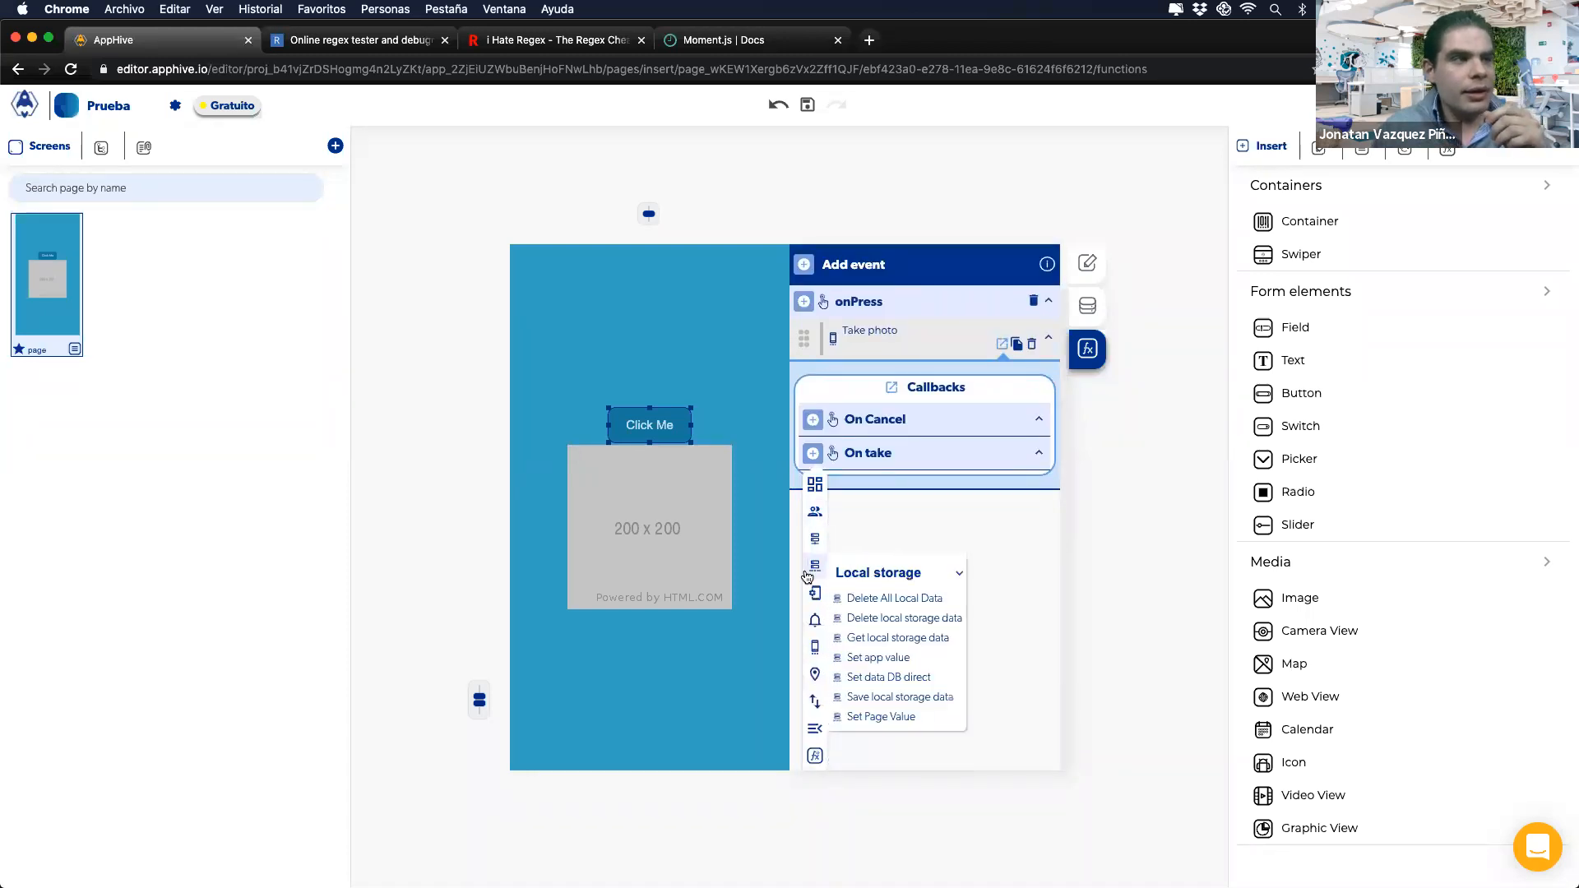
mouse_move(814, 538)
click(862, 671)
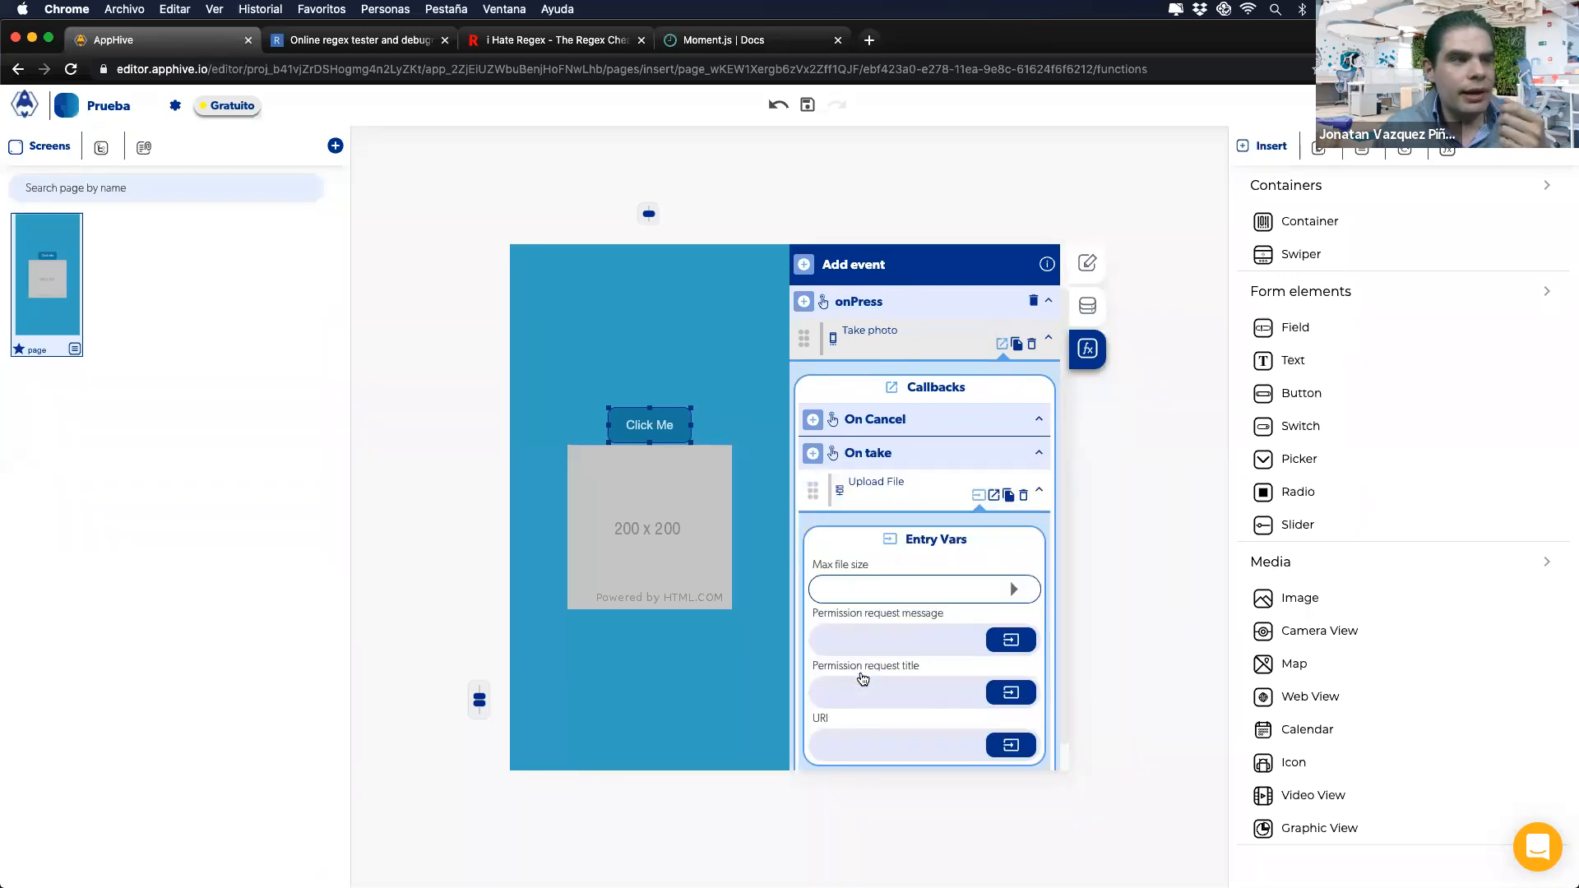
scroll(905, 576, down, 1)
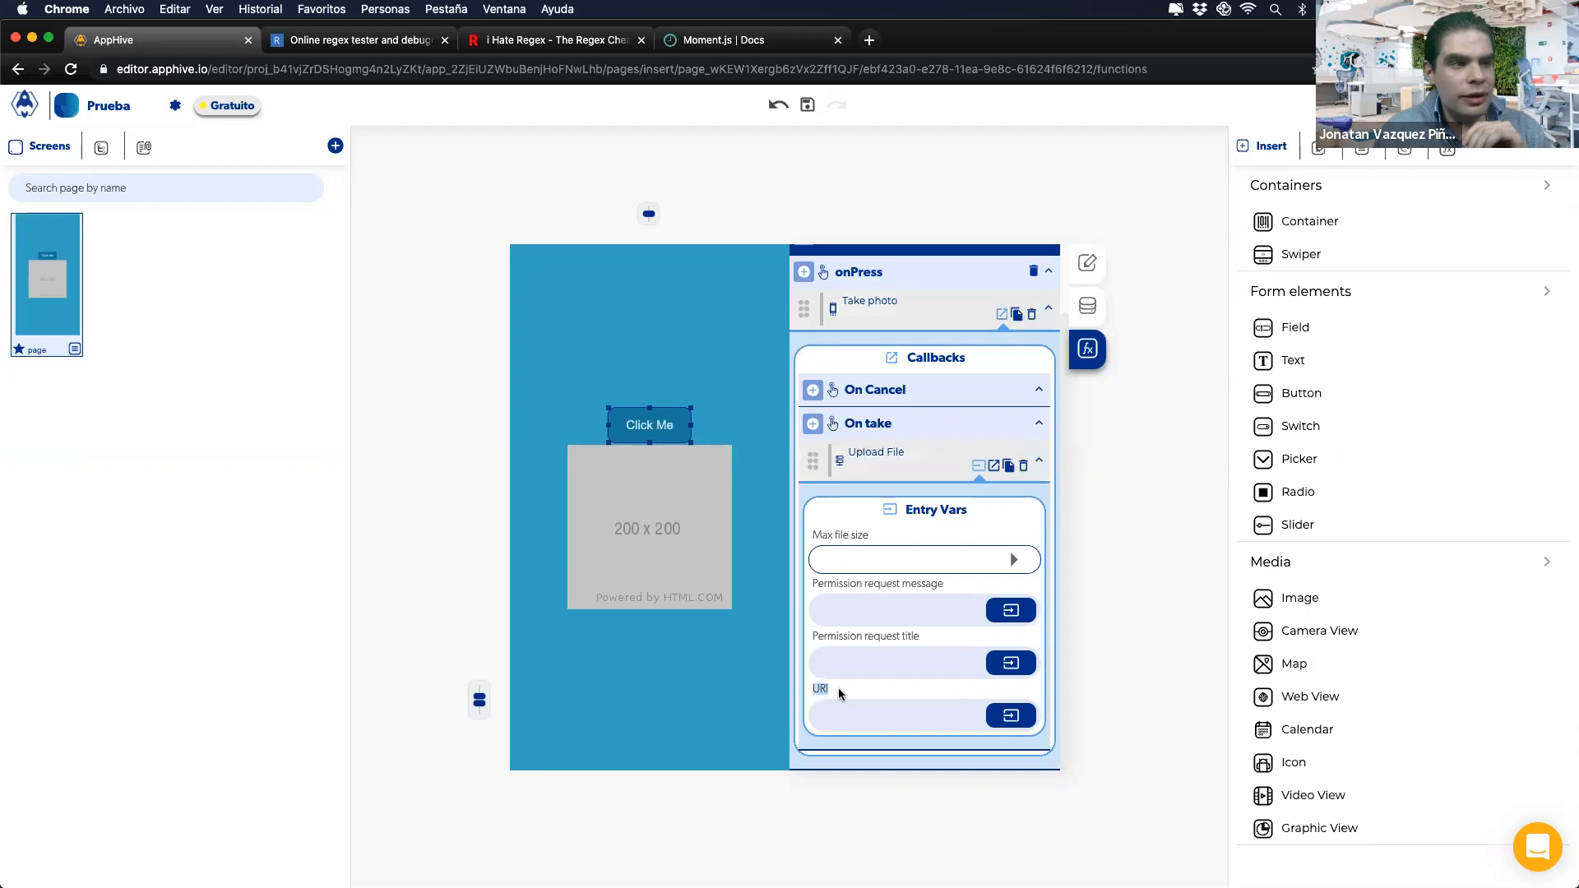
Step: Map the Upload File URI to the Take photo output and show its upload callbacks
click(1011, 716)
click(979, 558)
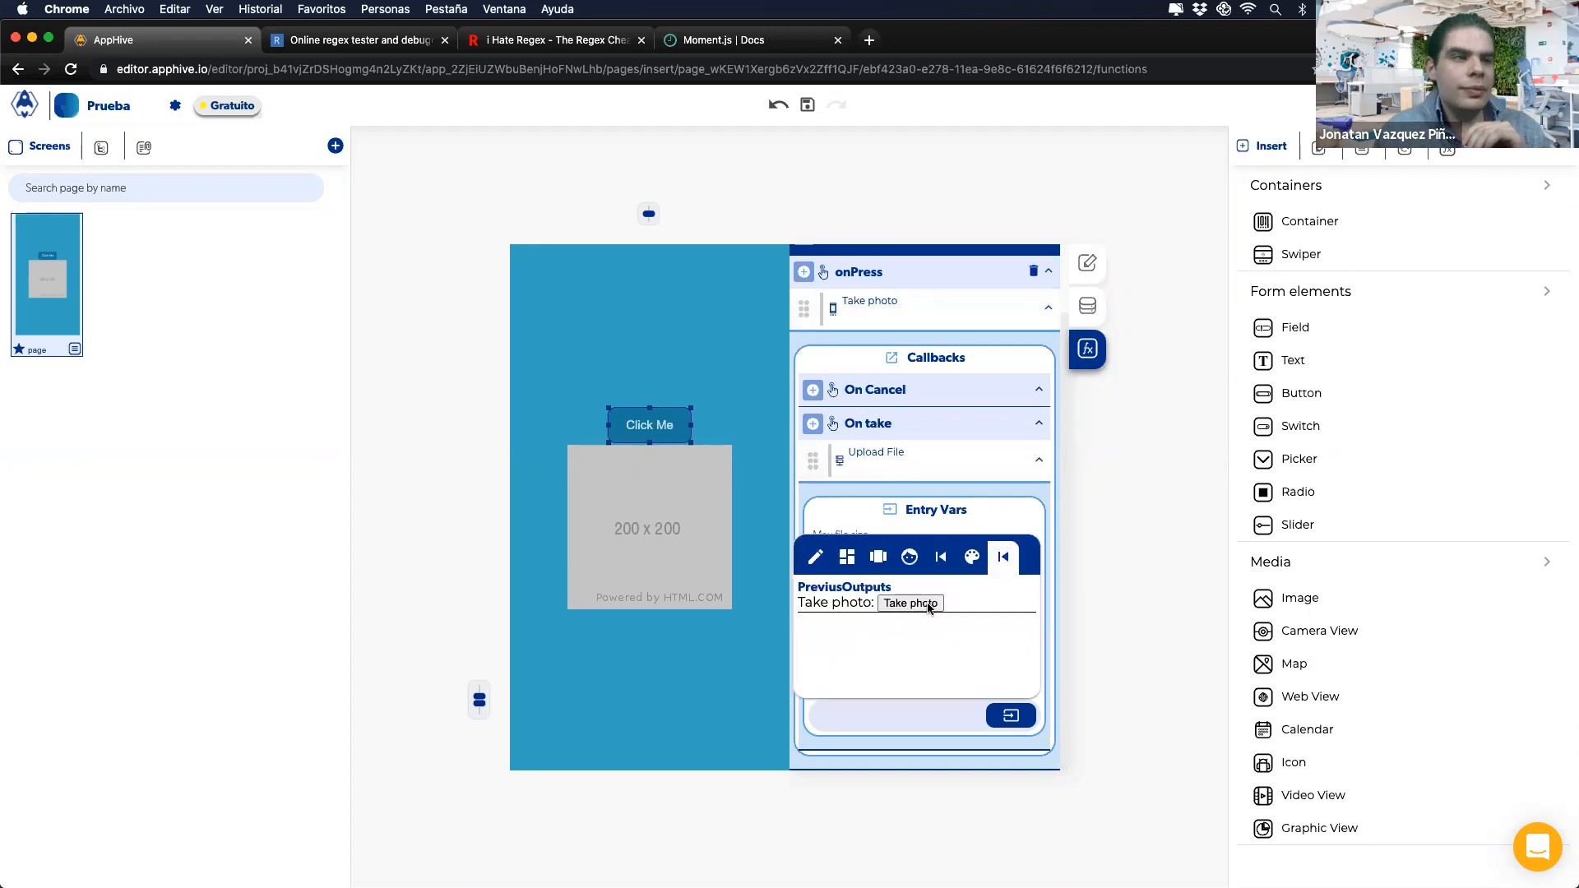
click(921, 607)
click(999, 510)
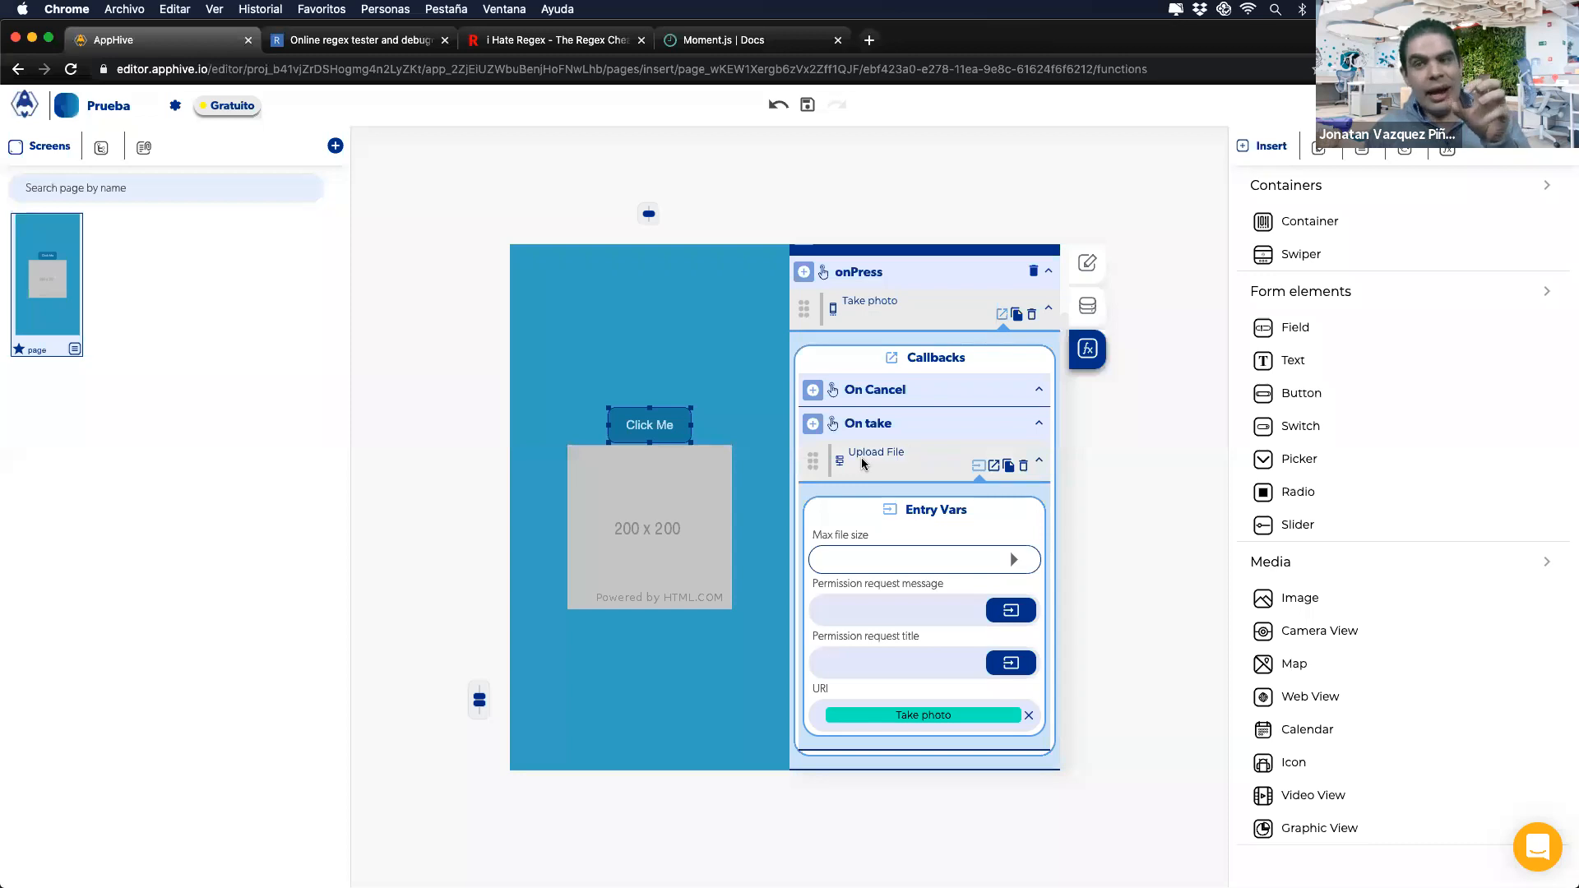
click(875, 606)
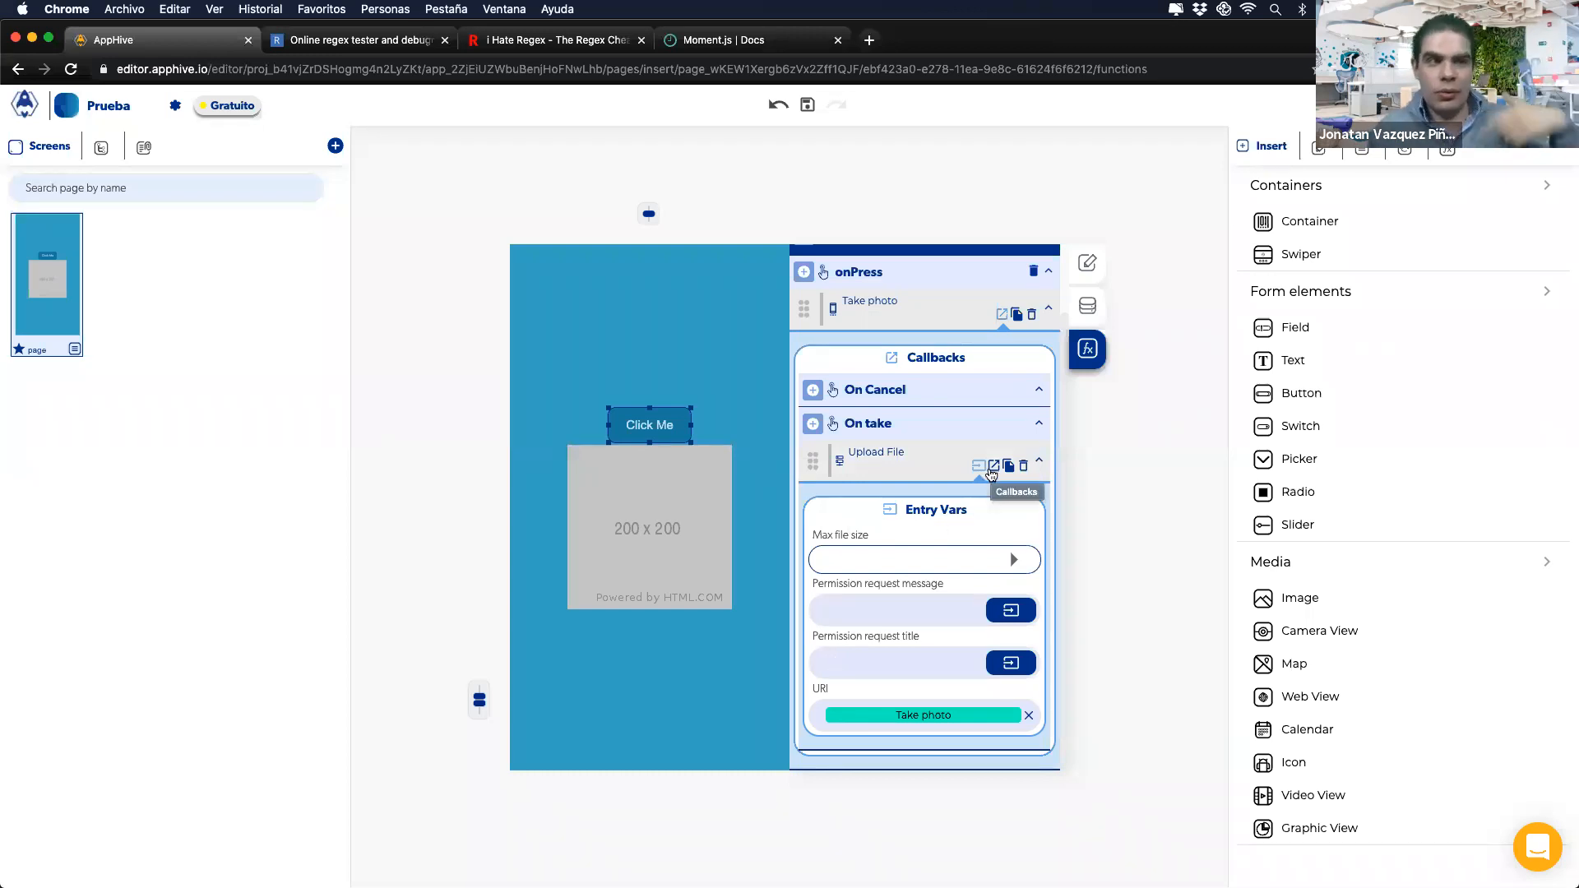
click(994, 474)
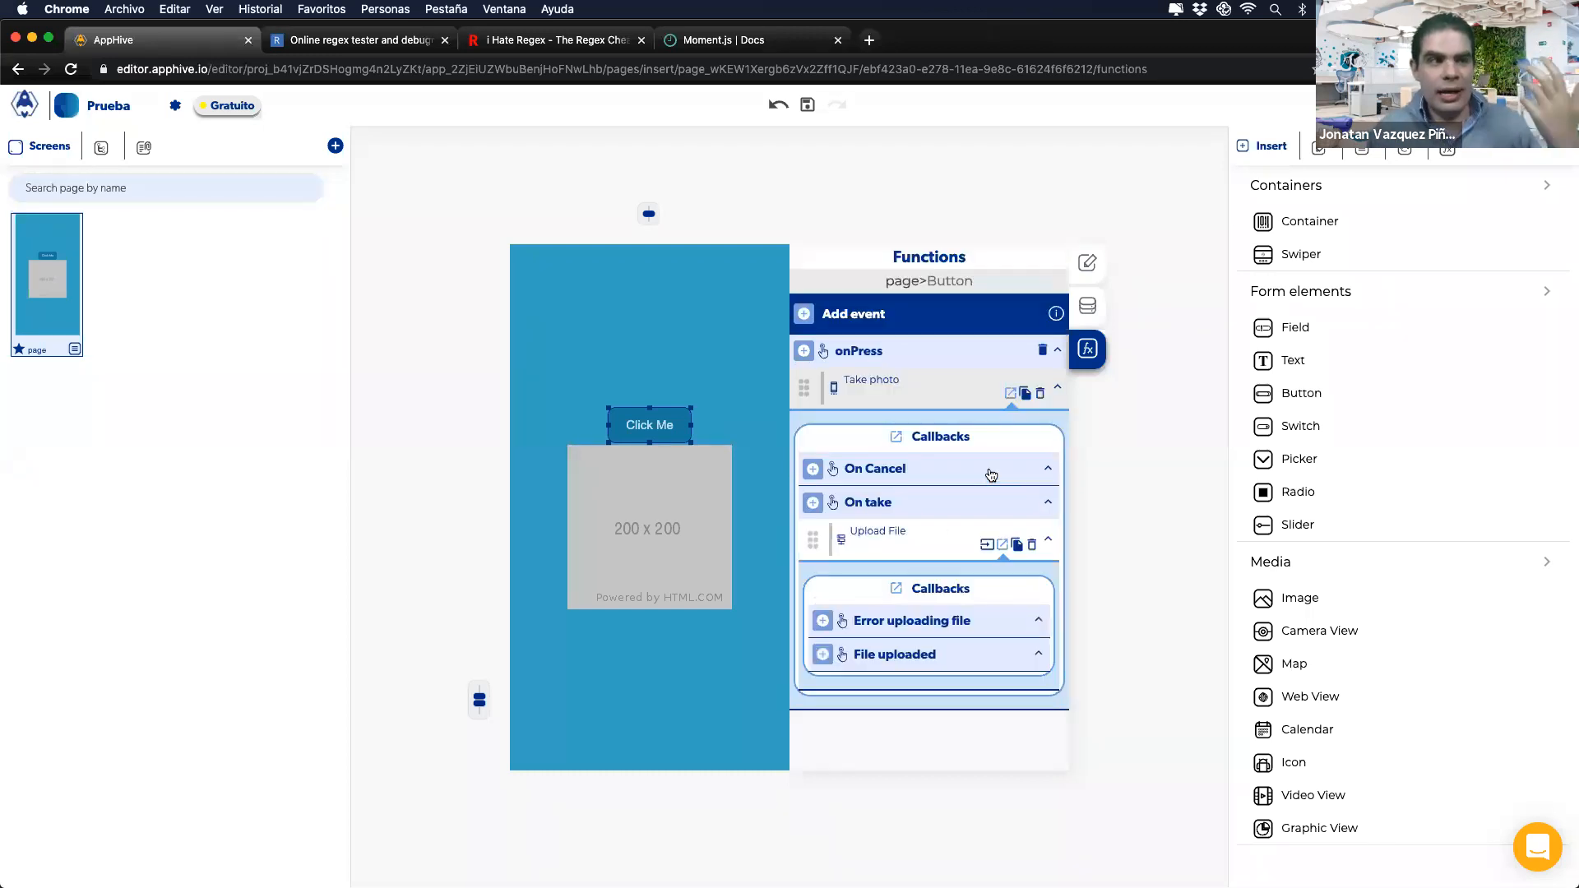
Step: Add a File uploaded Send Alert with Subtitle set to the Upload File output, then view the slide
click(820, 657)
scroll(820, 656, down, 2)
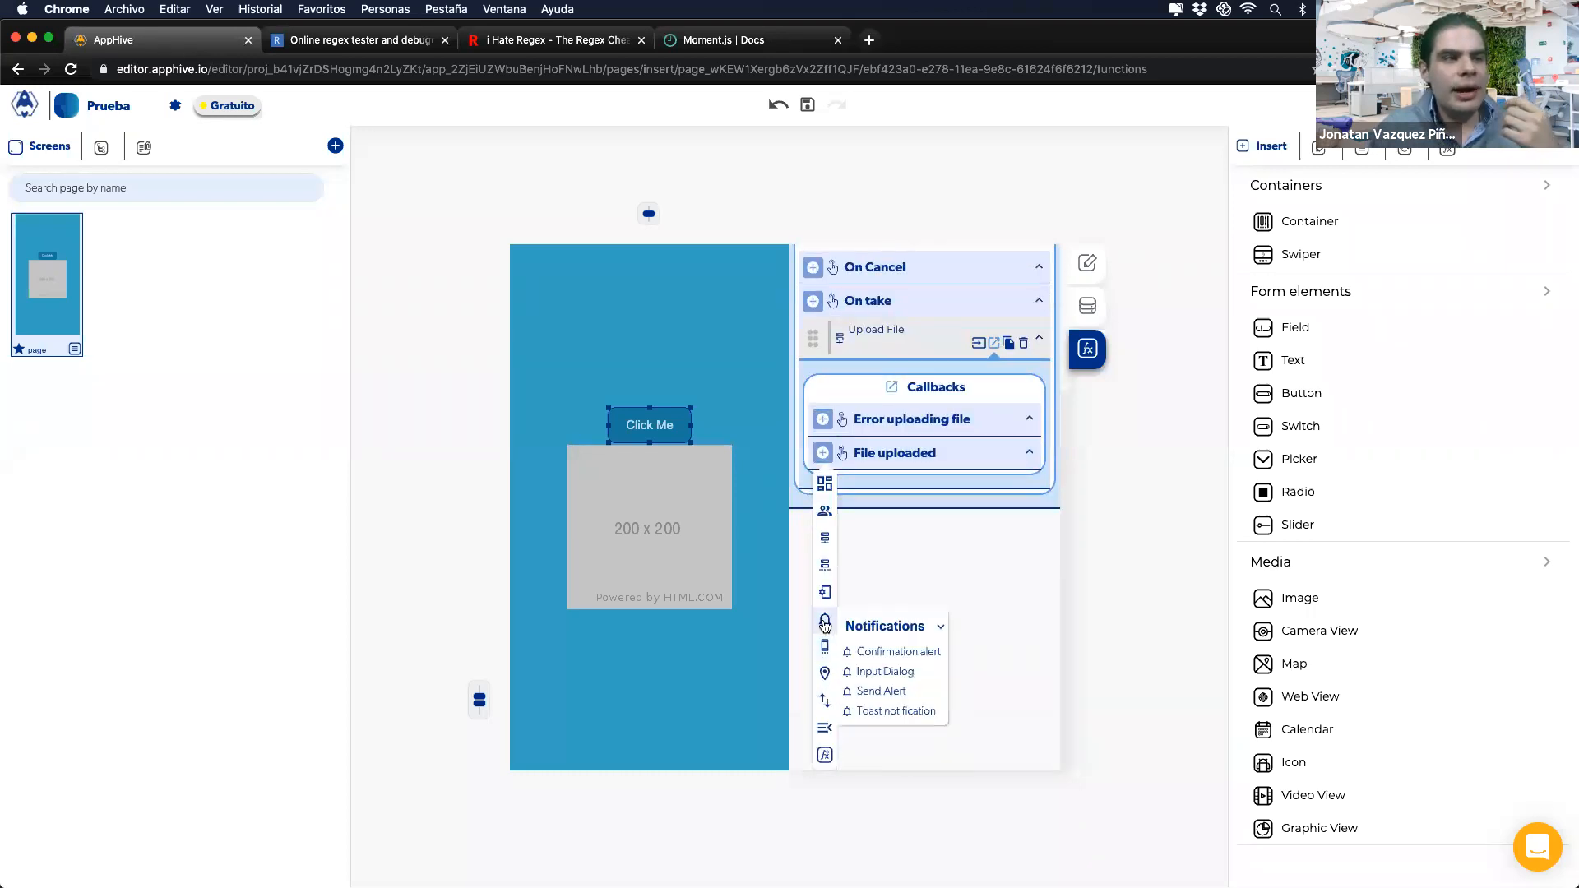
mouse_move(825, 629)
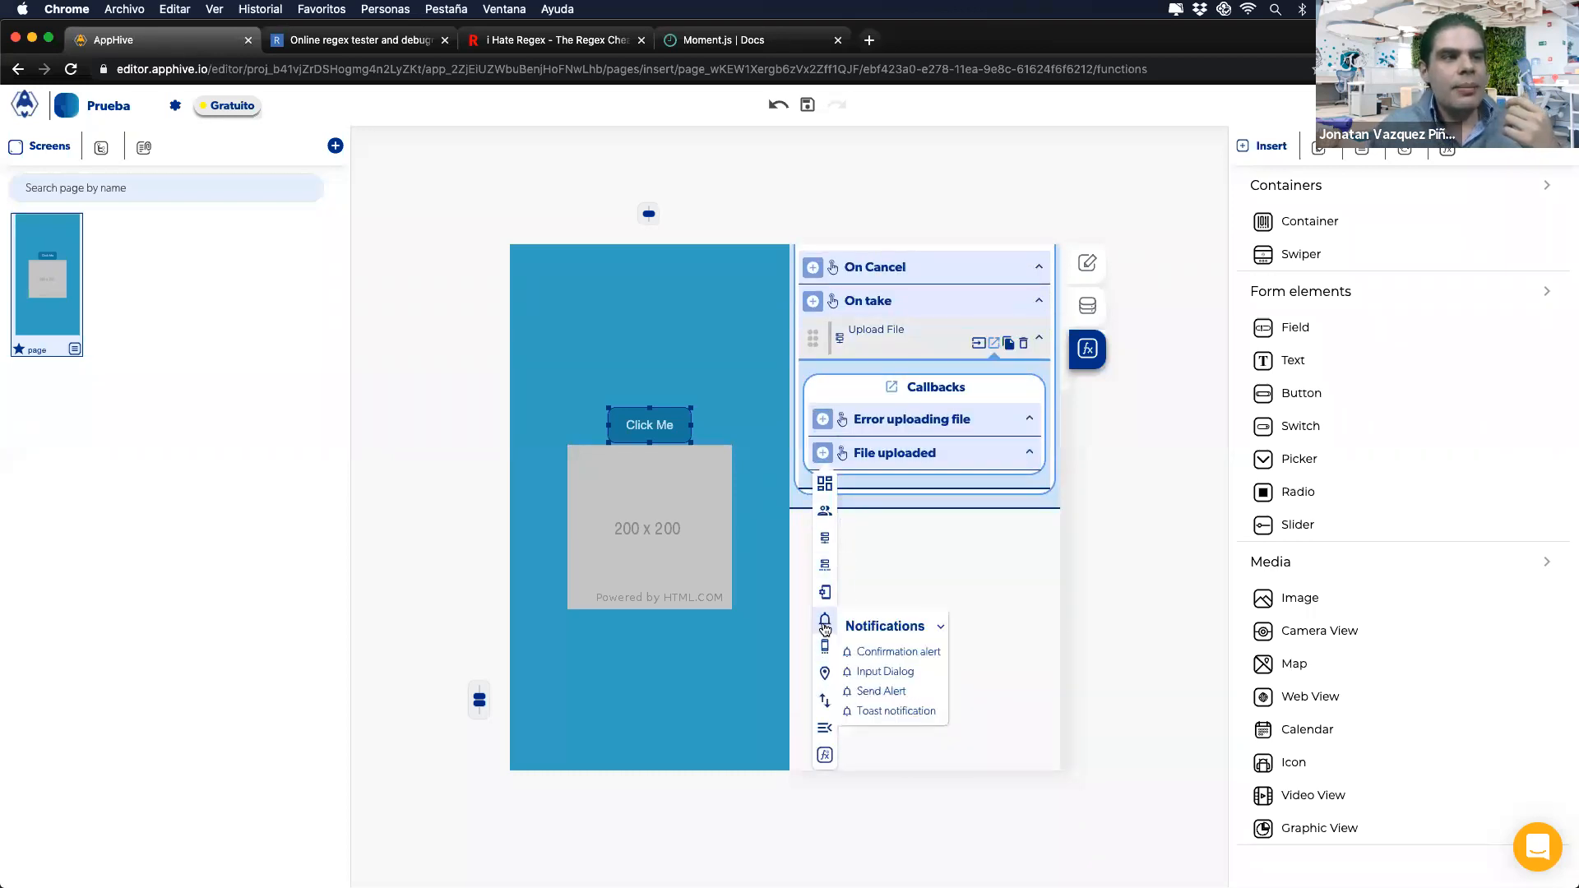
click(876, 691)
click(984, 637)
click(992, 682)
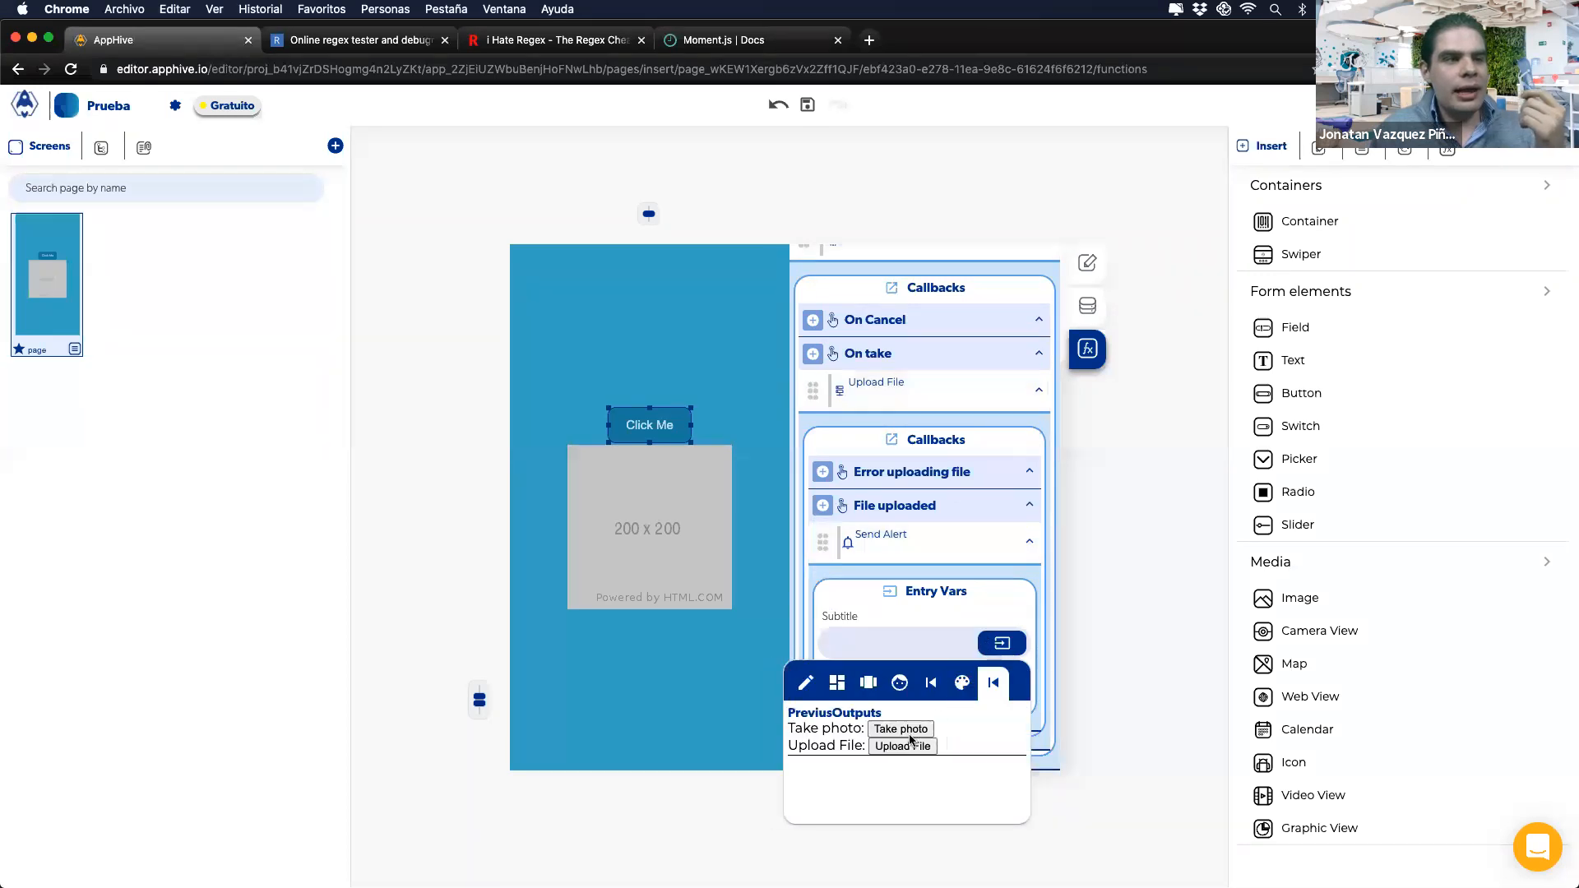
click(903, 745)
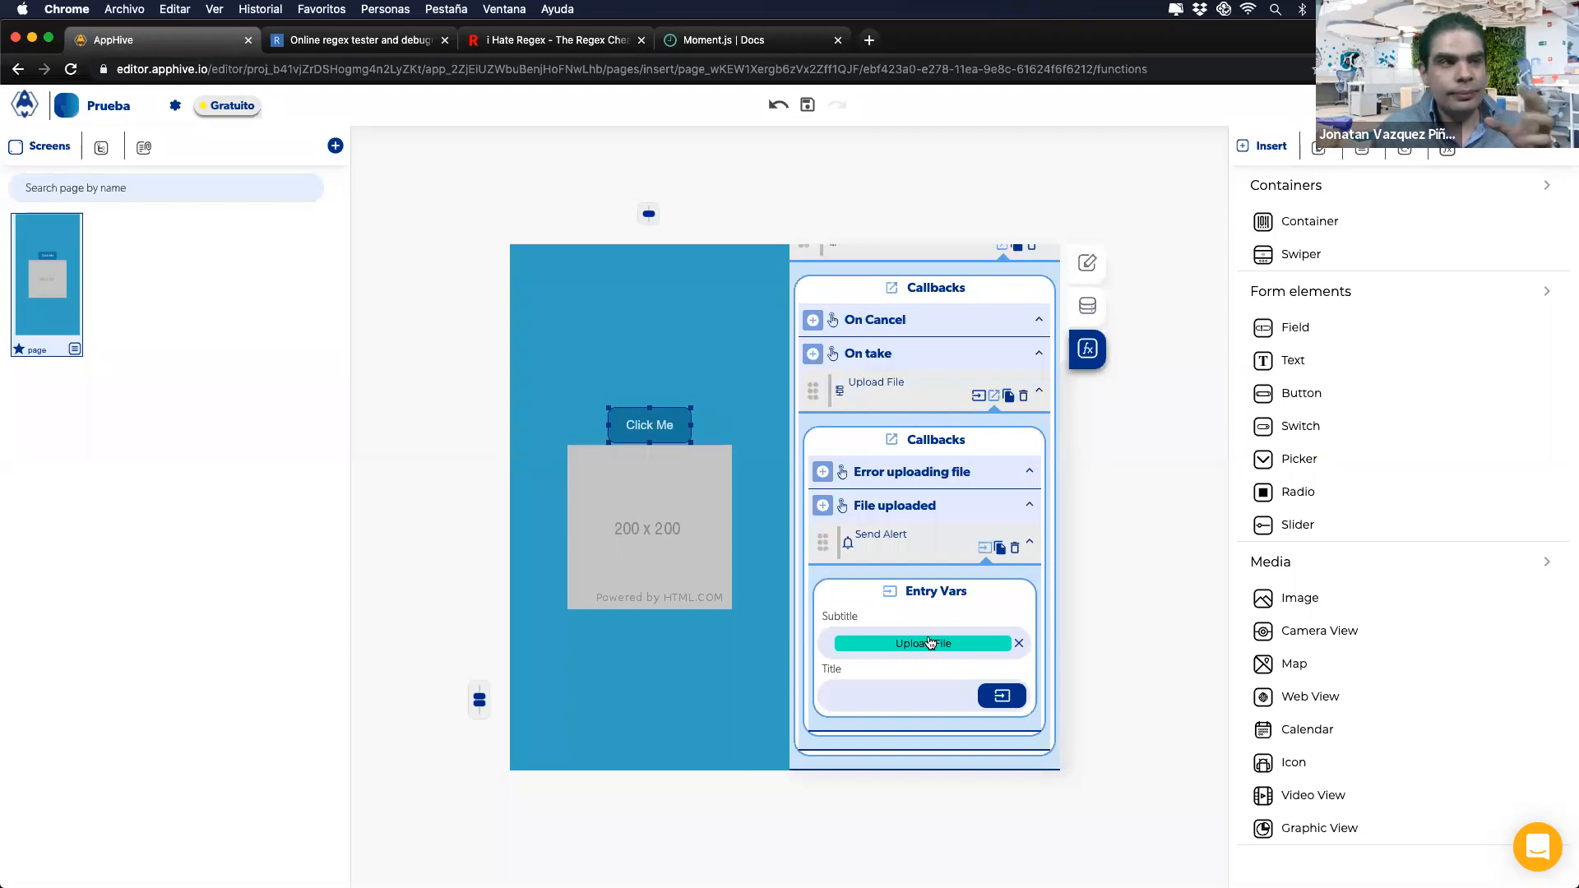
key(ctrl+Right)
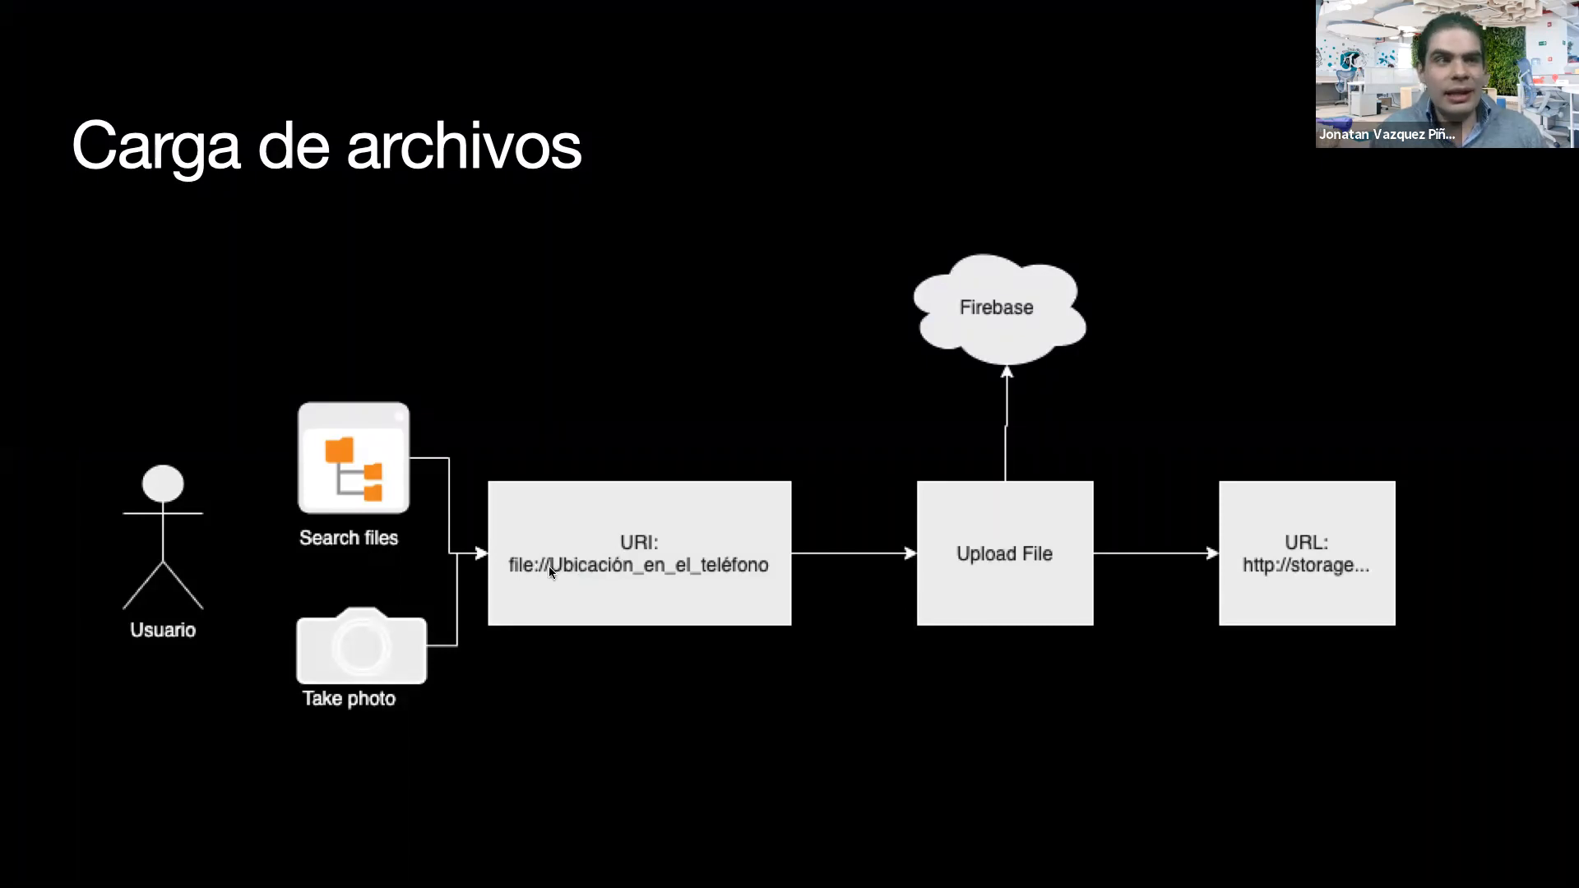
Step: Switch between the Carga de archivos slide and the AppHive editor, ending on the editor
key(ctrl+Left)
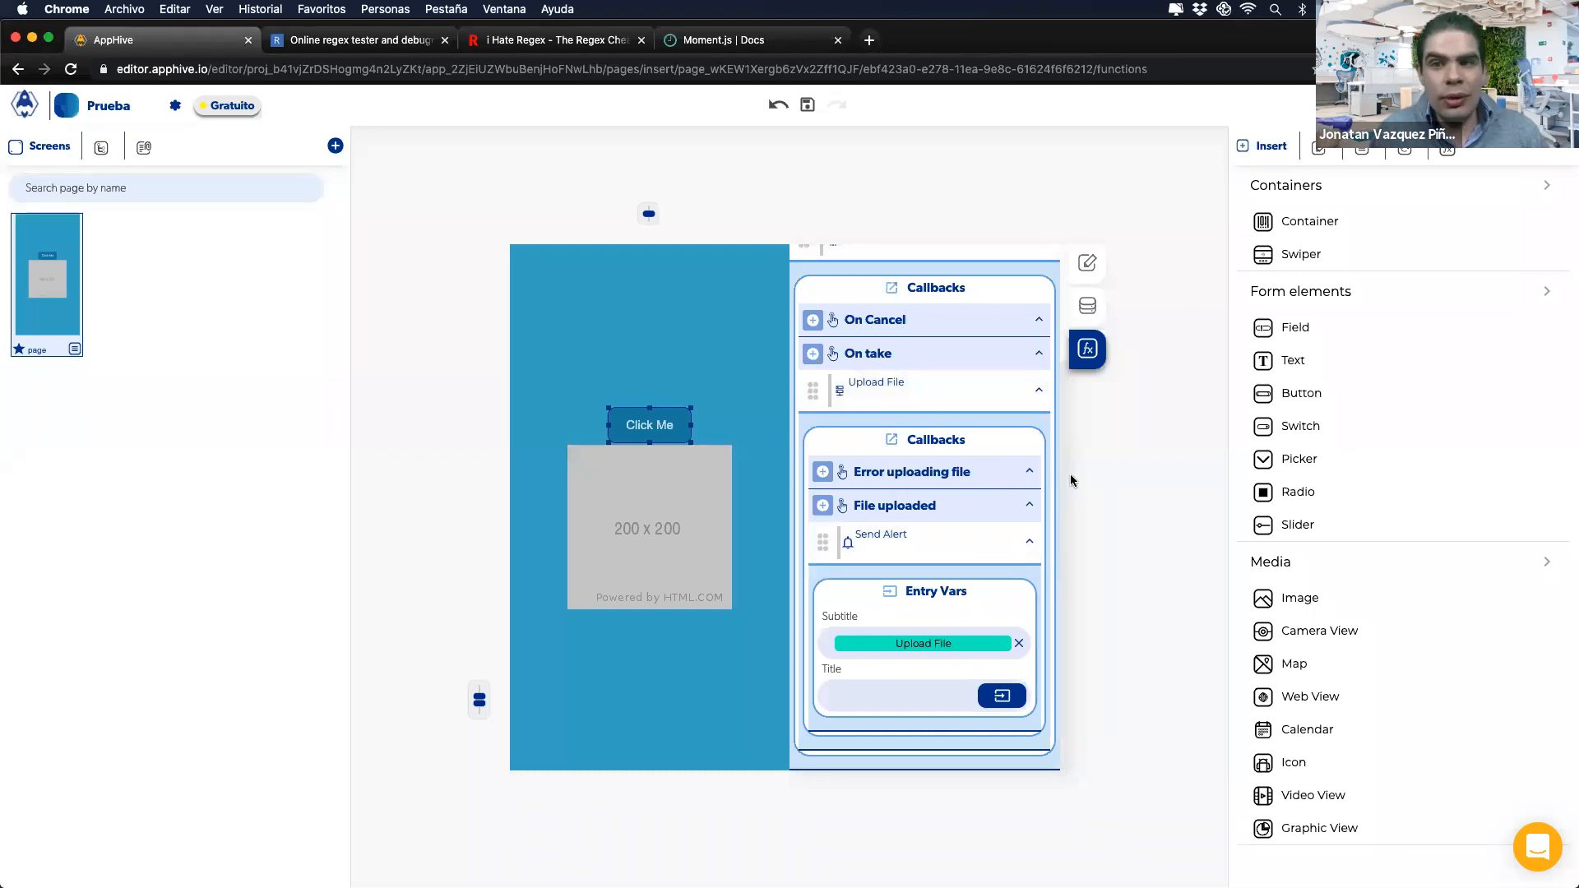
key(ctrl+Right)
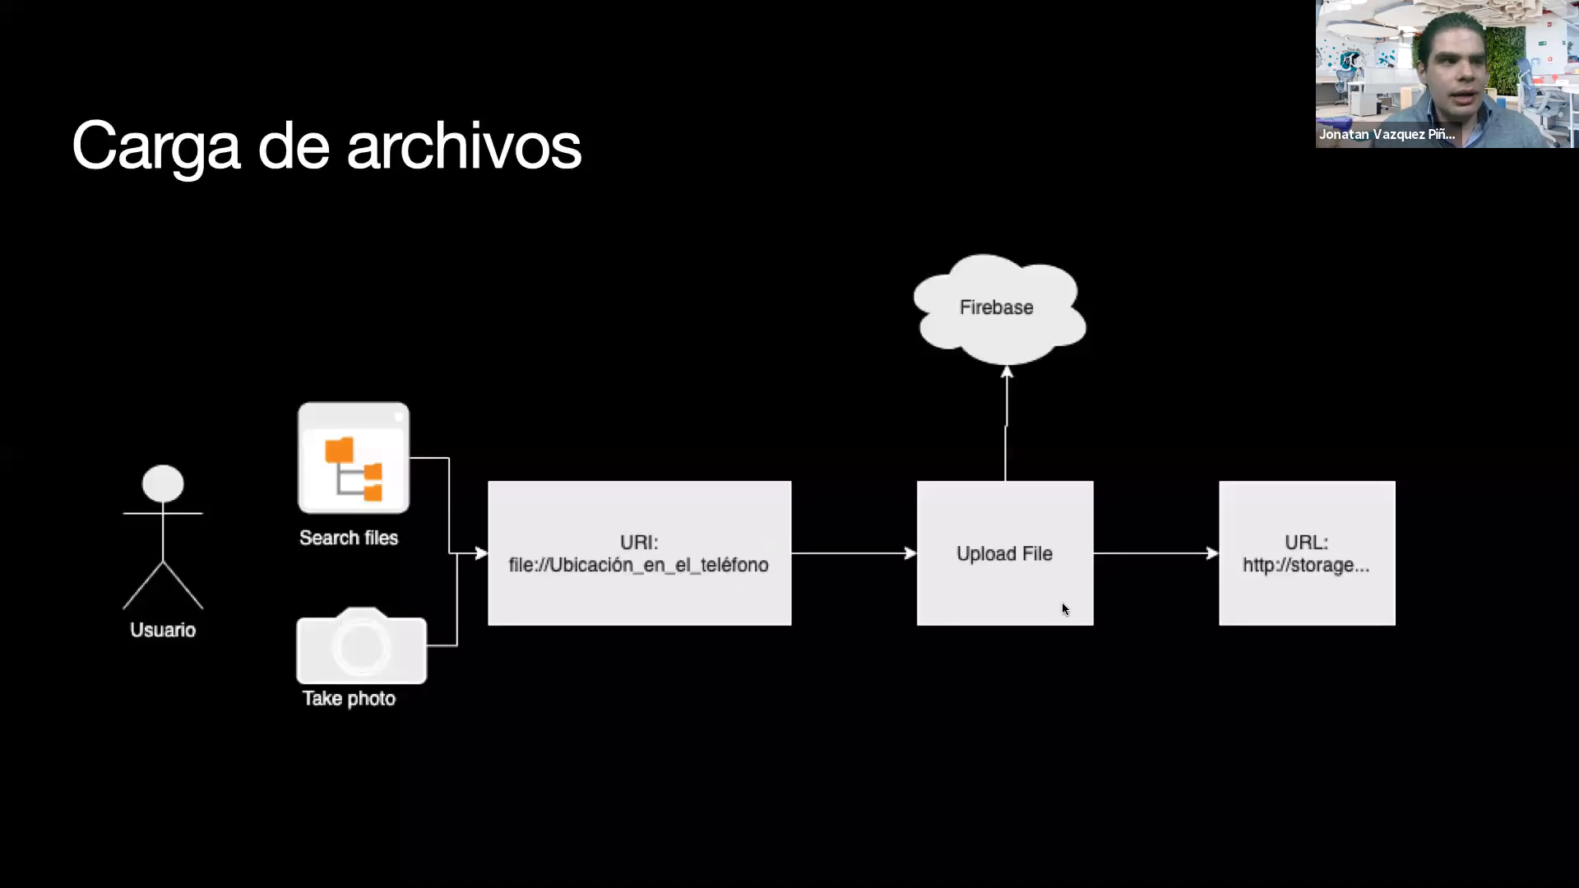
key(ctrl+Left)
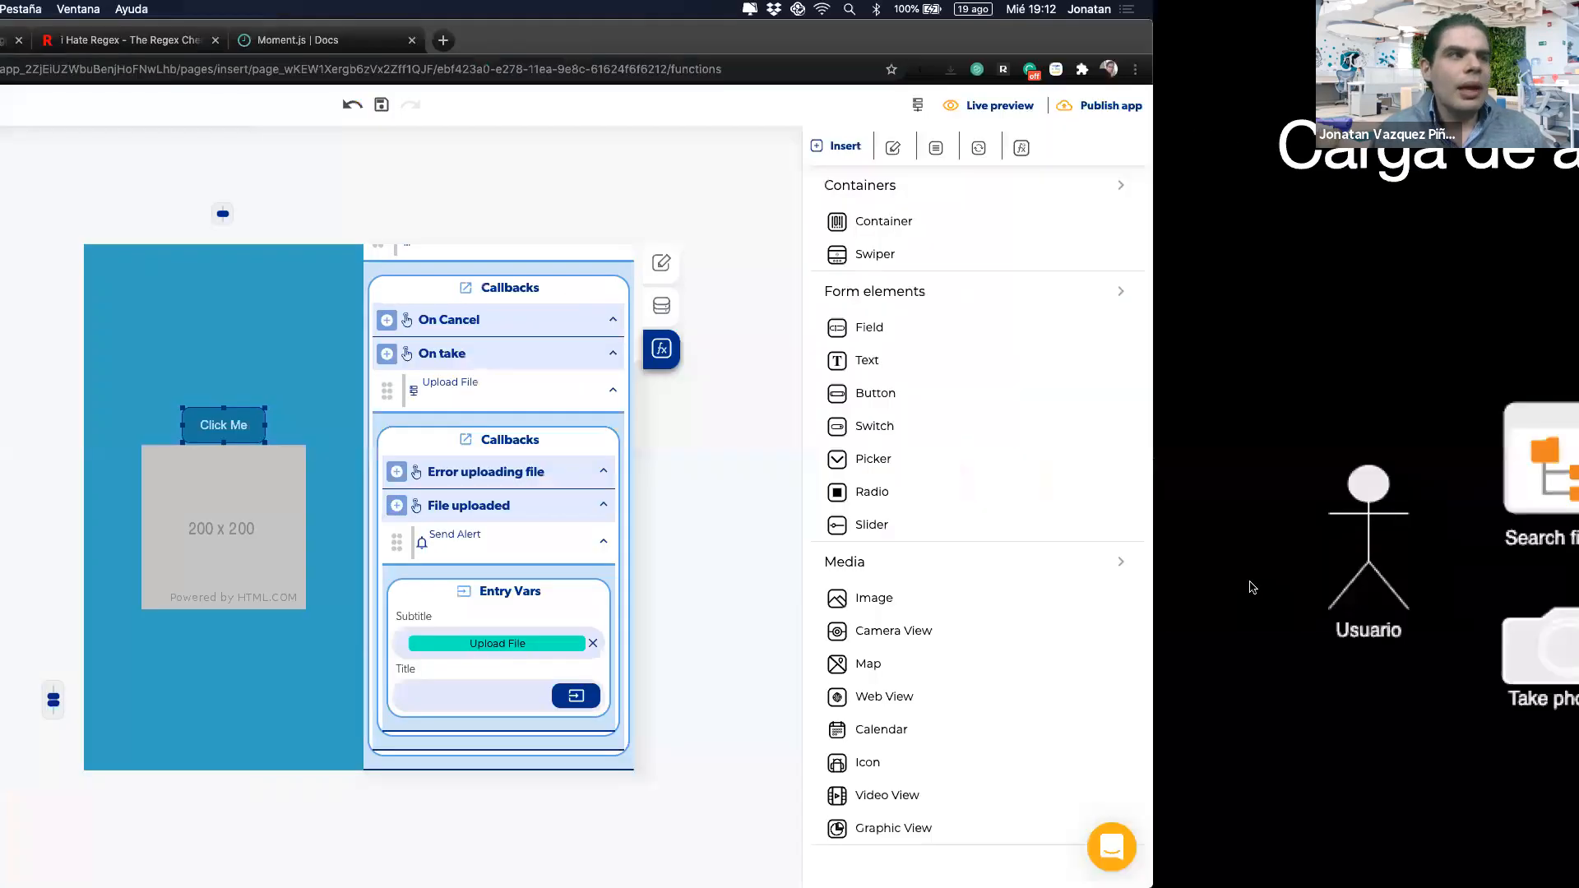
scroll(794, 414, up, 3)
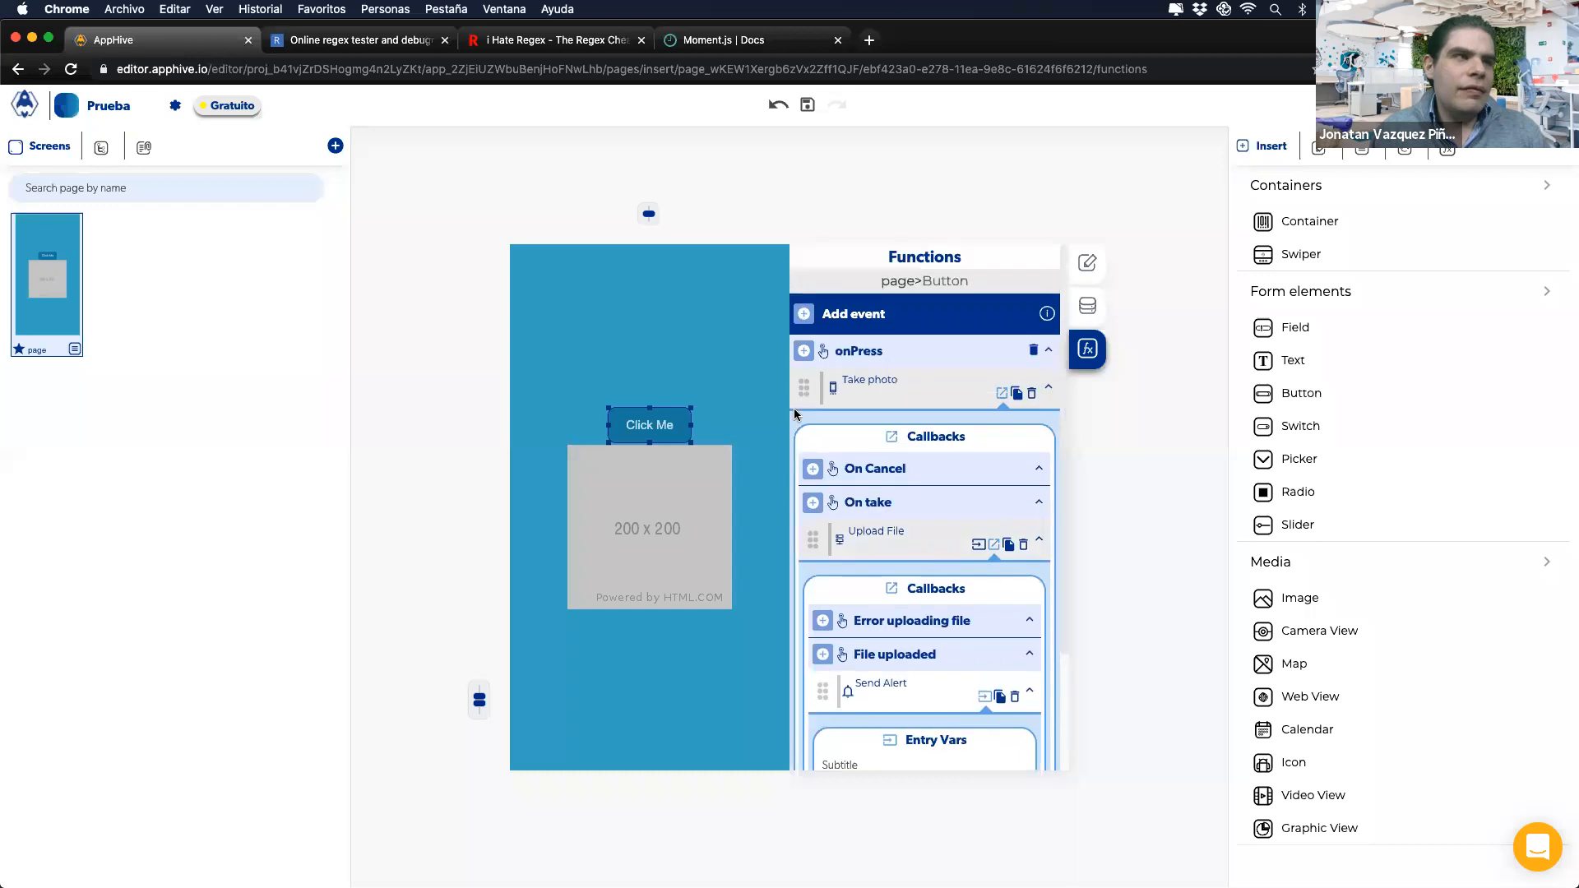
Step: Remove the Take photo action from onPress and delete the 200 x 200 image
click(1033, 396)
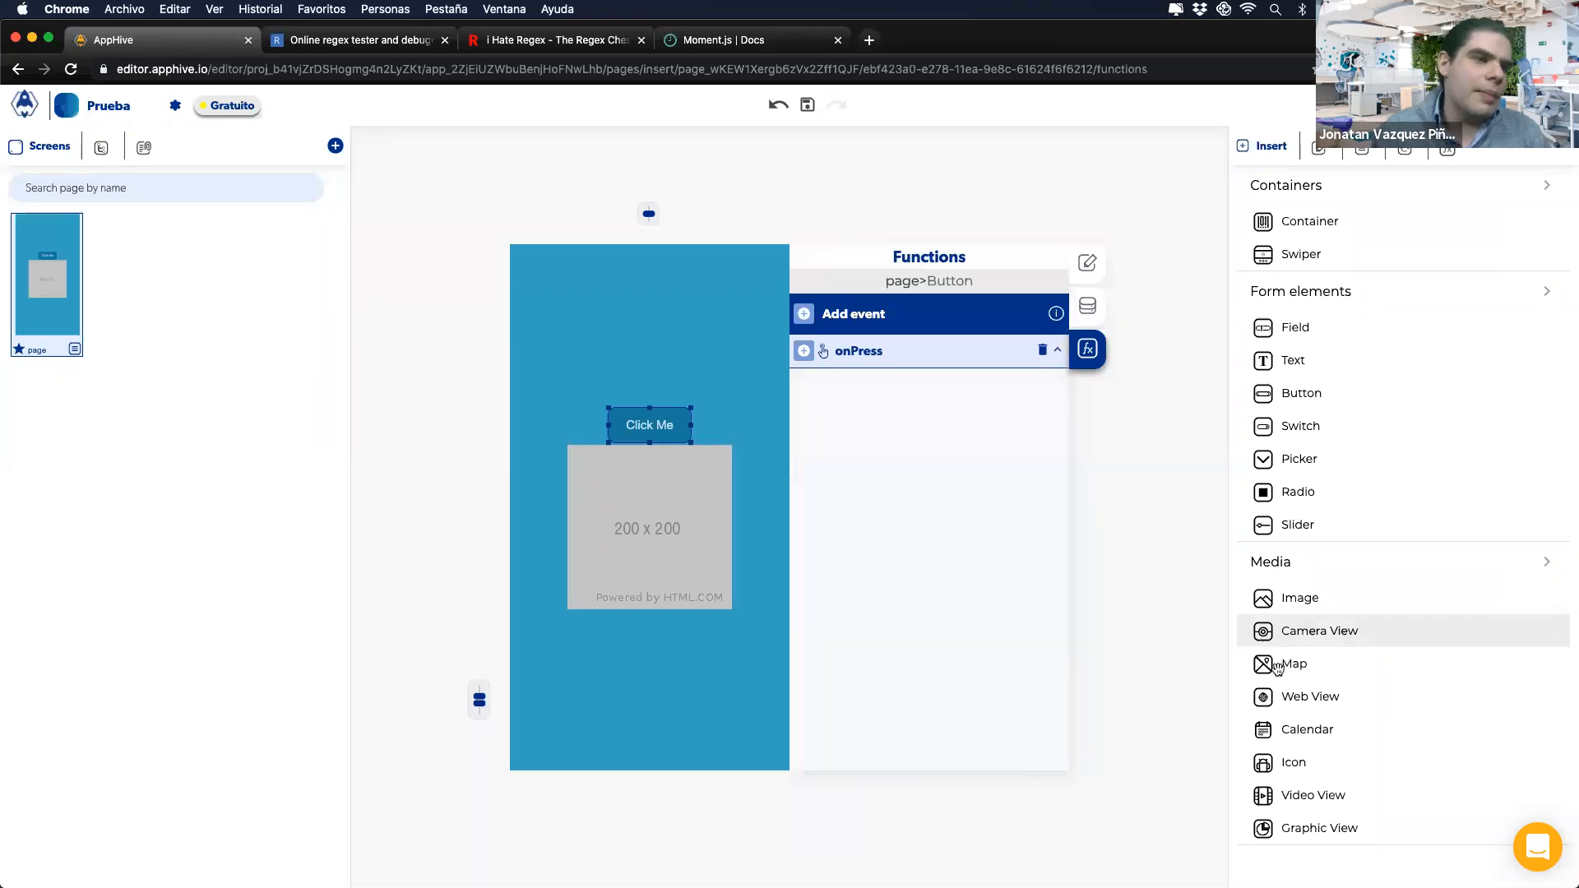
click(641, 564)
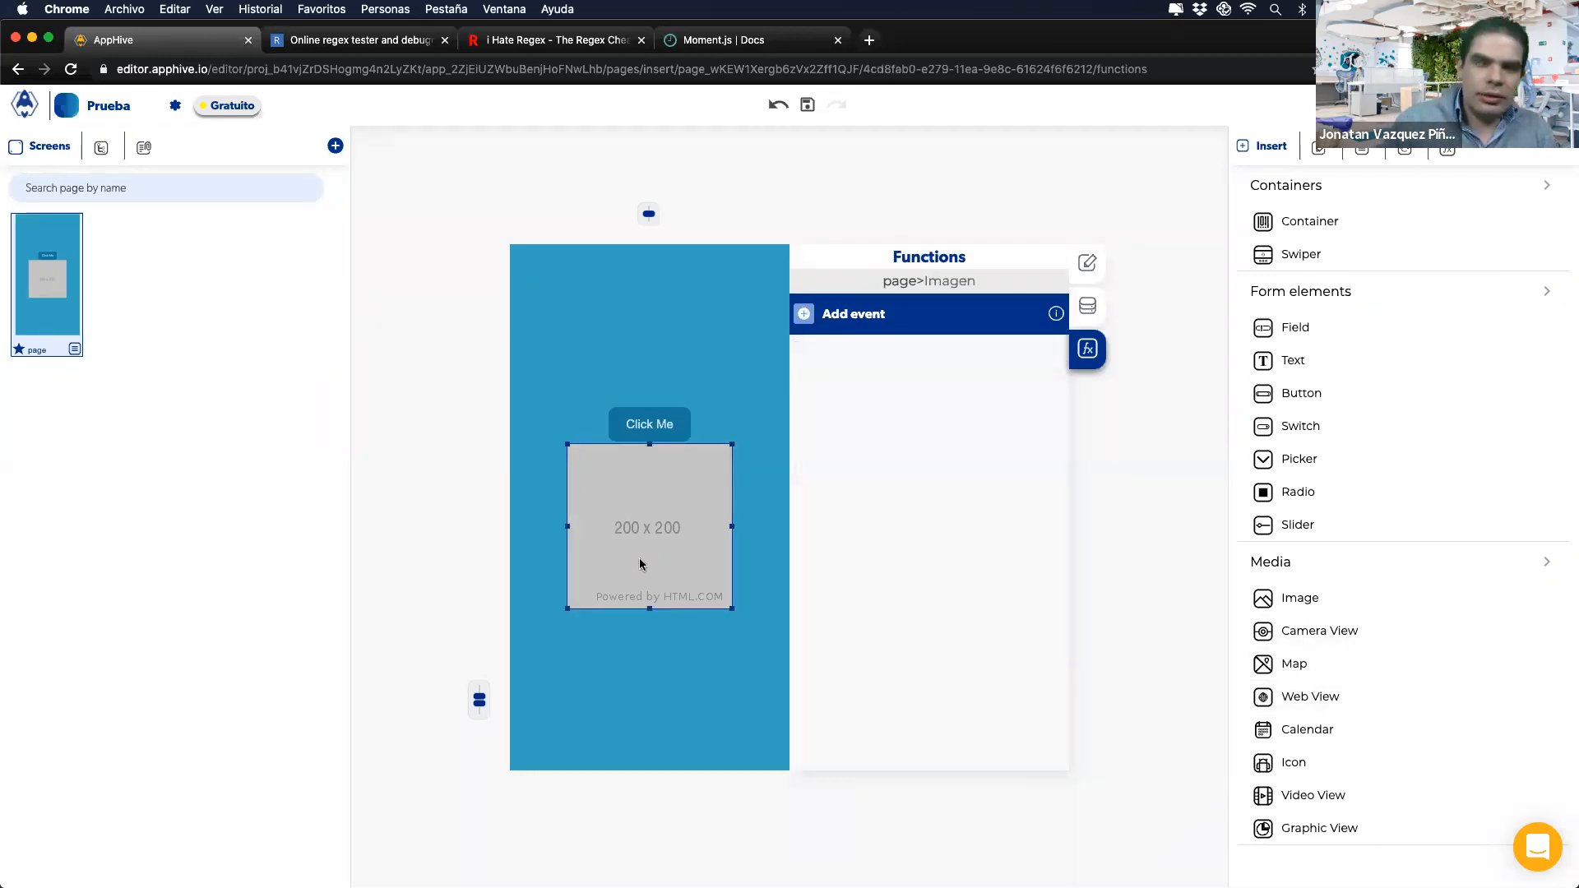
key(Delete)
Step: Place a tall Camera View below Click Me and check it in the phone mirror
drag(1315, 631, 649, 576)
drag(642, 659, 646, 685)
click(903, 859)
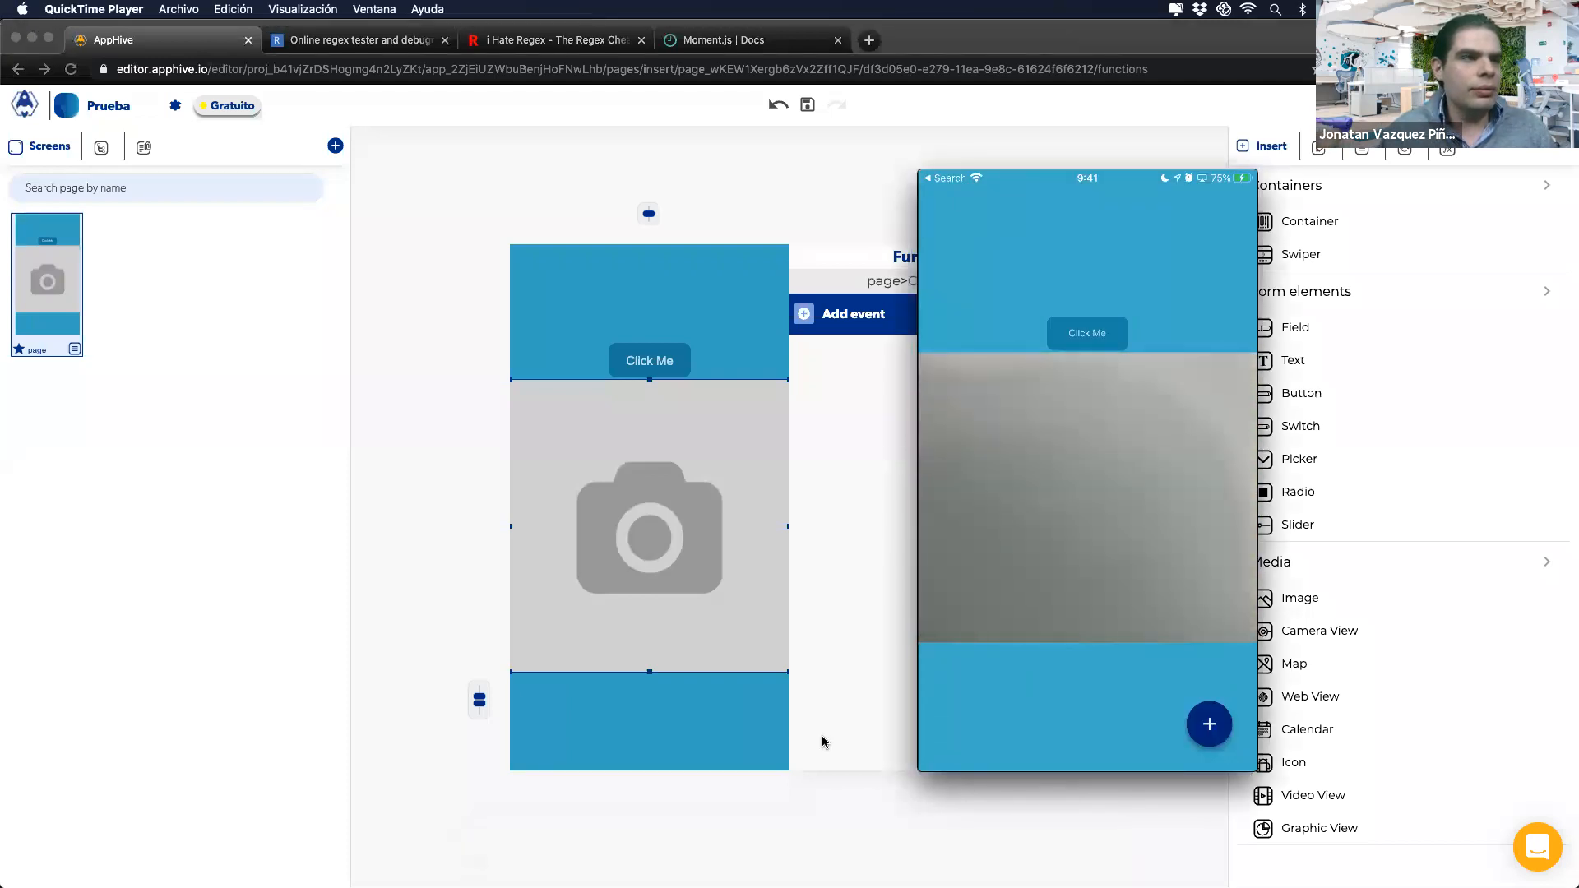
click(581, 551)
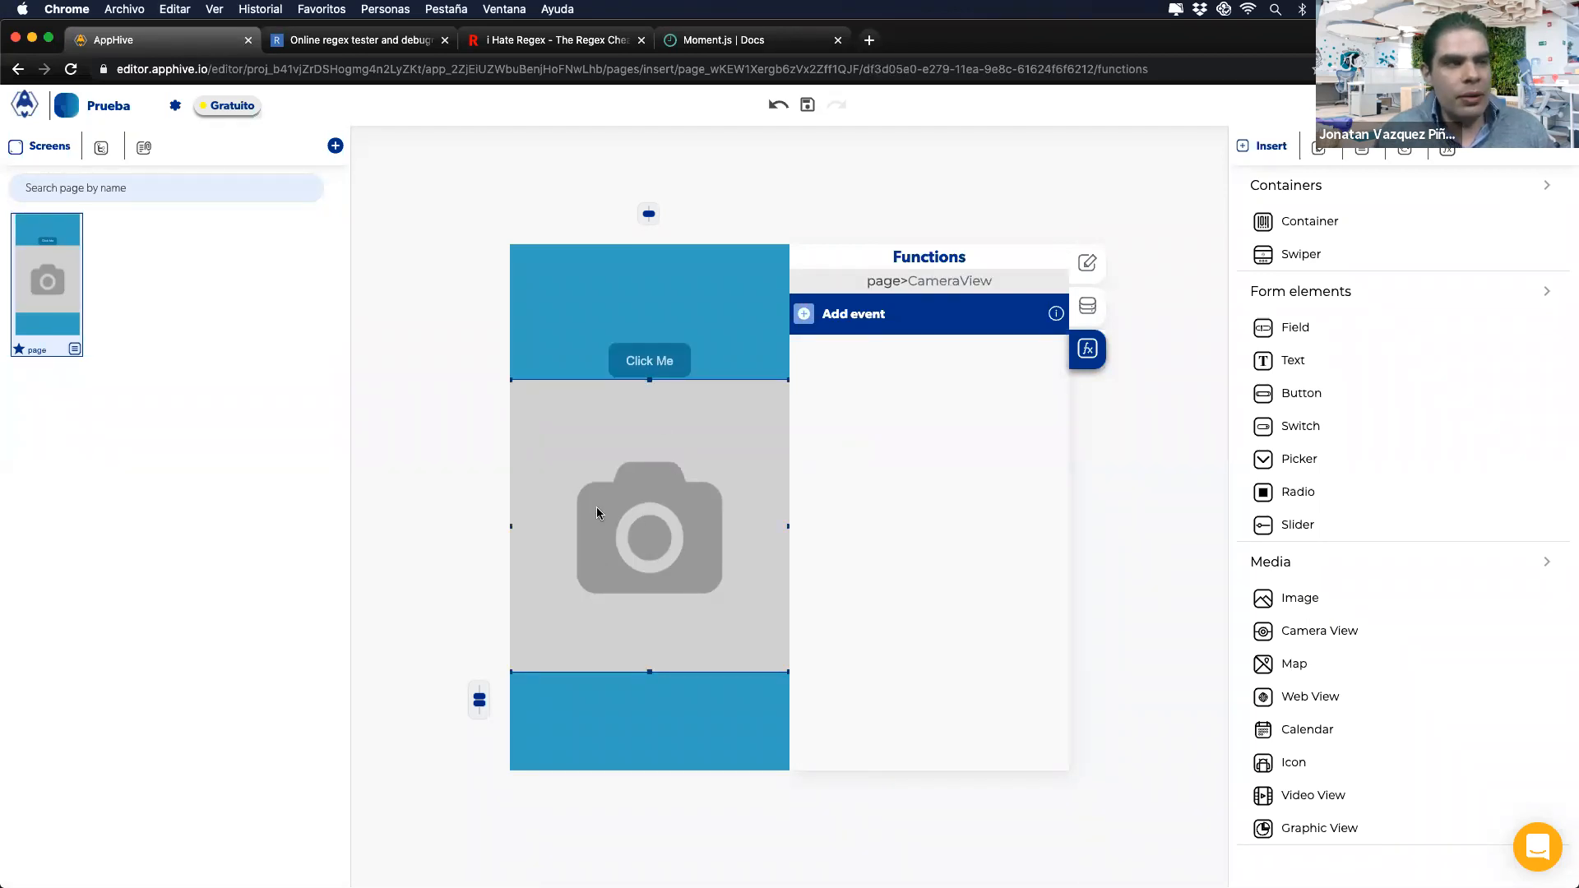
Step: Add a Modify control action to Click Me's onPress targeting the camera CameraView
click(646, 370)
click(805, 352)
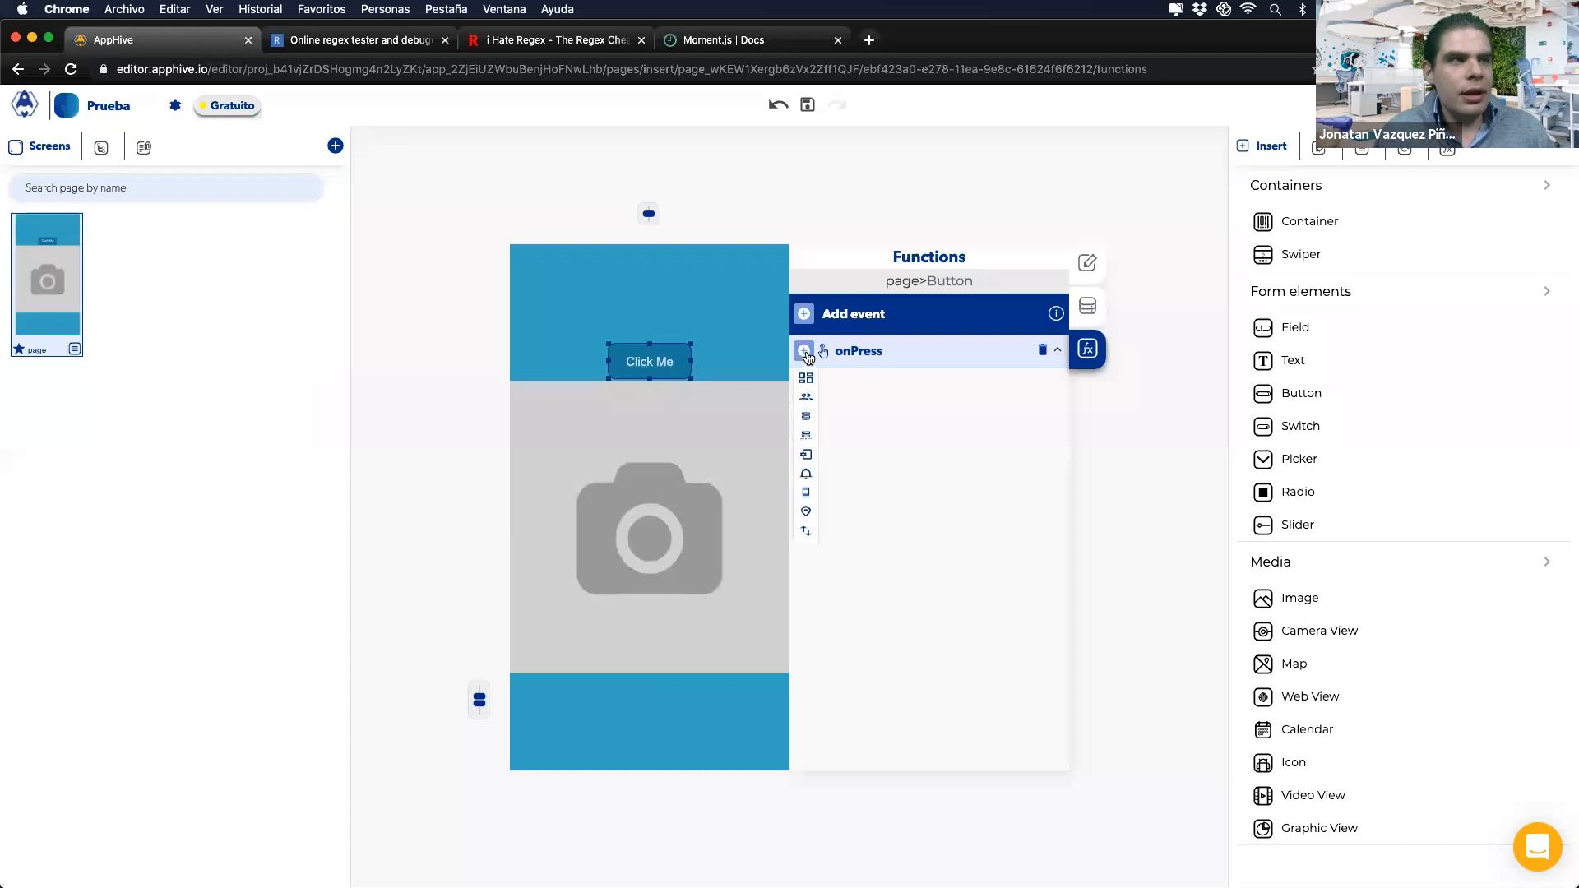
mouse_move(806, 382)
click(863, 453)
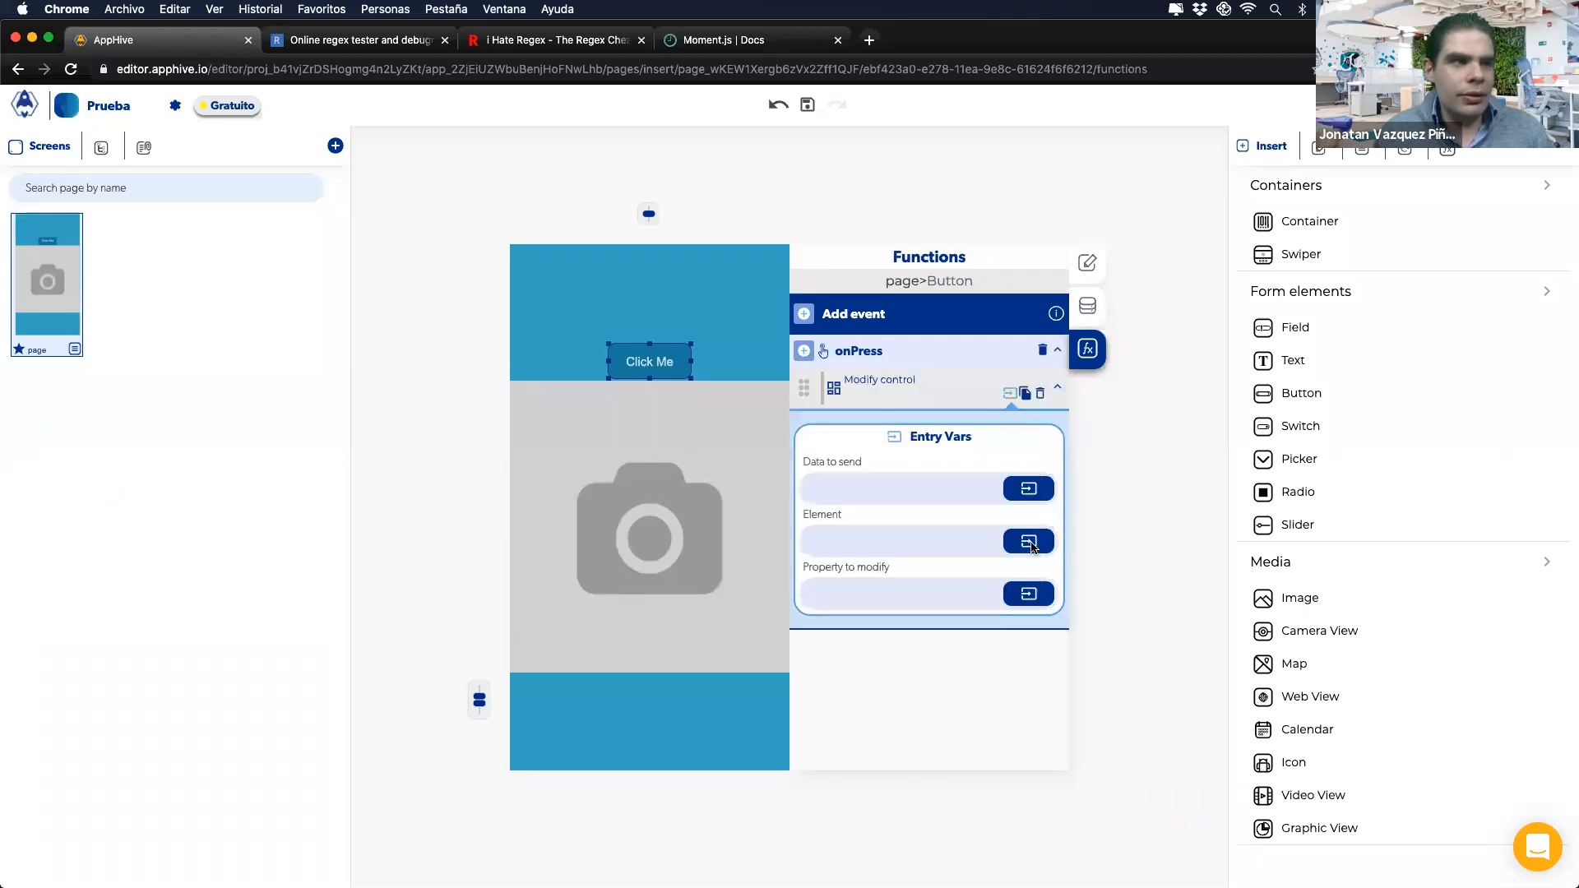
click(1029, 541)
click(839, 590)
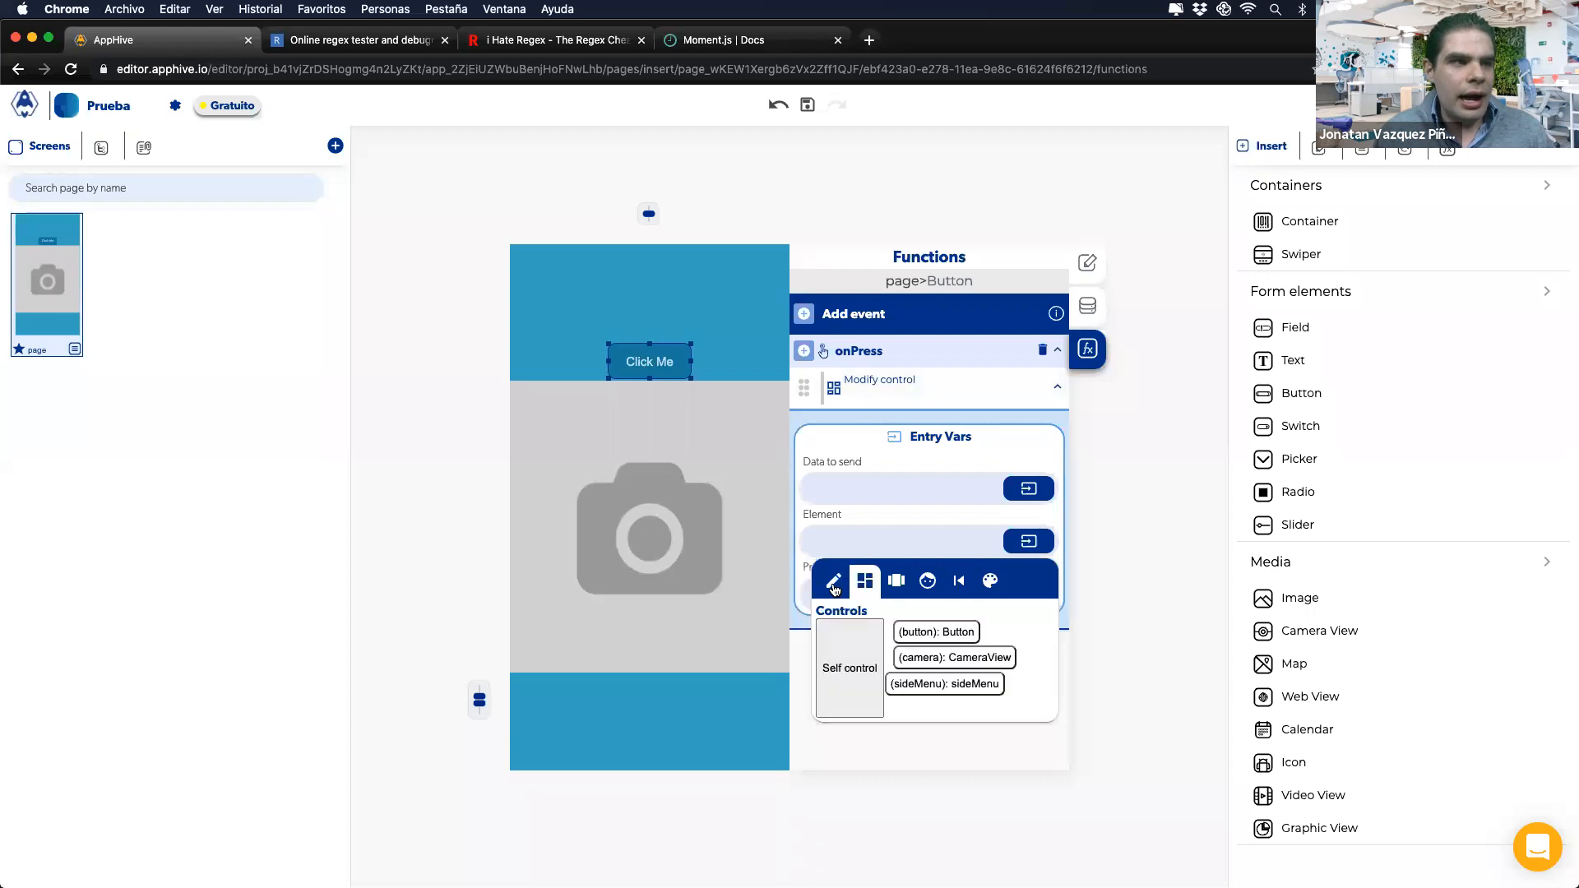
click(930, 658)
Step: Set the modified property to takePhoto with Boolean true, then select the Camera View
click(876, 602)
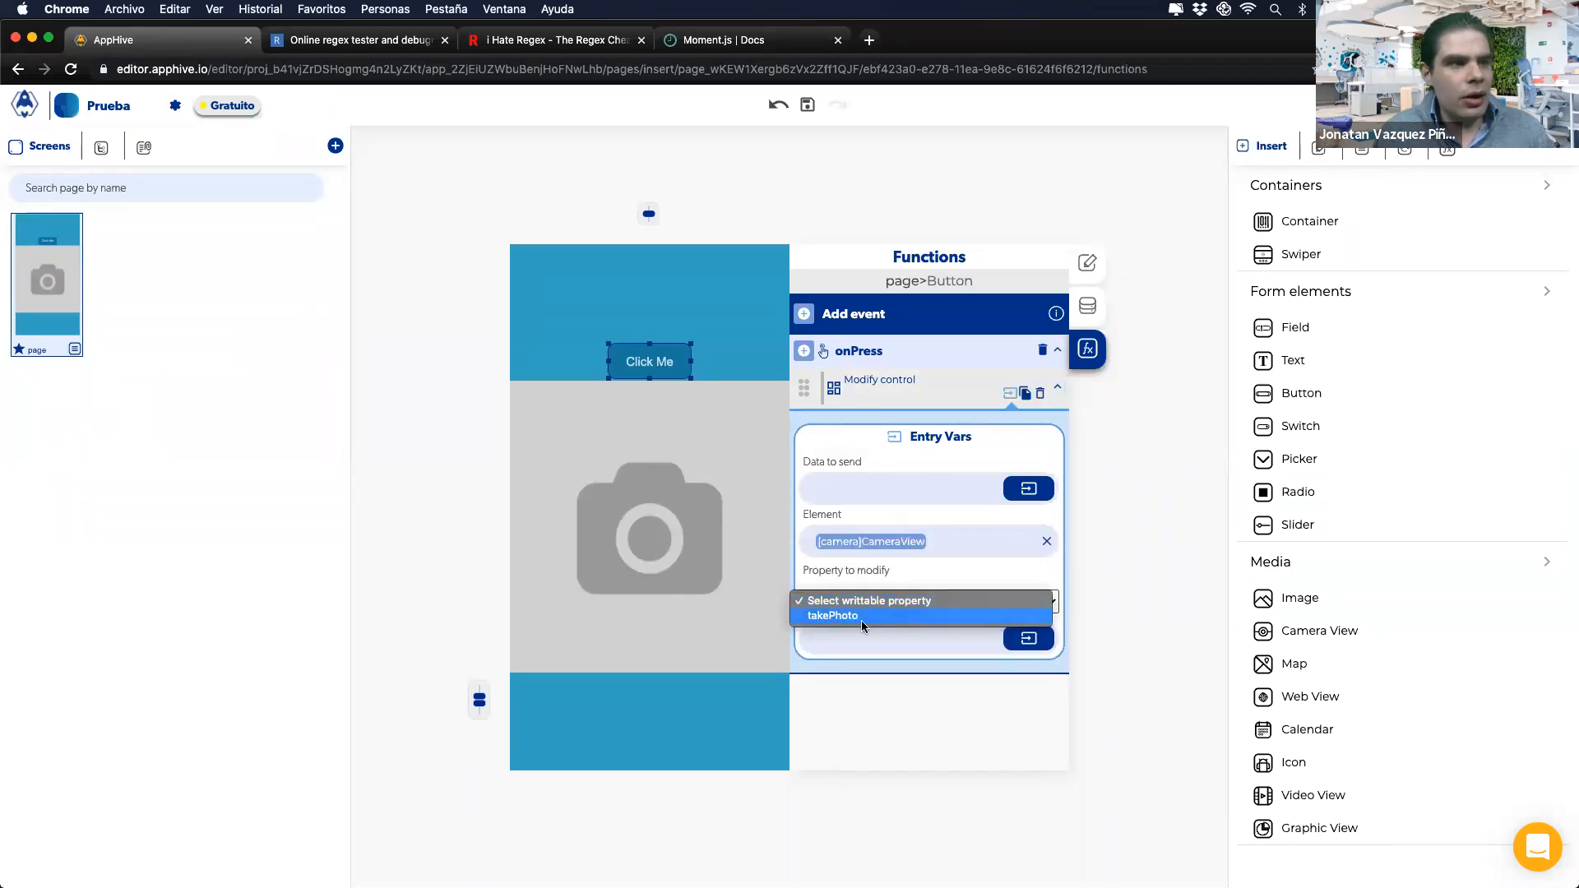
click(848, 619)
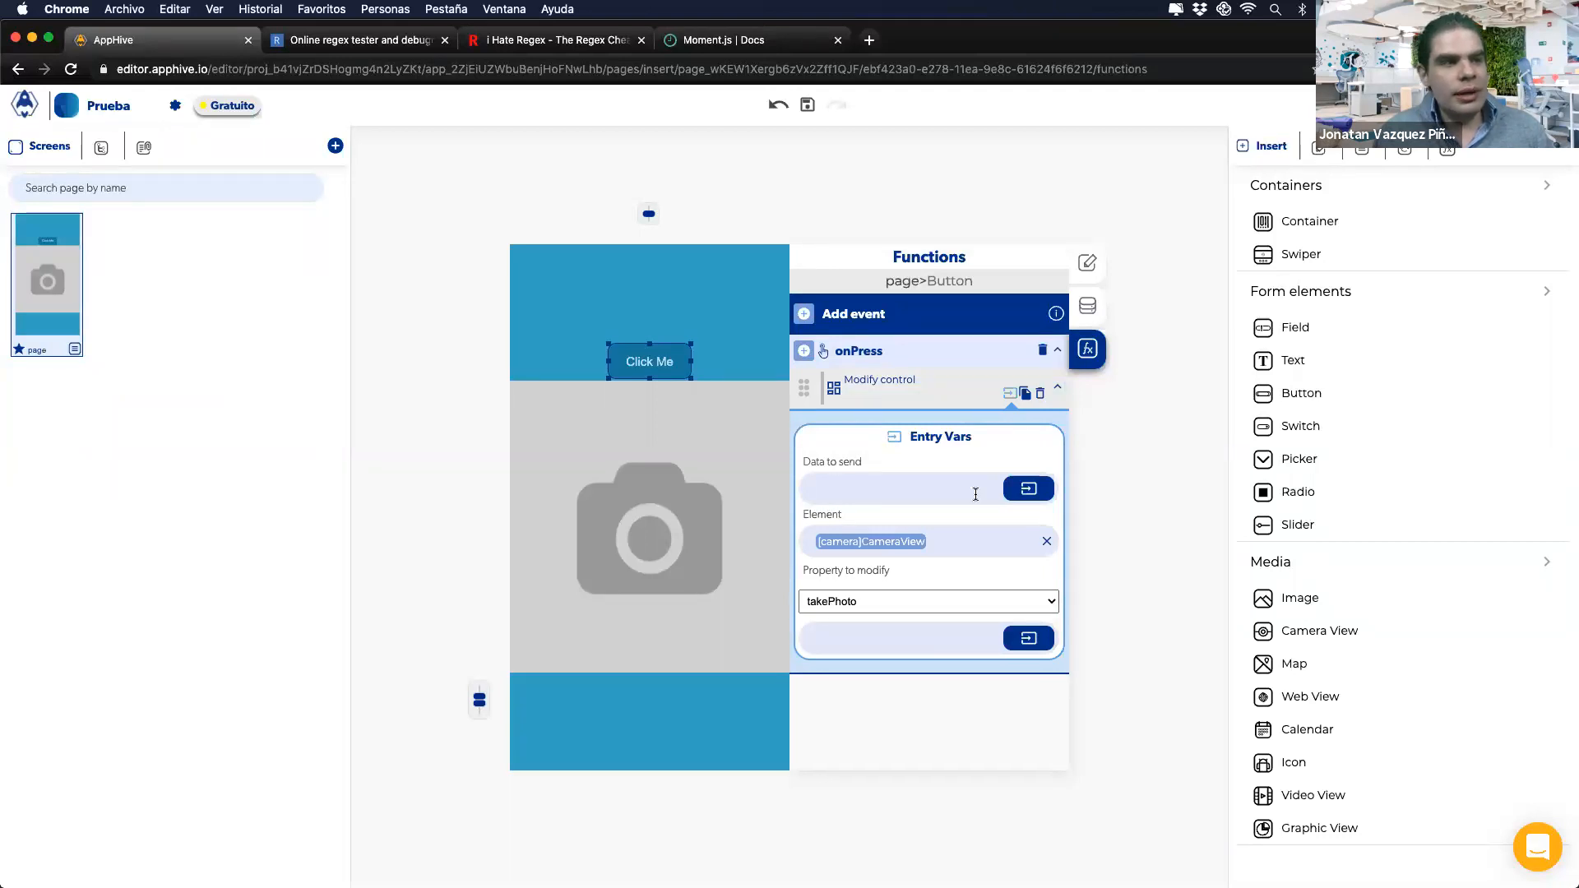
click(1036, 500)
click(816, 592)
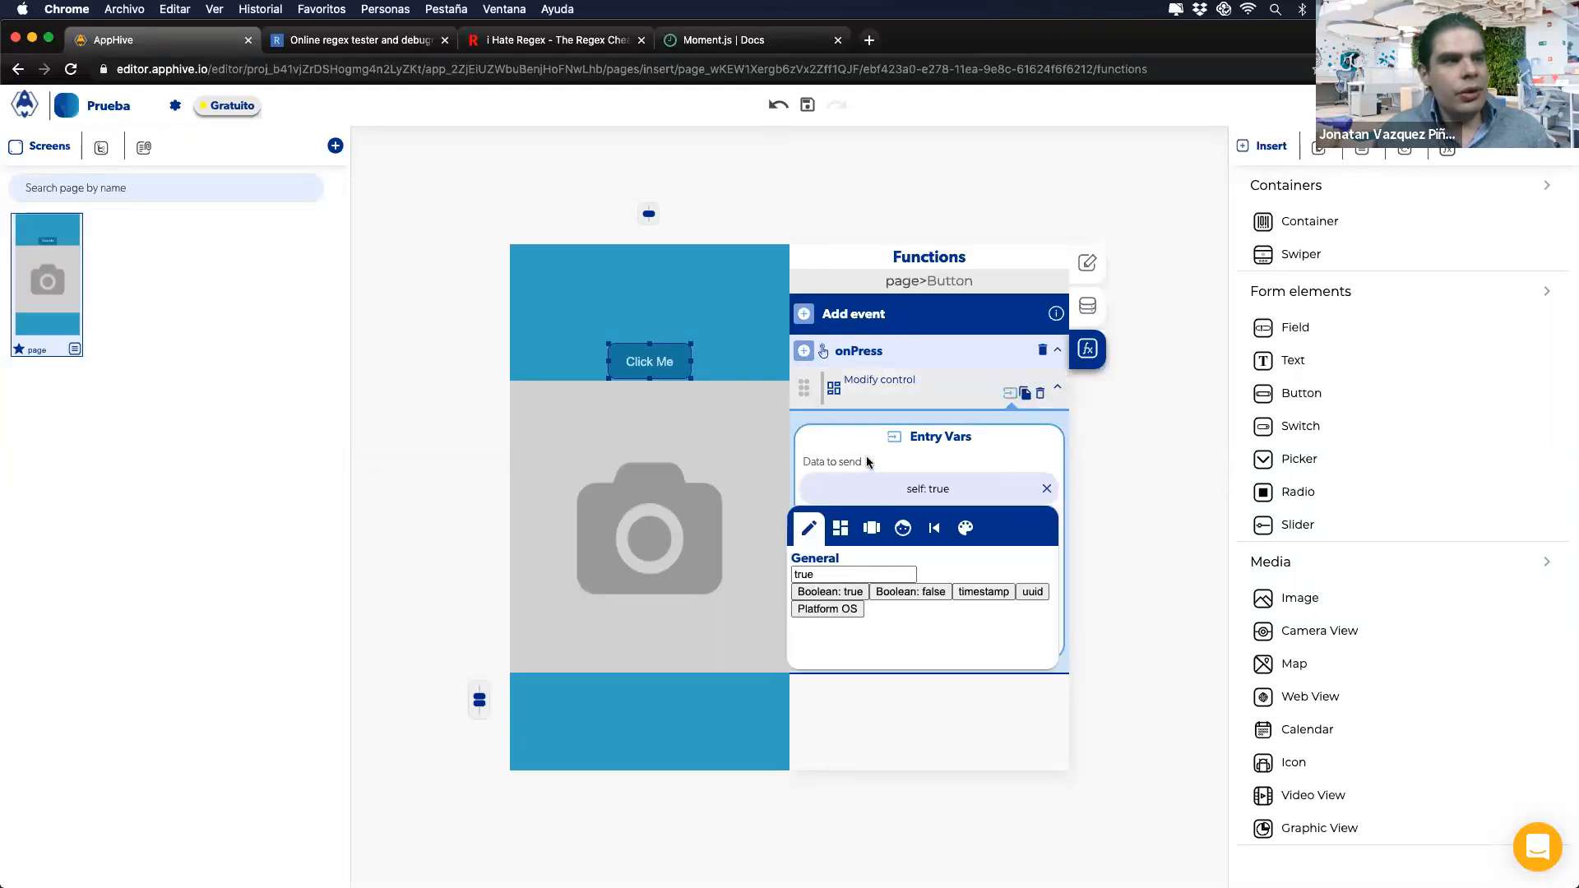
click(830, 461)
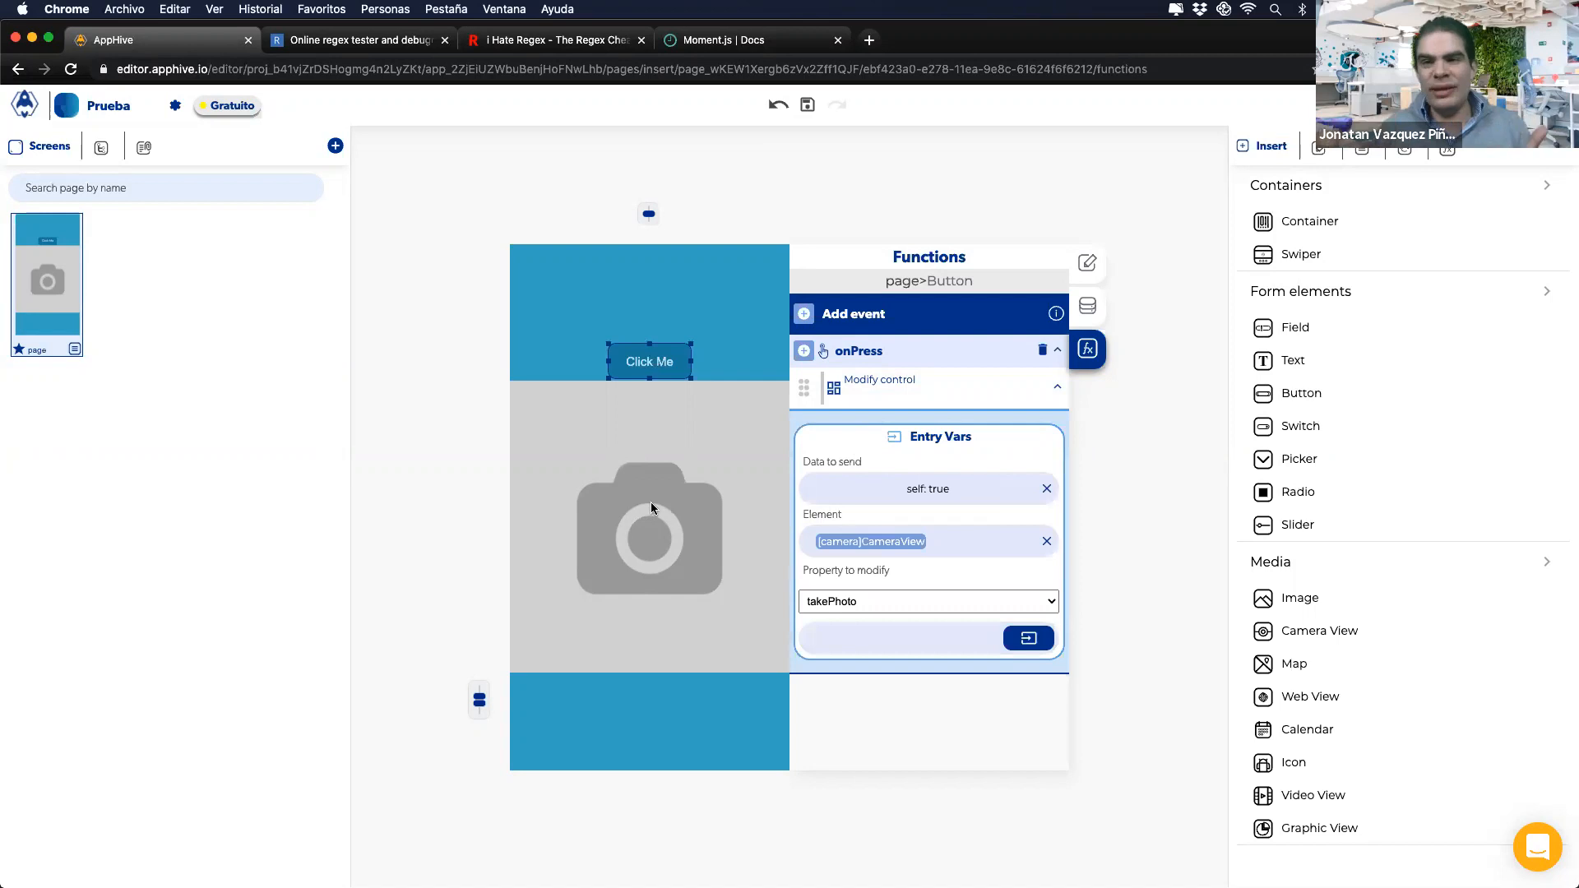
click(610, 544)
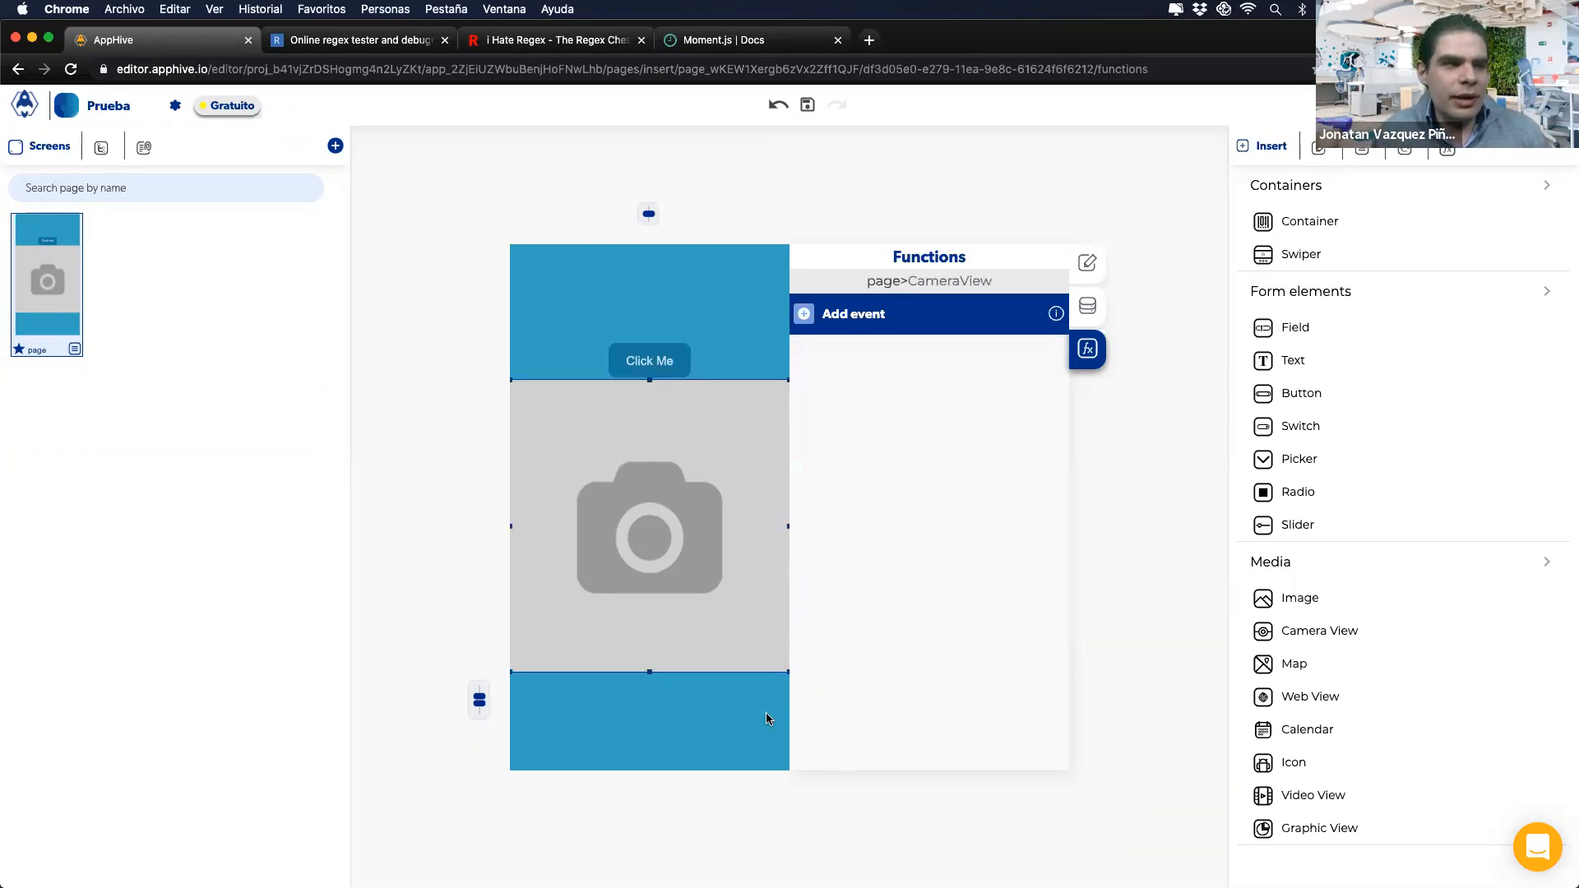
Step: Shrink the Camera View to a square and add an onTakePicture Send Alert showing the event output
drag(786, 380, 756, 451)
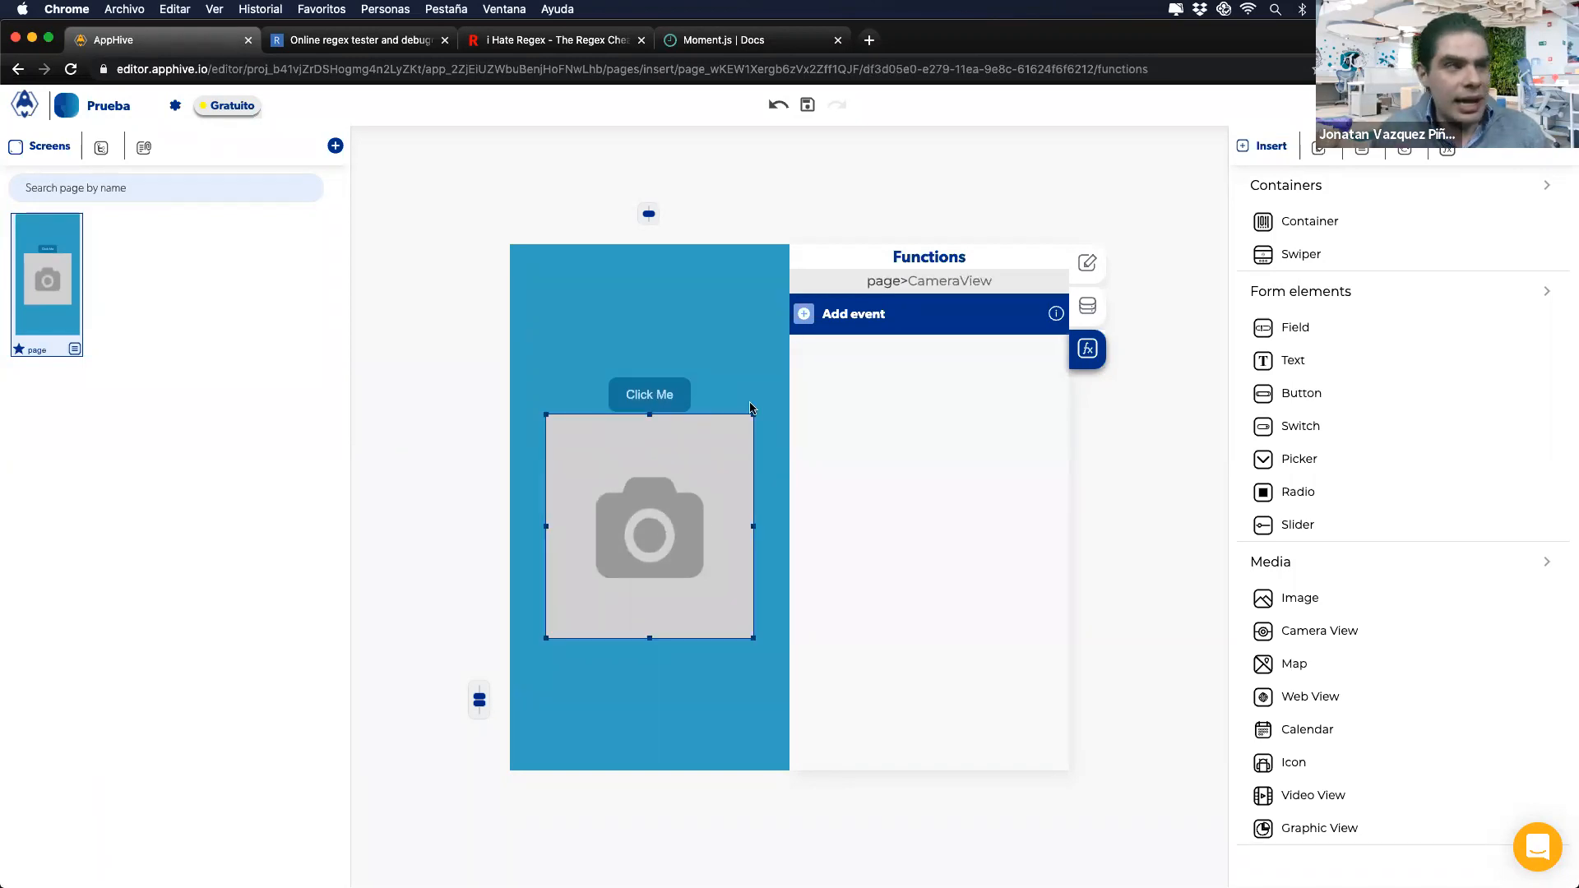
click(806, 314)
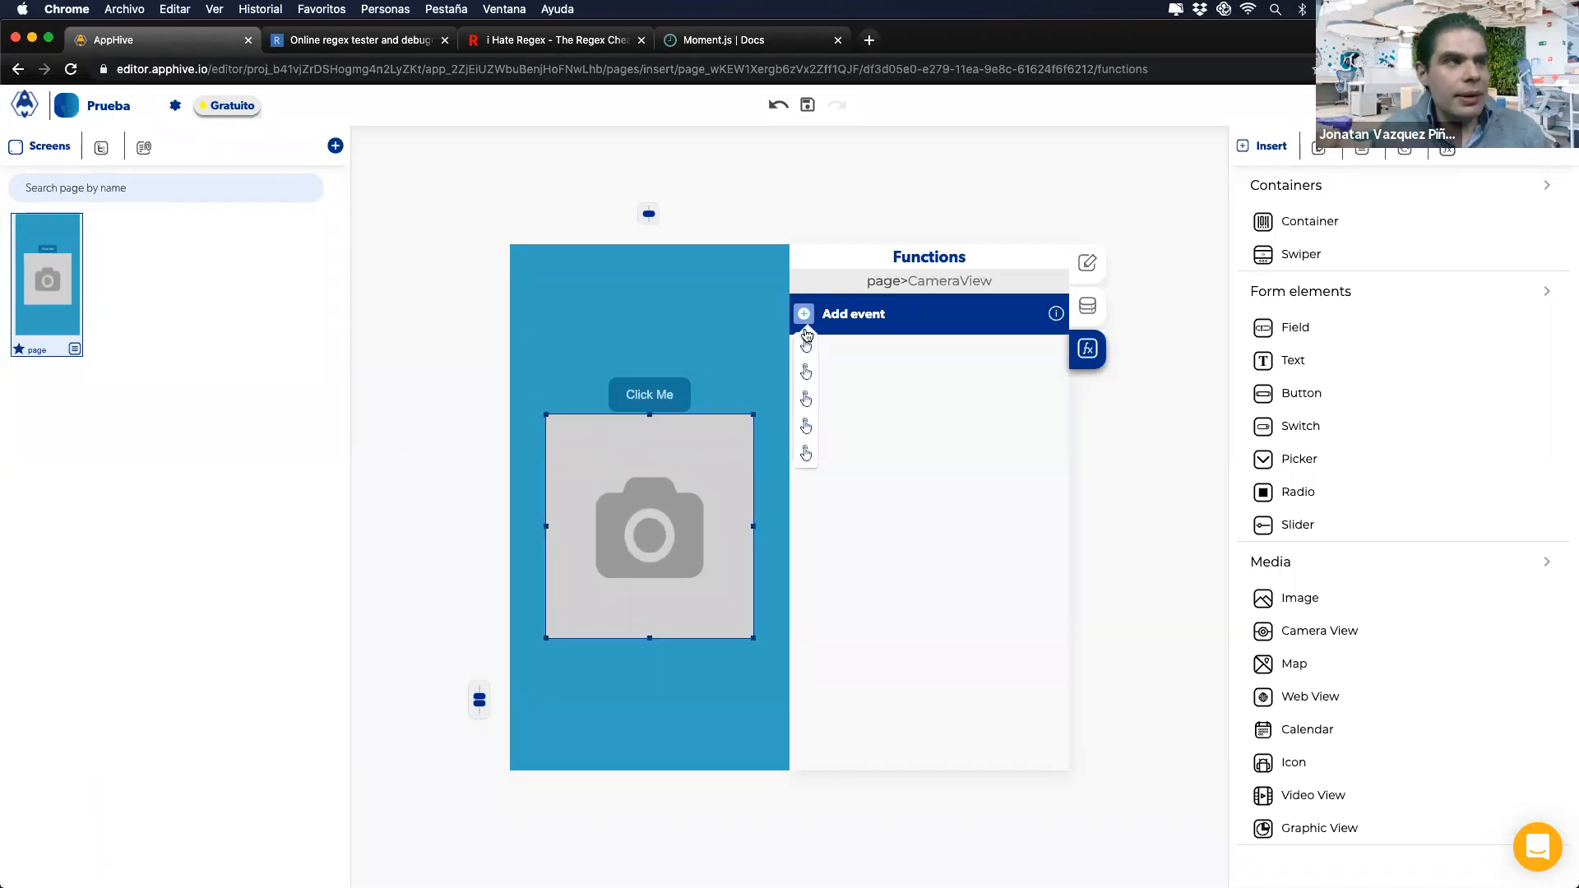
click(809, 454)
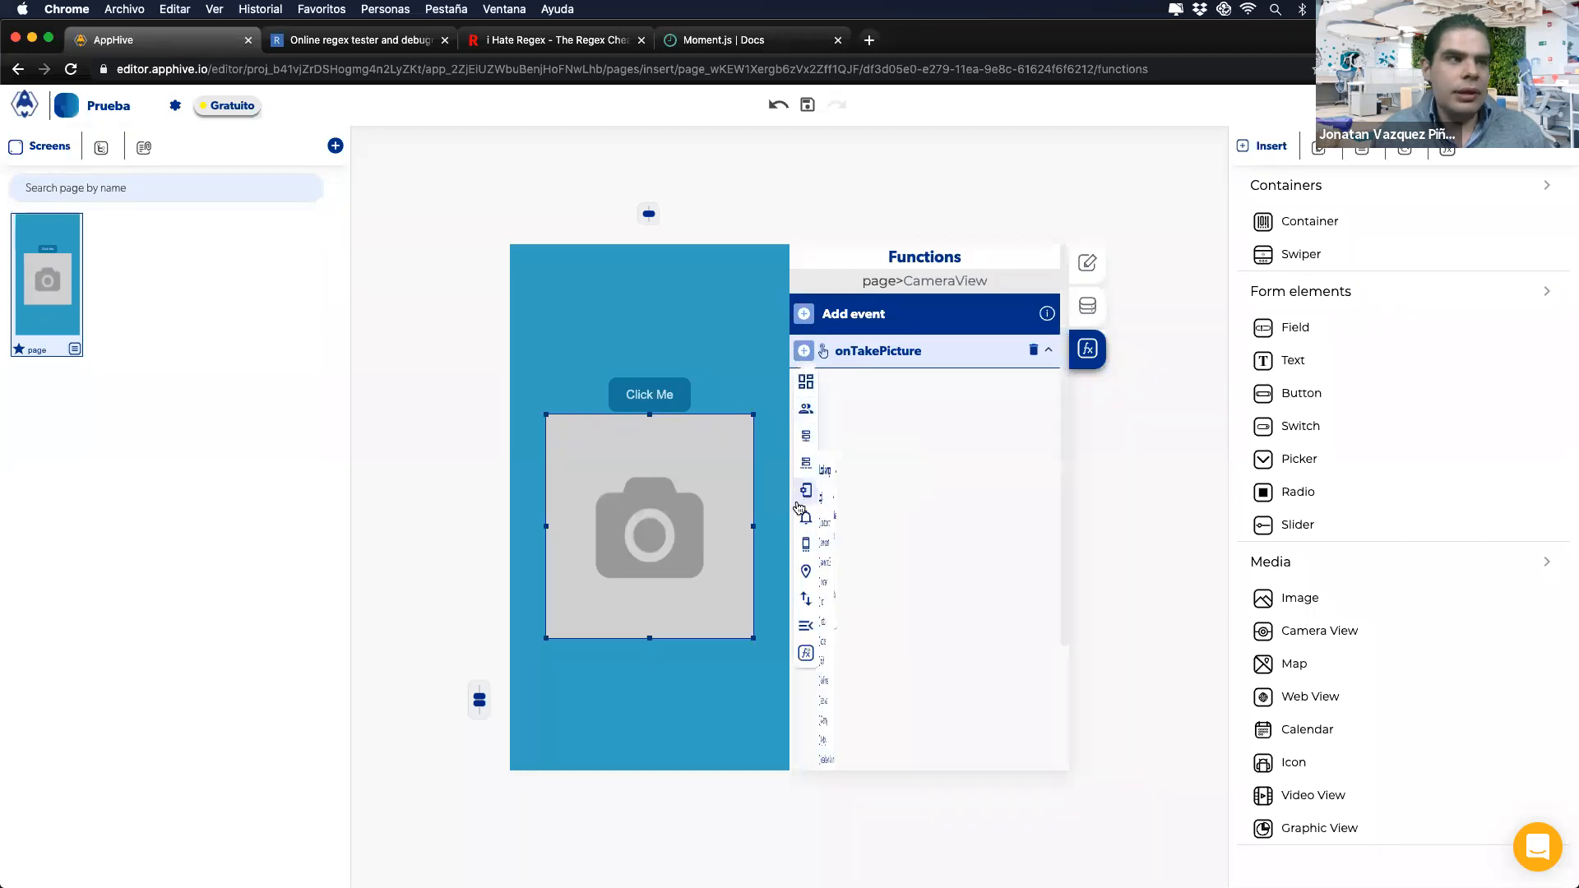
mouse_move(804, 516)
click(851, 589)
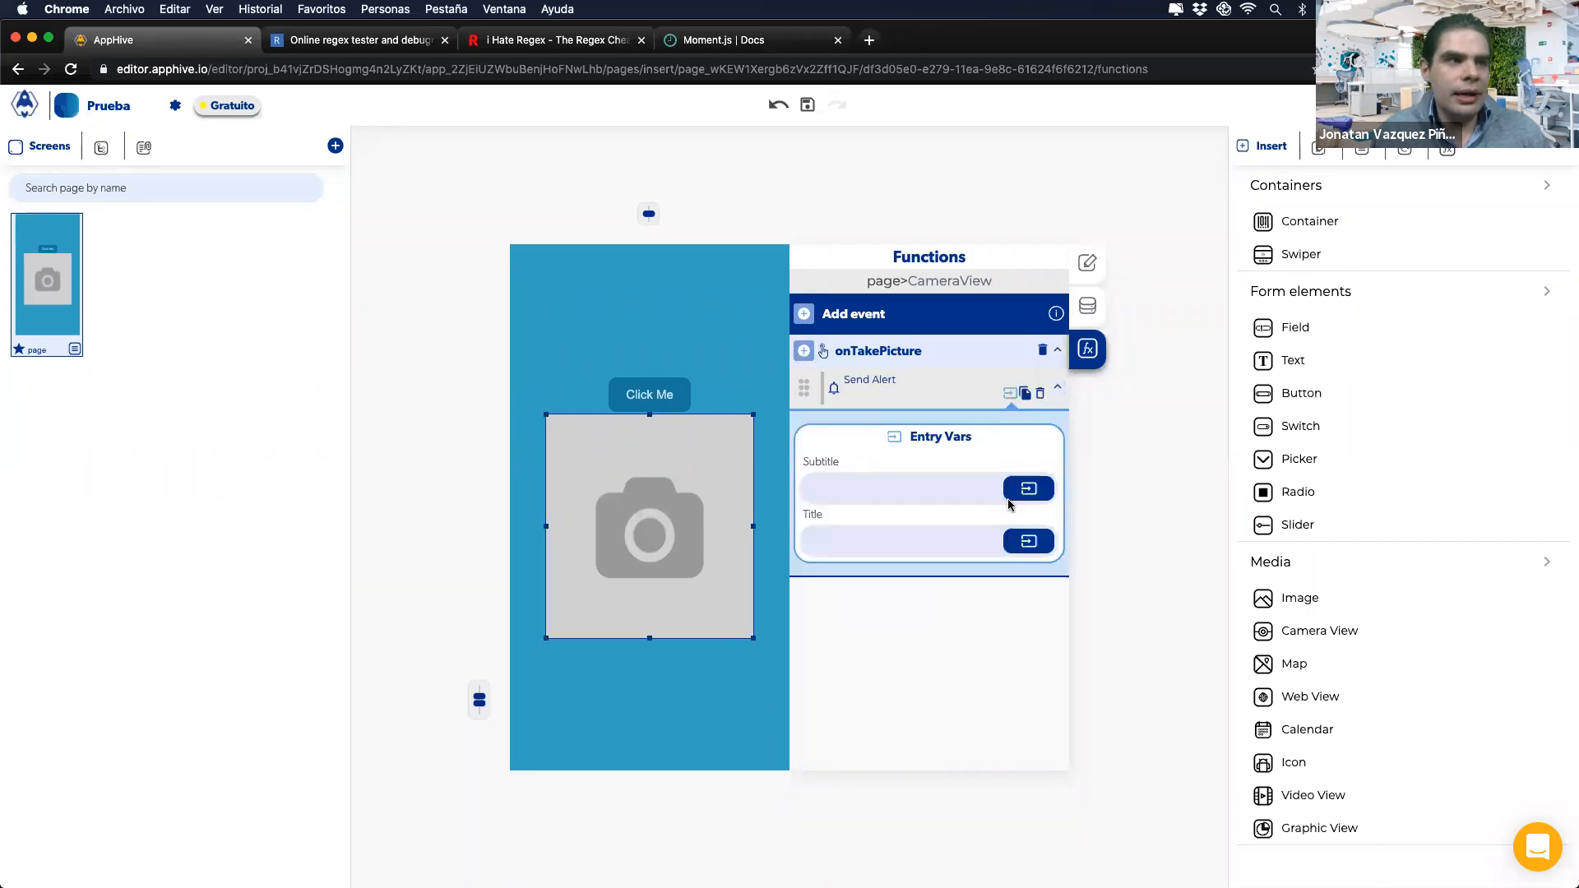
click(1028, 489)
click(959, 528)
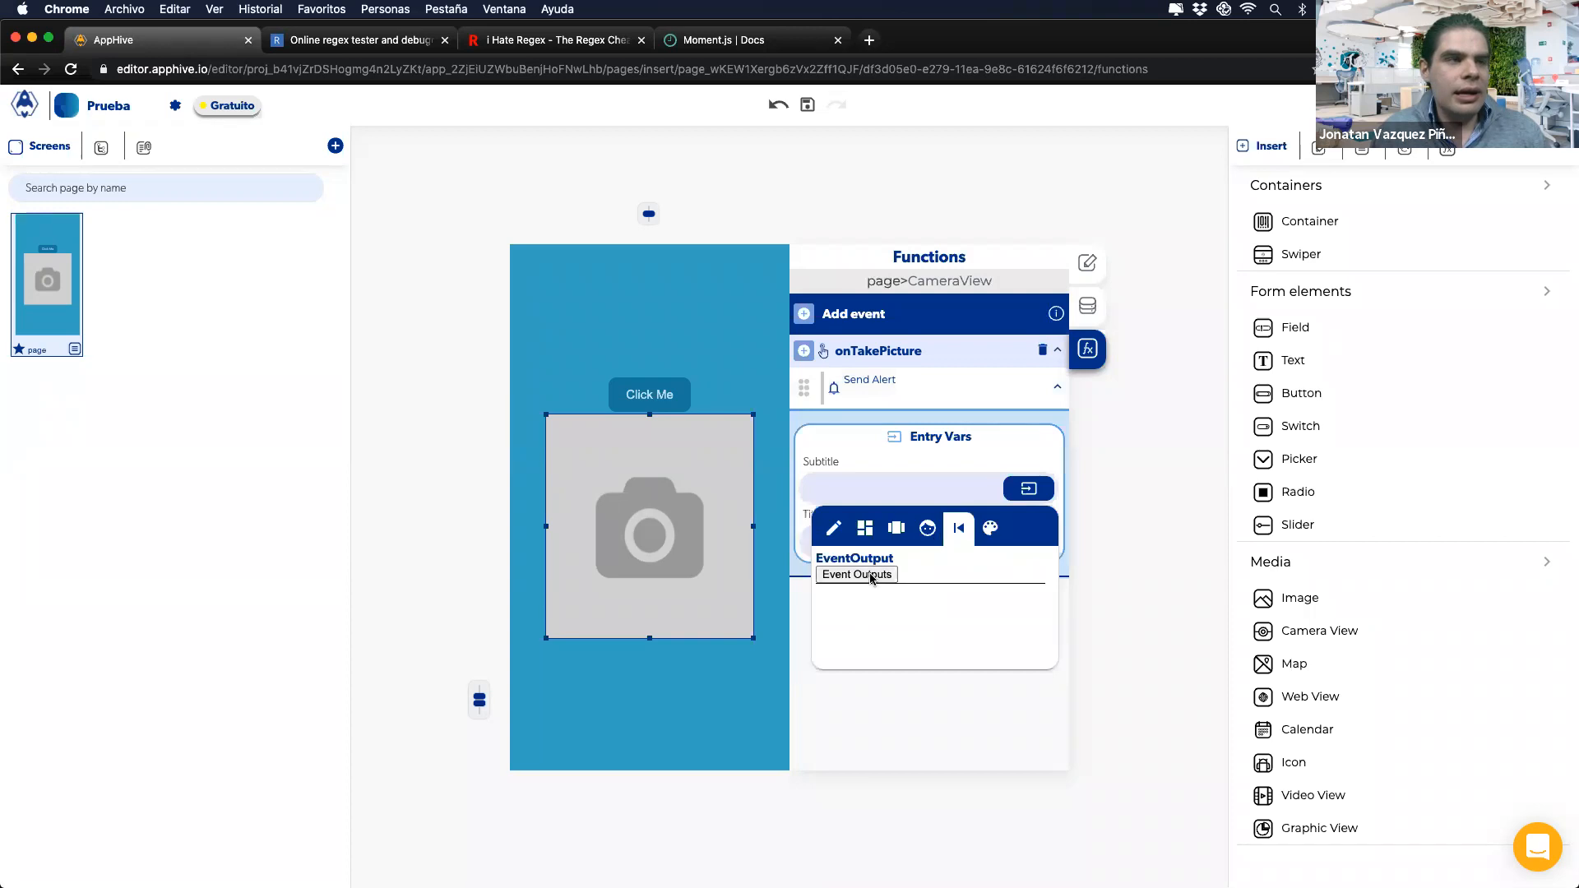
click(858, 574)
click(929, 454)
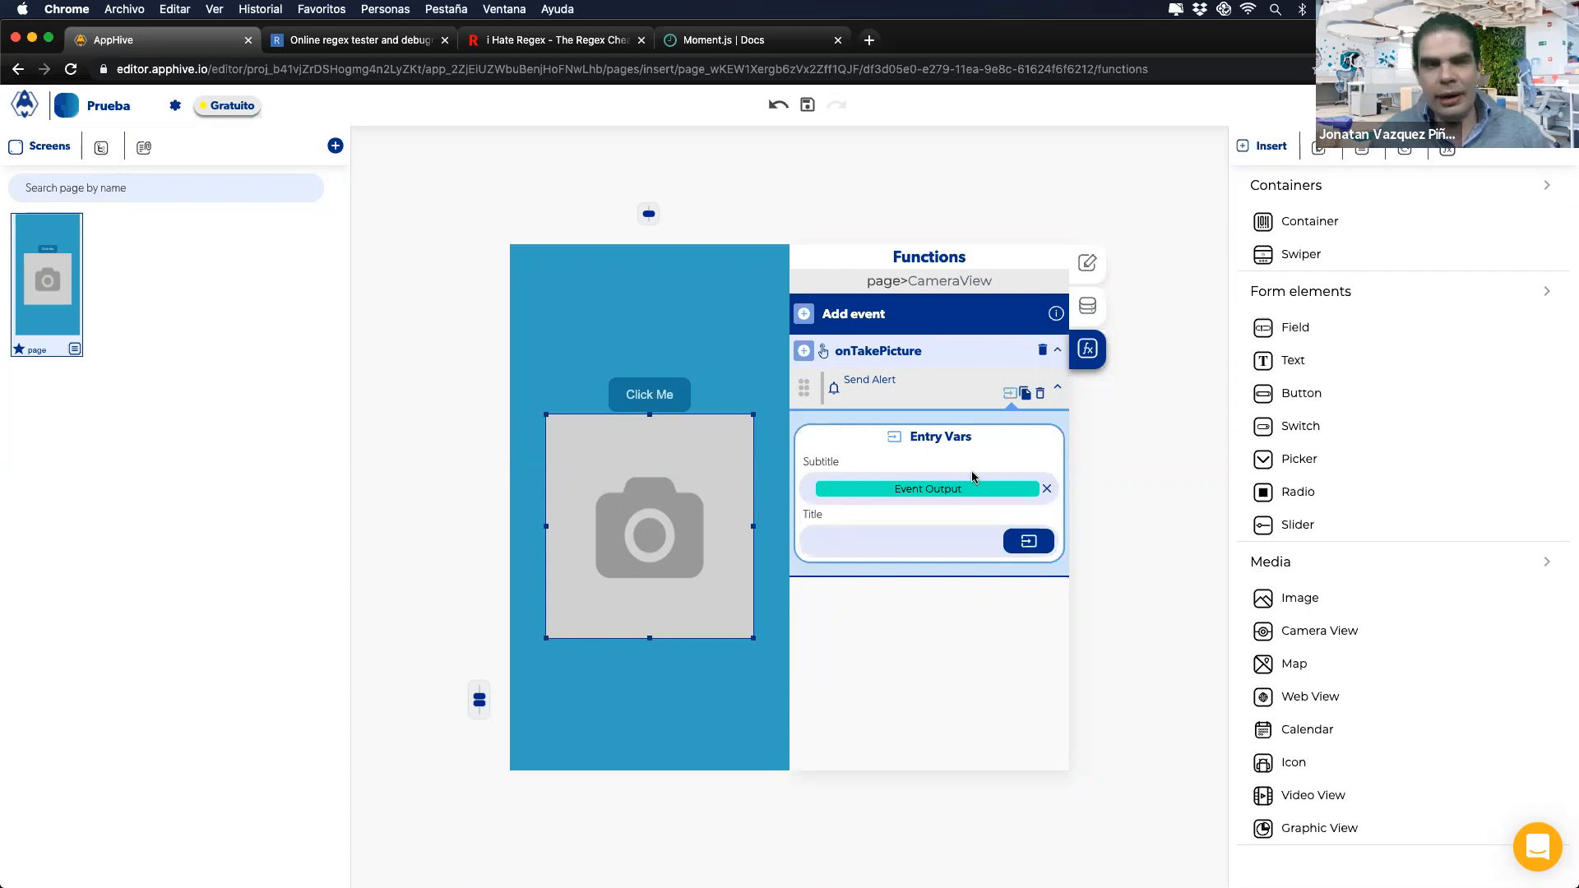
Step: Test taking a photo on the mirrored iPhone, which alerts the photo's .jpg path
click(904, 856)
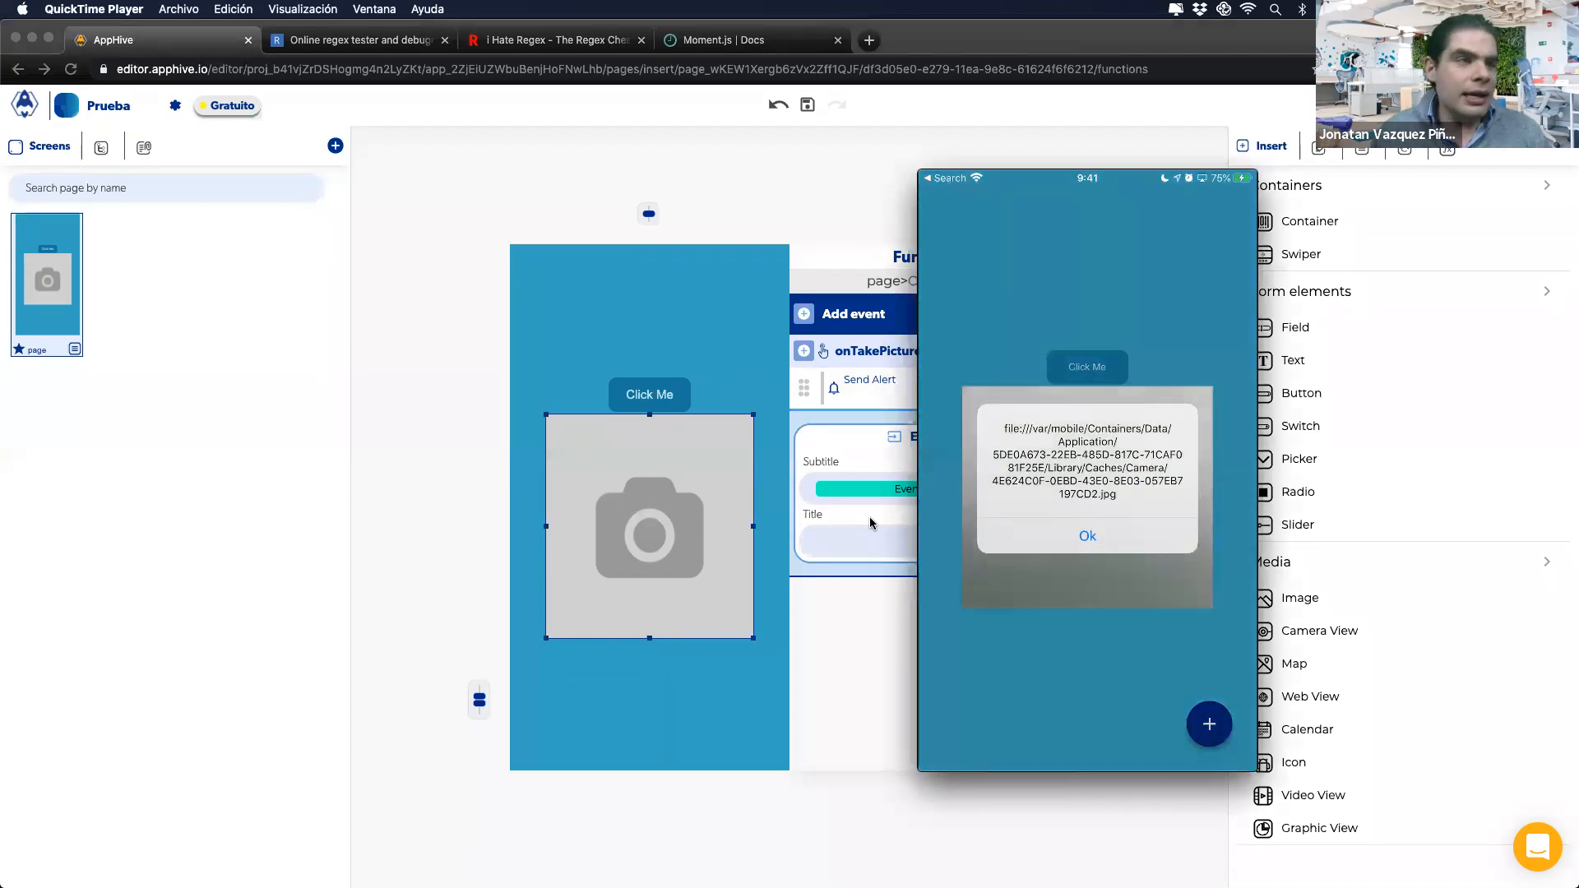
mouse_move(1027, 436)
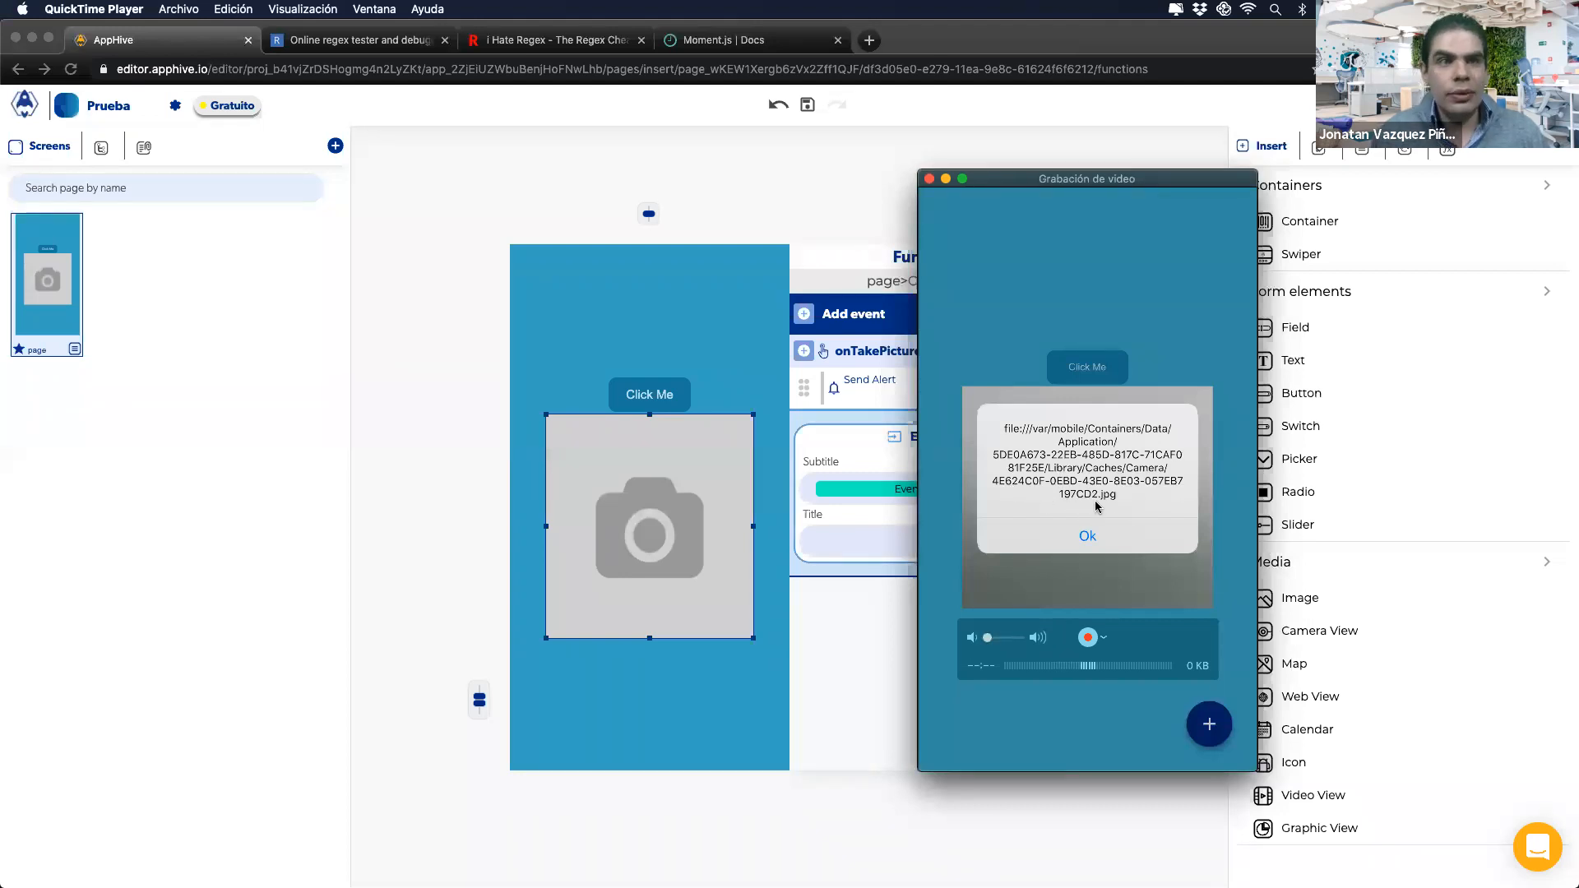
click(872, 445)
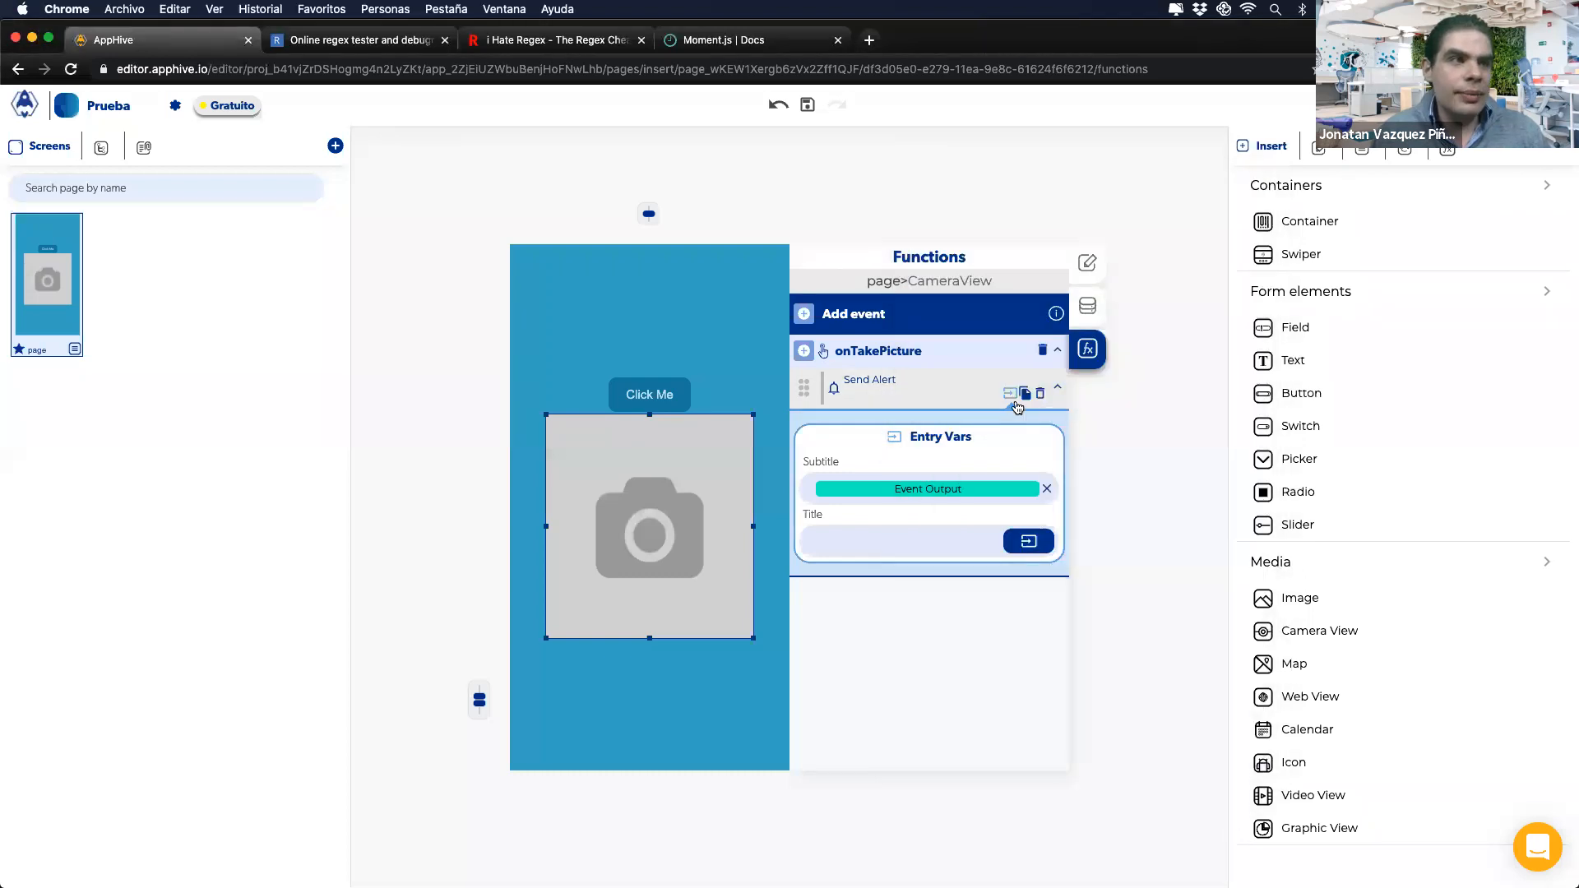
Step: Delete the onTakePicture event along with its Send Alert action
click(1041, 394)
click(1042, 350)
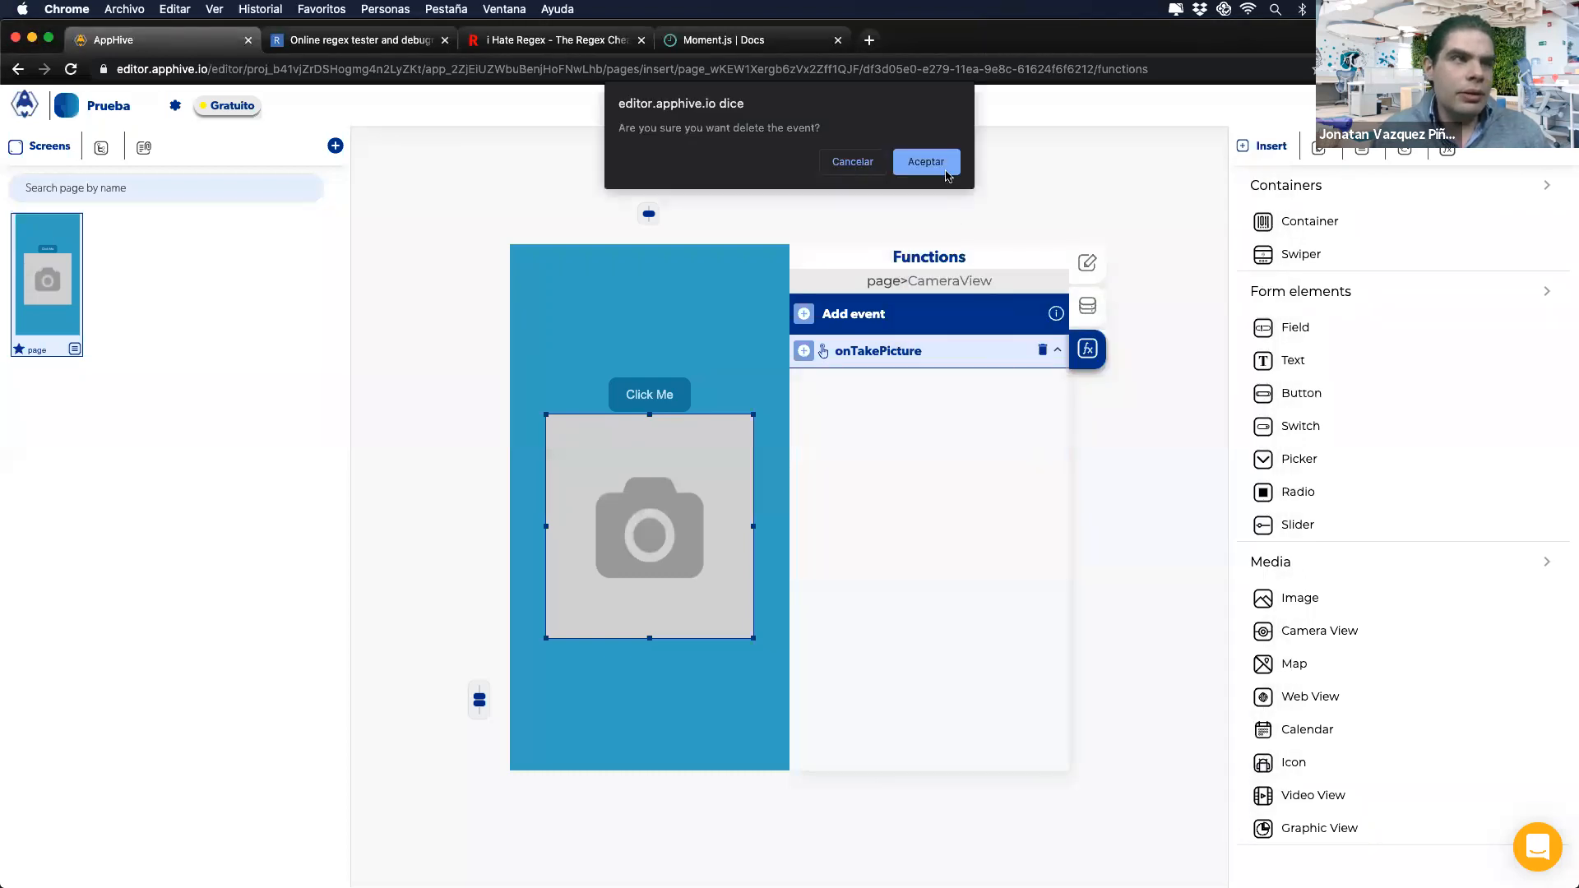
click(926, 164)
Step: Add an onBarCodeRead event with a Send Alert whose subtitle is the event output's data
click(803, 314)
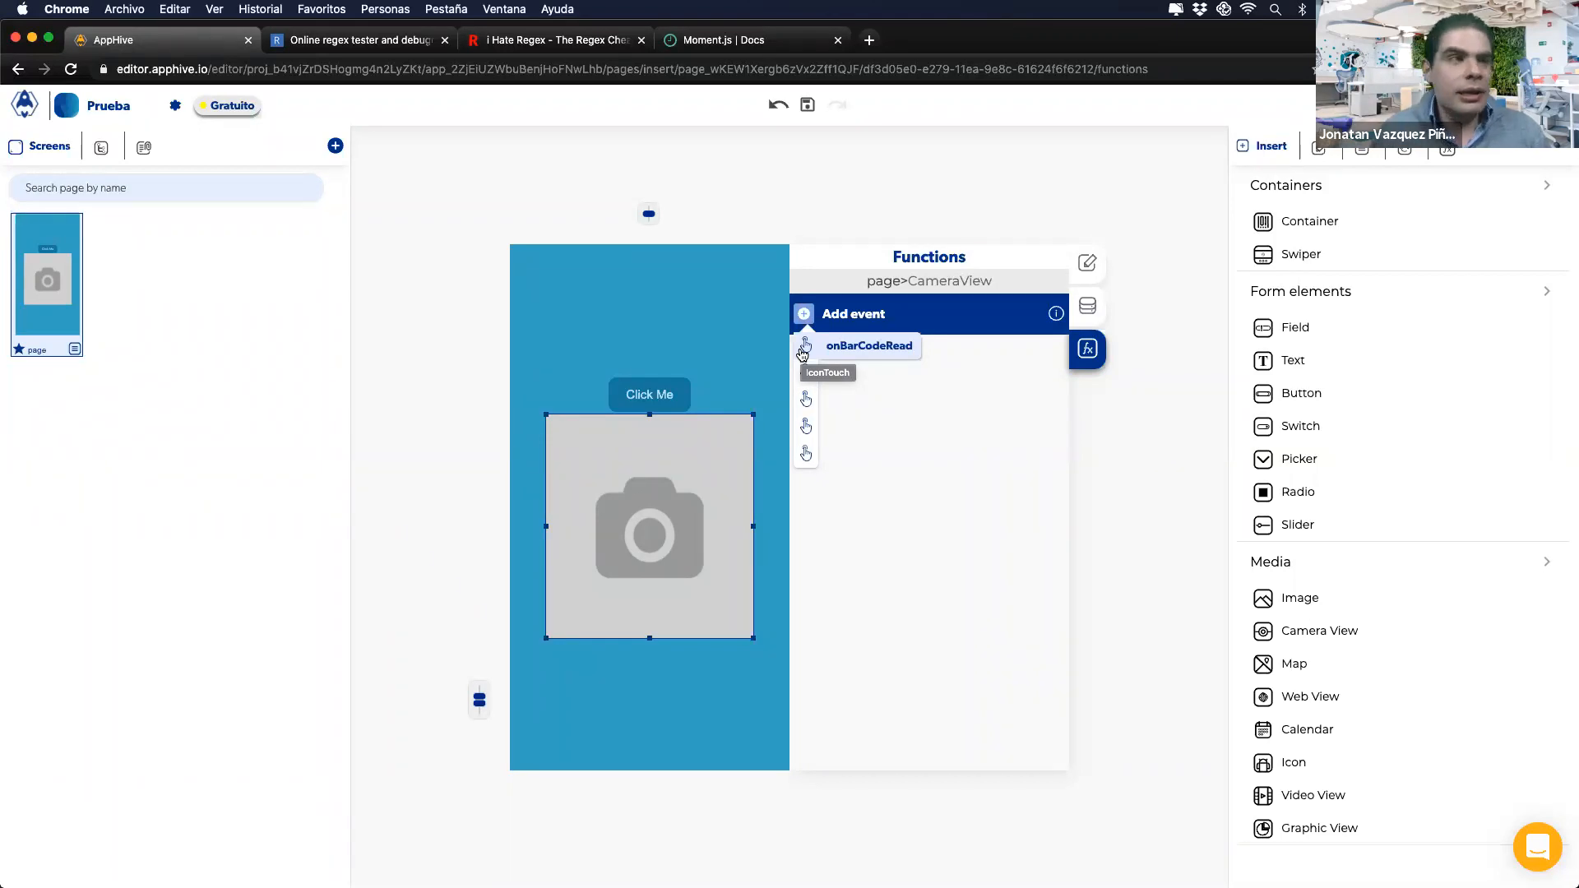
click(803, 354)
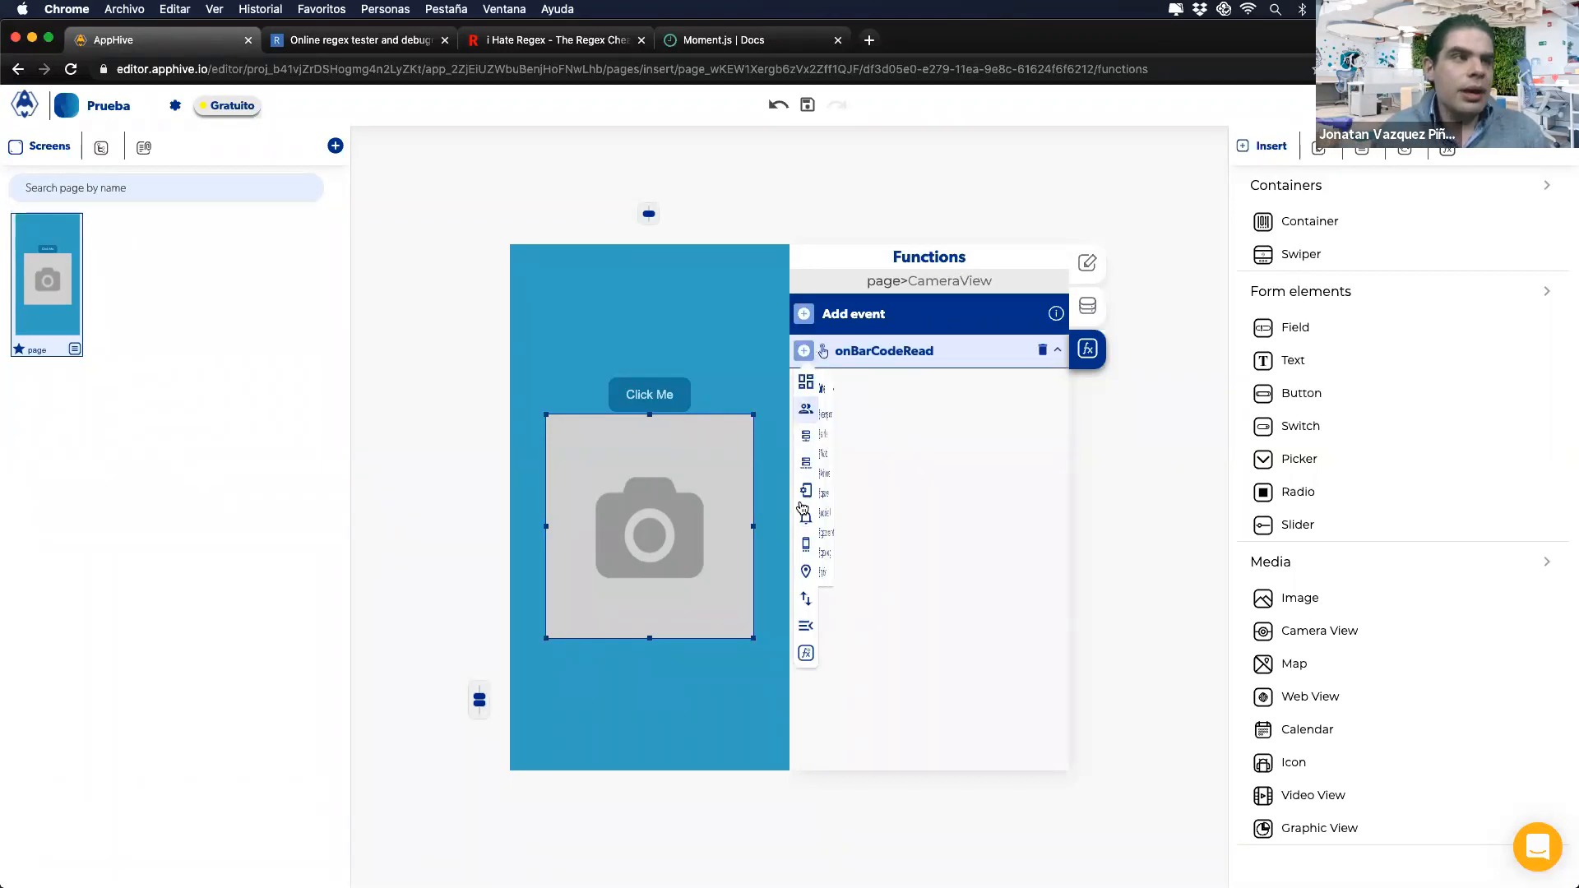
mouse_move(810, 524)
click(858, 591)
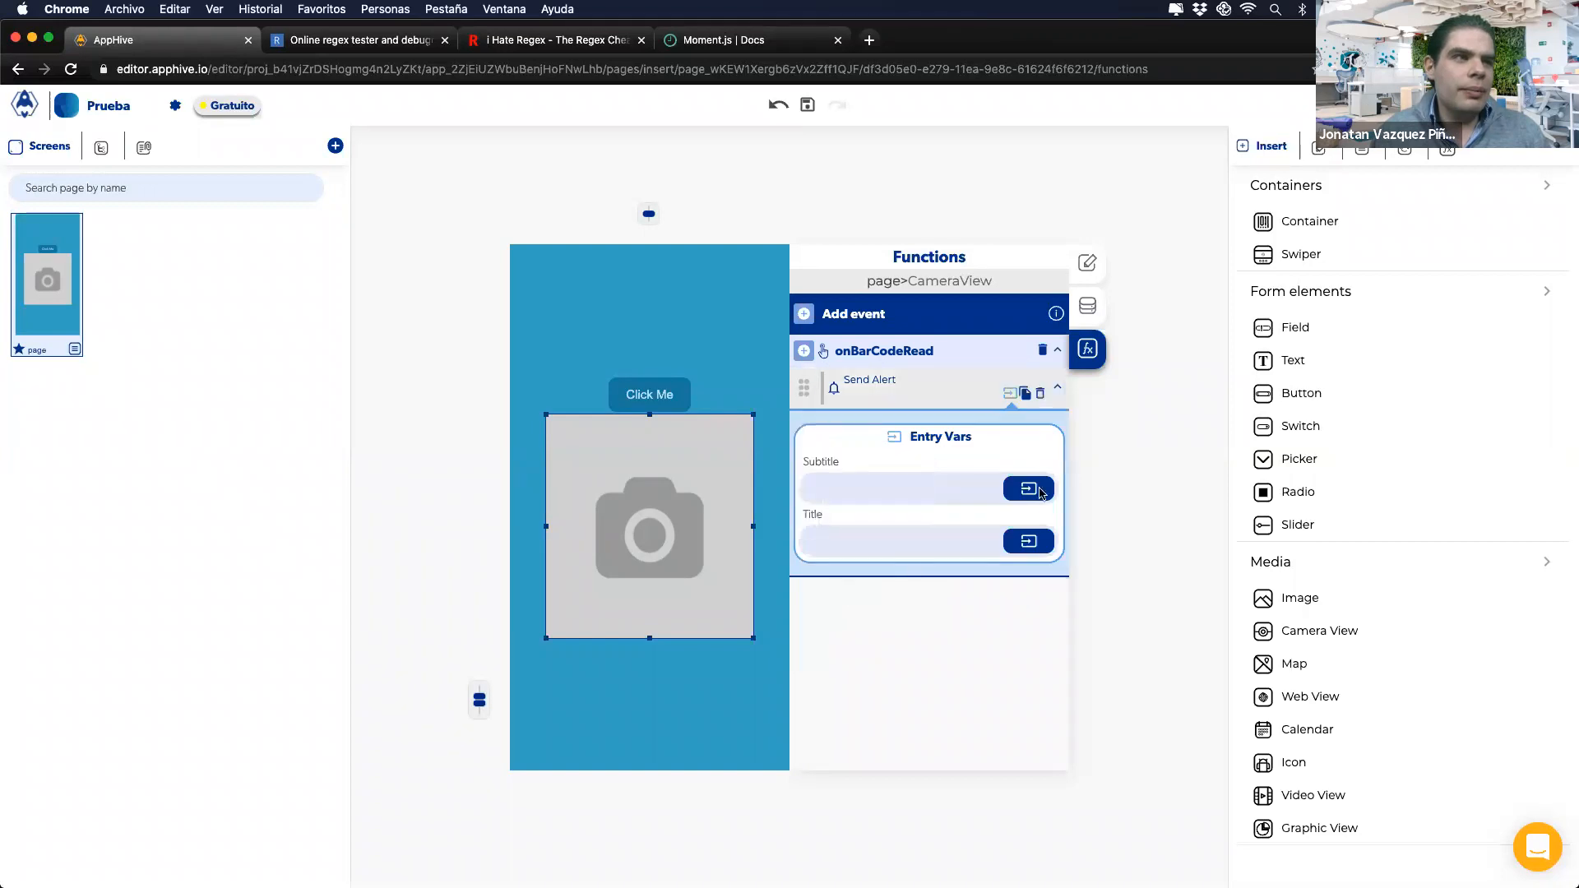
click(1029, 488)
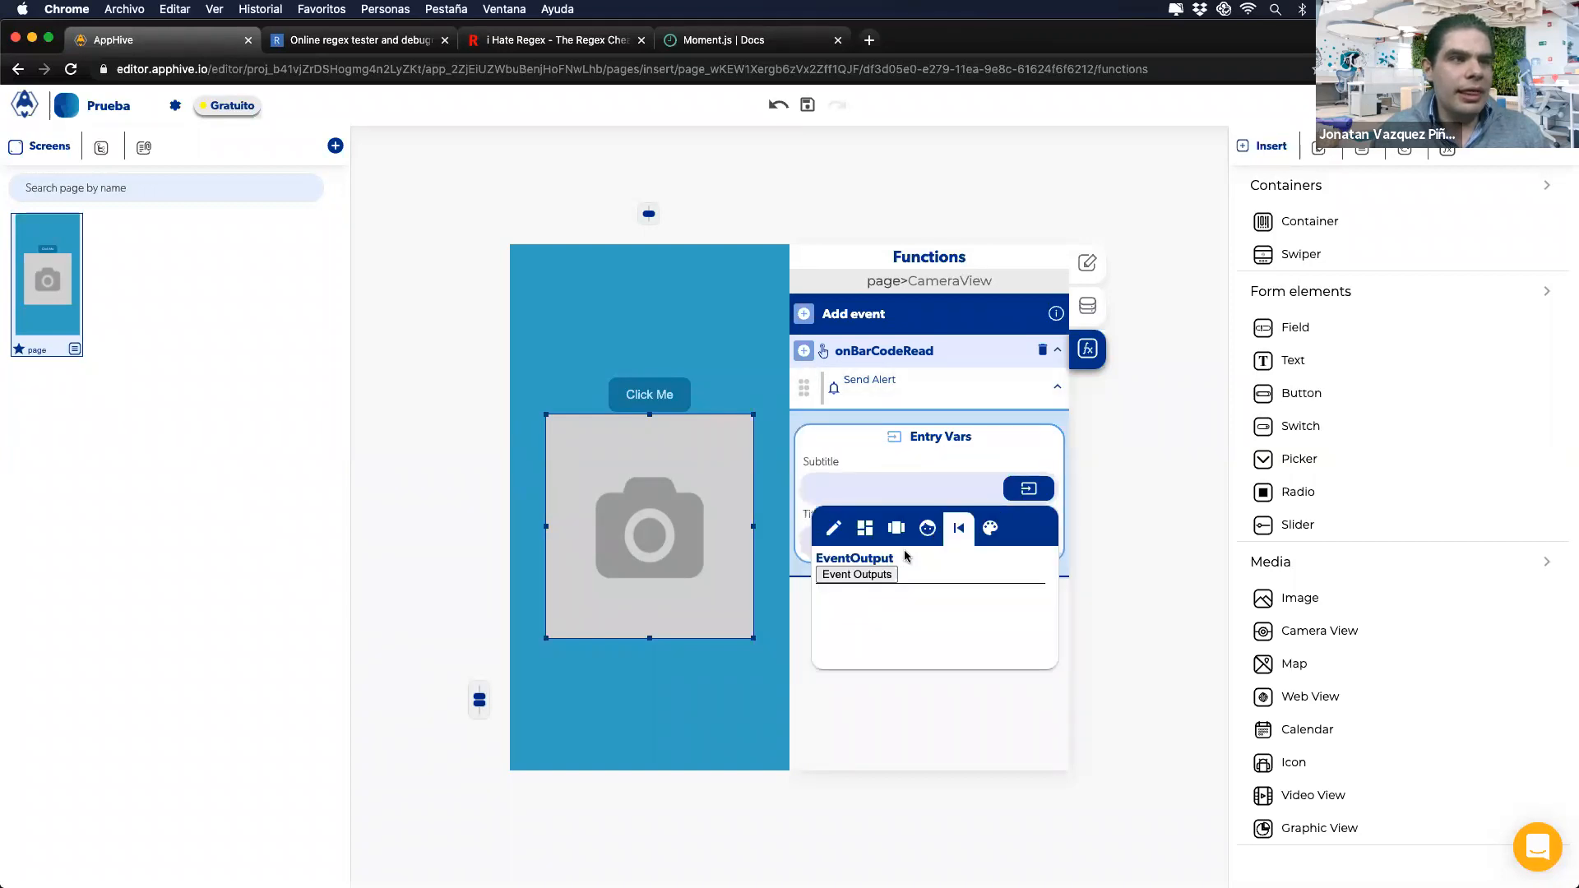
click(861, 575)
text(dataa)
key(BackSpace)
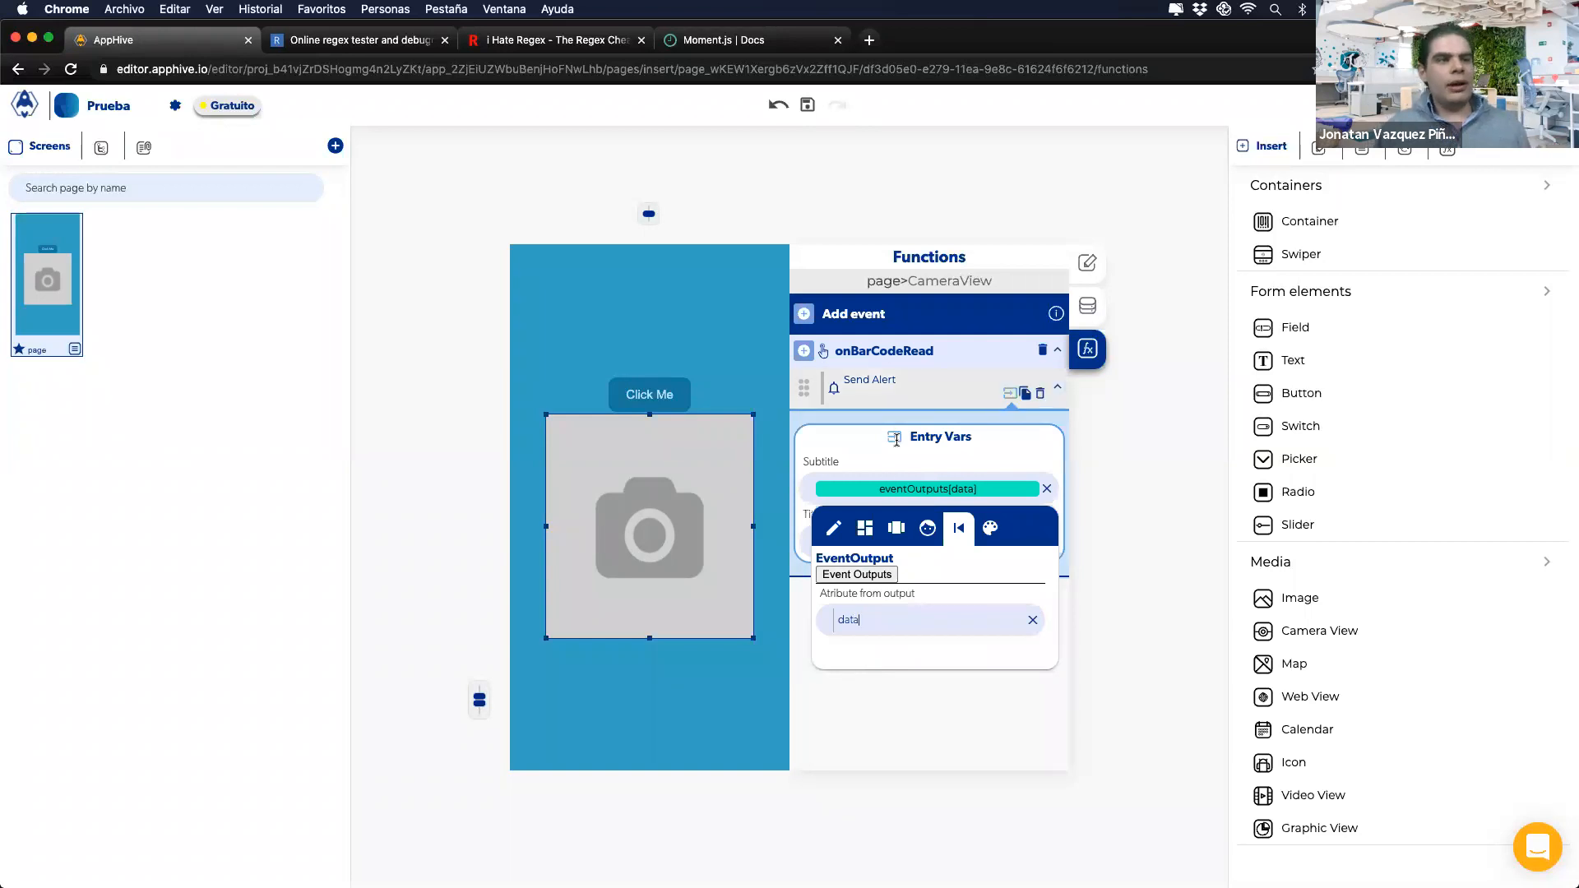
click(897, 440)
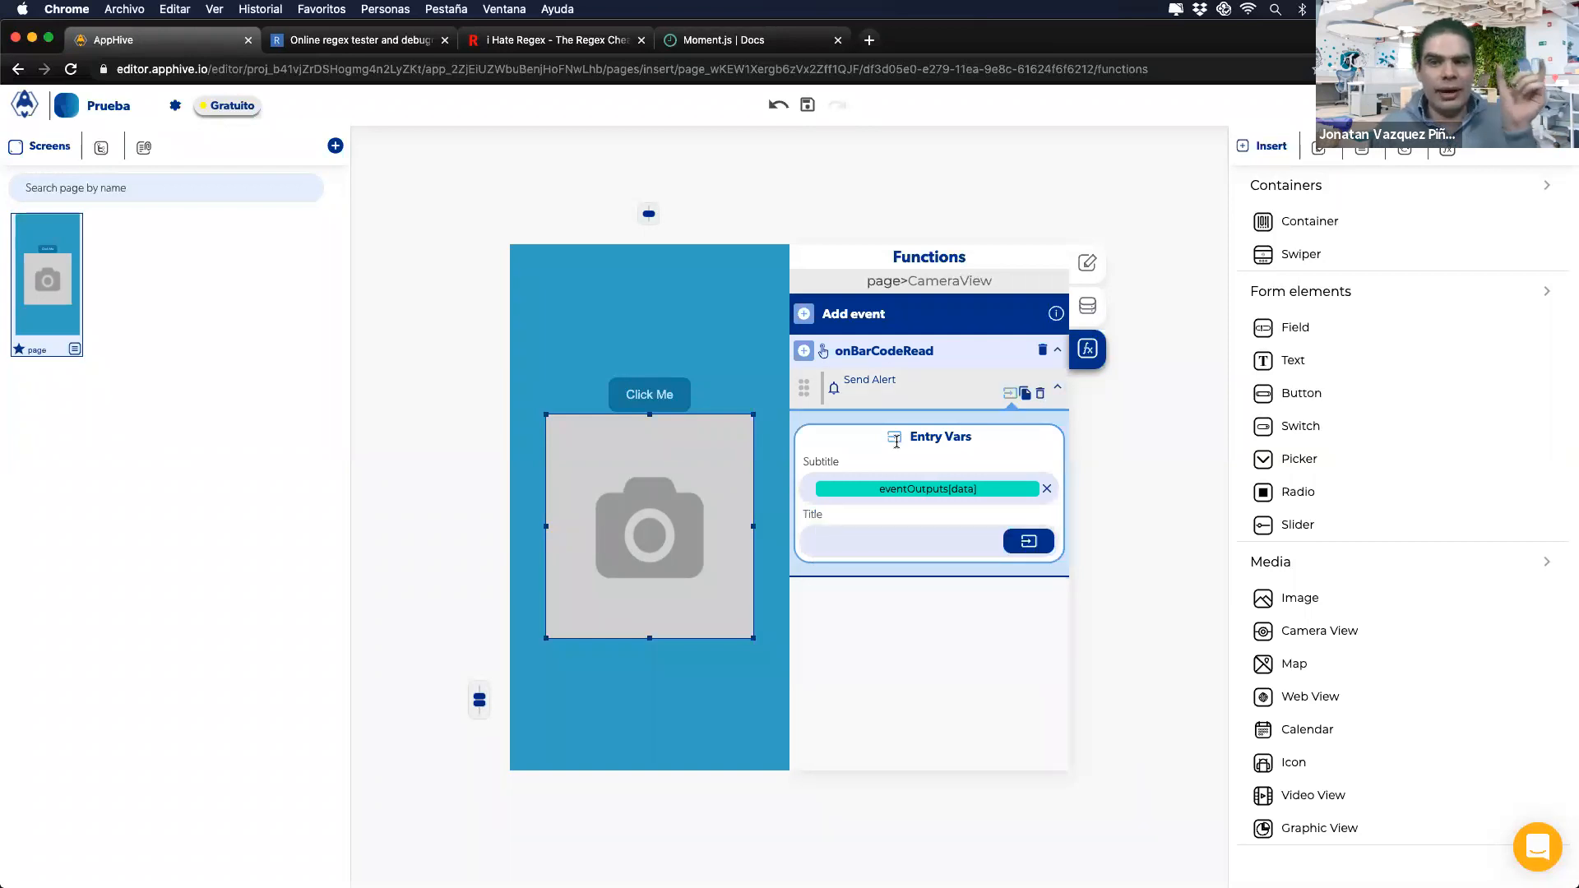
click(892, 493)
click(934, 527)
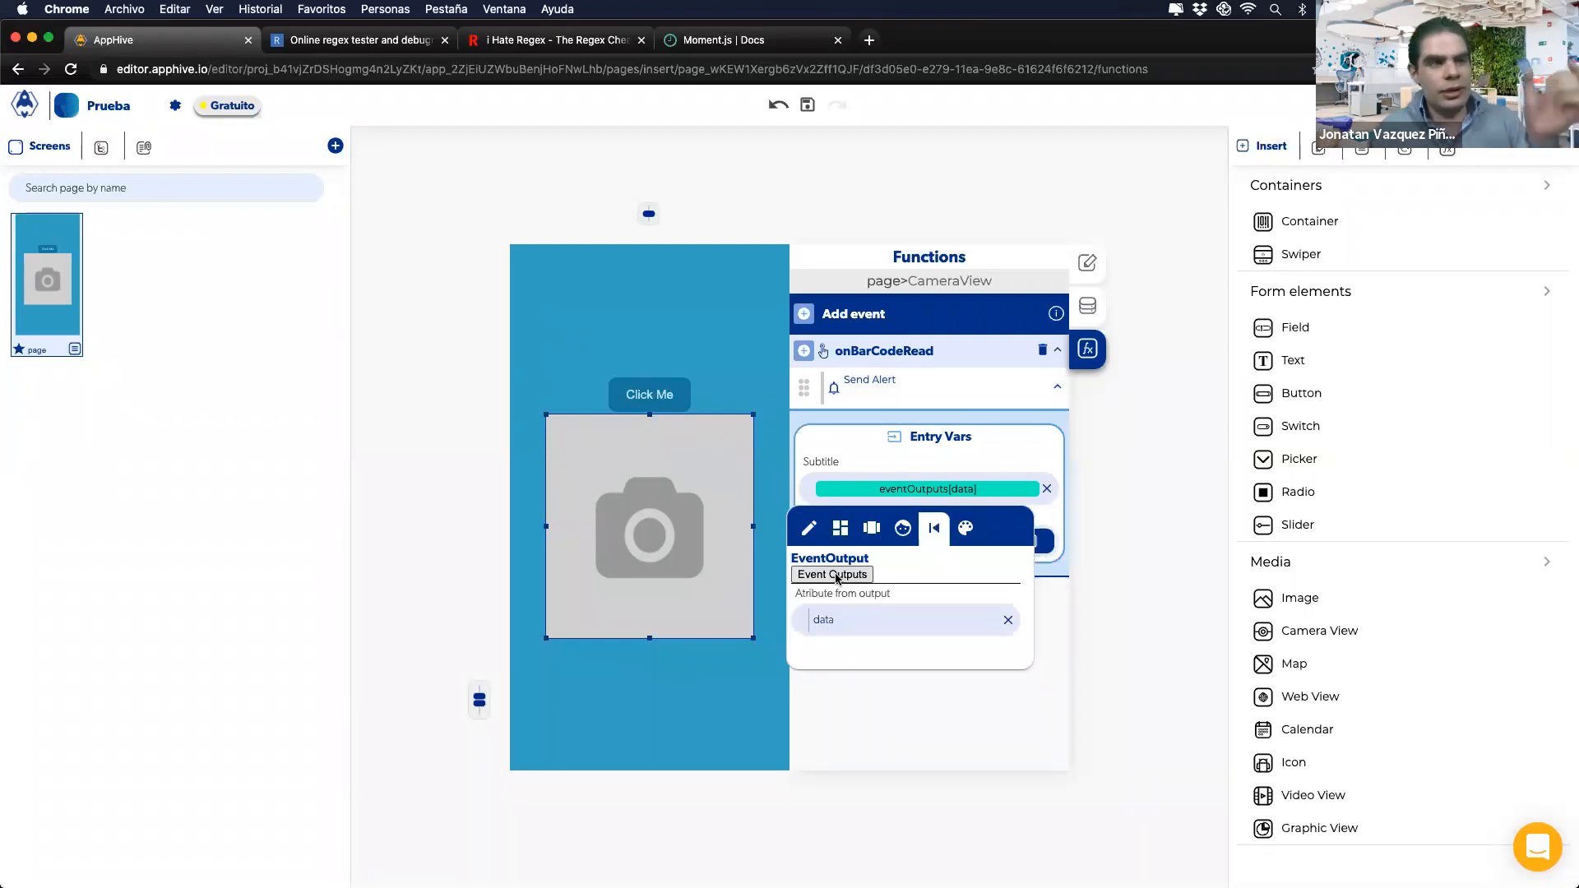
click(954, 427)
Step: Delete the onBarCodeRead event and its alert, leaving the Camera View without events
click(1040, 394)
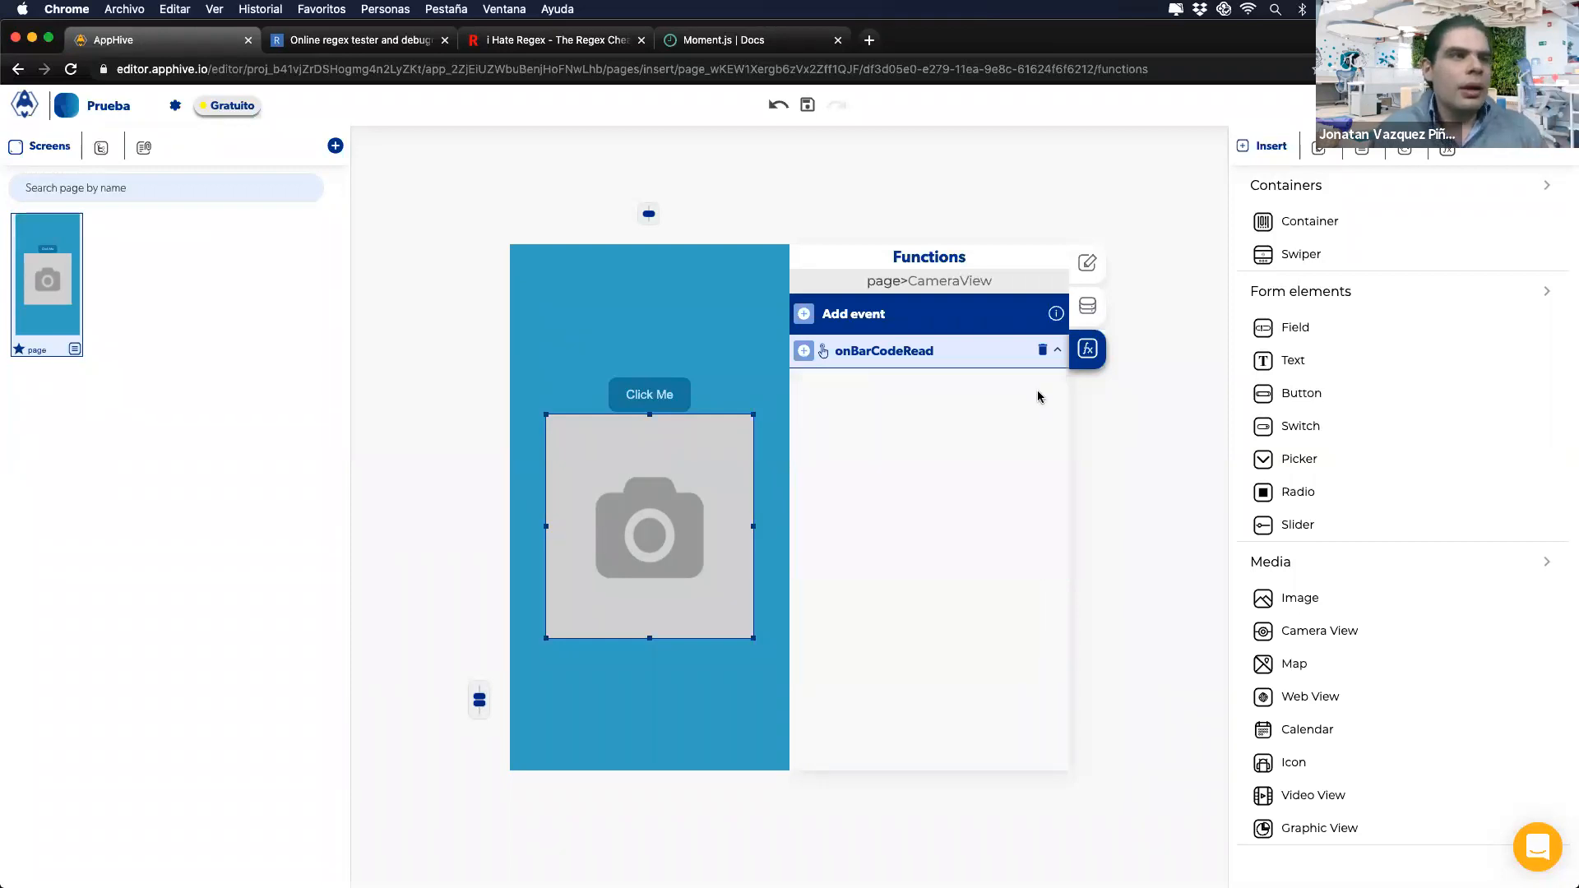
click(1041, 350)
click(924, 159)
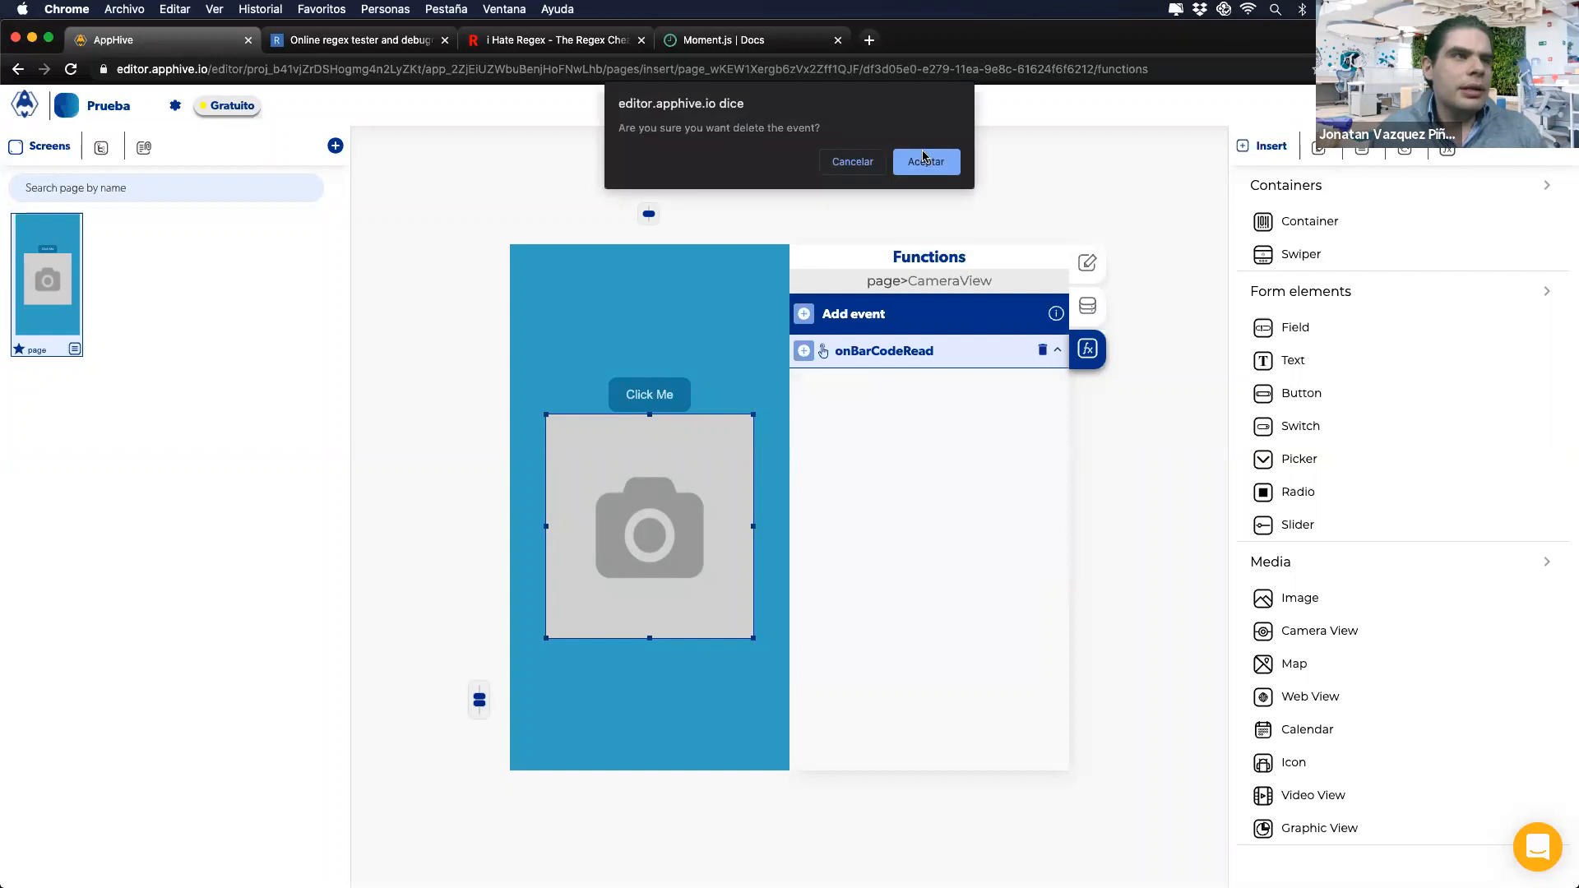
click(804, 313)
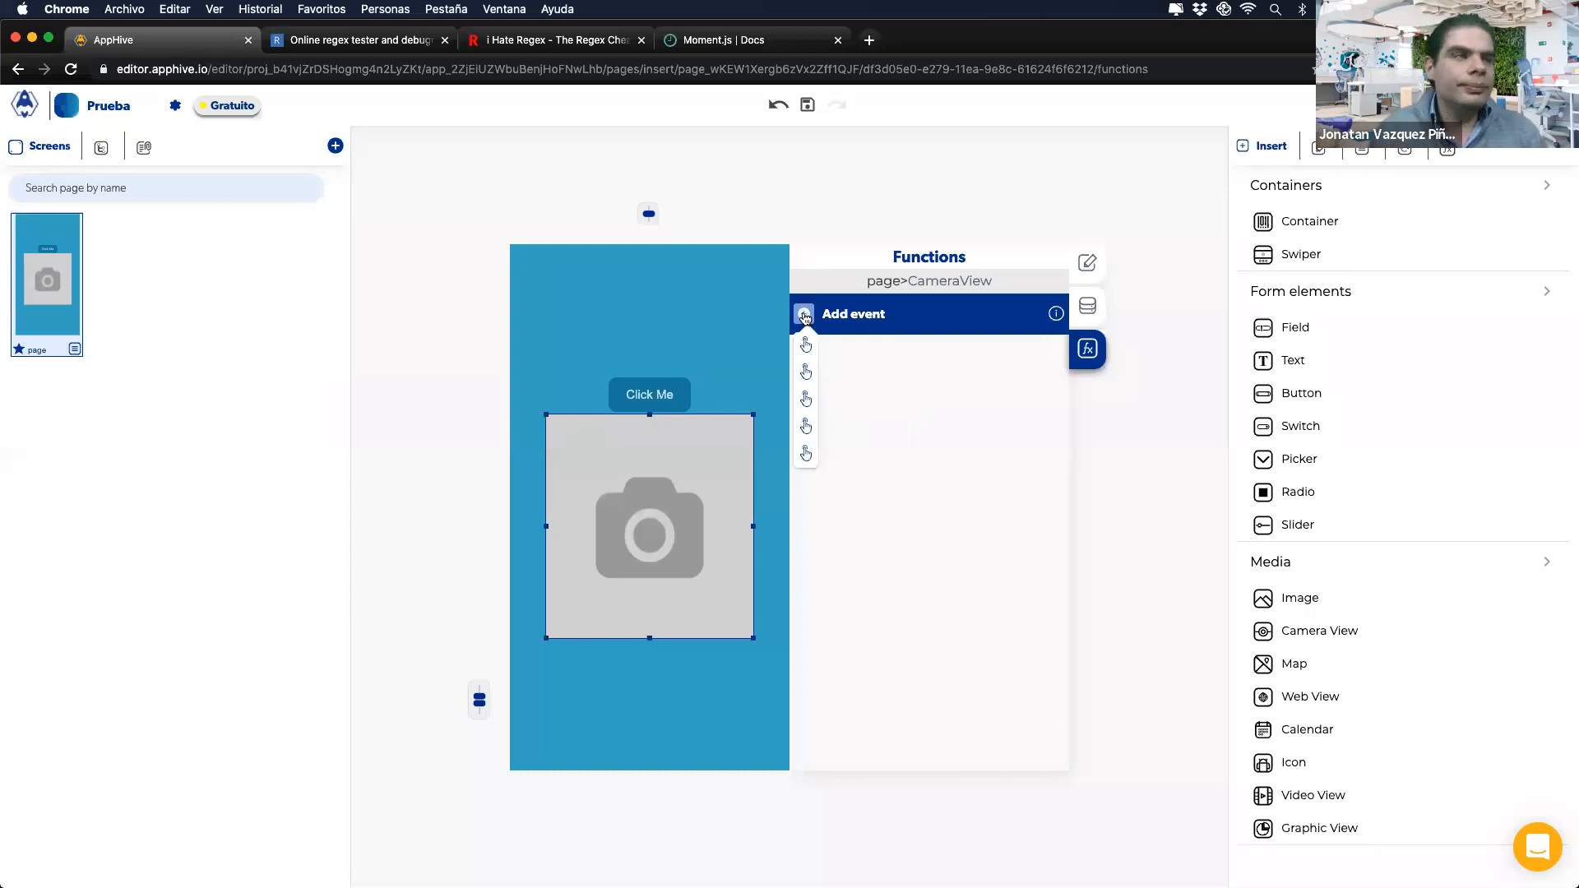
Step: On Click Me's Modify control, try takePhoto and a custom recordVideo property, then clear it
click(670, 403)
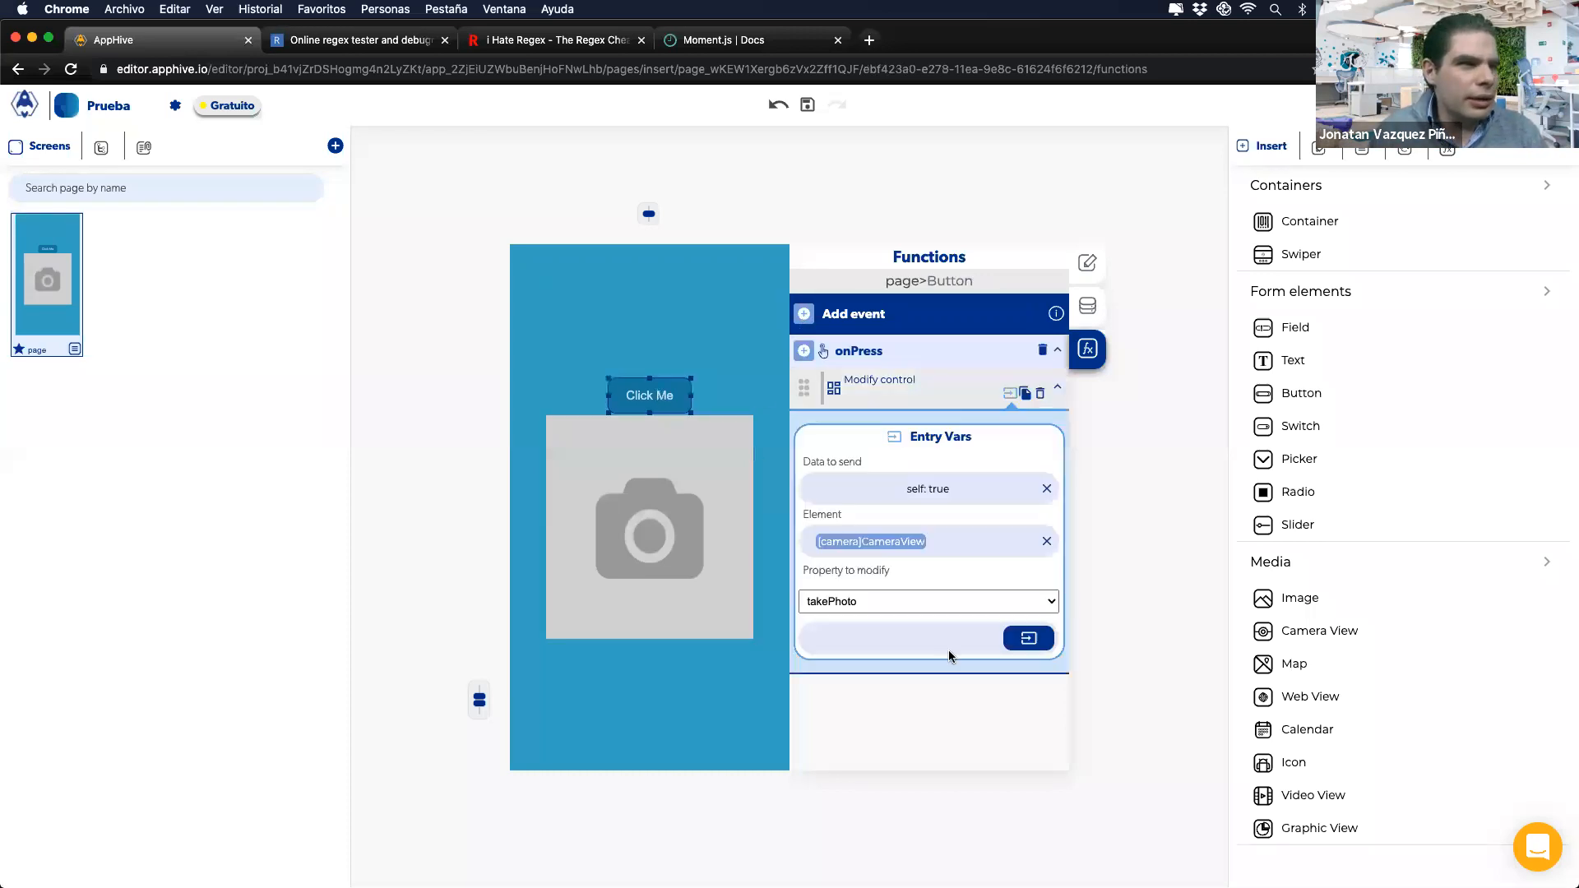
click(879, 607)
click(872, 609)
click(870, 605)
click(827, 585)
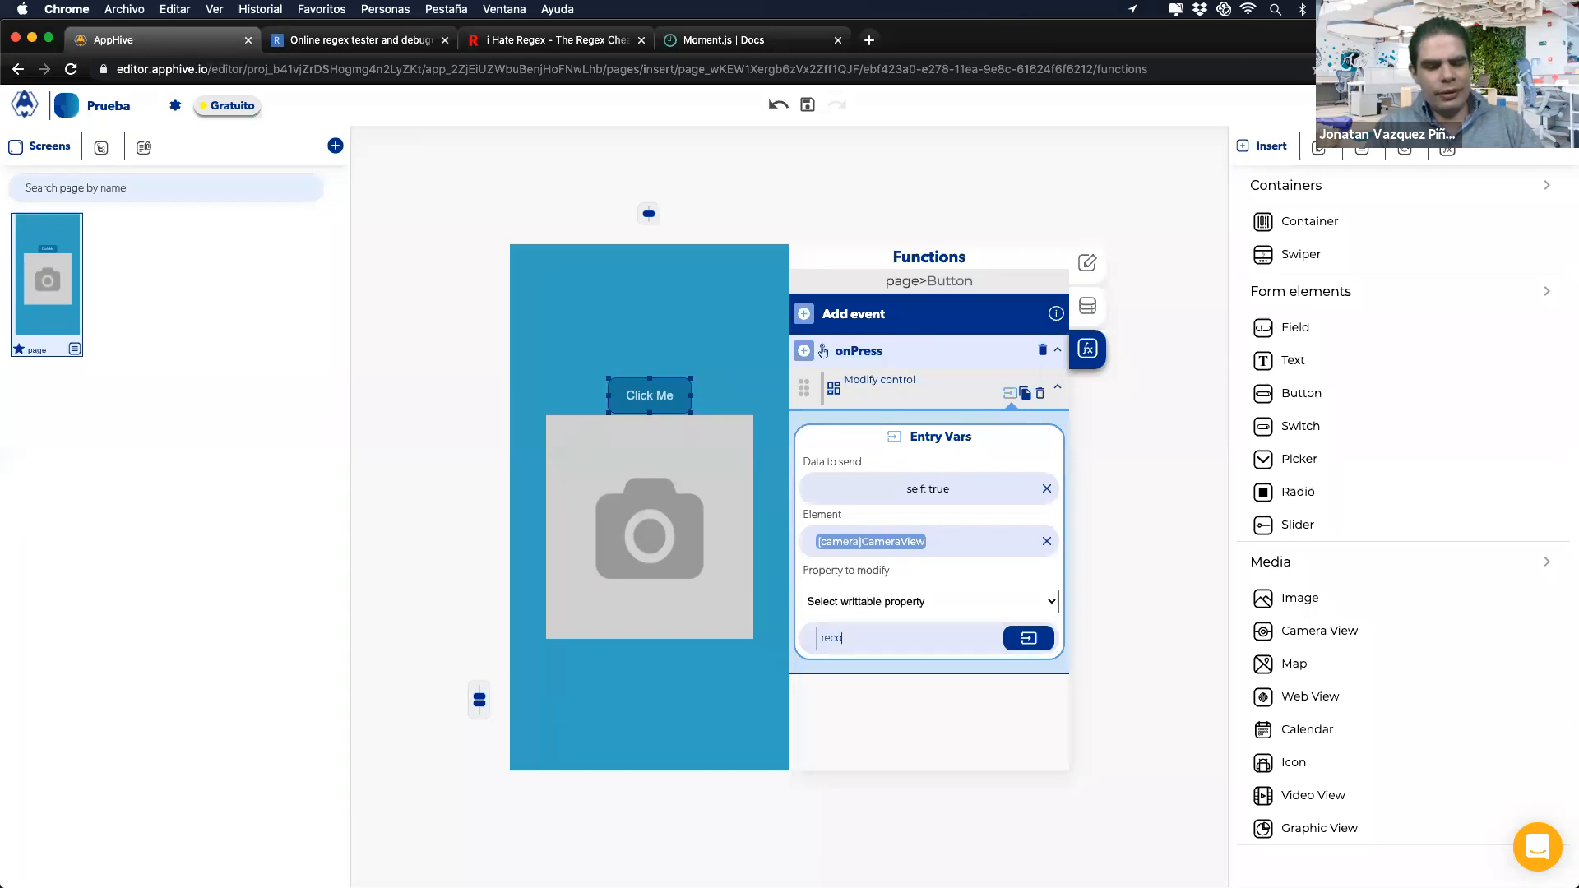
text(recordVid)
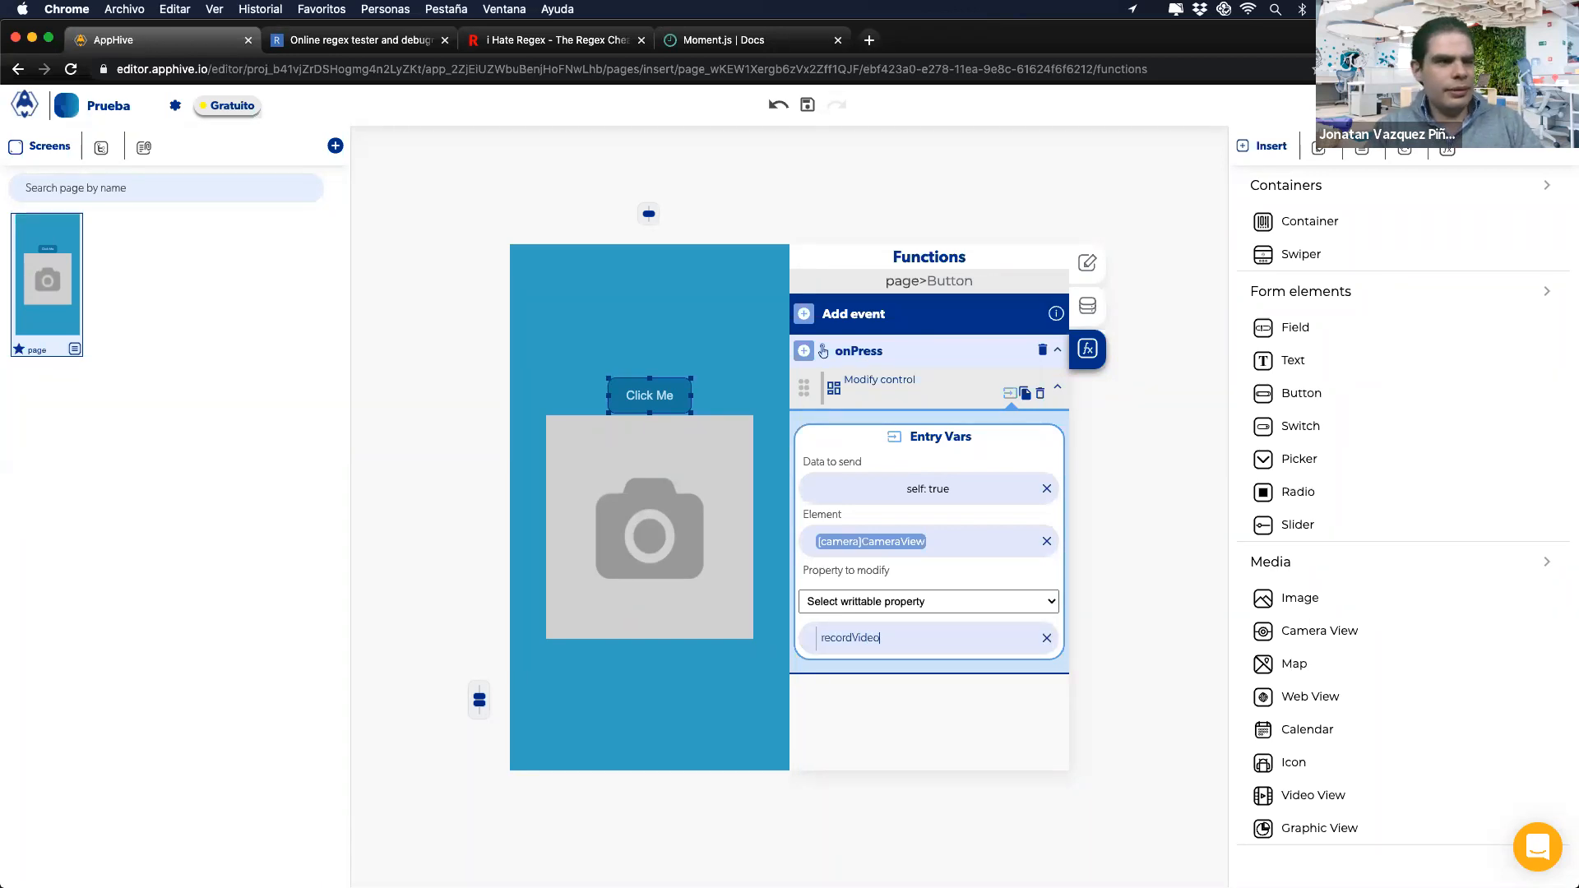
text(eo)
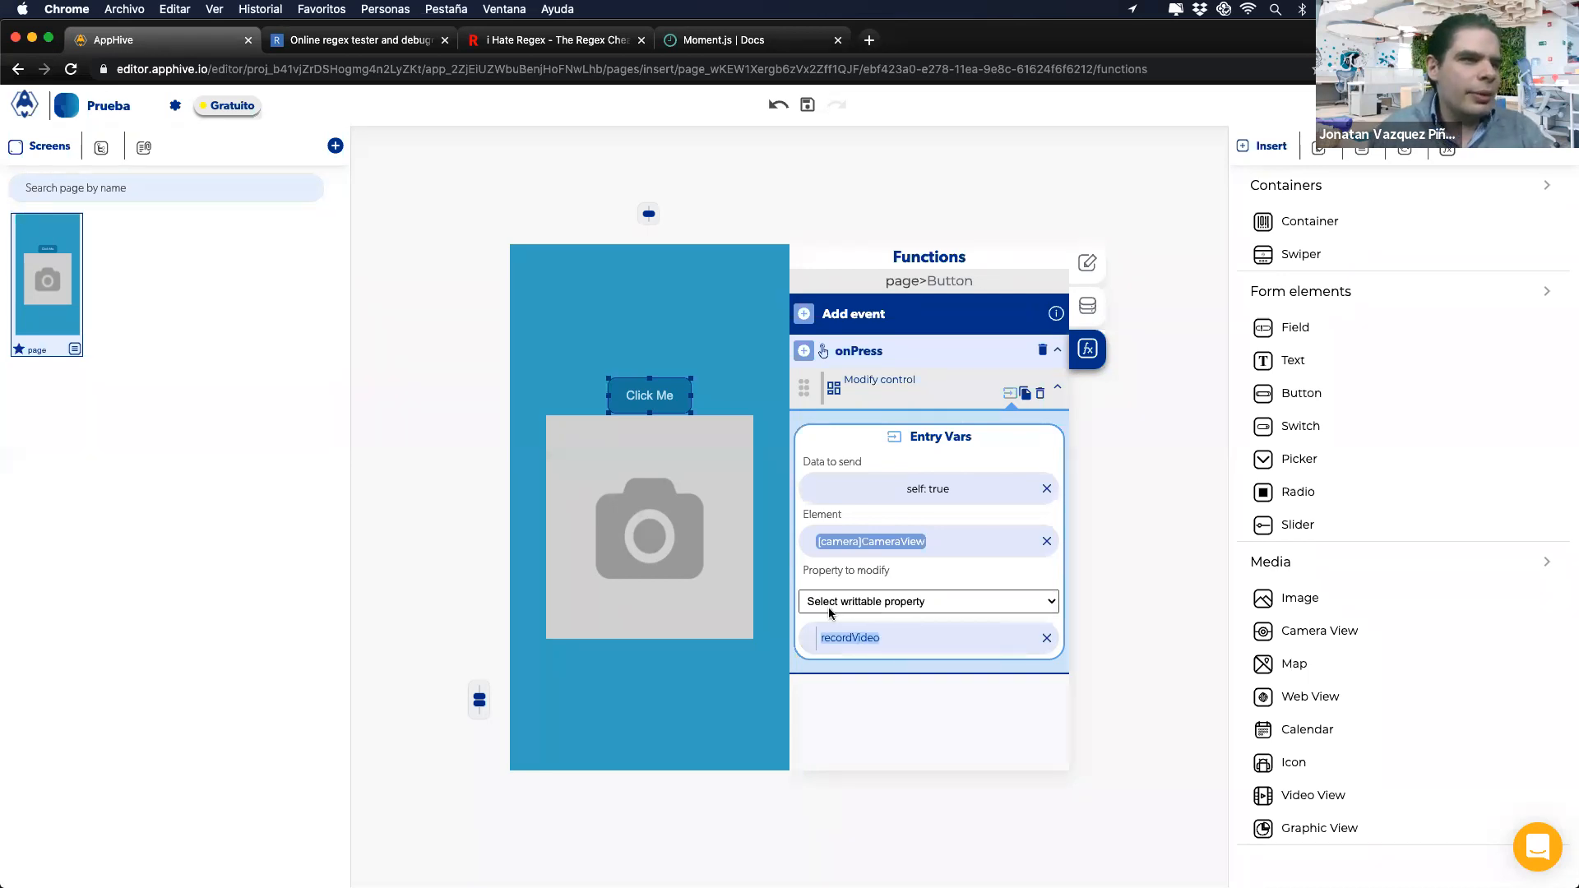
click(831, 607)
click(850, 600)
double_click(846, 638)
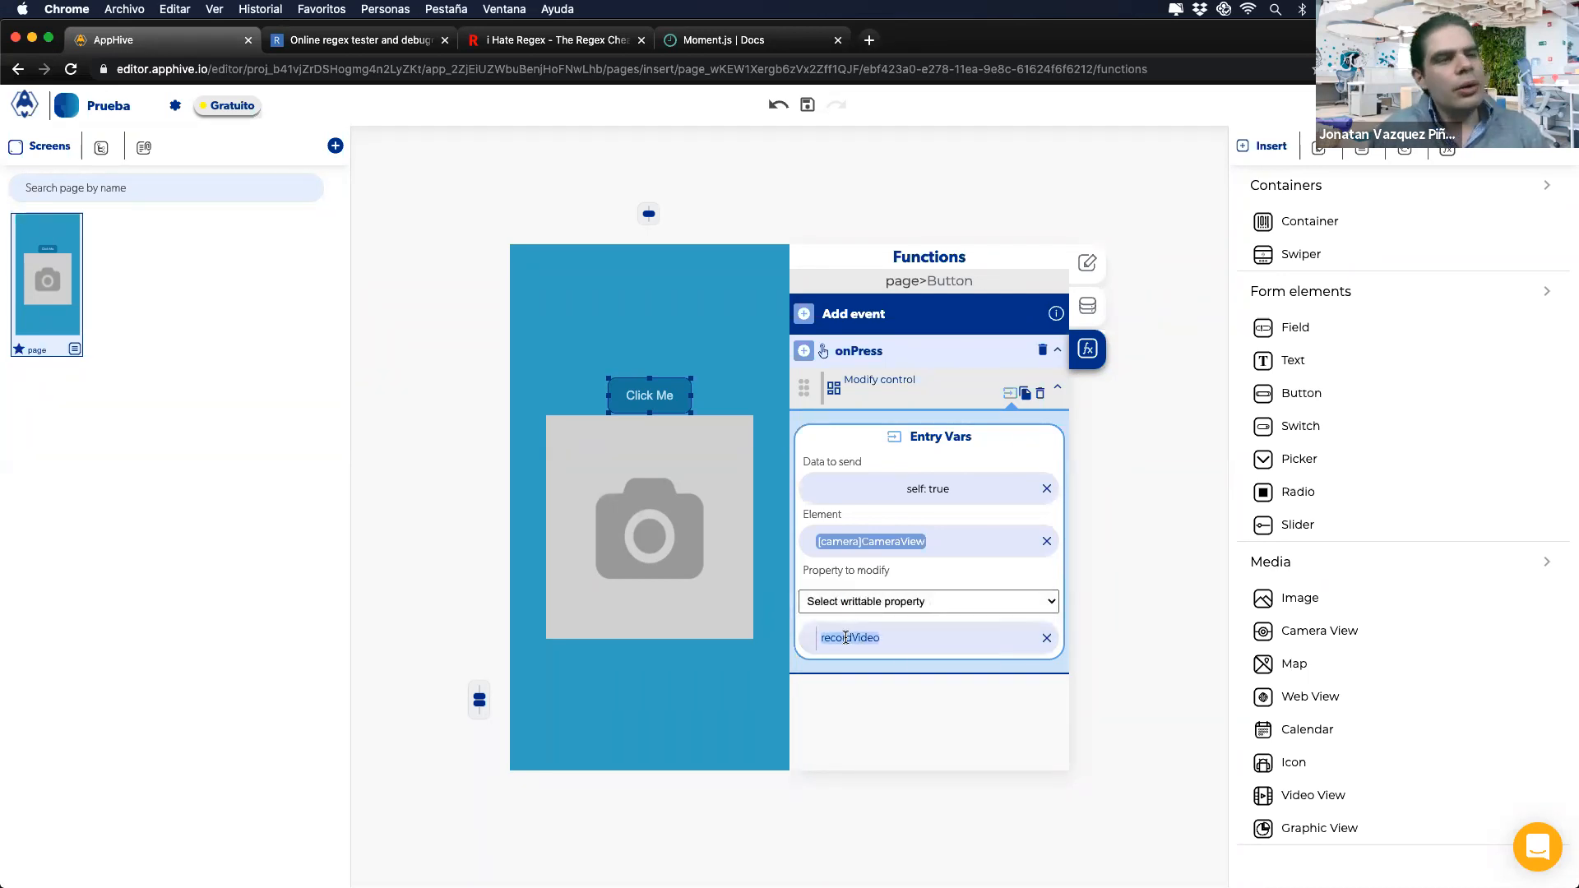
click(1045, 639)
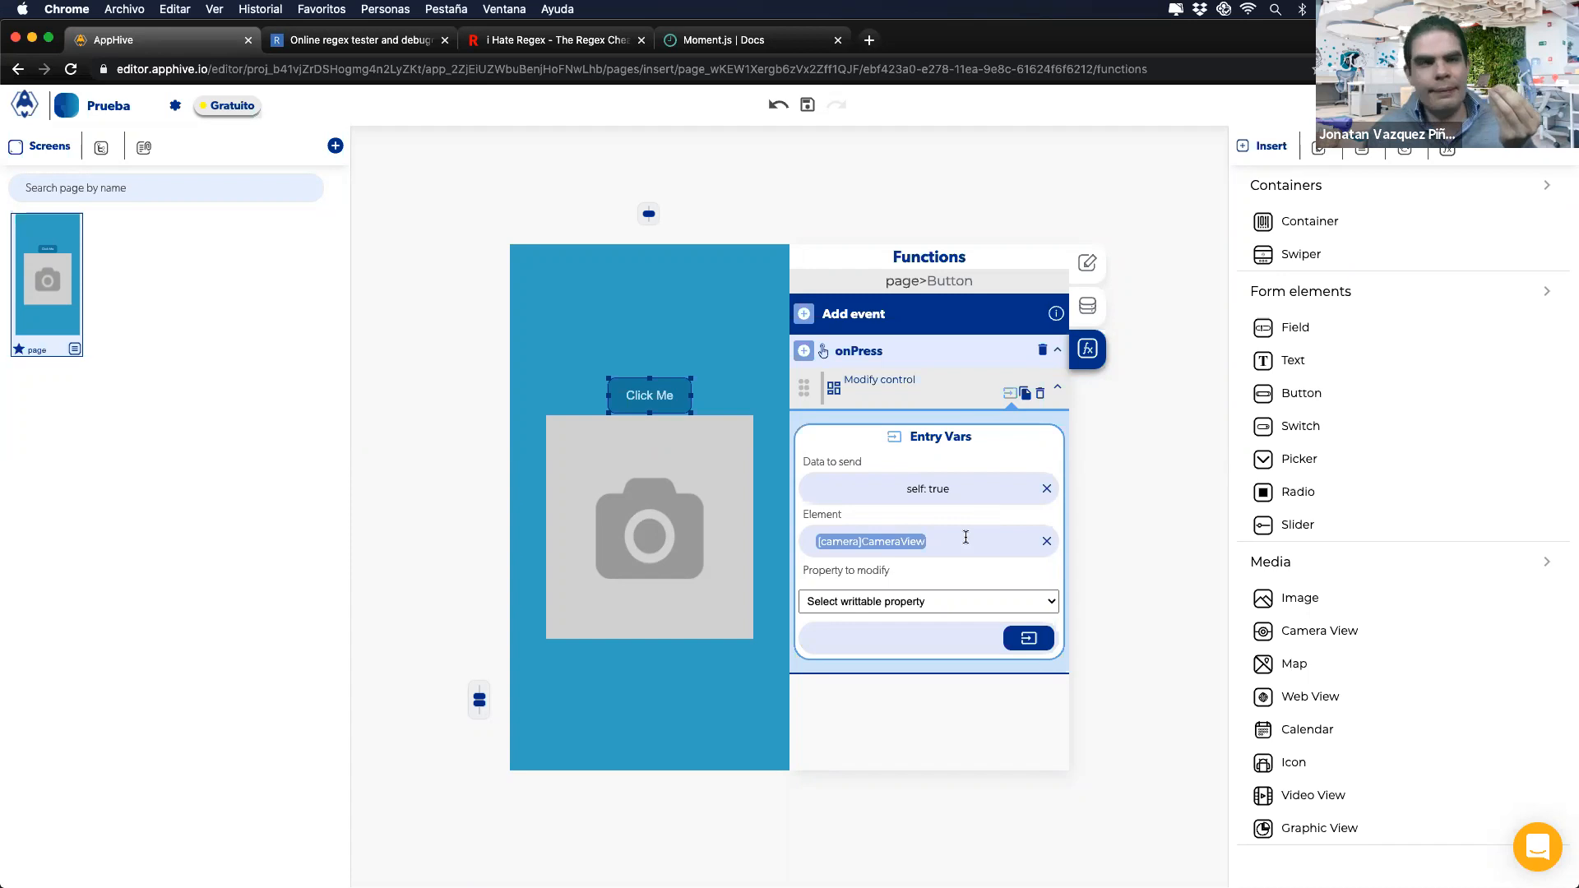
Step: Check the mirrored iPhone, then move to the Carga de archivos slide
click(903, 855)
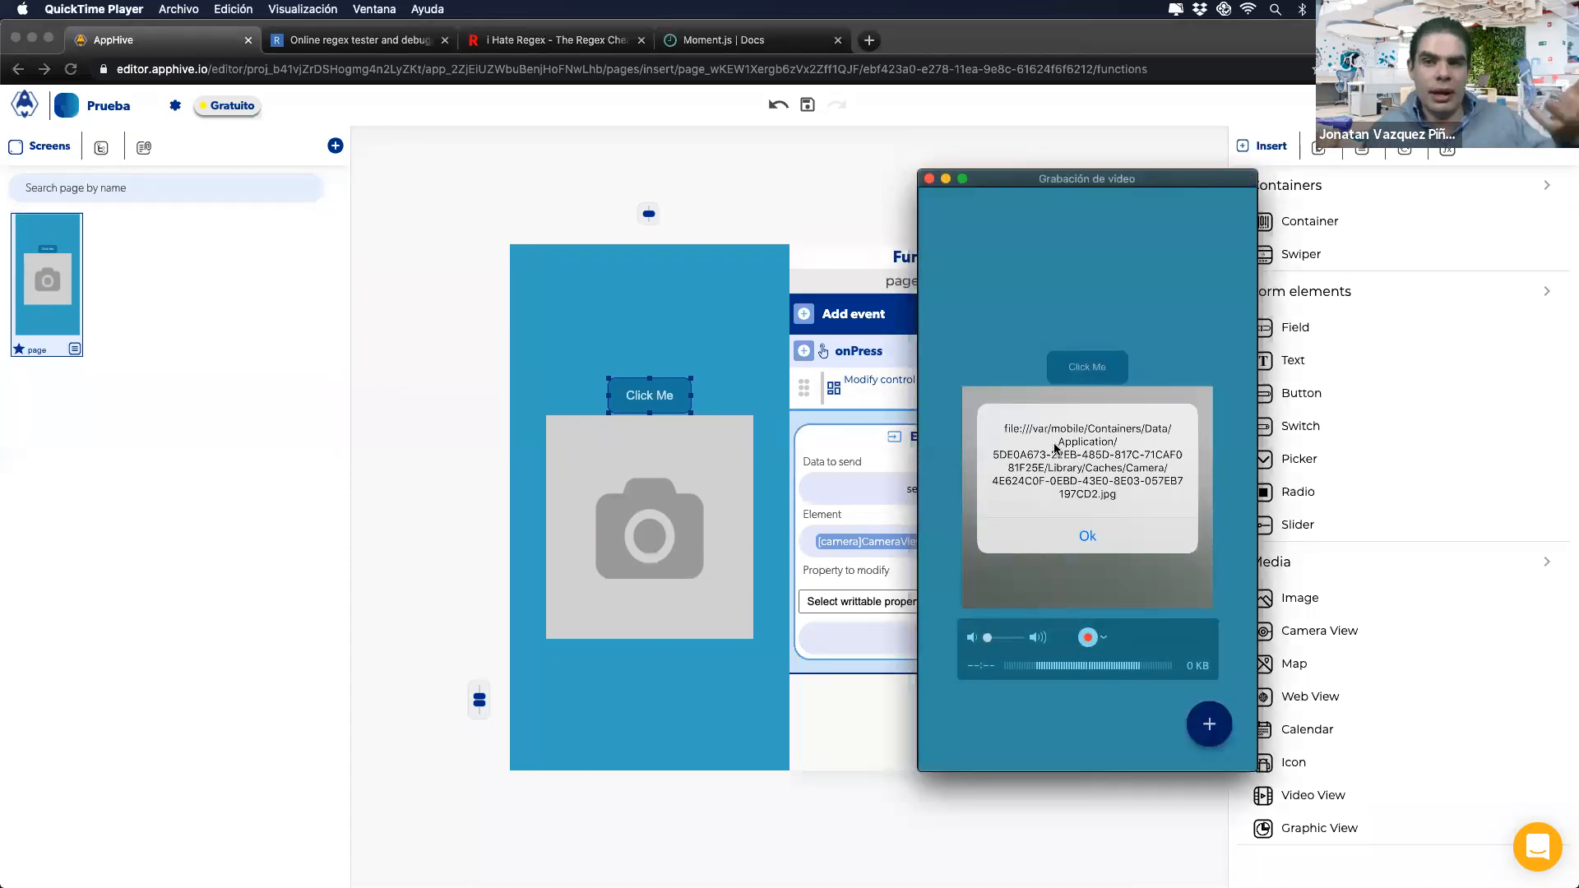
click(876, 692)
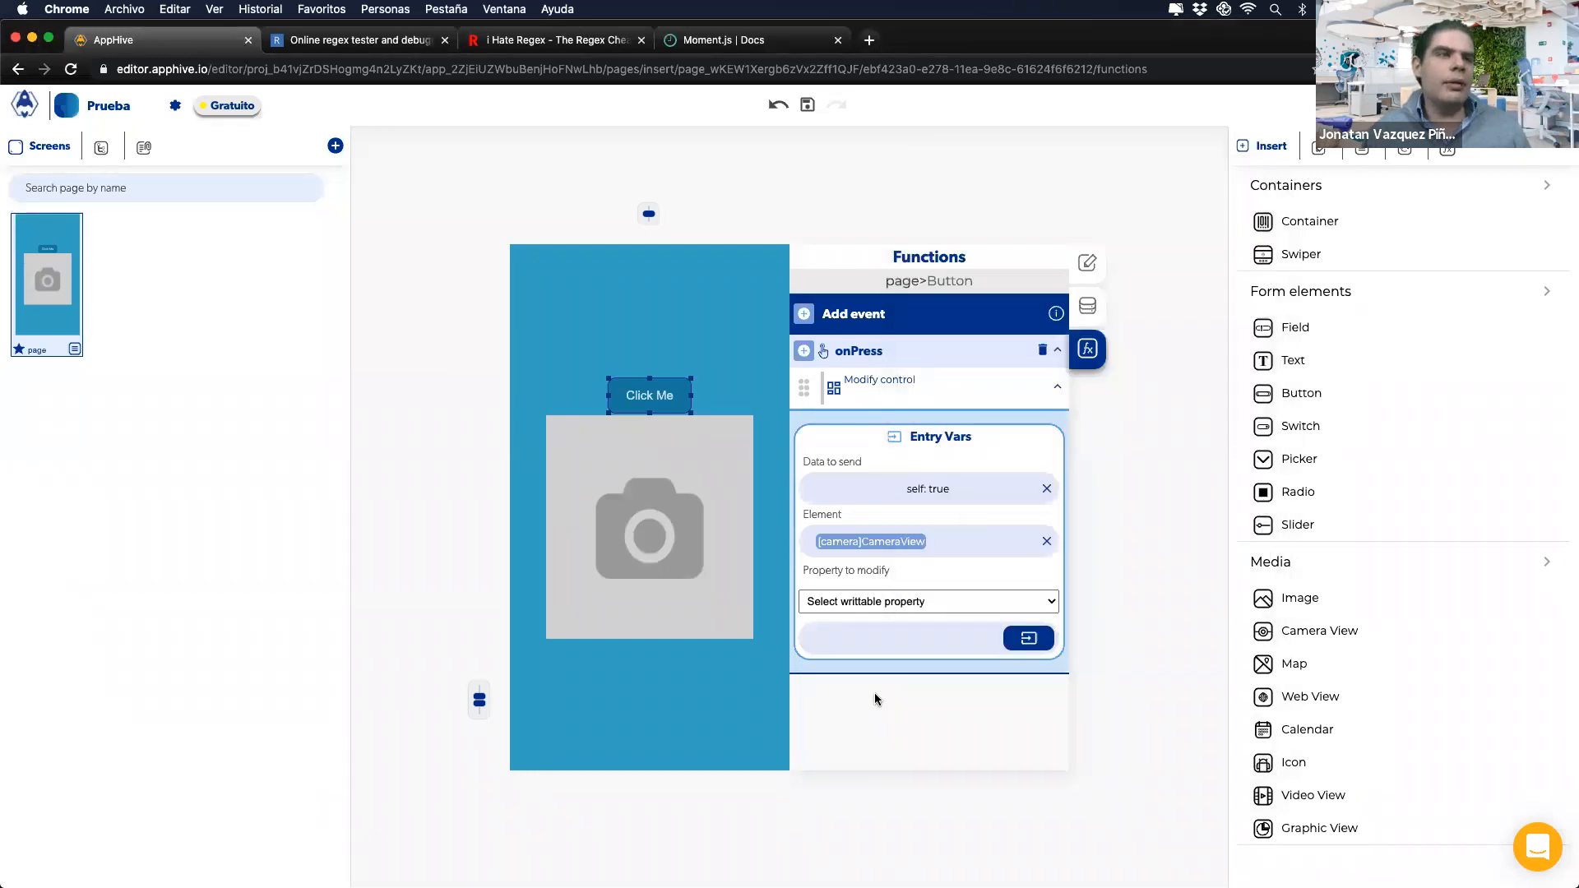
key(ctrl+Right)
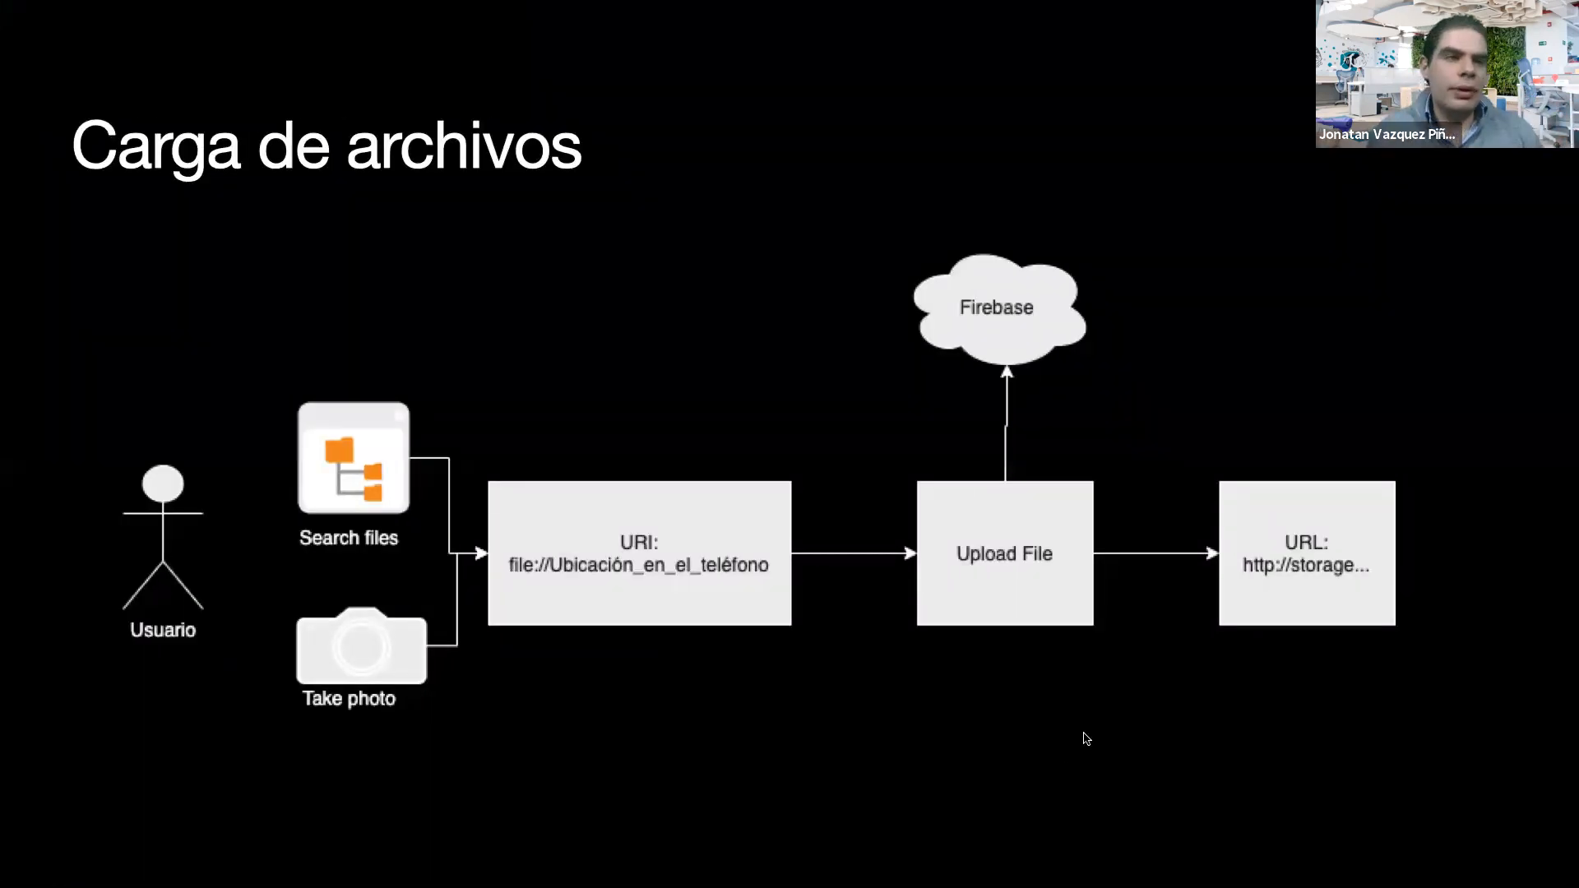
Step: Switch from the slide back to the AppHive editor showing Click Me's Modify control
key(ctrl+Left)
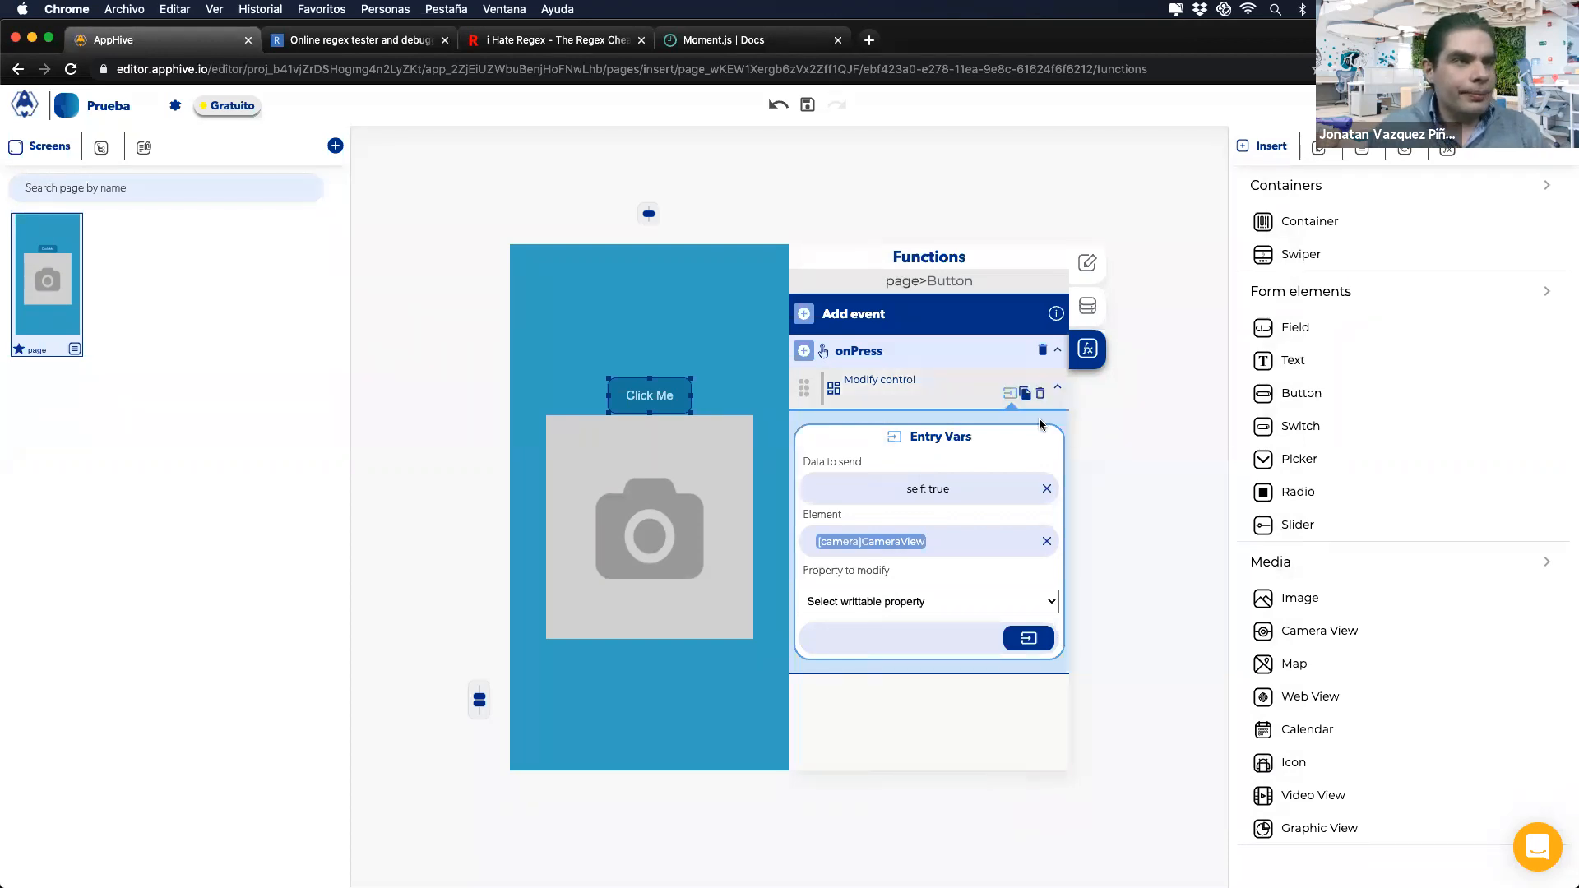
Step: Delete the Modify control action from onPress, review the Funciones Lógicas slide, then select the camera image
click(1041, 395)
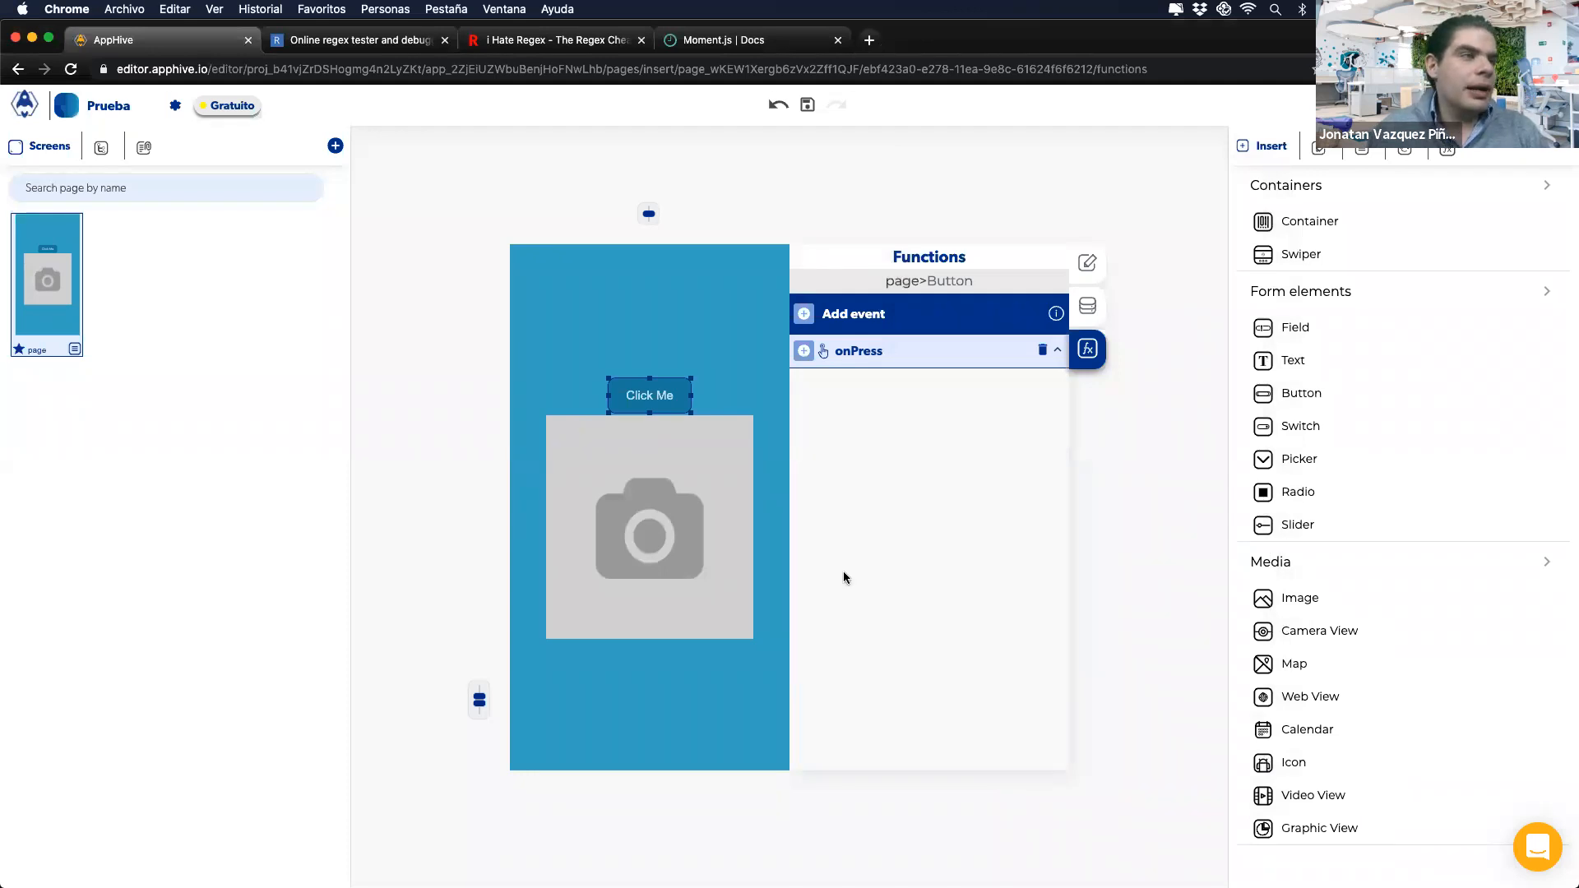
key(ctrl+Right)
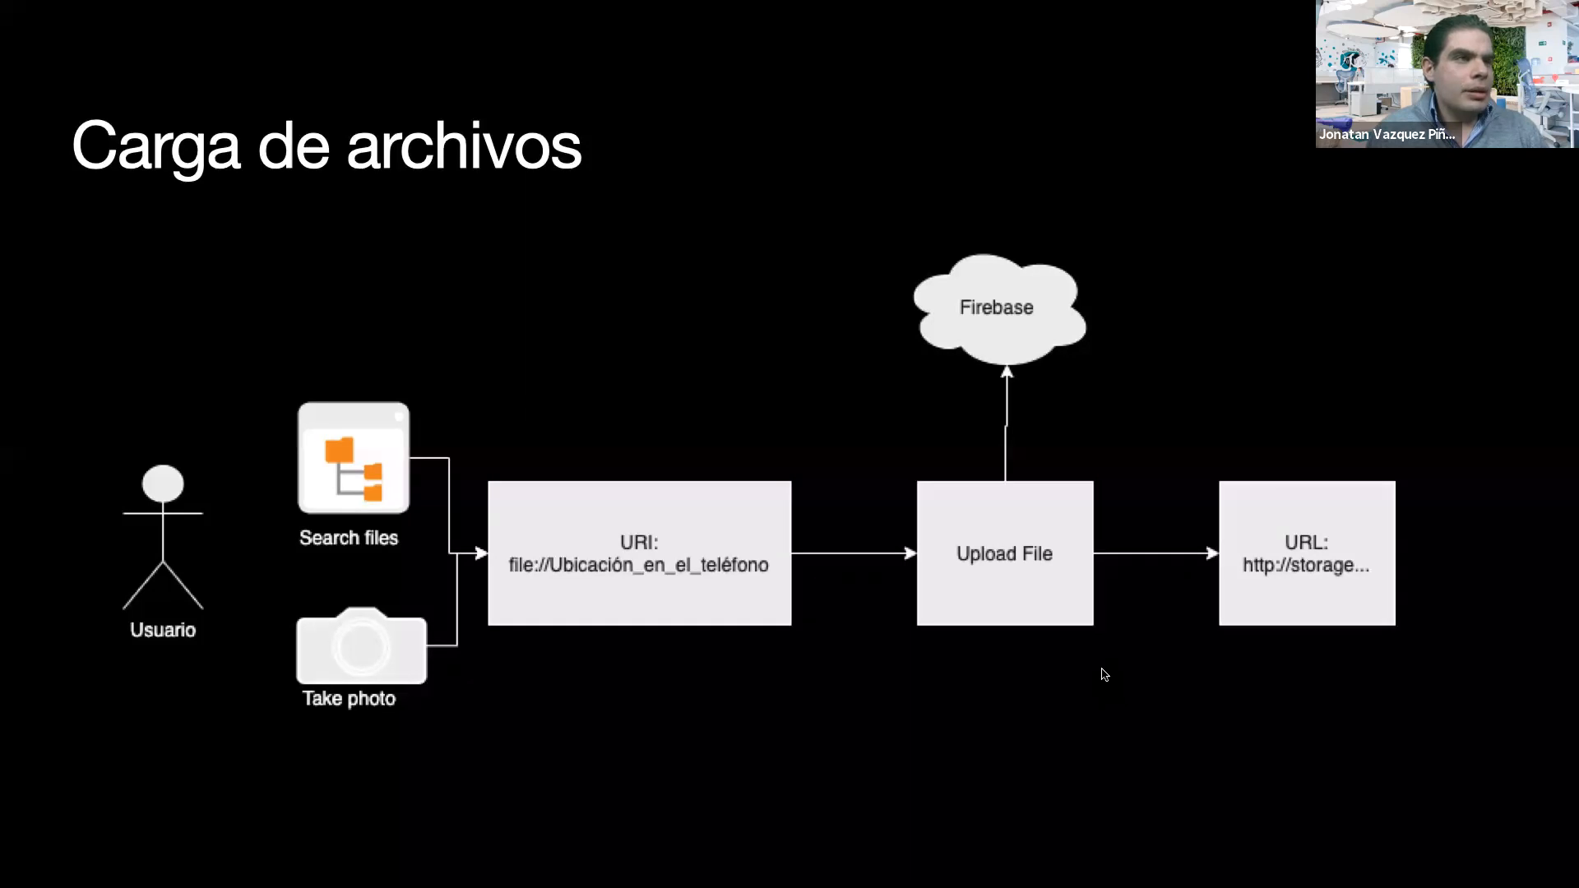
key(Right)
key(ctrl+Left)
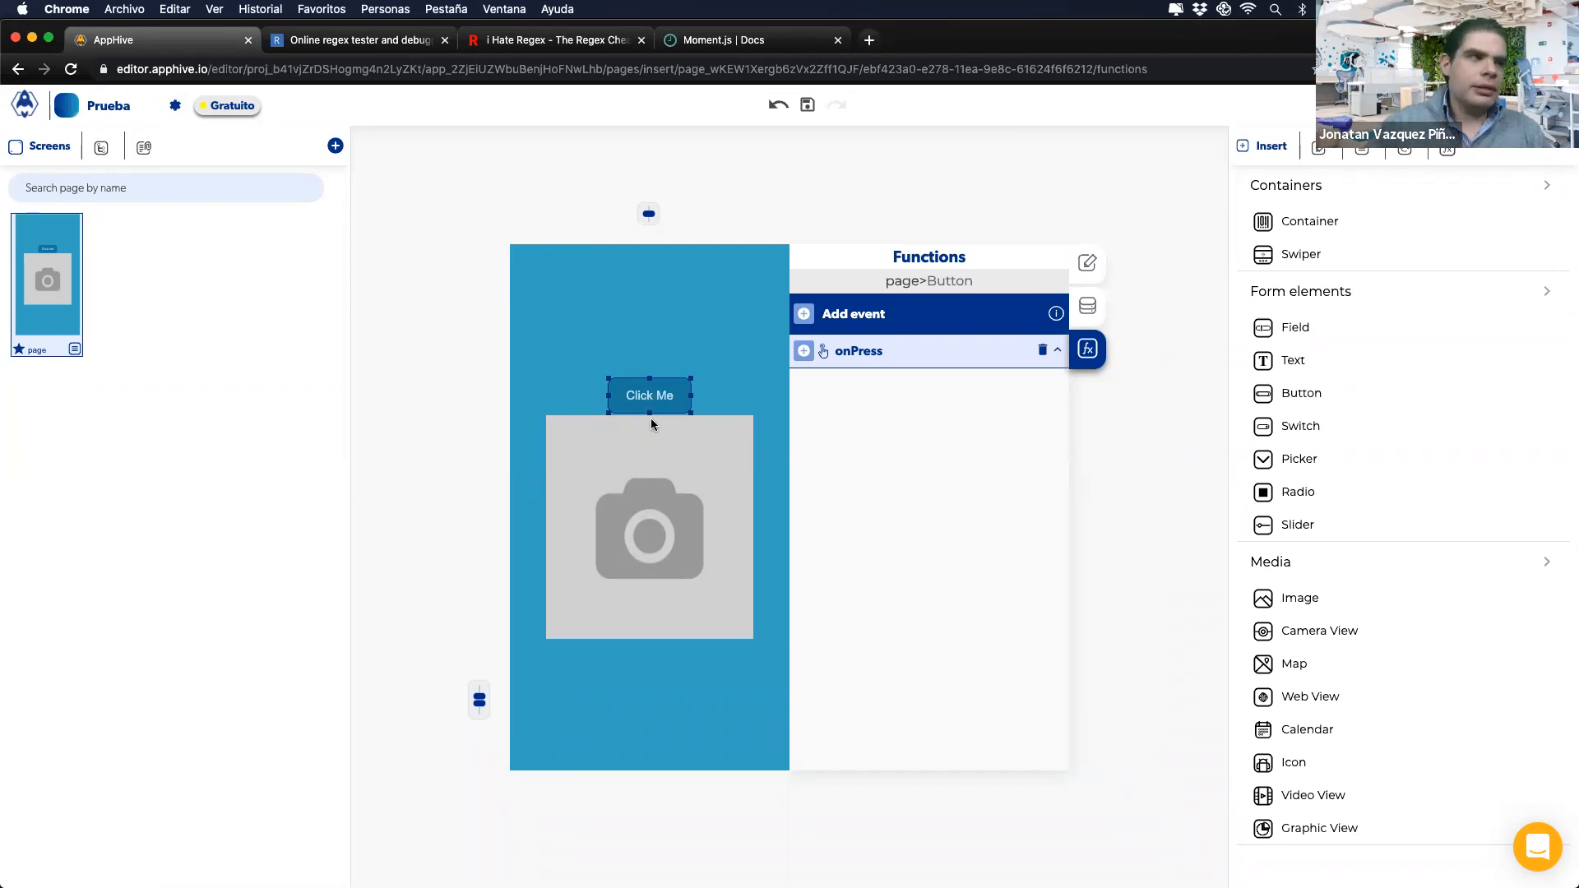
click(683, 492)
Step: Delete the camera image and select Click Me, cancelling an accidental onPress deletion
key(Delete)
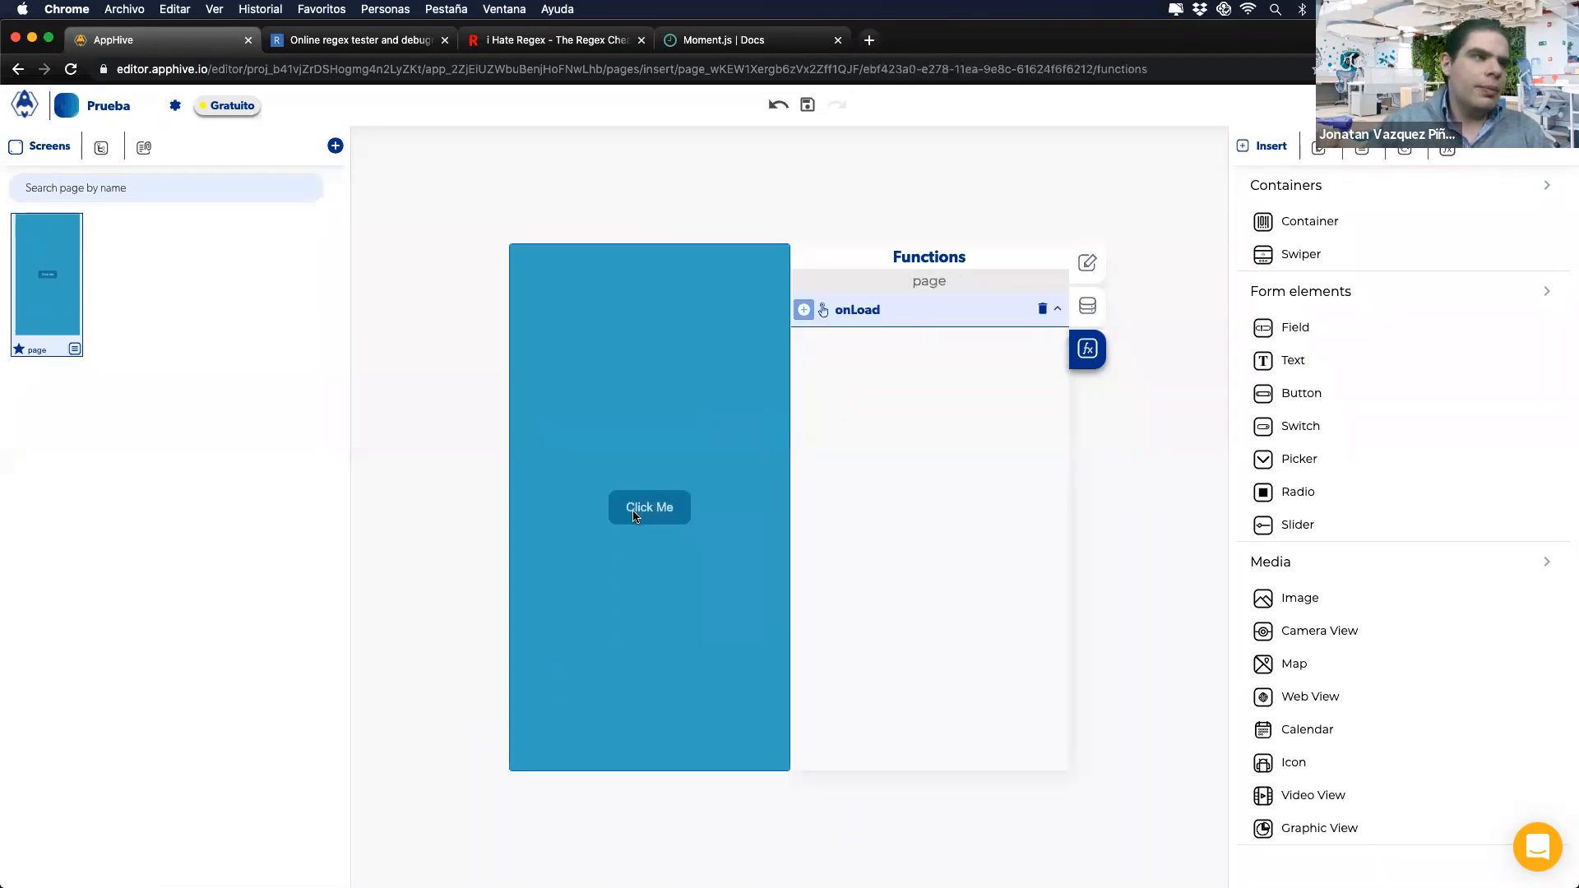
click(634, 514)
click(1042, 350)
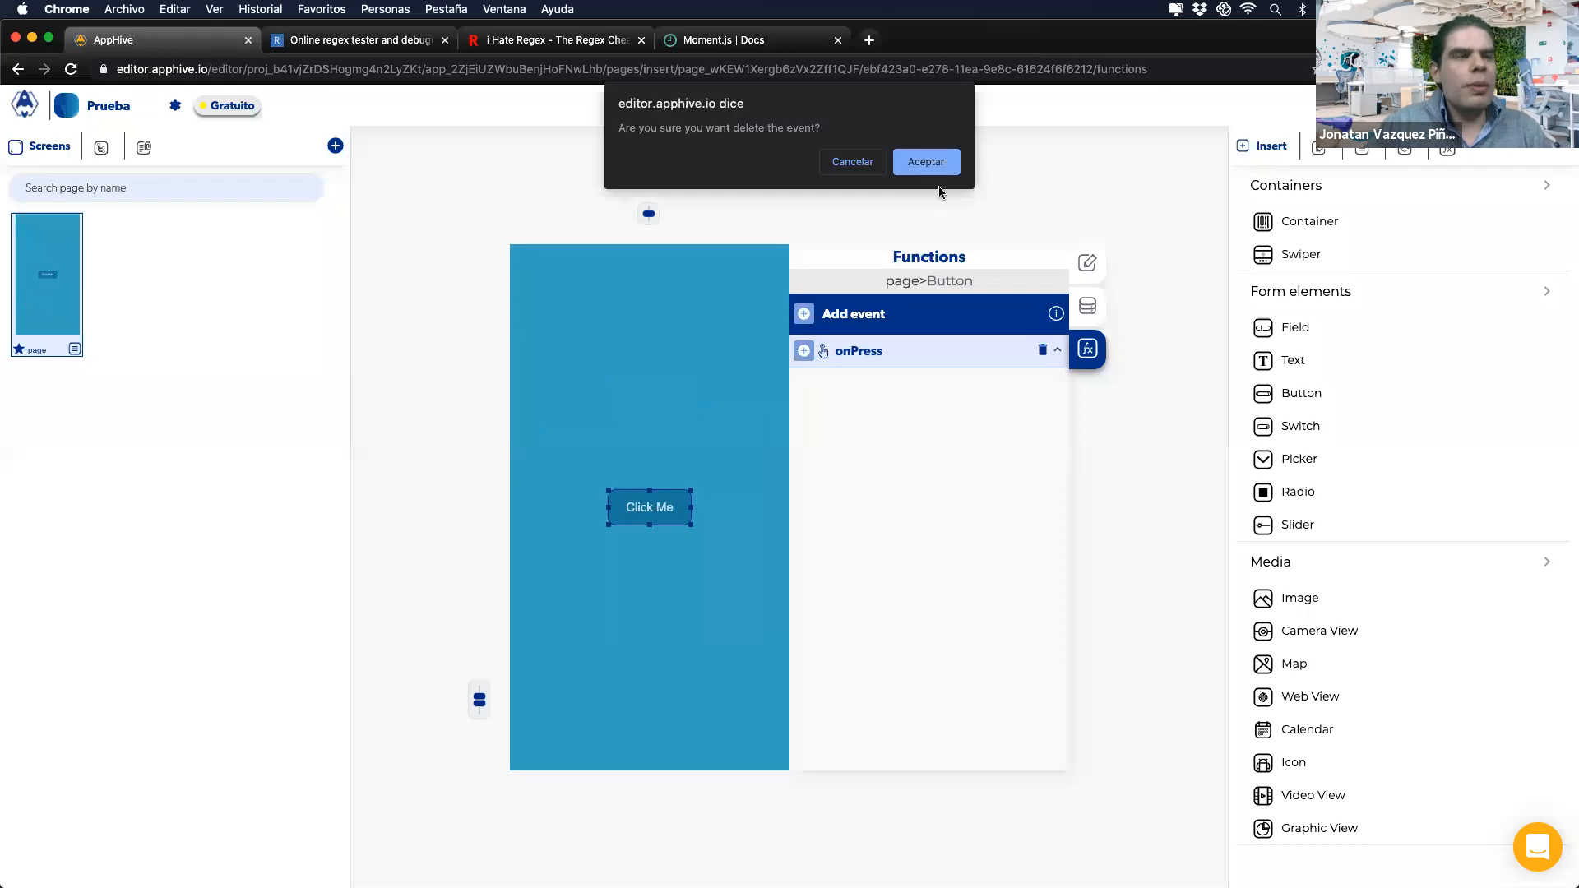
click(851, 162)
Step: Add a Phone APIs Take Photo action to onPress, exposing its On Cancel and On take callbacks
click(805, 355)
mouse_move(803, 444)
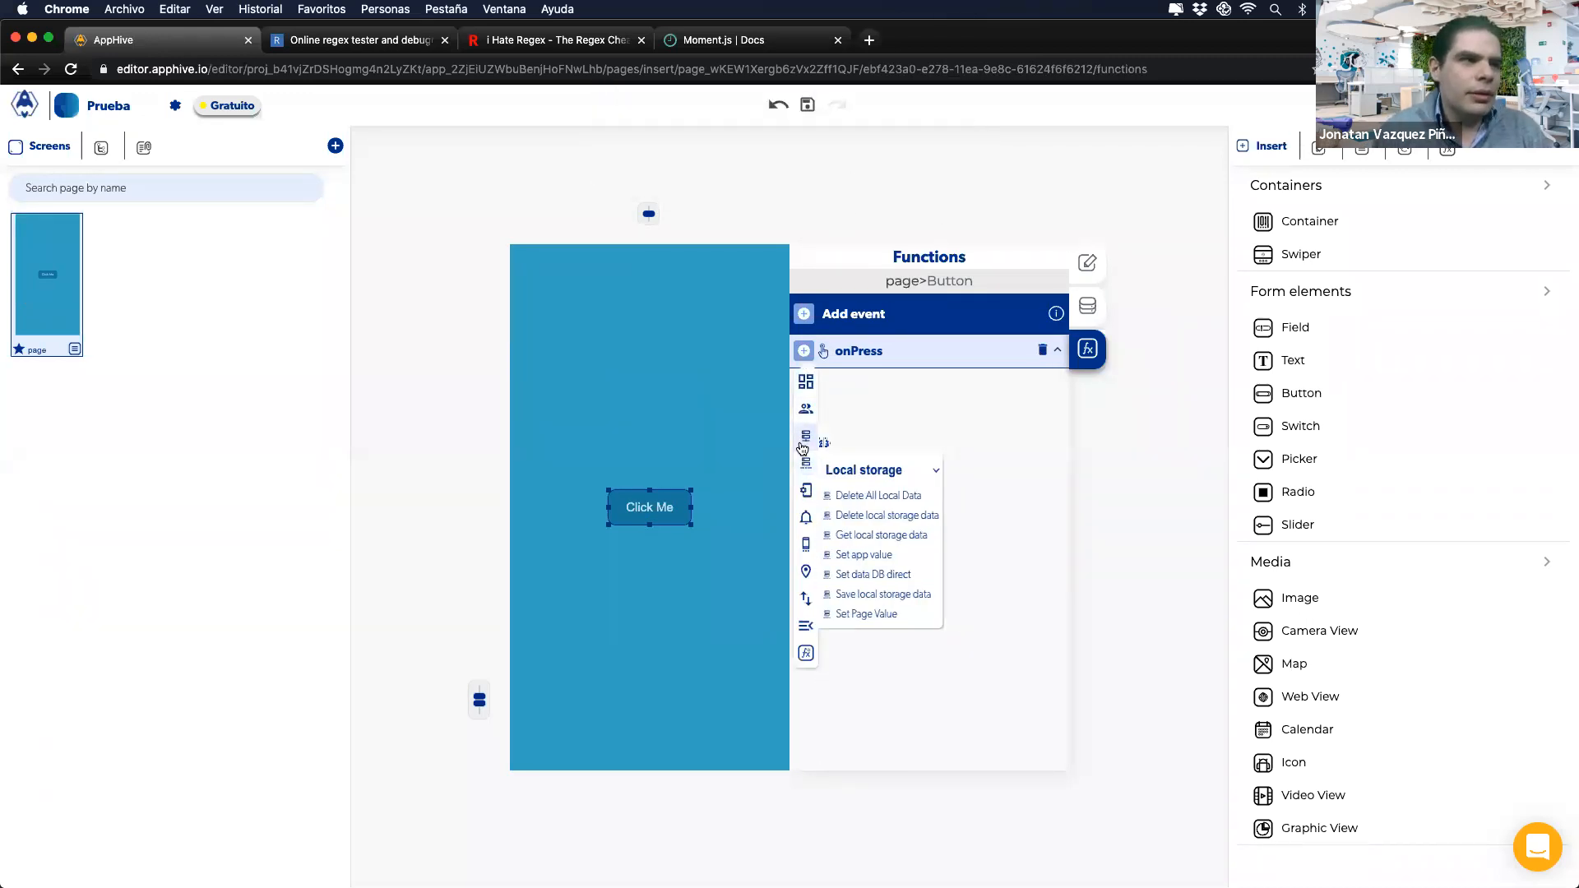
mouse_move(806, 491)
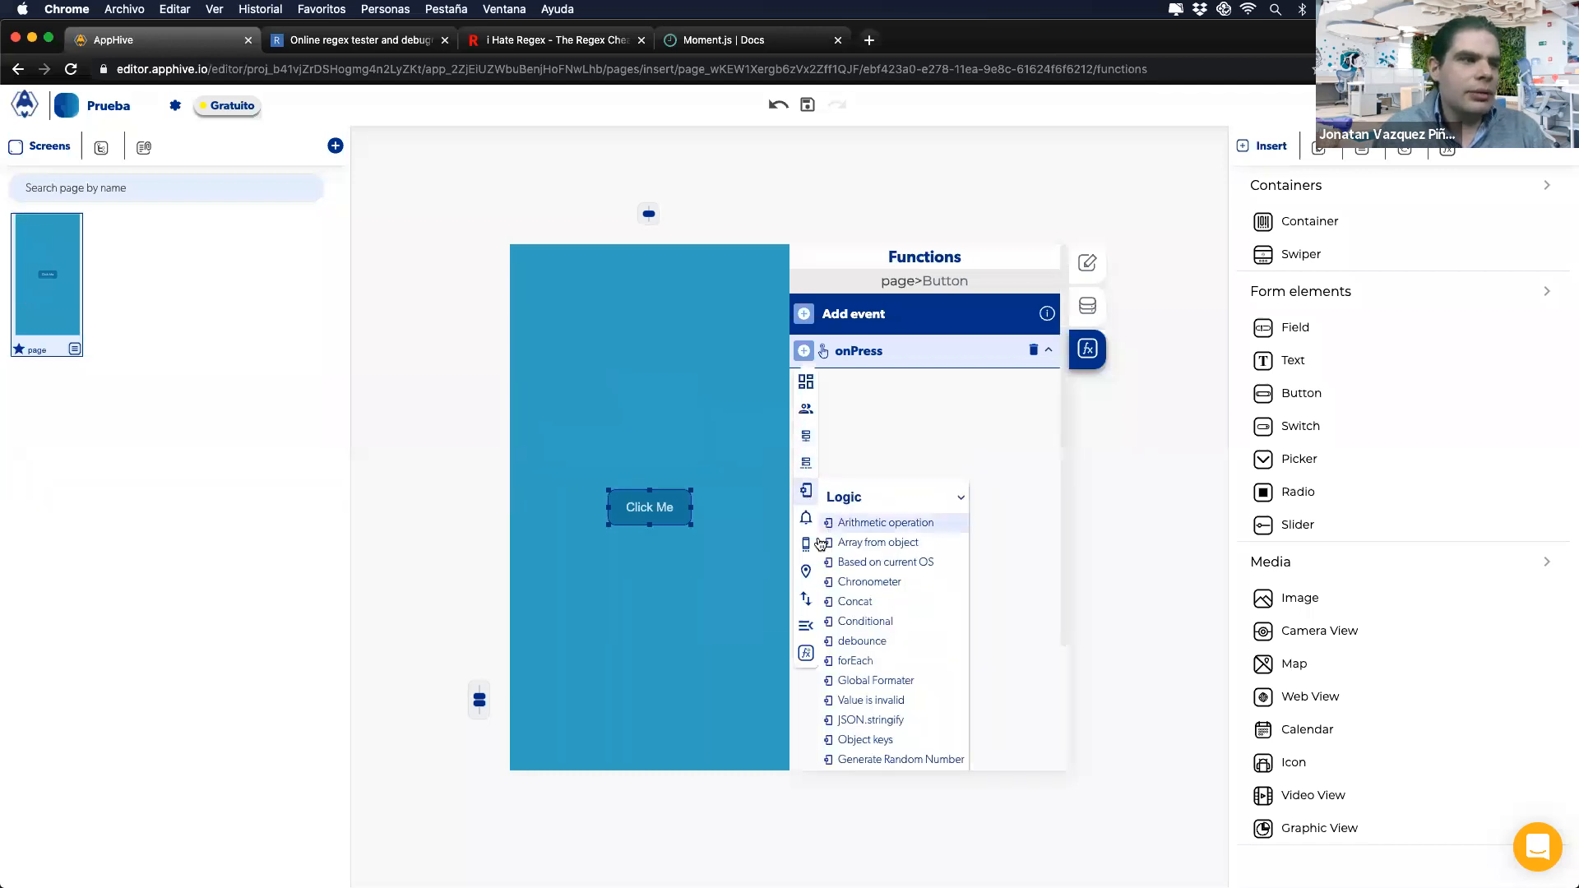
mouse_move(821, 544)
scroll(888, 609, down, 2)
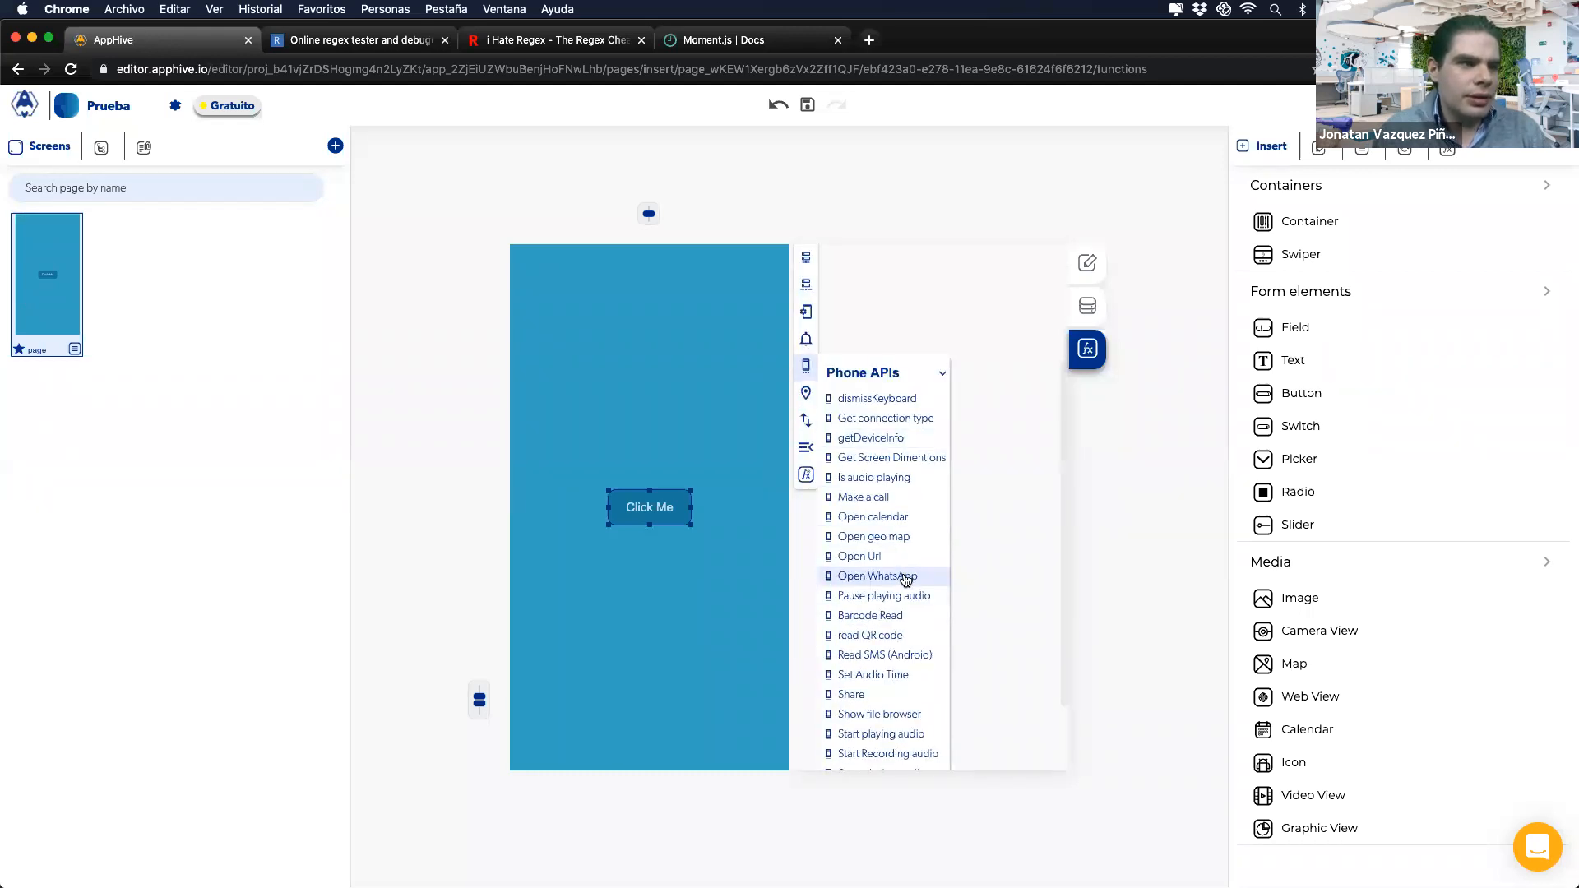
scroll(859, 695, down, 2)
click(864, 716)
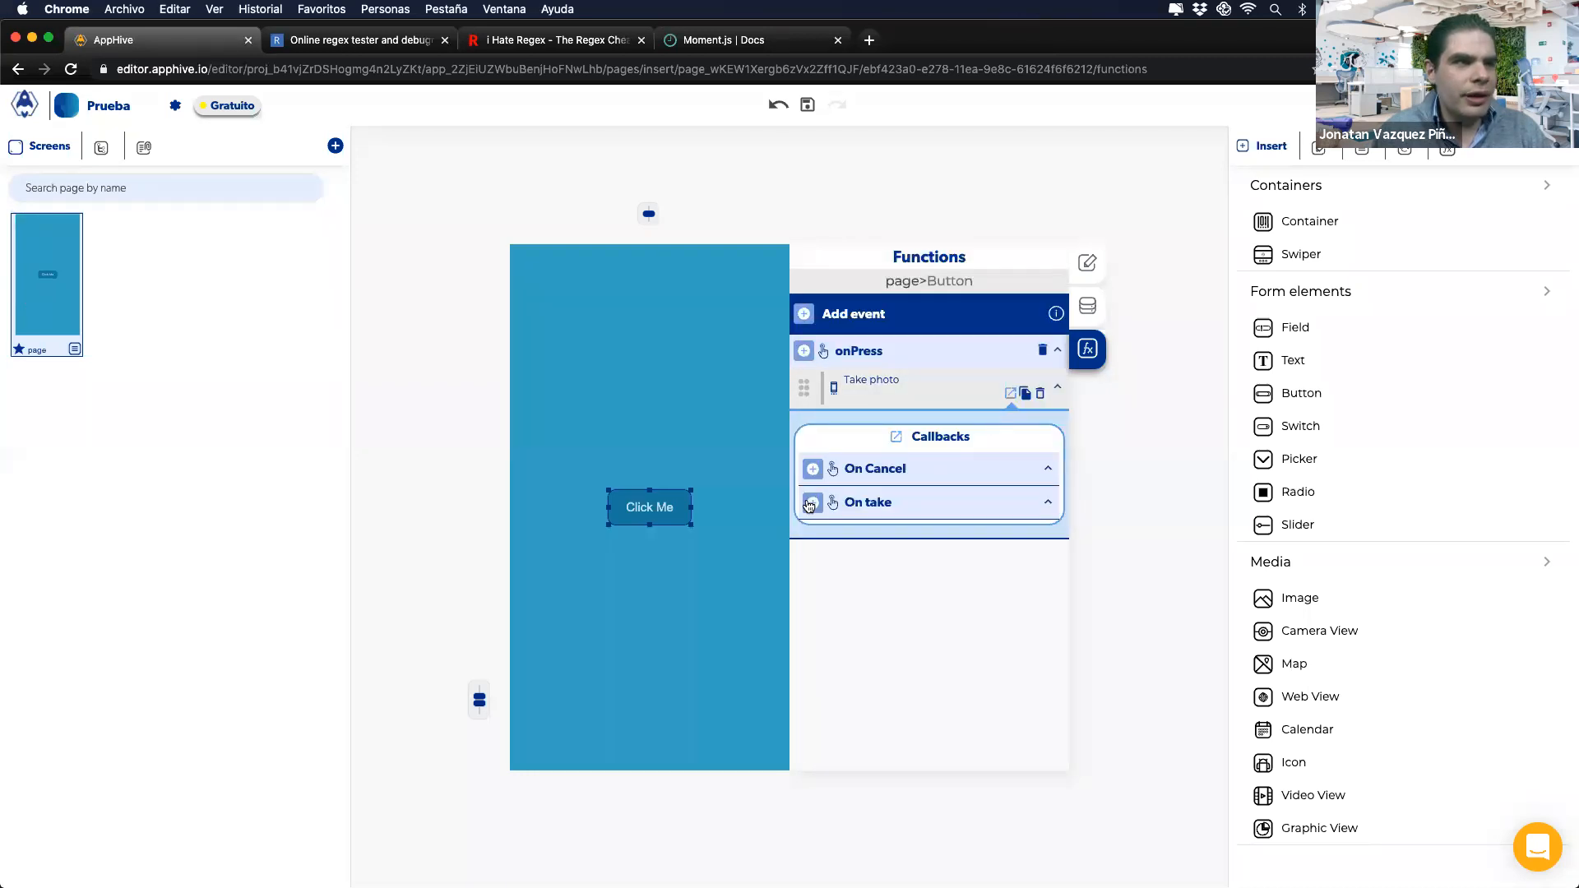
click(809, 503)
Step: Add an Upload File action under On take with its URI mapped to the Take photo output
mouse_move(815, 538)
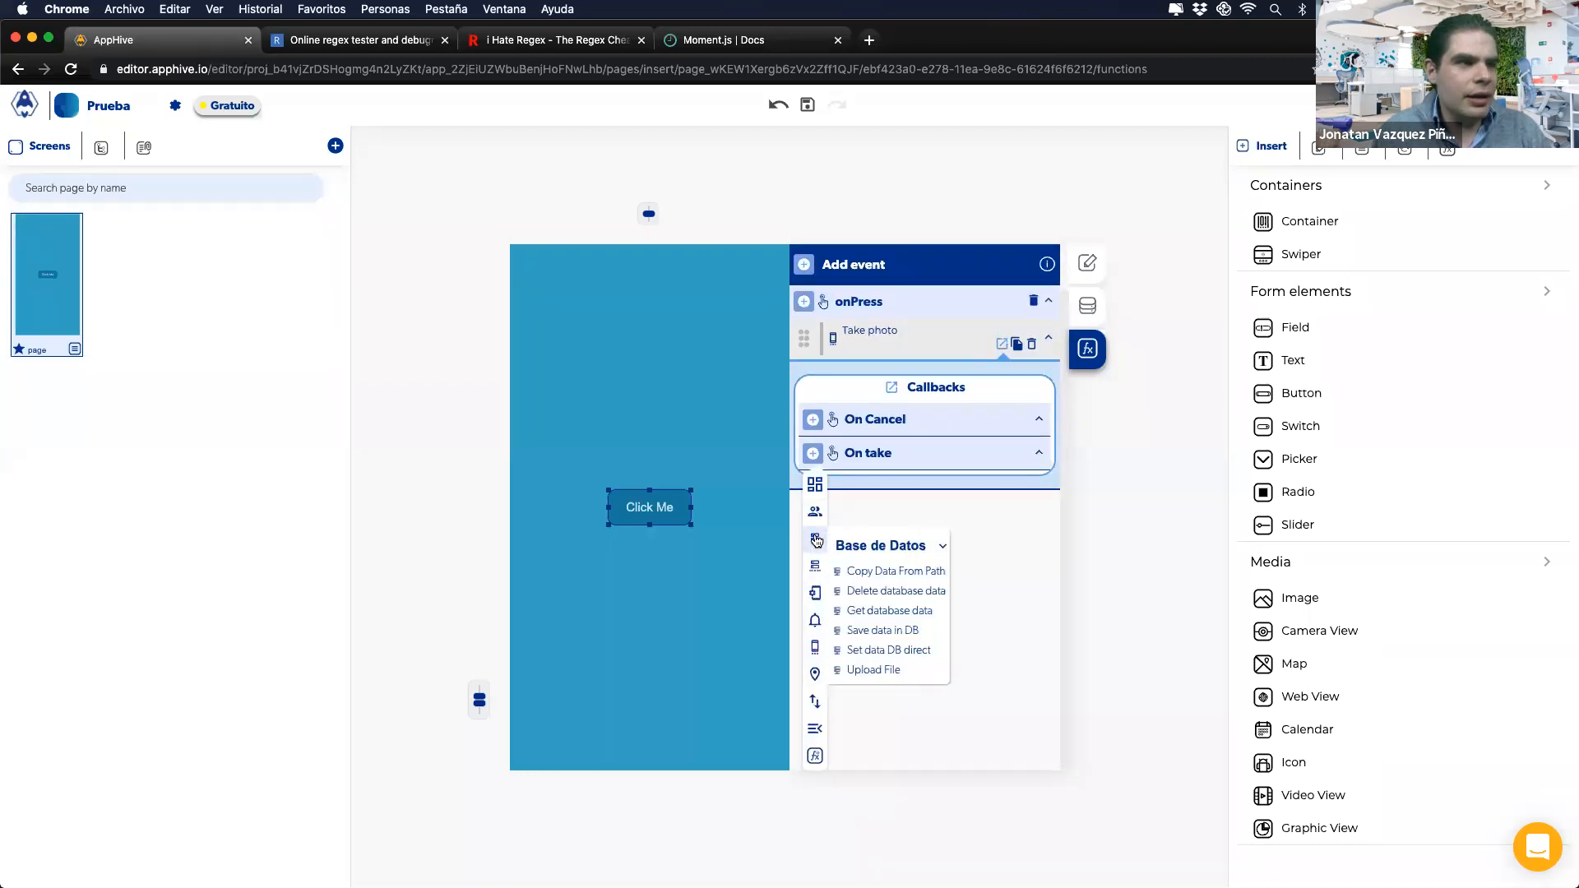
click(852, 669)
click(1007, 746)
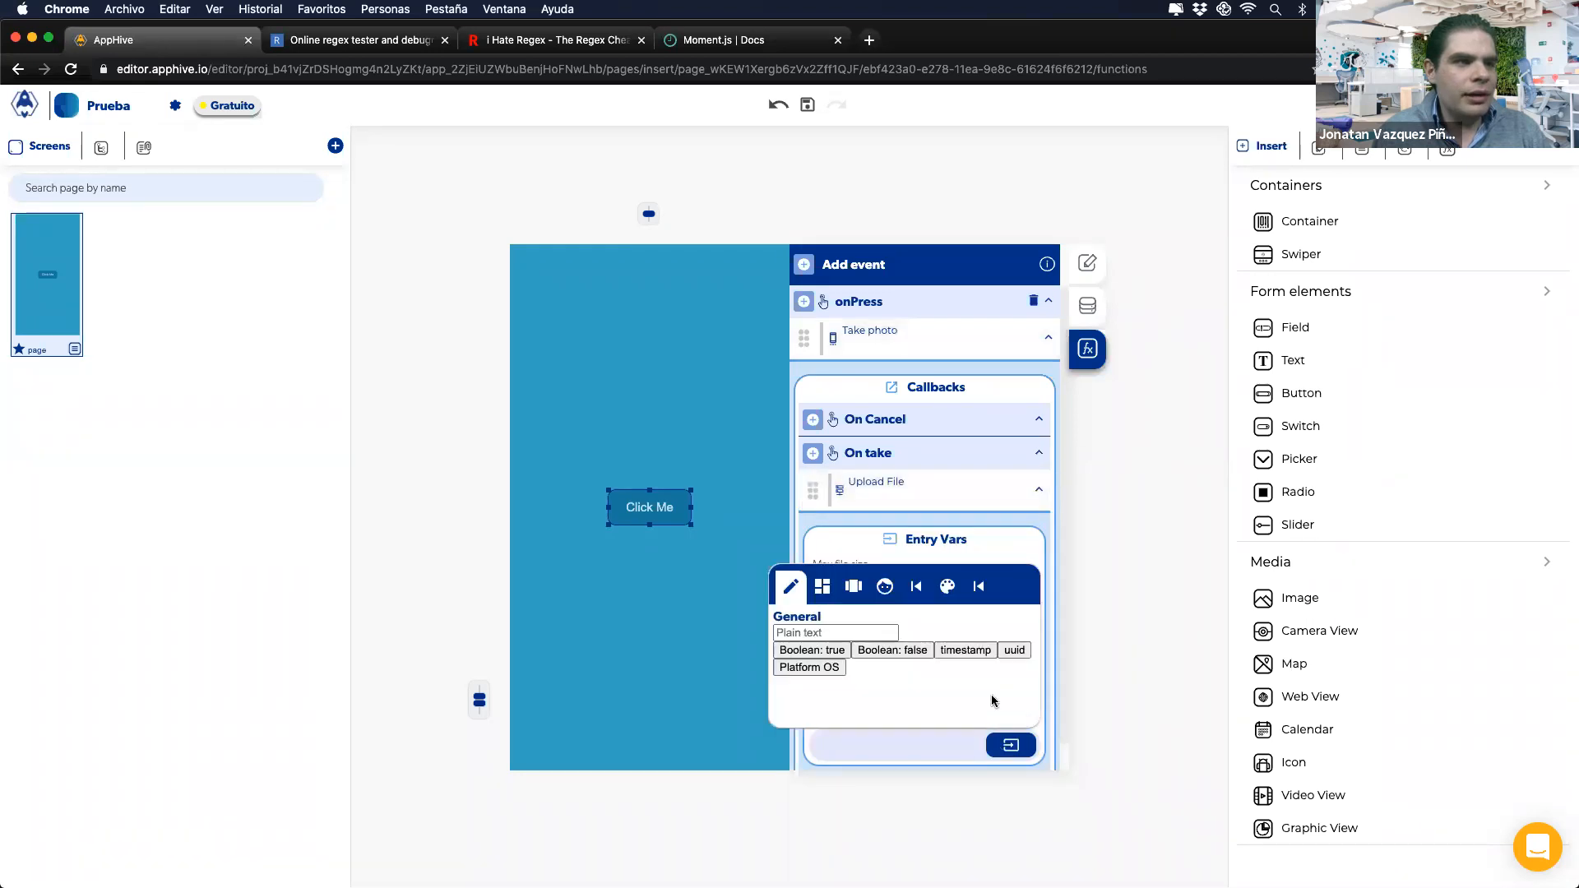
click(976, 582)
click(905, 633)
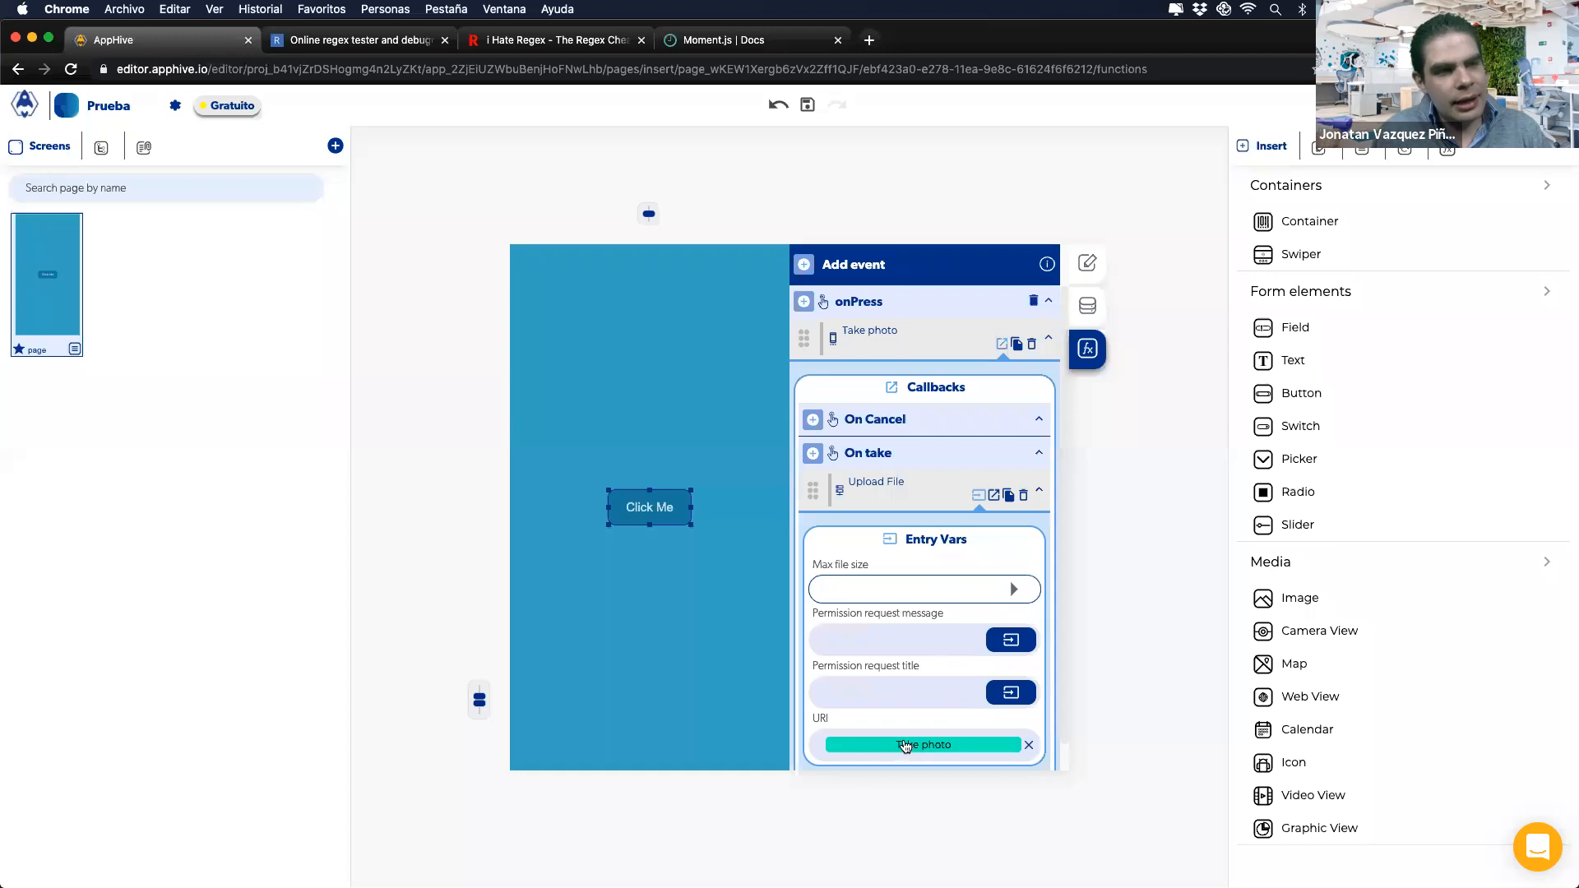
Step: Set the Upload File max file size to 1 GB
click(1007, 588)
scroll(878, 699, down, 2)
scroll(865, 650, up, 2)
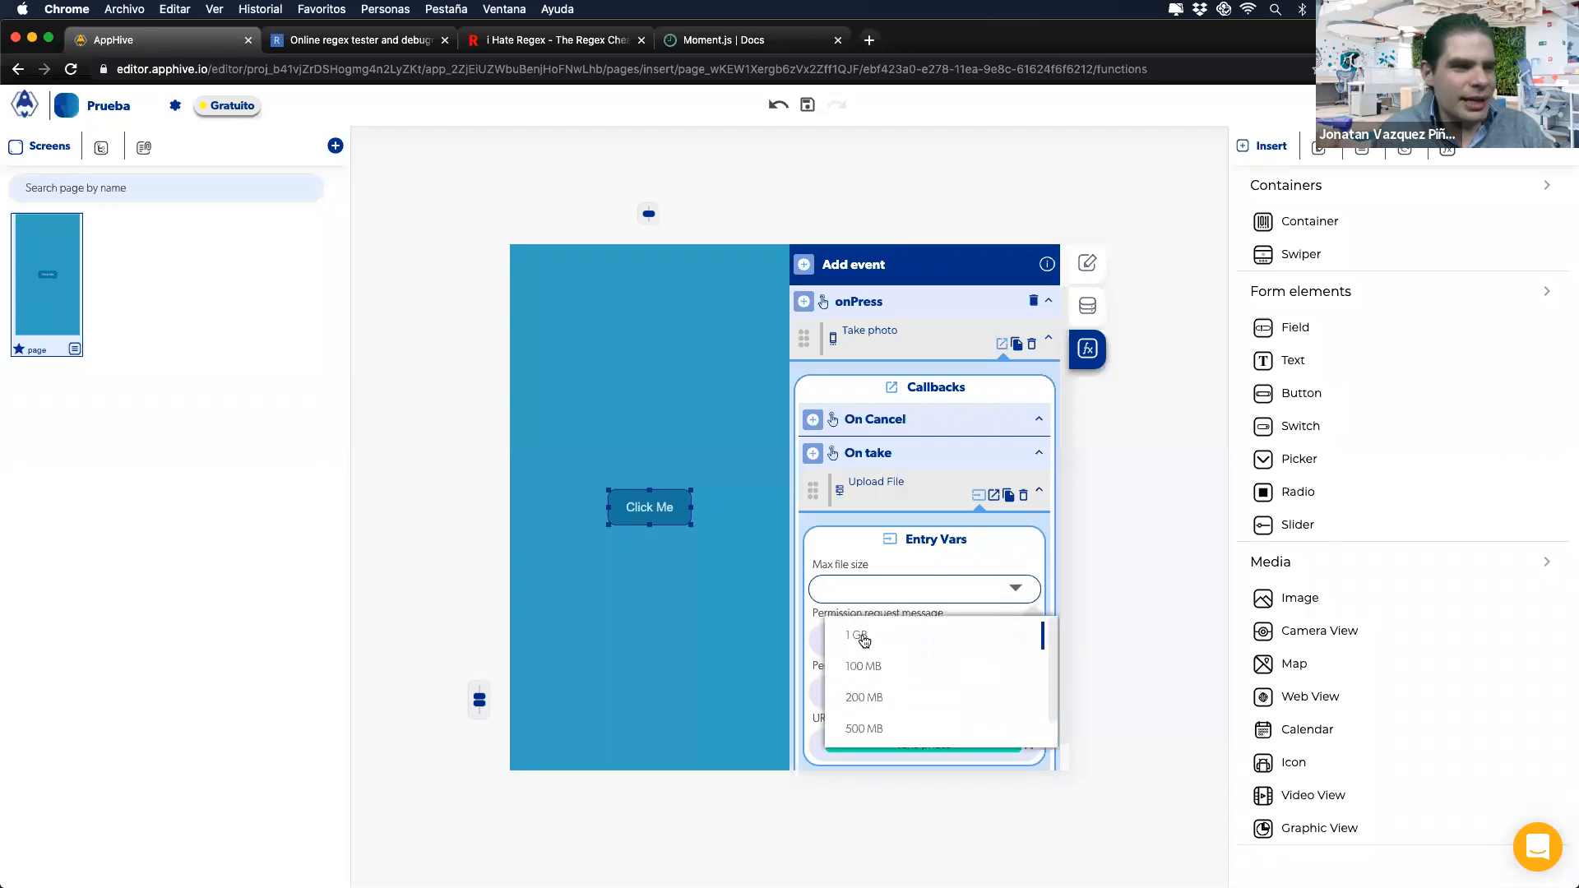
click(860, 639)
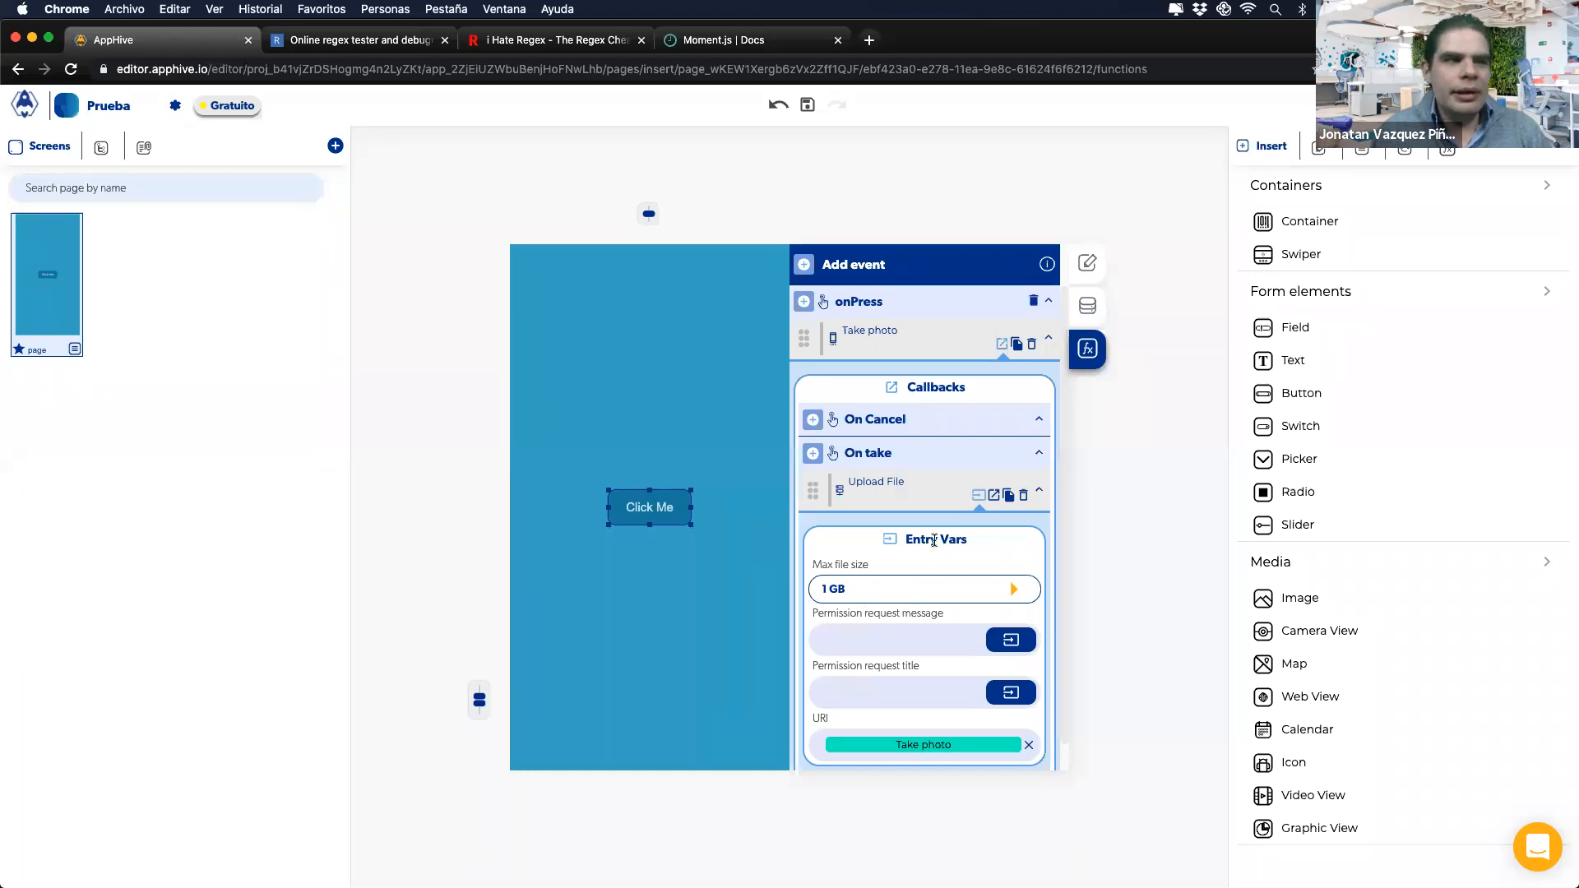
click(992, 496)
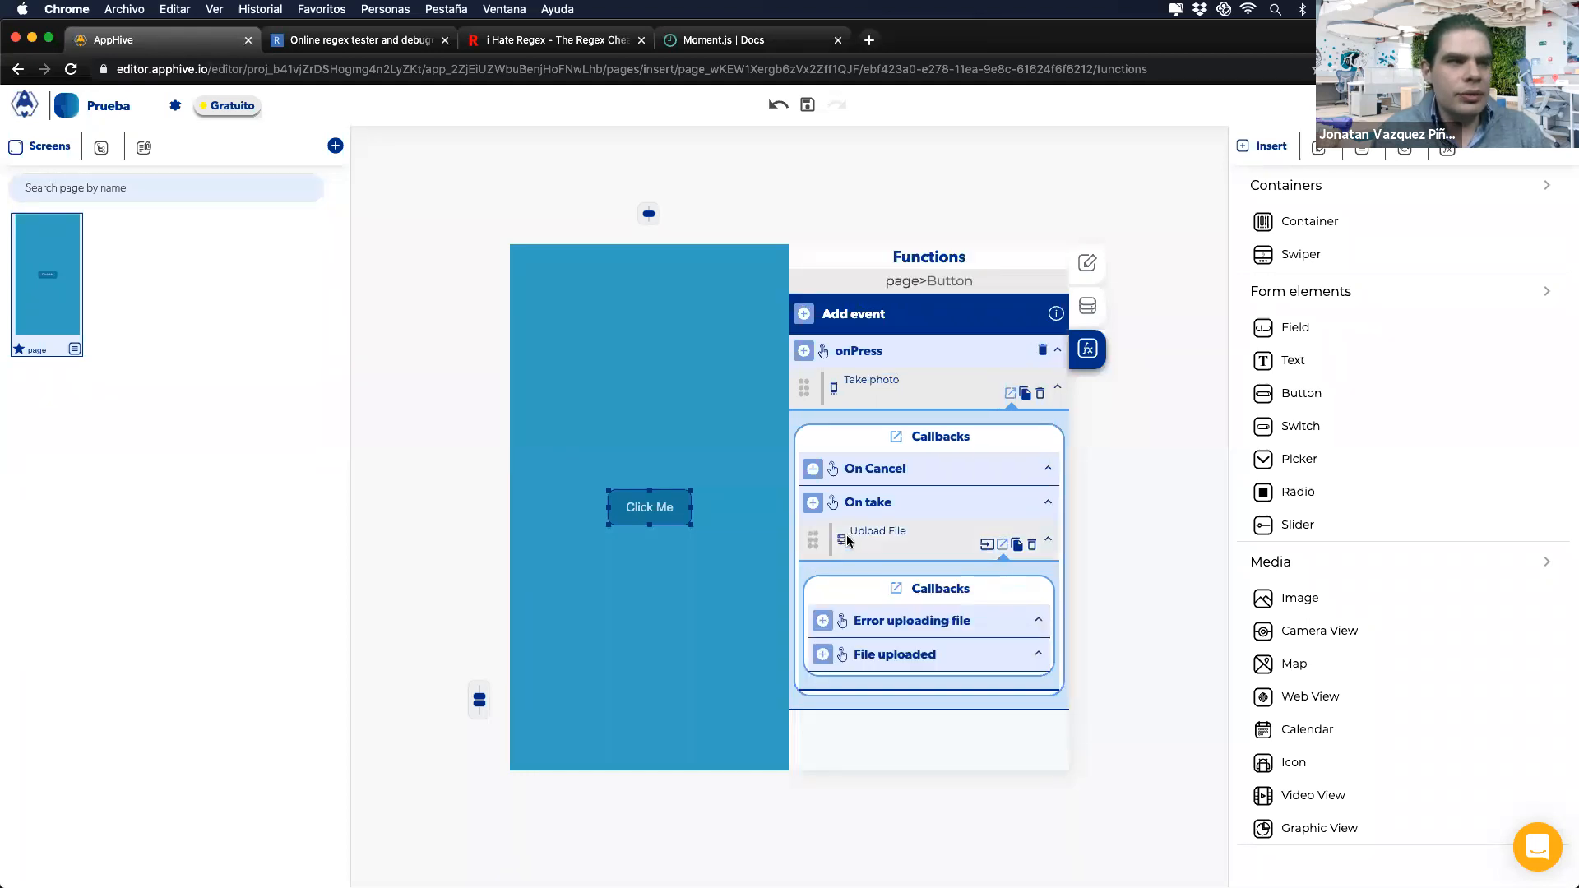
Step: Try an Update AuthInfo action under File uploaded, then remove it without choosing a key
click(824, 656)
scroll(826, 664, down, 2)
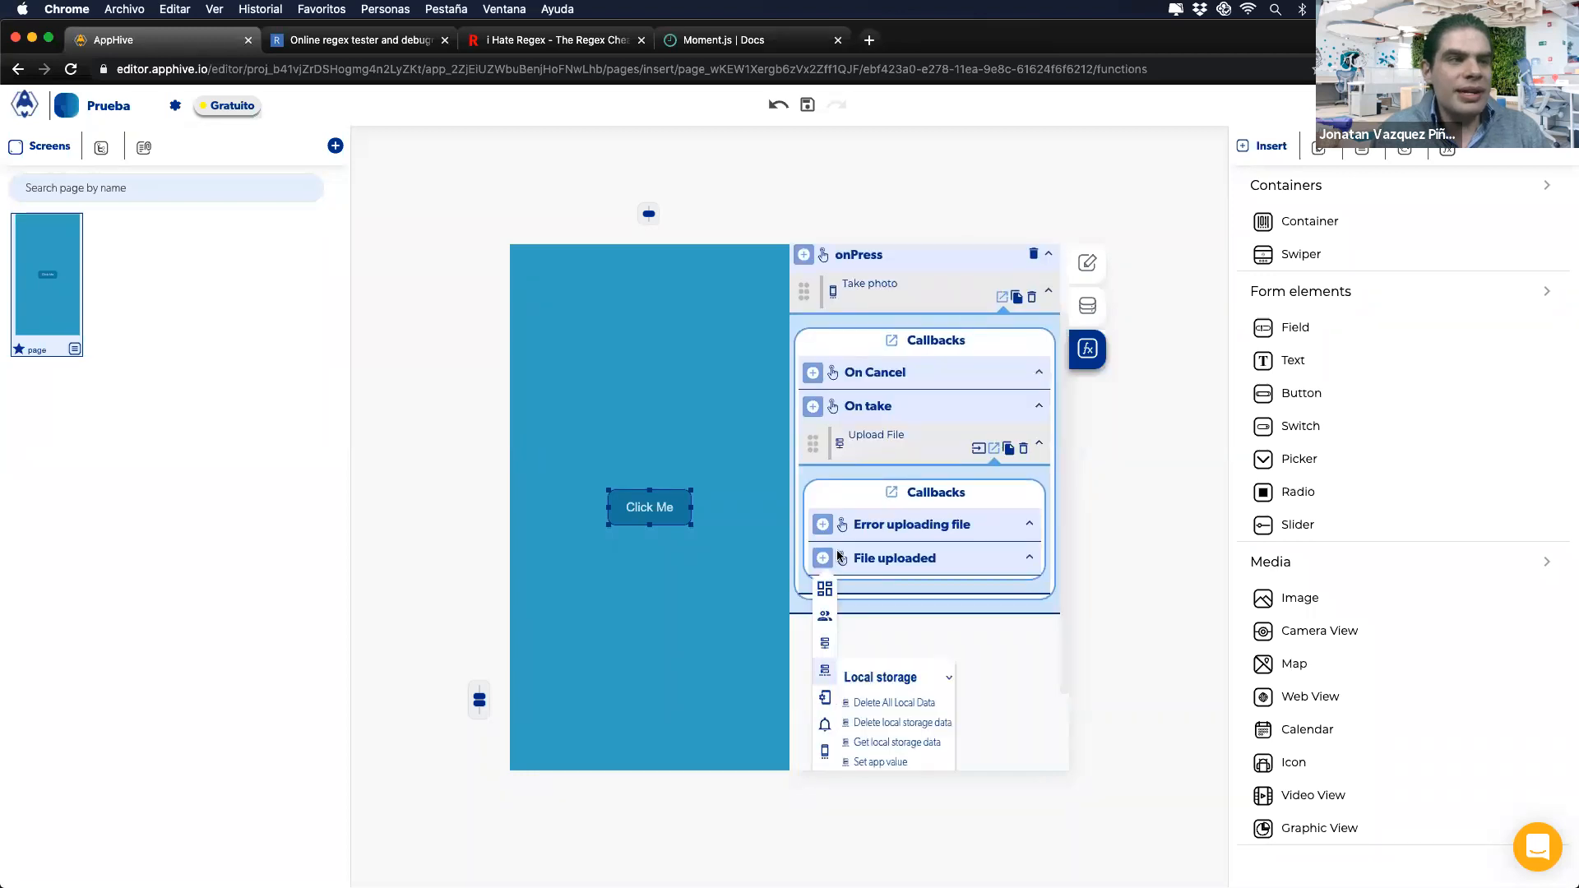
mouse_move(818, 590)
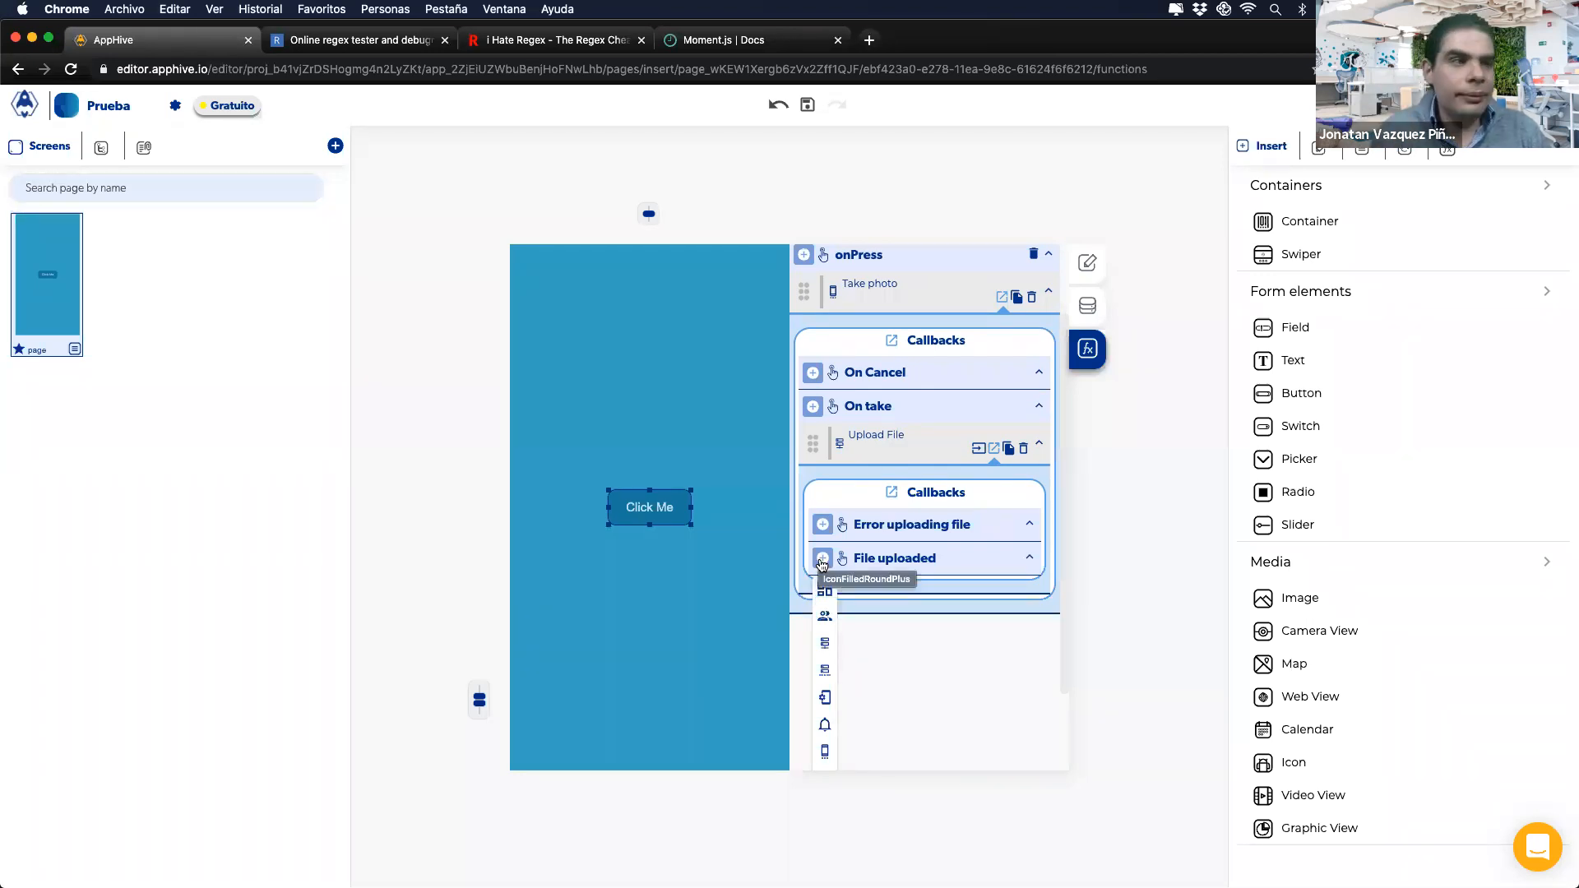
scroll(821, 565, down, 1)
mouse_move(828, 555)
scroll(905, 685, down, 2)
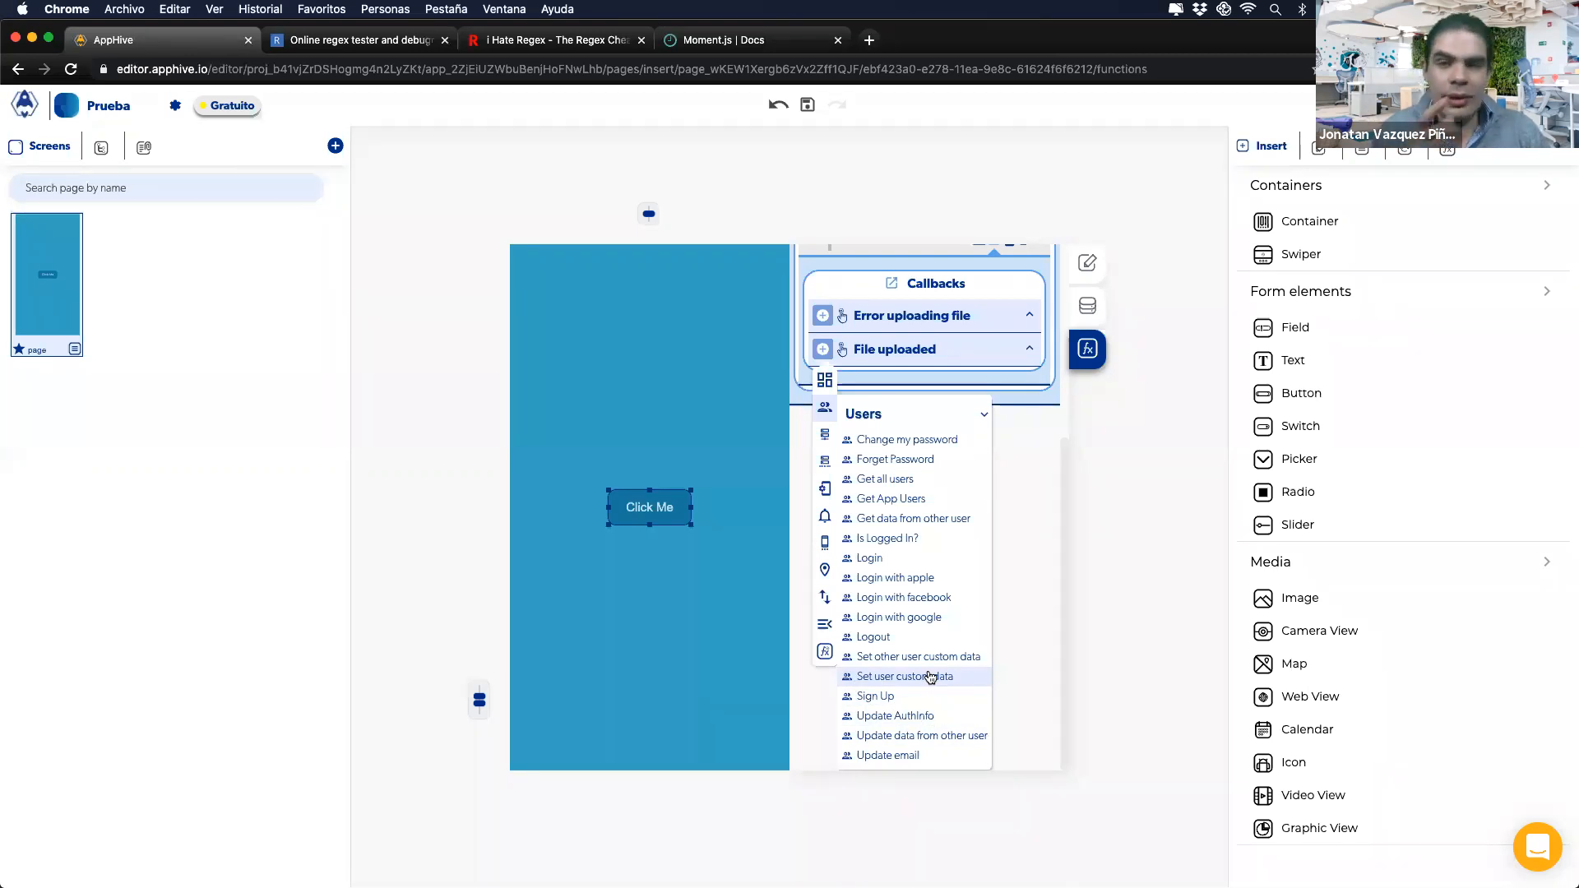
click(912, 717)
click(875, 649)
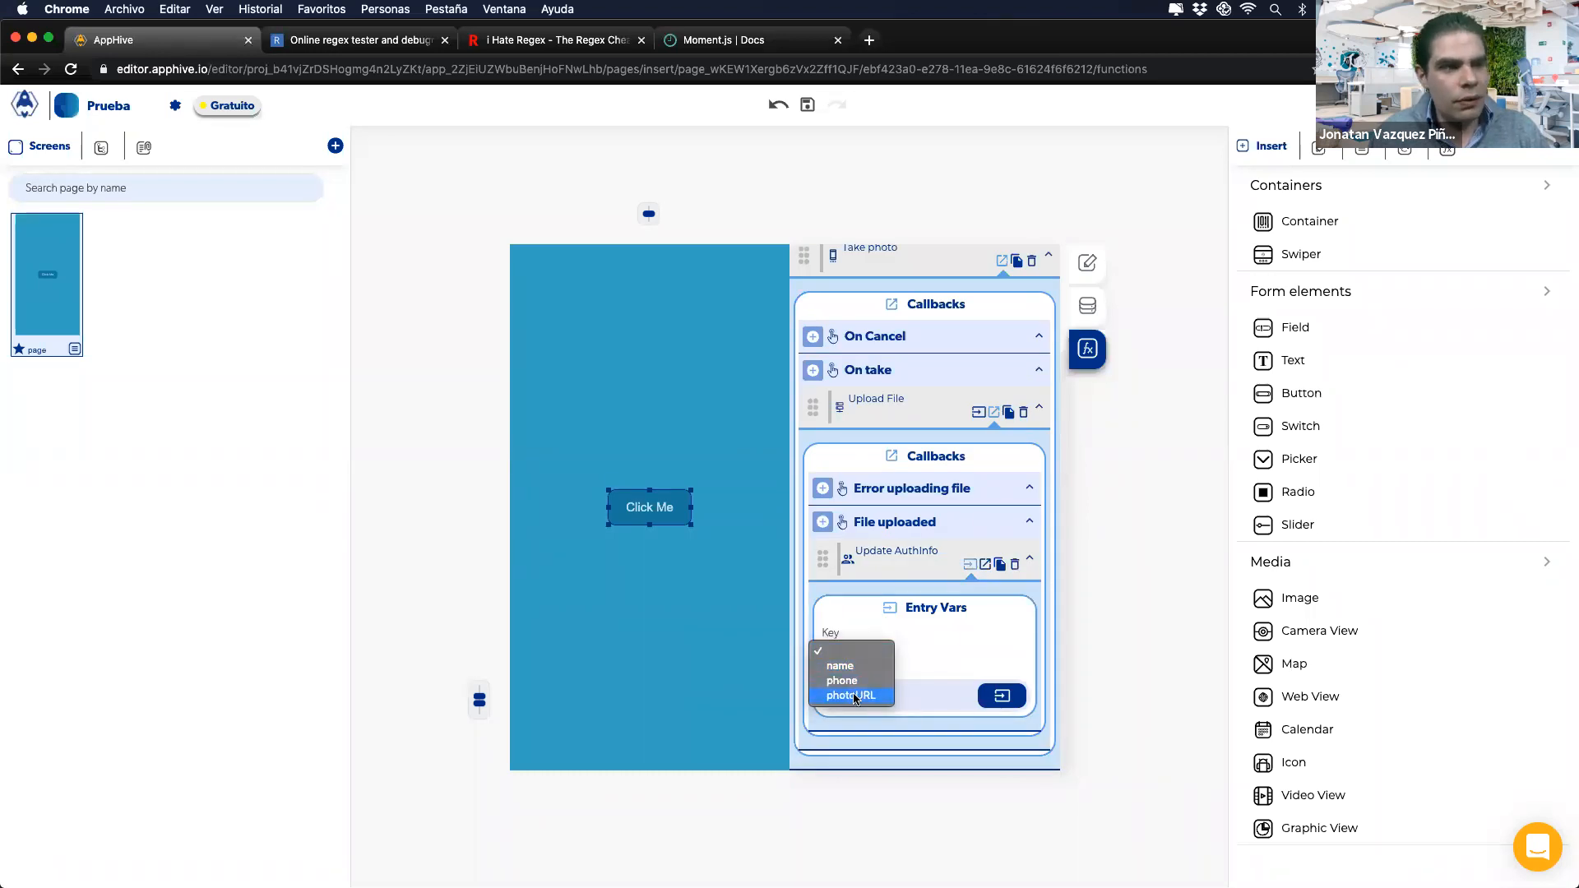
click(915, 648)
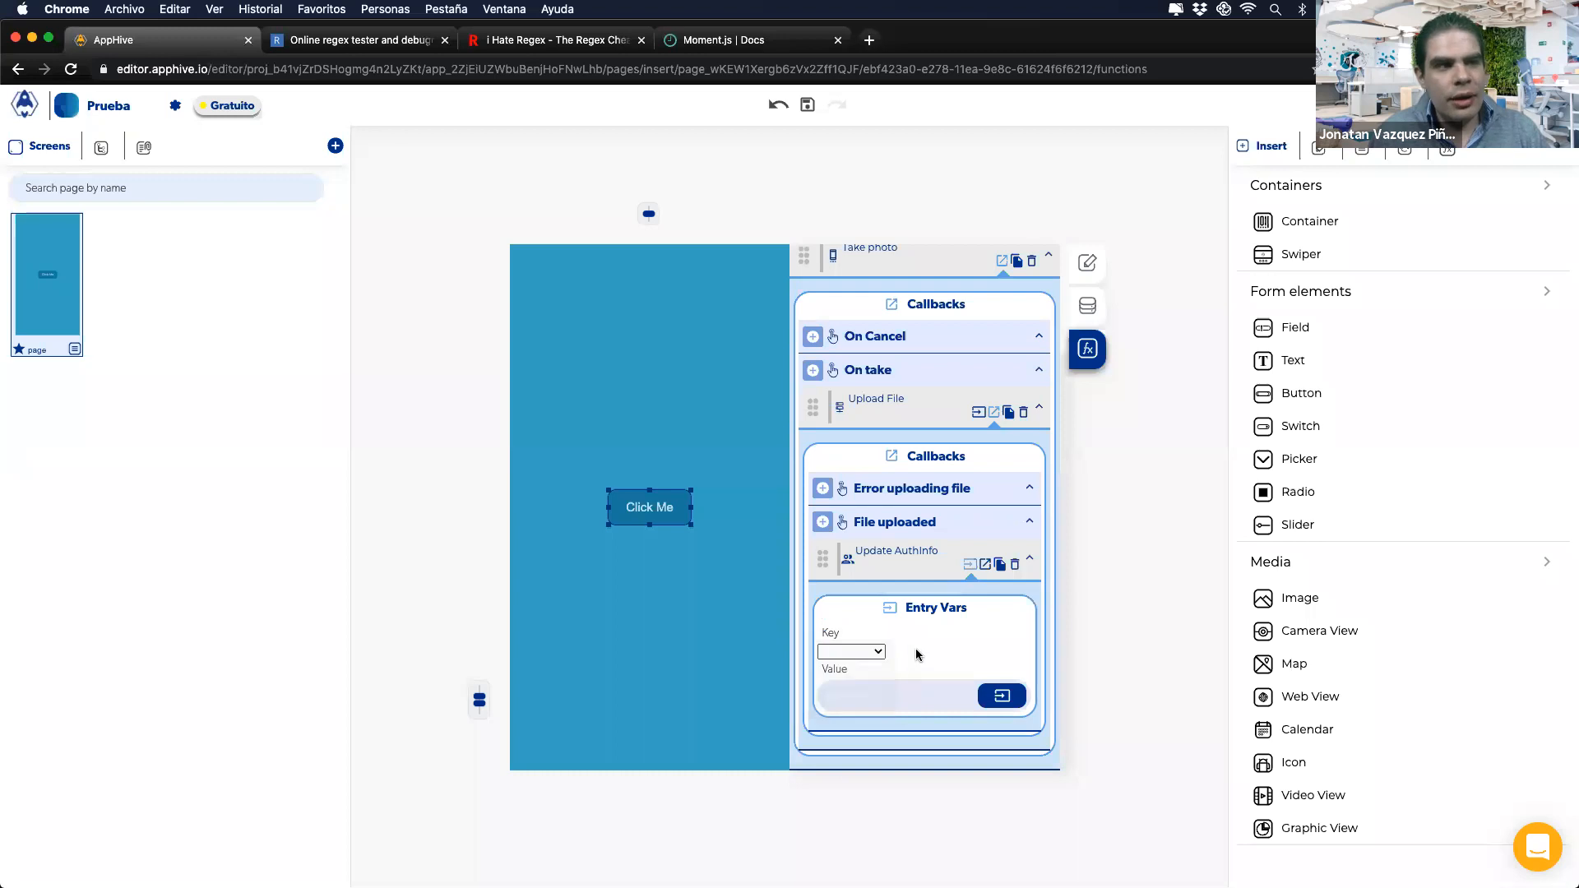
click(1015, 565)
Step: Add a Set user custom data action under File uploaded instead
click(822, 658)
scroll(821, 663, down, 2)
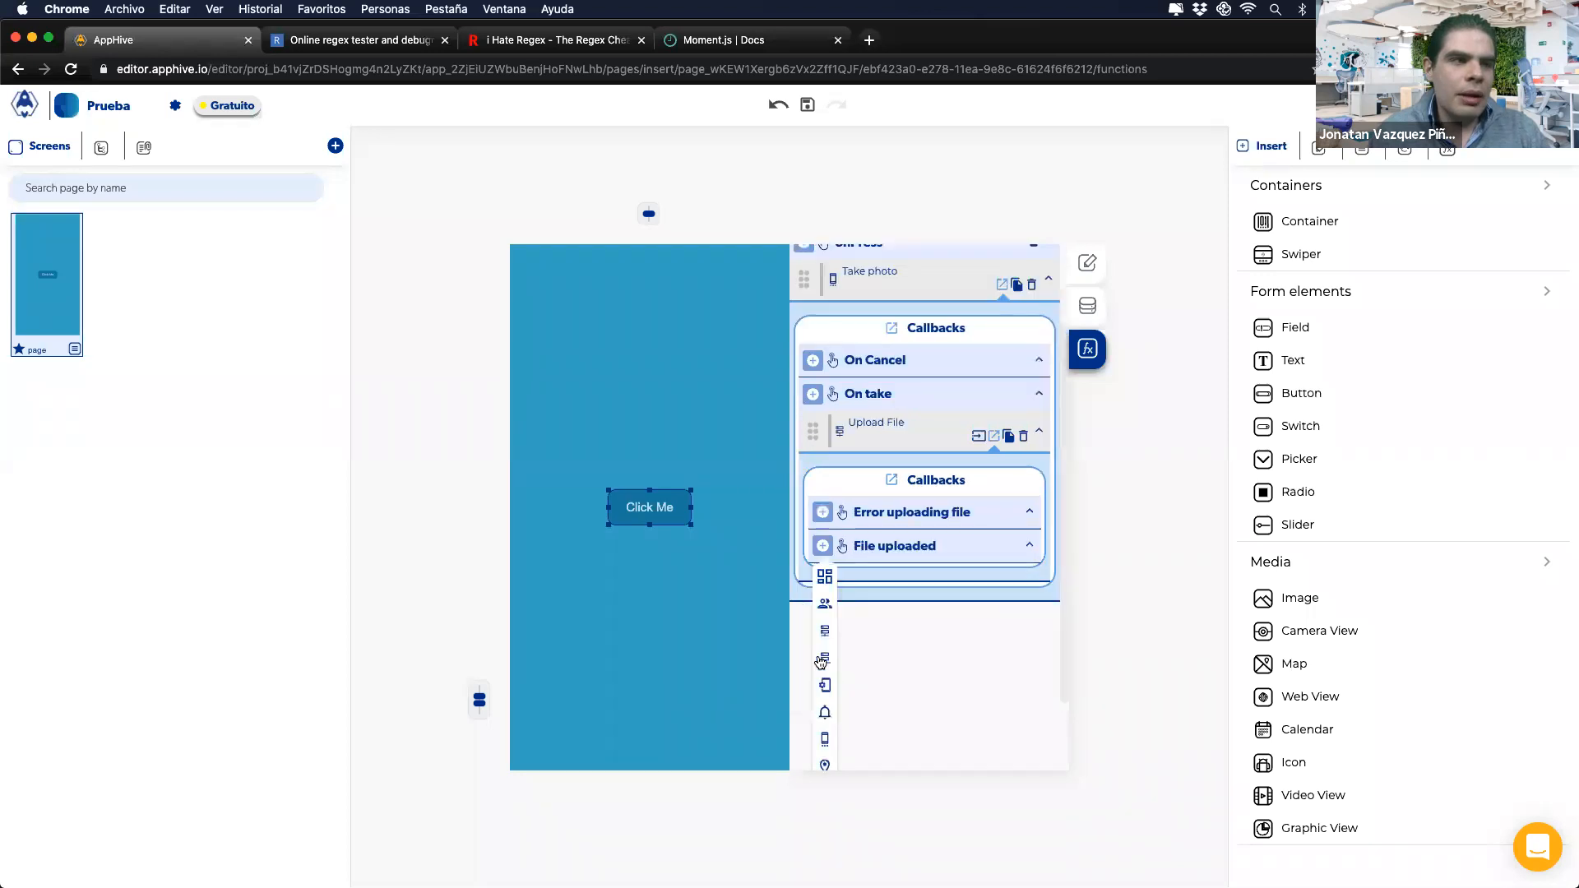
scroll(822, 663, down, 1)
mouse_move(825, 510)
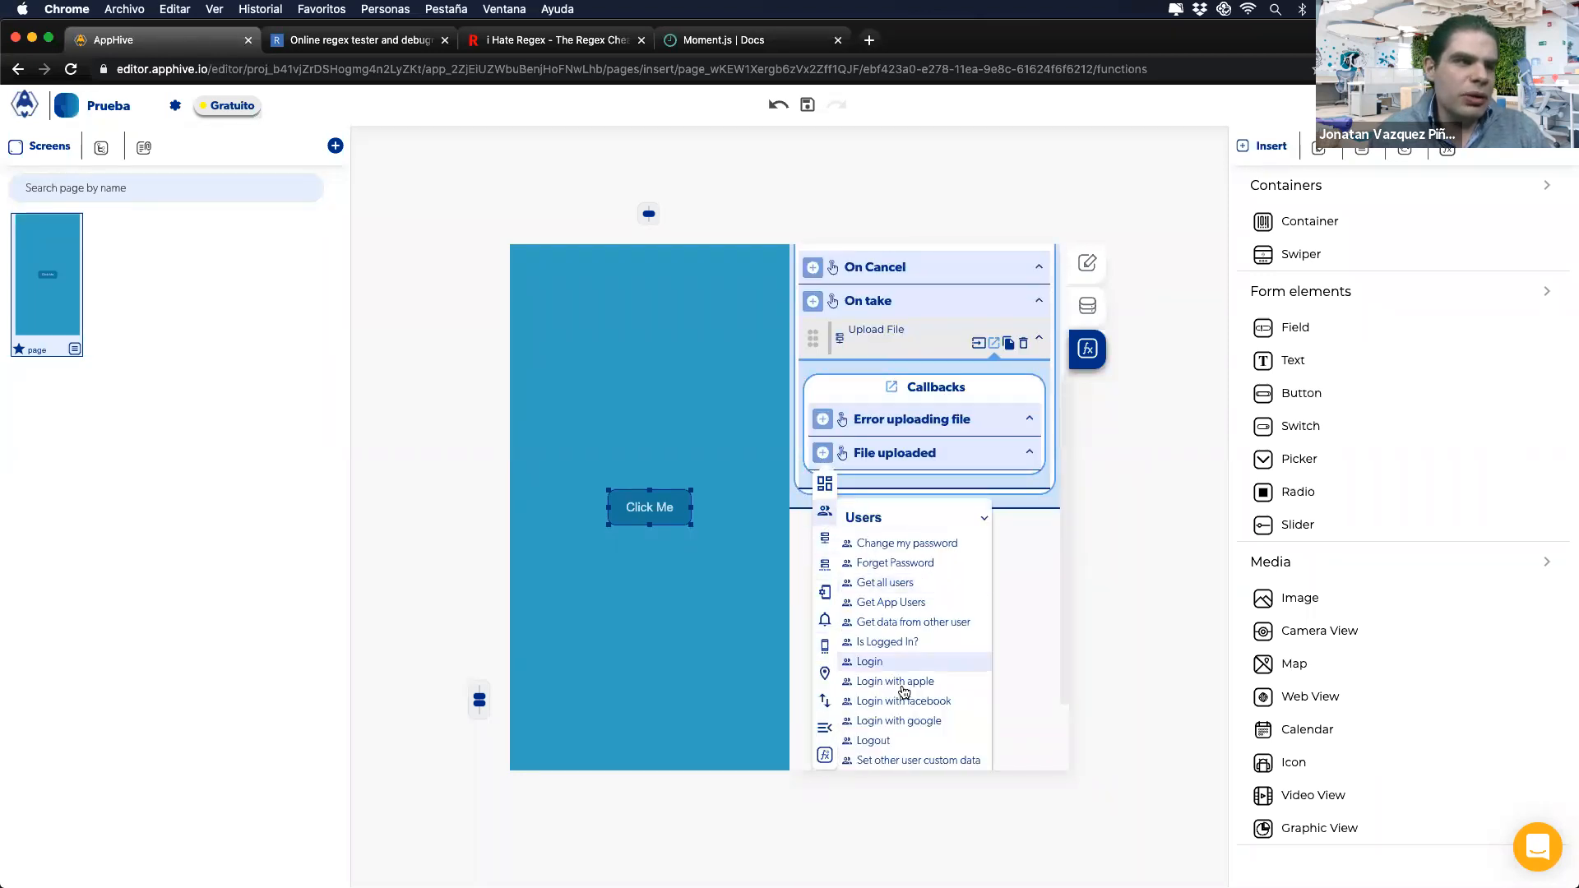
scroll(903, 691, down, 1)
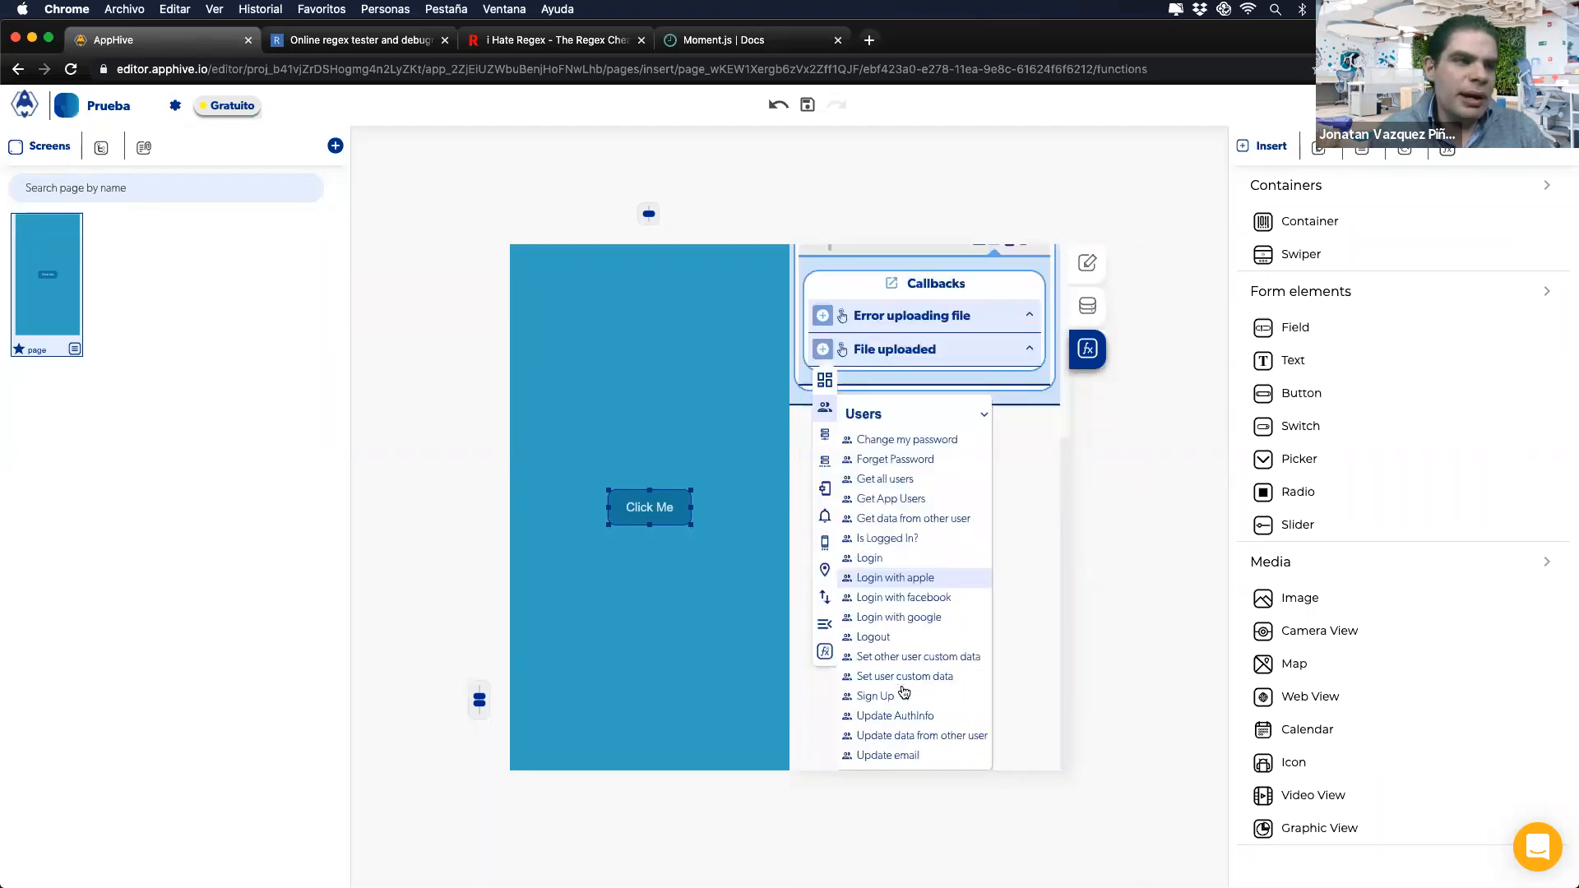
click(944, 677)
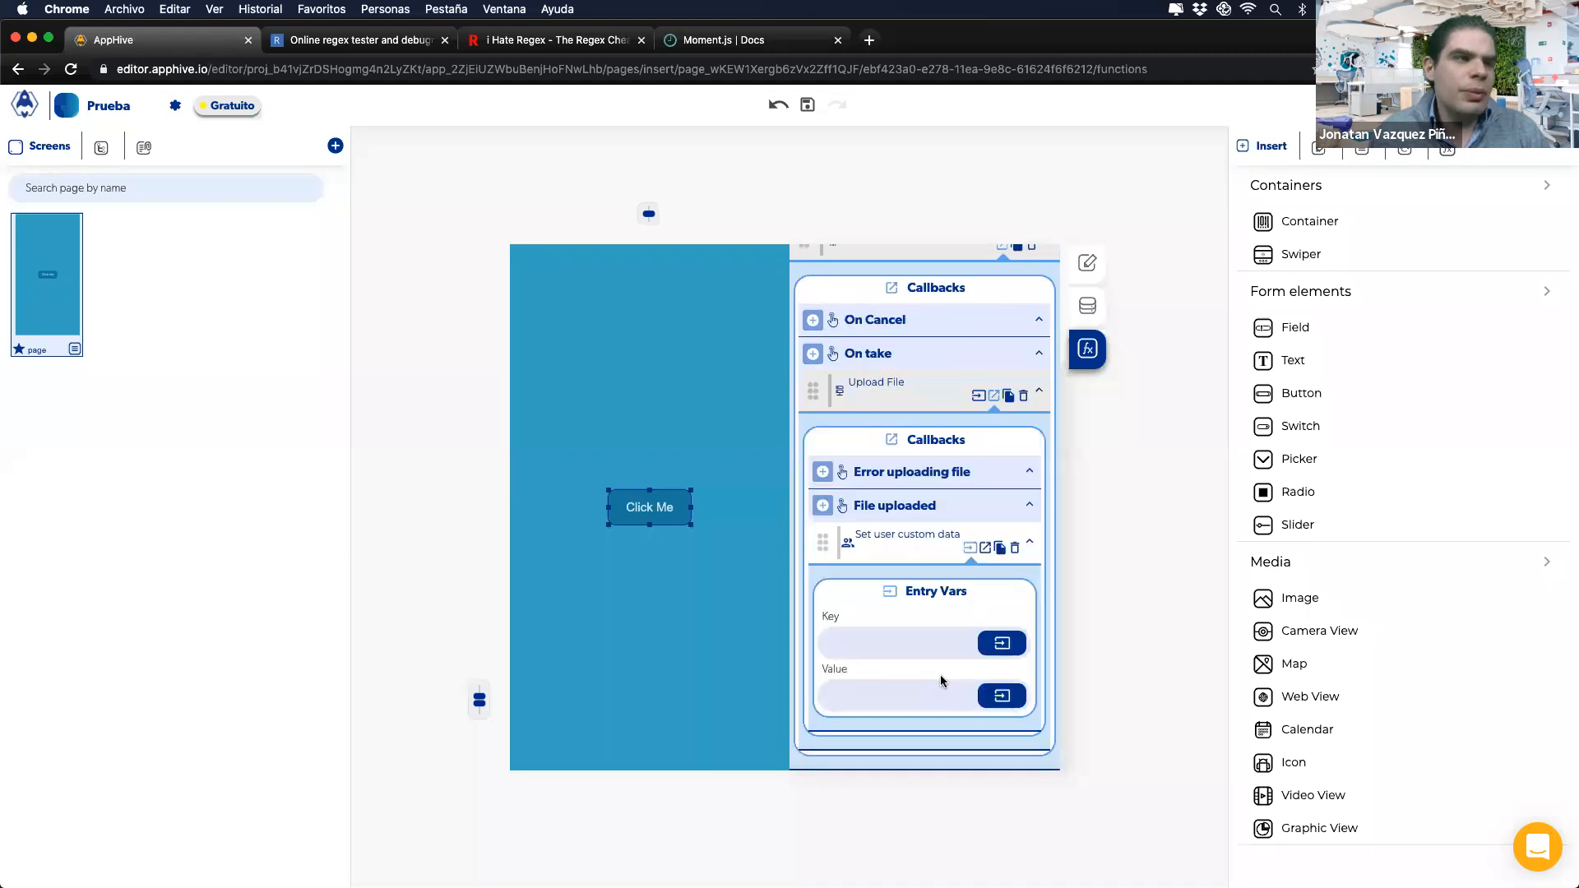
Step: Store the Upload File output under the key foto, then delete the Take photo action
click(880, 646)
text(foto)
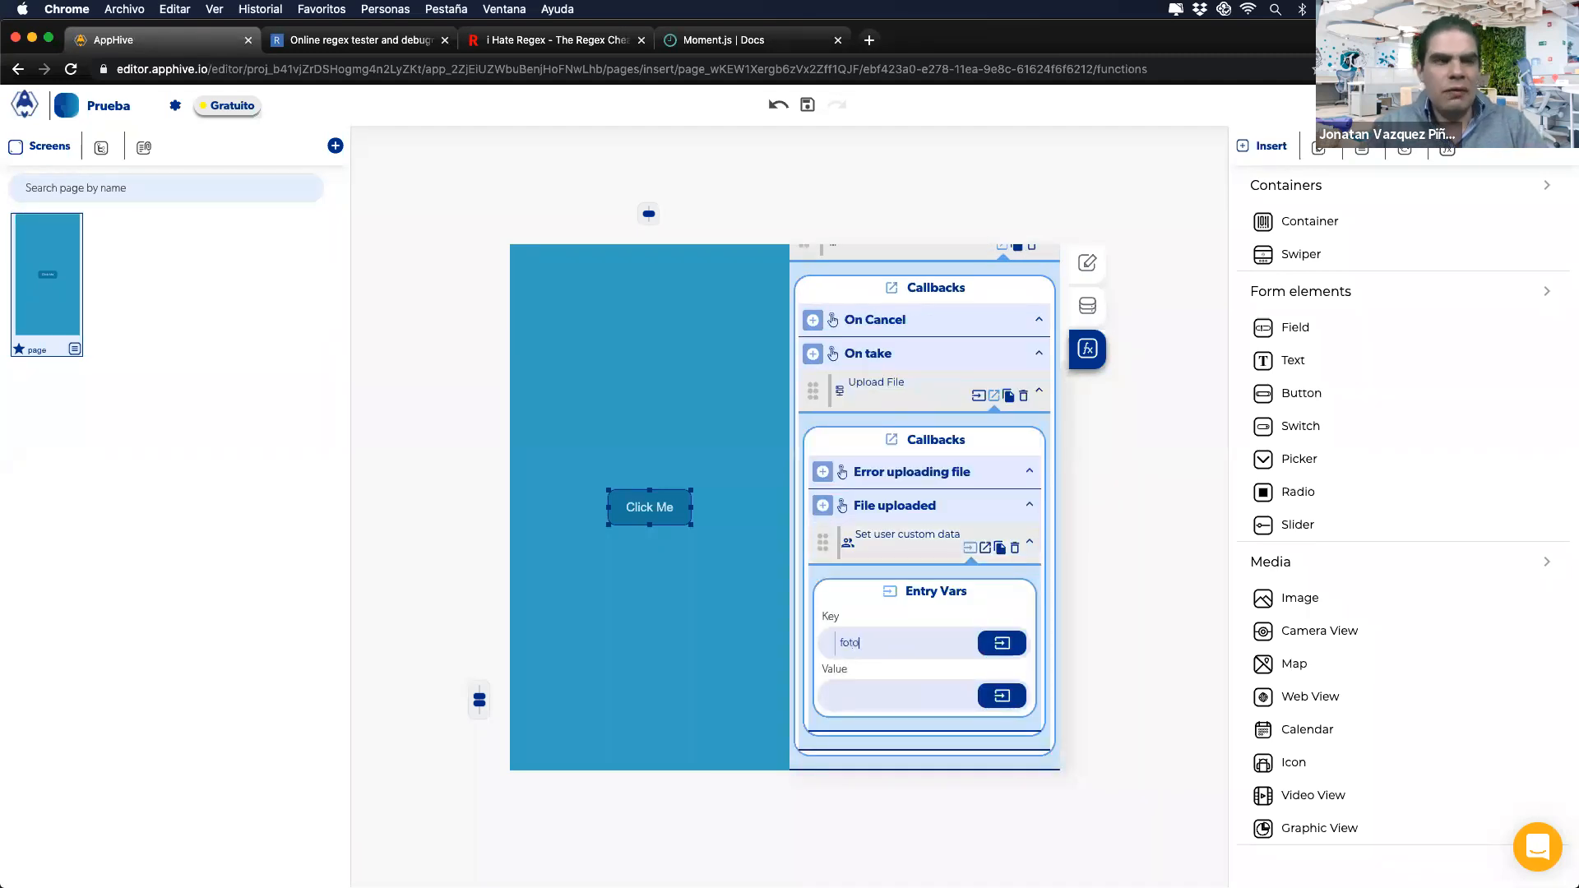
click(987, 699)
click(970, 734)
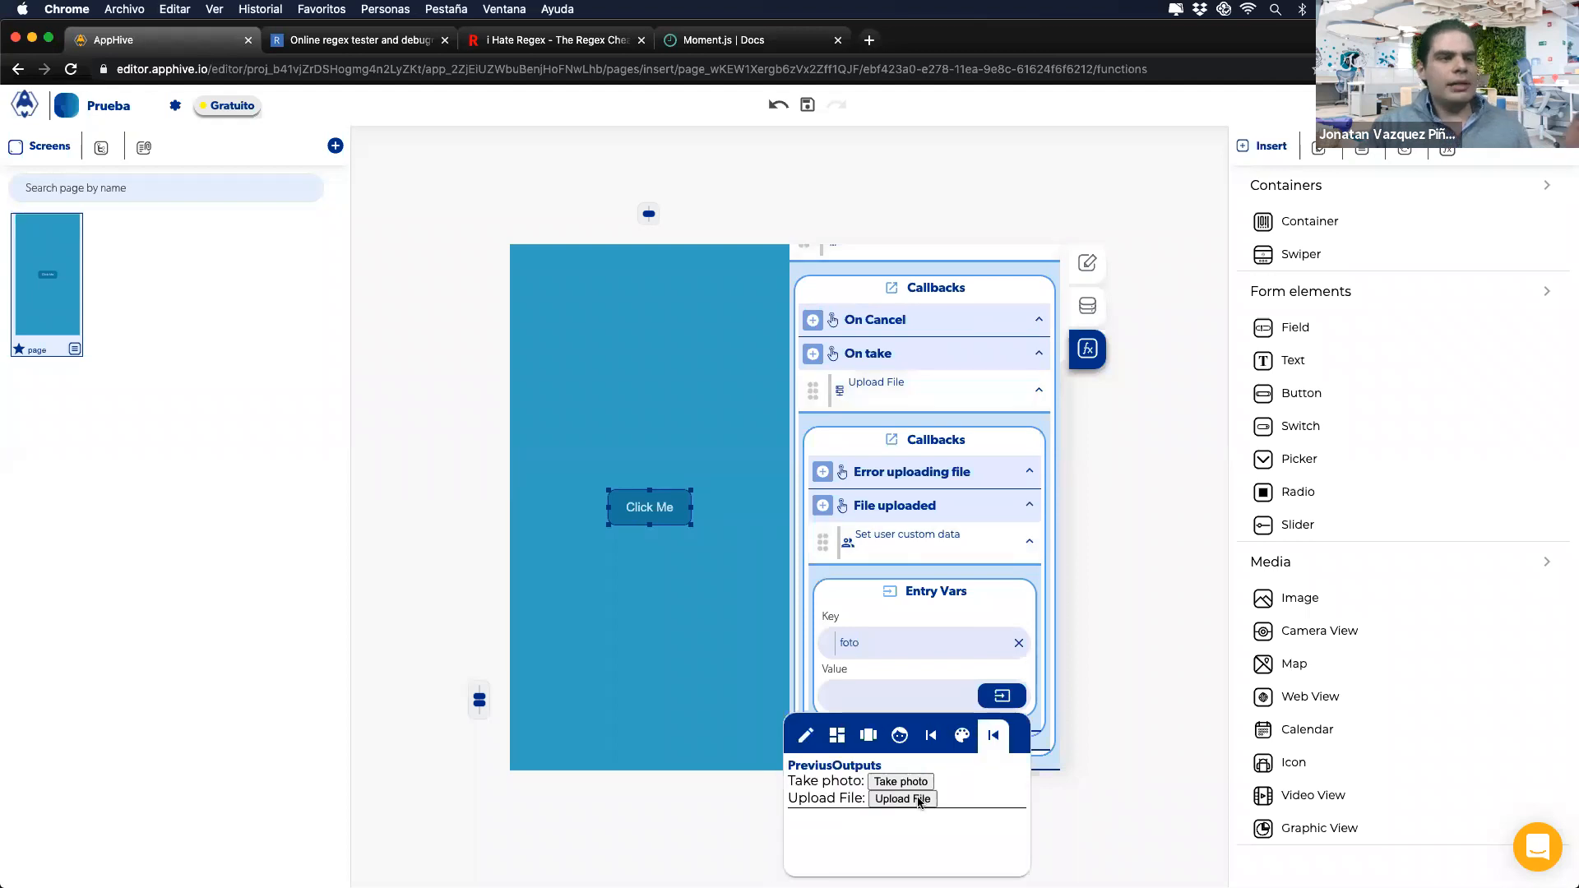
click(909, 801)
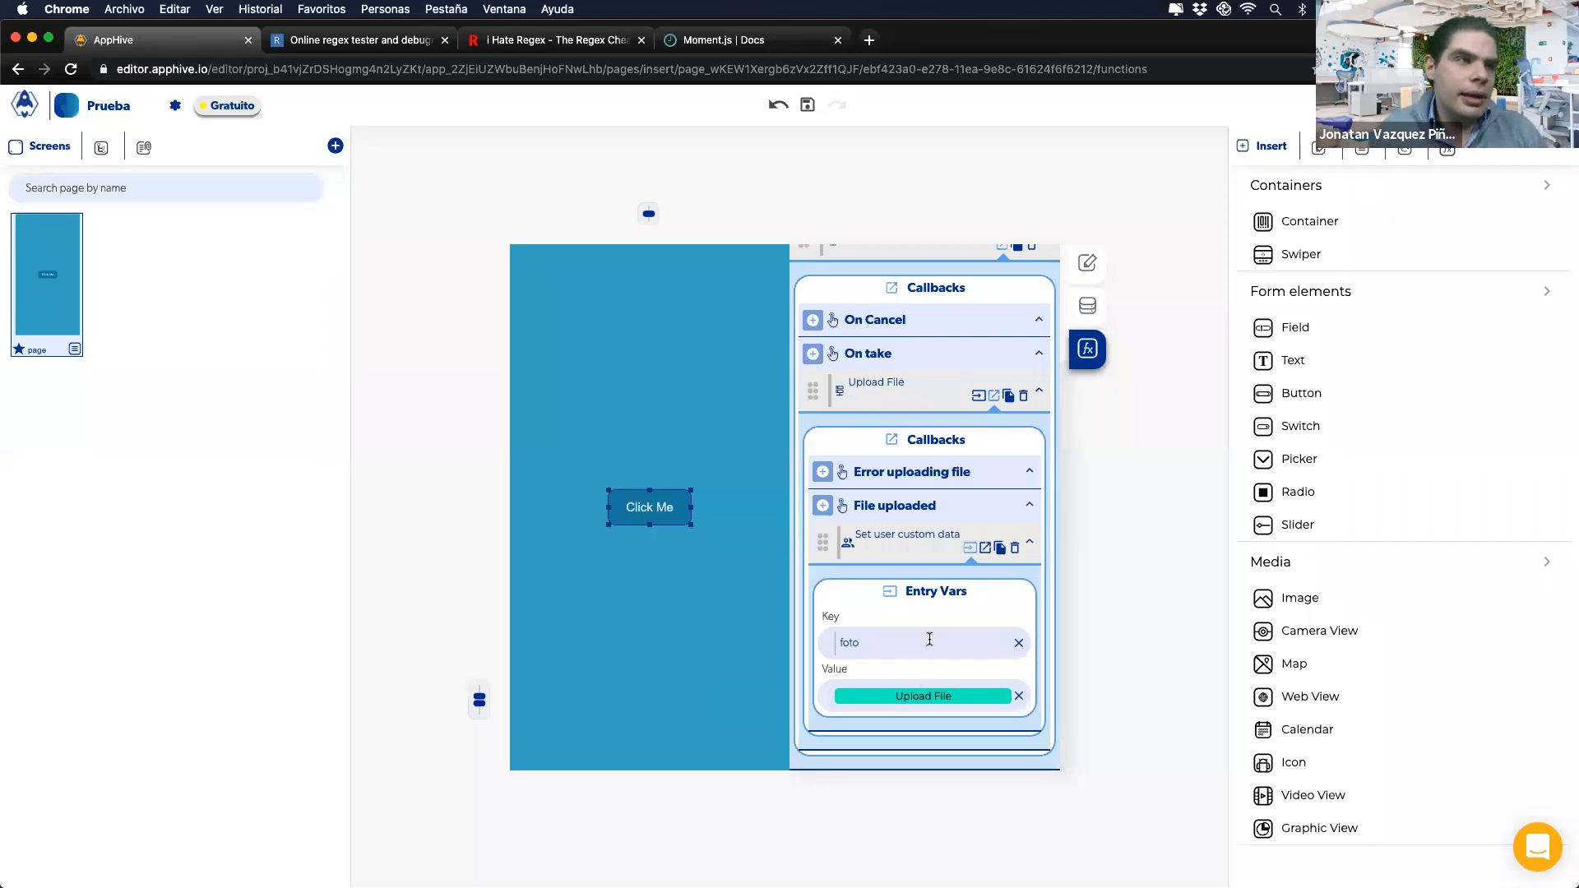
scroll(970, 493, up, 2)
click(1033, 322)
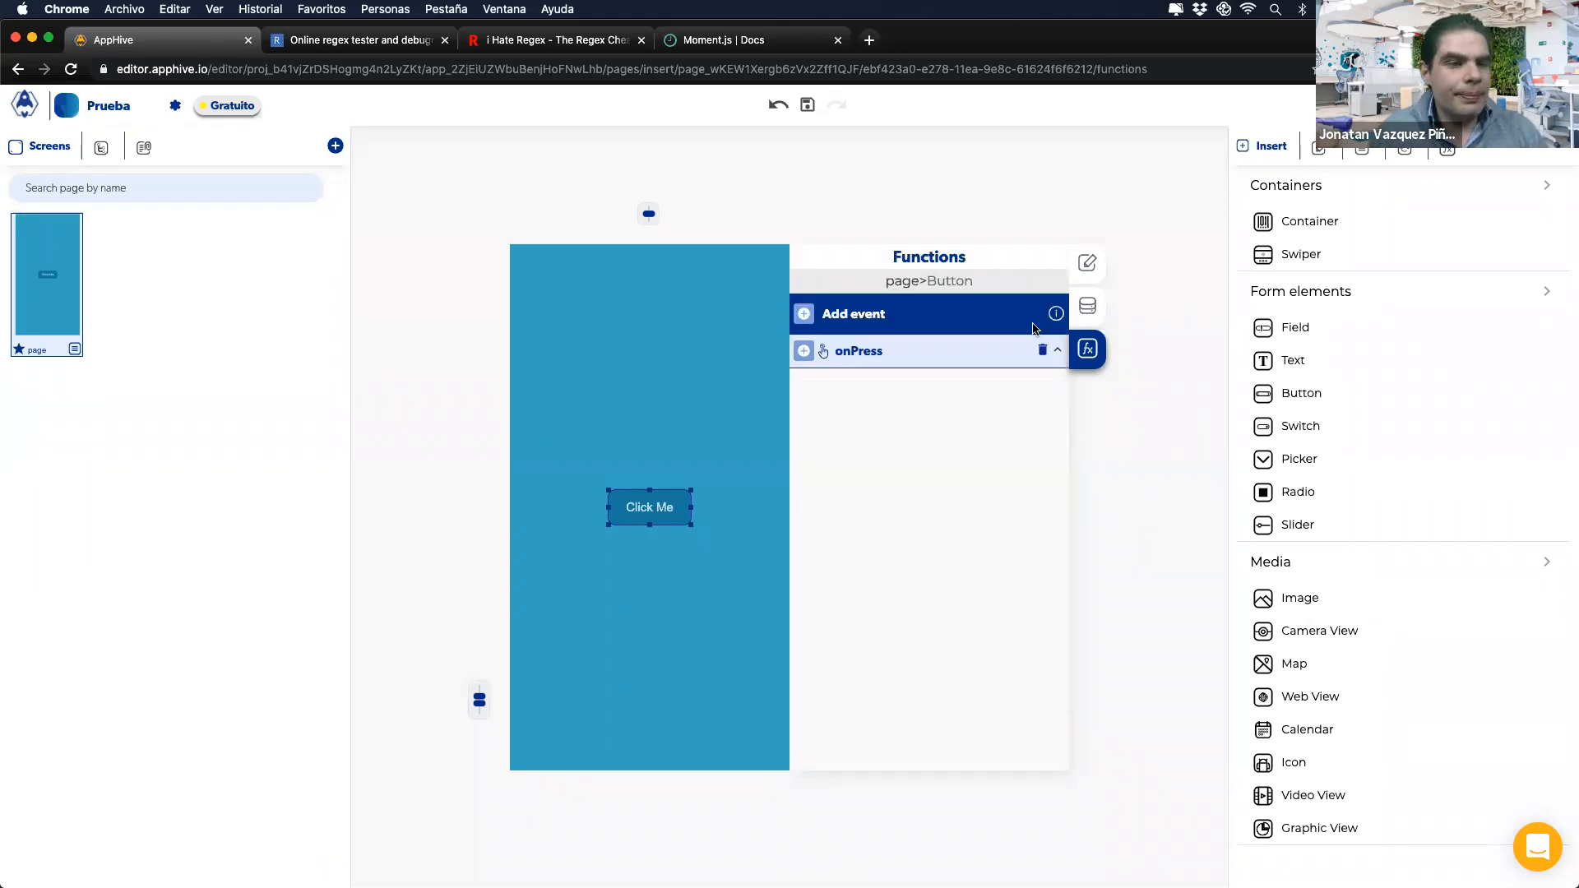
Step: Review the Funciones Lógicas slide, then return to AppHive to add an action to onPress
key(ctrl+Right)
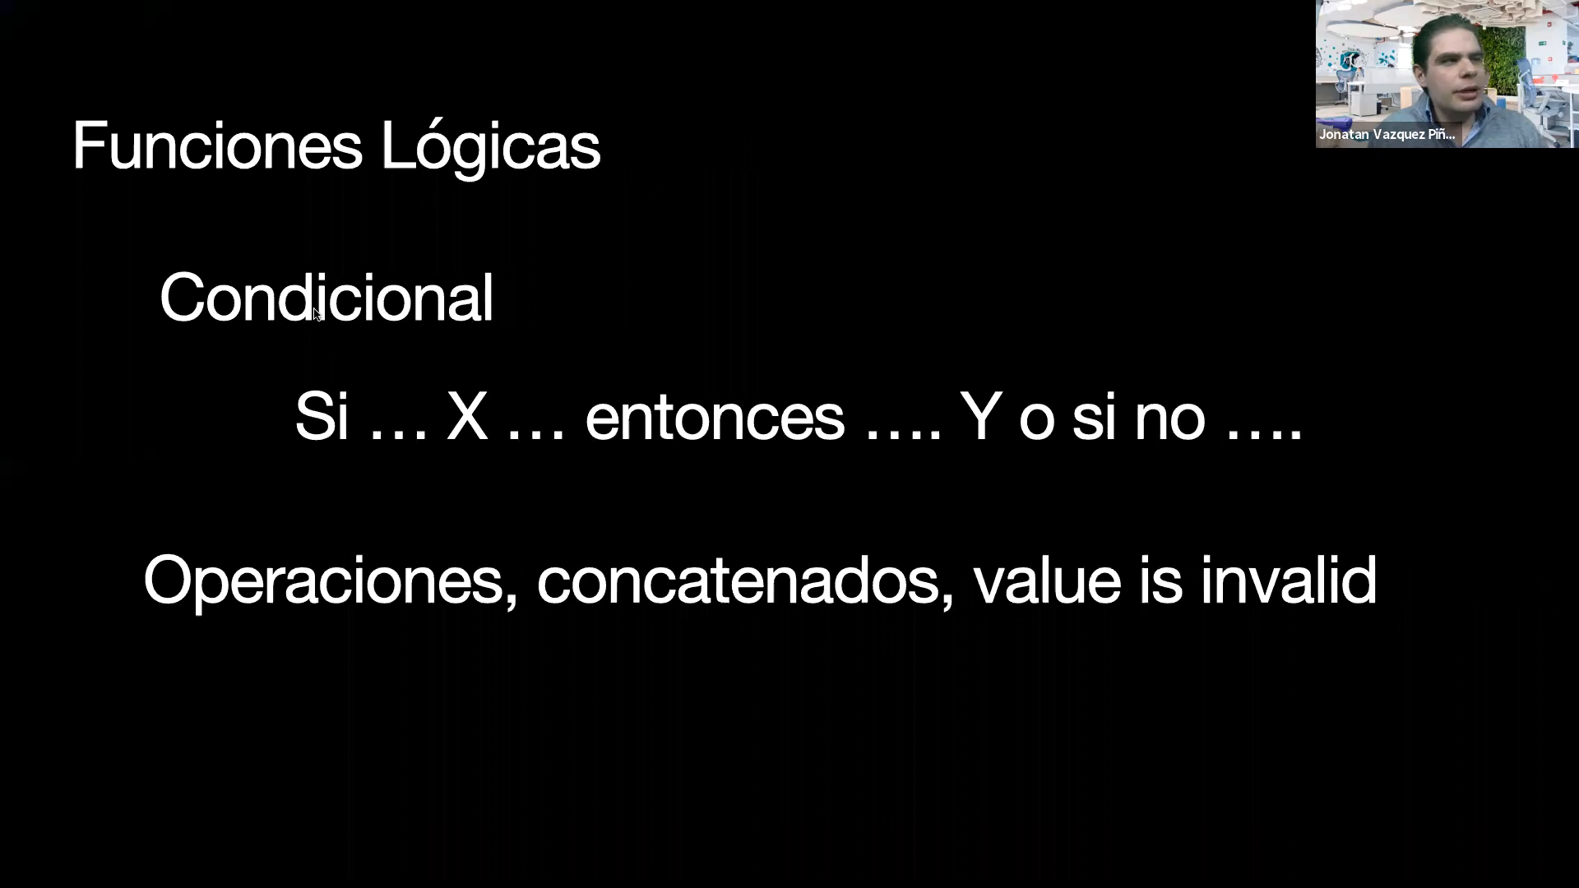
key(ctrl+Left)
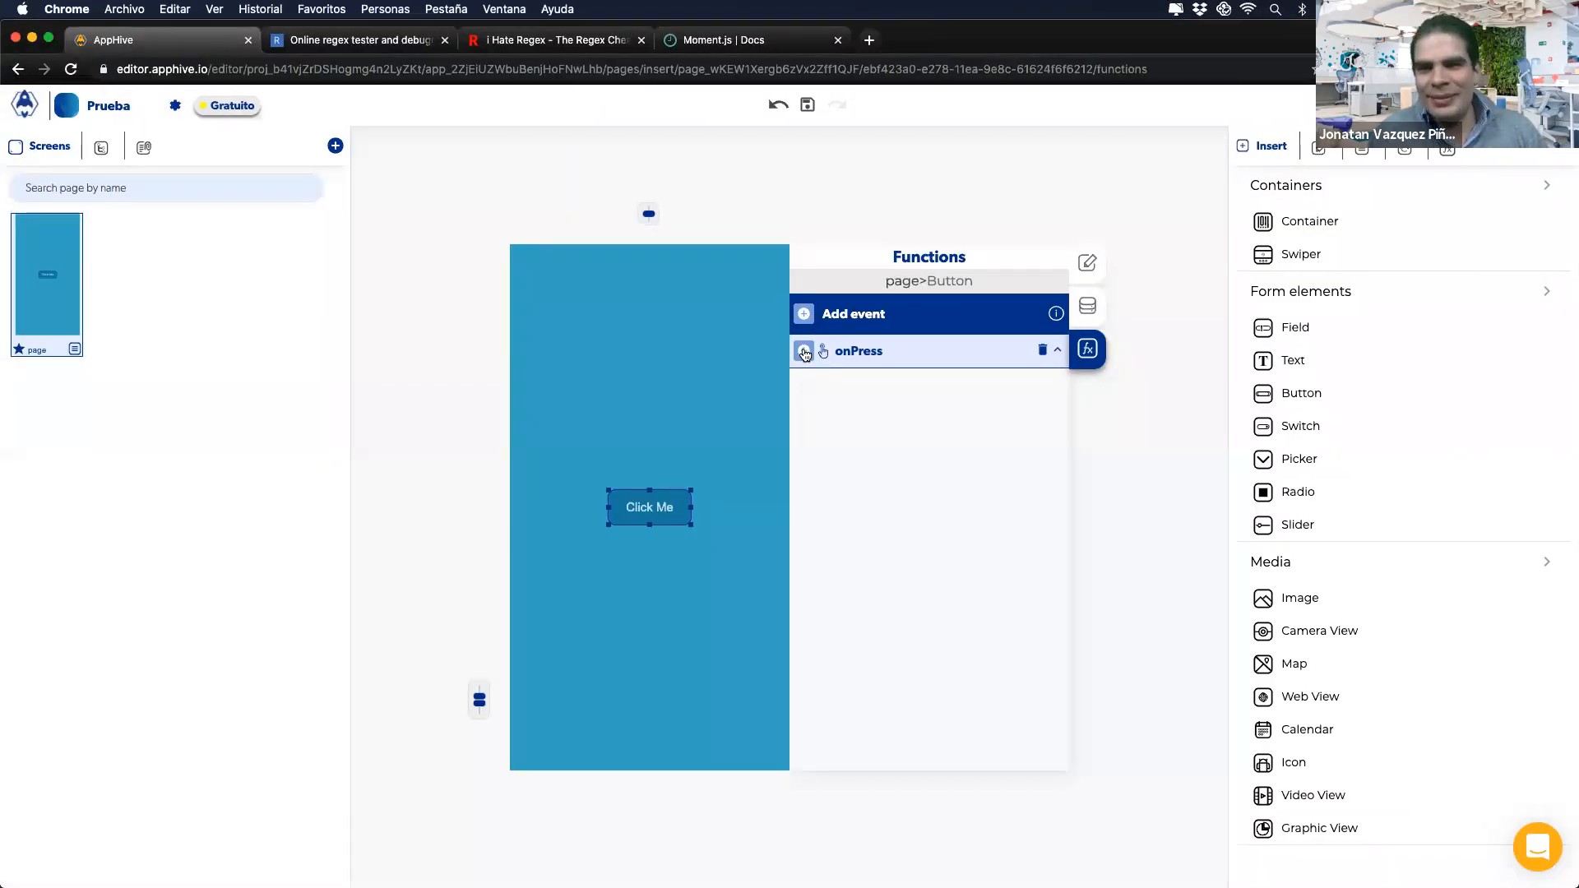
key(ctrl+Right)
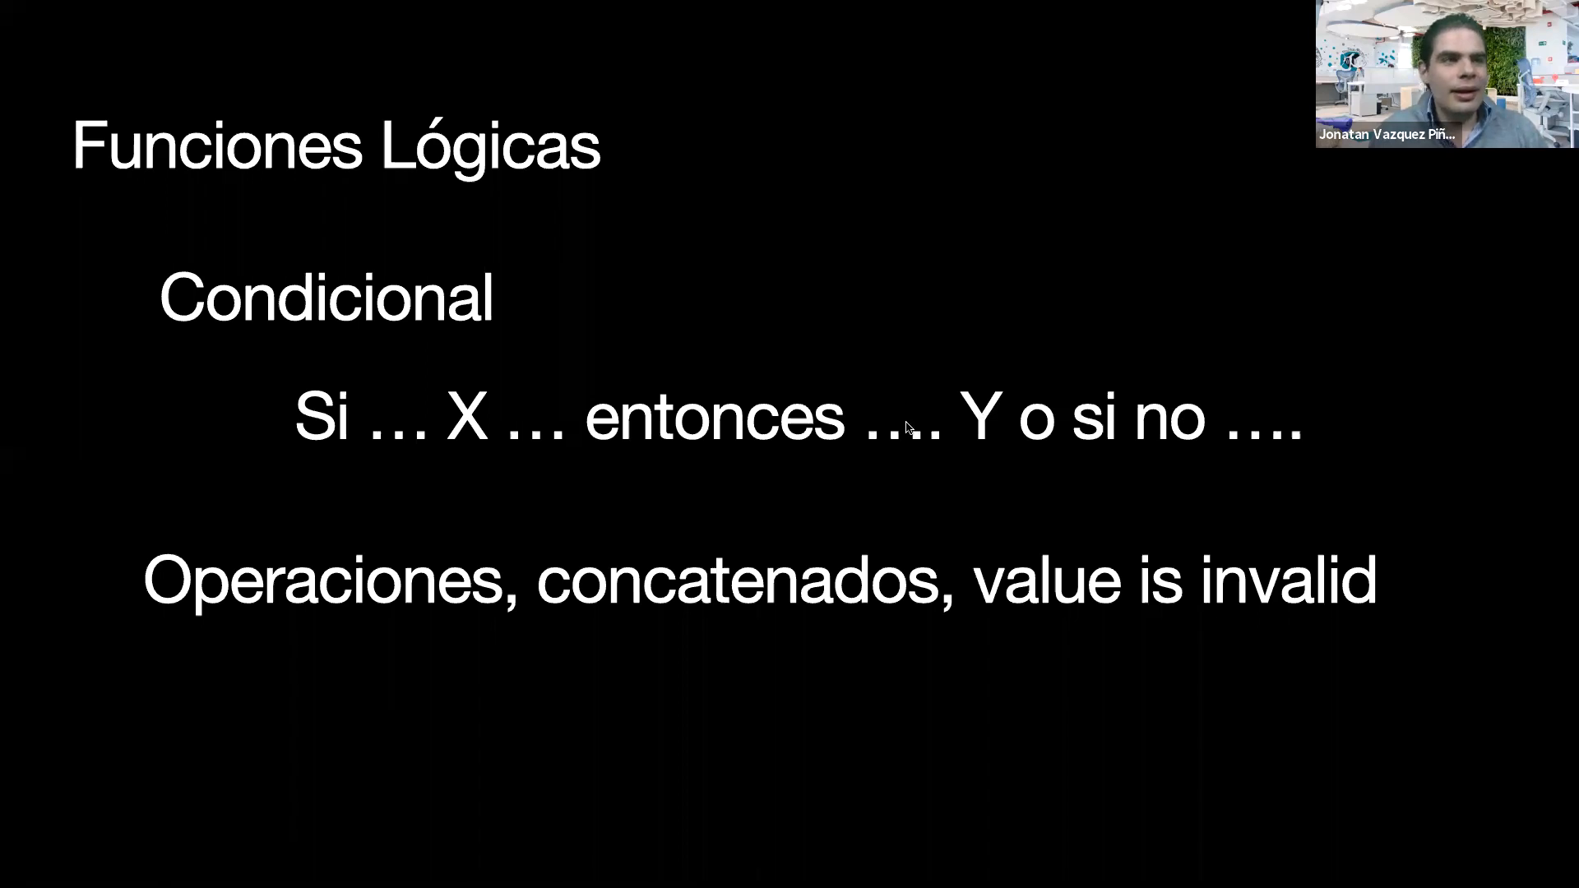
key(ctrl+Left)
click(803, 354)
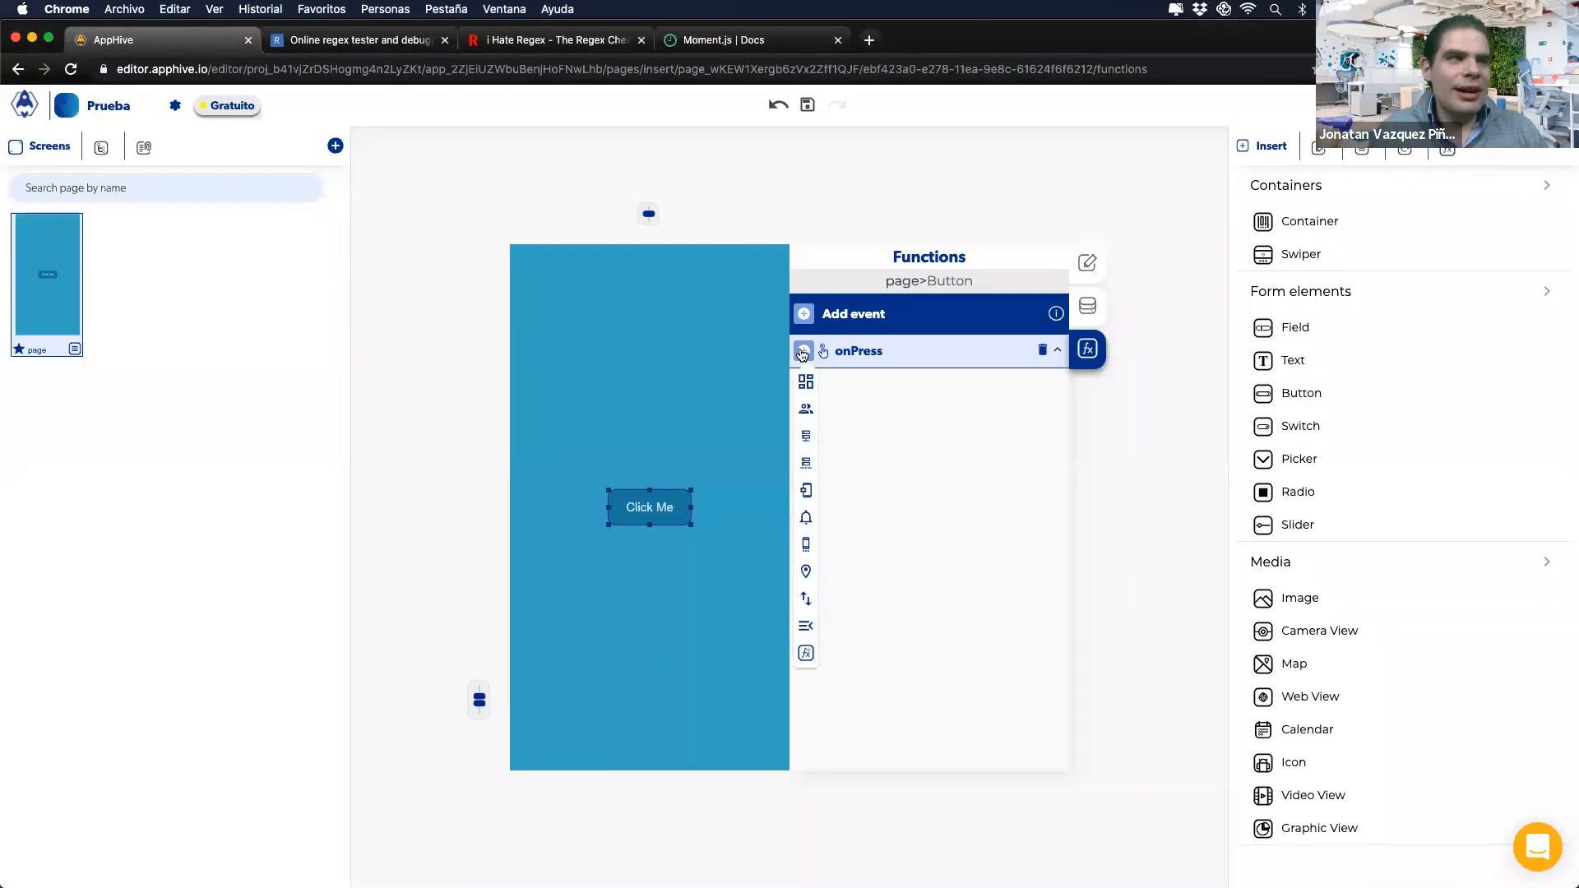
Step: Add a Logic Conditional action to onPress and set its Value A to 1
mouse_move(806, 494)
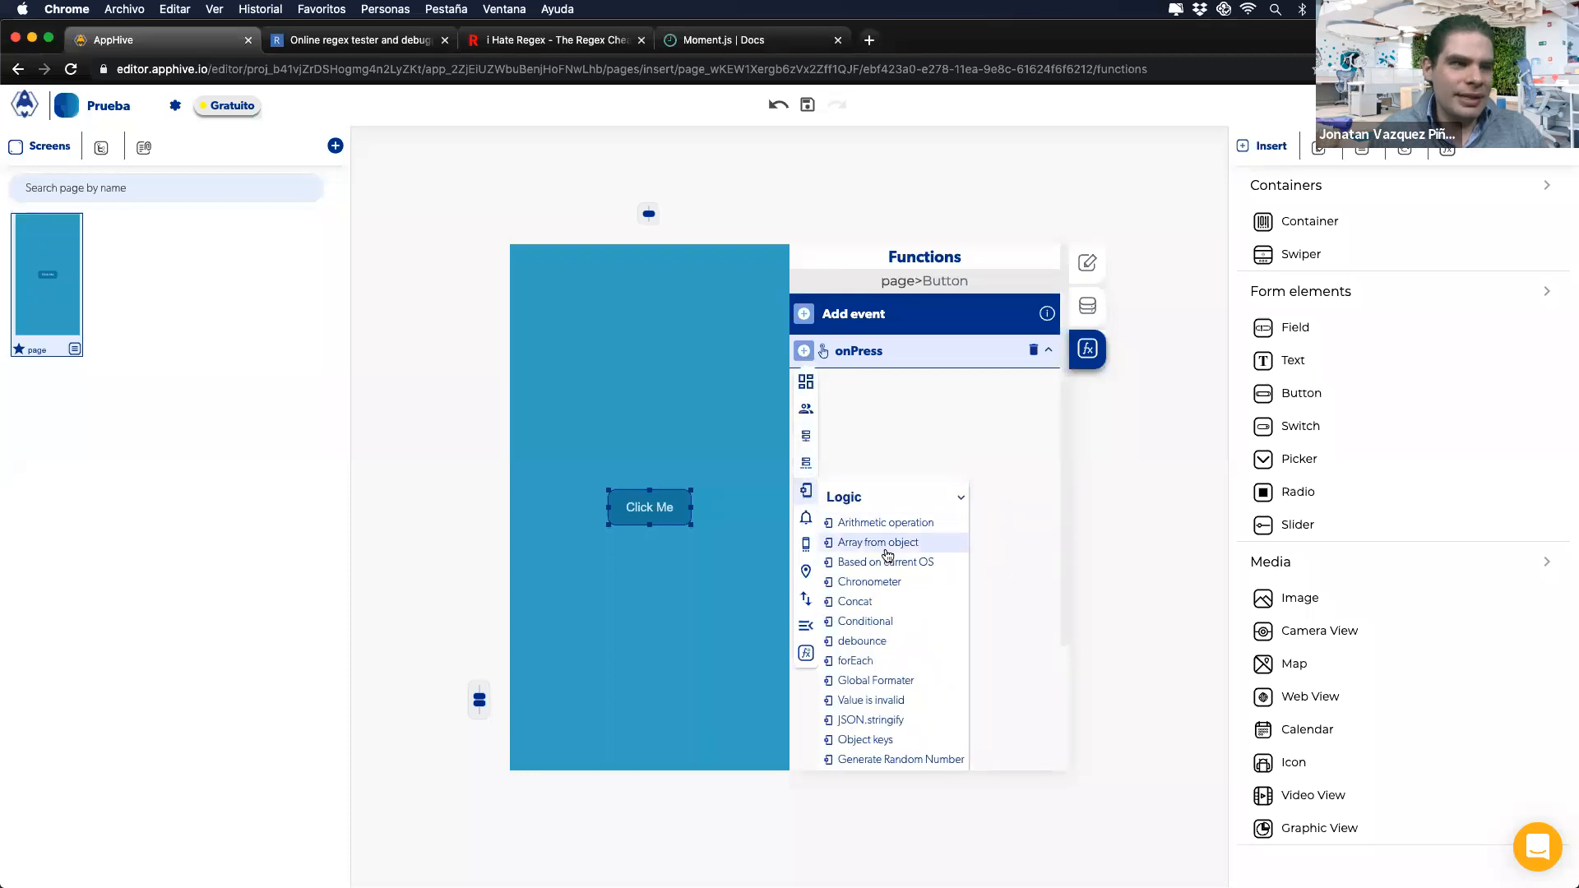
click(868, 621)
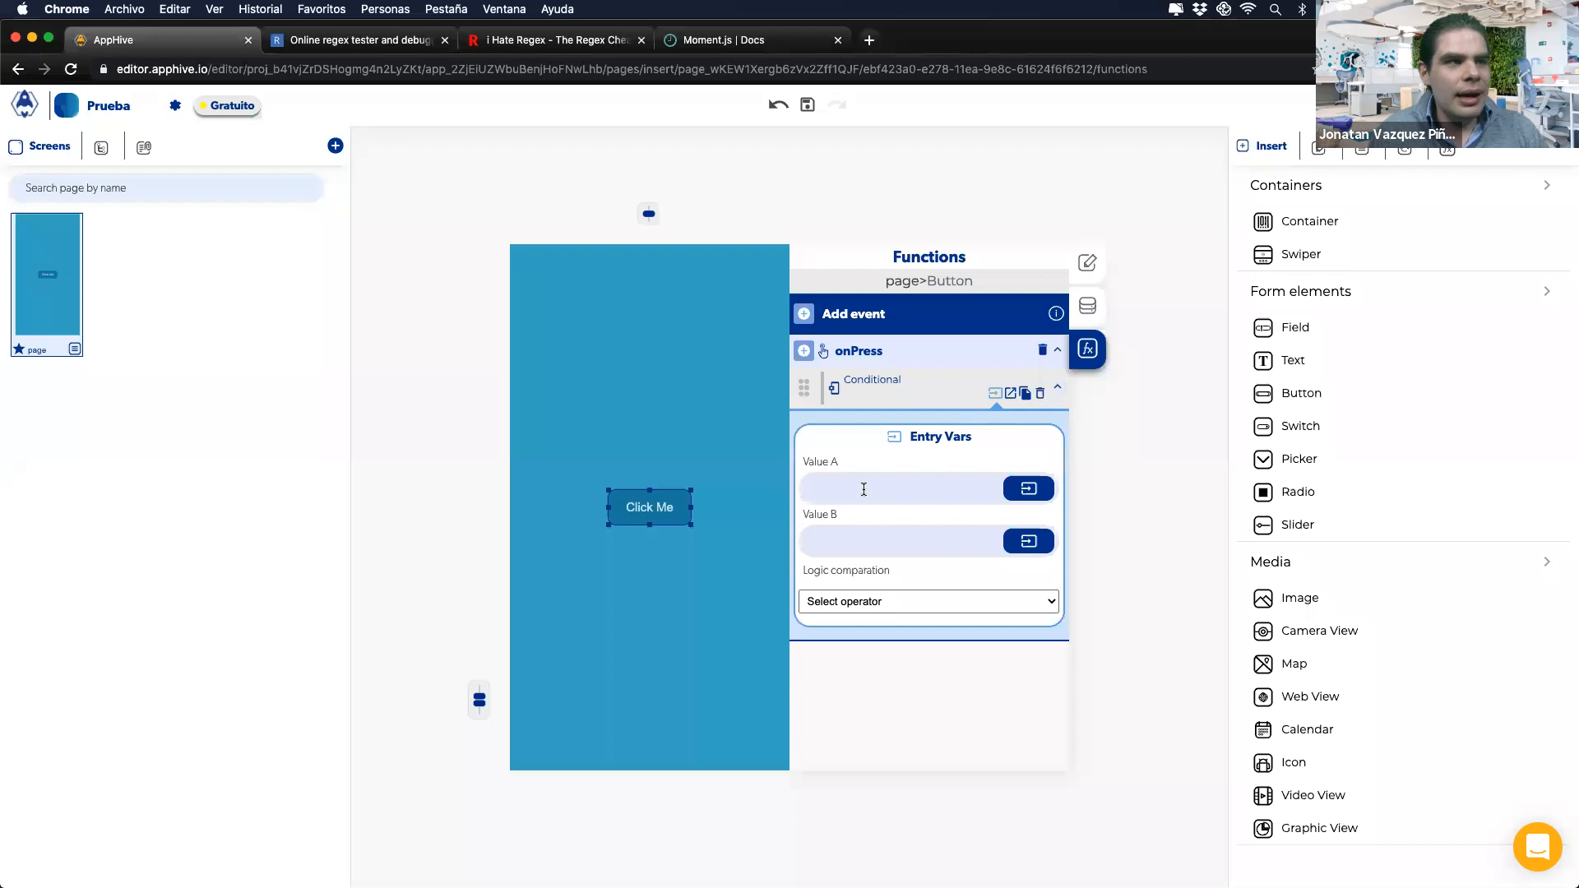
drag(808, 461, 839, 461)
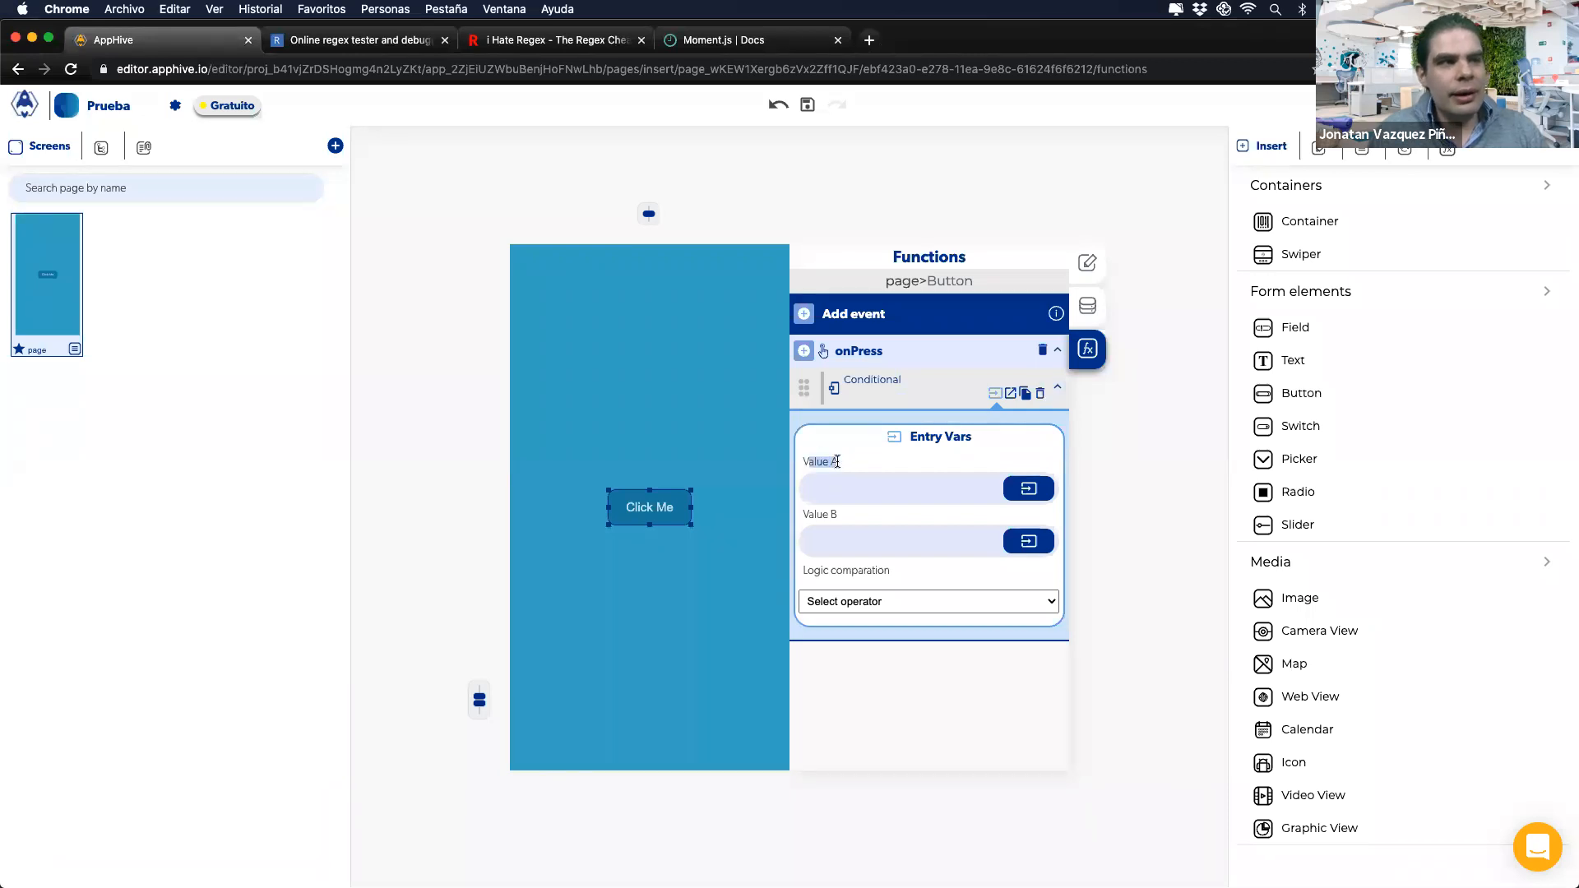
drag(806, 512, 836, 517)
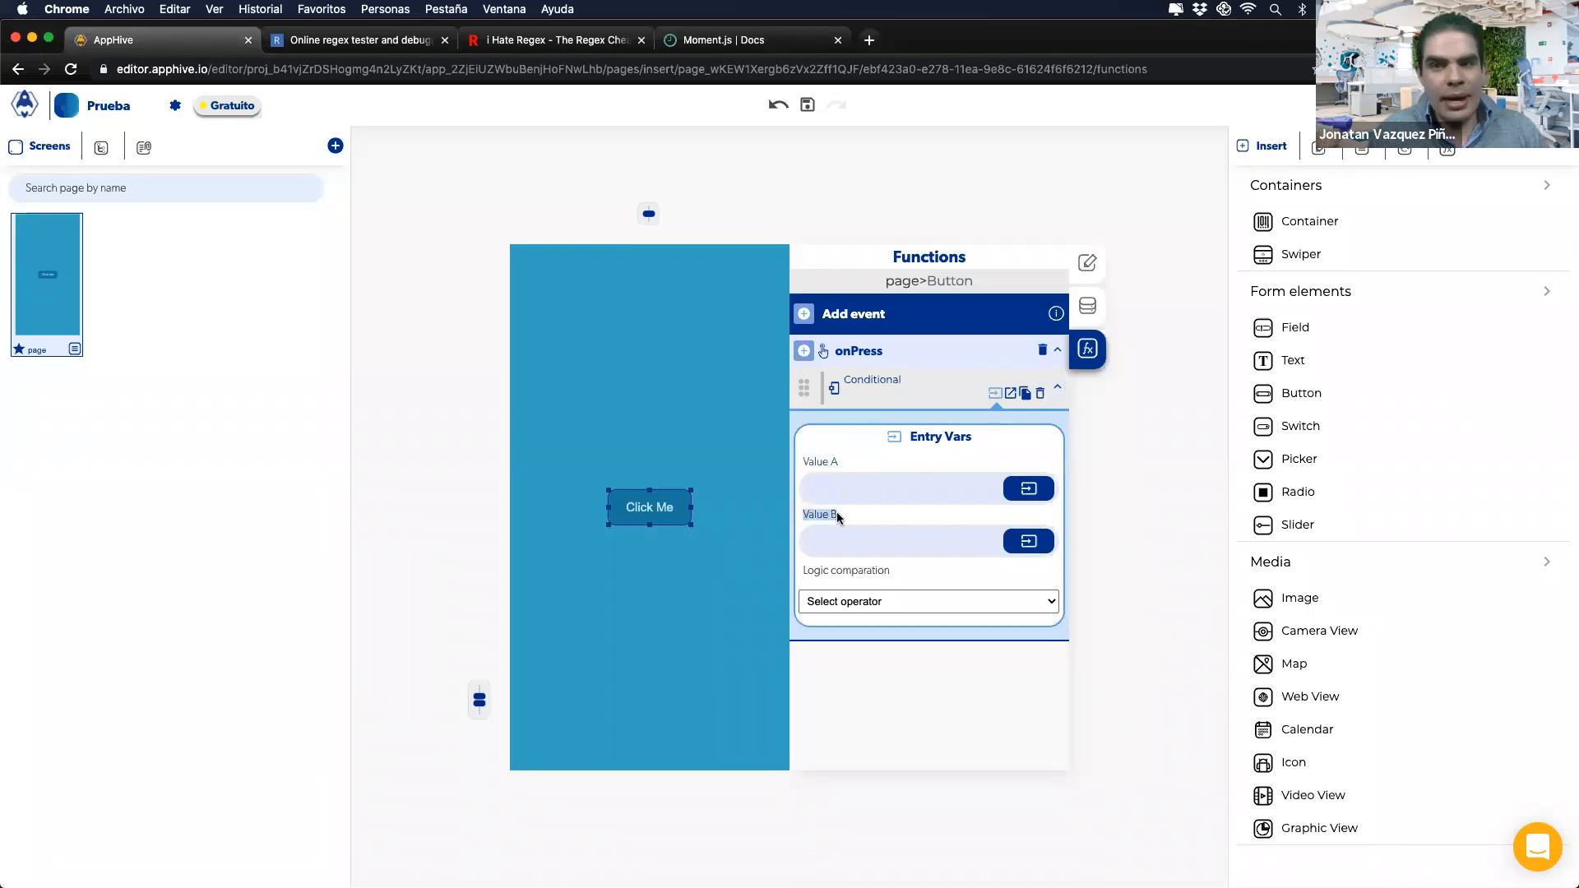
click(861, 492)
text(1)
click(844, 539)
Step: Enter 1 in Value B and open the Conditional's operator list
text(1)
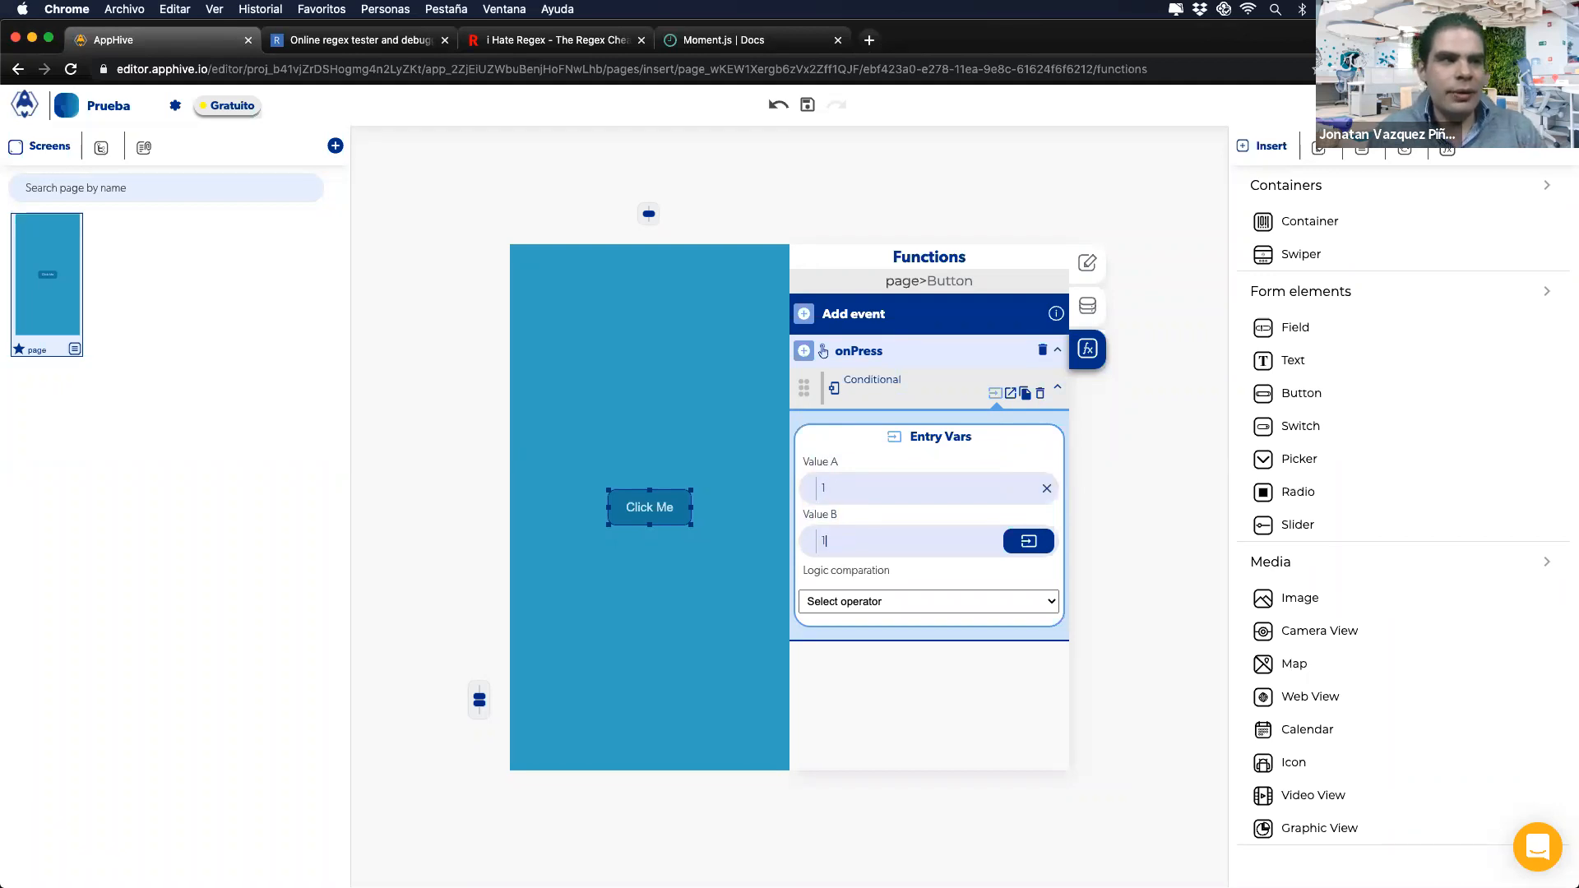
click(833, 598)
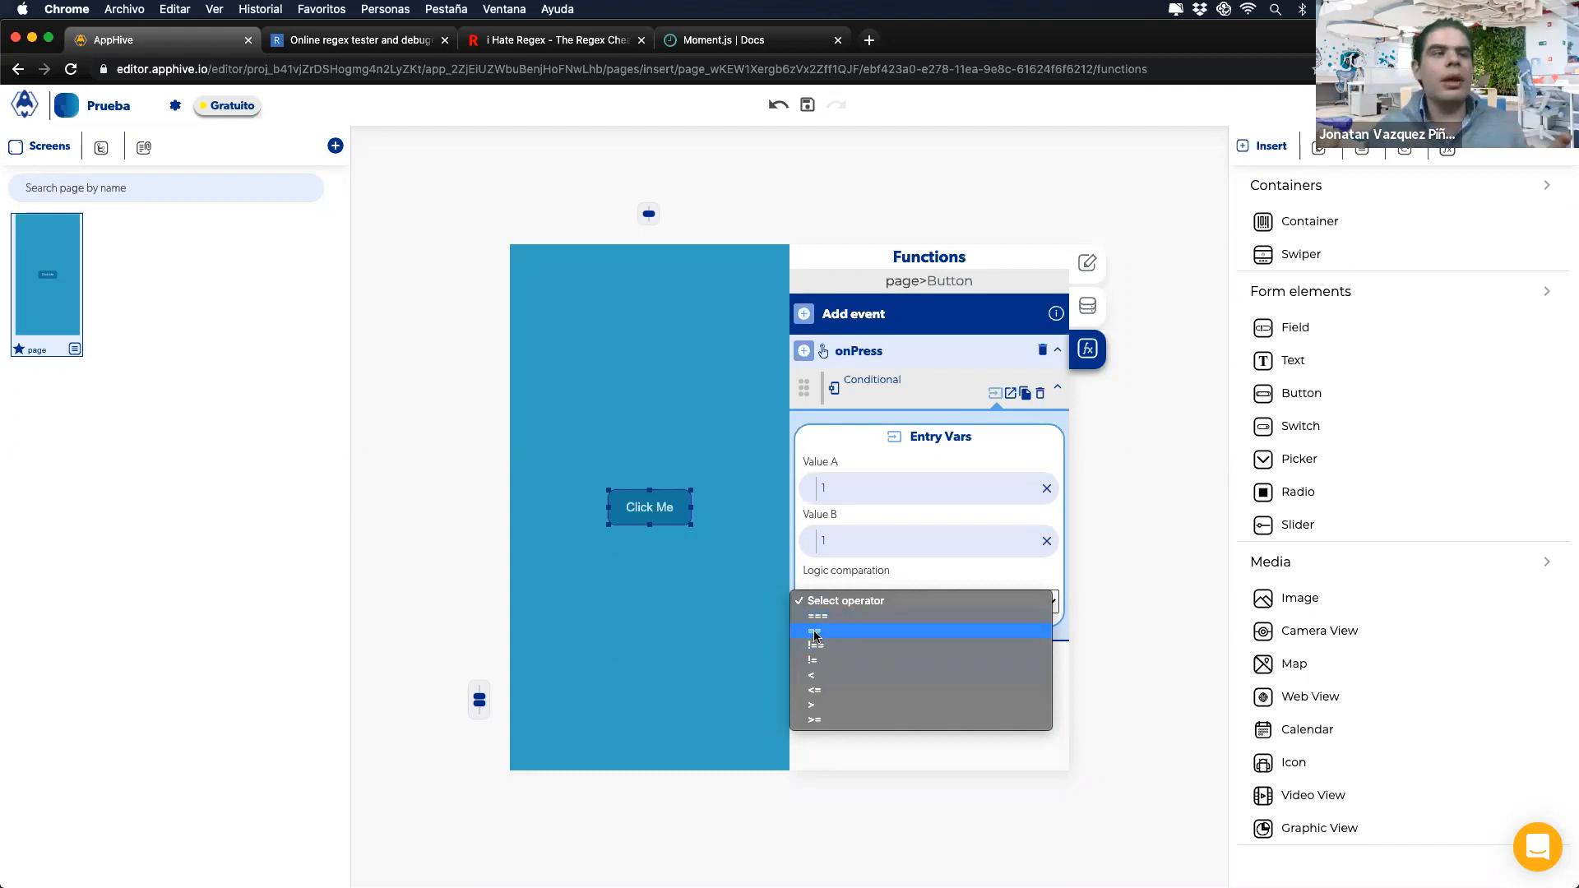
Step: Try the !=, < and >= comparison operators, settling on == for the Conditional
click(815, 632)
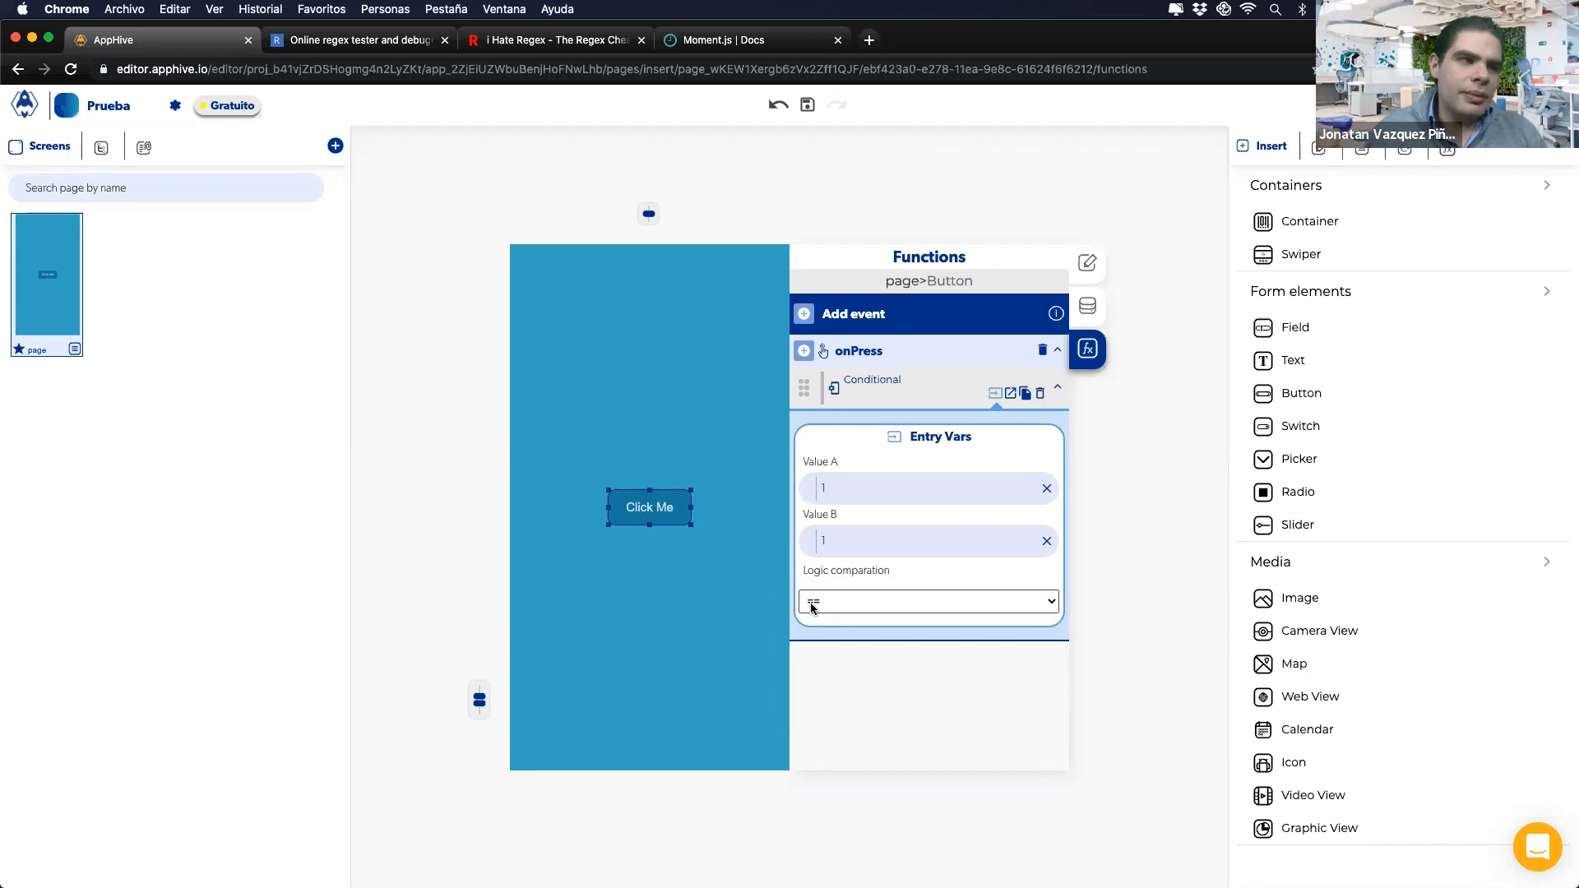
click(812, 602)
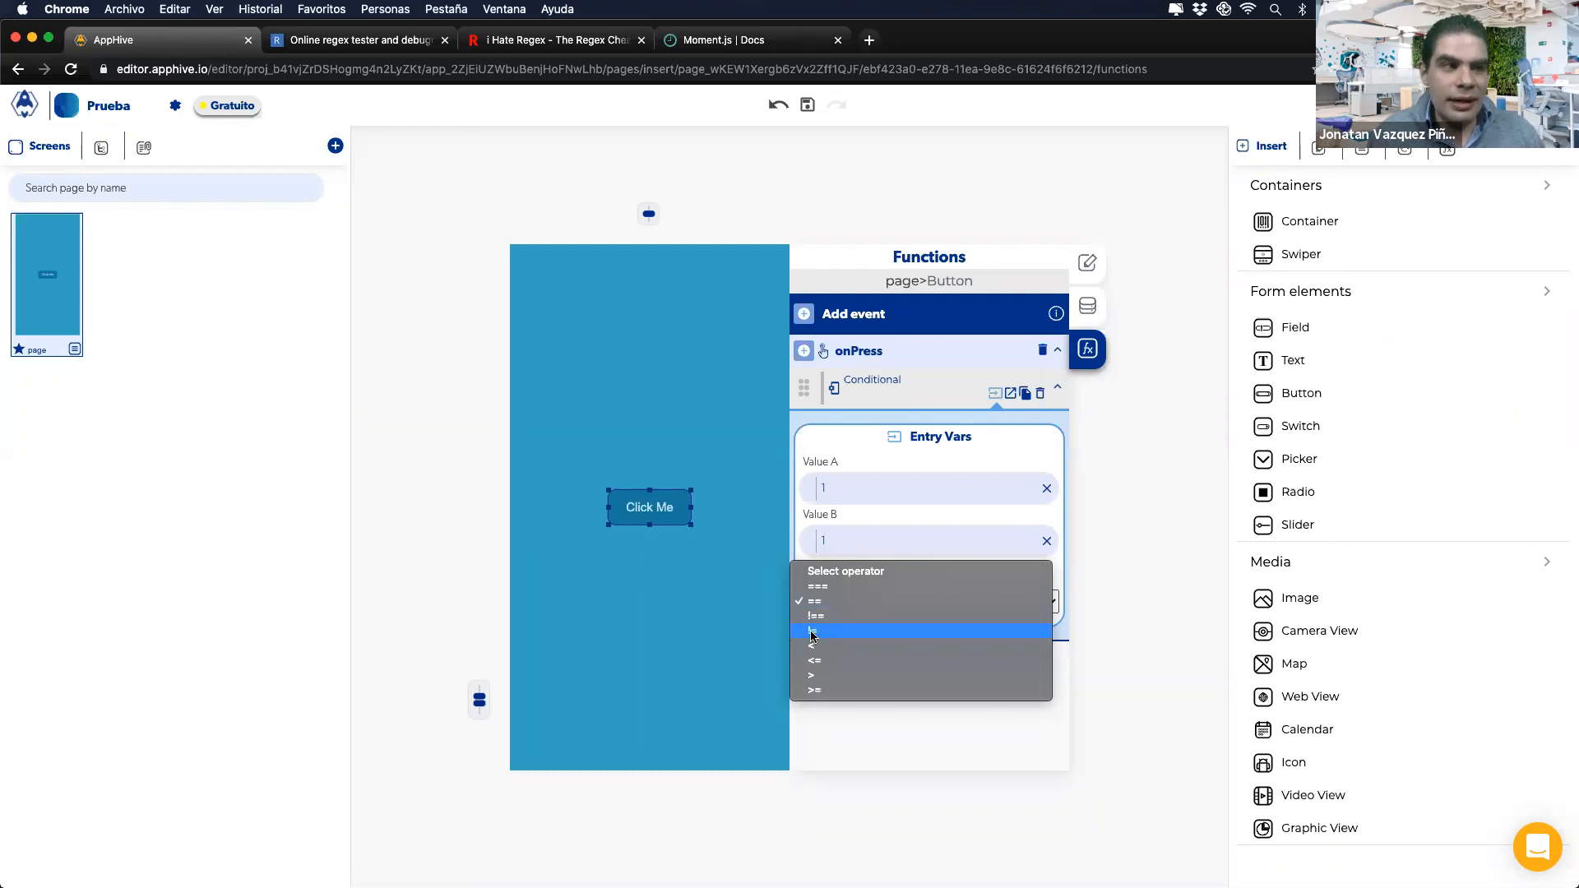
click(812, 631)
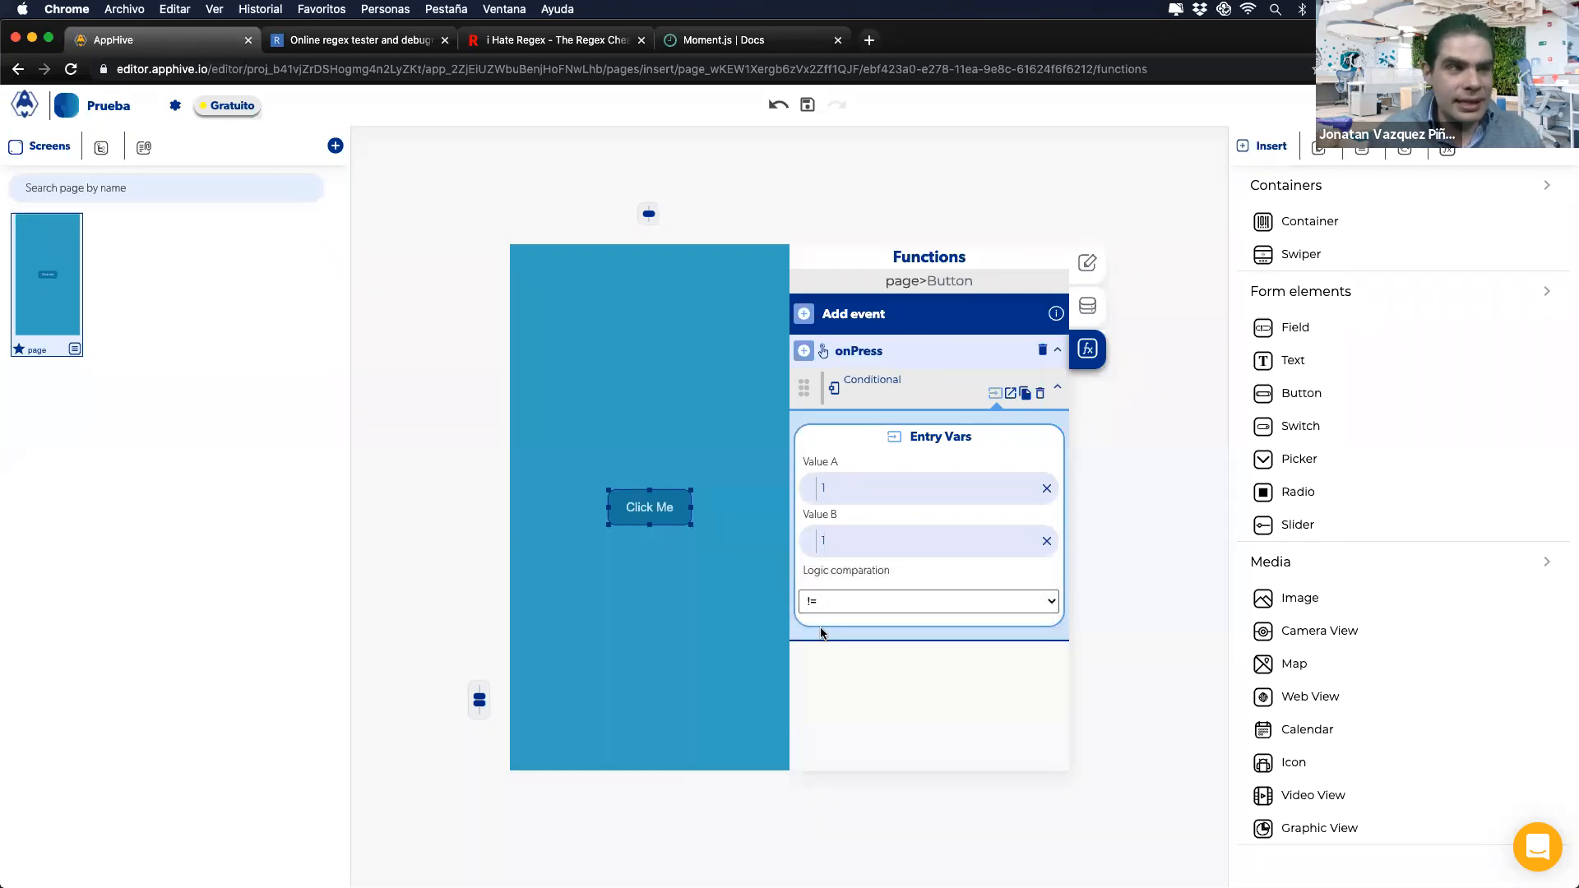
click(834, 601)
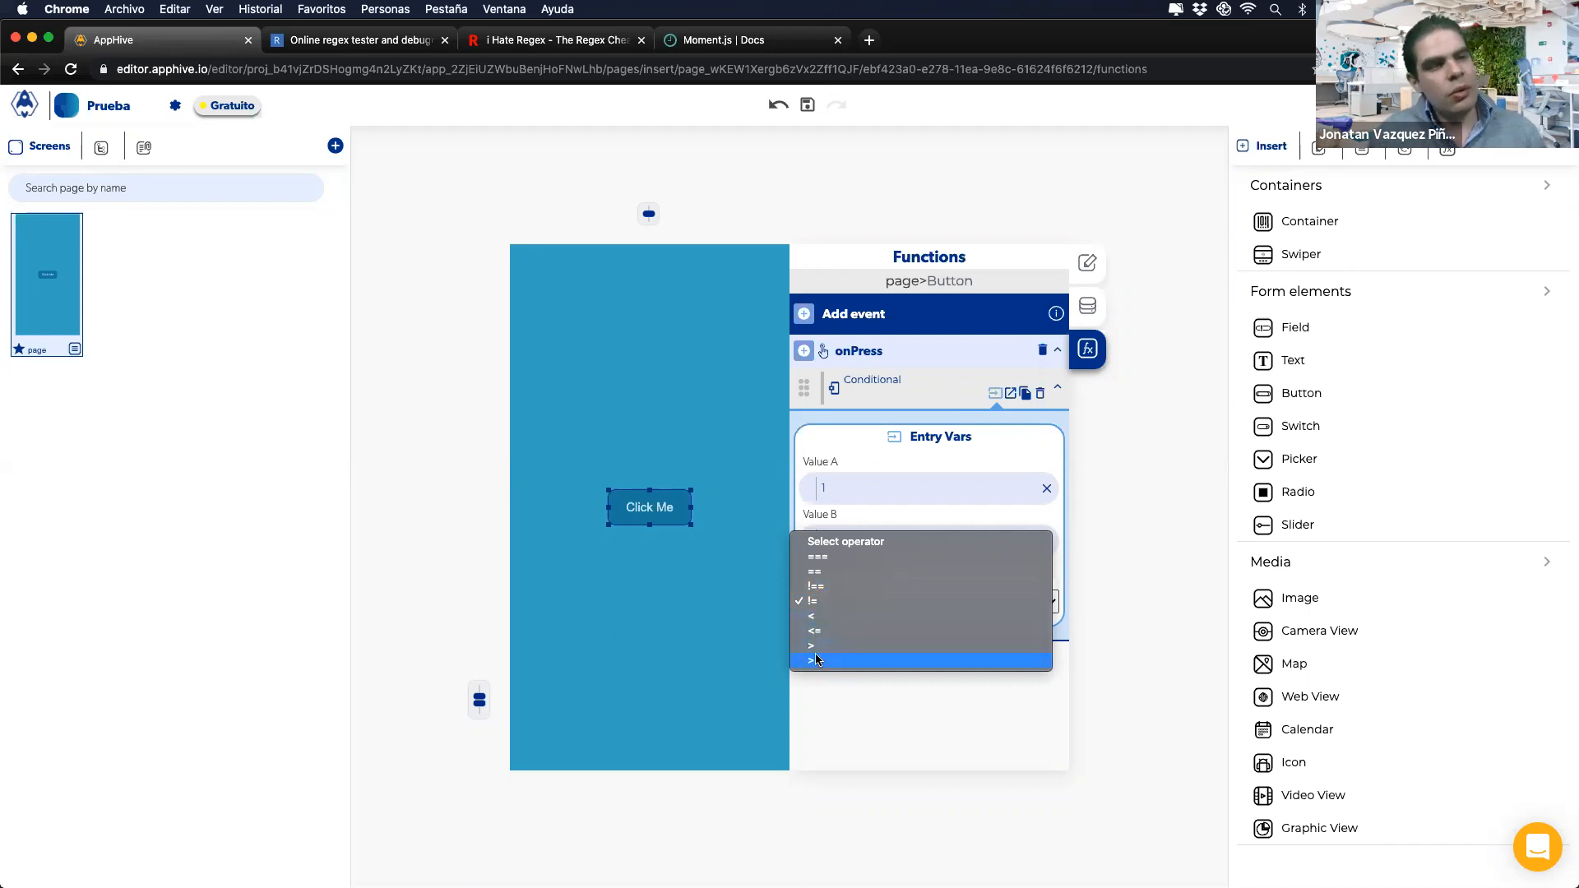
click(816, 616)
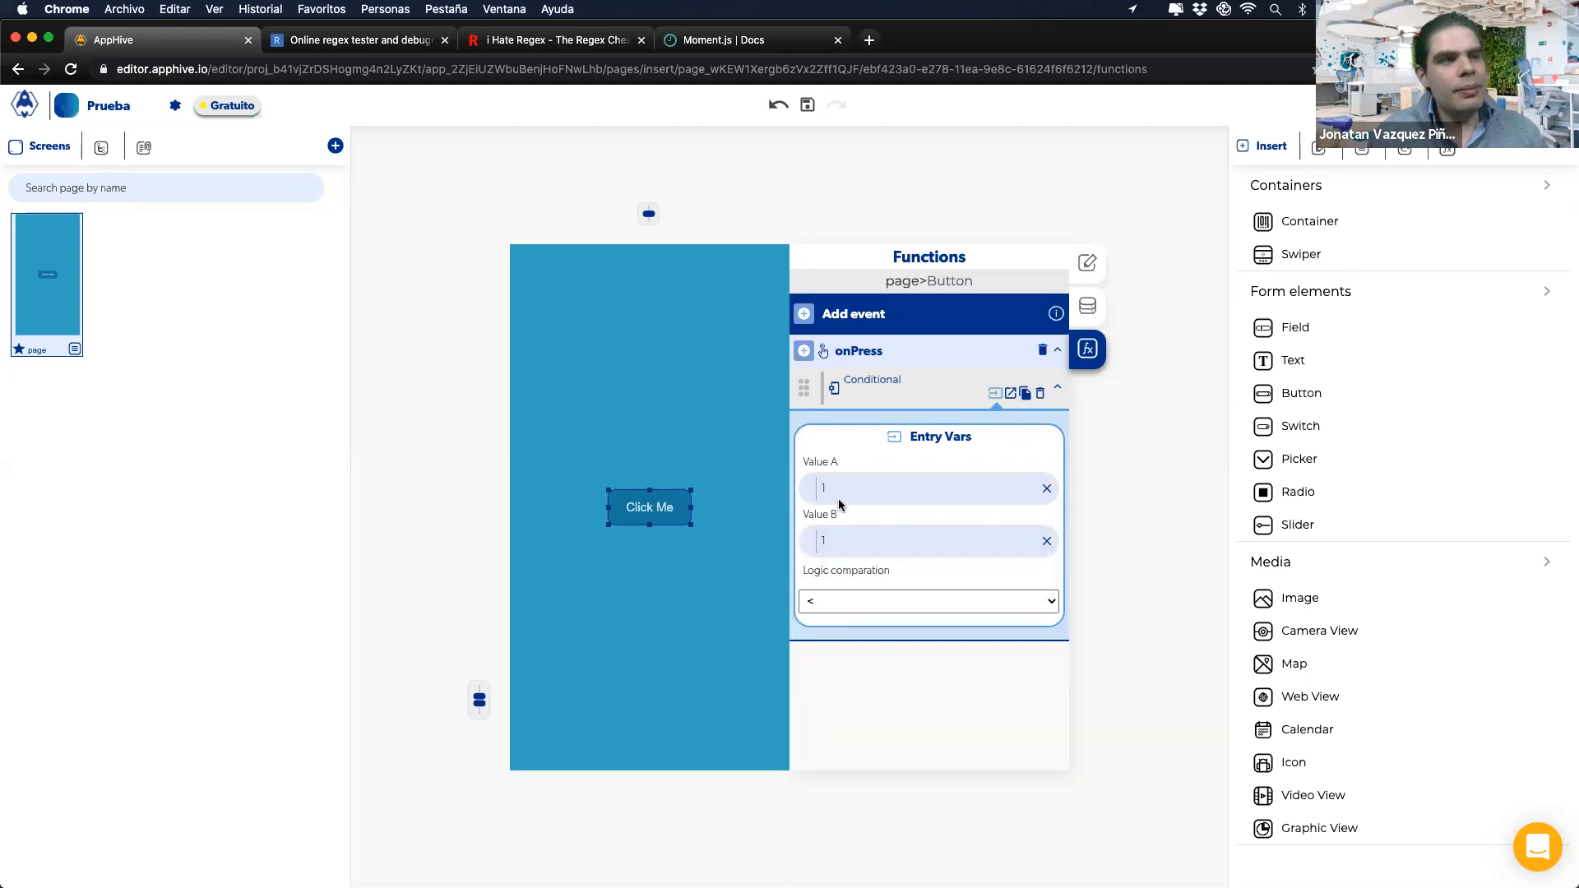
click(813, 601)
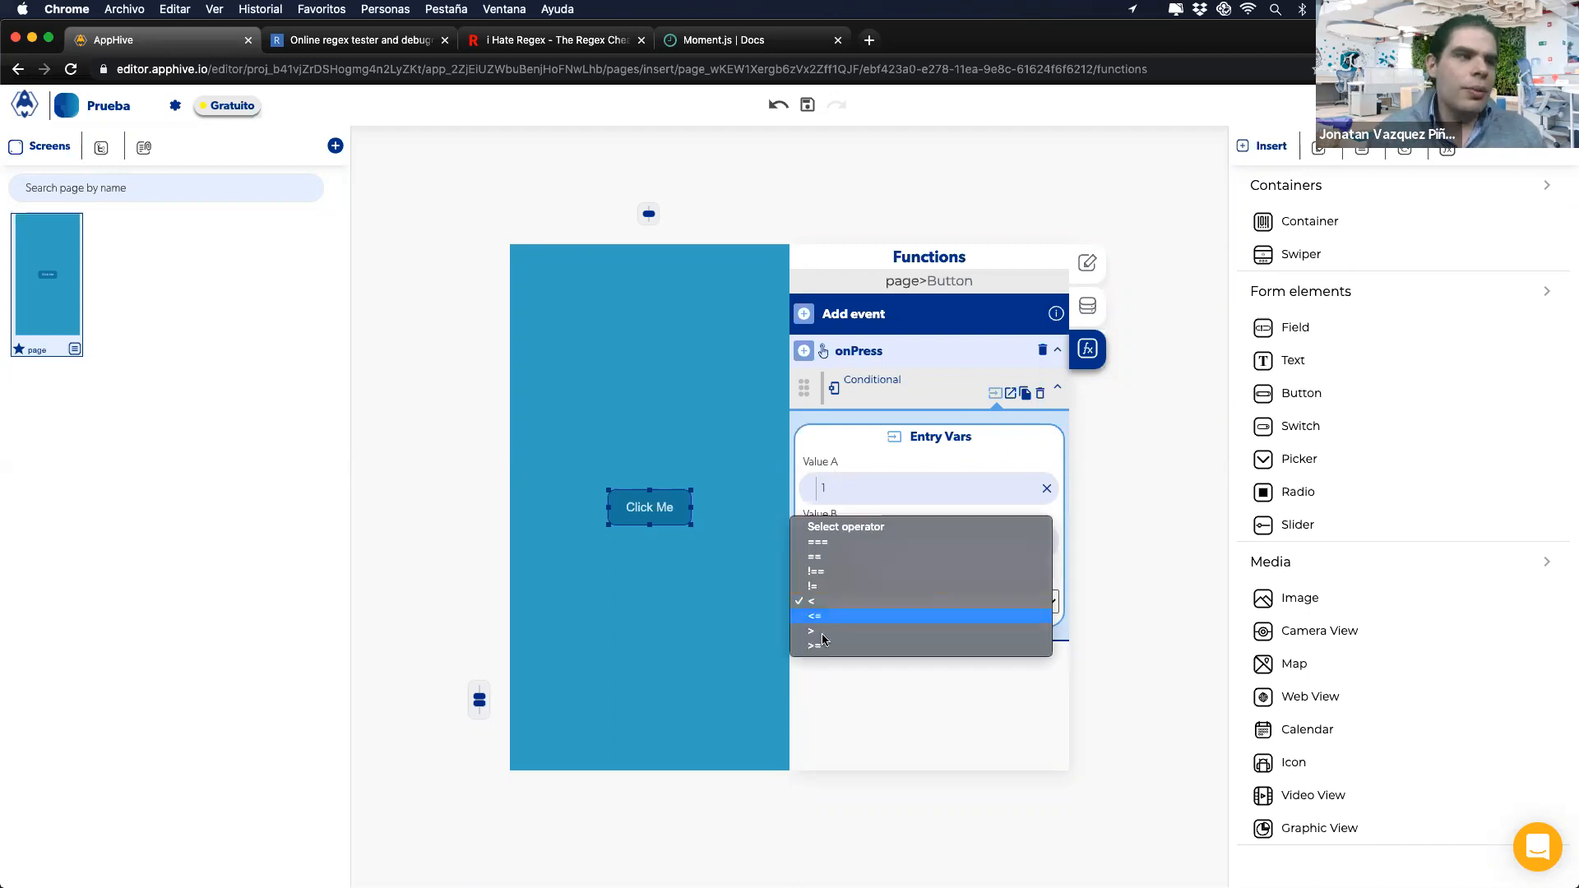
click(822, 645)
click(818, 601)
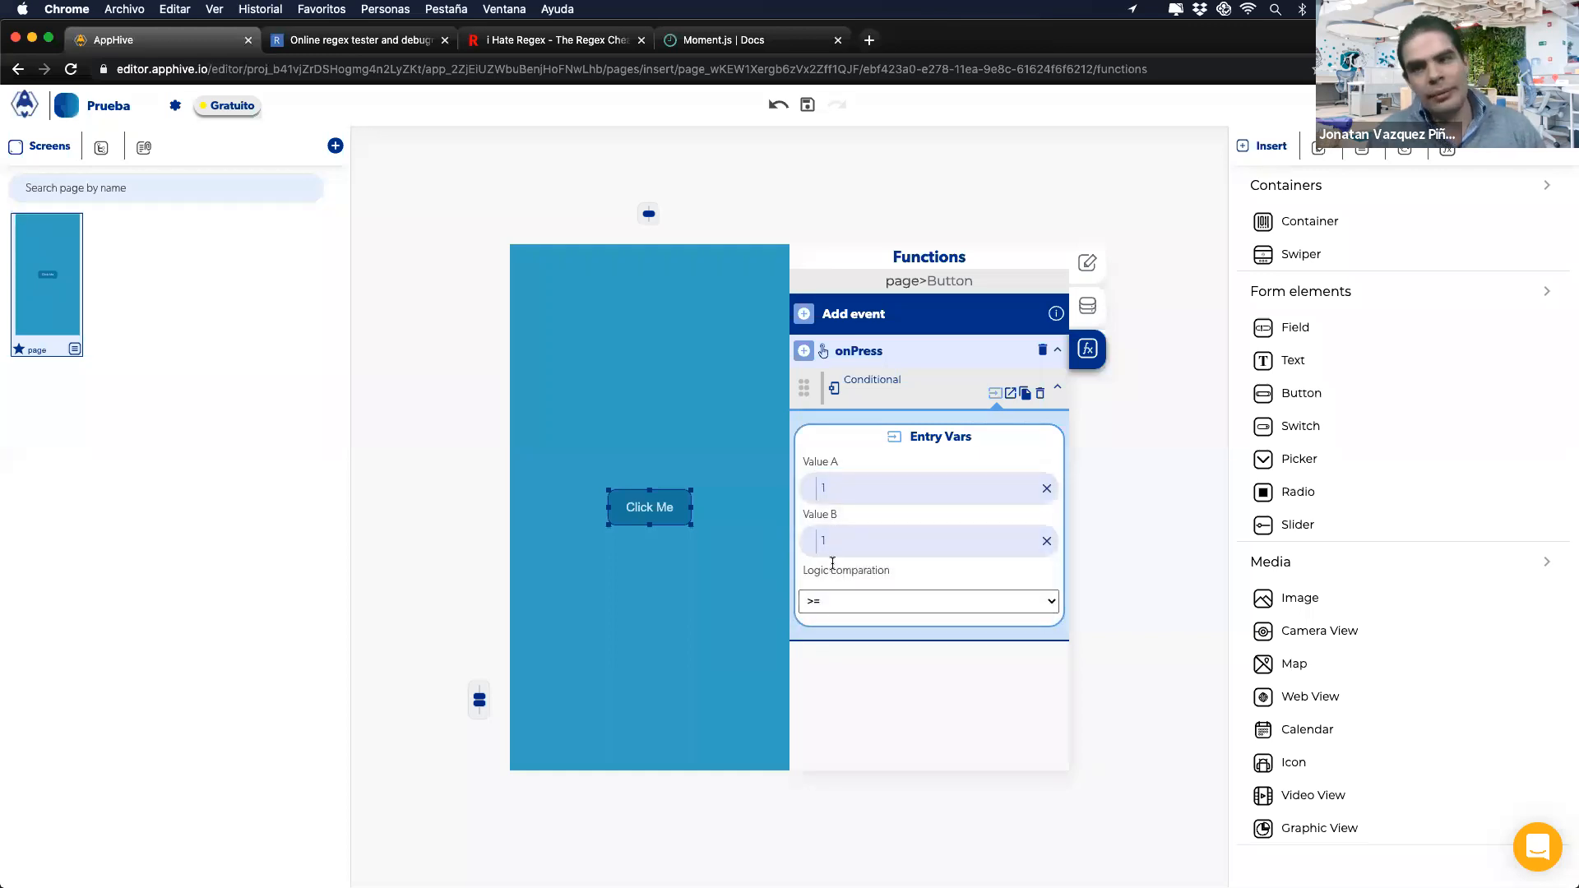
click(822, 602)
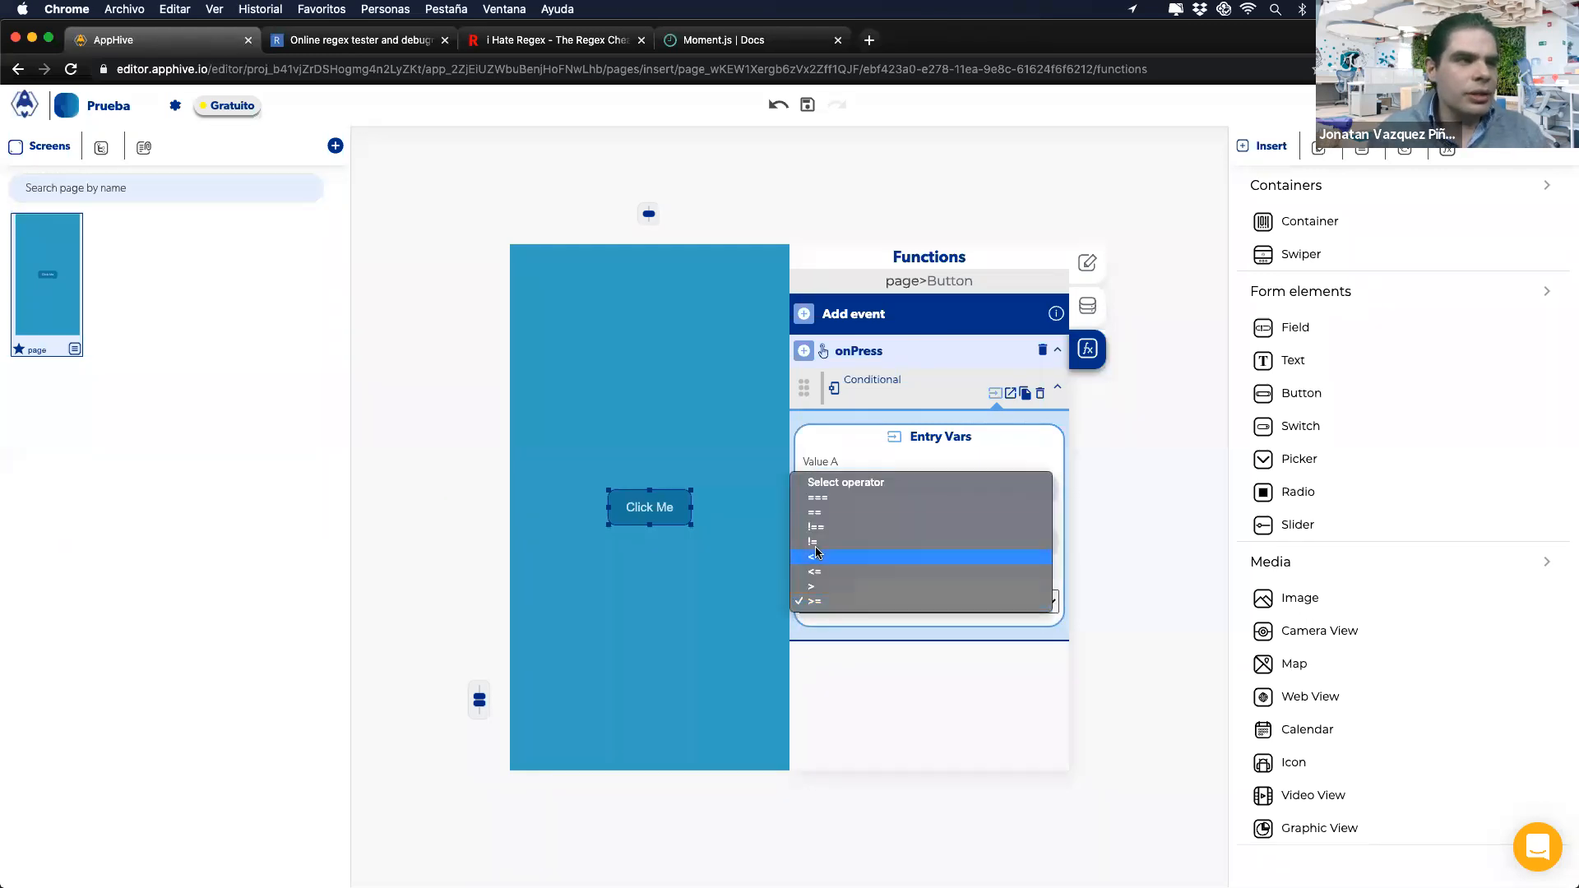
click(816, 516)
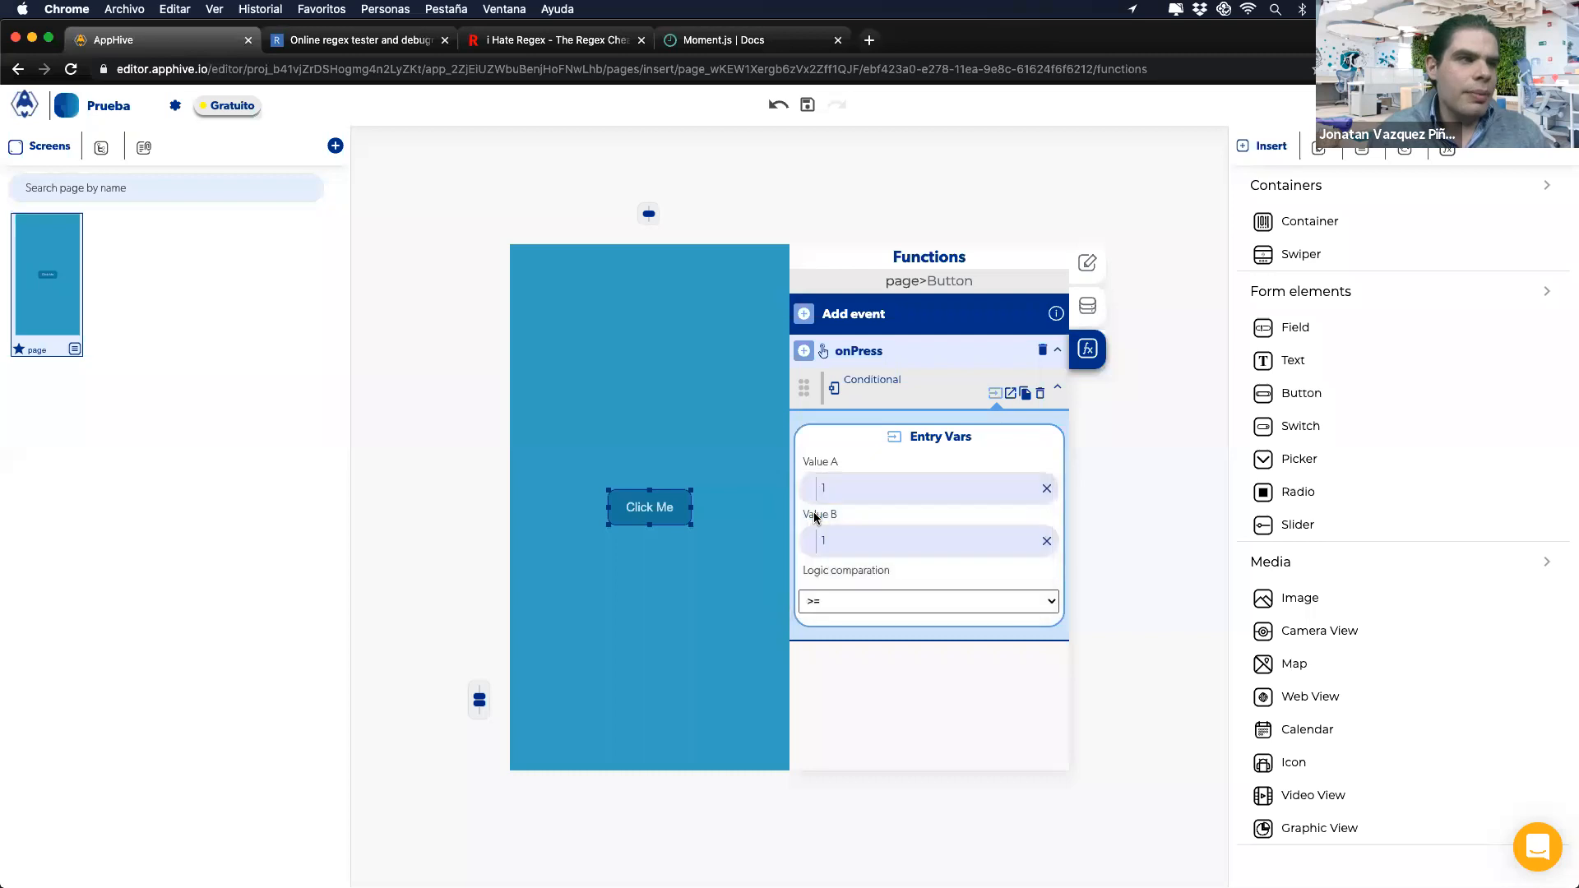
click(833, 603)
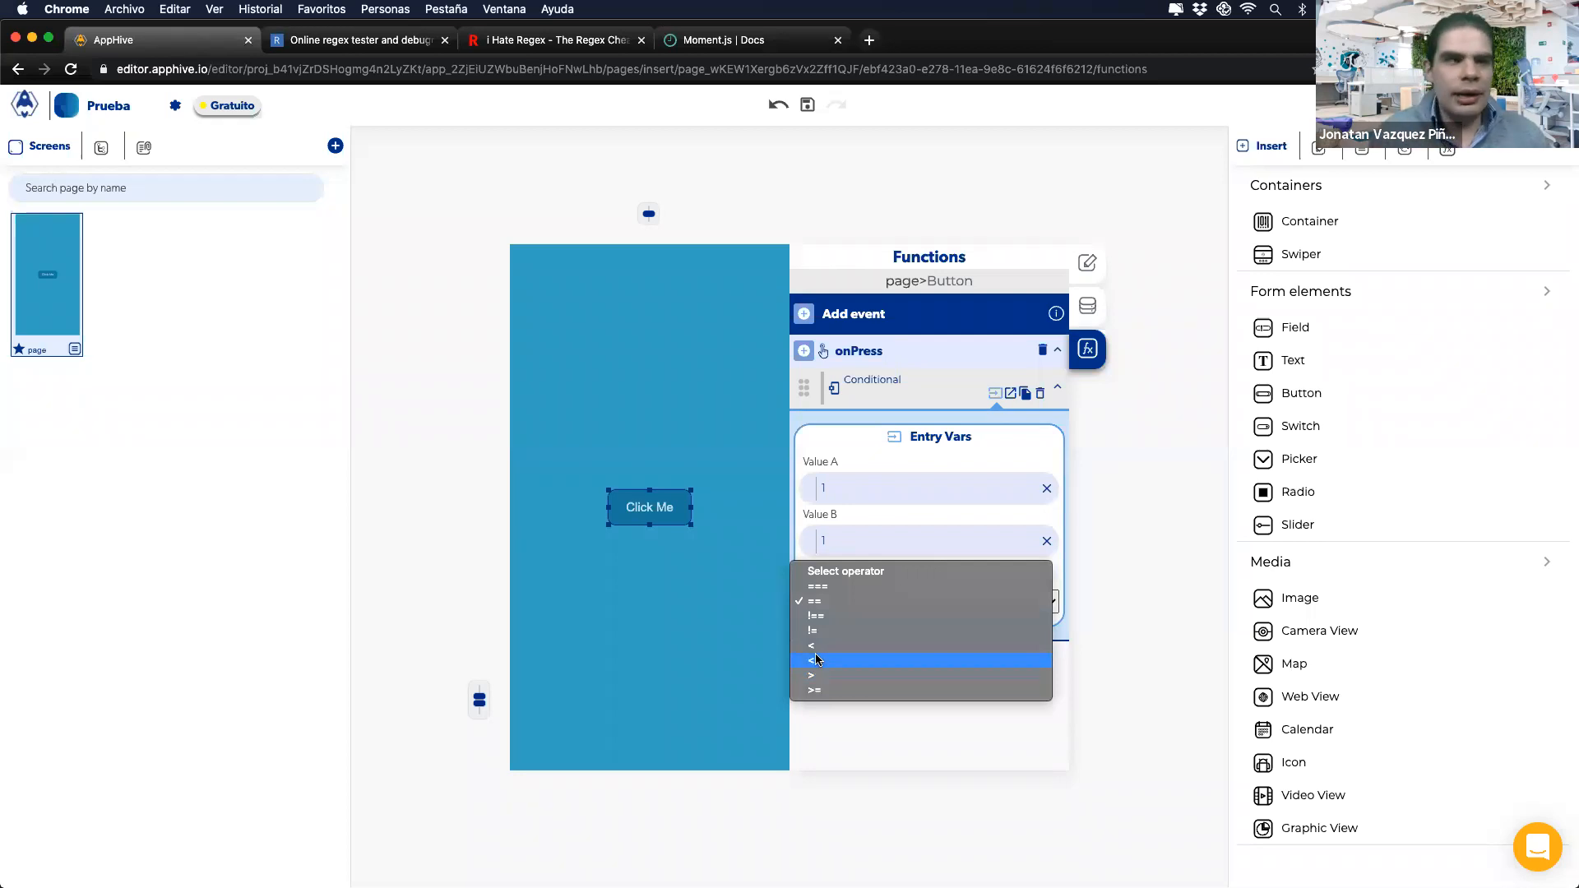
click(815, 603)
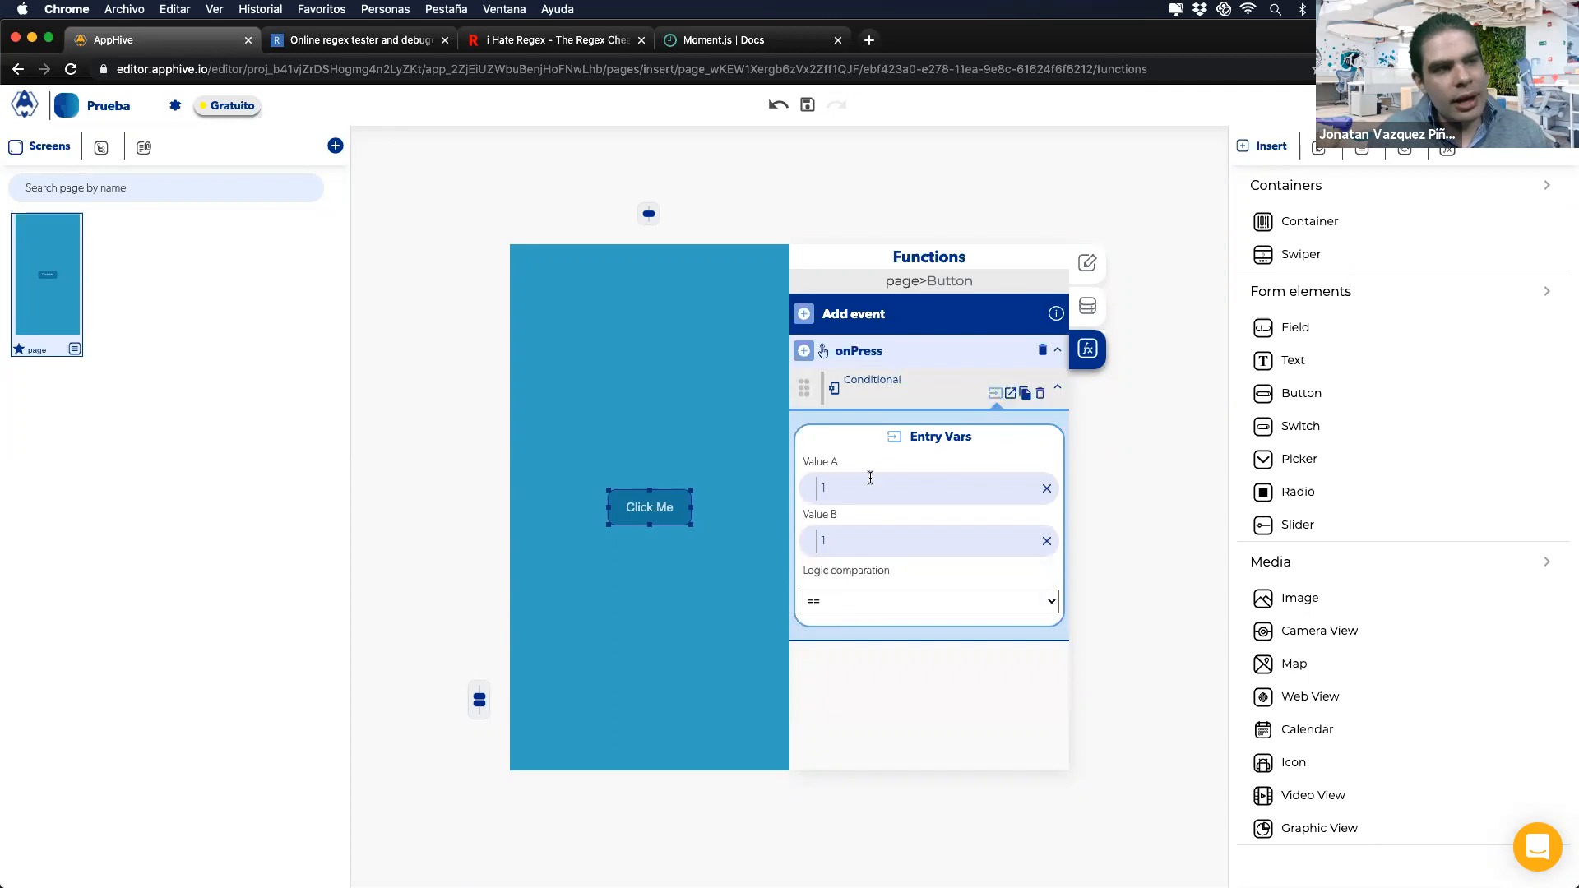
click(1011, 395)
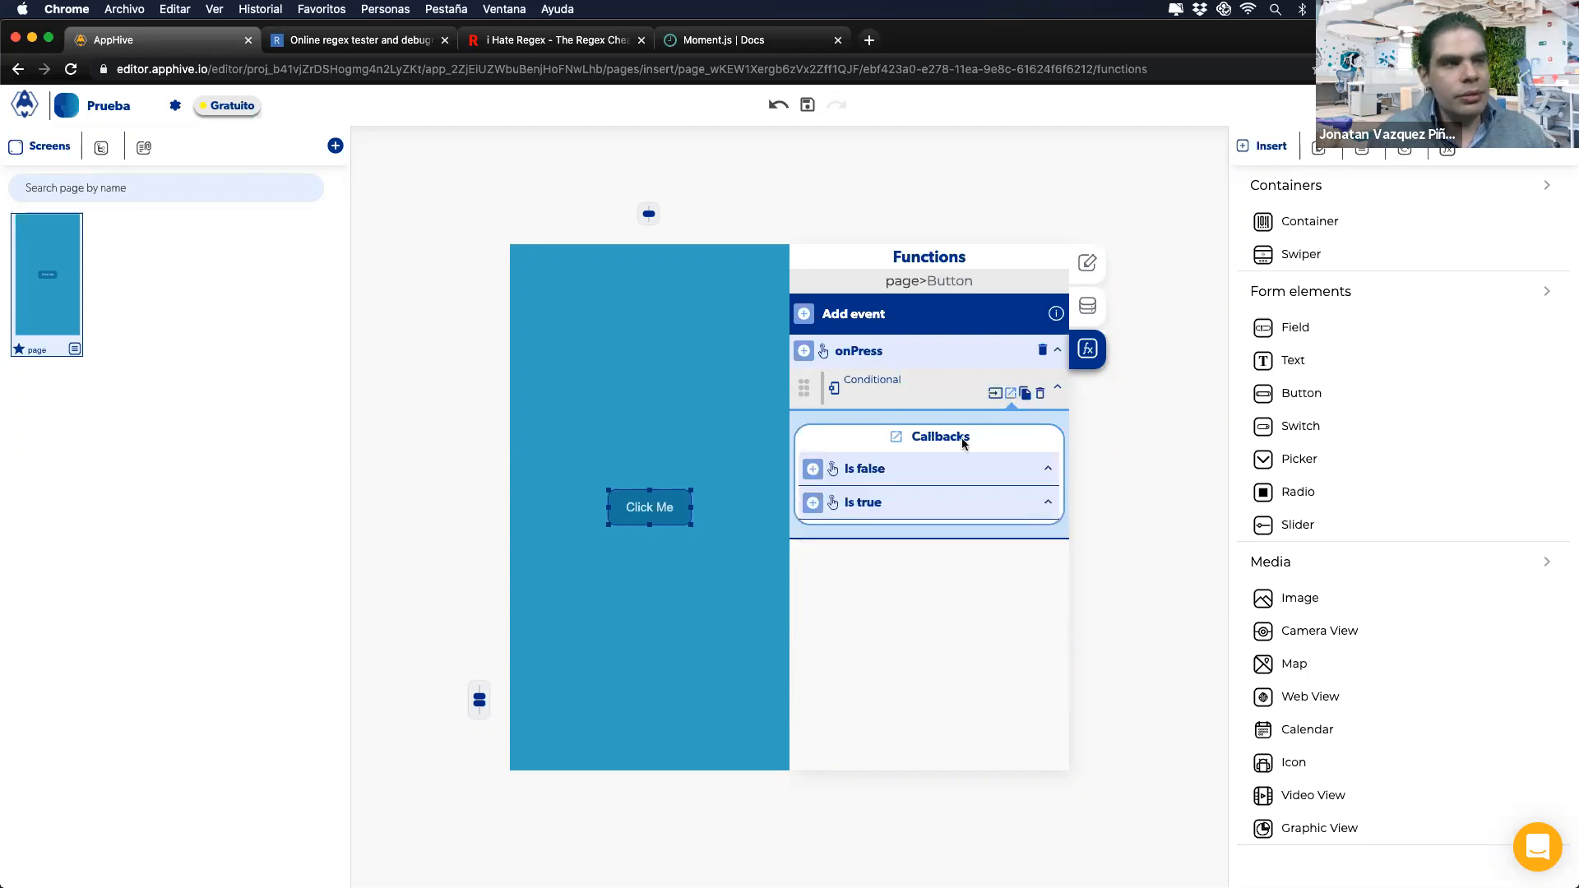
click(813, 503)
click(818, 504)
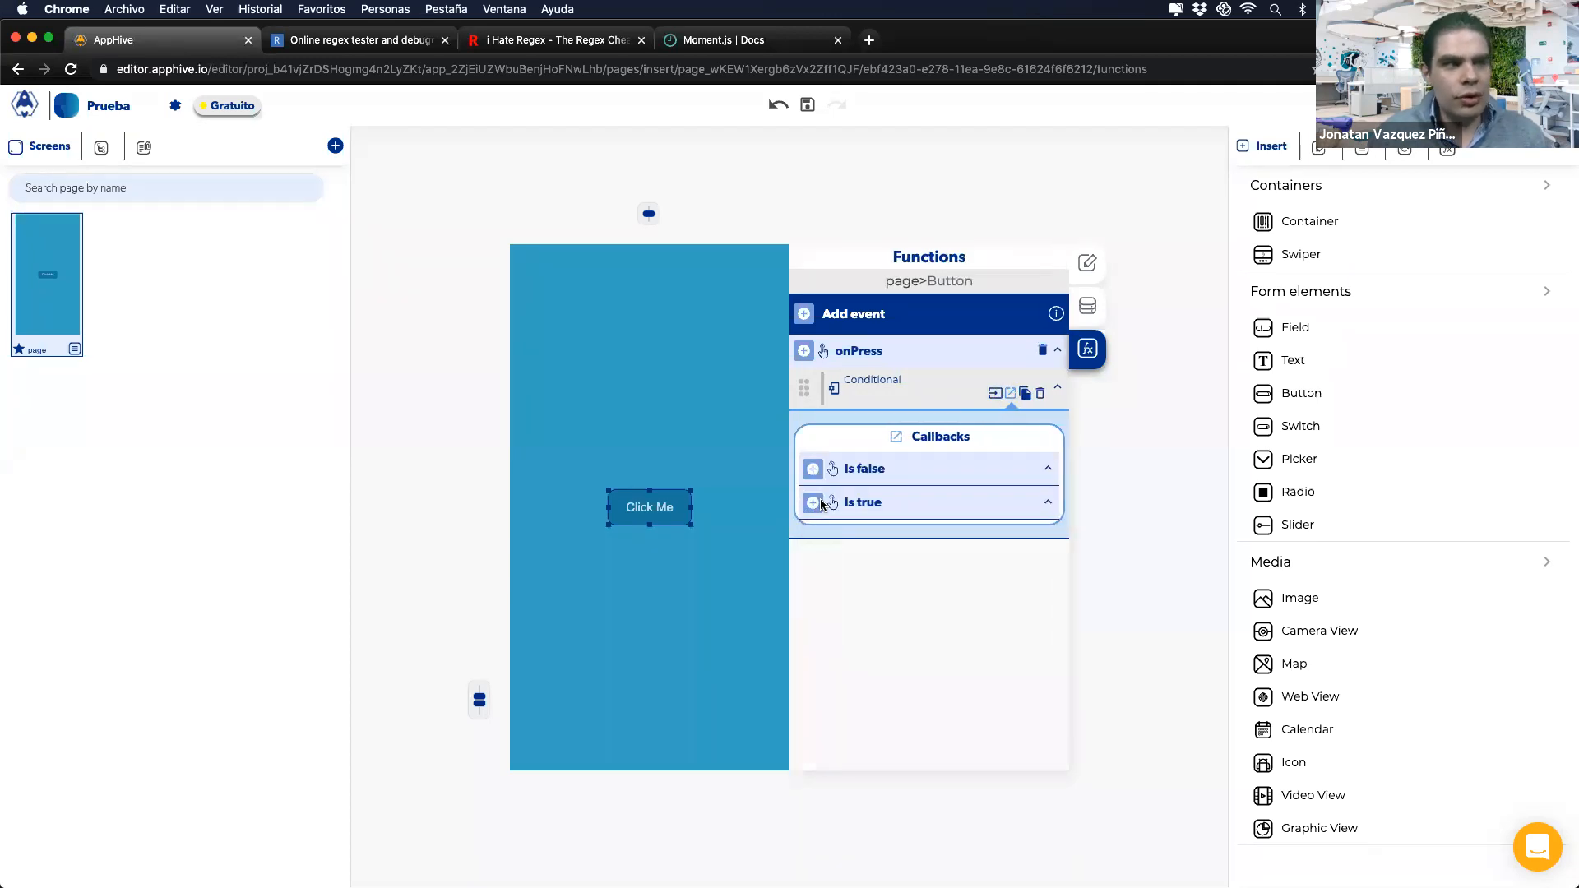
click(995, 393)
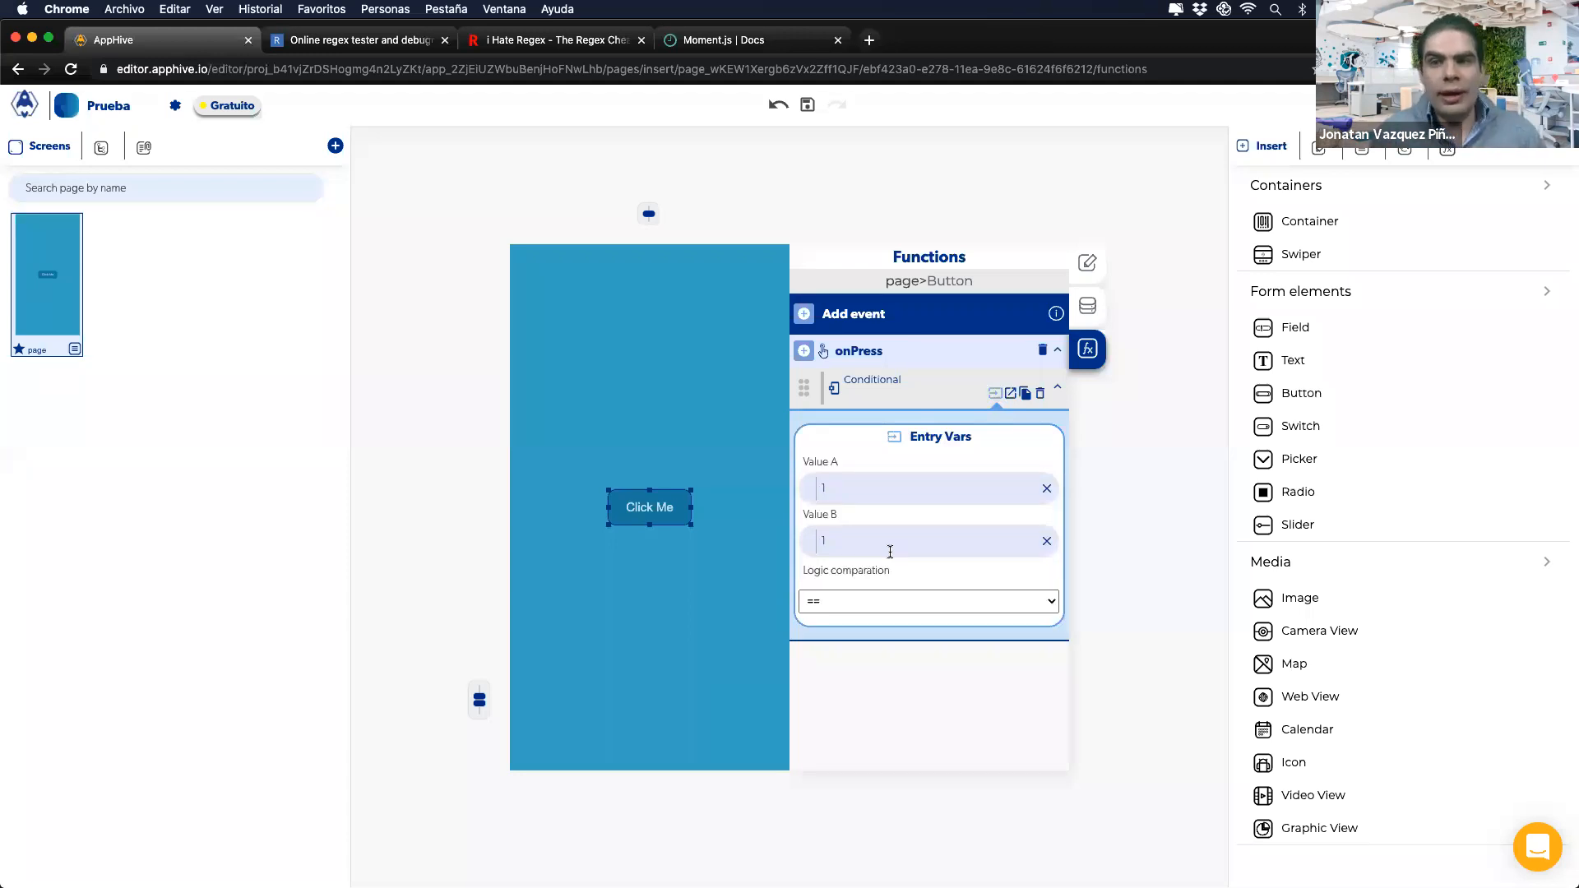
click(1010, 399)
click(996, 398)
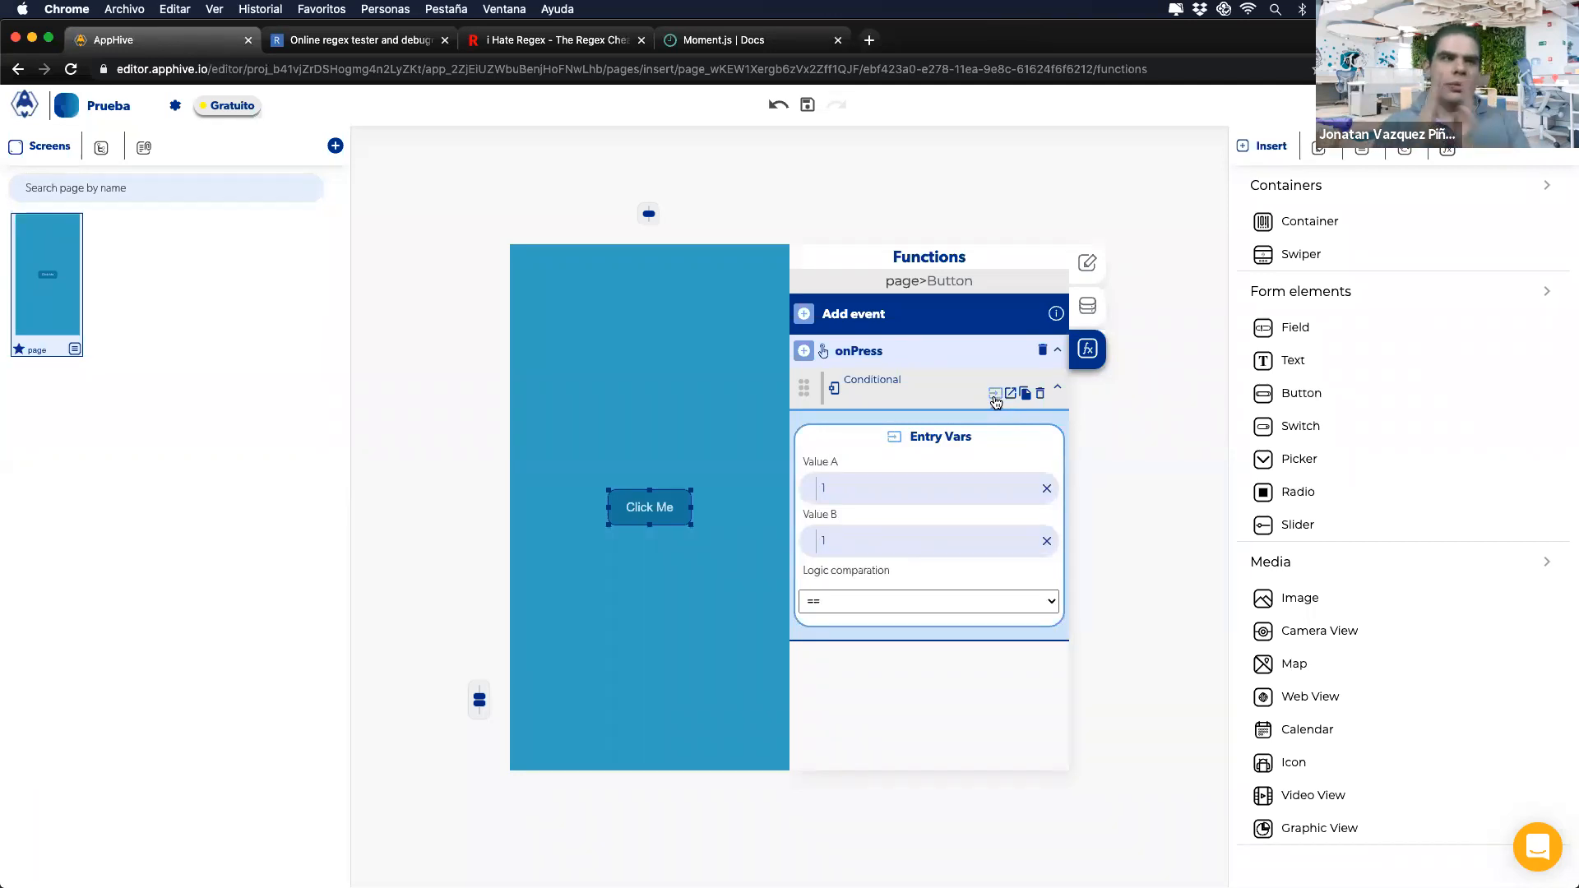
double_click(834, 488)
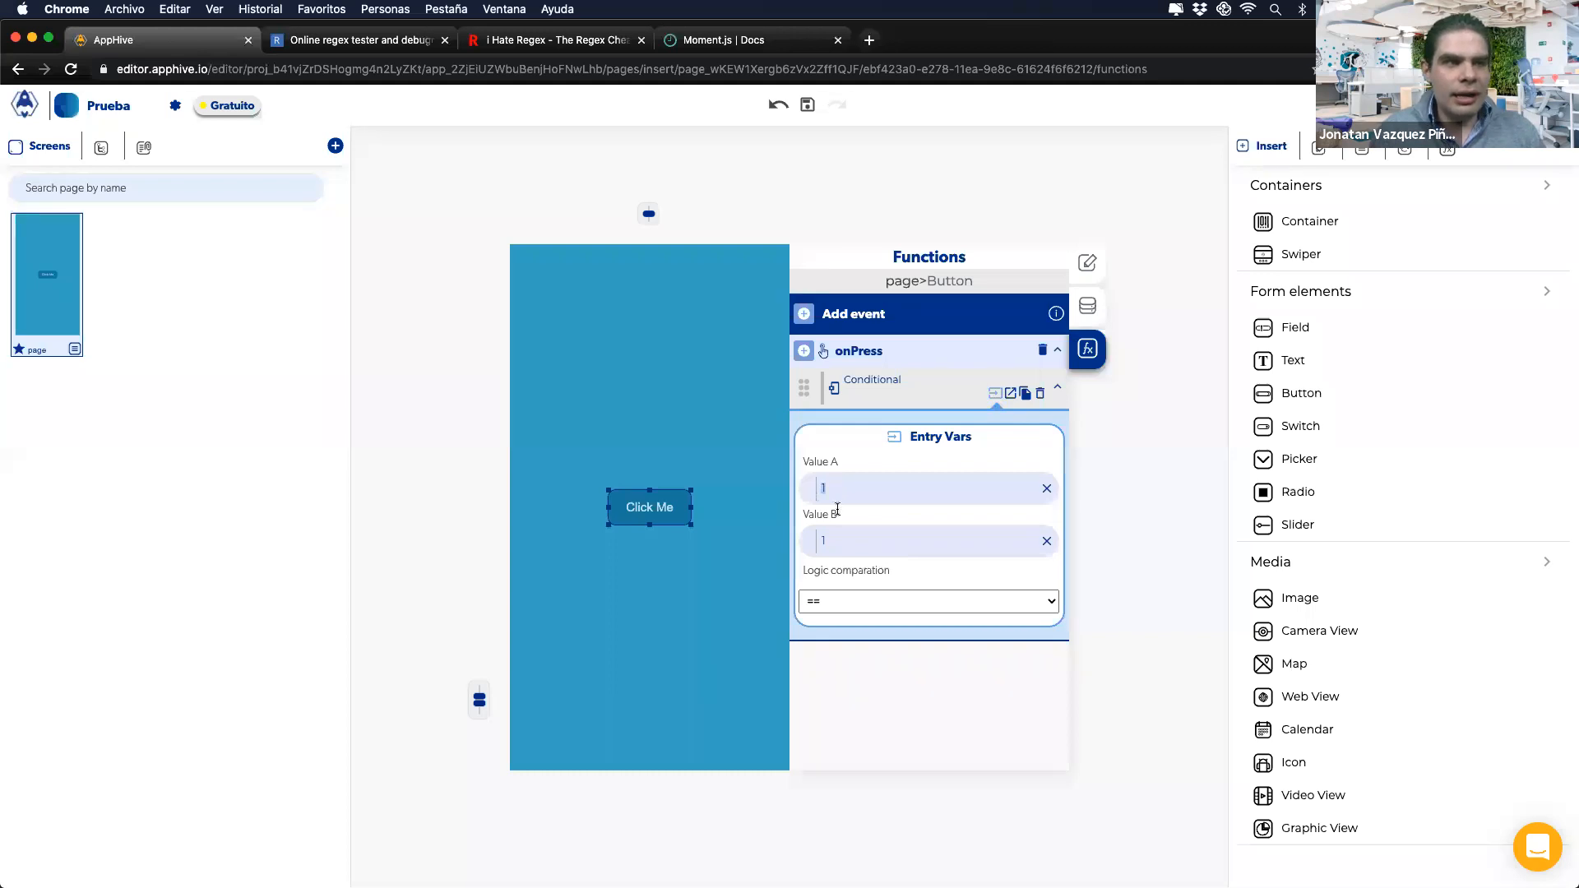
click(849, 537)
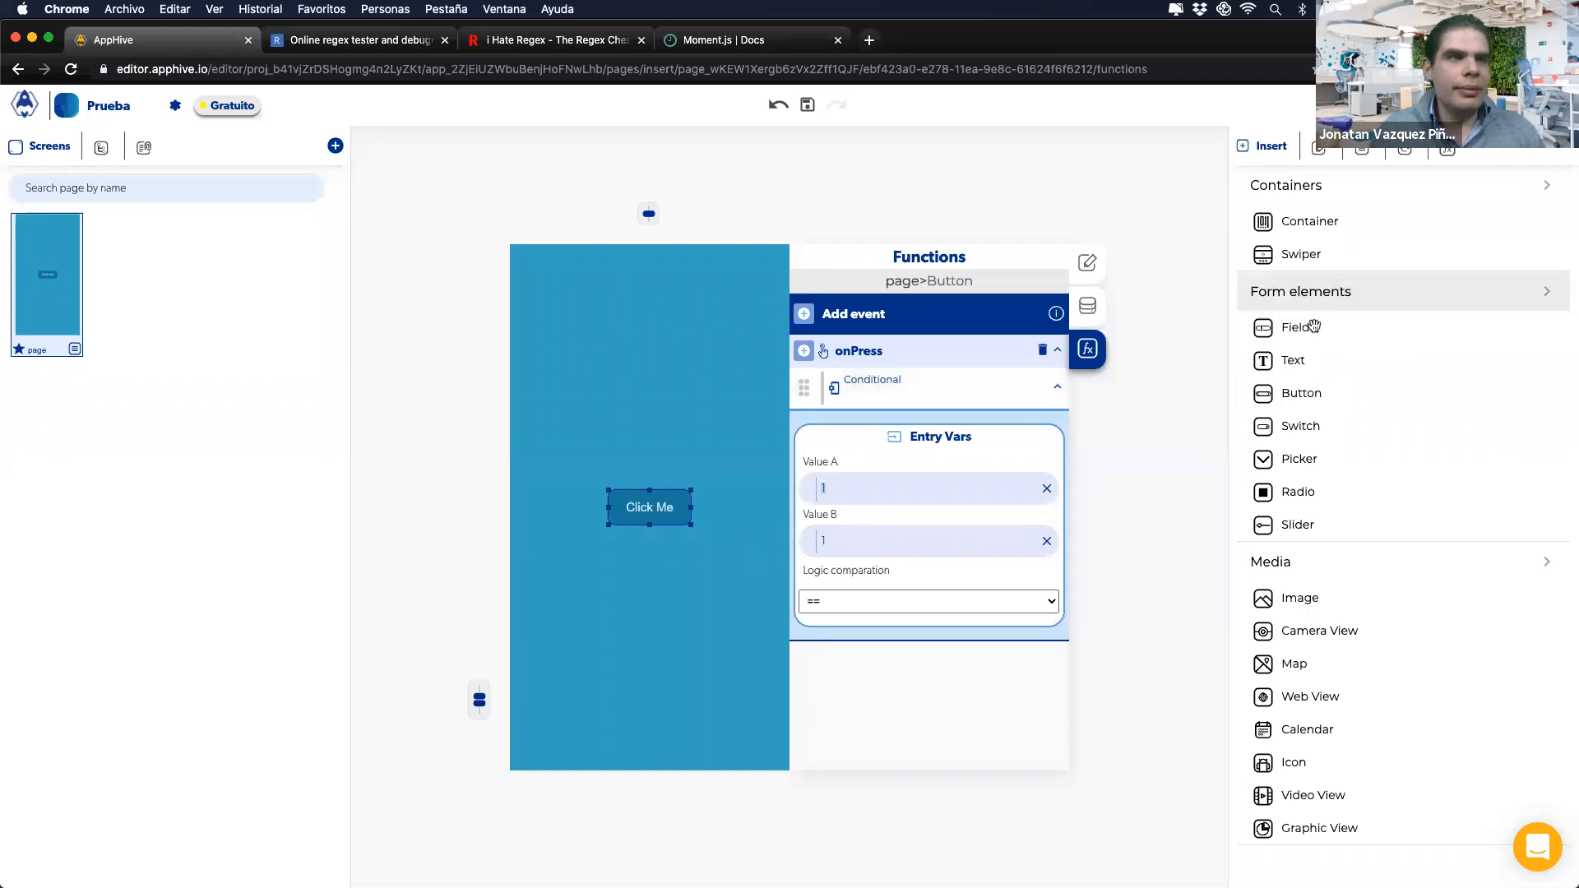
Step: Place three text fields on the page below the Click Me button
drag(1293, 329, 633, 526)
drag(1414, 329, 717, 556)
drag(1337, 329, 753, 614)
click(638, 493)
Step: Rename the three text fields' control names to A, B and C
click(1086, 306)
double_click(877, 412)
text(AA)
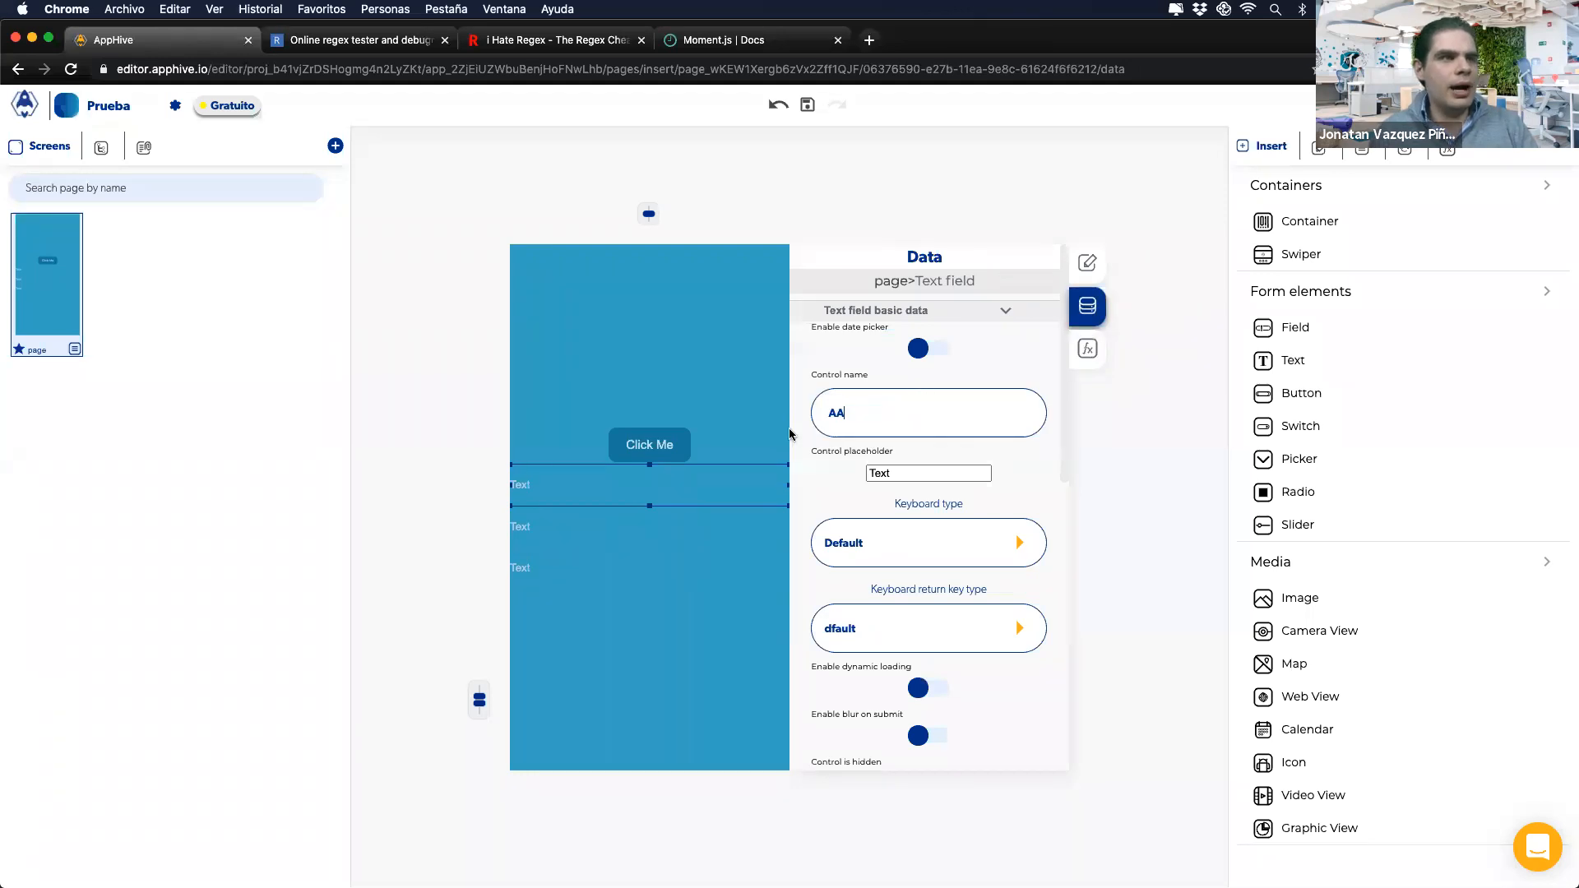
drag(877, 409, 803, 414)
text(A)
click(694, 530)
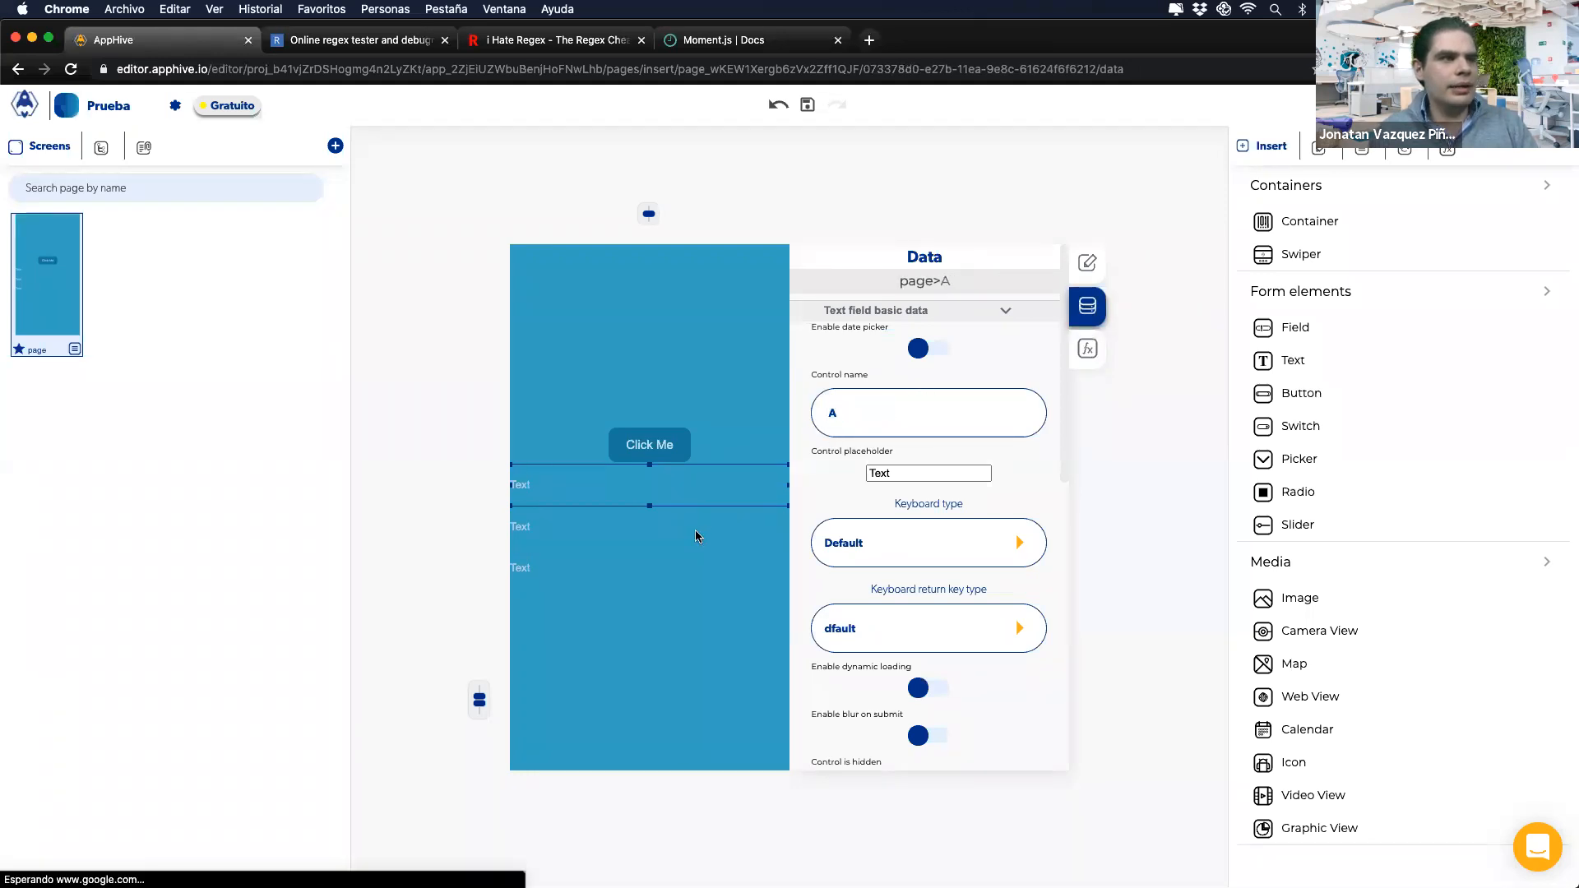
double_click(934, 411)
text(B)
click(713, 571)
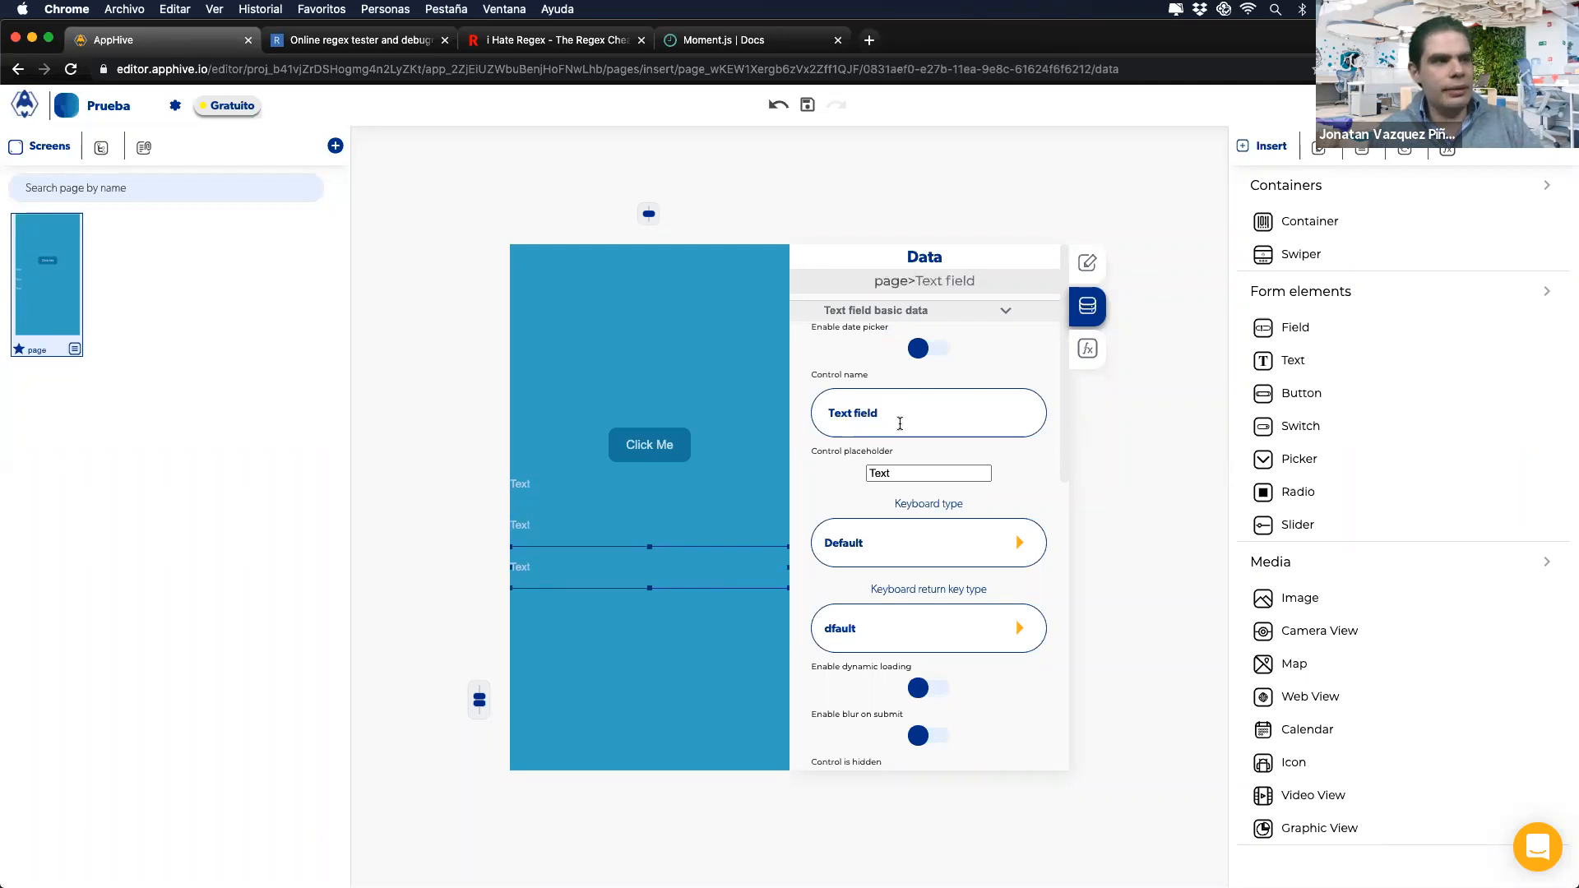
triple_click(837, 406)
text(C)
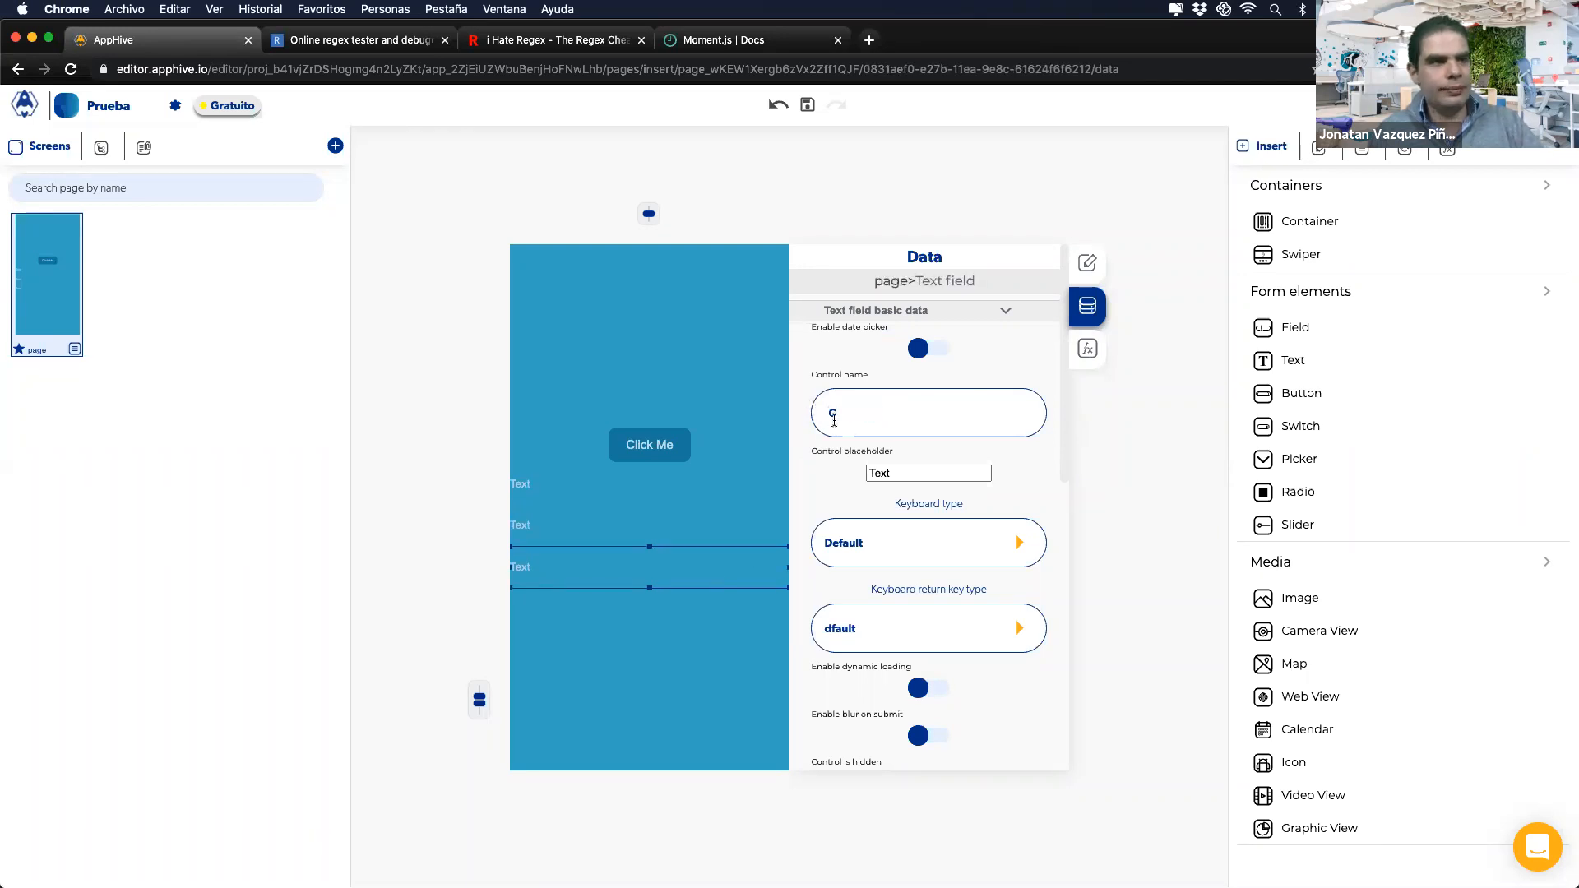
click(683, 451)
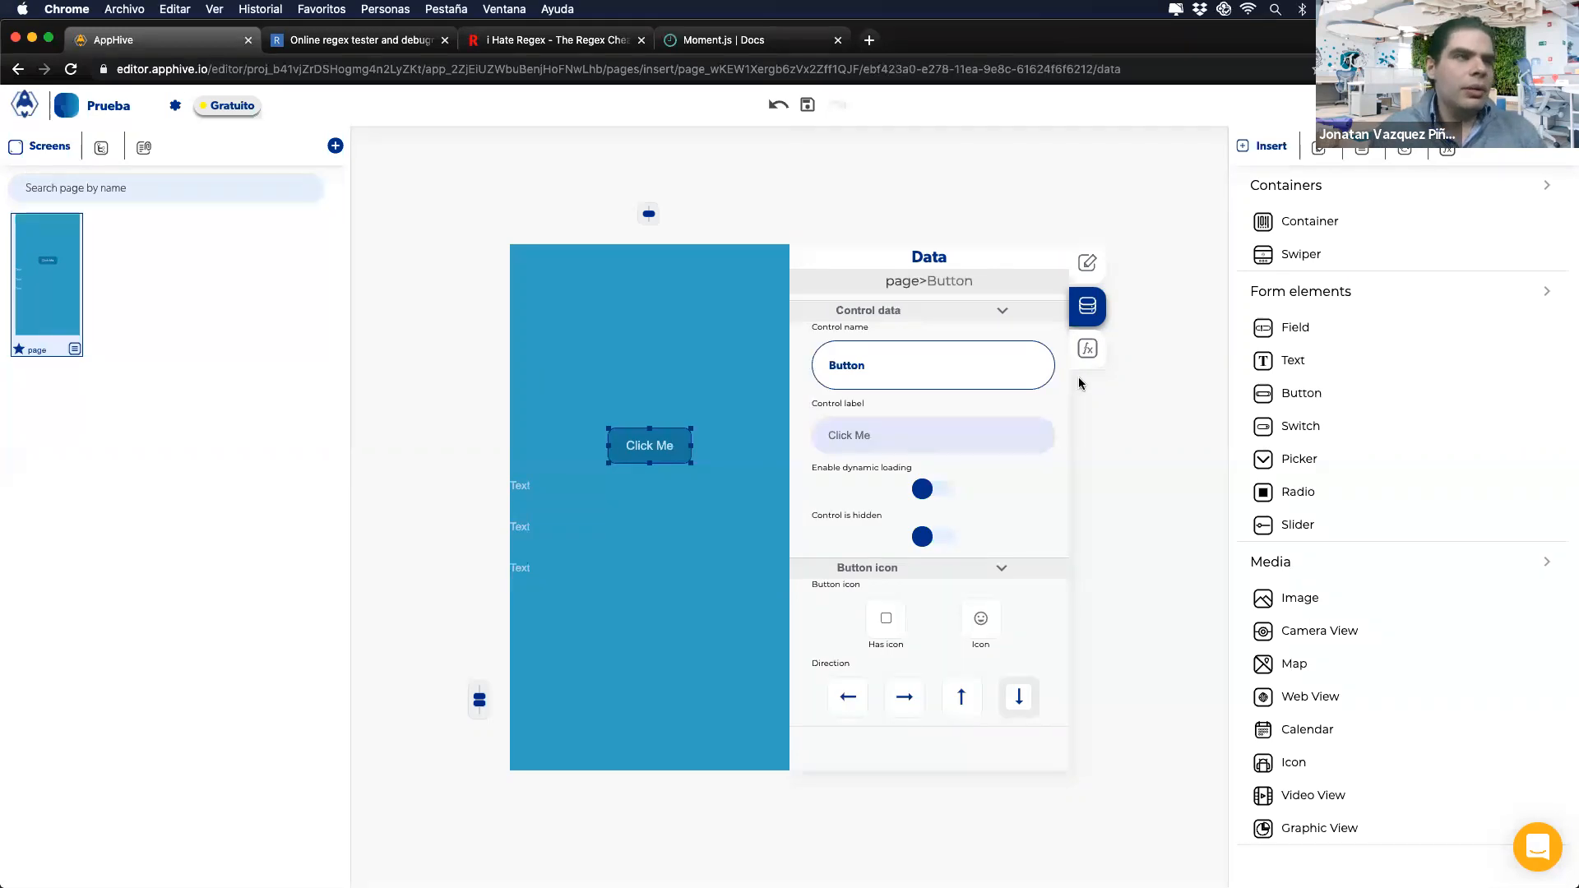
click(1087, 348)
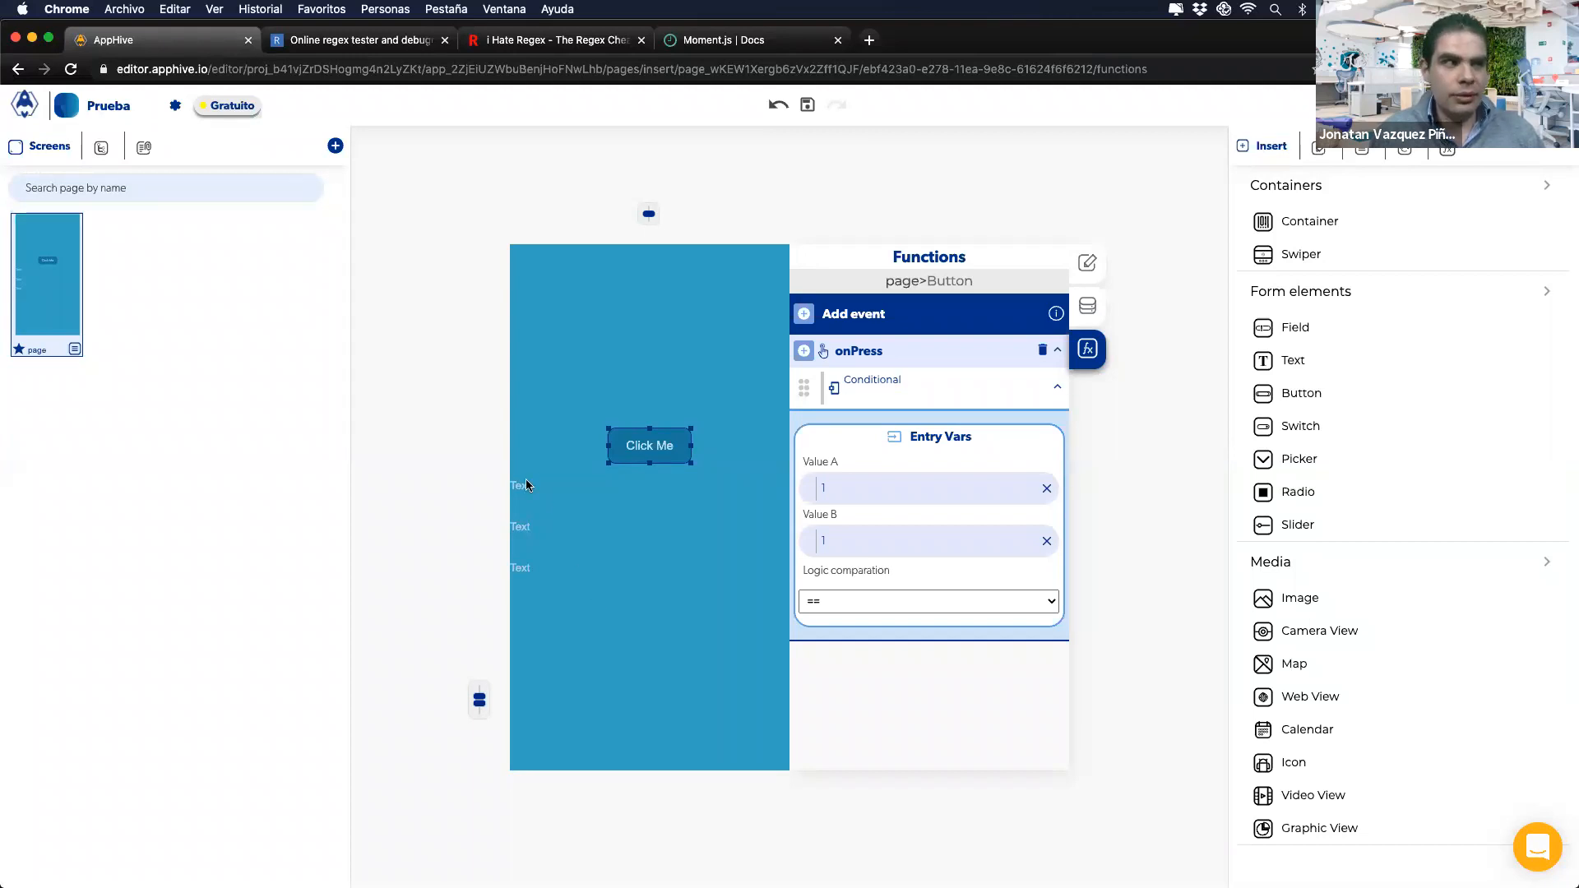
Step: Clear the fixed 1s from Value A and Value B, then map Value A to control A
click(539, 525)
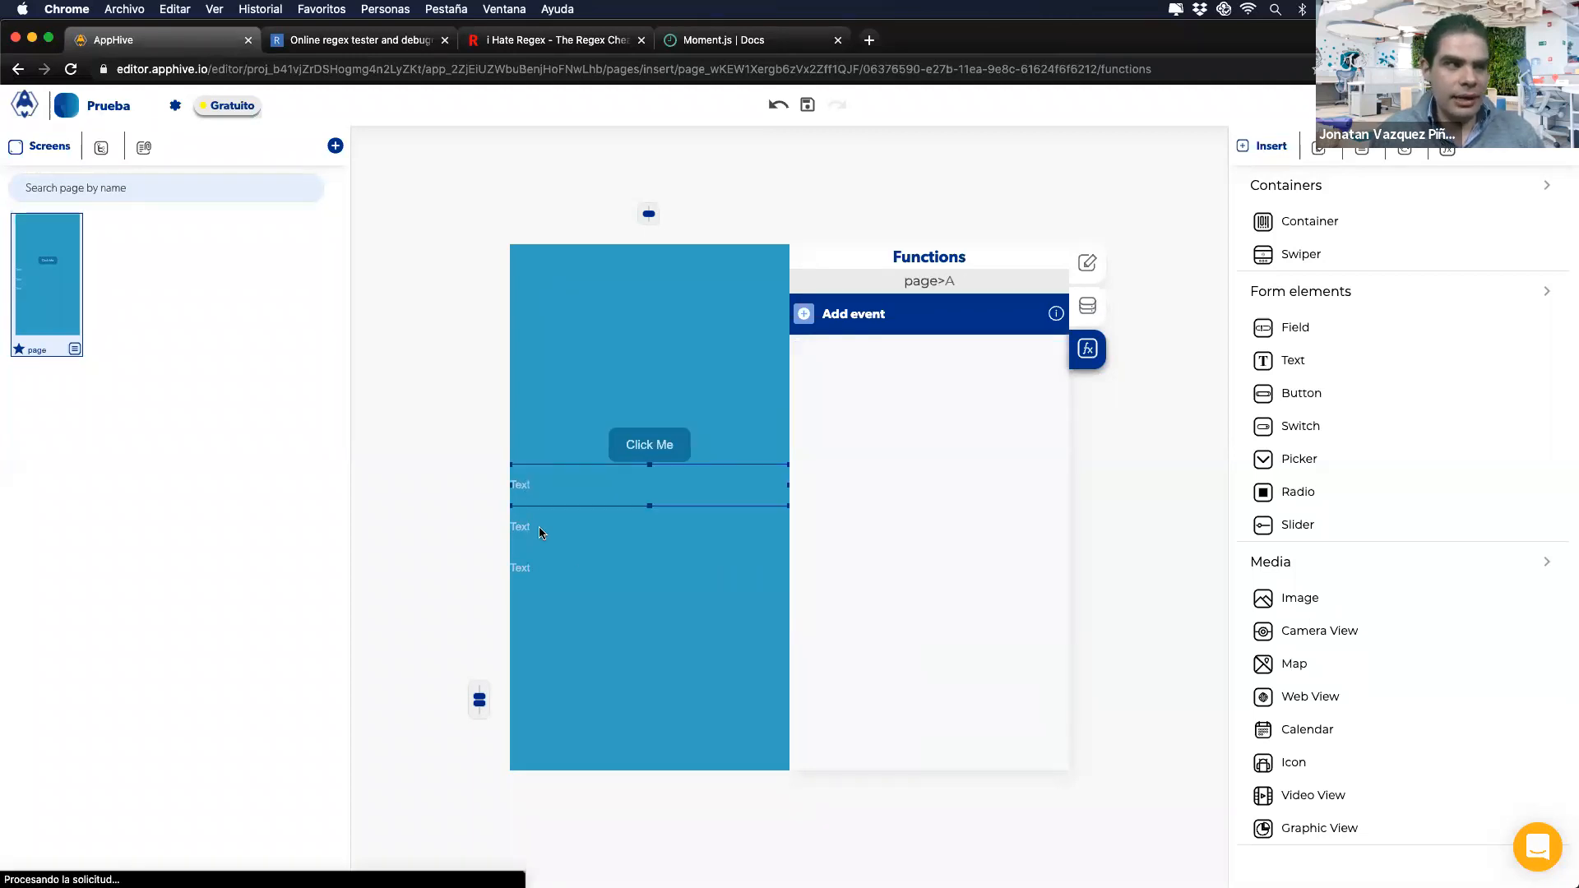
click(635, 442)
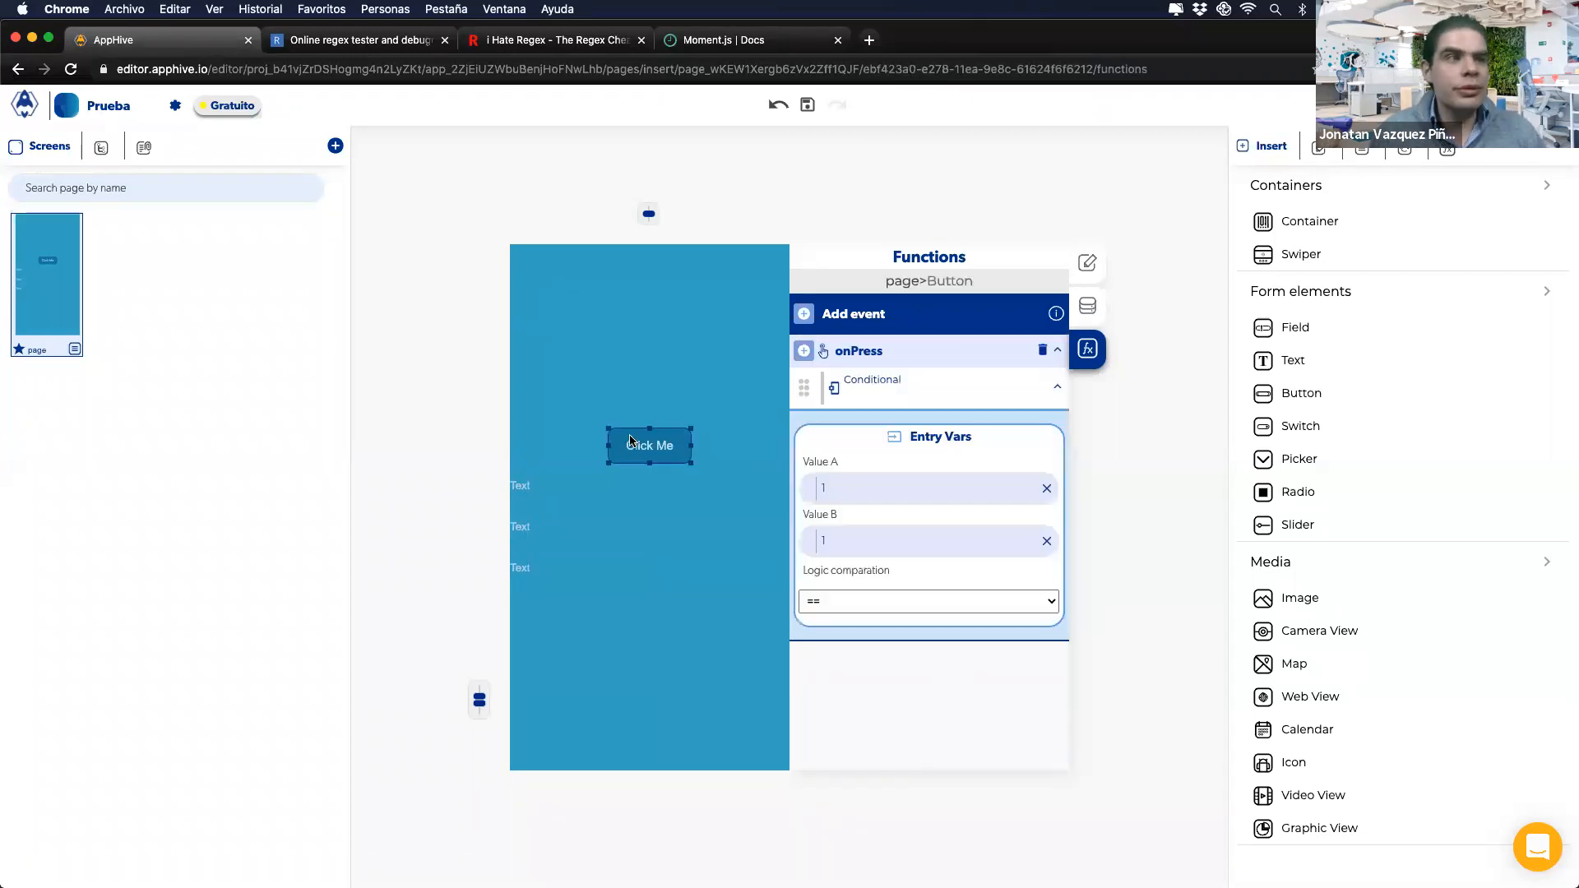
click(1047, 489)
click(1047, 540)
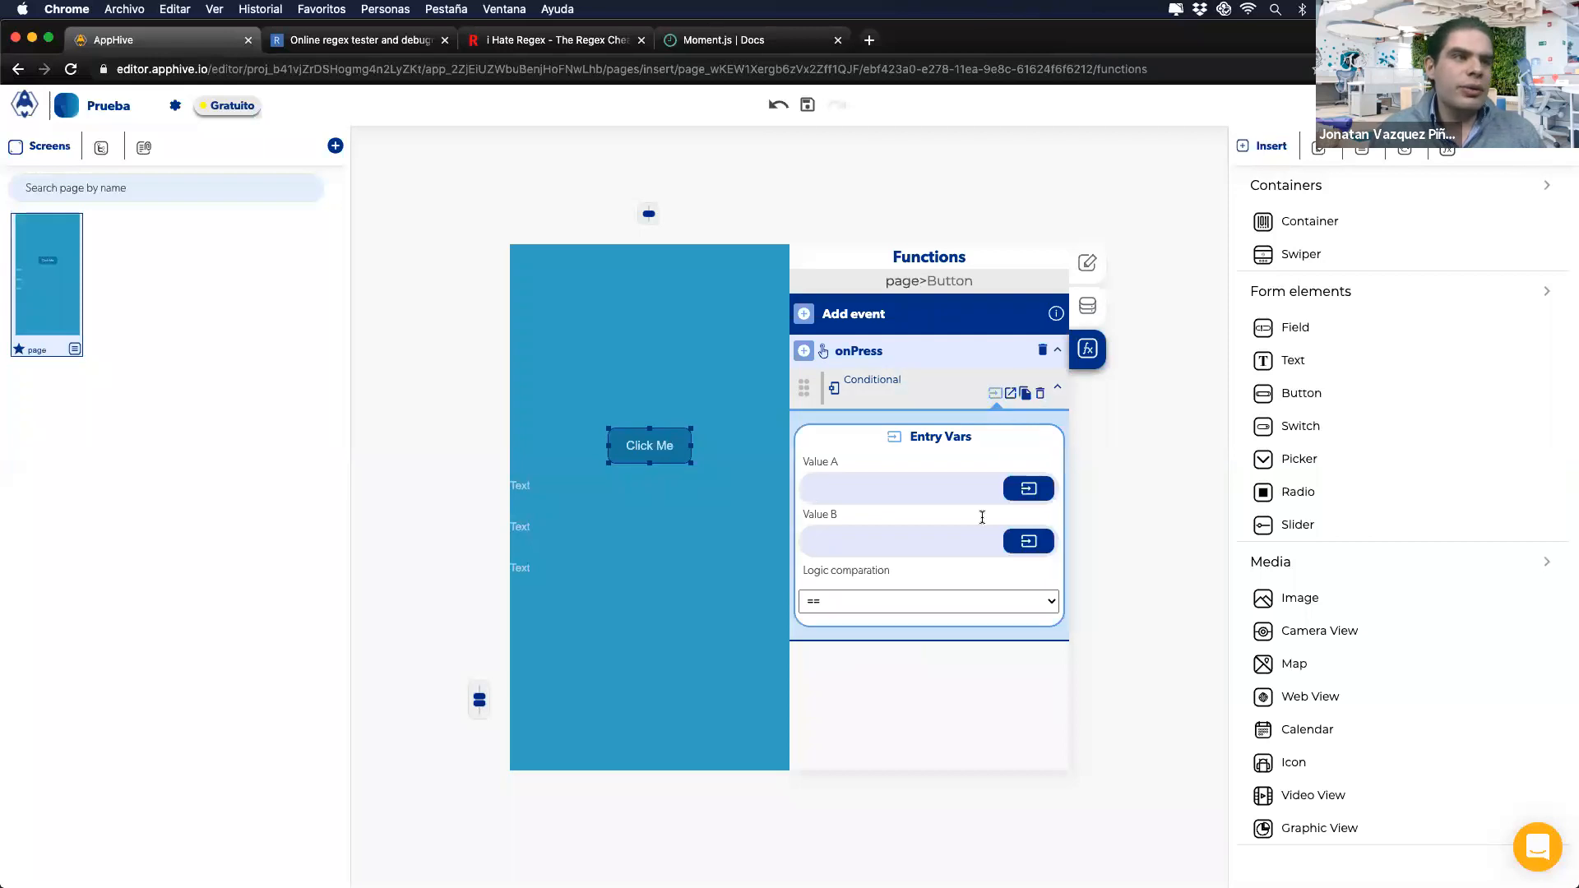
click(905, 540)
click(837, 536)
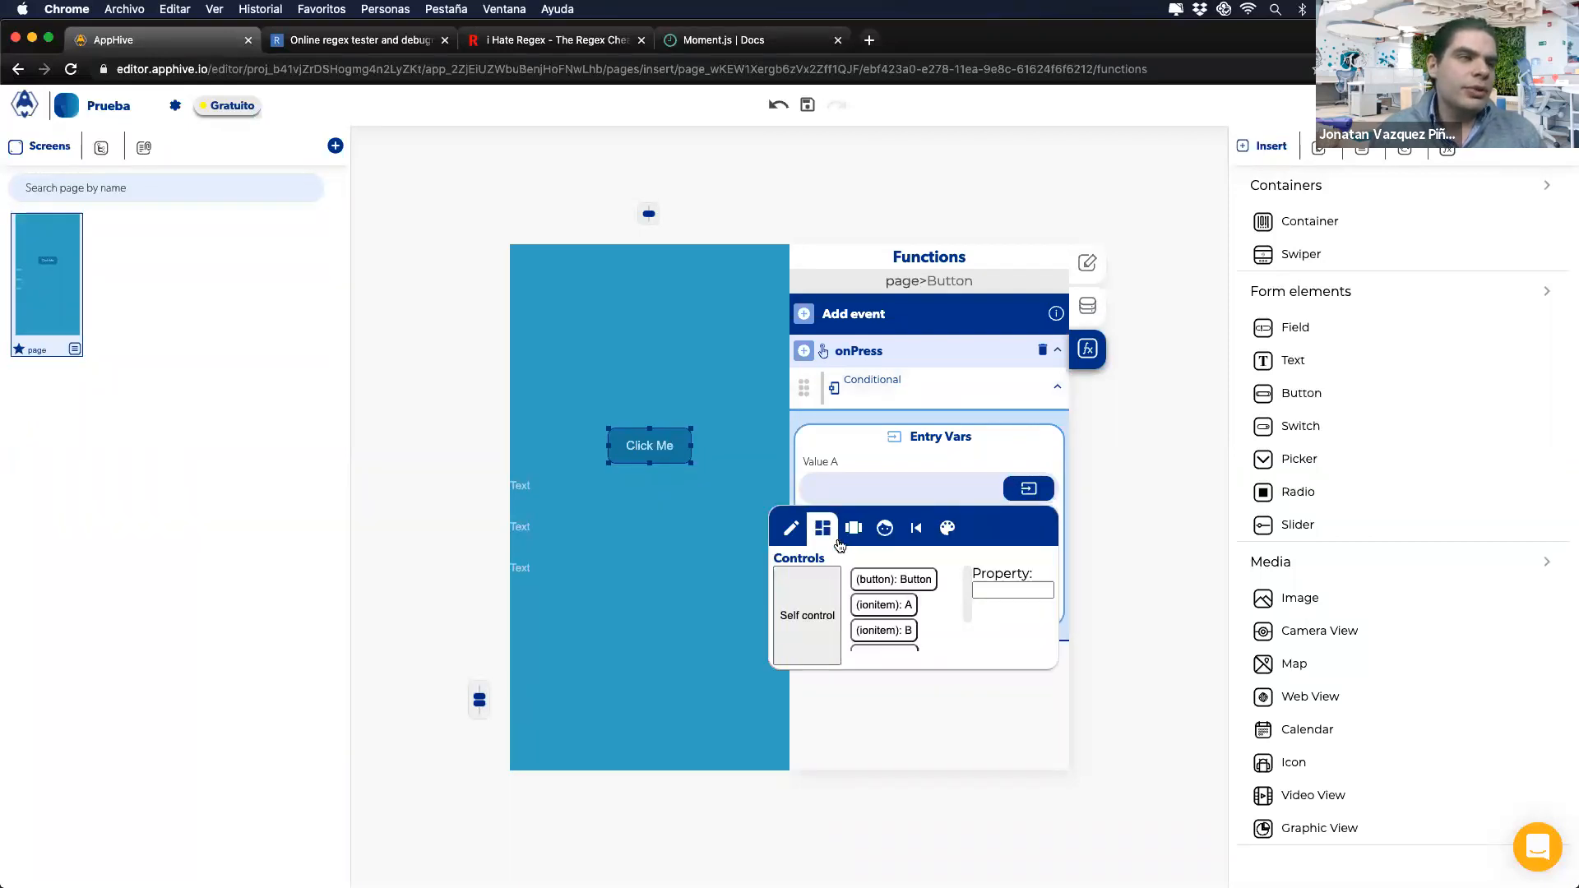
click(886, 605)
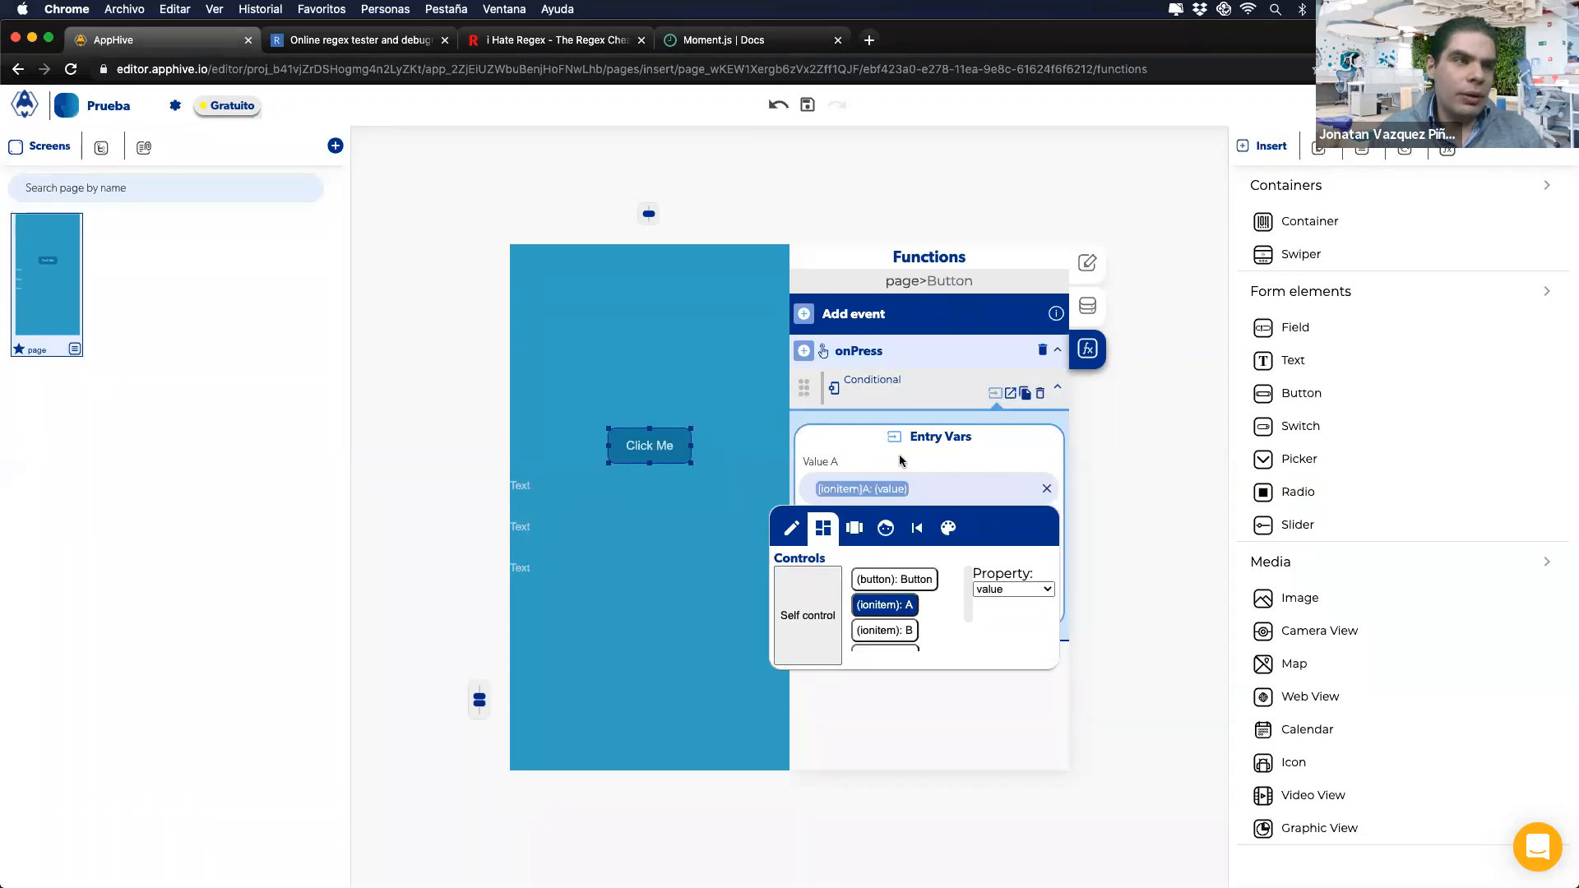
Step: Map Value B to control B's value and check the Conditional's callbacks
click(1029, 541)
click(840, 582)
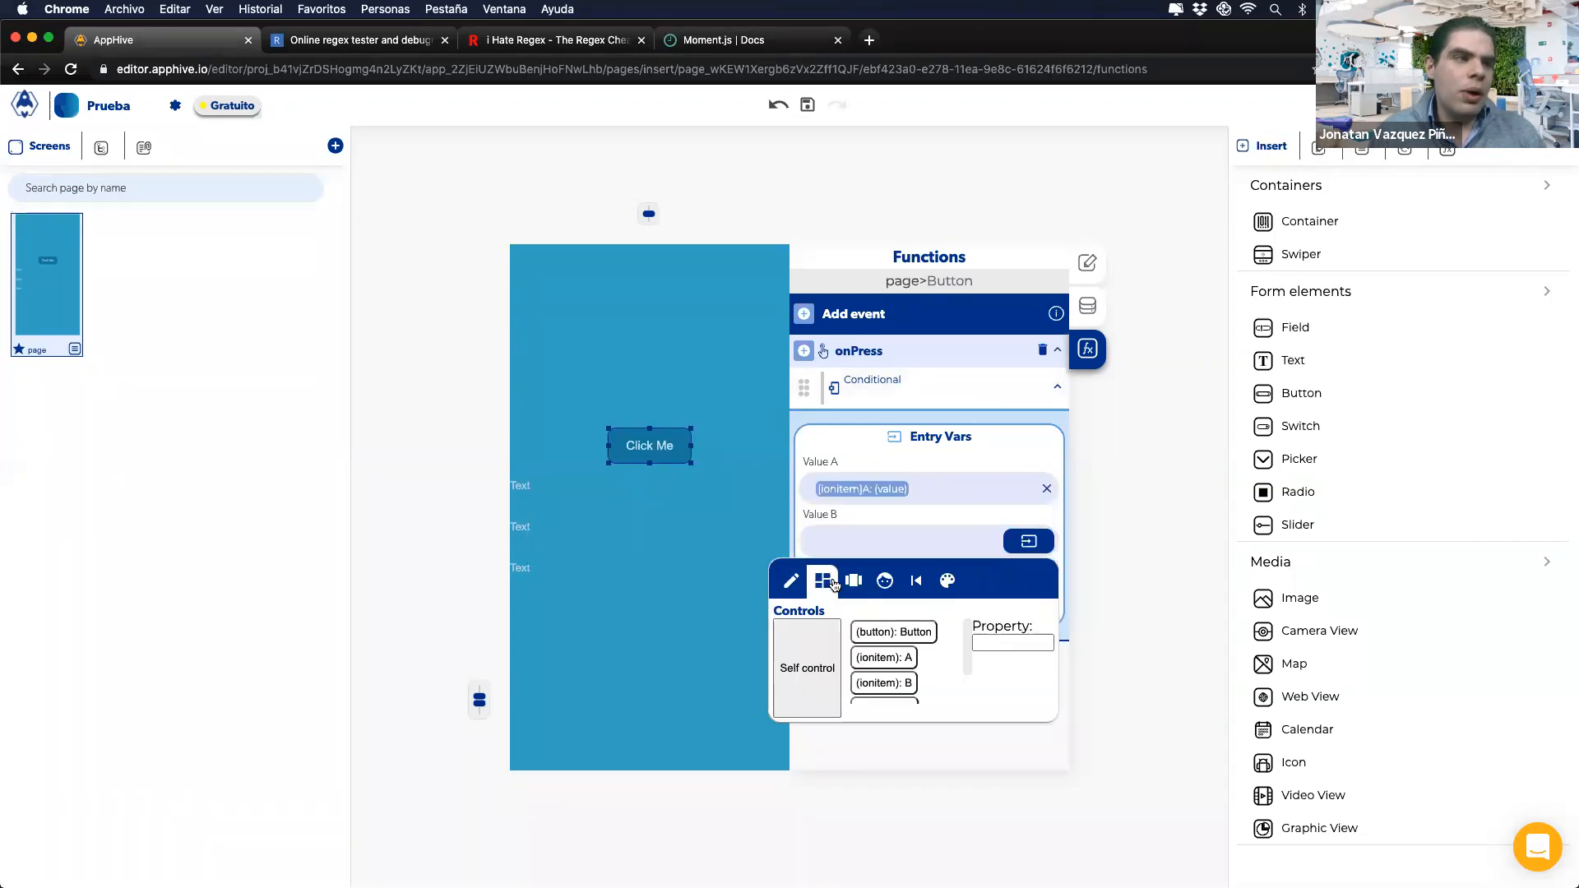
click(884, 682)
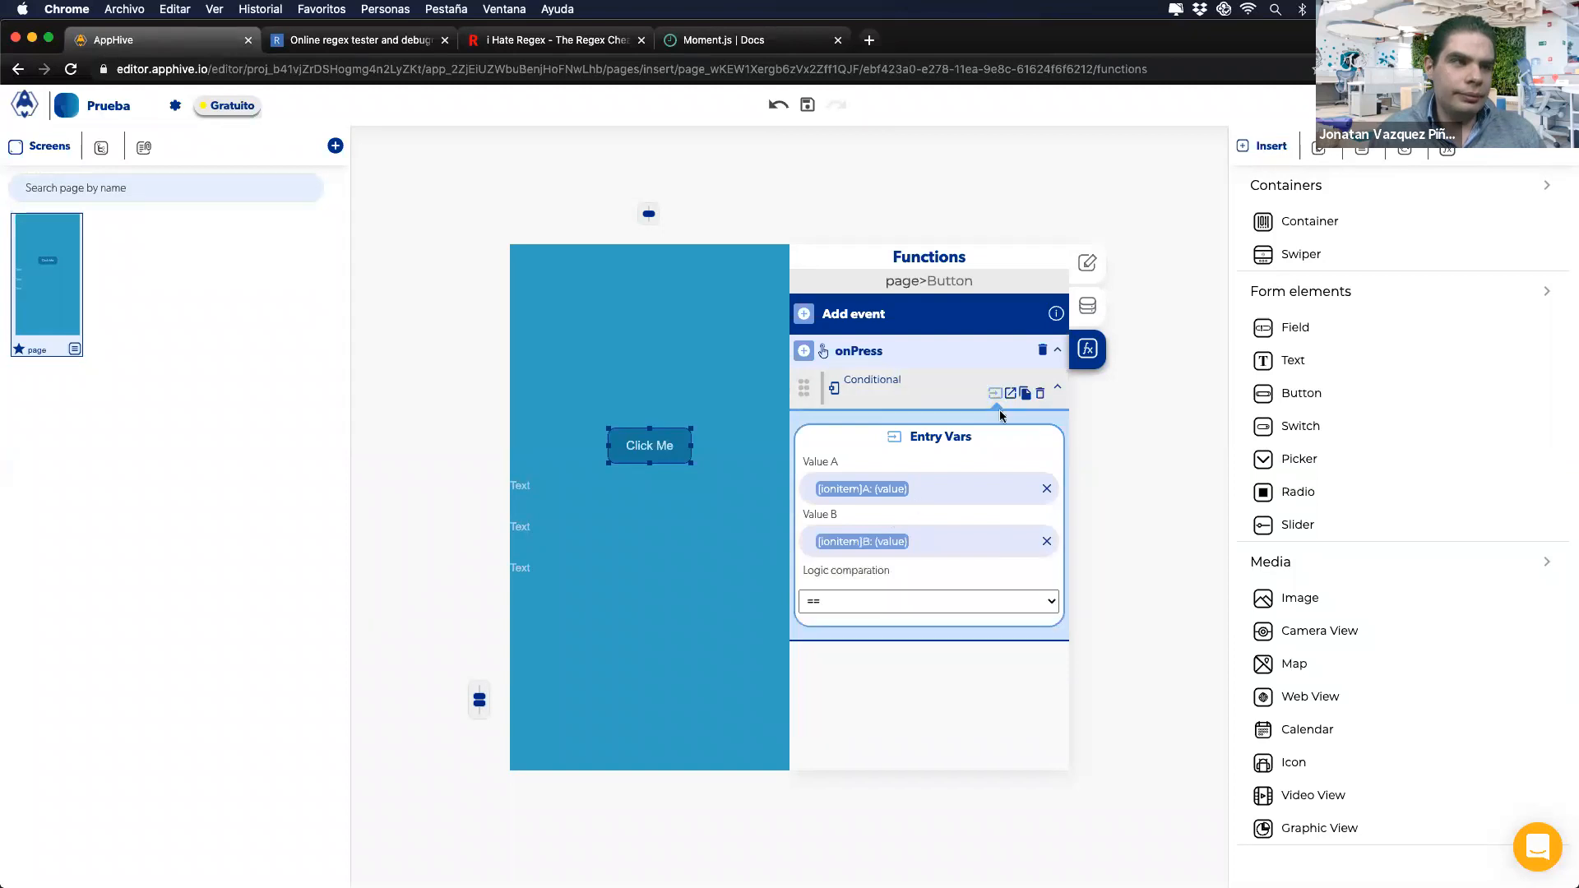
click(1010, 392)
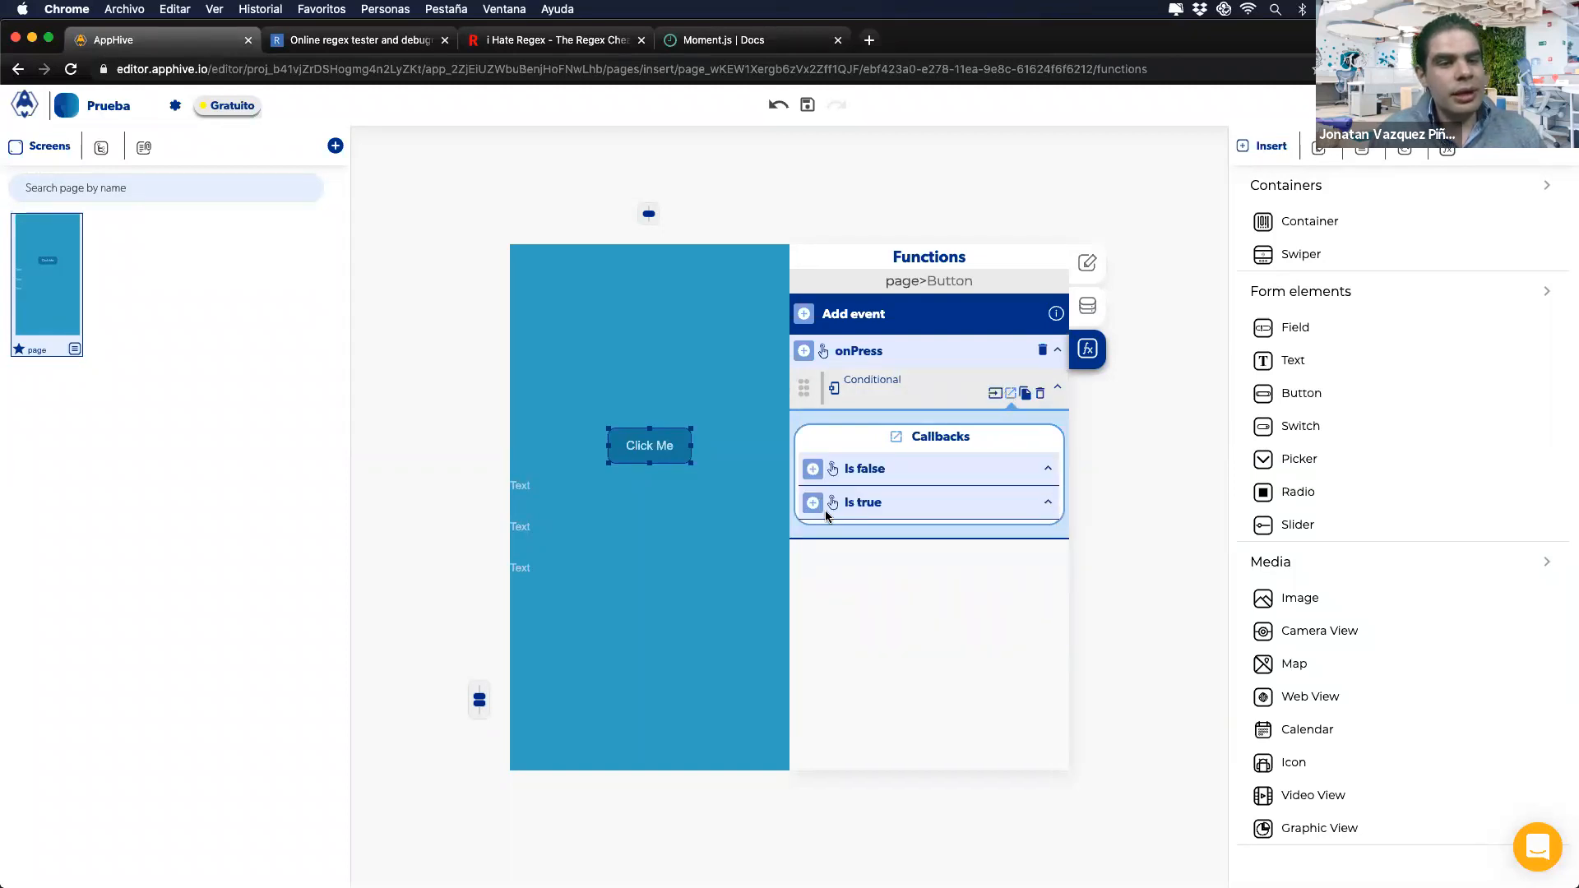
click(996, 397)
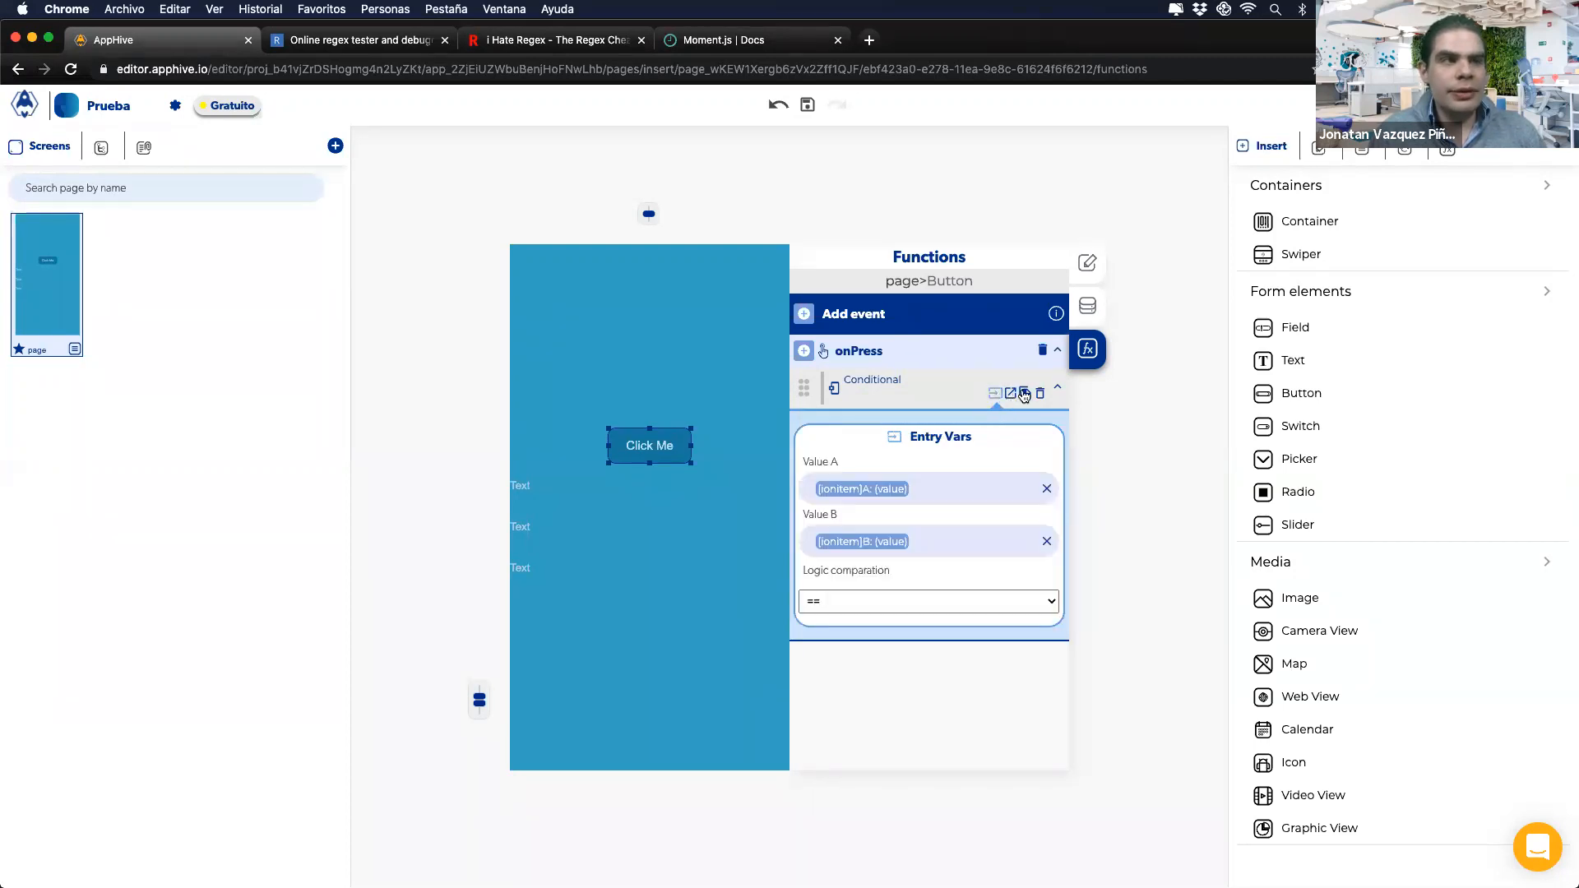
Step: Copy the Conditional and paste the copy under its own Is true callback
click(1014, 394)
click(1025, 394)
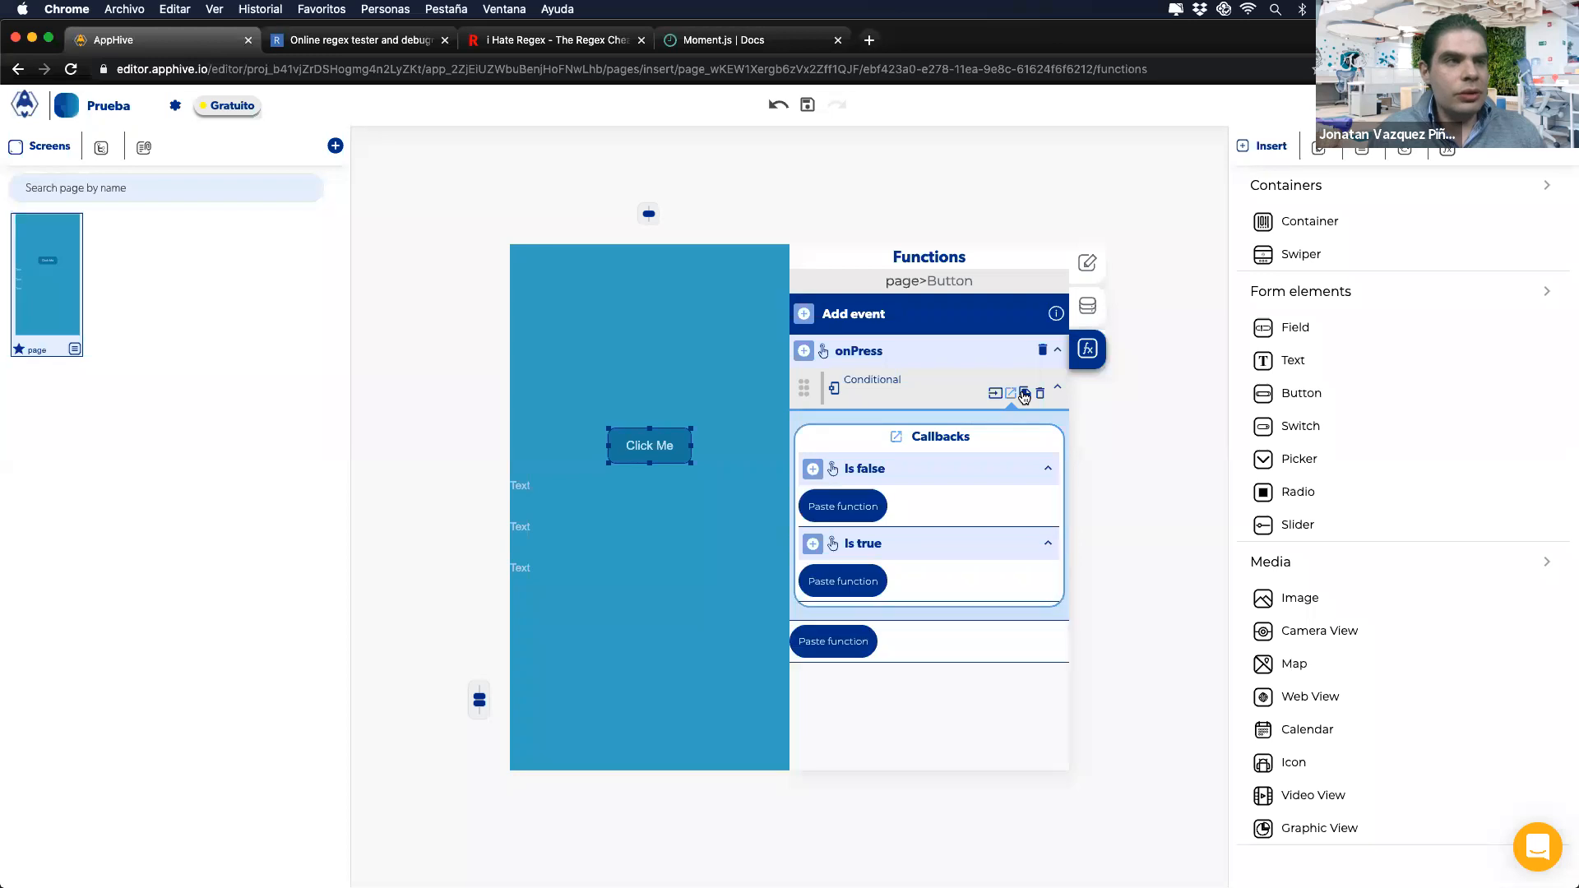
click(859, 590)
scroll(930, 493, down, 1)
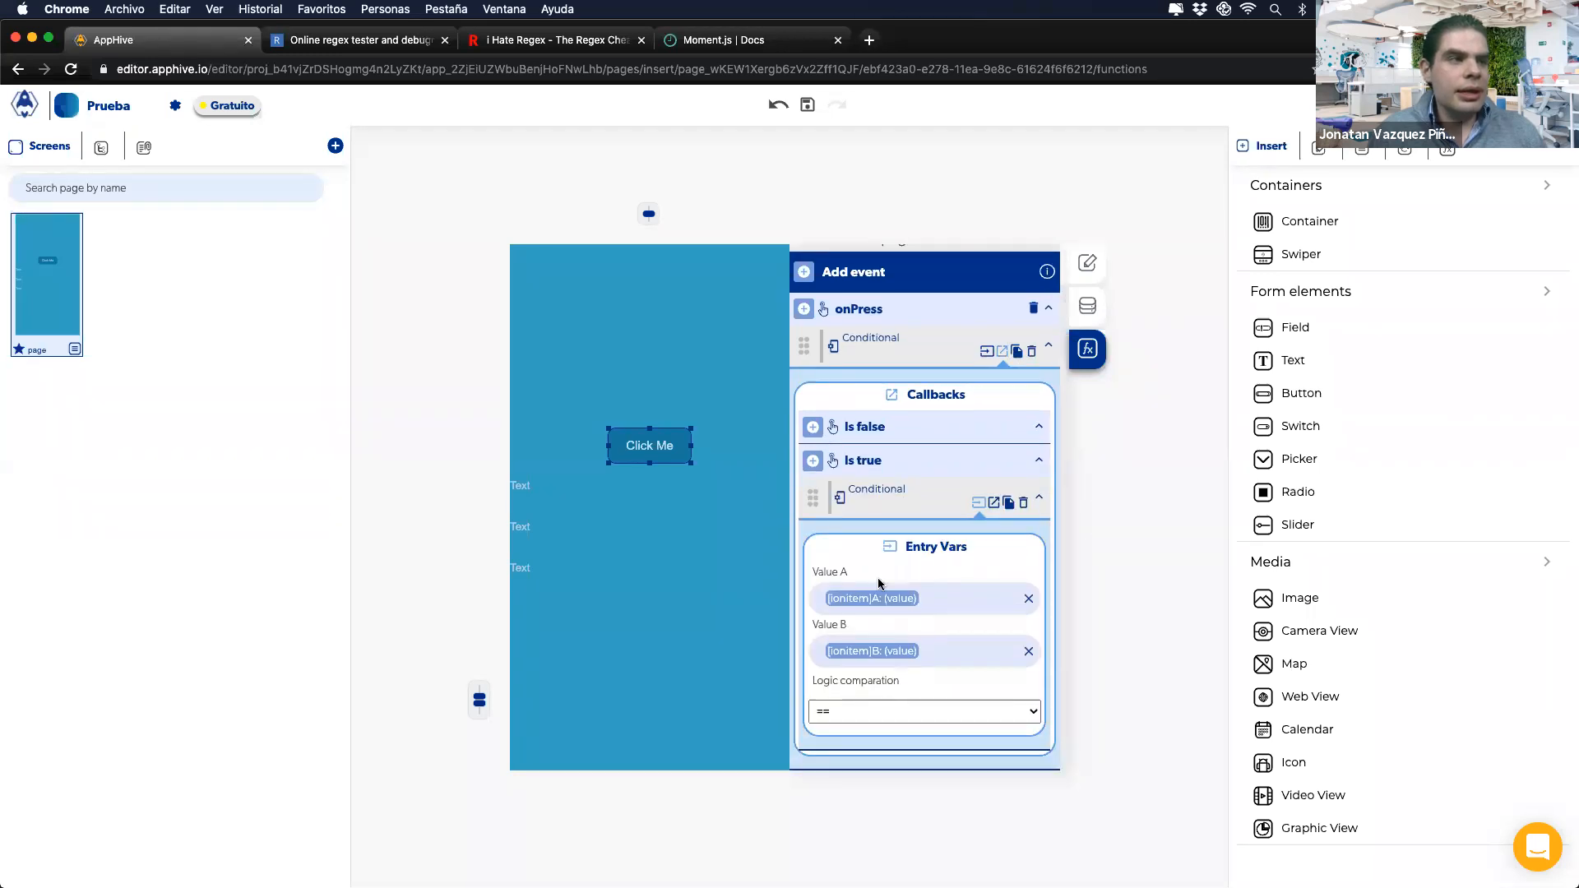
click(986, 353)
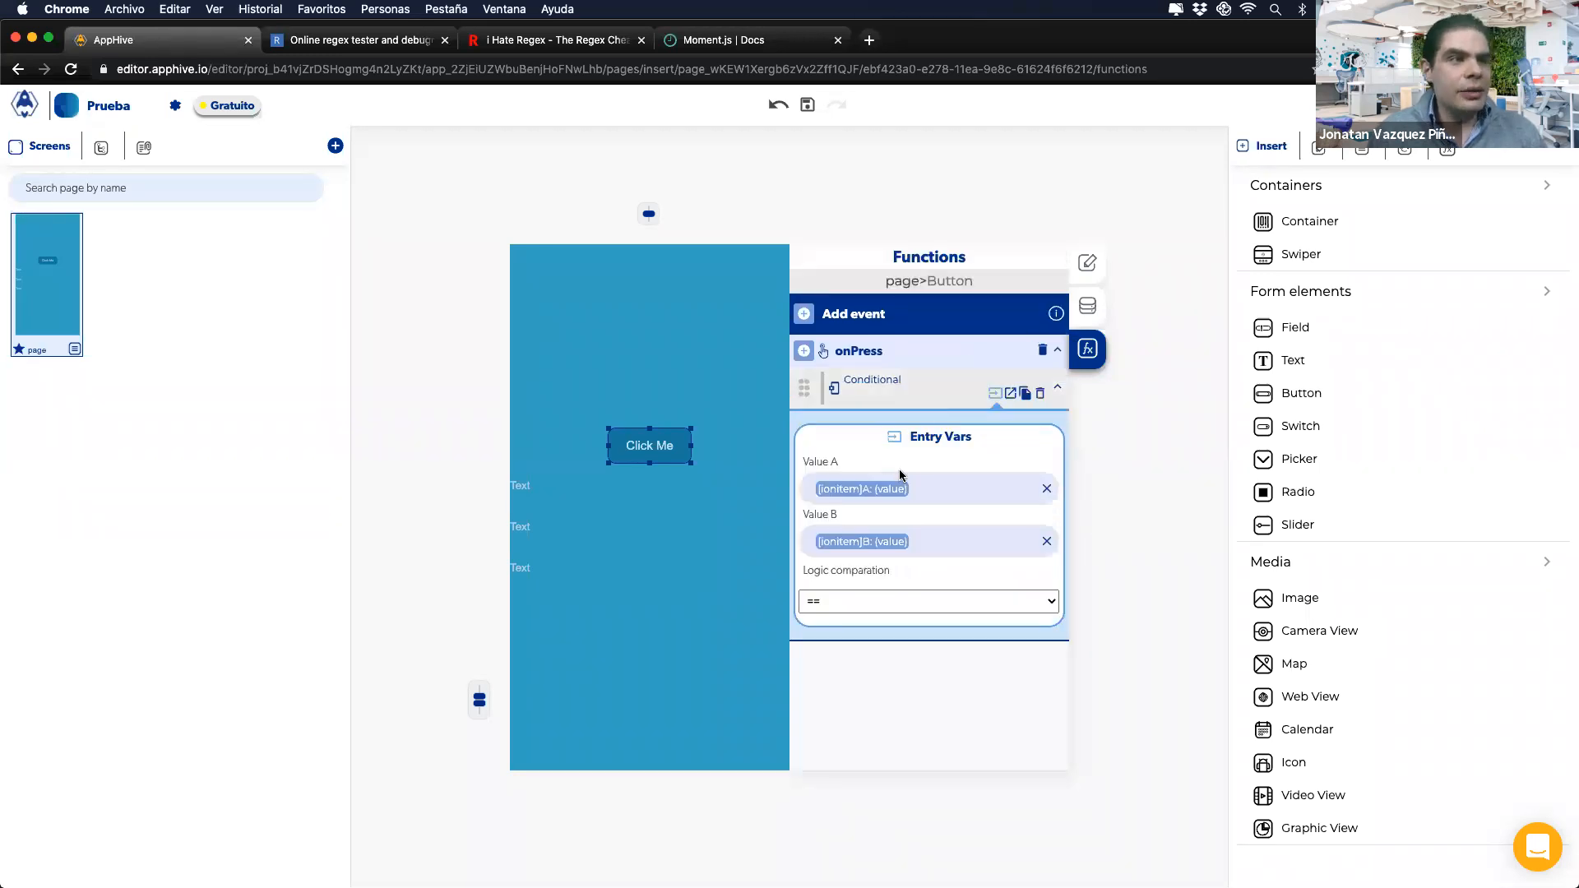
click(1012, 393)
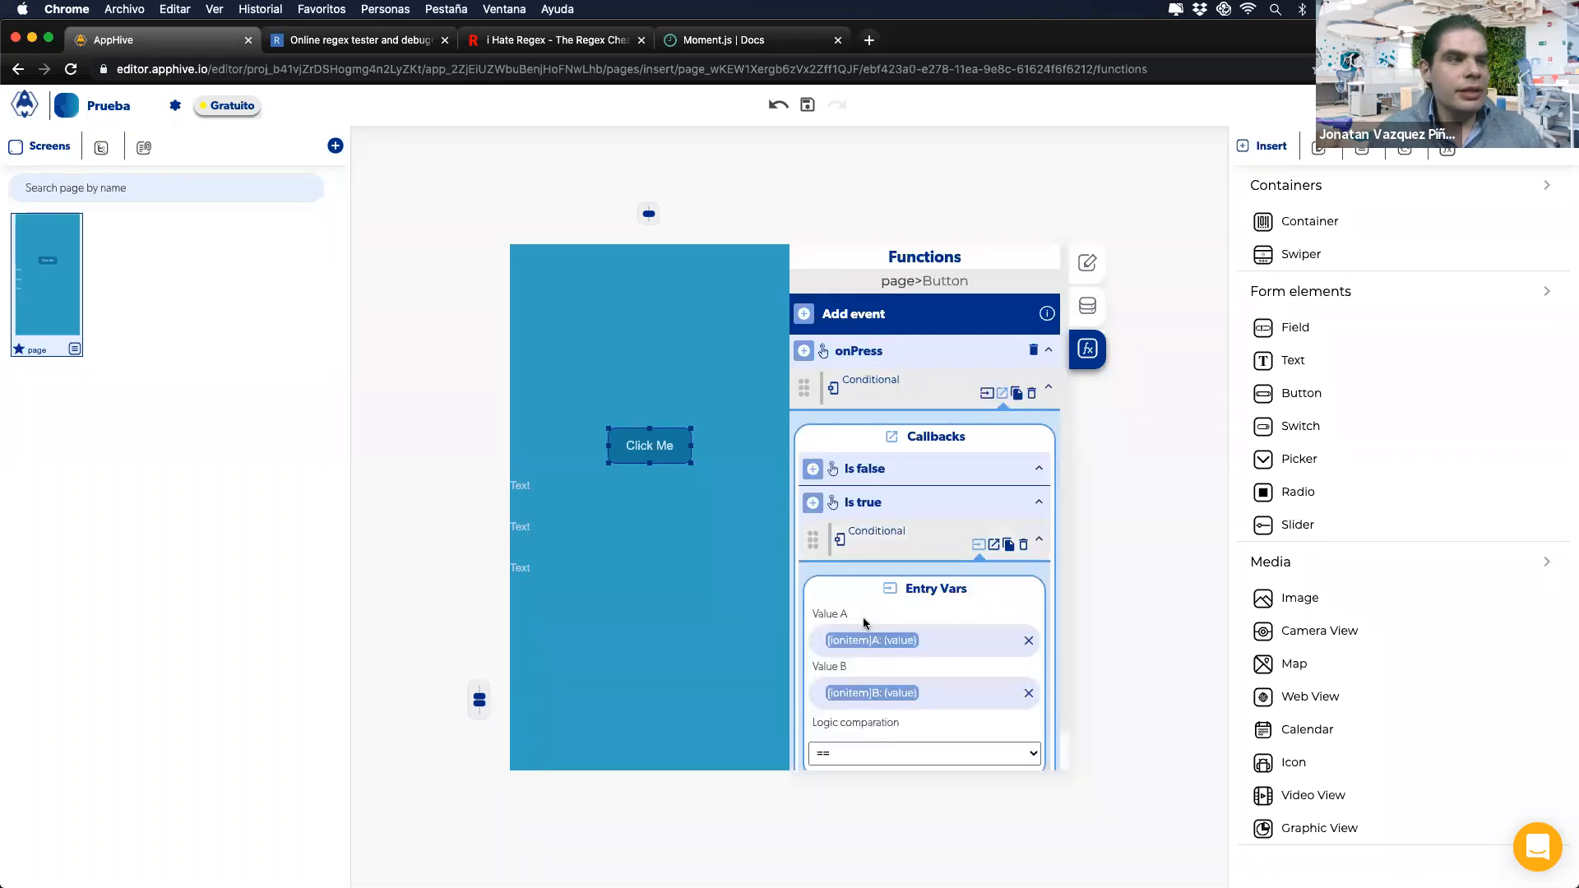
scroll(905, 576, down, 1)
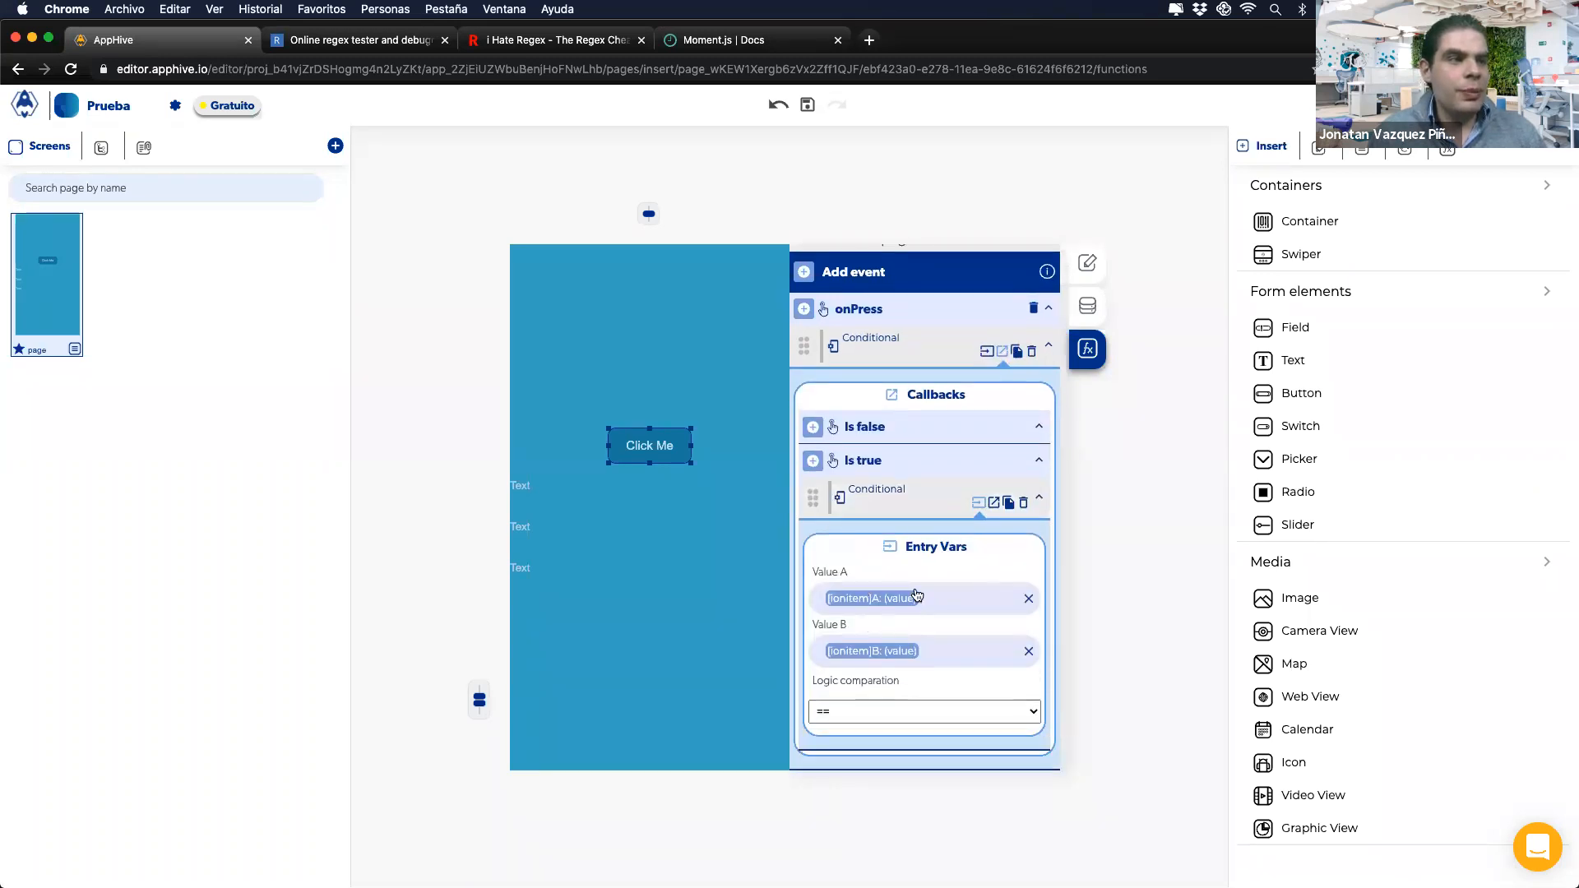
Step: Clear the nested Conditional's Value A and Value B, then map Value A to (ionitem): B
click(1028, 598)
click(1028, 652)
click(1006, 600)
click(804, 638)
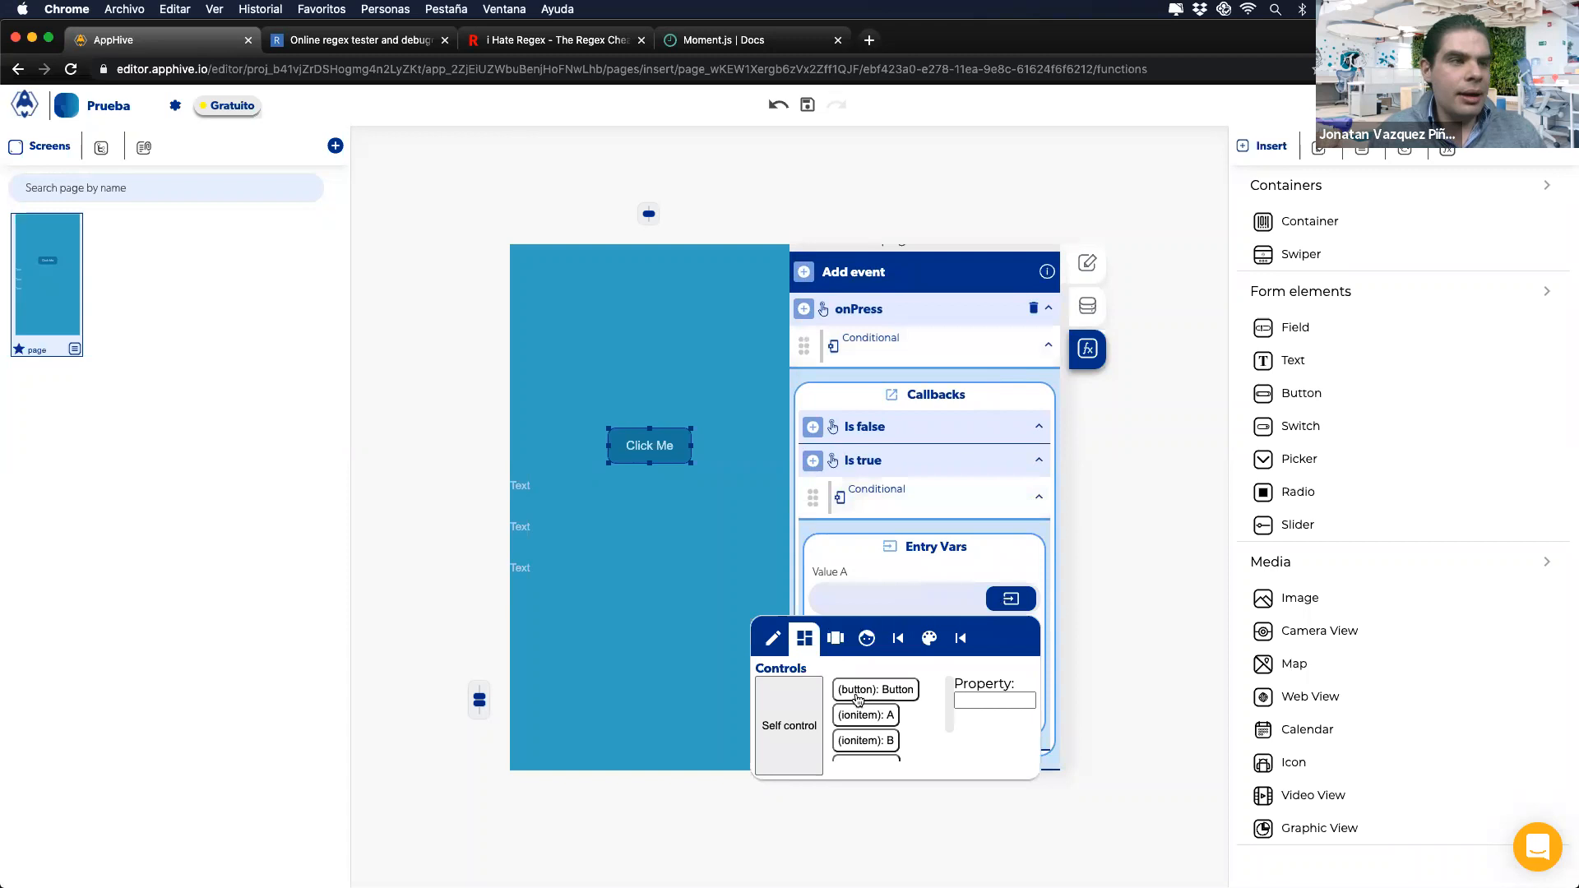
click(860, 741)
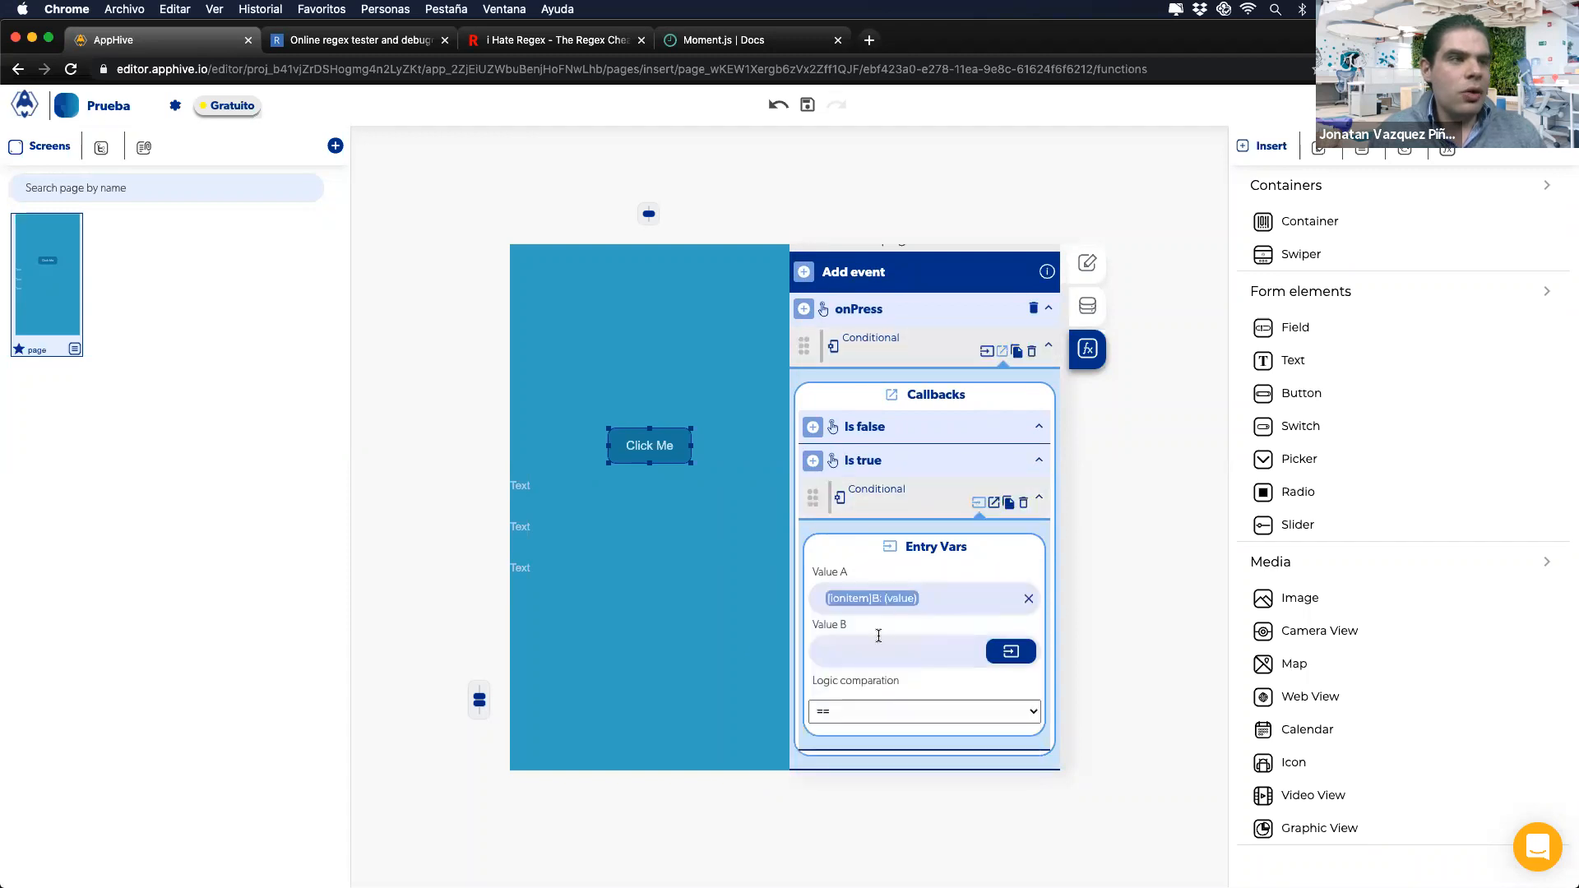
Step: Map the nested Conditional's Value B to (ionitem): C from Controls
click(1011, 651)
click(839, 691)
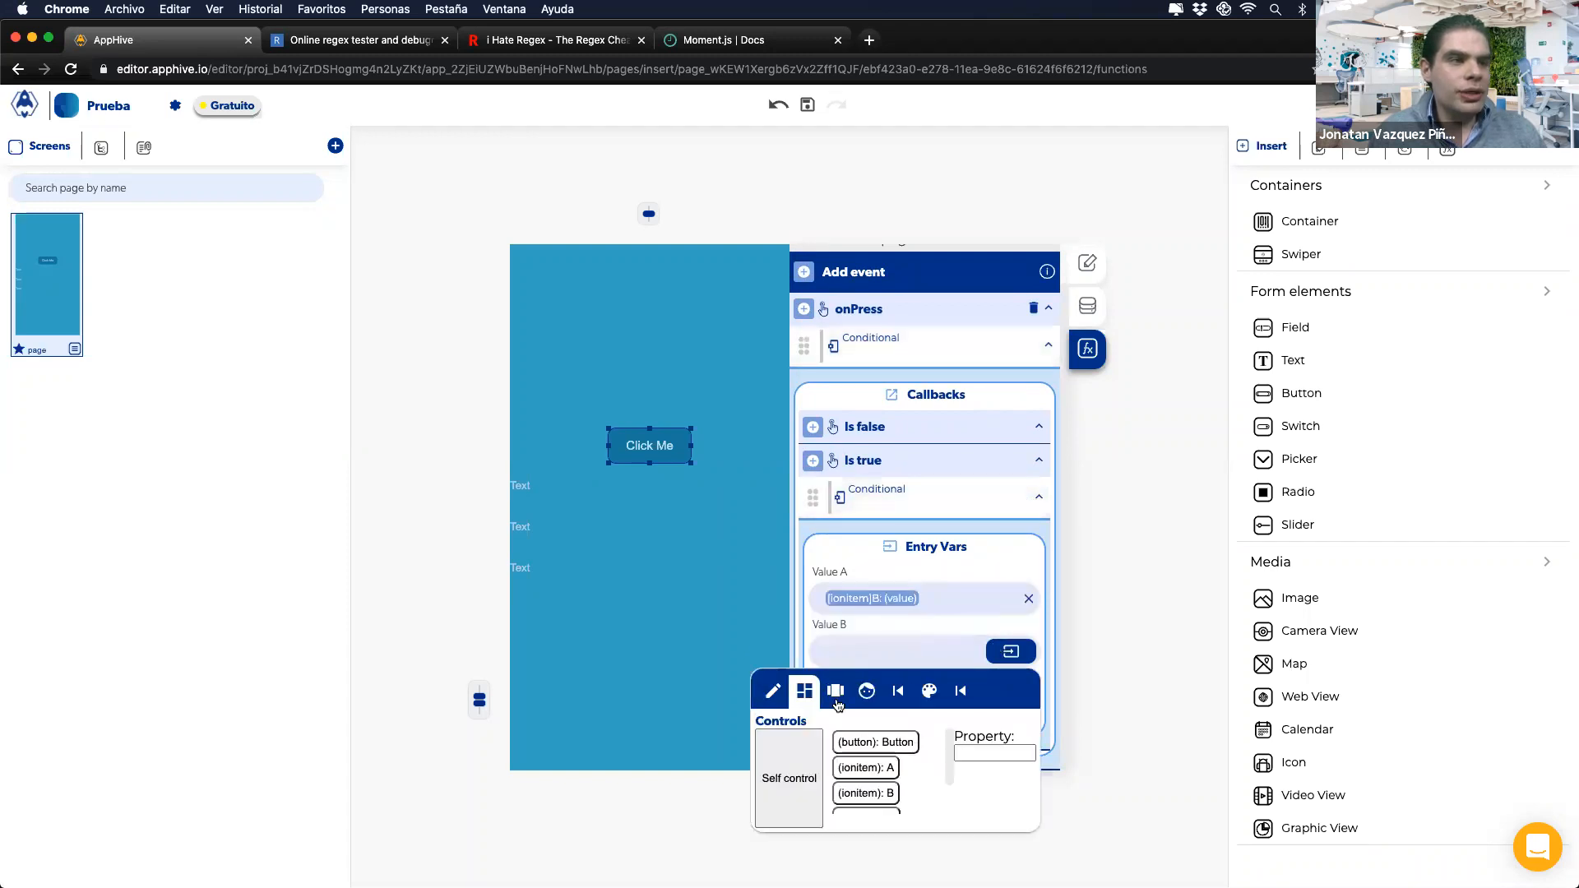
scroll(872, 777, down, 2)
click(872, 778)
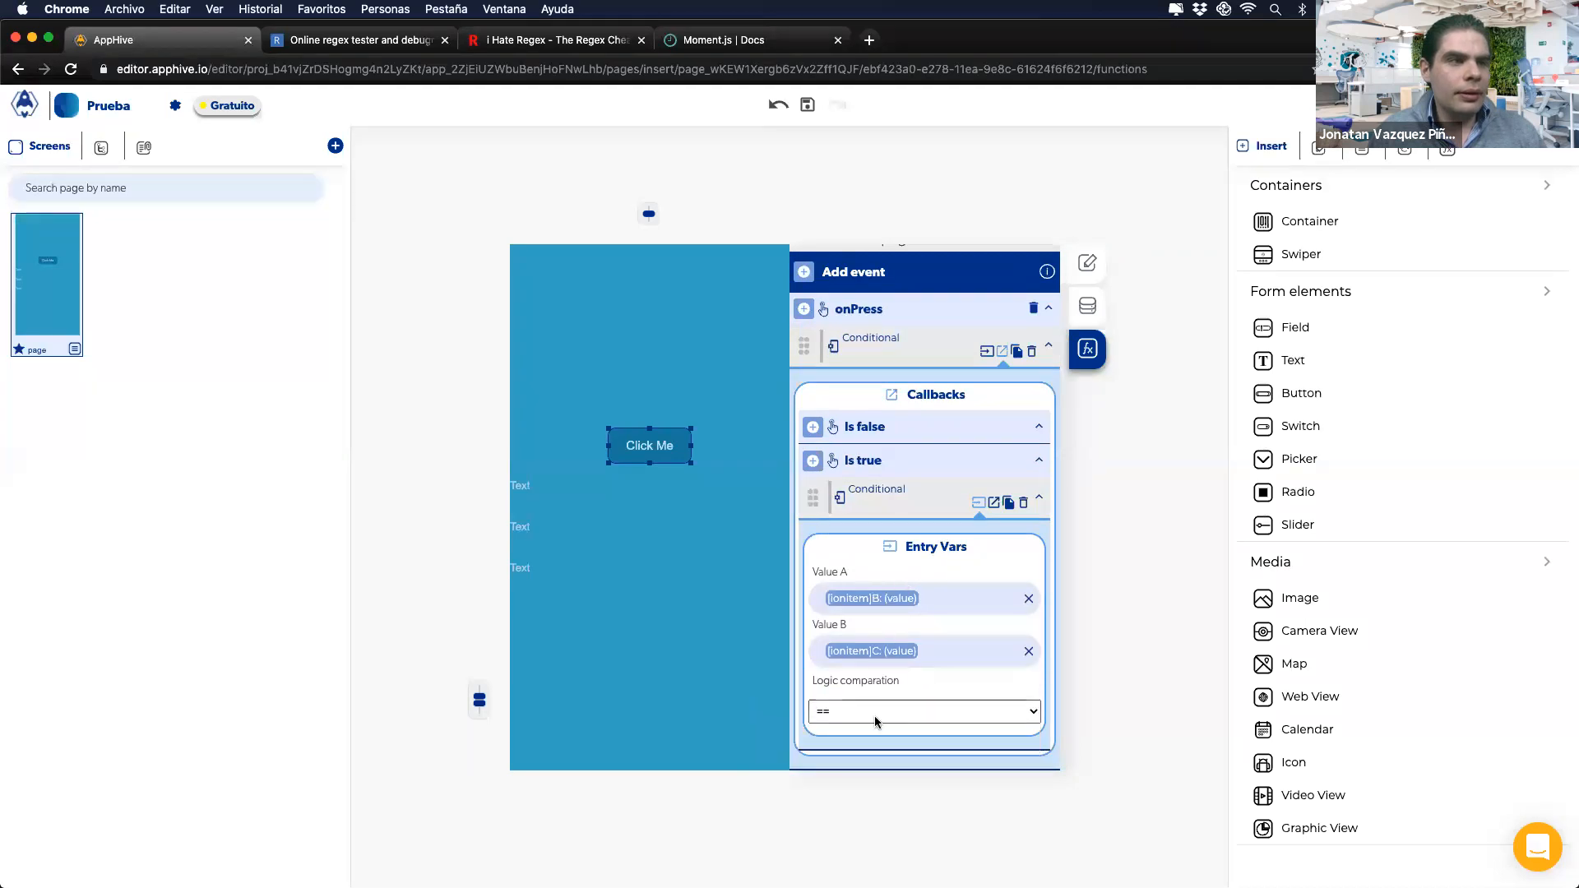
Step: Add a Notifications > Send Alert action under the nested Is true callback
click(994, 503)
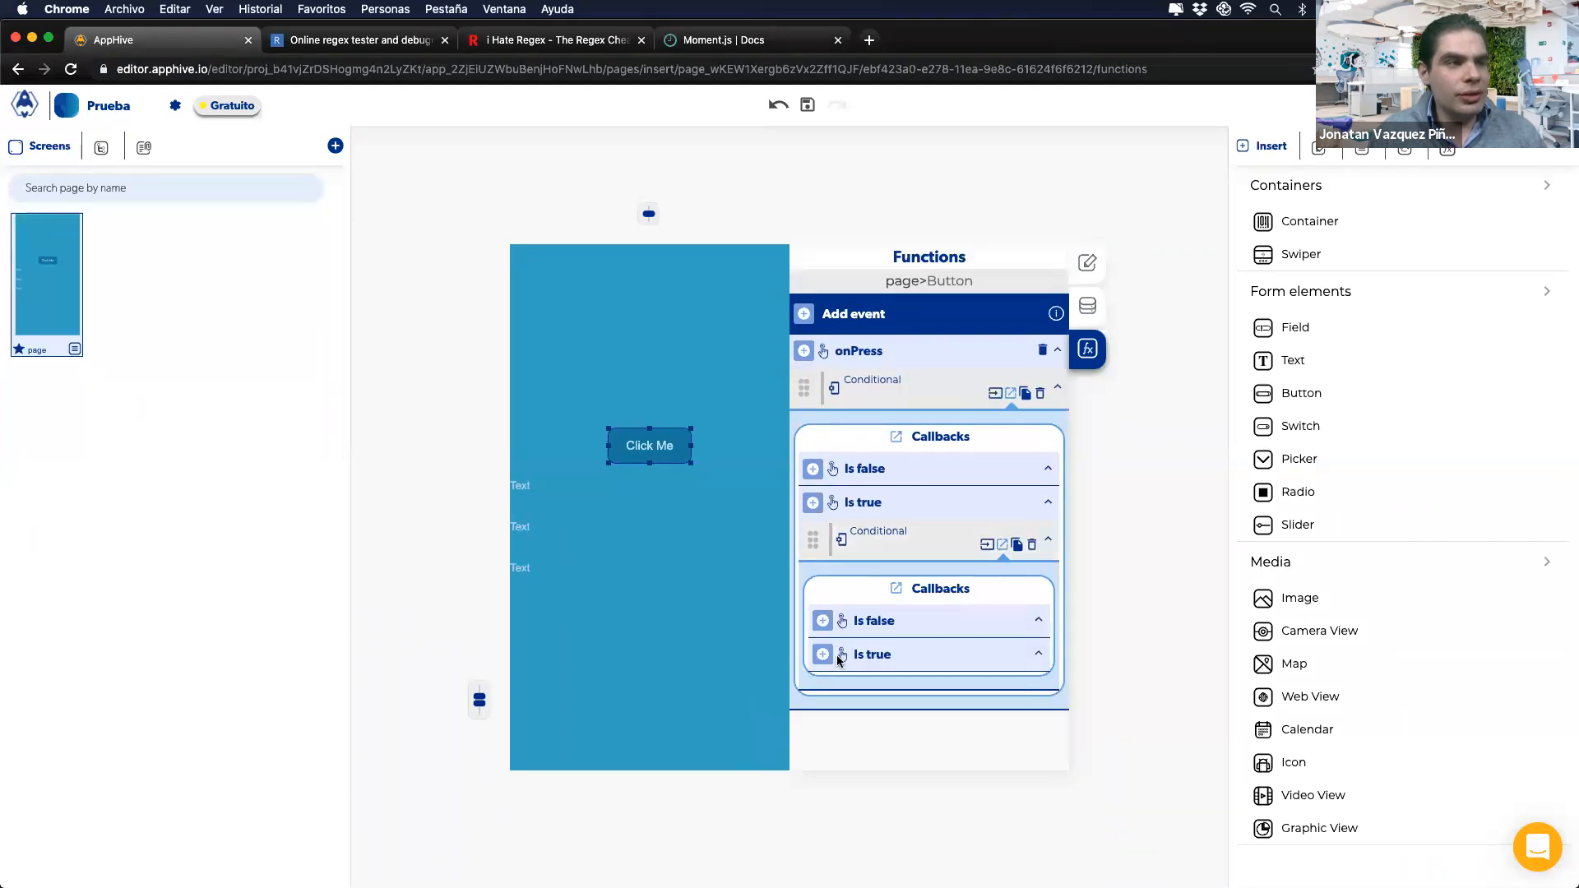
click(823, 656)
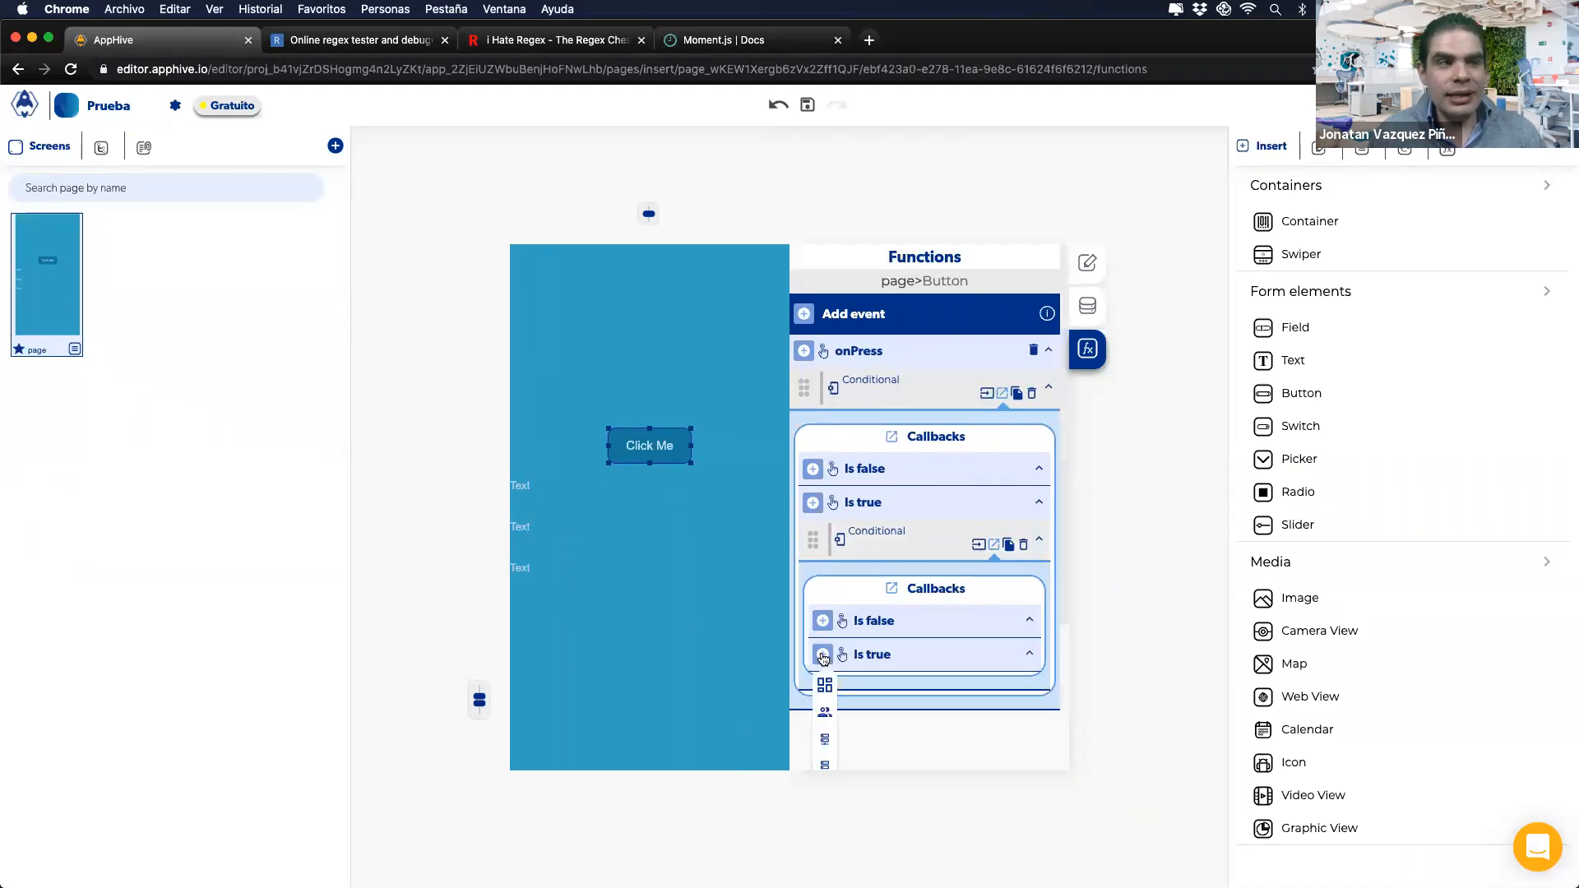
scroll(822, 658, down, 2)
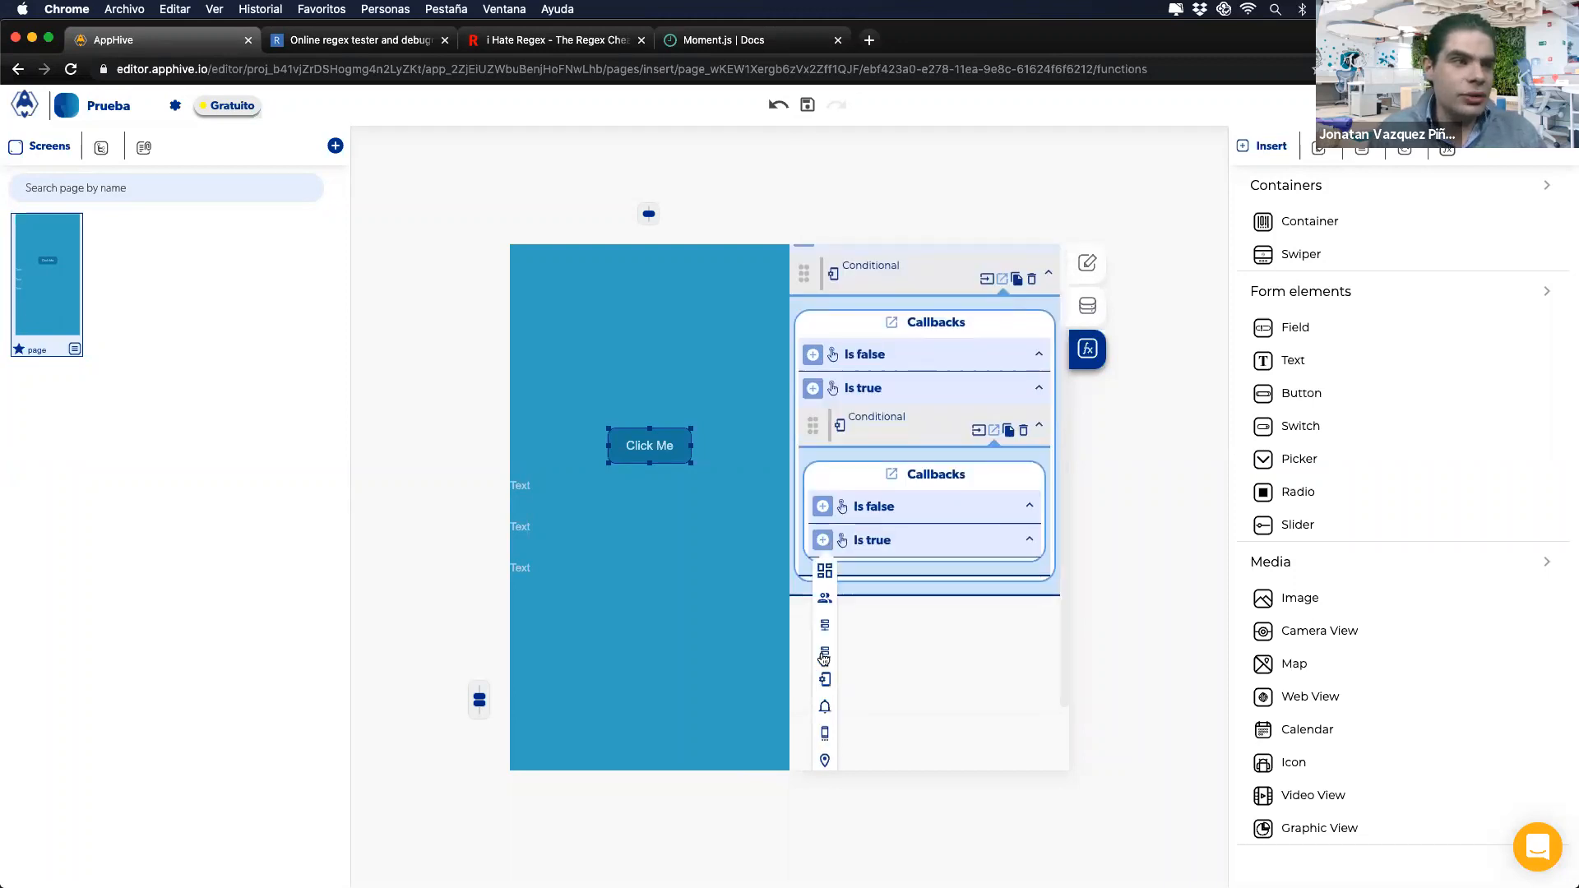
mouse_move(825, 706)
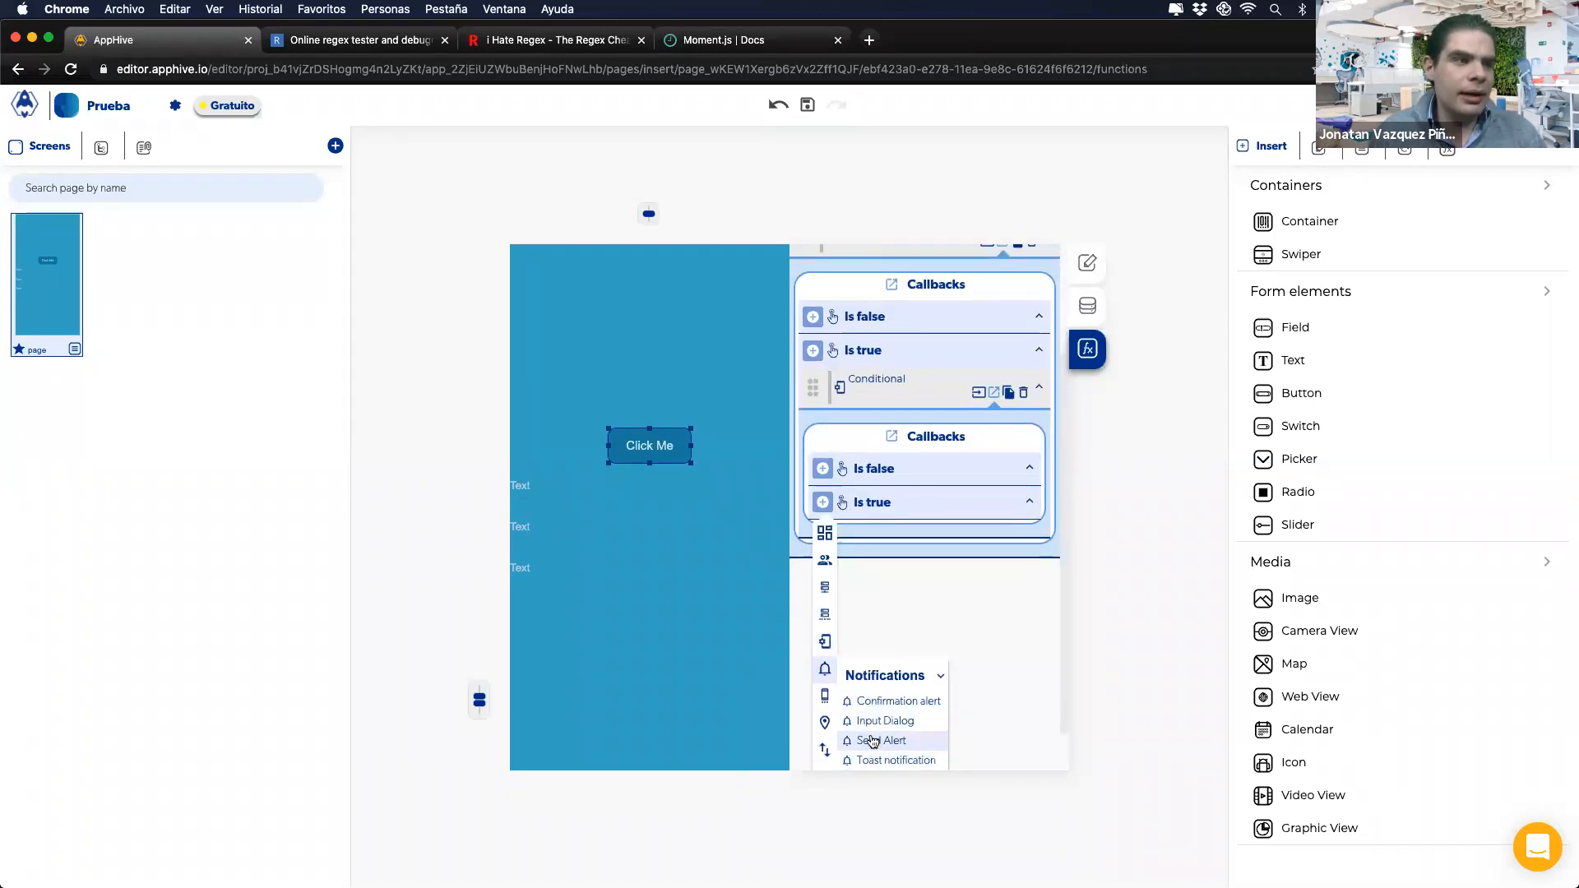
click(874, 741)
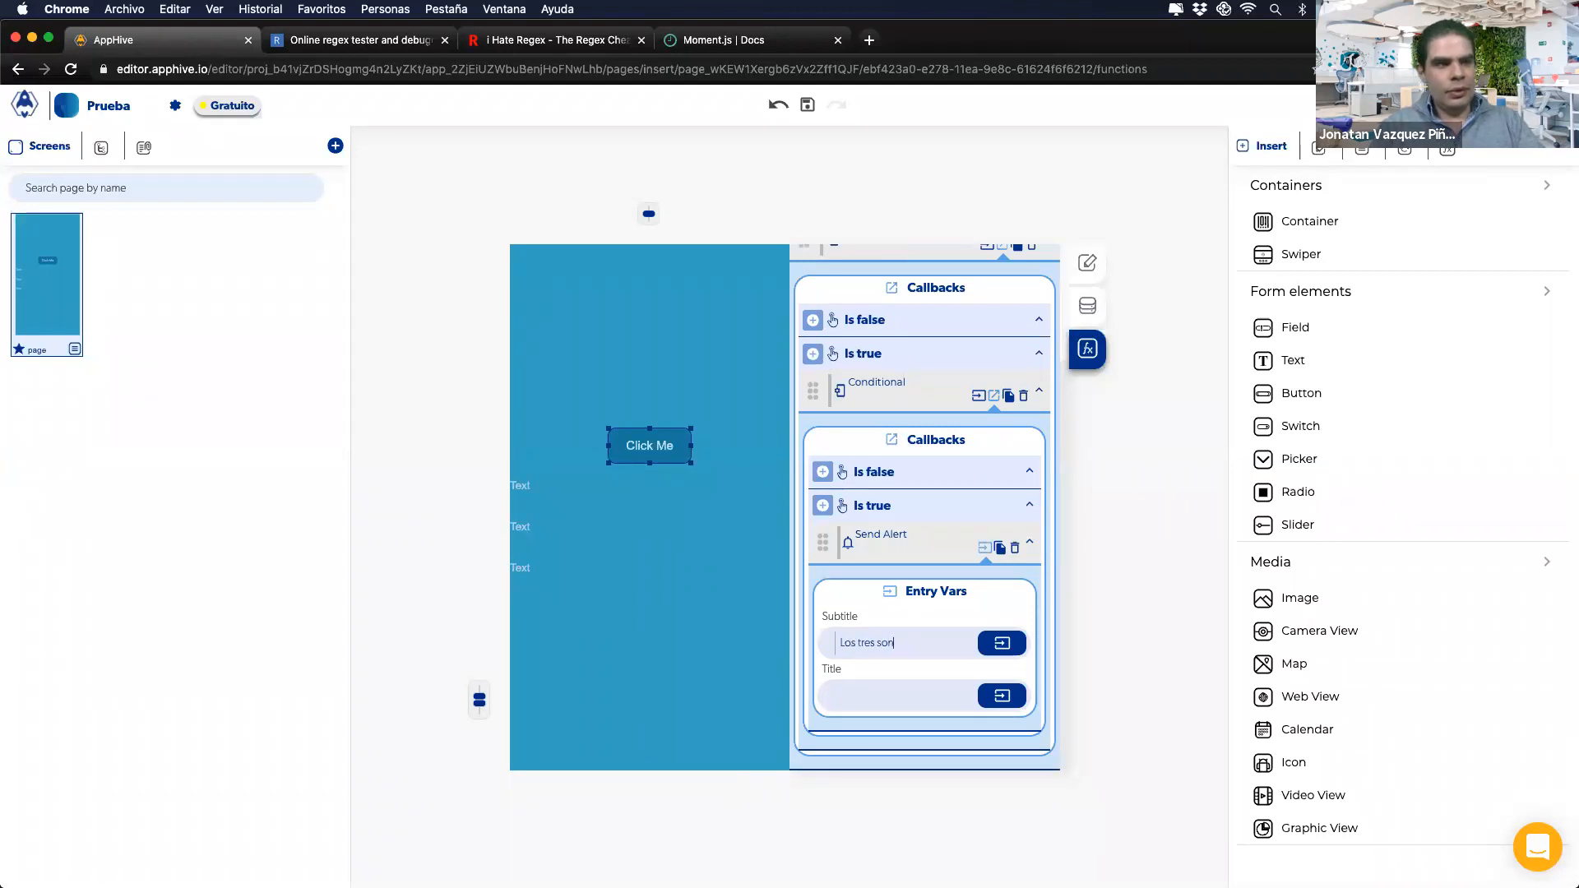
Step: Complete the Send Alert subtitle as 'Los tres son iguales' and commit it
text(es)
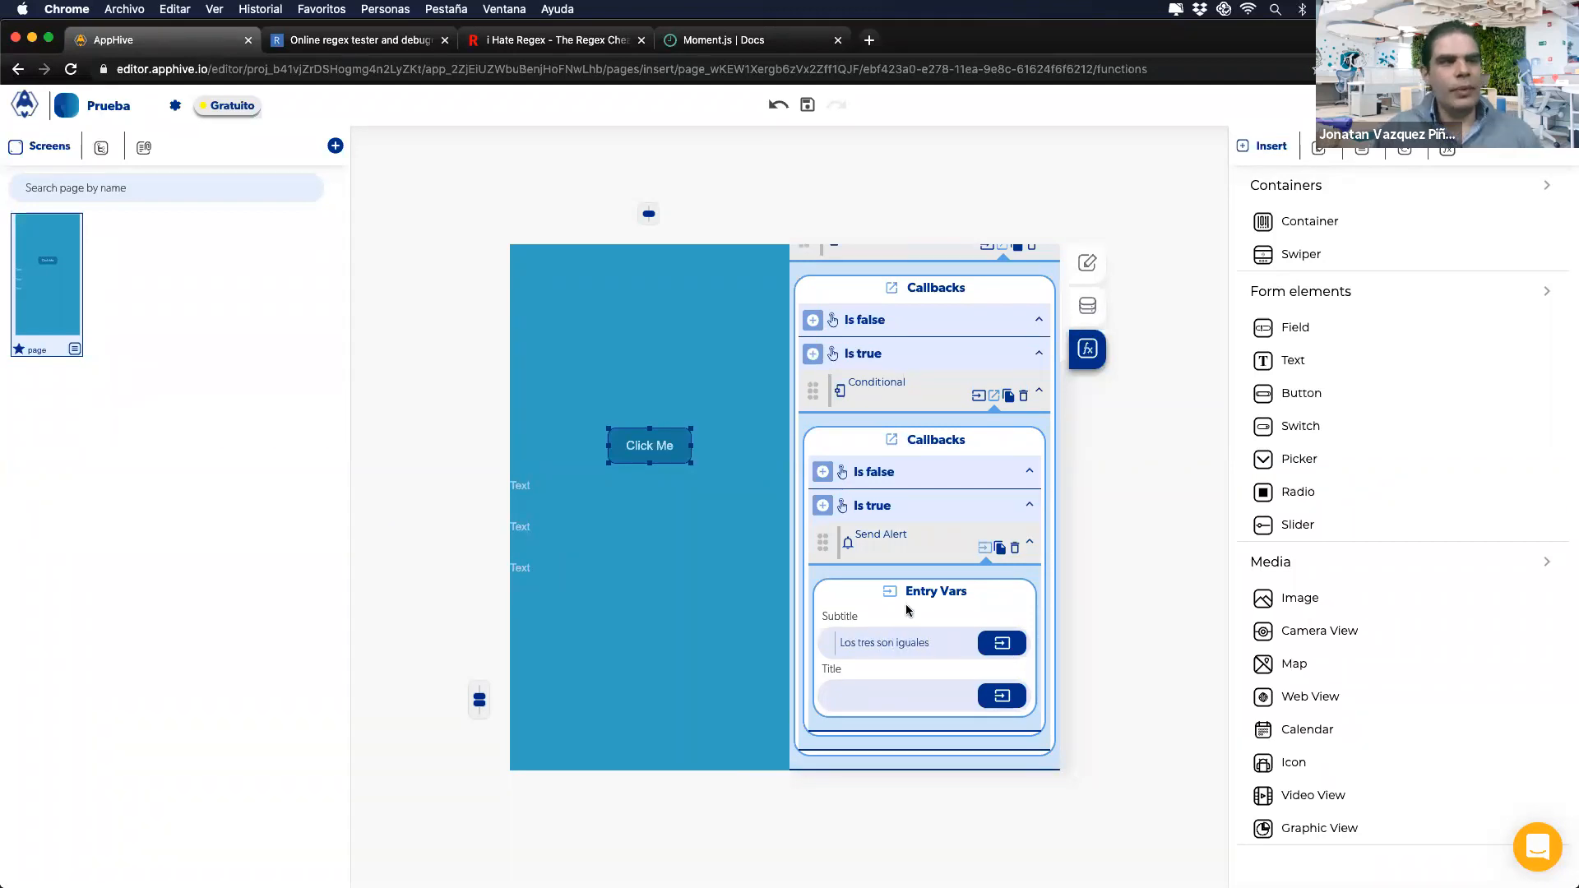
key(Return)
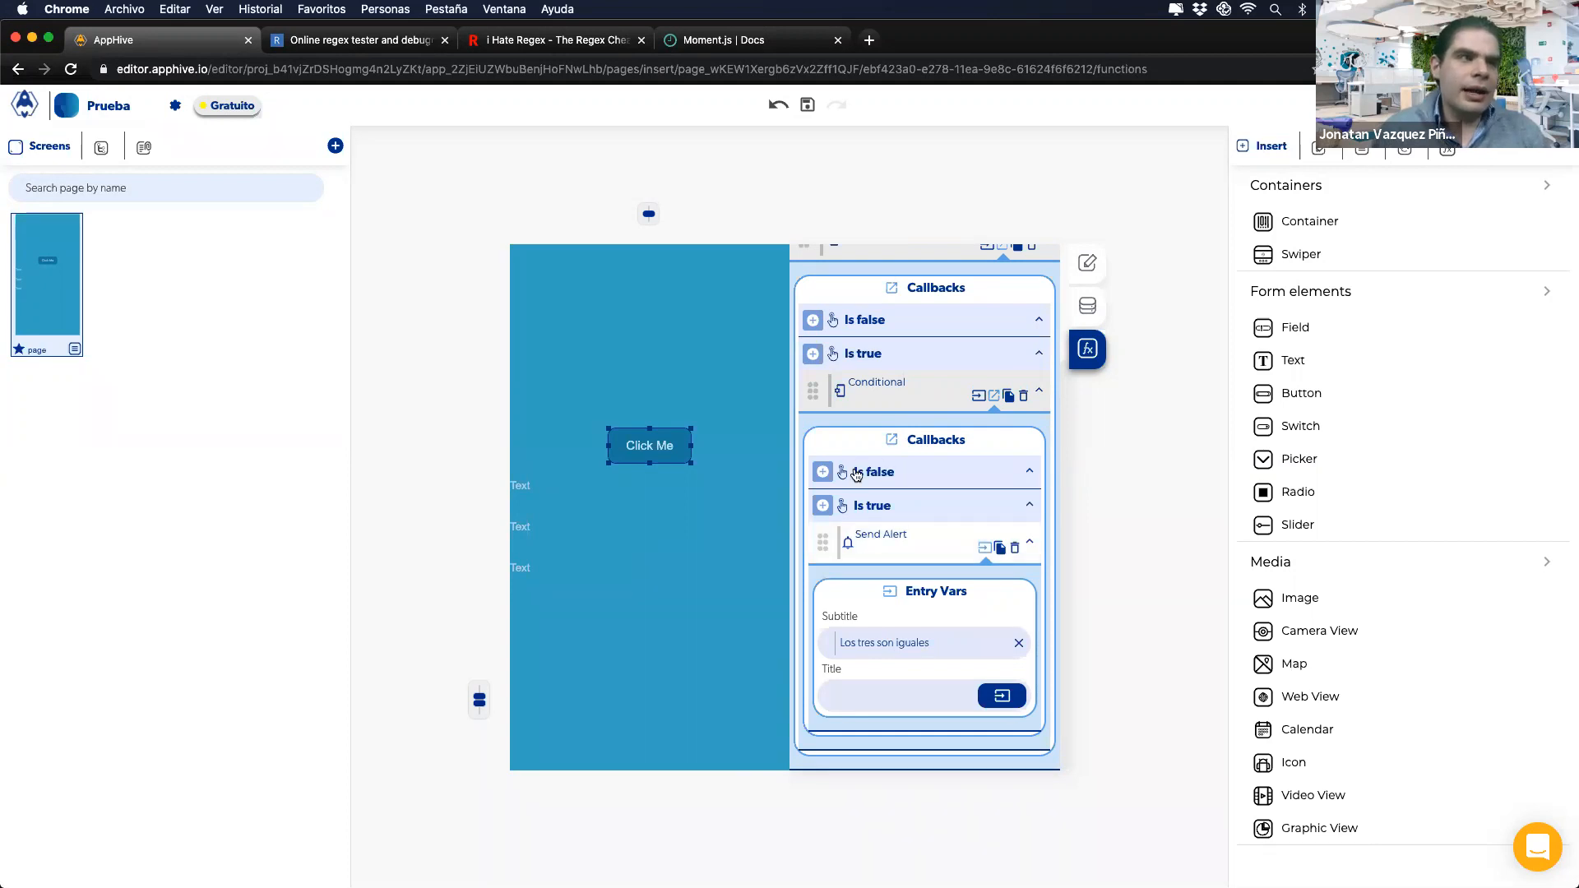
scroll(876, 346, up, 3)
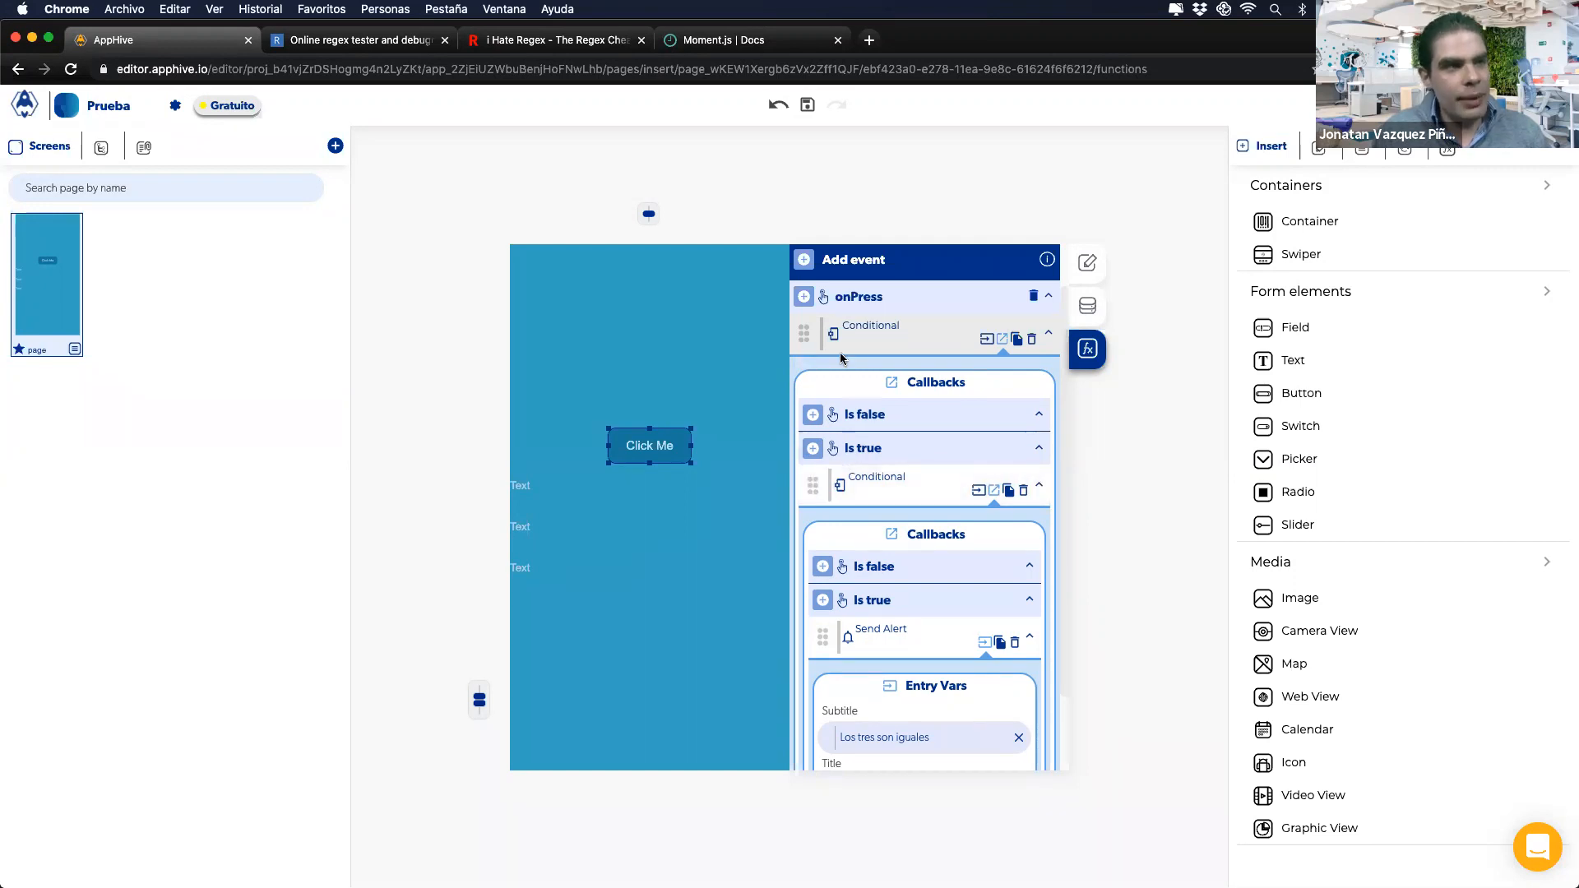
Step: Review both Conditionals' entry vars and callbacks, then delete the nested Conditional and its Send Alert
click(983, 344)
click(1010, 393)
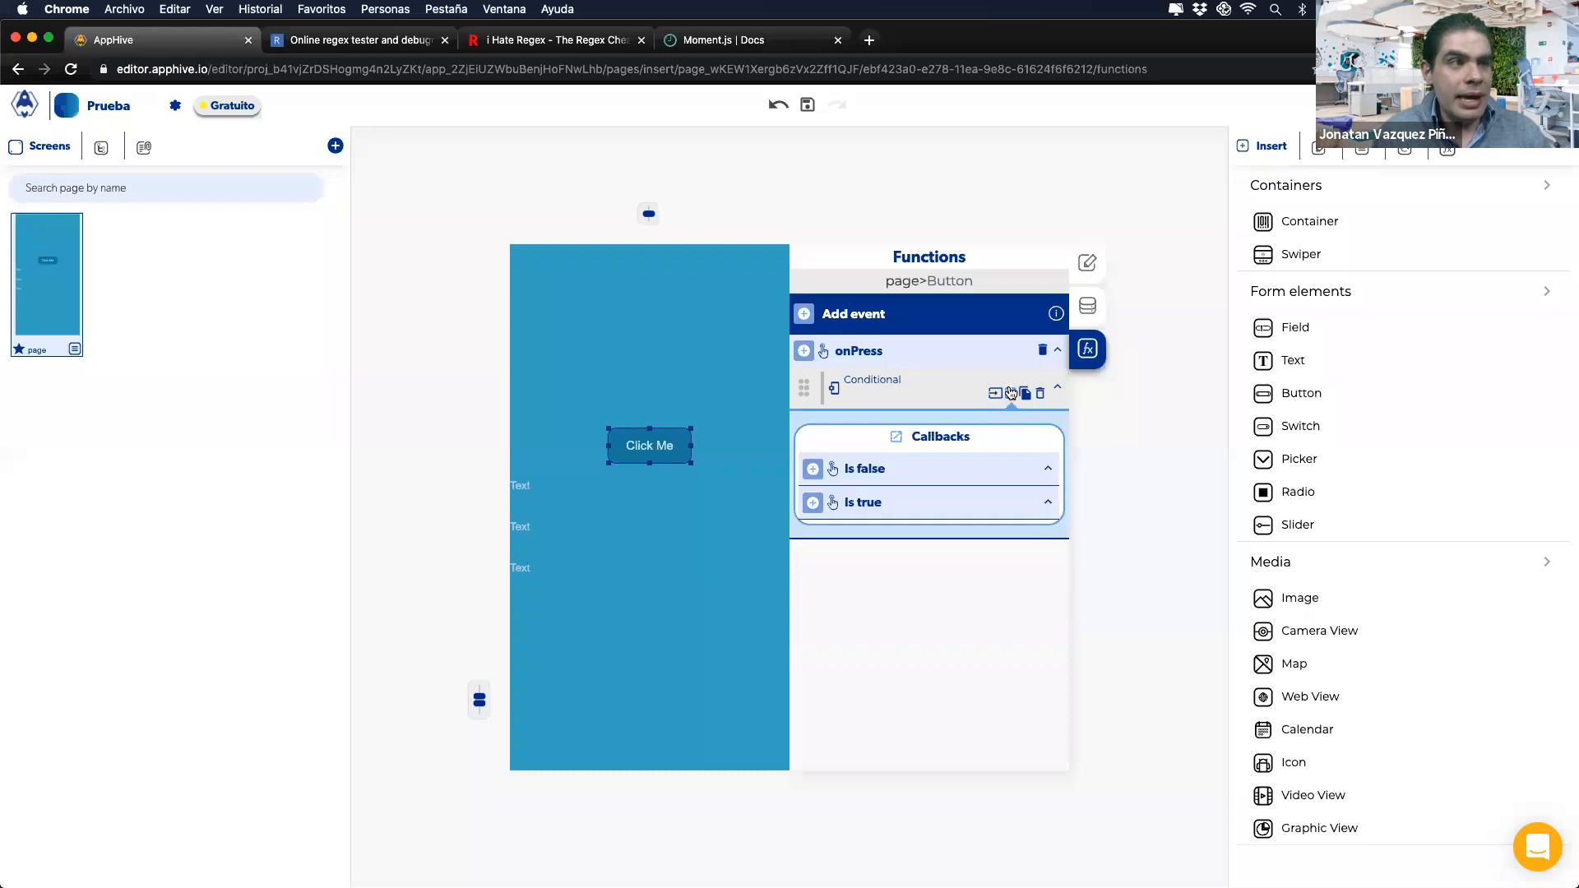
click(977, 546)
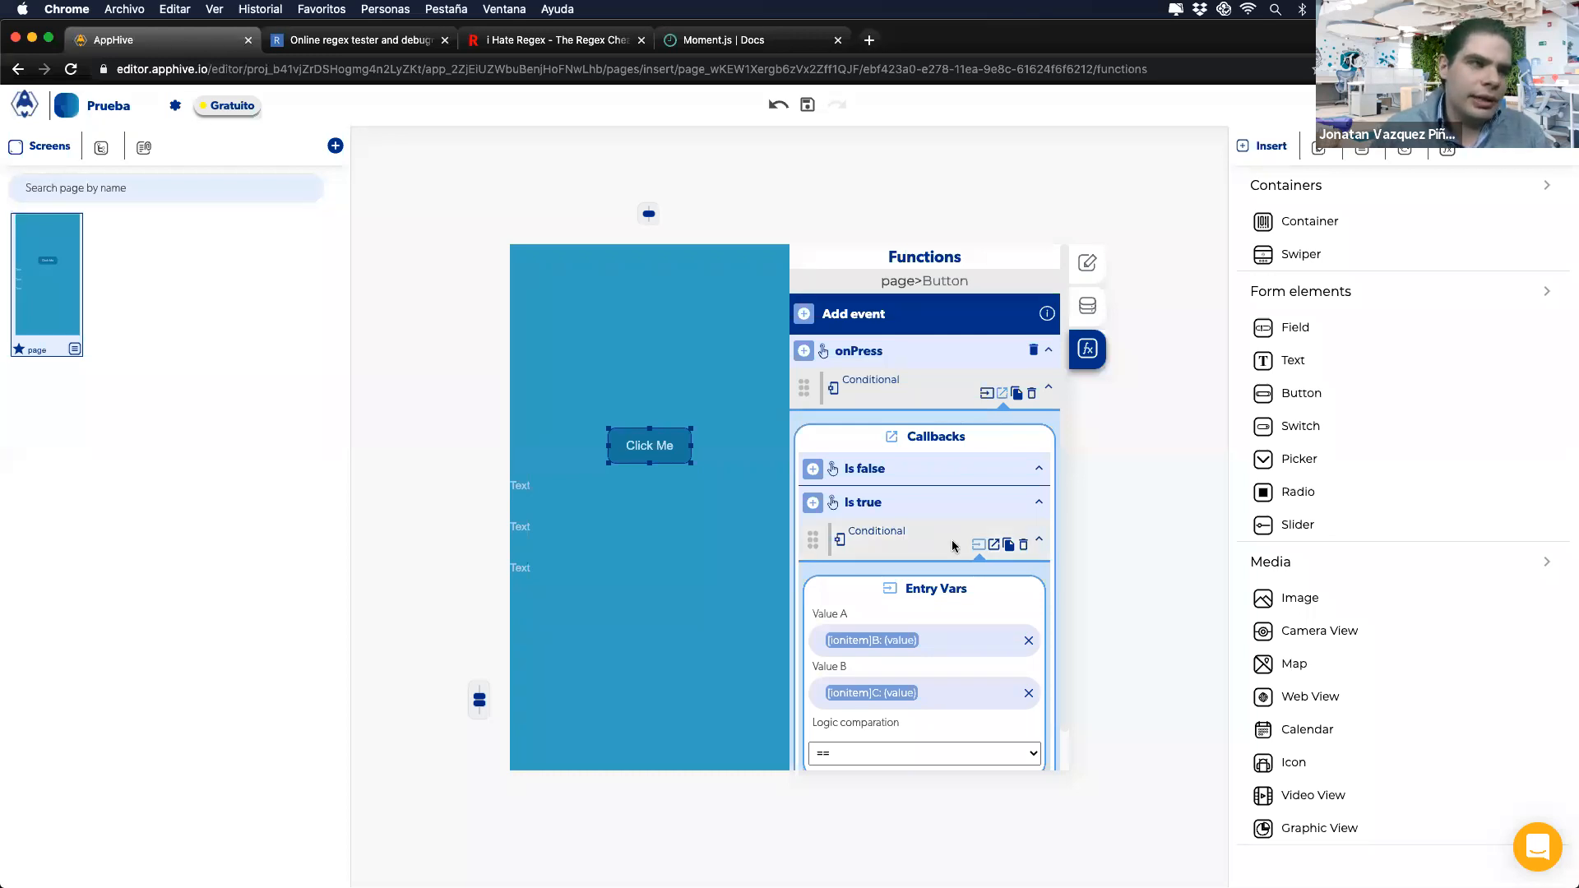
click(1024, 546)
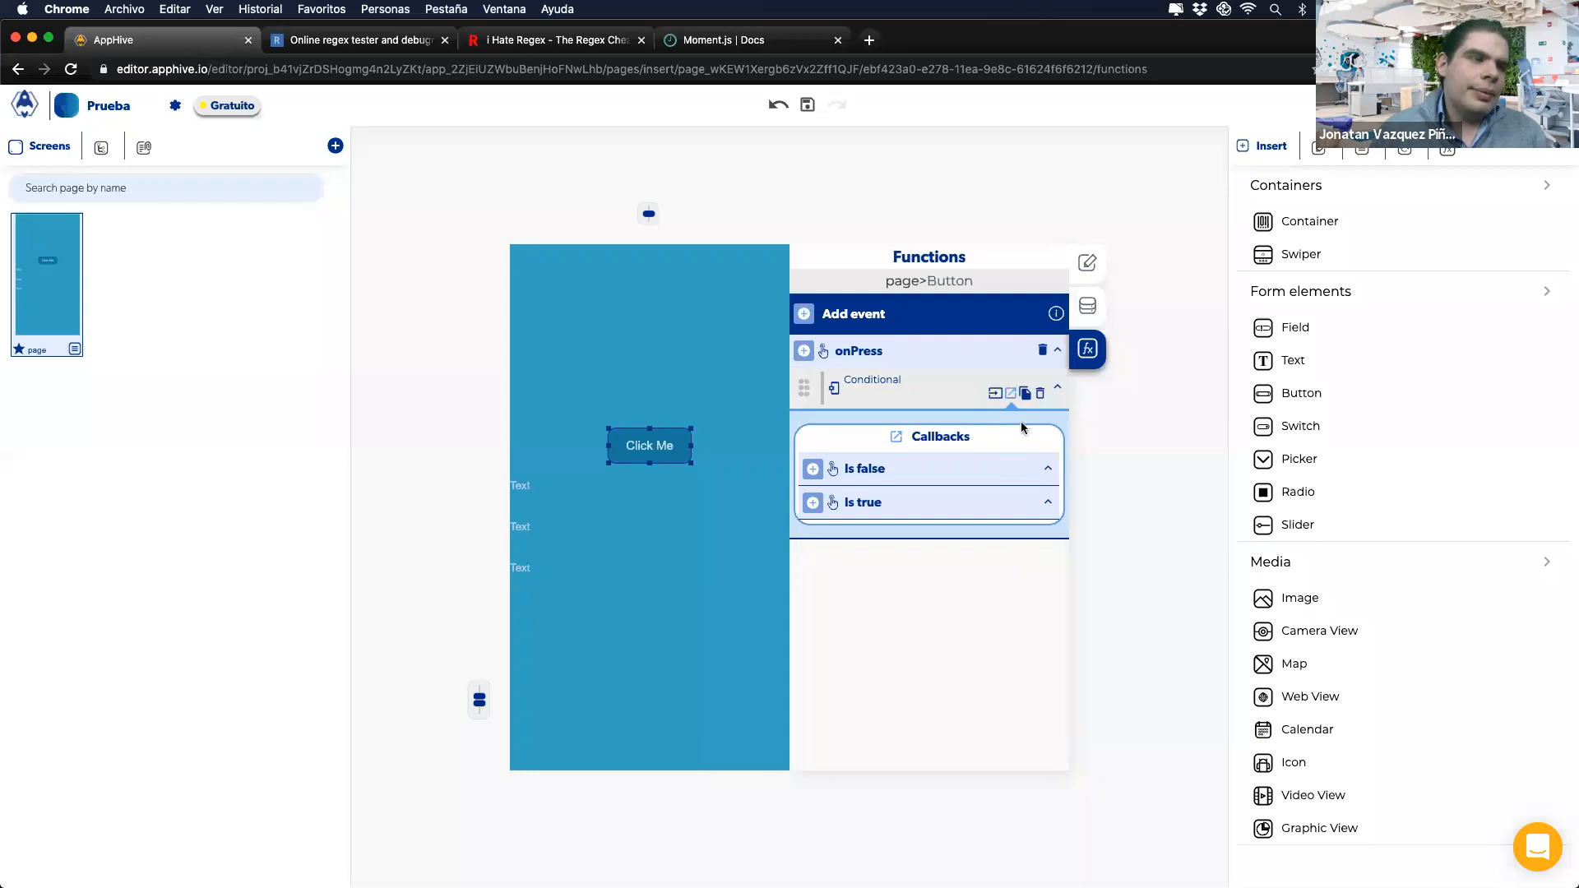
Step: Delete the outer Conditional so Click Me's onPress has no functions left
click(1041, 396)
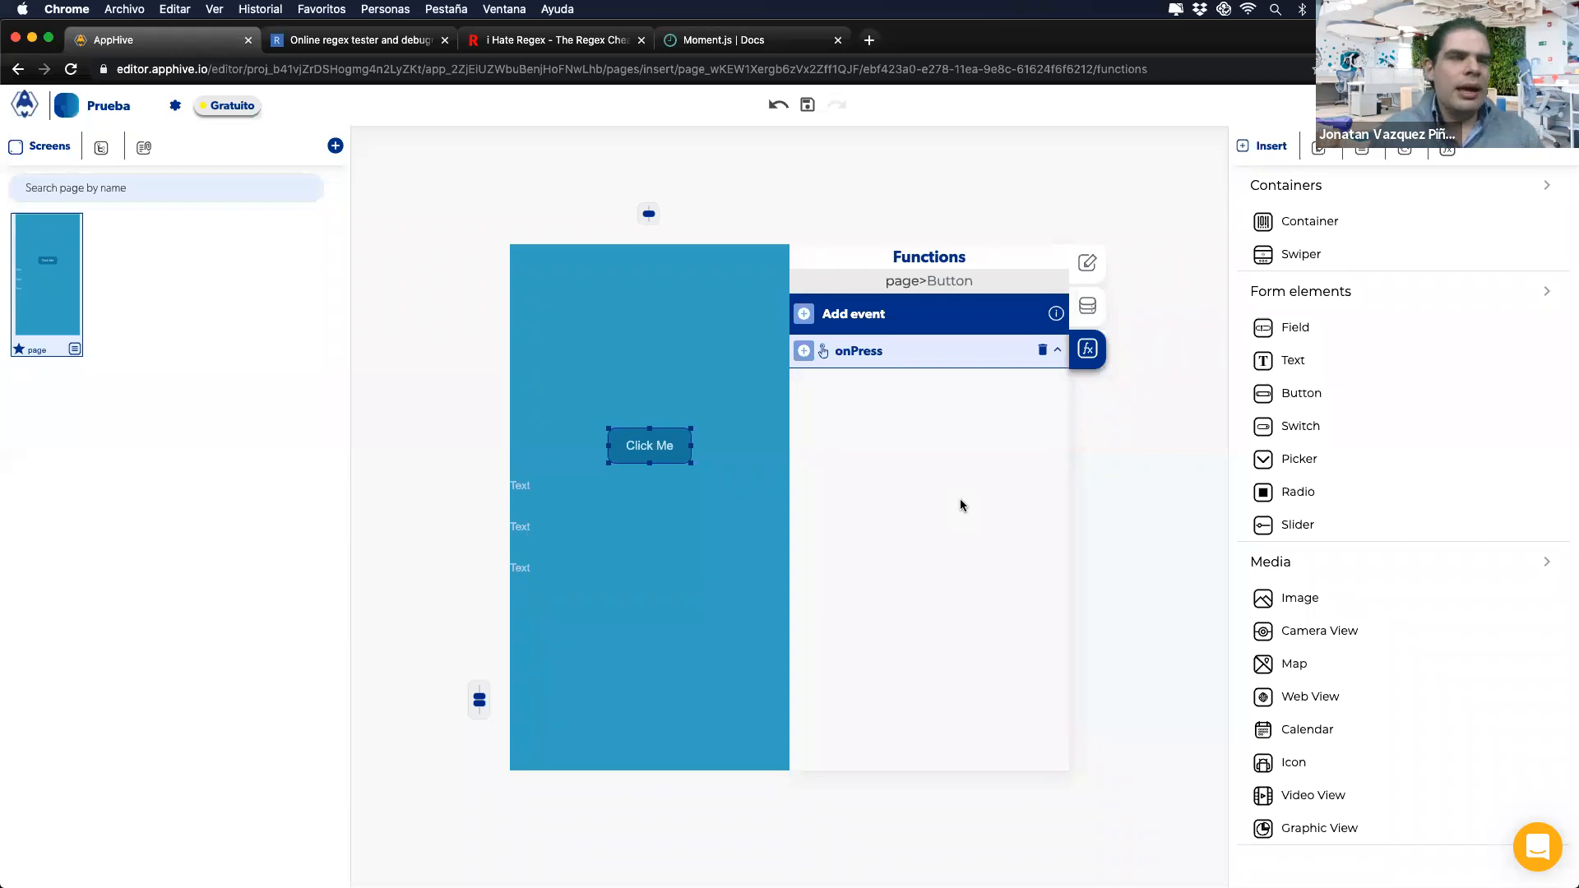
click(804, 355)
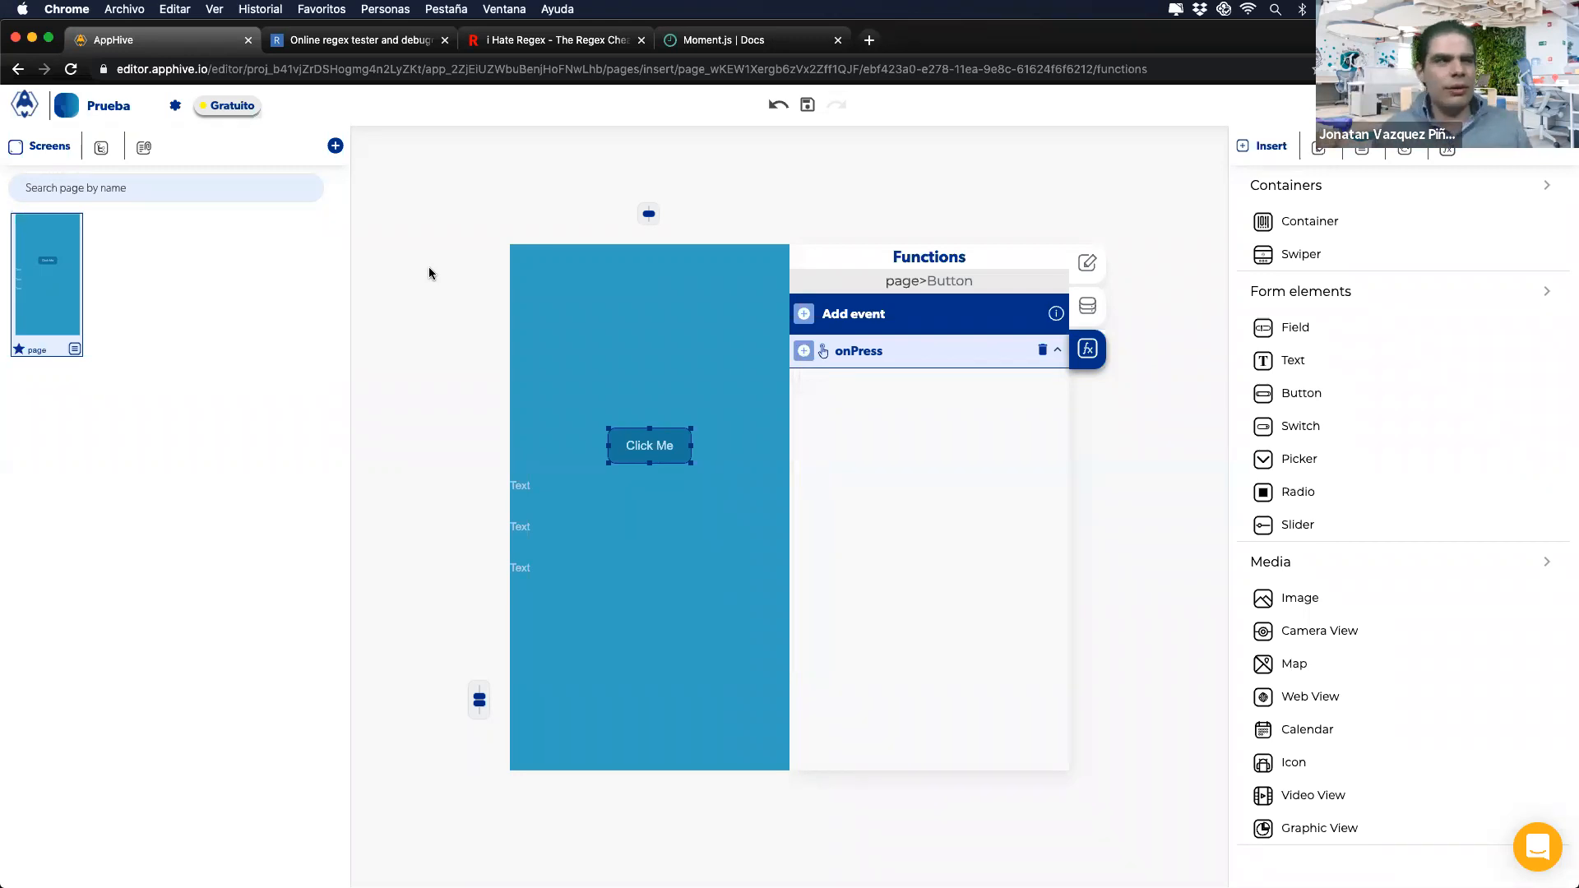
Step: Add a new Logic > Conditional to the onPress event
click(803, 350)
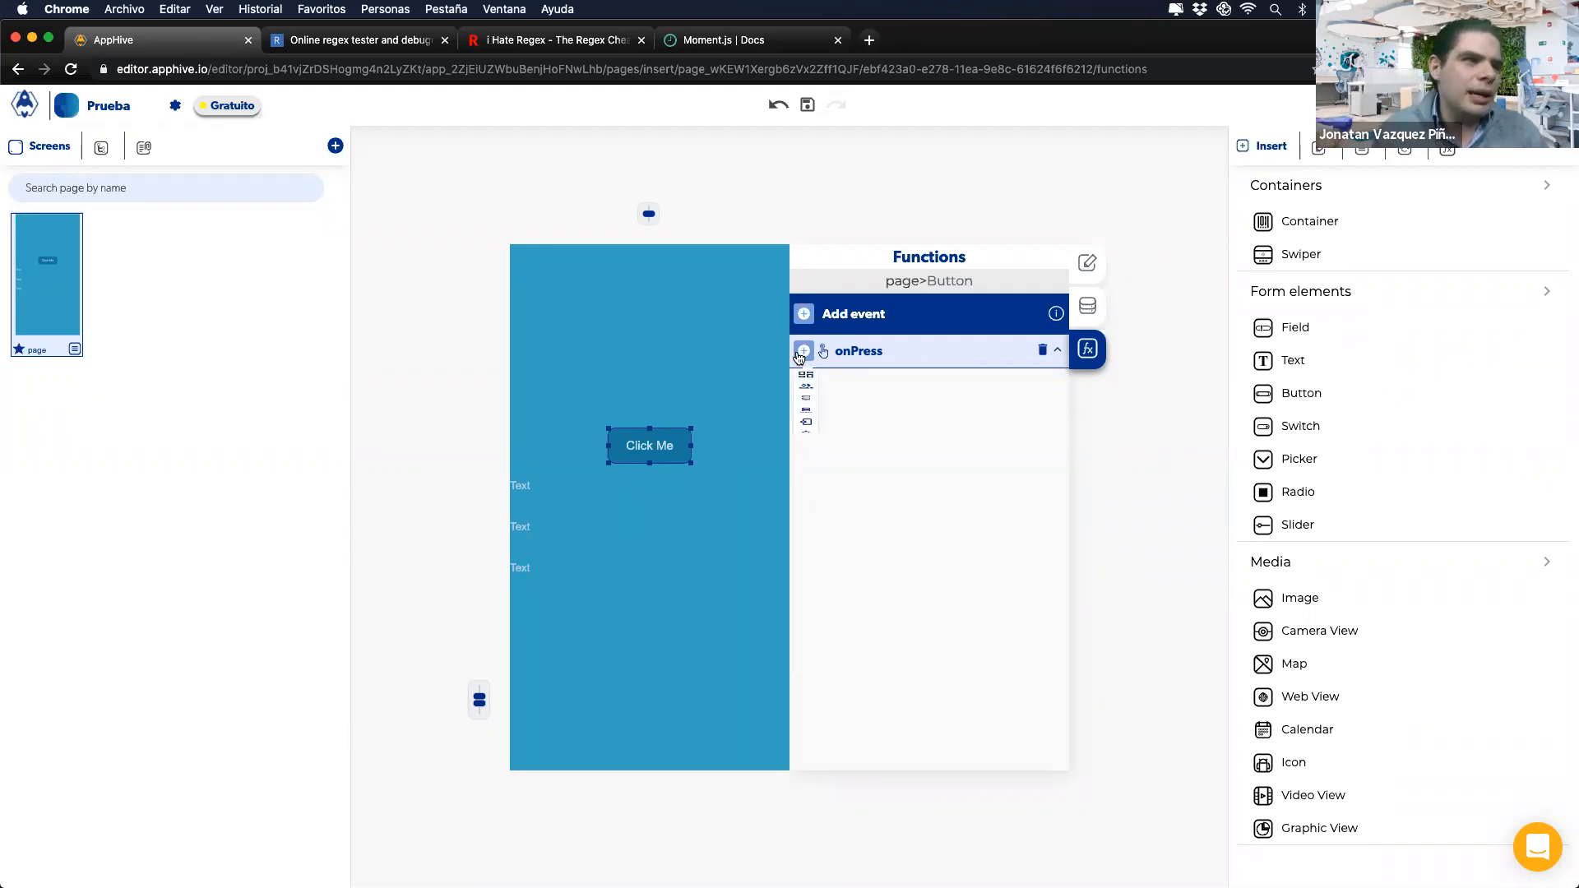
mouse_move(806, 490)
scroll(884, 634, down, 2)
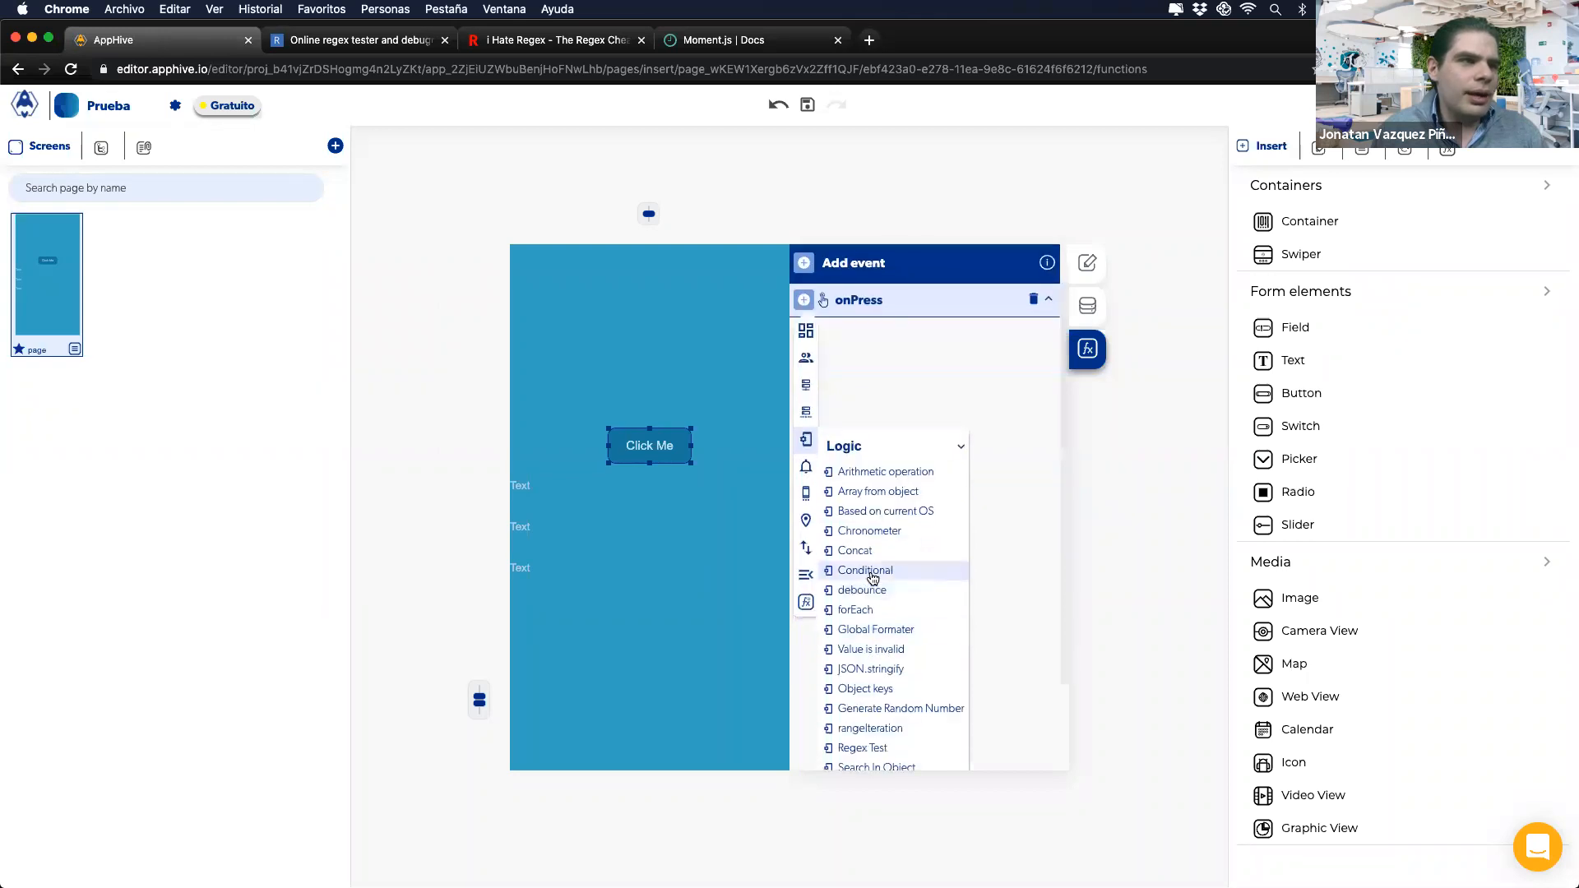
click(864, 567)
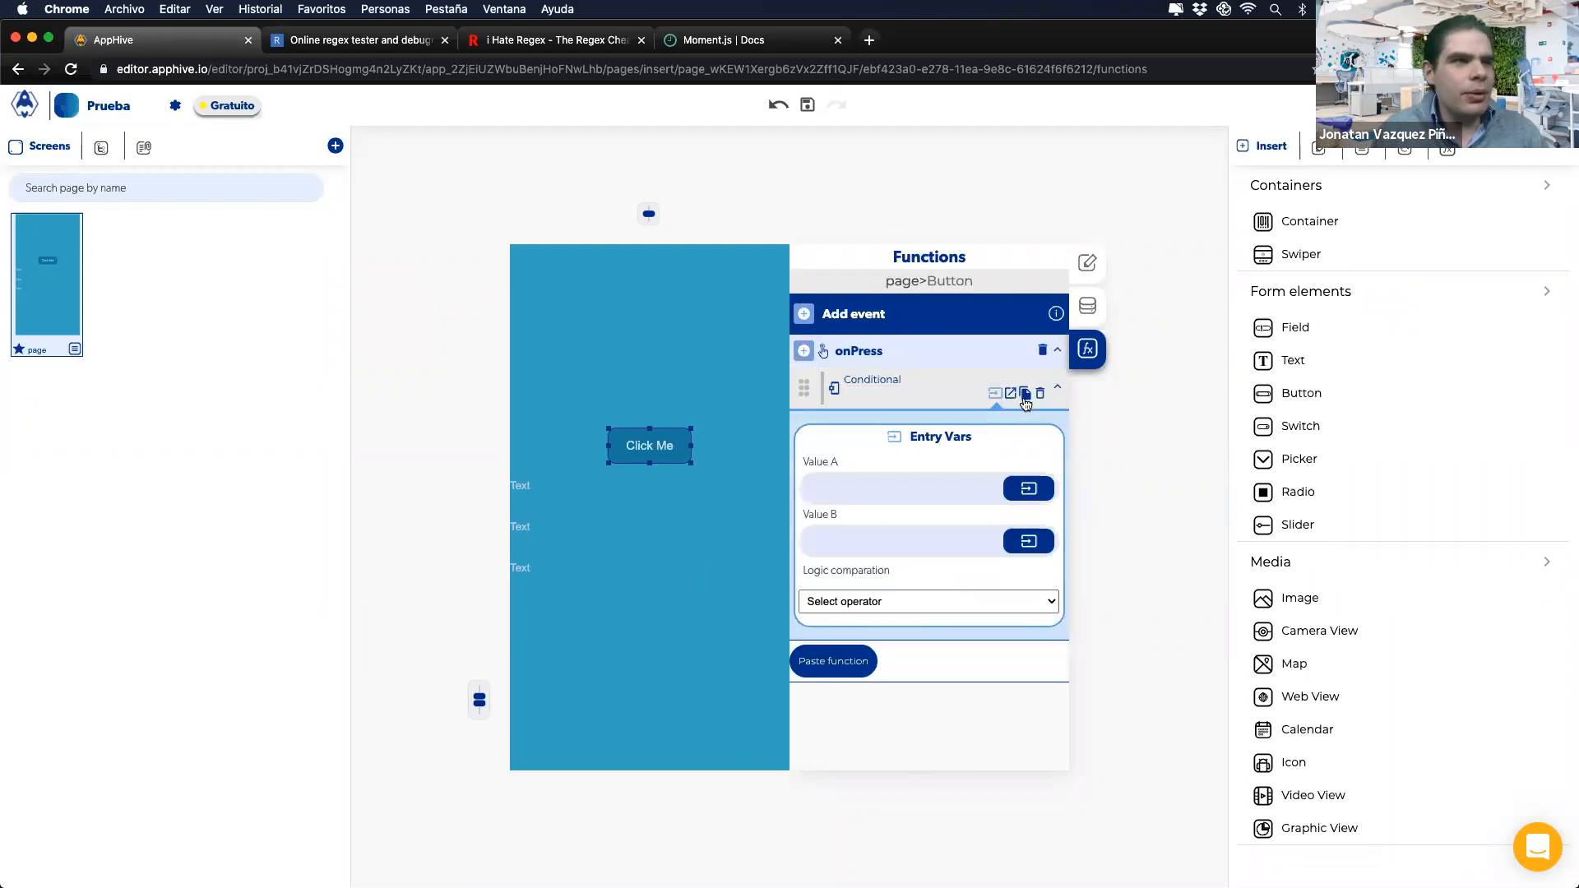
click(1011, 392)
Step: Paste Conditionals under successive Is true callbacks, nesting three levels deep
click(864, 581)
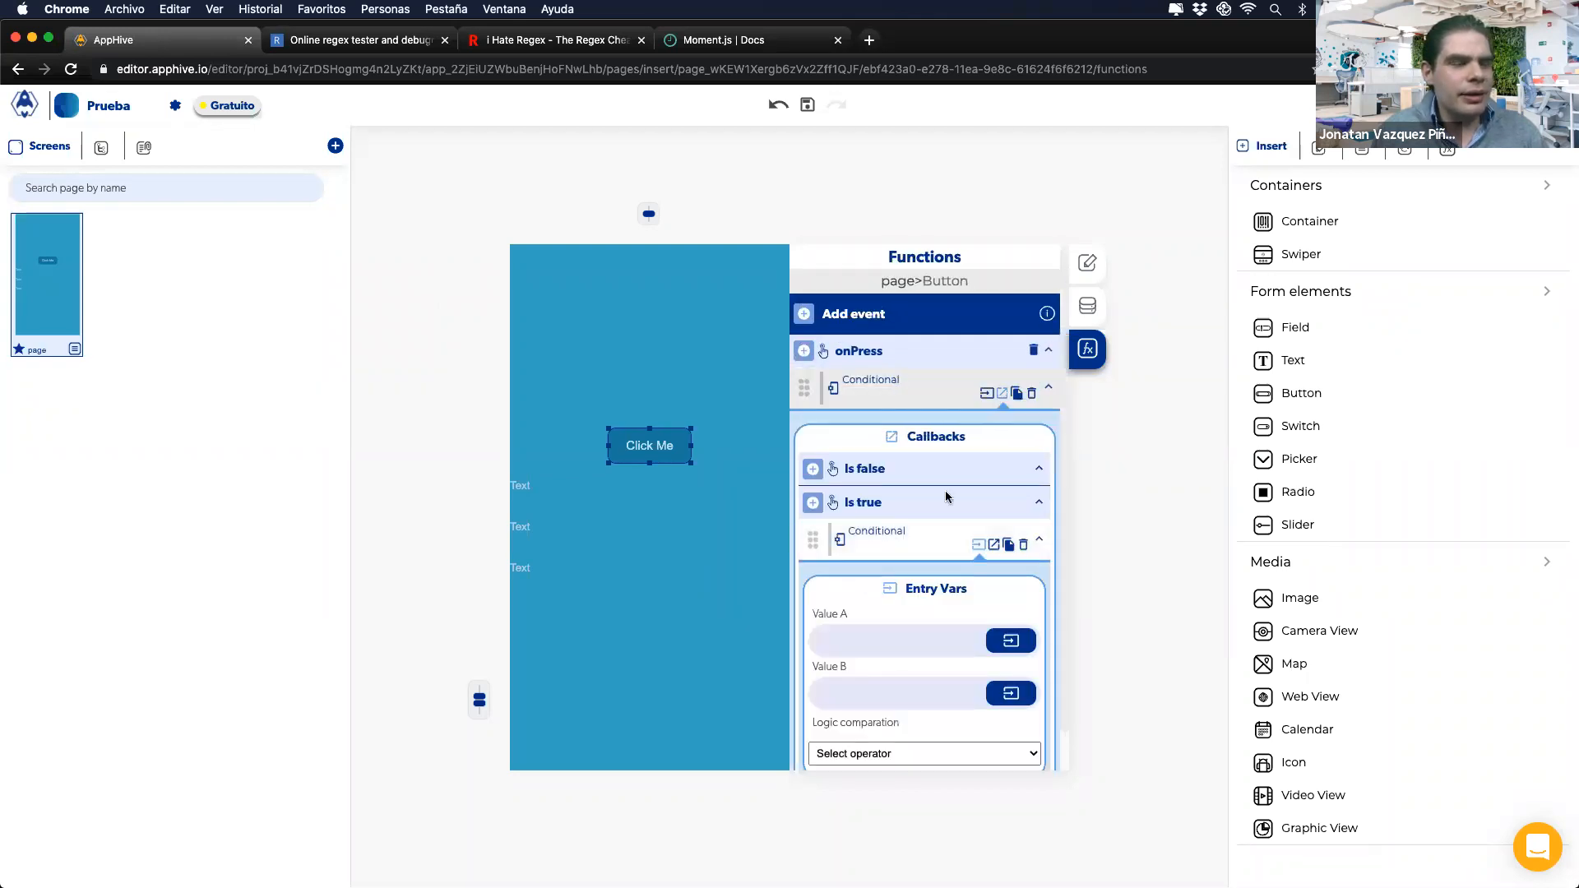
scroll(938, 575, down, 1)
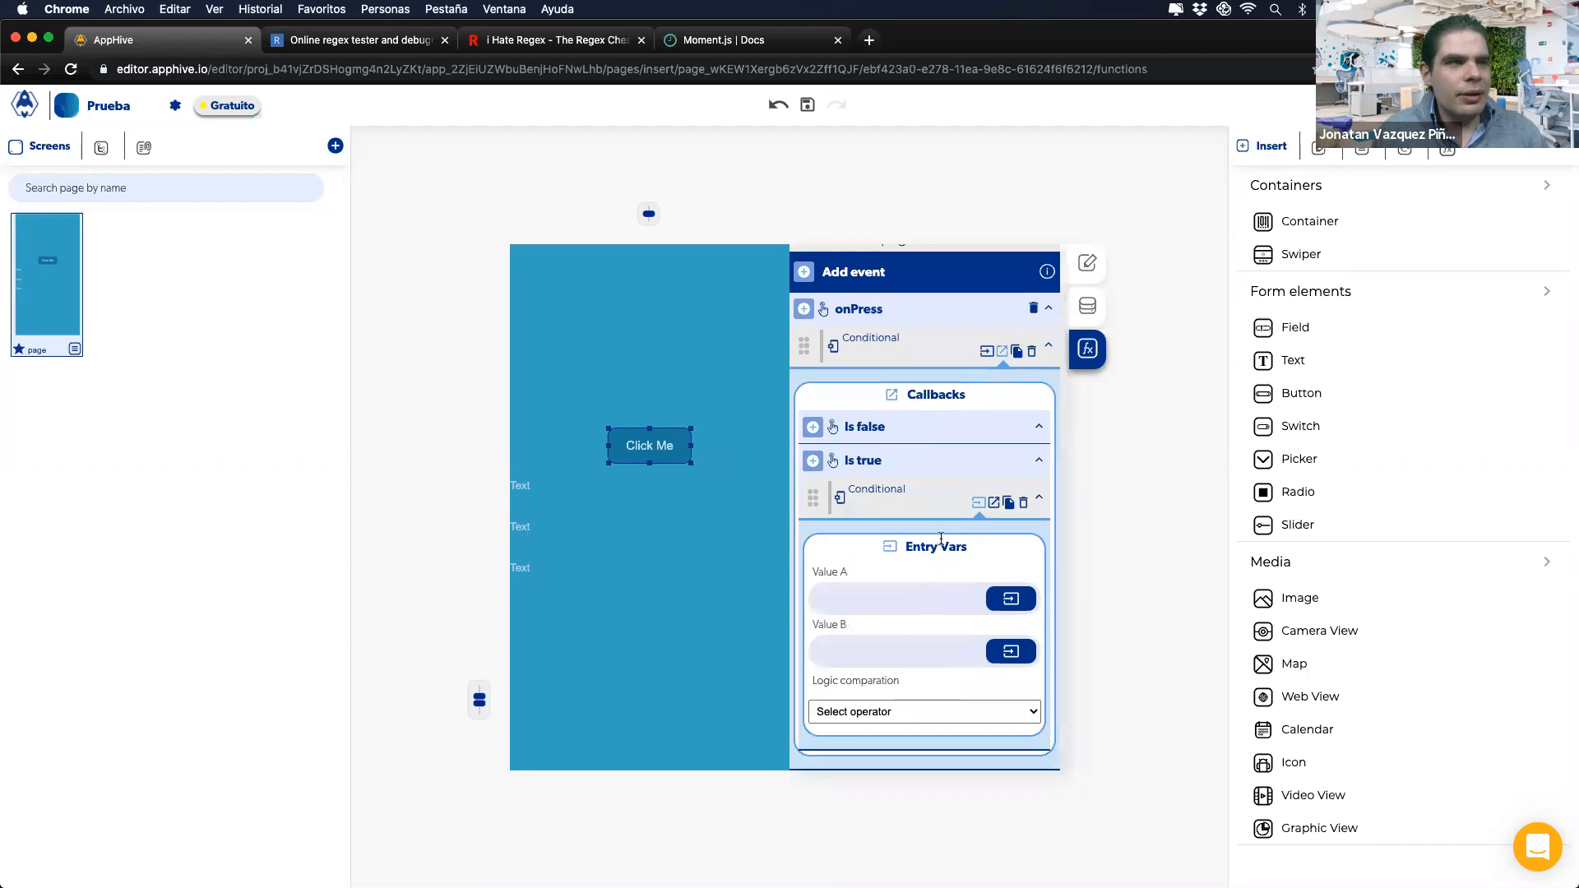
click(1007, 505)
click(994, 502)
scroll(956, 586, down, 2)
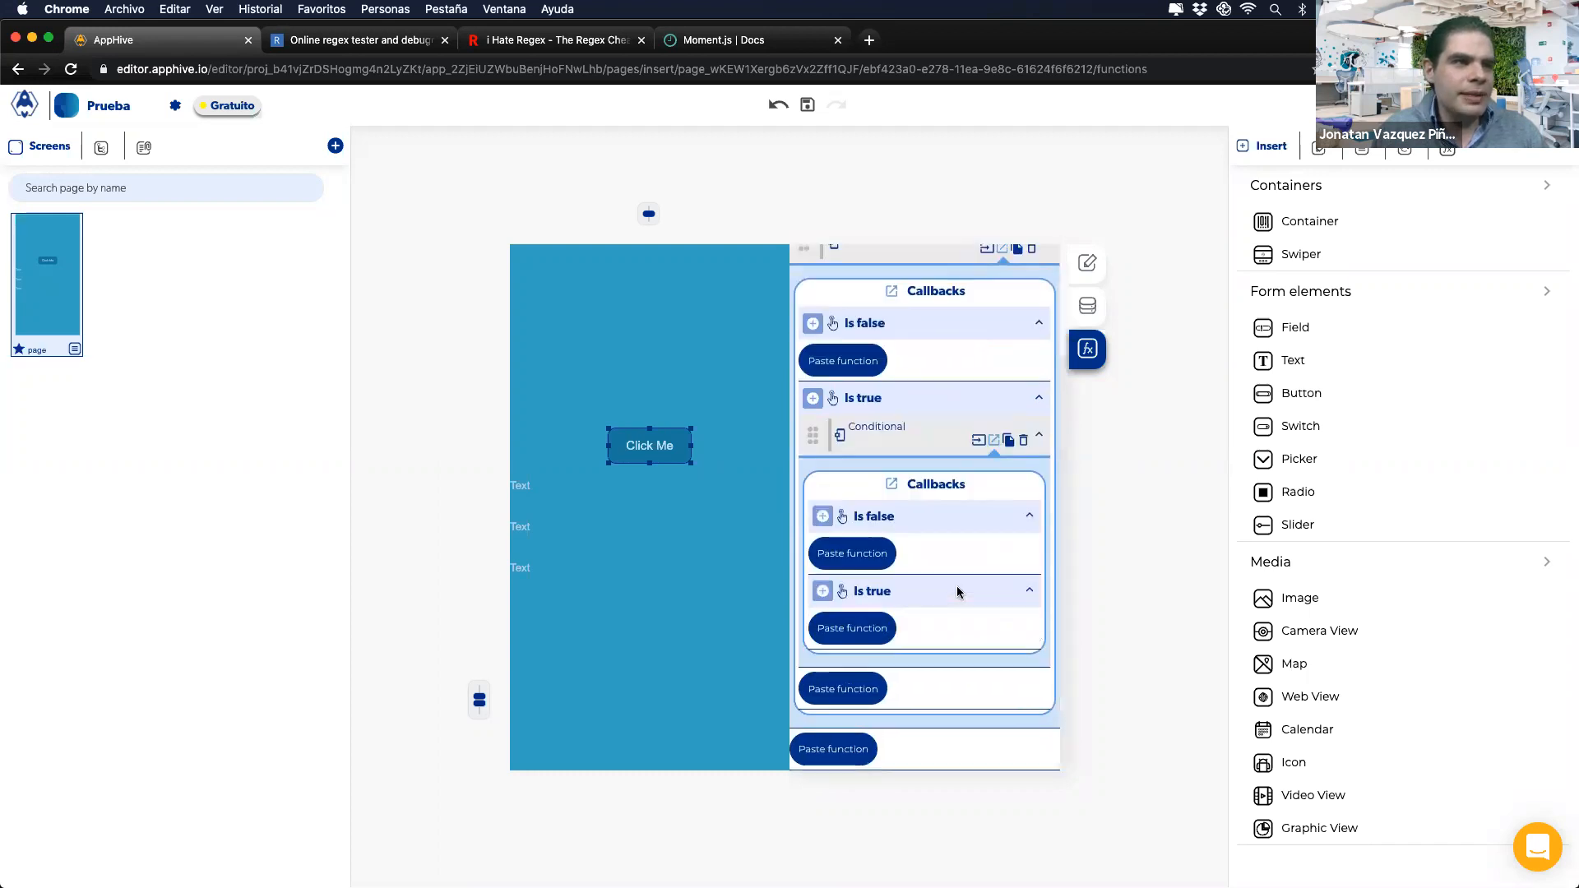
click(866, 629)
scroll(866, 629, down, 5)
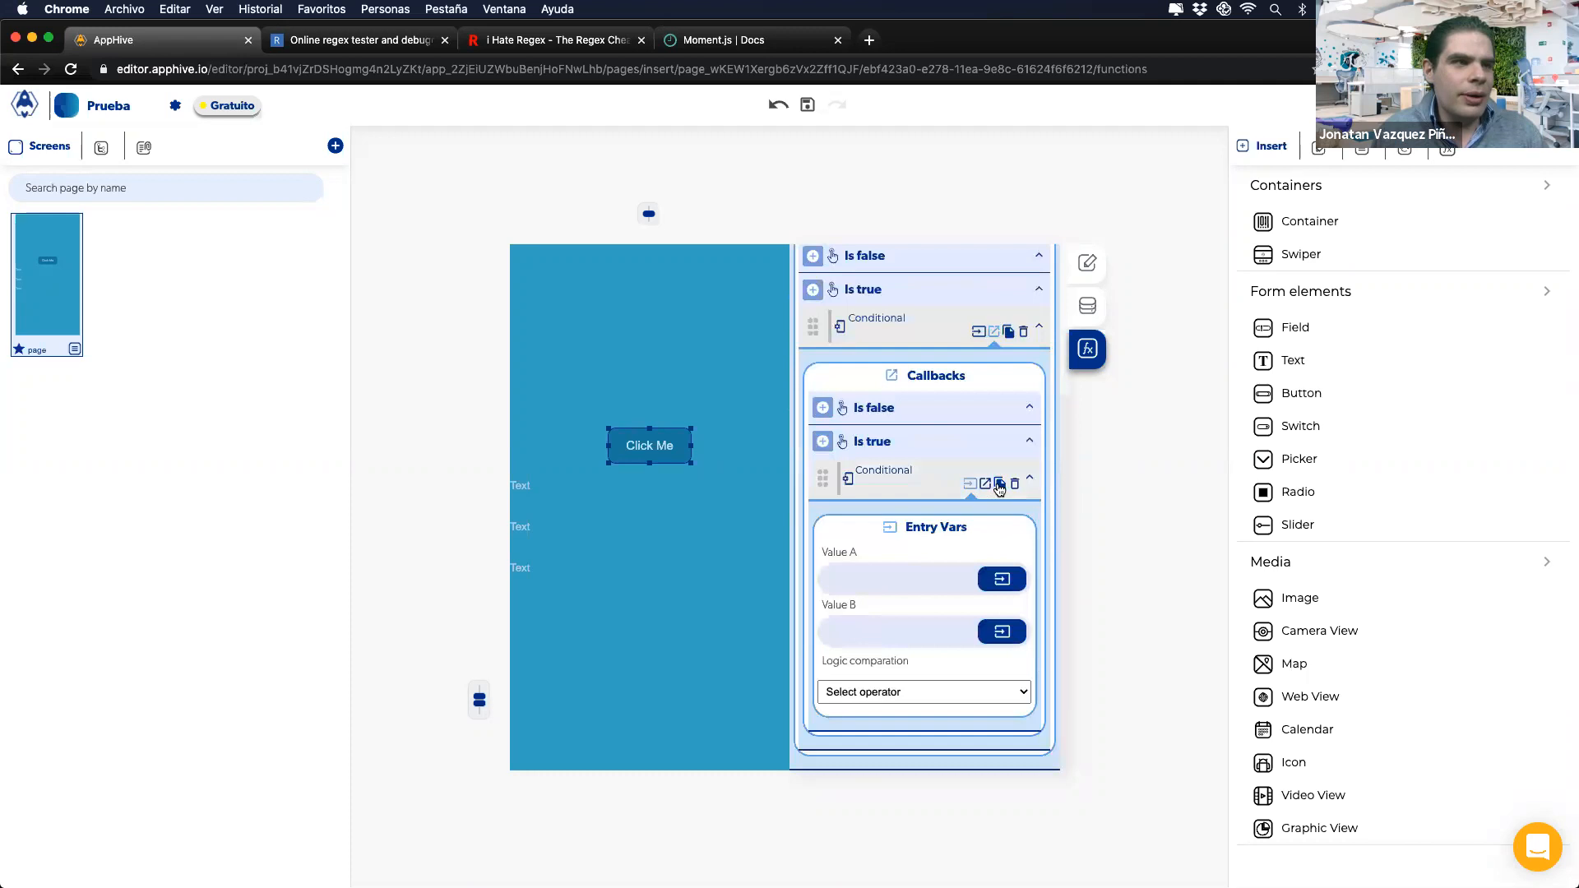
click(999, 484)
click(985, 483)
scroll(947, 610, down, 2)
click(862, 564)
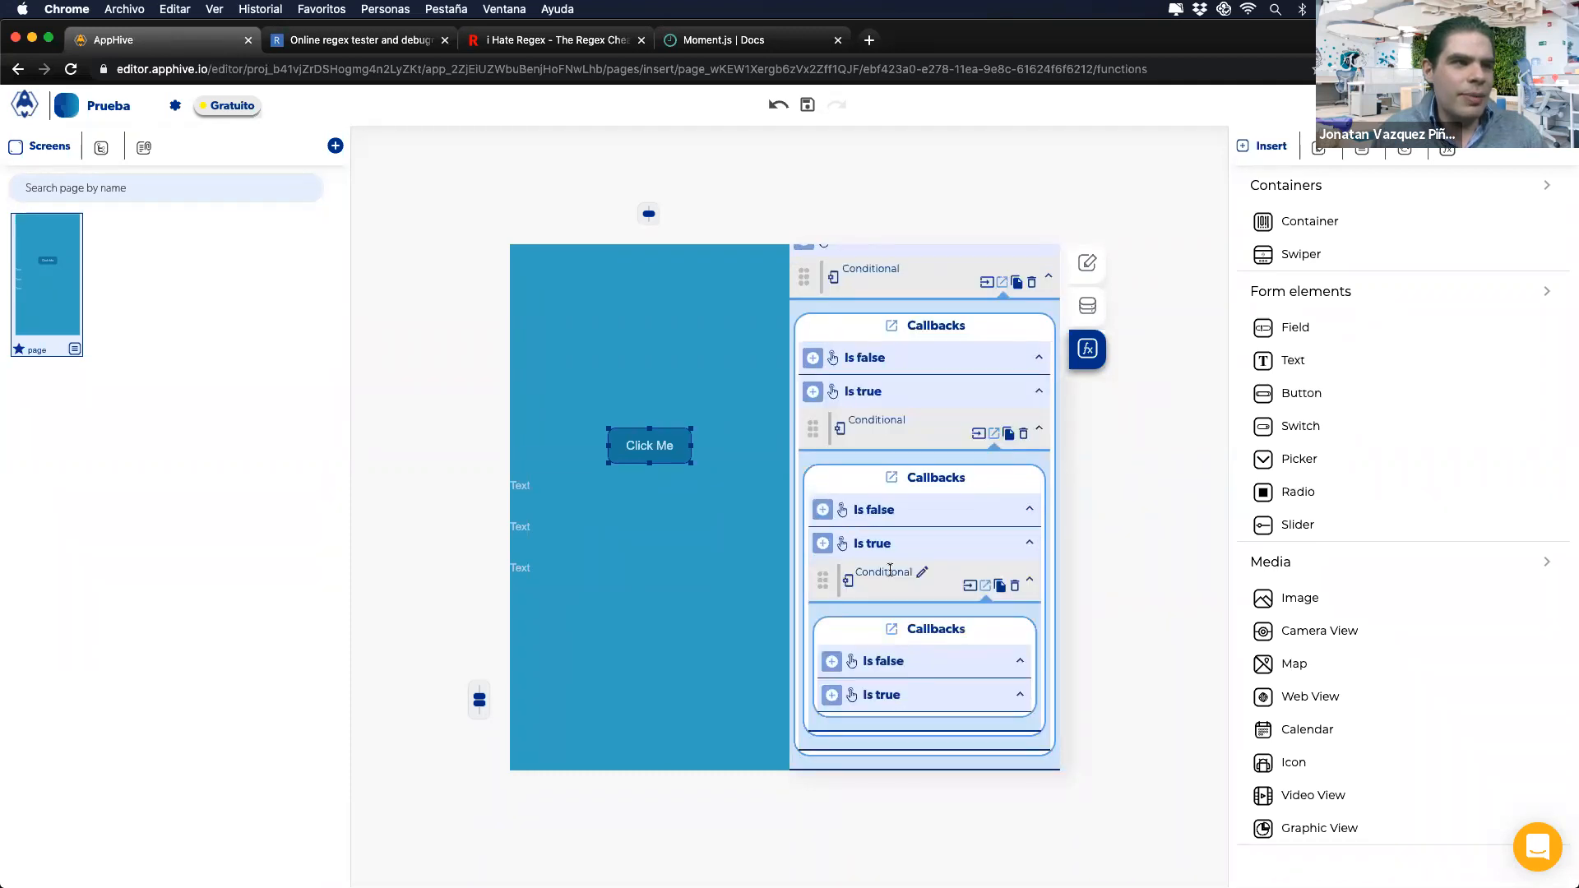
Step: Keep copying and pasting Conditionals under each Is true, nesting four more levels
click(989, 494)
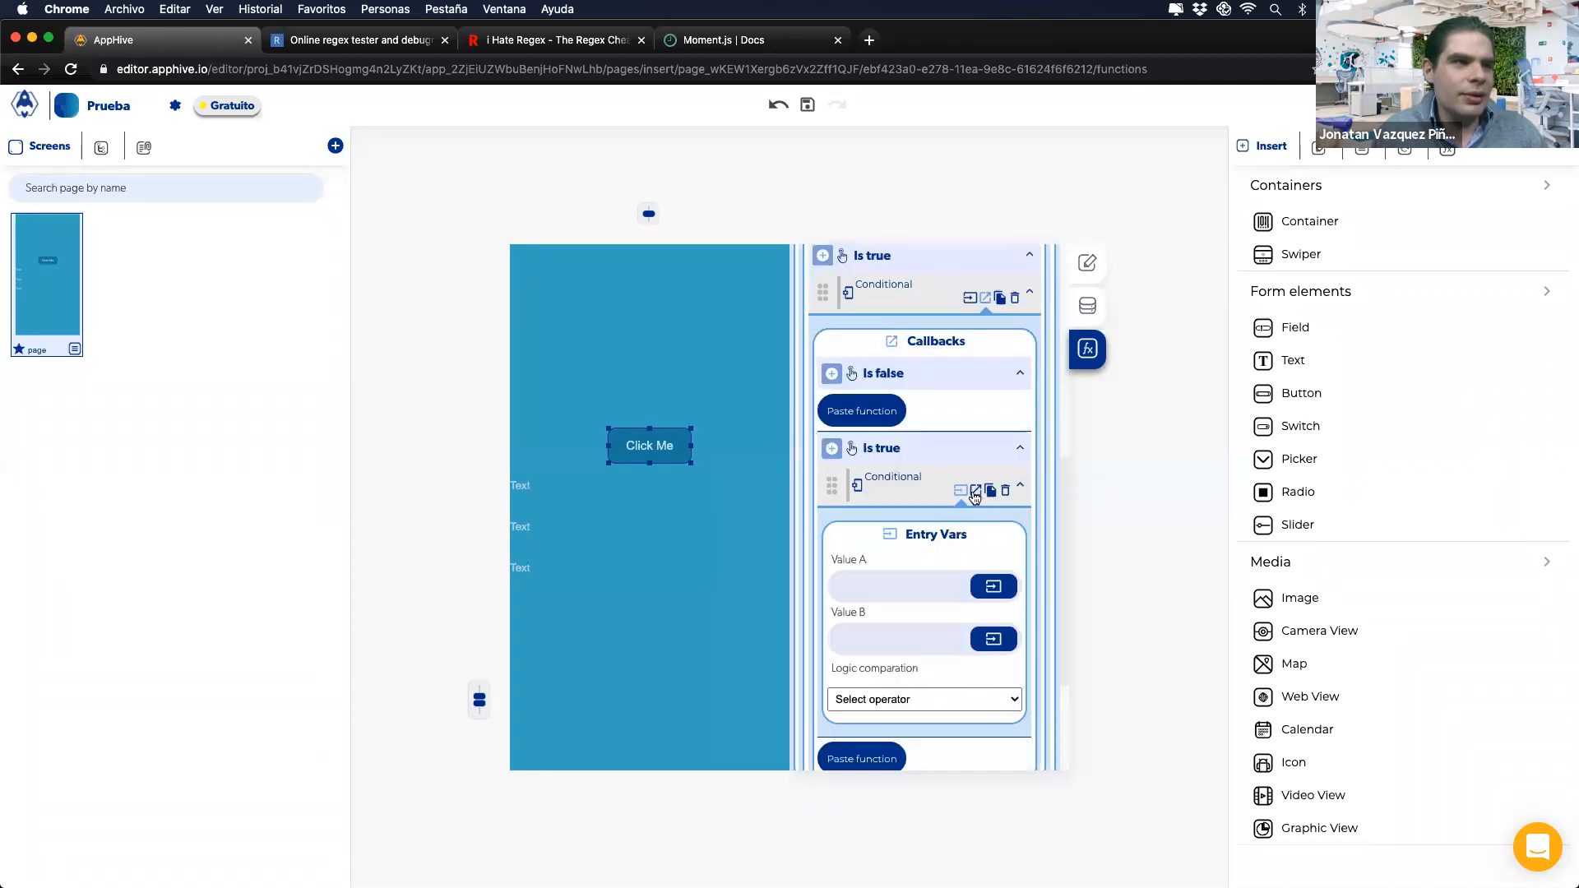
click(975, 491)
scroll(941, 621, down, 2)
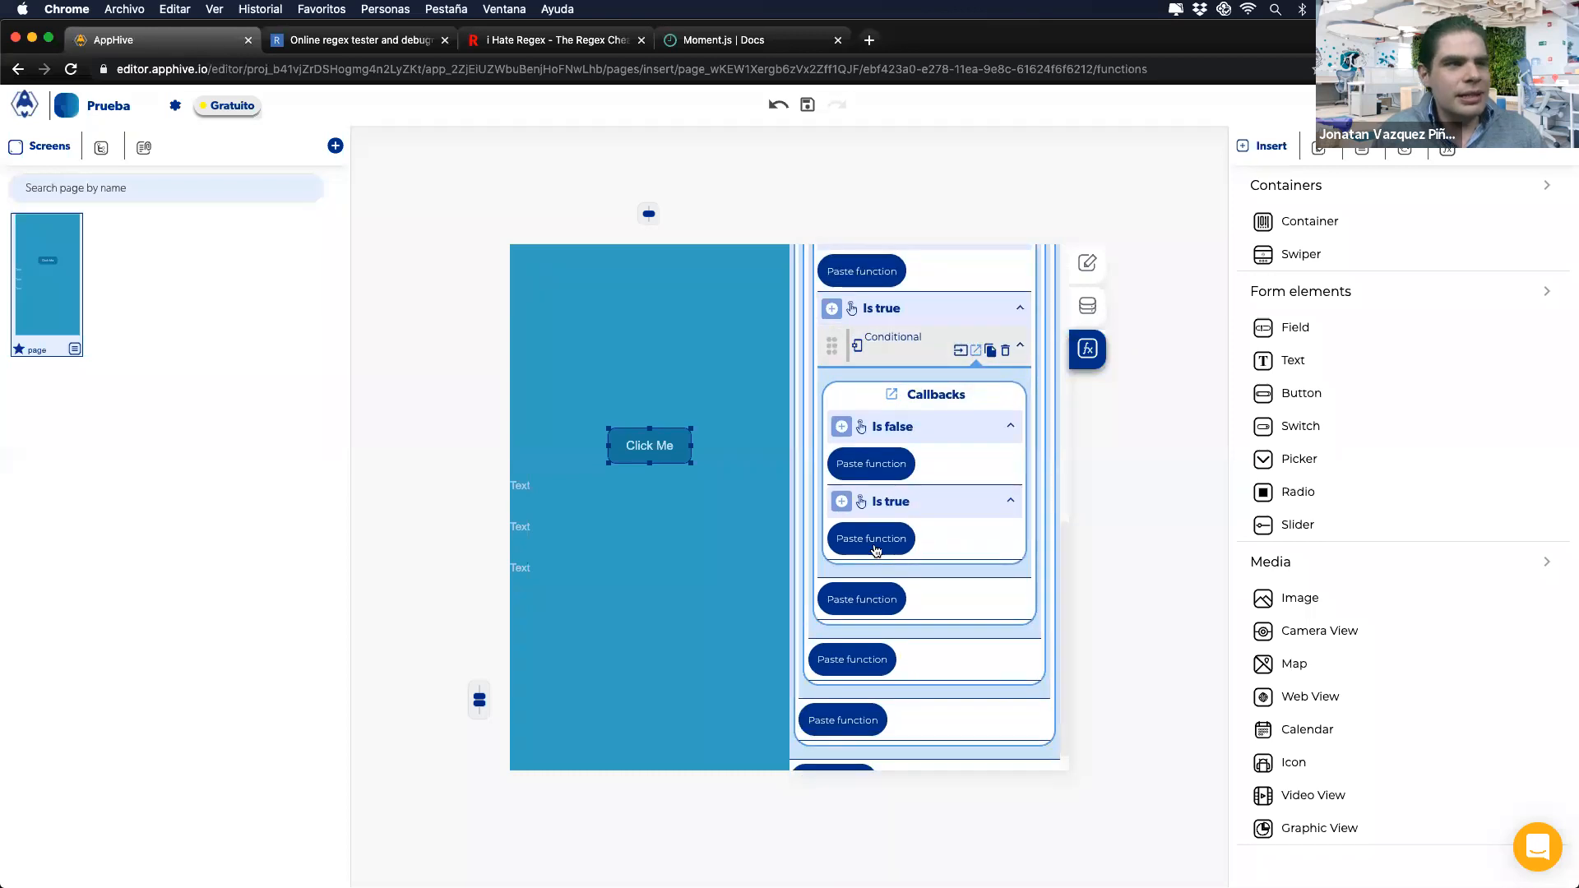
click(873, 546)
click(980, 469)
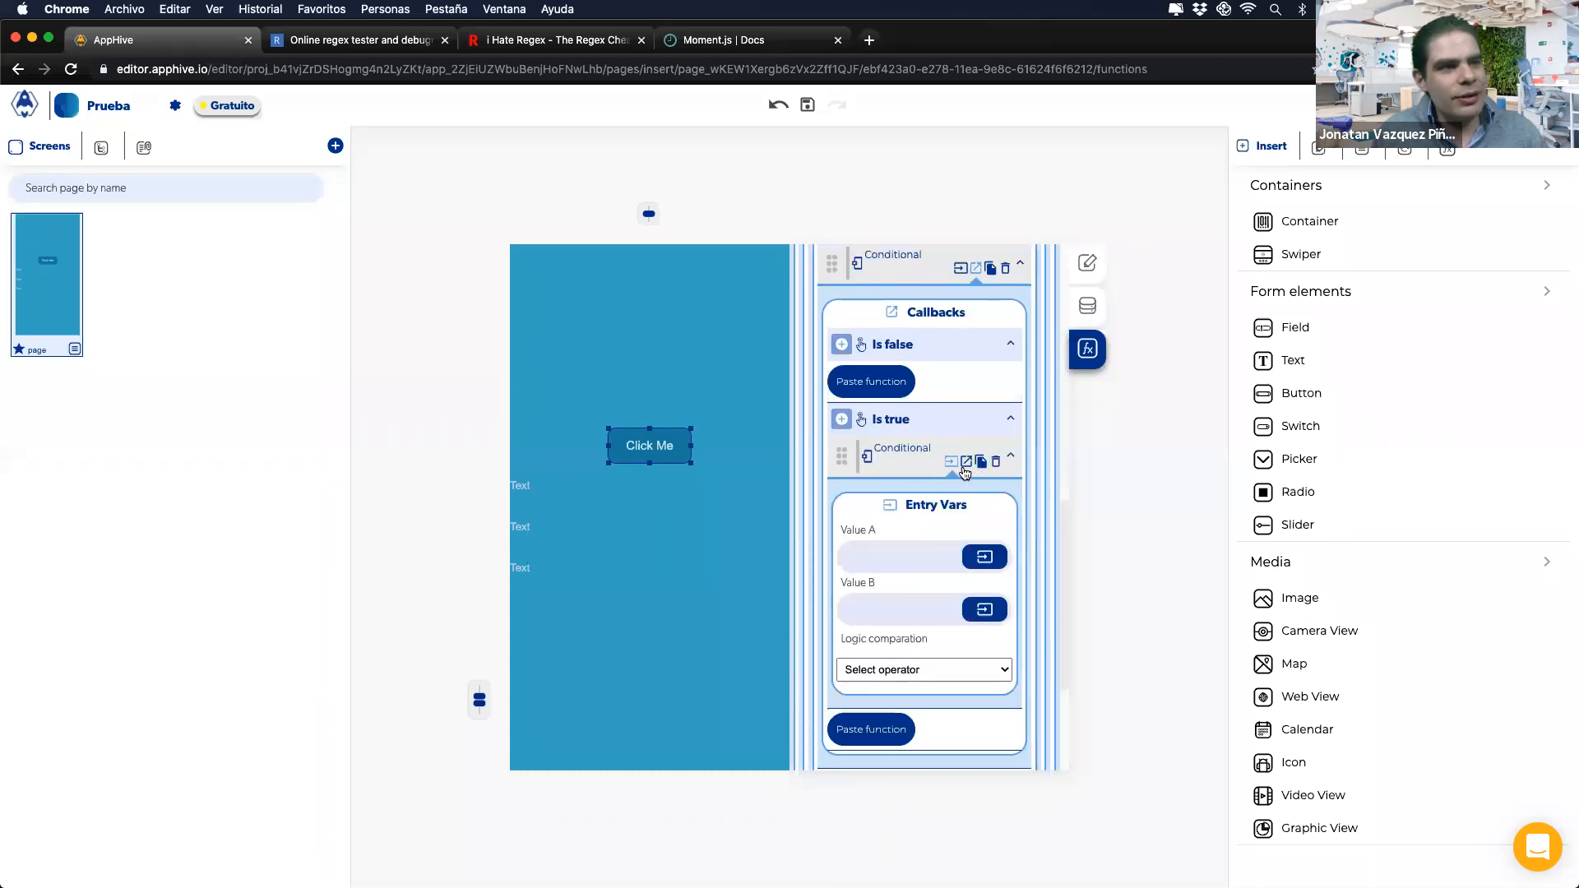
scroll(906, 590, down, 1)
click(888, 560)
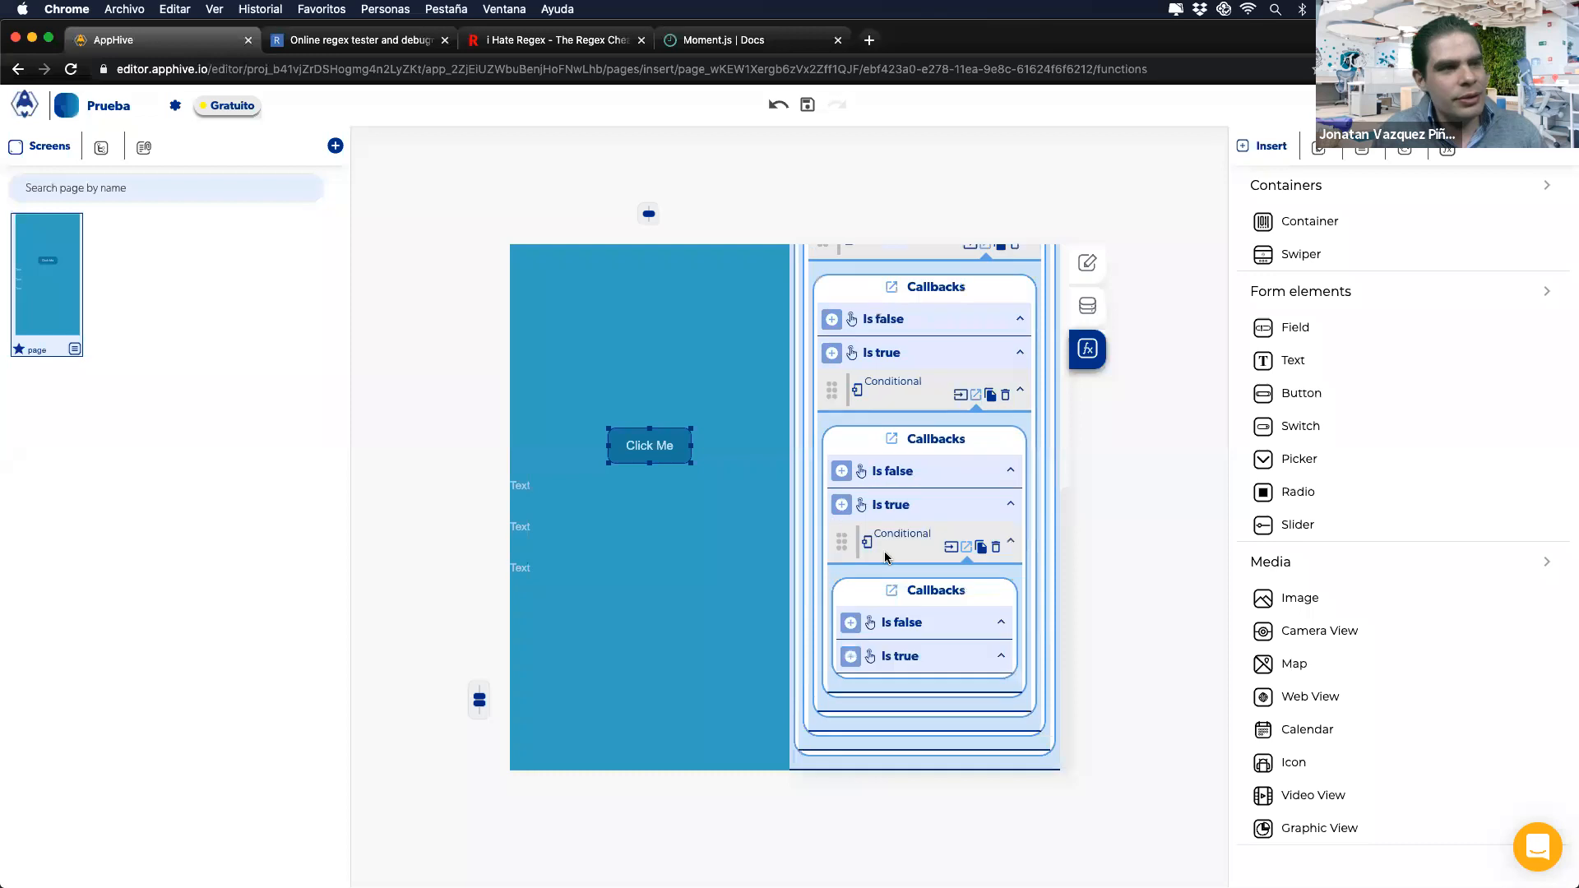
click(971, 487)
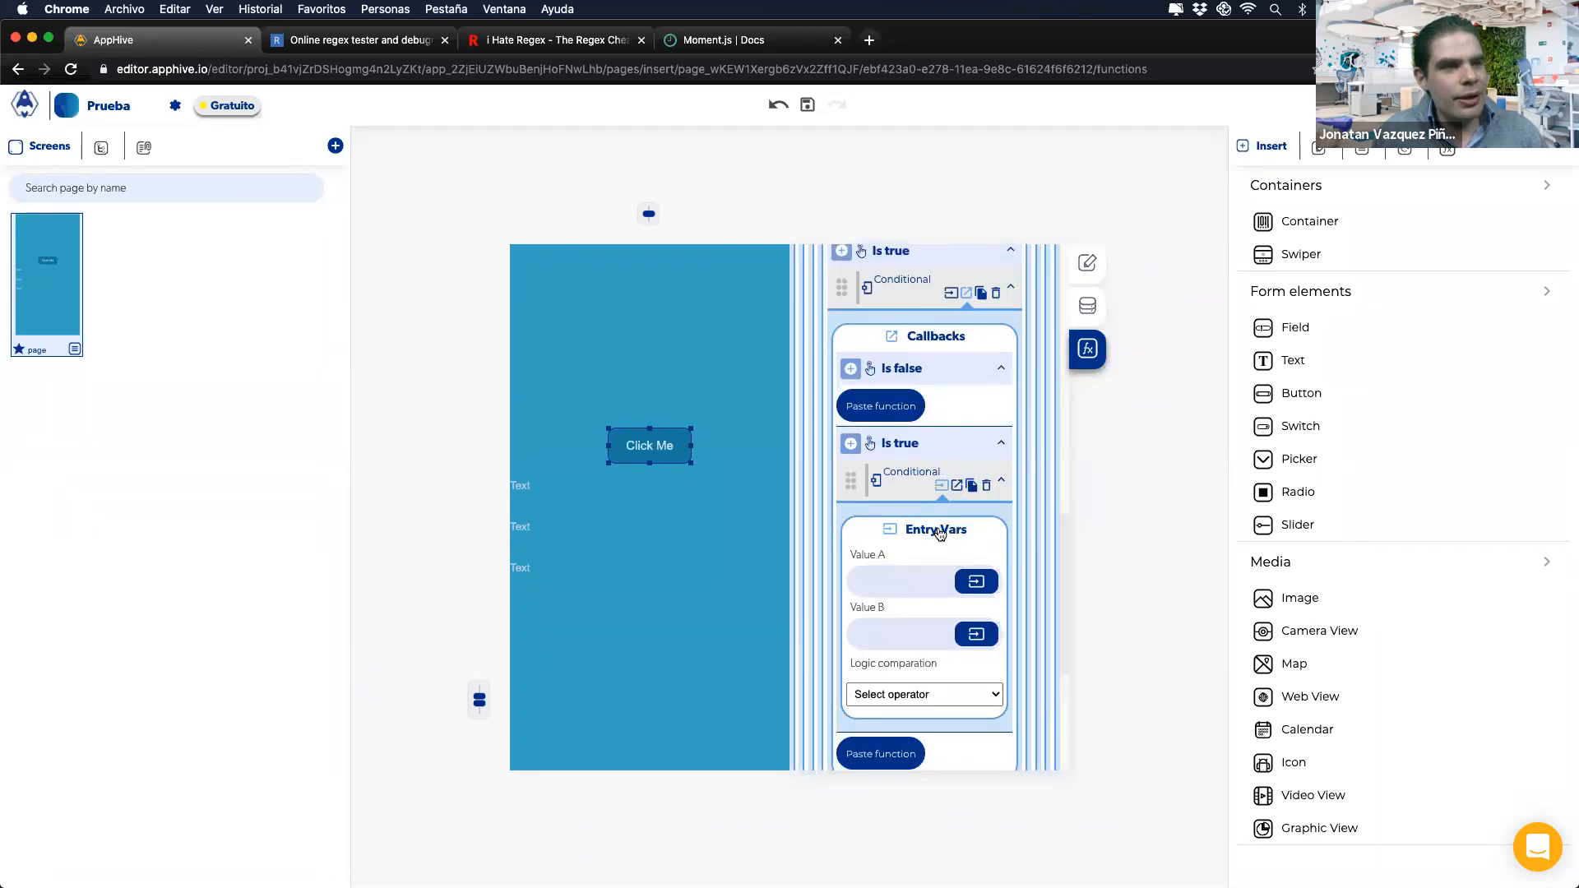
scroll(908, 624, down, 1)
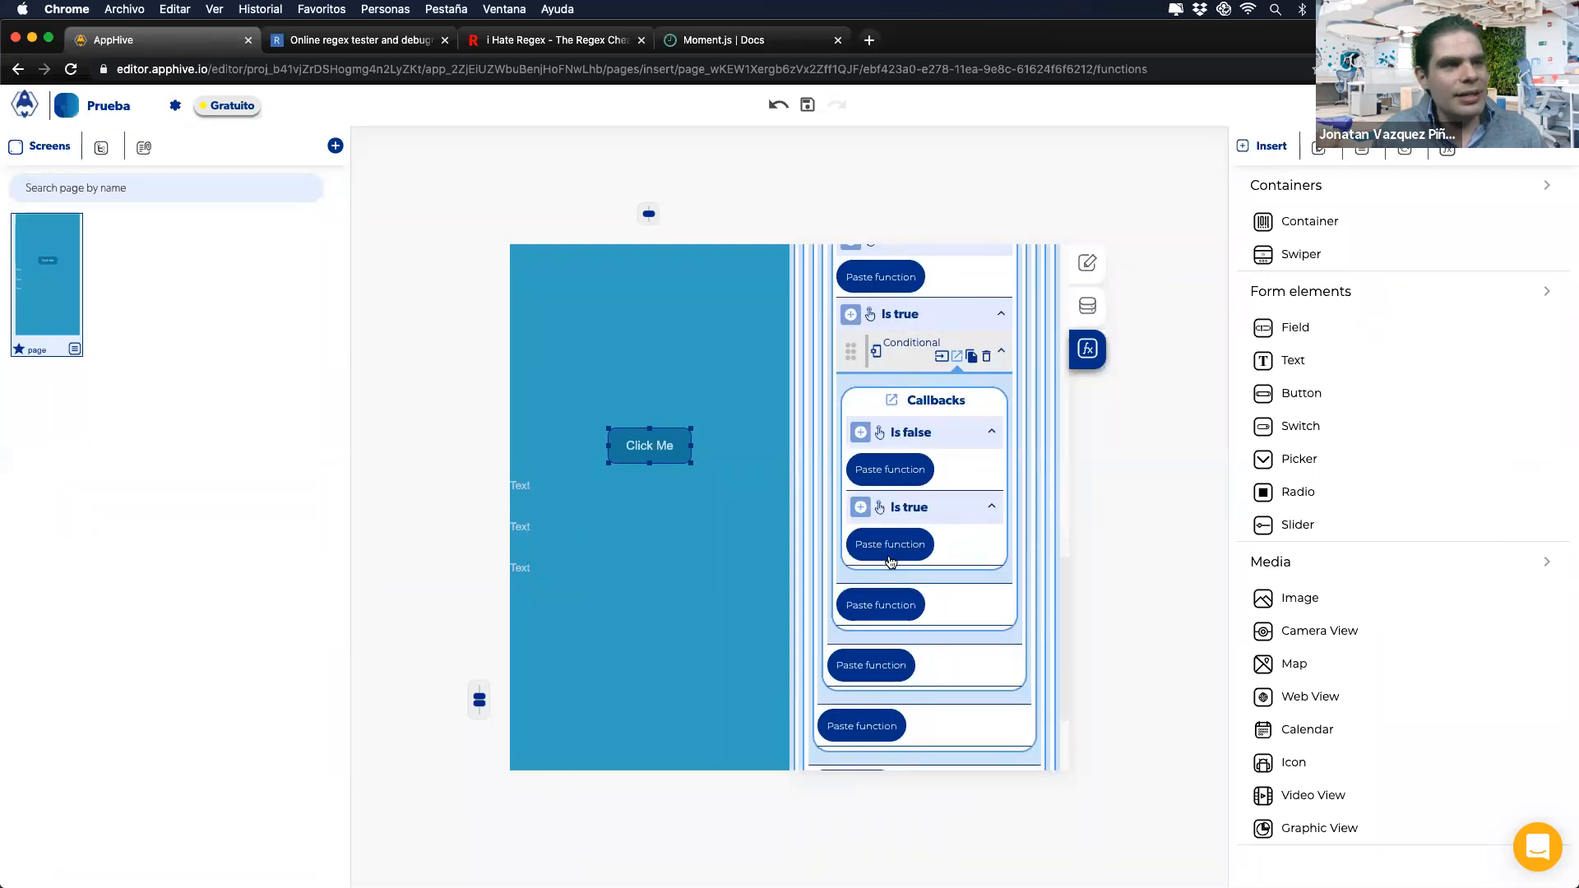
click(890, 561)
scroll(954, 596, down, 1)
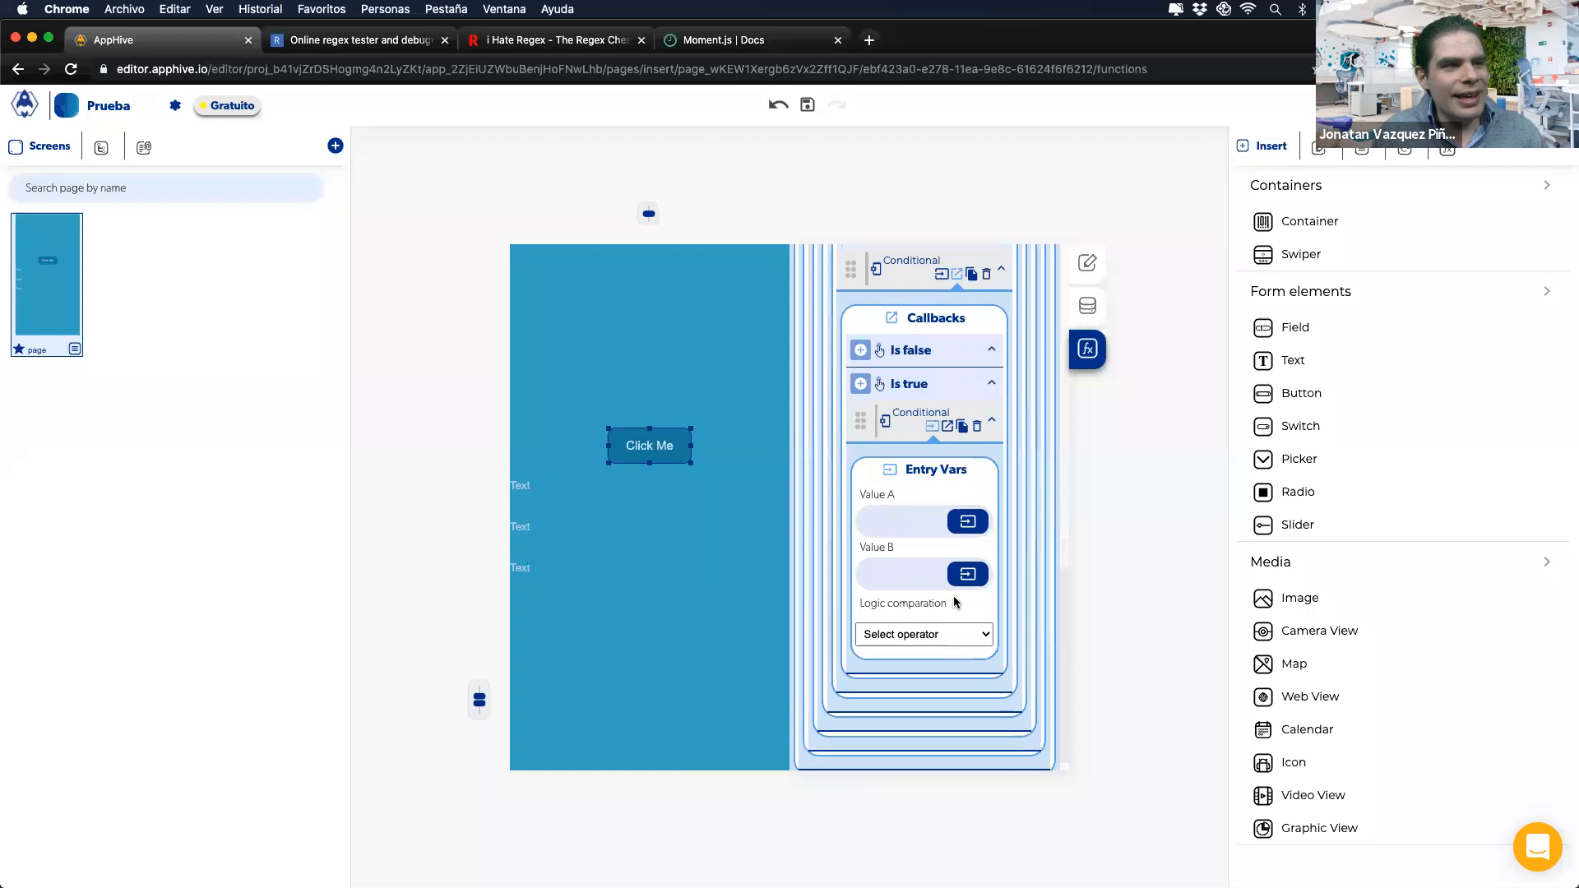
click(962, 414)
click(947, 418)
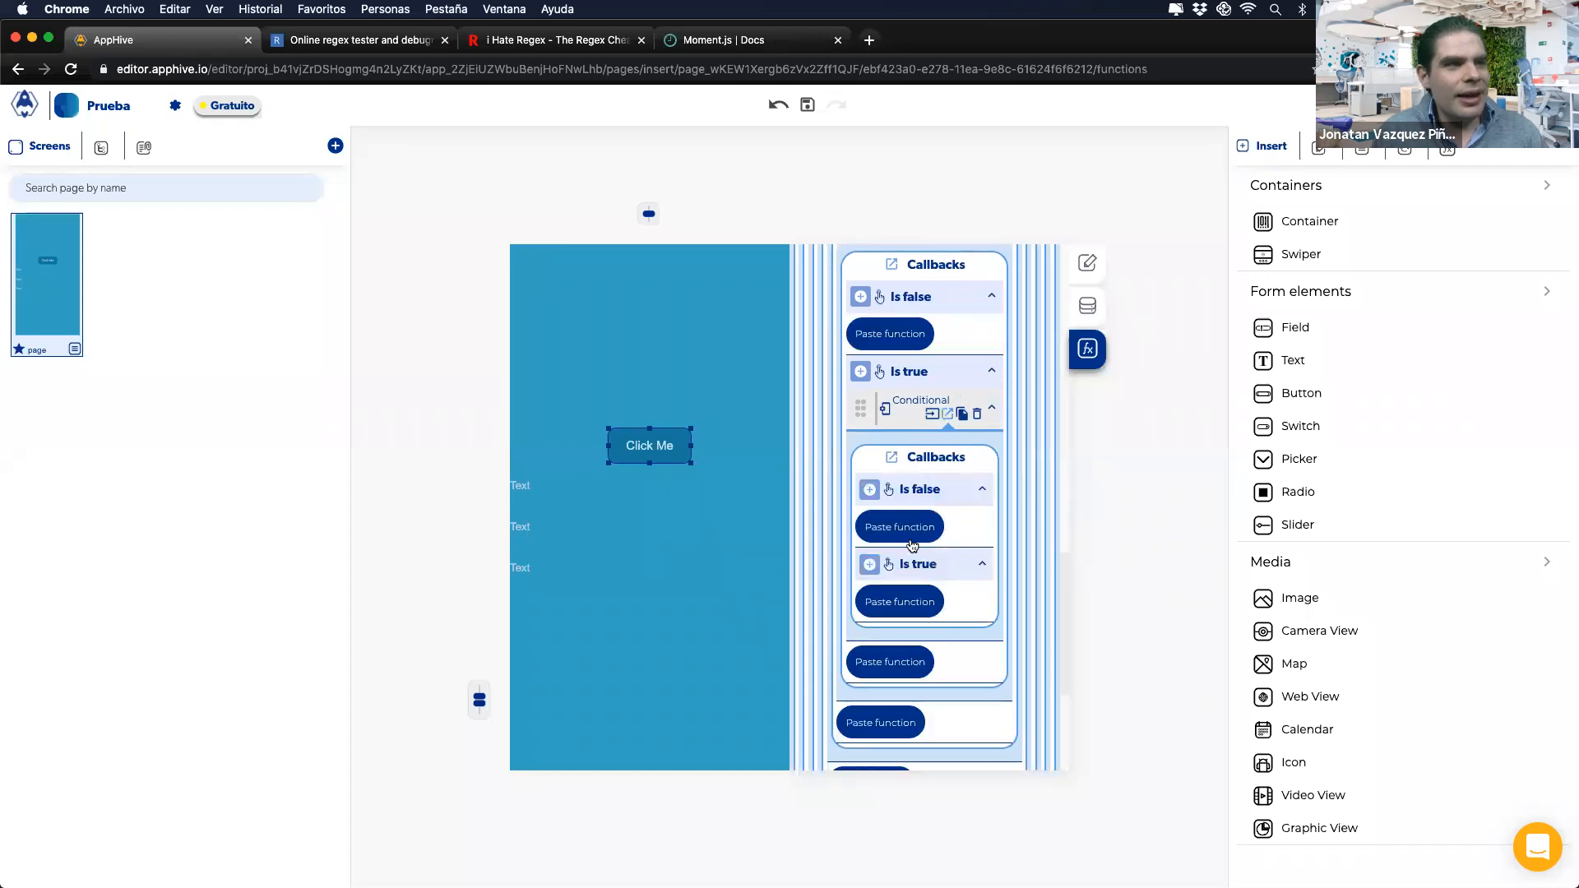
click(903, 595)
click(935, 533)
scroll(934, 531, up, 5)
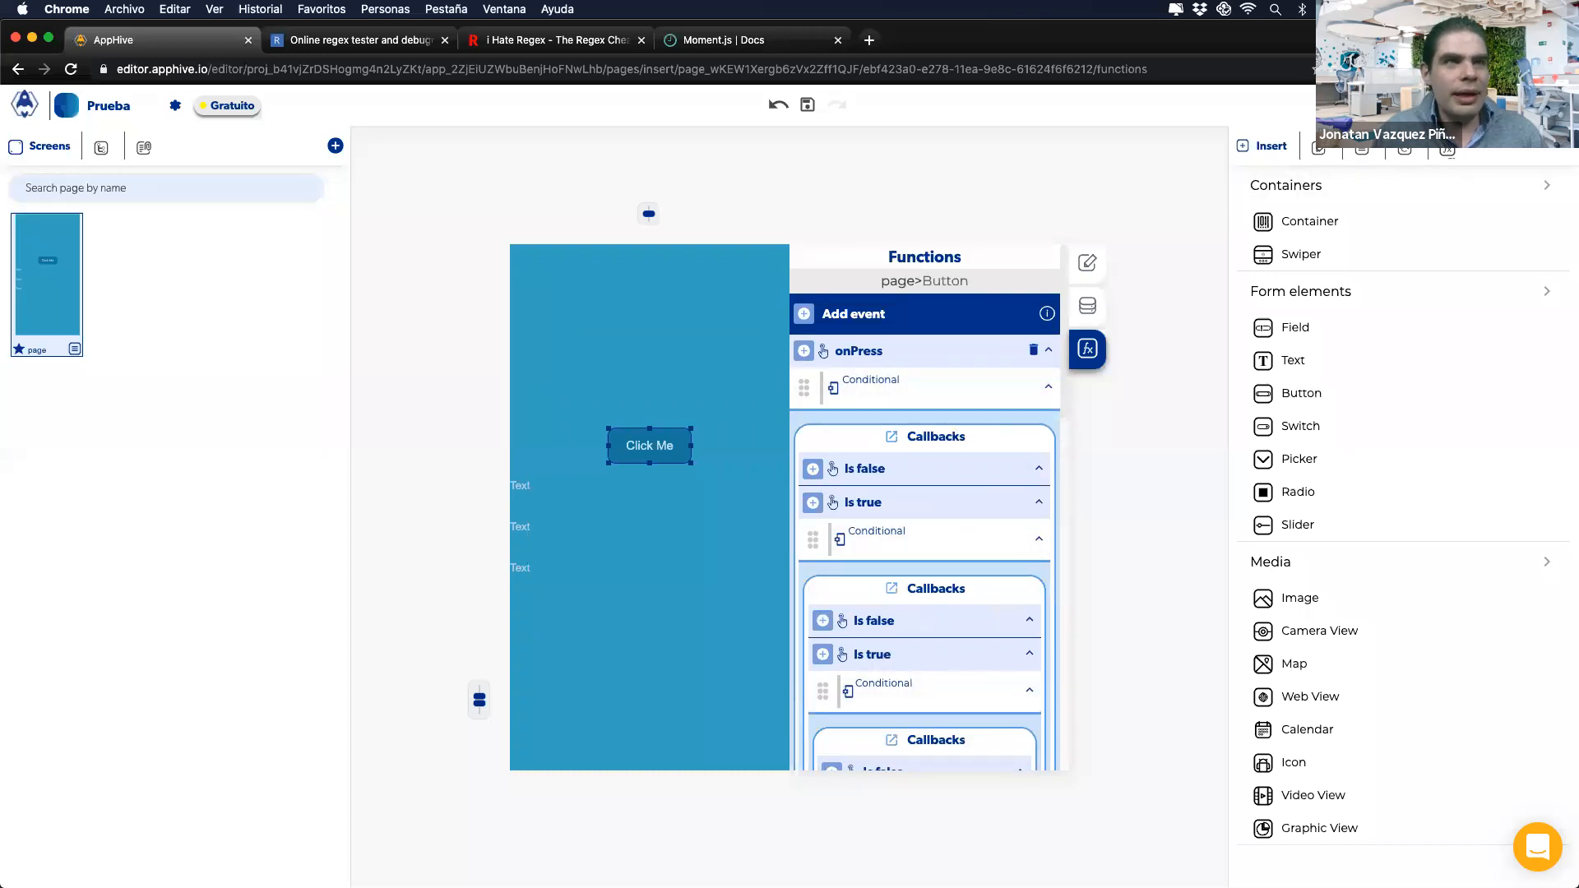
Step: Copy the onPress Conditional chain and create a new app process in the Processes panel
click(1446, 151)
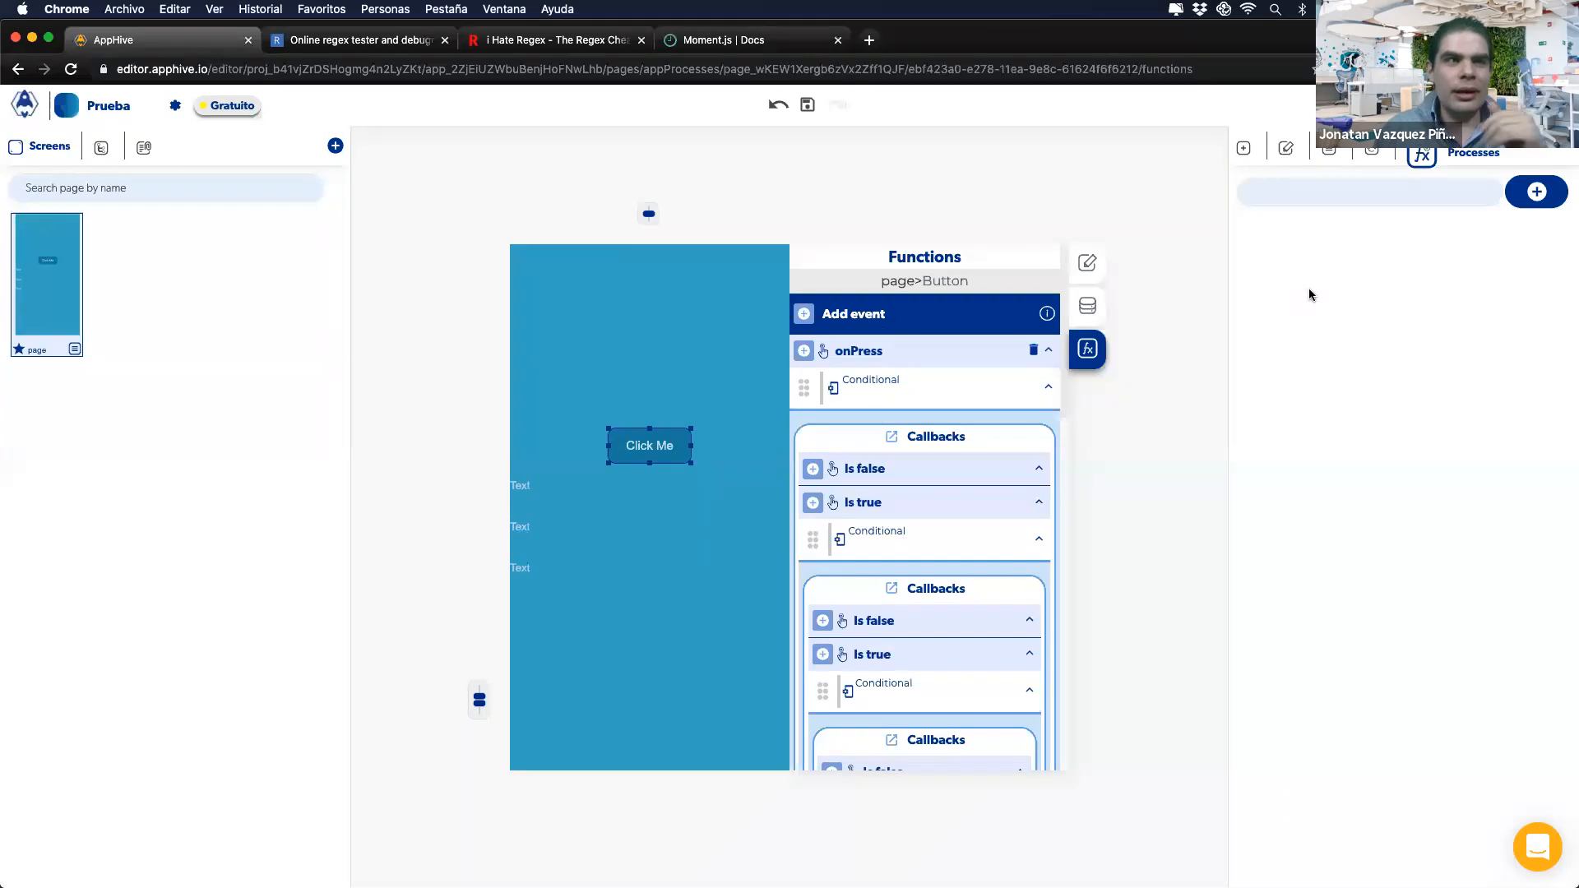
scroll(905, 535, down, 15)
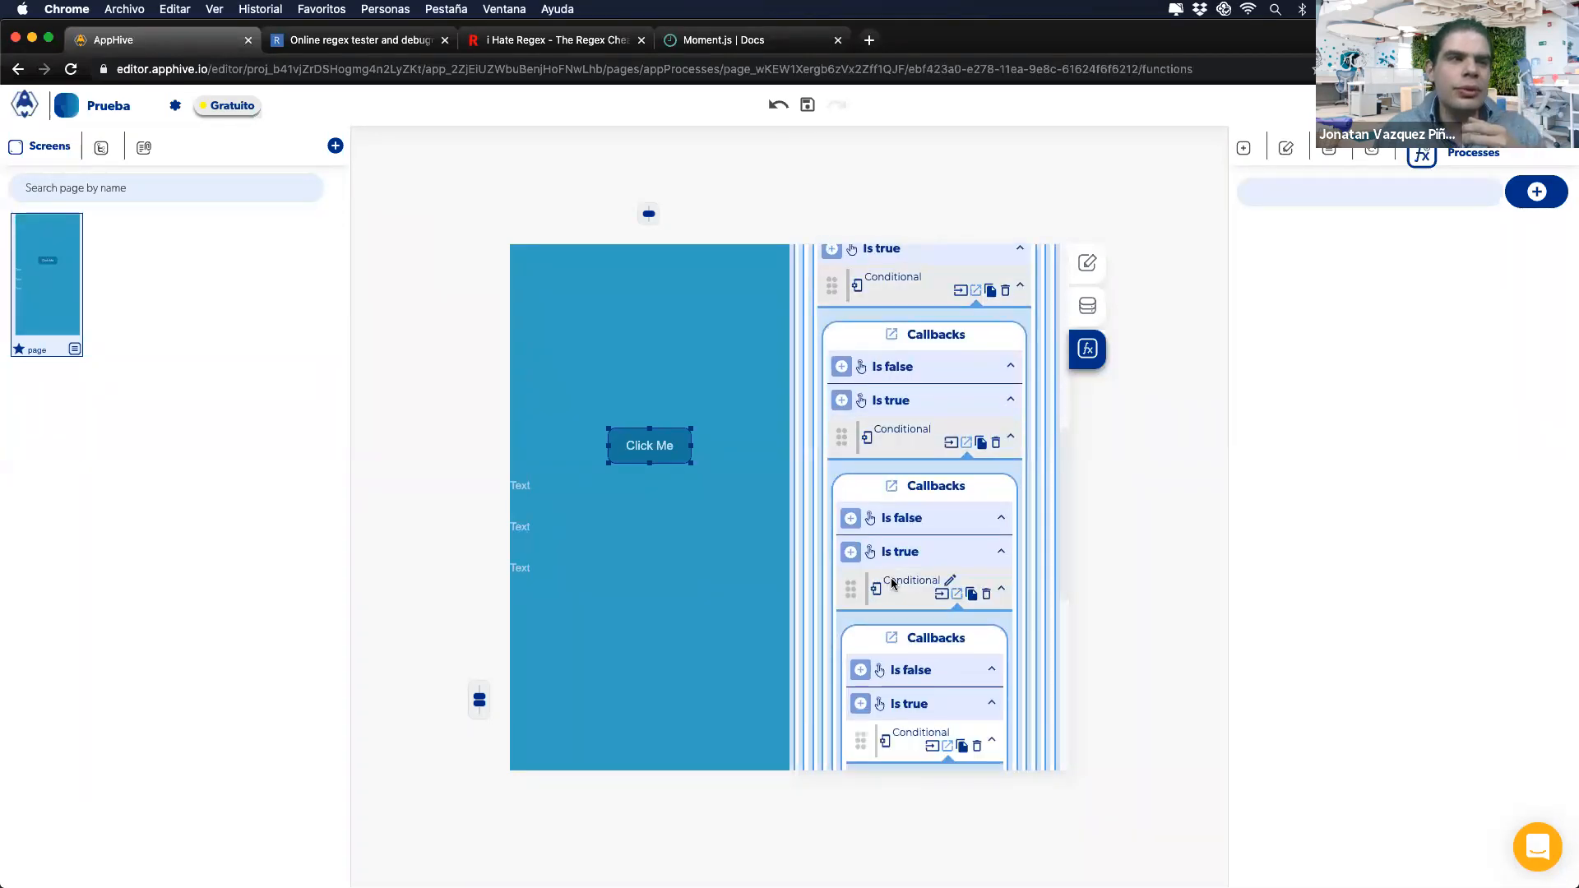
scroll(913, 470, up, 15)
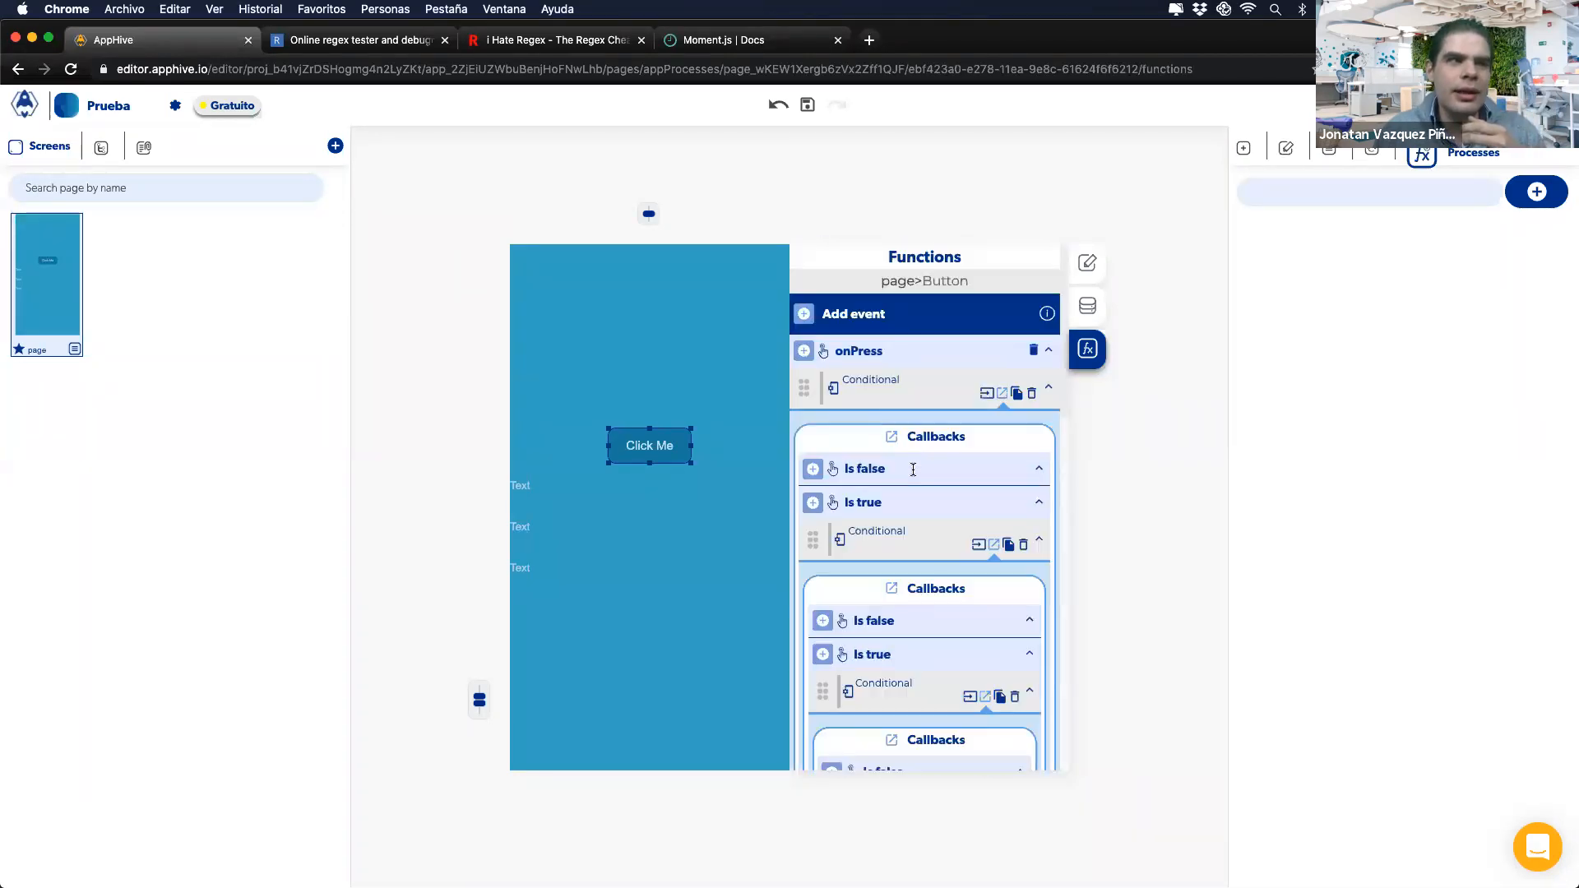
click(1017, 394)
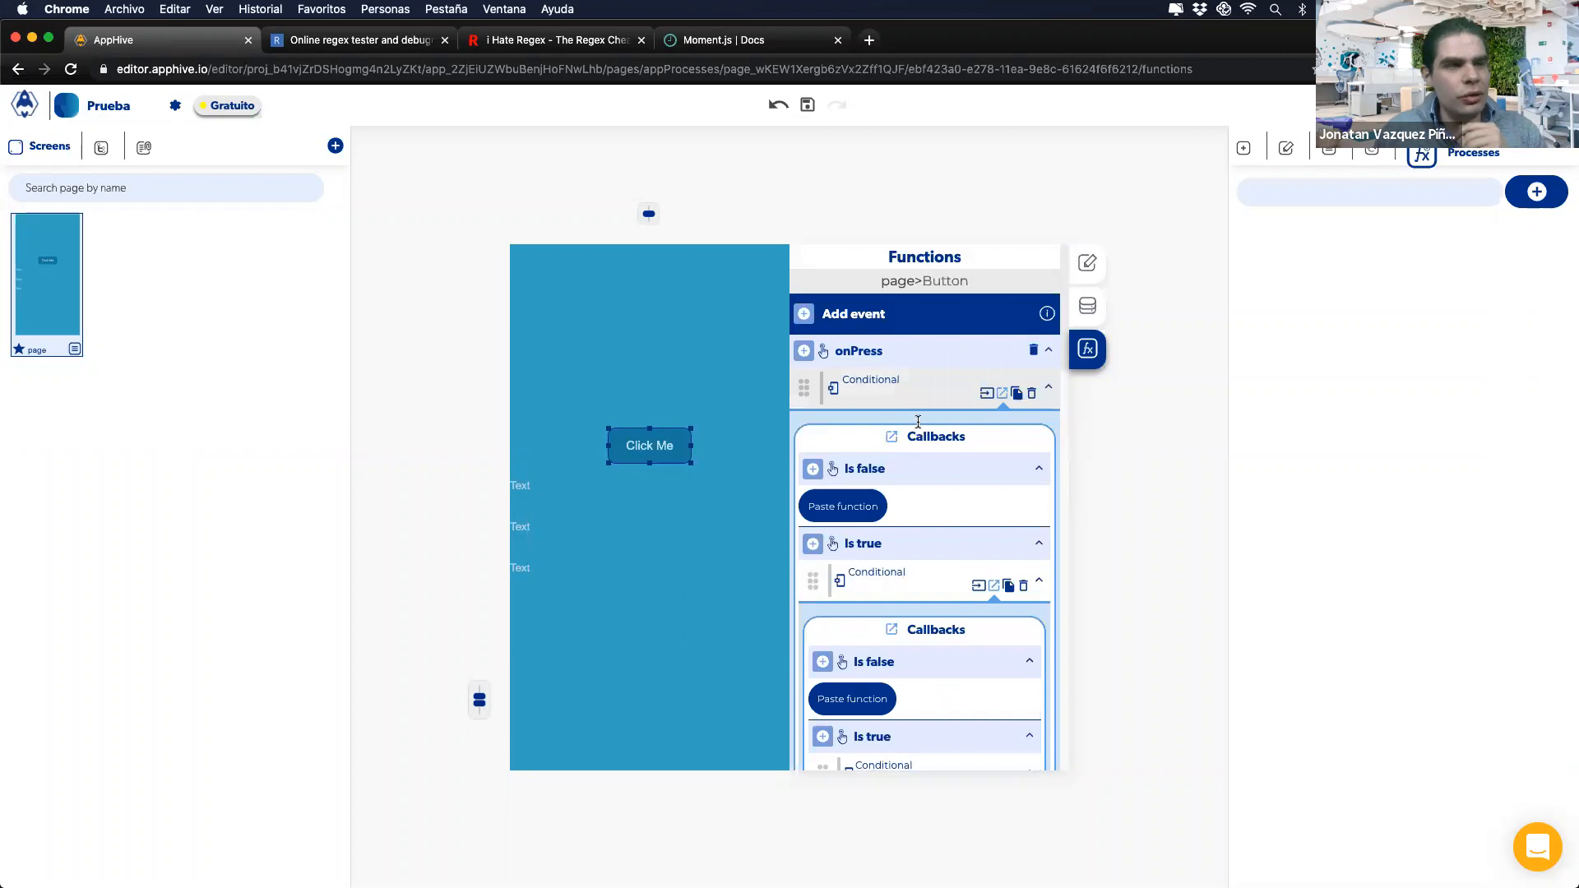
scroll(918, 421, down, 10)
scroll(918, 421, up, 12)
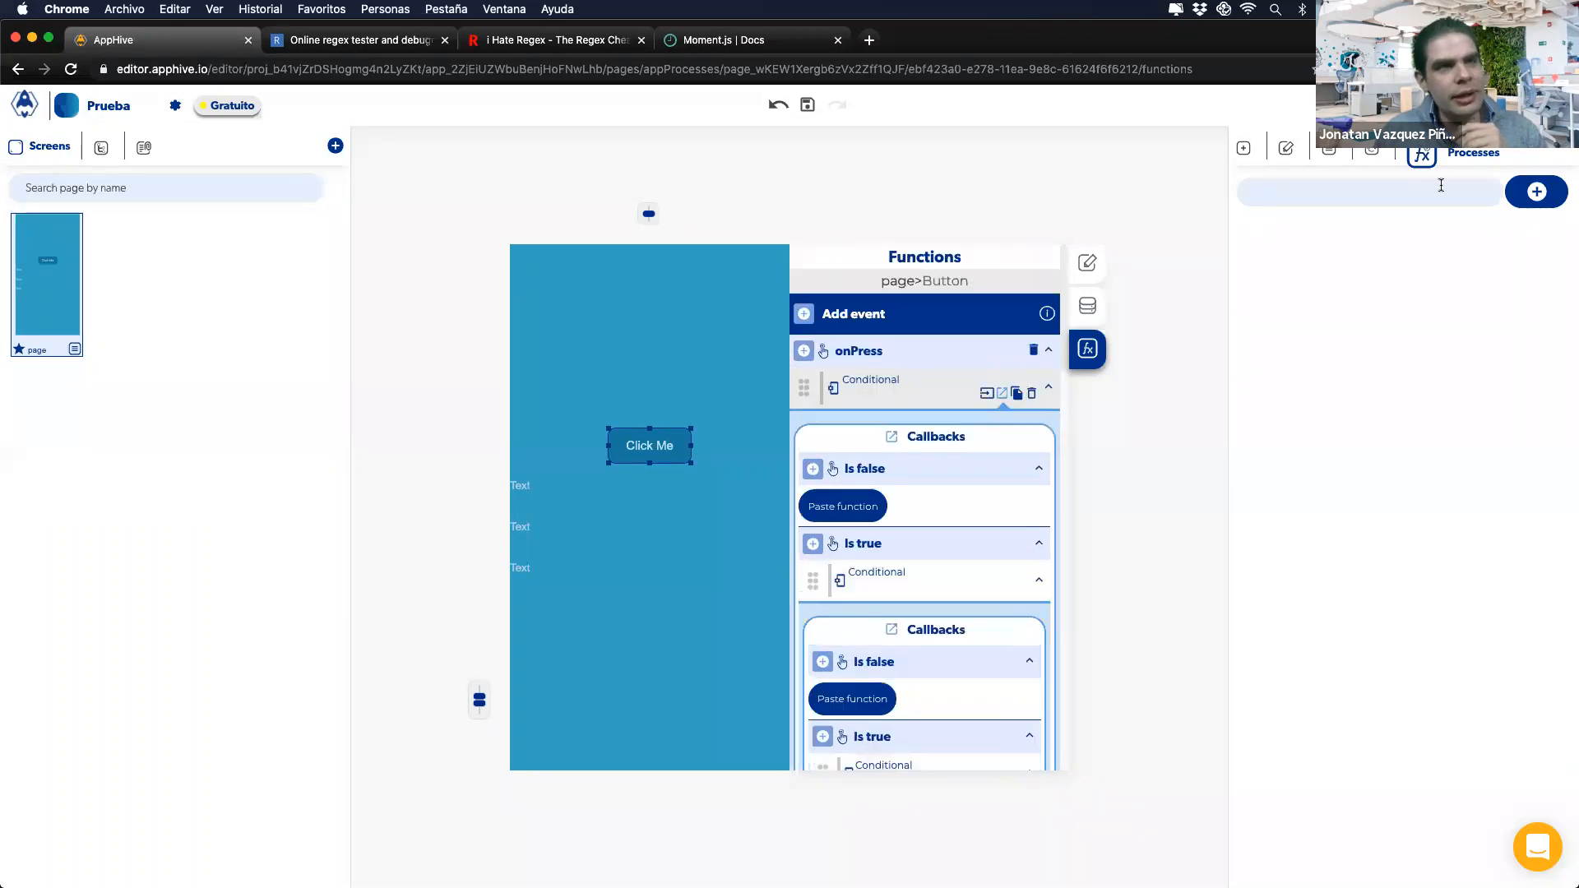
click(1536, 193)
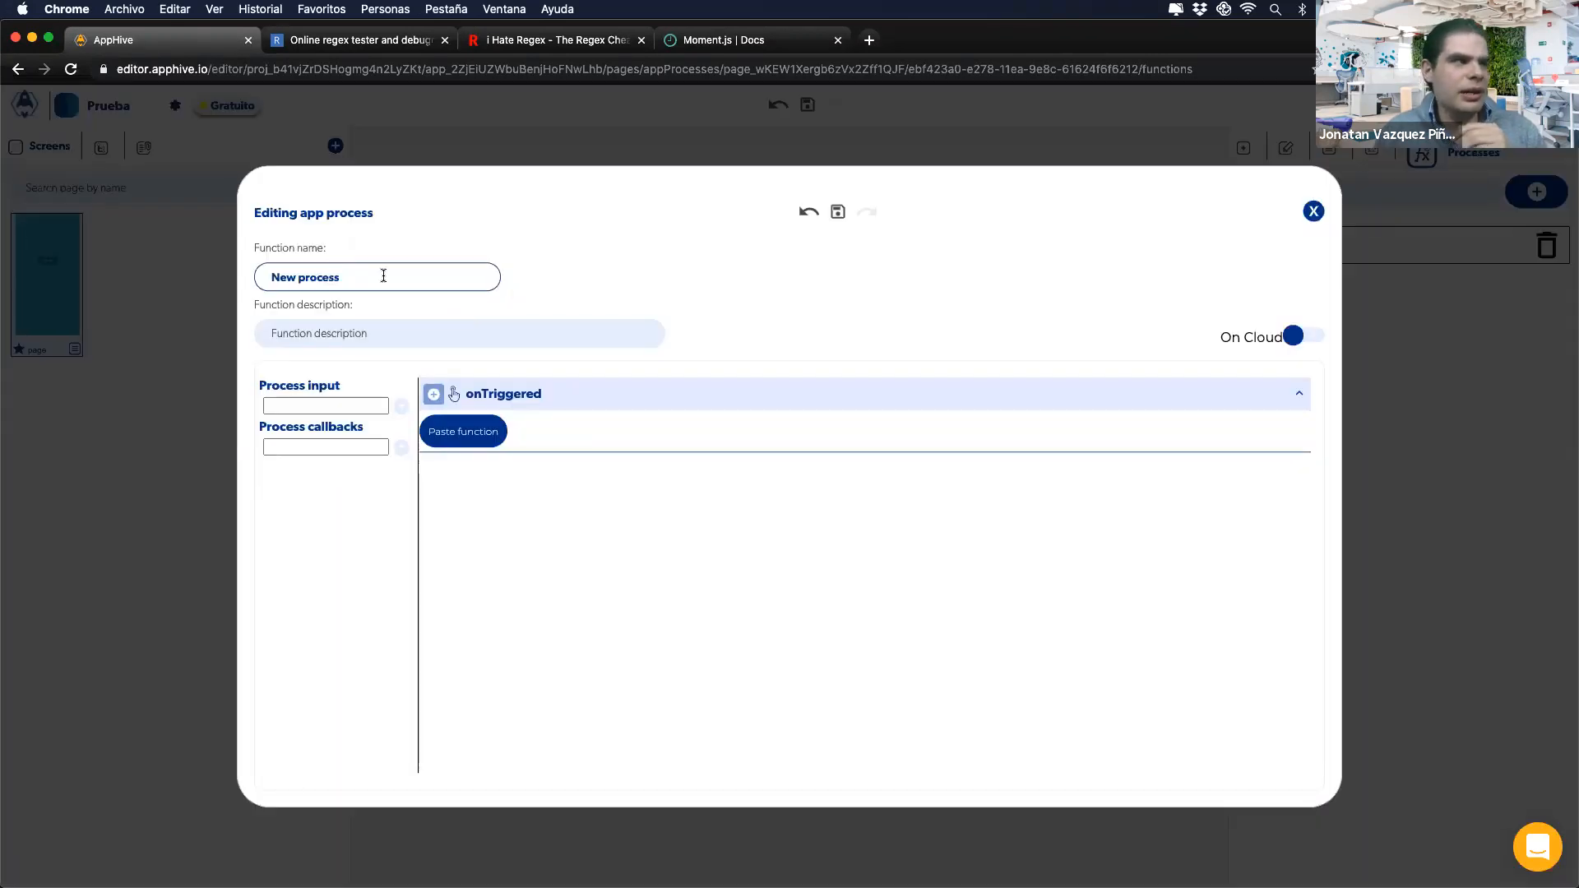
Step: Rename the process to 'Validar' and paste the copied Conditional chain into onTriggered
drag(341, 277, 259, 271)
text(Validar)
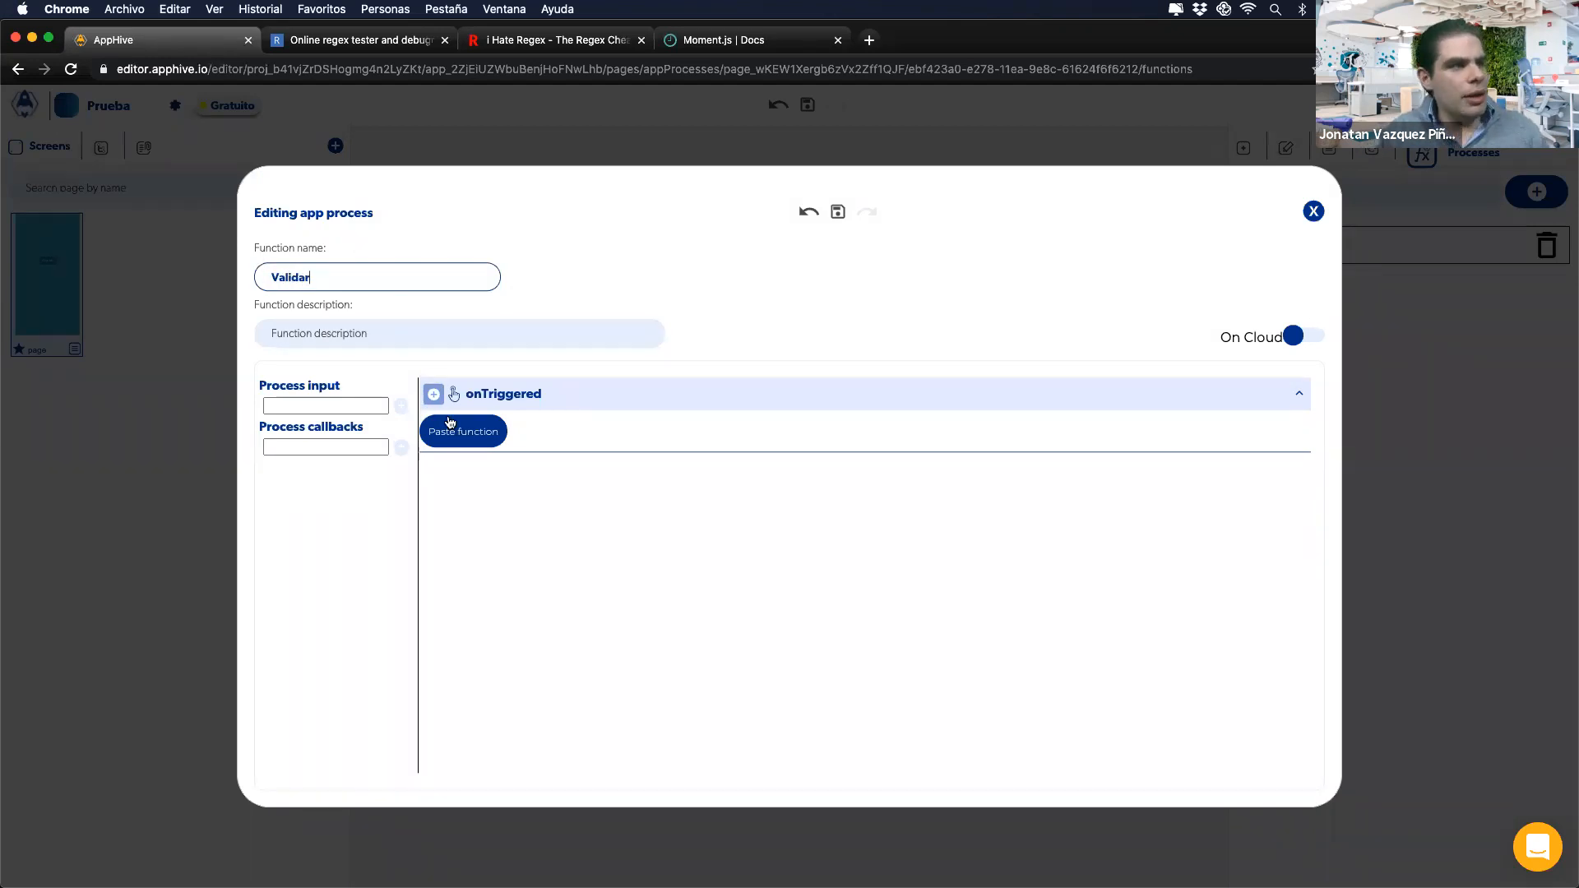
click(451, 426)
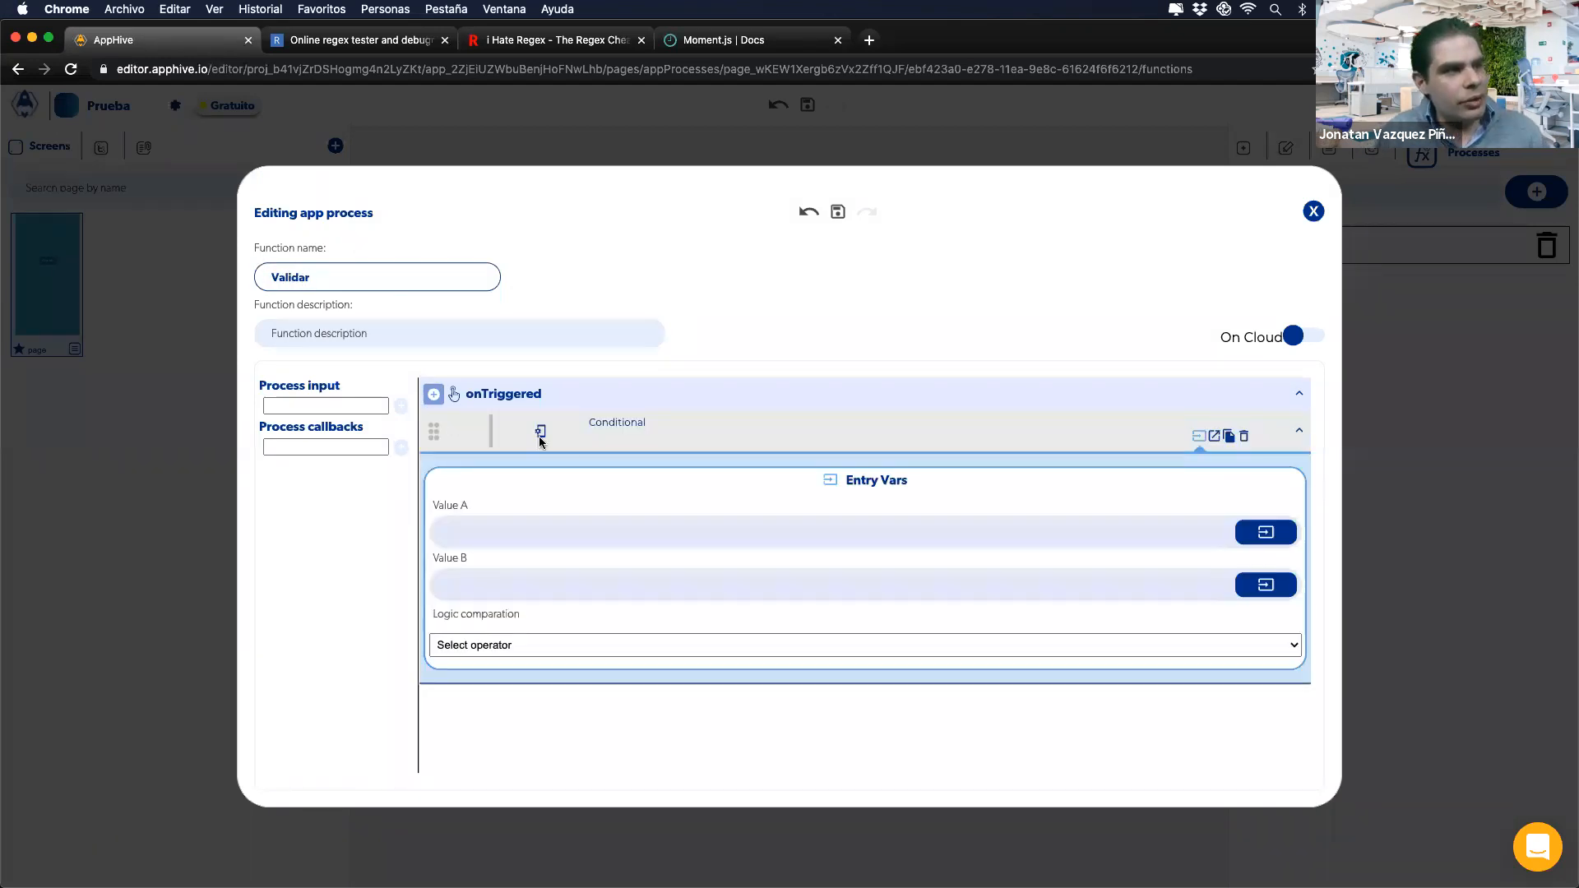
Step: Expand every nested Conditional's callbacks down to the deepest level
click(1213, 438)
click(1215, 588)
scroll(1208, 586, down, 5)
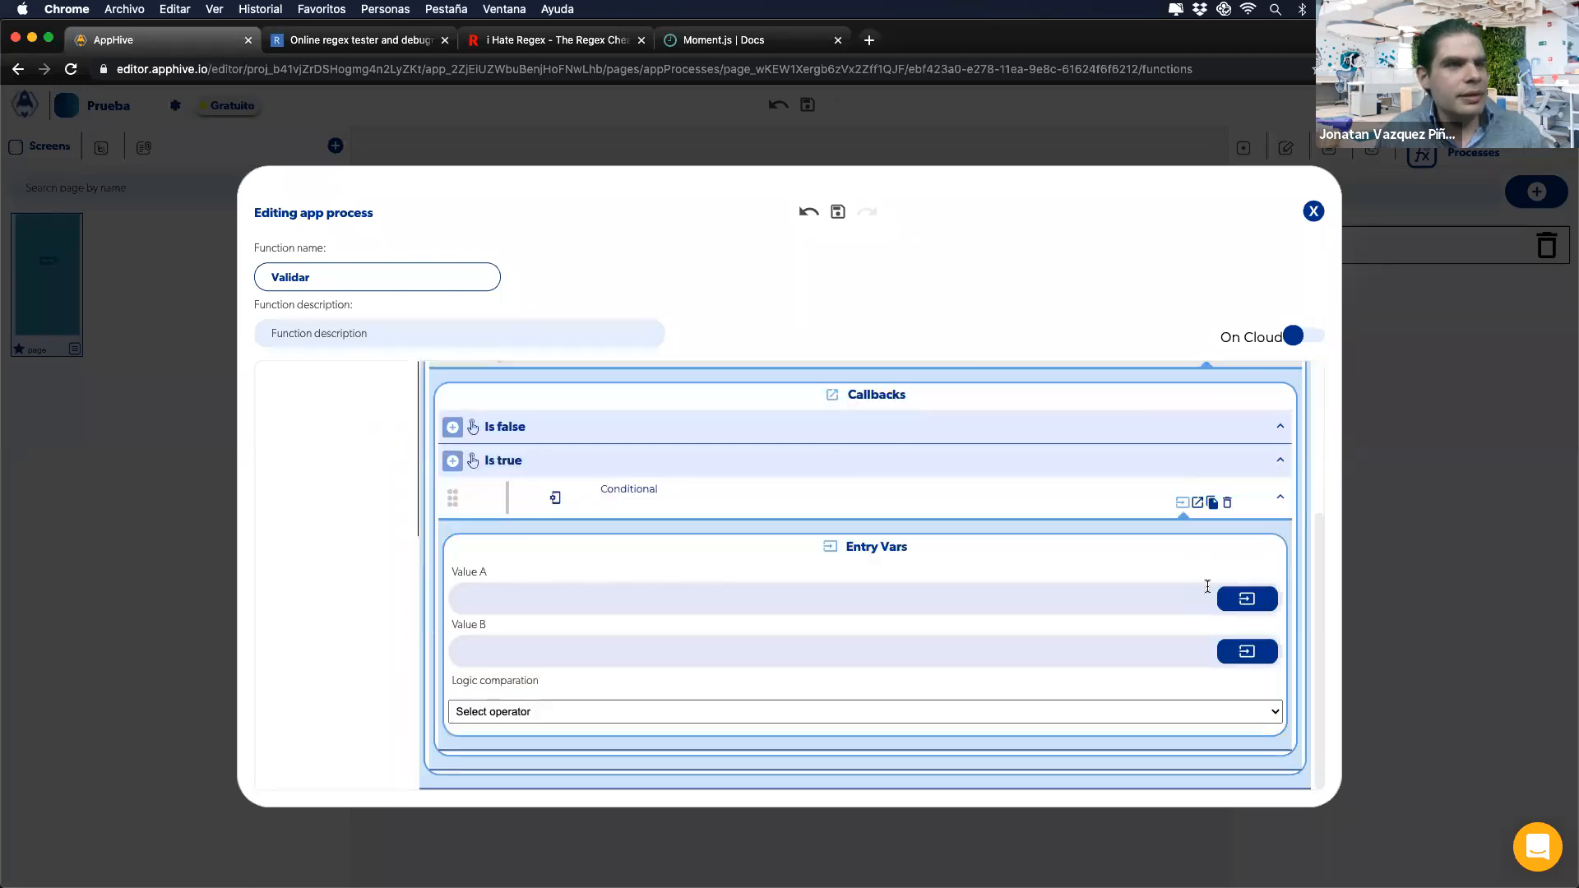
click(1198, 503)
scroll(1133, 576, down, 3)
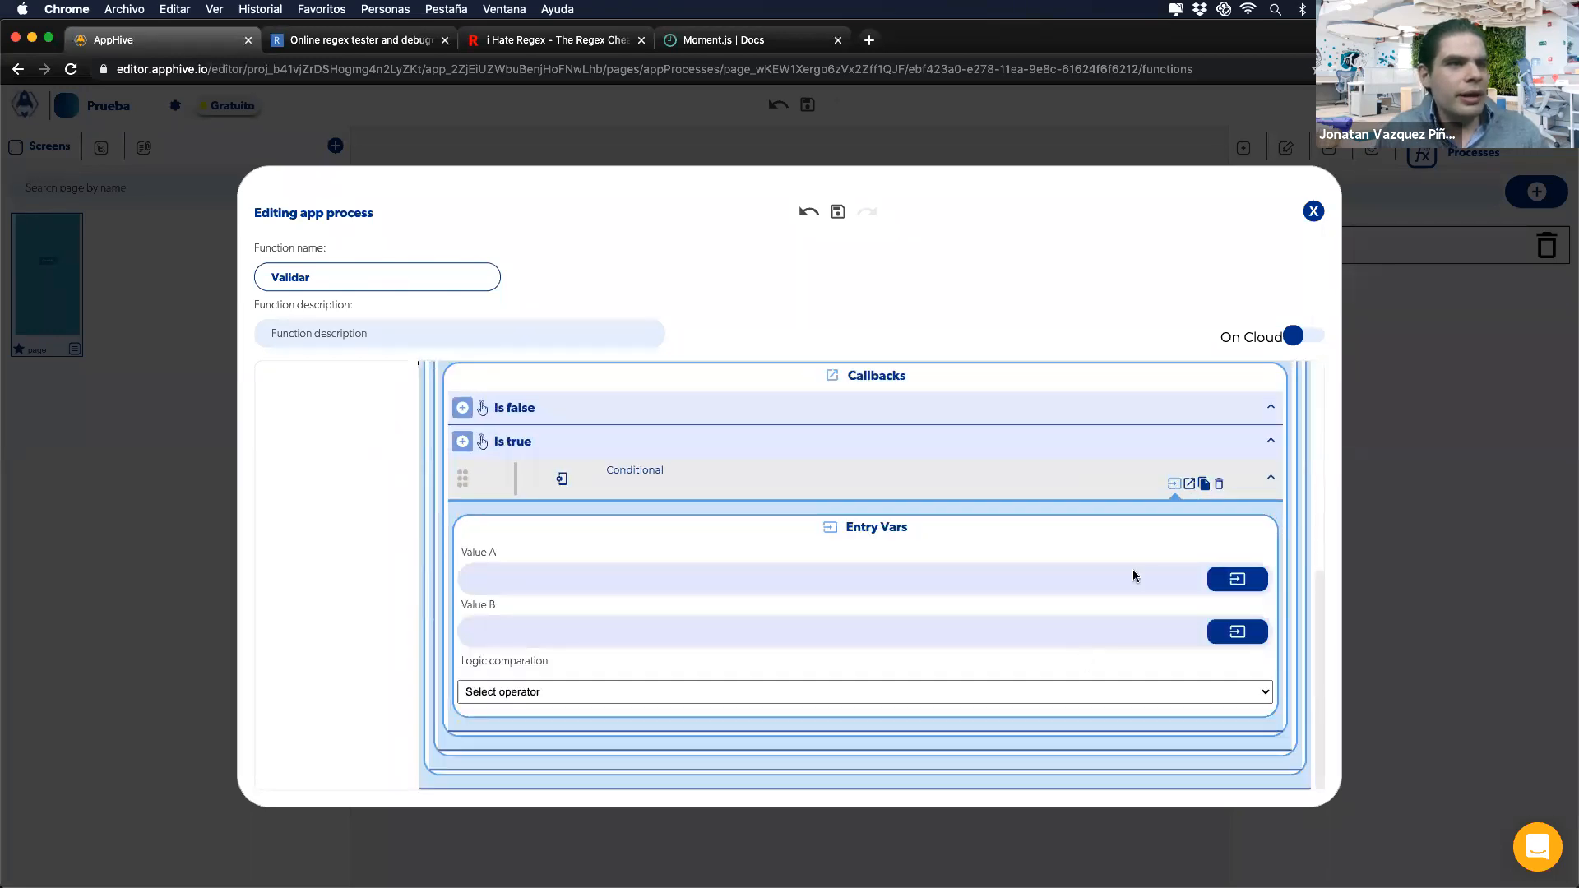
click(1189, 485)
scroll(1185, 483, down, 5)
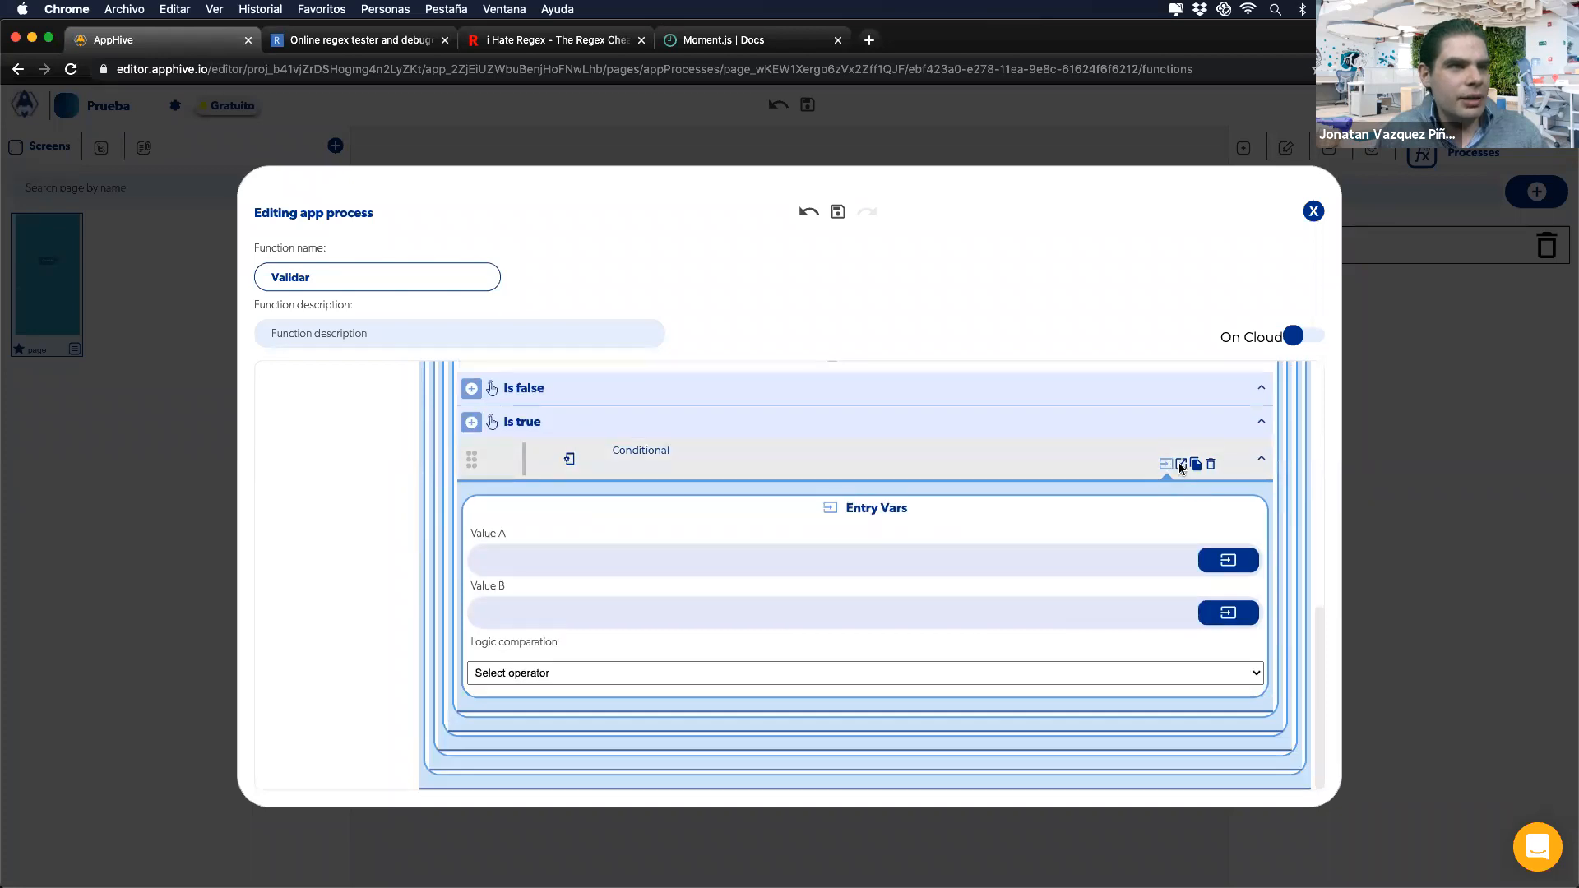
click(1178, 462)
scroll(1094, 615, down, 3)
click(1170, 451)
scroll(1066, 662, down, 3)
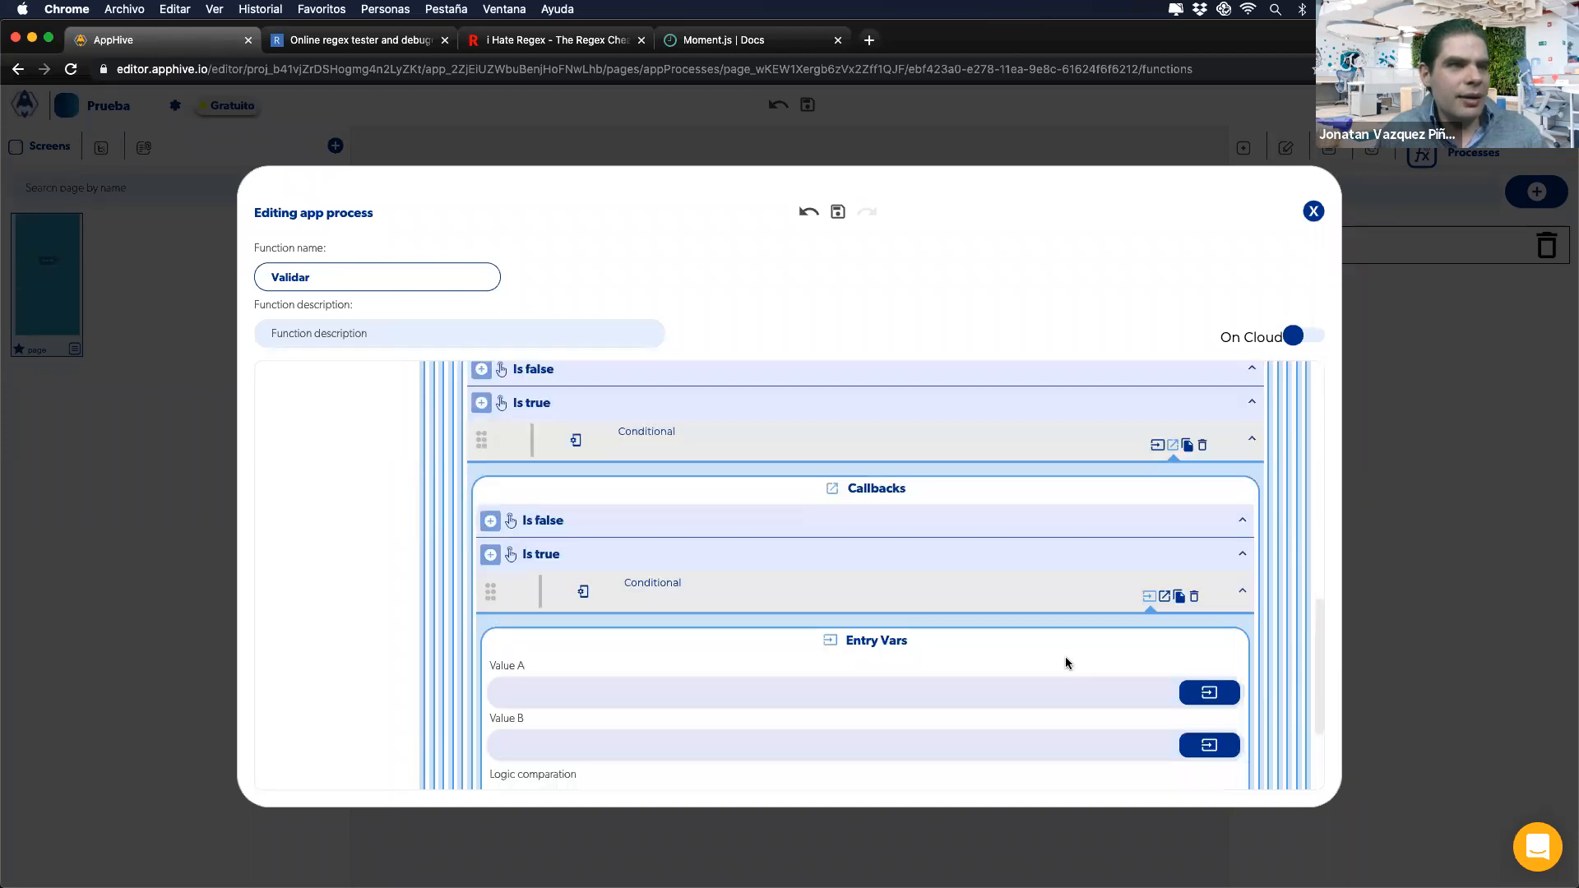
scroll(1066, 663, down, 3)
click(1167, 431)
scroll(1063, 635, down, 3)
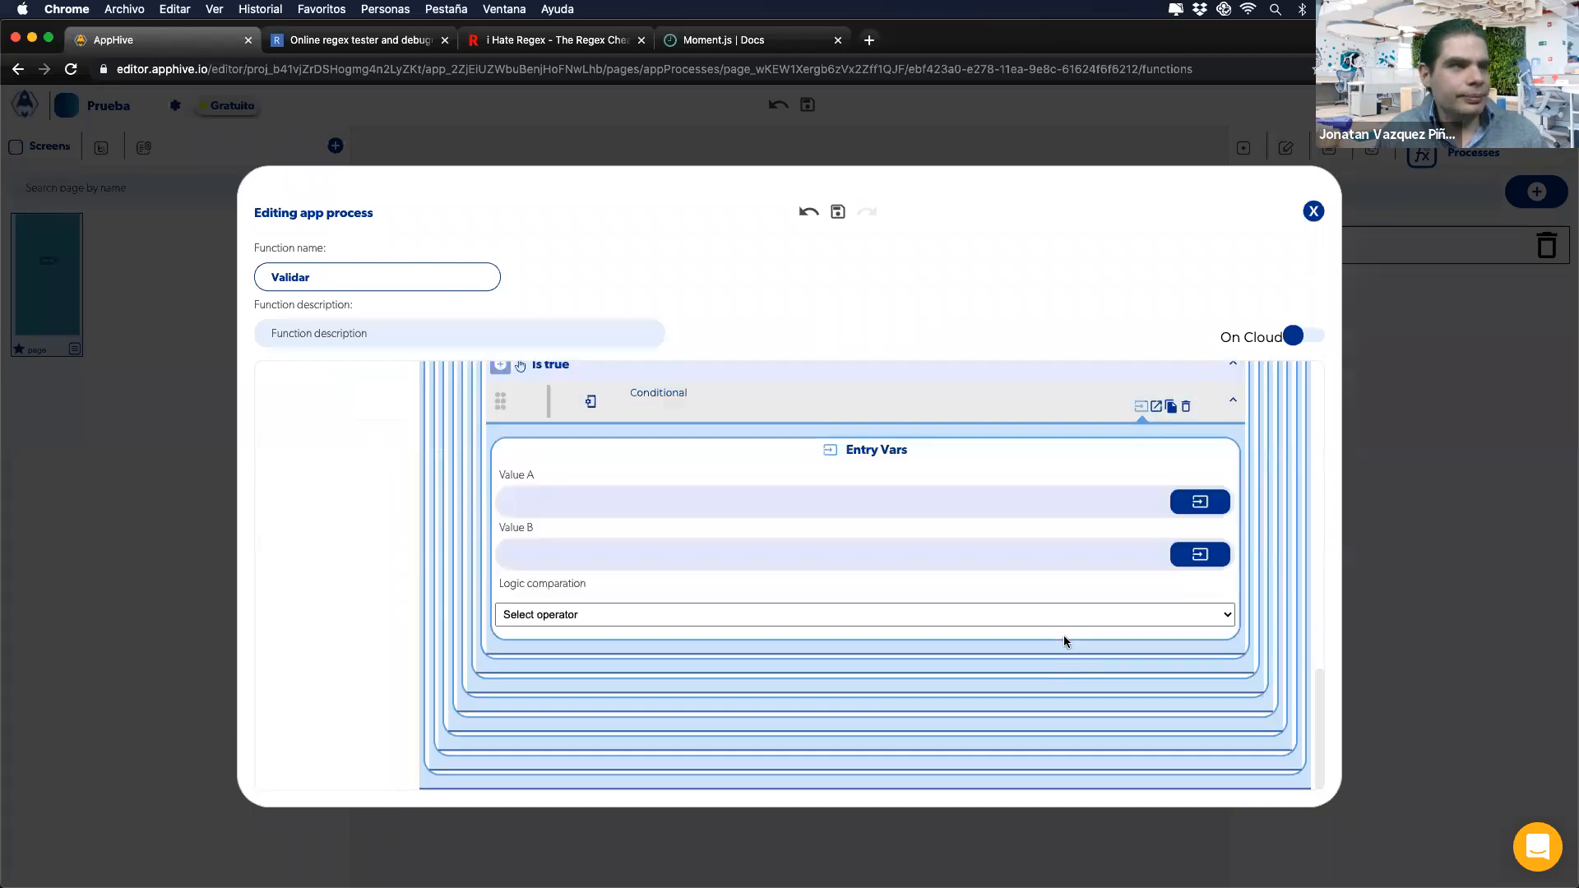
scroll(1249, 535, up, 12)
Step: Replace onPress's Conditional chain with a call to the Validar app process
click(1372, 463)
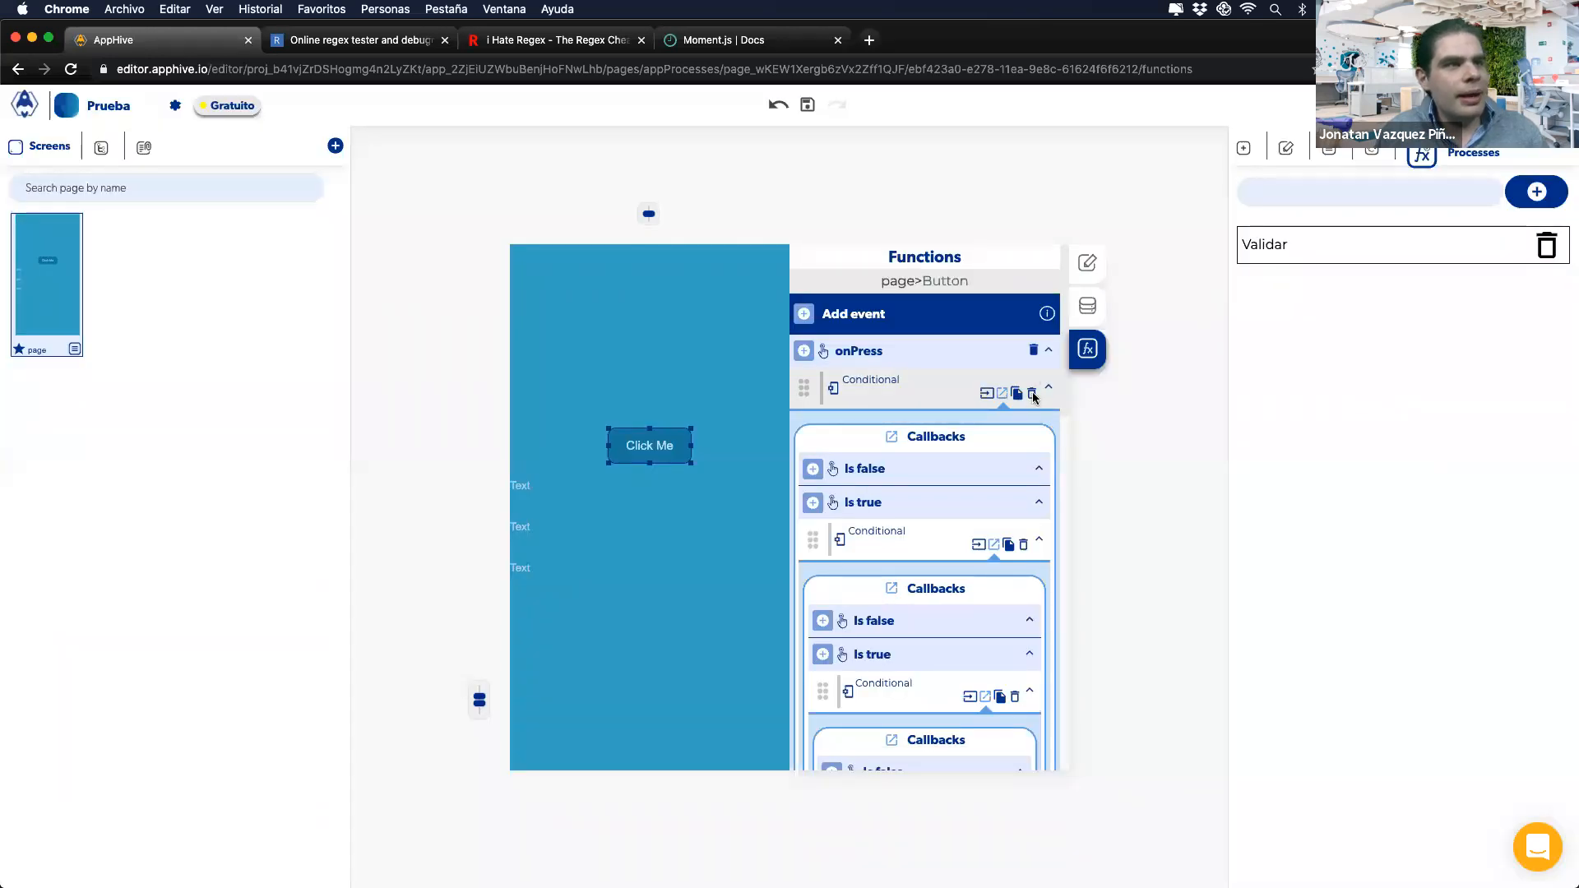
click(1033, 395)
click(804, 352)
click(806, 653)
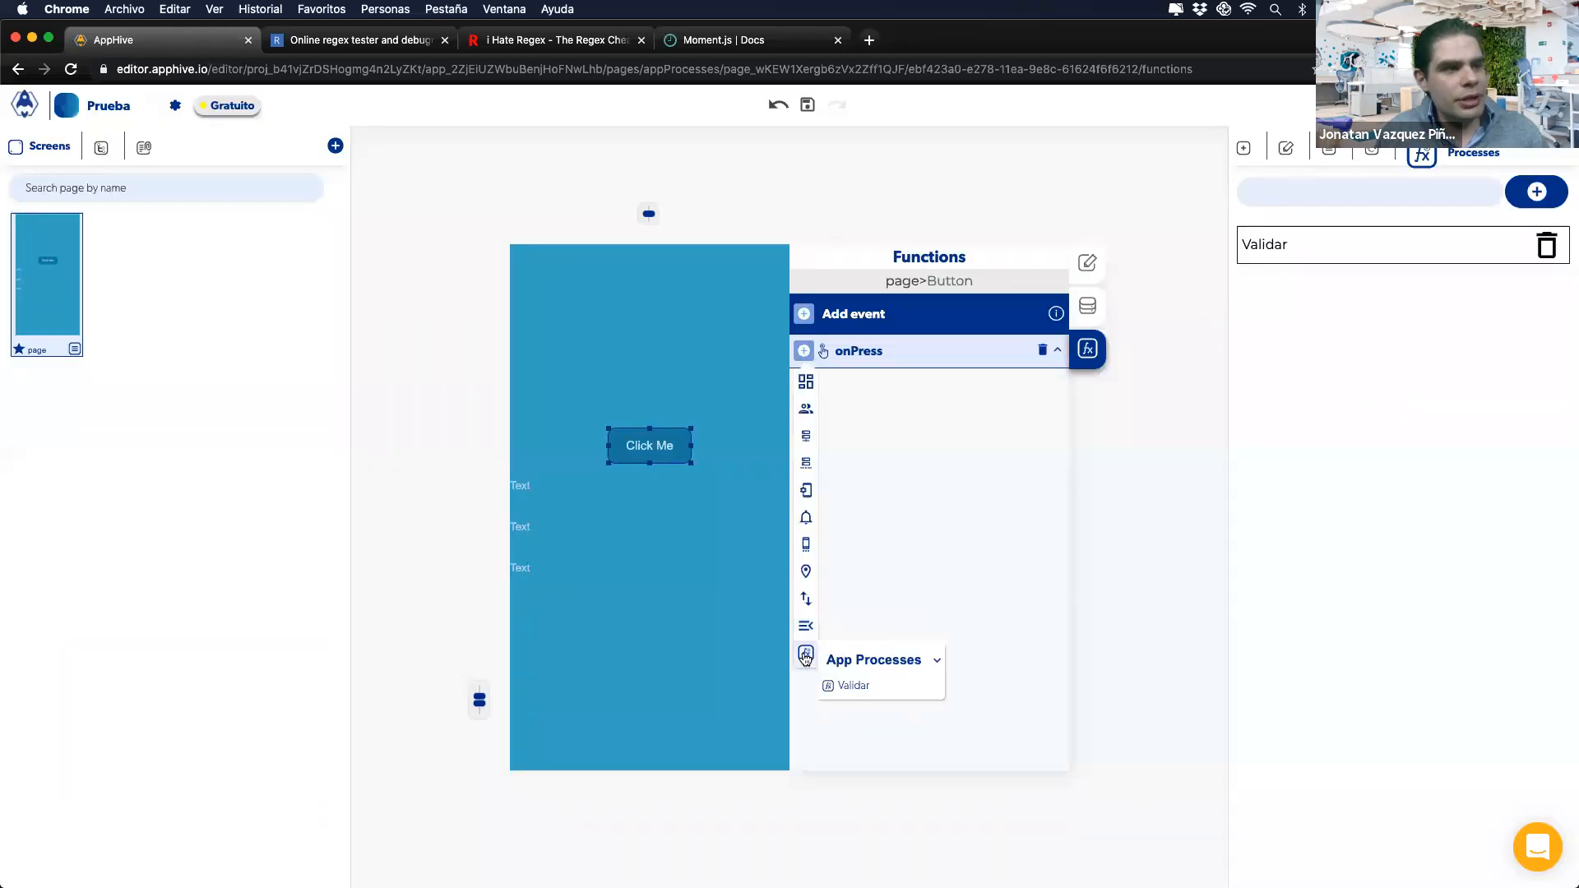
click(864, 686)
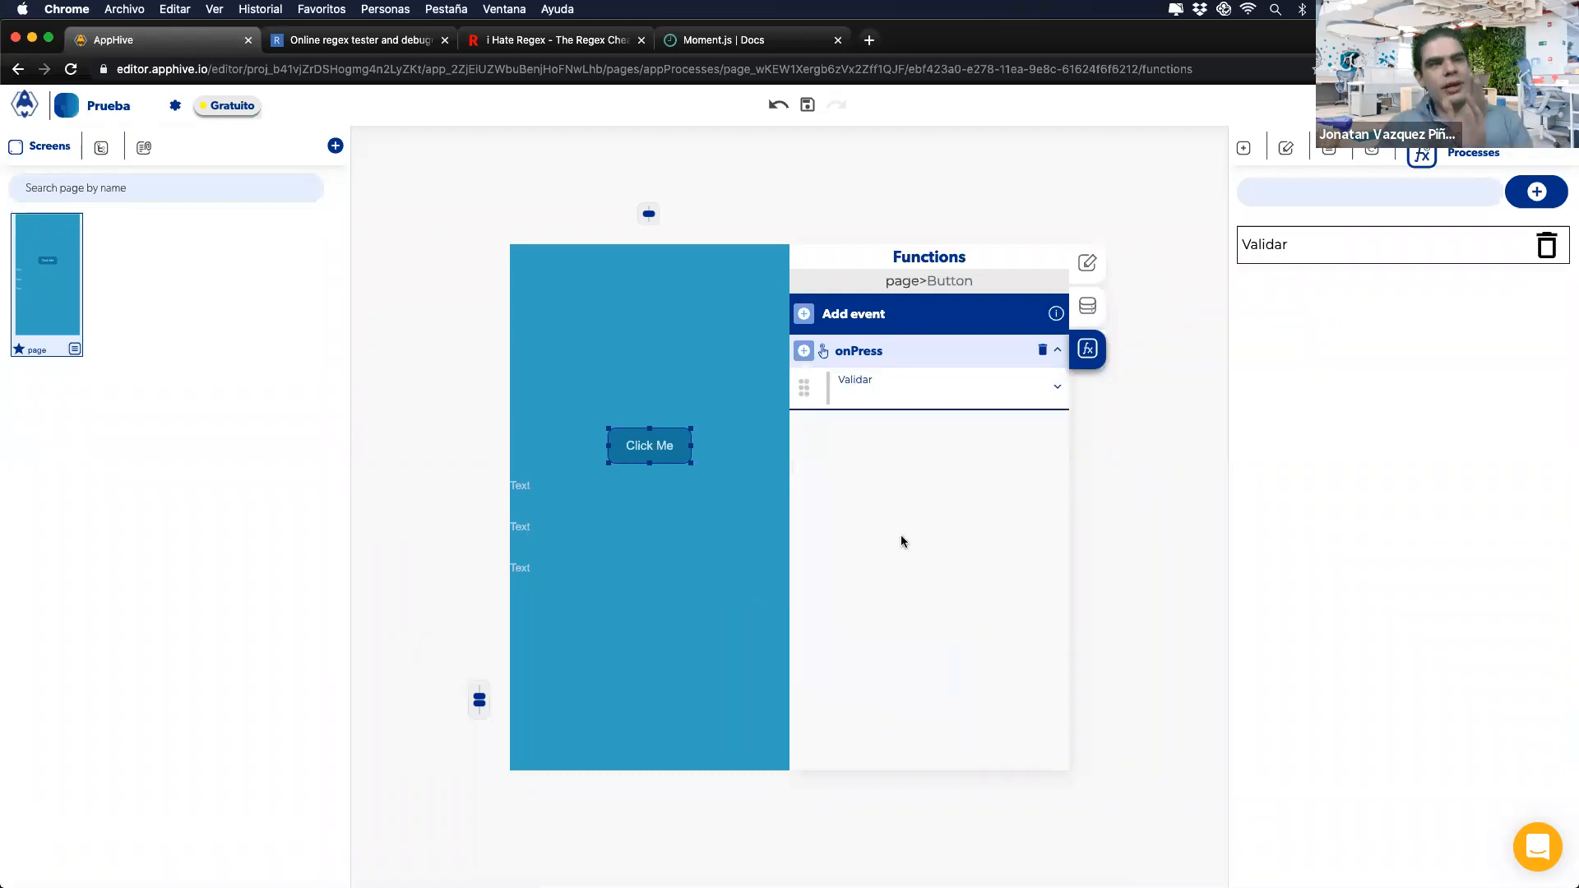
Step: Reopen the Validar process editor from the Processes panel
click(1359, 249)
scroll(642, 534, down, 5)
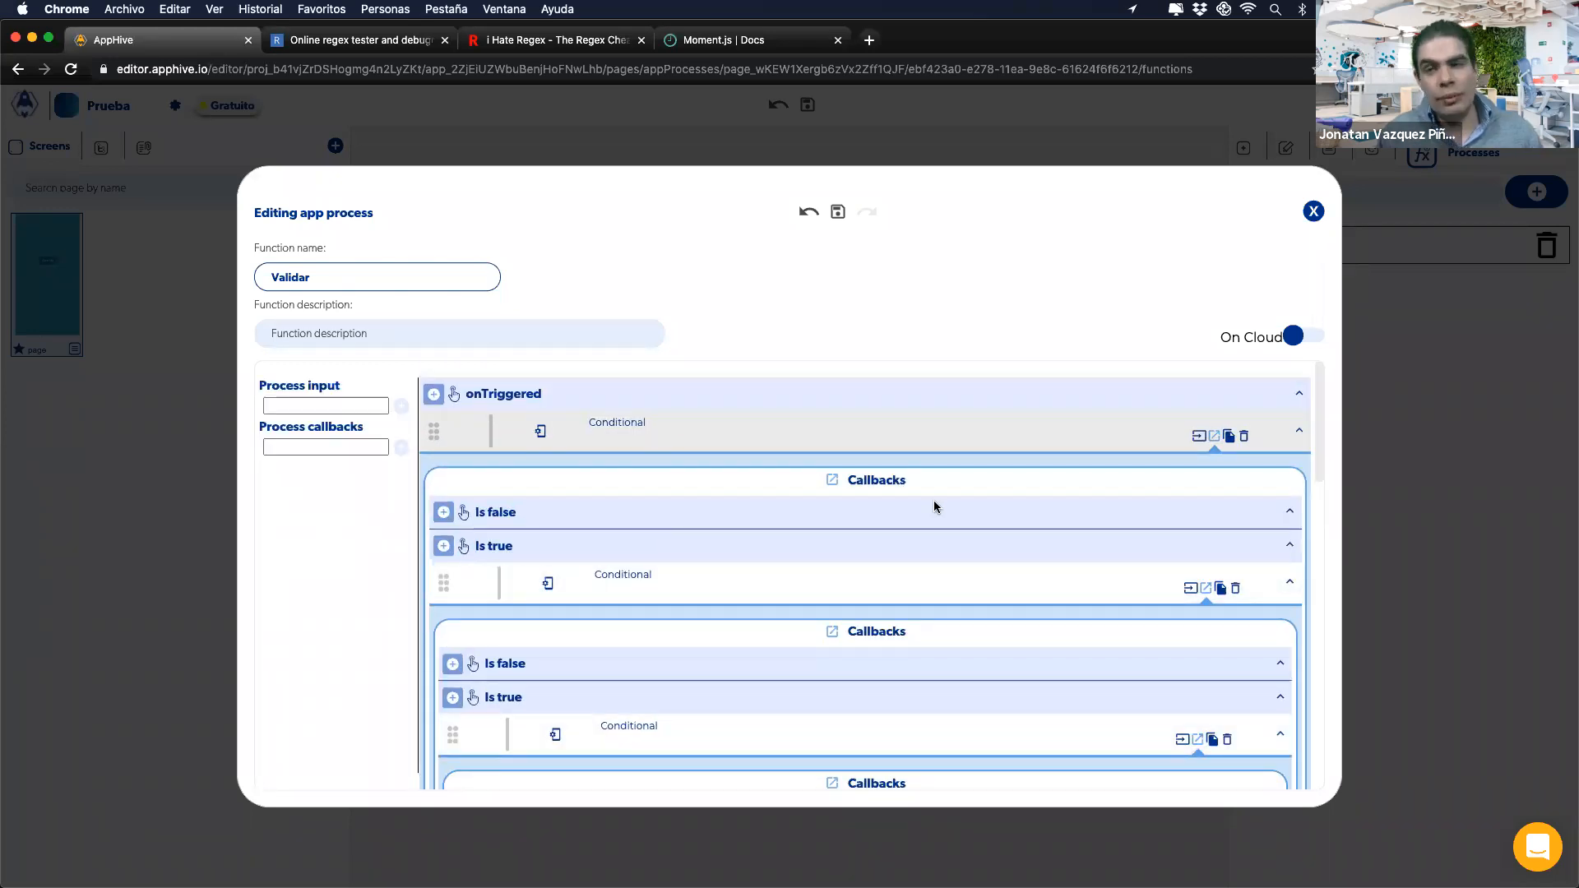
click(1364, 370)
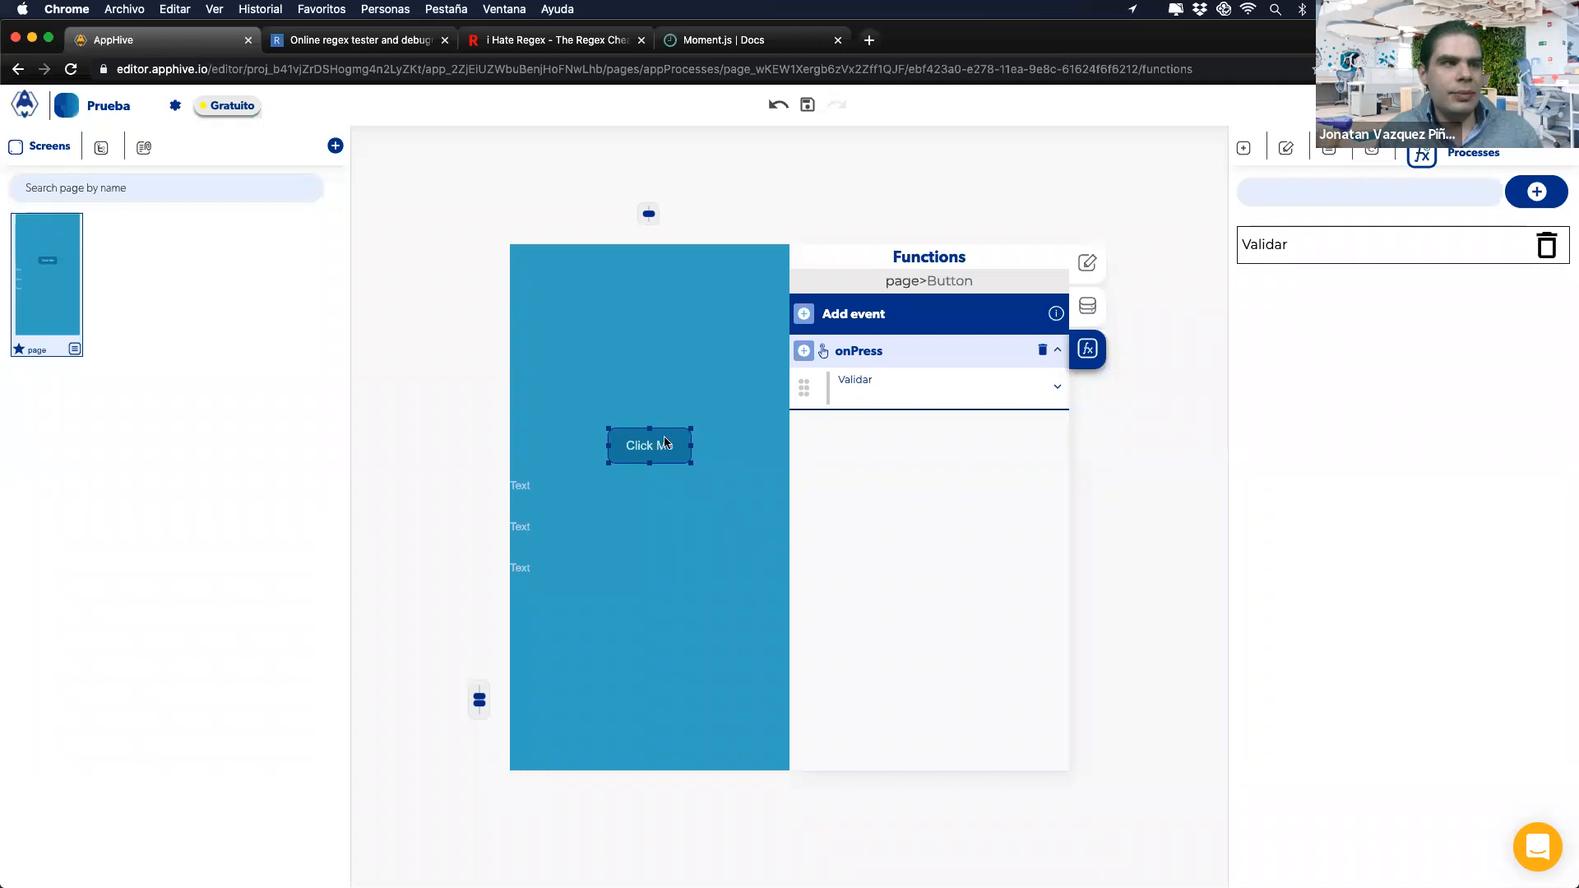
mouse_move(892, 372)
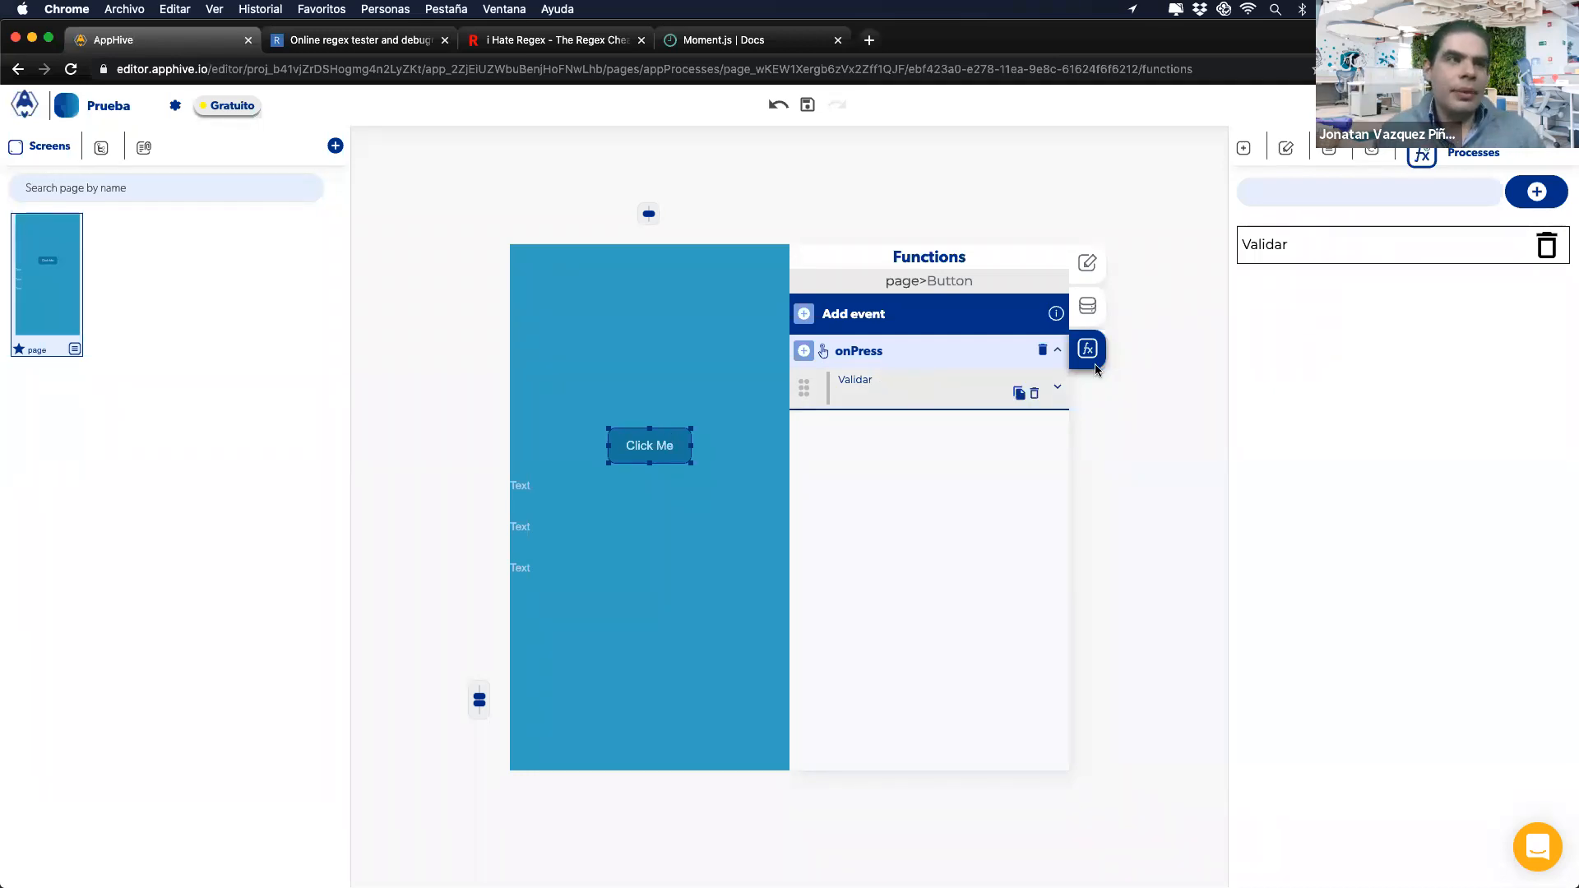
click(1304, 245)
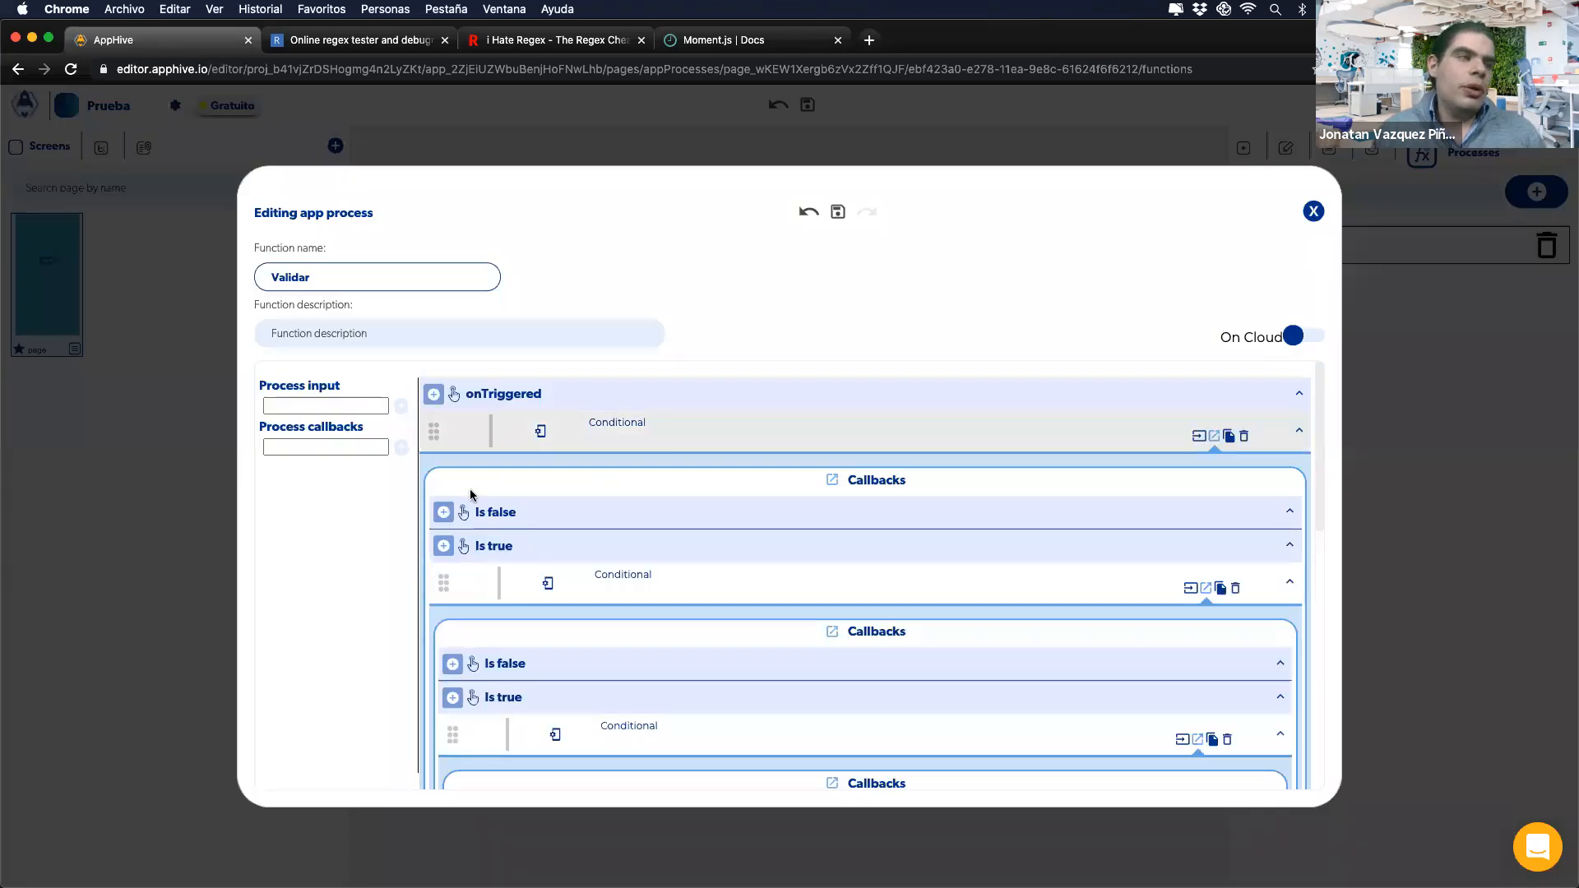
Step: Show the top Conditional's entry vars, set Value A to ionitem A, then clear it
click(1196, 438)
click(1259, 531)
scroll(1123, 658, down, 2)
click(1121, 630)
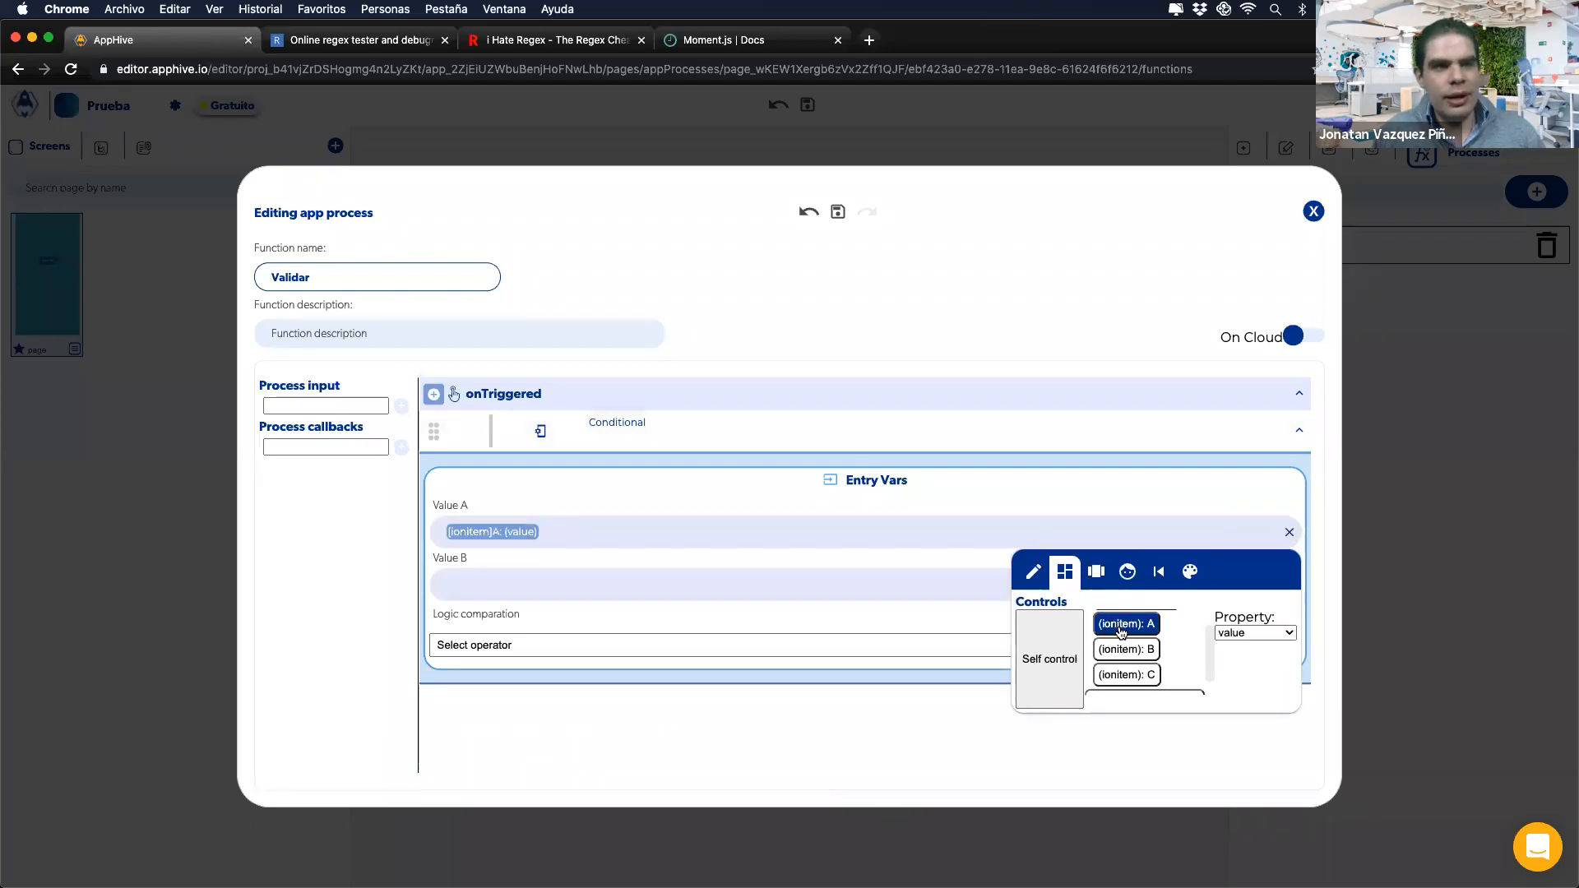
click(771, 557)
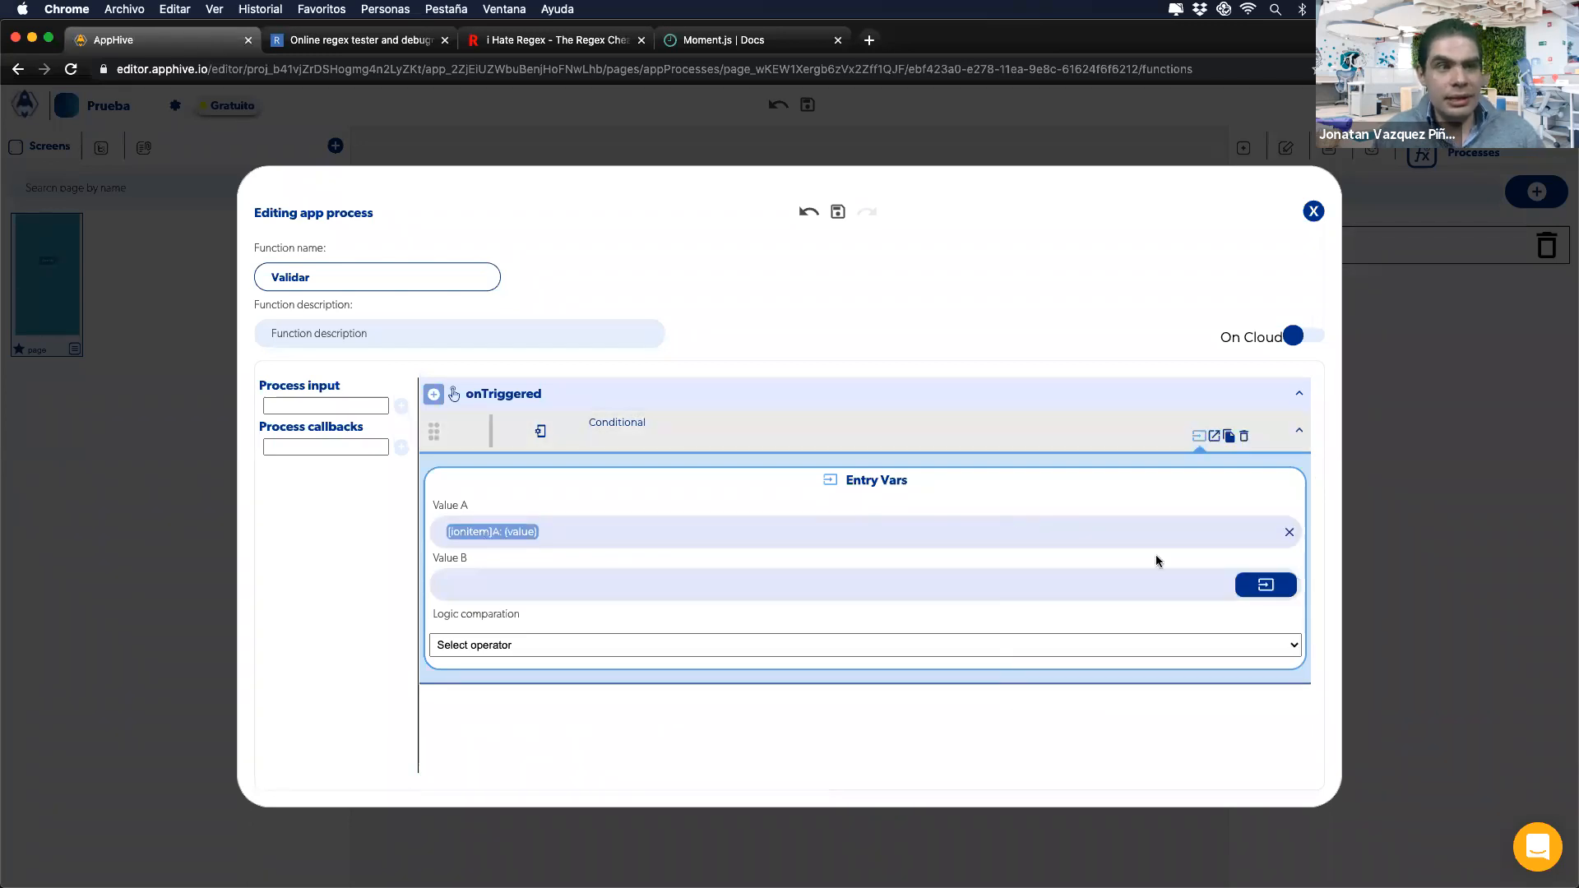
click(1288, 533)
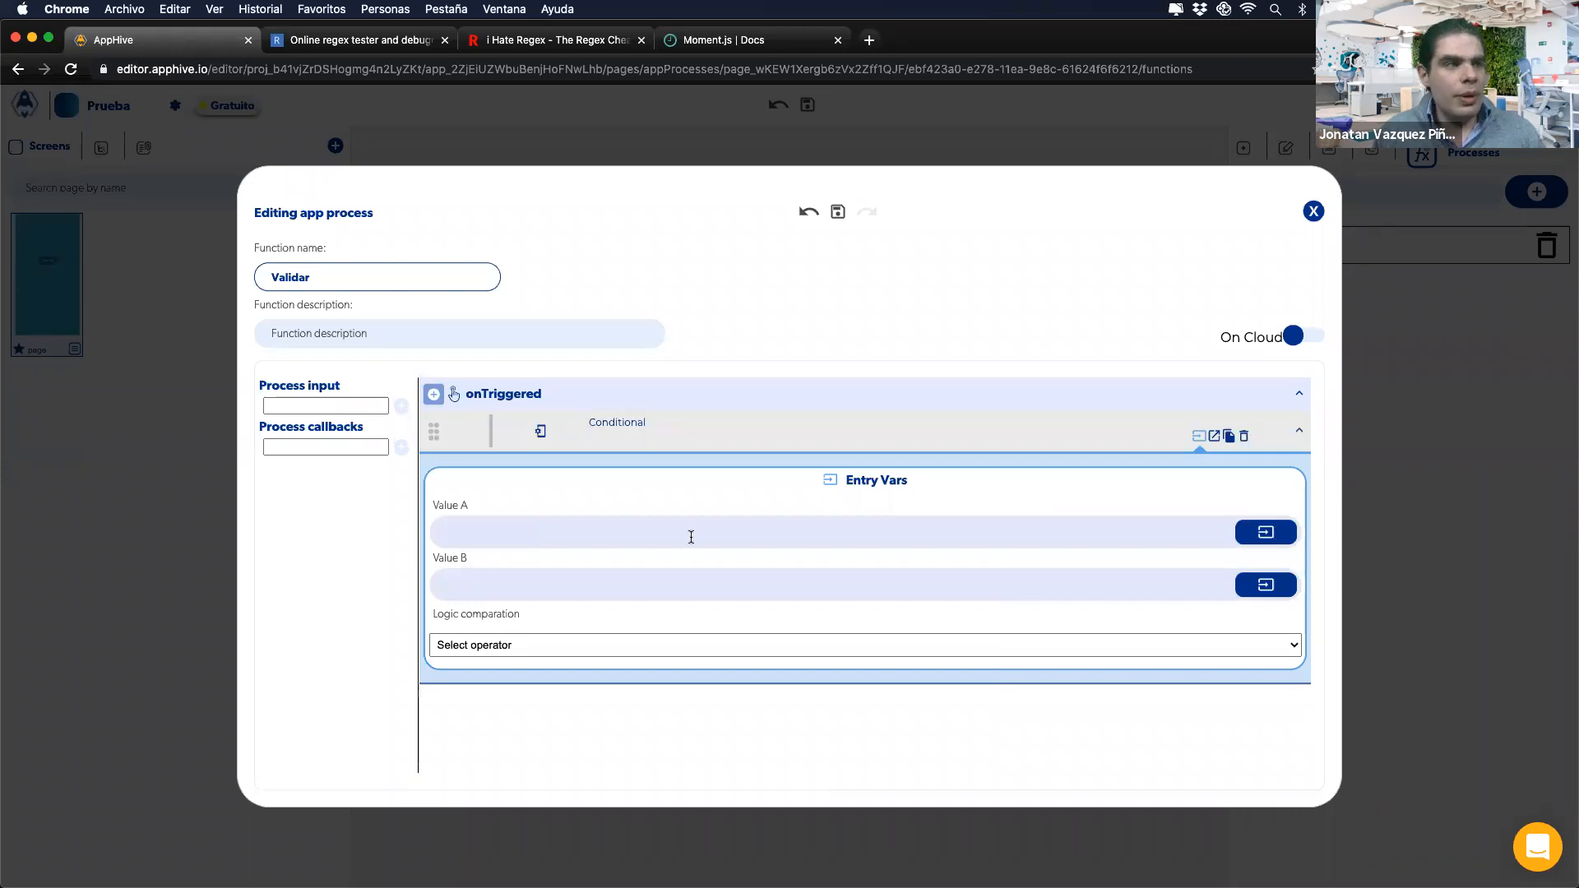
Step: Map Value A to (ionitem): A from Controls once more, then clear it again
click(1266, 533)
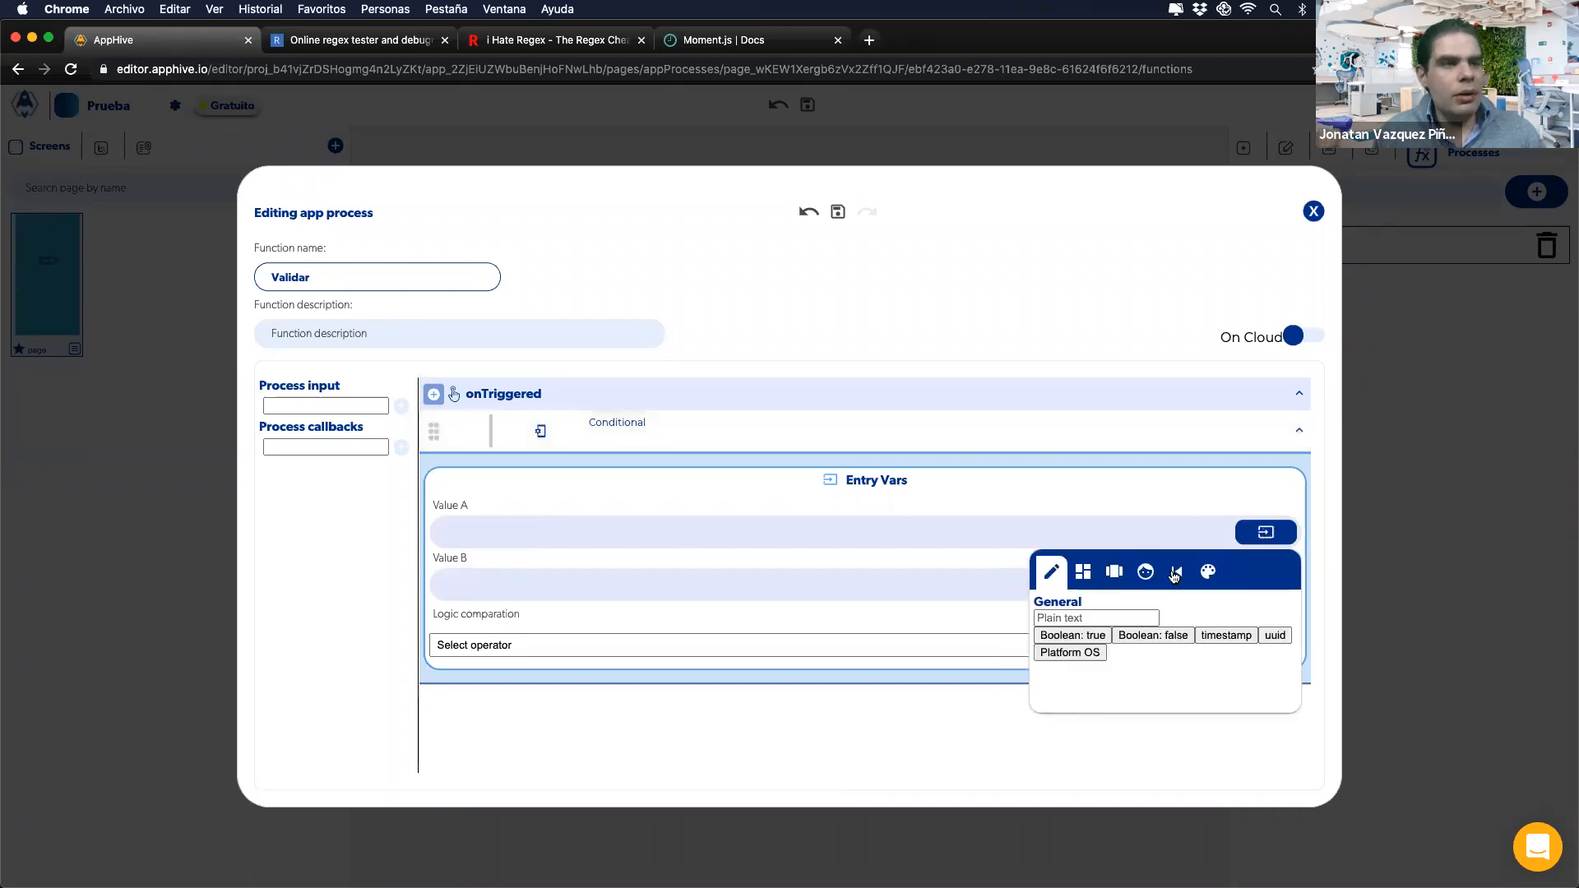
click(1083, 574)
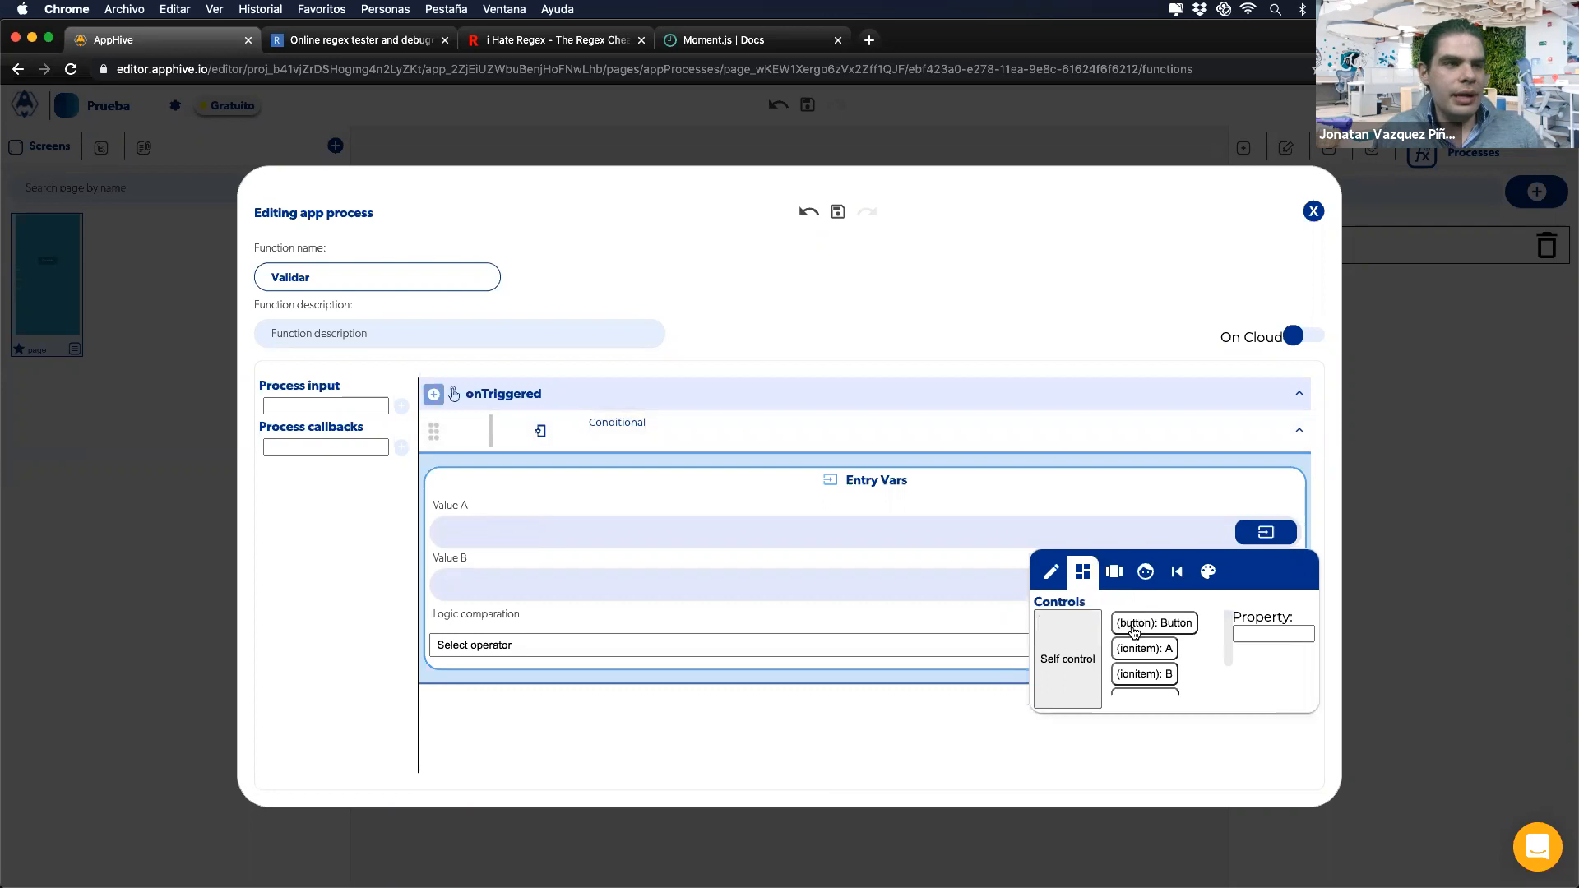
click(1137, 649)
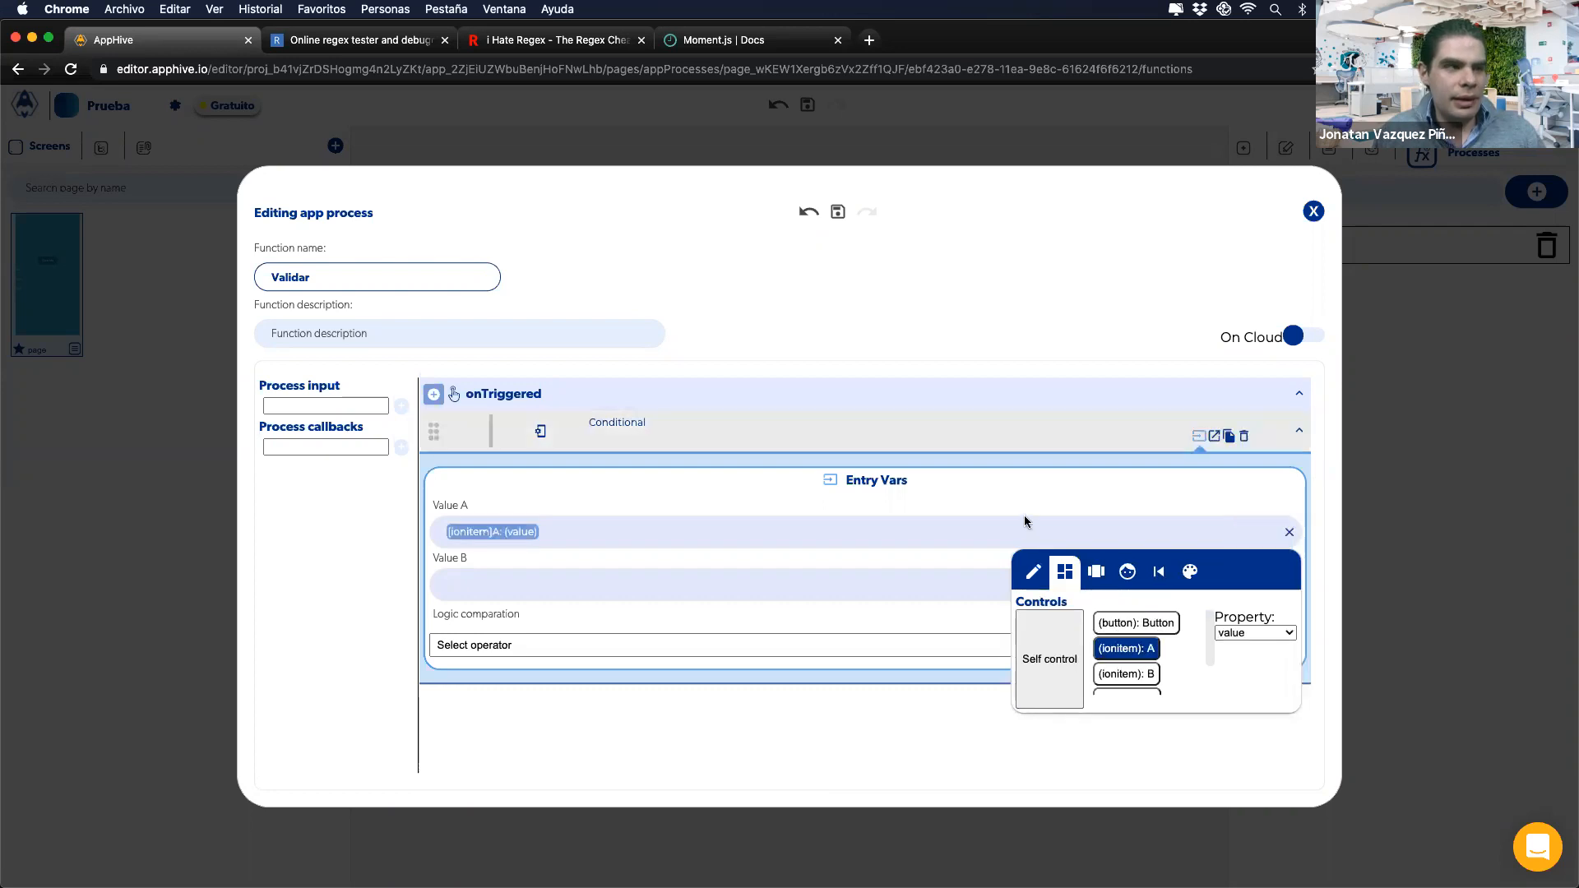
click(1288, 533)
click(369, 404)
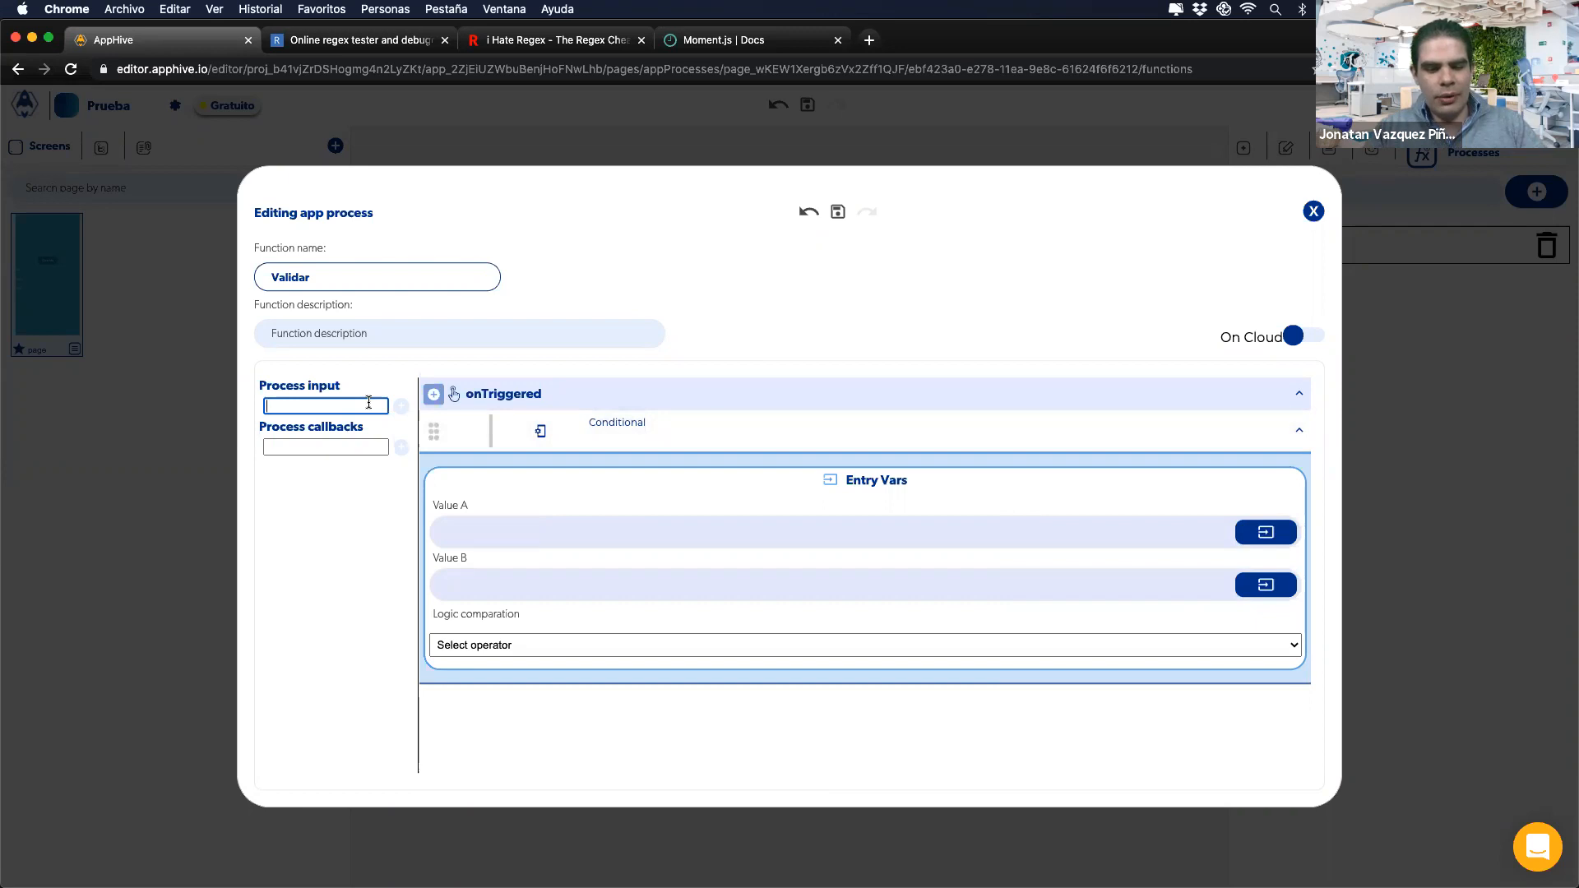
Step: Add Variable A, Variable B, Variable C and Variable D as Validar's process inputs
text(Variable)
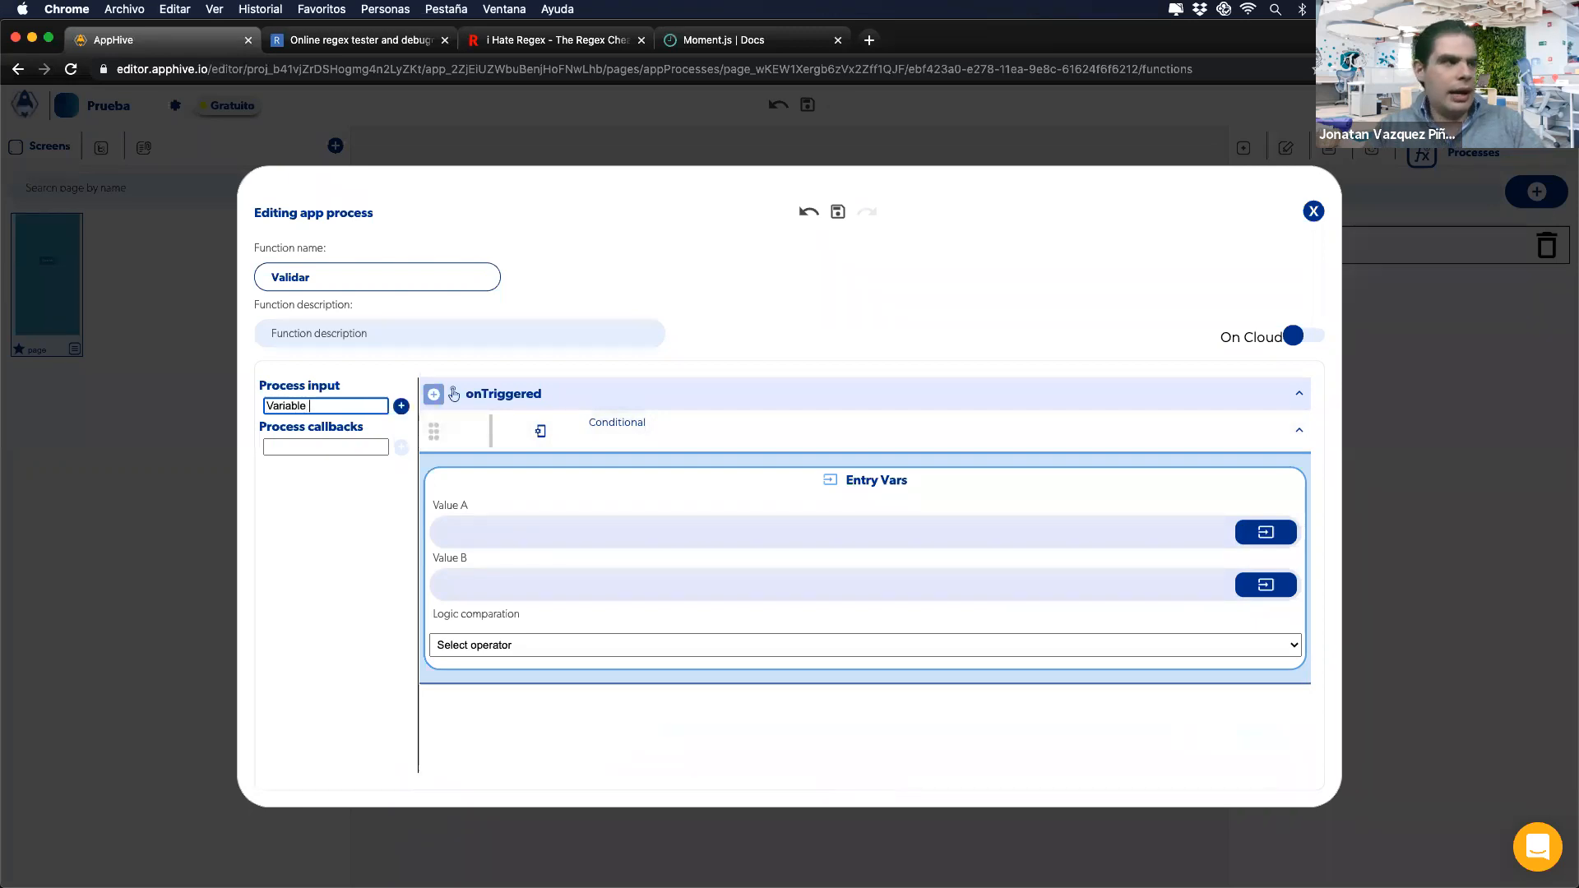
text( A)
key(Return)
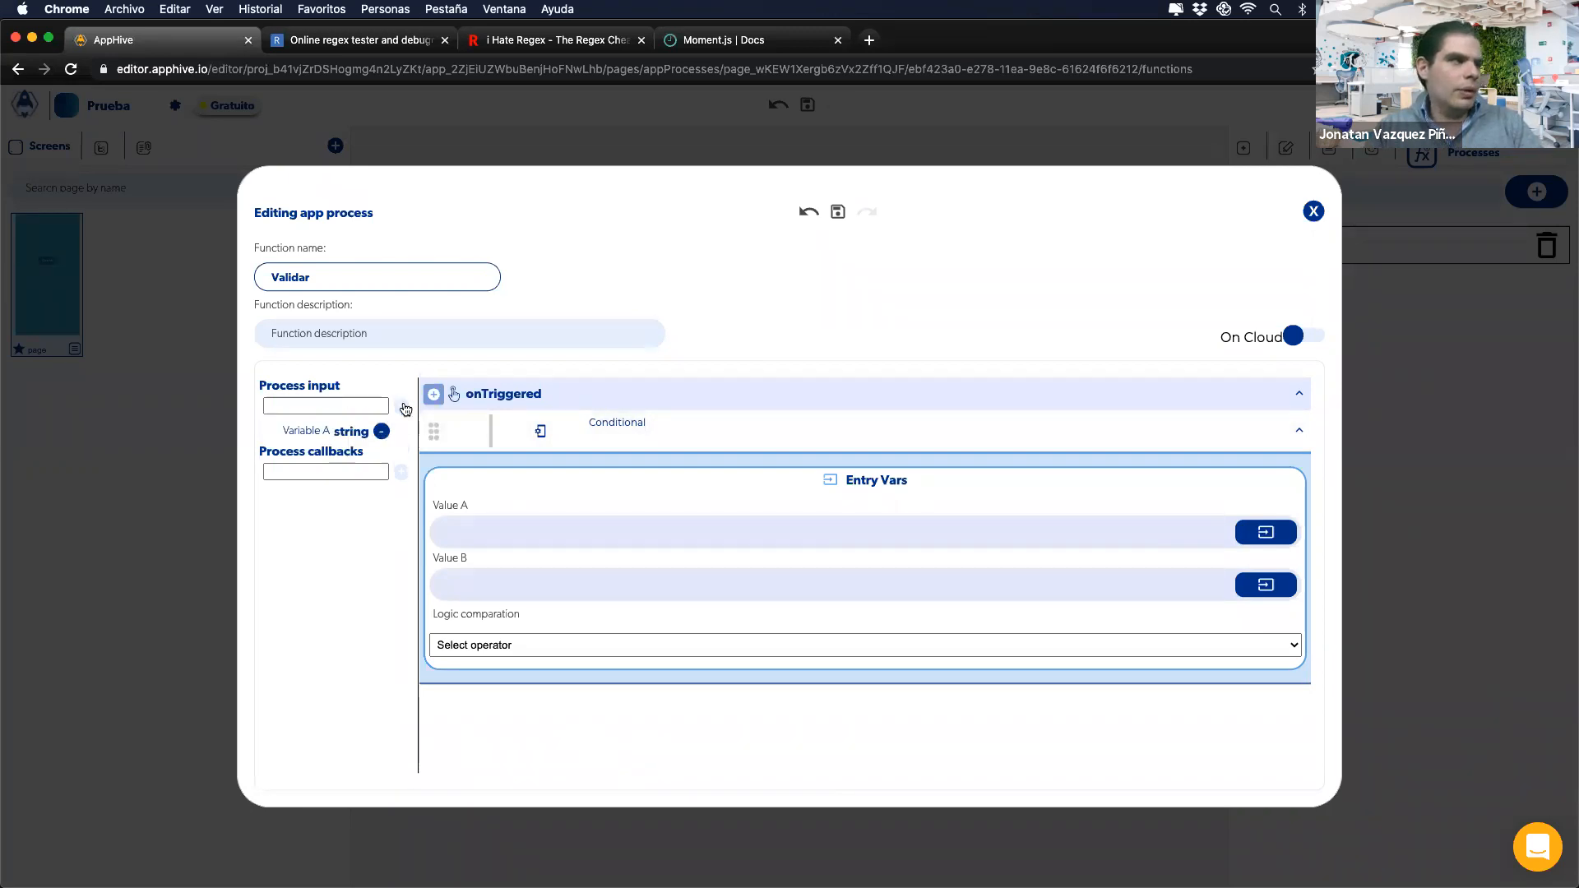
text(Vaariable B)
click(400, 406)
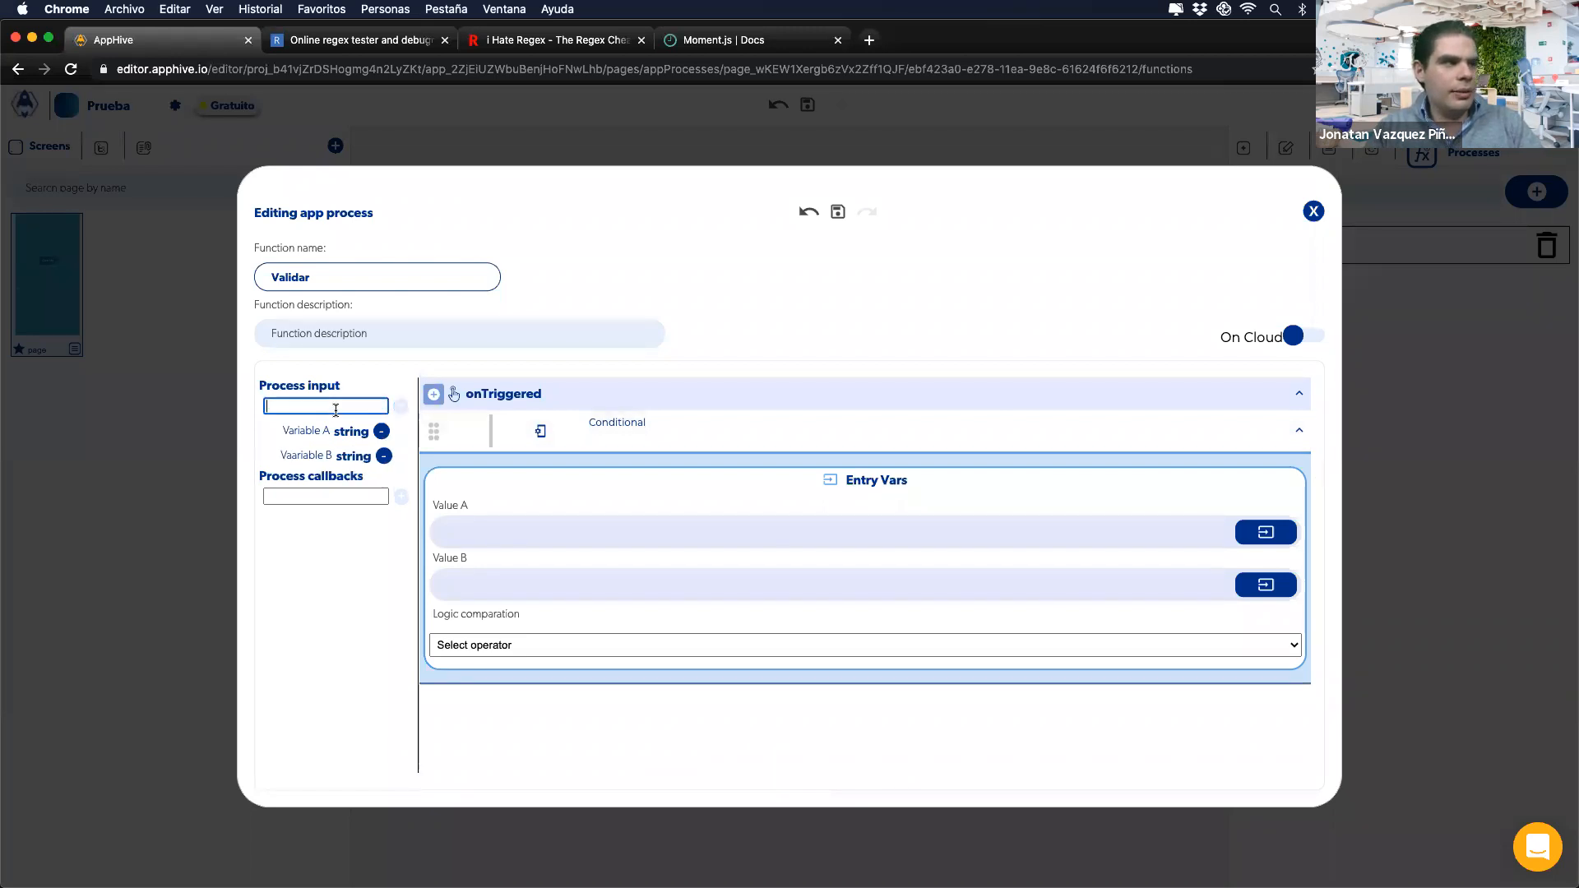
text(Variable C)
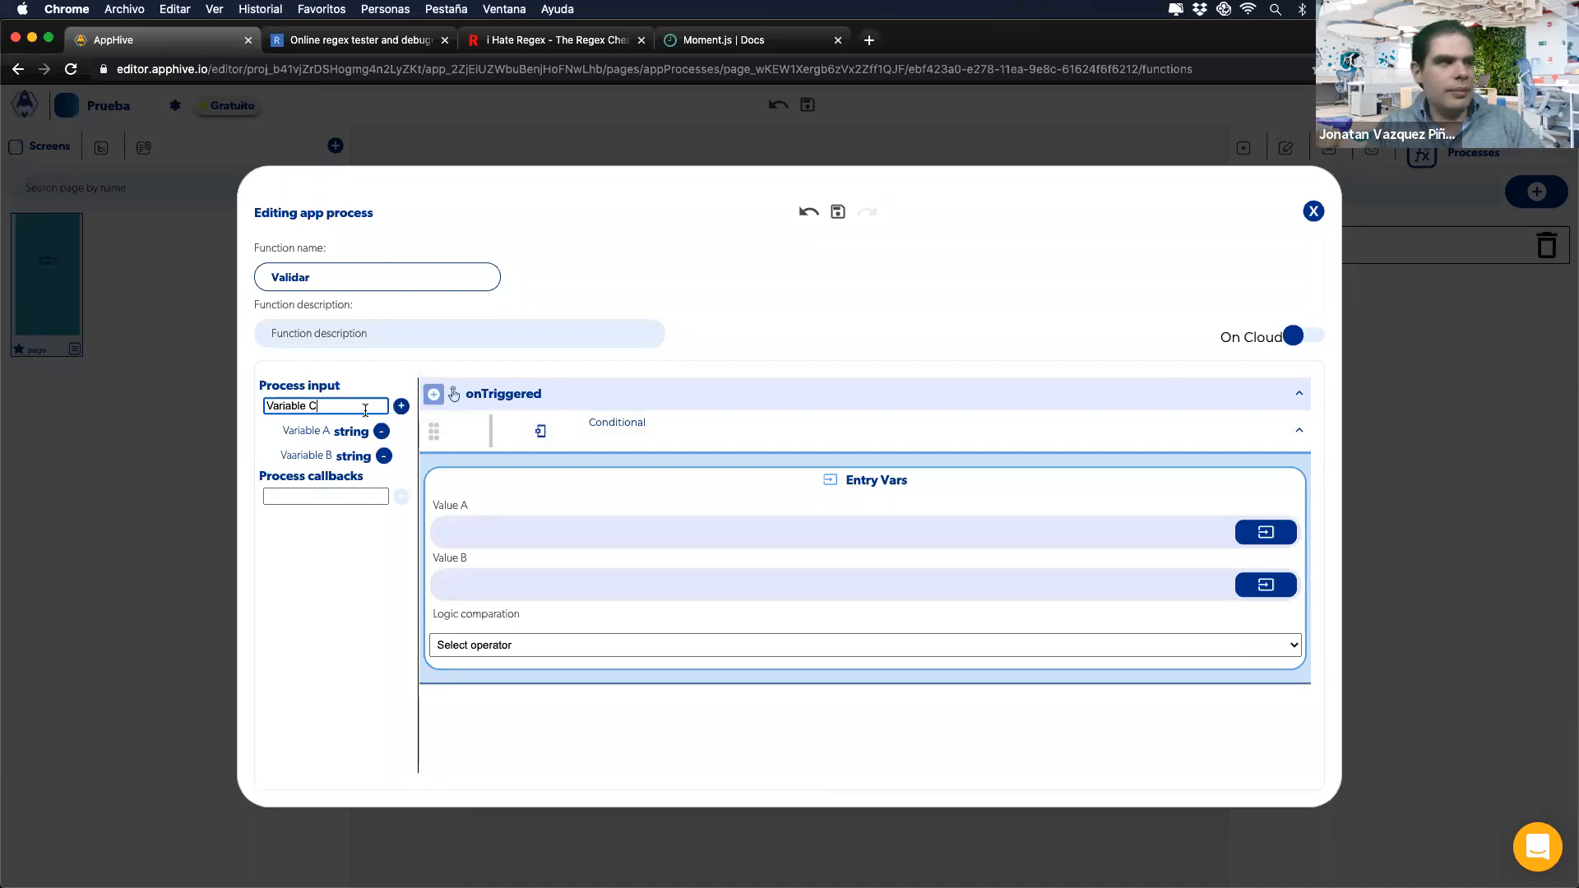
click(400, 406)
text(Variable)
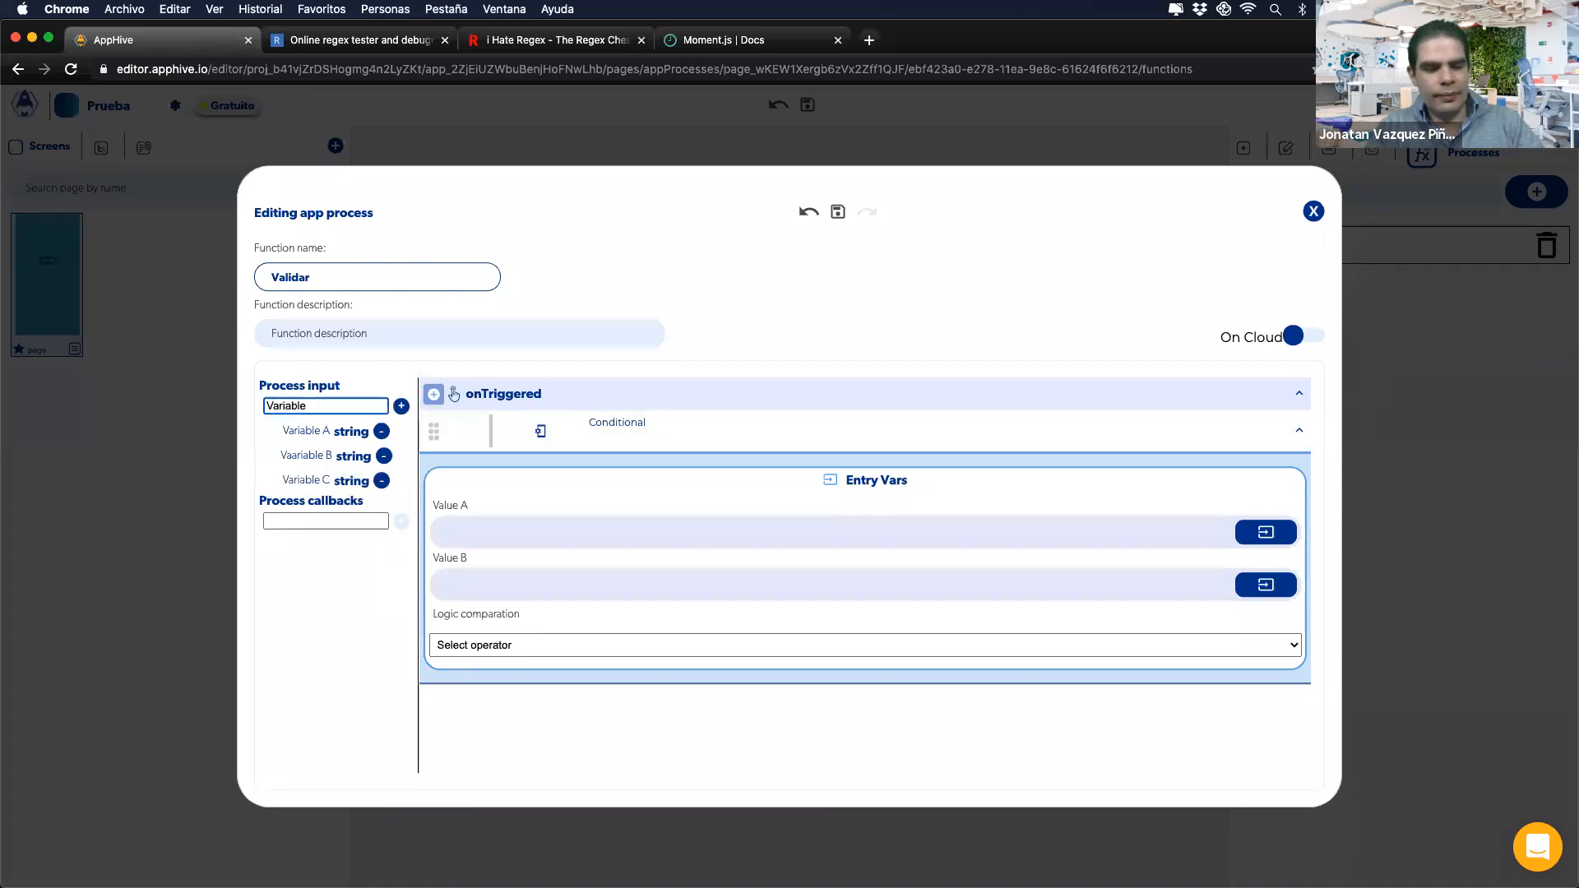
text( D)
click(401, 405)
Step: Add callbacks 'Todas son iguales', 'A y B son iguales' and 'B y C son iguales'
click(319, 546)
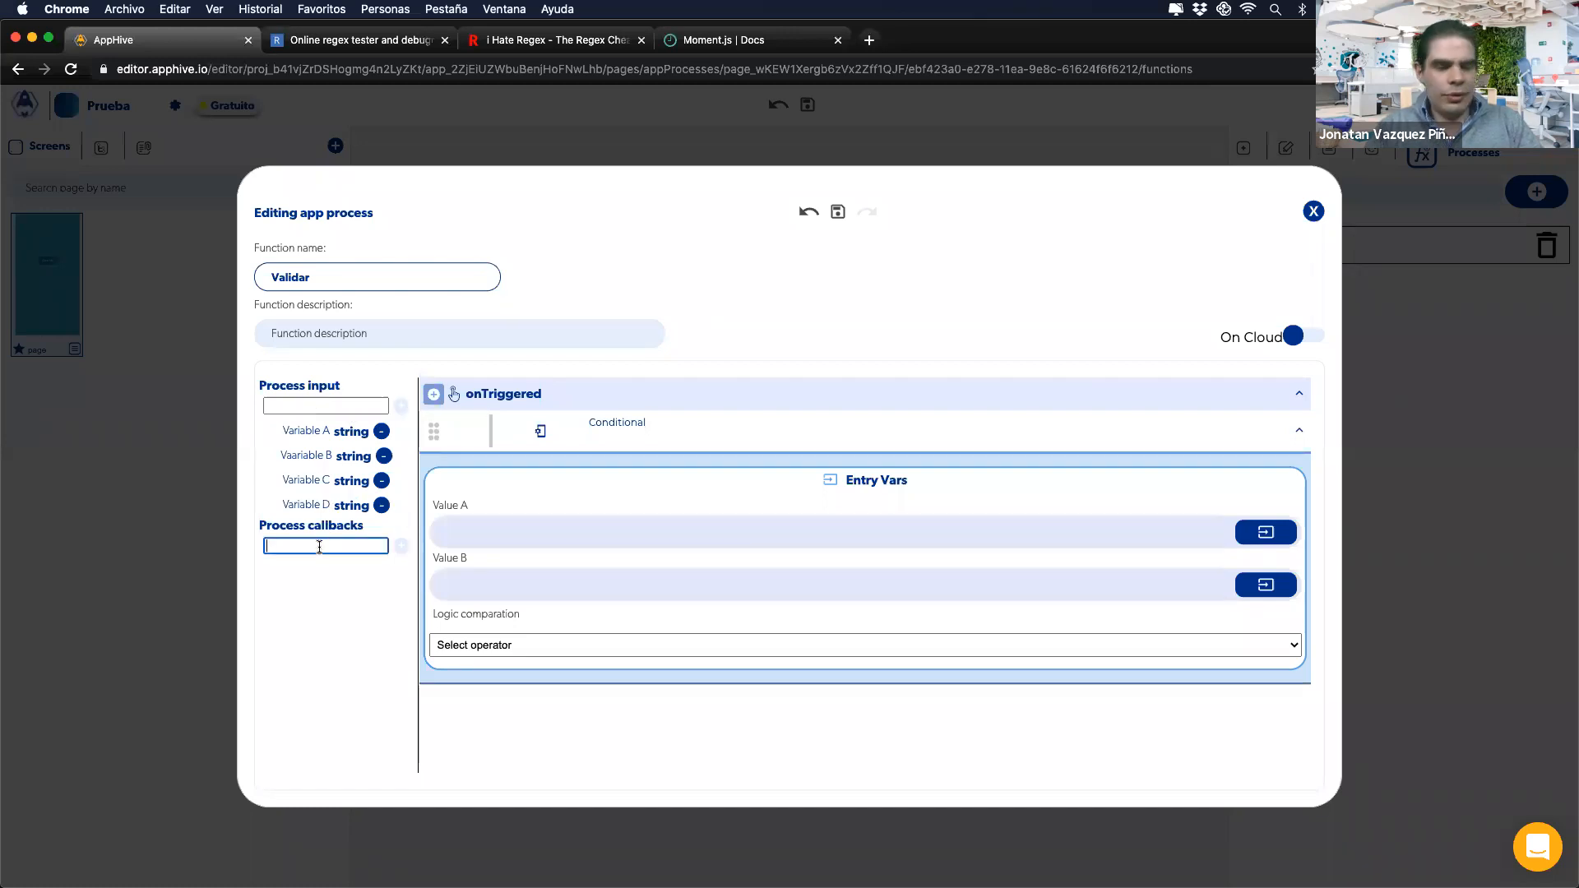
text(Si)
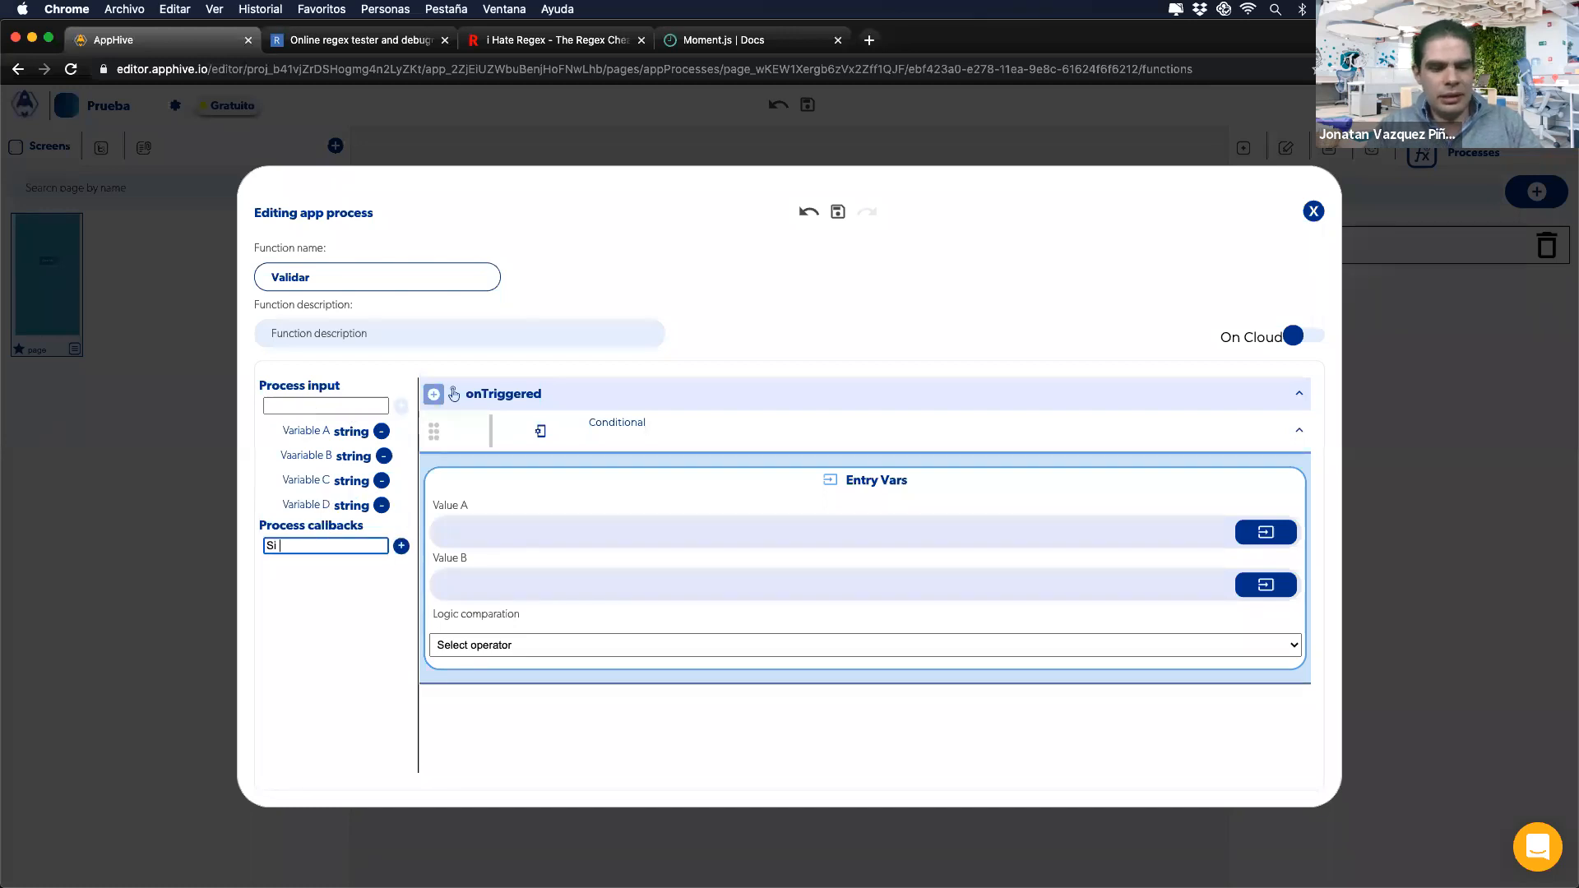
key(BackSpace)
text(Todas son iguales)
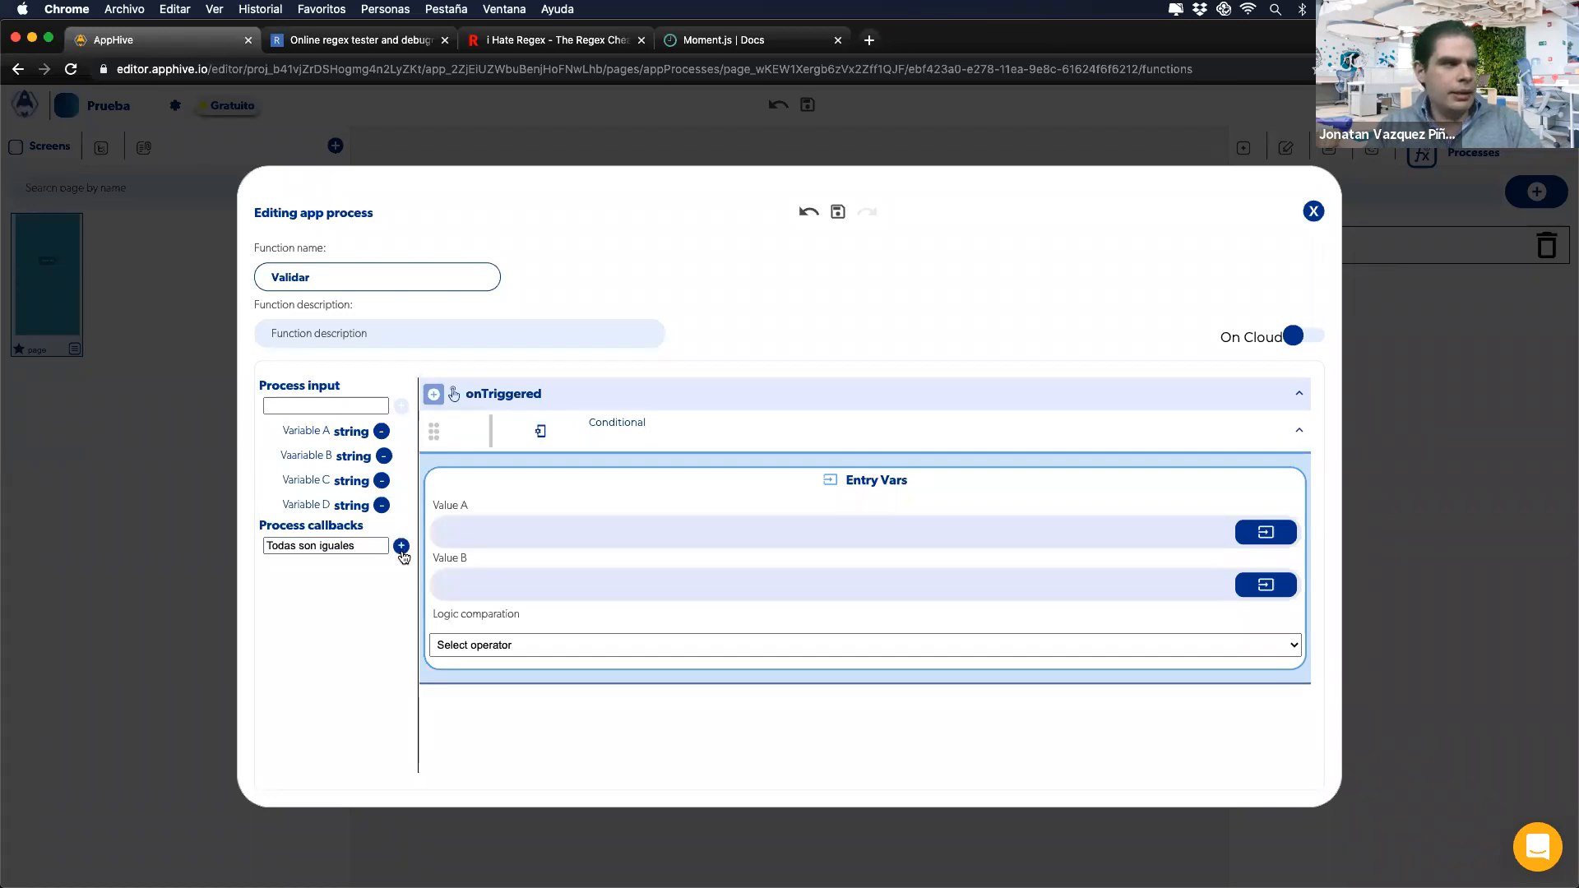
click(401, 546)
click(325, 546)
text(A y B son)
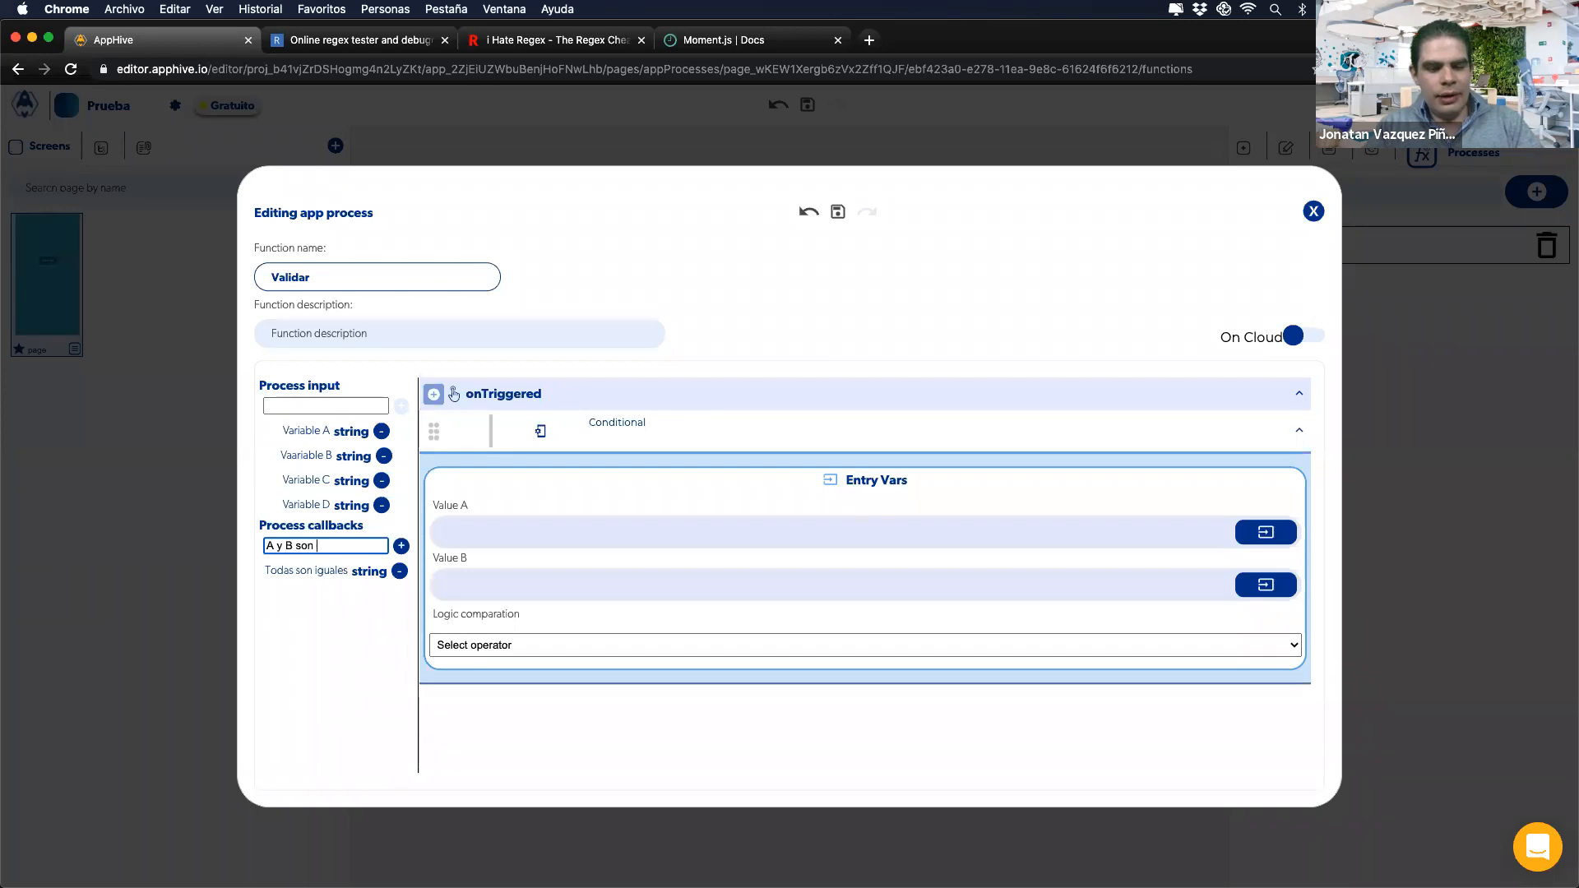
text( iguales)
click(401, 546)
click(319, 548)
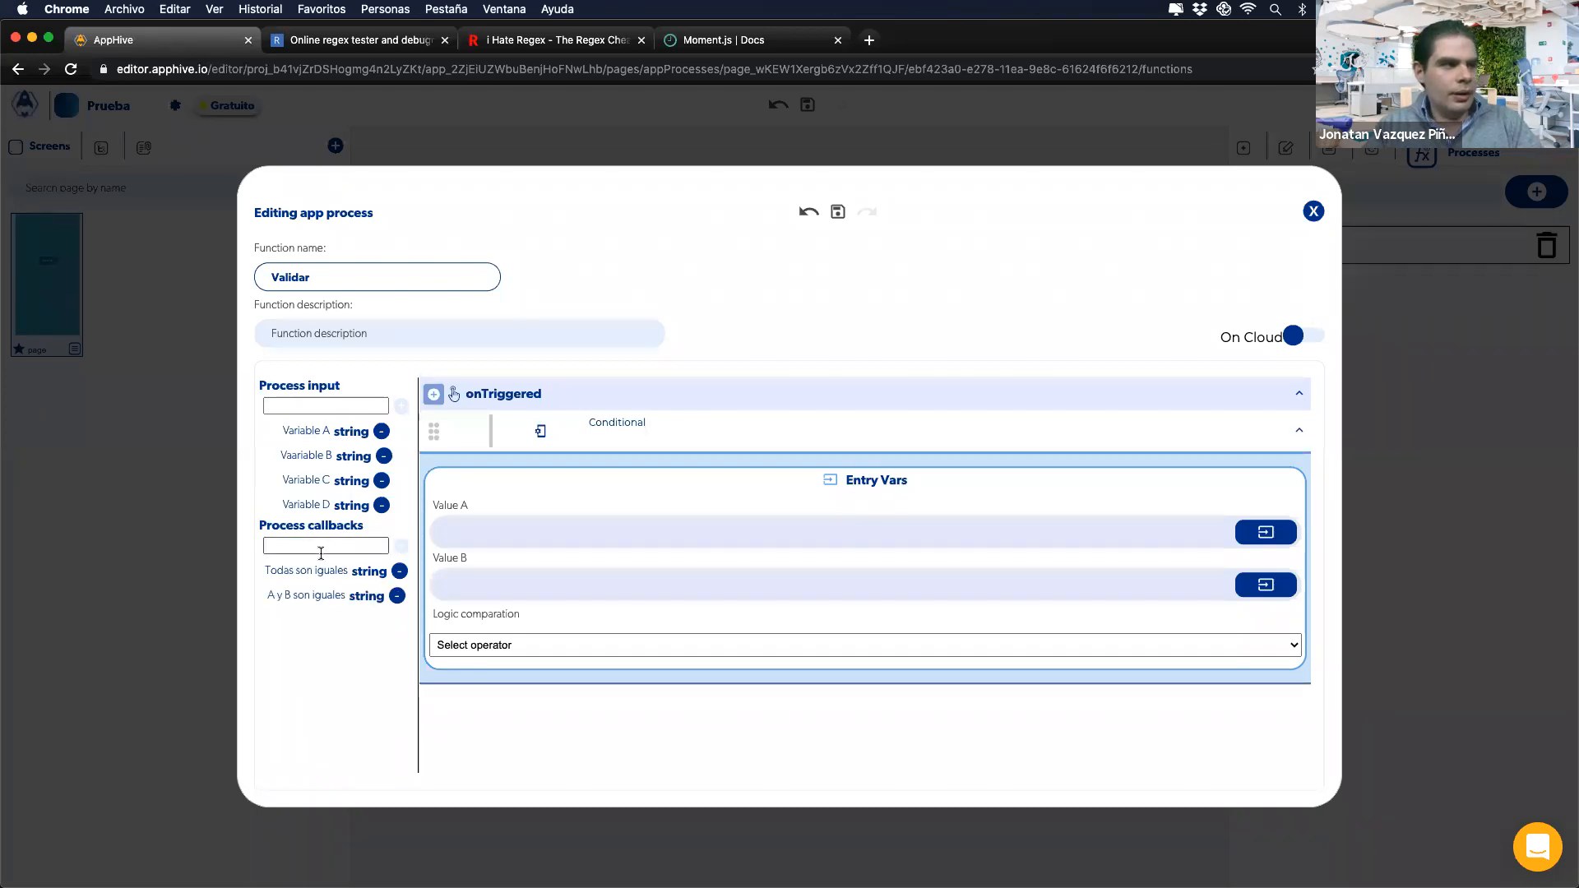
text(B y C so)
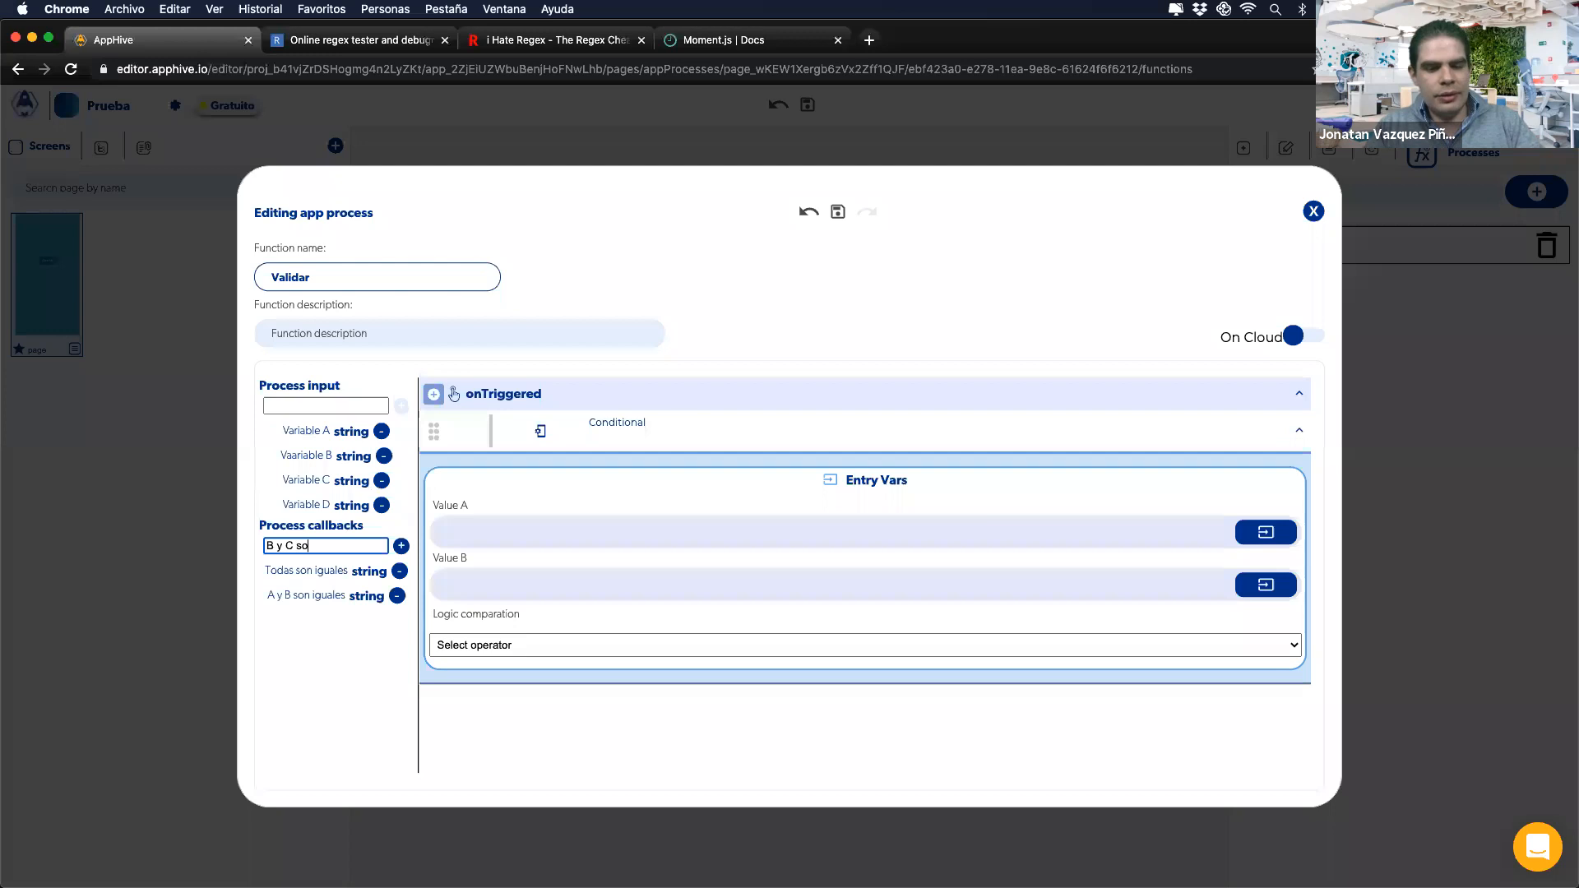
text(n iguales)
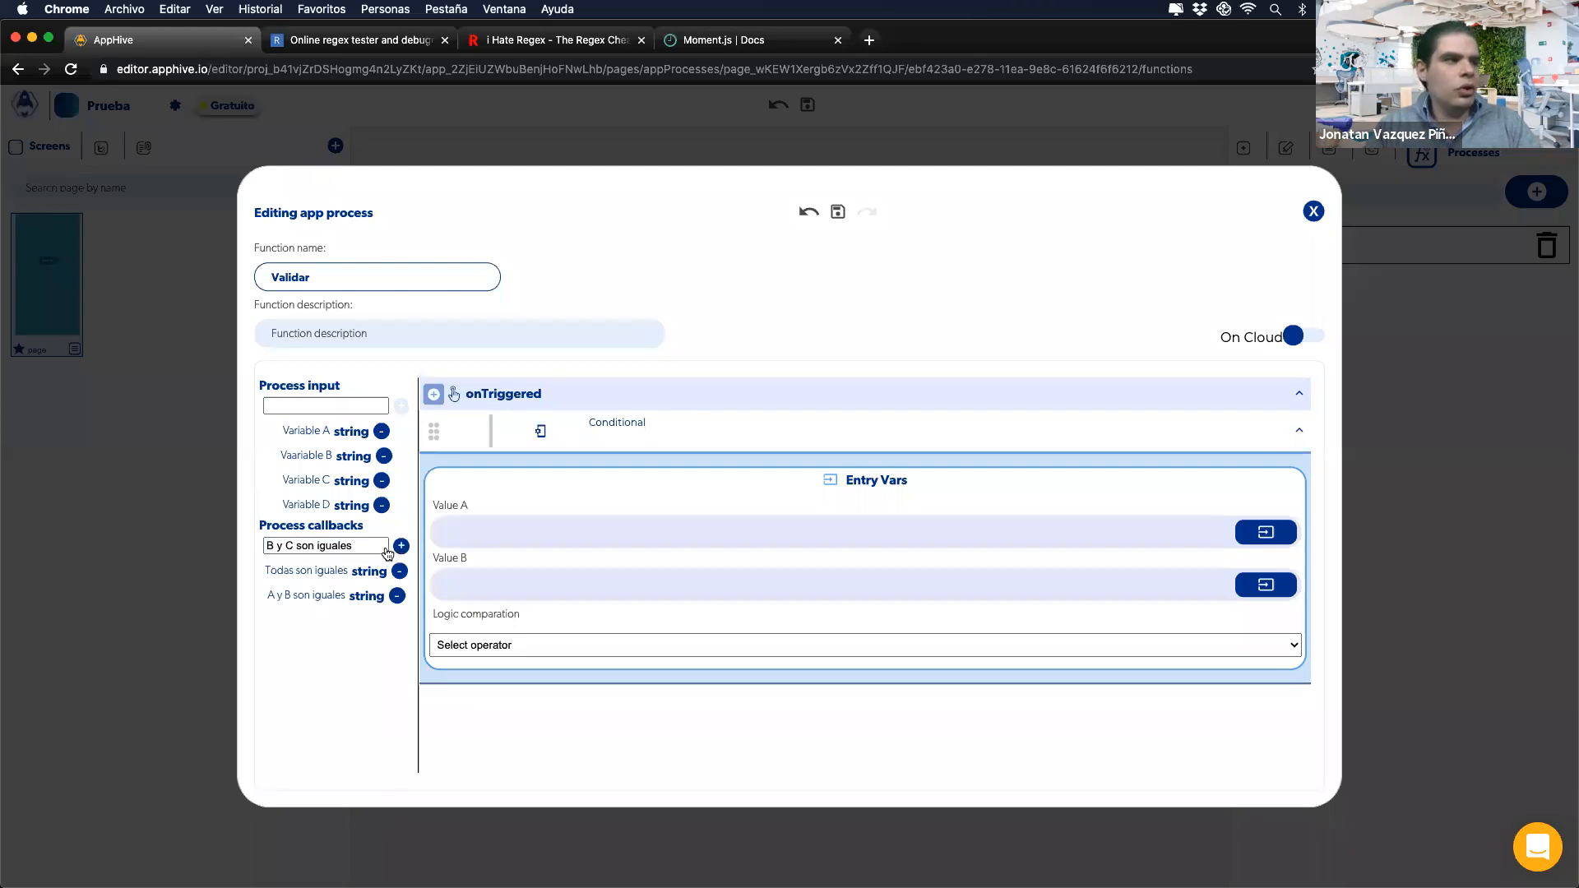
click(400, 546)
Step: Clear the accidental text selection and close the Validar process editor
drag(307, 431, 330, 515)
click(599, 467)
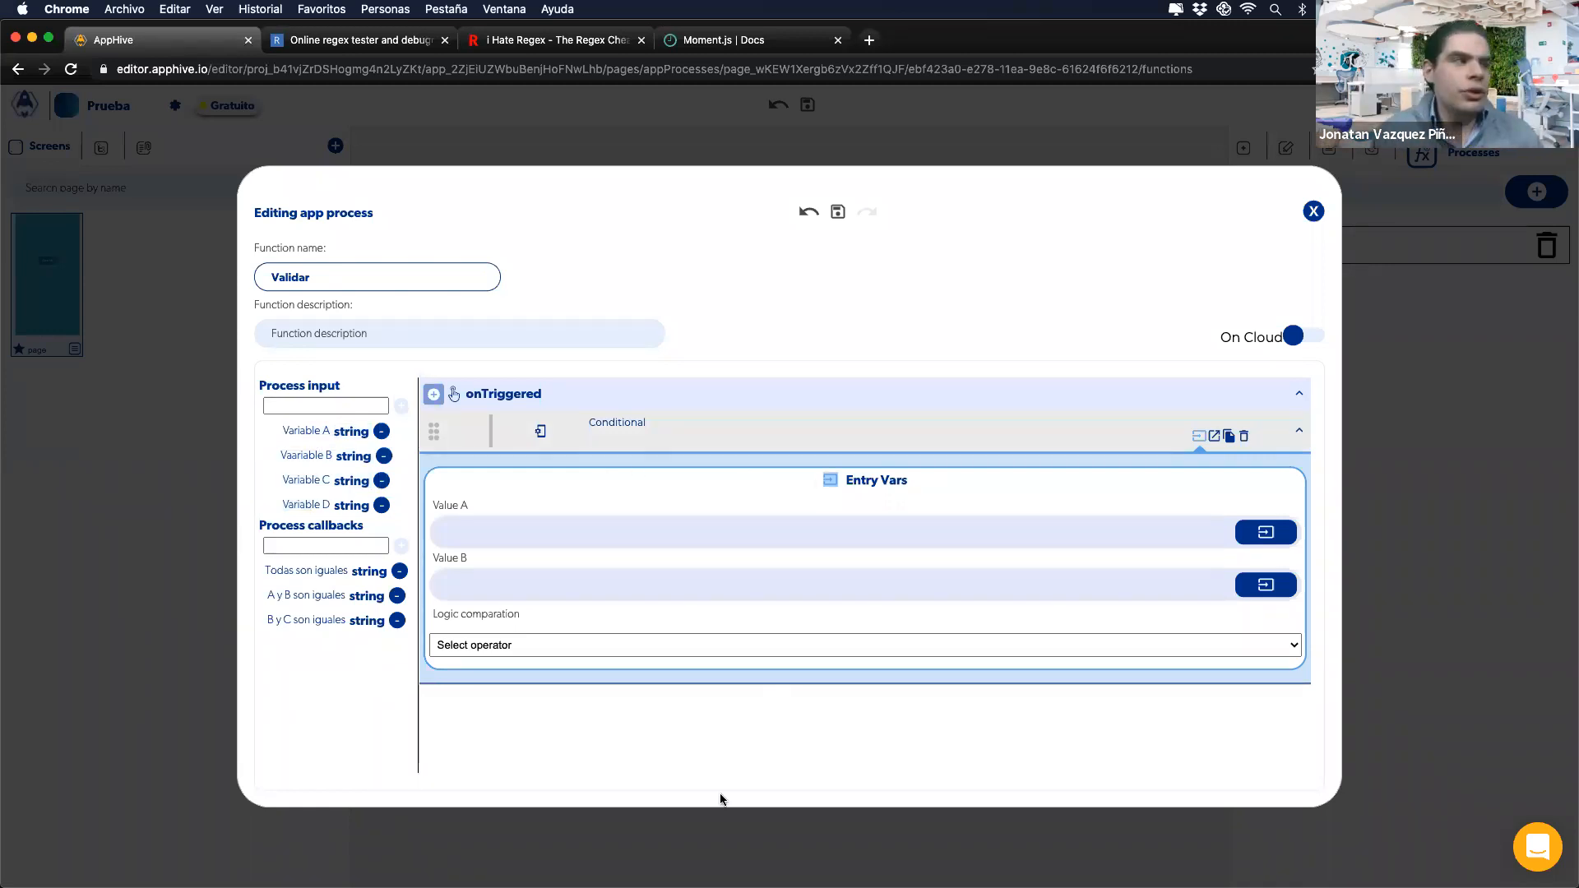
click(678, 863)
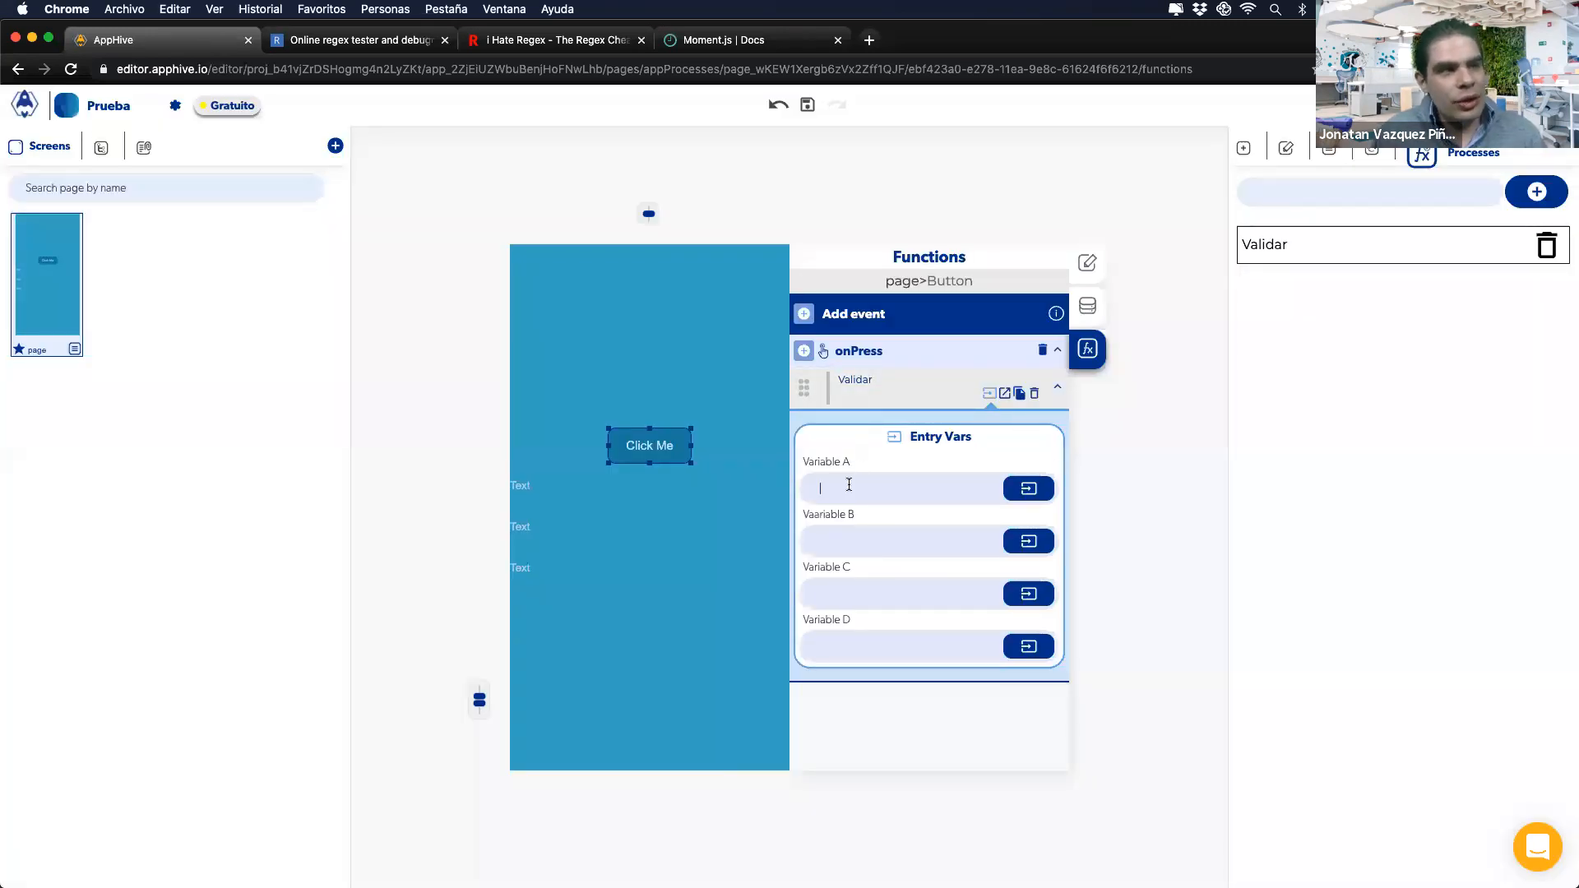
Step: Set the Conditional's Value A to Page data: Variable A in the Validar process
click(836, 537)
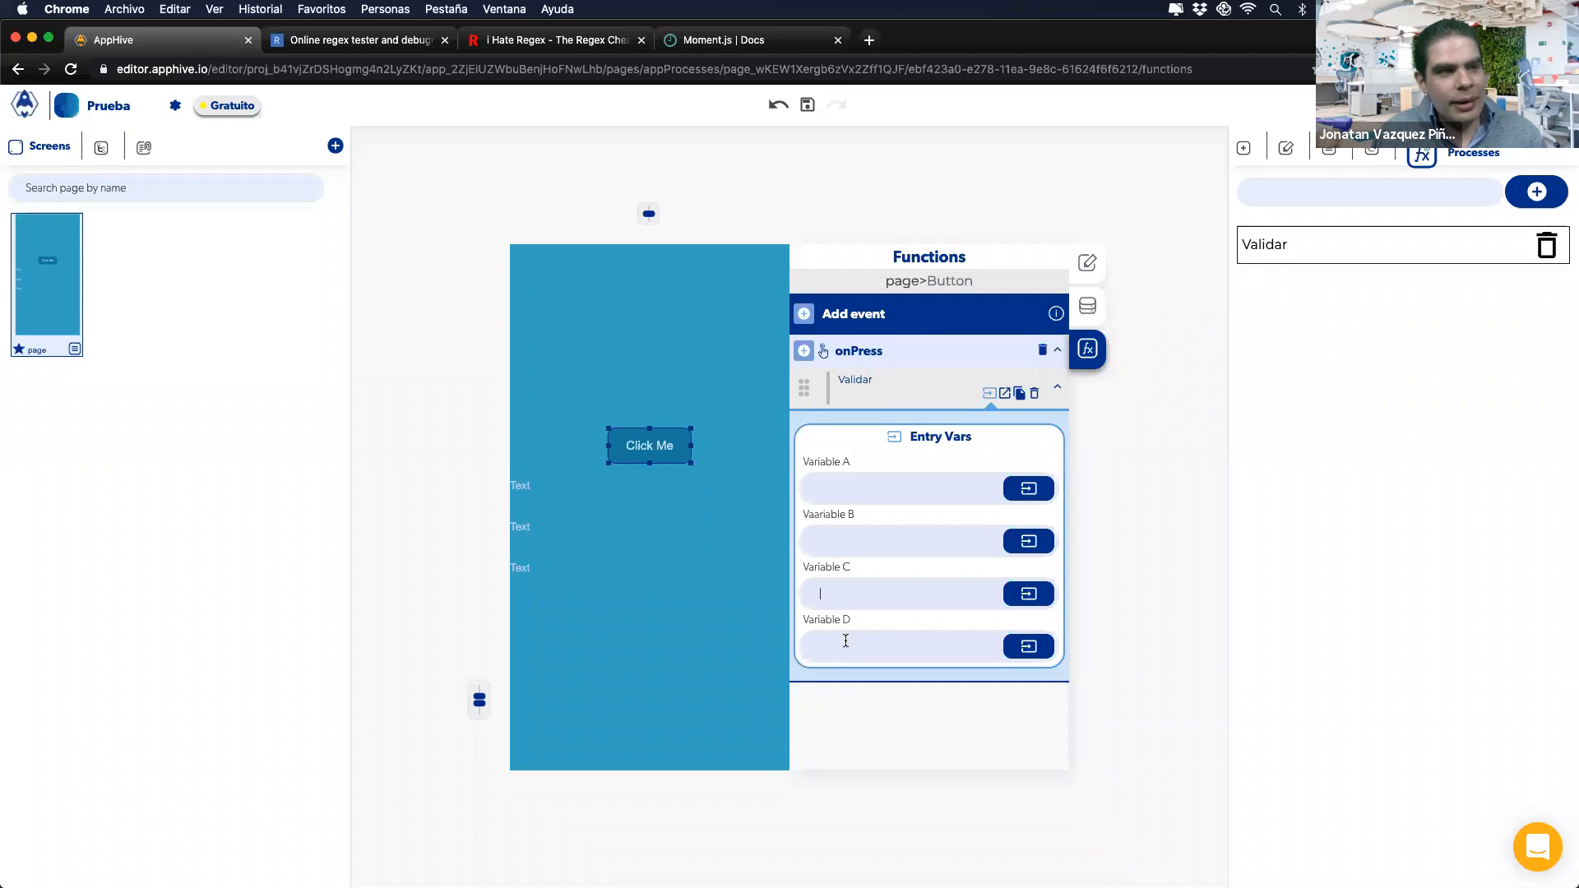
click(1266, 251)
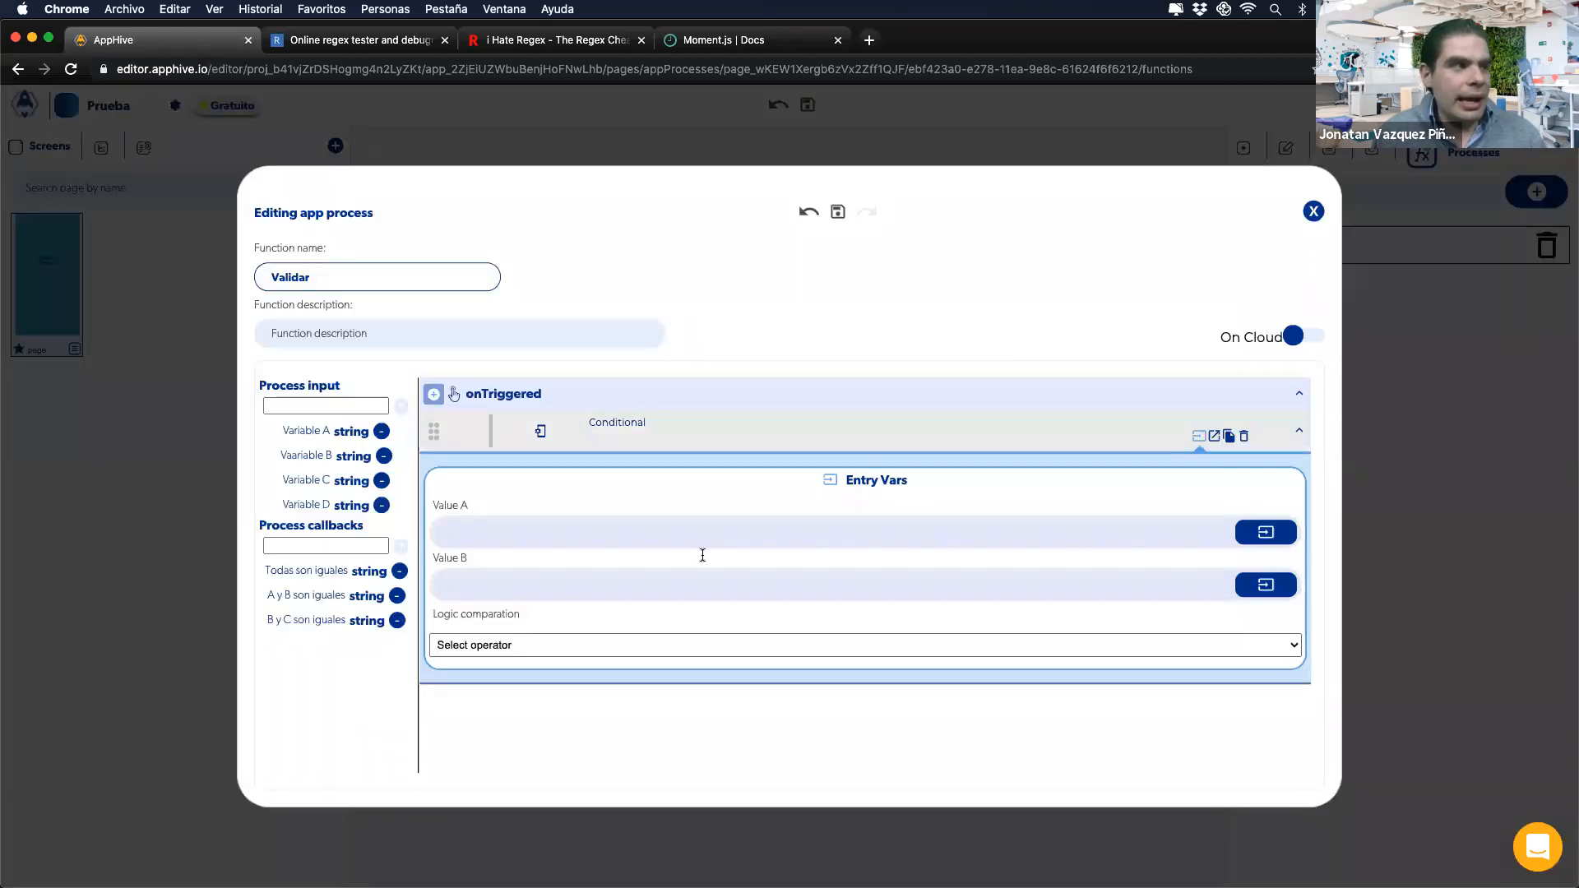
click(1251, 531)
click(1244, 574)
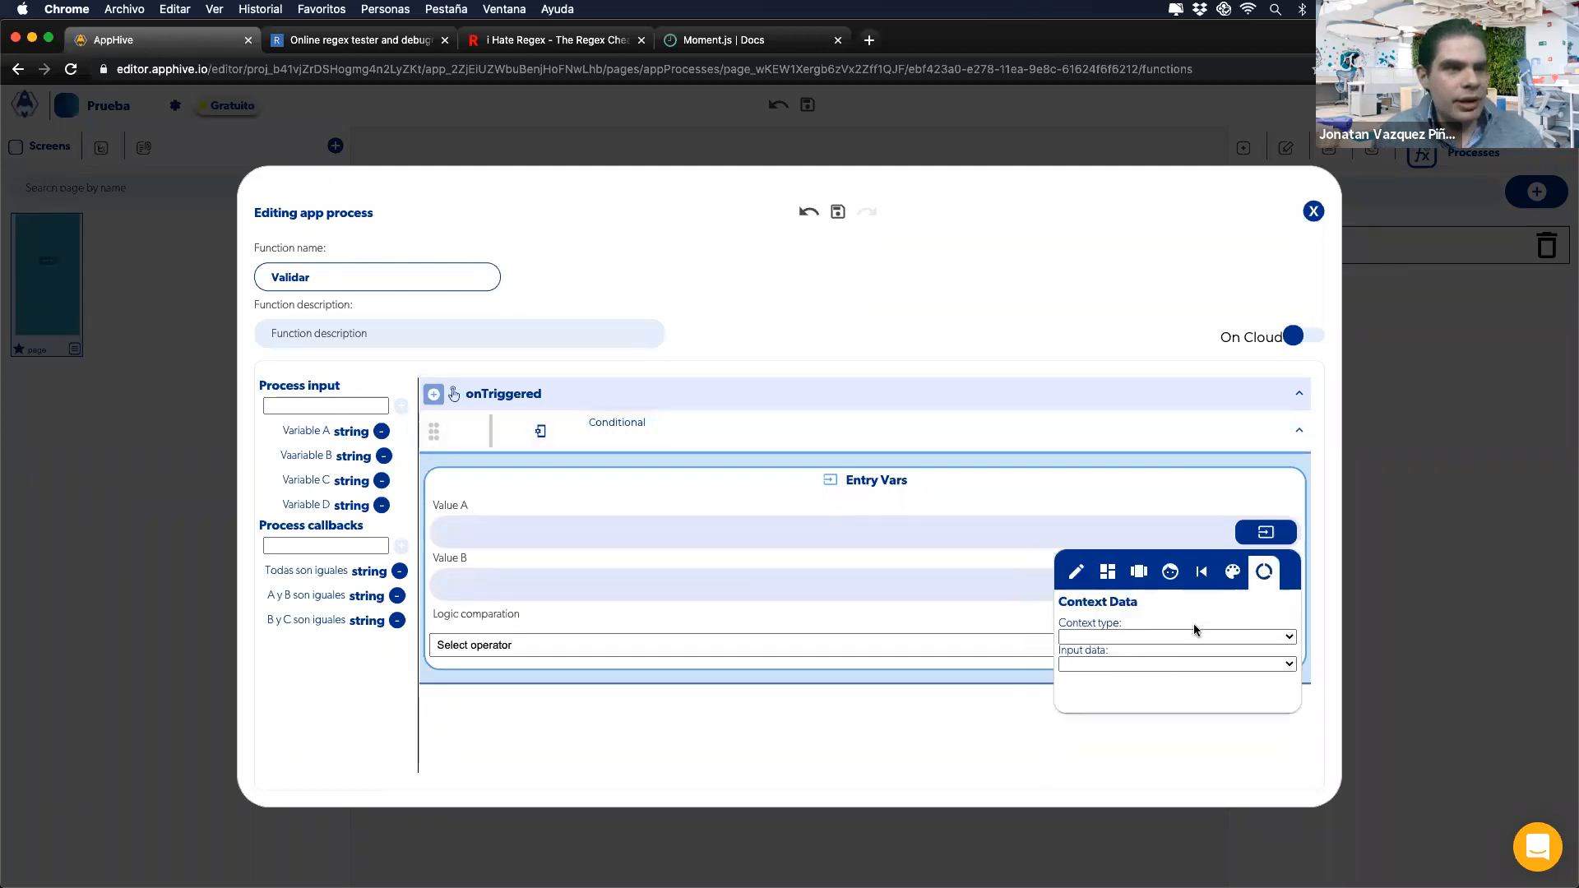
click(1194, 633)
click(1161, 666)
click(1089, 664)
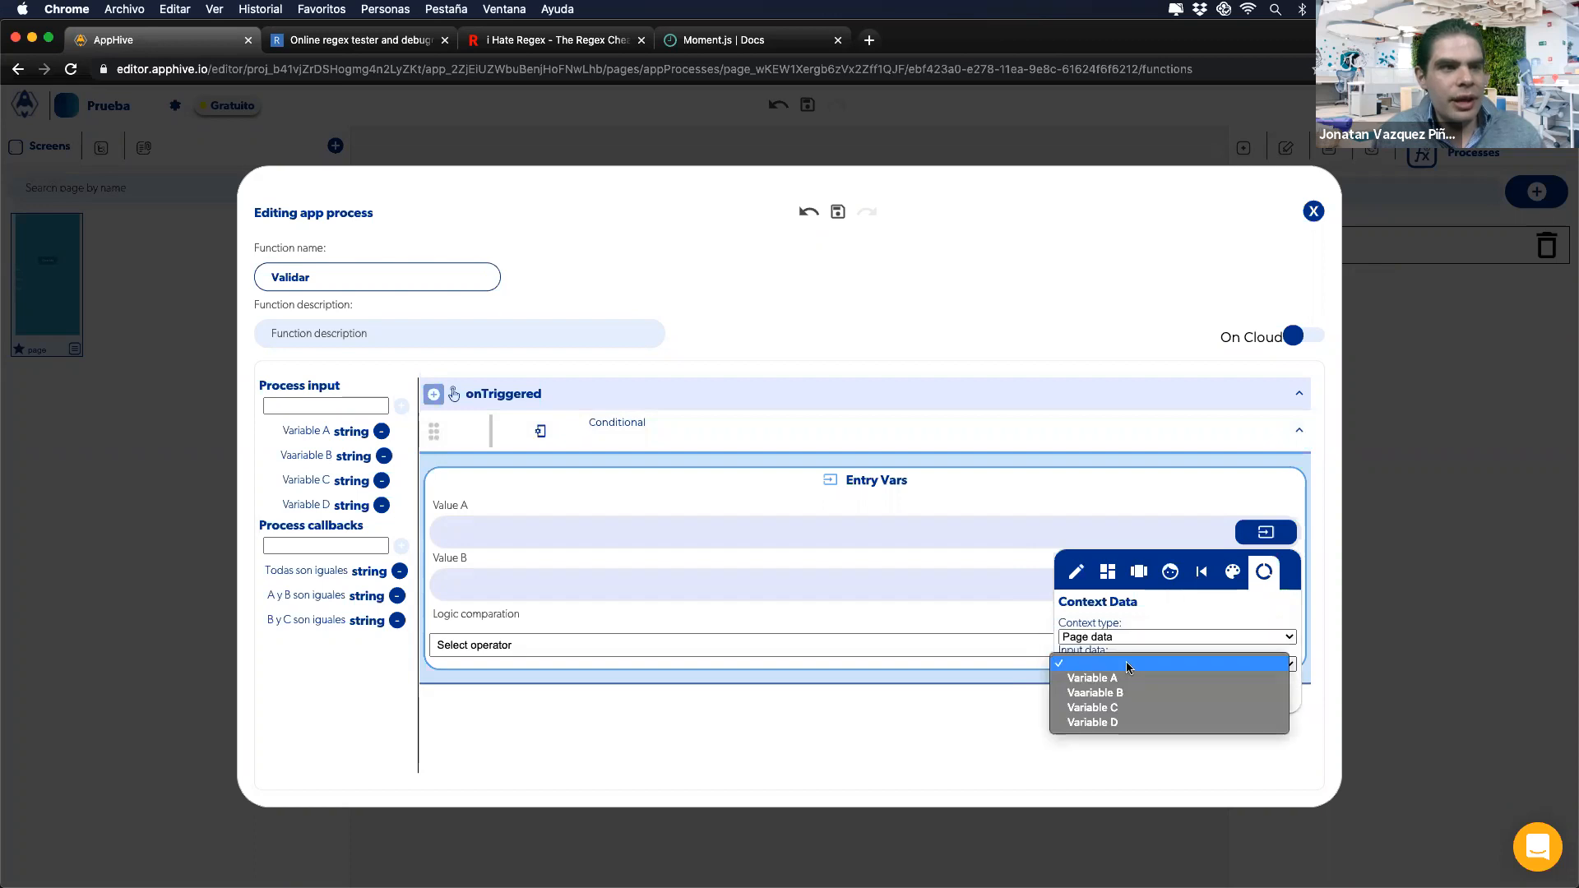
click(1093, 678)
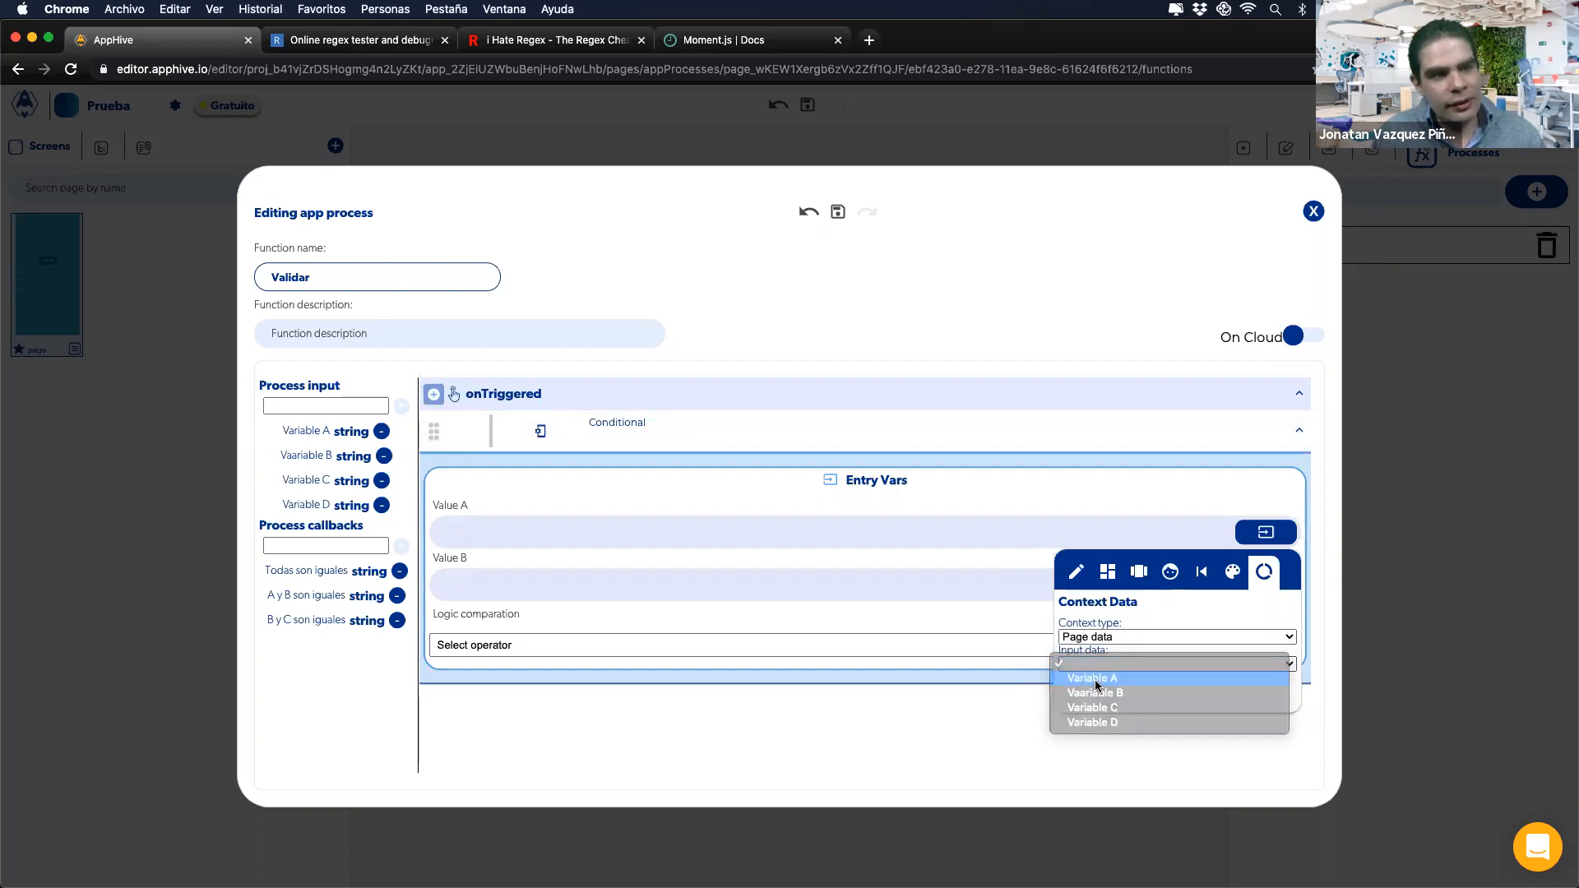
click(902, 568)
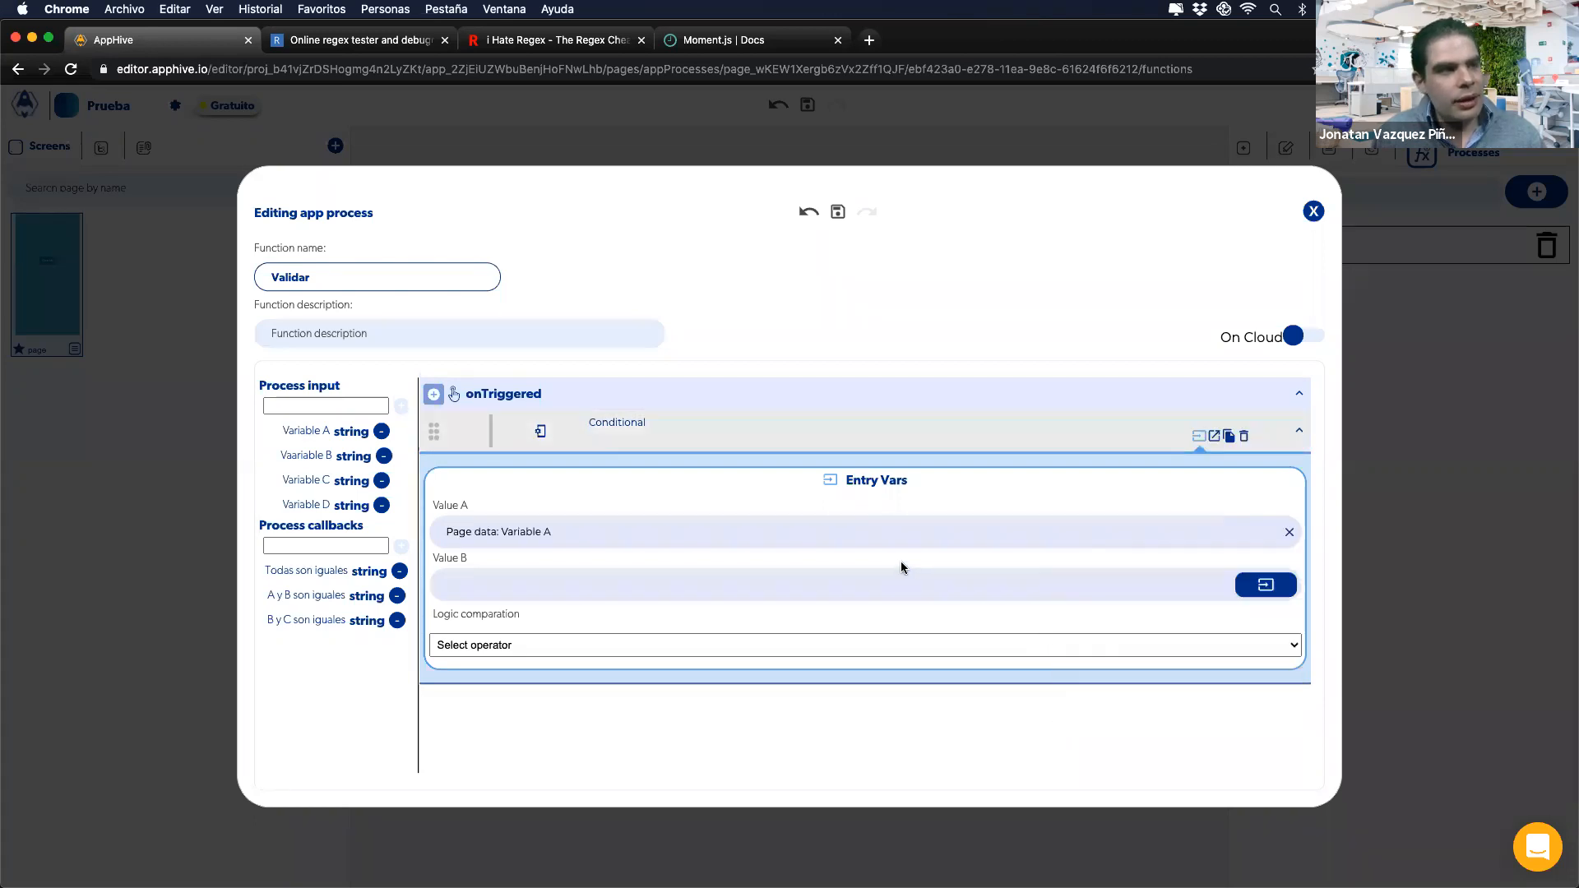
click(811, 825)
Step: In Click Me's Validar call, pass control (ionitem): A as Variable A
click(1029, 489)
click(826, 531)
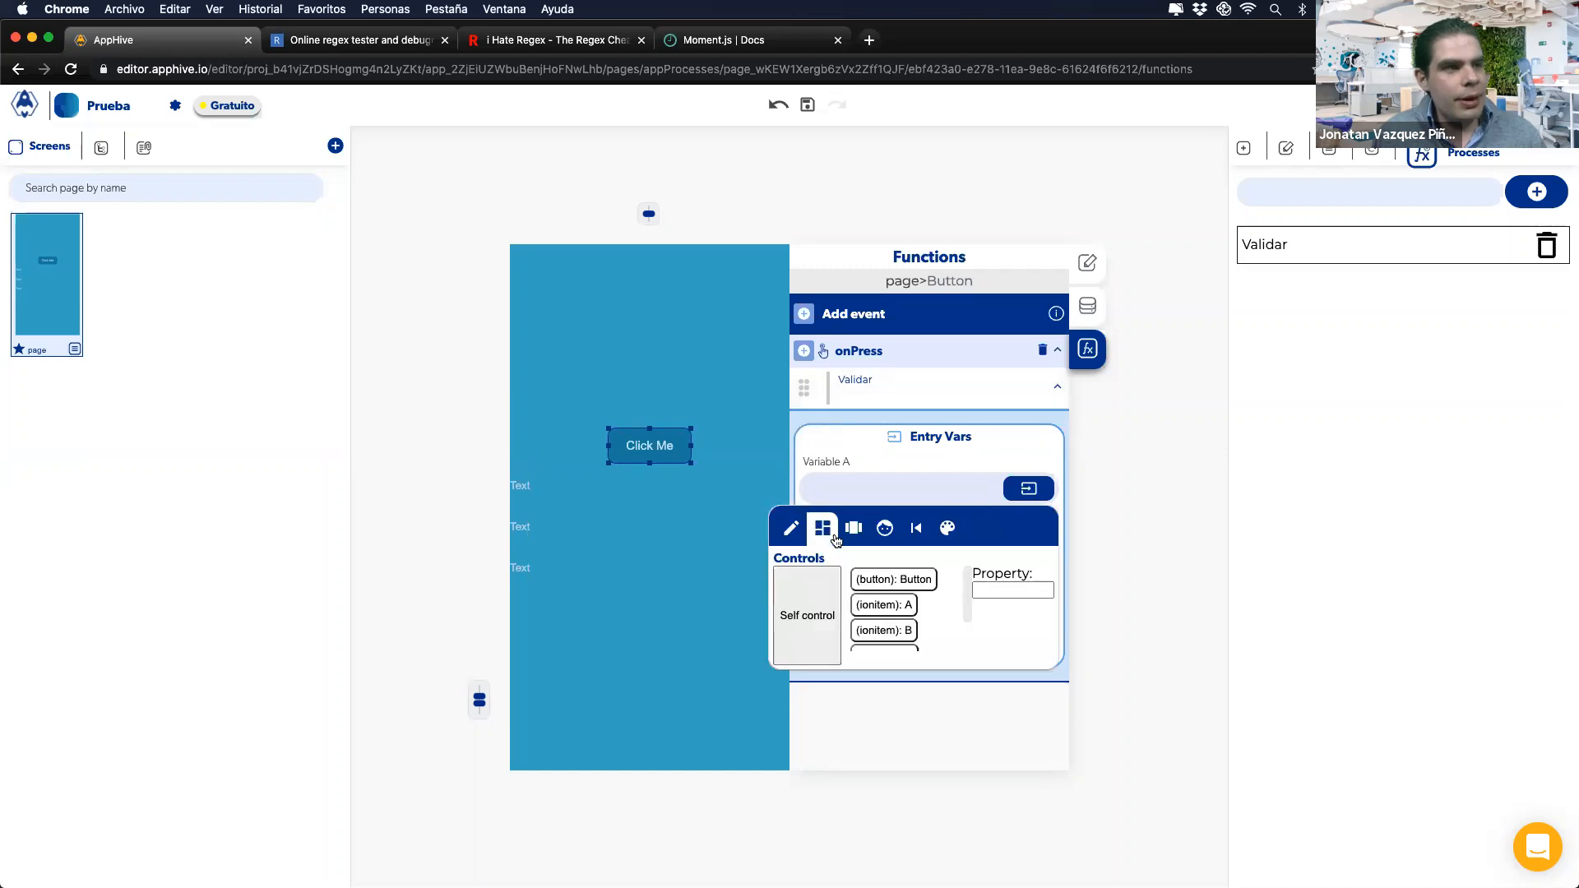
click(897, 604)
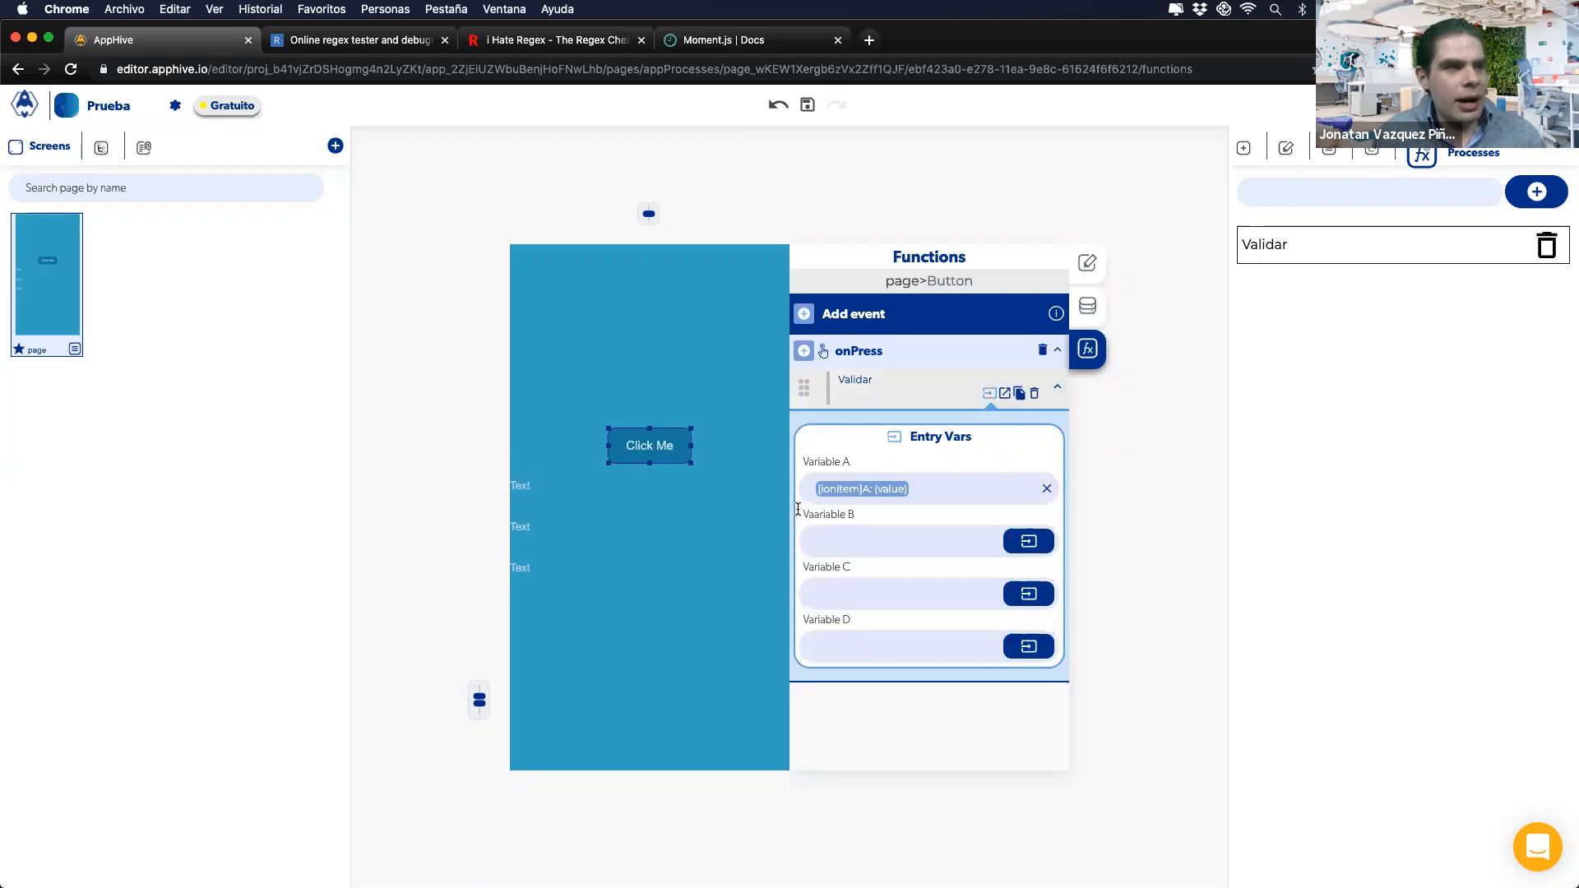
click(1283, 246)
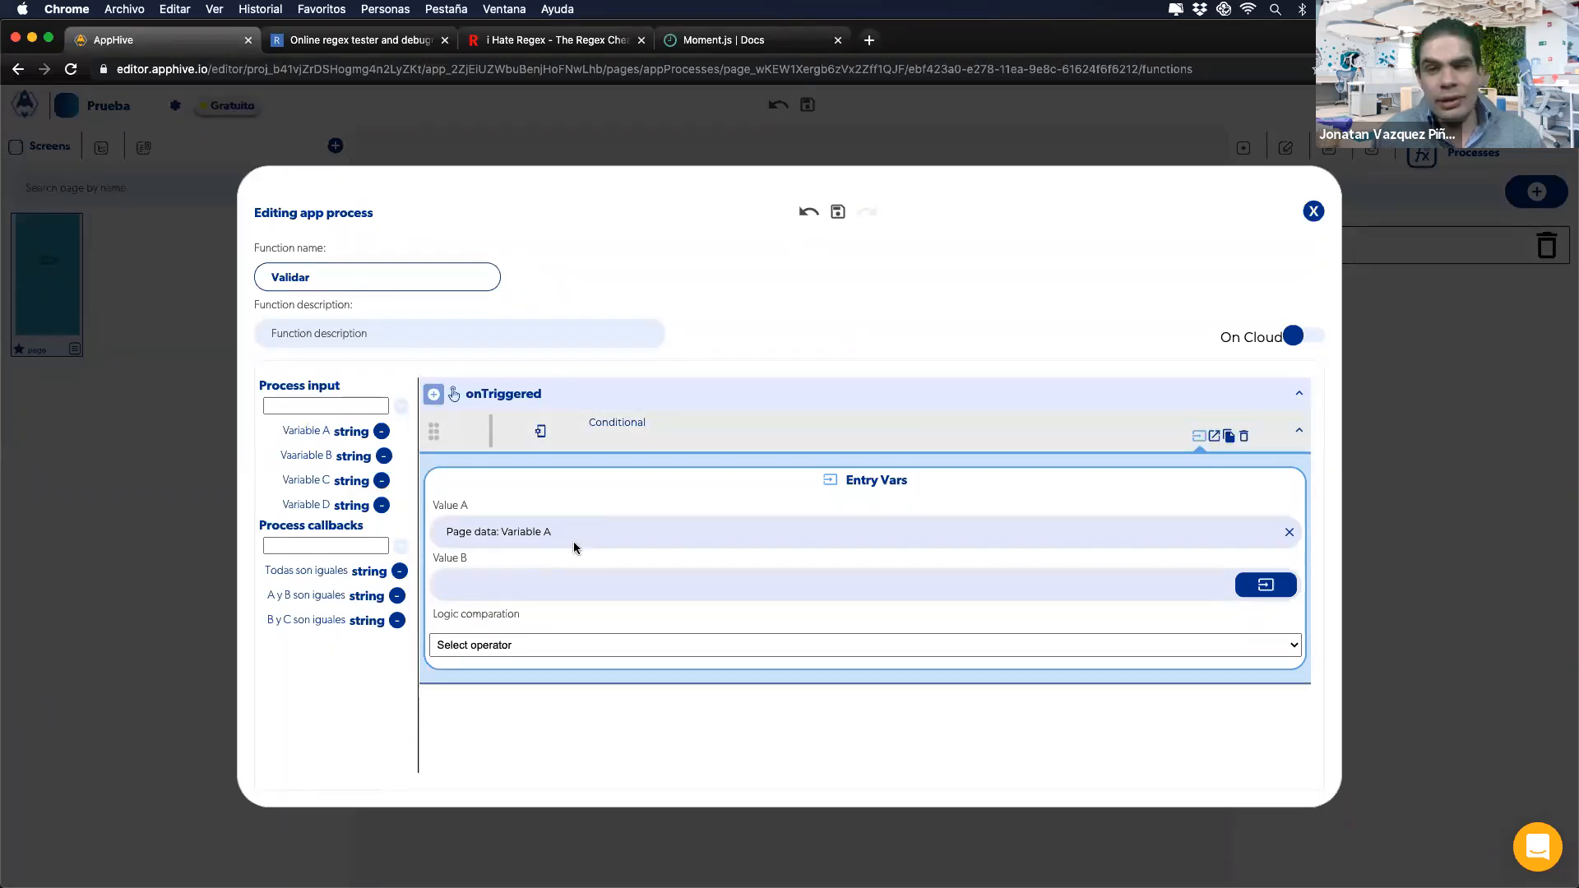
click(1308, 217)
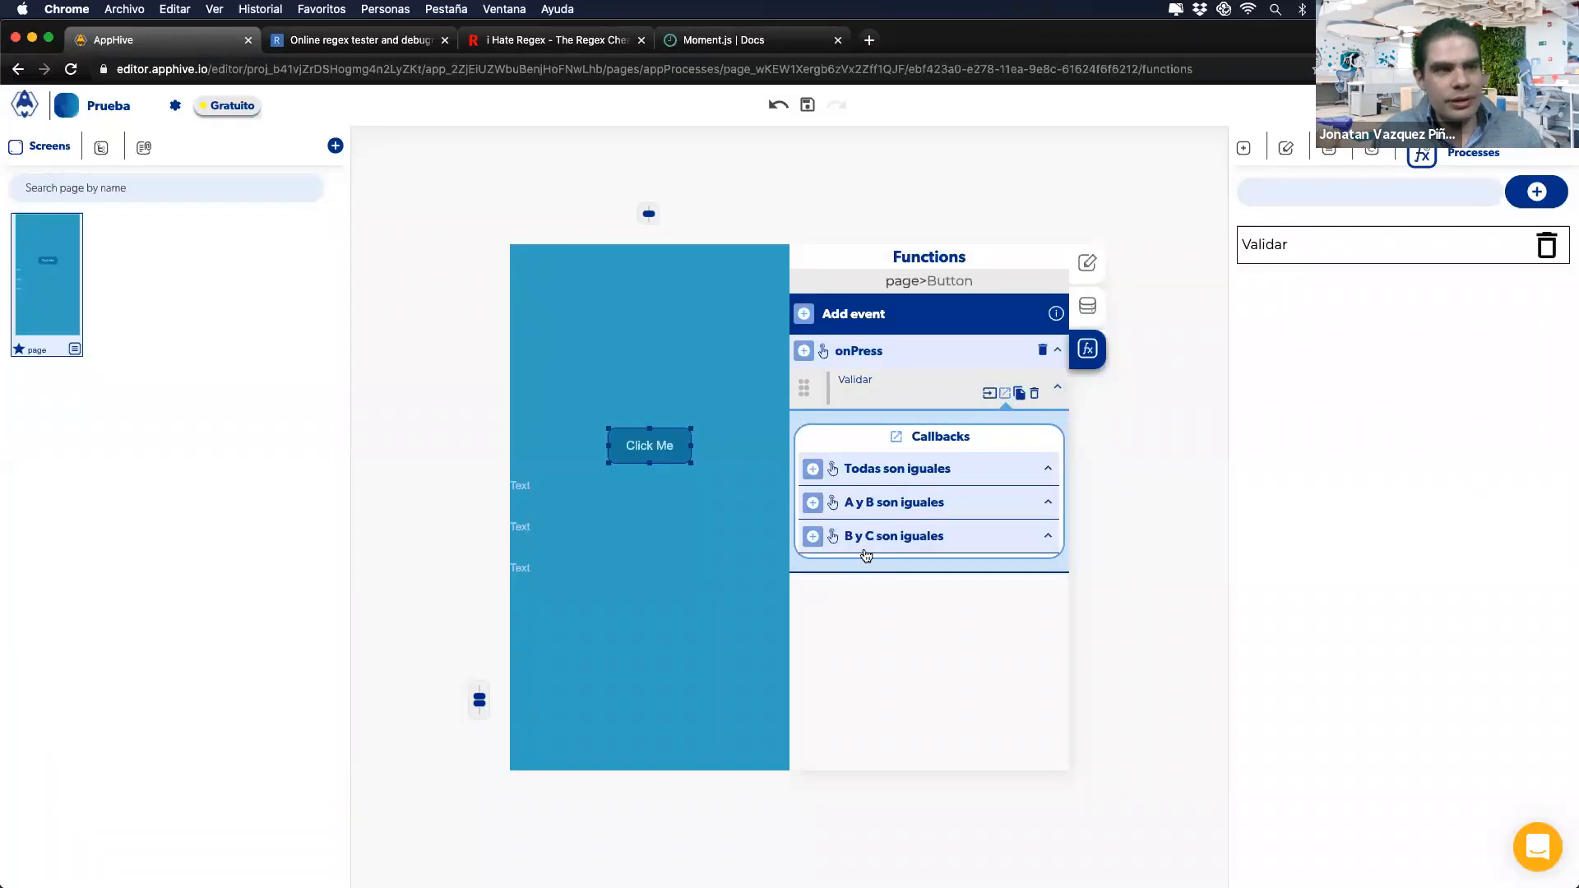
click(1291, 239)
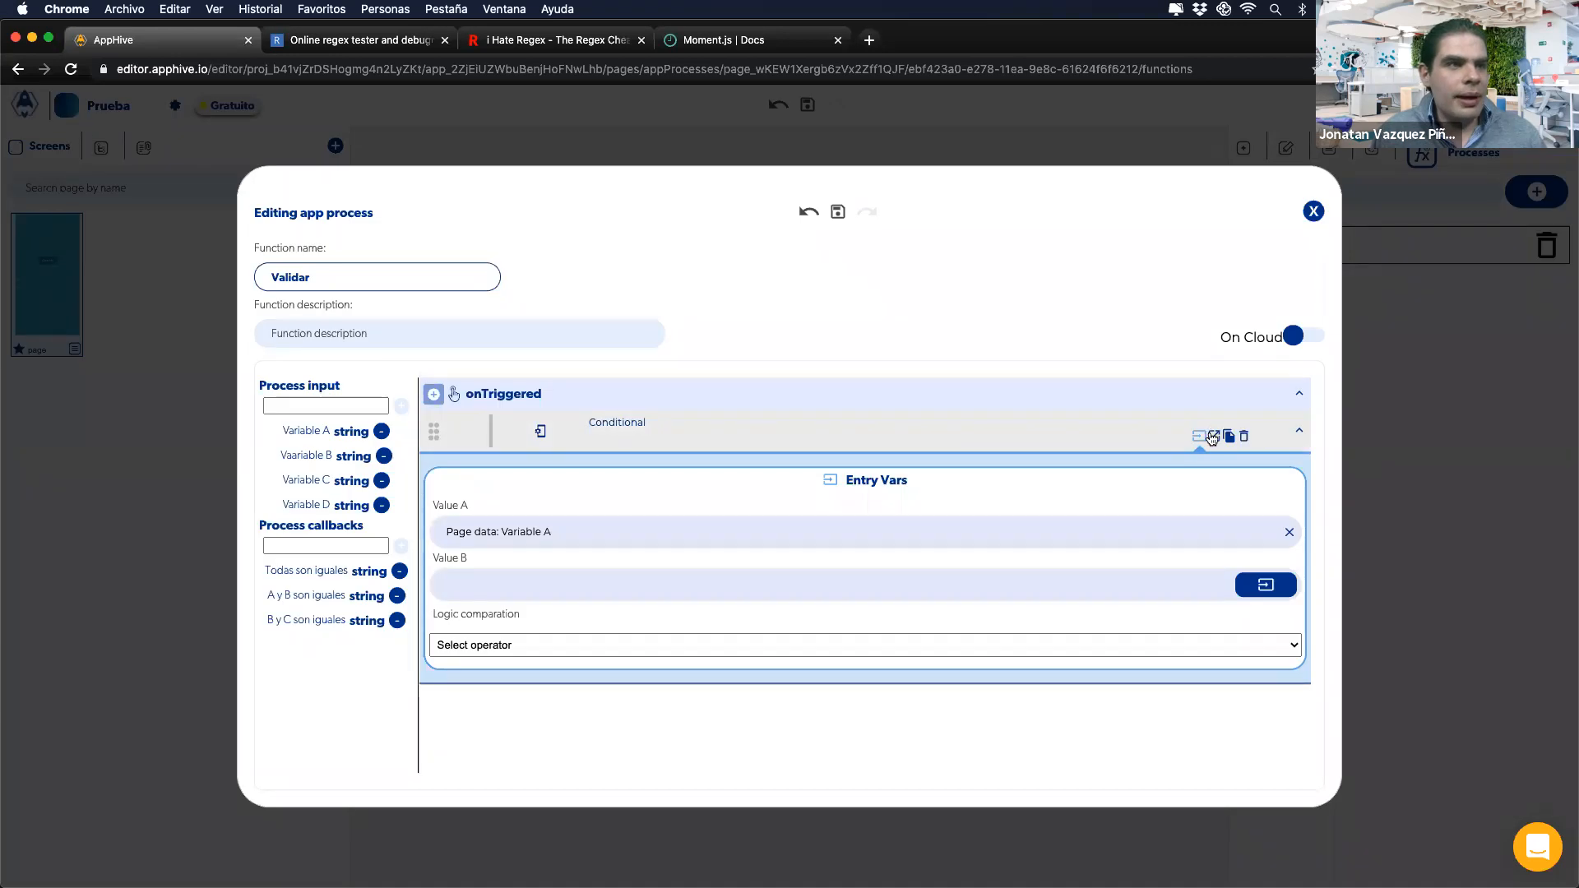
Step: Make the Conditional's Is false branch call the 'A y B son iguales' callback
click(1214, 436)
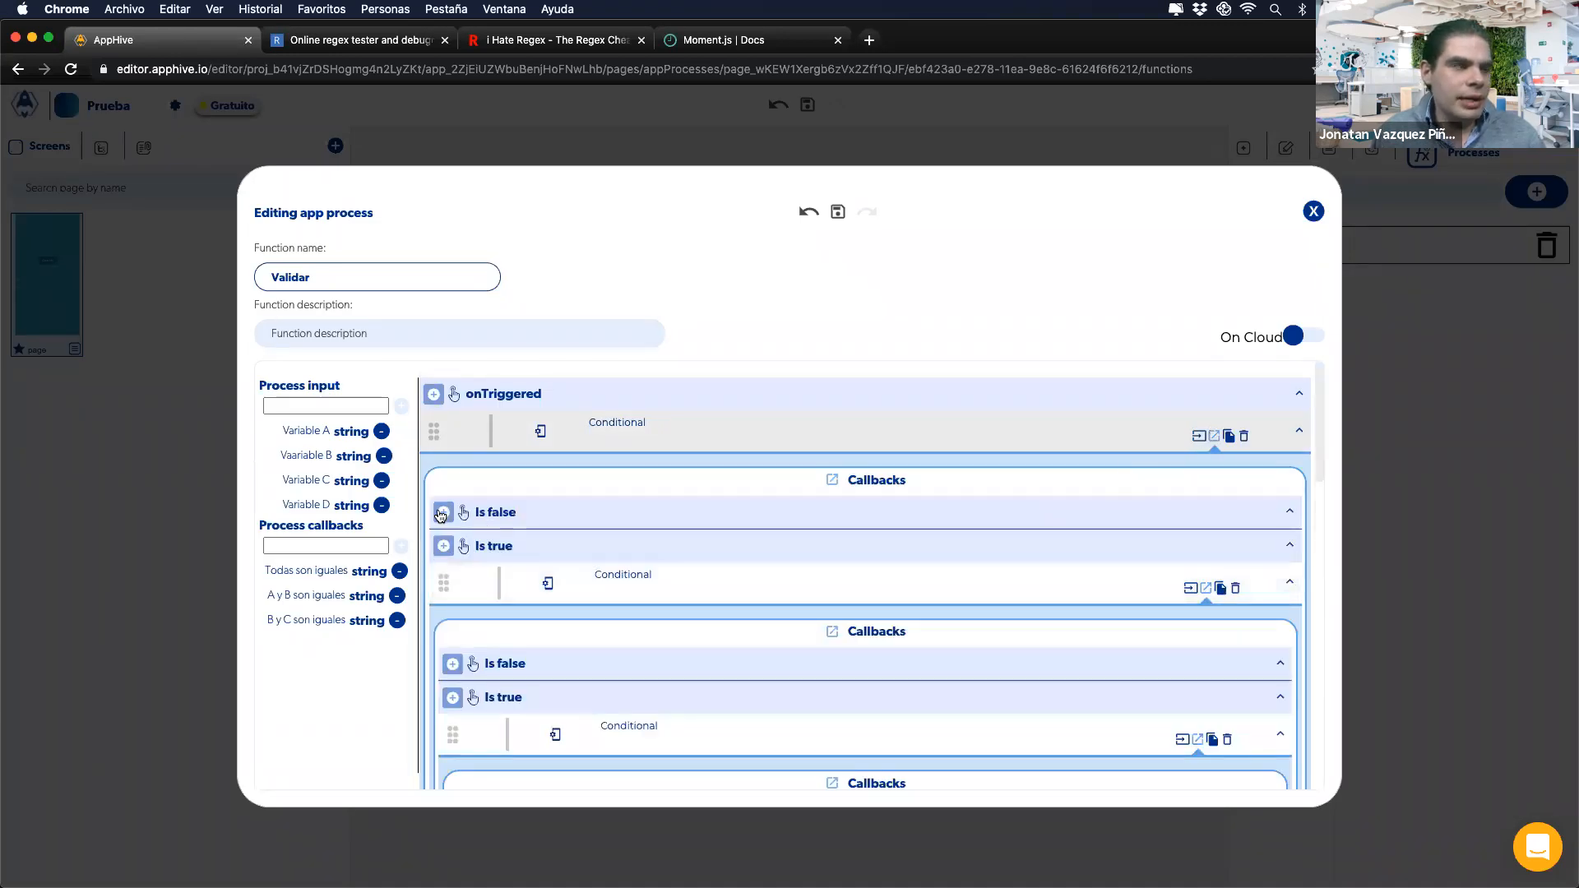
click(442, 513)
scroll(445, 520, down, 2)
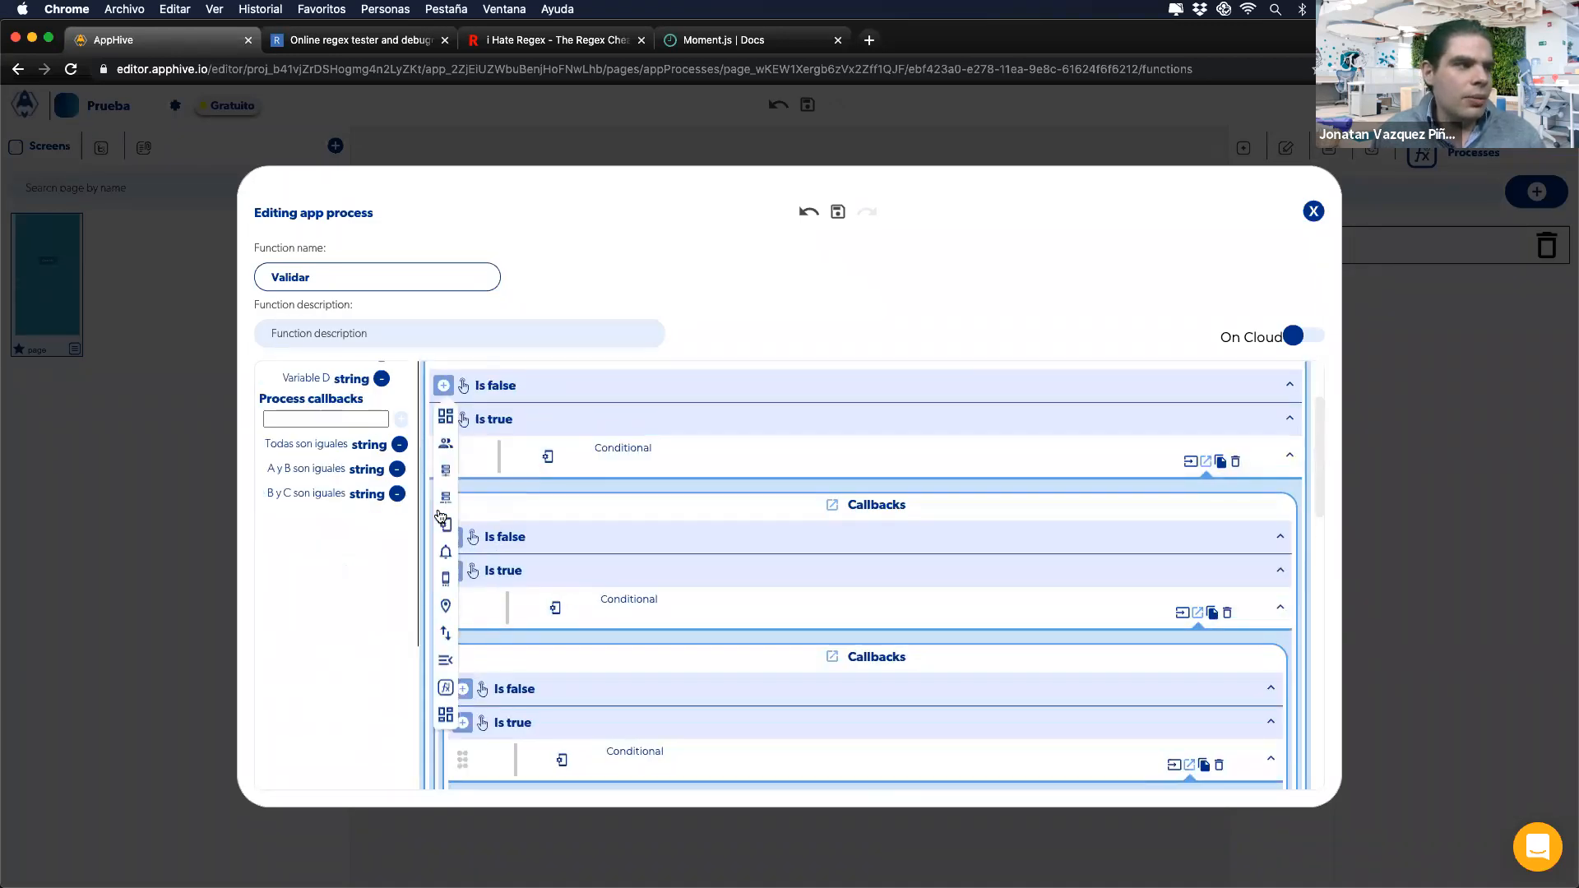
mouse_move(448, 687)
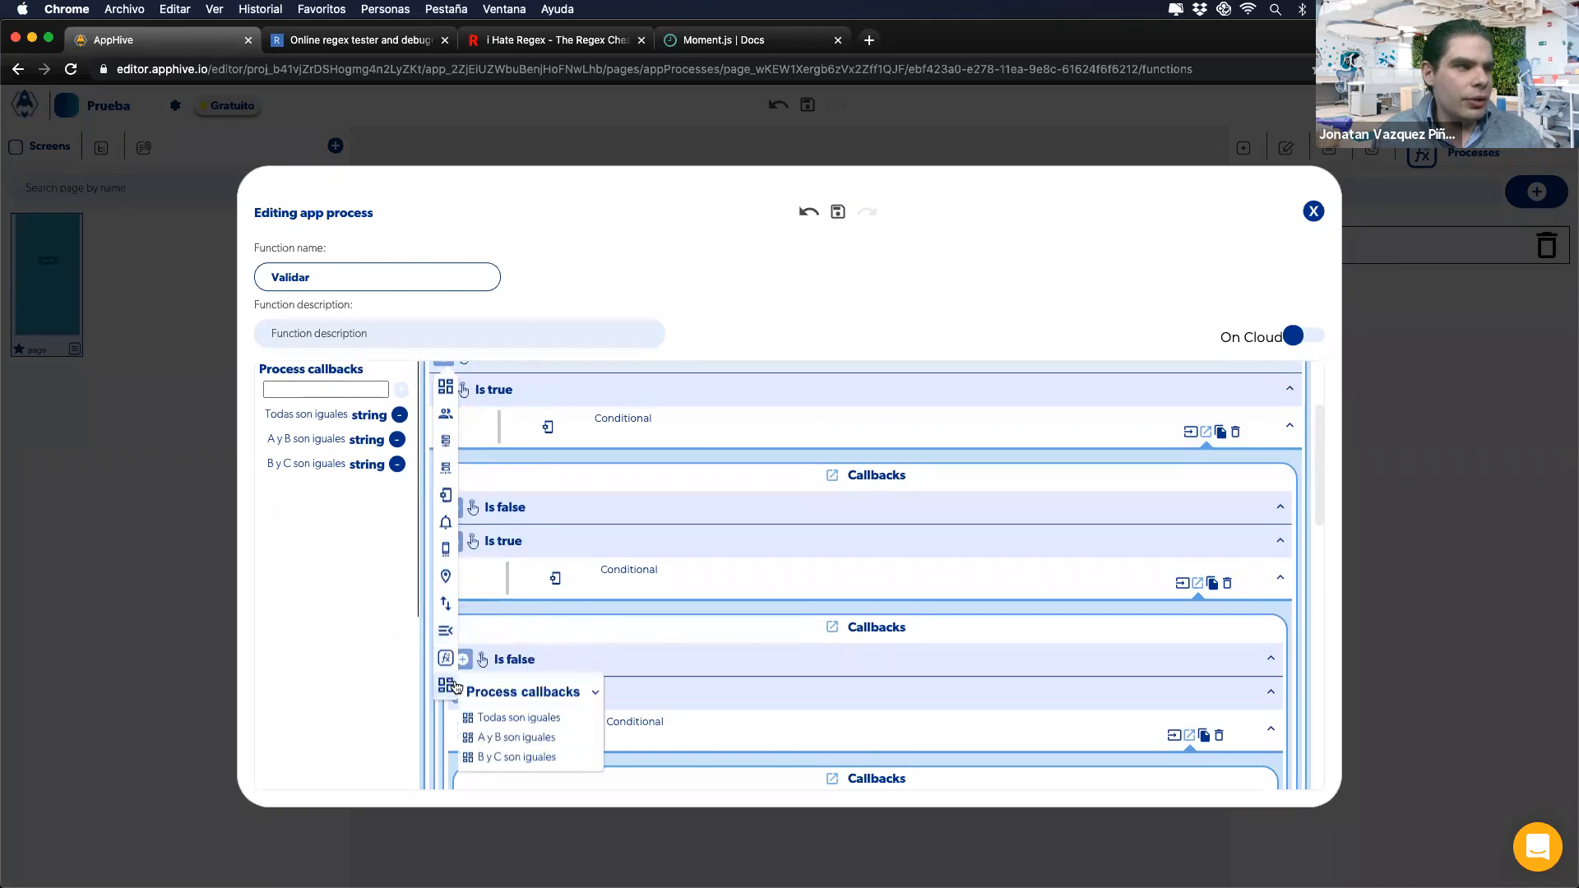
click(503, 740)
scroll(591, 553, up, 5)
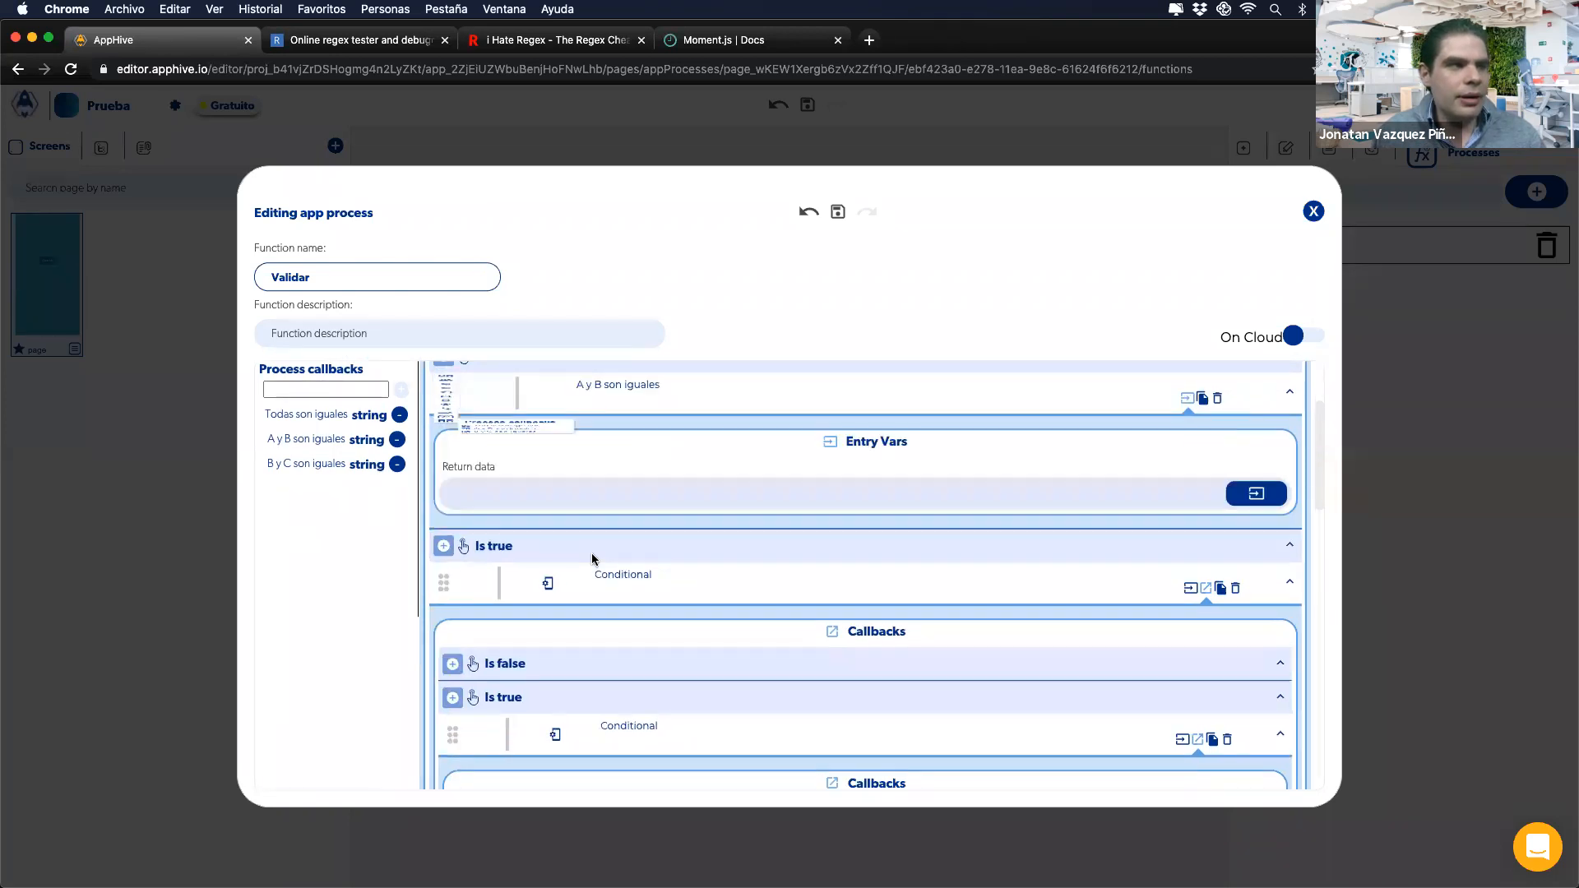
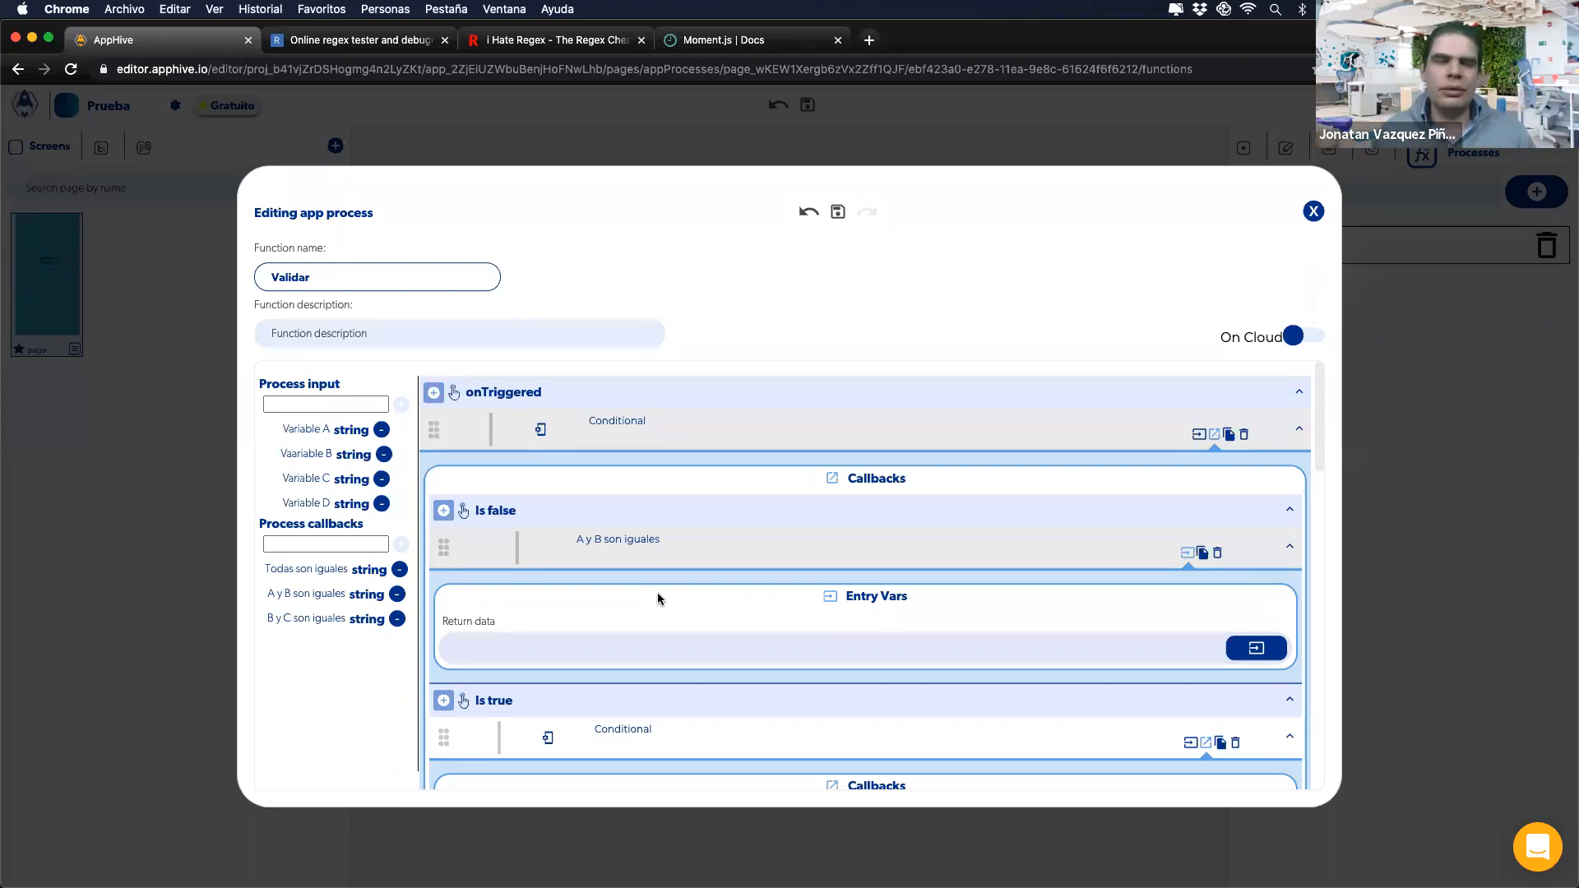
Step: Remove the Validar action from Click Me's onPress and reopen the Validar process
click(1313, 212)
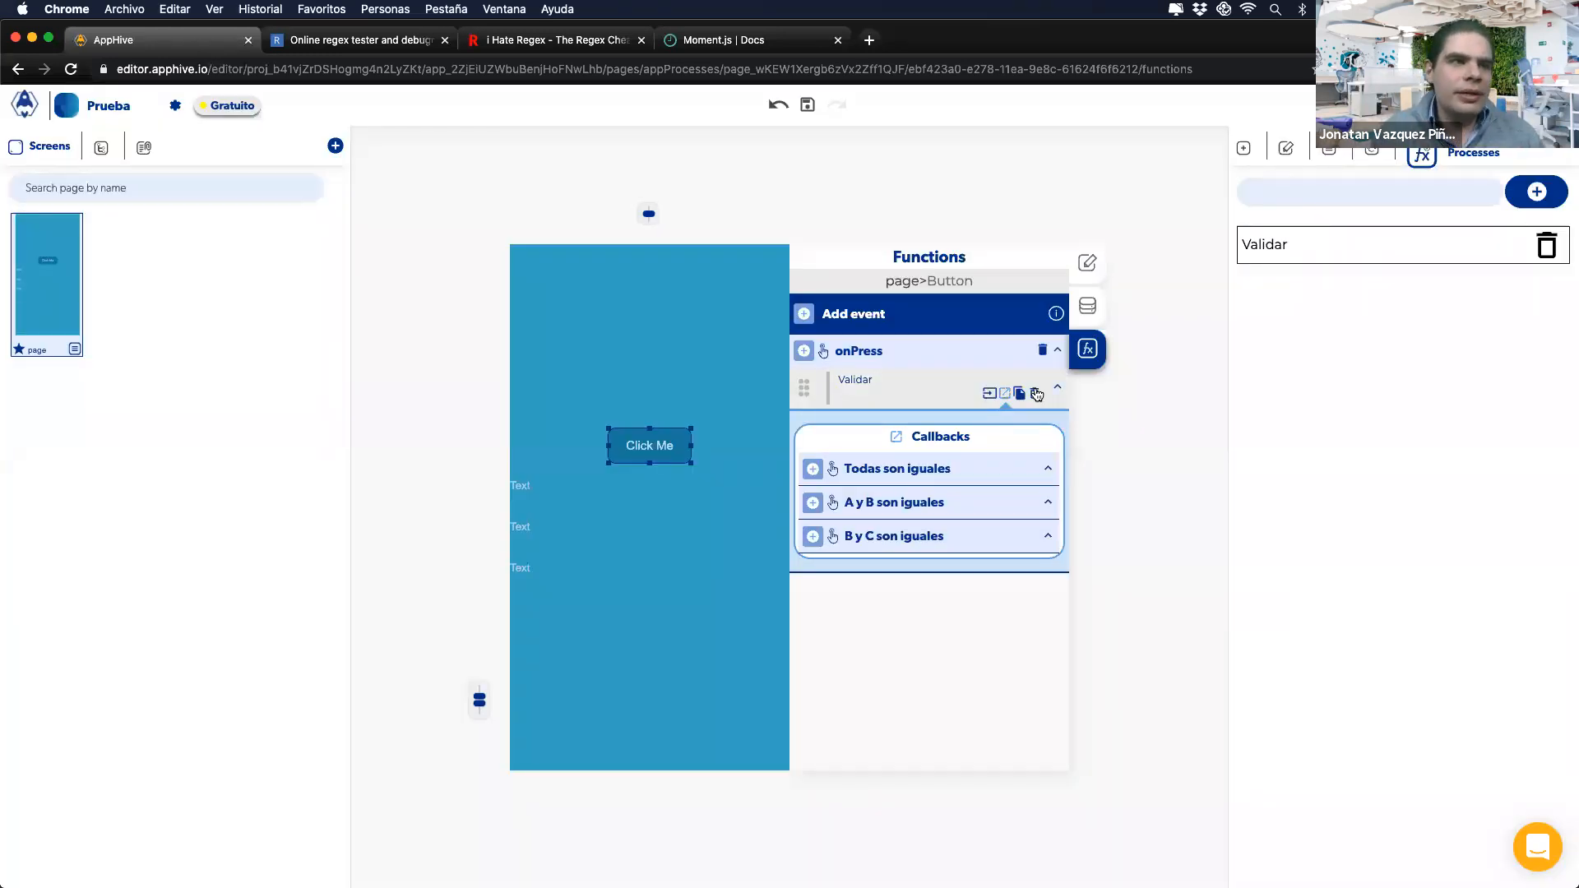
click(1036, 394)
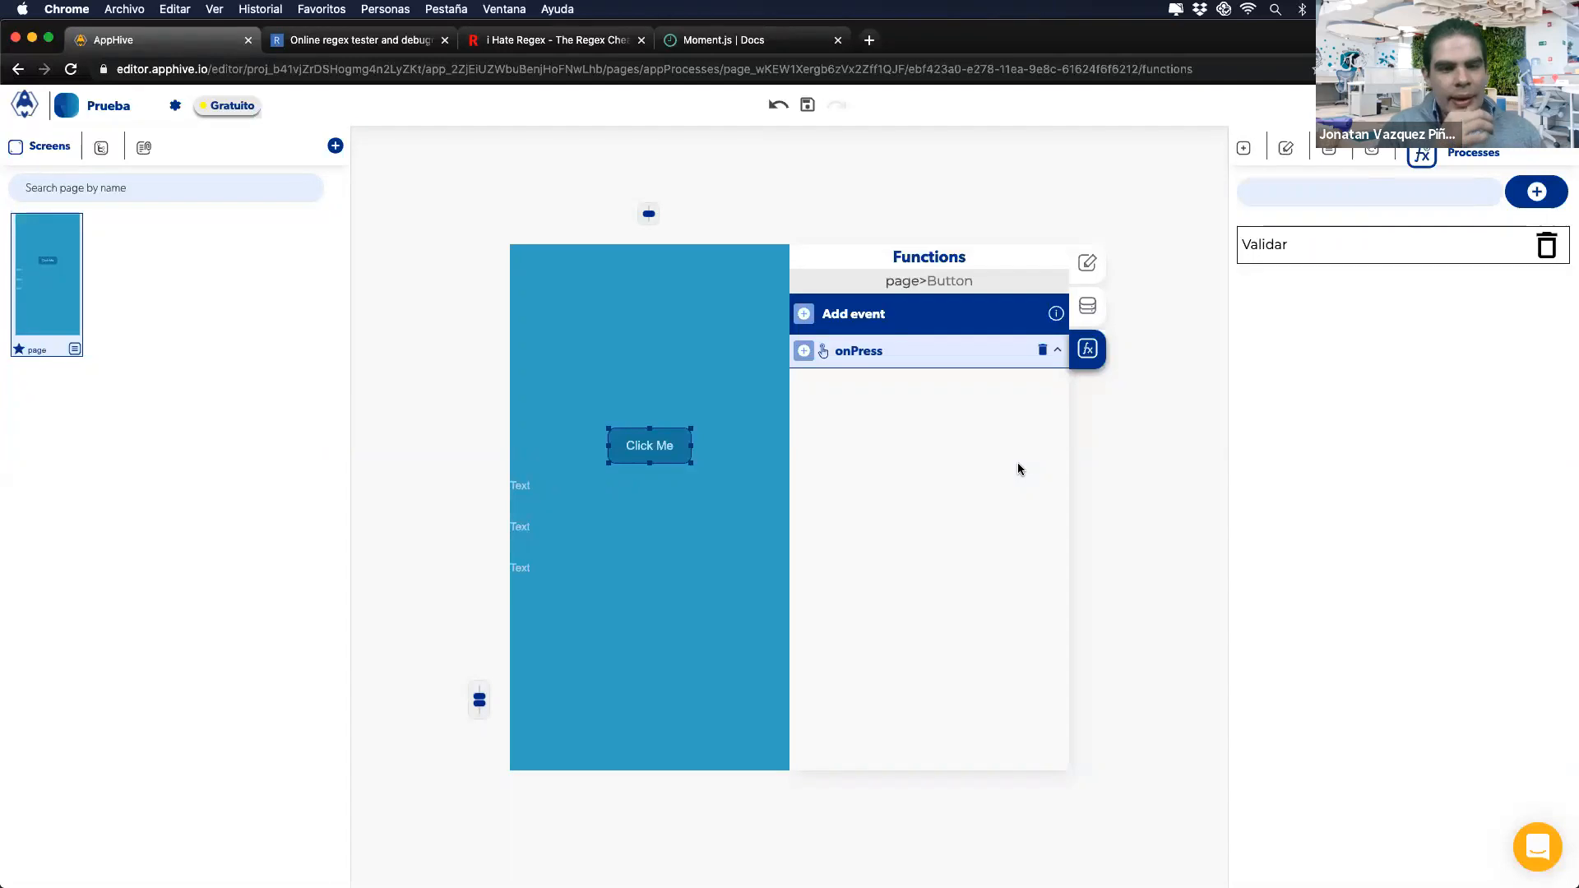
click(1288, 249)
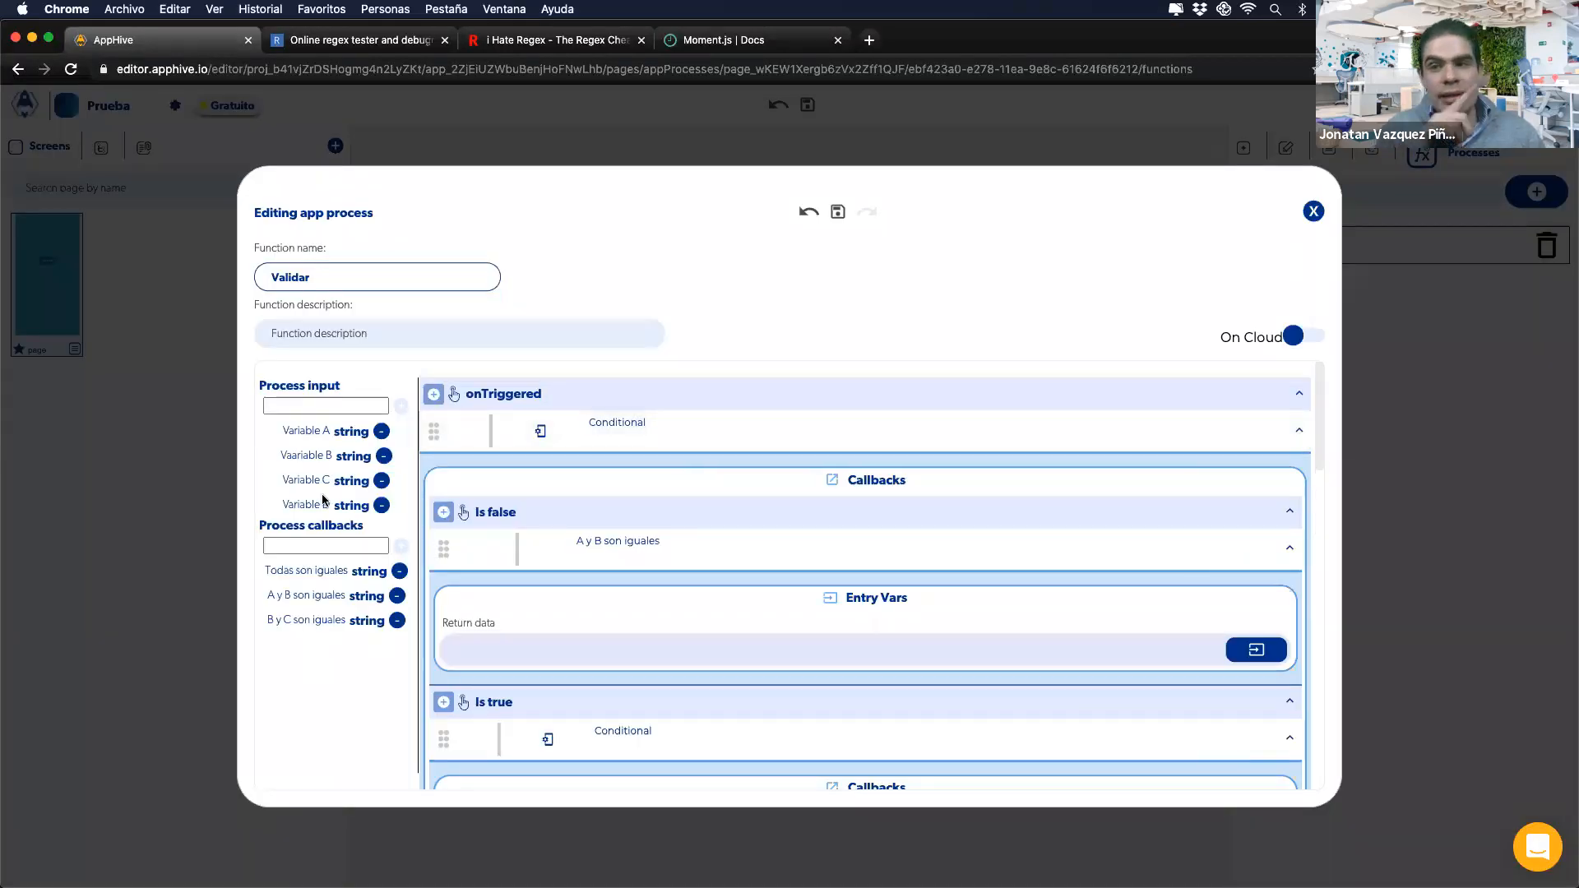
Step: Add a page context variable named Variable M, then reselect the Click Me button
click(1417, 363)
click(1084, 305)
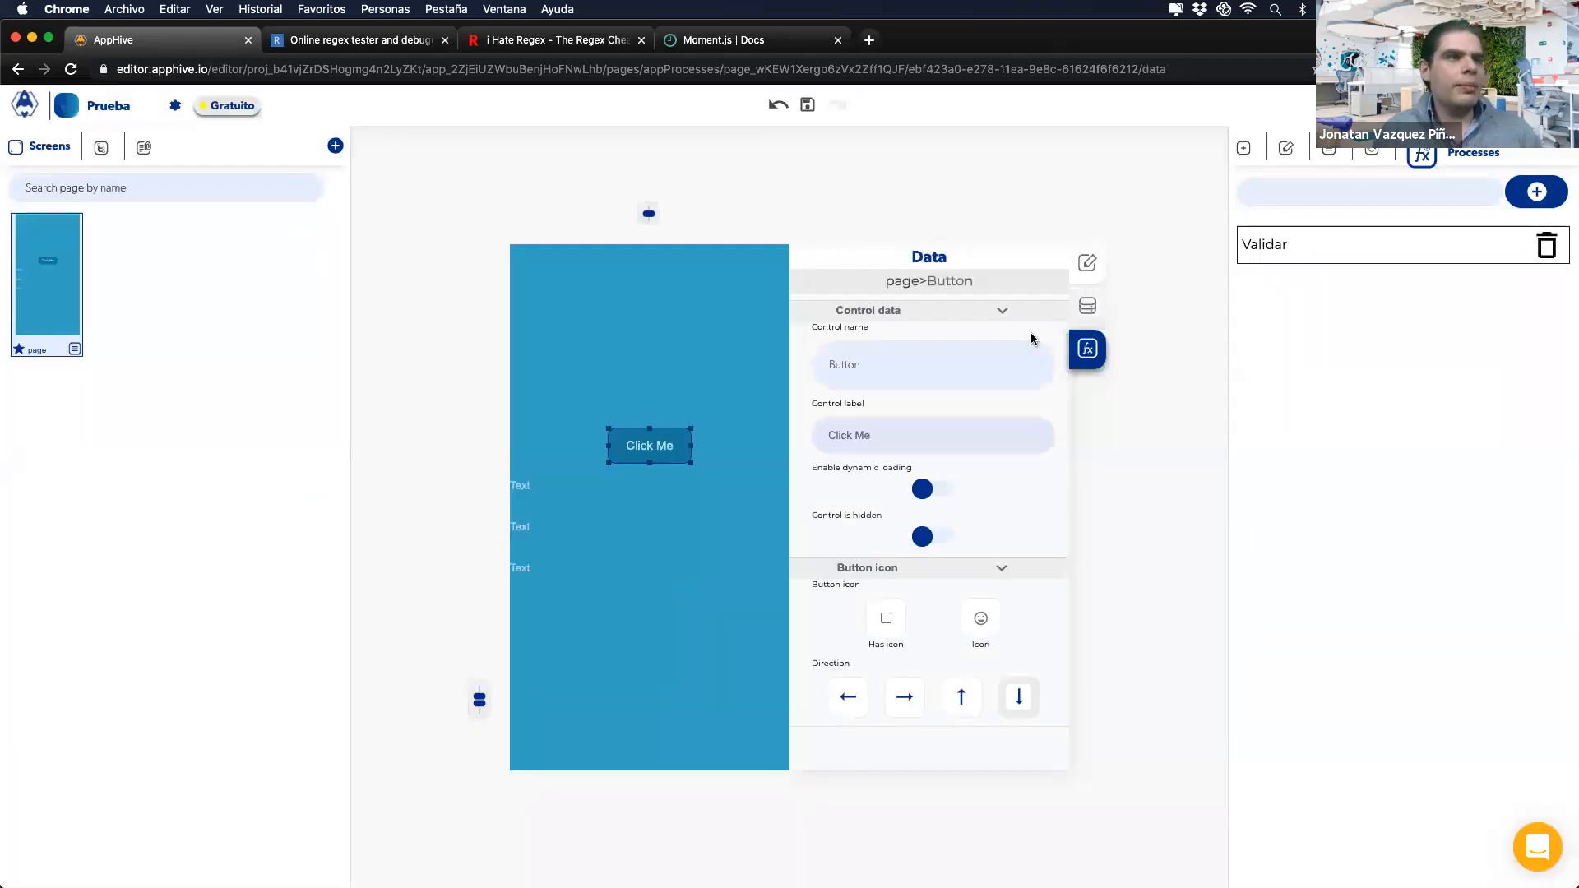
click(1215, 329)
click(917, 350)
text(Variable)
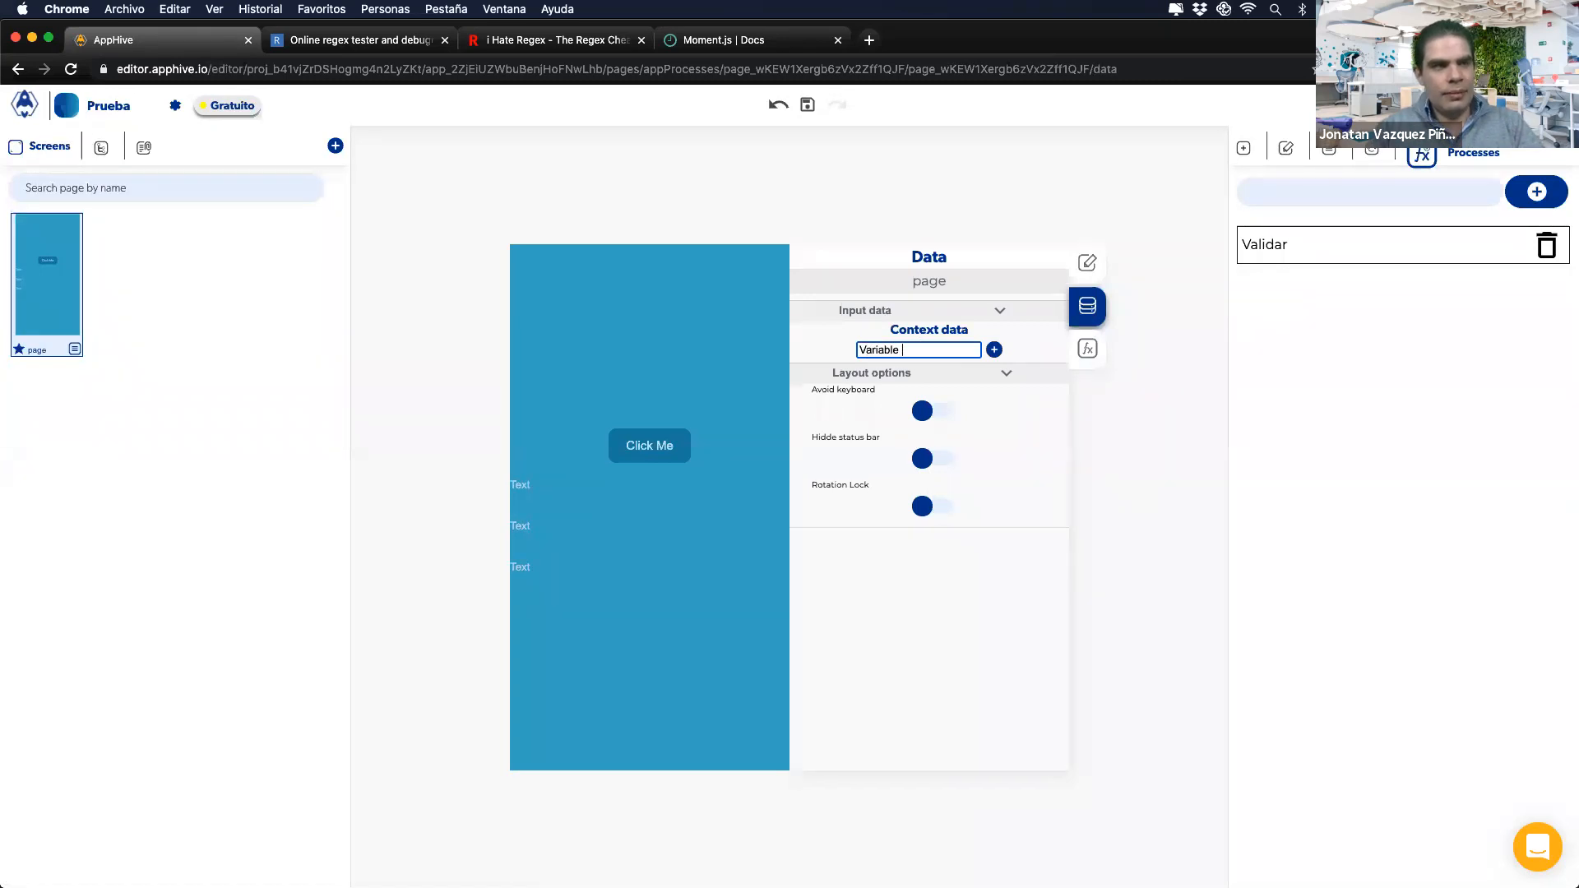
click(993, 351)
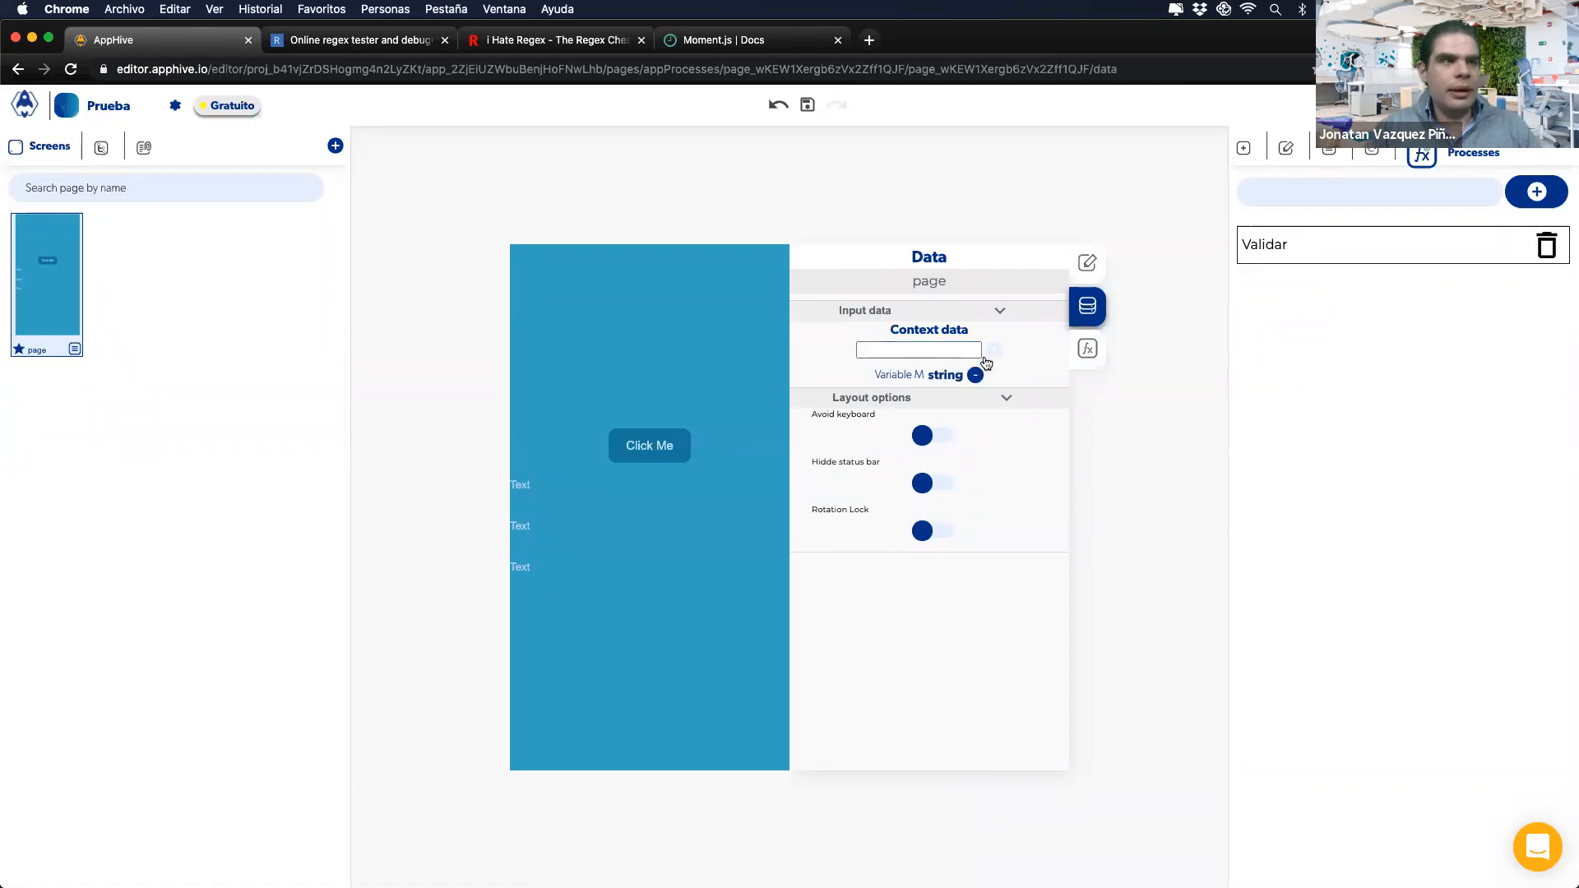
click(668, 445)
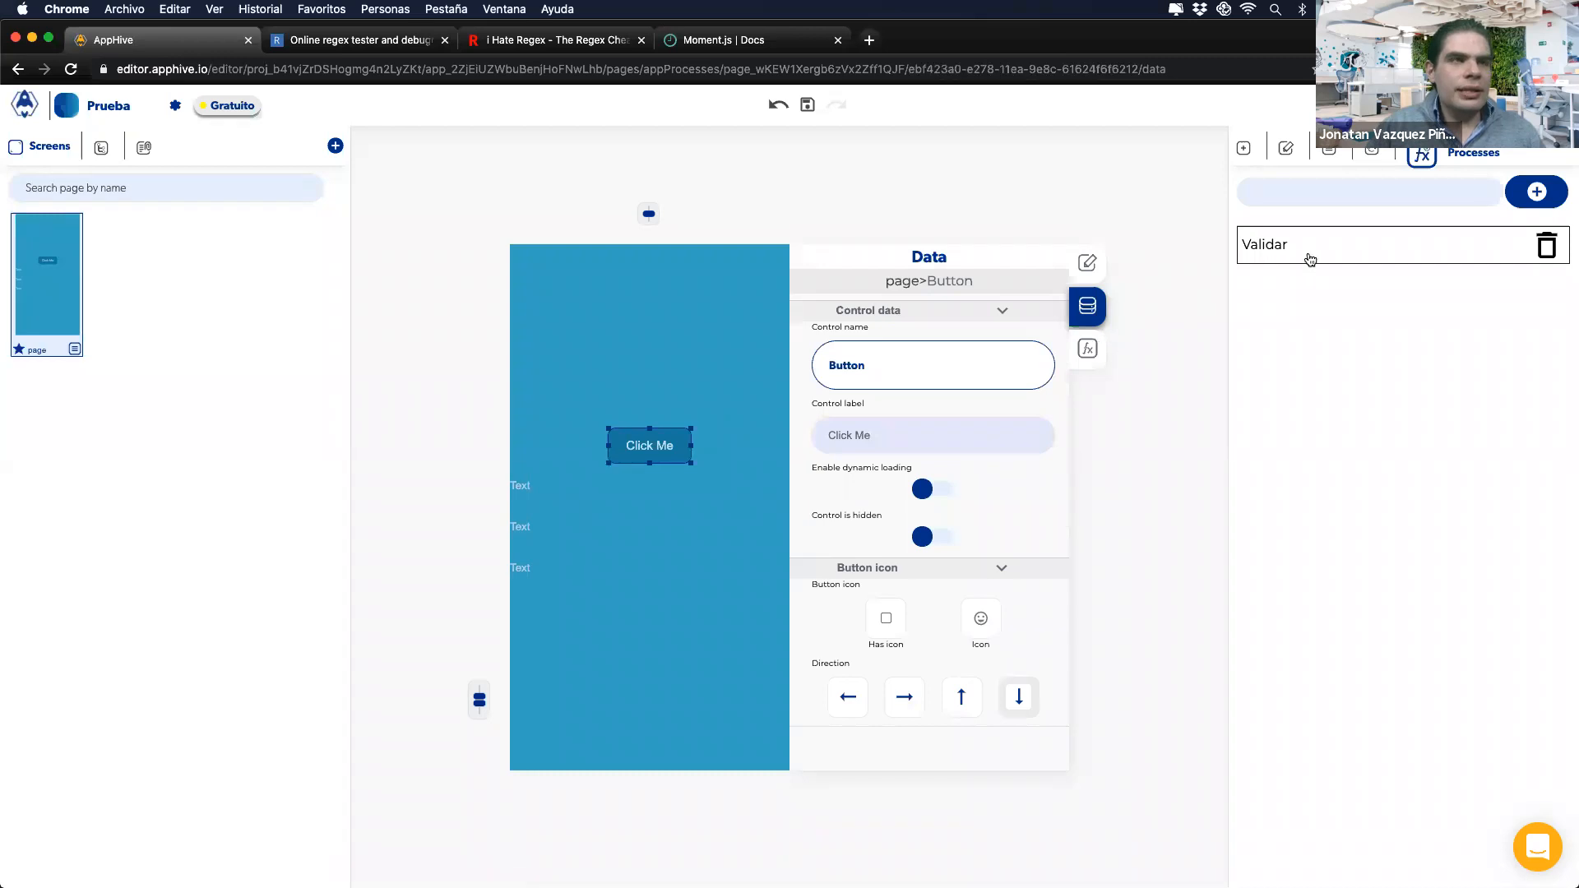
Step: Set the Validar Conditional's Value B context type to Page data, leaving the variable unchosen
click(1300, 258)
click(1200, 435)
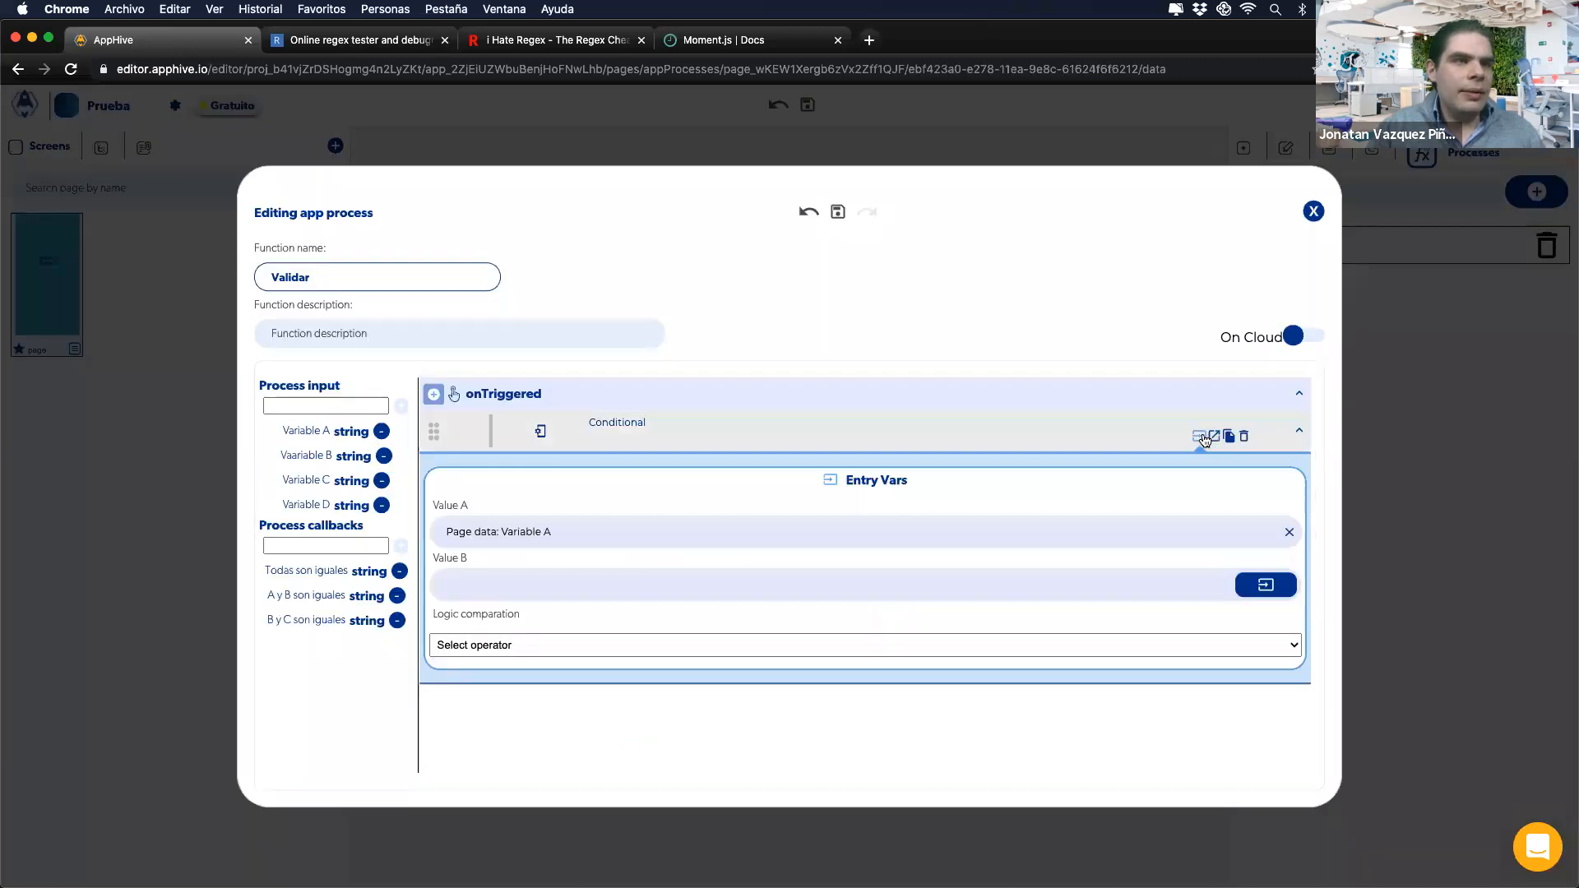
click(1266, 584)
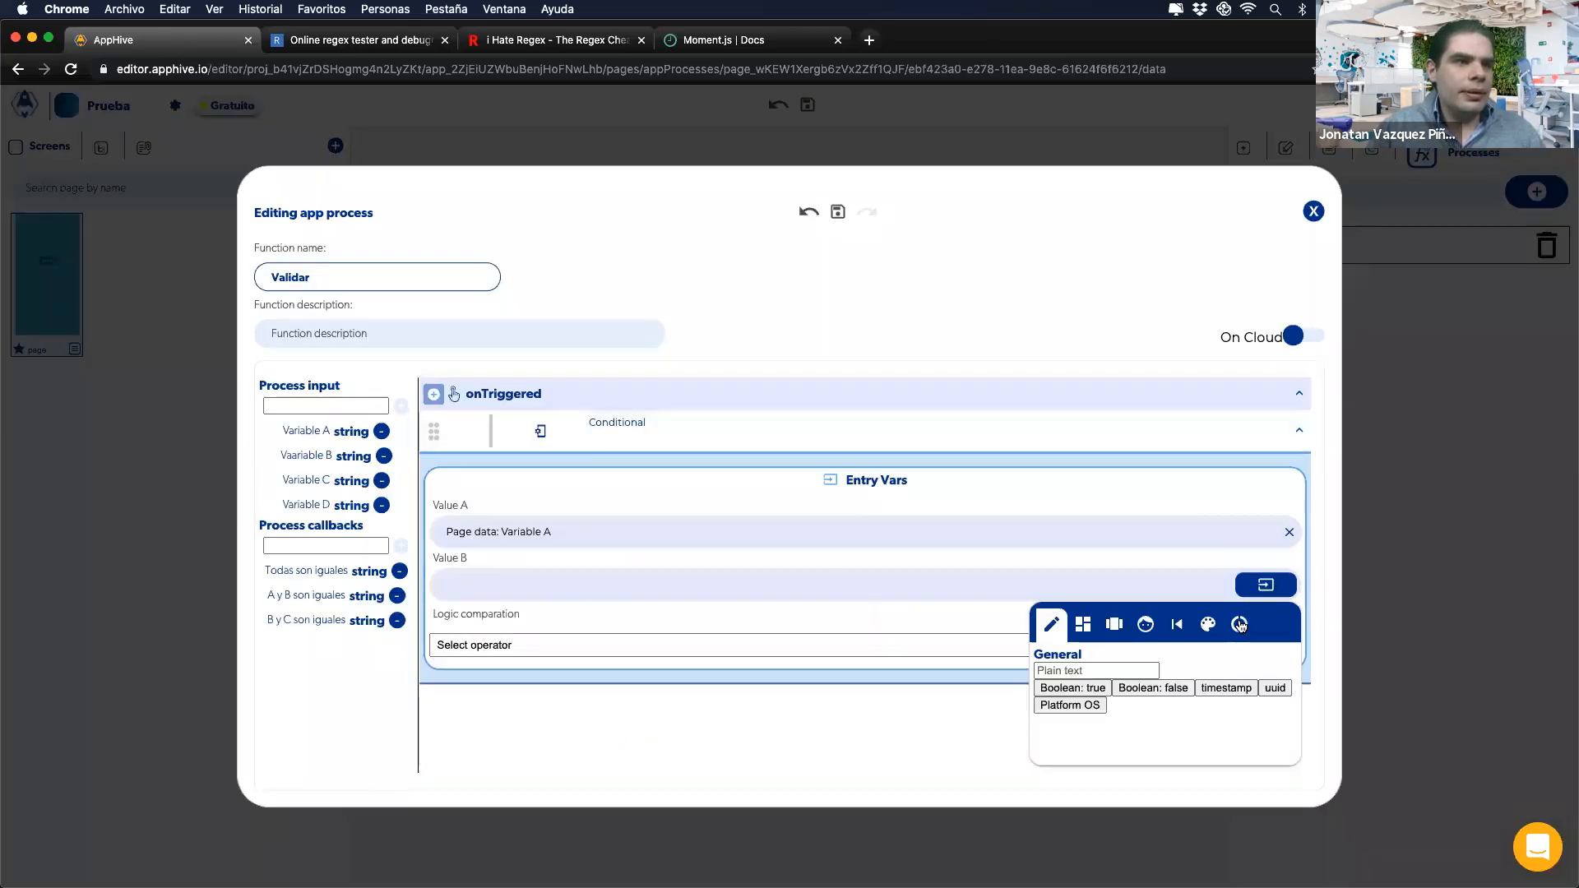
click(1158, 689)
click(1152, 714)
click(1142, 716)
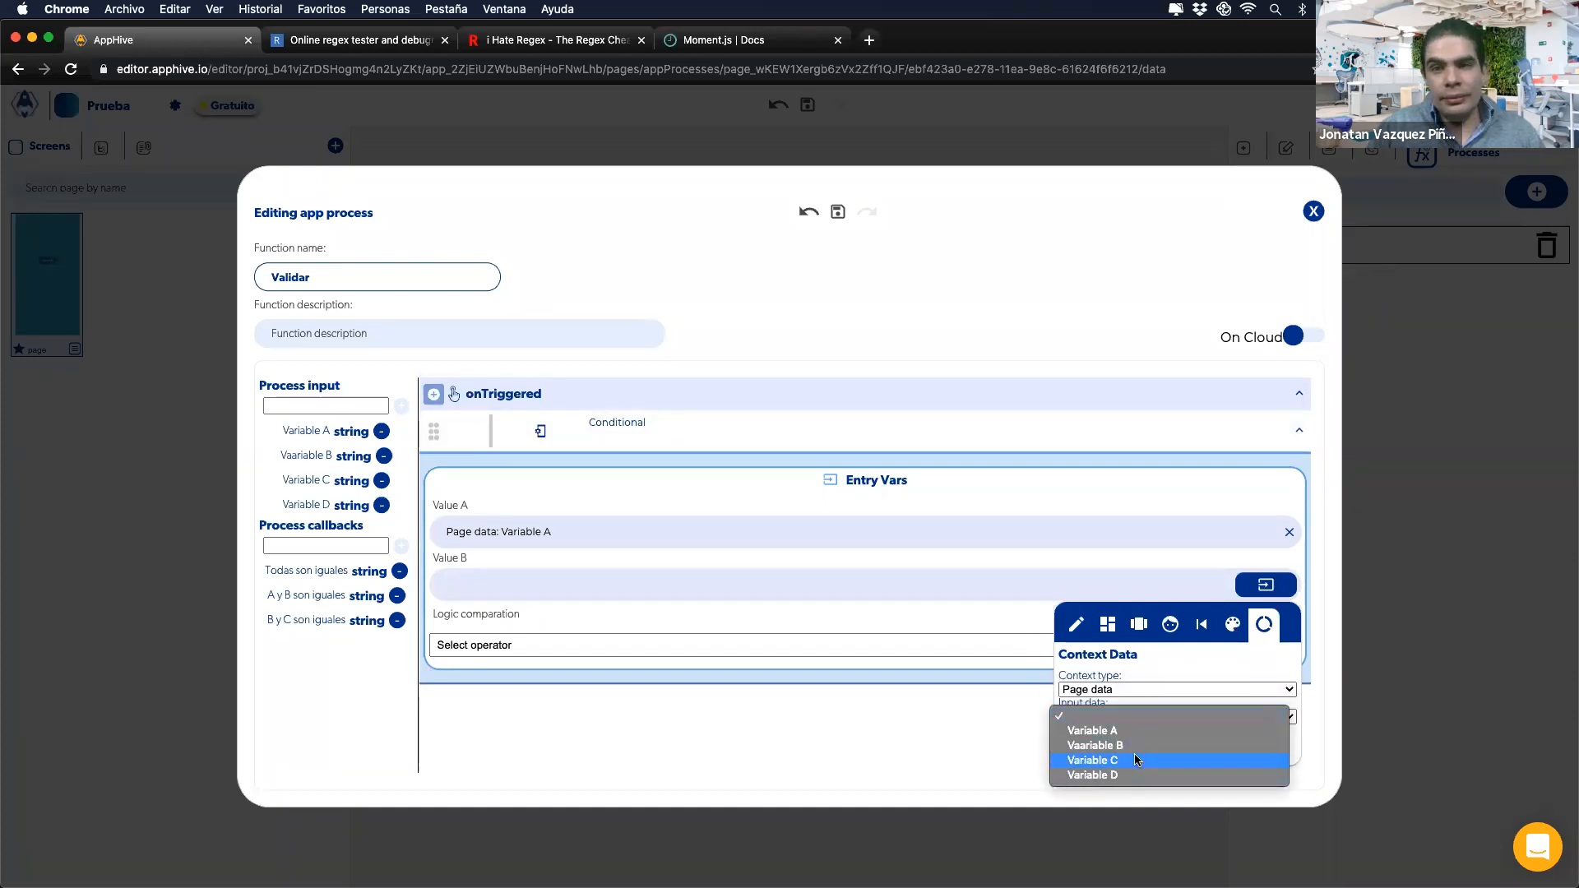
click(1084, 573)
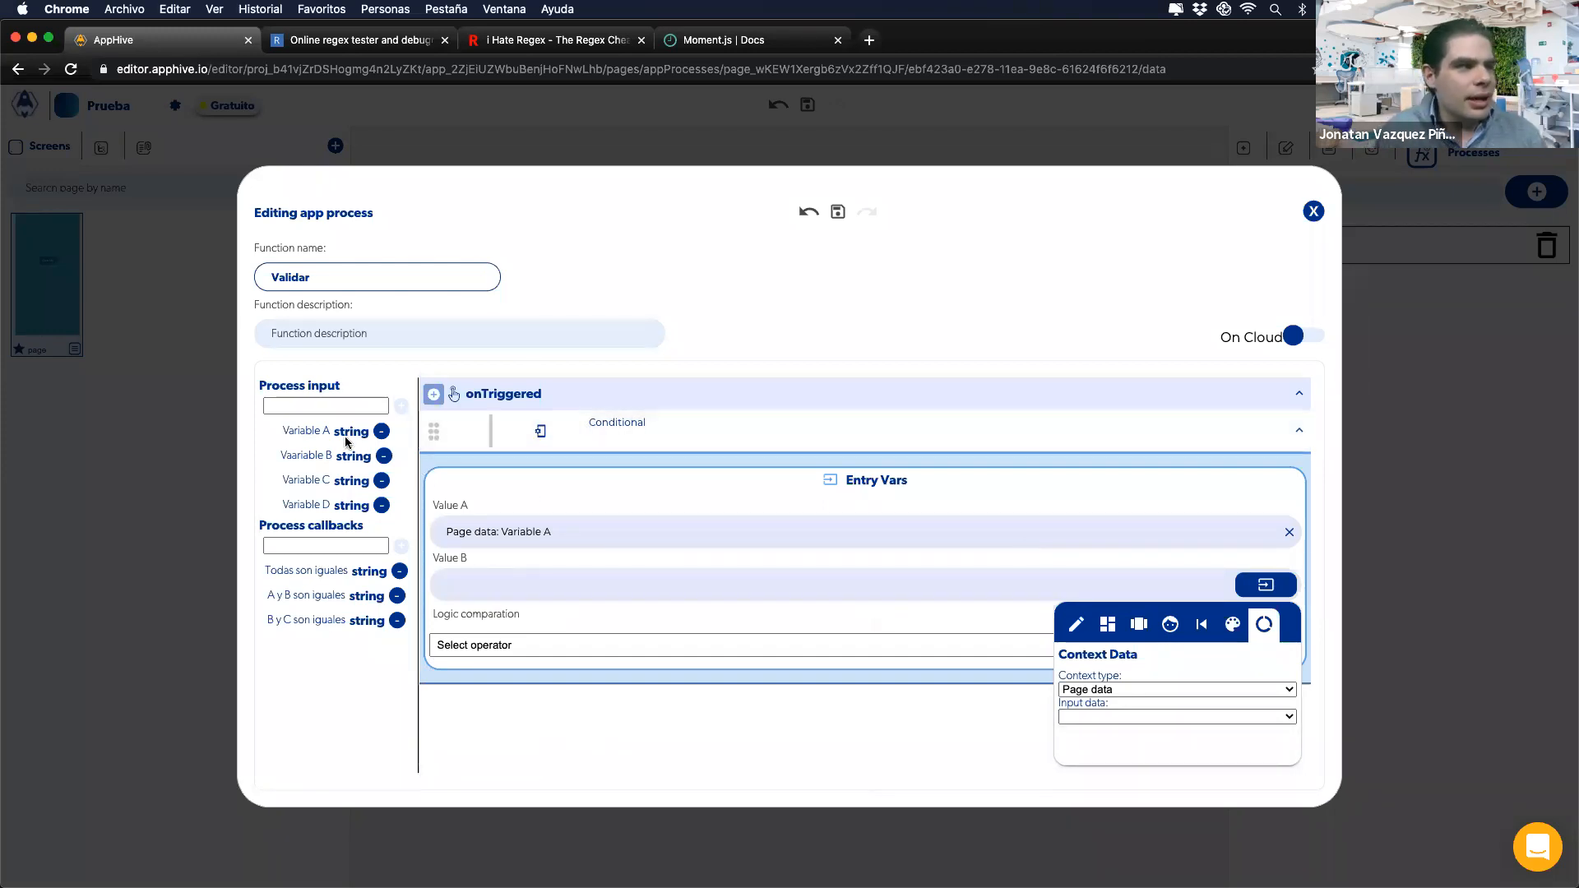
click(197, 570)
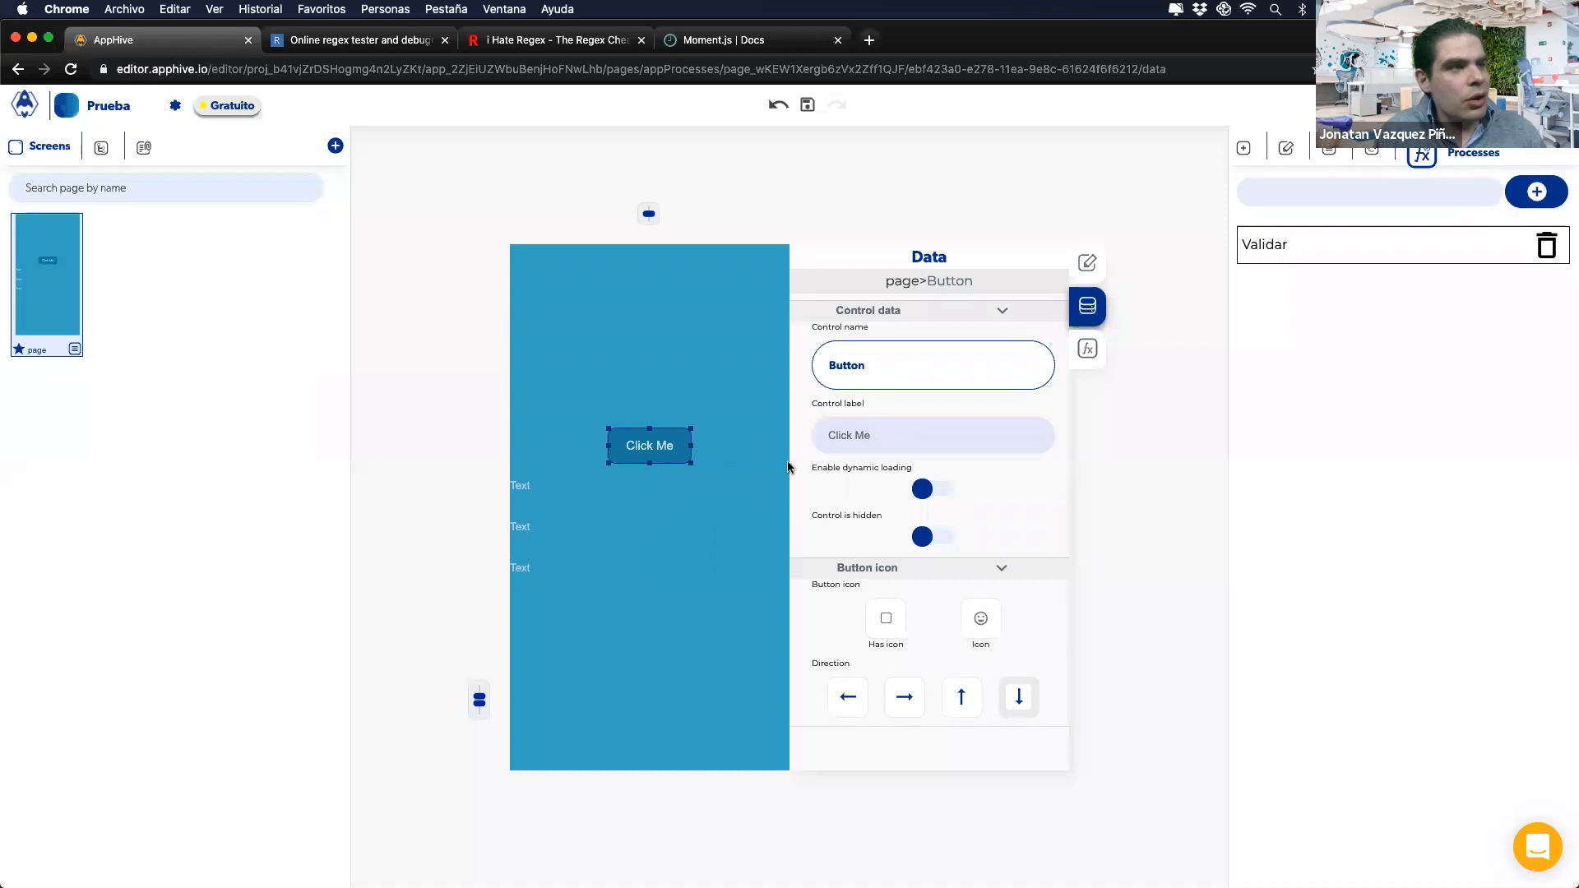
Step: Add Validar to Click Me's onPress, passing Page data: Variable M as Variable A
click(1087, 349)
click(804, 351)
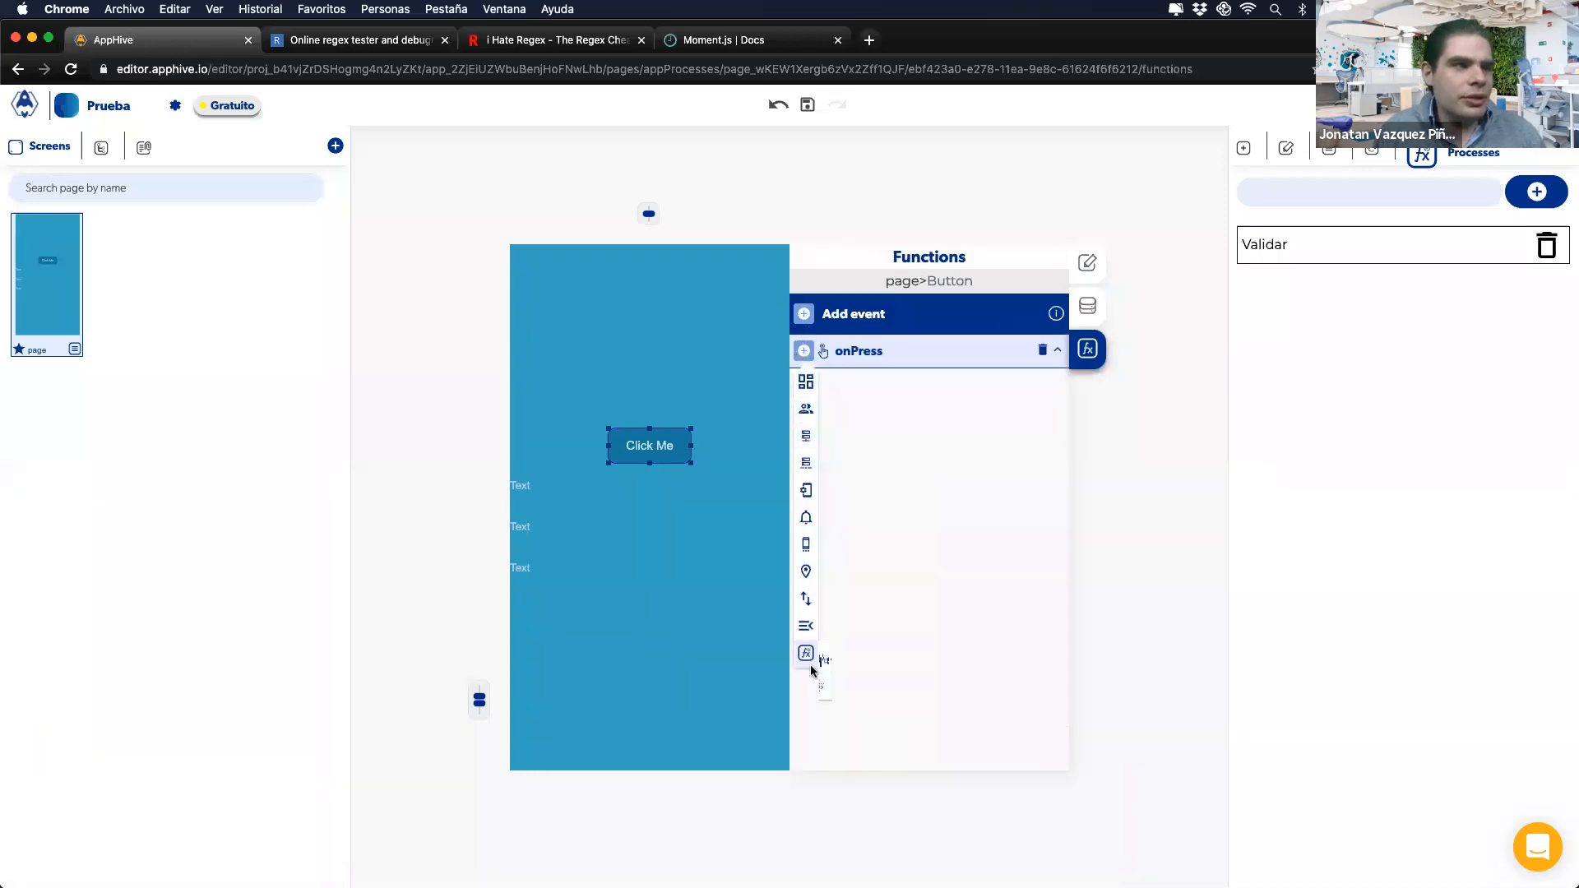
click(806, 653)
click(848, 687)
click(1027, 488)
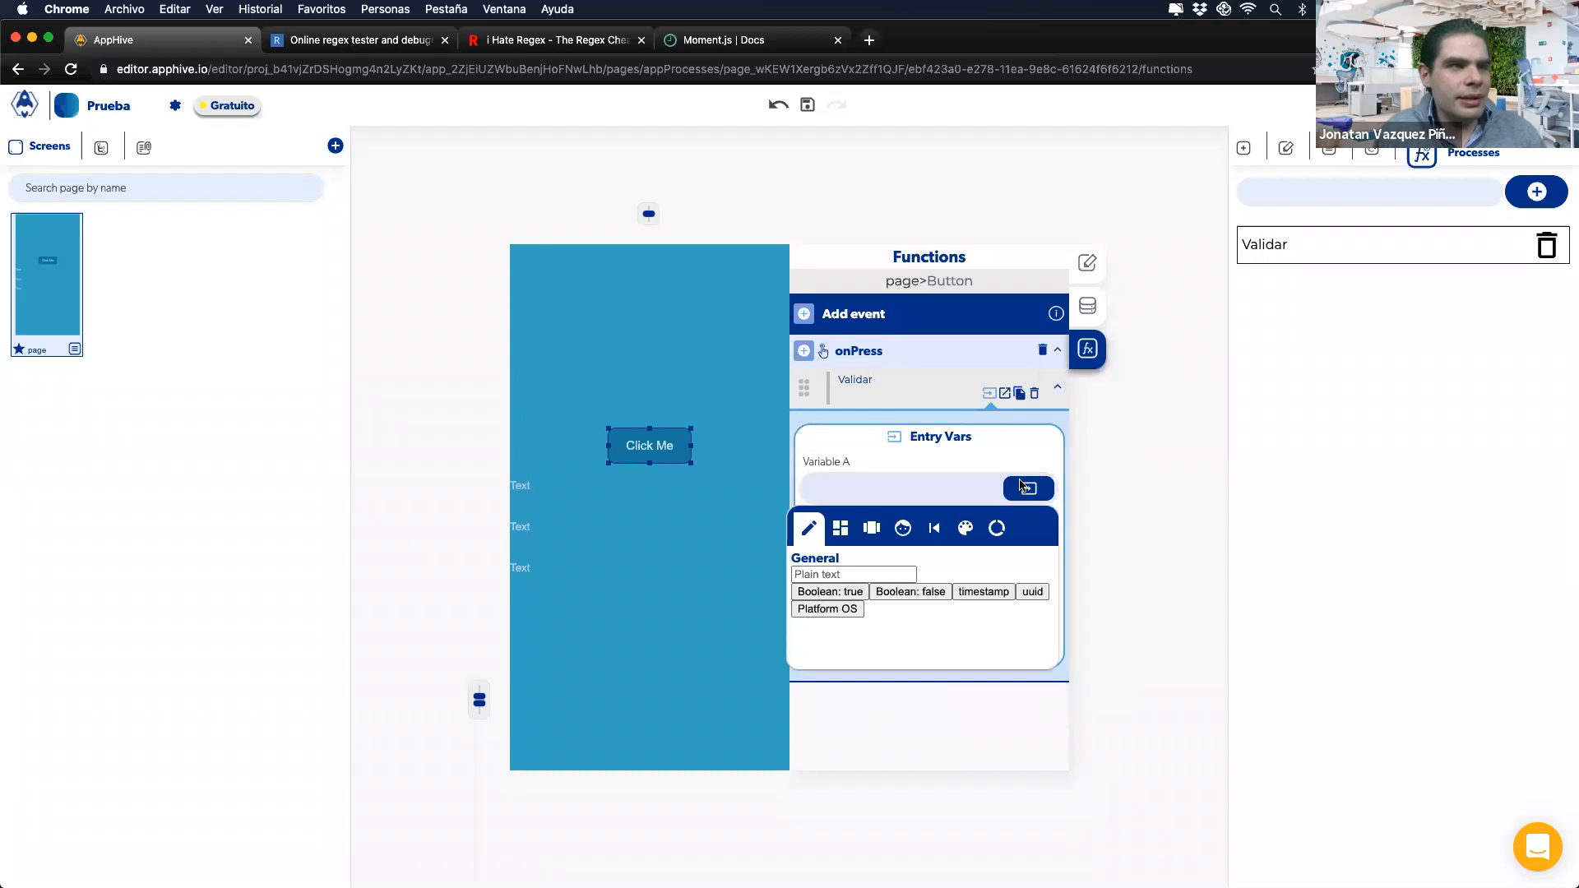
click(955, 594)
click(936, 620)
click(925, 619)
click(914, 634)
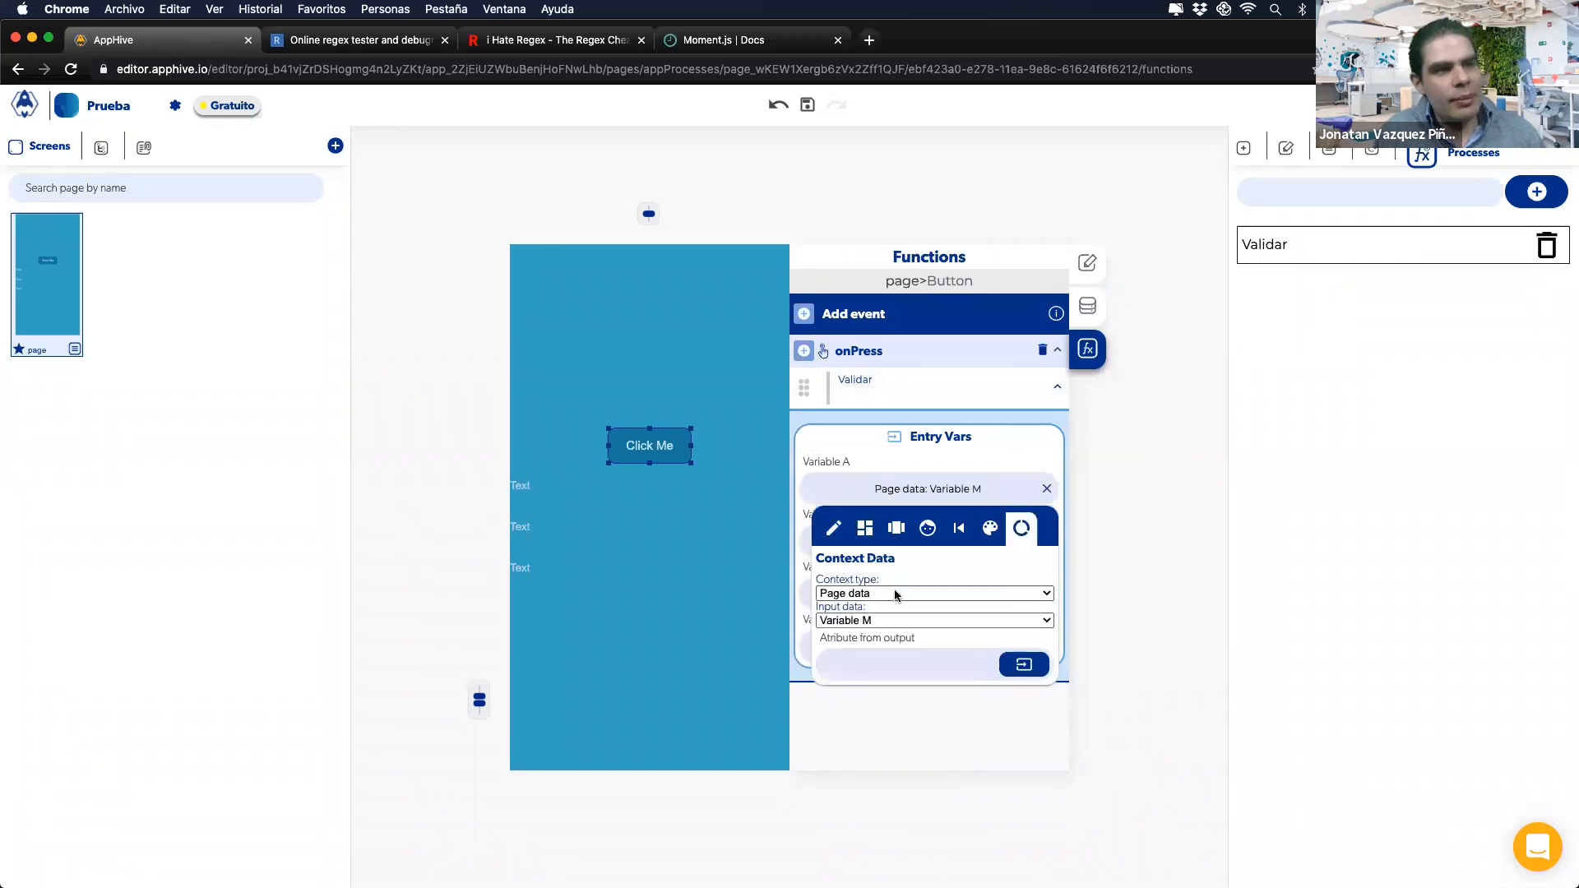
click(870, 460)
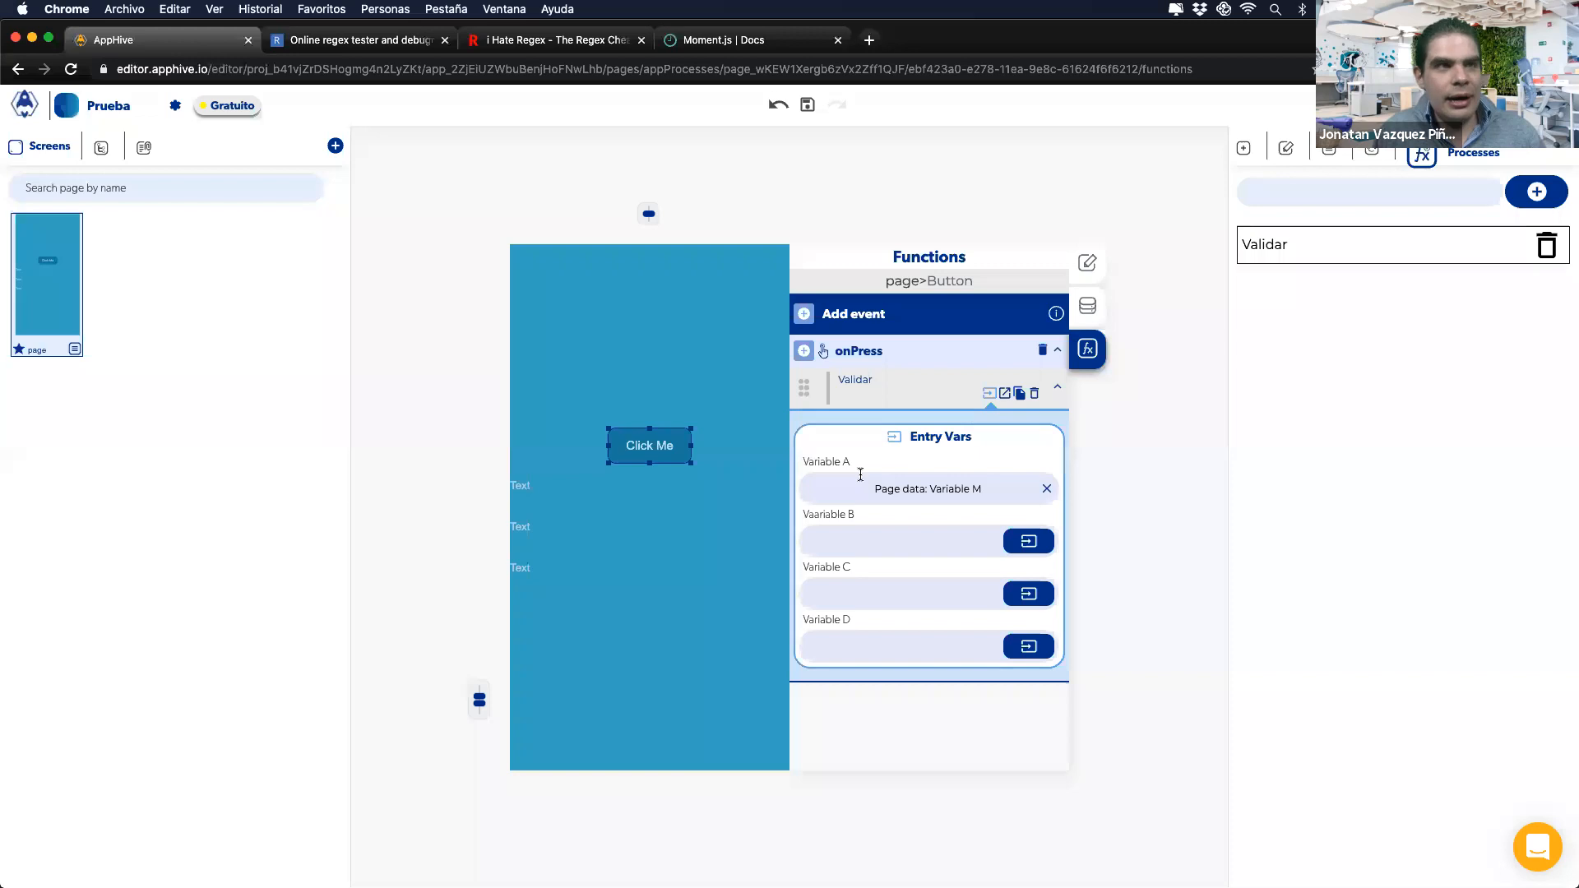
Step: Review the Validar process, then delete the Validar action from onPress
click(1274, 252)
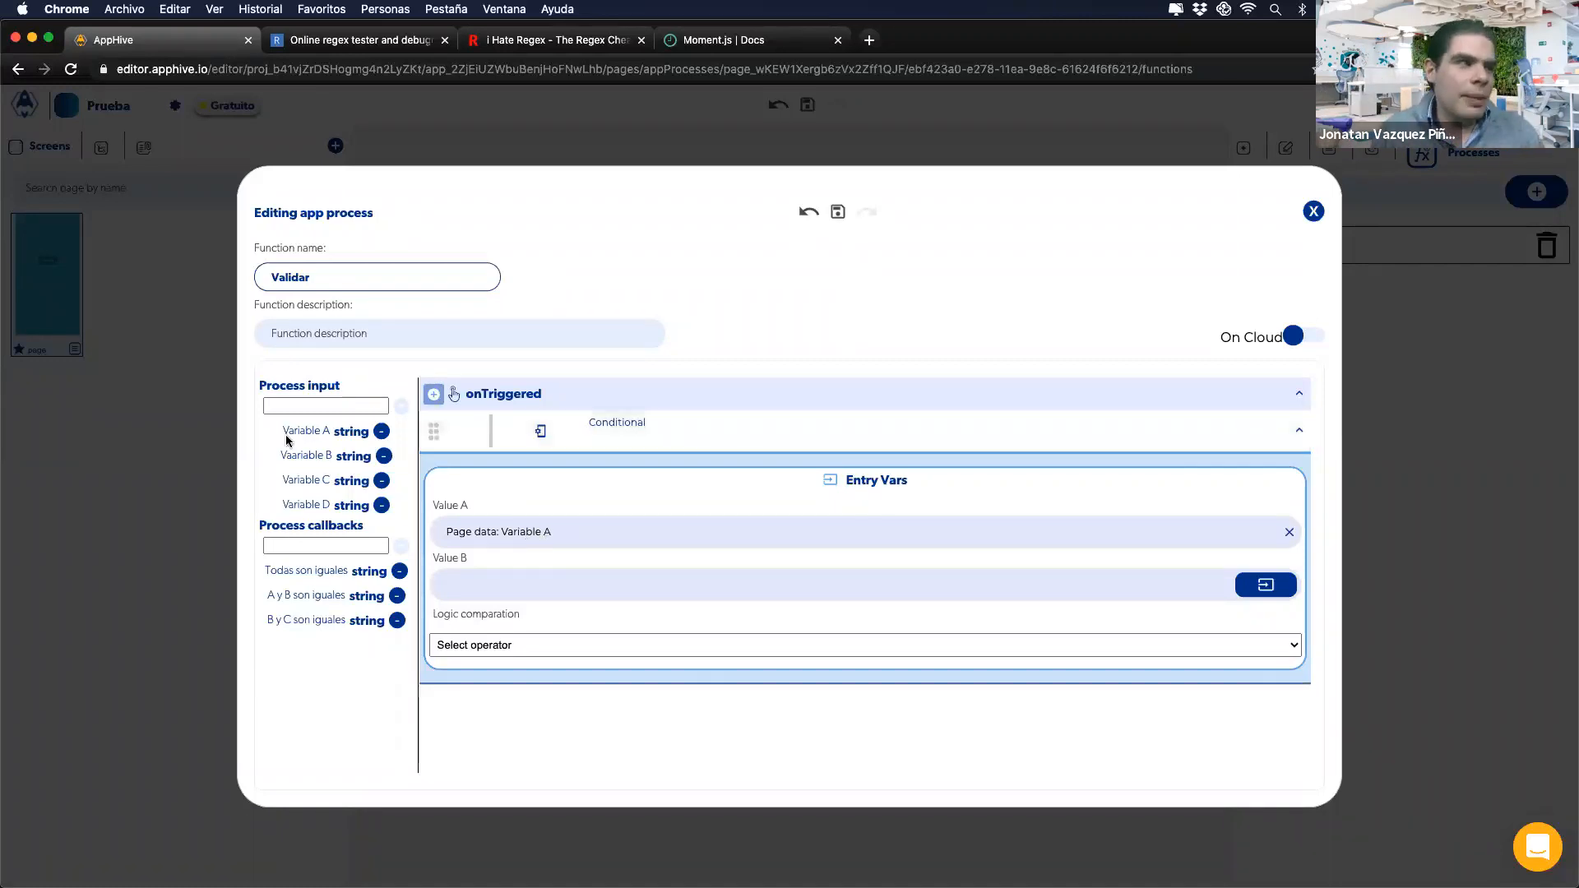
click(233, 463)
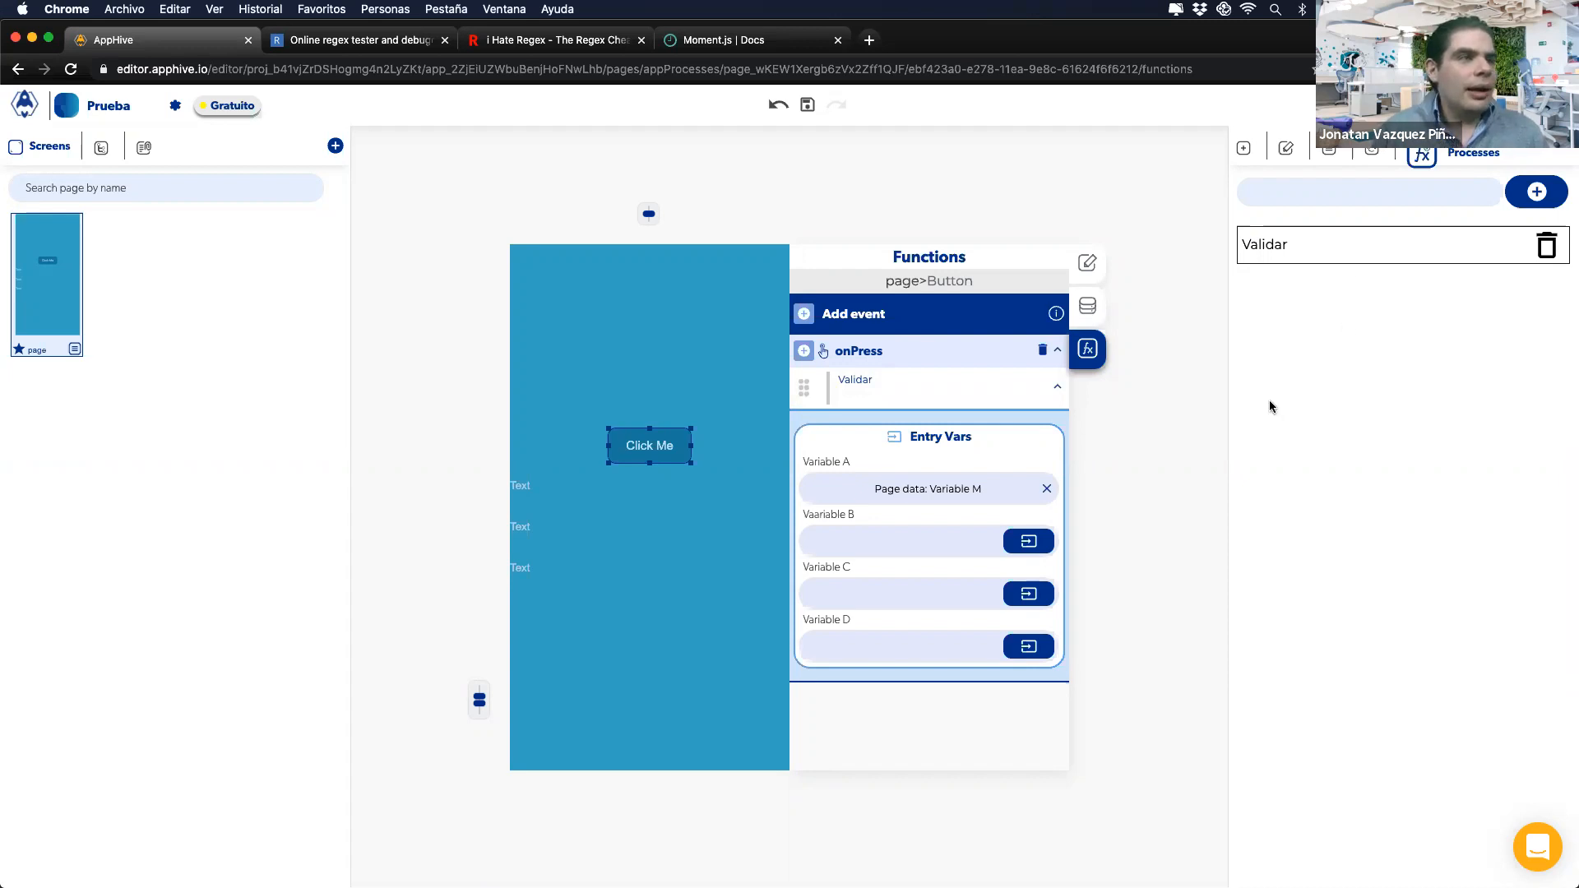
click(1040, 398)
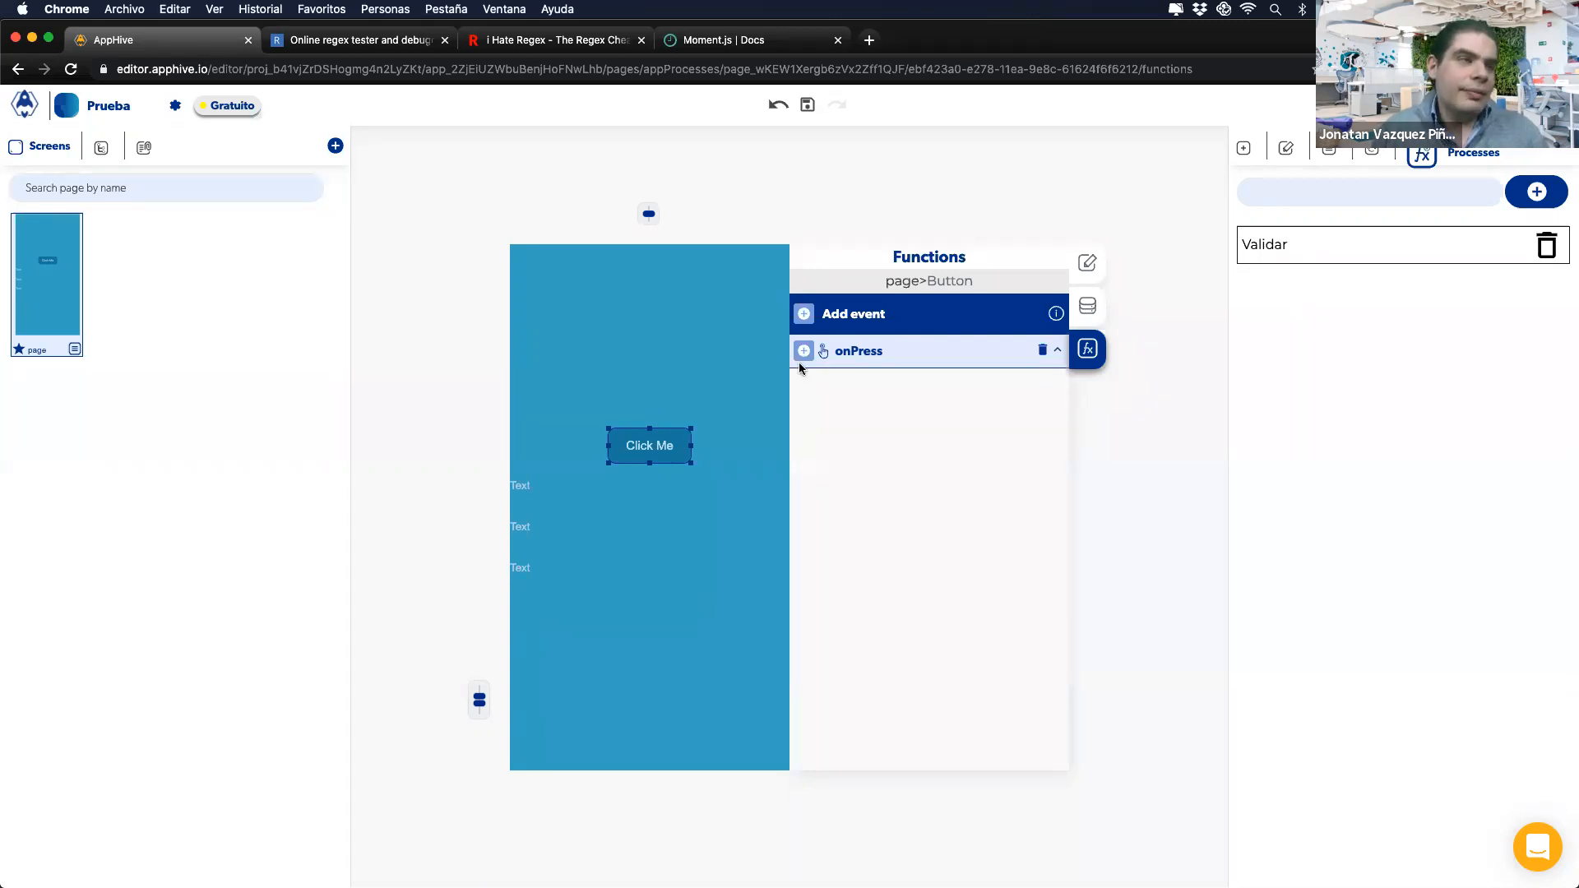
key(ctrl+Right)
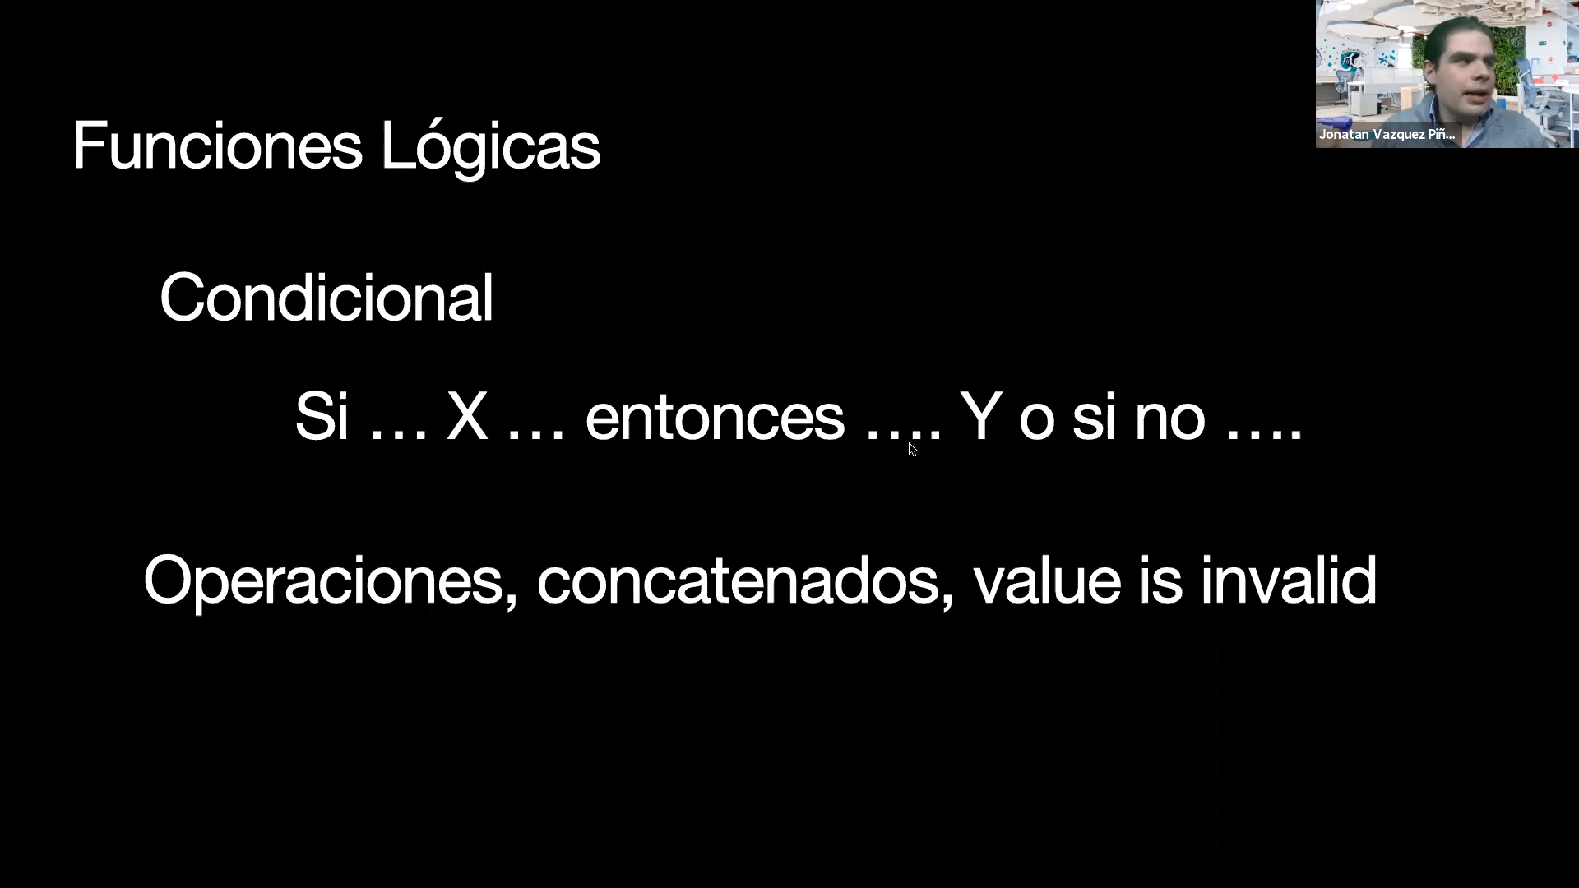
key(ctrl+Left)
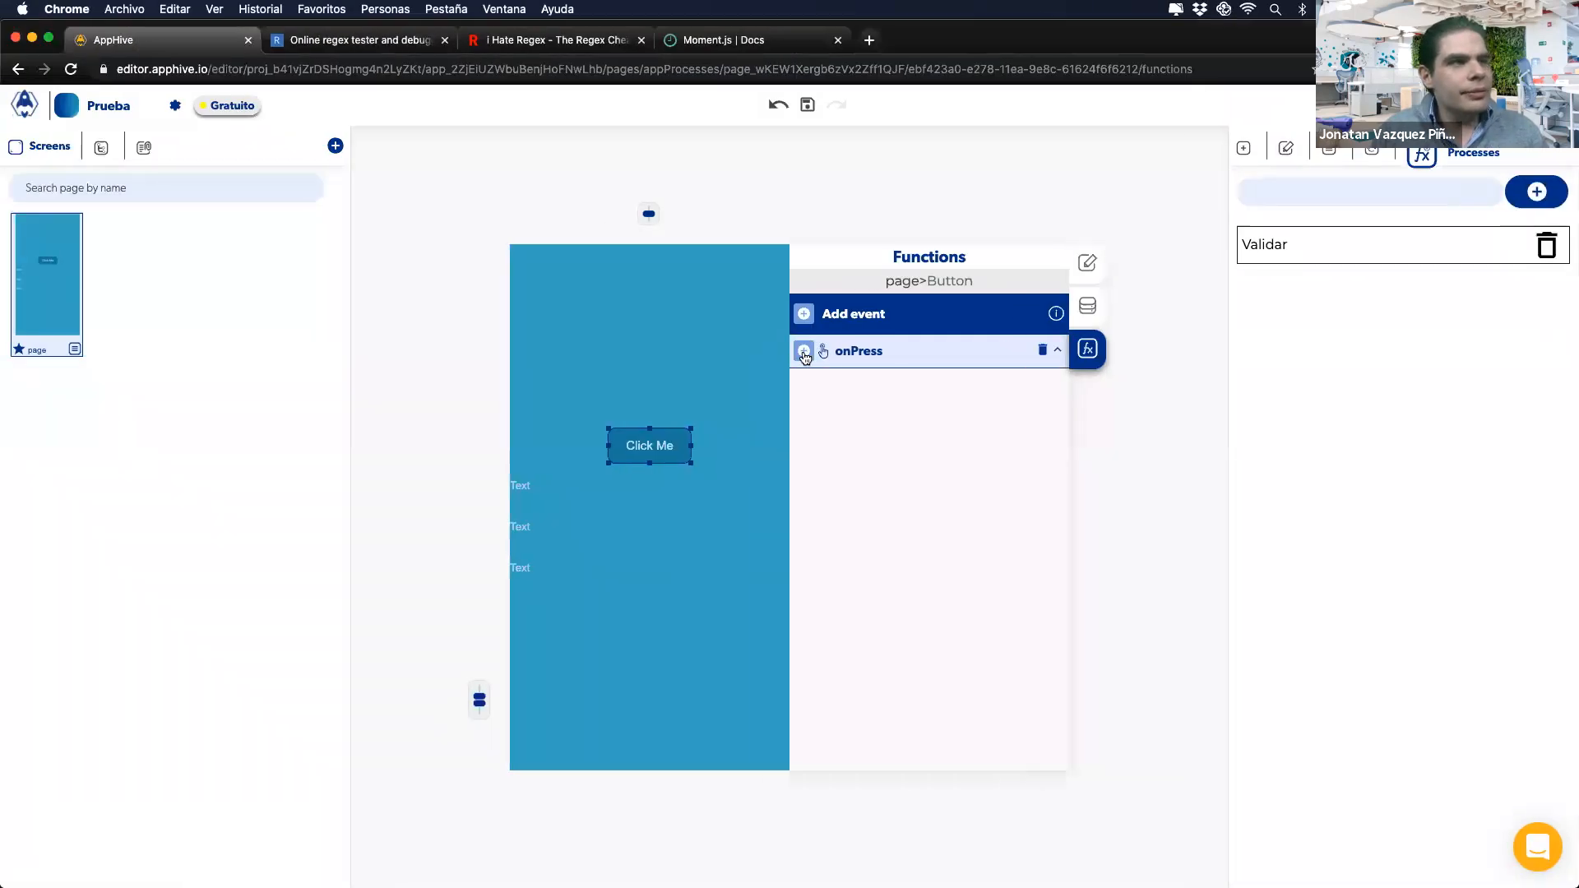
Step: Add an Arithmetic operation to Click Me's onPress
click(804, 356)
mouse_move(806, 490)
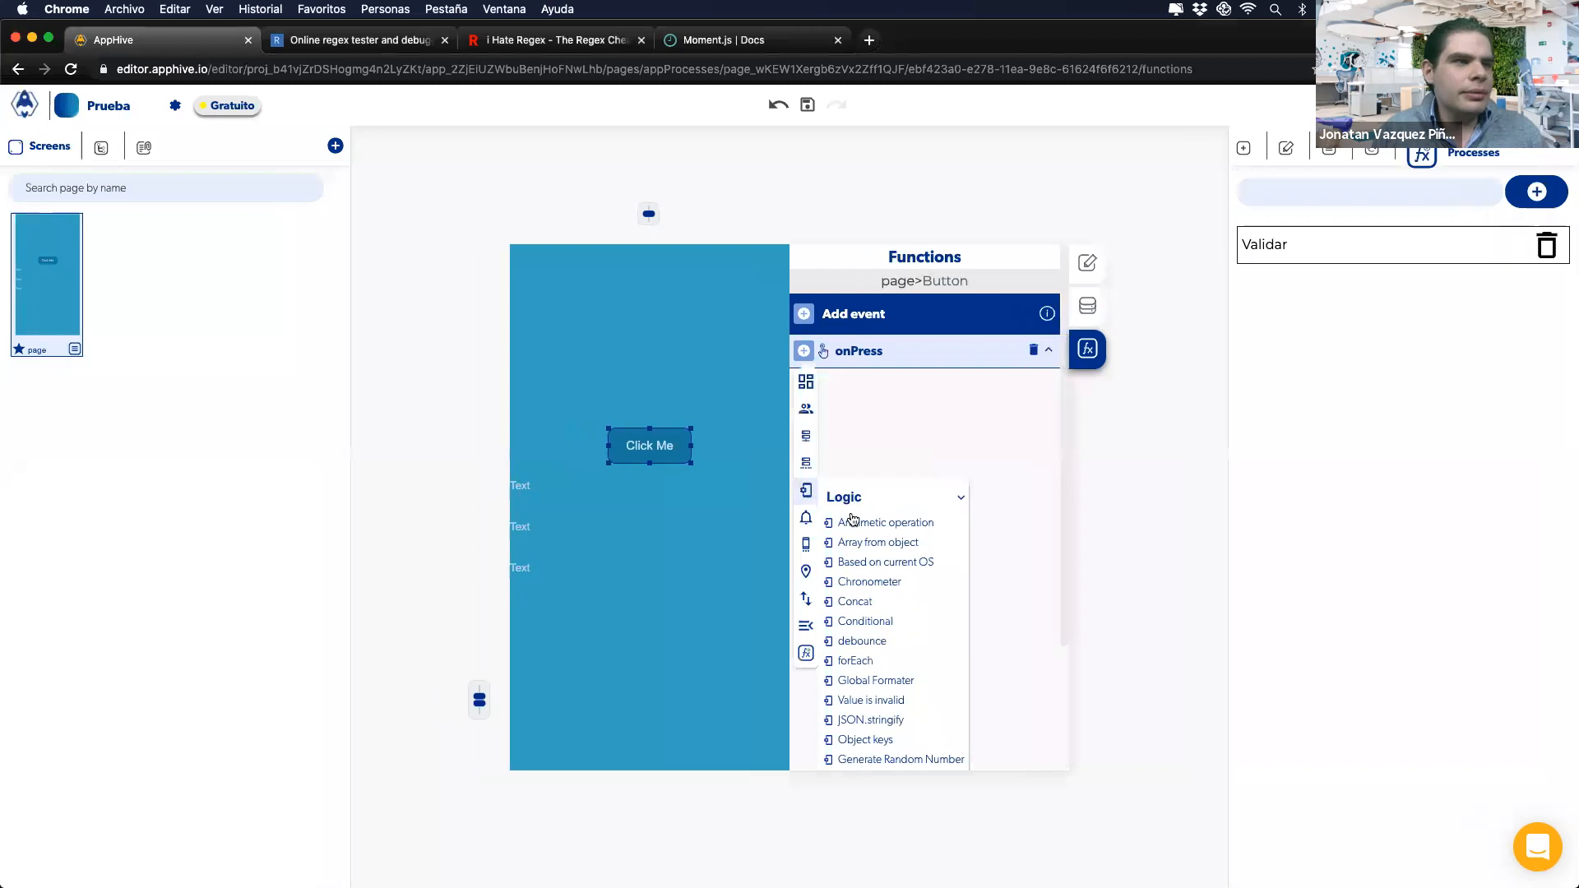
click(854, 524)
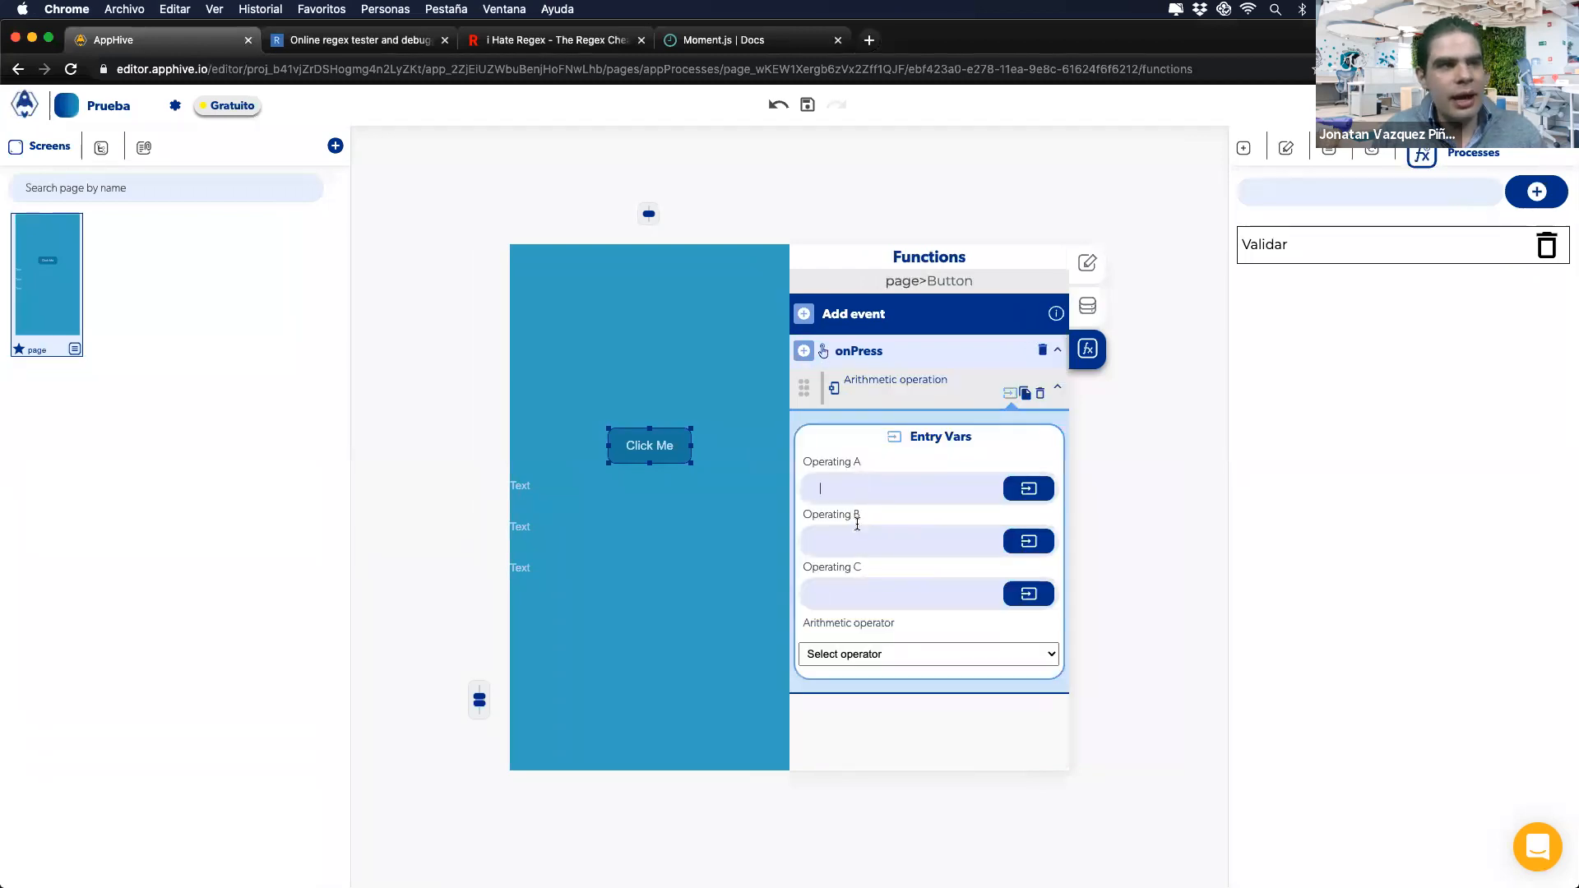
click(855, 654)
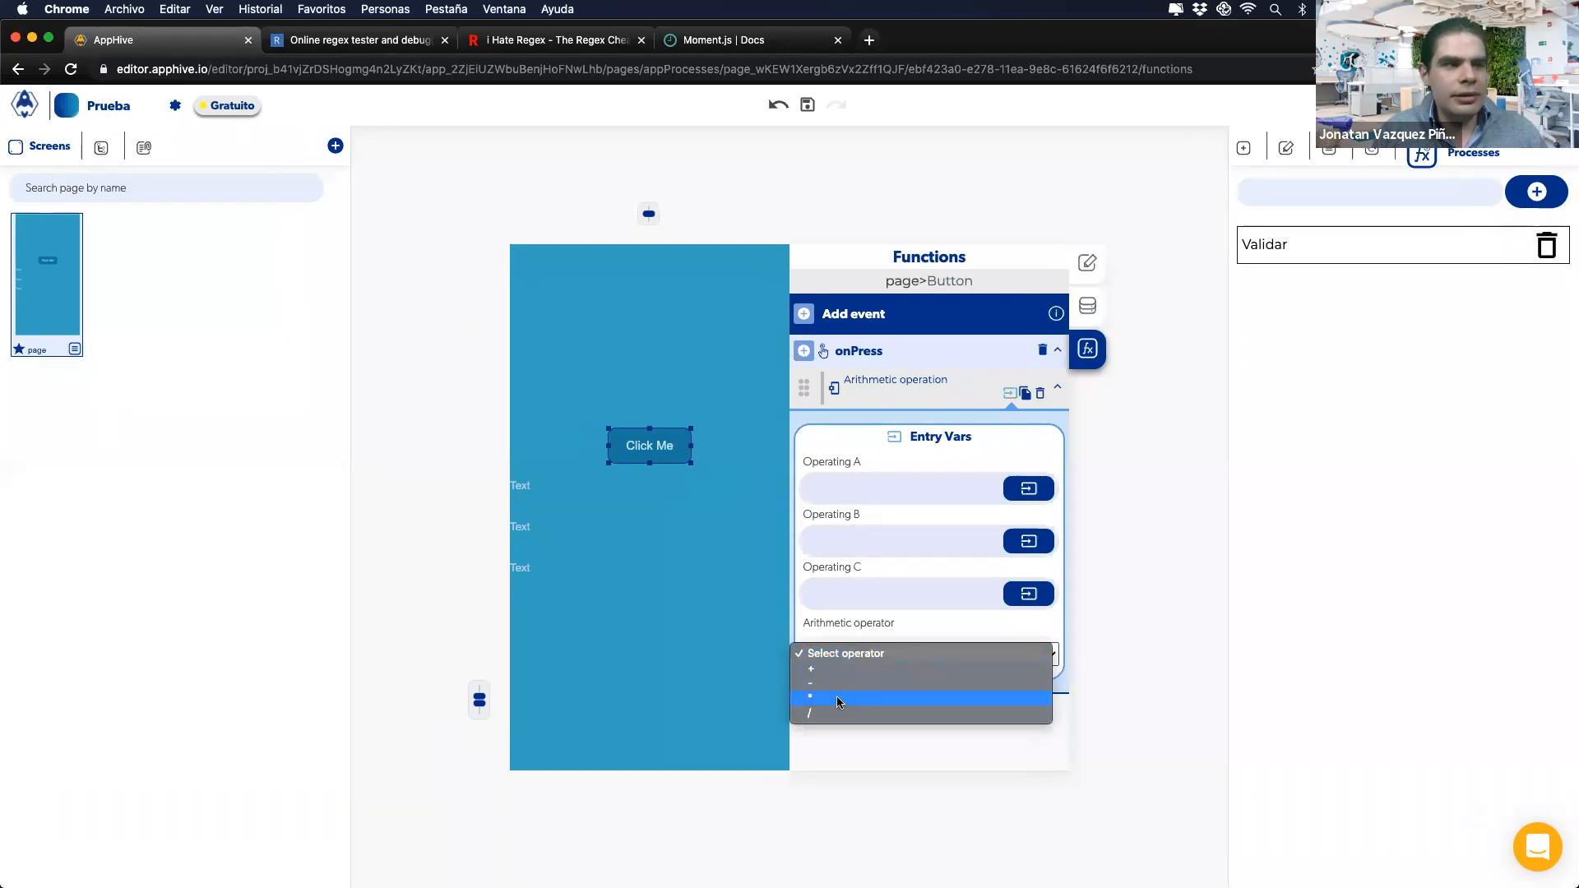
click(853, 637)
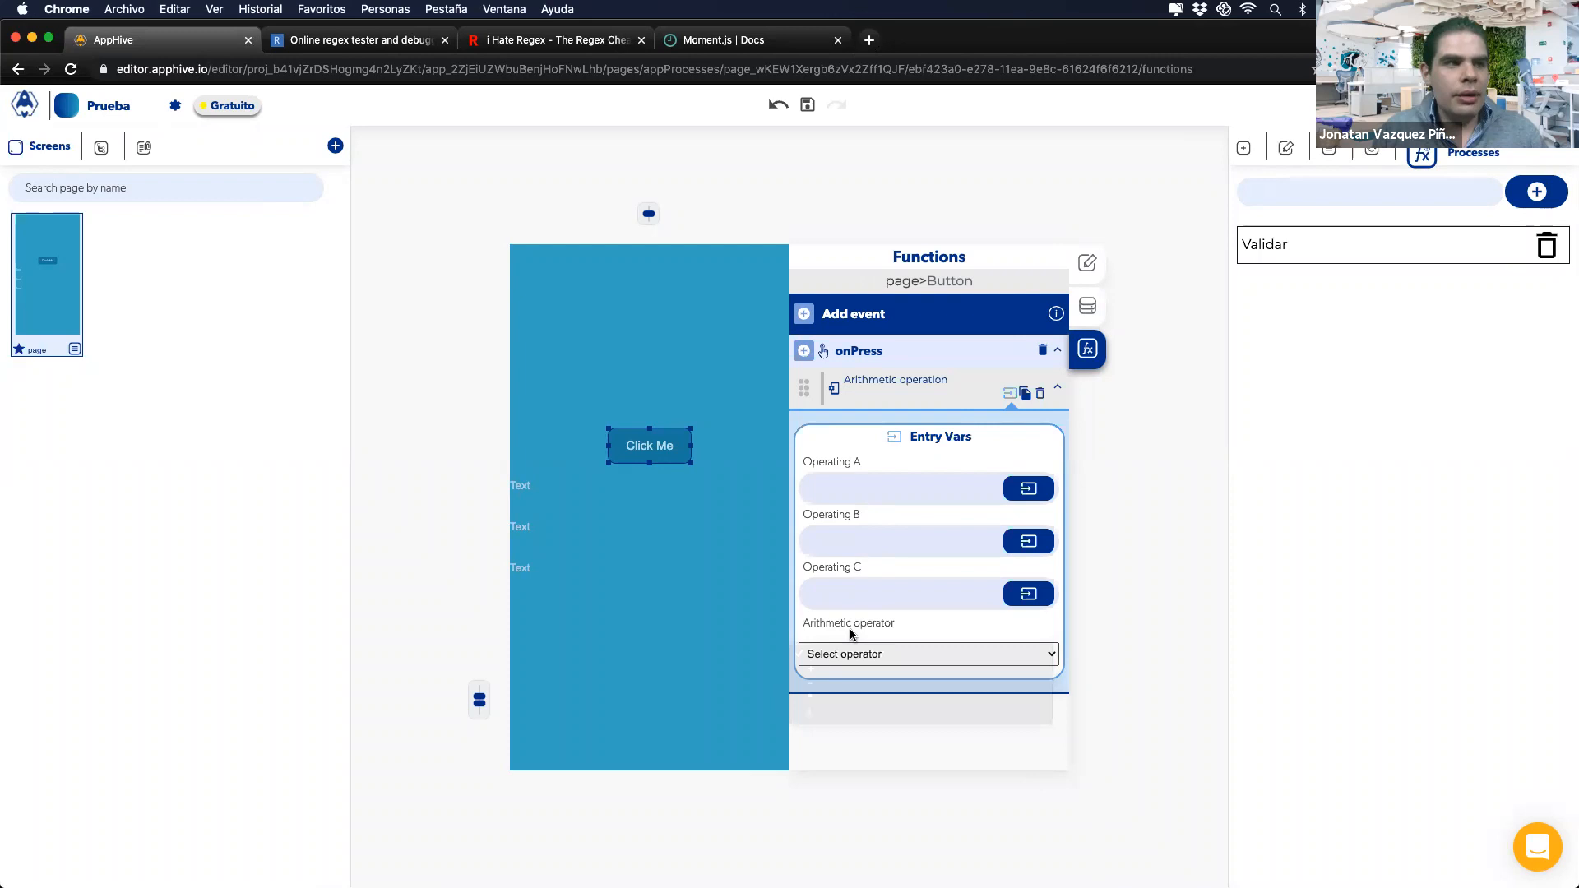
Step: Set the operation's operands to 1, 2 and 3 with operator +, and copy the block
click(853, 485)
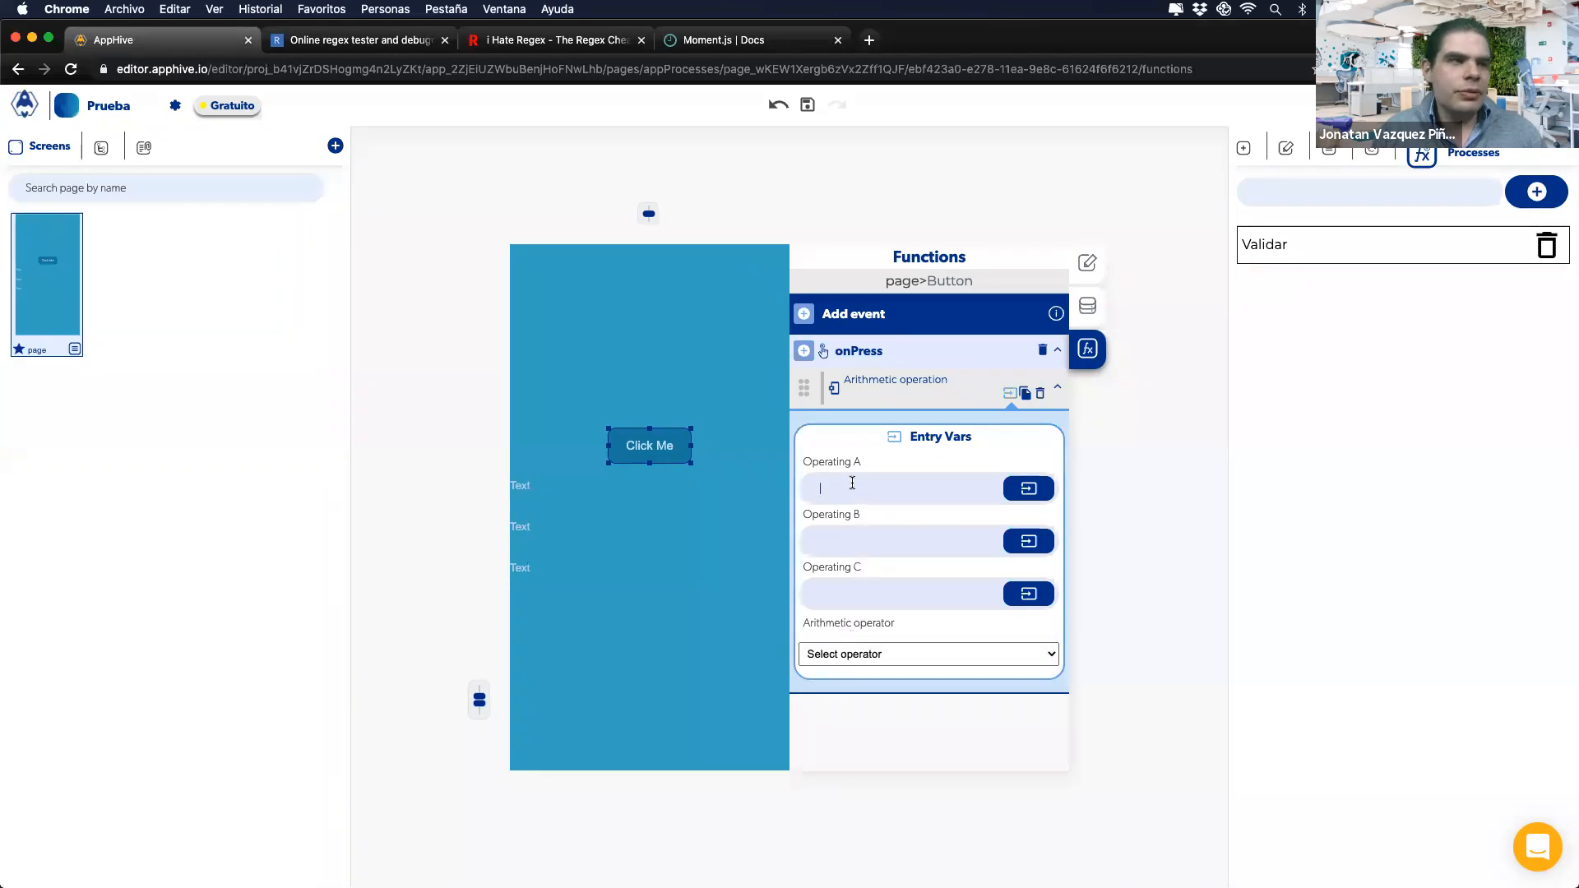
click(847, 541)
text(2)
click(839, 590)
text(3)
click(839, 655)
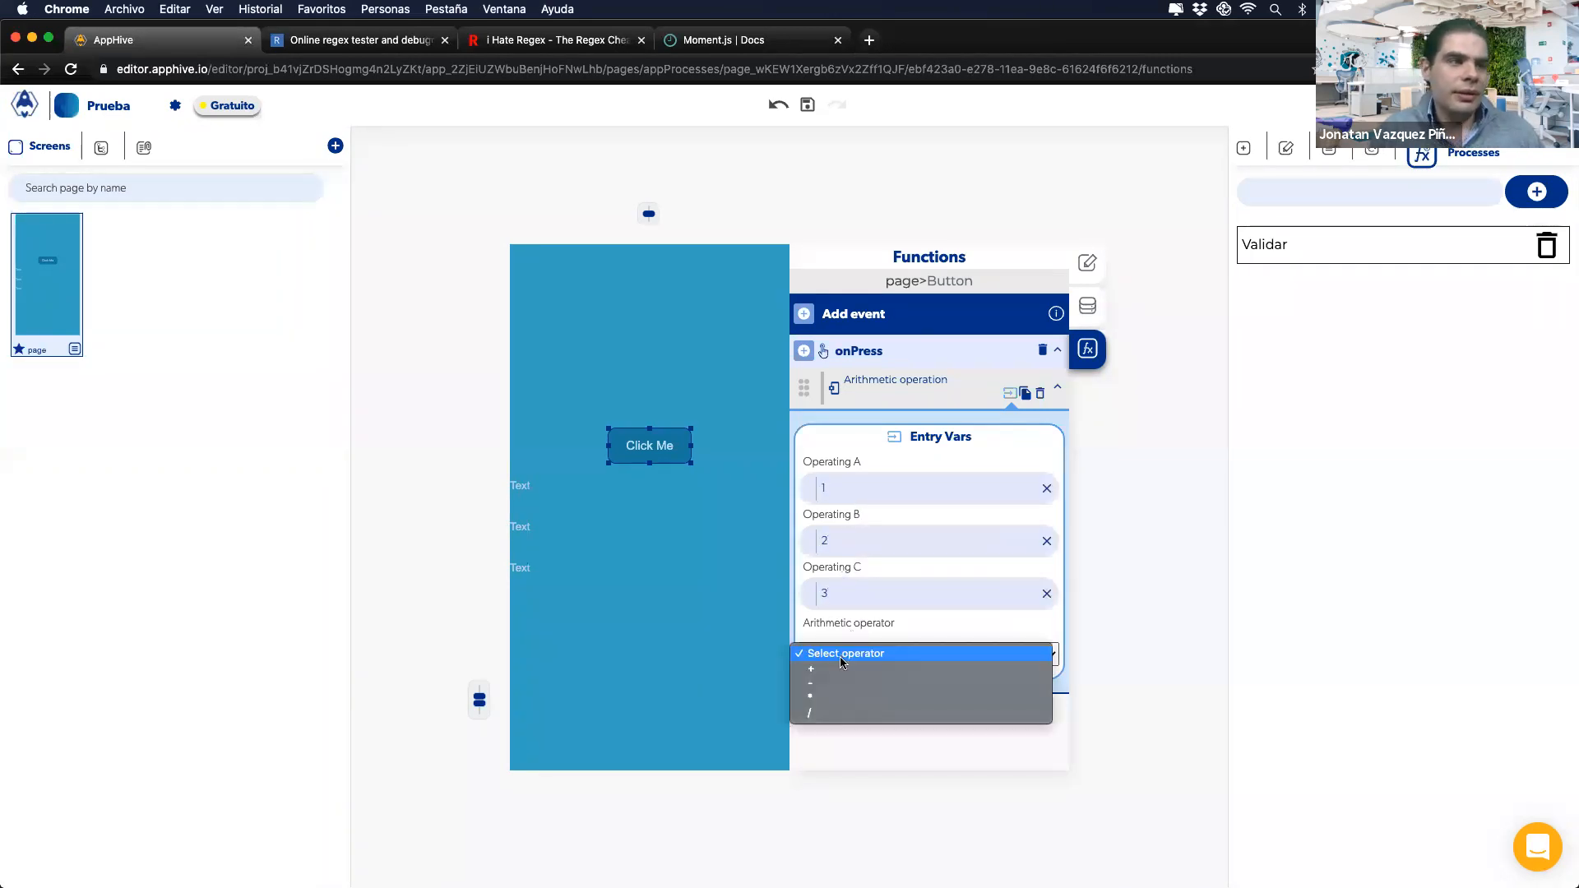
click(831, 668)
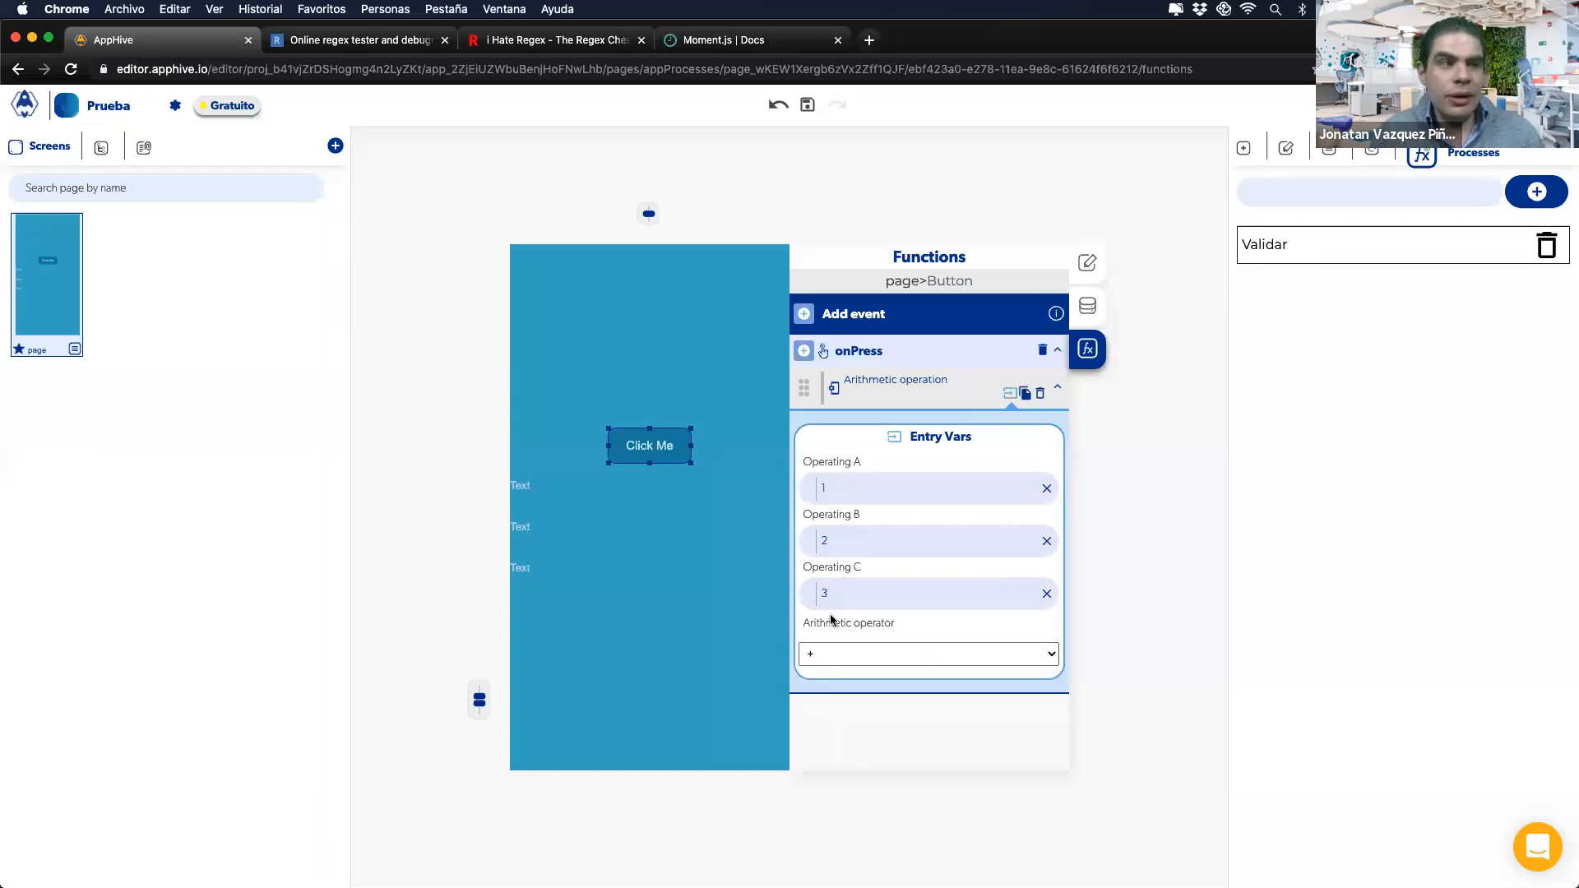
click(1022, 394)
Step: Paste a second Arithmetic operation using the first operation's output as Operating A
click(814, 709)
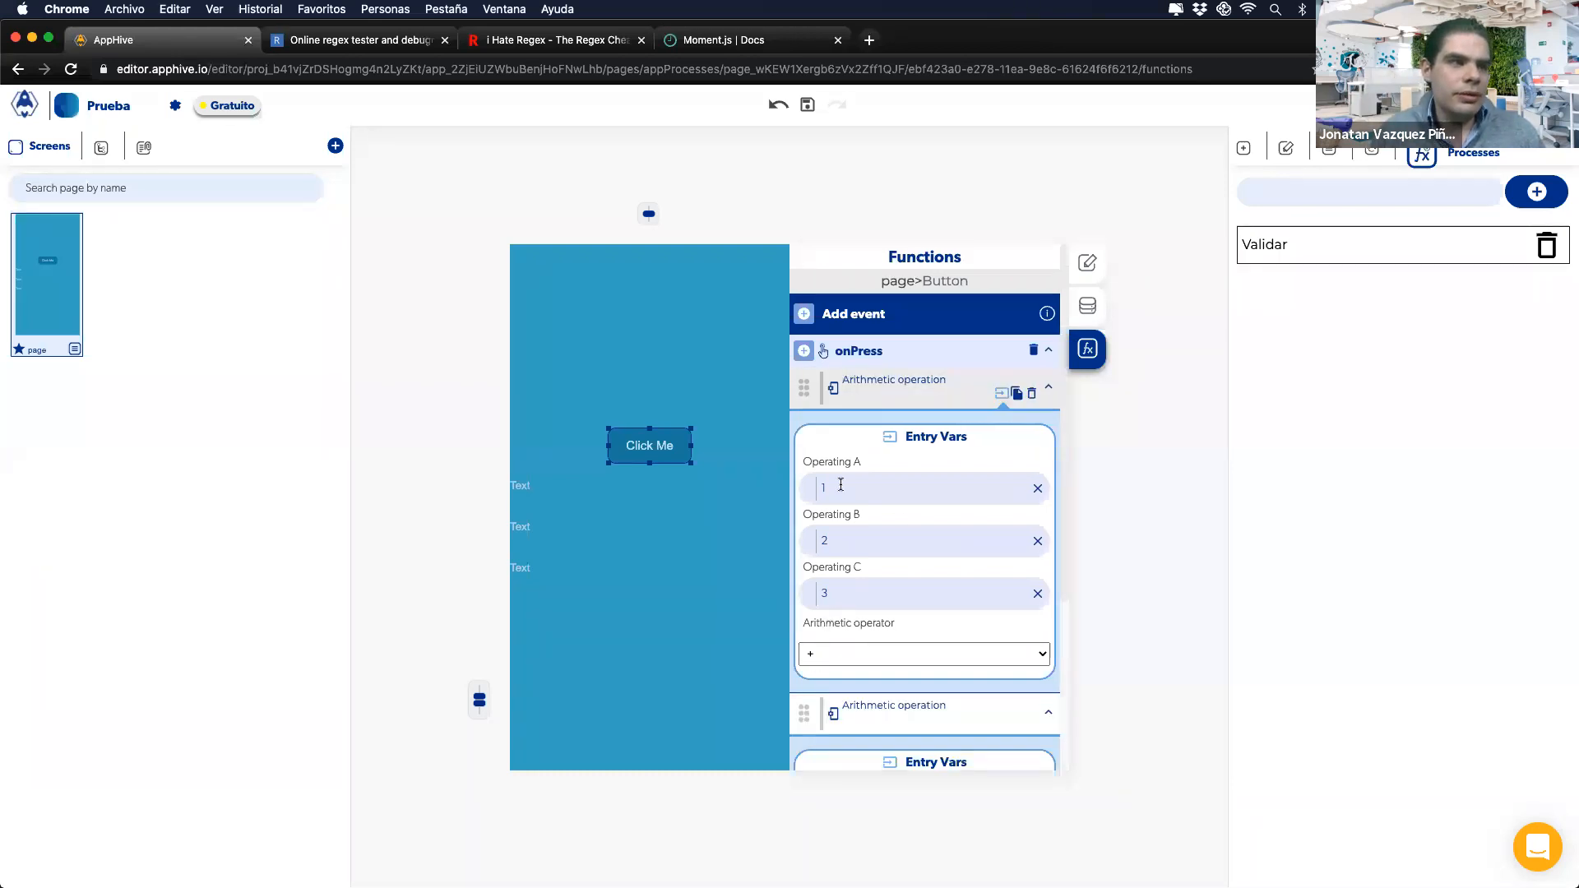
scroll(916, 533, down, 3)
click(1037, 565)
click(1020, 566)
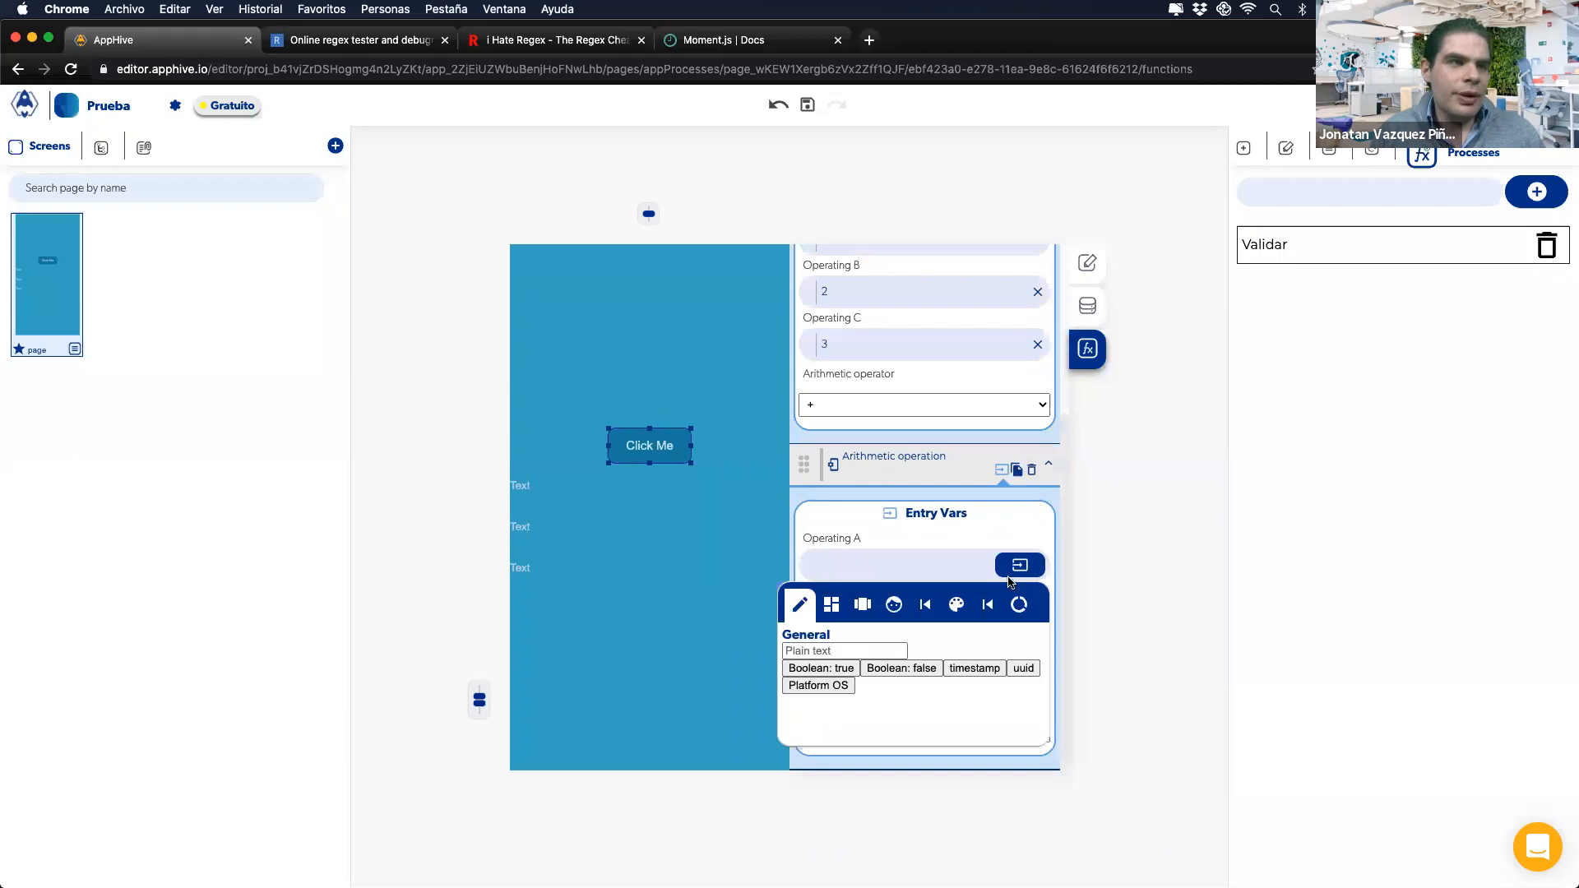
click(995, 605)
click(961, 651)
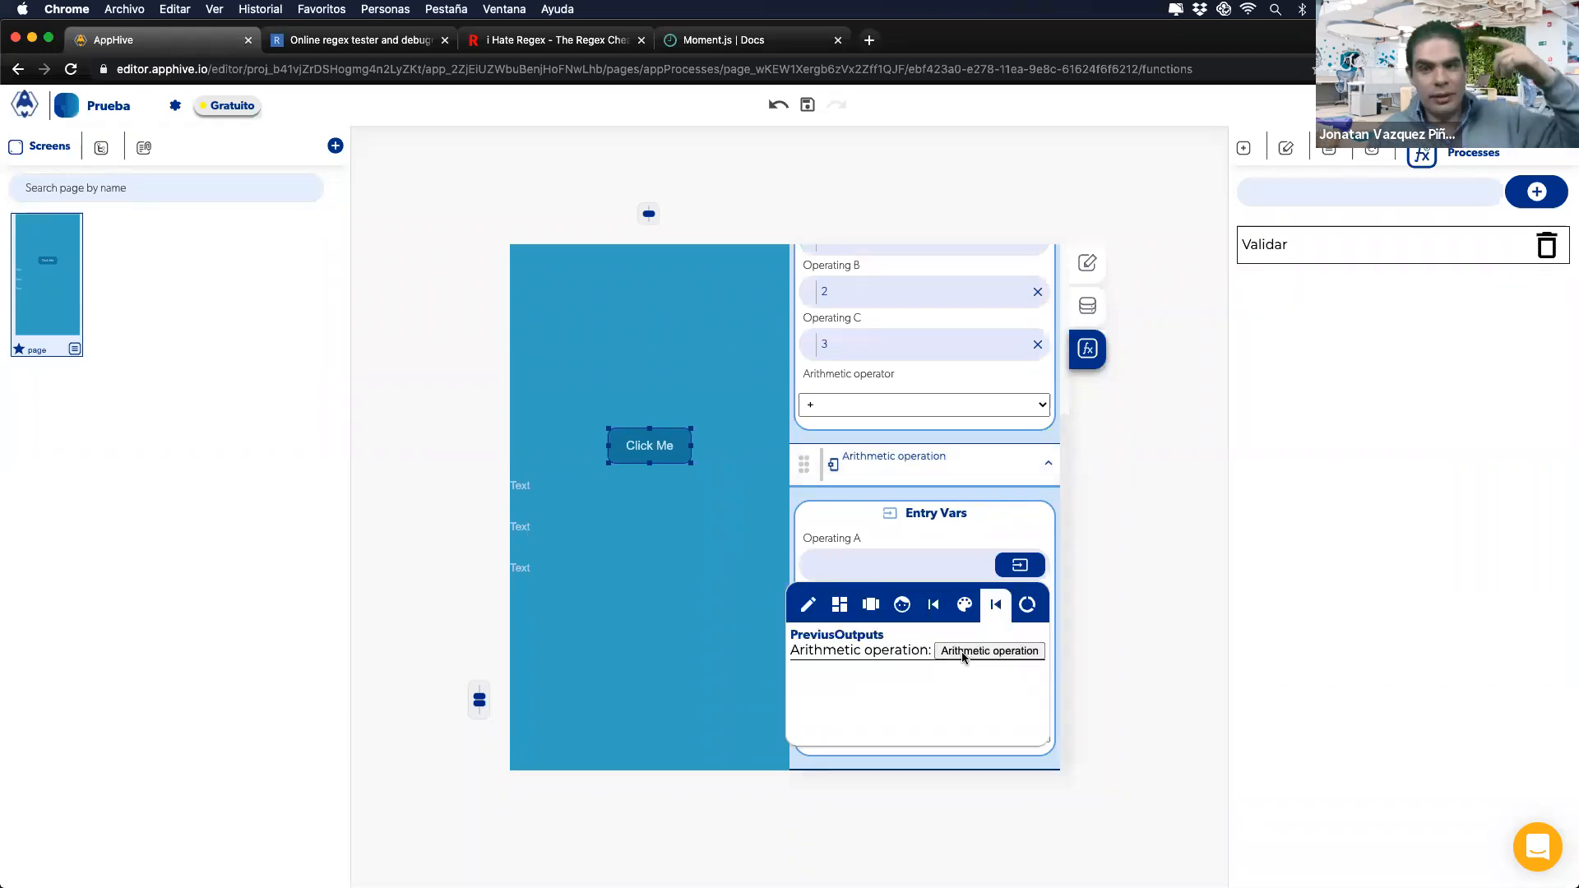
scroll(827, 334, up, 1)
scroll(828, 333, up, 1)
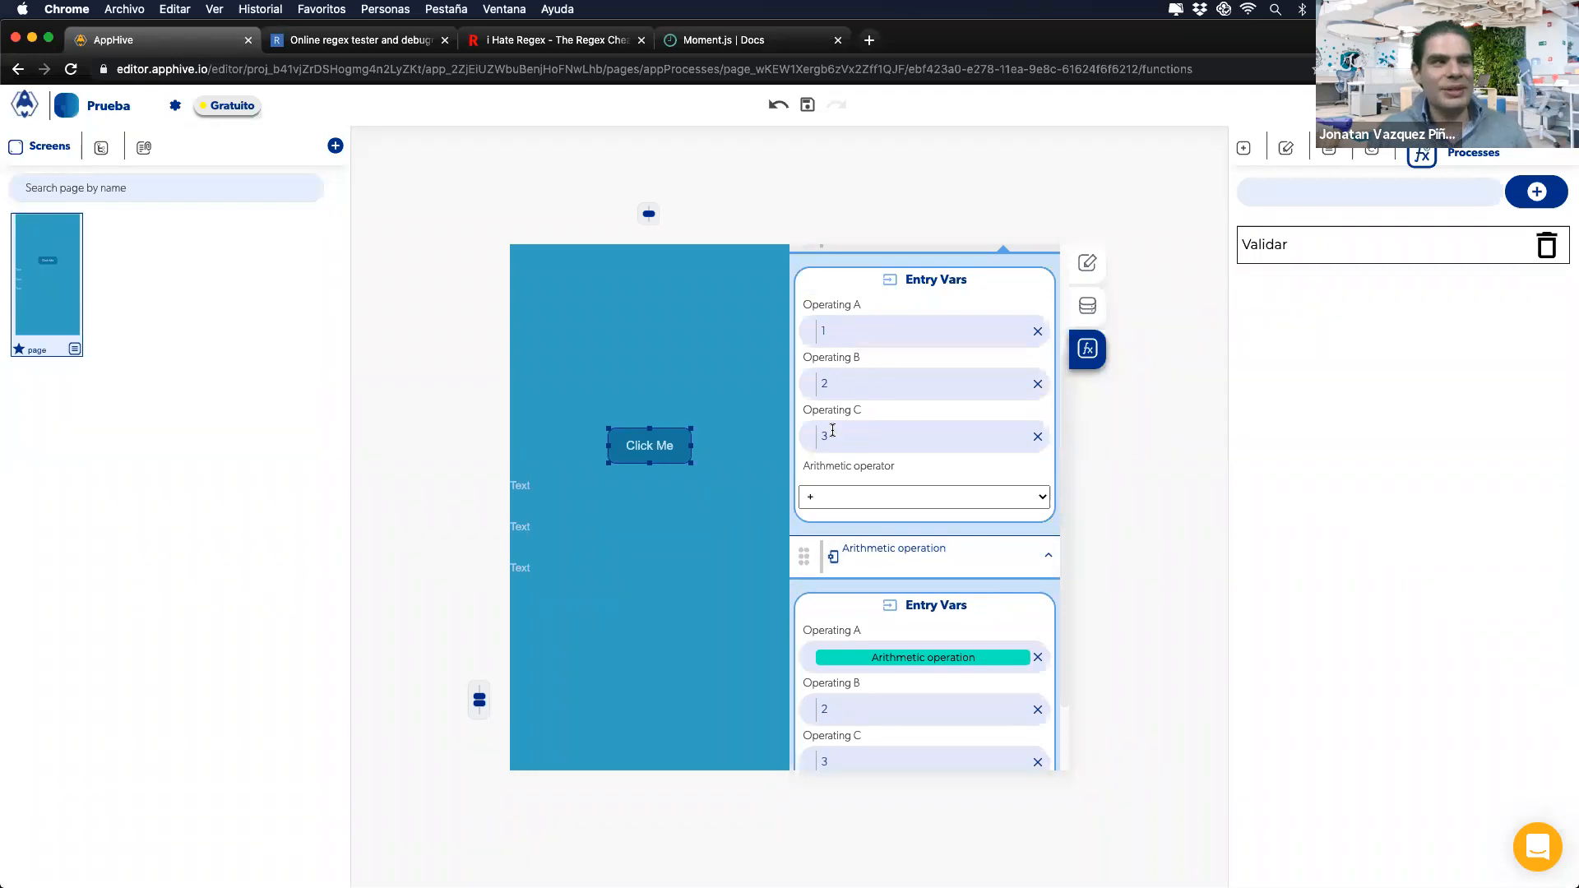
scroll(826, 471, down, 1)
click(913, 618)
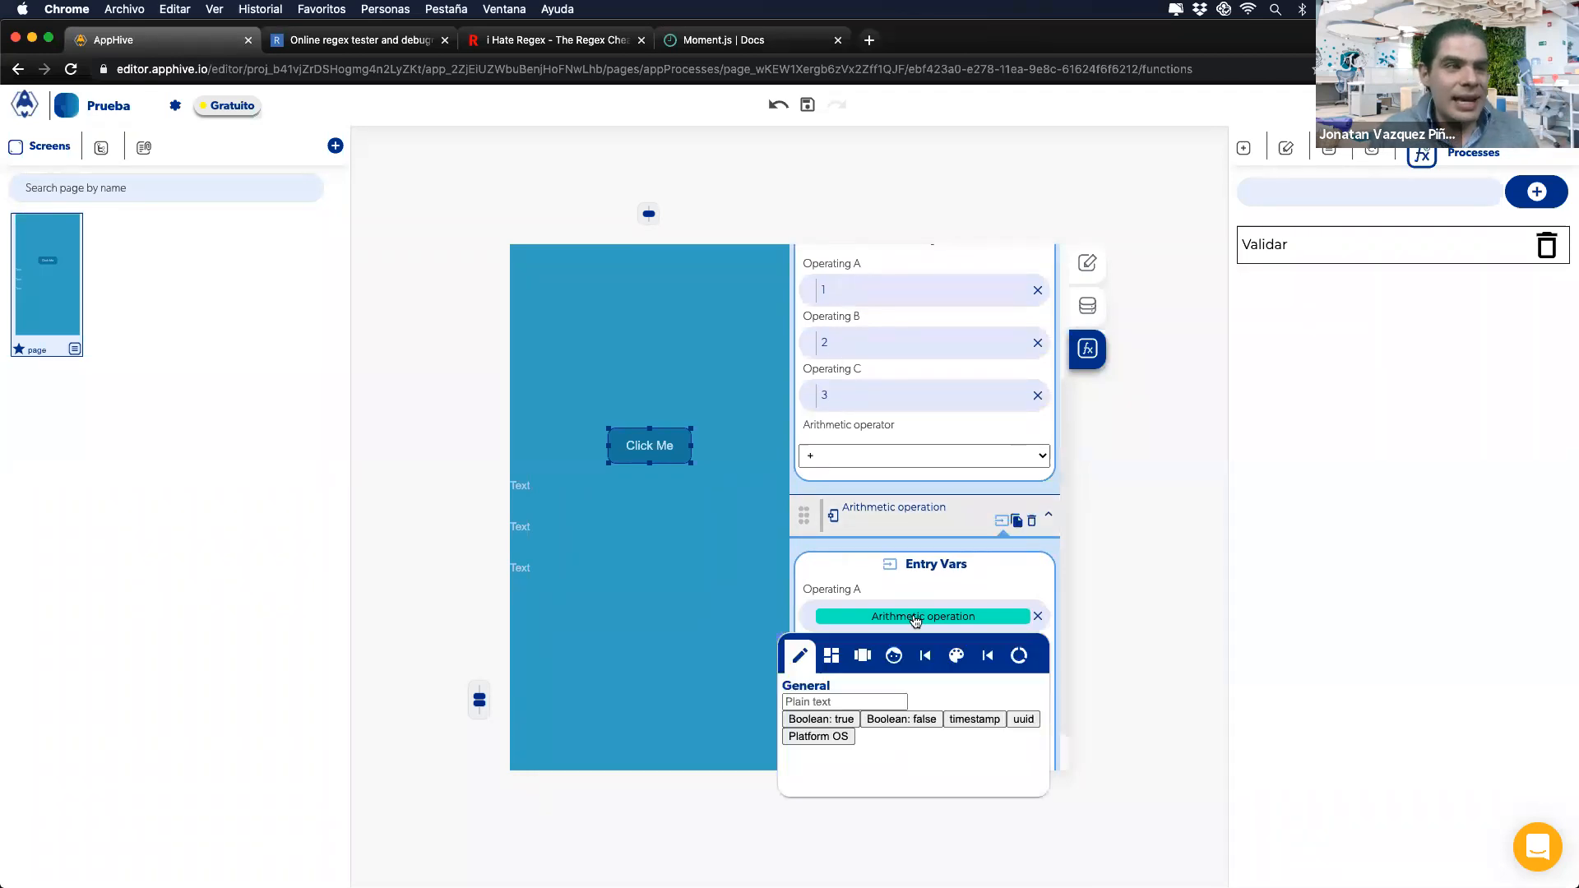
click(988, 657)
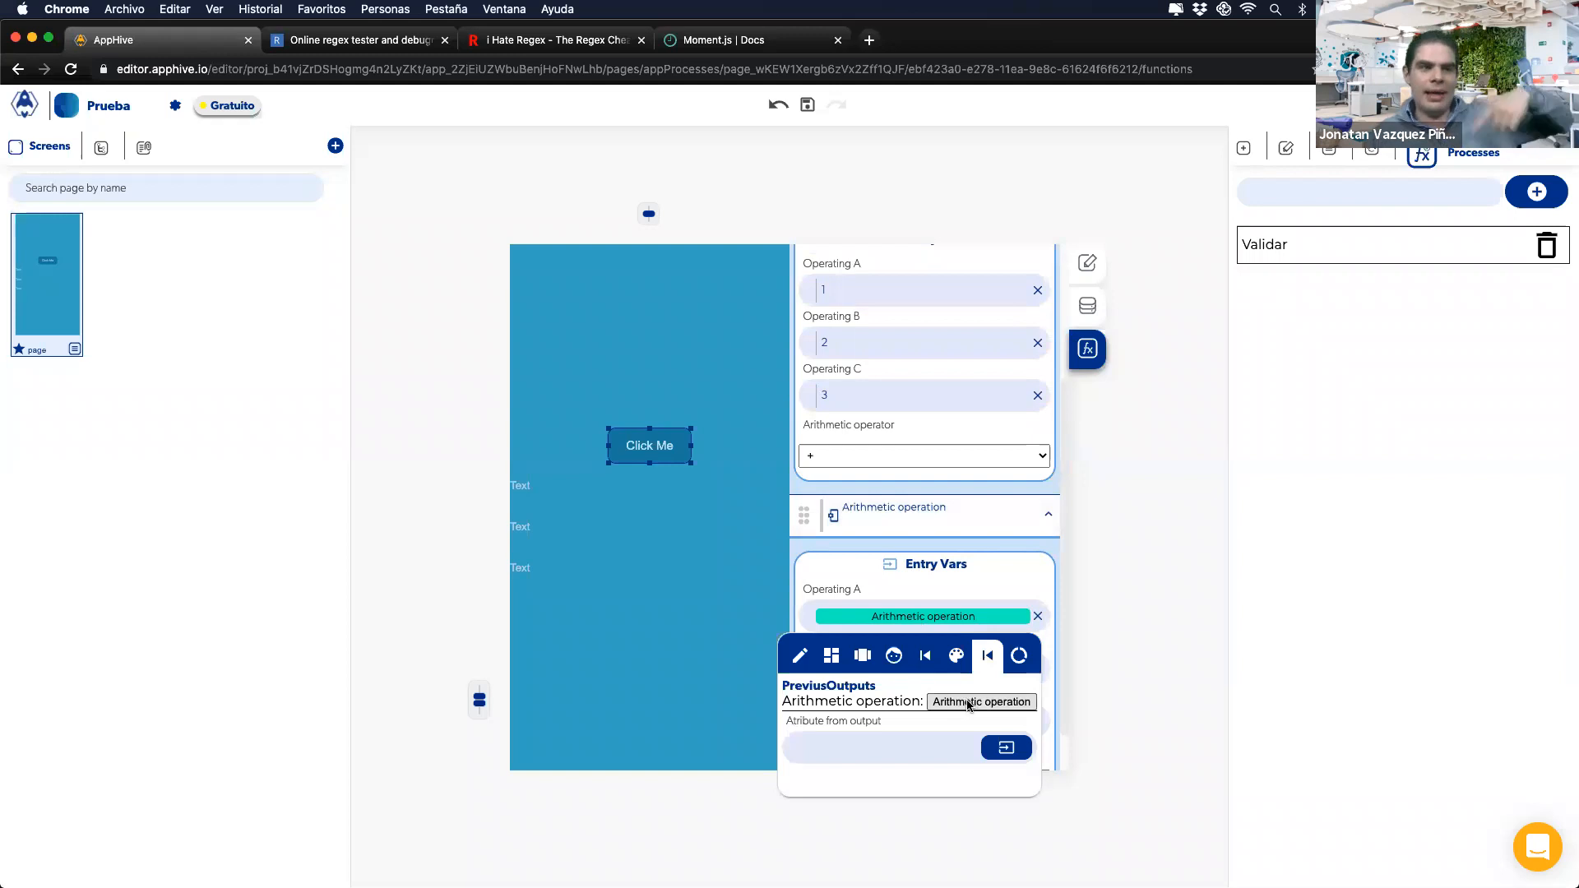
click(968, 704)
click(950, 611)
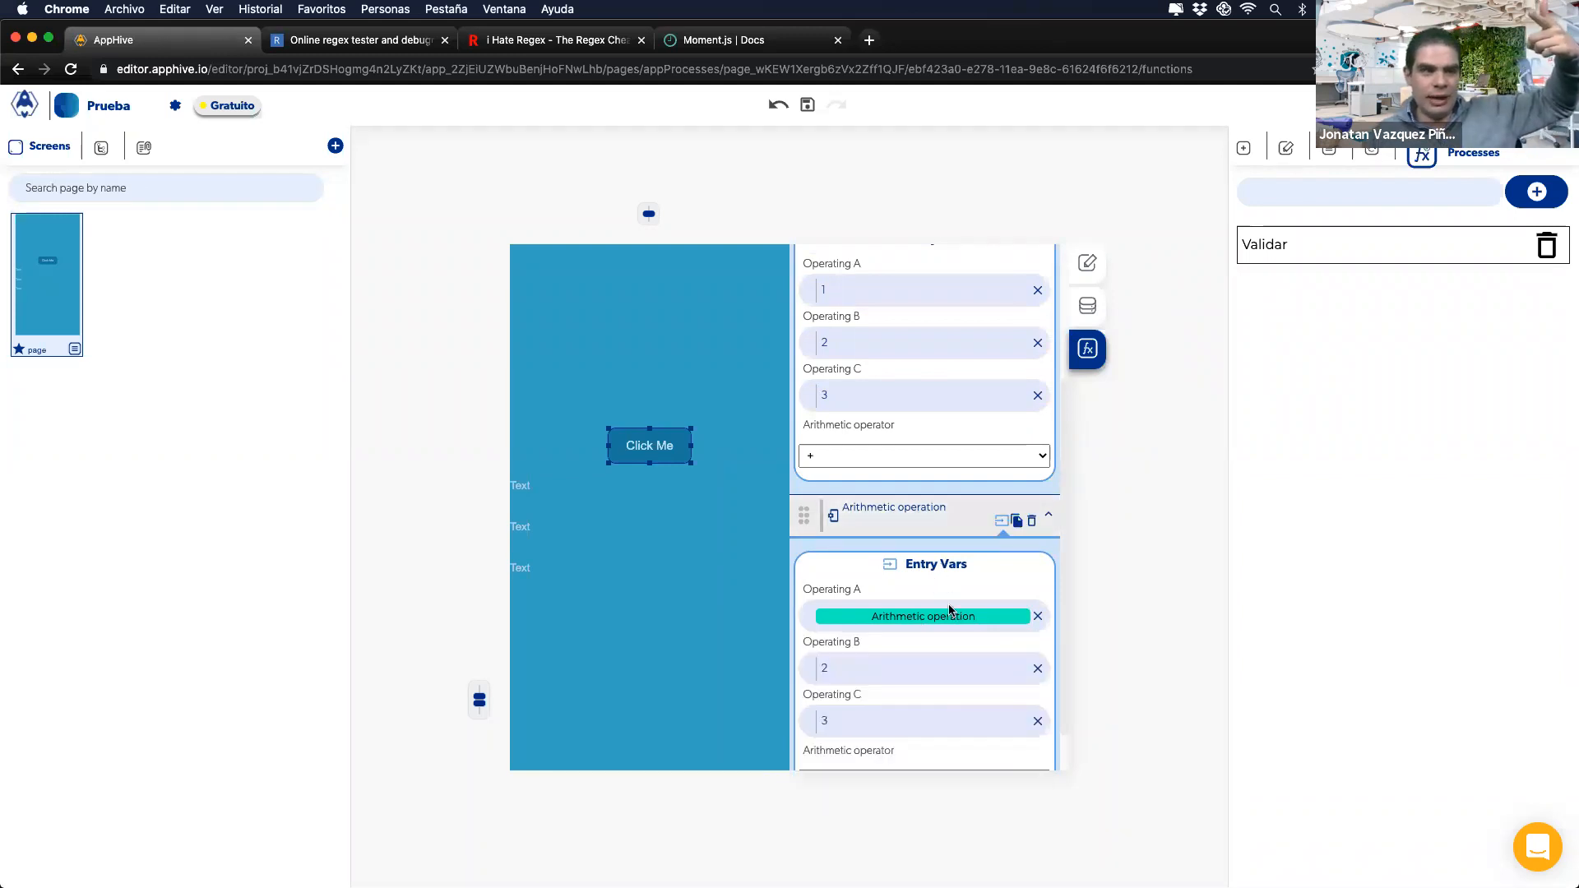
Step: Replace the second operation's Operating B and C with 4 and 5
click(1038, 669)
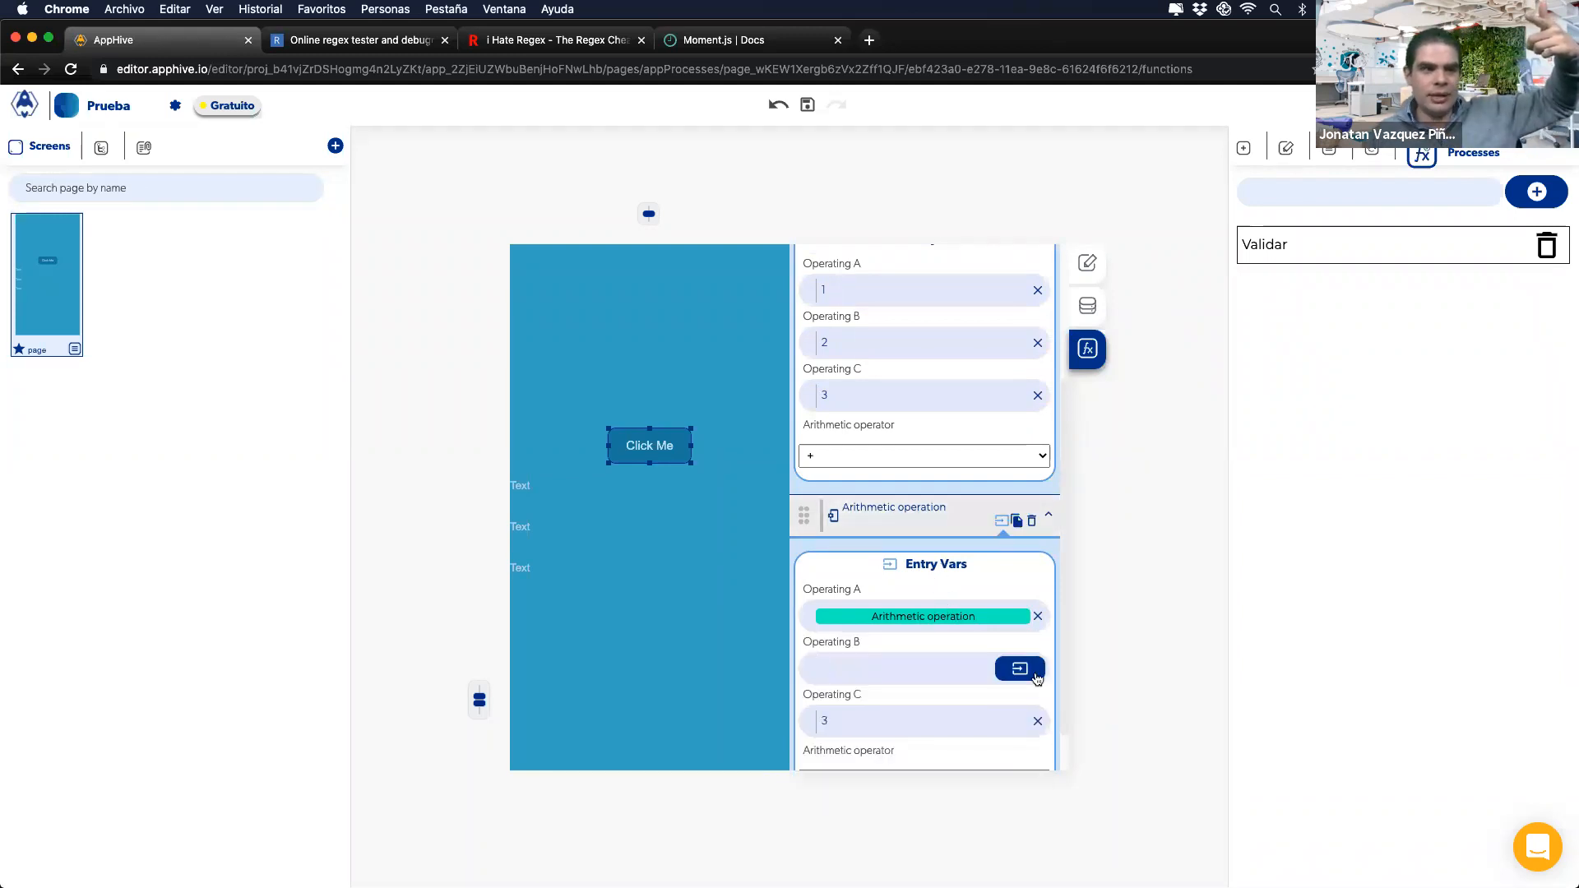
click(1038, 721)
click(914, 671)
text(4)
click(911, 726)
text(5)
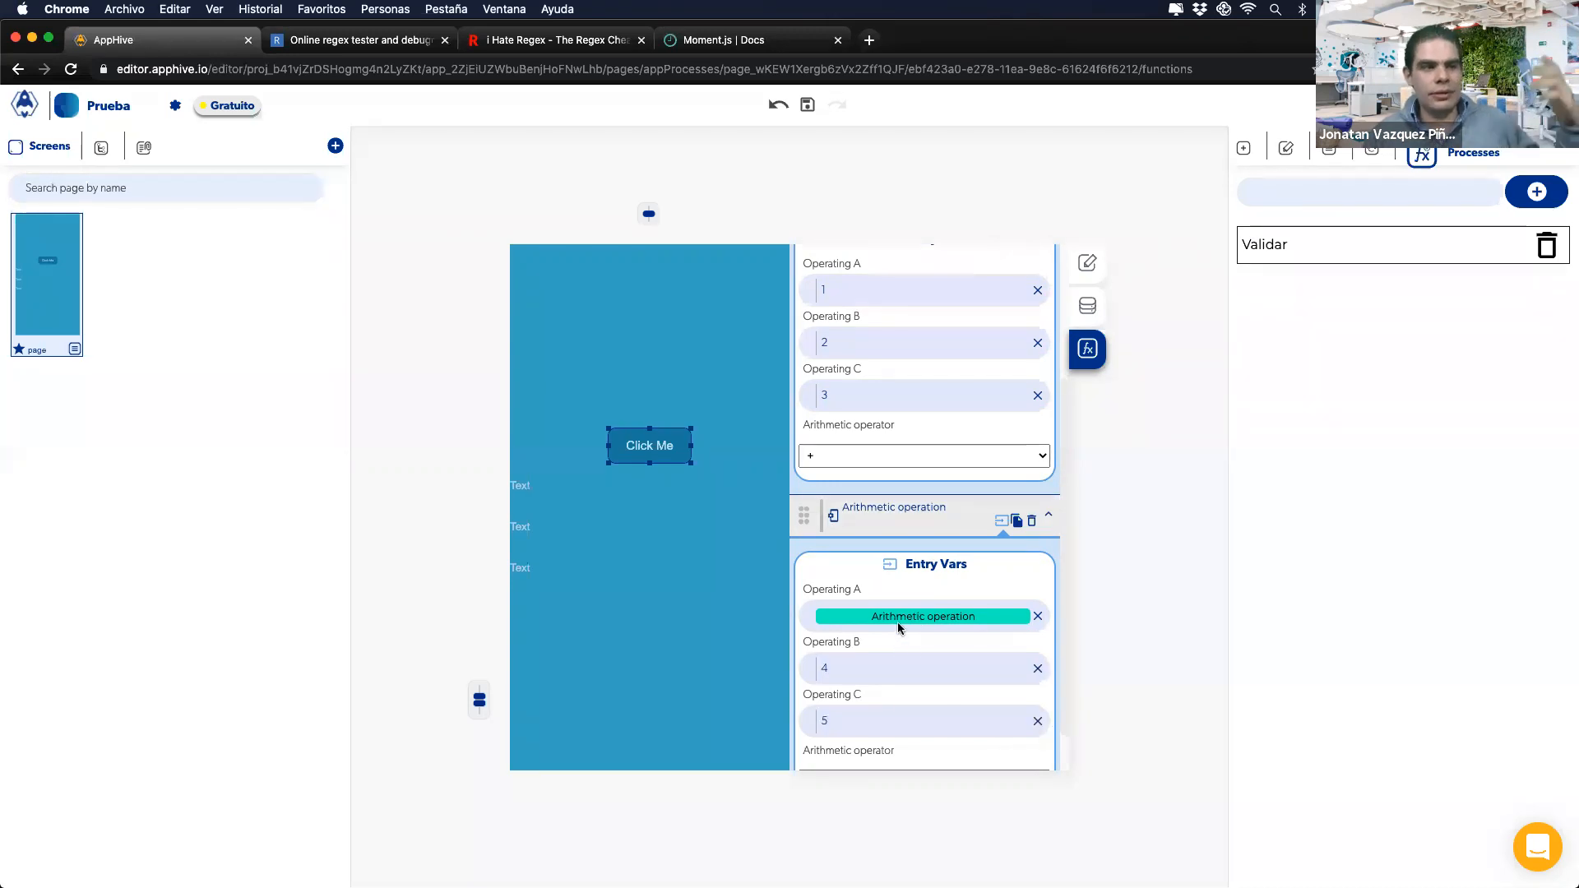
Step: Check both operations' operator choices, keeping addition
scroll(865, 696, down, 1)
click(851, 726)
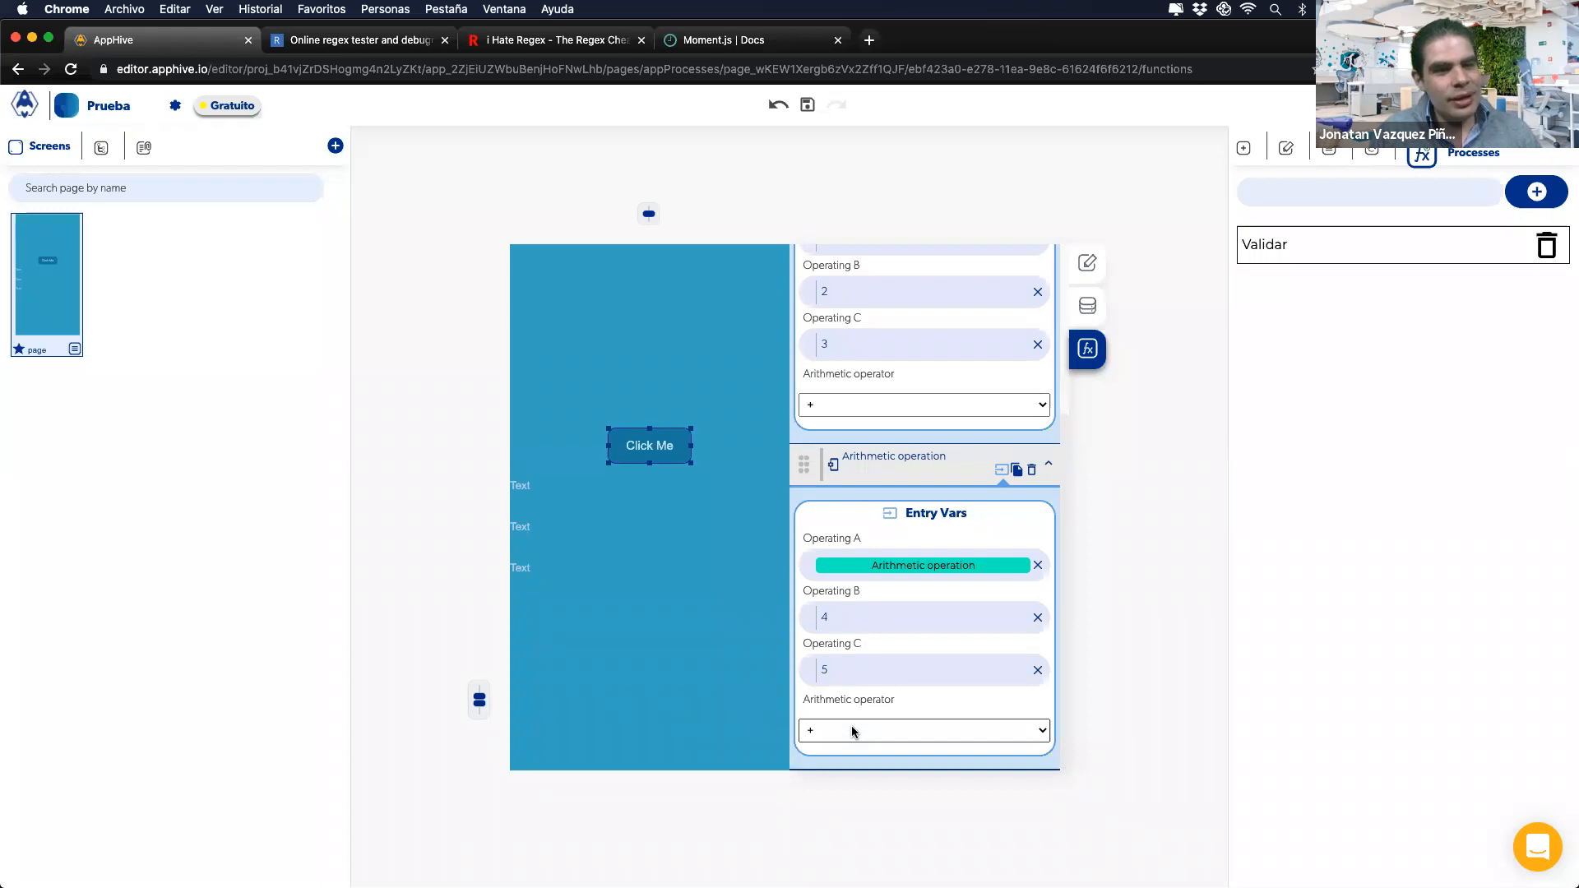
scroll(861, 724, up, 1)
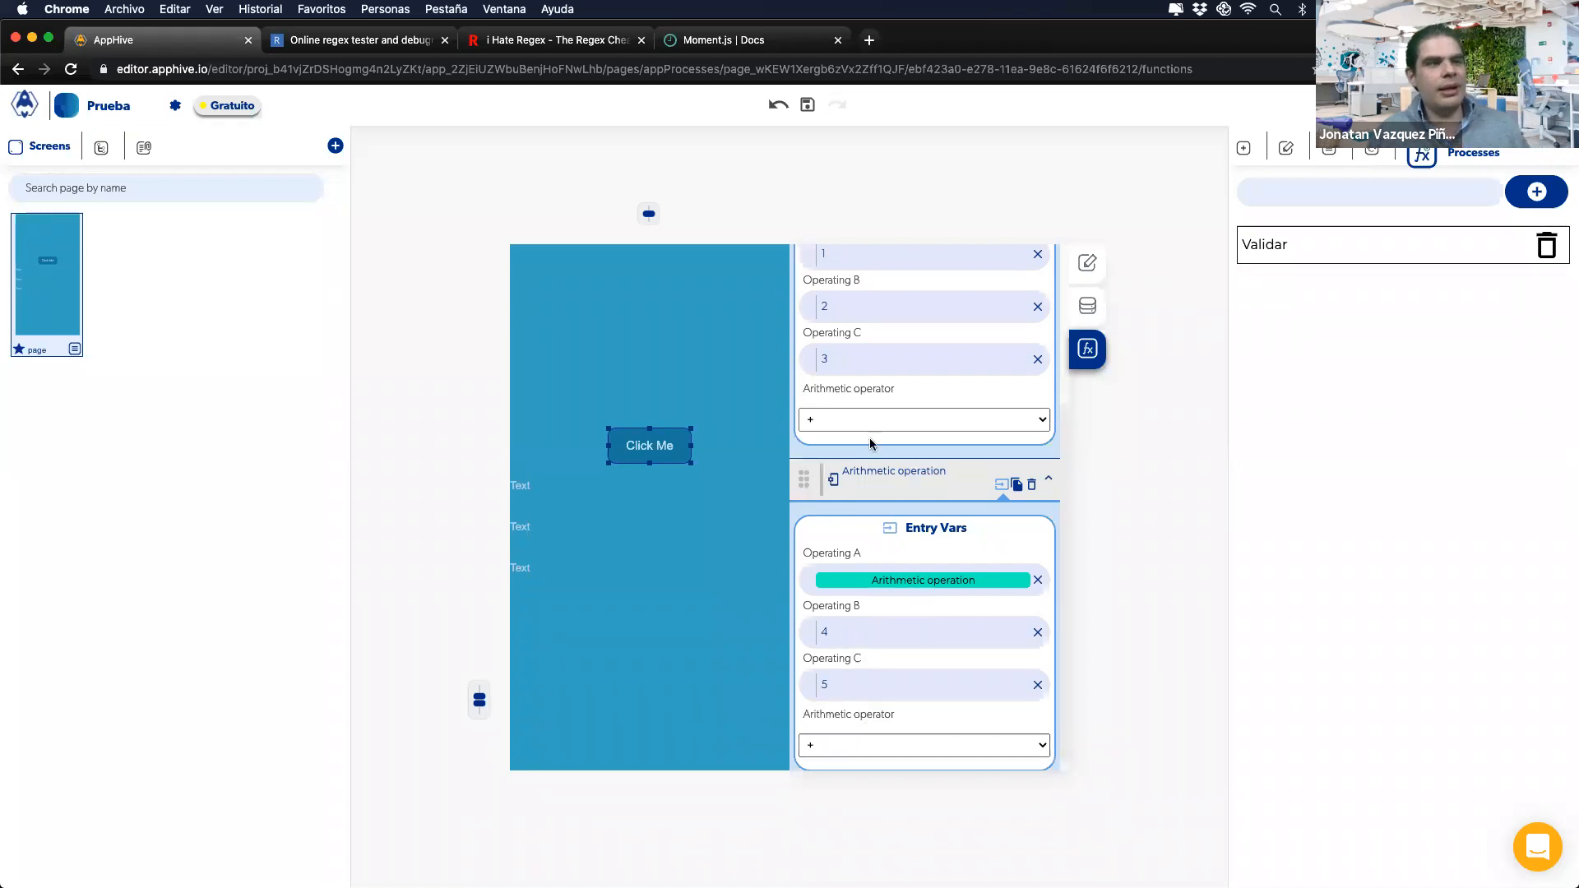
click(840, 422)
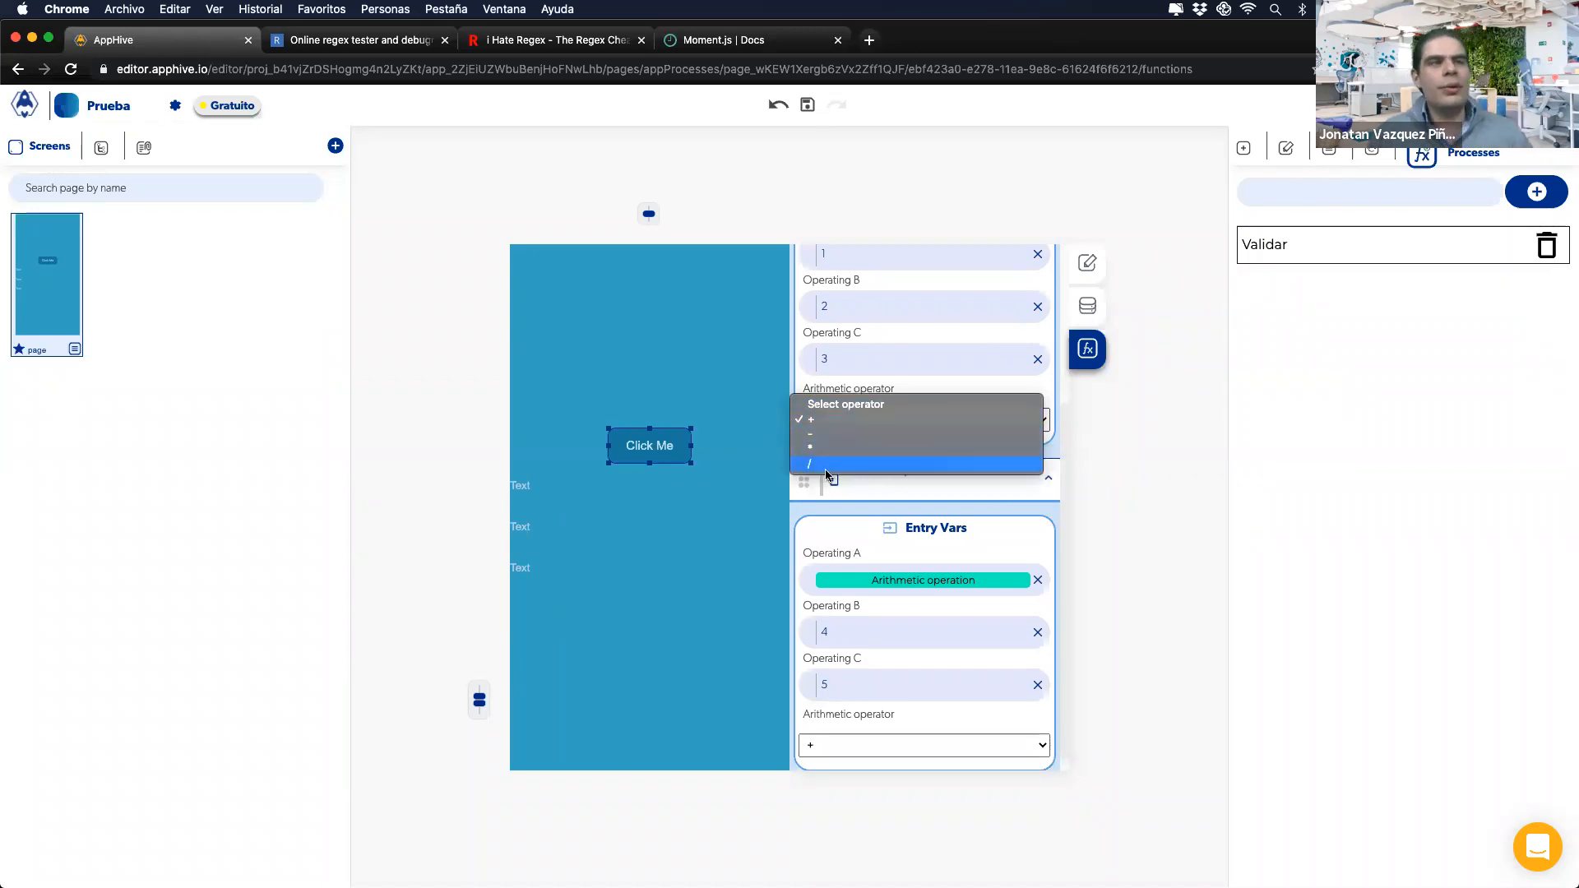
click(1043, 397)
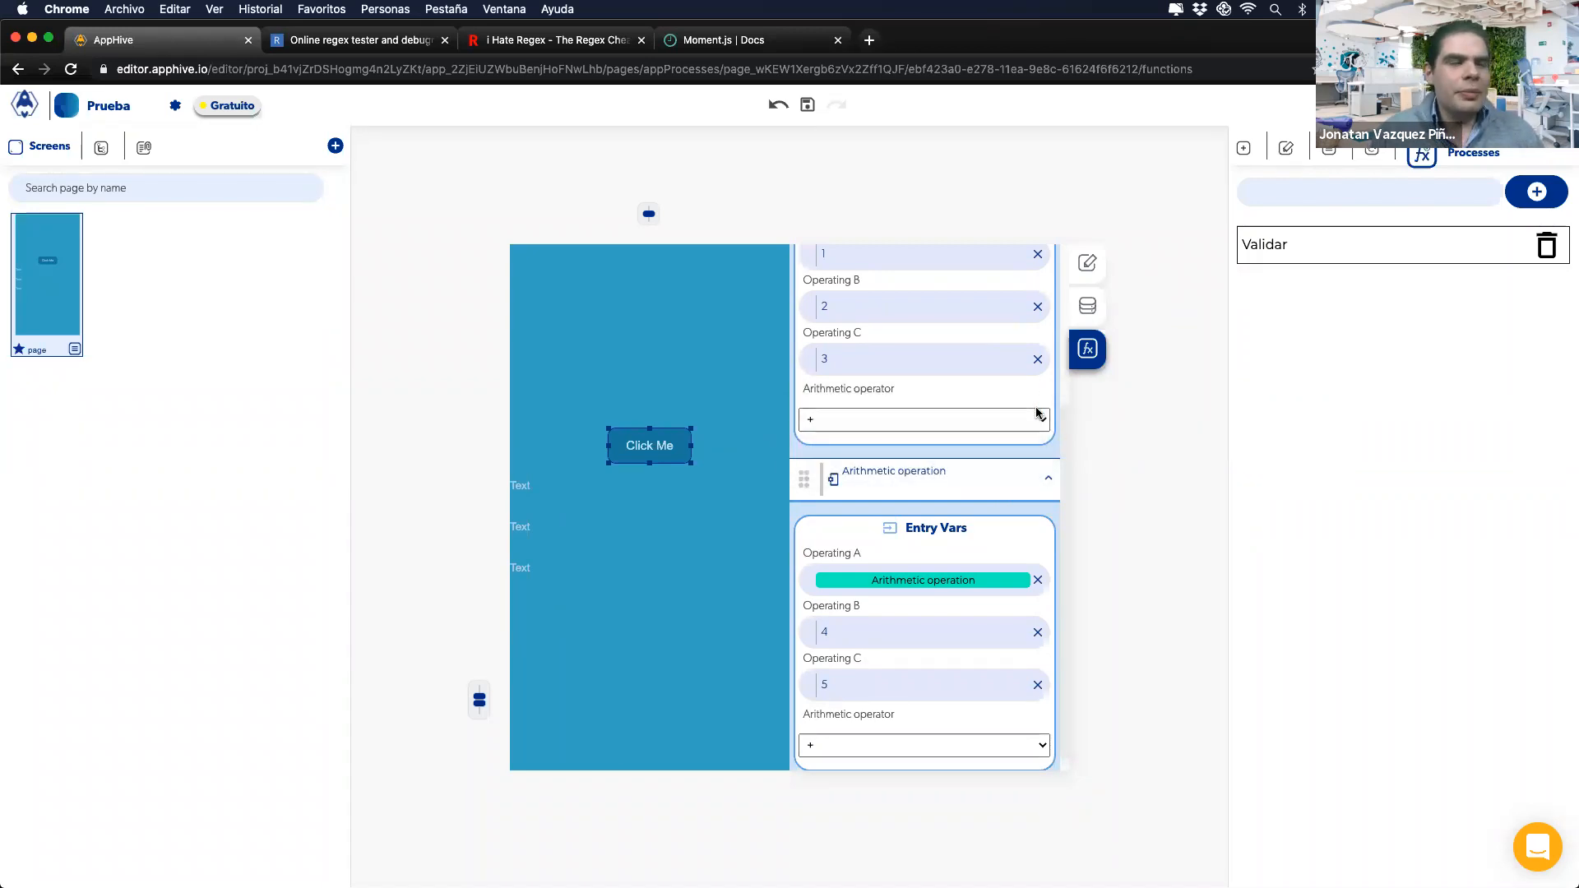
Step: Bind the first operation's Operating A and B to the values of inputs A and B
scroll(974, 438, up, 3)
click(1038, 353)
click(1019, 354)
click(832, 393)
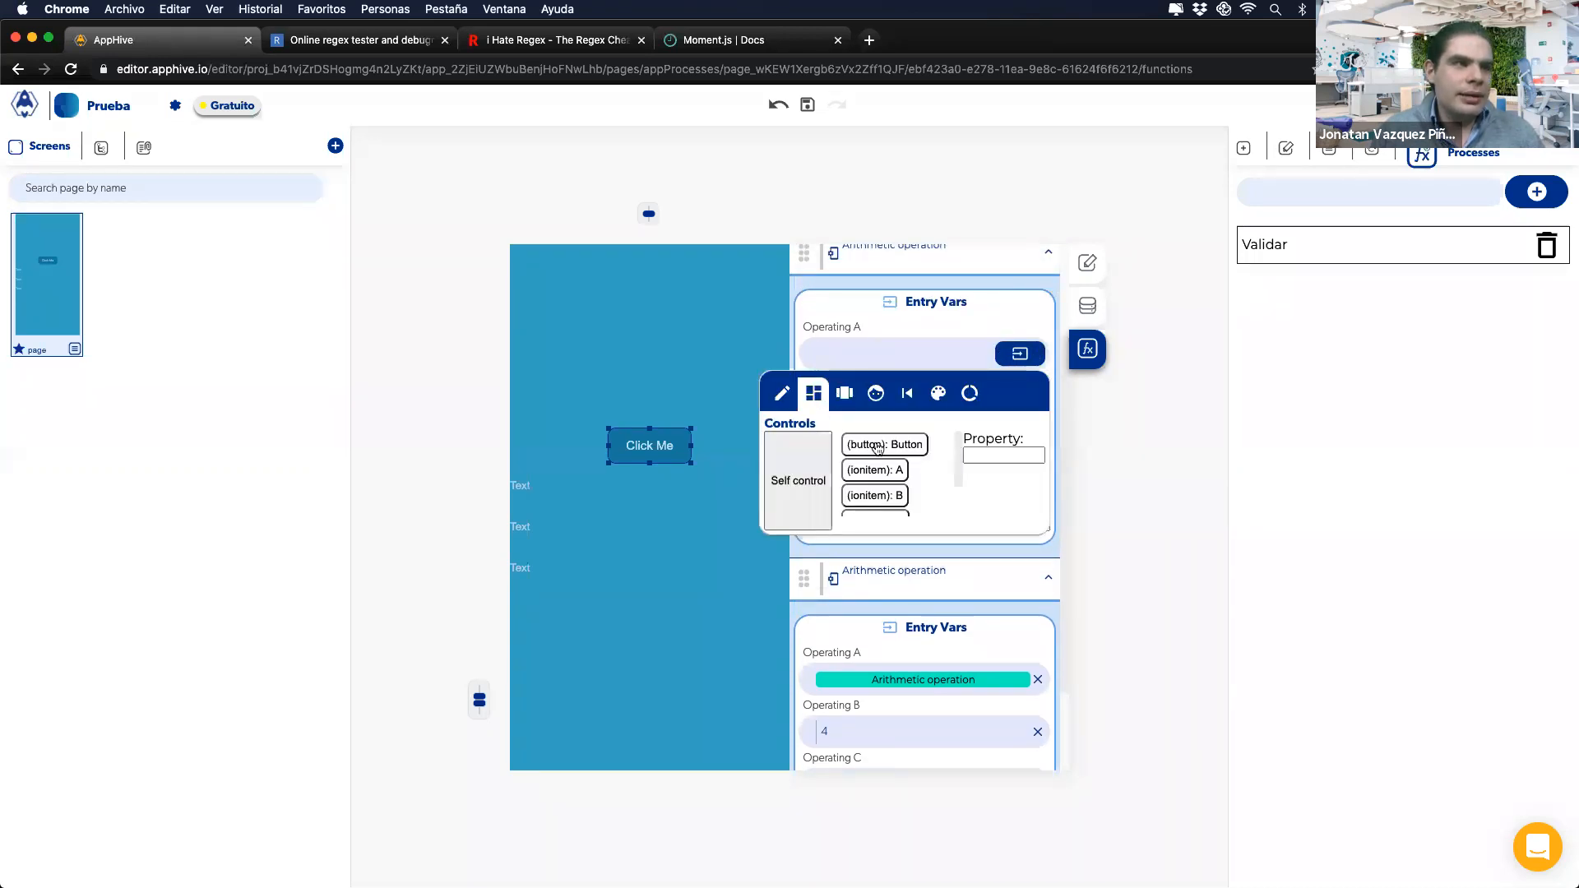
click(880, 475)
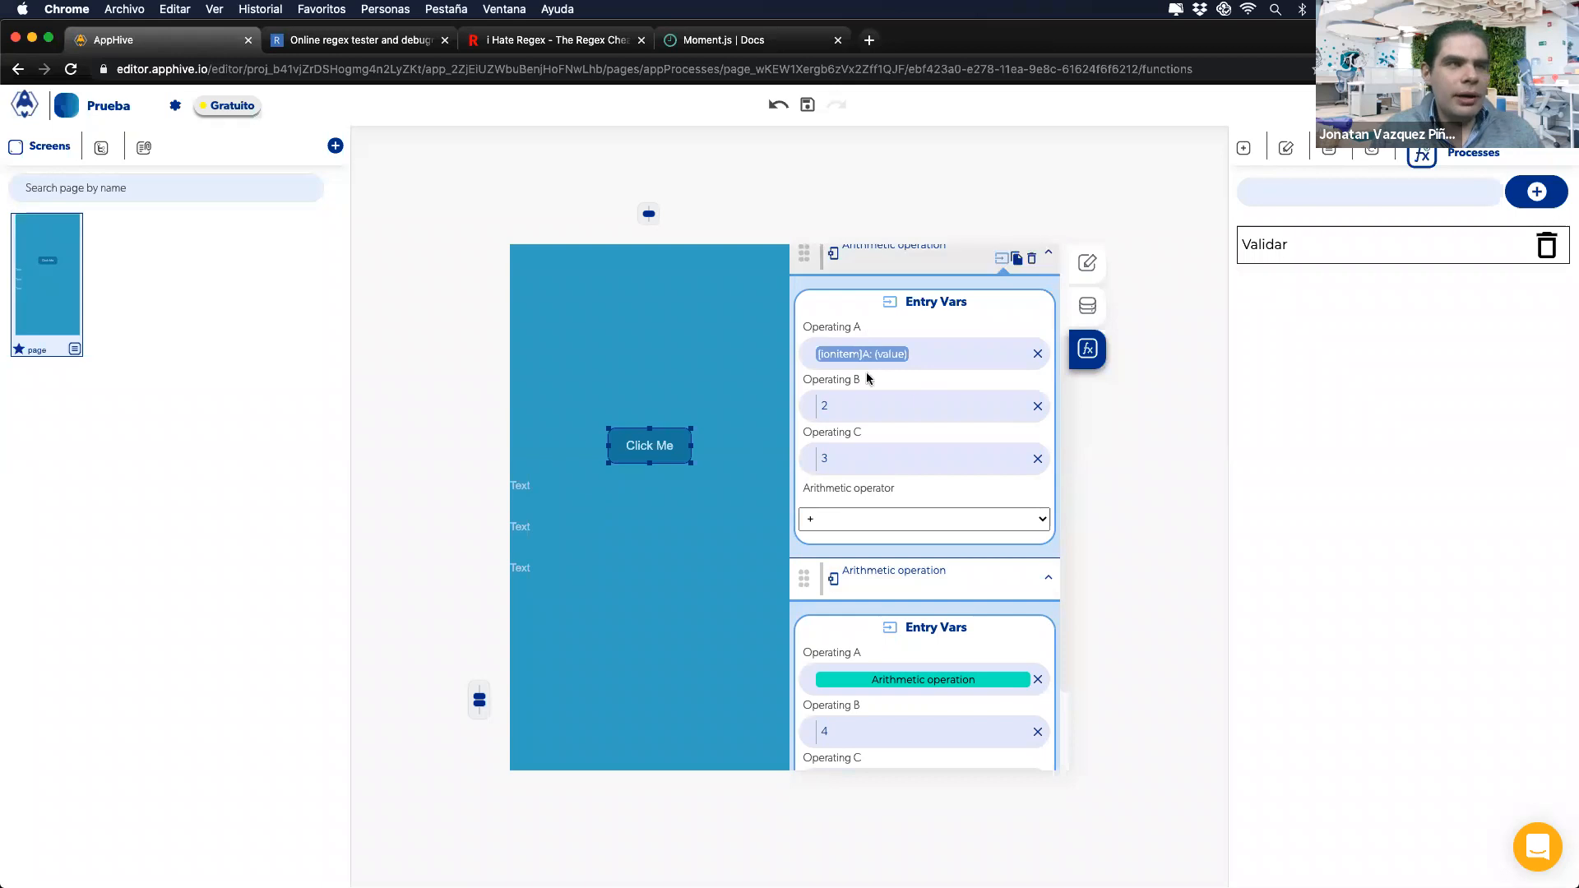
click(1038, 406)
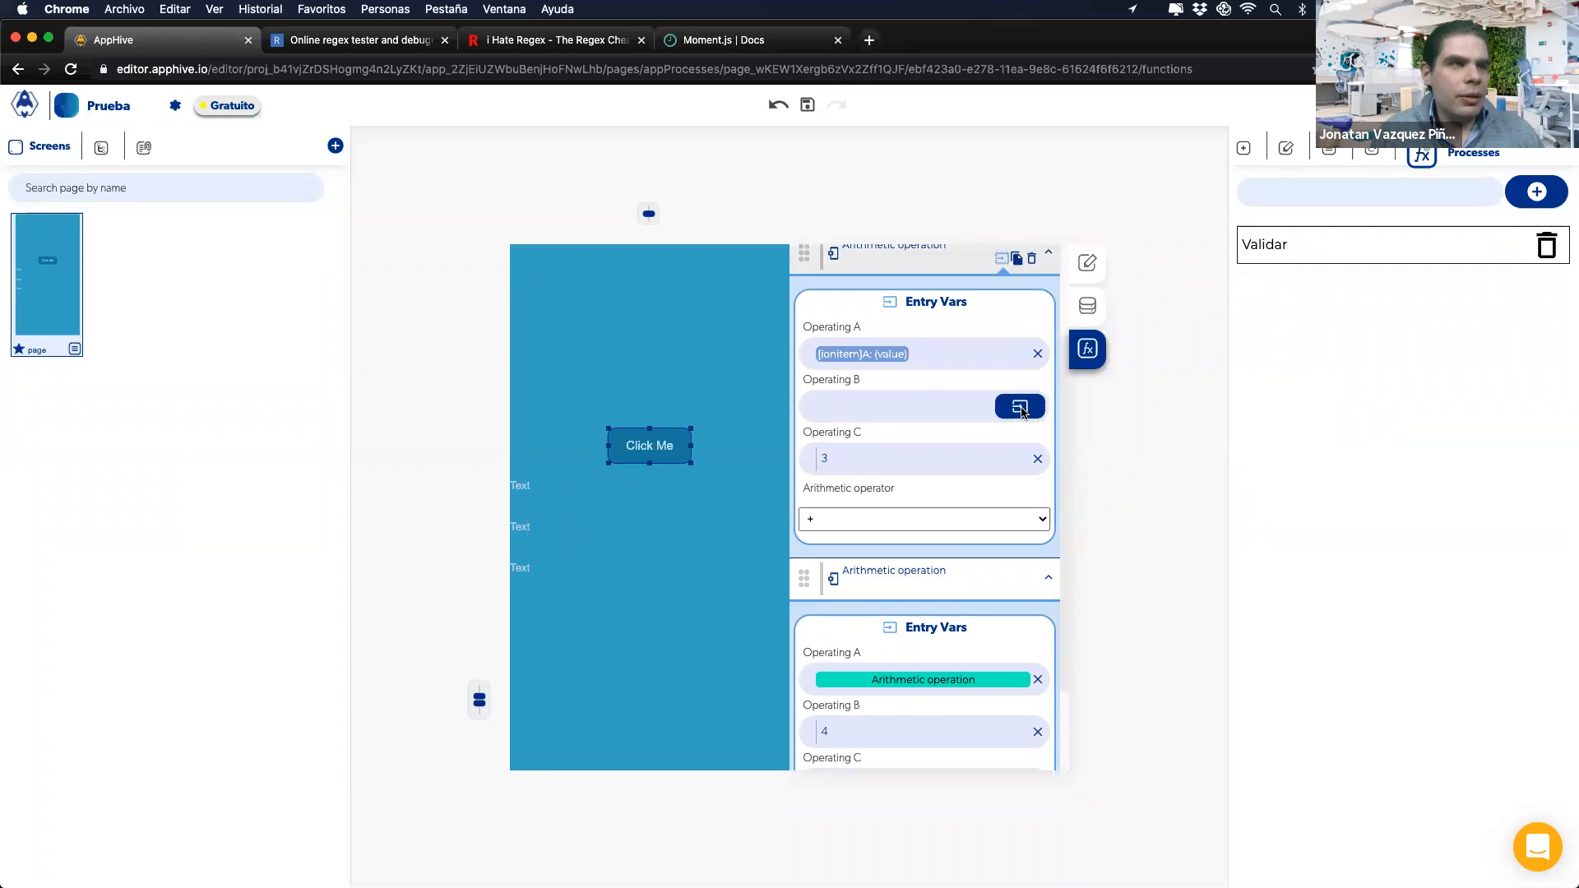
click(1027, 410)
click(816, 446)
click(870, 548)
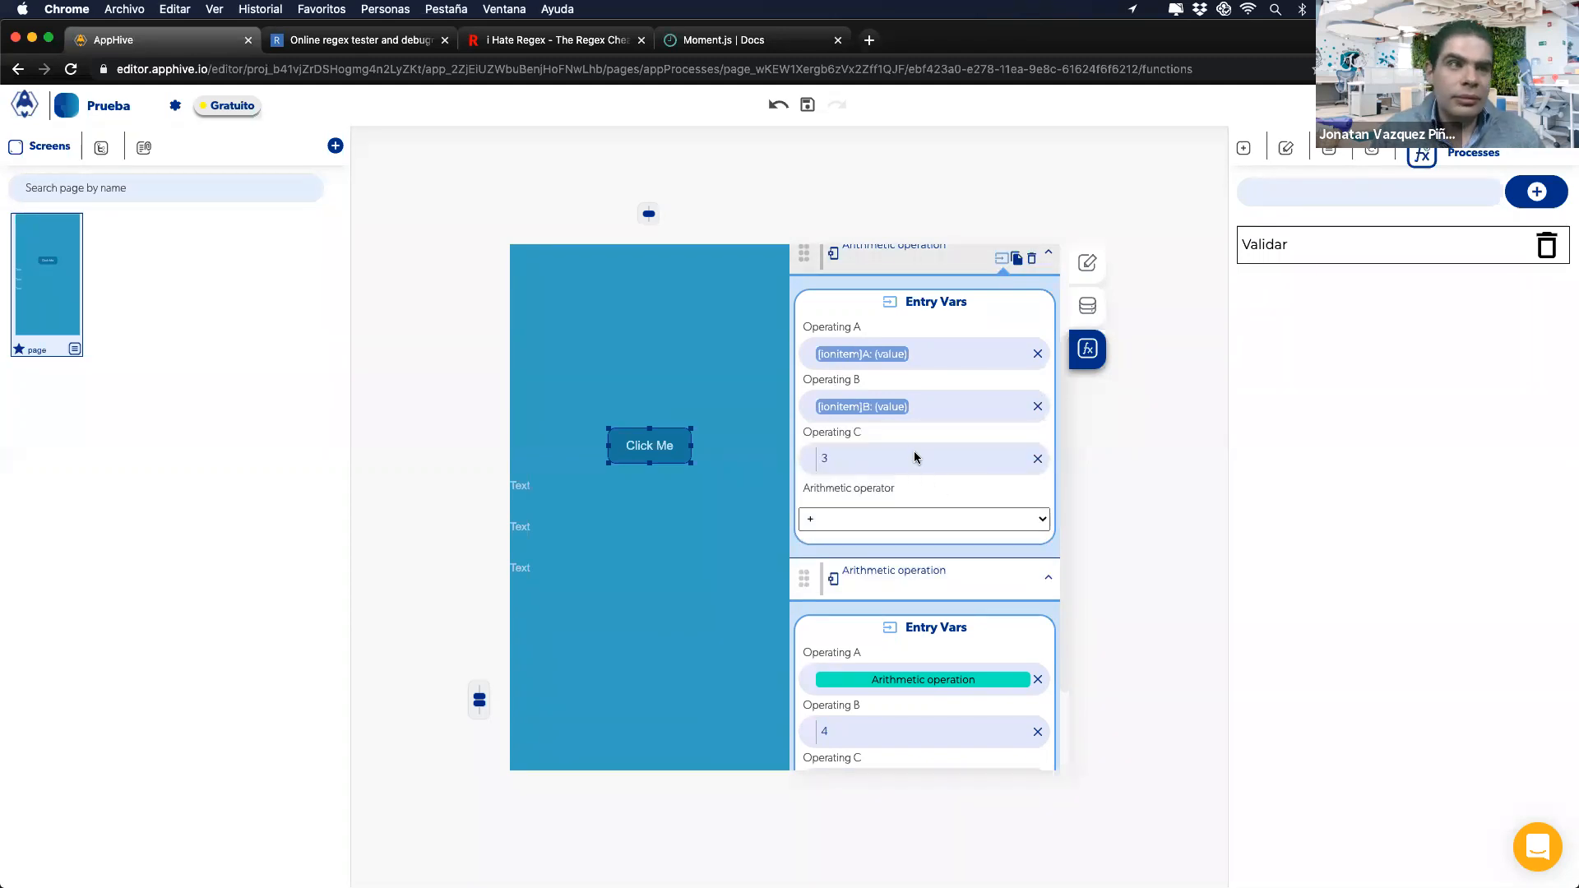
Step: Delete both Arithmetic operation blocks from onPress
scroll(921, 429, up, 2)
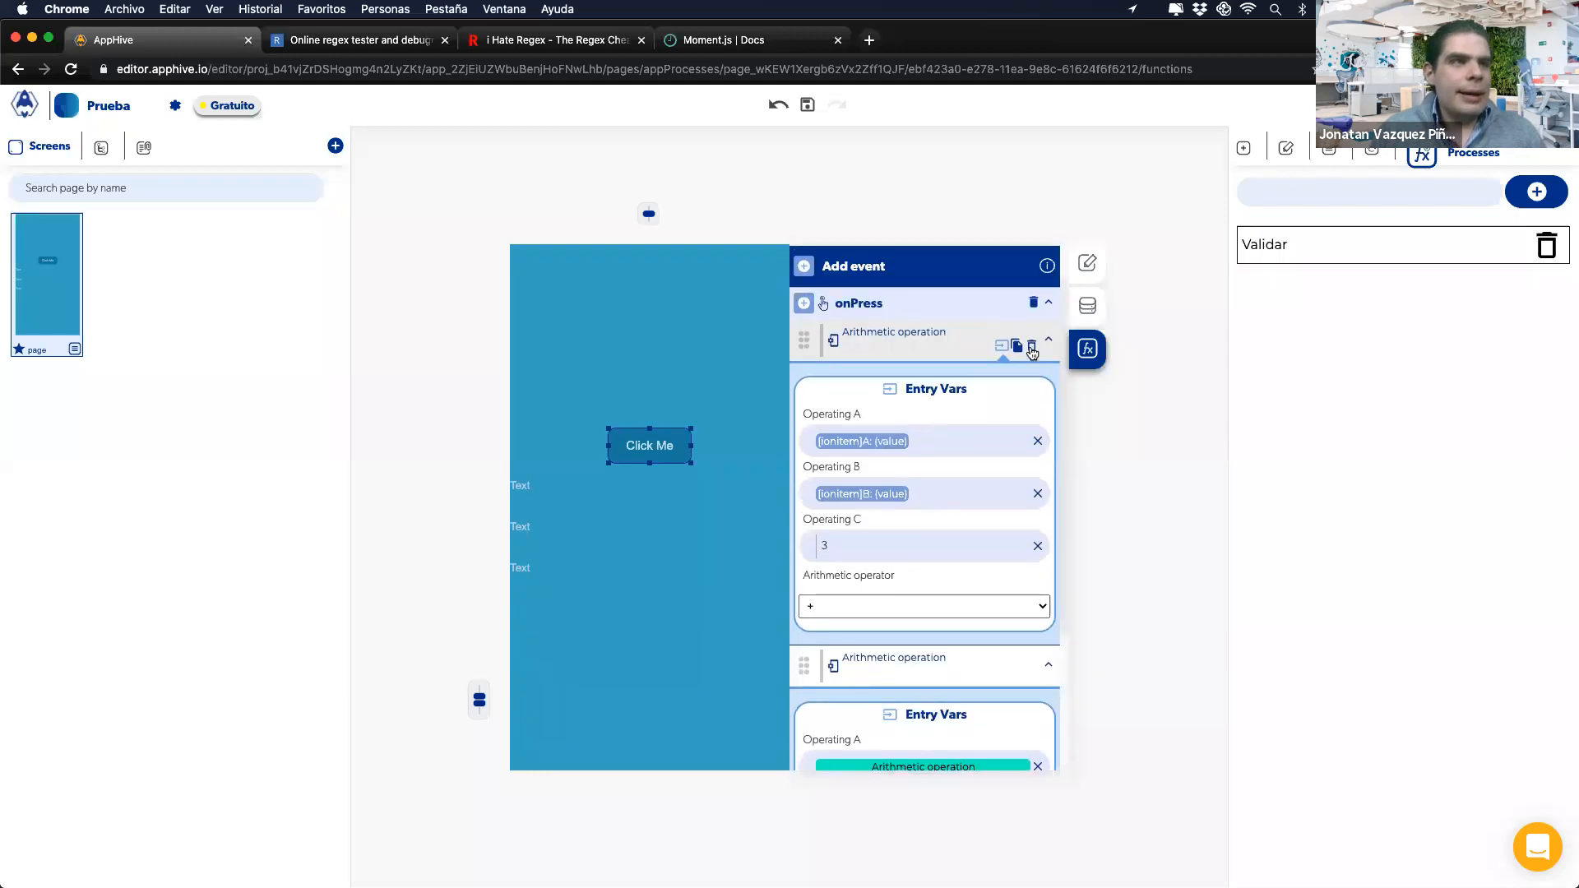
click(1031, 346)
click(1033, 385)
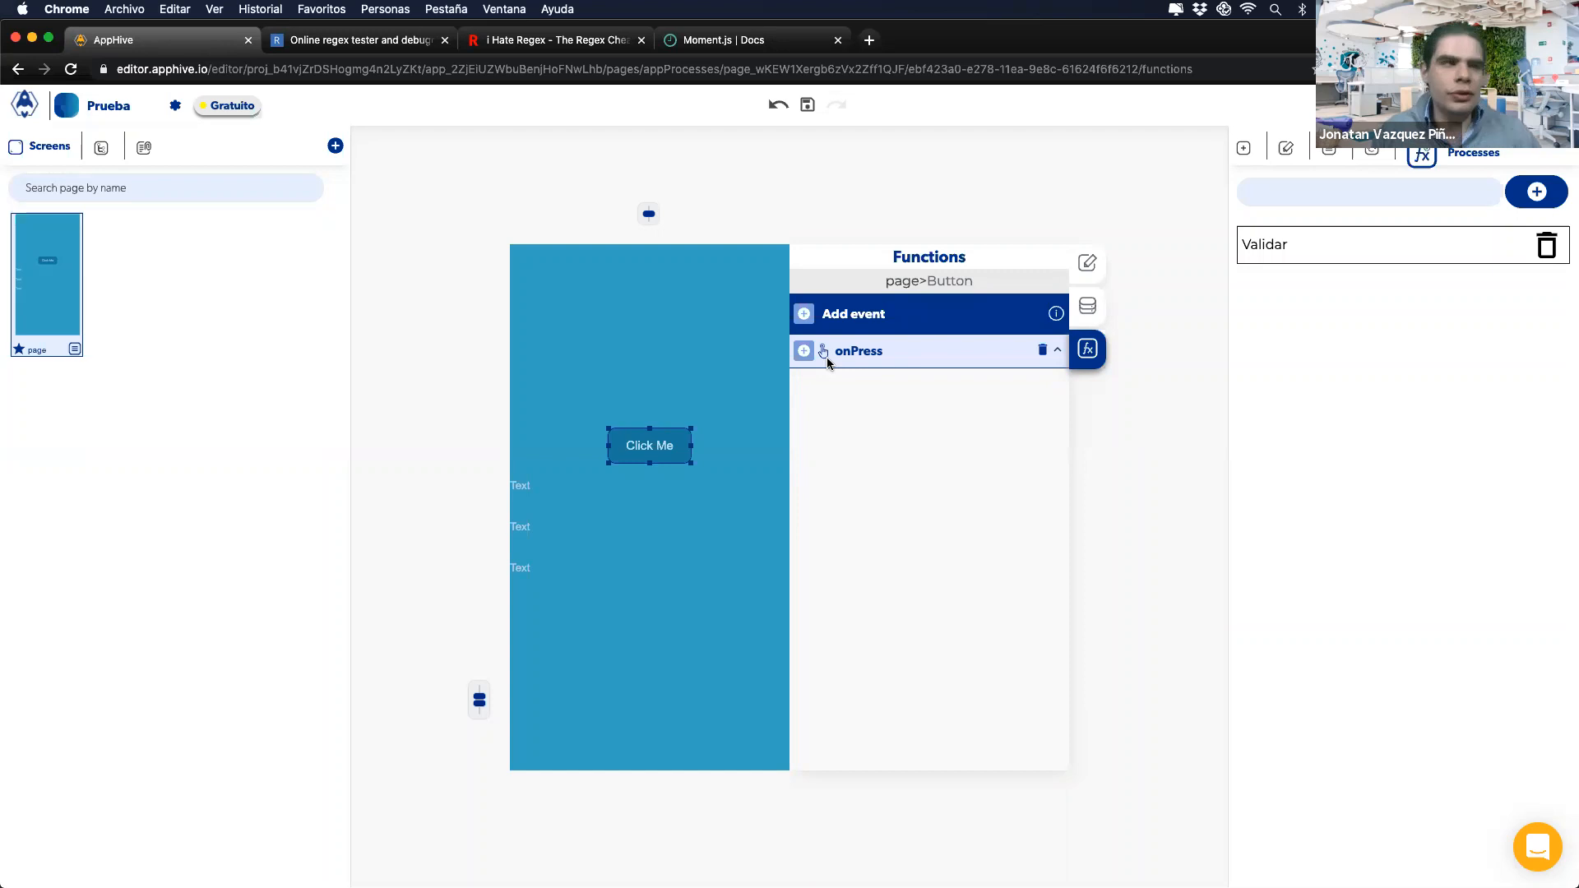
Step: Add a Switch to onPress that evaluates input A's value
click(804, 352)
mouse_move(806, 491)
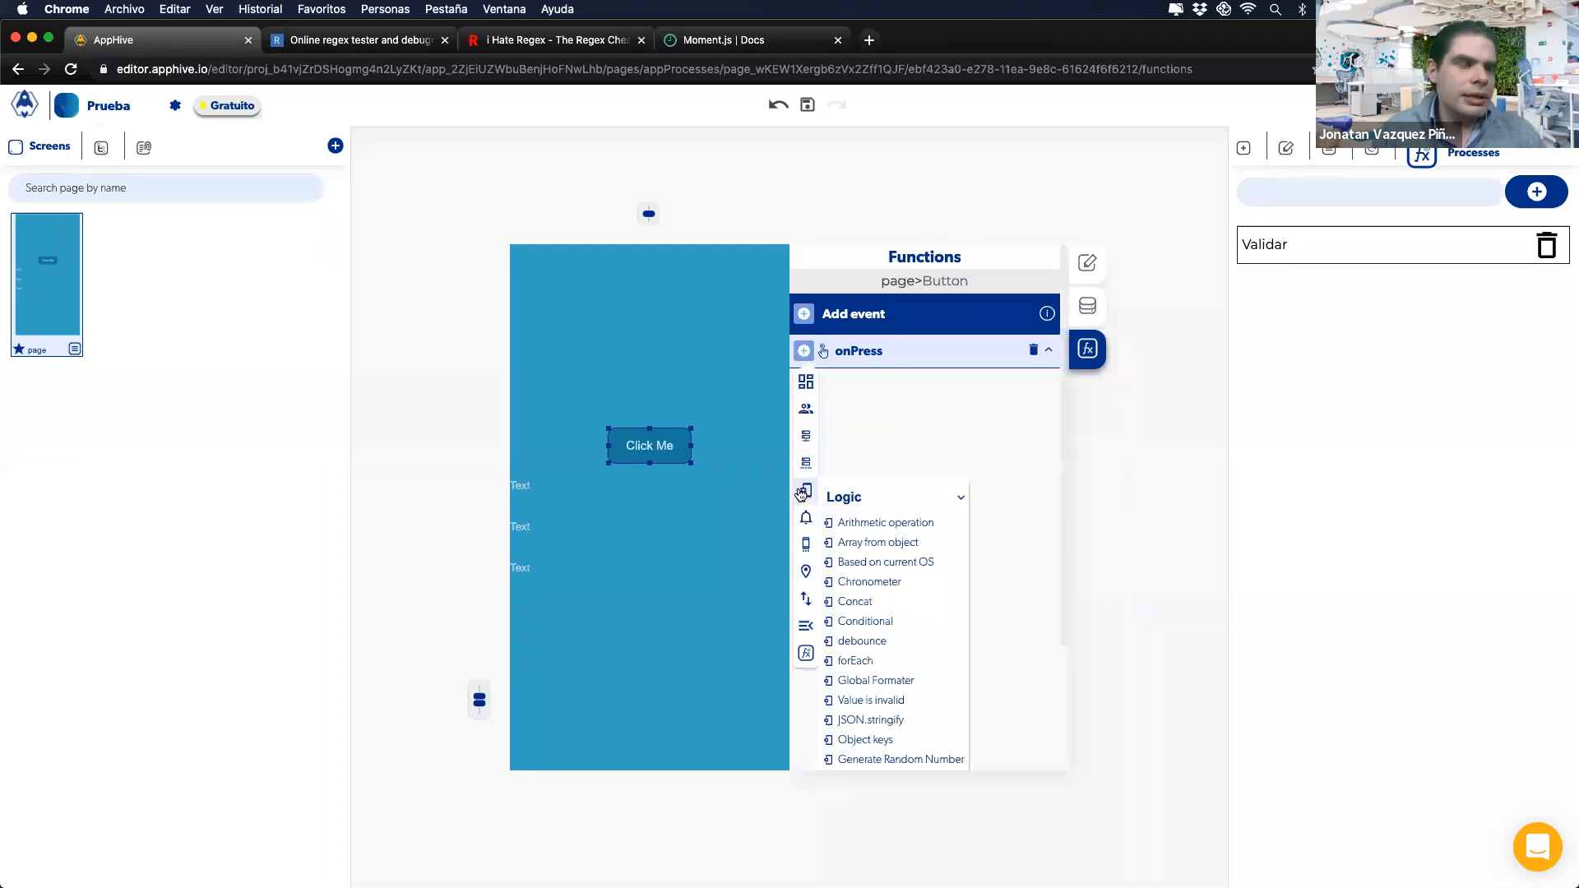
scroll(873, 593, down, 3)
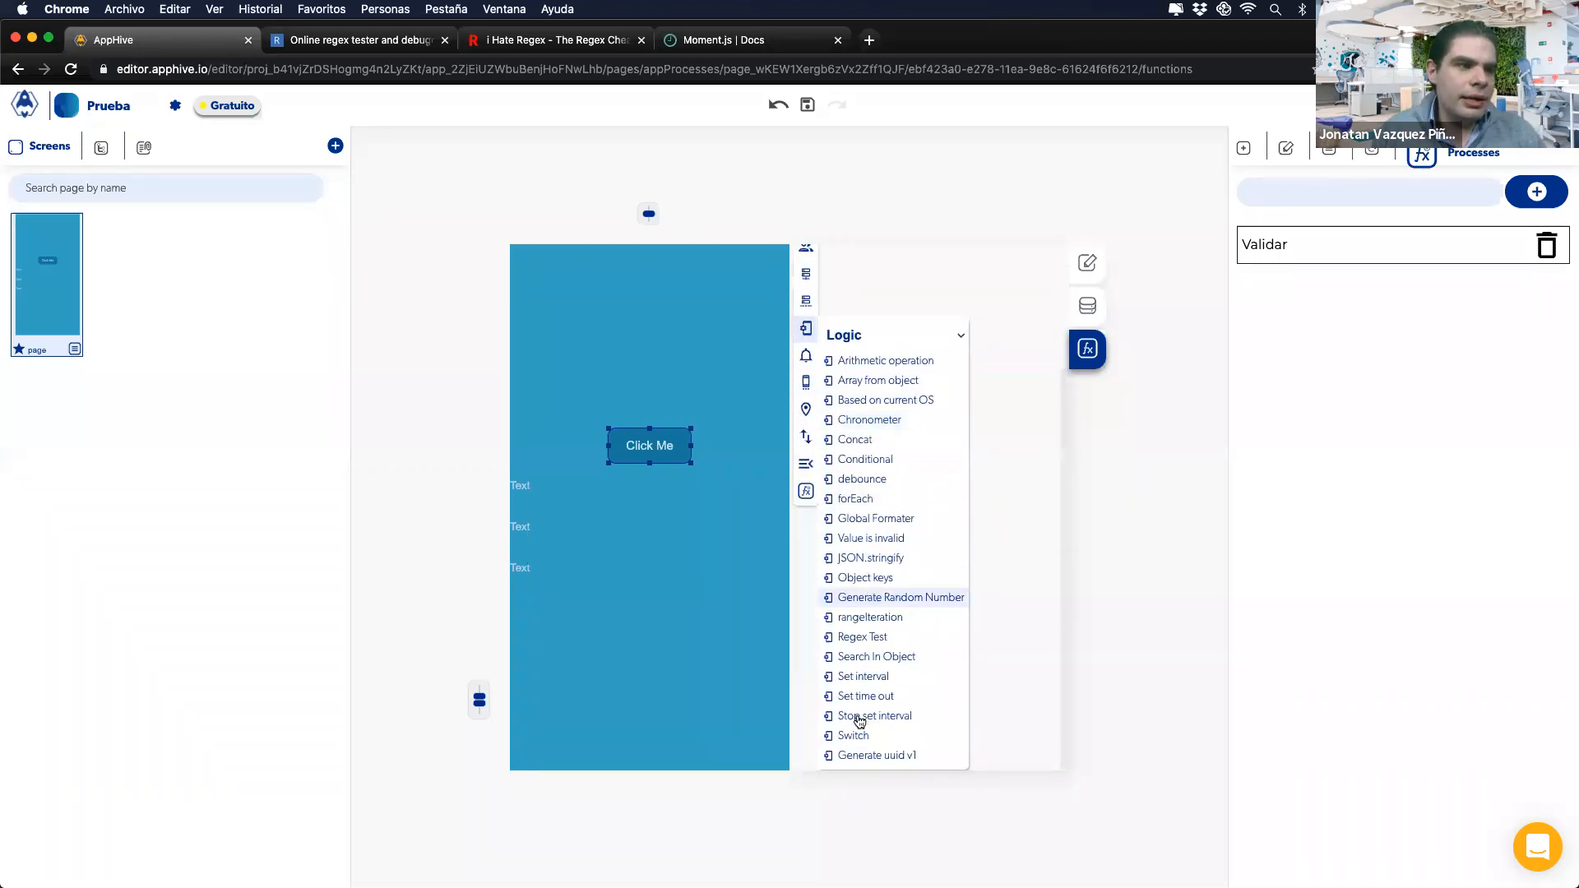
click(853, 736)
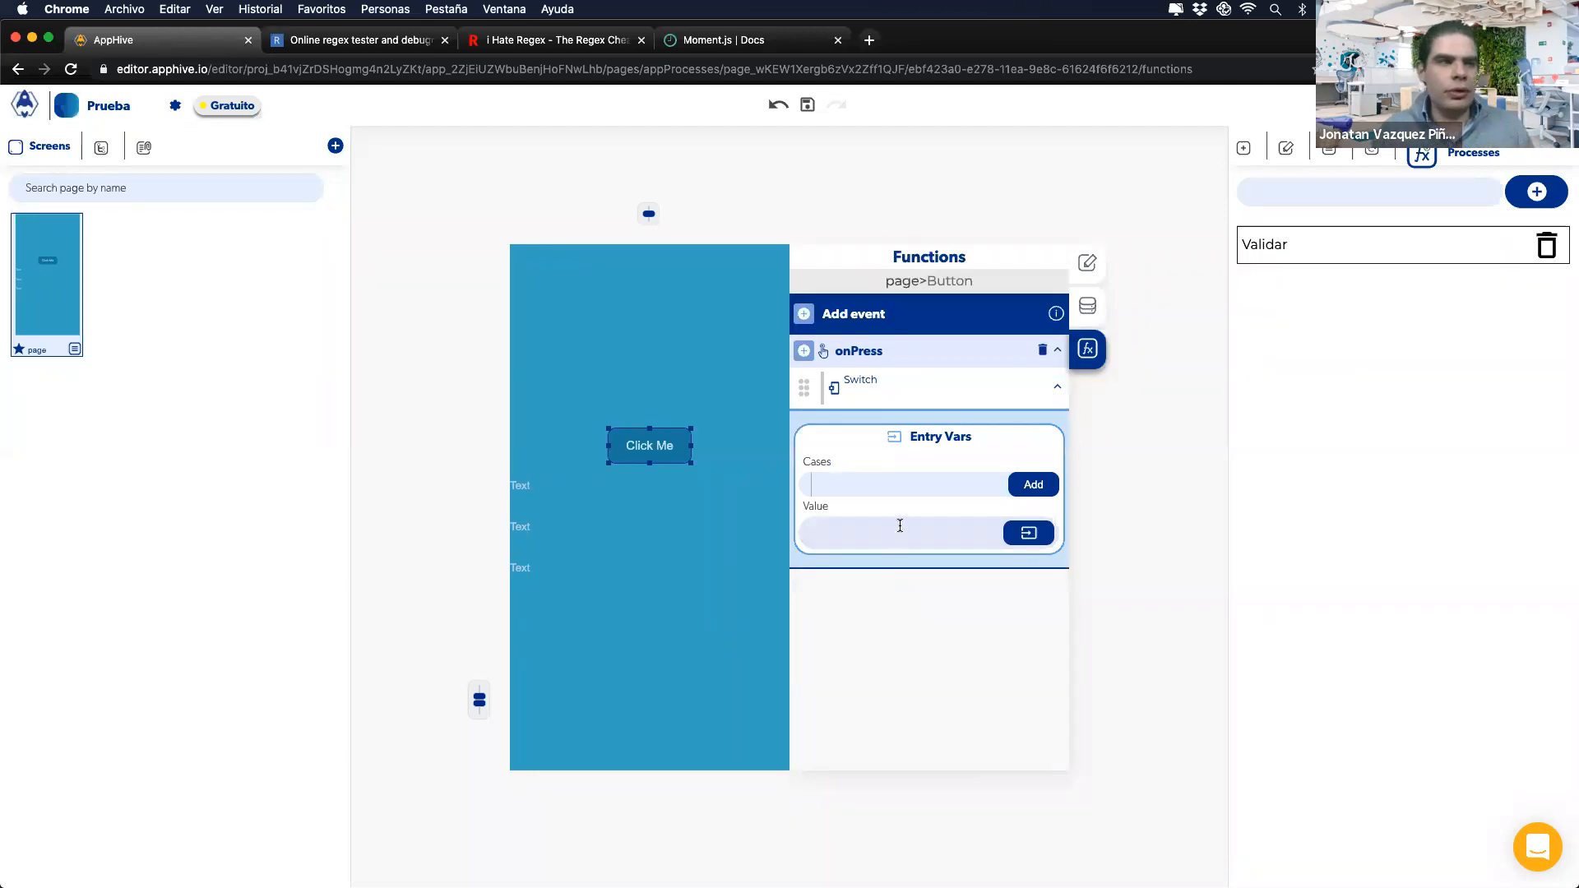
click(1027, 534)
click(823, 573)
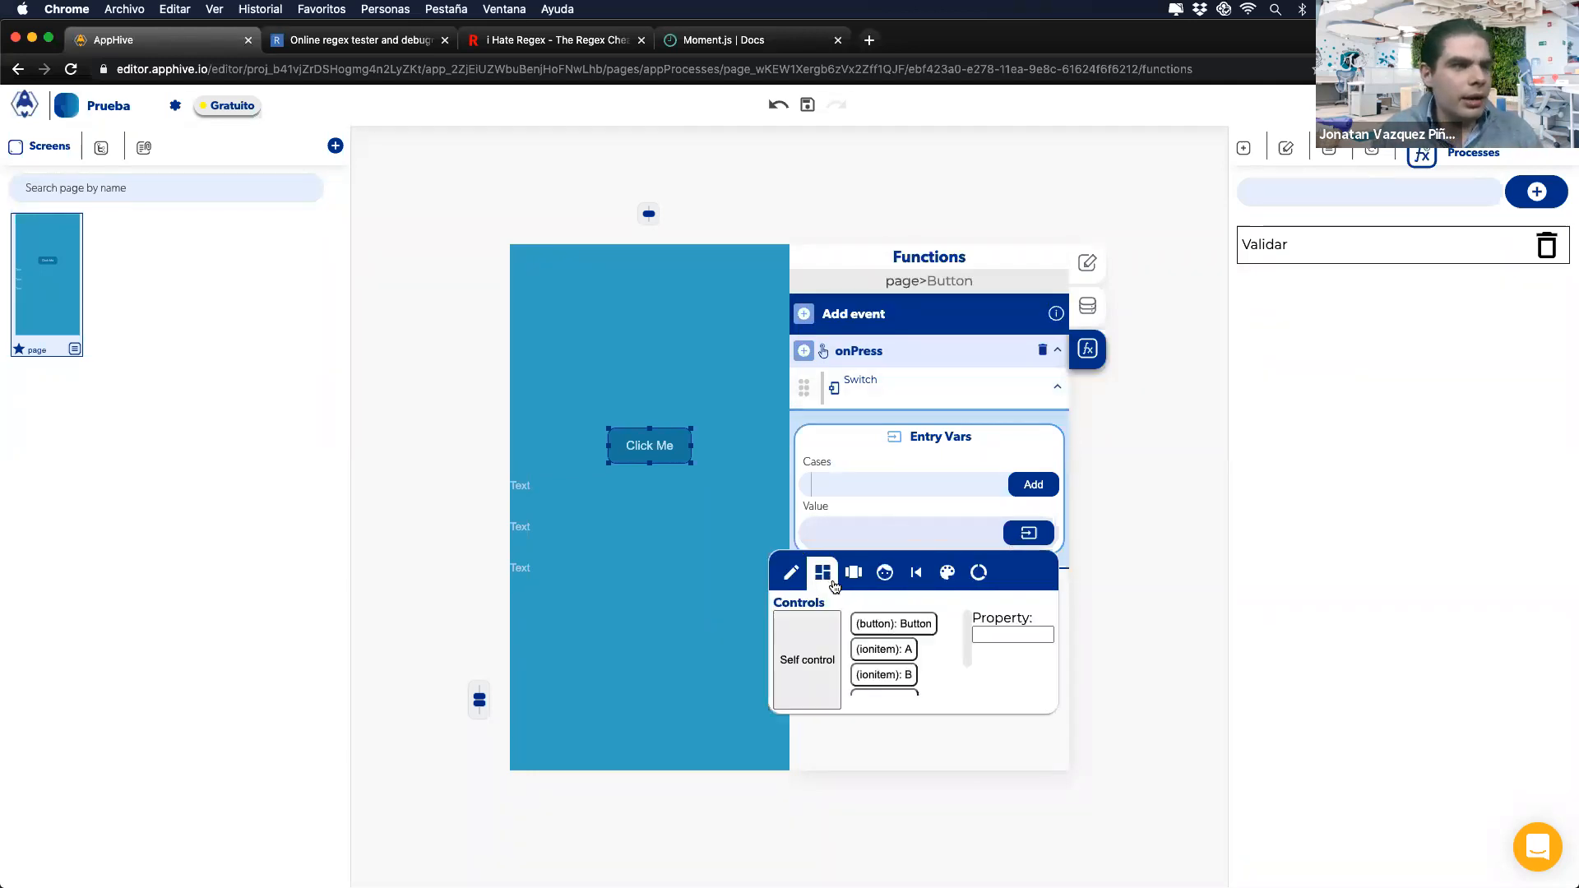
click(883, 649)
click(840, 503)
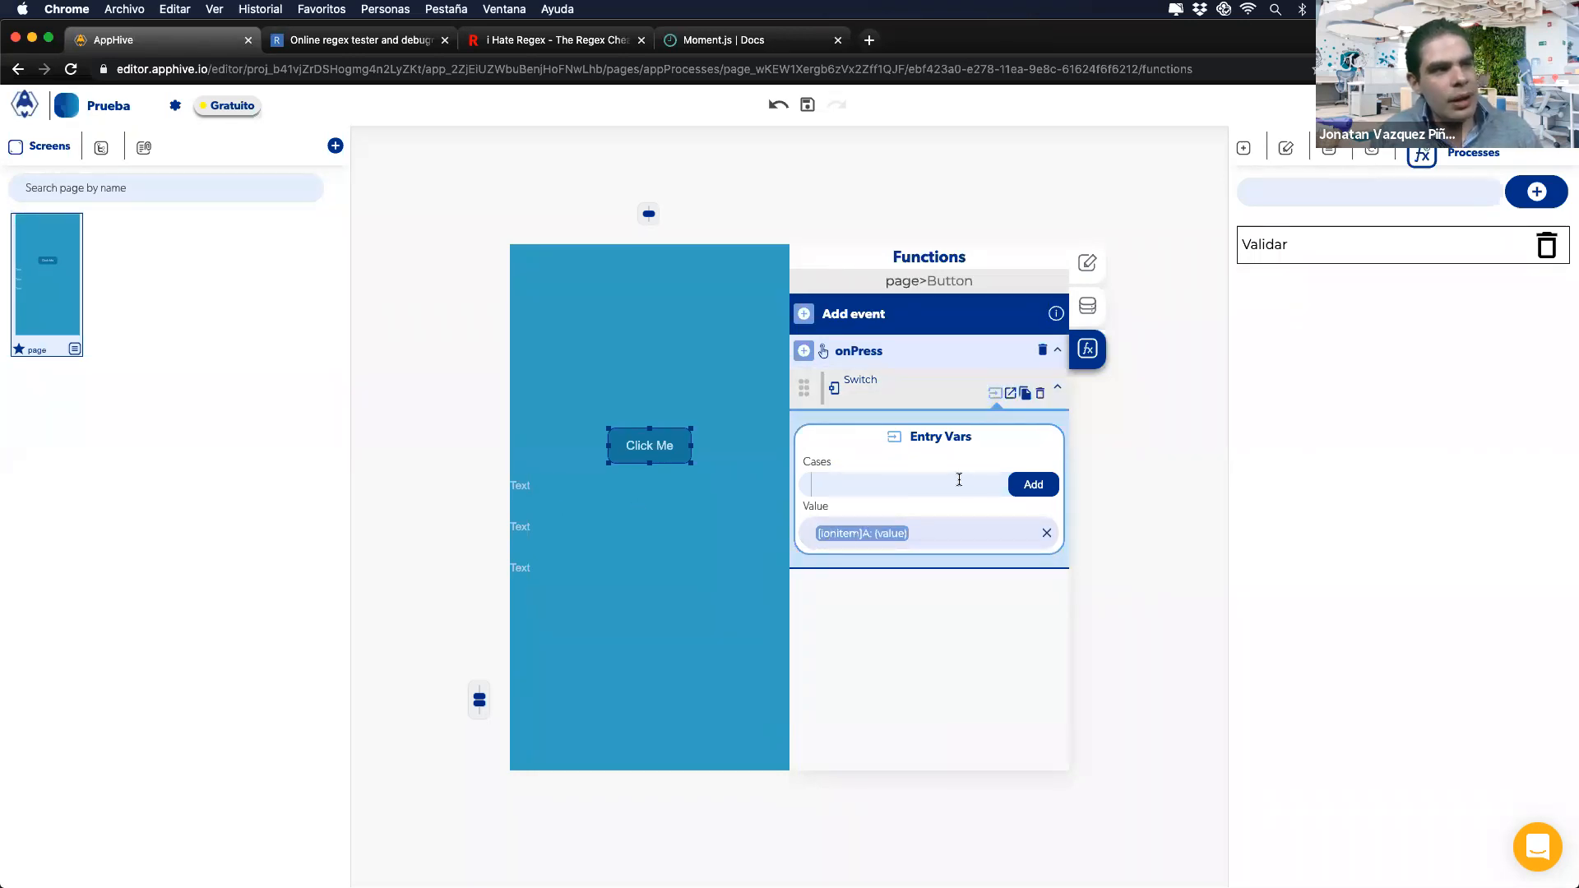
Step: Add Switch cases 1, 2, 3, 4 and pedro, then view their callbacks
text(1)
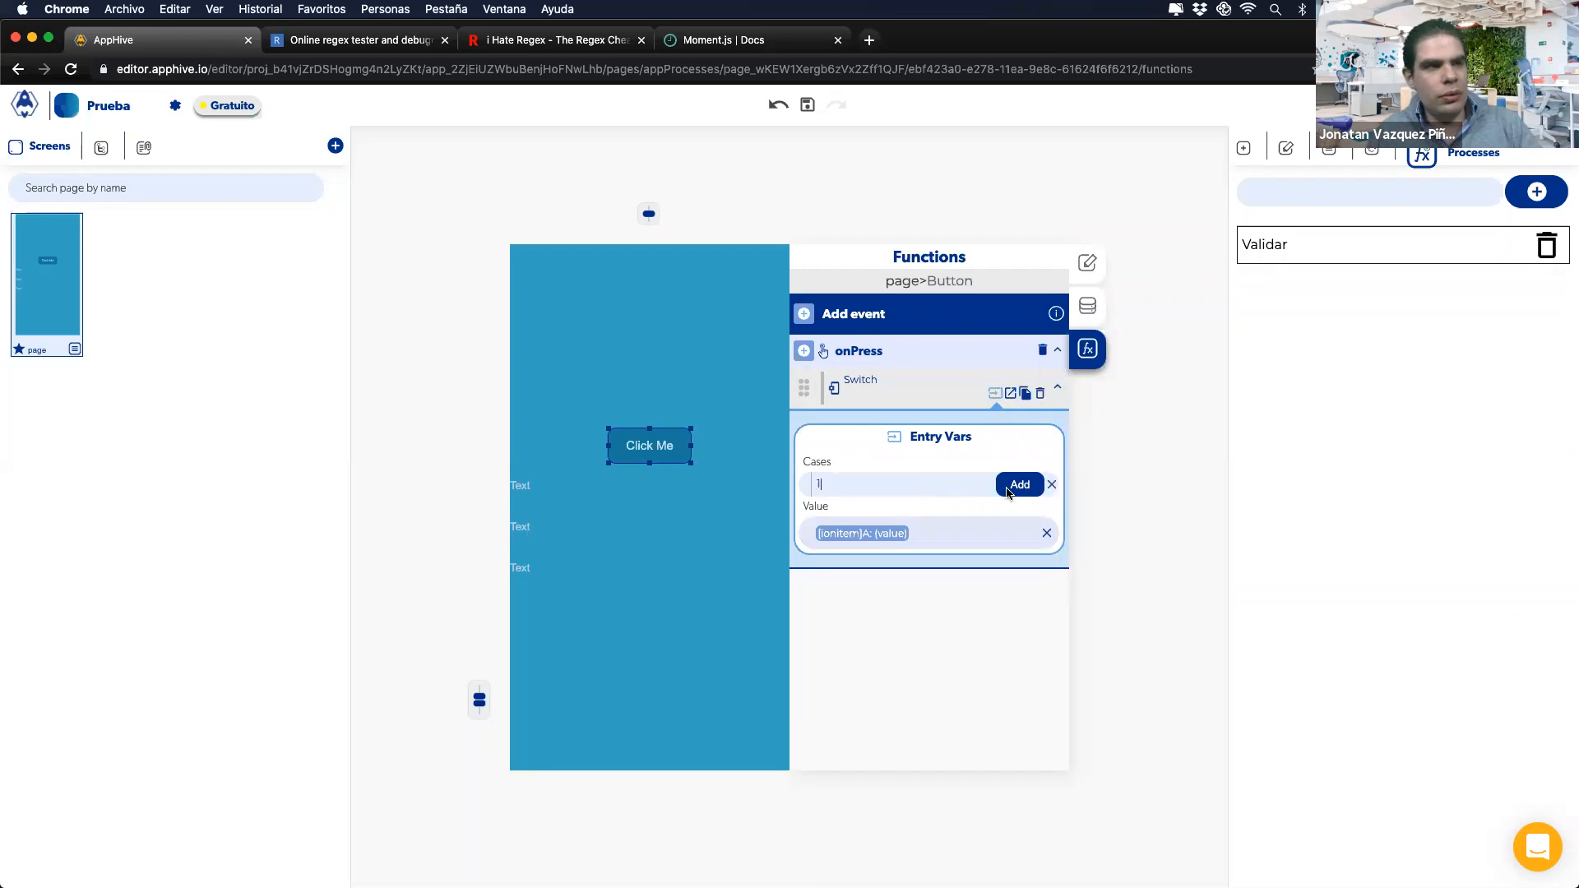
click(1012, 490)
text(2)
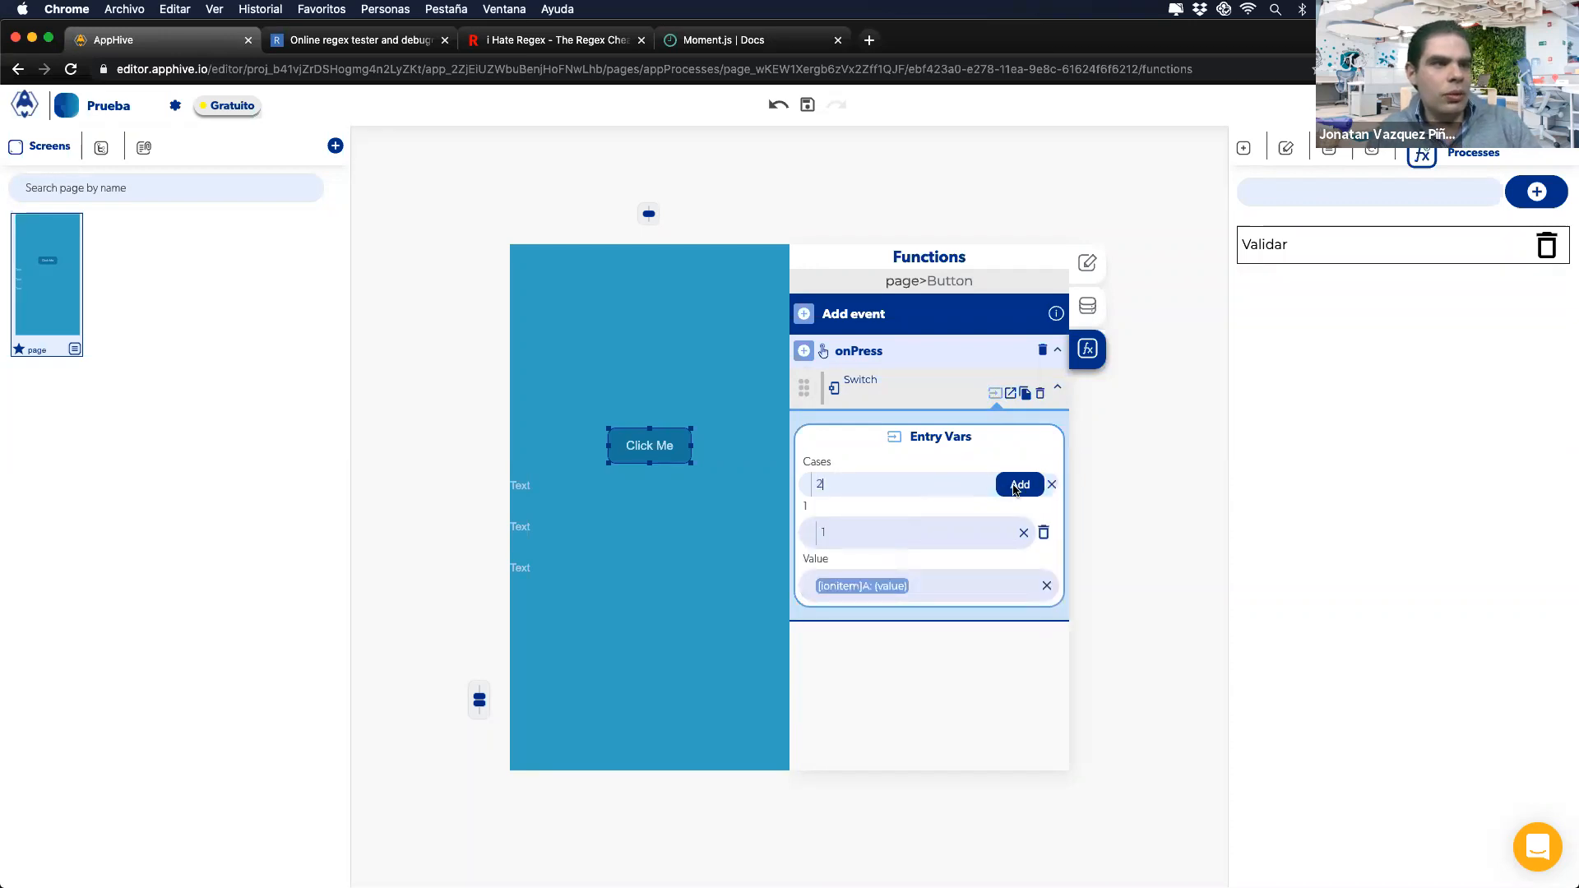
click(1003, 487)
text(3)
click(1014, 489)
text(4)
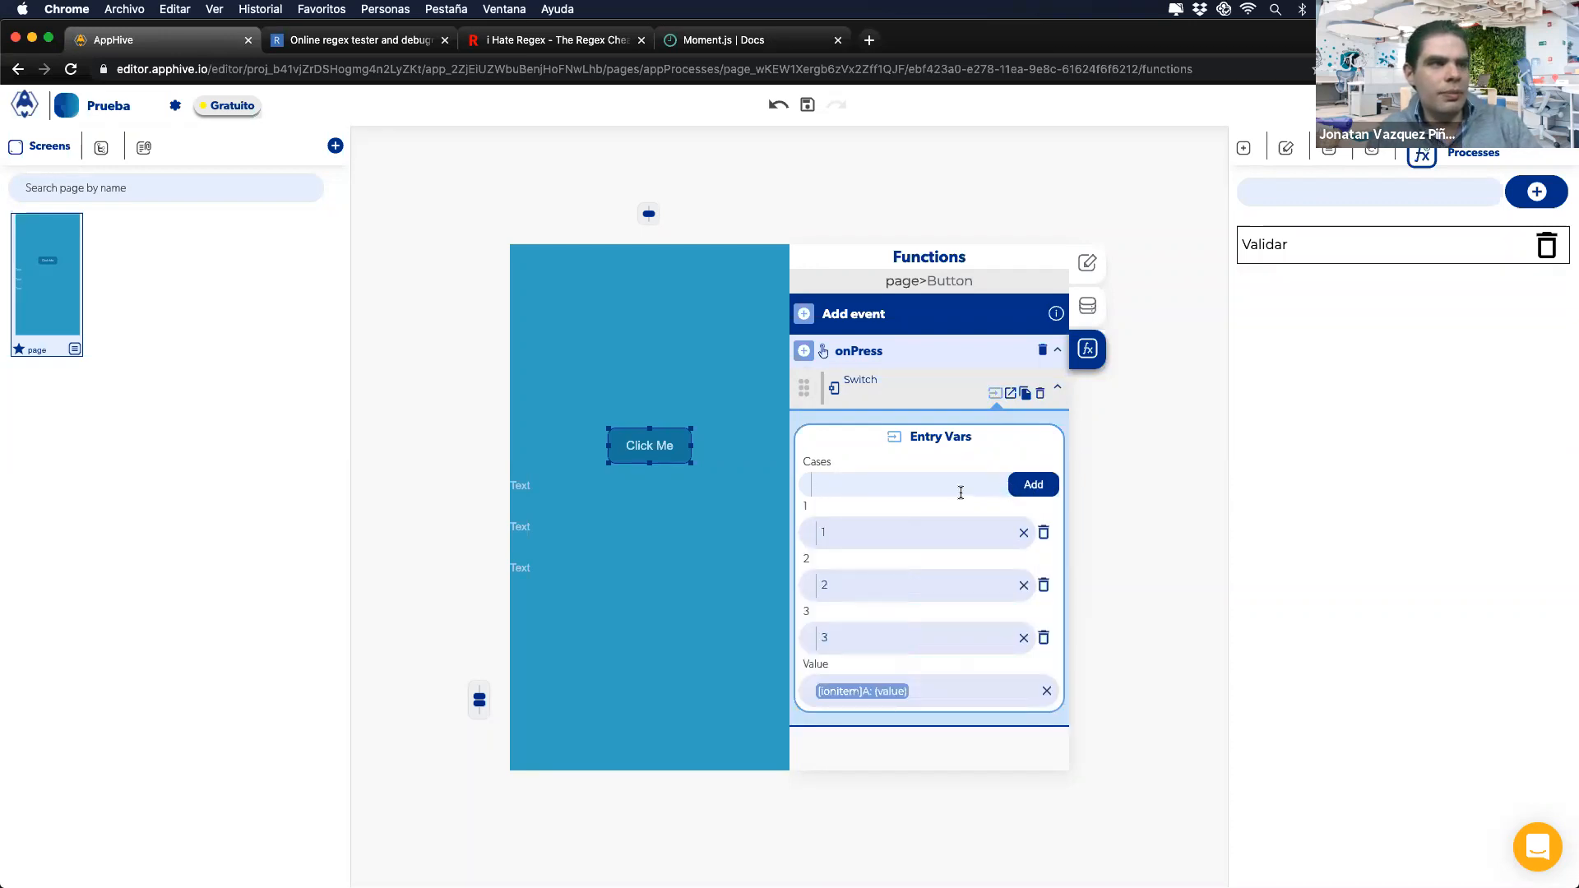
click(1011, 489)
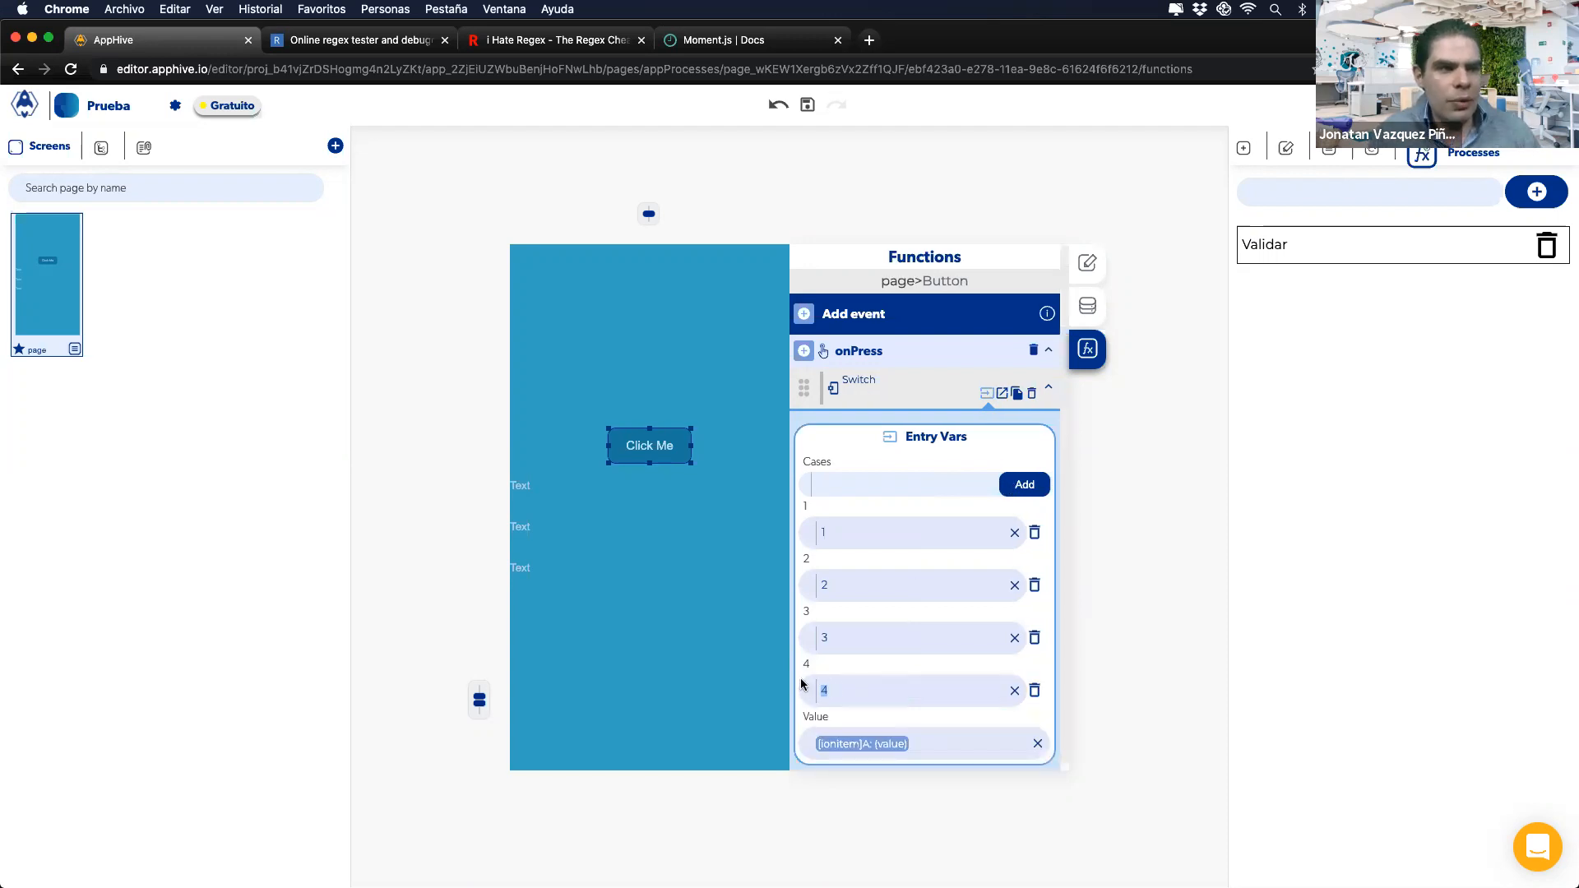
drag(809, 647, 821, 621)
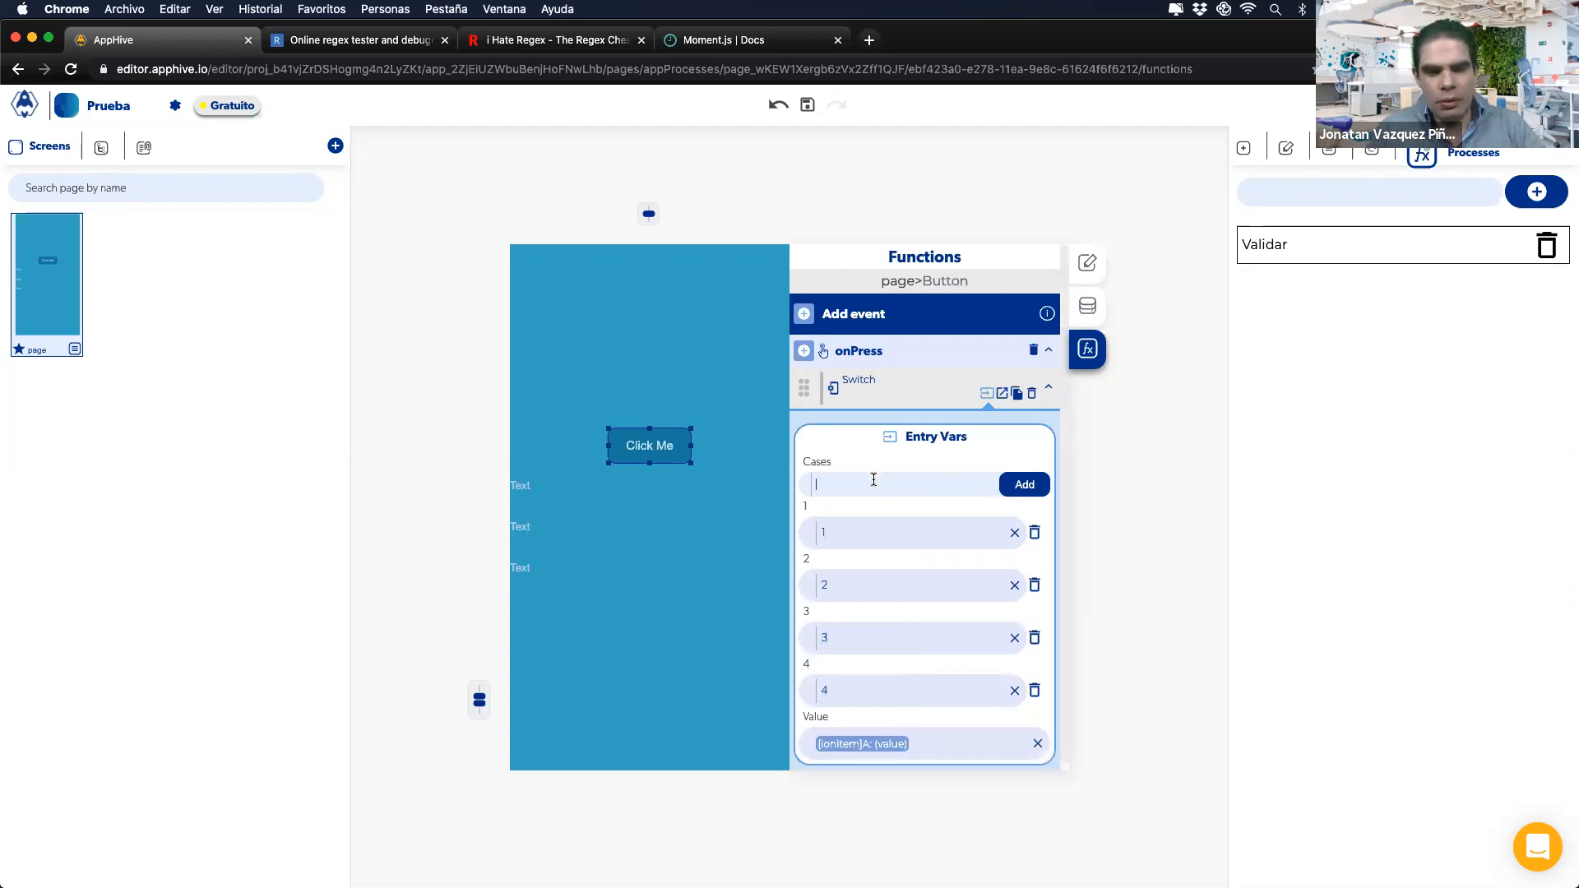
text(pedro)
click(996, 487)
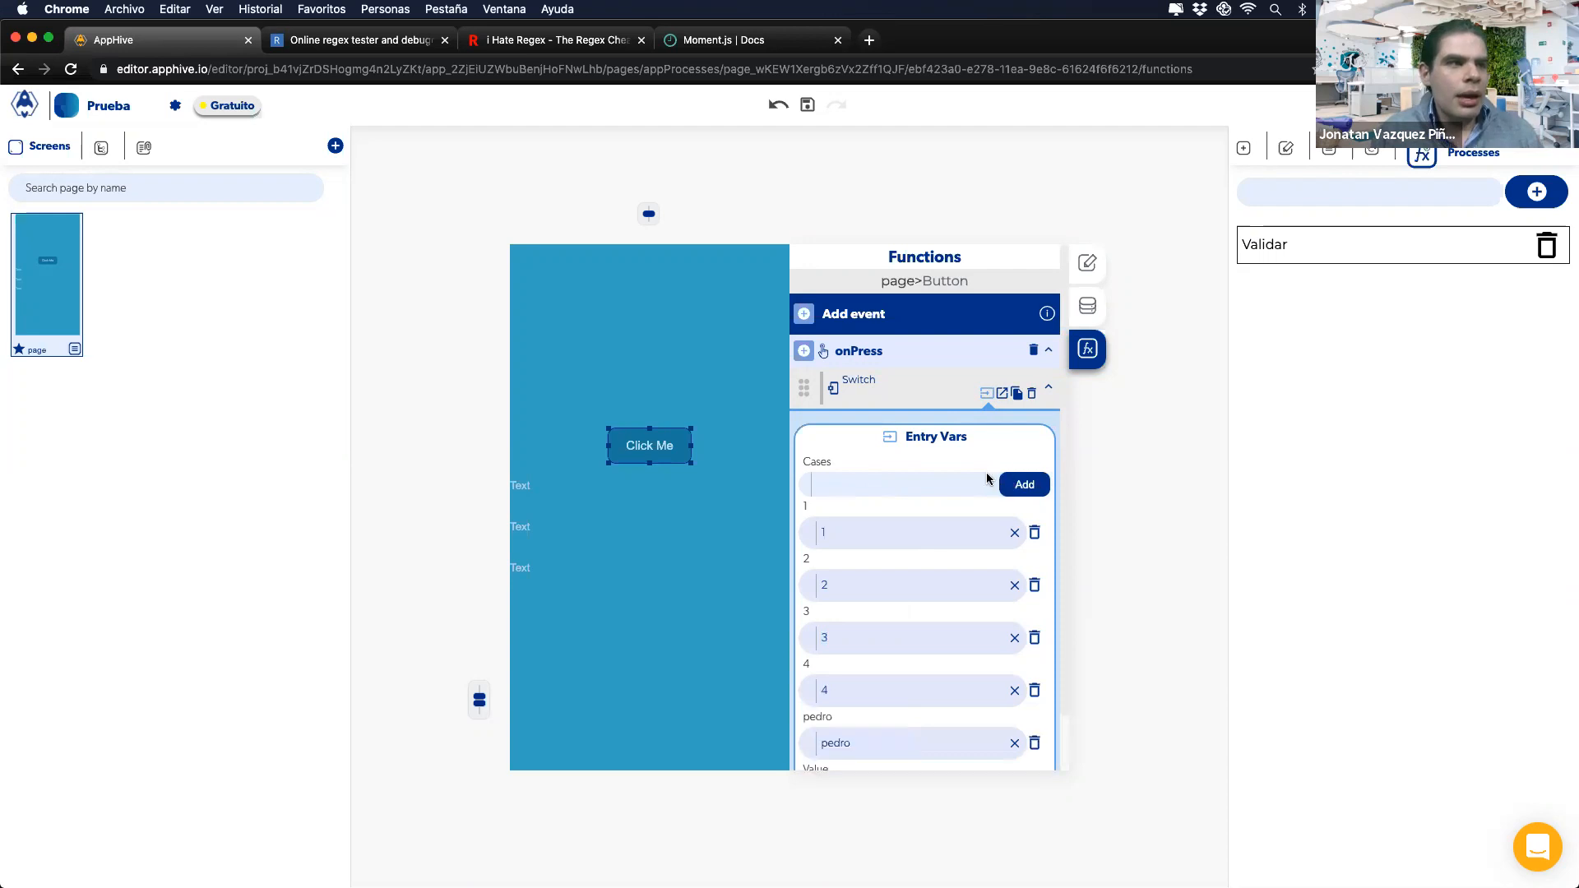
click(1000, 396)
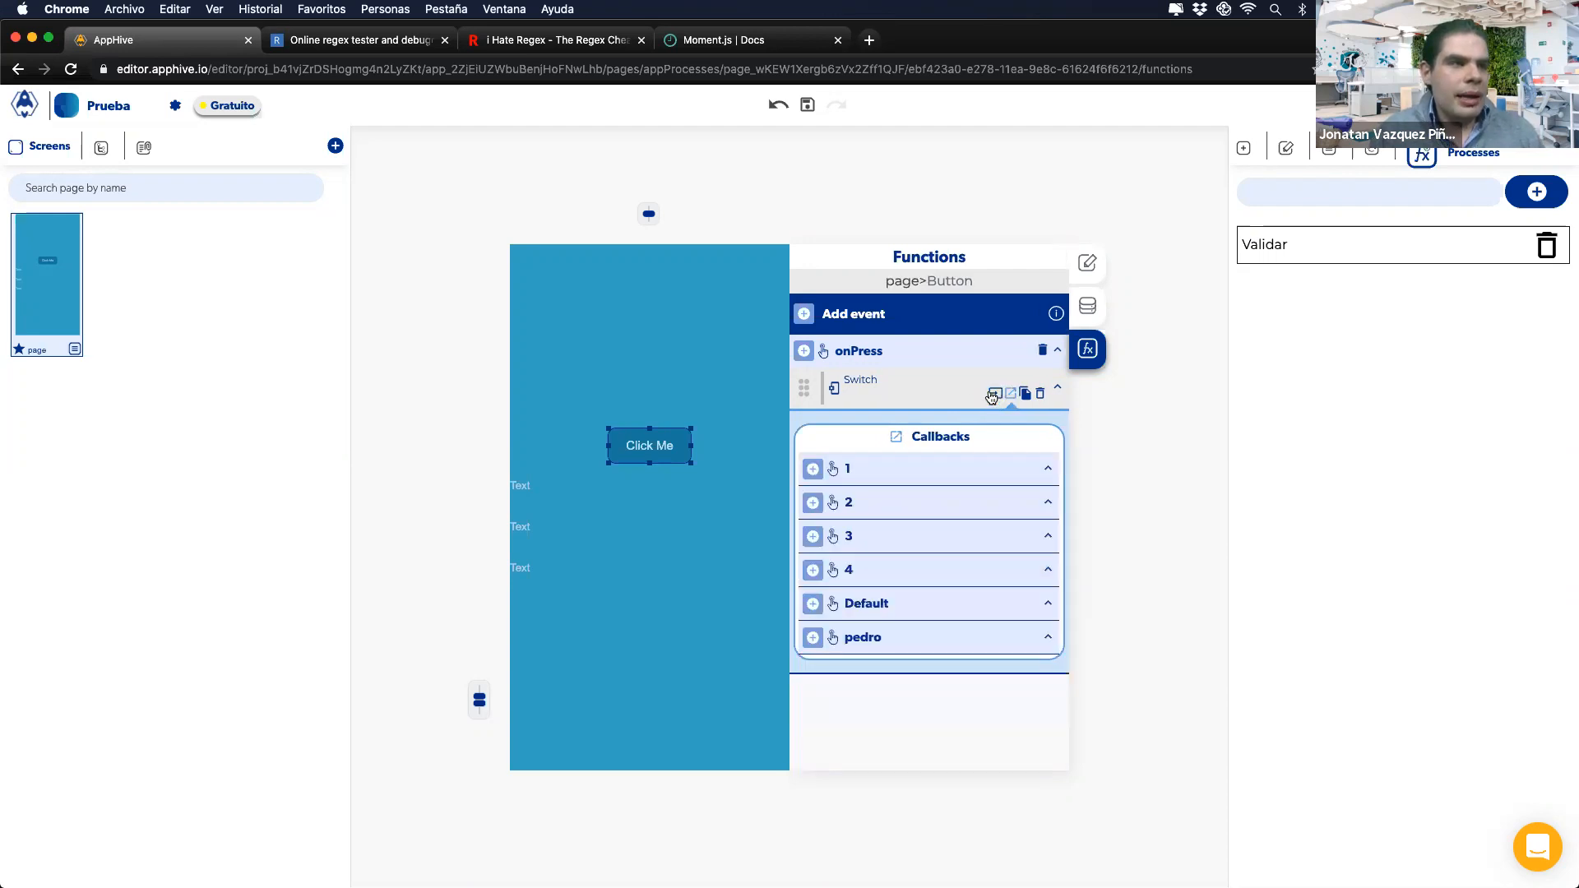
Step: Give Switch callback 1 a Send Alert with subtitle 'Escribiste uno'
click(987, 394)
scroll(863, 403, down, 1)
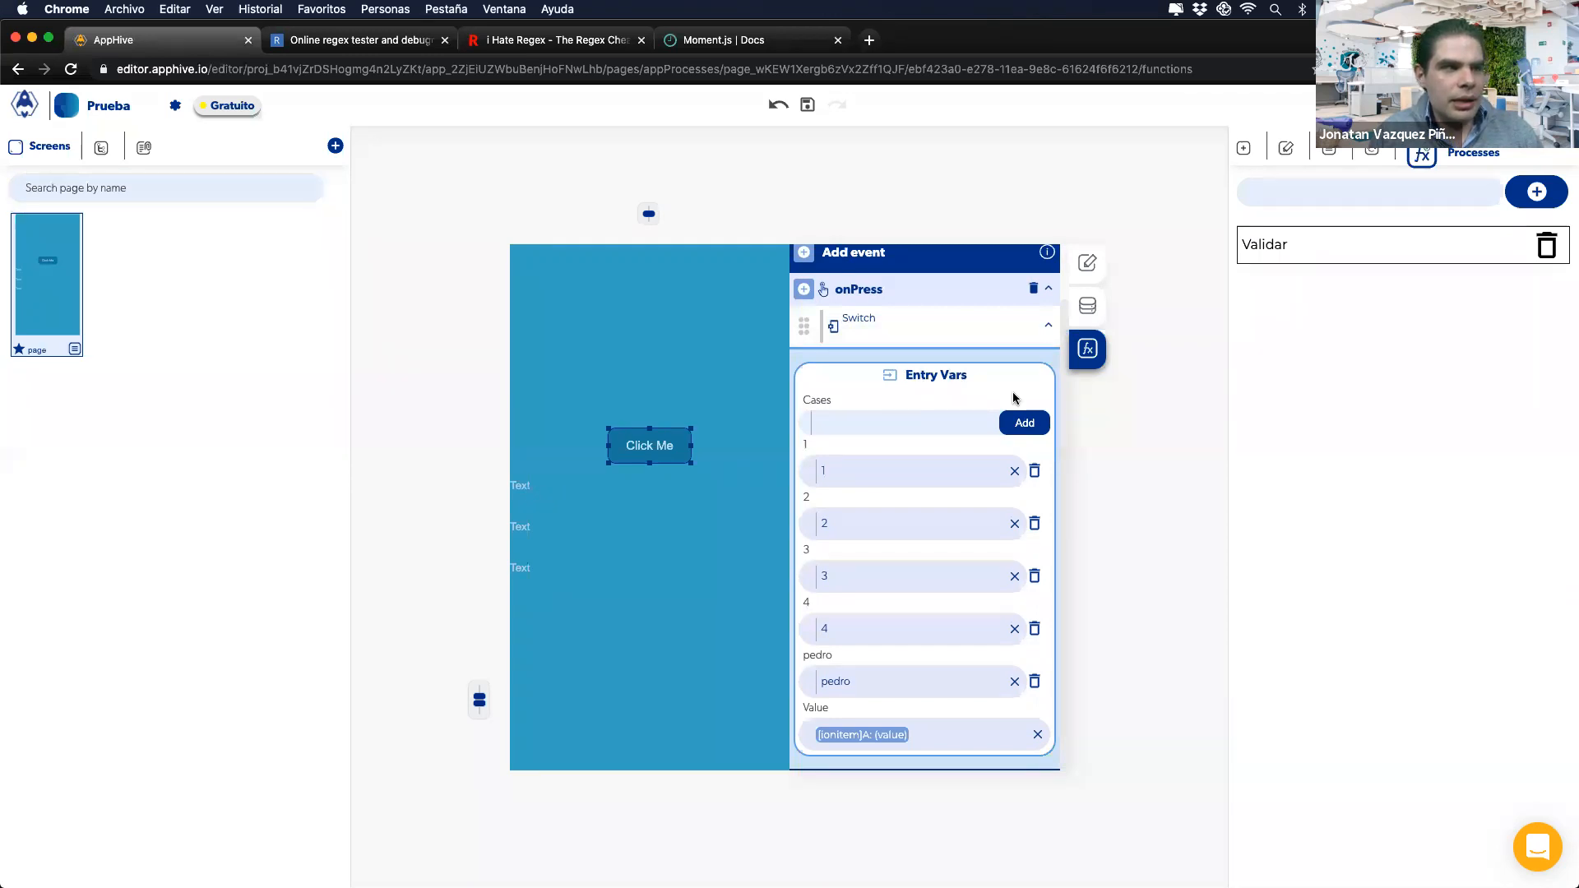
click(1008, 333)
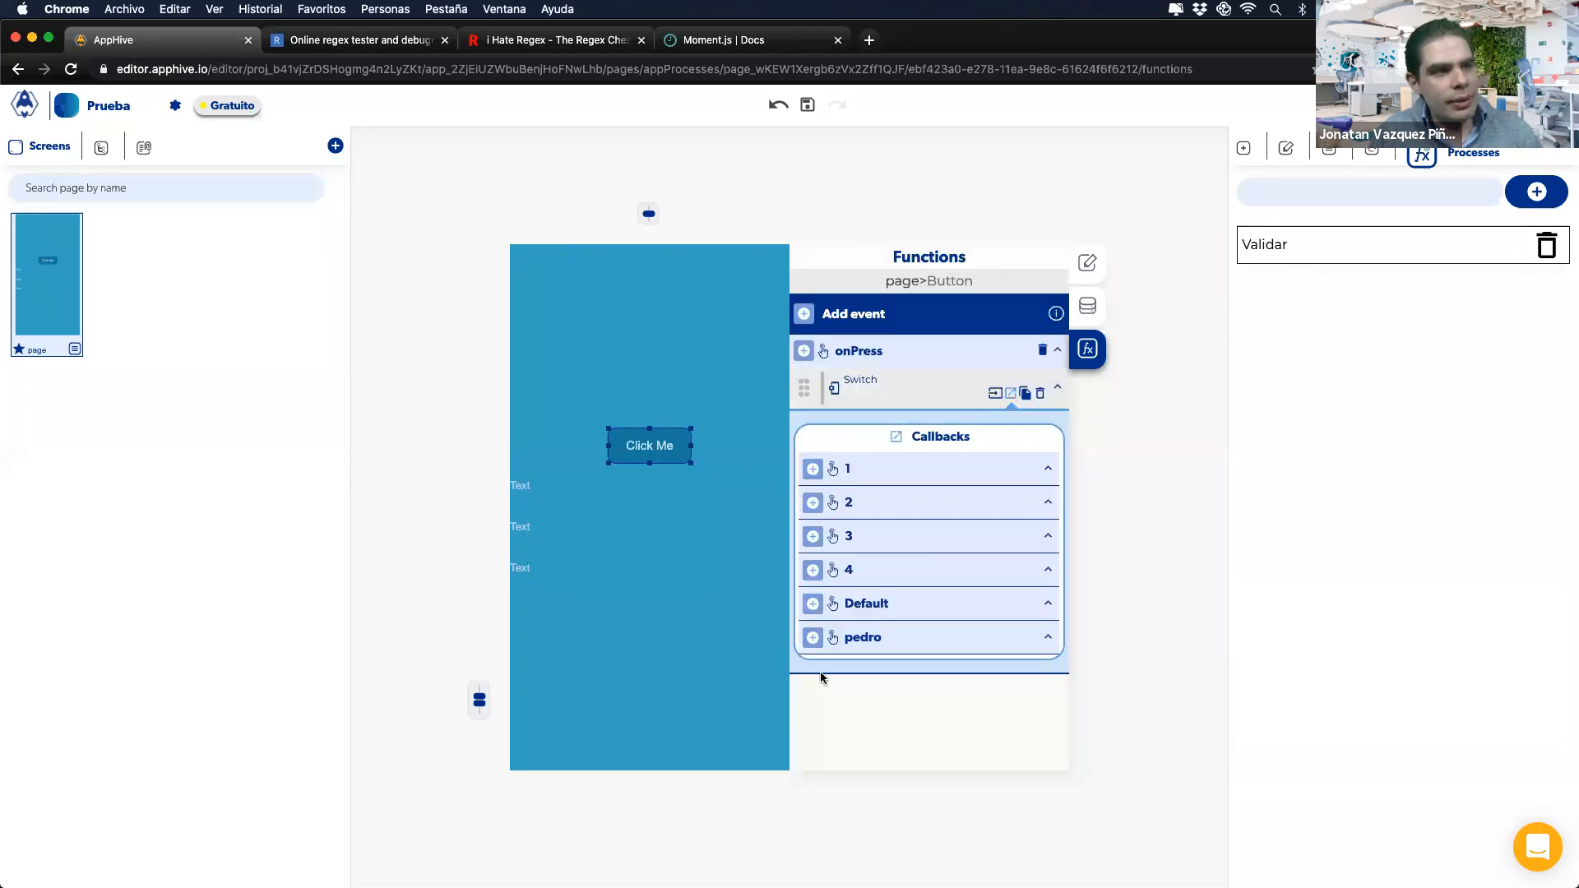
click(812, 638)
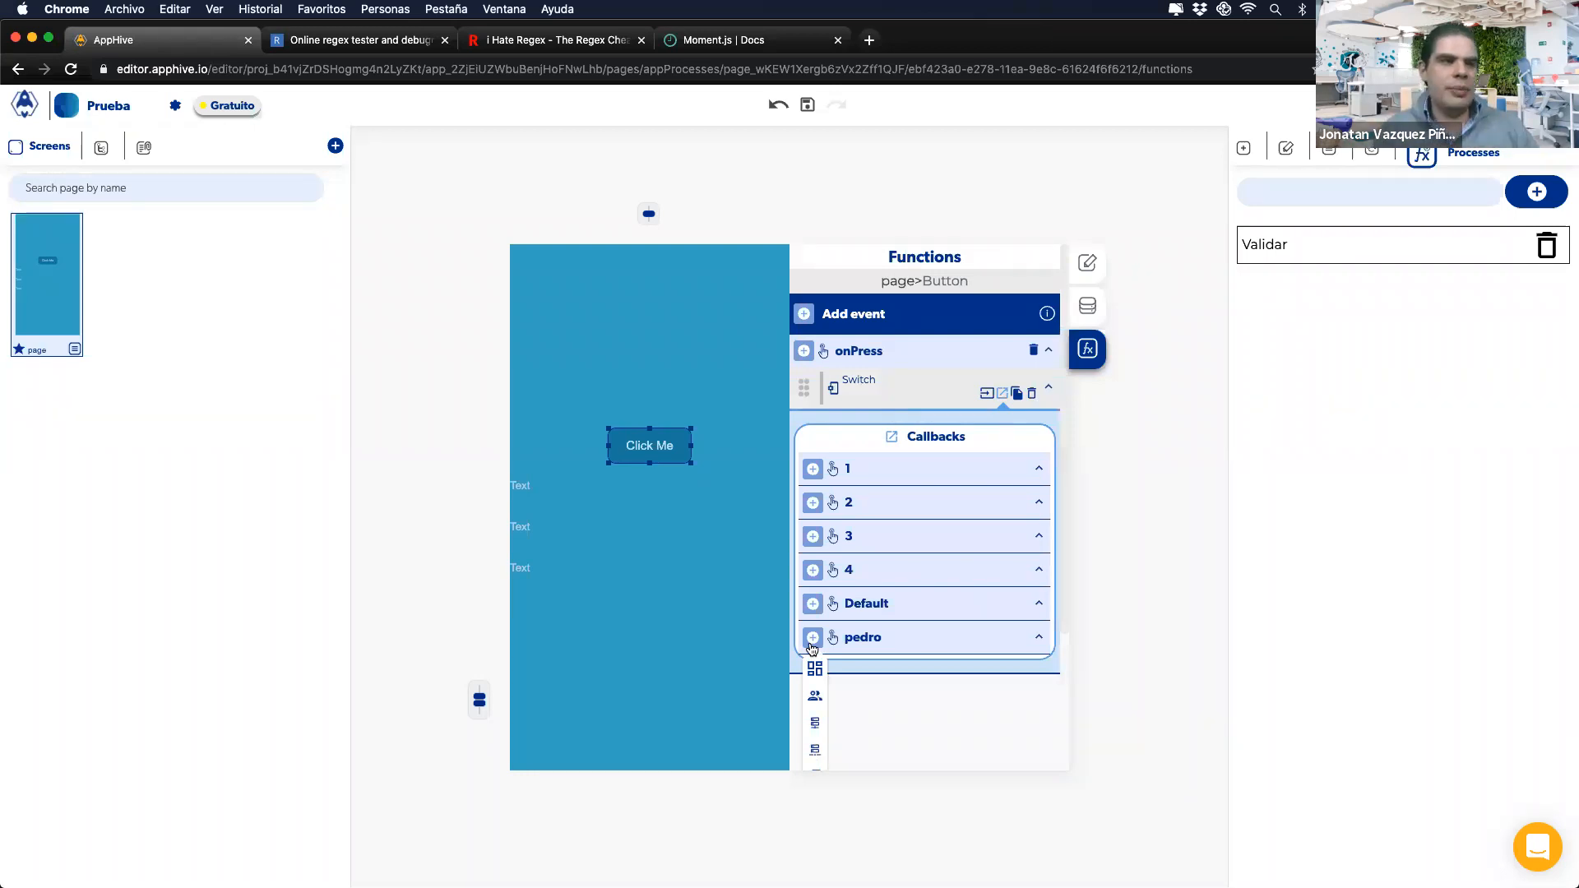
click(812, 469)
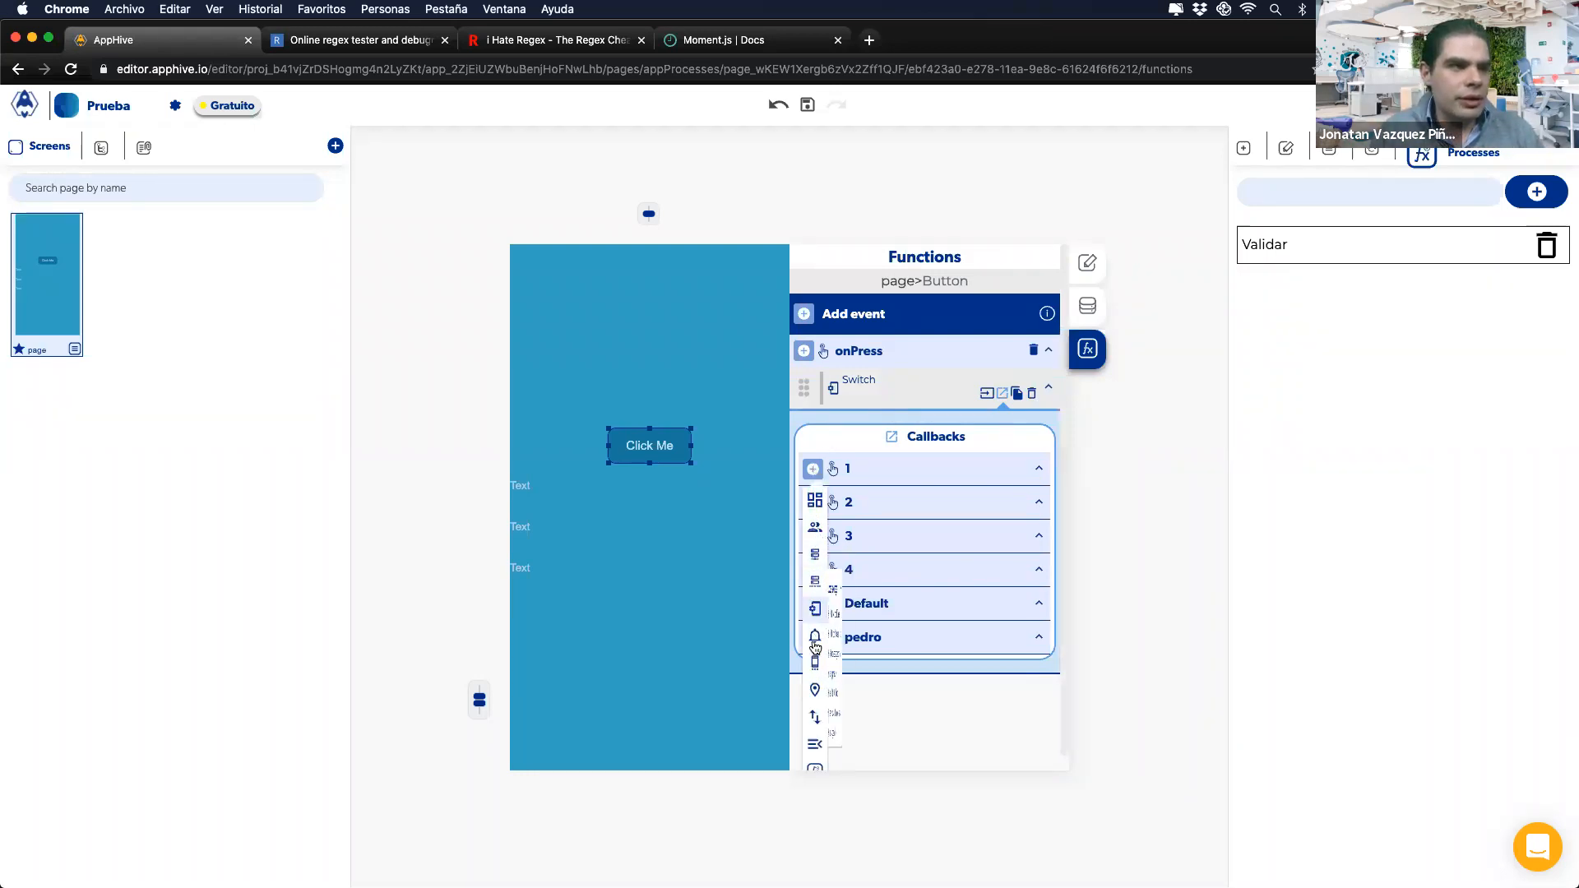
mouse_move(815, 648)
click(858, 709)
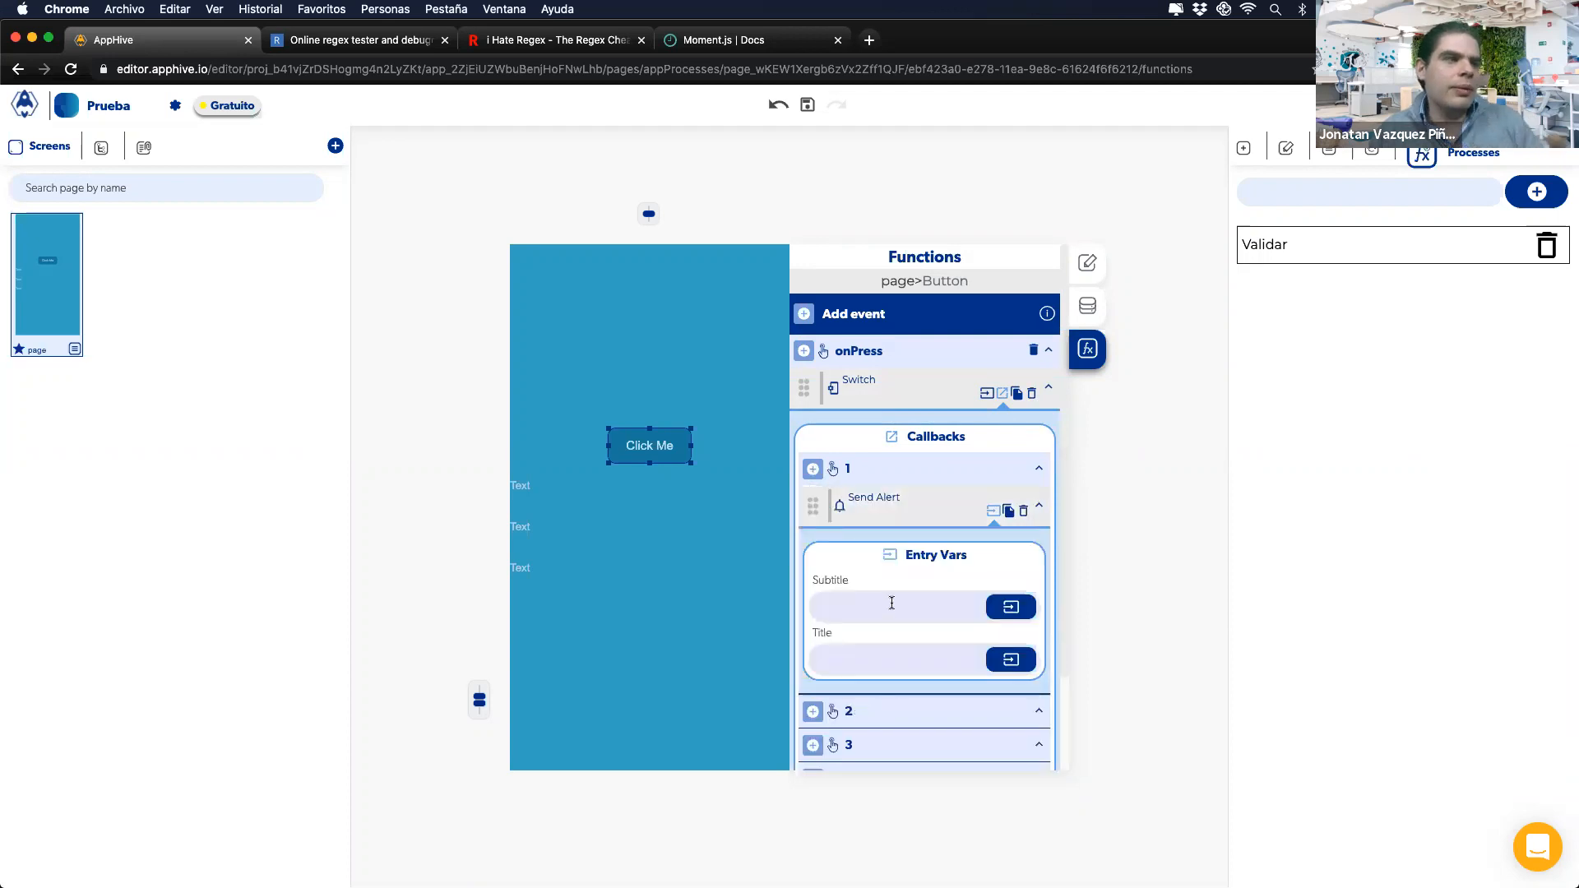
click(918, 599)
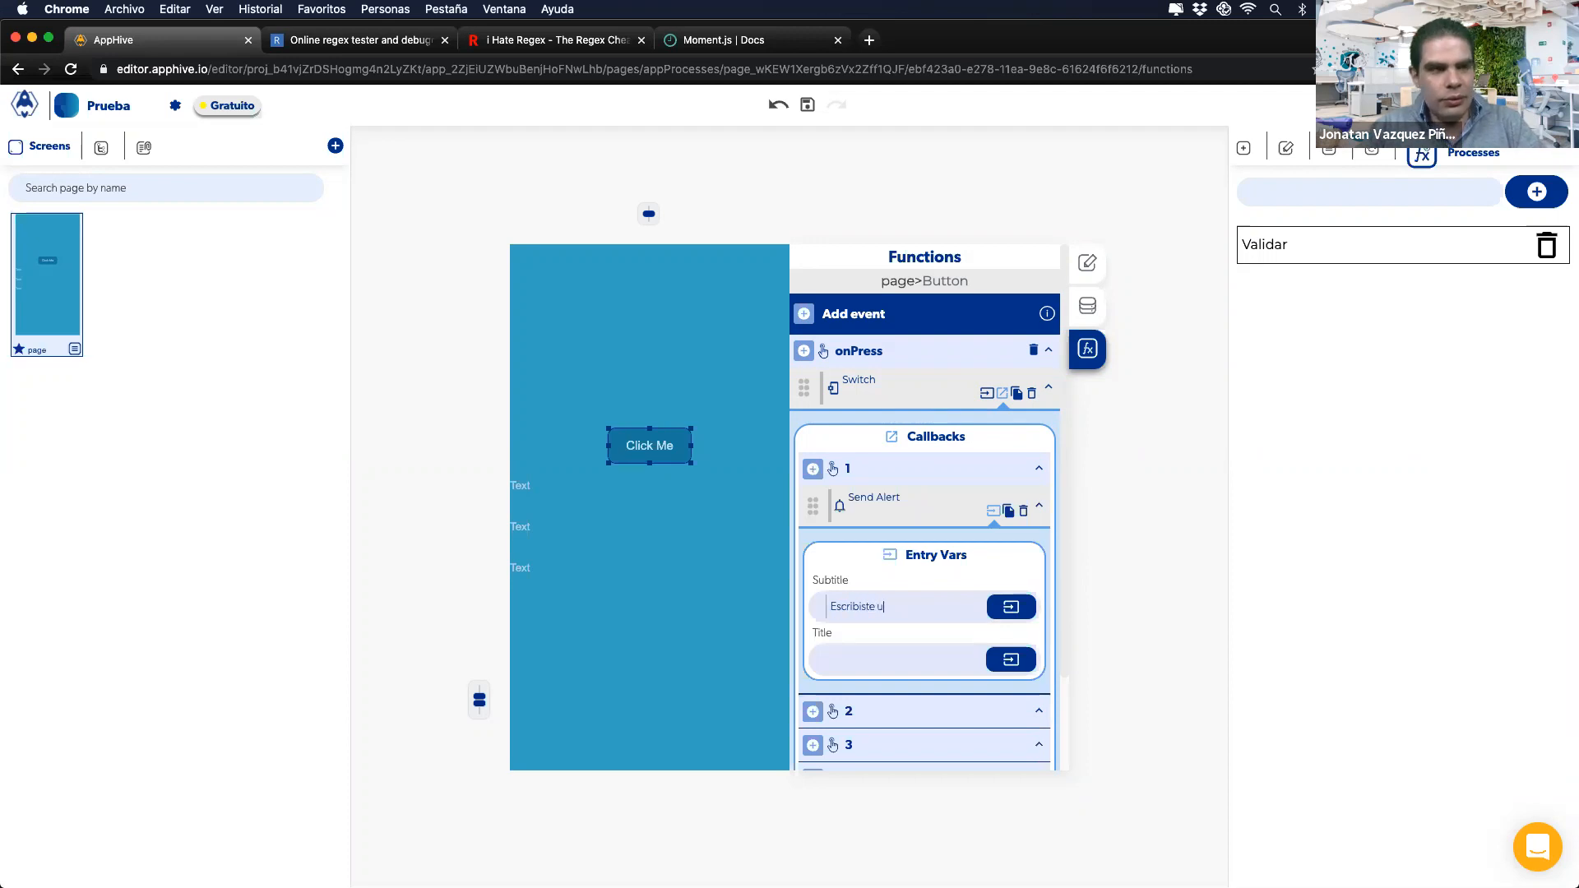
Step: Copy the alert into callback 2 with subtitle 'Escribiste el numero 2' and test in the simulator
scroll(987, 527, down, 1)
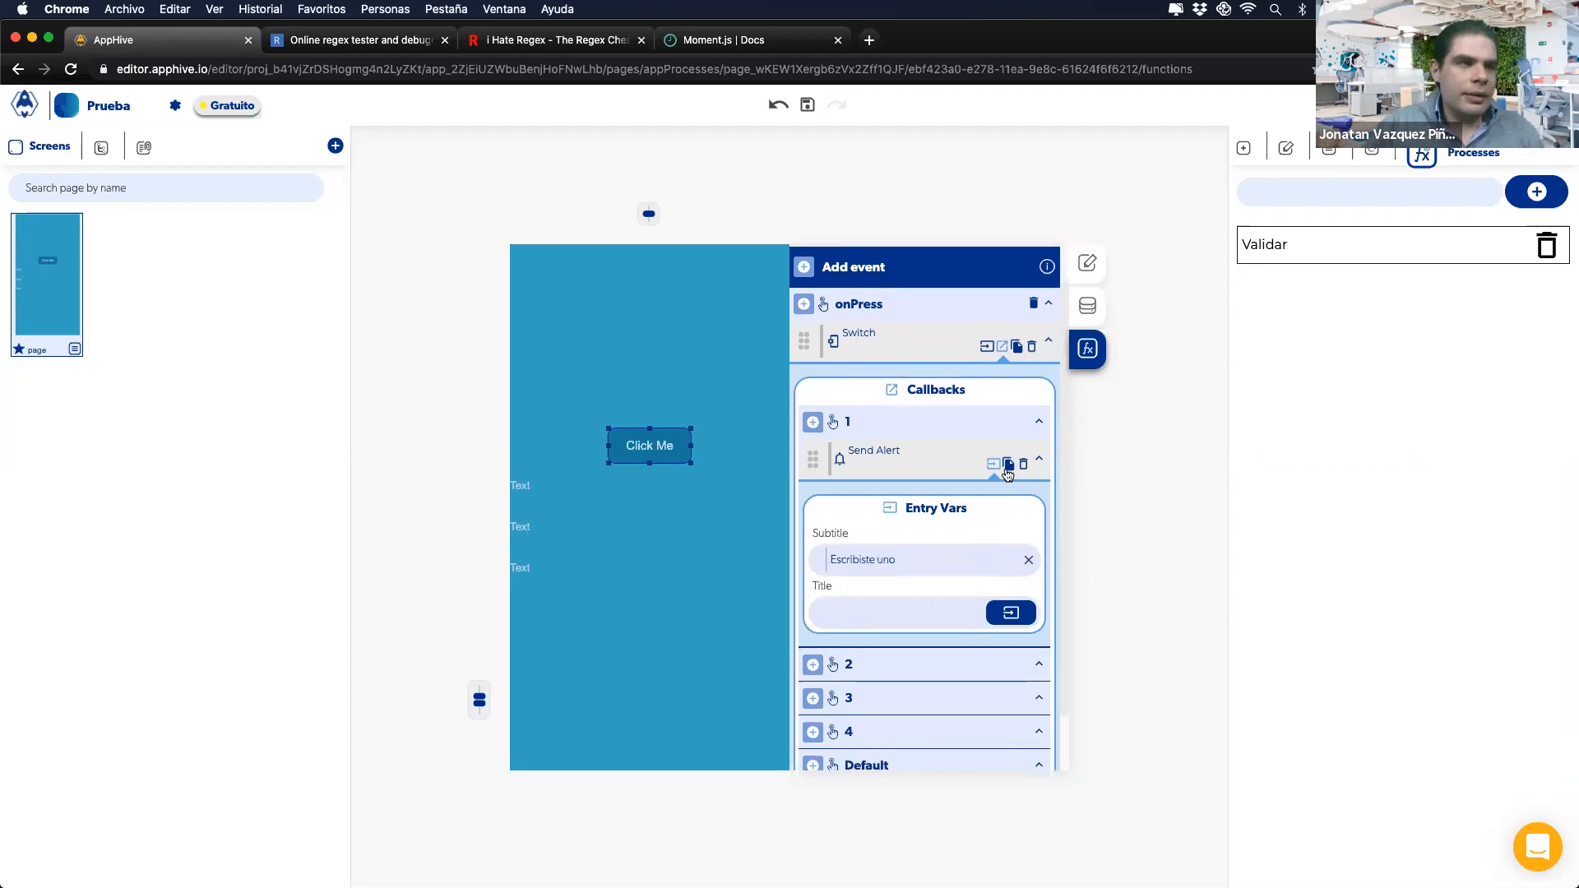
click(1008, 464)
scroll(904, 576, down, 2)
click(852, 647)
scroll(915, 585, down, 3)
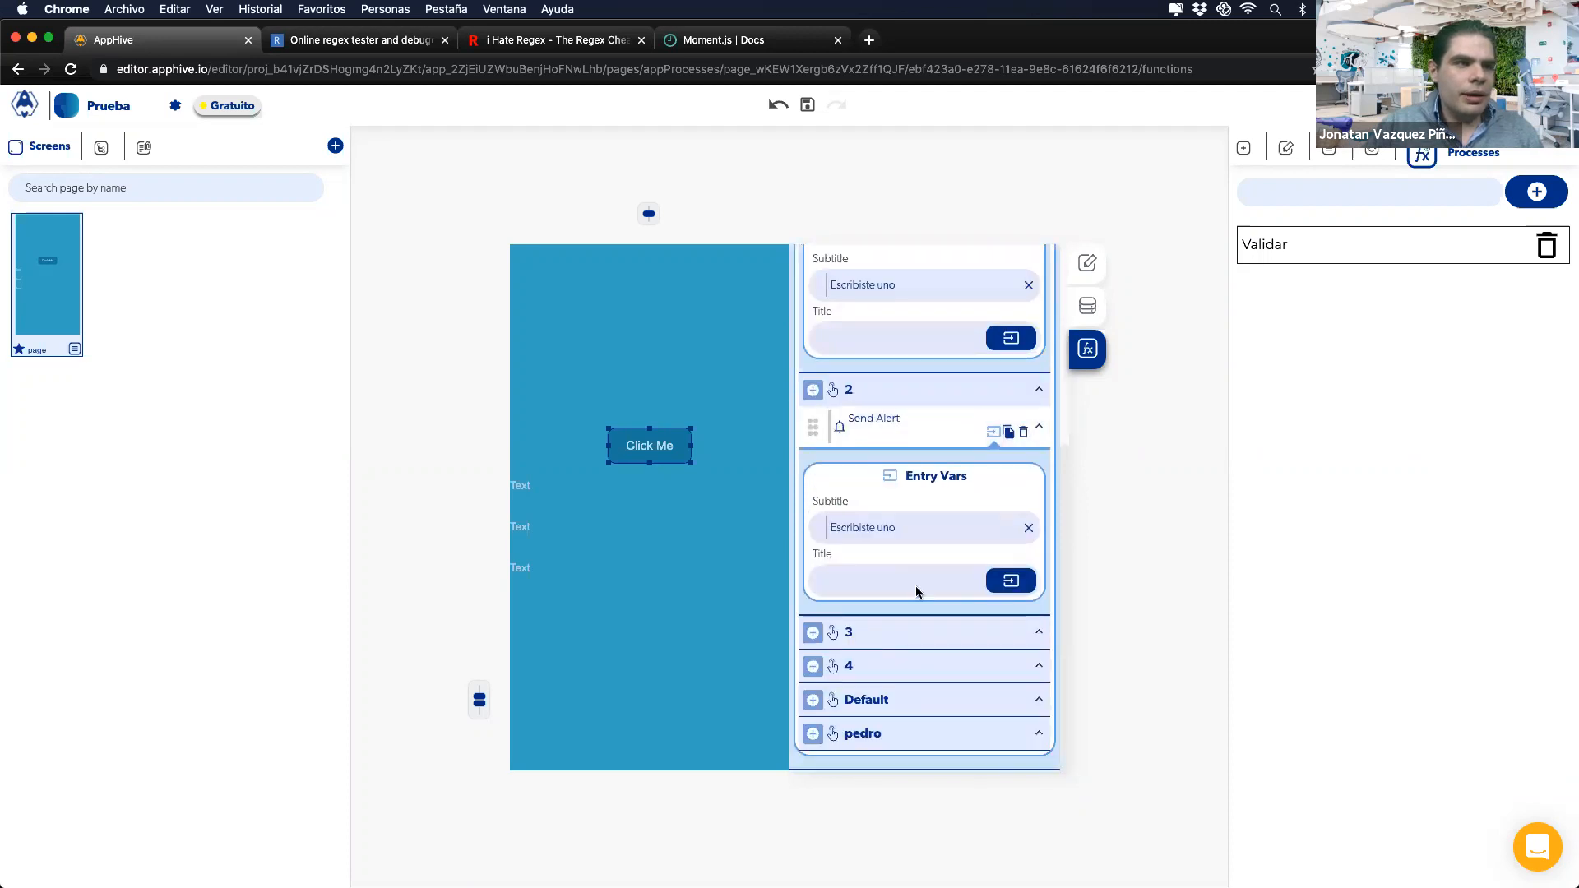
drag(897, 538, 879, 540)
text(el numero 2)
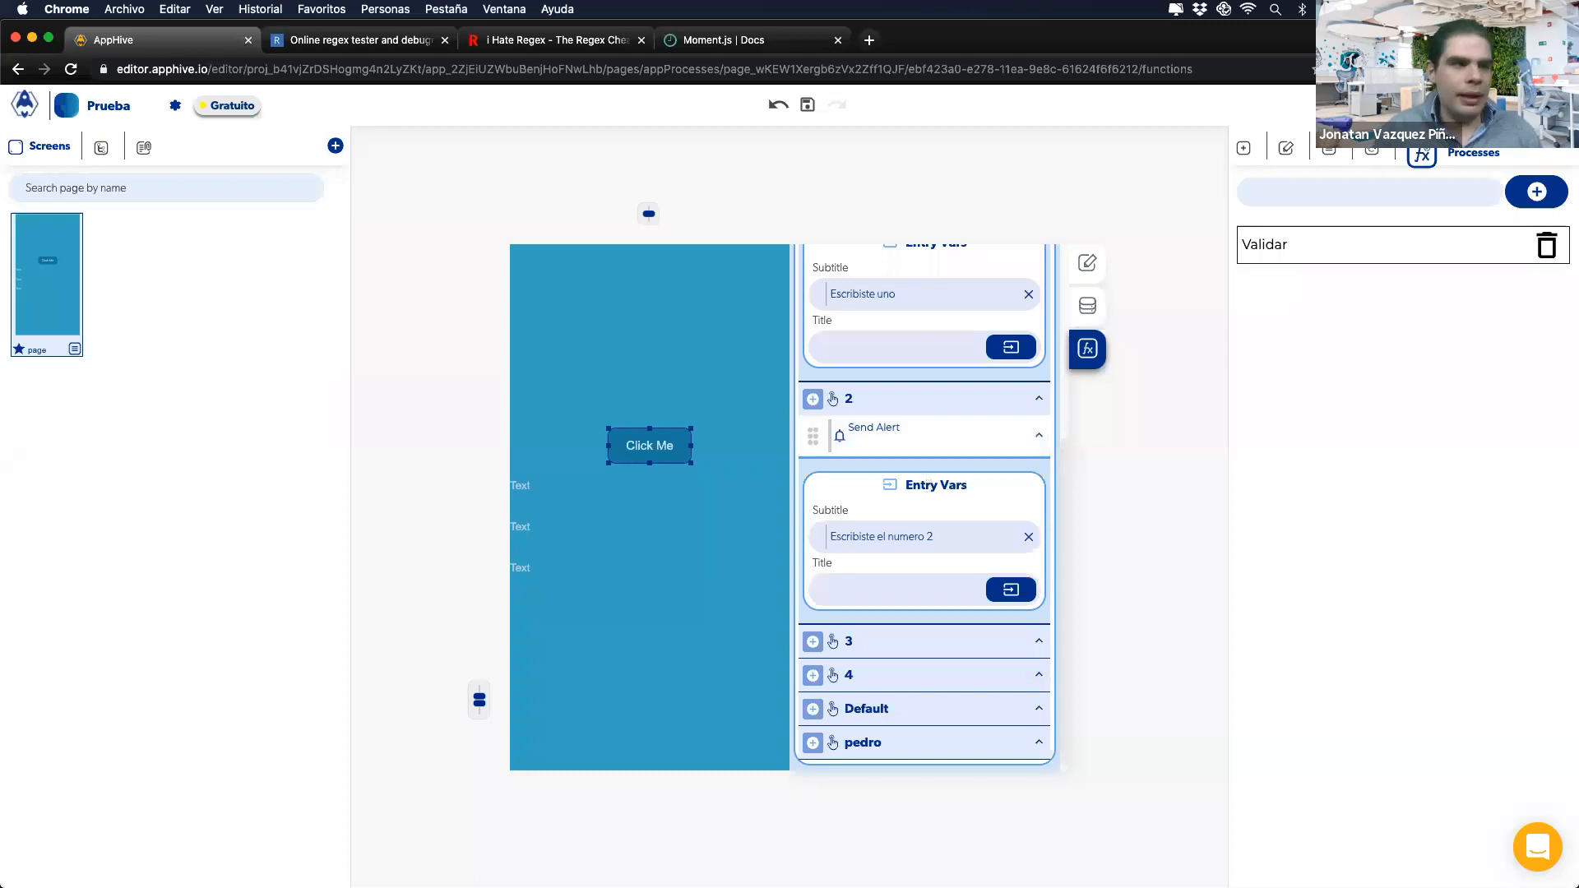
click(908, 868)
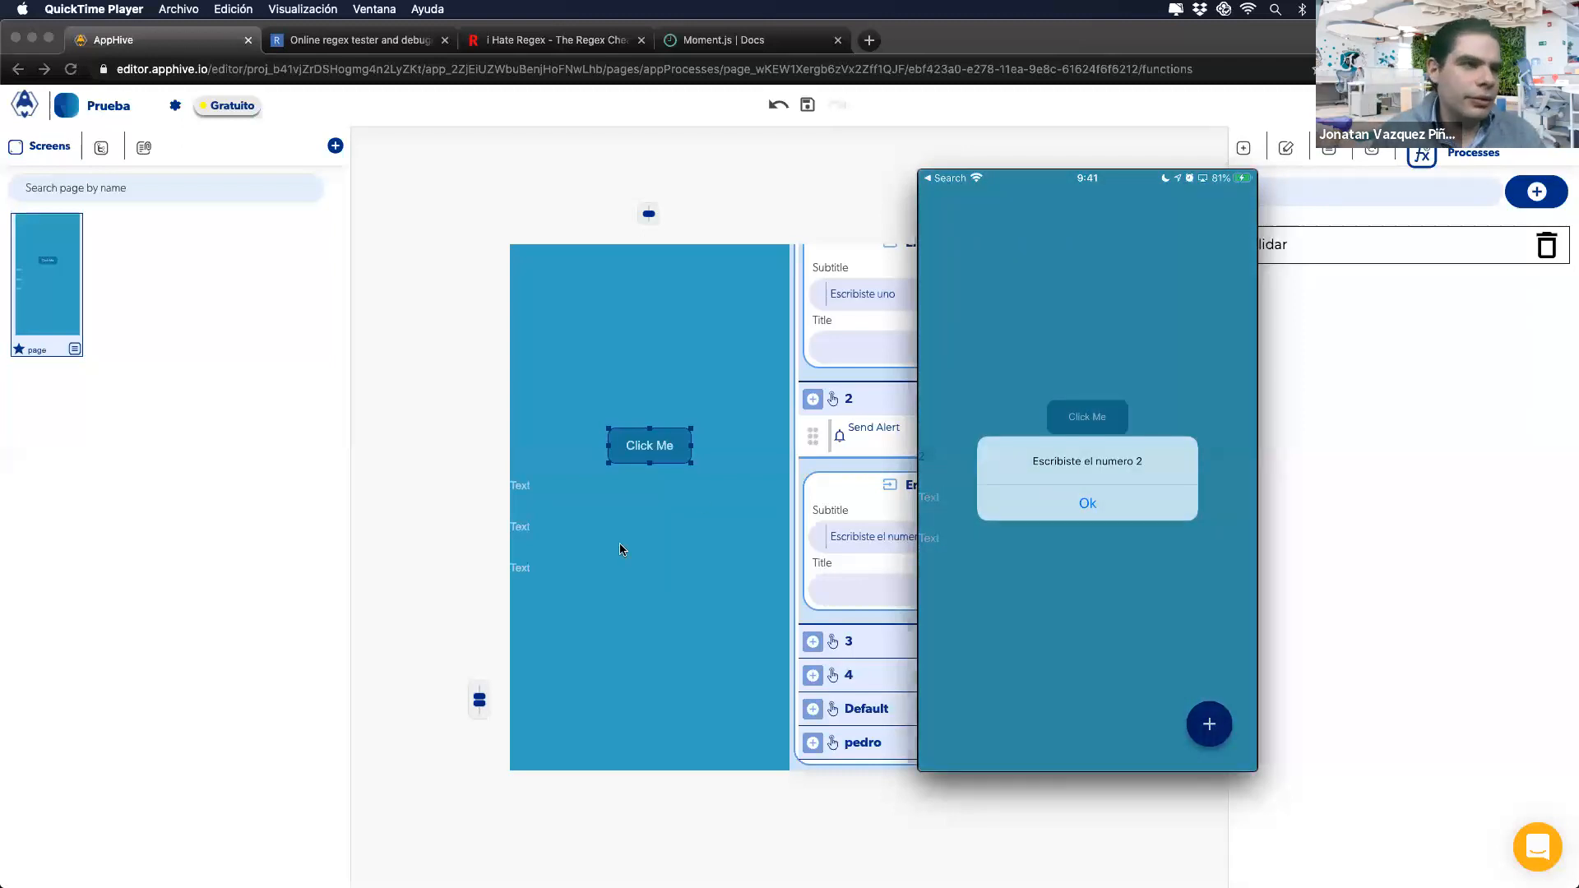
click(801, 493)
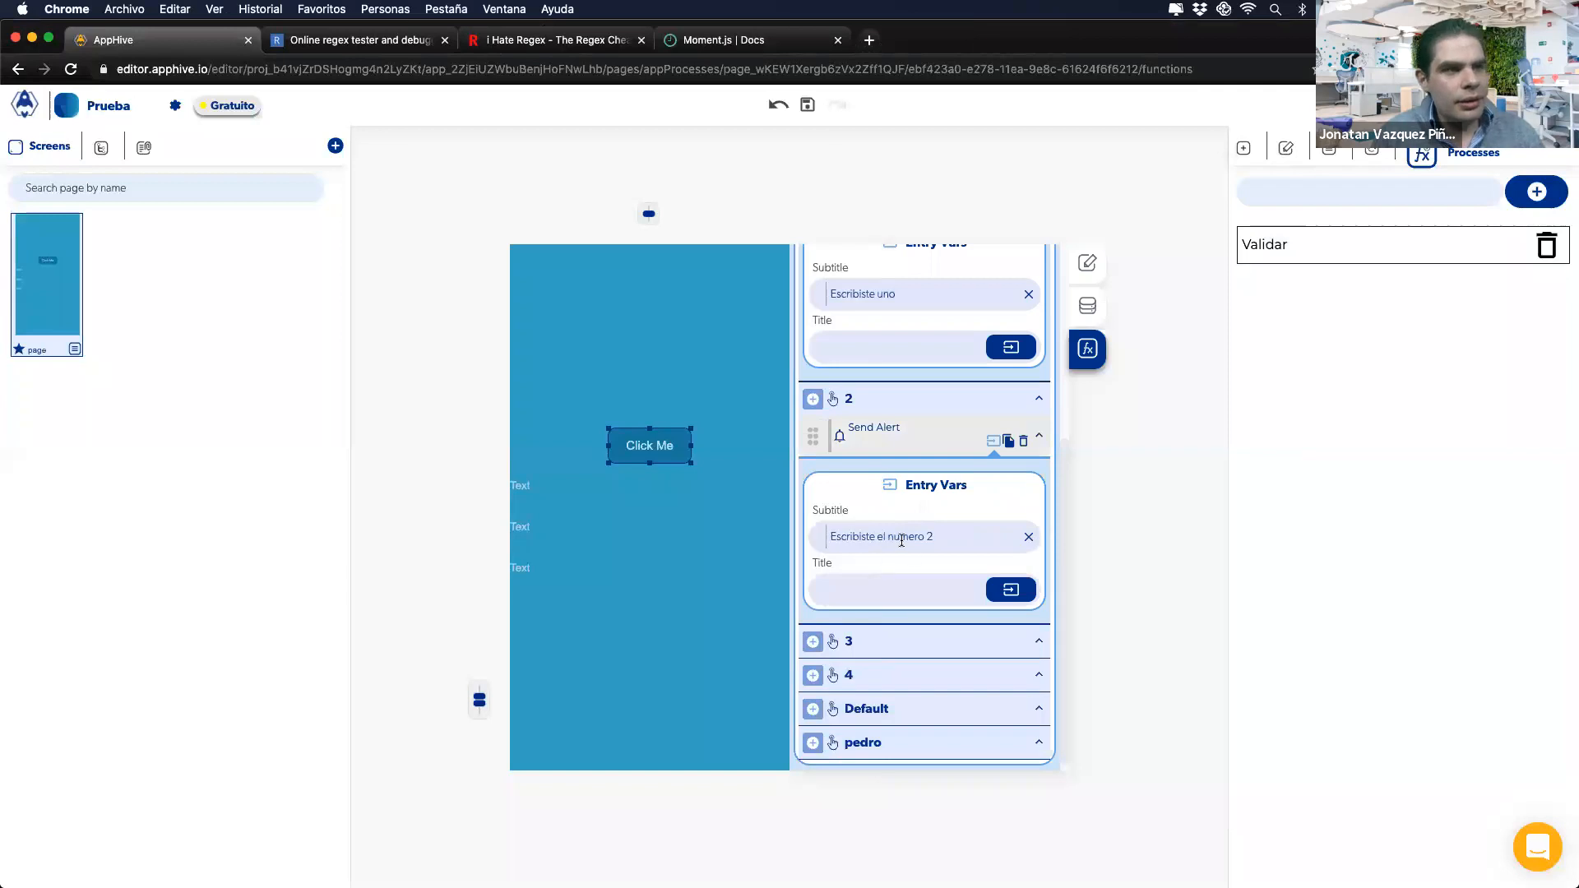
scroll(905, 536, up, 5)
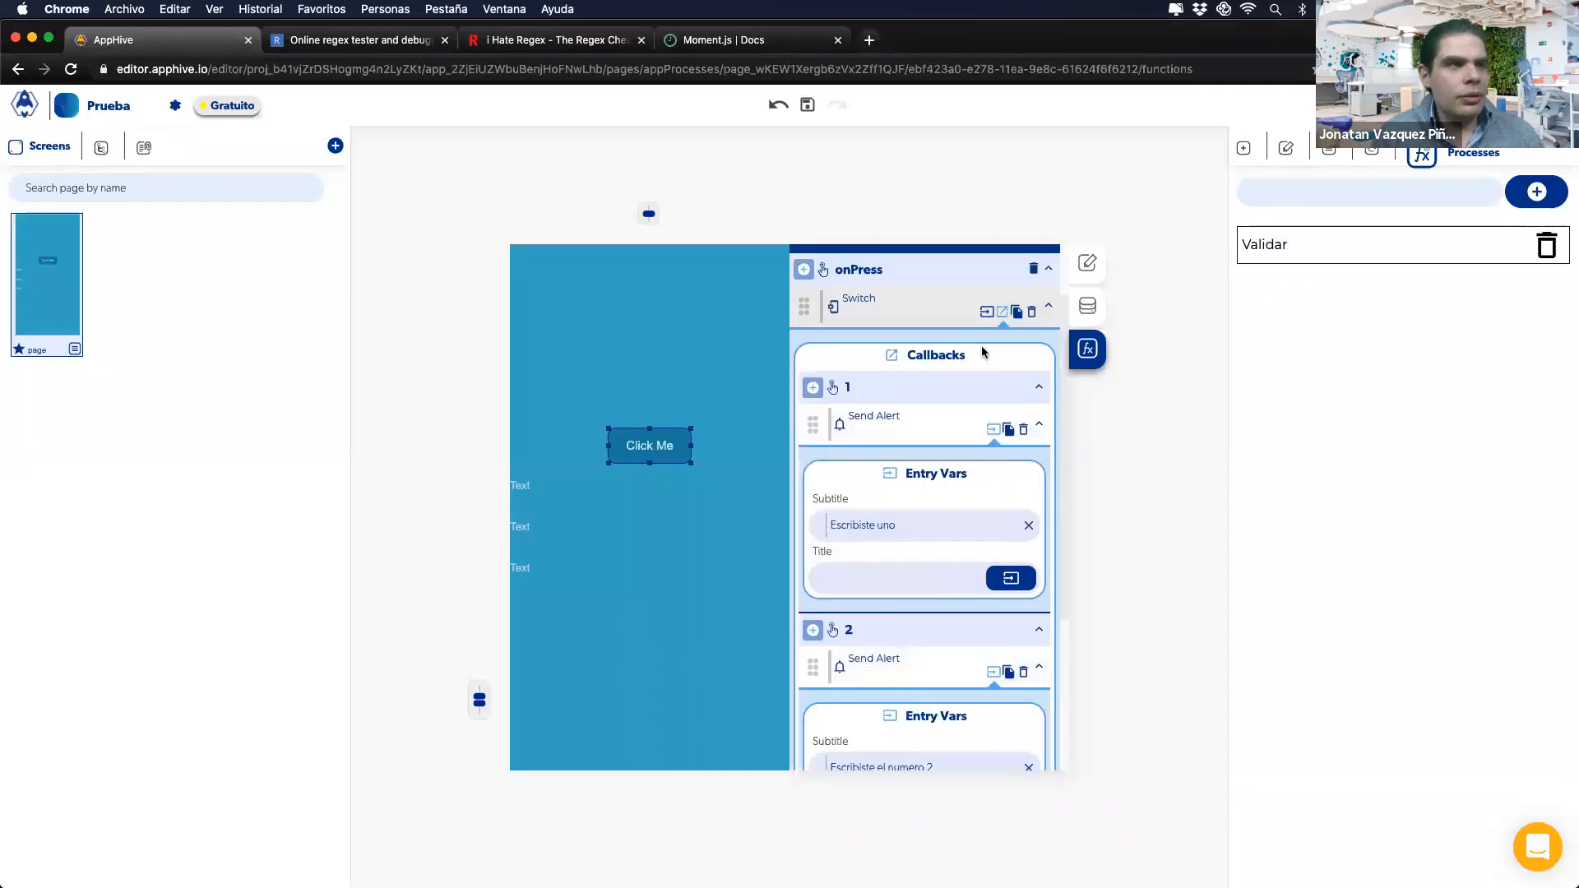
click(986, 312)
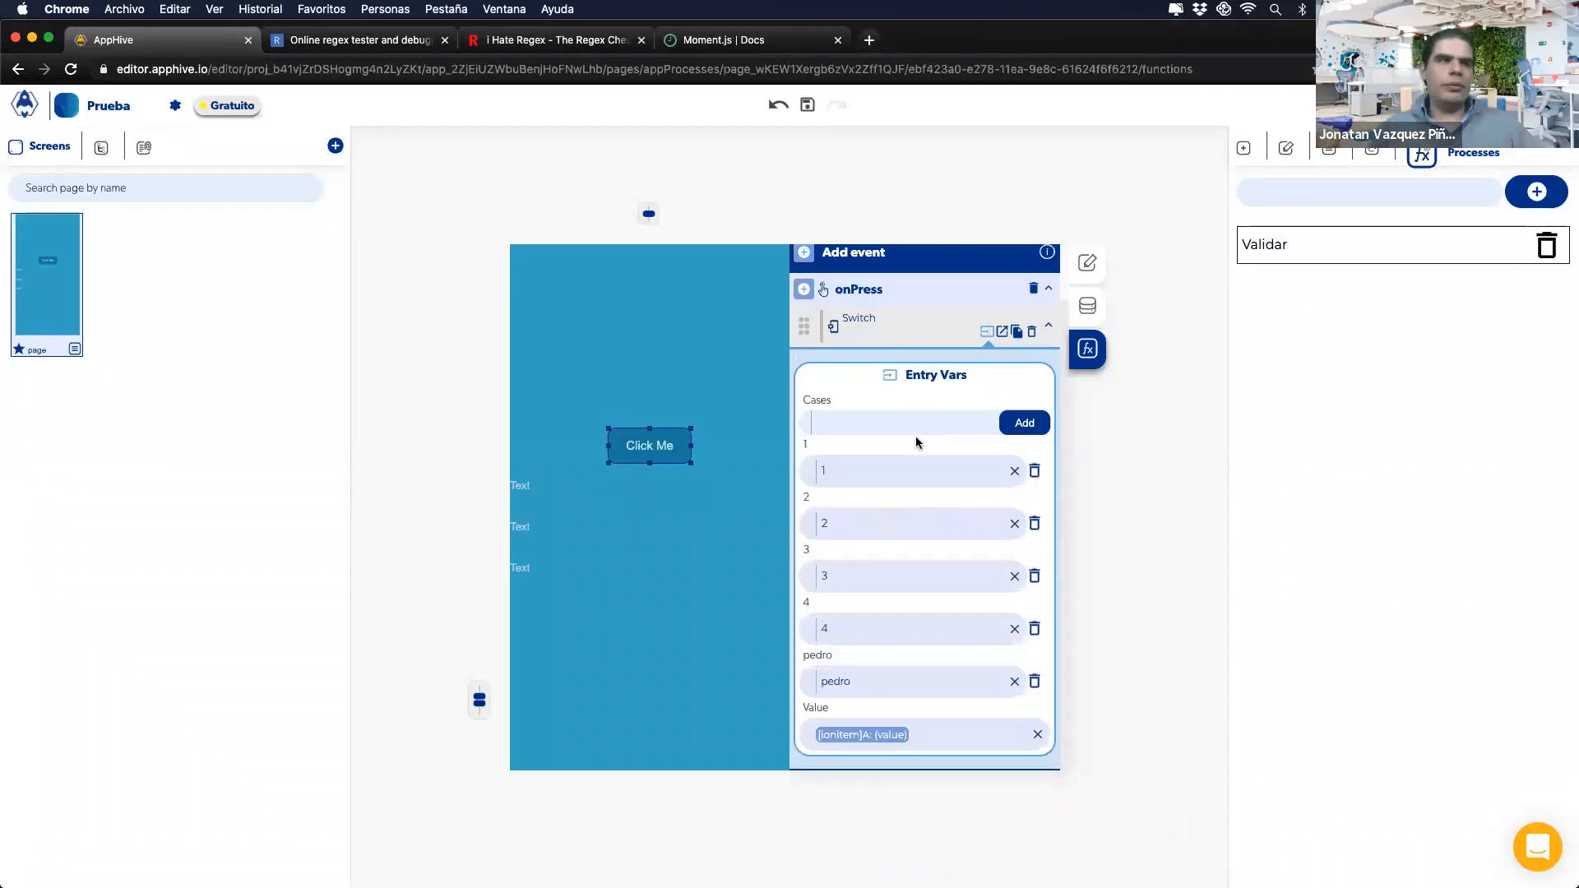
click(1001, 332)
scroll(848, 576, down, 4)
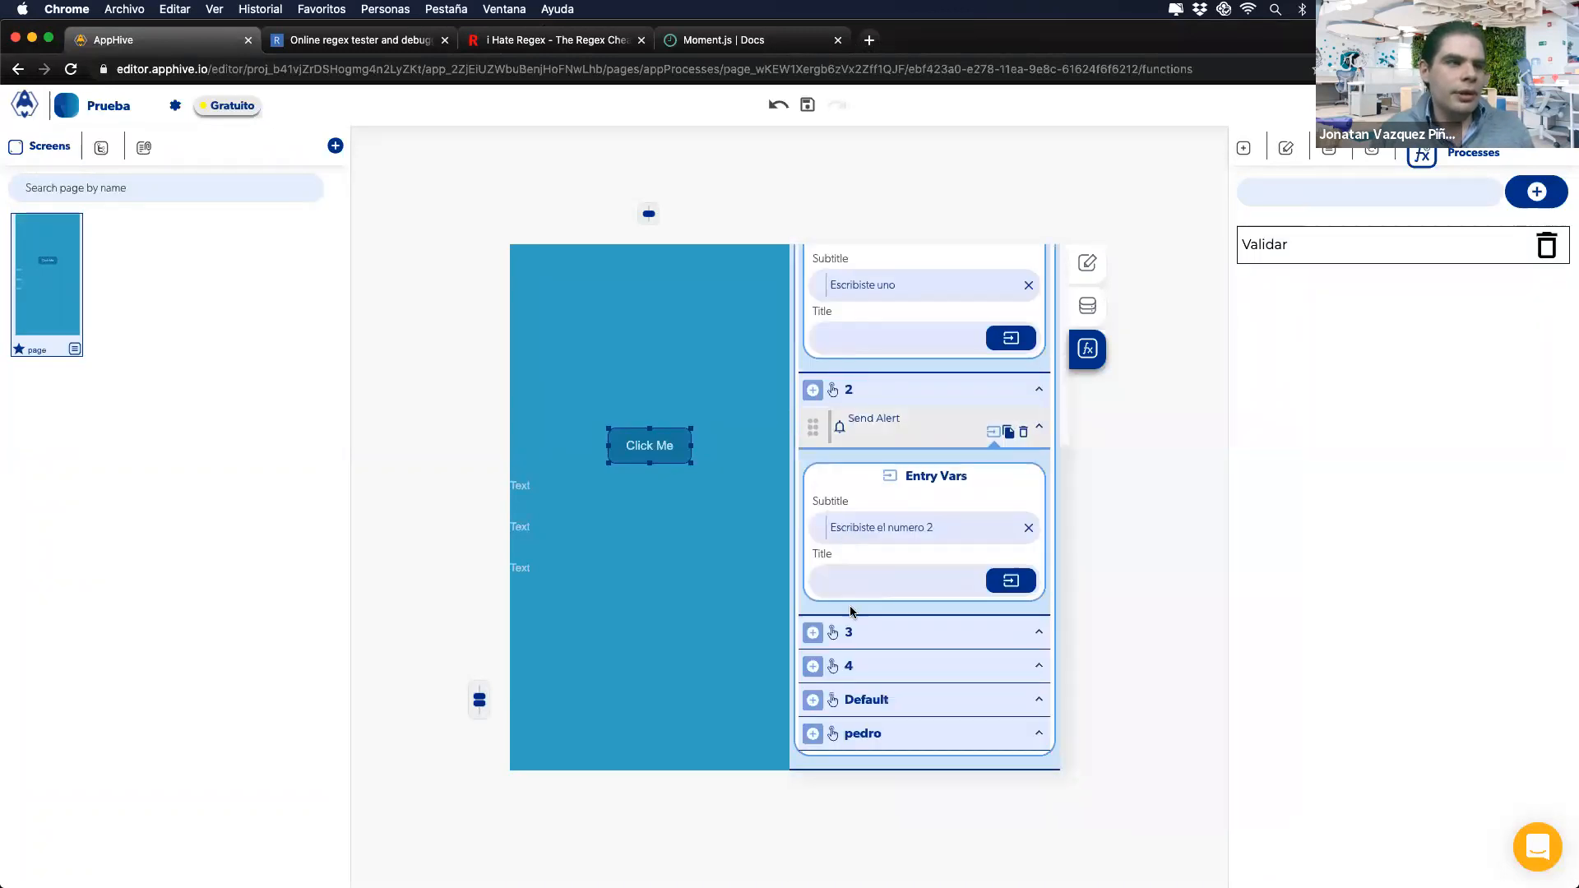
click(865, 712)
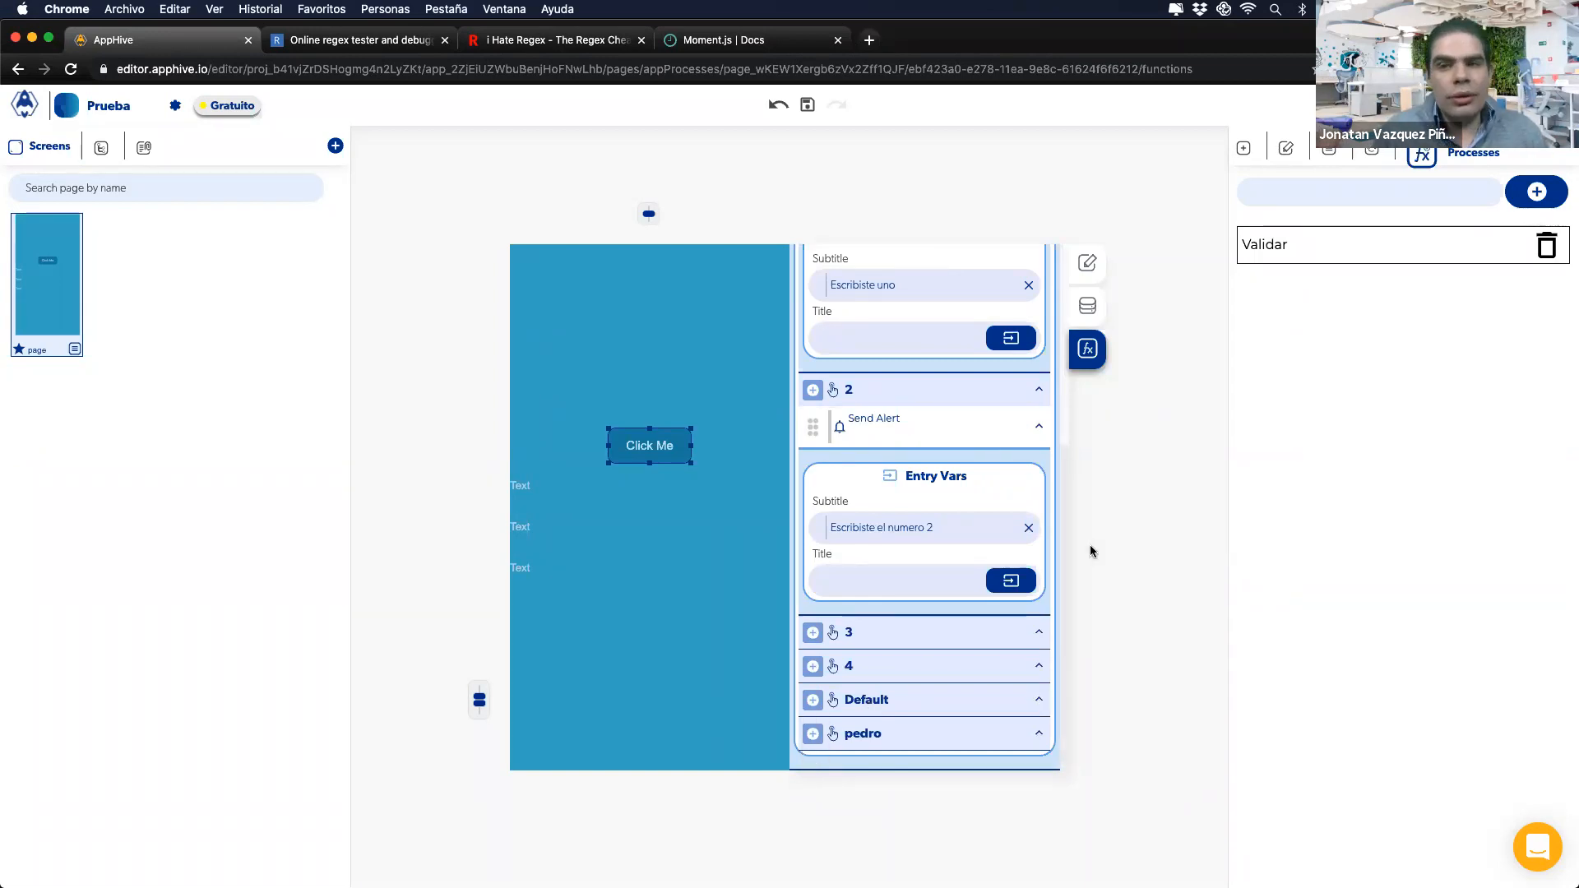
key(ctrl+Right)
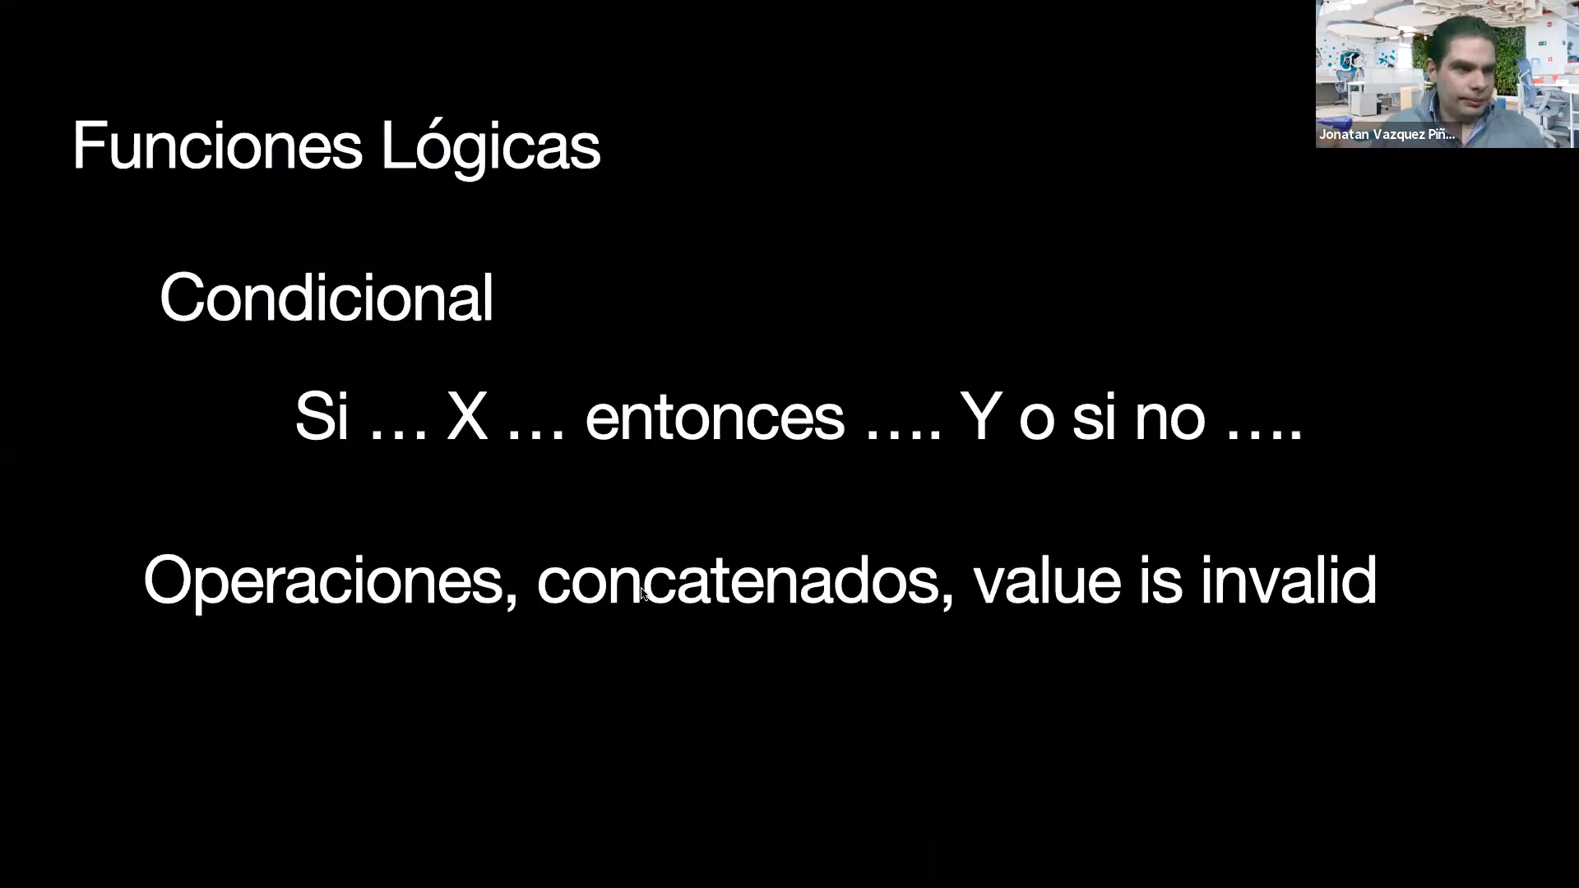
key(ctrl+Left)
scroll(1012, 411, up, 5)
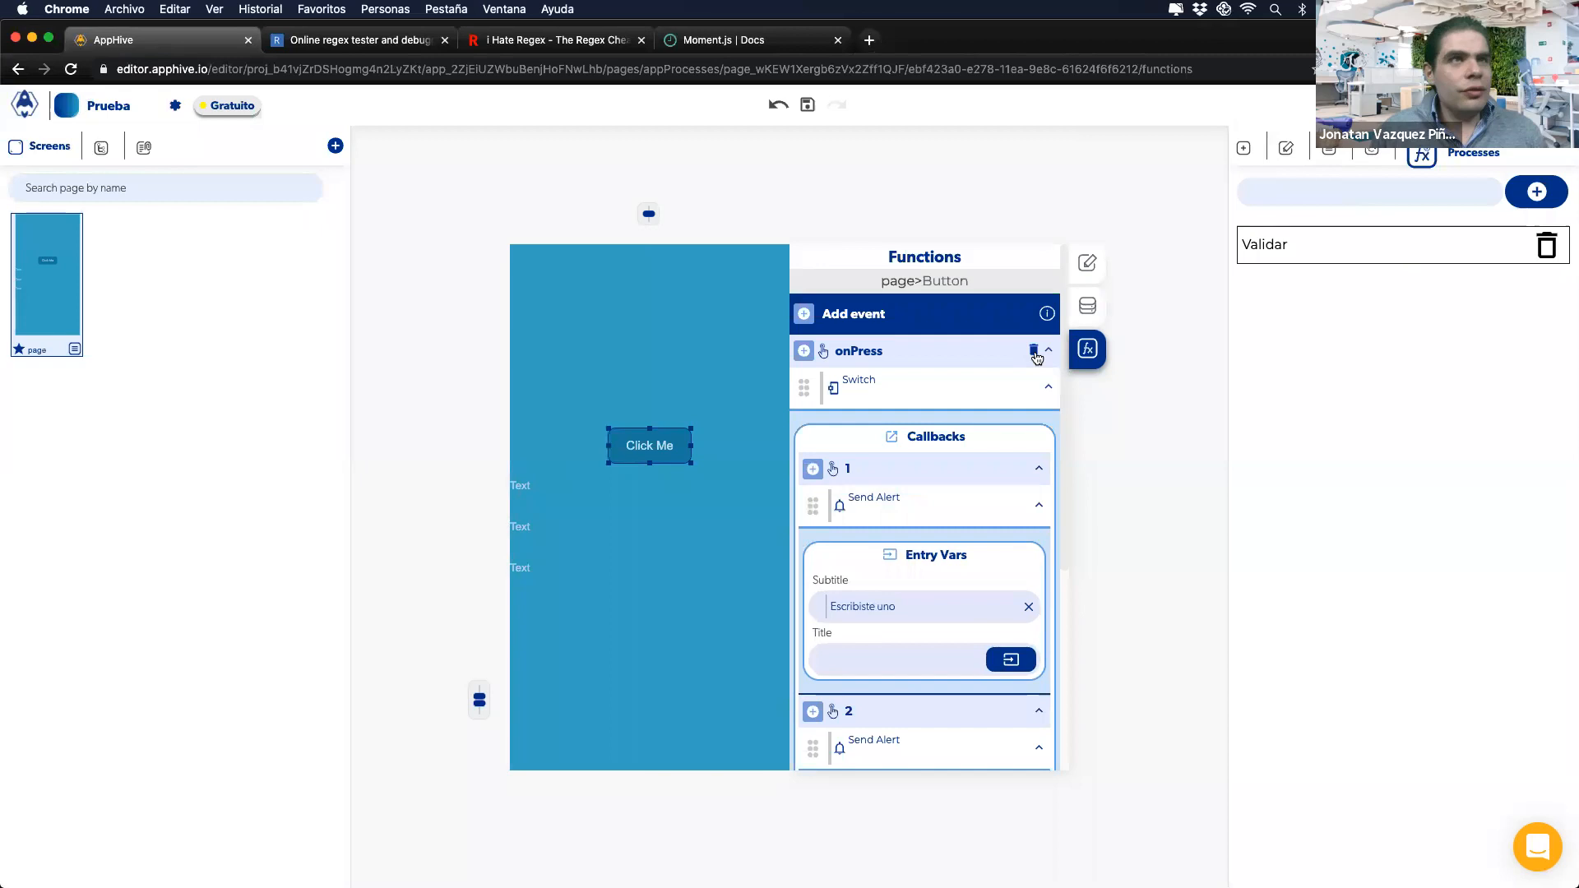
Step: Replace the Switch with a Logic Concat action, entering Hola as Value 1 and Como as Value 2
click(1030, 393)
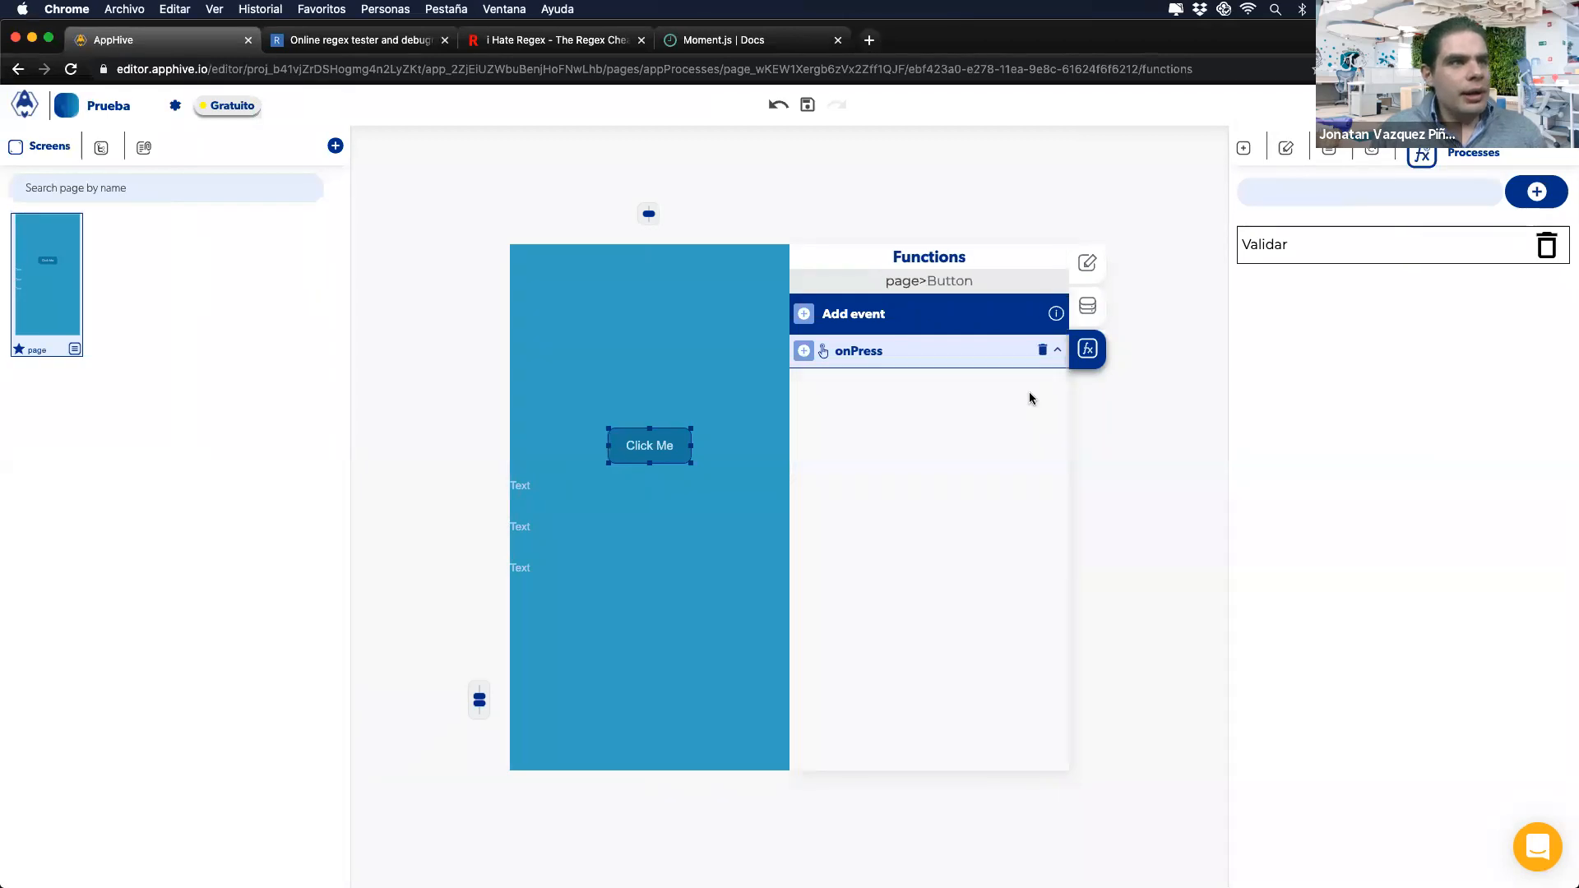
click(803, 352)
click(806, 490)
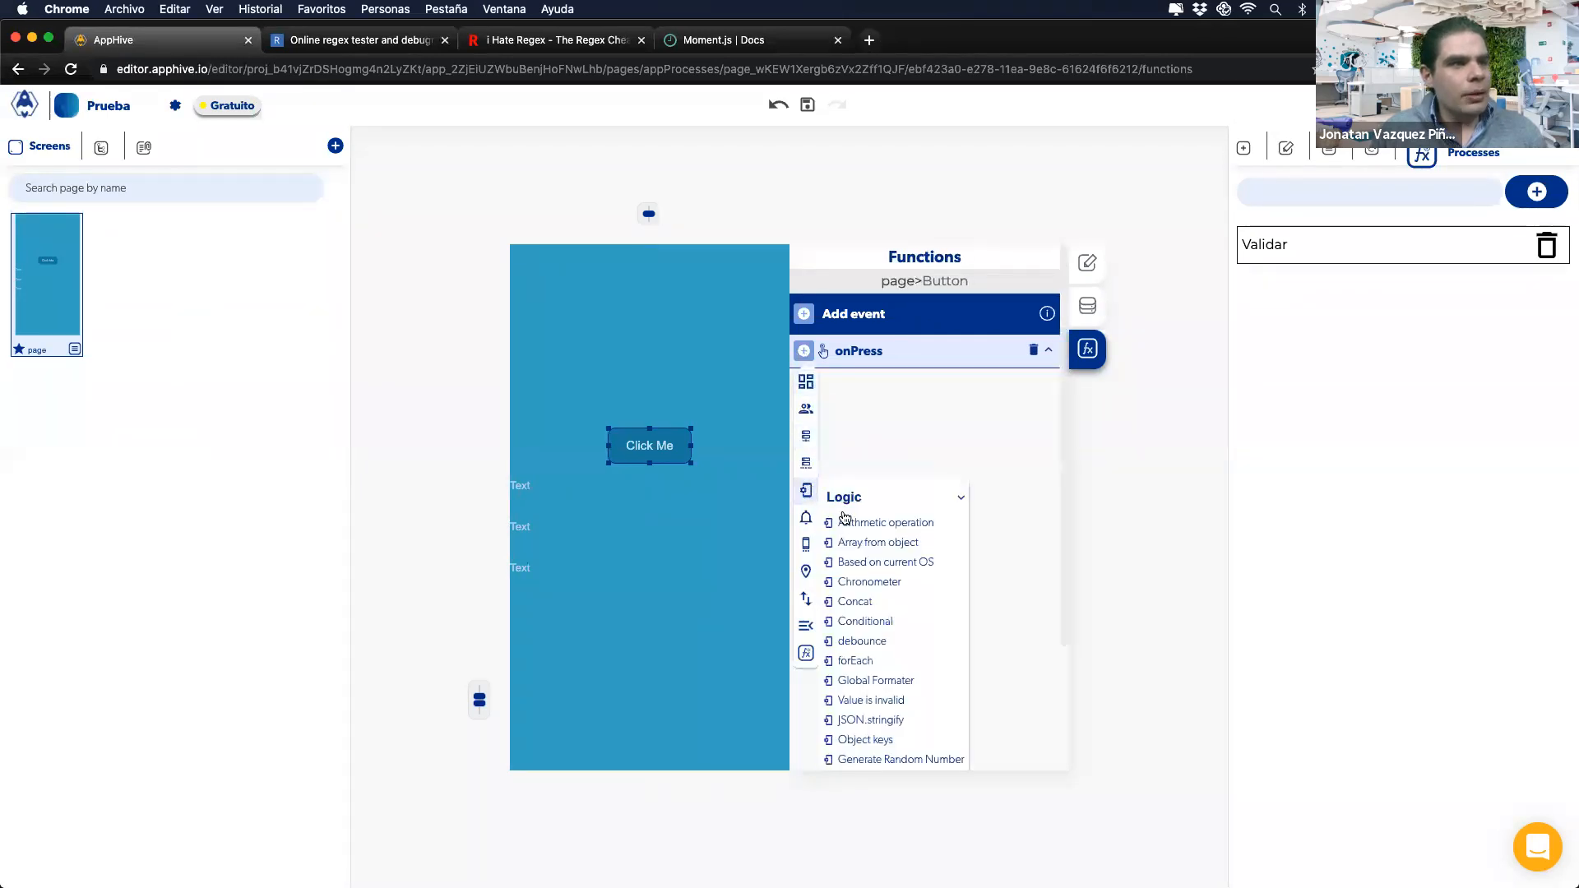
click(874, 600)
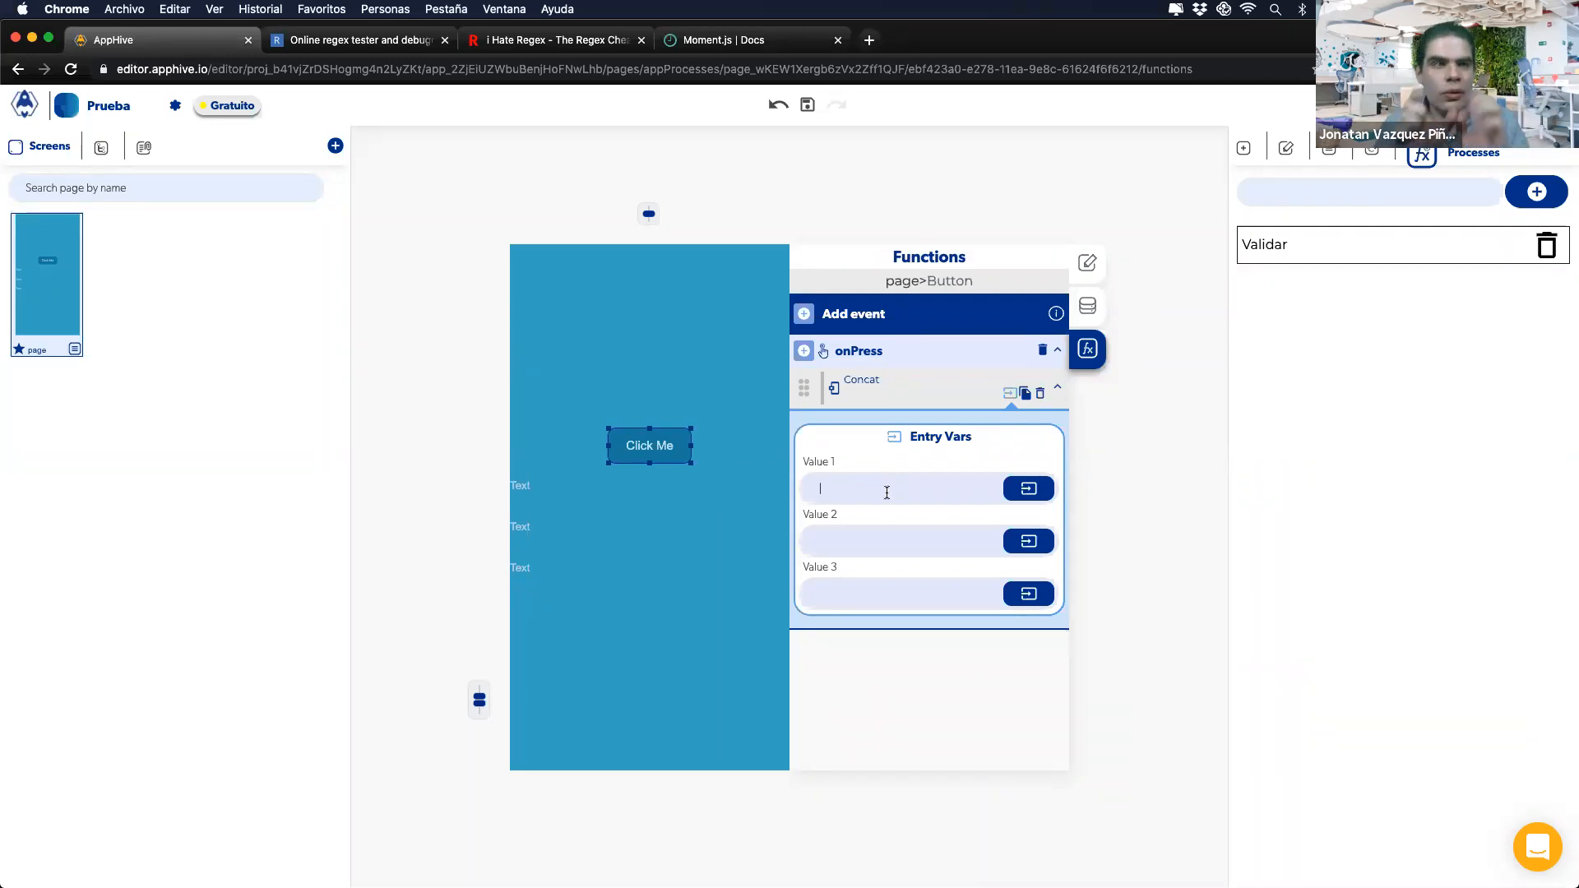
text(a)
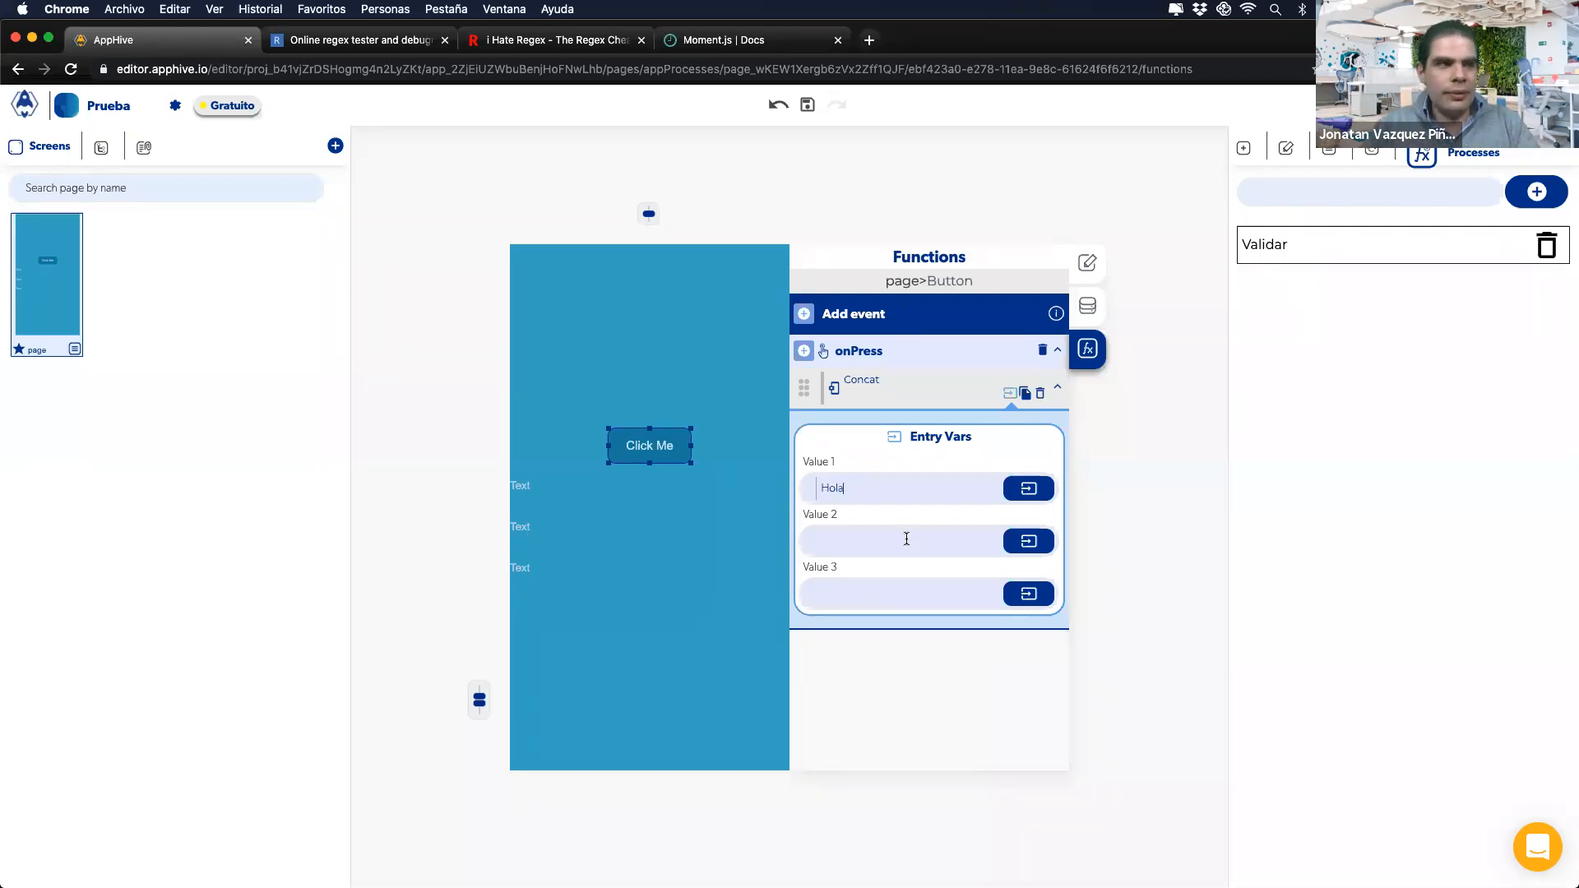
click(907, 539)
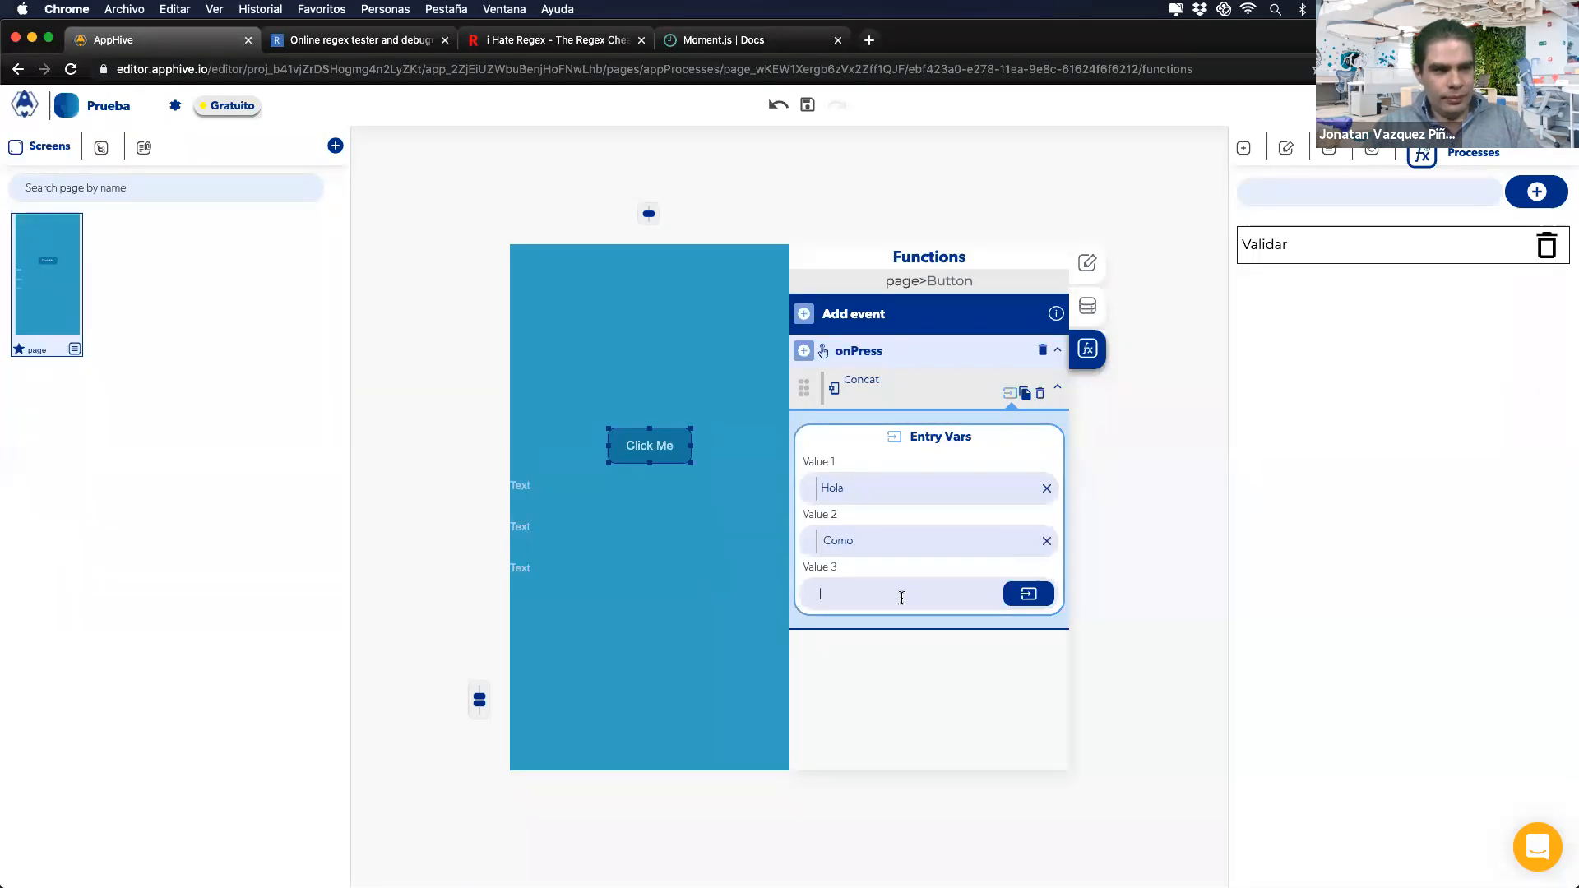
Step: Add a Send Alert with the Concat output as subtitle and check the 'Hola Como Estas' alert on the phone
click(805, 352)
mouse_move(806, 517)
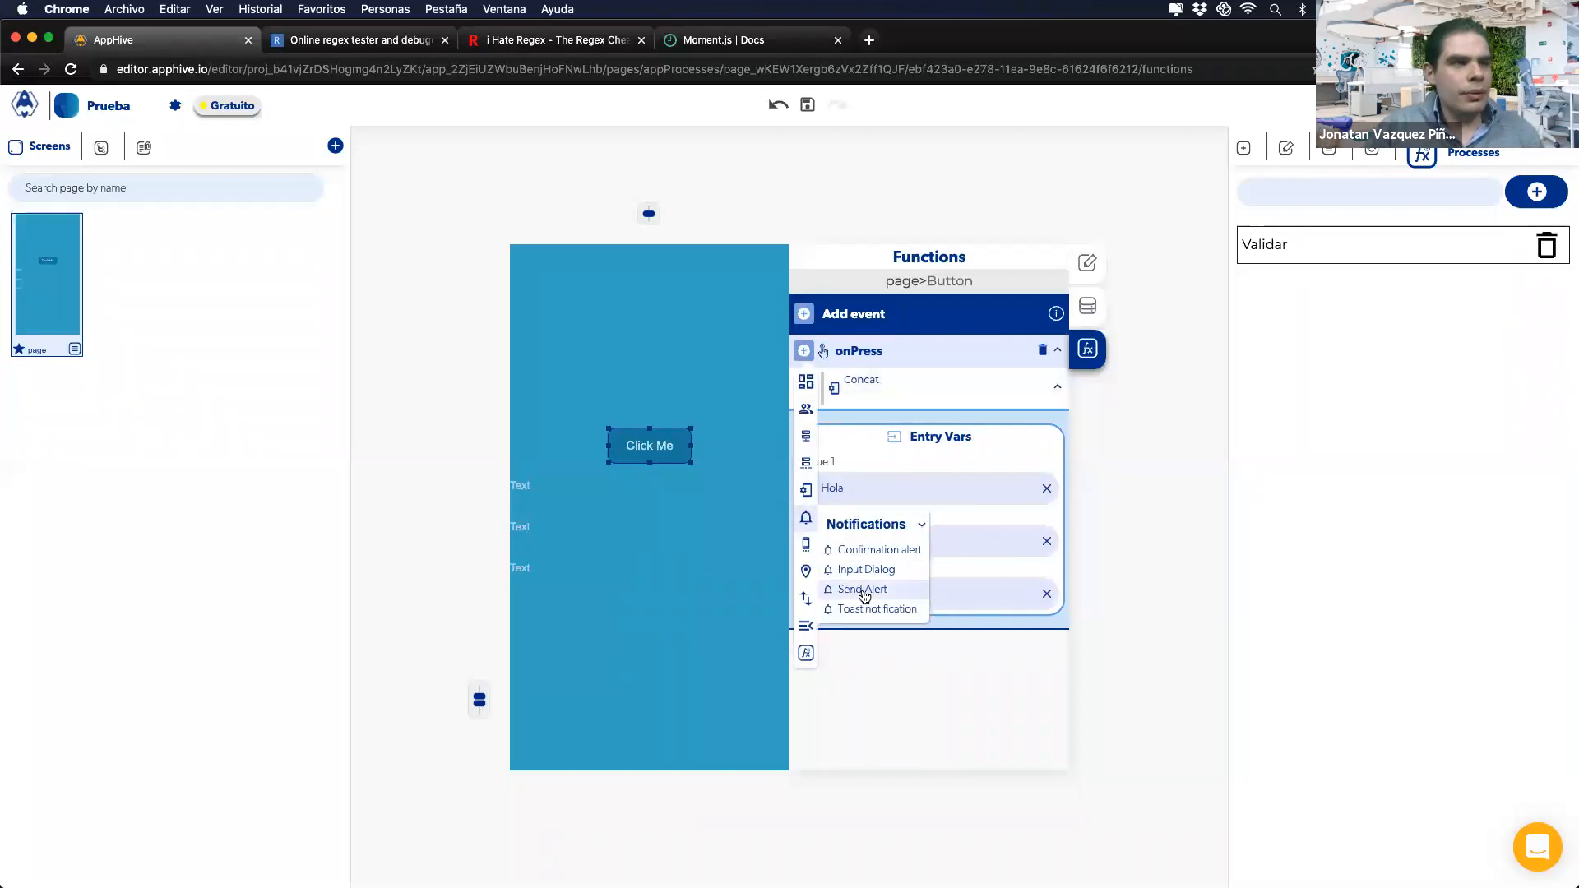
click(863, 592)
click(1020, 749)
click(987, 591)
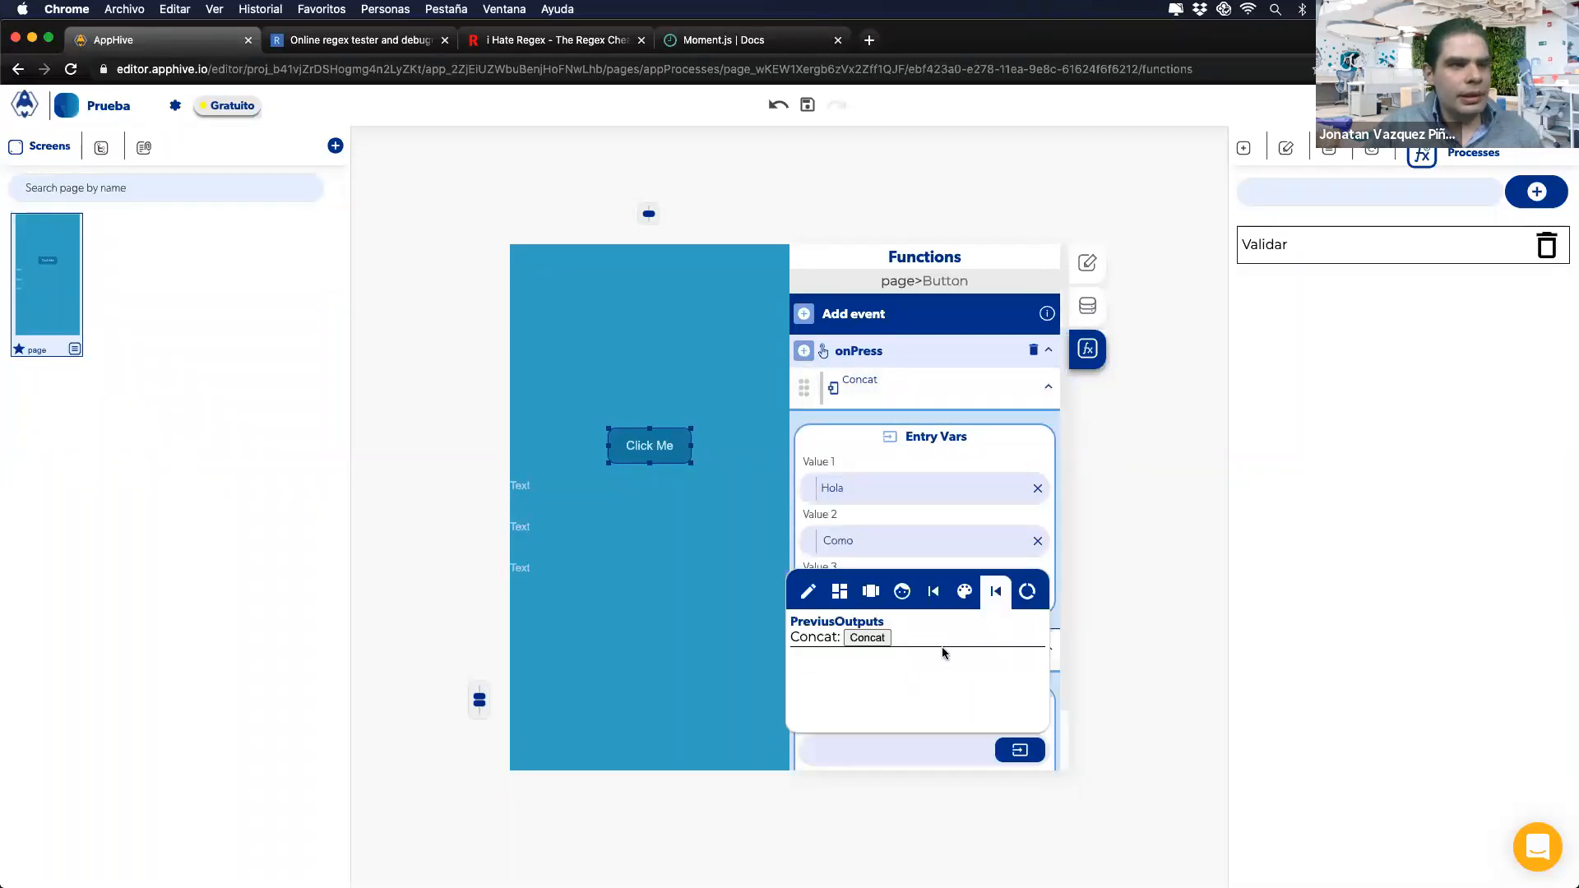
click(867, 639)
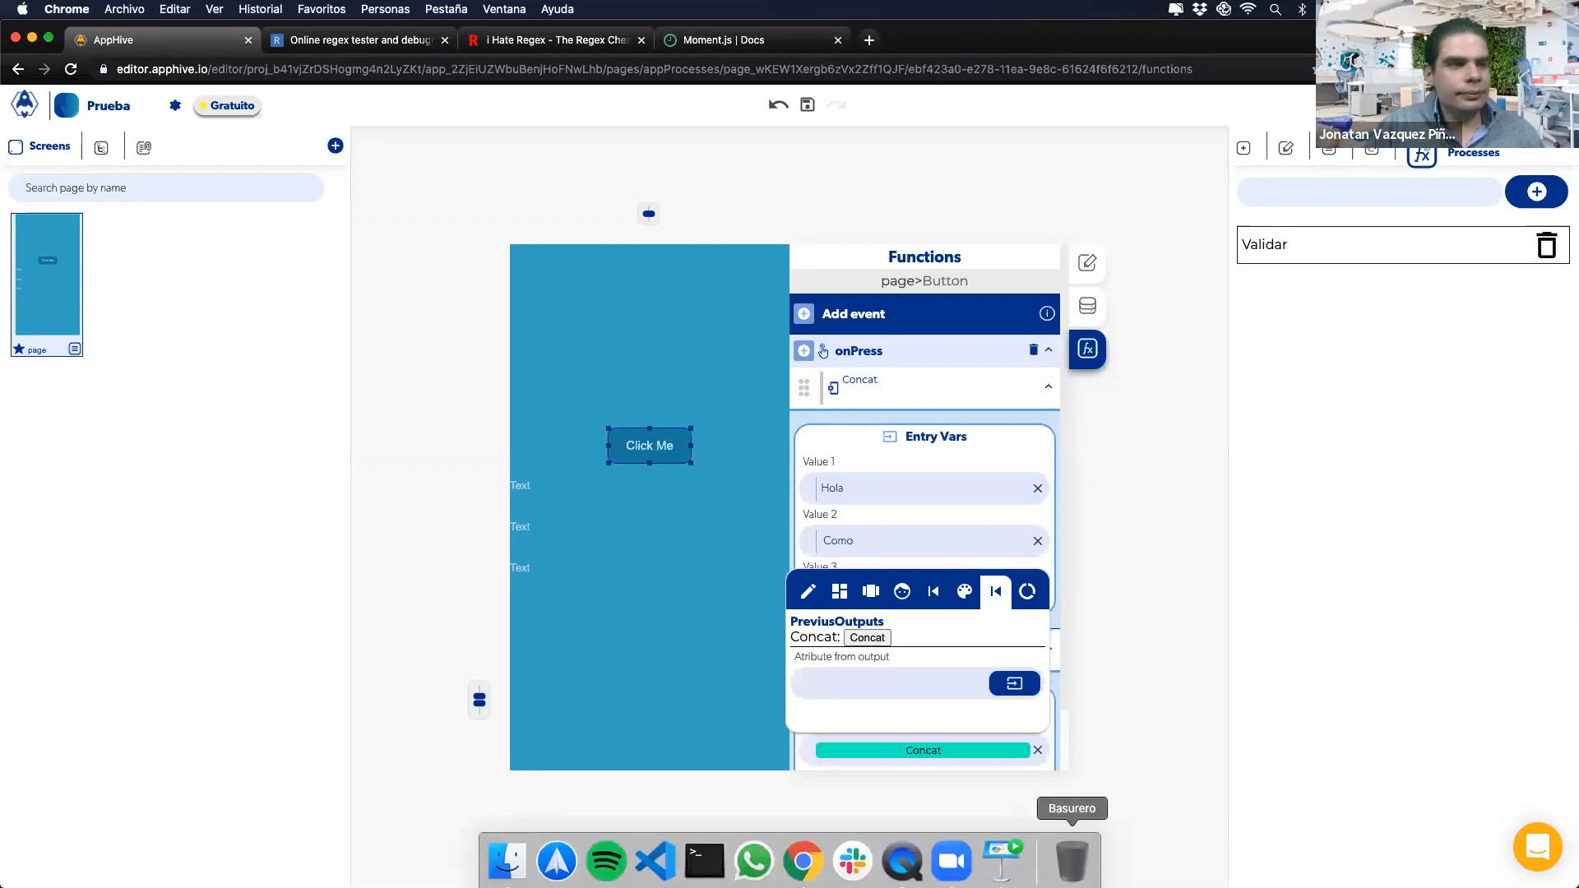
click(903, 856)
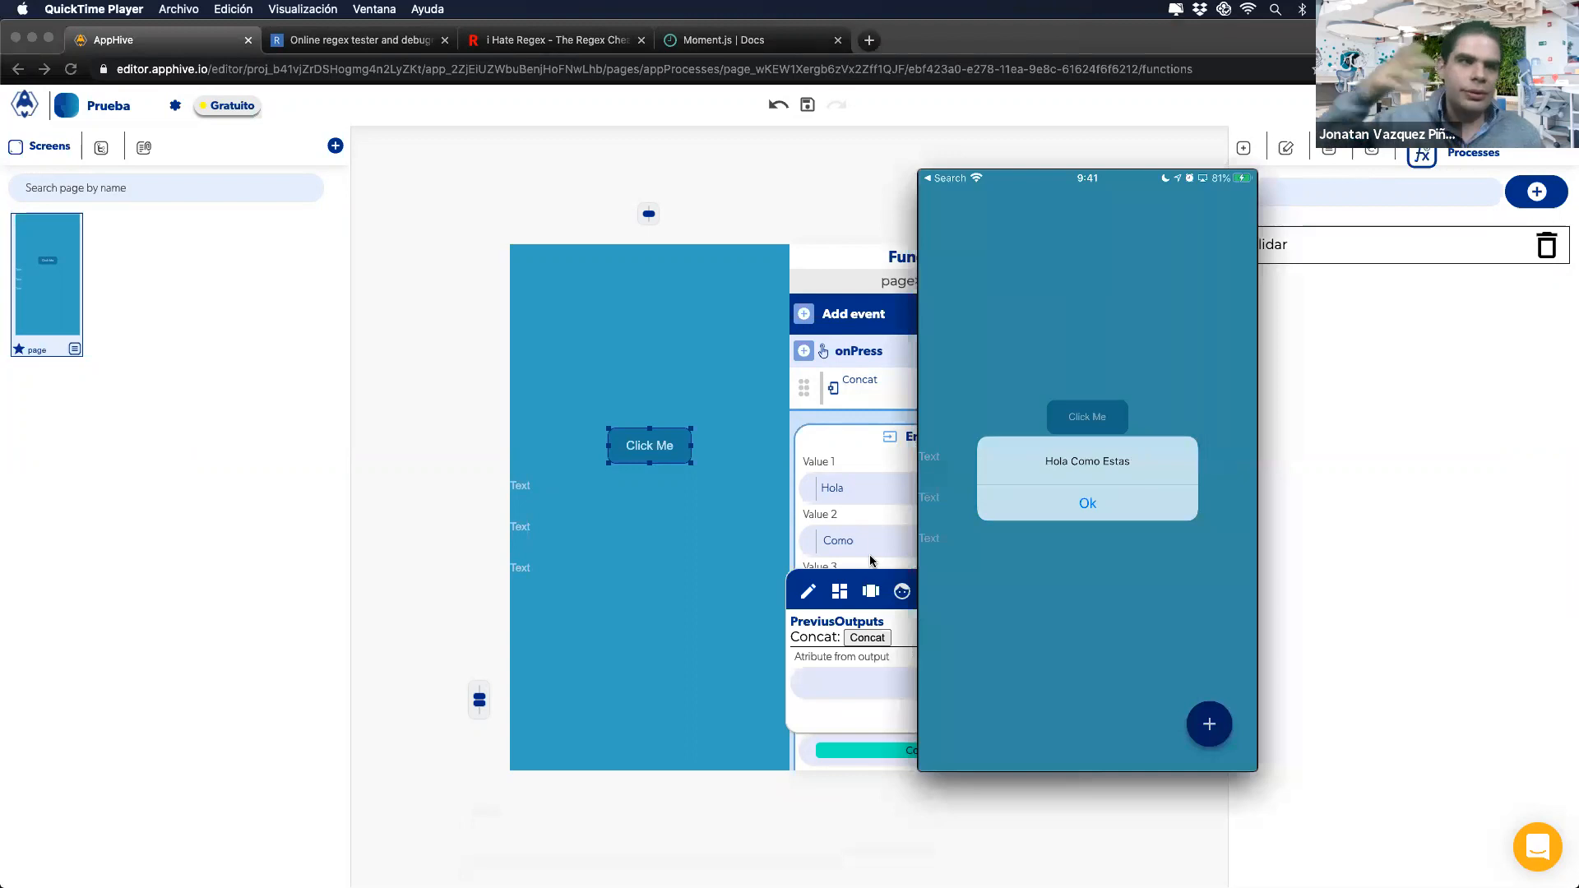
click(846, 517)
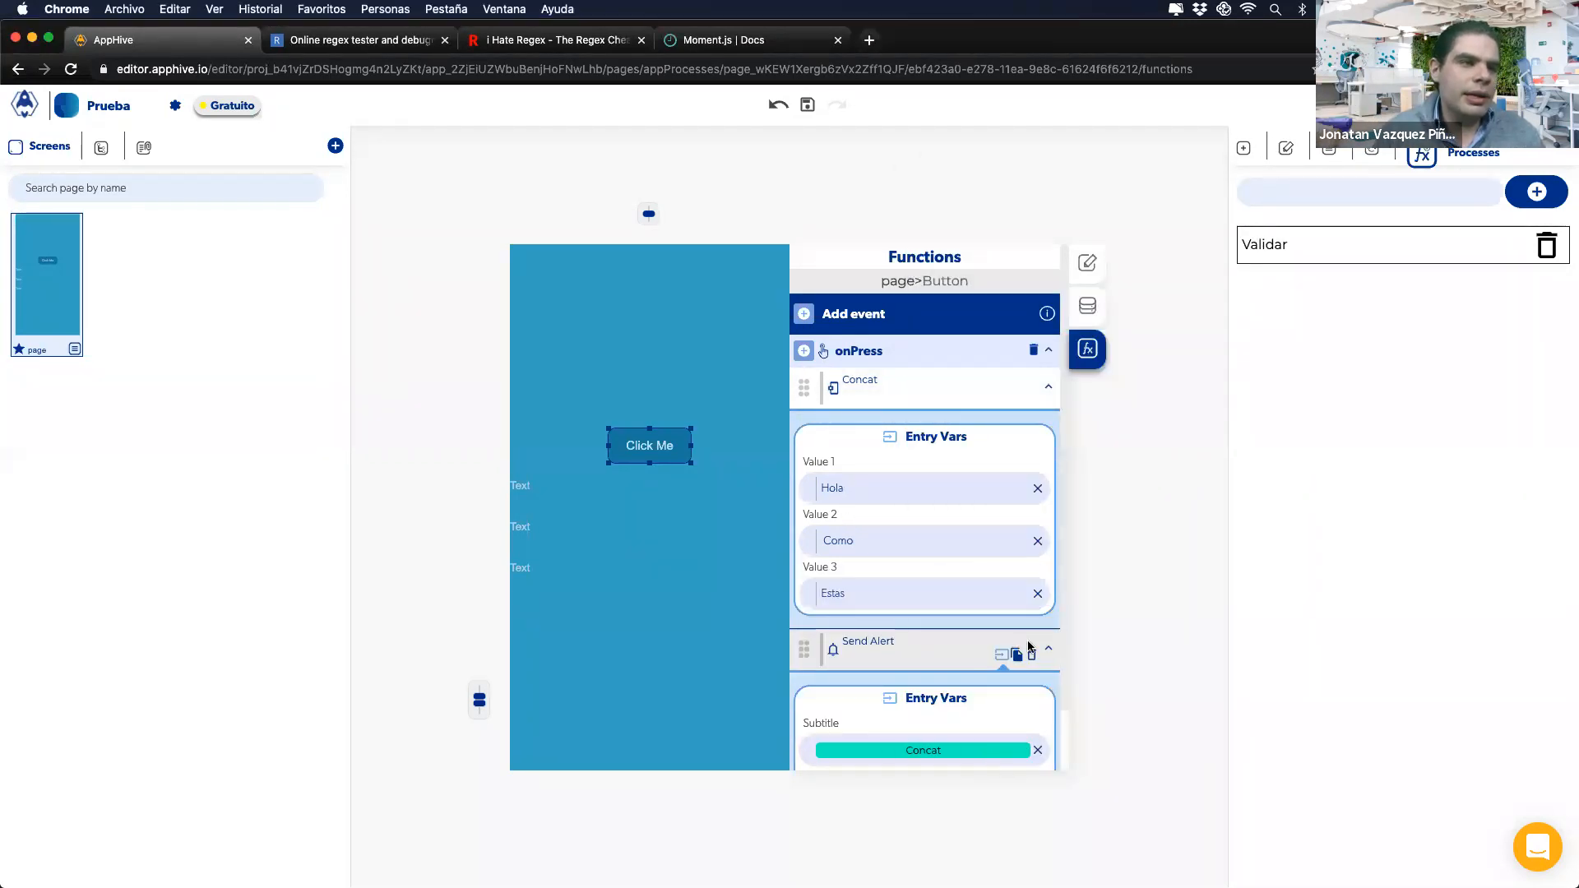
Step: Remove the Send Alert action and re-enter Estas as the Concat's third value
click(1030, 653)
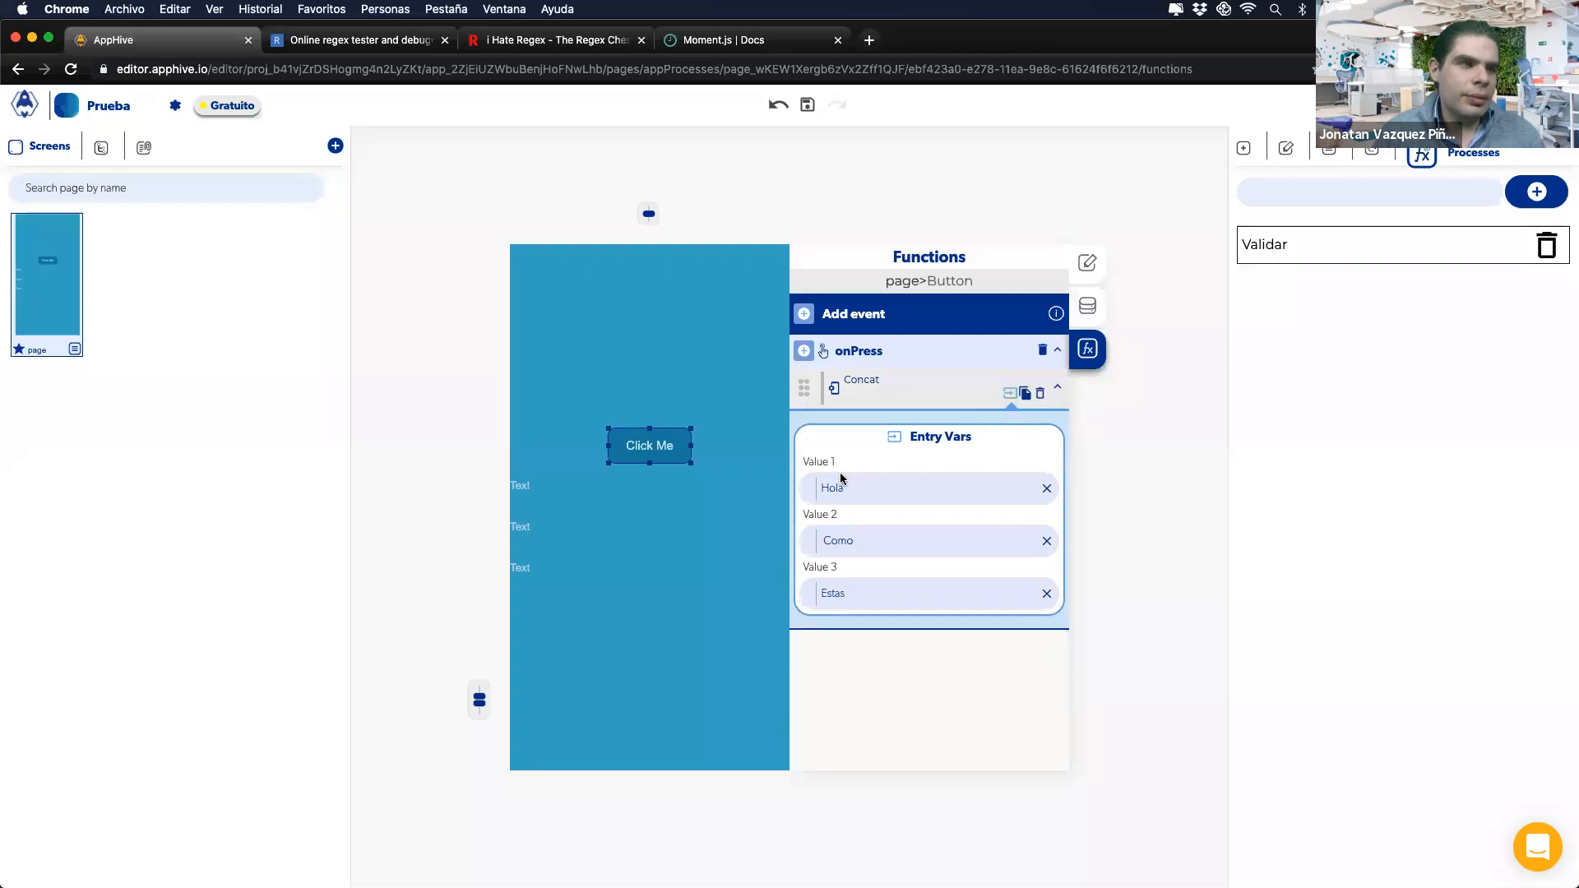
click(1048, 594)
click(1028, 596)
click(936, 595)
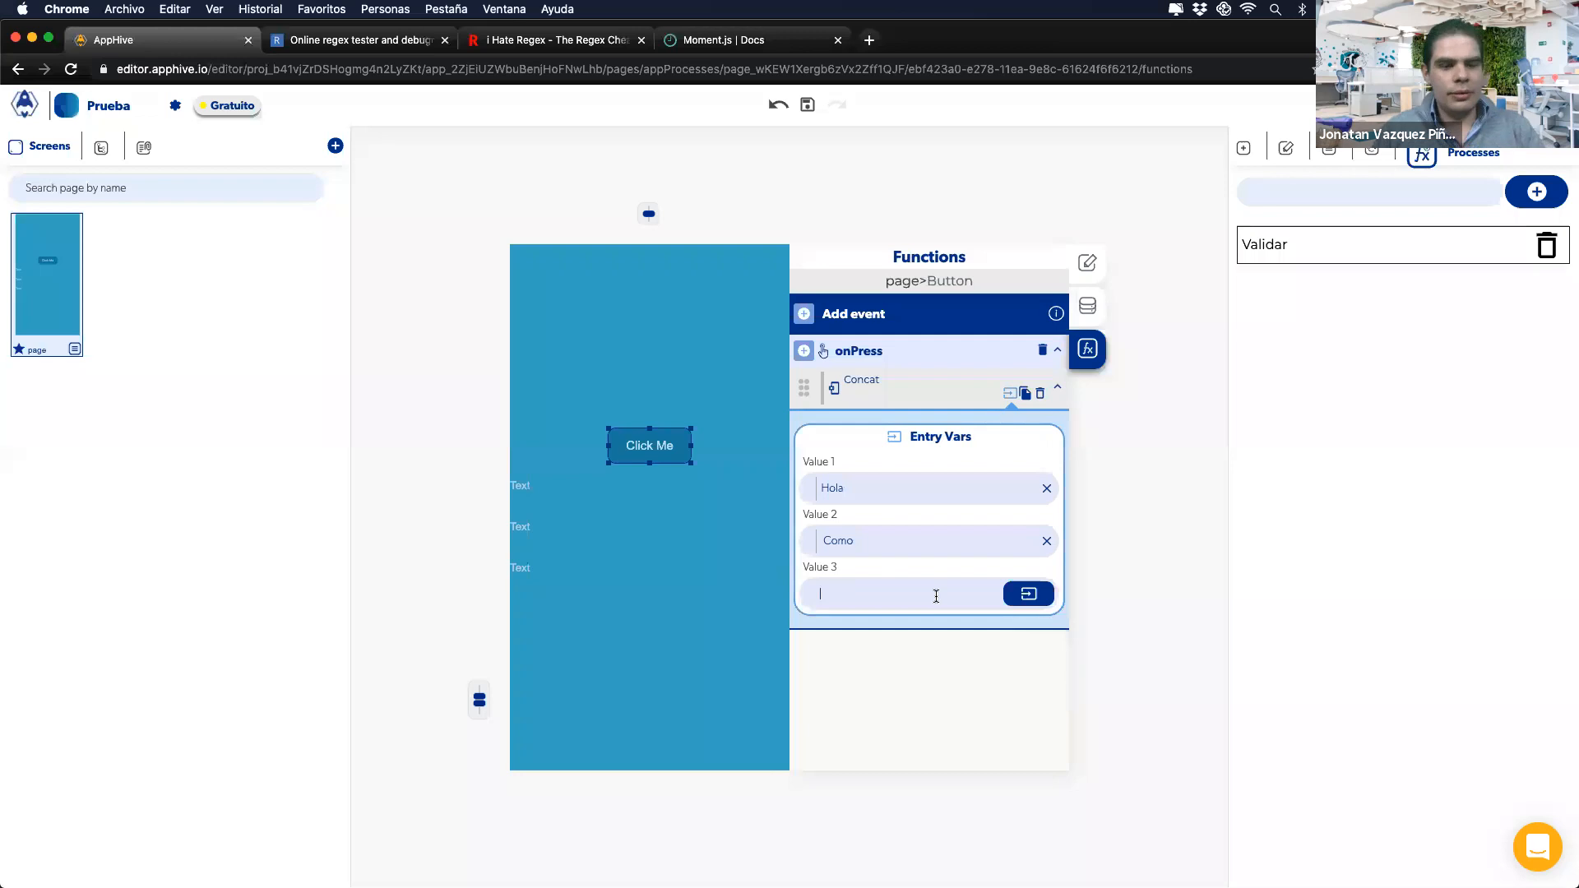
click(959, 572)
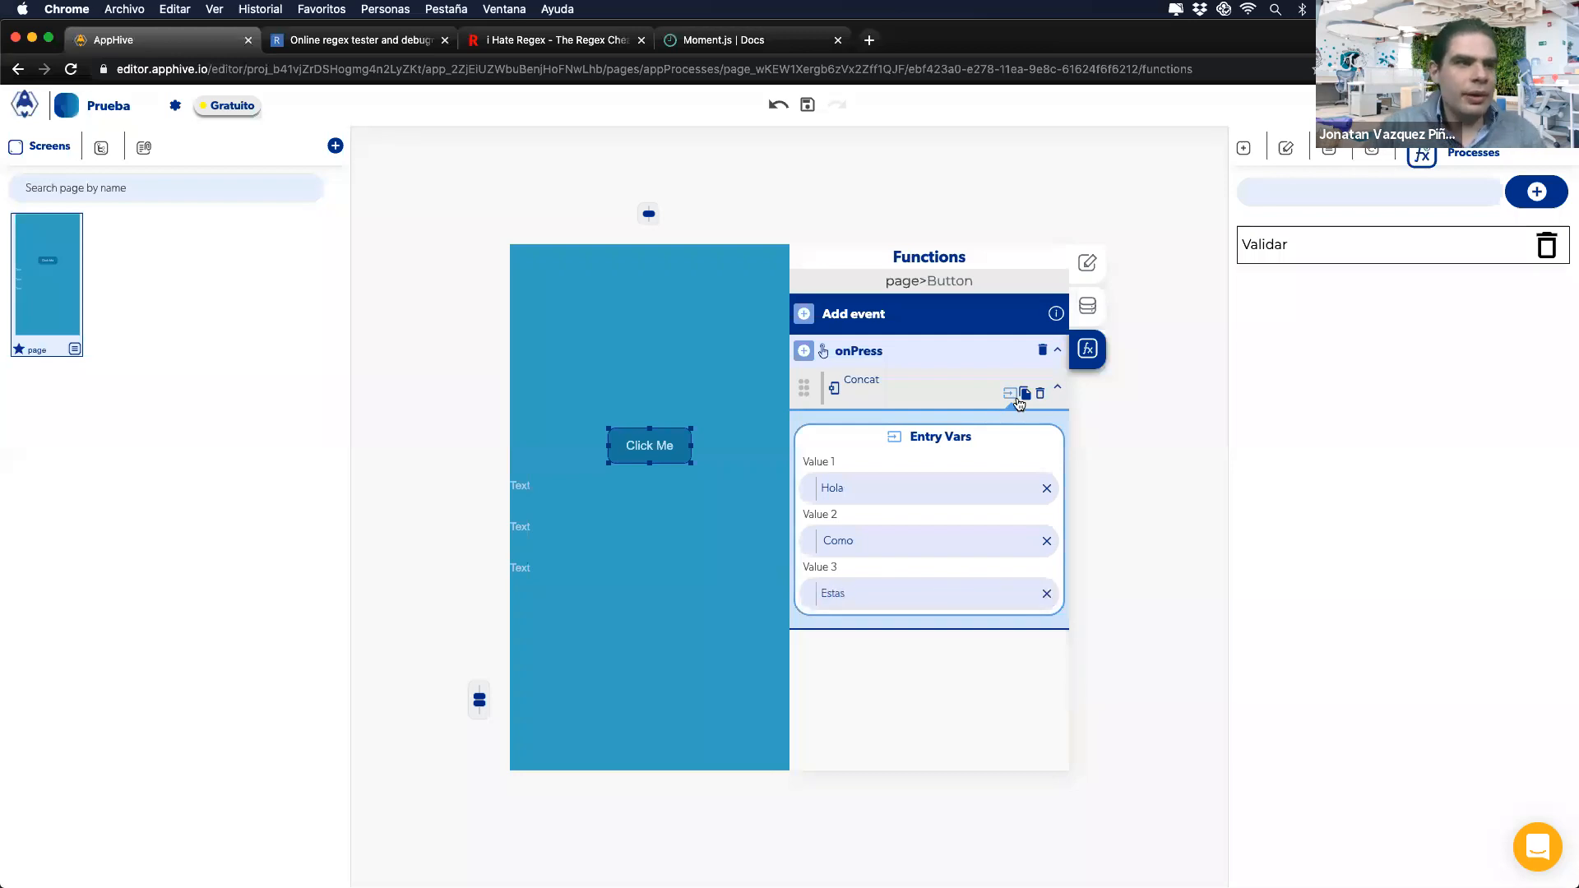
Step: Duplicate the Concat, with the copy's Value 1 set to the first Concat's output and srwe as Value 2
click(1025, 393)
click(863, 649)
scroll(864, 644, down, 3)
click(1038, 629)
click(1038, 682)
click(1038, 733)
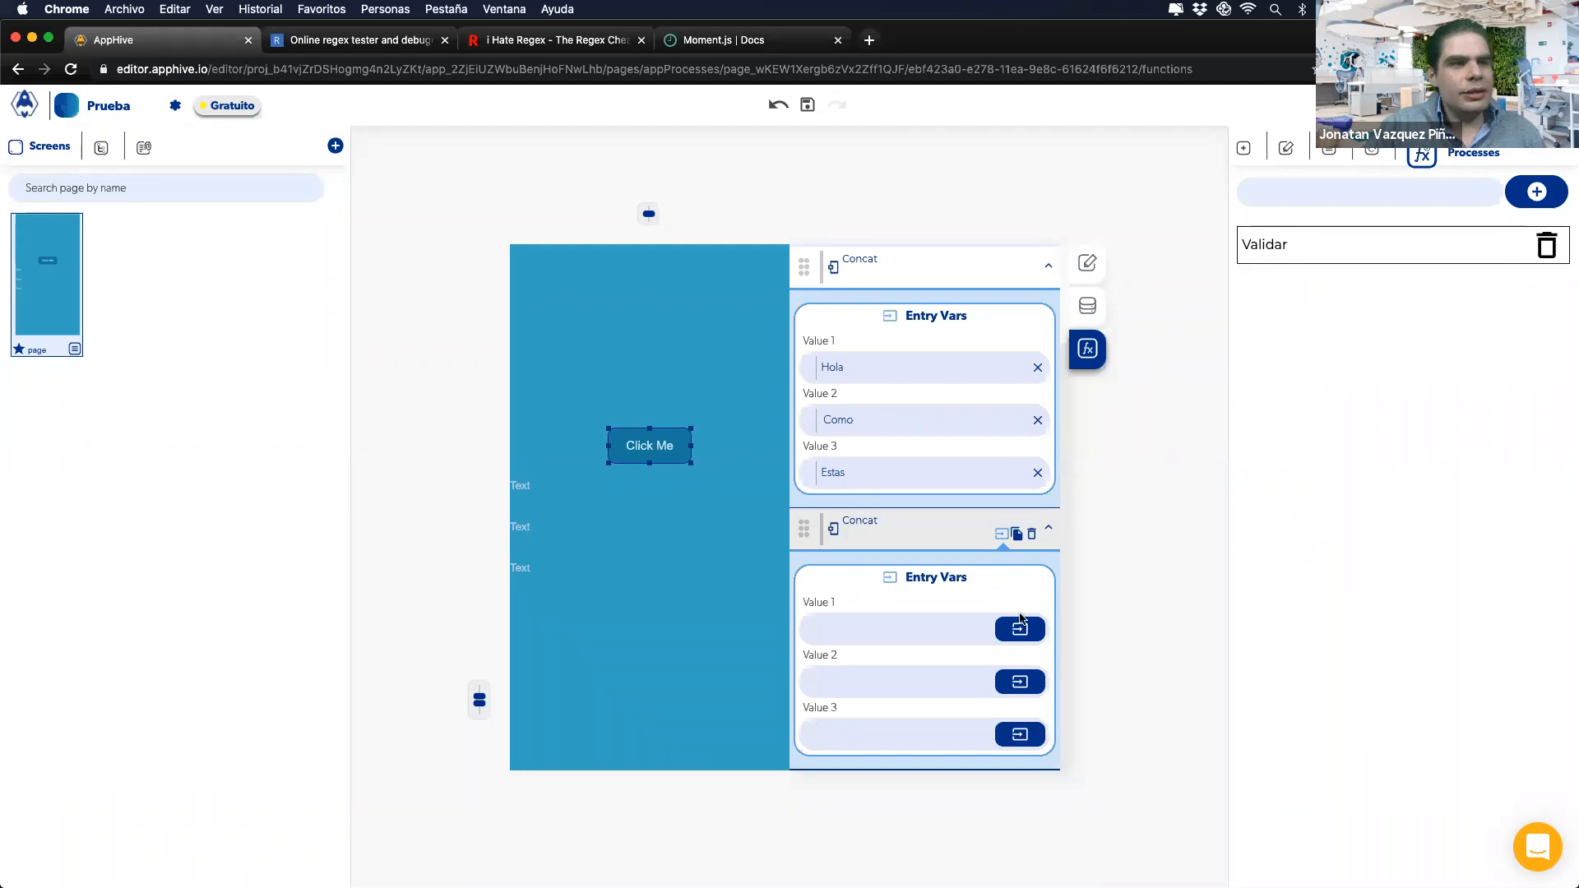
click(1020, 629)
click(991, 670)
click(855, 715)
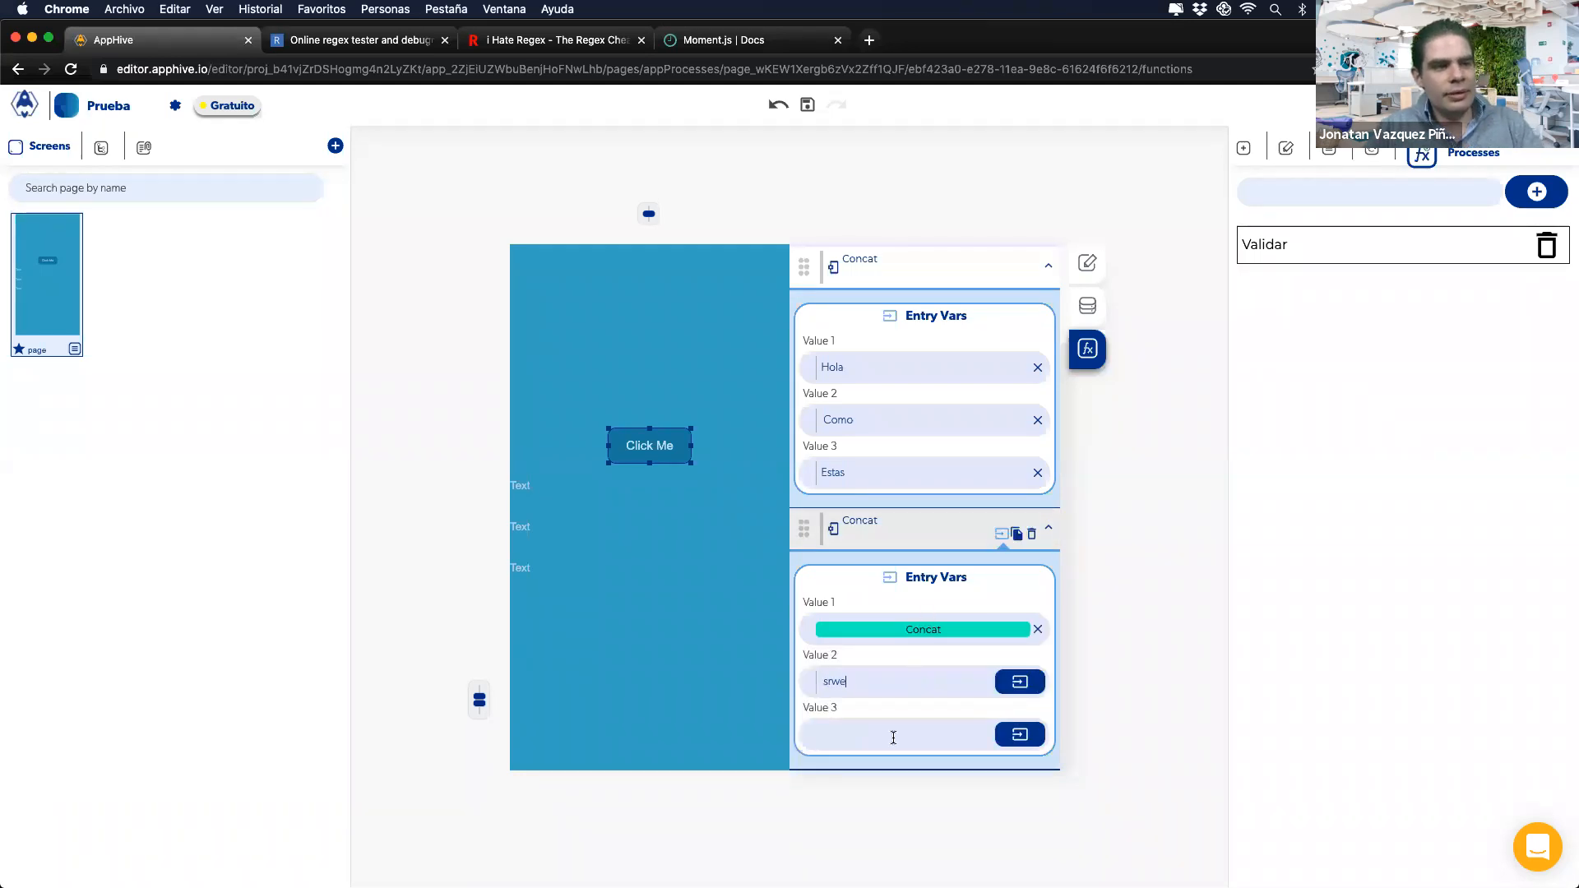
click(893, 738)
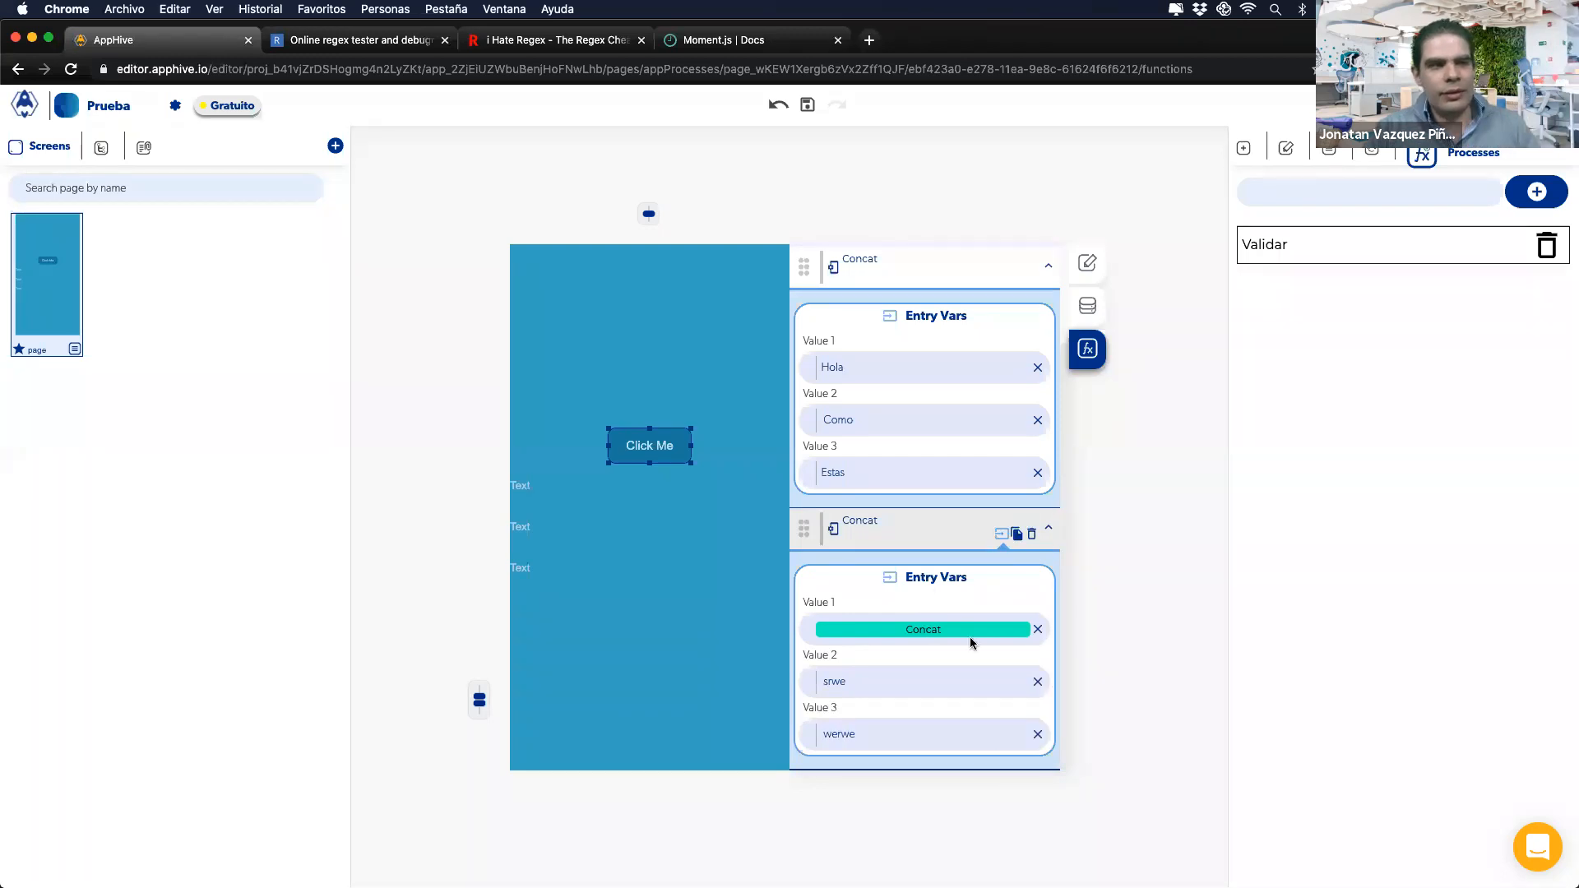
Step: Paste a third Concat whose Value 1 is the second Concat's result
click(1016, 534)
click(839, 748)
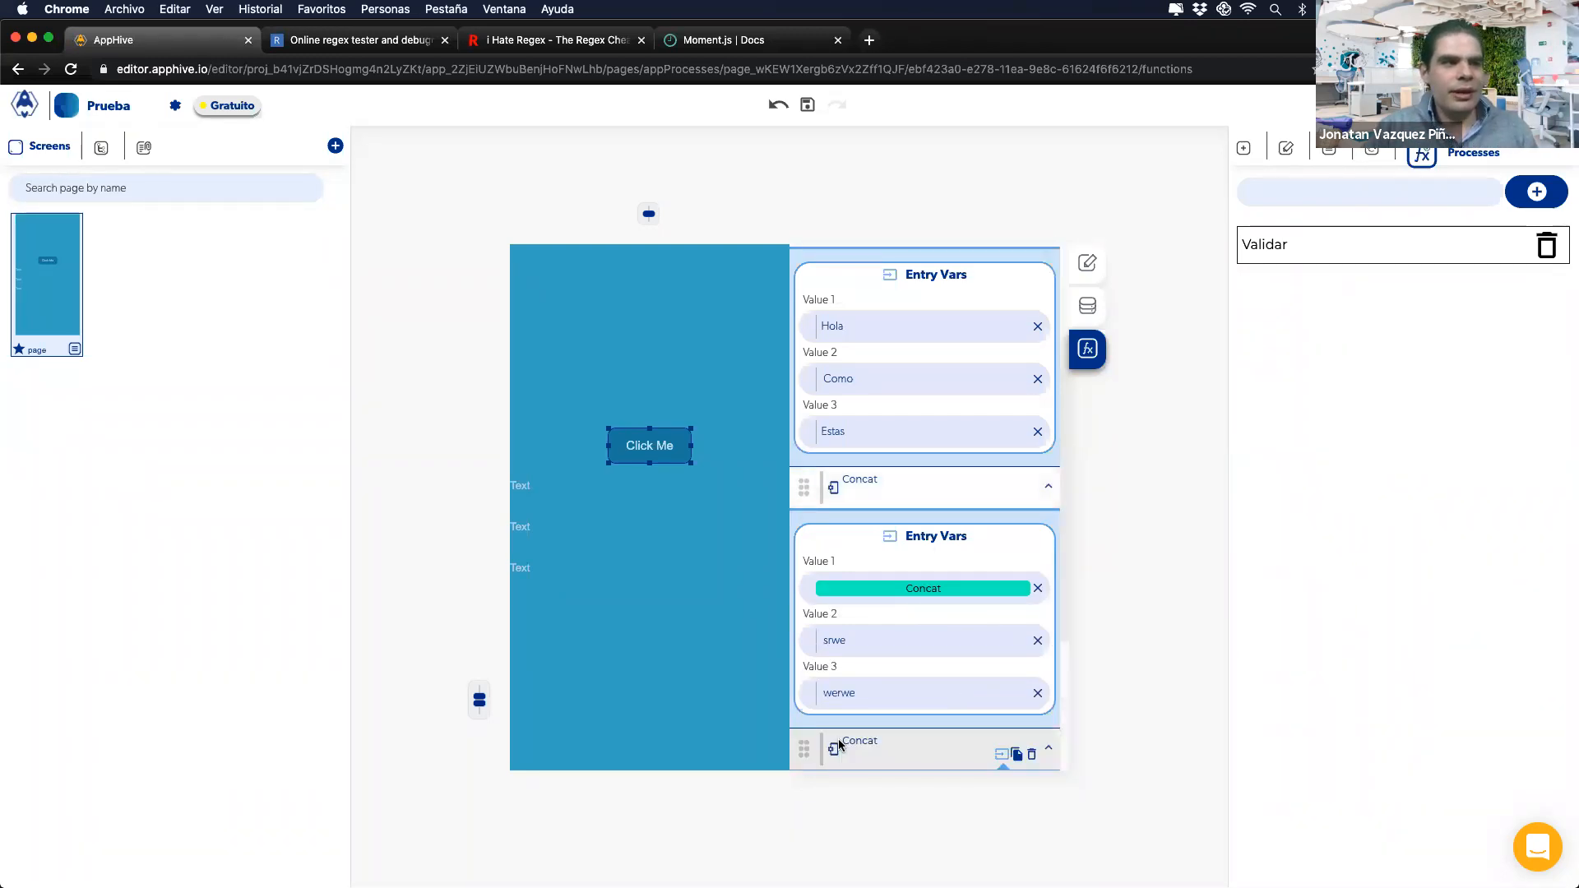
click(982, 632)
click(990, 670)
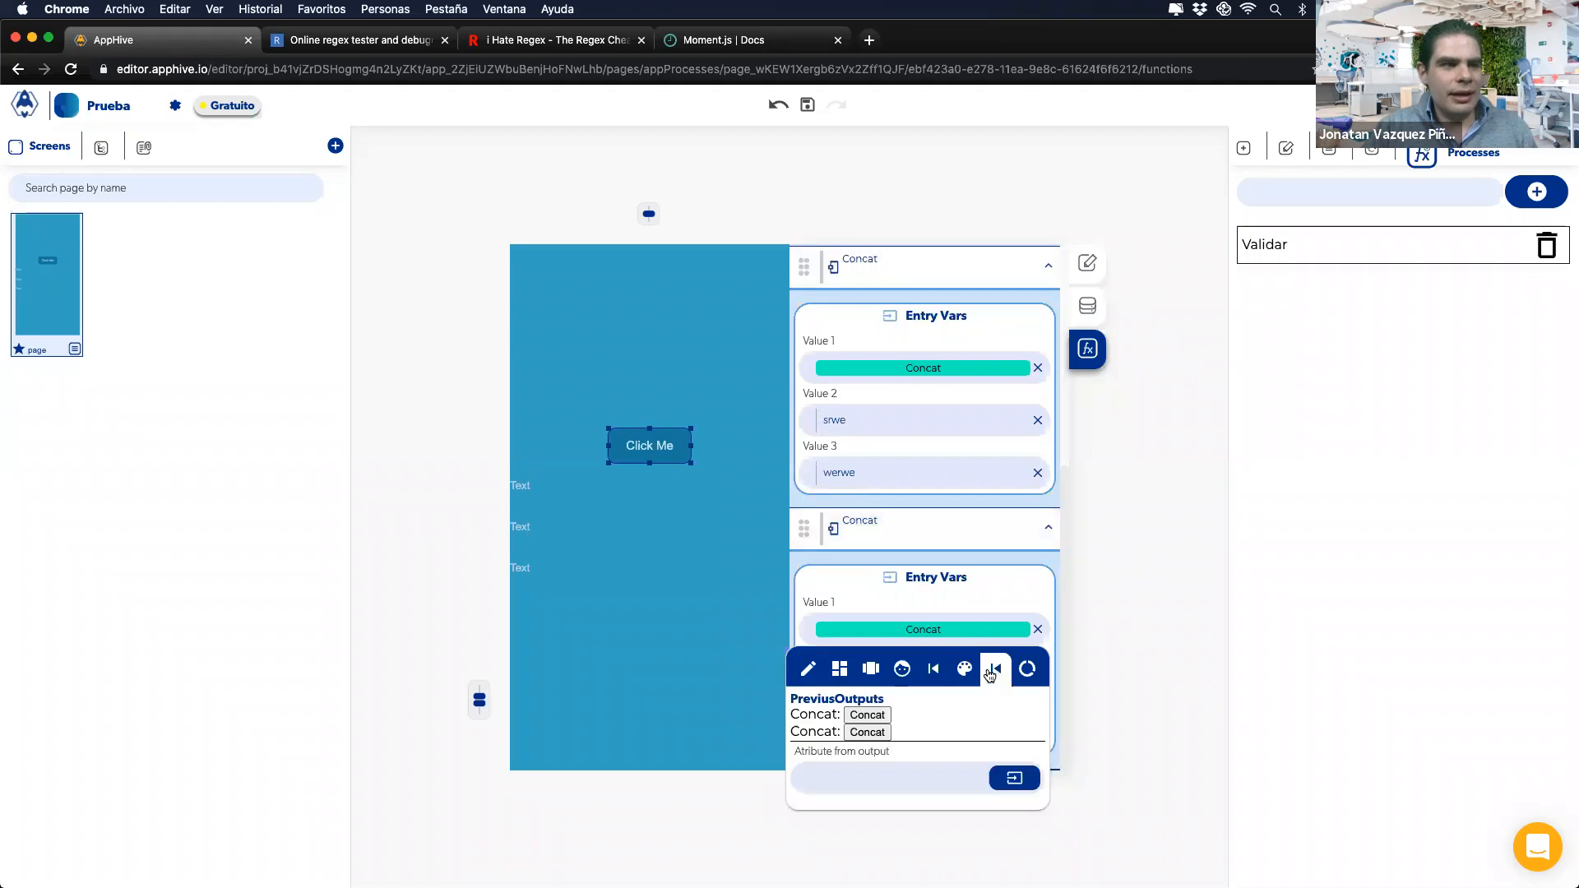
click(863, 733)
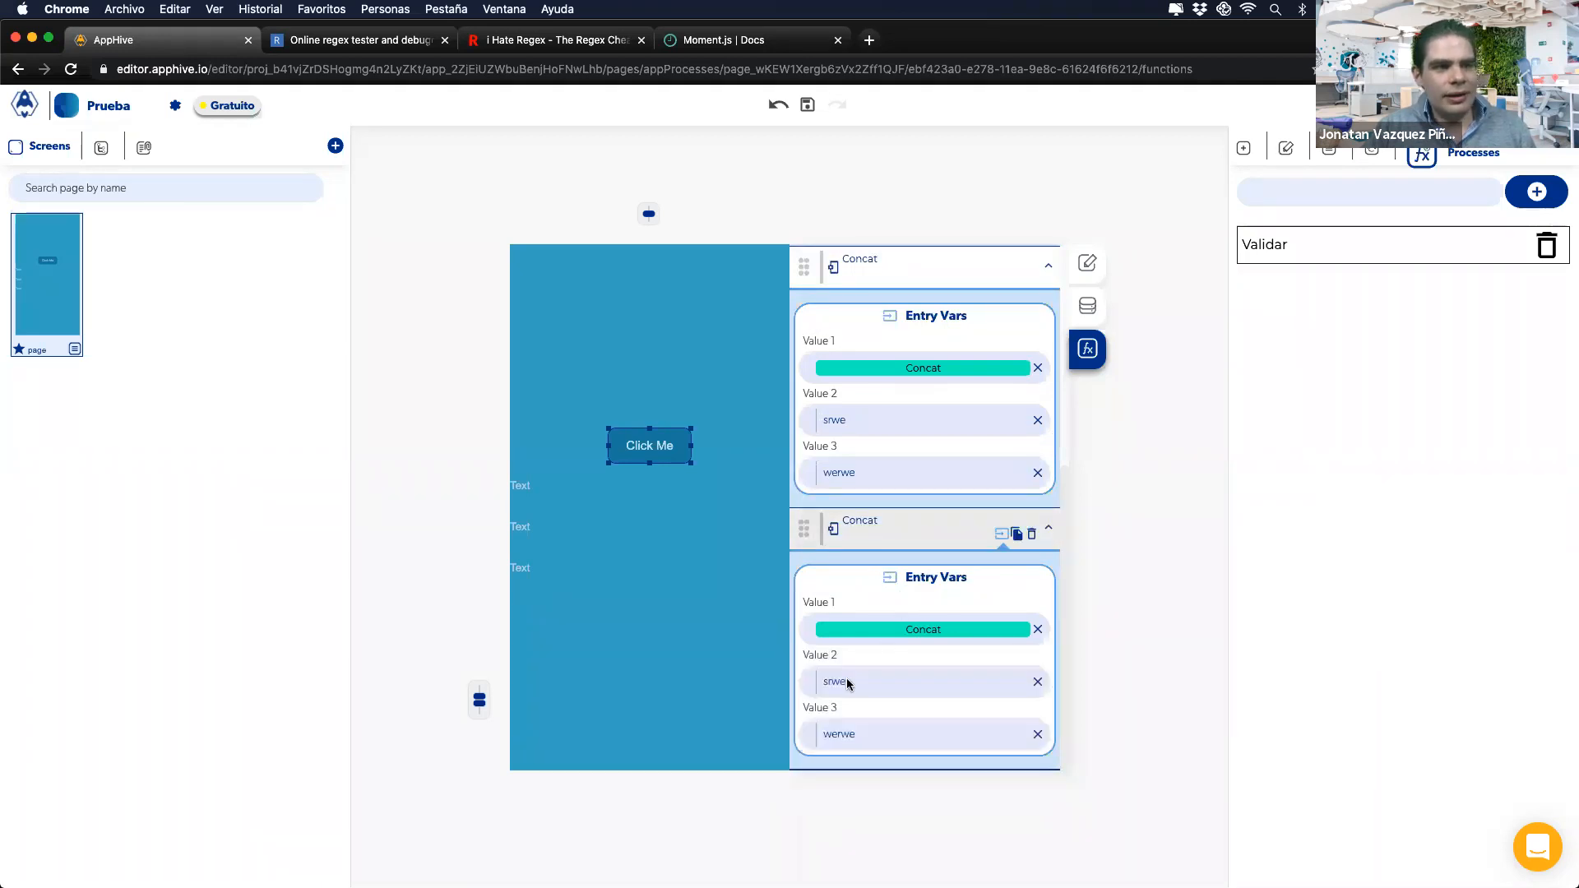
Step: Add a Notifications Send Alert whose Subtitle is the third Concat's result
scroll(934, 515, up, 5)
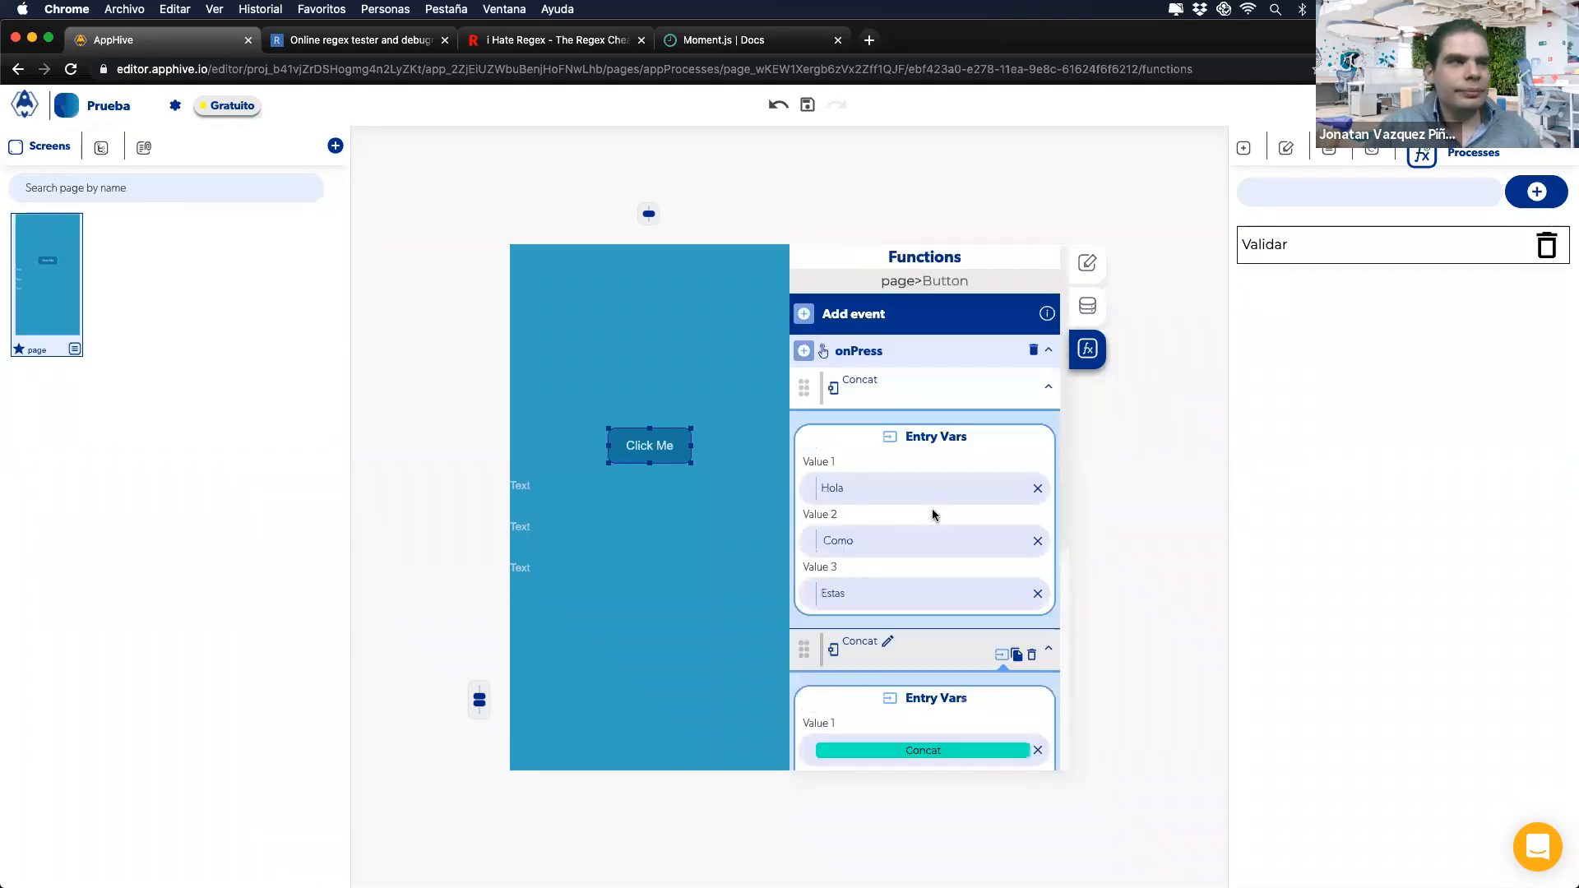
click(803, 351)
mouse_move(806, 518)
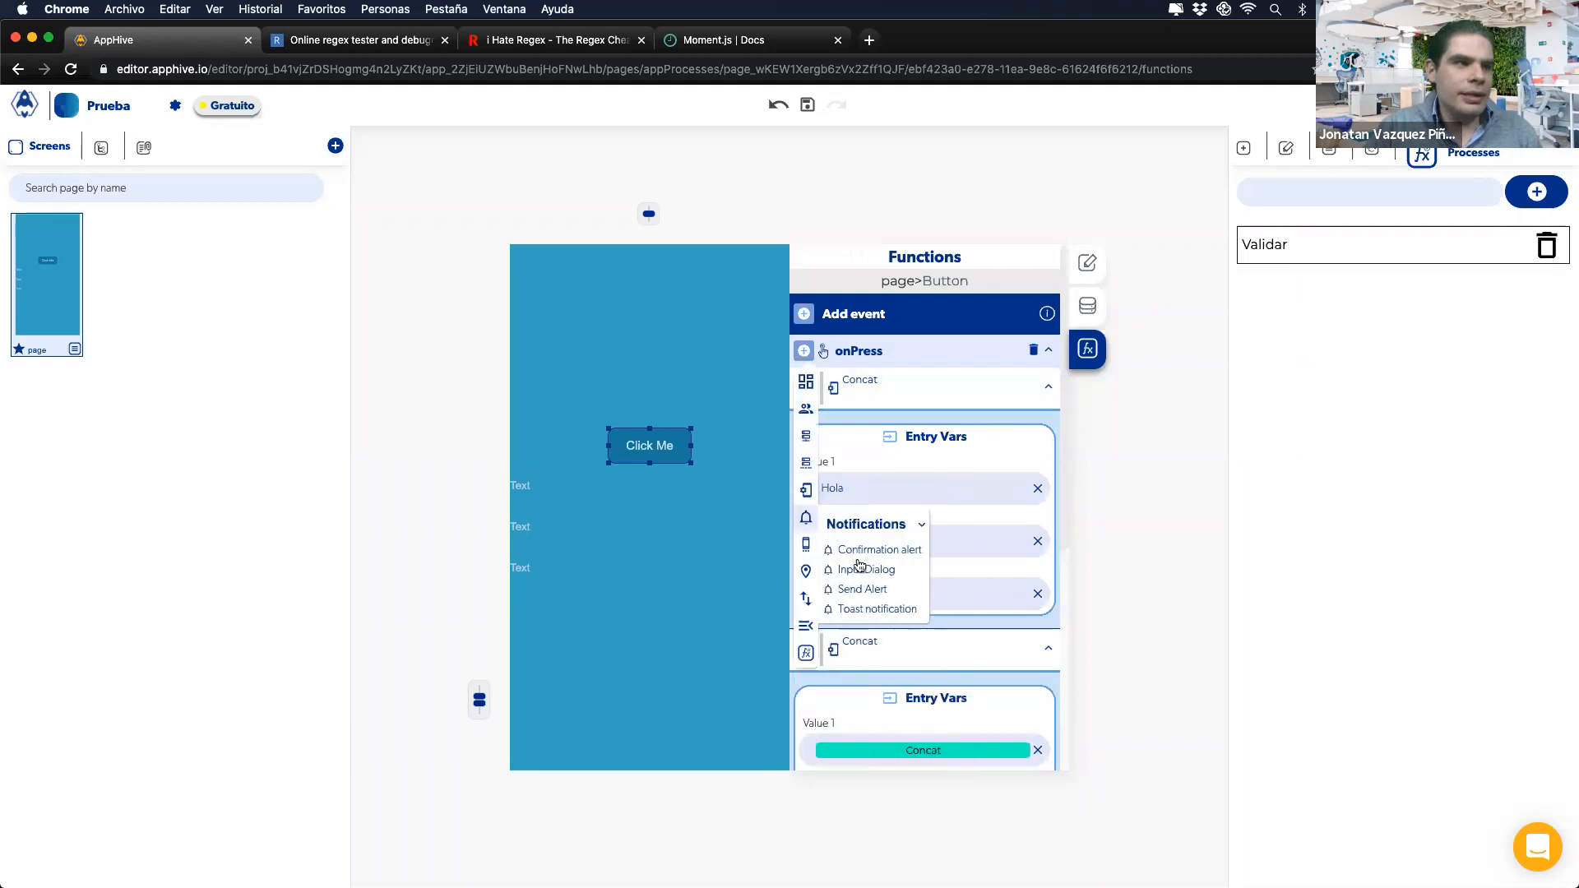
click(866, 590)
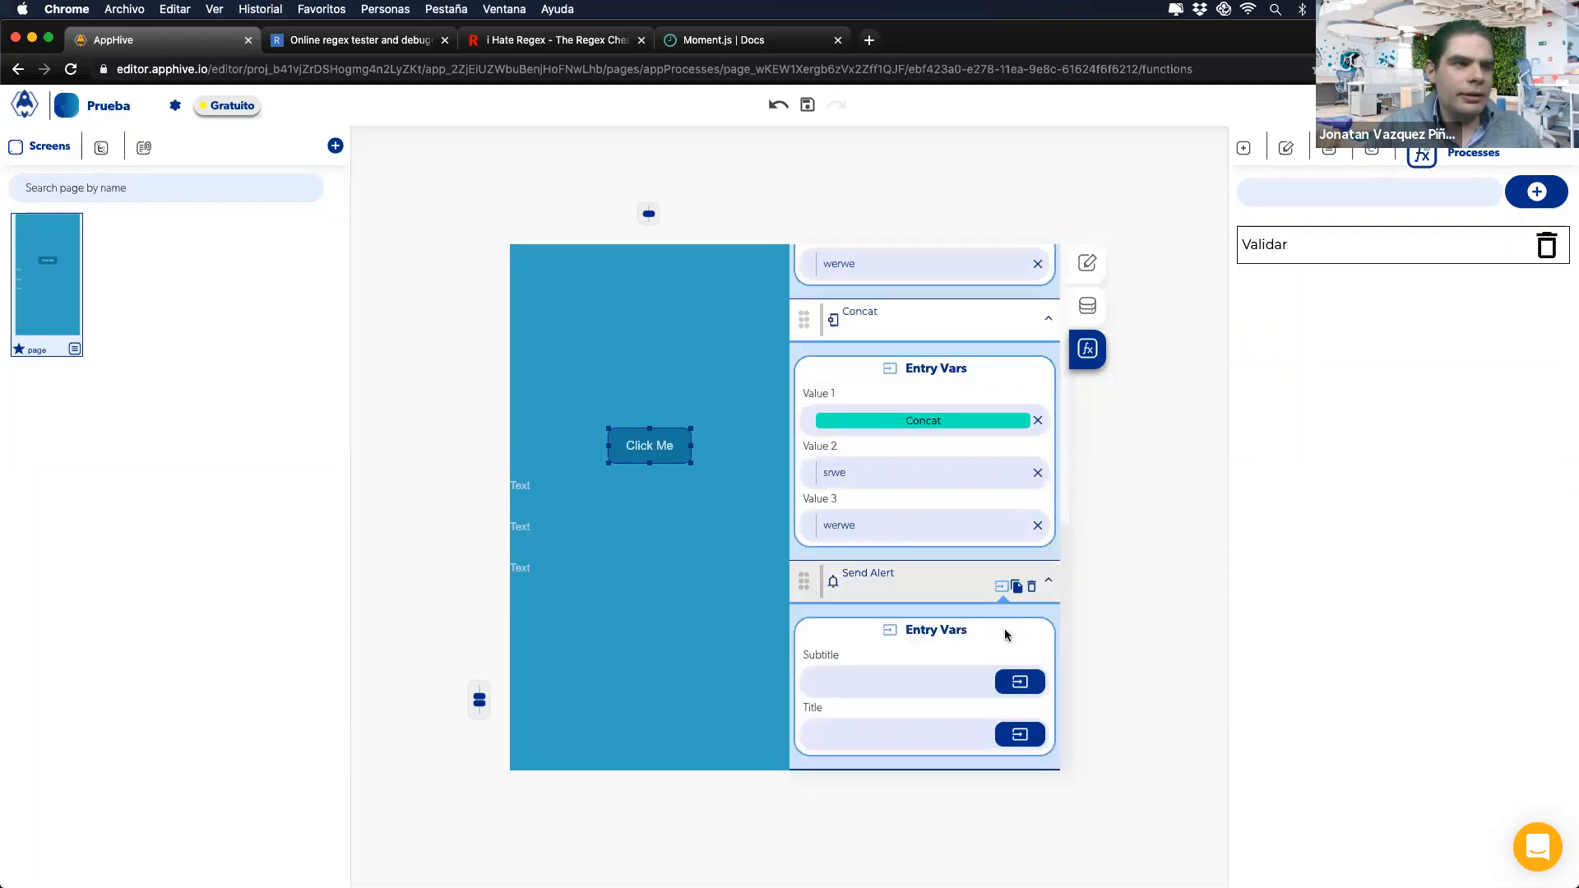
click(1014, 677)
click(988, 721)
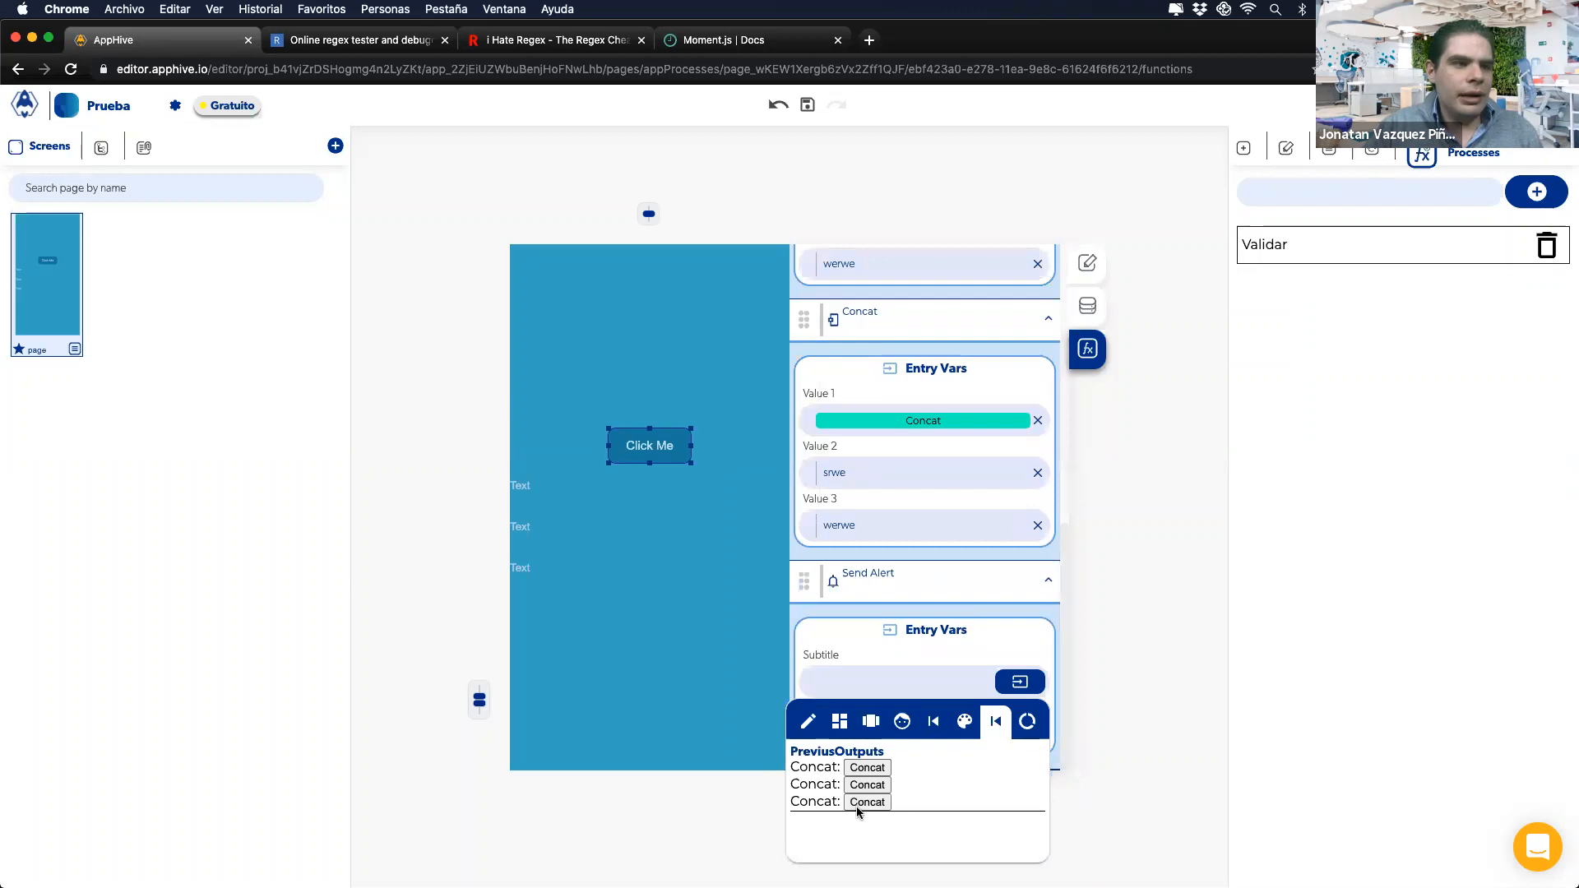
click(851, 801)
click(885, 638)
scroll(881, 672, up, 5)
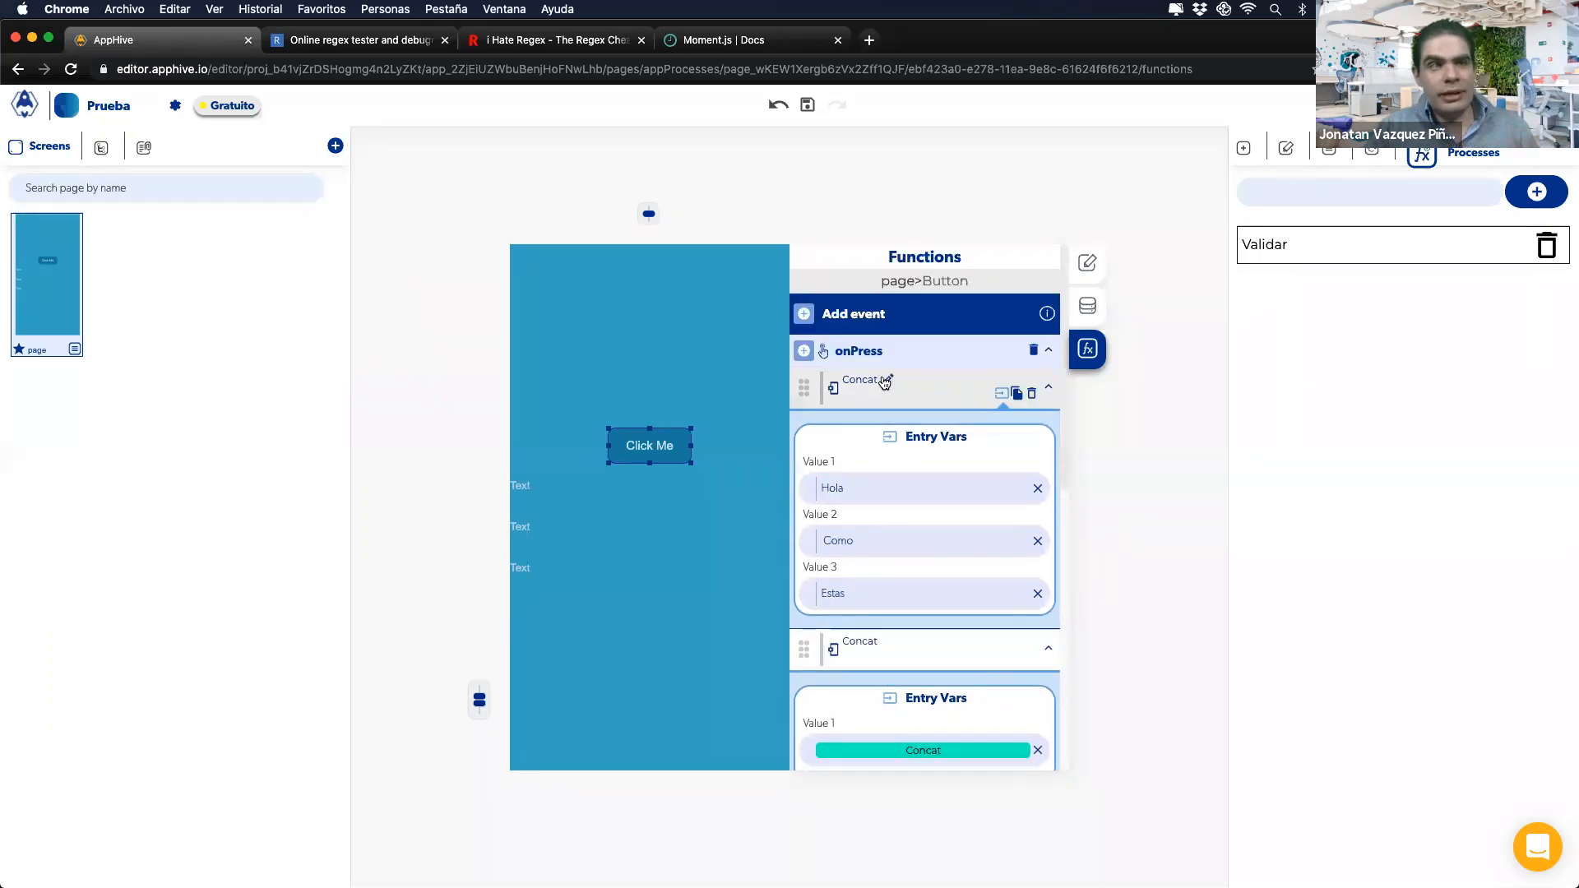
Step: Rename the first two Concat actions to Primer concat and Segundo concat
click(883, 383)
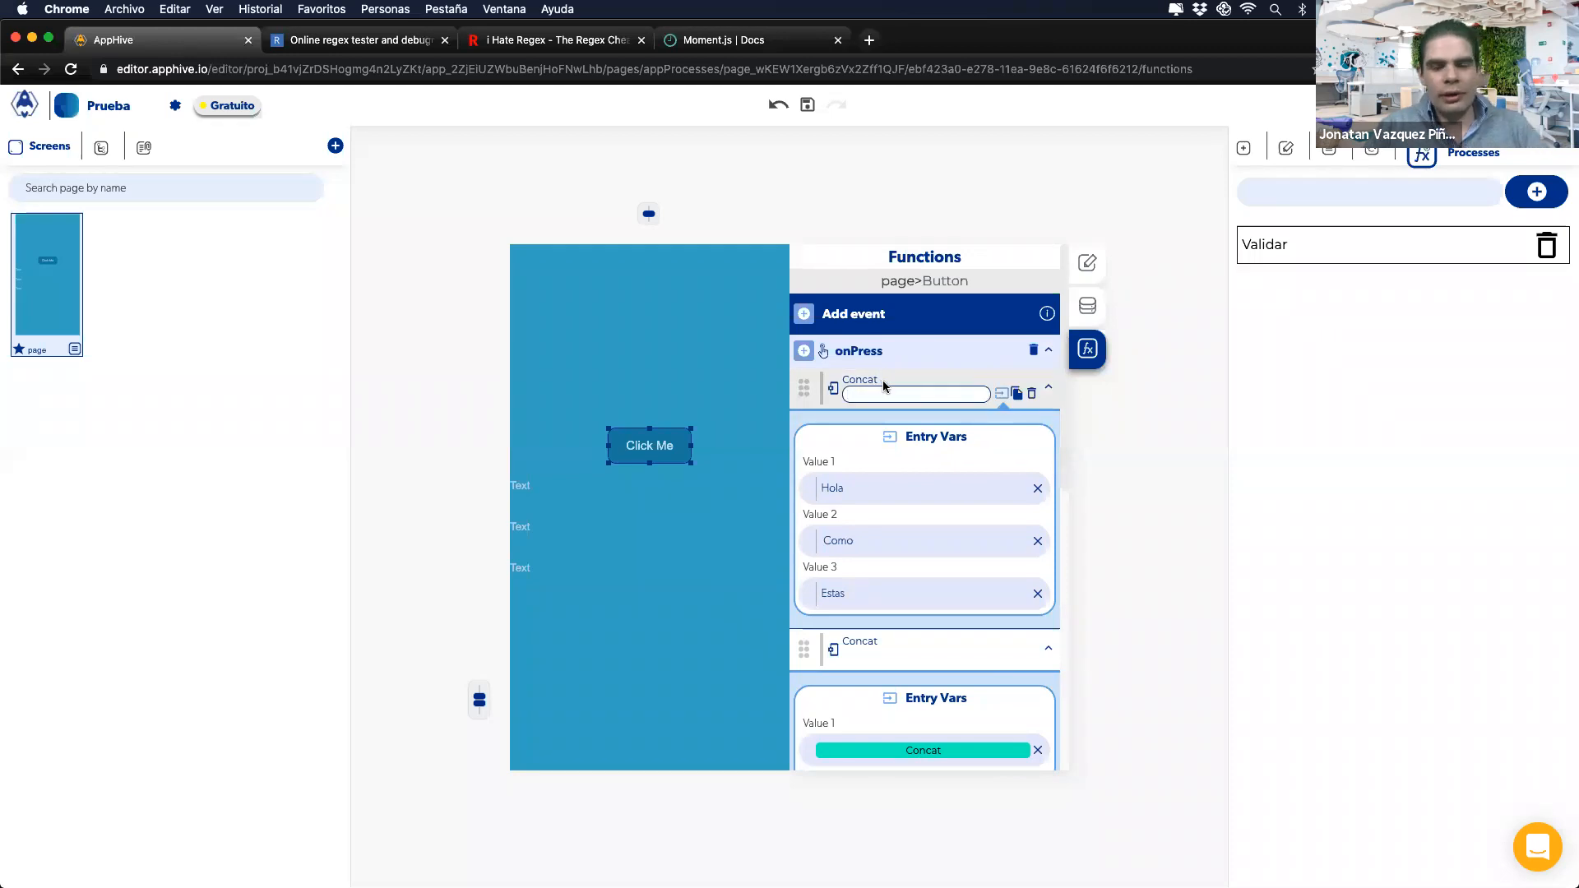
text(Primer)
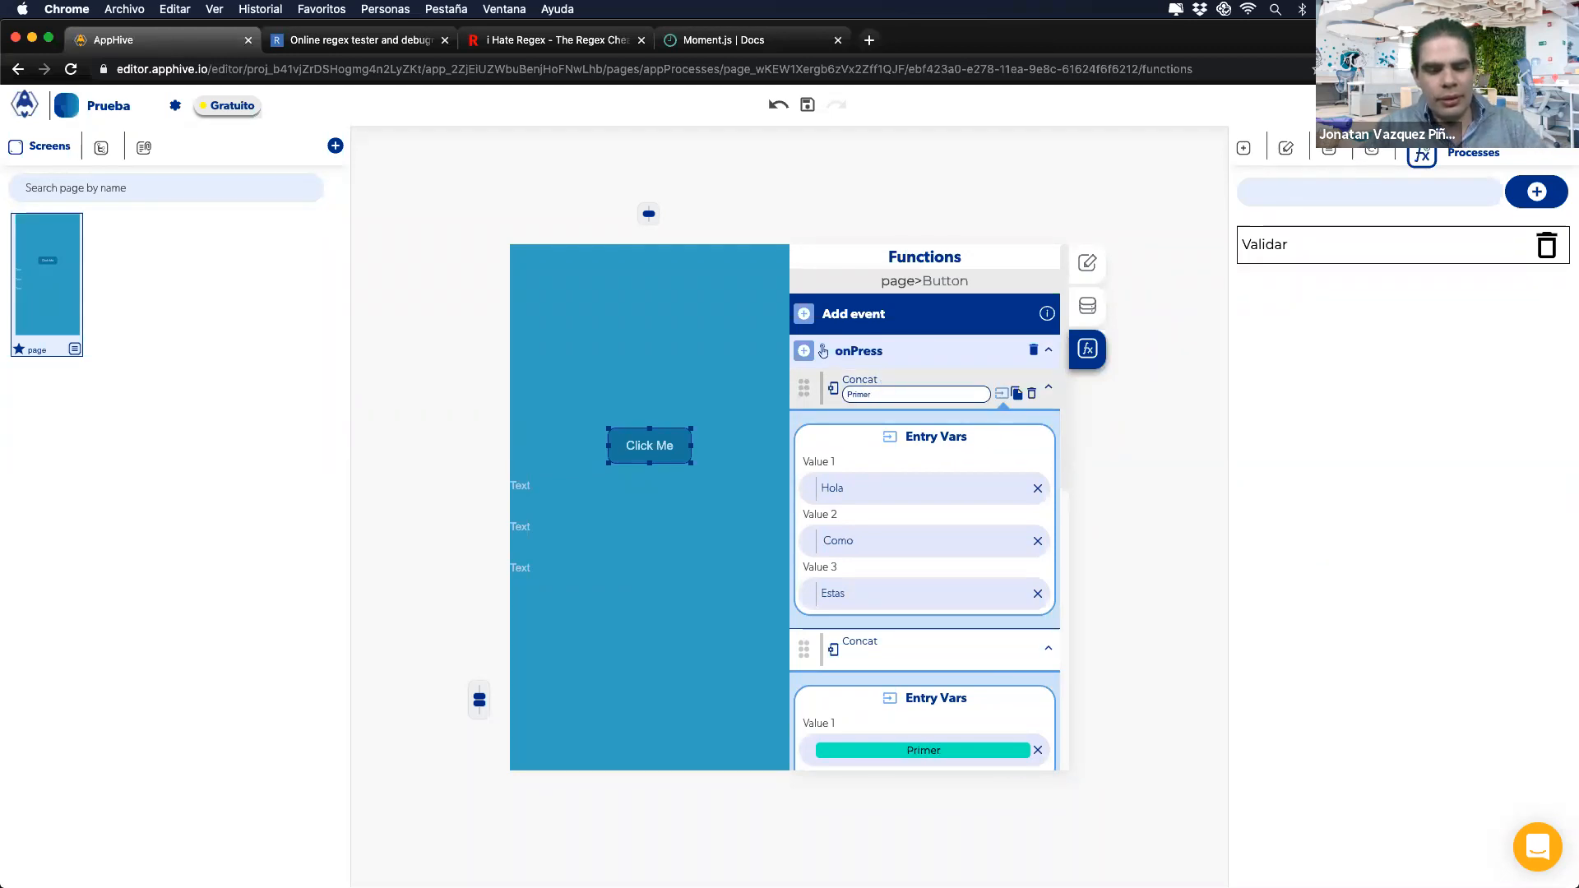
text( concat)
key(Return)
scroll(911, 382, down, 3)
click(881, 359)
text(Segun)
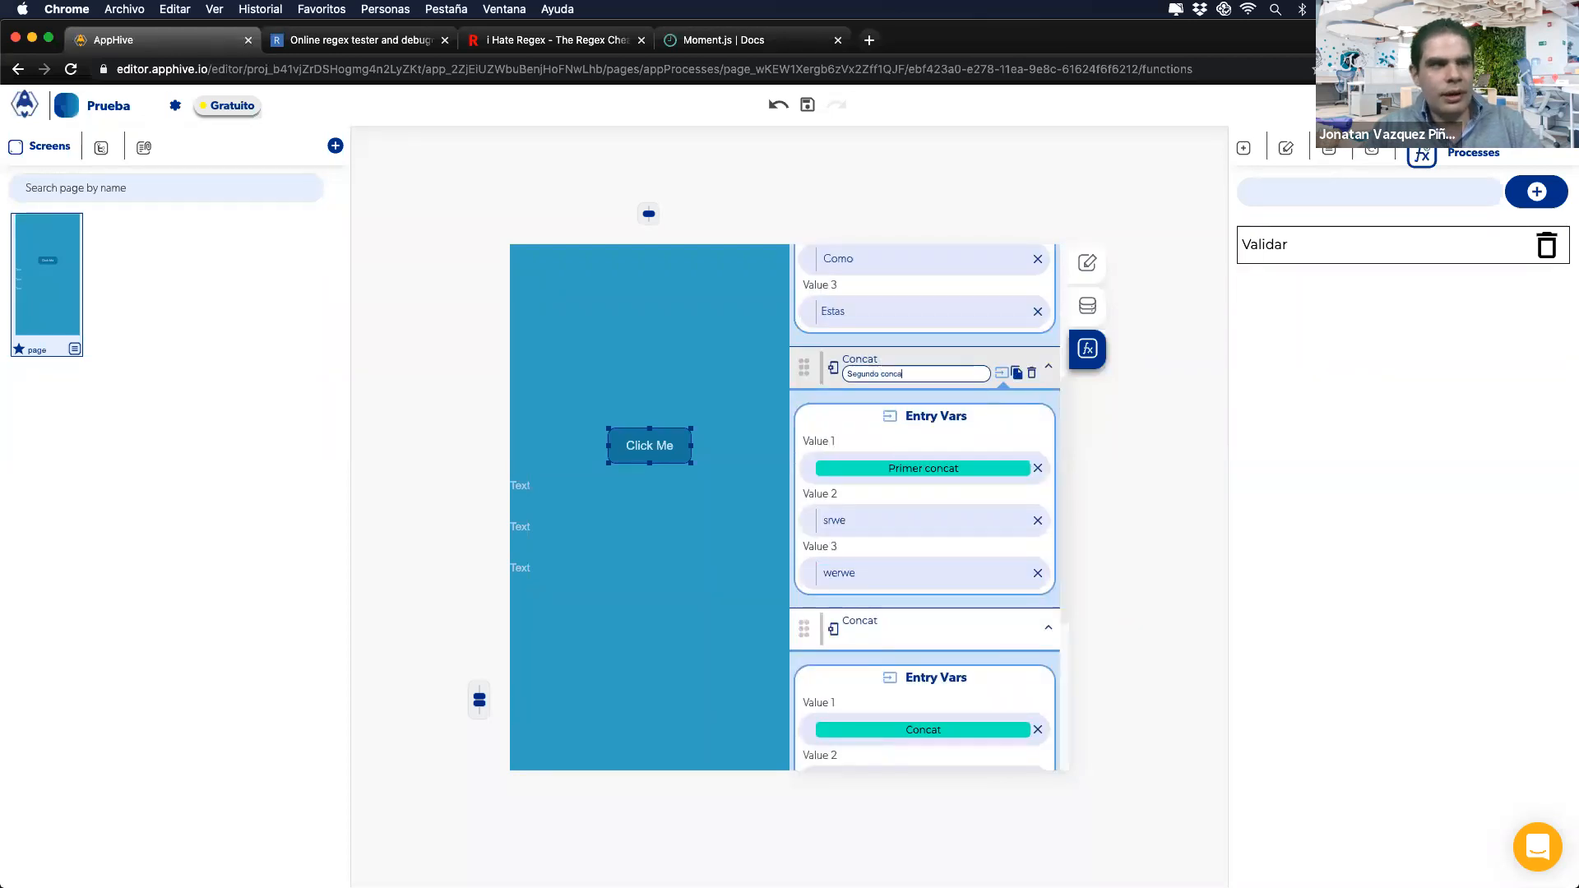
key(Return)
scroll(955, 421, down, 2)
Step: Rename the third Concat to Tercer concat and review the chain's references
click(890, 497)
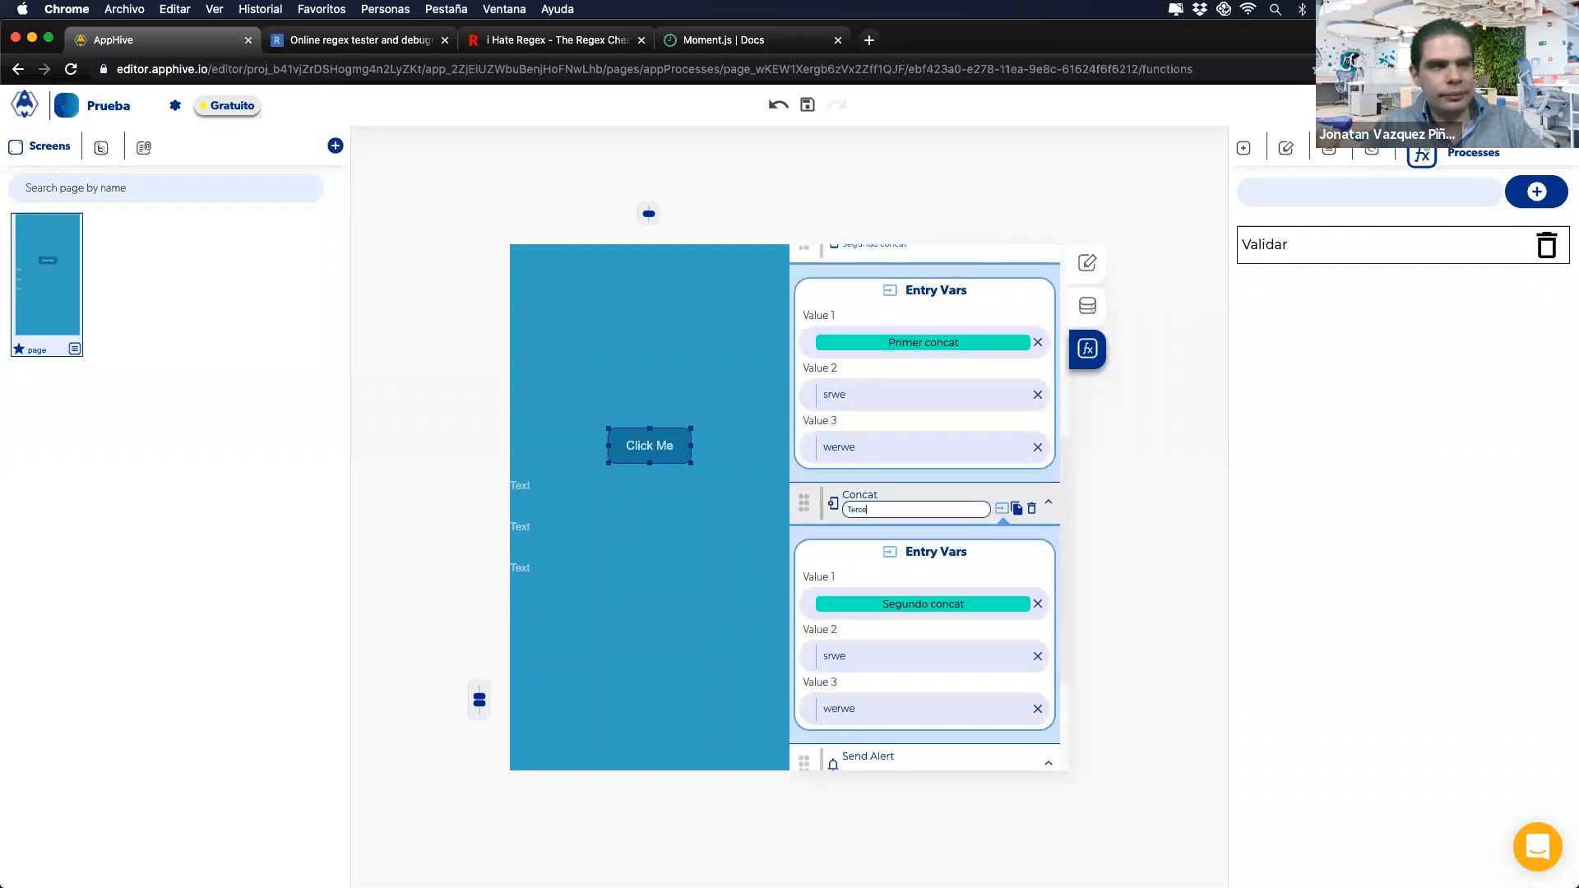
text(Tercer concat)
triple_click(875, 505)
key(Return)
scroll(874, 502, up, 5)
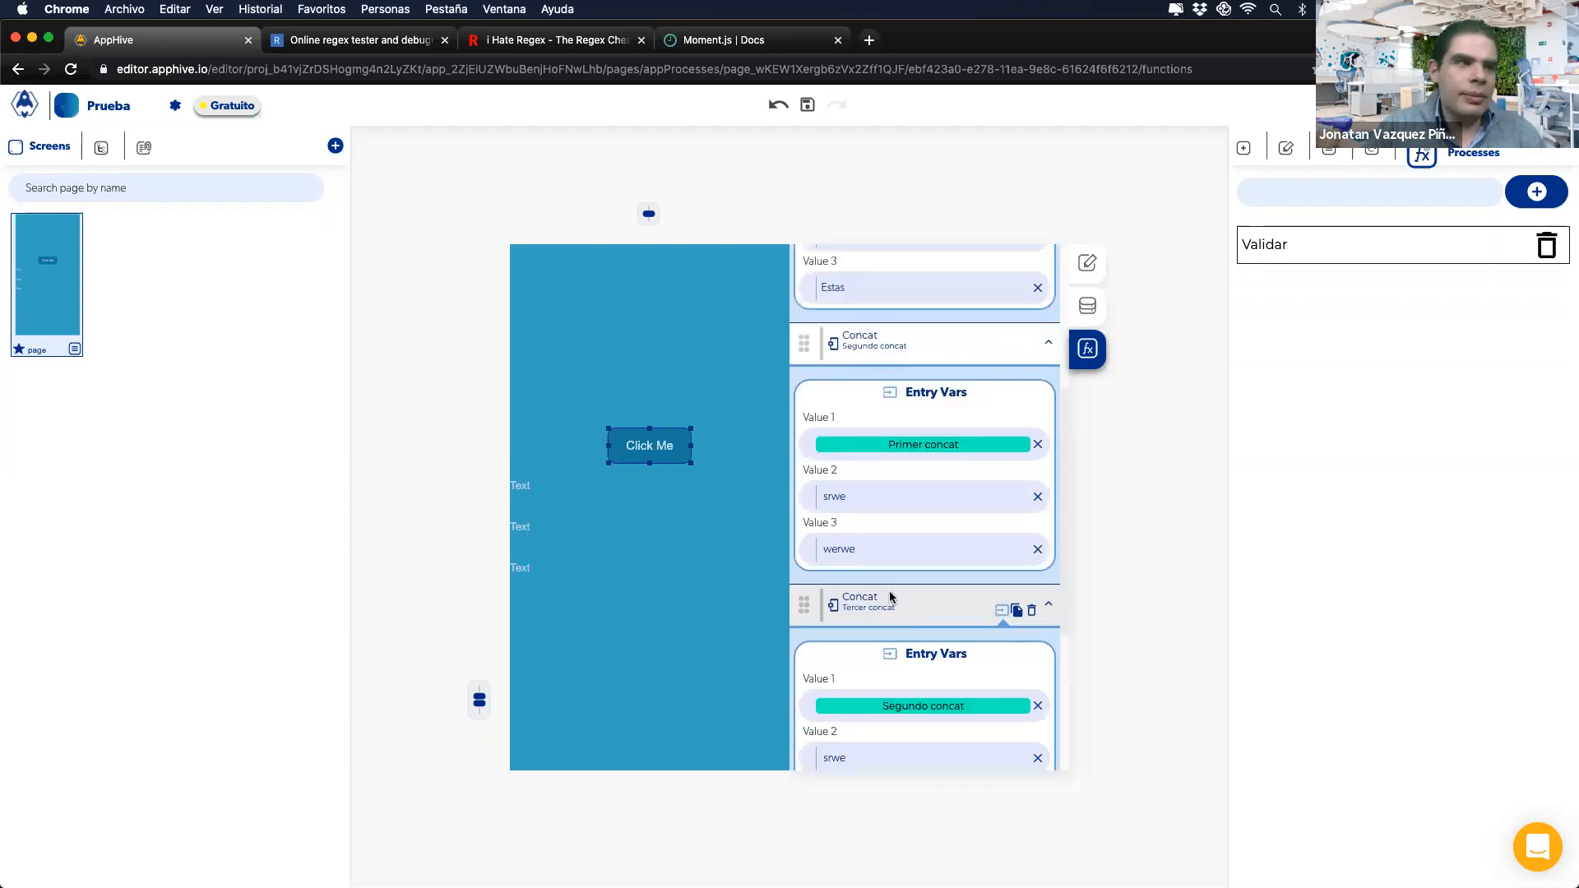
scroll(890, 454, down, 5)
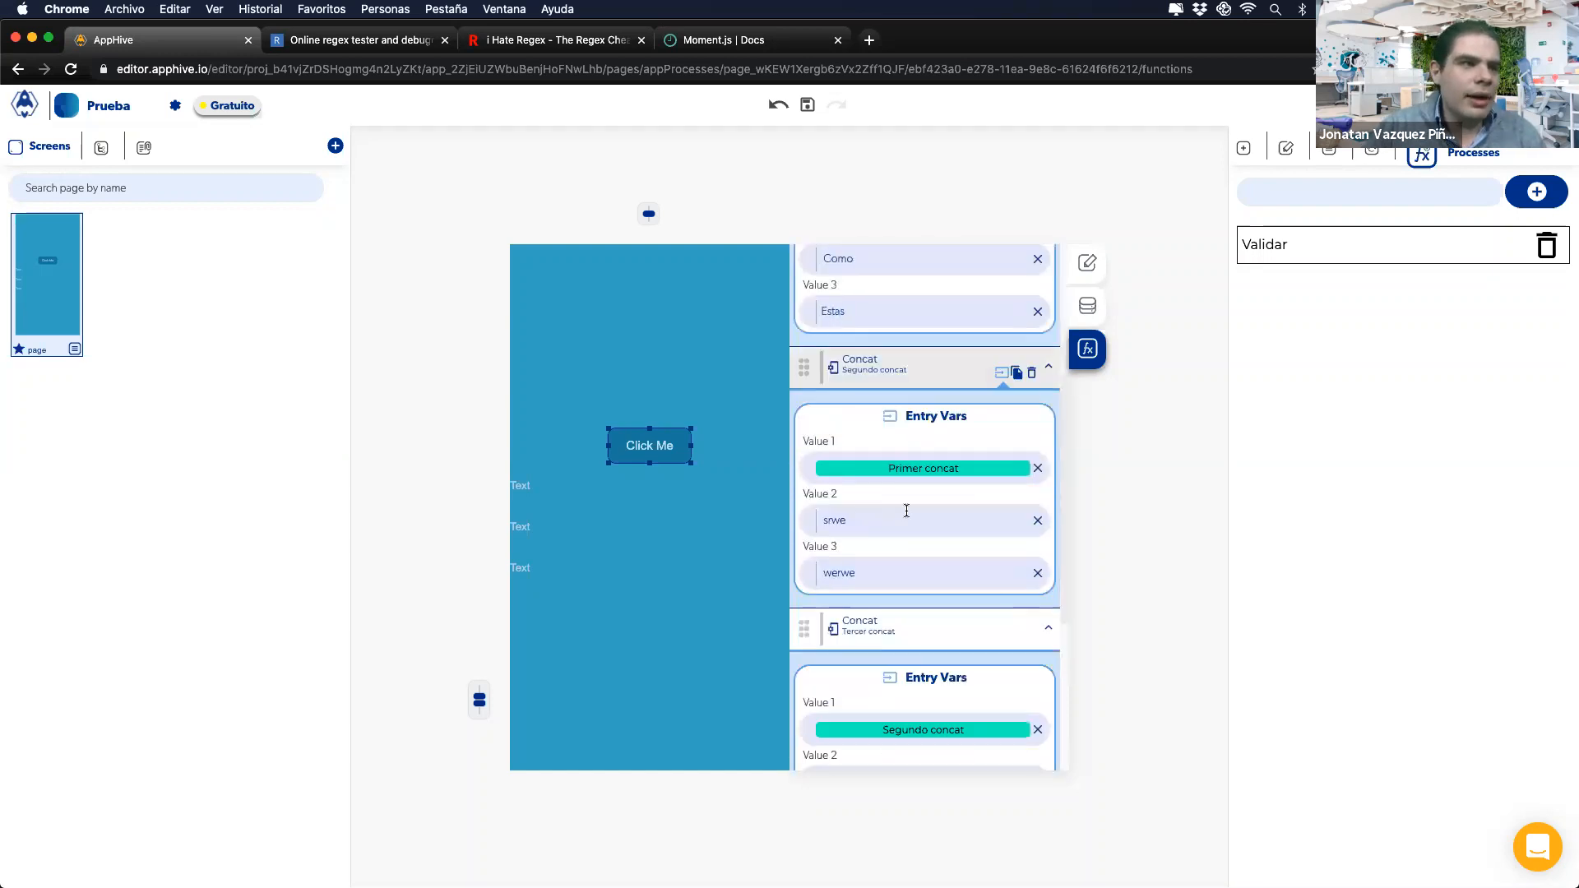
scroll(906, 516, up, 1)
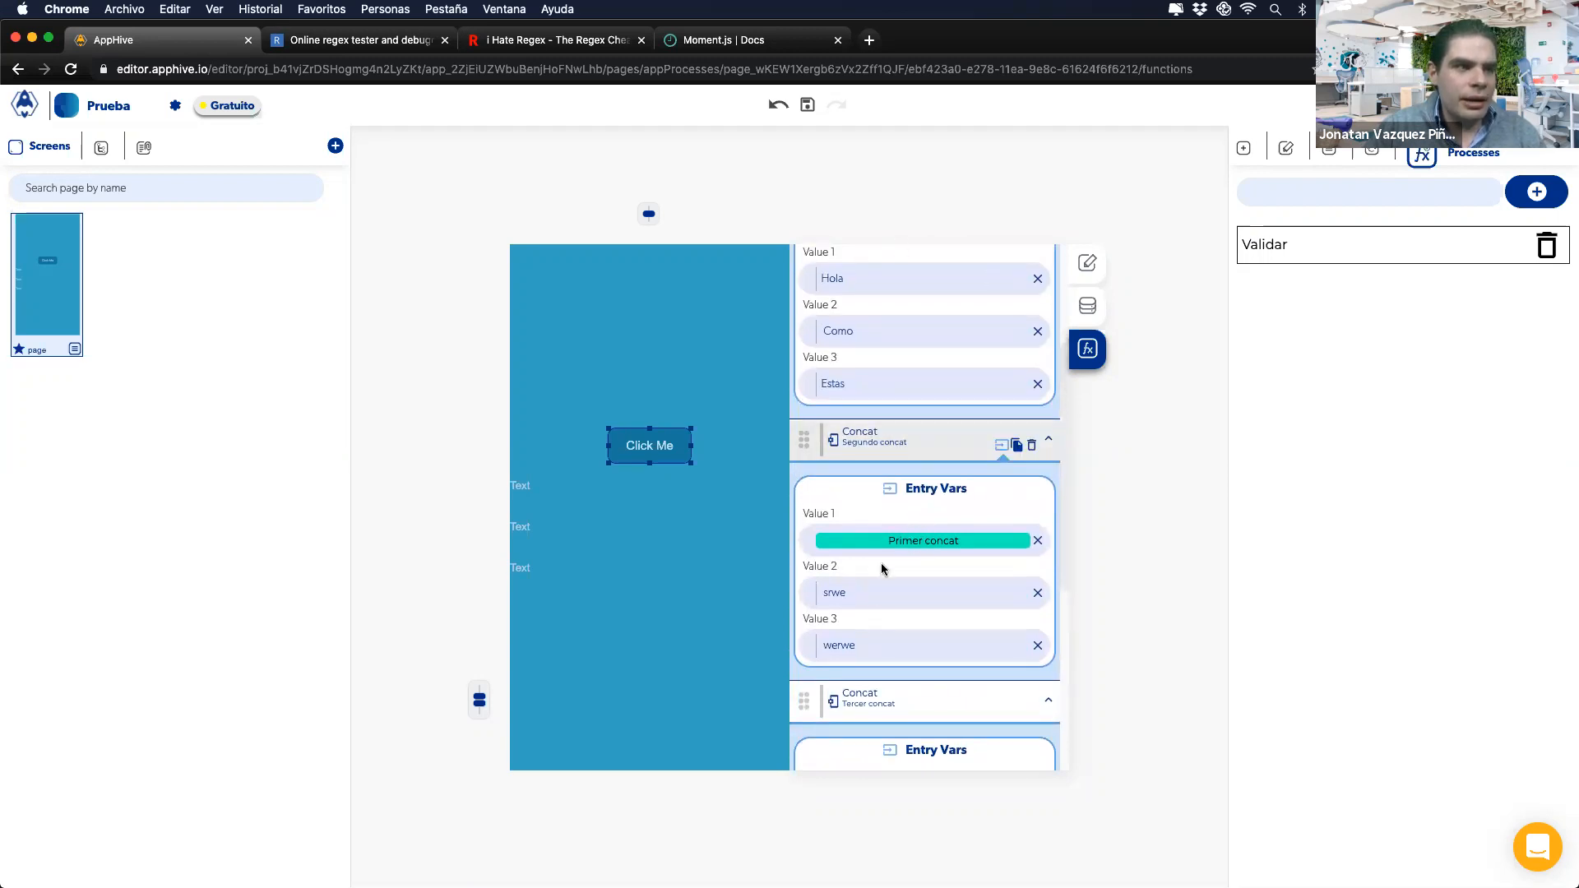
scroll(885, 621, down, 3)
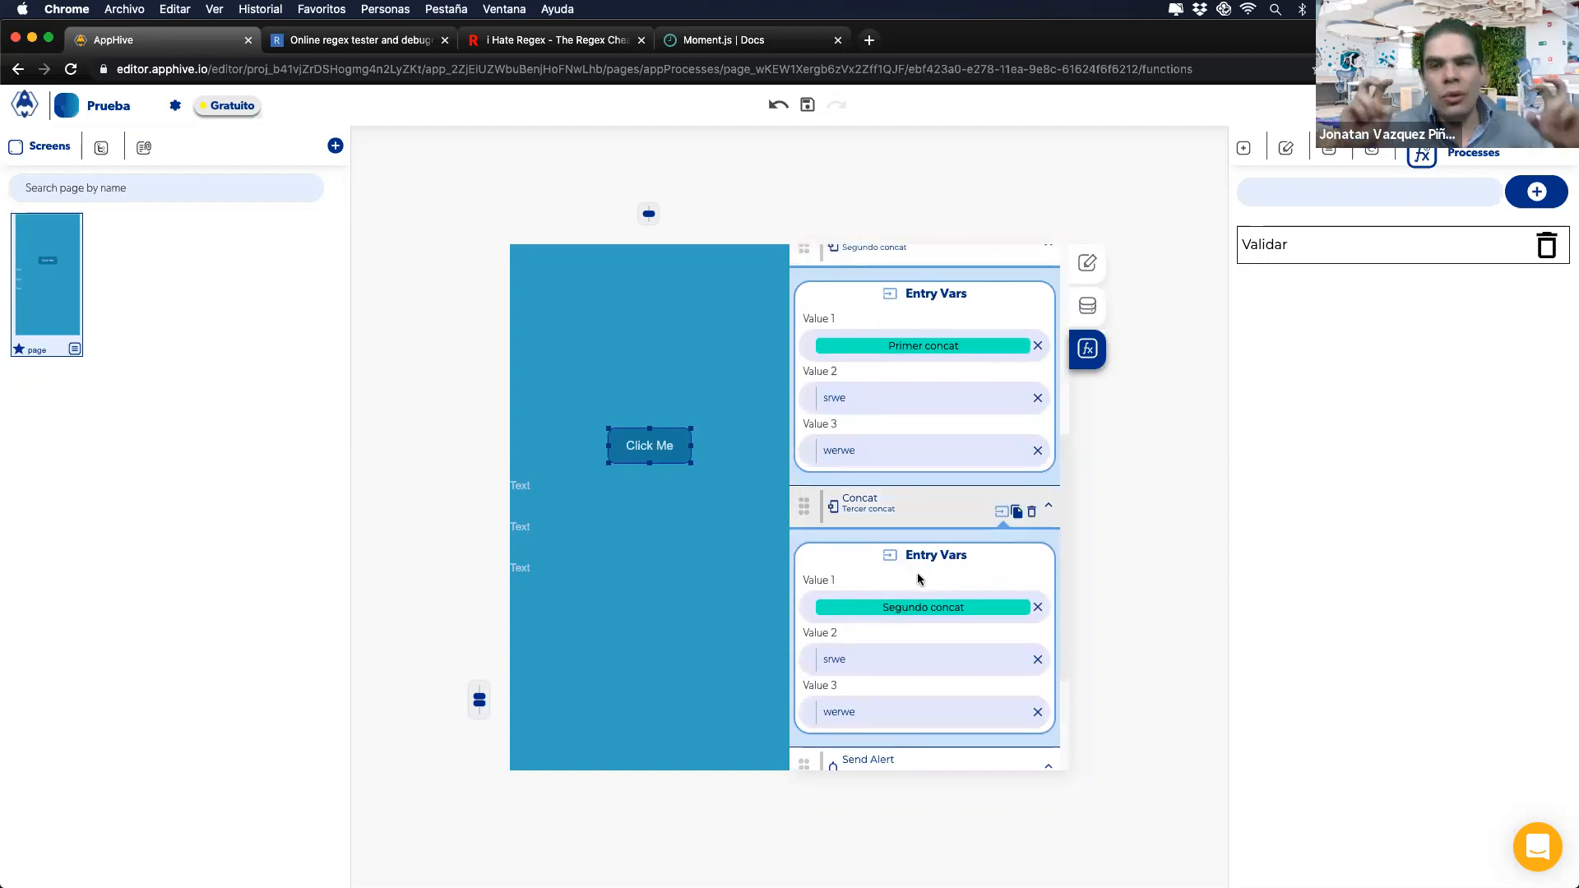
scroll(917, 575, down, 3)
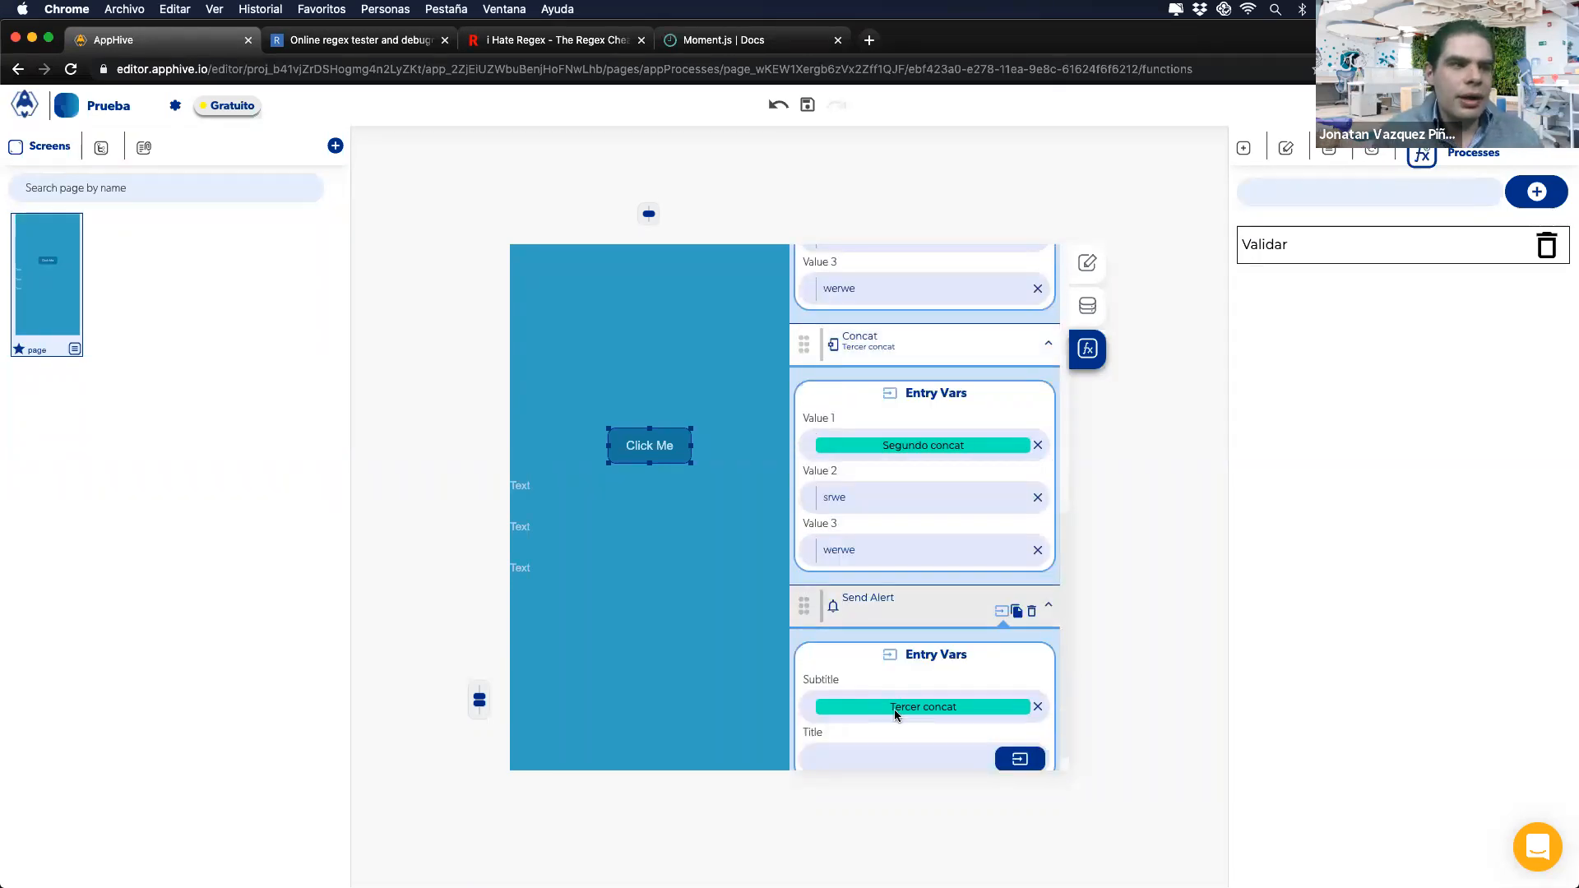
scroll(897, 707, down, 1)
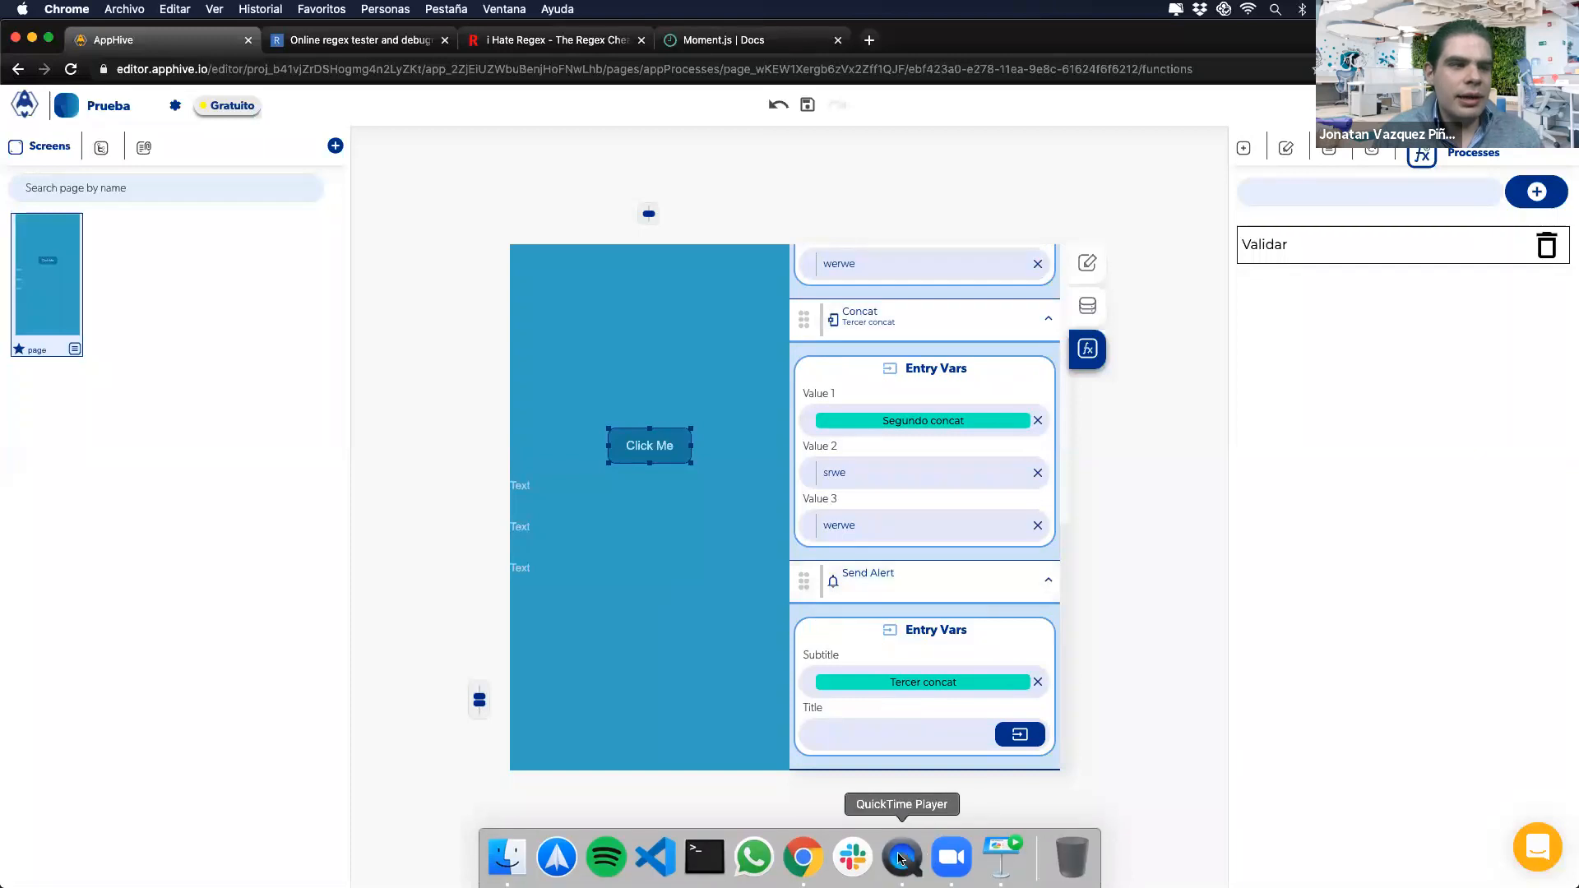
Step: Return from the phone mirror and slides to the editor's onPress chain starting with Primer concat
click(905, 859)
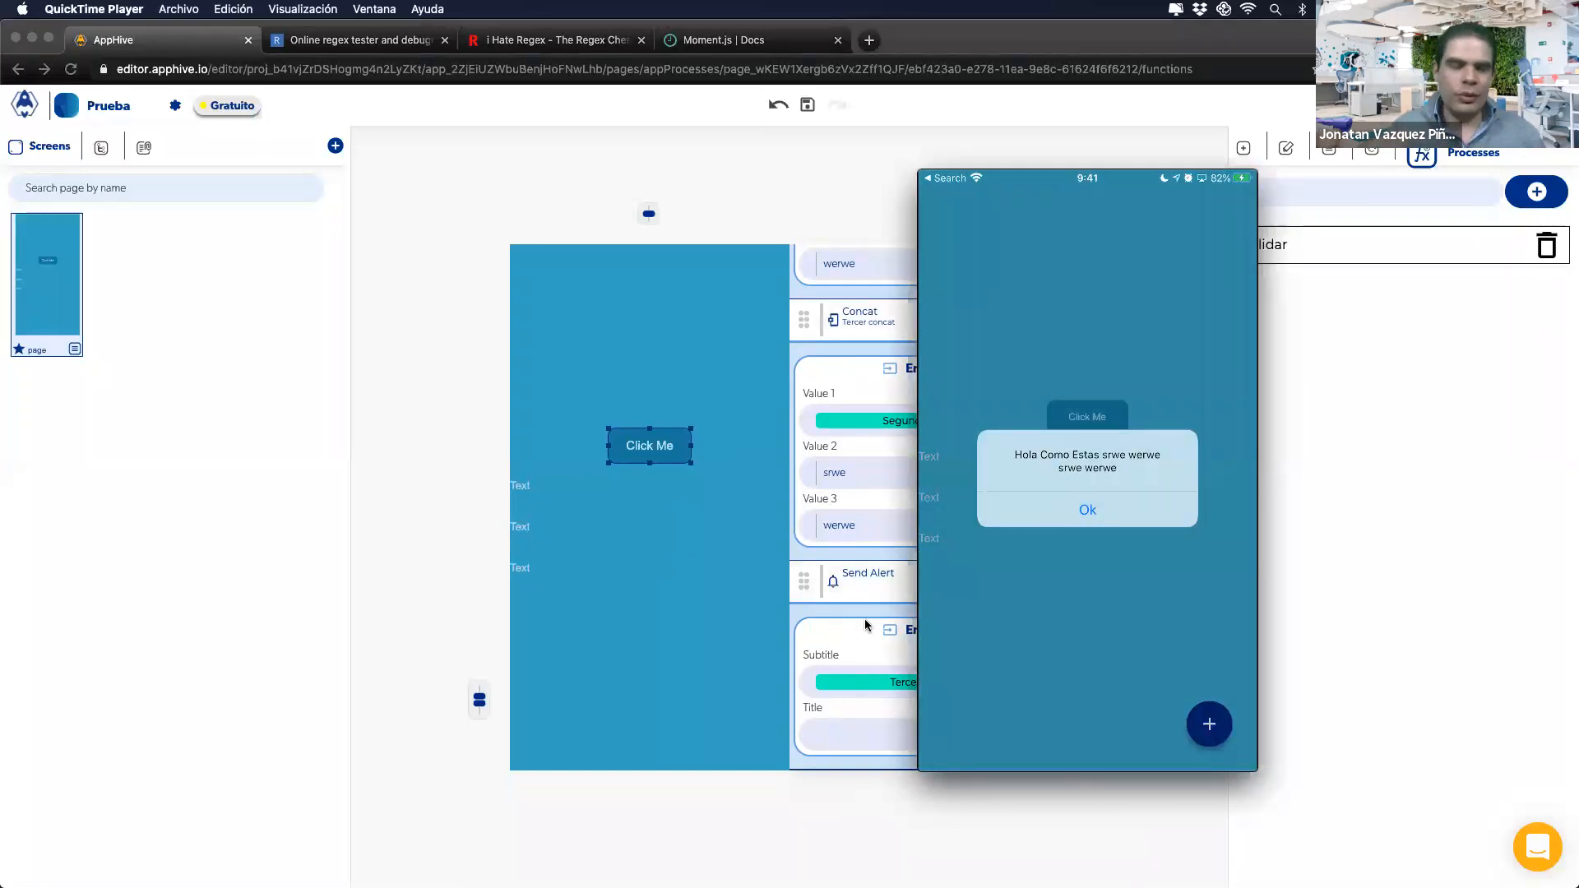
click(856, 573)
key(ctrl+Right)
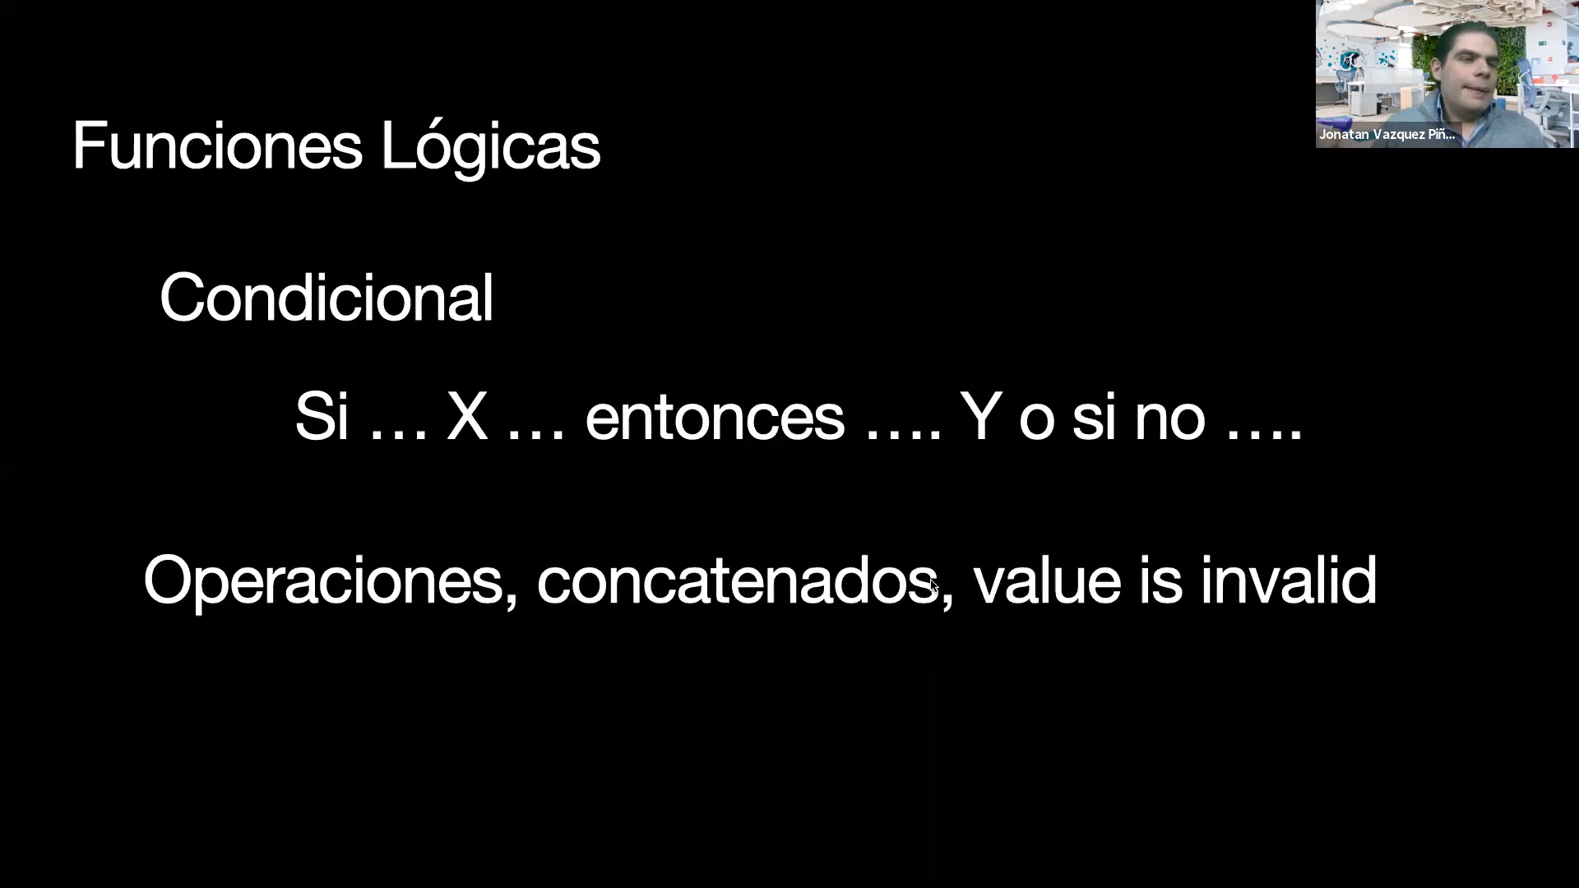
key(ctrl+Left)
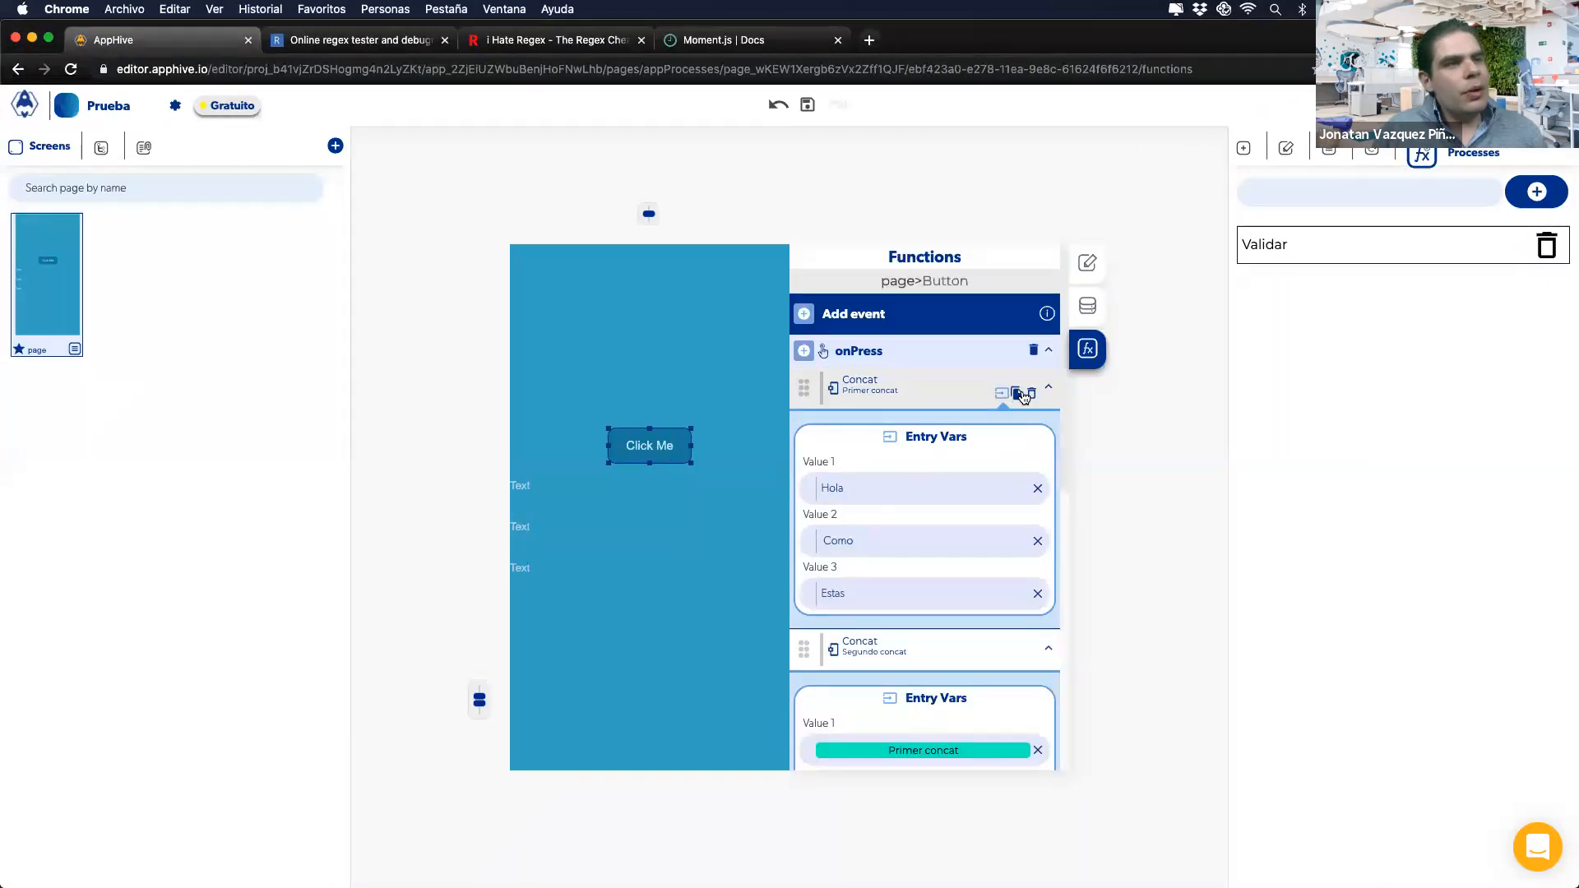
Step: Replace the Concat and Send Alert actions with a Logic Value is invalid action validating (ionitem): A
click(1034, 399)
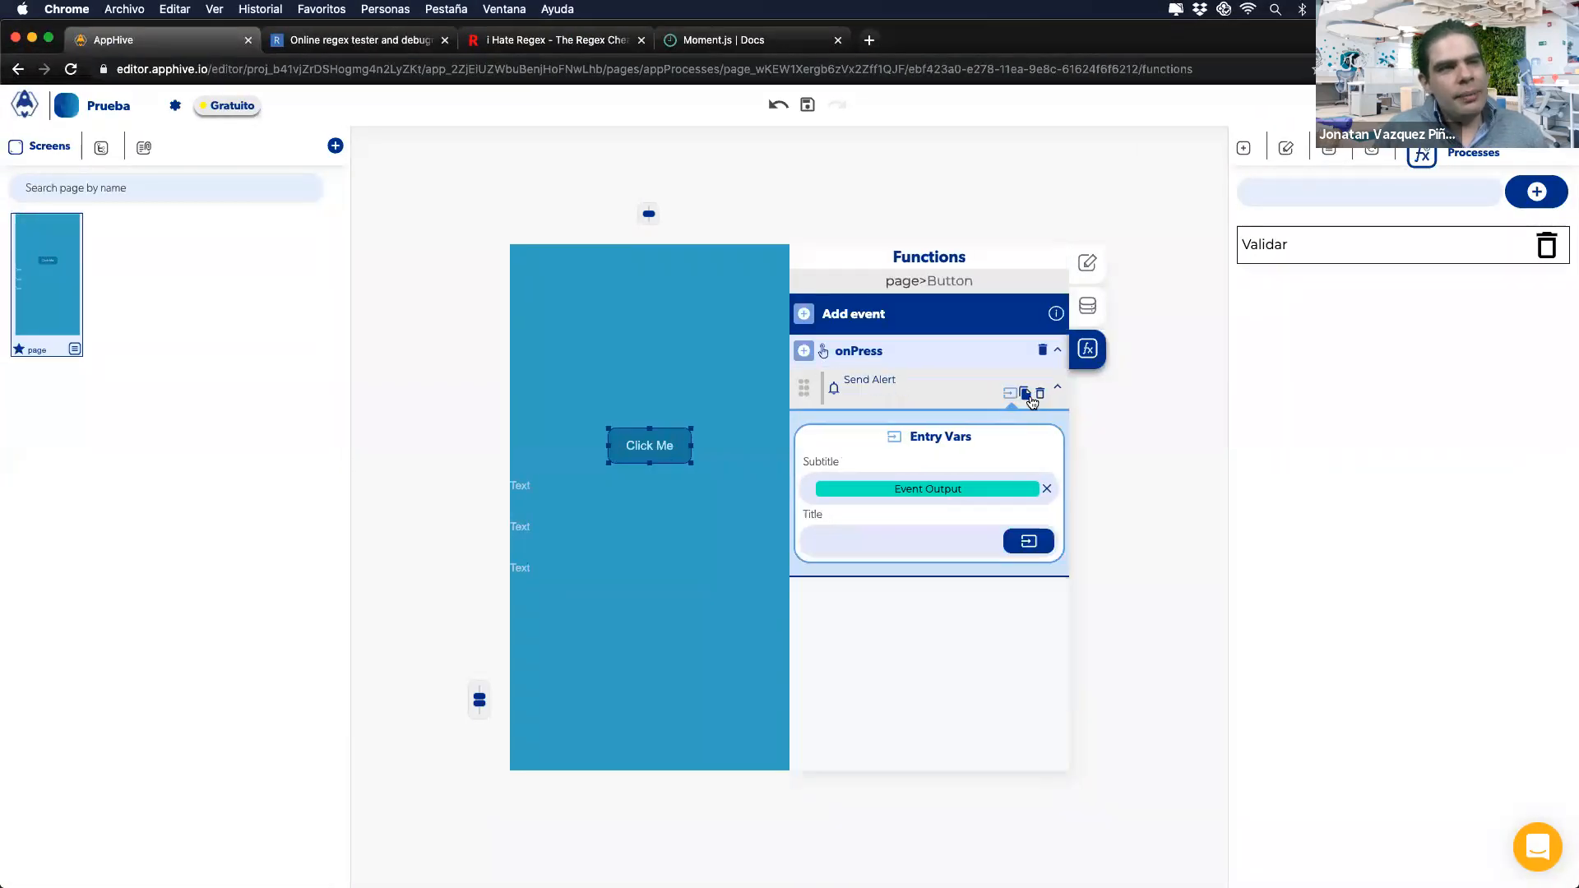
click(1033, 399)
click(802, 351)
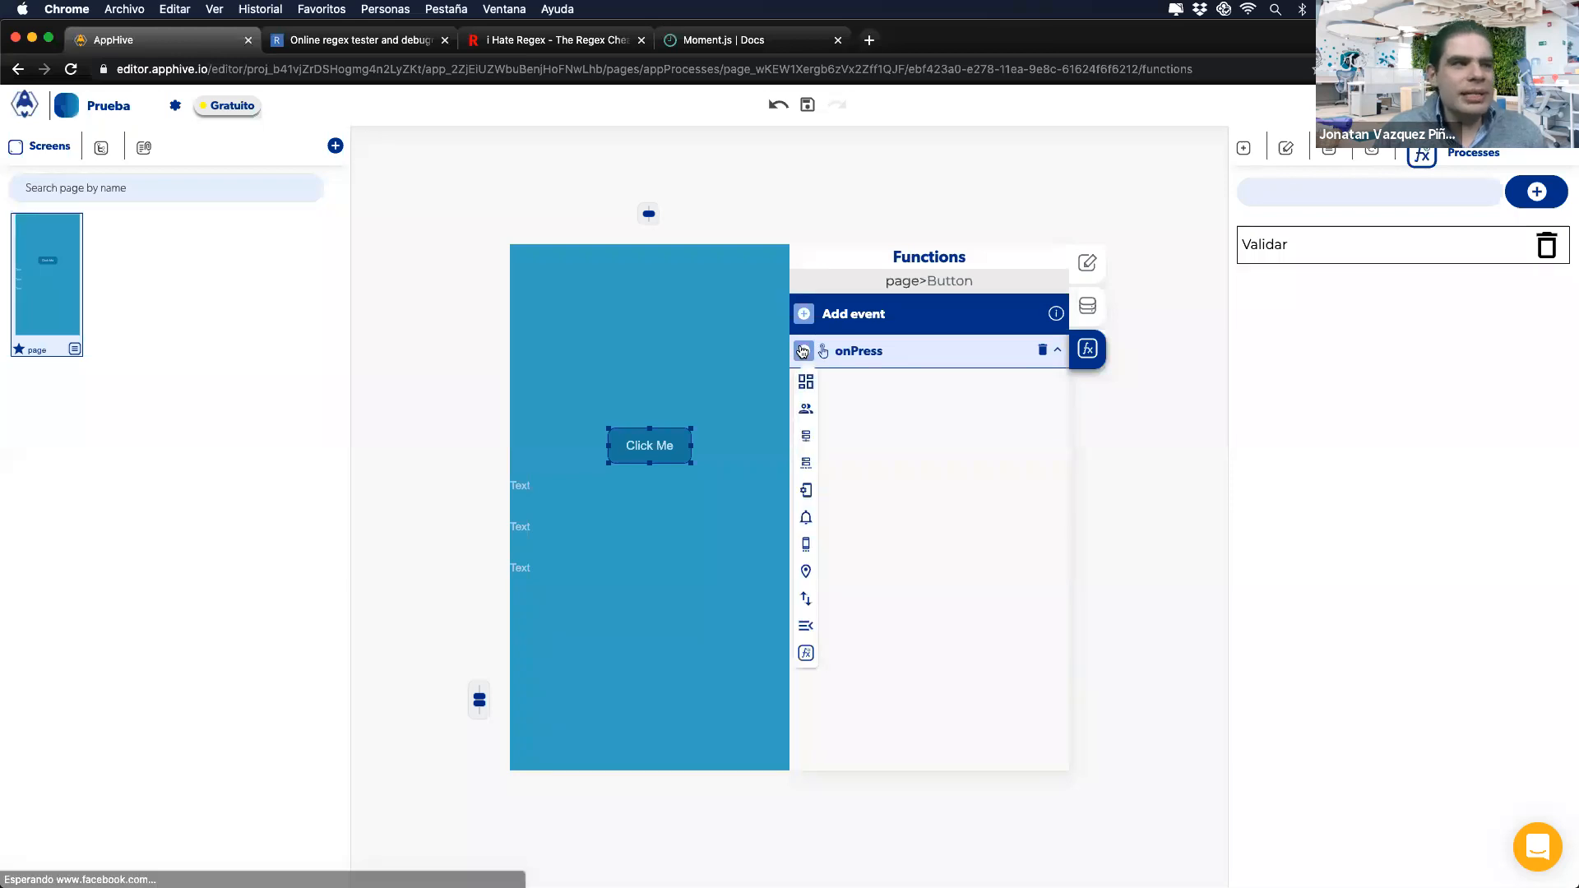
click(804, 491)
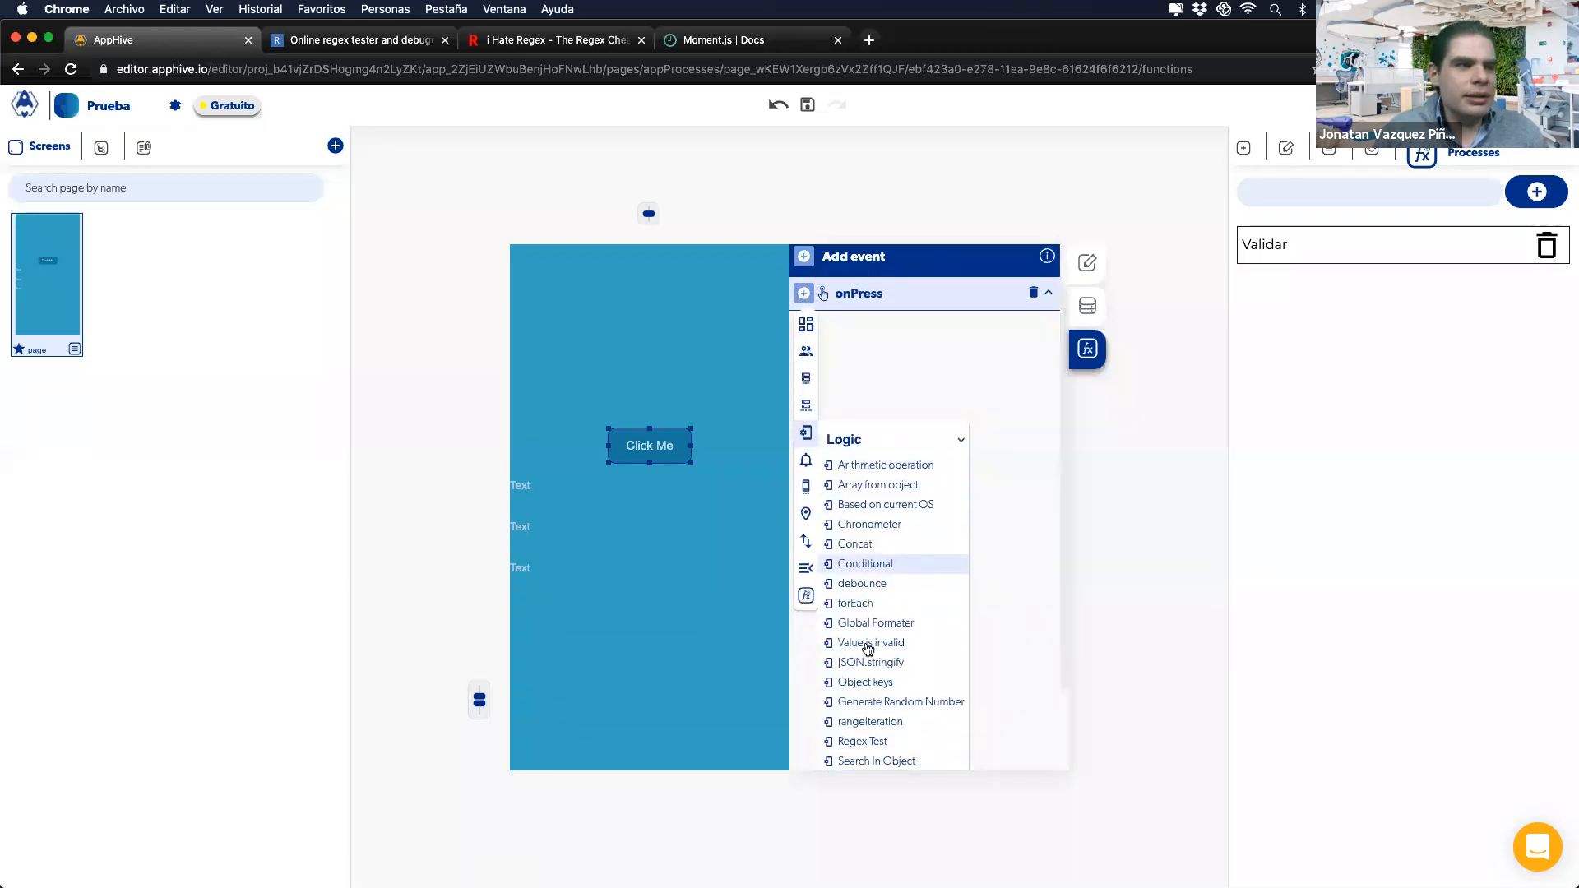
click(865, 640)
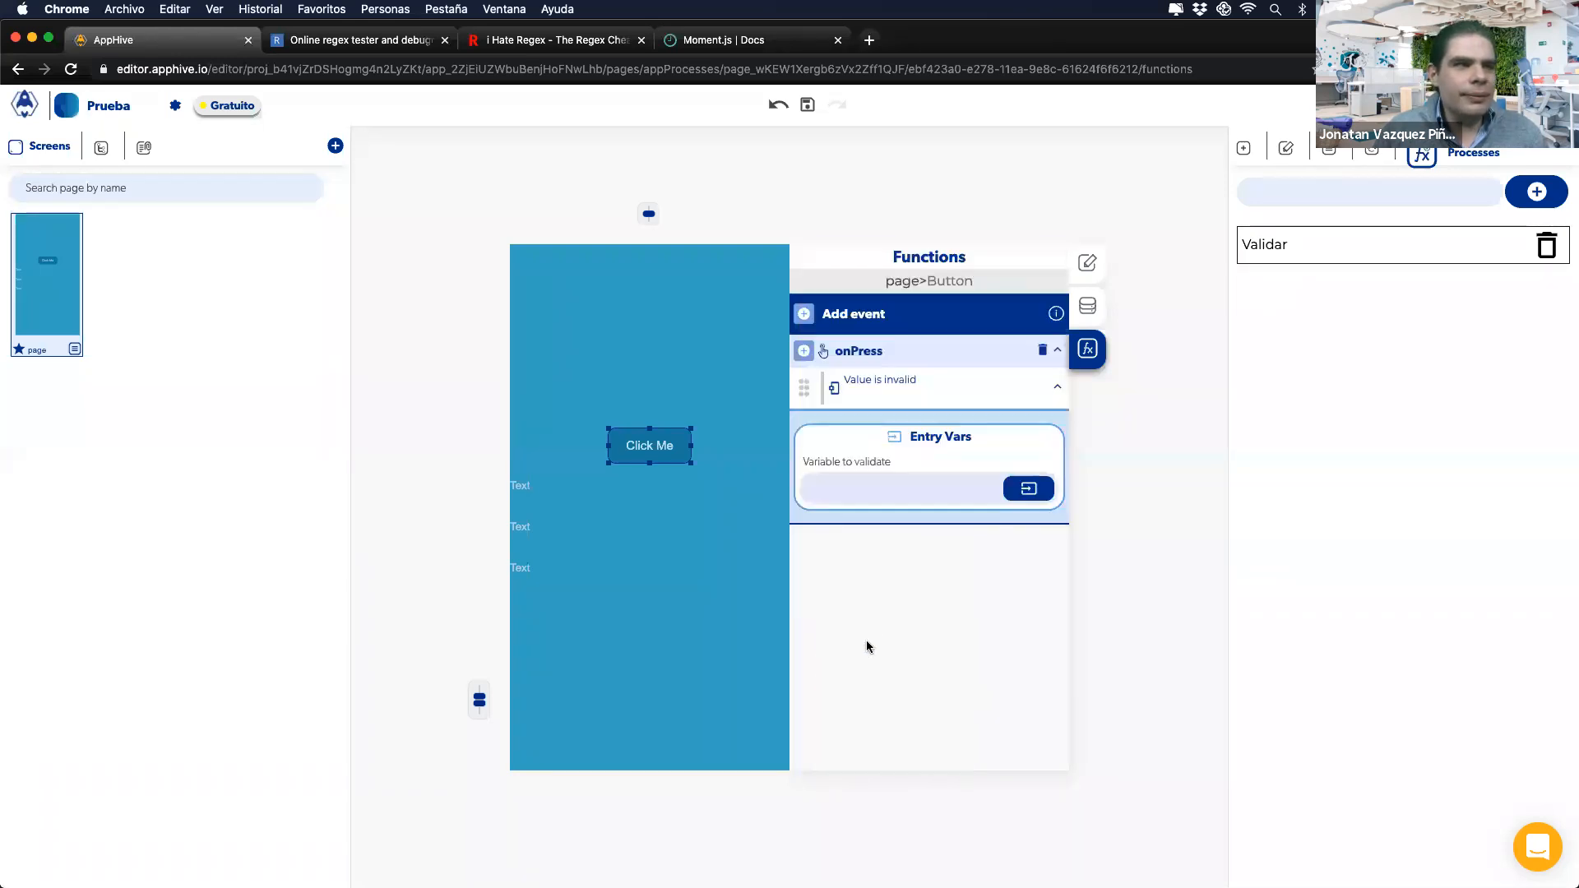
click(1017, 490)
click(837, 531)
scroll(883, 625, down, 2)
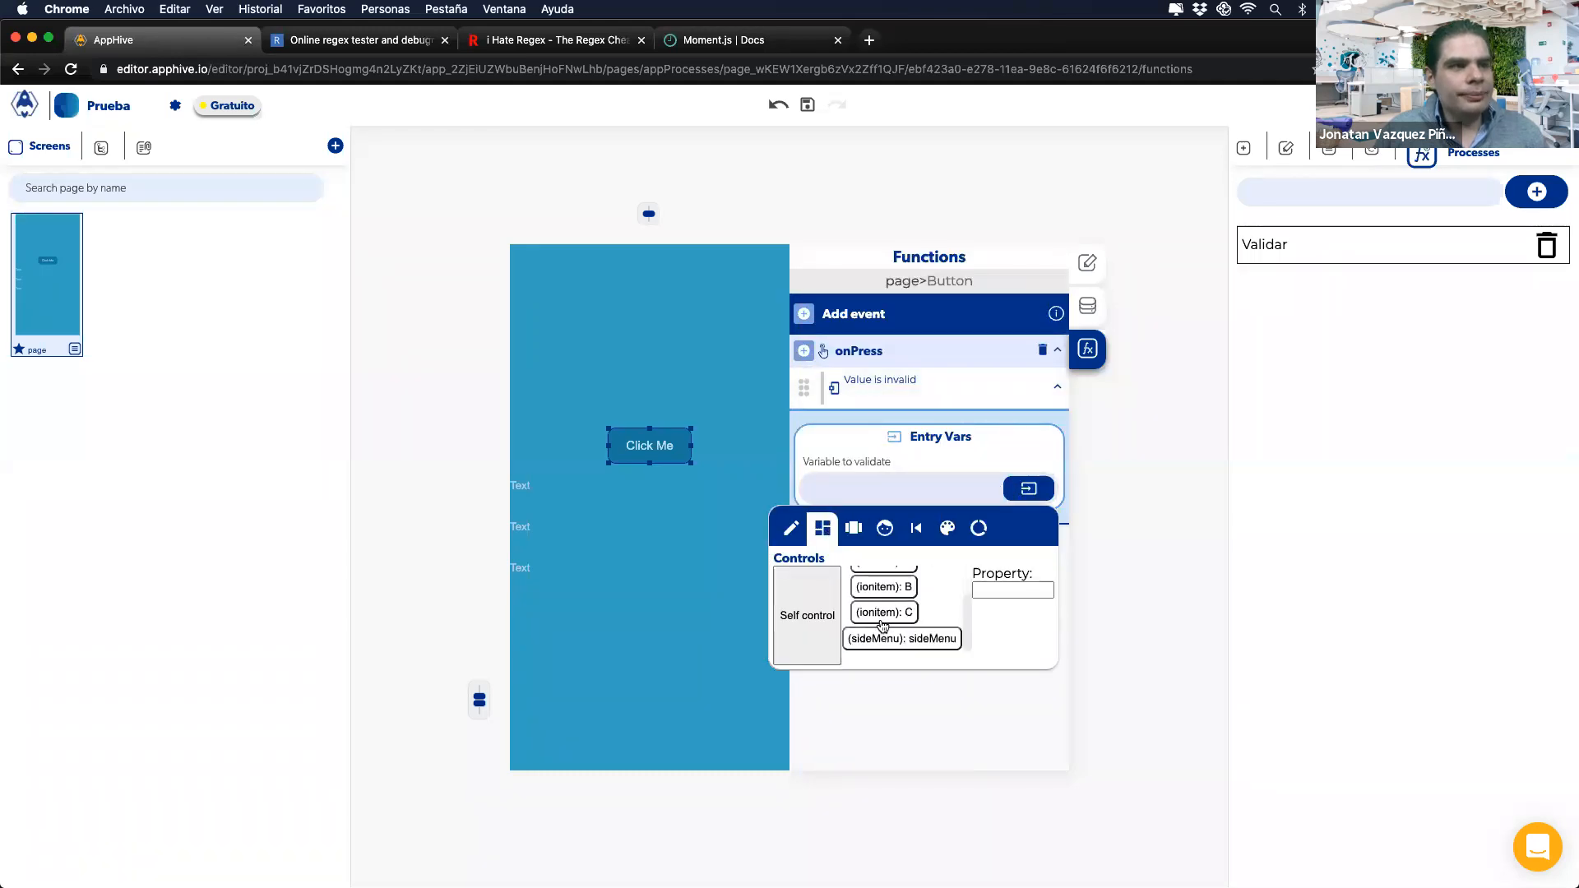
scroll(882, 625, up, 1)
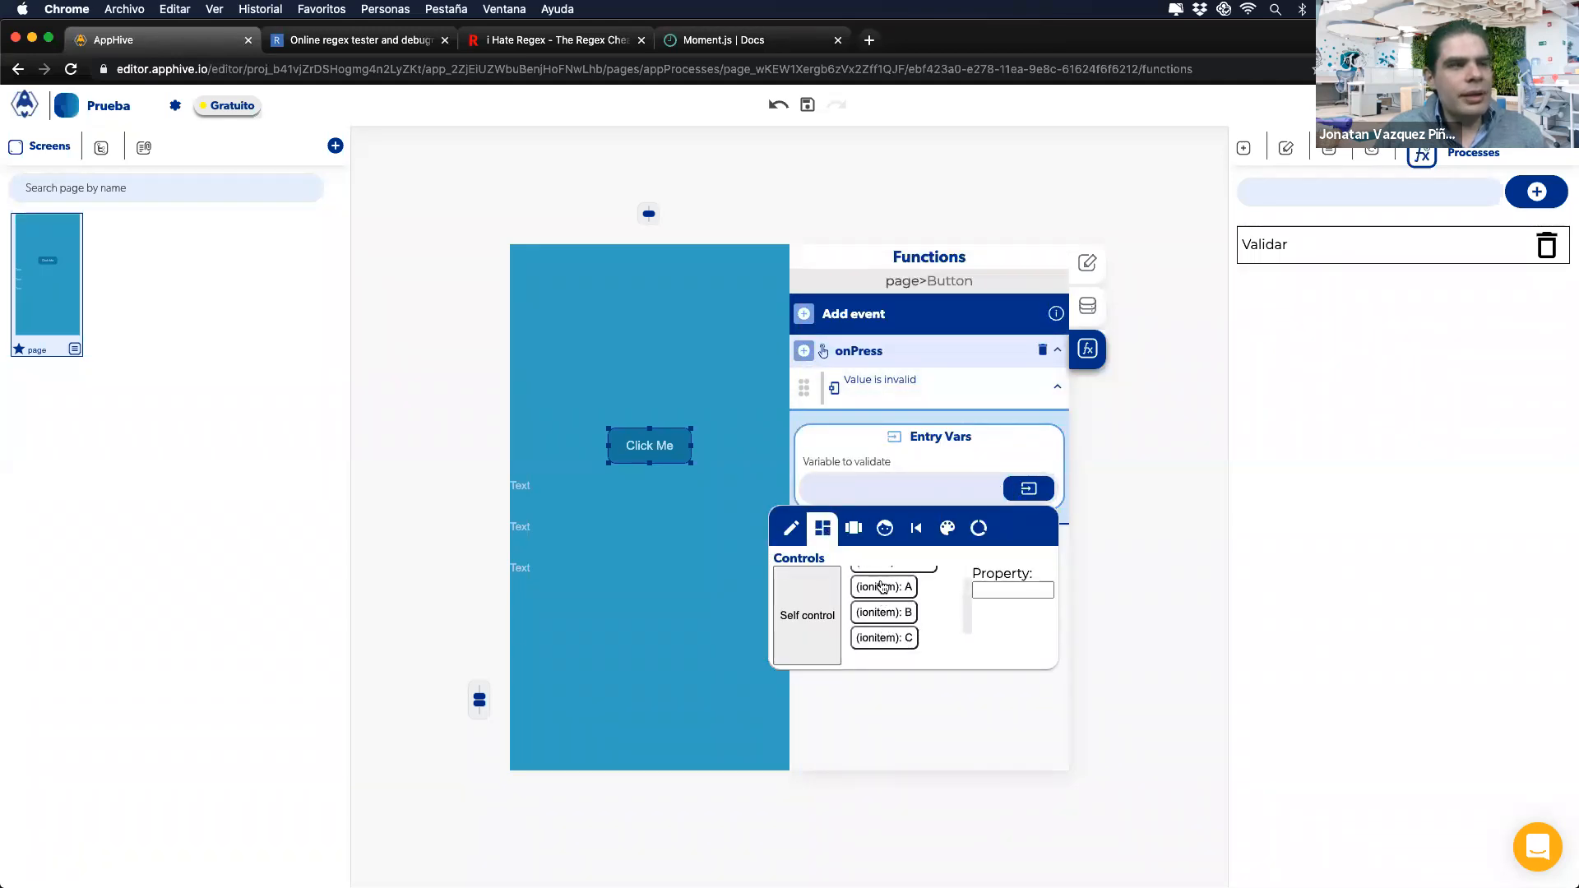
click(883, 587)
click(917, 449)
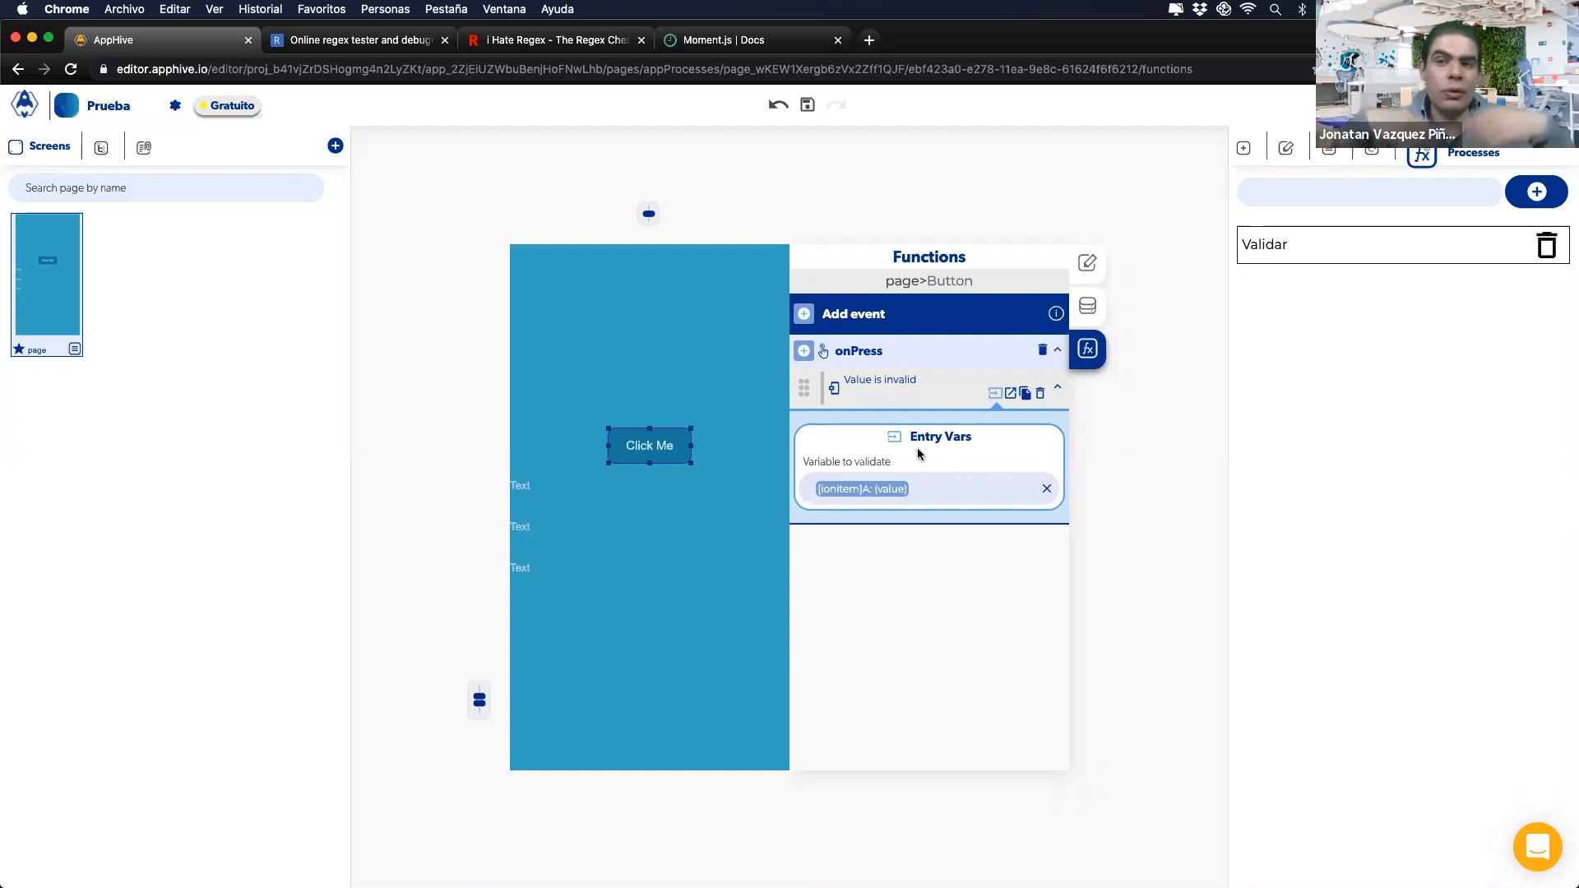
click(804, 351)
mouse_move(807, 490)
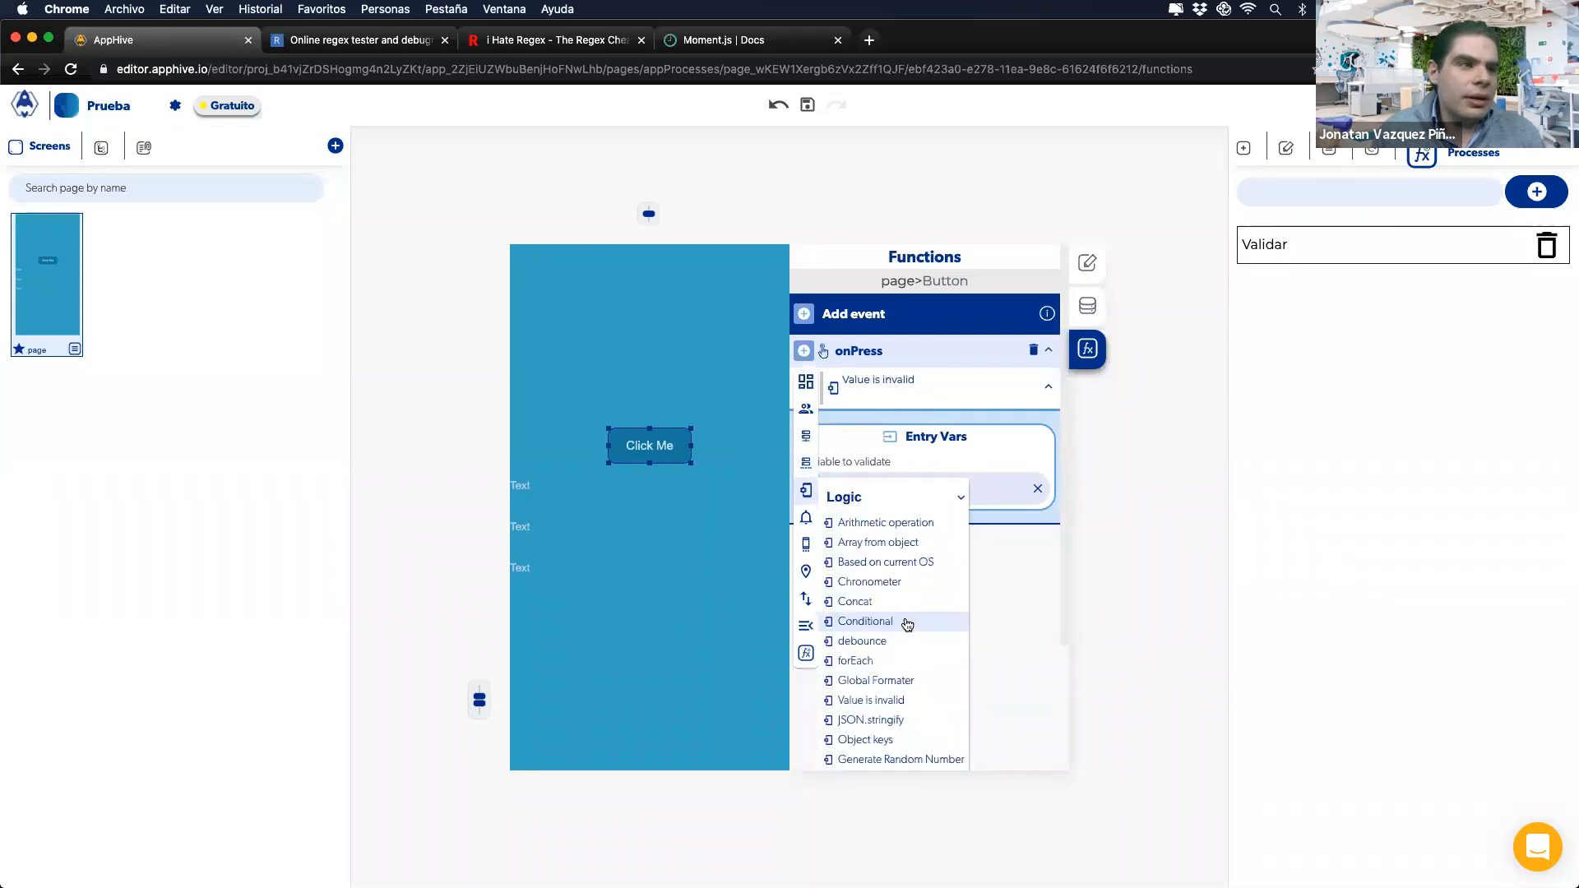
click(907, 623)
scroll(926, 611, down, 1)
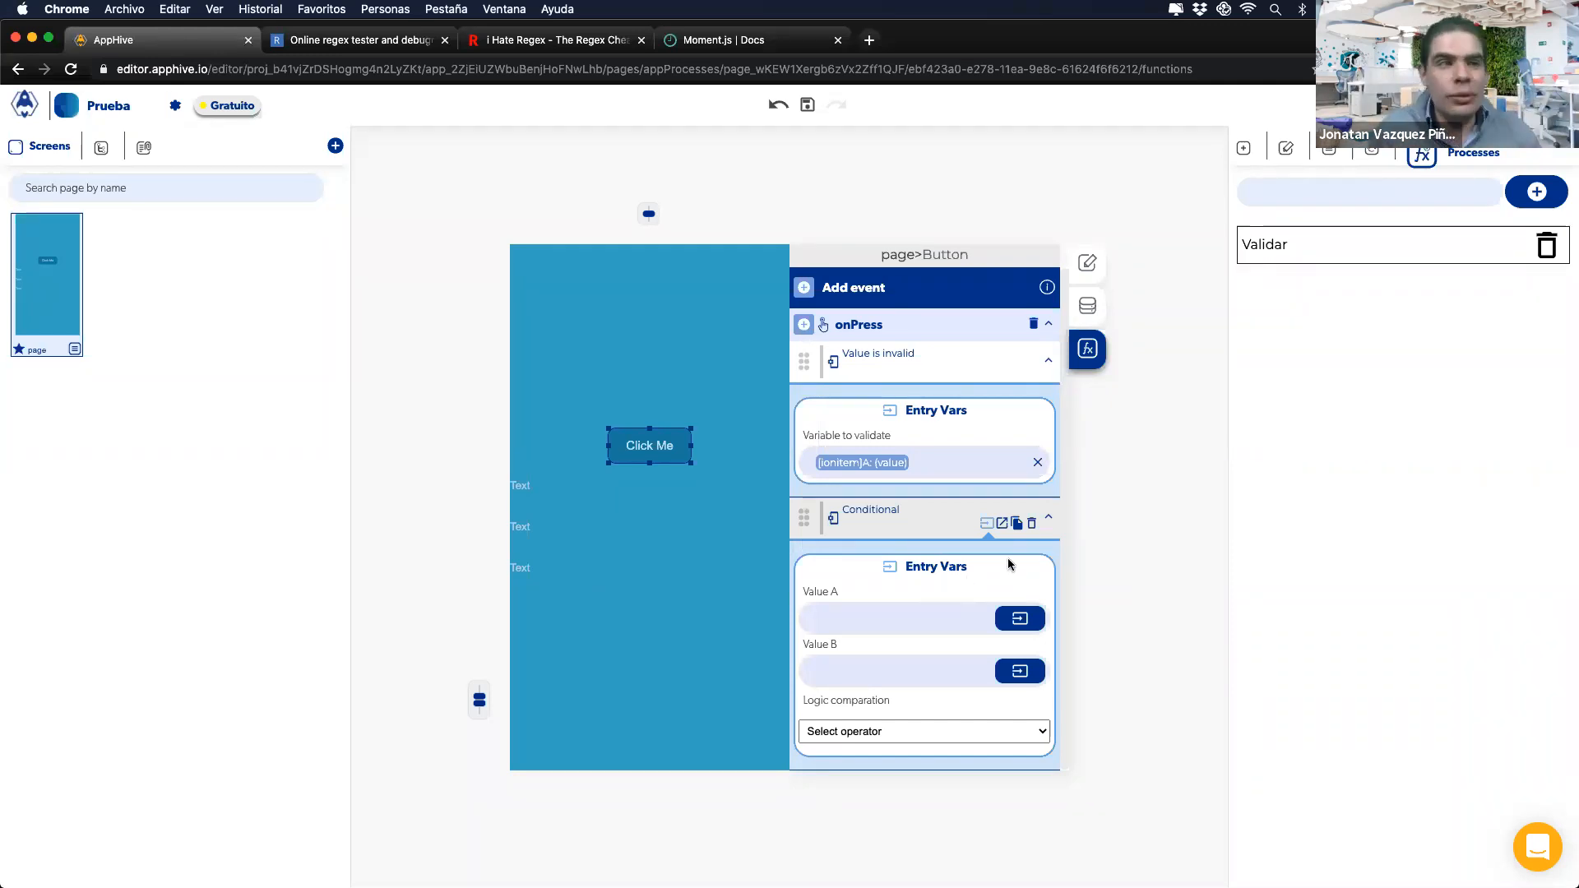
click(1032, 522)
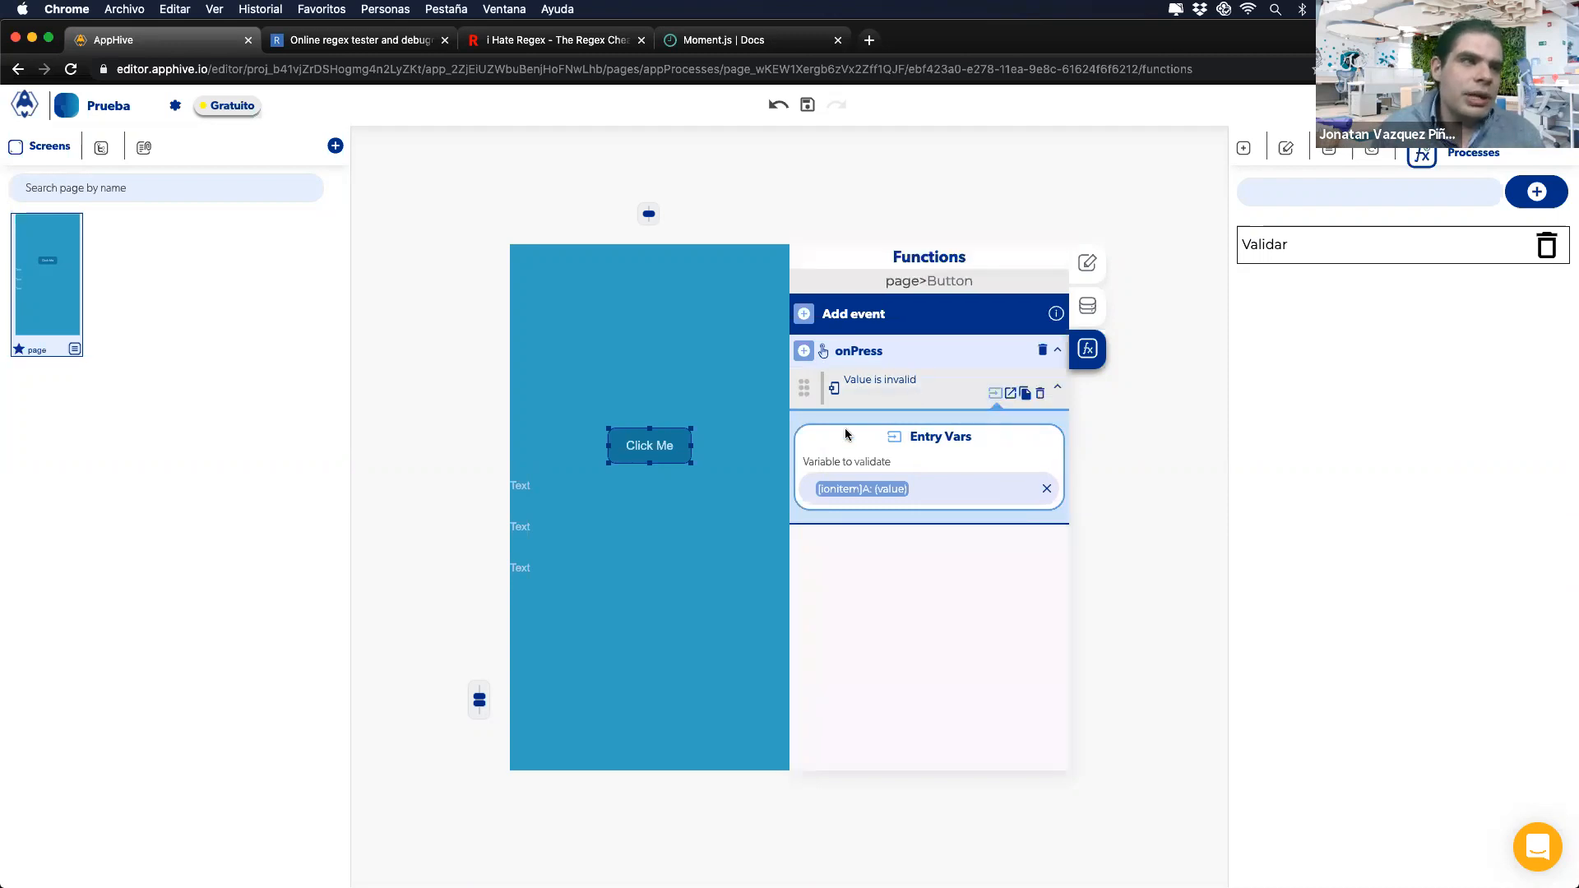
Step: Compare the Vale is invalid slide with the action's Is a valid value and Is an invalid value callbacks
key(ctrl+Right)
key(Right)
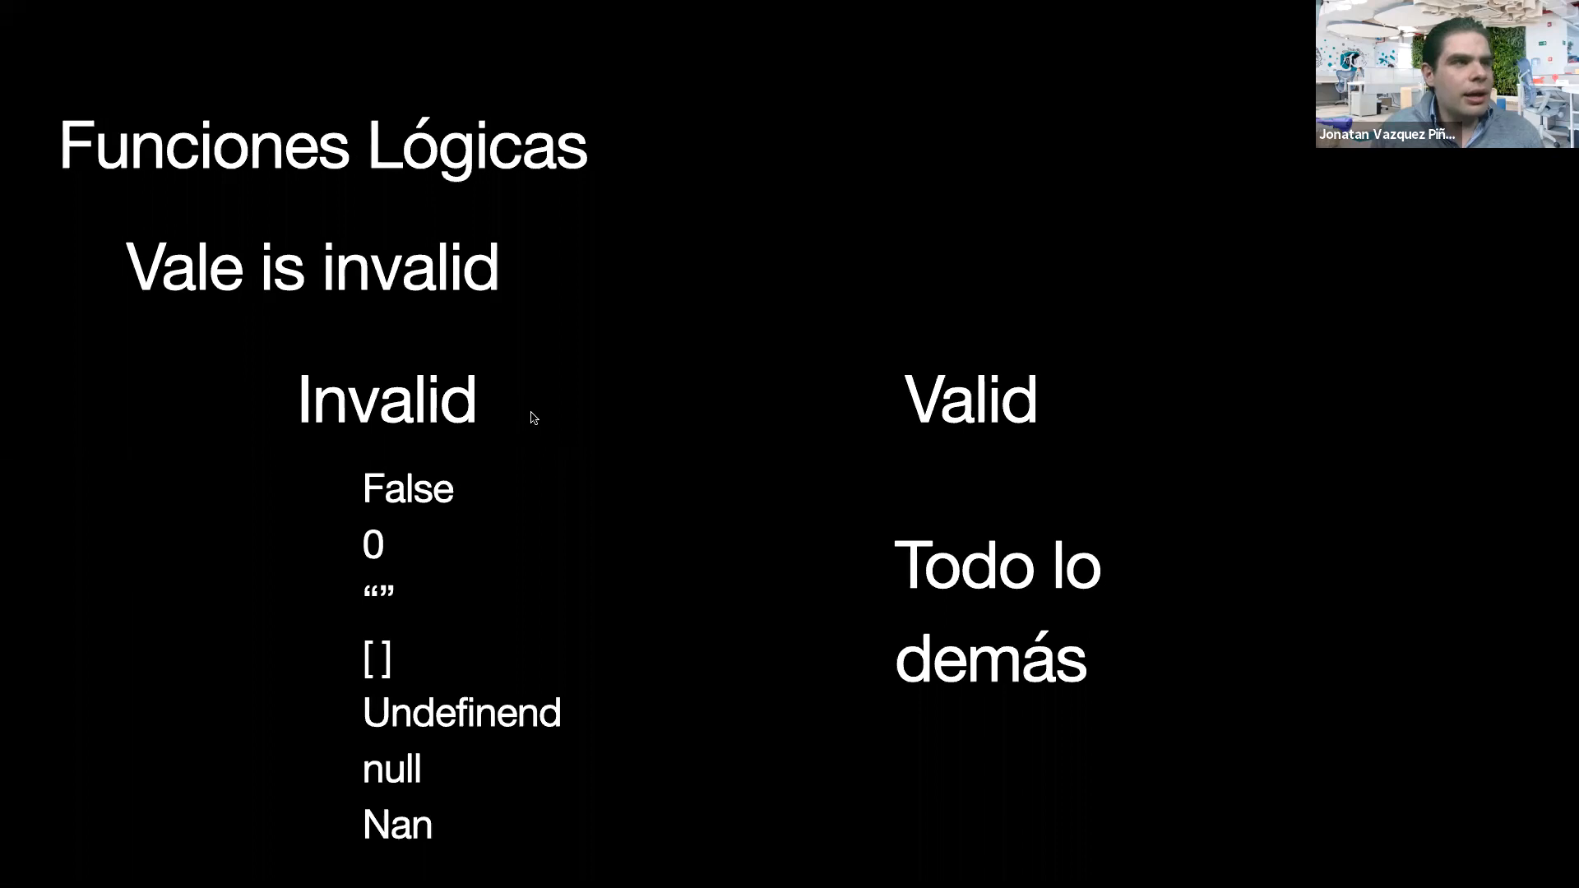
key(ctrl+Left)
click(1010, 395)
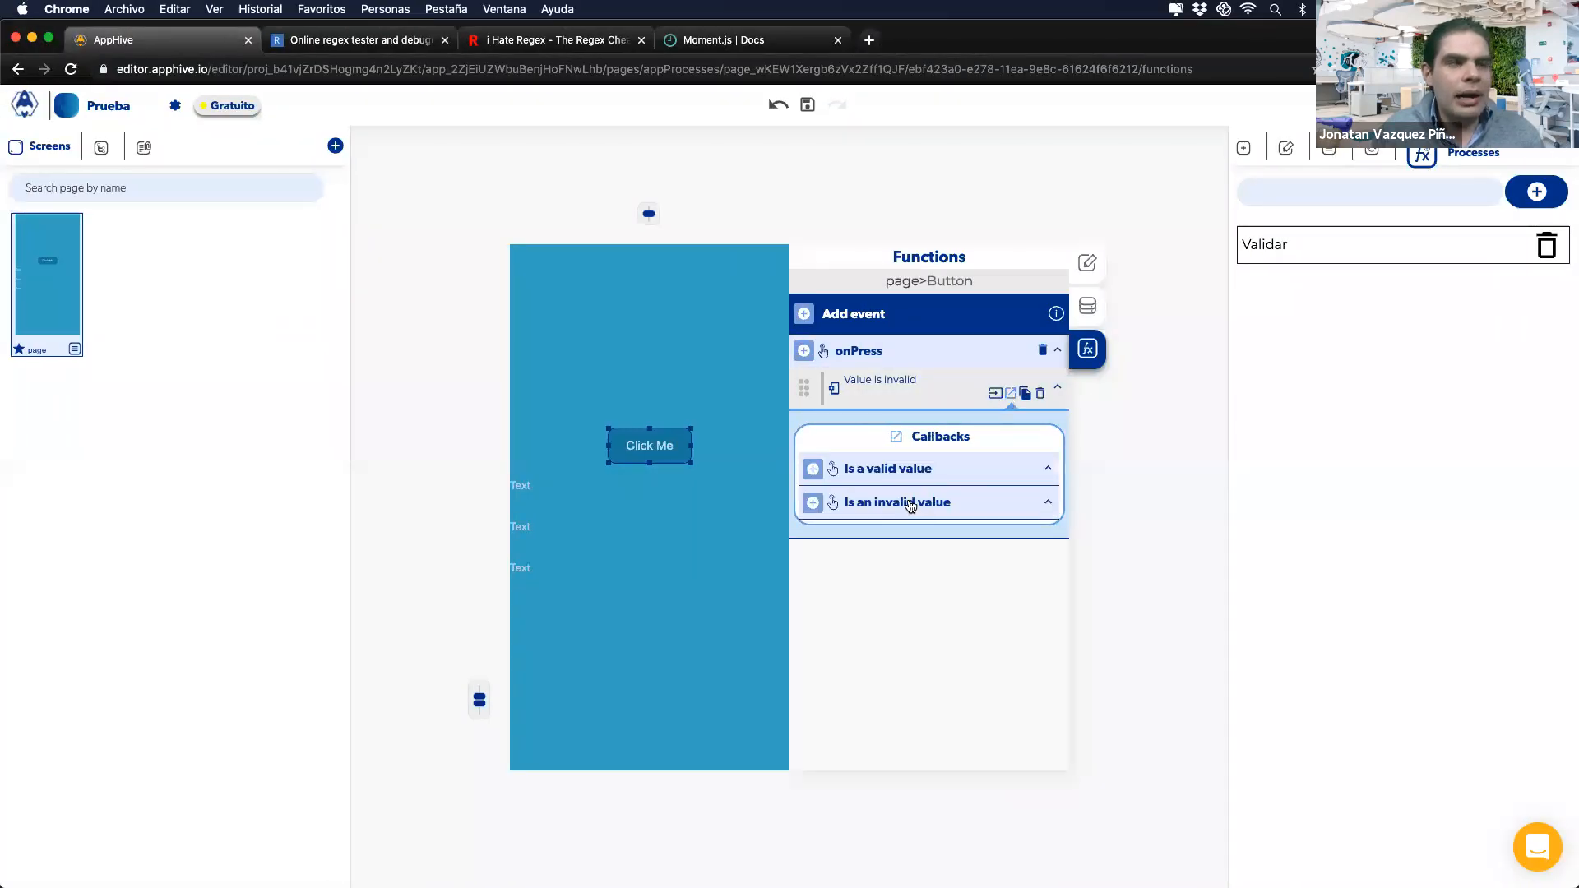
key(ctrl+Right)
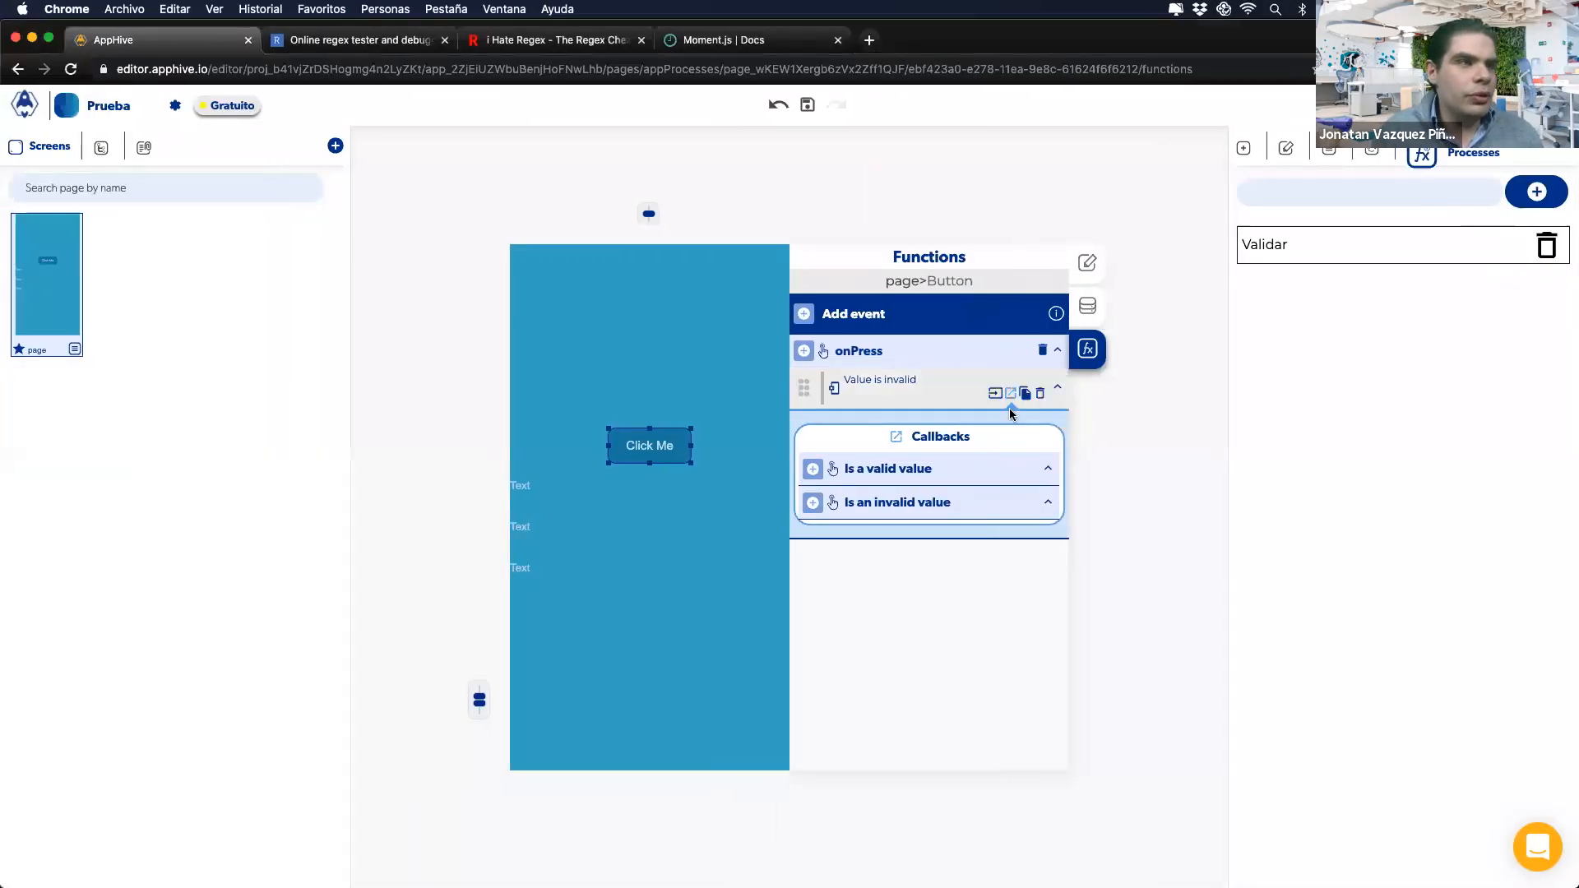
click(995, 394)
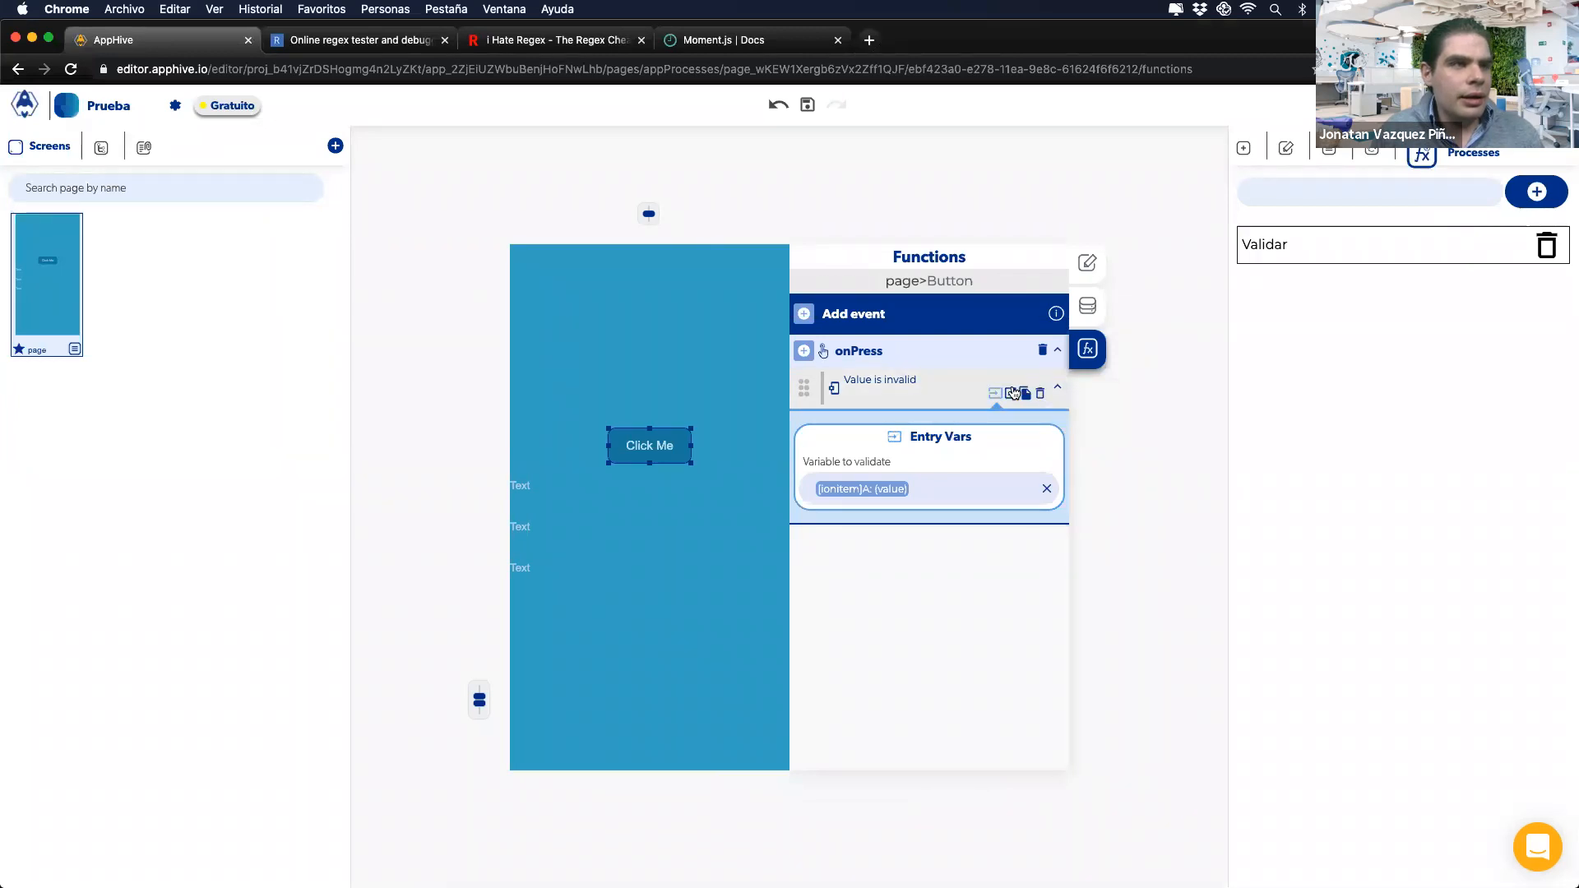
click(1013, 393)
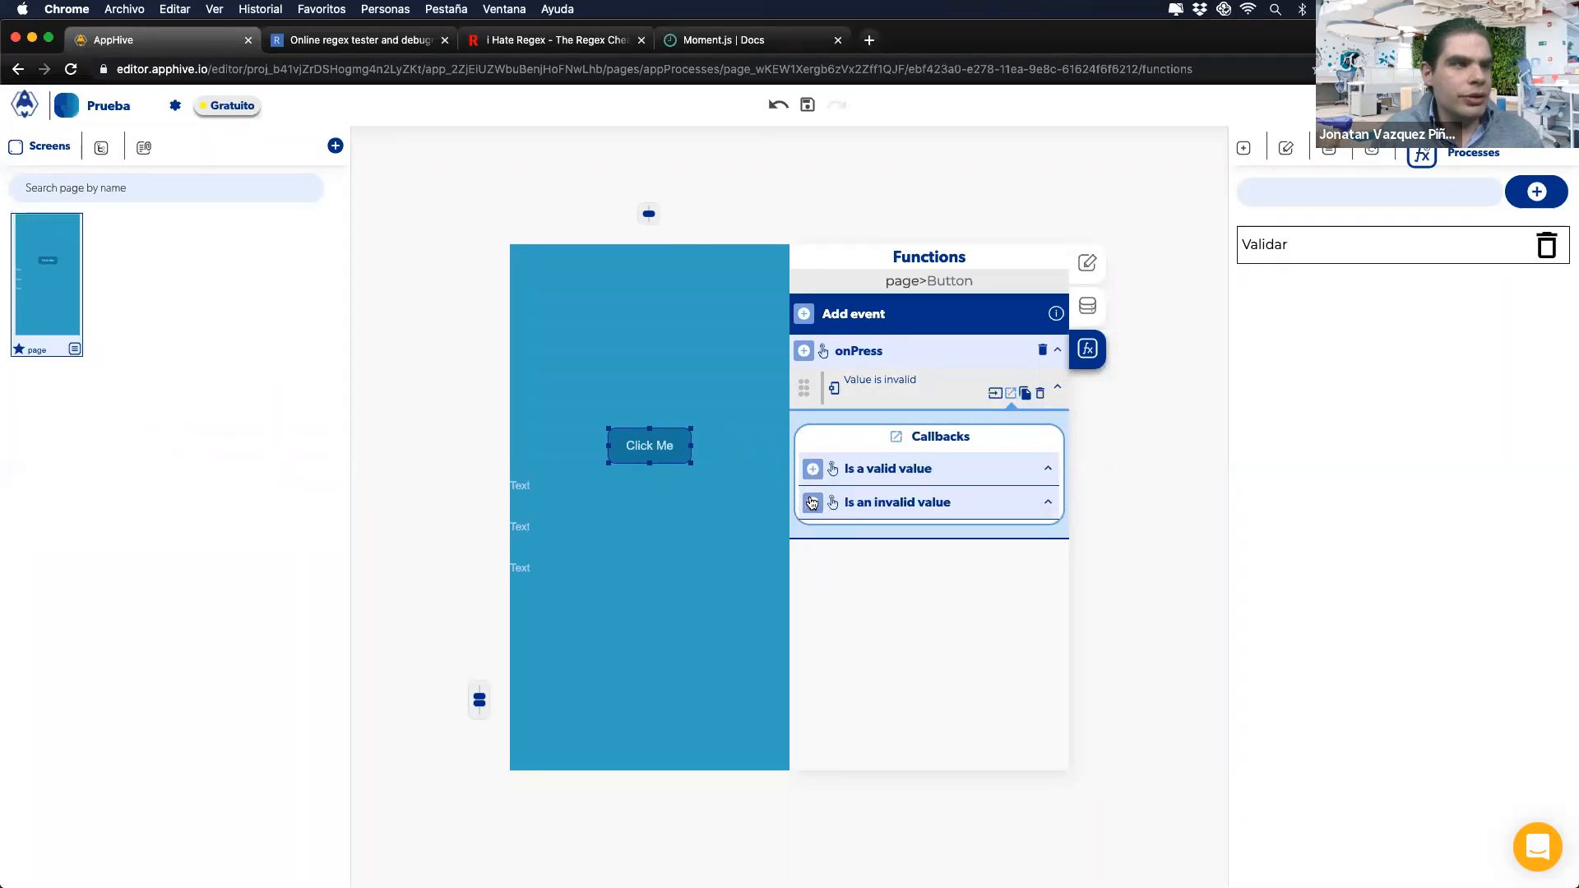
Step: Make Is an invalid value send an alert 'Escribe algo no hay nada', then bring up the iPhone mirror
click(811, 502)
mouse_move(815, 654)
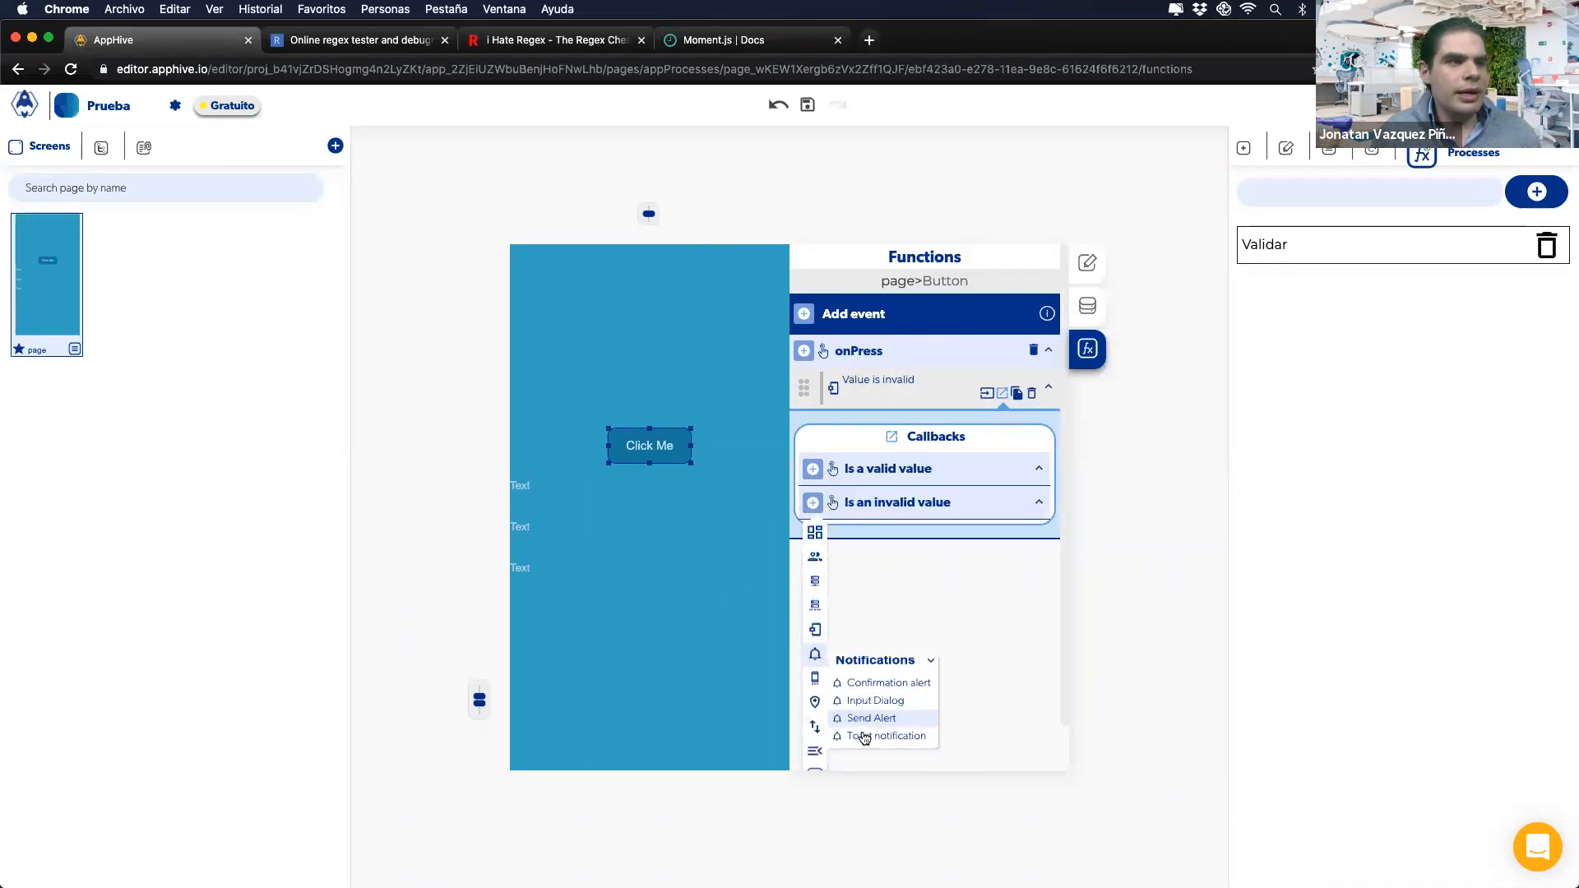
click(868, 718)
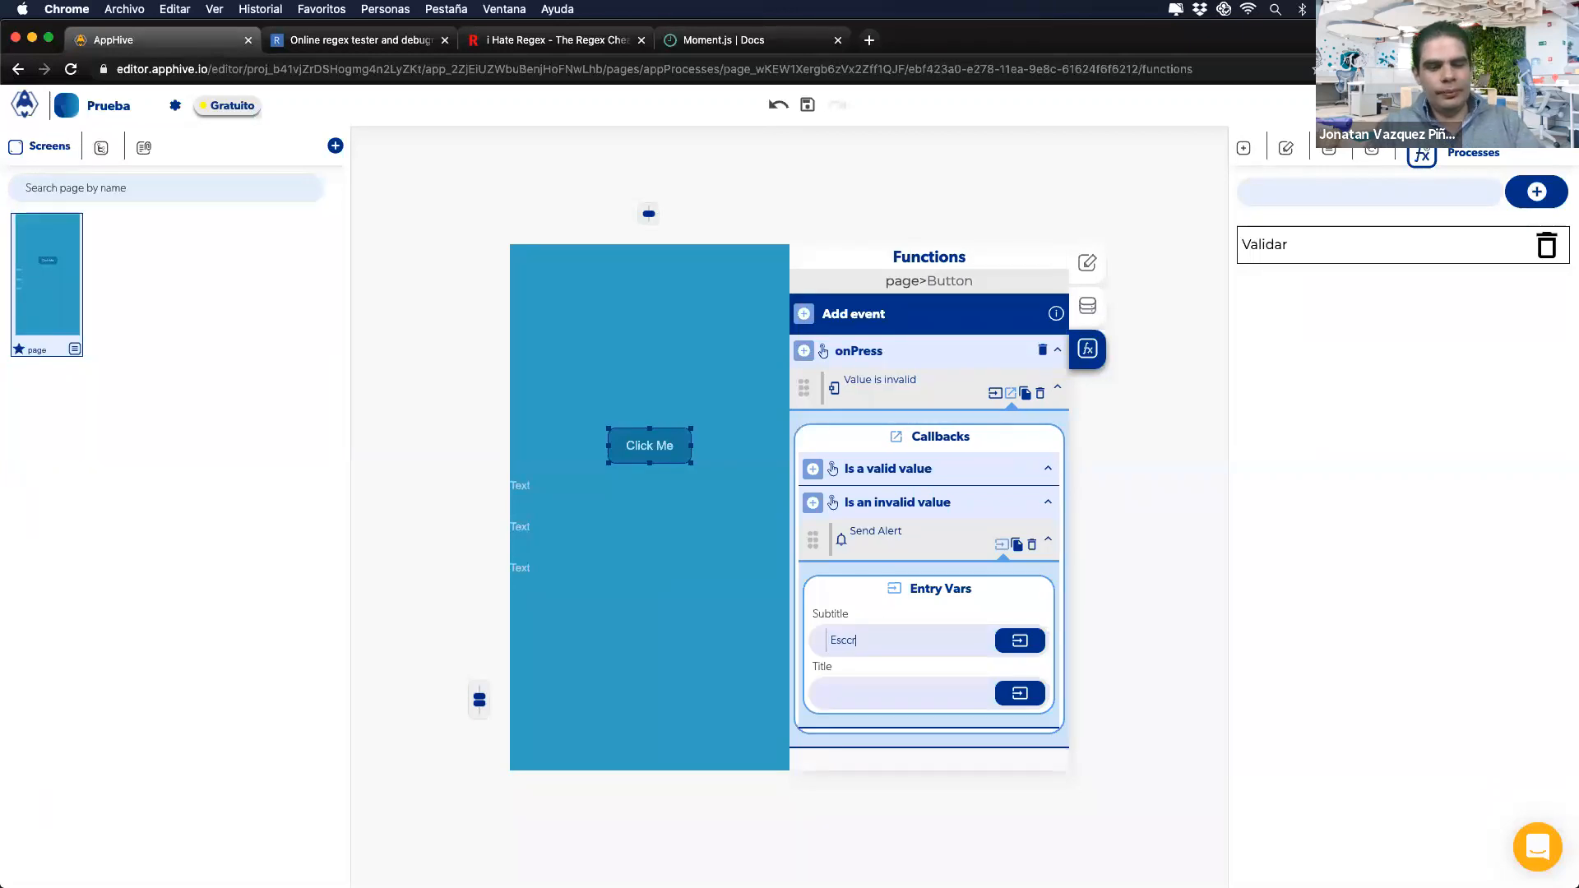
text(Esccribe algo no hay n)
click(911, 608)
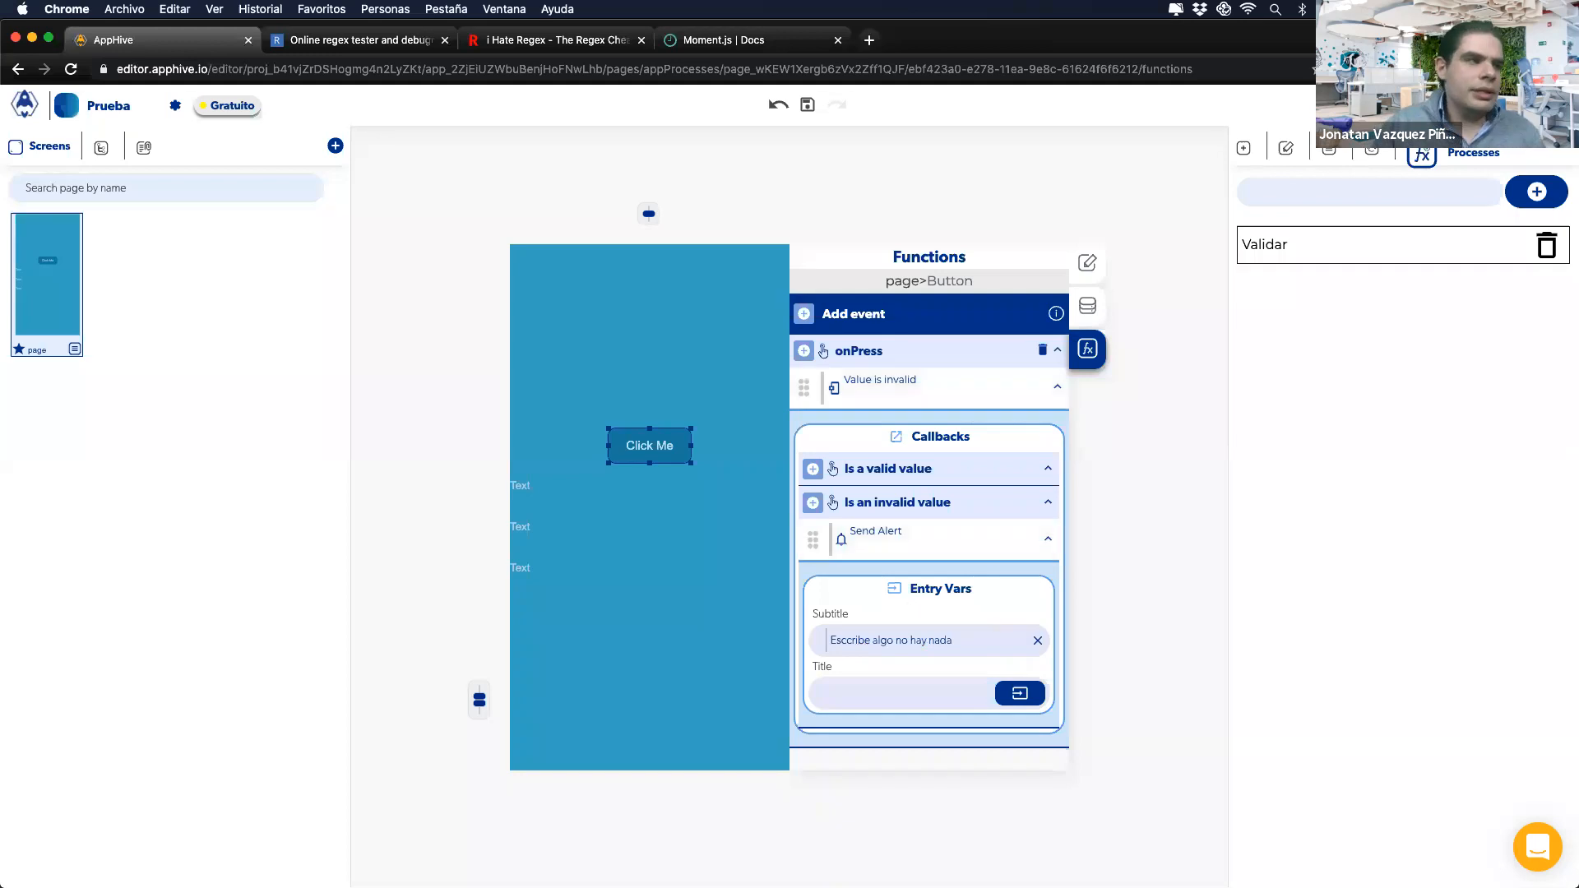
mouse_move(850, 885)
click(901, 857)
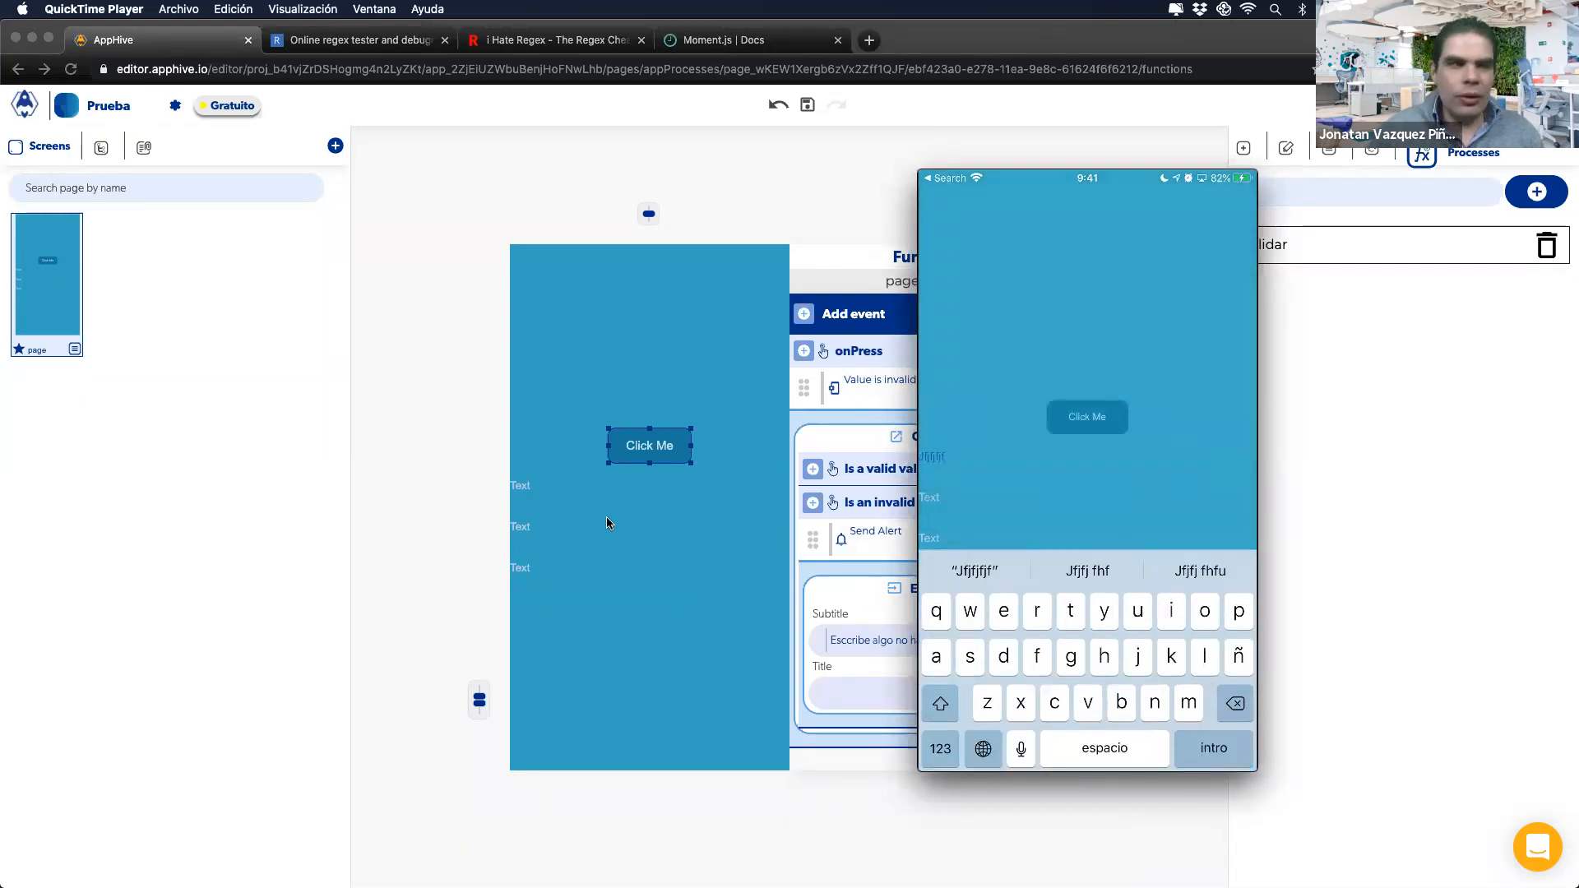
Step: Leave the iPhone mirror and show the Funciones Lógicas slide listing invalid values
click(896, 429)
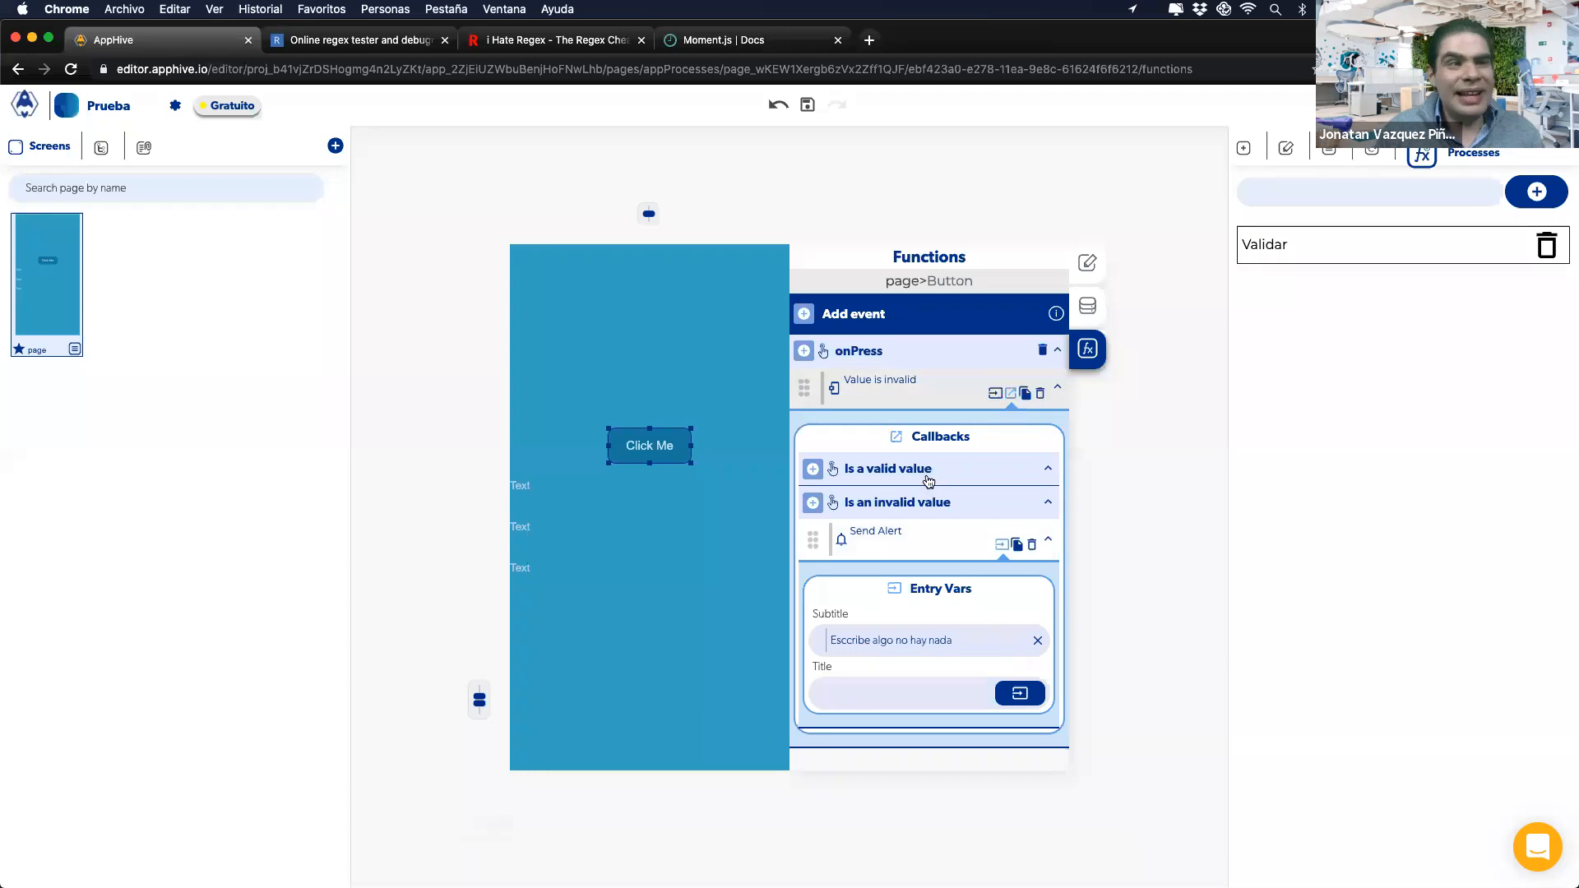
key(ctrl+Right)
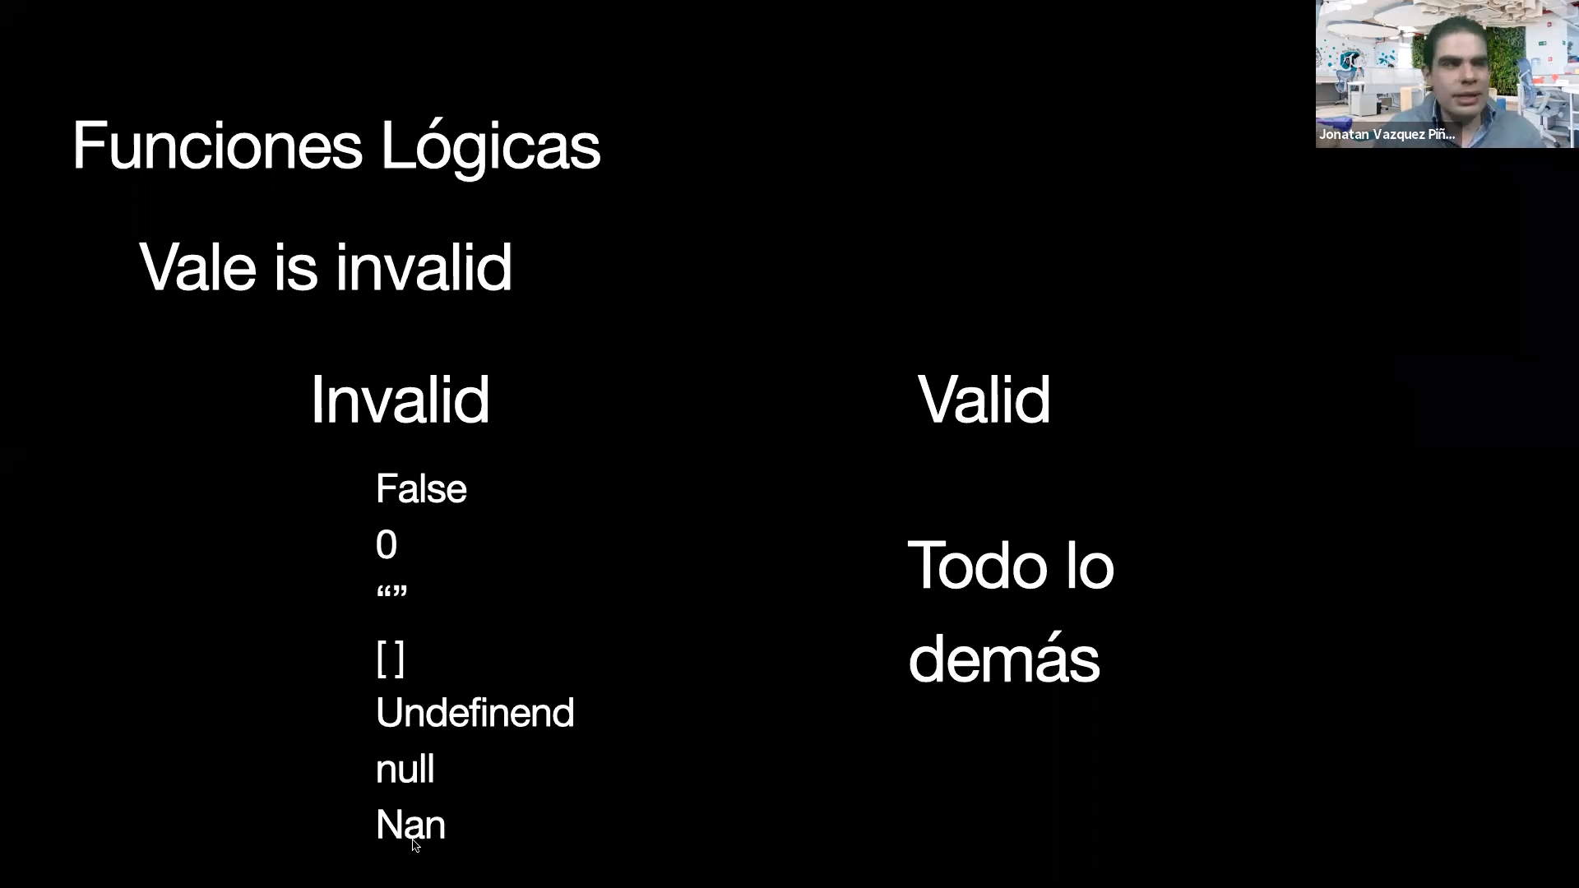
Step: Flip between the editor and the Vale is invalid slide, then advance to the RegEx slide
key(ctrl+Left)
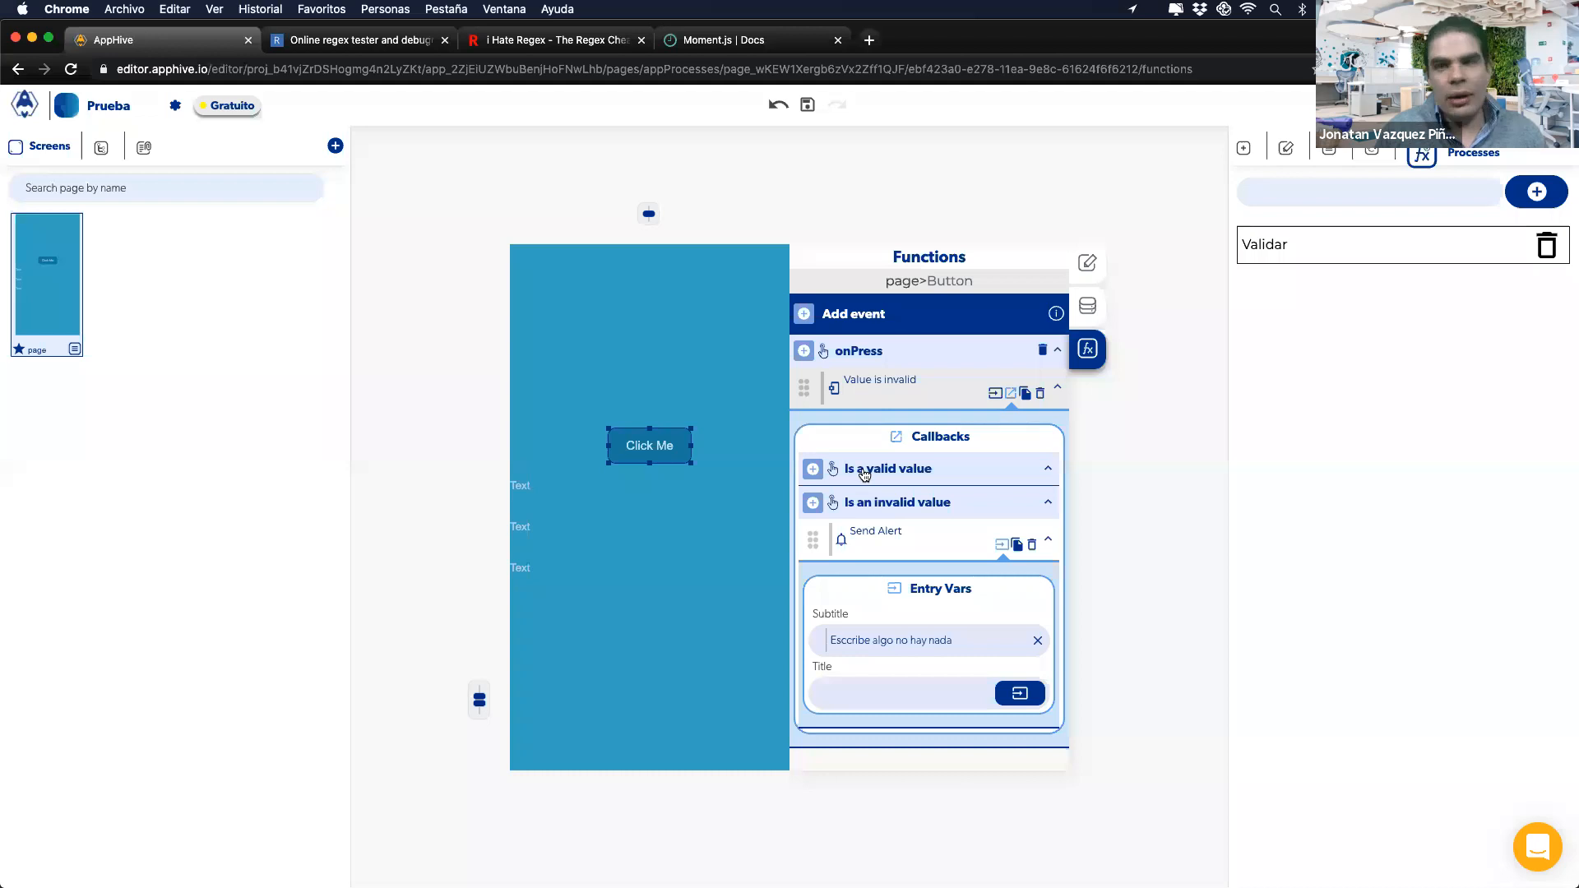
key(ctrl+Right)
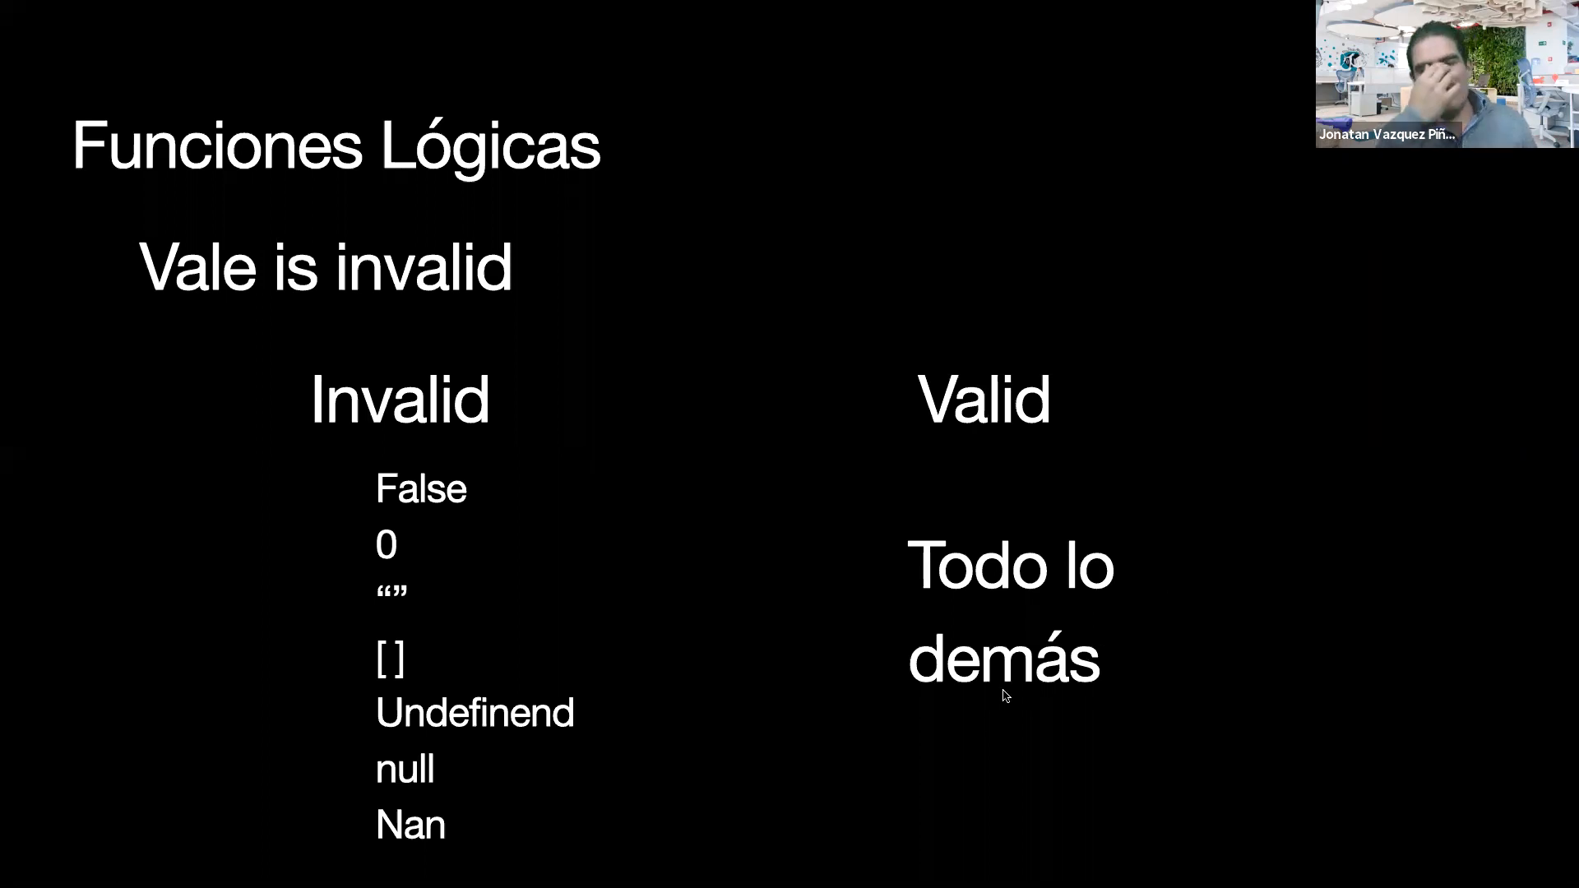
key(ctrl+Left)
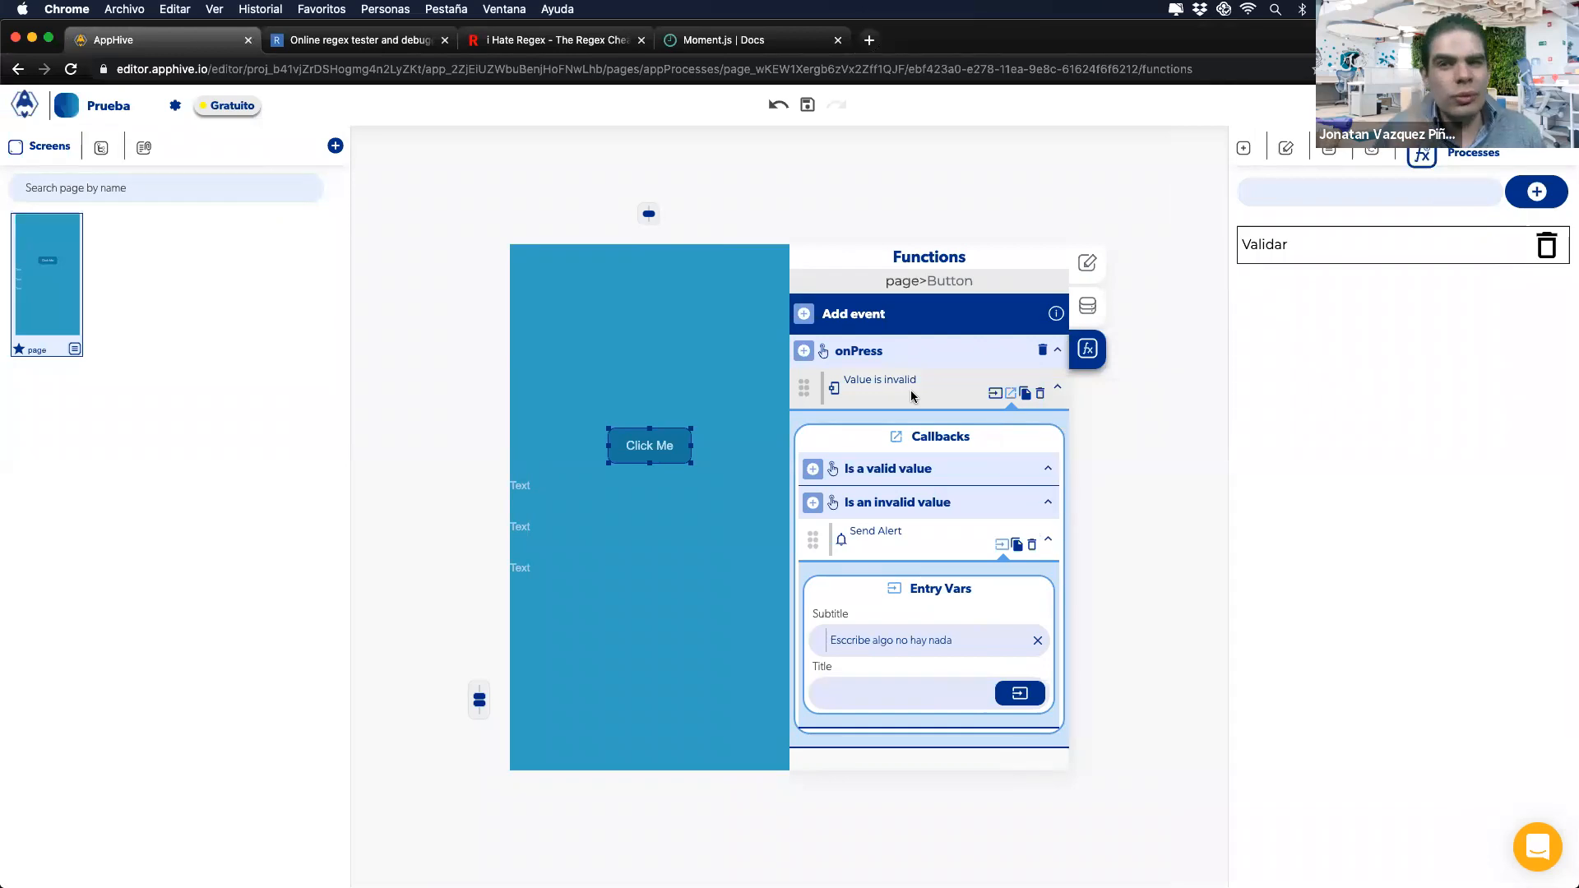
key(ctrl+Right)
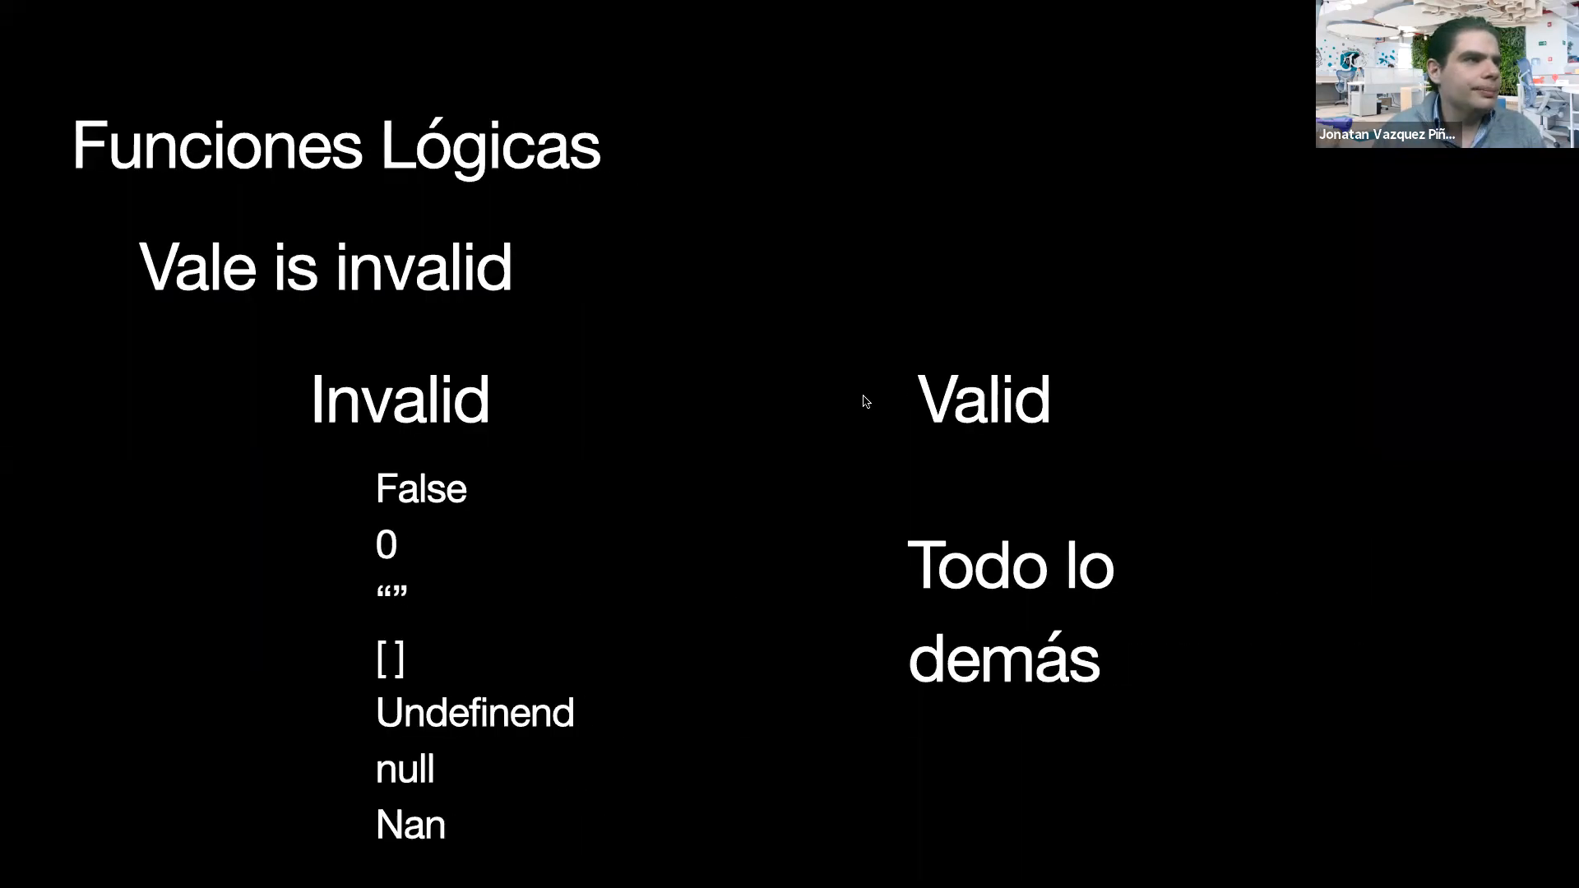
key(Right)
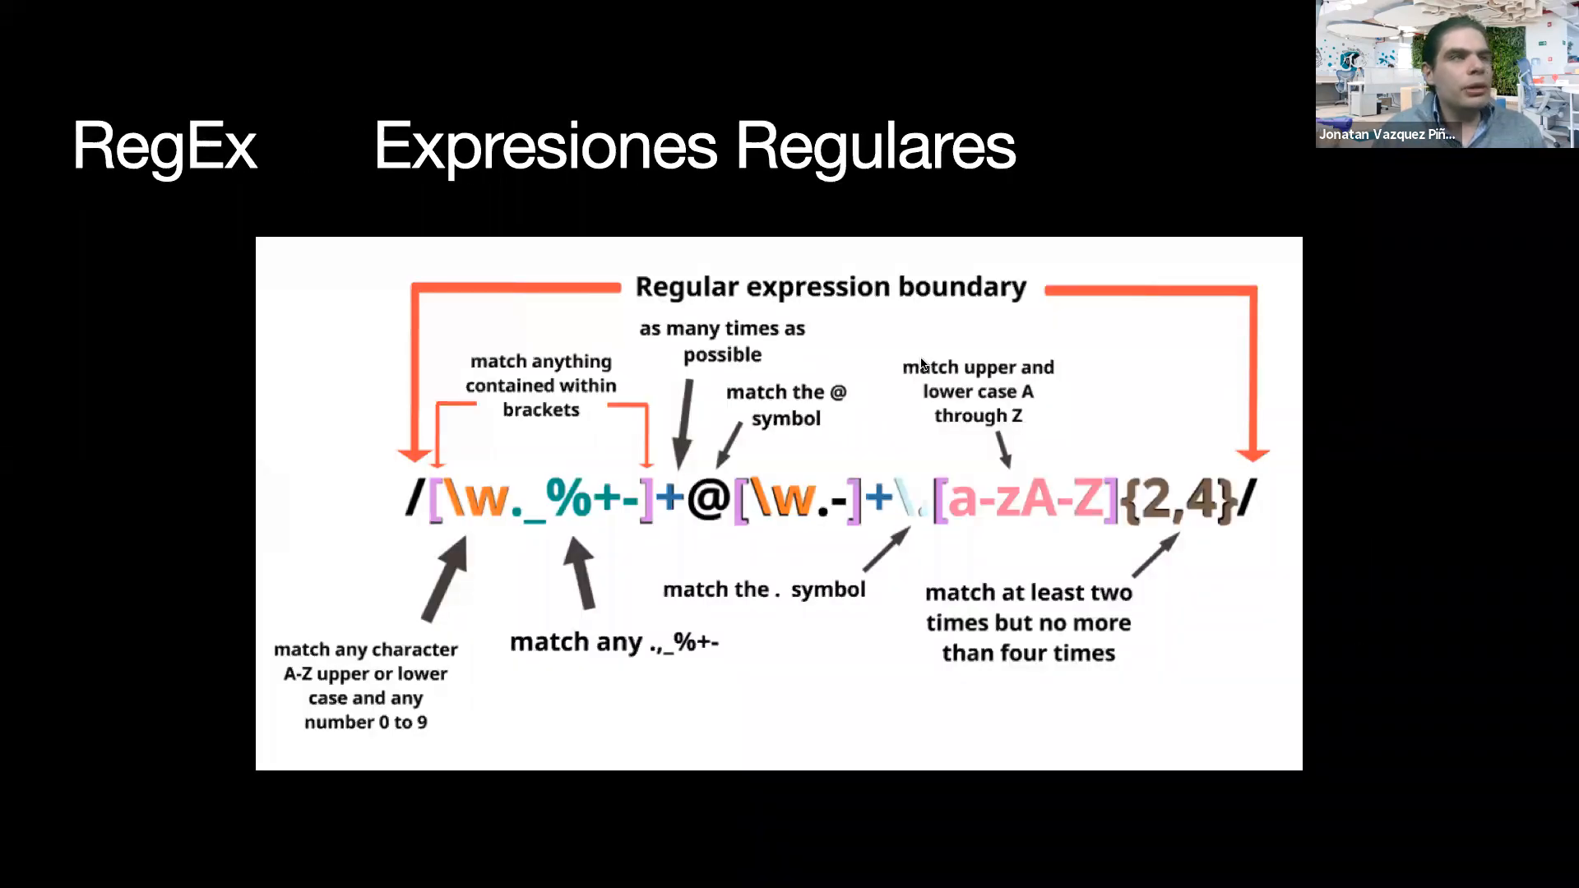
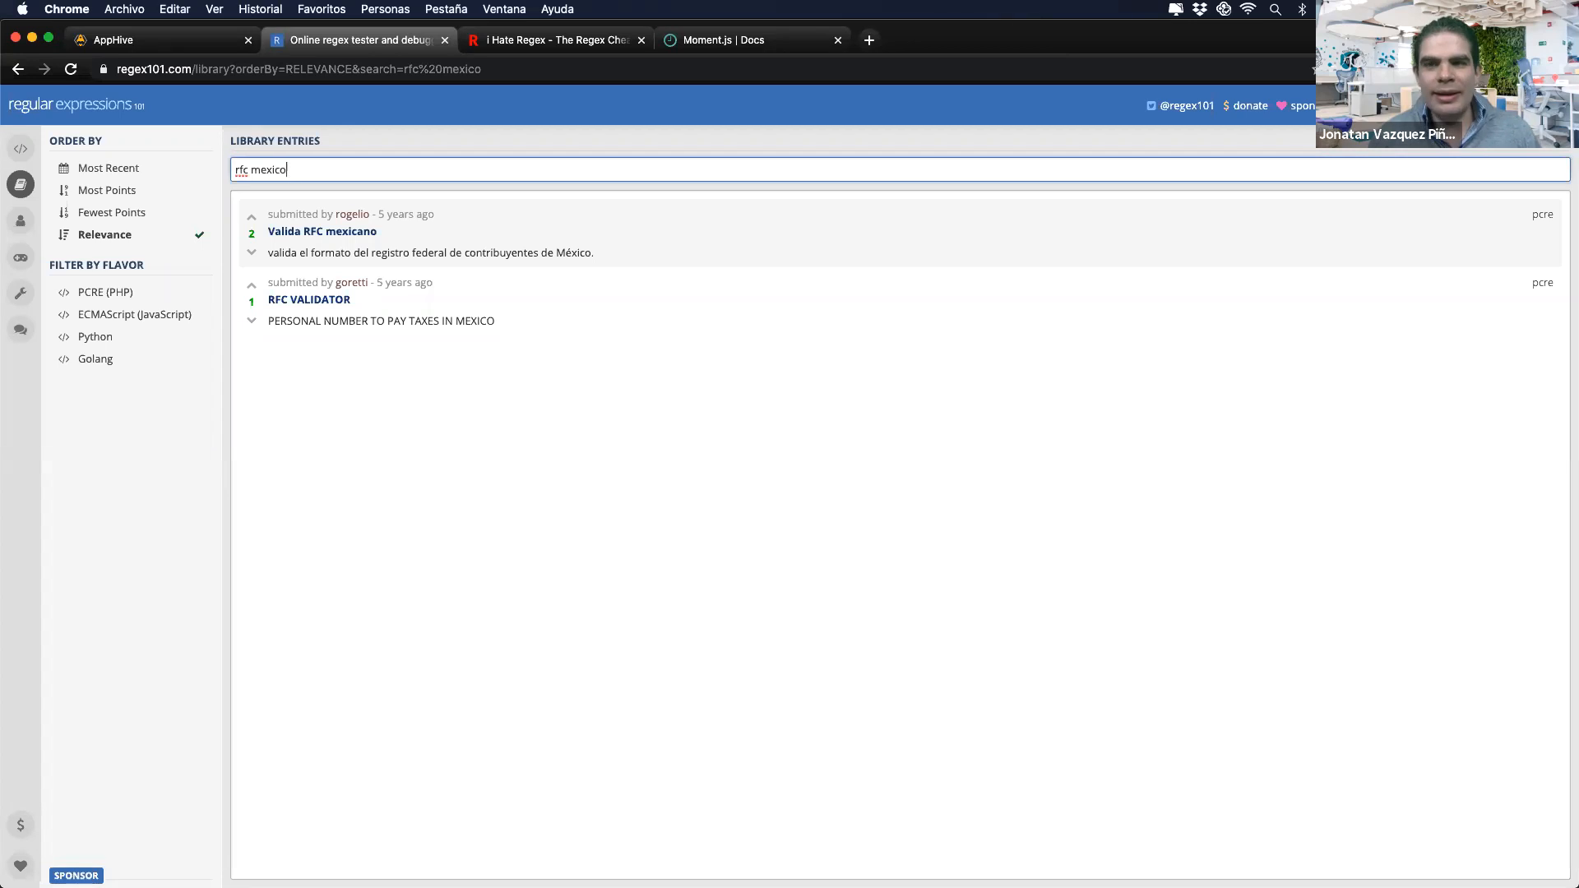
Step: Load the 'Valida RFC mexicano' regex into the regex101 tester, confirm it matches the sample RFC, then return to AppHive
click(315, 234)
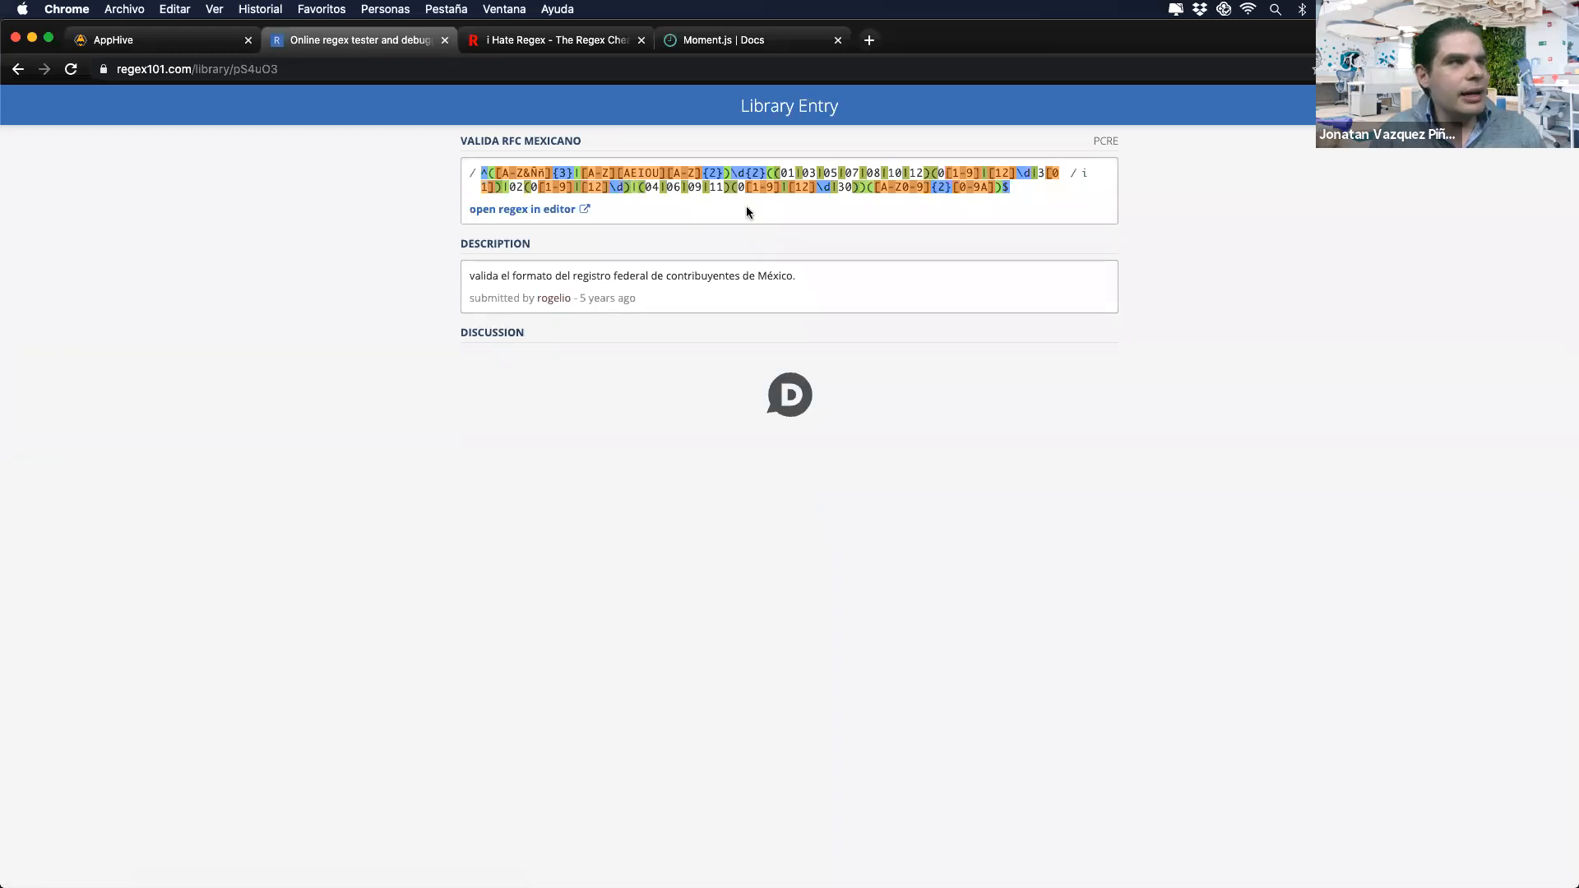
click(543, 211)
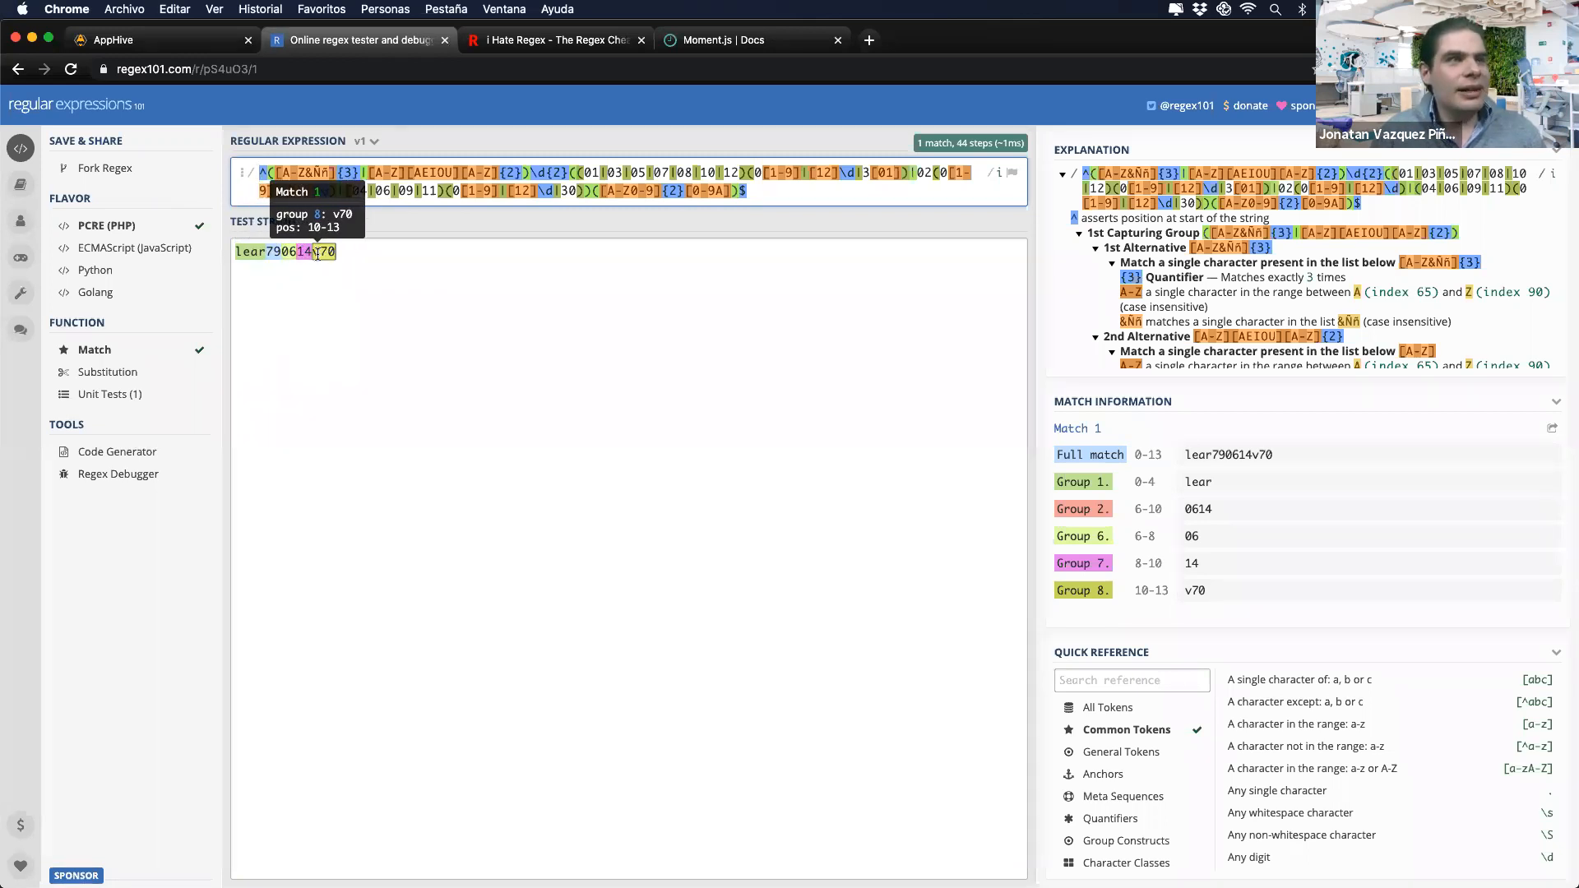
scroll(1110, 279, down, 3)
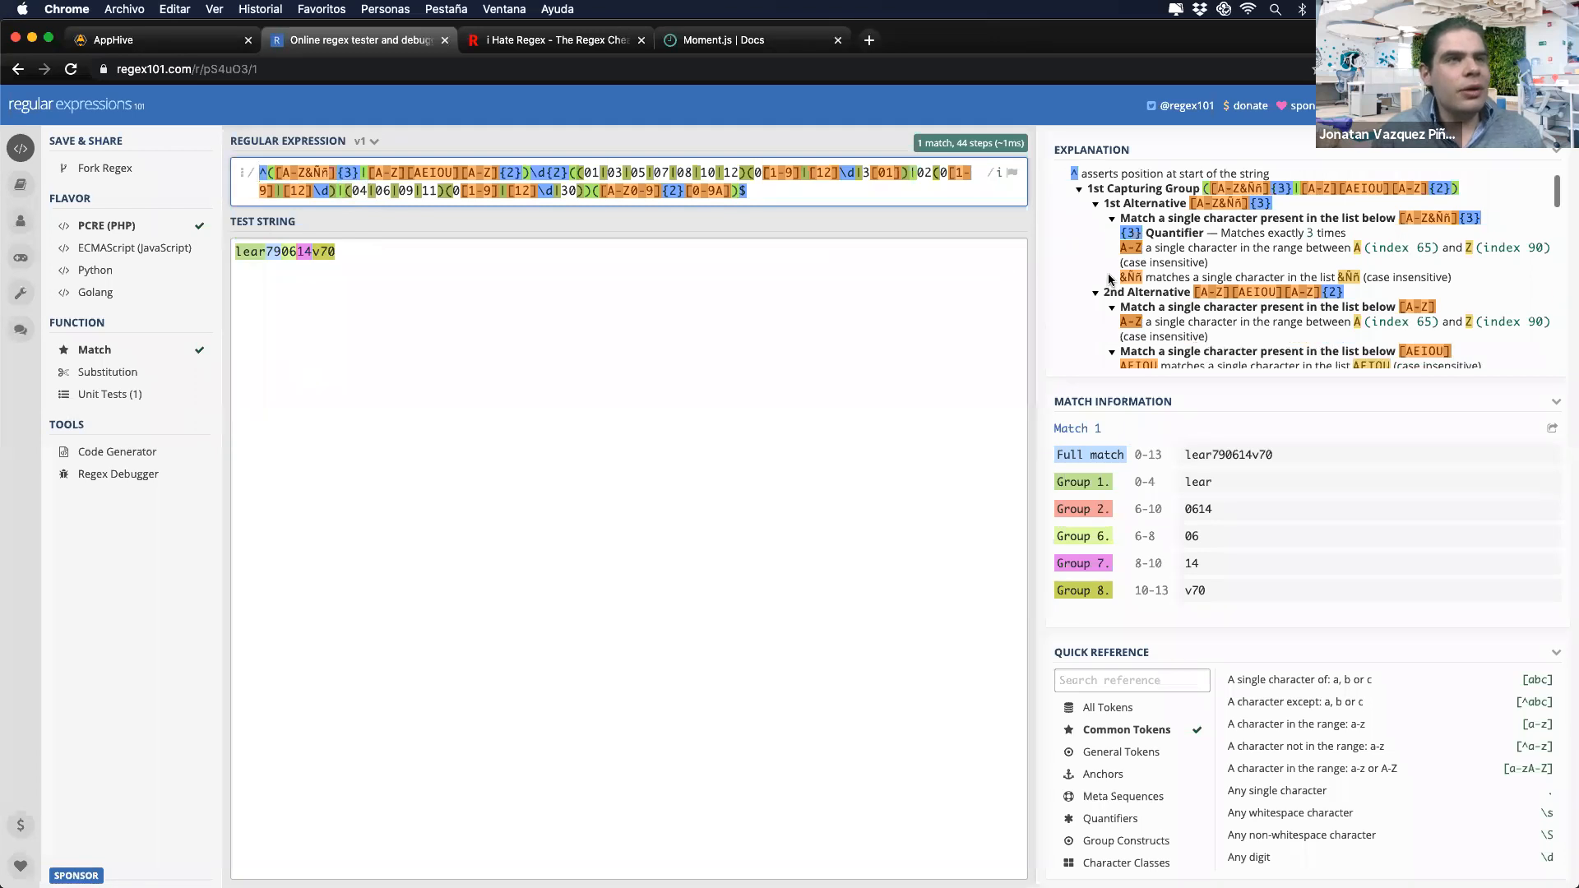
scroll(1110, 280, up, 4)
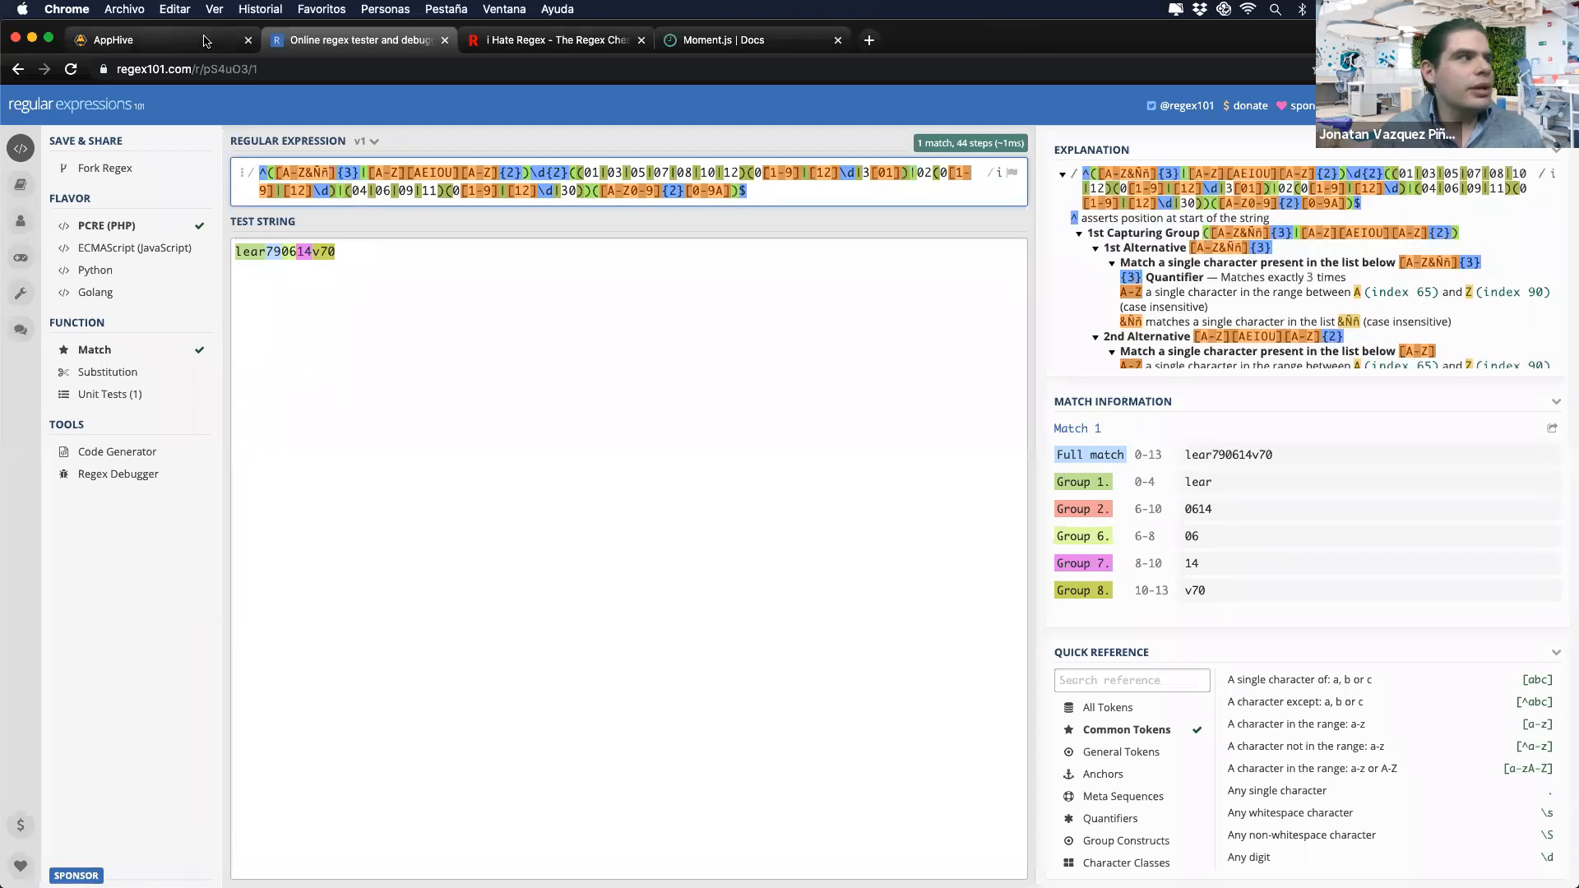
click(156, 40)
Step: Add a Regex Test to the Click Me button's onPress with Email as the basic regex
click(671, 444)
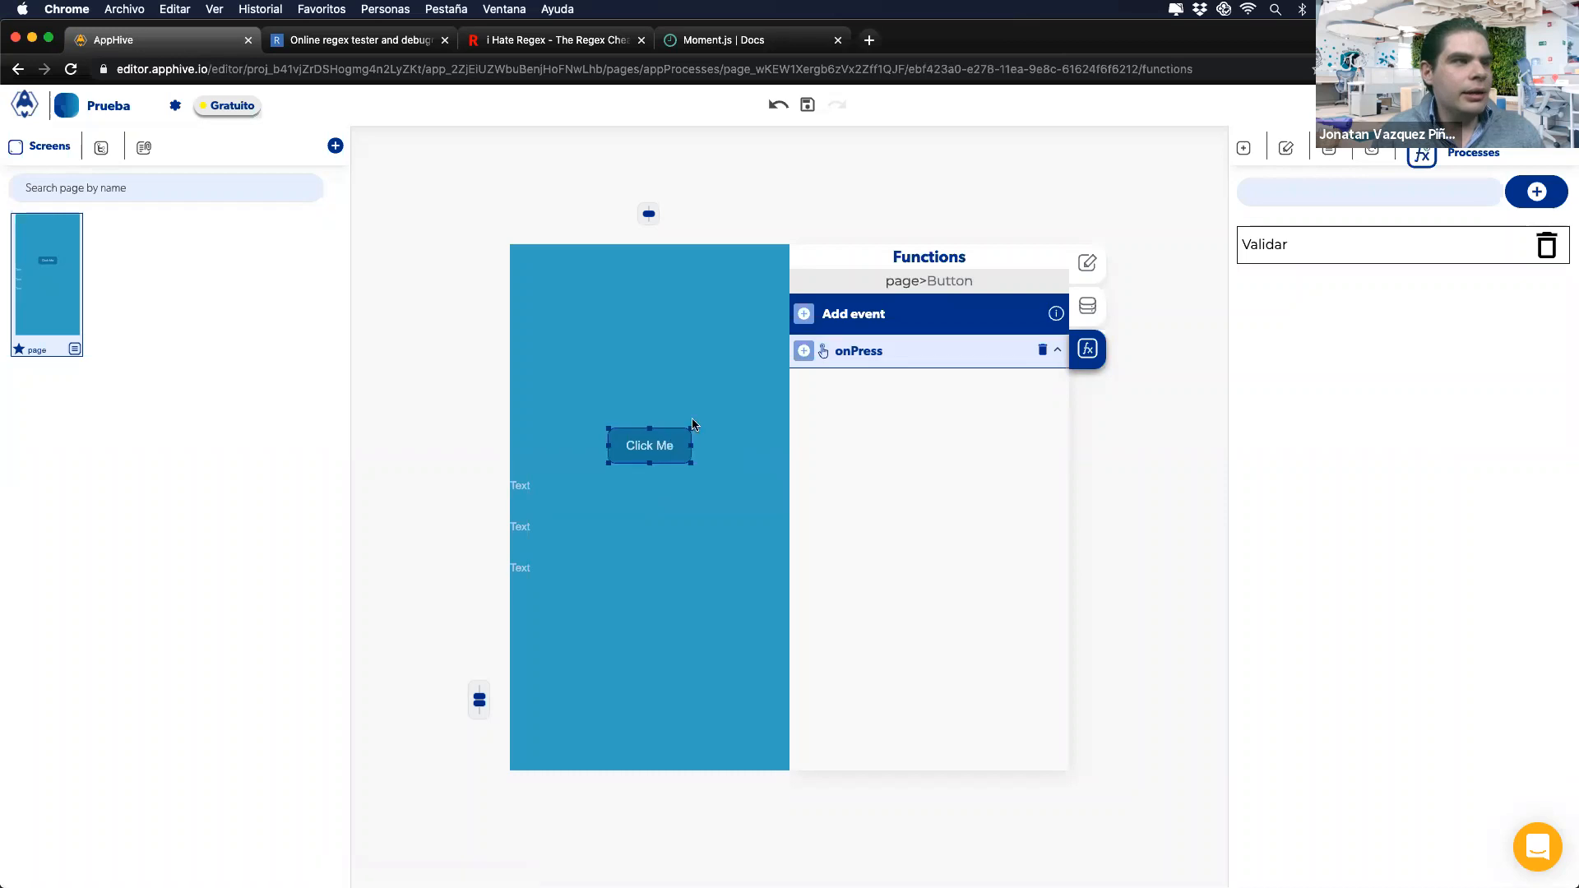
click(799, 351)
mouse_move(806, 491)
scroll(861, 537, down, 1)
scroll(856, 576, down, 1)
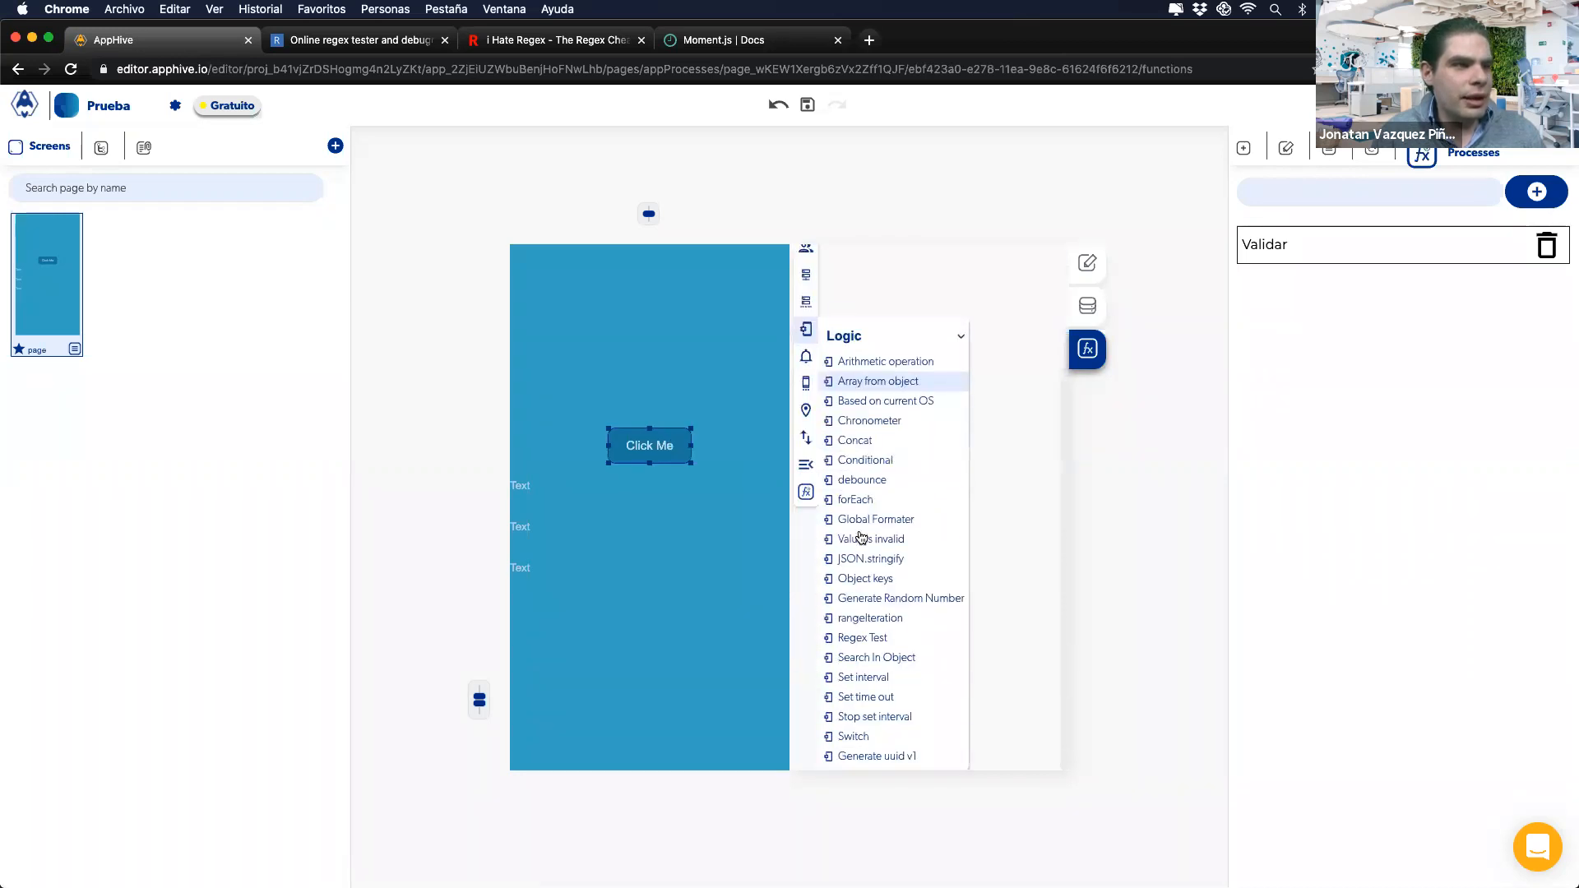
click(858, 639)
click(1034, 487)
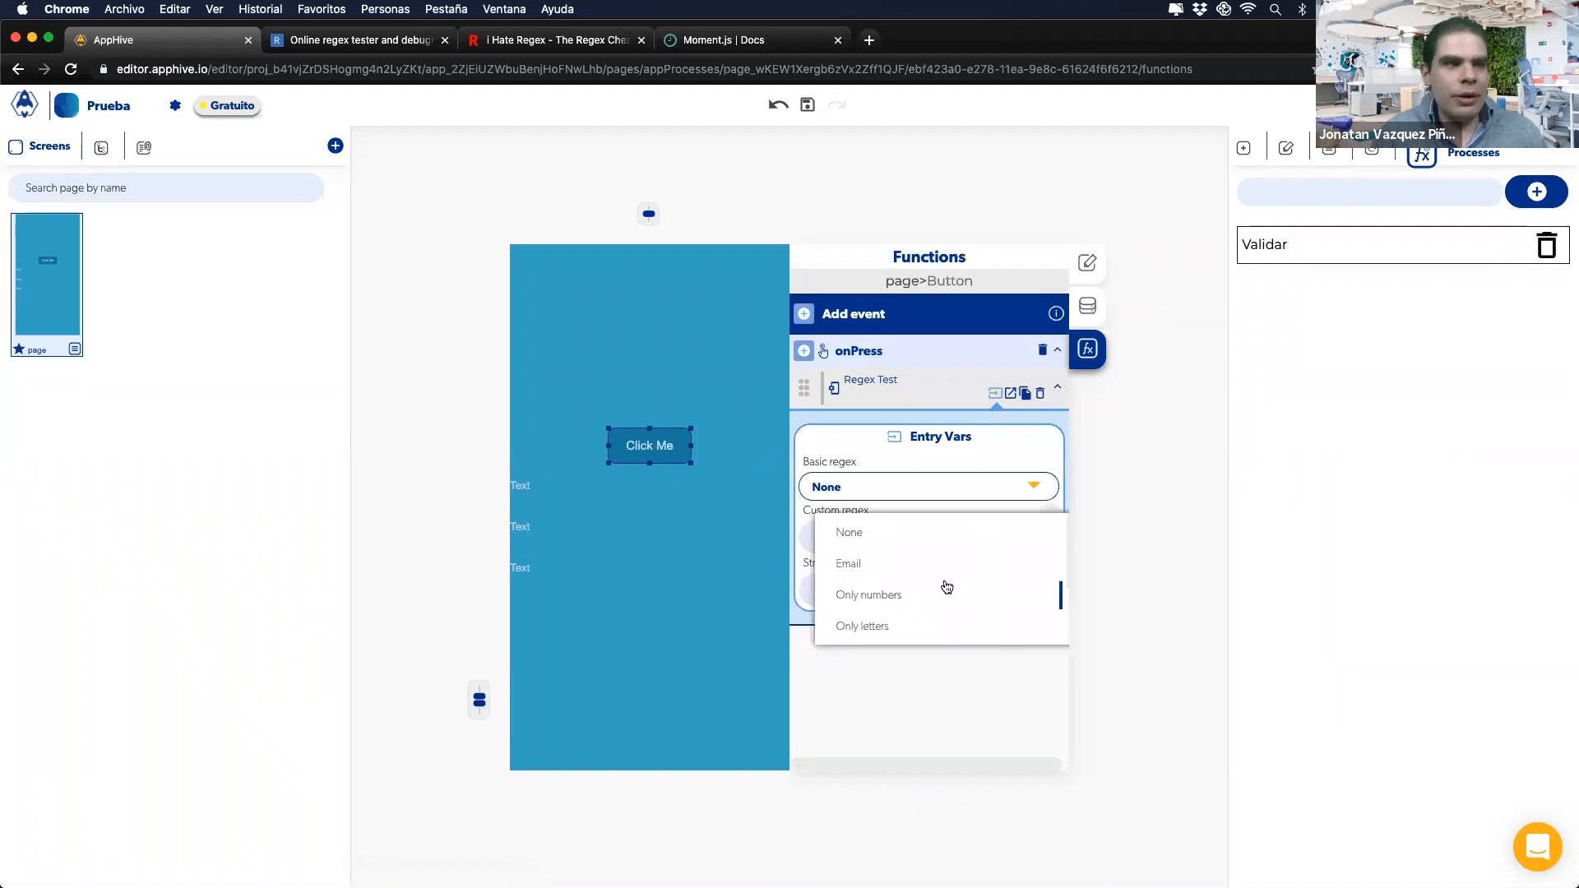
click(852, 566)
Step: Set the string to evaluate to the first Text element's value and review the Regex Test callbacks
click(1029, 595)
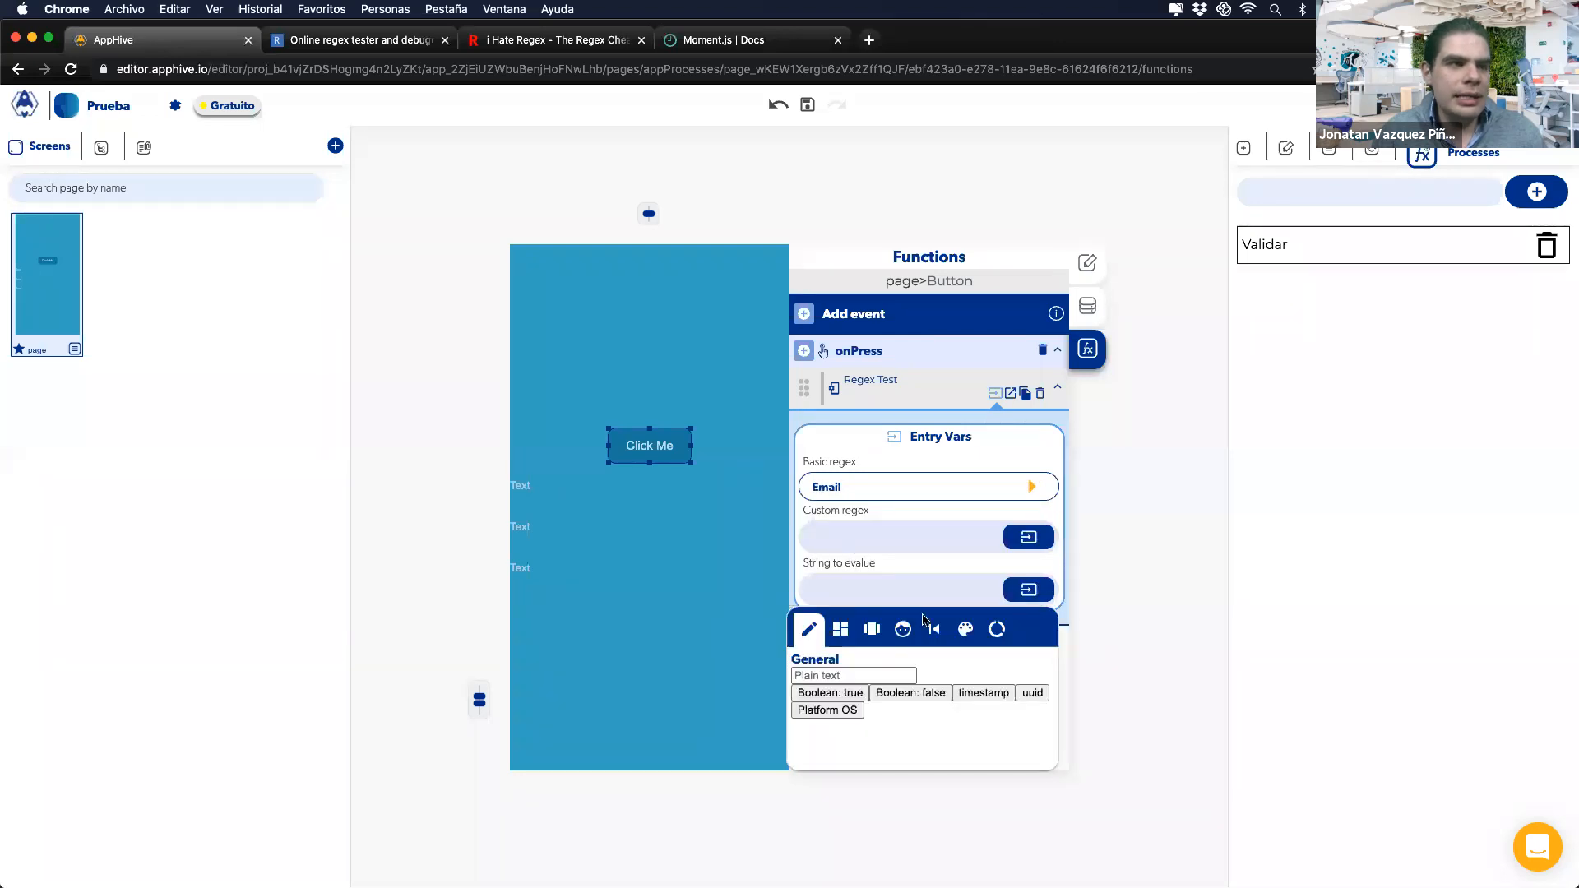
click(840, 630)
click(881, 705)
click(876, 557)
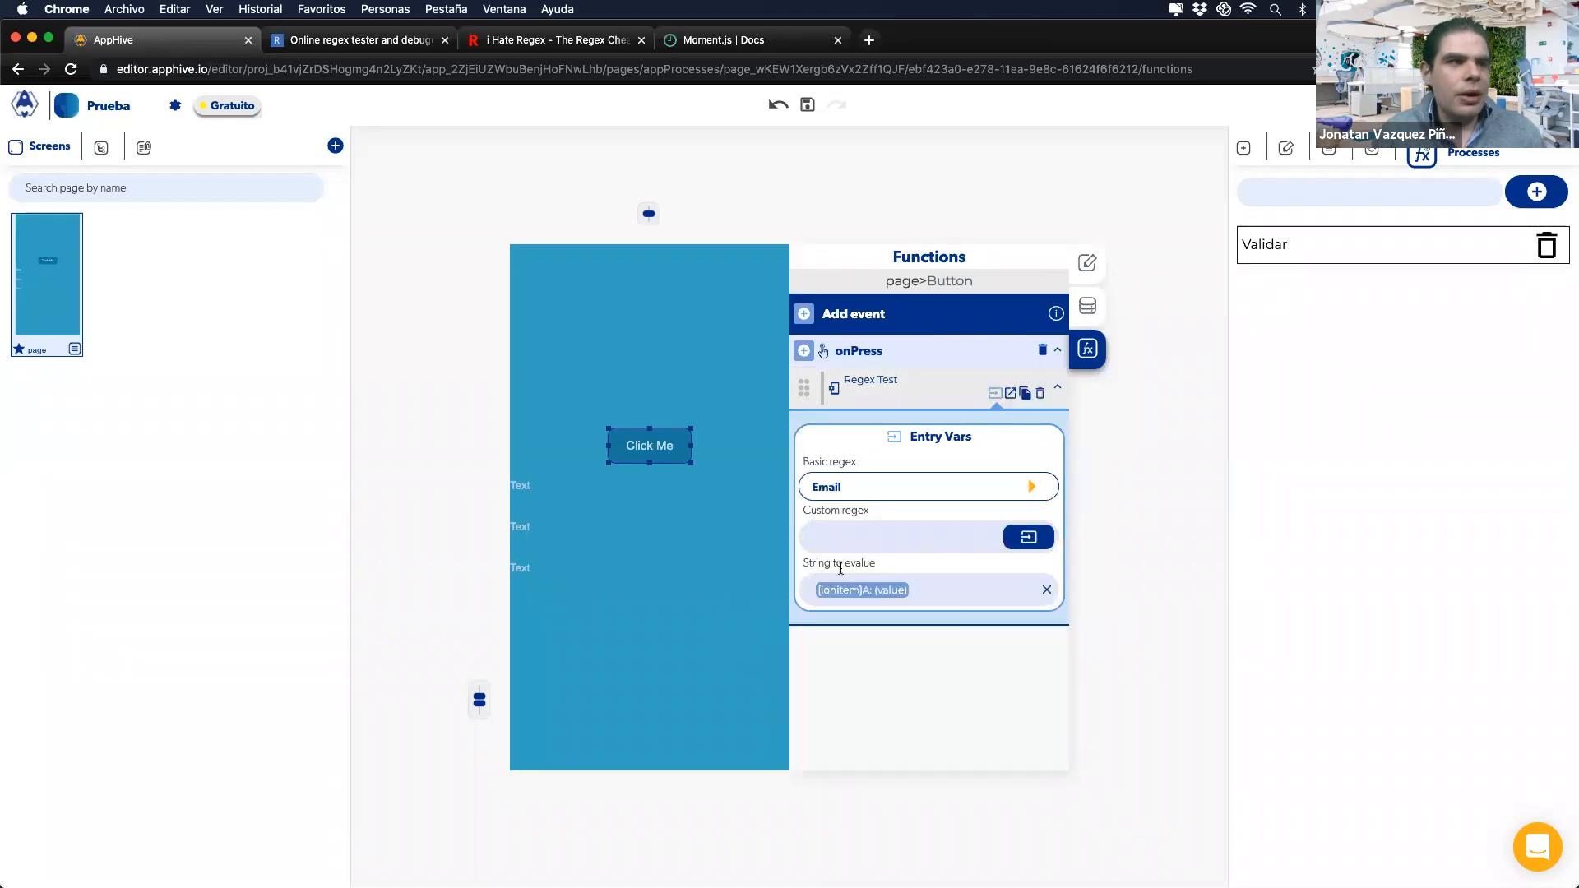
click(1010, 394)
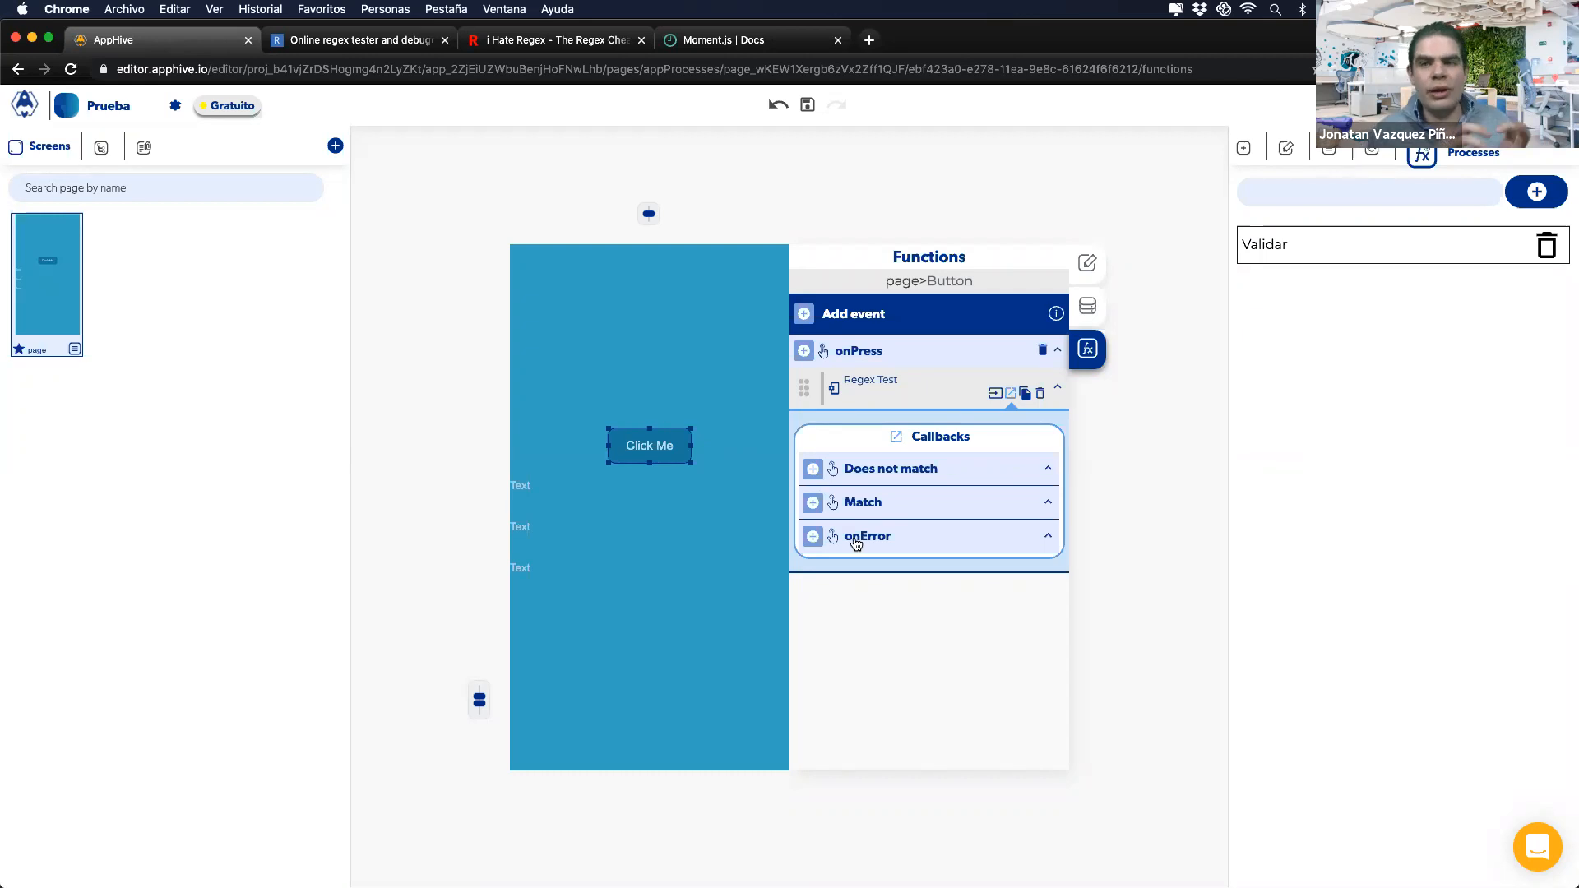
click(995, 394)
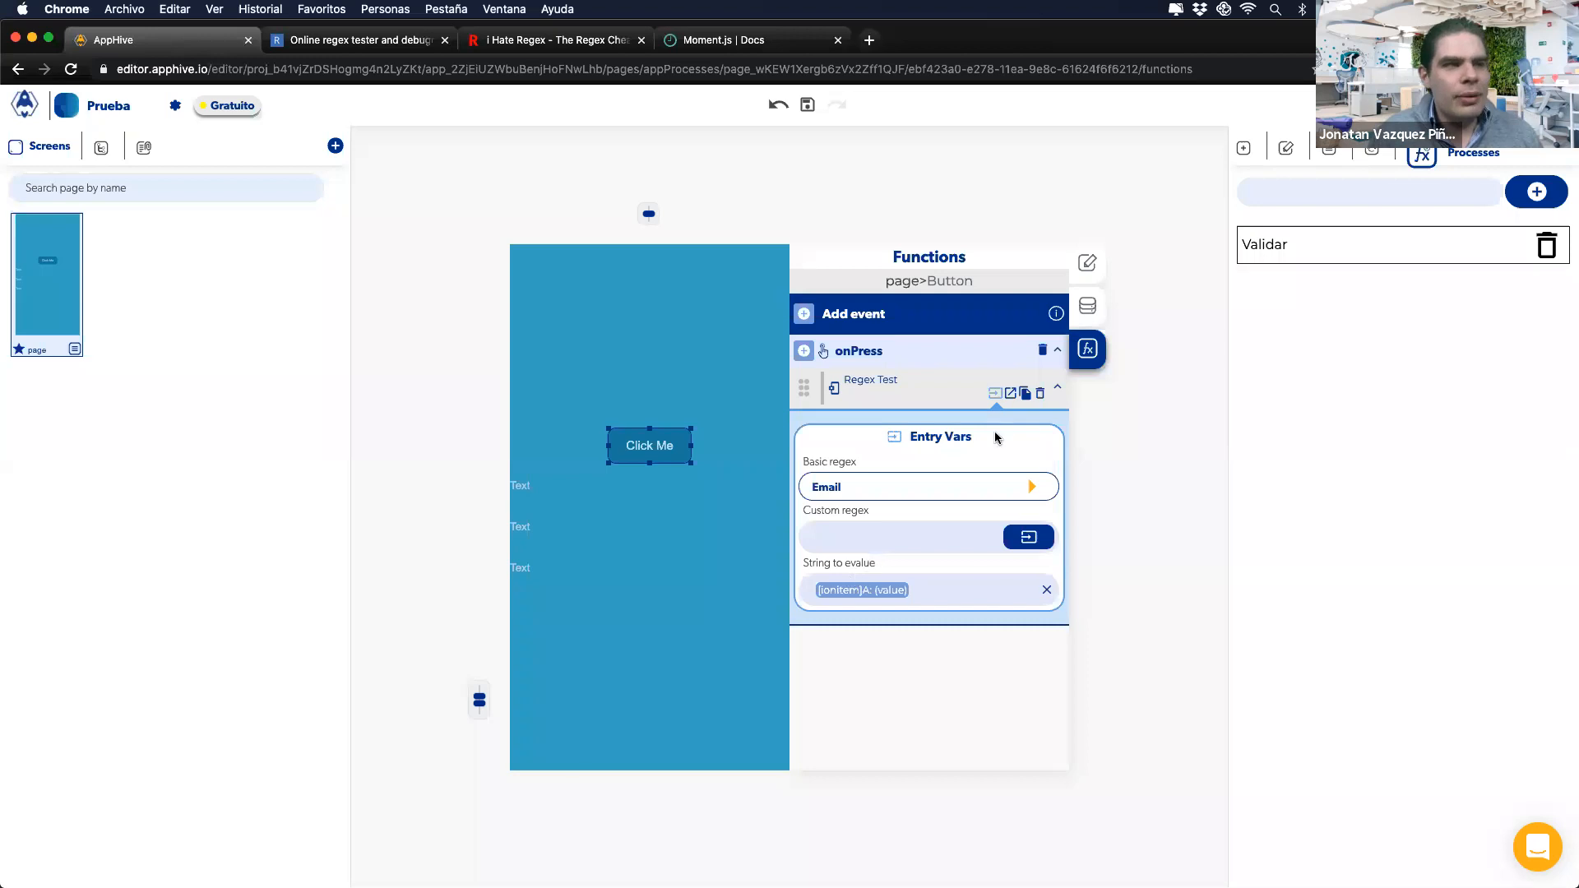
click(1010, 393)
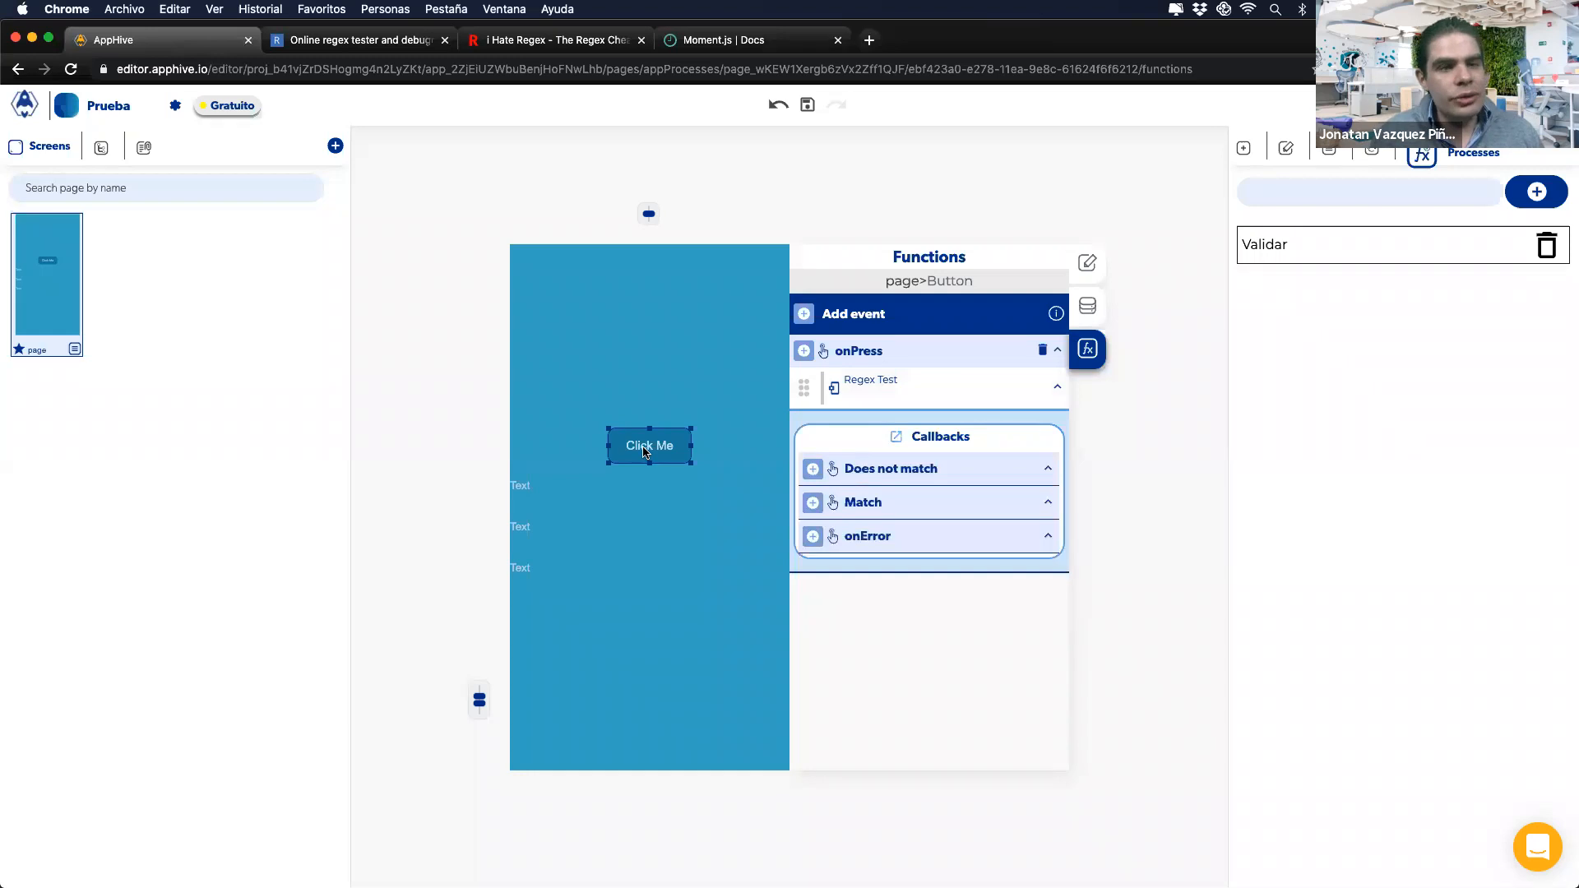
mouse_move(950, 403)
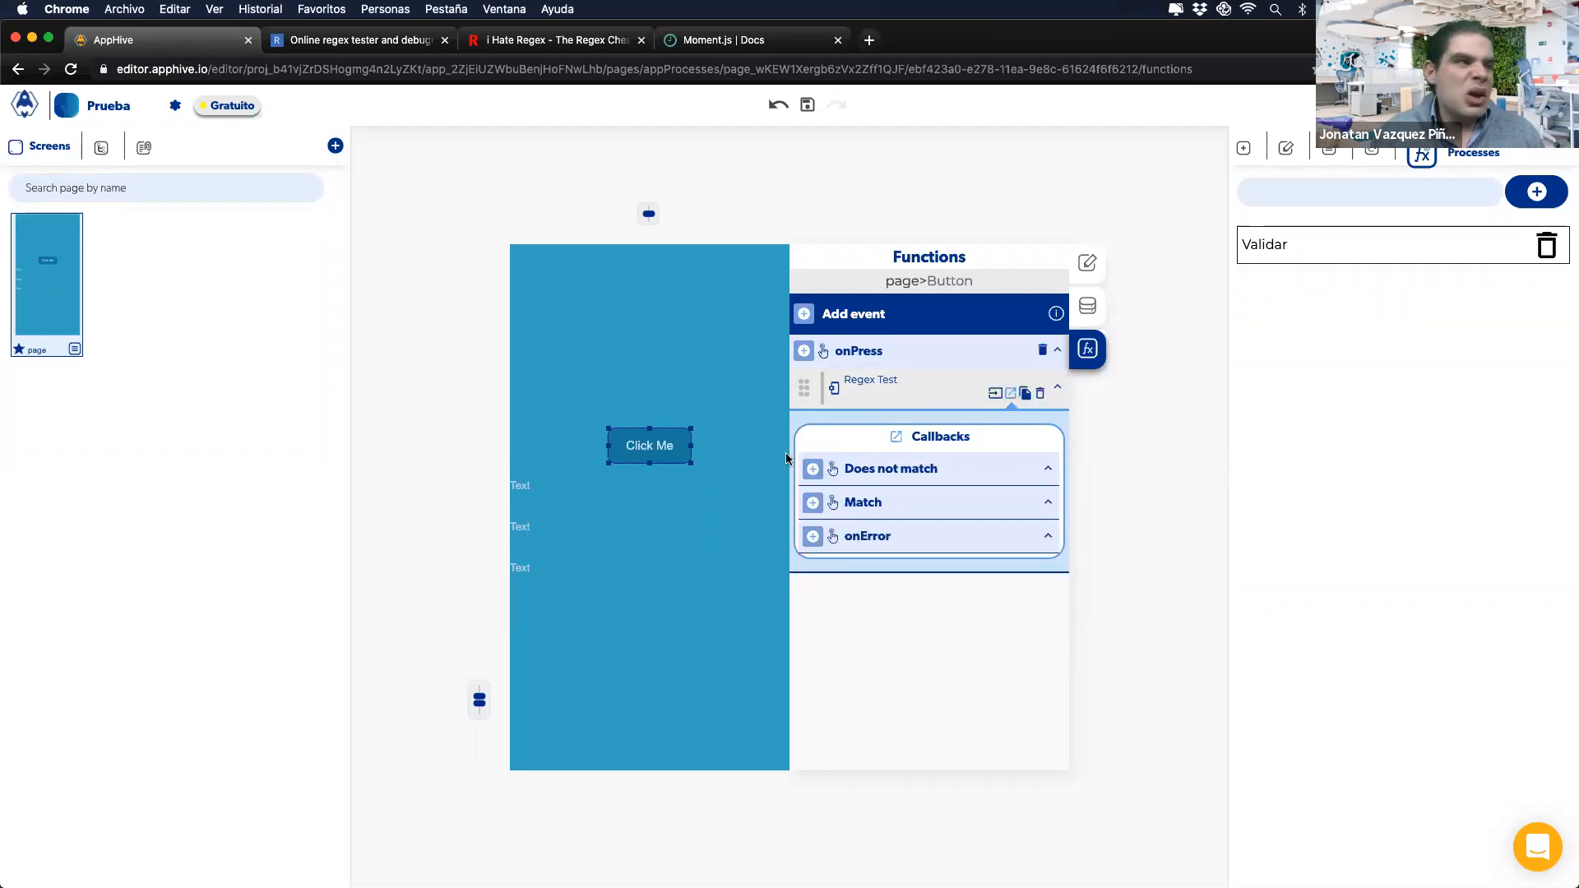
click(705, 490)
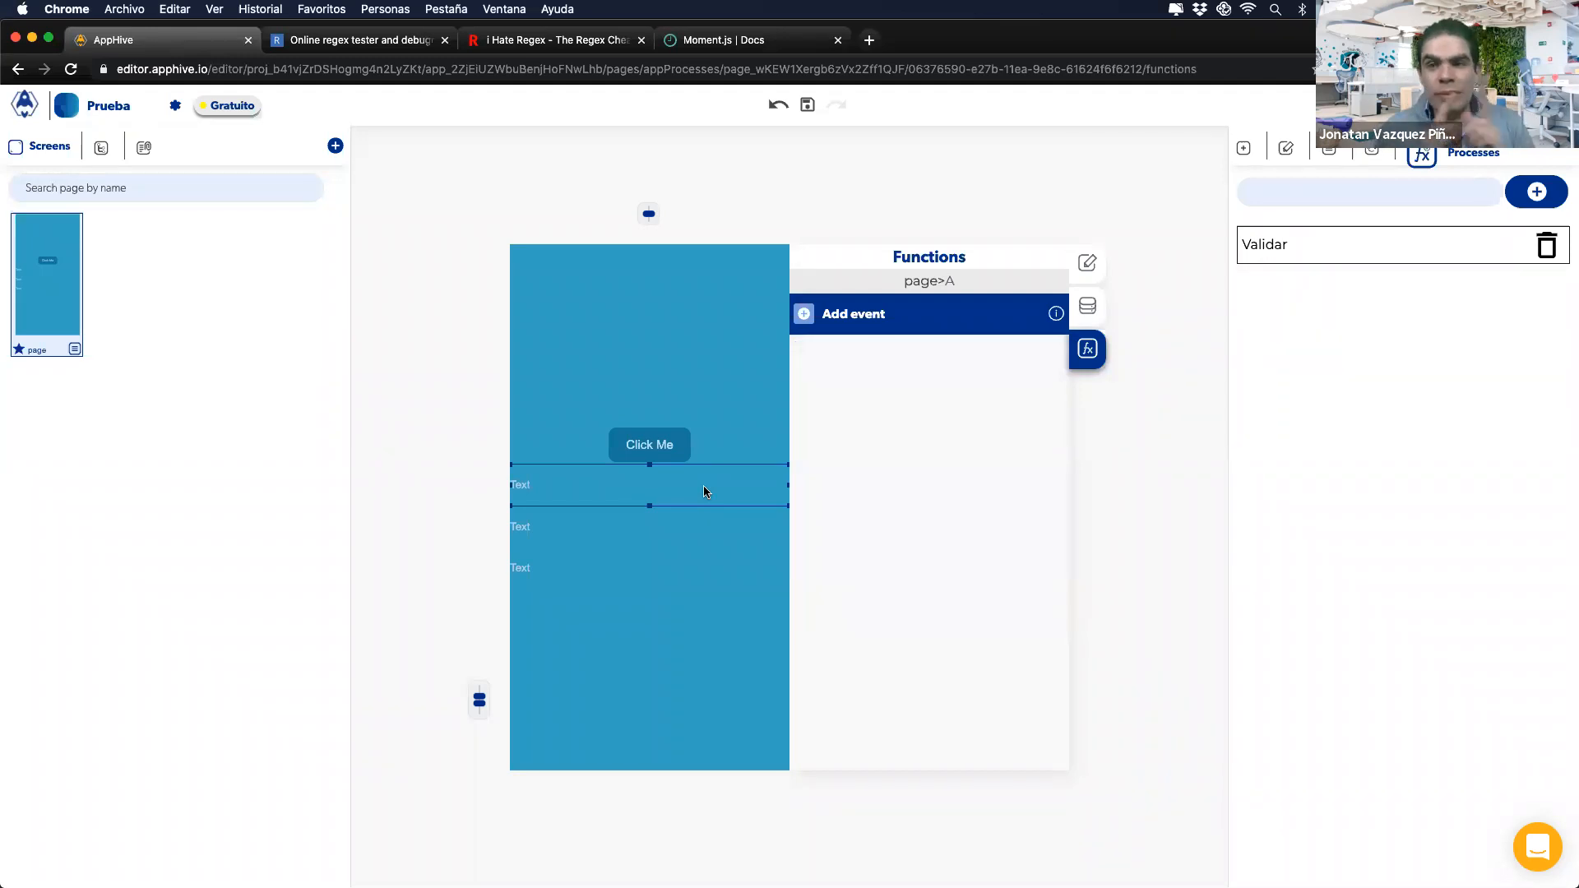
Step: Add an onChange event to the first Text element
click(674, 452)
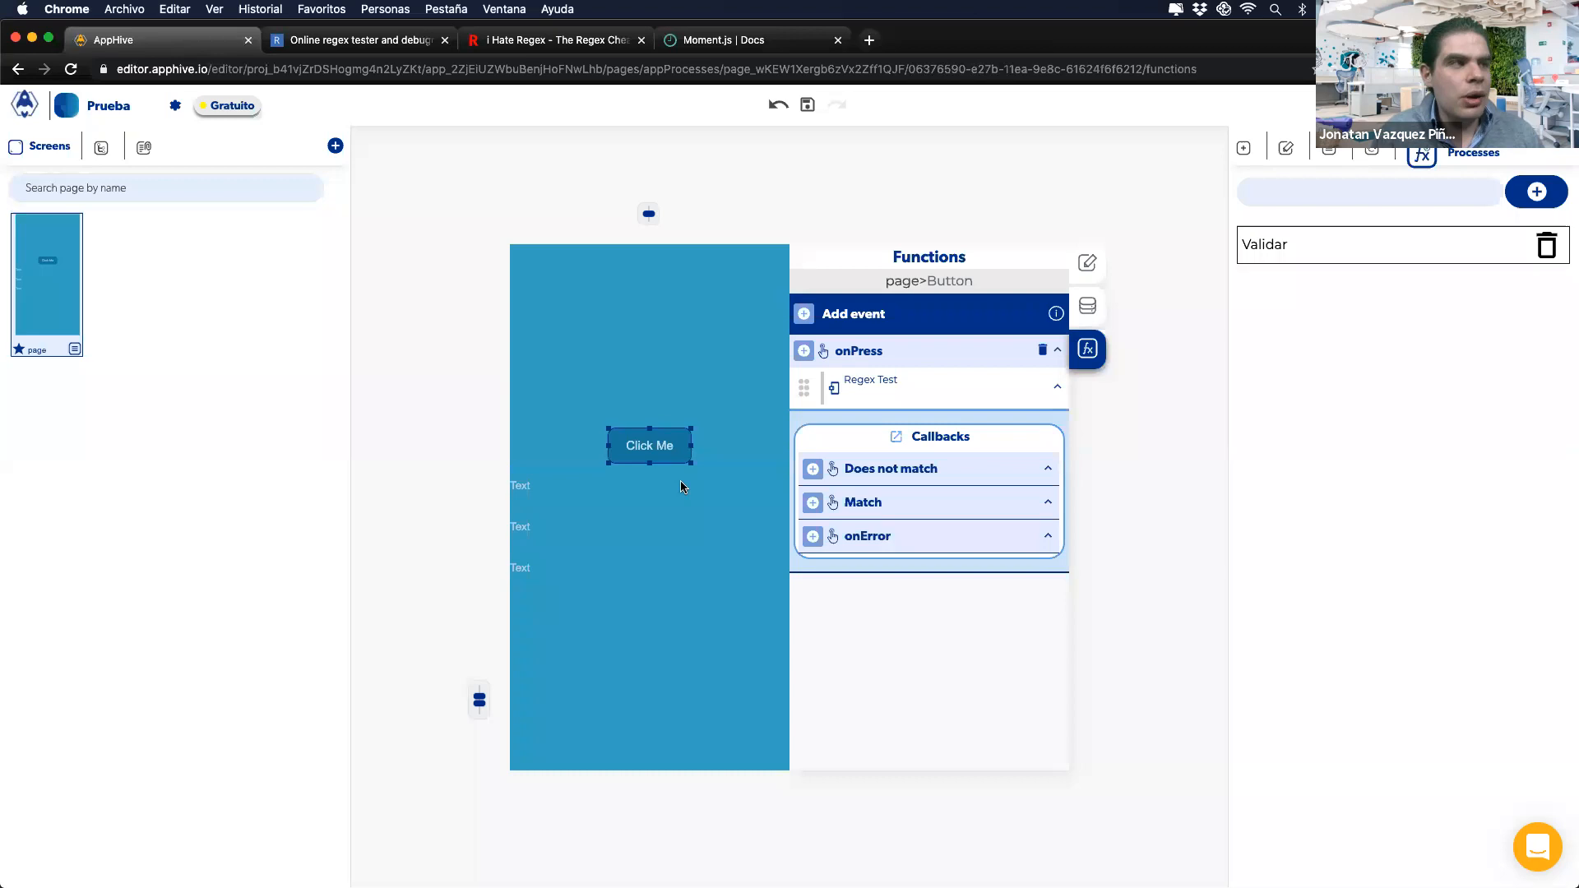
click(680, 486)
mouse_move(806, 352)
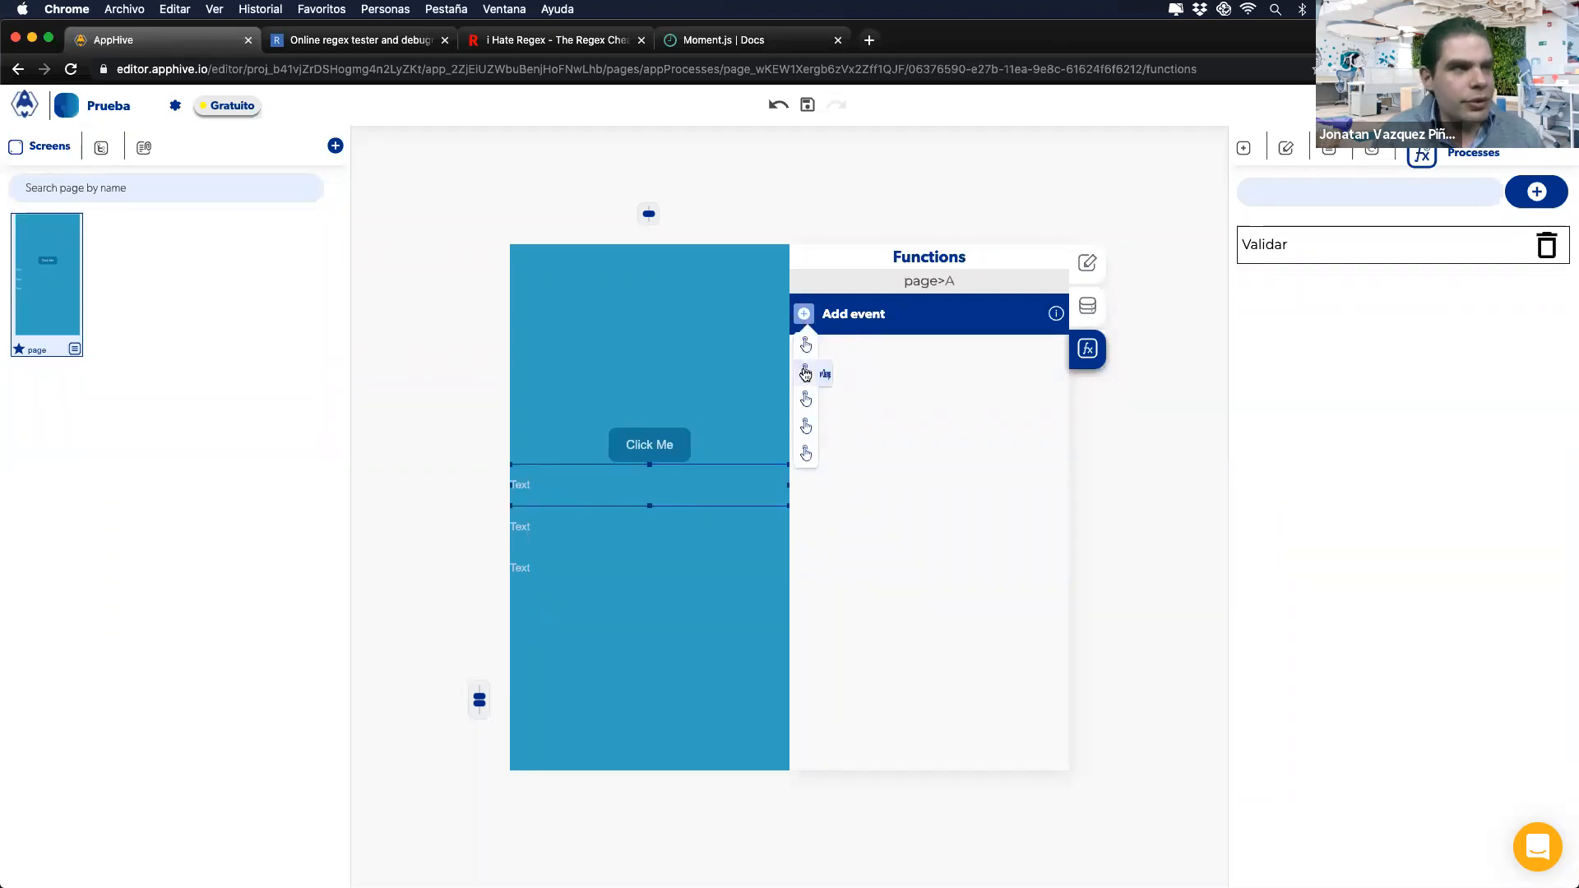
click(806, 372)
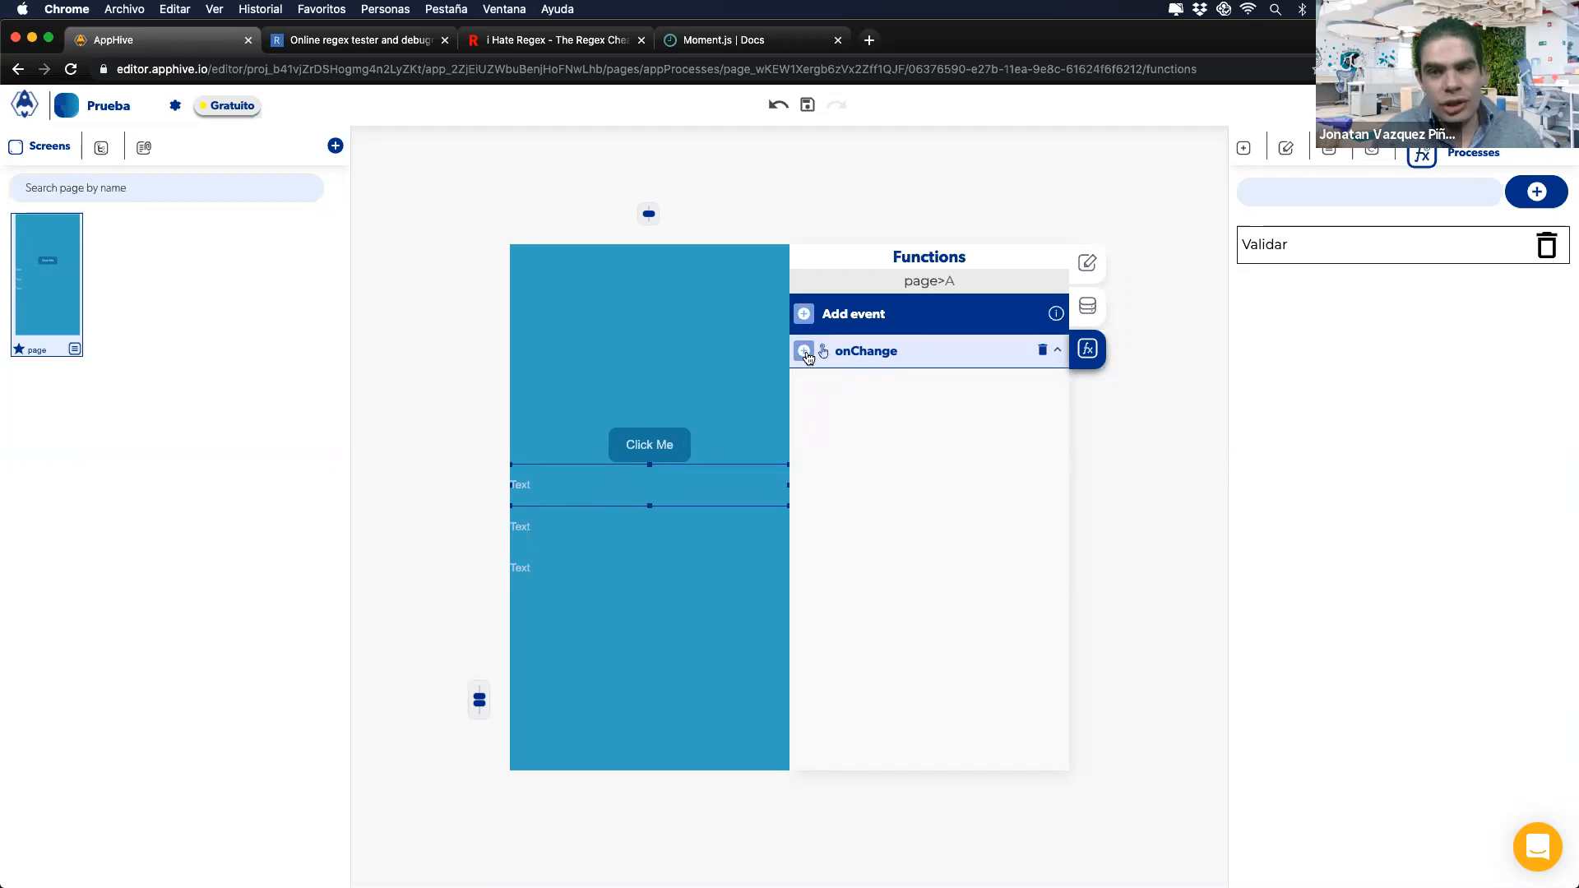
Step: Copy the button's Regex Test into the Text element's onChange and inspect its Match and Does not match callbacks
click(673, 446)
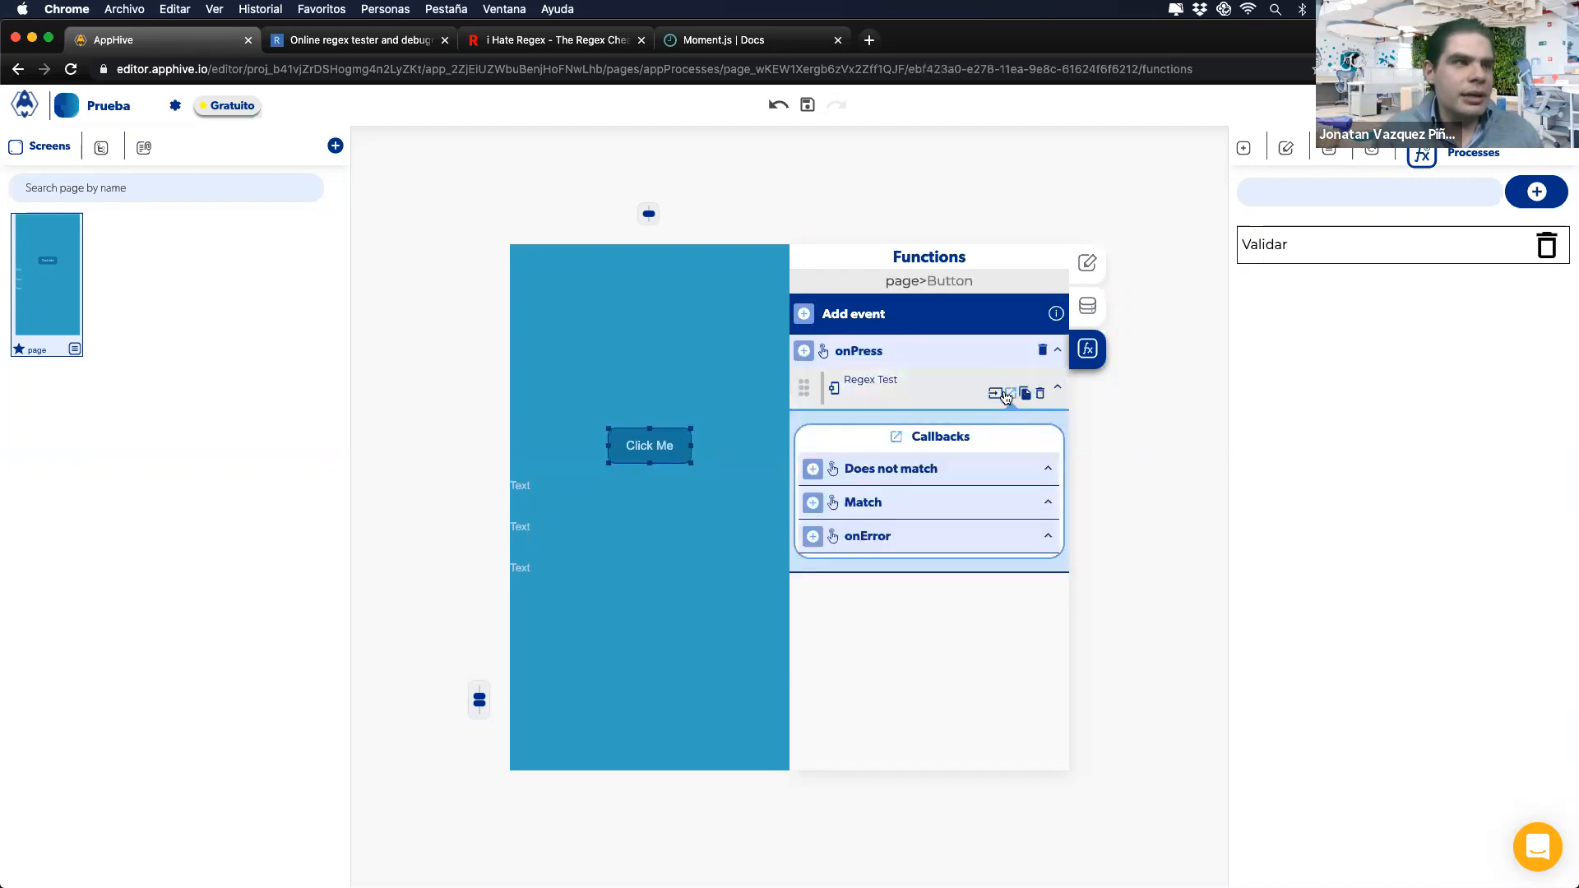
click(1024, 393)
click(656, 481)
click(840, 395)
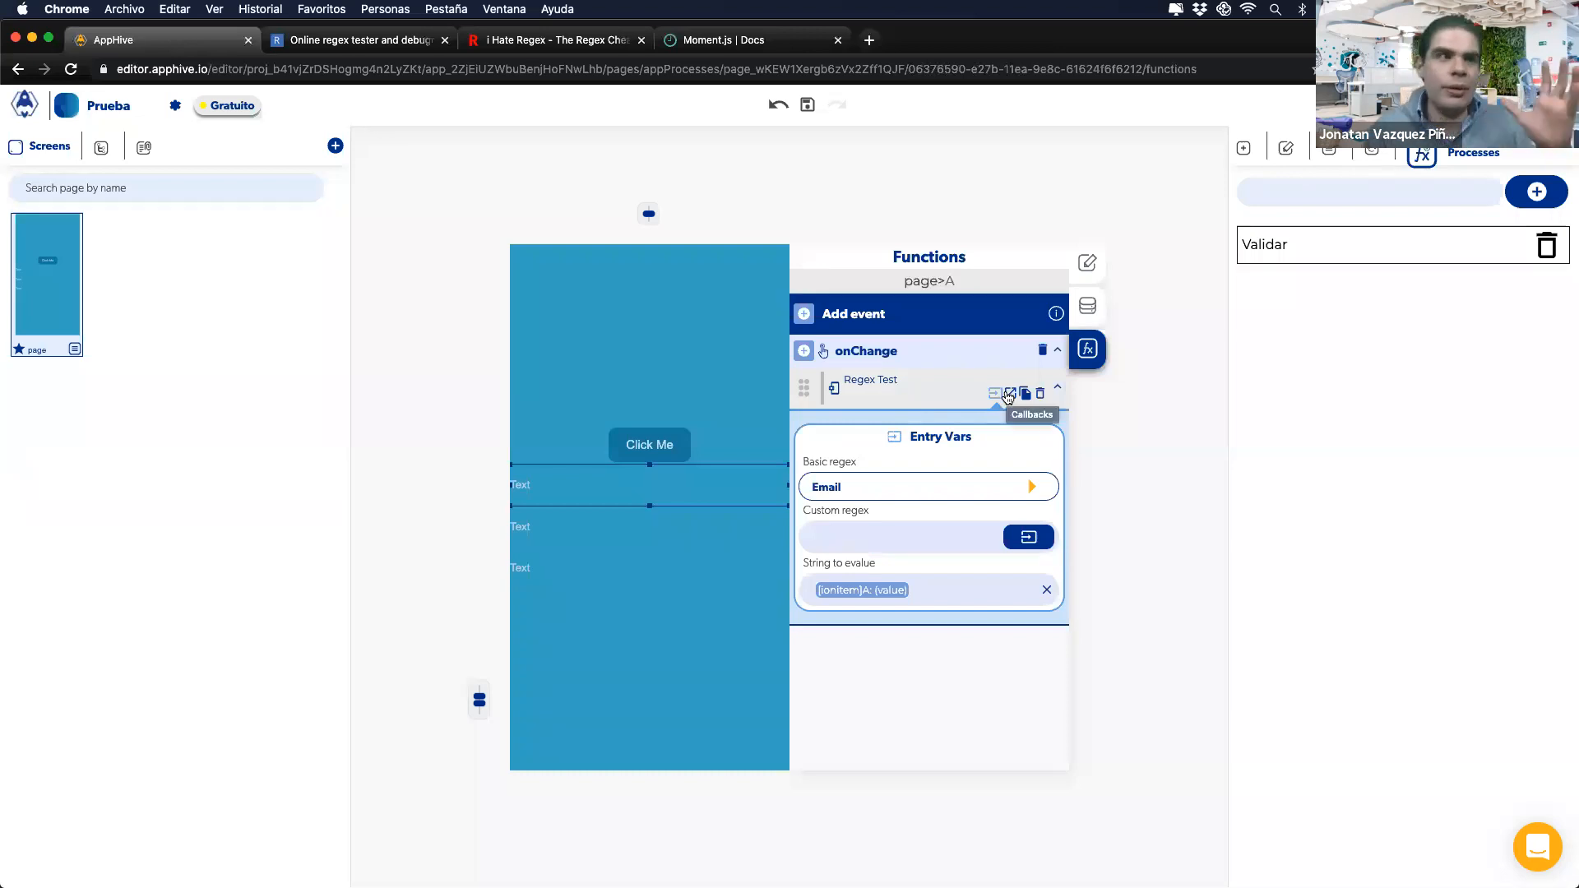
click(1008, 396)
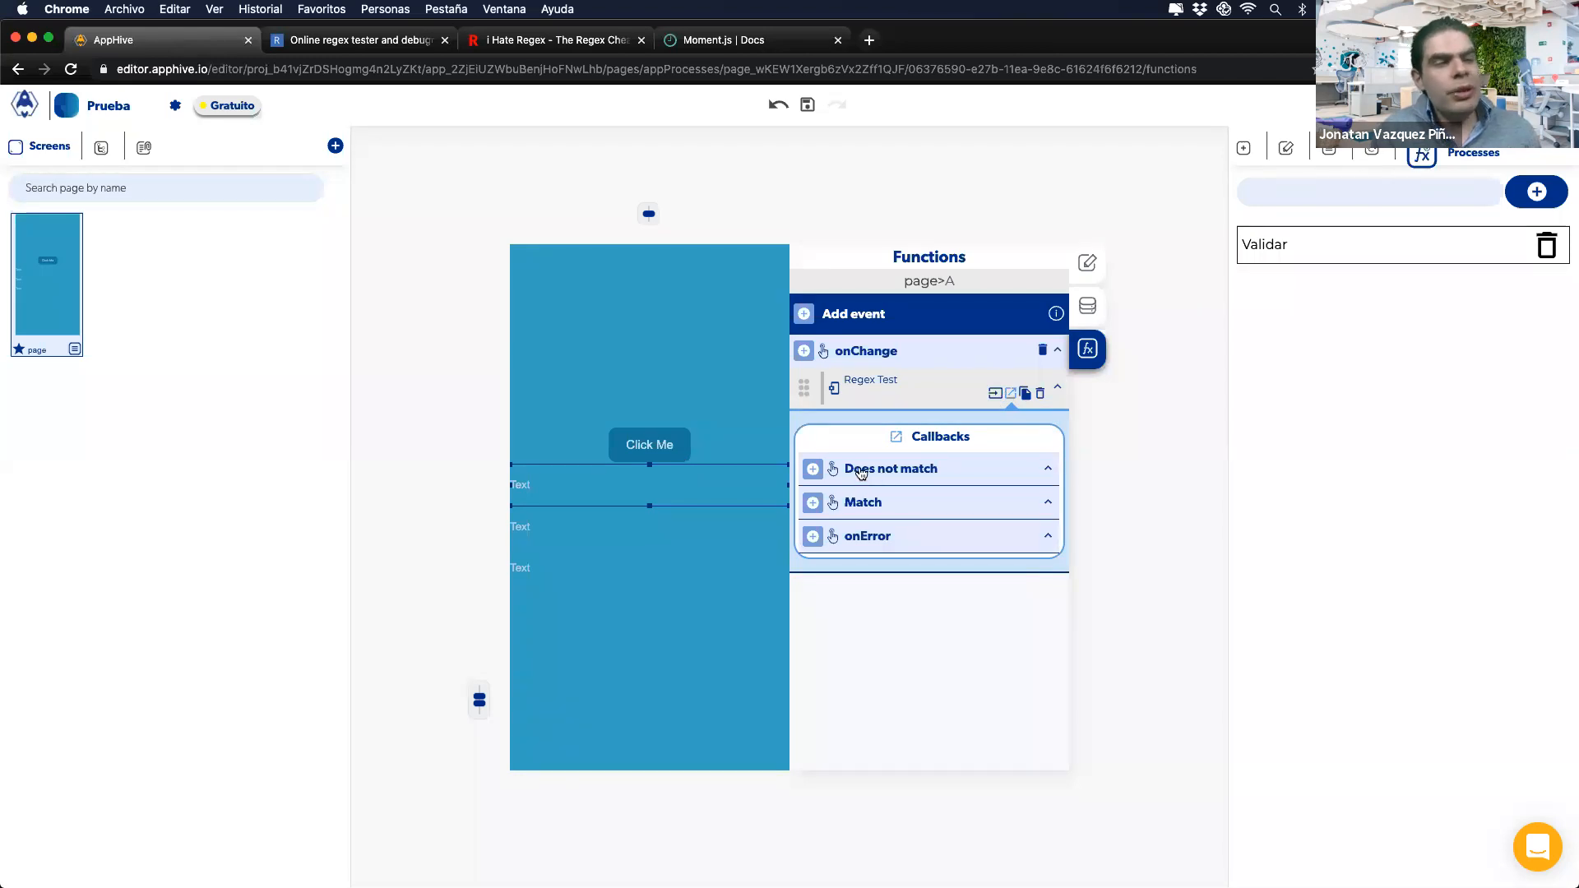
click(813, 502)
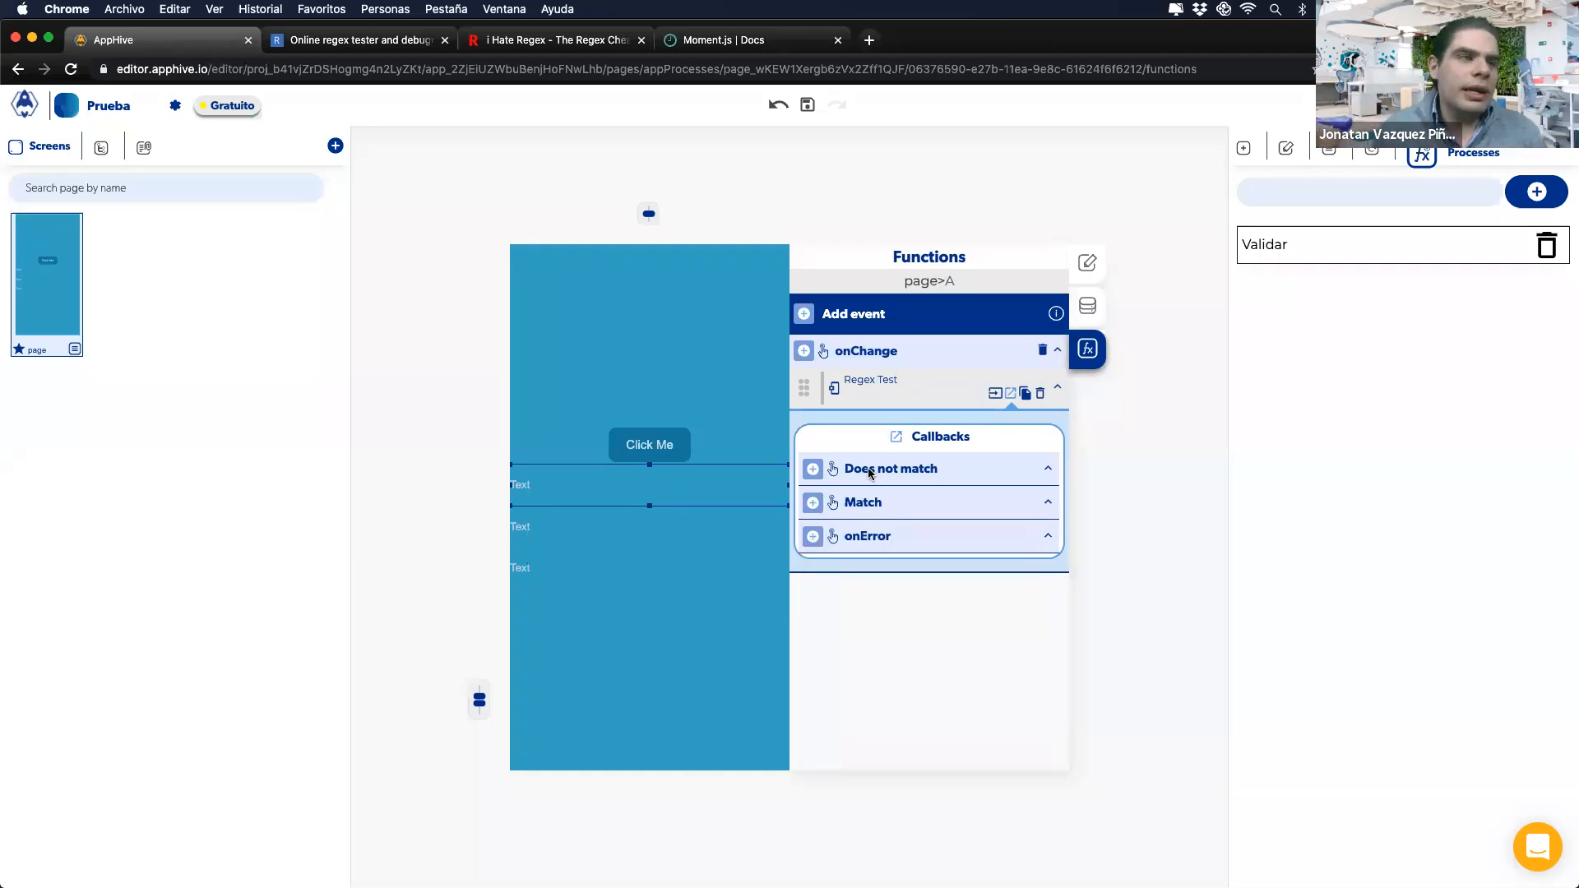
click(811, 470)
click(811, 470)
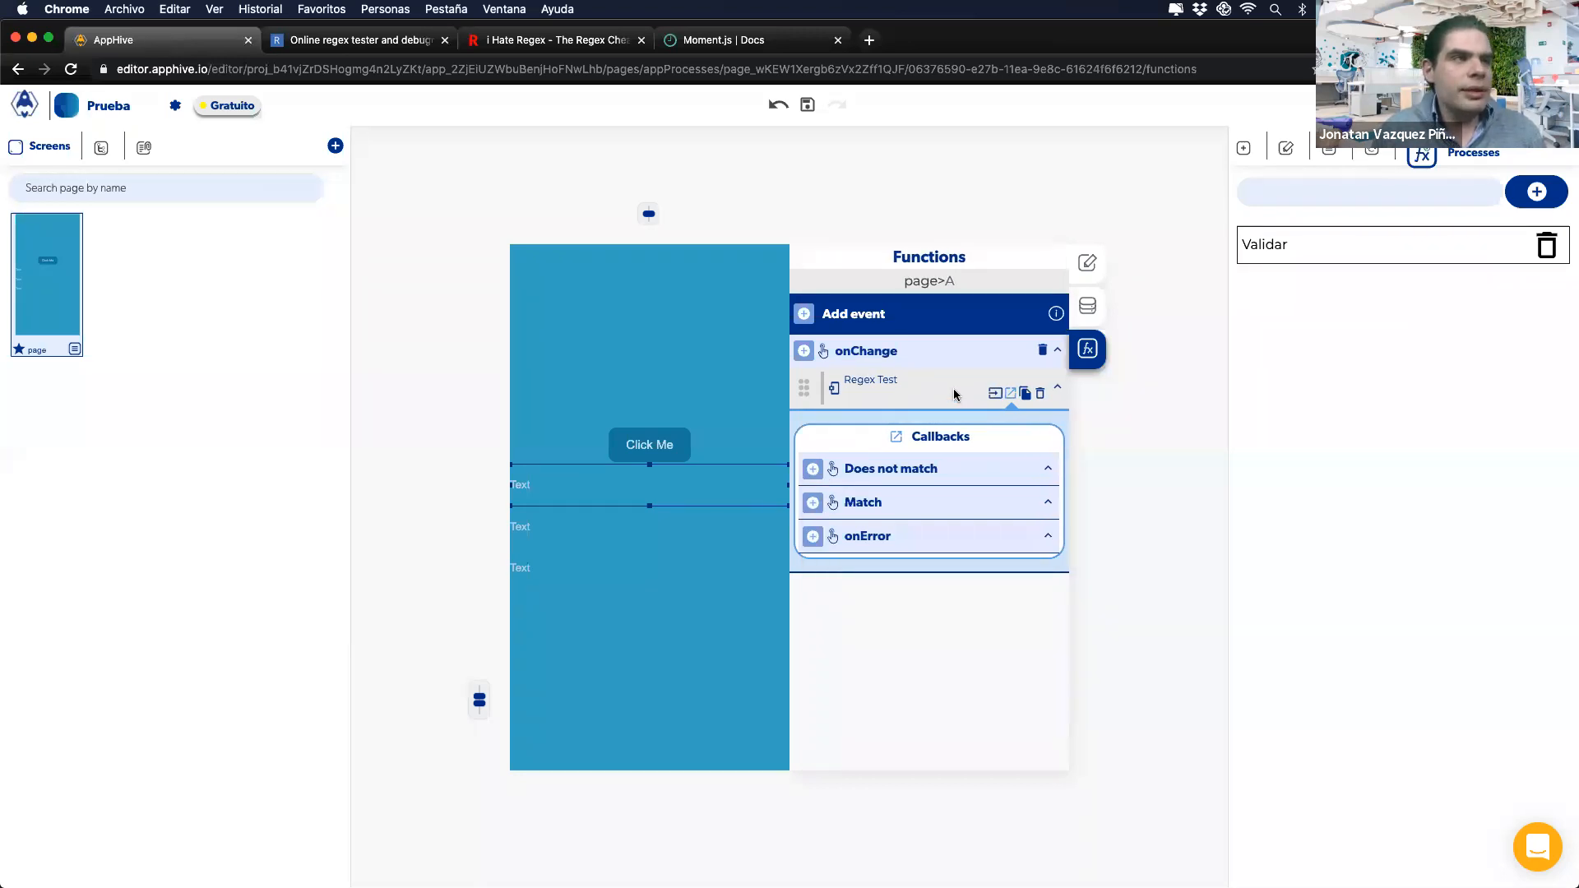
Step: Set the pasted Regex Test's basic regex to None and clear its string to evaluate
click(995, 393)
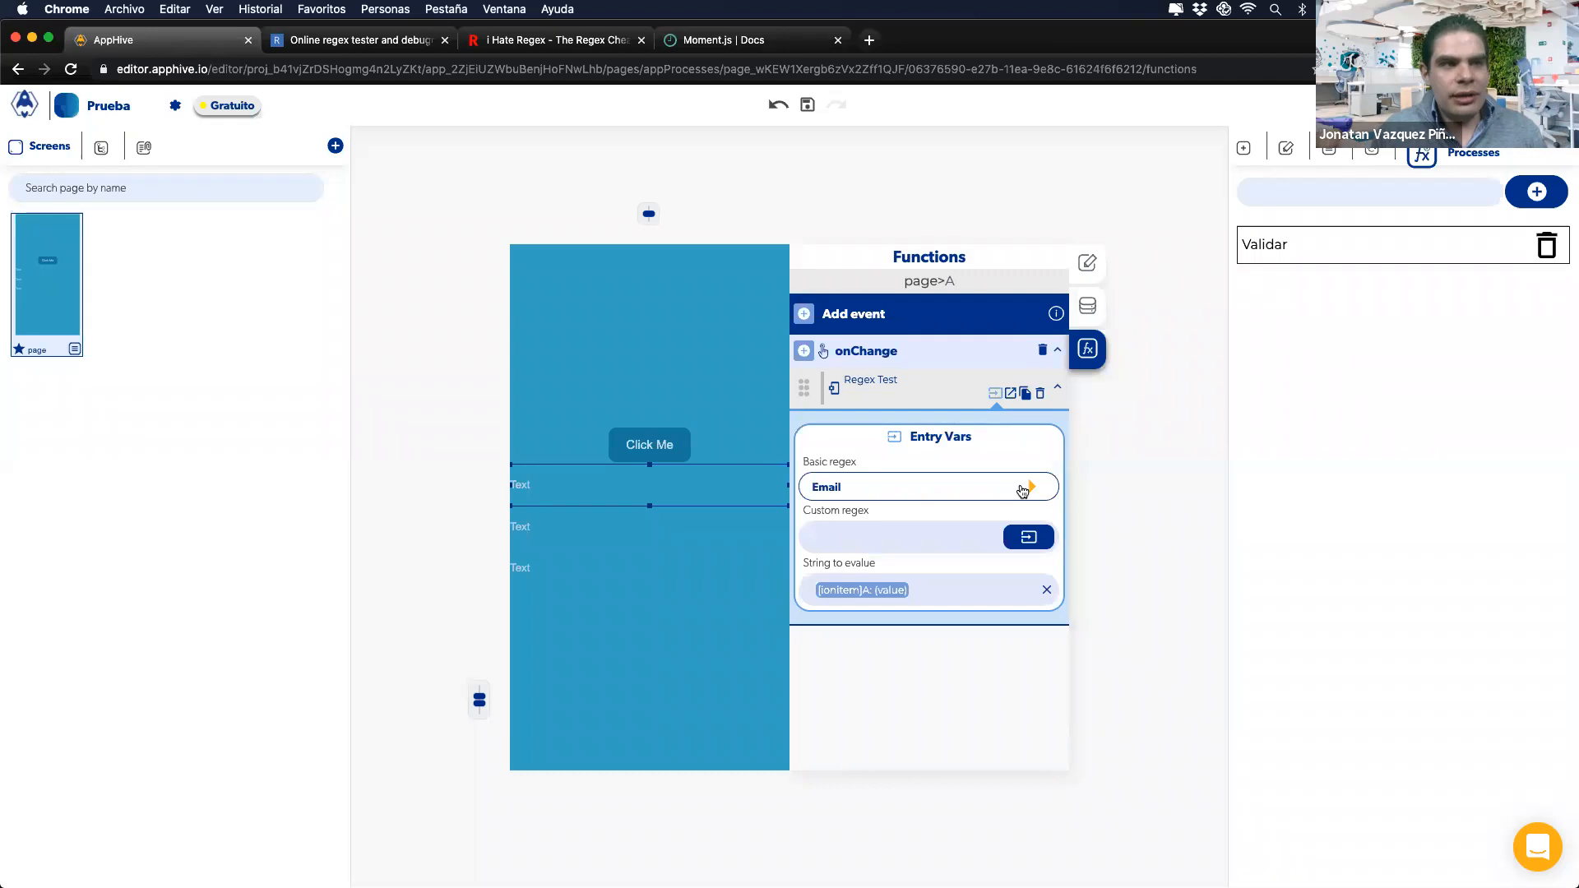
click(1023, 490)
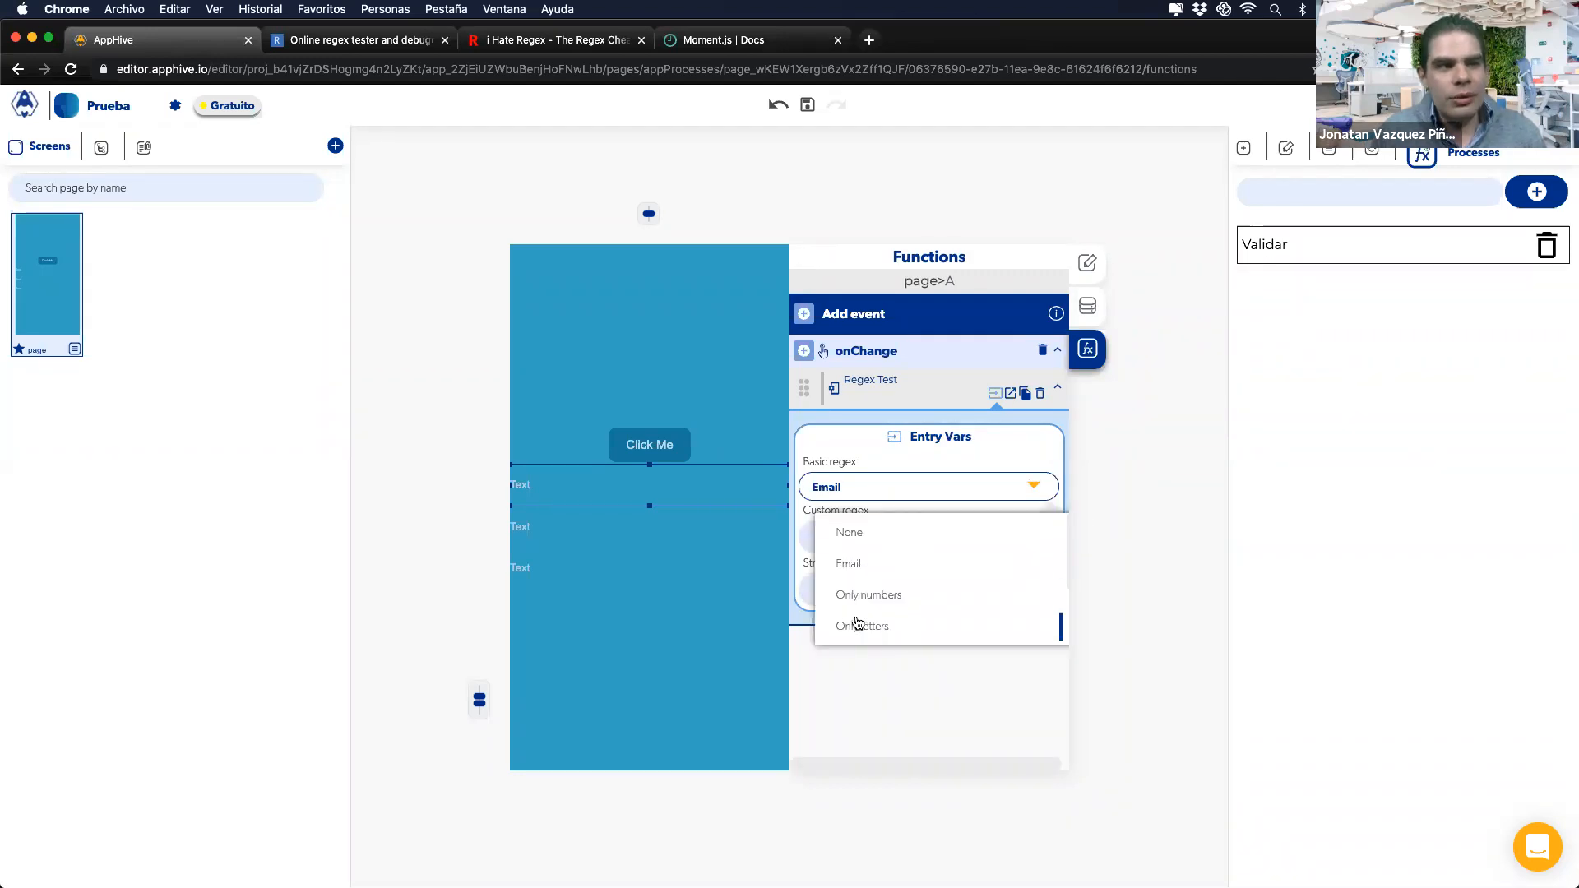
click(890, 466)
click(1035, 486)
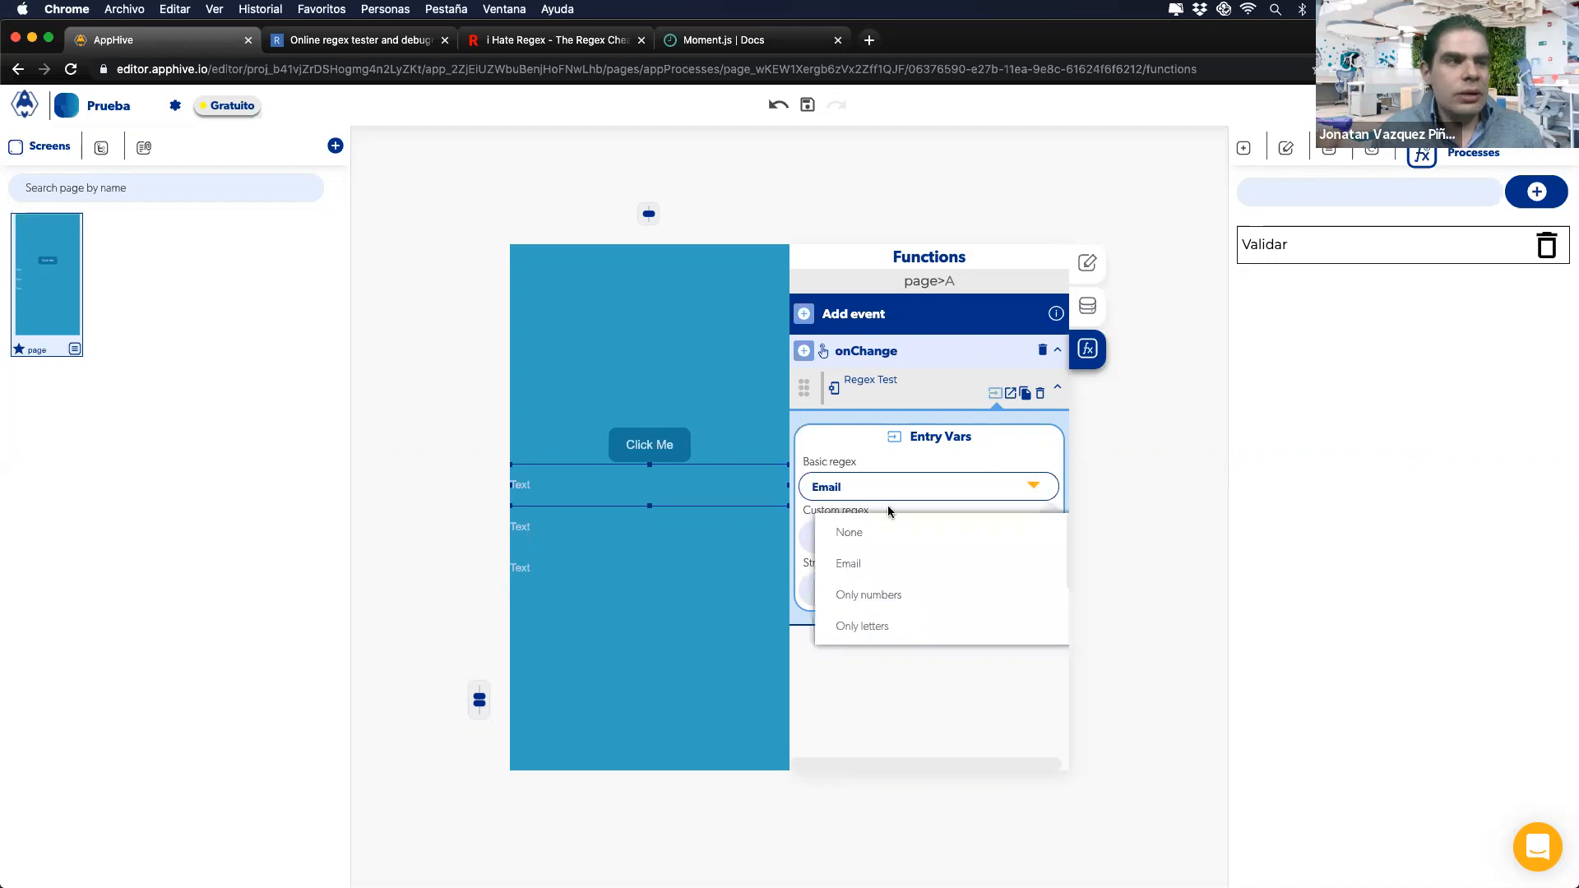
click(843, 528)
click(1047, 590)
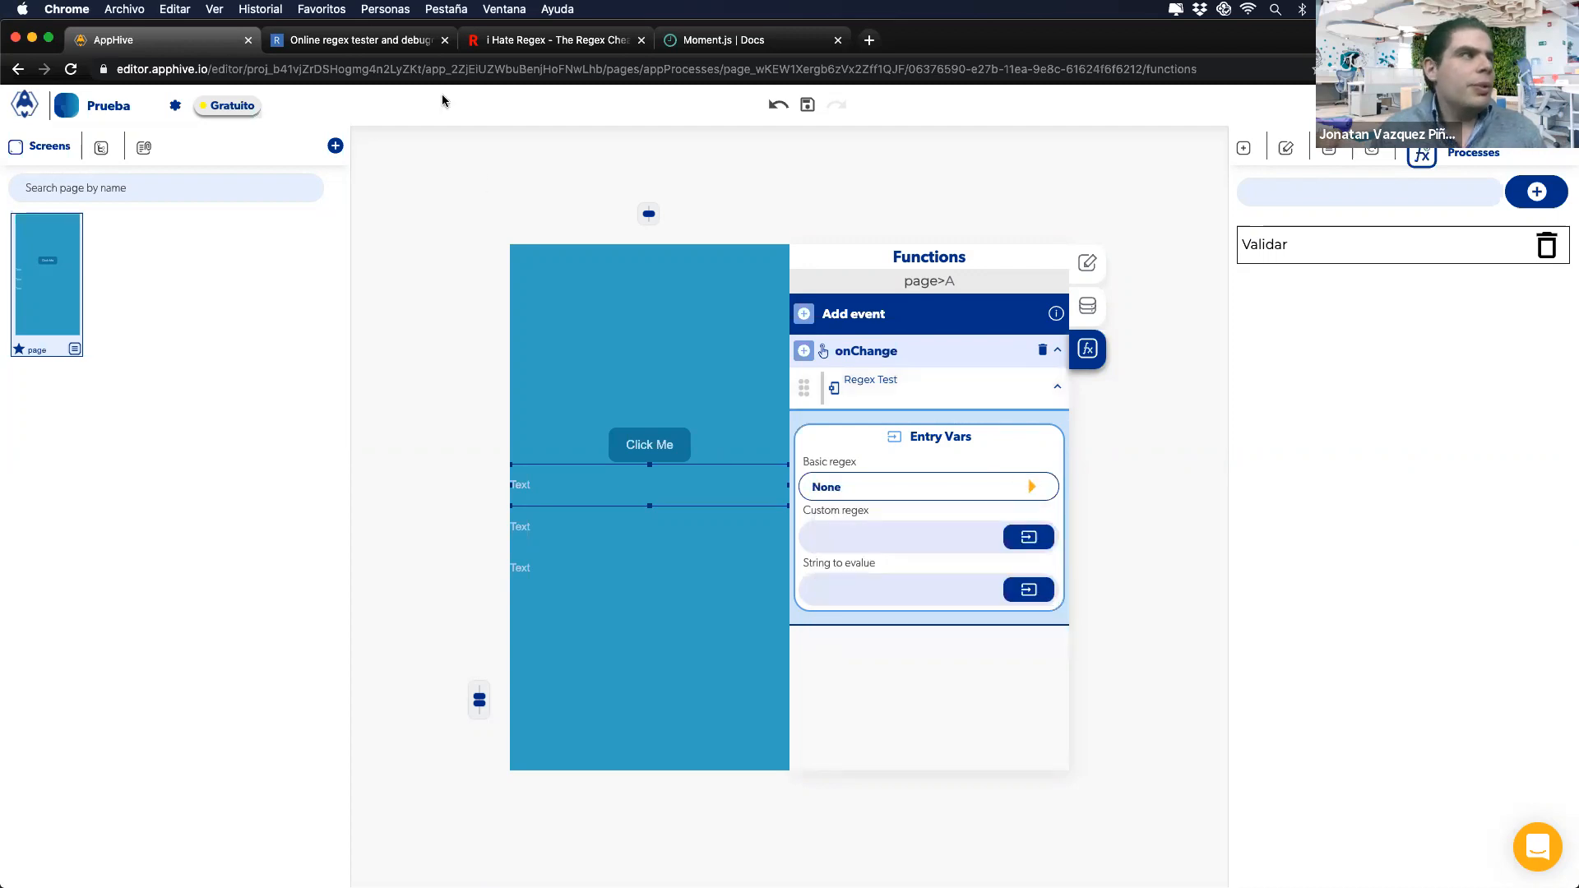
Step: Copy the RFC regex from regex101 and paste it into the Regex Test's Custom regex
click(337, 37)
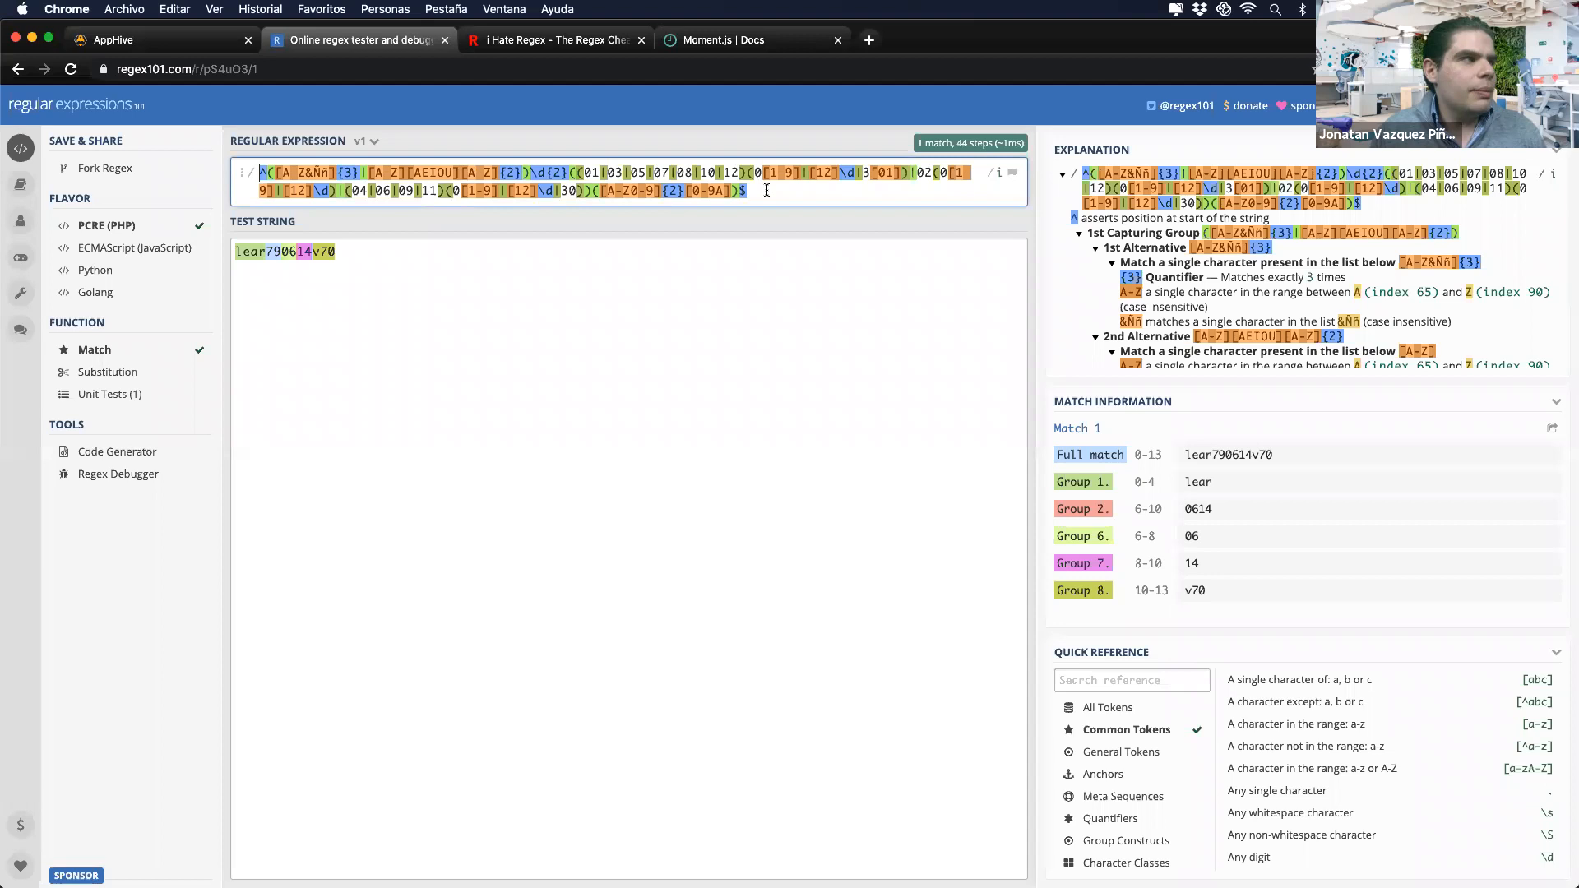
drag(768, 191, 251, 154)
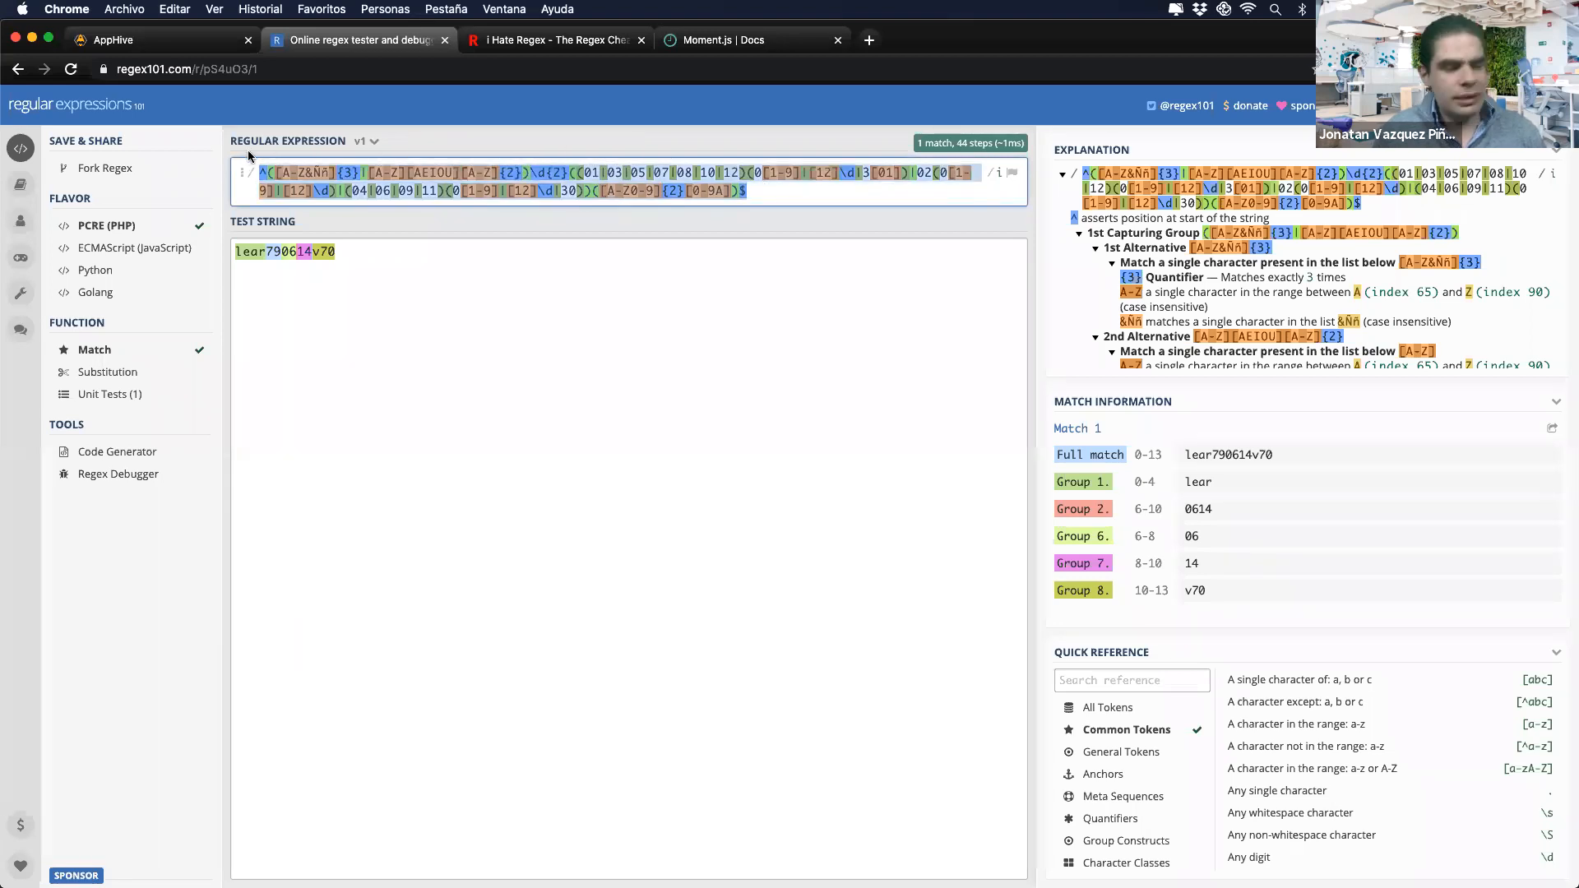
key(super+c)
click(165, 40)
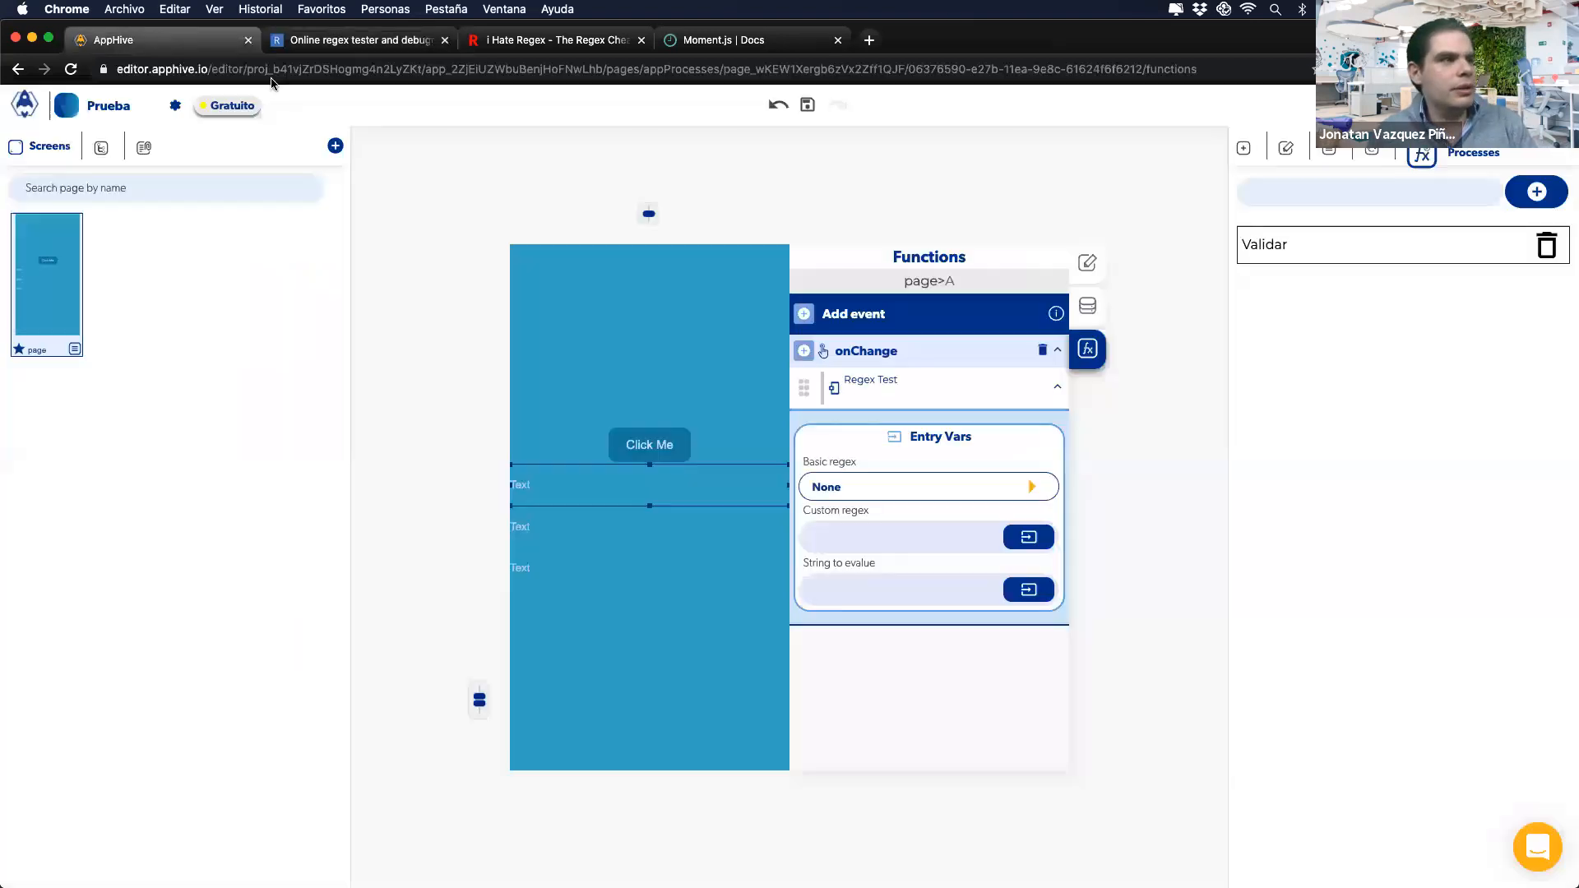
key(super+v)
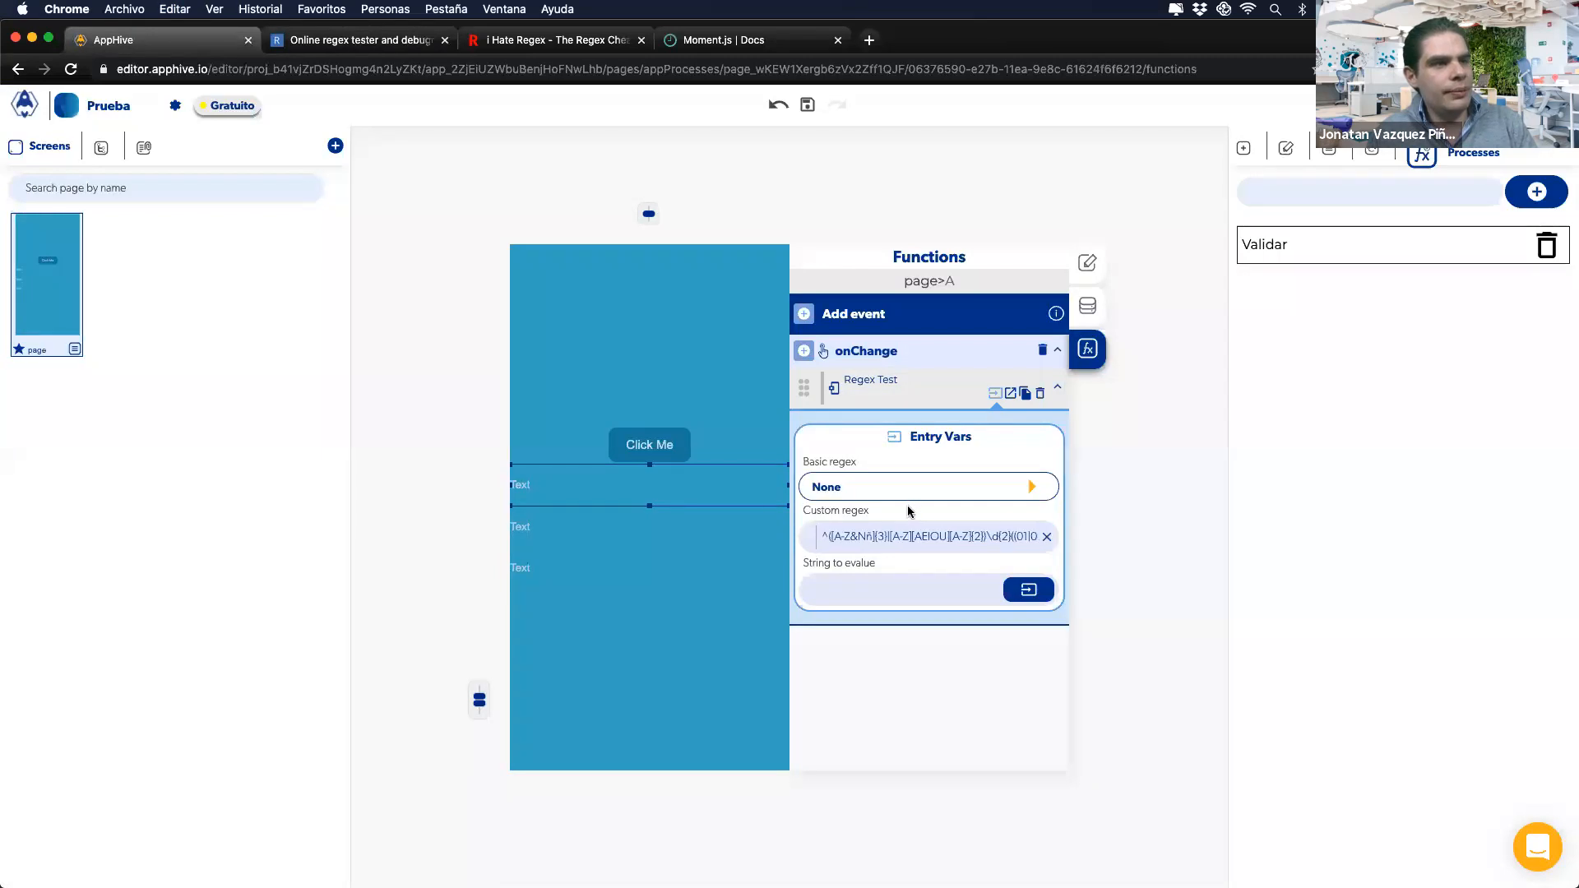
Step: Set the string to evaluate to item A's value, review the callbacks, then go back to regex101
click(1027, 590)
click(839, 629)
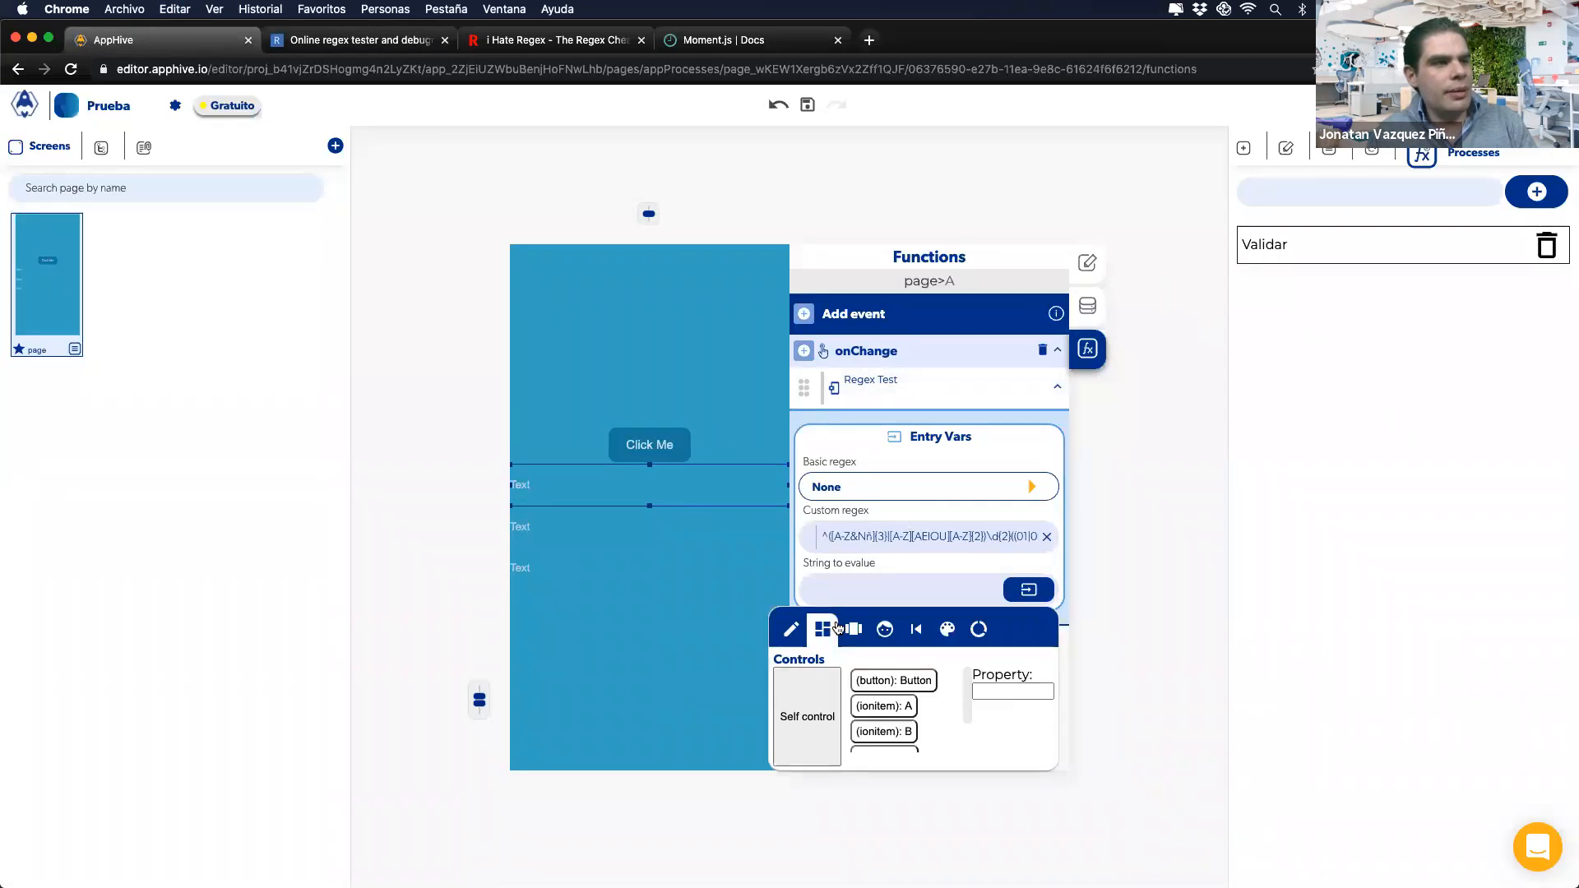
click(885, 705)
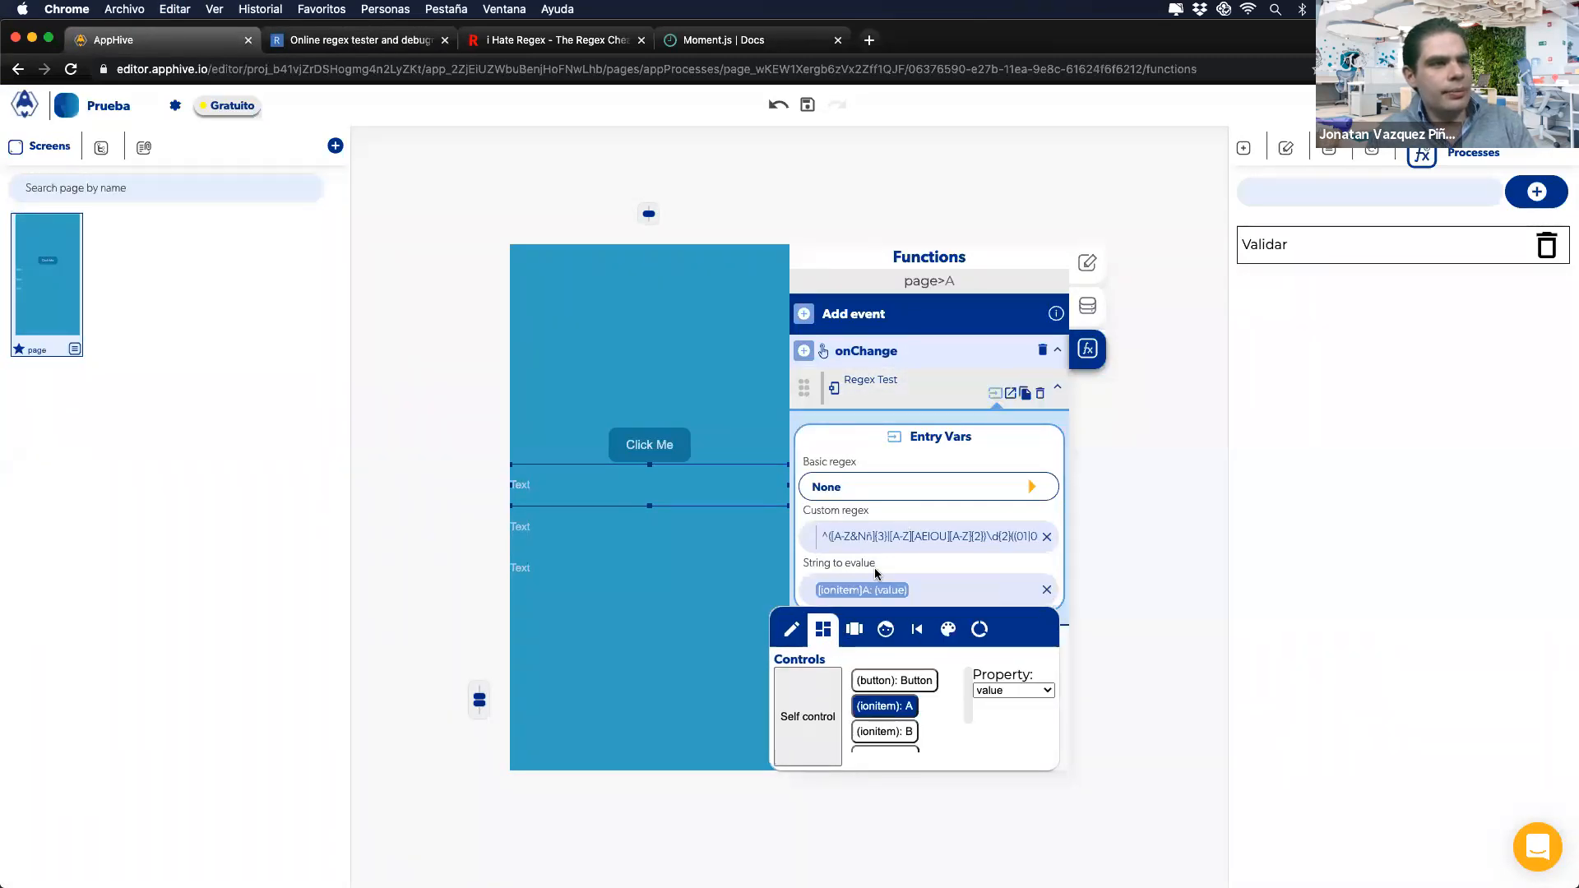
click(1009, 394)
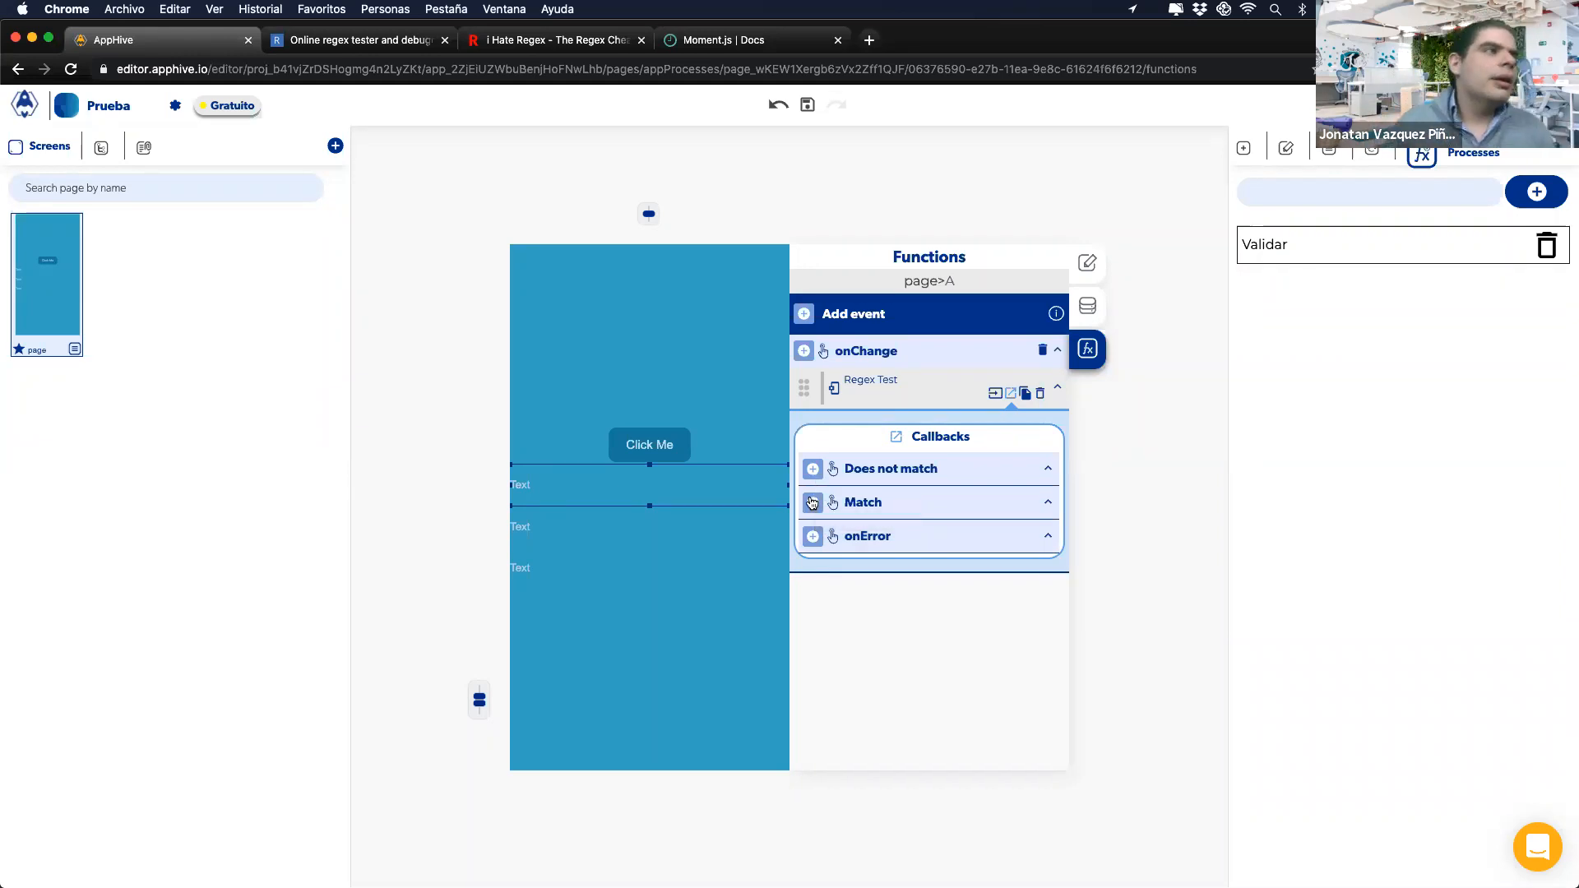
click(374, 41)
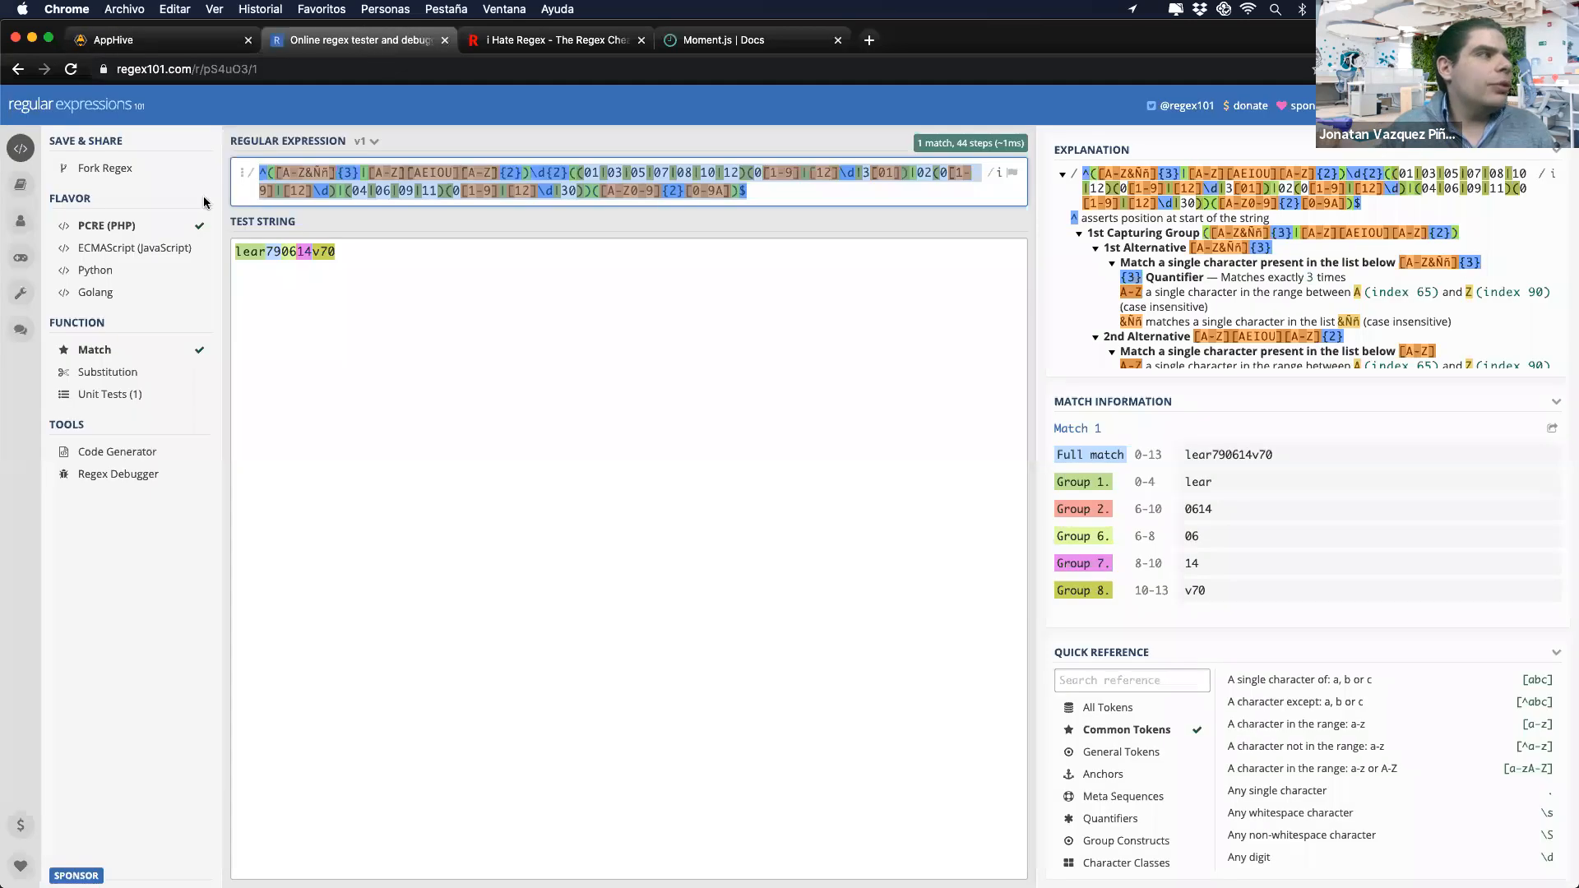
Step: Search iHateRegex for the pasted RFC regex, which finds nothing, and open the regex playground
click(21, 185)
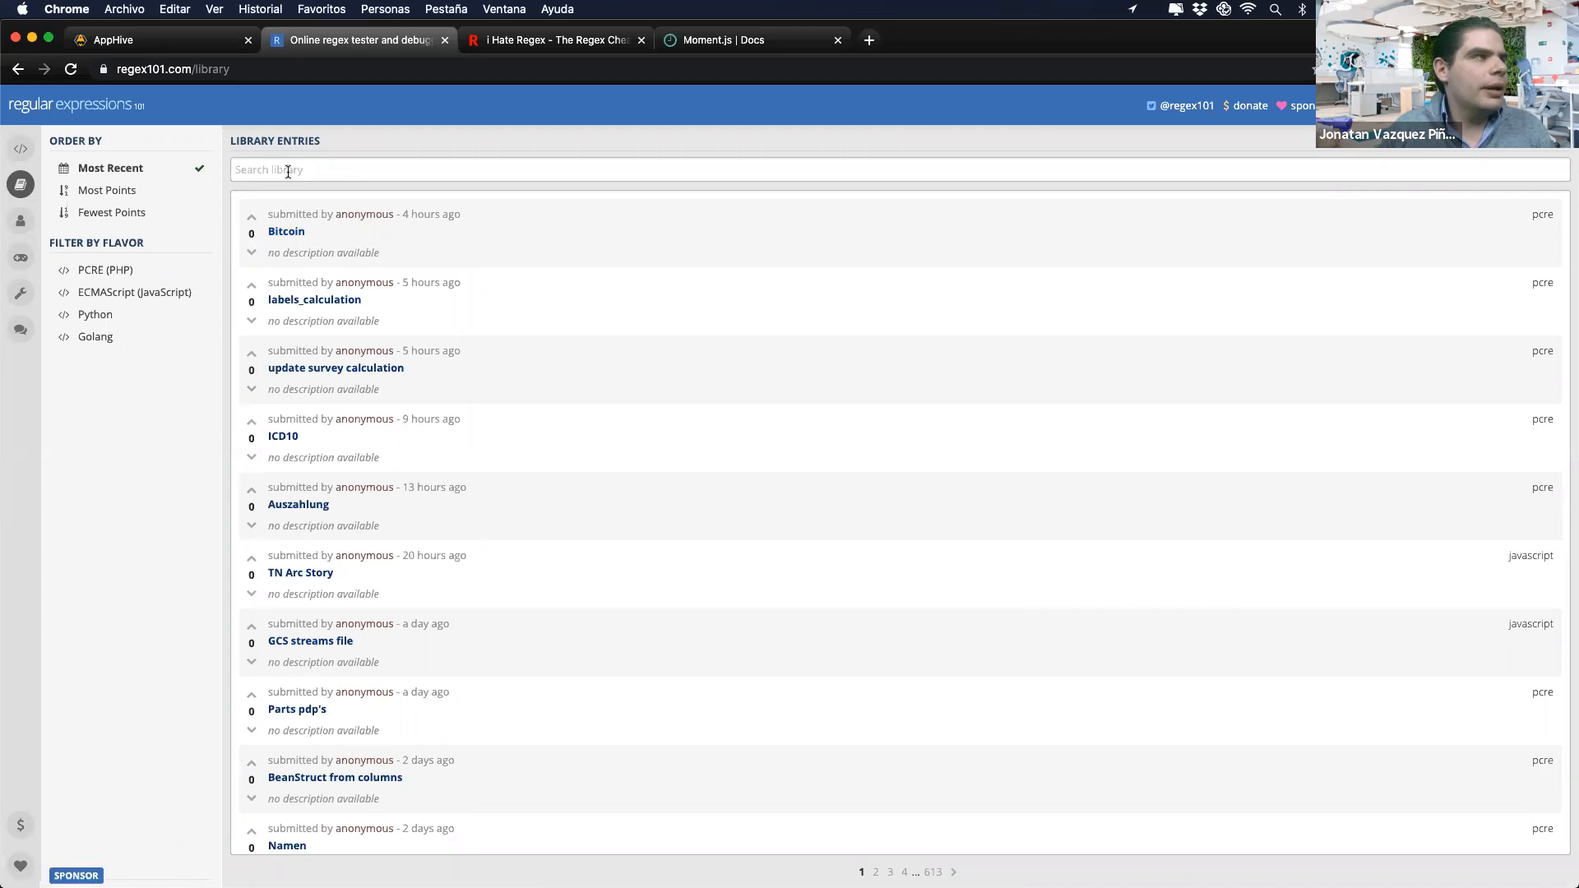
click(522, 41)
click(619, 309)
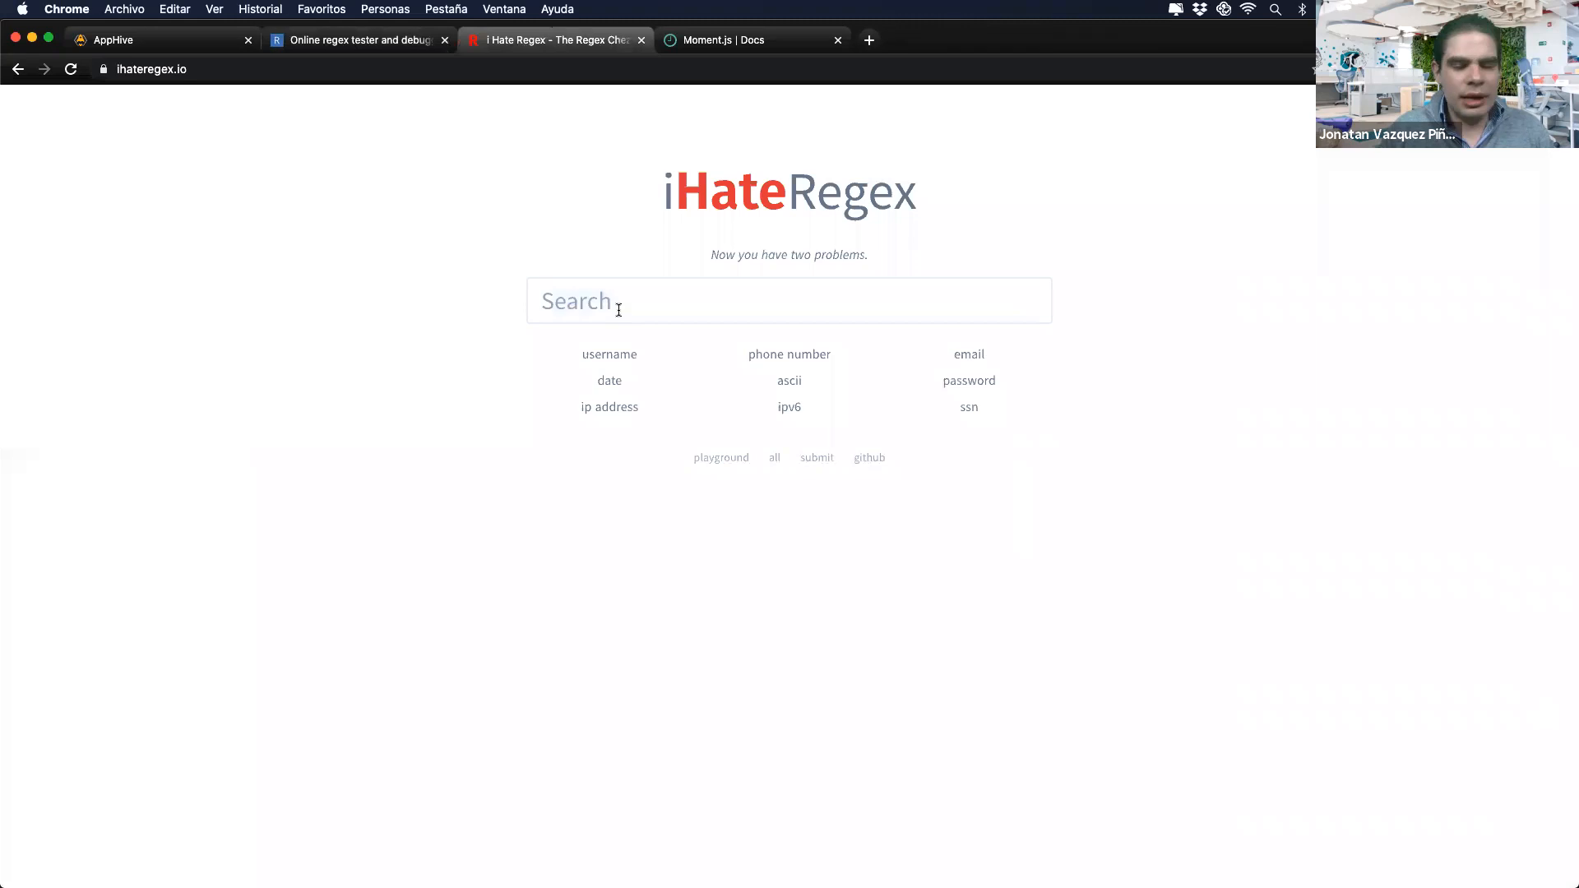
key(super+v)
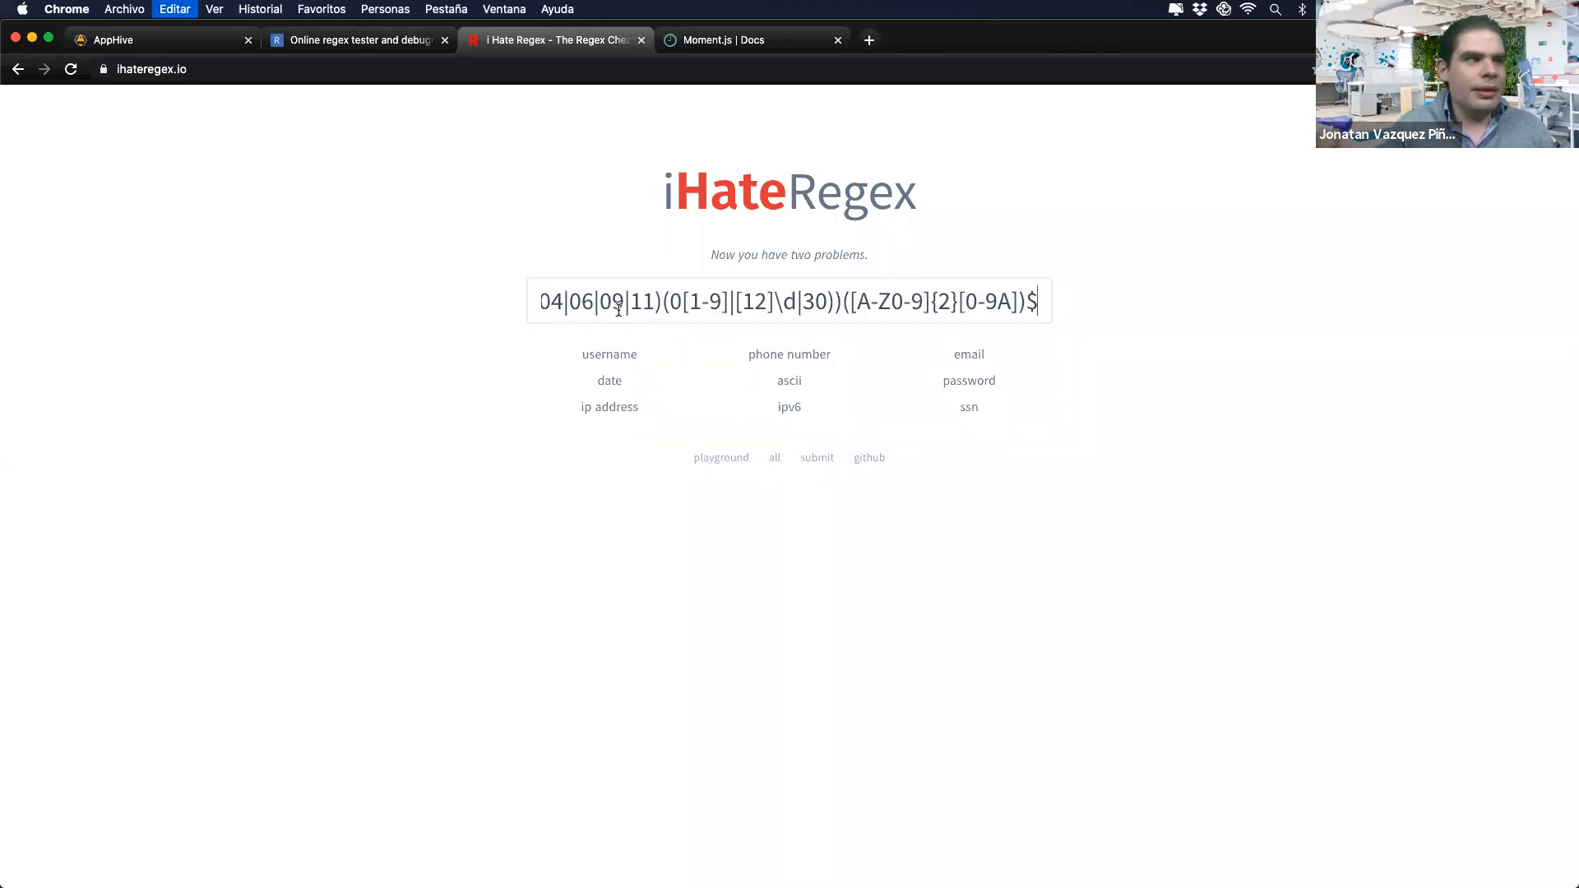
key(Return)
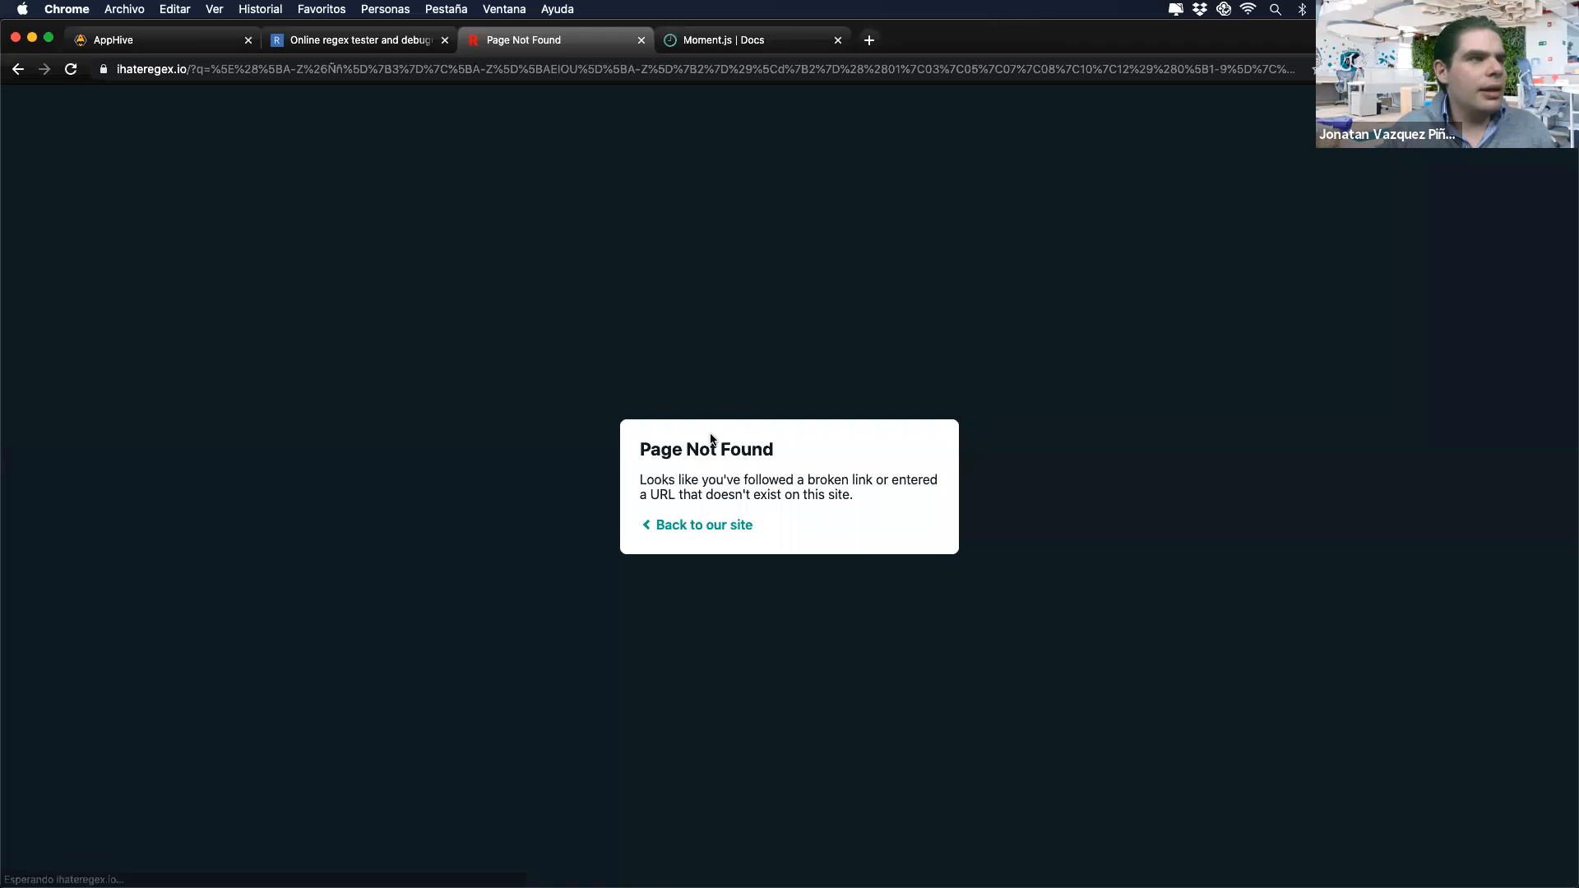
click(701, 524)
click(724, 405)
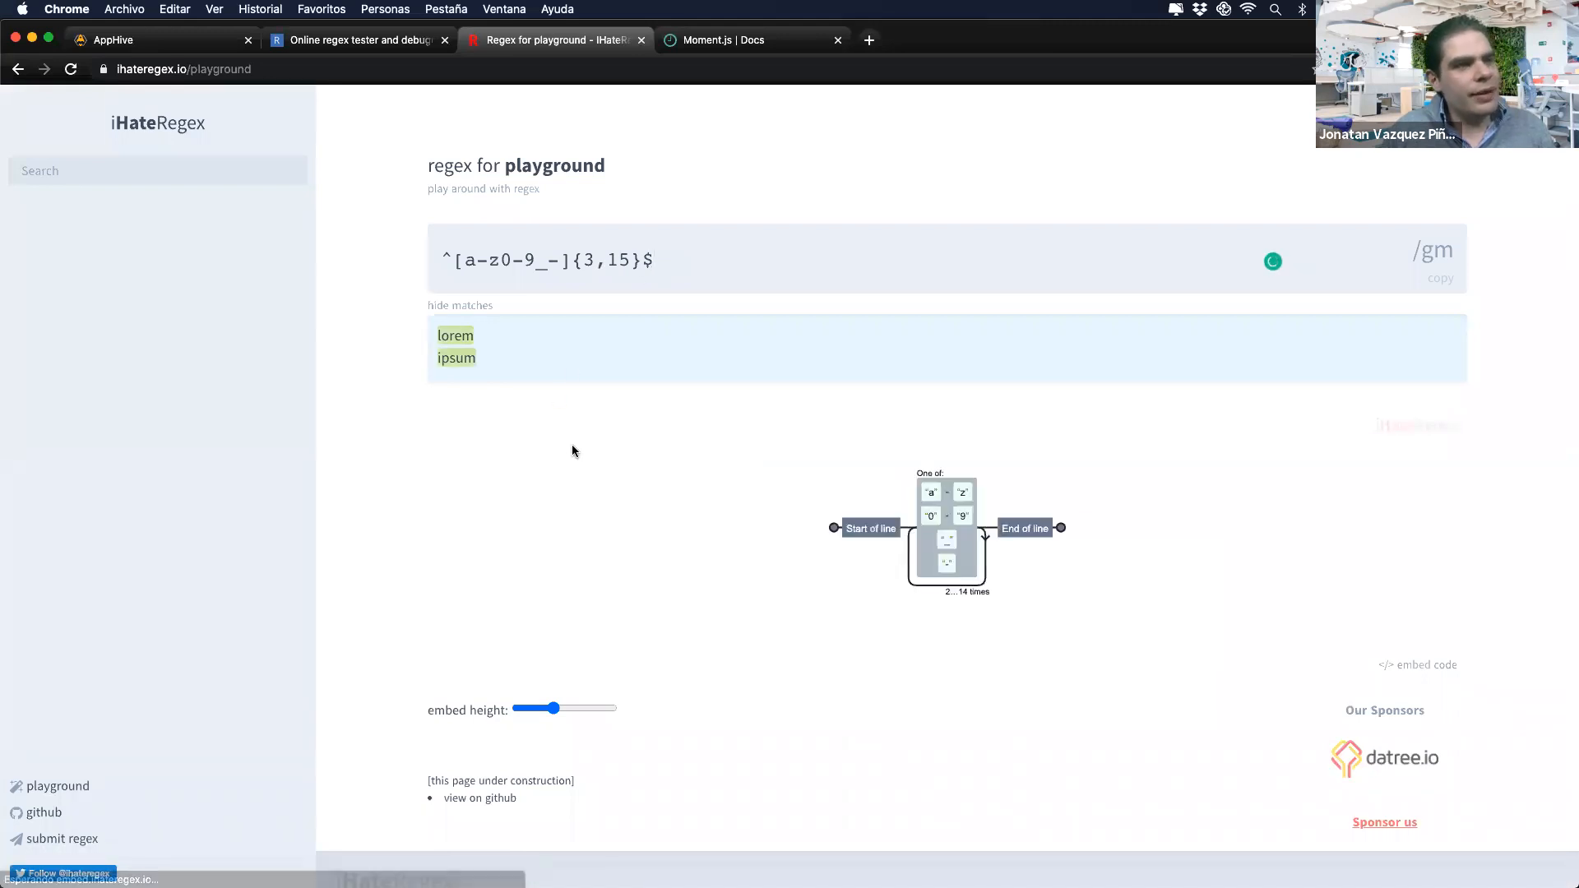
Step: Replace the playground's sample pattern with the RFC regex, scroll its railroad diagram, then return to AppHive
drag(434, 260, 691, 261)
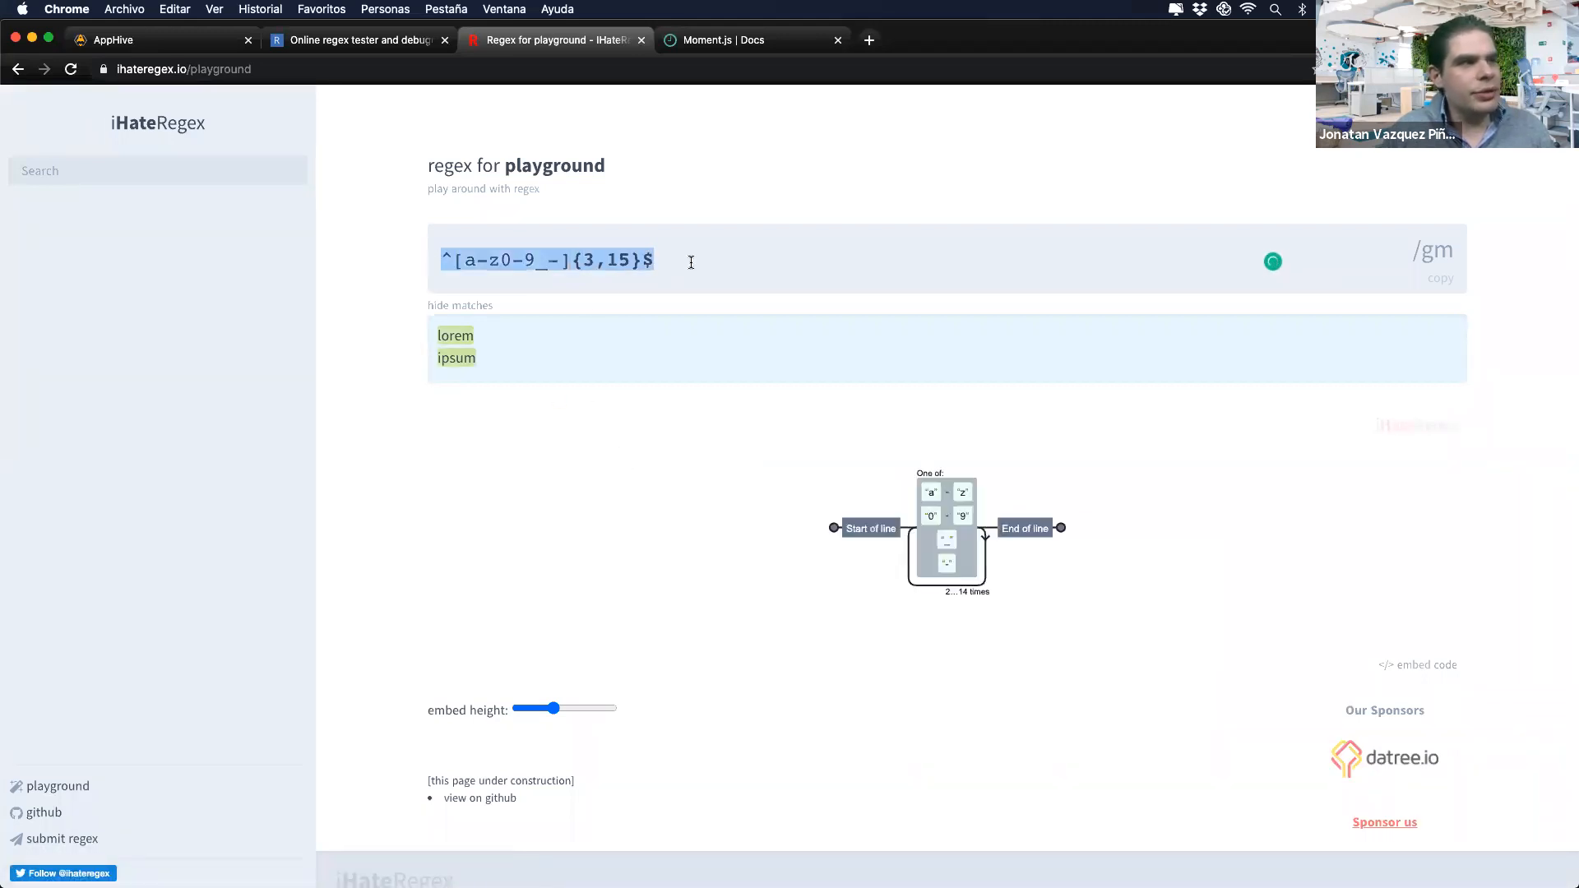
key(super+c)
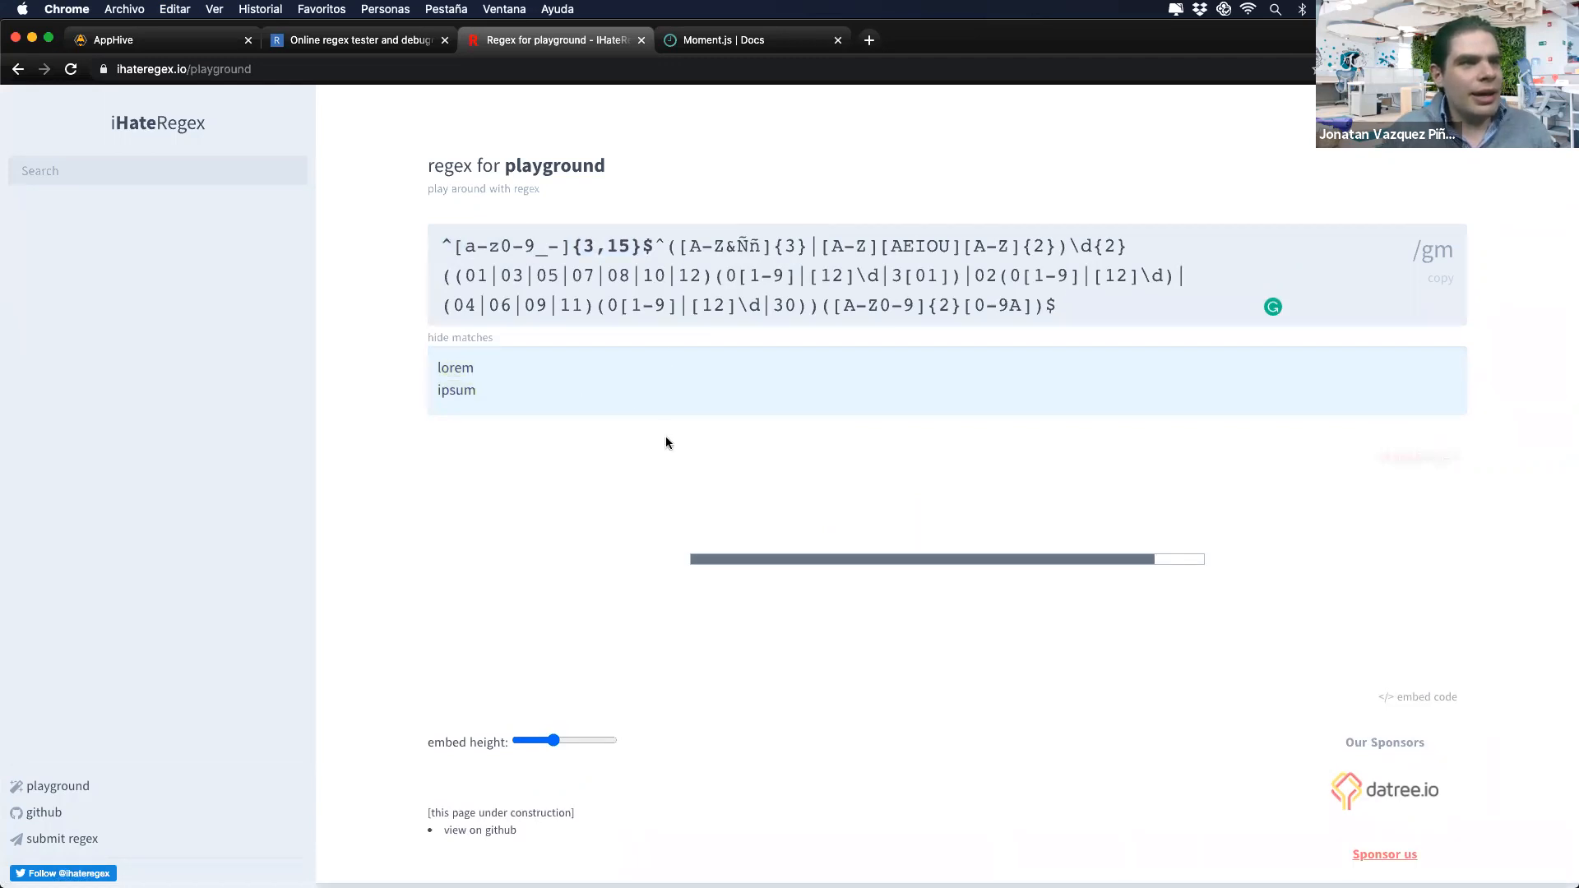
scroll(666, 444, up, 1)
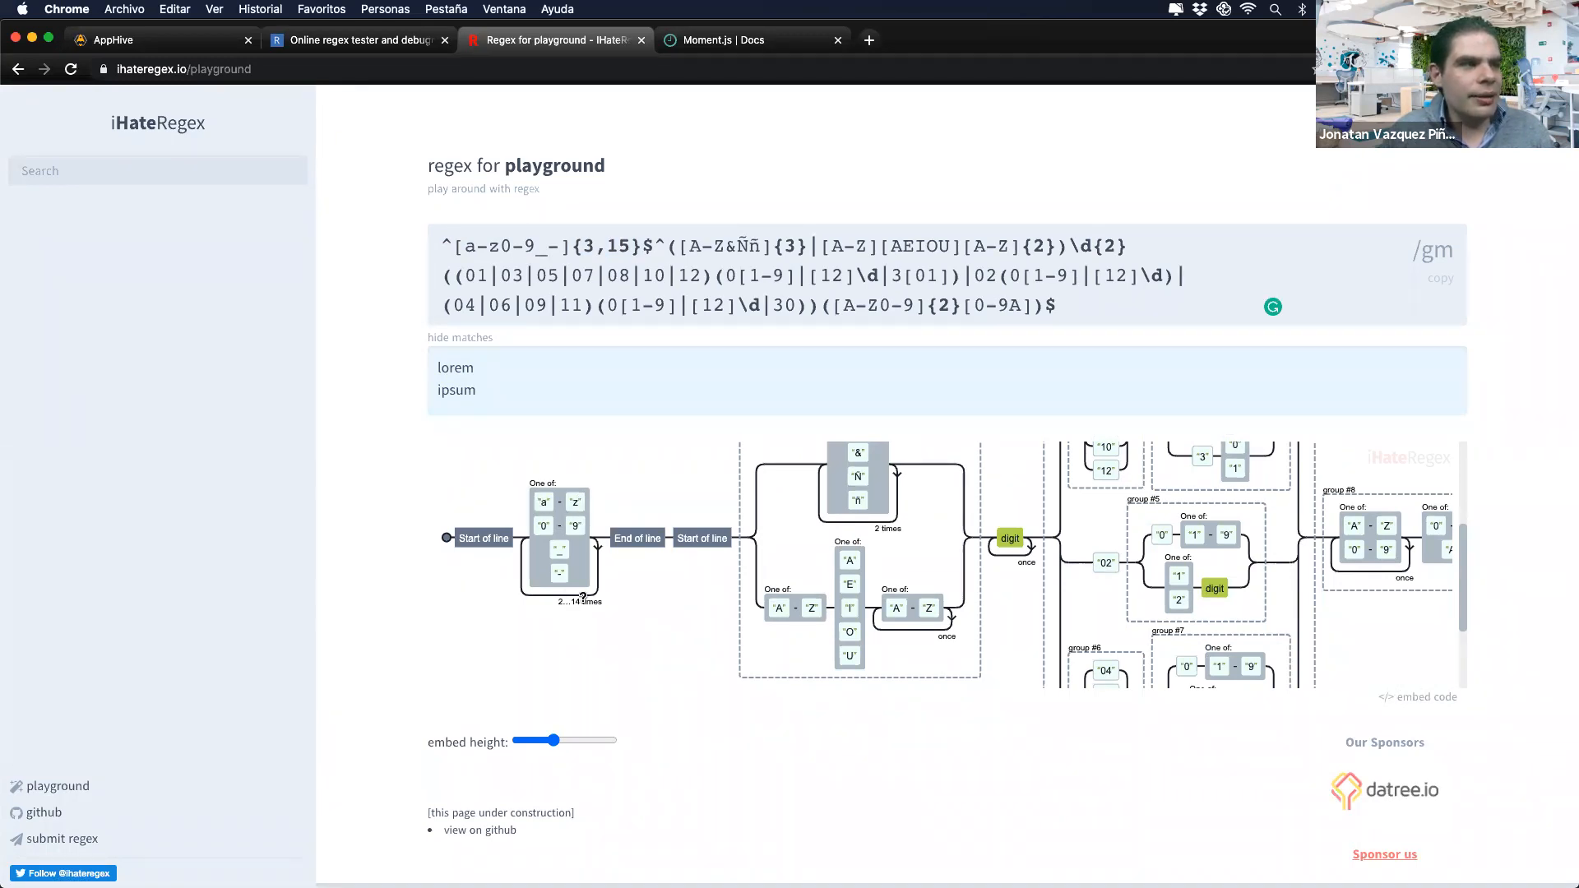
scroll(567, 571, right, 2)
scroll(567, 571, right, 1)
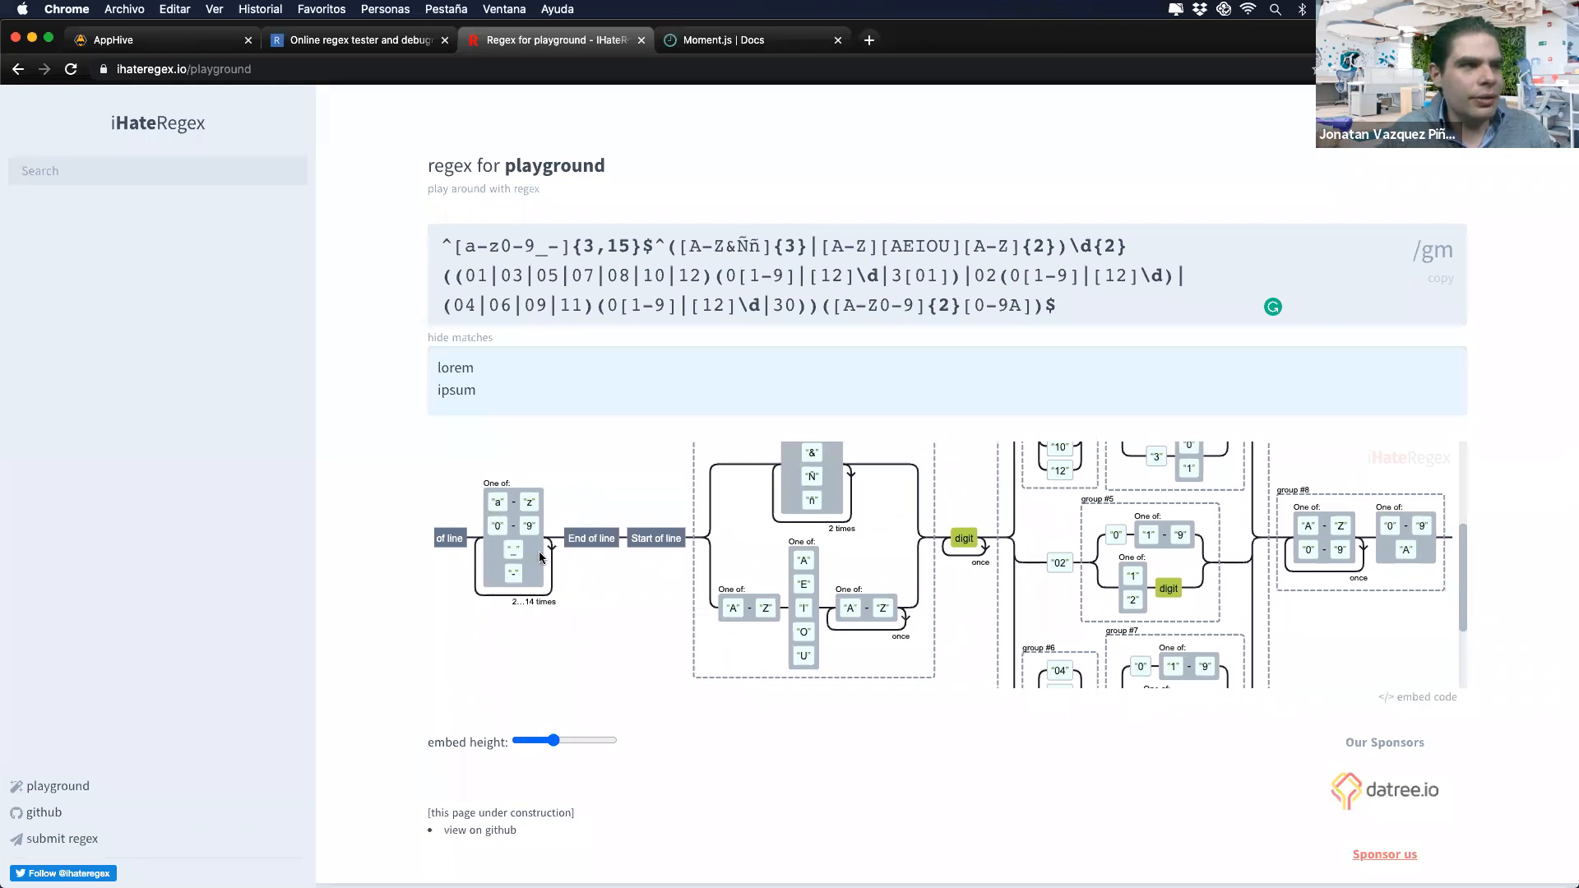
scroll(536, 565, right, 3)
scroll(534, 567, up, 2)
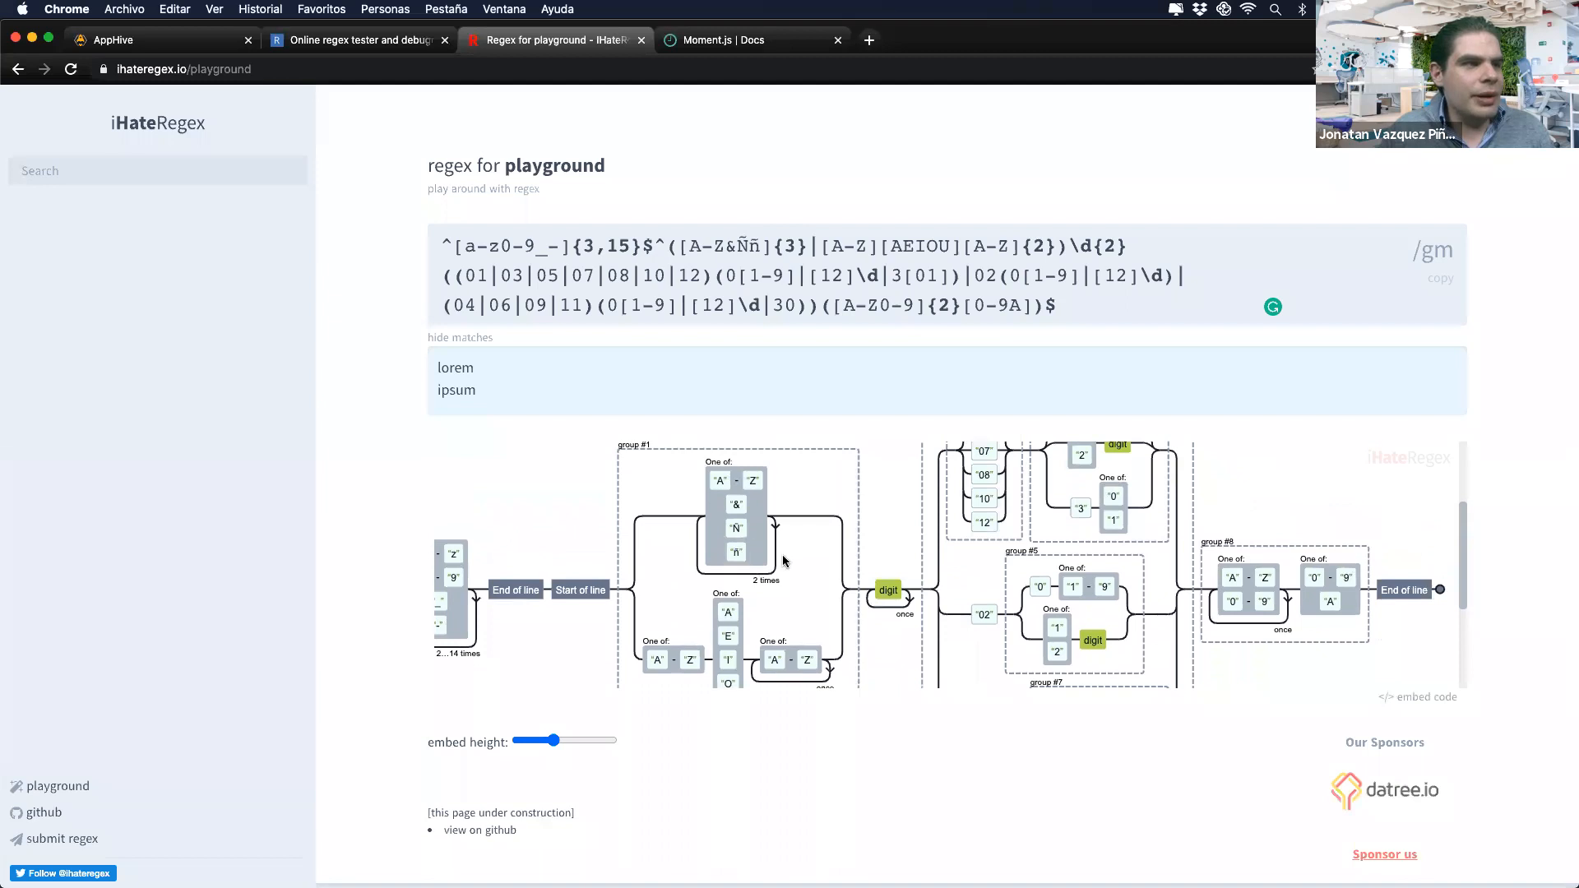
scroll(740, 563, down, 1)
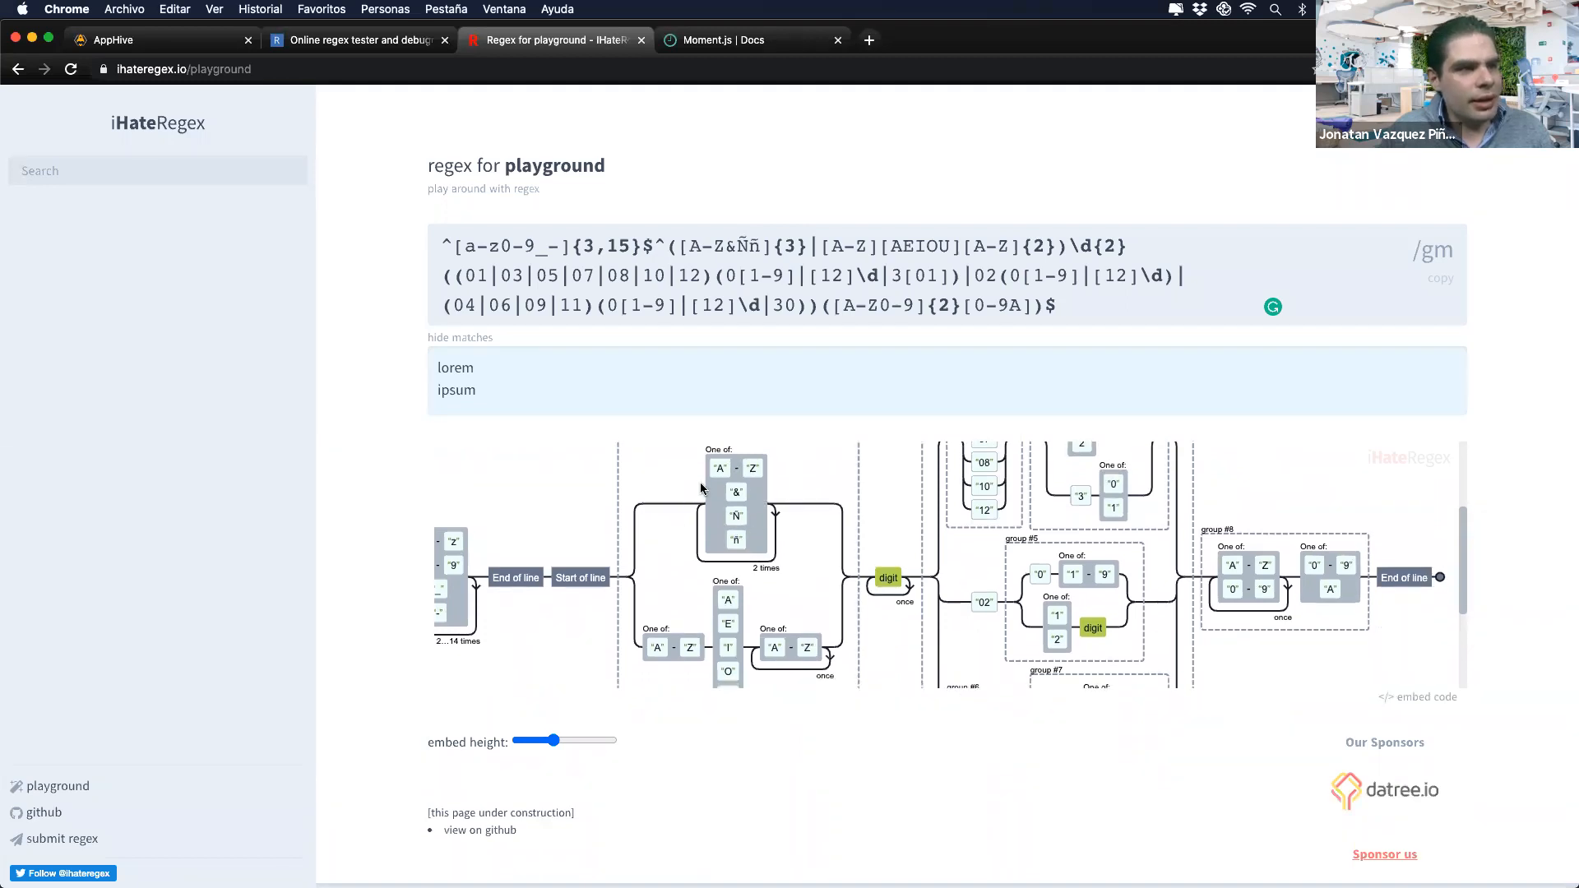
scroll(732, 576, down, 4)
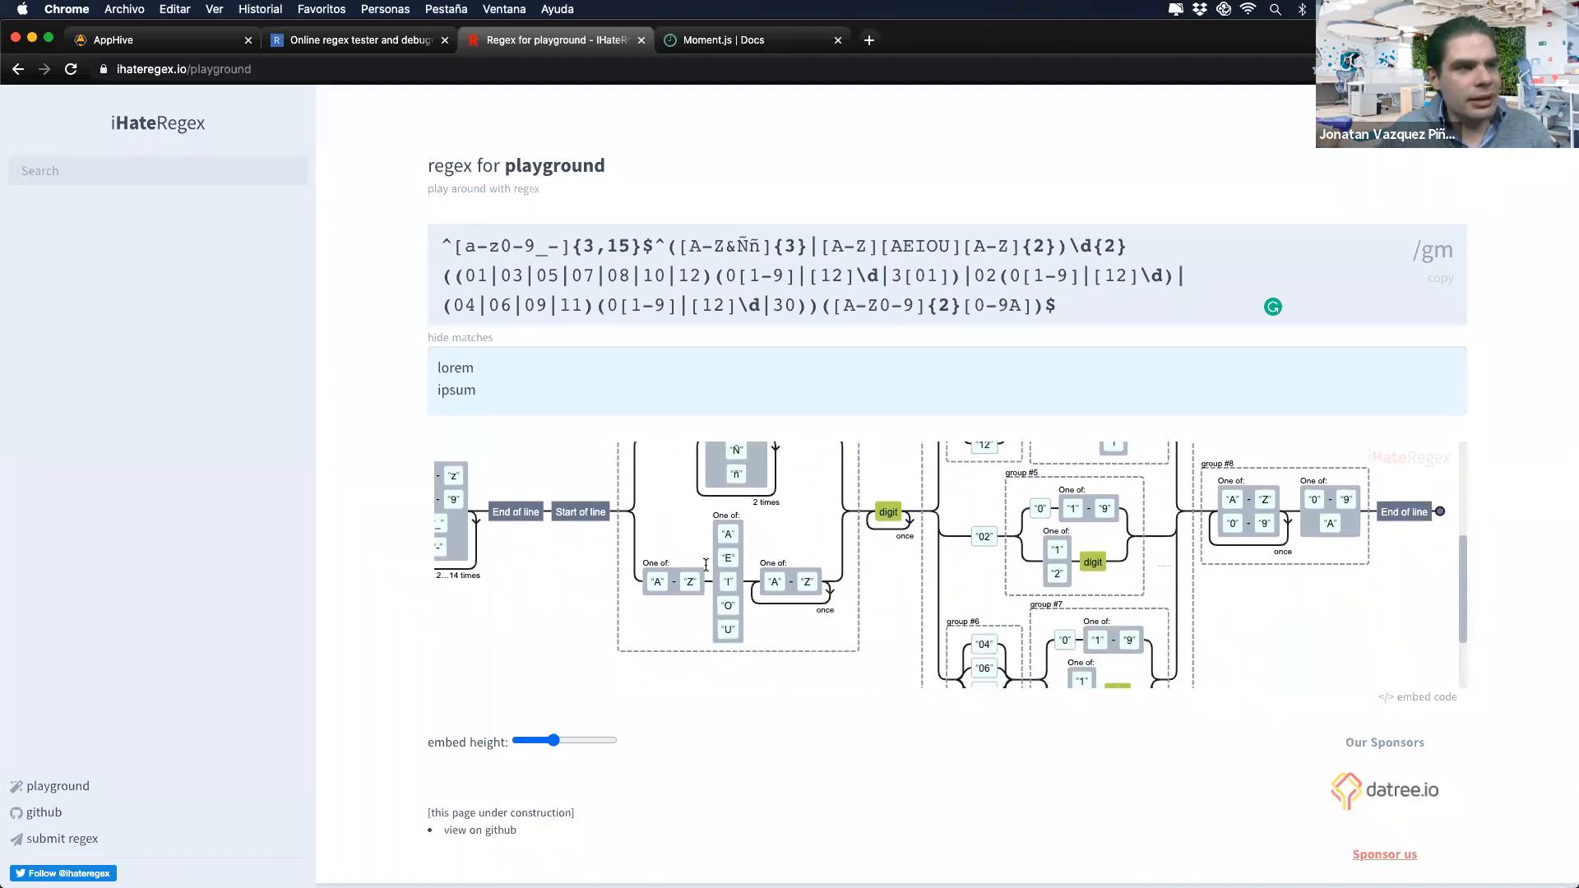
scroll(823, 566, up, 3)
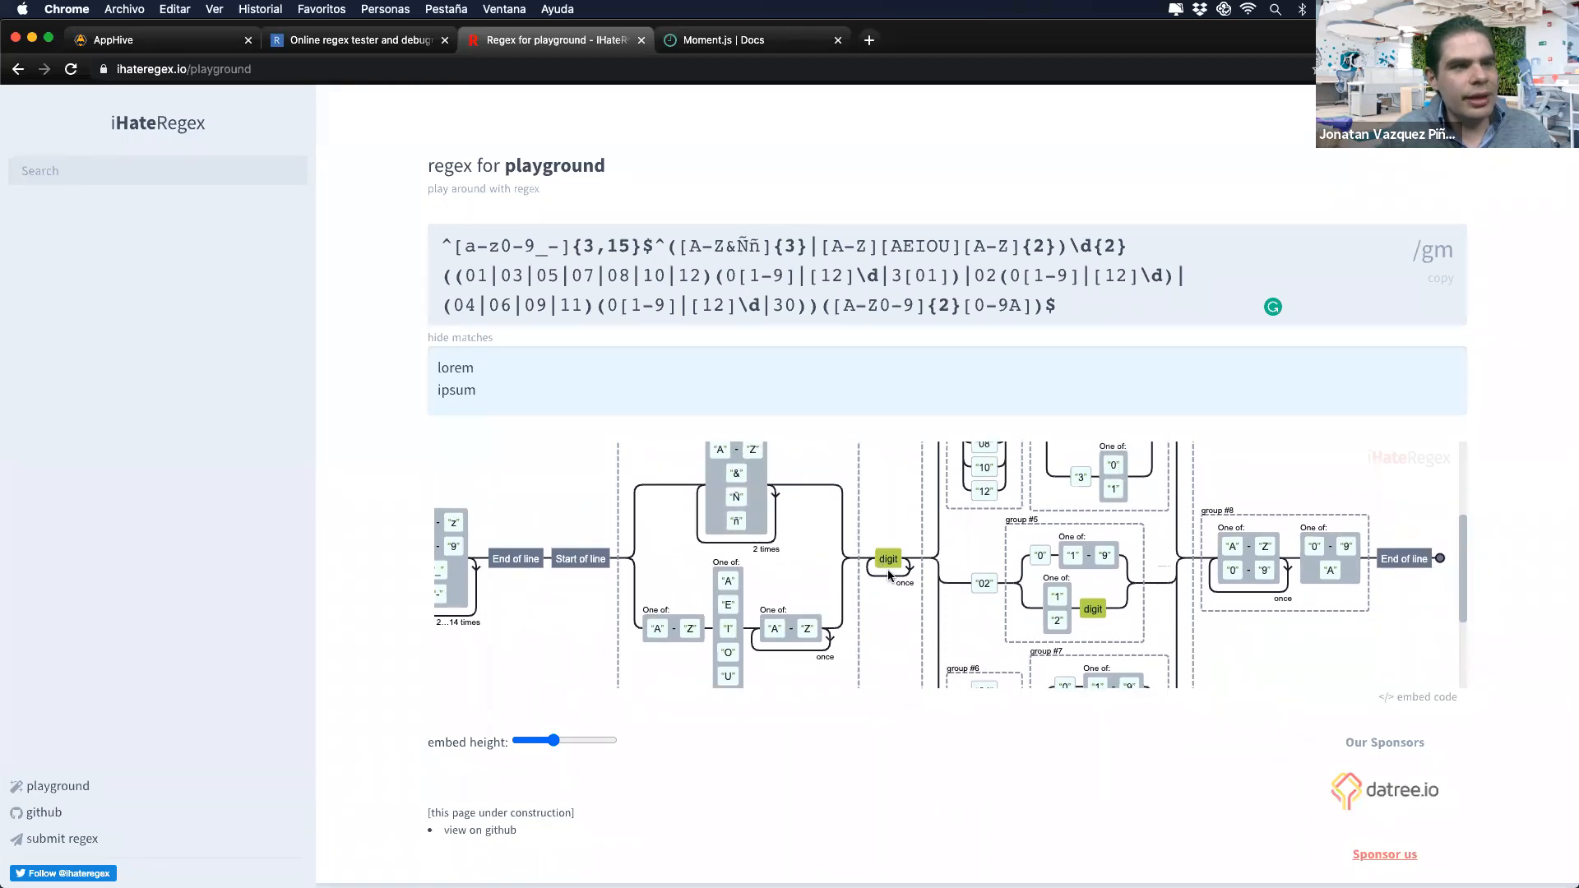
scroll(1043, 477, up, 4)
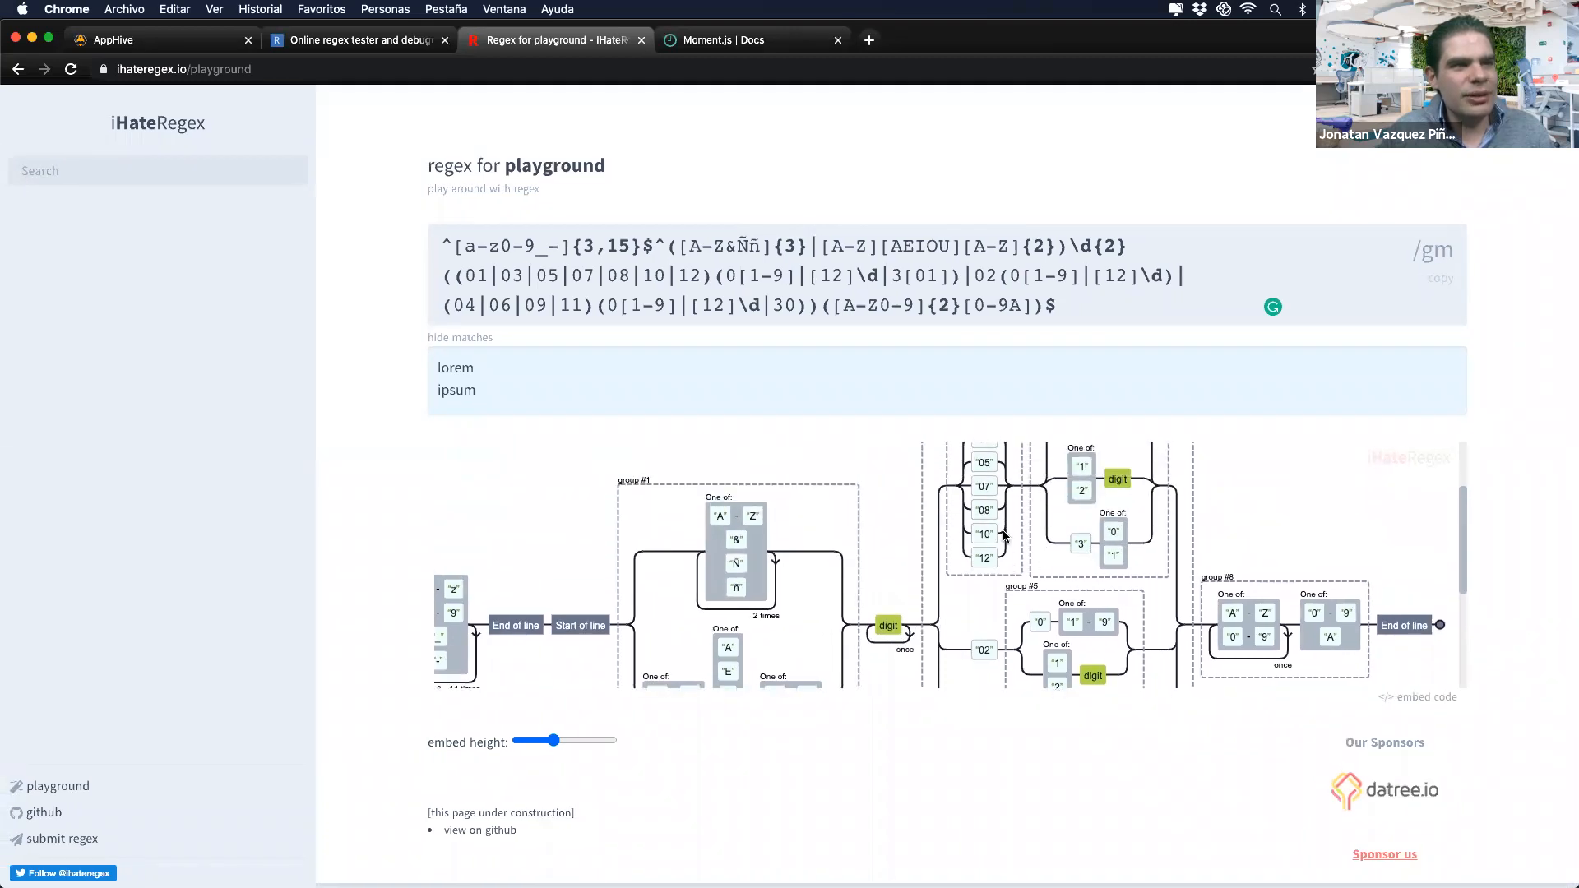
scroll(1004, 536, up, 4)
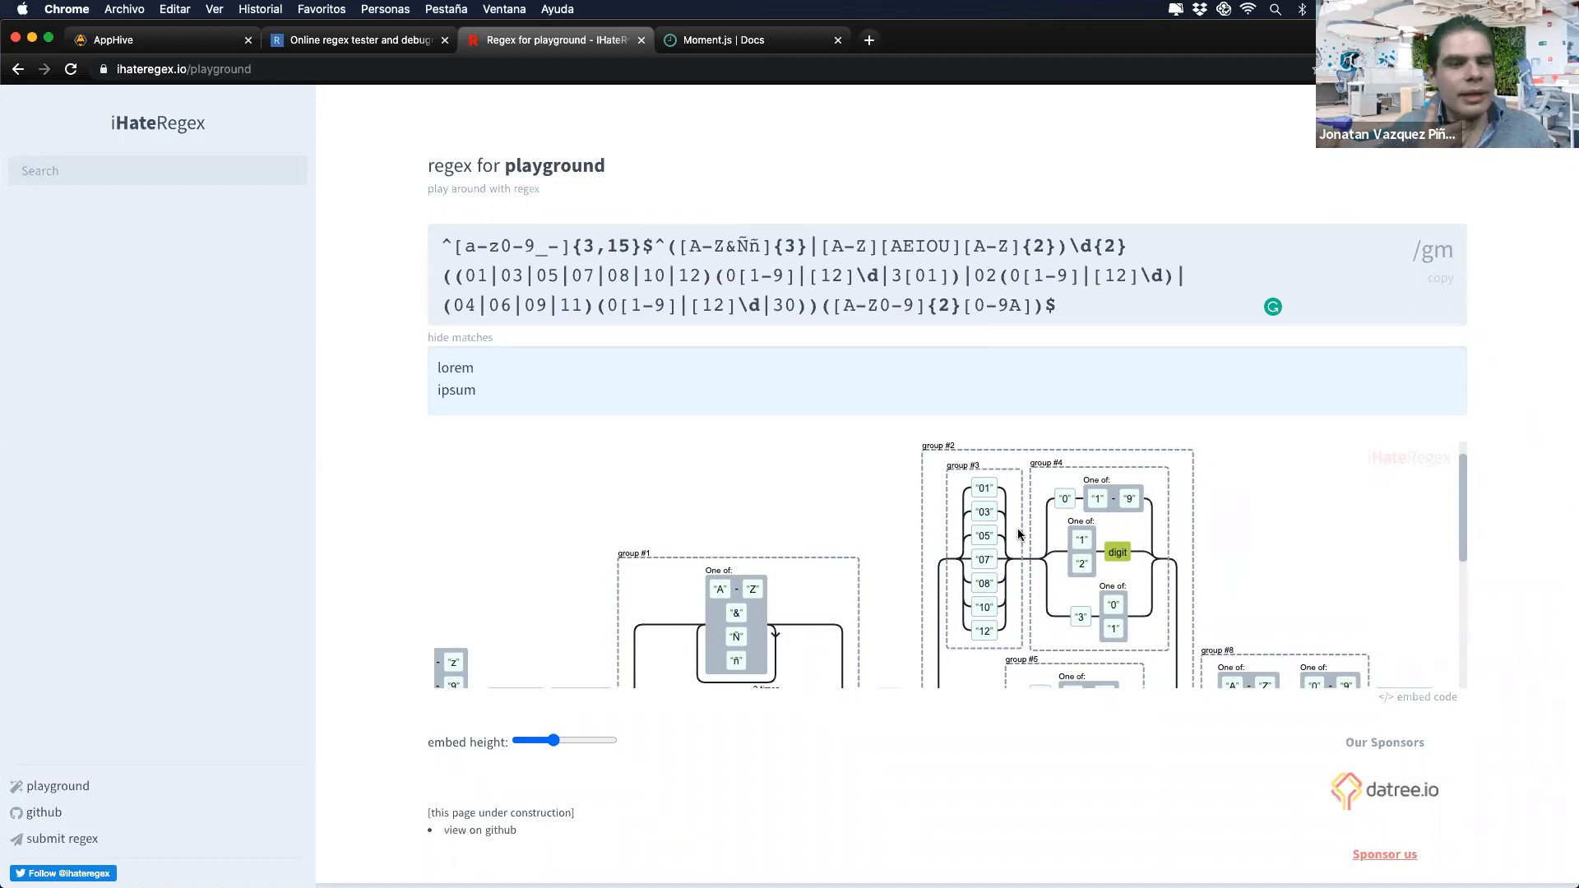
scroll(1019, 535, down, 8)
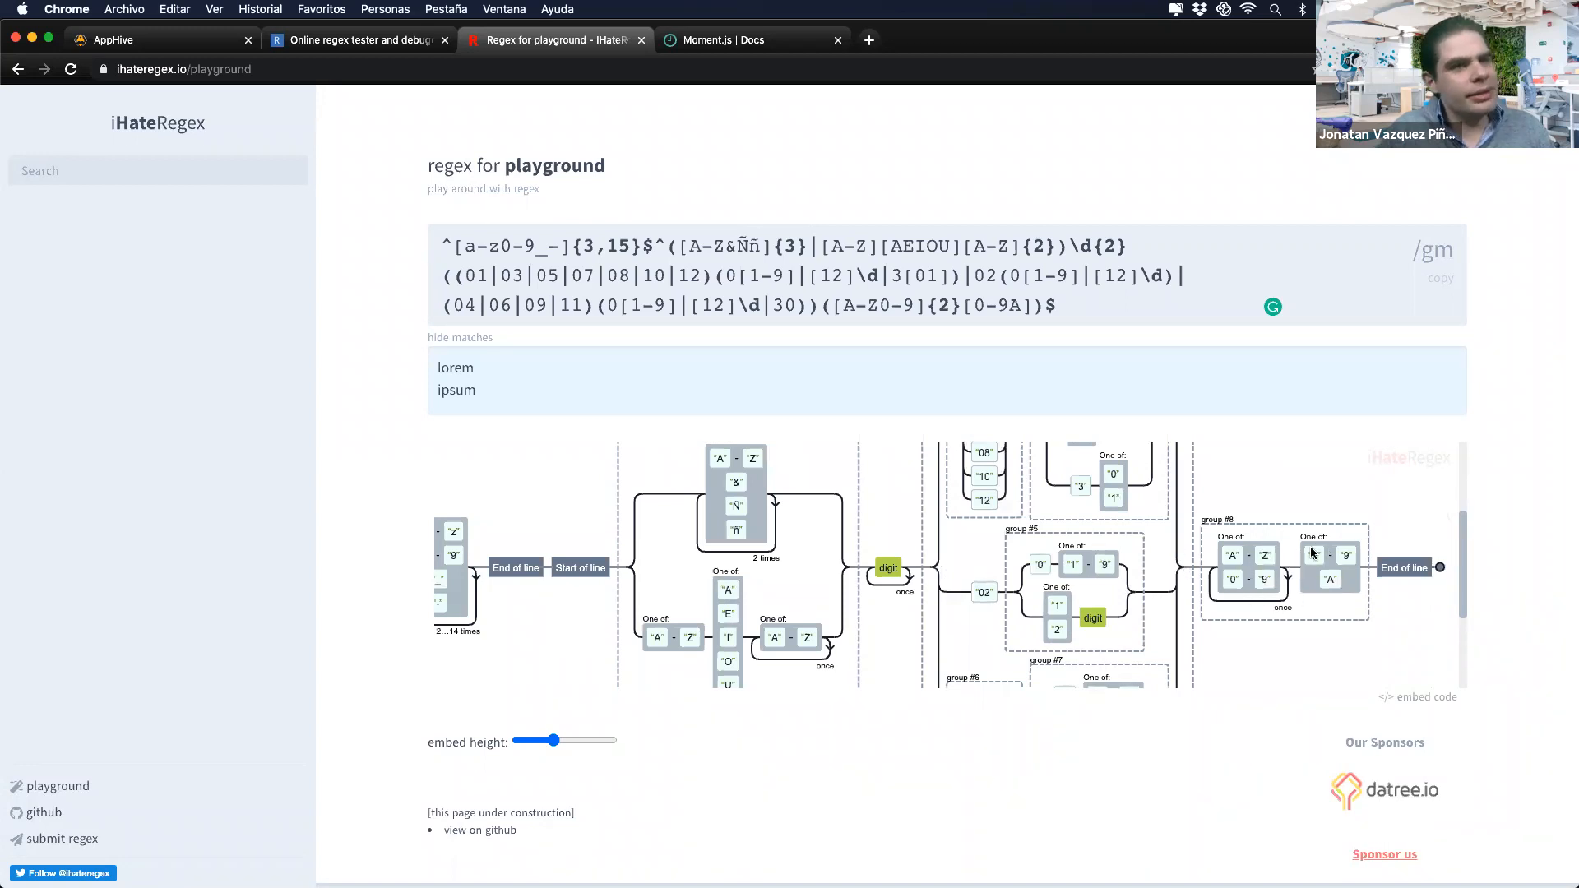
scroll(1141, 562, up, 4)
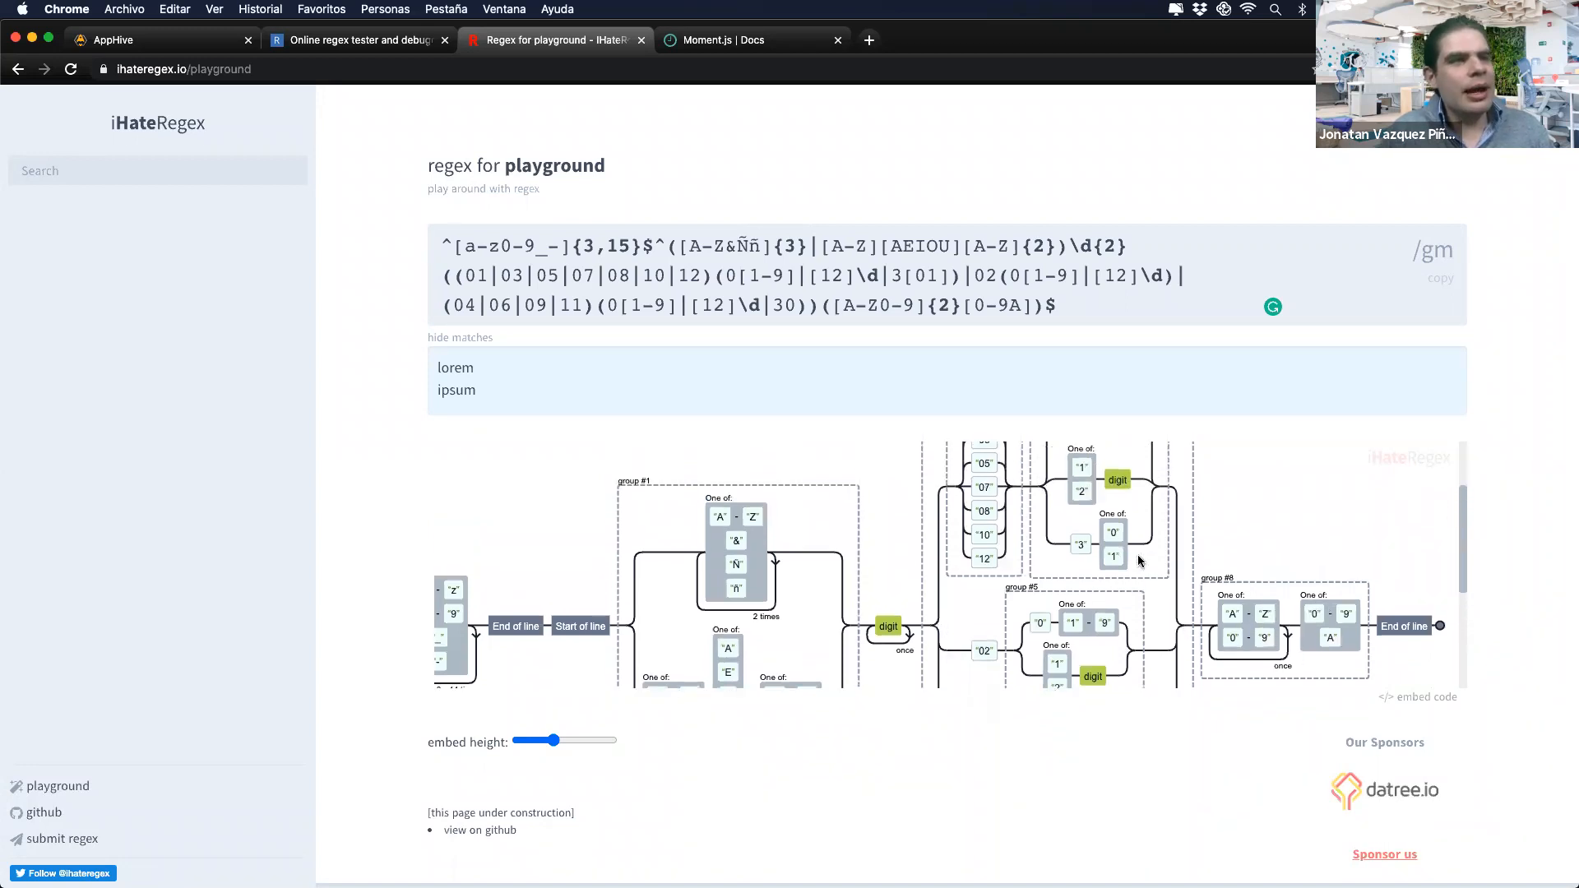
scroll(1140, 562, up, 2)
click(153, 39)
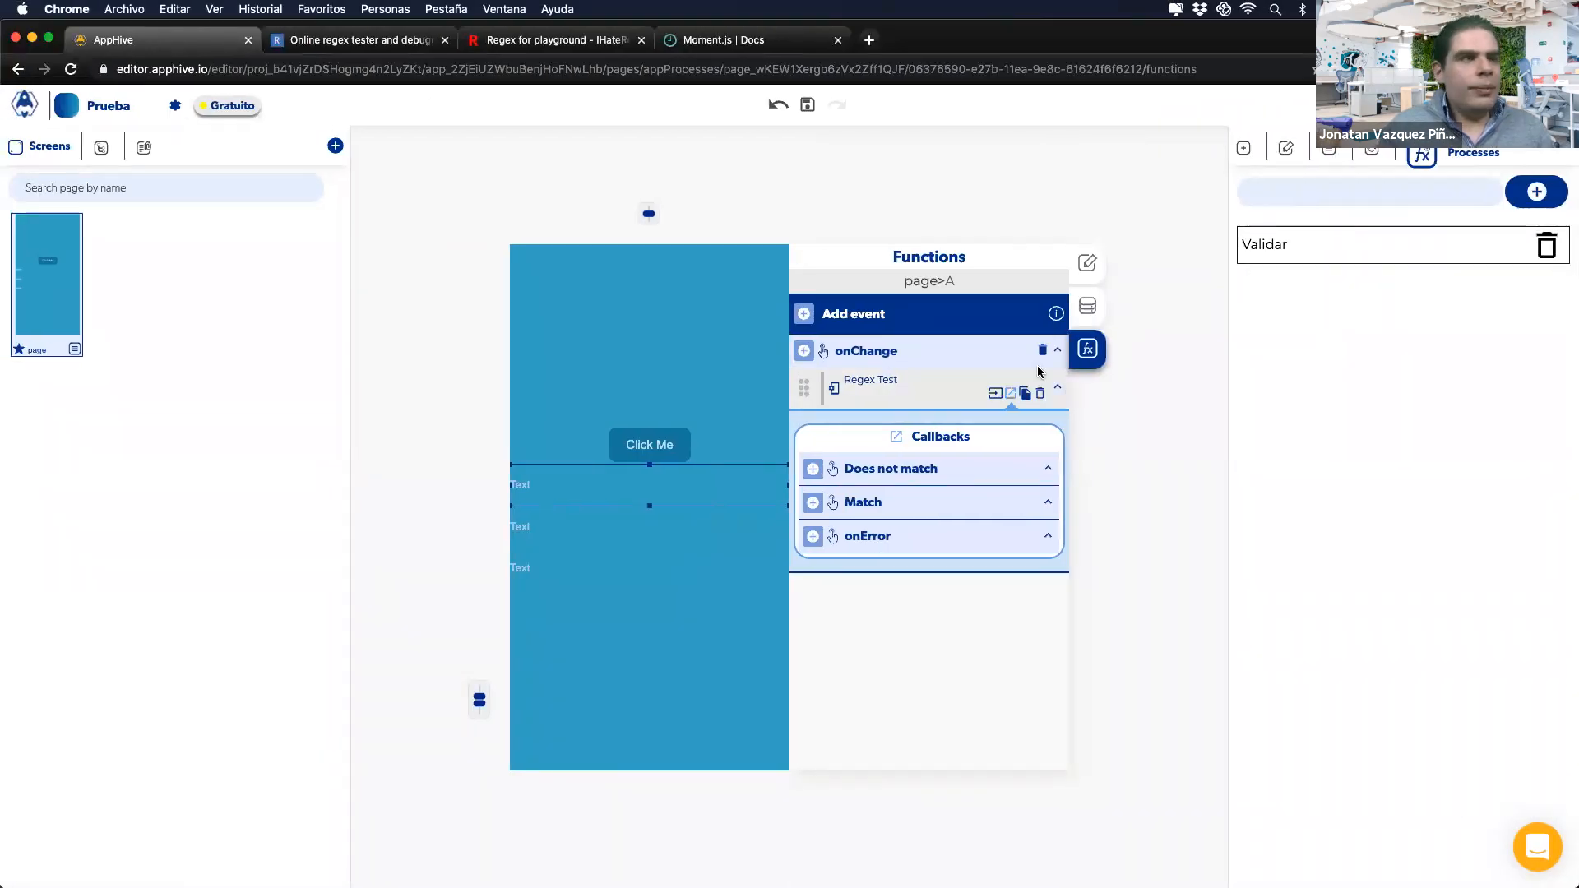
Step: Delete the Regex Test actions from onChange and onPress, then add a Global Formater to onPress
click(1040, 394)
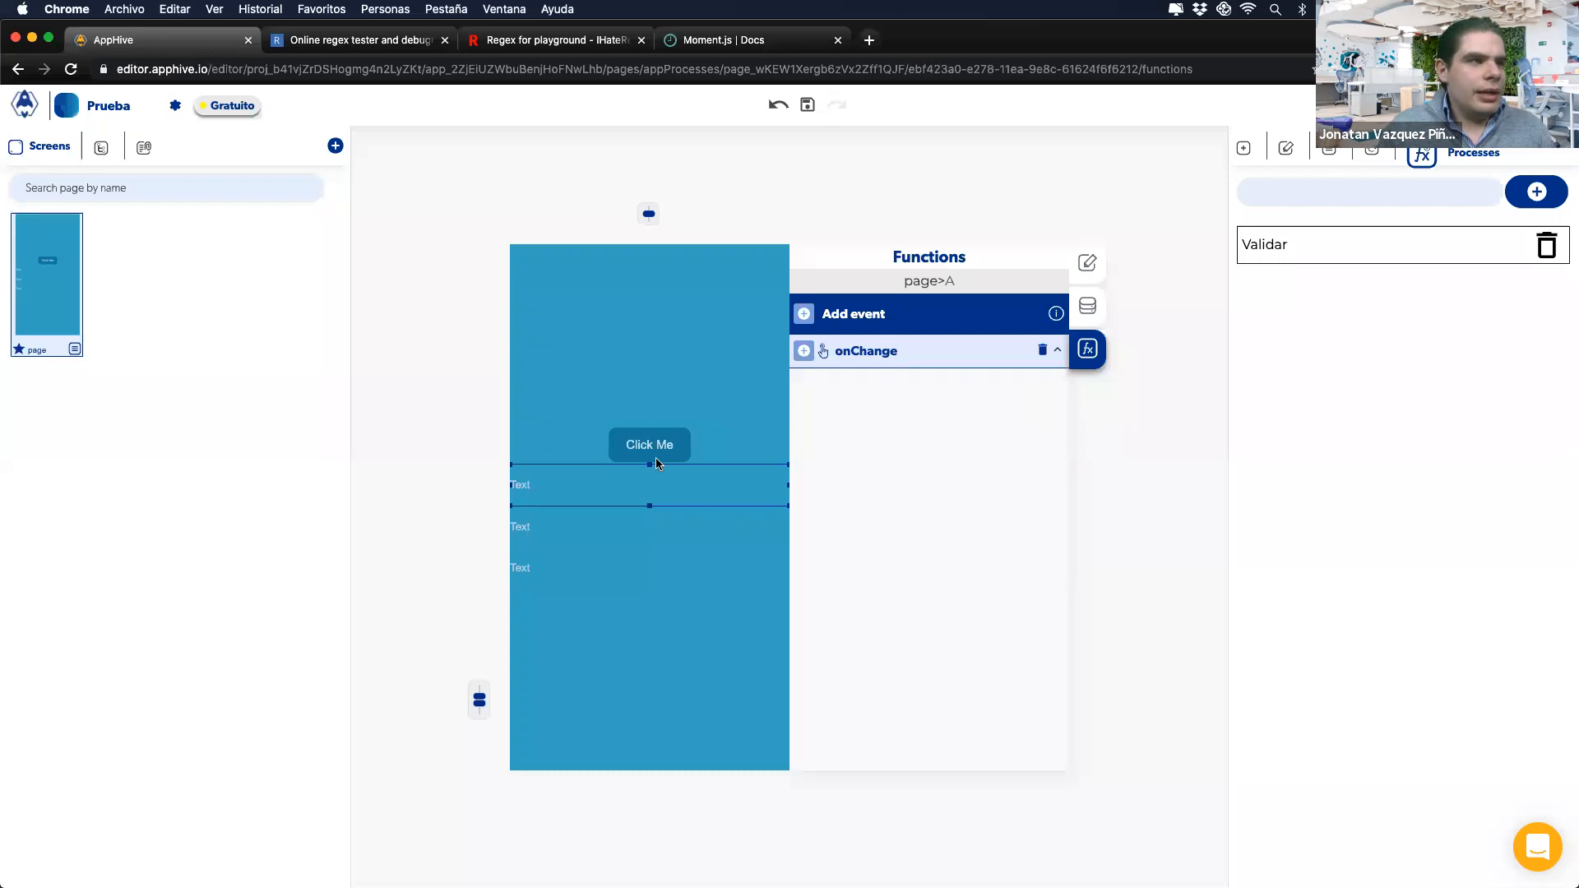
click(655, 458)
click(1041, 395)
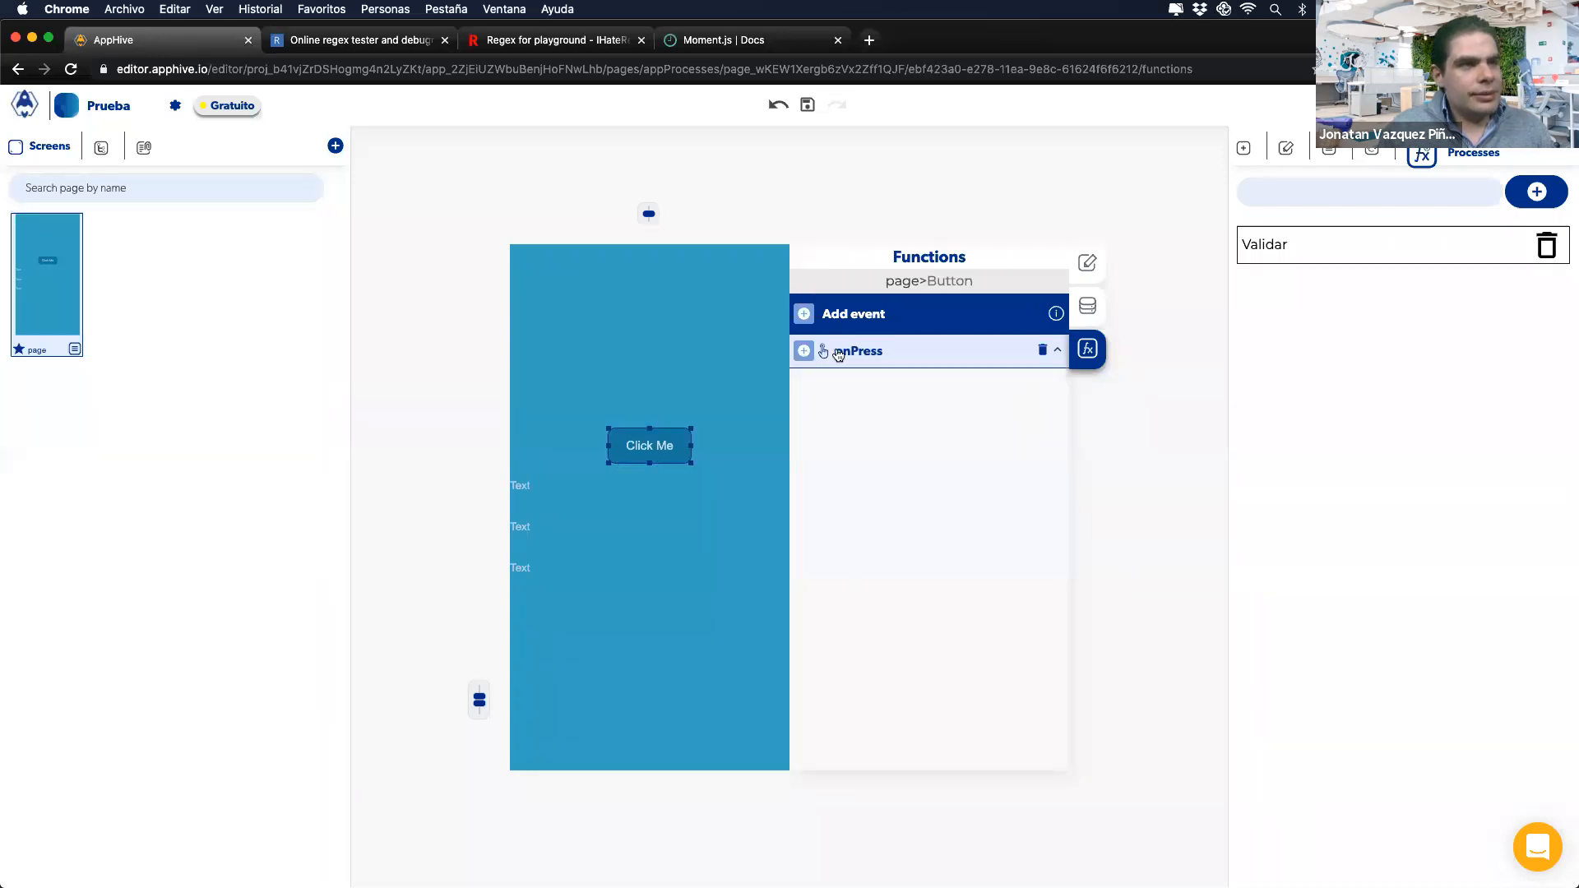
click(805, 353)
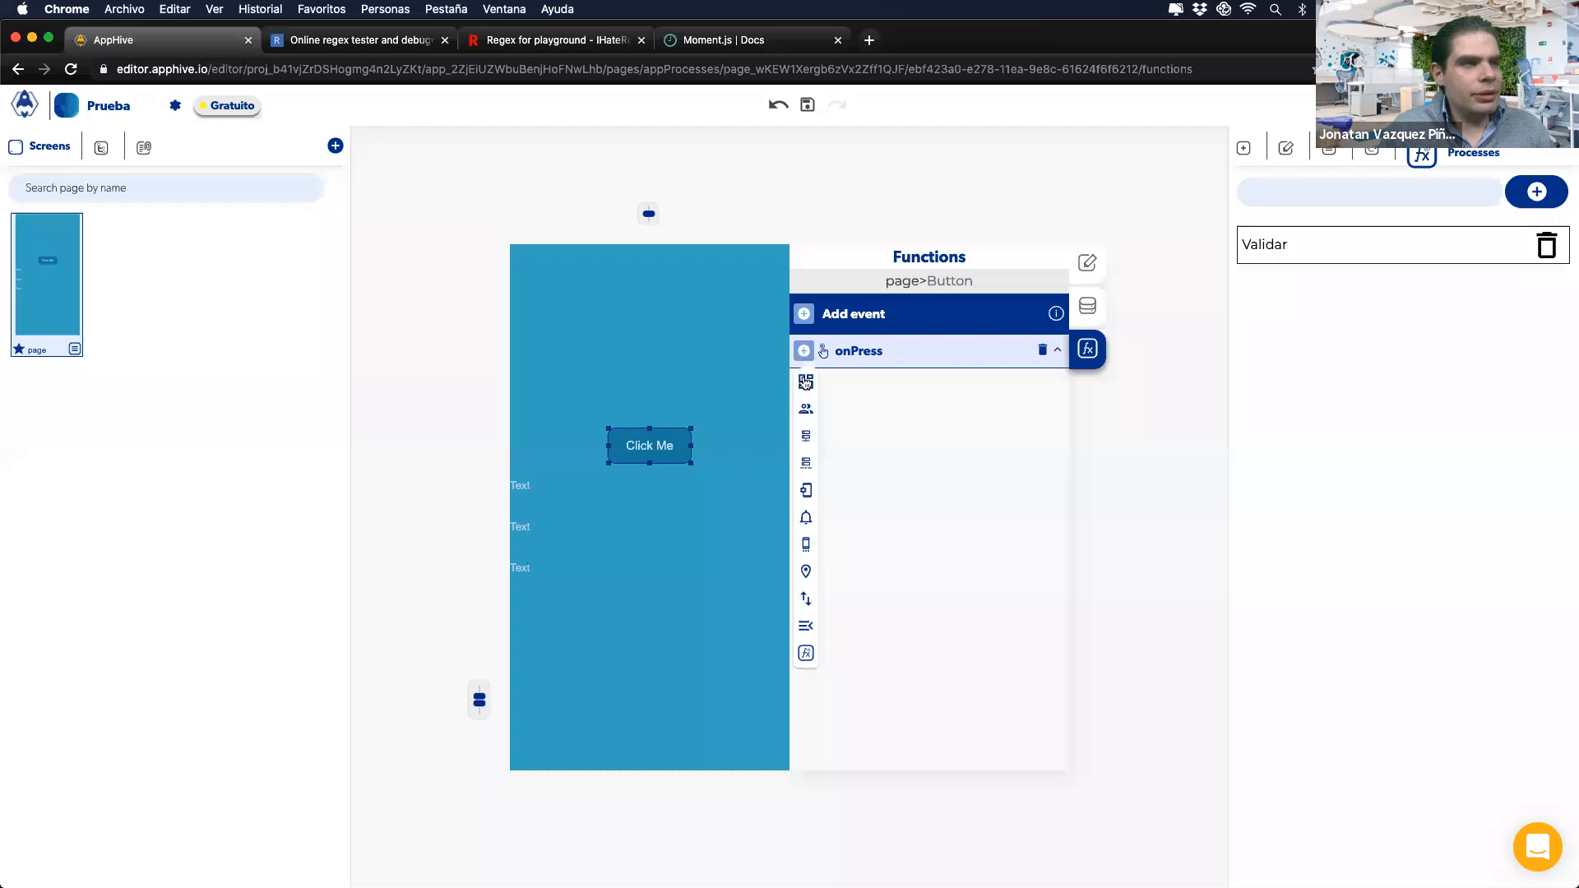
mouse_move(806, 490)
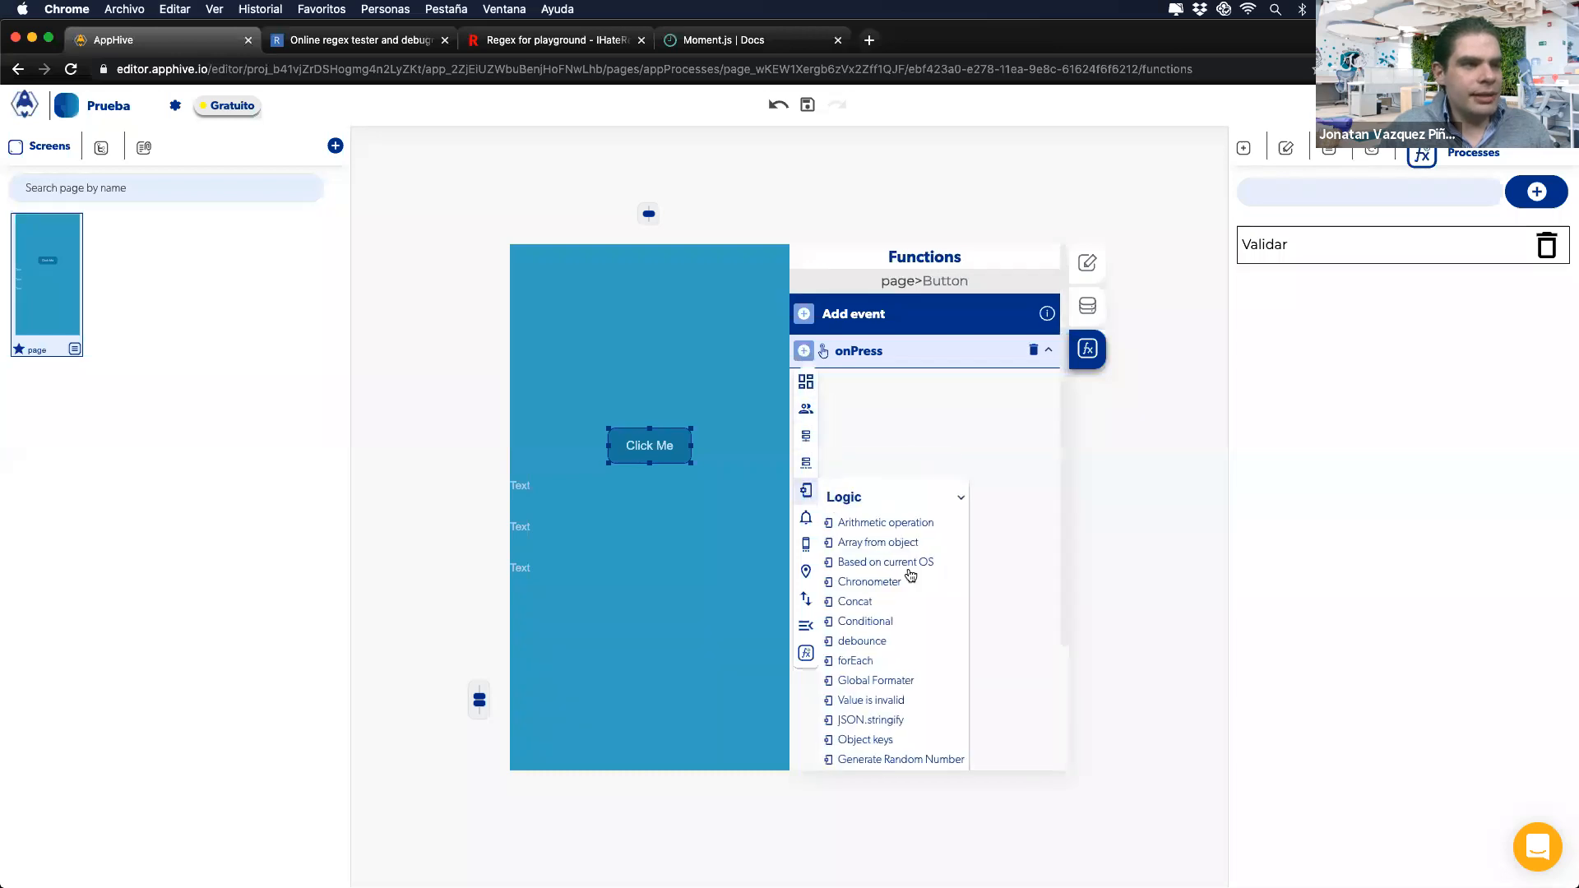
click(883, 681)
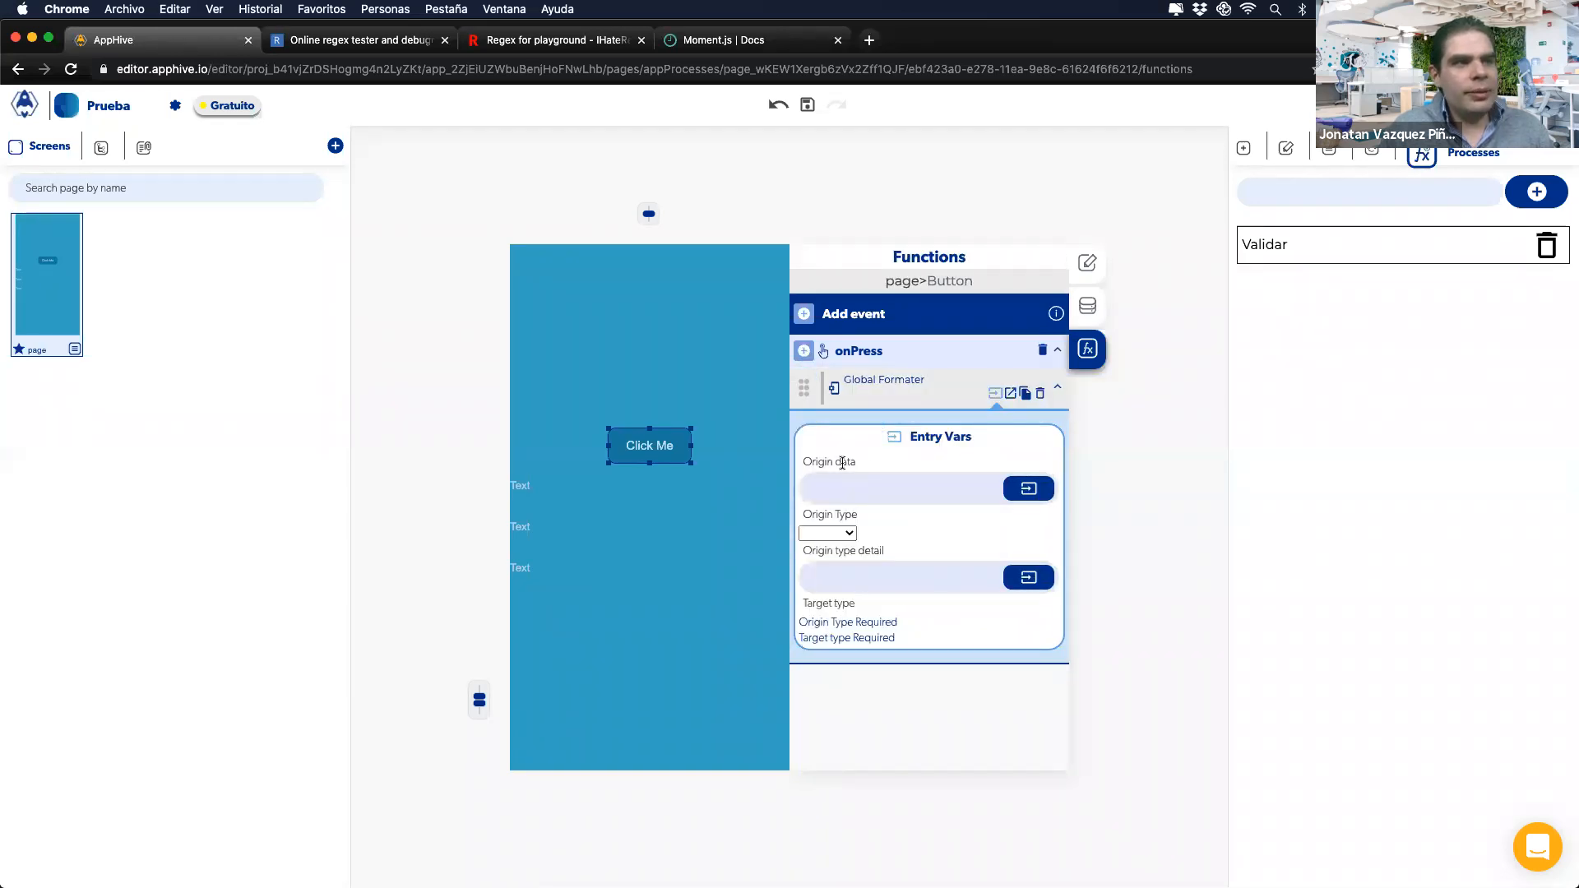
Step: Point out the Global Formater's Origin data and Origin type detail inputs, then delete it
drag(812, 458, 852, 458)
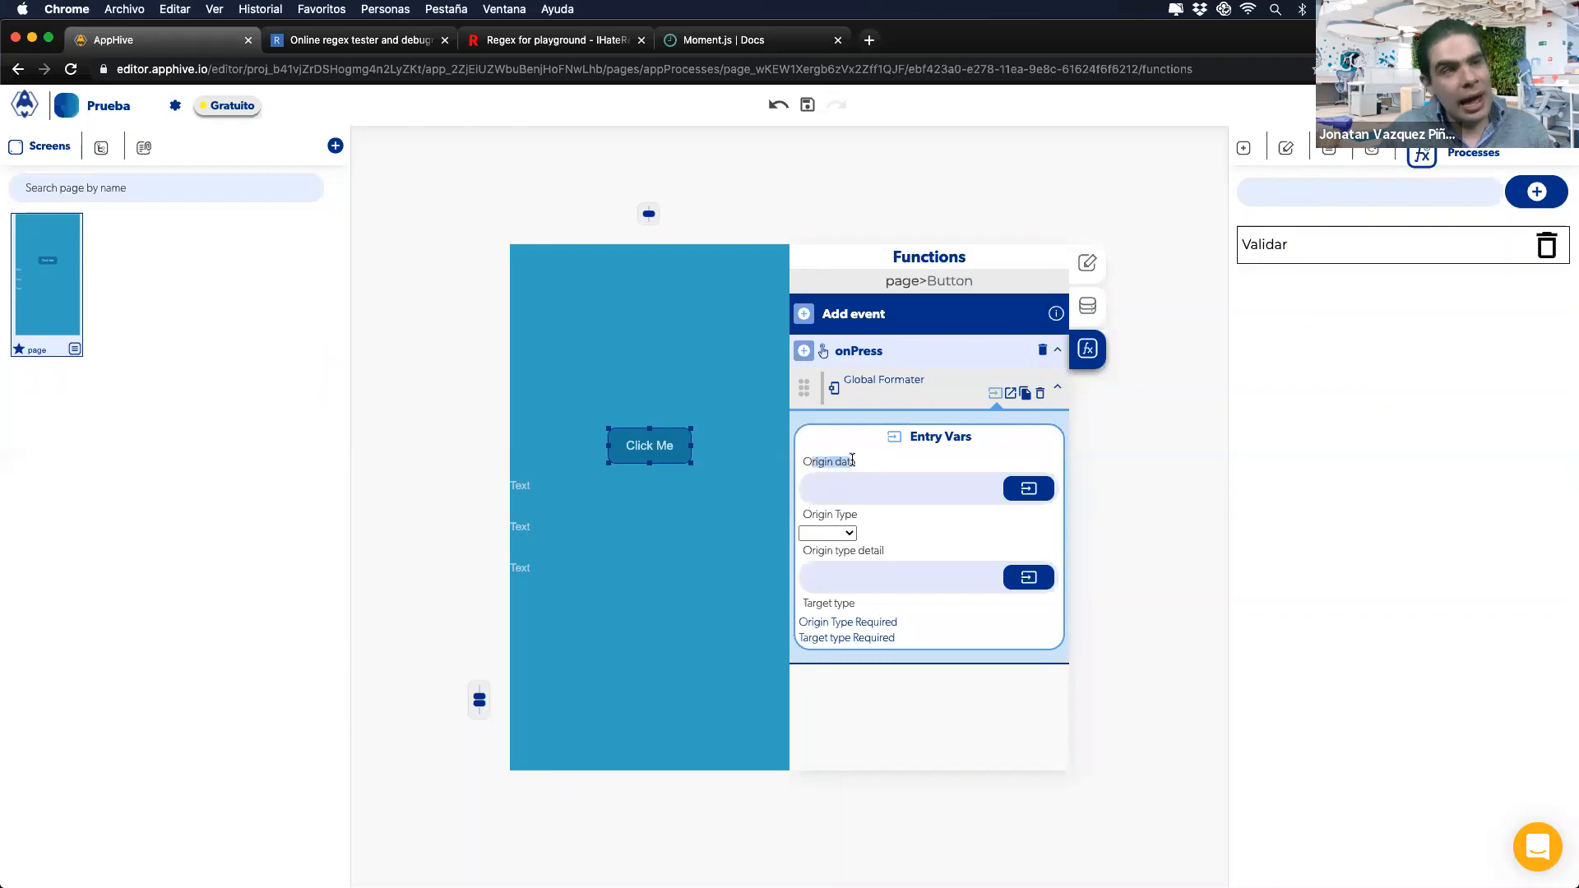
drag(814, 553, 877, 552)
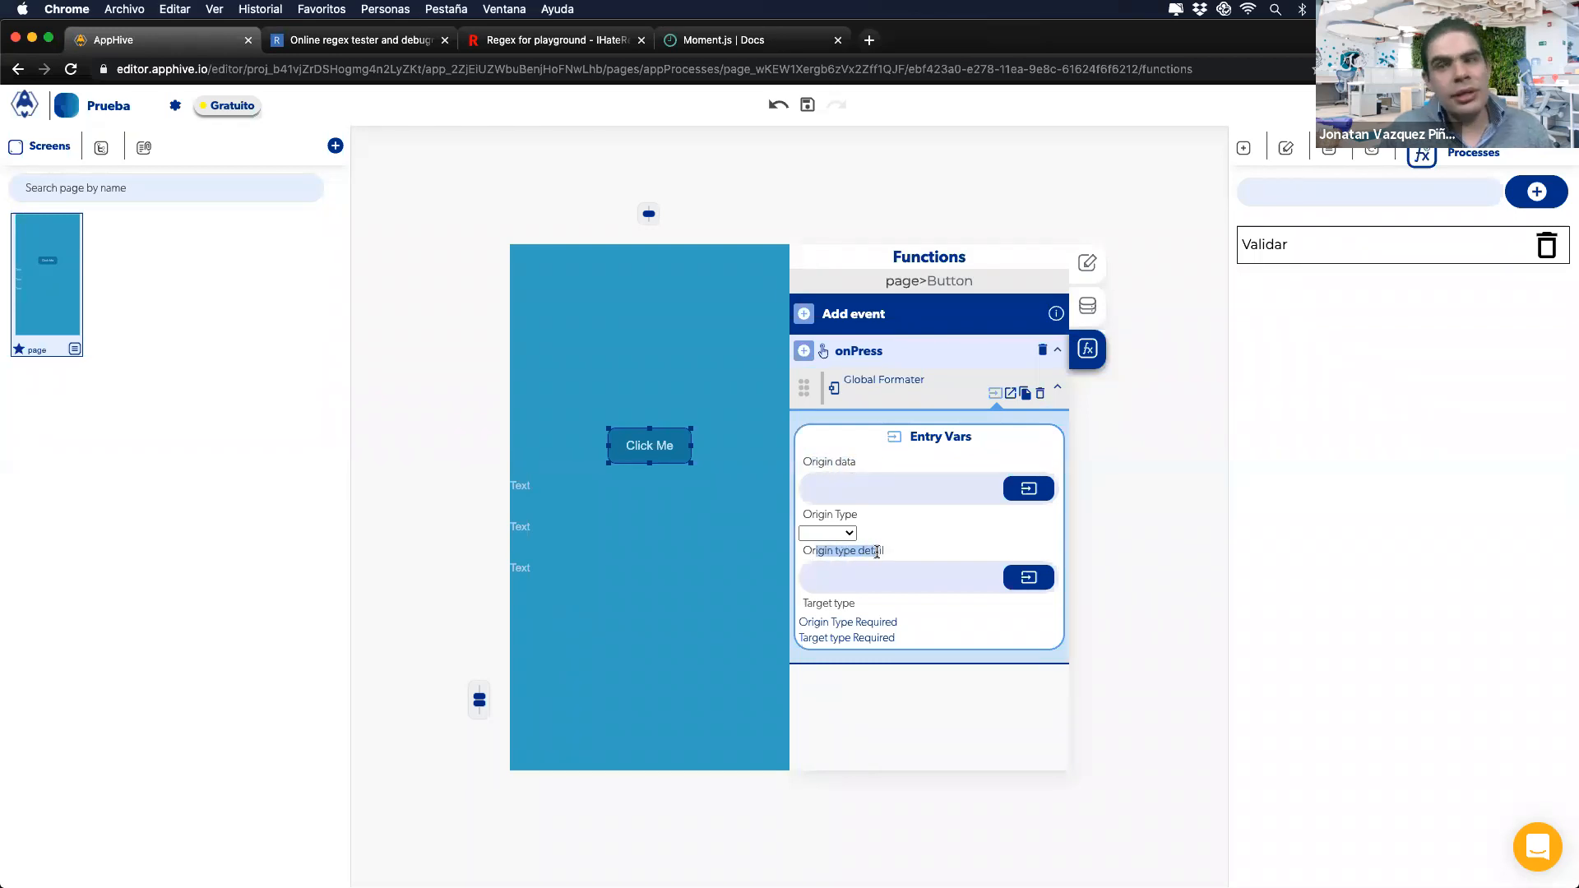
click(877, 550)
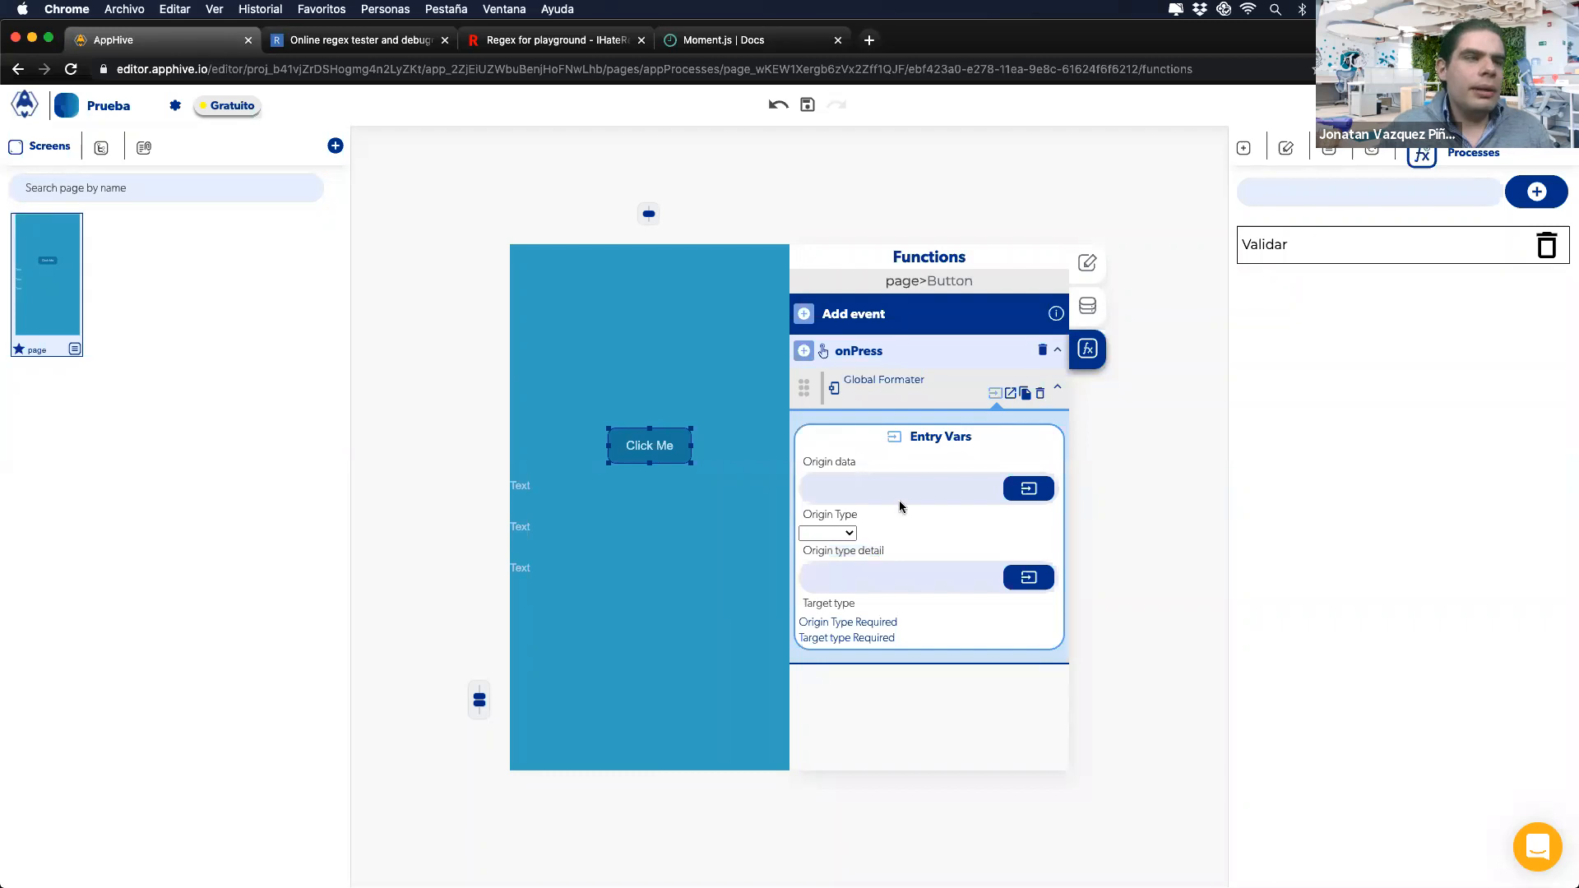
click(1039, 396)
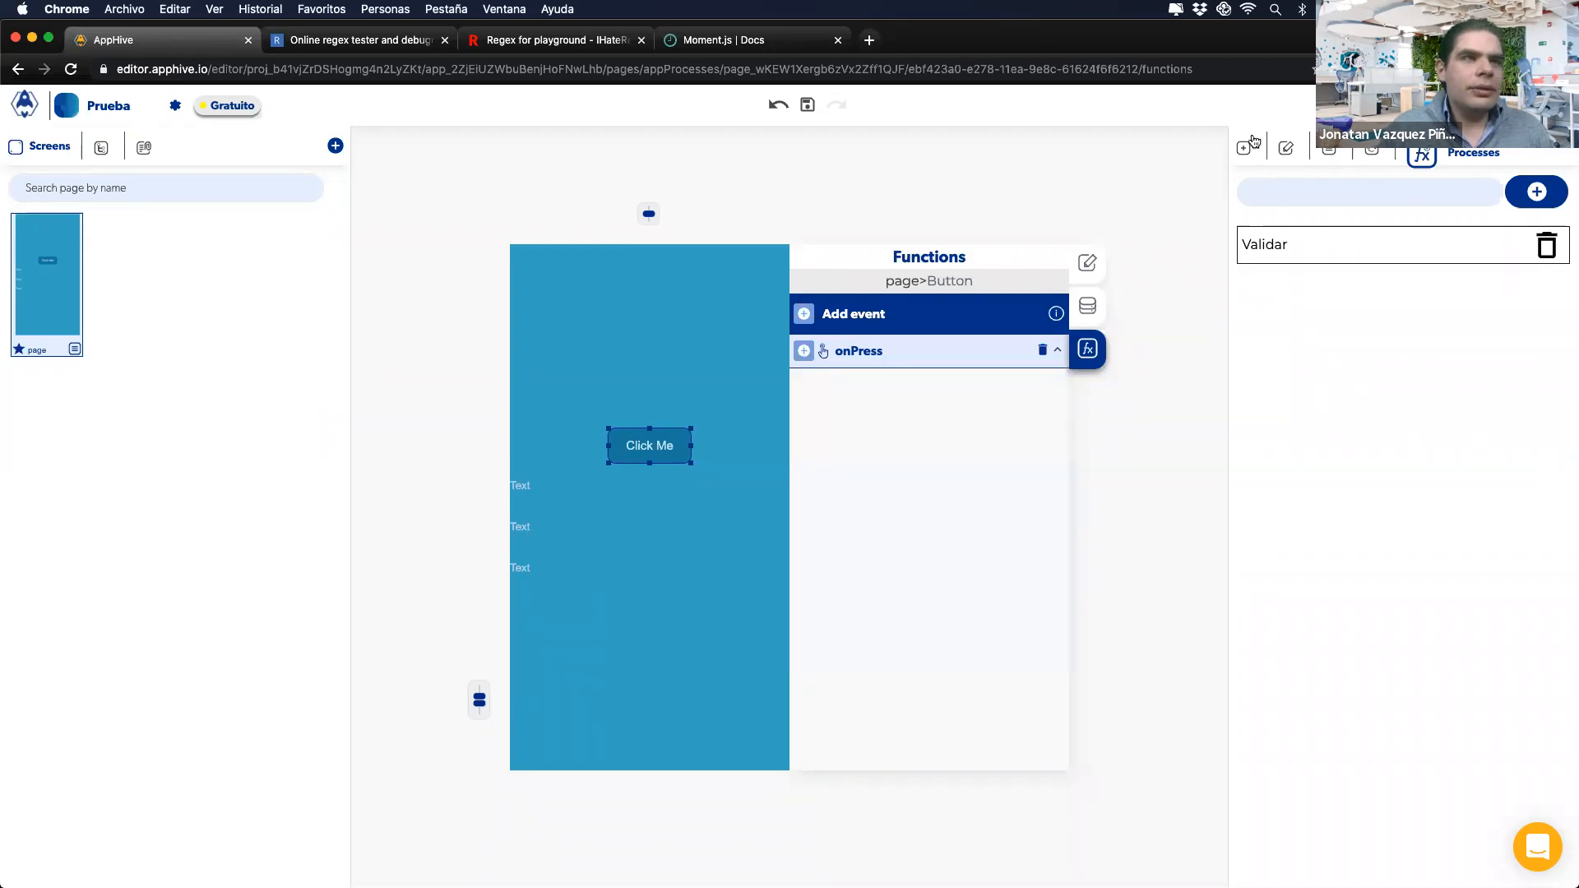
click(1334, 107)
Step: Create a Productos collection in the Cloud database, deleting the misspelled Producgtos one
click(1277, 151)
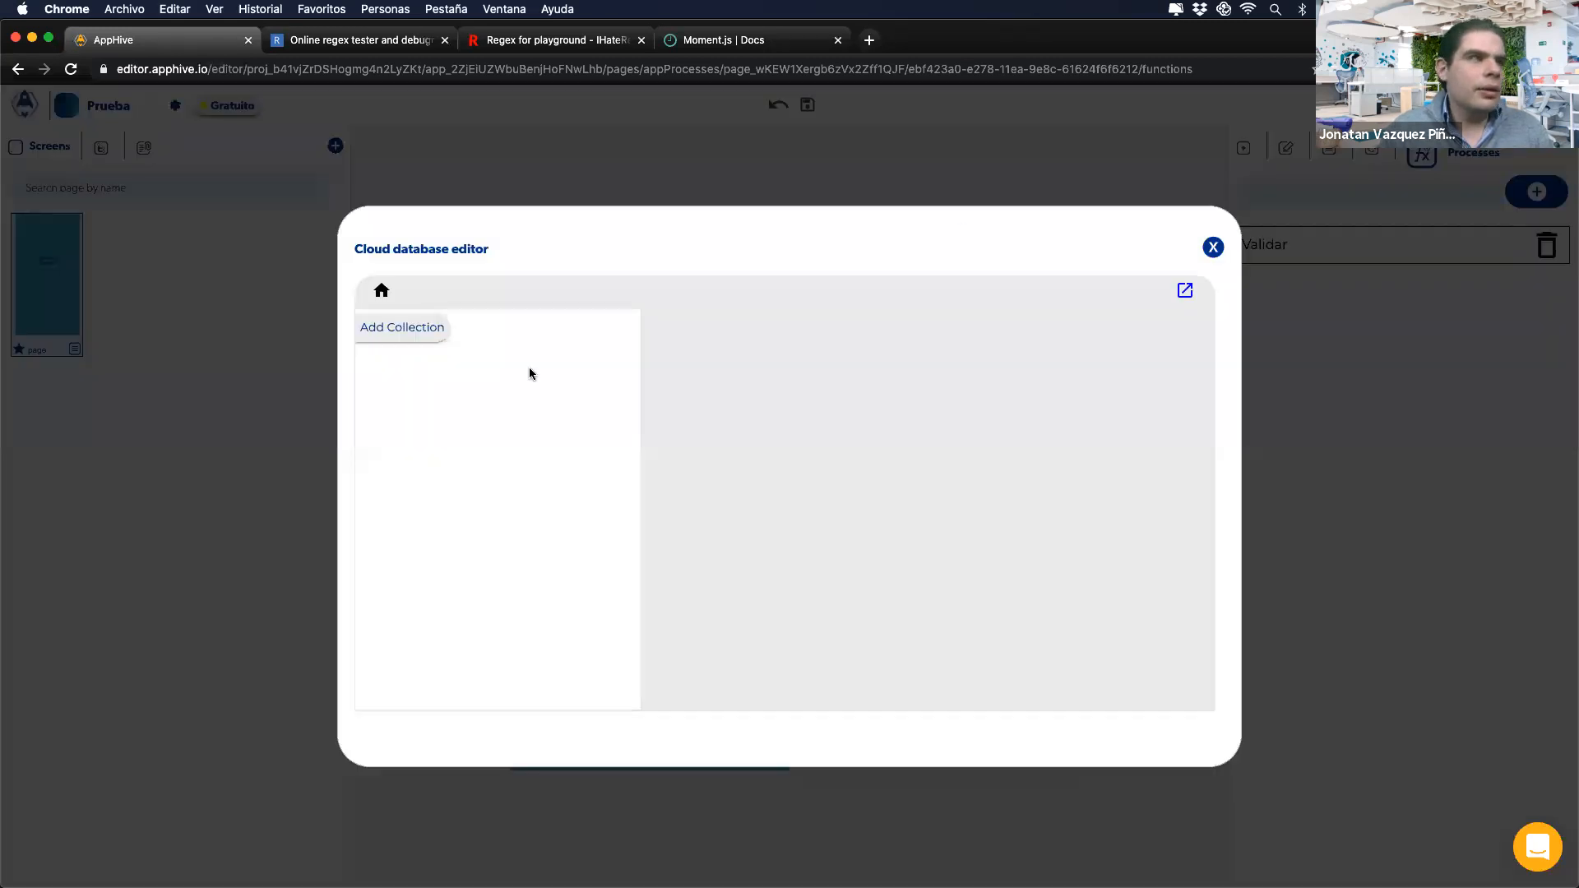
click(426, 329)
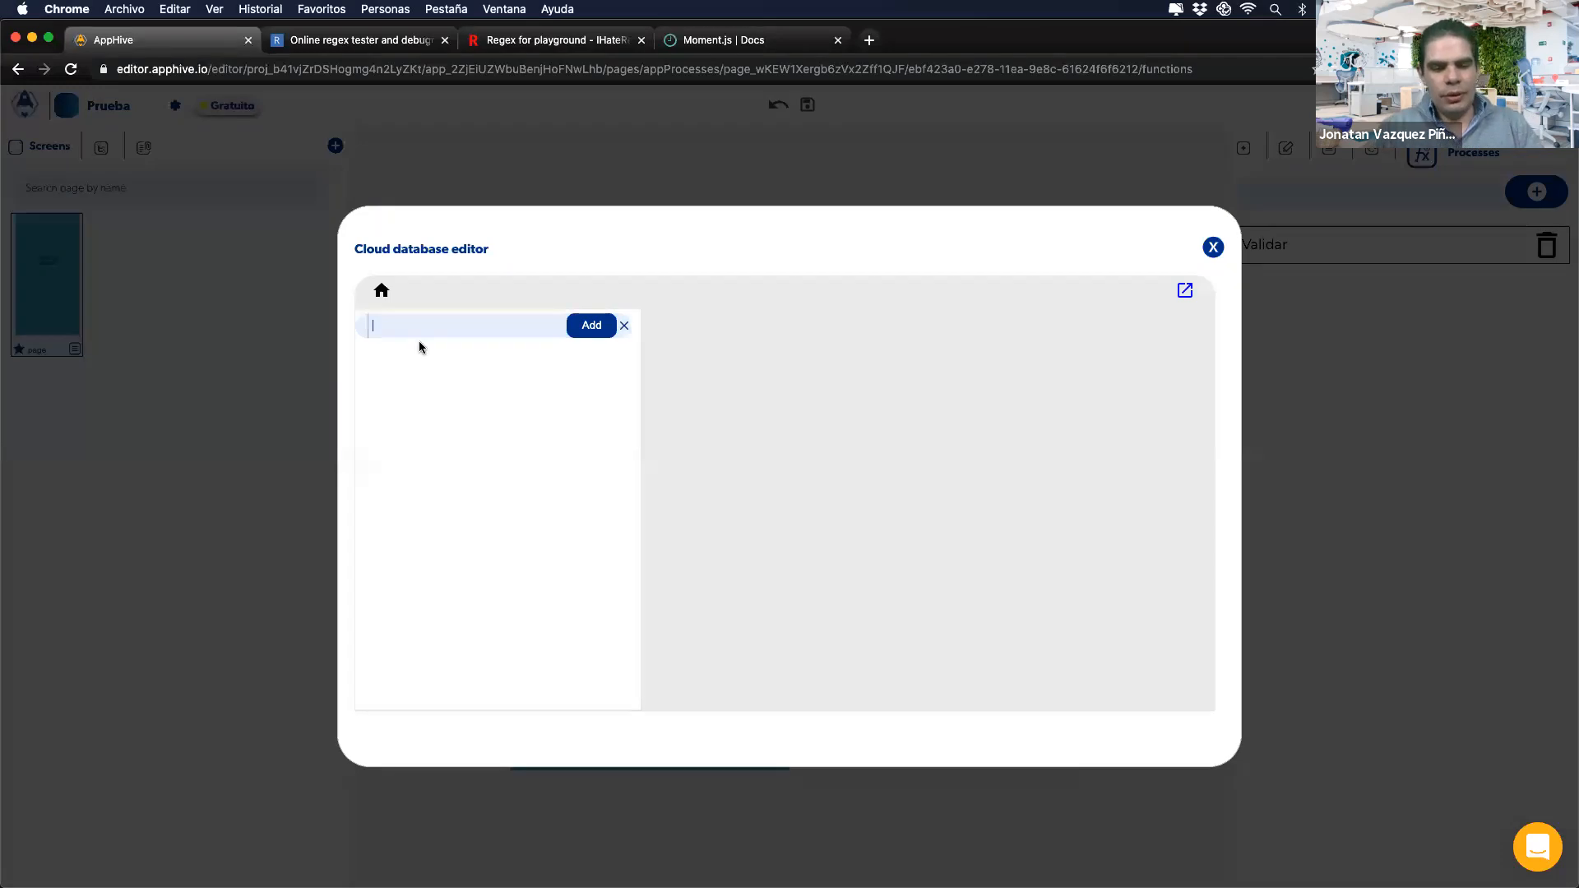
text(Producgtos)
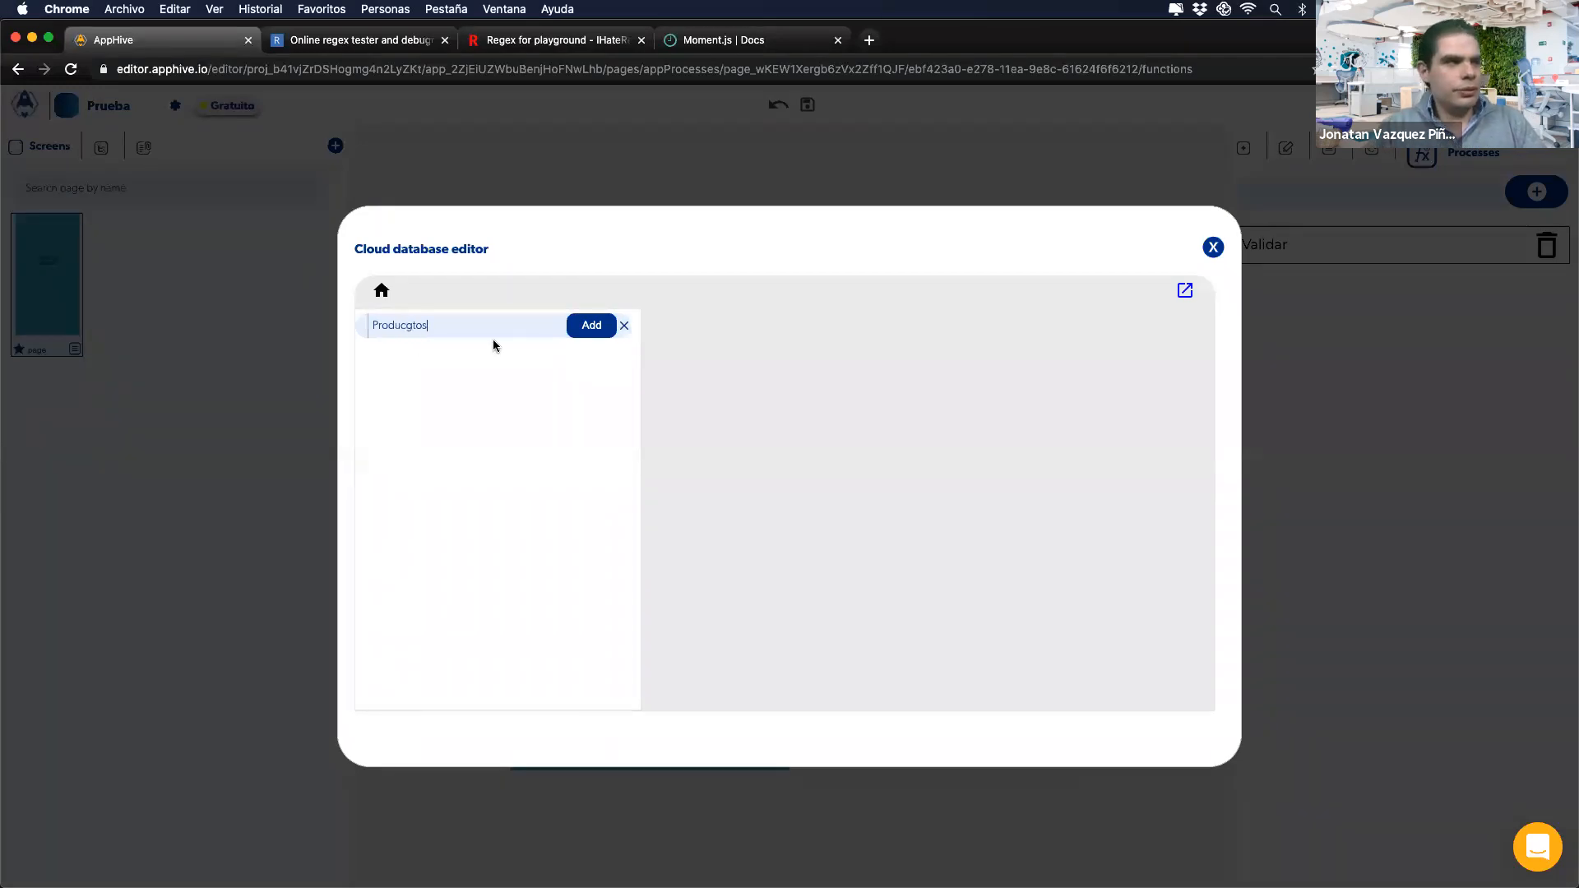
click(589, 326)
click(472, 360)
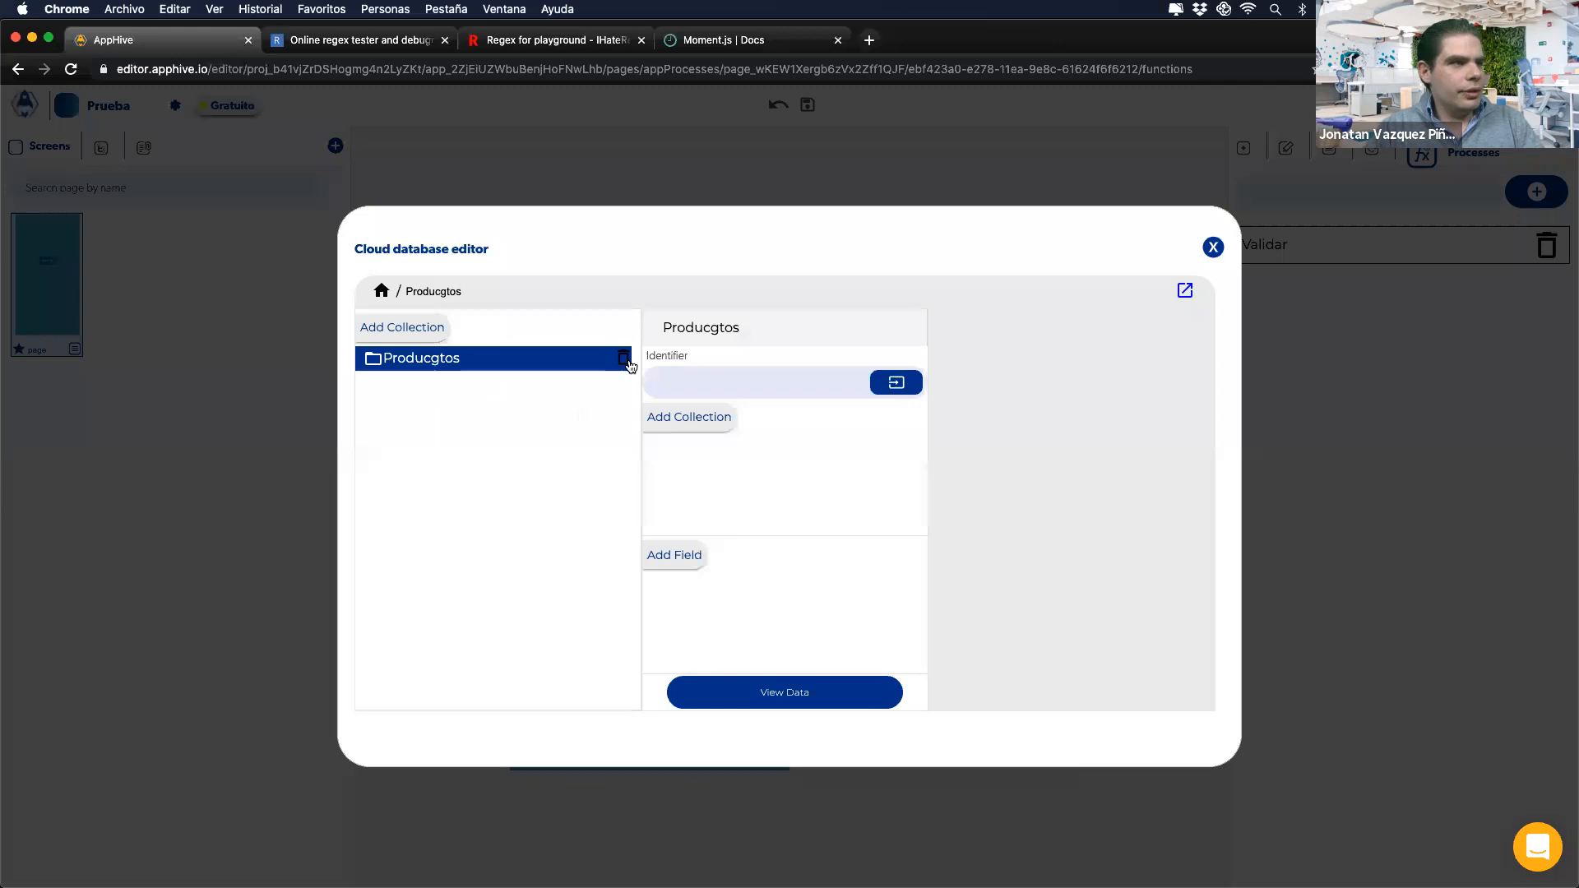
click(625, 360)
click(427, 328)
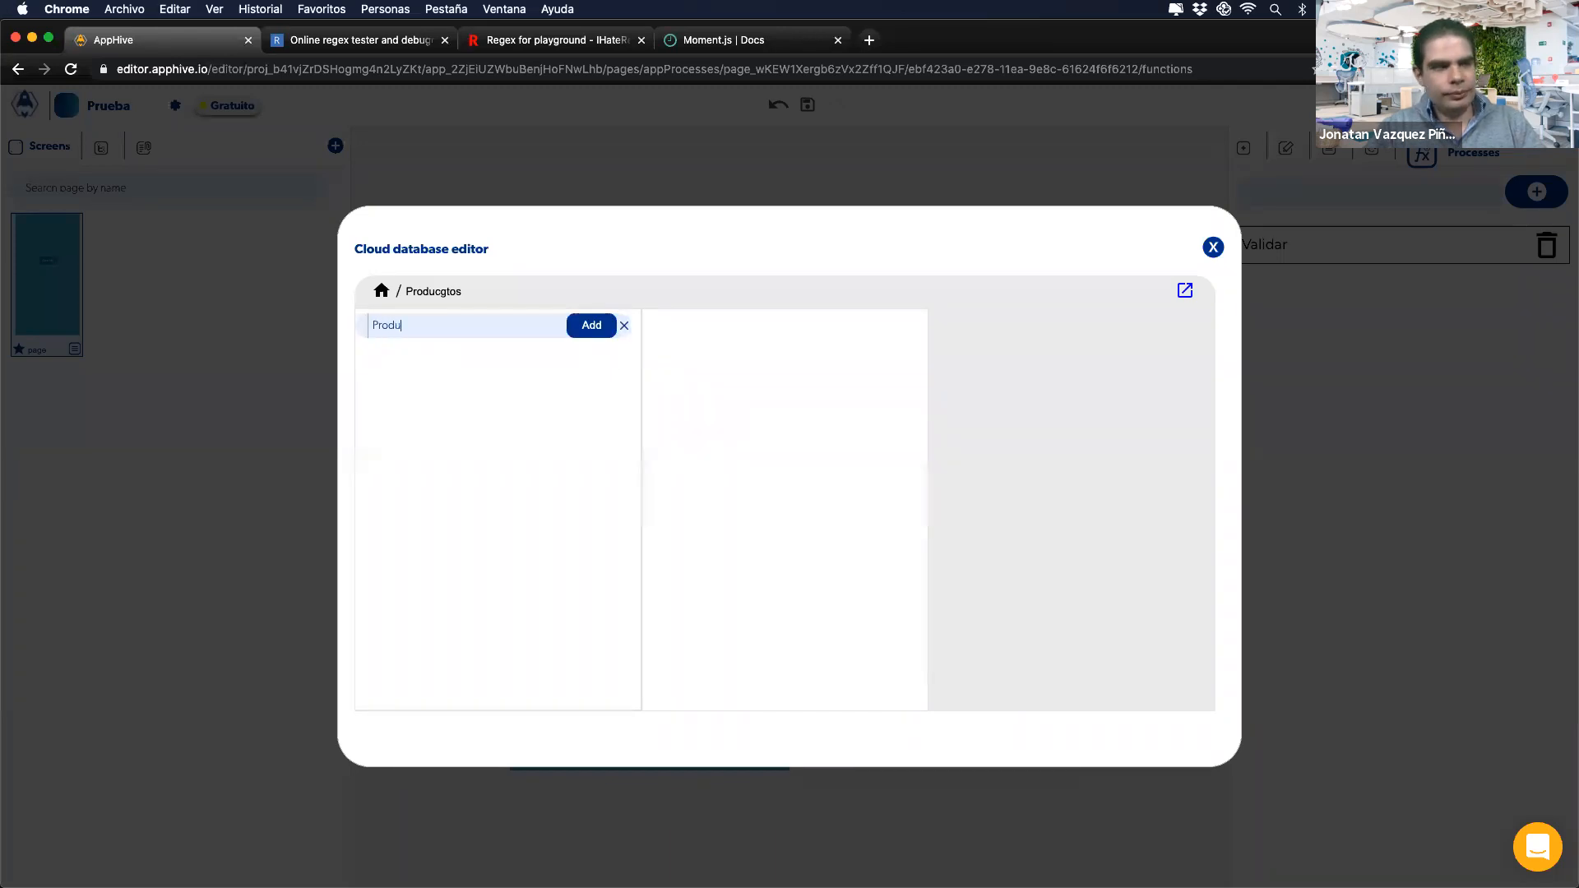
click(588, 326)
click(501, 370)
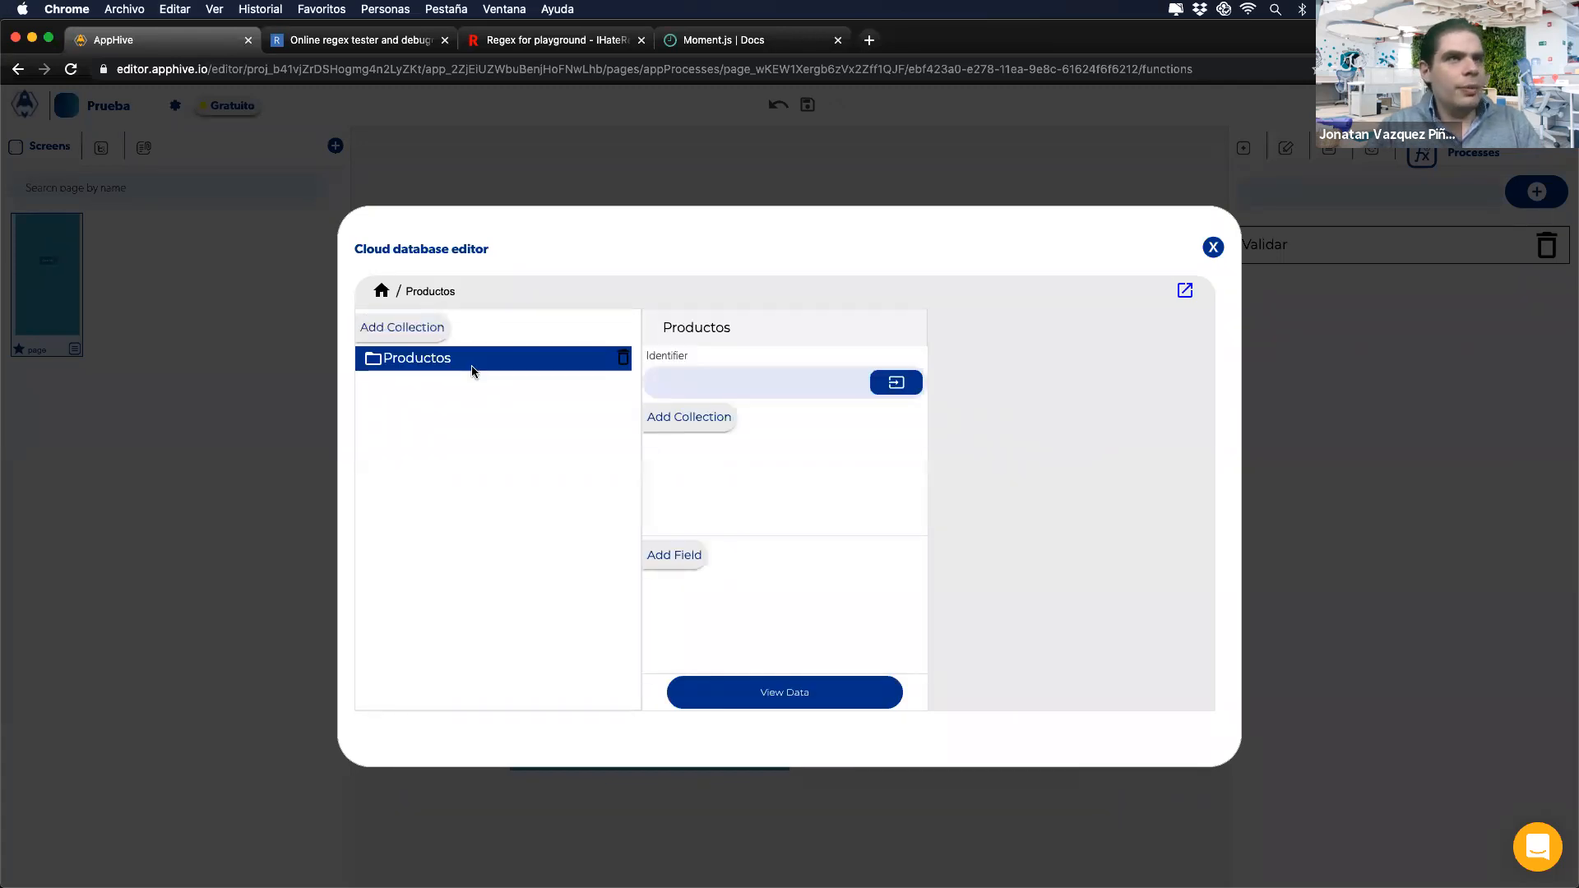
Step: Add Nombre and Precio fields, review the Camisa and Pantalon records, then close the database editor
click(683, 549)
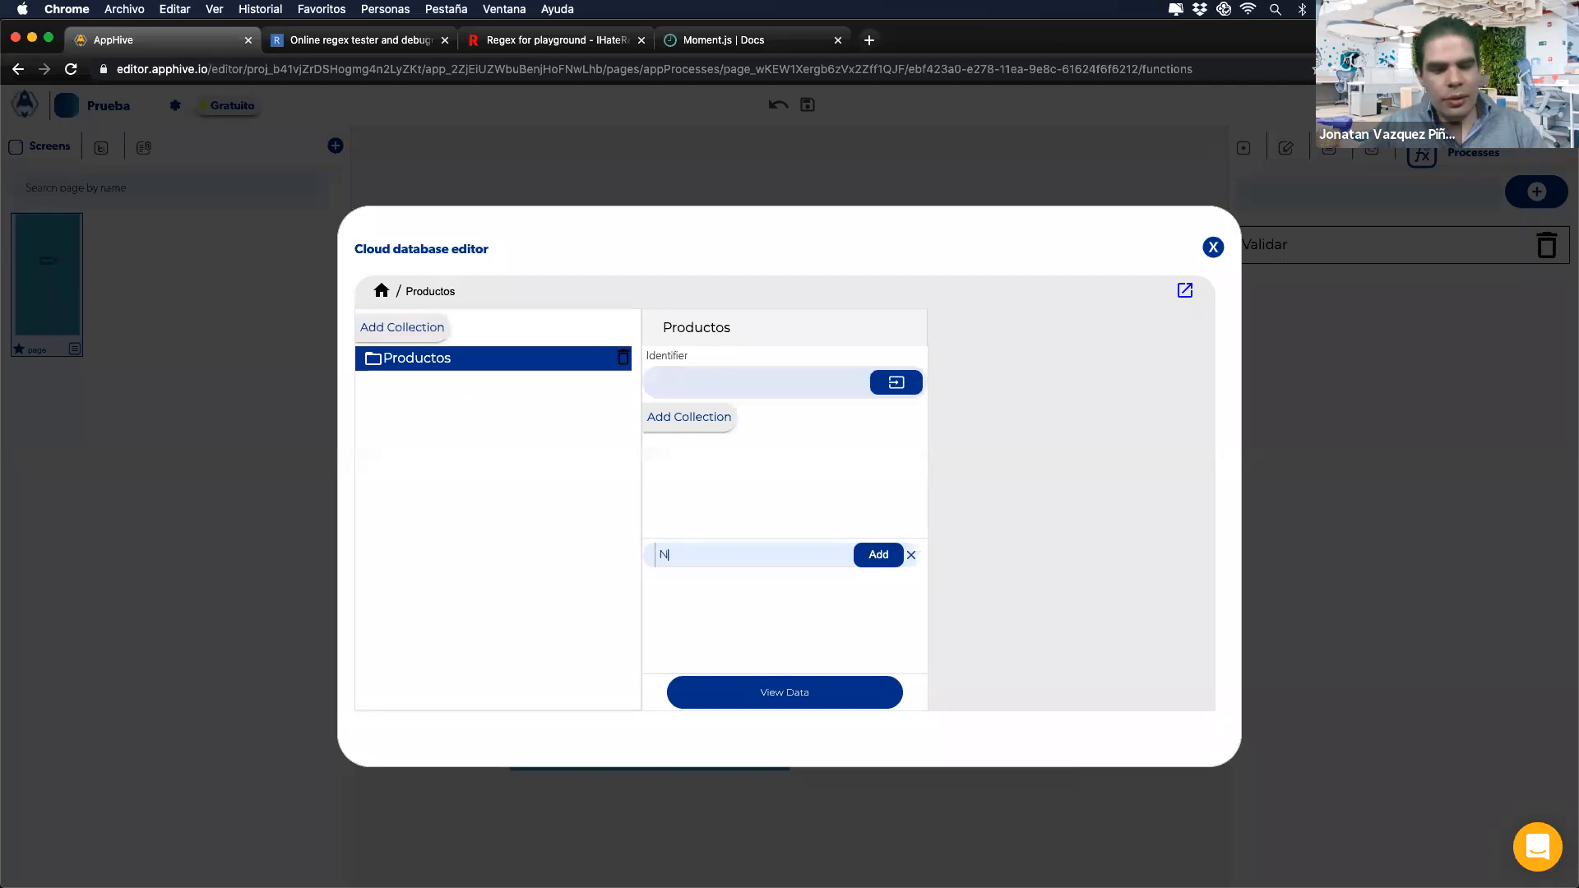
click(858, 556)
click(679, 546)
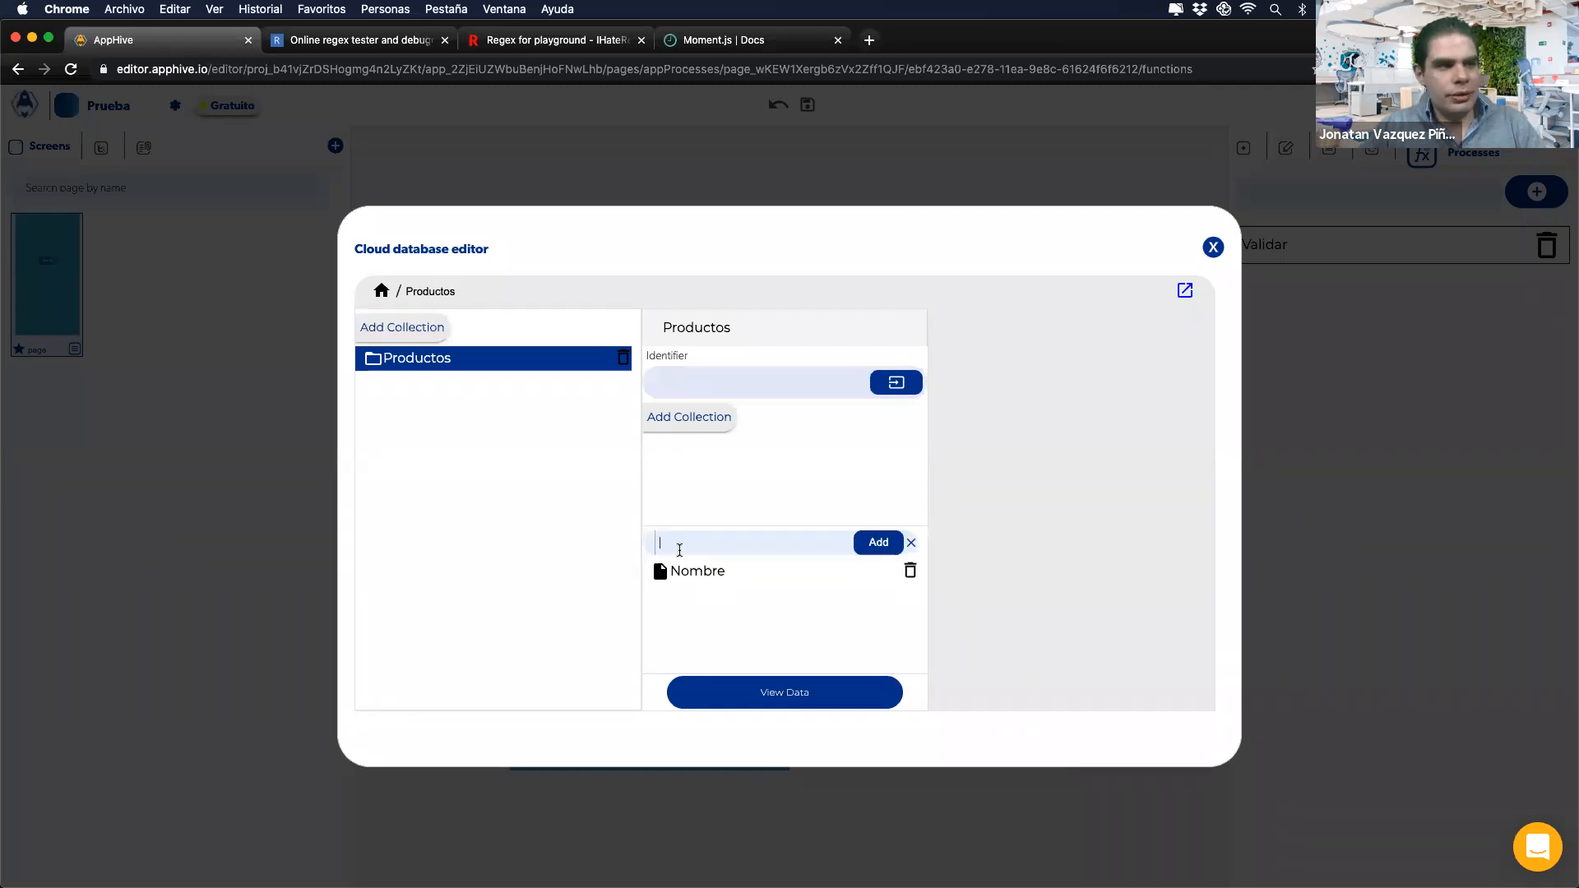
text(Precio)
click(856, 544)
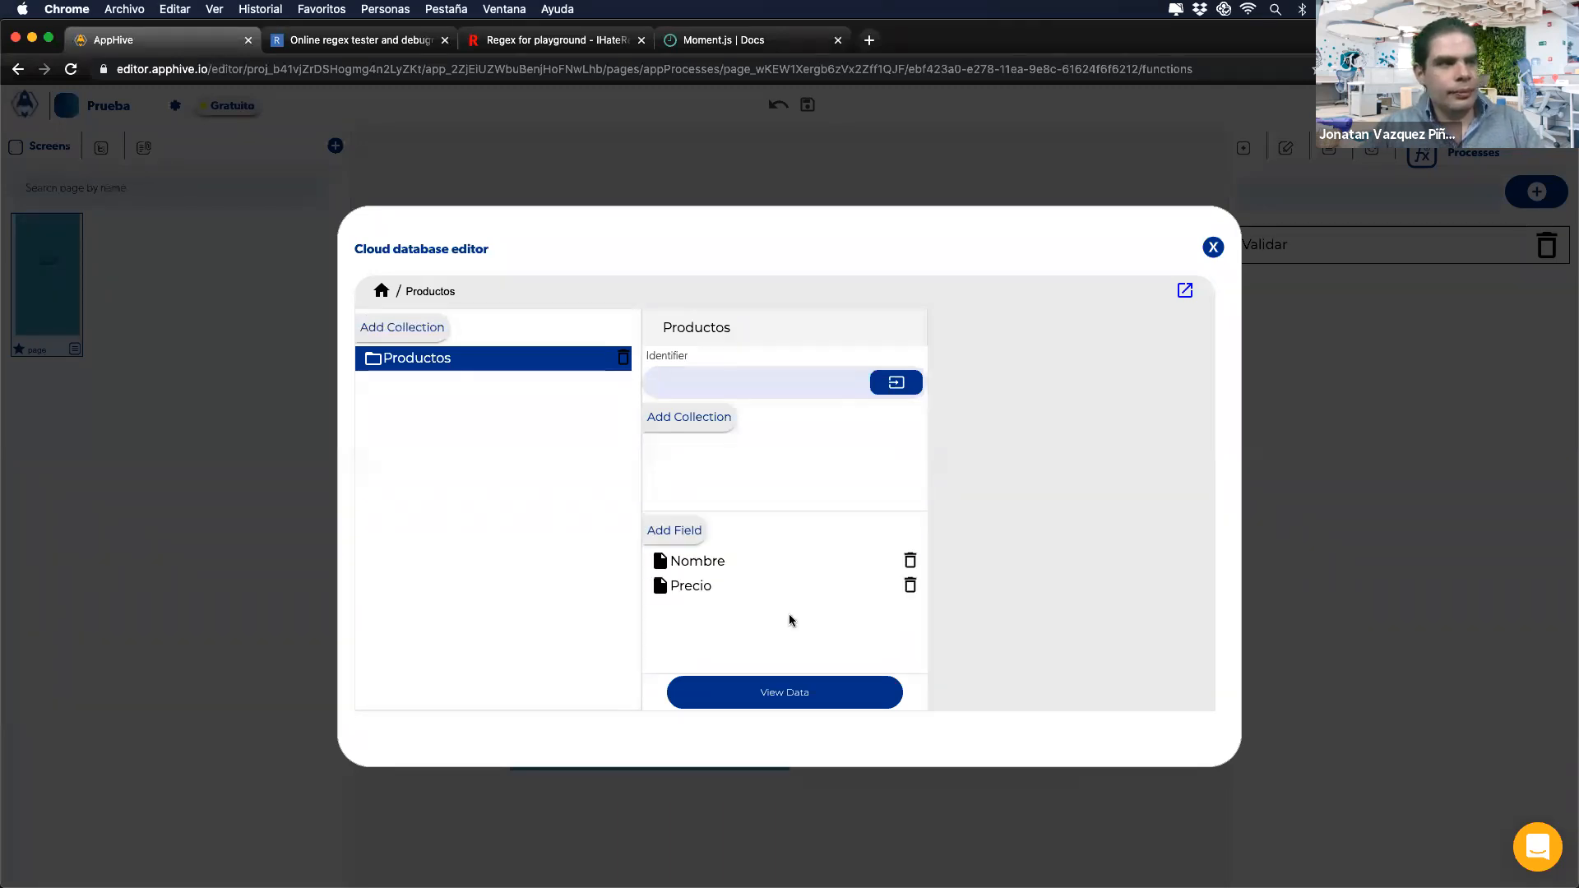
click(768, 698)
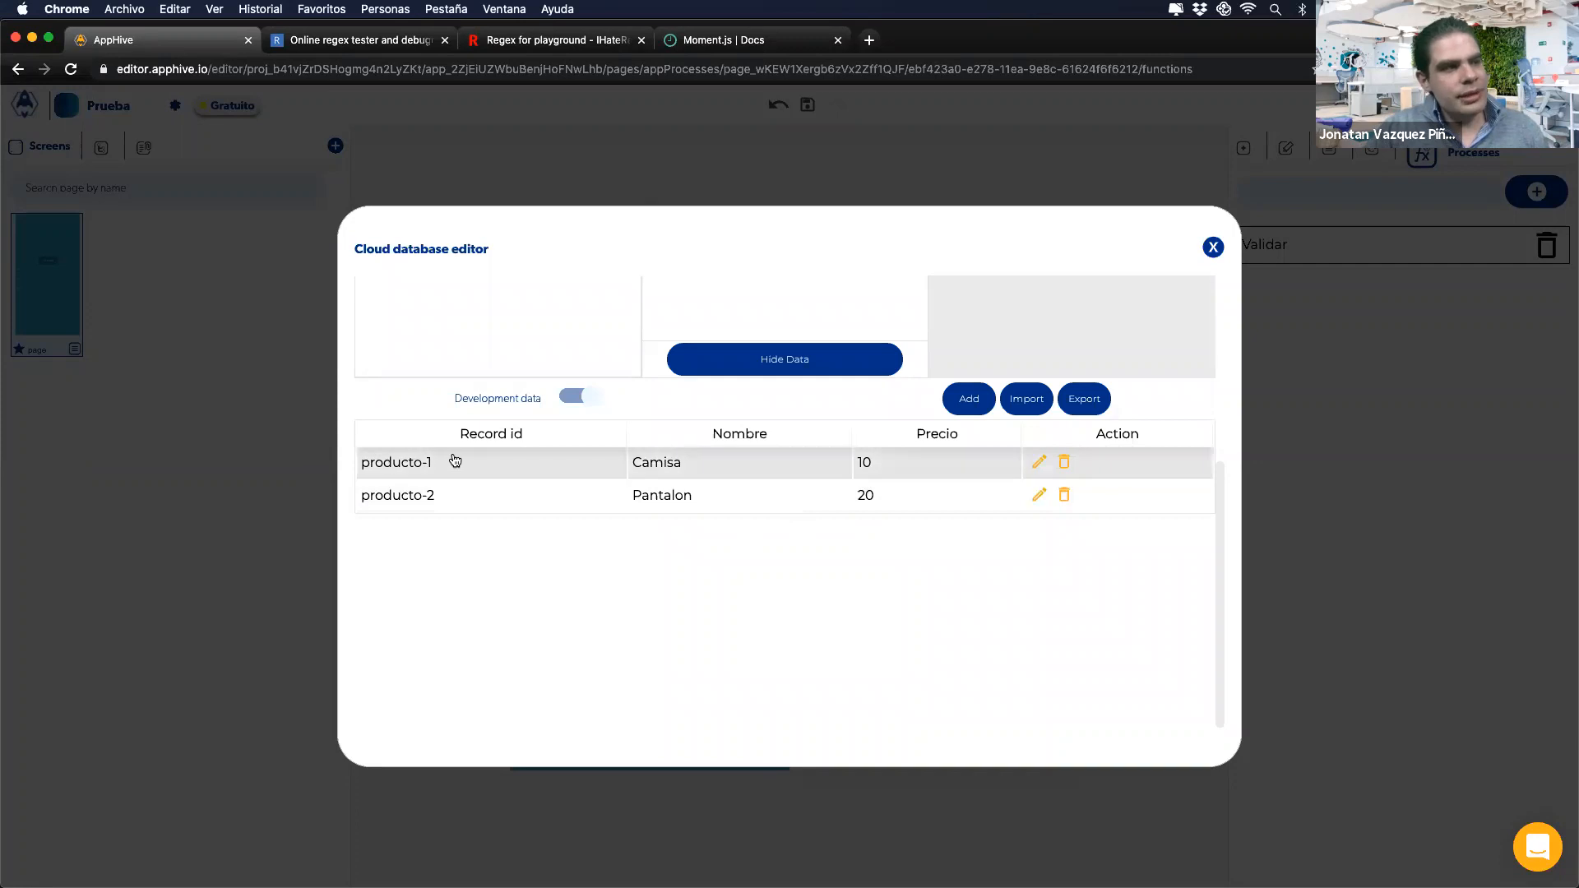
drag(452, 462, 353, 458)
drag(461, 496, 372, 493)
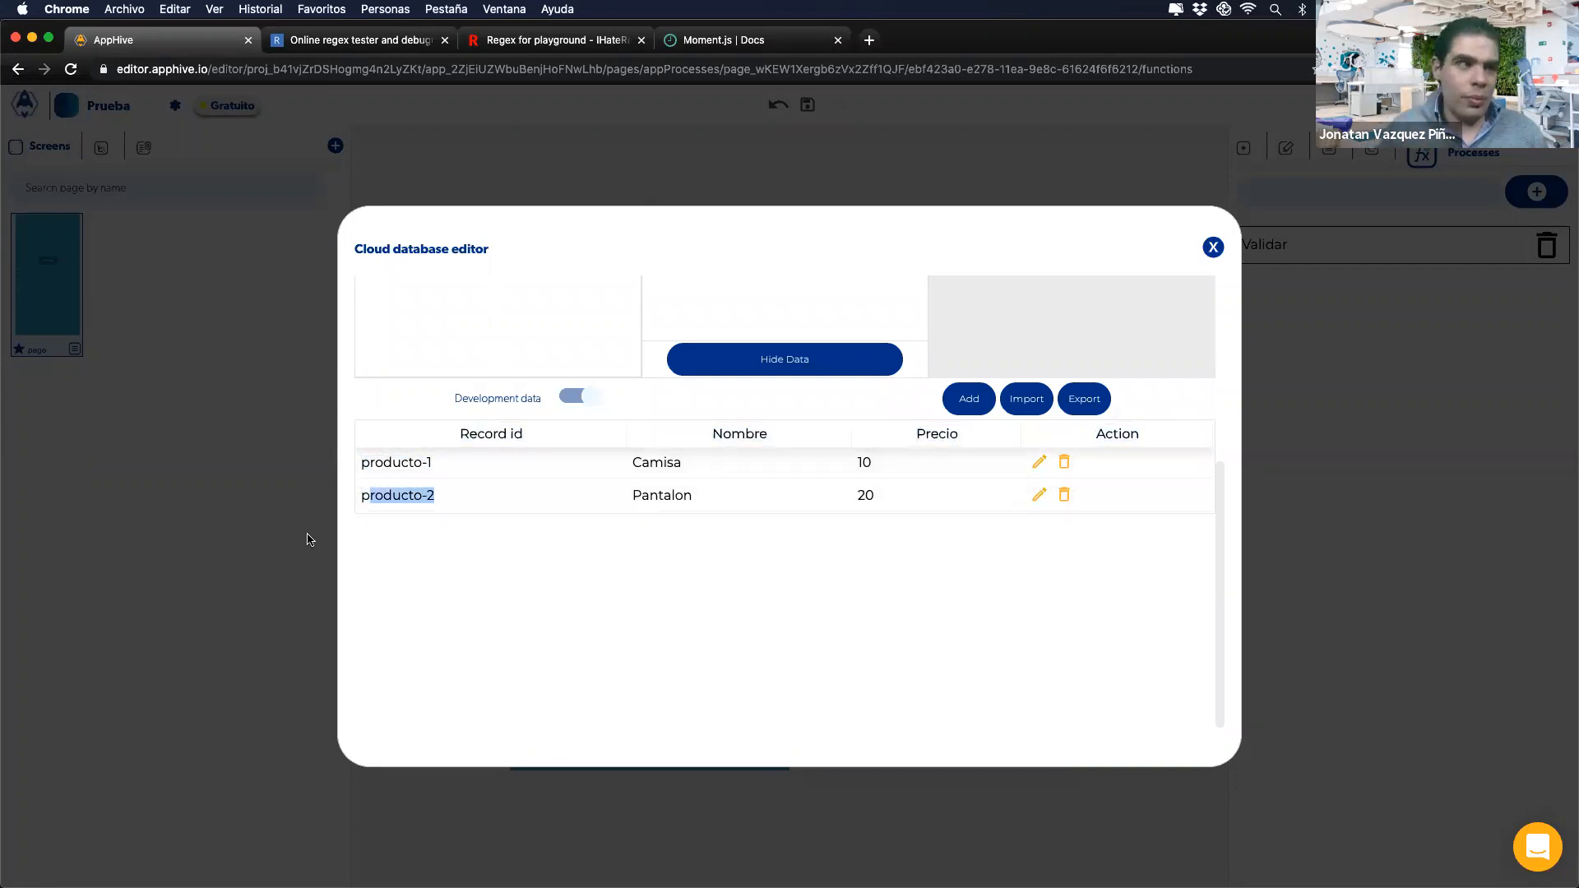
click(262, 558)
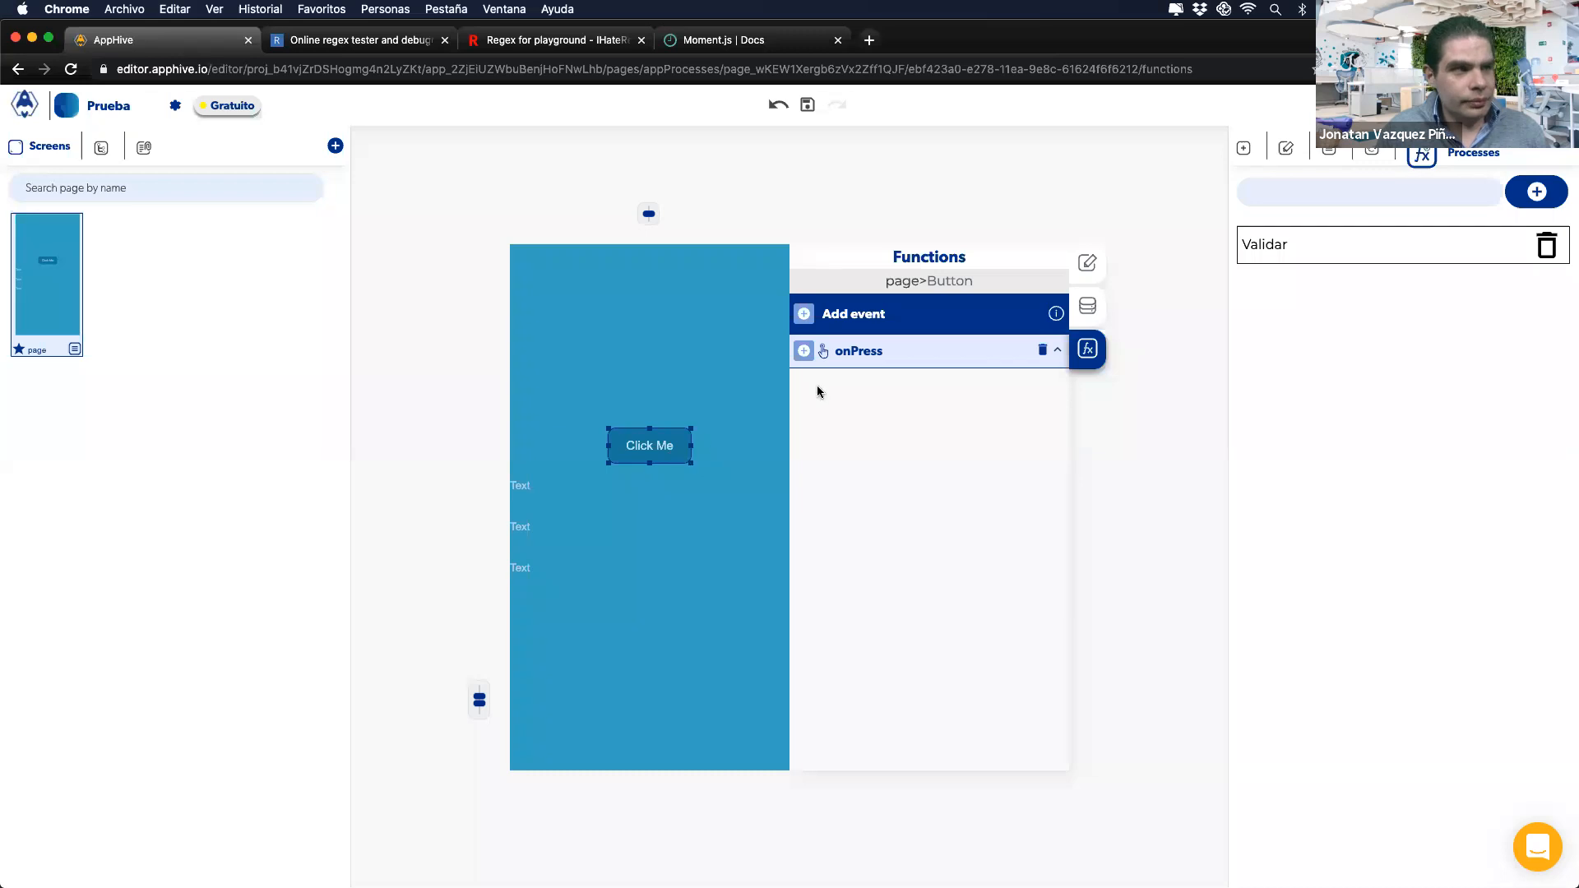
Step: Add a Get database data action reading the Productos collection to onPress and show its callbacks
click(805, 354)
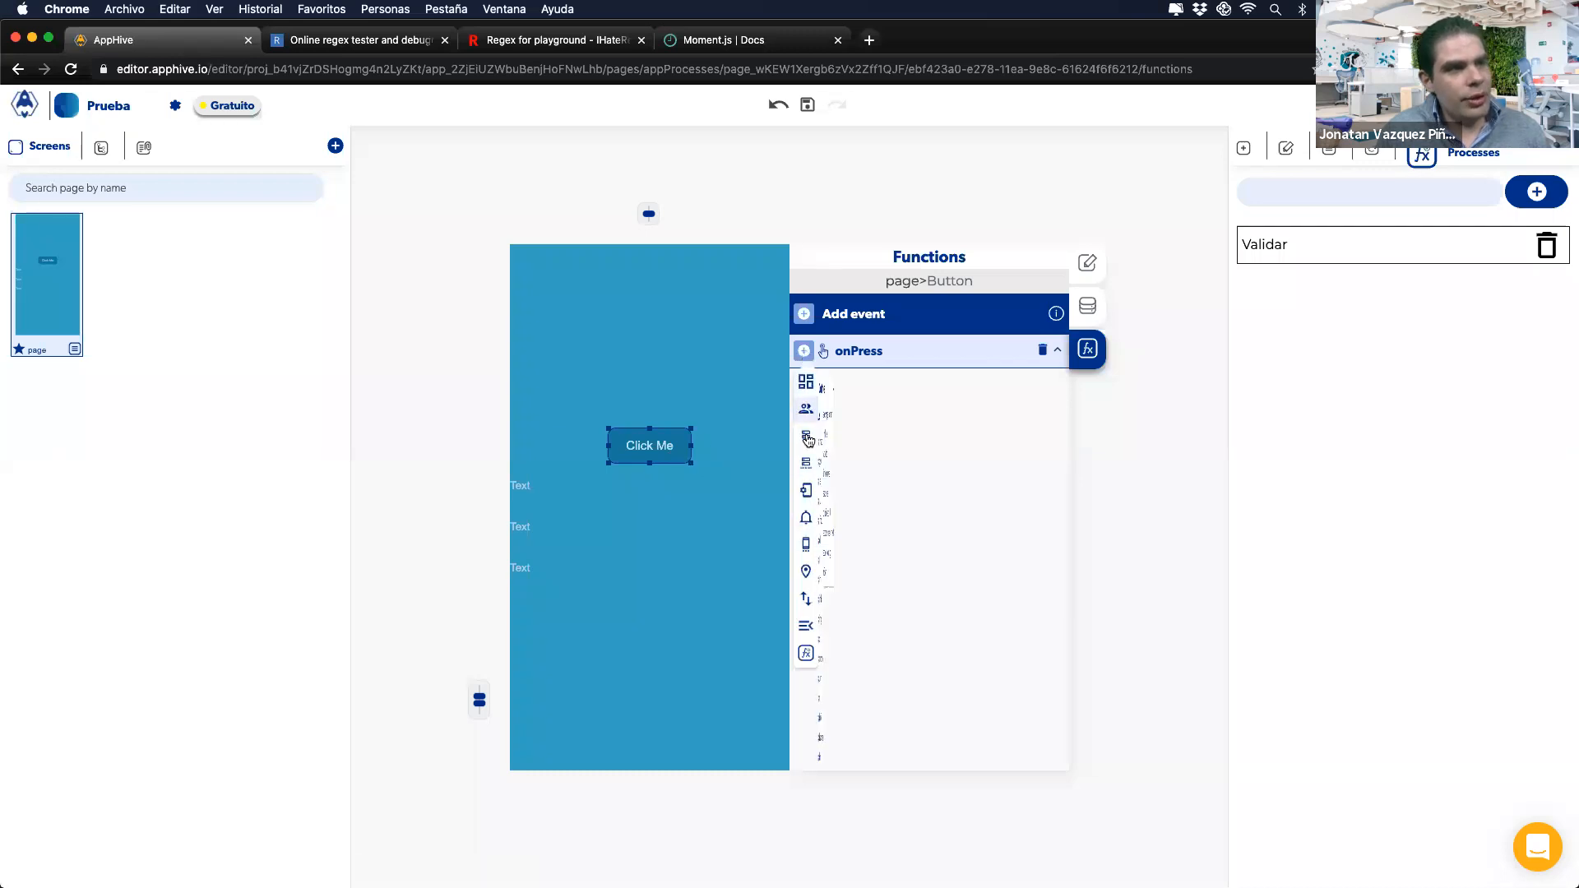
mouse_move(806, 436)
click(892, 508)
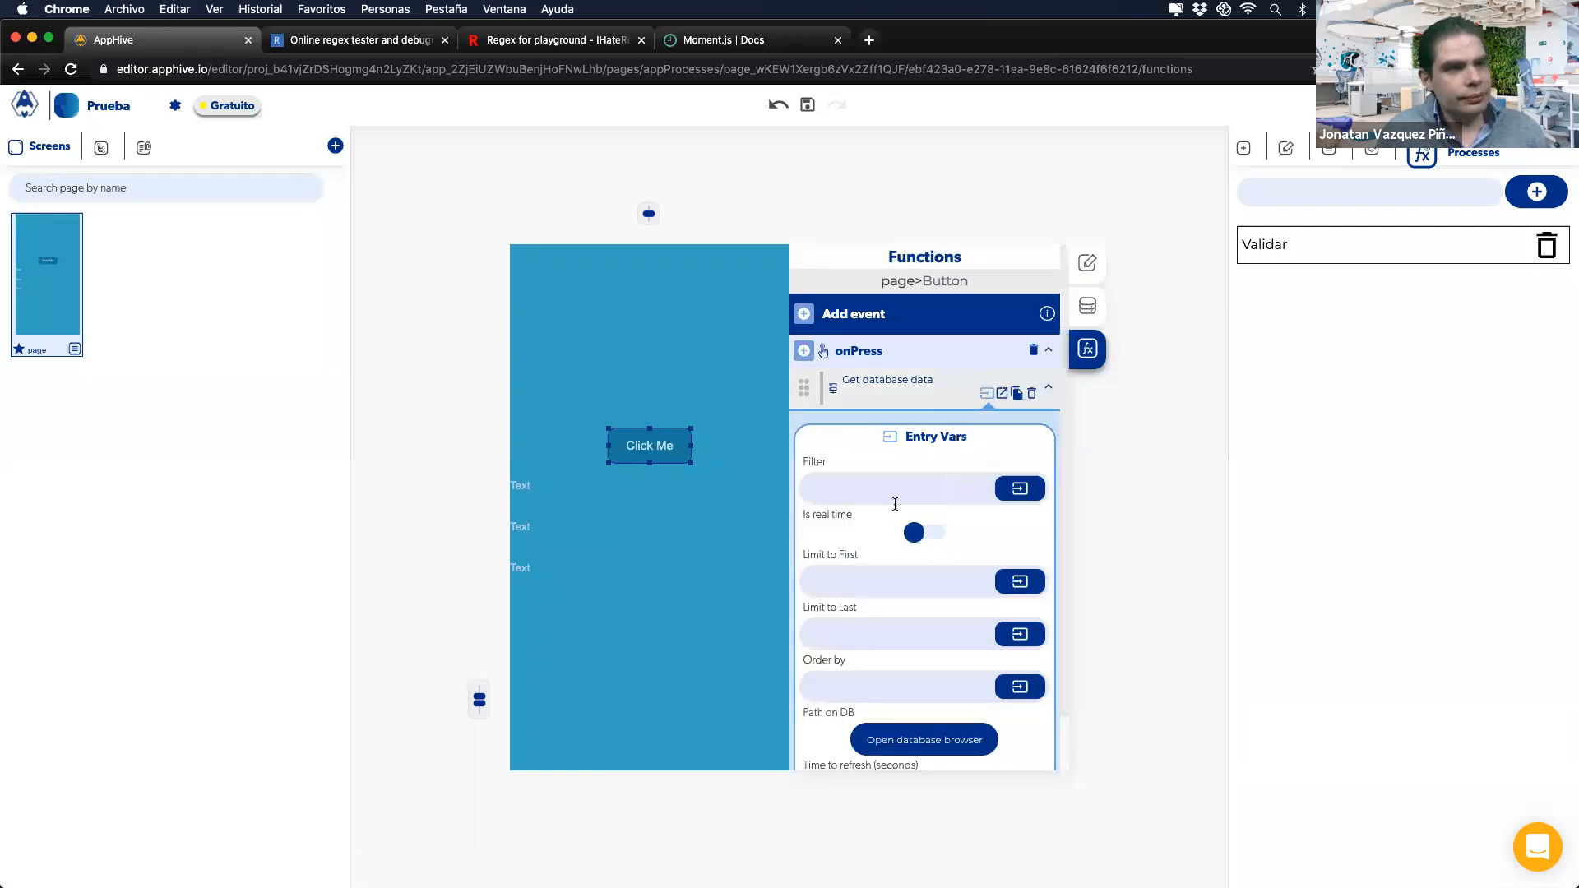
click(909, 738)
click(427, 363)
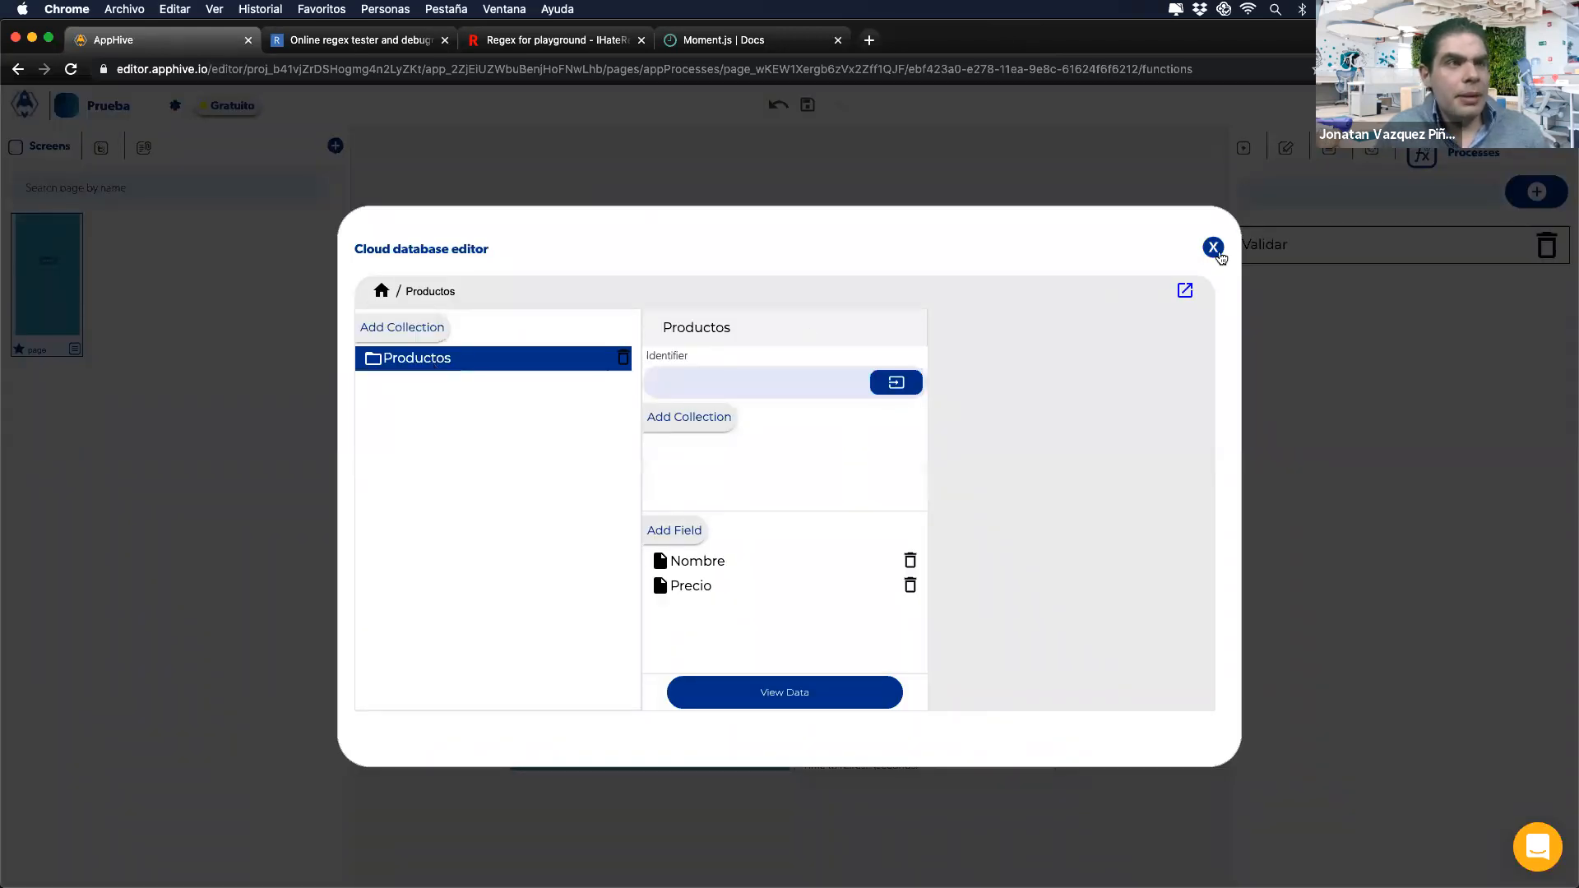
click(1211, 247)
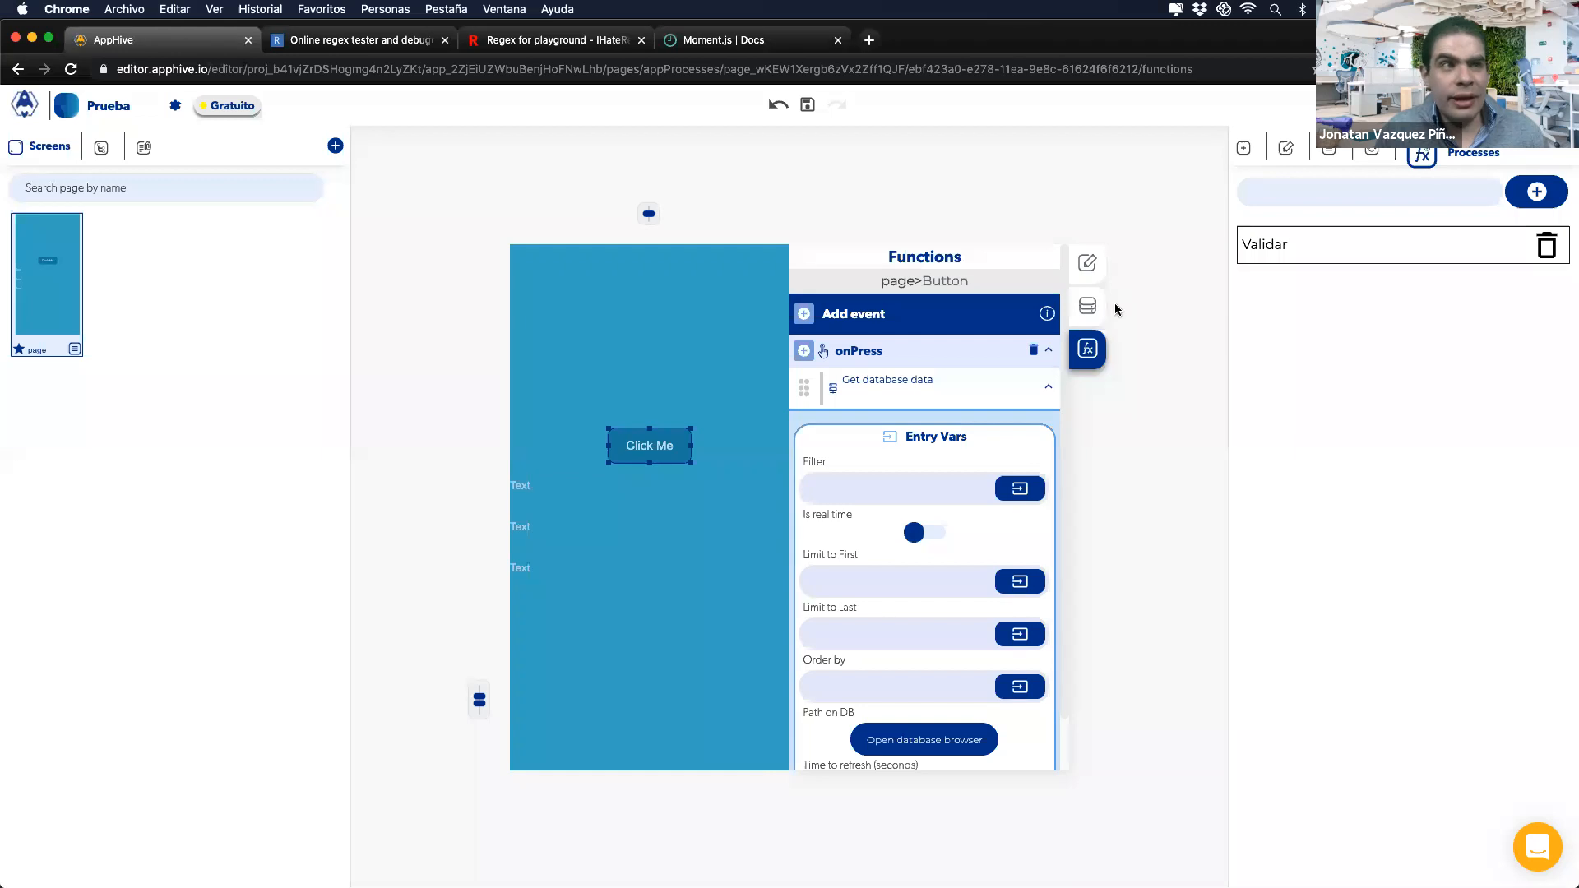
click(1010, 393)
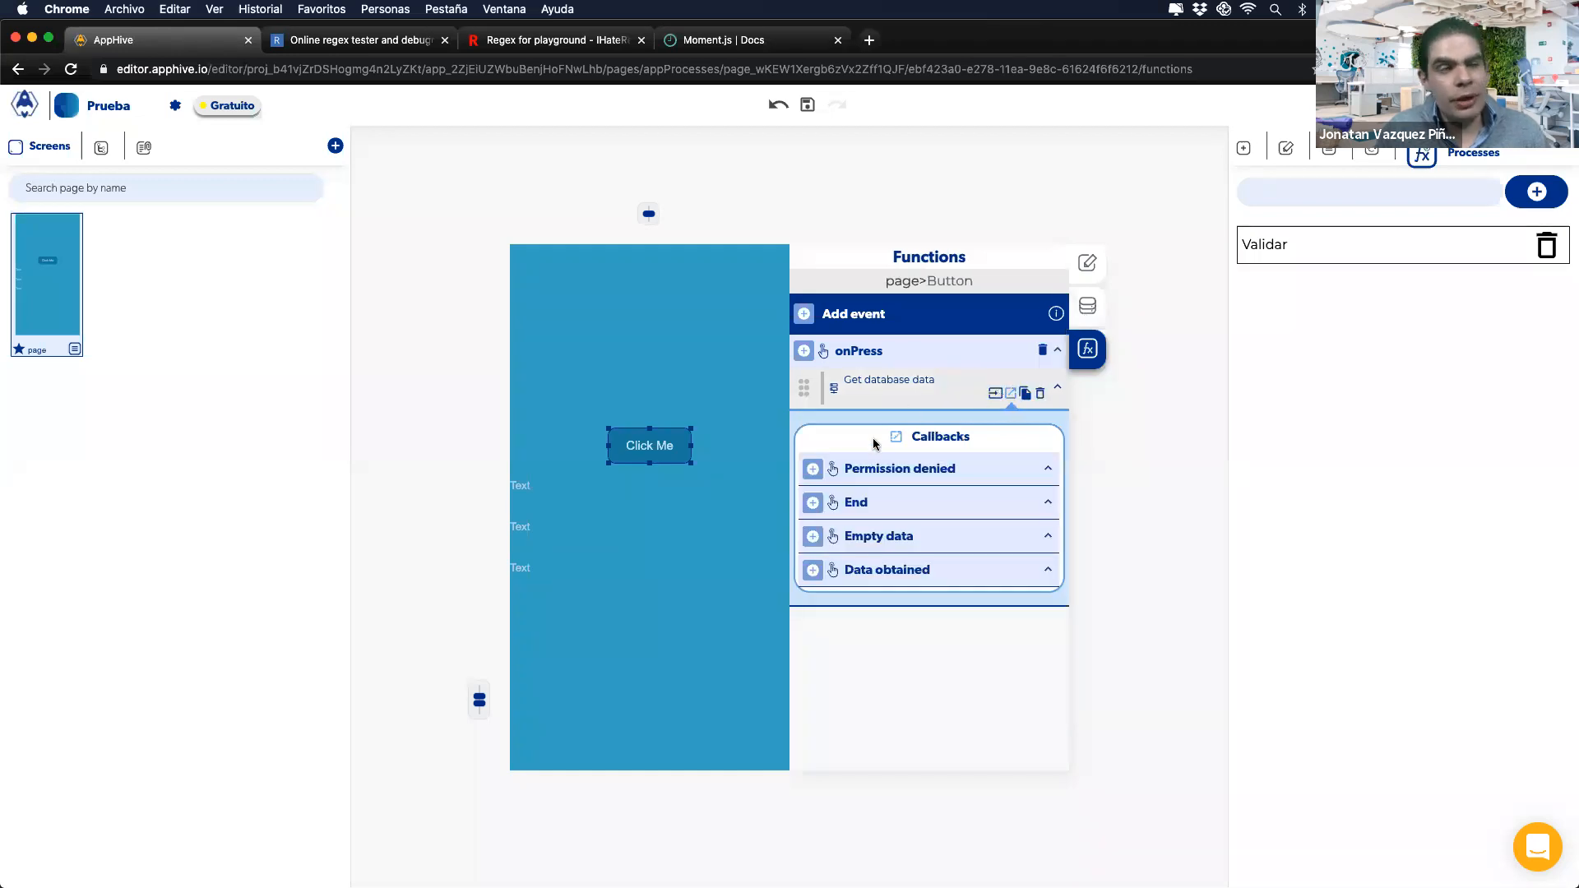
click(814, 573)
mouse_move(816, 594)
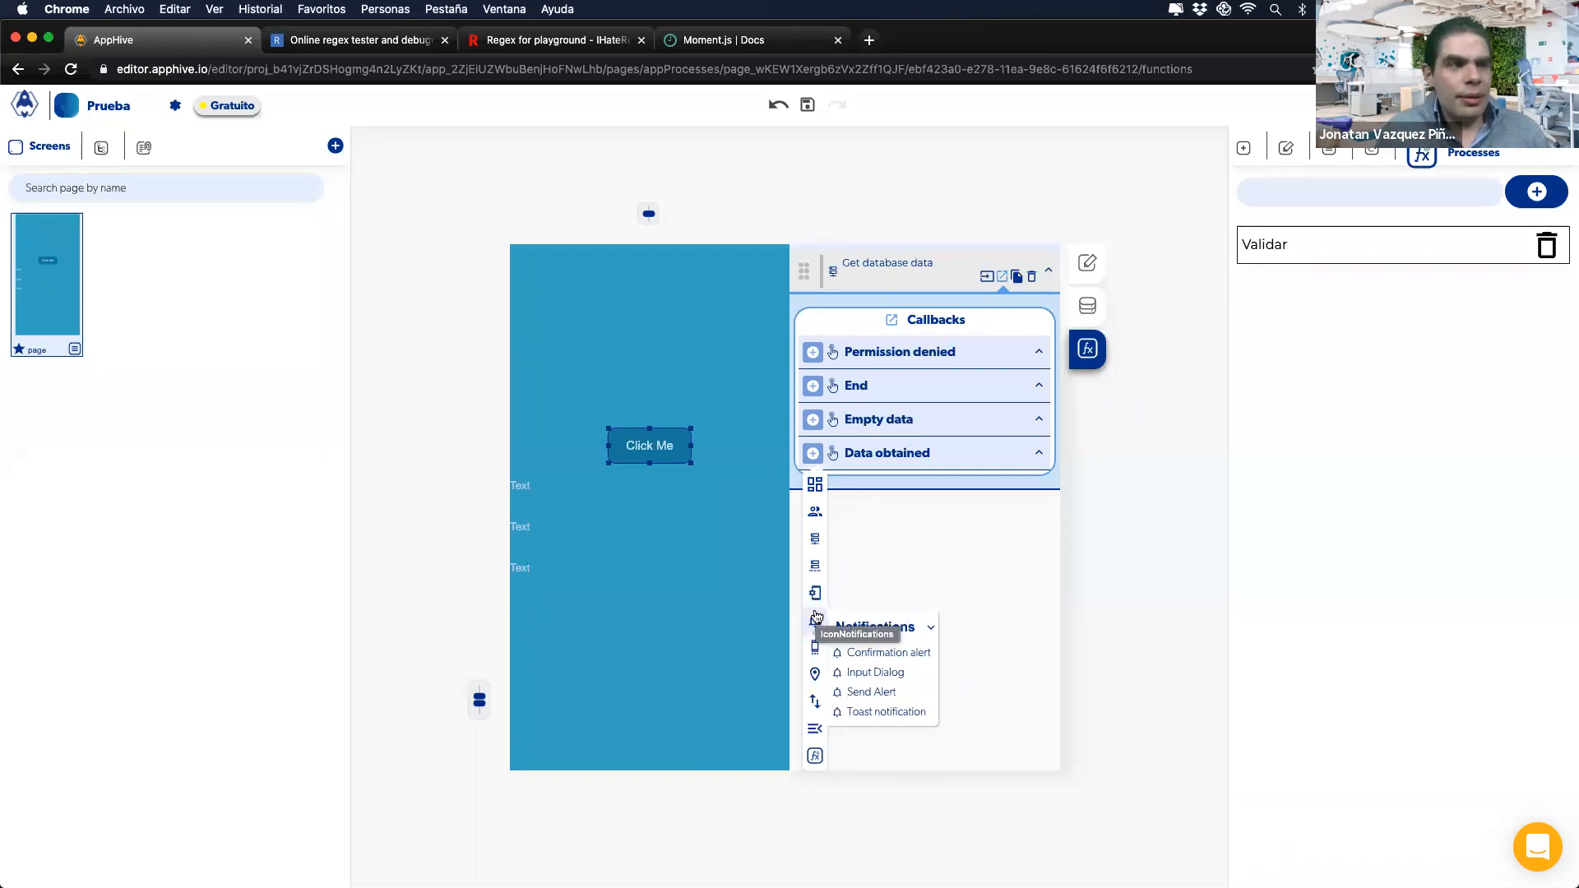
Step: Under Data obtained, add a Global Formater with the previous Get database data output as Origin data
click(878, 566)
click(812, 570)
scroll(815, 594, down, 3)
mouse_move(815, 594)
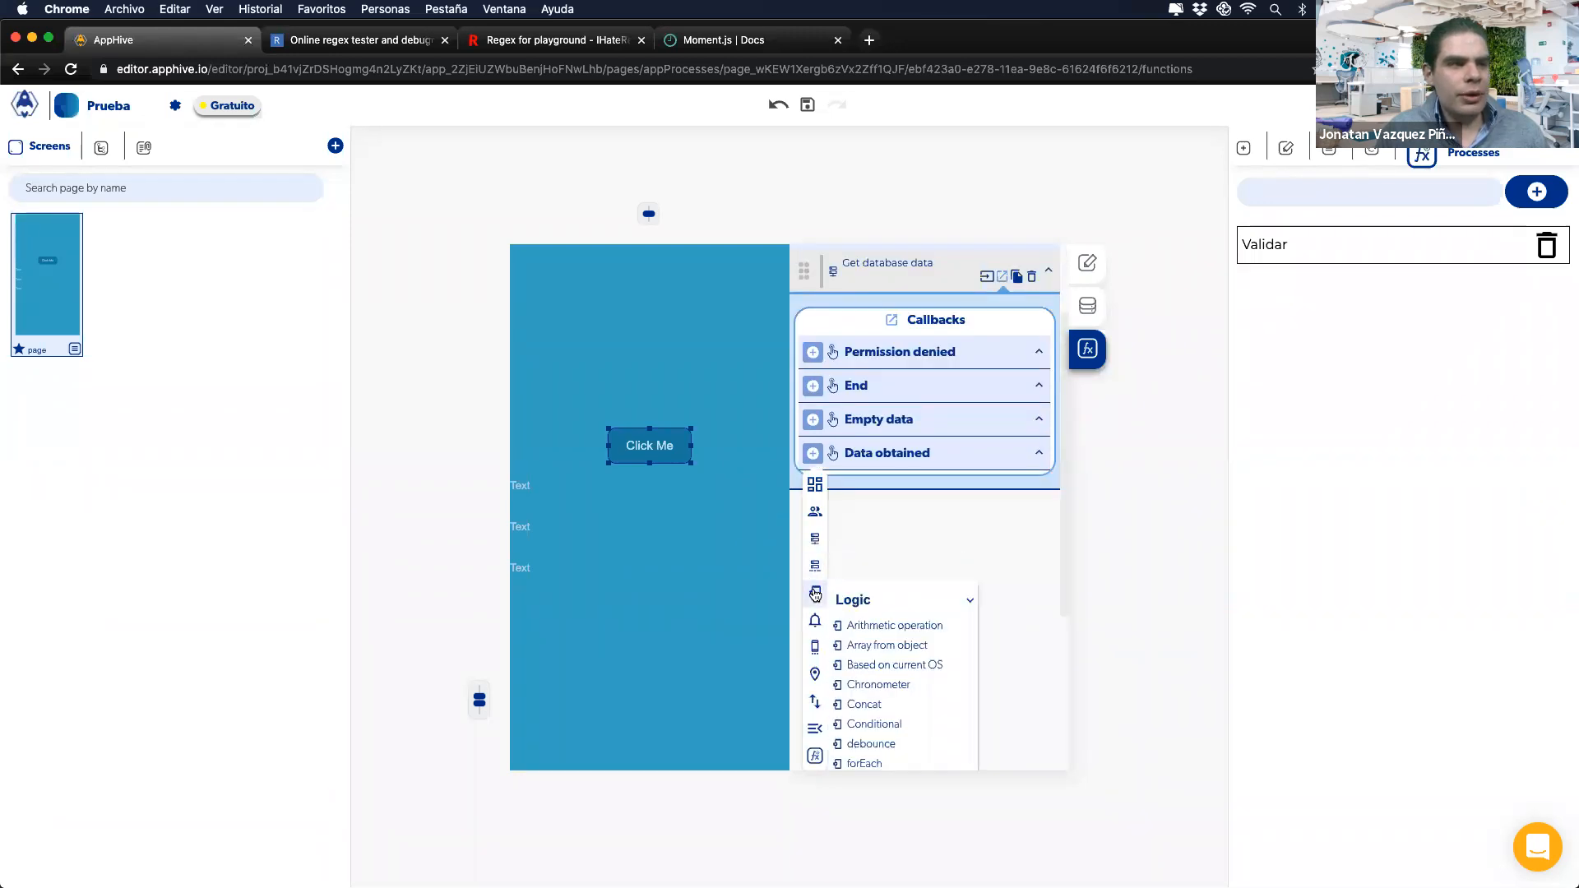
scroll(902, 674, down, 3)
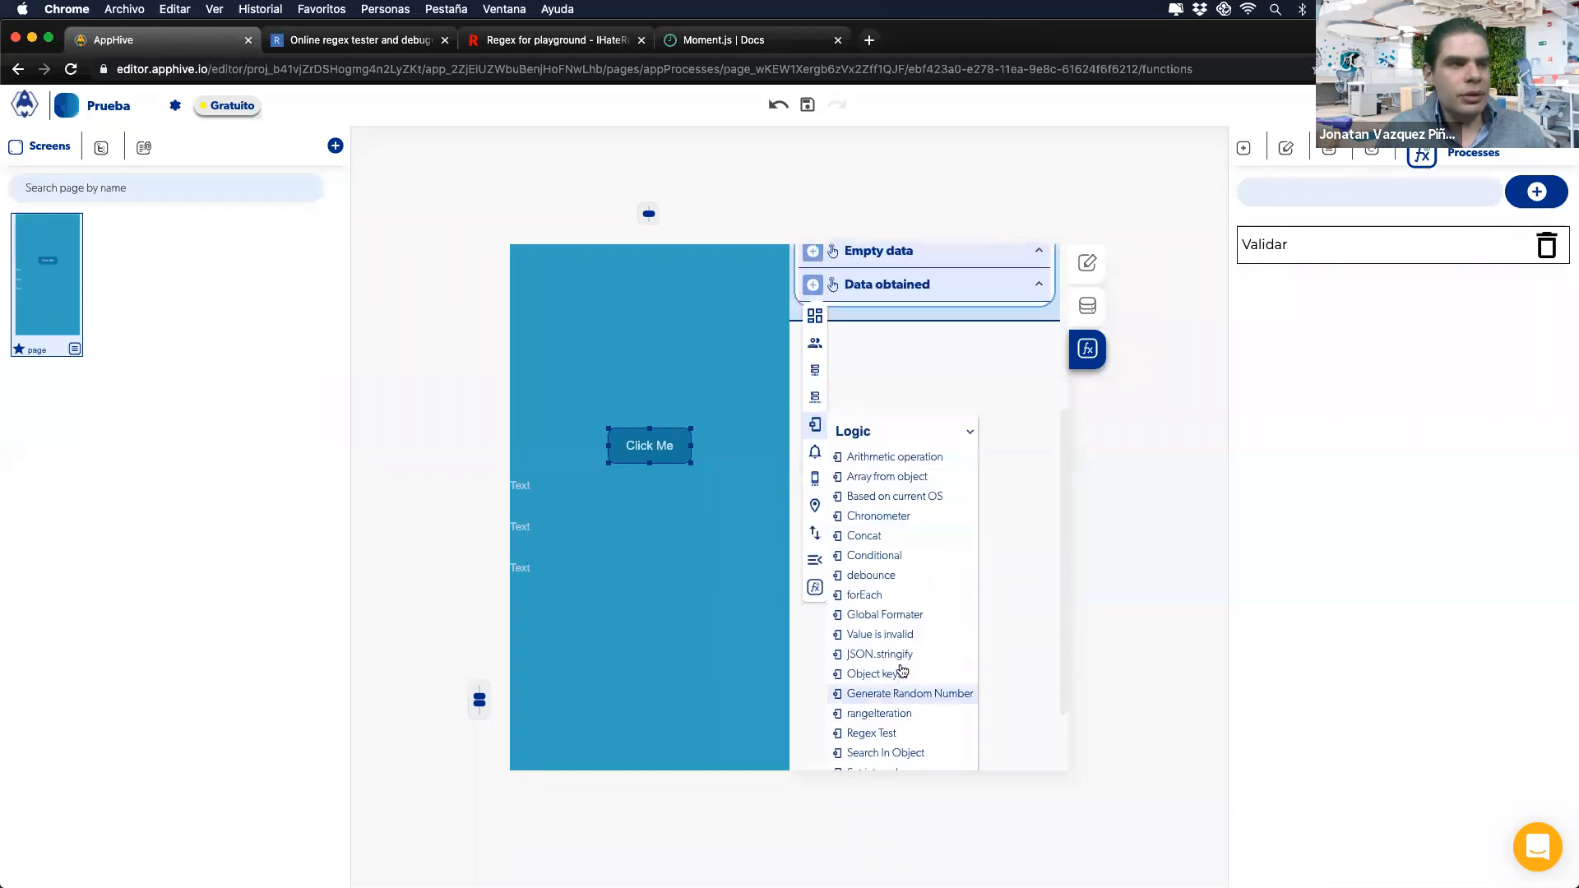
click(881, 619)
click(1000, 576)
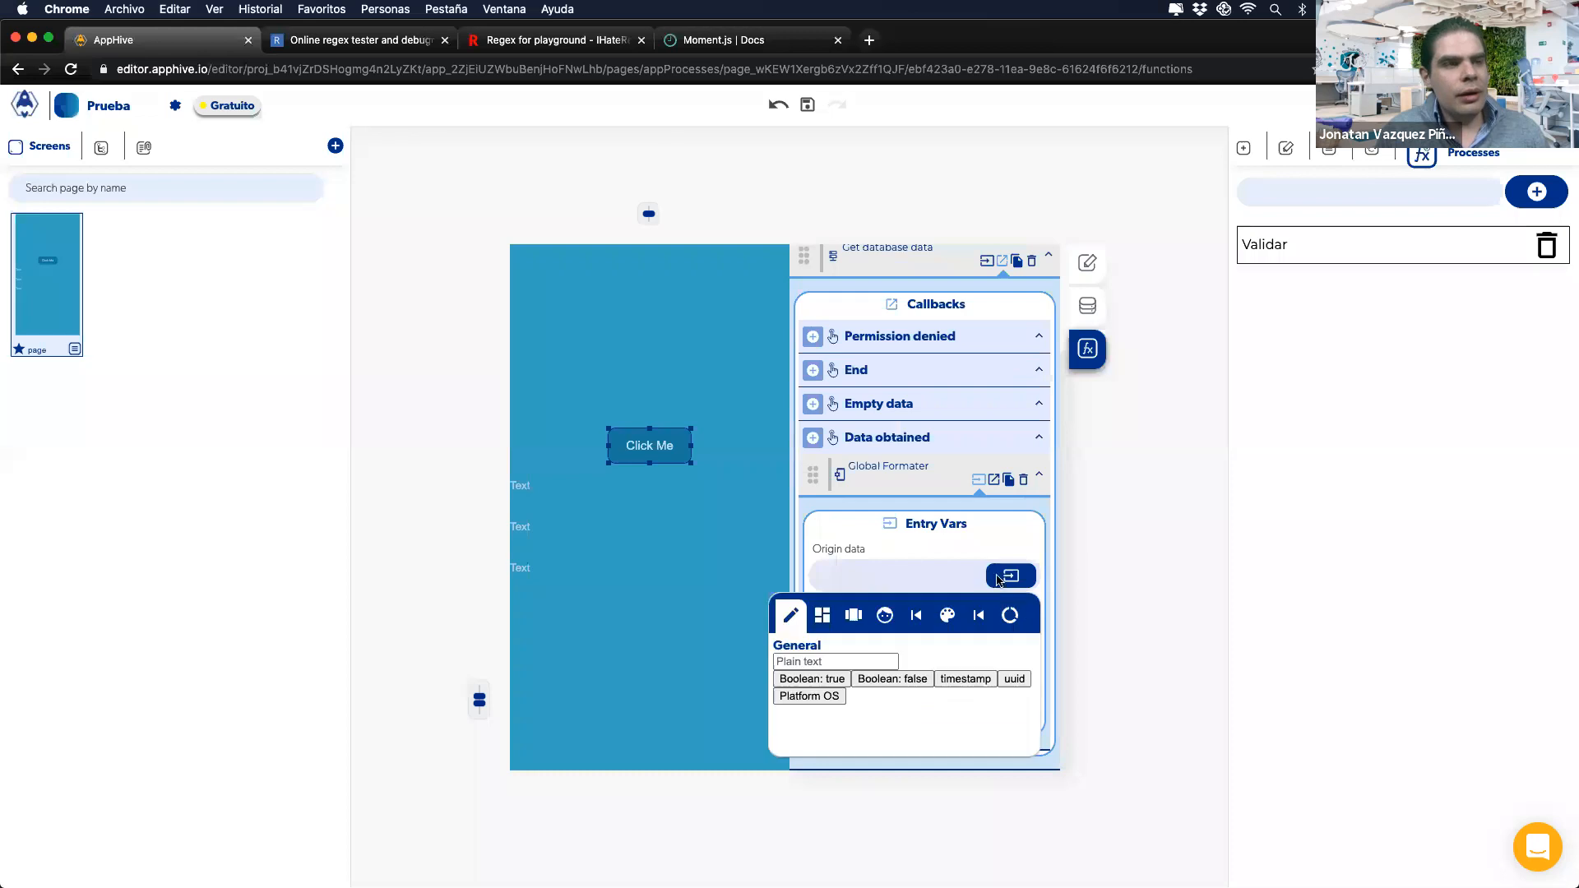
click(977, 615)
click(960, 661)
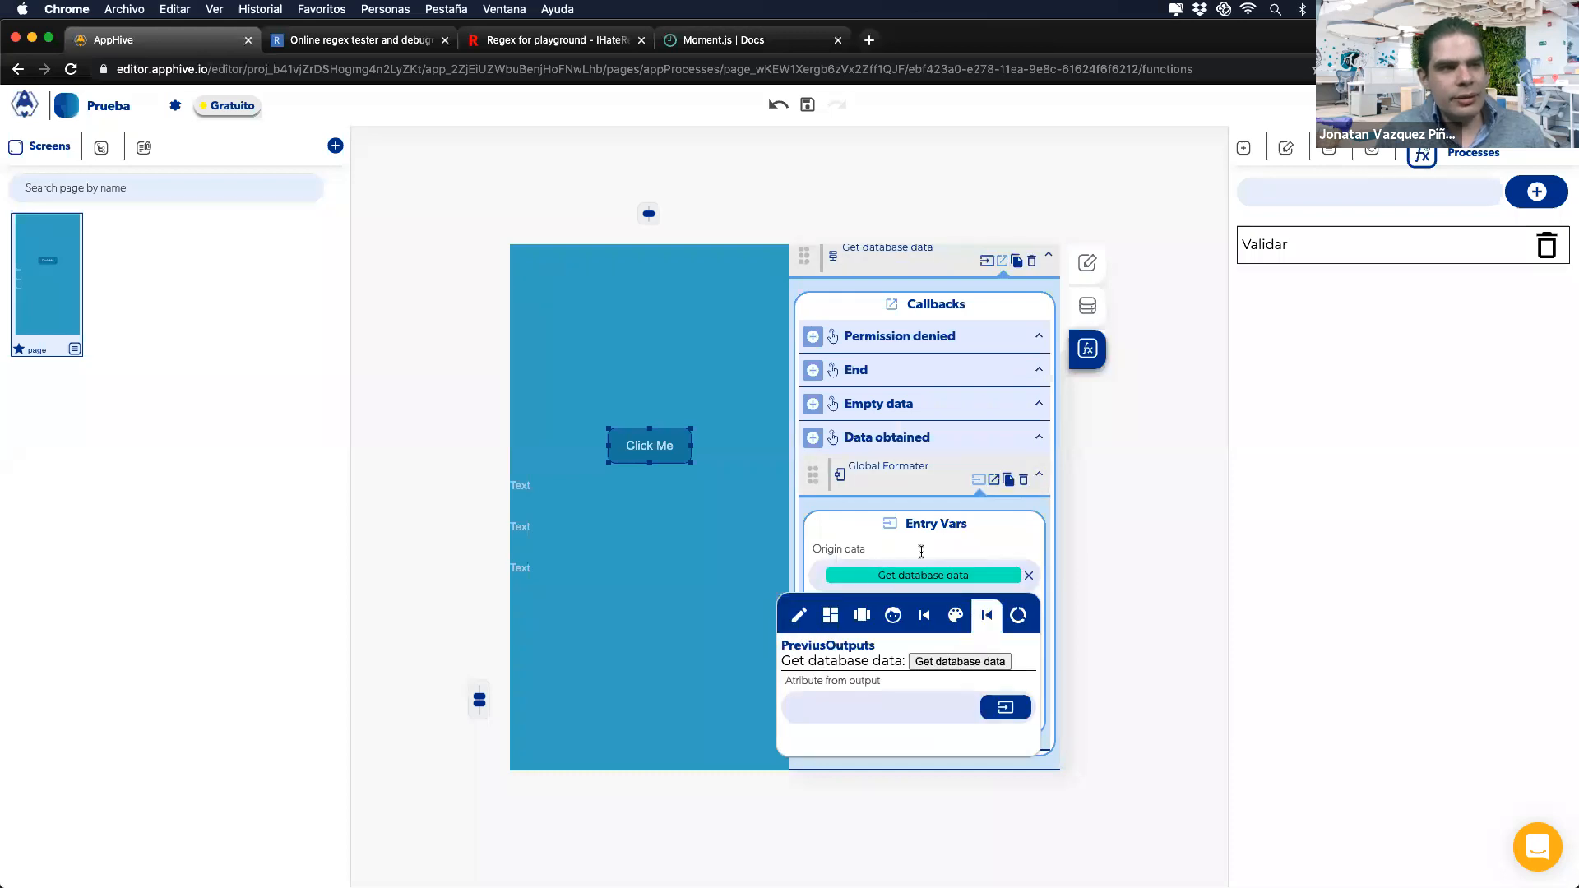
click(987, 553)
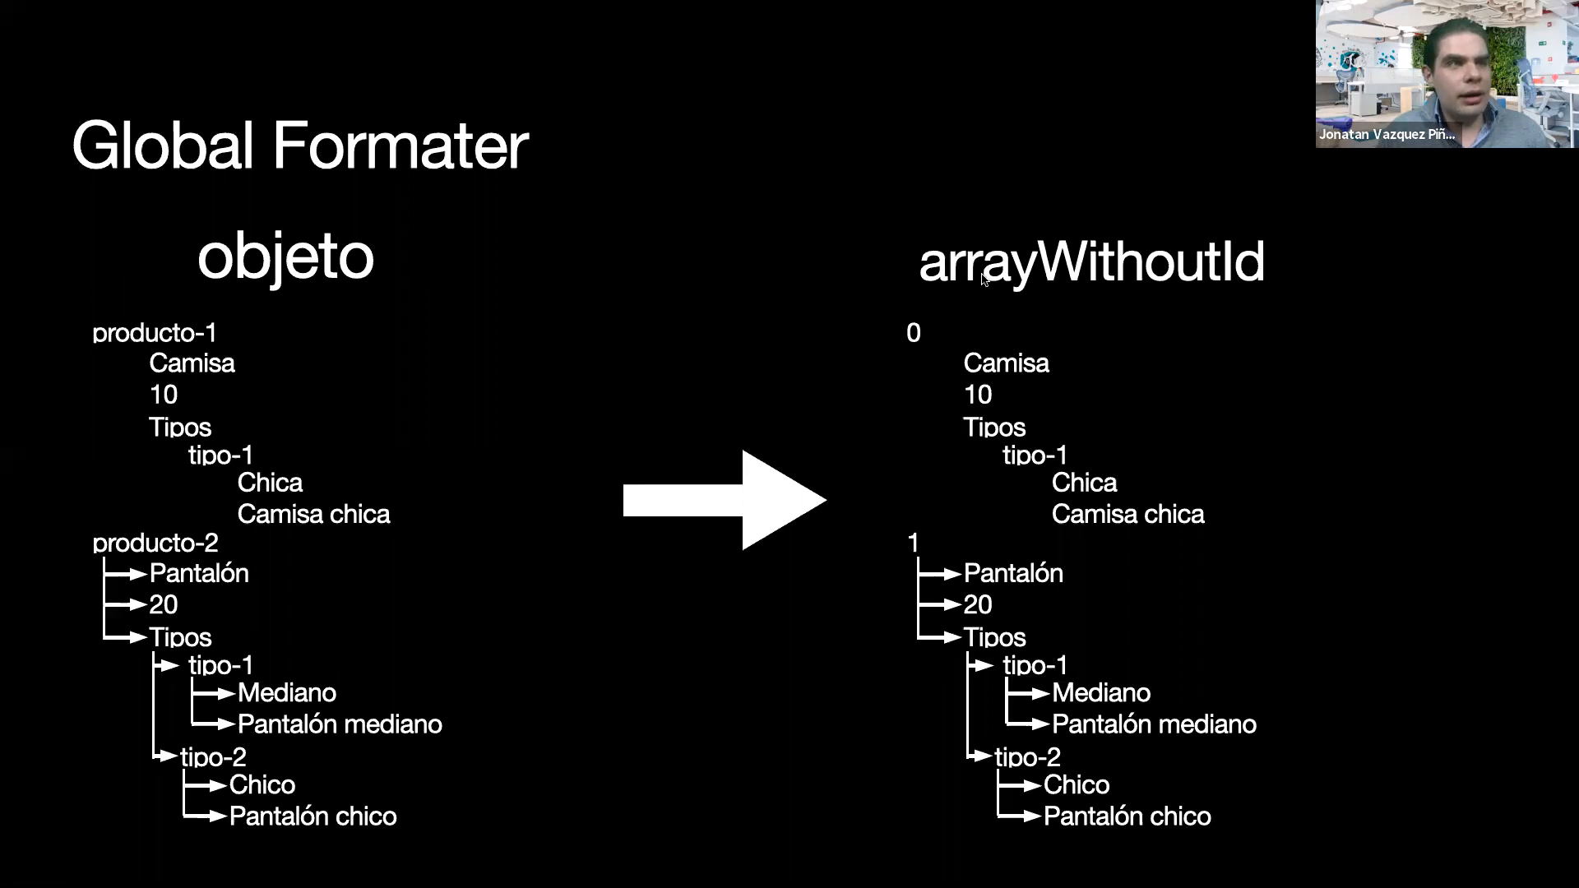
Step: Show the Global Formater slide converting 'objeto' into arrayWithoutId, then return to AppHive
key(ctrl+Left)
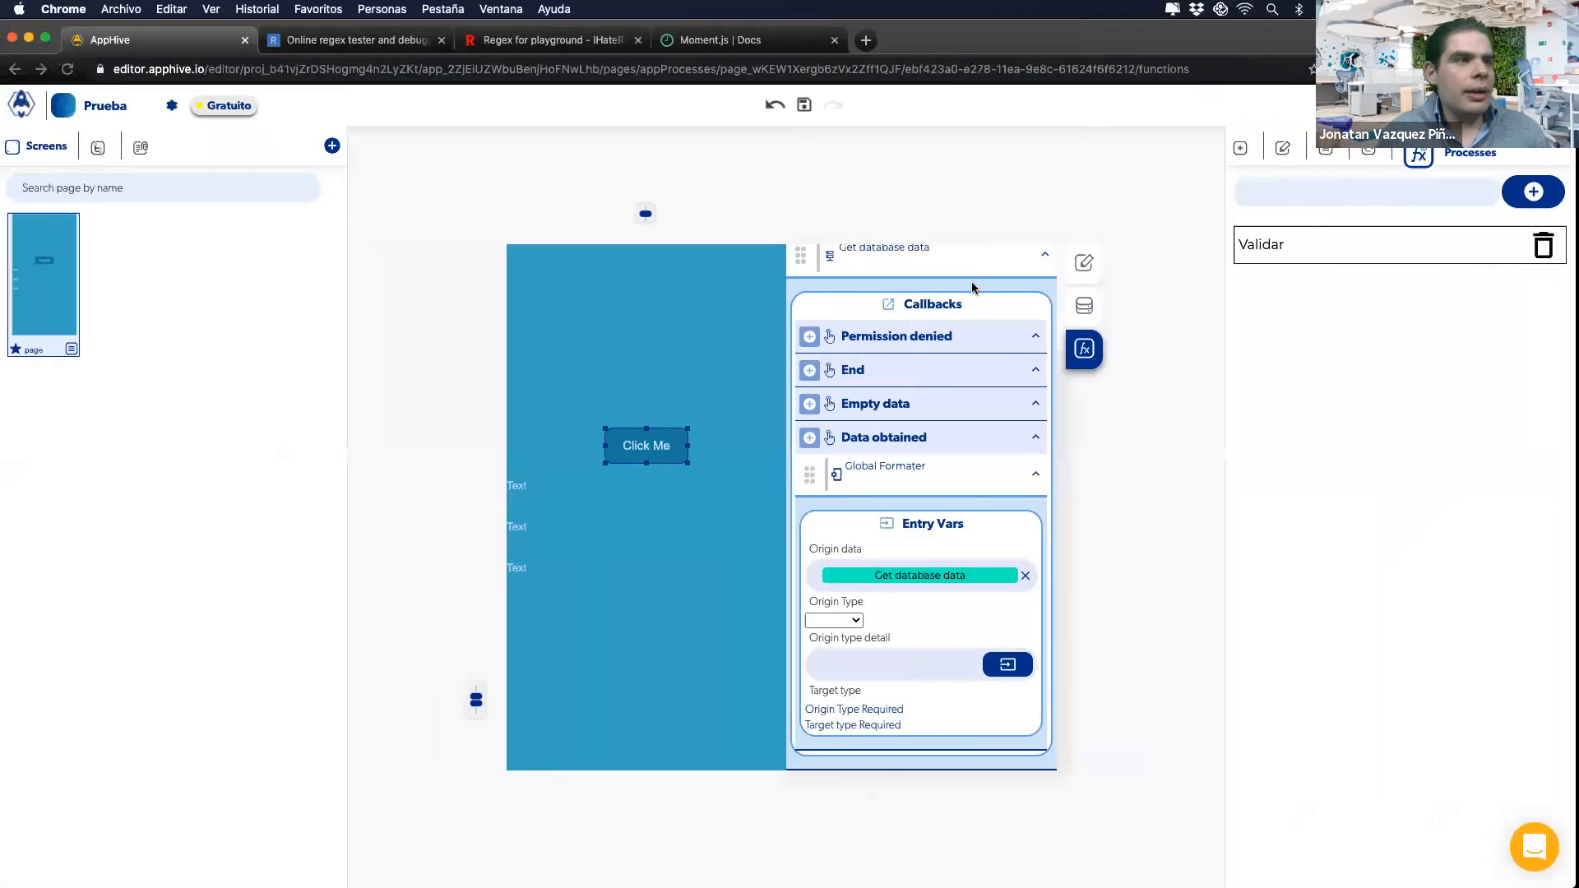
key(ctrl+Right)
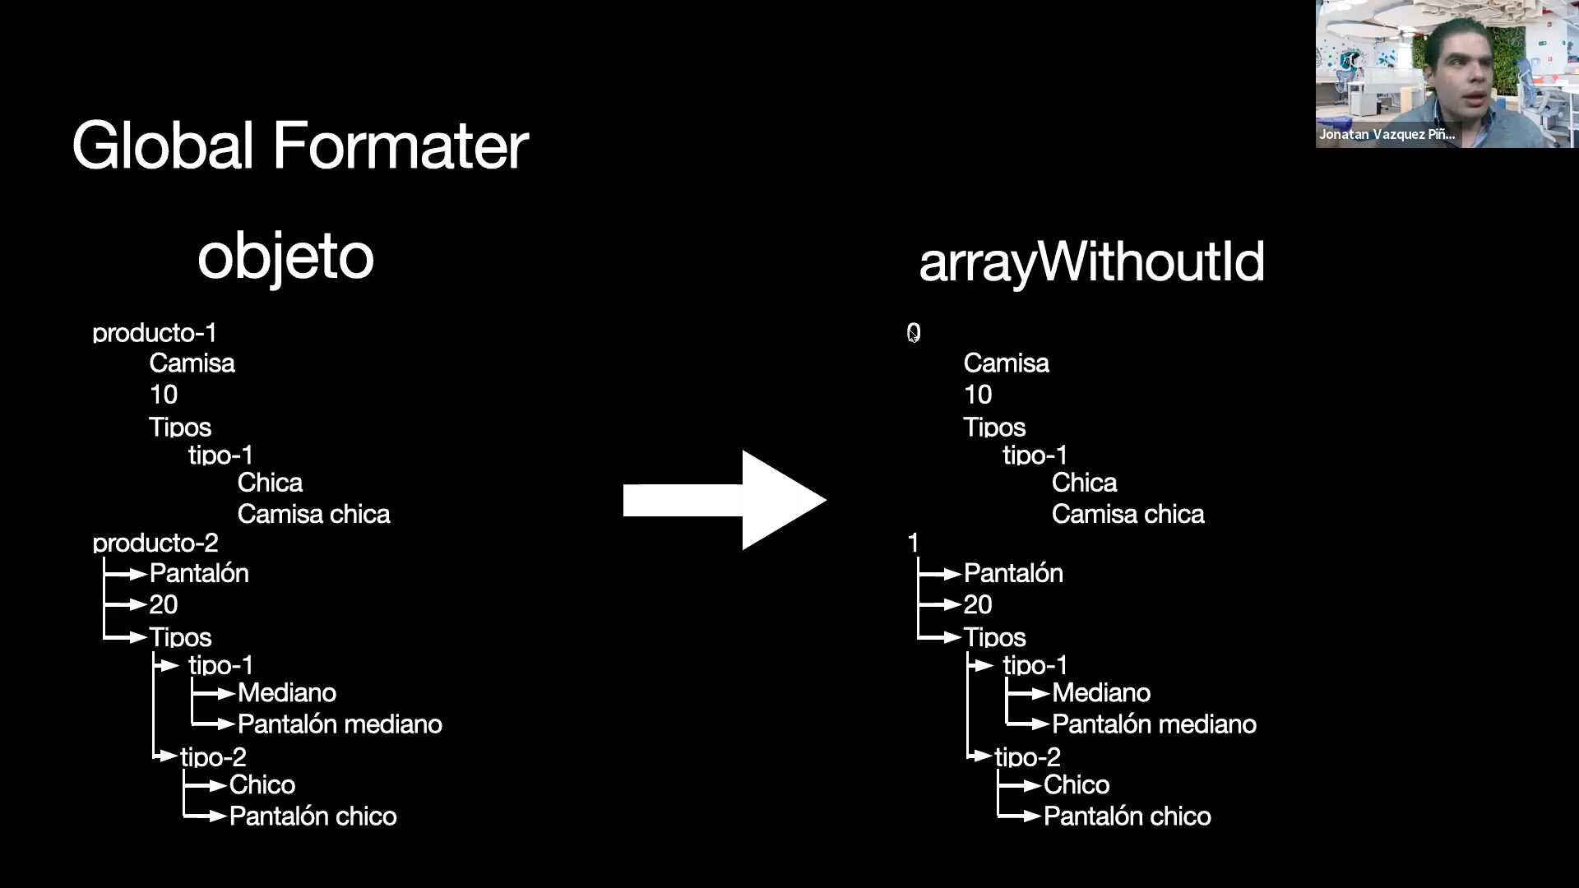
key(ctrl+Left)
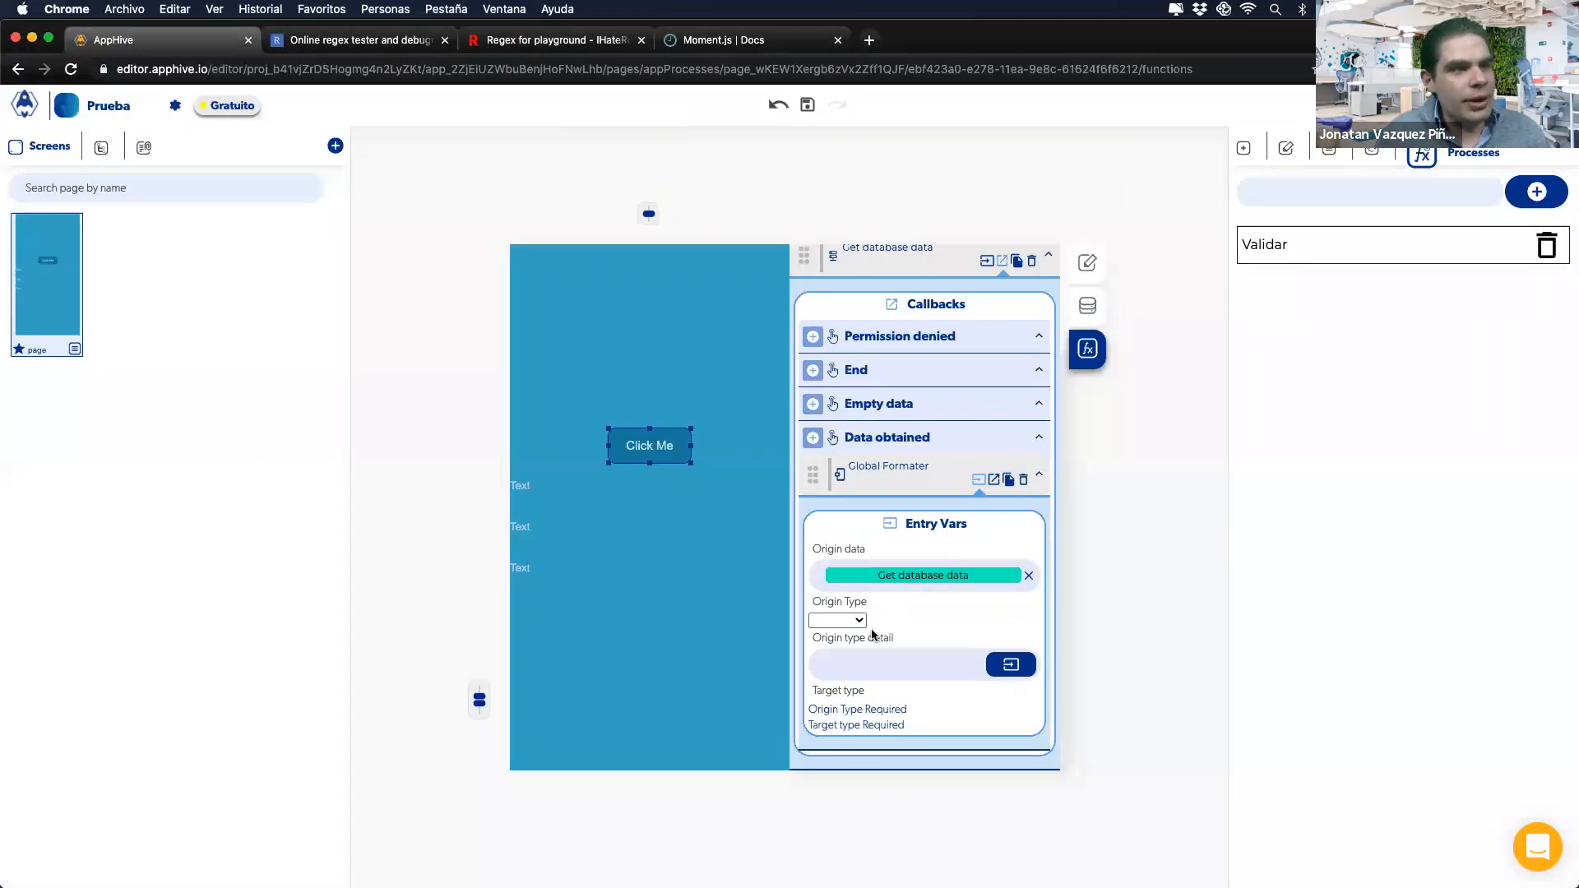
Step: Set the Global Formater origin type to object and target type to arrayWithoutId
click(837, 620)
click(831, 635)
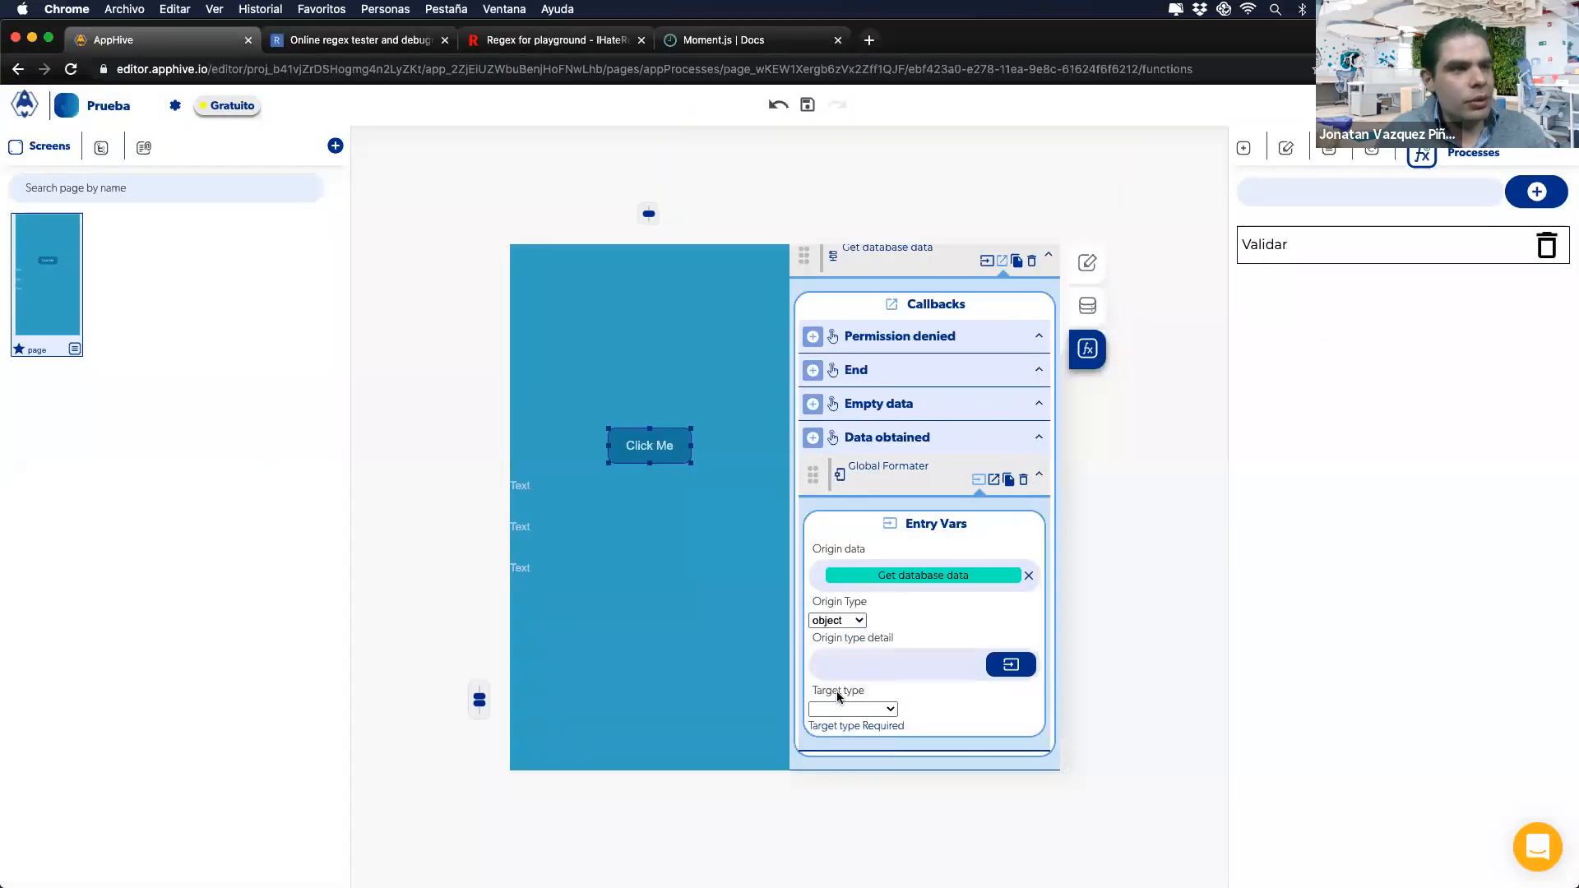
click(839, 708)
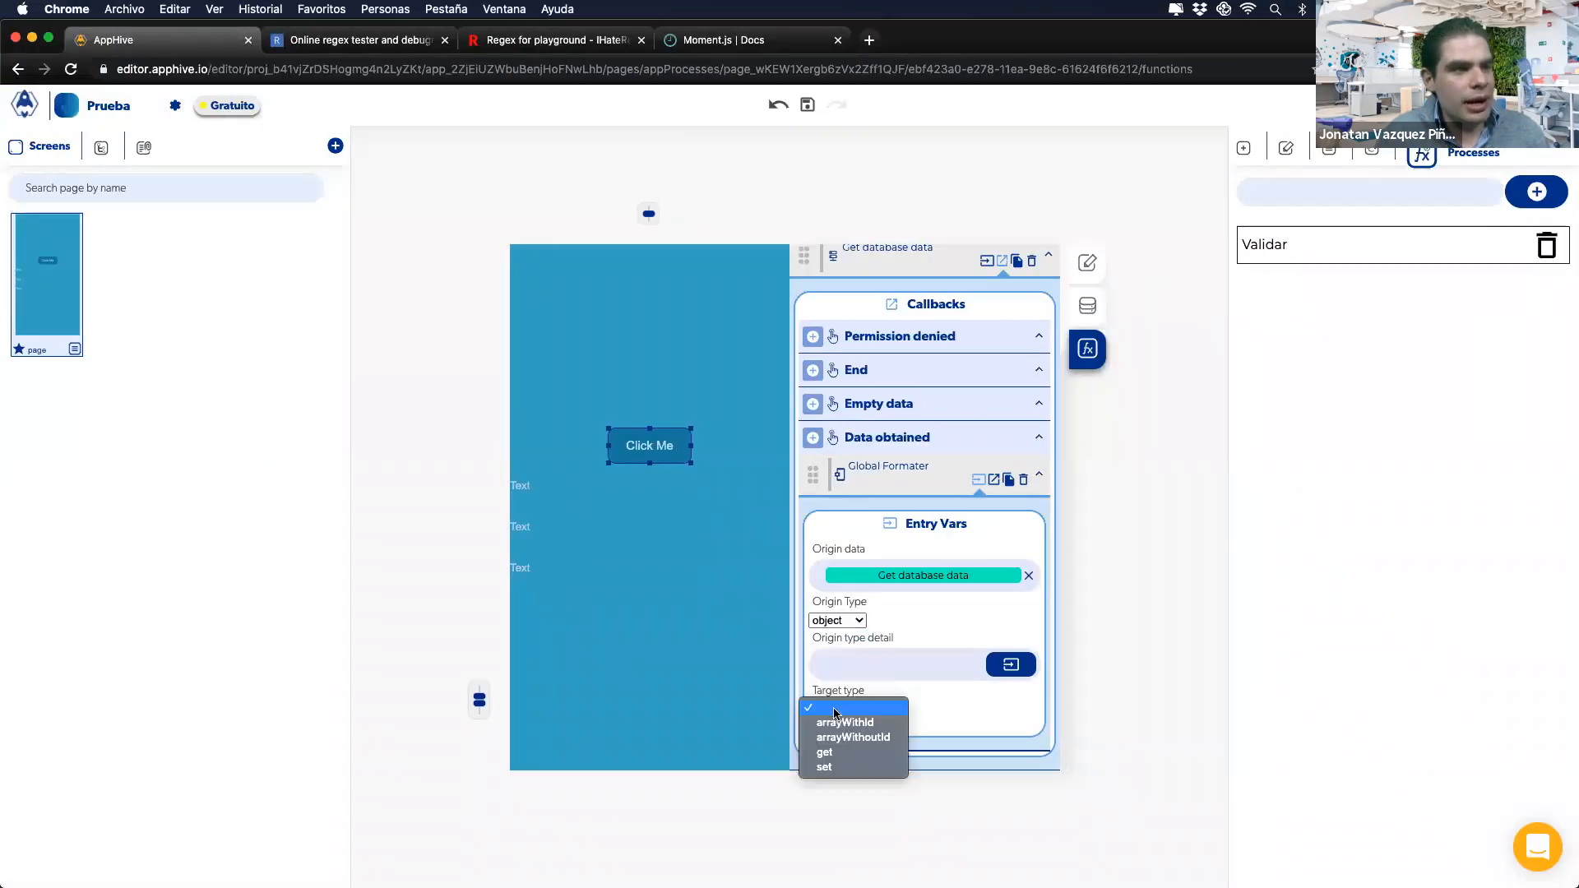
click(880, 739)
scroll(839, 714, down, 1)
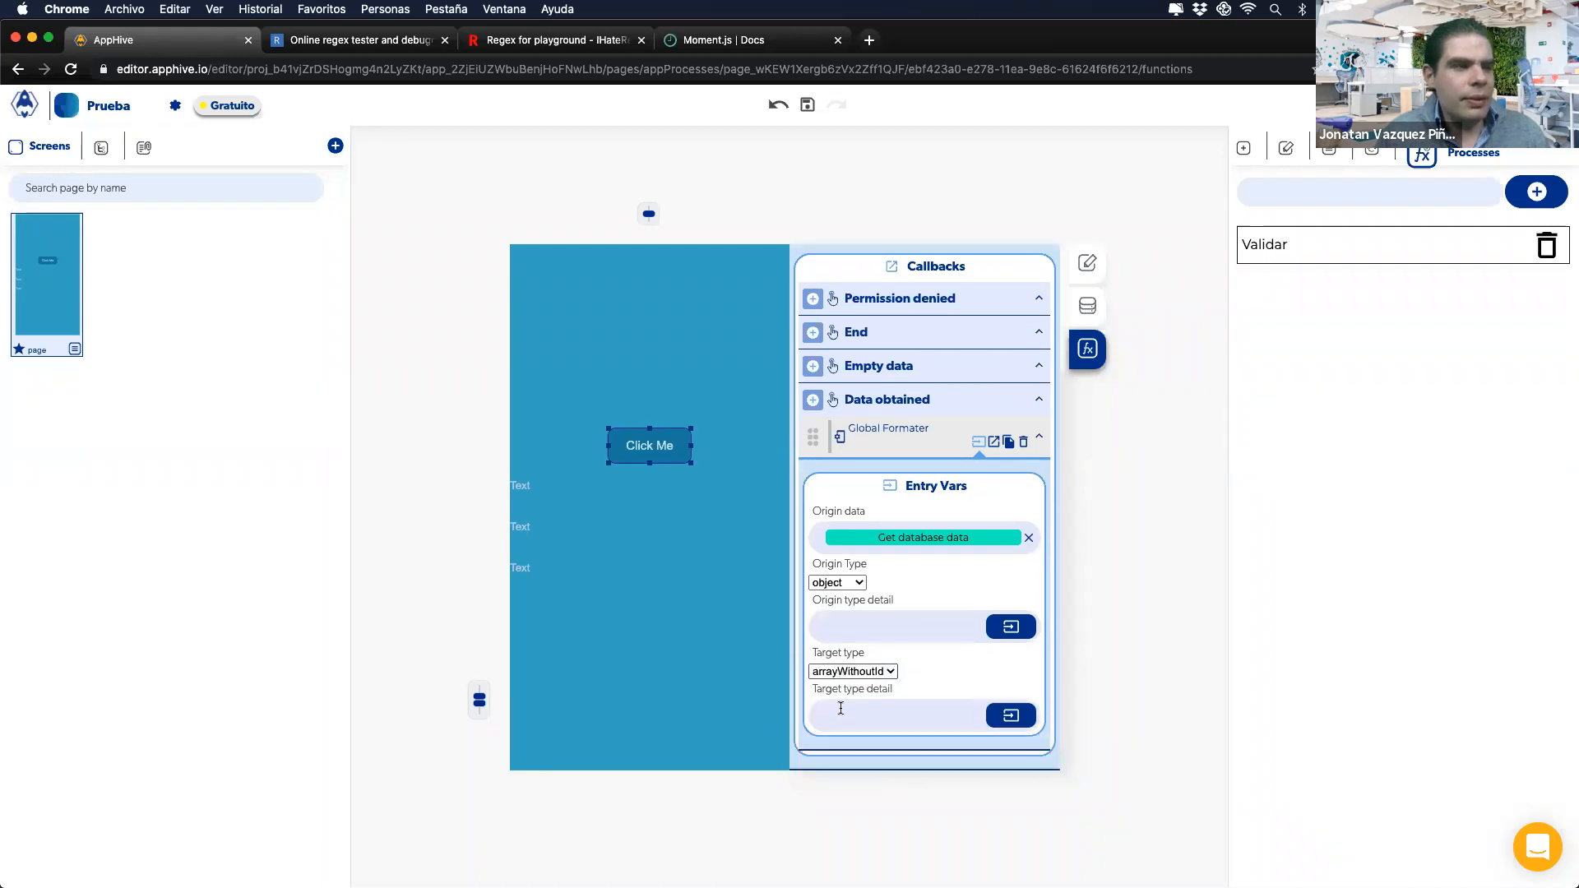
Step: Switch the target type to arrayWithId and review the Global Formater slide
click(852, 671)
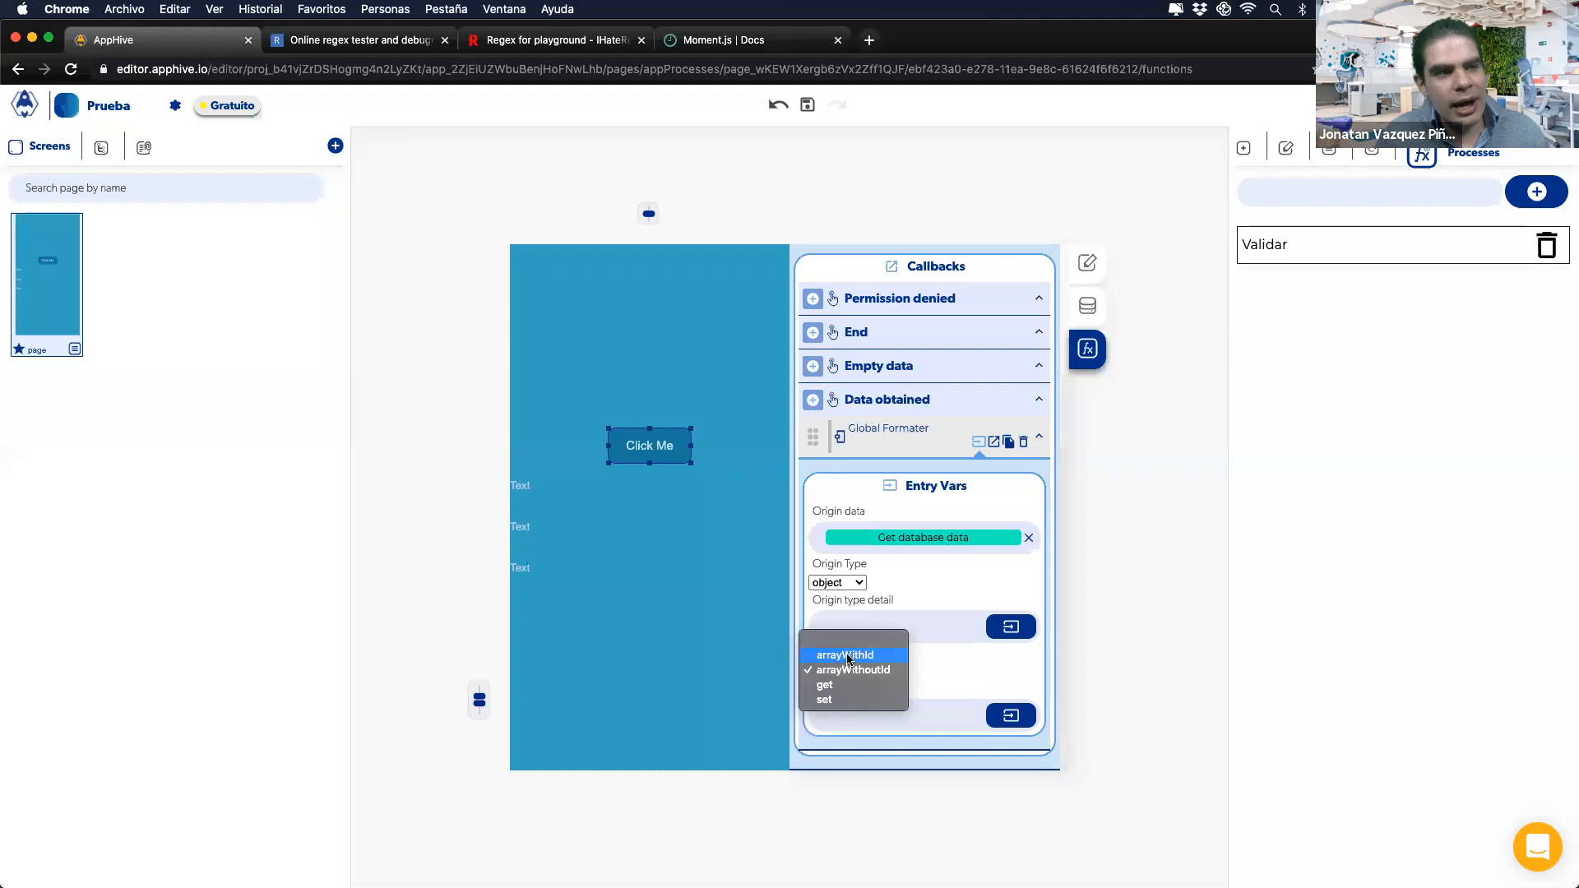
click(848, 655)
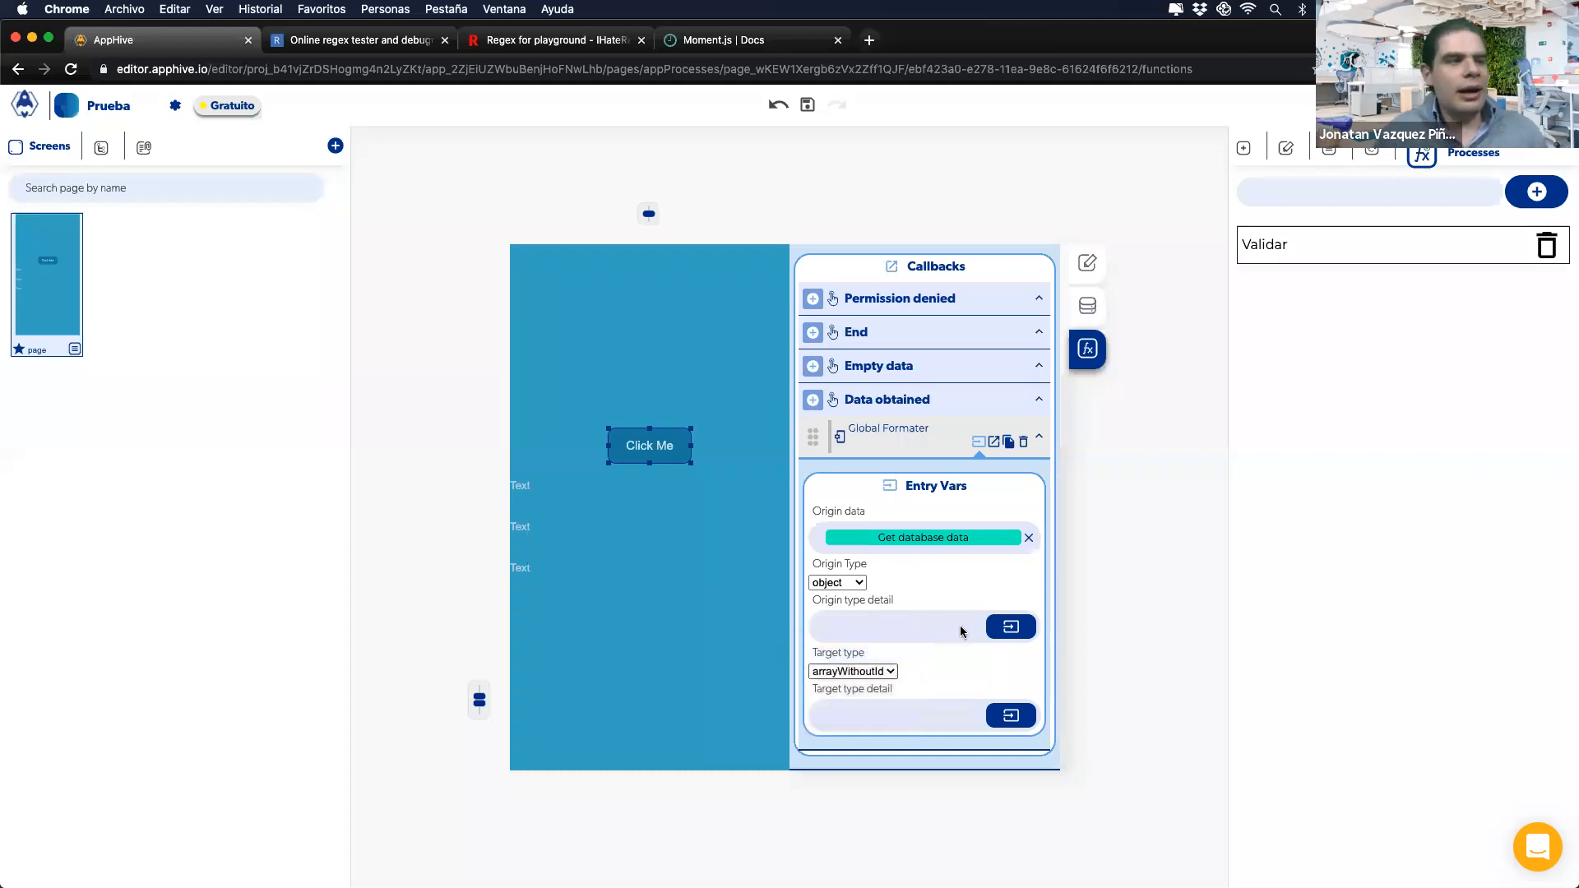
key(ctrl+Right)
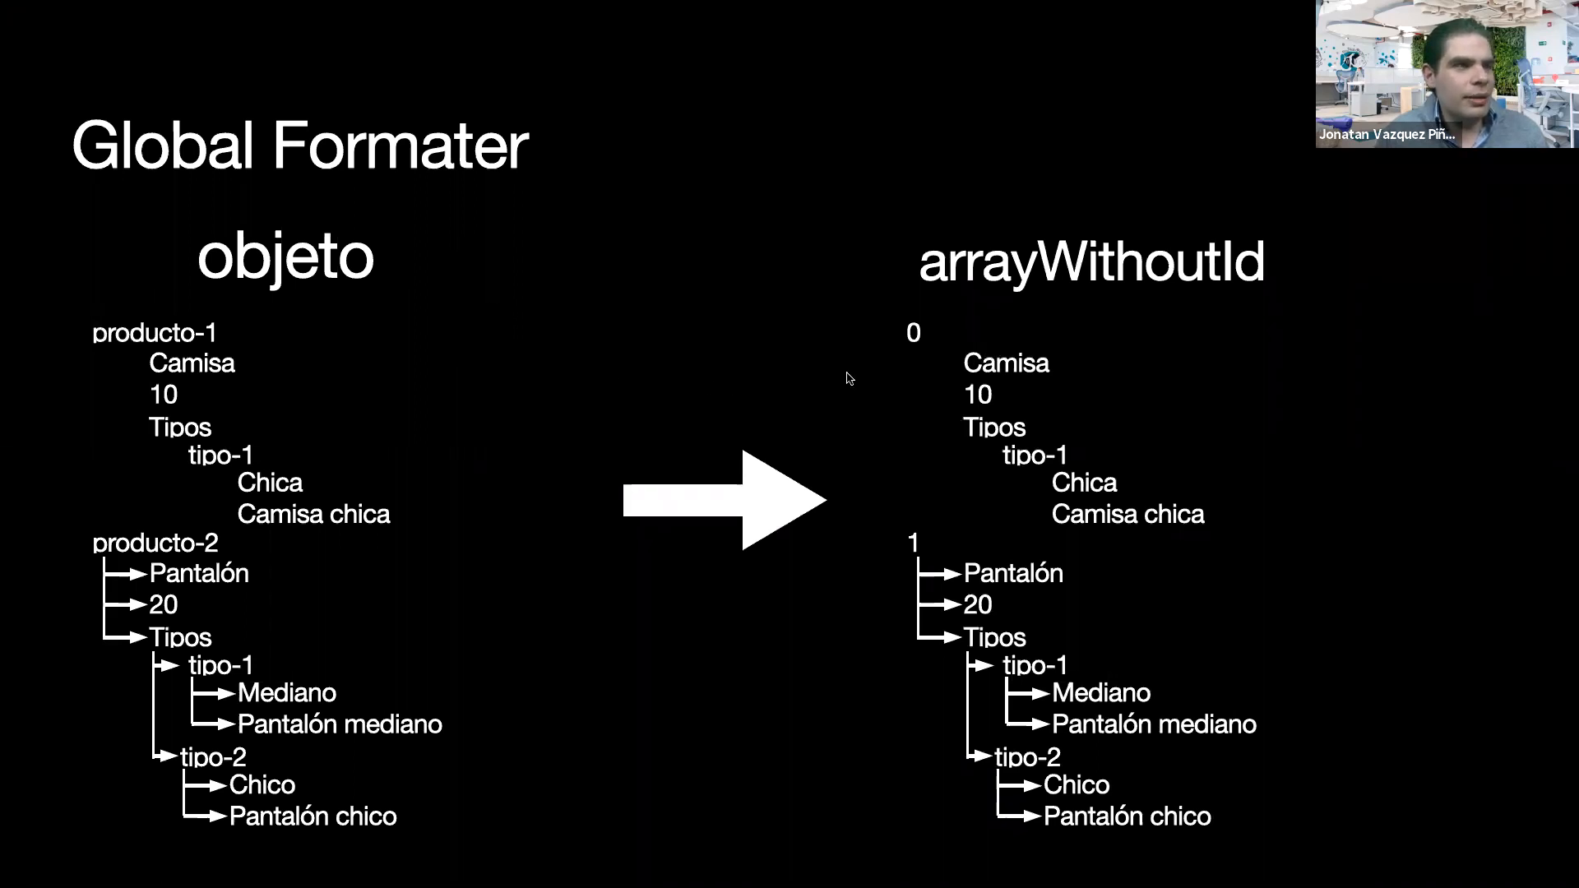
key(ctrl+Left)
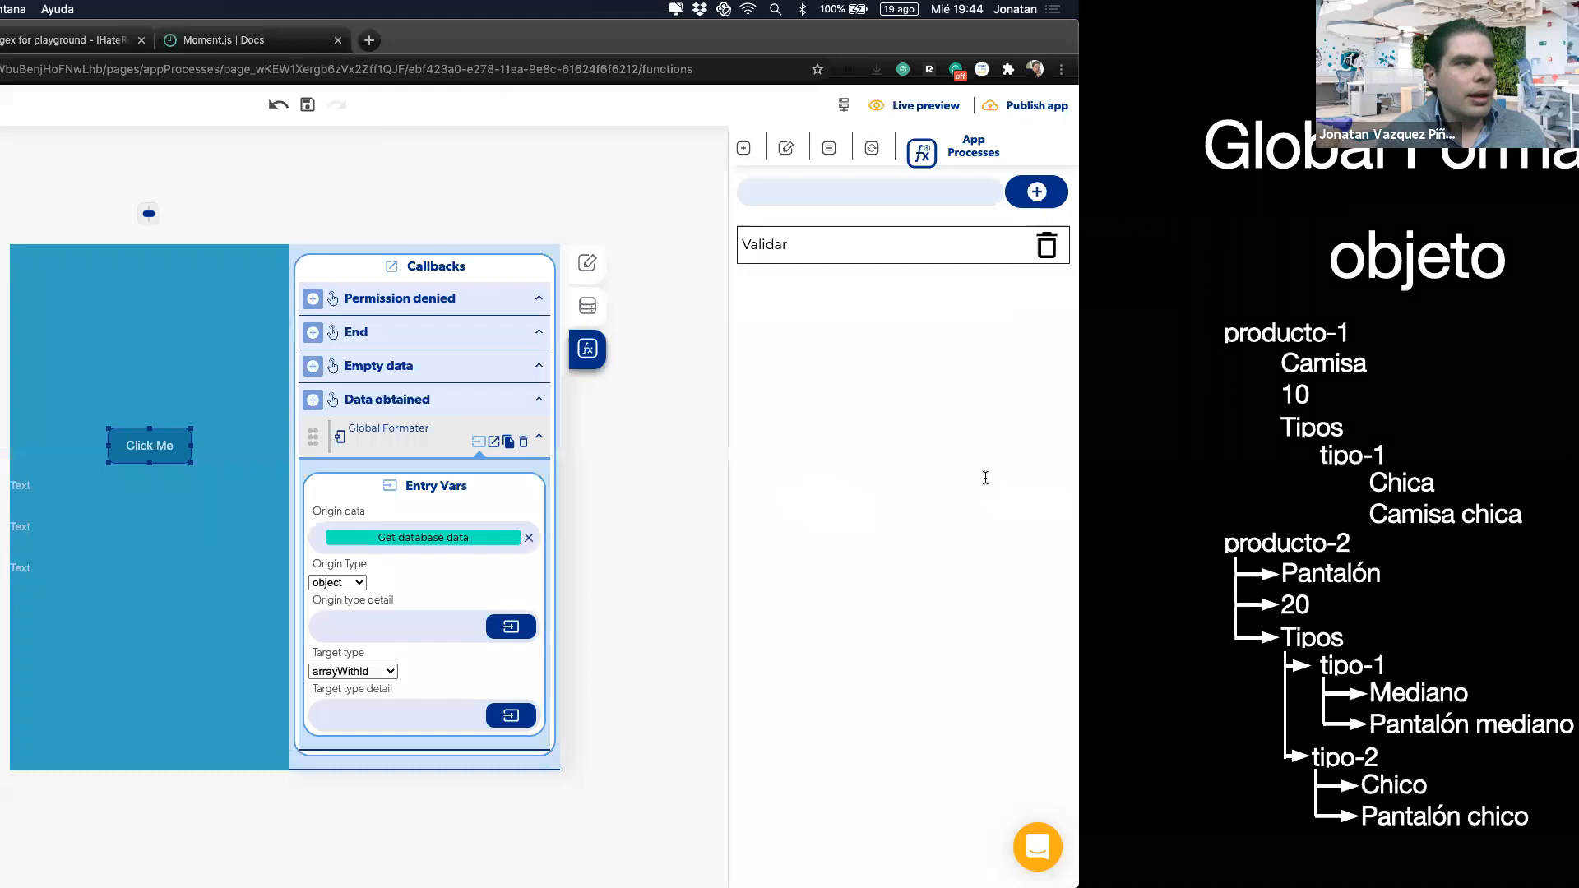
key(ctrl+Right)
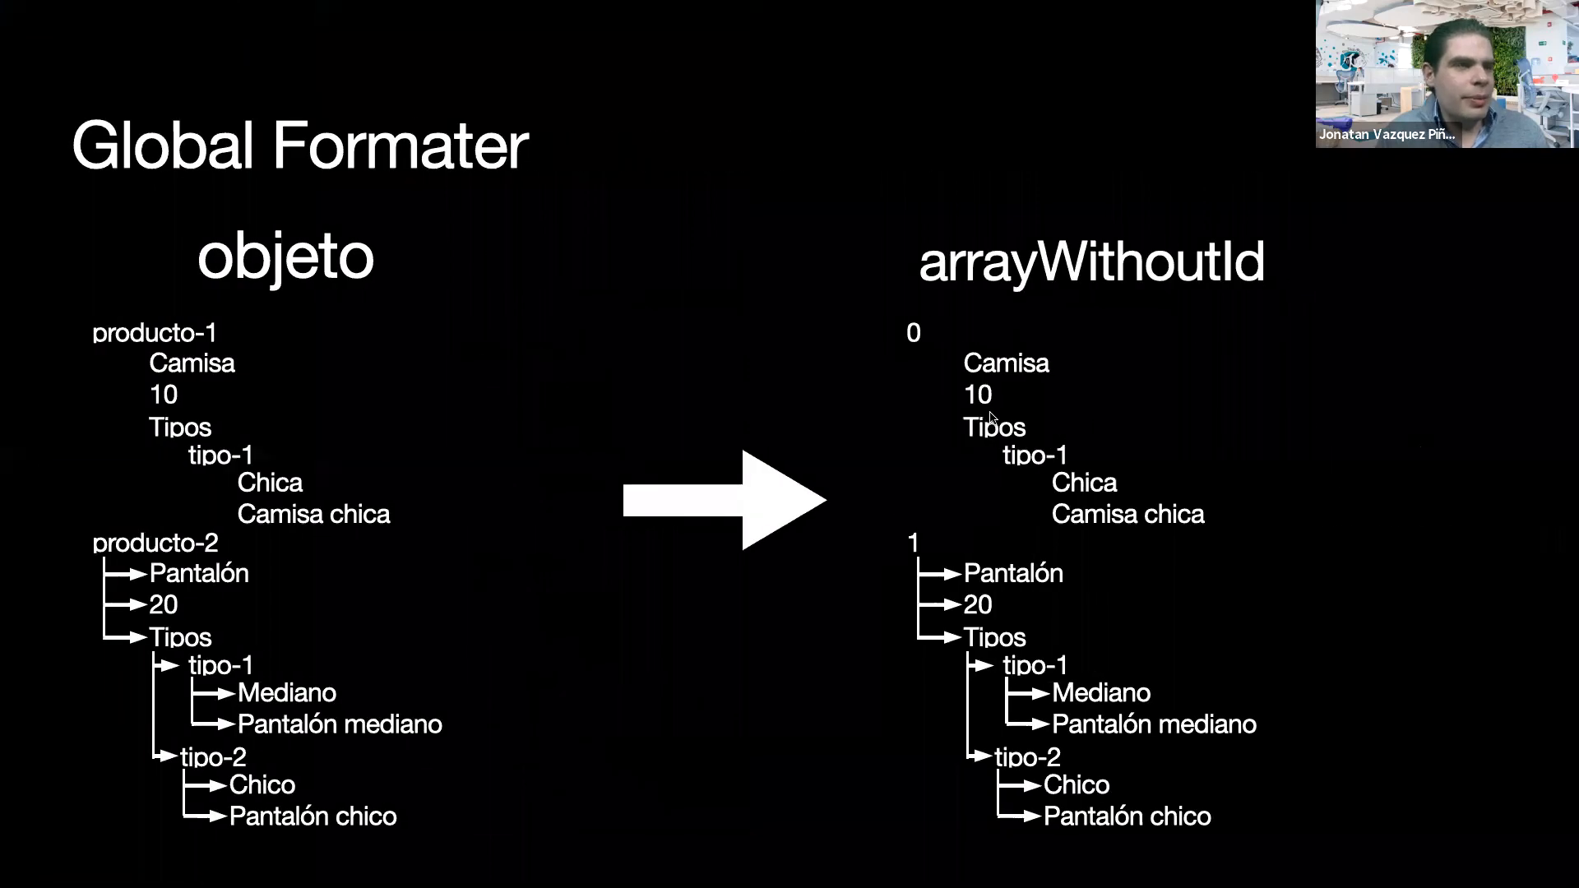
key(ctrl+Left)
Step: Restore the target type to arrayWithoutId and open the actions list under Data obtained
click(861, 672)
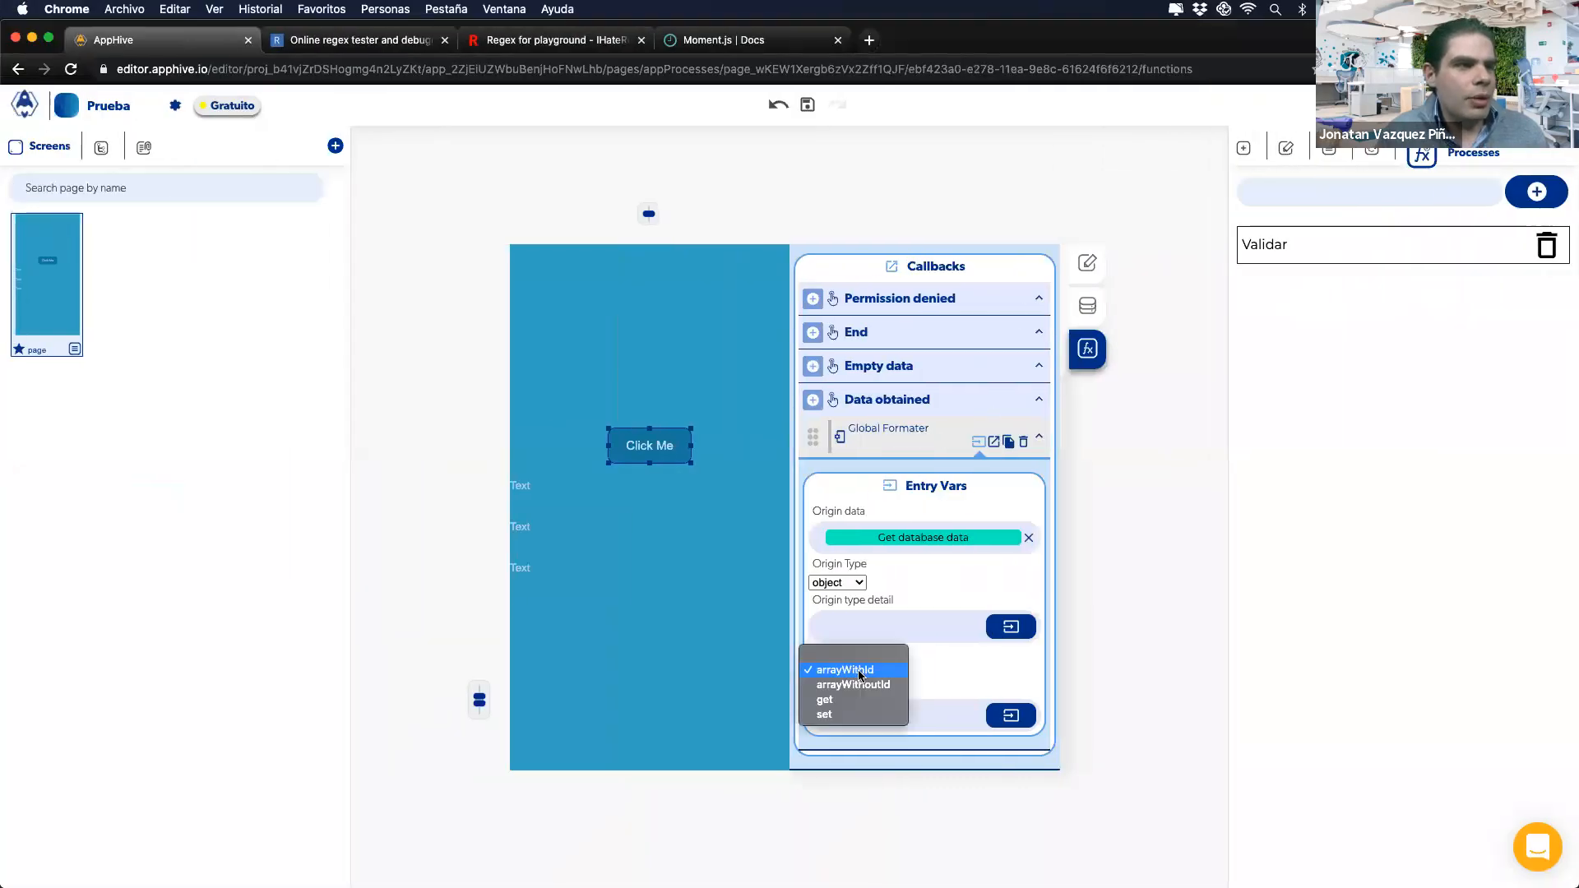
click(855, 685)
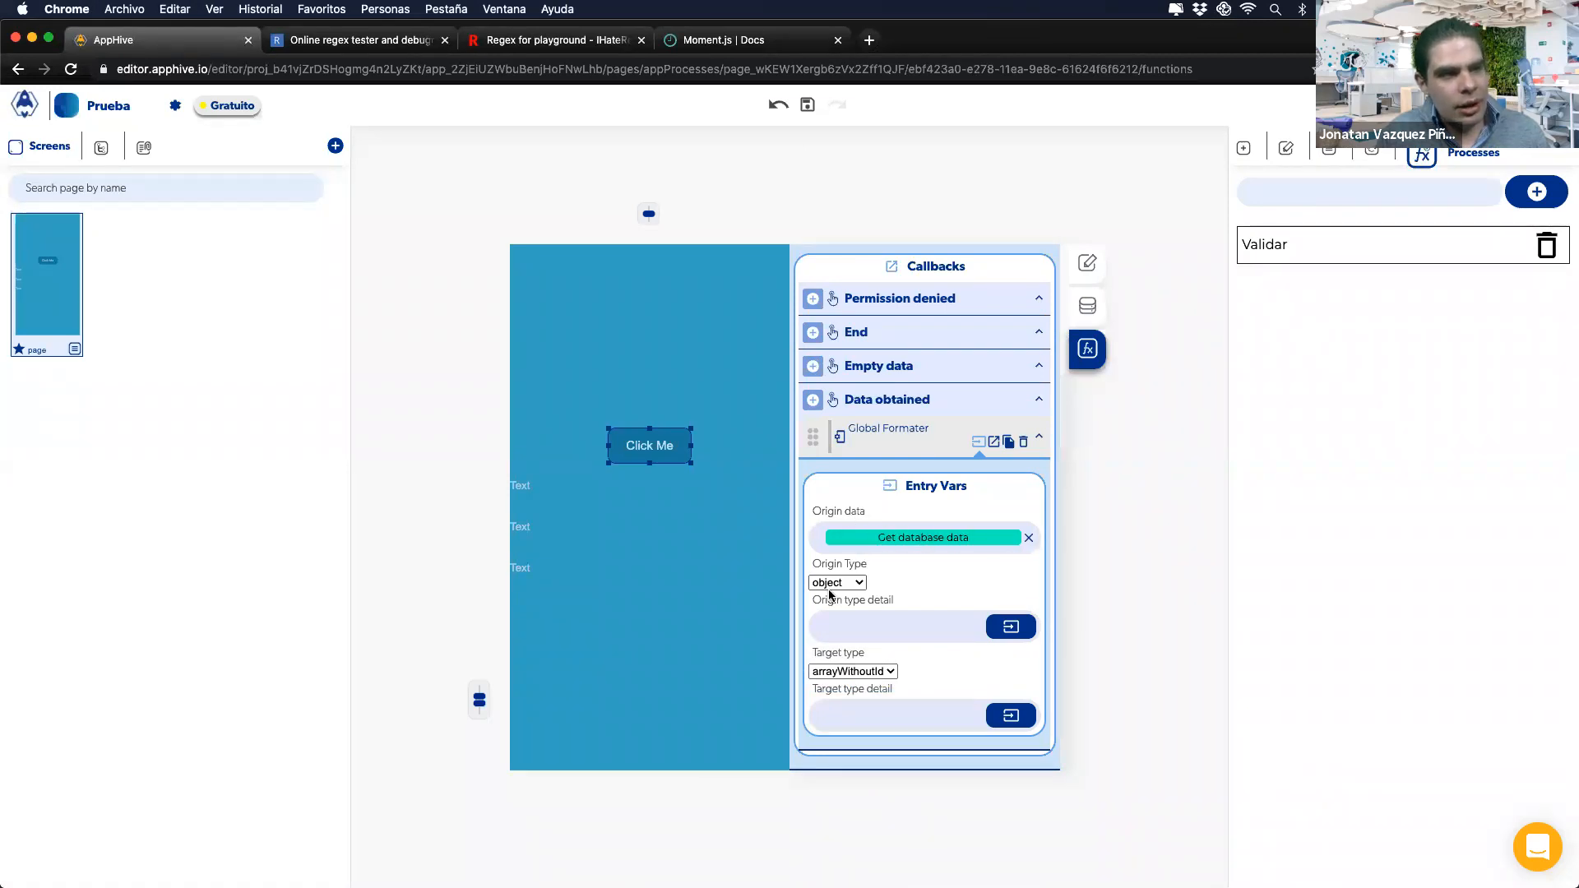
click(813, 399)
Step: Add a Send Alert whose subtitle uses the Global Formater output, starting the attribute with 0
mouse_move(815, 569)
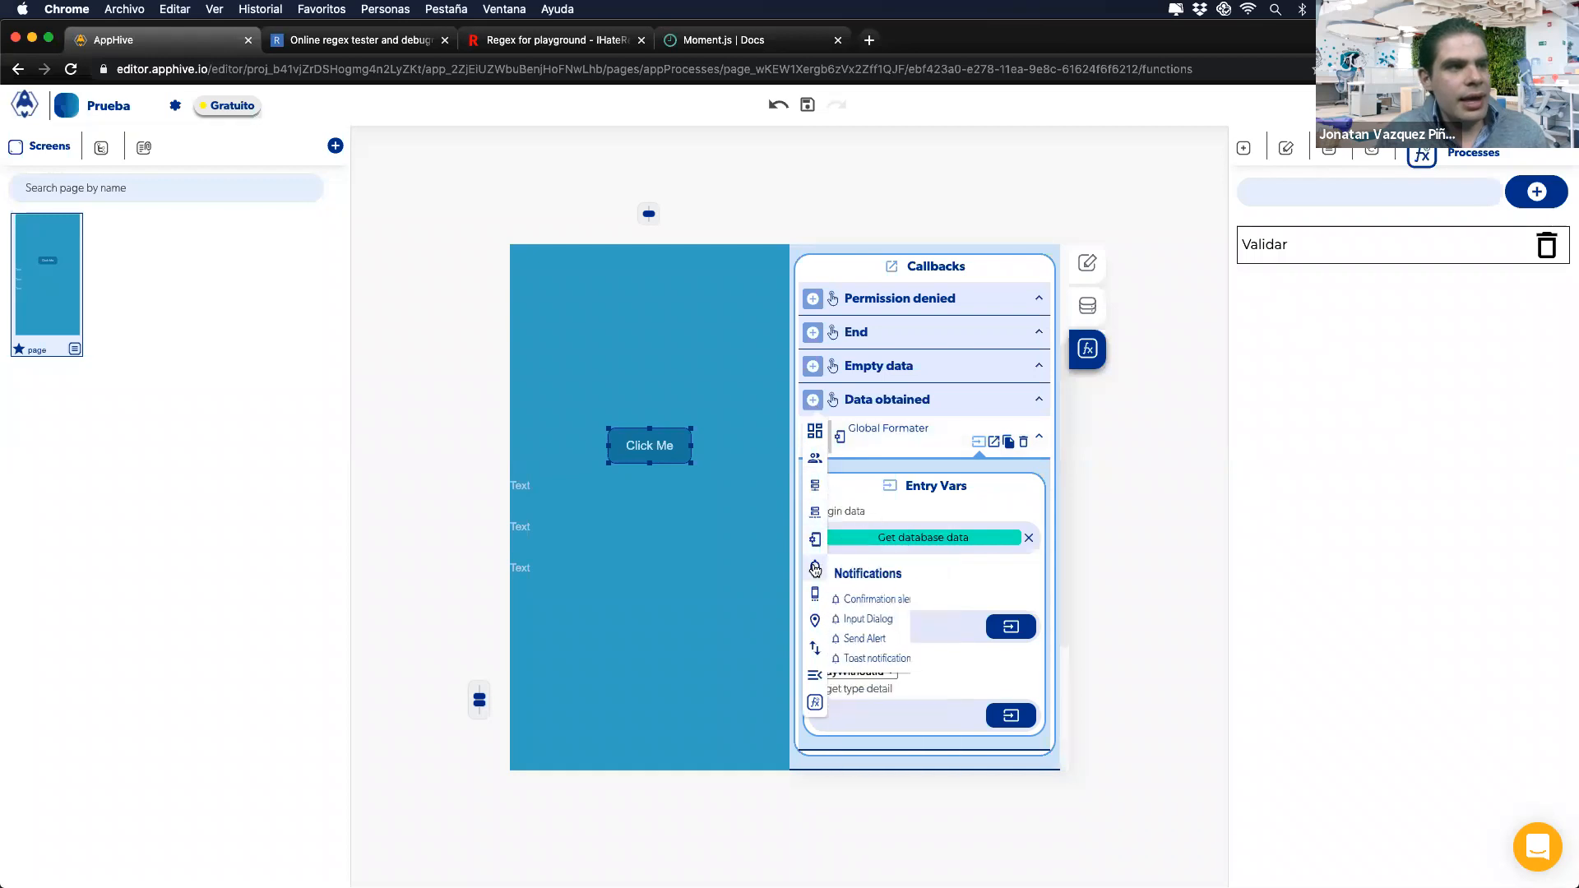
click(855, 640)
click(1011, 662)
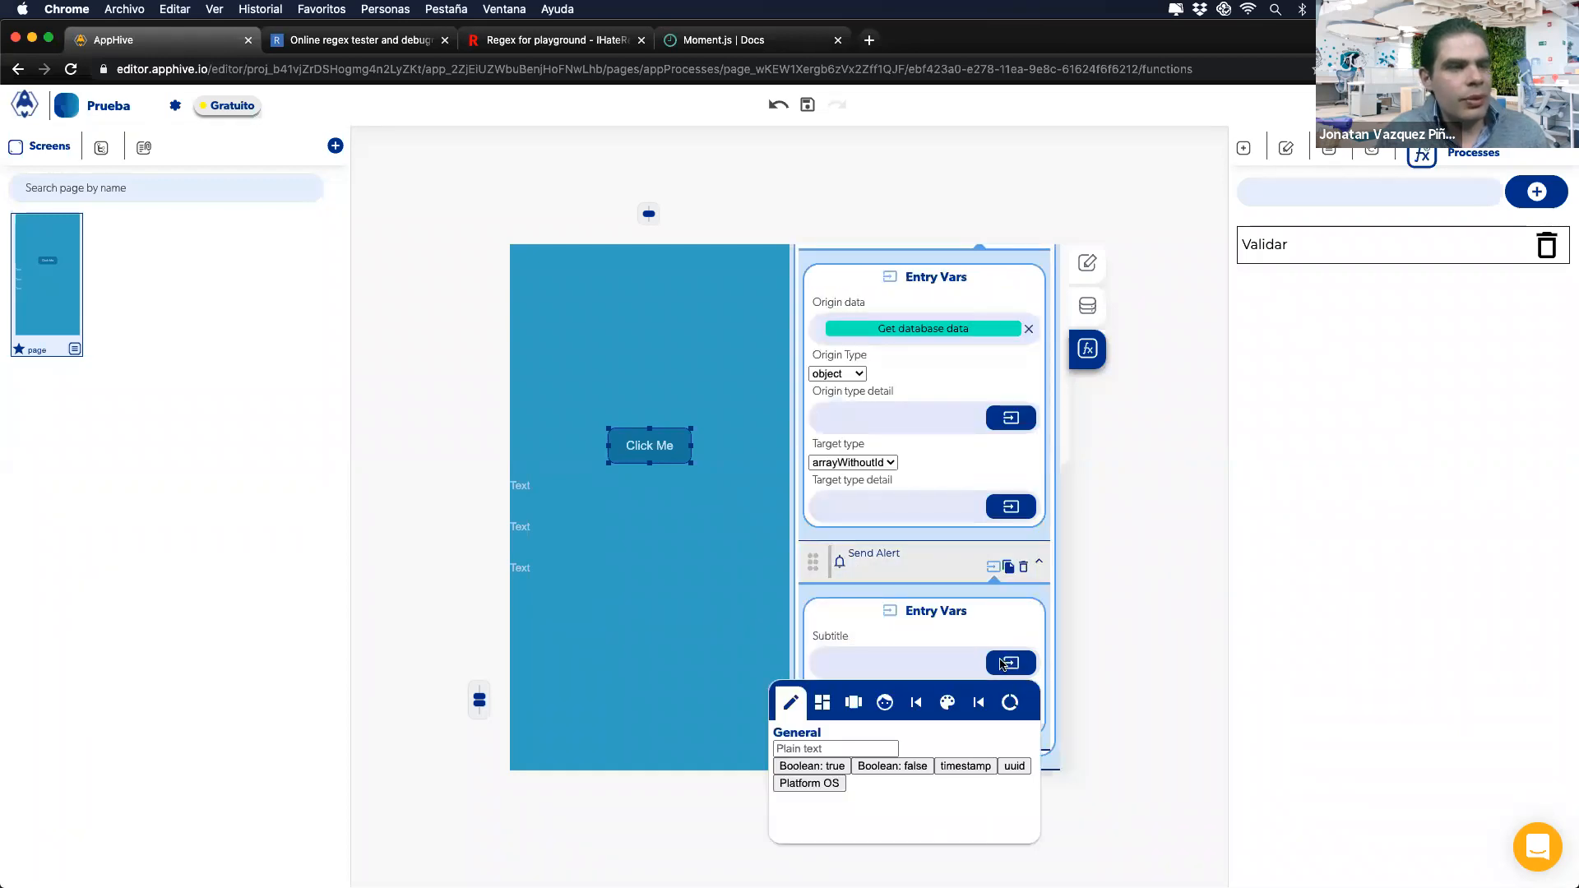
click(987, 702)
click(930, 767)
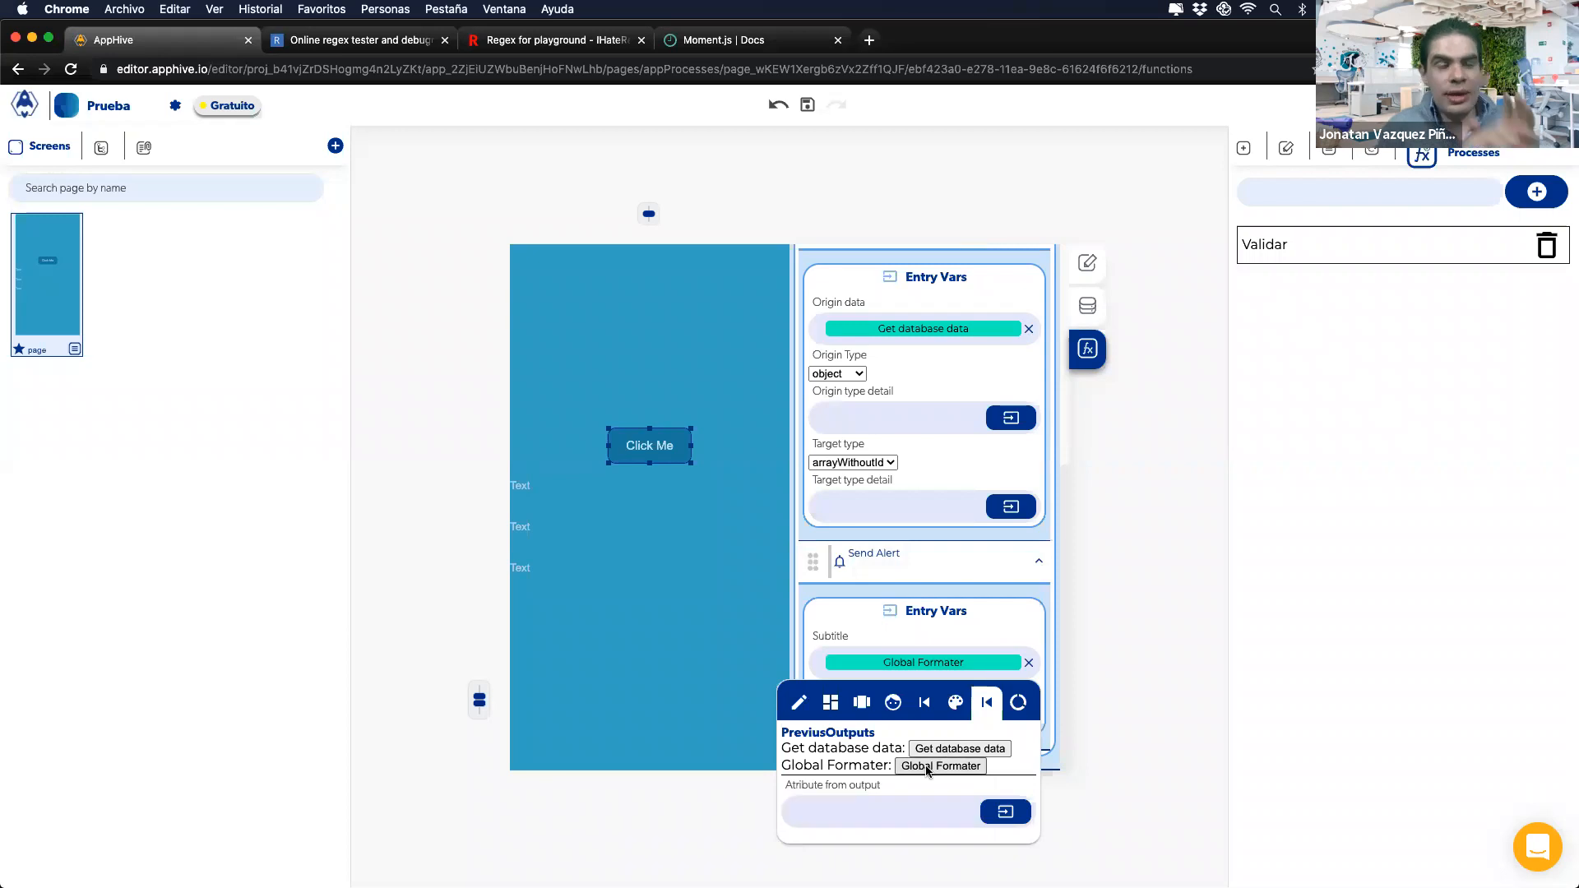
click(883, 802)
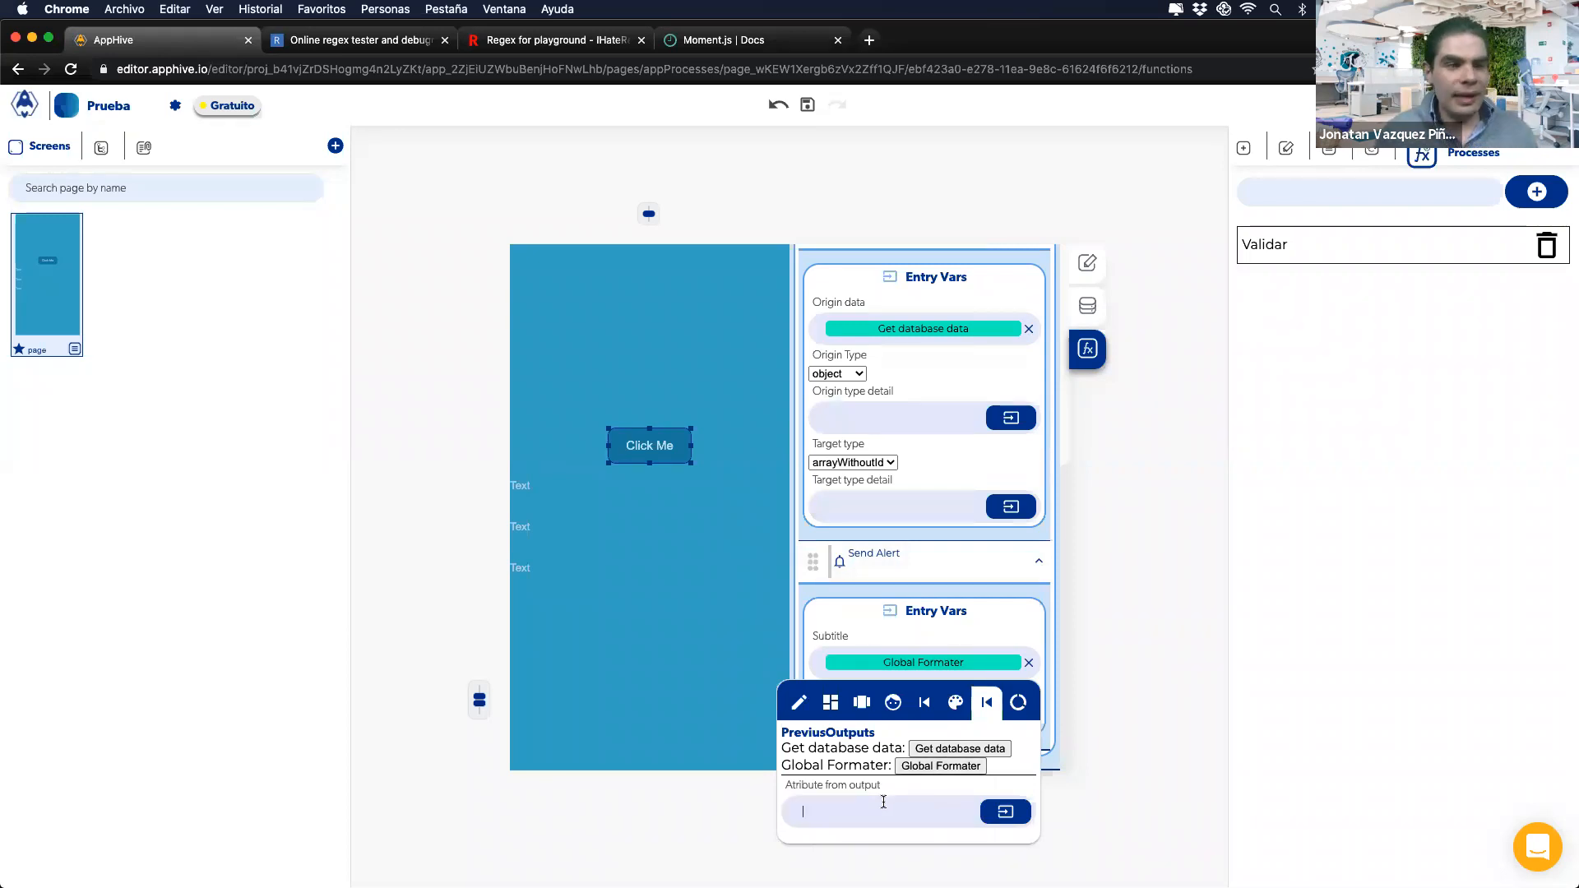
text(0)
Step: Check the Global Formater slide, finish the attribute as 0.Nombre, and reopen the closed editor tab
key(ctrl+Right)
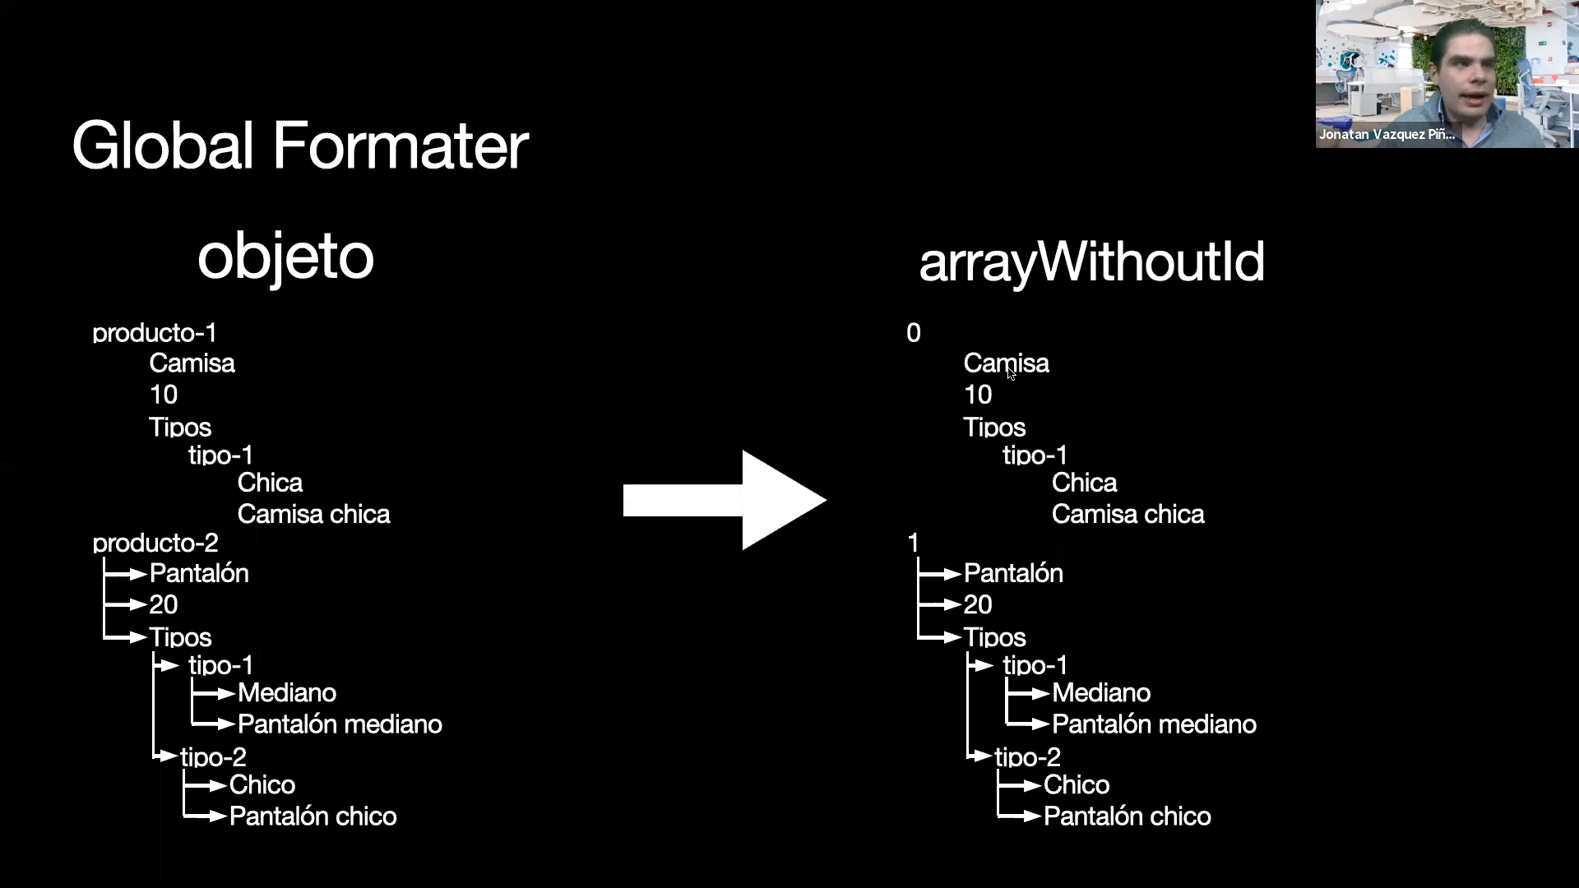
key(ctrl+Left)
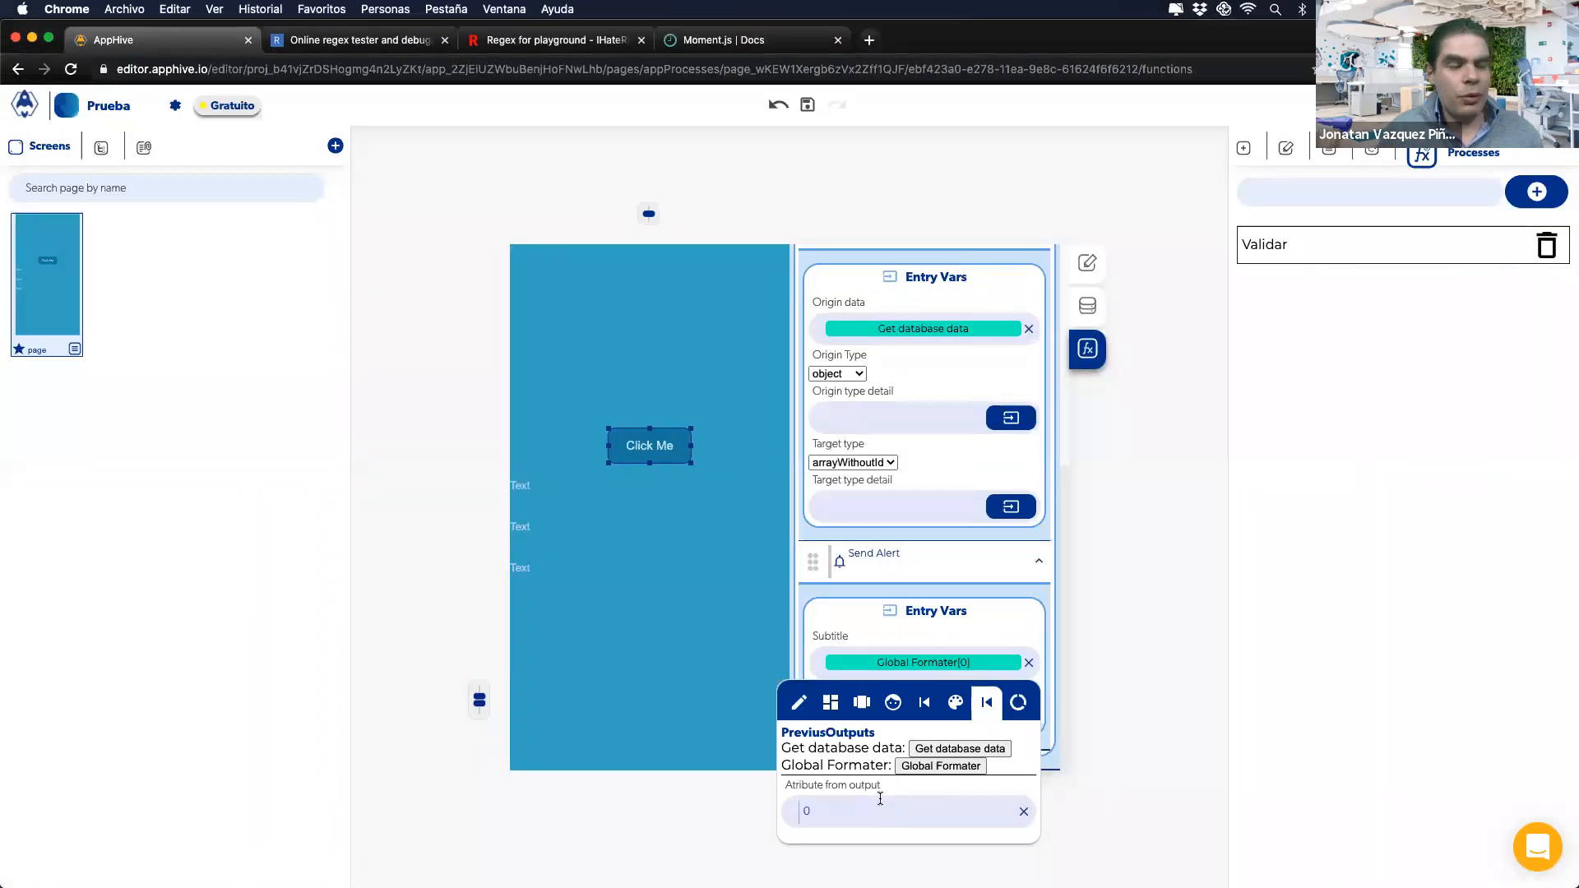
key(ctrl+Right)
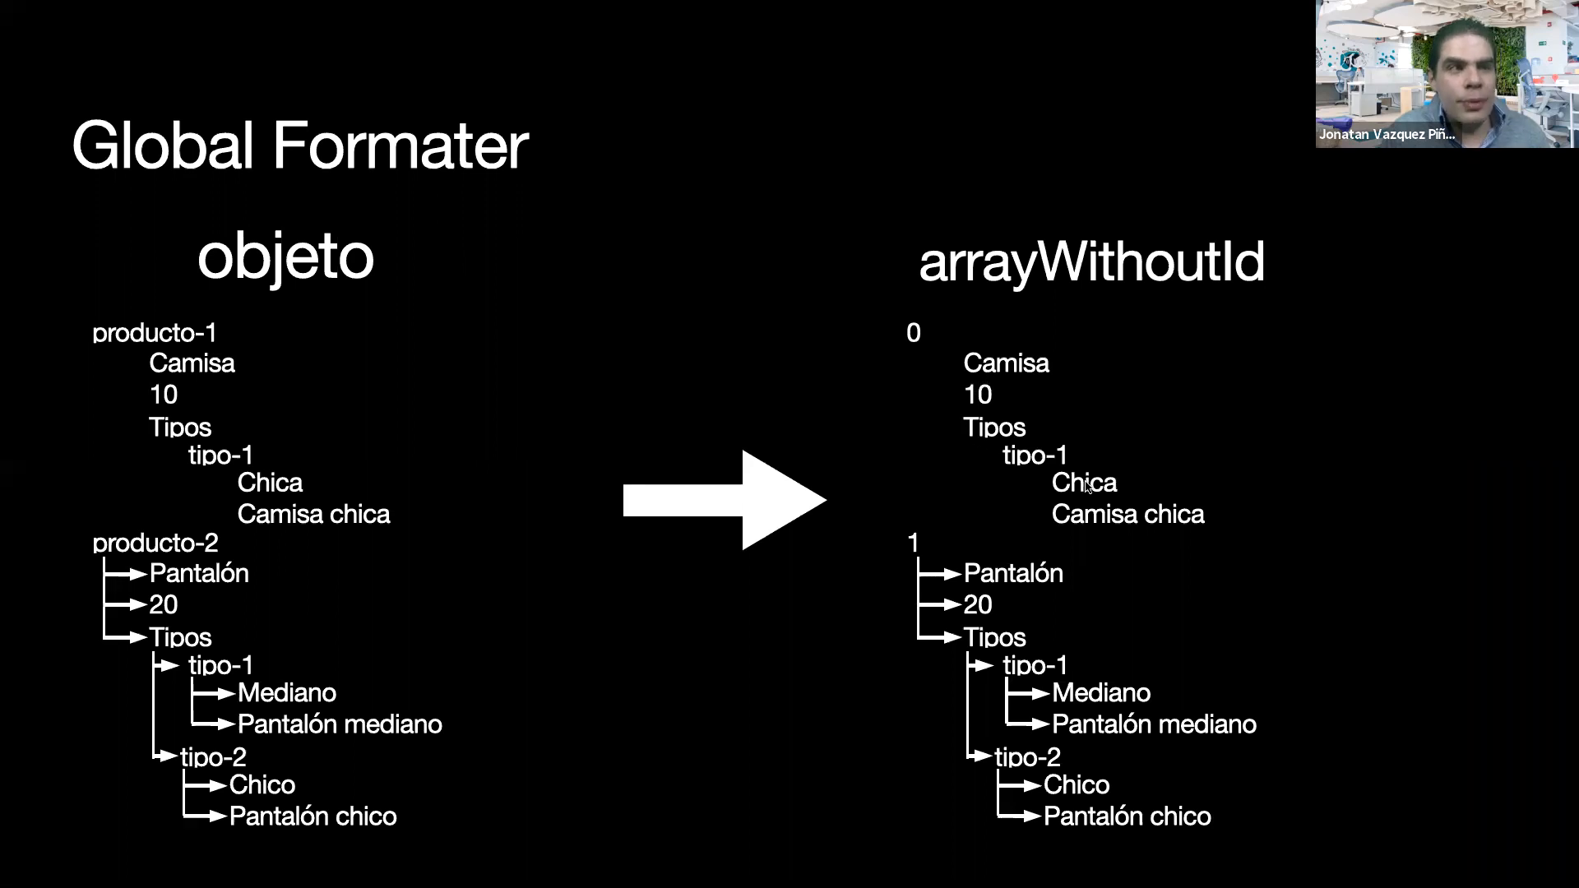
key(ctrl+Left)
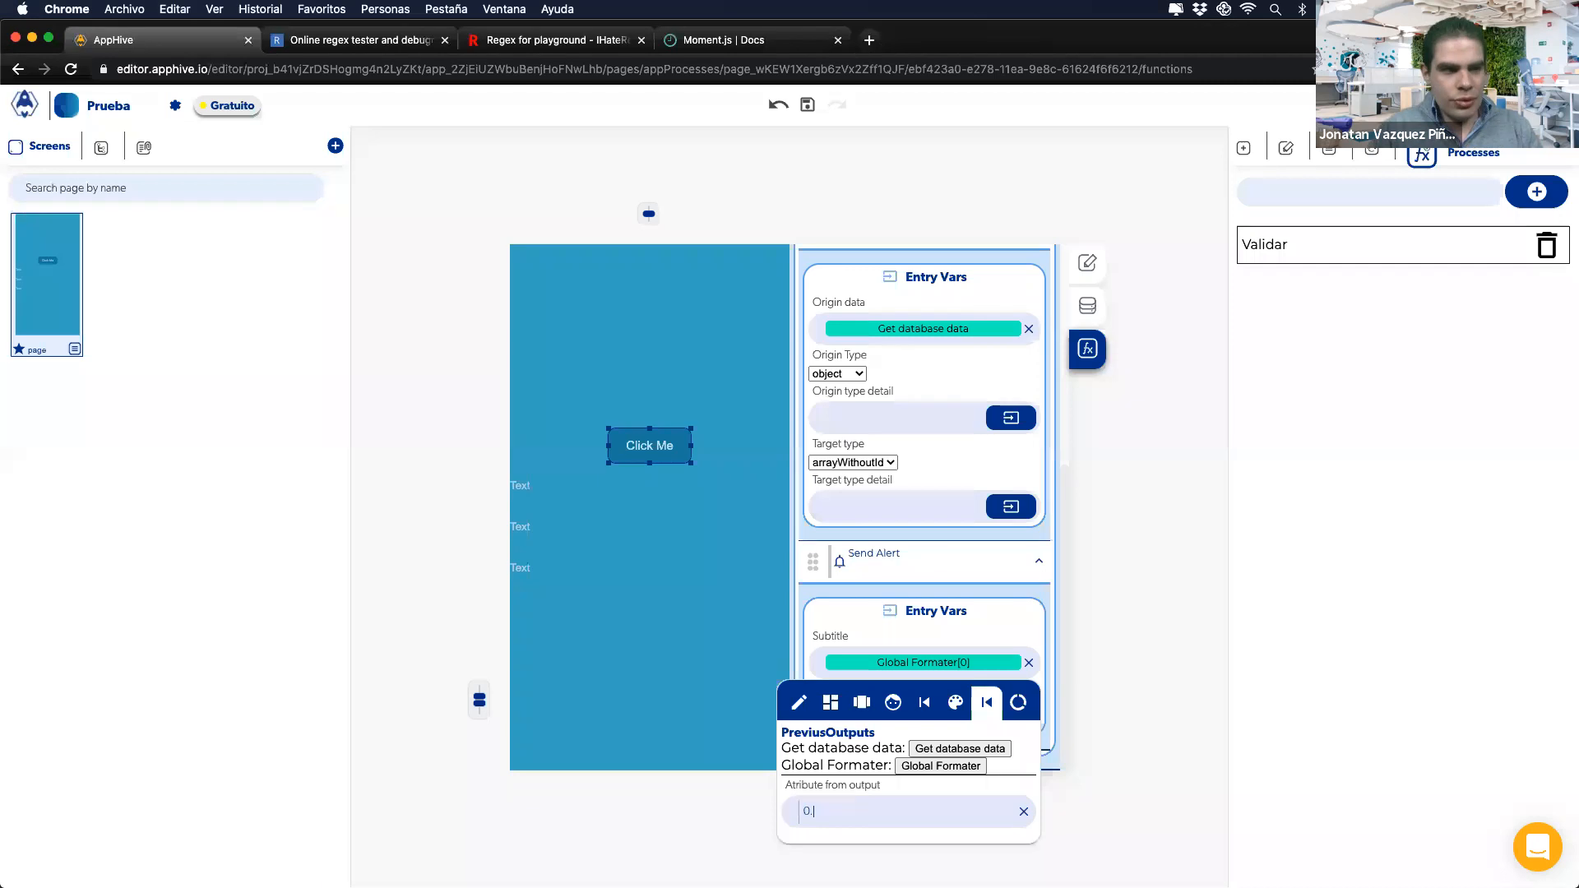
text(Nombr)
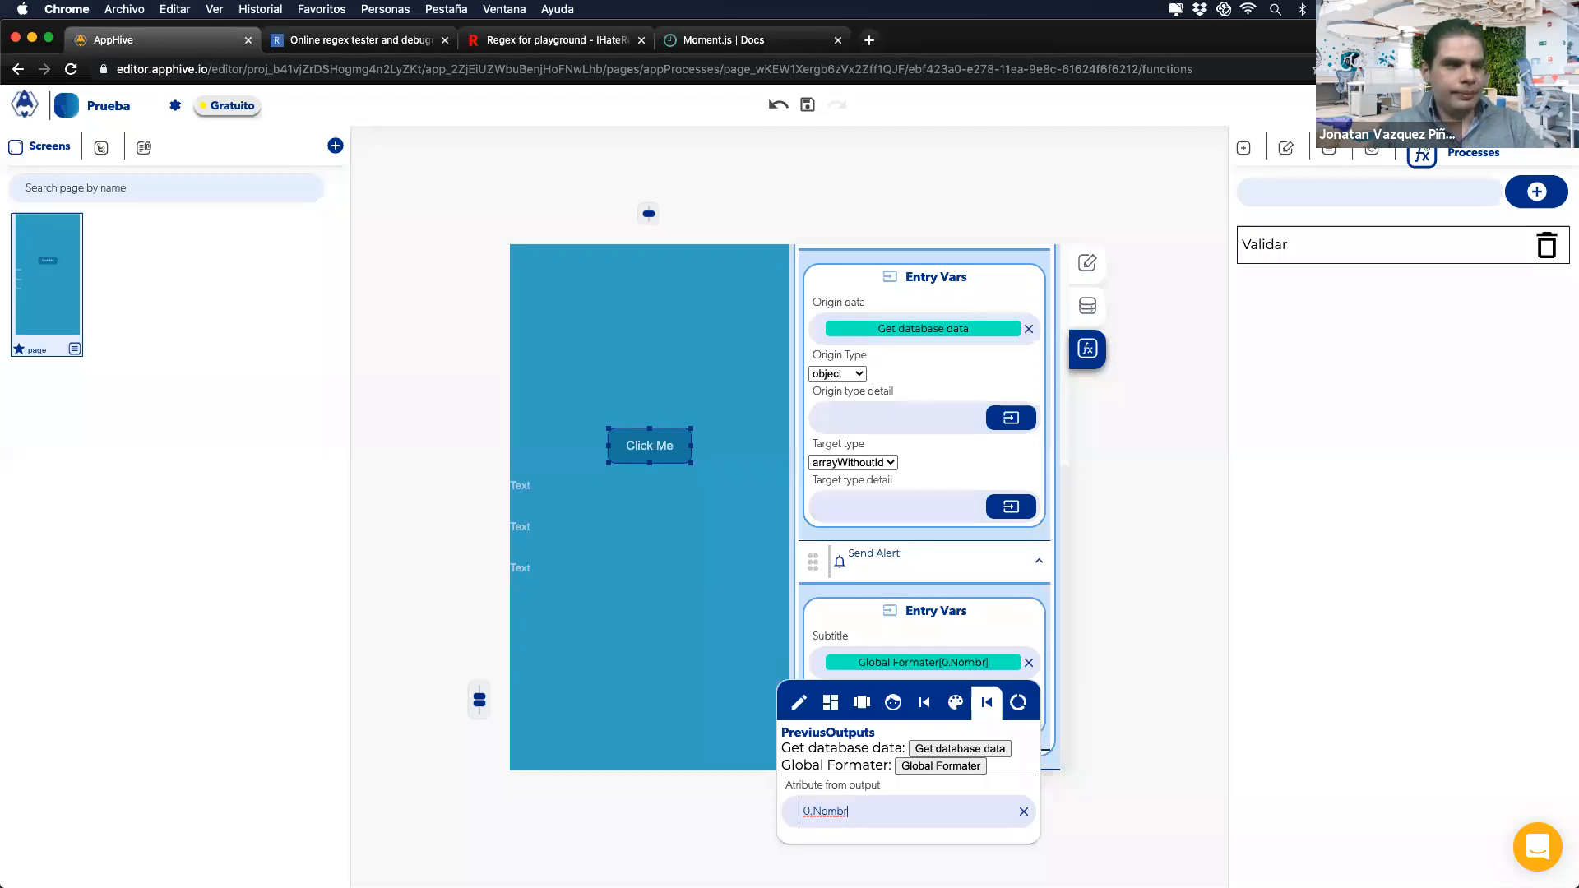
text(e)
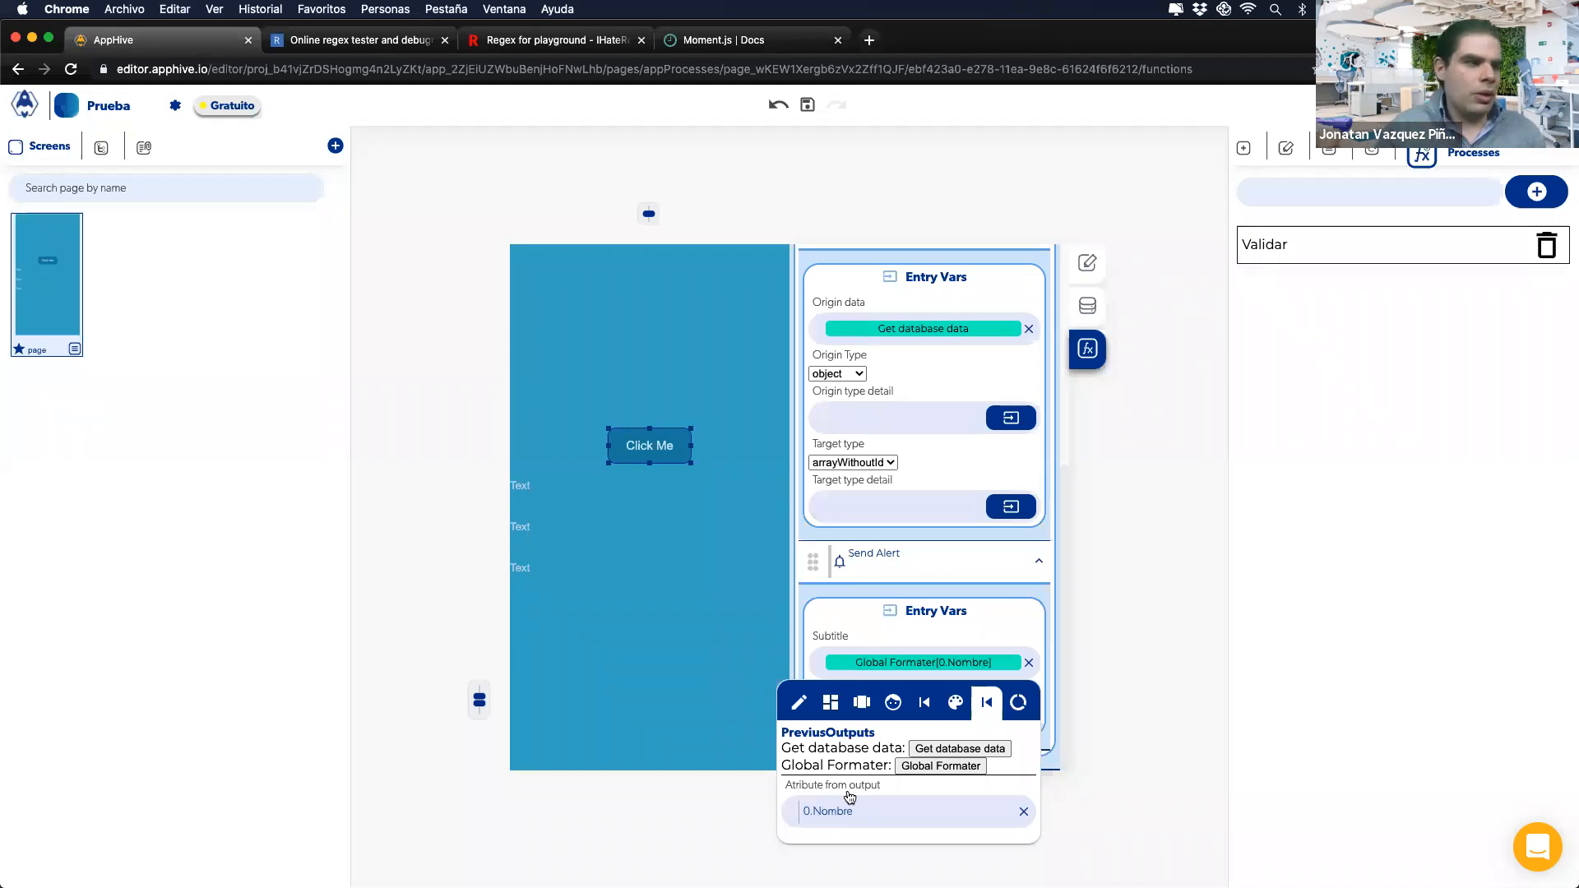
key(super+w)
key(super+shift+t)
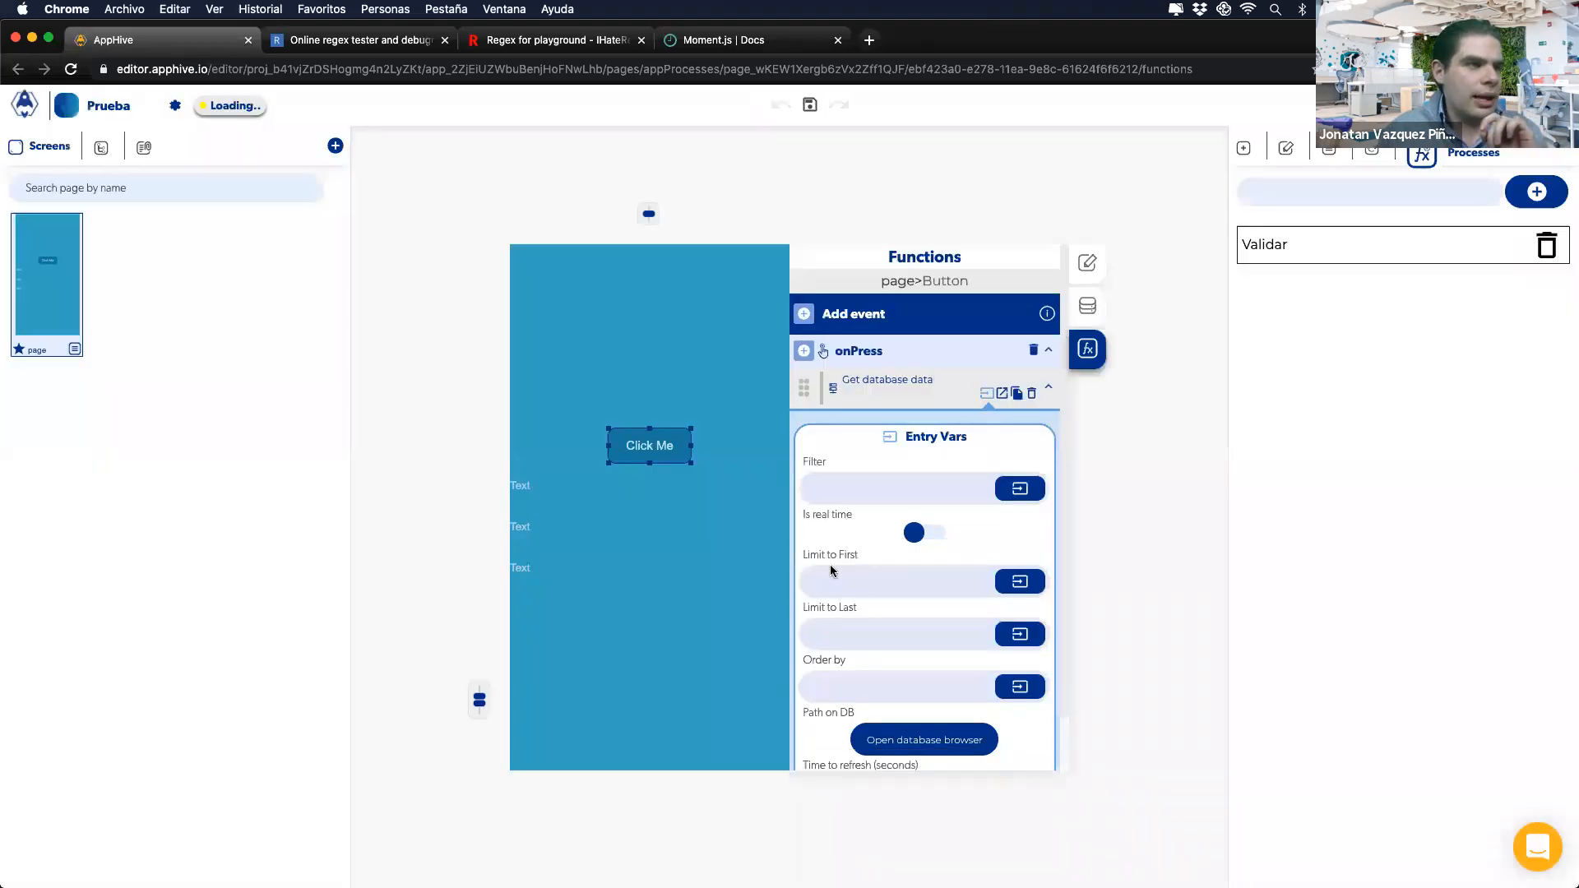
Step: Show the Get database data callbacks again and glance at the Global Formater slide
click(1001, 395)
scroll(906, 597, down, 5)
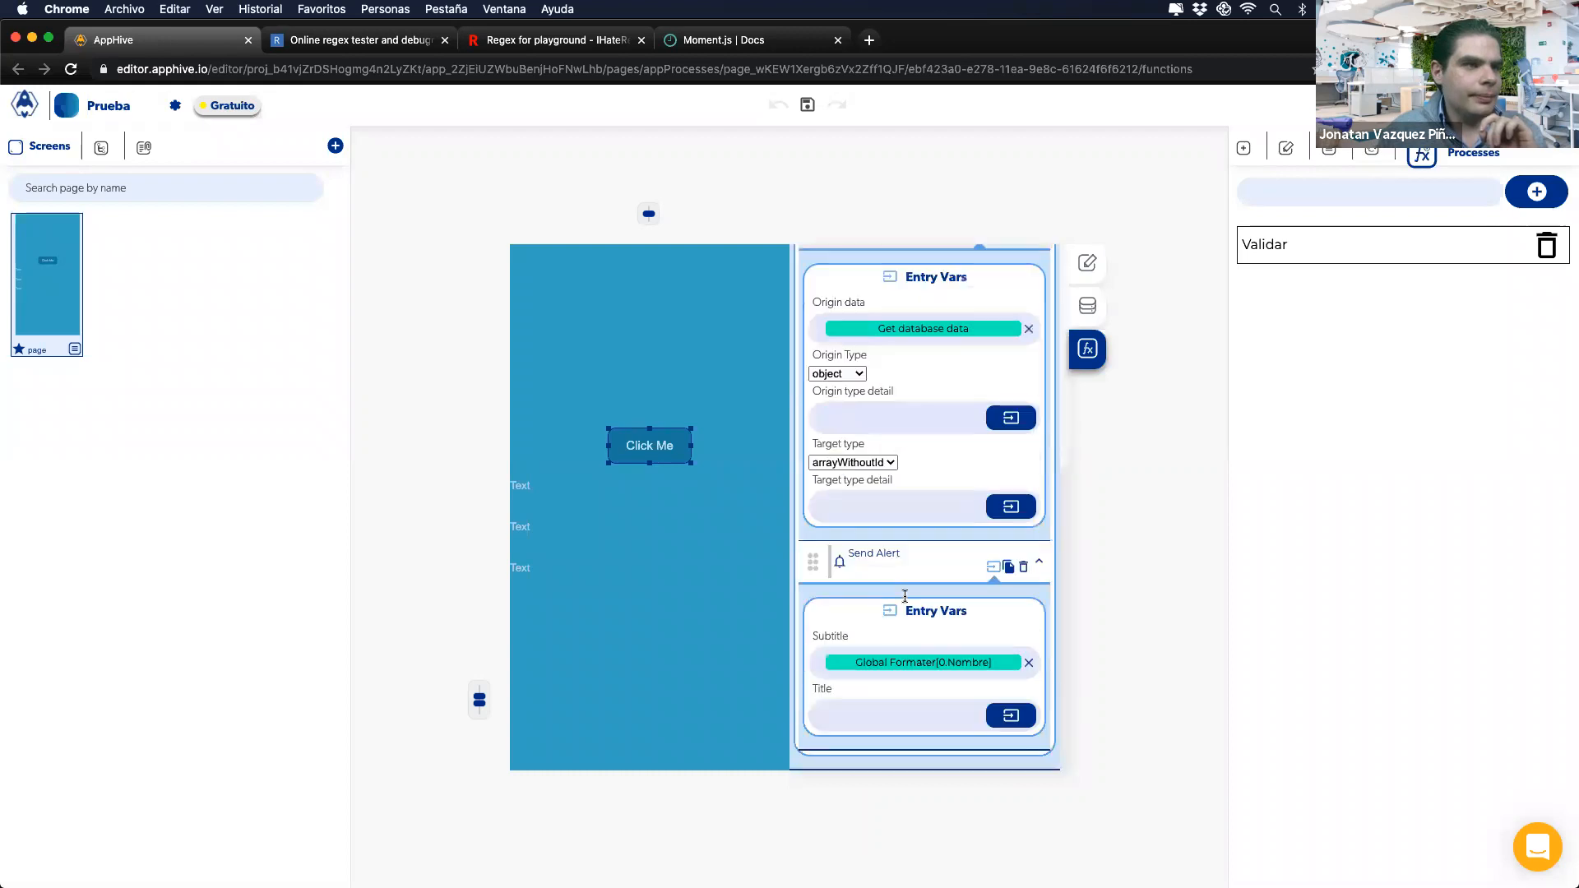
scroll(940, 668, up, 5)
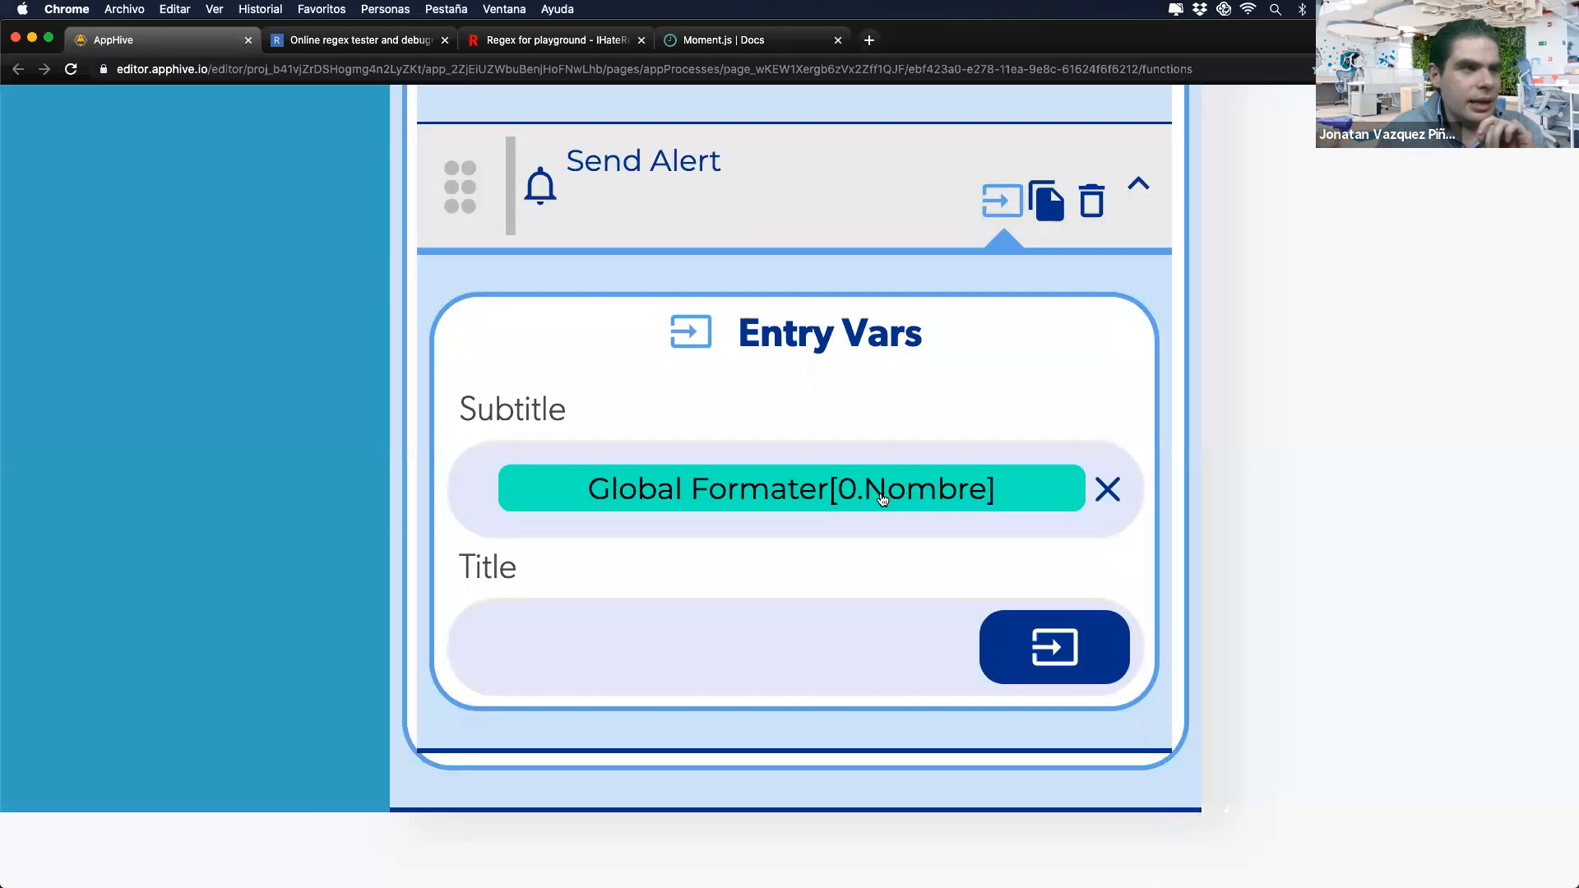
key(ctrl+Right)
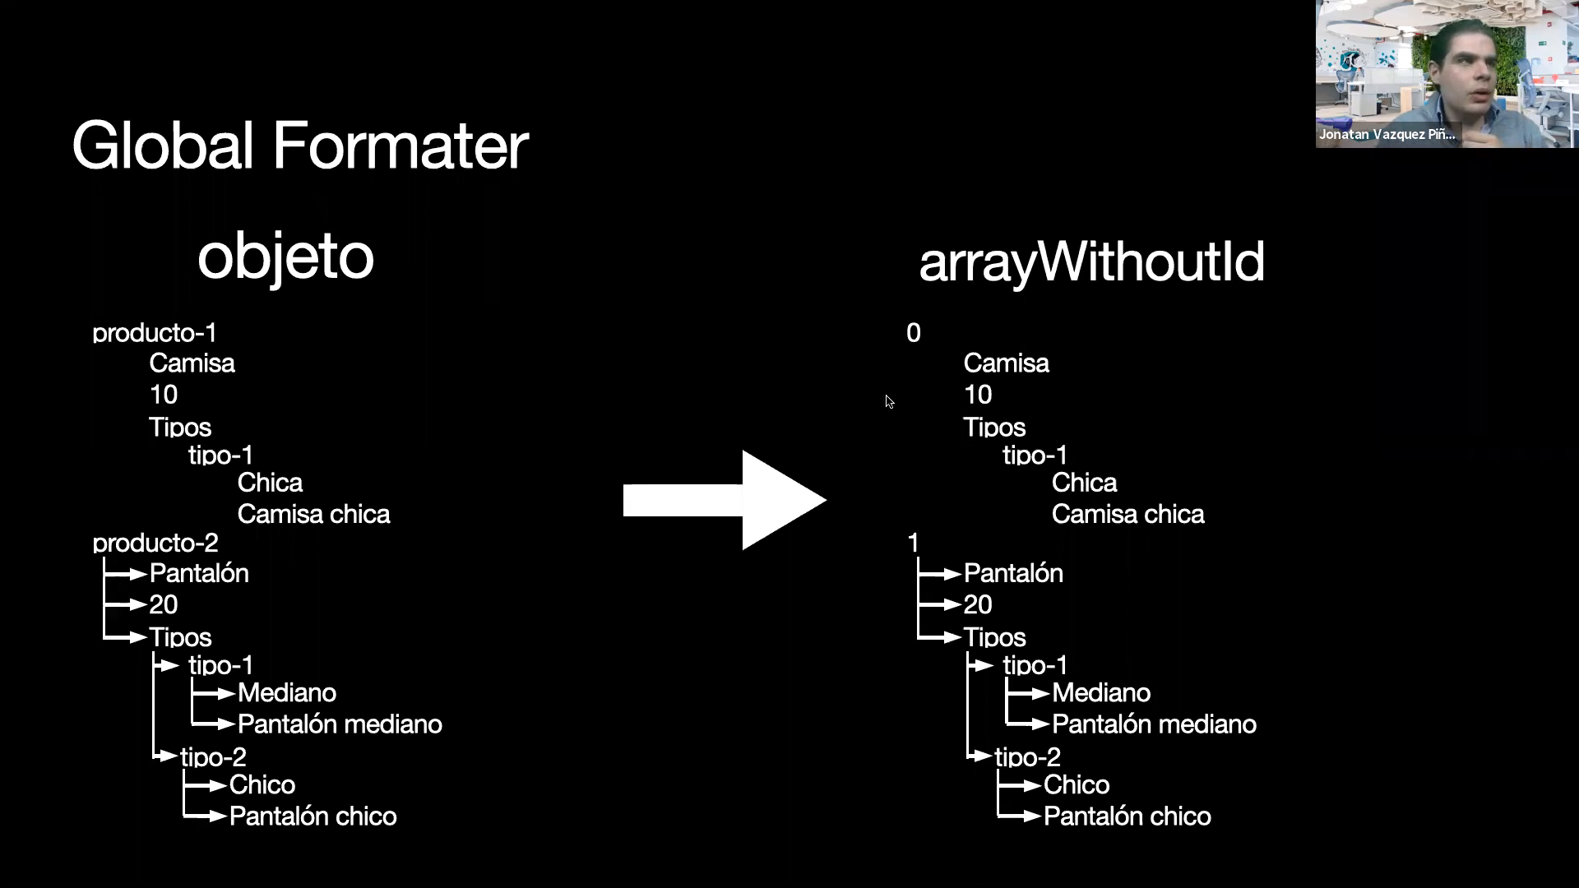
key(ctrl+Left)
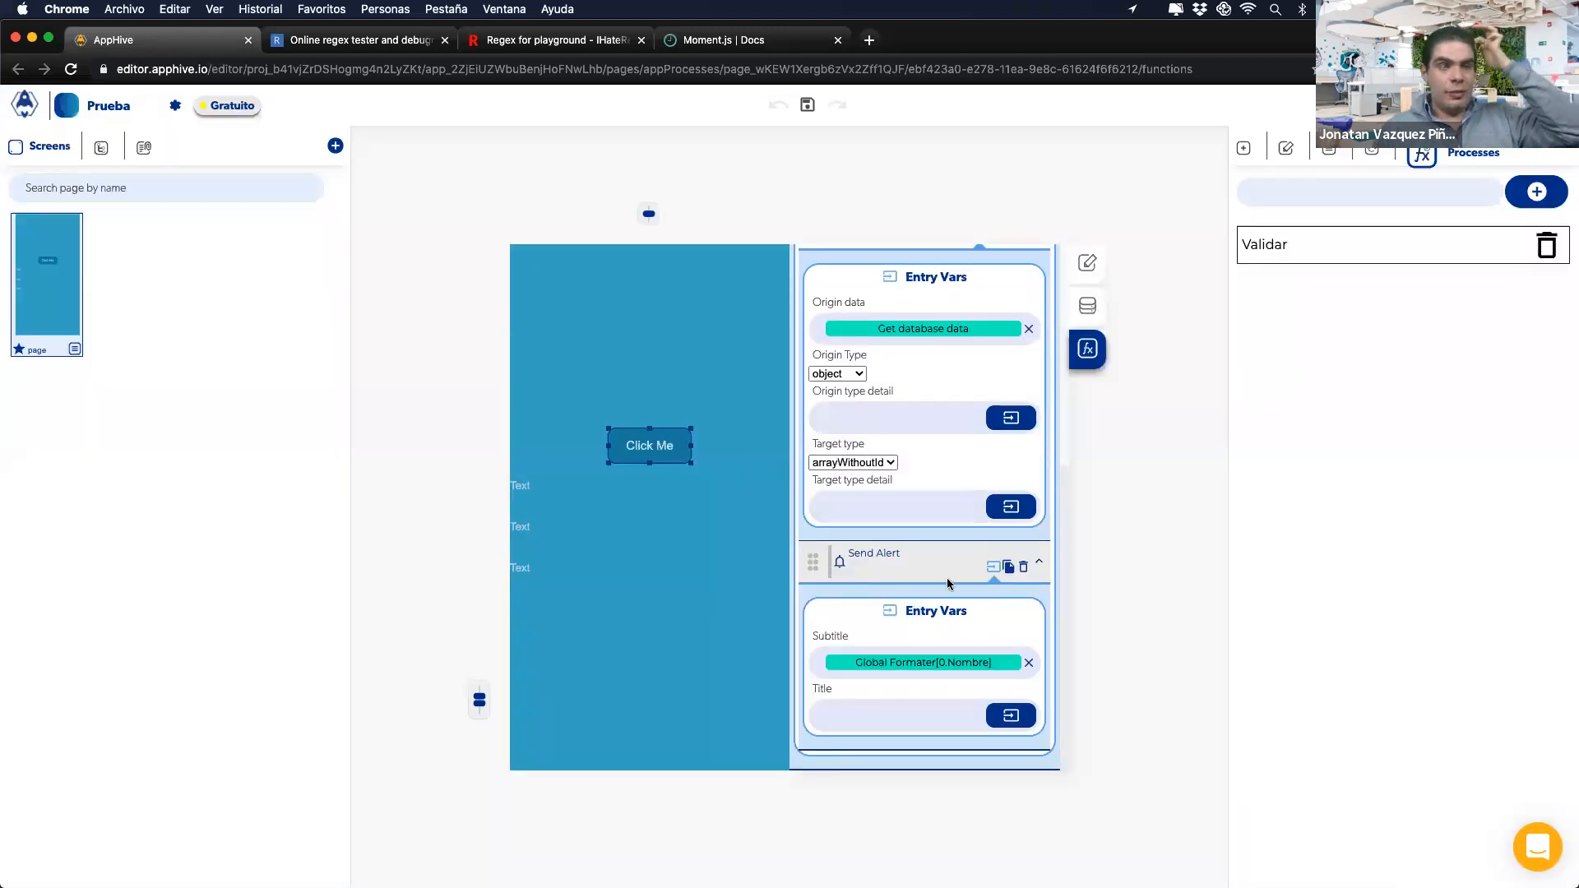
Step: Scroll to Data obtained, confirm Origin Type stays object, and preview the date formatting slide
scroll(947, 583, up, 2)
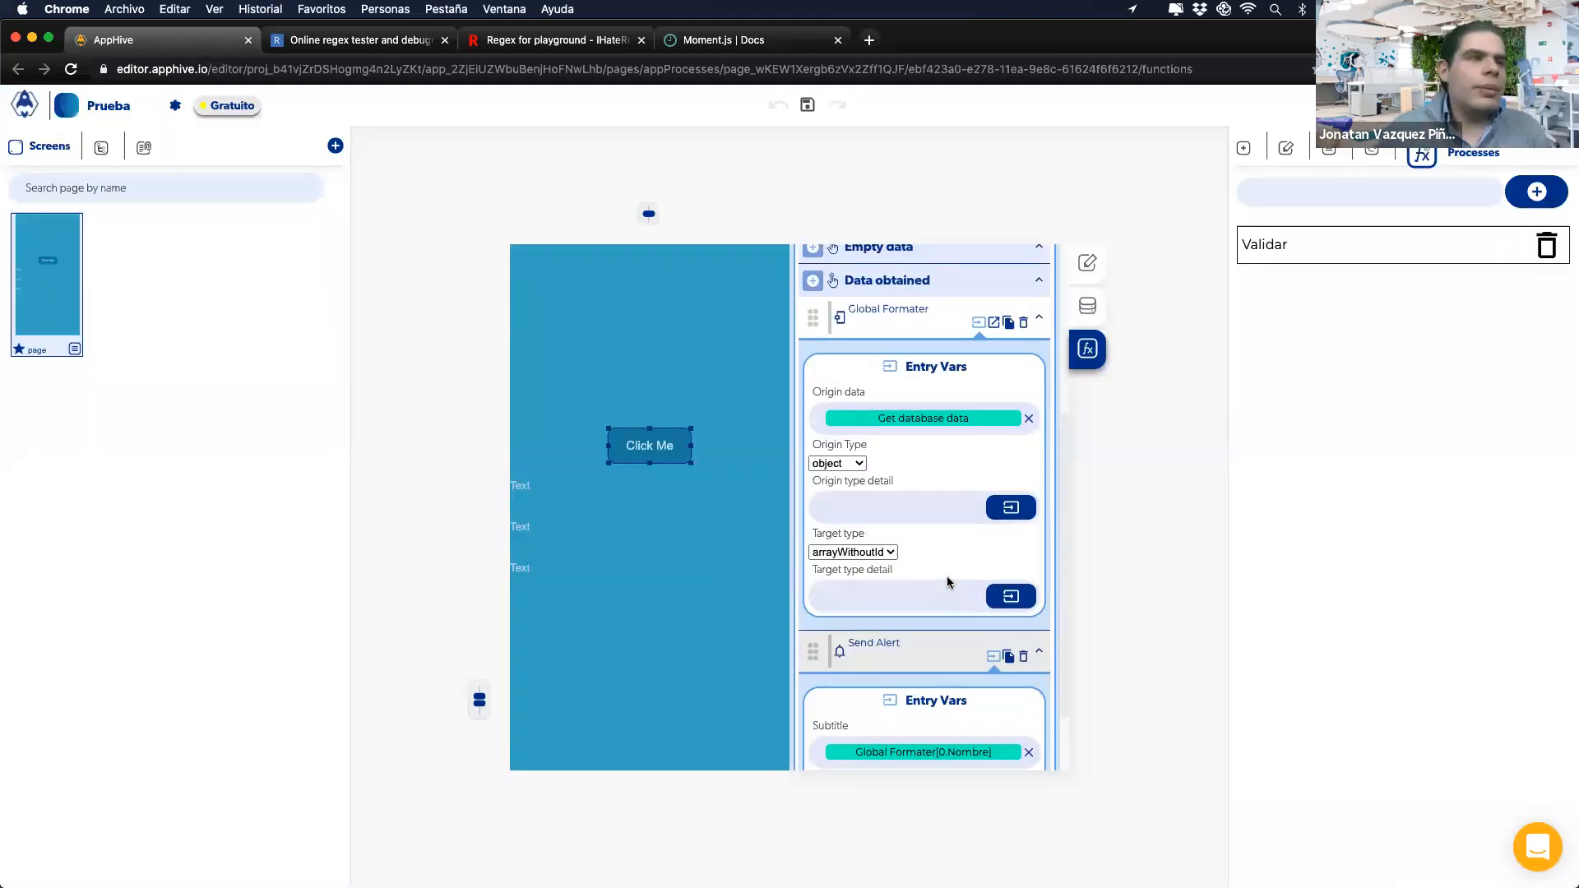
scroll(948, 582, up, 1)
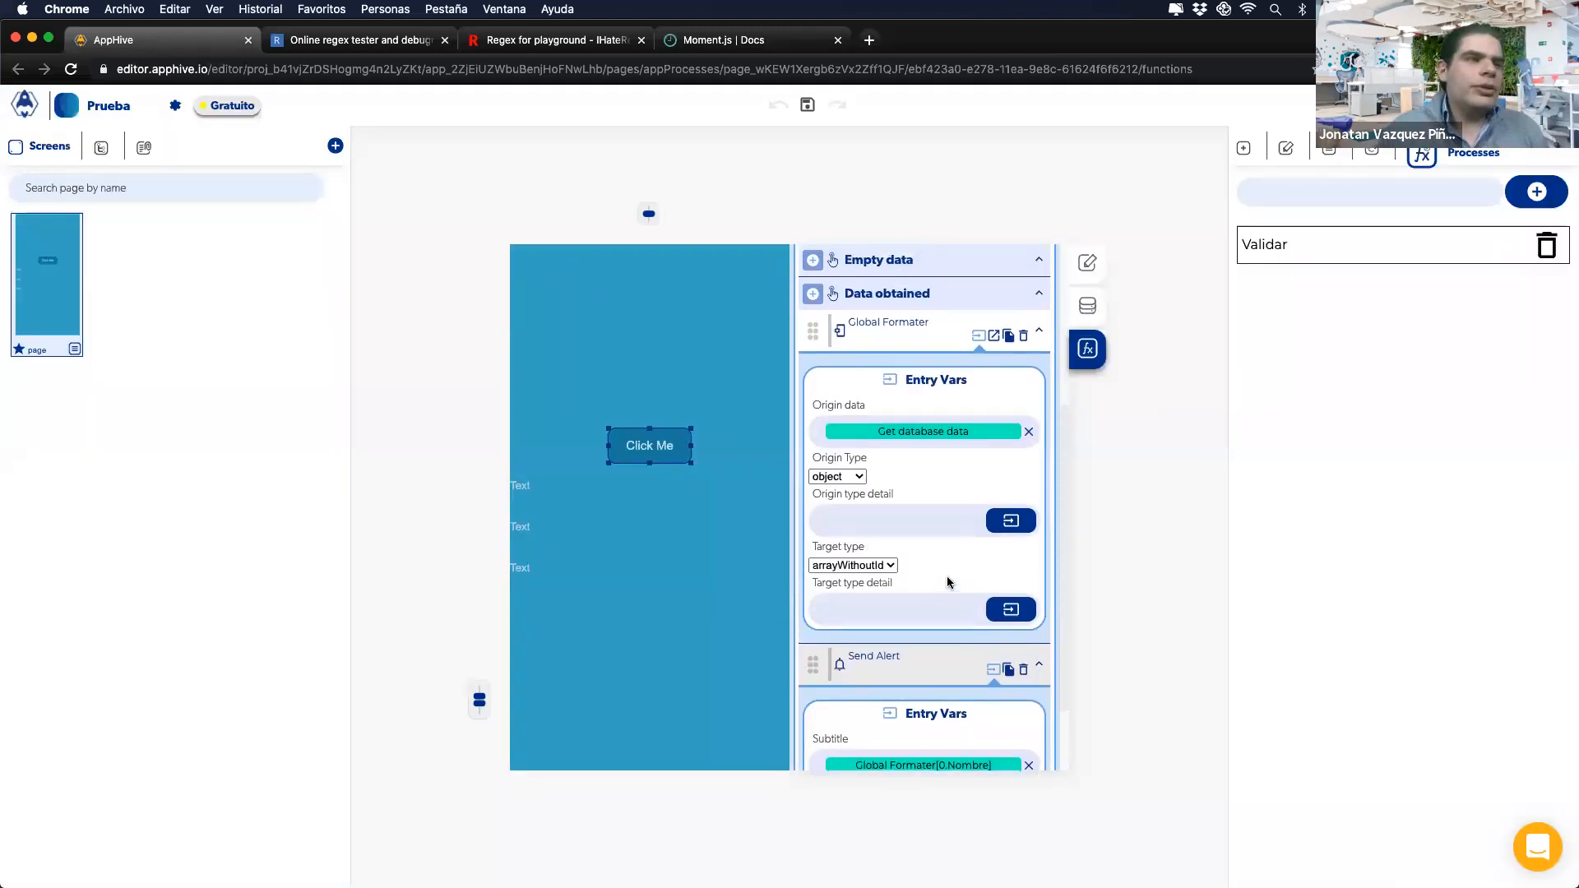
click(835, 475)
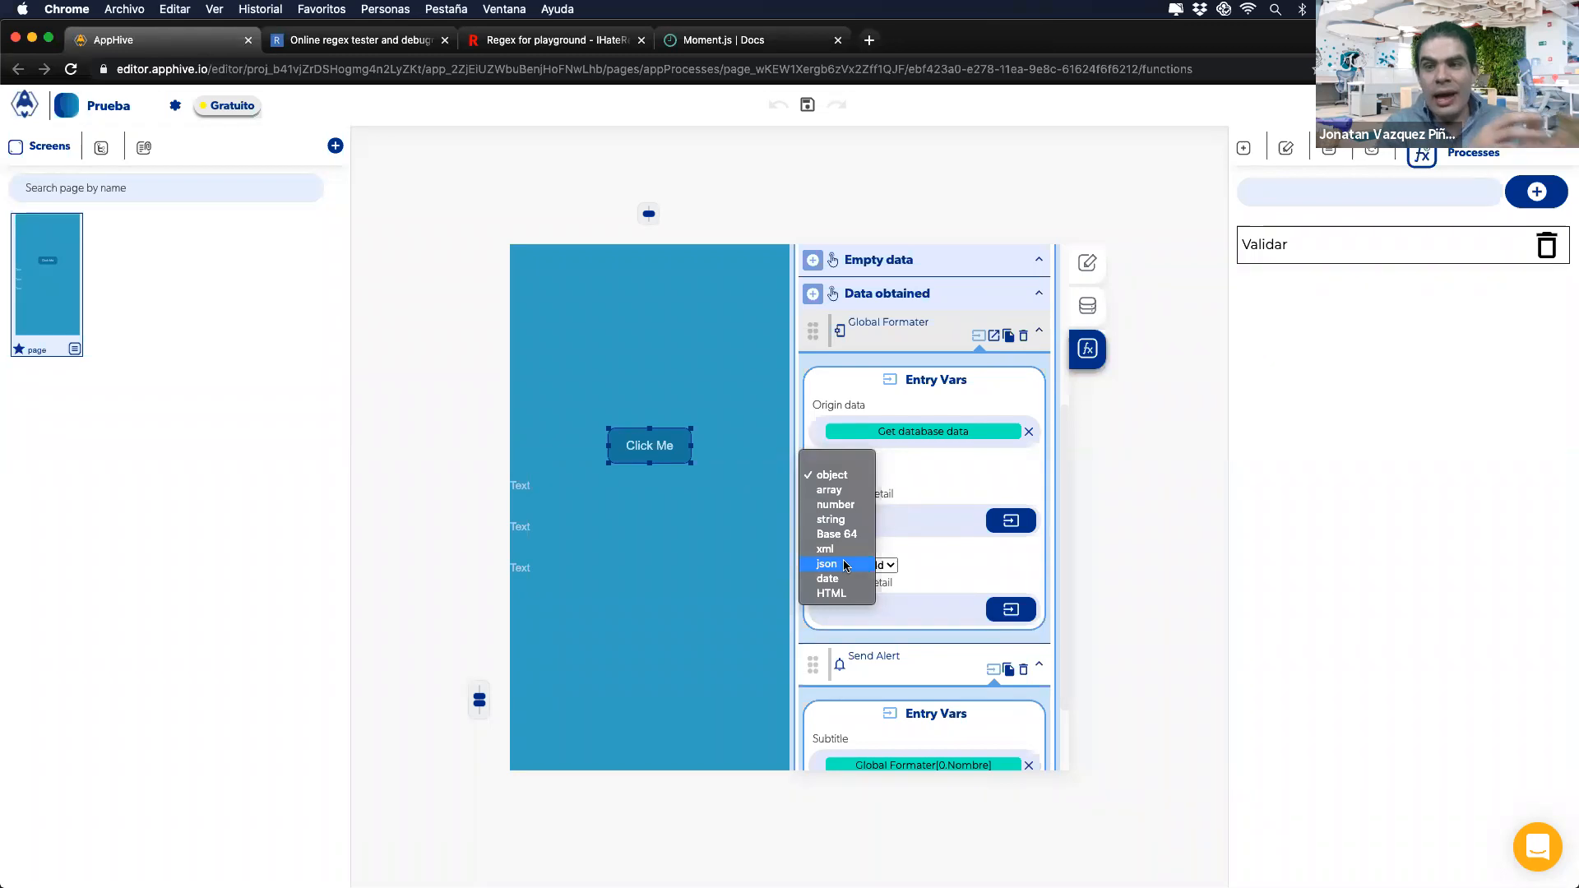
click(937, 481)
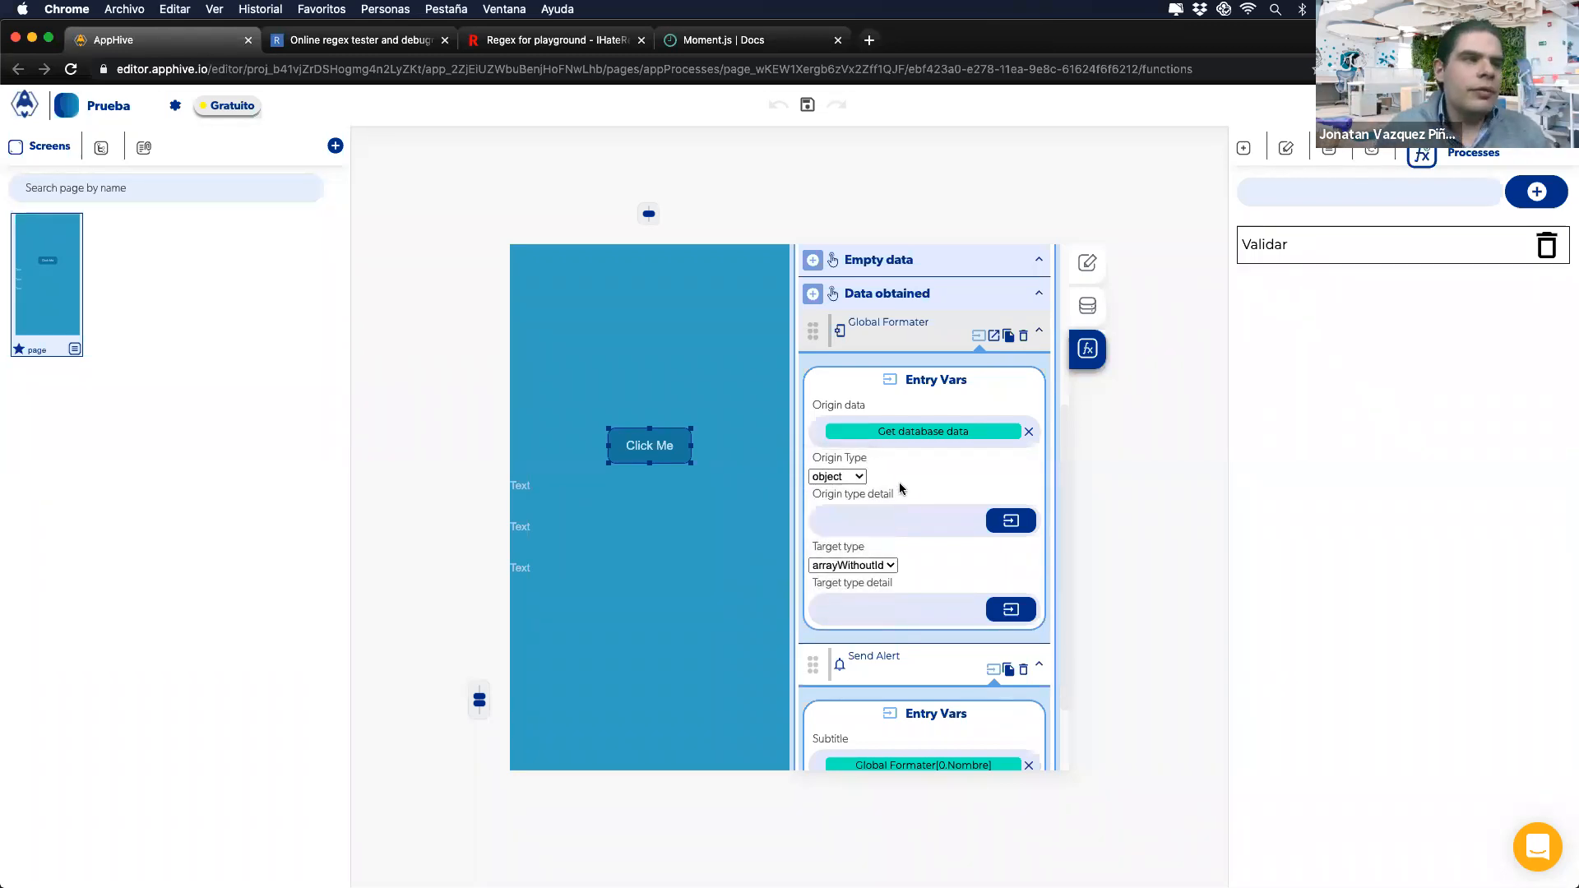
key(ctrl+Right)
key(Right)
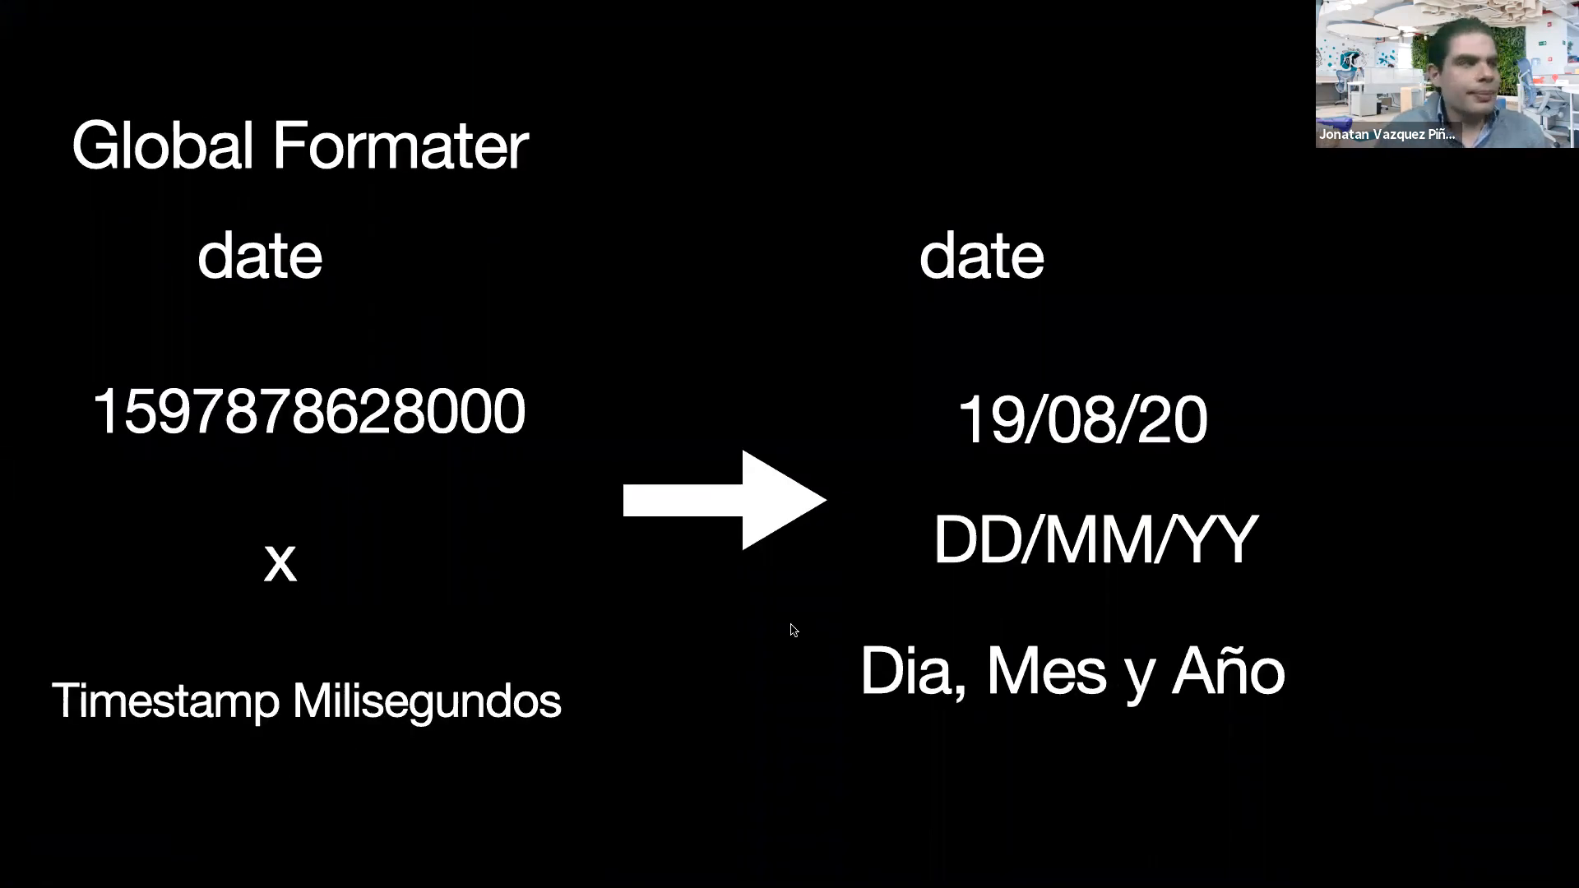
key(ctrl+Left)
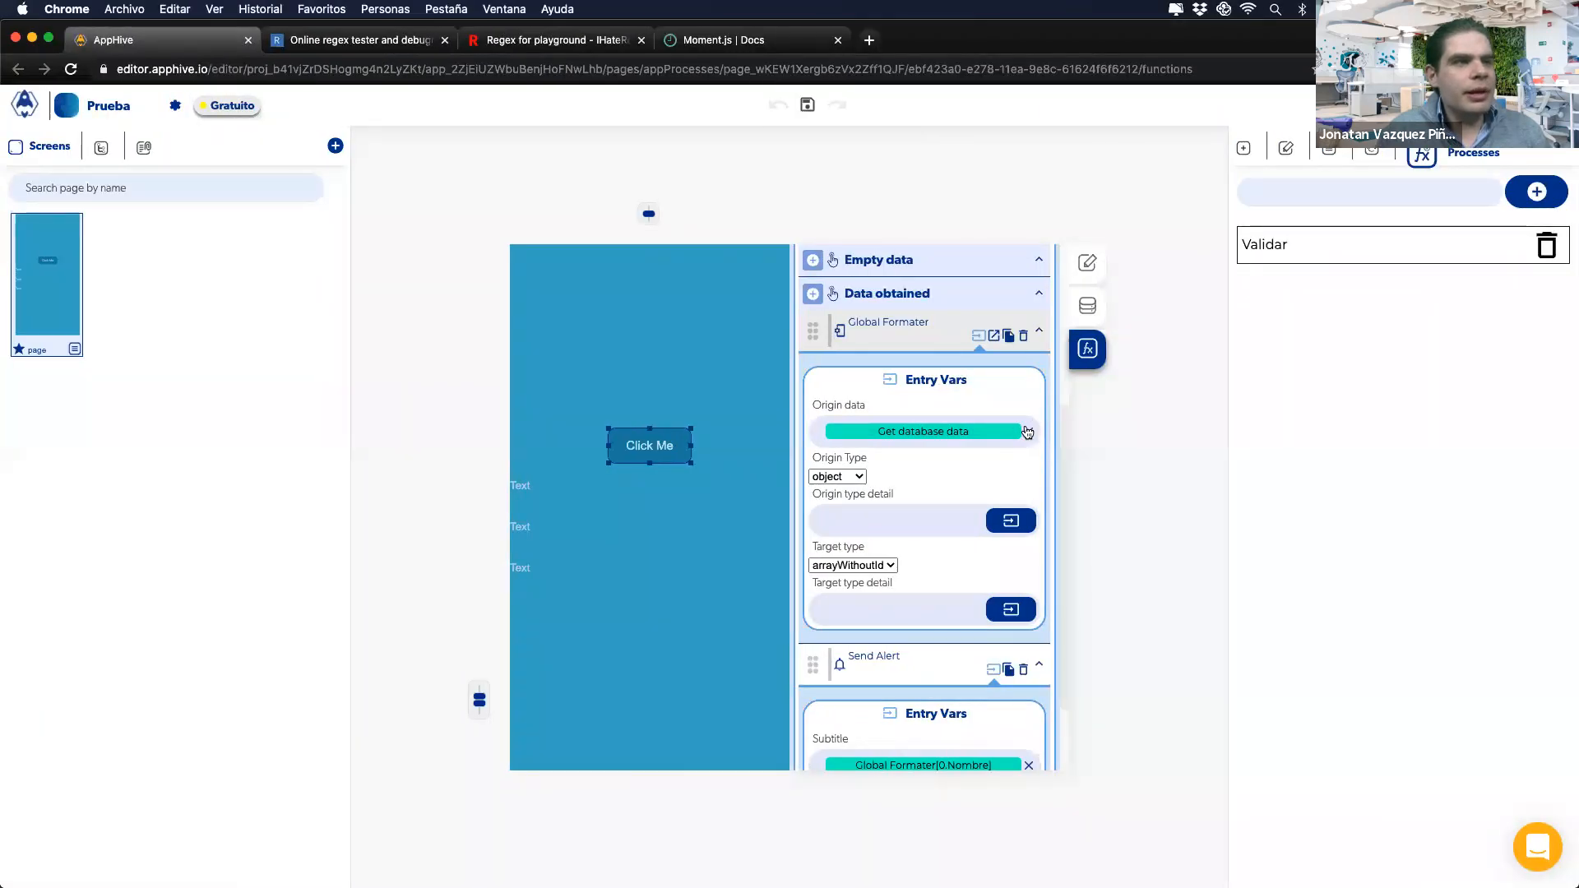
Step: Replace the Get database data origin with the General tab's current timestamp
click(1028, 432)
click(1010, 430)
click(964, 535)
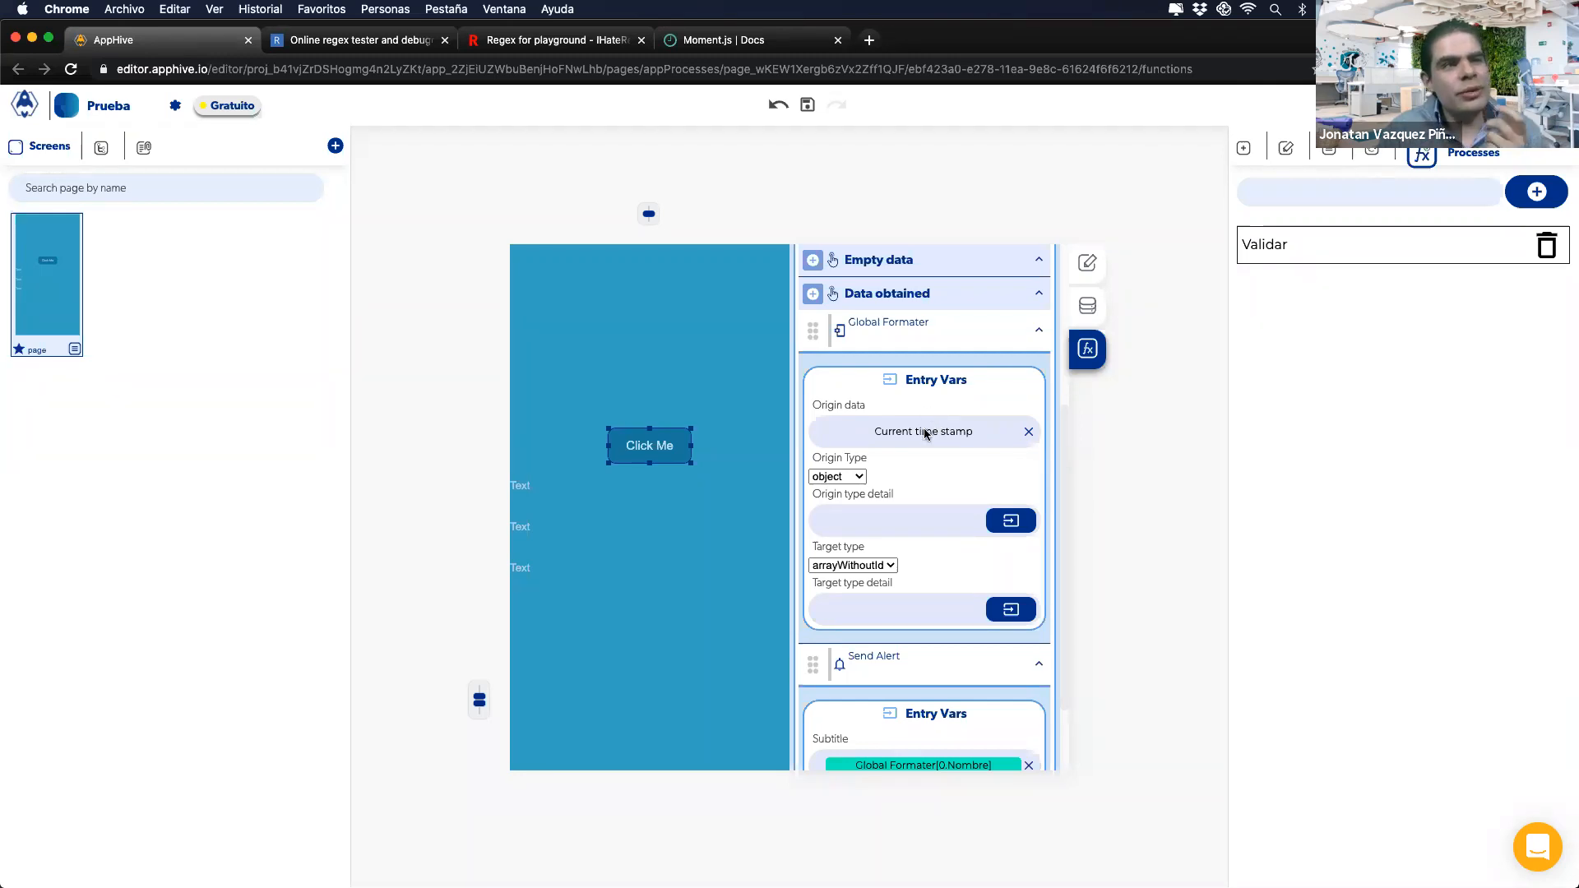
Step: Load epochconverter.com in a new tab by entering 'epoch' and scroll through it
click(869, 39)
text(epoc)
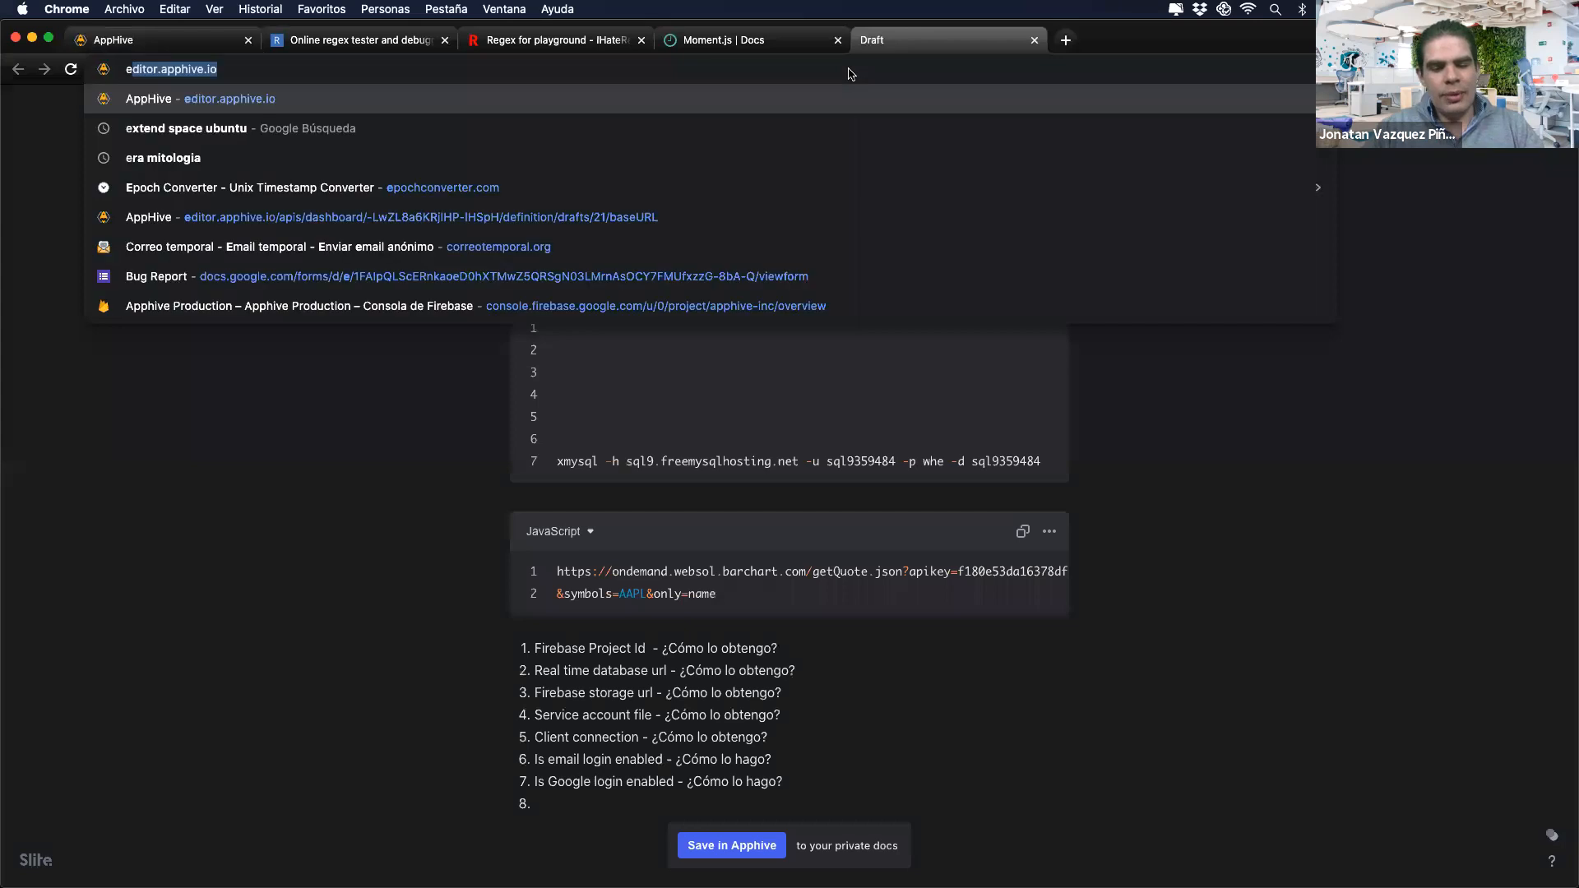
text(hconverter.com)
key(Return)
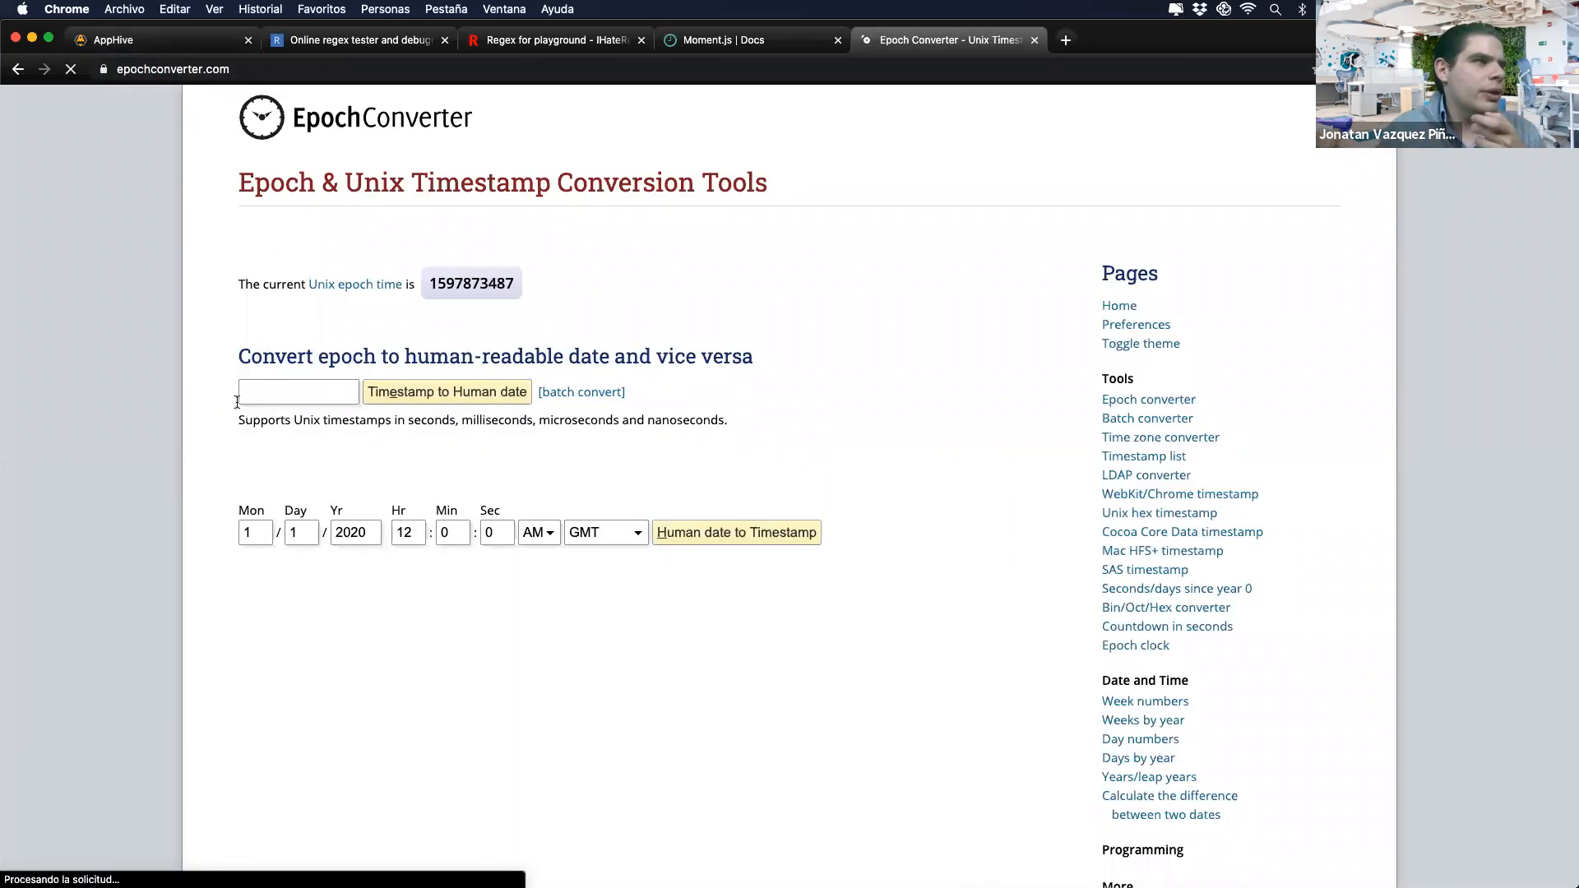
scroll(237, 401, down, 9)
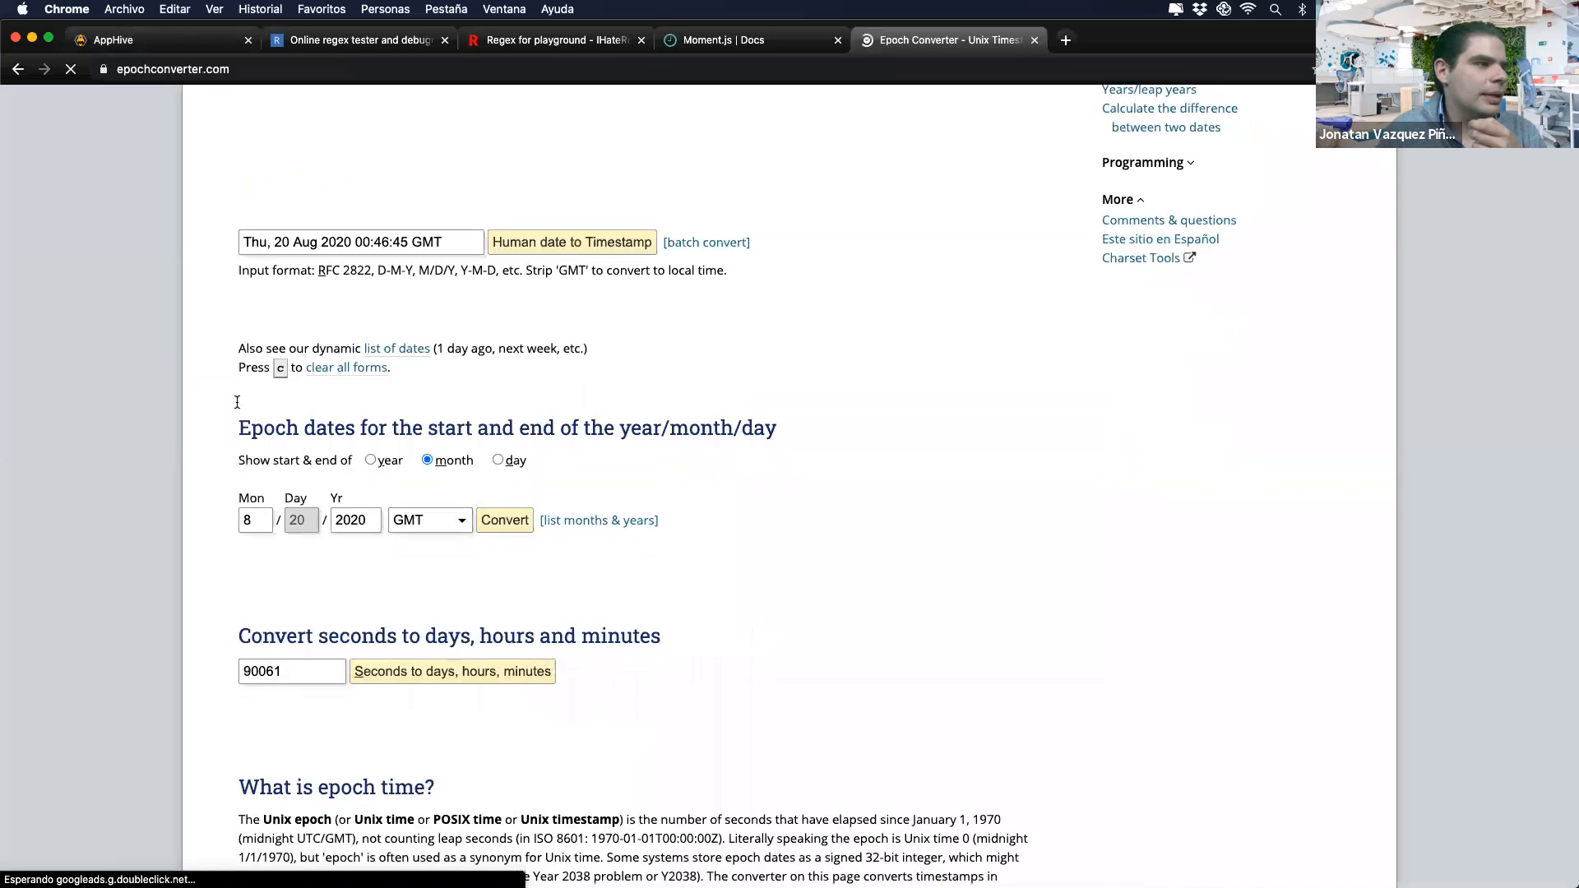
scroll(236, 401, down, 3)
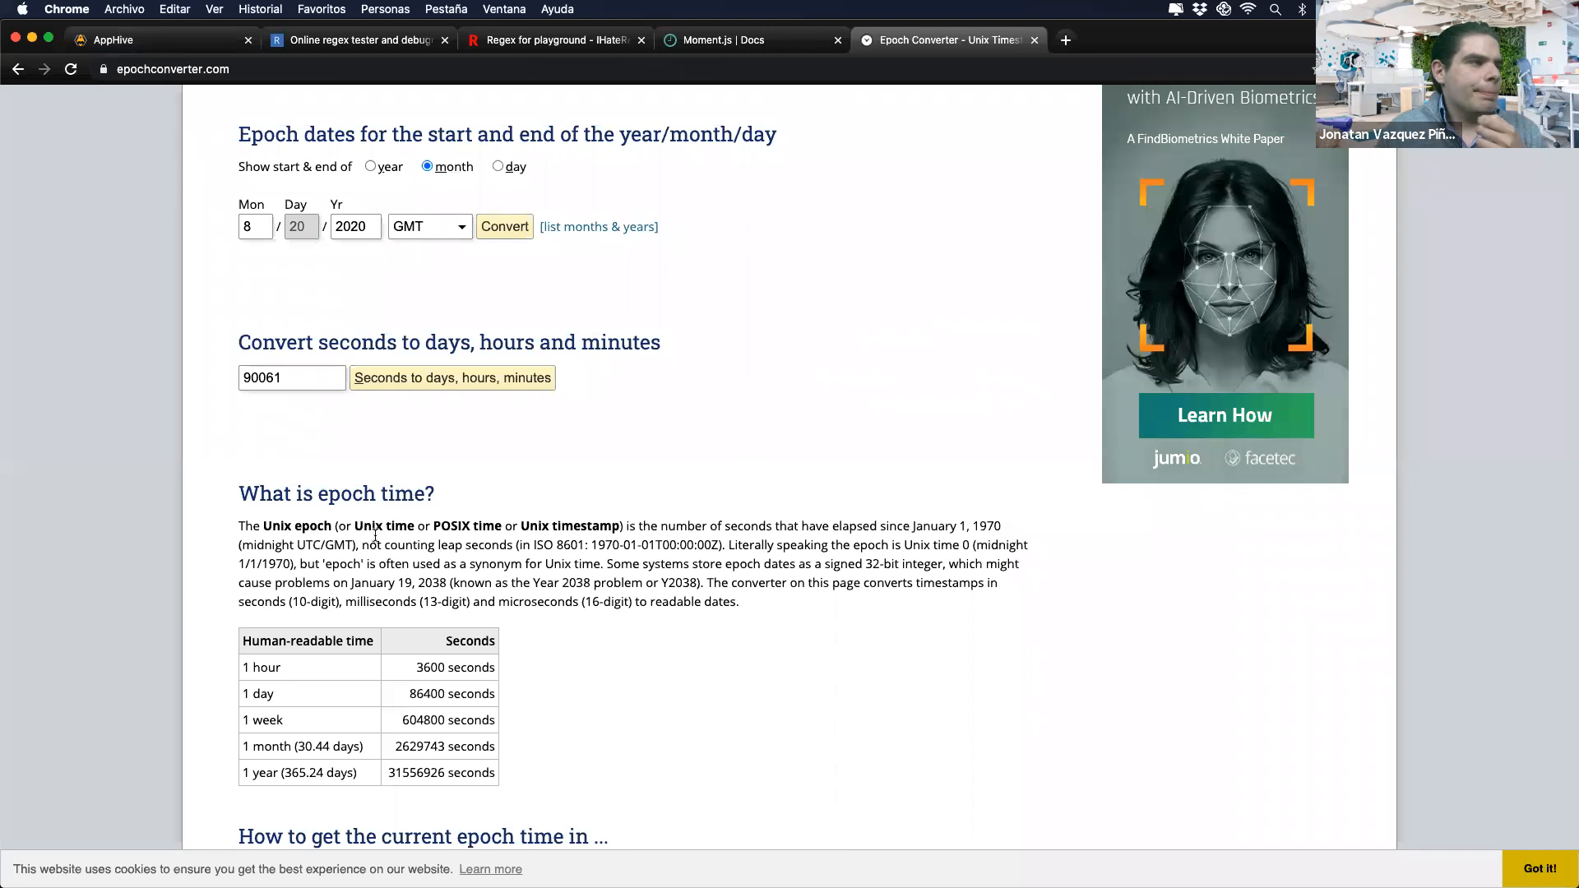
scroll(351, 563, up, 1)
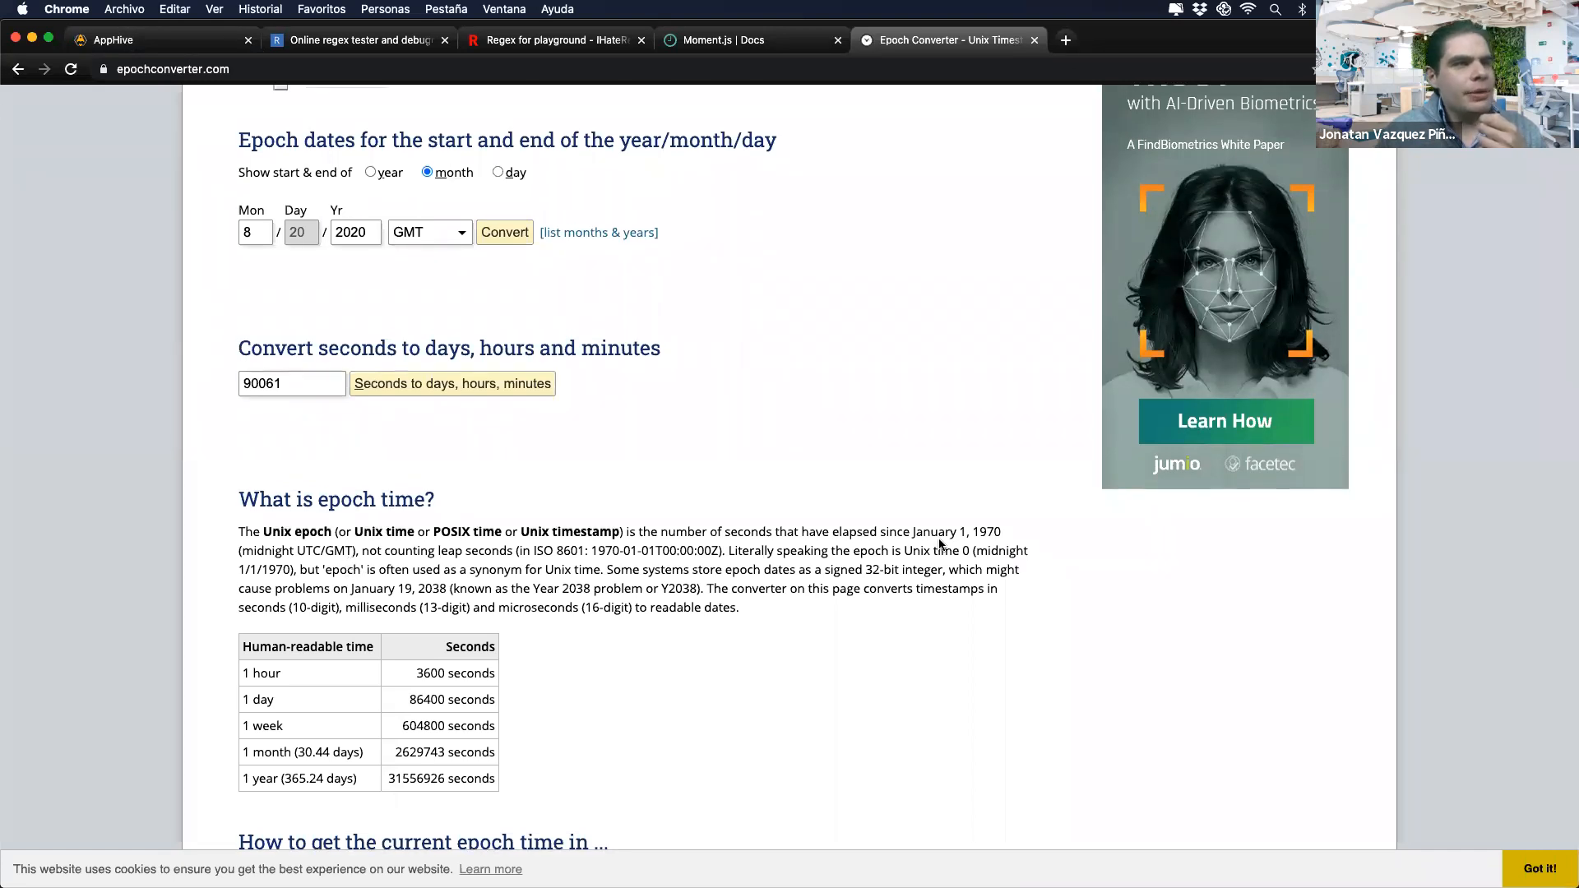
drag(915, 532, 1004, 537)
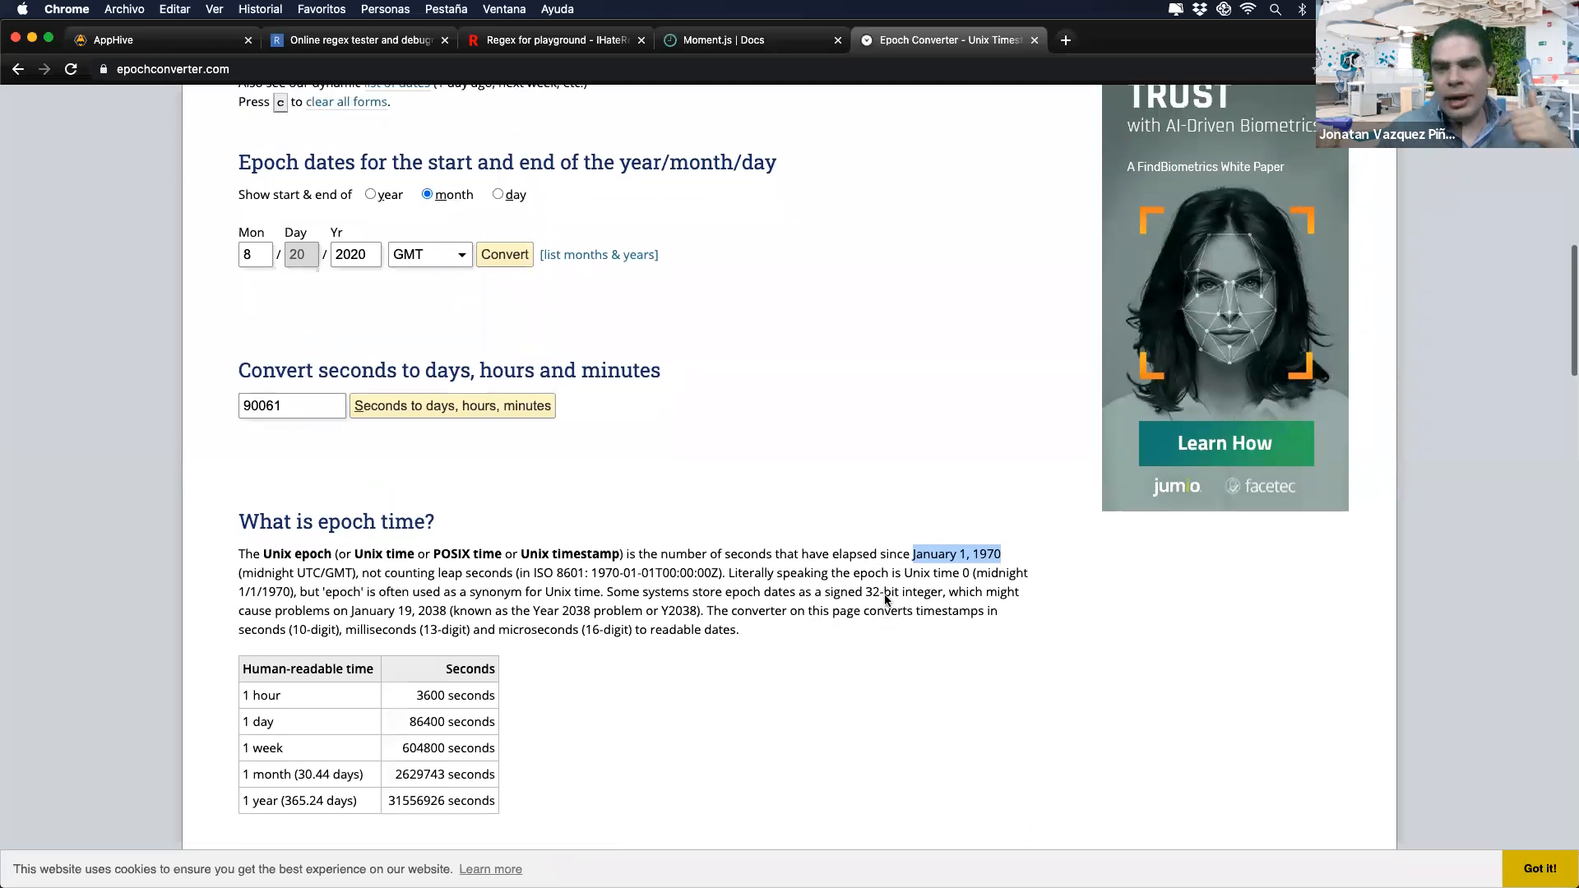
scroll(886, 599, up, 5)
scroll(885, 594, up, 7)
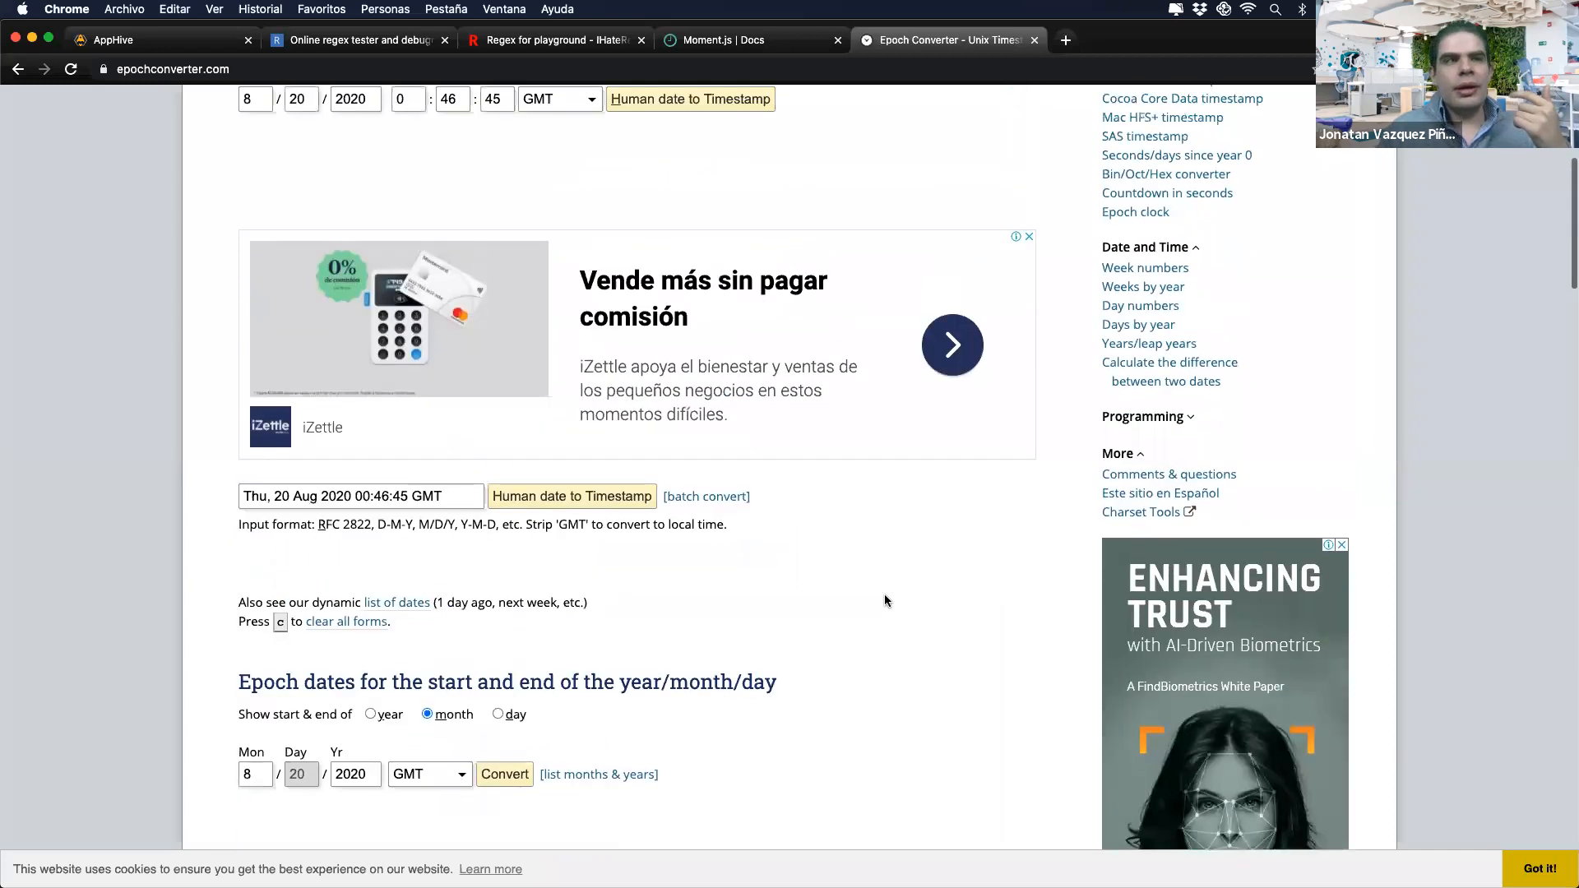
drag(431, 283, 517, 289)
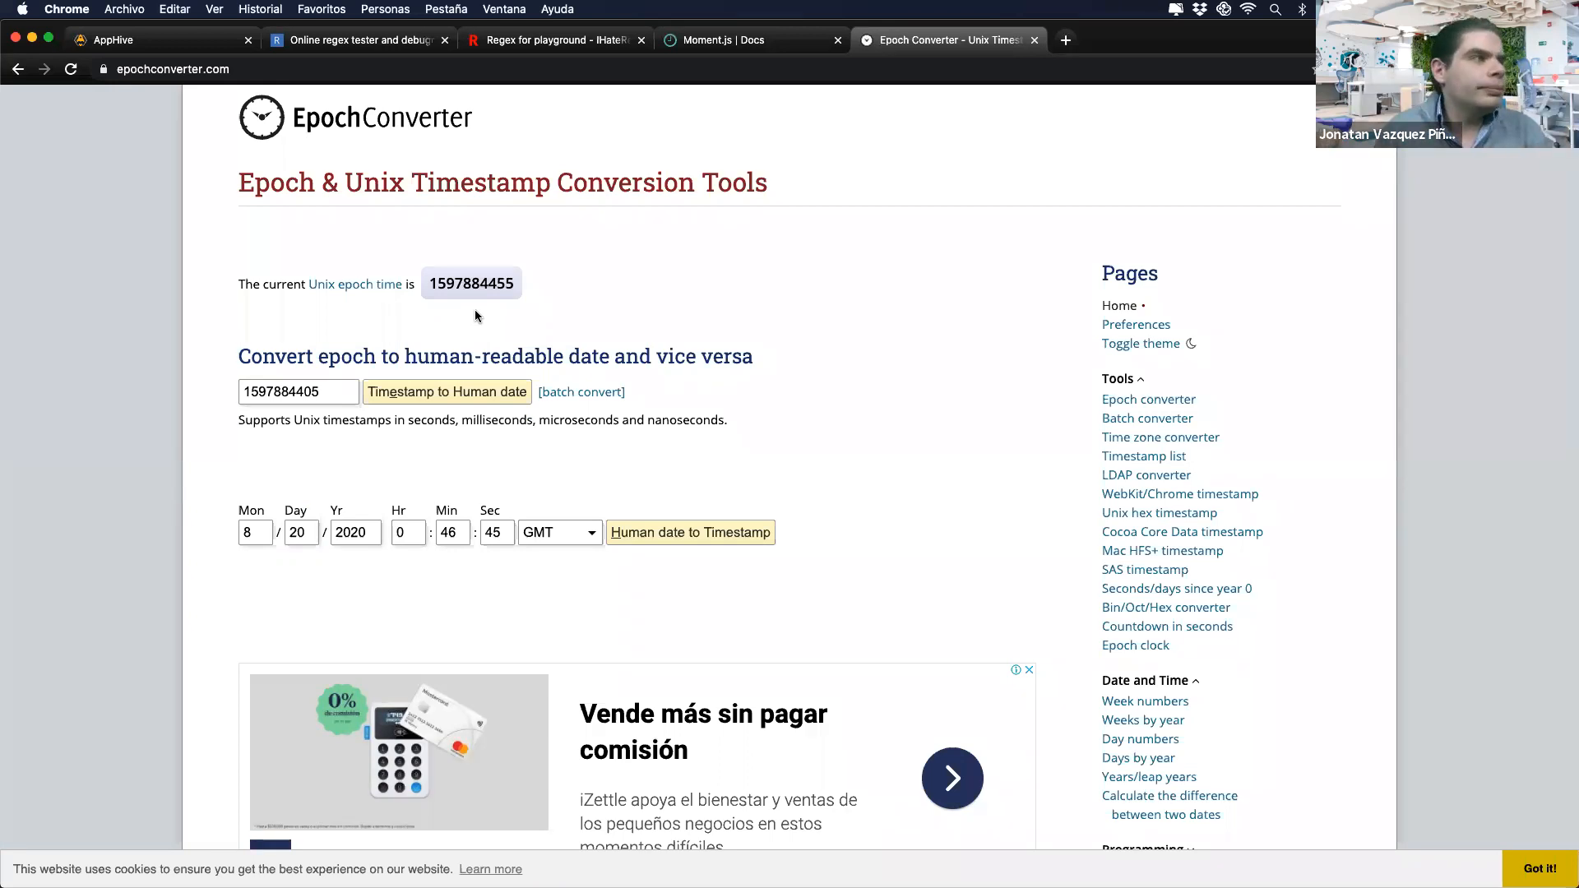
mouse_move(472, 291)
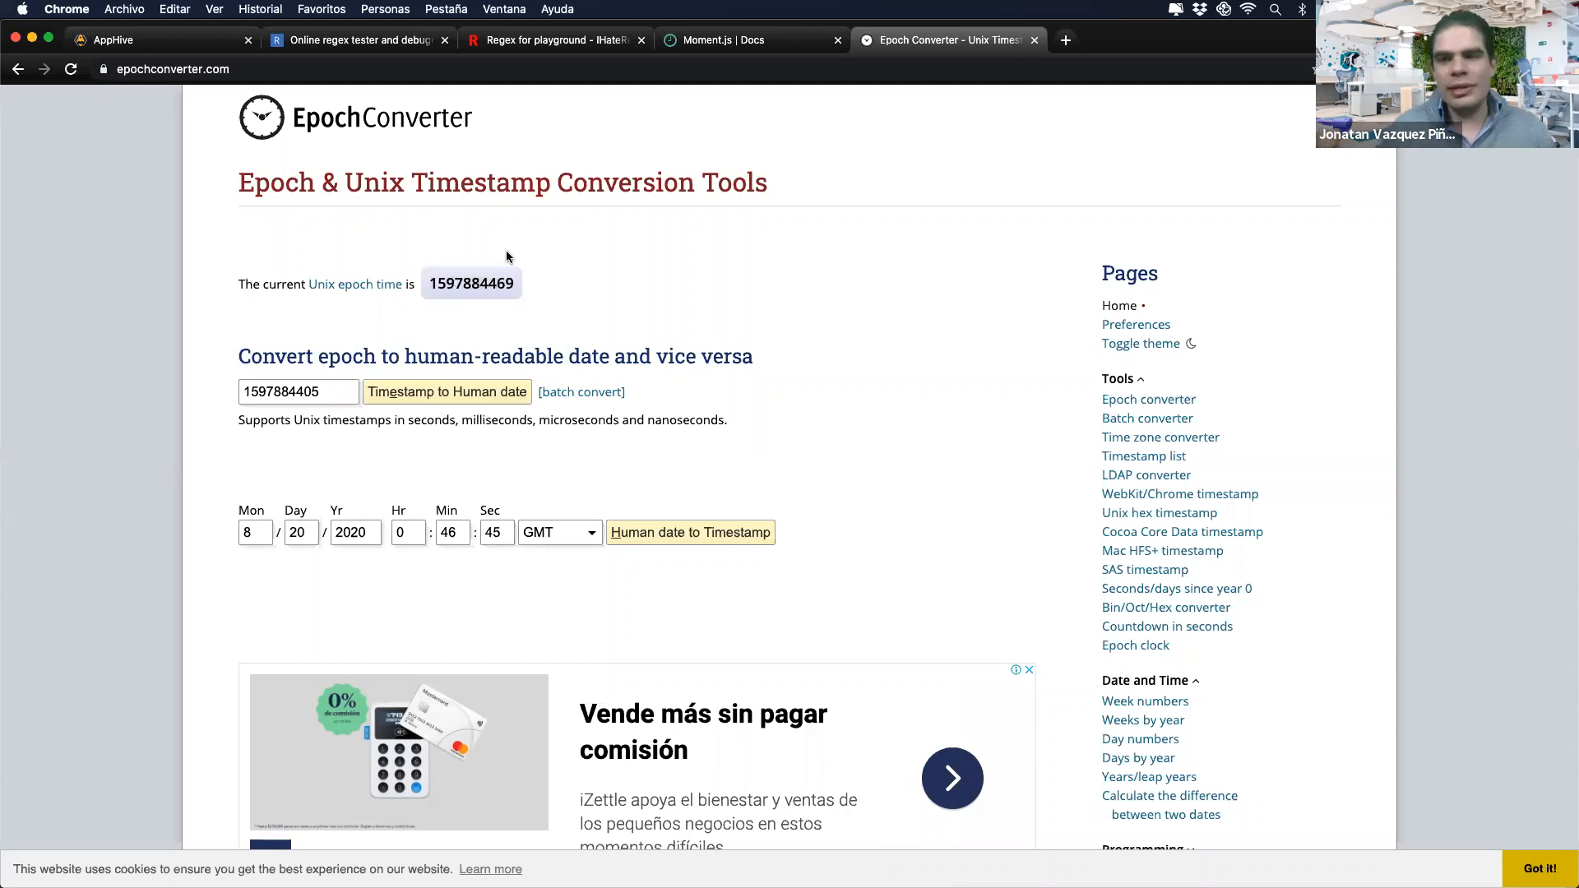
Step: In AppHive, set both the Global Formater origin type and target type to date
click(206, 40)
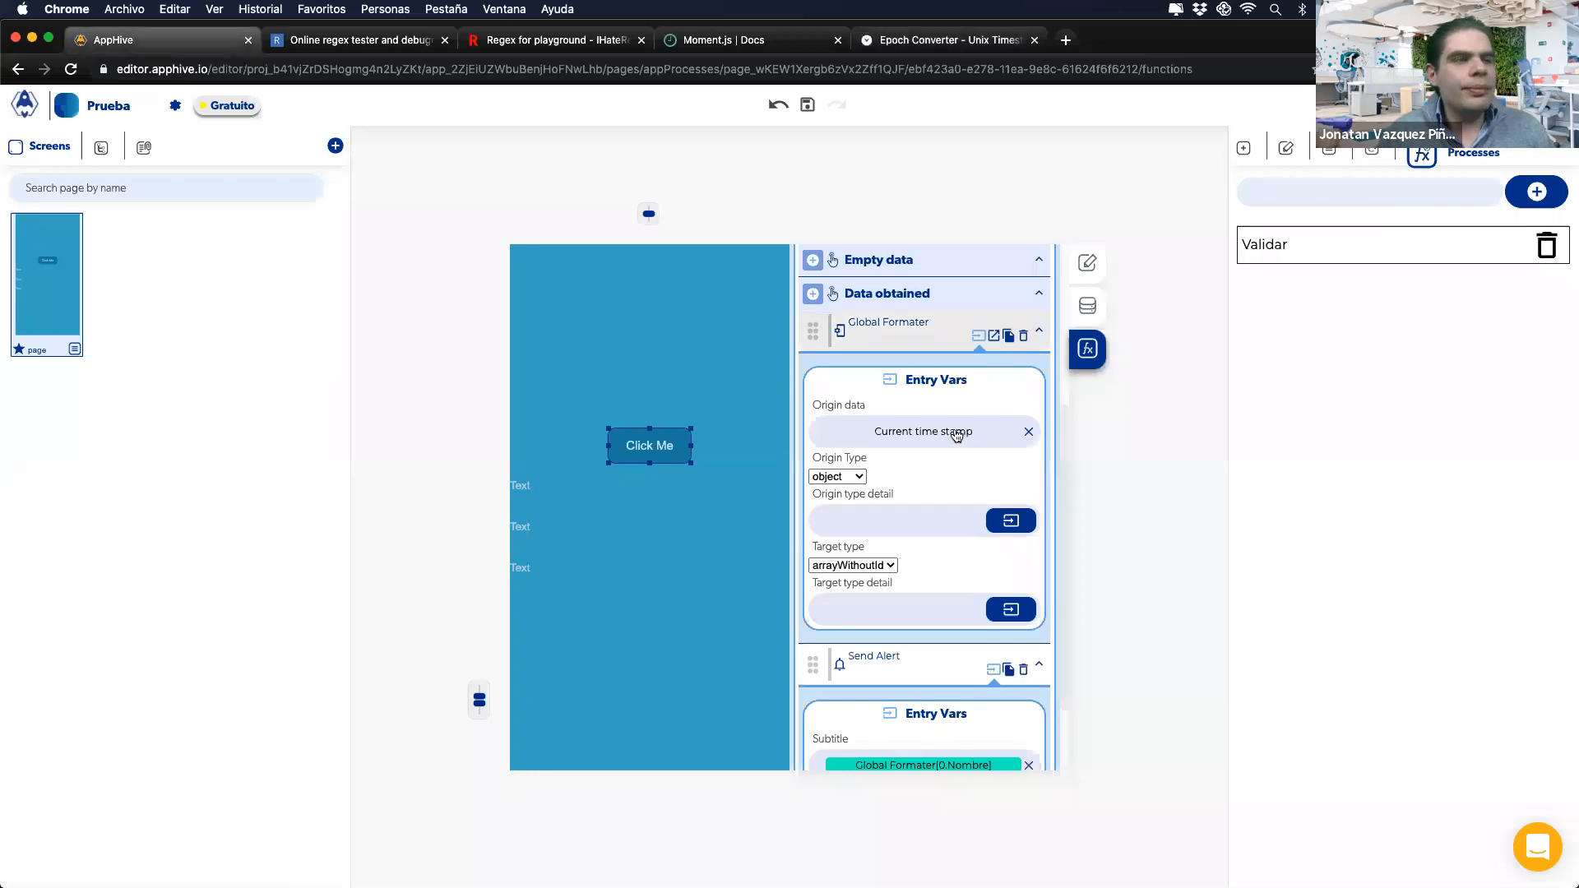
click(855, 476)
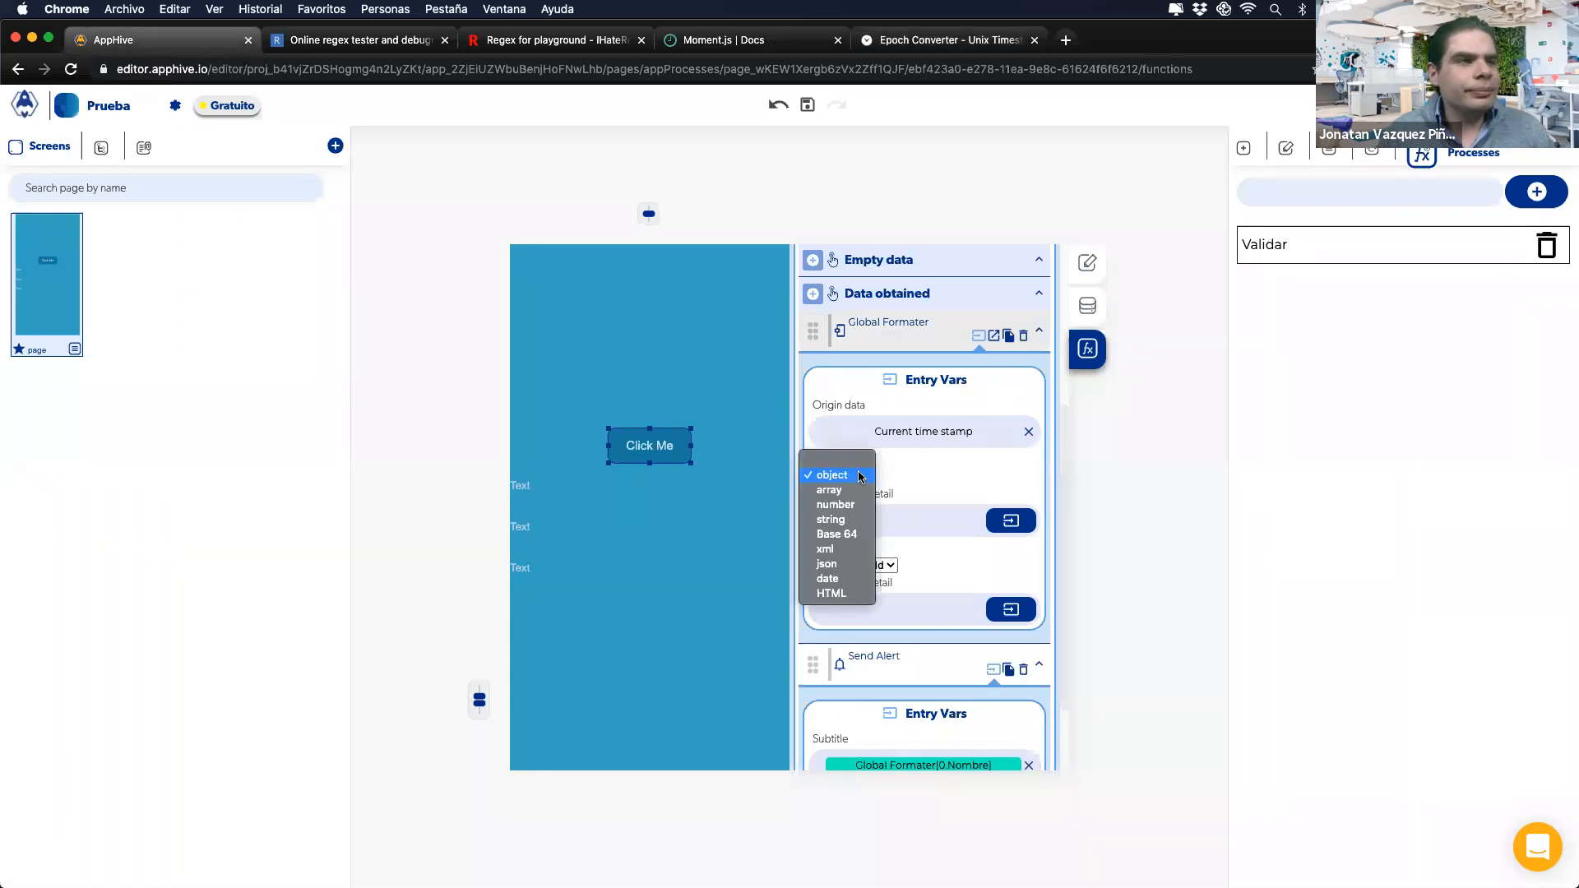
click(839, 577)
click(841, 566)
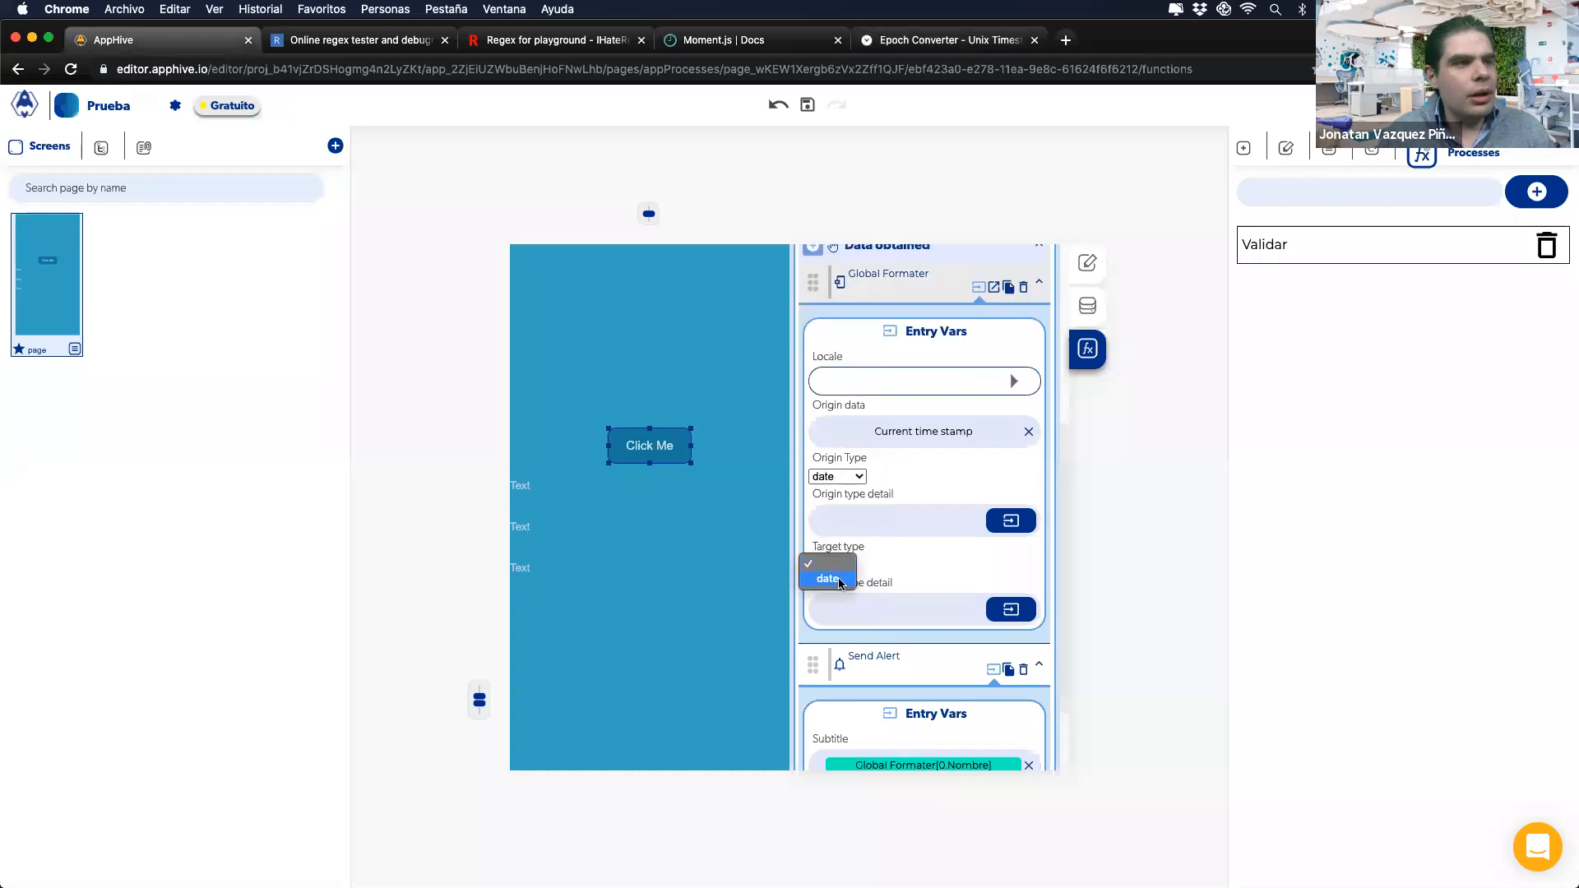
click(839, 582)
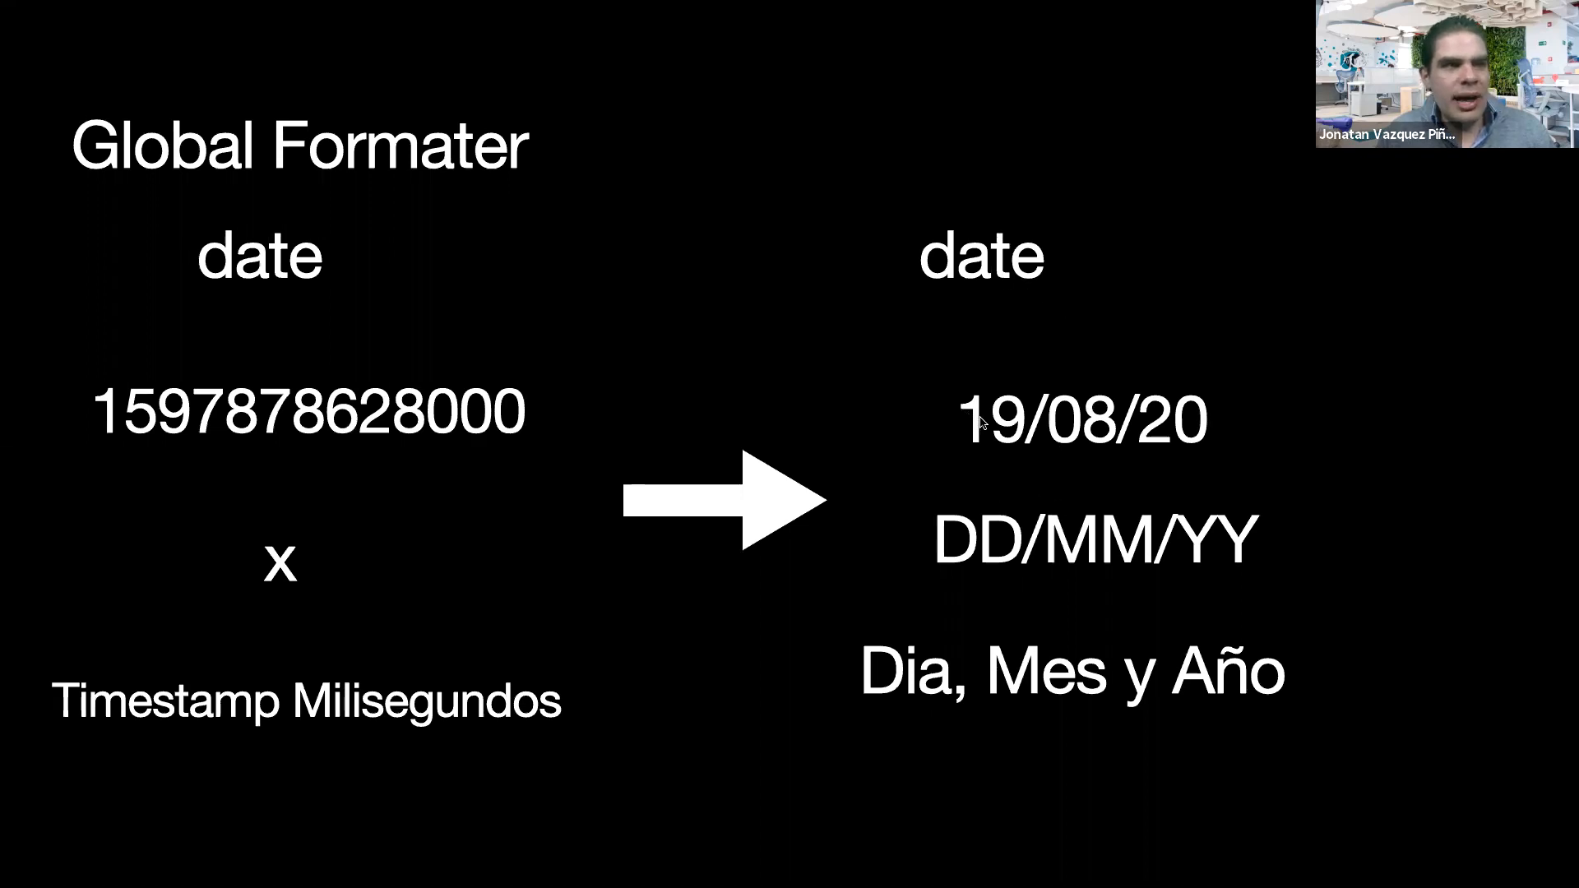
Step: Preview the hour-and-minute format slide, then focus the target type detail field
click(1095, 470)
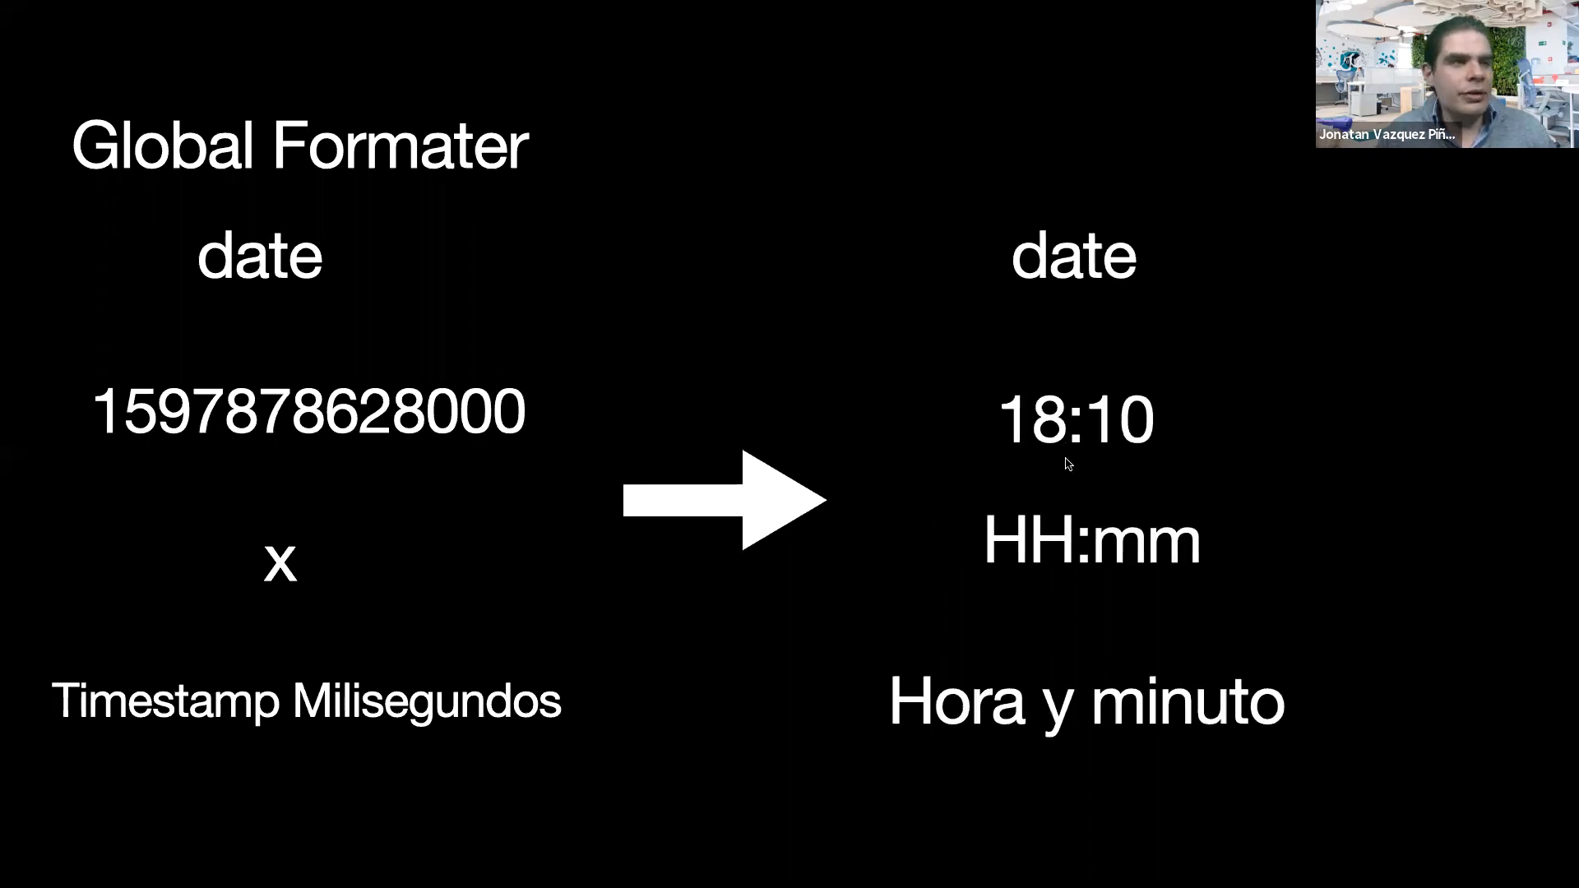
key(ctrl+Left)
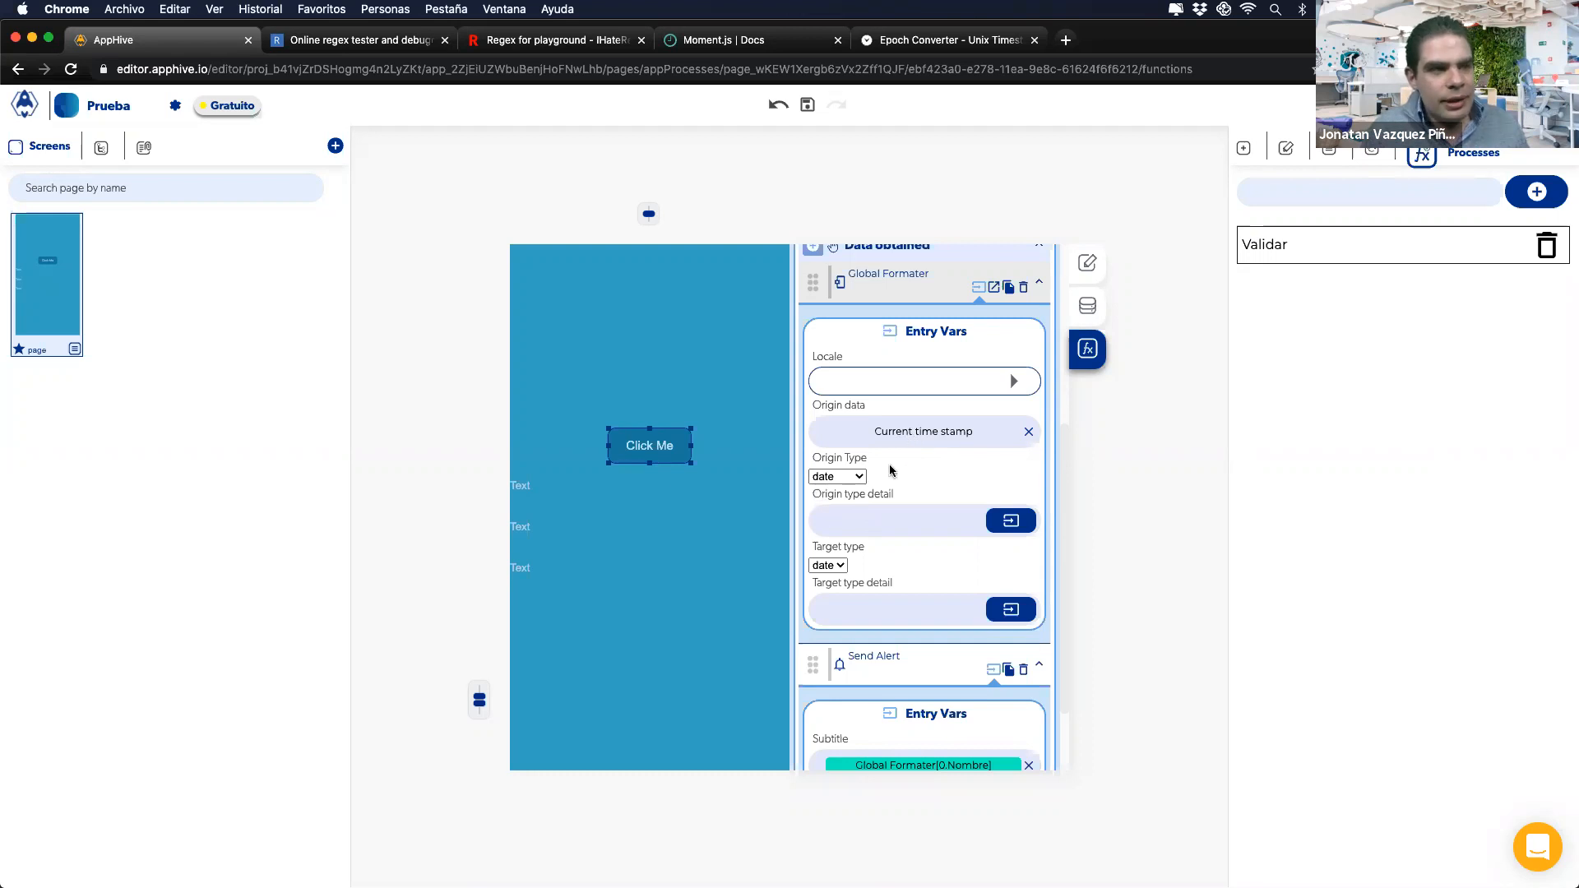
click(874, 607)
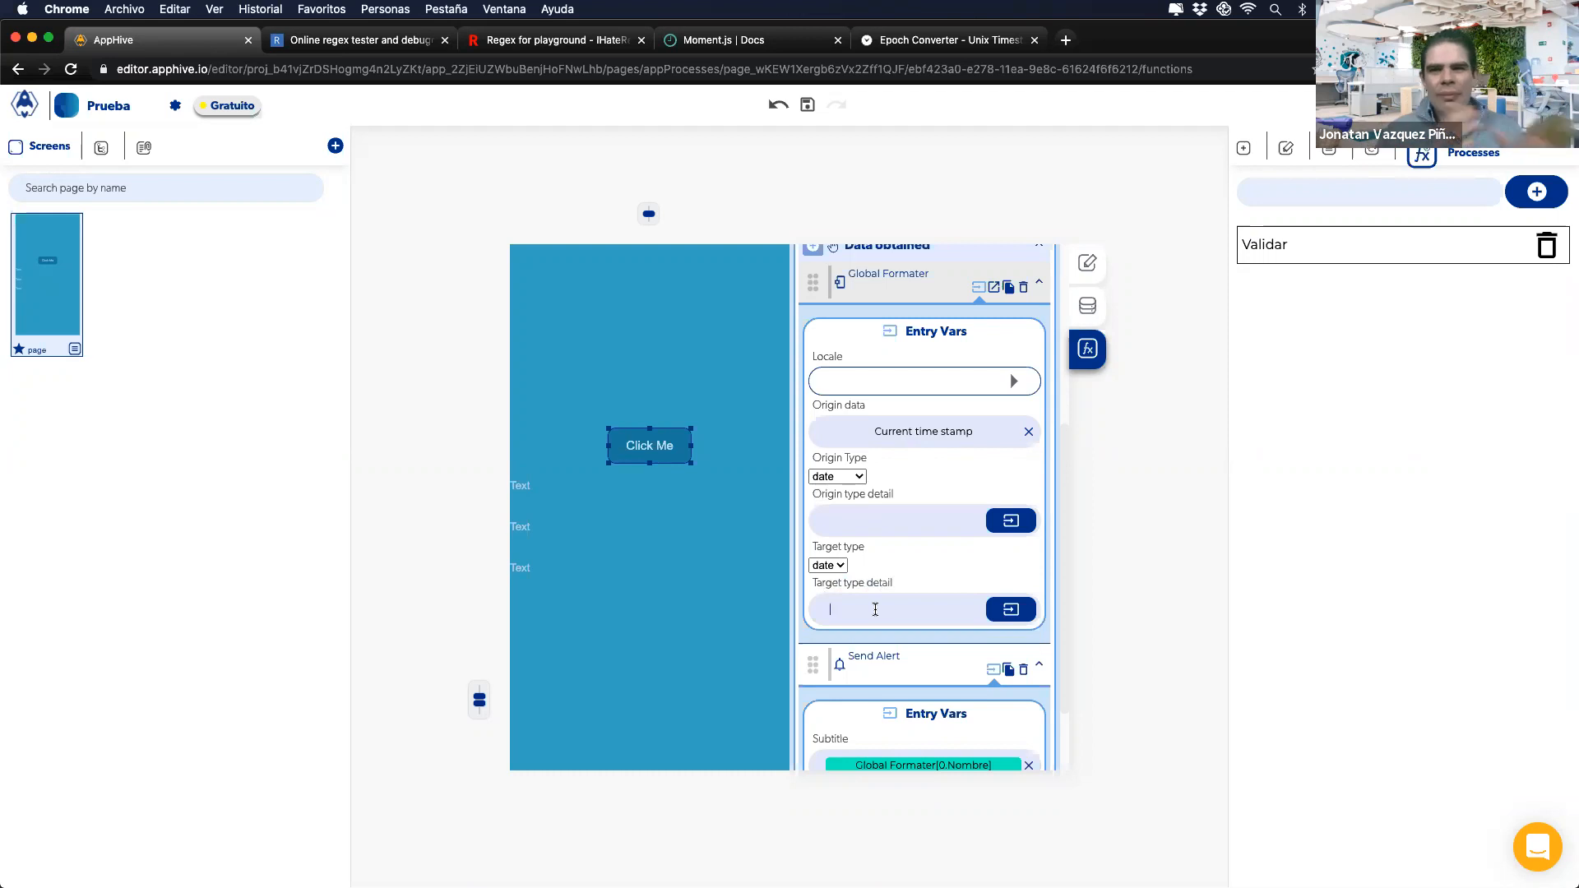
Step: Browse the Moment.js week-year and day-of-week tokens (gggg, 0..6, Mon...Sunday, ISO week)
click(750, 45)
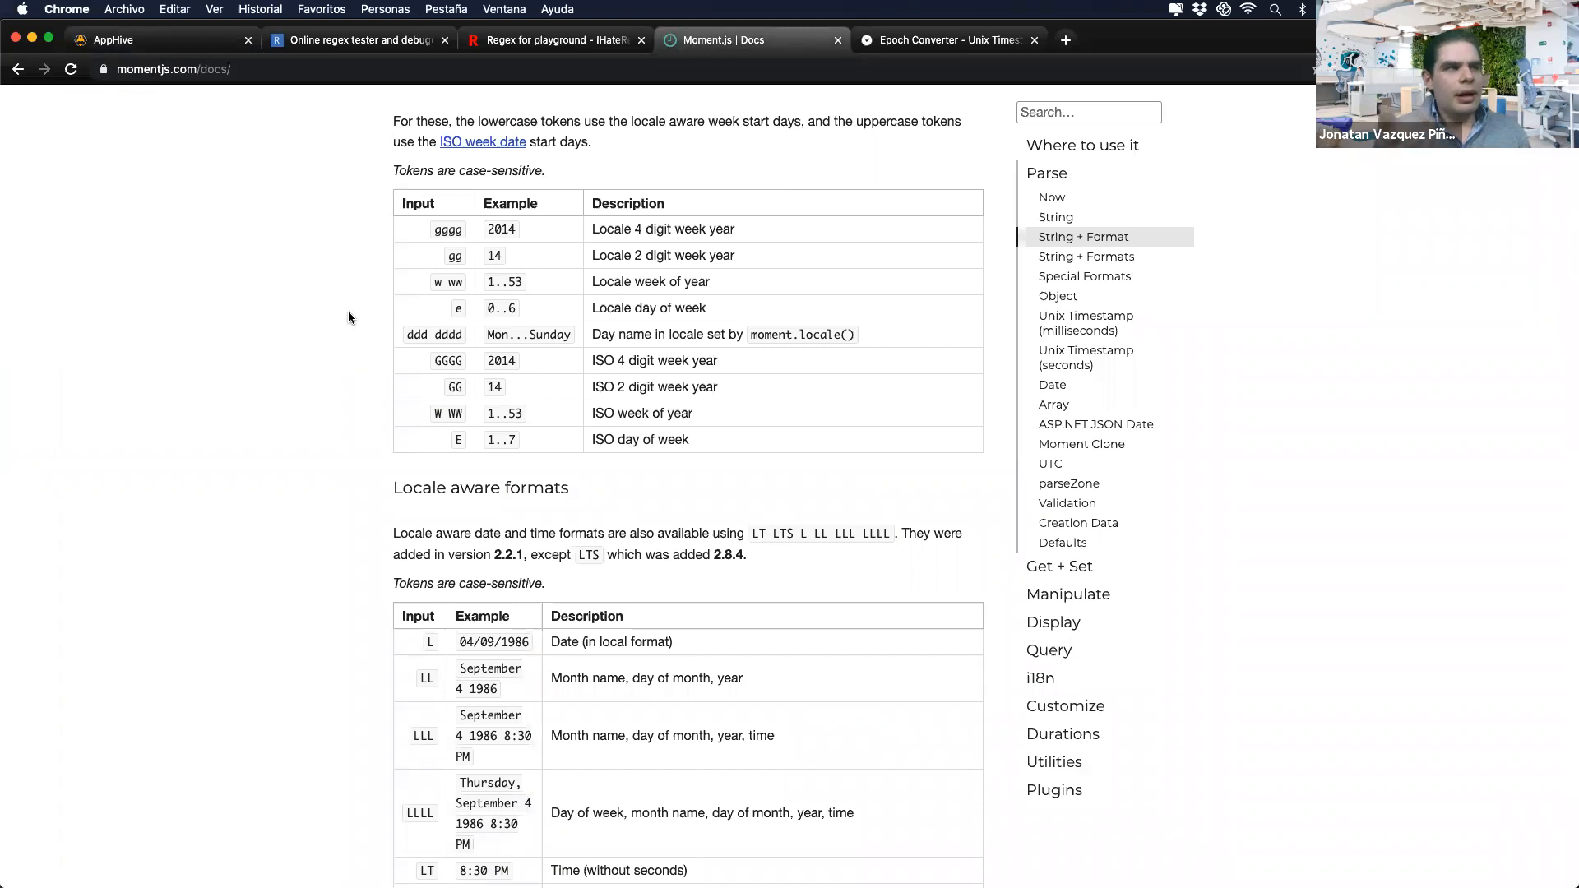
scroll(438, 387, up, 1)
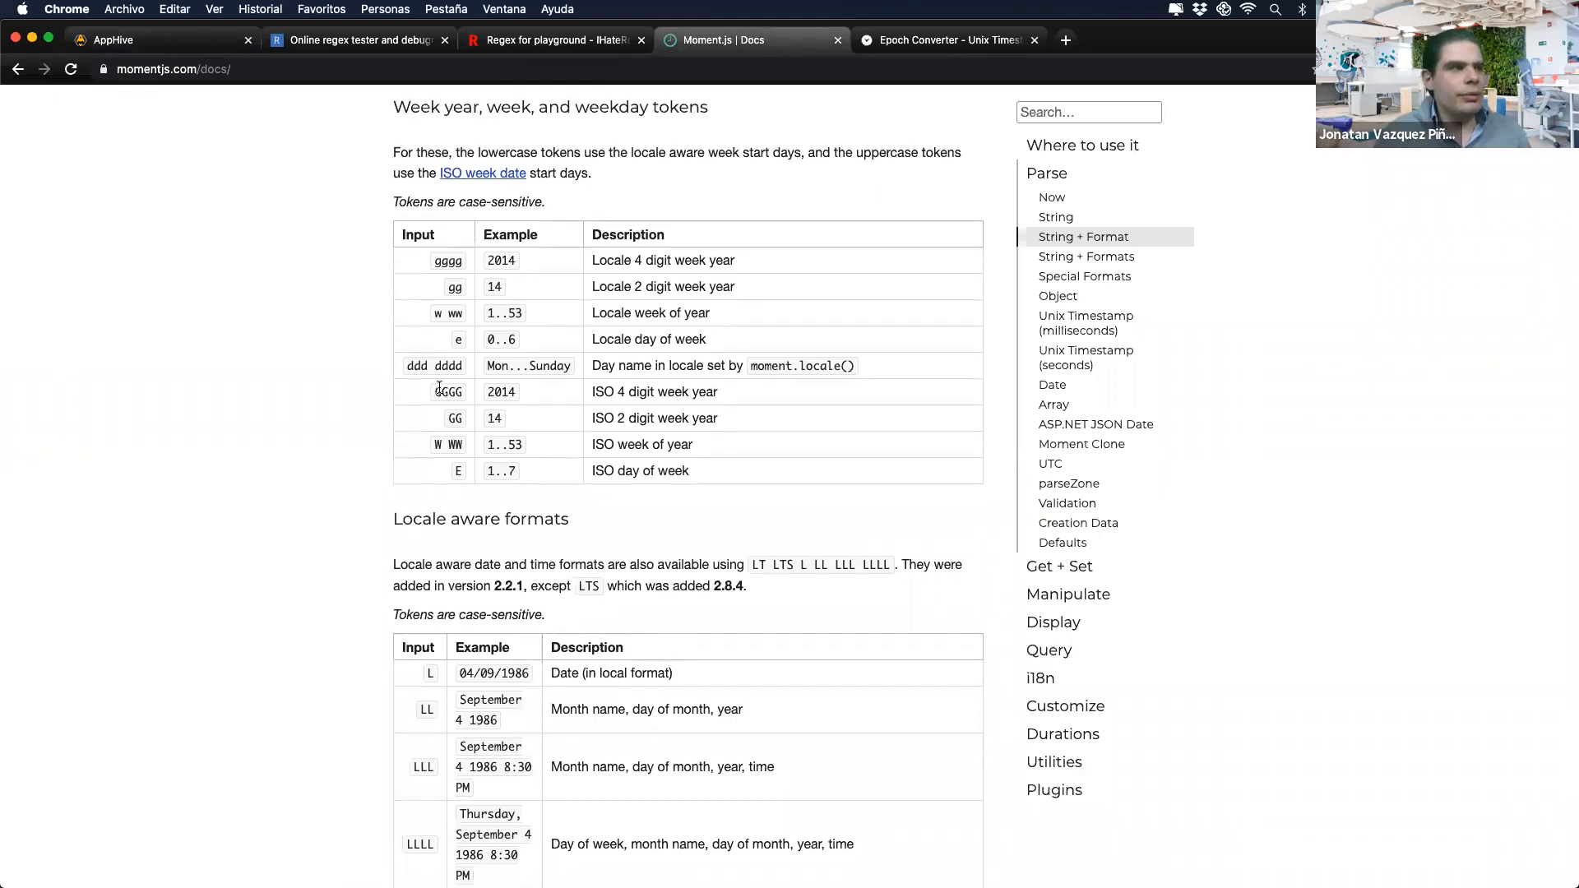
scroll(492, 253, down, 1)
mouse_move(488, 240)
mouse_down()
mouse_move(519, 244)
mouse_move(480, 261)
mouse_up()
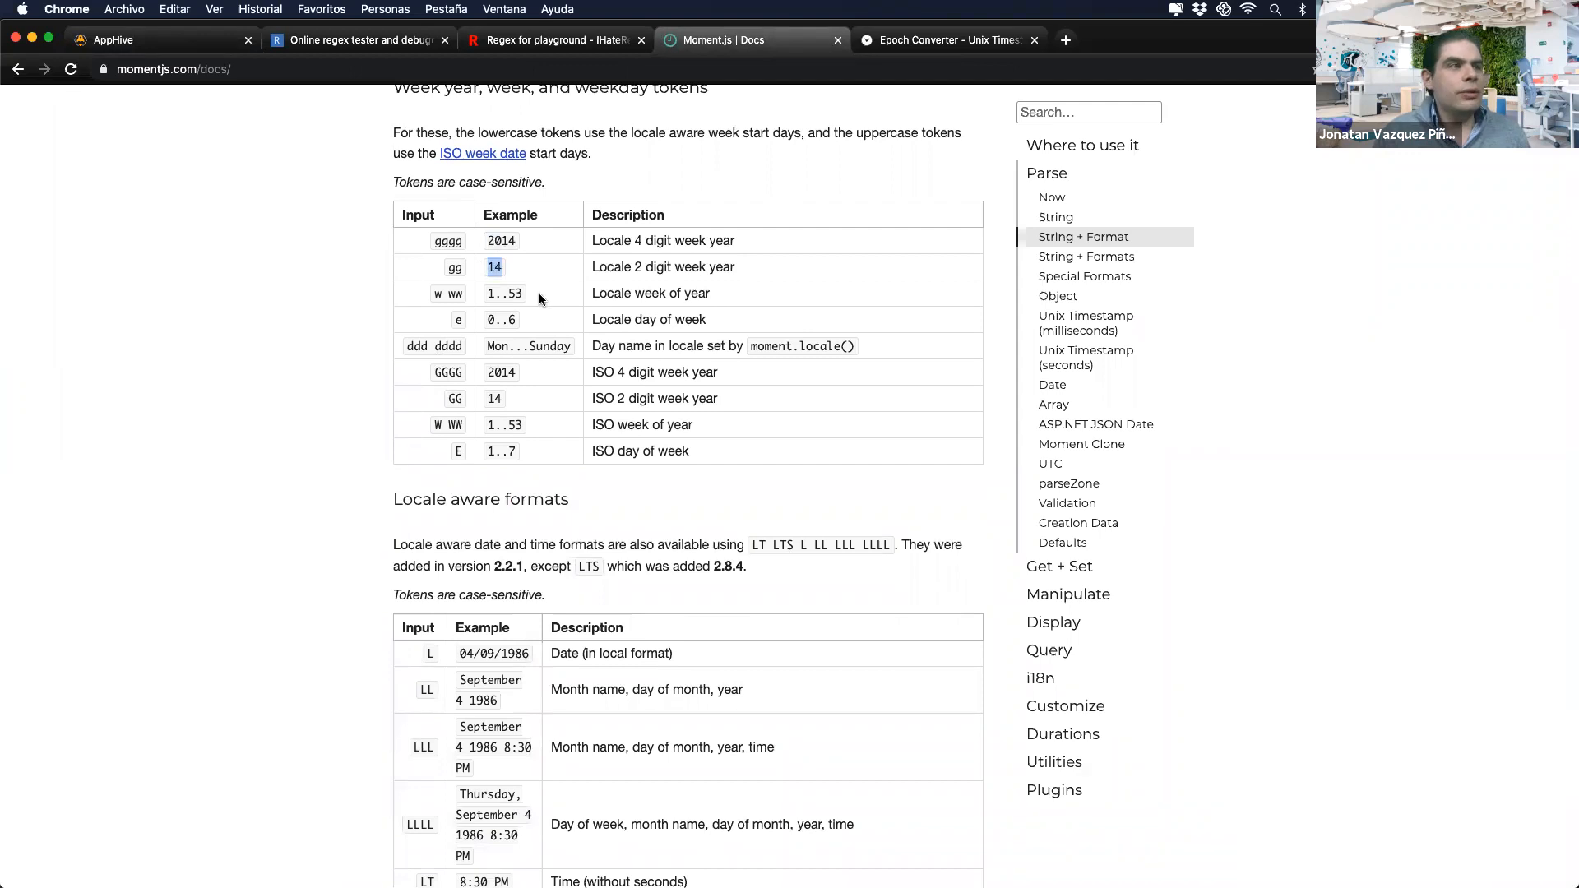
click(511, 317)
drag(511, 317, 483, 320)
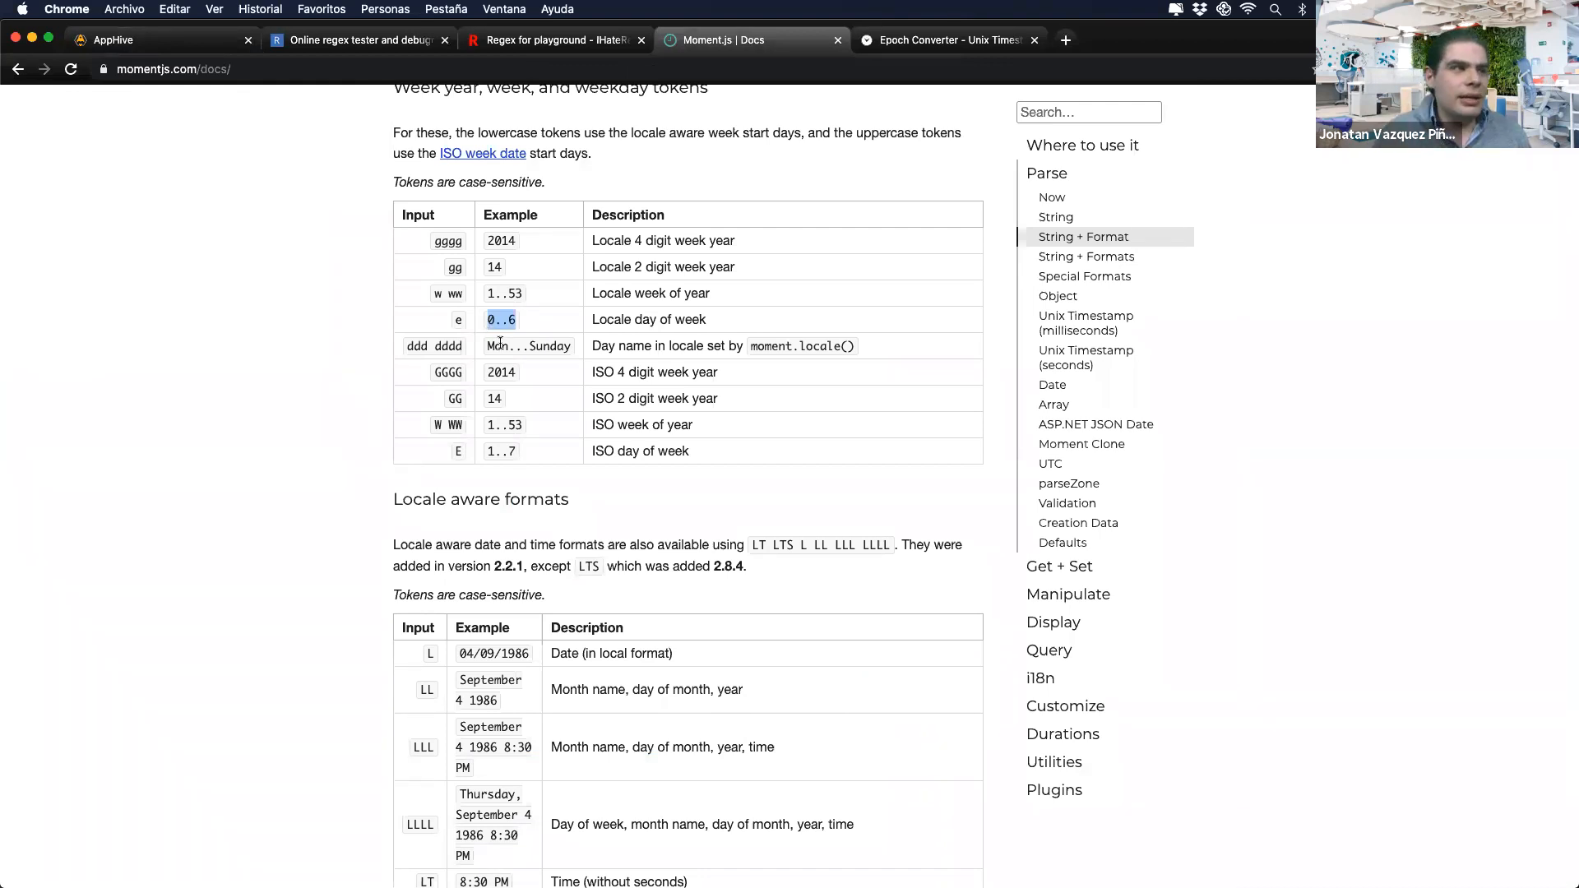
drag(495, 345, 631, 347)
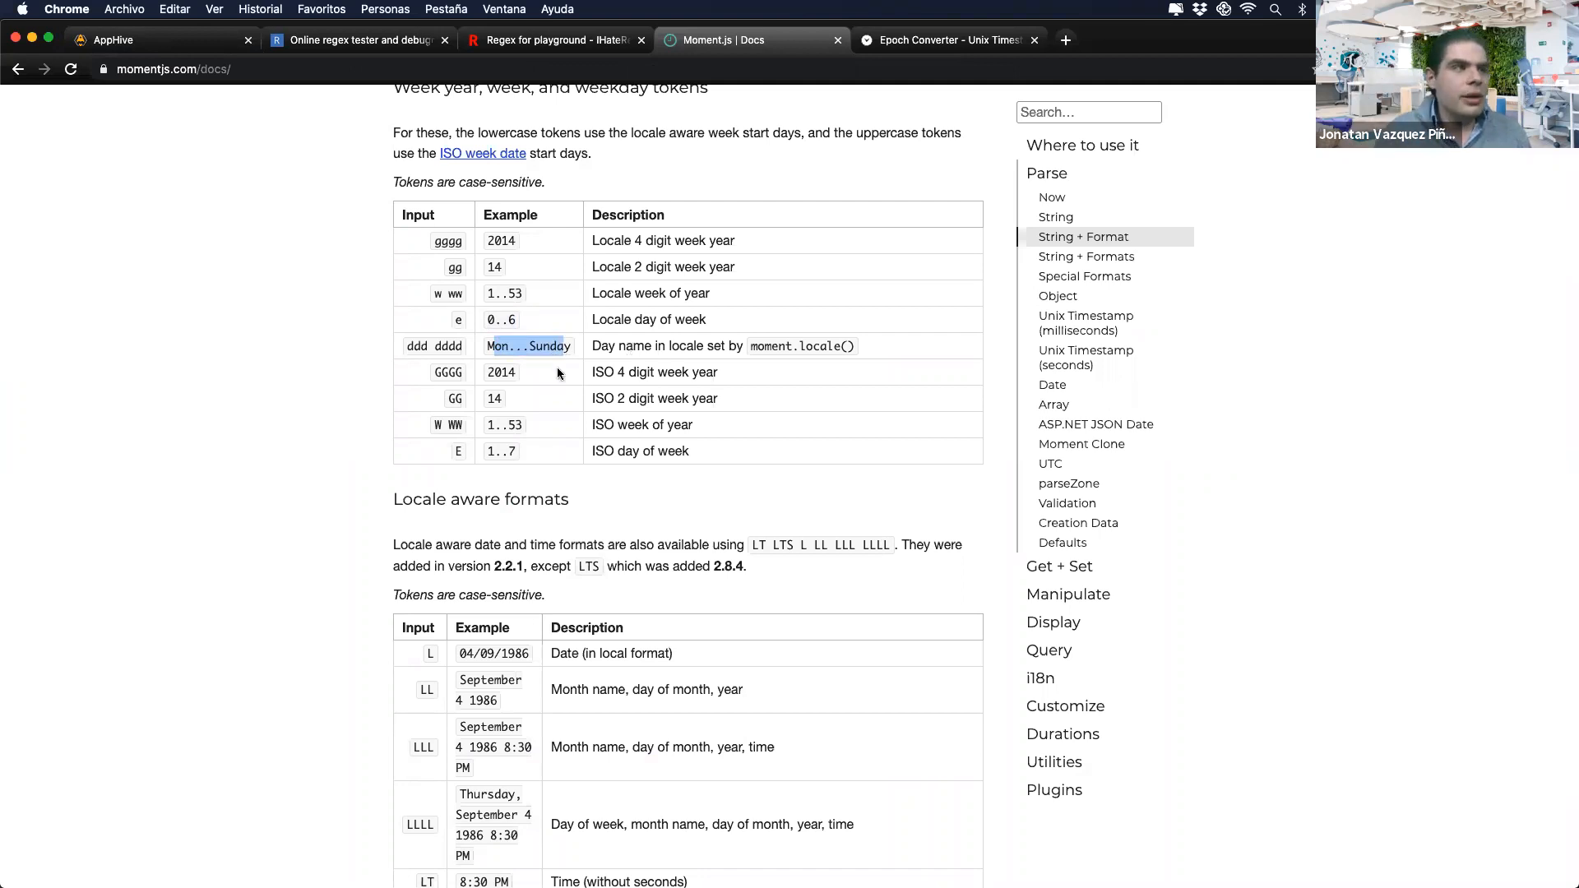
drag(485, 370, 526, 388)
scroll(504, 366, down, 1)
drag(689, 389, 594, 392)
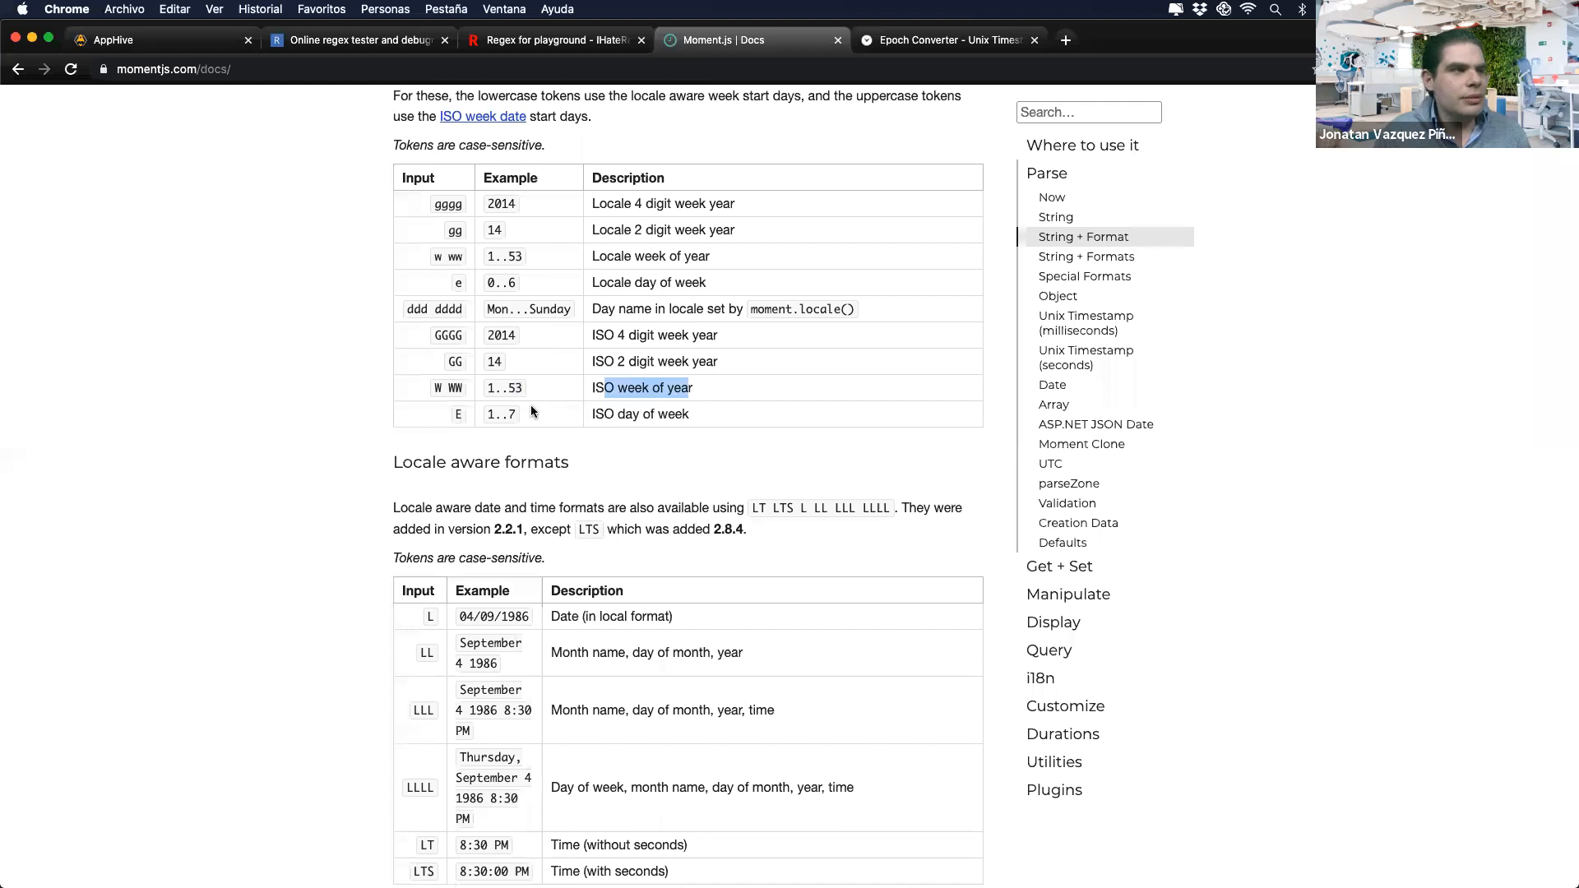
scroll(608, 416, down, 1)
drag(689, 410, 480, 411)
drag(709, 282, 523, 280)
drag(709, 411, 502, 403)
click(501, 403)
Step: Review the a/A meridiem token and the locale formats L through LLLL
scroll(502, 405, down, 5)
scroll(502, 404, up, 10)
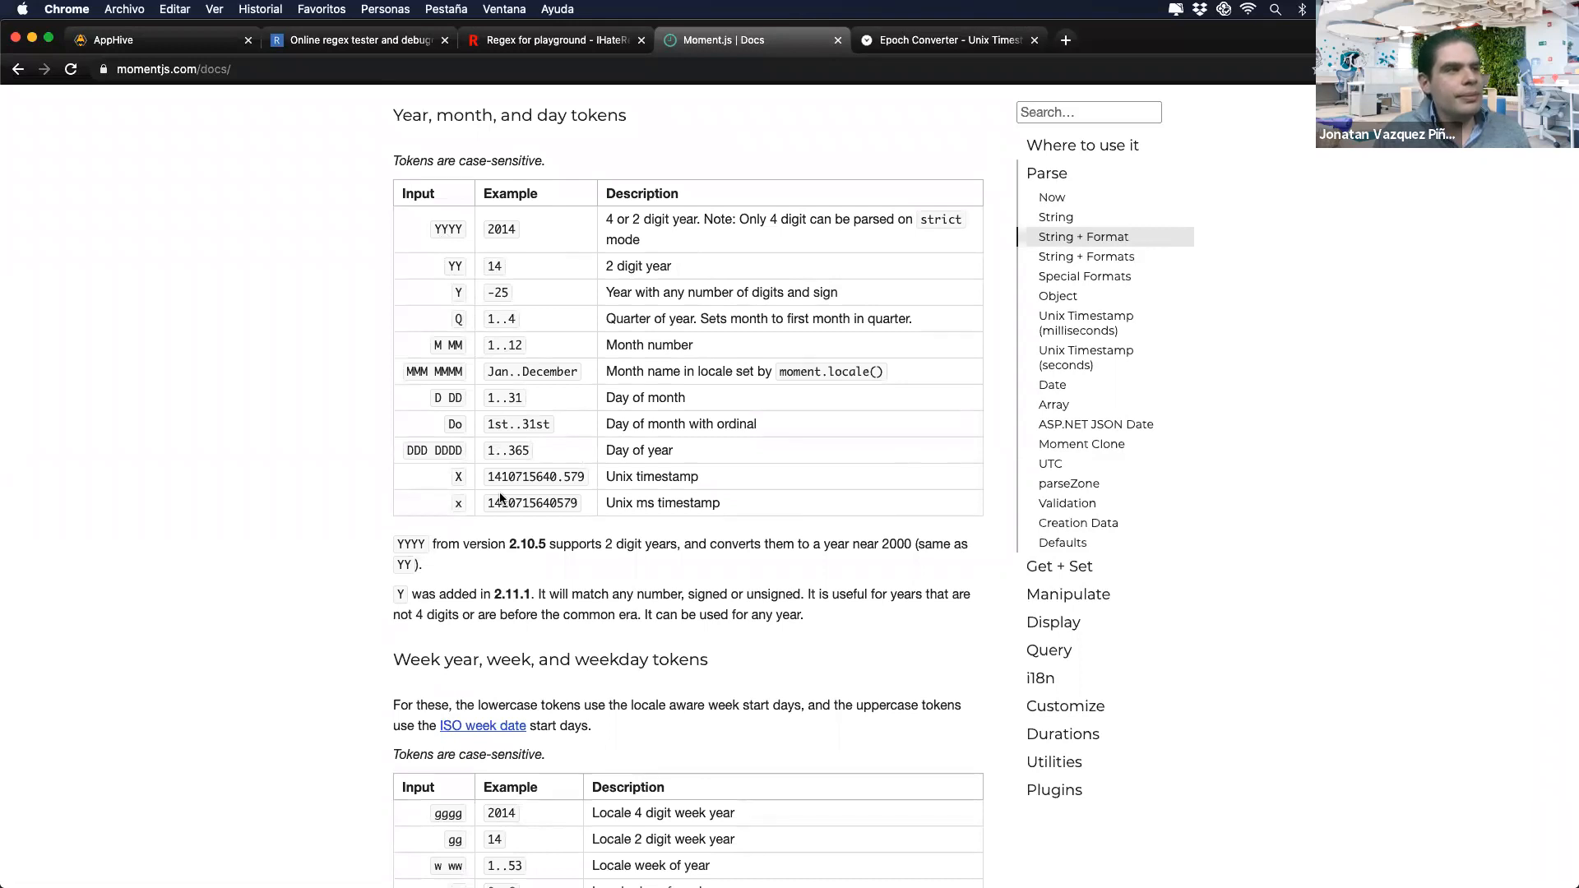
scroll(500, 499, down, 3)
scroll(500, 493, up, 10)
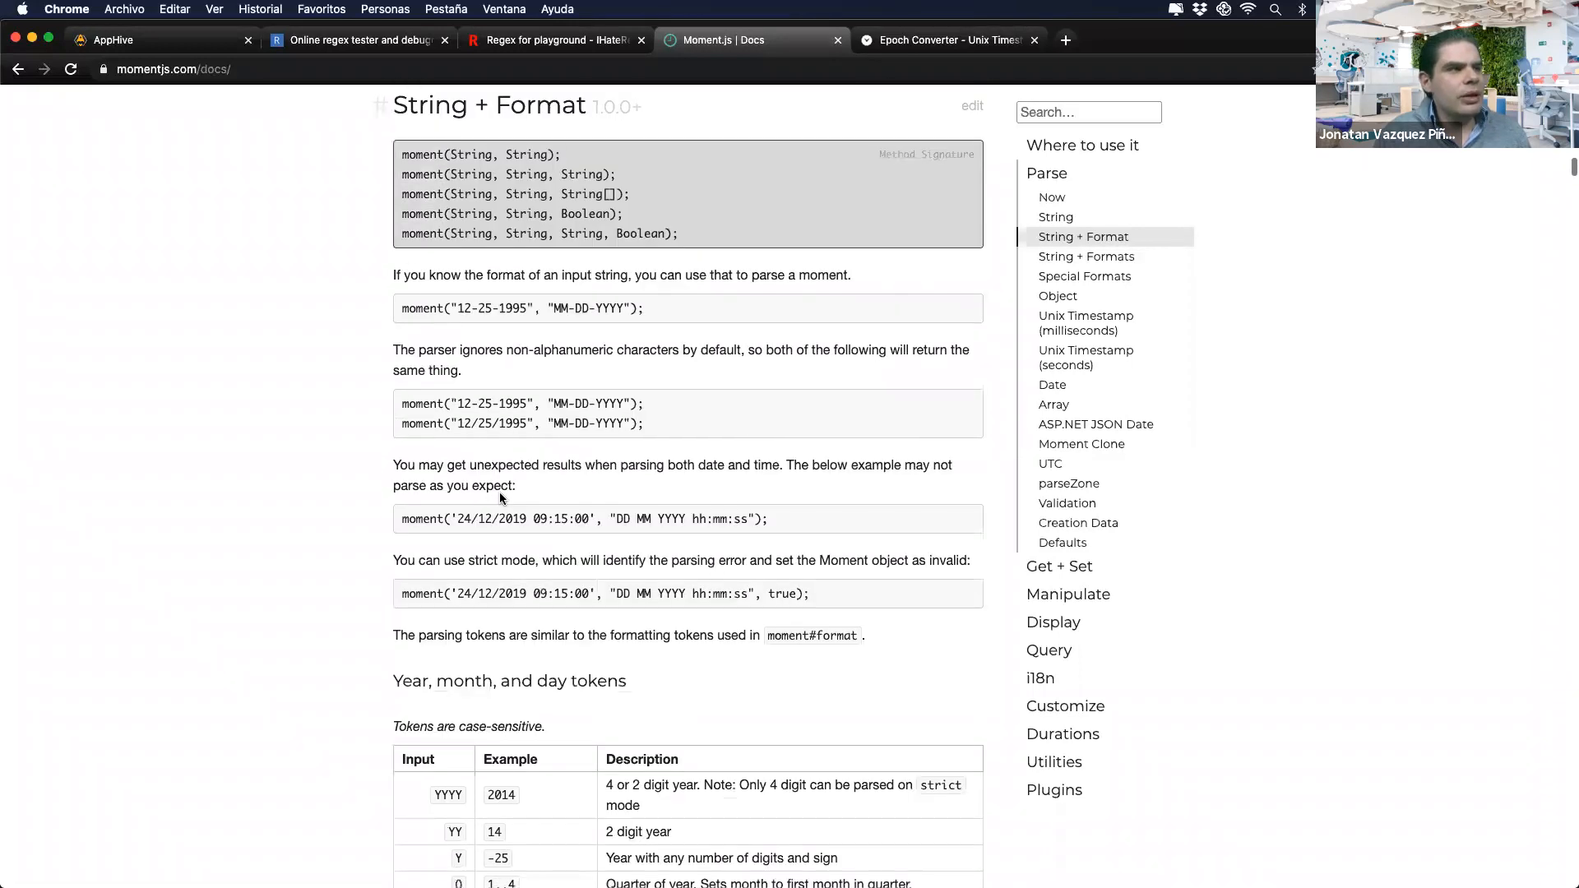
scroll(500, 498, down, 12)
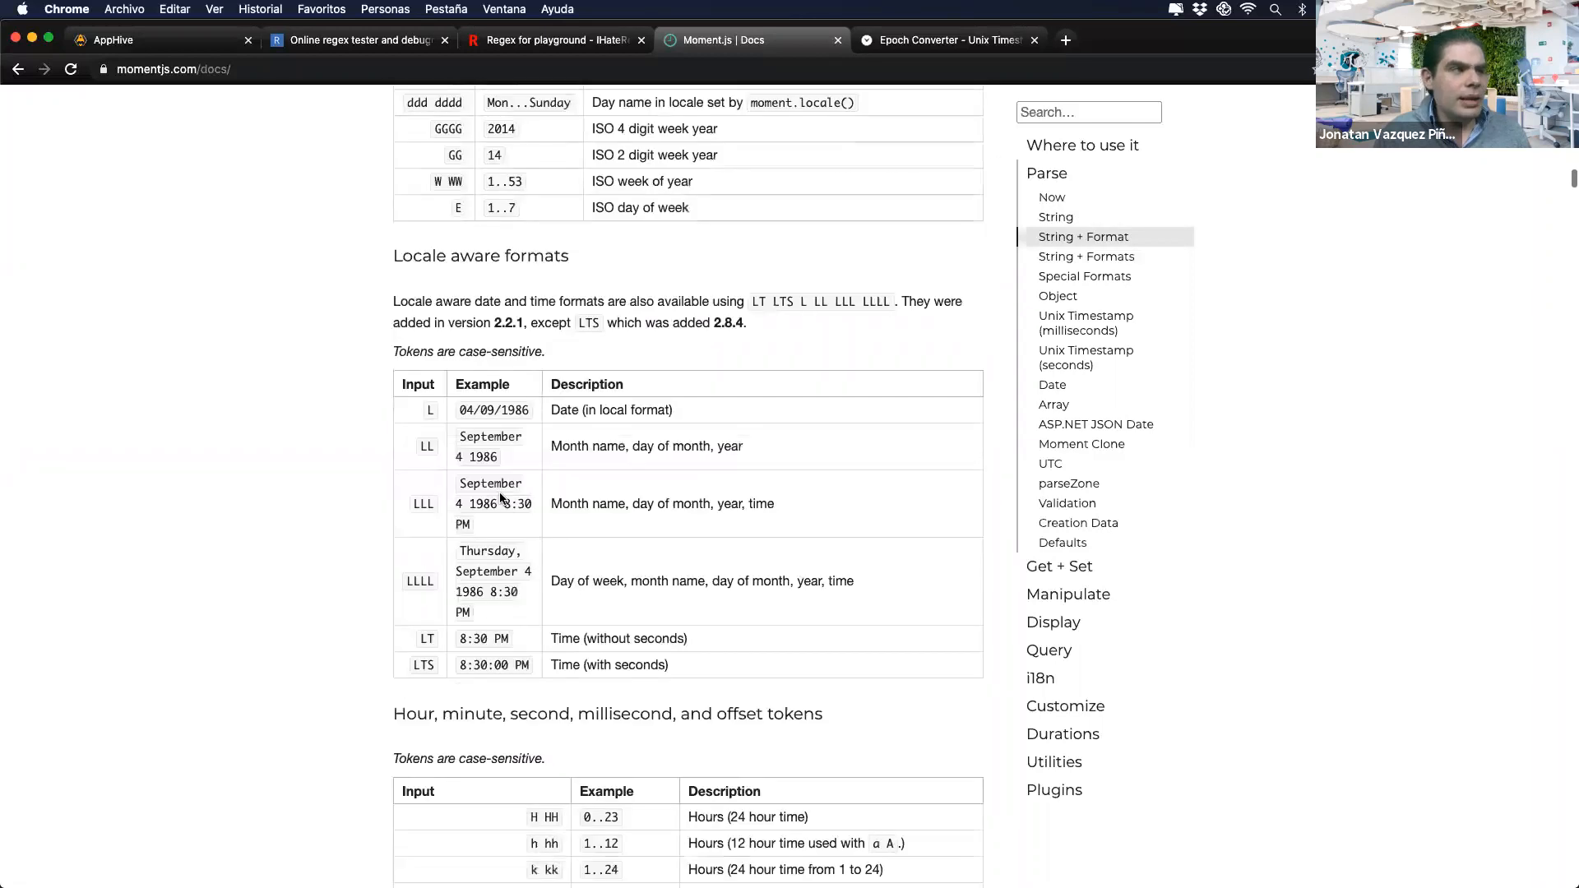
scroll(500, 492, down, 3)
drag(528, 454, 620, 454)
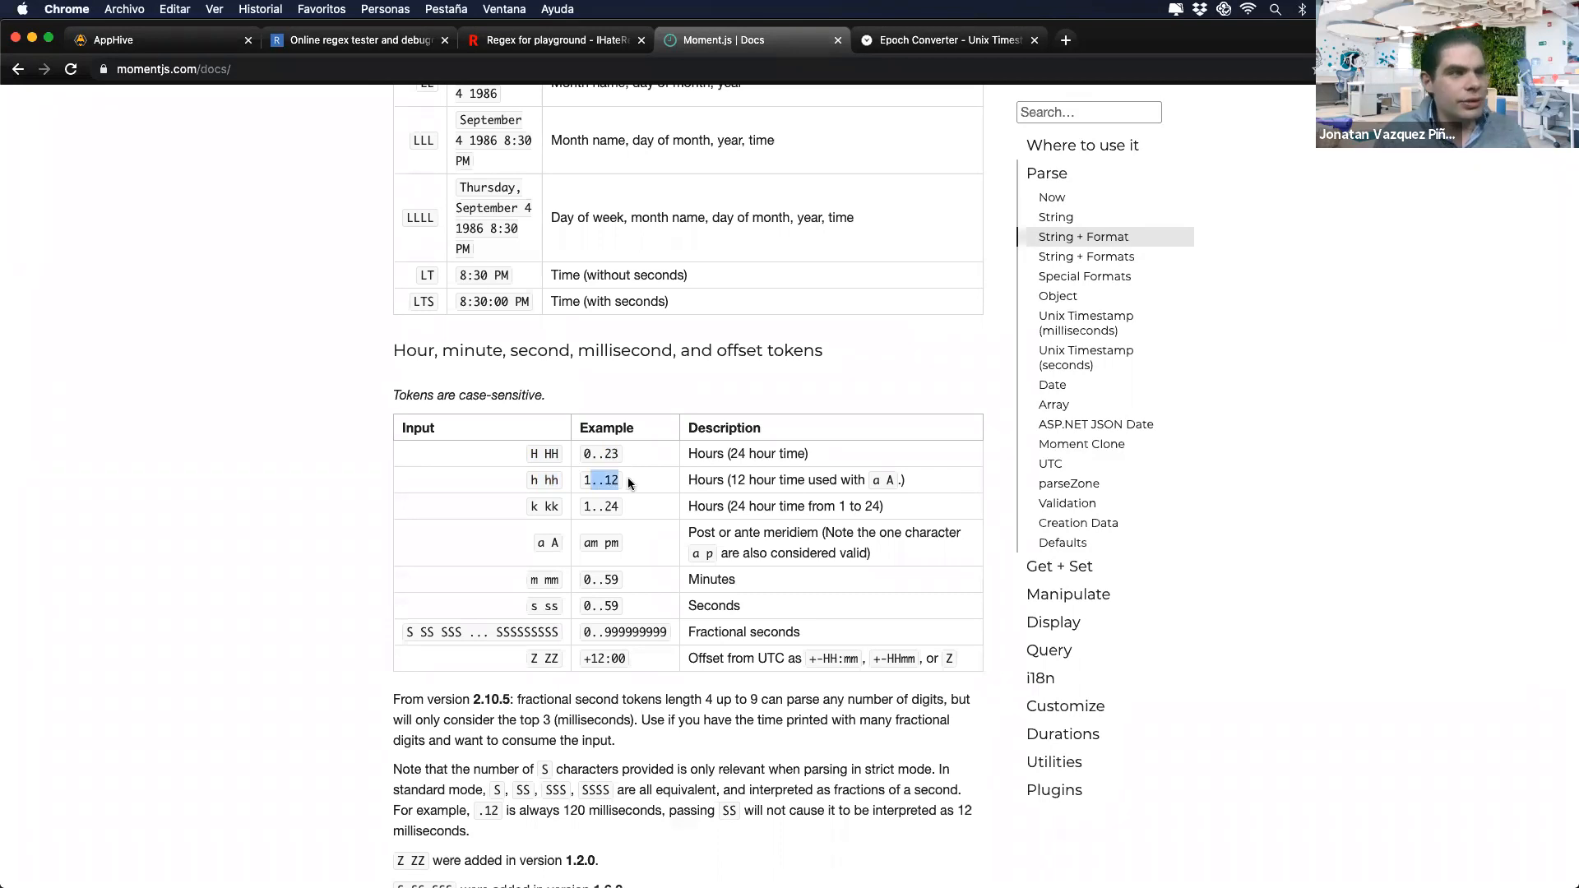
drag(534, 543, 561, 545)
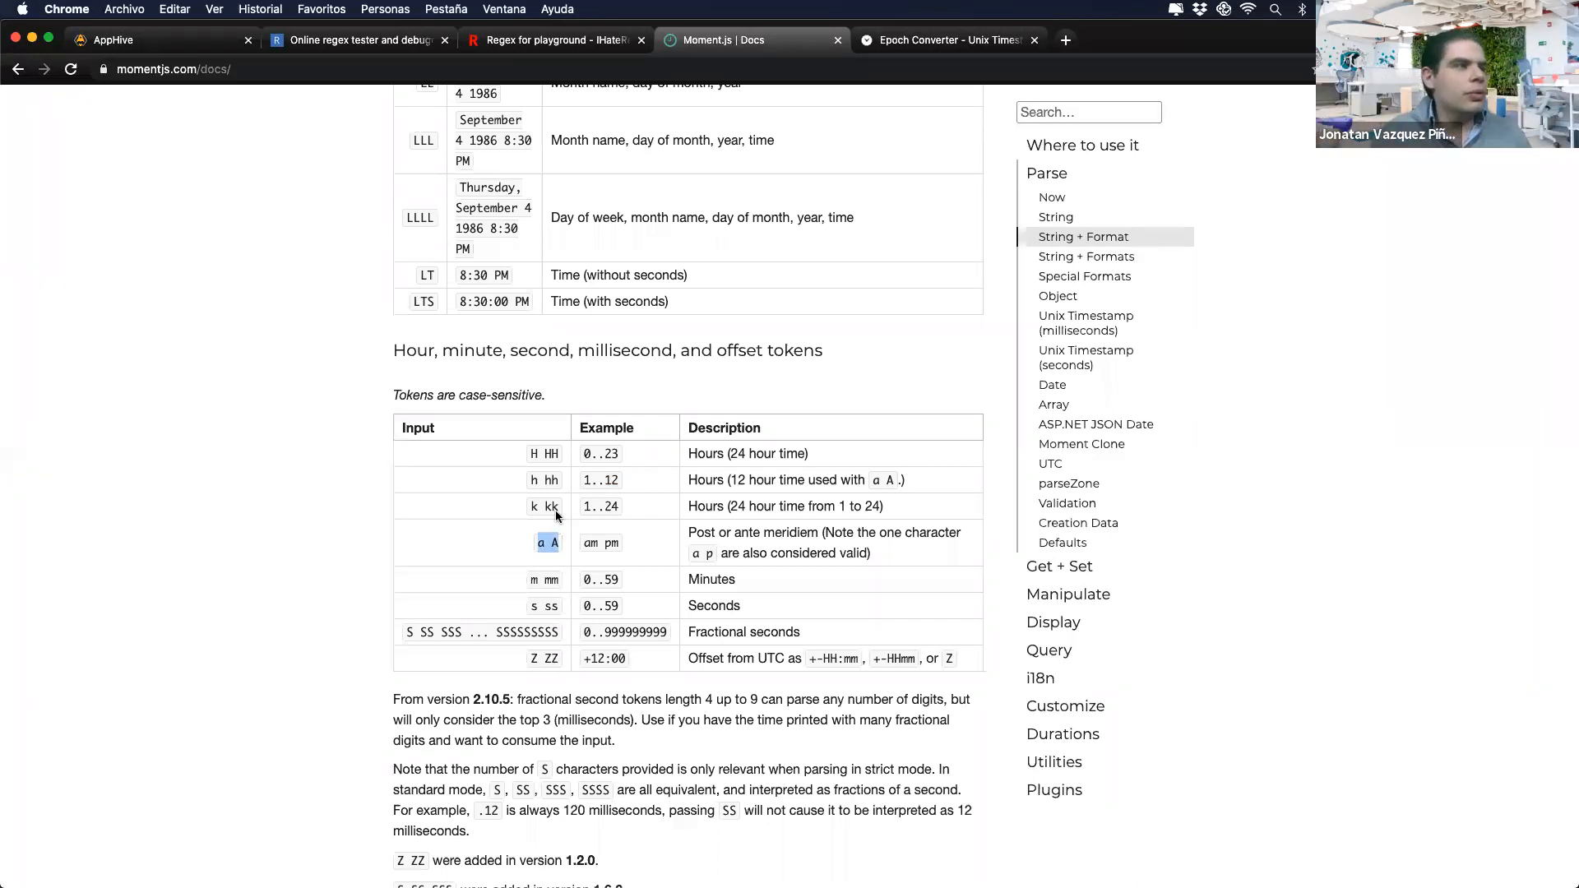
scroll(565, 415, up, 3)
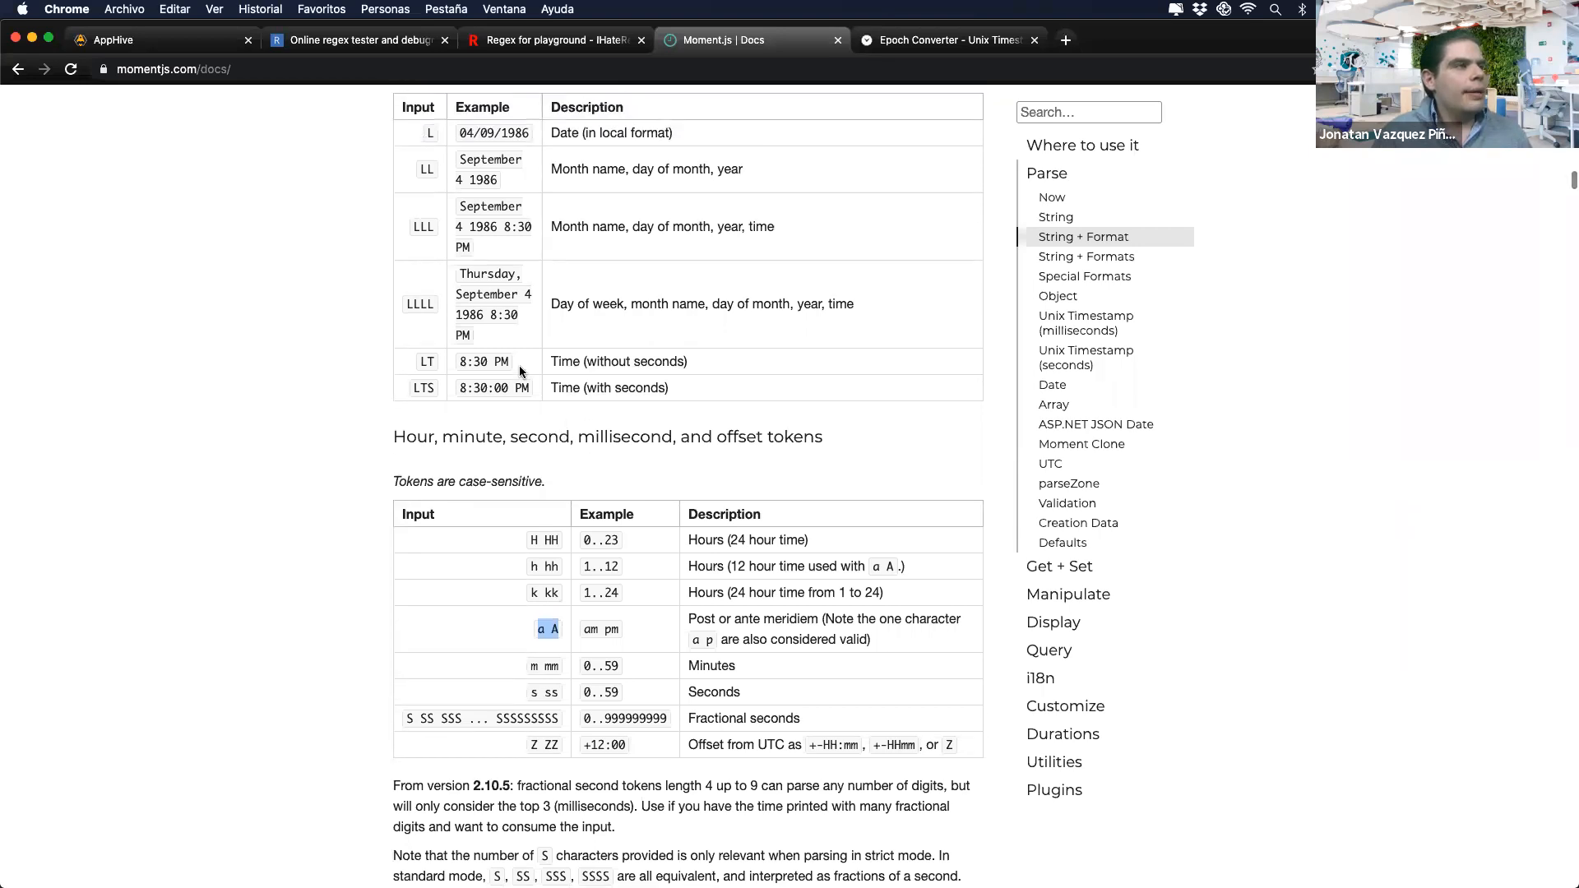
scroll(520, 366, up, 1)
double_click(431, 176)
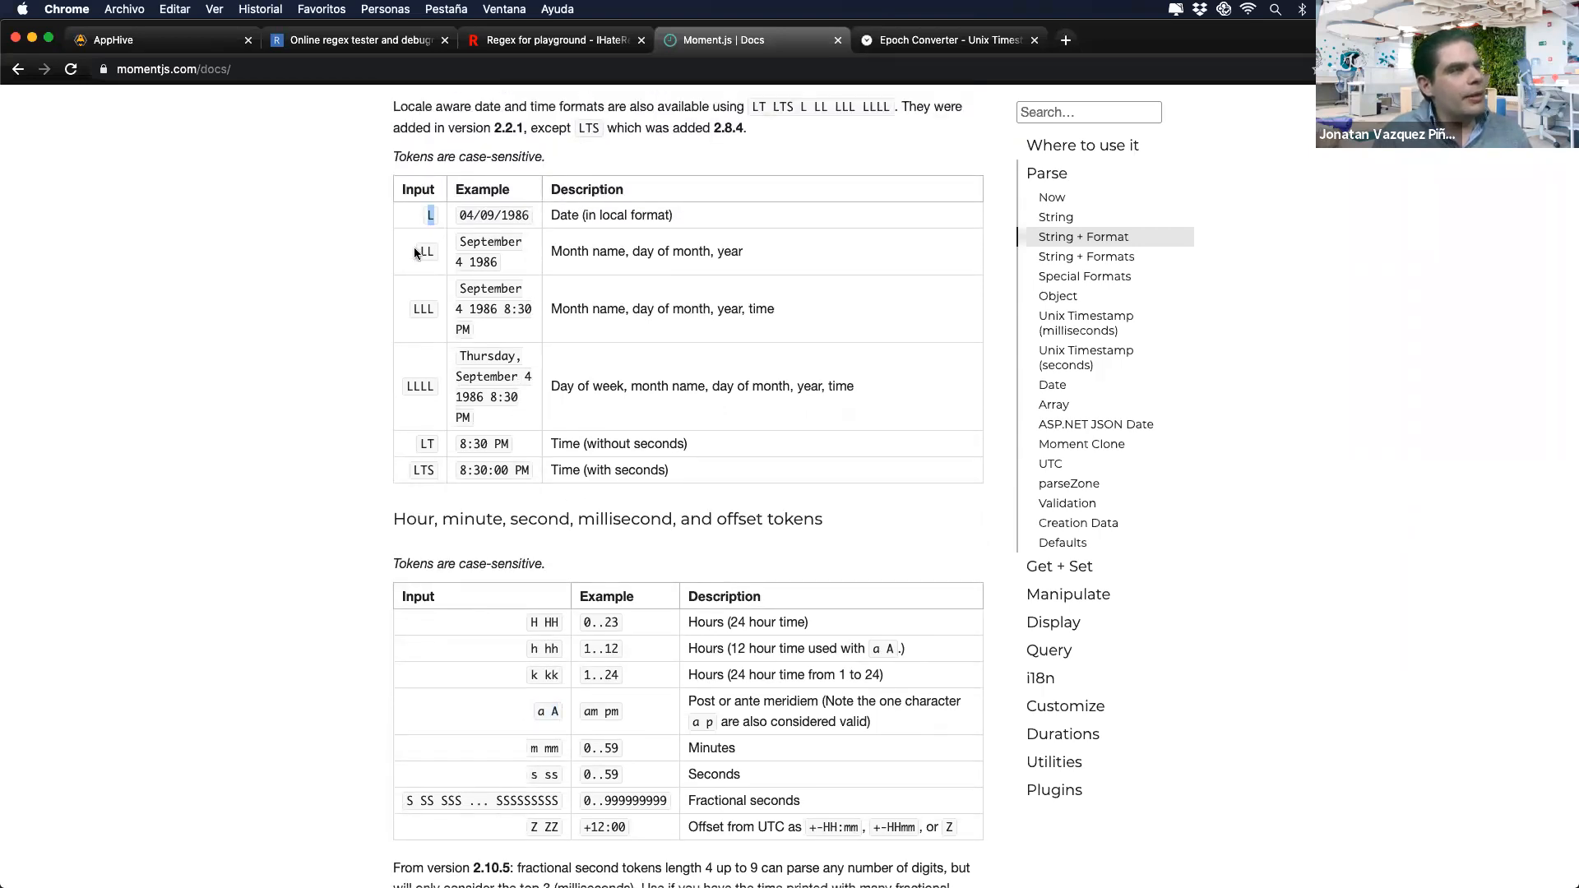
click(412, 310)
drag(398, 388, 483, 421)
click(378, 111)
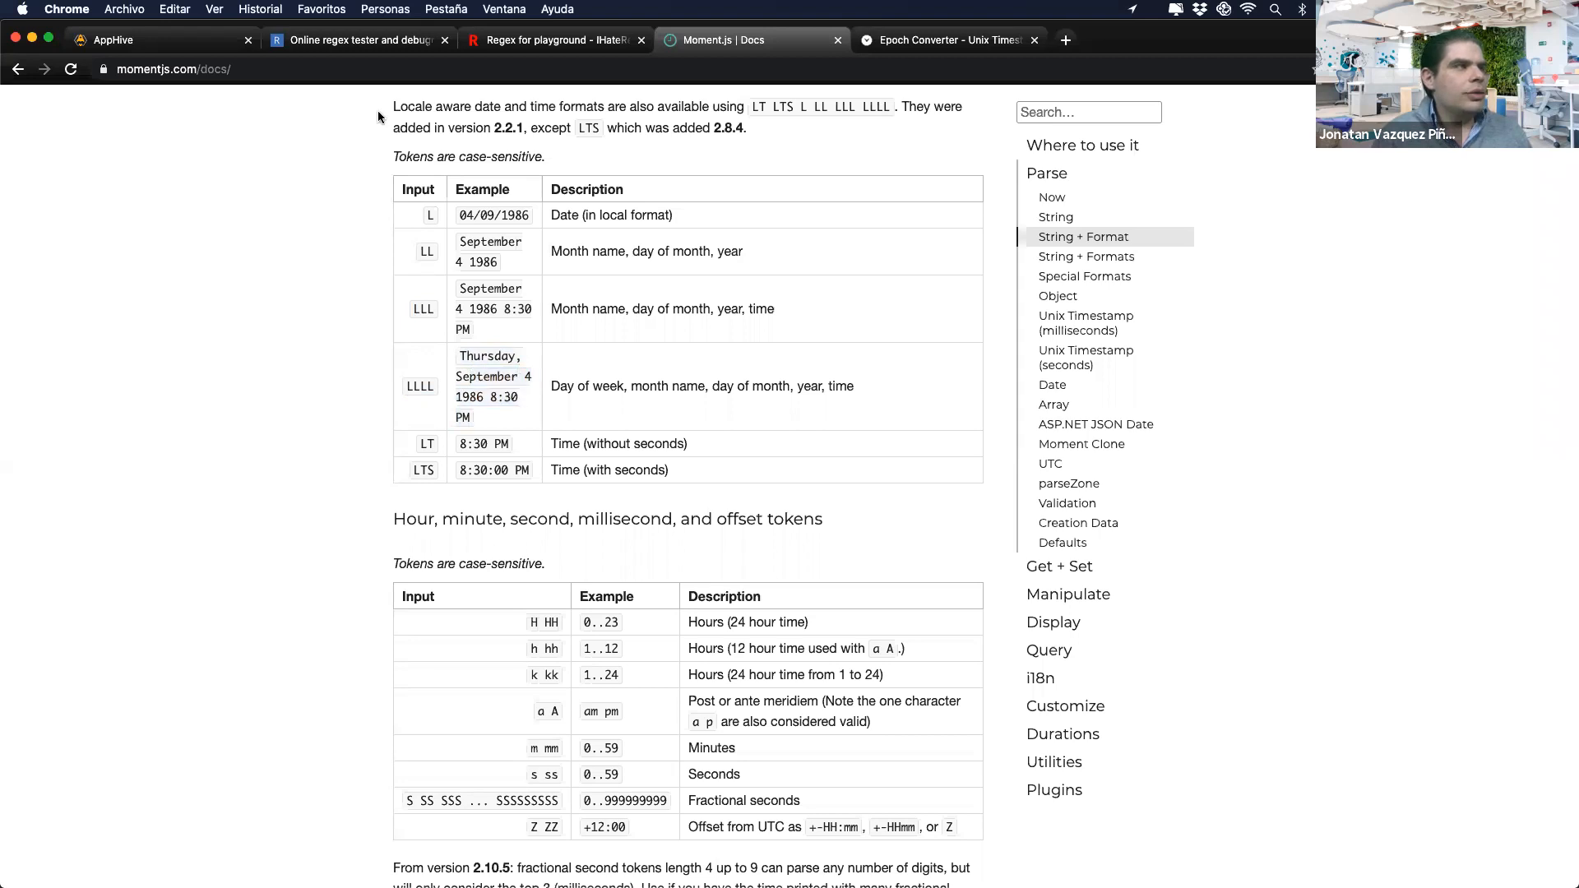
Step: Compare with the current epoch time, then locate the lowercase x Unix ms timestamp token
click(189, 41)
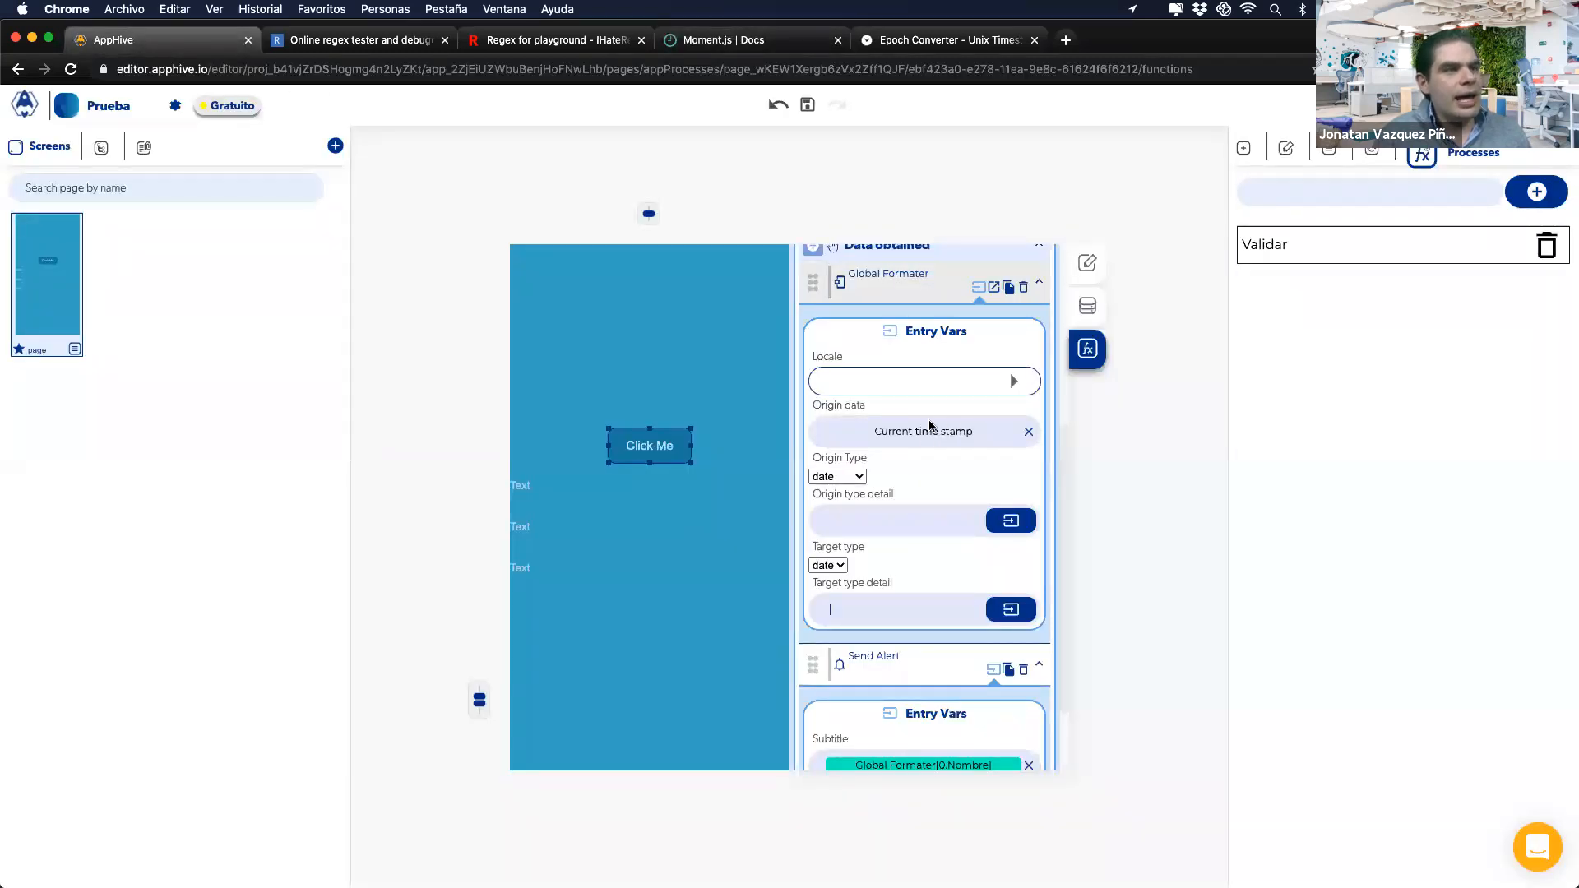
click(905, 39)
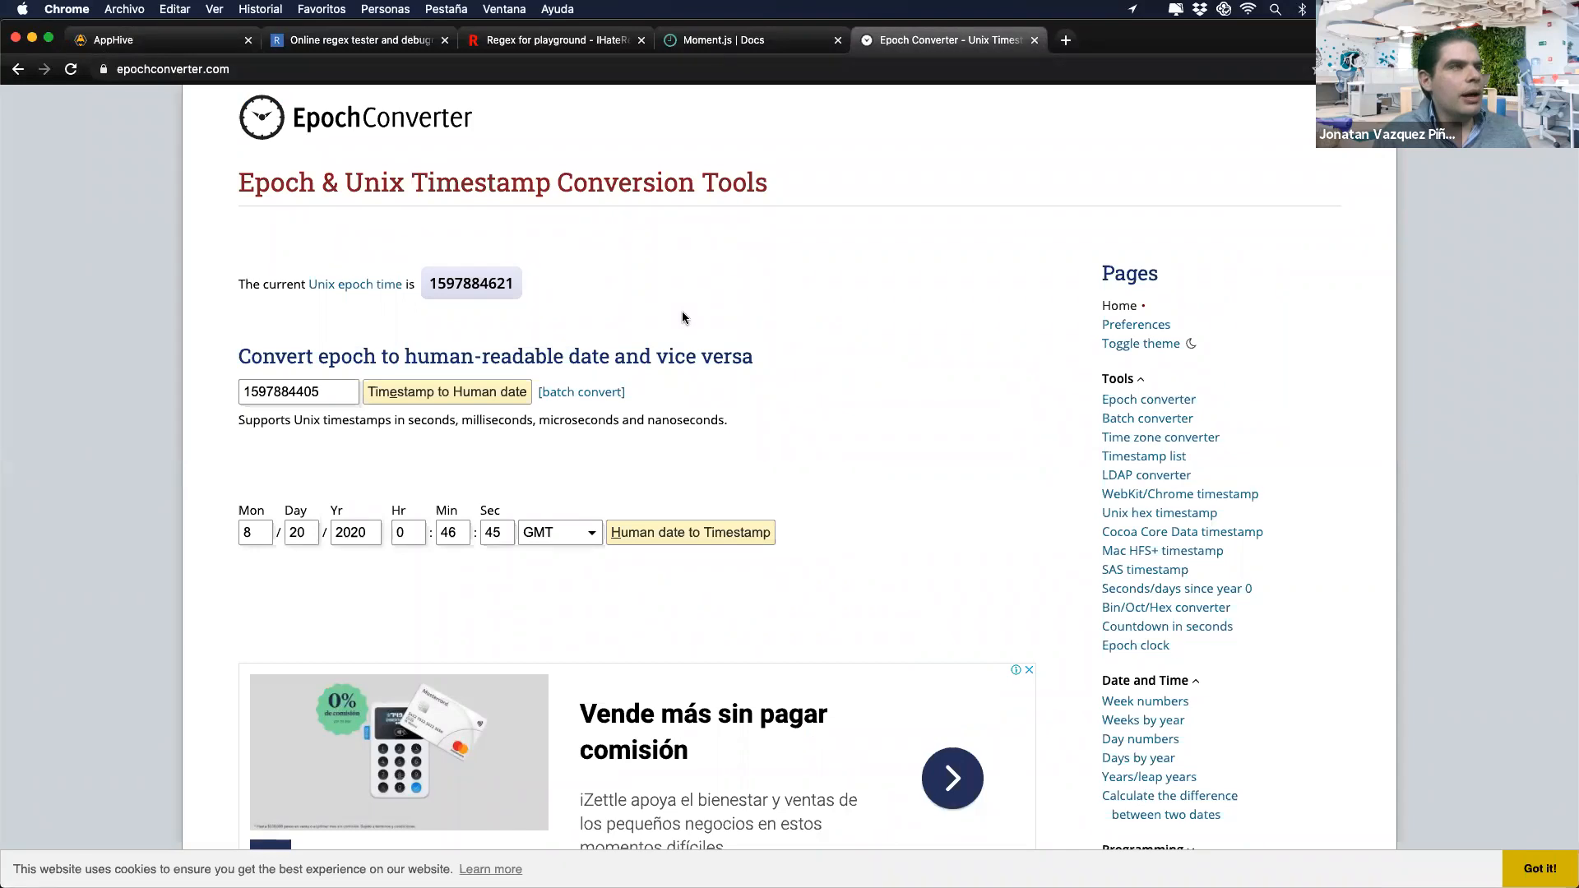
click(705, 33)
scroll(705, 74, down, 10)
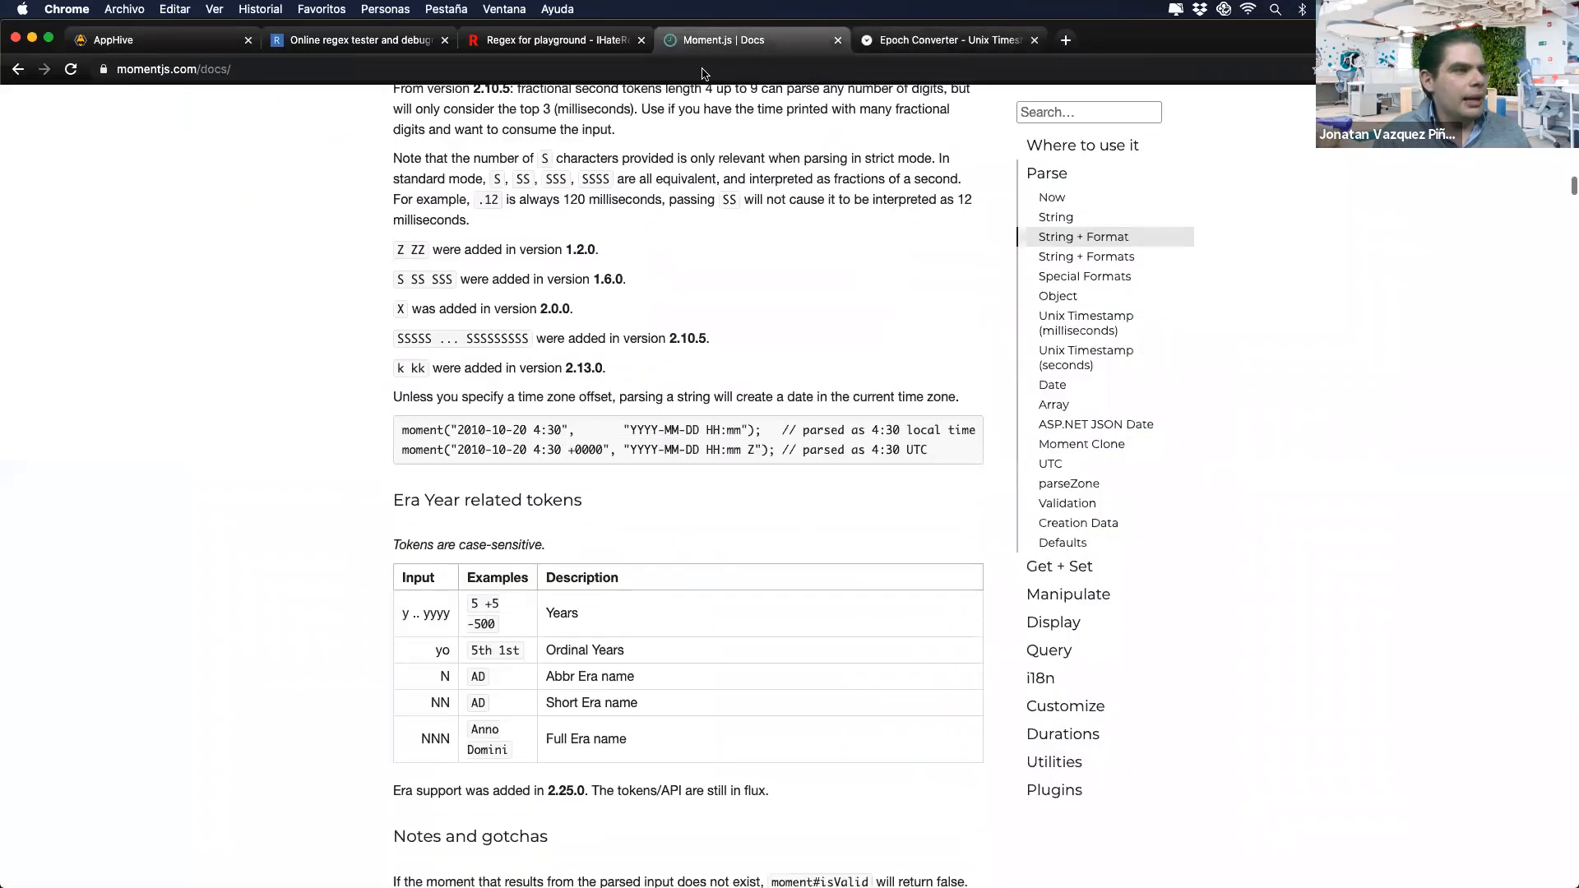
scroll(663, 354, down, 15)
scroll(663, 354, up, 10)
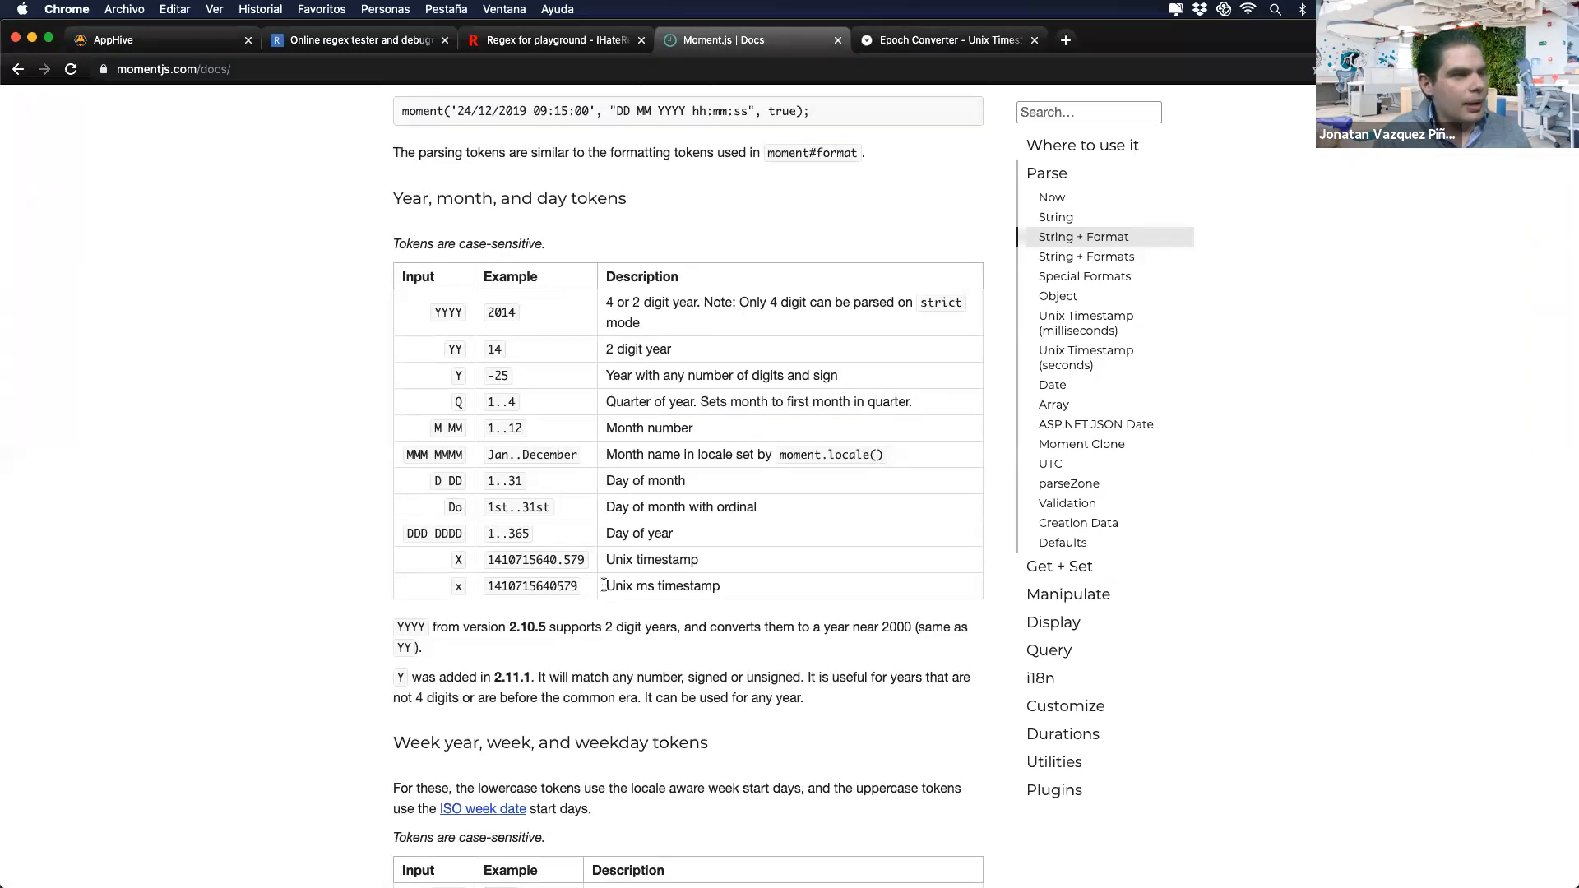
drag(604, 585, 736, 585)
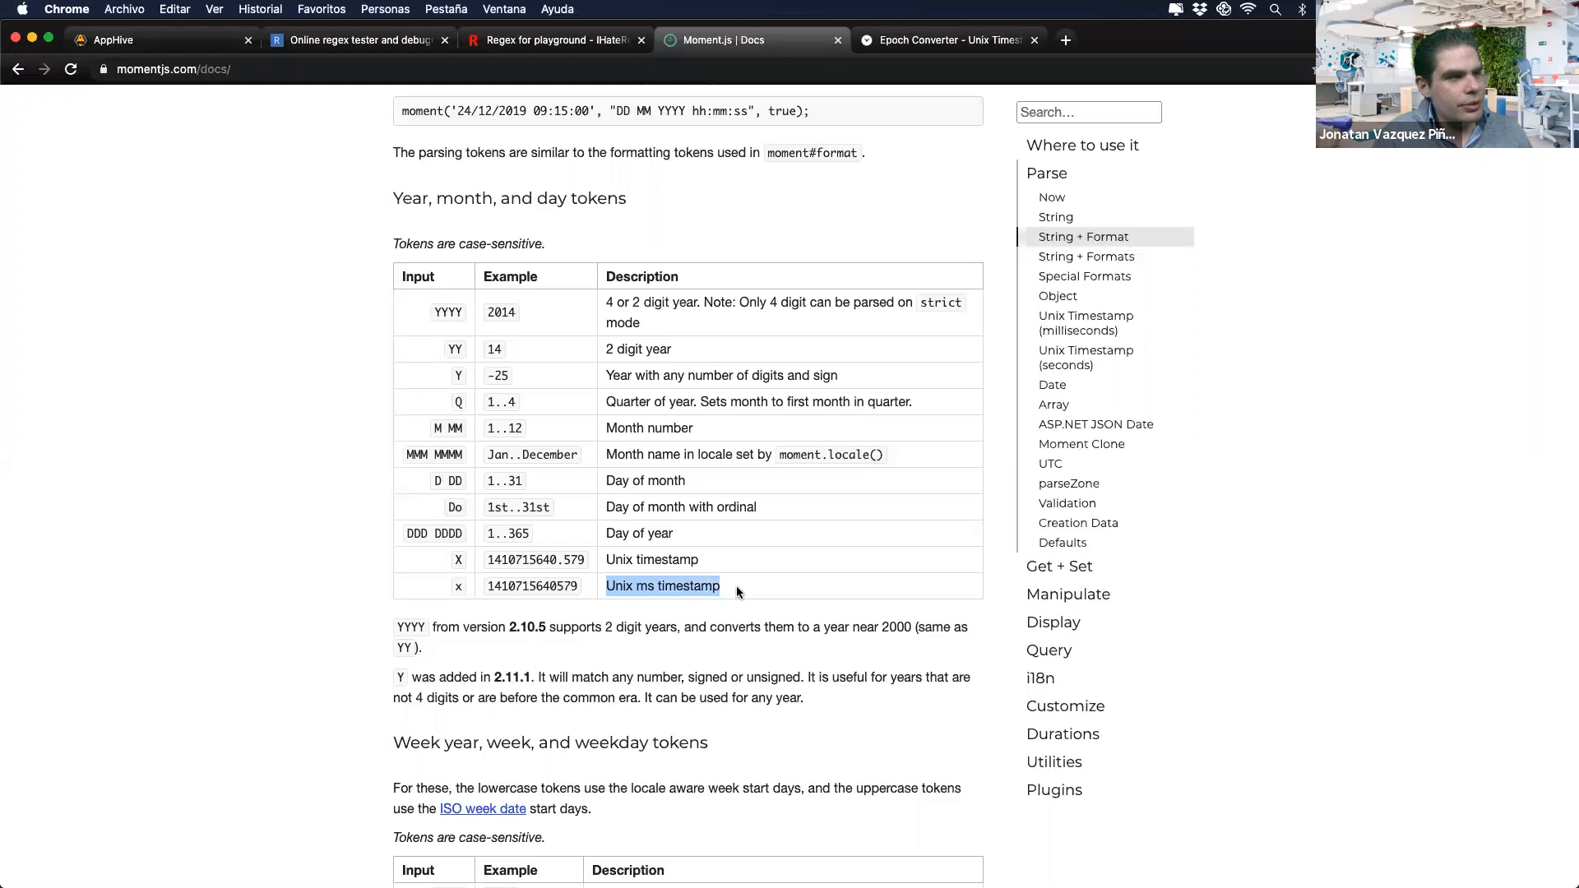
double_click(458, 587)
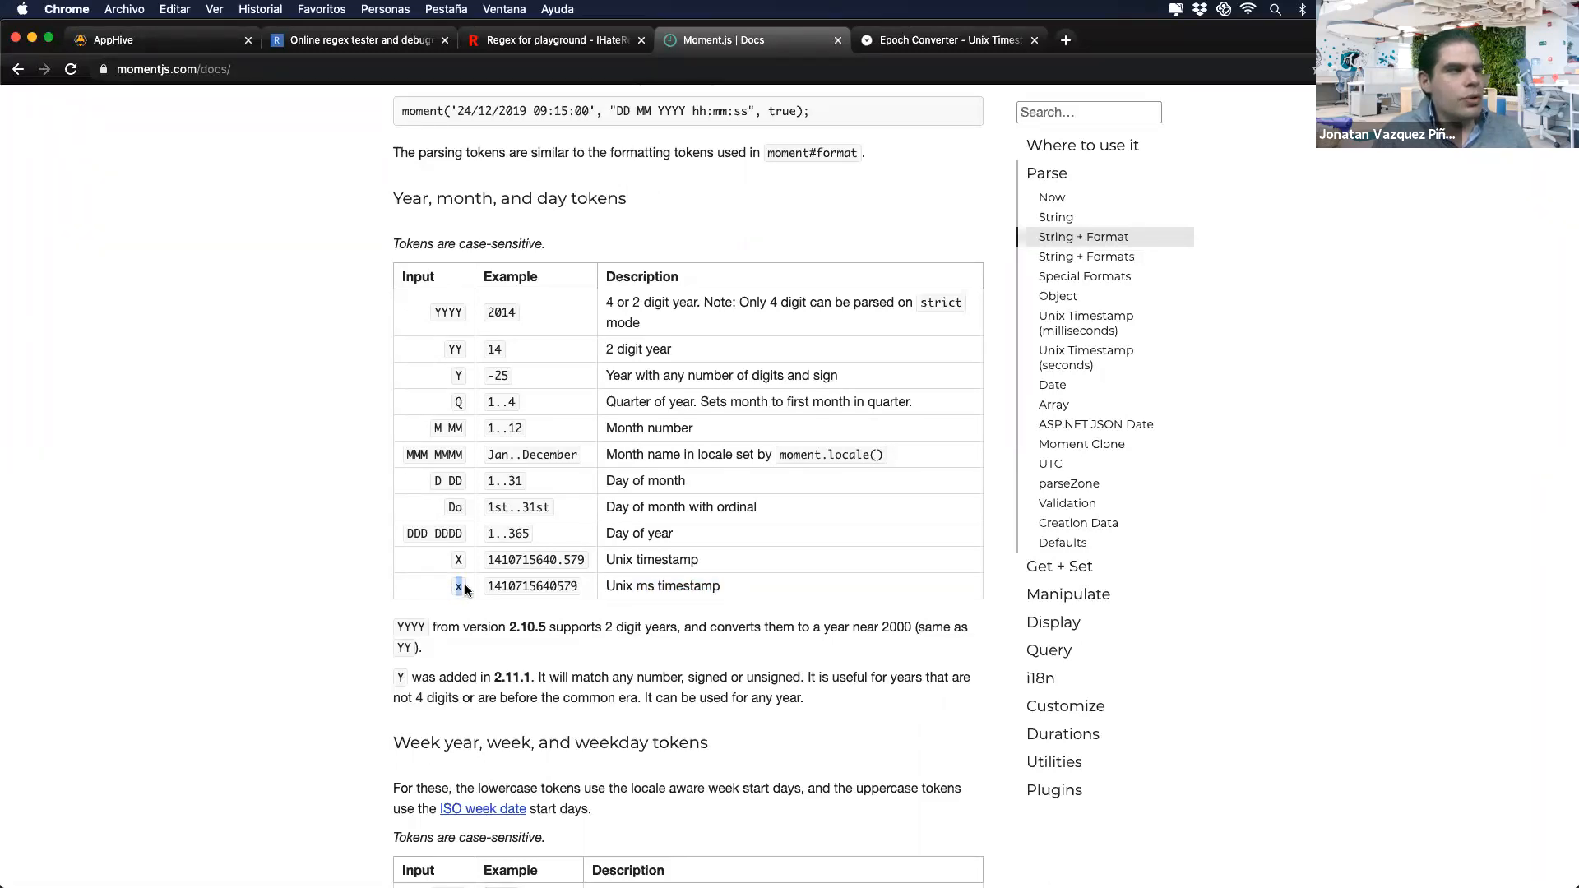
drag(615, 585, 676, 586)
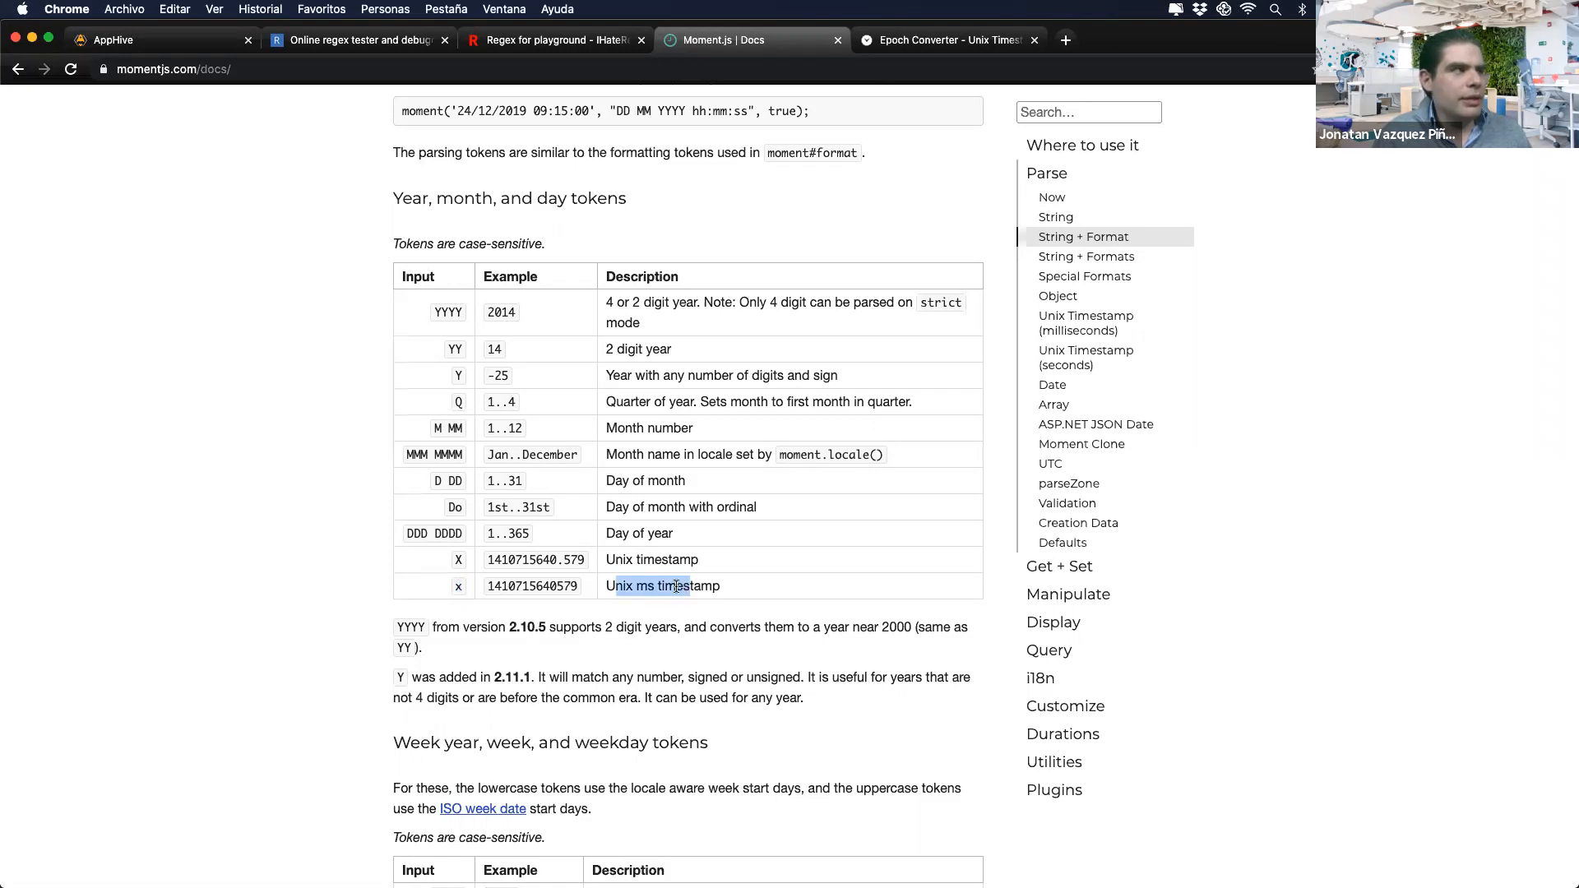
Step: Enter x as the origin type detail and set the Global Formater locale to Spanish
click(164, 40)
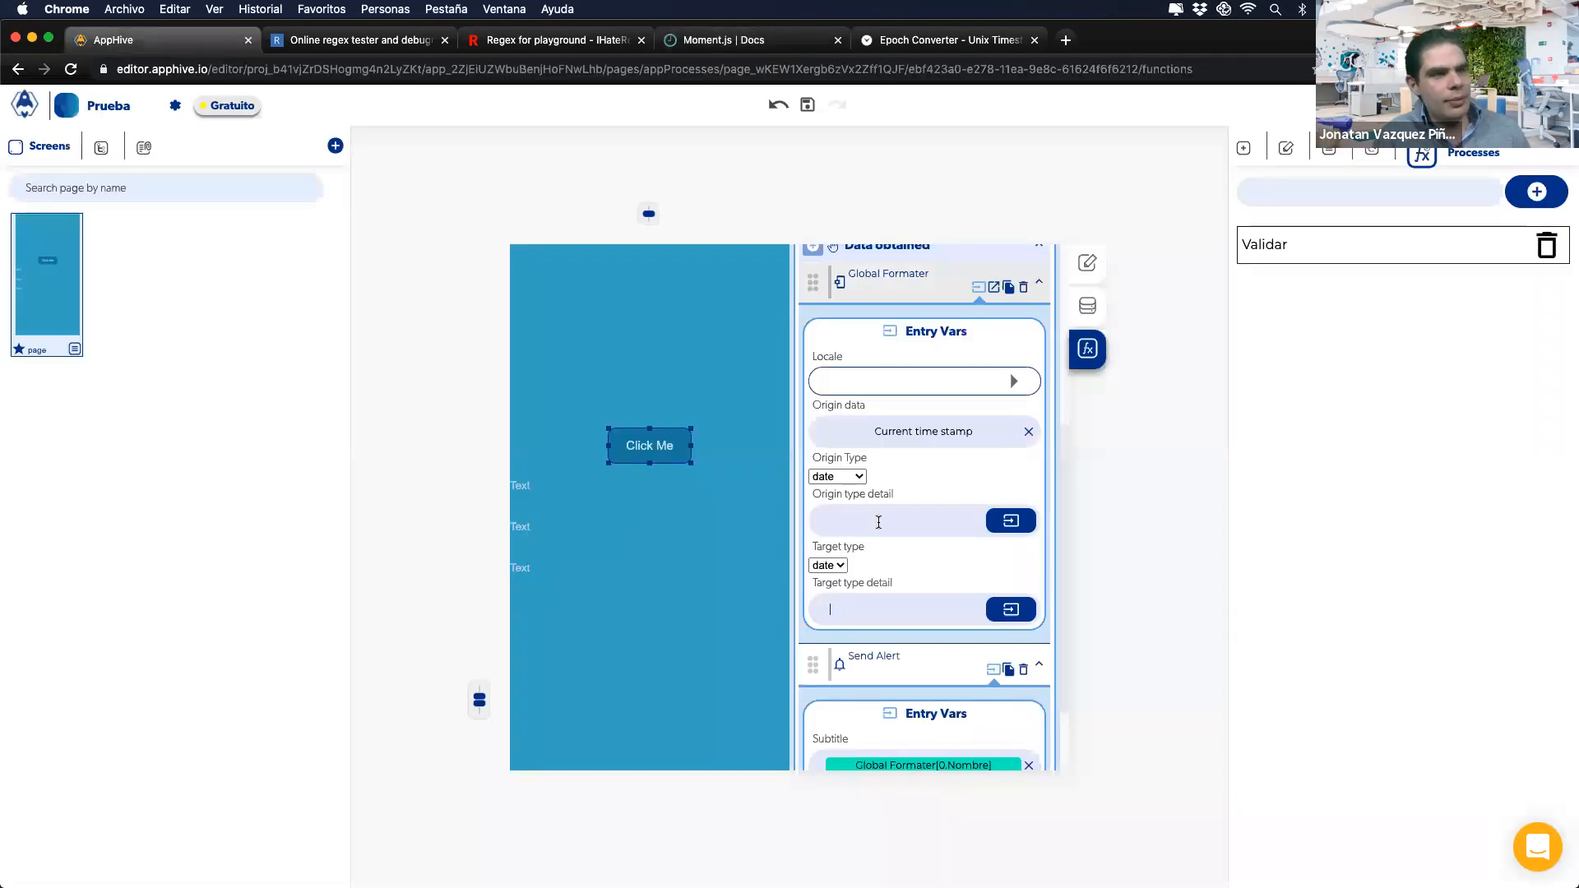
text(x)
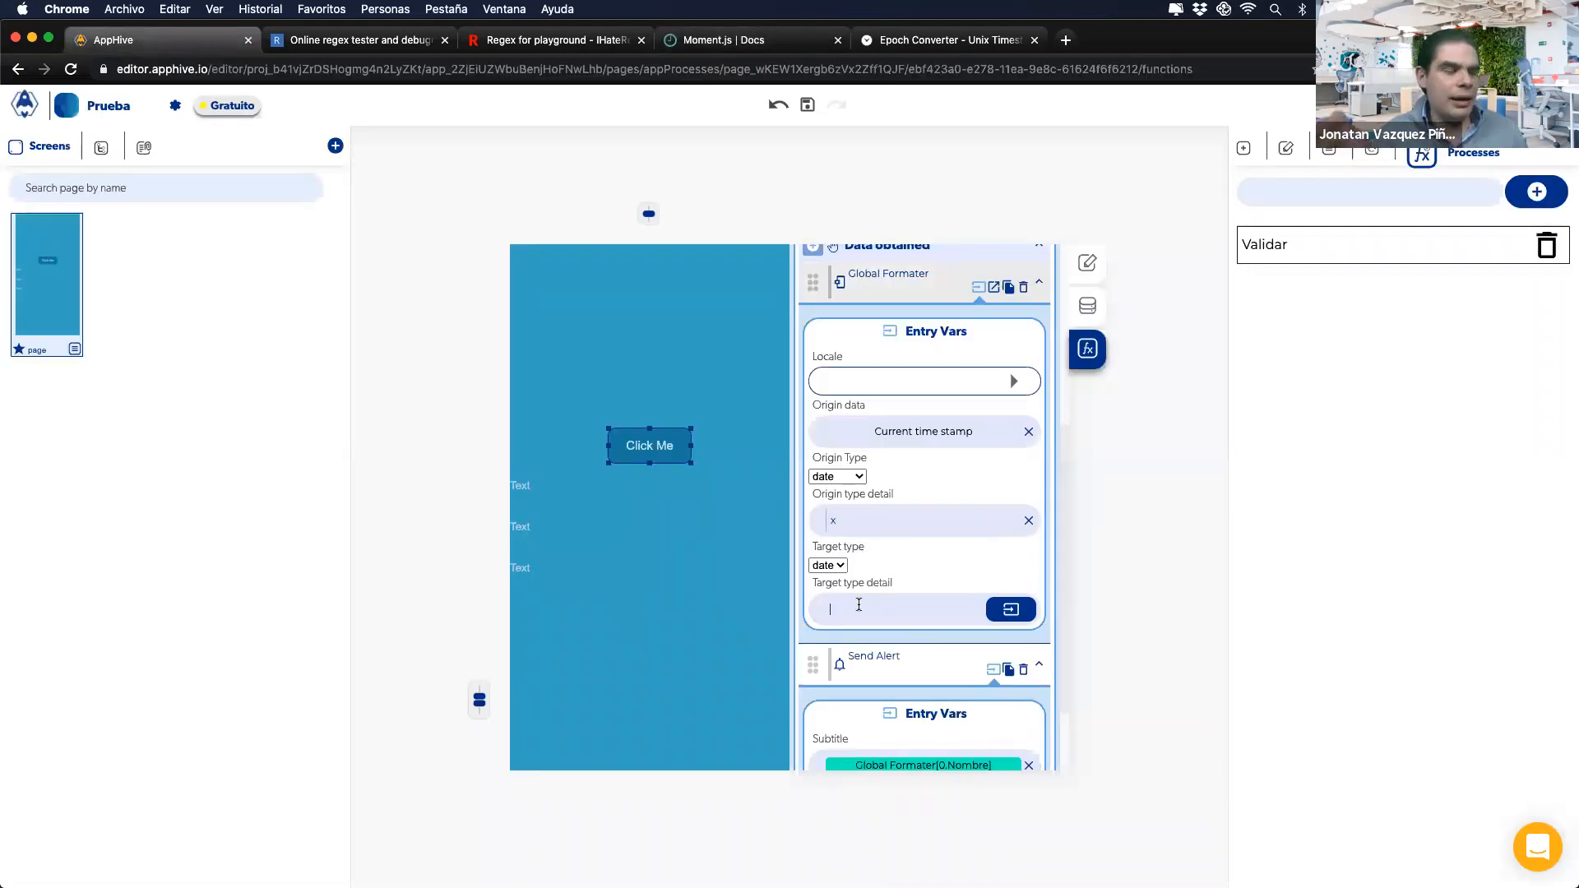
click(859, 605)
text(DD)
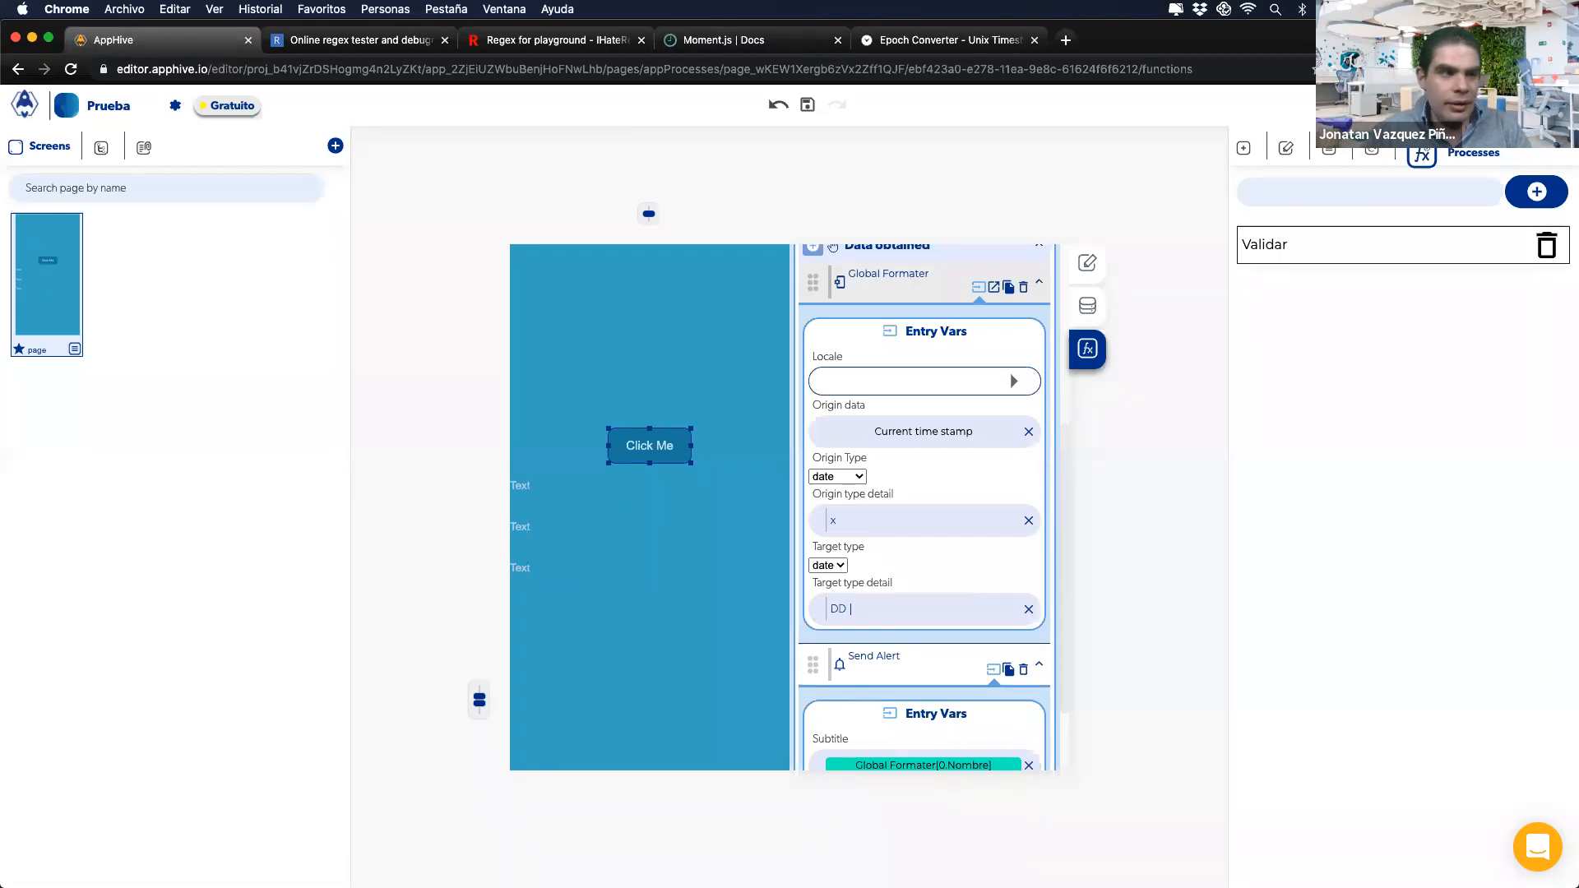
text( MM YY)
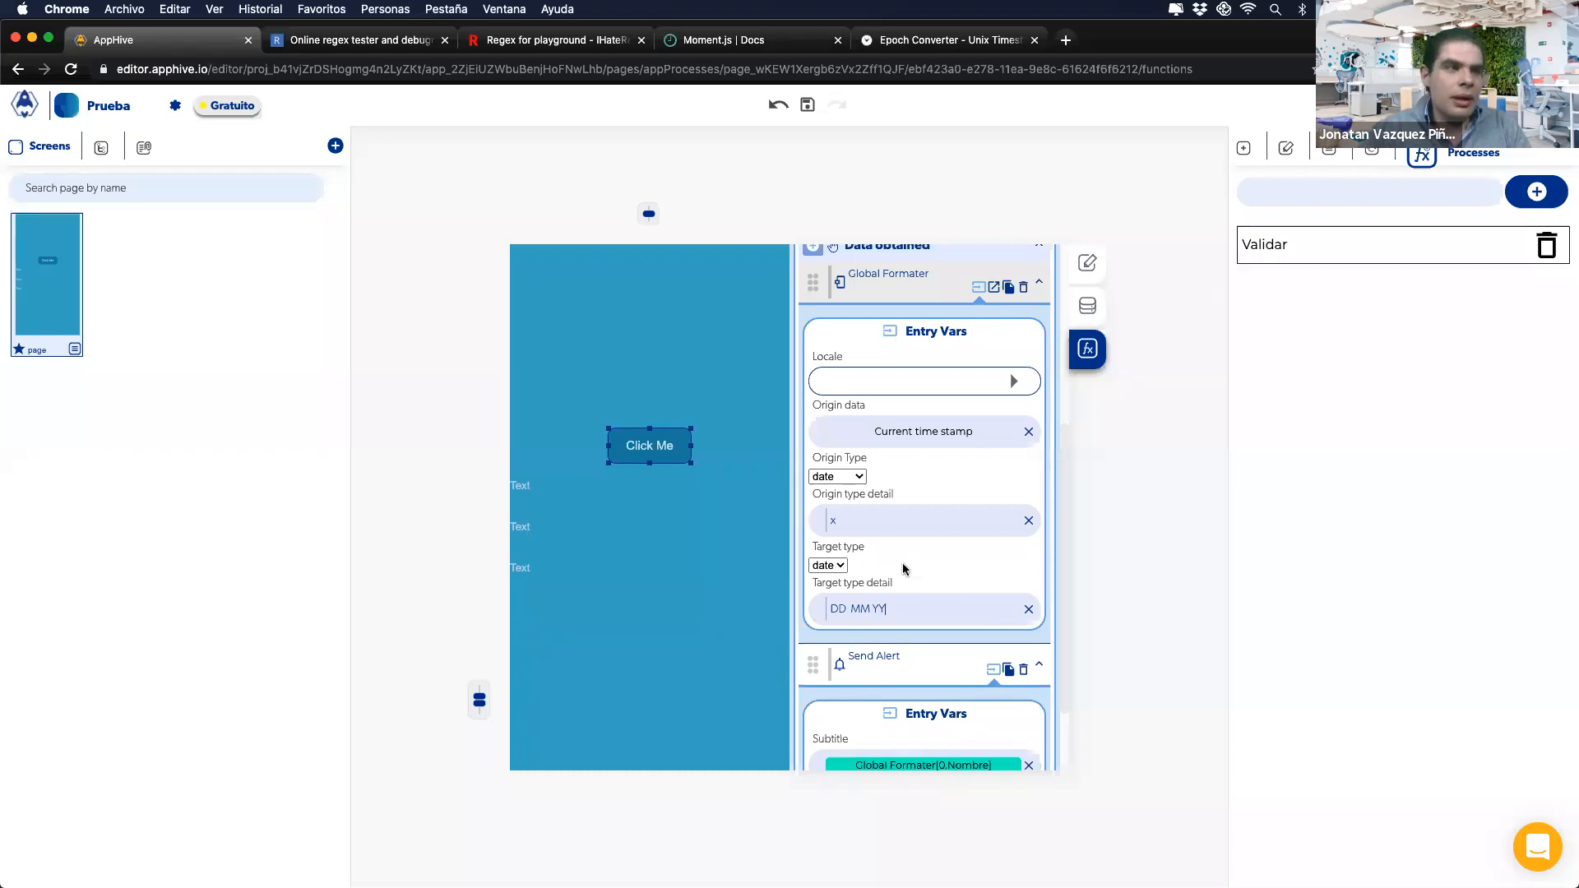
scroll(860, 455, up, 3)
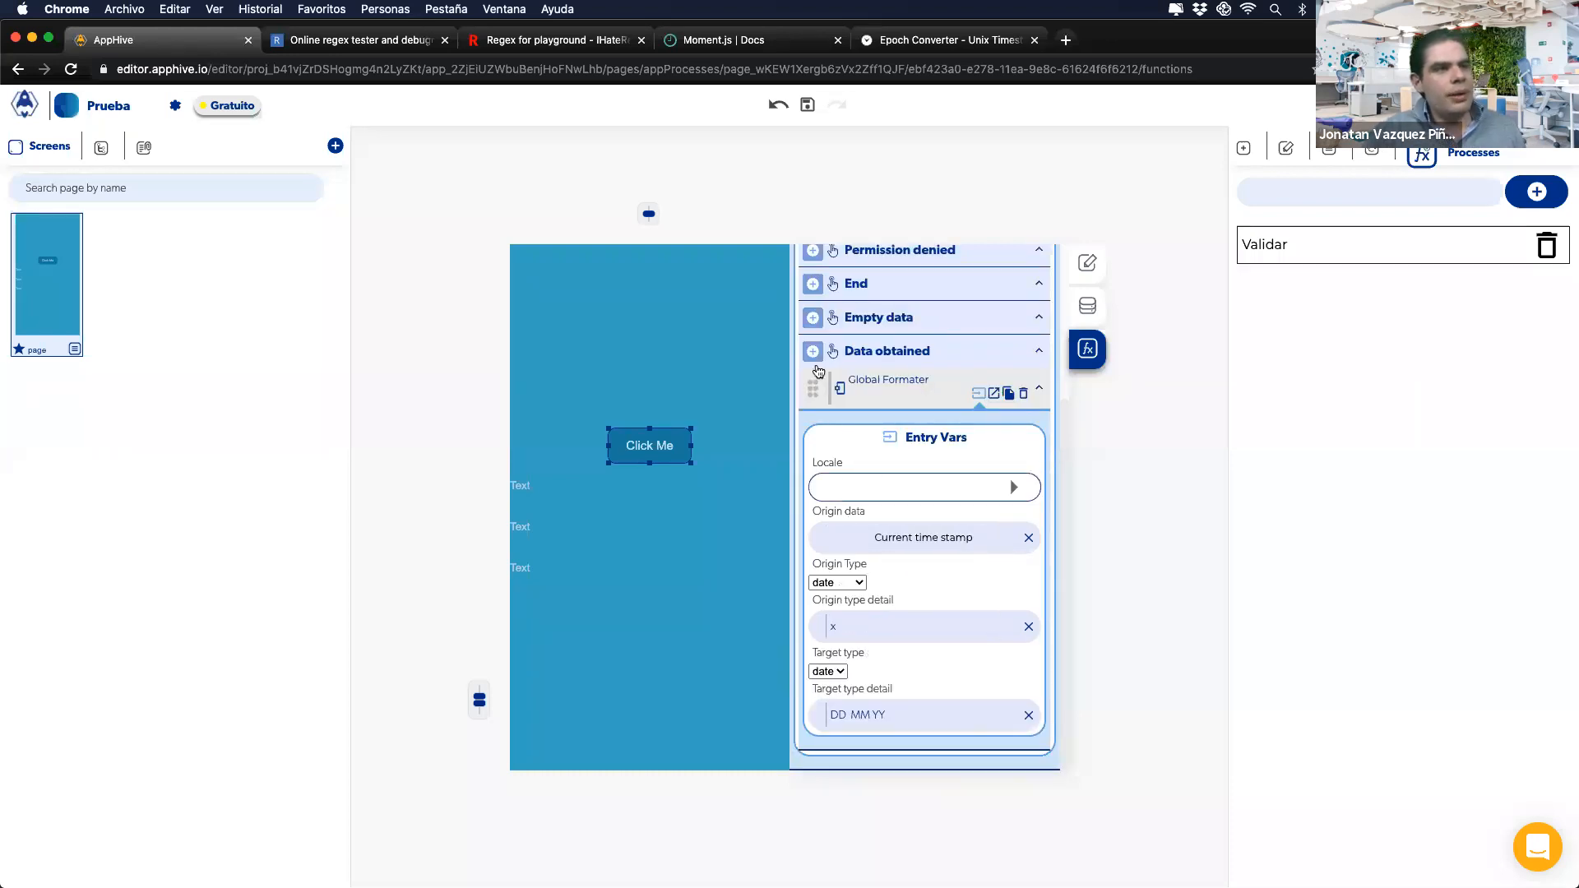
click(1016, 487)
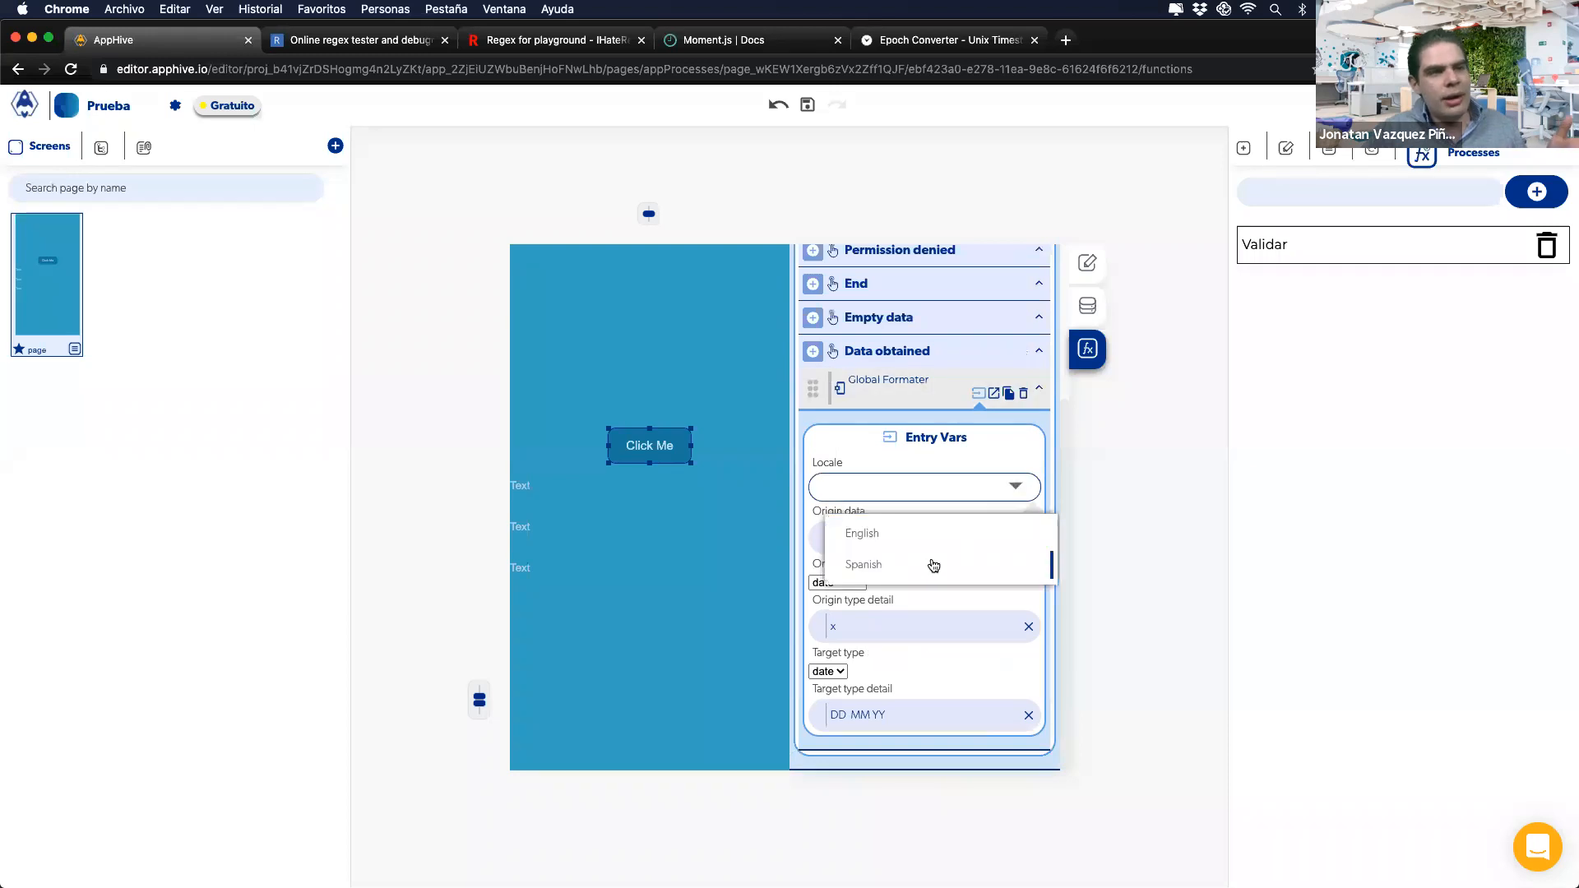
click(920, 566)
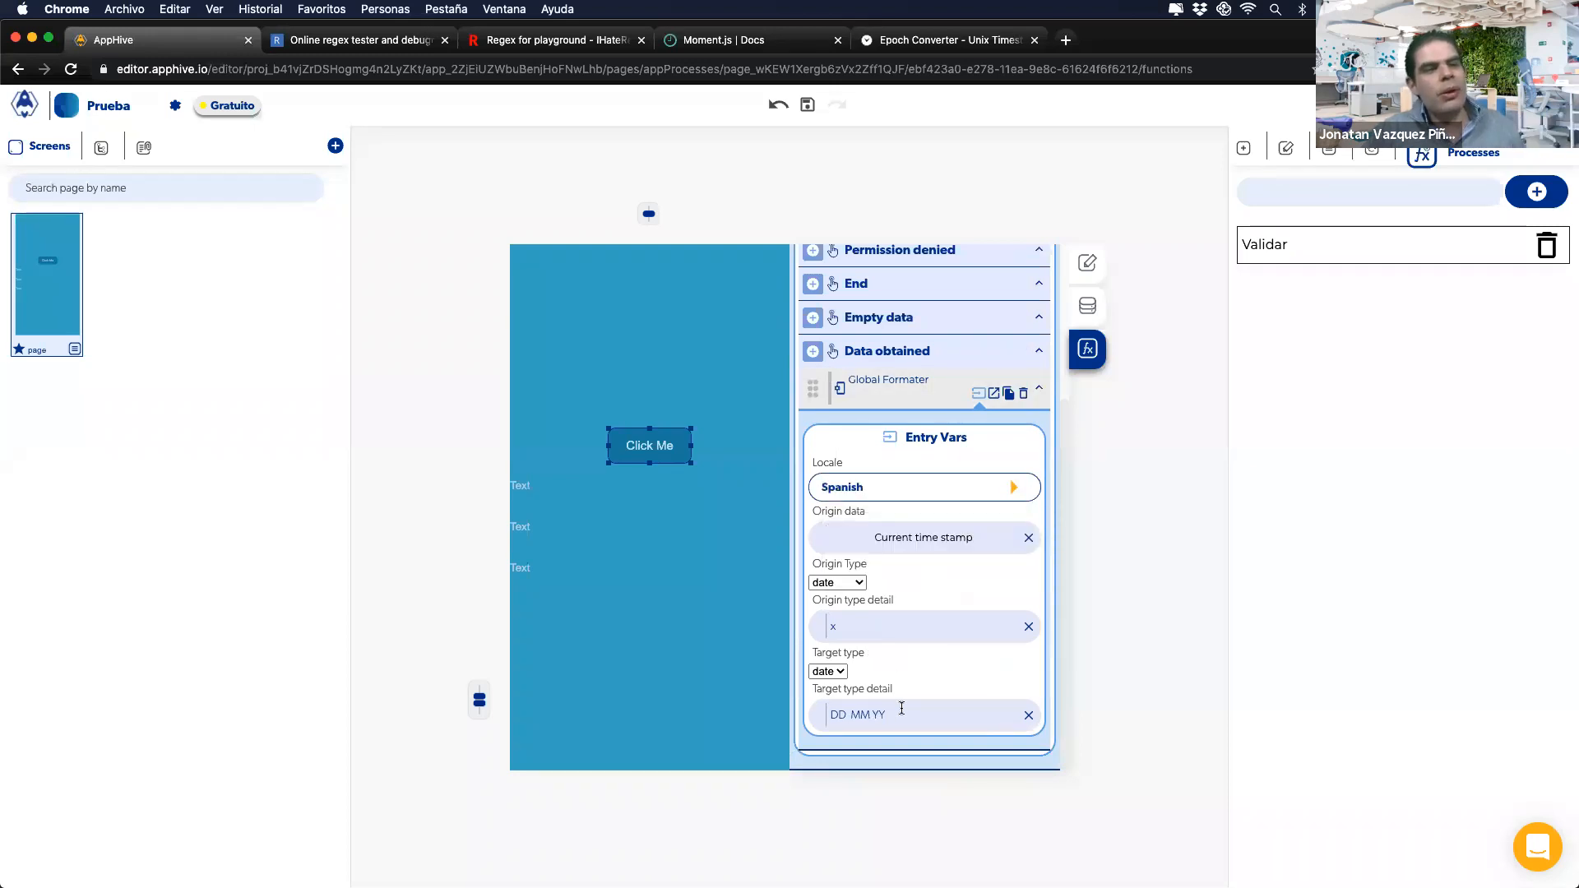
Step: Replace the DD MM target format with LLLL, checking the Moment.js token table
triple_click(859, 718)
text(LLLL)
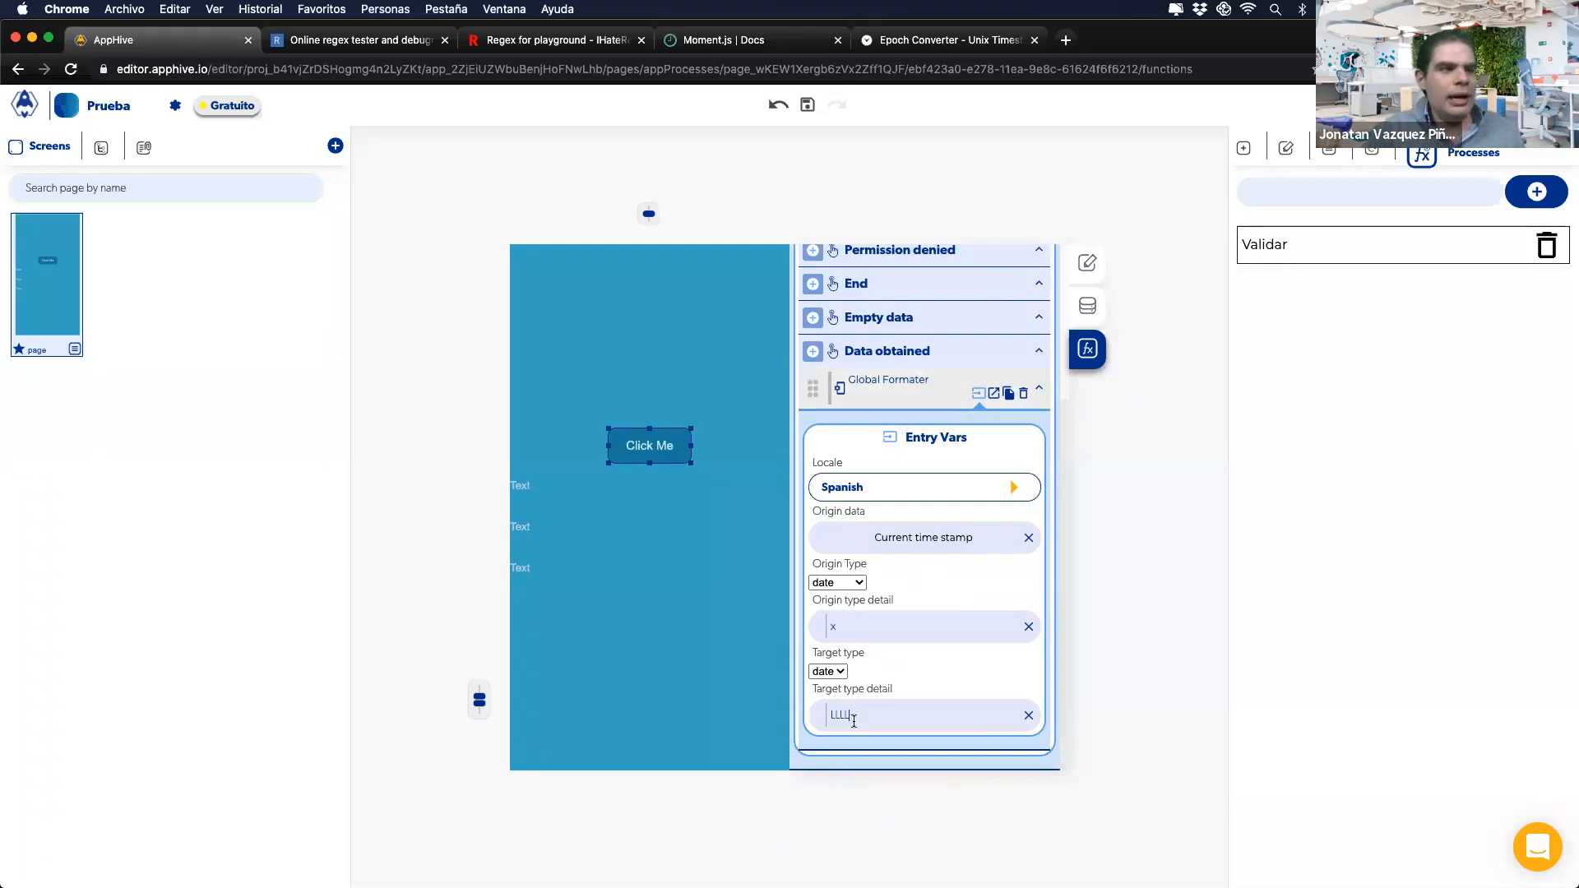
drag(854, 720, 749, 722)
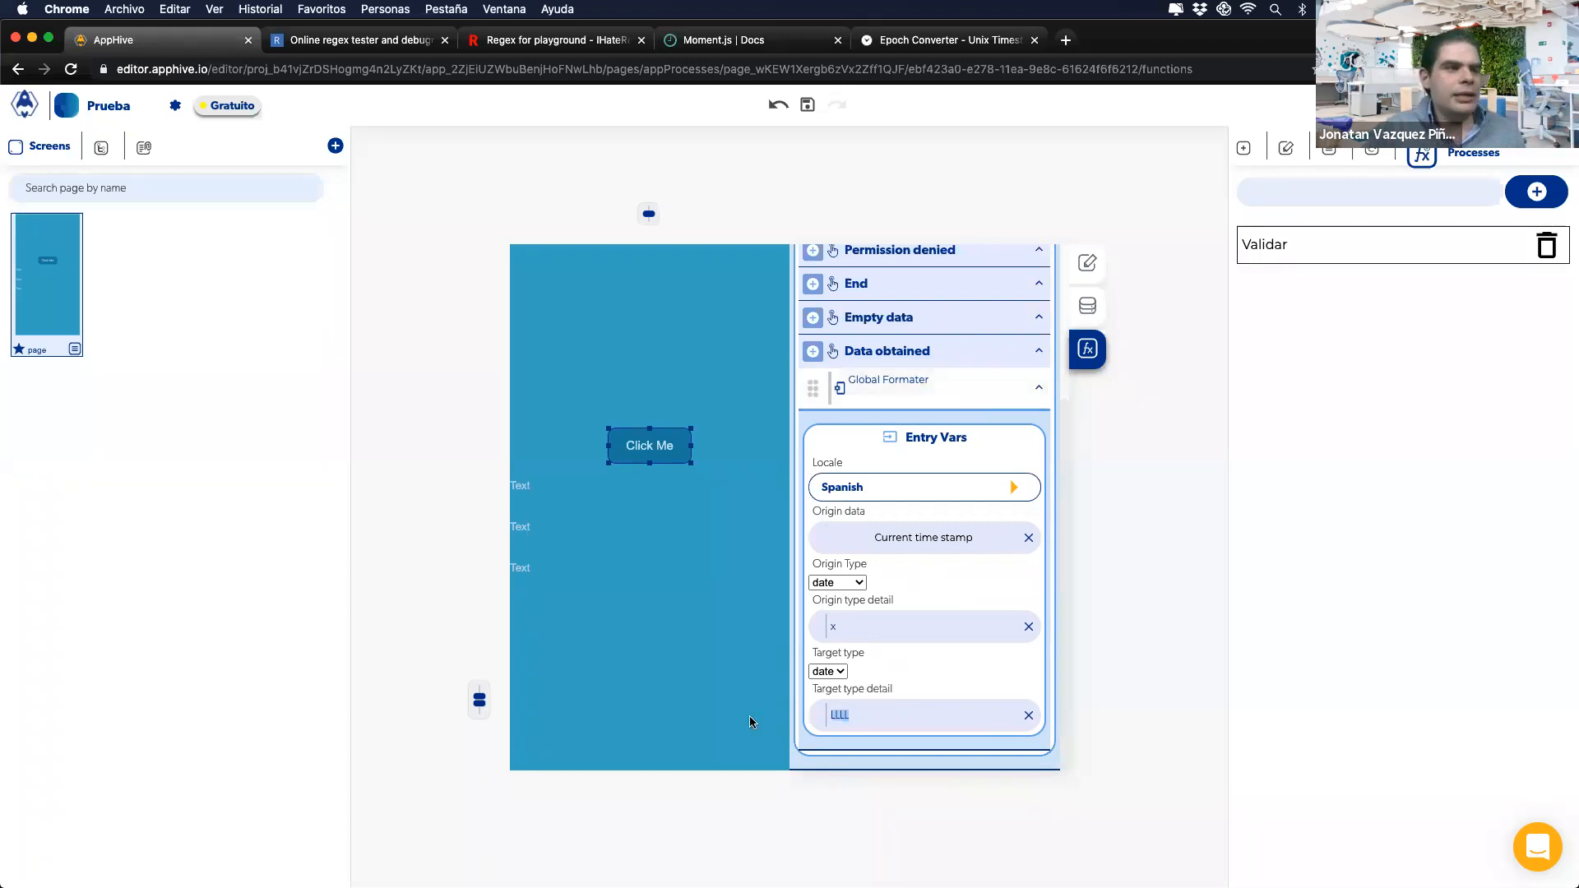
click(722, 40)
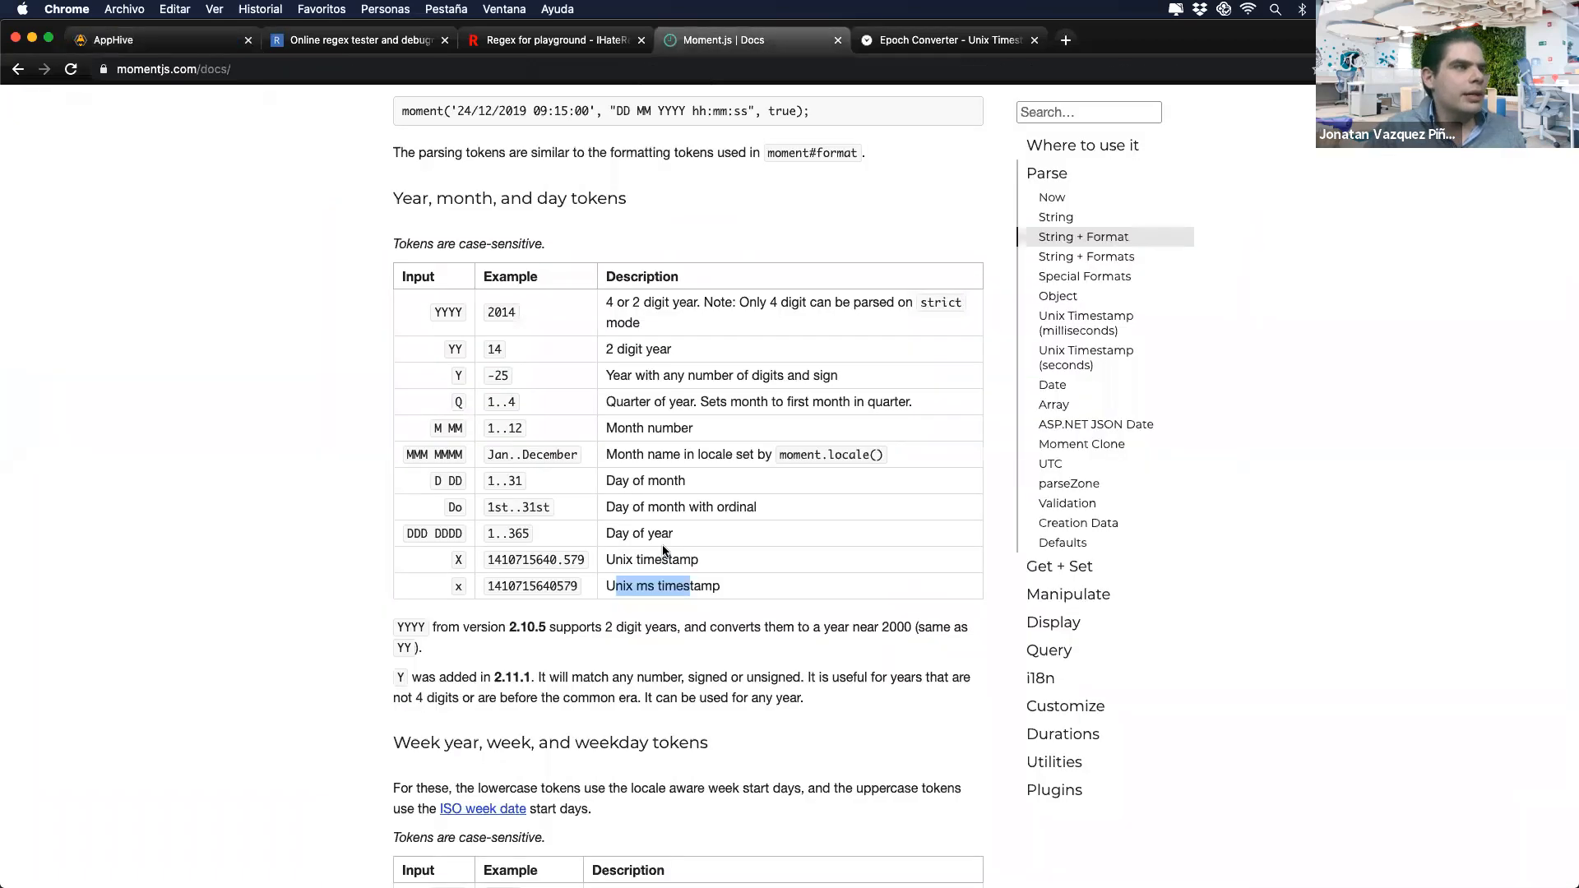
scroll(663, 549, up, 5)
scroll(663, 545, down, 15)
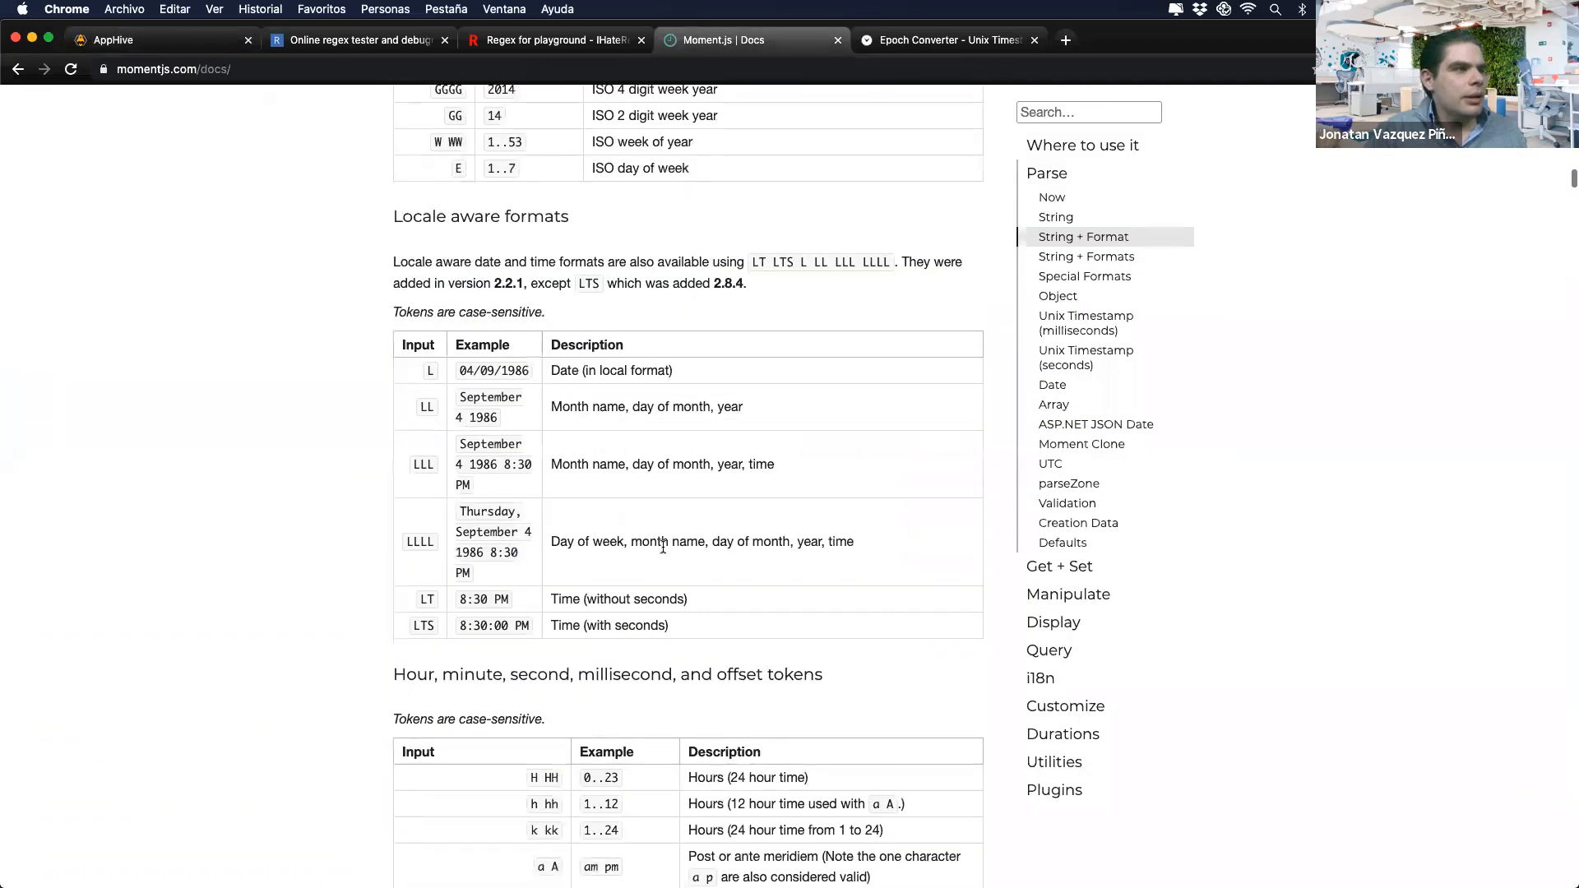
Step: Add a Send Alert under Data obtained with the Global Formater output as its subtitle
click(206, 41)
click(812, 351)
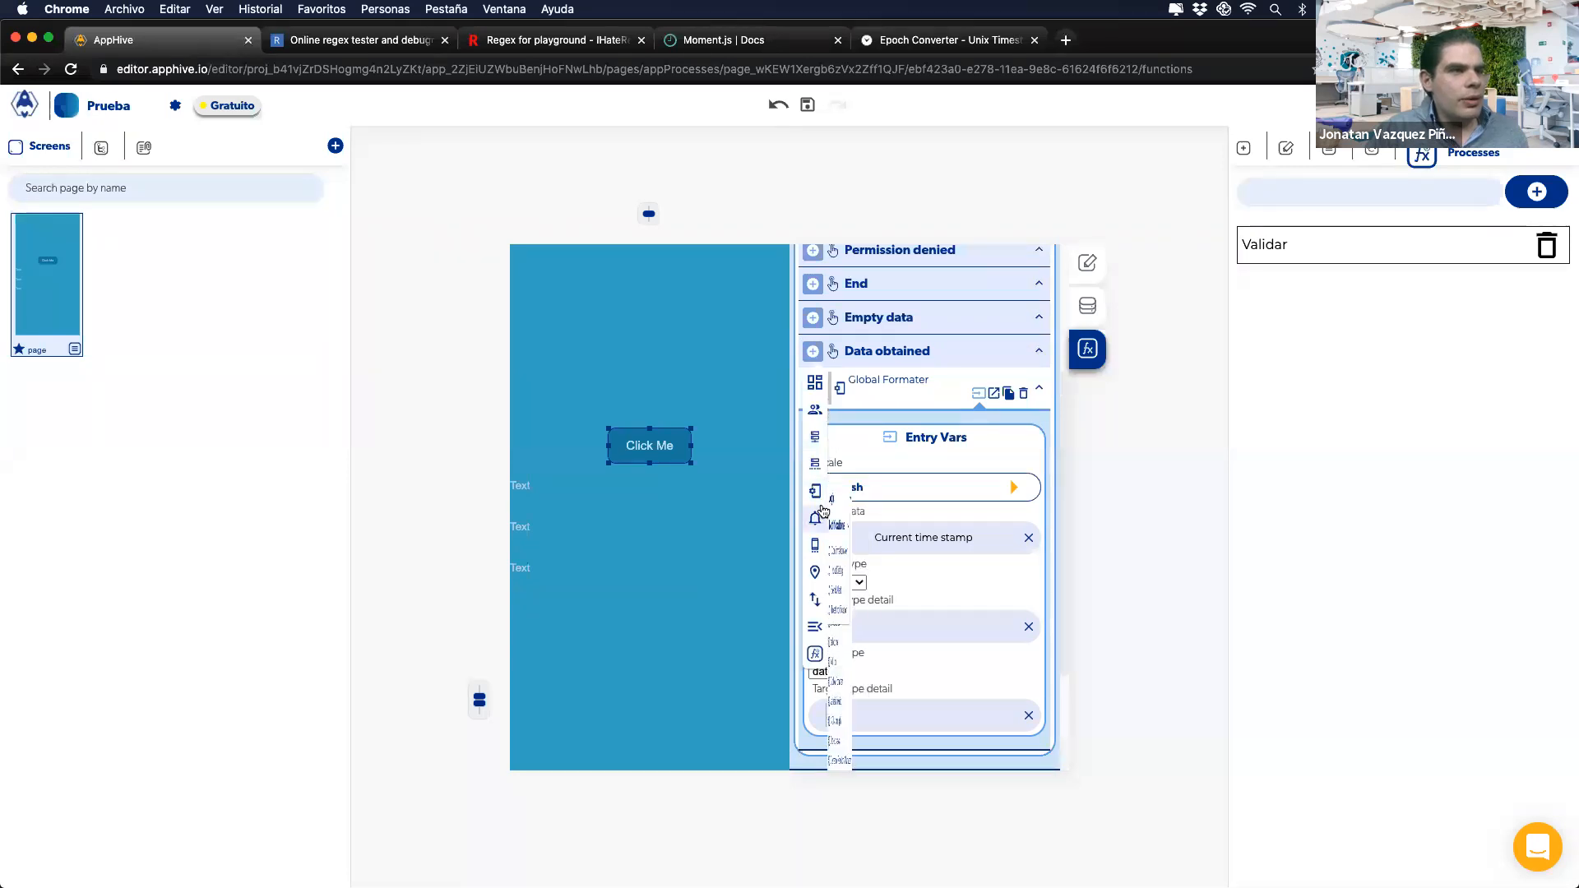
click(819, 523)
click(866, 589)
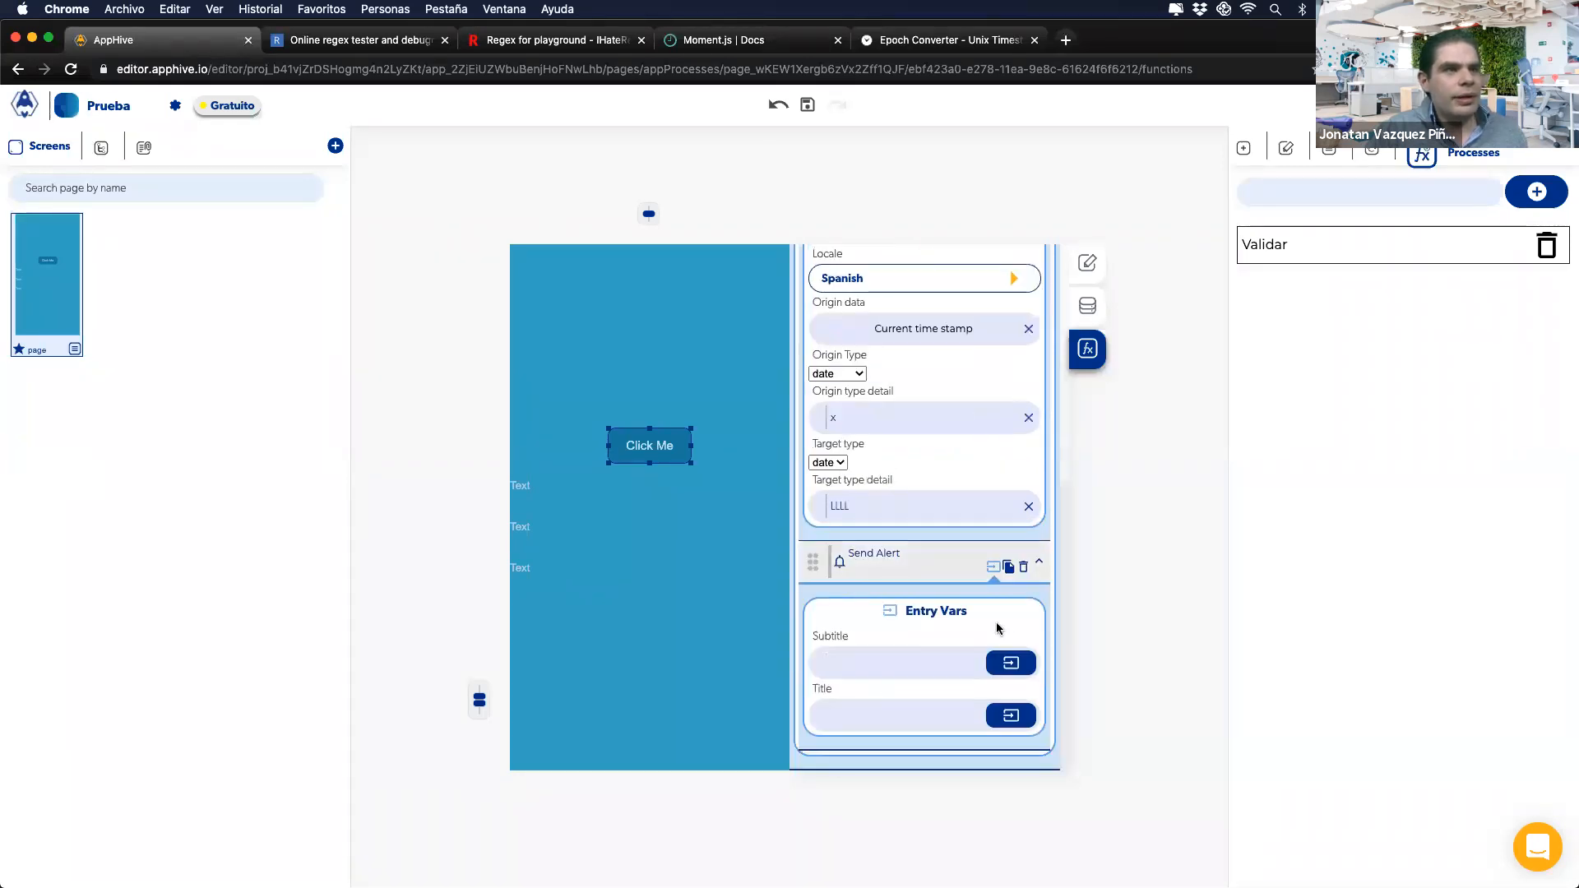
click(1008, 662)
click(987, 702)
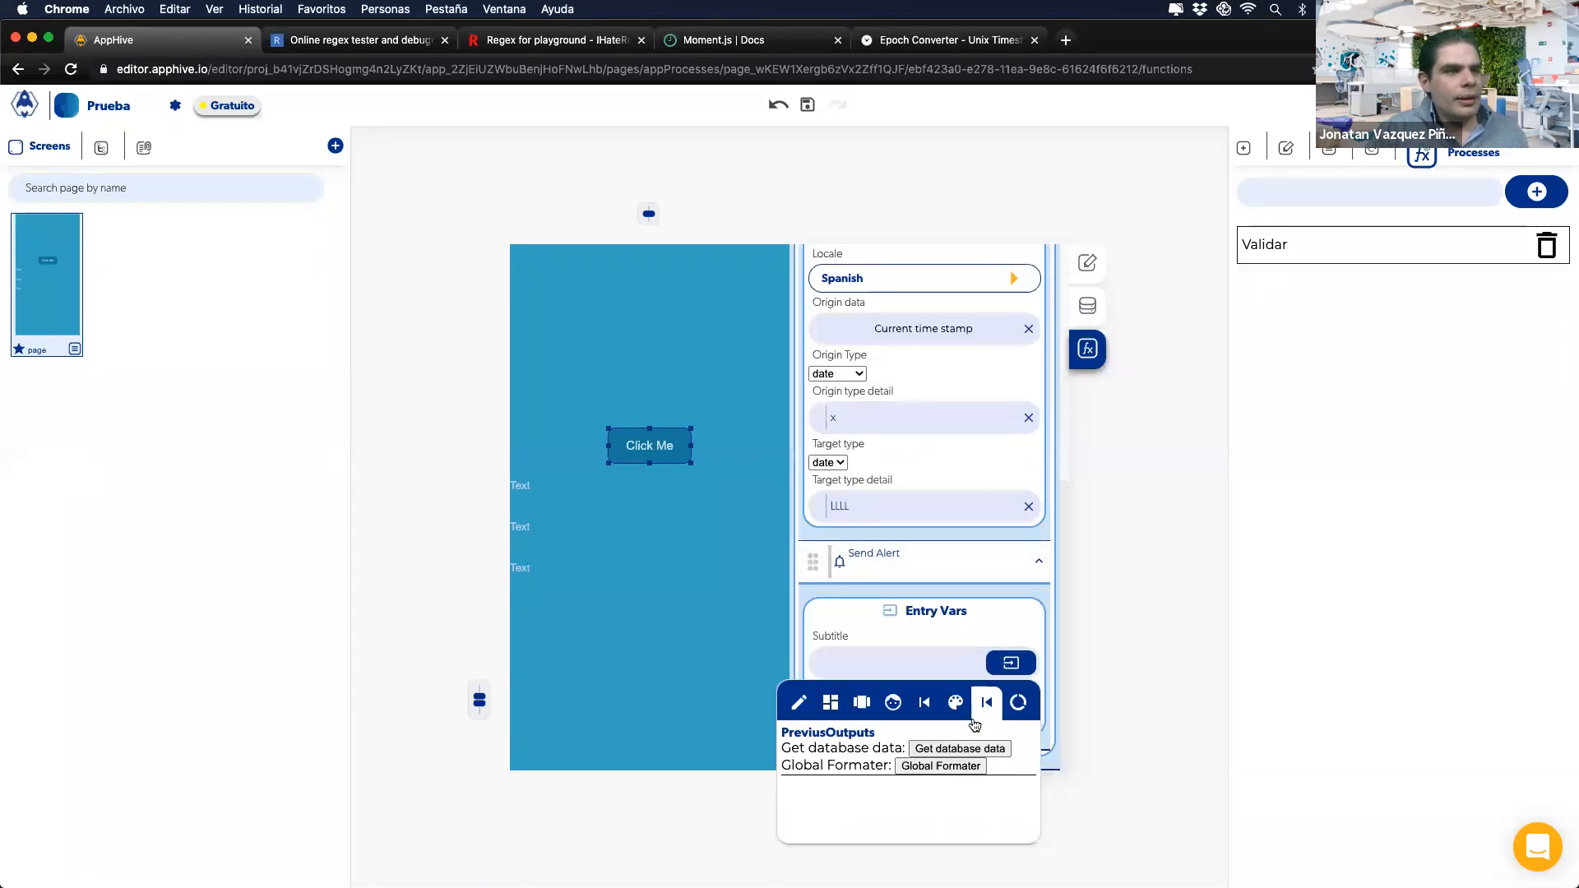
click(941, 766)
scroll(959, 596, up, 1)
scroll(959, 595, up, 1)
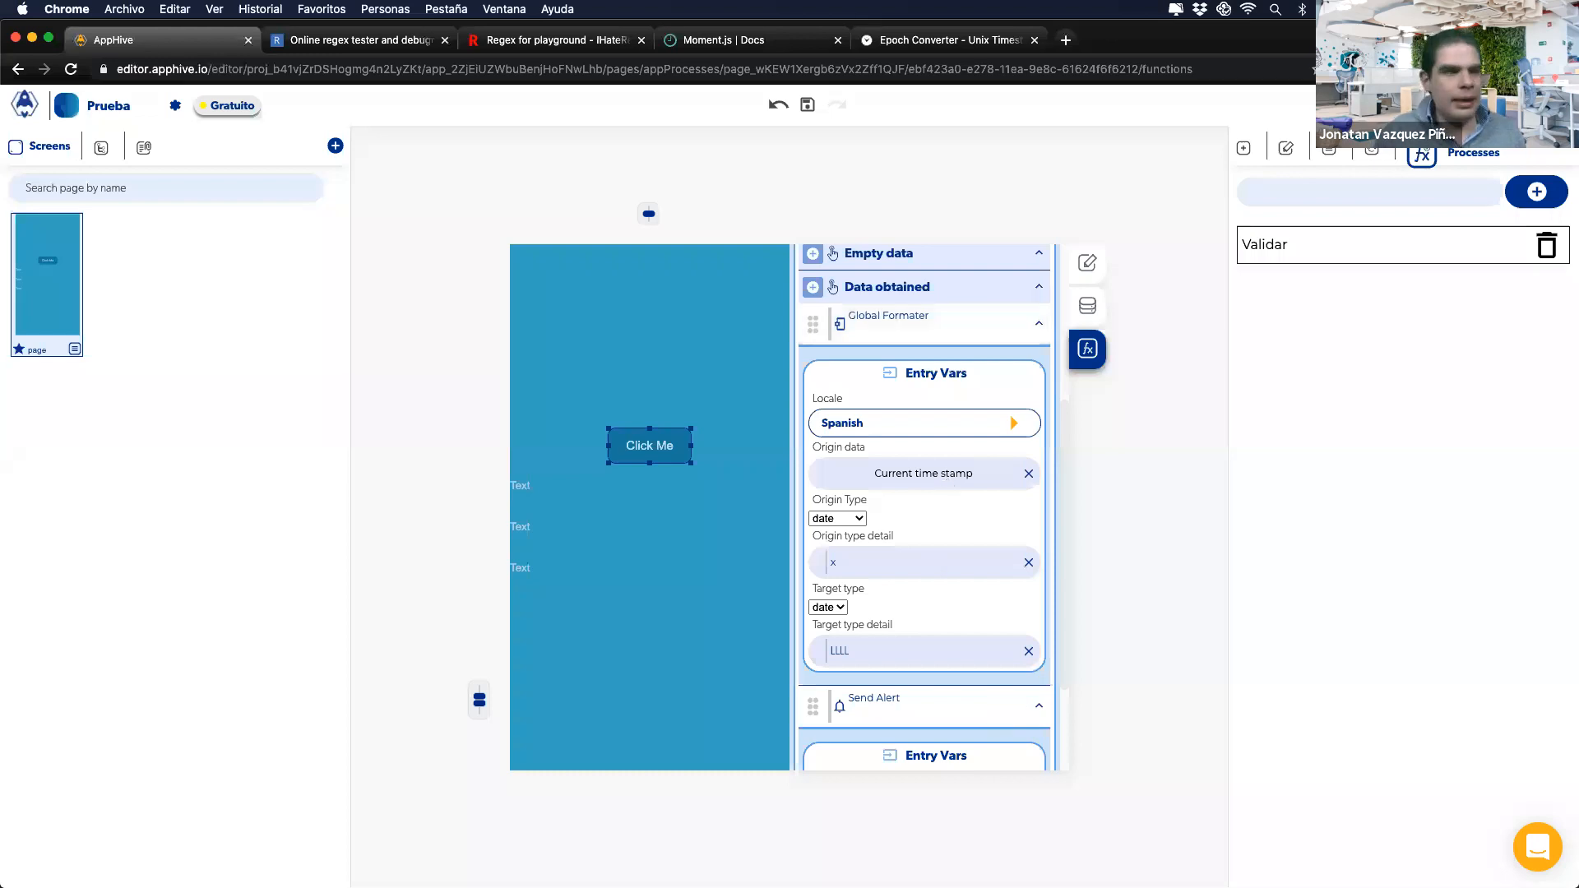
mouse_move(1005, 883)
click(912, 848)
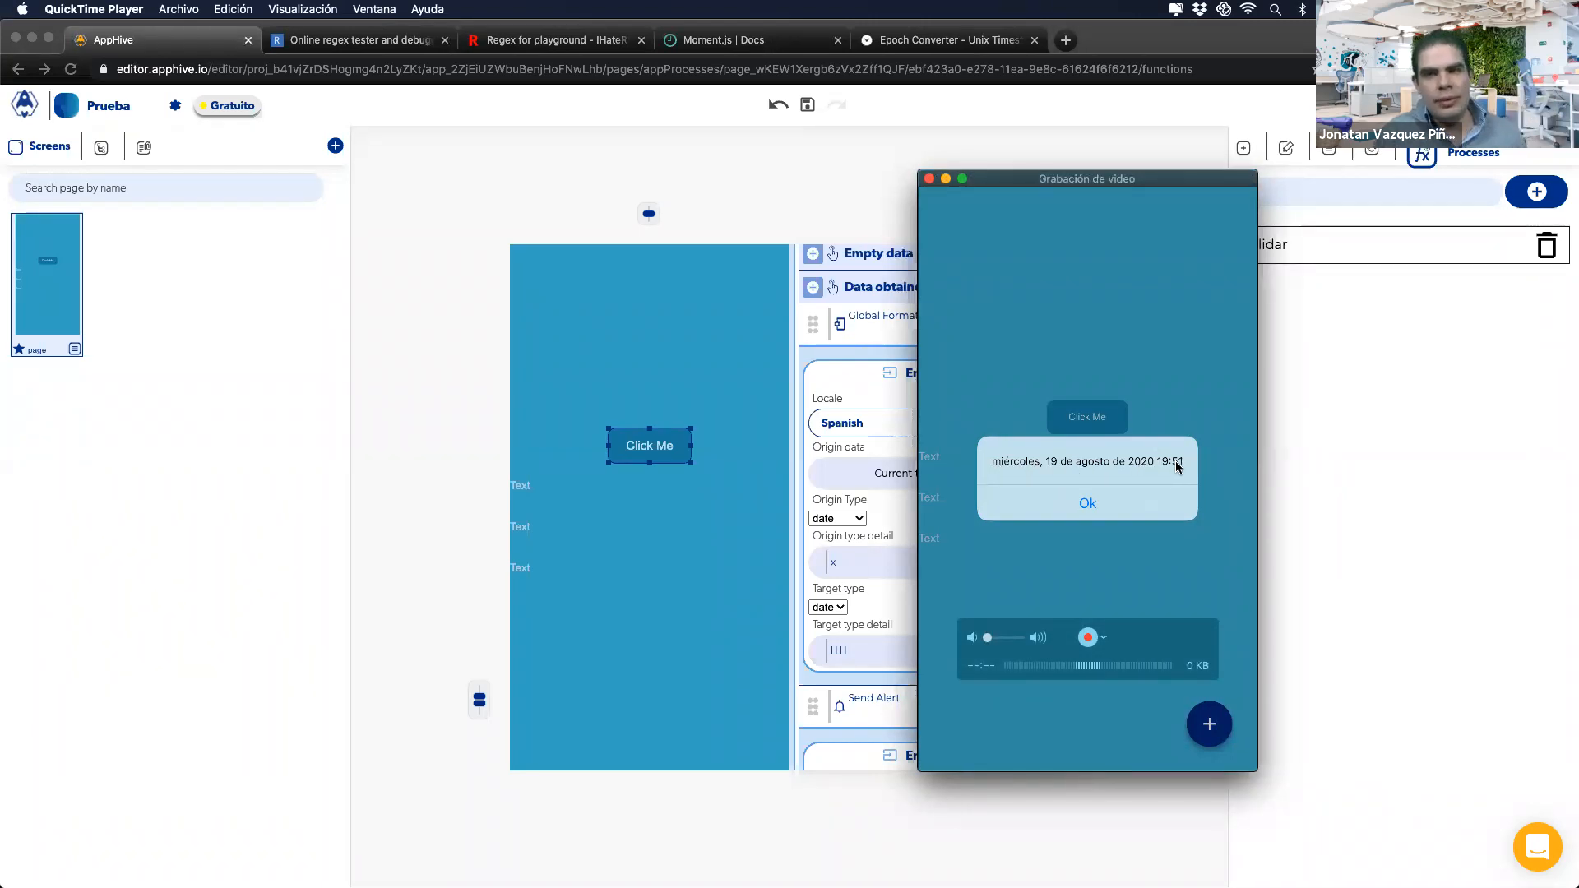
Step: Bring Chrome back to the front on the Moment.js Docs tab
click(909, 448)
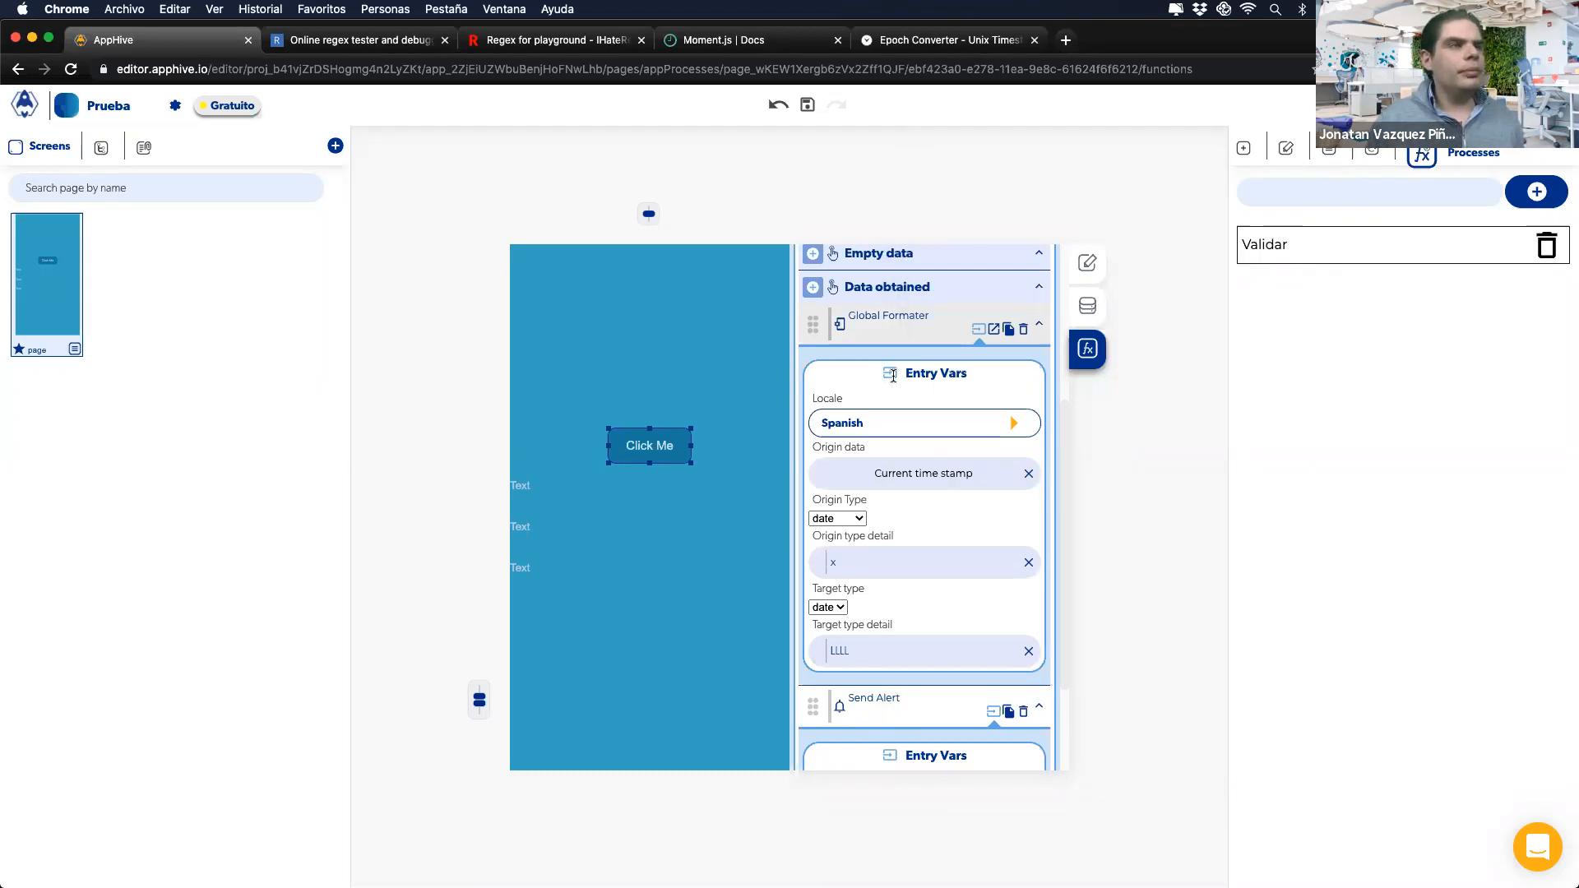
click(718, 41)
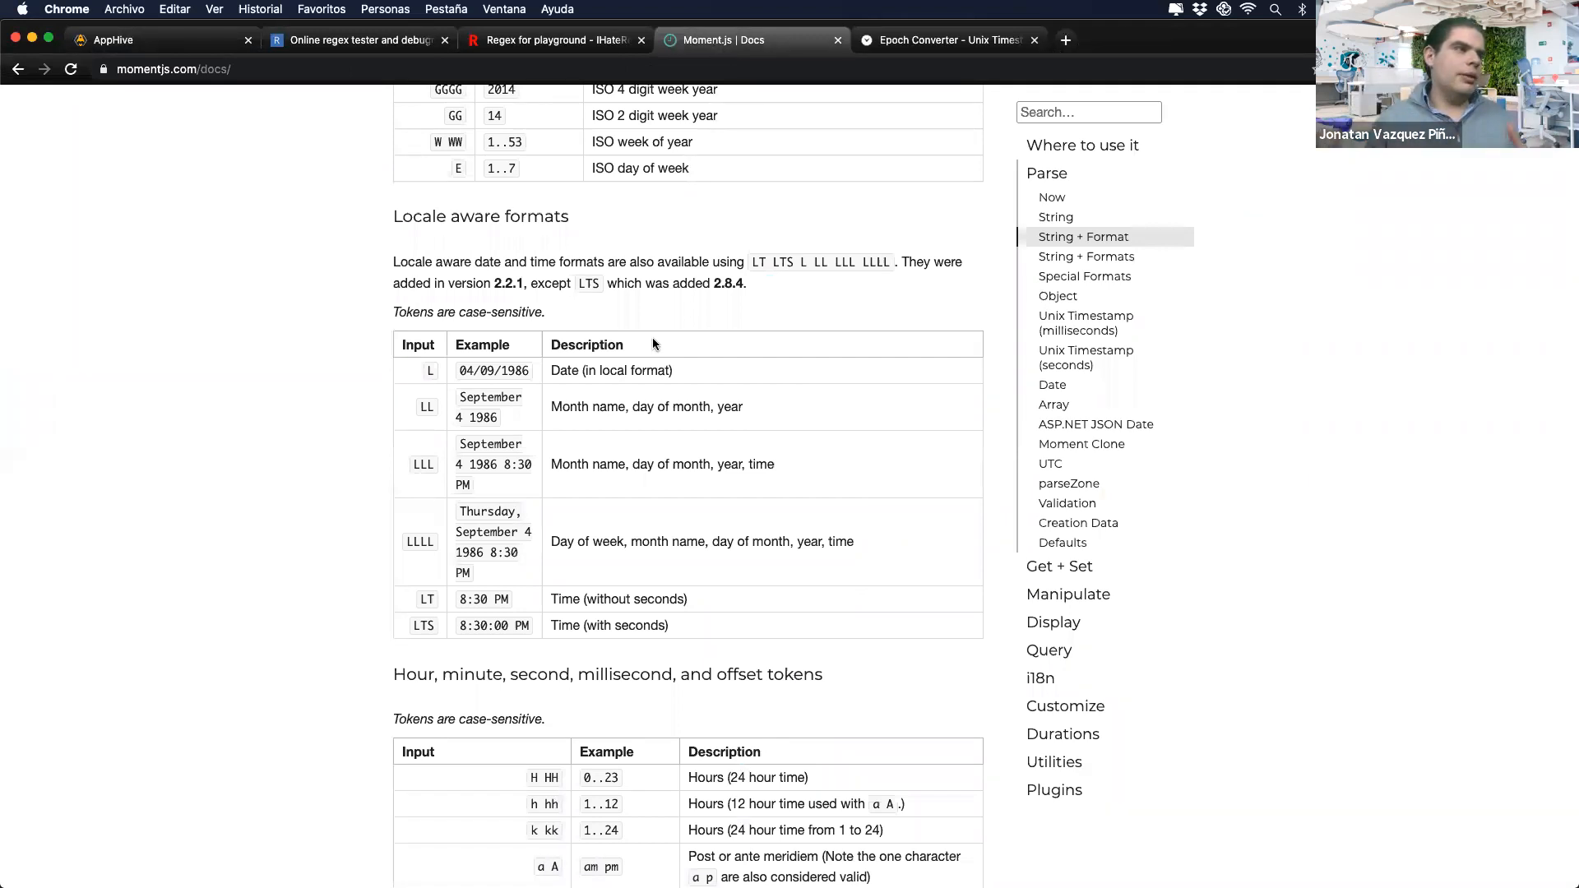
Step: Scroll the Moment.js docs to the locale-aware format tokens, then switch to the slideshow space
scroll(653, 344, up, 3)
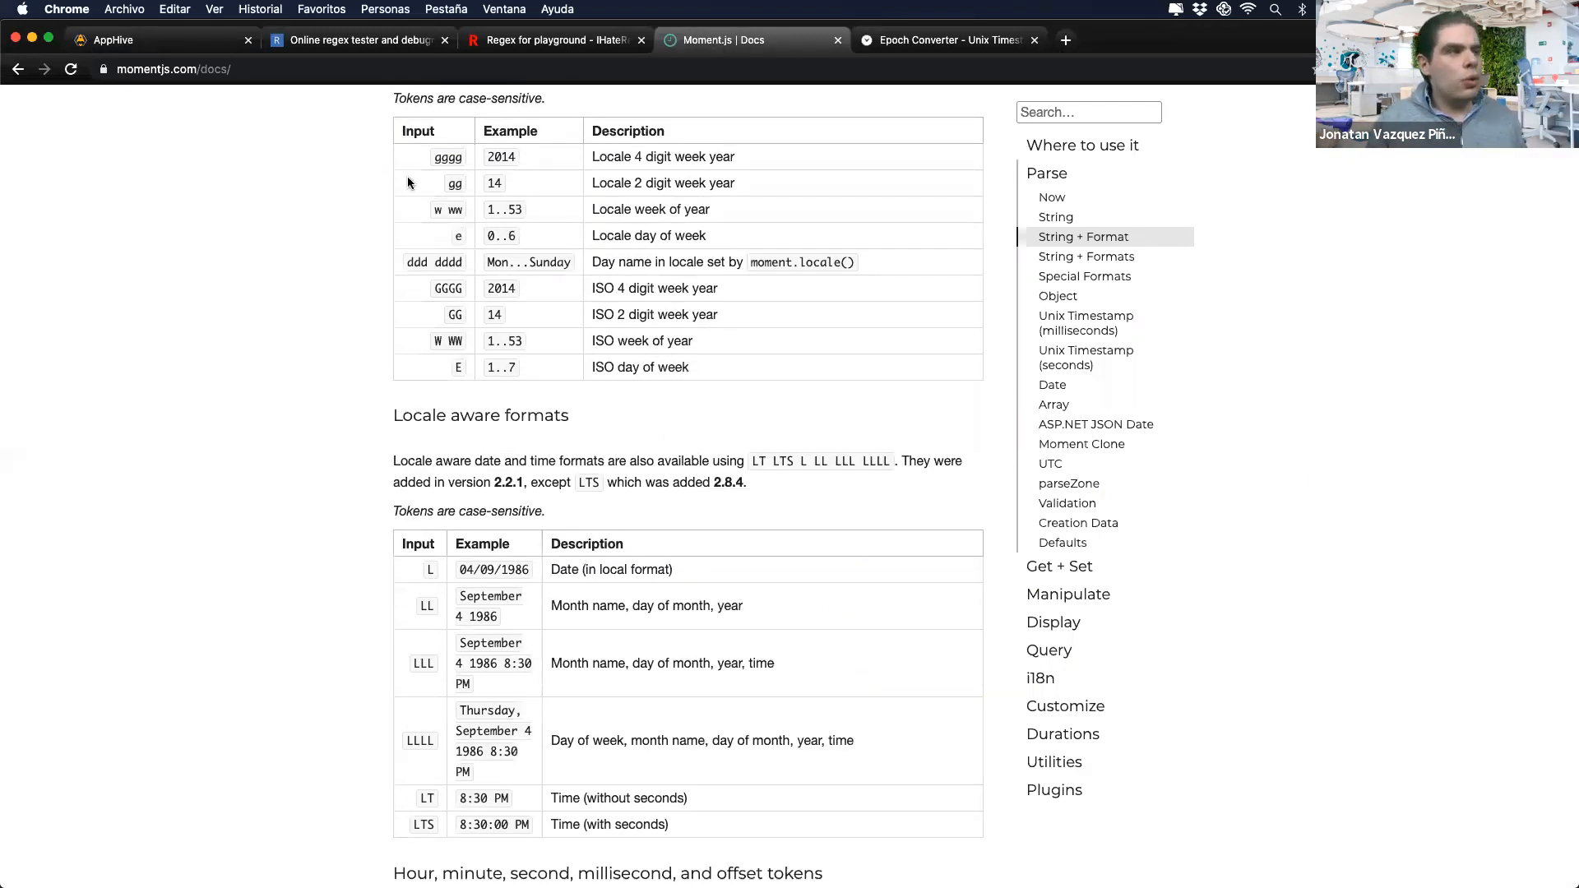
scroll(588, 436, up, 1)
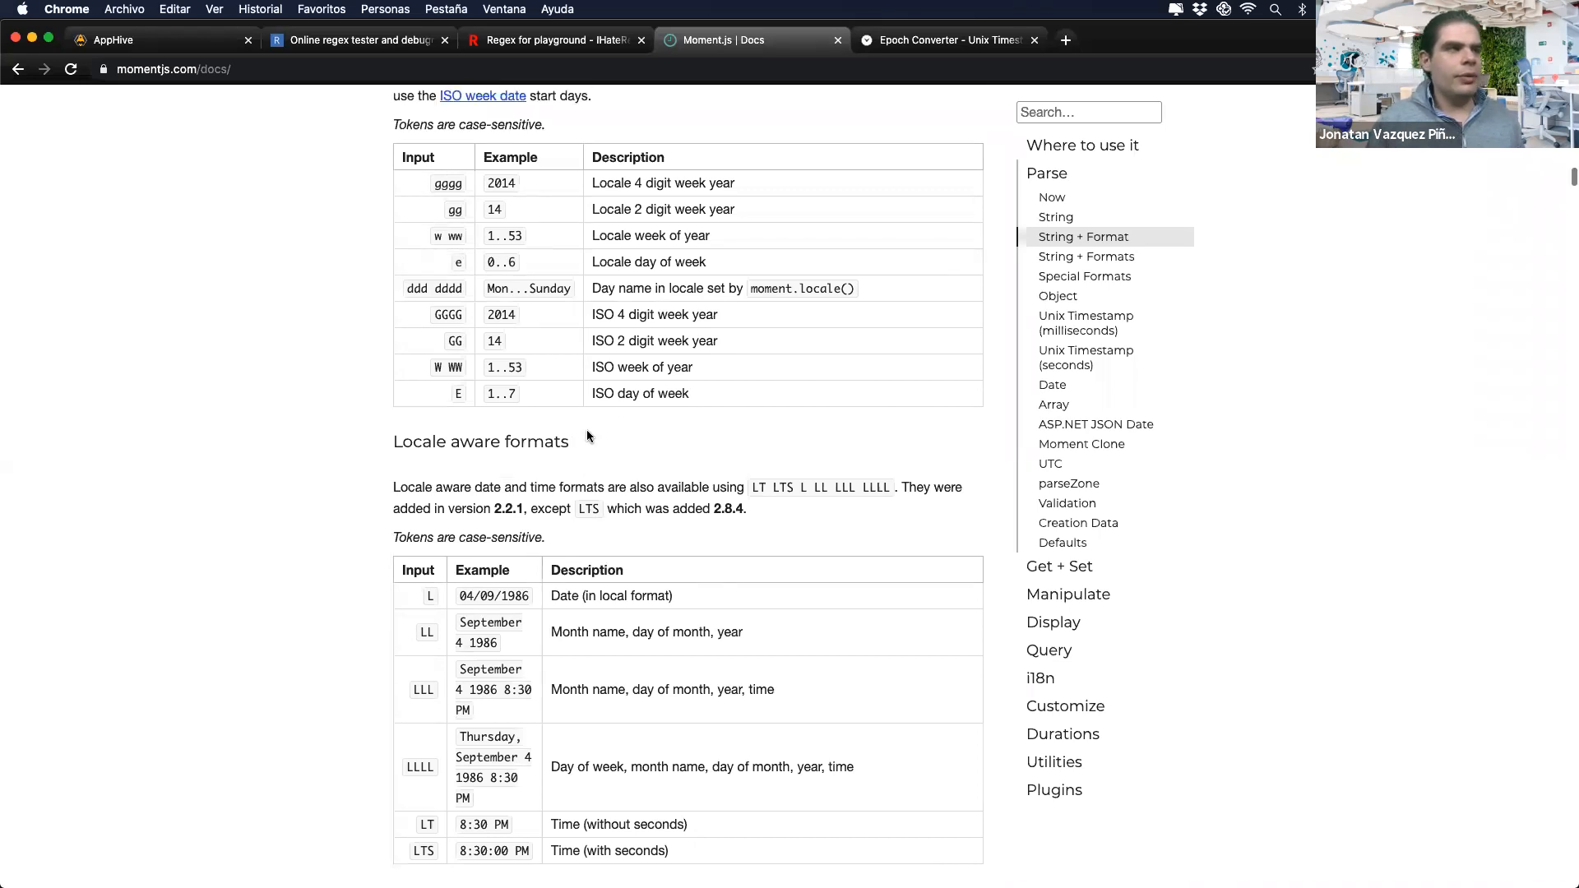
key(ctrl+Right)
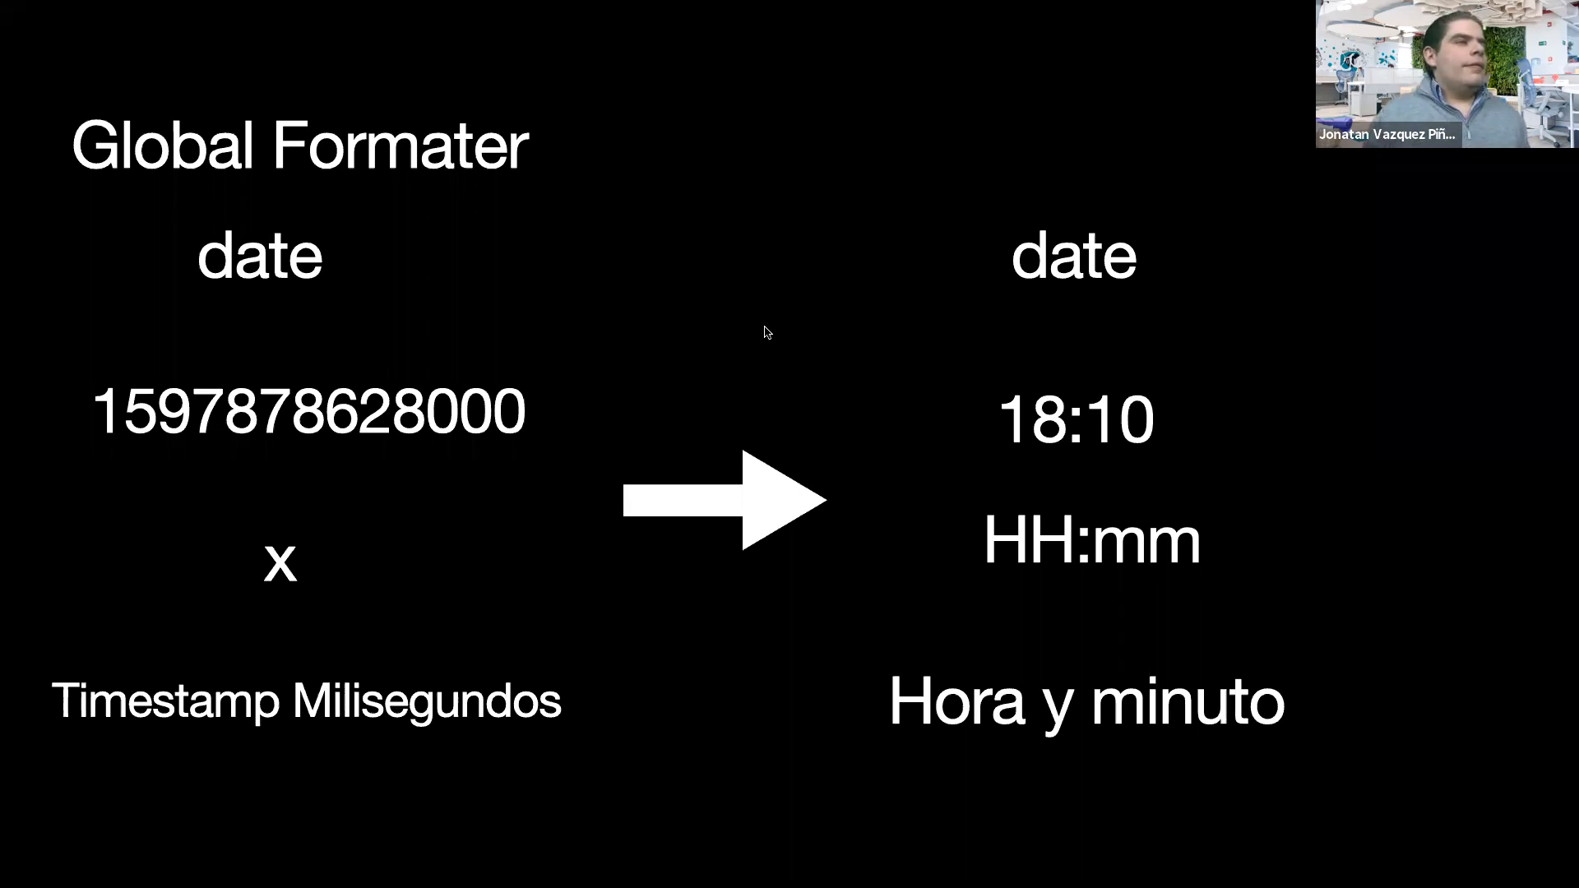
Step: Advance through the moment.js format tables and Validaciones slides, then return to the AppHive editor
key(Right)
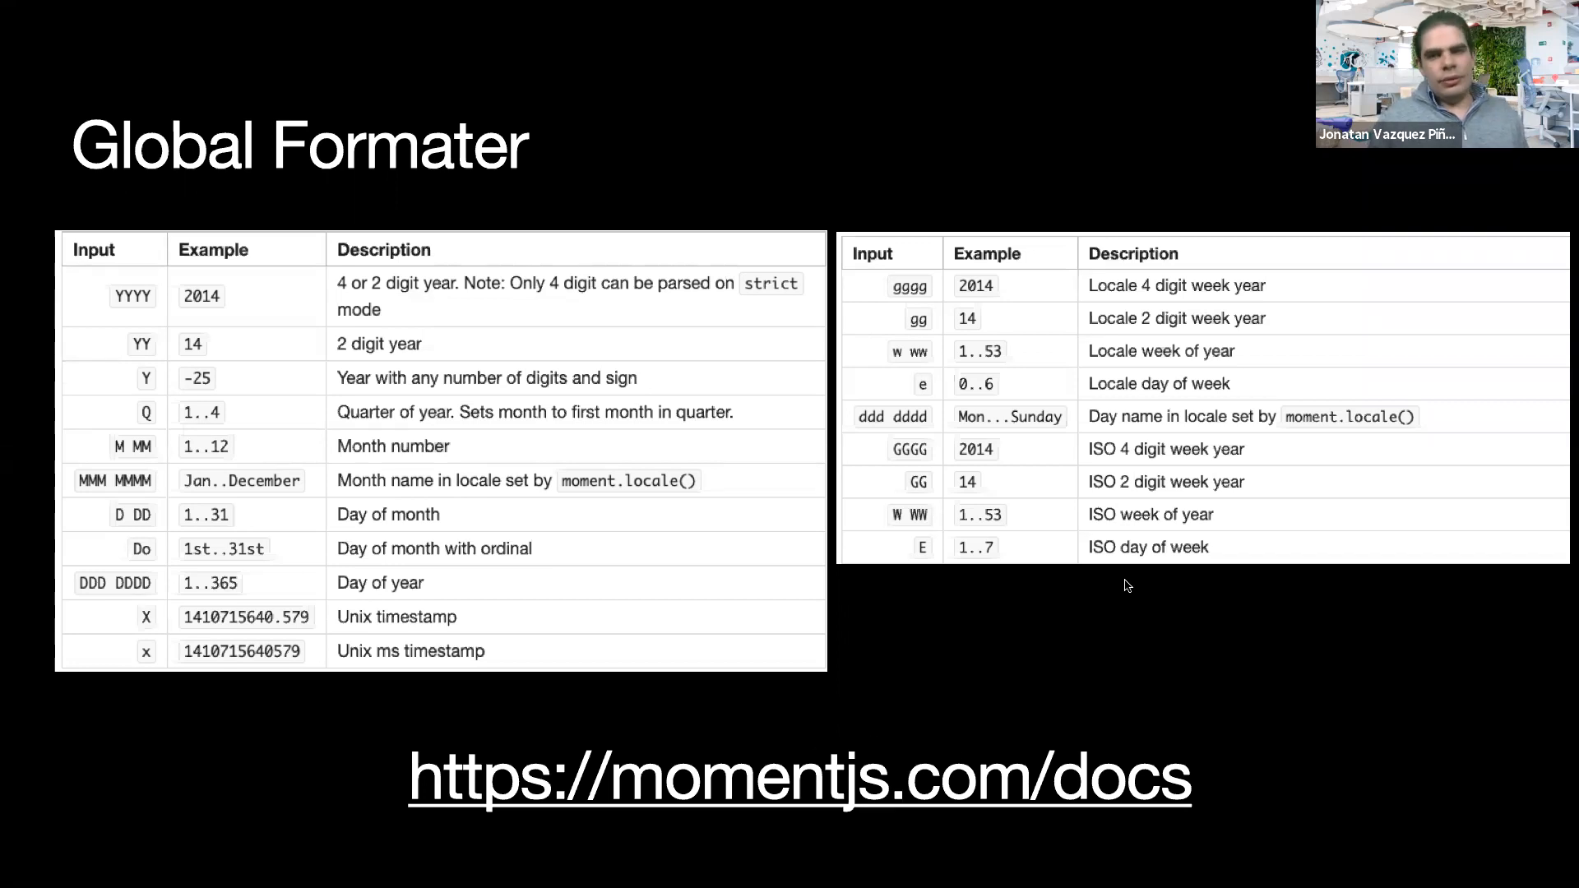
key(Right)
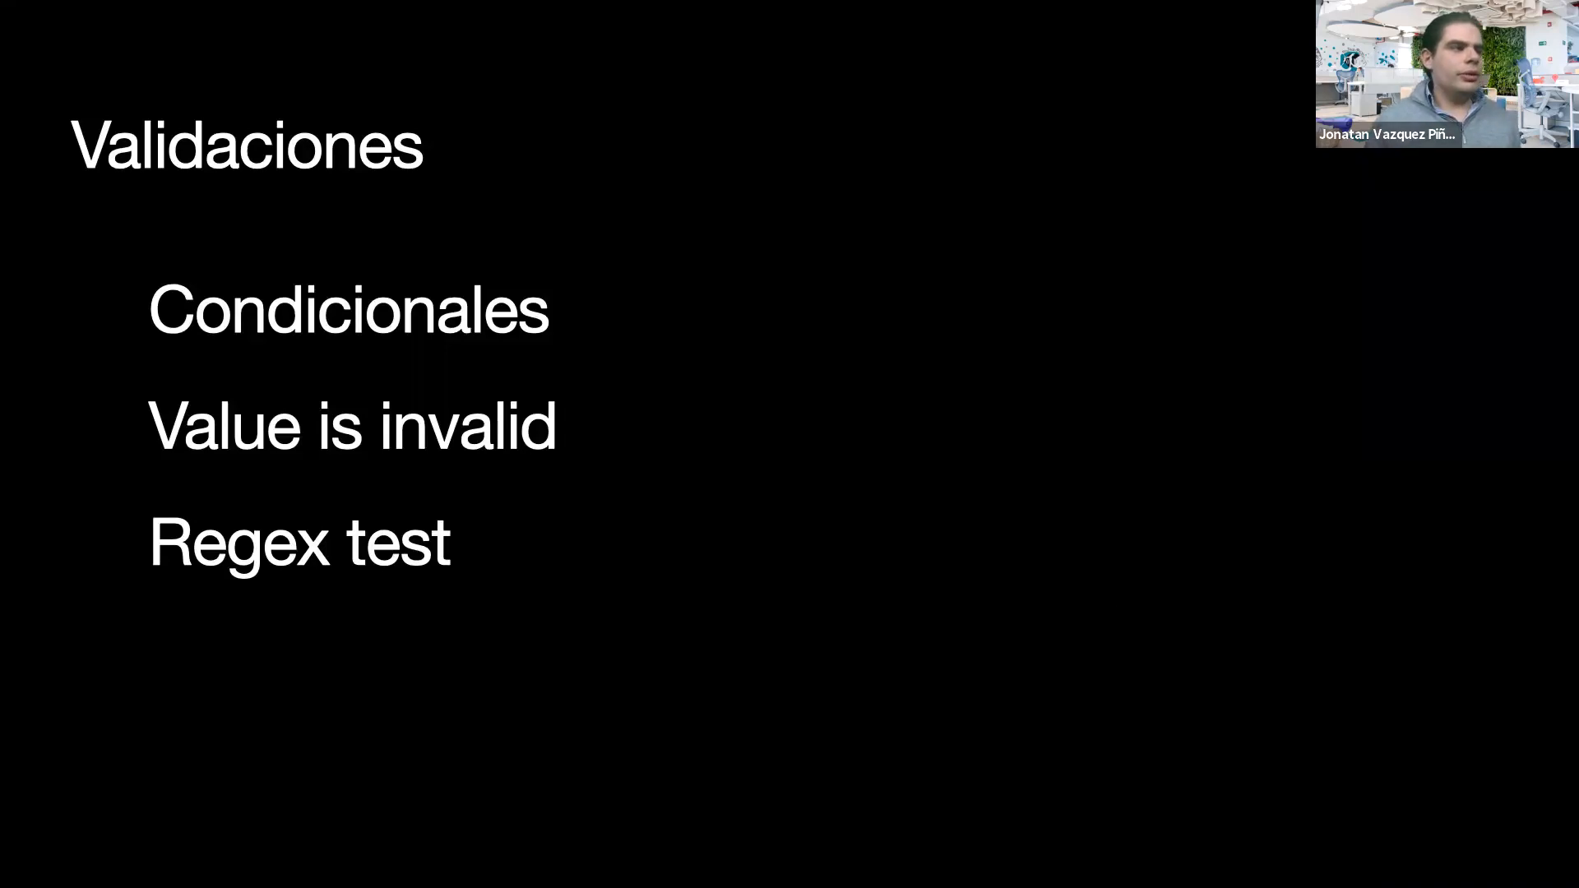
key(super+Tab)
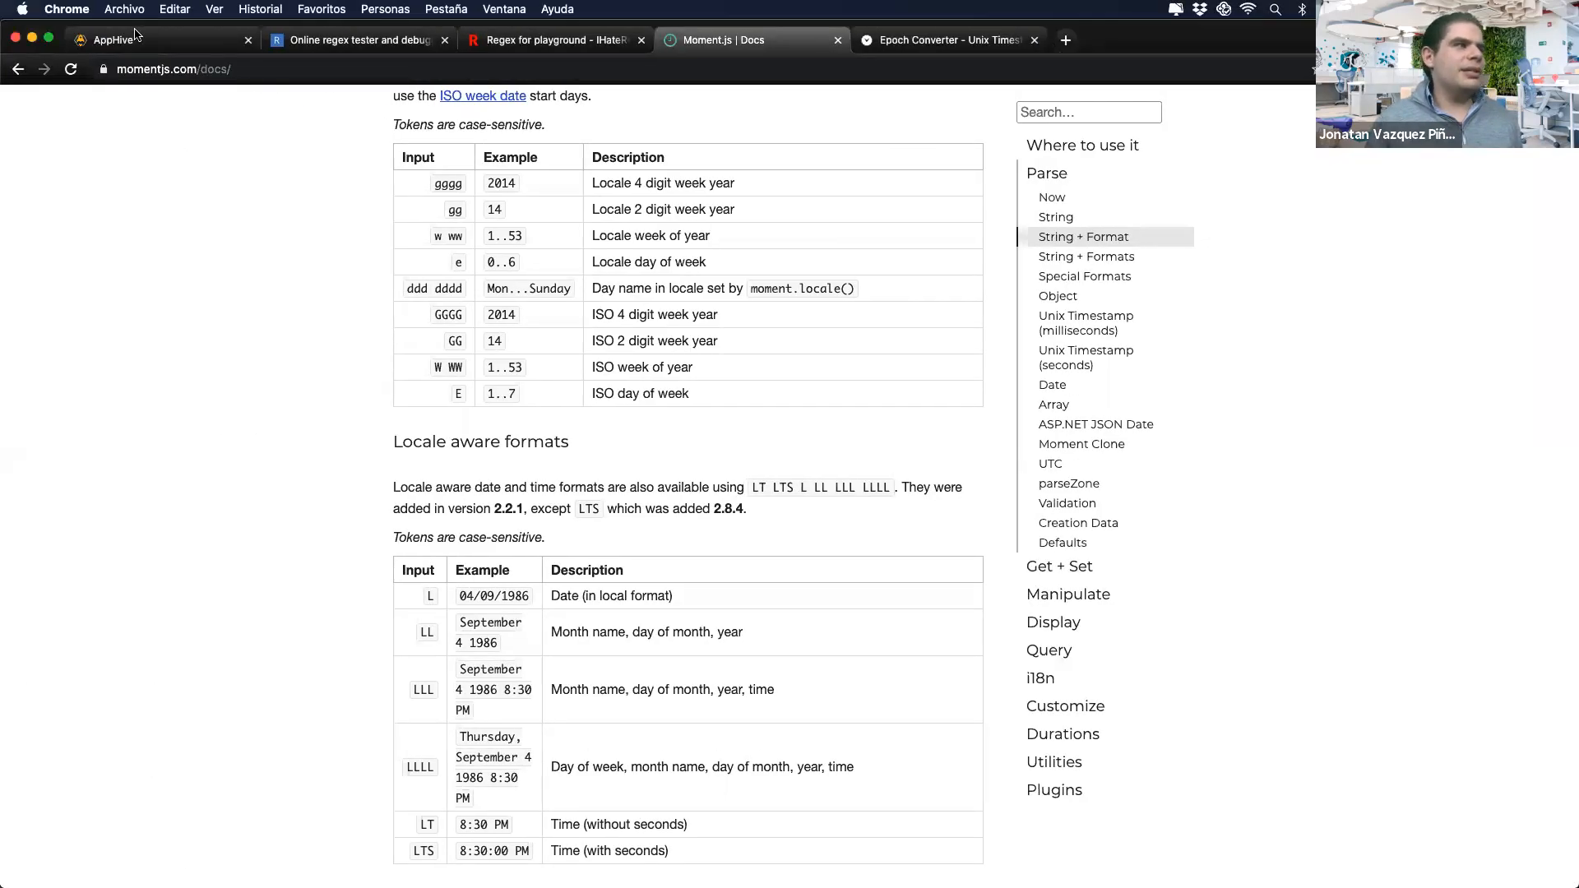
click(134, 38)
Step: Replace onPress's Get database data action with a Logic > Value is invalid check on ionitem A
scroll(987, 428, up, 10)
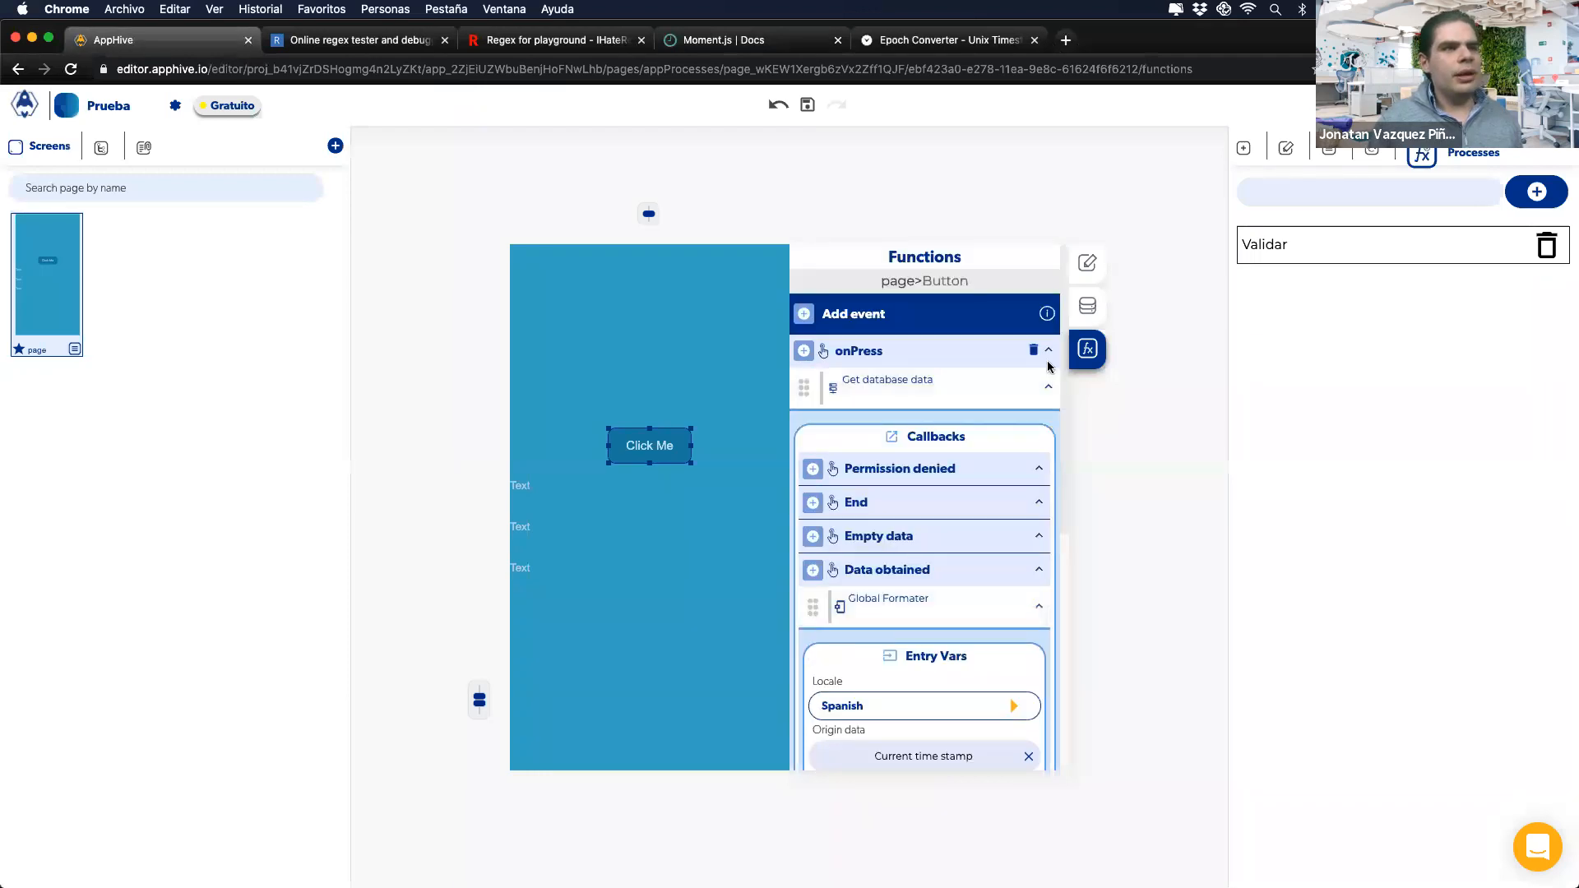
click(1029, 394)
click(803, 353)
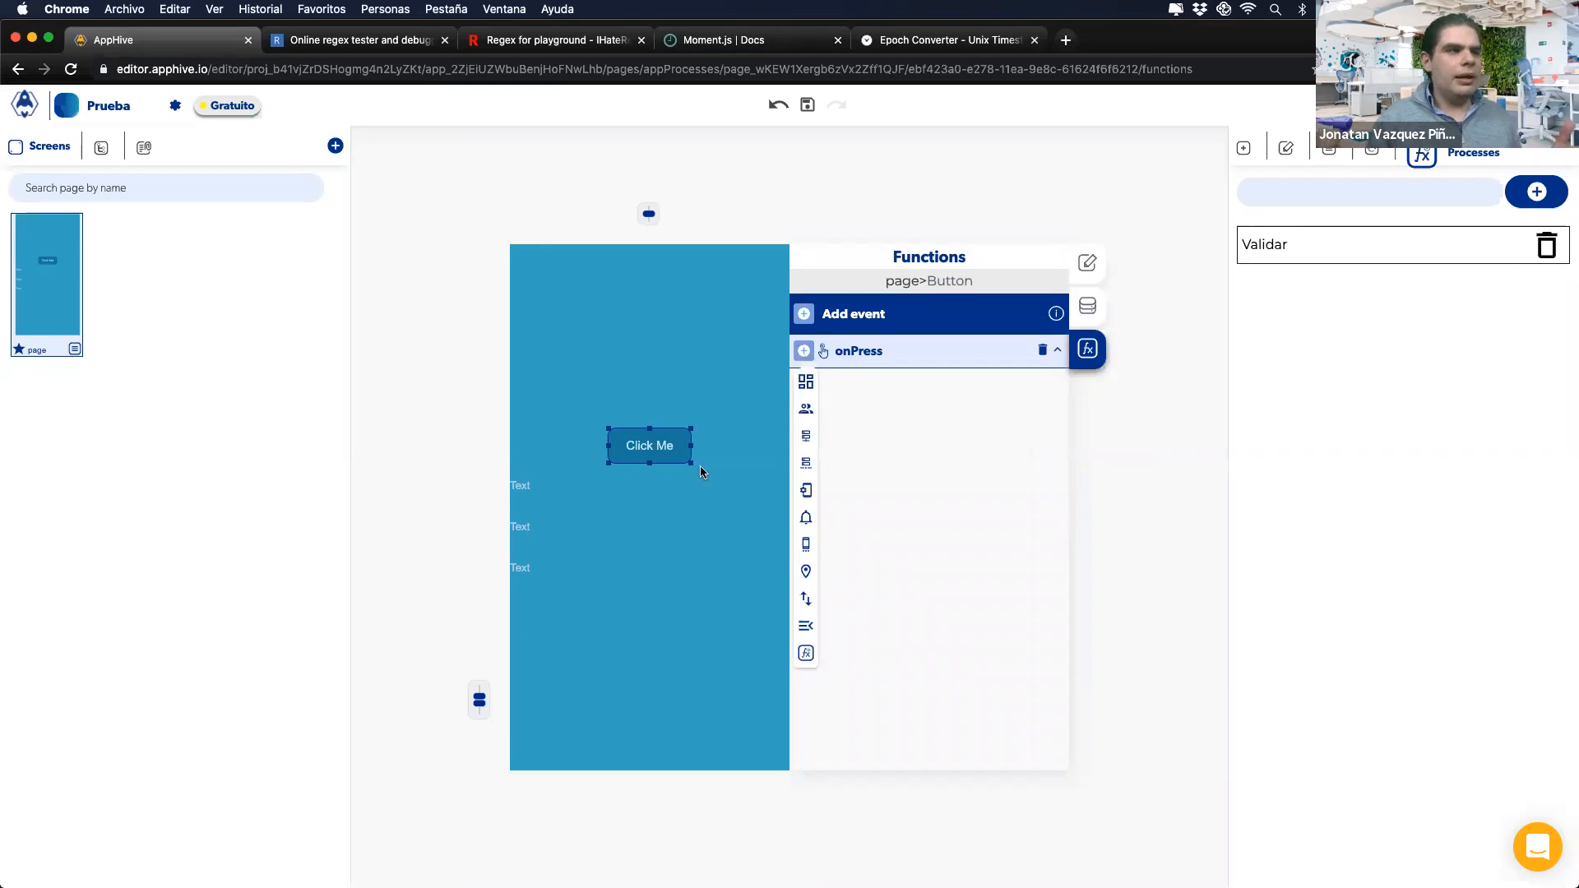
click(806, 490)
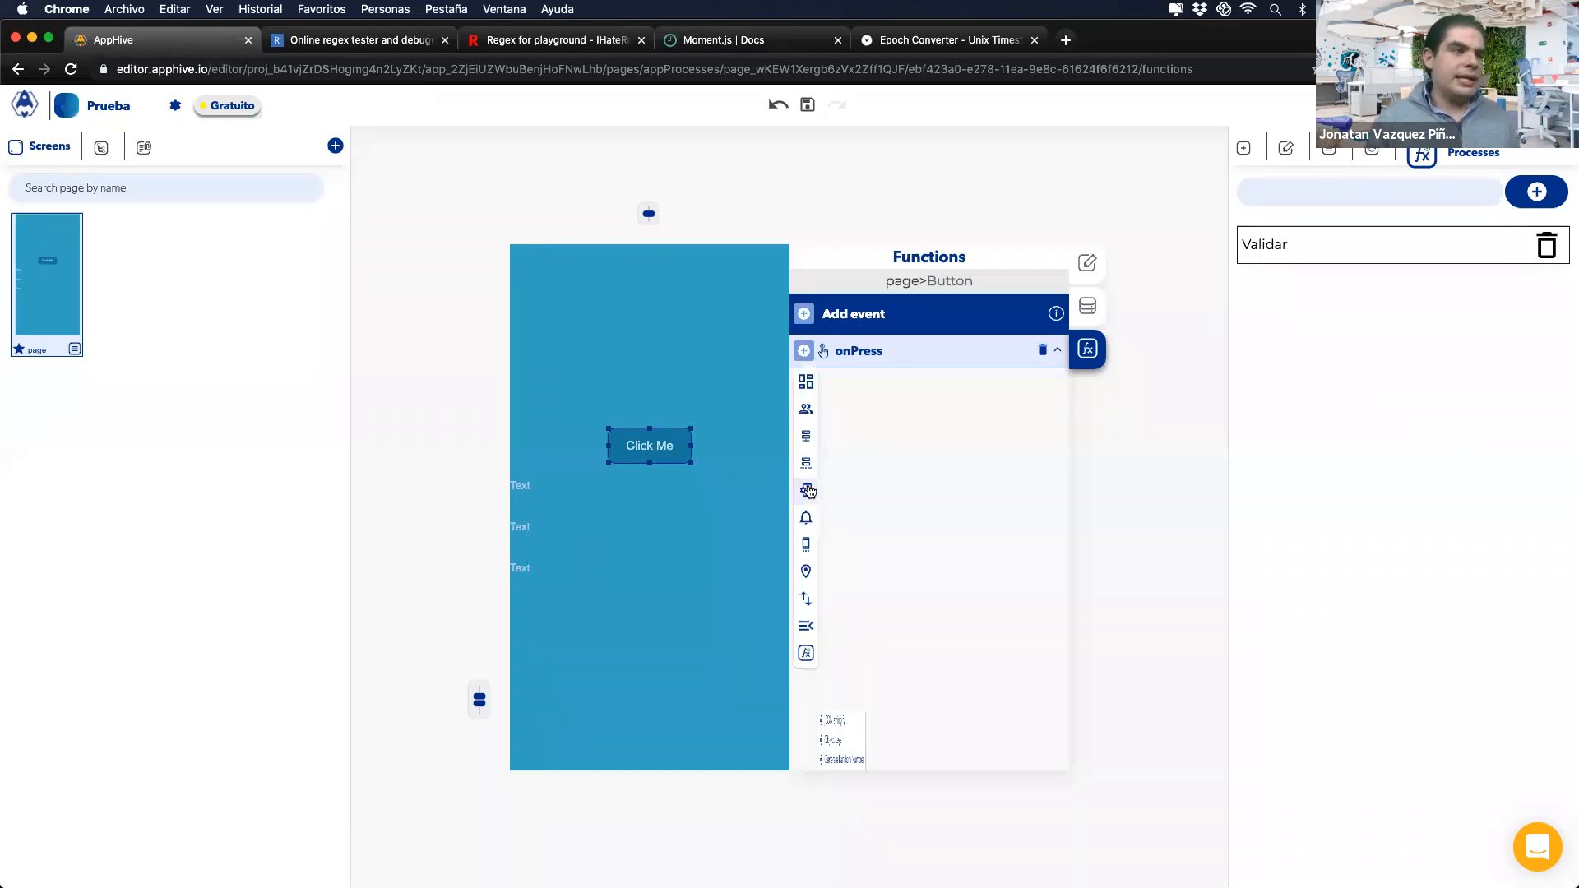
click(864, 699)
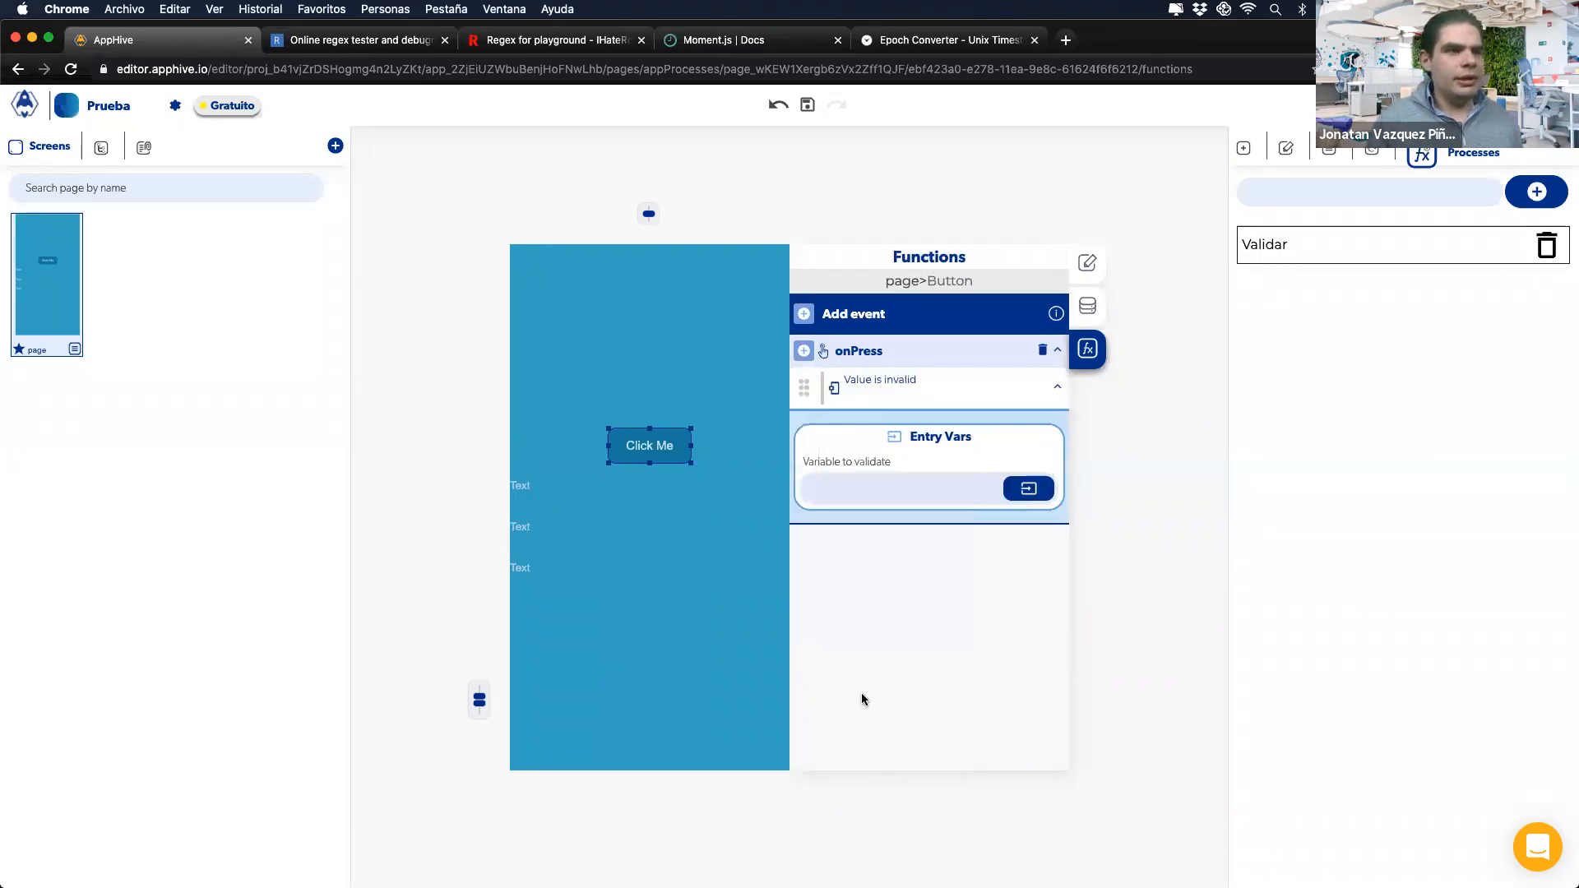
click(1013, 488)
click(840, 527)
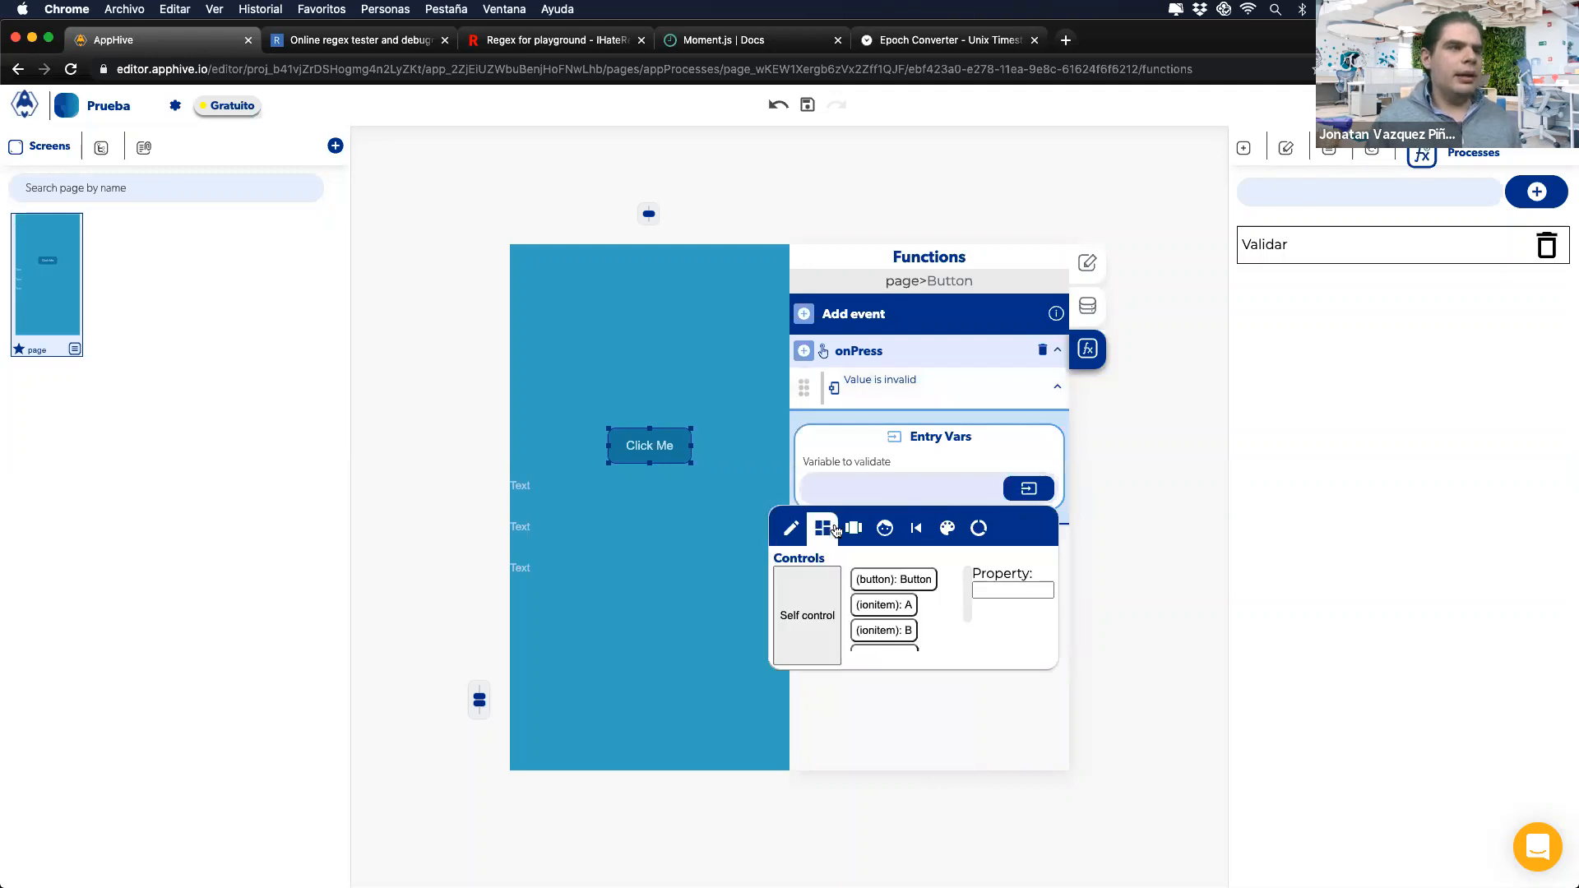
click(883, 606)
click(904, 436)
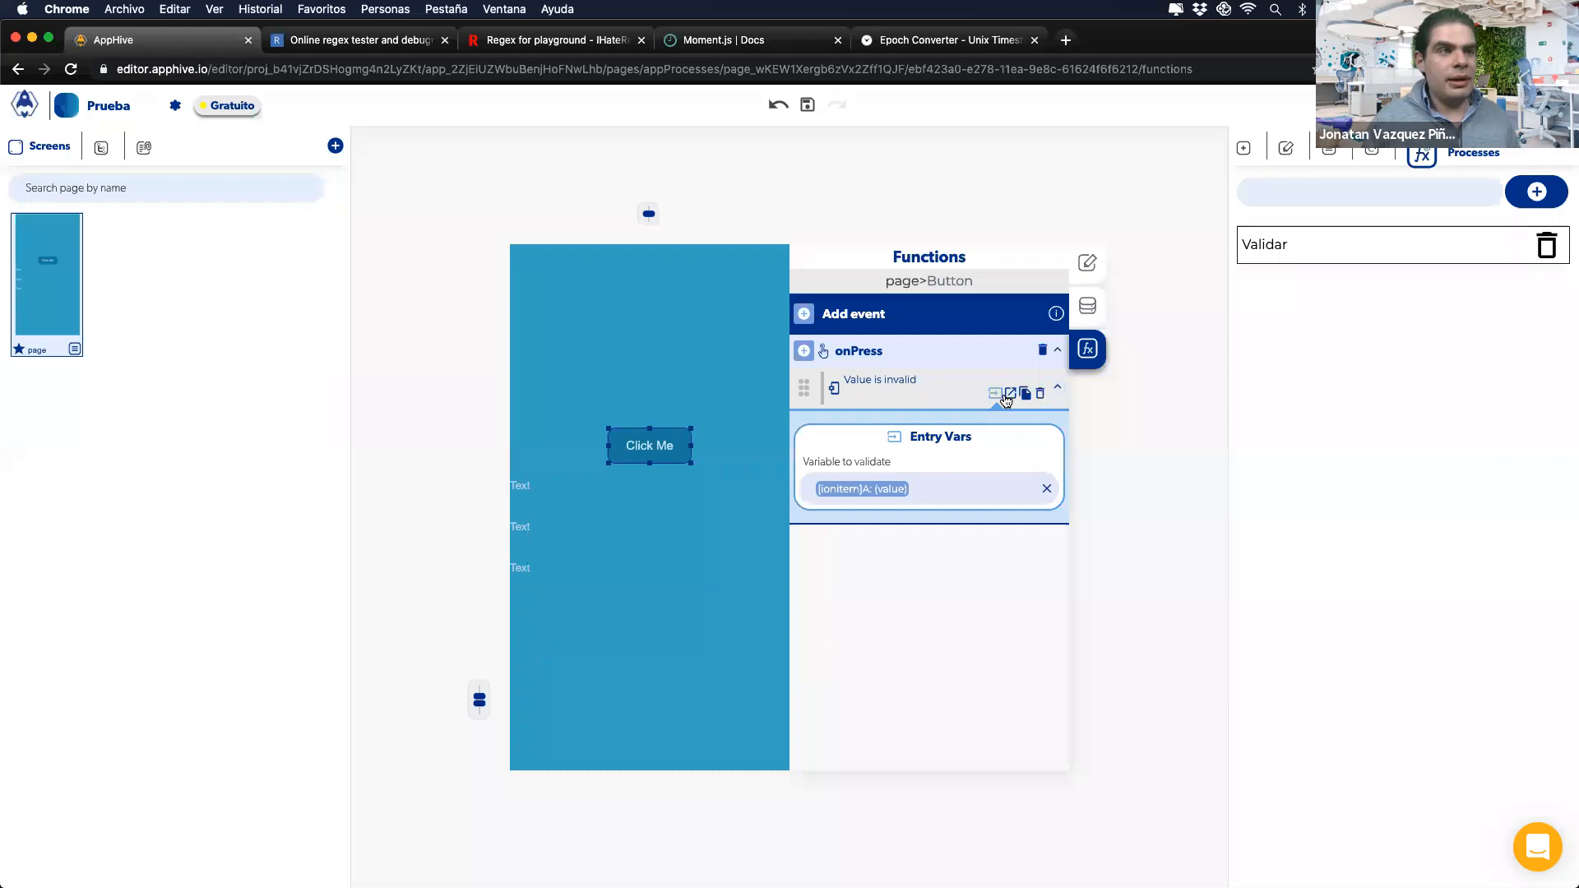
Step: Add a Logic > Regex Test under the check's Is a valid value callback
click(1011, 393)
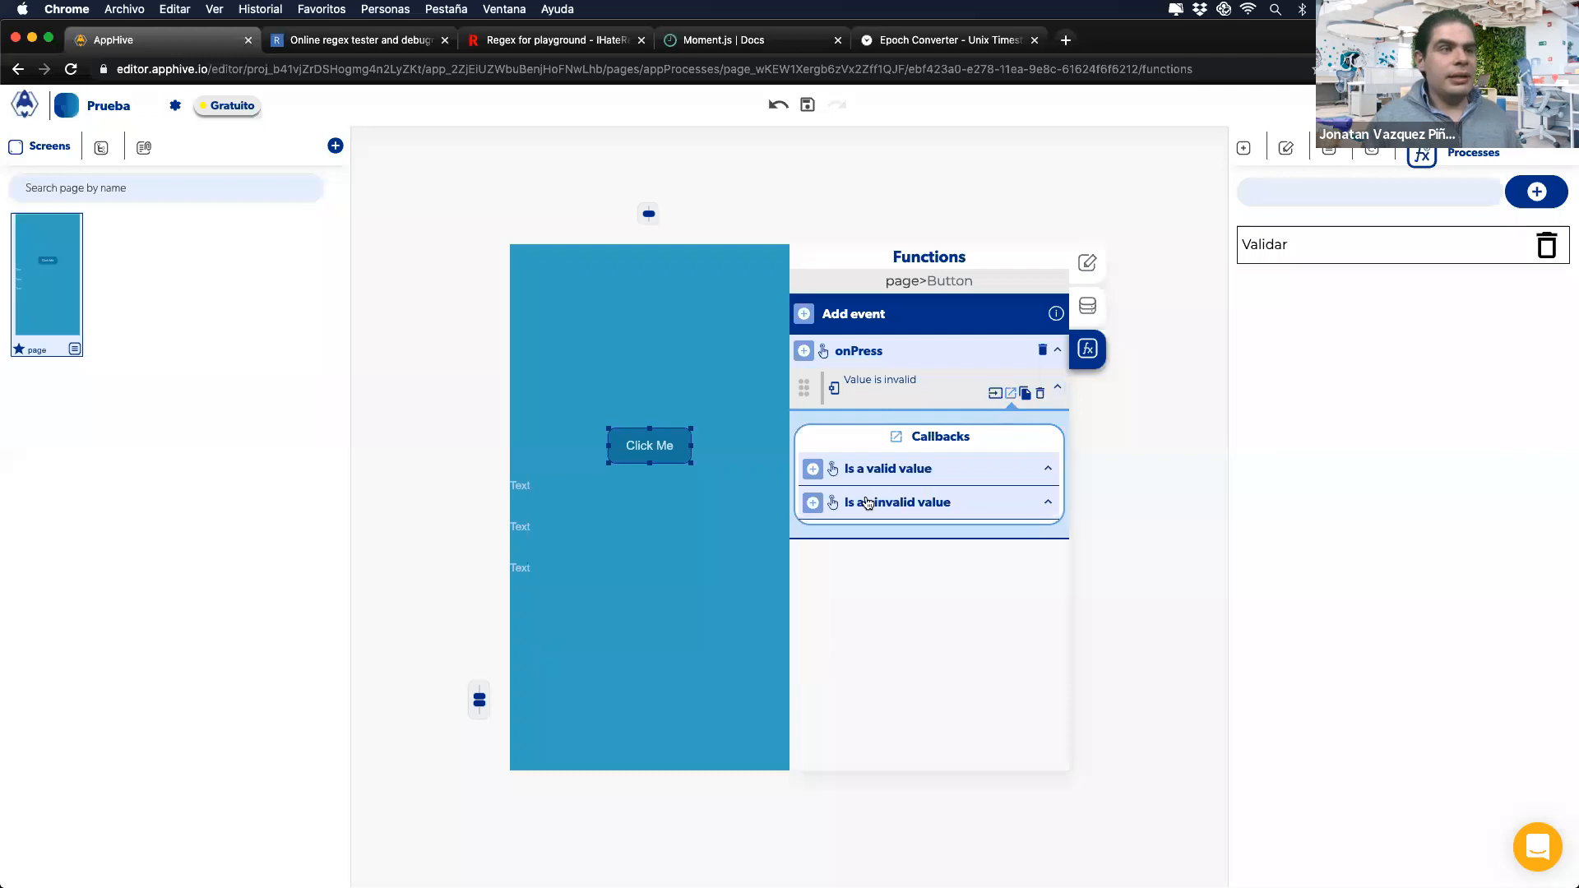
click(810, 472)
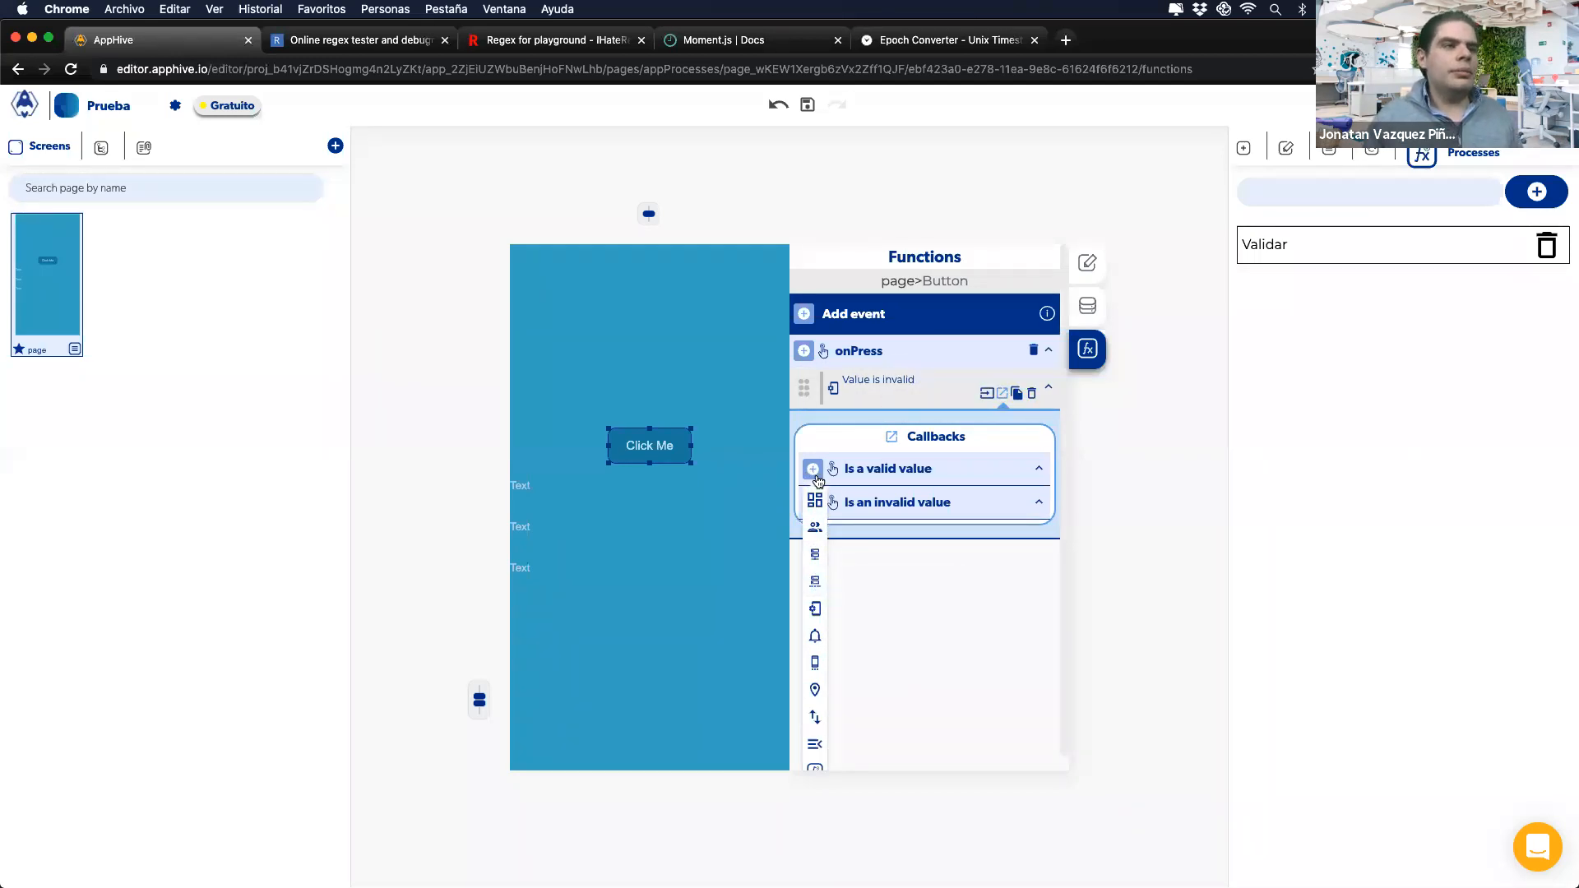
mouse_move(834, 500)
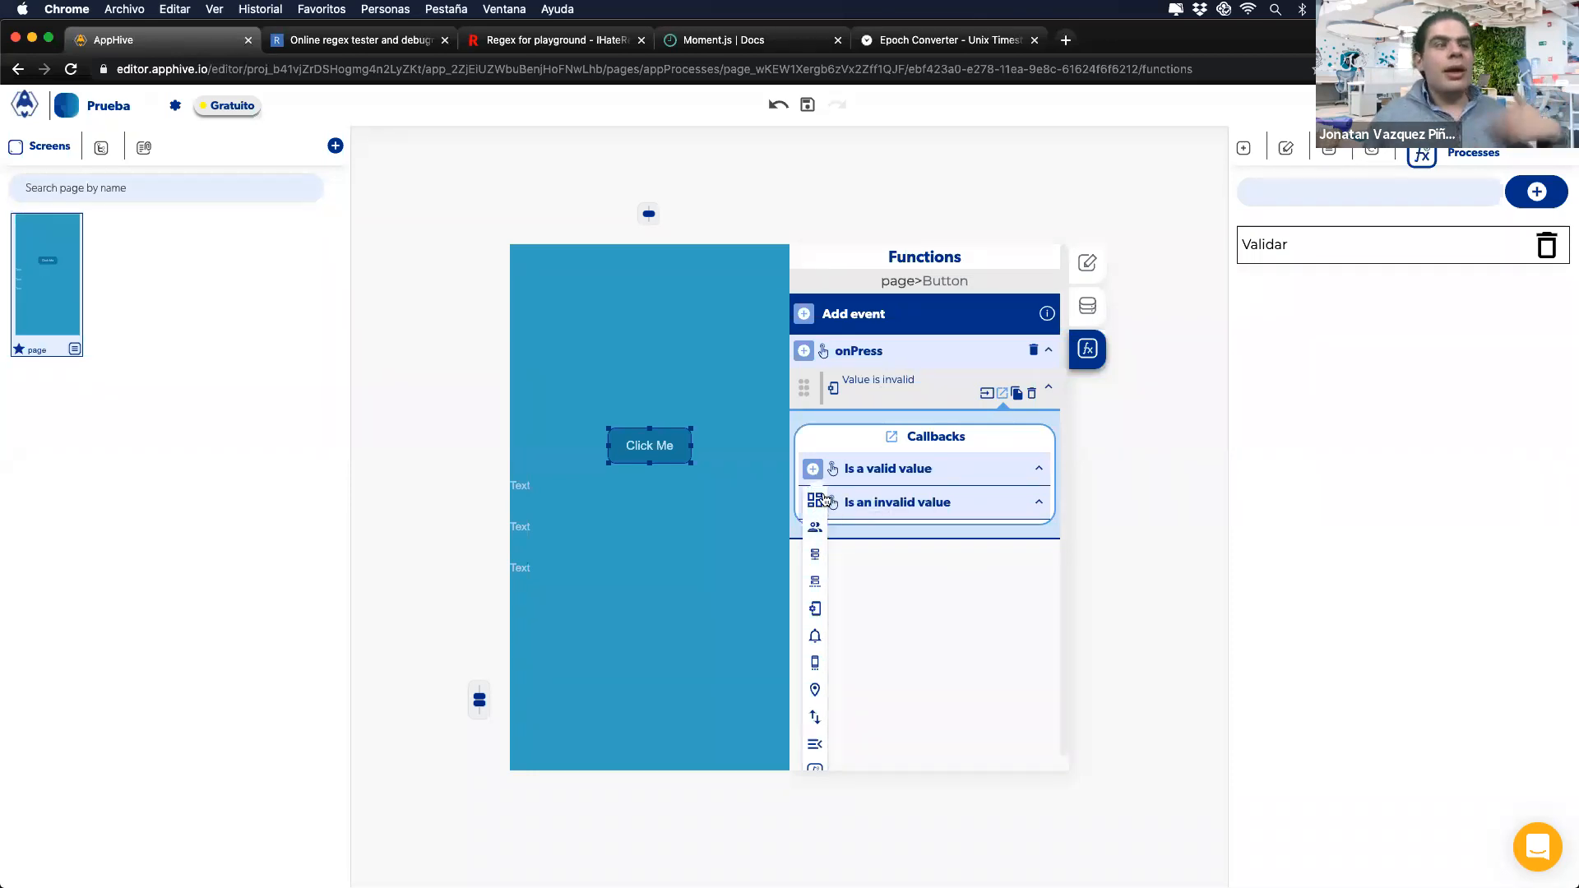
mouse_move(815, 608)
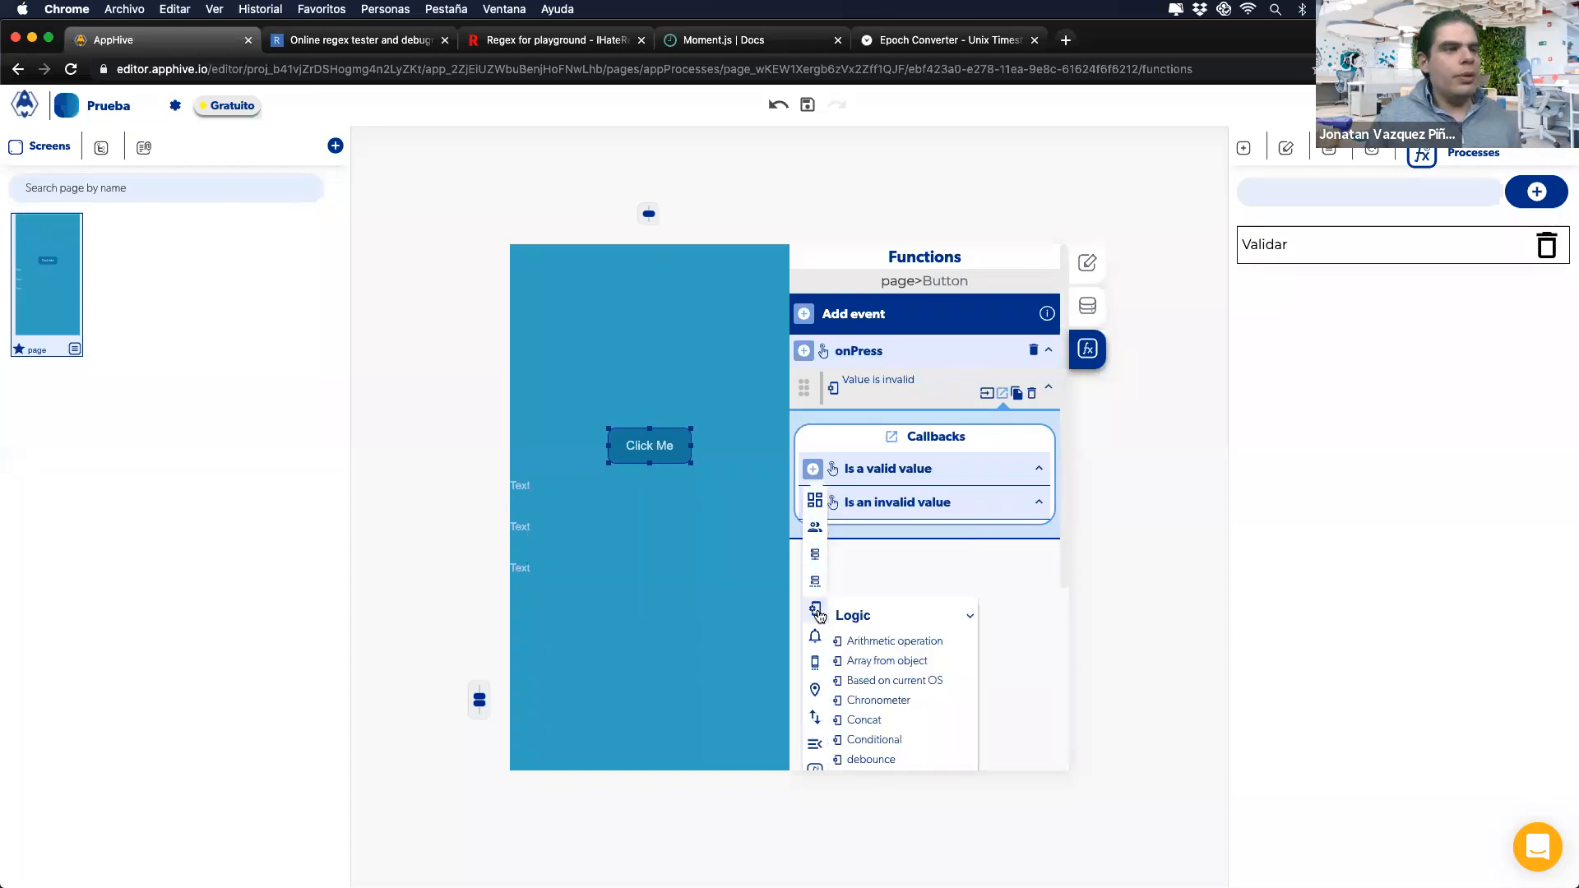
scroll(901, 698, down, 3)
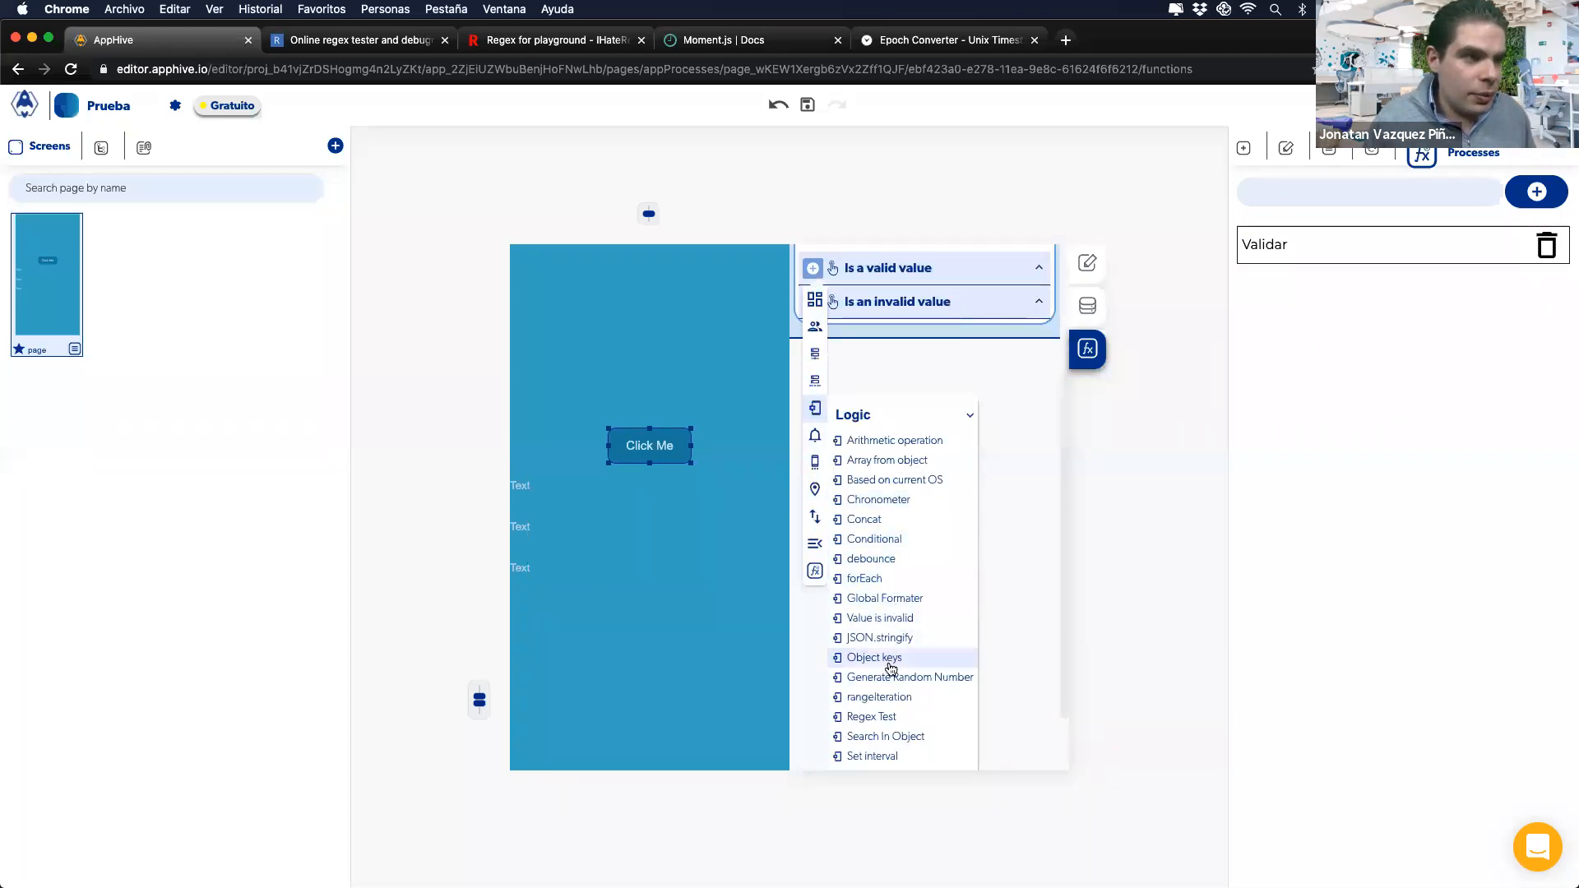
click(880, 718)
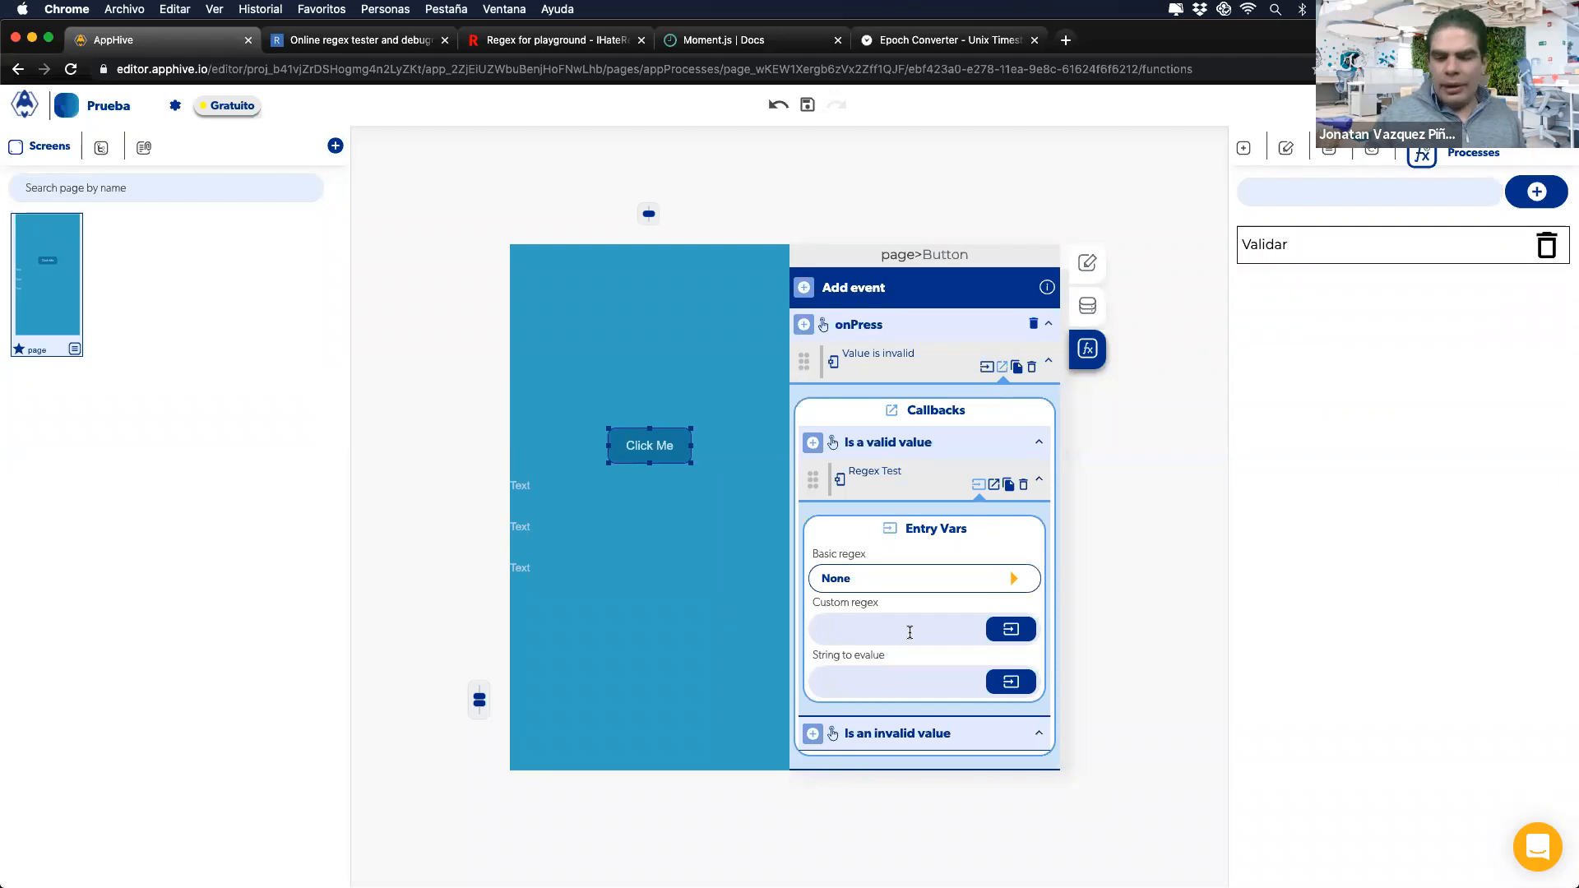
Step: Set the Regex Test's custom regex to {3,} and its string to evaluate to ionitem B
text(3,)
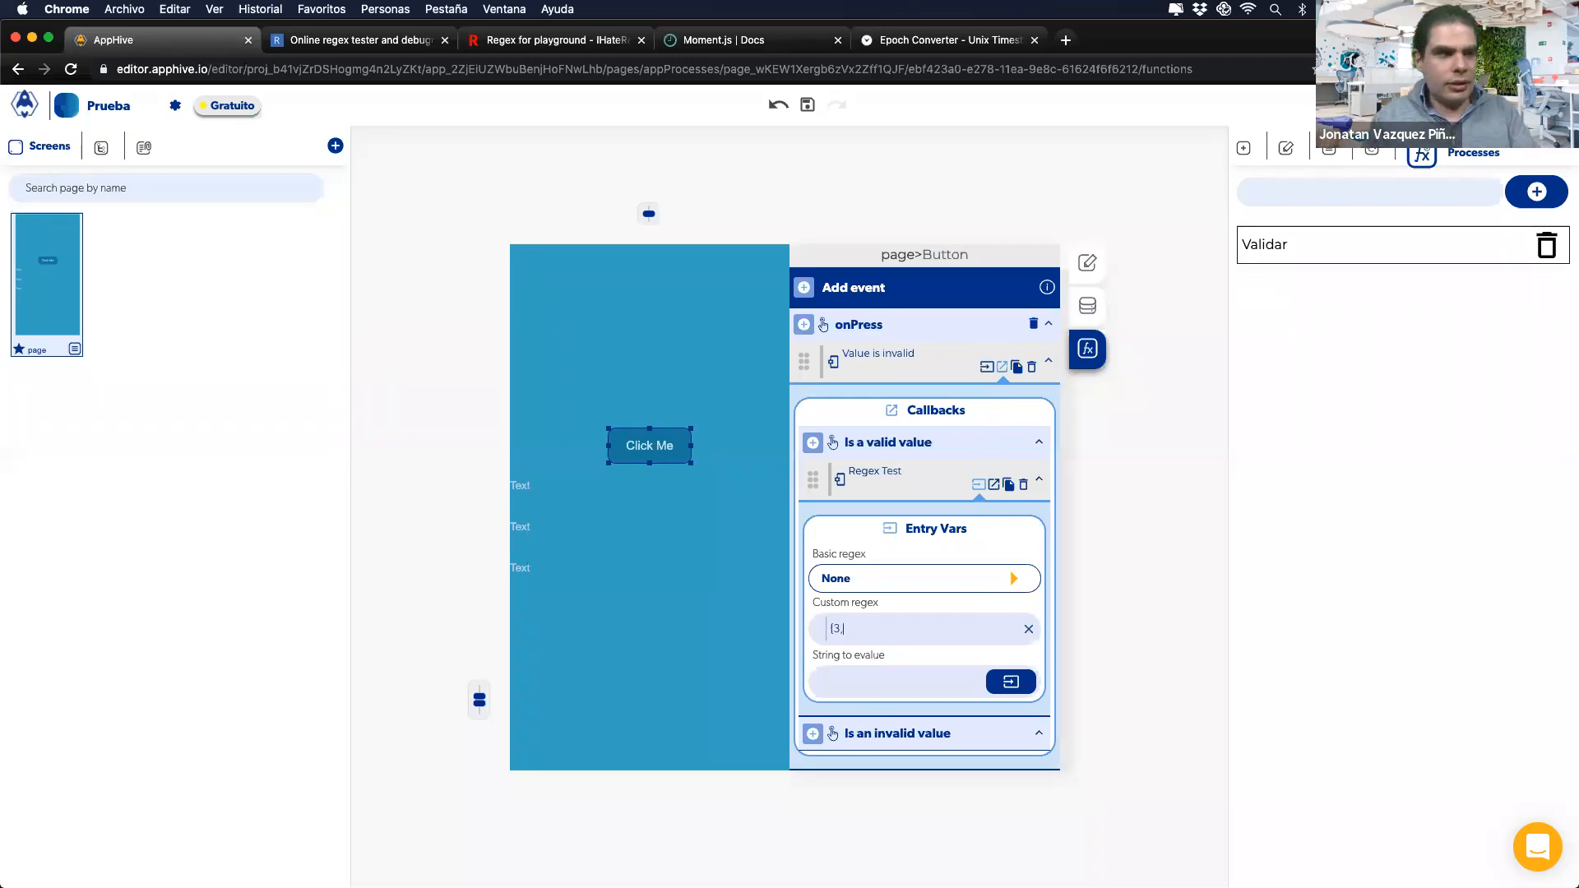
drag(814, 630, 885, 632)
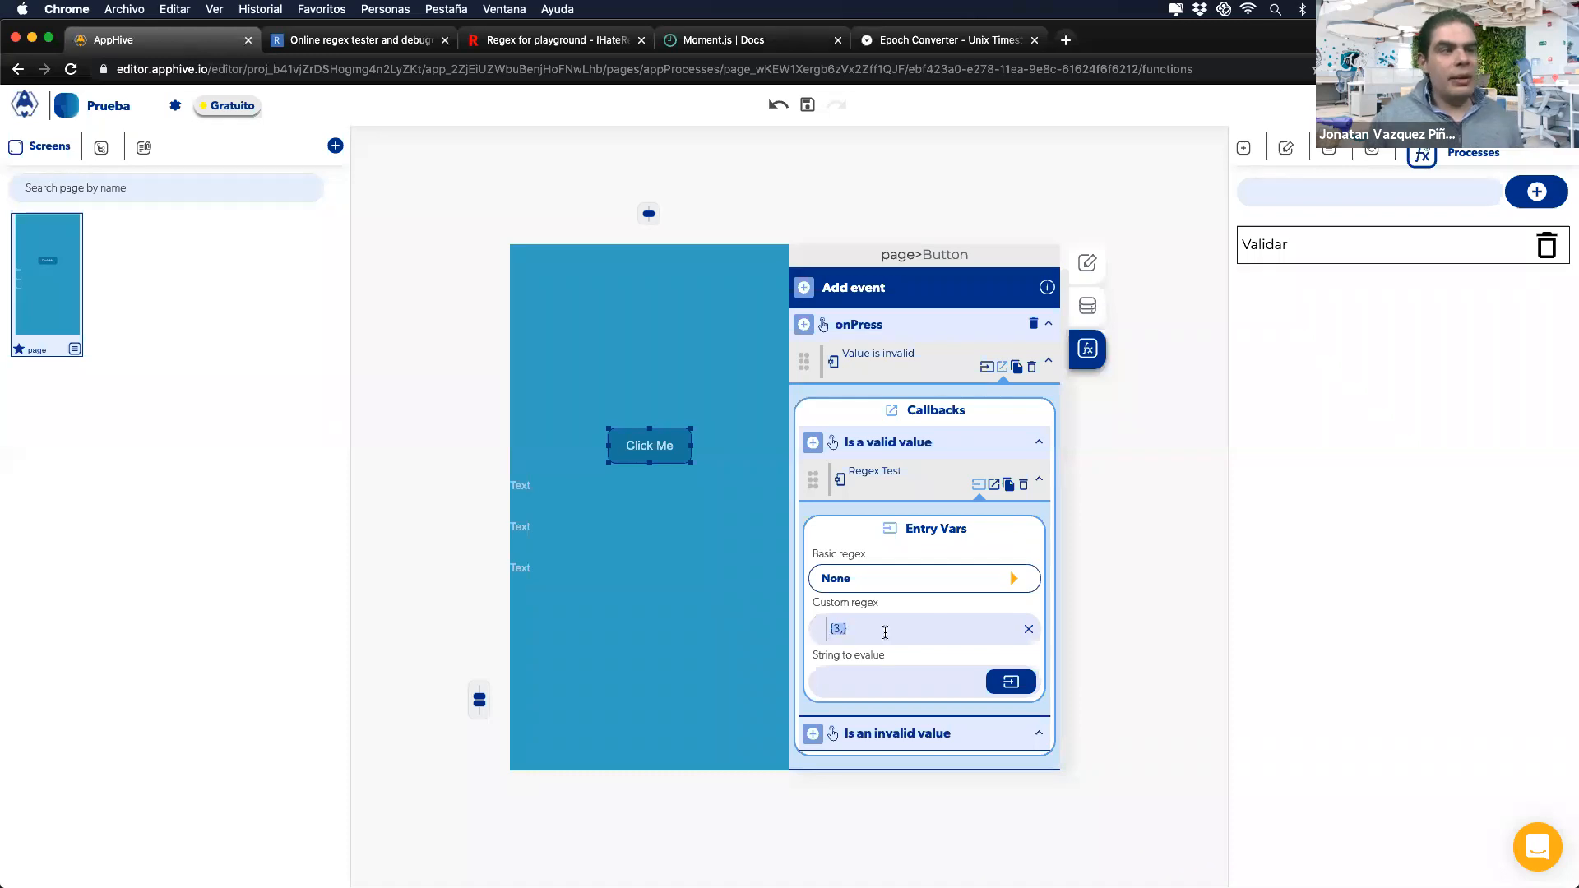
click(993, 676)
click(804, 721)
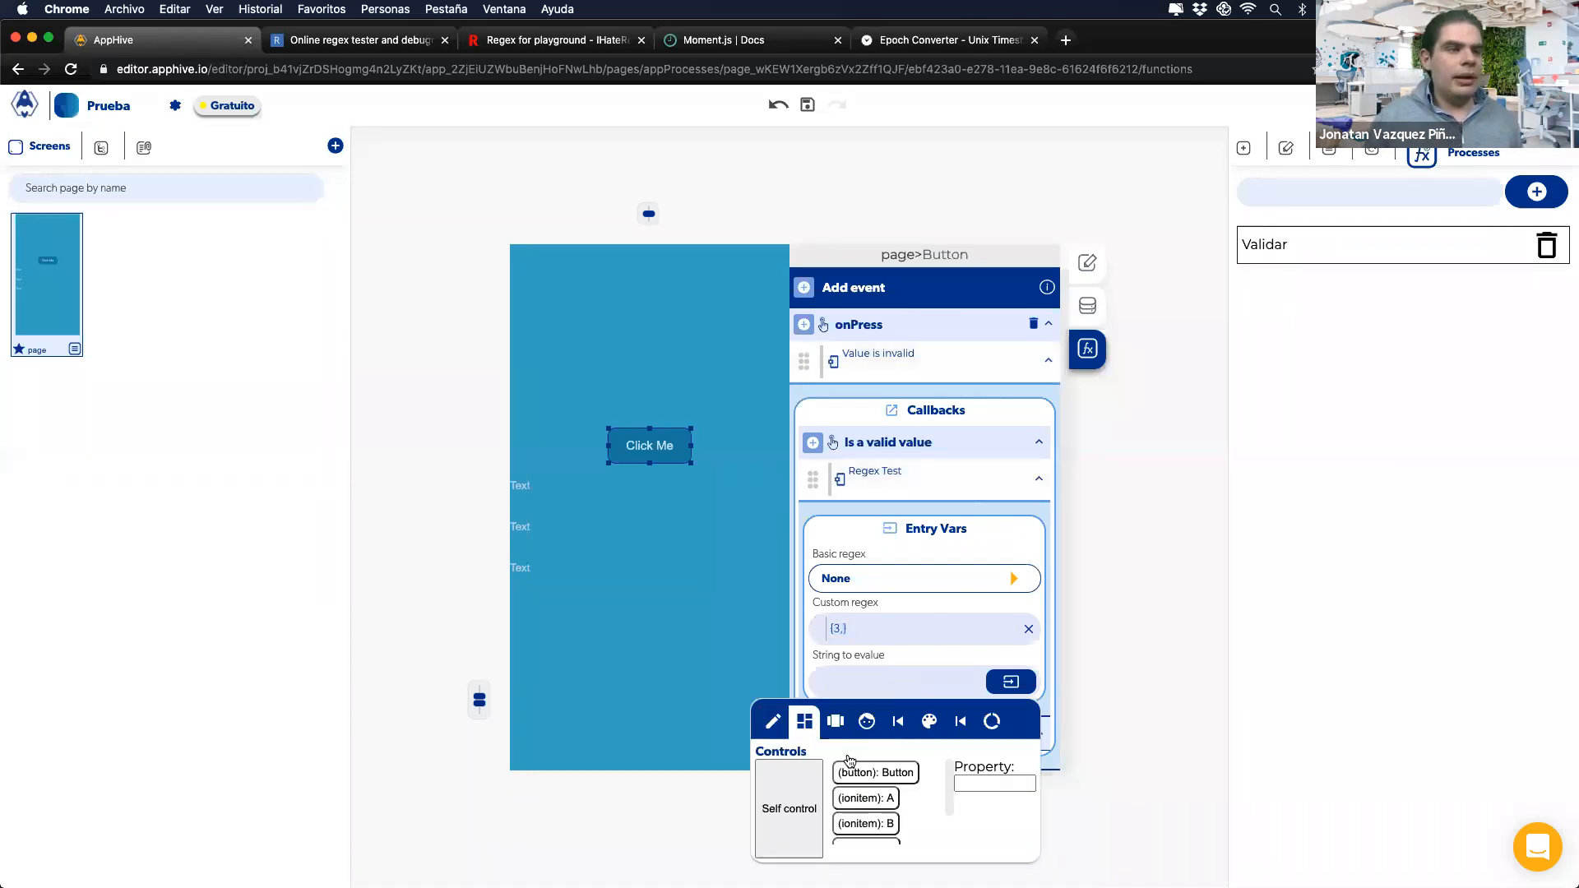
click(863, 823)
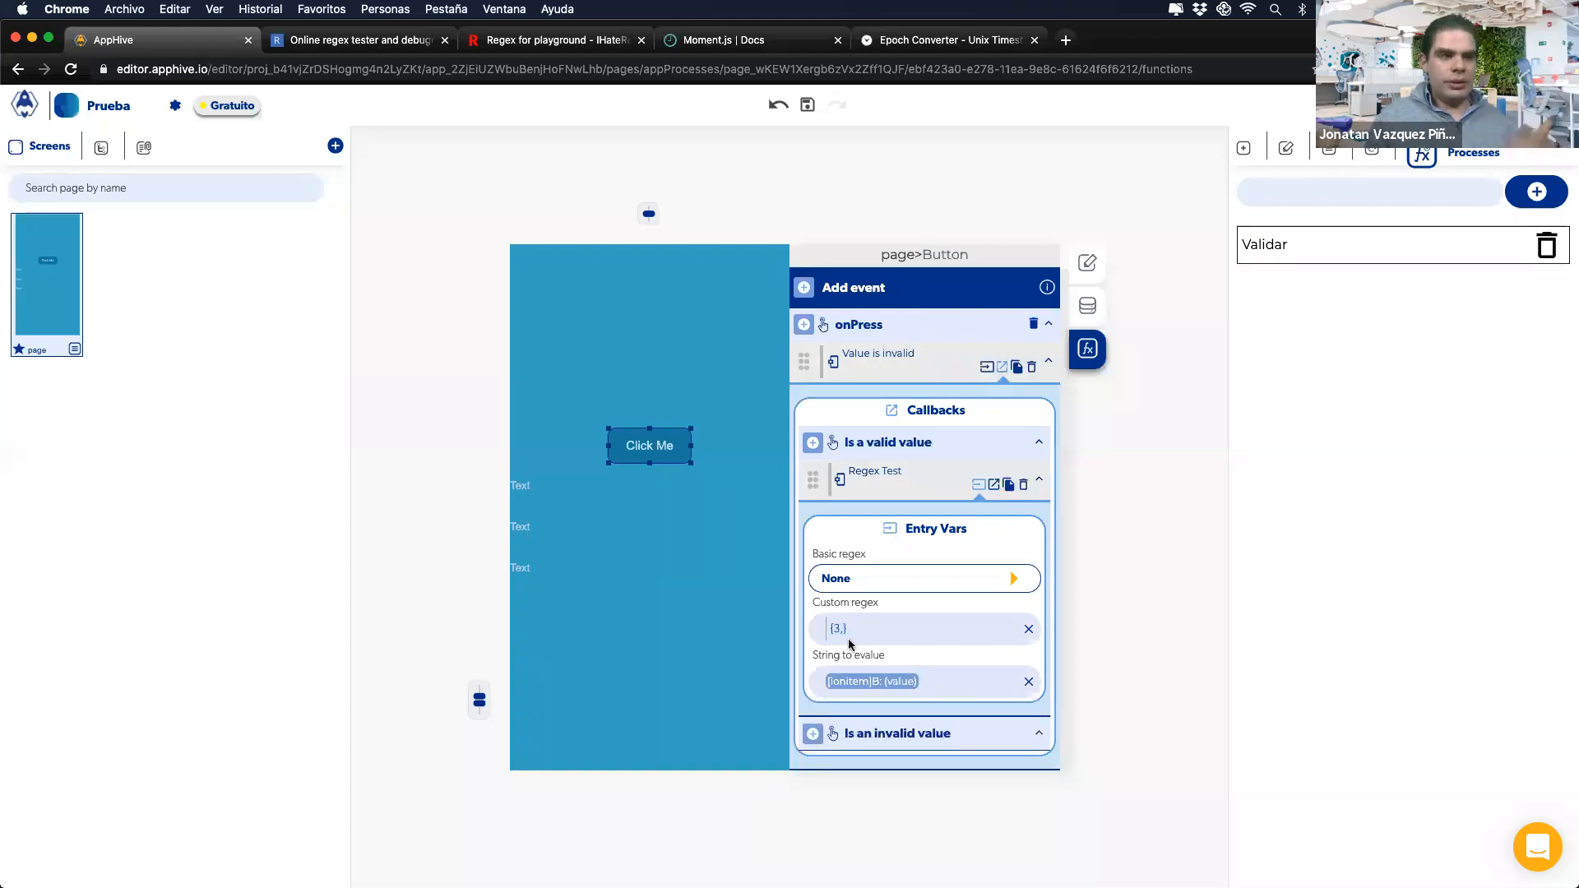
scroll(834, 622, up, 5)
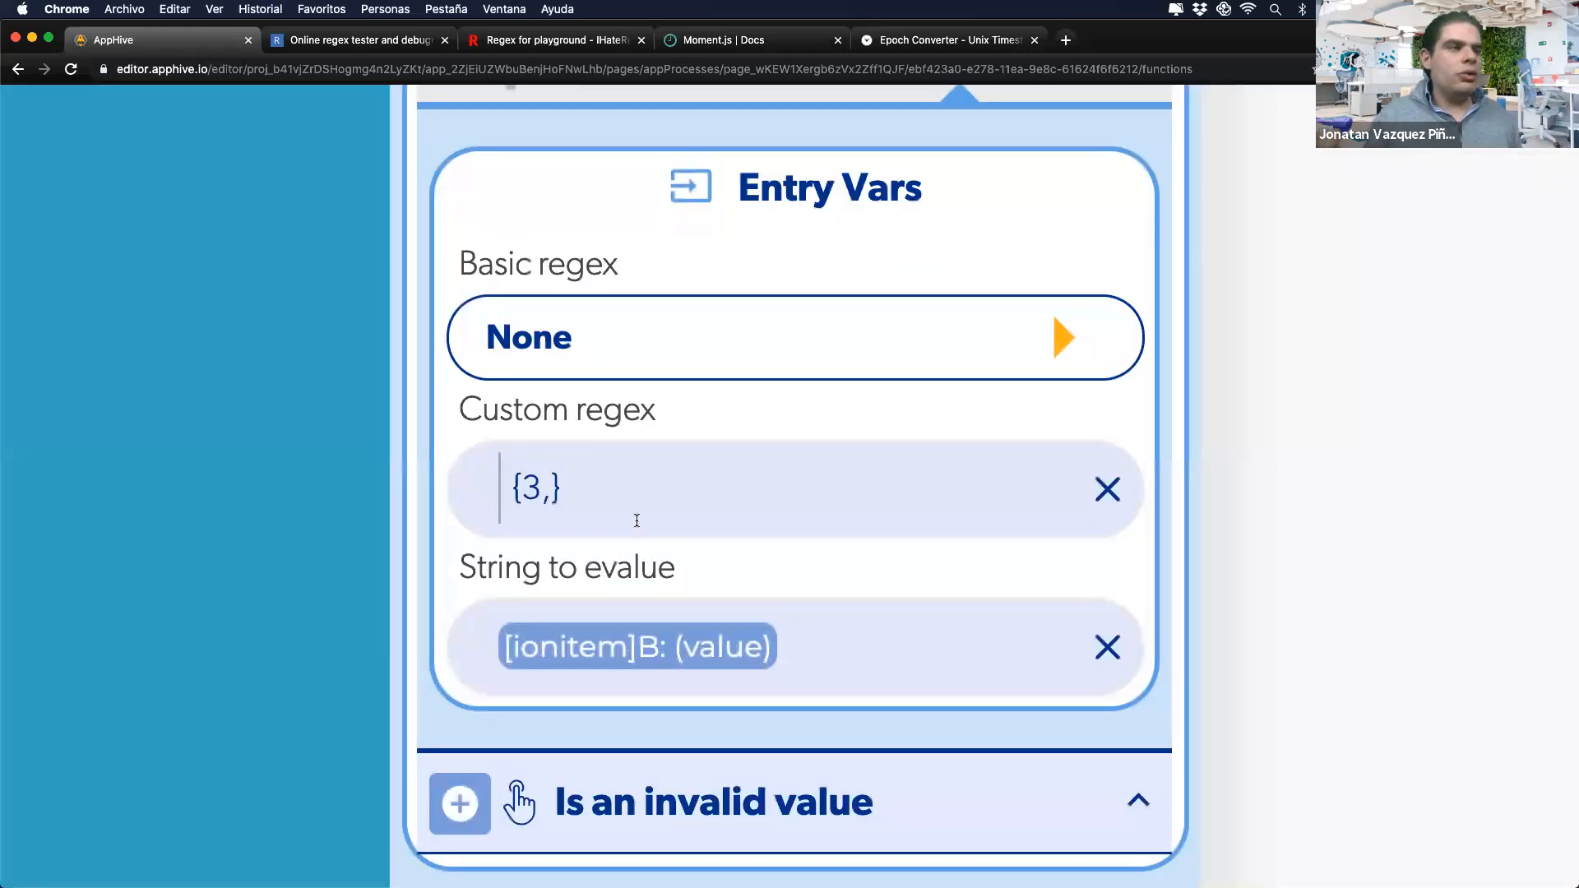
scroll(676, 507, up, 1)
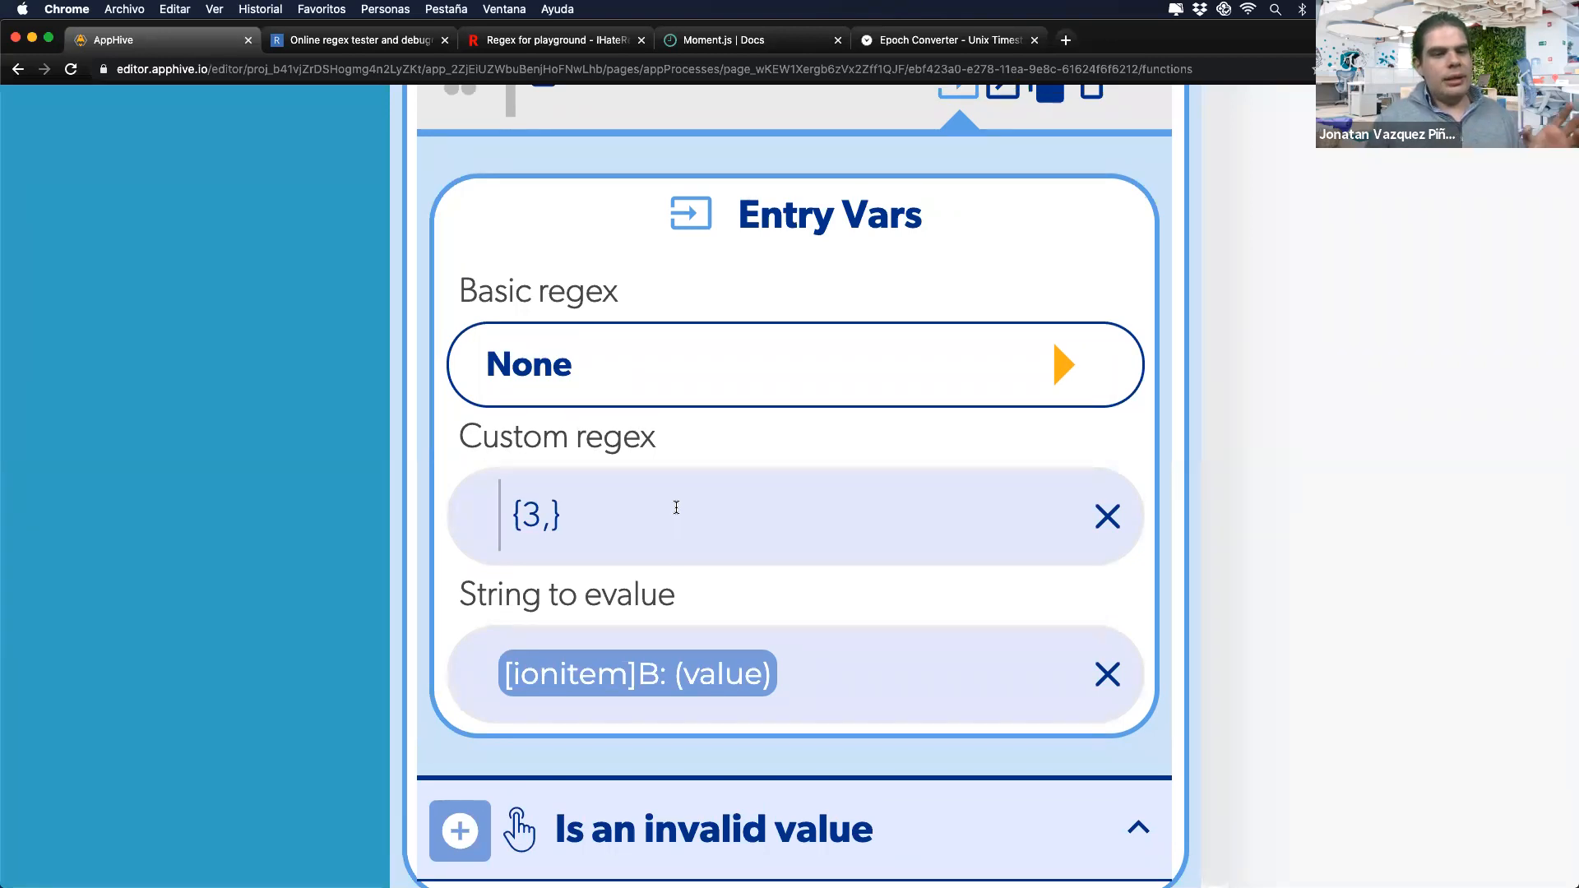
scroll(650, 504, down, 5)
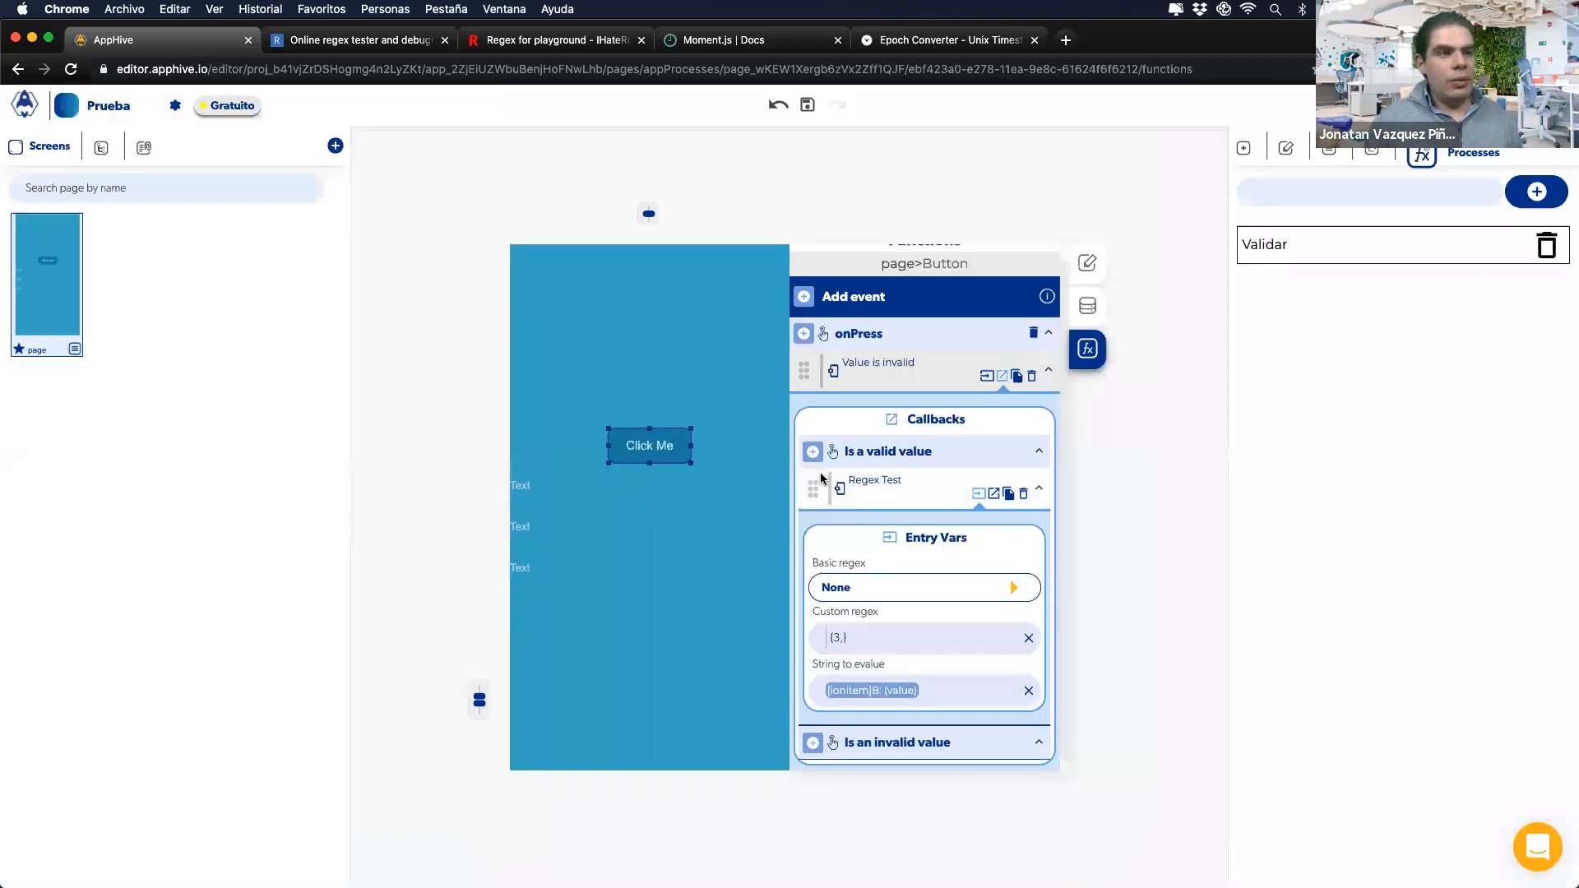
Step: Expand the Regex Test's callbacks and relabel the button 'Envviar'
click(992, 493)
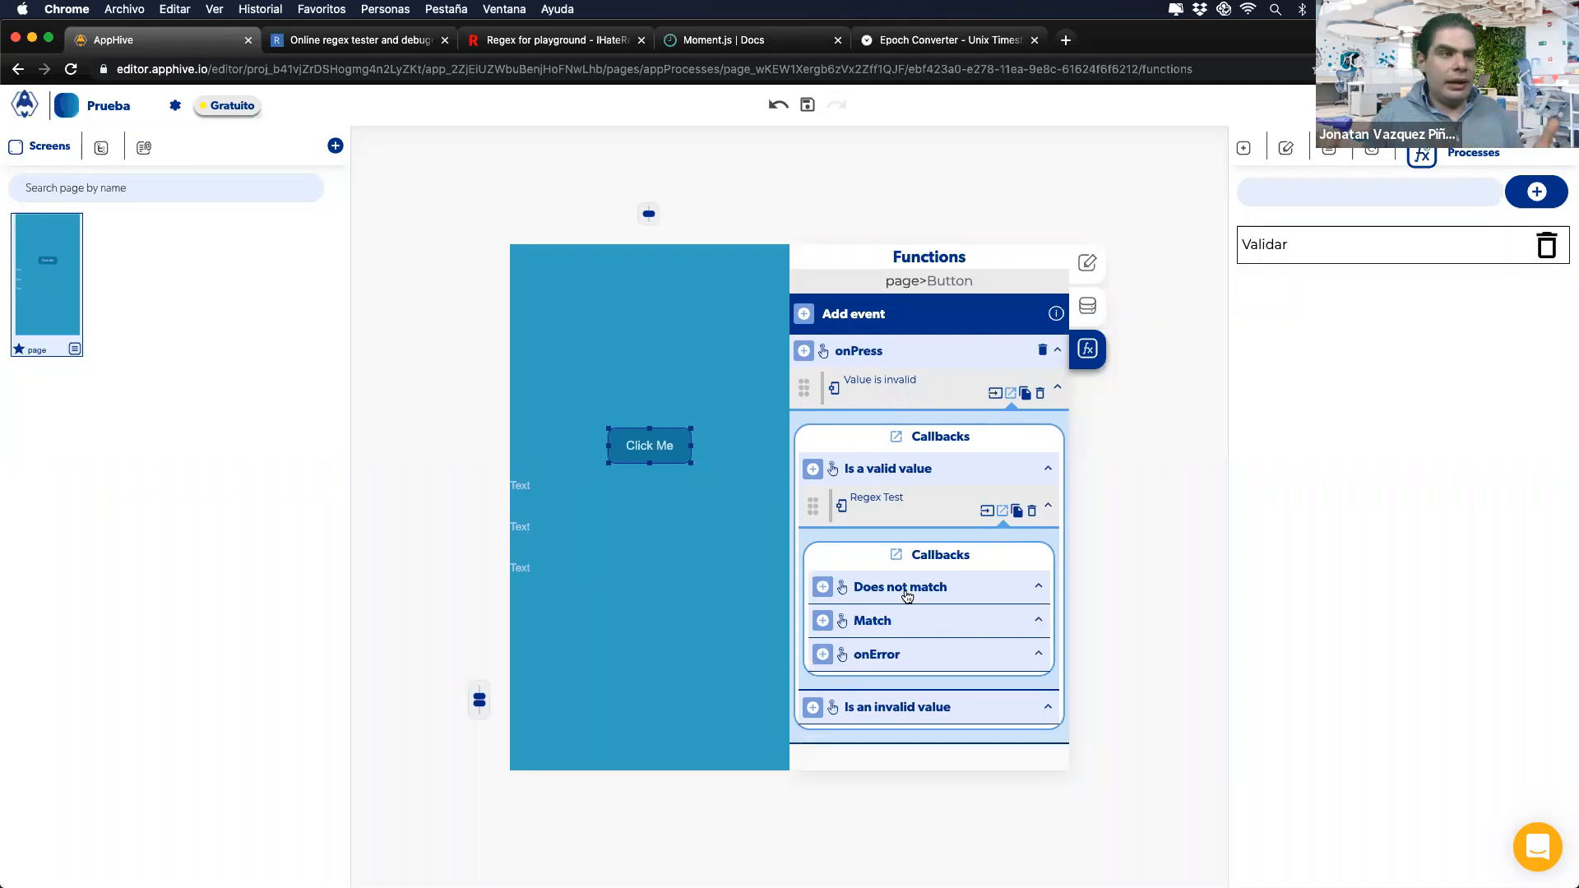
double_click(648, 444)
text(Envviar)
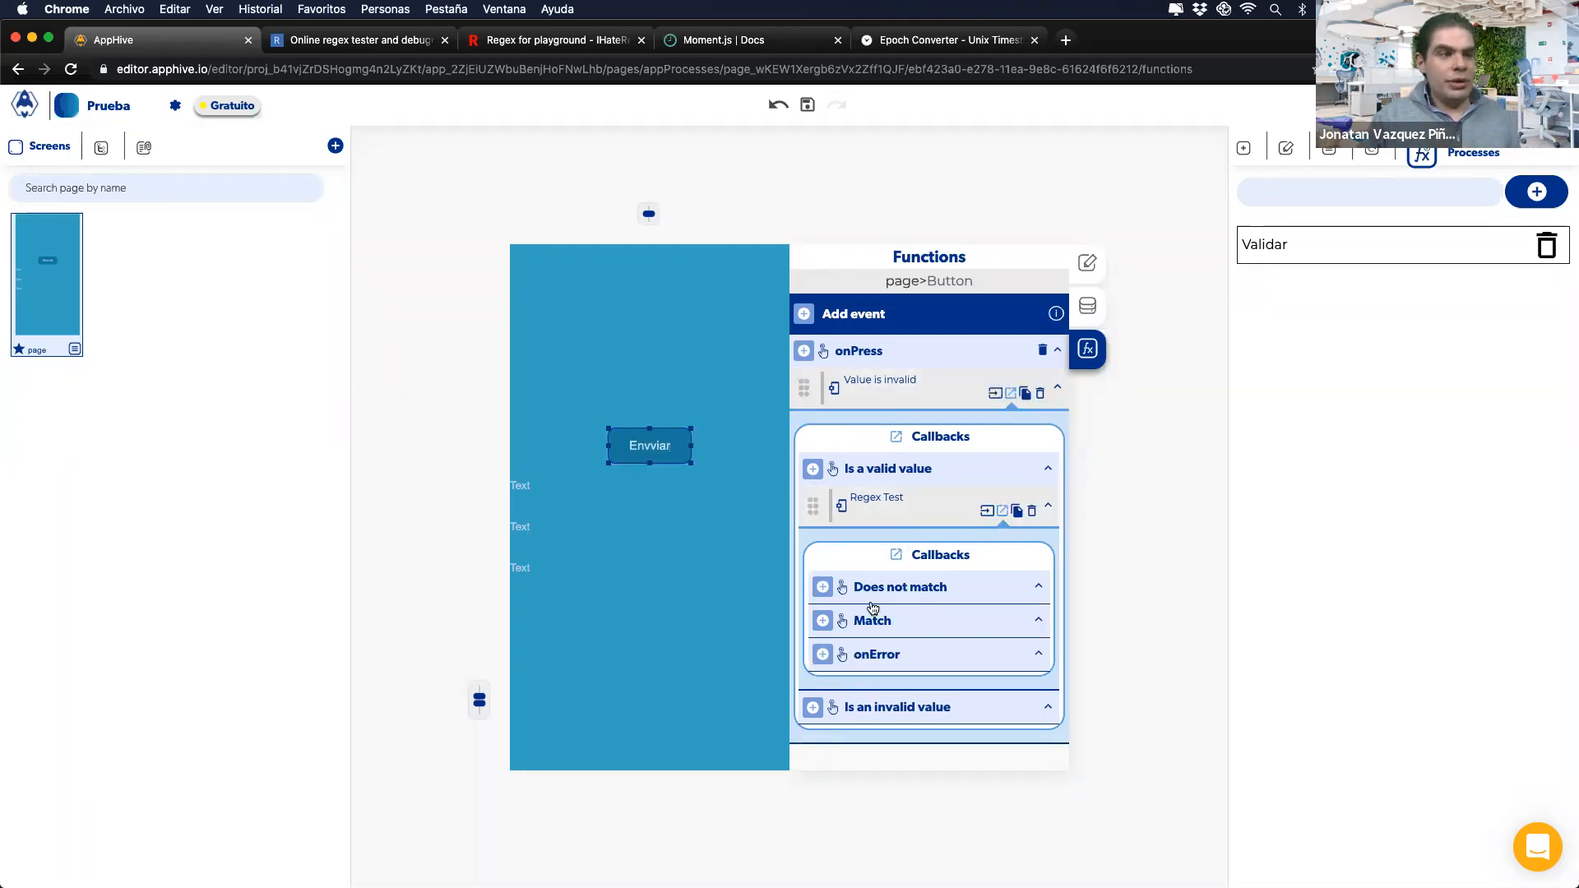
Step: Add a Send Alert titled 'Debes de completar el campo A' to the Is an invalid value callback
click(815, 709)
mouse_move(816, 620)
click(864, 694)
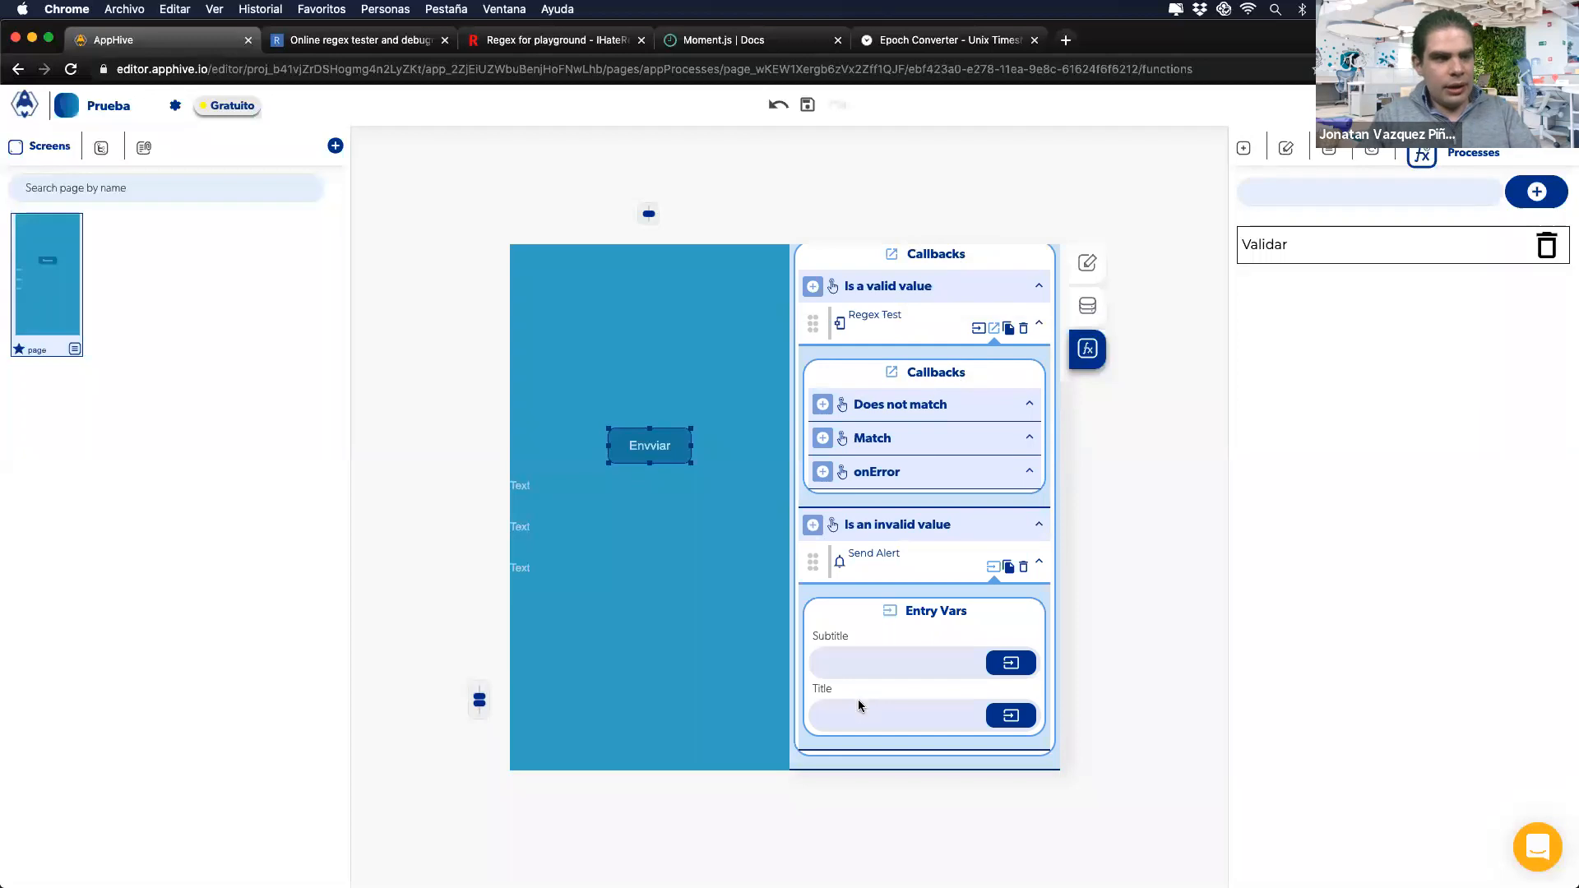
click(861, 709)
text(Debes de completar el campo A)
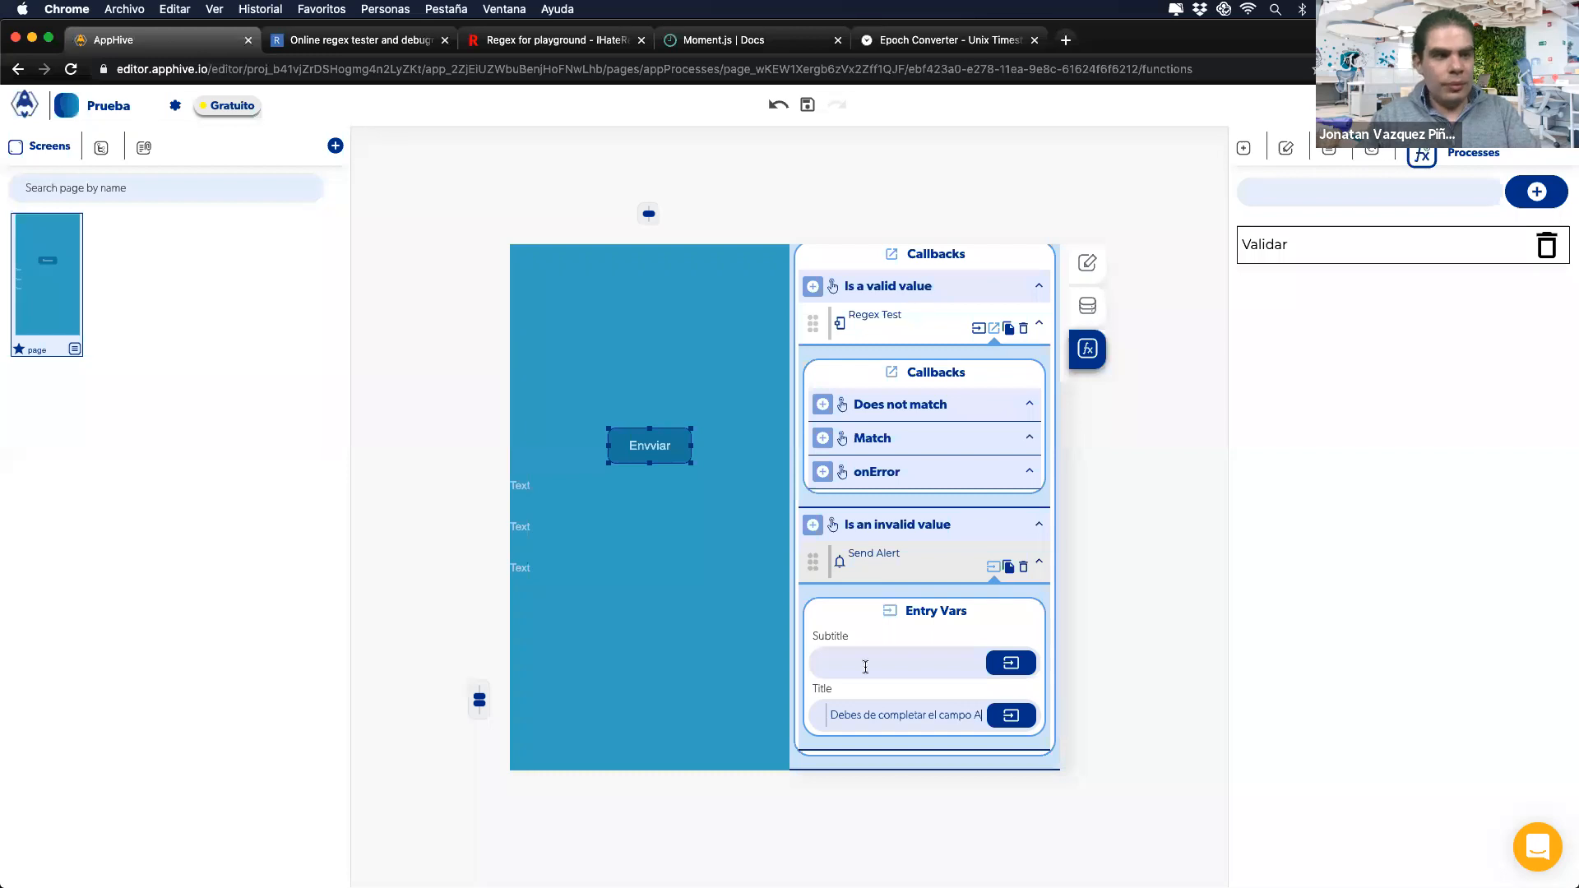
click(880, 610)
scroll(865, 667, down, 2)
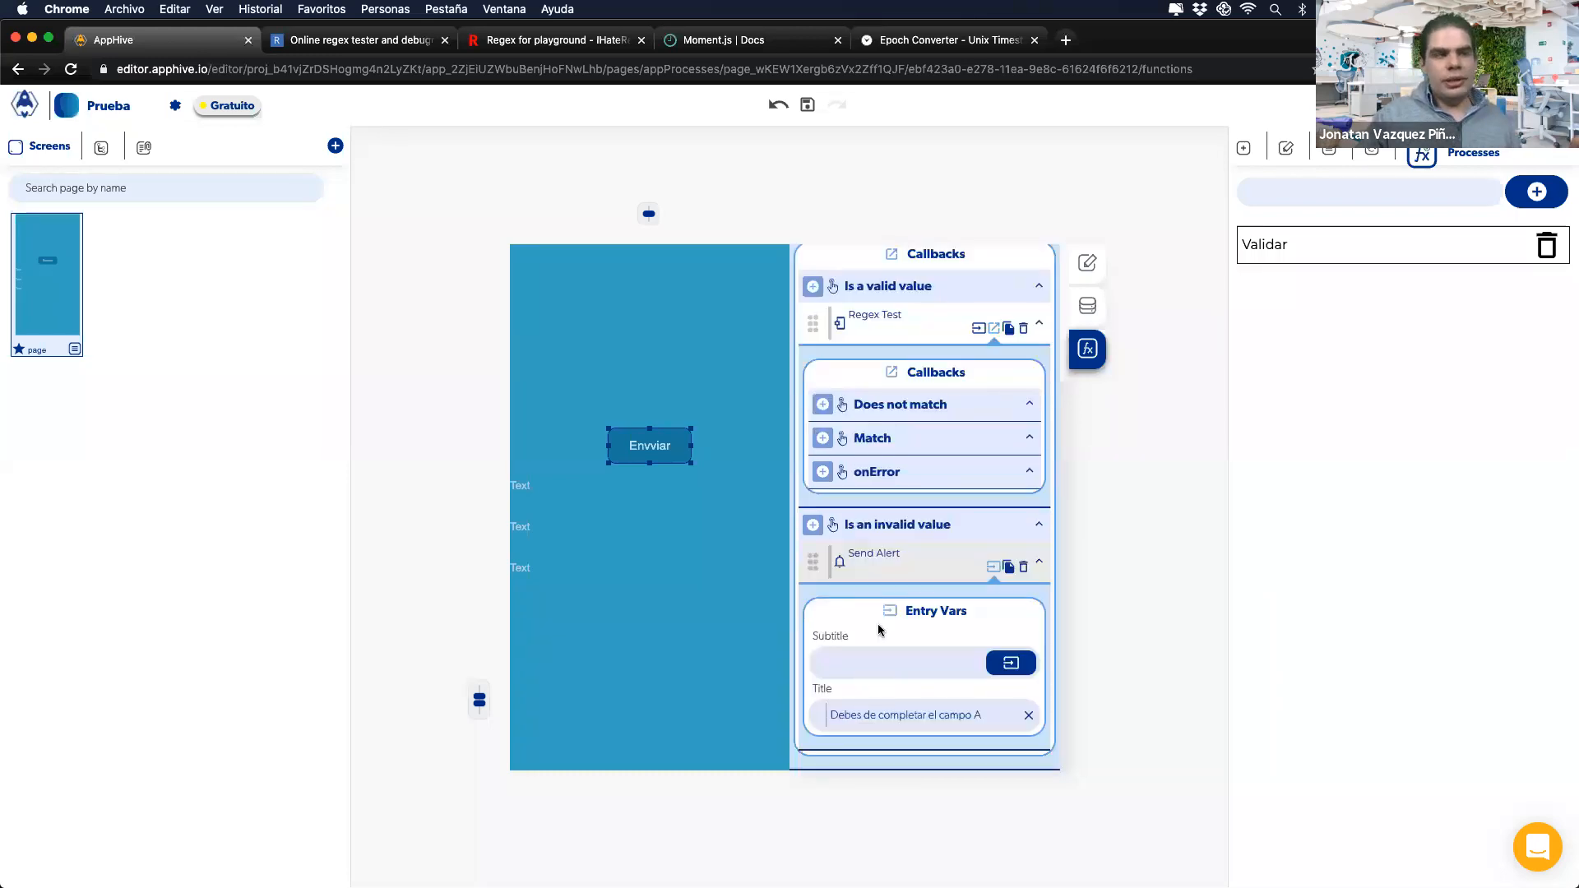
scroll(877, 623, up, 1)
Step: Add a Value is invalid check on ionitem C under the Regex Test's Match callback
click(822, 468)
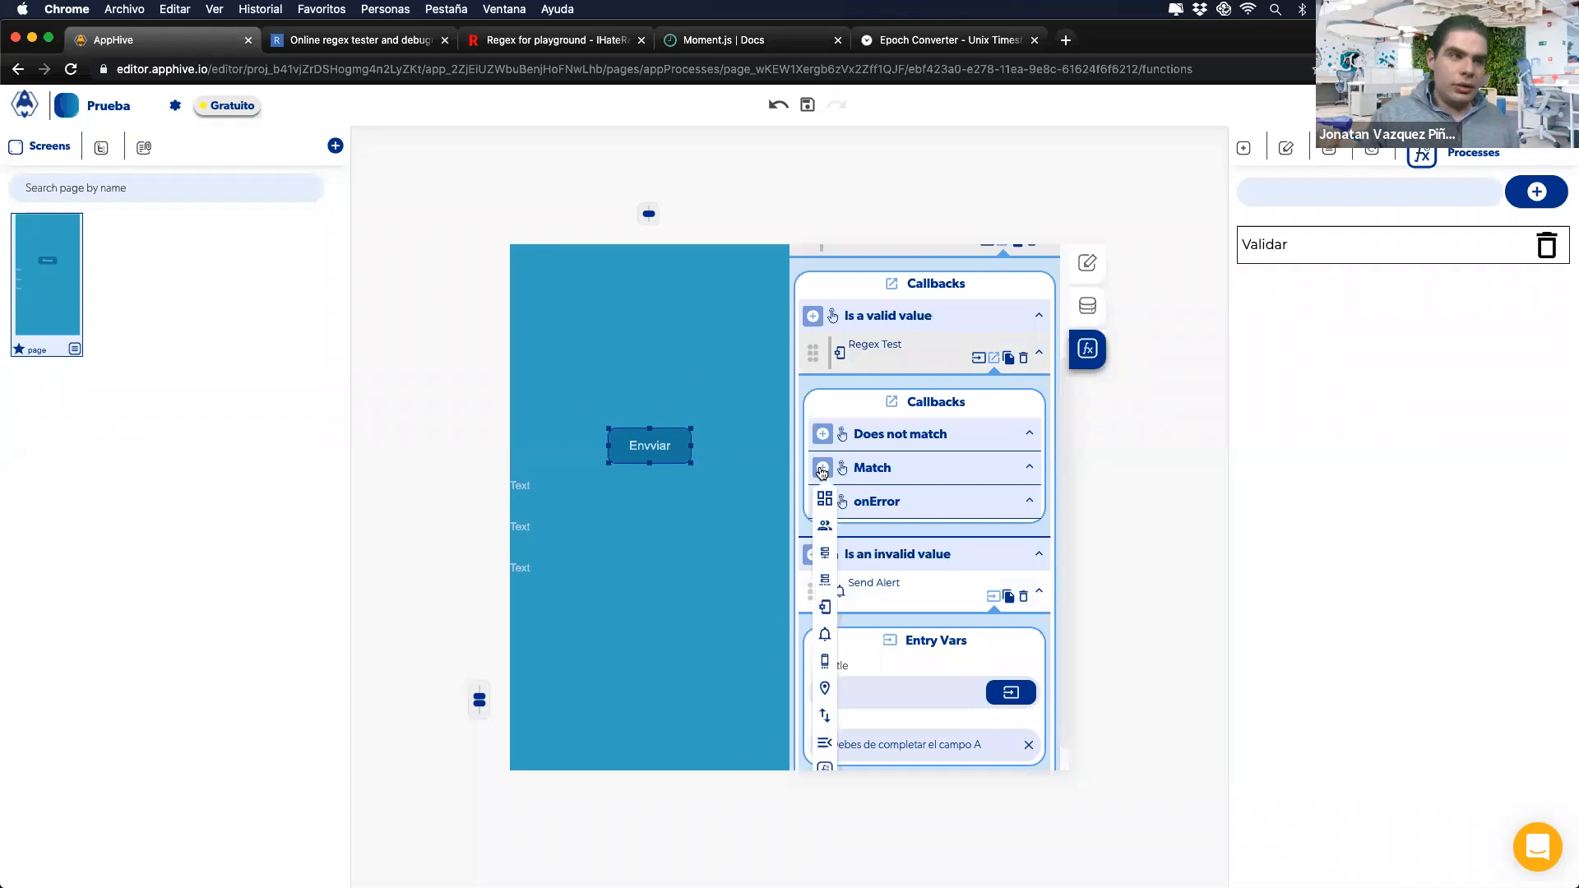
scroll(823, 473, down, 1)
mouse_move(826, 579)
scroll(922, 714, down, 2)
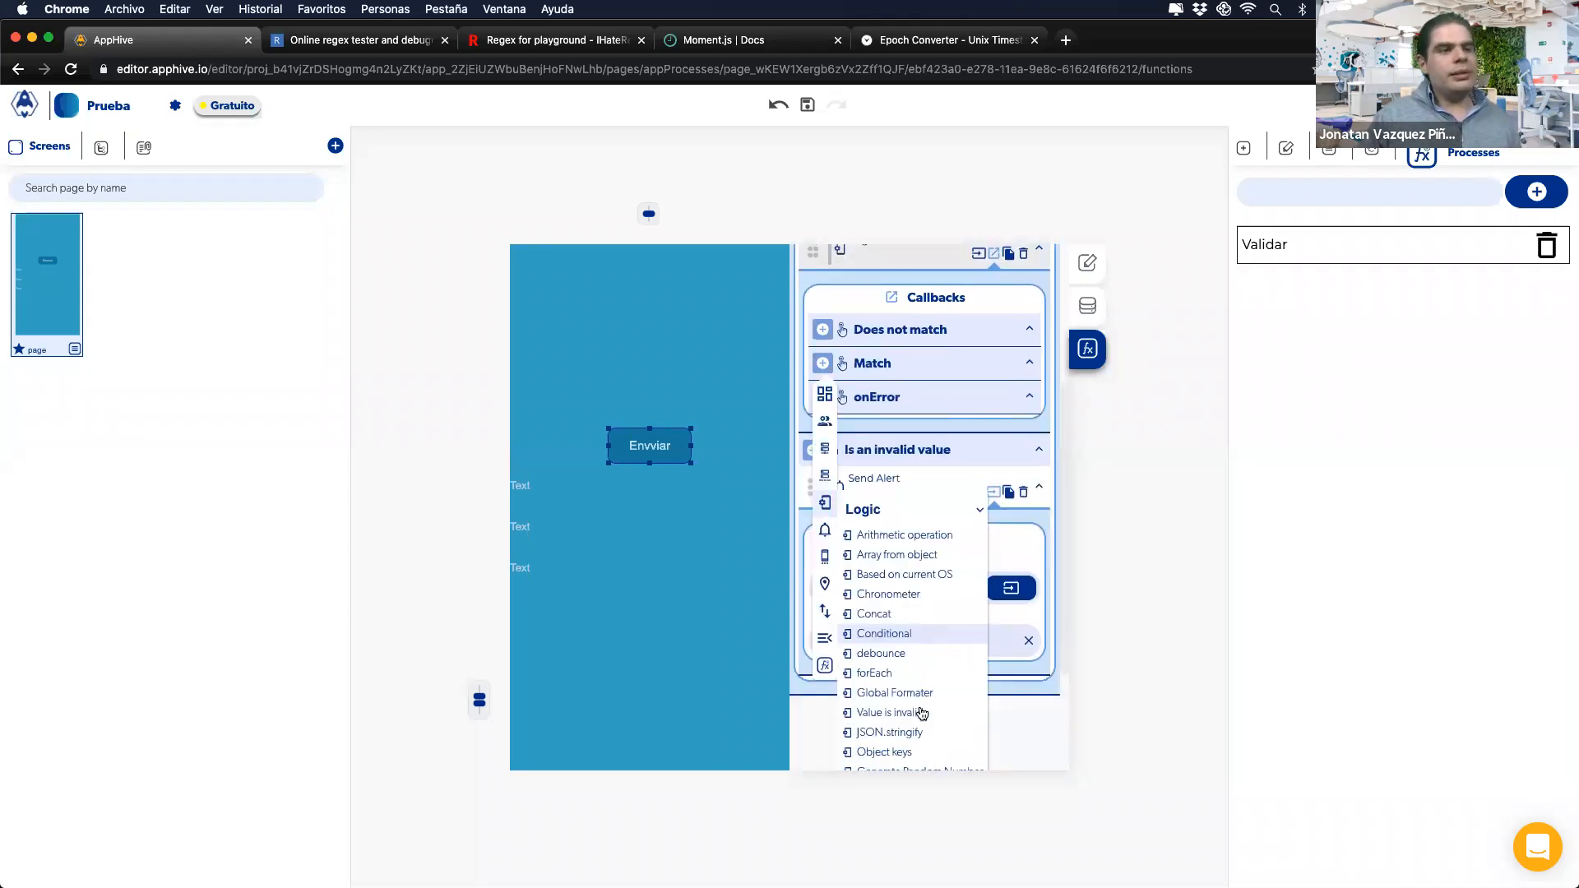
click(922, 714)
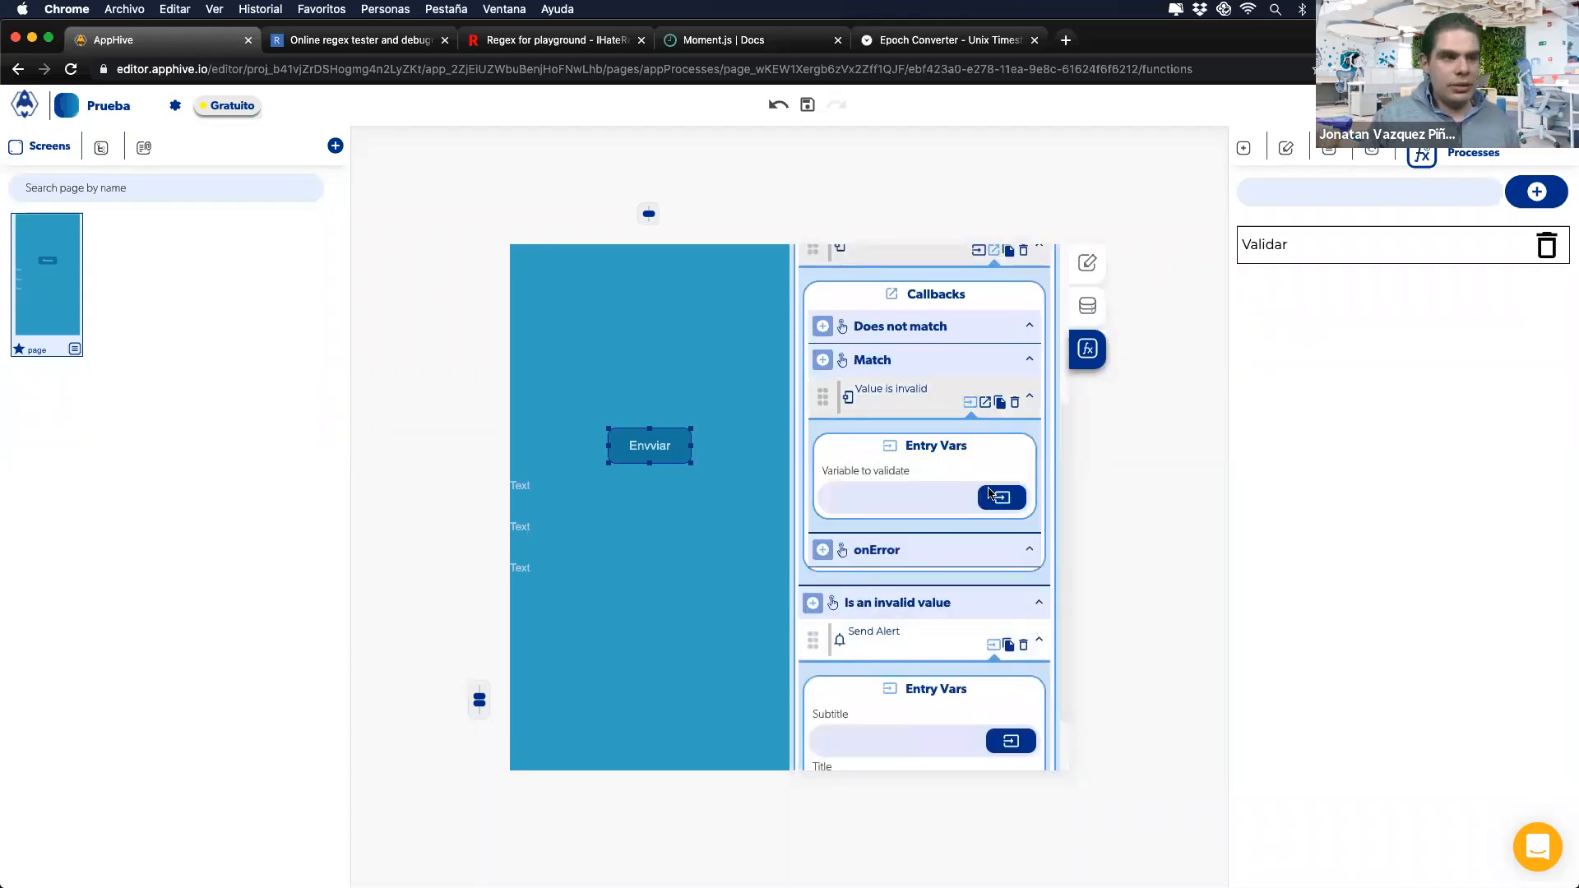
click(992, 495)
click(794, 537)
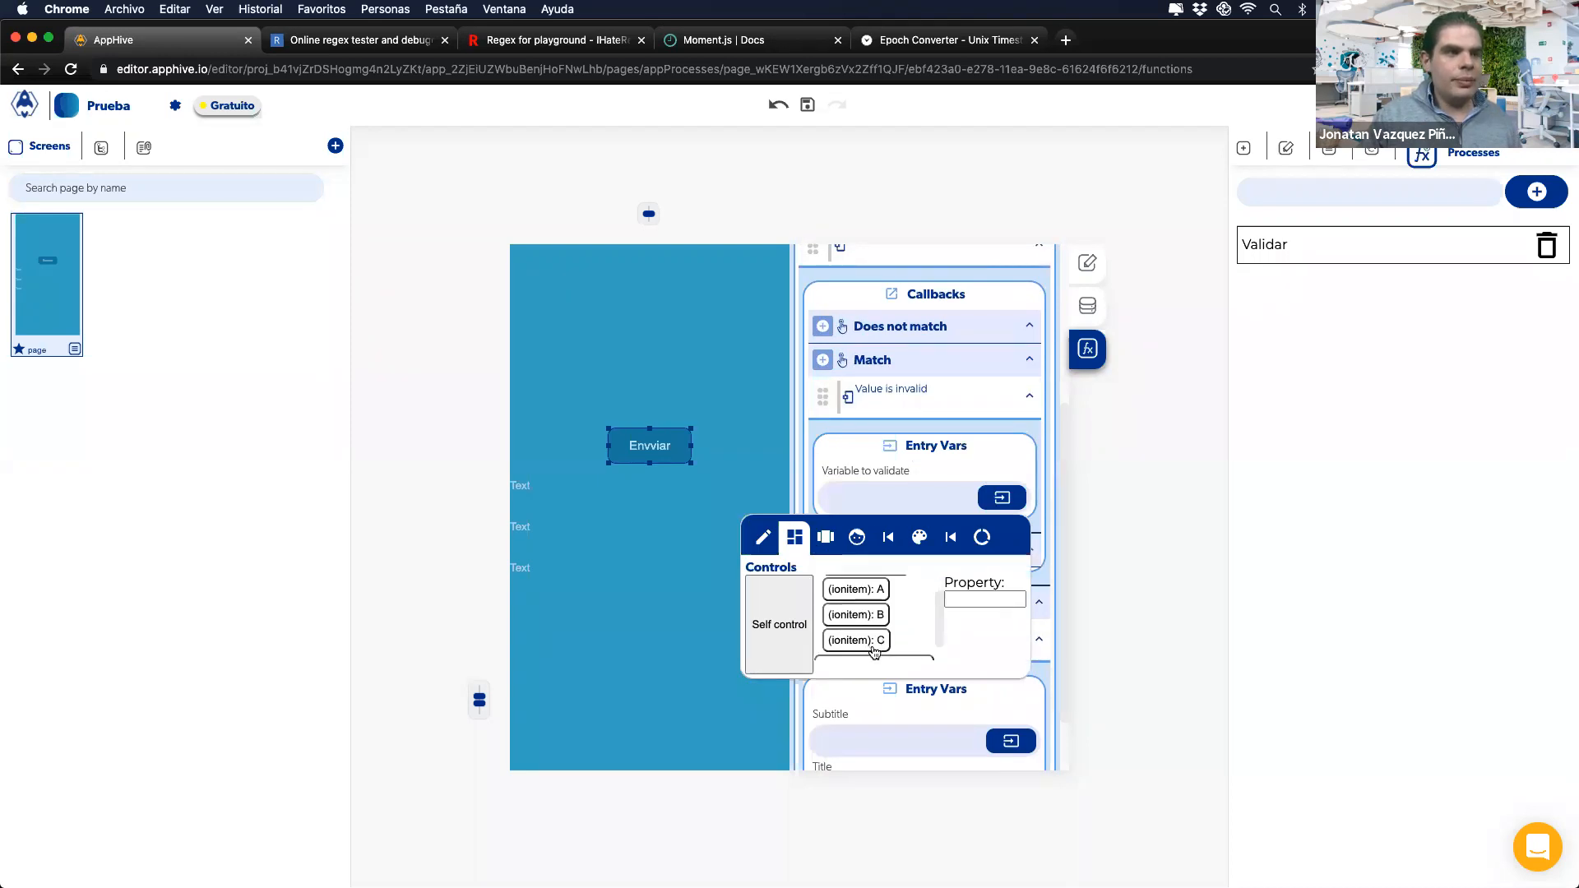
click(856, 641)
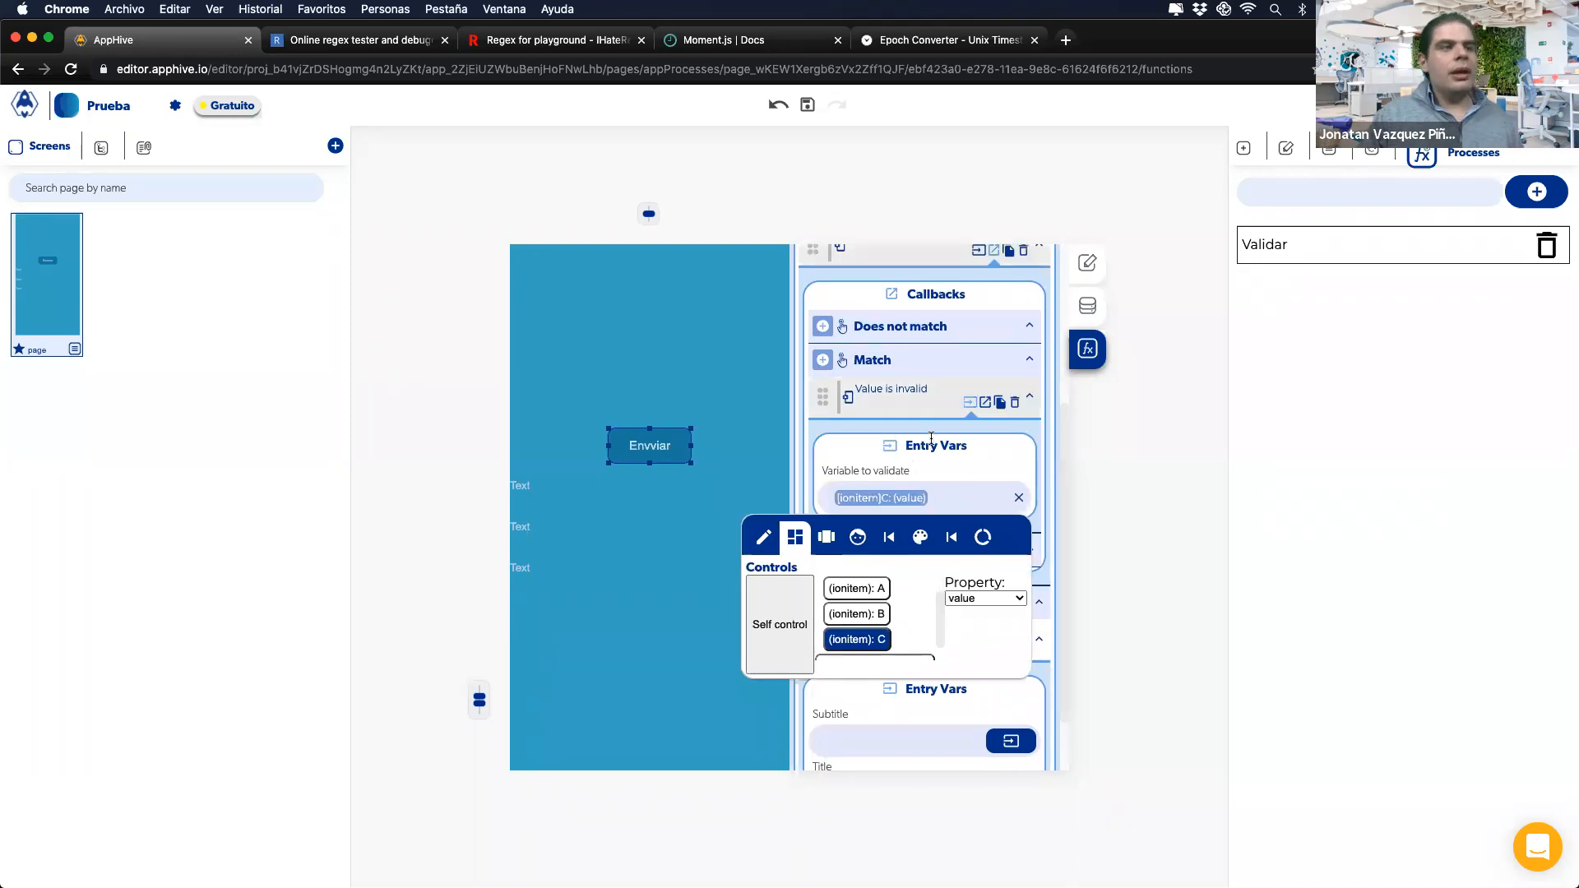
Step: Add a Save data in DB step under the nested check's Is a valid value branch
click(986, 403)
scroll(852, 460, up, 2)
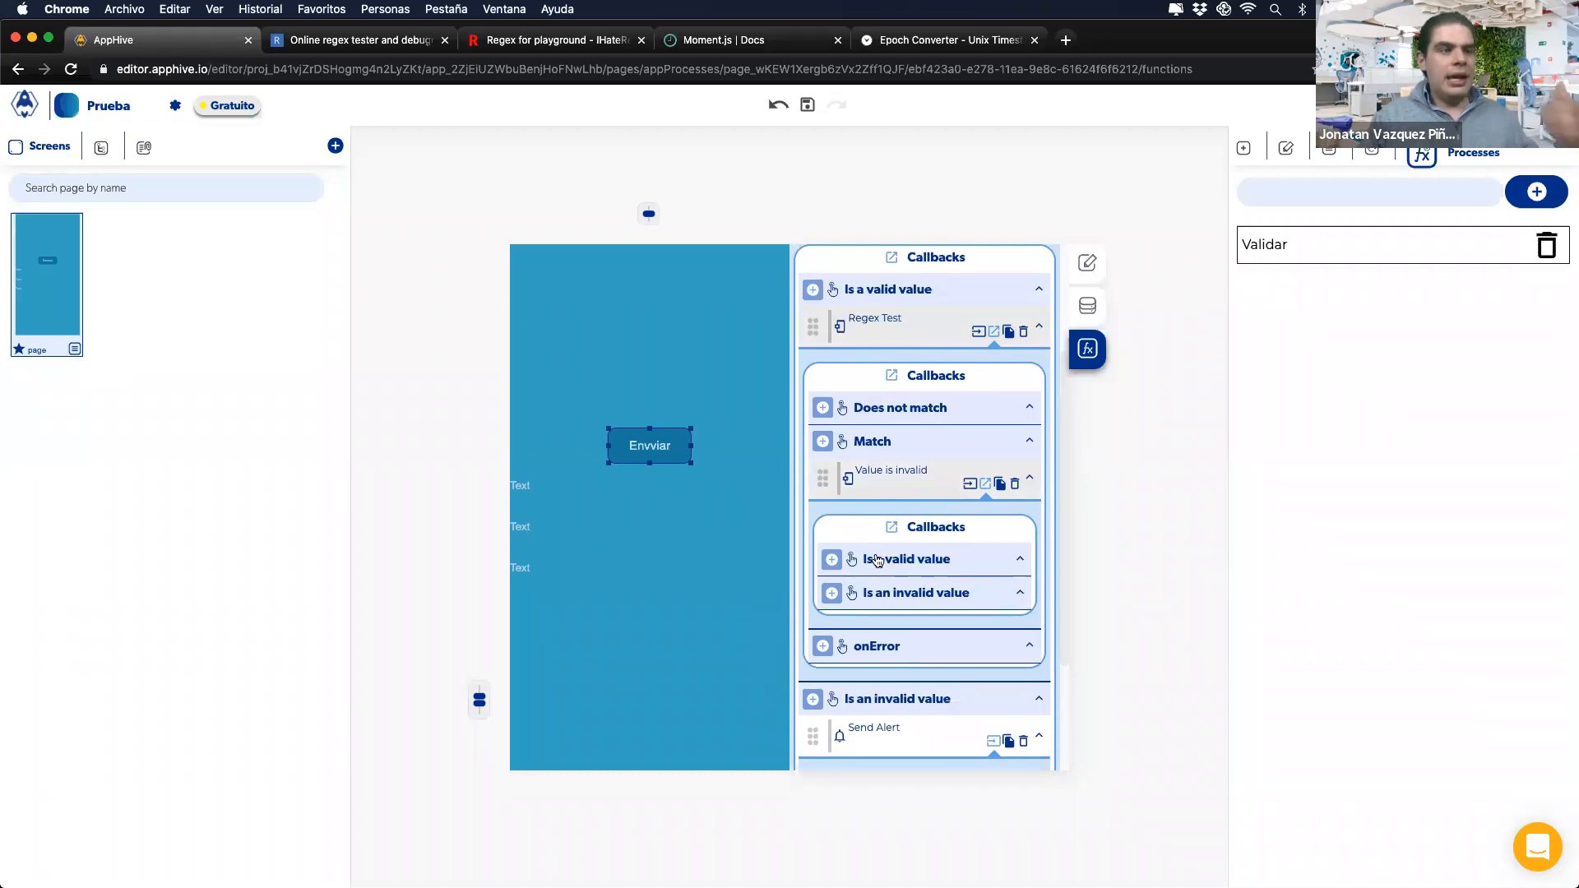
scroll(876, 559, down, 1)
click(832, 513)
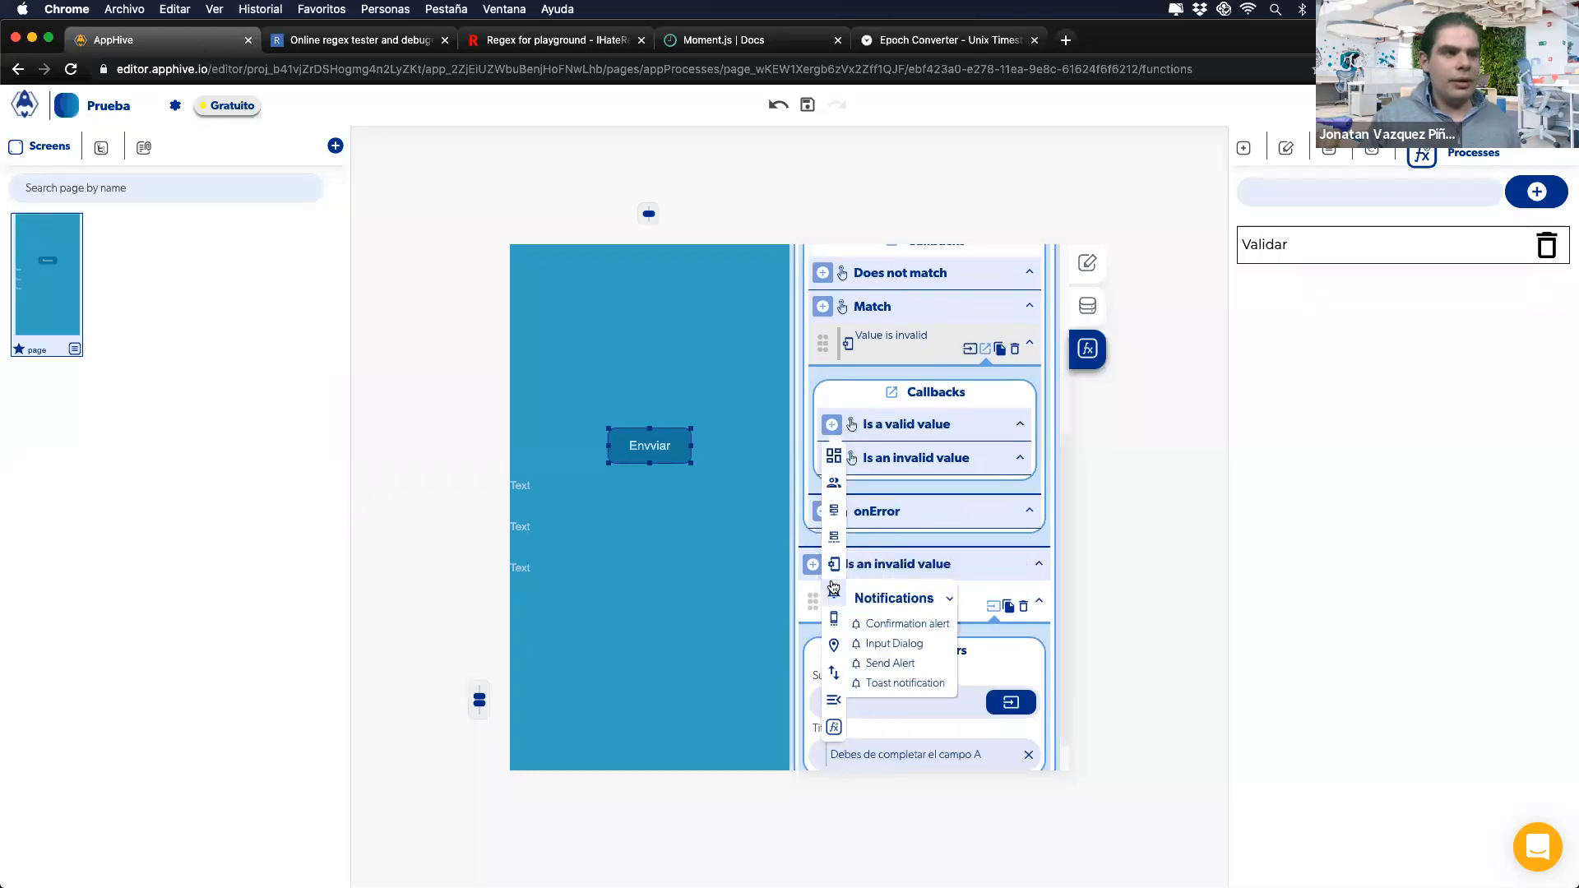
mouse_move(834, 510)
click(895, 608)
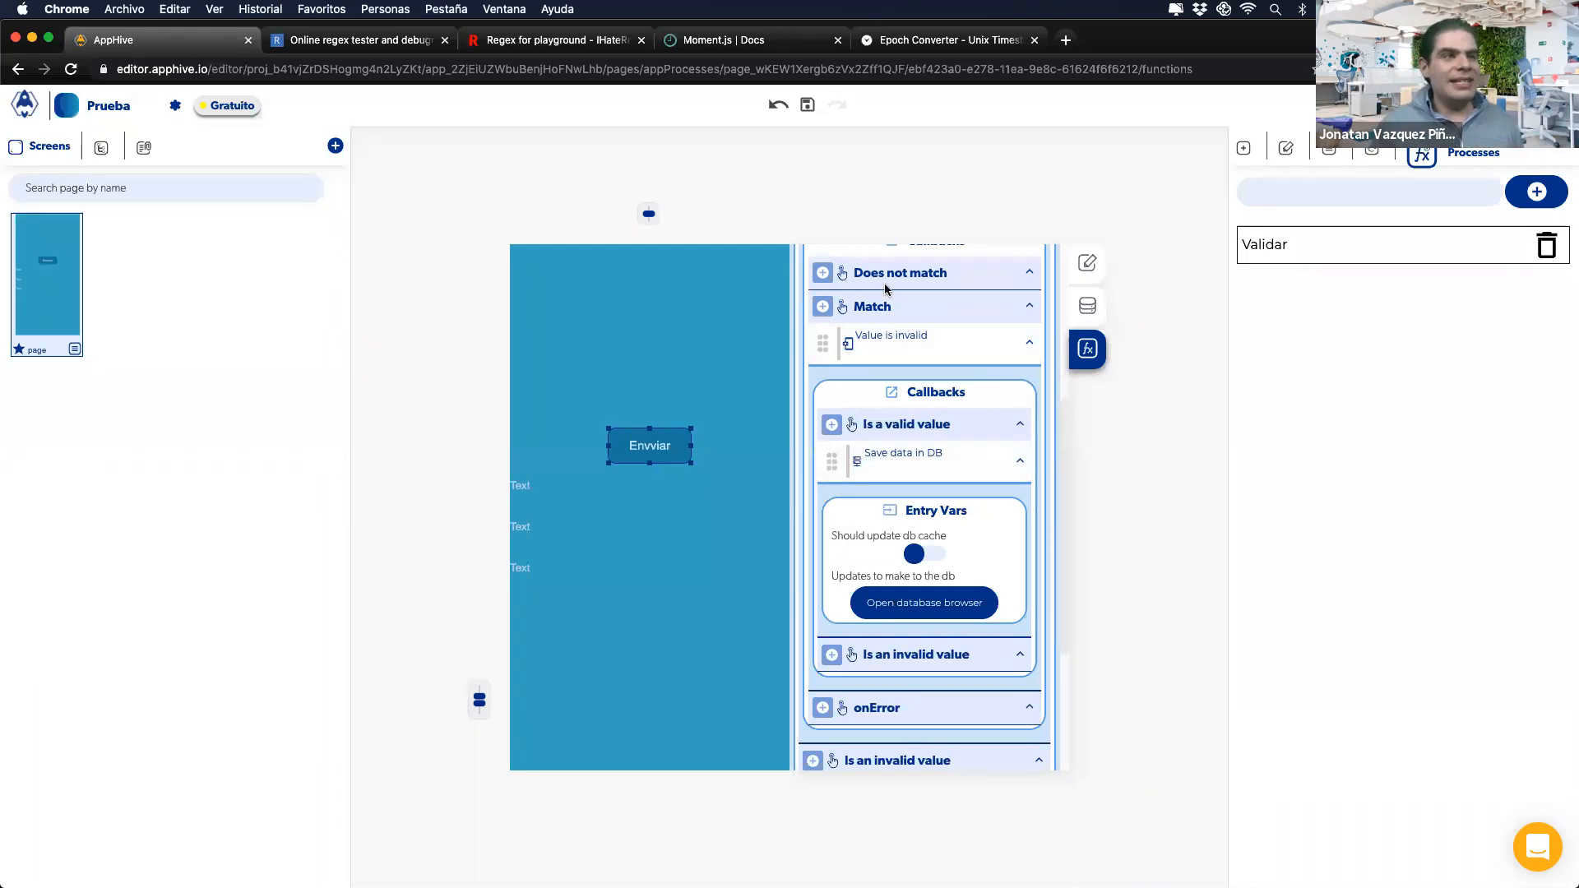
Step: Delete the Save data in DB step and the whole Regex Test chain
scroll(867, 283, up, 2)
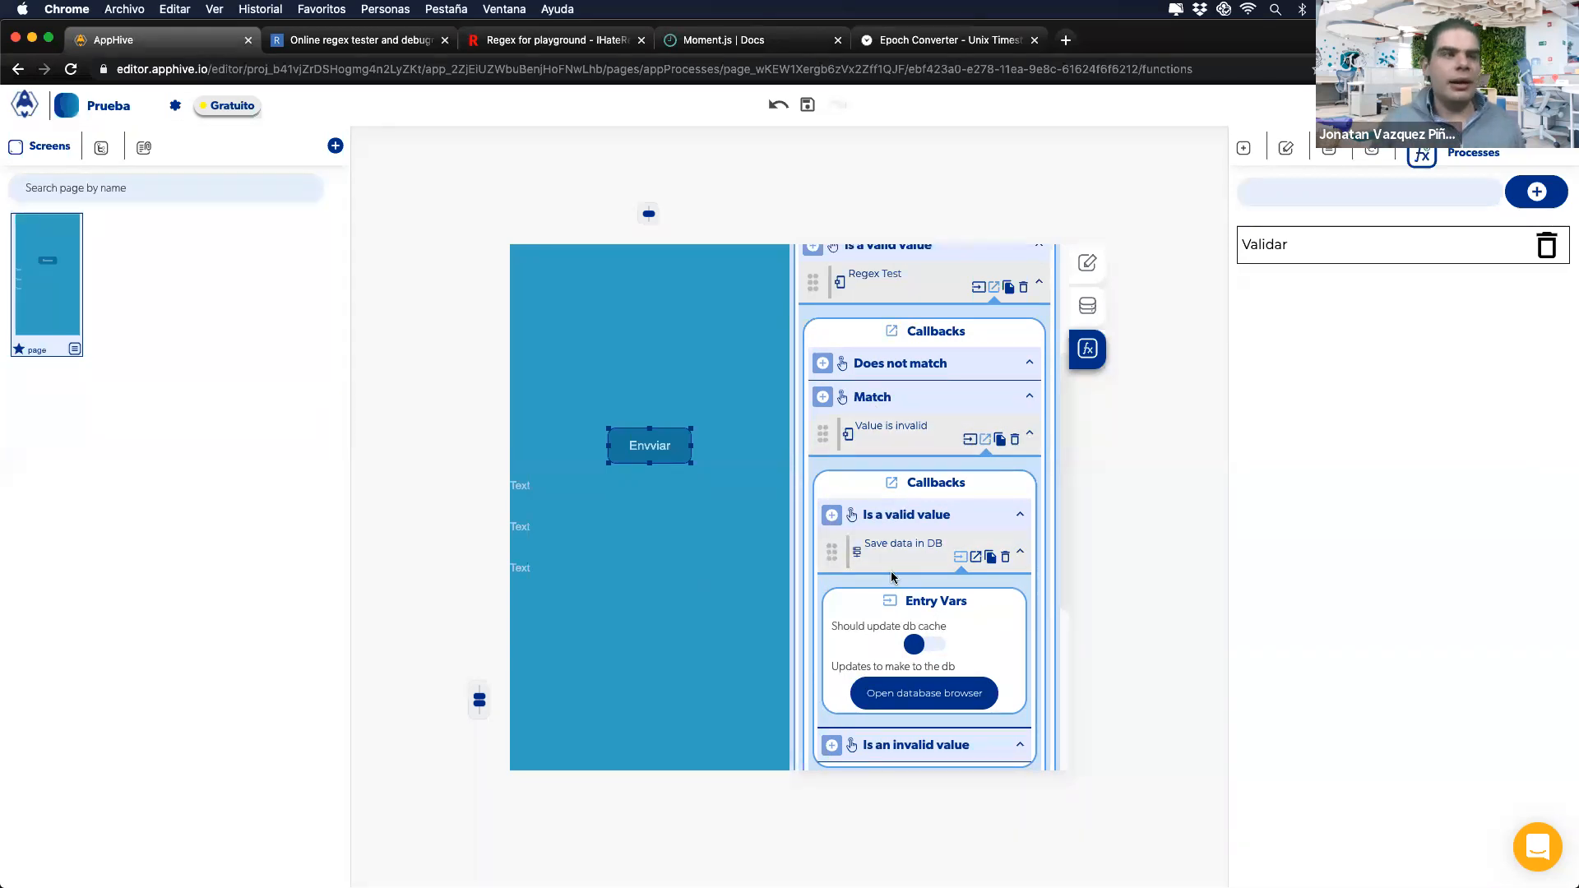
click(1004, 562)
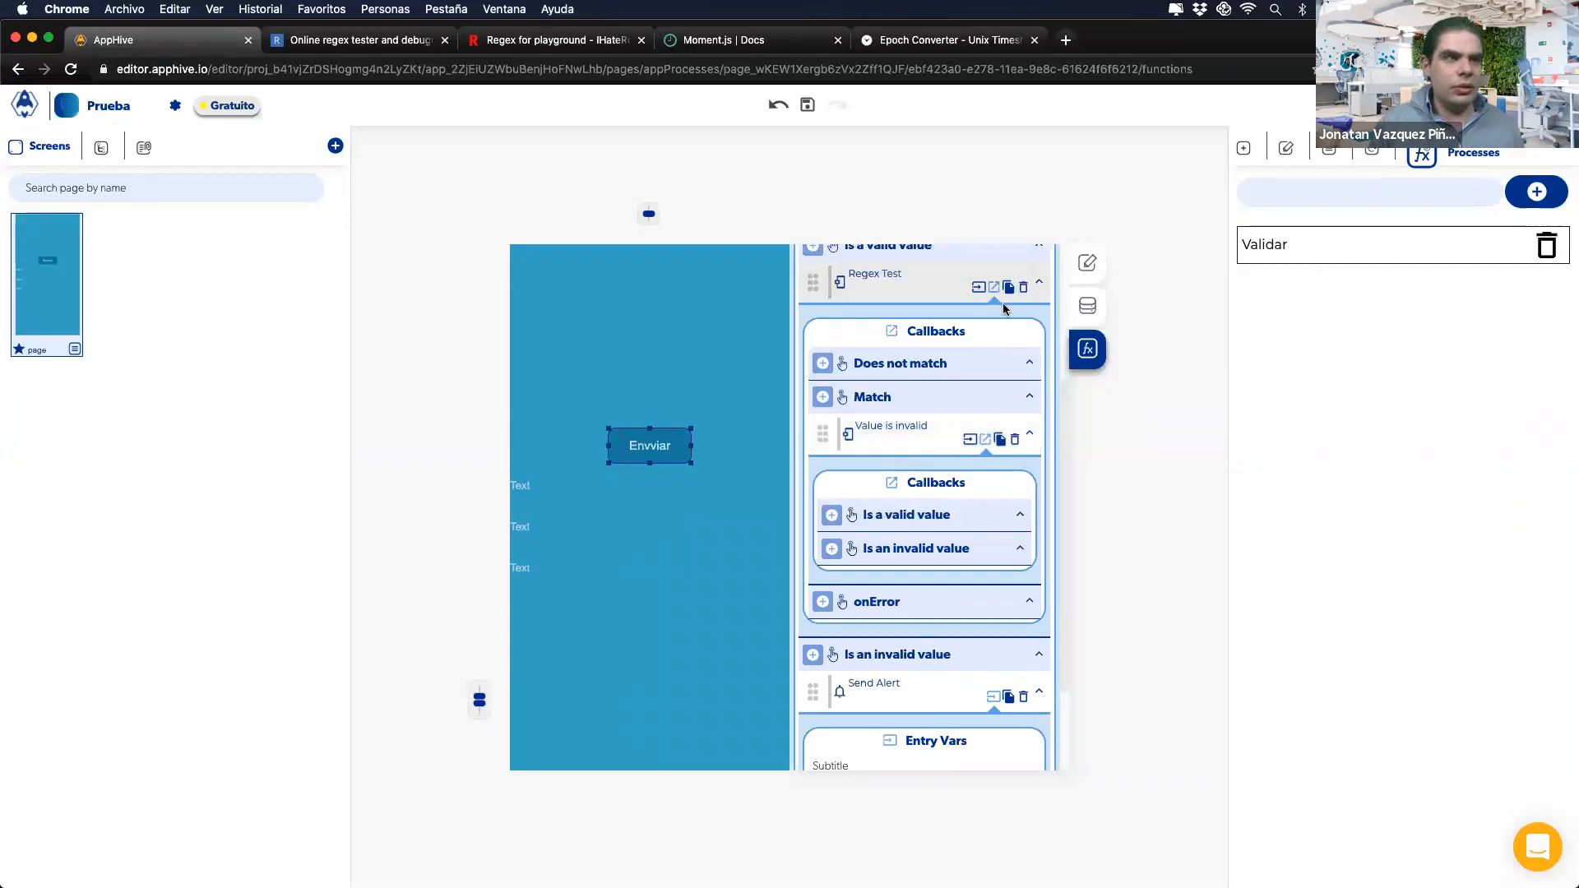
click(1023, 287)
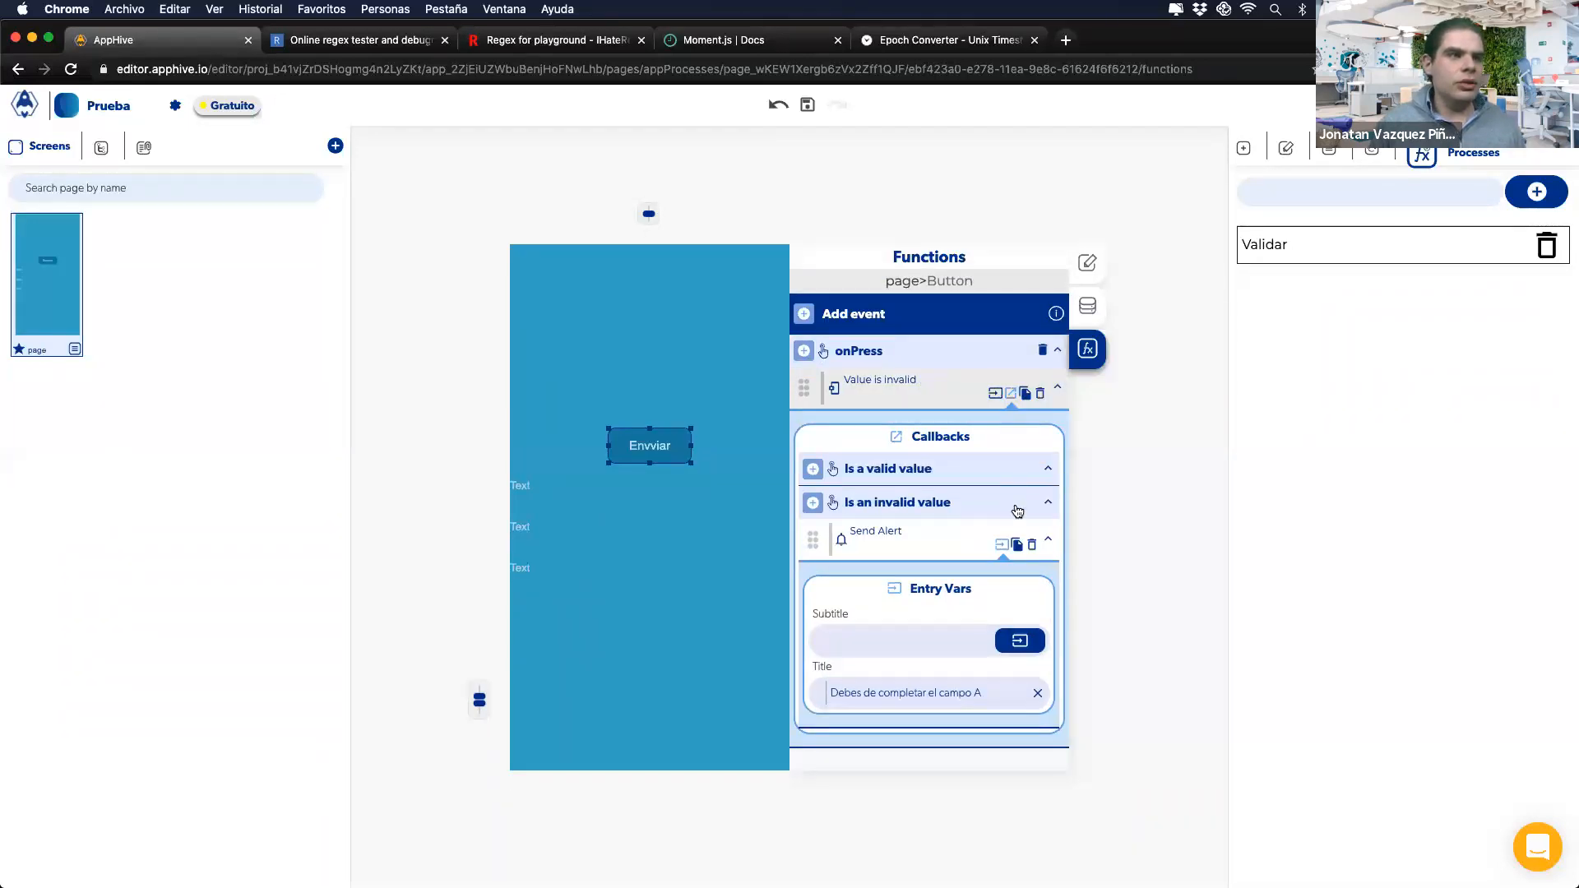
Step: Delete the Send Alert, then add Regex Test and Value is invalid steps to onPress
click(1031, 543)
click(804, 352)
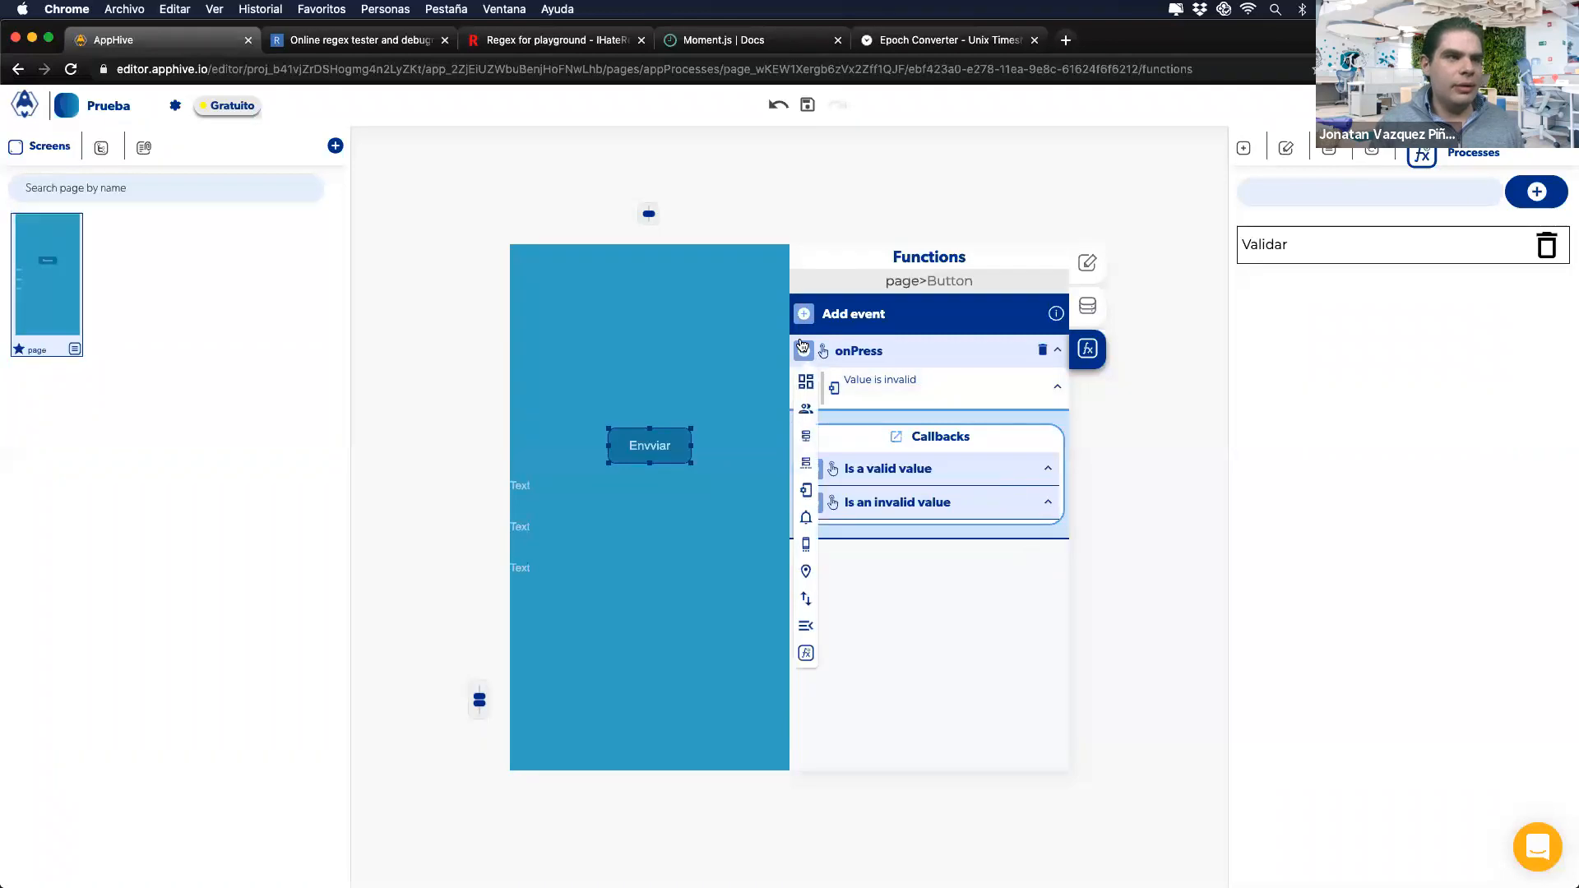
mouse_move(807, 492)
scroll(880, 666, down, 5)
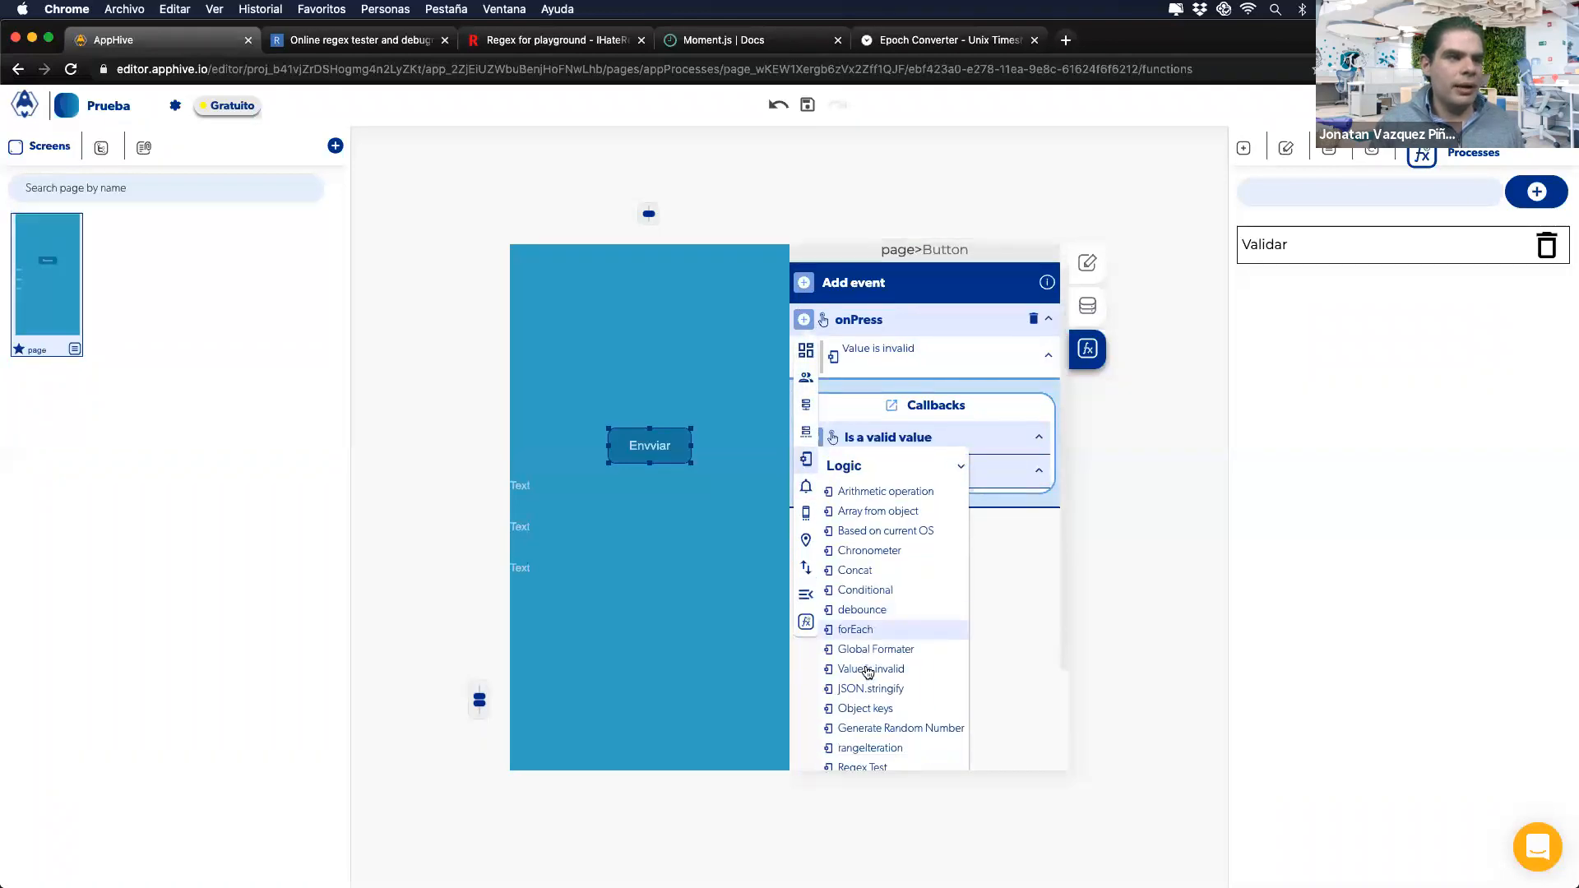
click(864, 609)
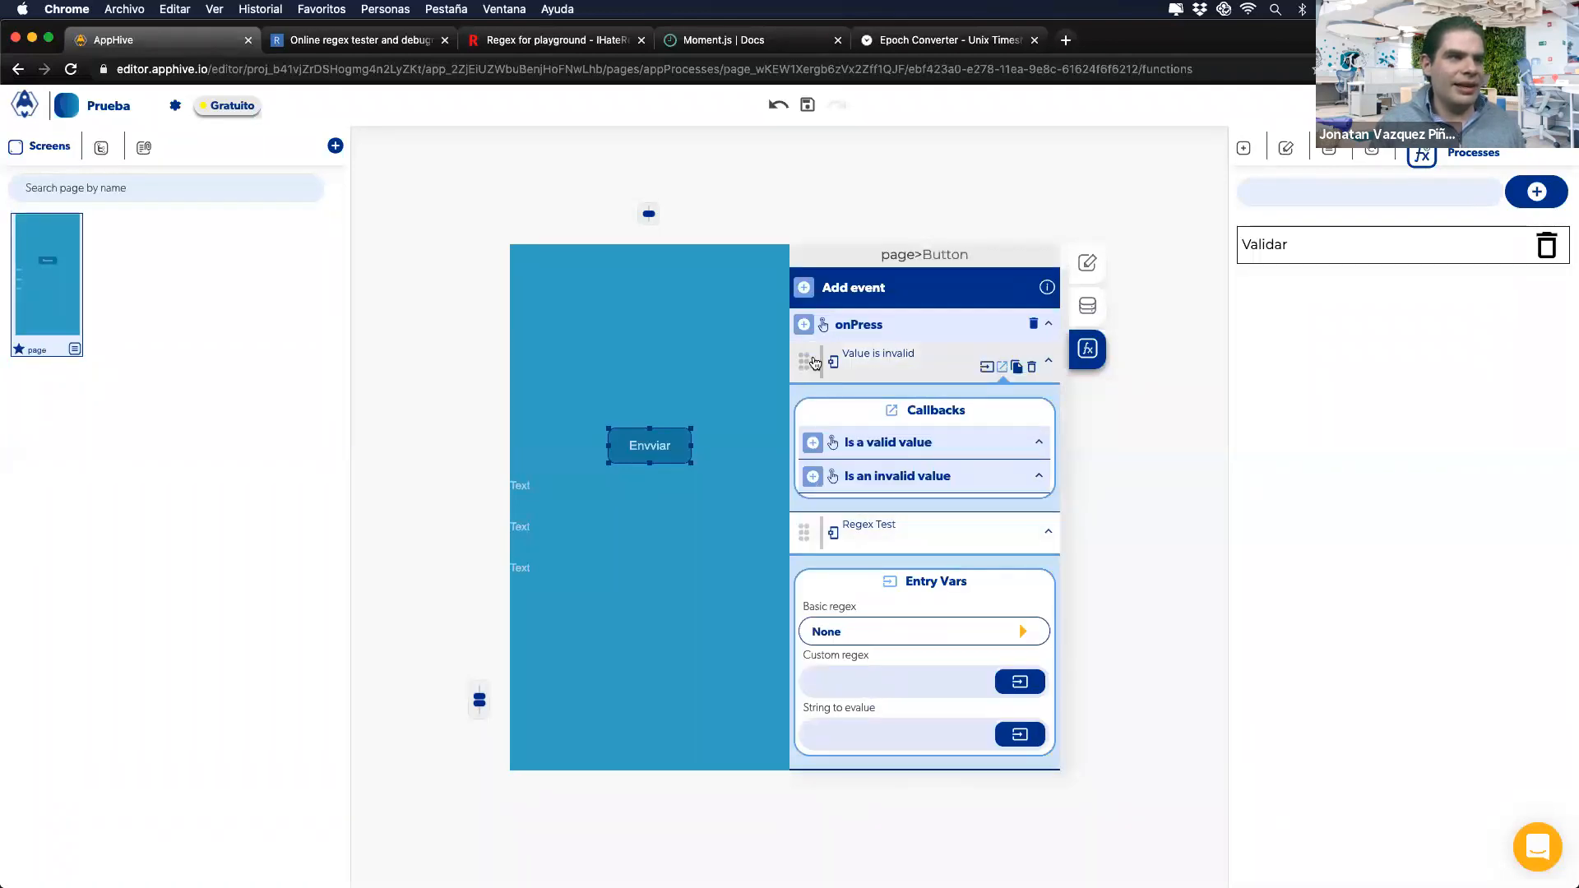
mouse_move(807, 464)
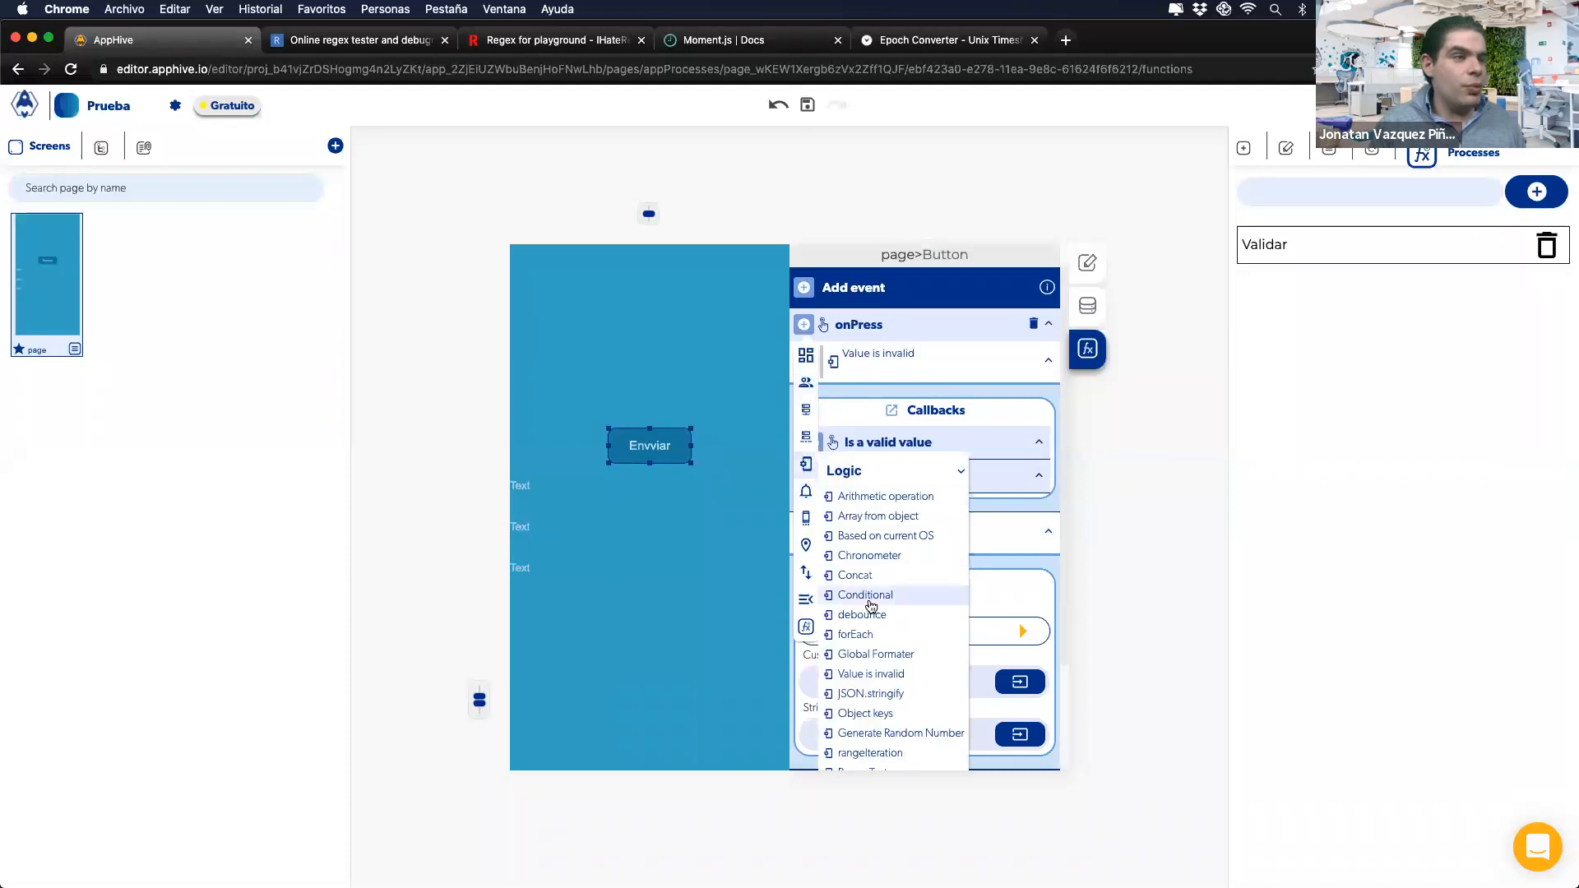
scroll(864, 584, down, 2)
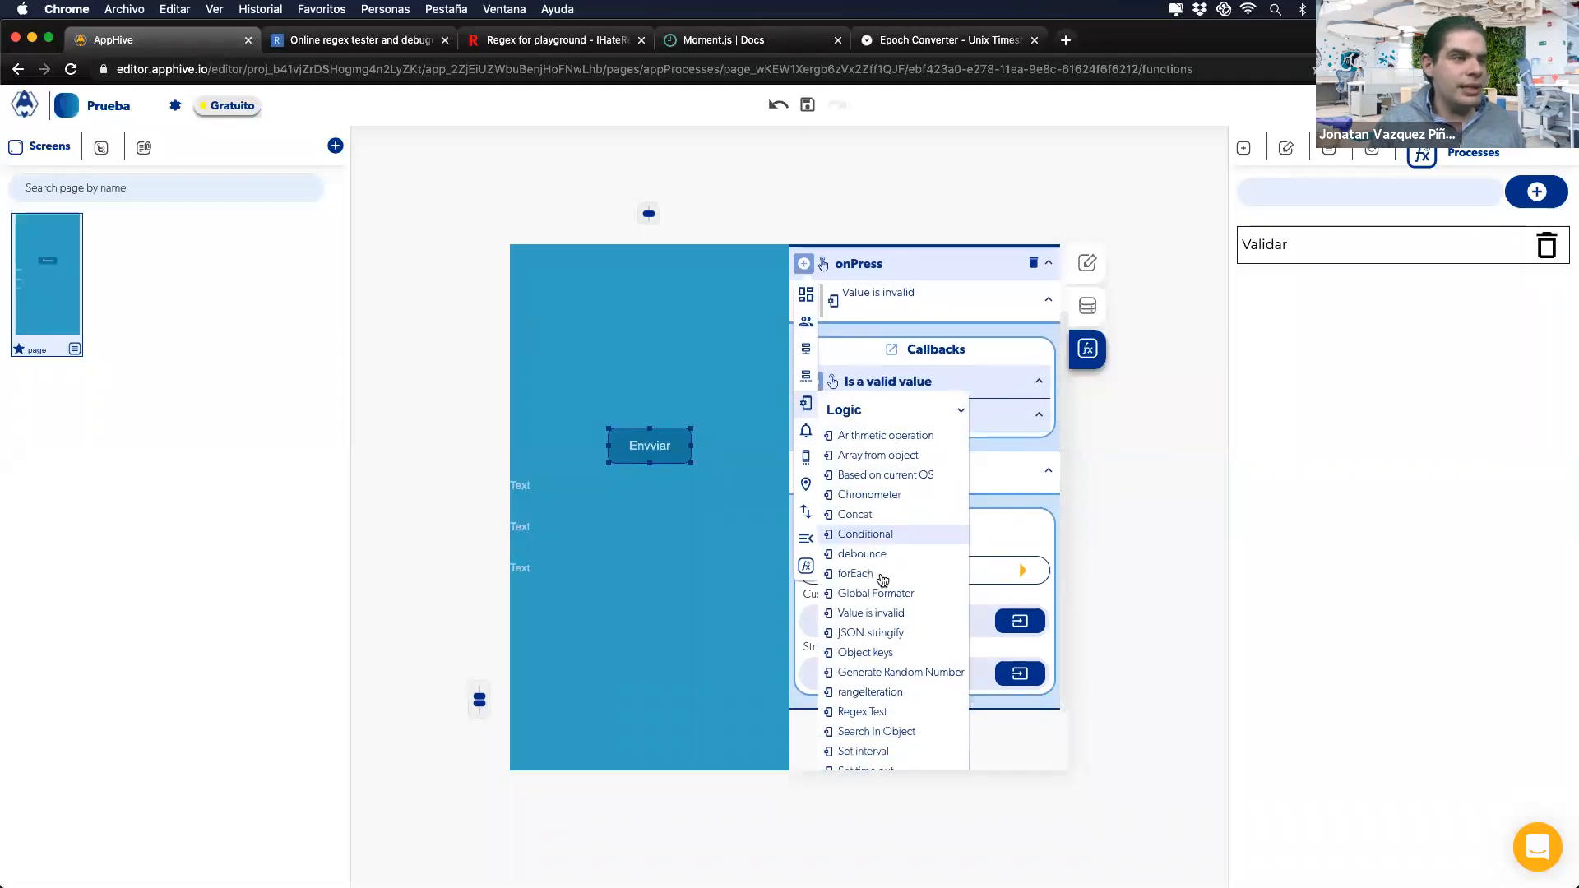
click(885, 616)
Step: Review the added Value is invalid step's entry variables
scroll(884, 622, down, 2)
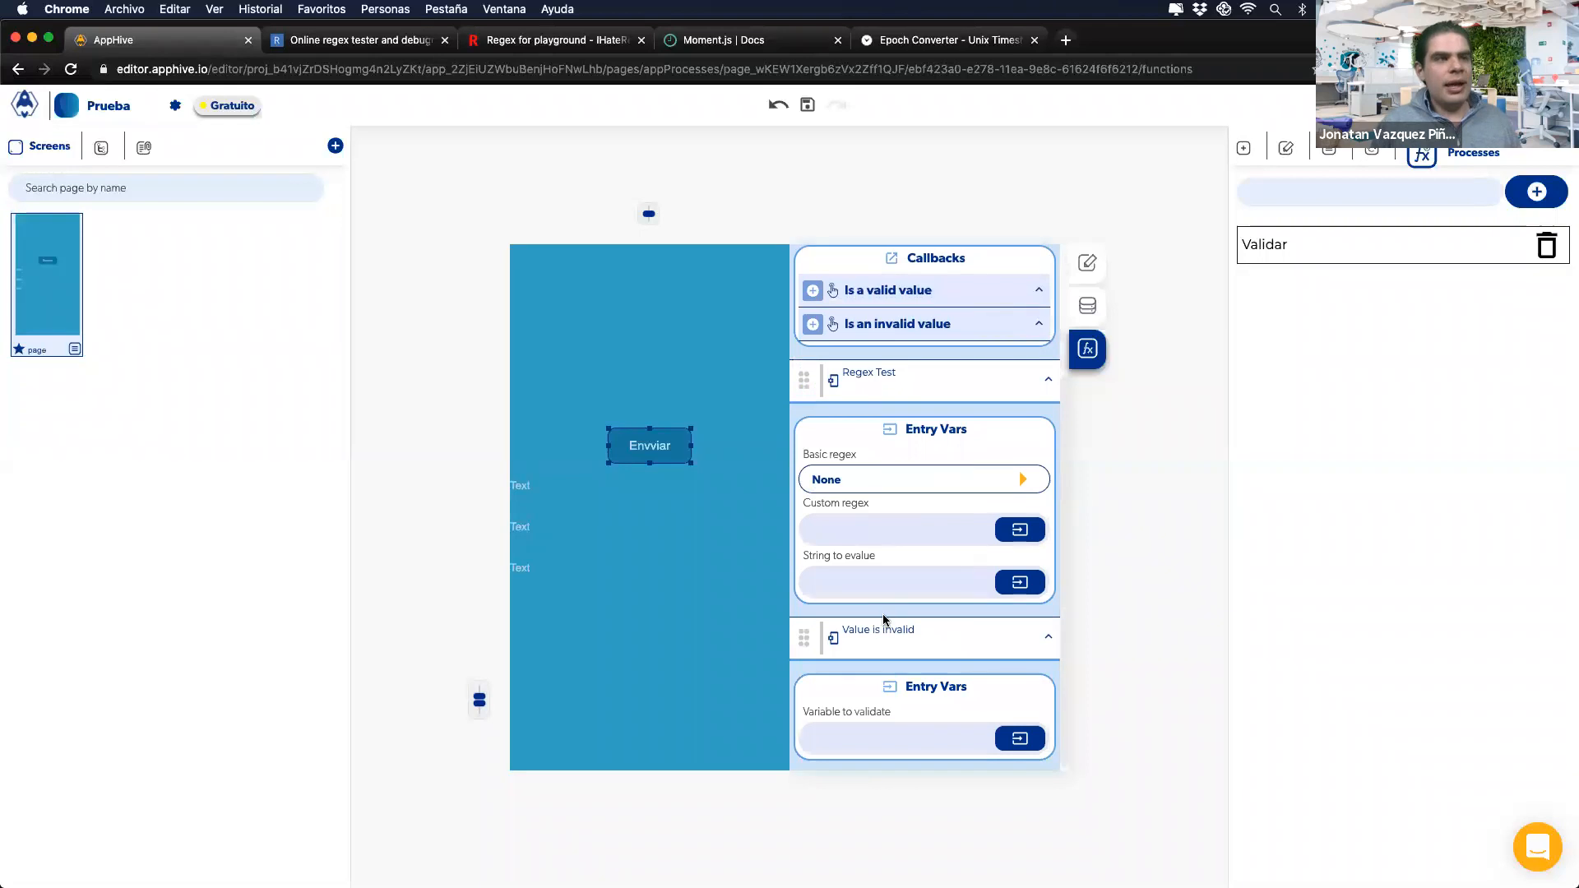
scroll(885, 623, up, 3)
mouse_move(1016, 396)
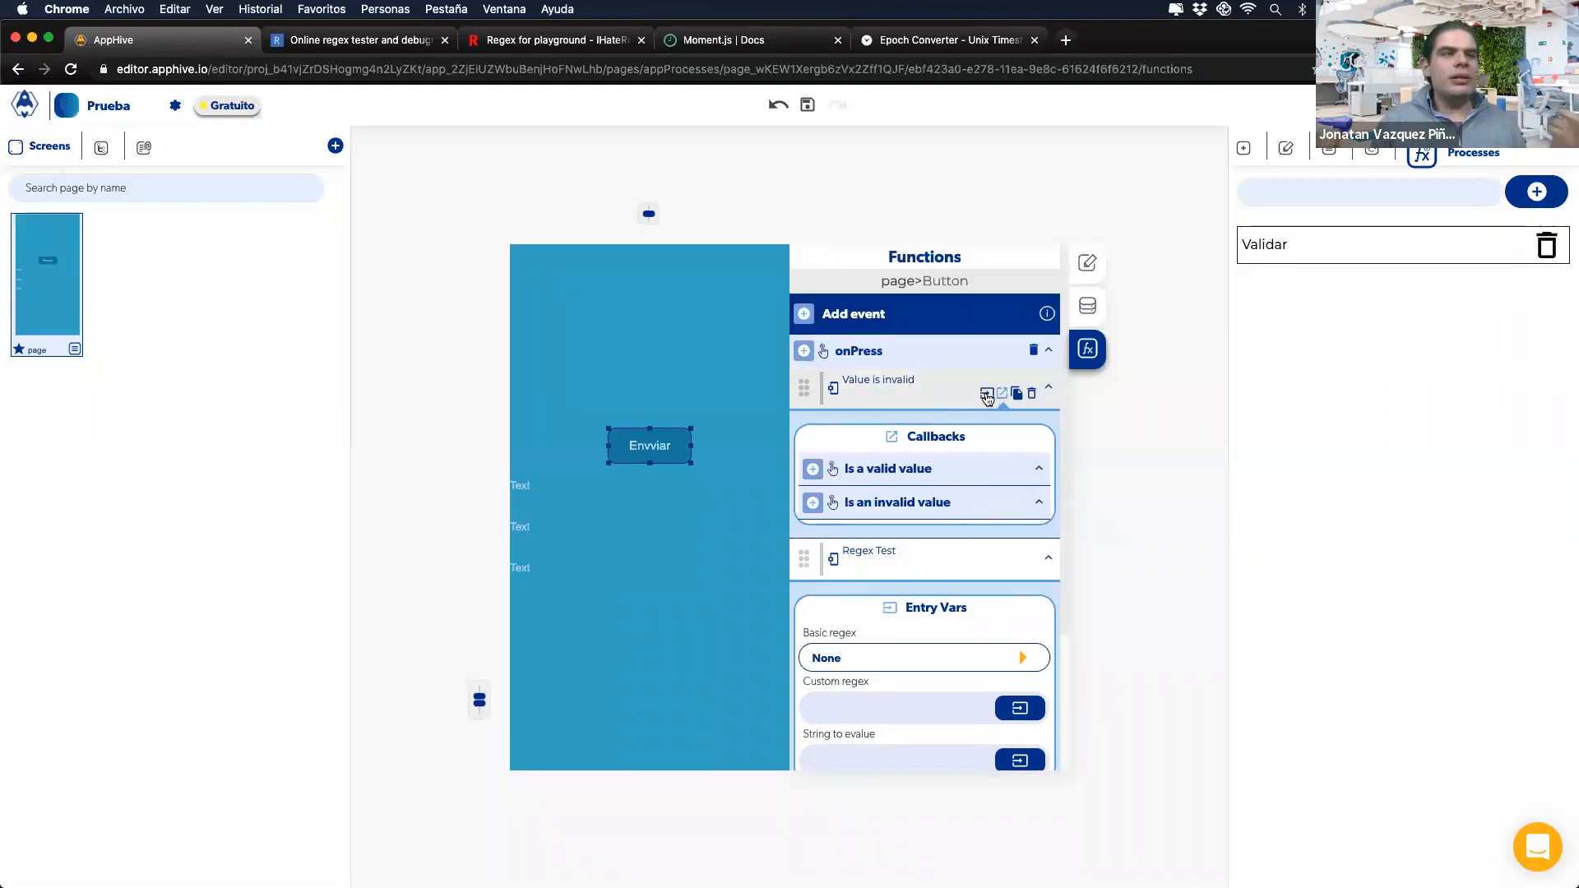
click(987, 393)
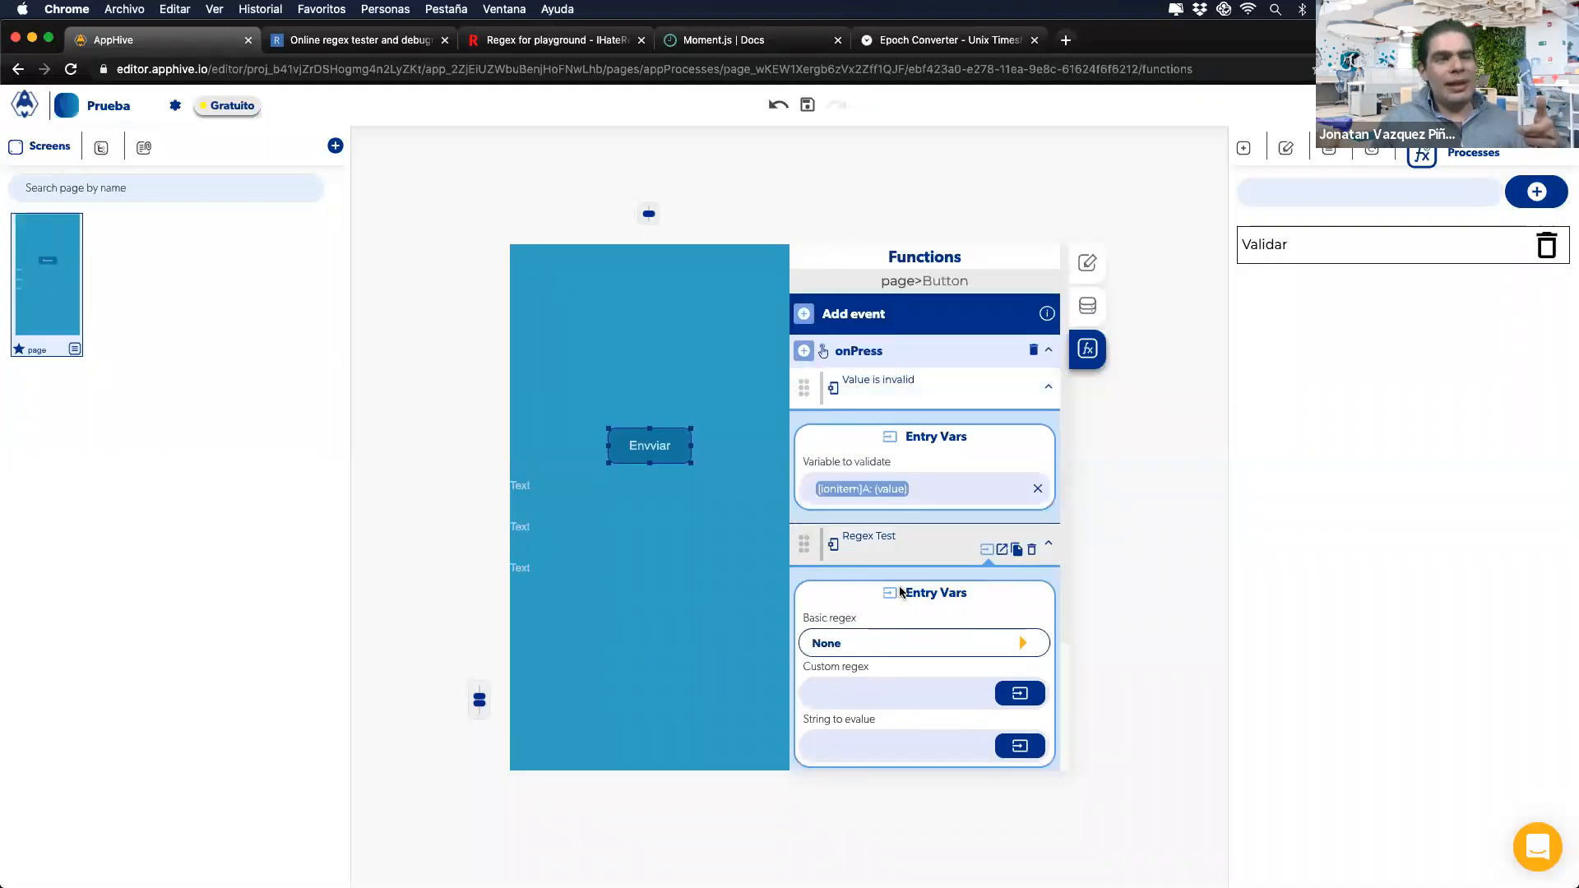
scroll(904, 502, down, 1)
scroll(904, 535, down, 1)
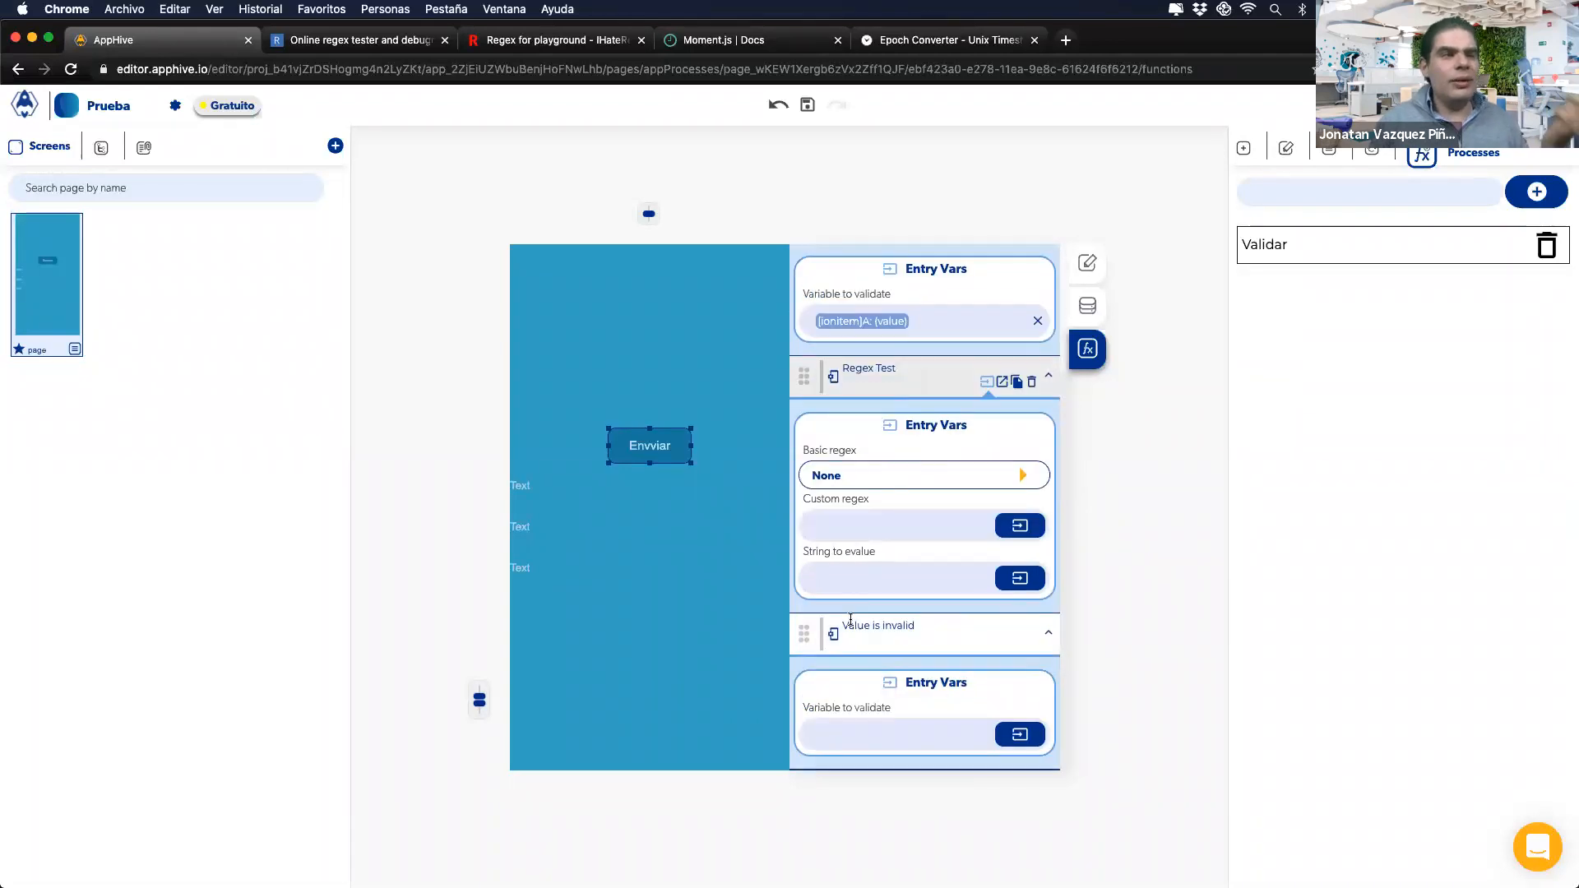
scroll(908, 673, up, 2)
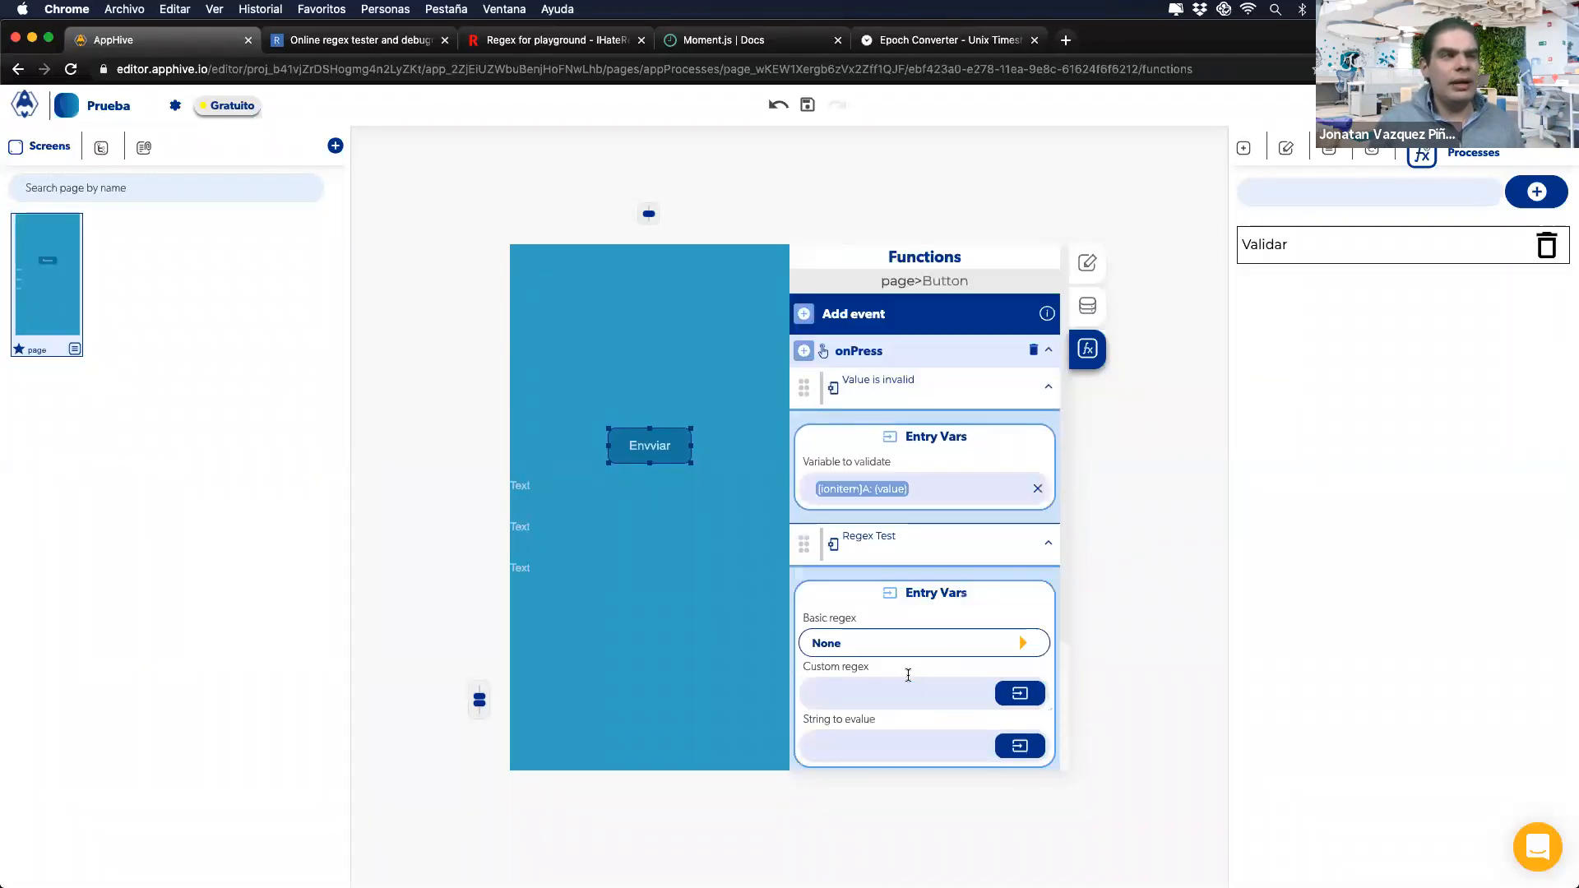
Step: Add a Save data in DB step to onPress, then delete it and the other extra step
click(803, 350)
mouse_move(807, 466)
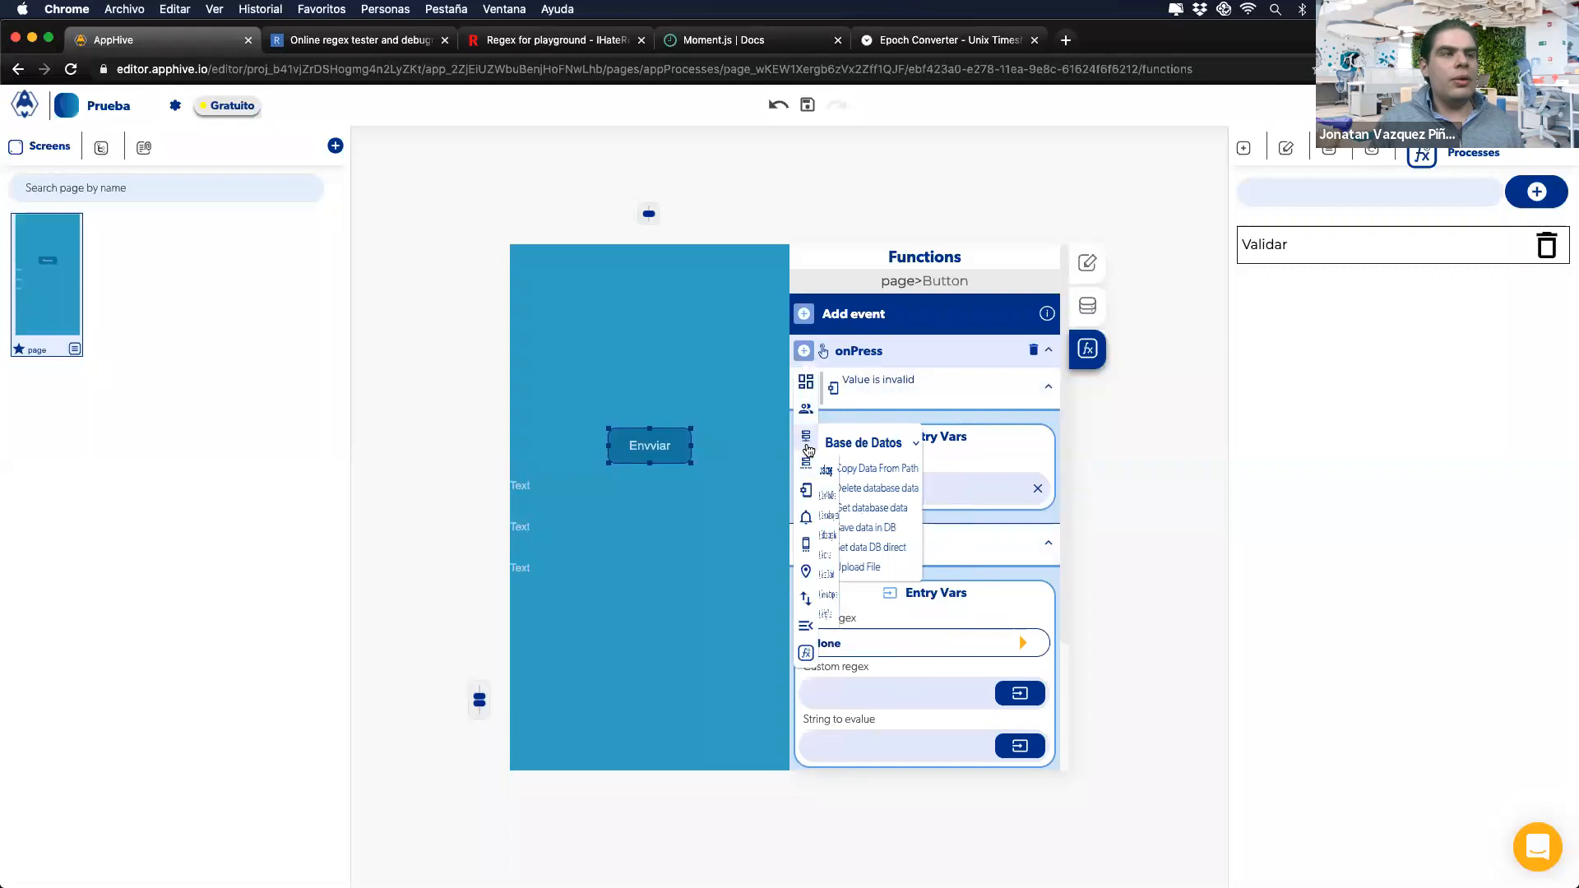
click(870, 529)
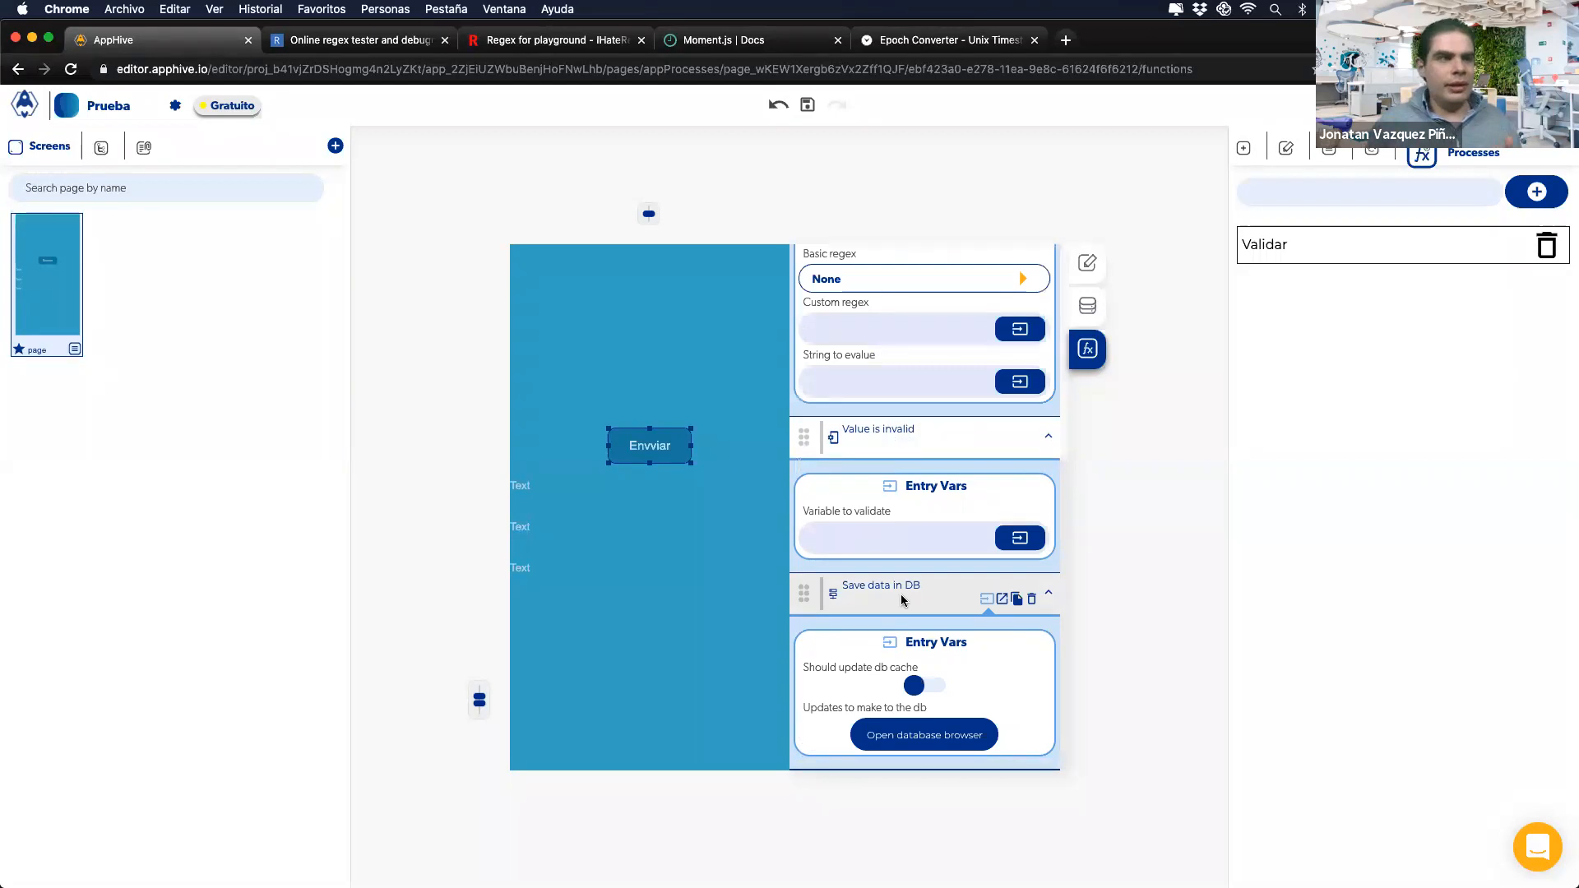
scroll(901, 600, up, 5)
scroll(890, 589, down, 3)
scroll(890, 589, down, 3)
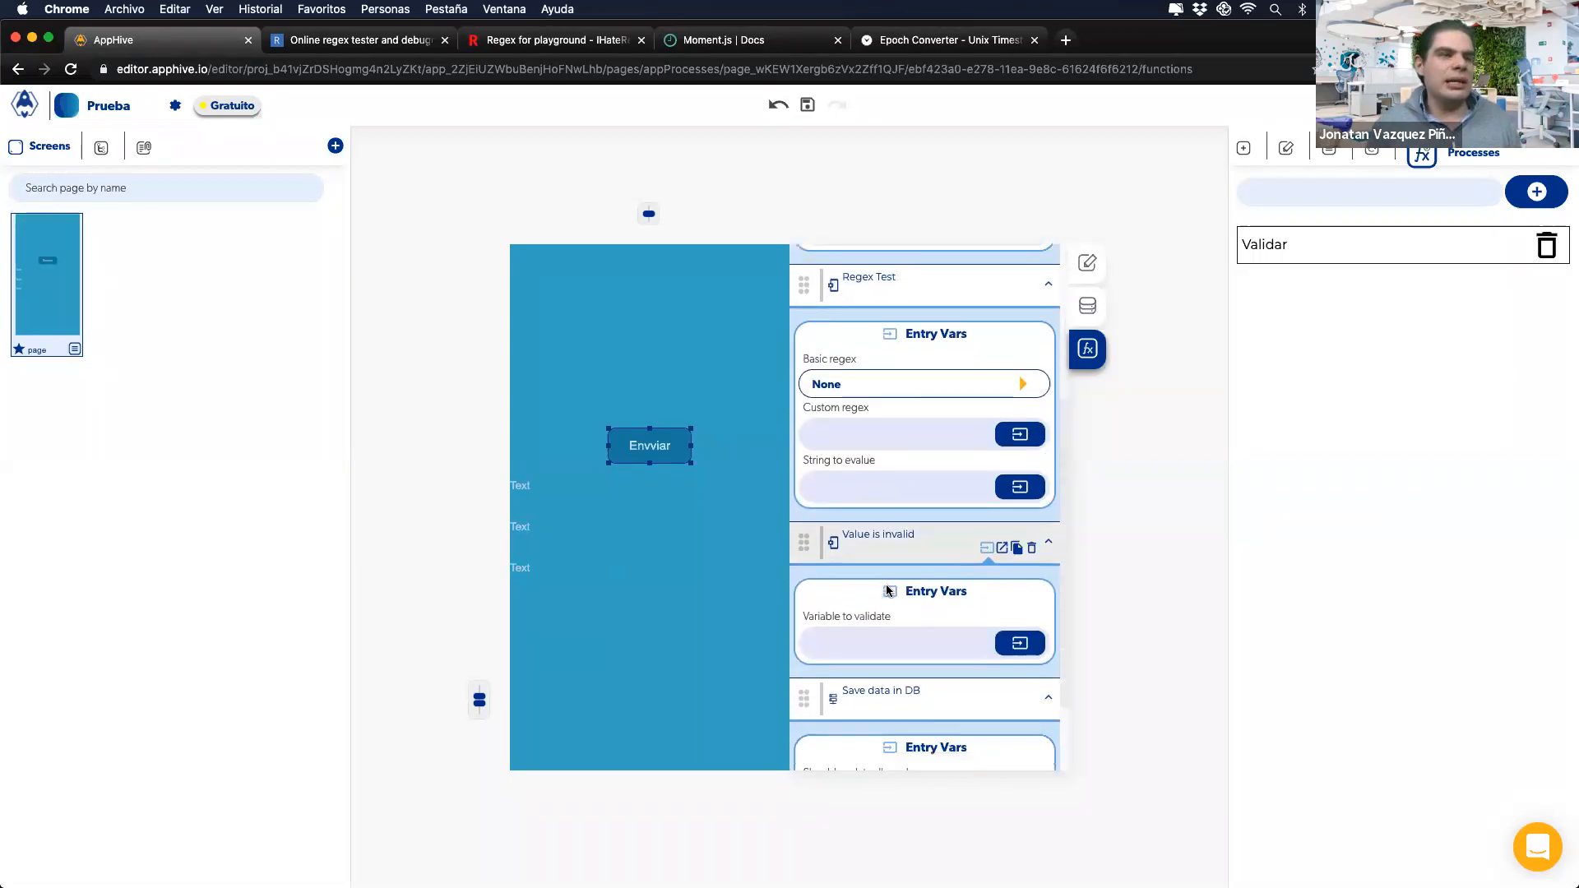
scroll(892, 528, up, 2)
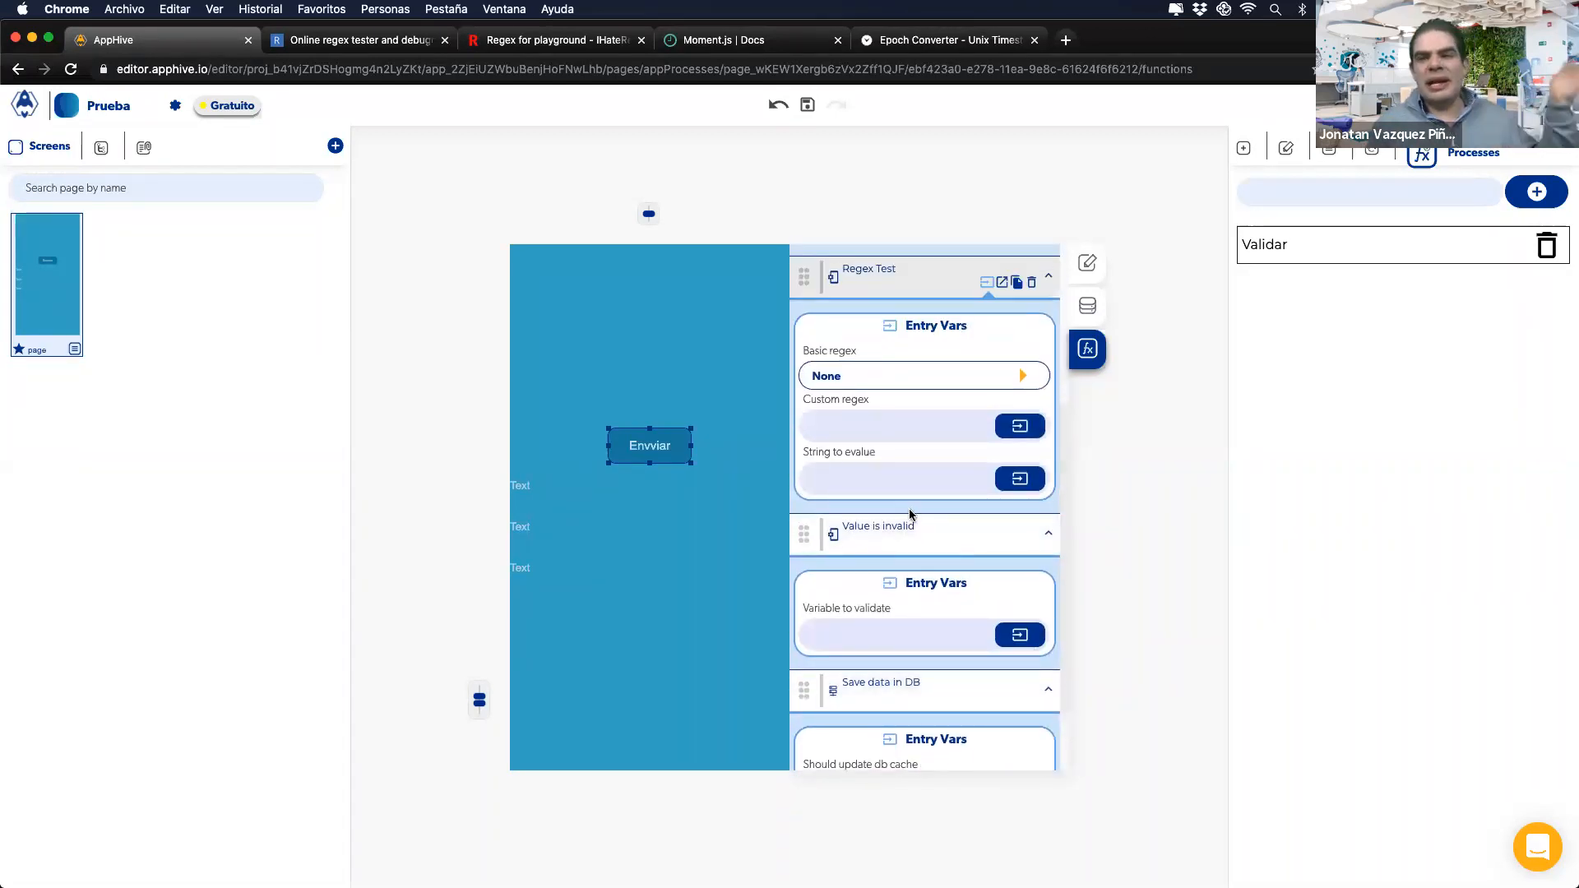
scroll(910, 514, down, 2)
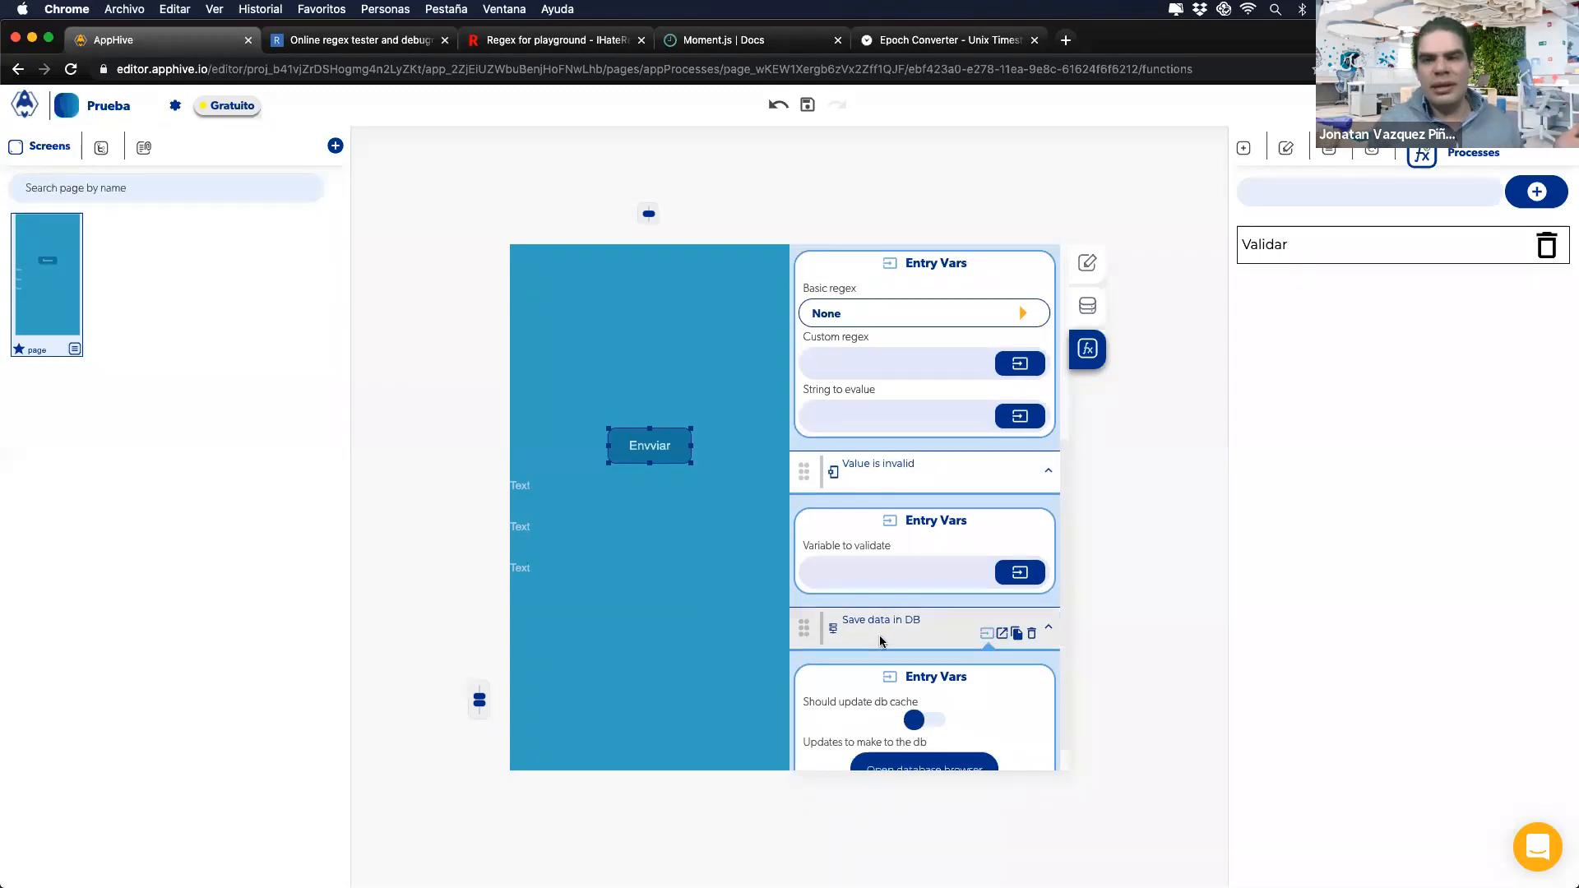
click(1032, 640)
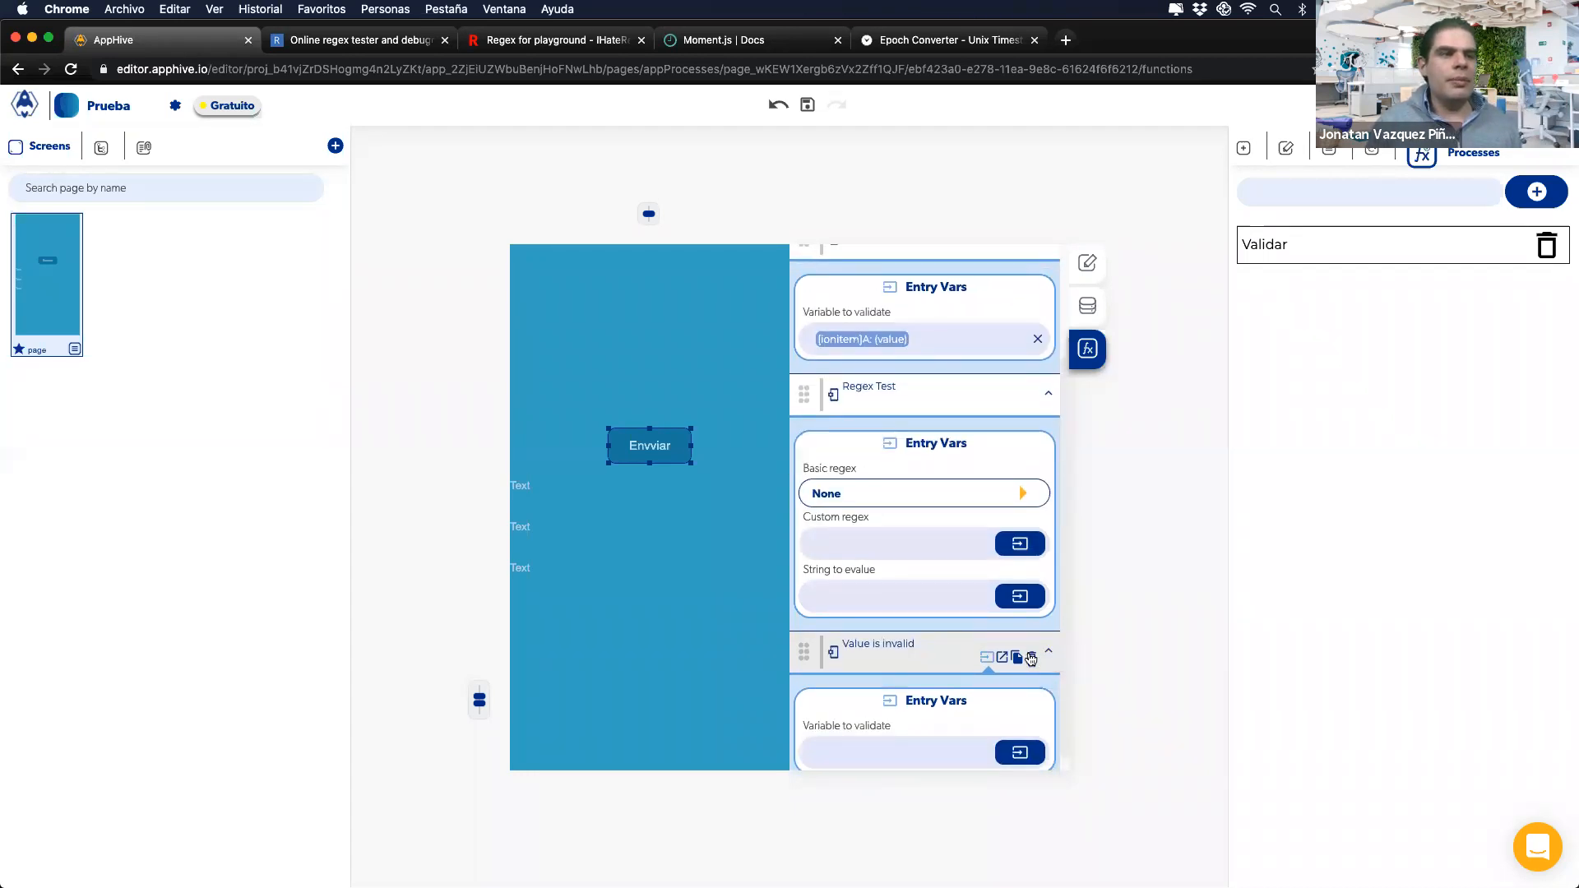
click(1033, 537)
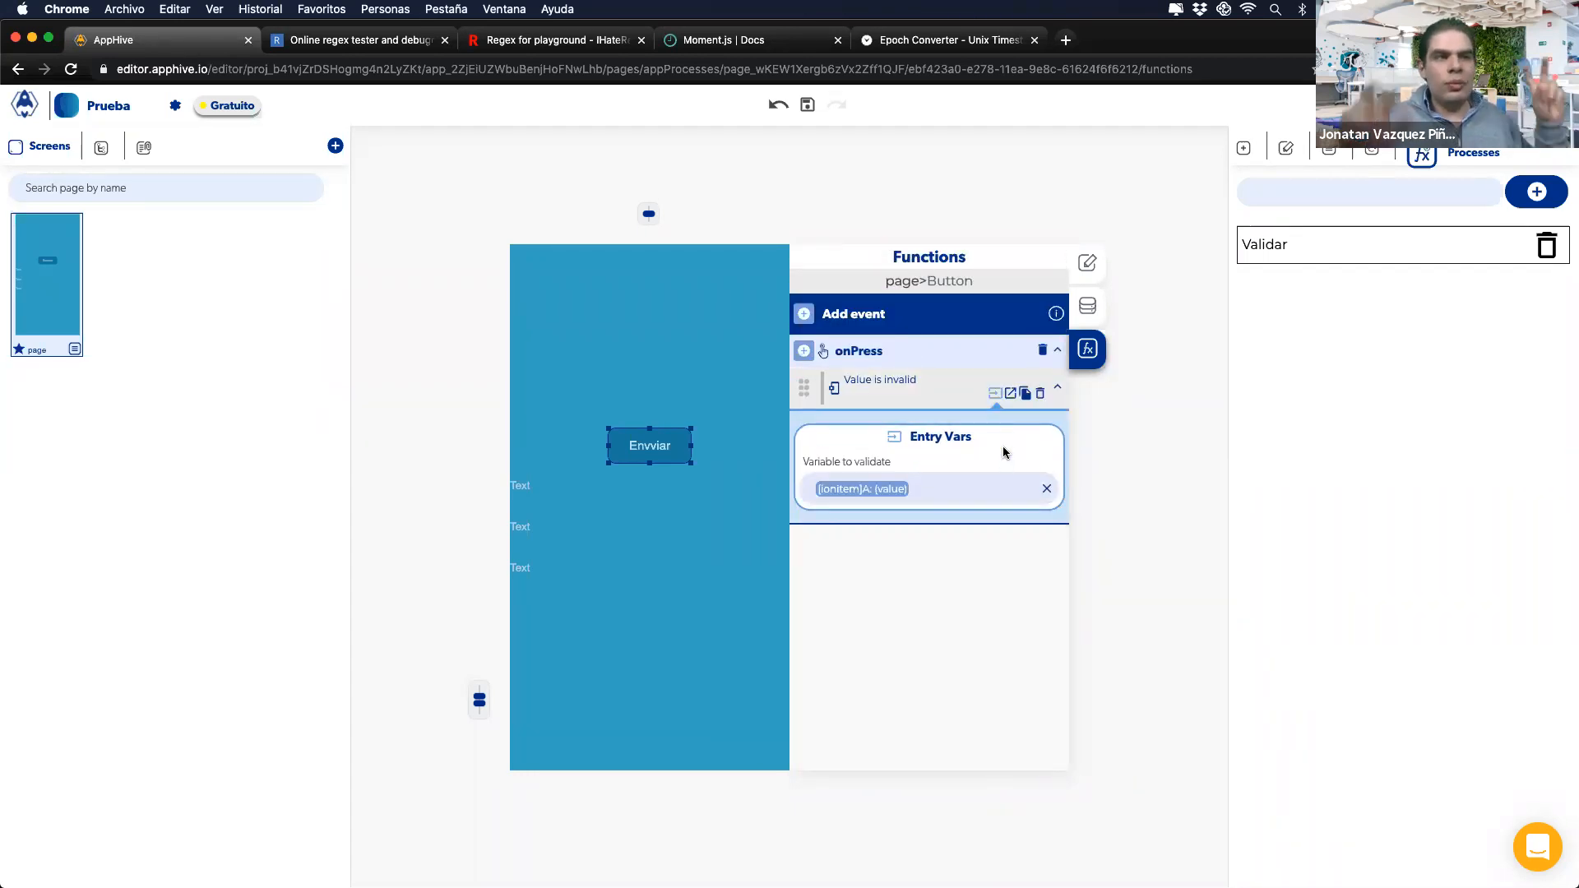
Step: Nest a second Value is invalid check in the valid-value branch, expand its callbacks, then return to the slides
click(1010, 395)
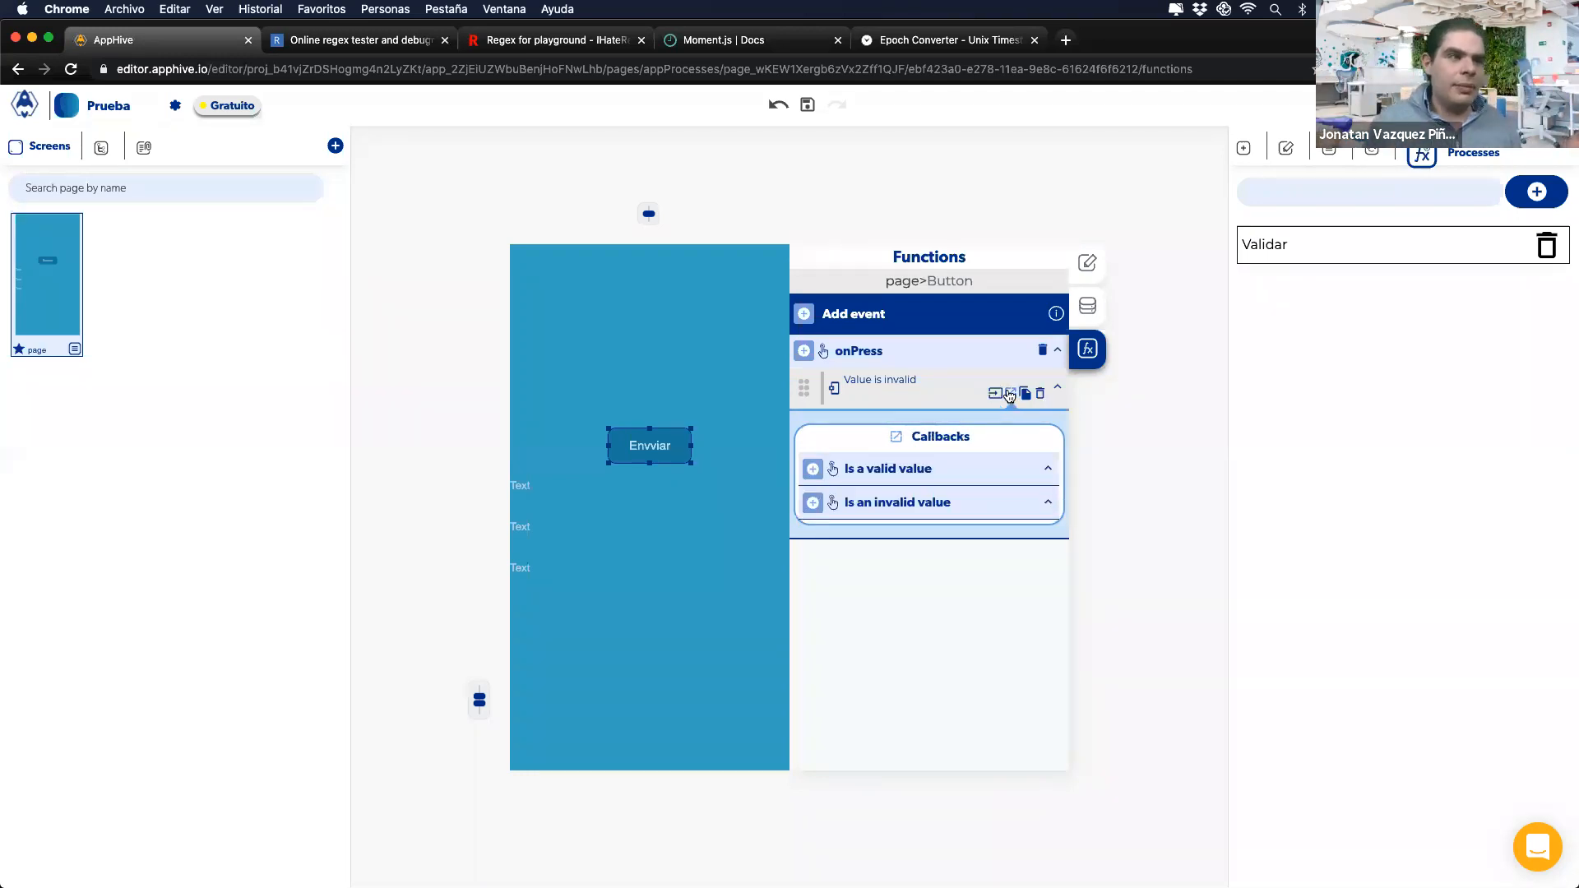
click(813, 471)
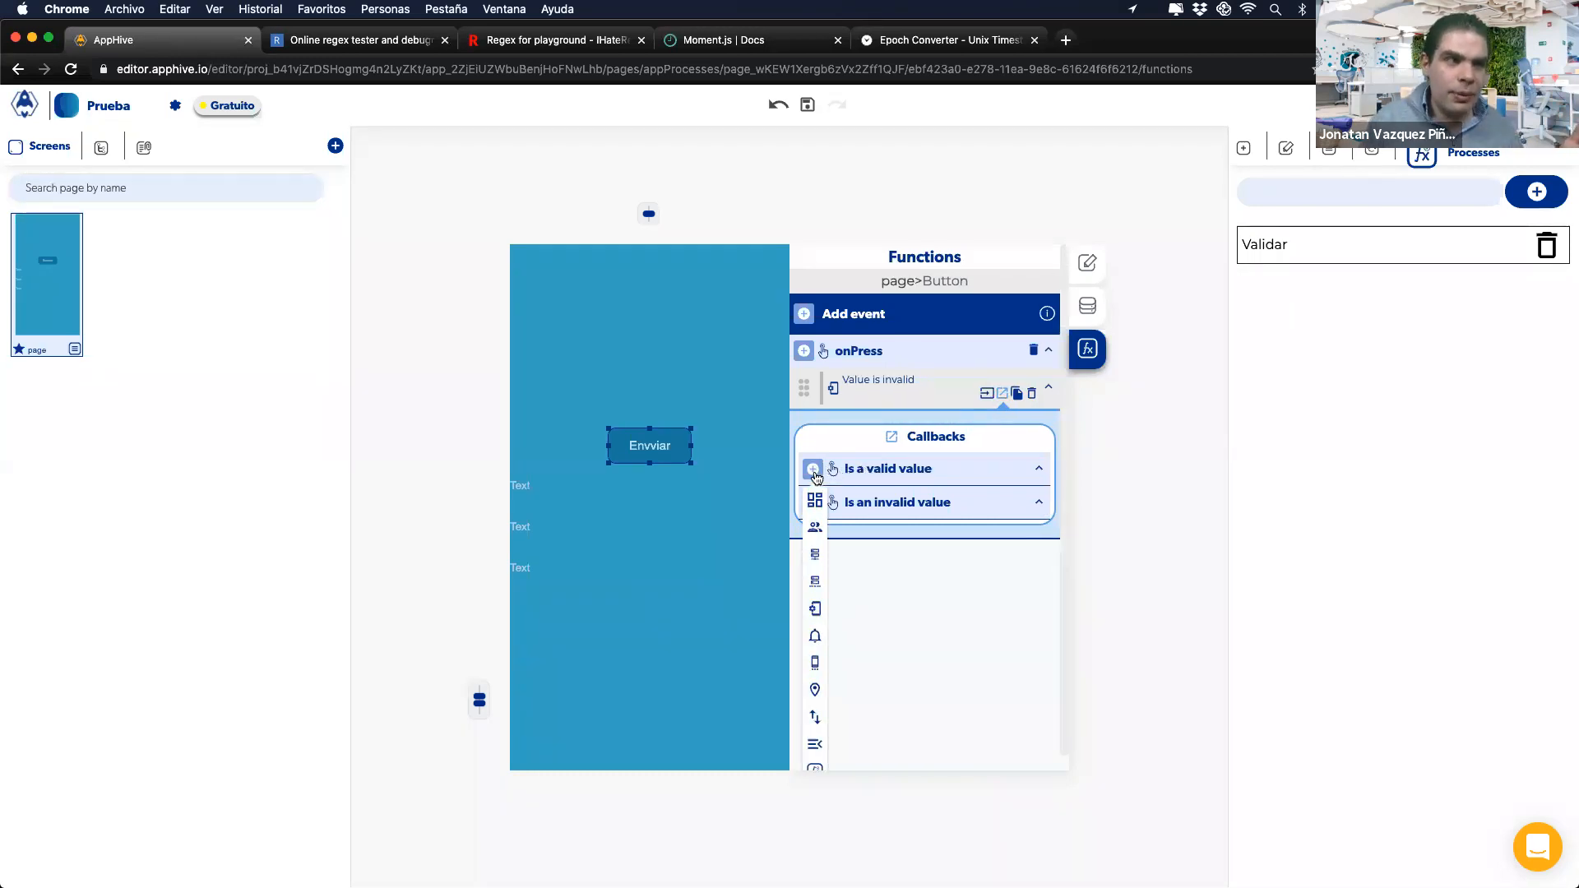
mouse_move(815, 609)
scroll(889, 675, down, 3)
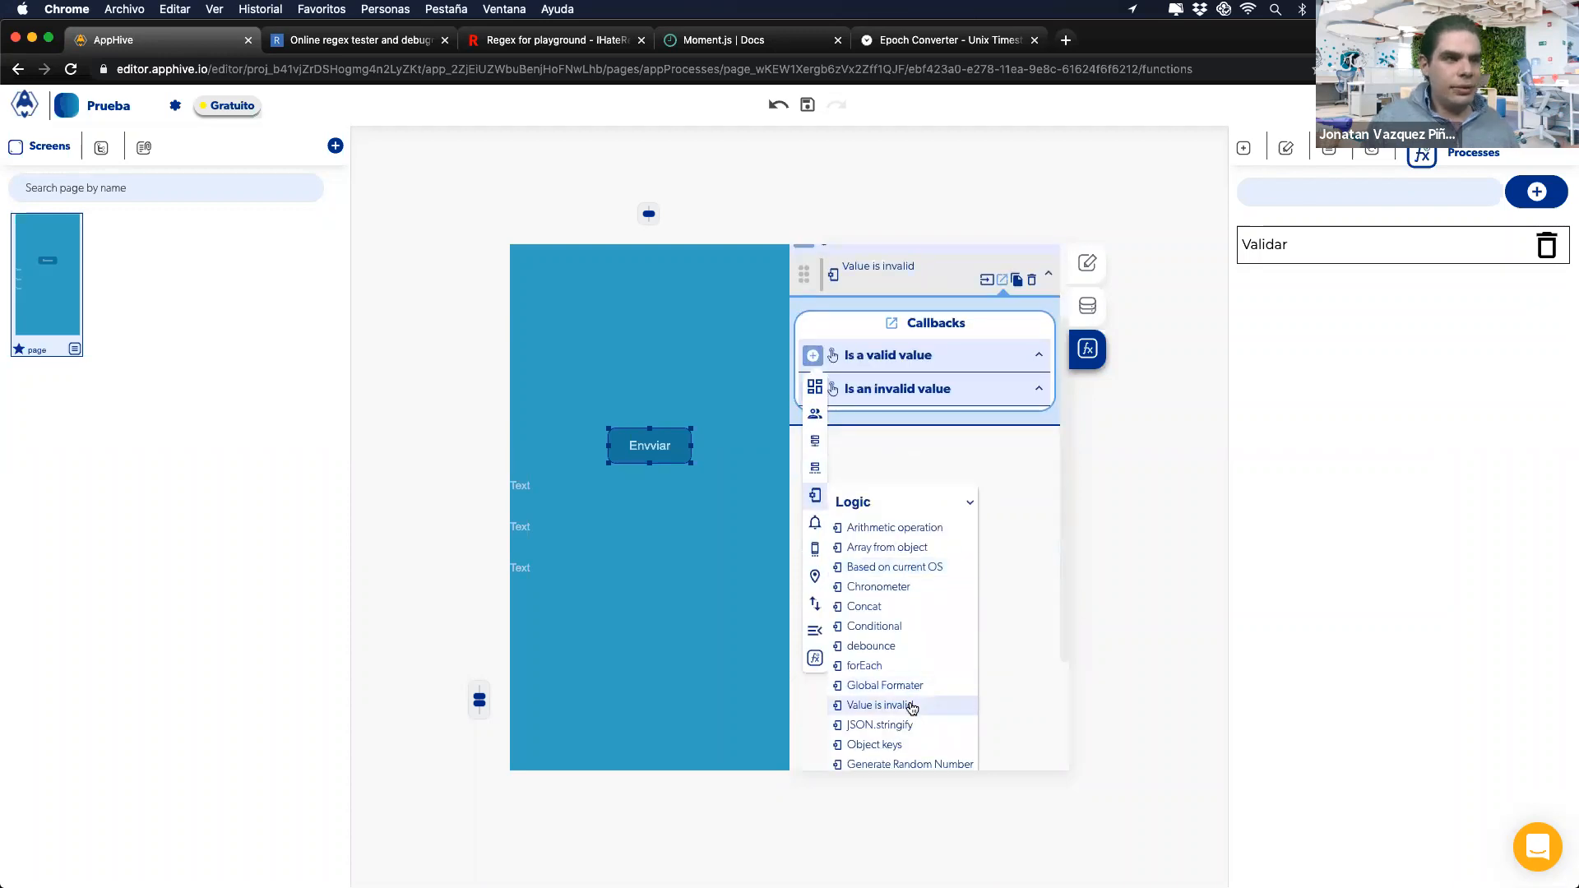
click(911, 706)
click(1003, 511)
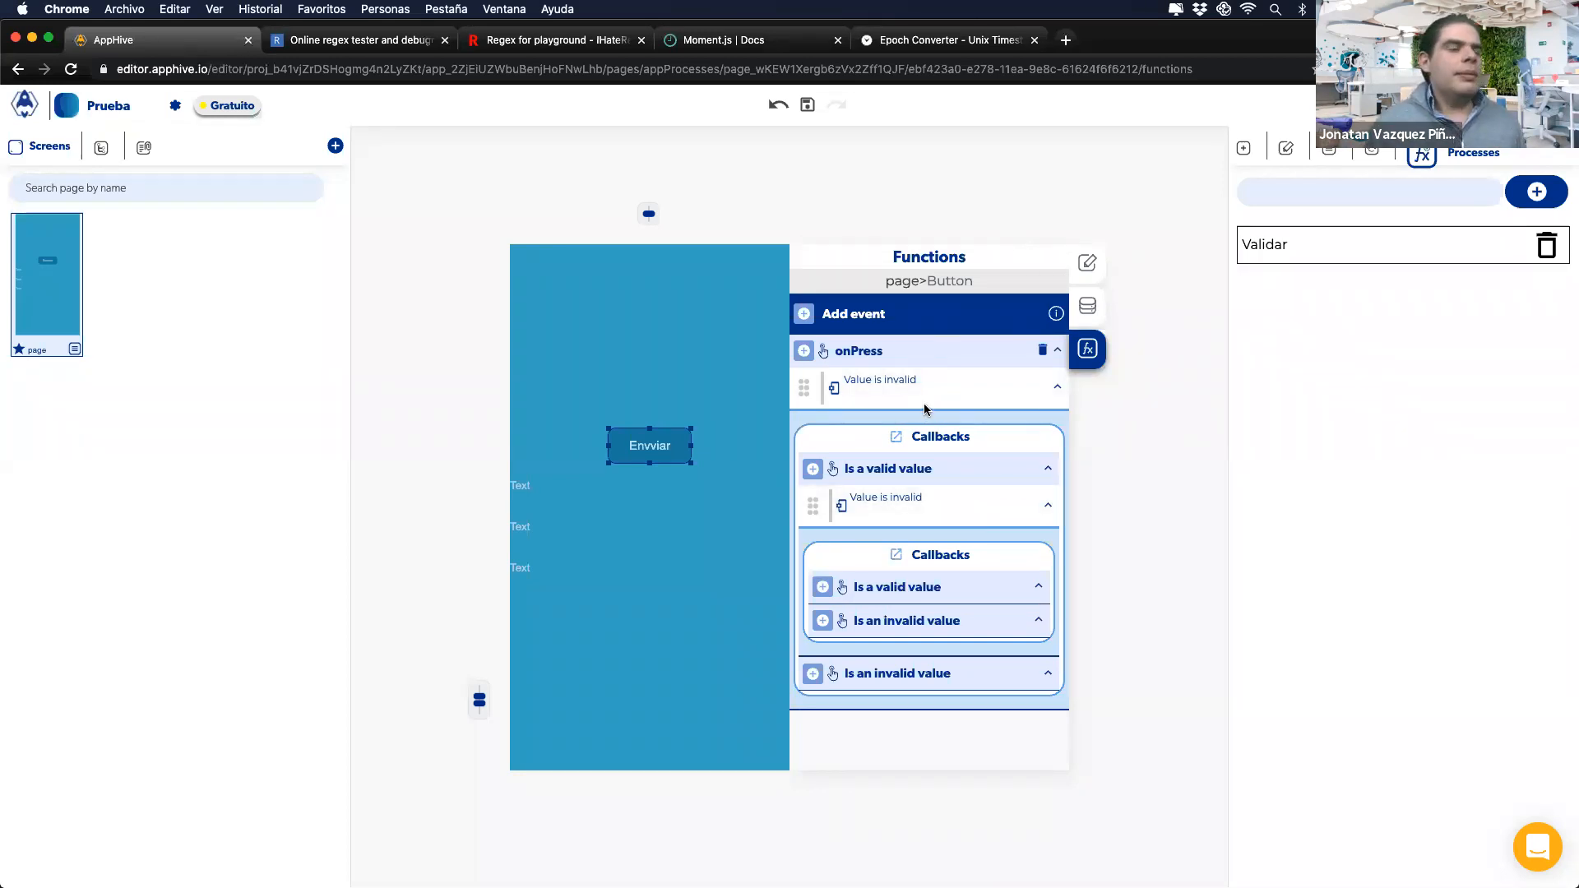
mouse_move(925, 409)
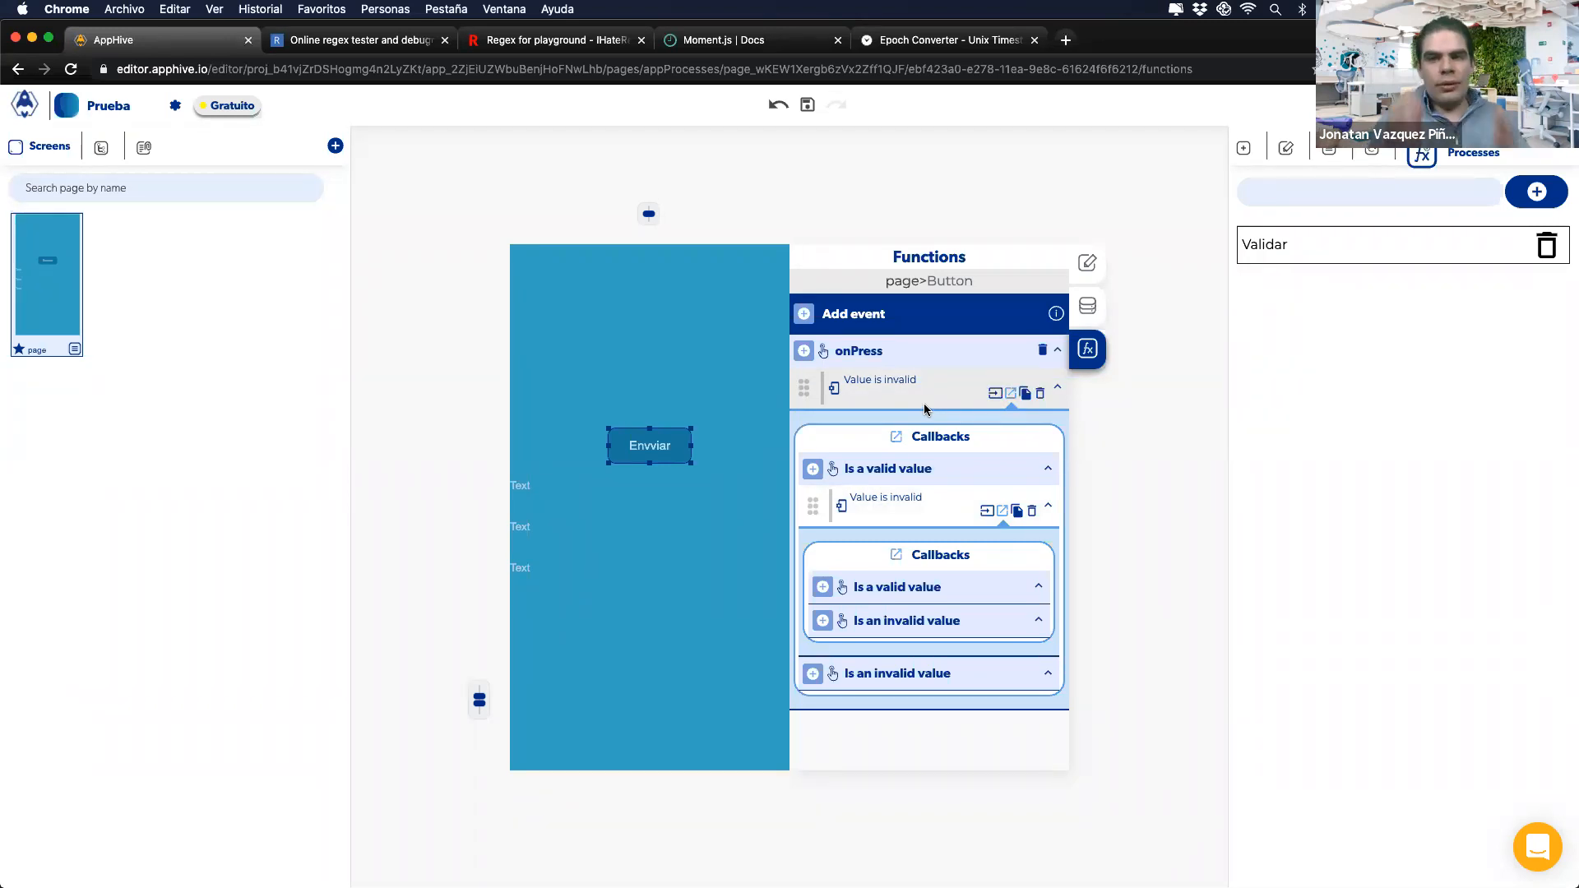
key(ctrl+Right)
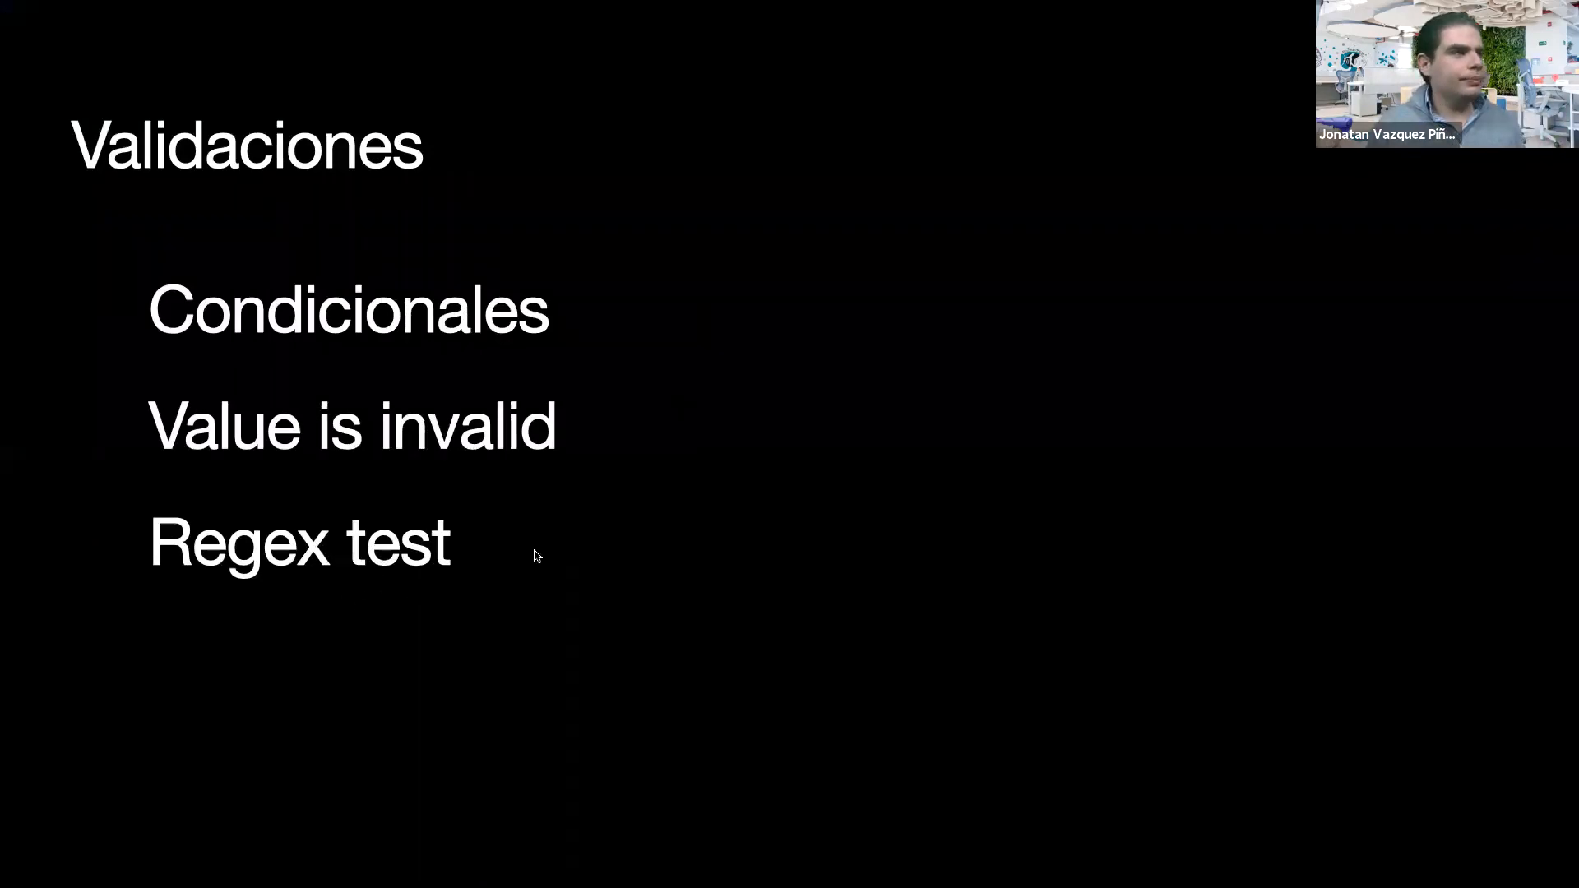
Step: Advance to the 'Identificación de errores – Conceptos Básicos' slide
click(534, 550)
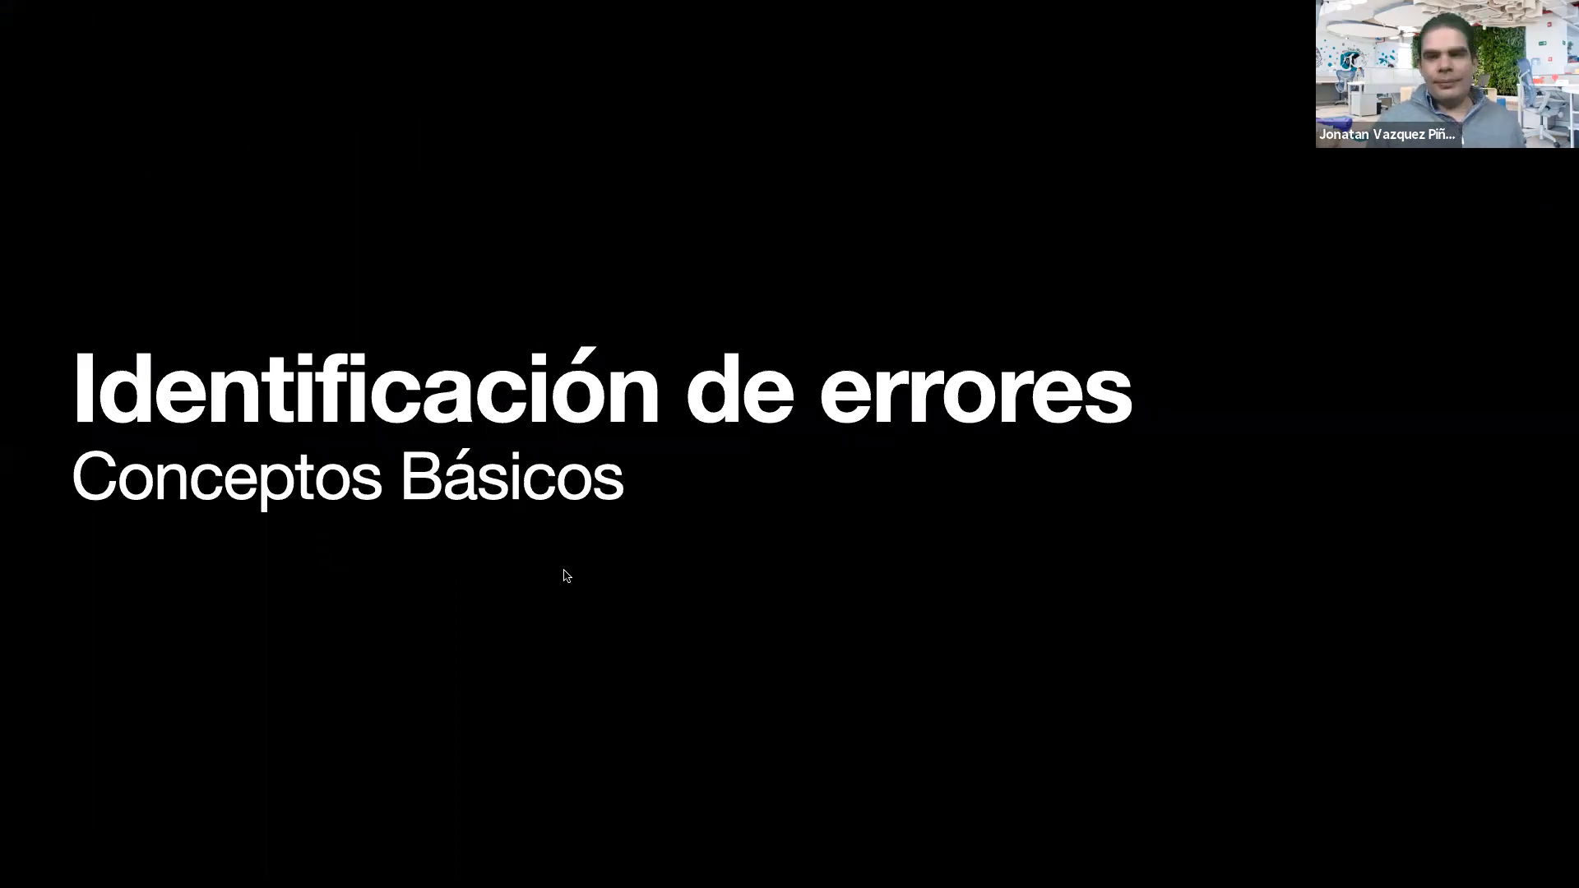
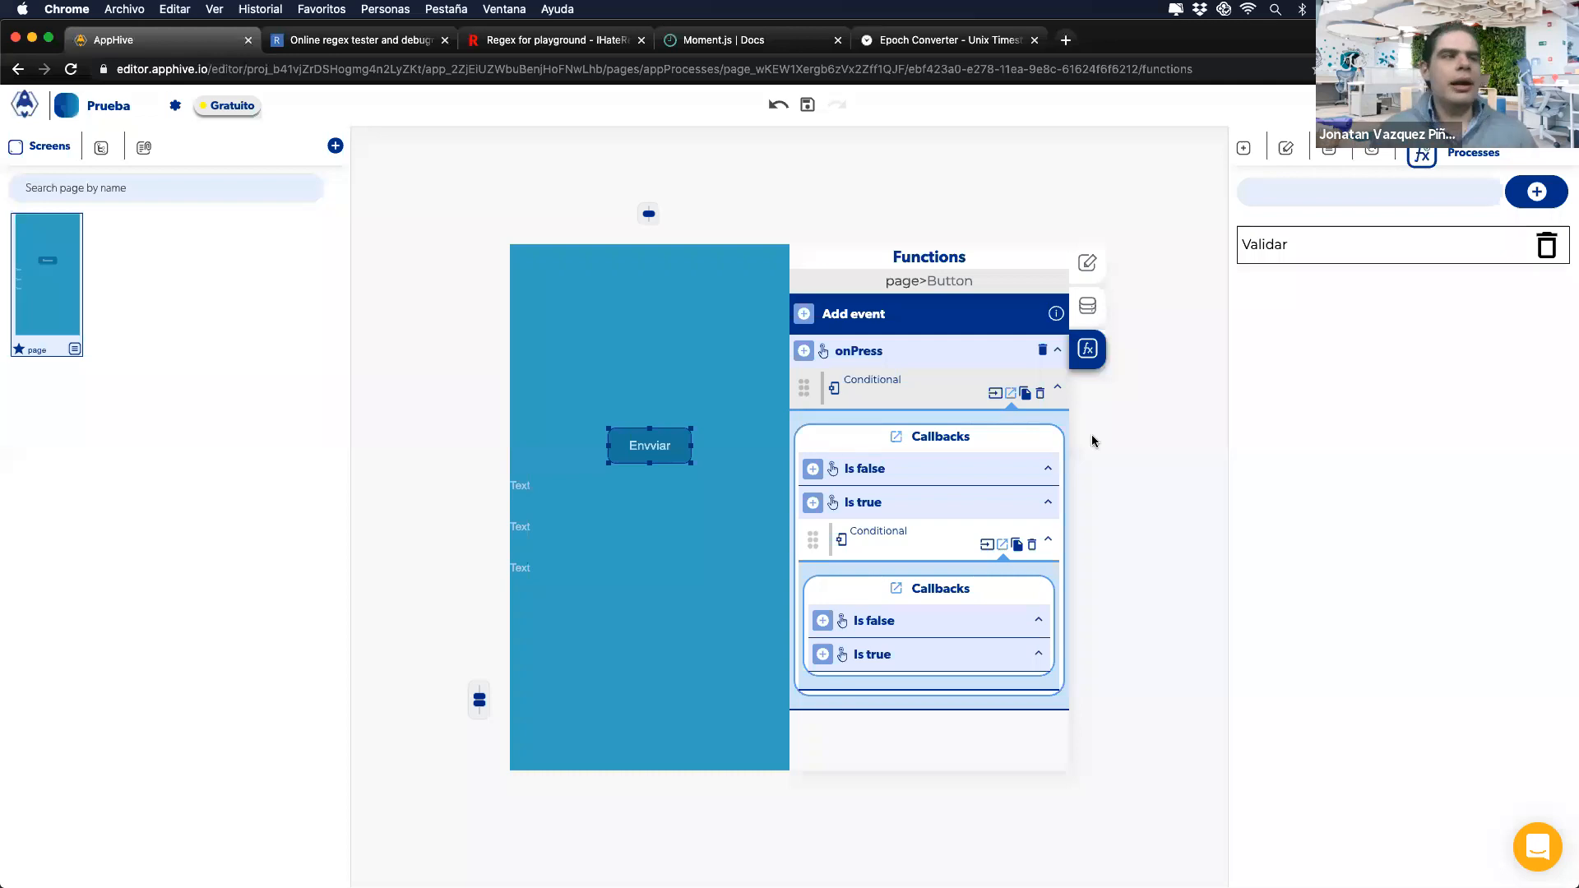
Step: Add an Arithmetic operation and a Delete database data action to the page's onLoad event
click(486, 431)
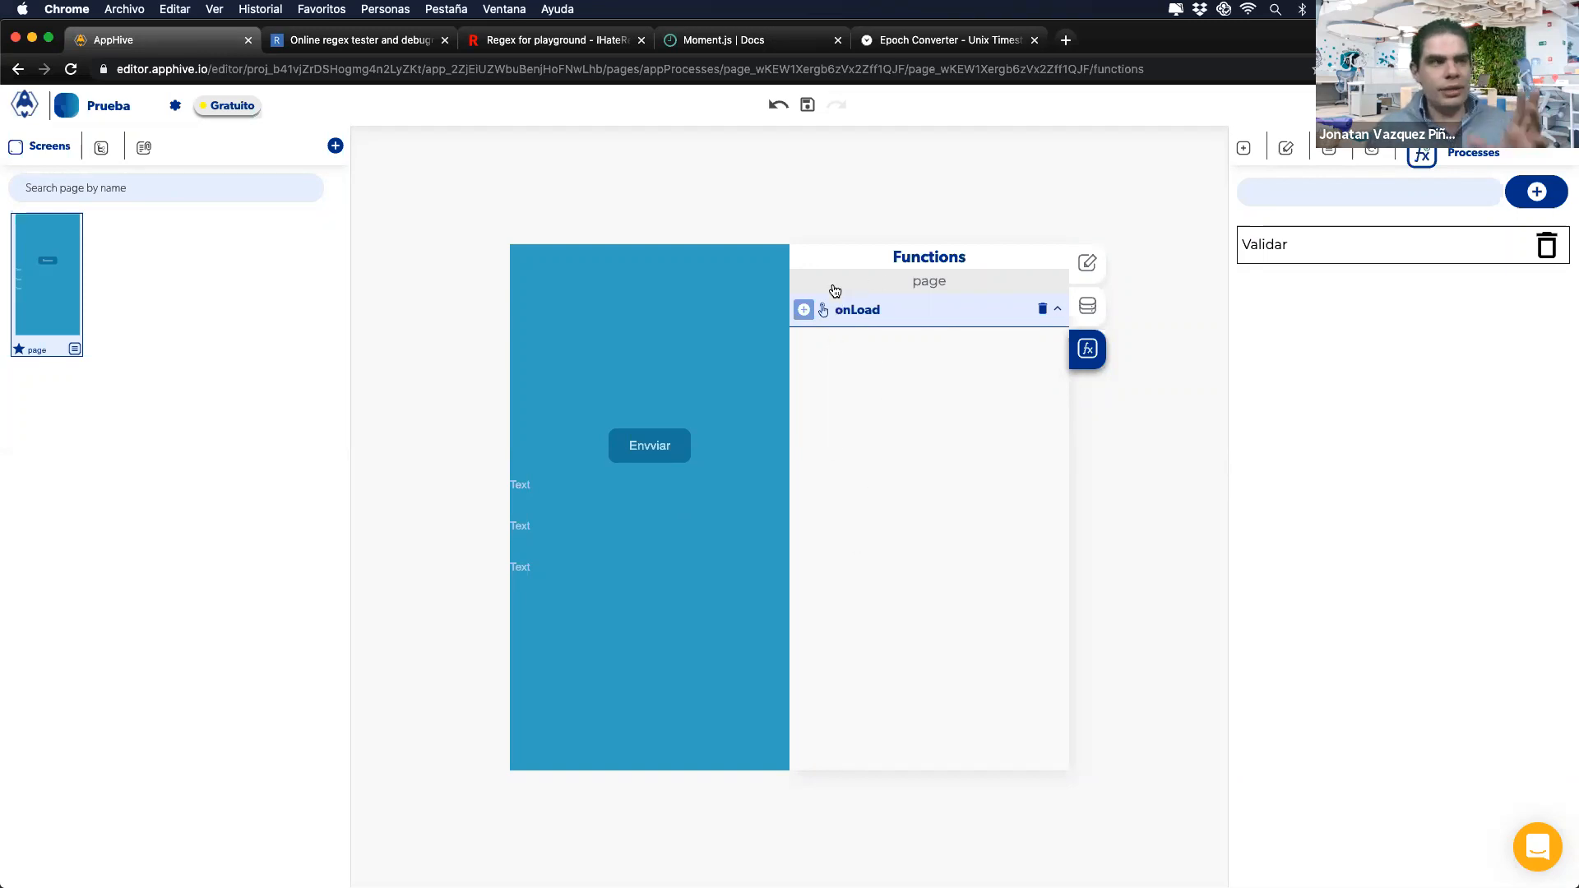
click(803, 310)
mouse_move(800, 398)
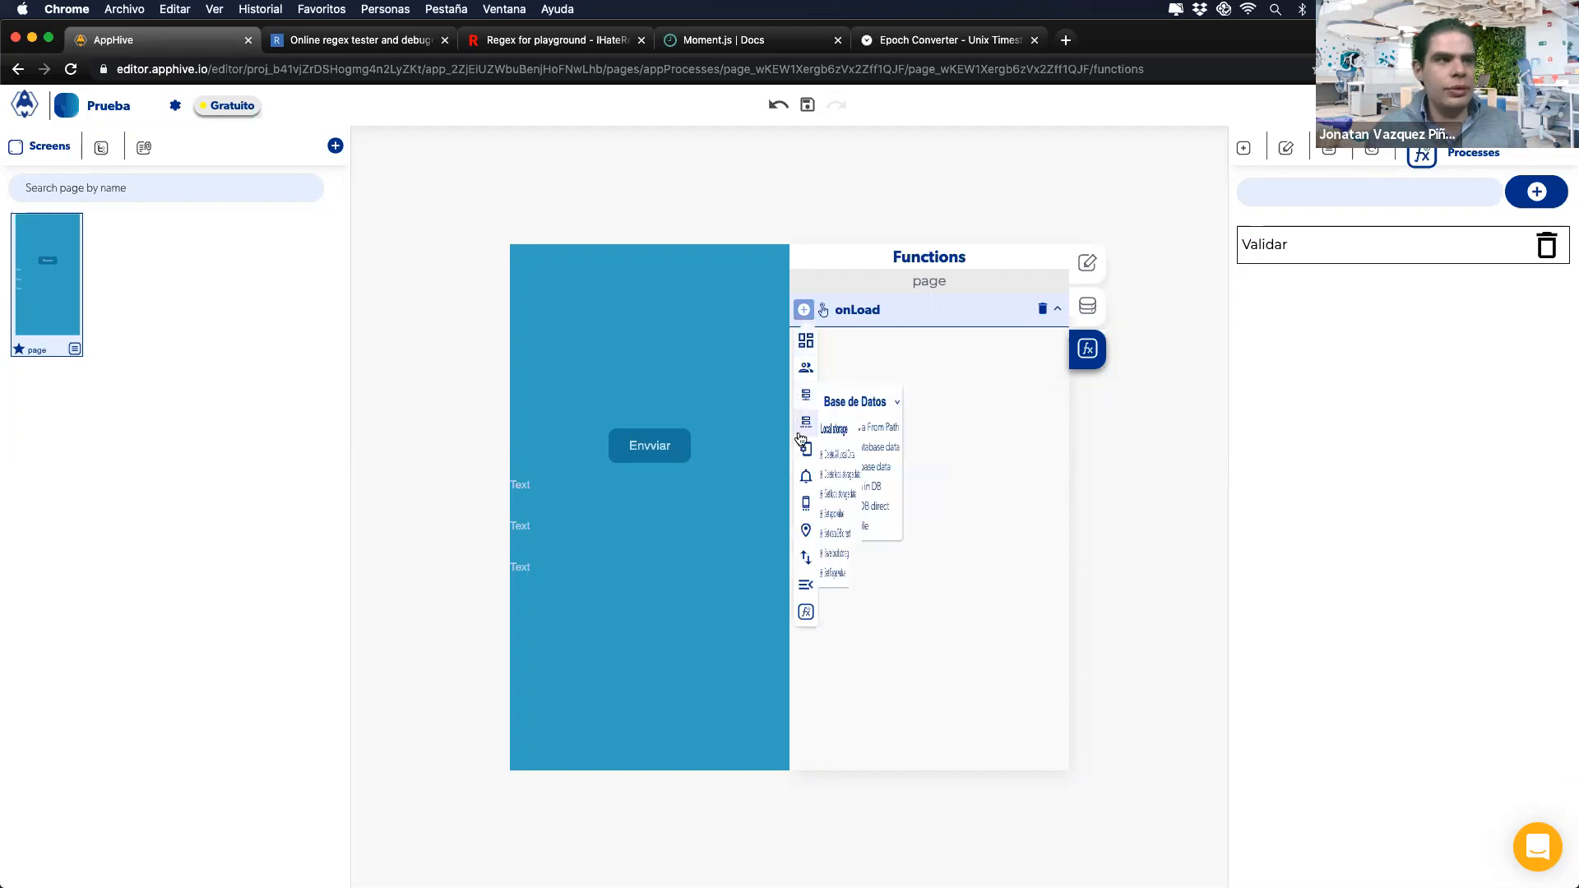
mouse_move(806, 449)
click(852, 476)
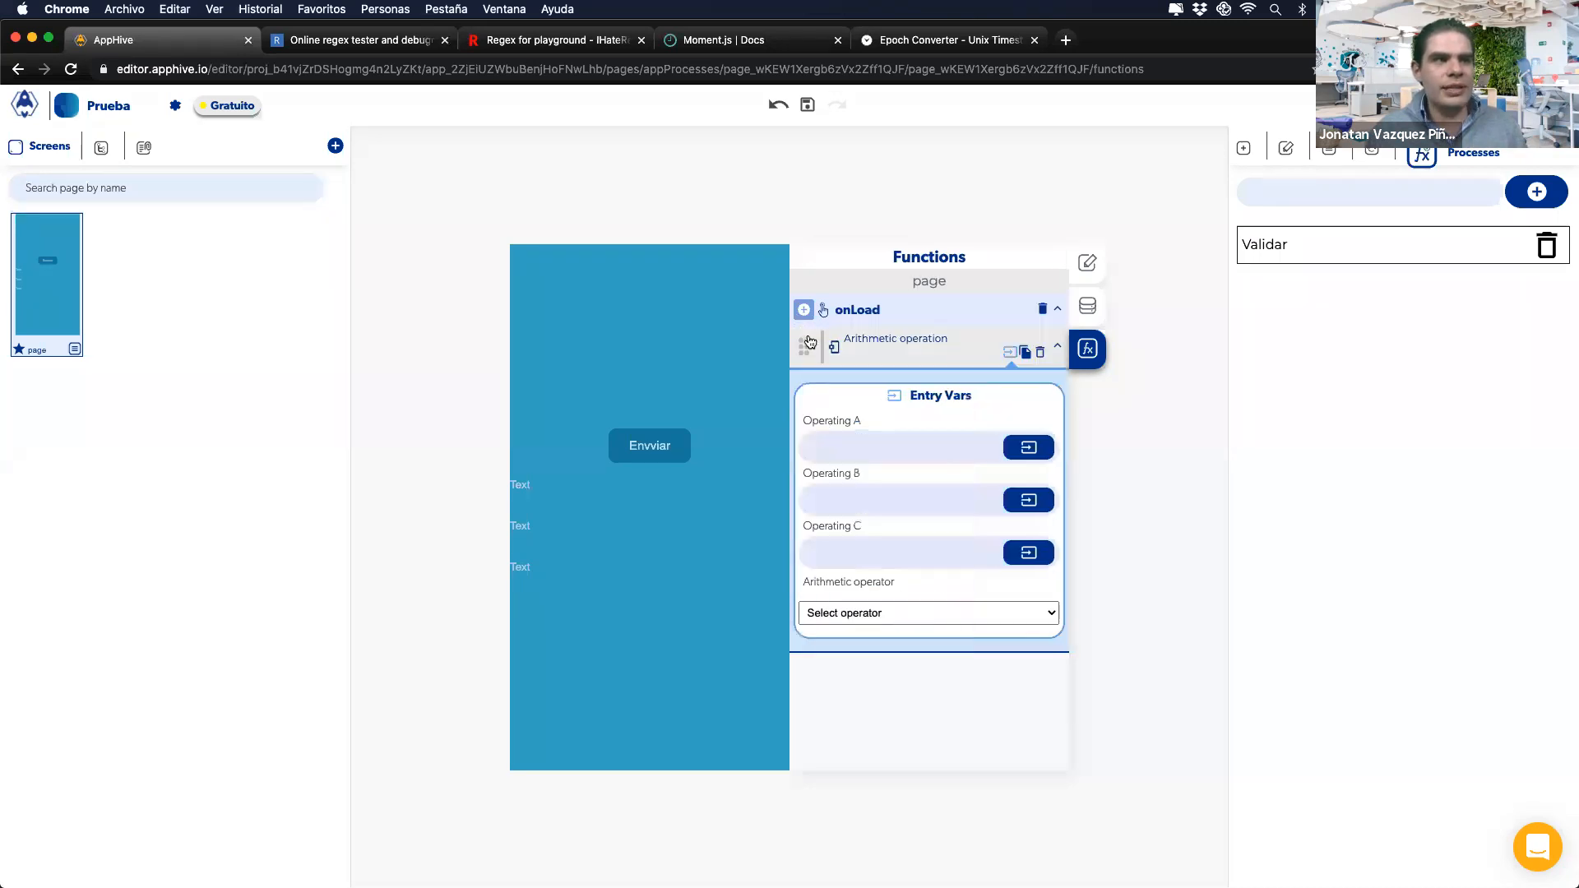
click(804, 309)
mouse_move(804, 403)
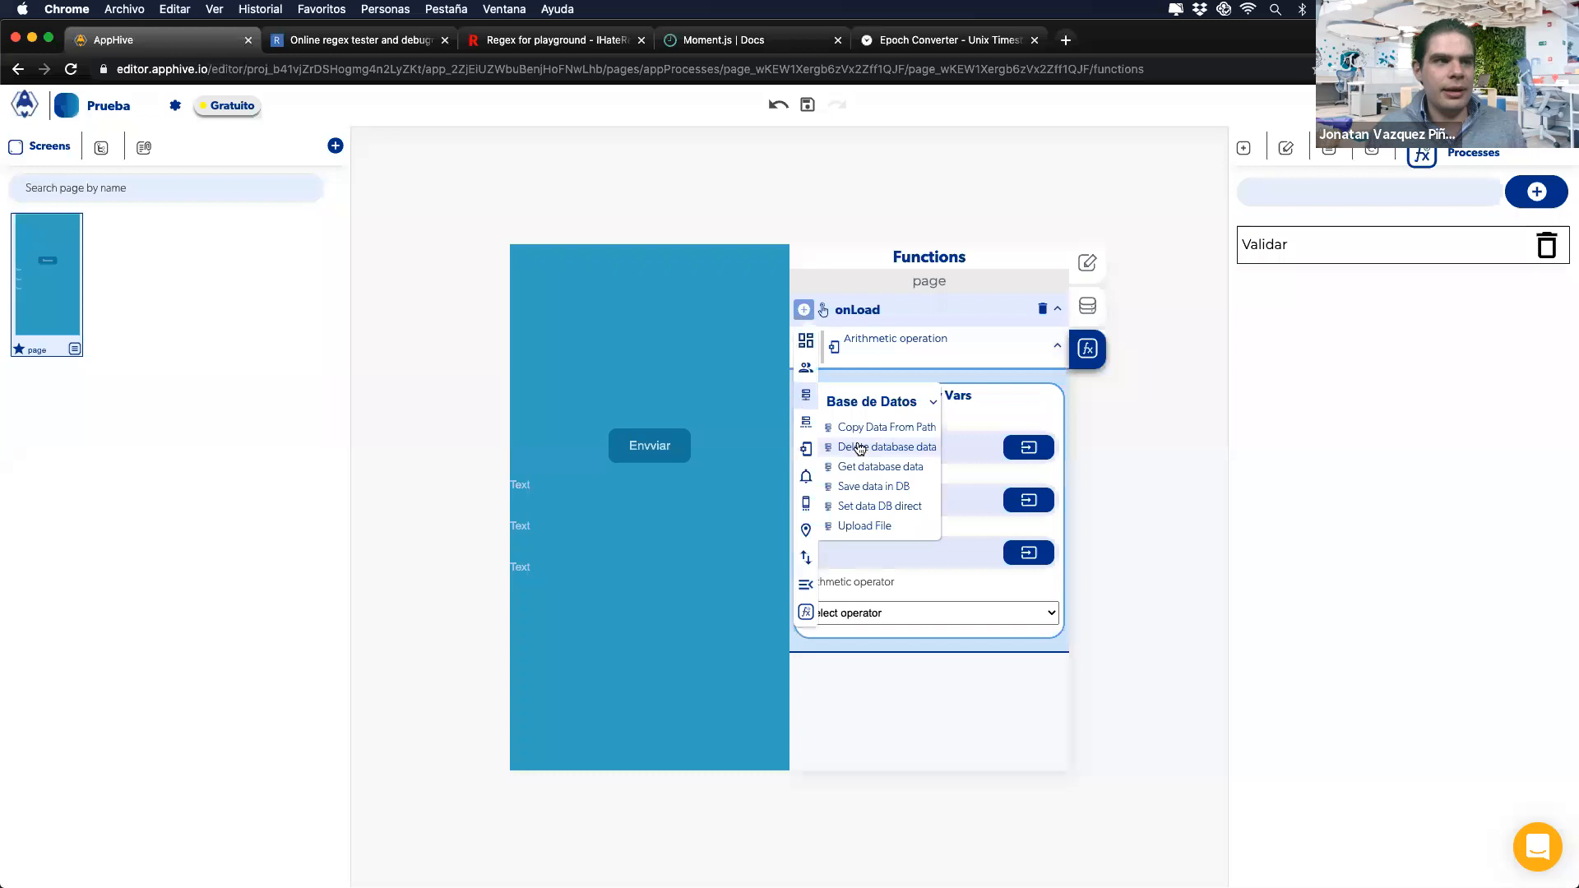
click(852, 448)
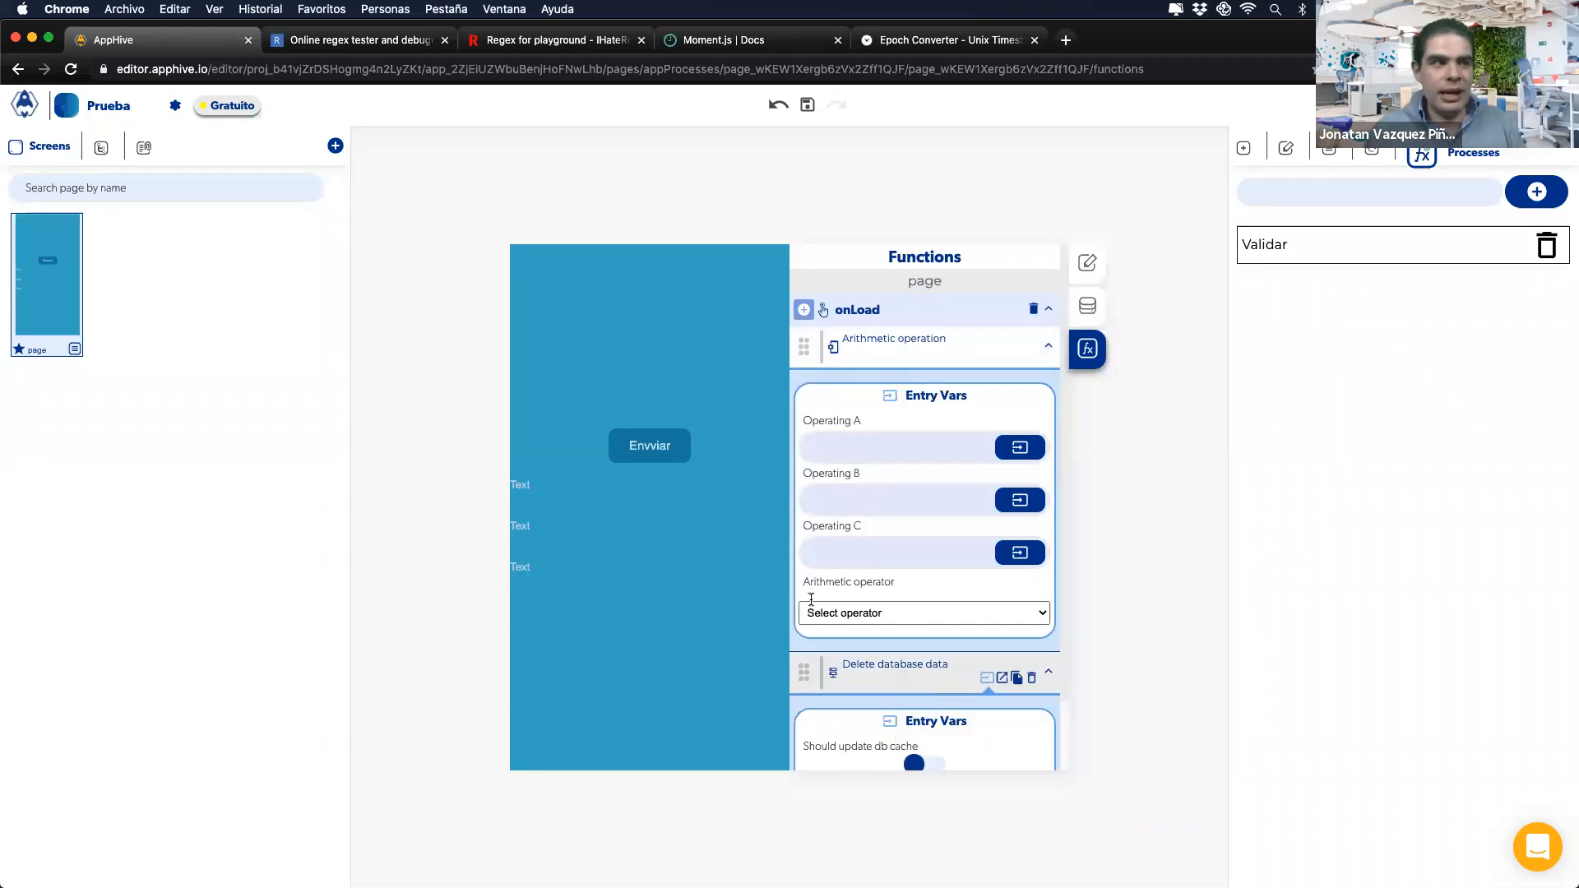
Step: Compare Envviar's onPress actions with onLoad, then switch to the 'Búsqueda de errores' slide
click(662, 459)
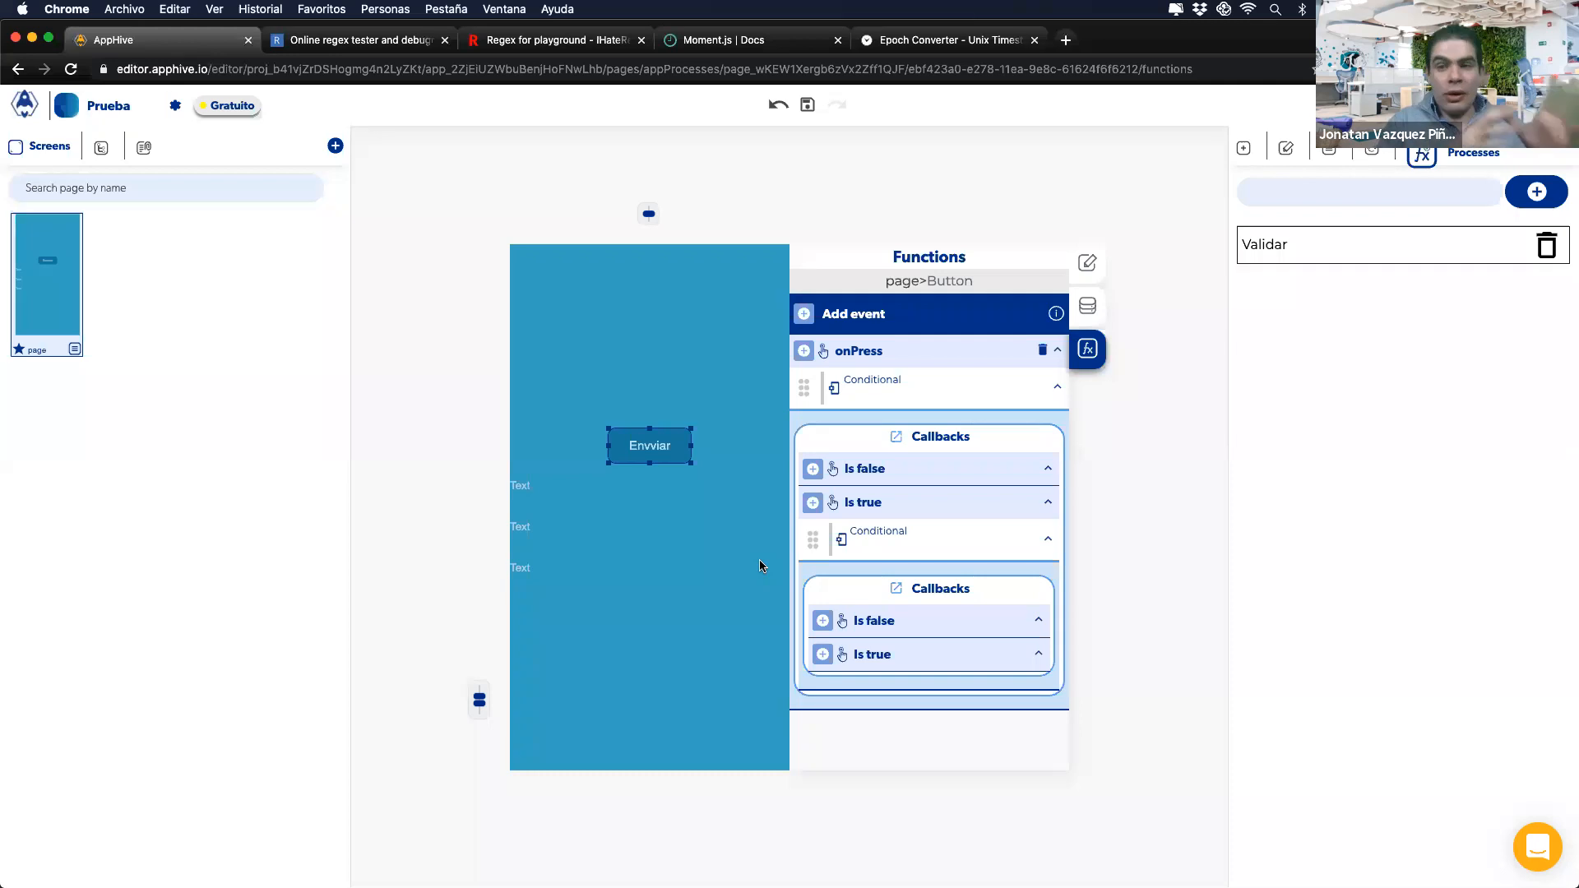
click(1204, 514)
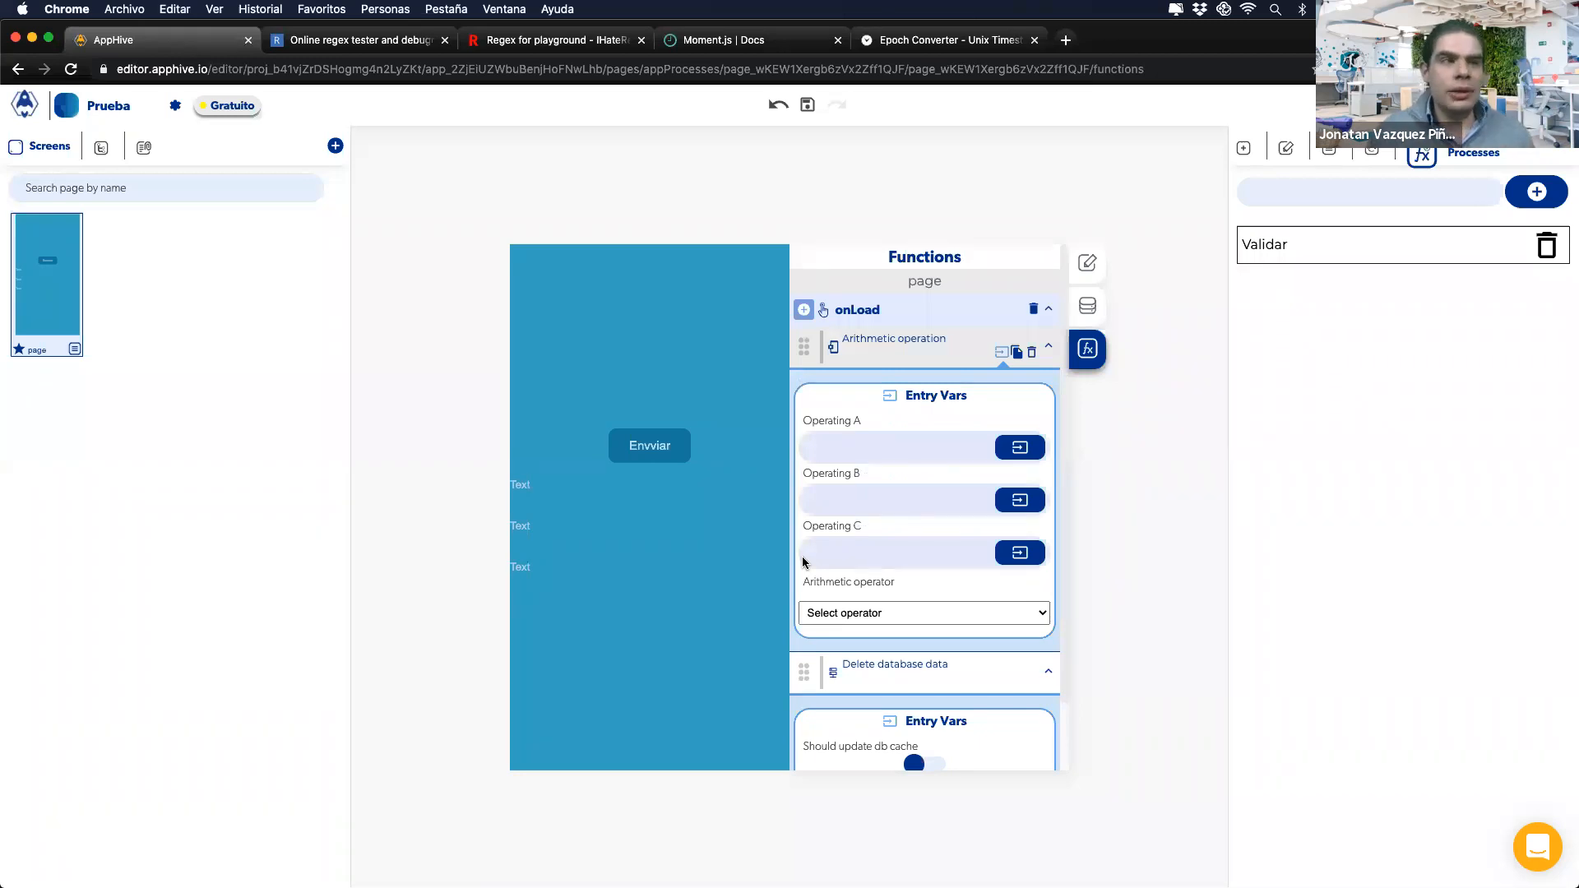
key(ctrl+Right)
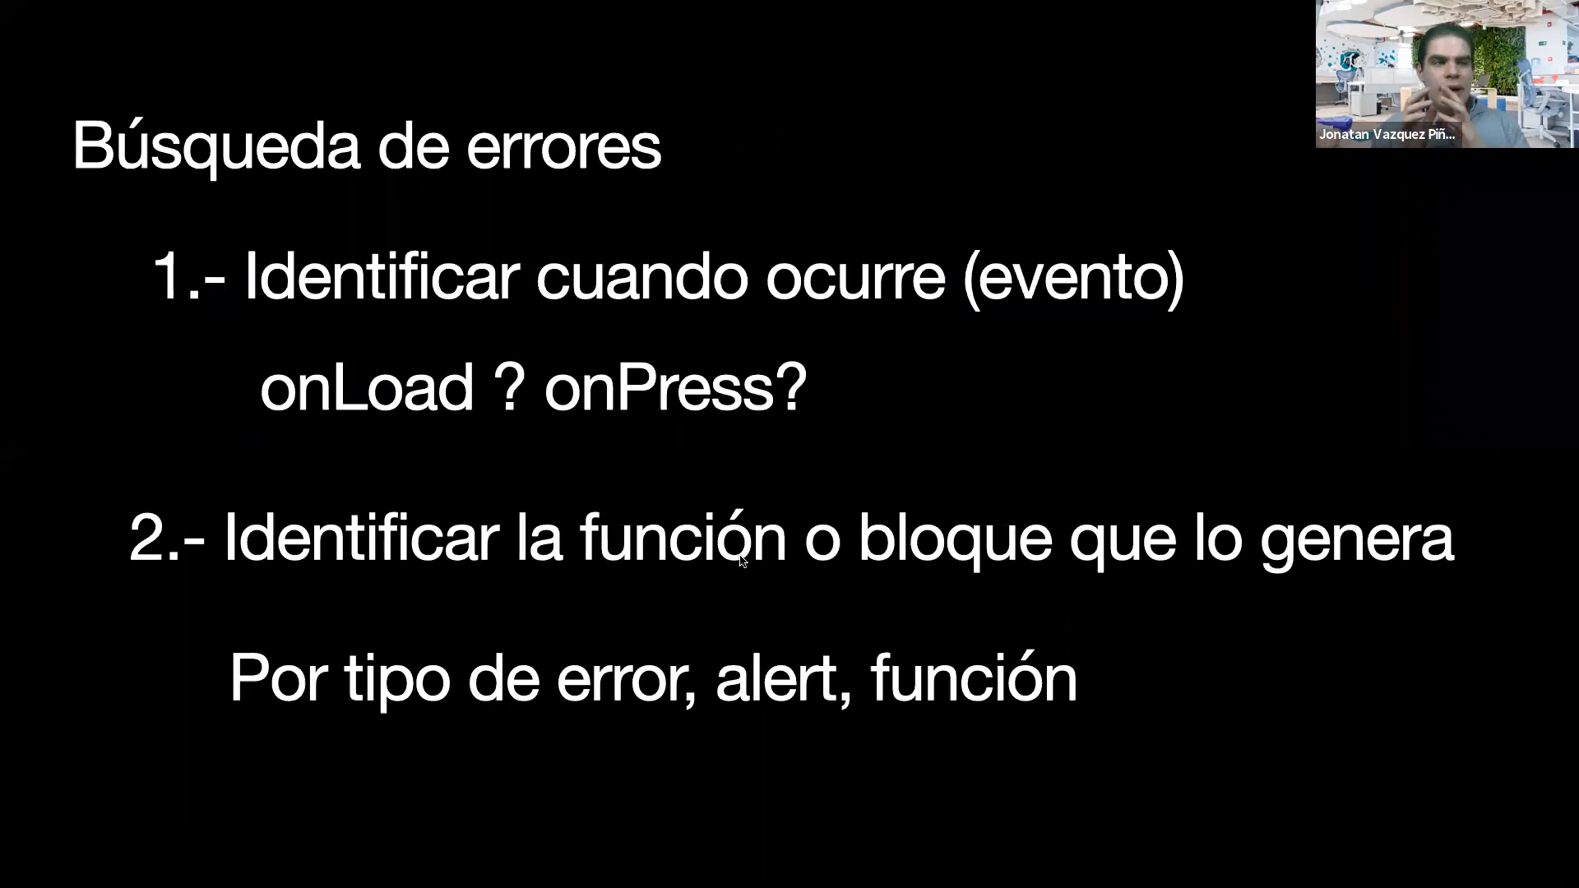
Step: Delete the Arithmetic operation and Delete database data from onLoad, and the Conditional from Envviar's onPress
key(ctrl+Left)
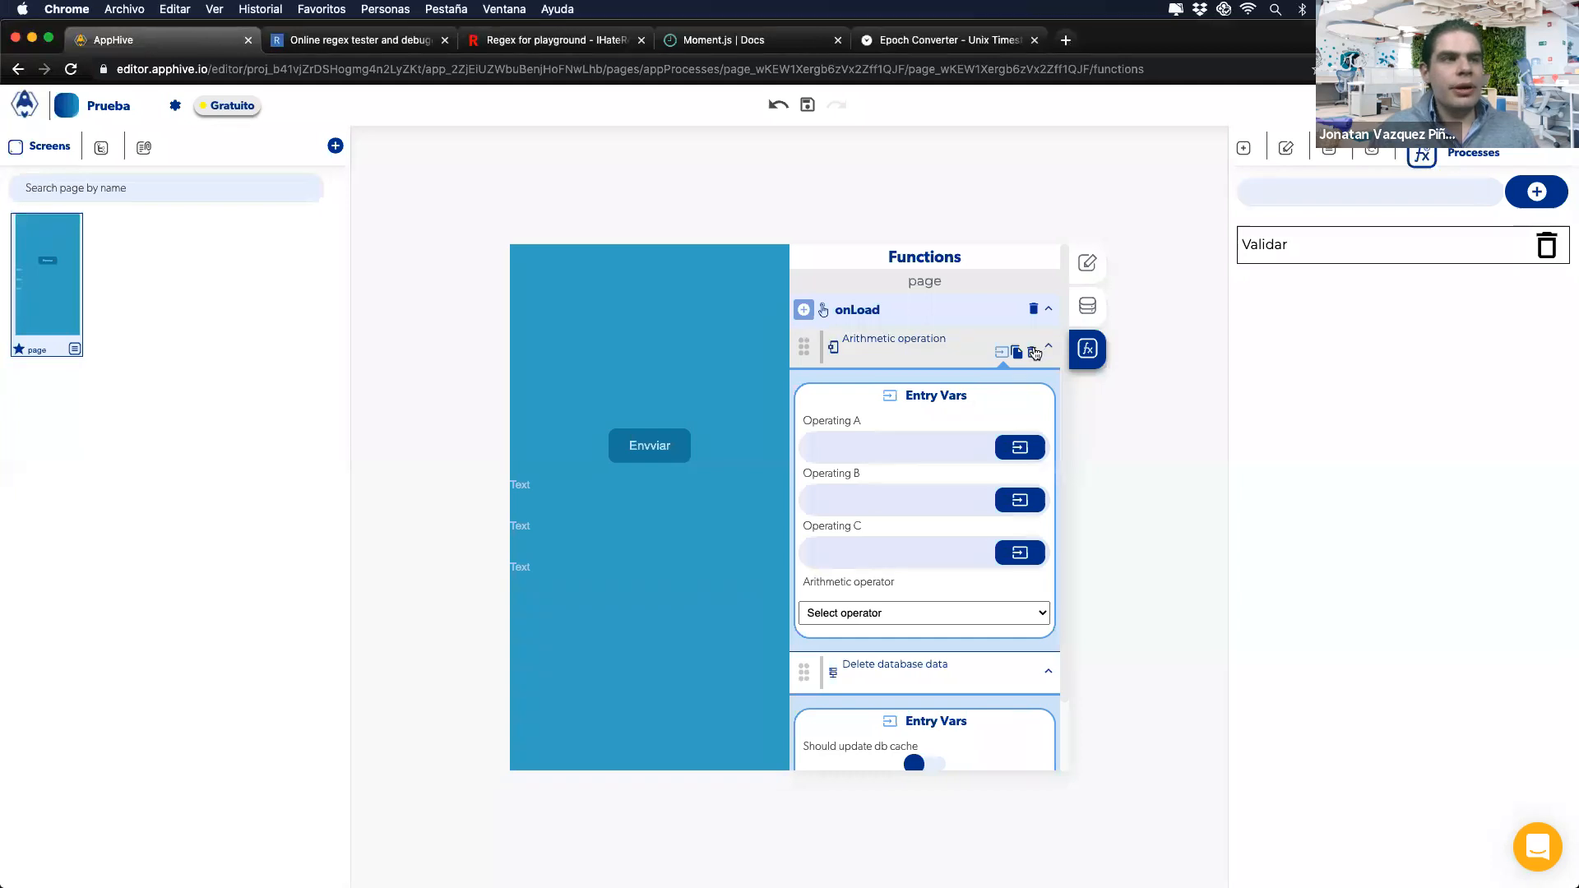
click(1032, 352)
click(1039, 354)
click(671, 454)
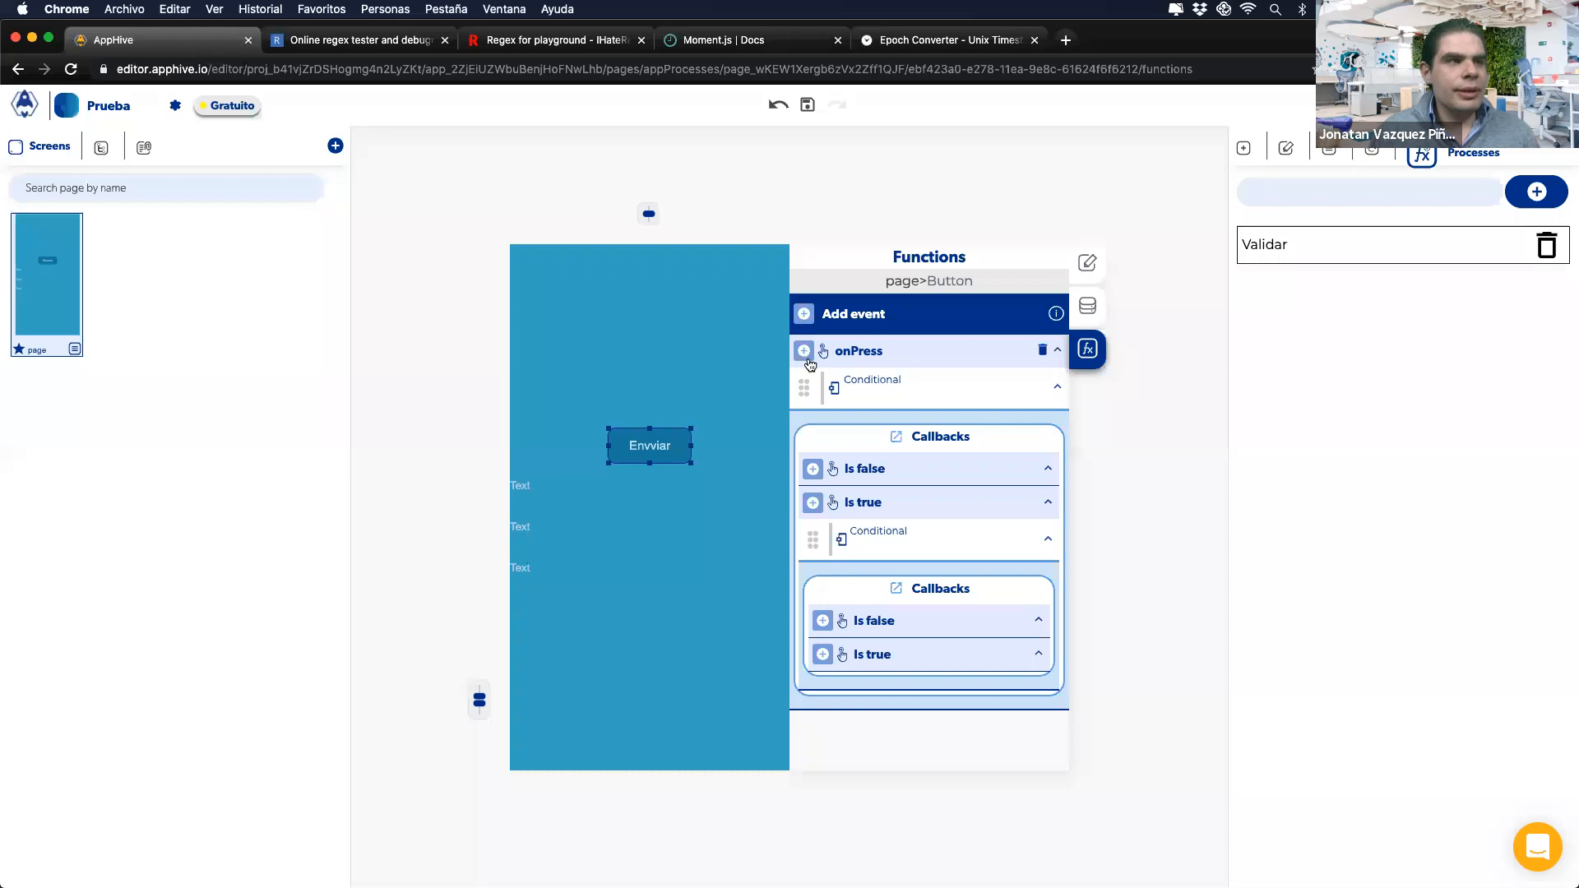
click(1041, 395)
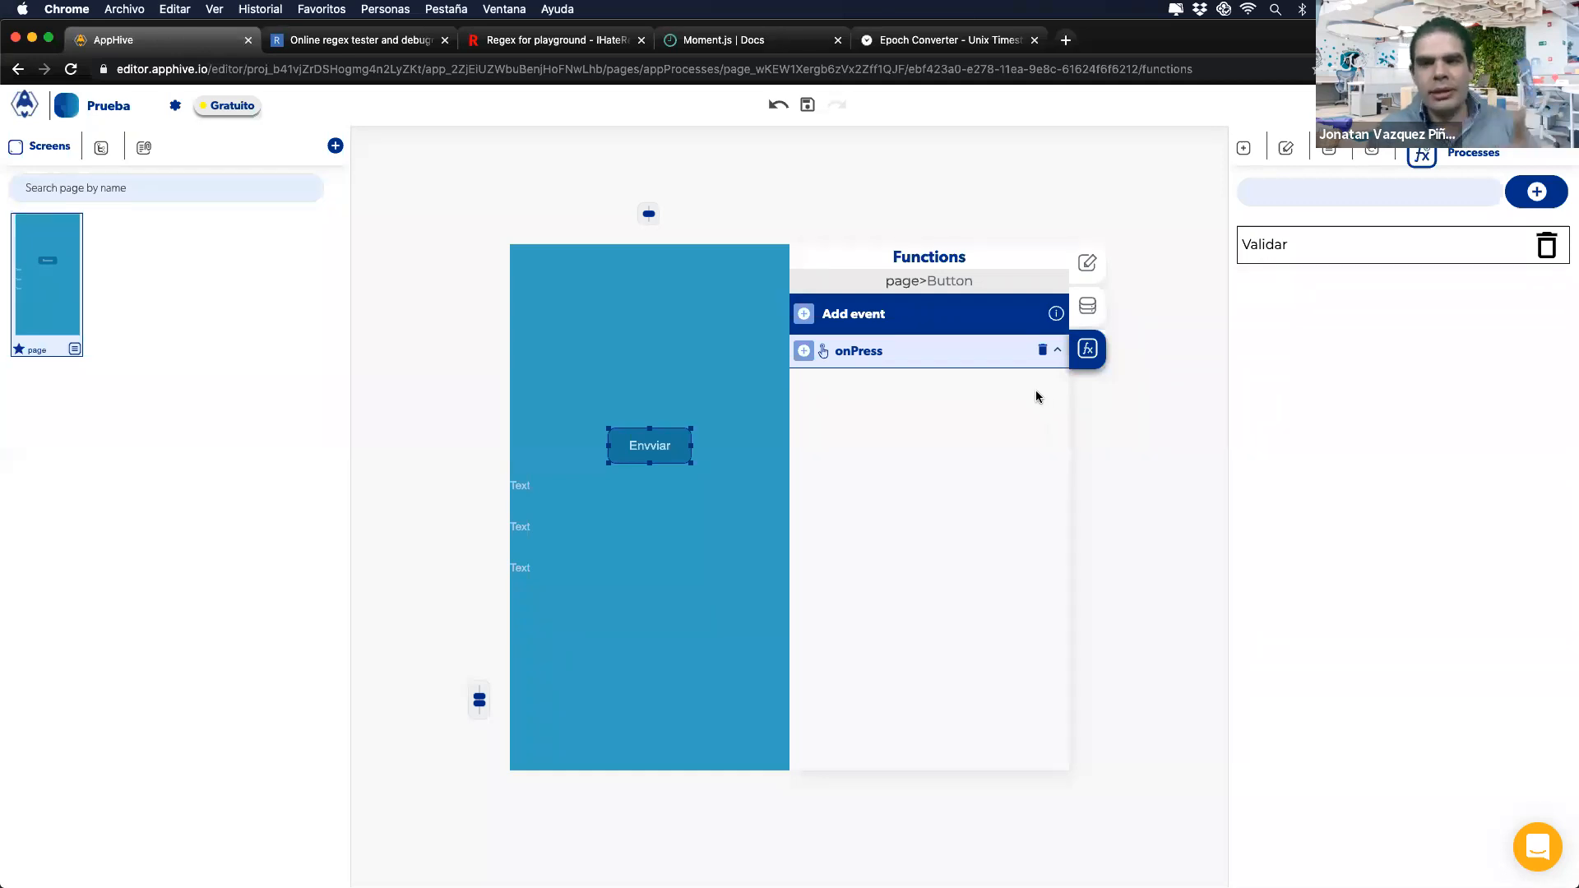
Step: Add a Modify control action with empty inputs to Envviar's onPress and test it on the phone
click(804, 351)
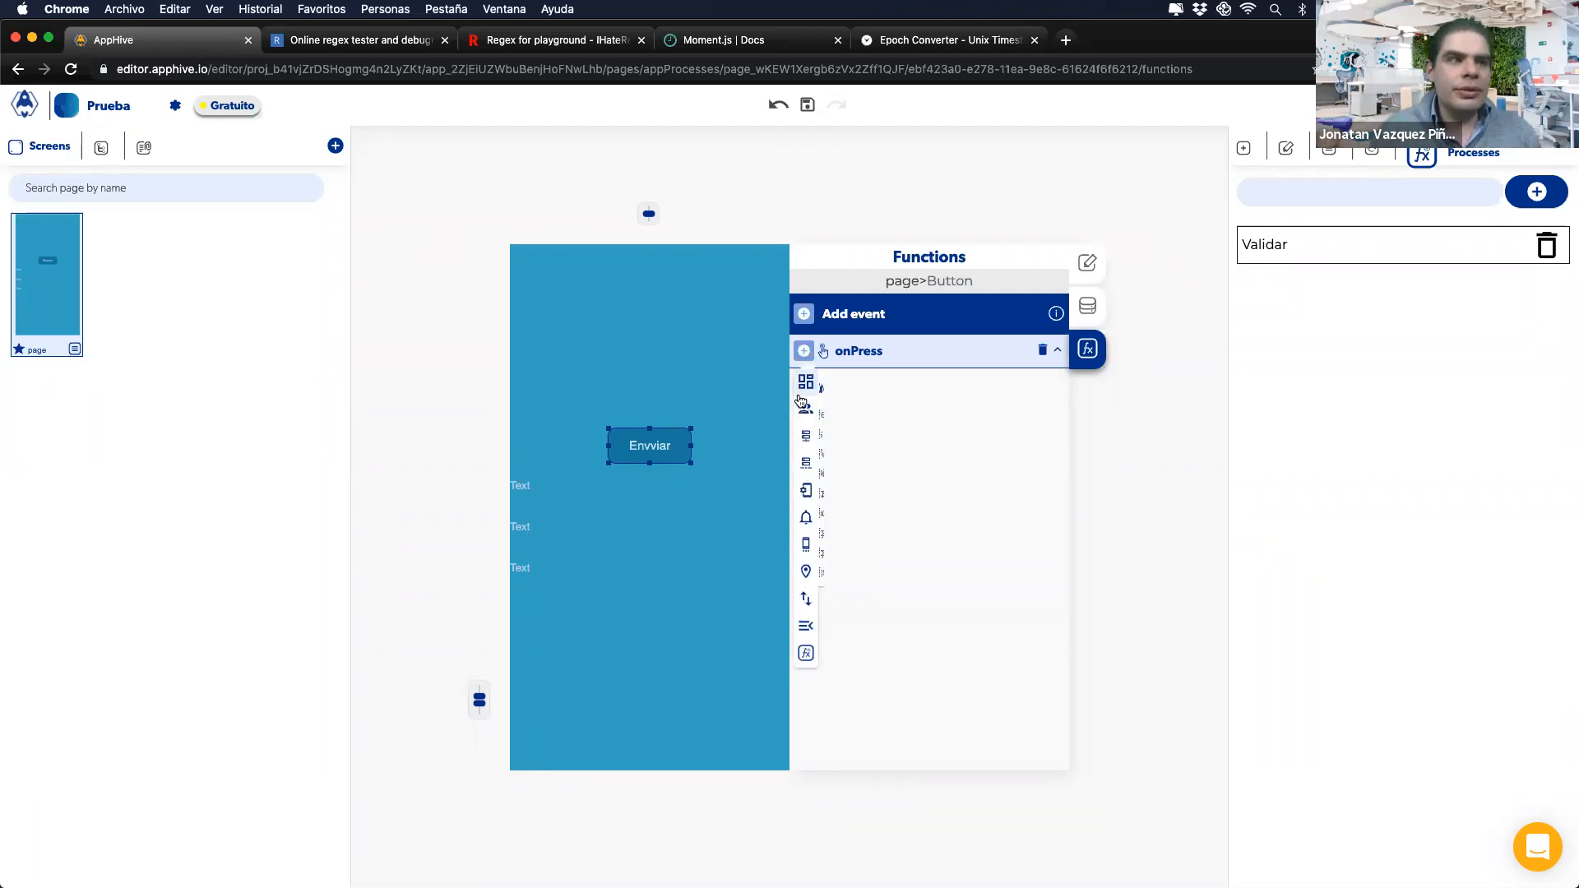
mouse_move(806, 382)
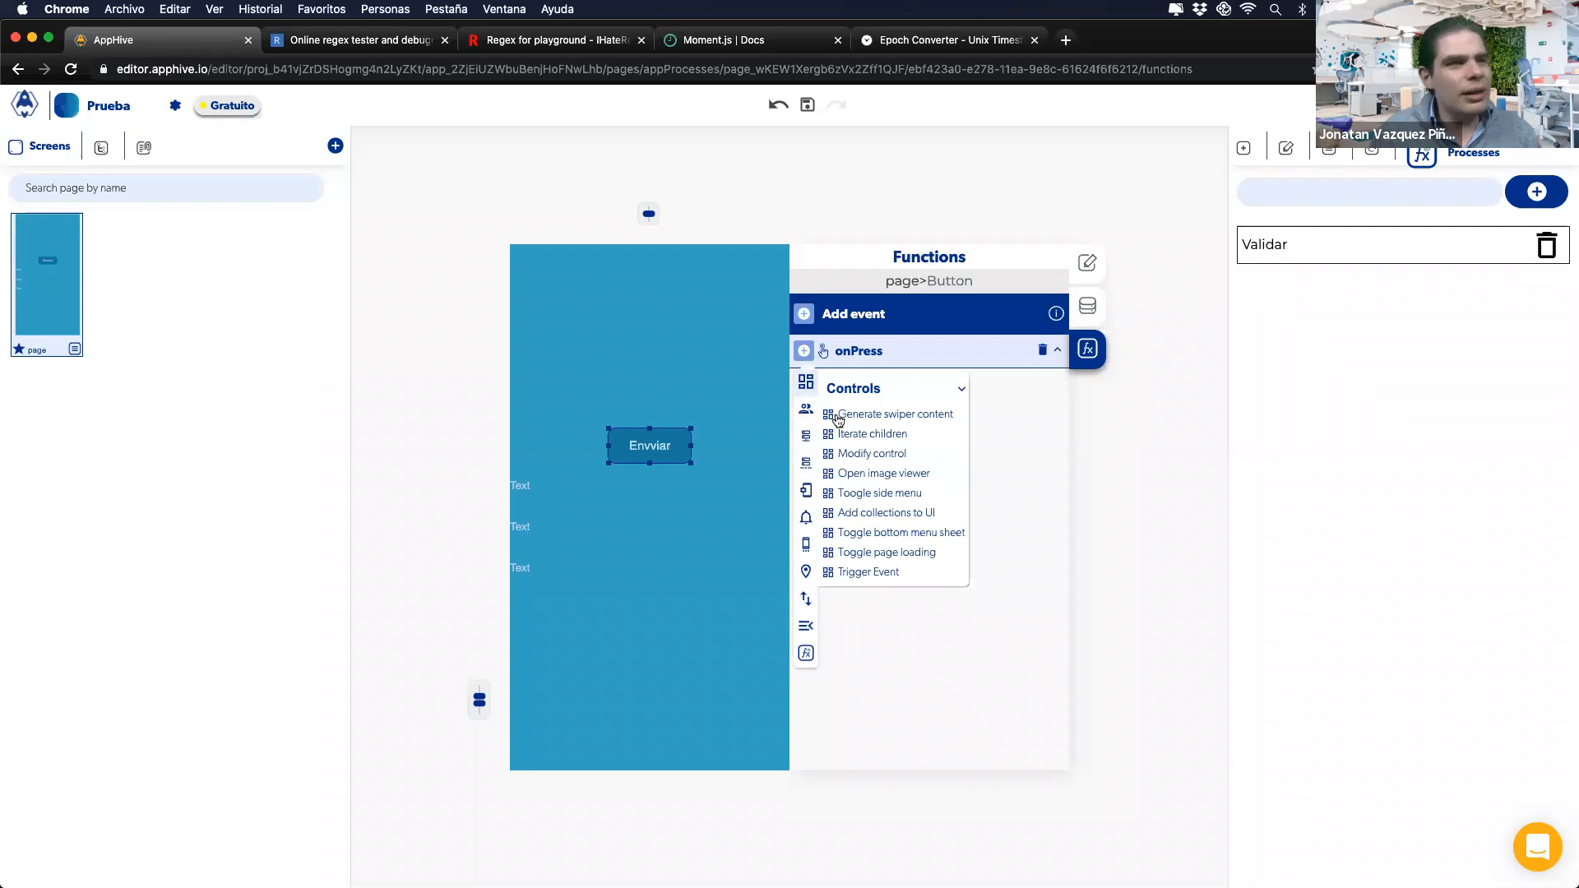
click(870, 453)
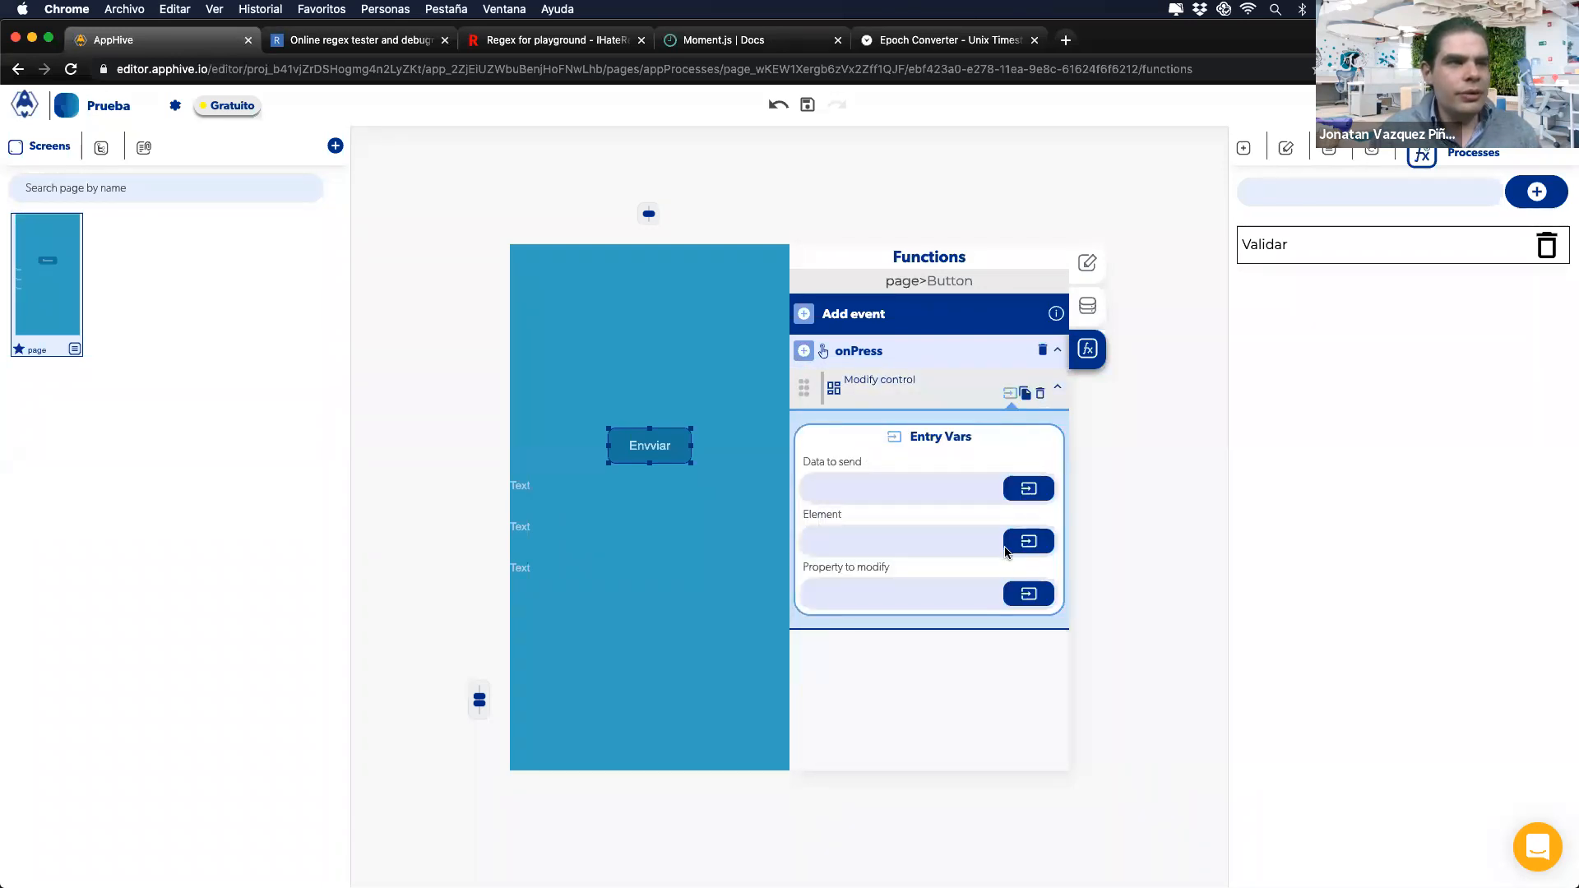
click(1011, 594)
click(1011, 596)
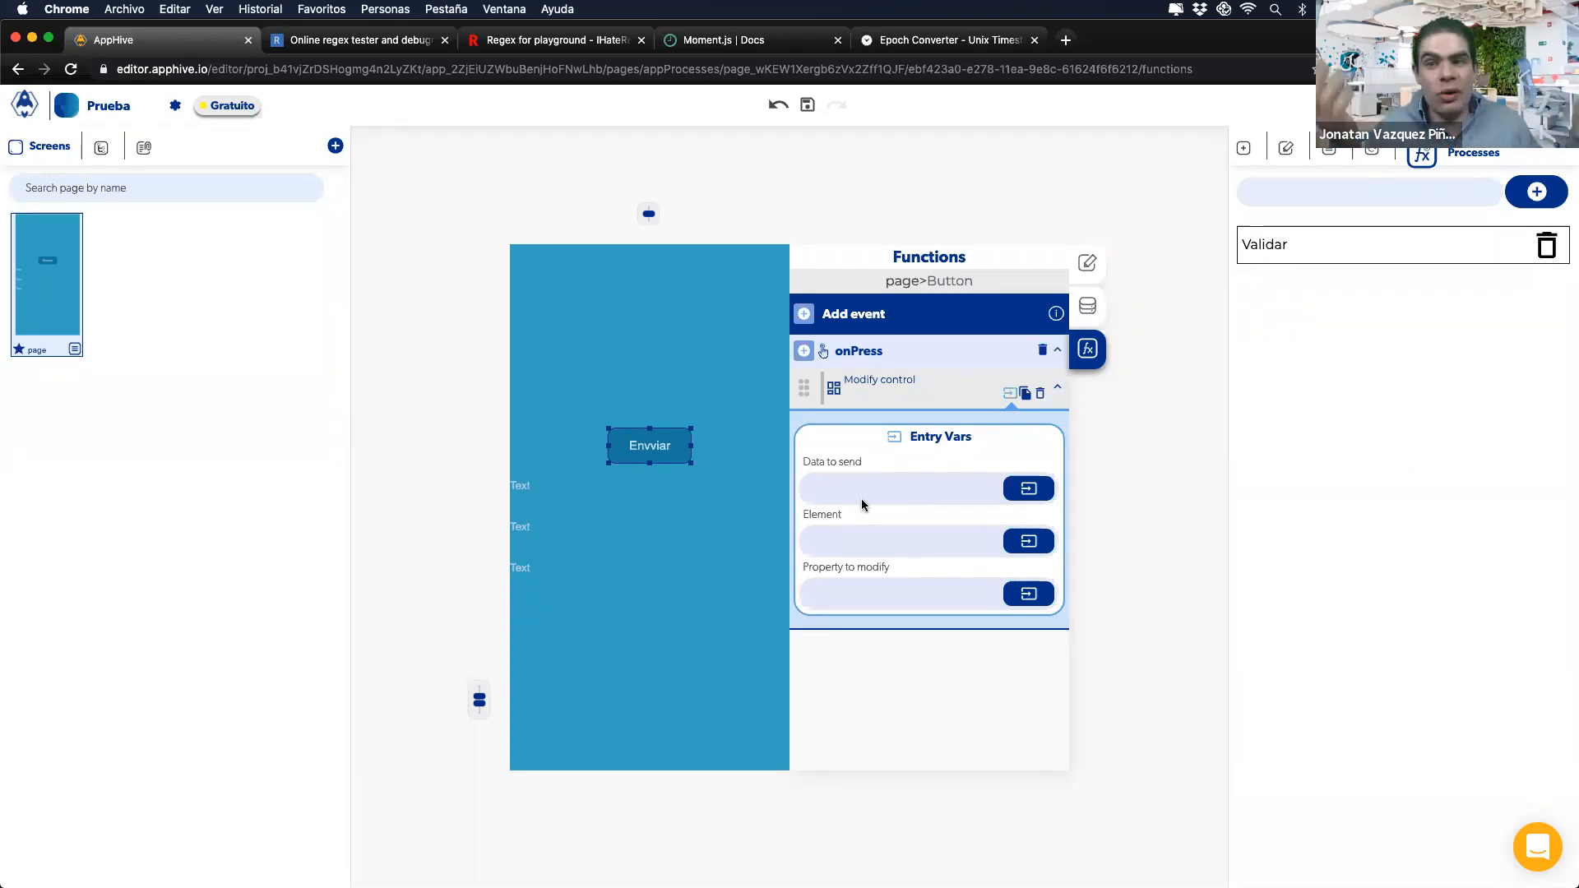
click(903, 857)
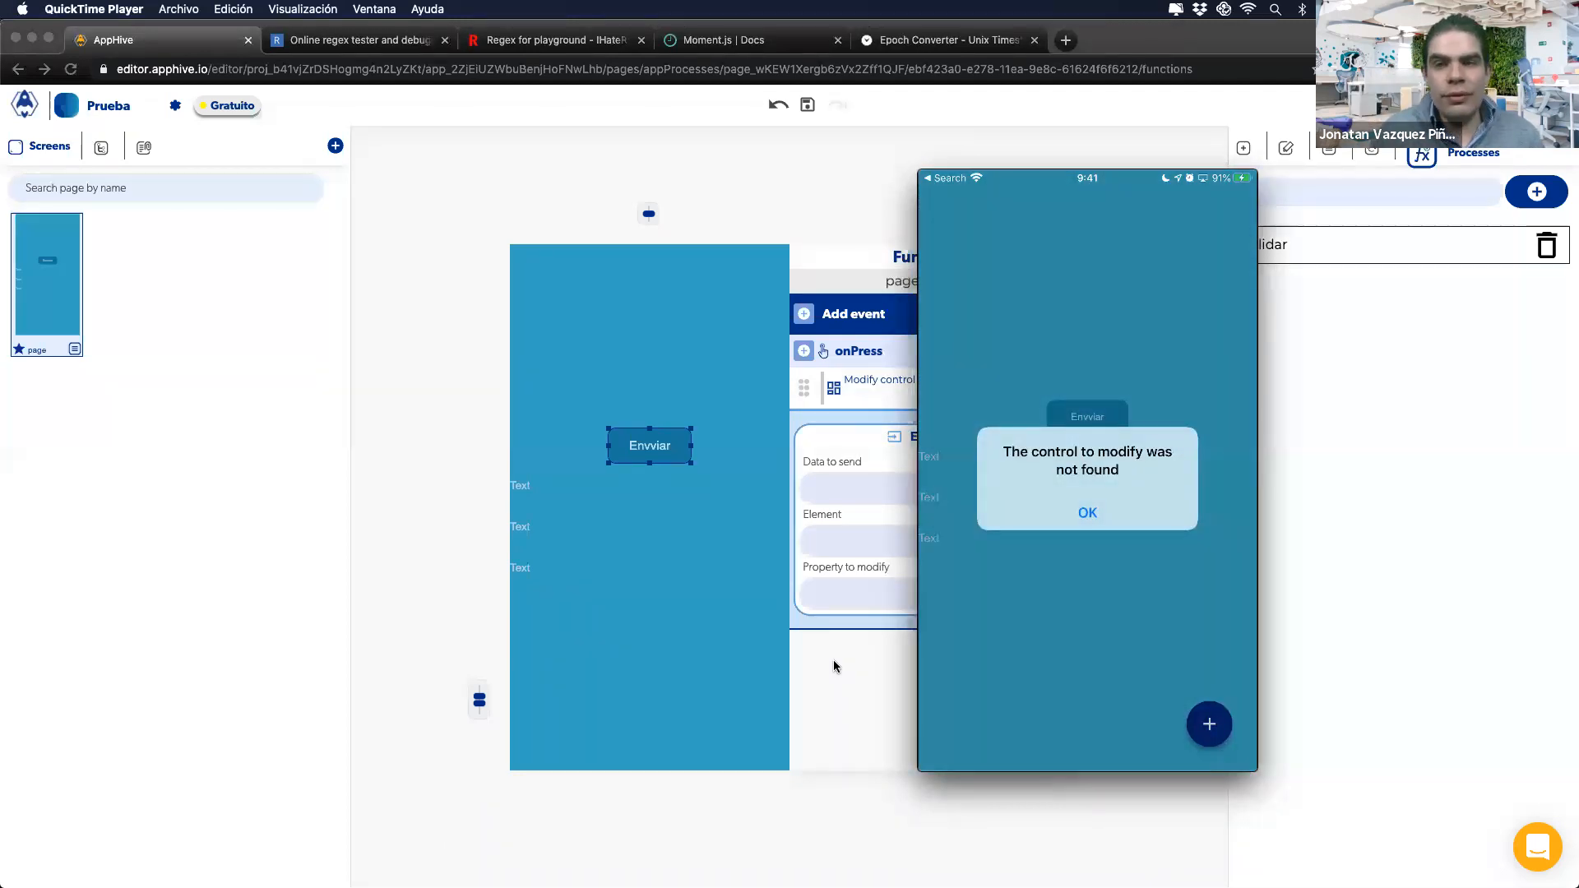
click(826, 692)
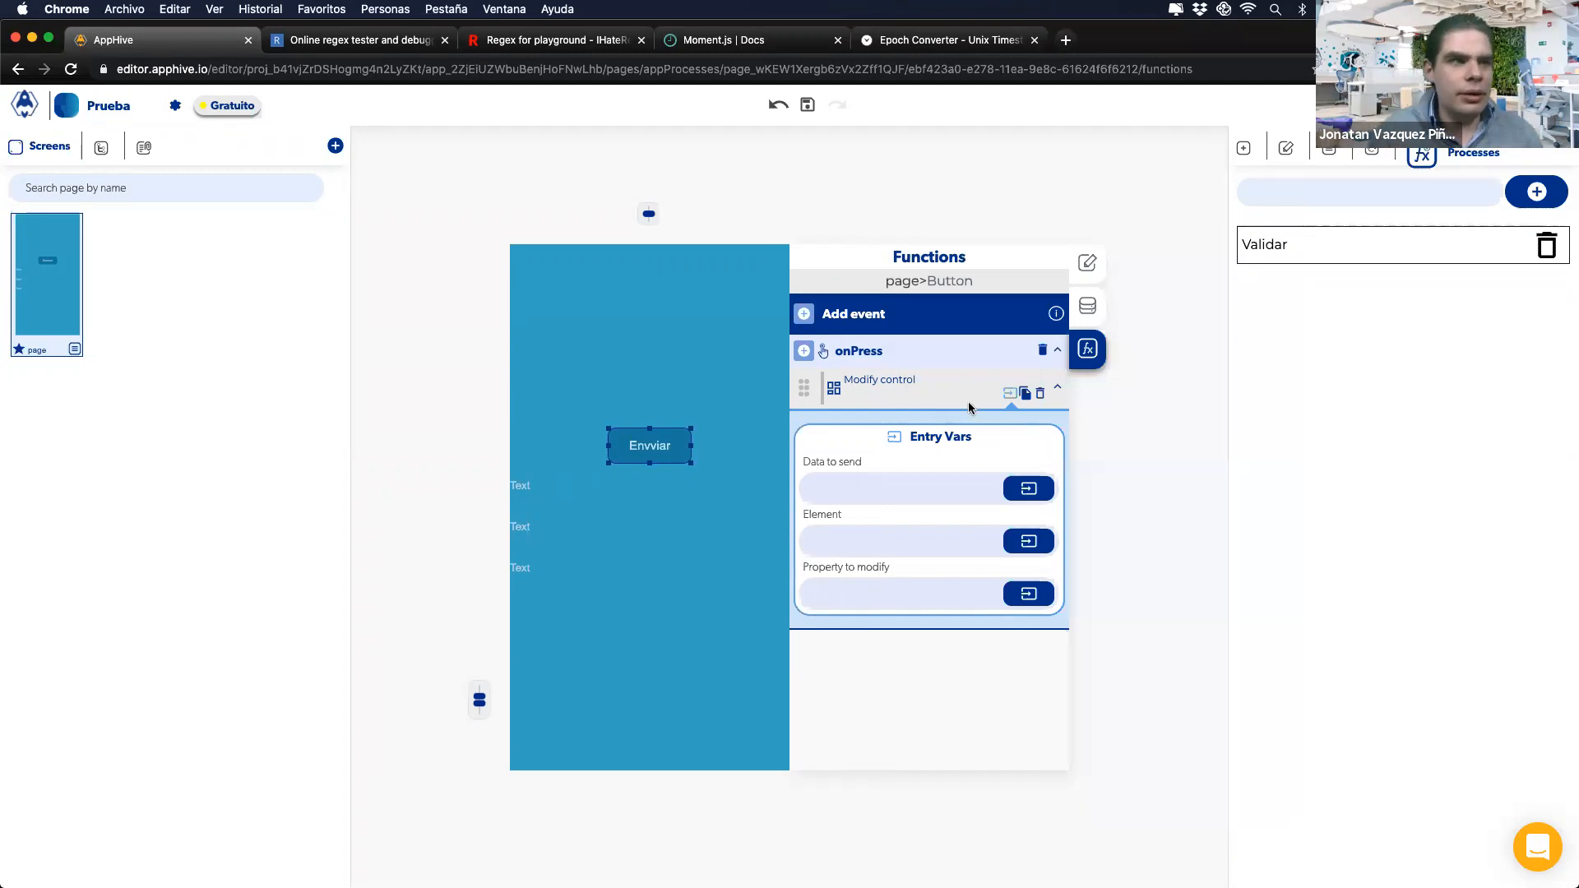
Step: Replace the Modify control in Envviar's onPress with an Arithmetic operation
click(804, 352)
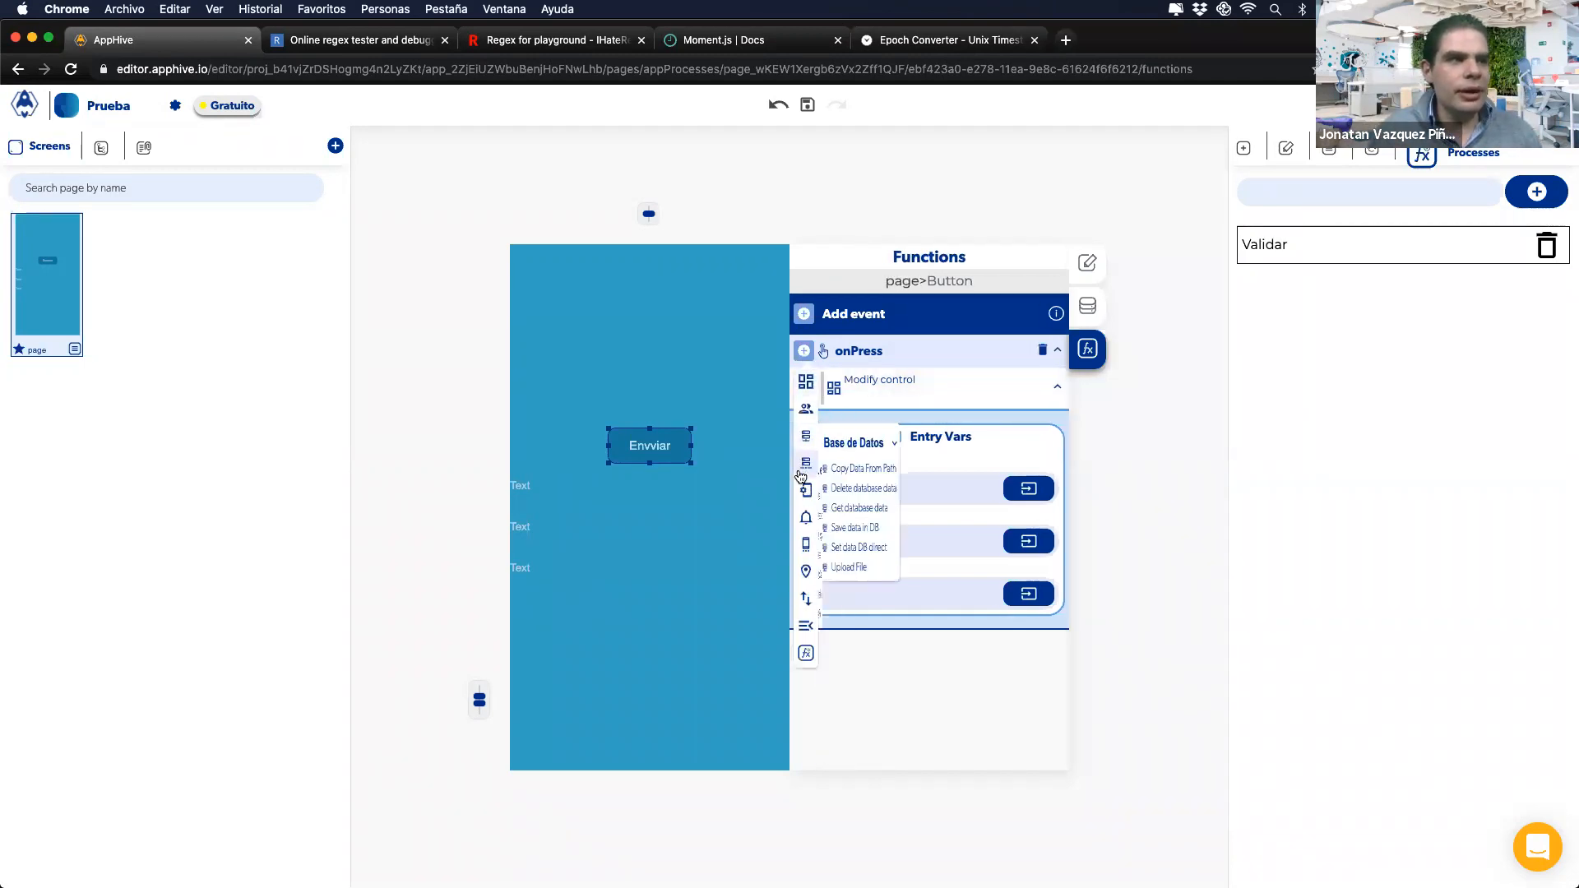
mouse_move(804, 492)
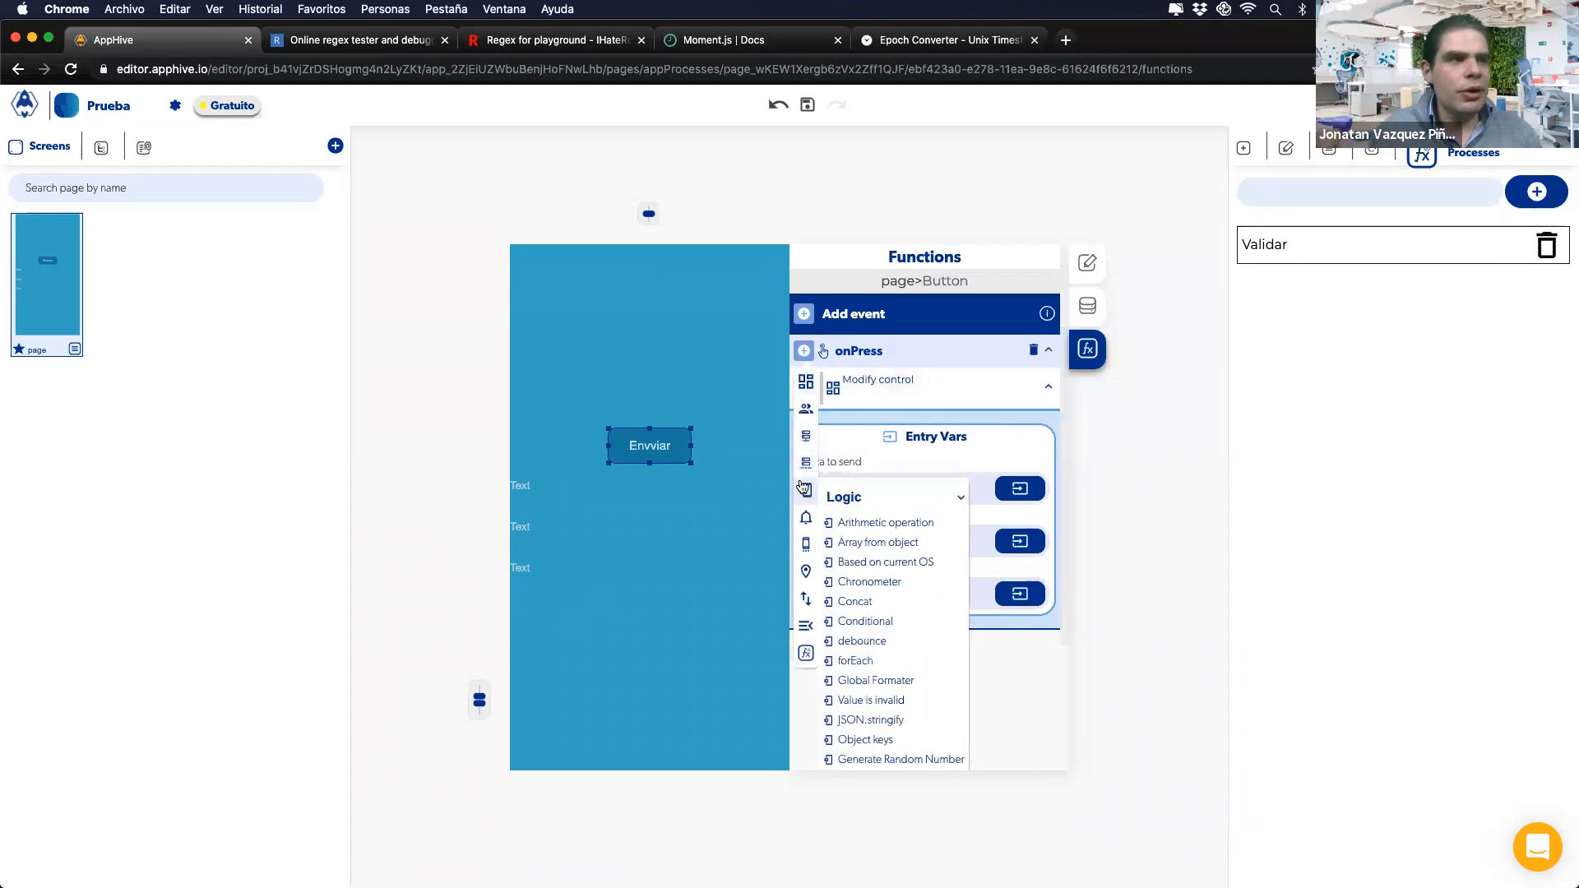
click(843, 521)
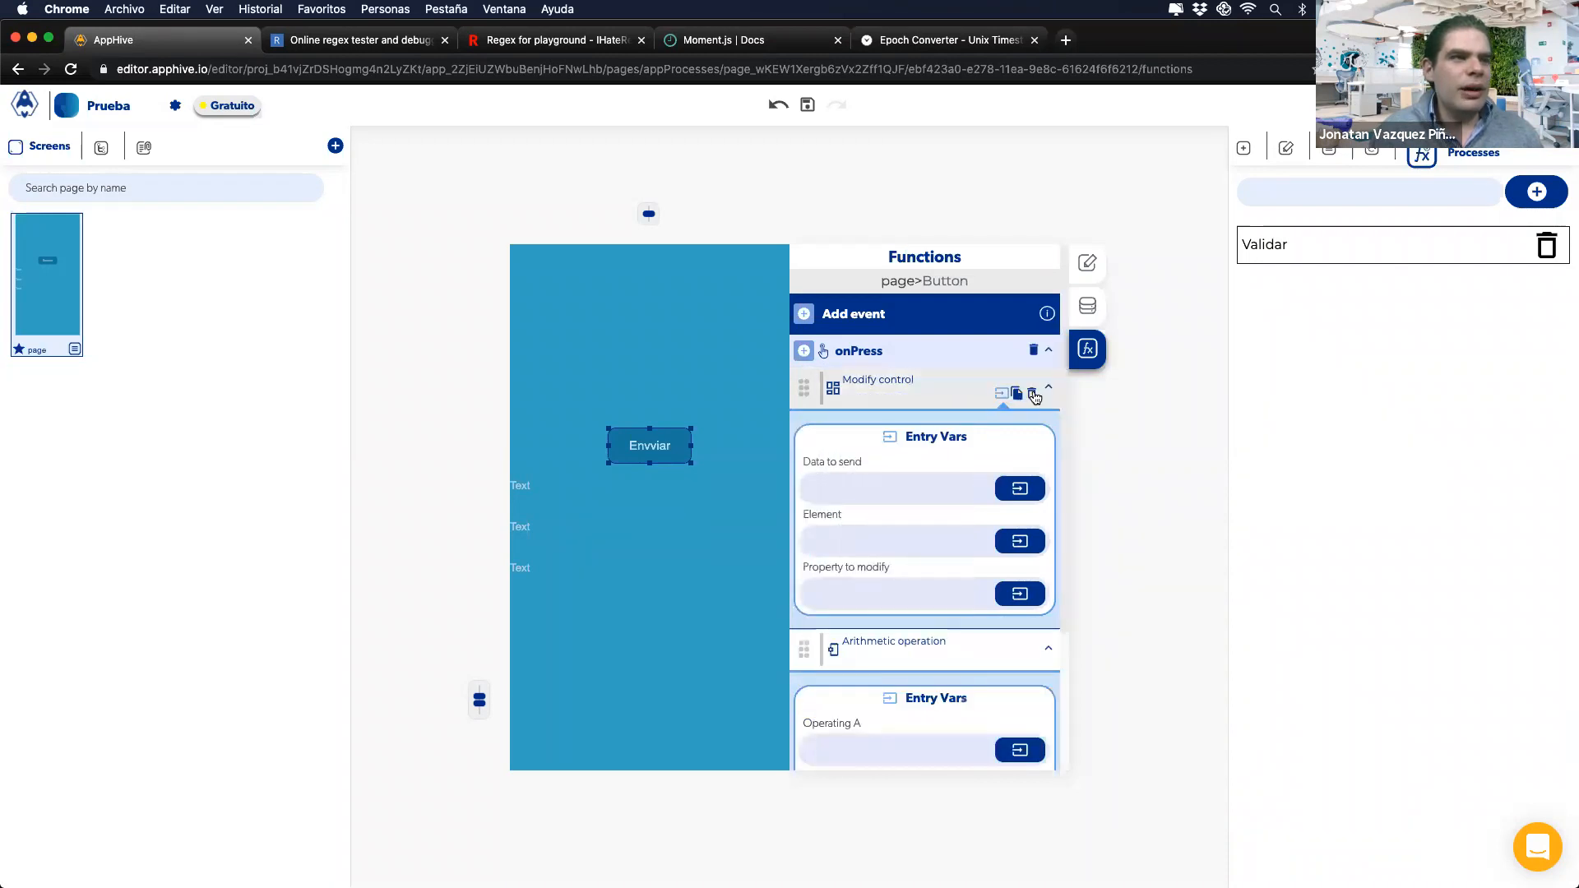
click(1022, 490)
Step: Set Operating A to 'pez', Operating B to 1 with the + operator, and test on the phone
click(953, 483)
text(aa)
click(896, 535)
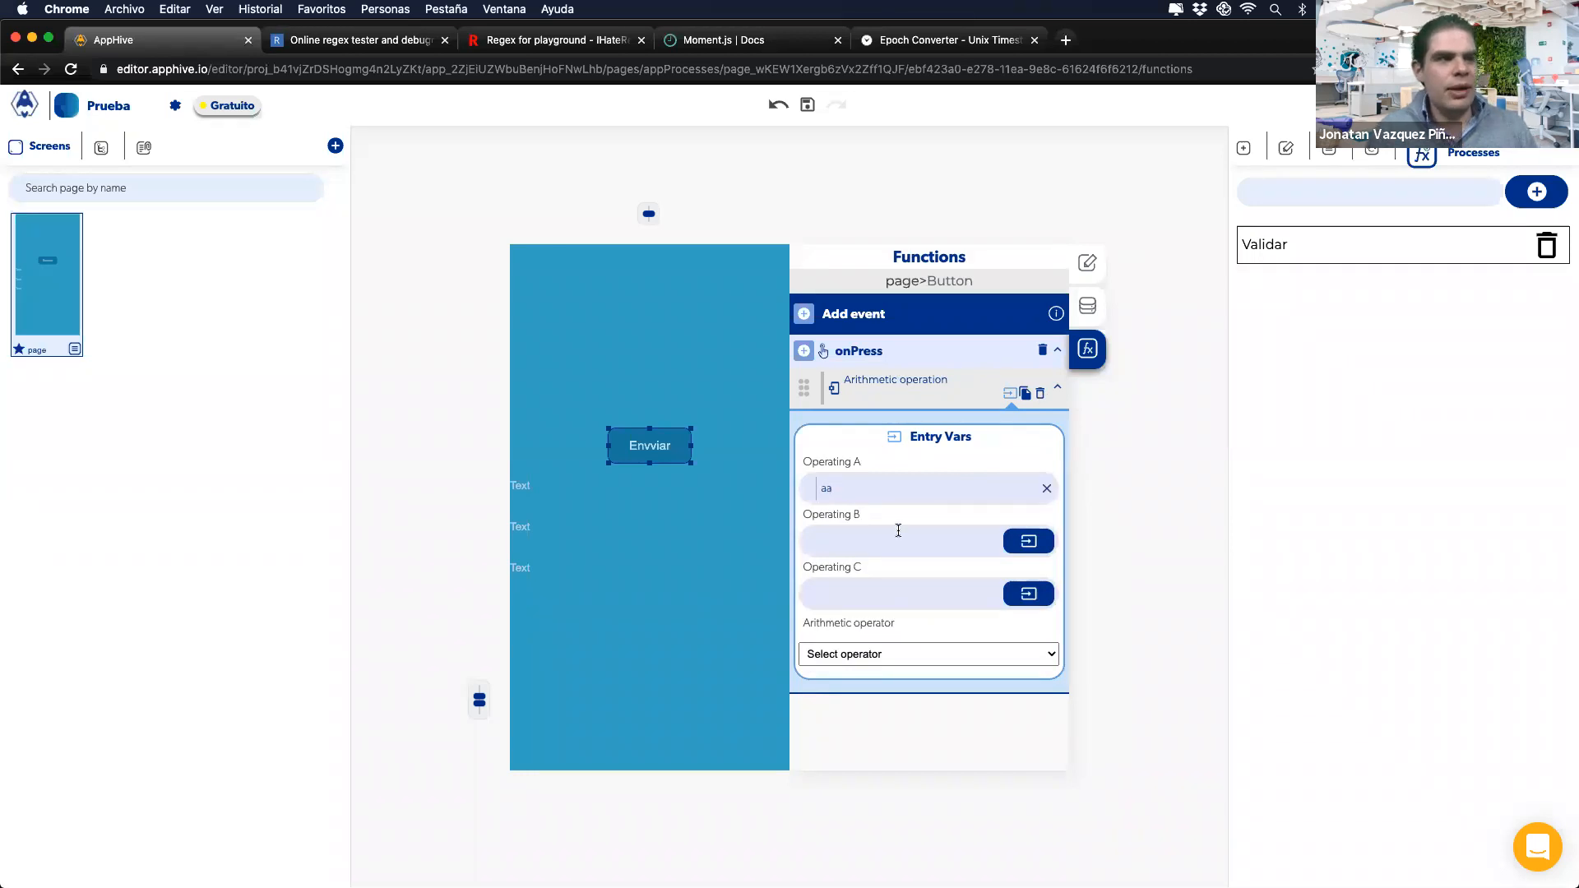
text(1)
drag(839, 496, 795, 485)
text(pez)
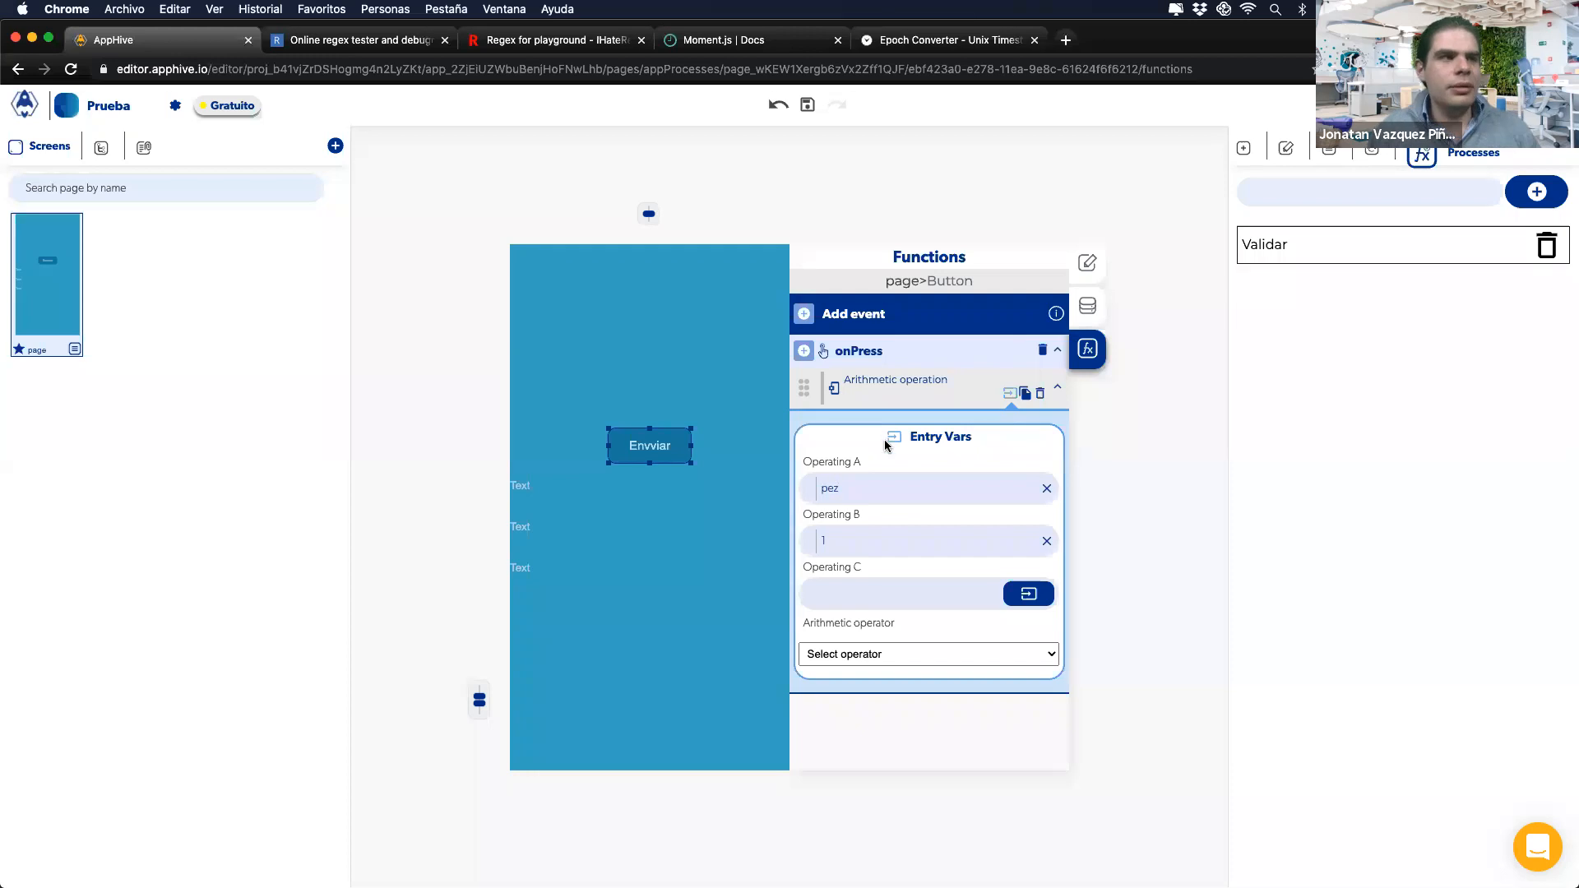
click(826, 658)
click(825, 667)
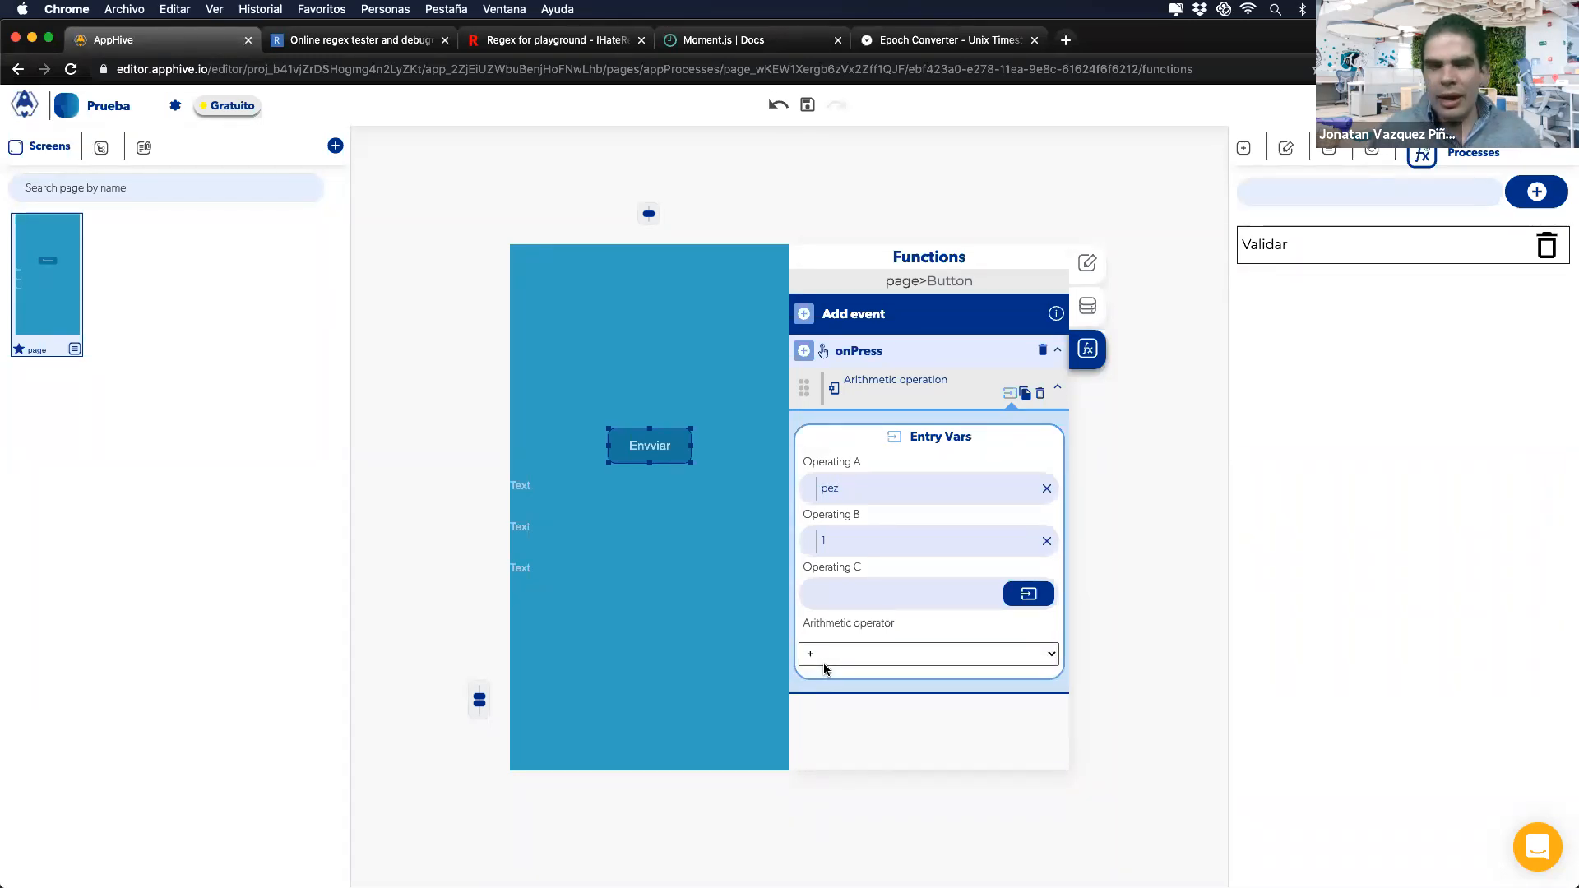
mouse_move(913, 865)
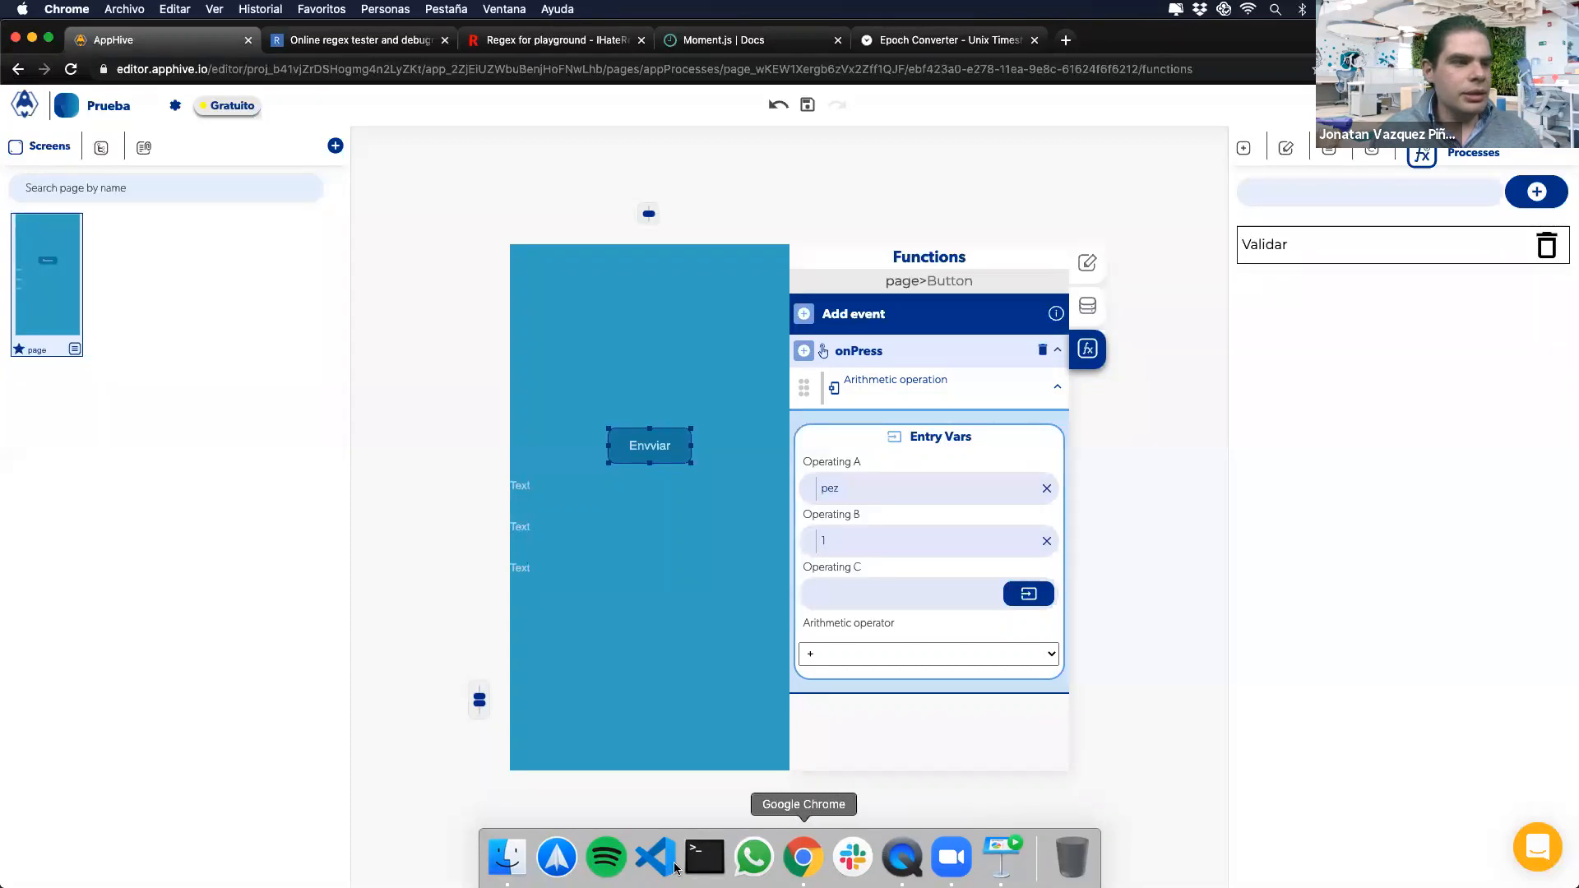
click(902, 857)
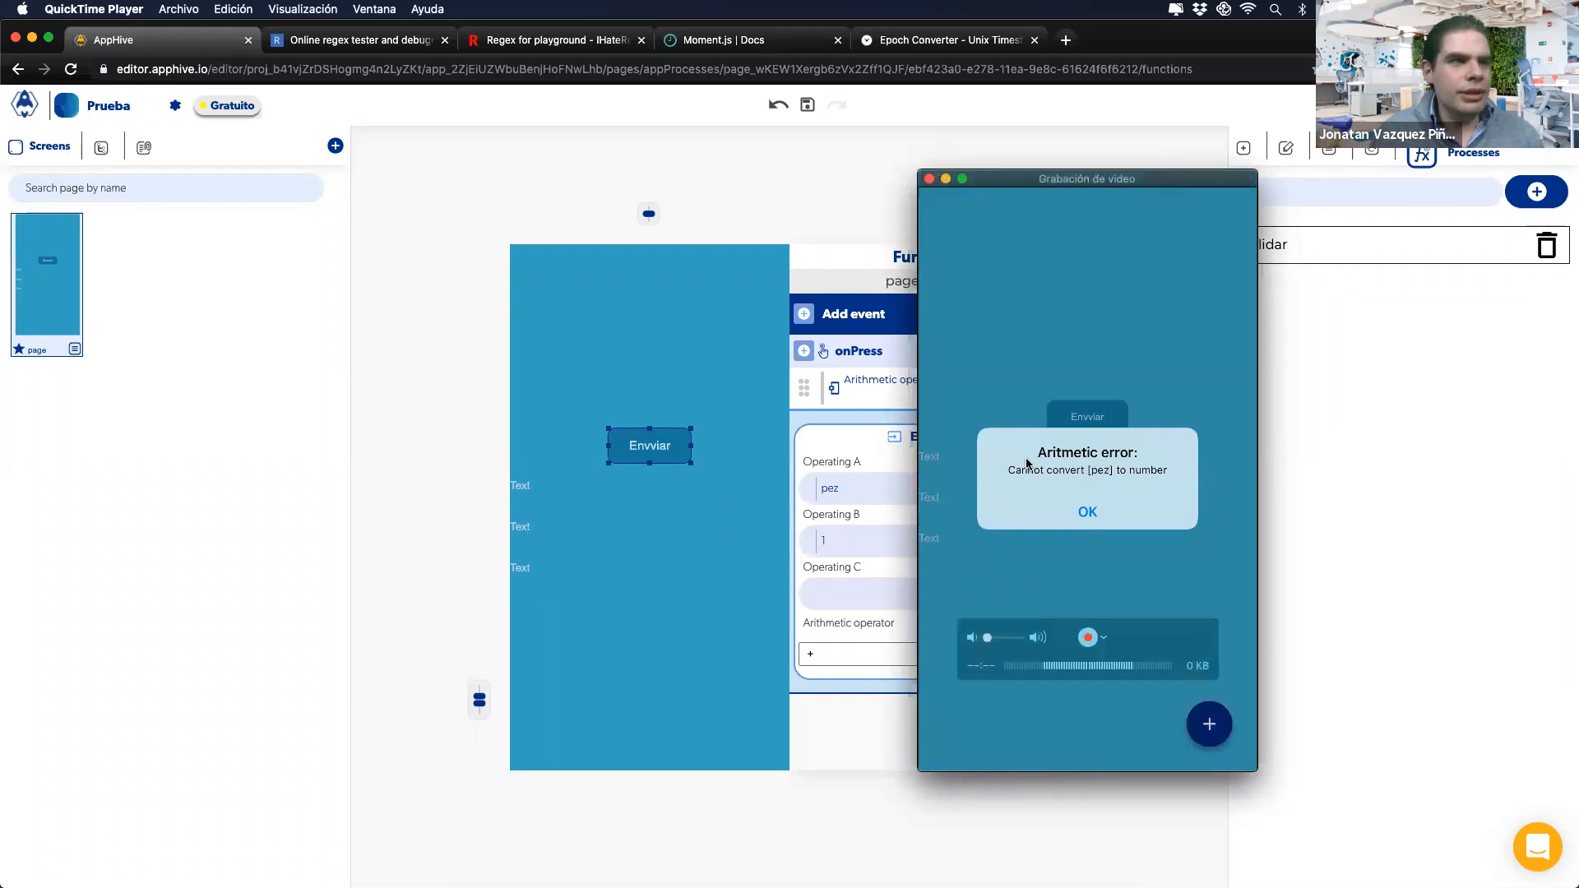
click(877, 458)
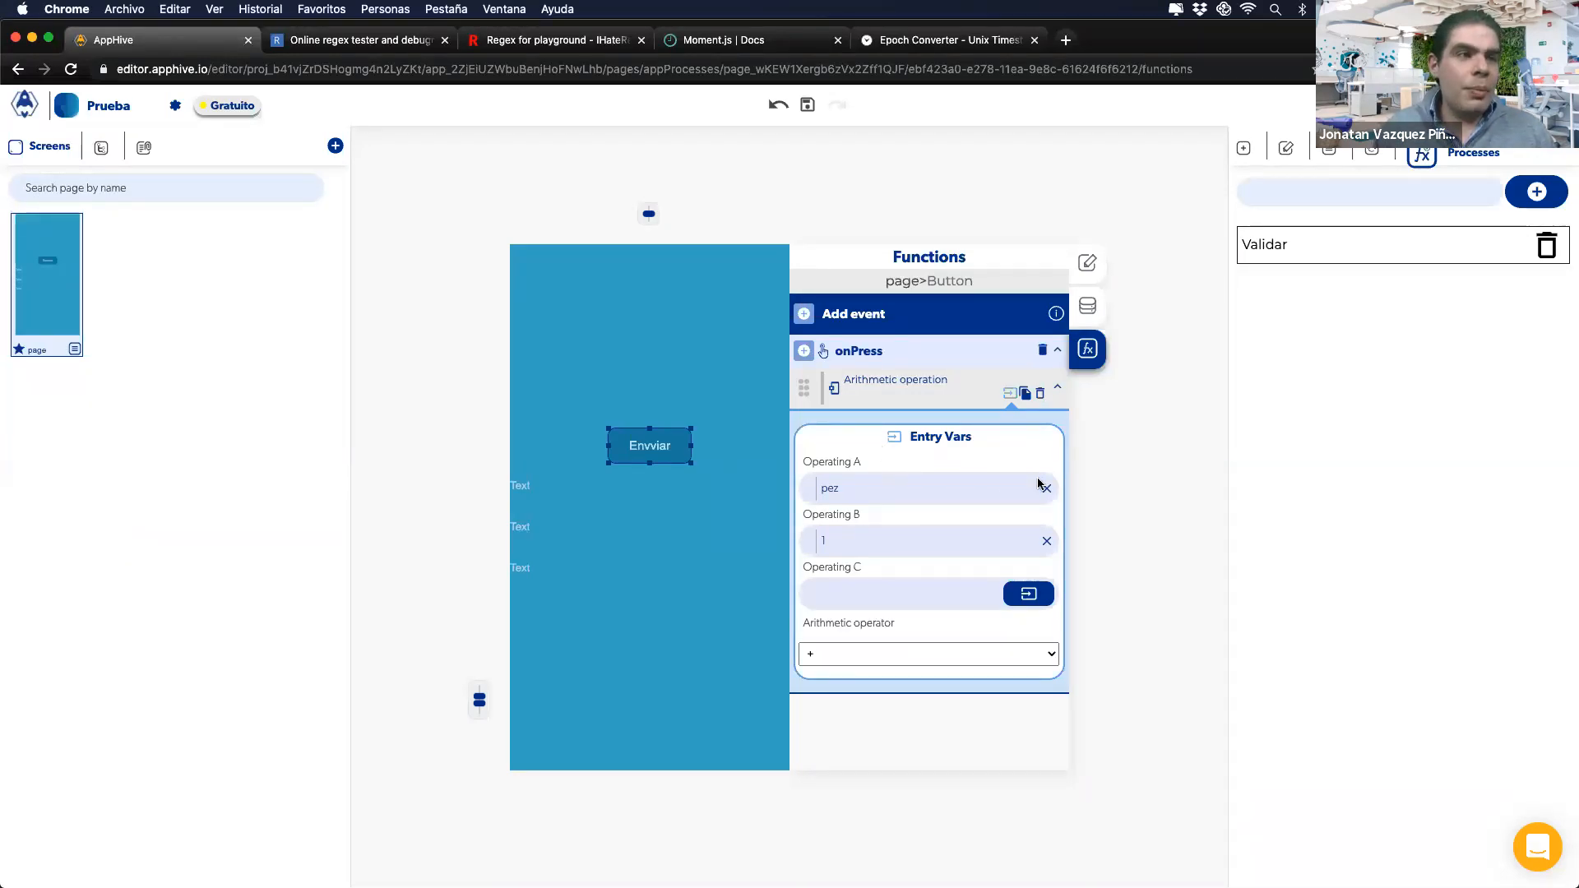
Step: Bind Operating A of Envviar's arithmetic to the page data Variable M instead of 'pez'
click(1153, 461)
click(656, 448)
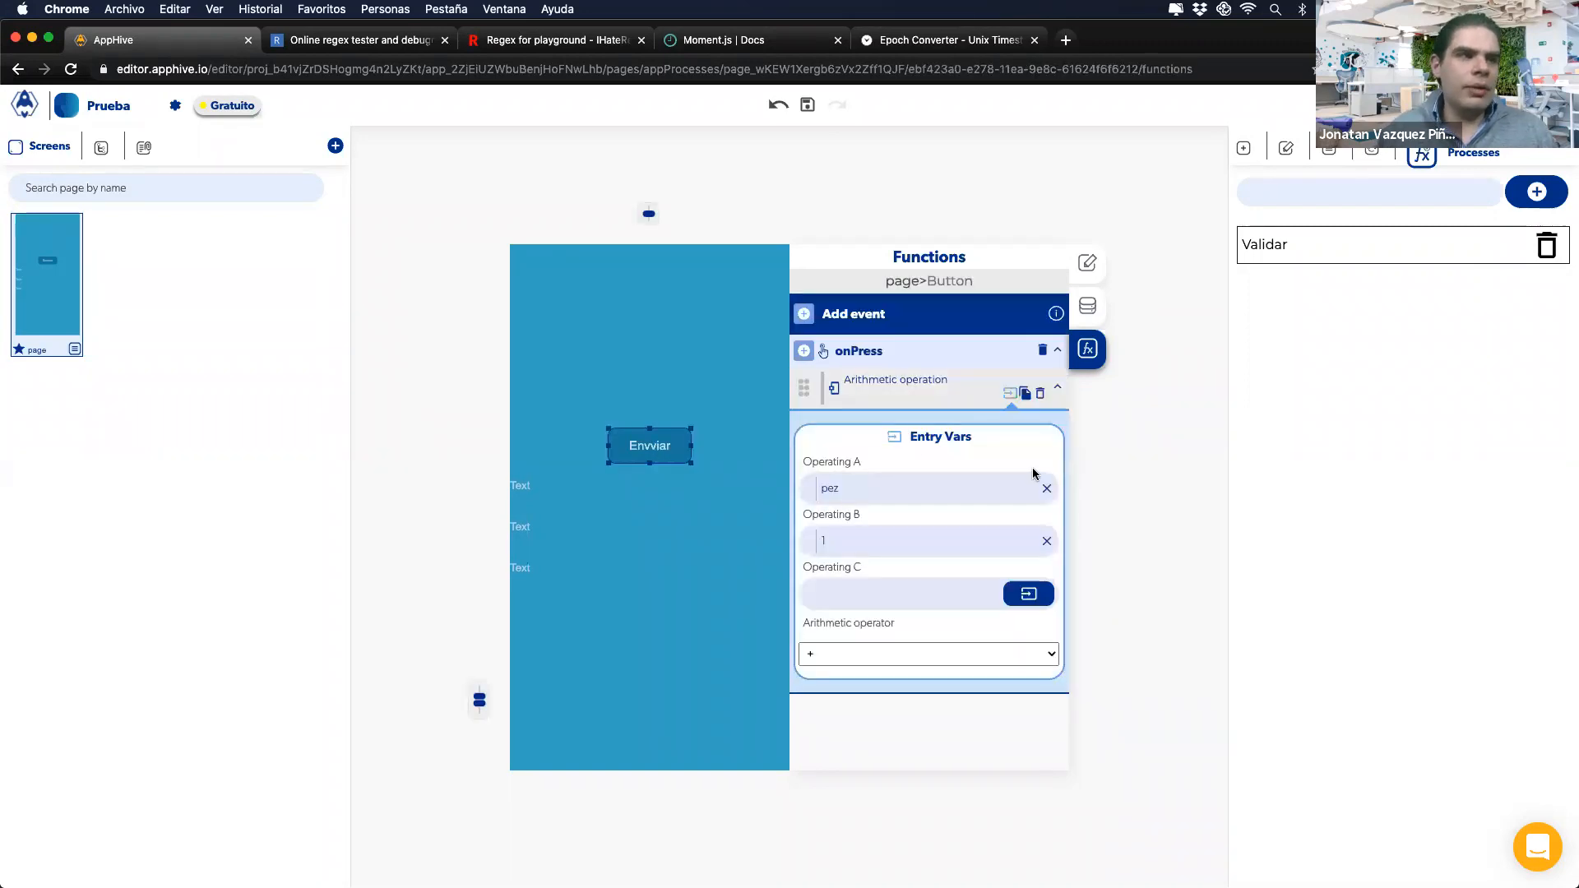
click(1039, 489)
click(1039, 487)
click(1021, 528)
click(936, 594)
click(928, 622)
click(928, 622)
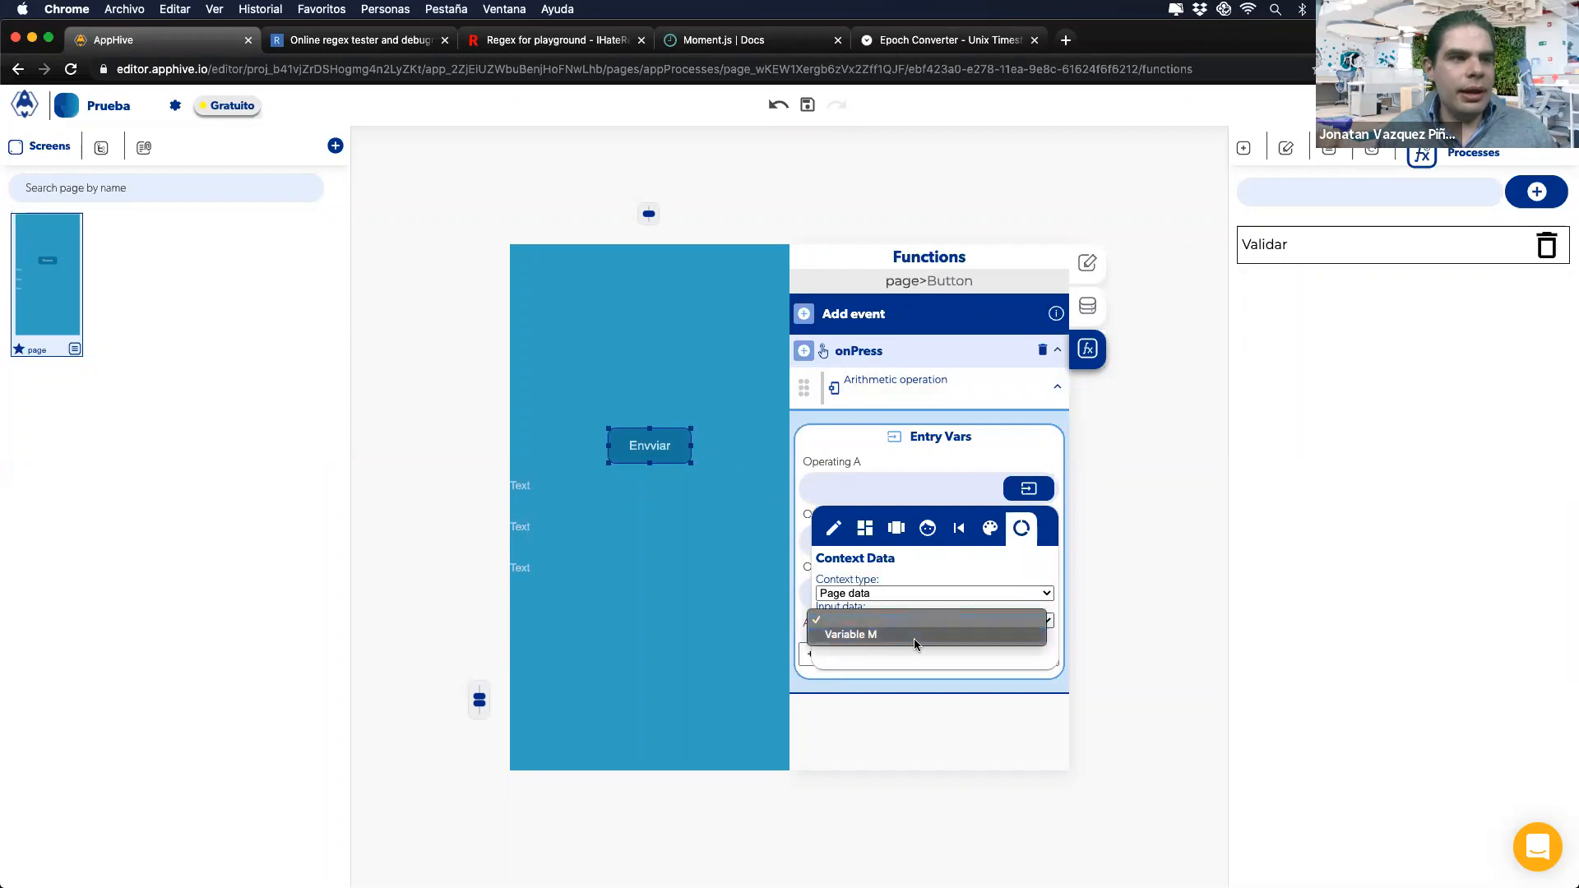
click(916, 639)
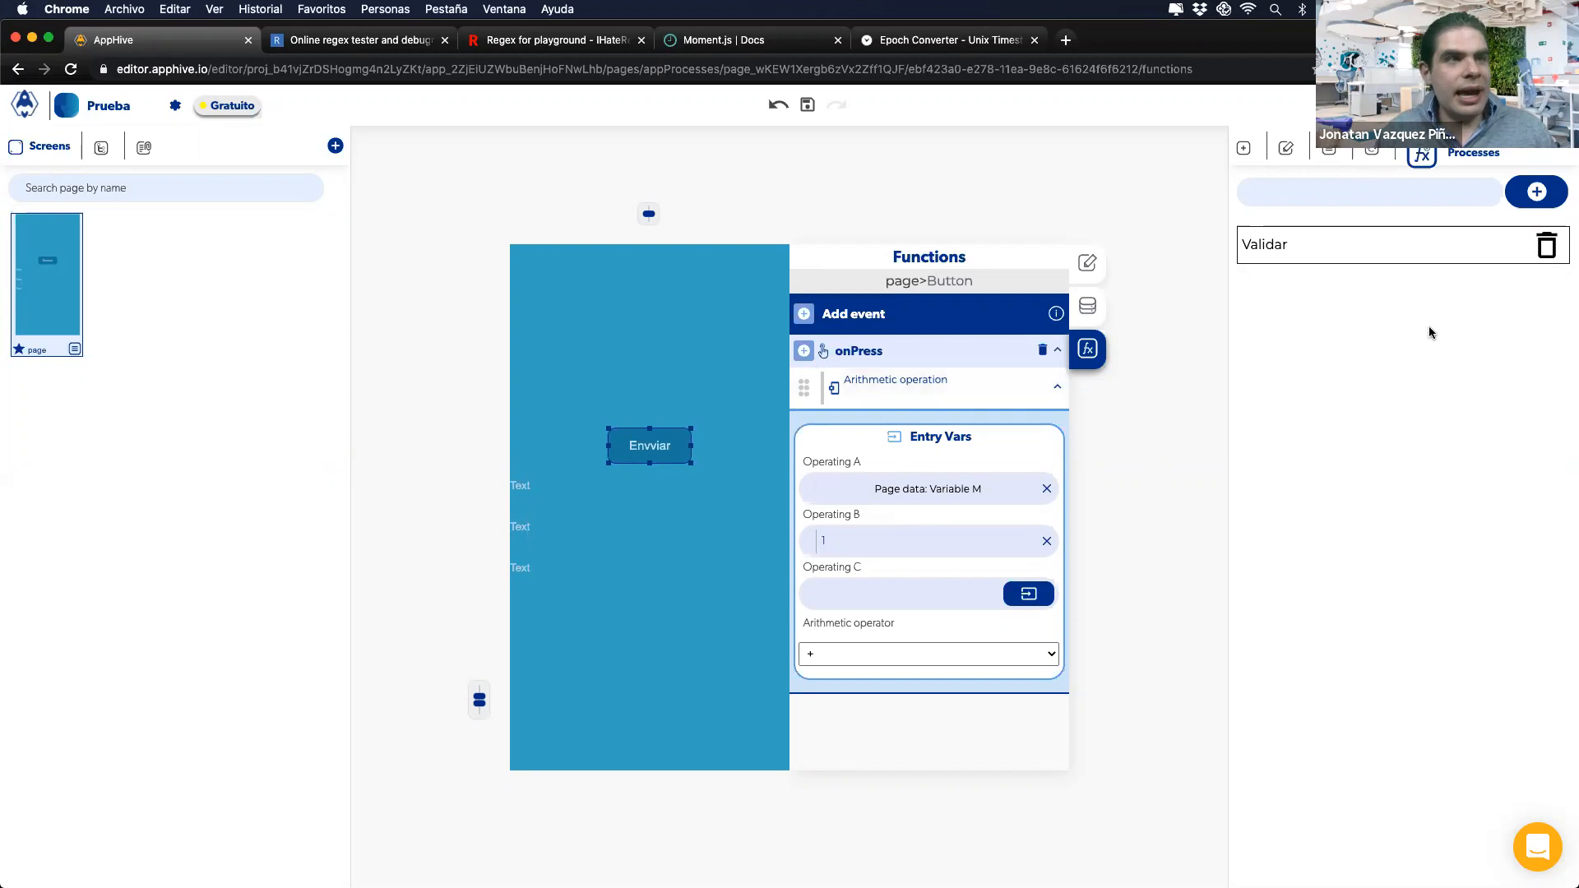
click(1244, 148)
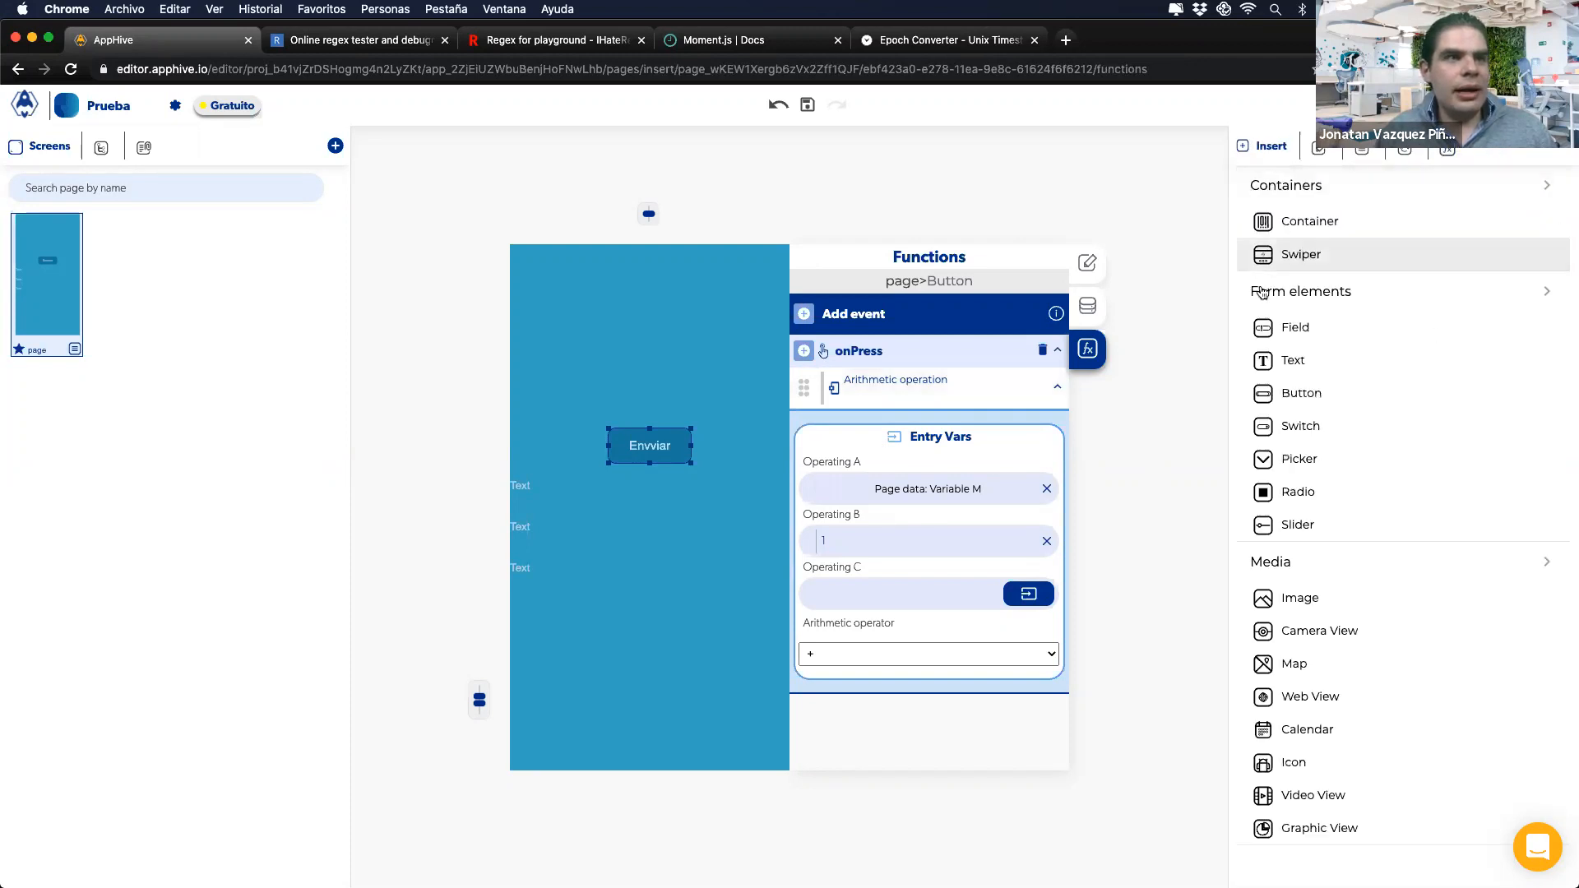
Step: Add a Click Me button whose onPress sets page value Variable M to 'pez'
drag(1284, 402, 707, 625)
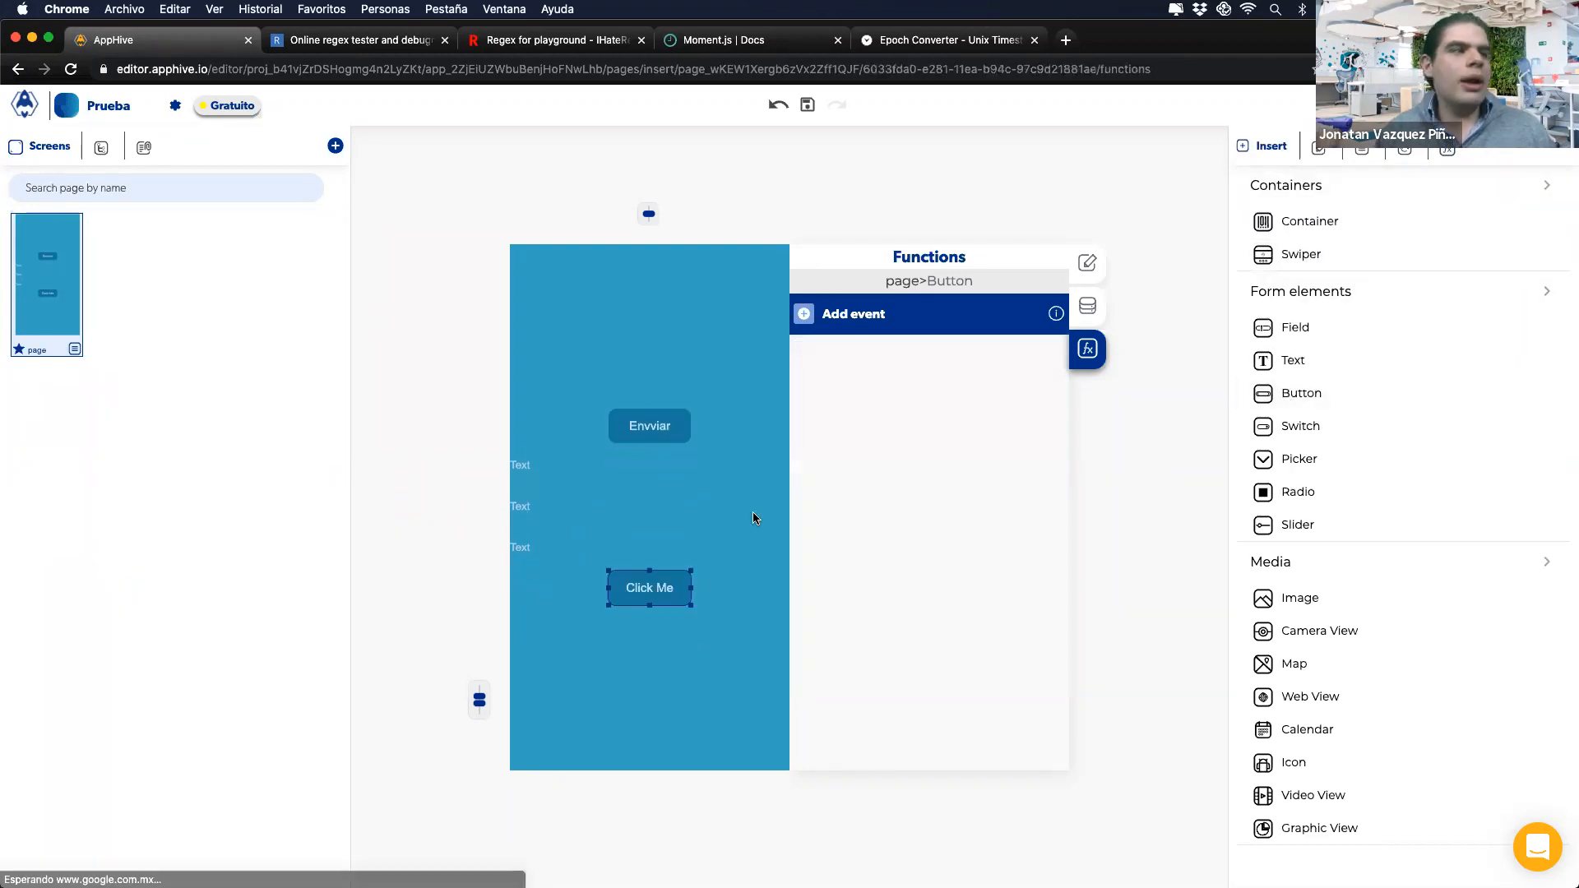
click(803, 317)
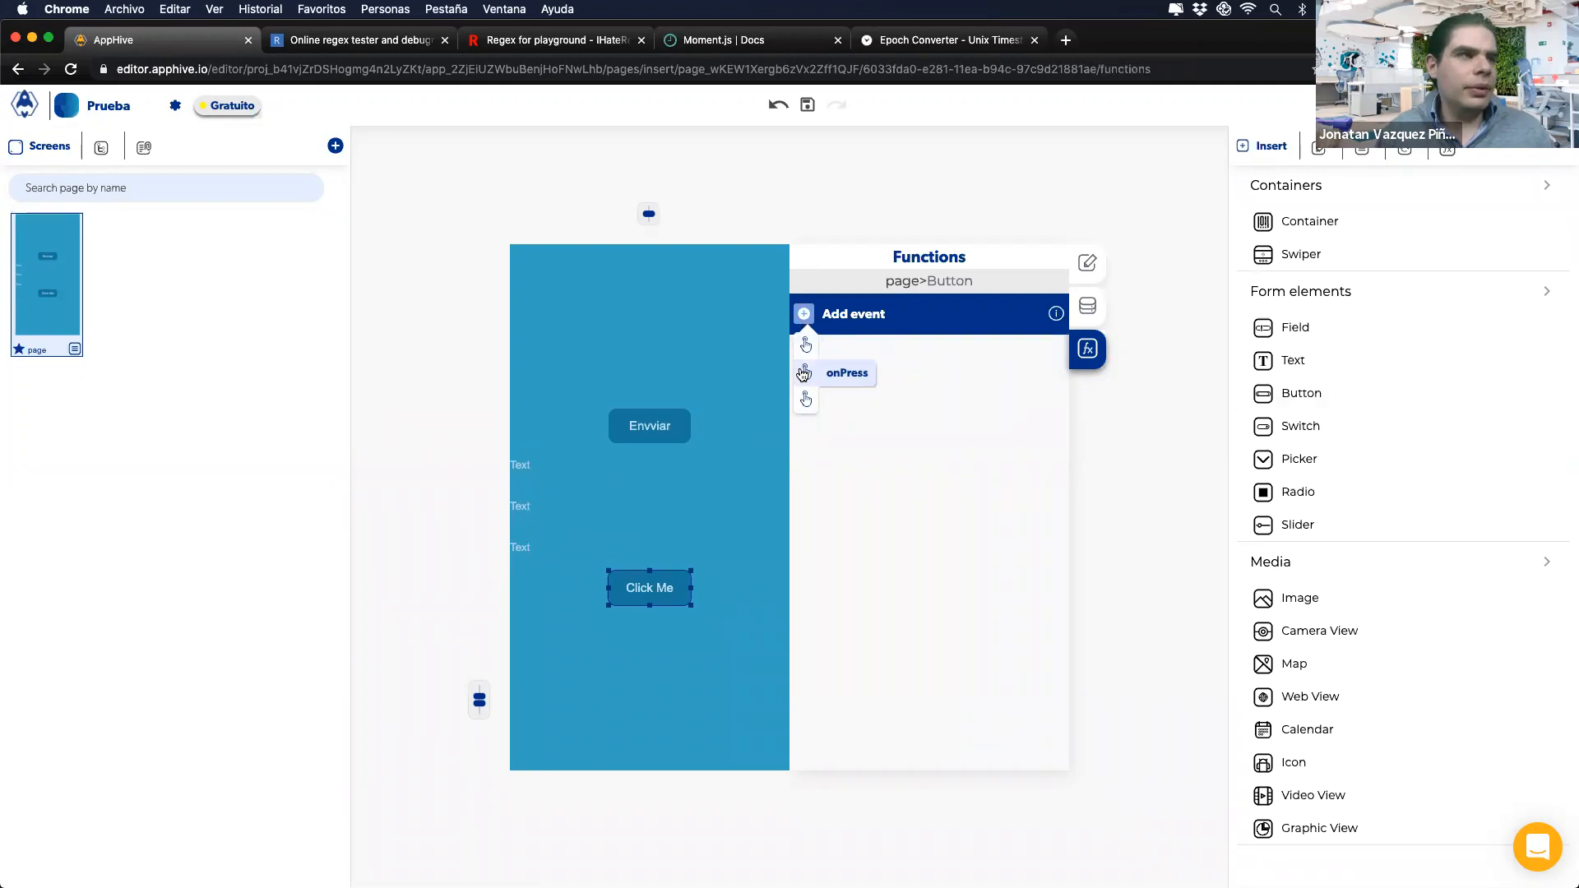
click(804, 354)
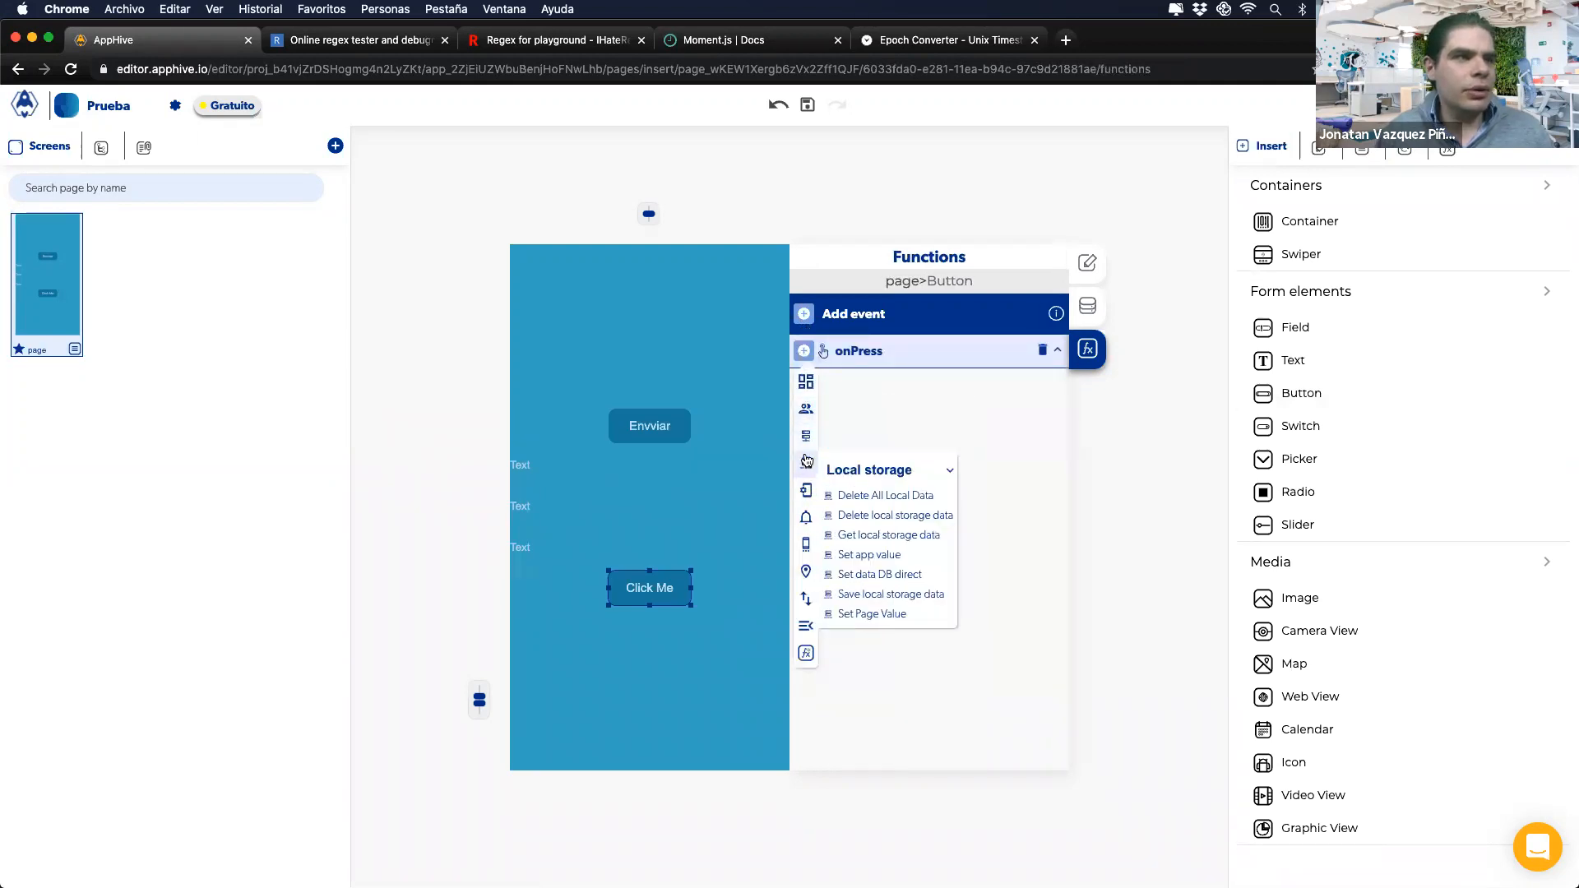
mouse_move(805, 449)
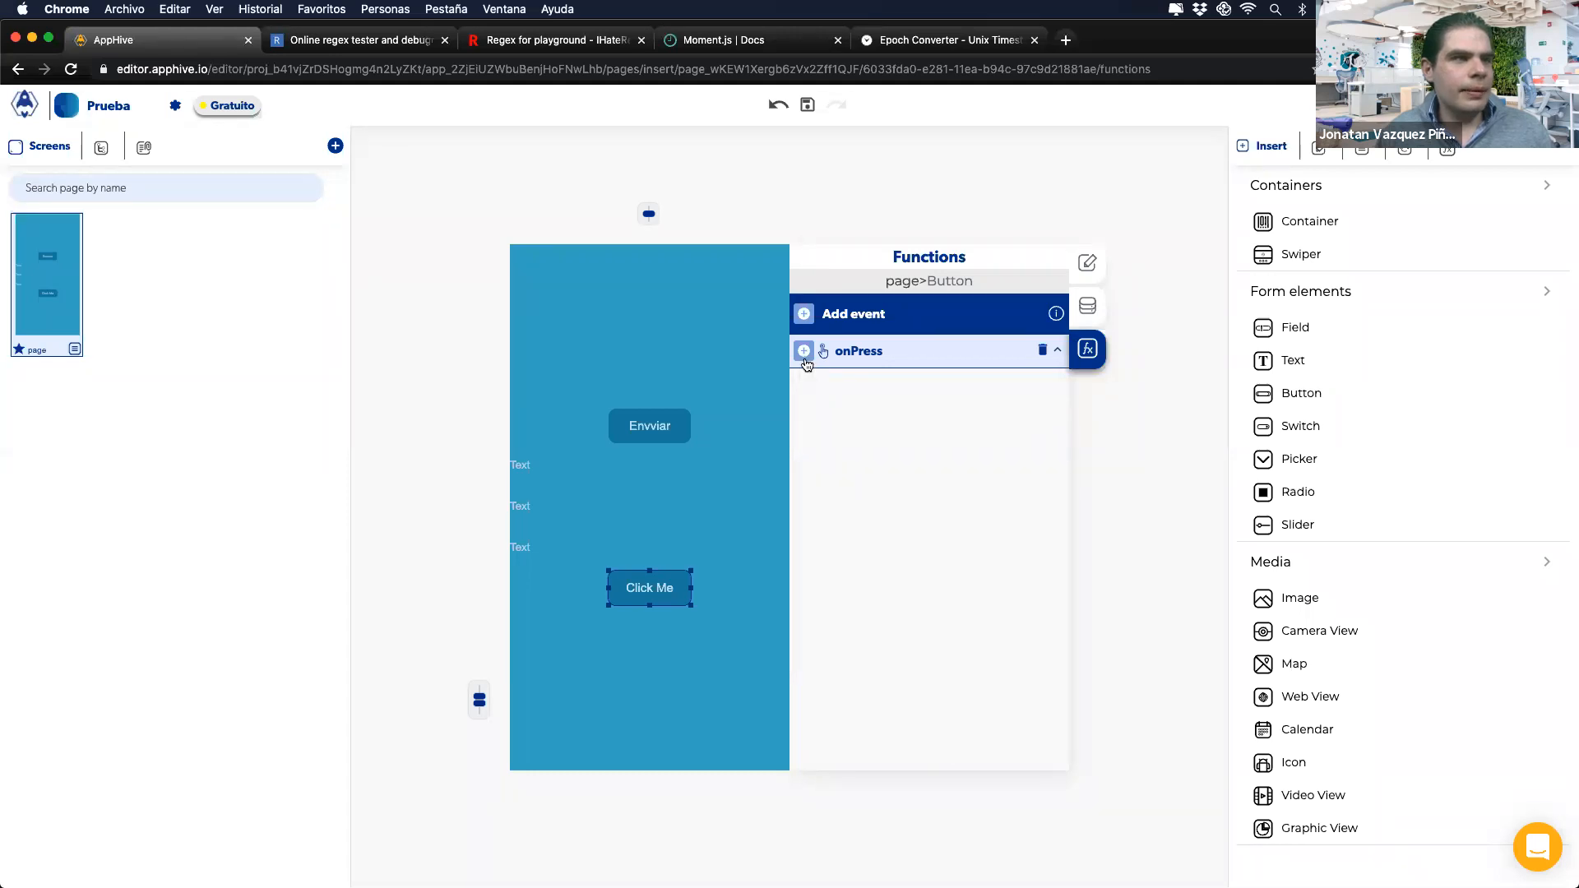
mouse_move(806, 622)
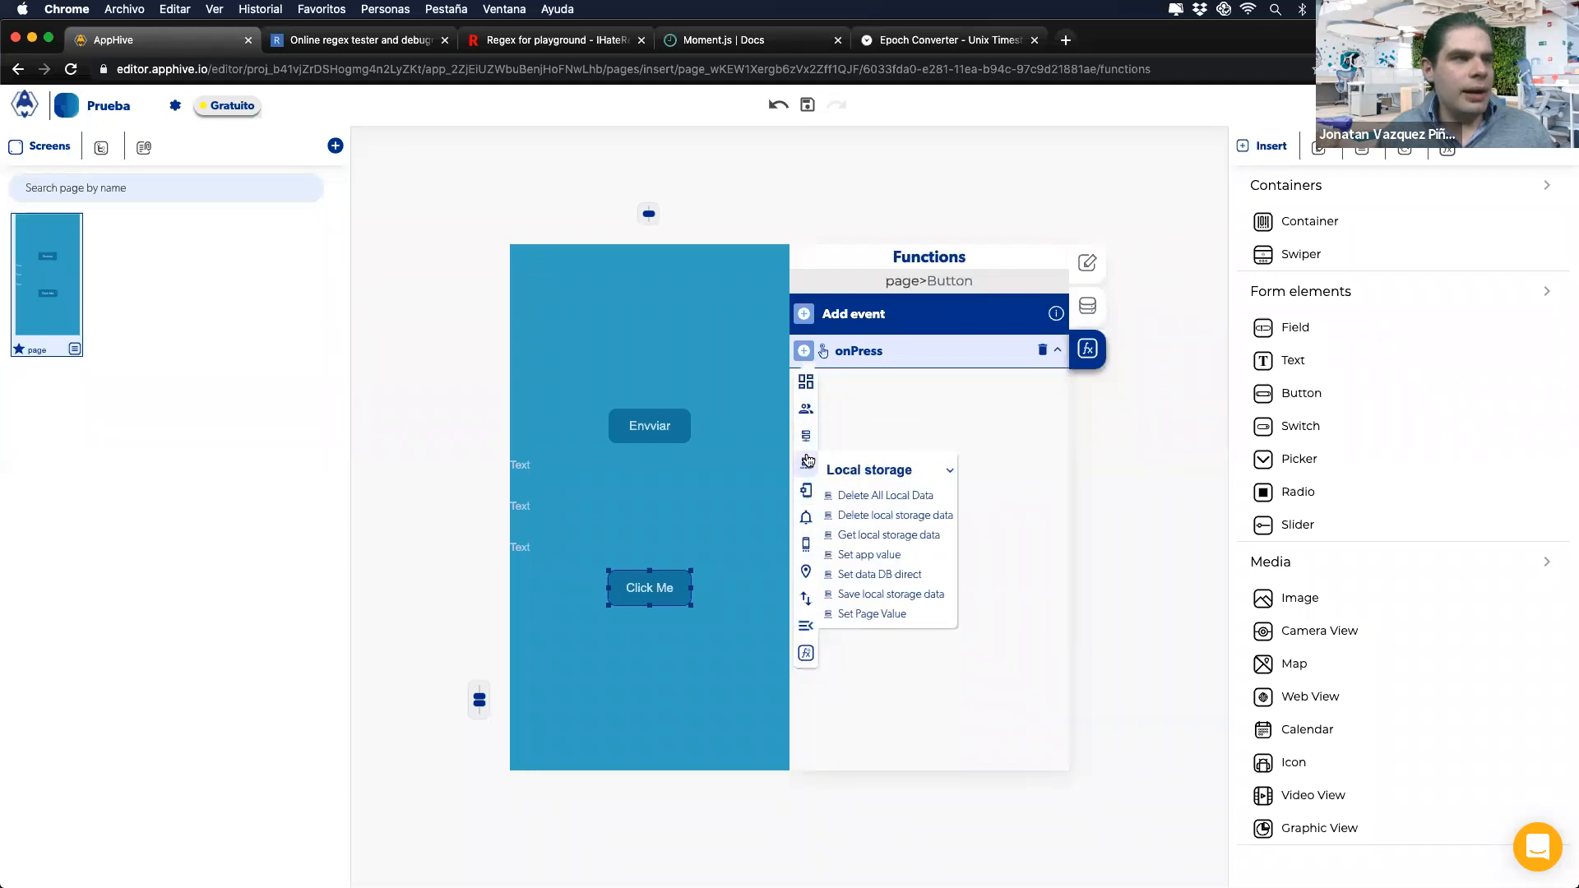
click(852, 617)
click(1035, 490)
click(891, 534)
text(pez)
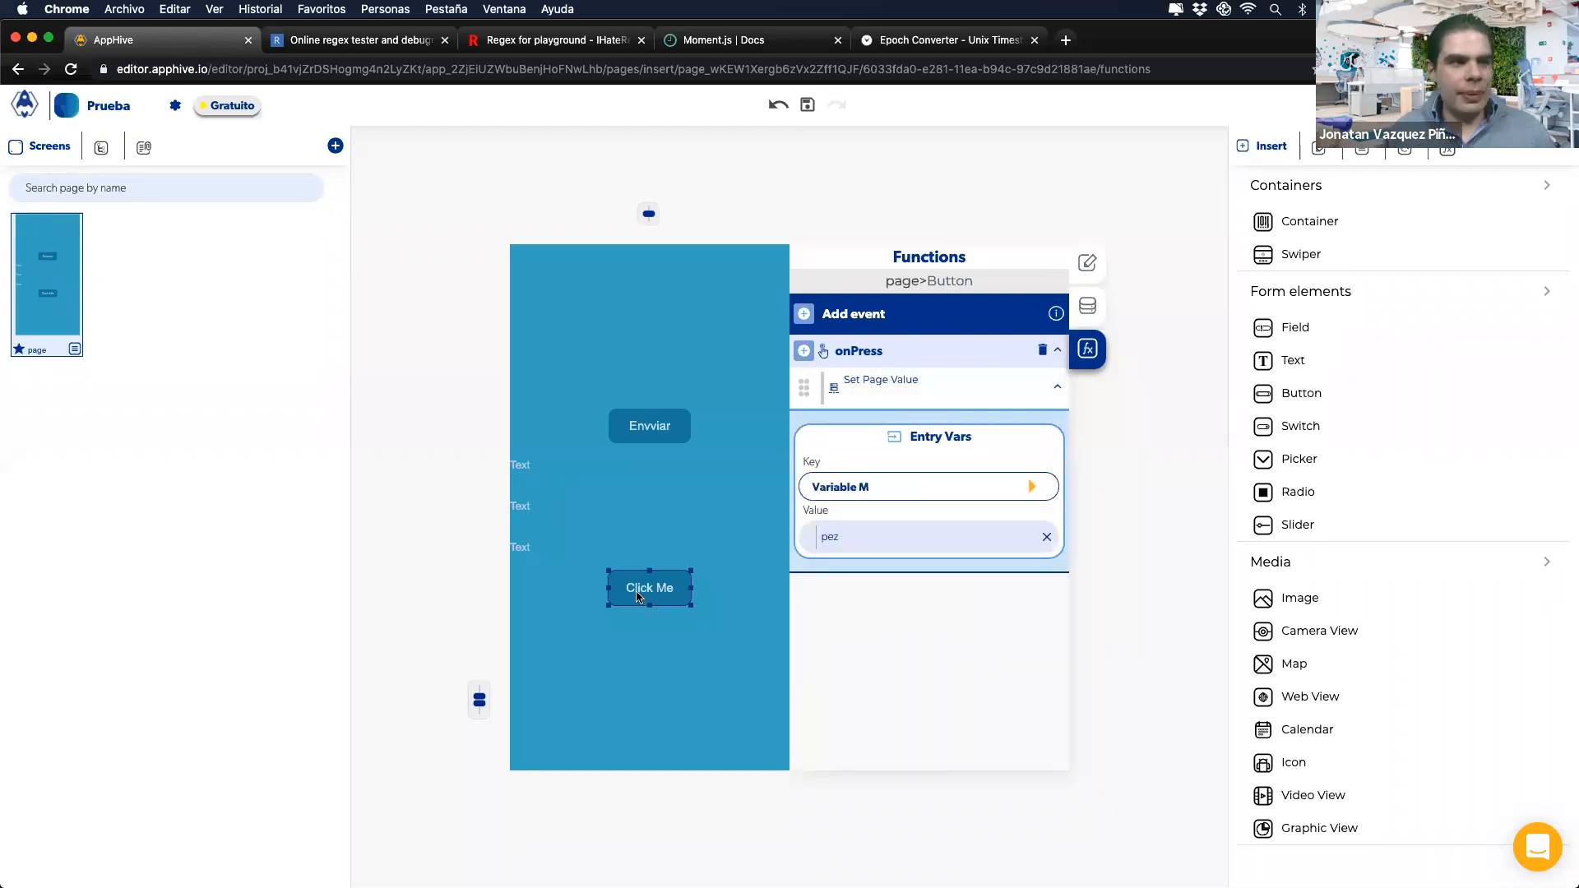
Step: Test Envviar on the phone, then advance the error-hunting slides to points 3 and 4
click(658, 425)
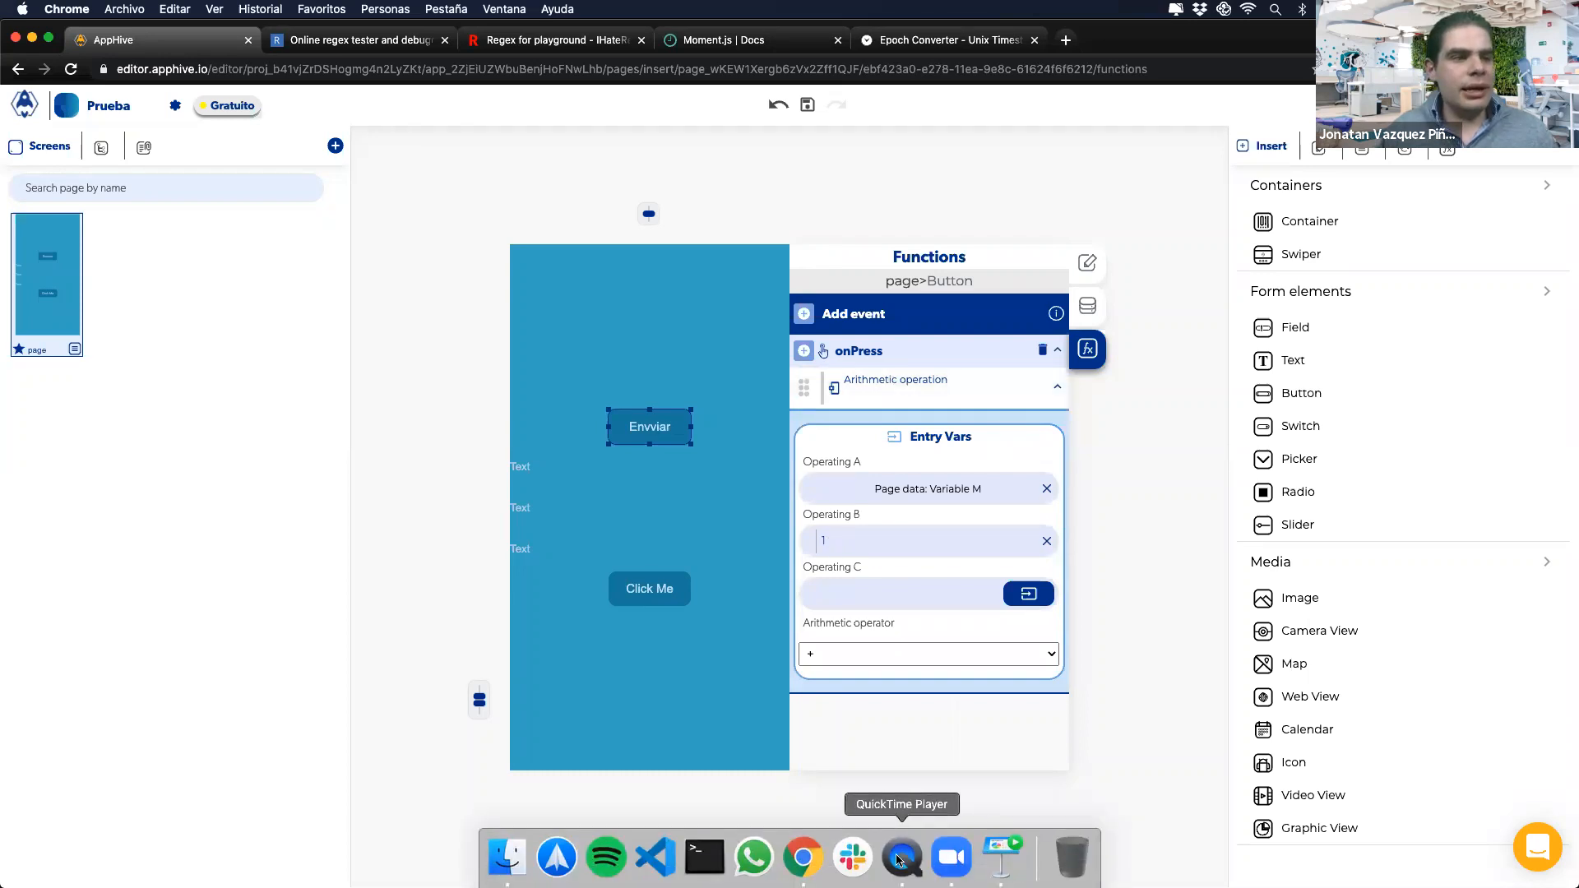
click(902, 855)
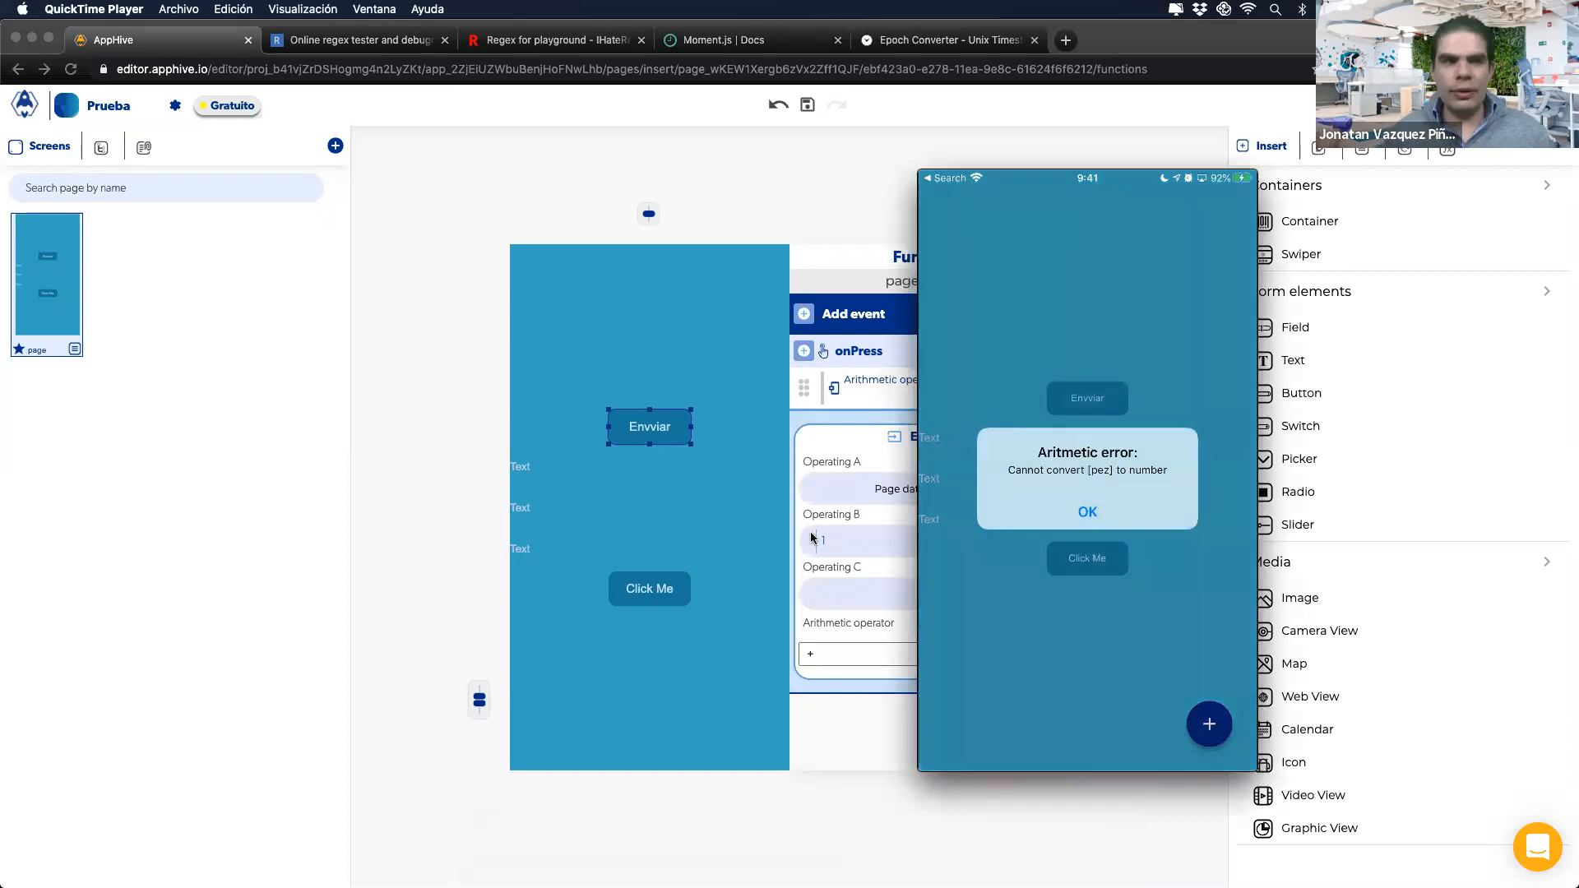
click(647, 427)
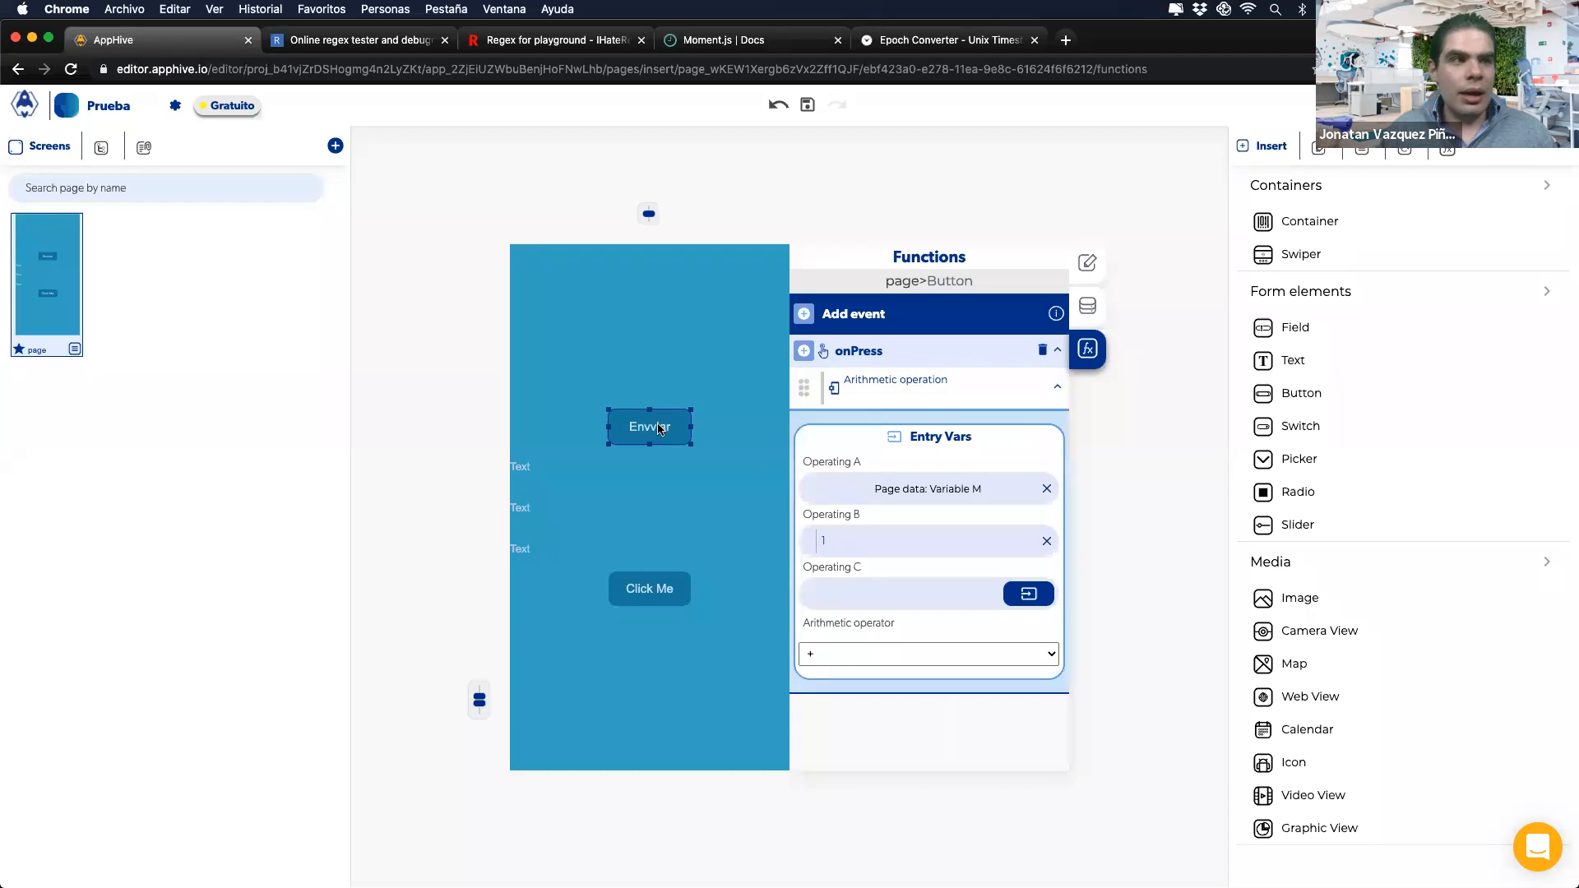
key(ctrl+Right)
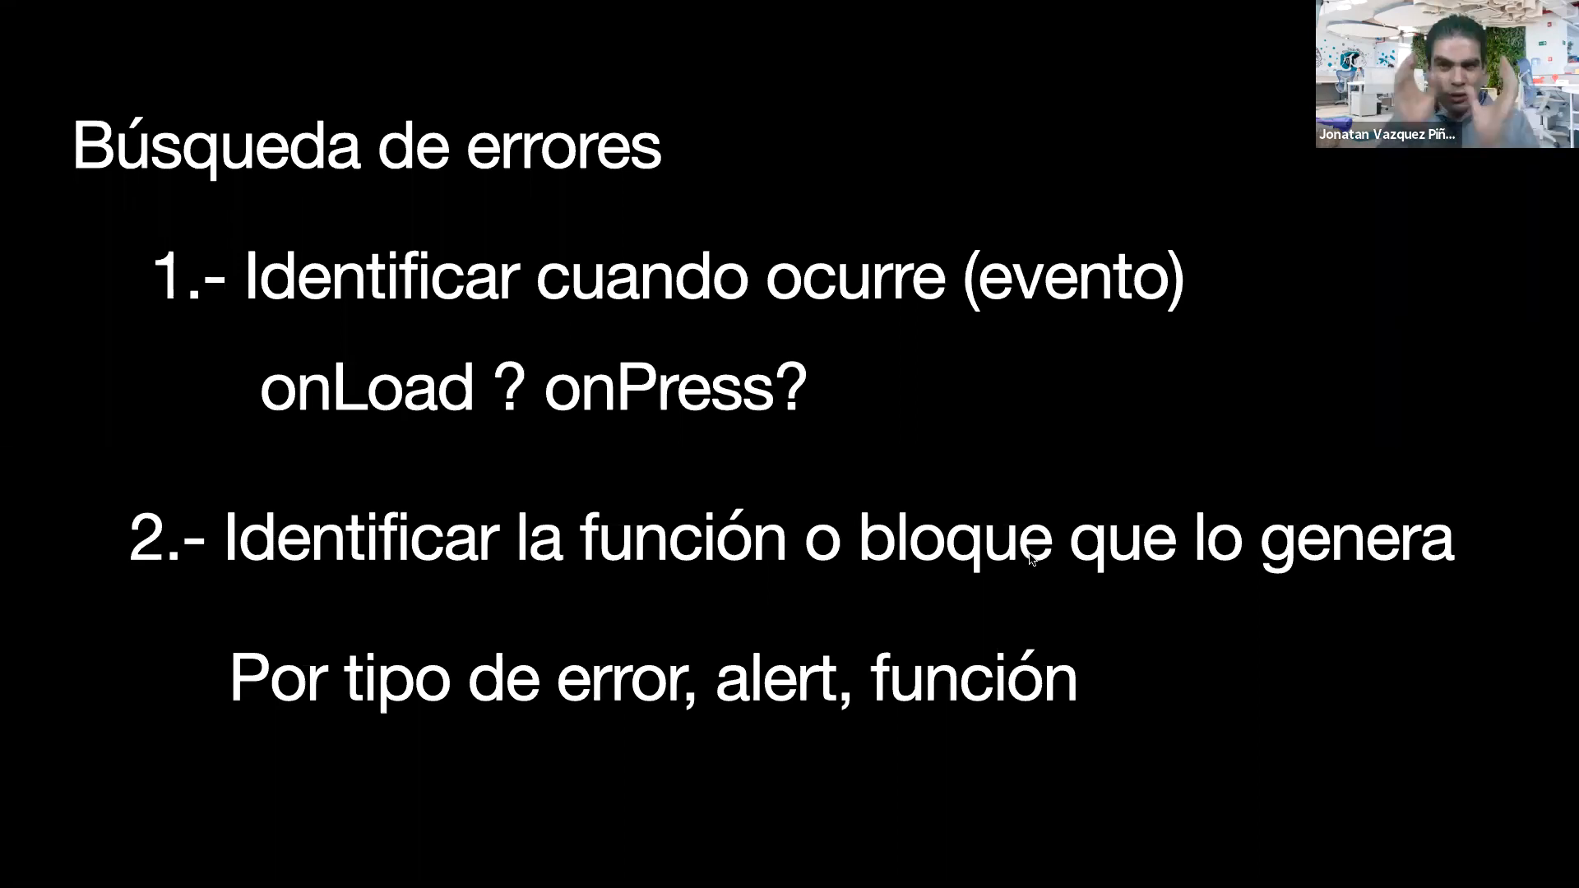
click(976, 589)
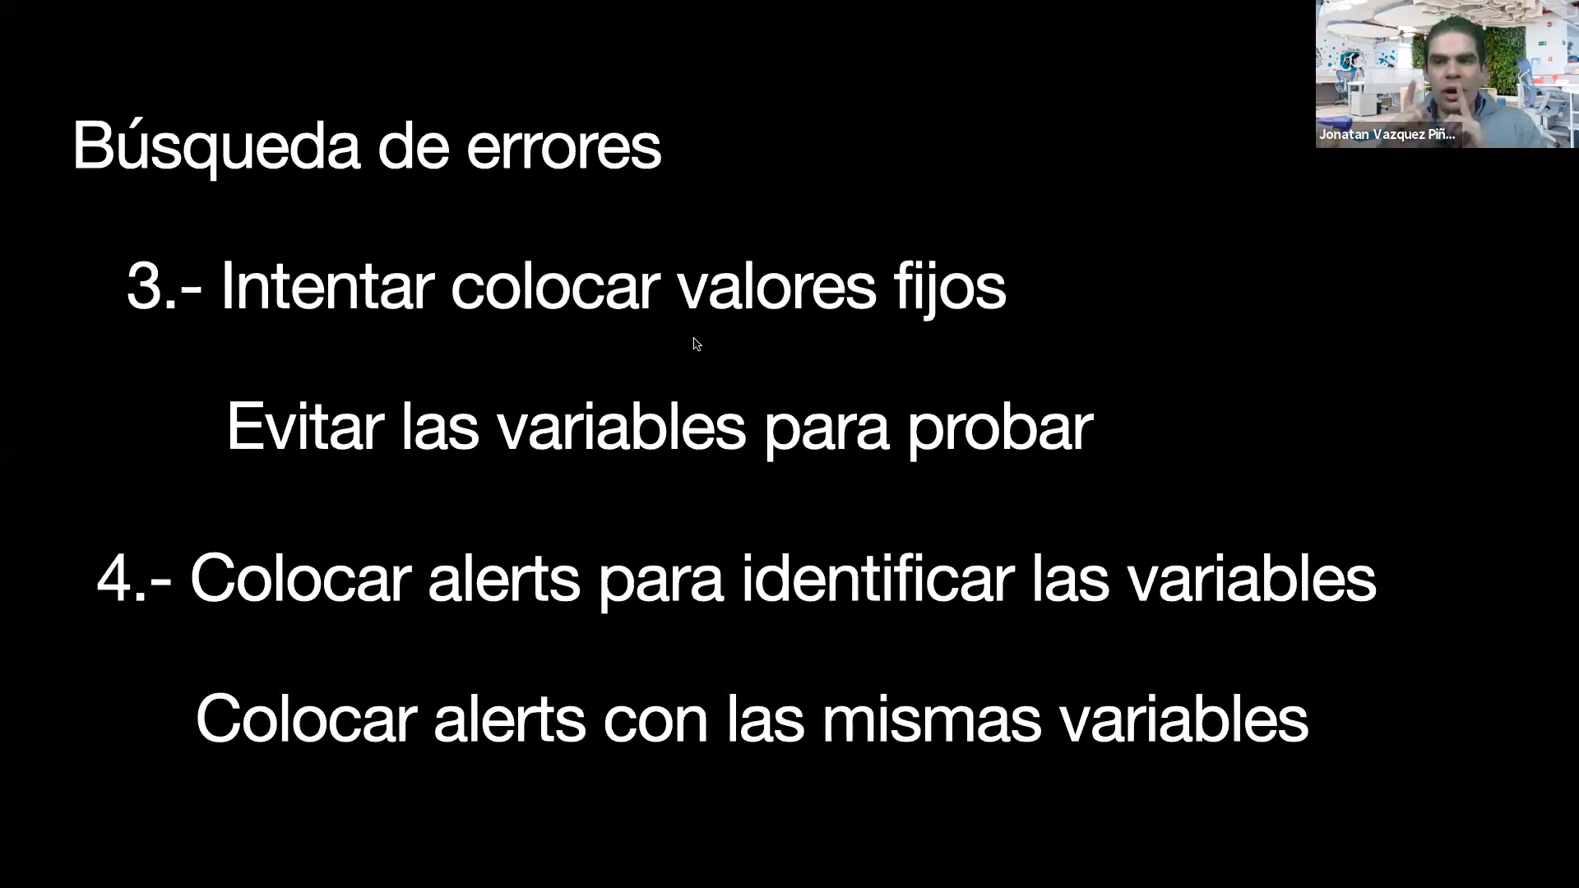
Step: Return from the slides to the AppHive editor showing Envviar's arithmetic on Variable M
key(ctrl+Left)
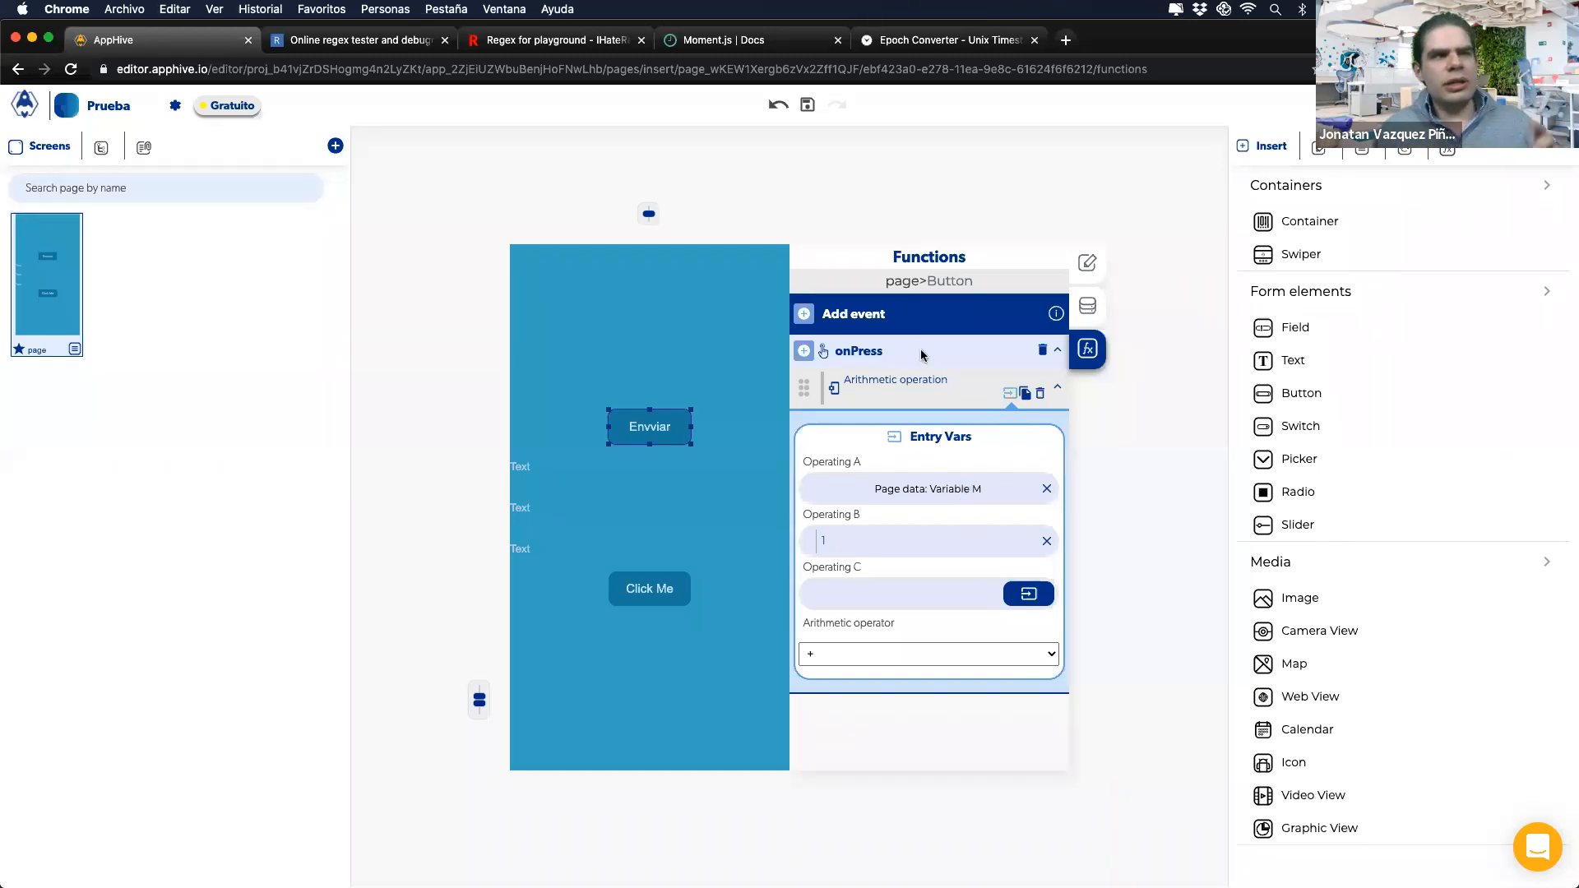
Step: Save the project, review its saved versions, and retest Envviar on the phone
click(806, 106)
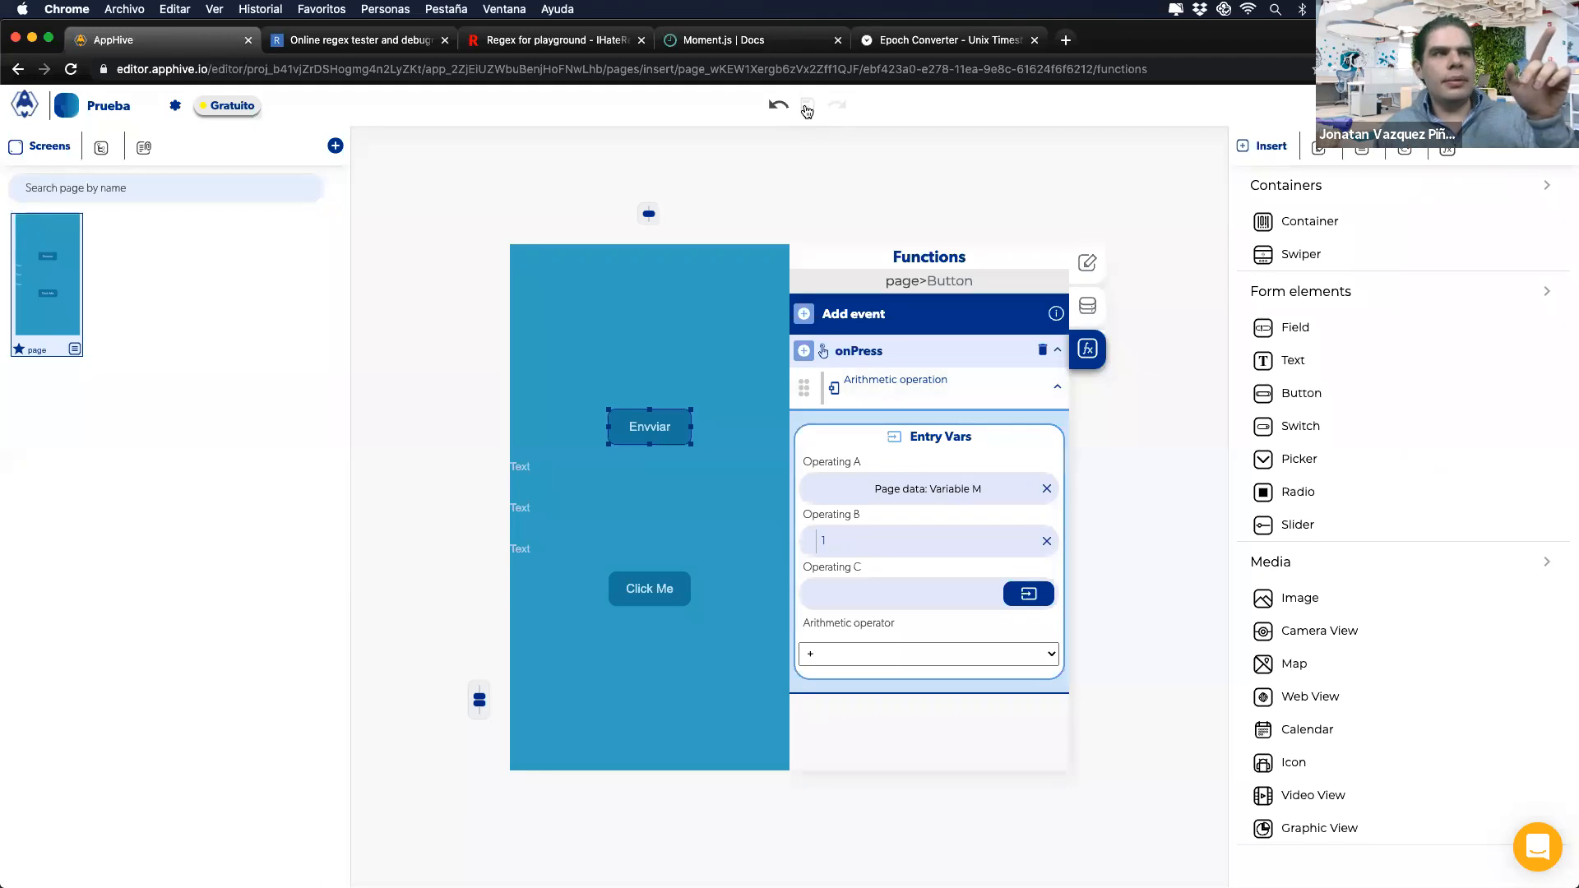
click(1403, 153)
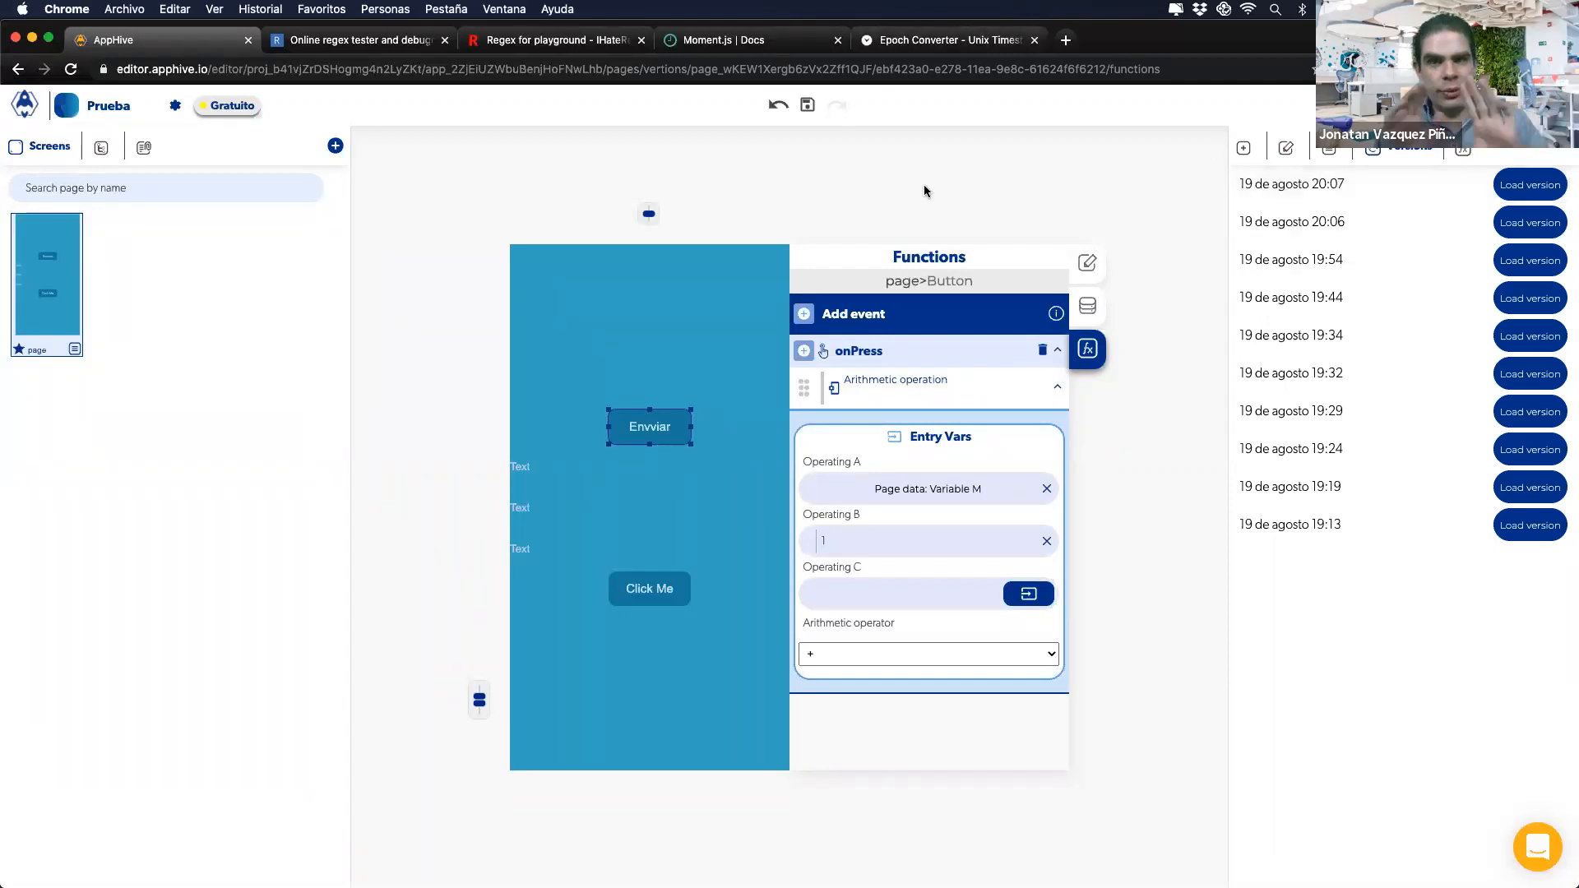
click(1243, 151)
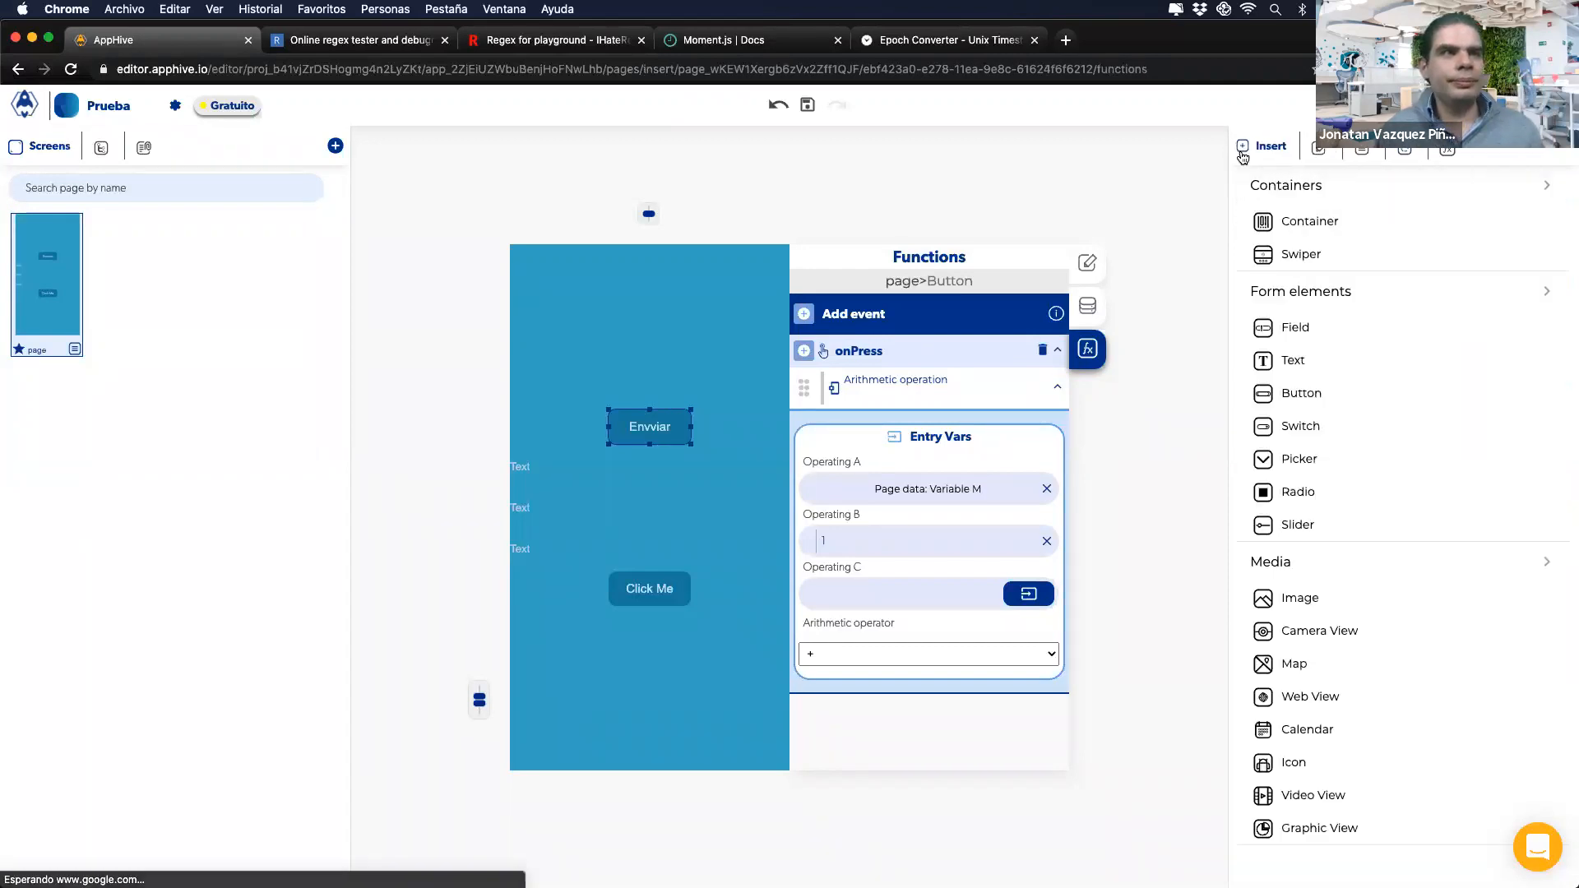
click(909, 492)
click(907, 483)
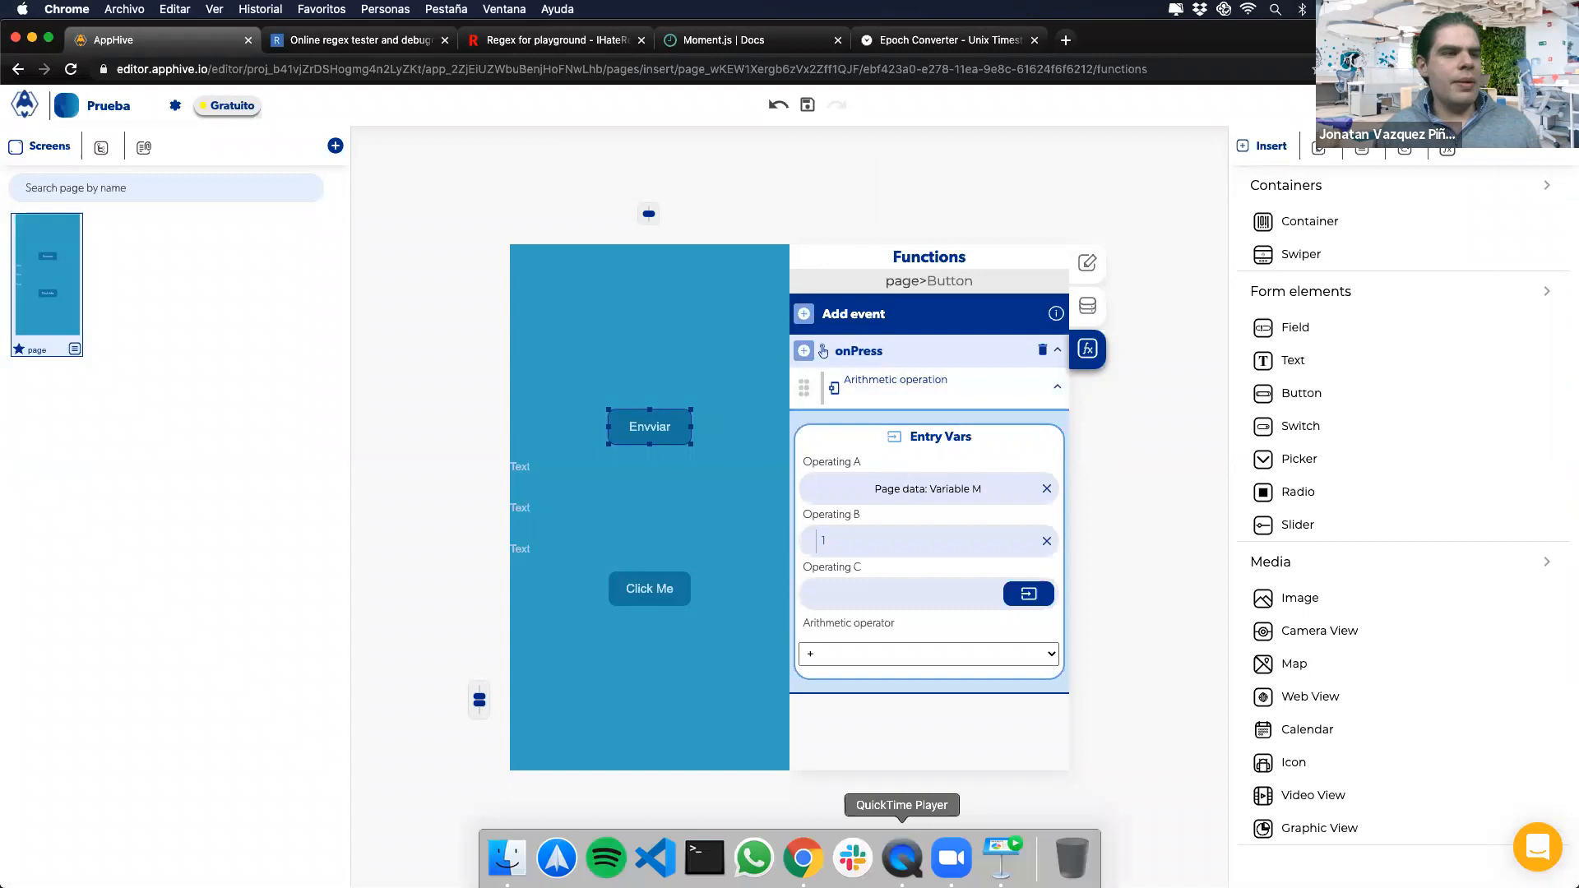
click(901, 860)
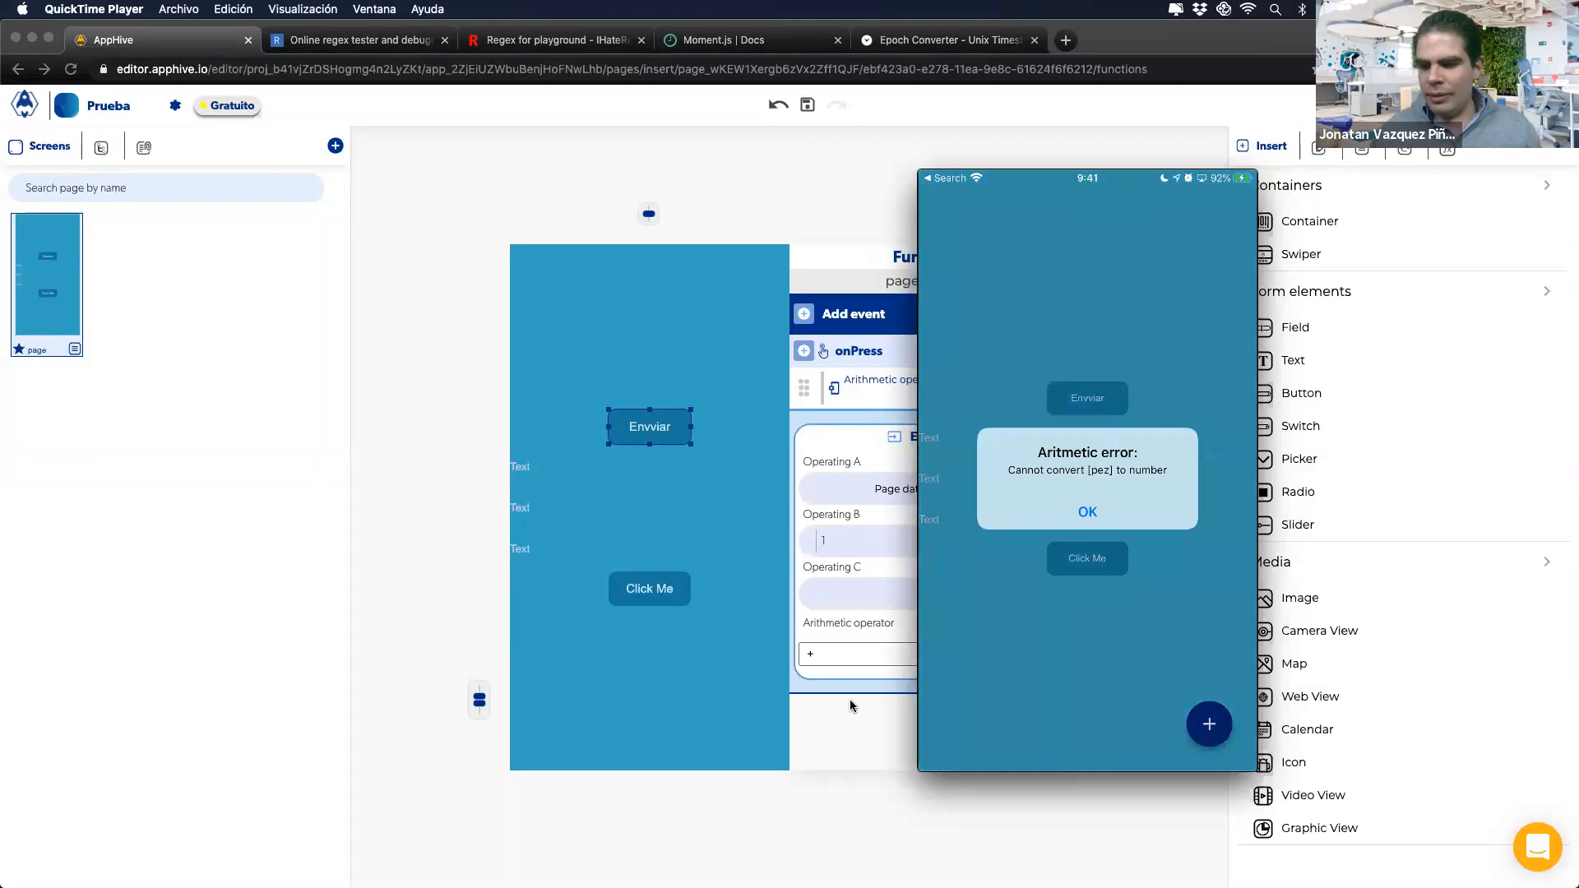
click(857, 401)
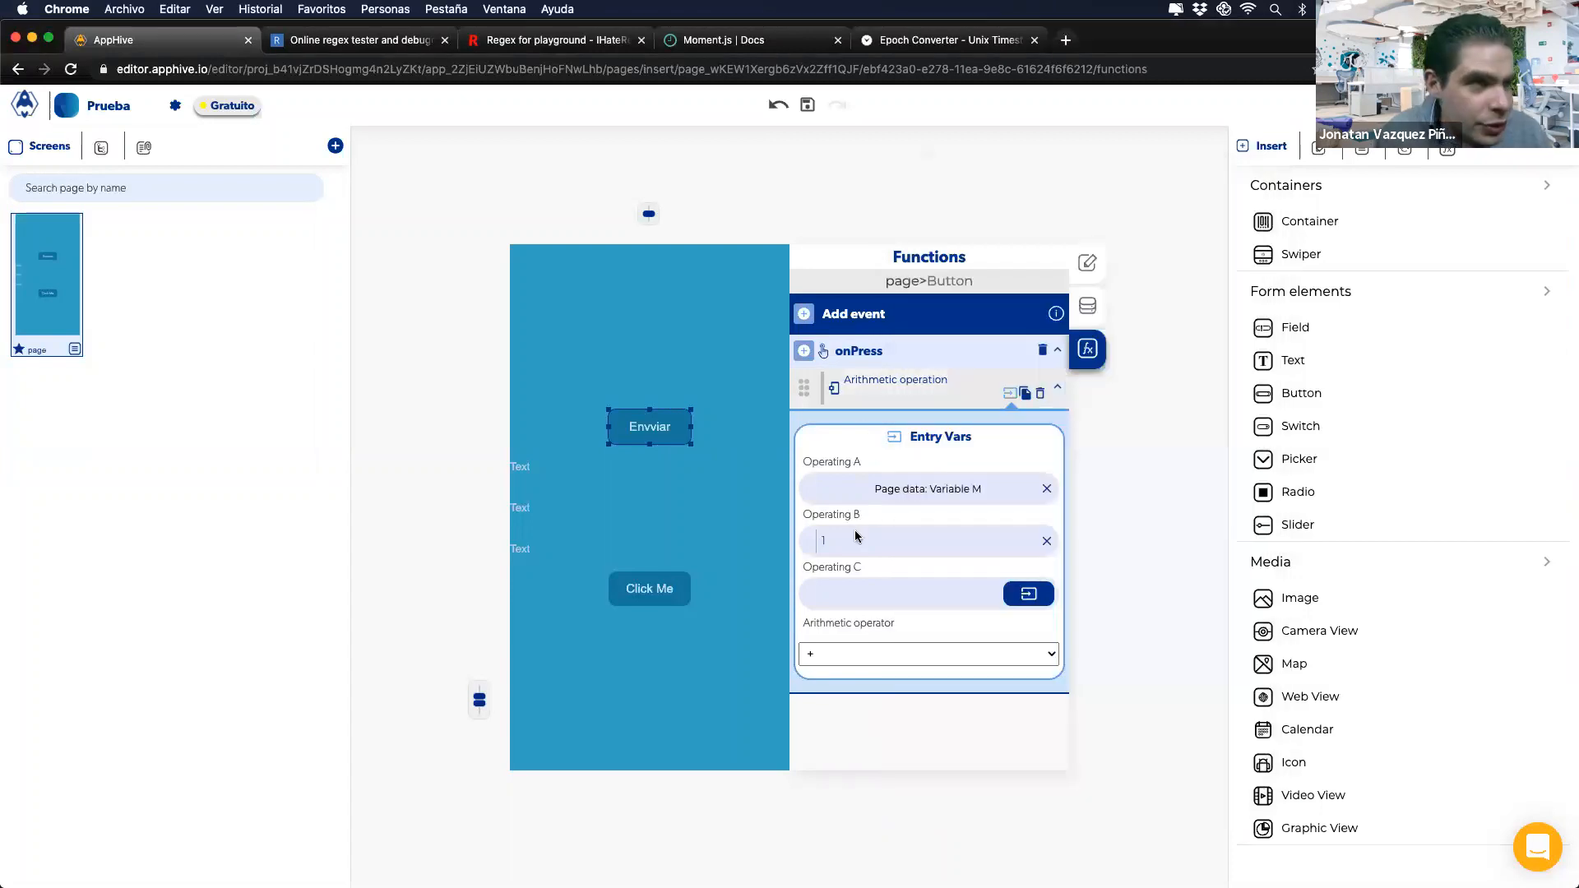
click(911, 497)
click(830, 574)
text(2)
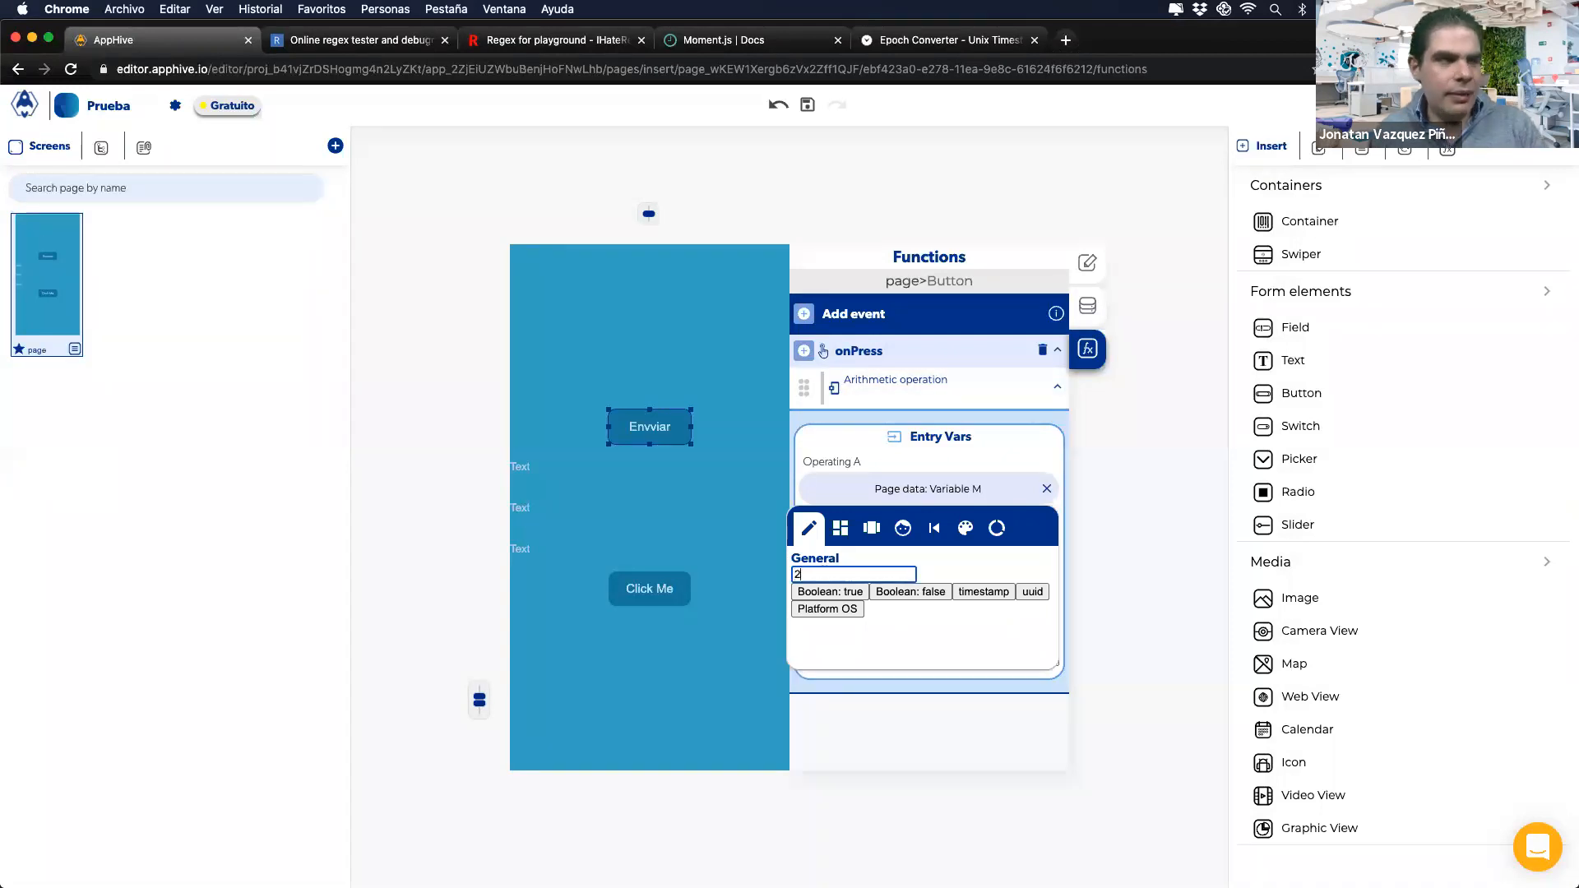
click(872, 458)
click(903, 860)
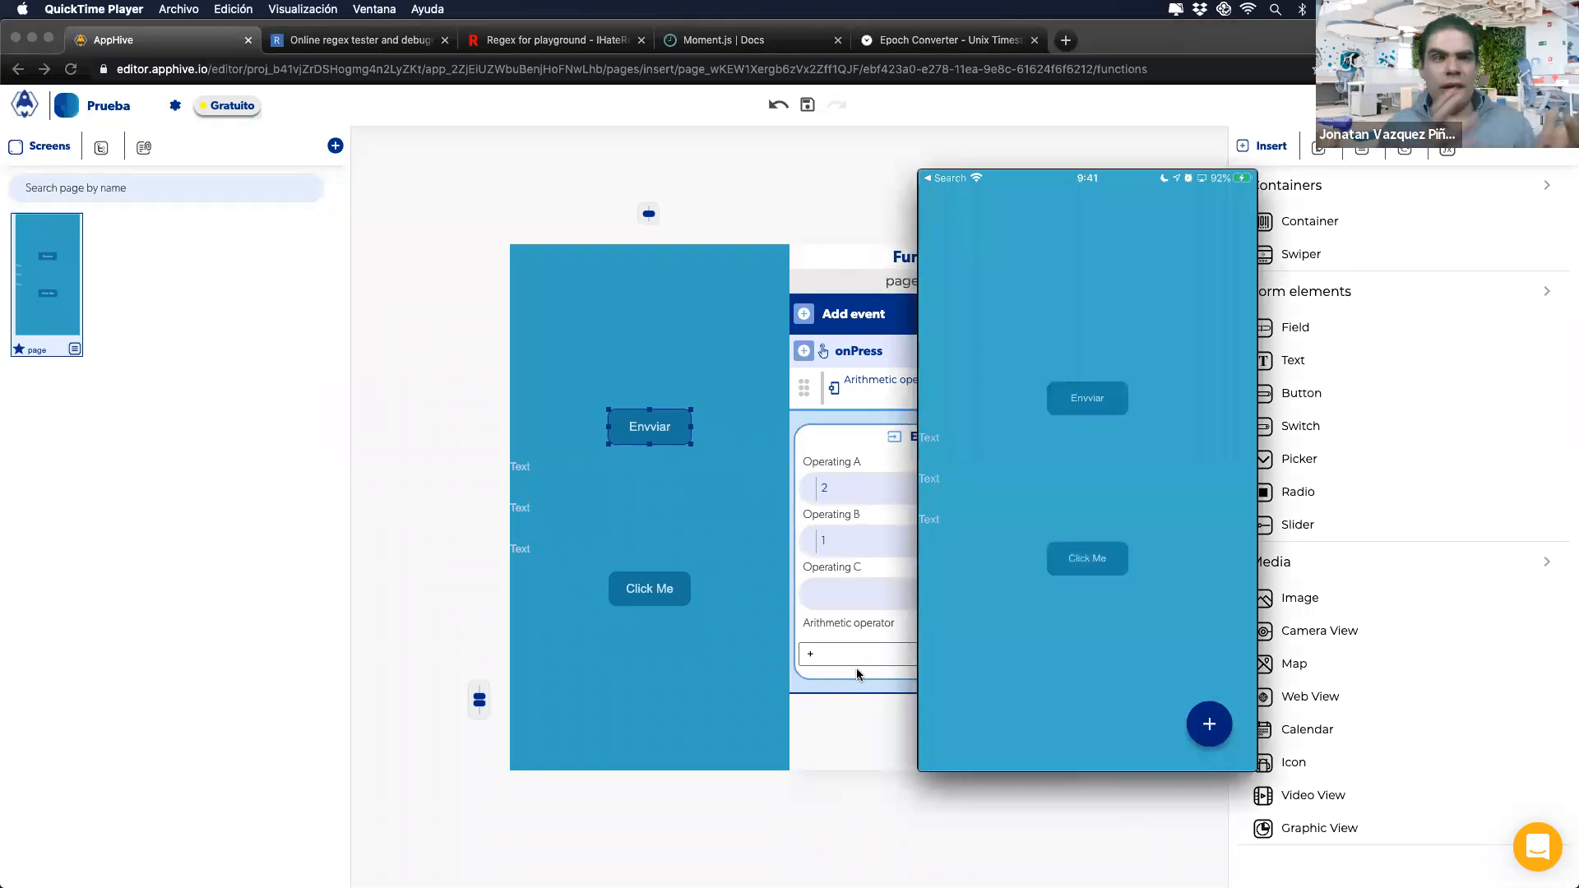
click(861, 483)
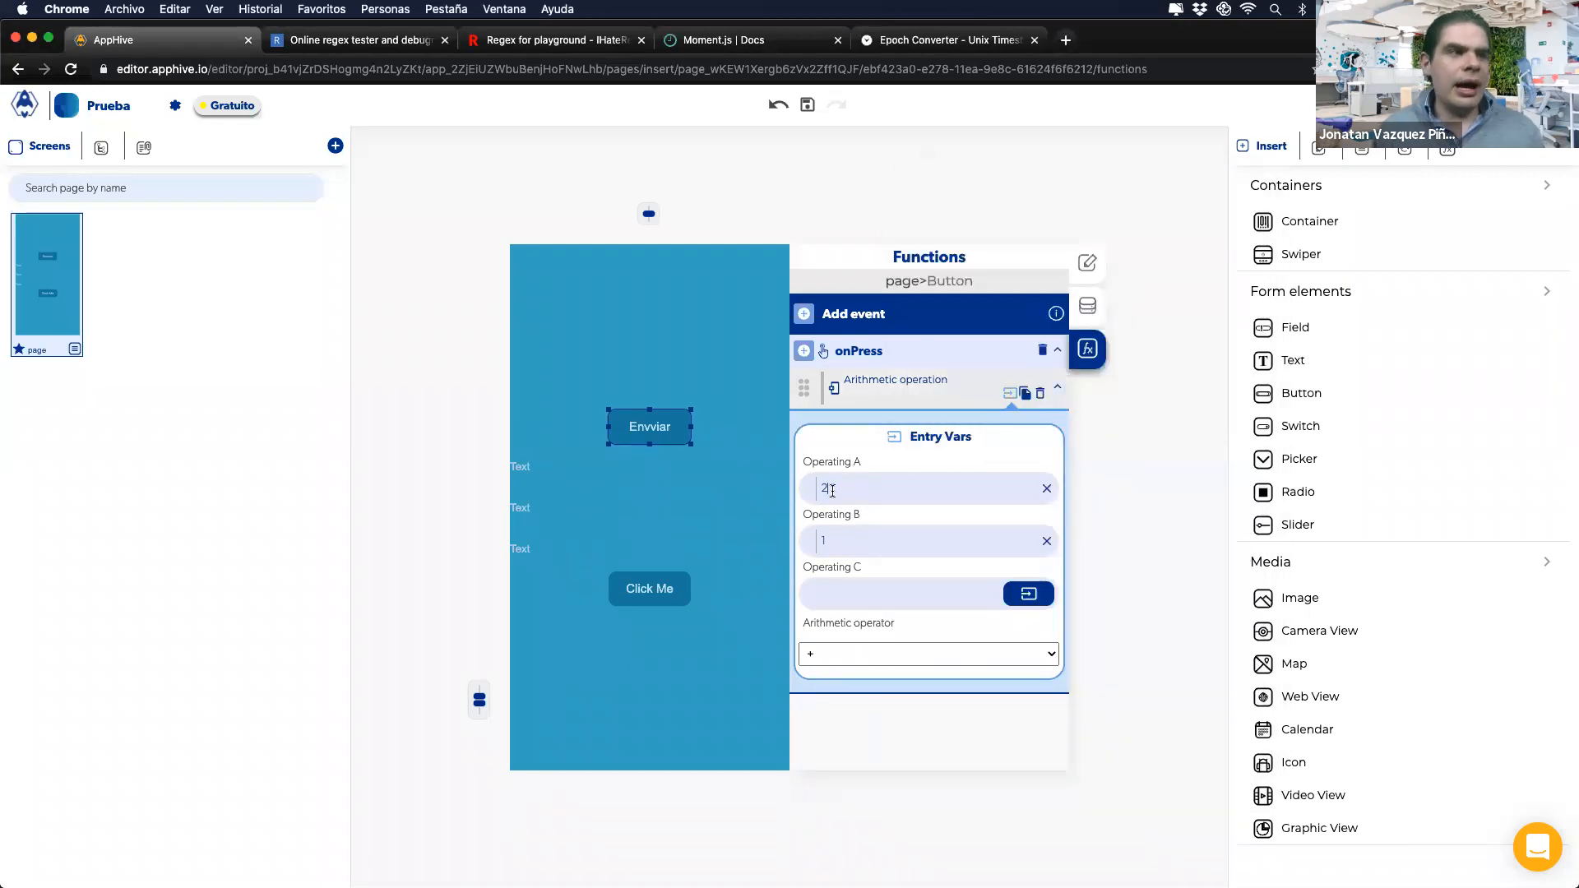
key(super+z)
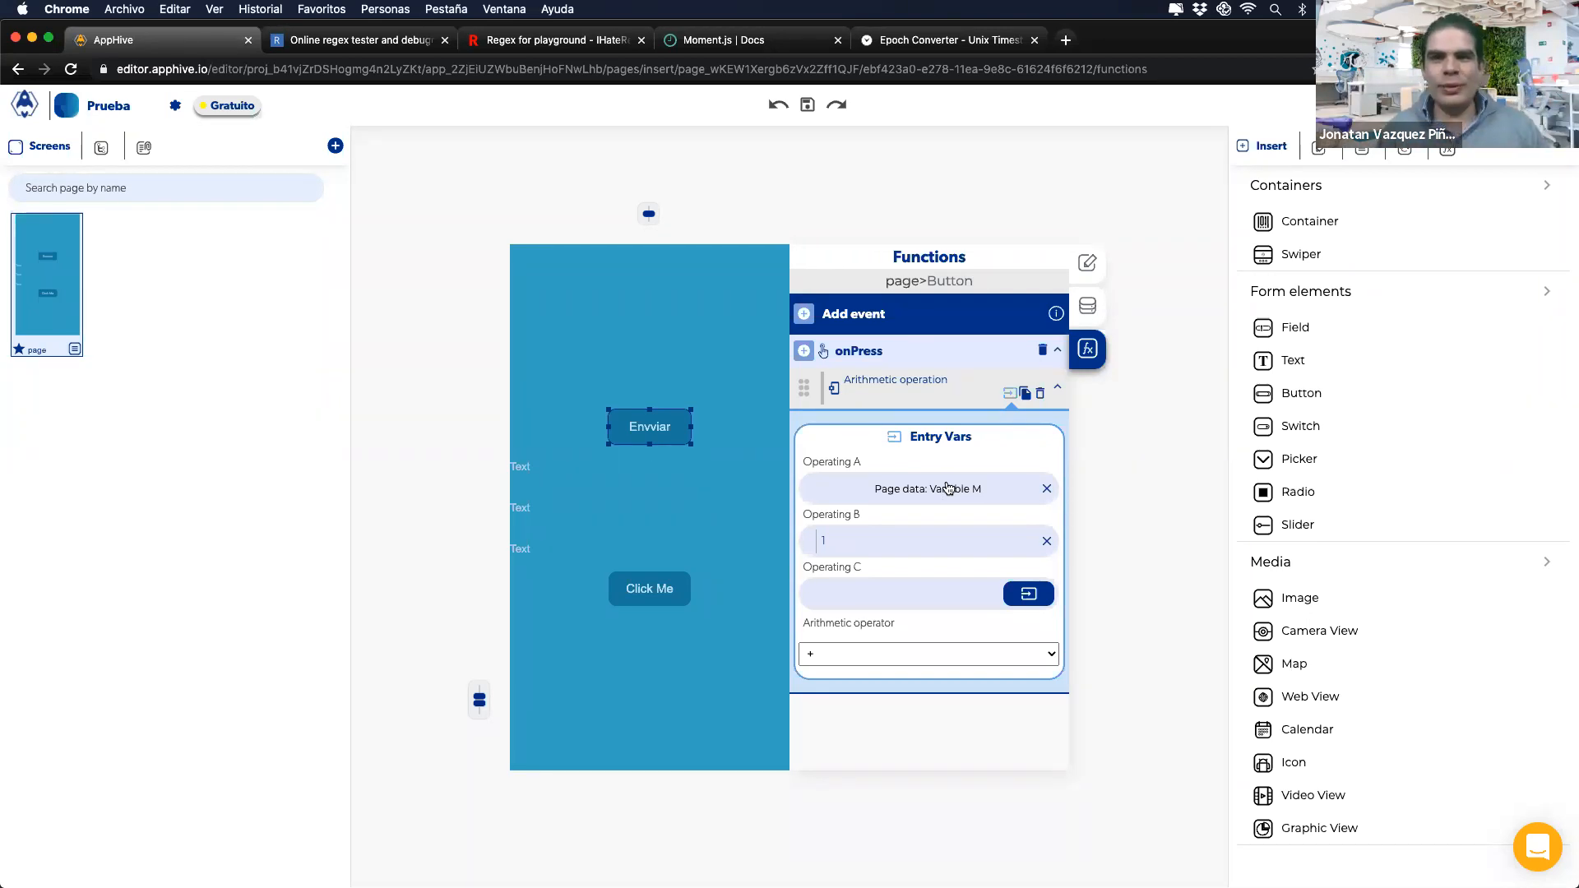
key(ctrl+Right)
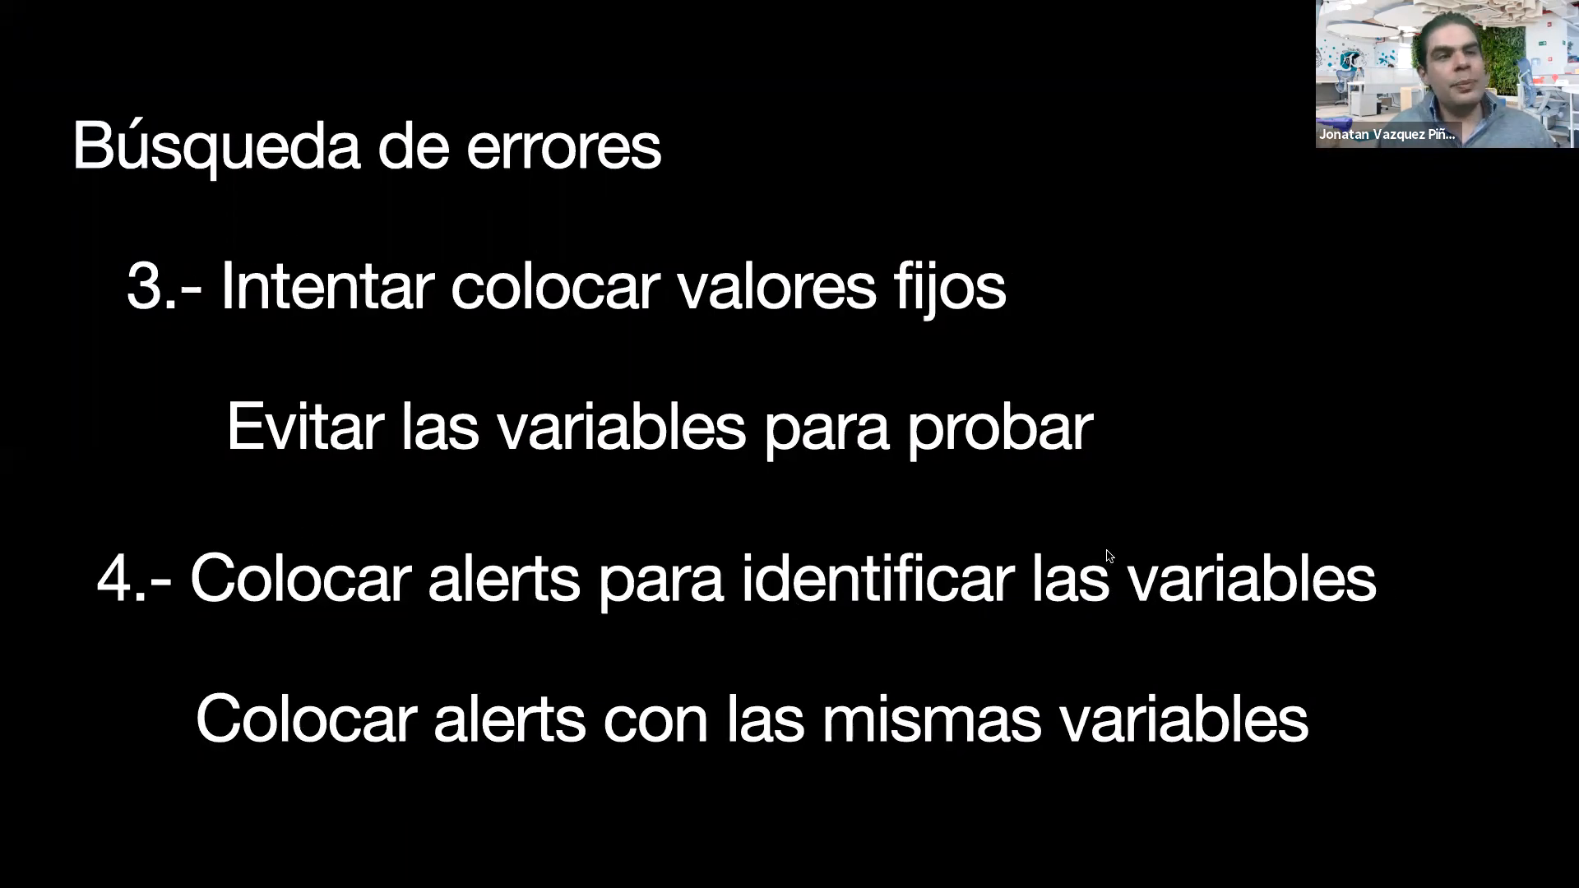
key(ctrl+Left)
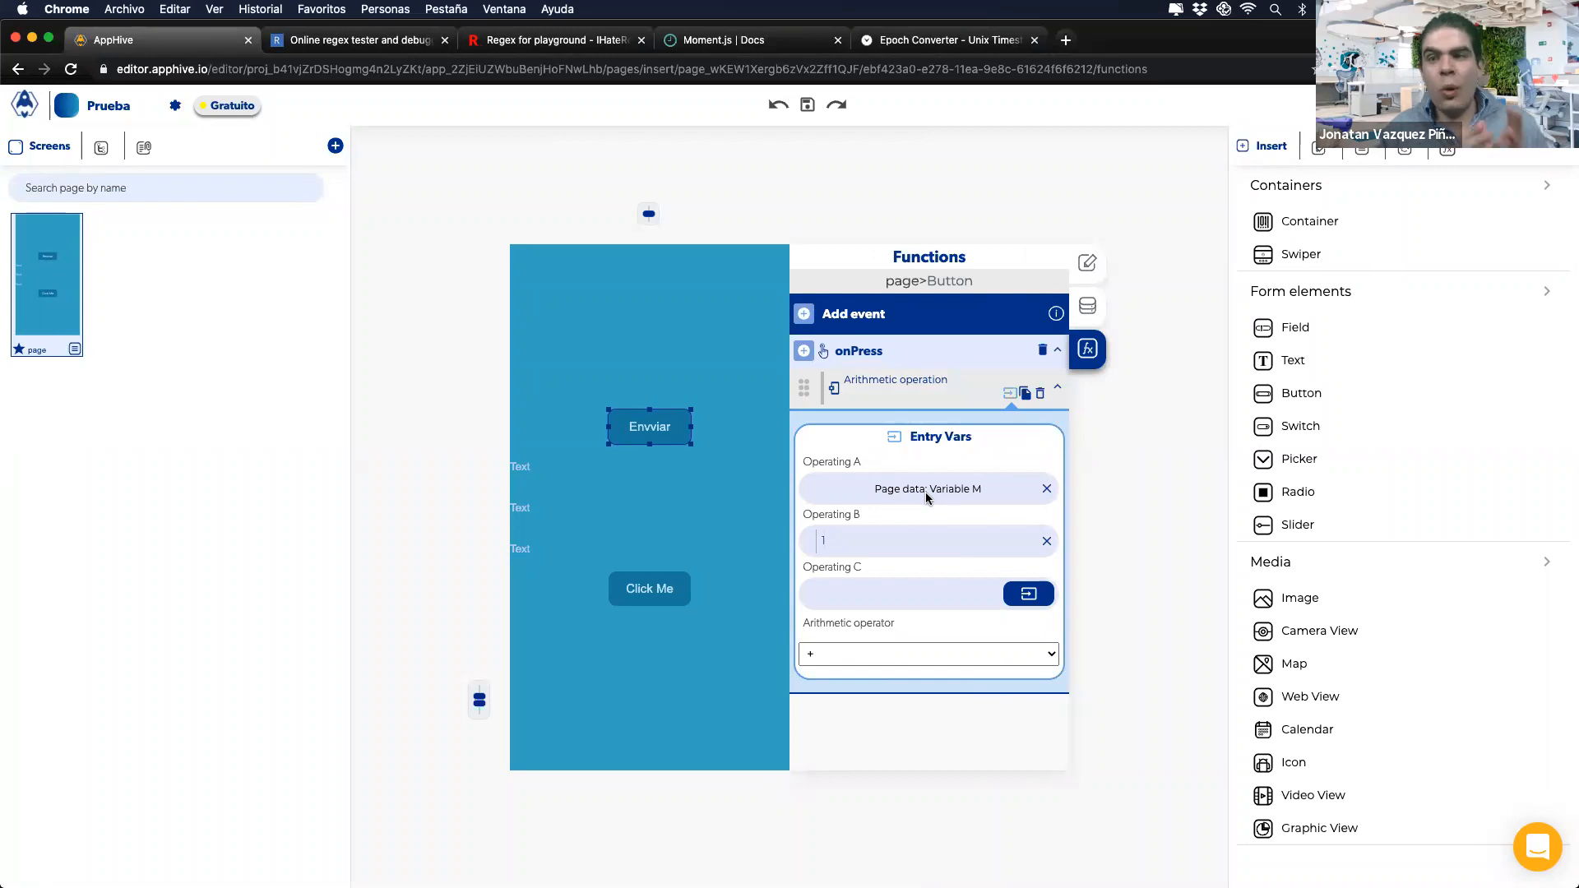
Step: Add a Send Alert to Envviar's onPress with subtitle bound to page data Variable M, then test it
click(804, 351)
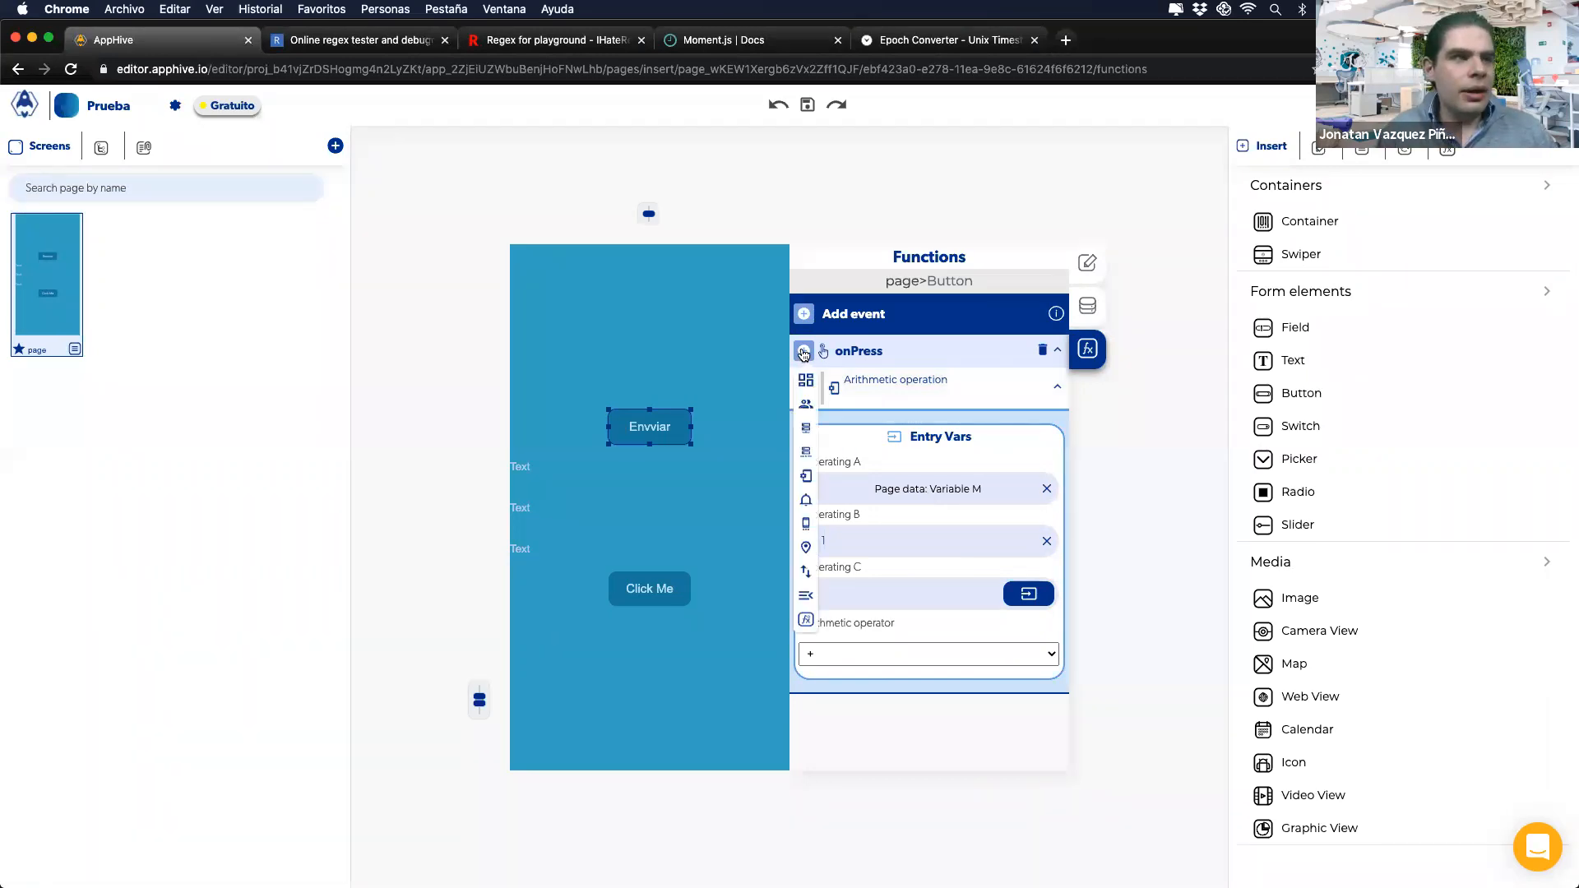
mouse_move(806, 518)
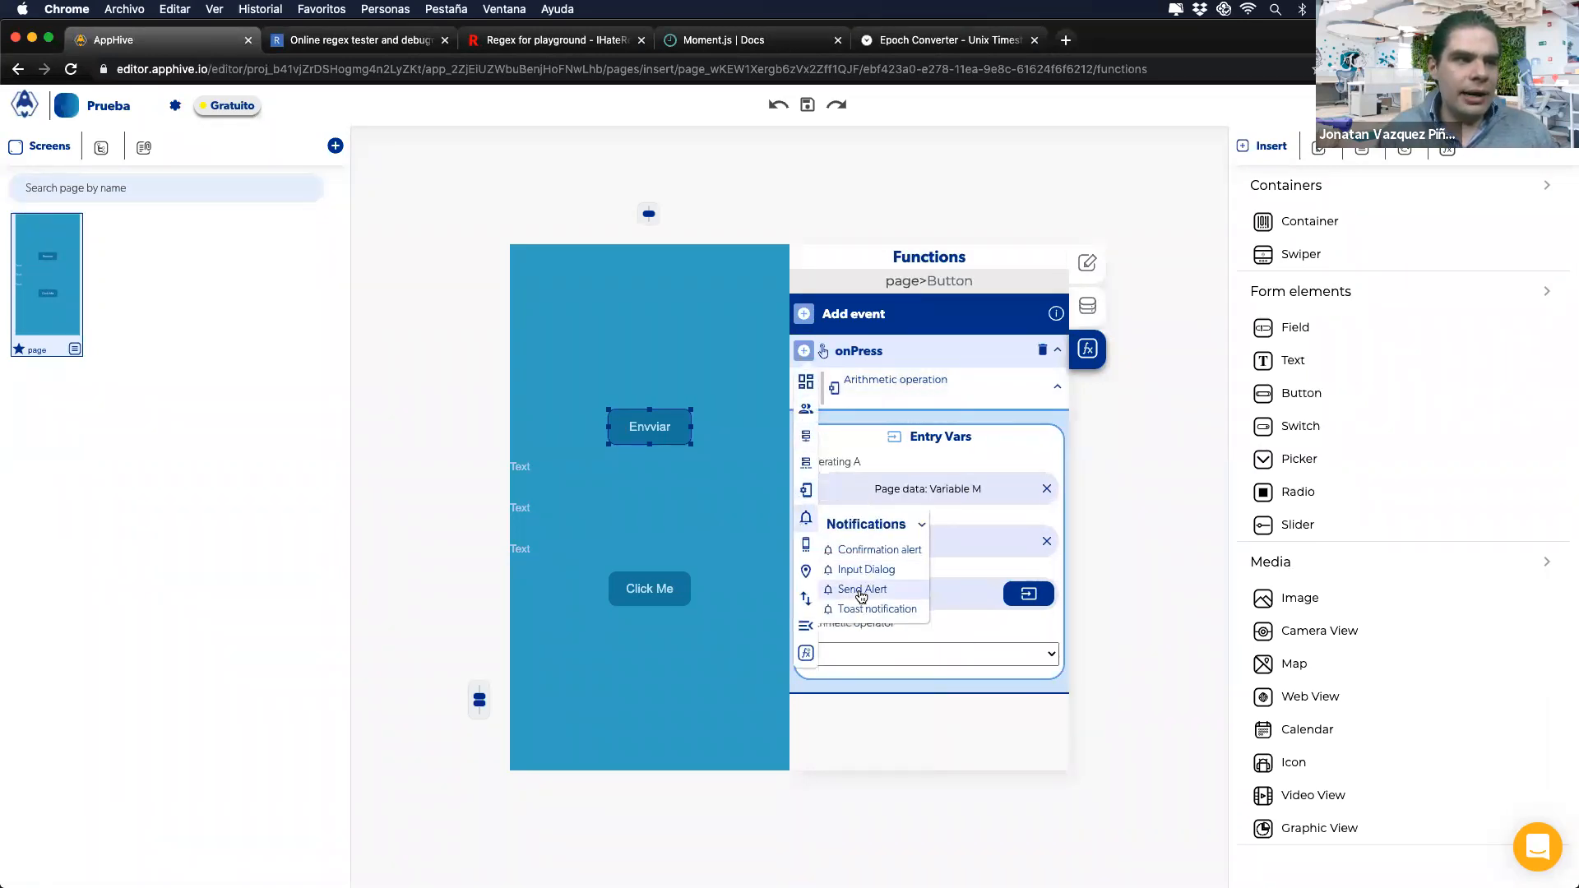
click(862, 591)
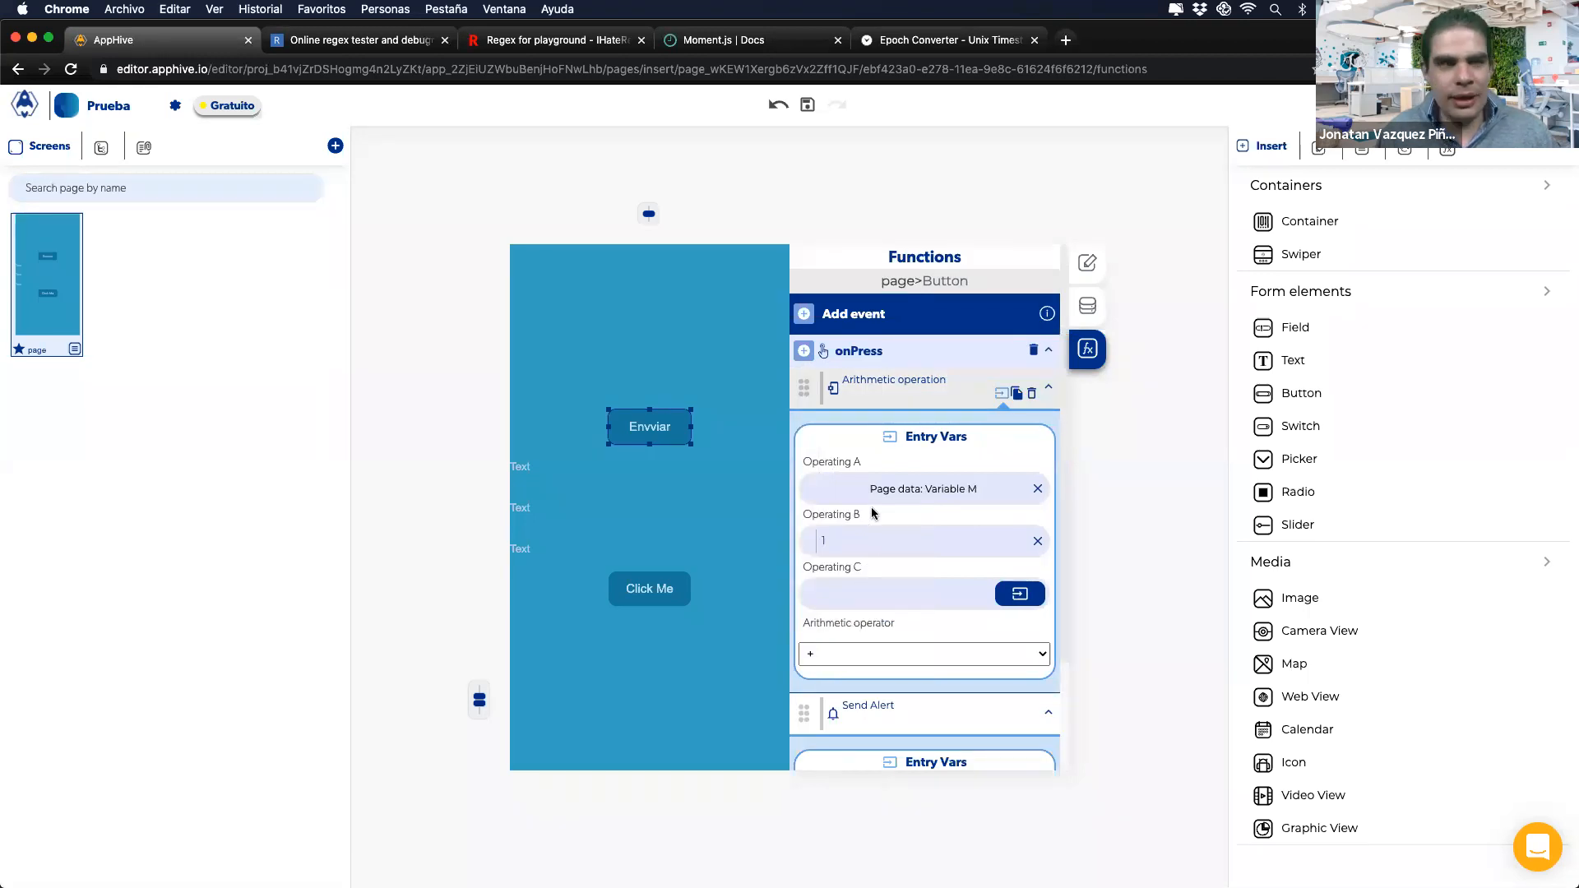
scroll(871, 507, down, 2)
click(1017, 730)
click(1026, 568)
click(946, 638)
click(937, 662)
click(931, 659)
click(983, 676)
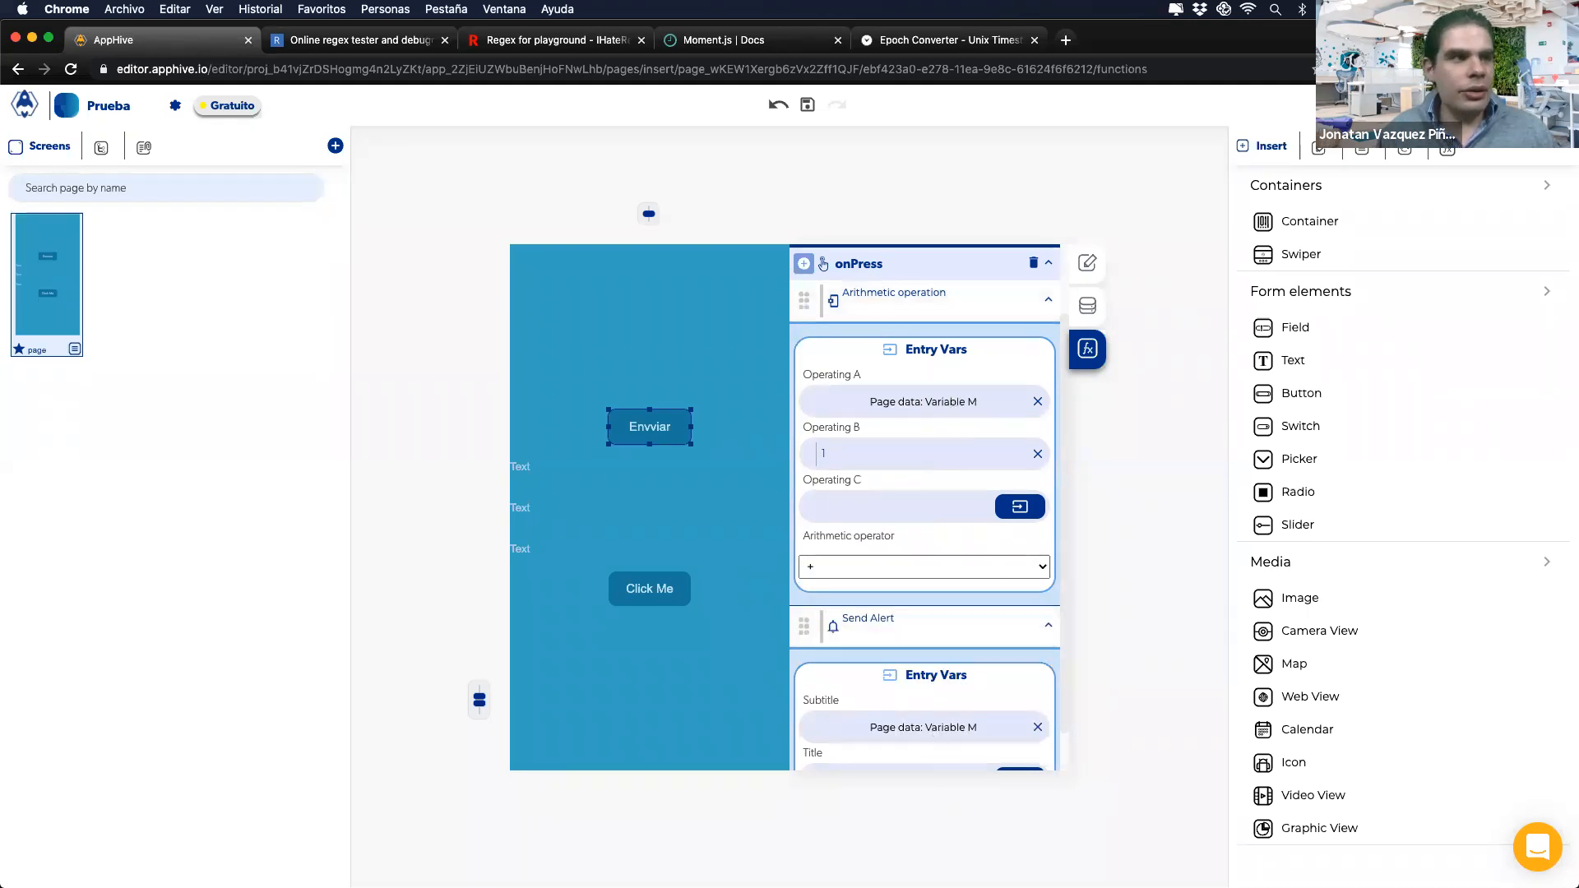
click(902, 857)
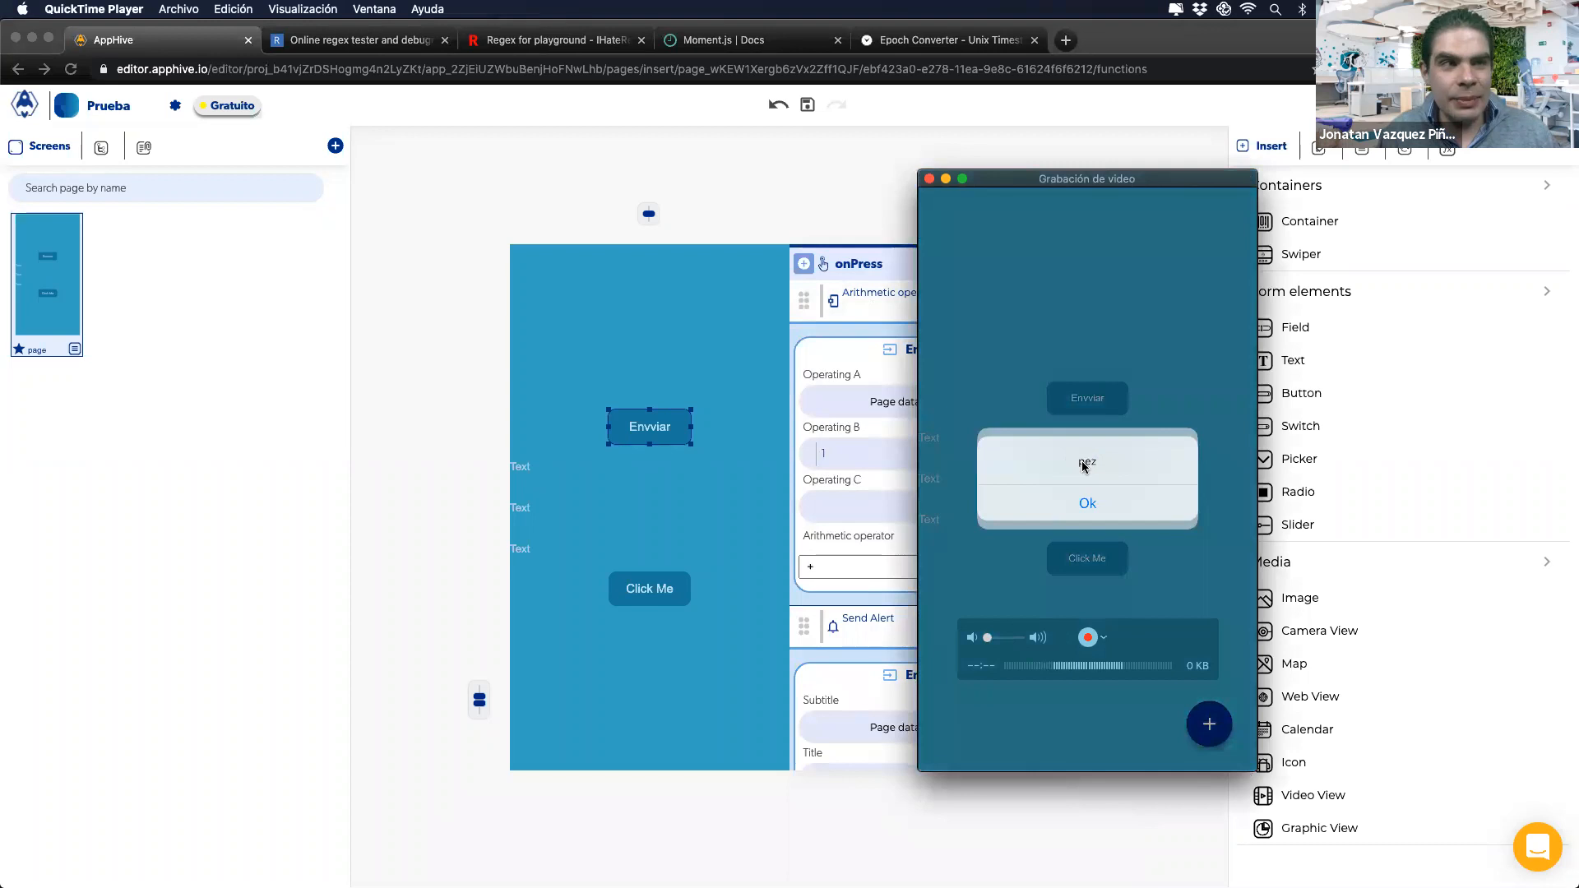
click(909, 706)
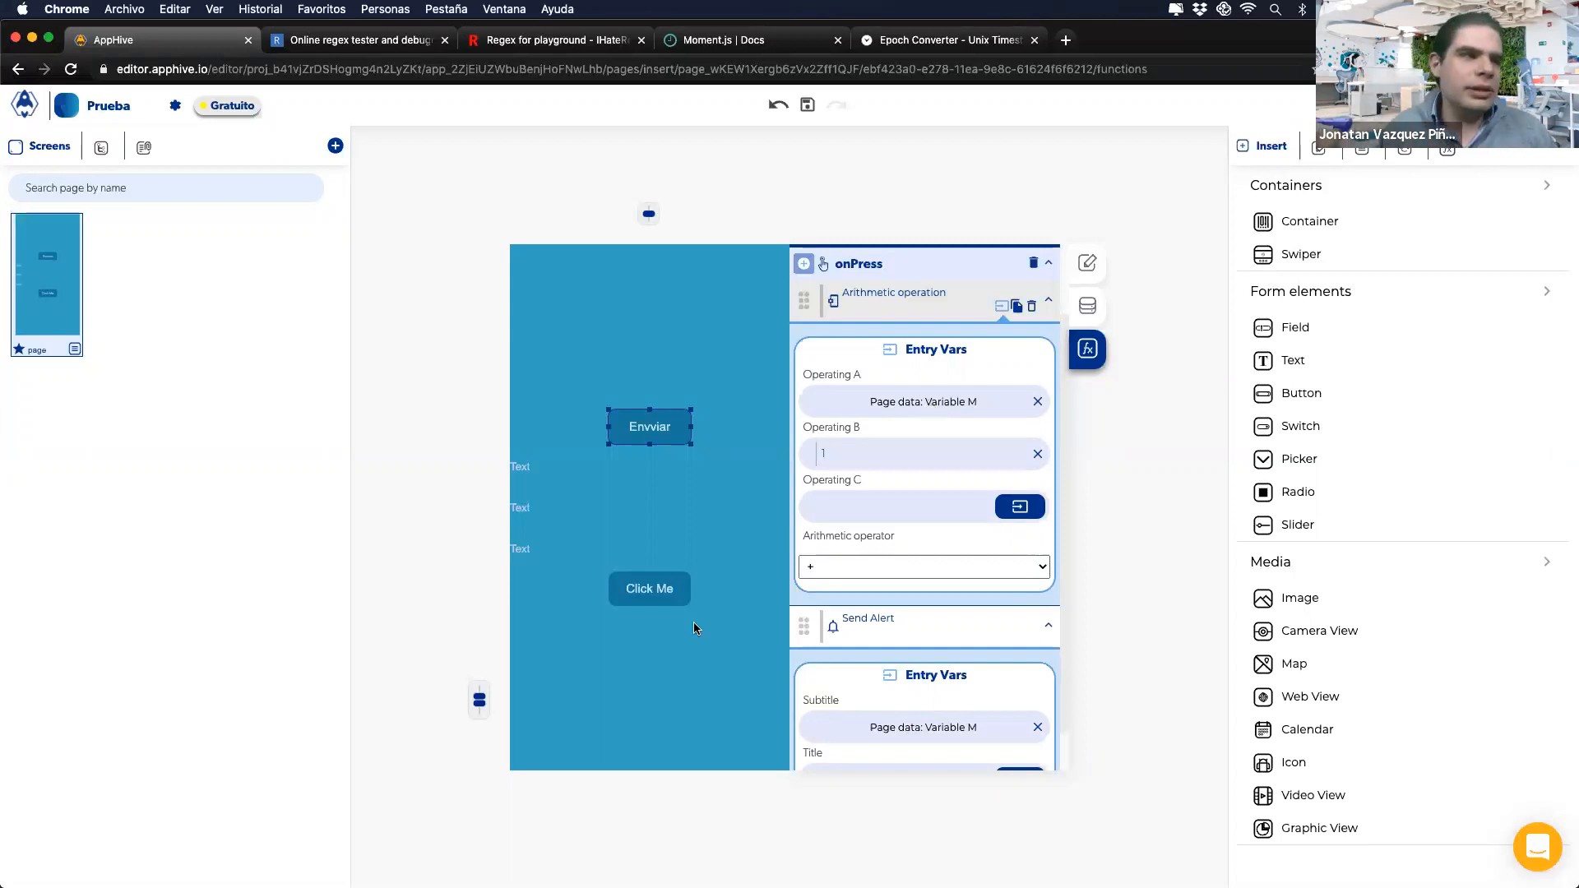
Step: Change the value Click Me stores in Variable M from 'pez' to 2
click(658, 597)
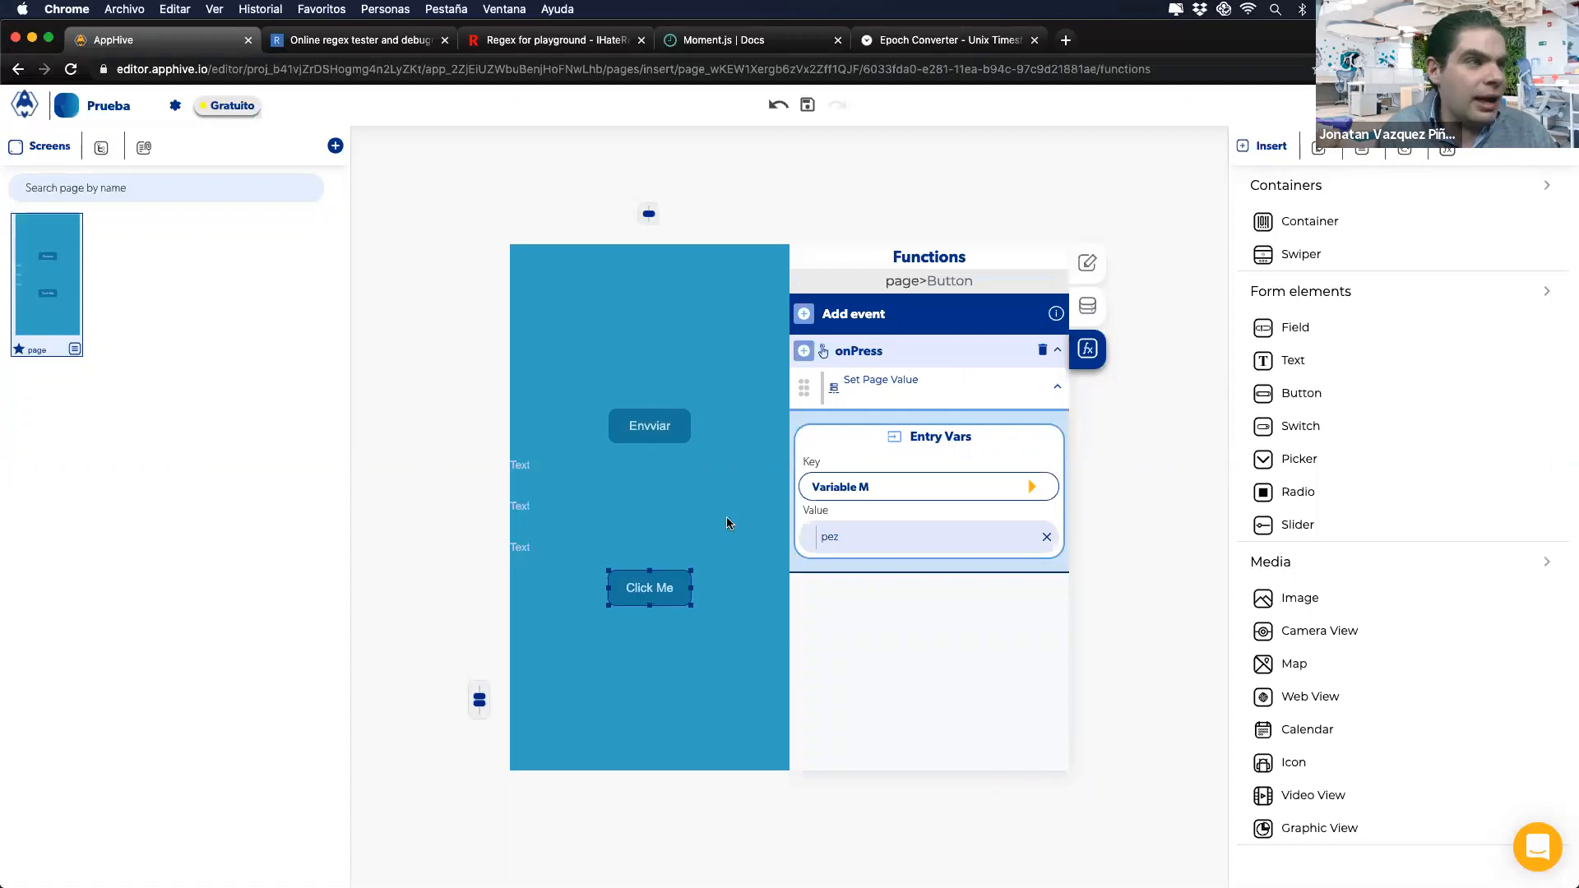
drag(858, 536, 802, 539)
text(2)
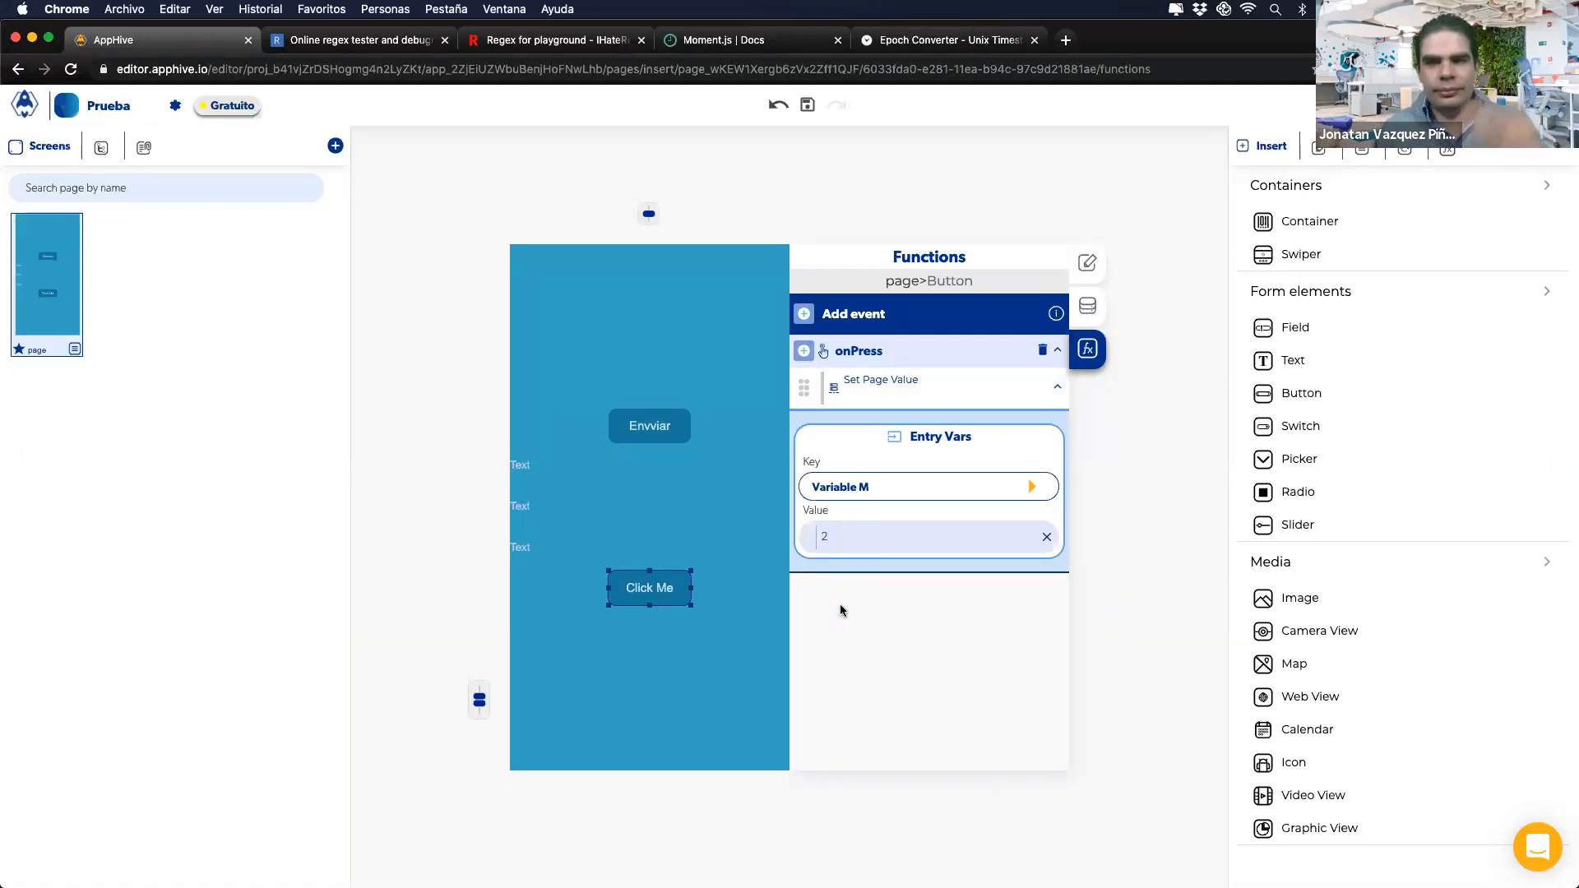
Step: Advance the slides to points 5 to 7, then return to Envviar's onPress logic
key(ctrl+Right)
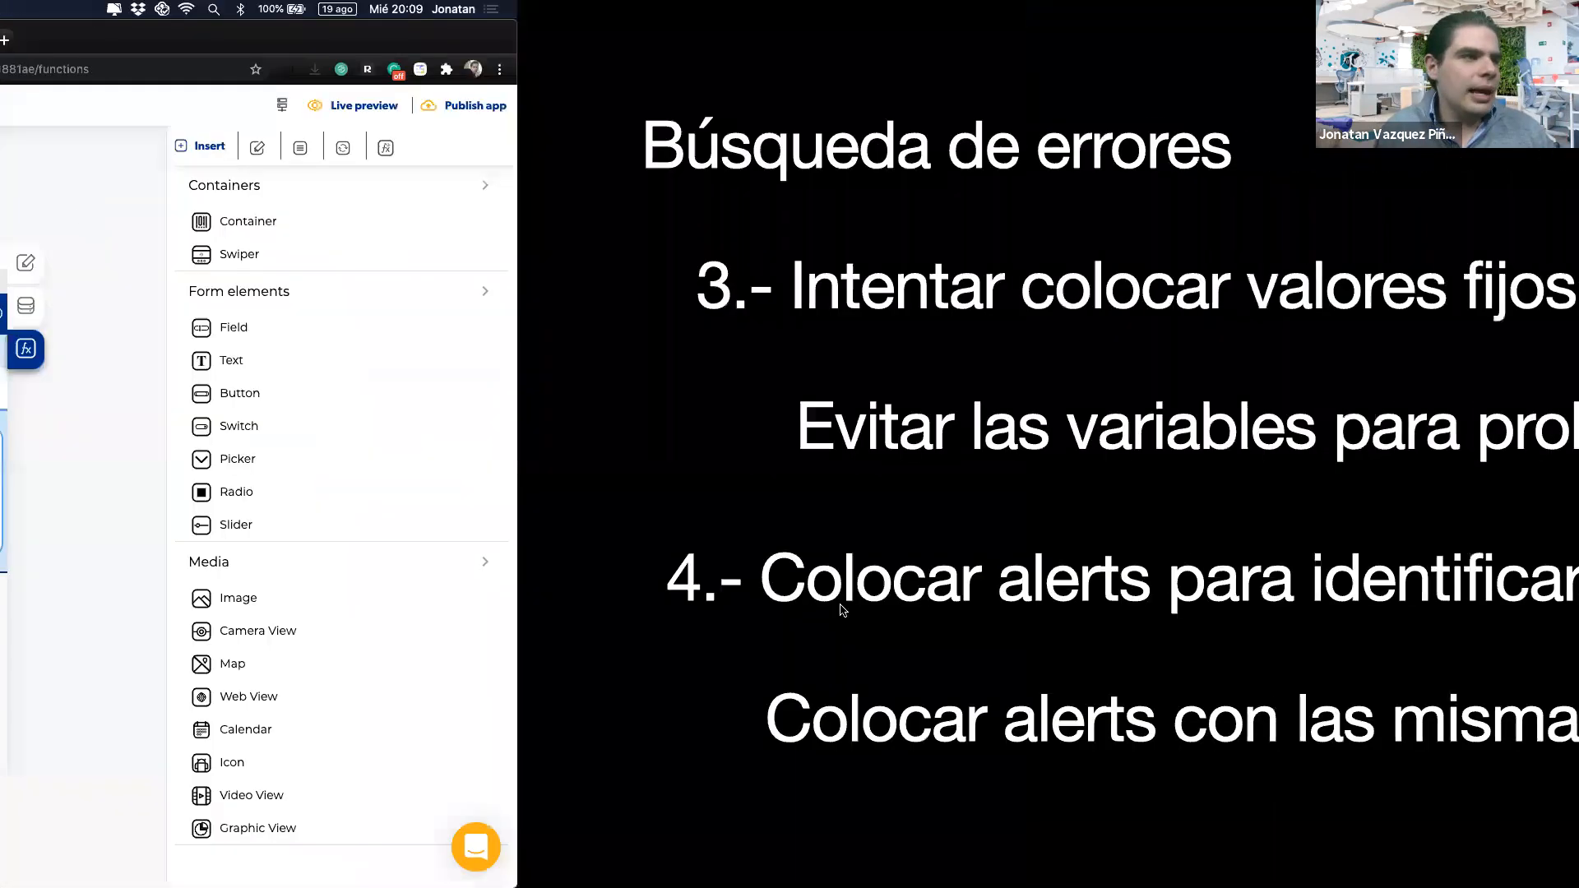
click(802, 608)
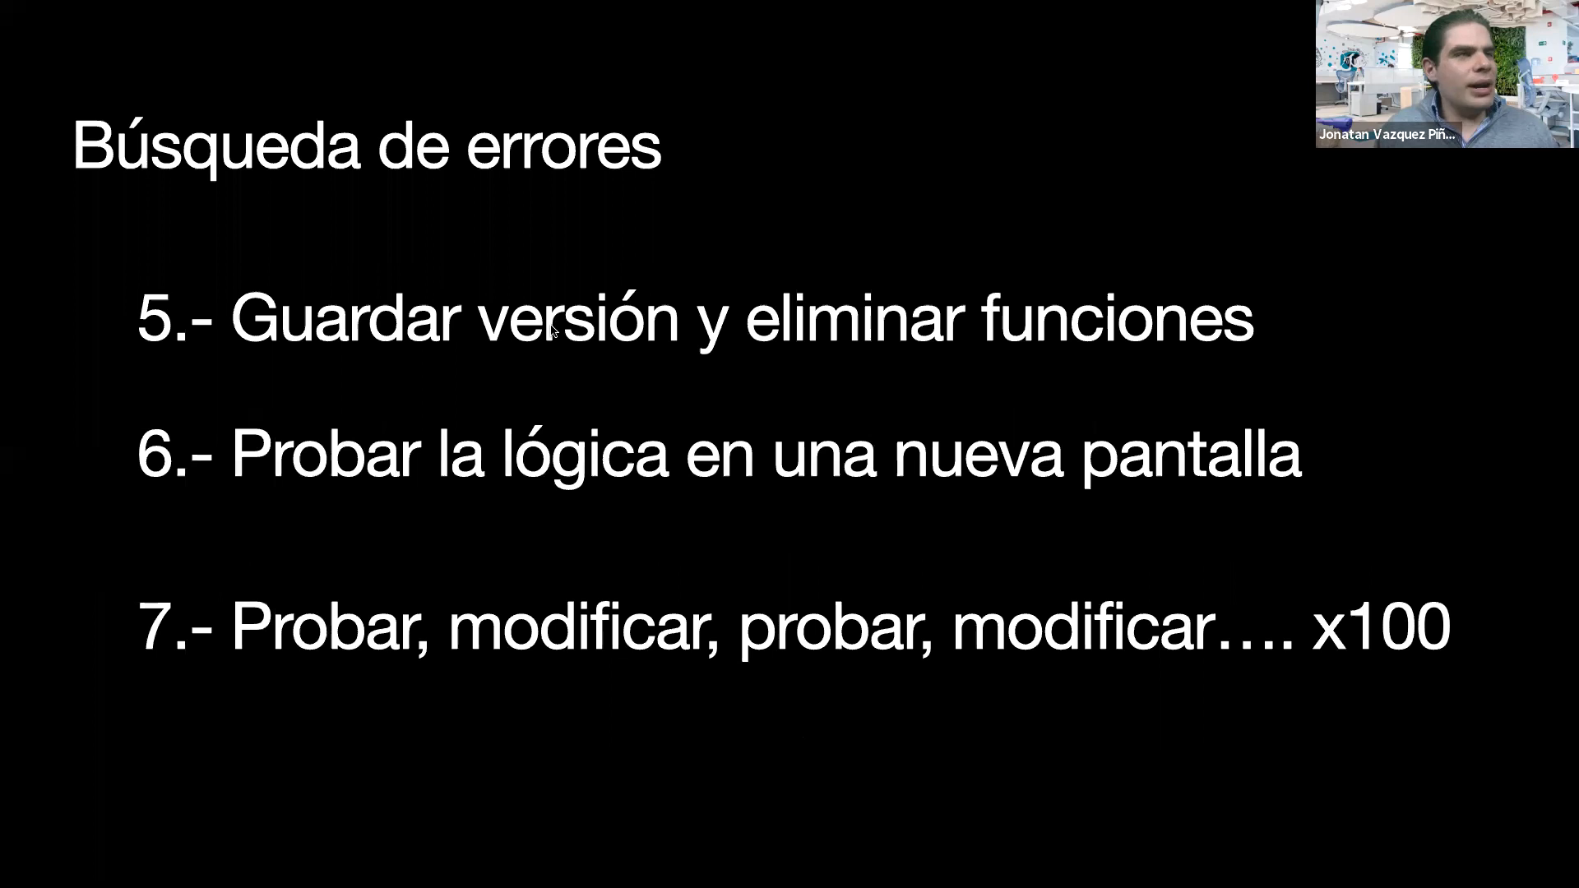
key(ctrl+Left)
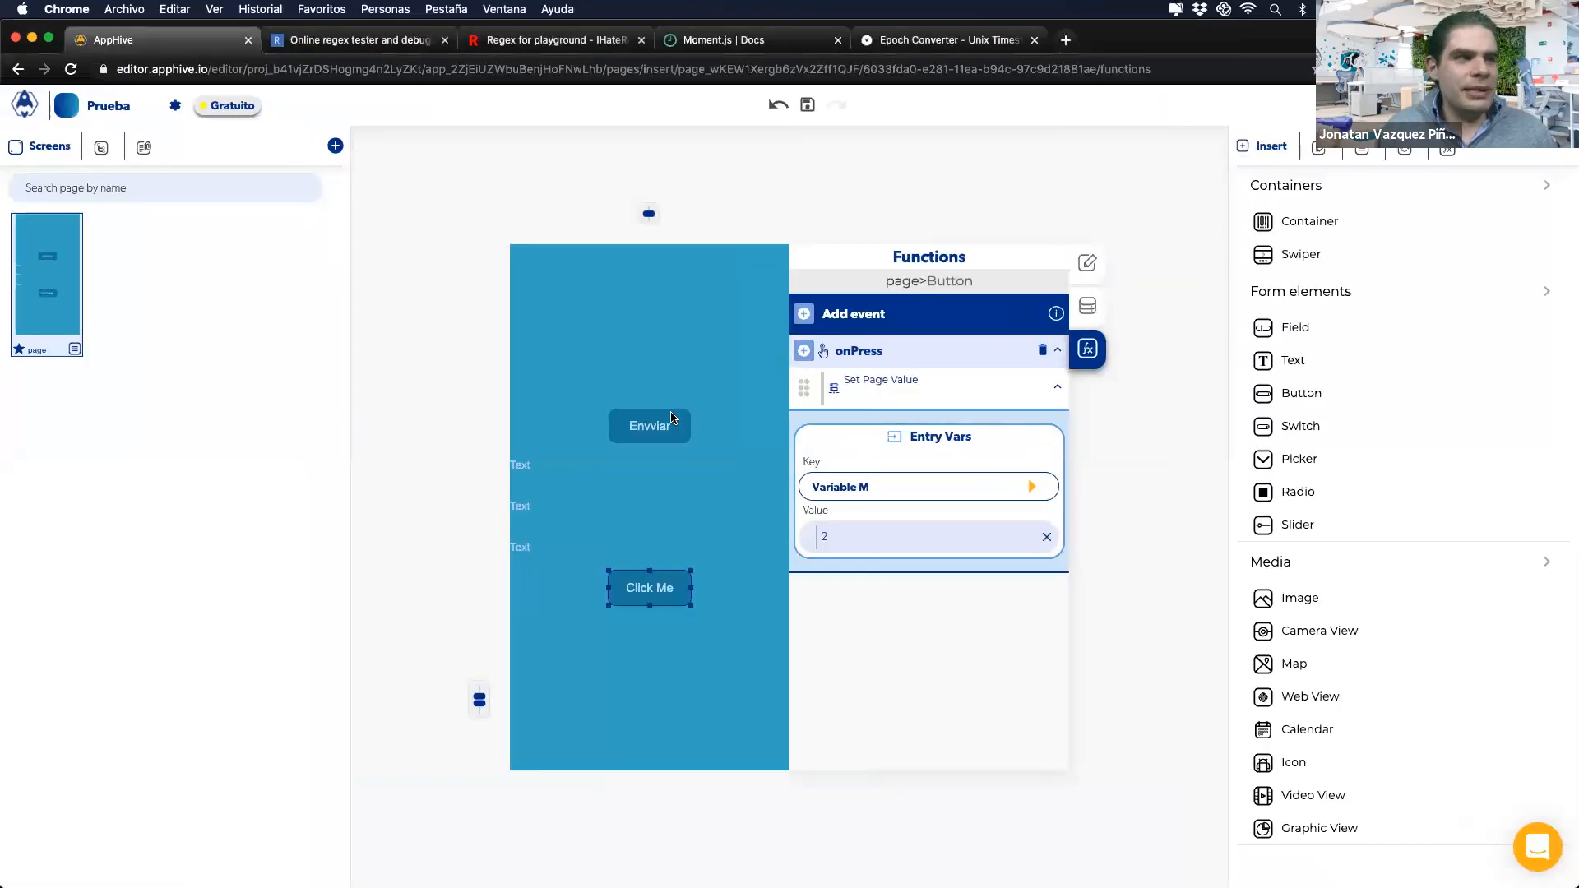
click(672, 418)
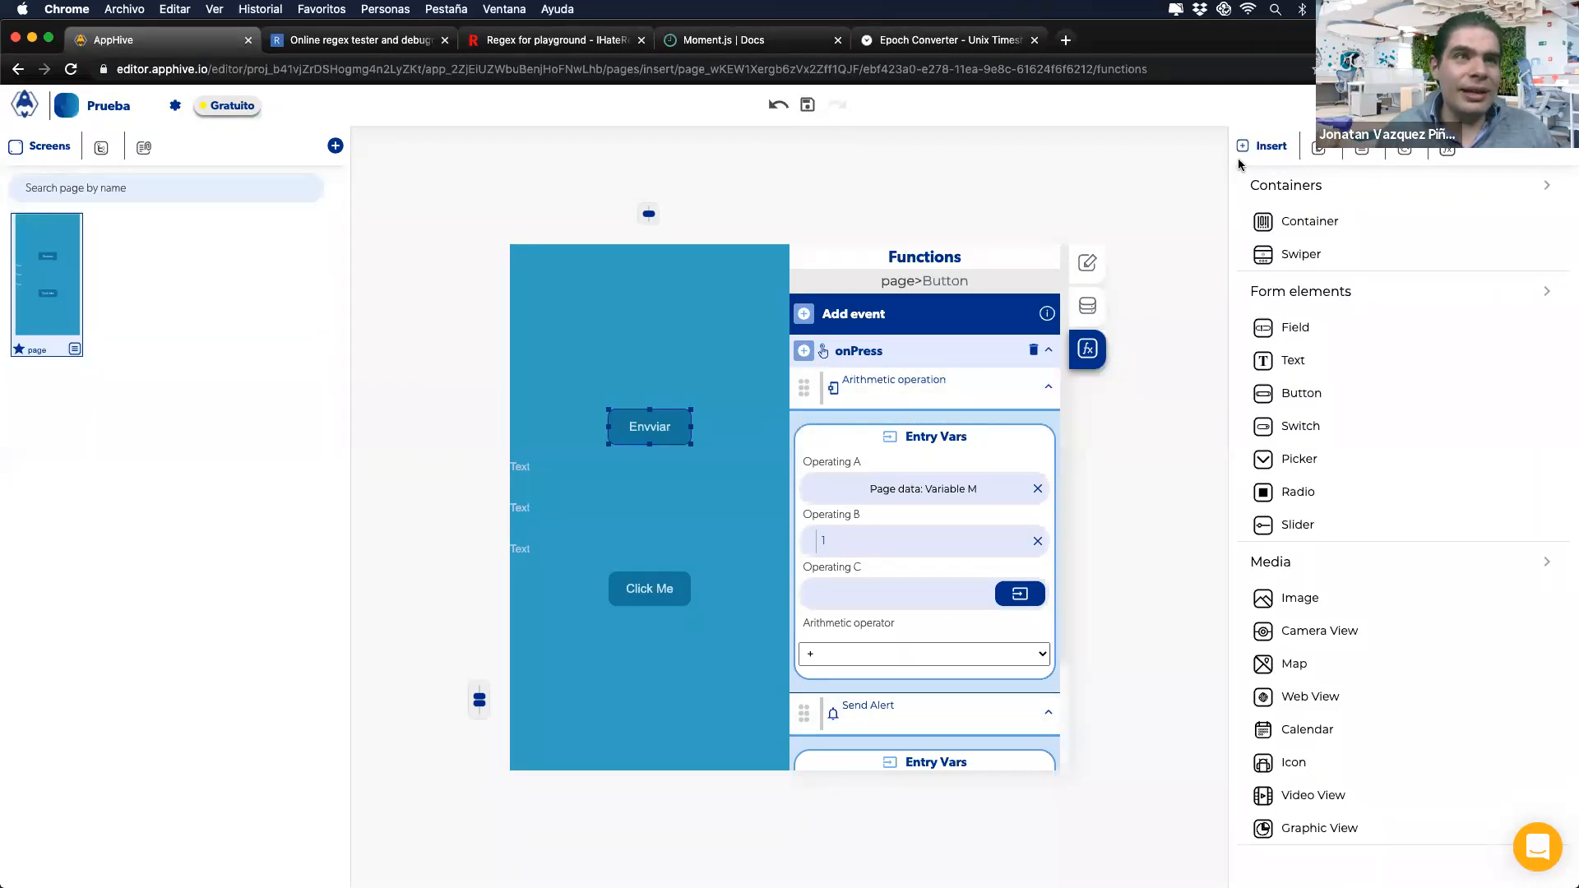
Step: Open the page's Versions list and delete the Arithmetic operation and Send Alert actions from onPress
click(1446, 150)
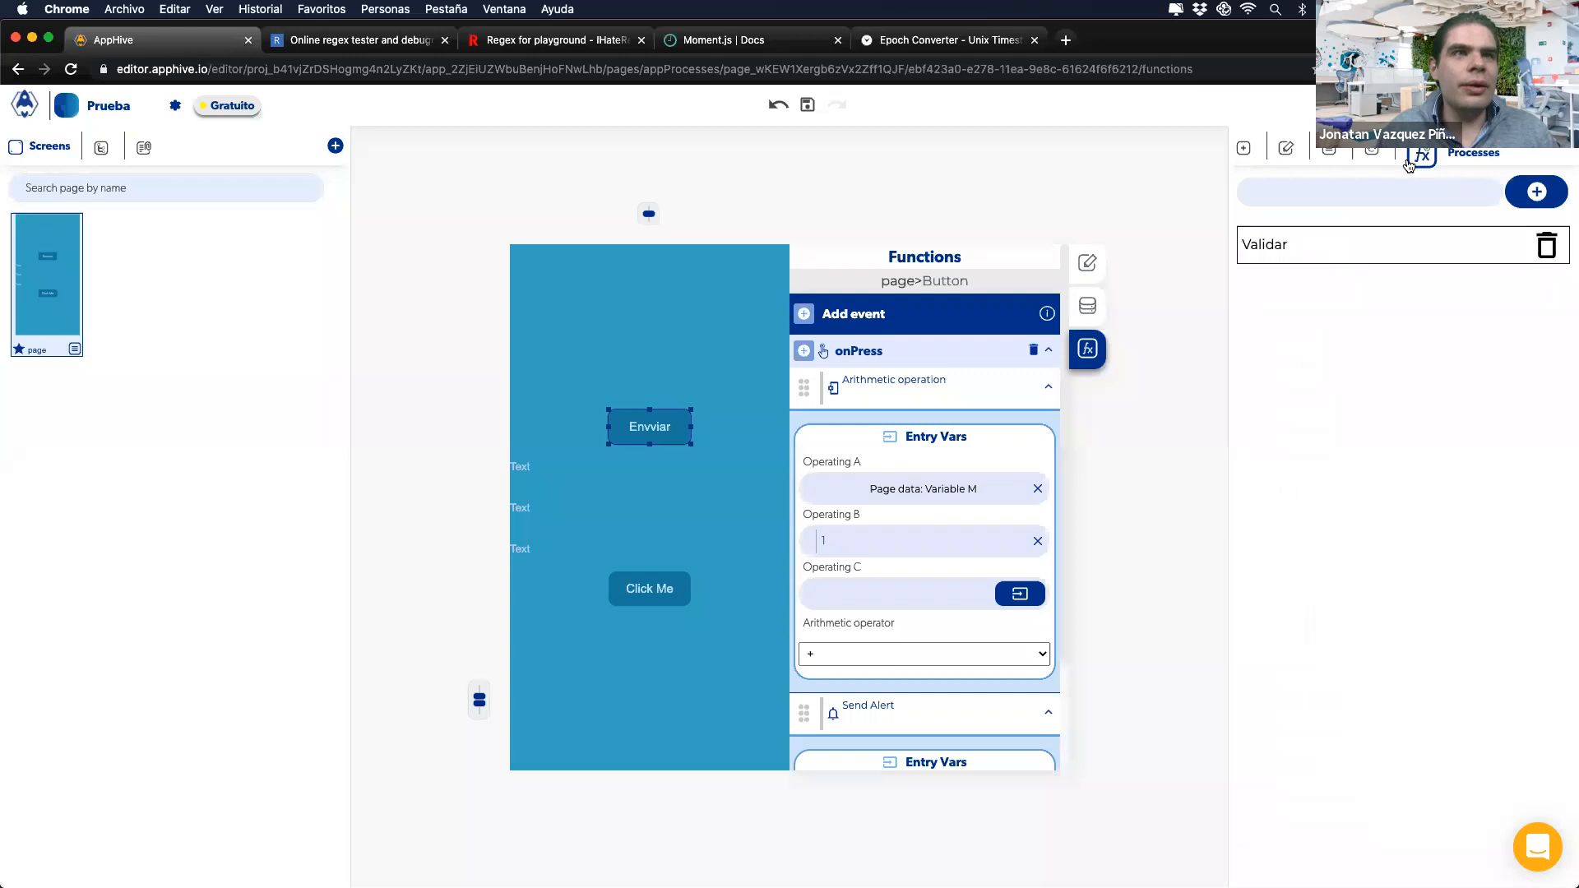
click(1372, 150)
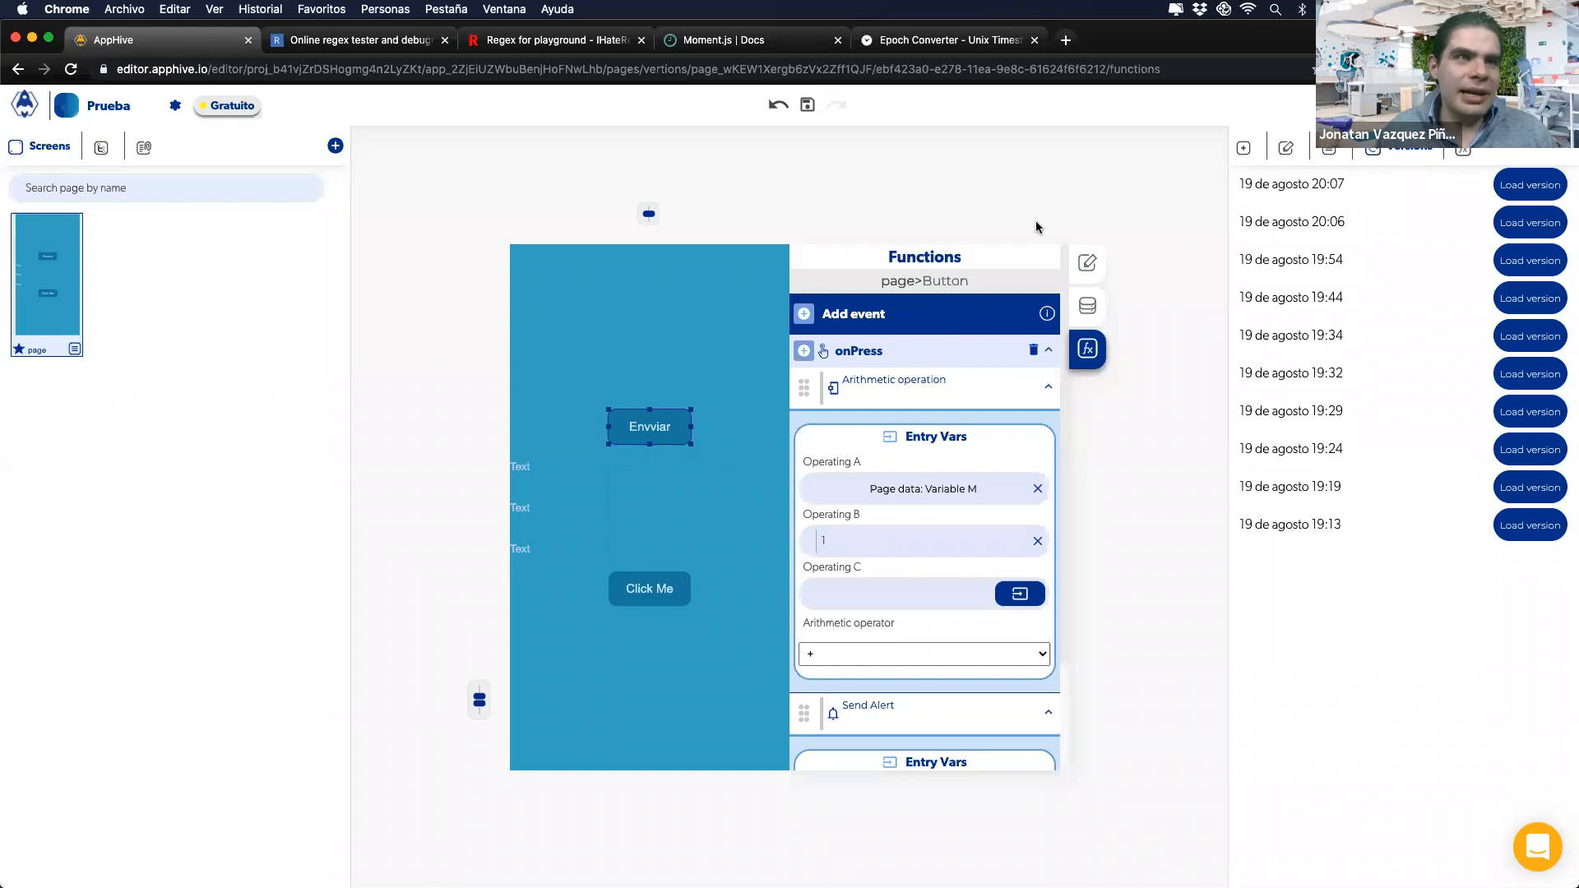
click(1031, 395)
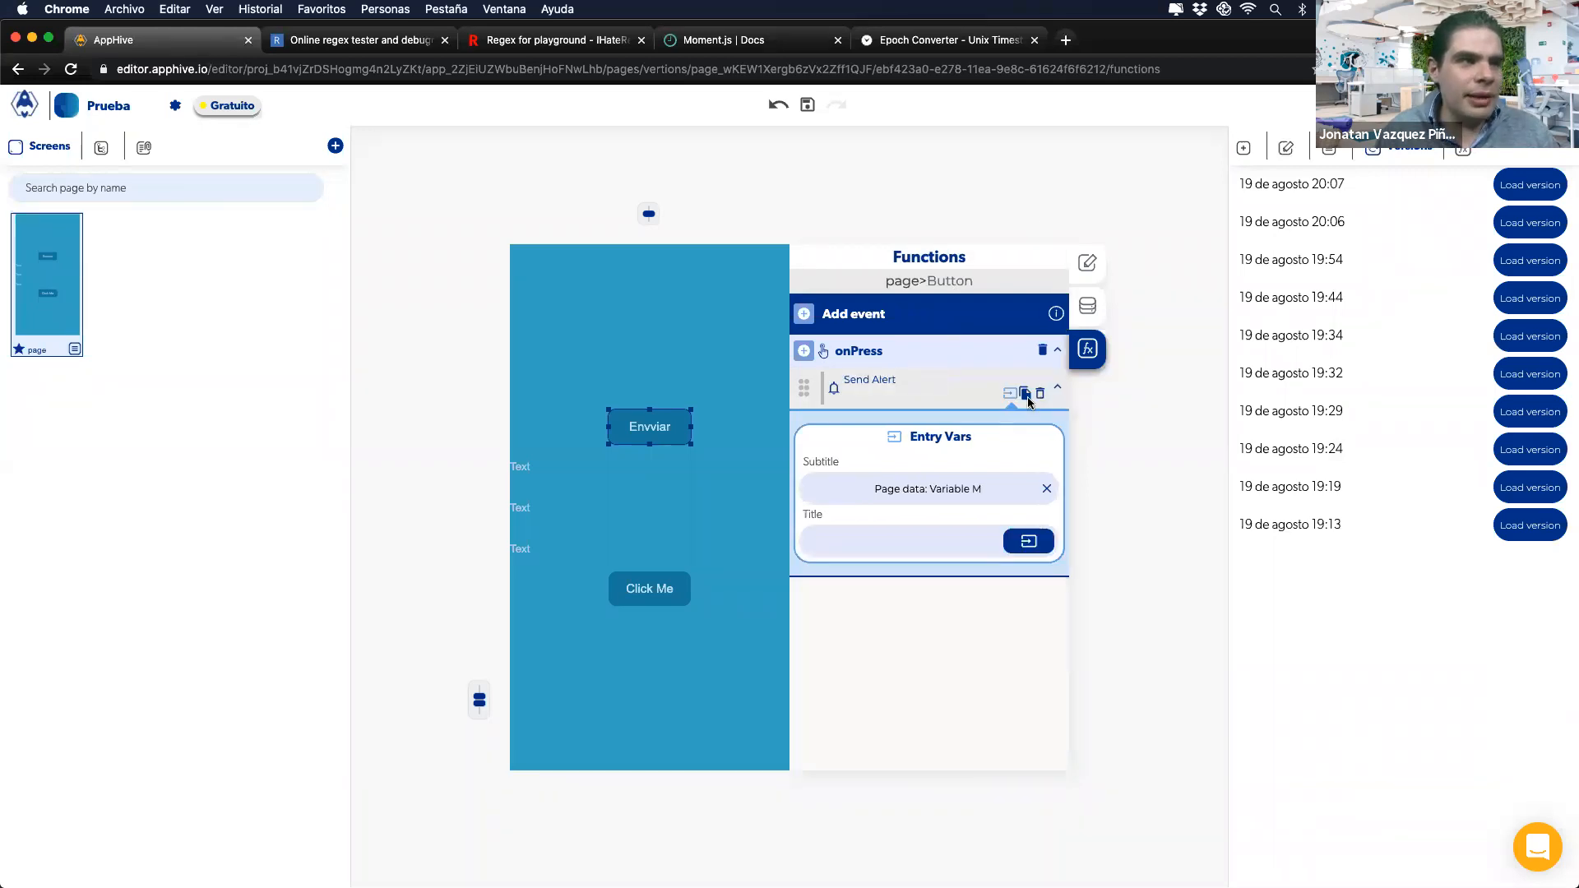
click(1040, 395)
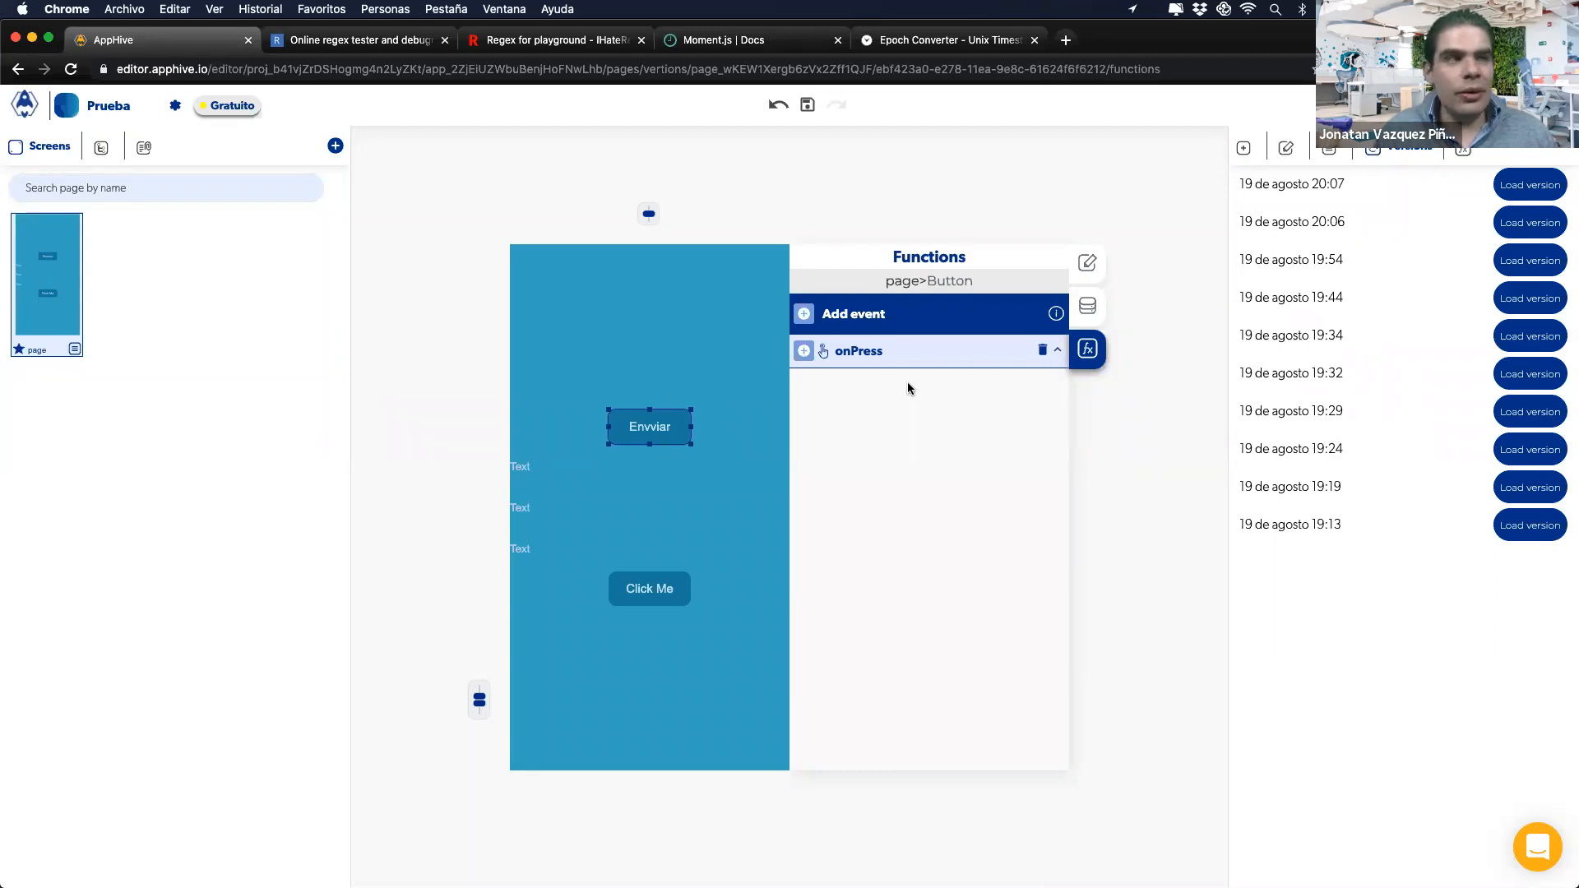
Step: Undo the deletions to bring back the Arithmetic operation and Send Alert
click(778, 115)
click(778, 121)
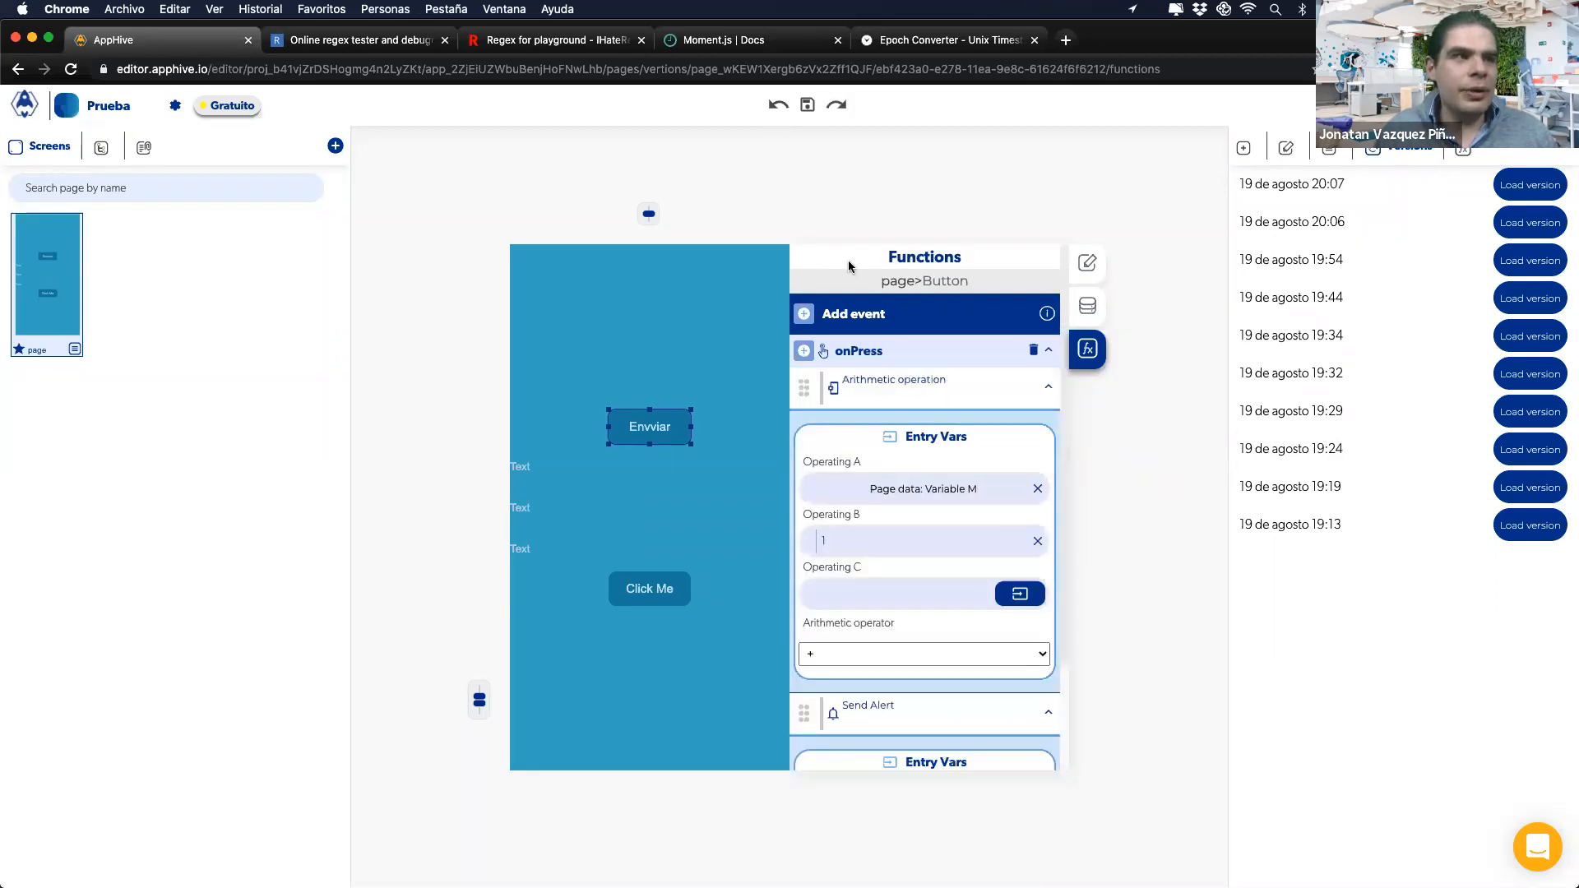
click(1041, 393)
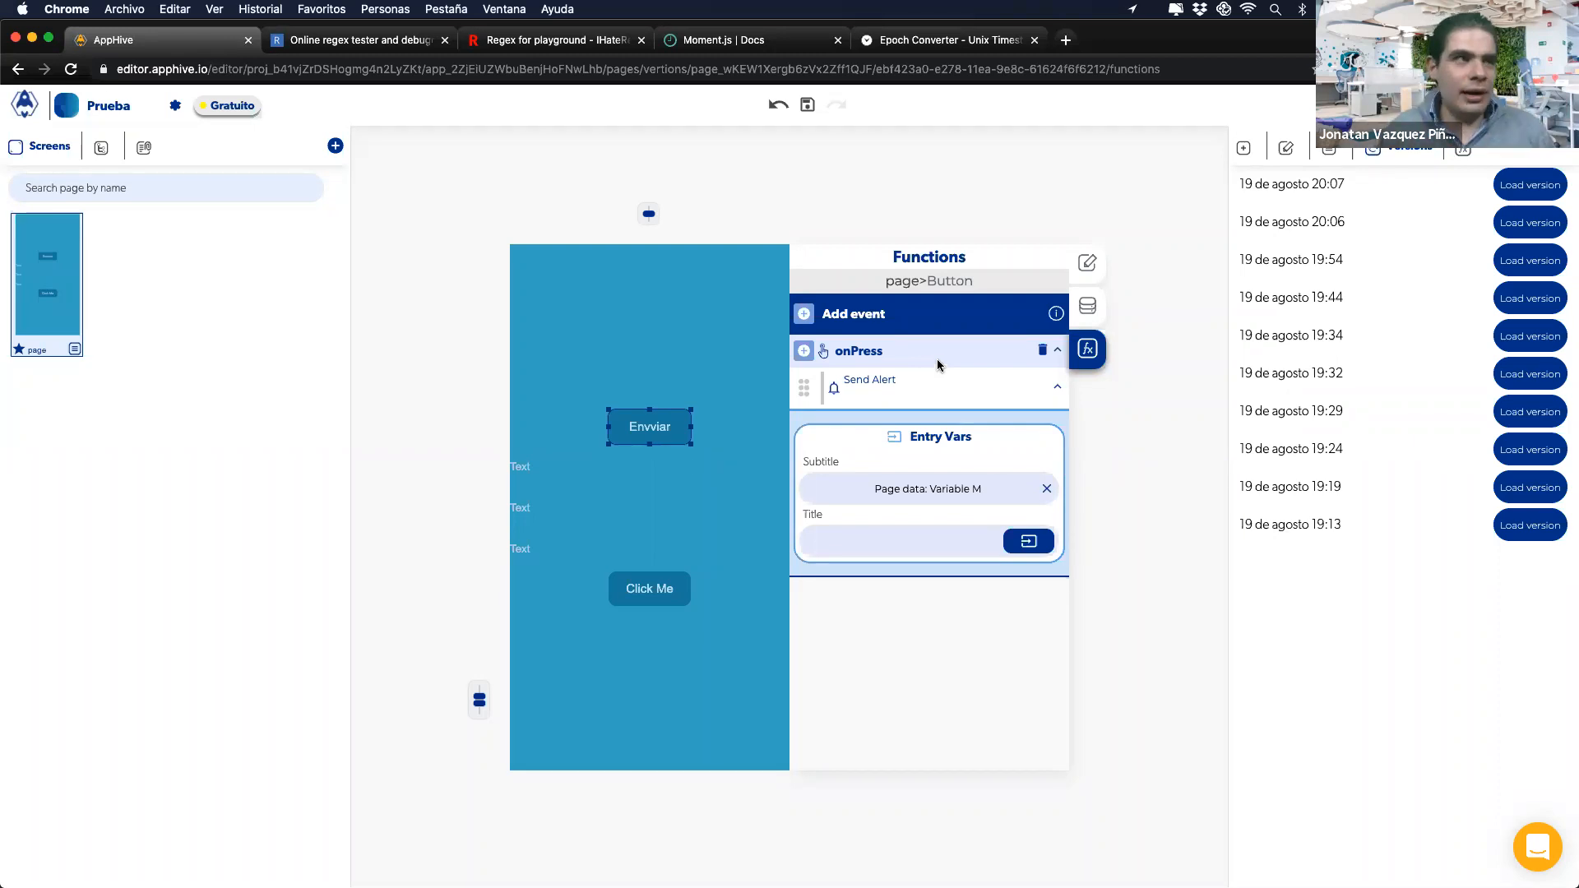
click(773, 109)
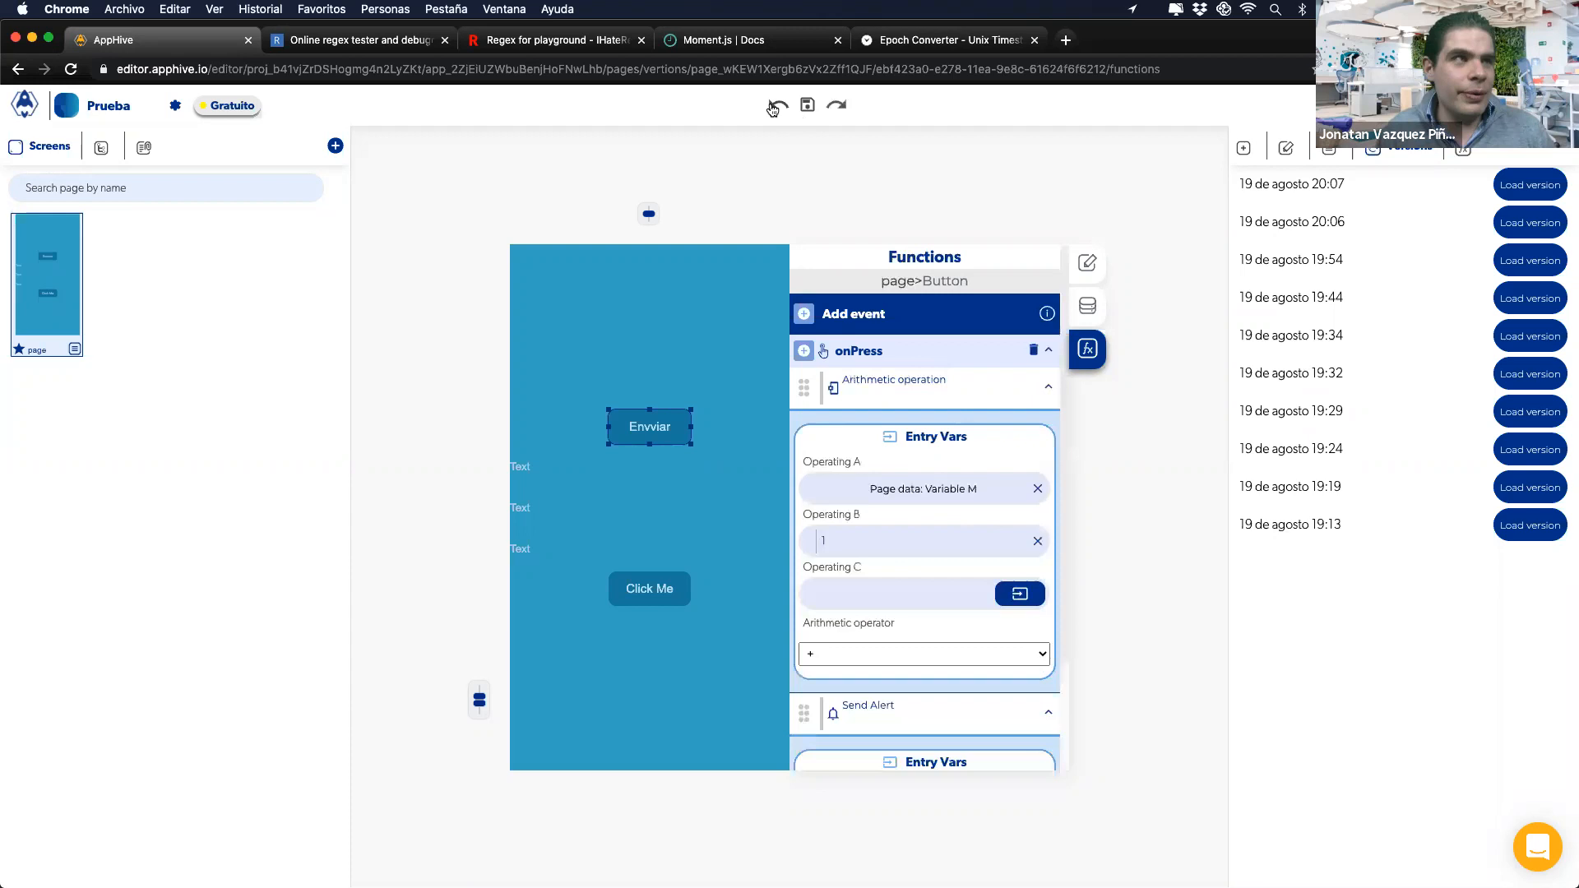
Step: Redo the removal, reload the editor, and load the 19 de agosto 20:07 saved version
click(838, 107)
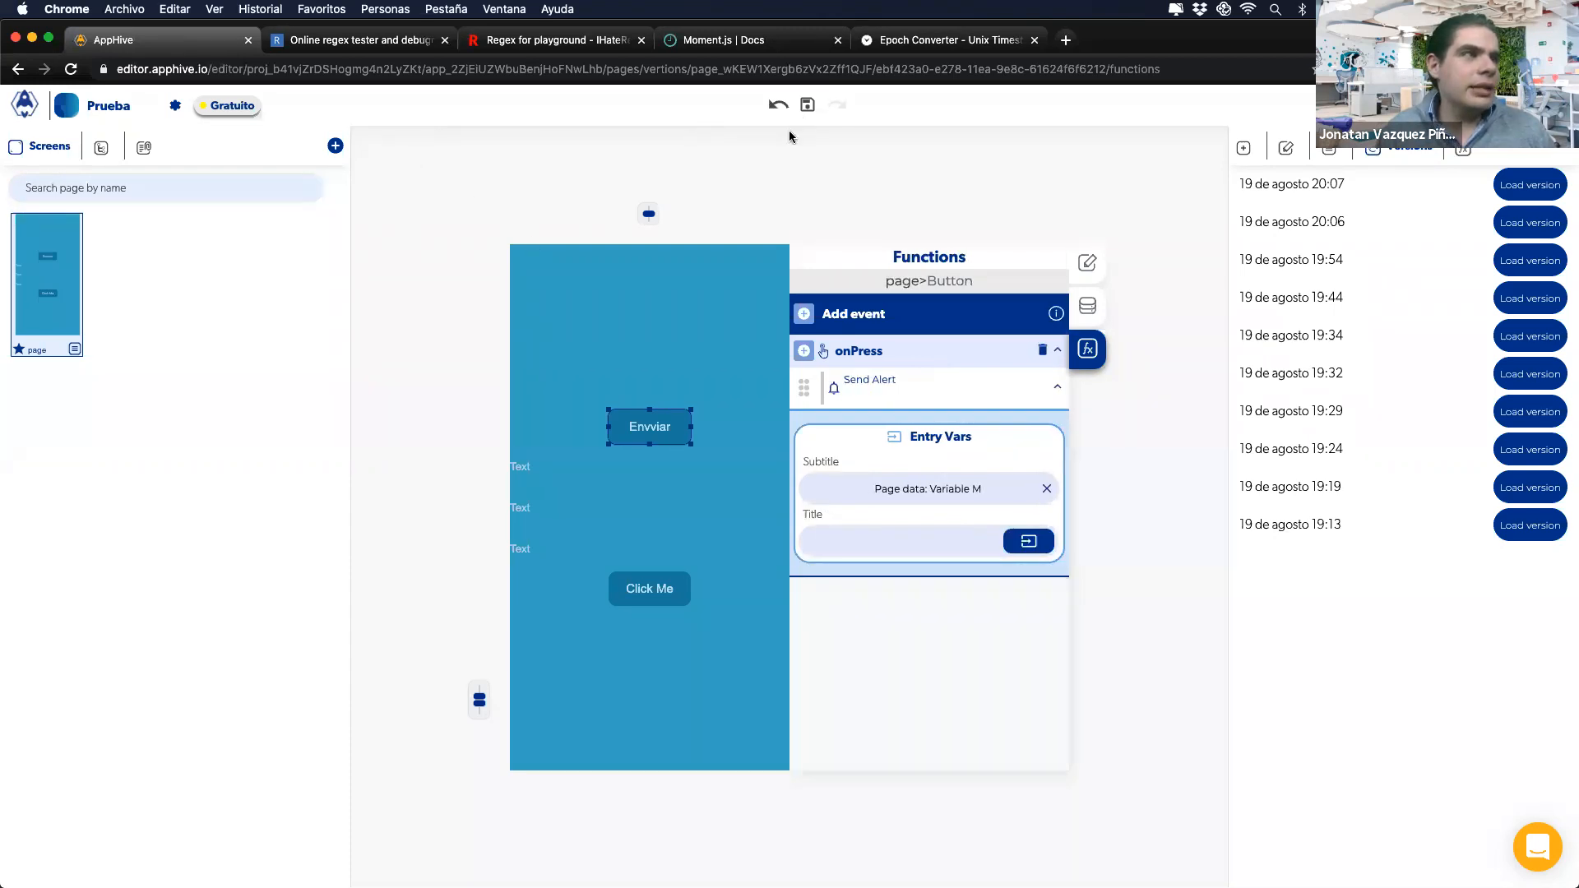
click(70, 69)
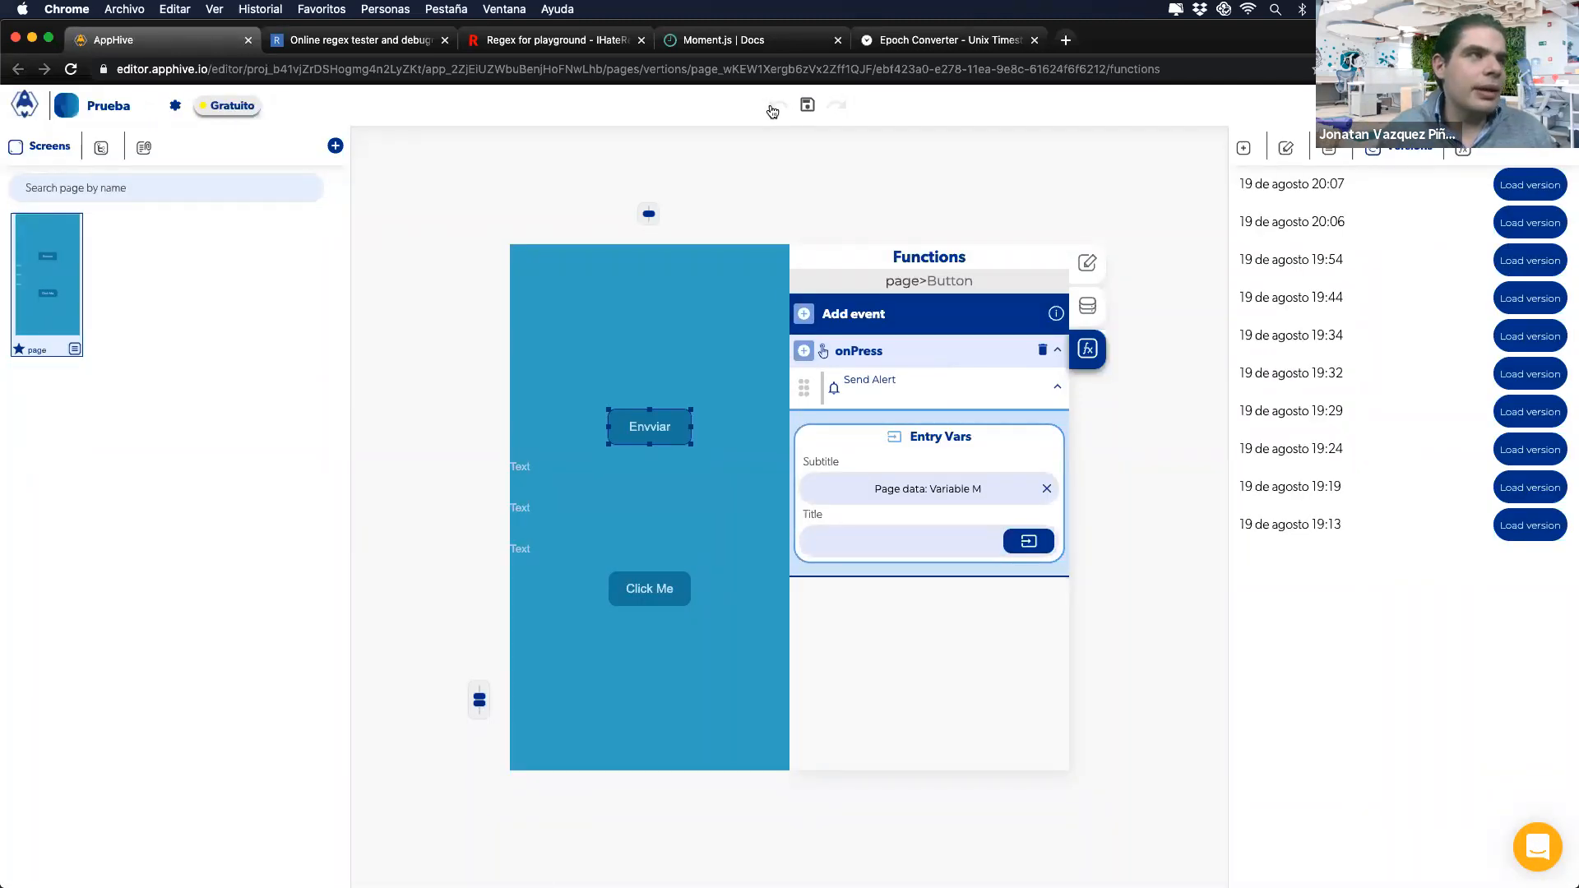
click(1511, 194)
click(928, 157)
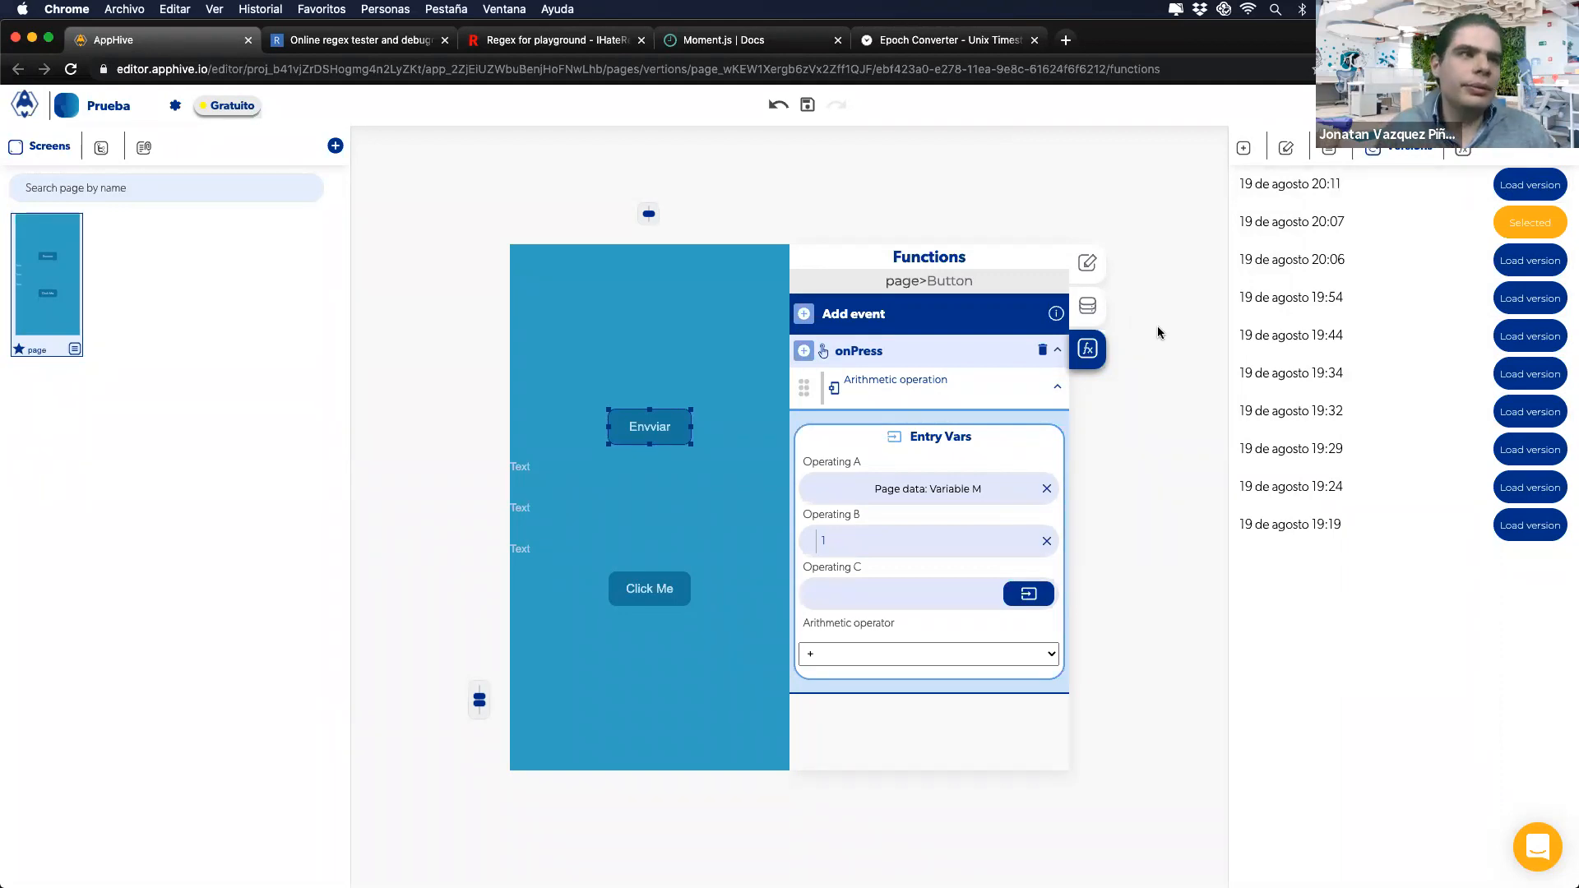
key(ctrl+Right)
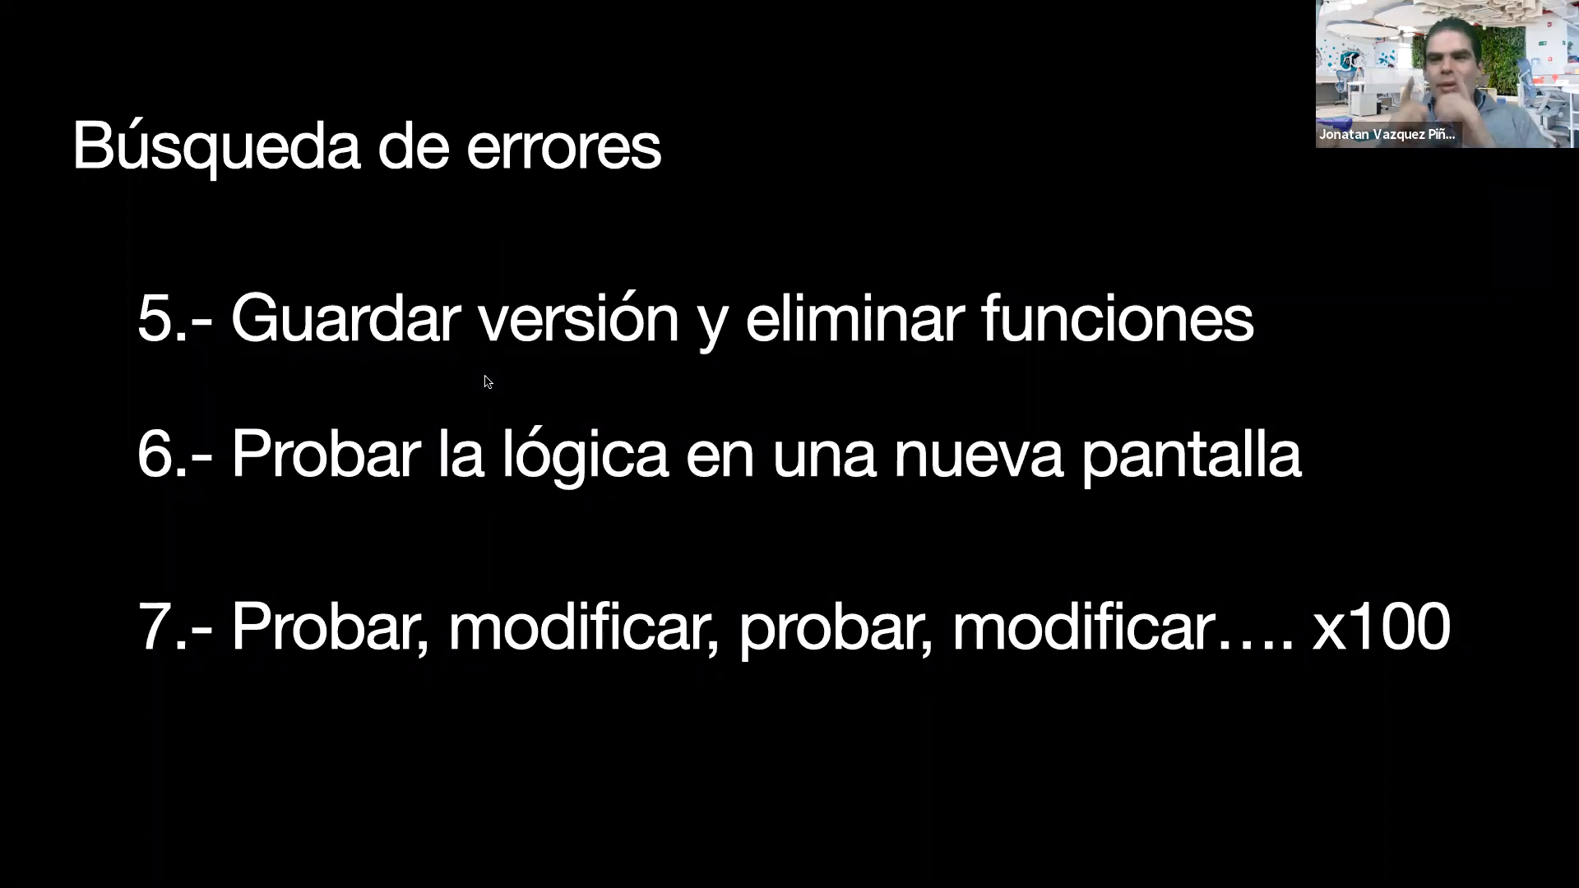
key(ctrl+Left)
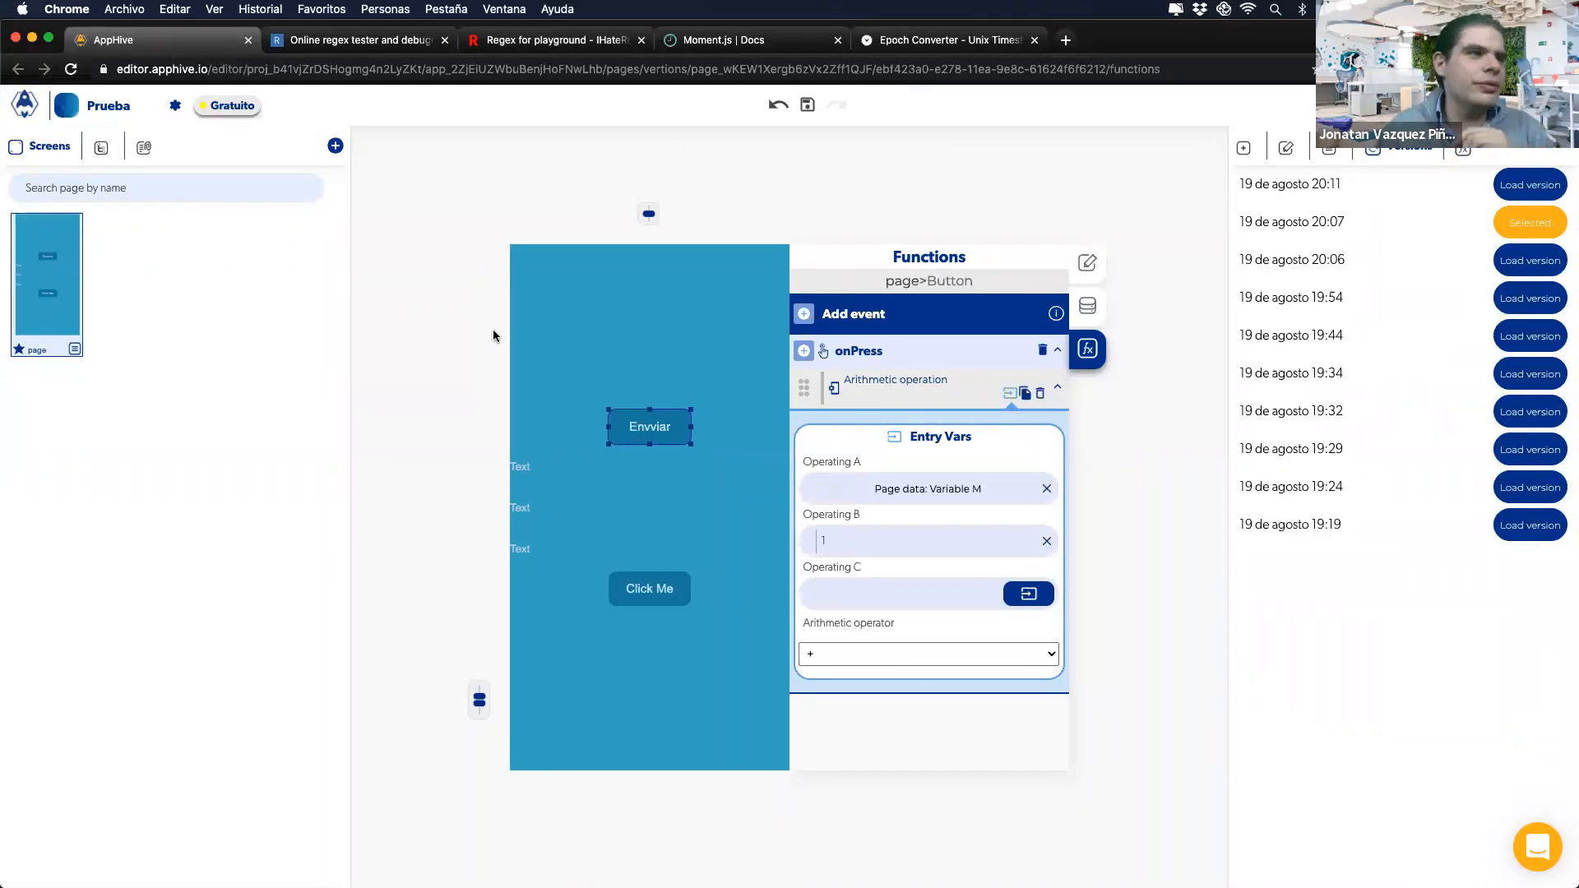
Step: Add an empty screen named page1 and drag a Button onto its canvas
click(334, 148)
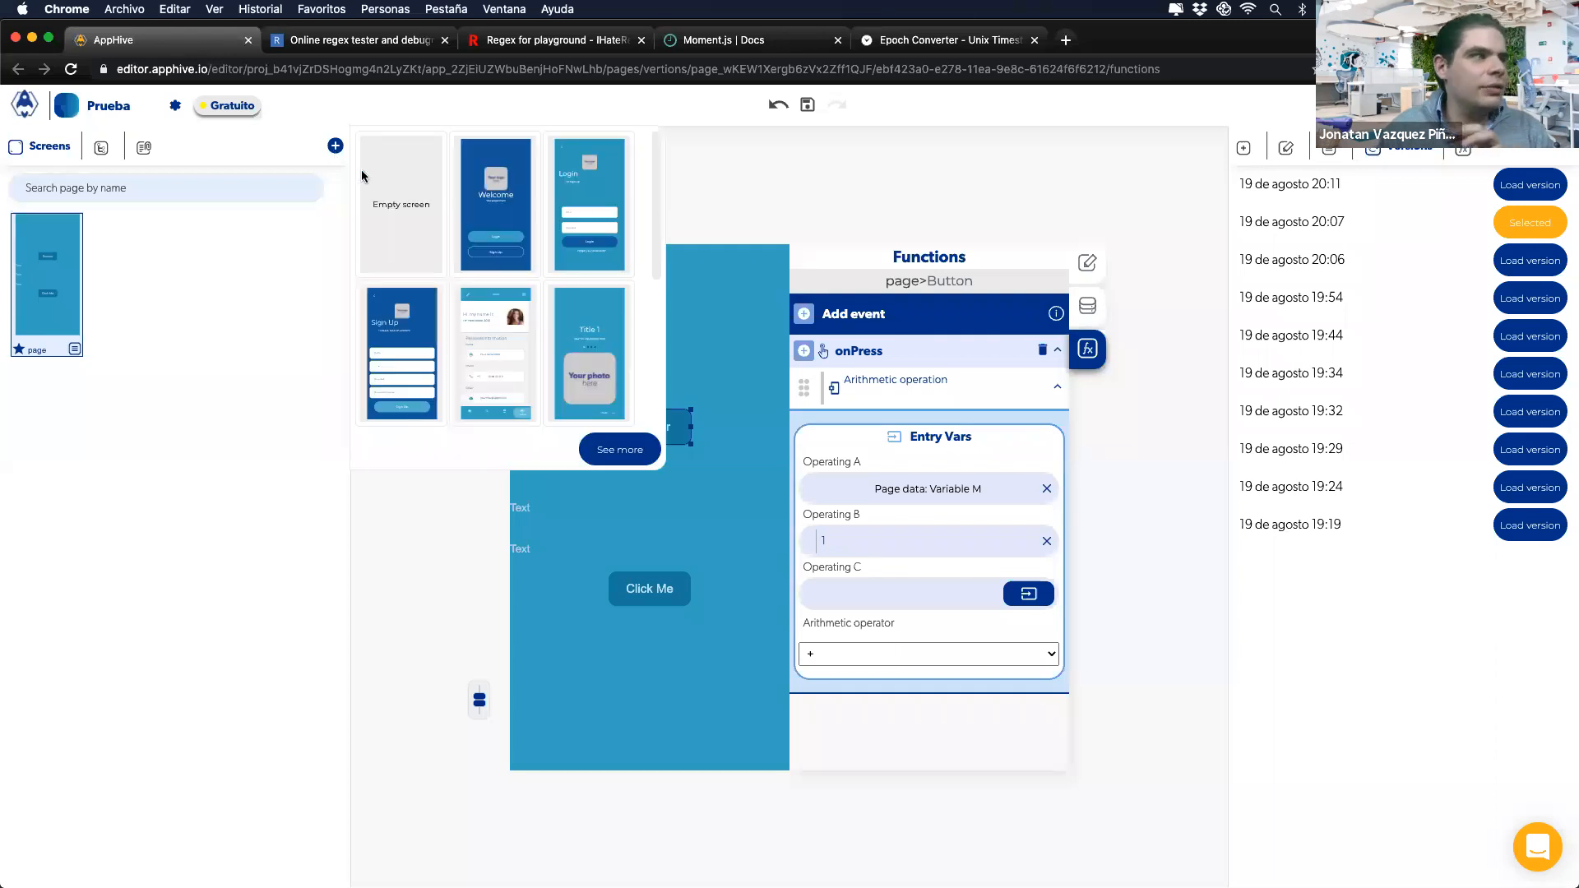
click(386, 204)
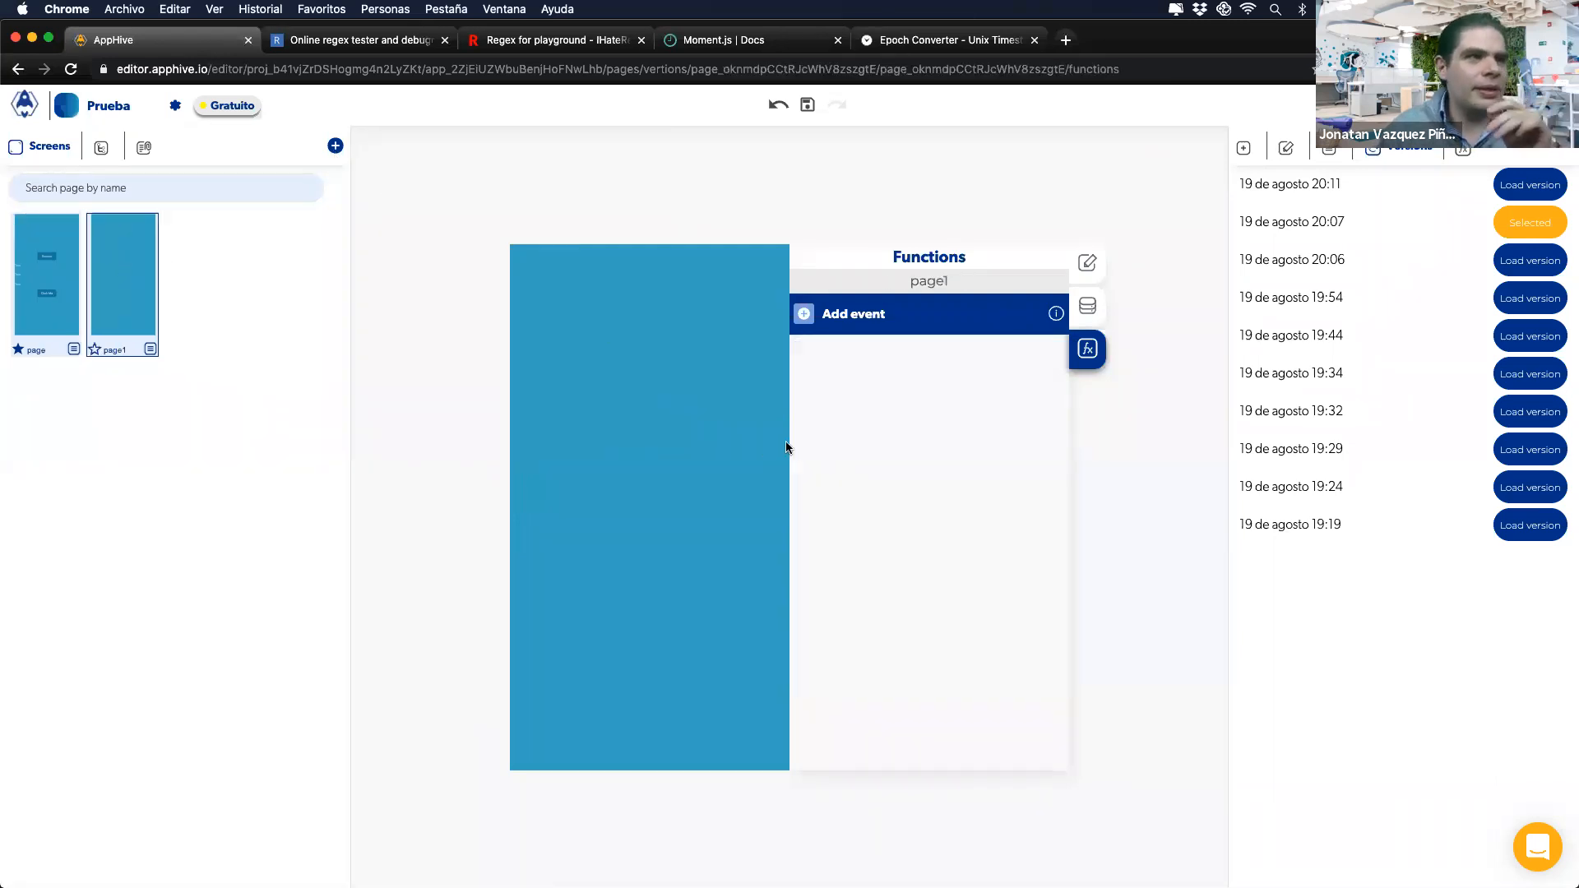
click(1244, 150)
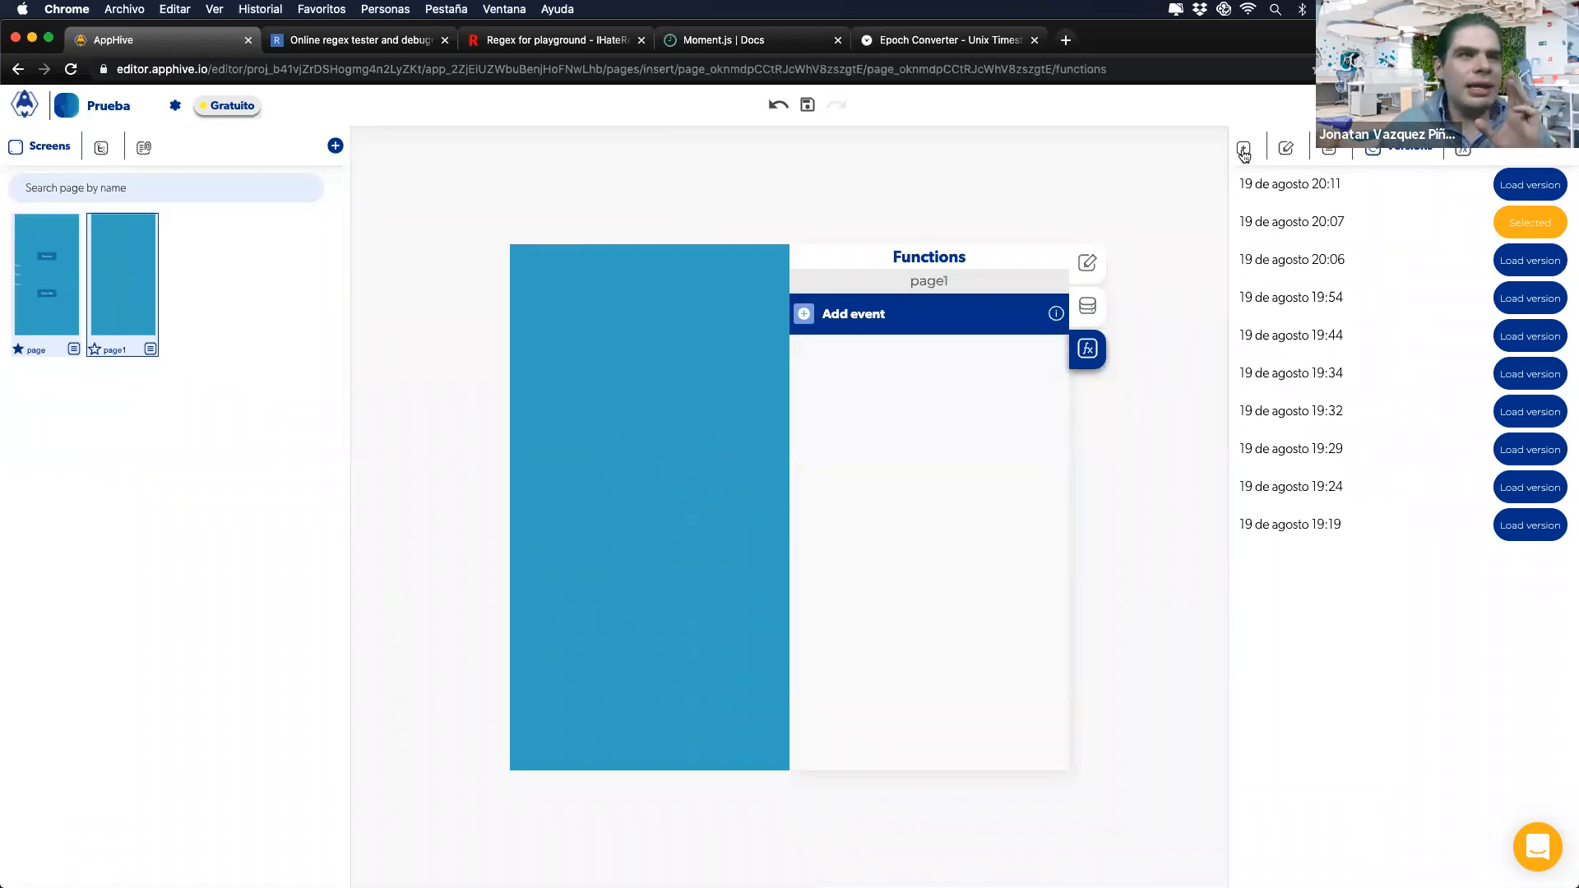
drag(1322, 393, 603, 450)
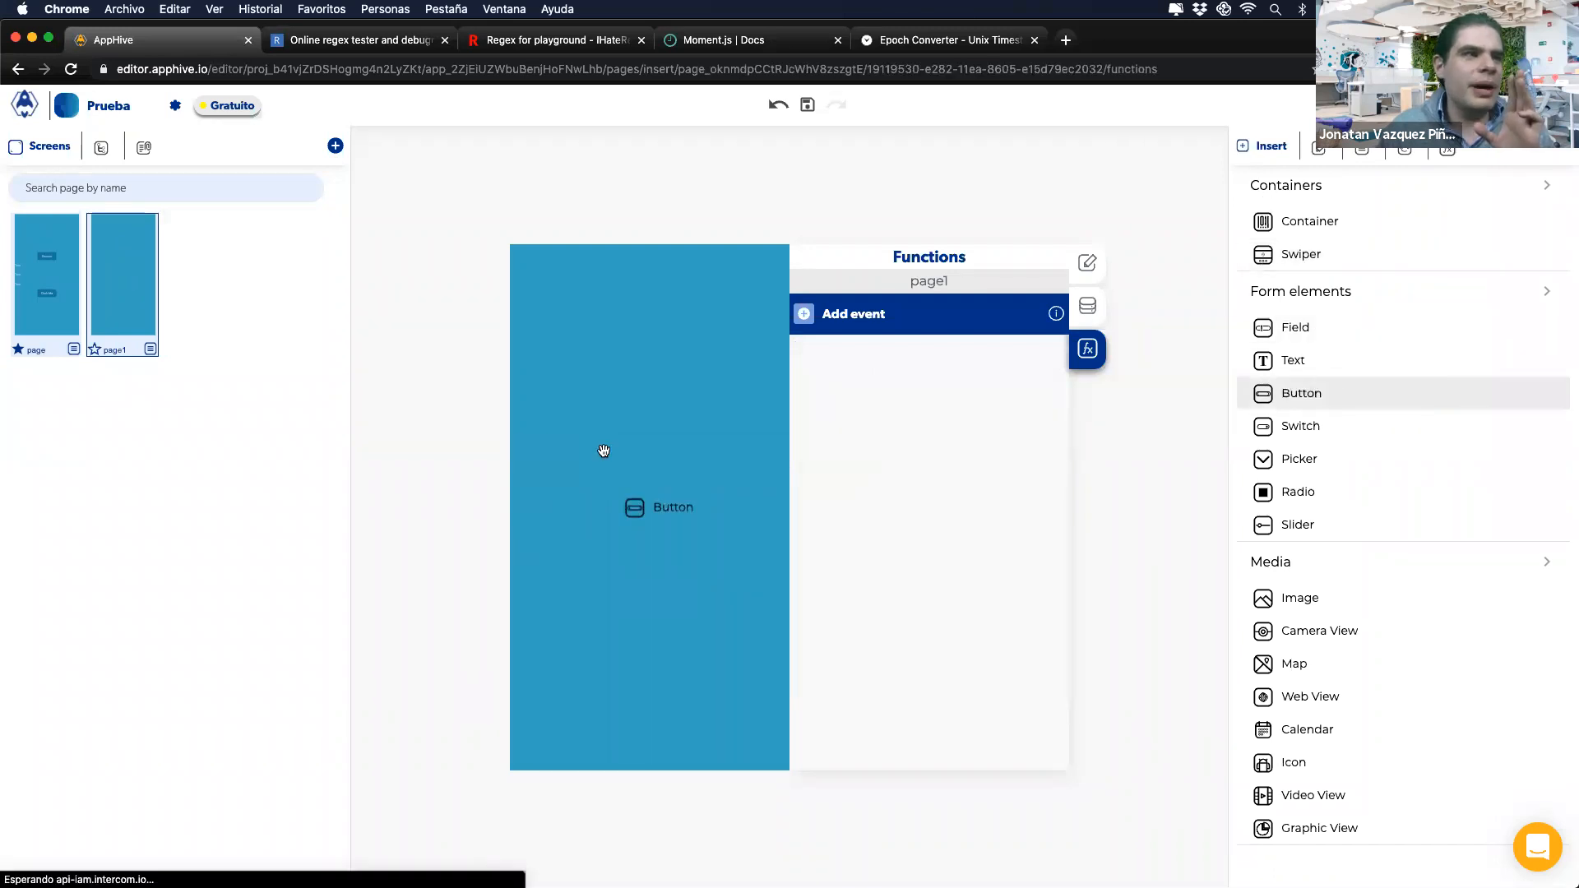
Step: Give the new button an onPress event containing an Arithmetic operation action
click(803, 313)
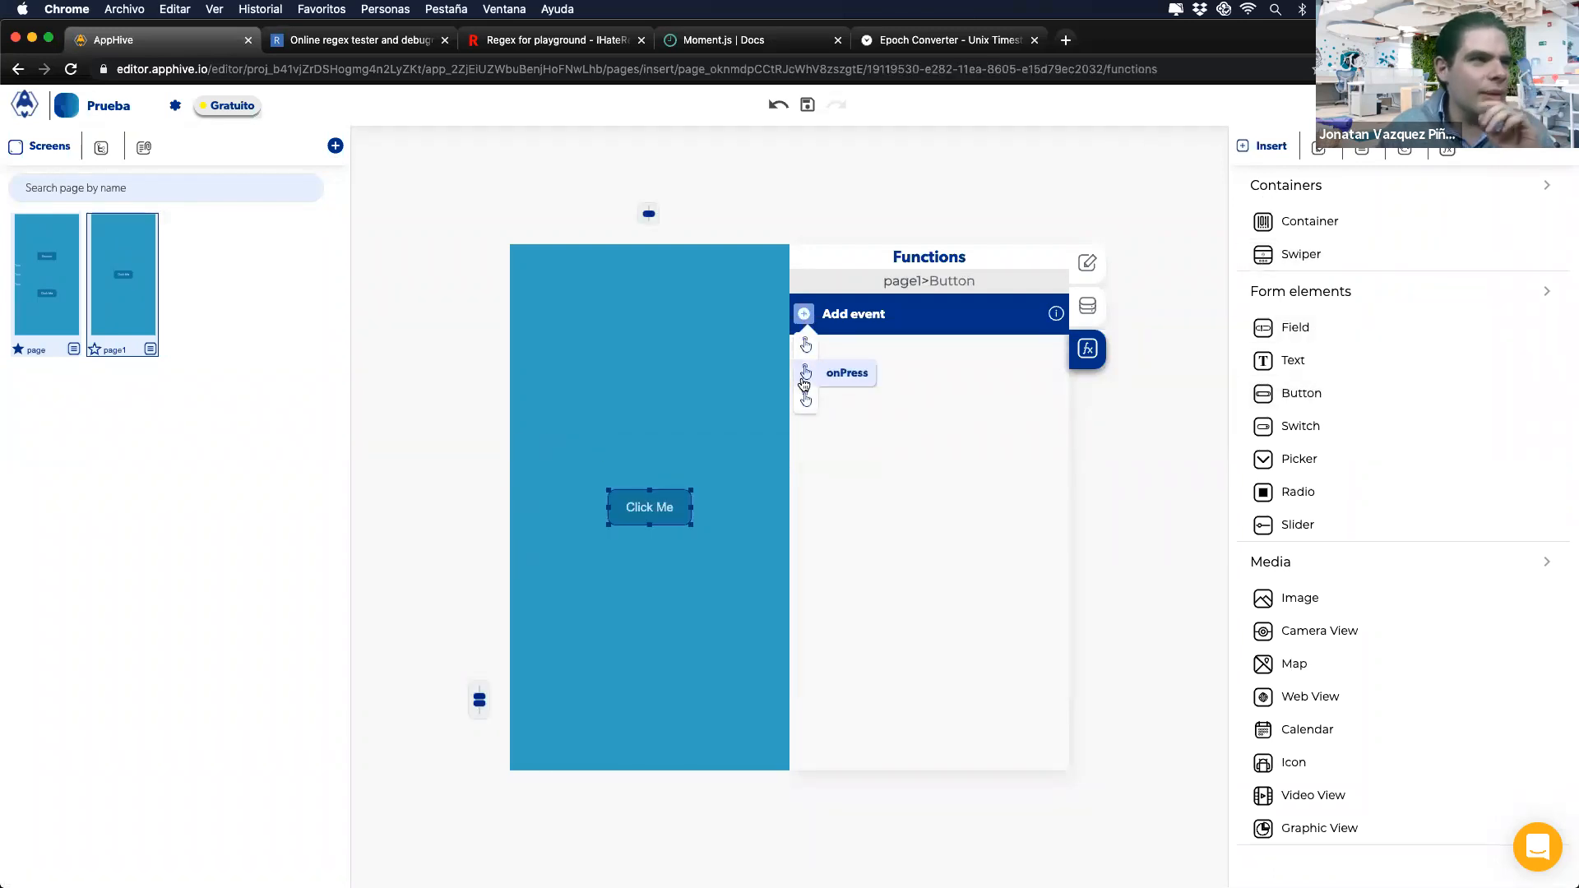
click(806, 374)
click(804, 350)
mouse_move(808, 502)
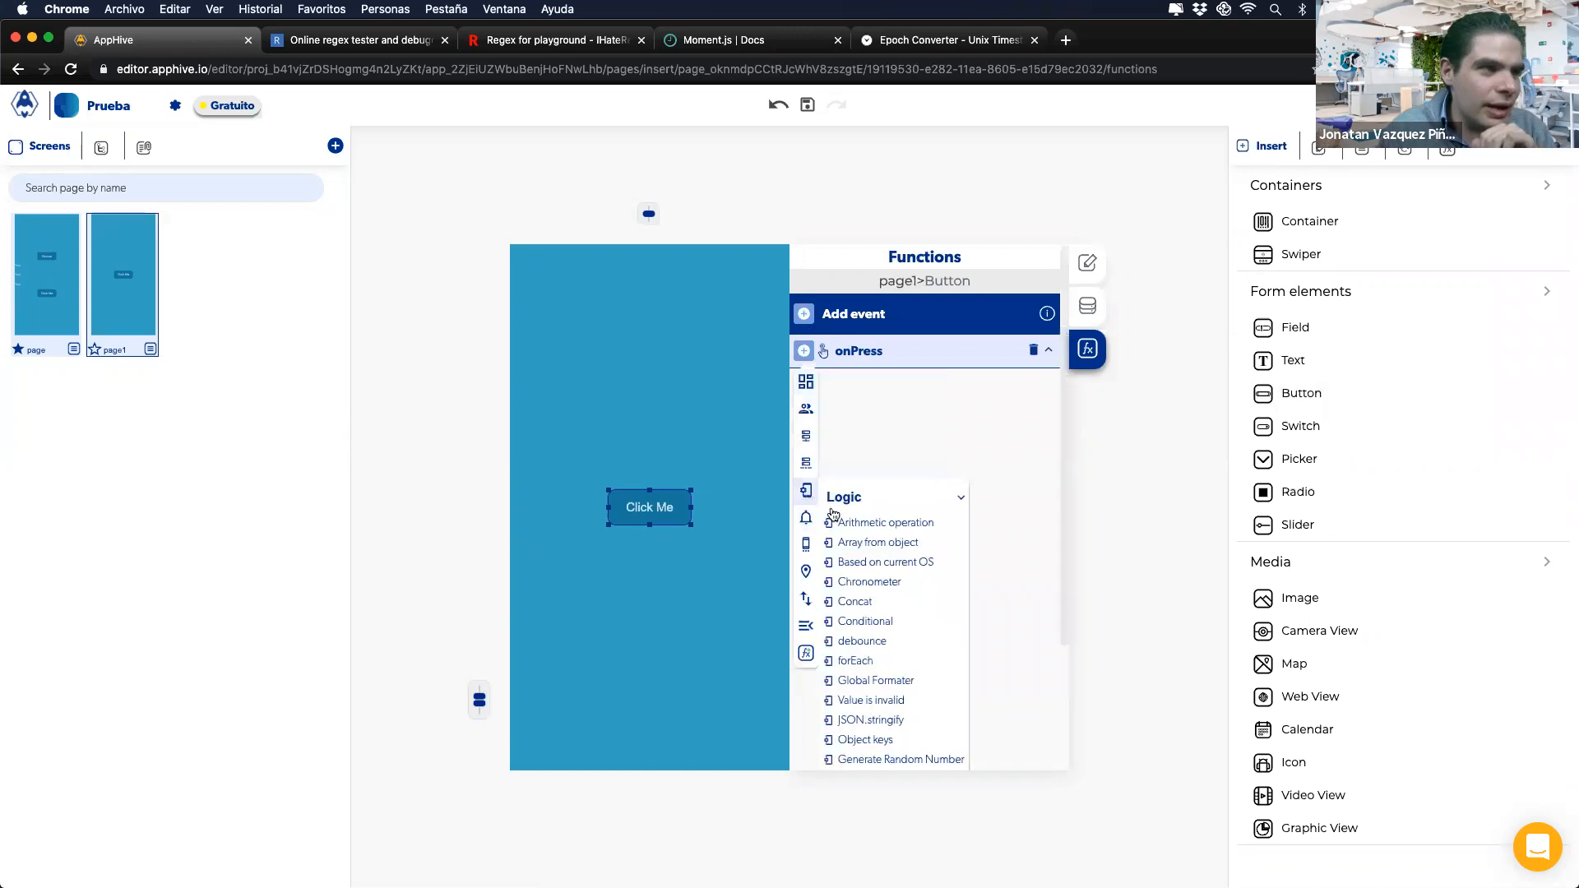
click(847, 519)
Step: Set the arithmetic operands to 1 and 1 with the + operator
text(1)
click(867, 540)
text(2)
click(835, 654)
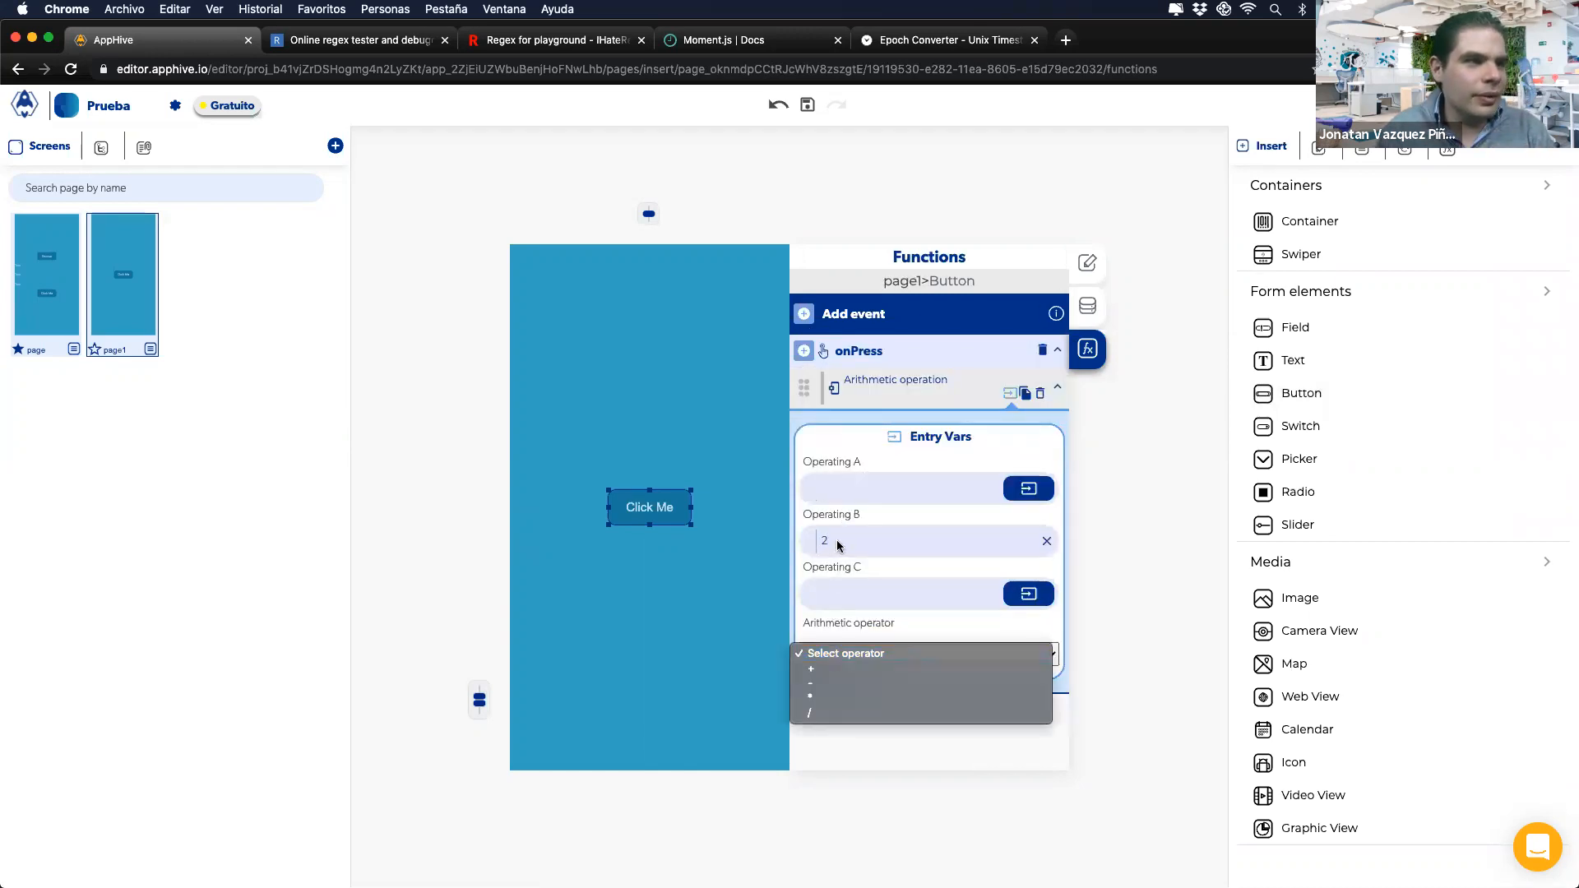
click(834, 494)
click(832, 495)
text(°)
click(837, 549)
drag(831, 489, 803, 540)
text(11)
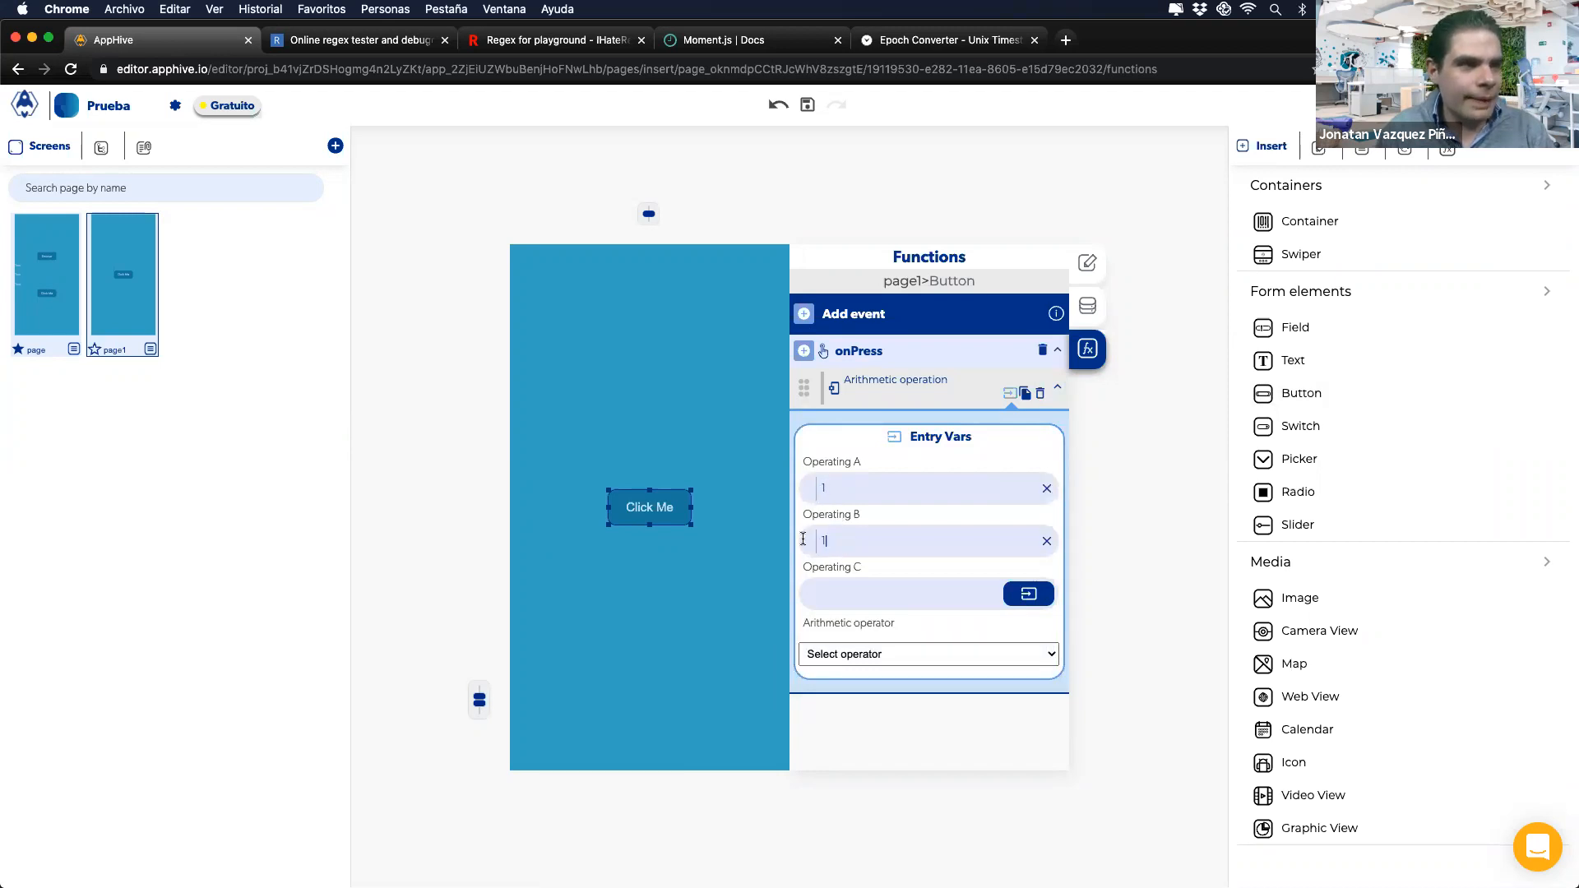
click(823, 654)
click(822, 669)
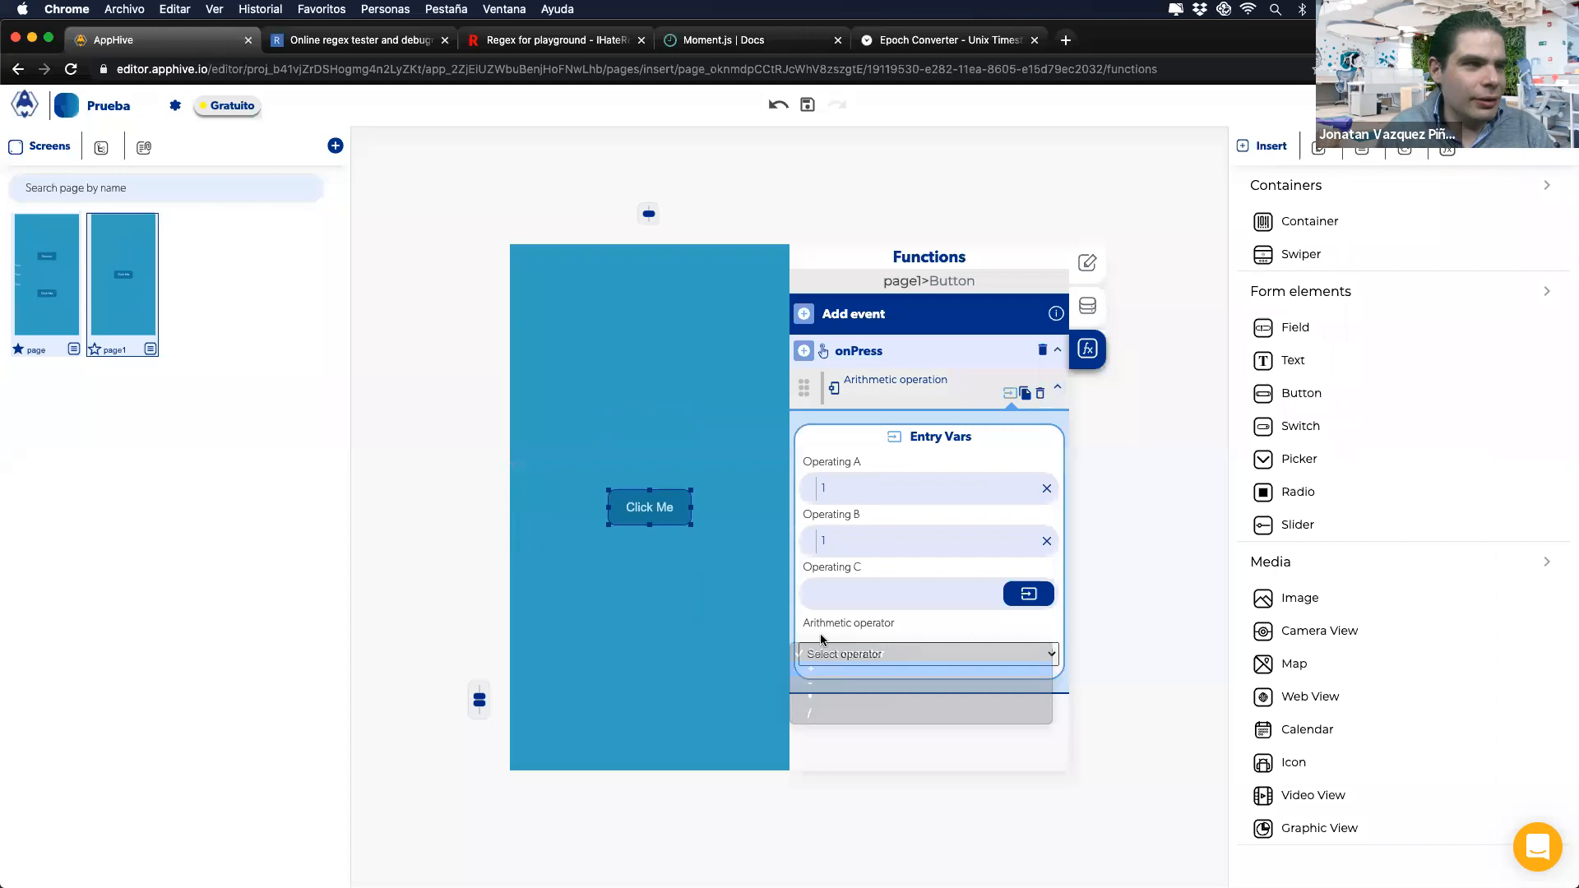
Step: Add a Send Alert whose Subtitle is the arithmetic operation's result, then briefly view the slides
click(805, 354)
mouse_move(806, 491)
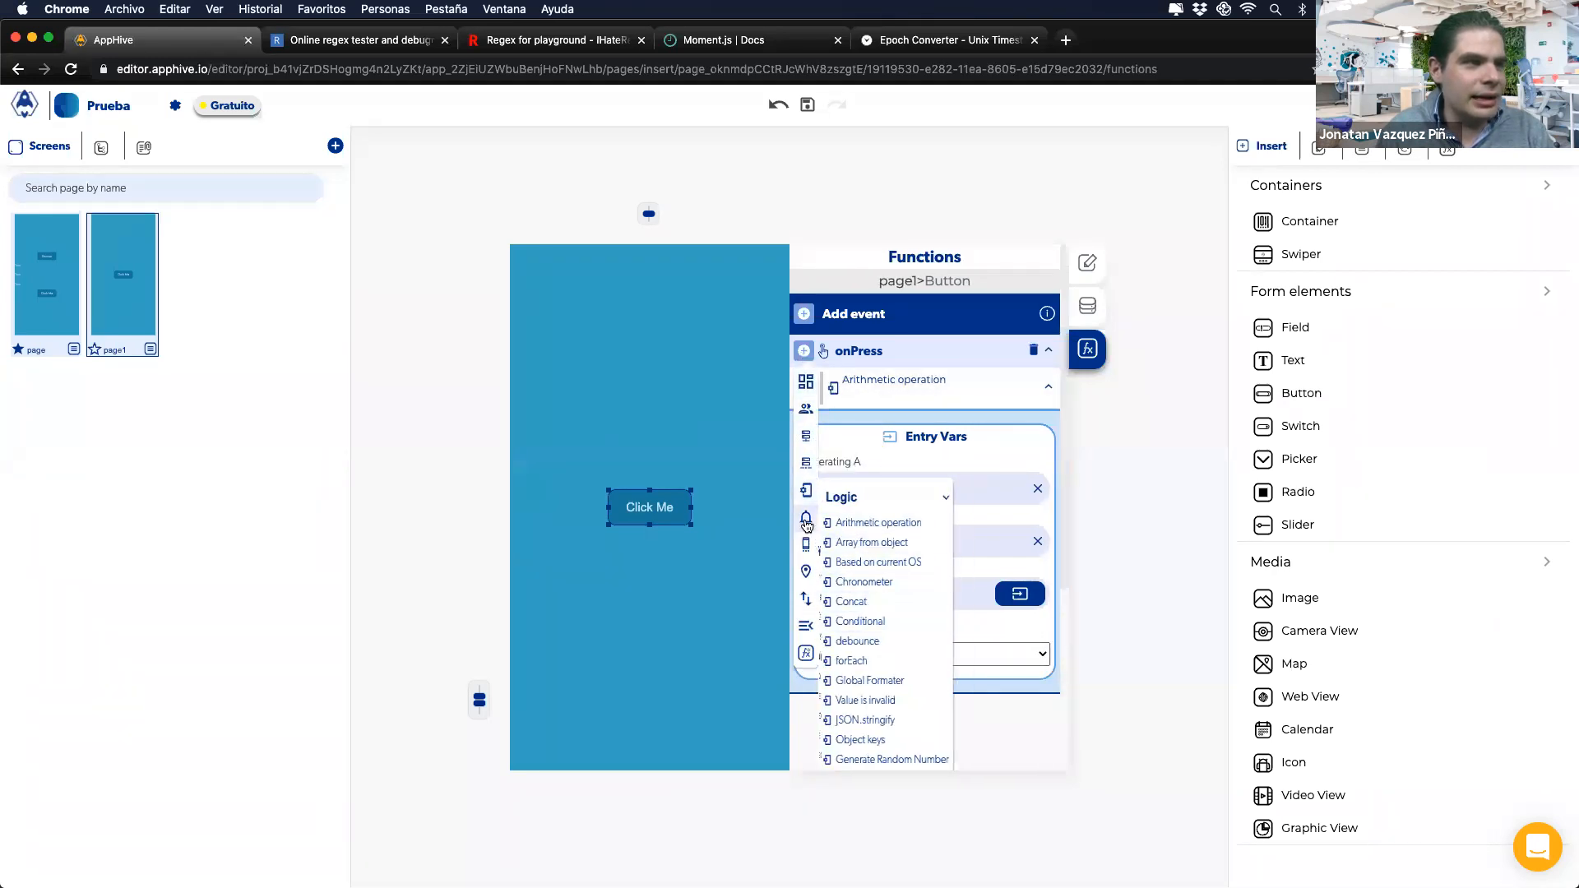
click(845, 591)
scroll(845, 592, down, 2)
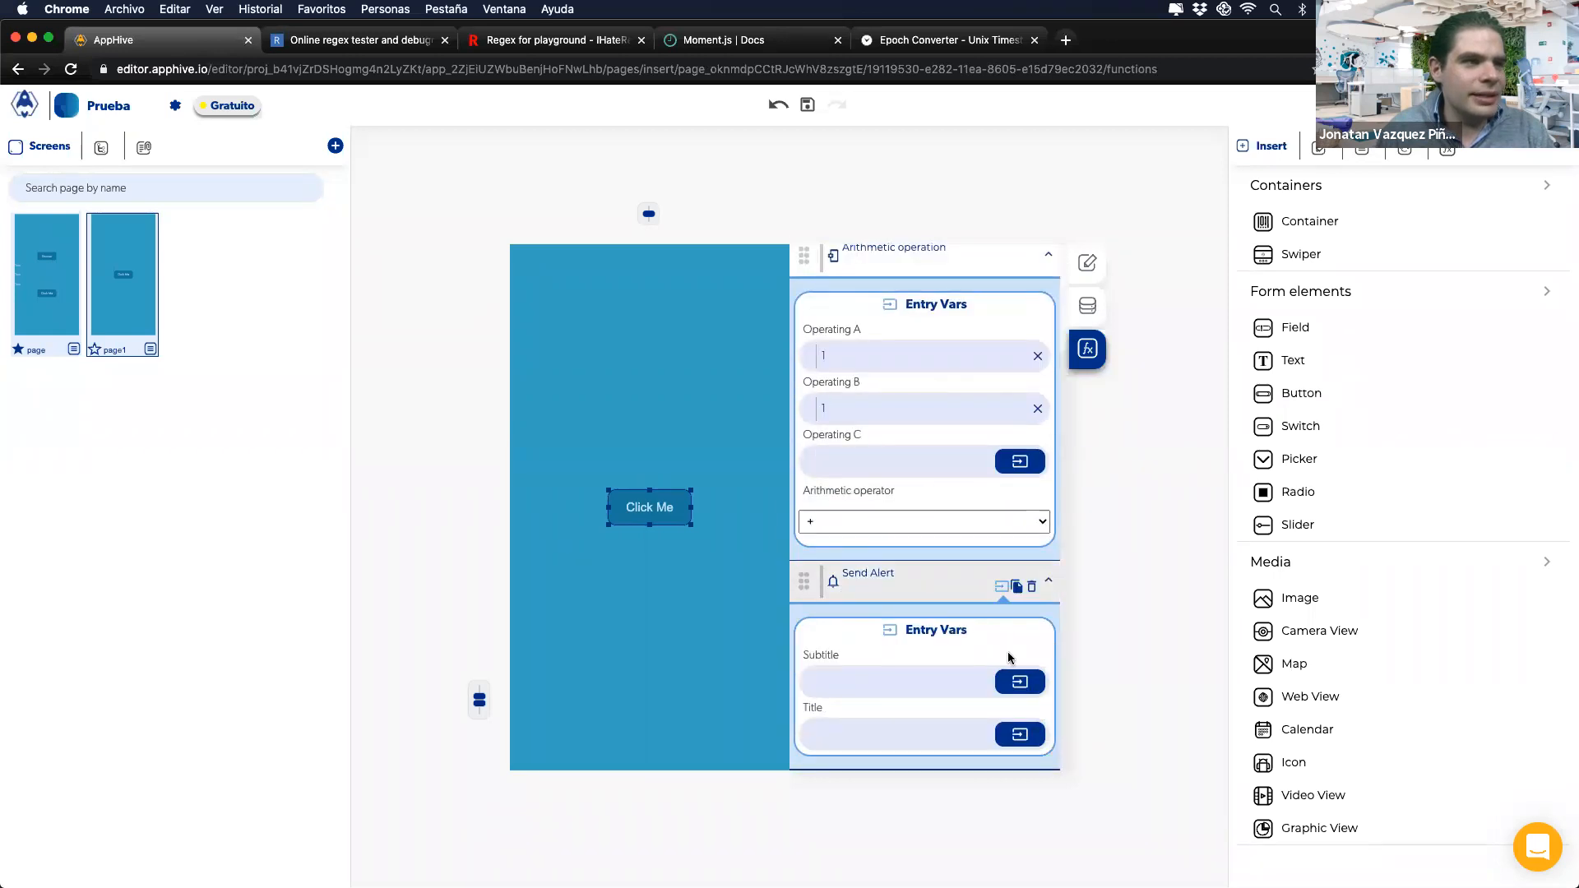
click(1018, 682)
click(996, 721)
click(946, 767)
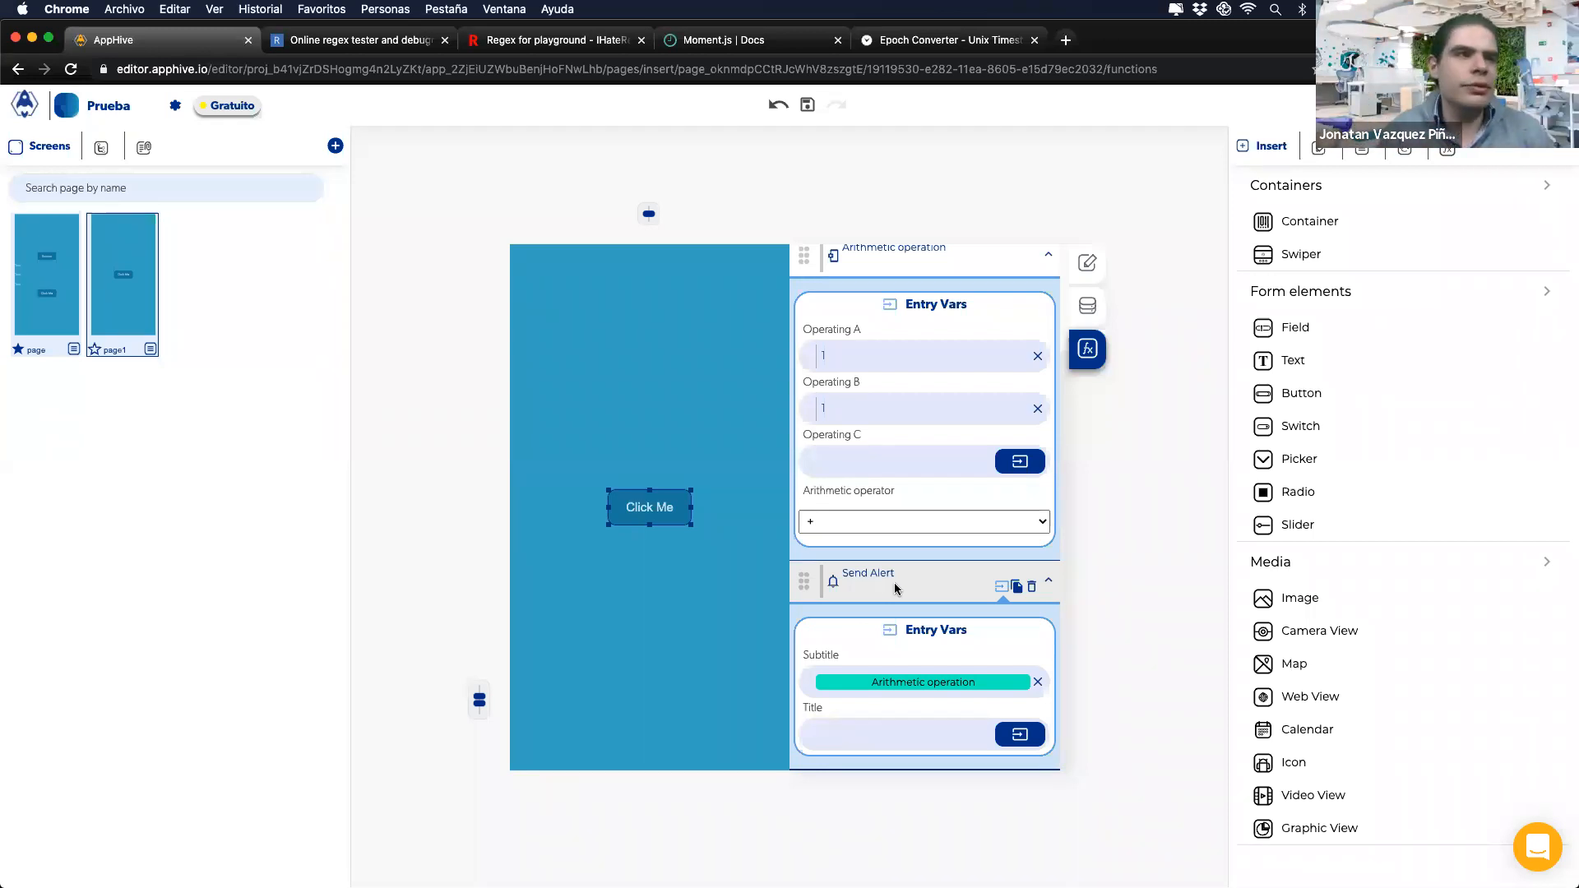
key(ctrl+Right)
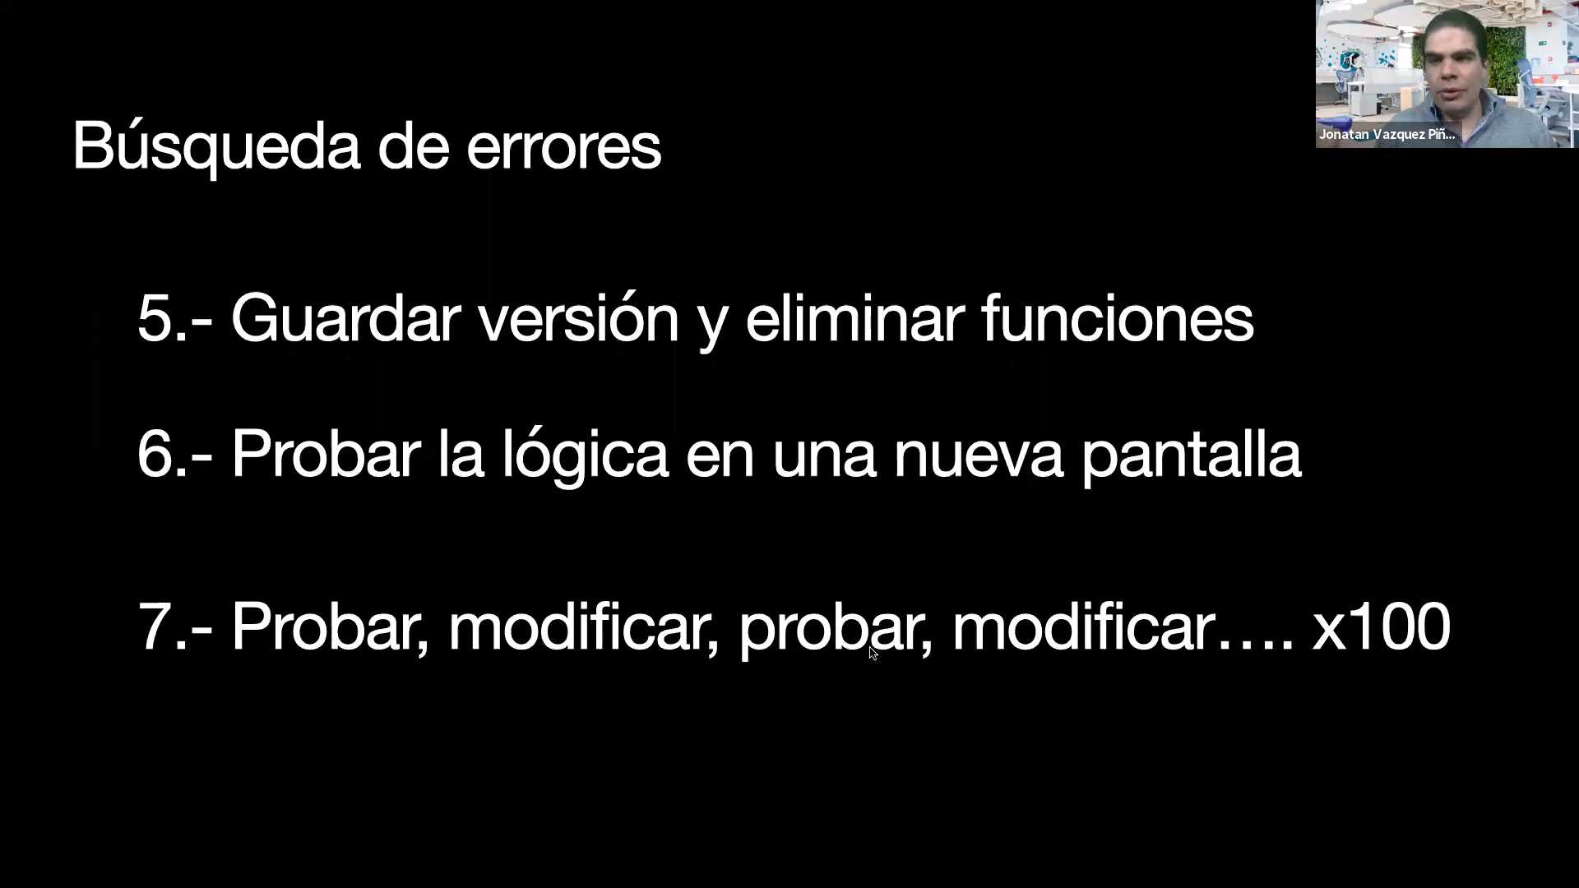
key(ctrl+Left)
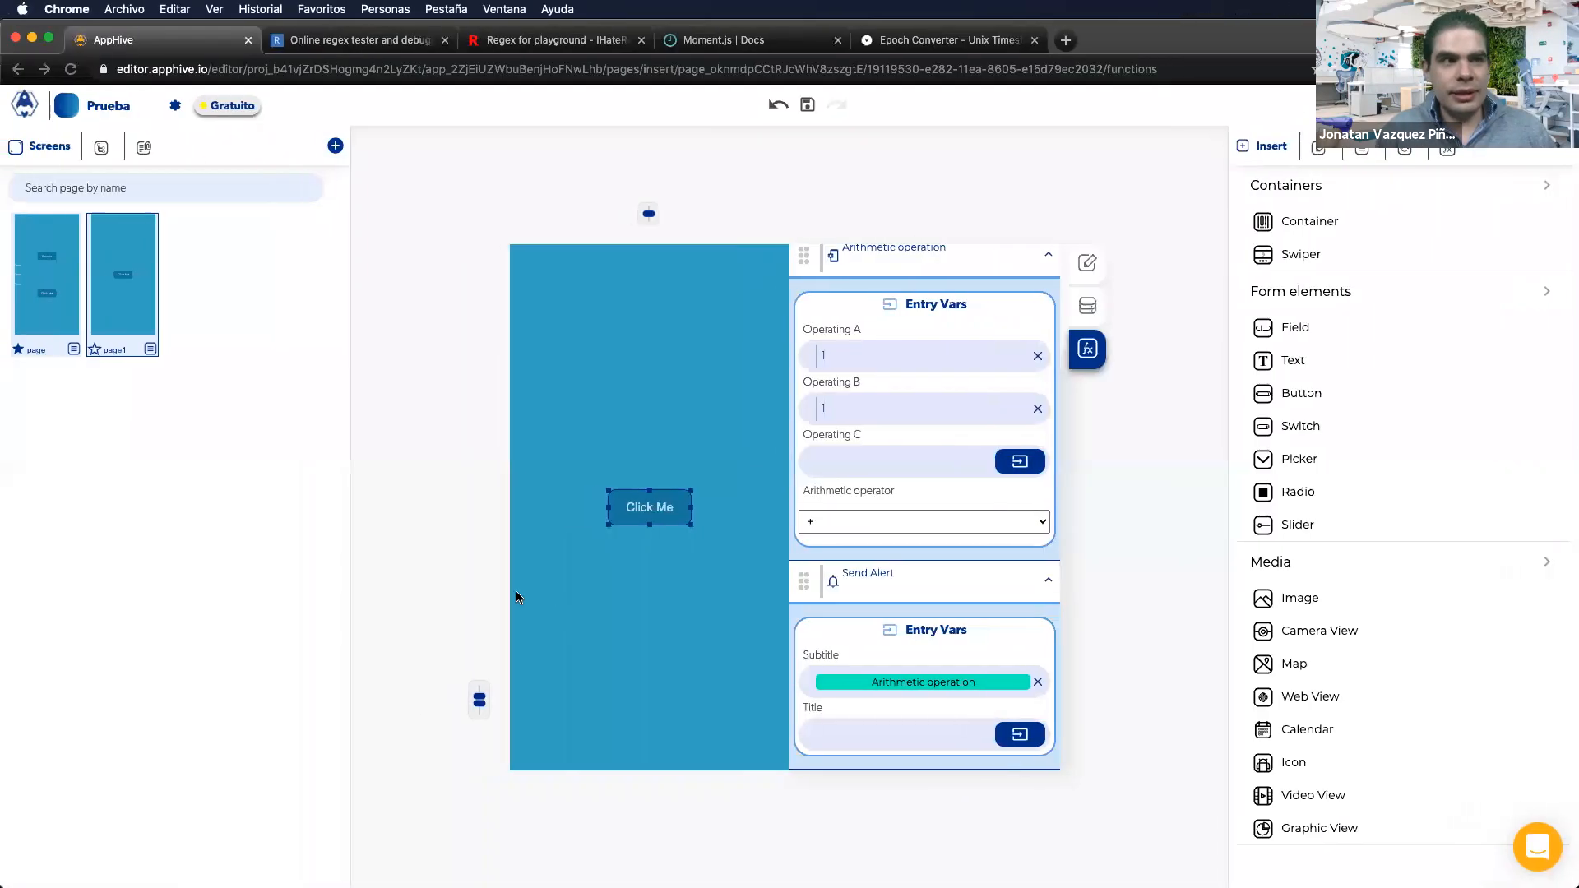
Step: On the original page, rebind Envviar's Operating A to page data Variable M
click(38, 277)
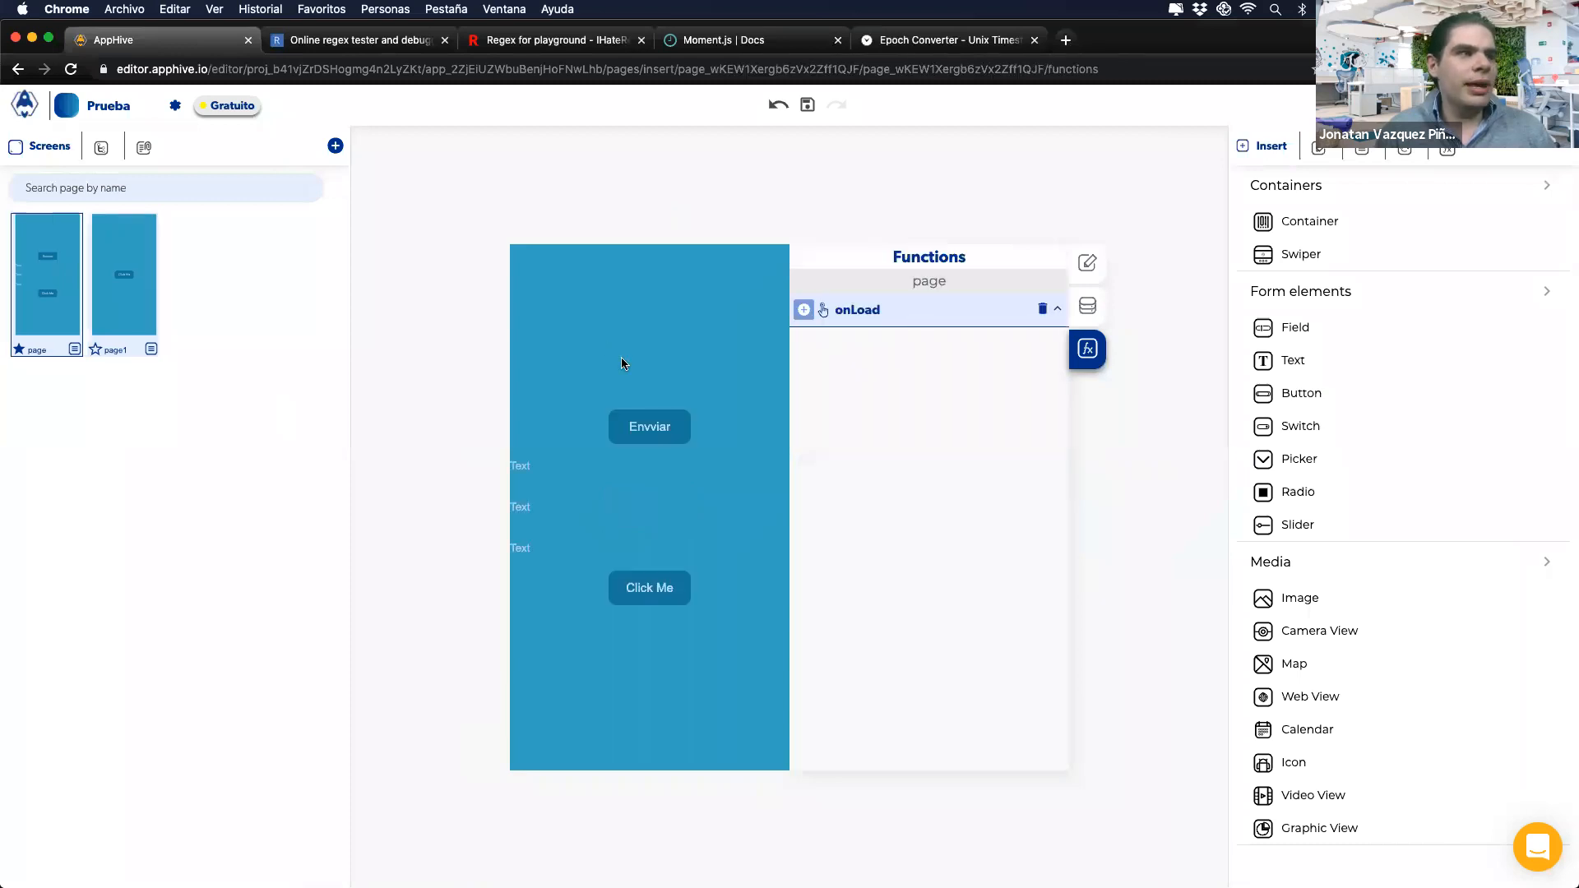
click(637, 438)
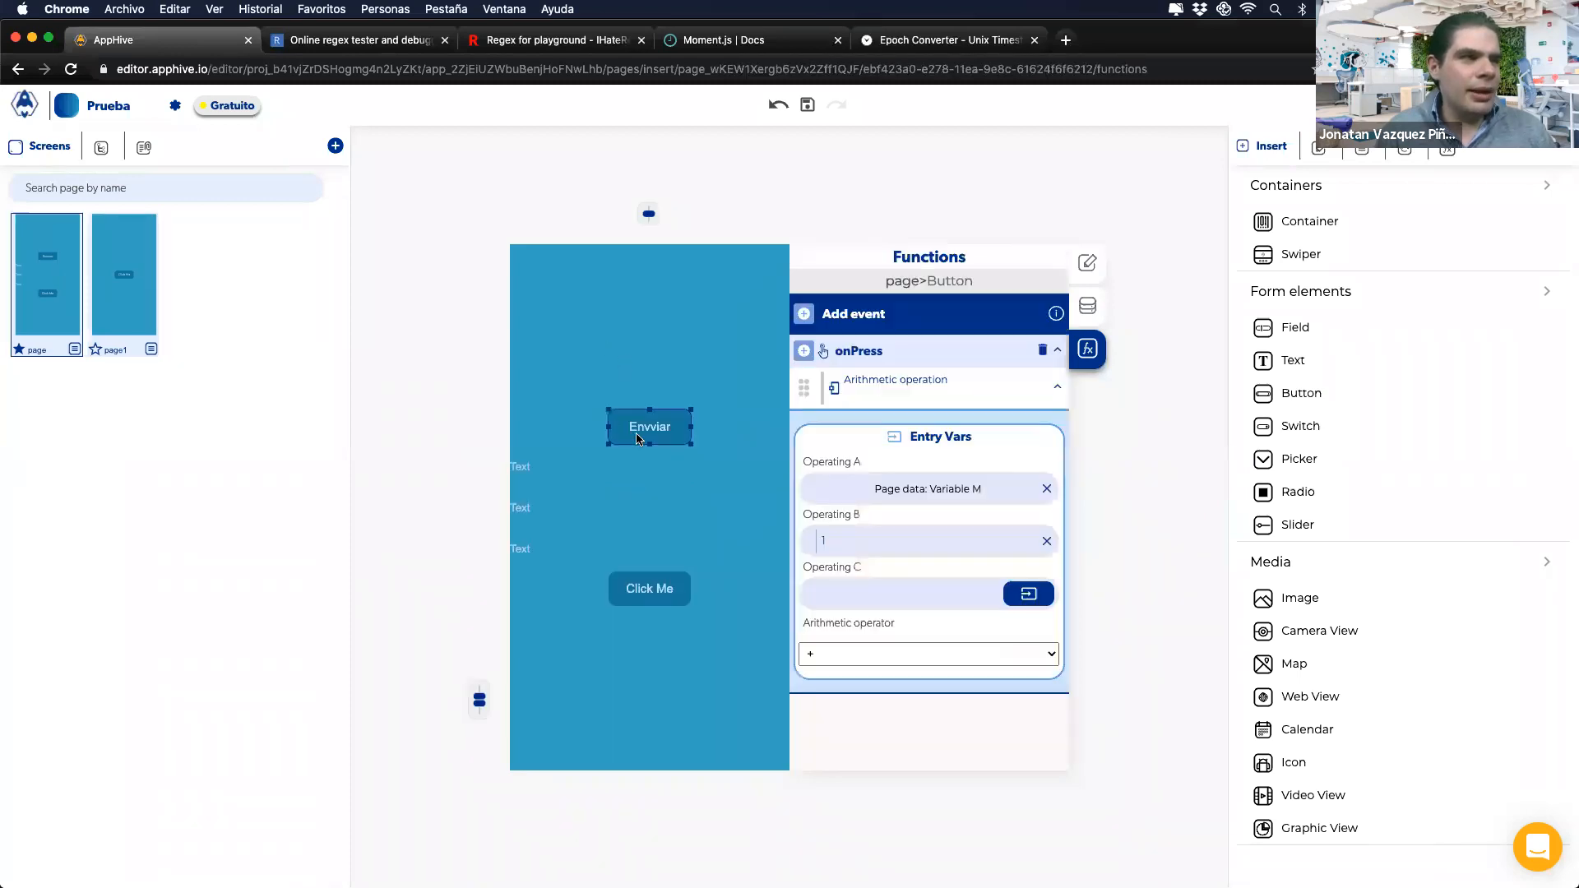
click(1045, 490)
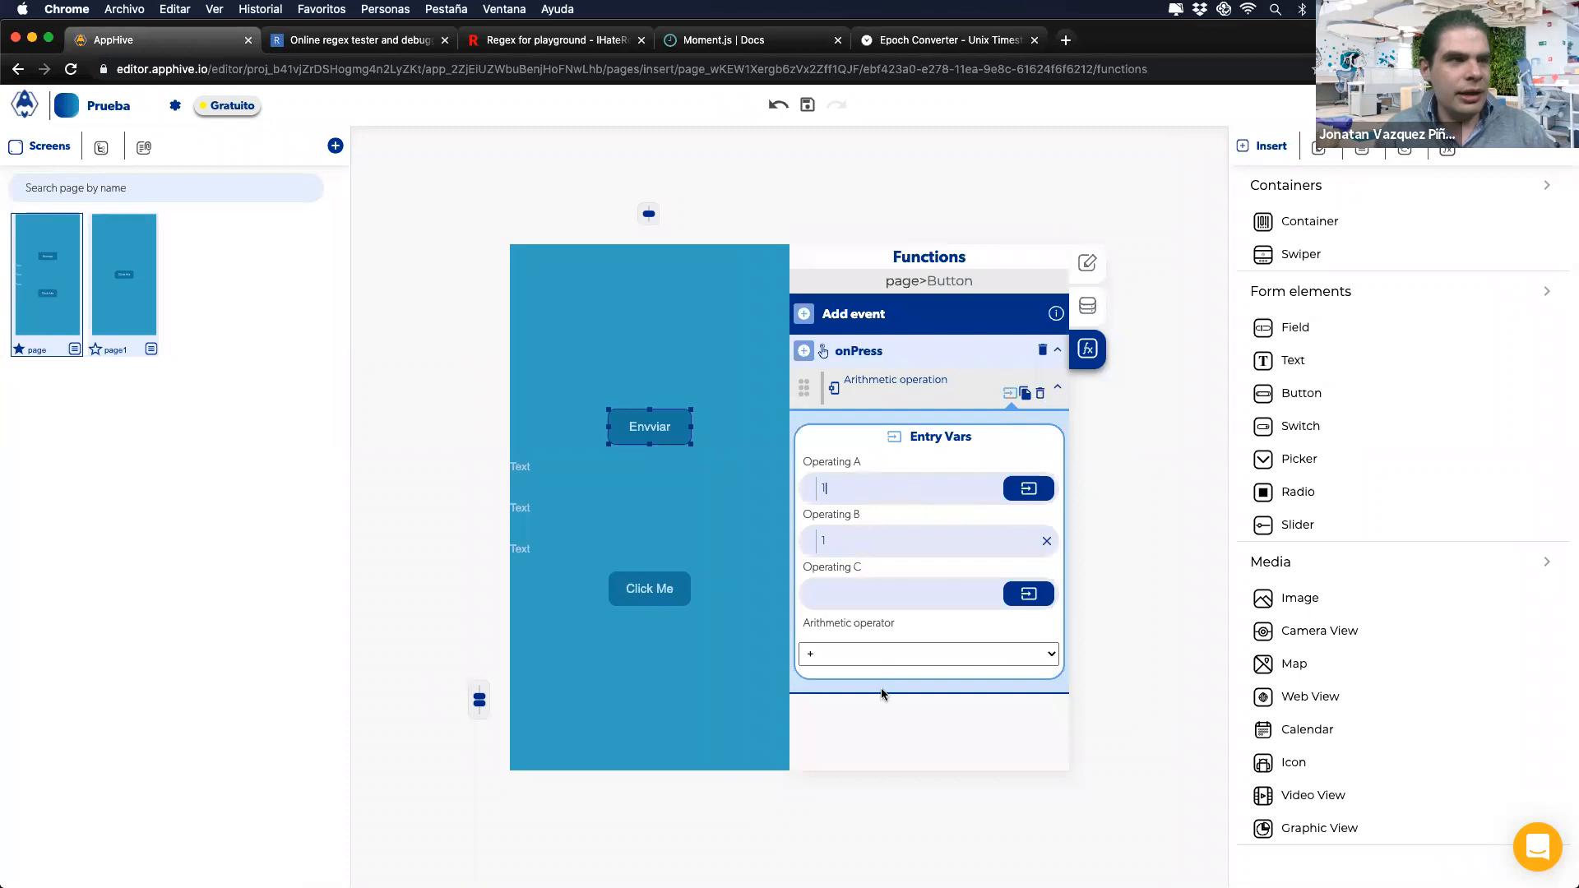
click(1028, 488)
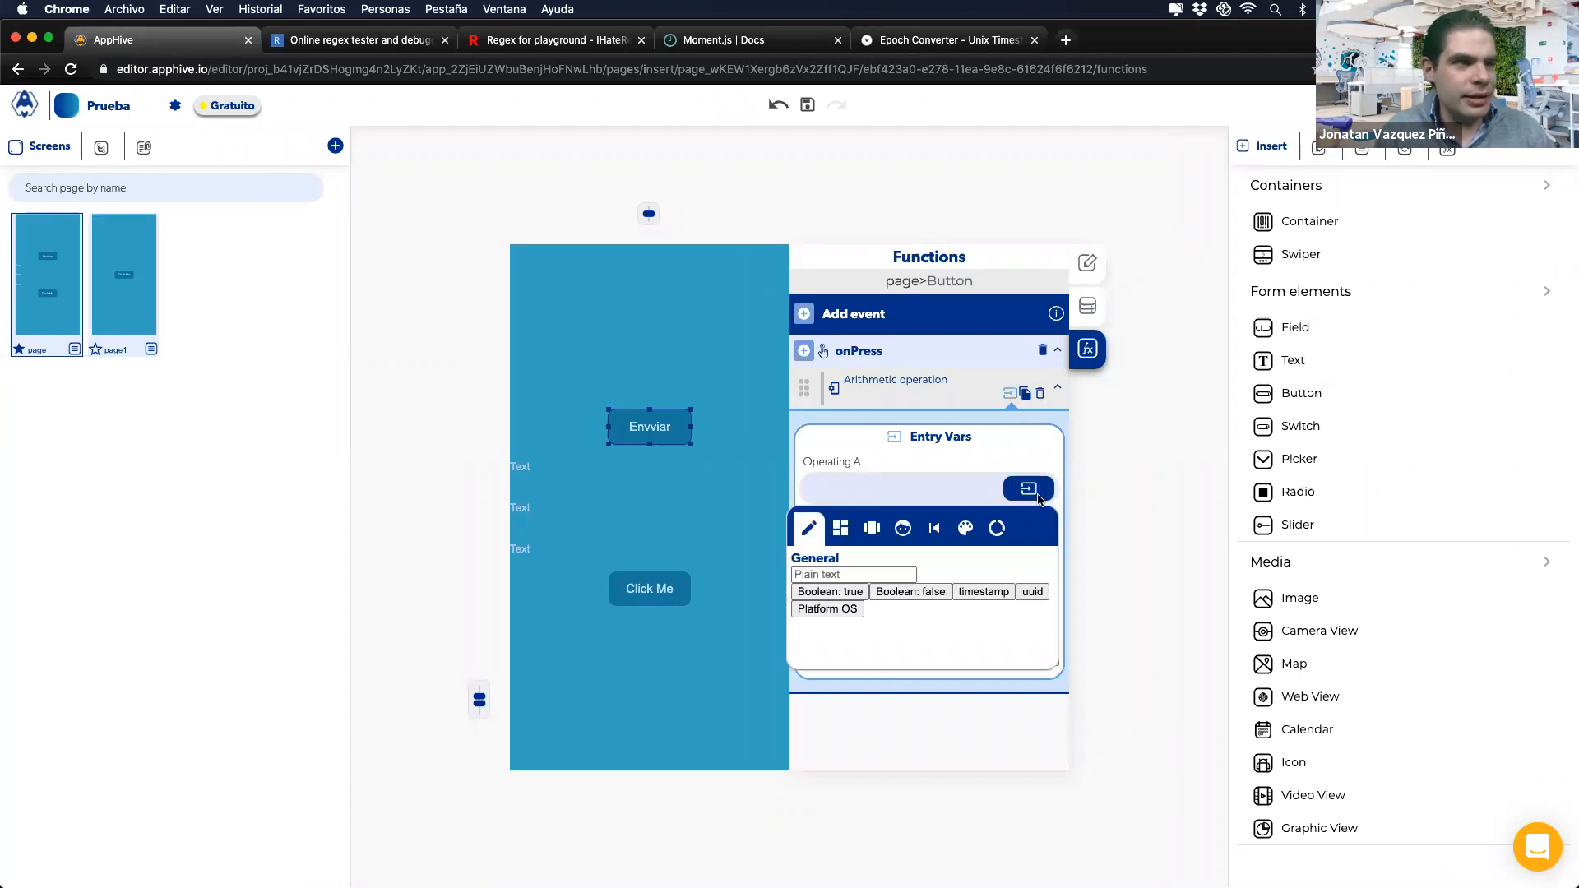
click(1008, 538)
click(934, 593)
click(940, 613)
click(925, 622)
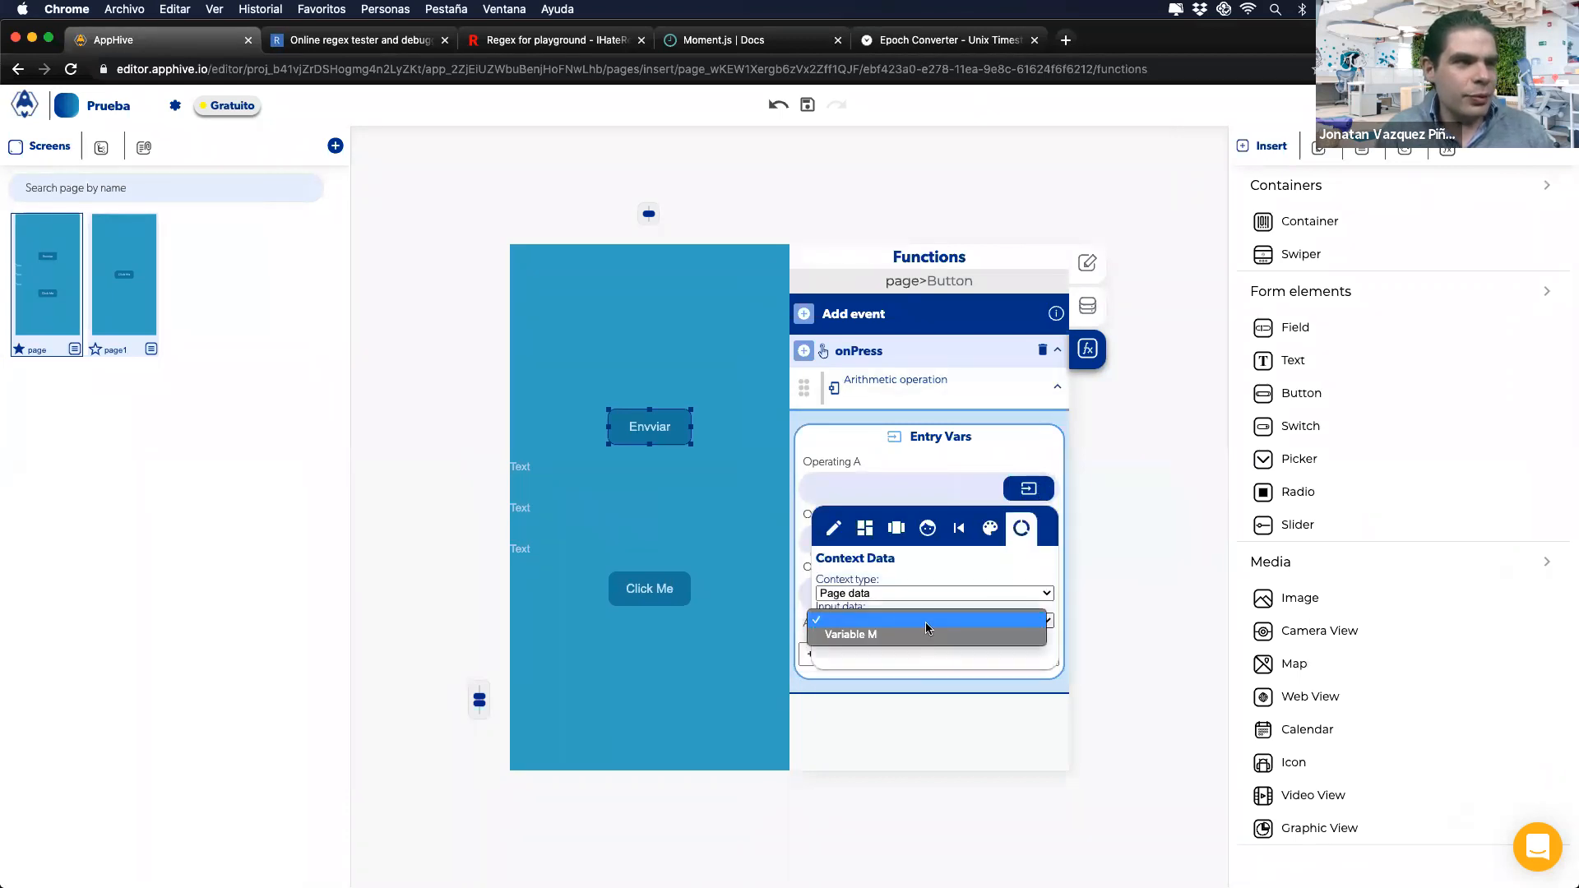
click(921, 637)
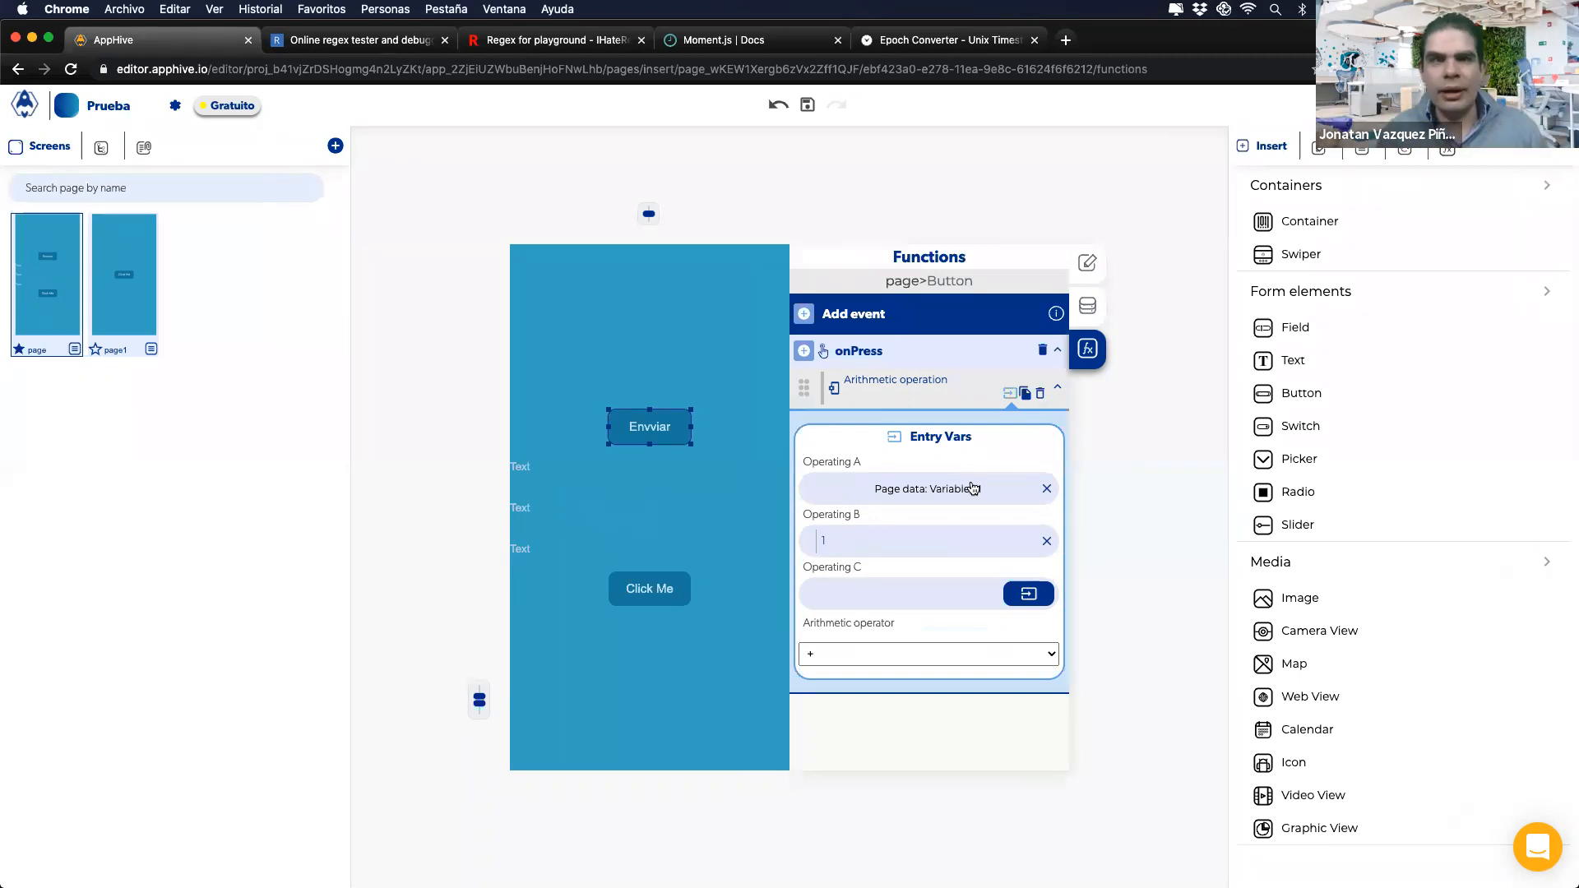
Step: Delete the Arithmetic operation, the Envviar and Click Me buttons, and the third Text element
click(1040, 396)
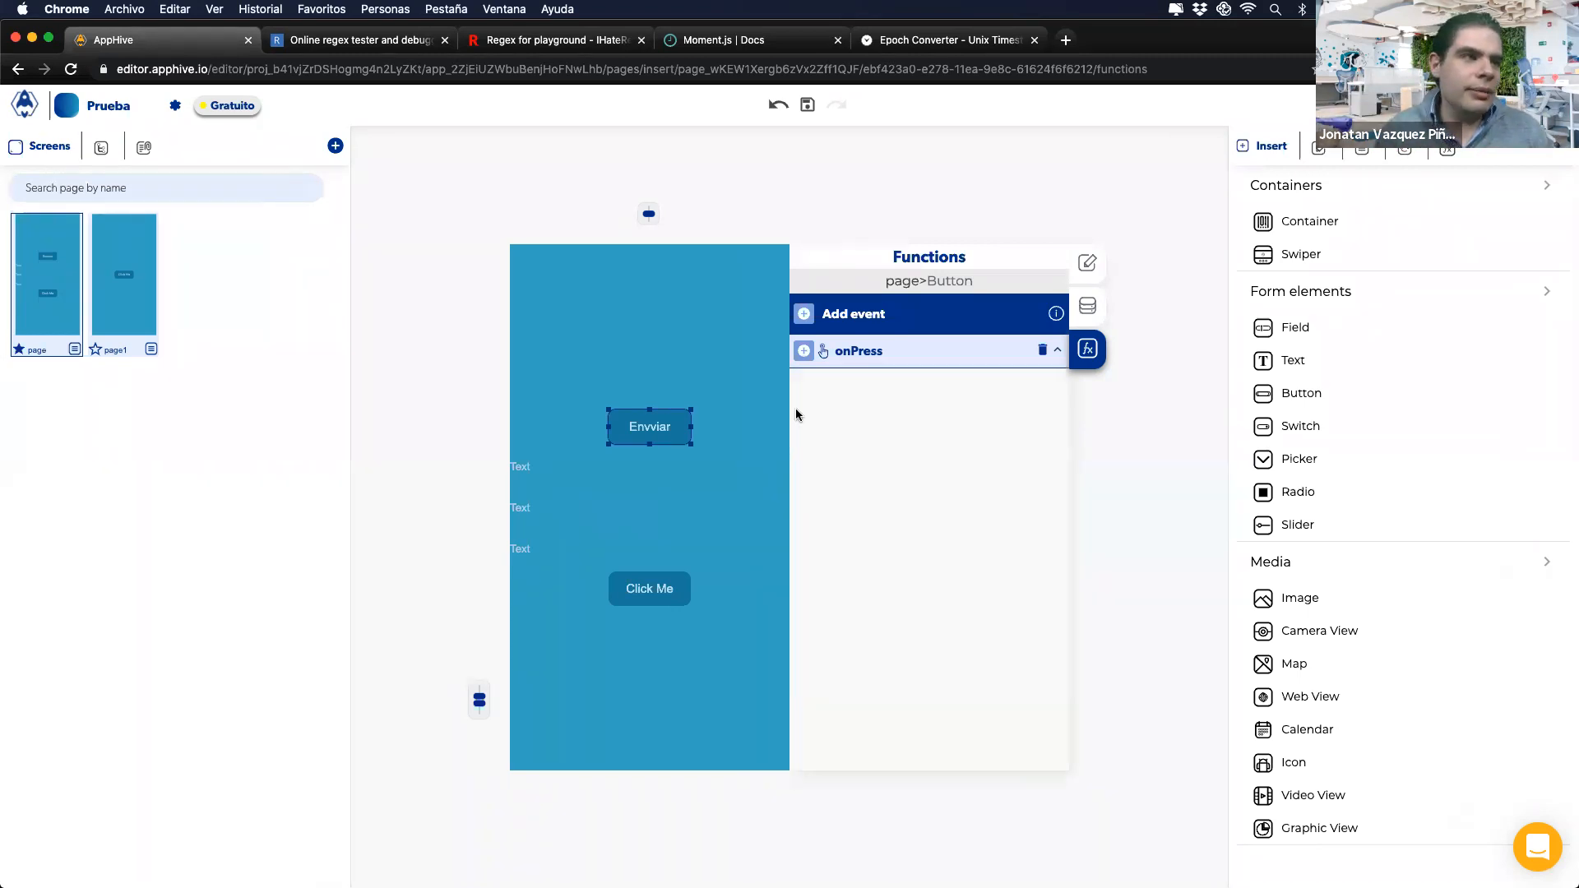
key(Delete)
click(655, 586)
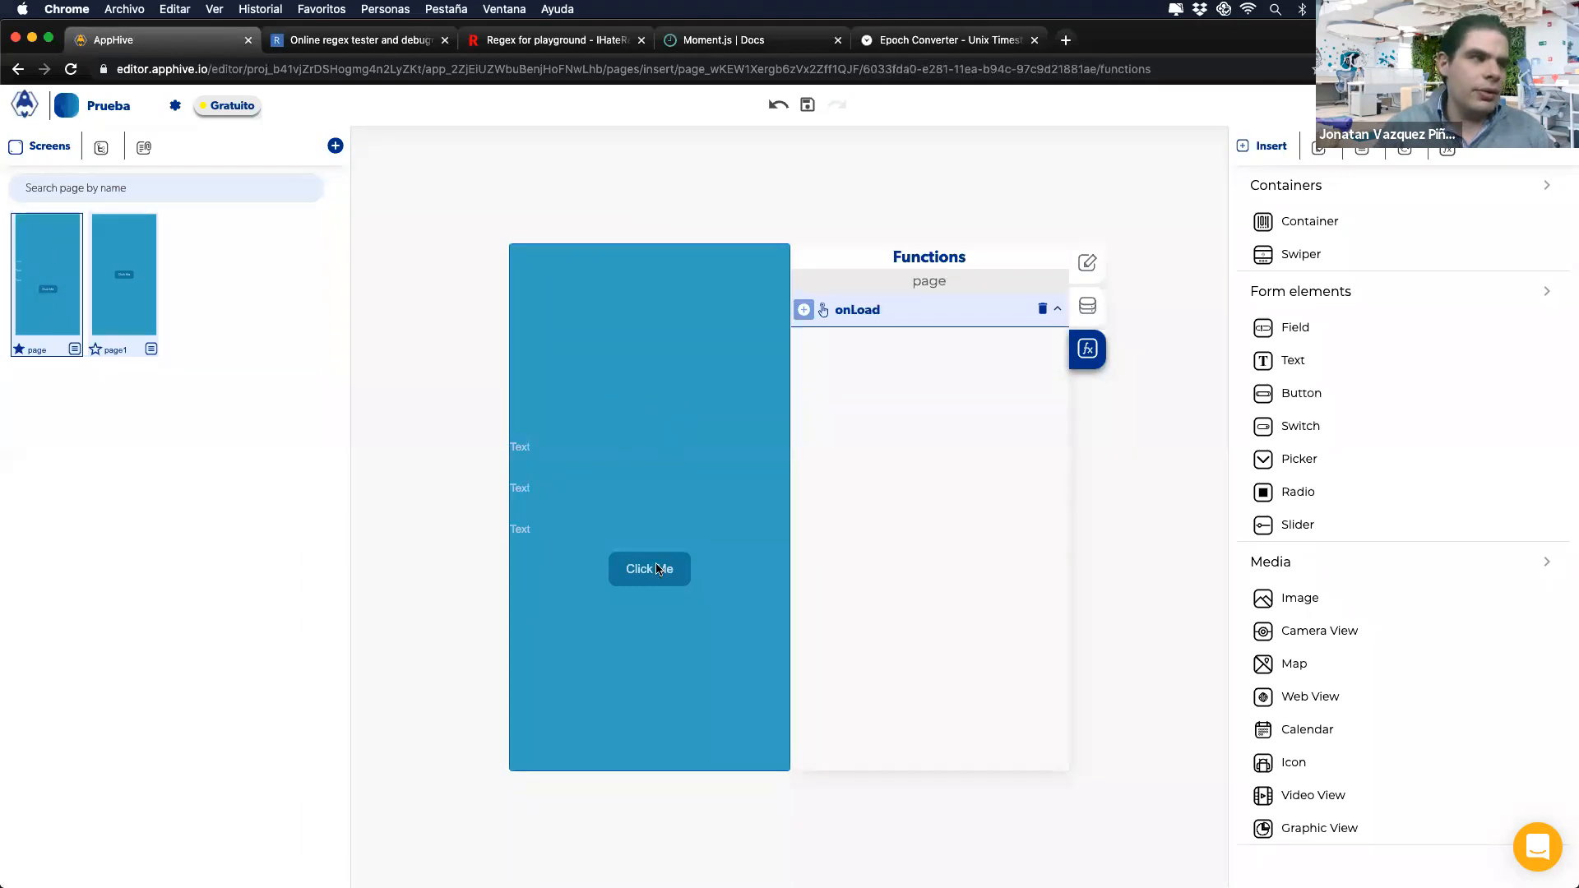
key(Delete)
click(589, 536)
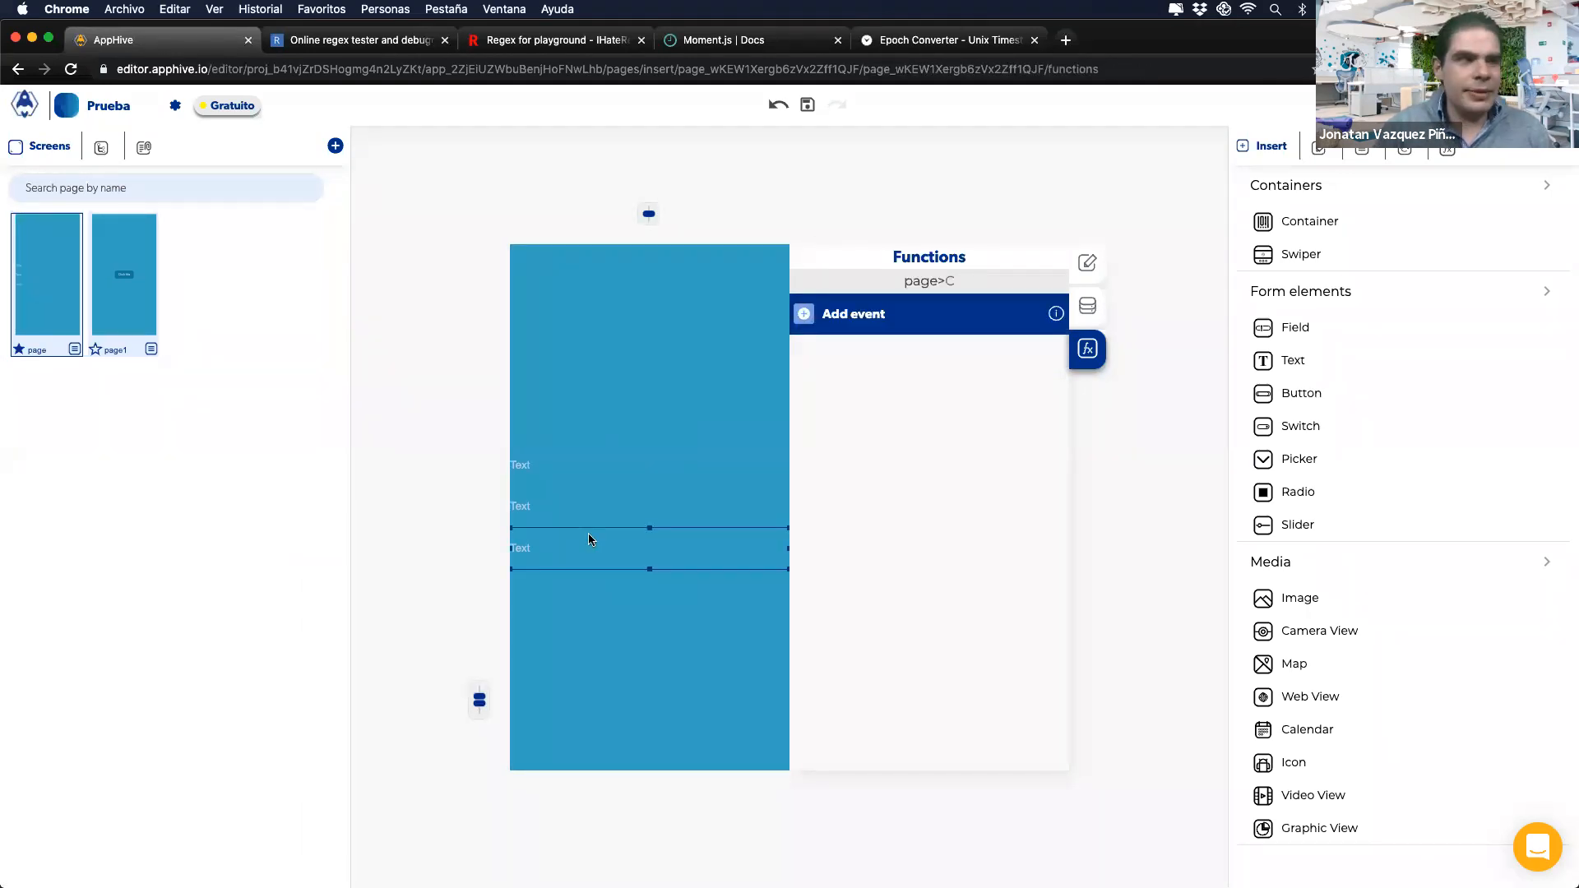
key(Delete)
Step: Restore the 20:07 saved version and switch to the error-hunting slides
click(1403, 154)
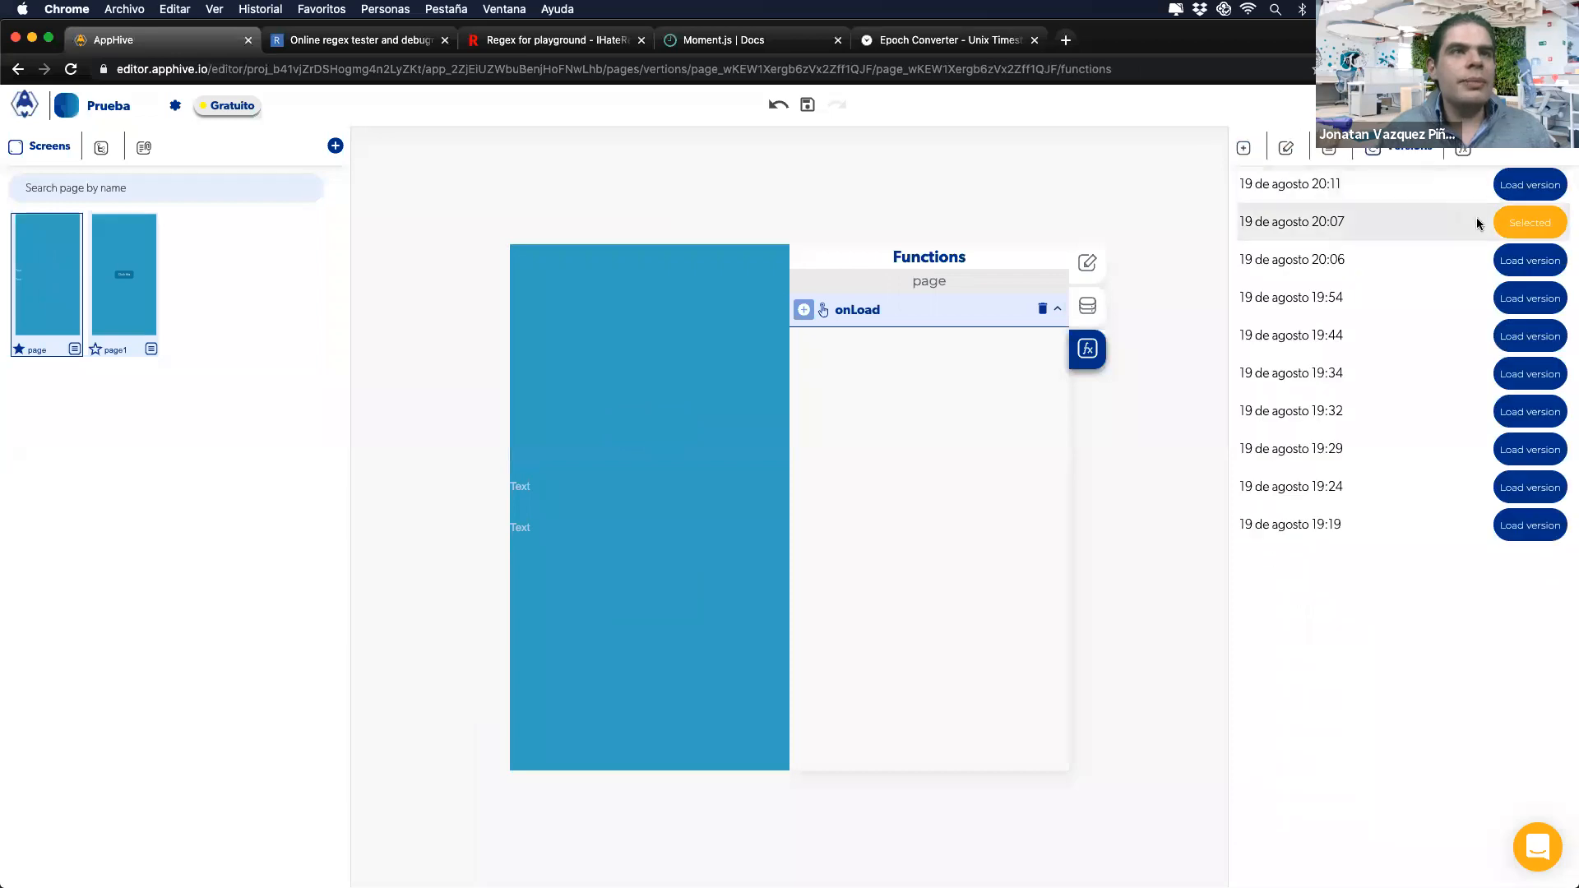
click(1512, 231)
click(957, 162)
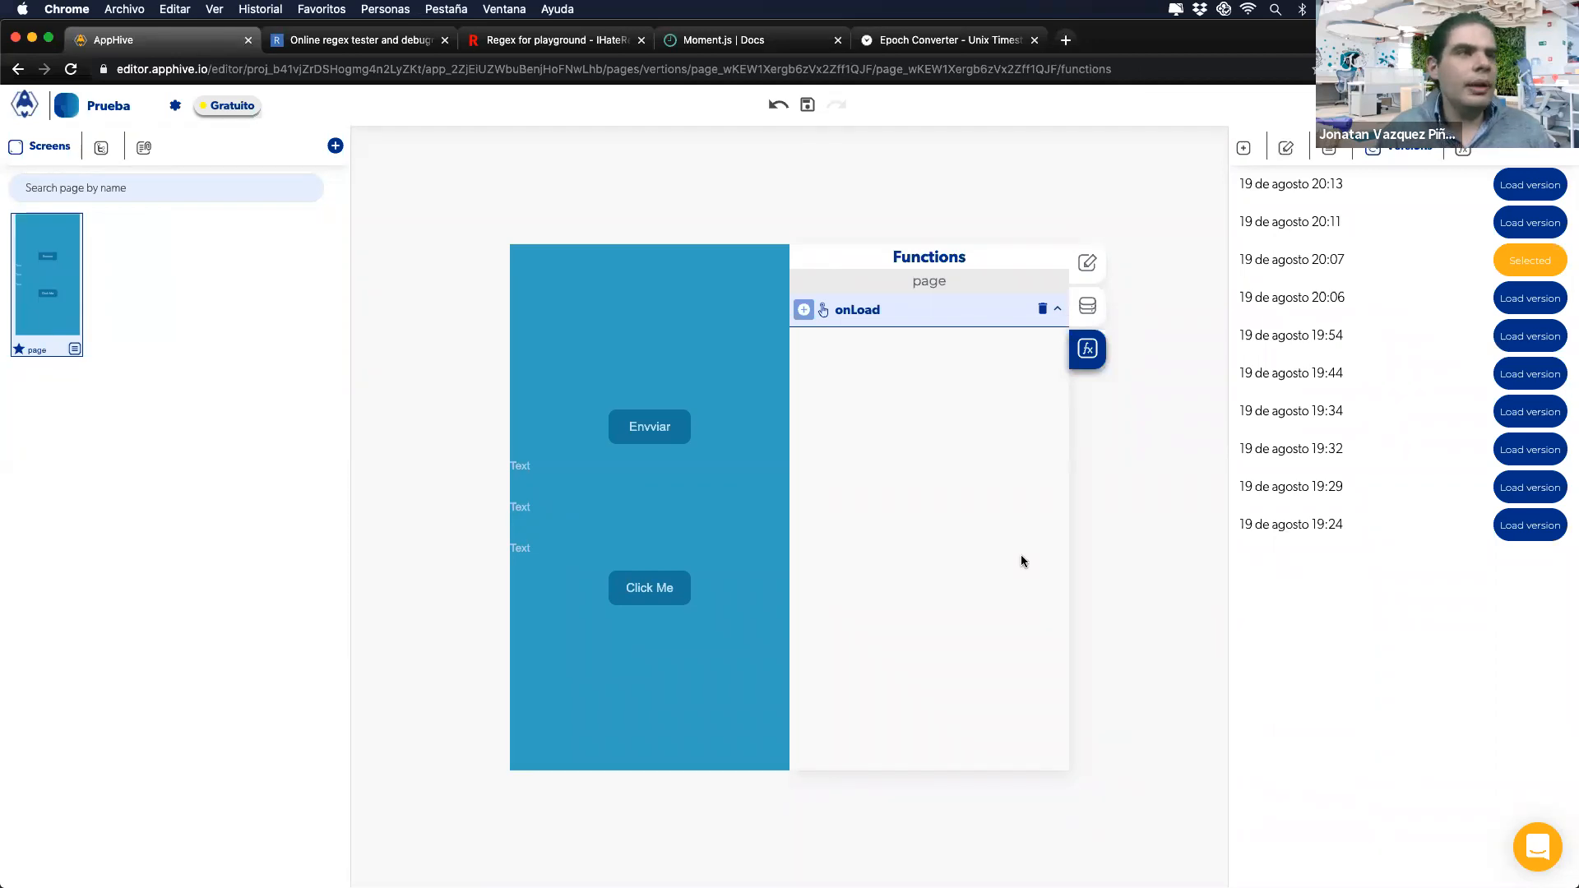
key(ctrl+Right)
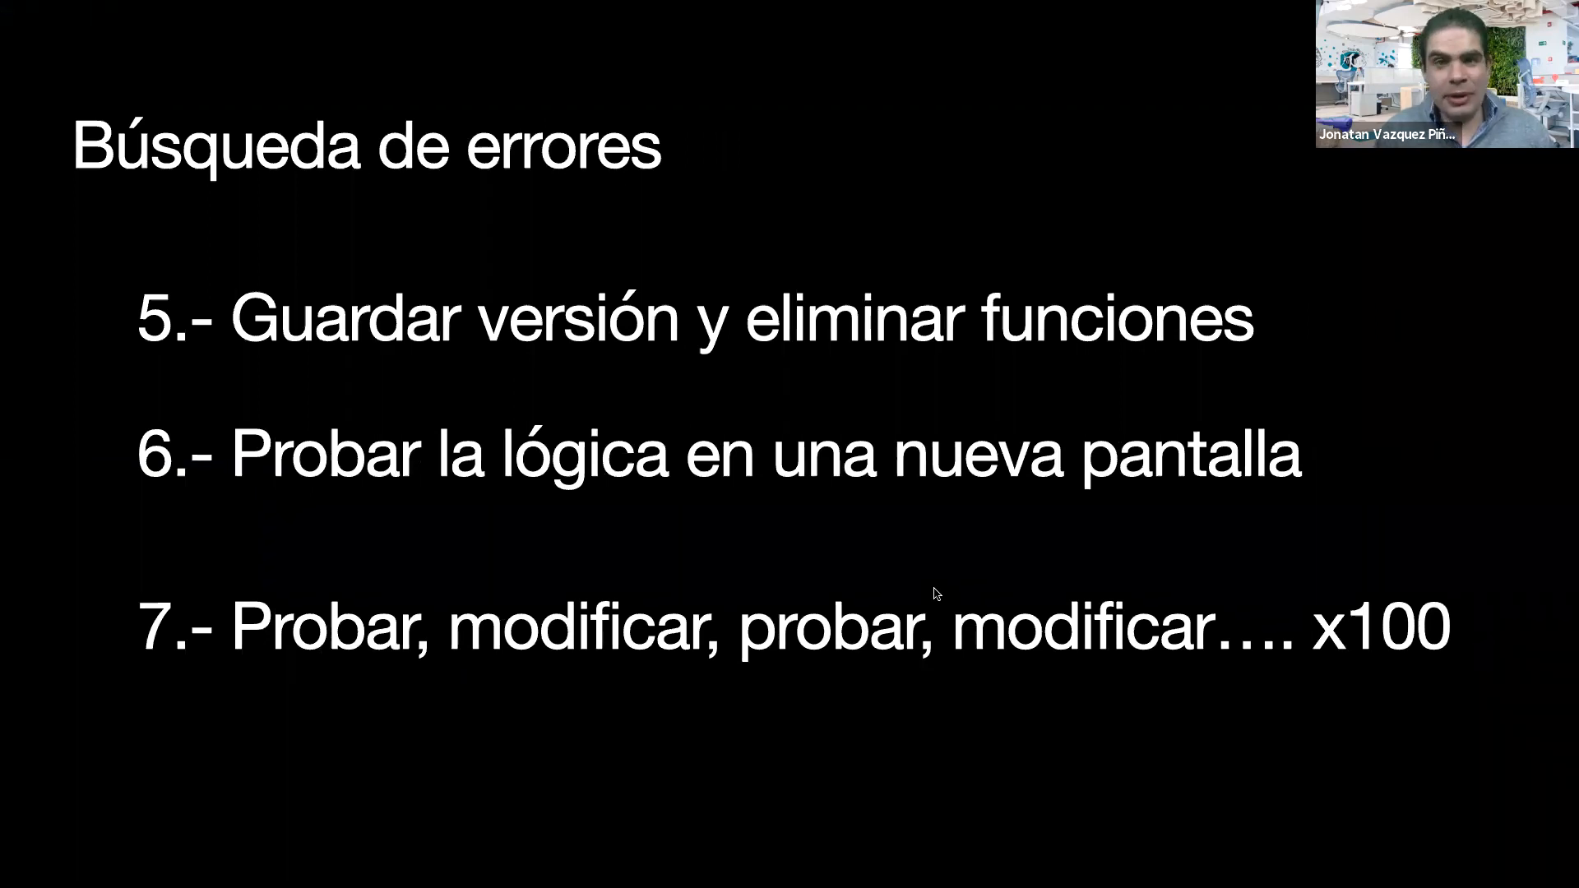
Step: Advance one slide, return to the editor, and select Envviar to show its Variable M + 1 operation
key(Right)
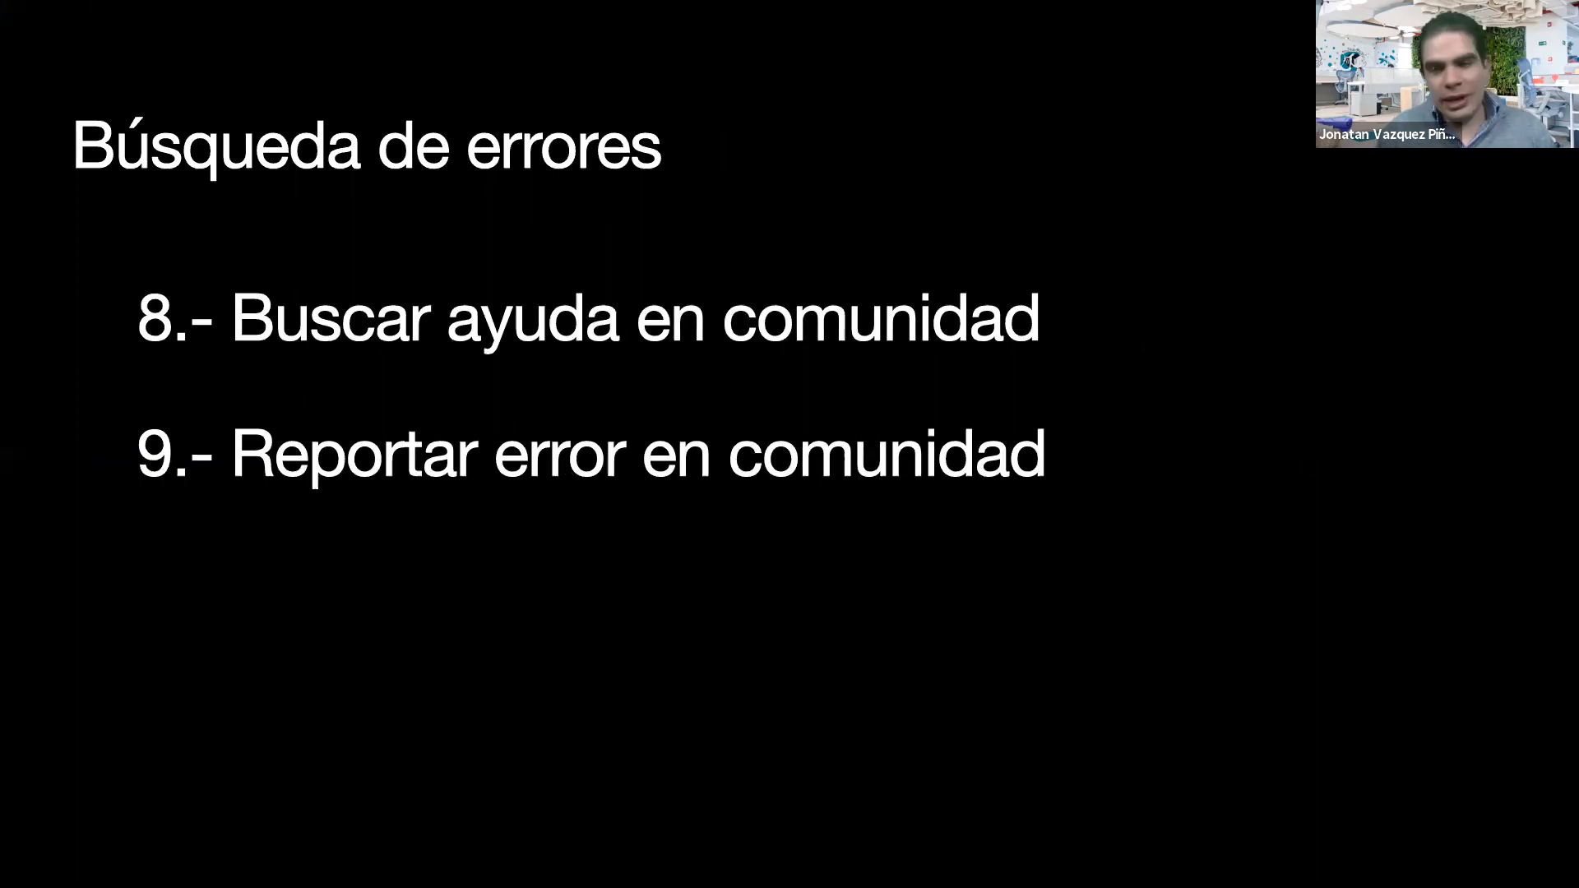
key(ctrl+Left)
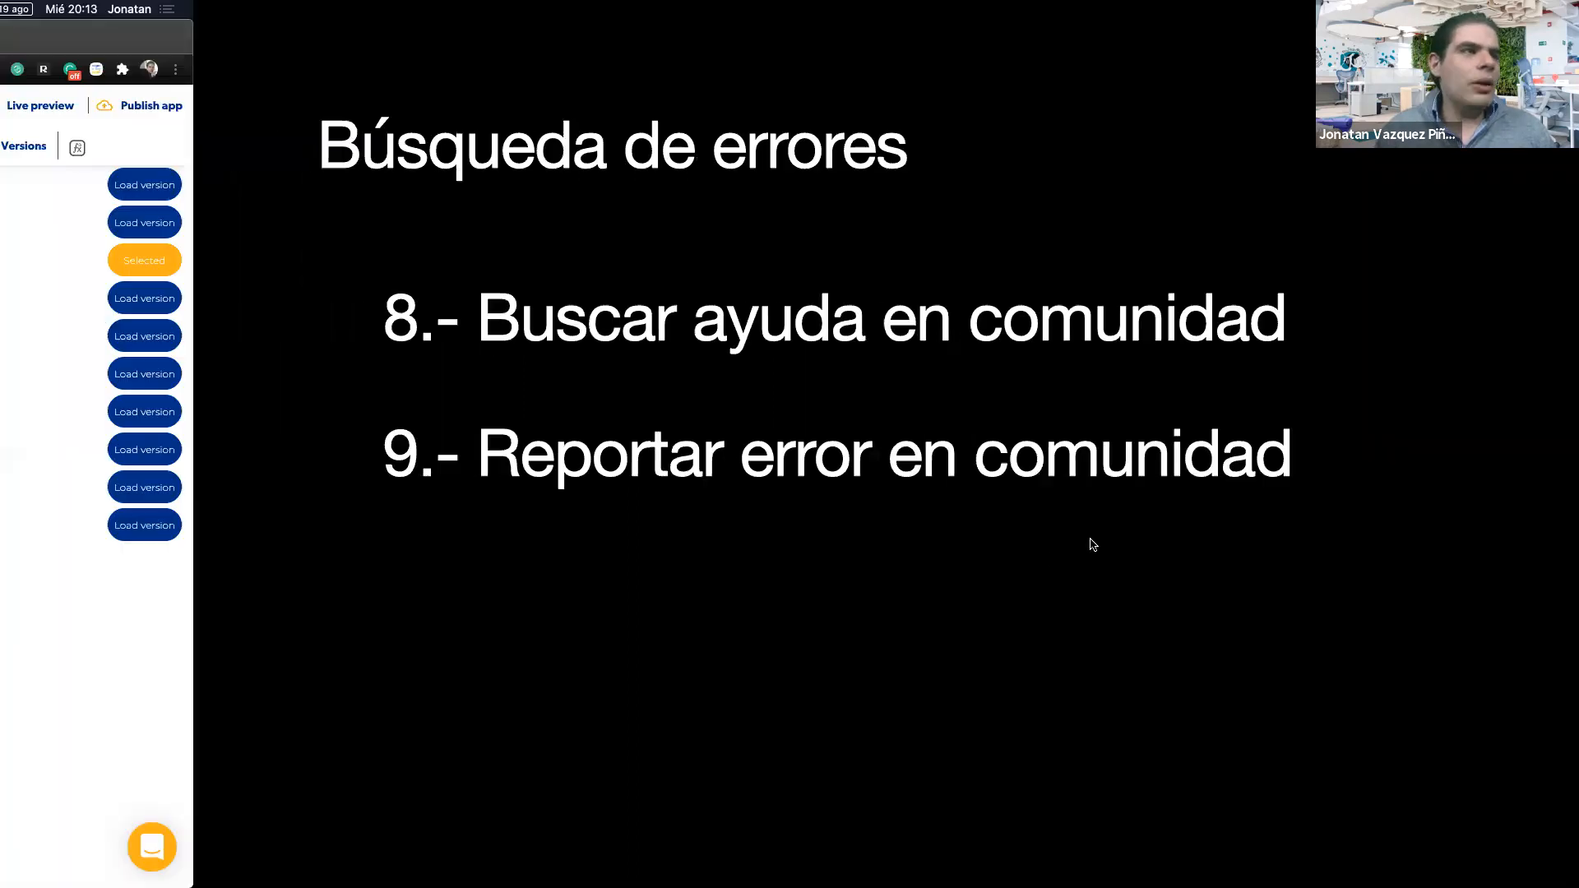
click(644, 435)
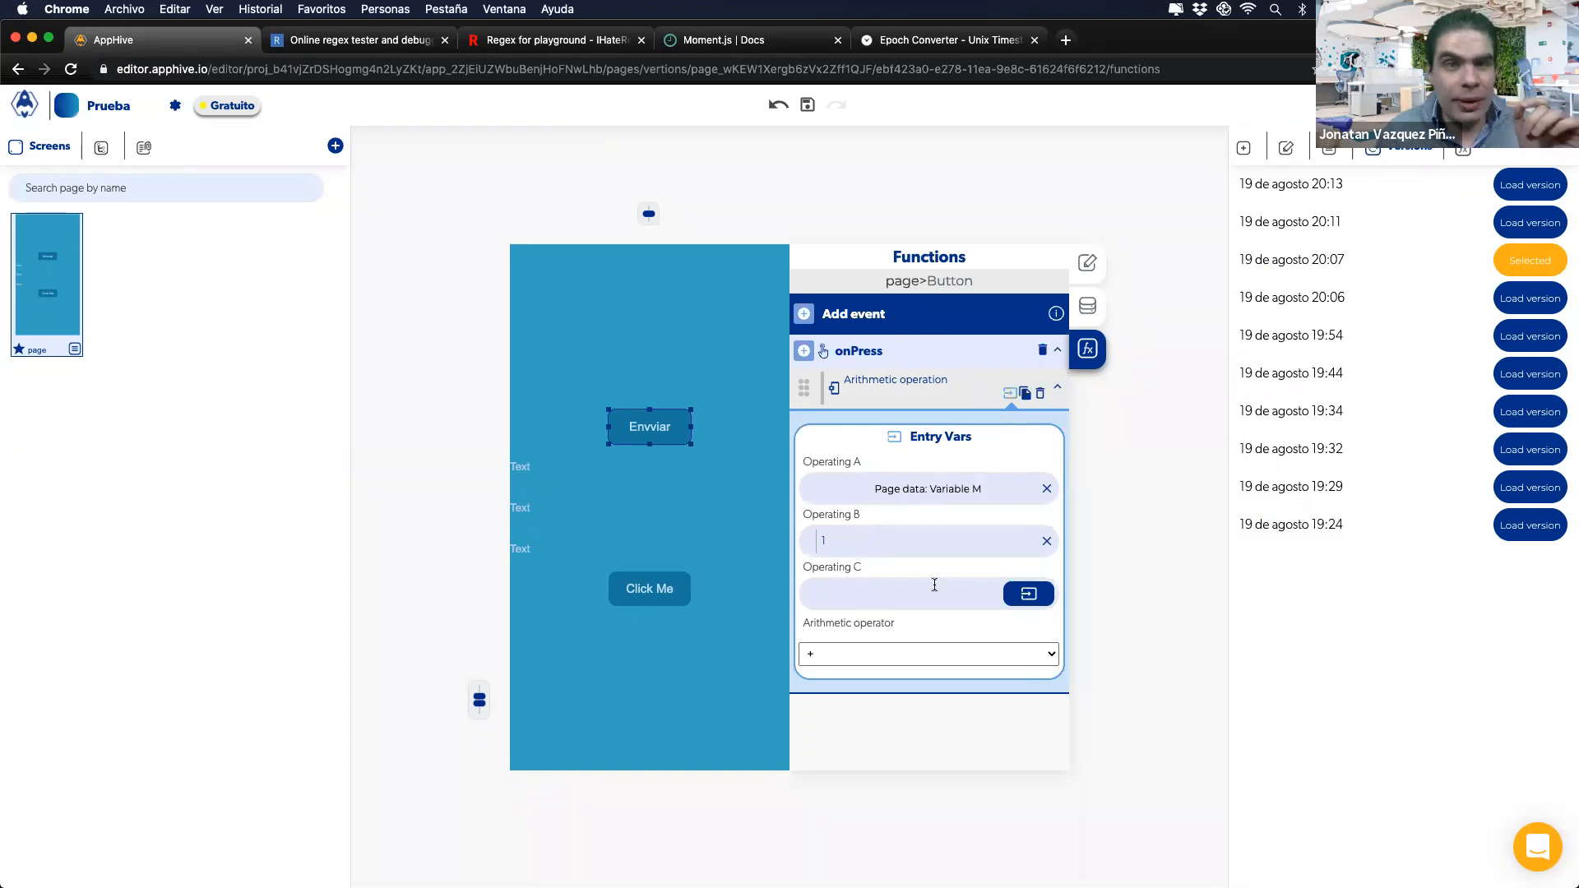
Step: Add a blank page1 screen, then go back to page and select the Envviar button
click(333, 147)
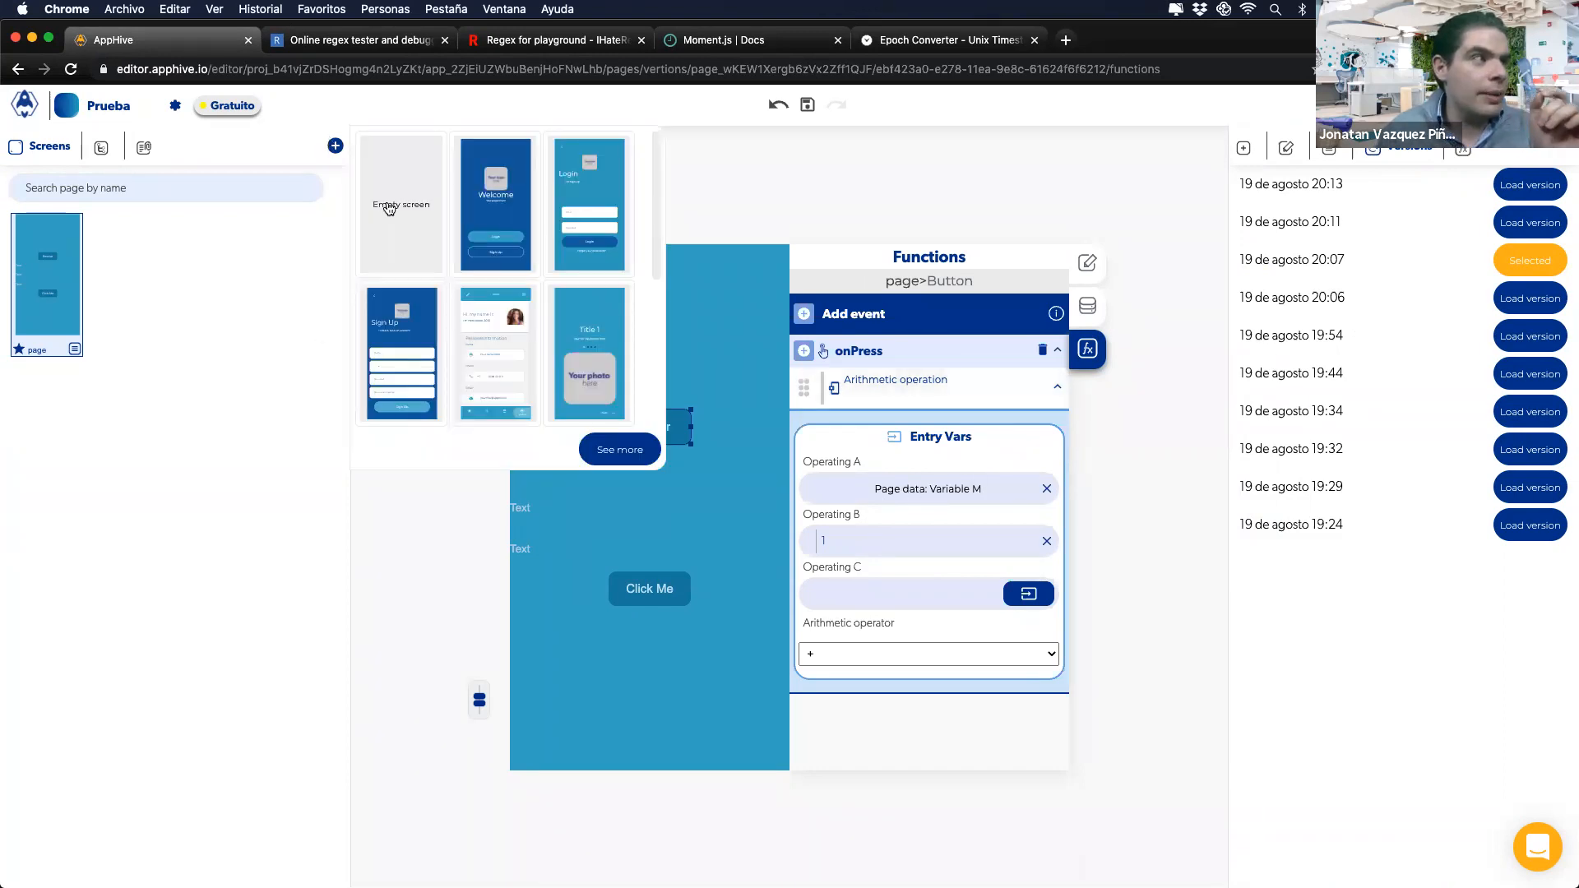
click(589, 372)
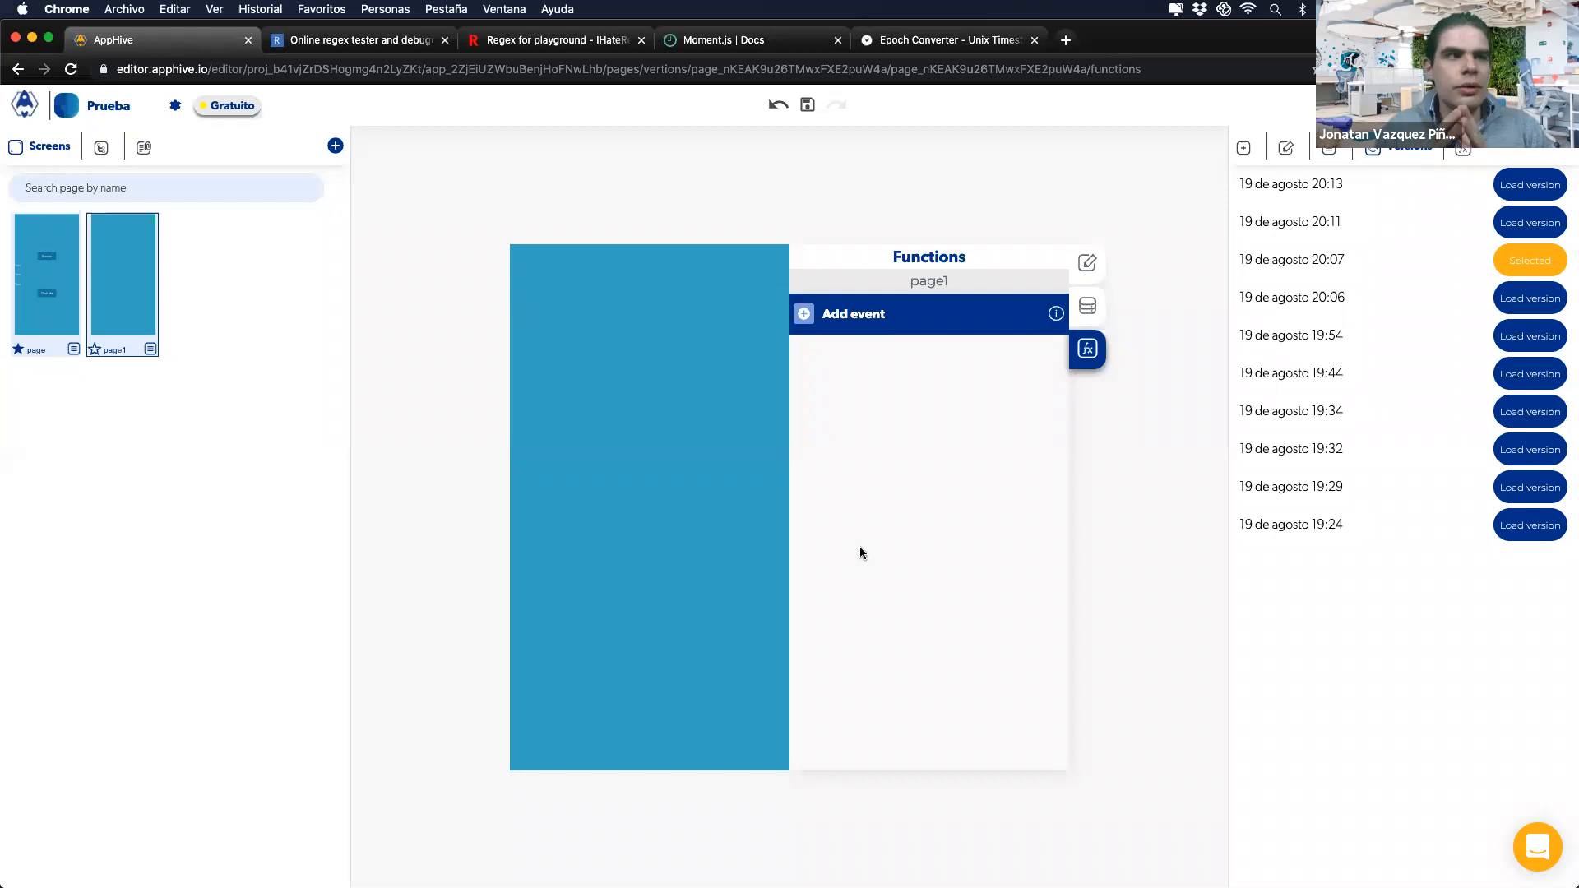
click(28, 304)
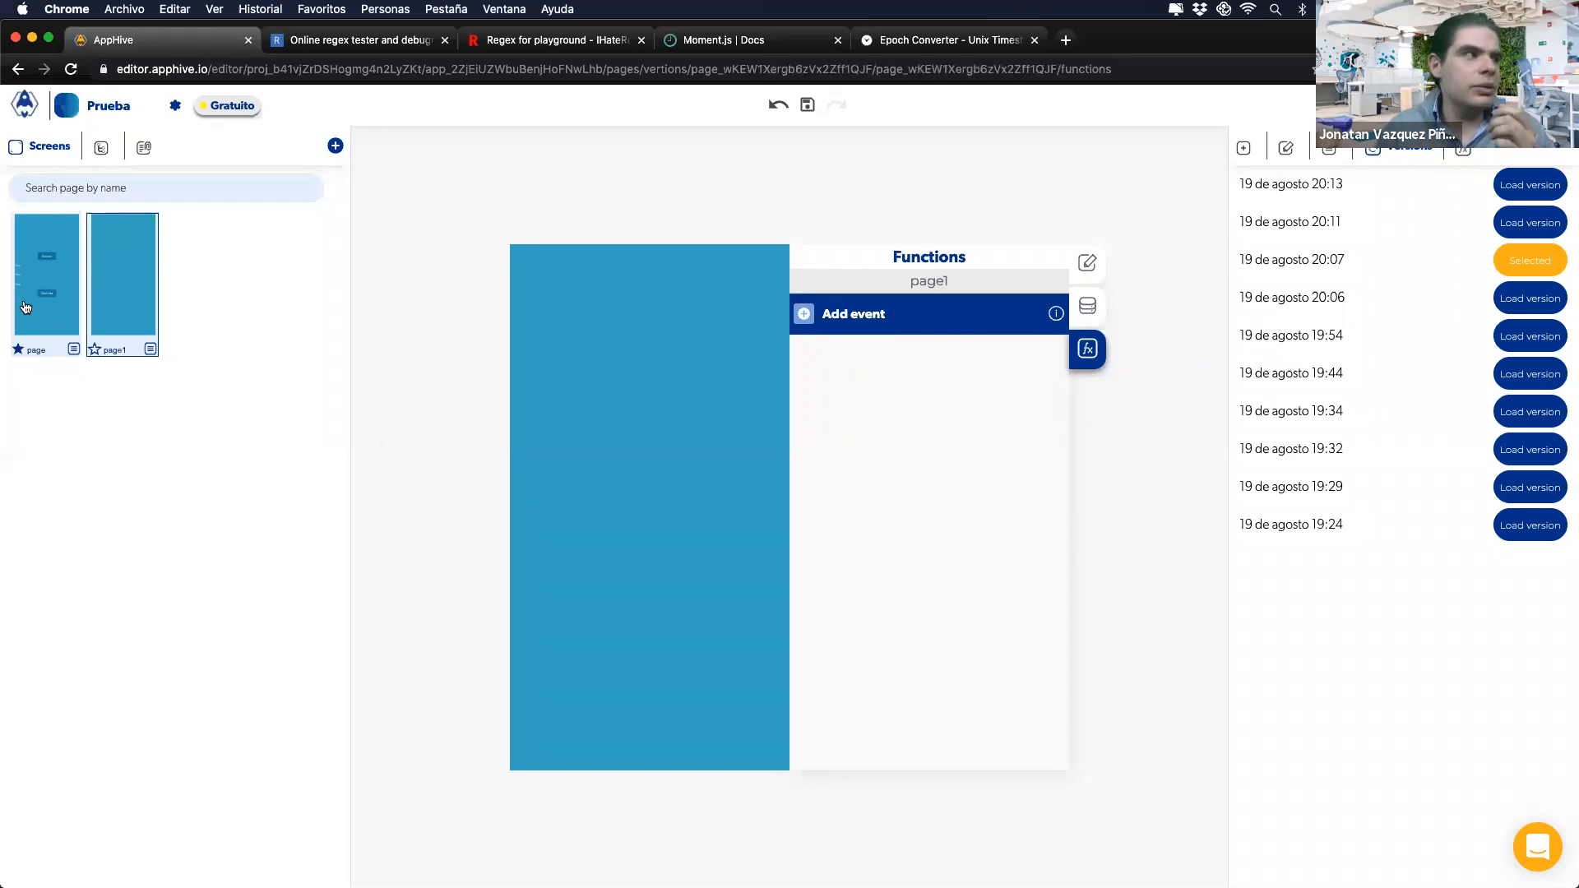
click(650, 426)
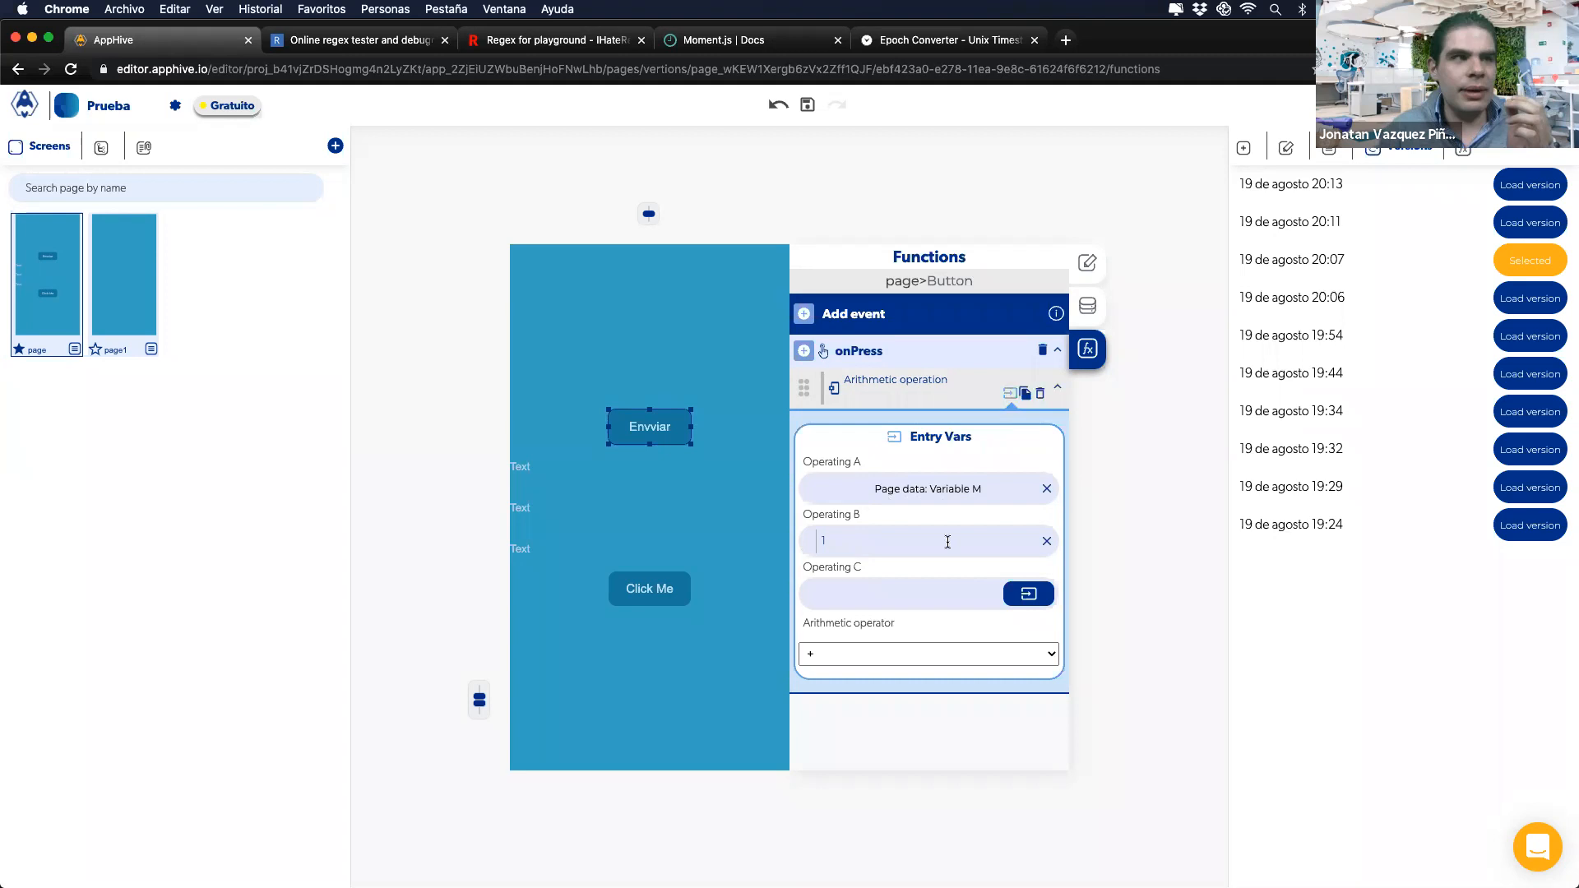
Step: Add a Conditional action to Envviar's onPress and enter 232 as a comparison value
click(804, 351)
mouse_move(812, 487)
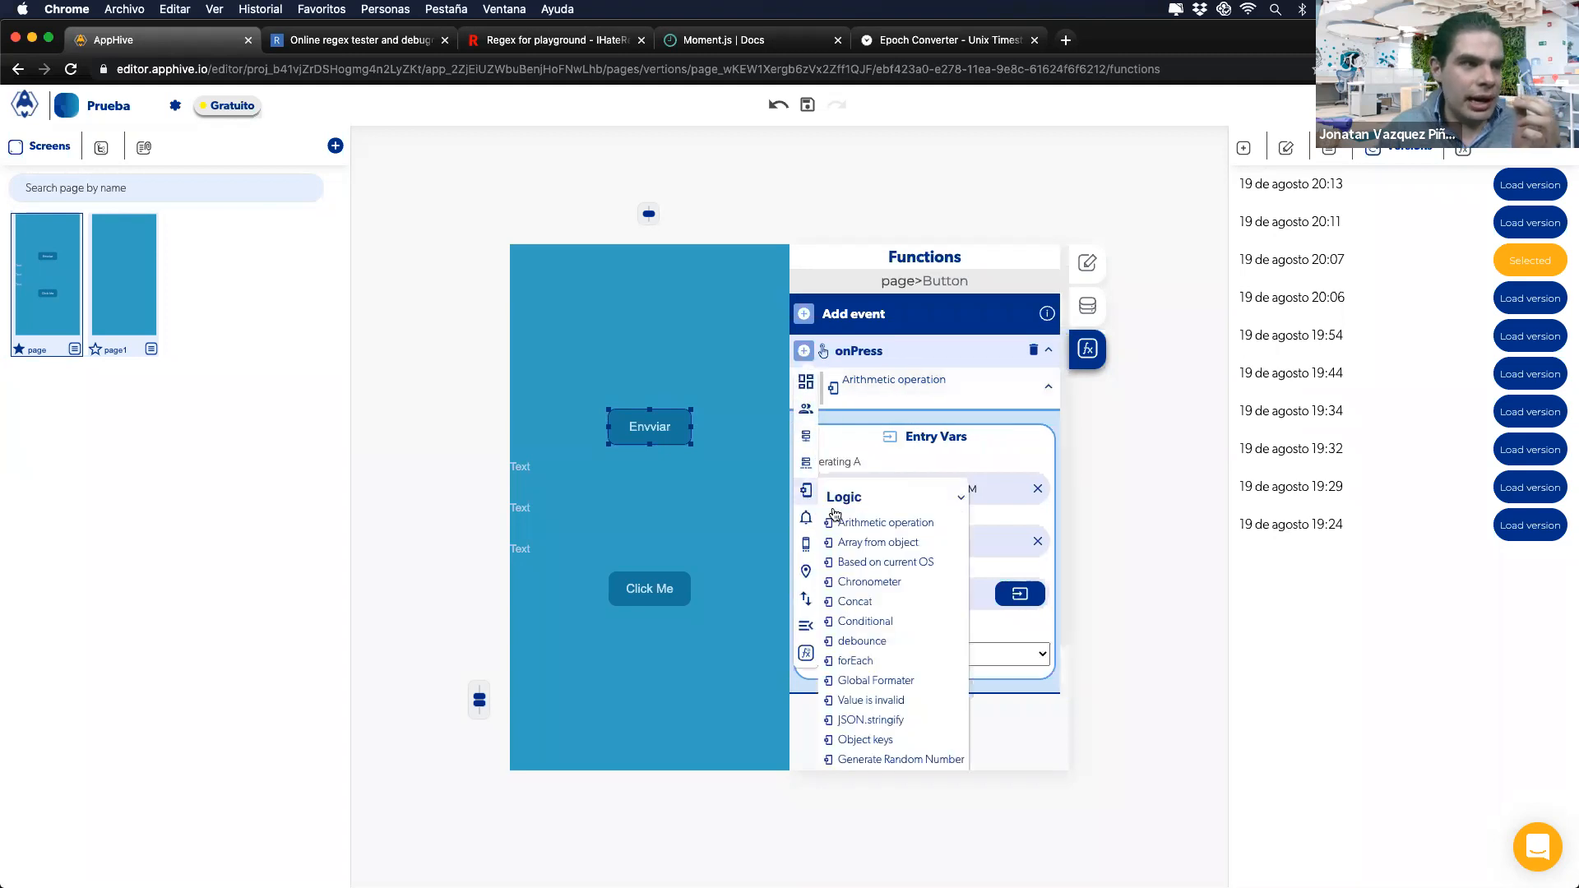
click(857, 623)
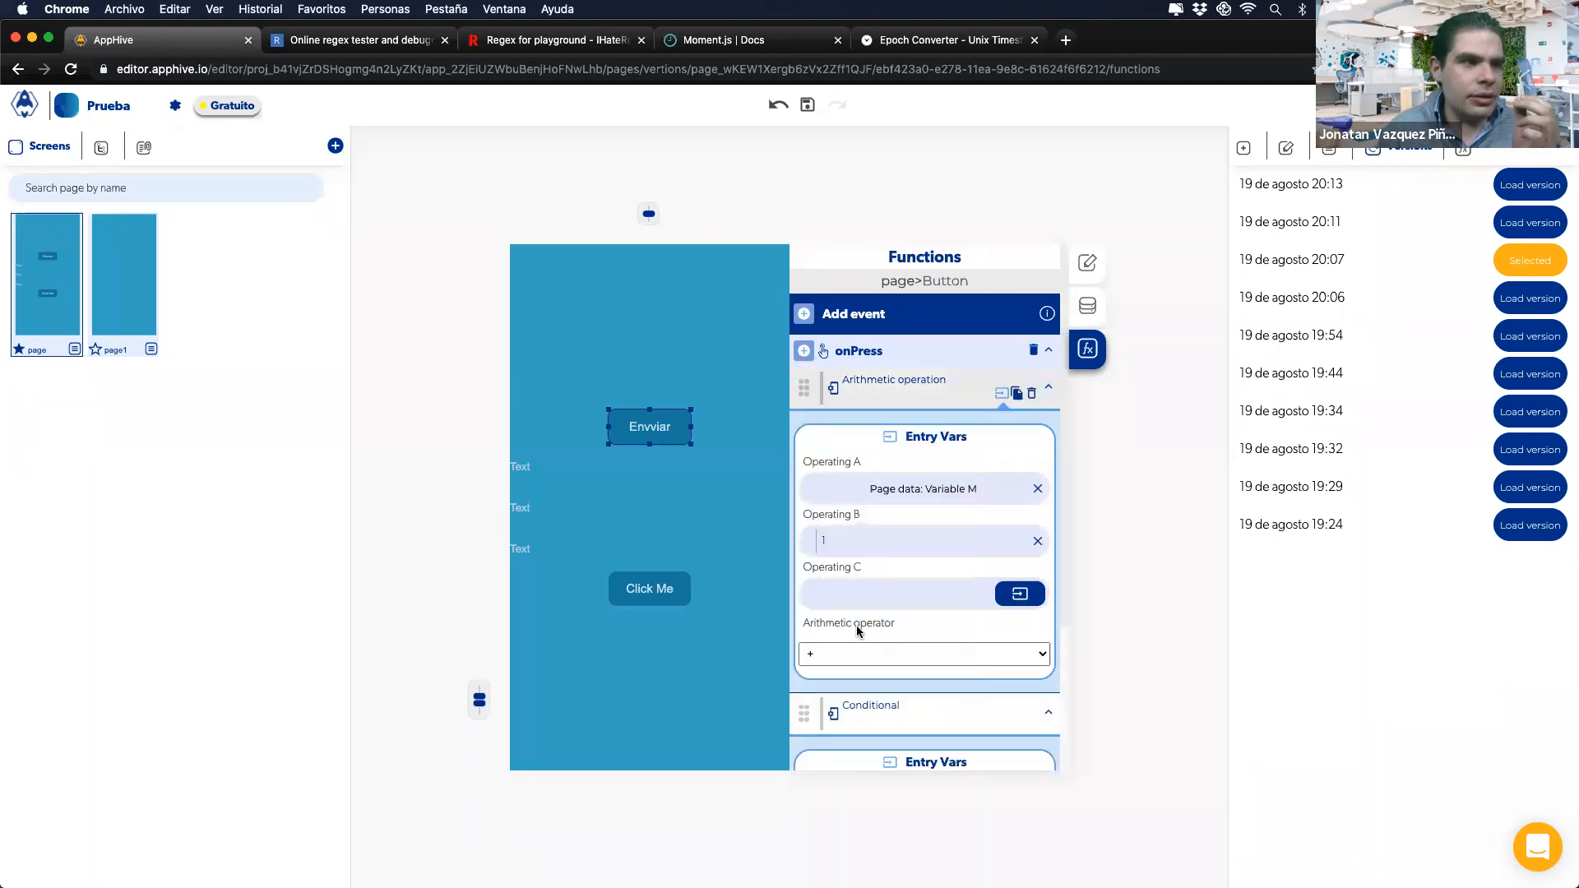
click(895, 615)
text(232)
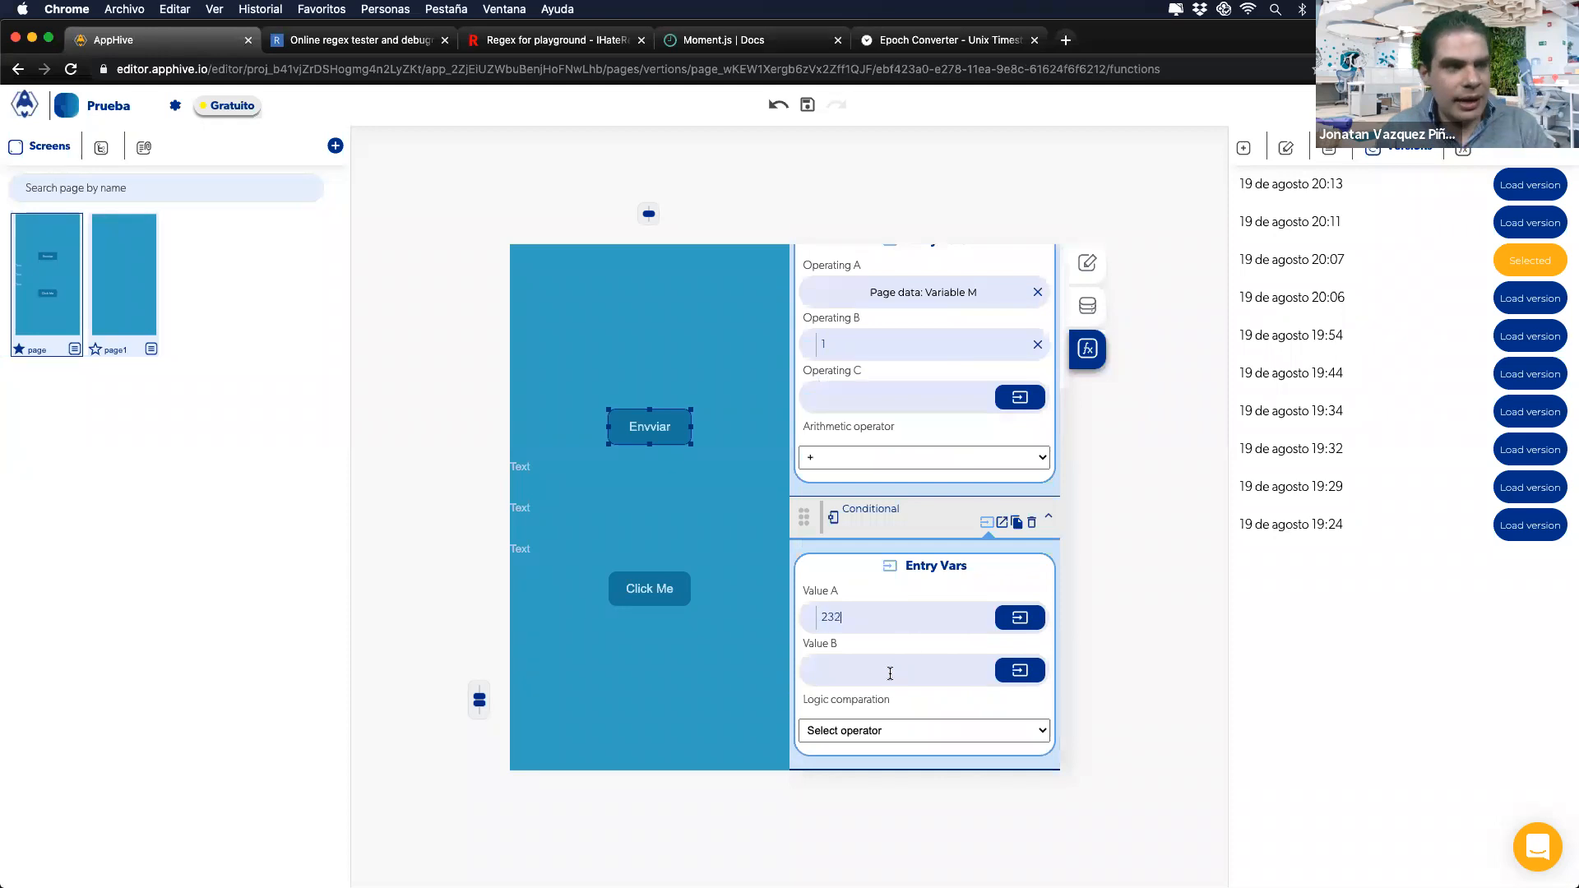
Step: Bind the Conditional's Value A to page data Variable M
click(1020, 617)
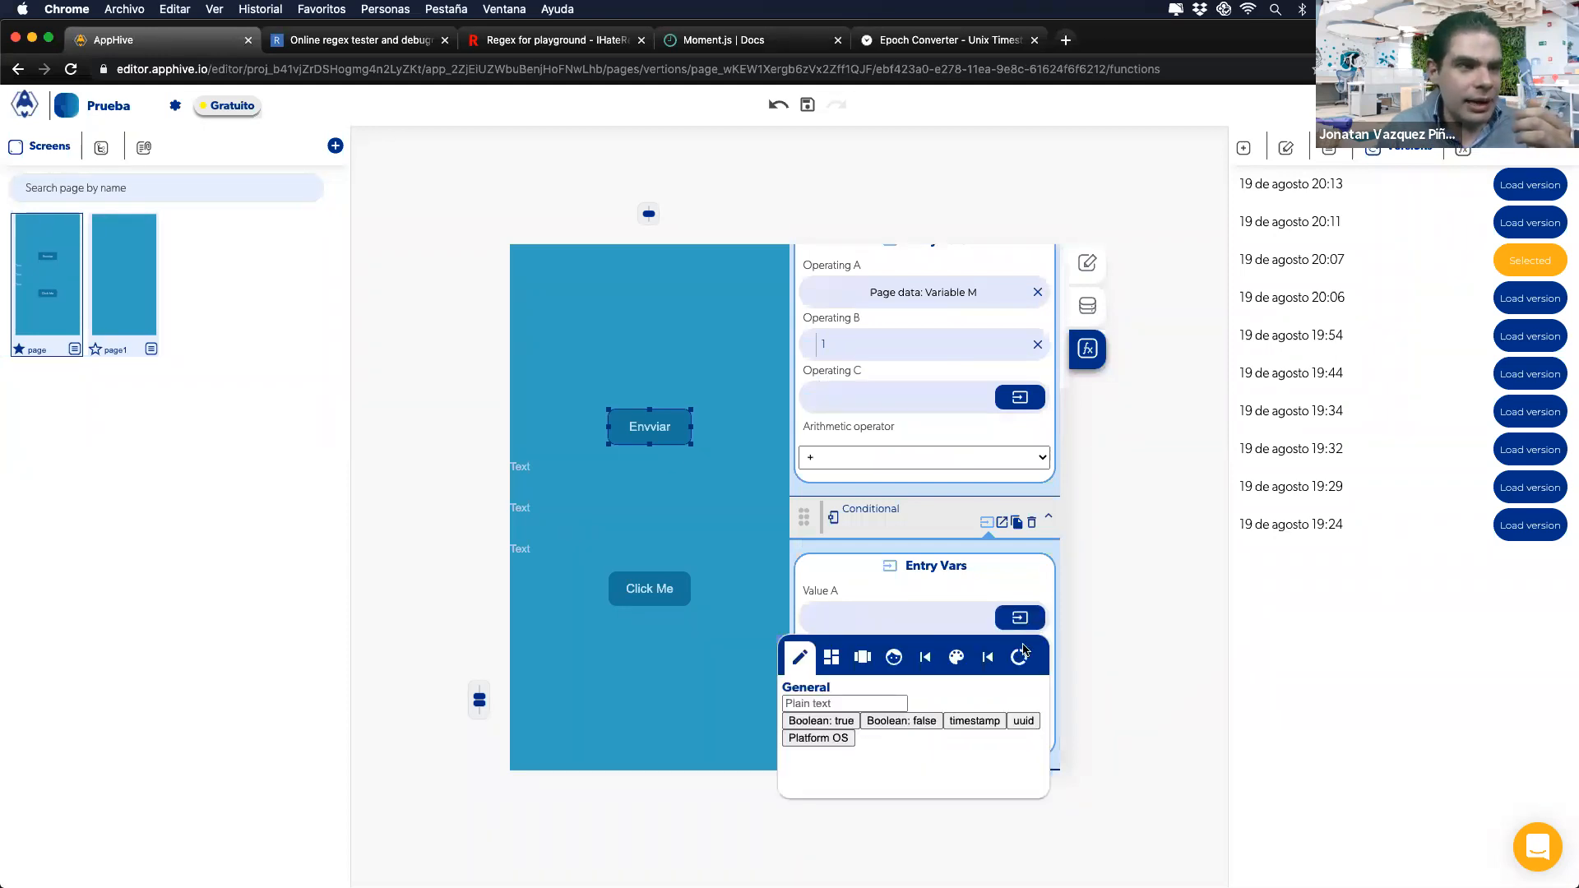
click(1020, 657)
click(949, 722)
click(931, 745)
click(921, 750)
click(921, 763)
click(899, 590)
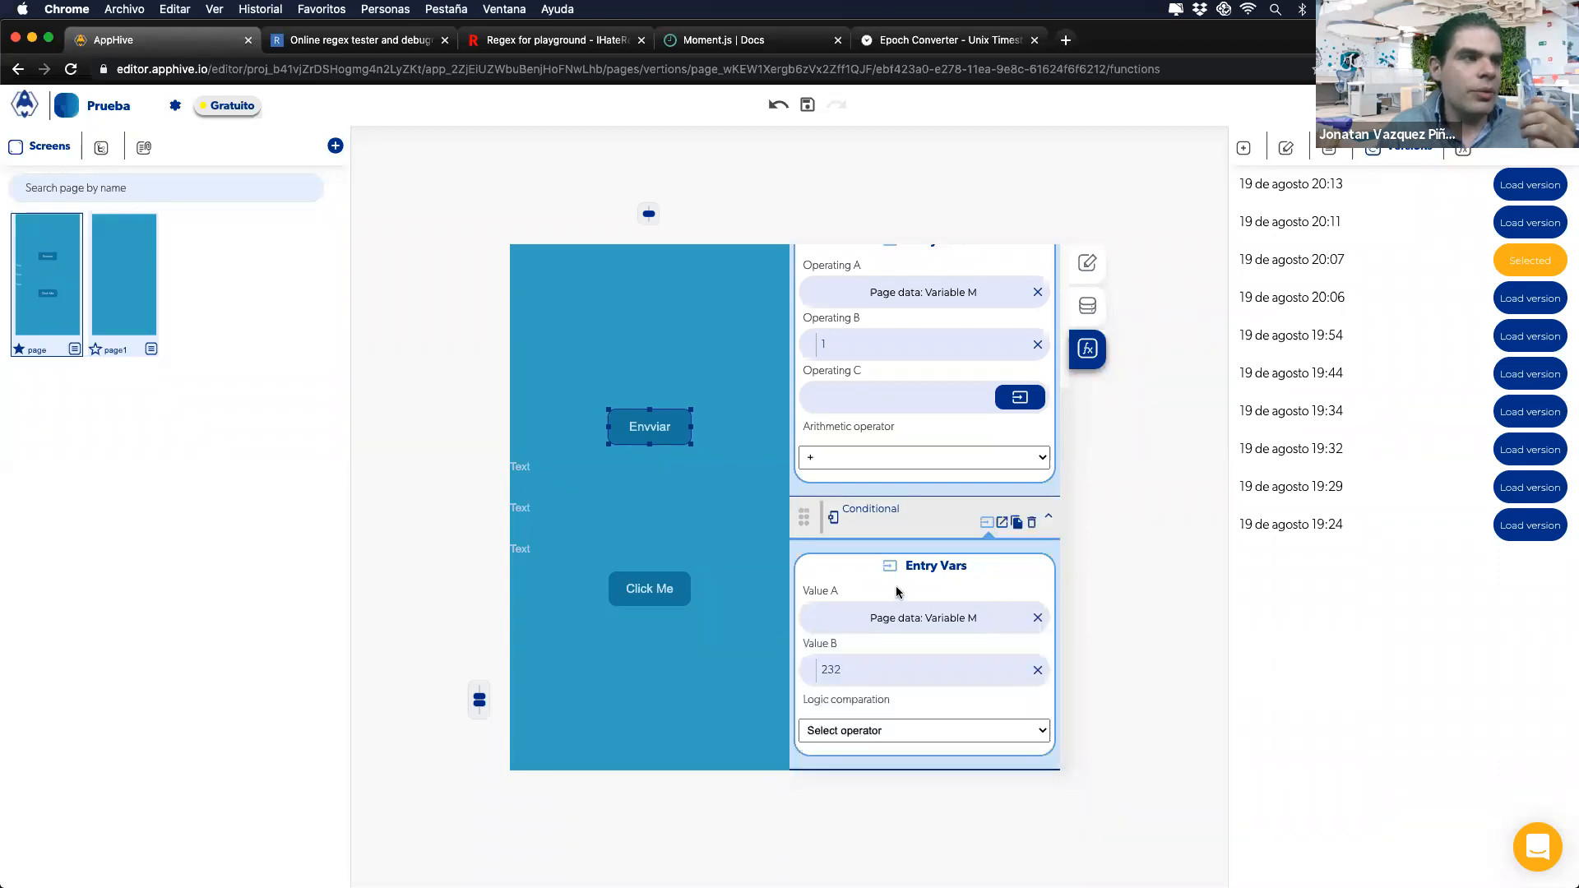
scroll(899, 590, up, 3)
click(803, 354)
Step: Add a Send Alert whose subtitle is page data Variable M
mouse_move(806, 517)
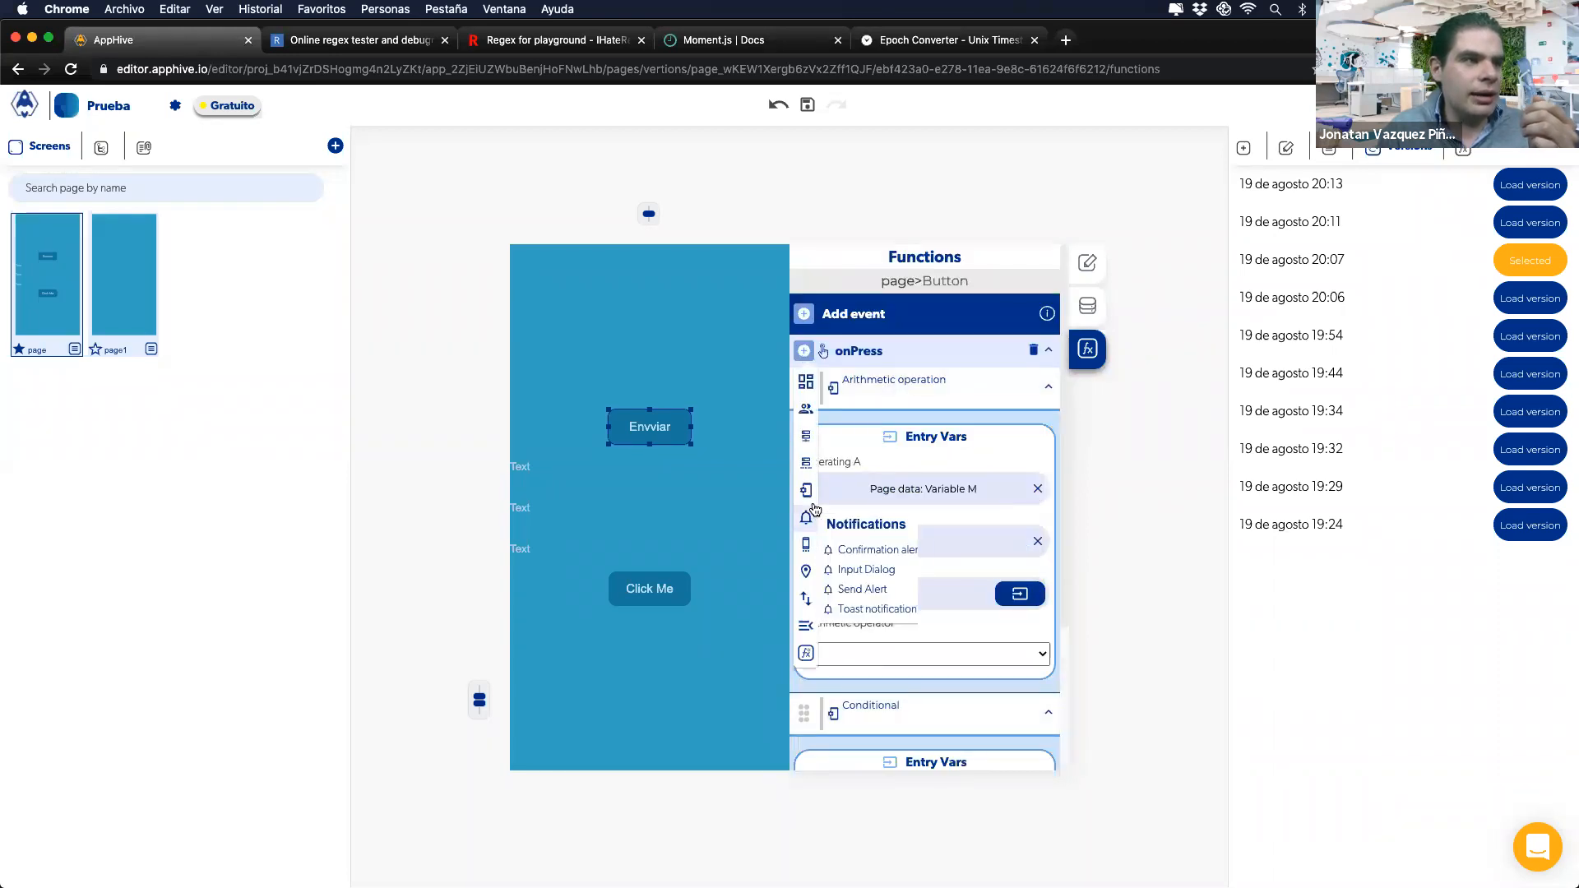
click(858, 590)
click(1017, 683)
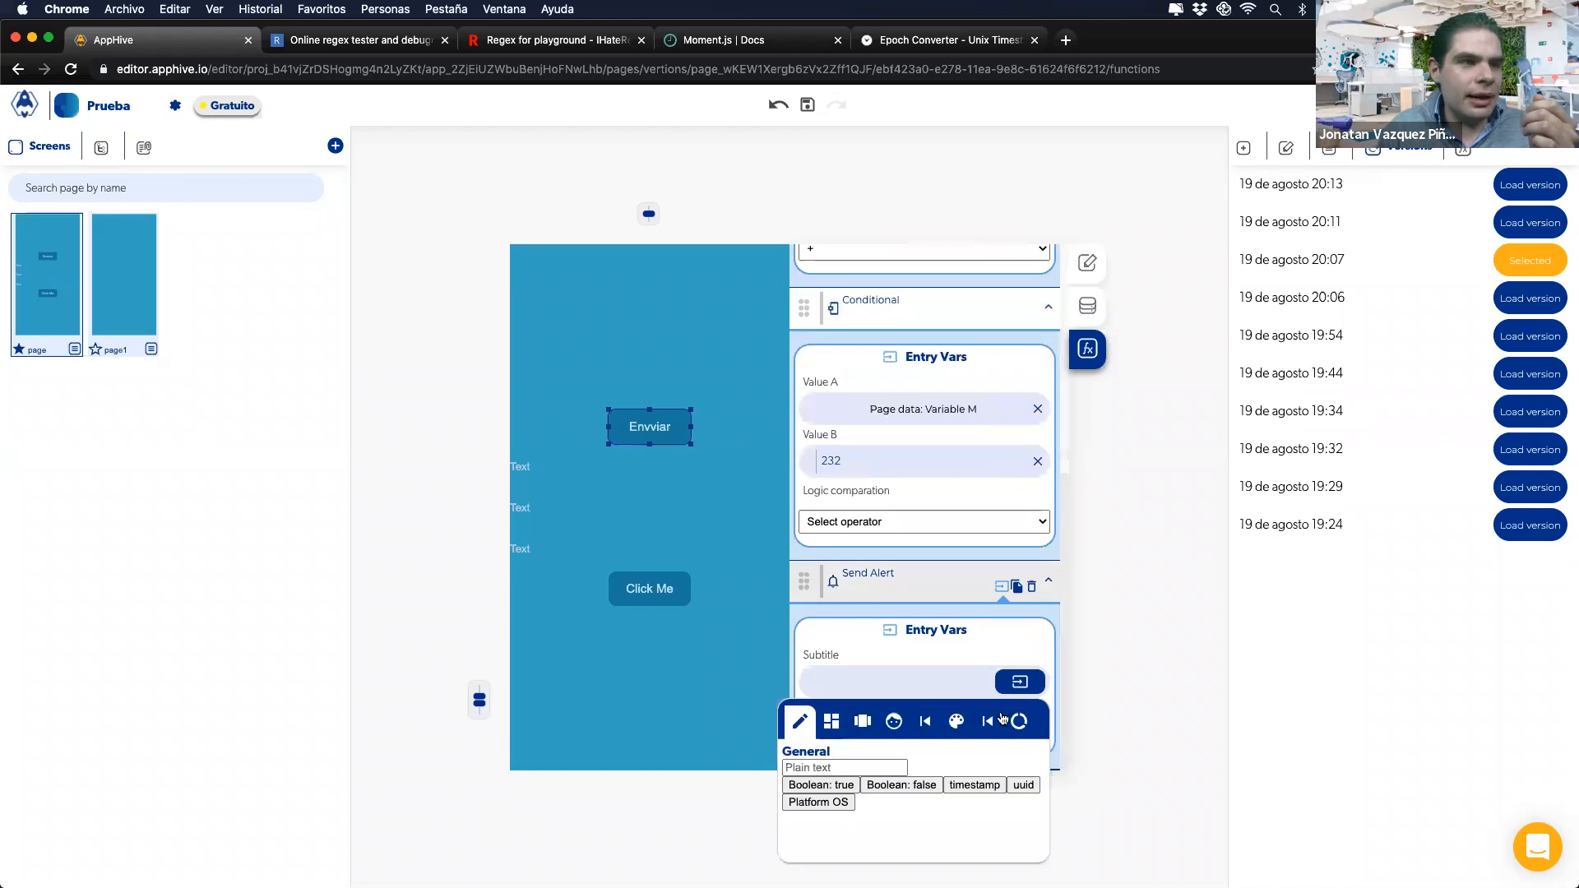
click(990, 724)
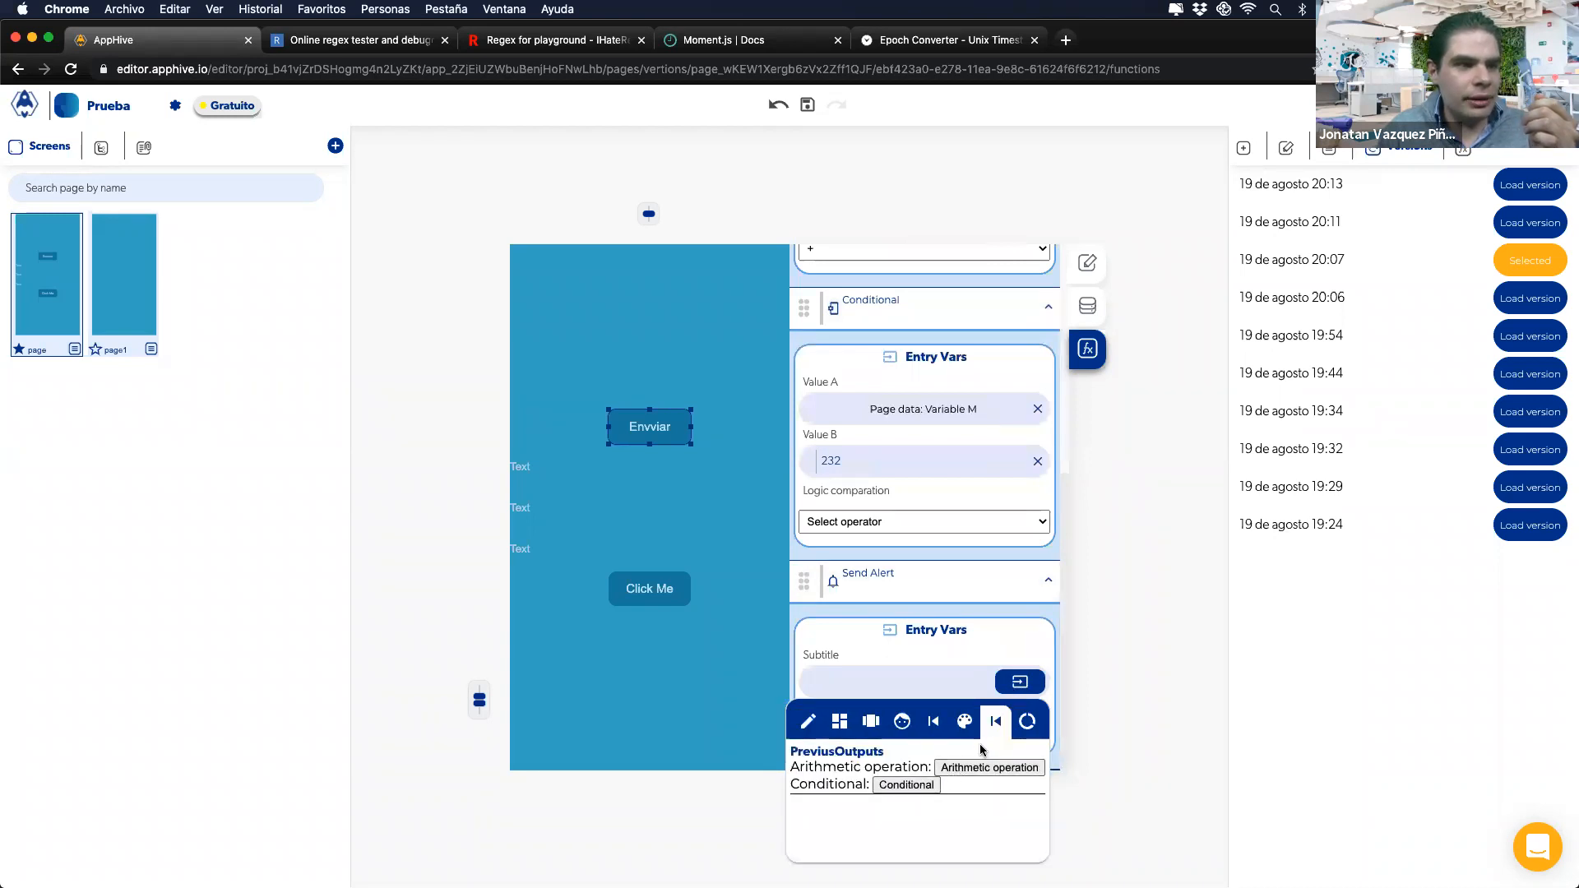
click(1020, 722)
click(944, 785)
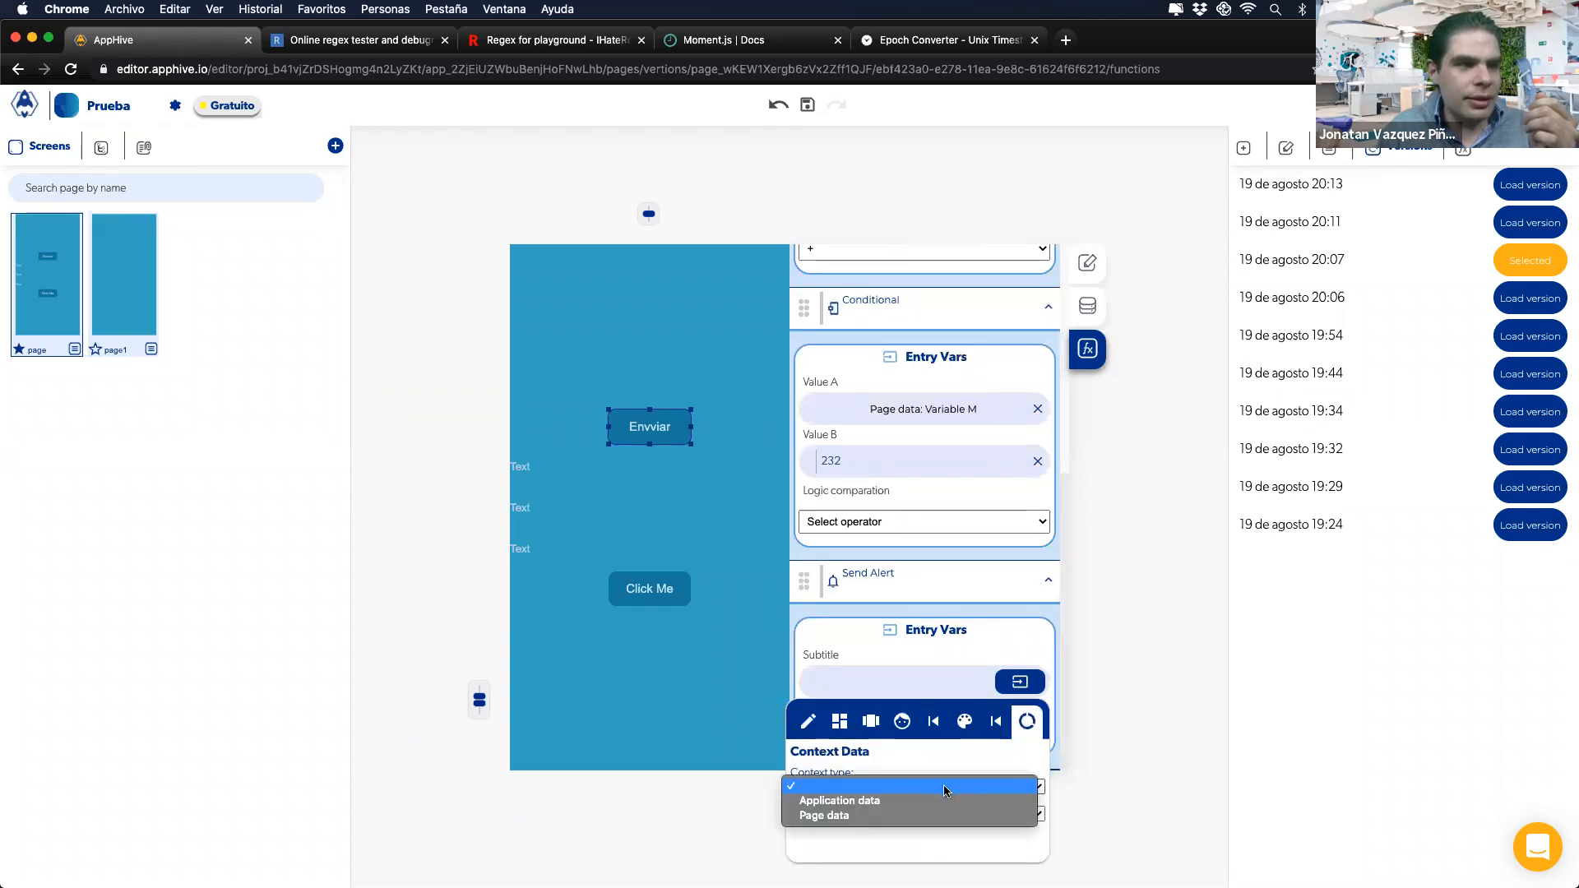
click(928, 817)
click(928, 815)
click(924, 826)
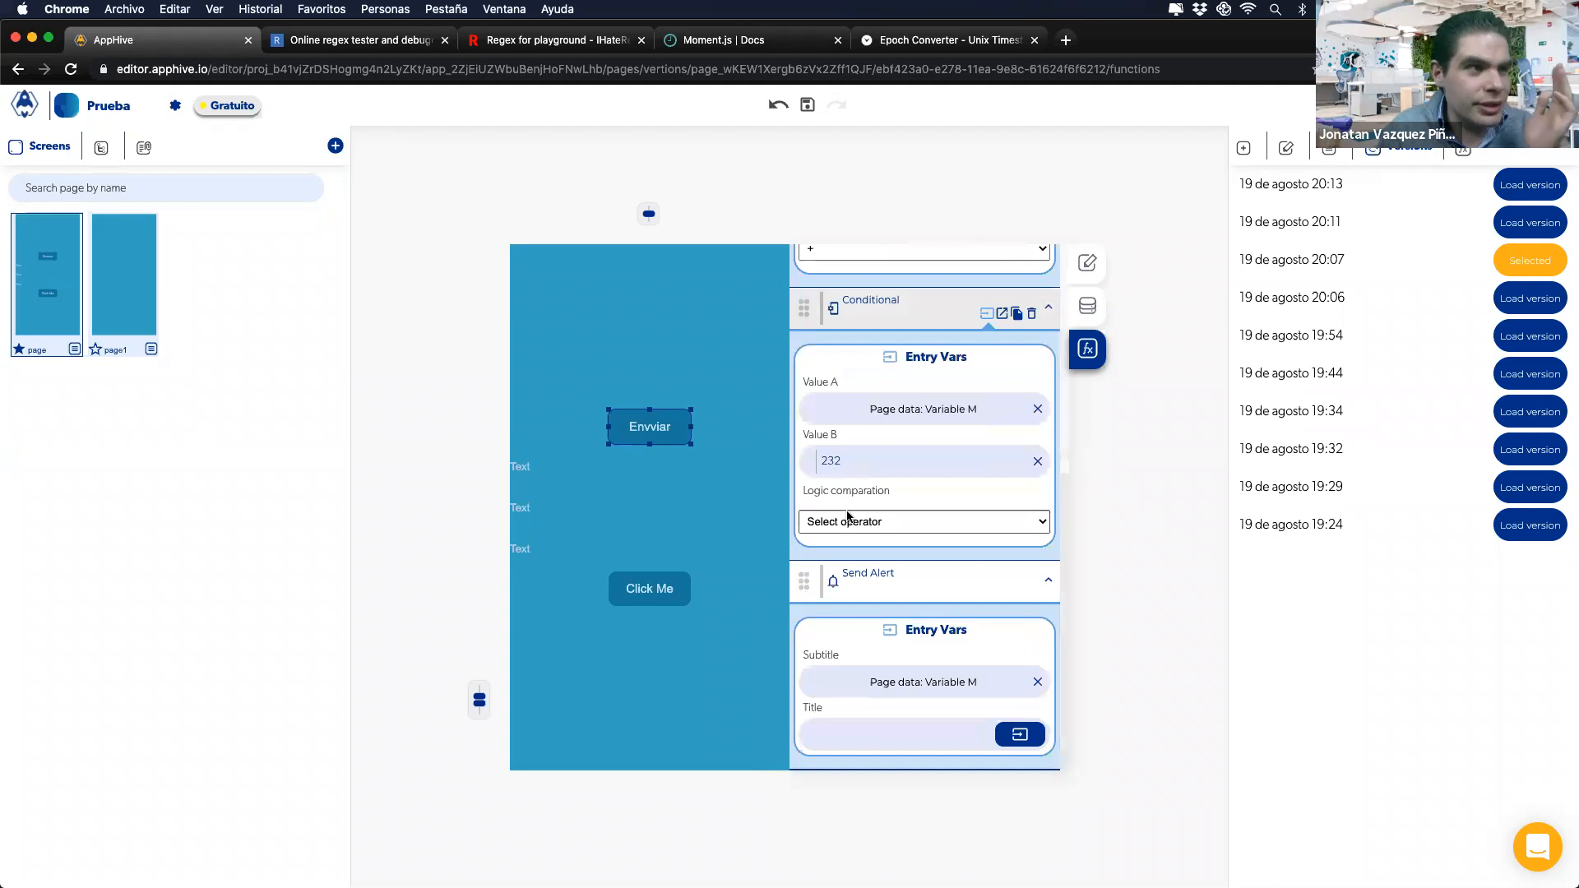
Step: Make the Conditional check Variable M == 12 and reveal its Is true/Is false callbacks
click(845, 521)
click(834, 551)
double_click(847, 461)
text(12)
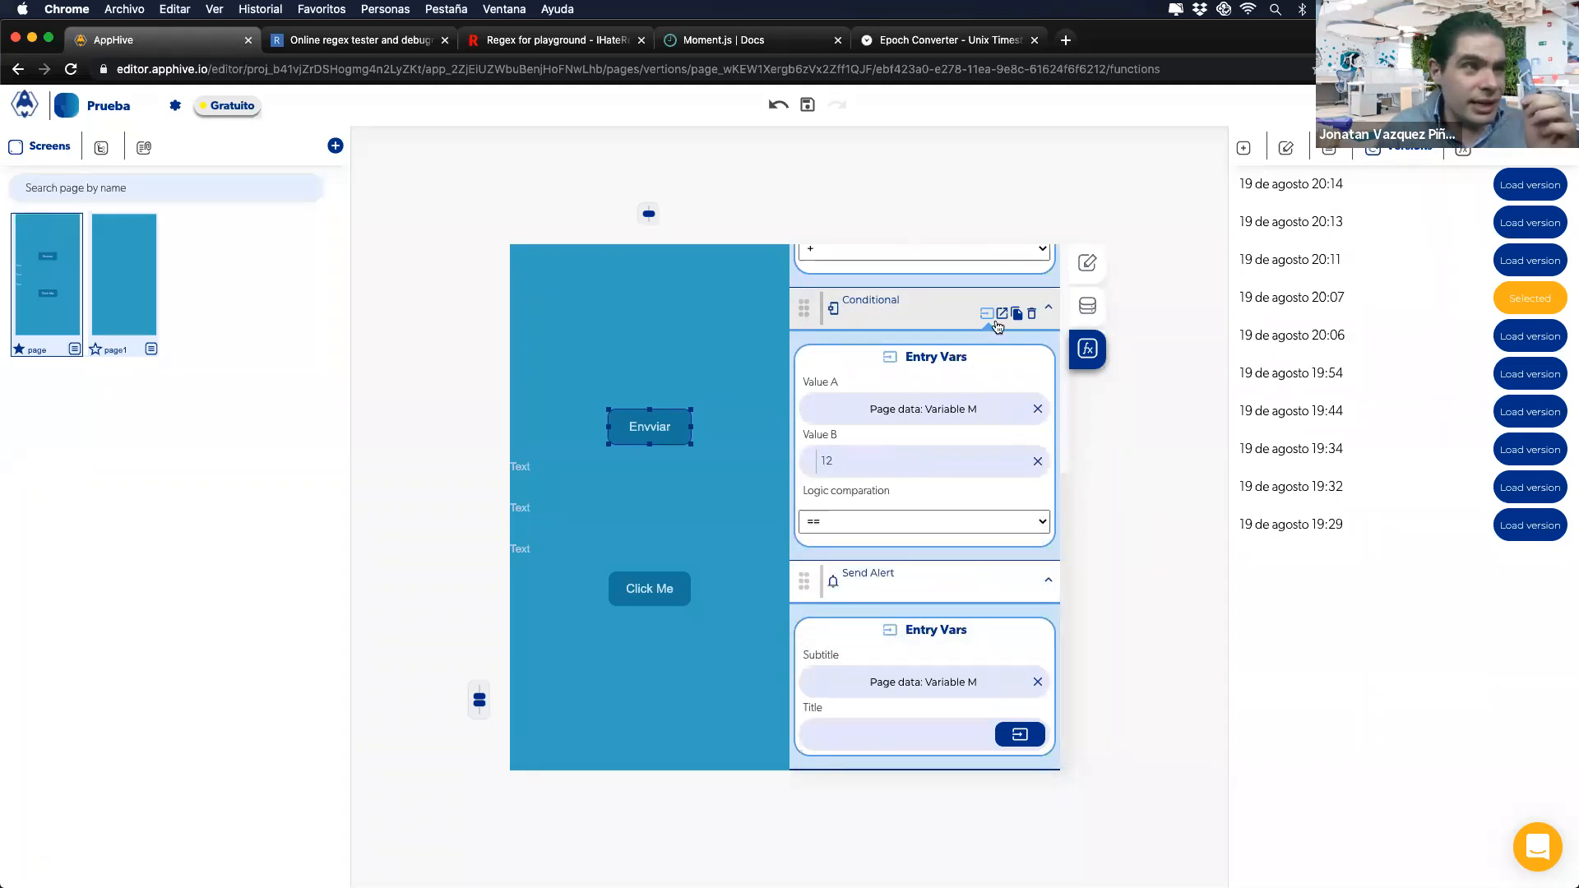
click(1000, 315)
Step: Under the Conditional's Is true callback, add a Notifications Send Alert action
click(812, 527)
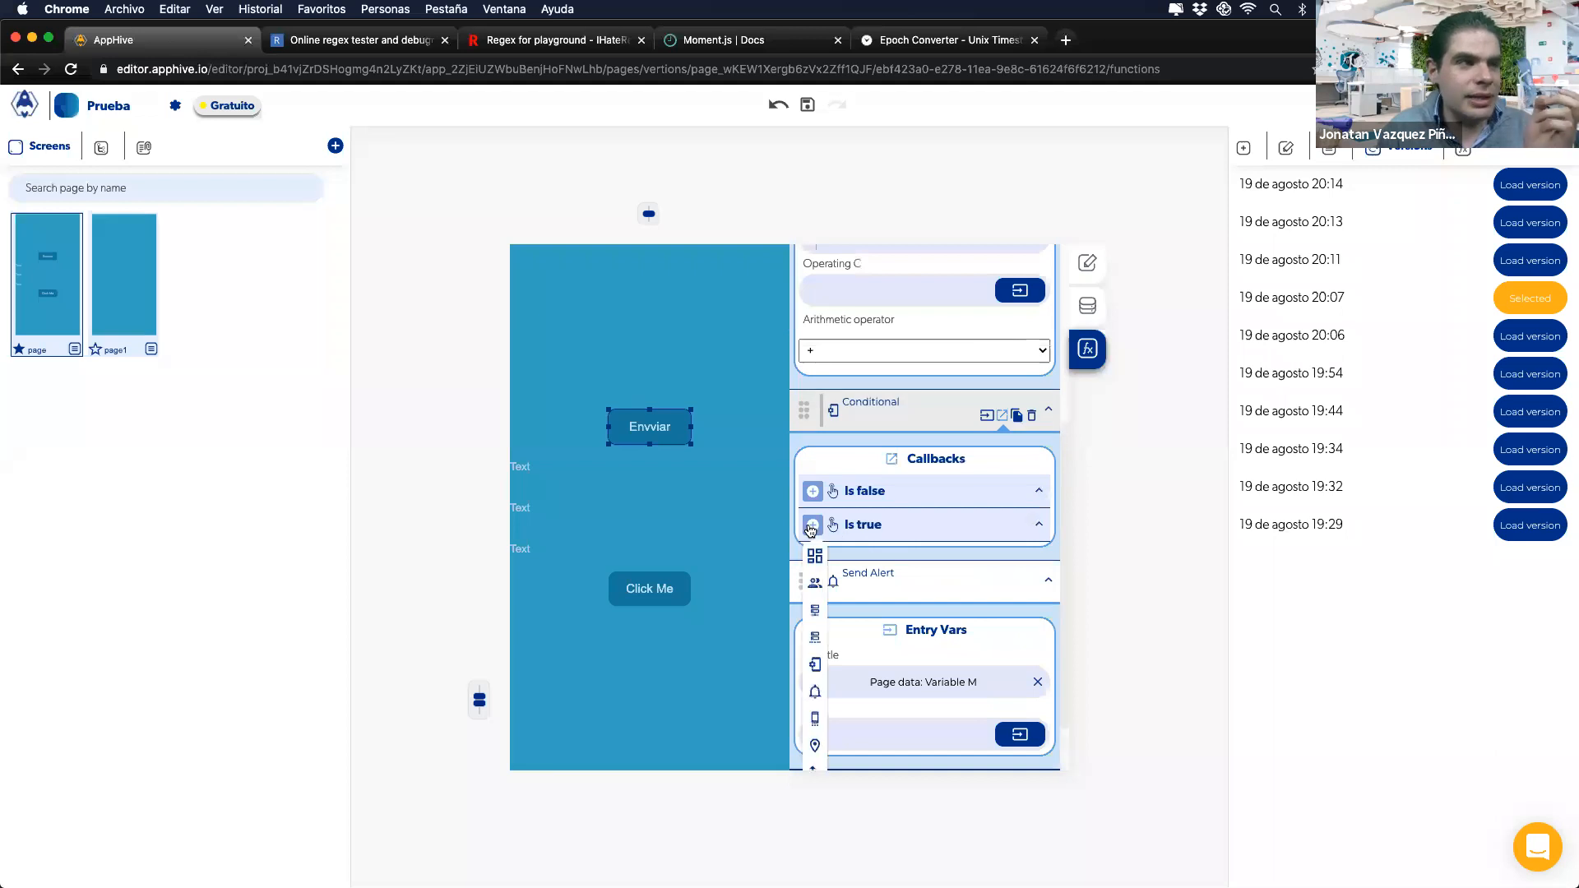
mouse_move(815, 620)
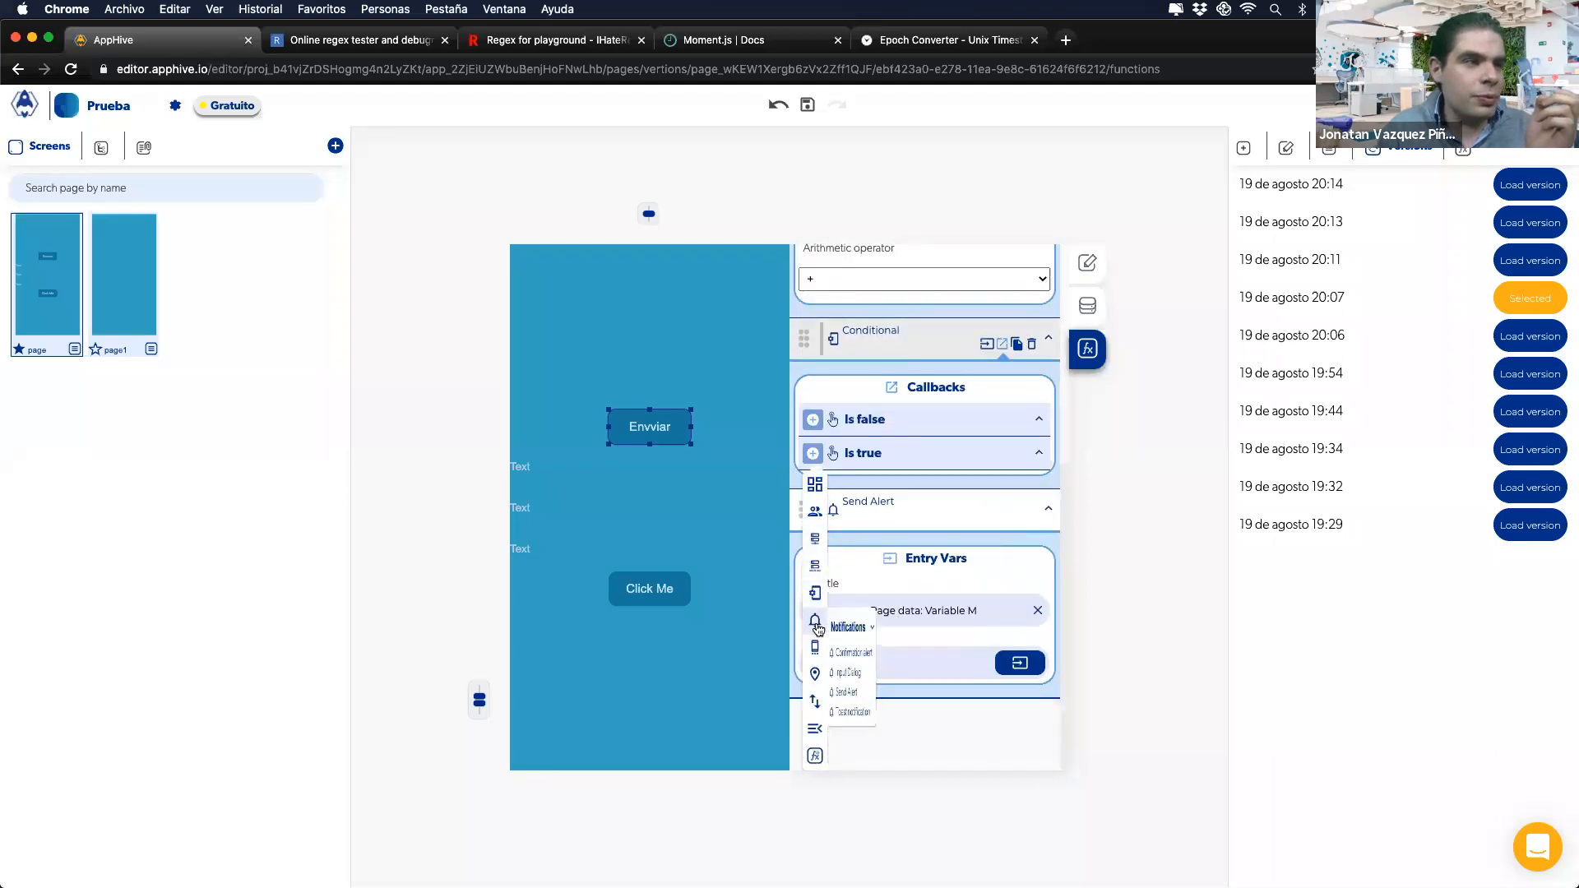
click(870, 692)
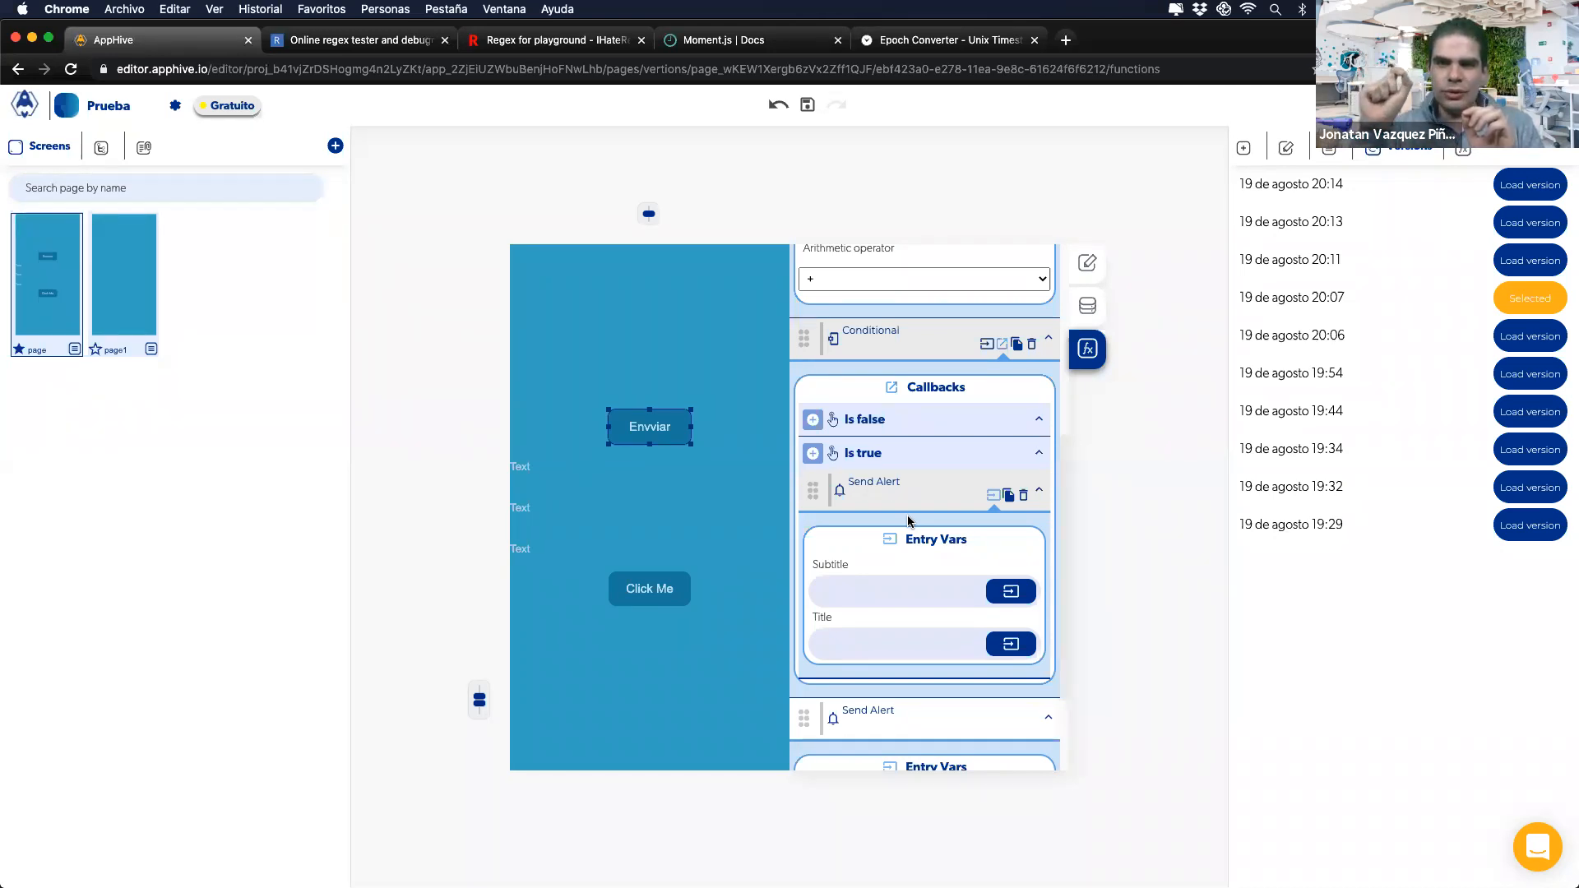
key(ctrl+Right)
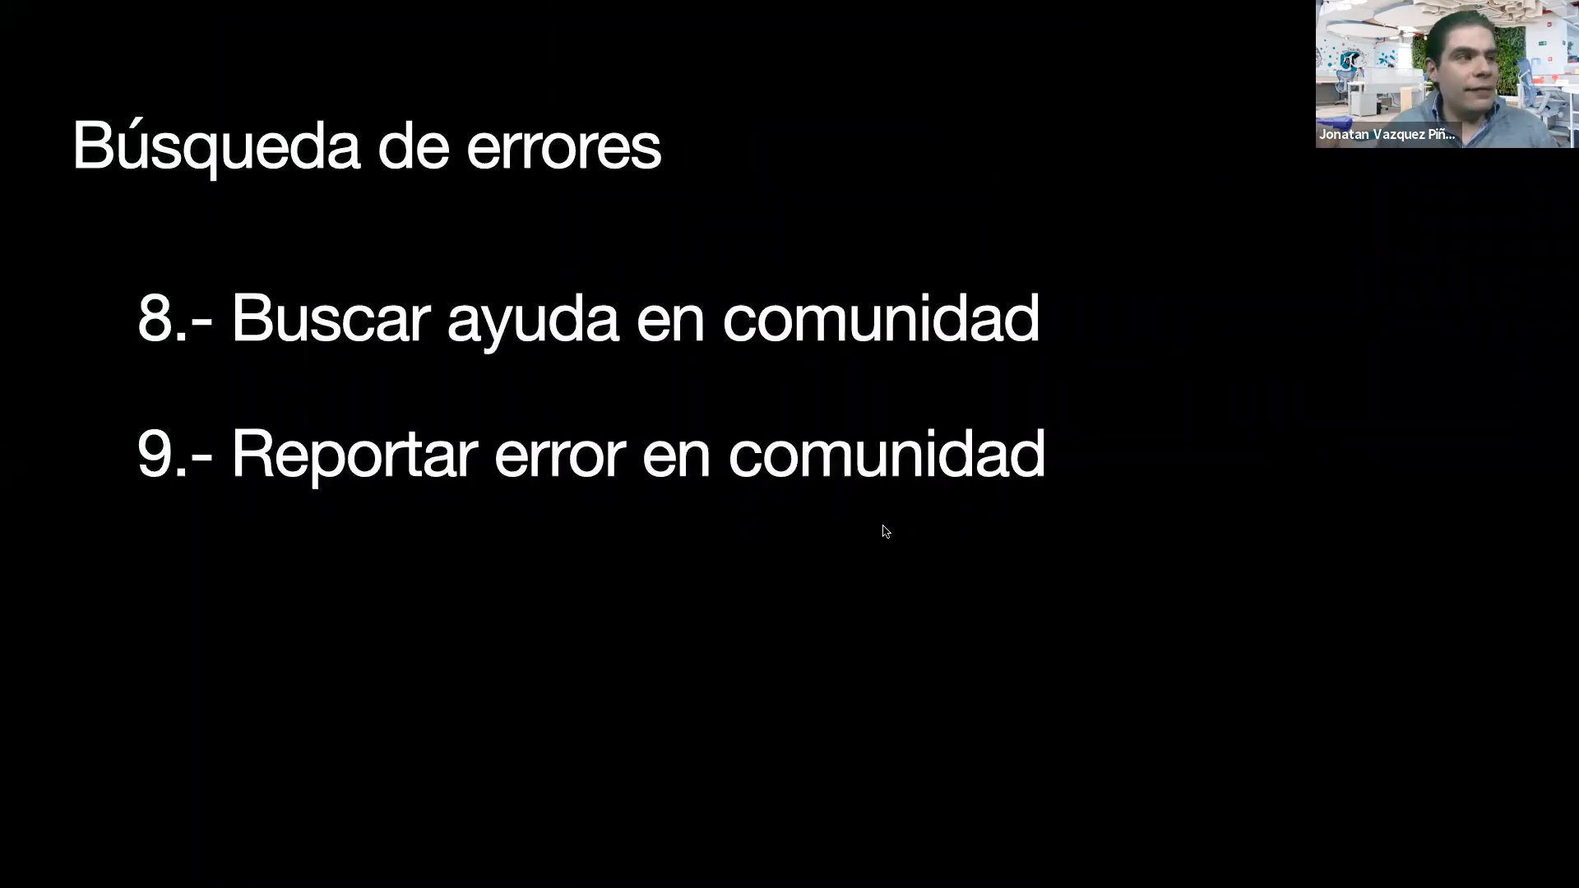
key(ctrl+Left)
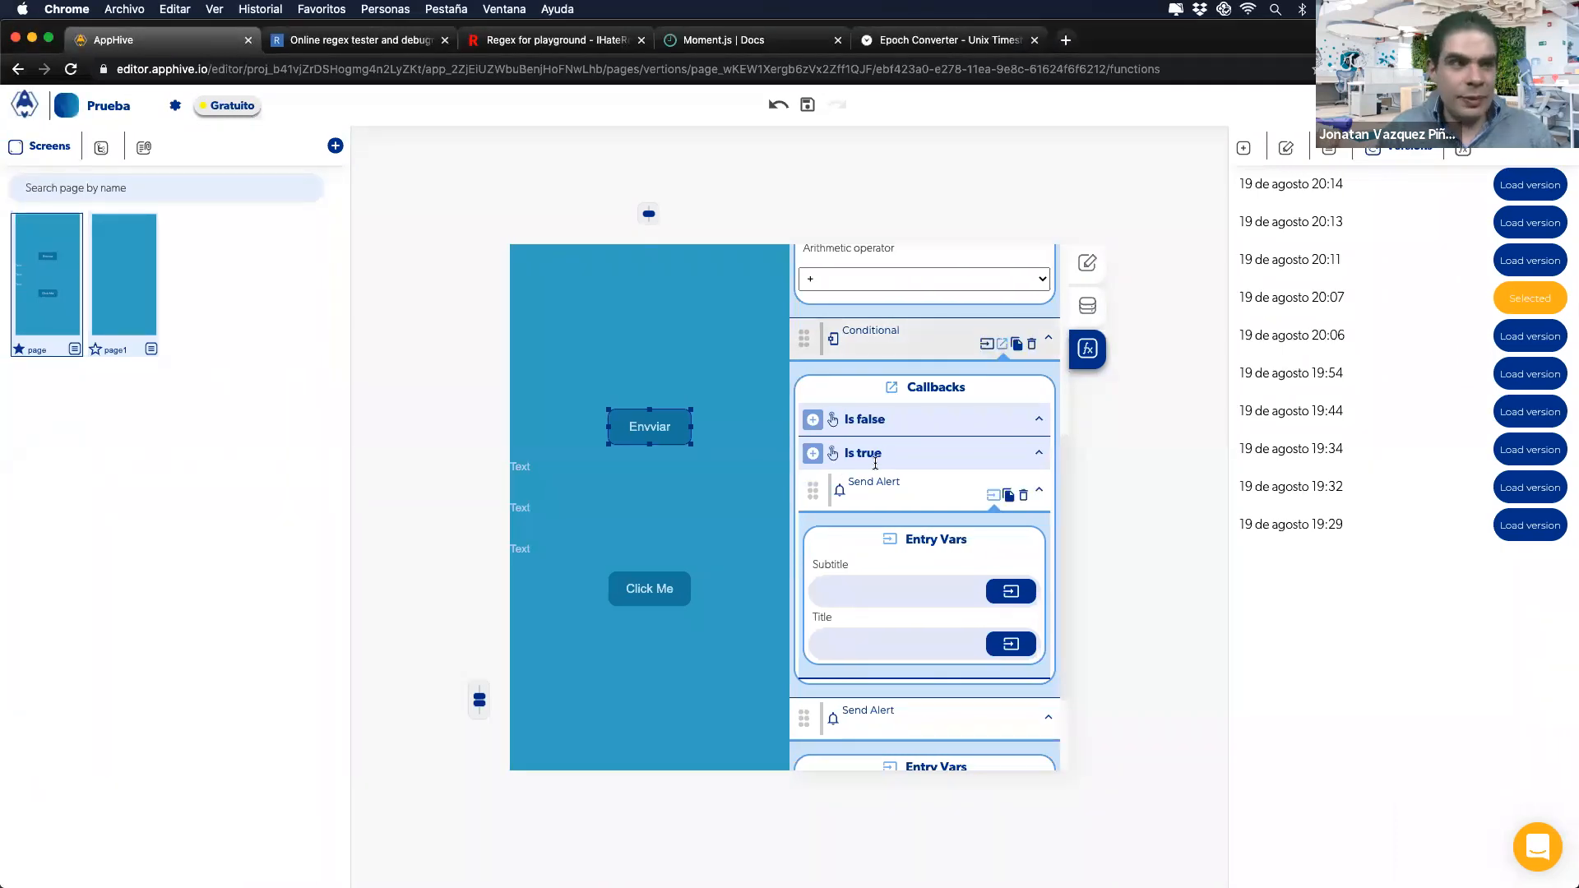
Step: Drop a Click Me button into the middle of page1 and add an onPress event to it
click(126, 263)
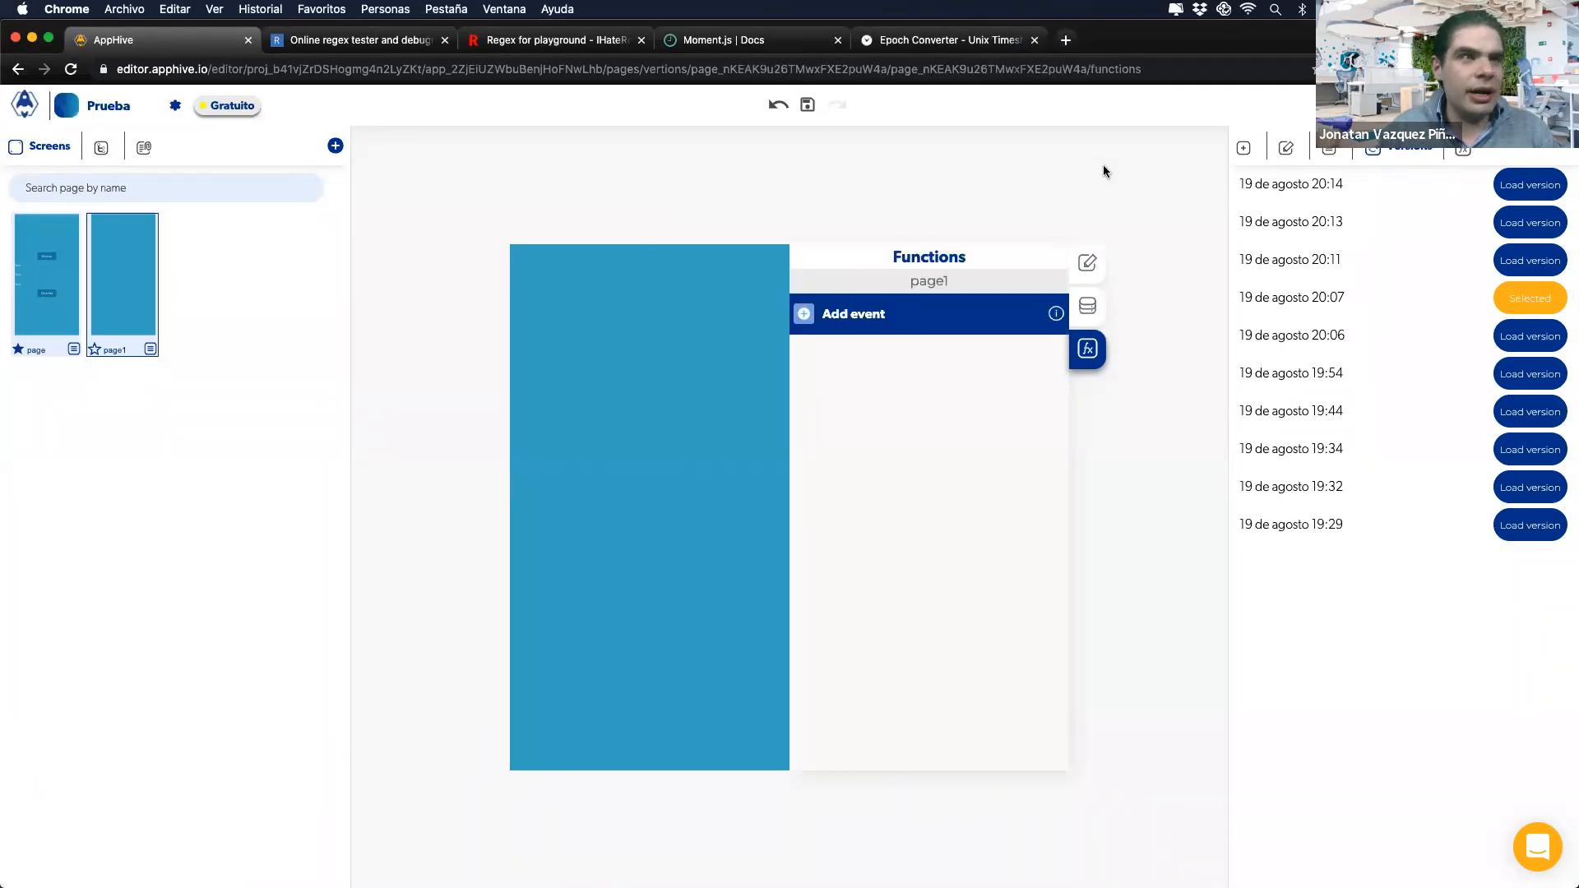
click(1242, 151)
drag(1296, 393, 540, 489)
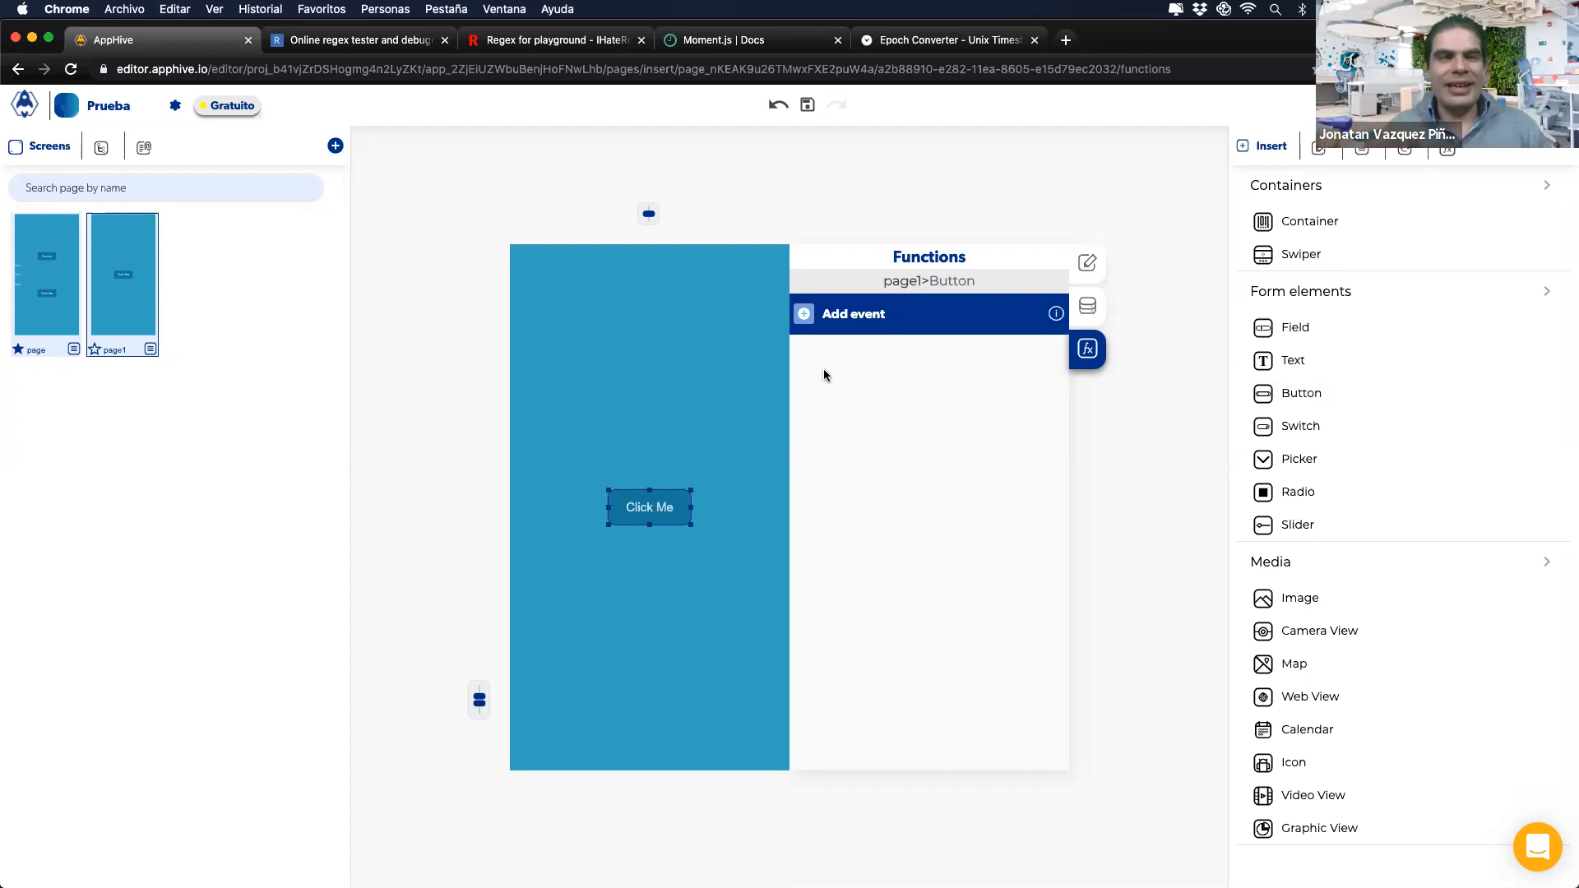
click(804, 320)
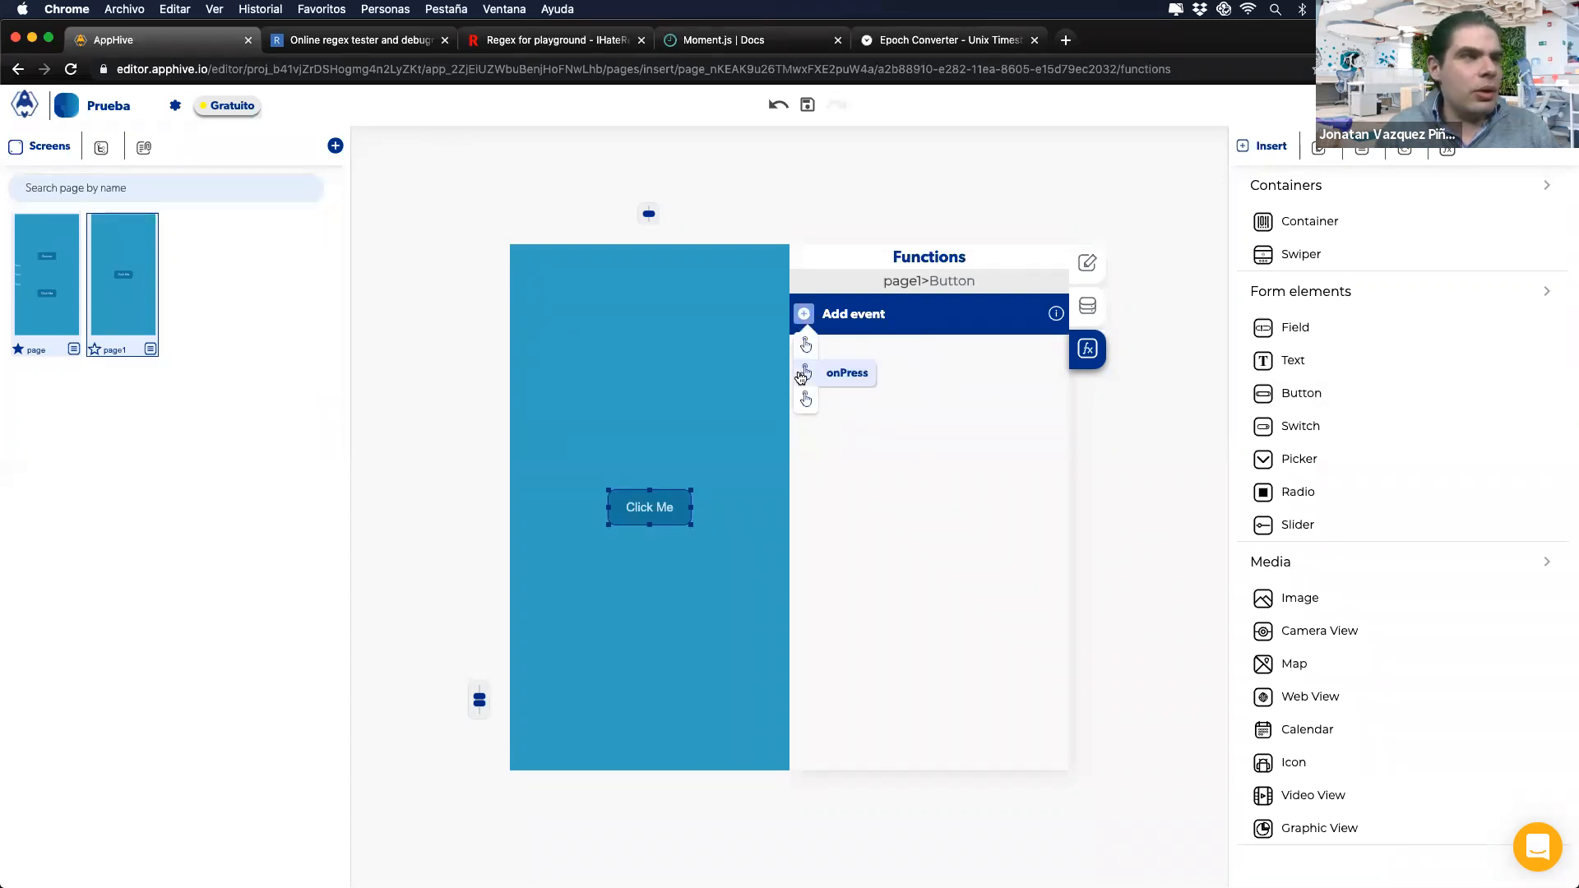
click(804, 371)
Step: Give the Click Me button's onPress an Arithmetic operation adding 1 + 1
click(68, 319)
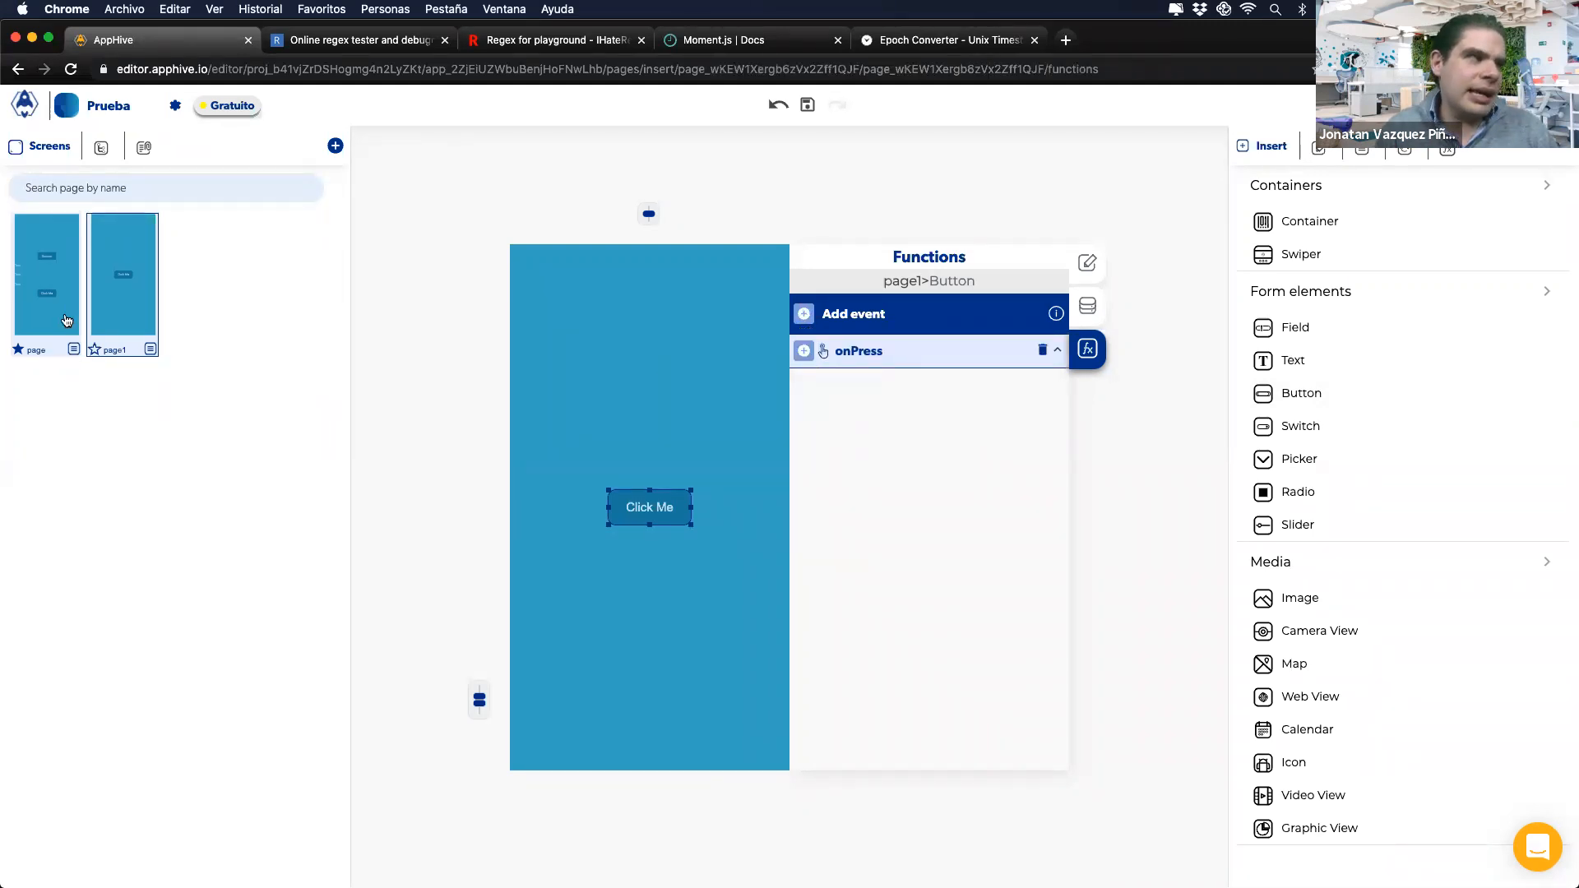
click(127, 314)
click(647, 517)
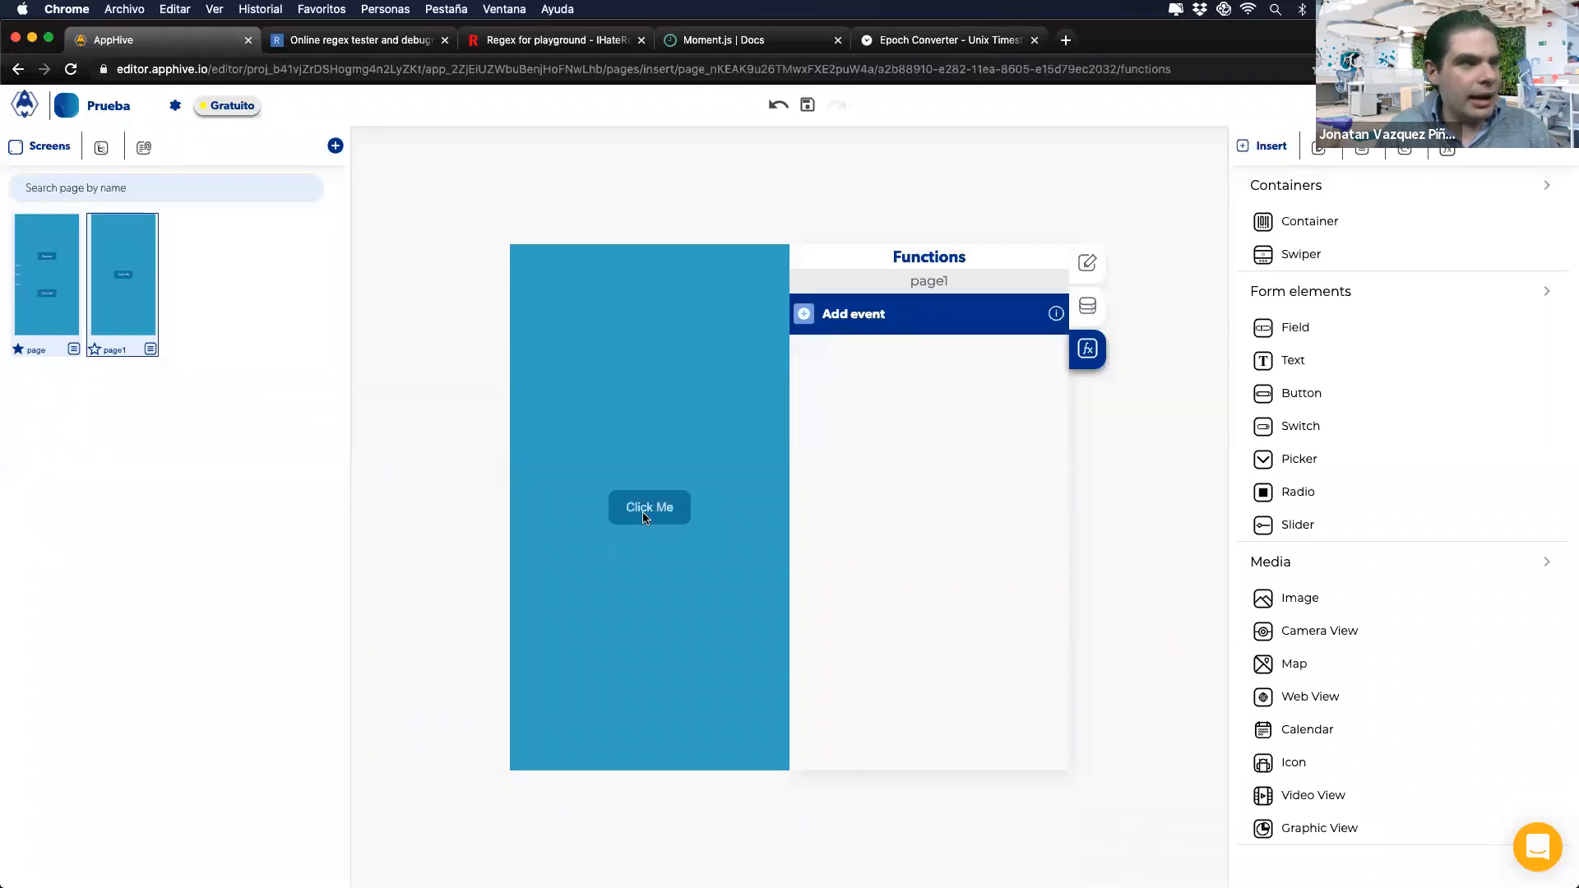
click(804, 358)
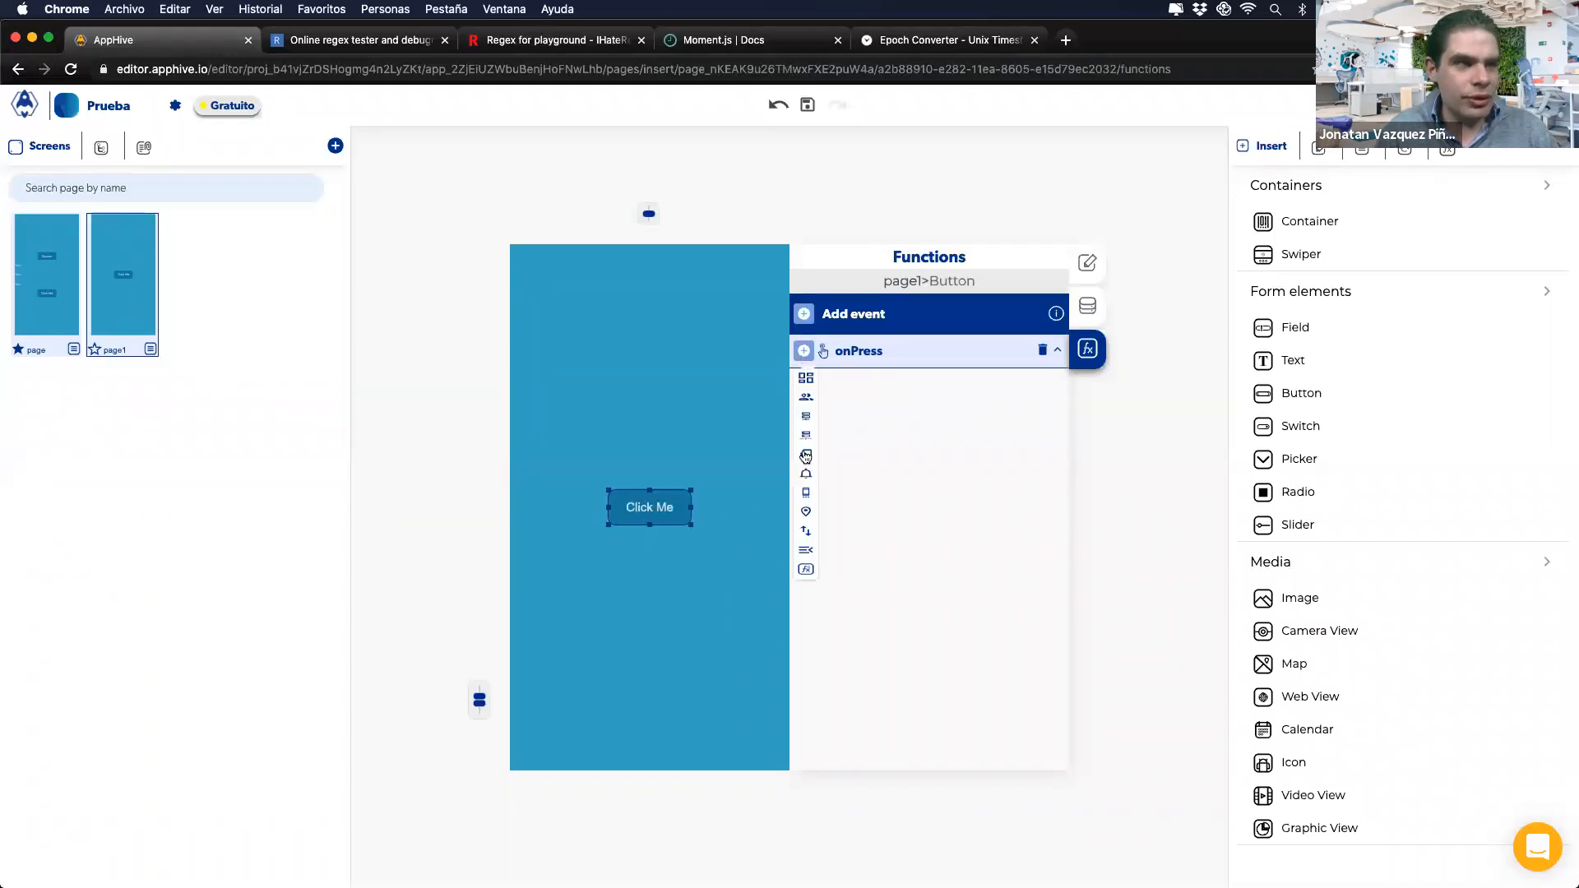
mouse_move(806, 491)
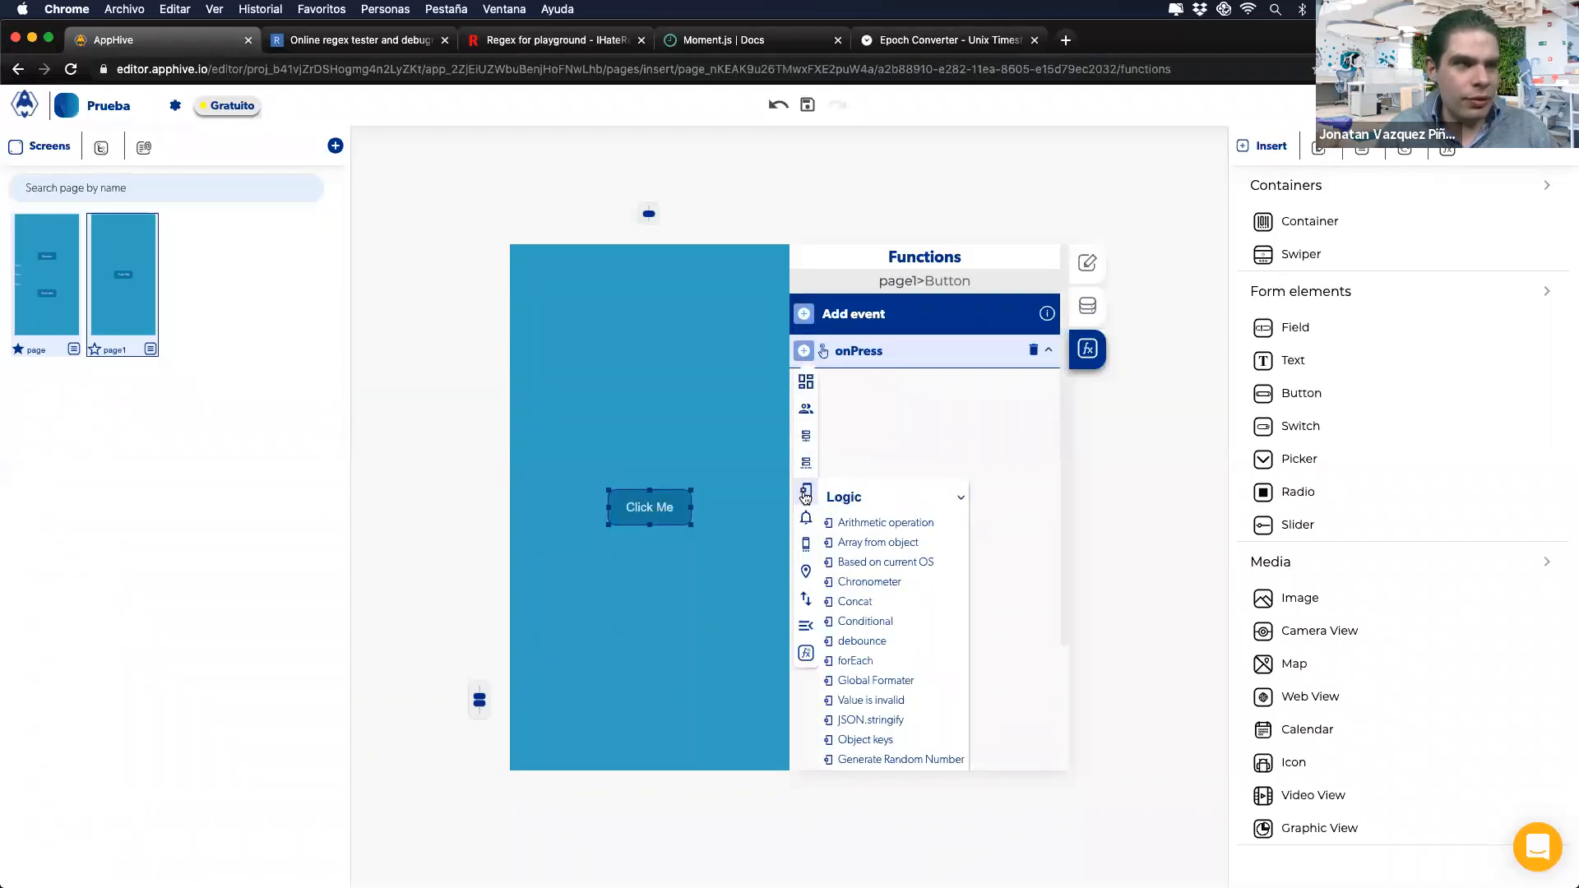
click(871, 524)
text(1)
text(2)
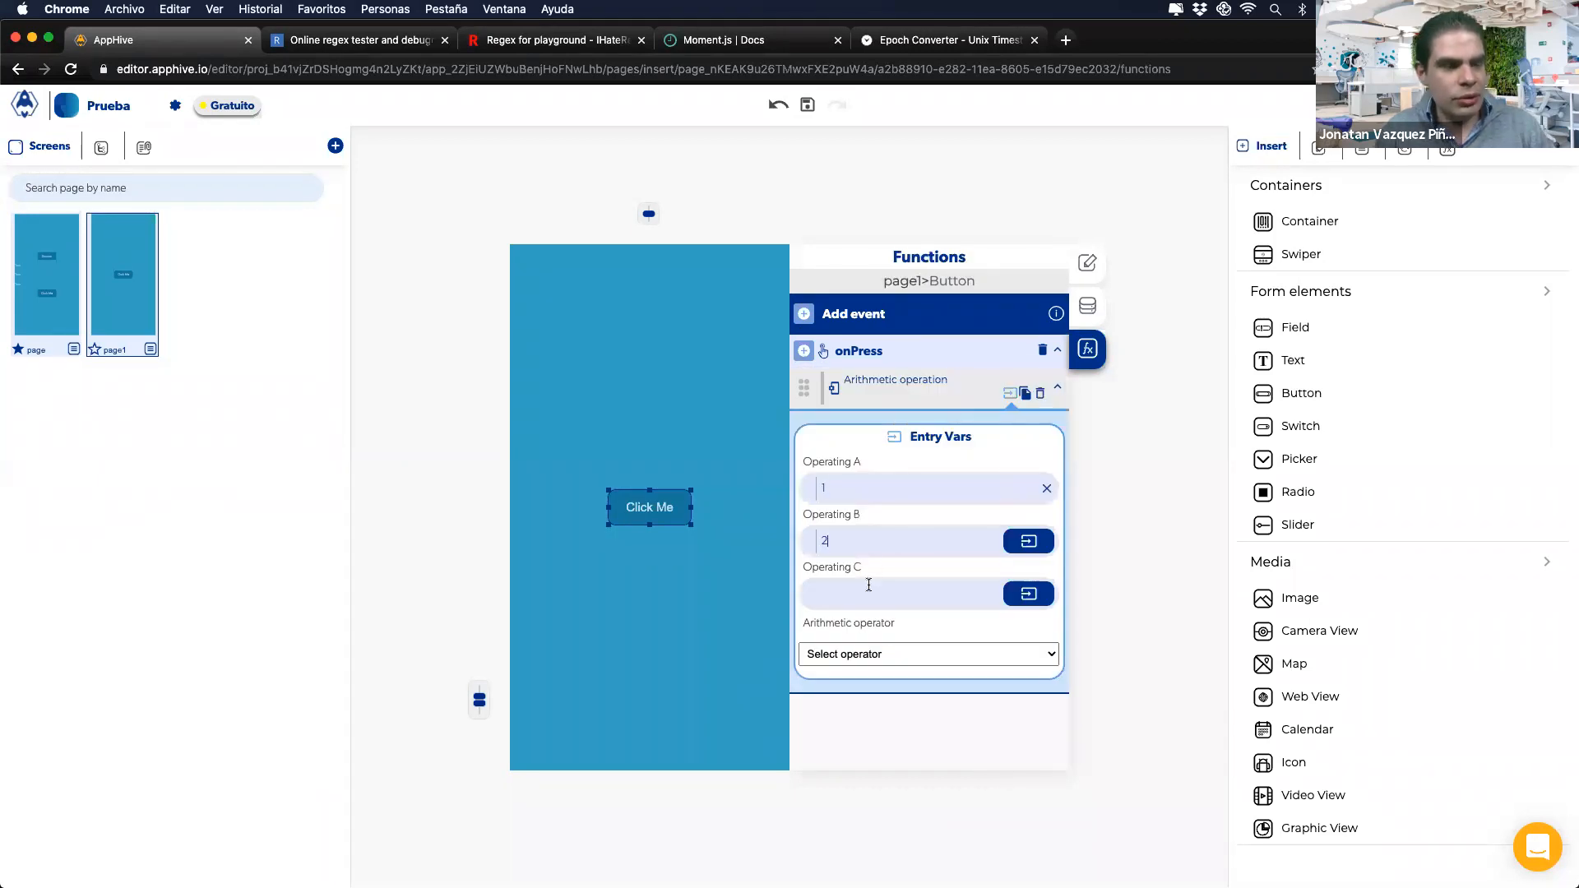
click(851, 661)
click(852, 668)
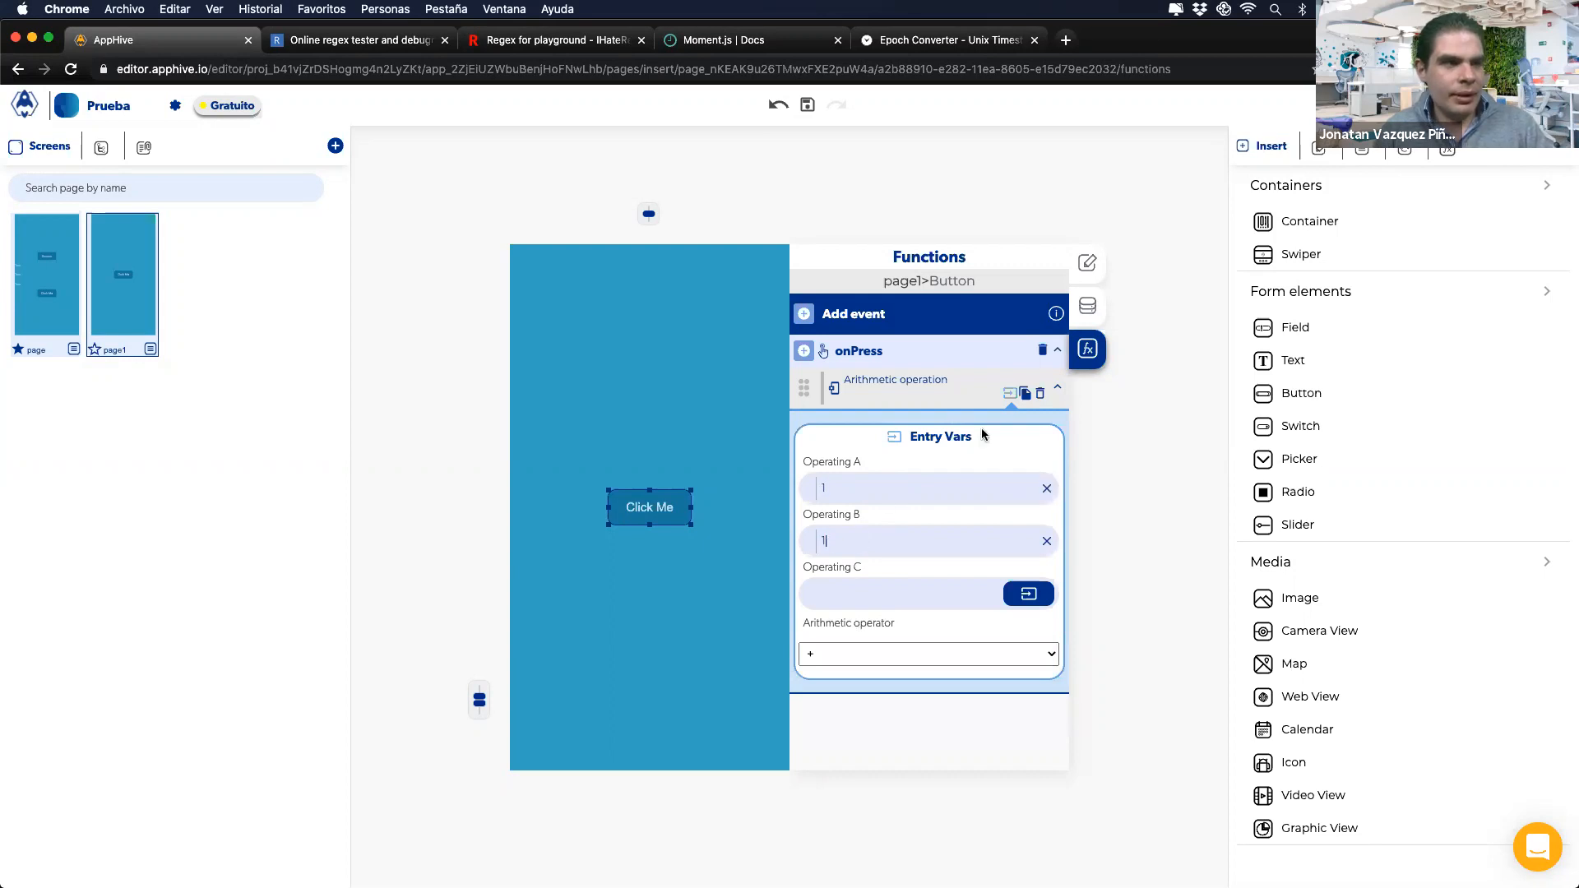
Step: Add a Send Alert action whose subtitle is the Arithmetic operation's result from previous outputs
click(804, 352)
mouse_move(807, 523)
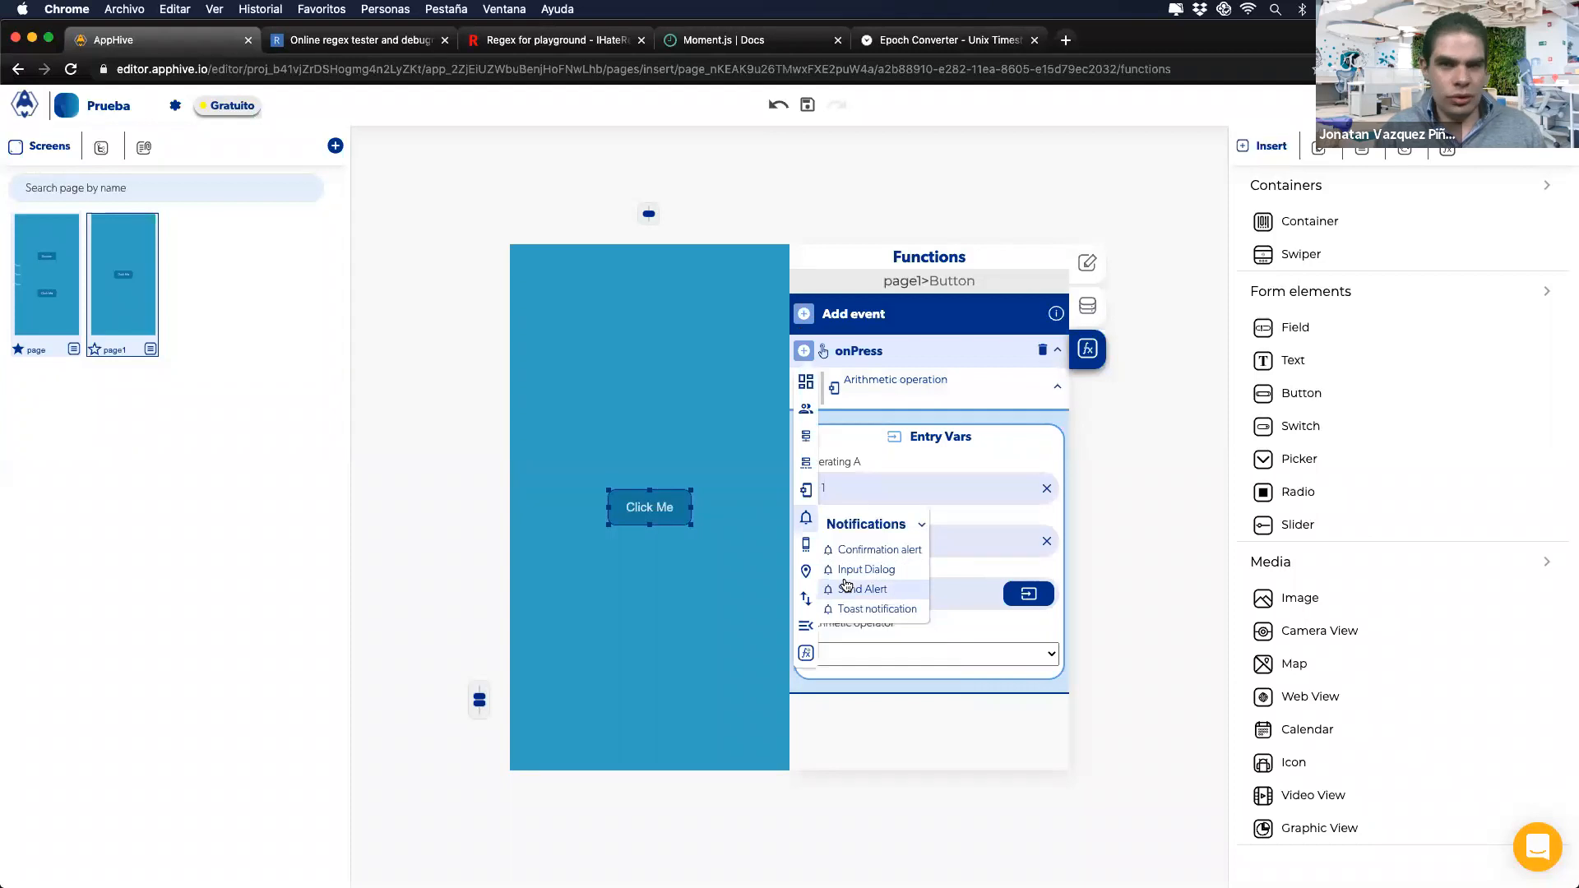
click(846, 586)
scroll(917, 629, down, 3)
click(1020, 693)
click(988, 733)
click(940, 780)
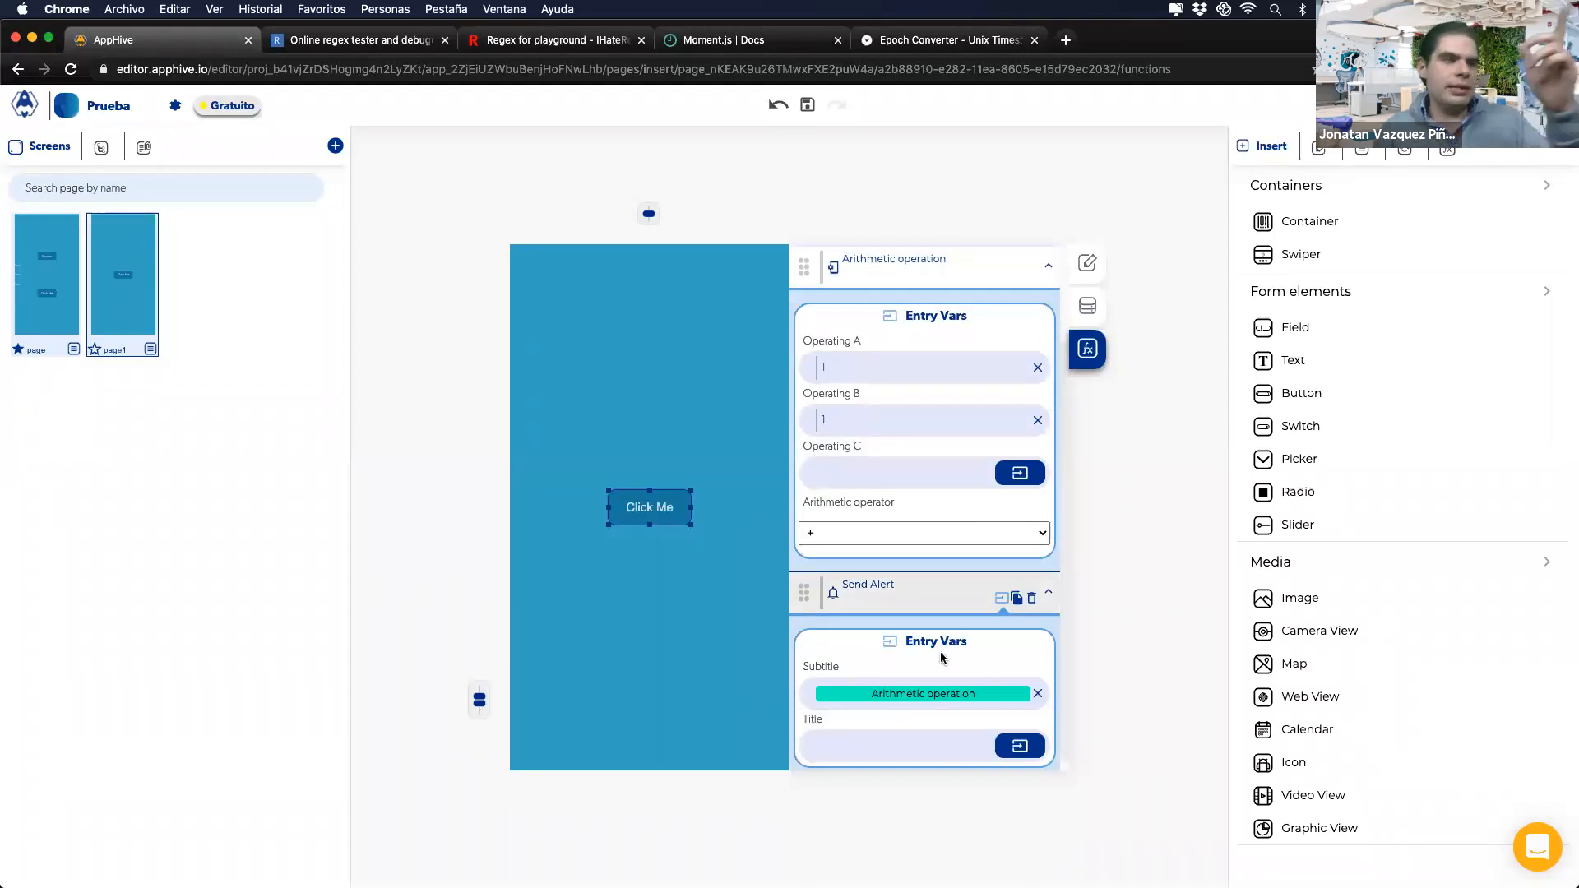
scroll(935, 682, up, 2)
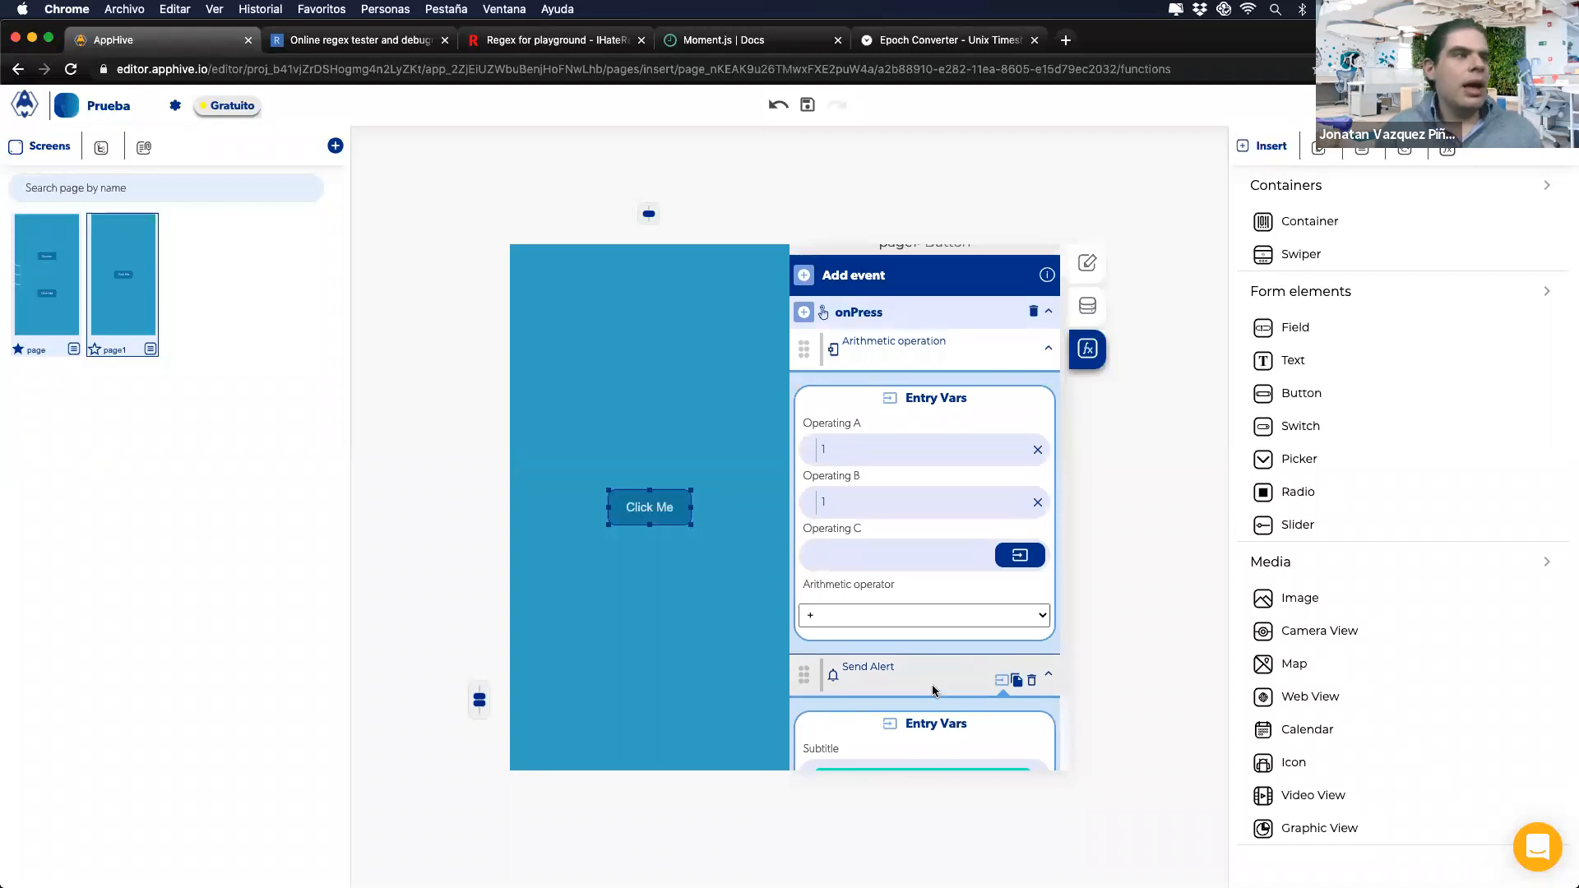
scroll(931, 684, up, 1)
click(34, 283)
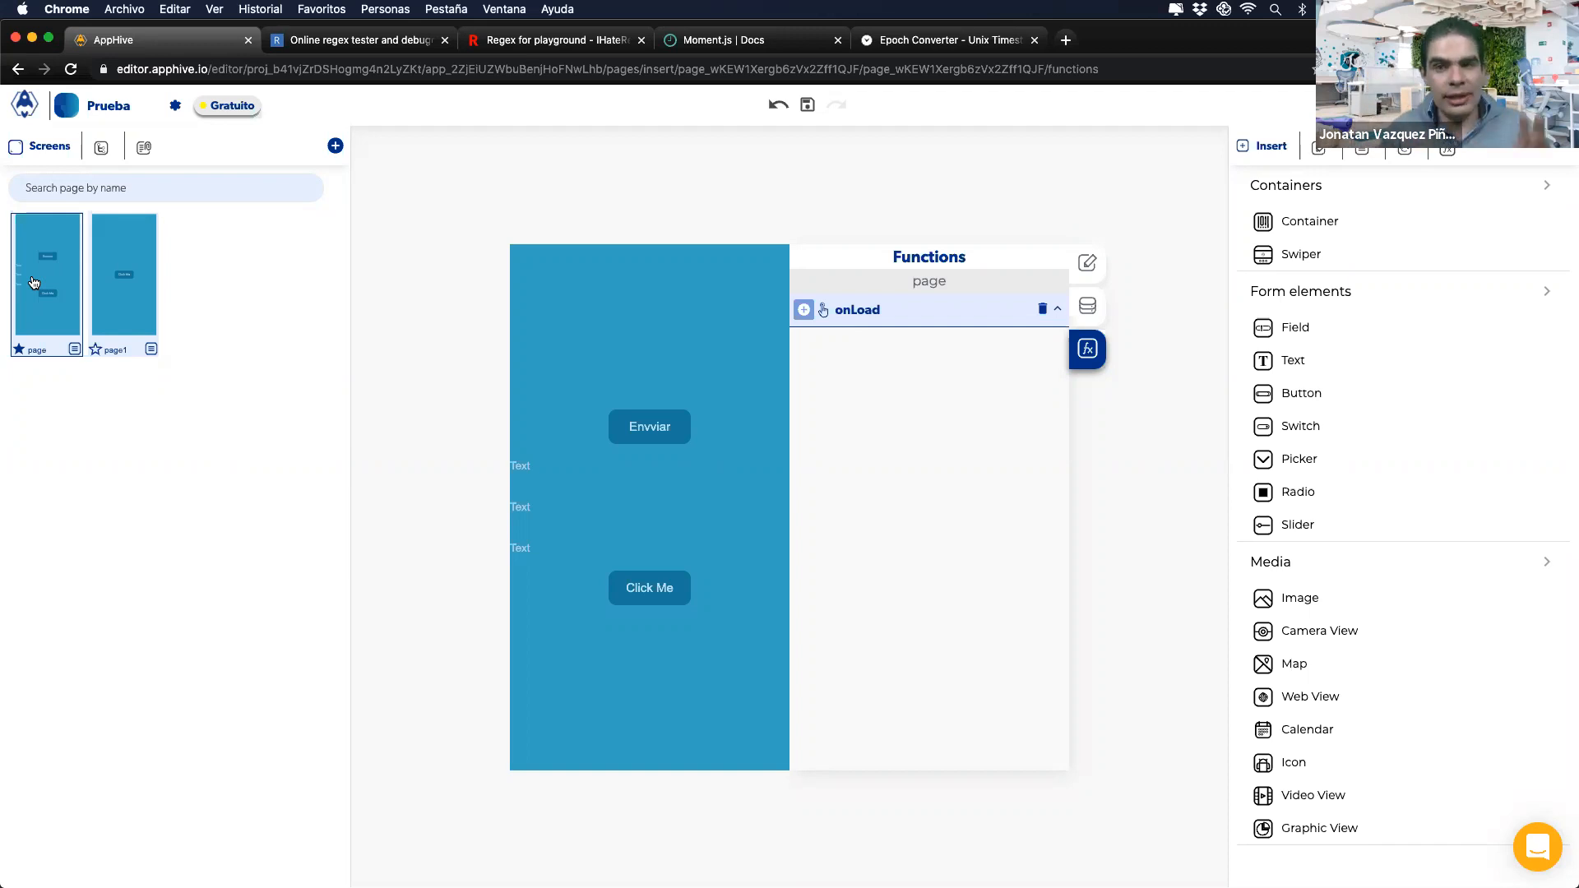
Step: Select the Envviar button and review its onPress logic: Variable M plus 1, then the Conditional
click(645, 440)
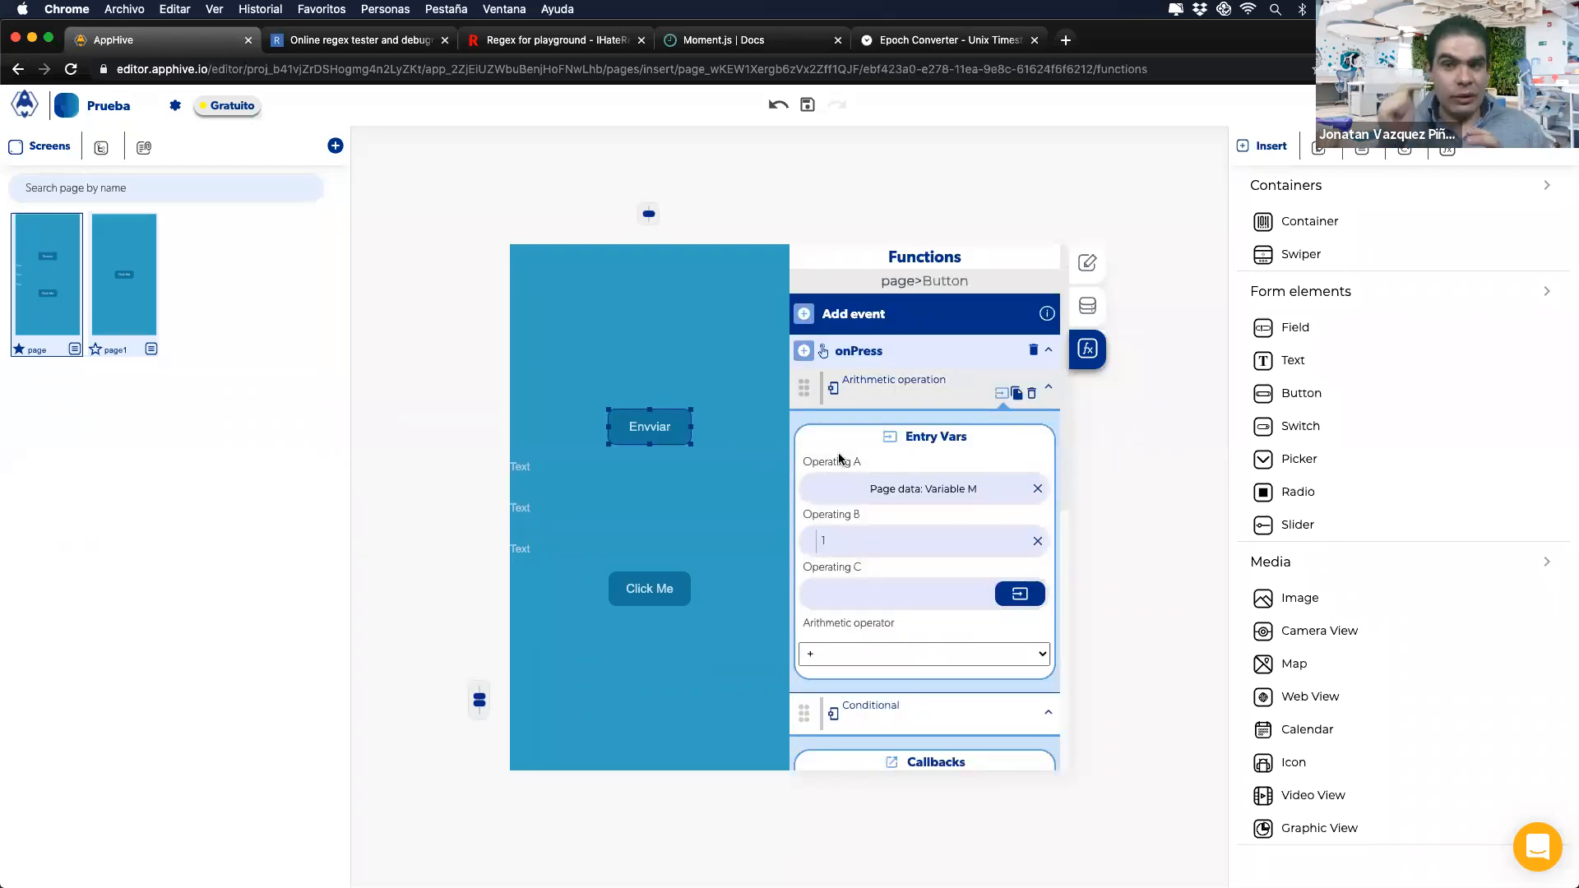
scroll(839, 458, down, 5)
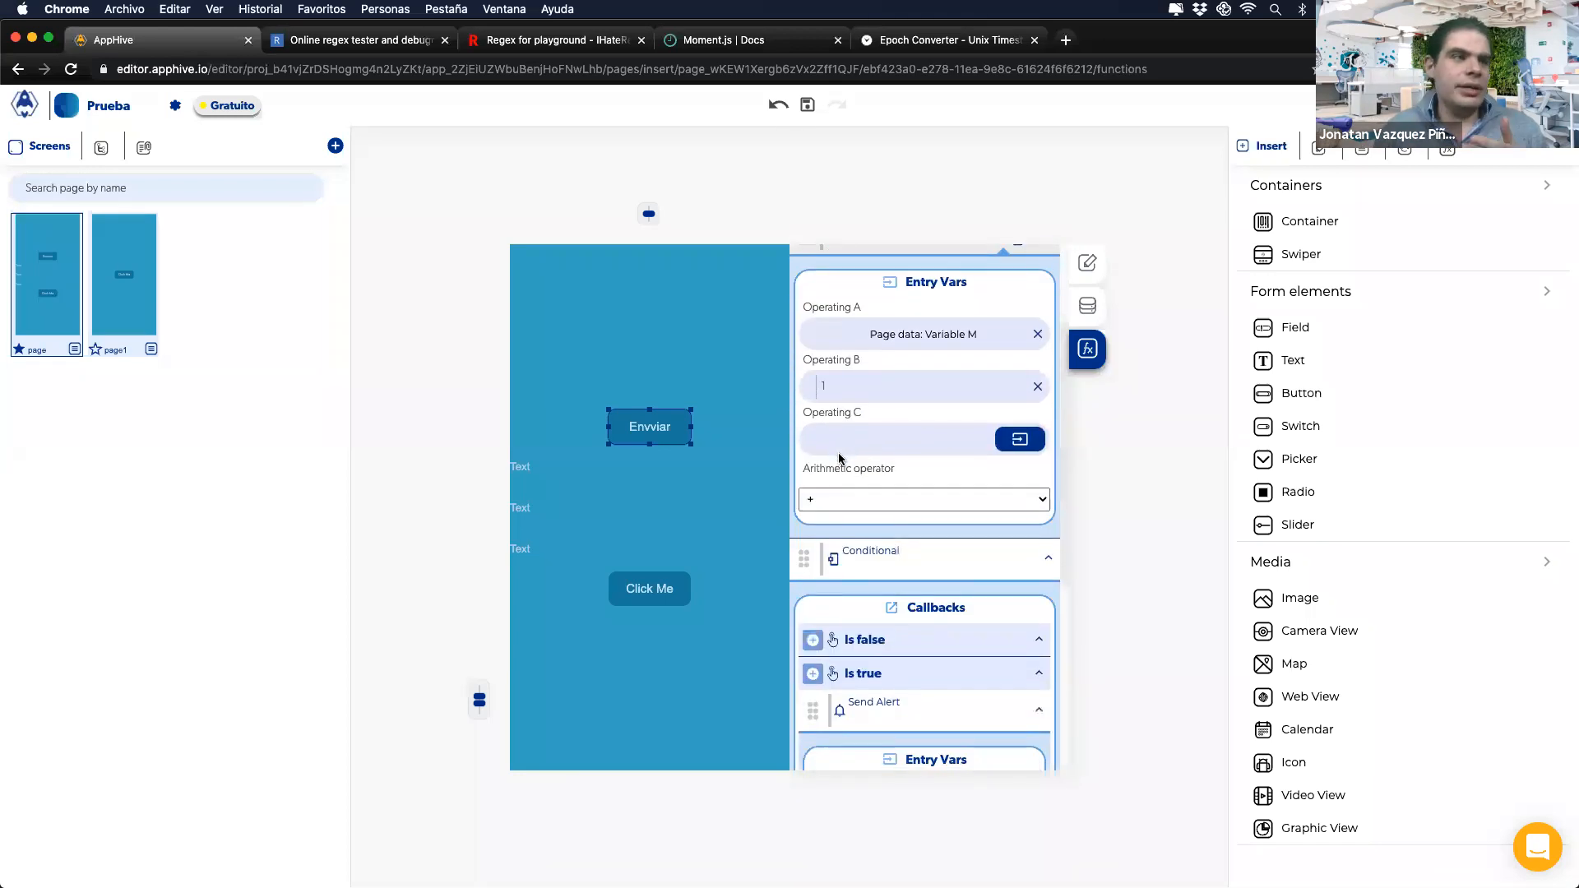
scroll(839, 456, down, 2)
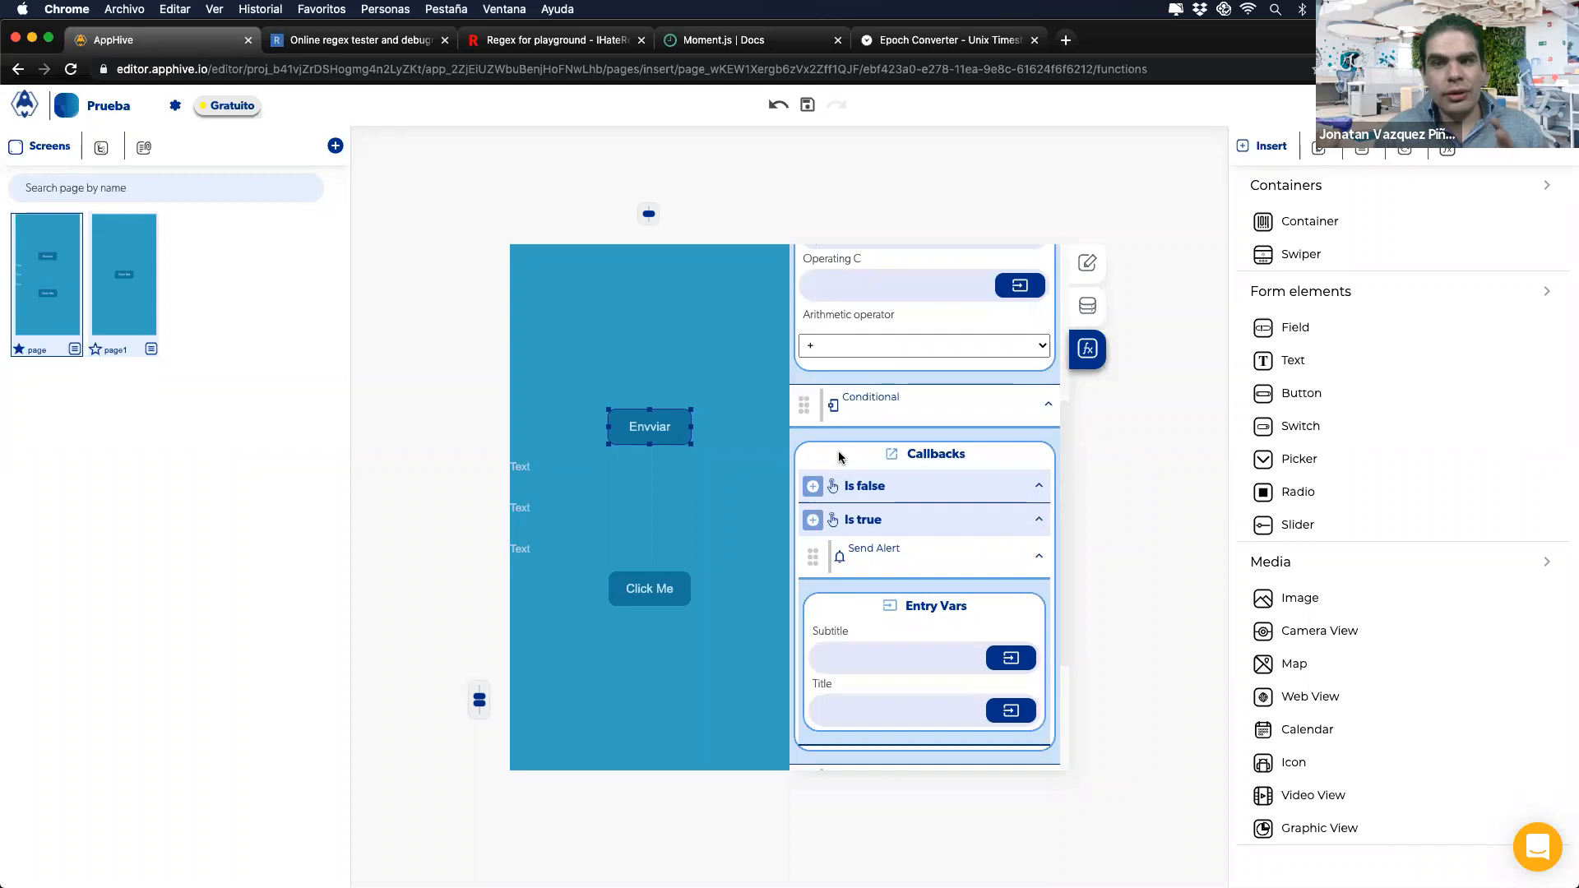
scroll(837, 450, up, 1)
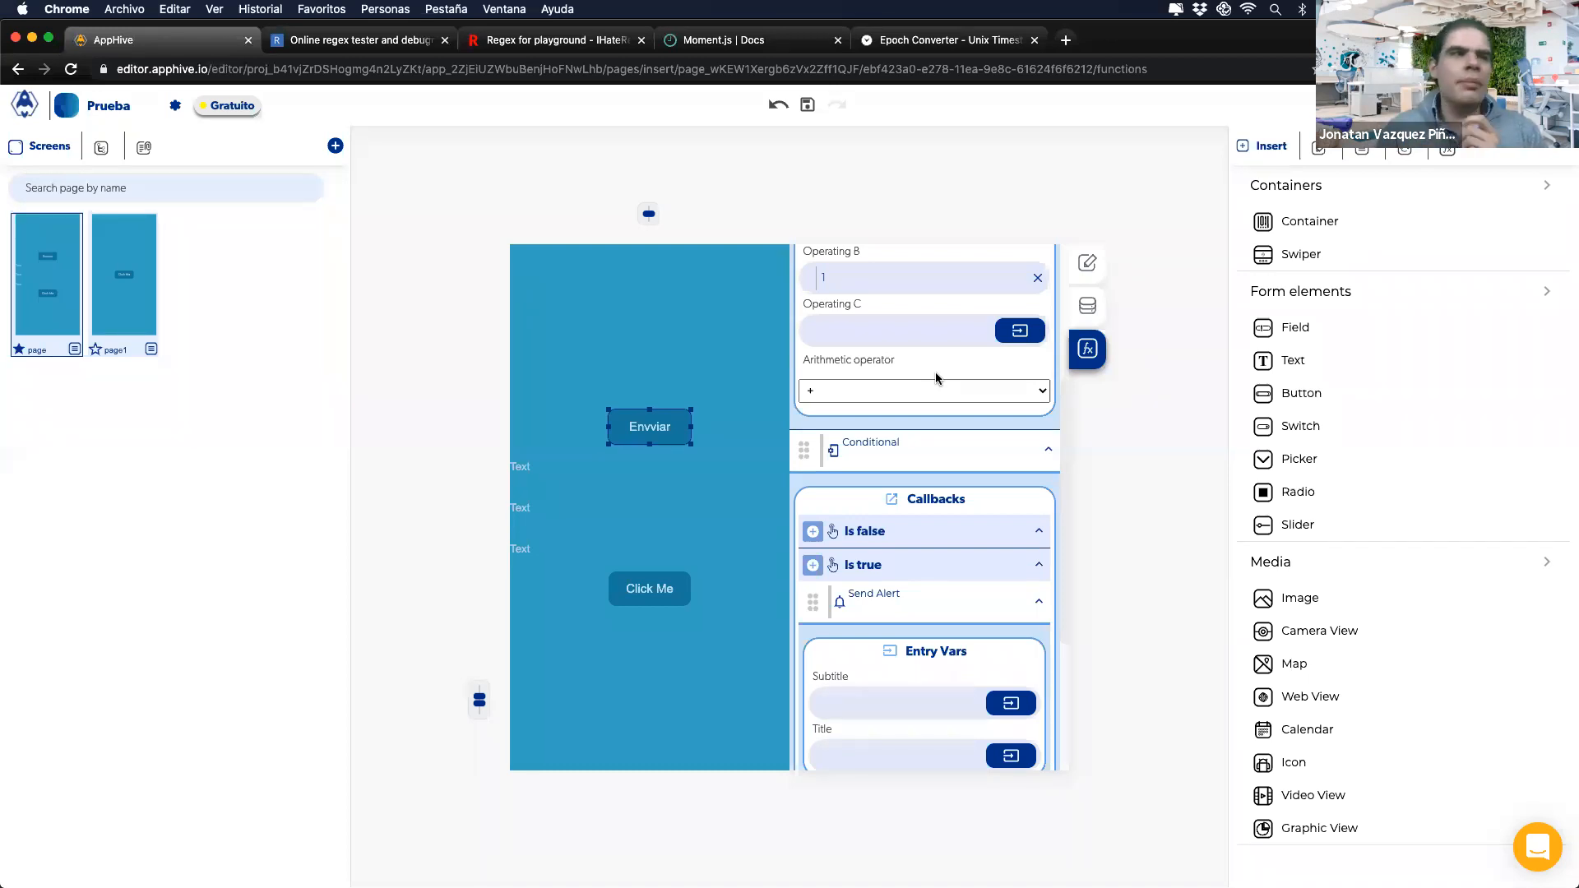
scroll(936, 378, up, 4)
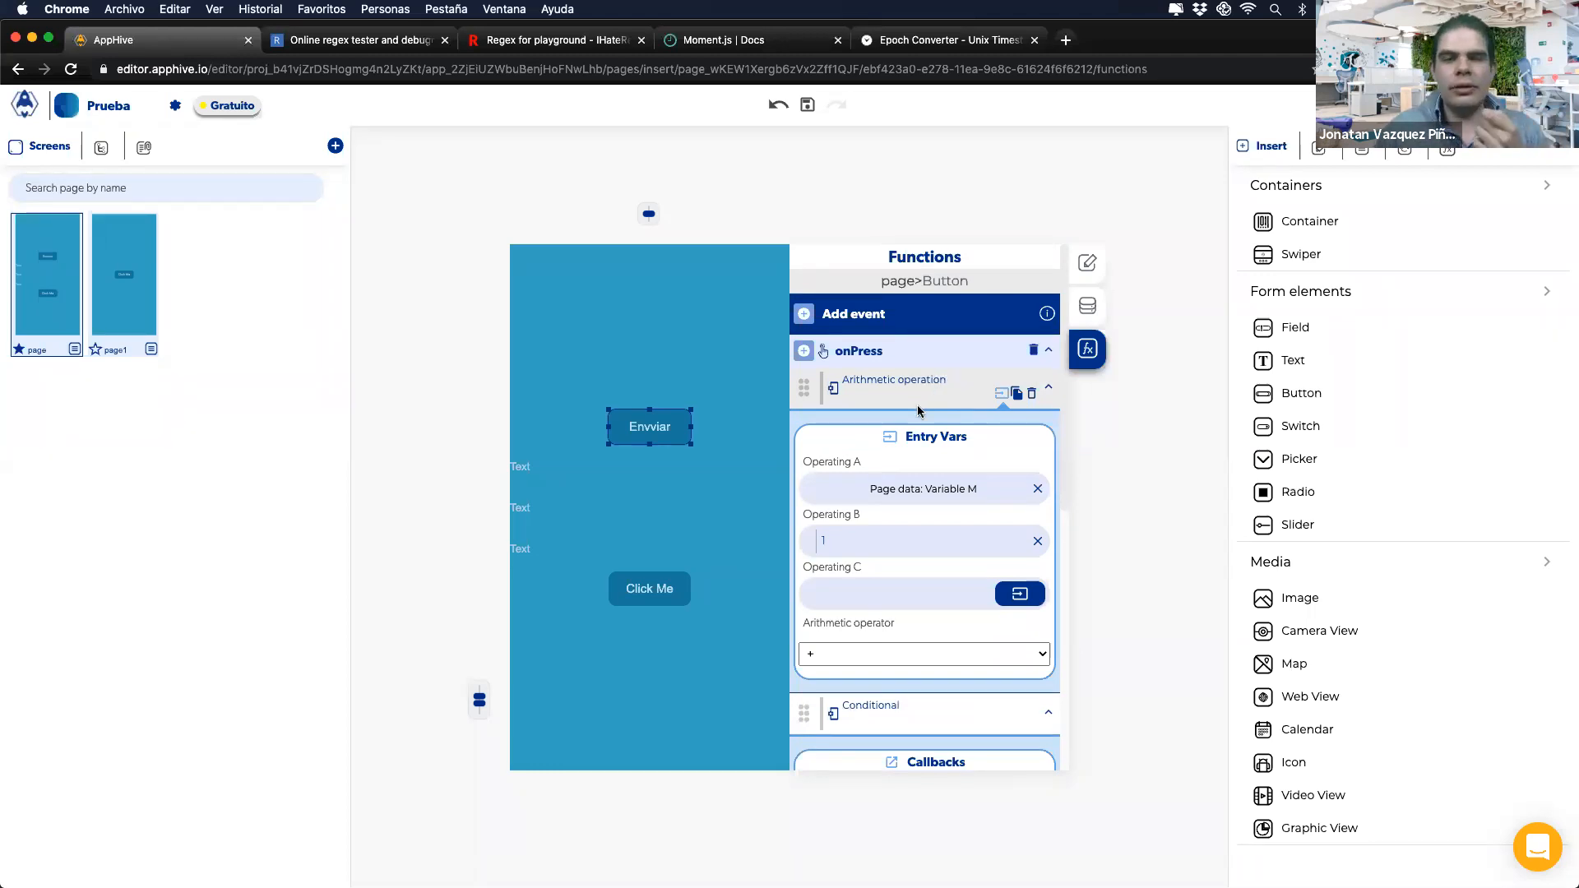
key(ctrl+Right)
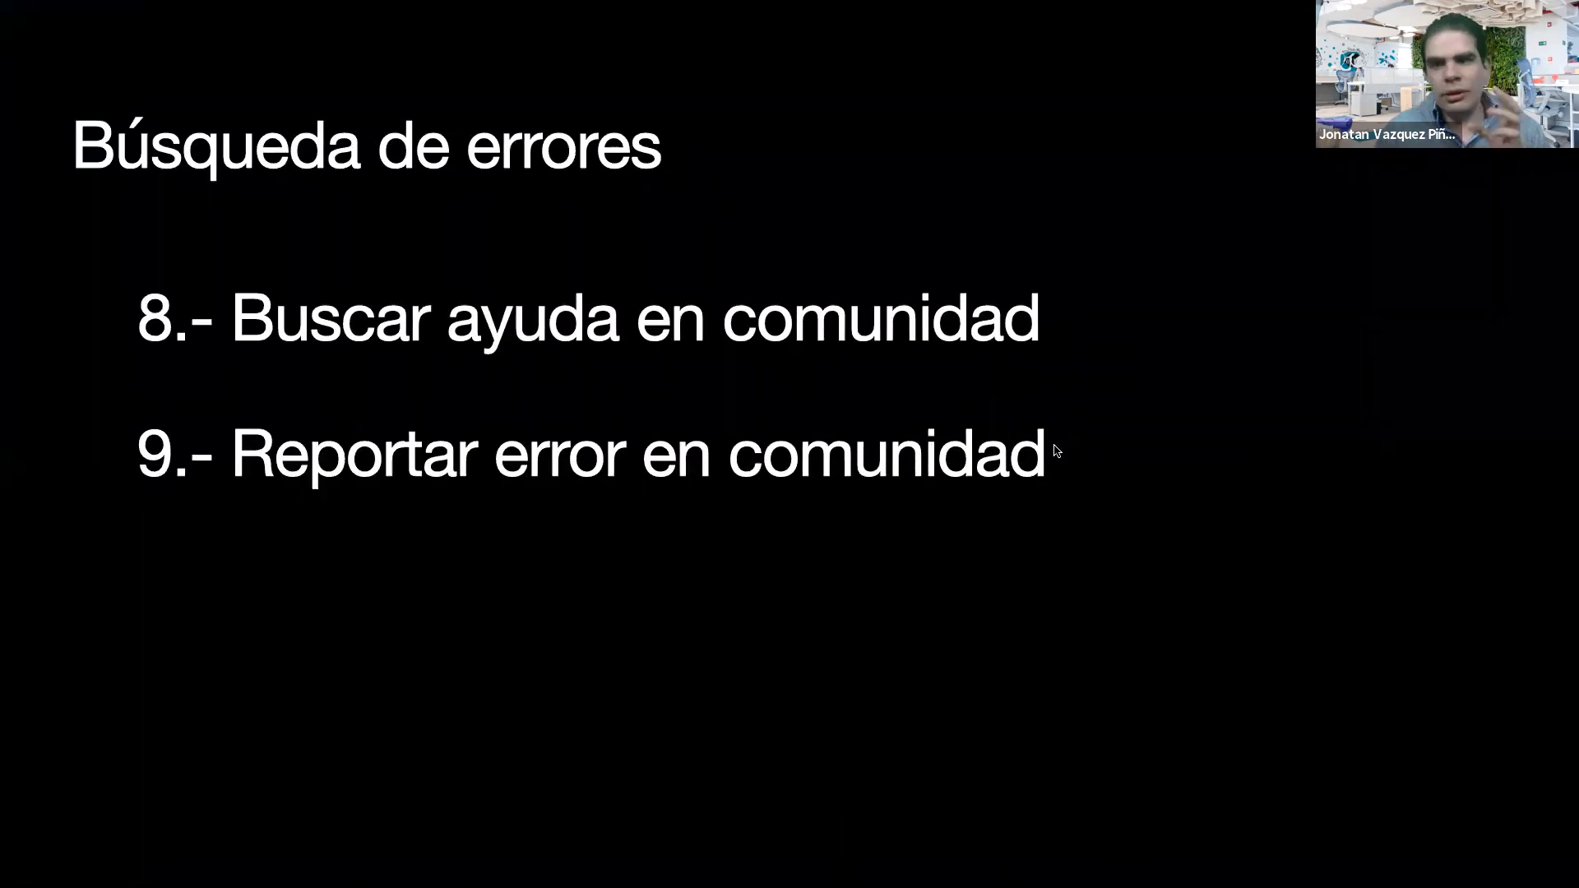
key(Left)
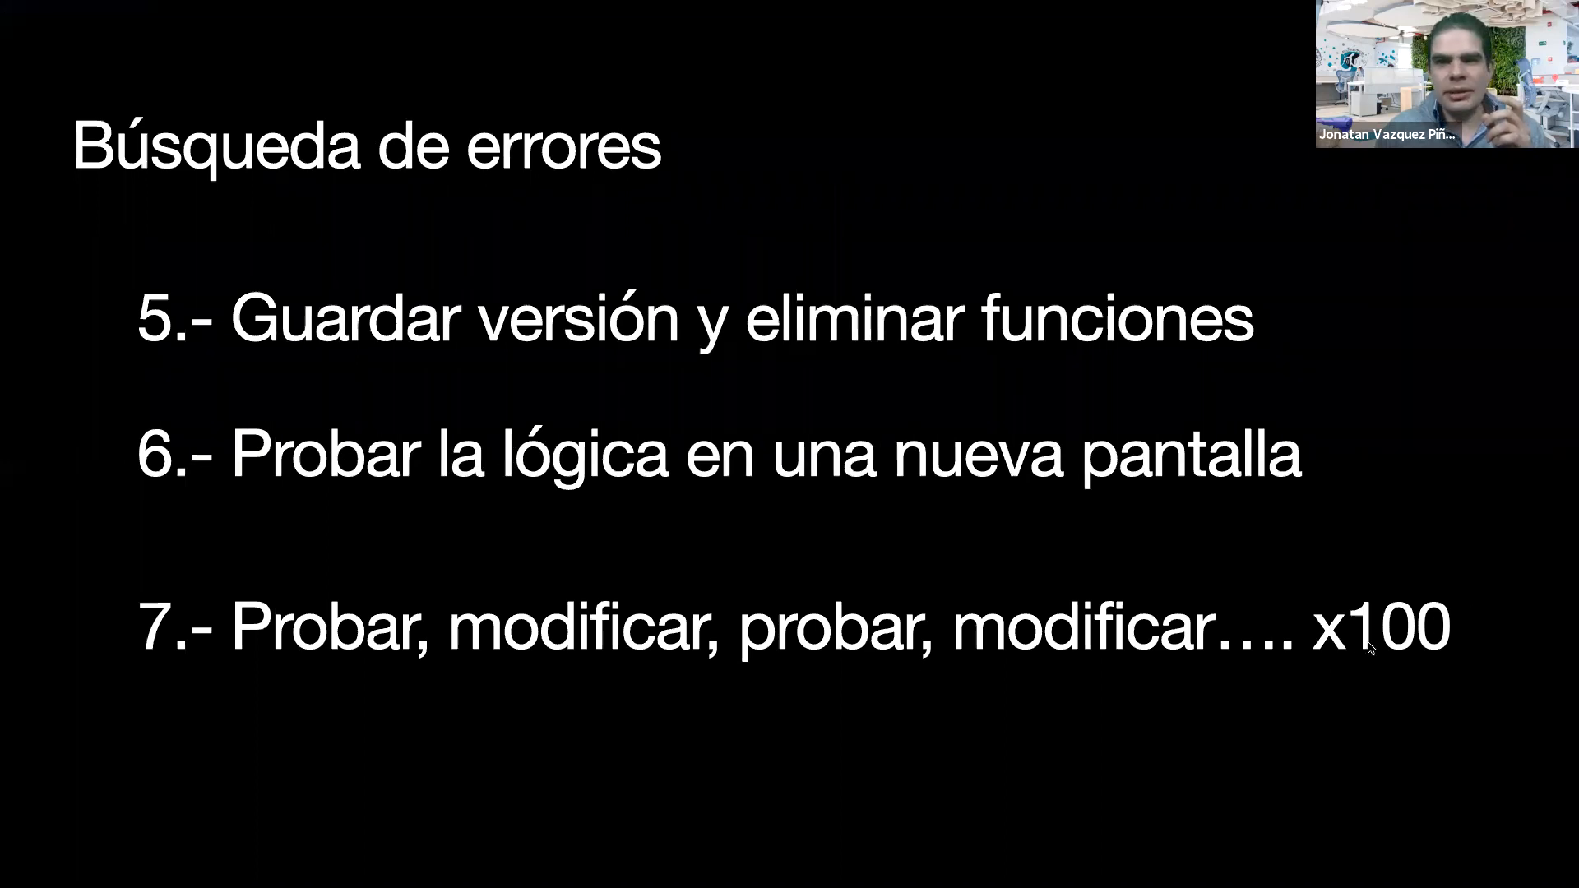
key(ctrl+Left)
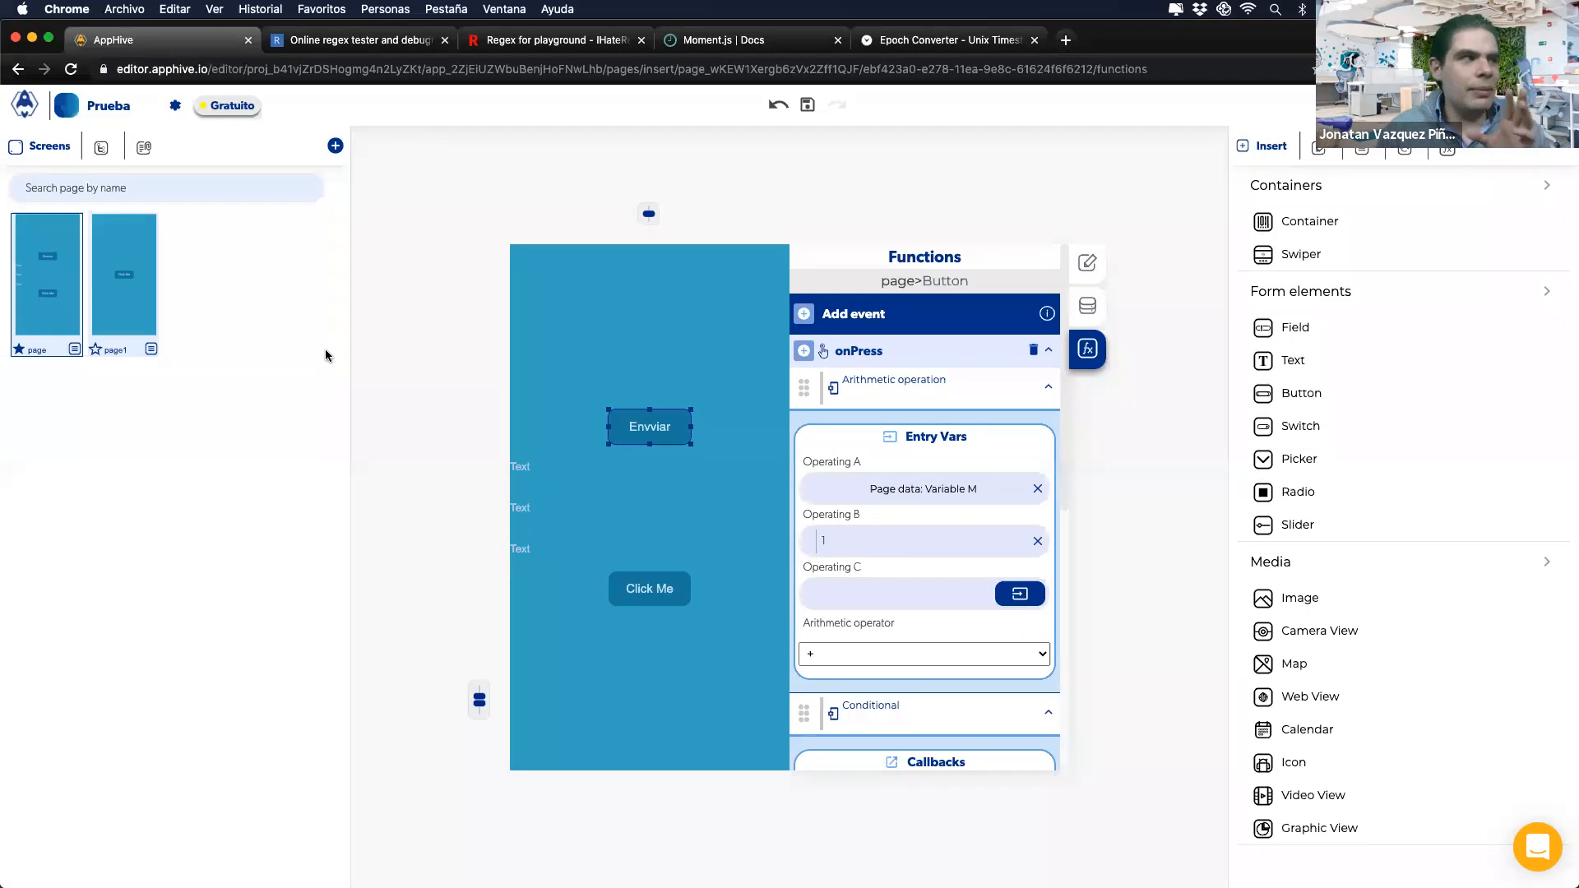
Step: Reopen page1 and select the Click Me button to review its test logic
click(142, 293)
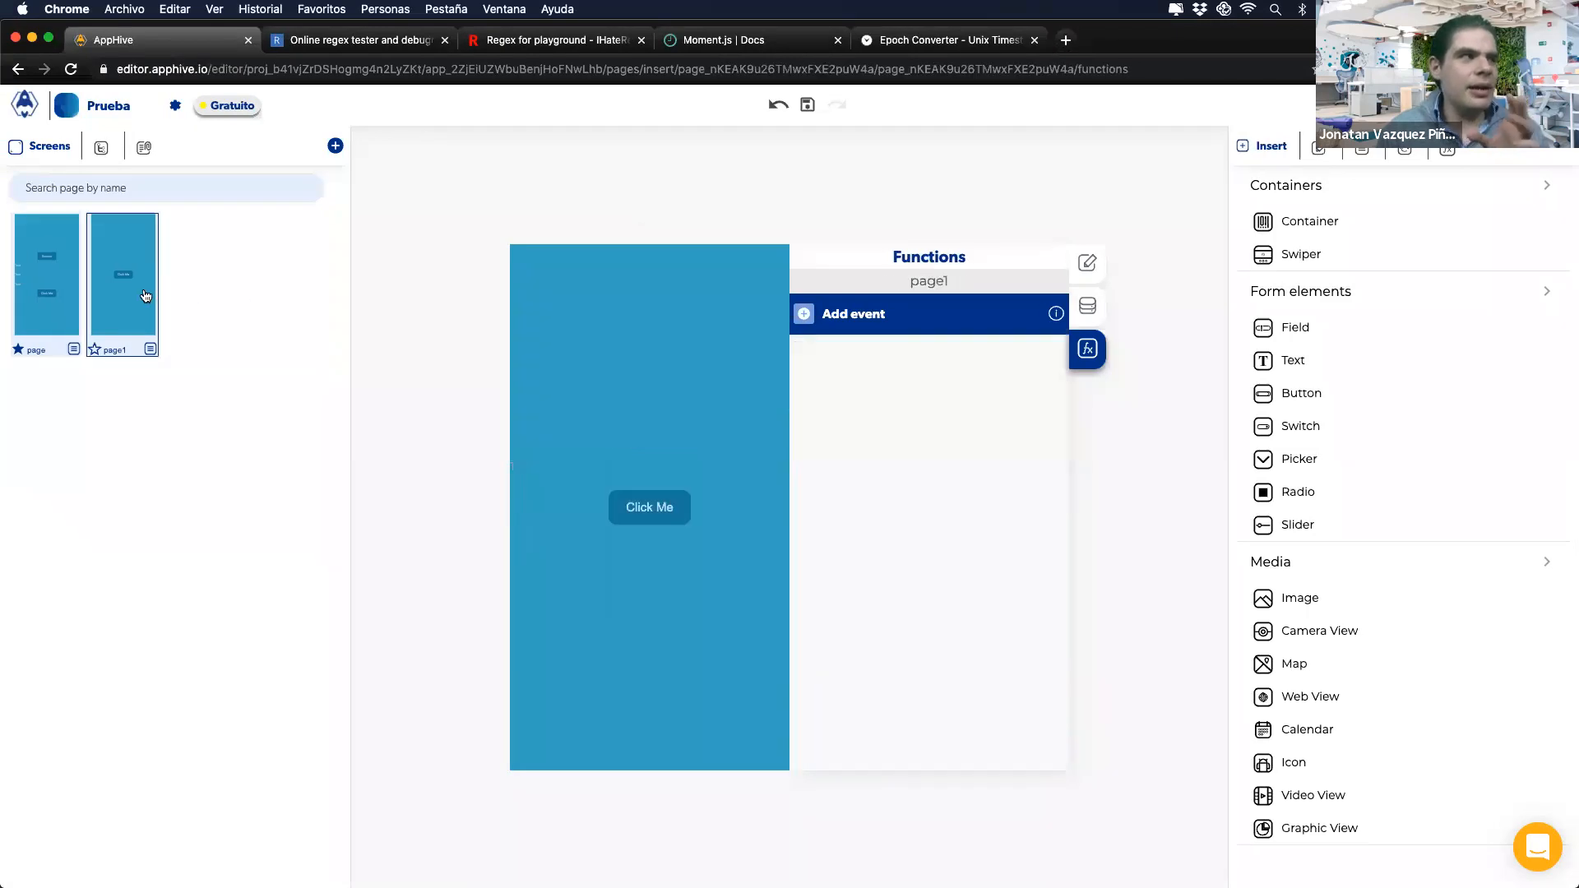
click(684, 506)
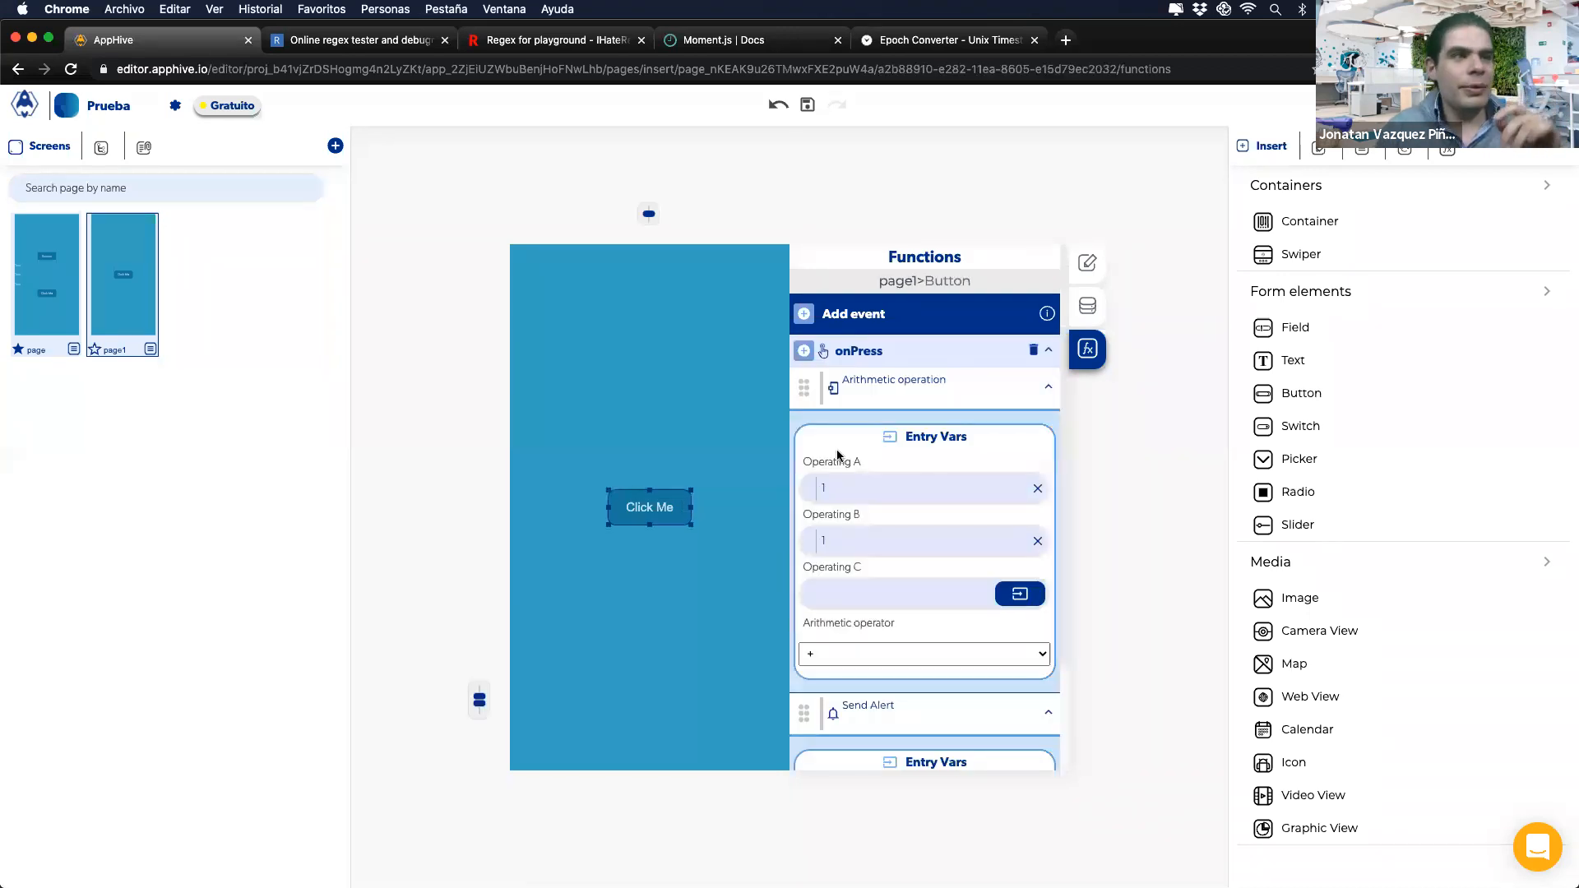
click(1251, 152)
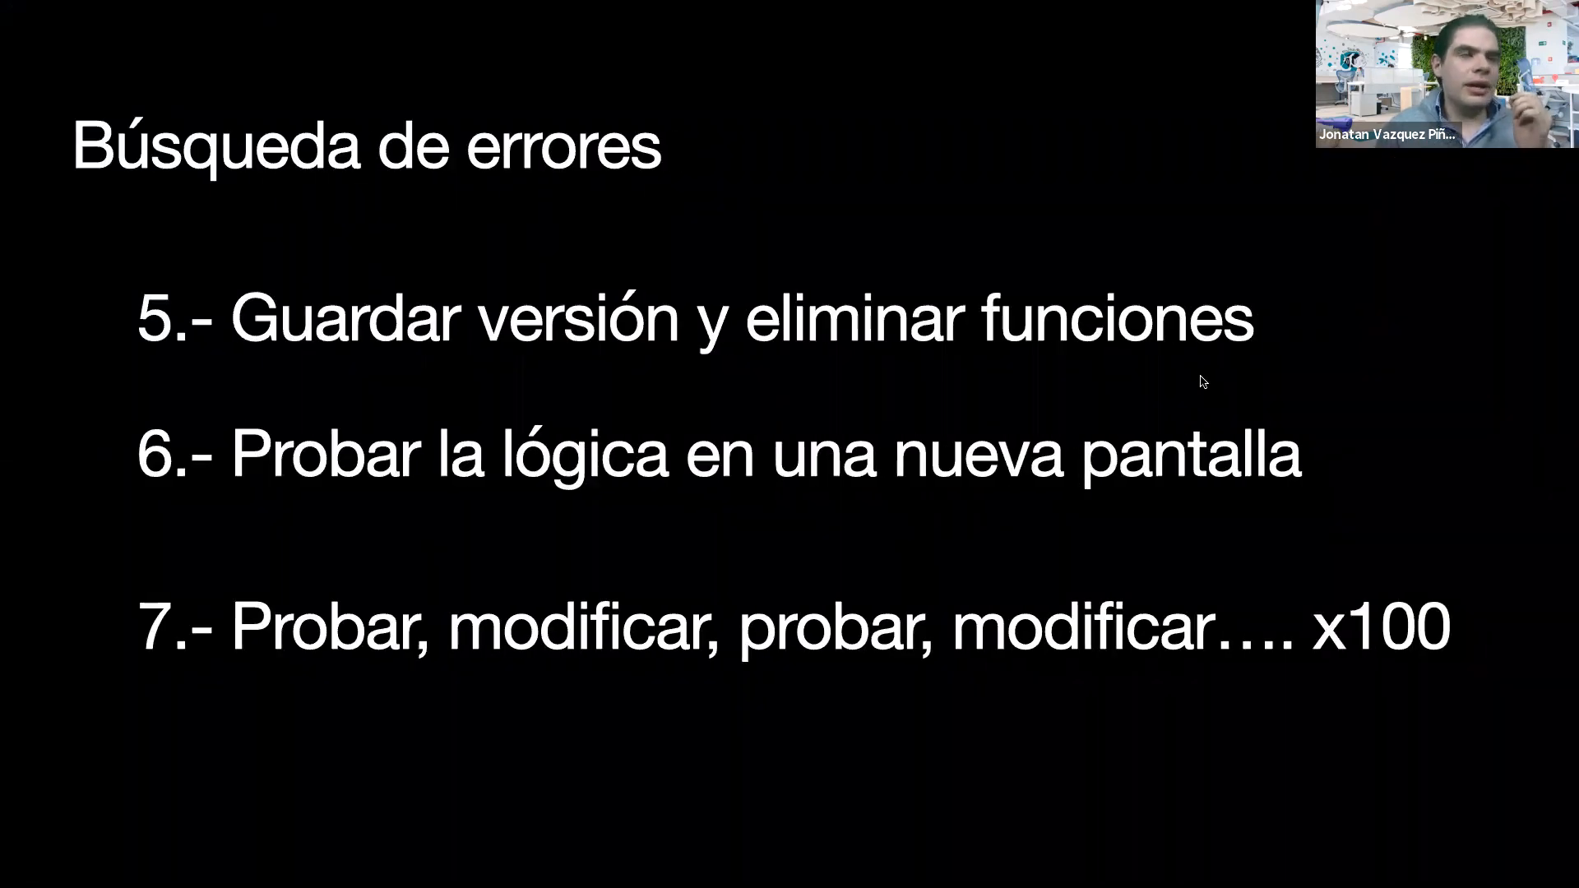
Step: Advance through points 8 and 9 to the 1er Entregable slide, briefly checking the AppHive editor
key(Right)
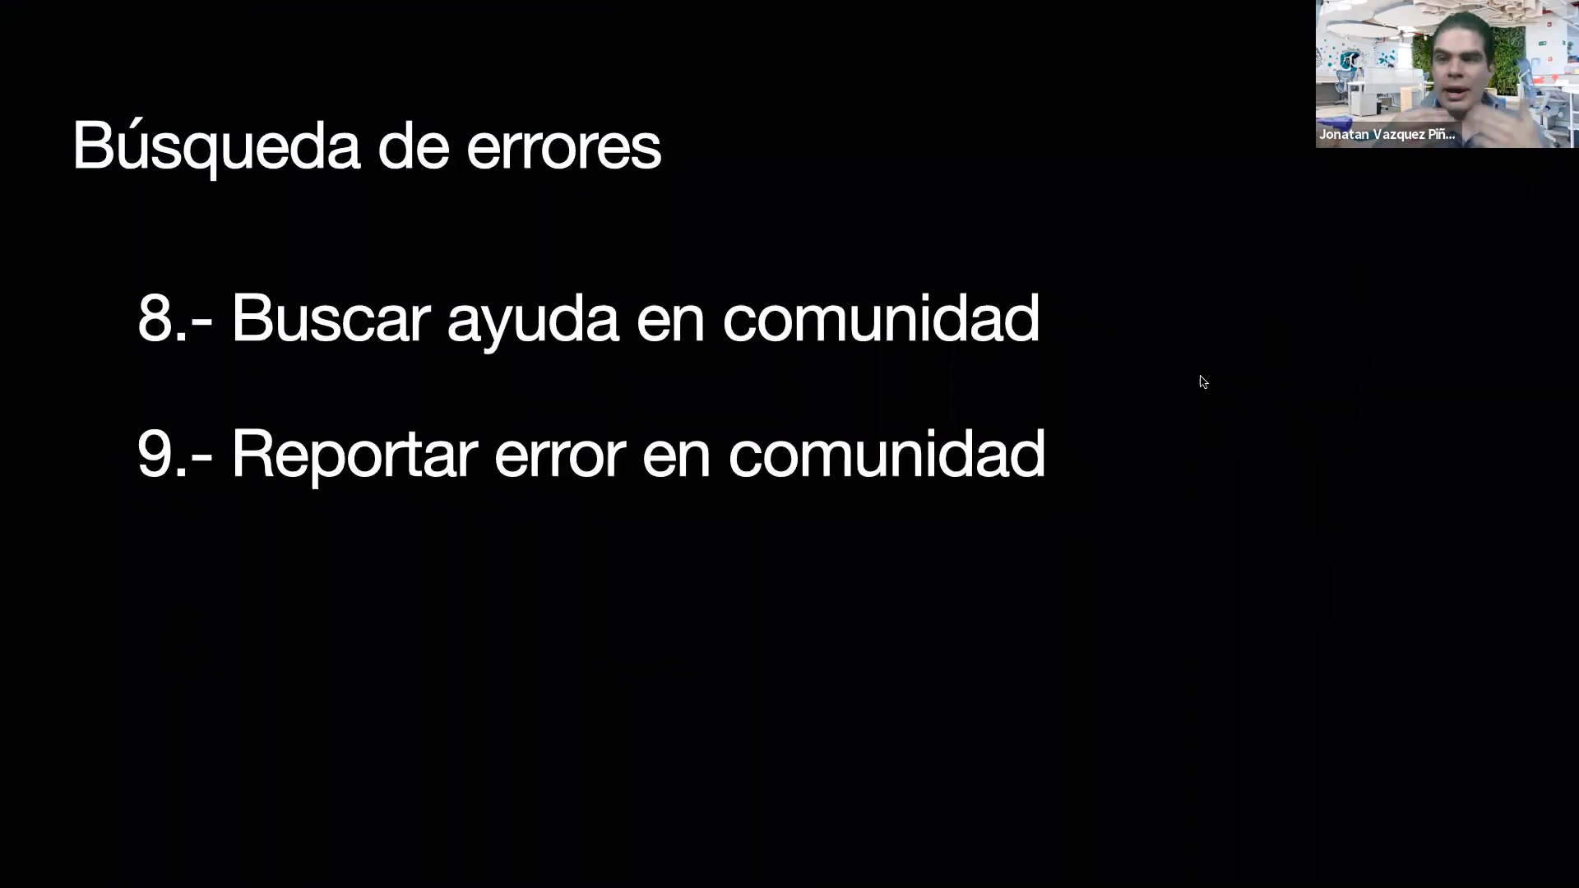
key(ctrl+Left)
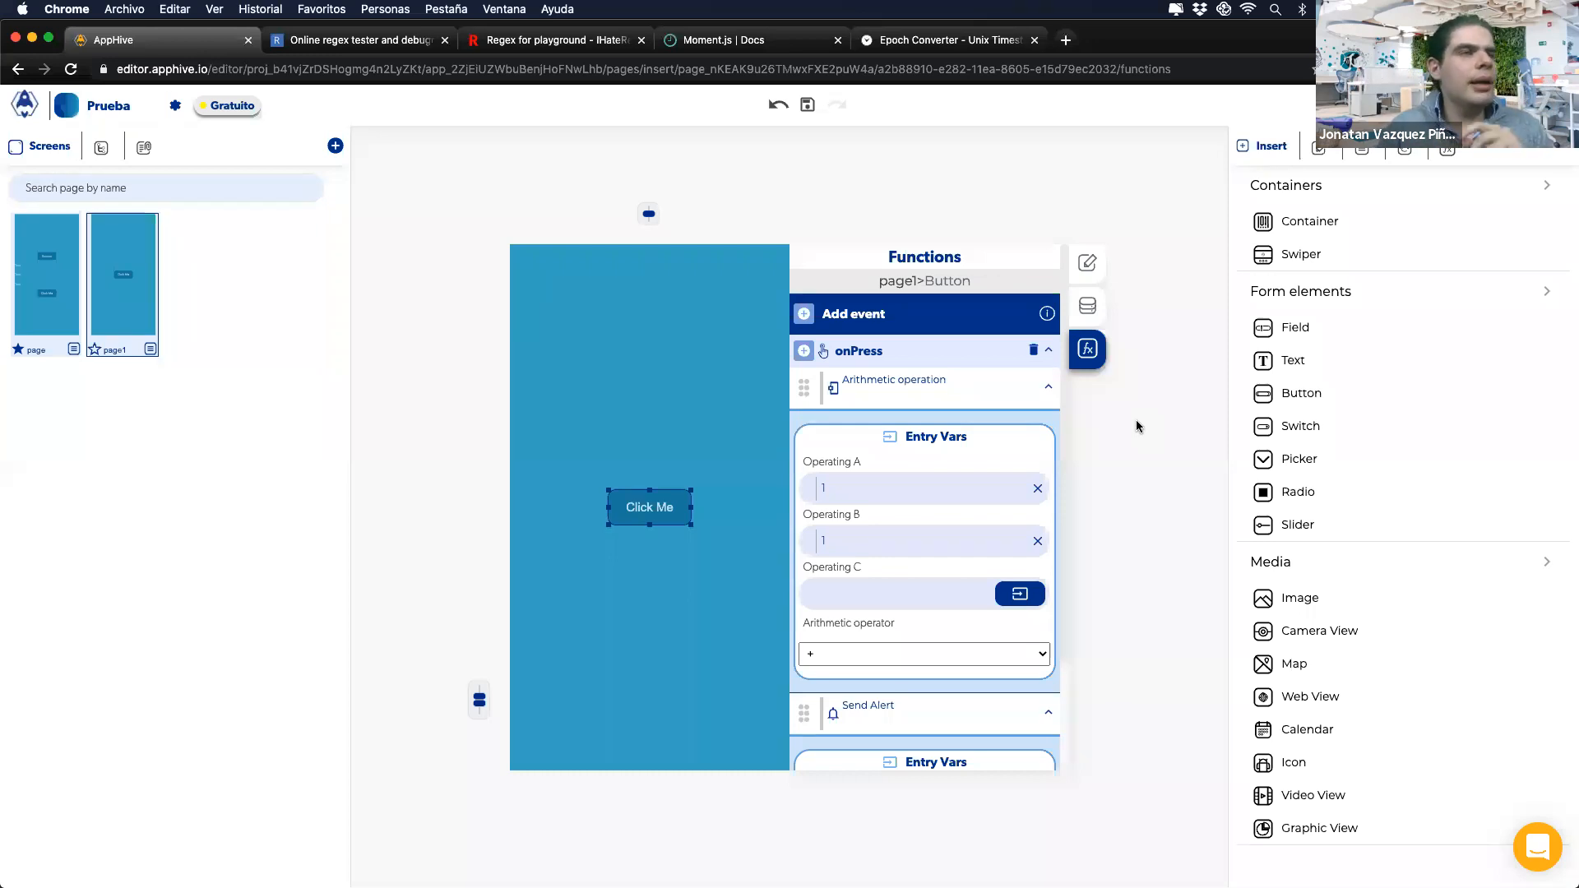
key(ctrl+Right)
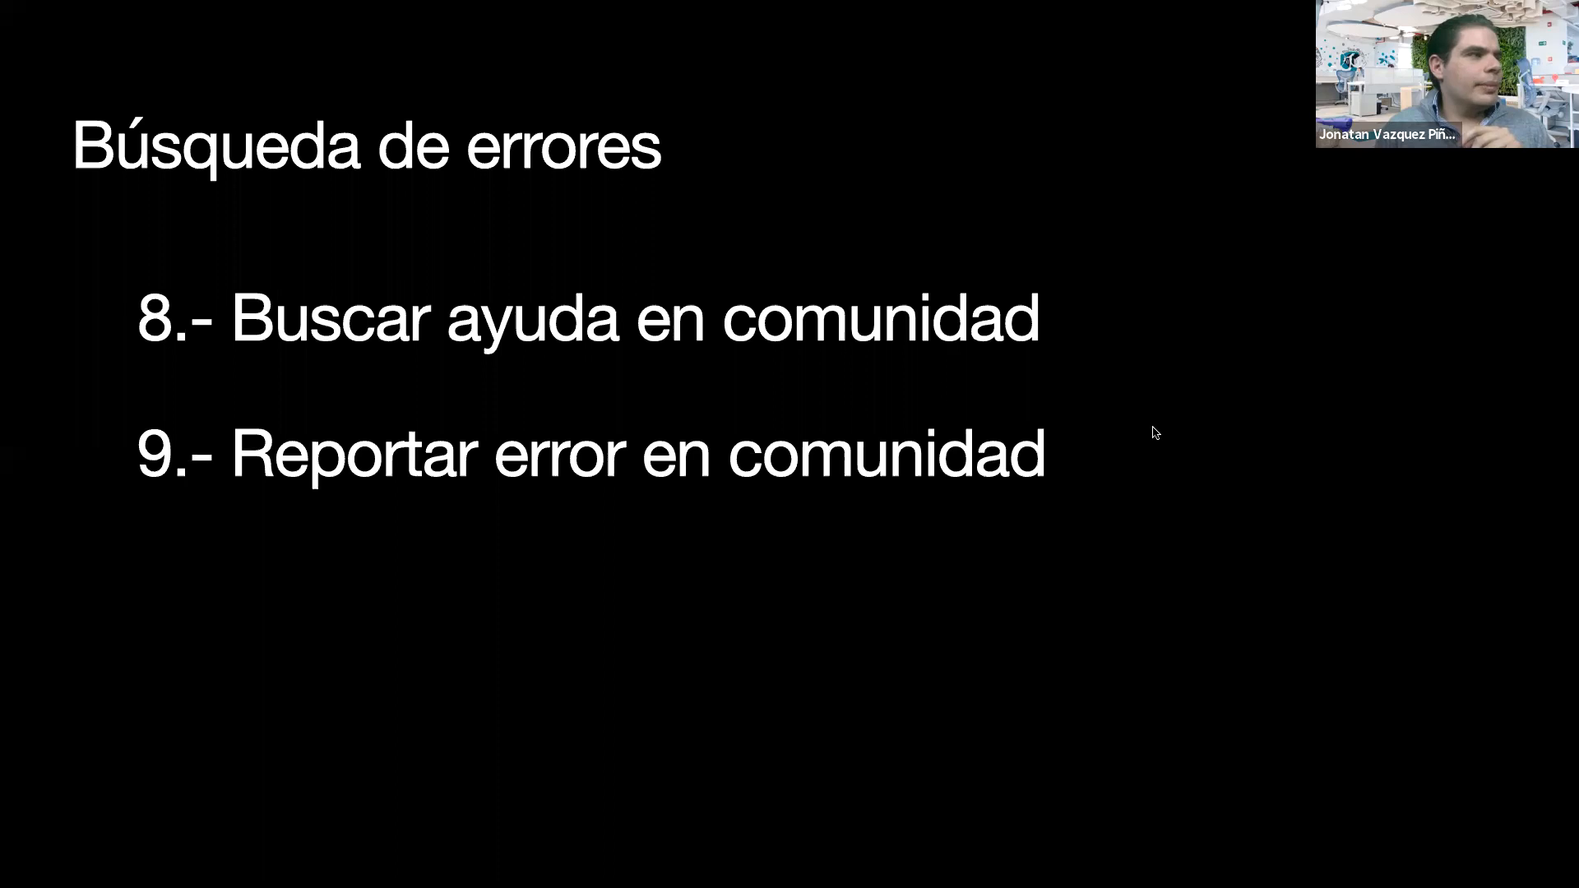
key(Right)
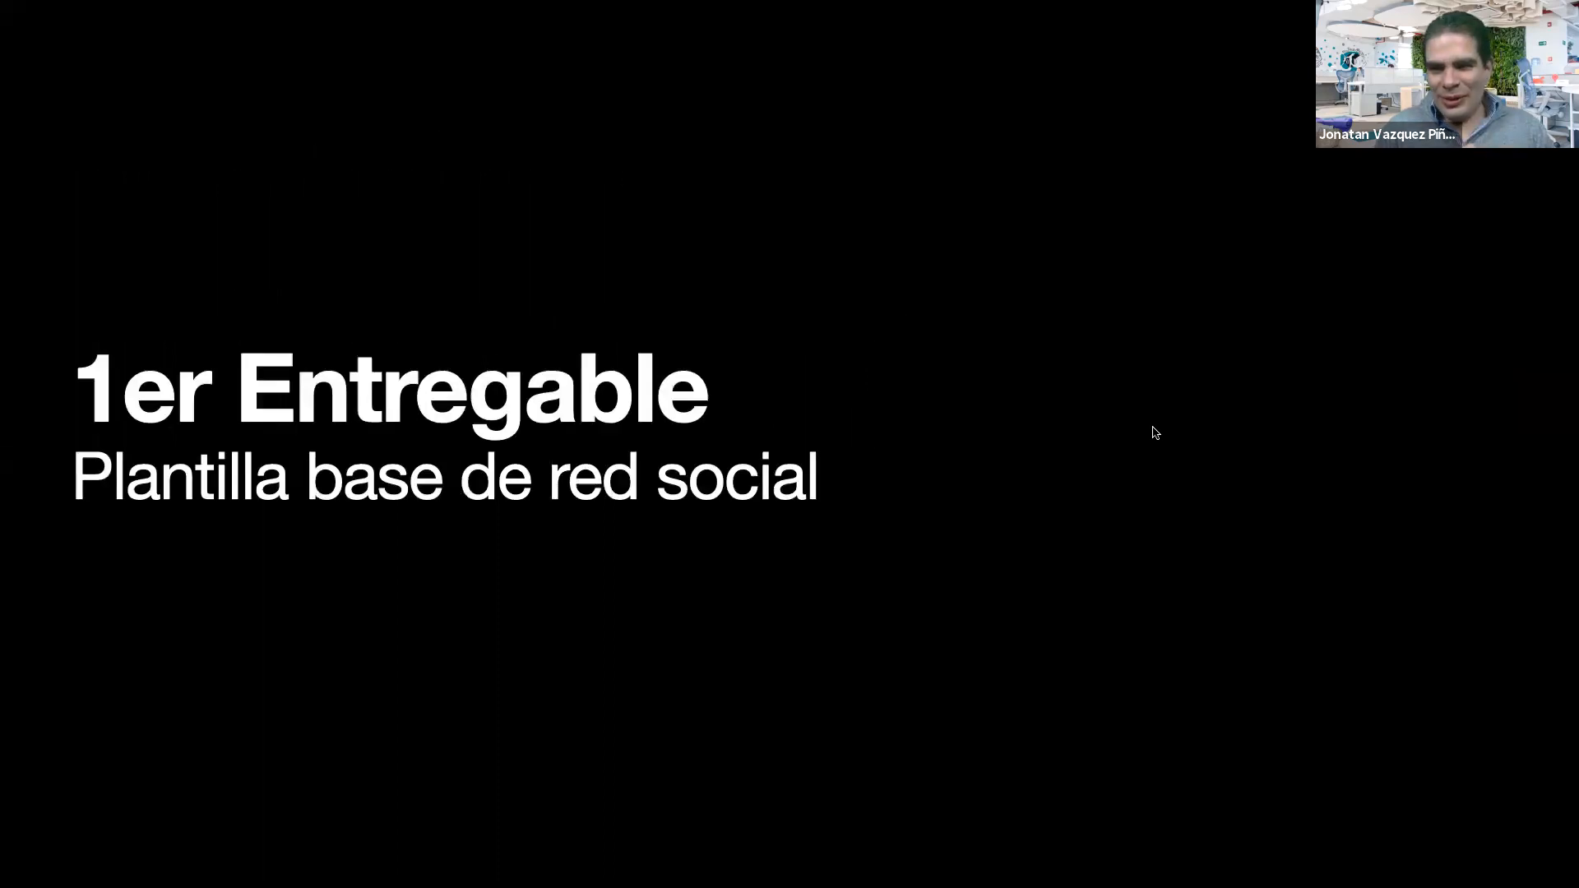
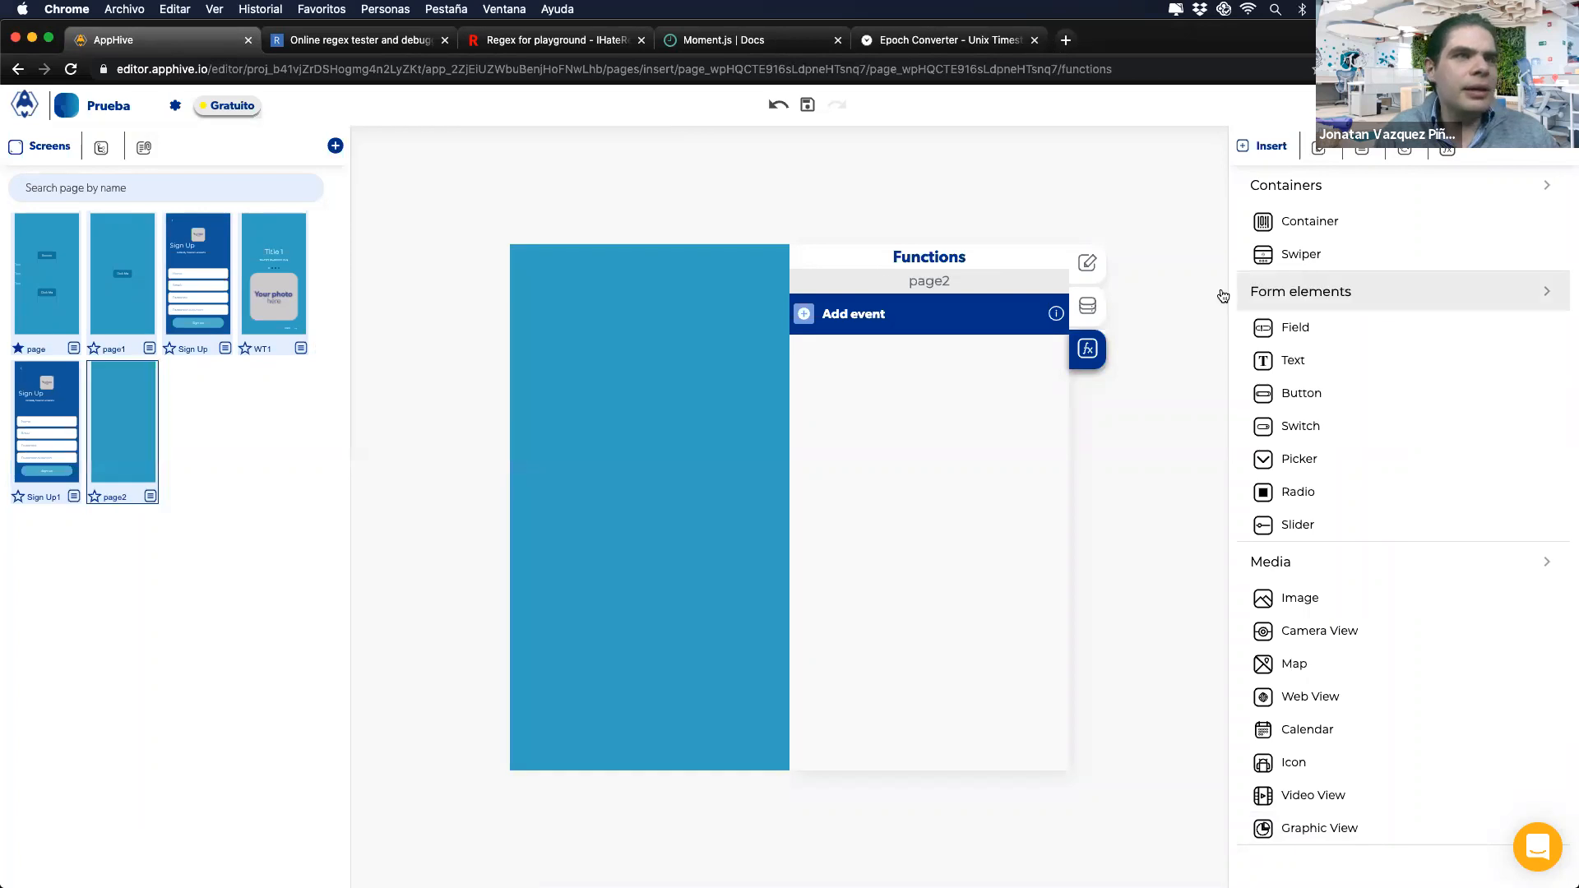
Step: Replace a stray field on page2 with nested containers holding a small image placeholder
drag(594, 421, 670, 500)
key(BackSpace)
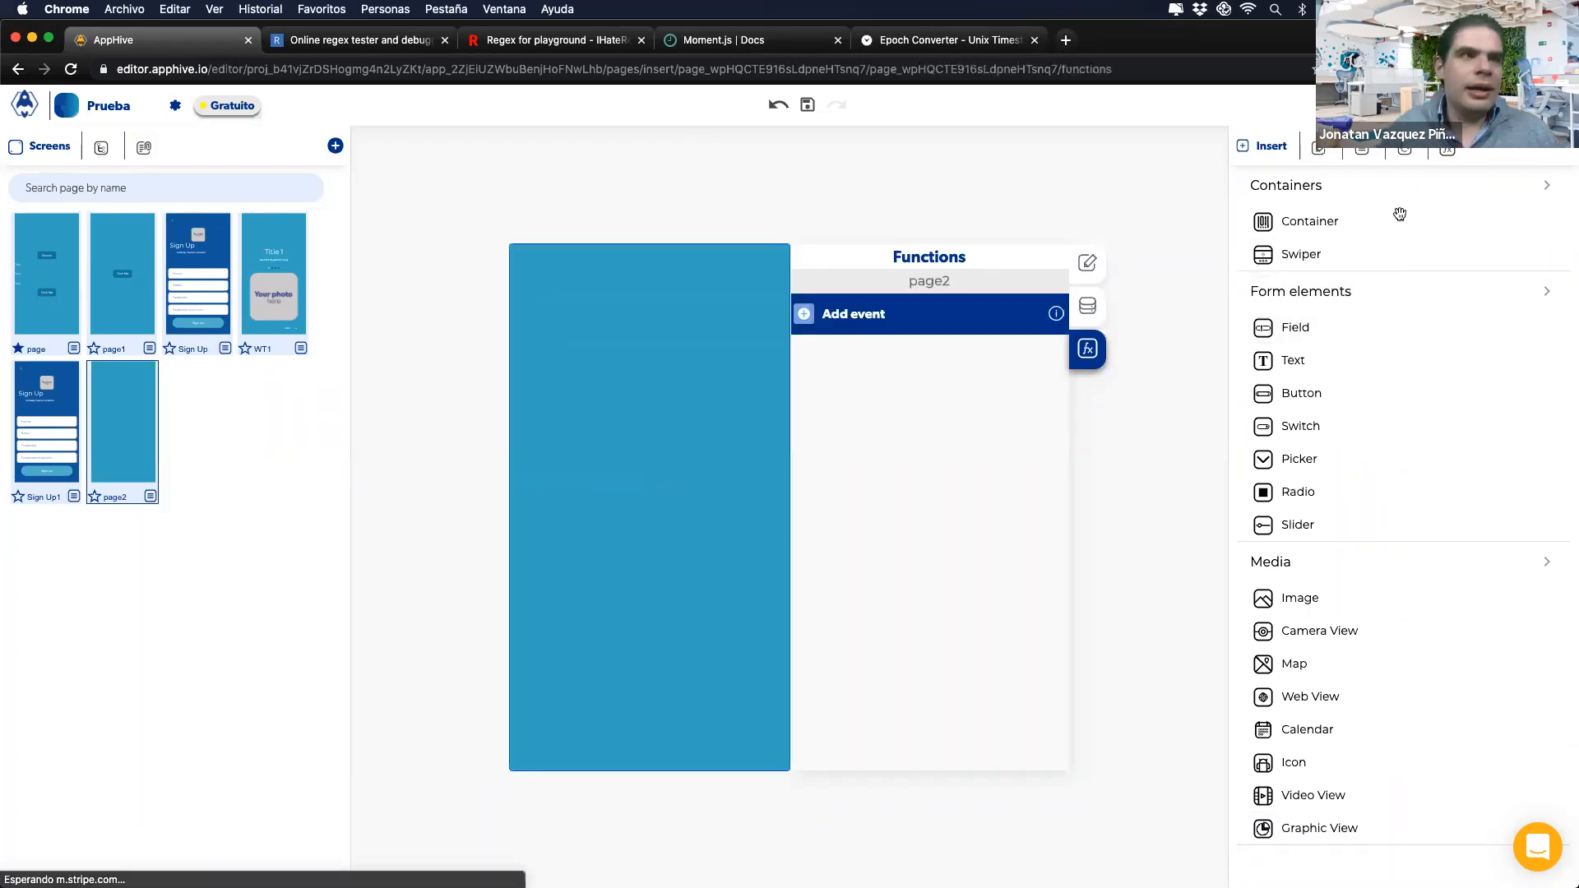
drag(1383, 219, 651, 530)
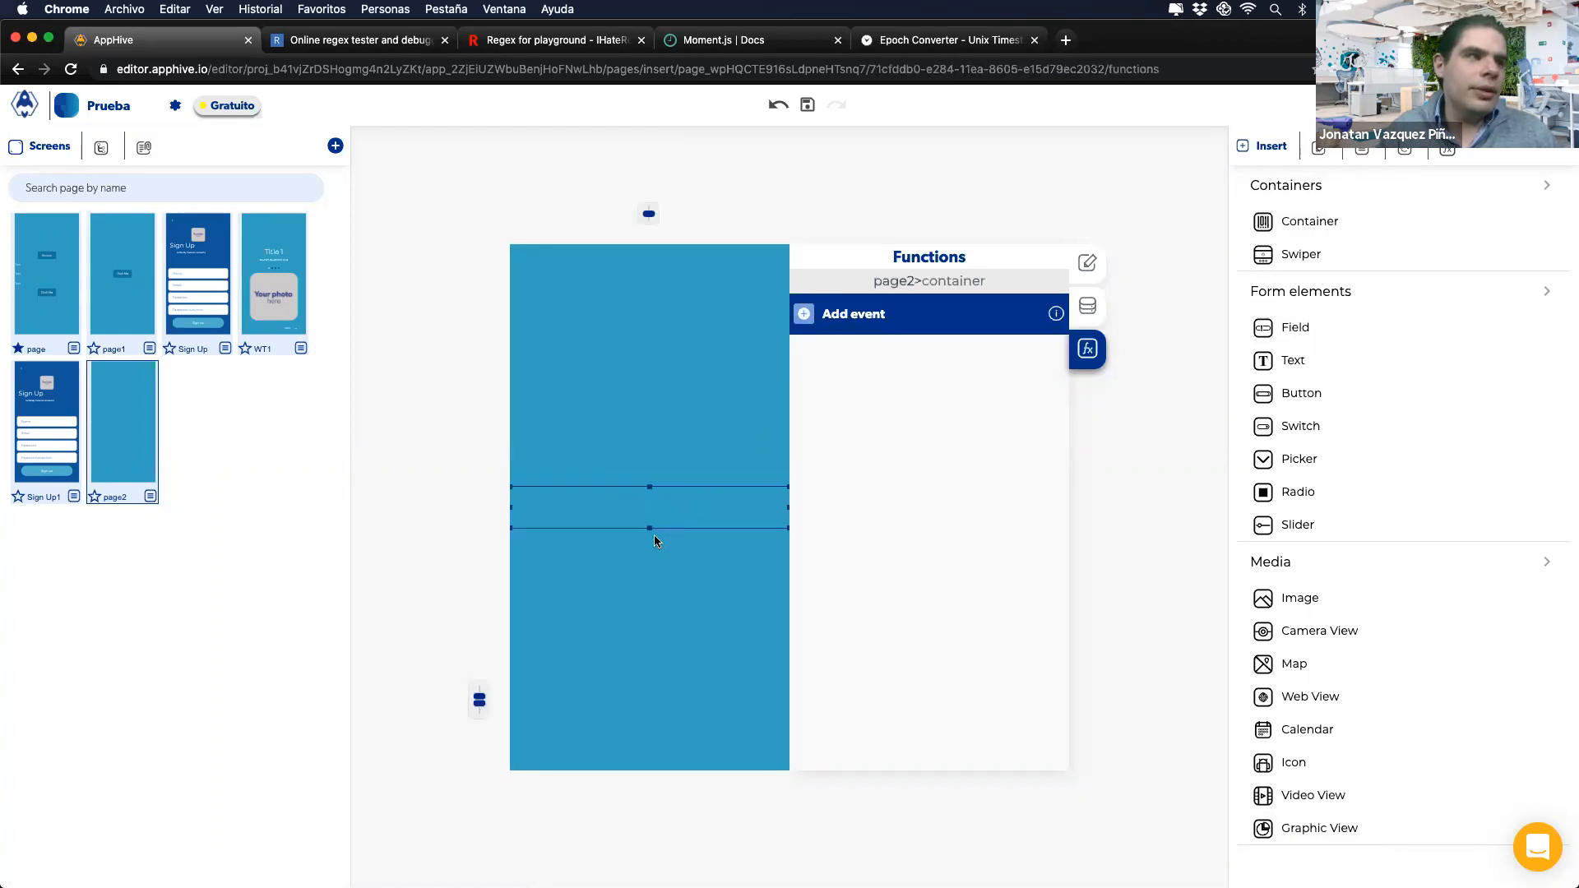
drag(1315, 219, 655, 523)
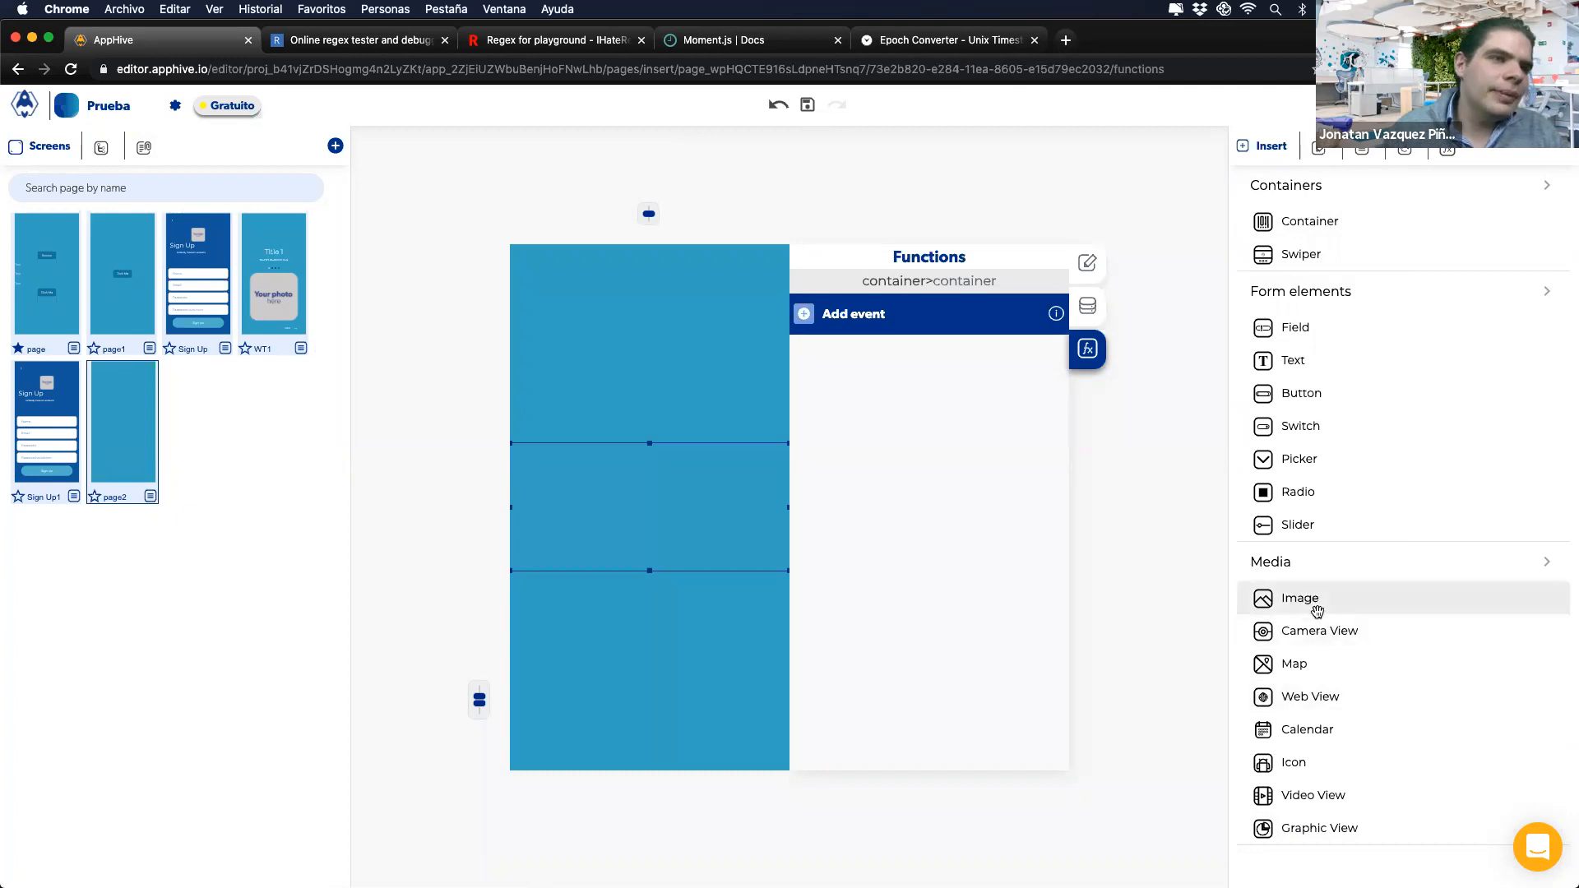
drag(1327, 600, 635, 501)
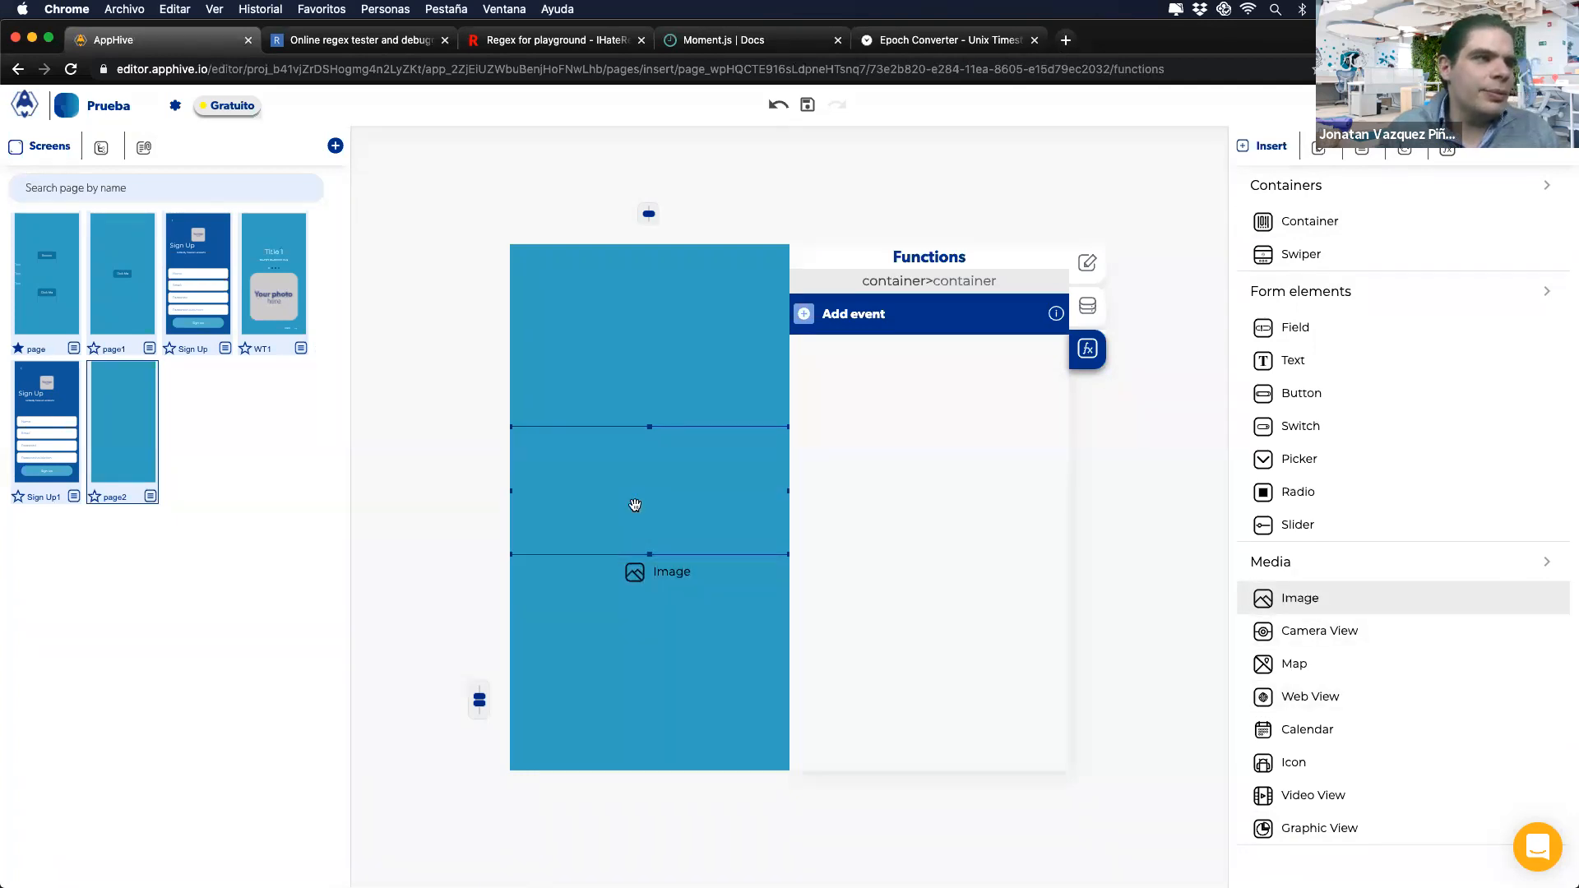
drag(731, 588, 721, 500)
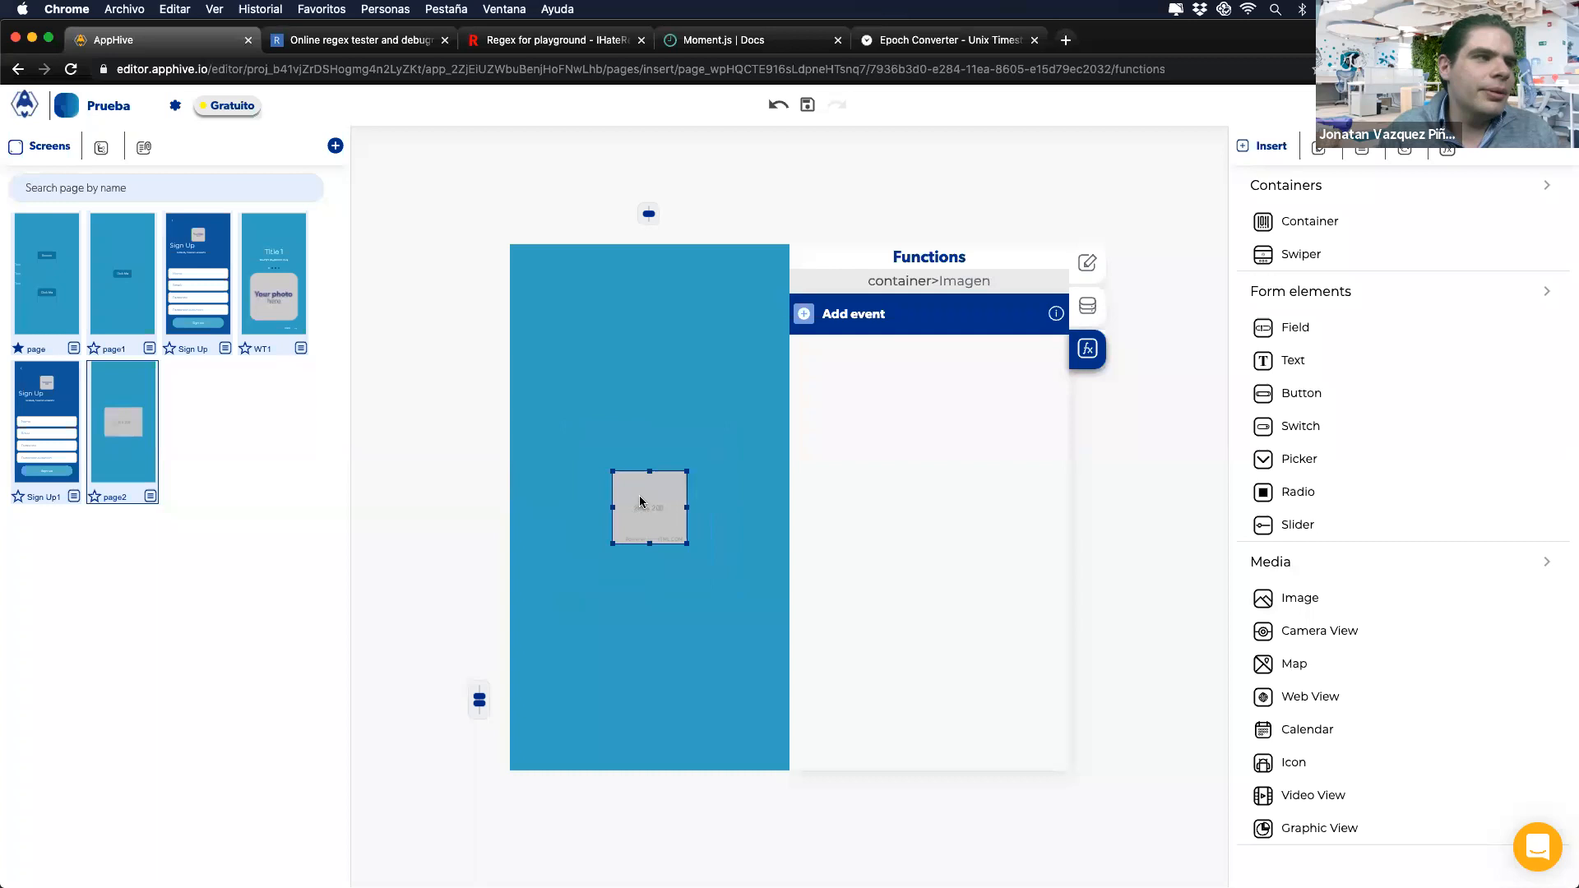
Step: Split the image's container into two columns, sized 34/66
click(719, 493)
click(639, 511)
click(719, 502)
click(1088, 305)
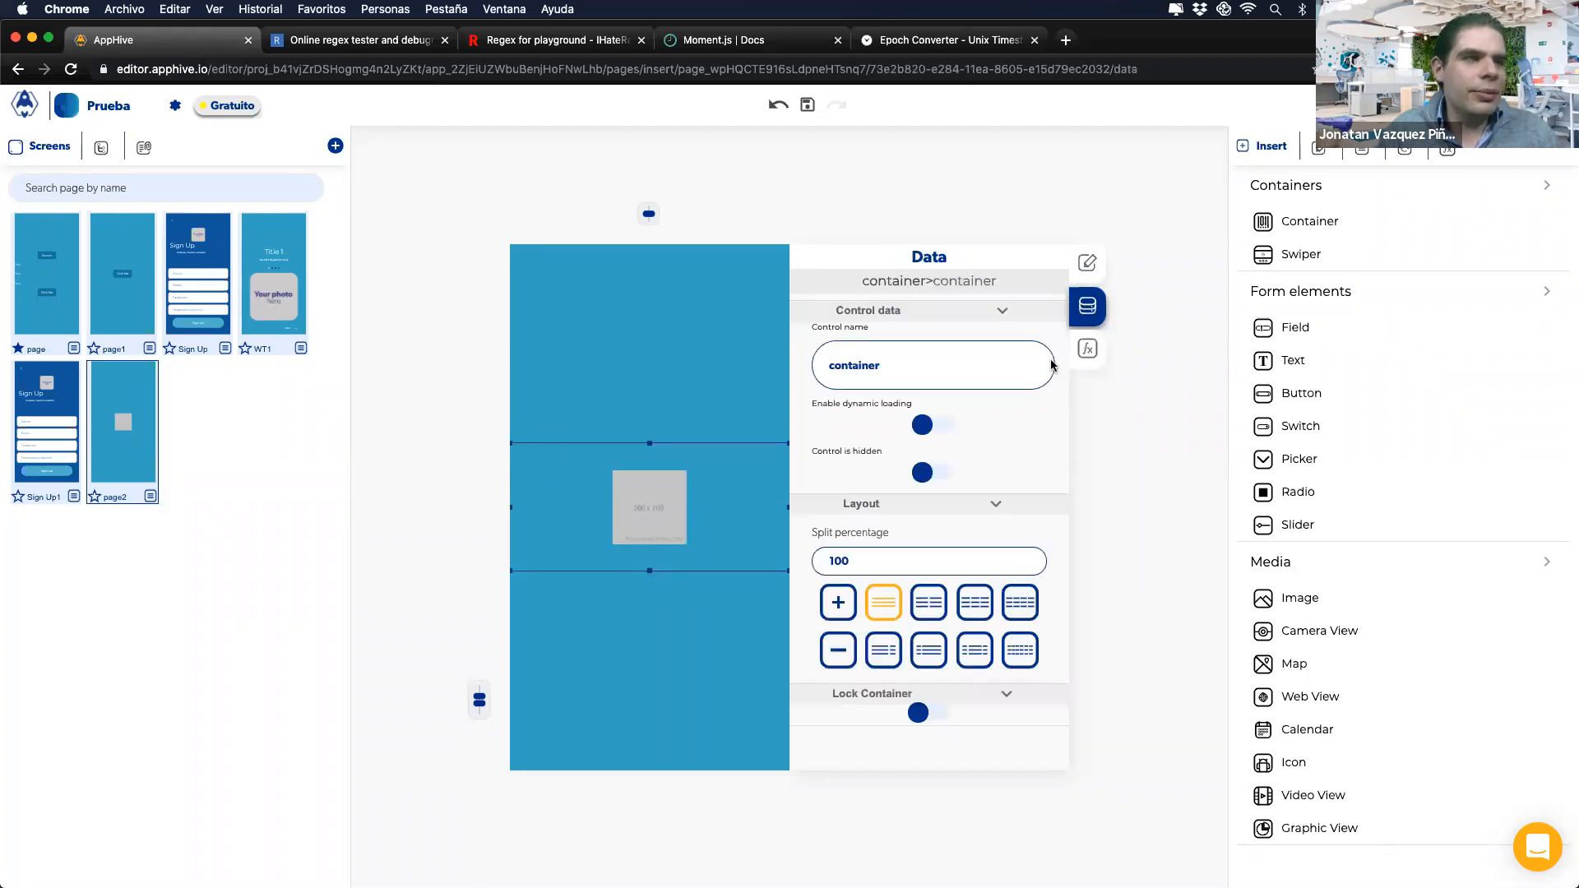
click(940, 610)
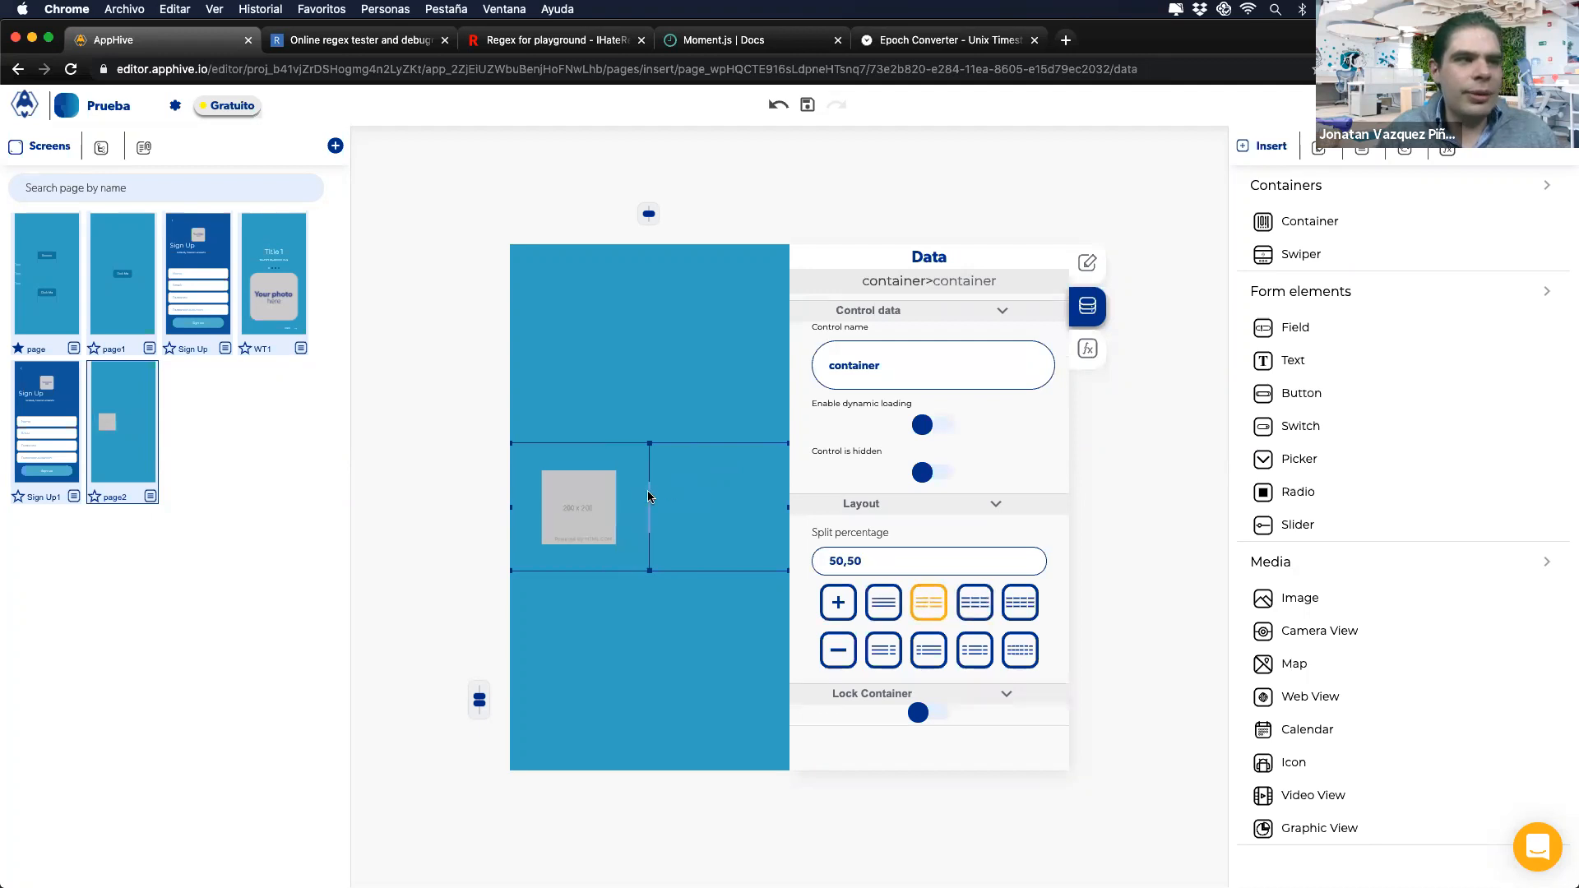
drag(649, 491, 603, 495)
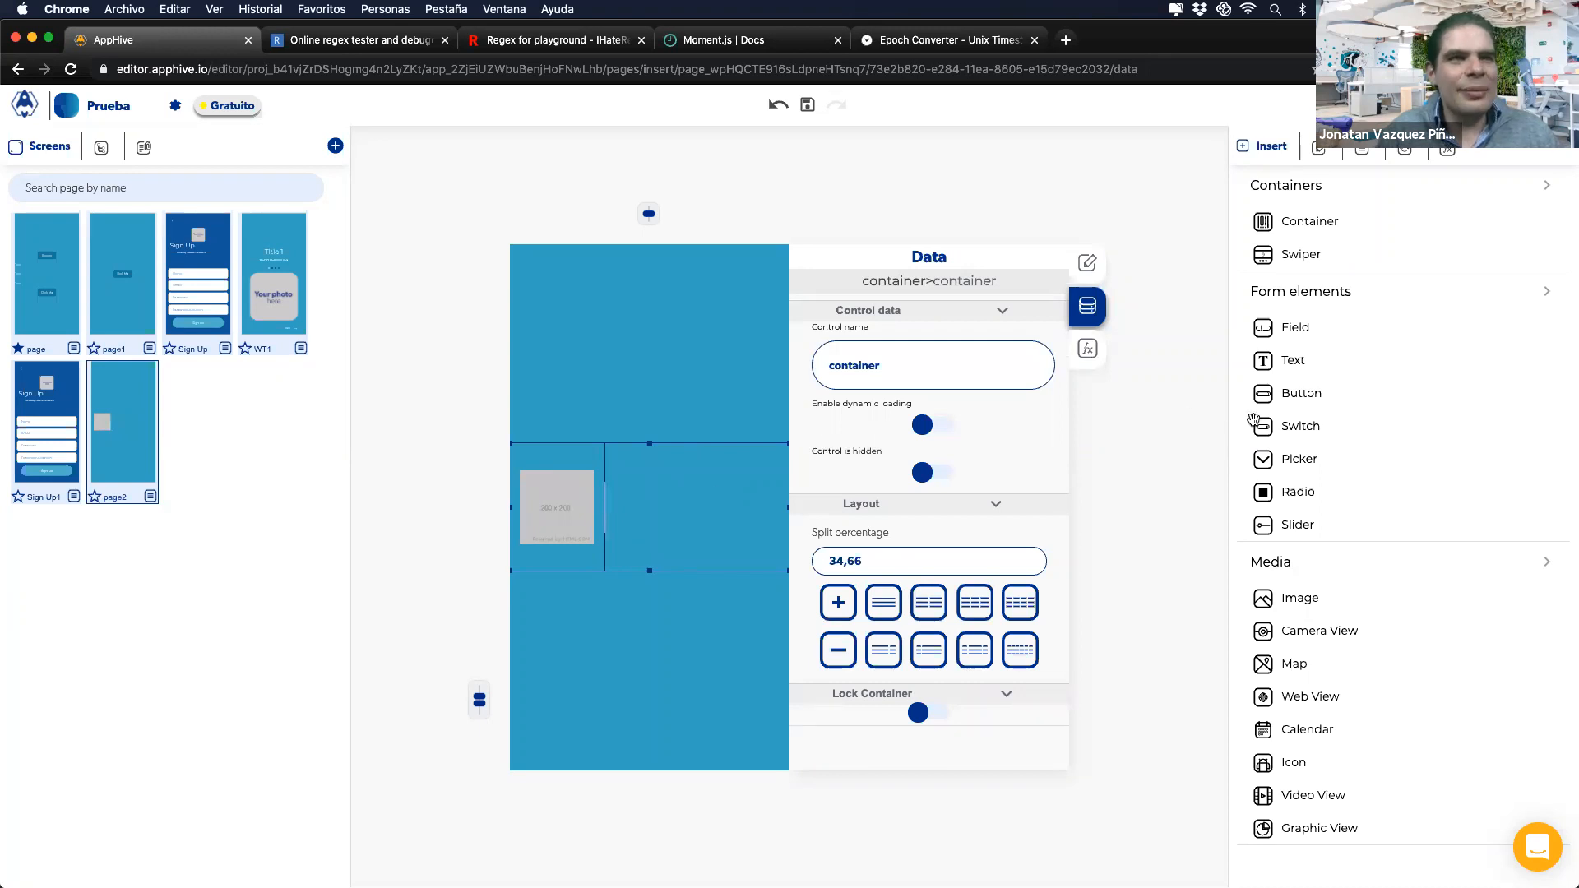
Step: Add two text elements stacked in the right-hand cell
drag(1359, 355, 752, 500)
drag(1278, 368, 692, 504)
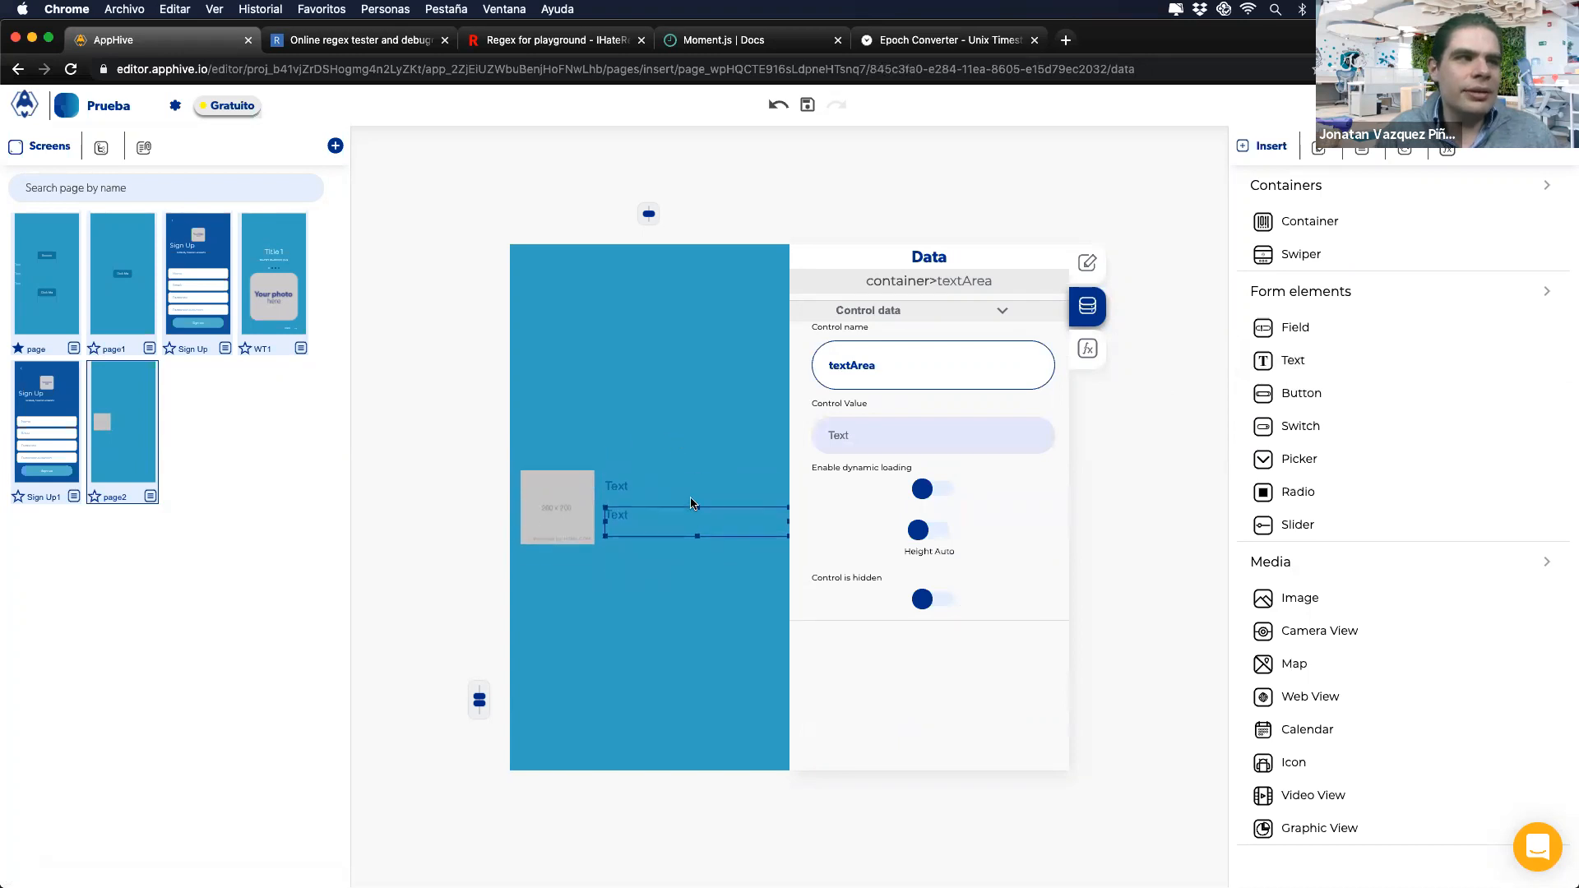
click(633, 472)
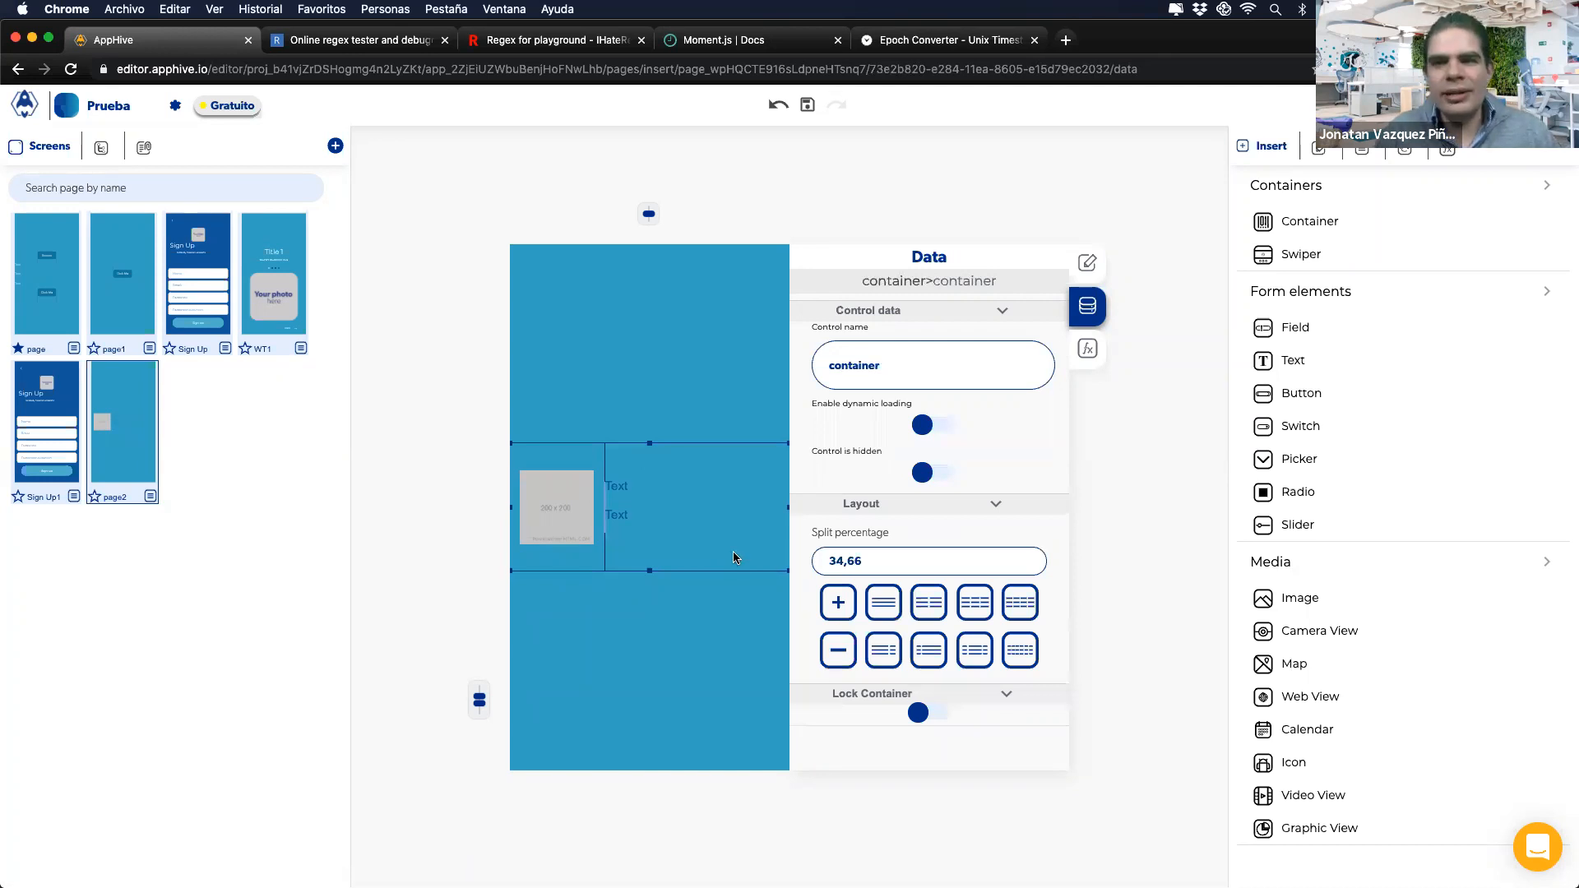
Step: Shrink the image placeholder on page2
click(572, 536)
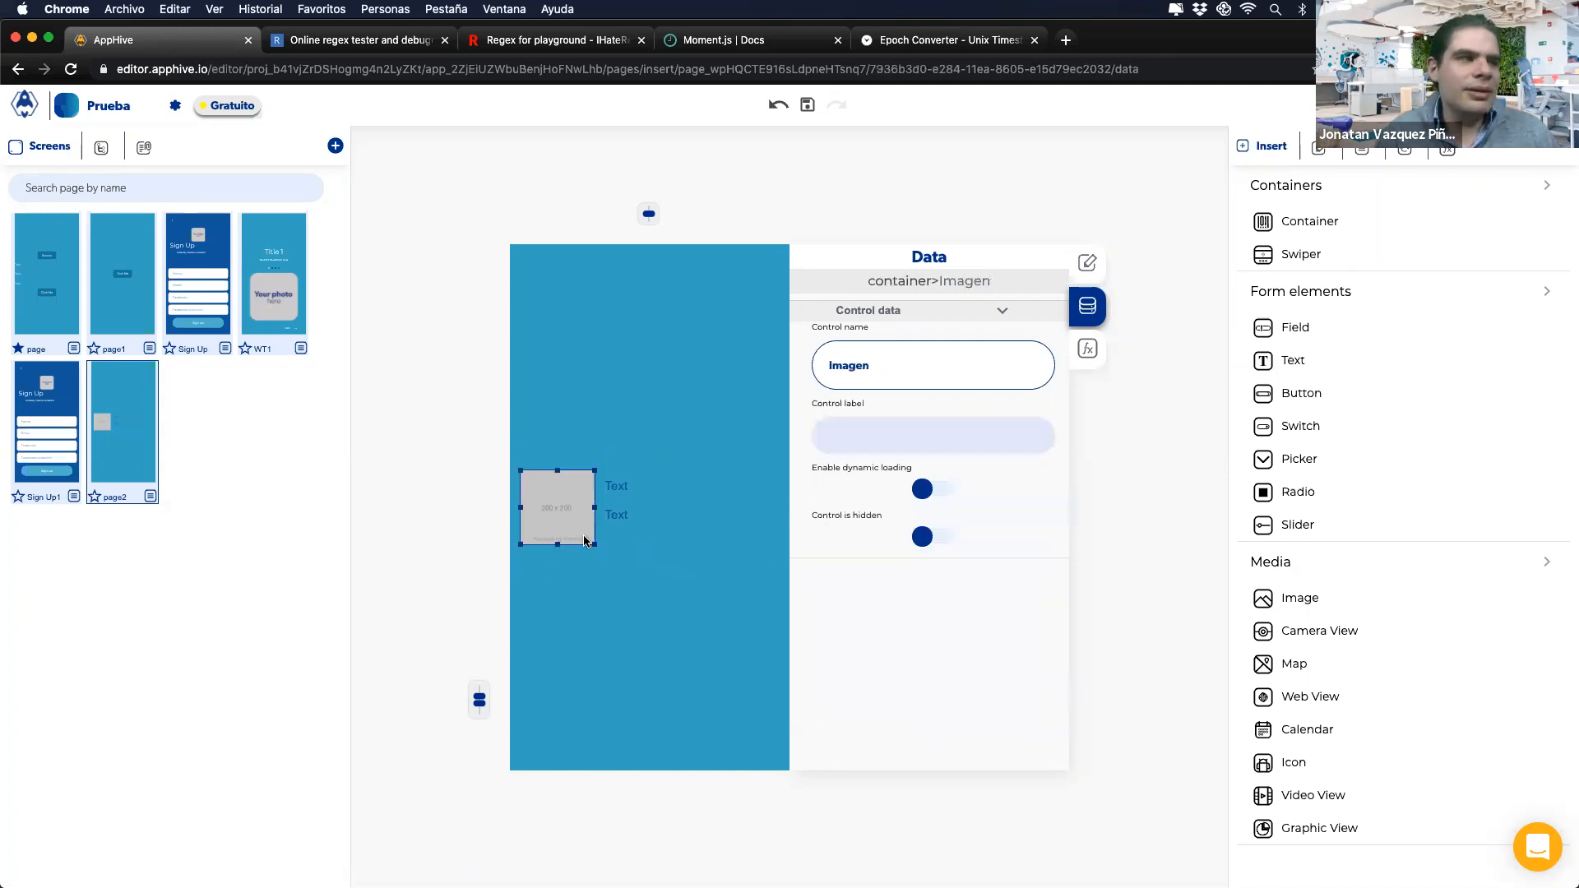
drag(556, 500, 566, 506)
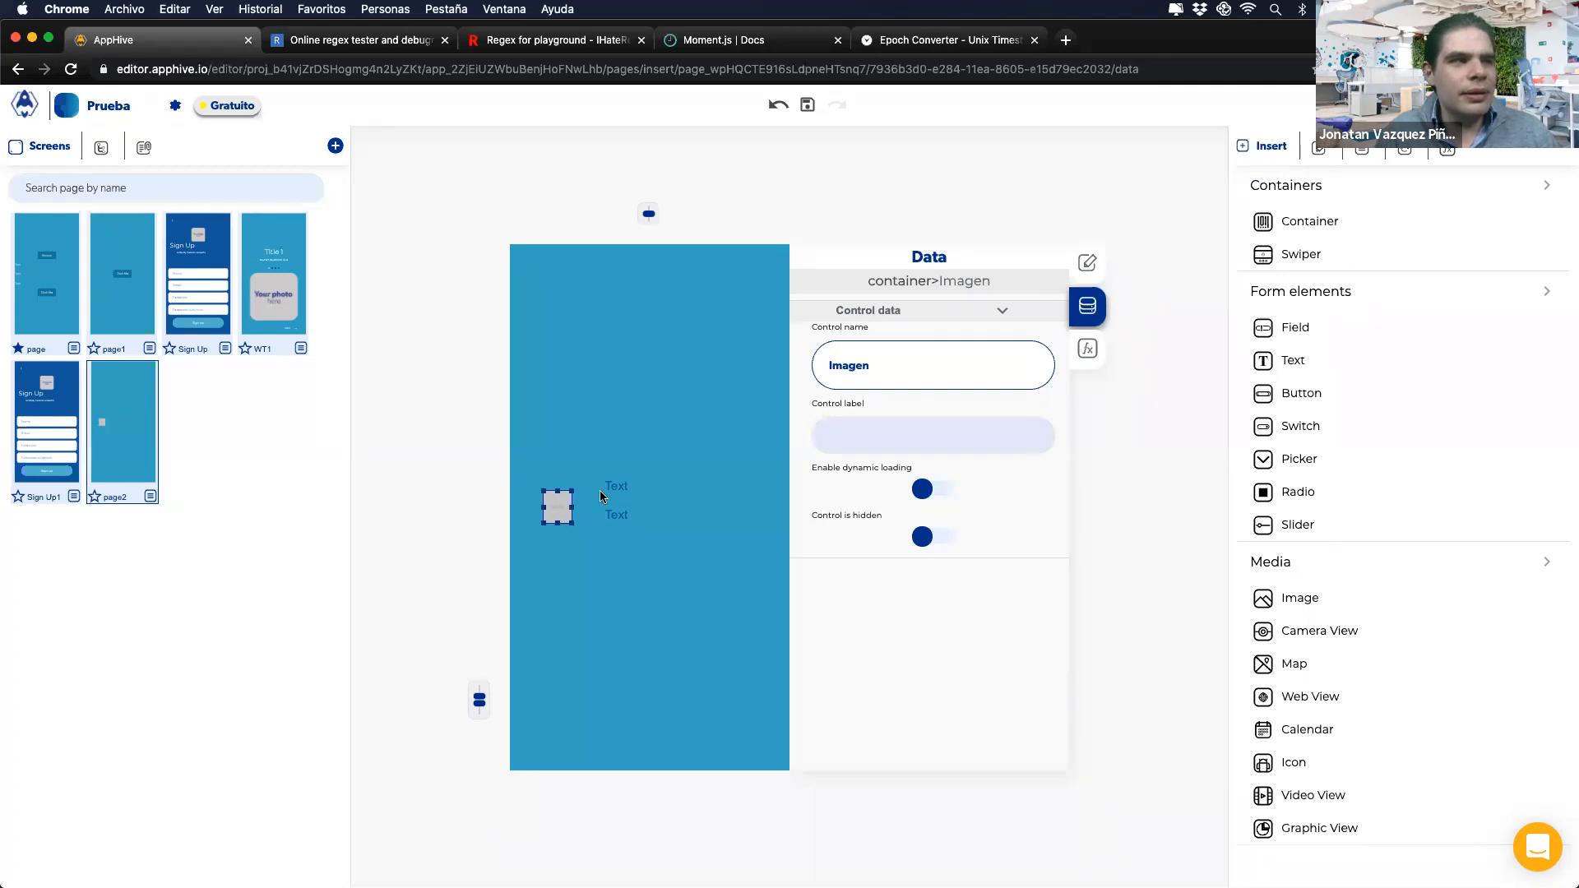
click(684, 521)
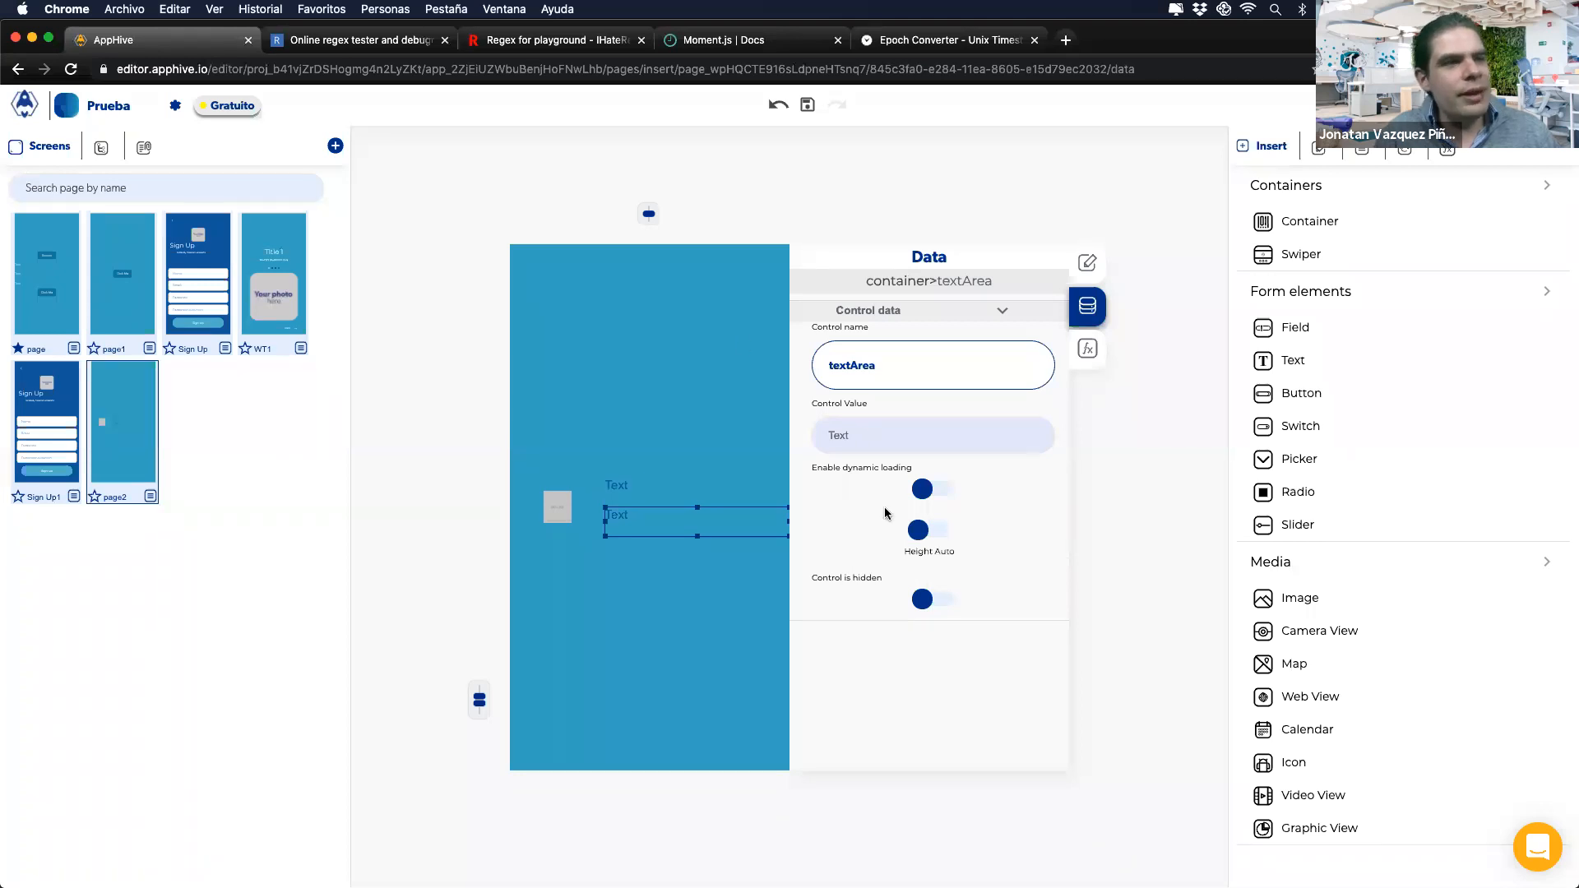
Step: Add a button labelled 'Nuevaa' near the bottom of page2
drag(1343, 397, 659, 748)
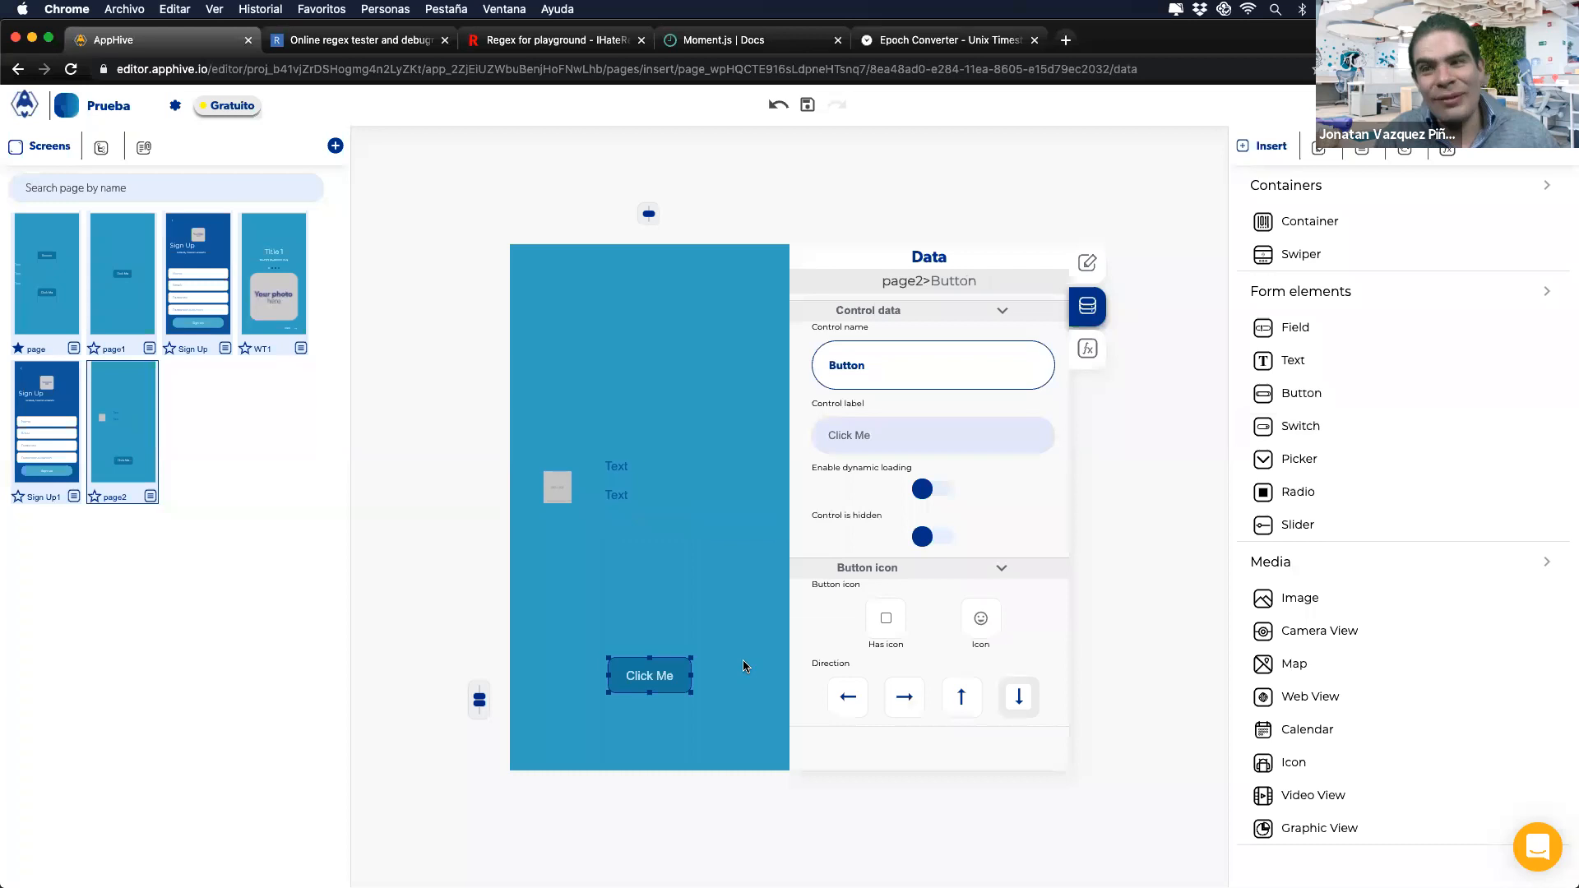
double_click(643, 677)
text(Nuevaa)
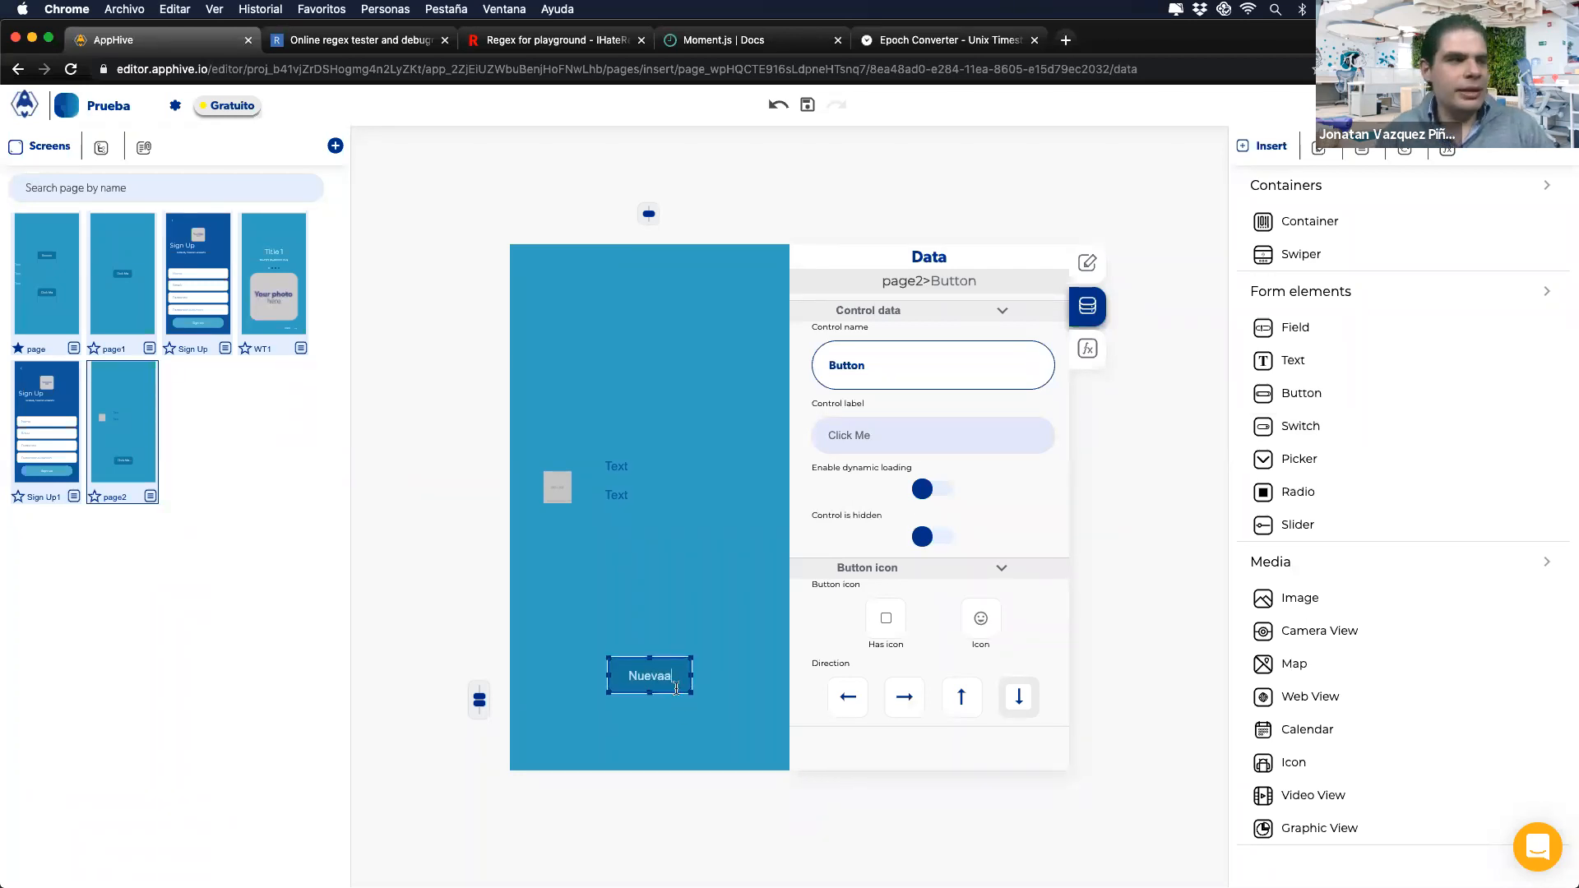
click(679, 707)
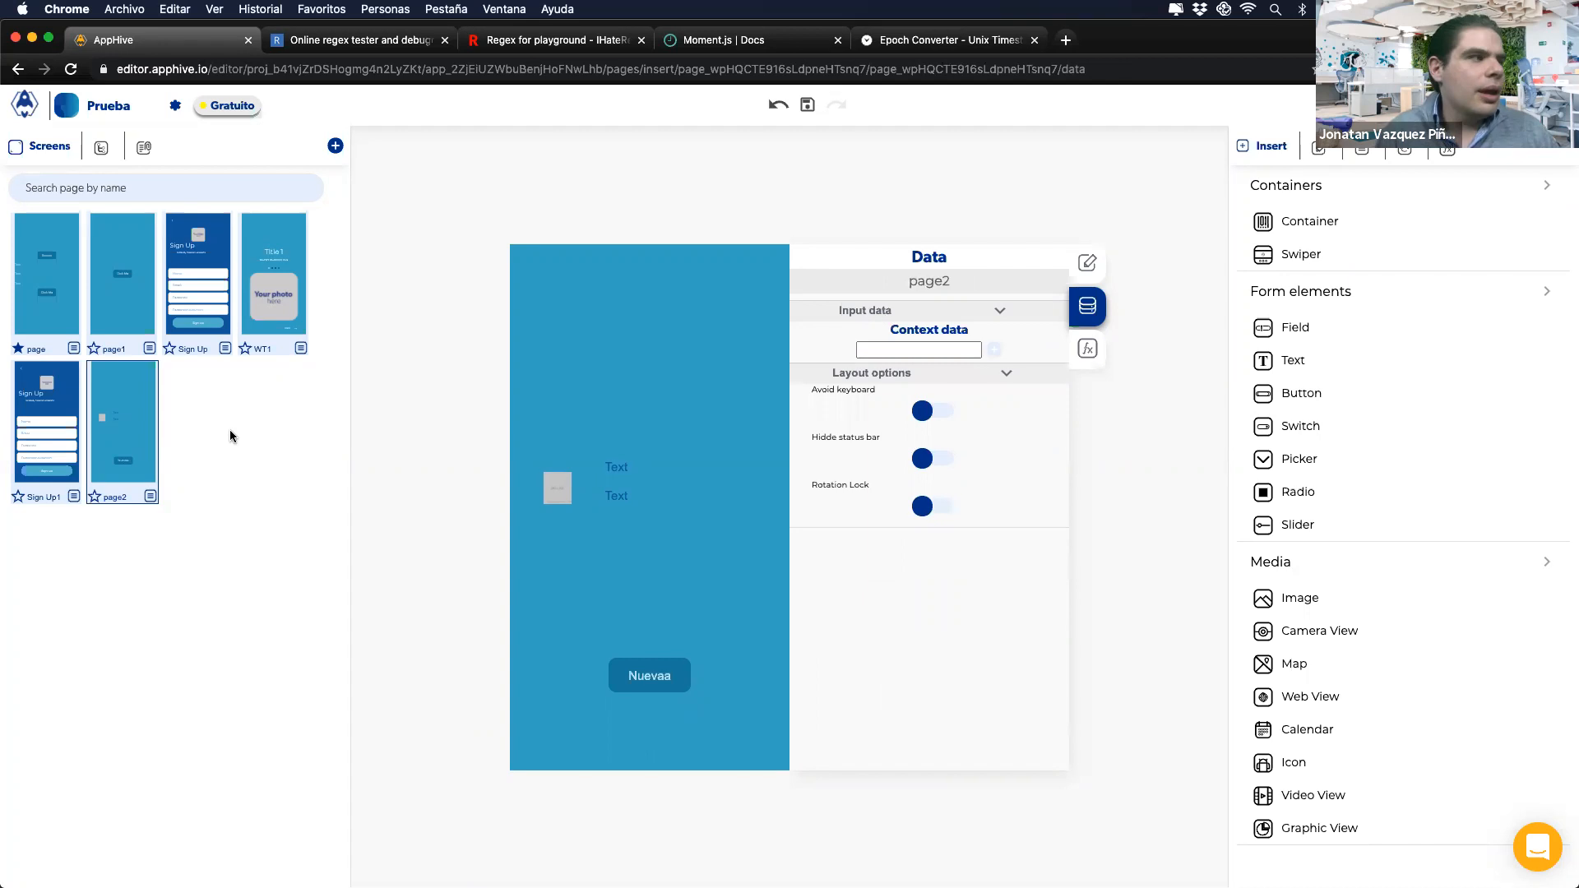
click(335, 148)
Step: Create page3 from the blank template with a text field and a button
click(417, 188)
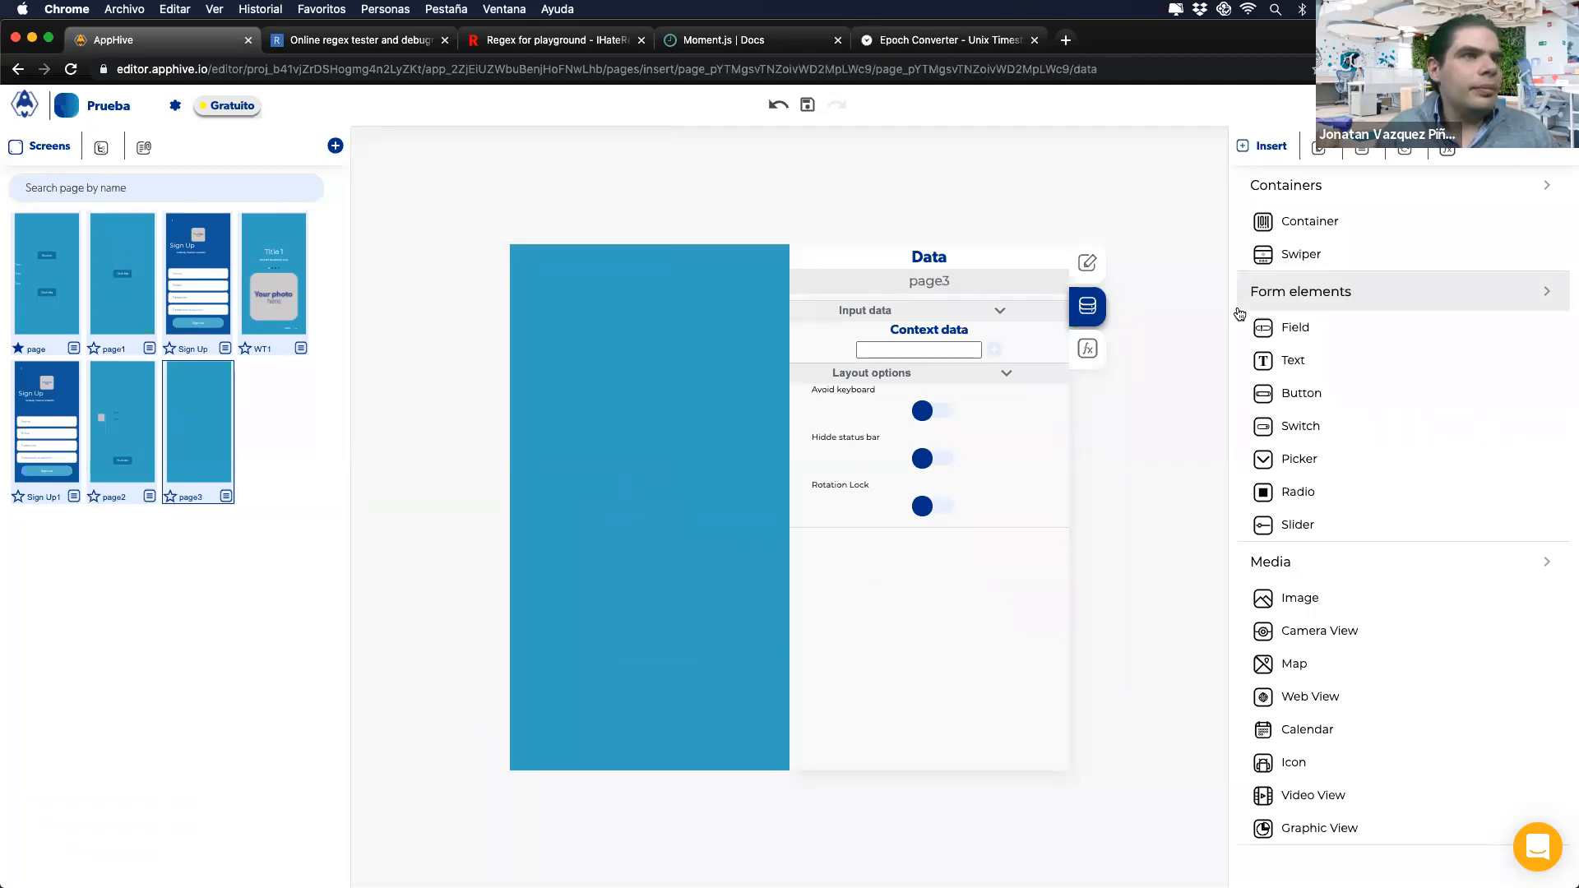
drag(1324, 327, 648, 519)
drag(1305, 393, 639, 592)
Step: Label page3's button 'Publicar', then return to page2
double_click(639, 590)
text(Publicar)
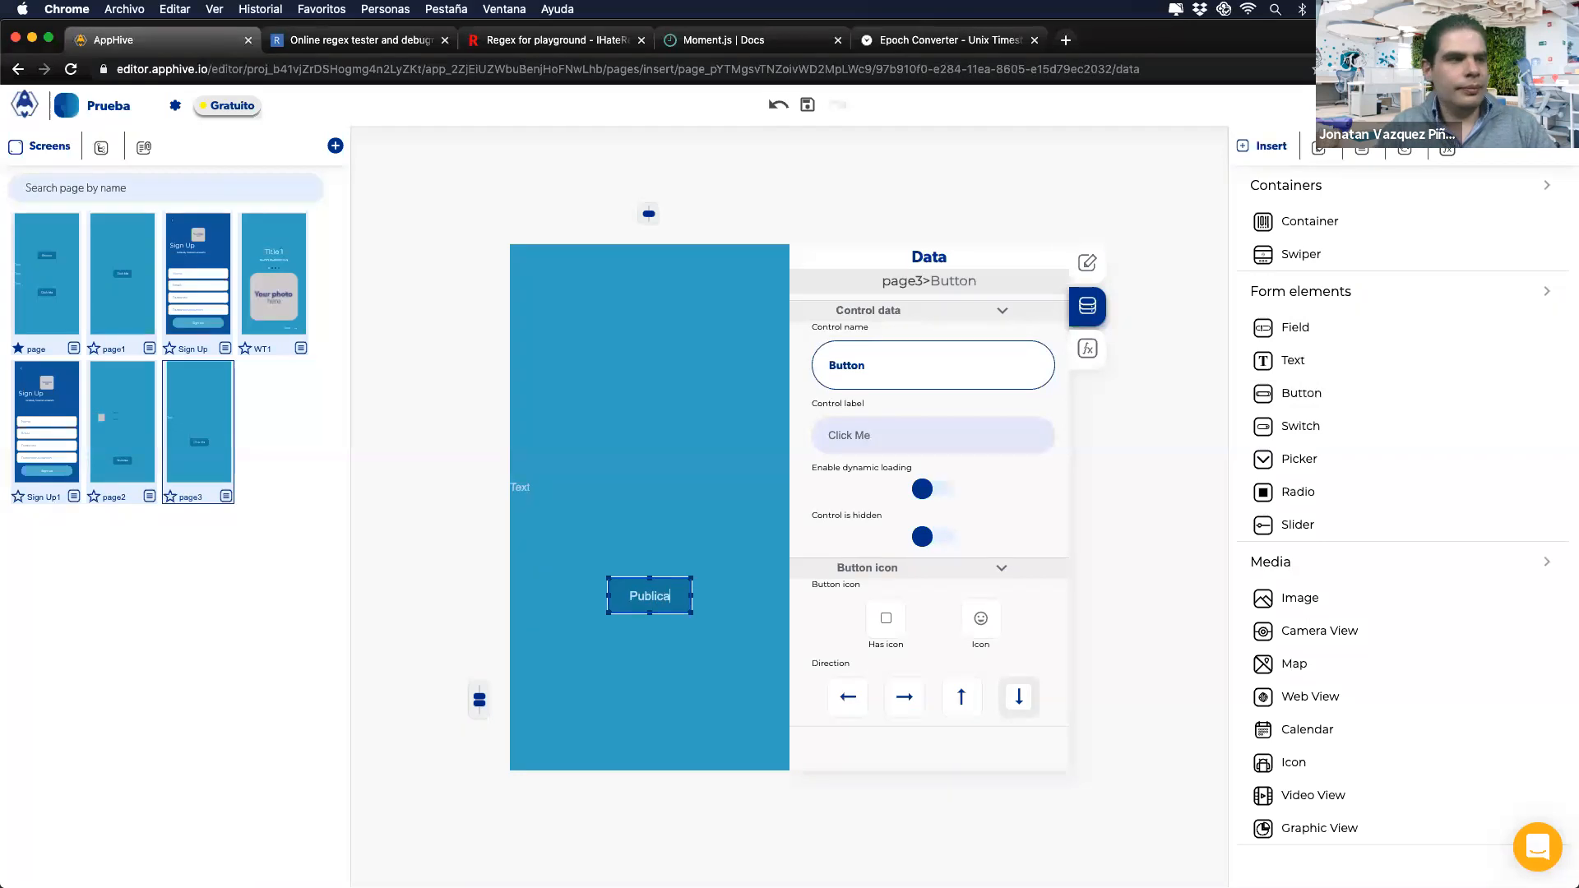
click(645, 639)
click(638, 607)
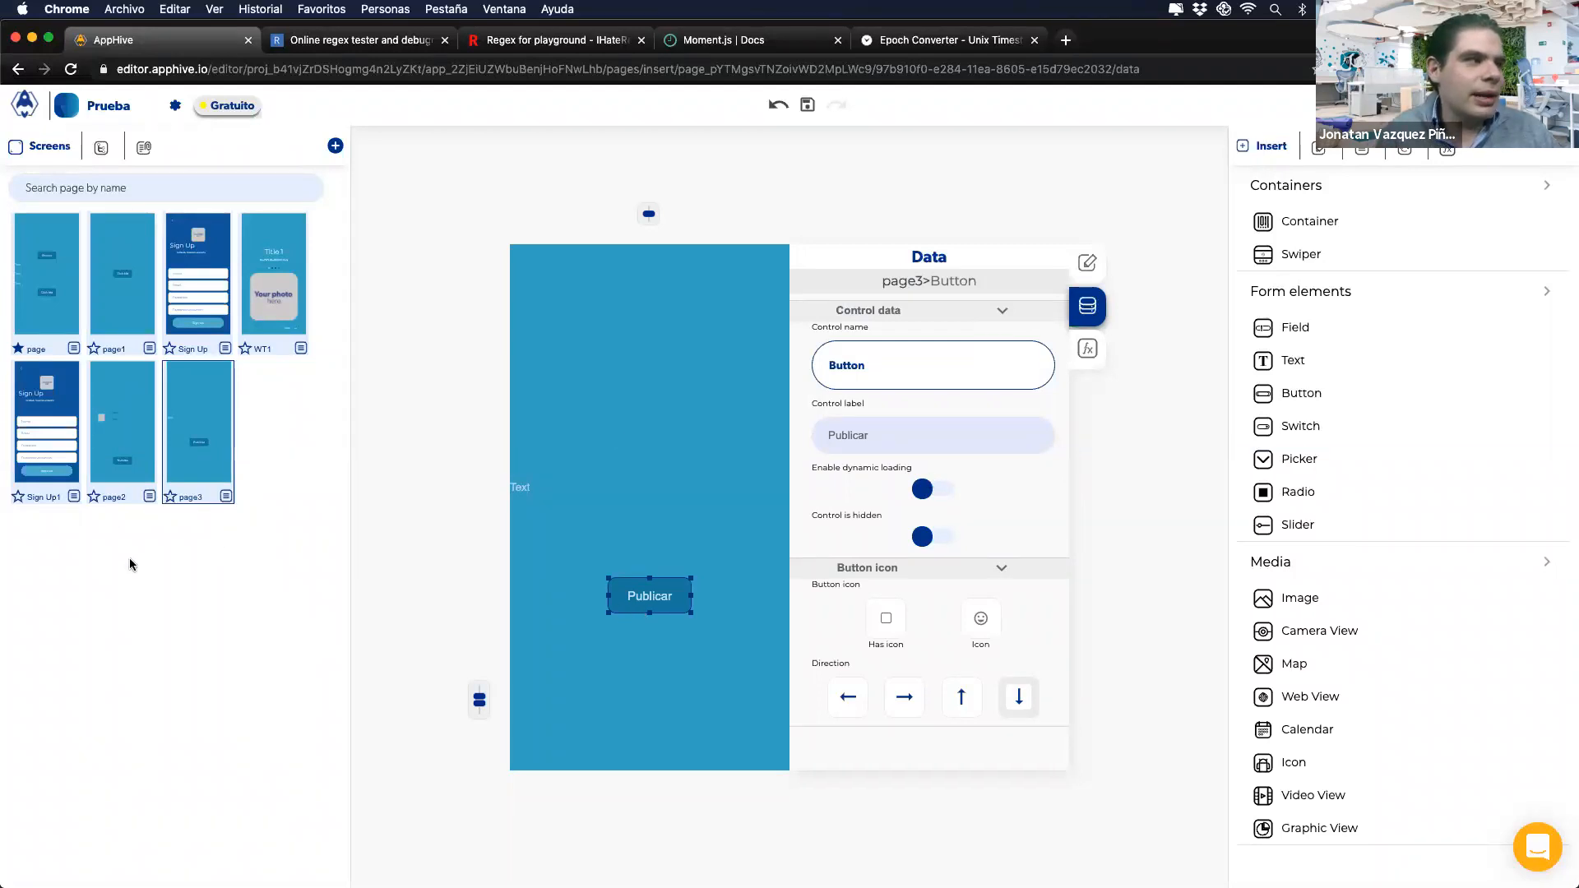
click(110, 449)
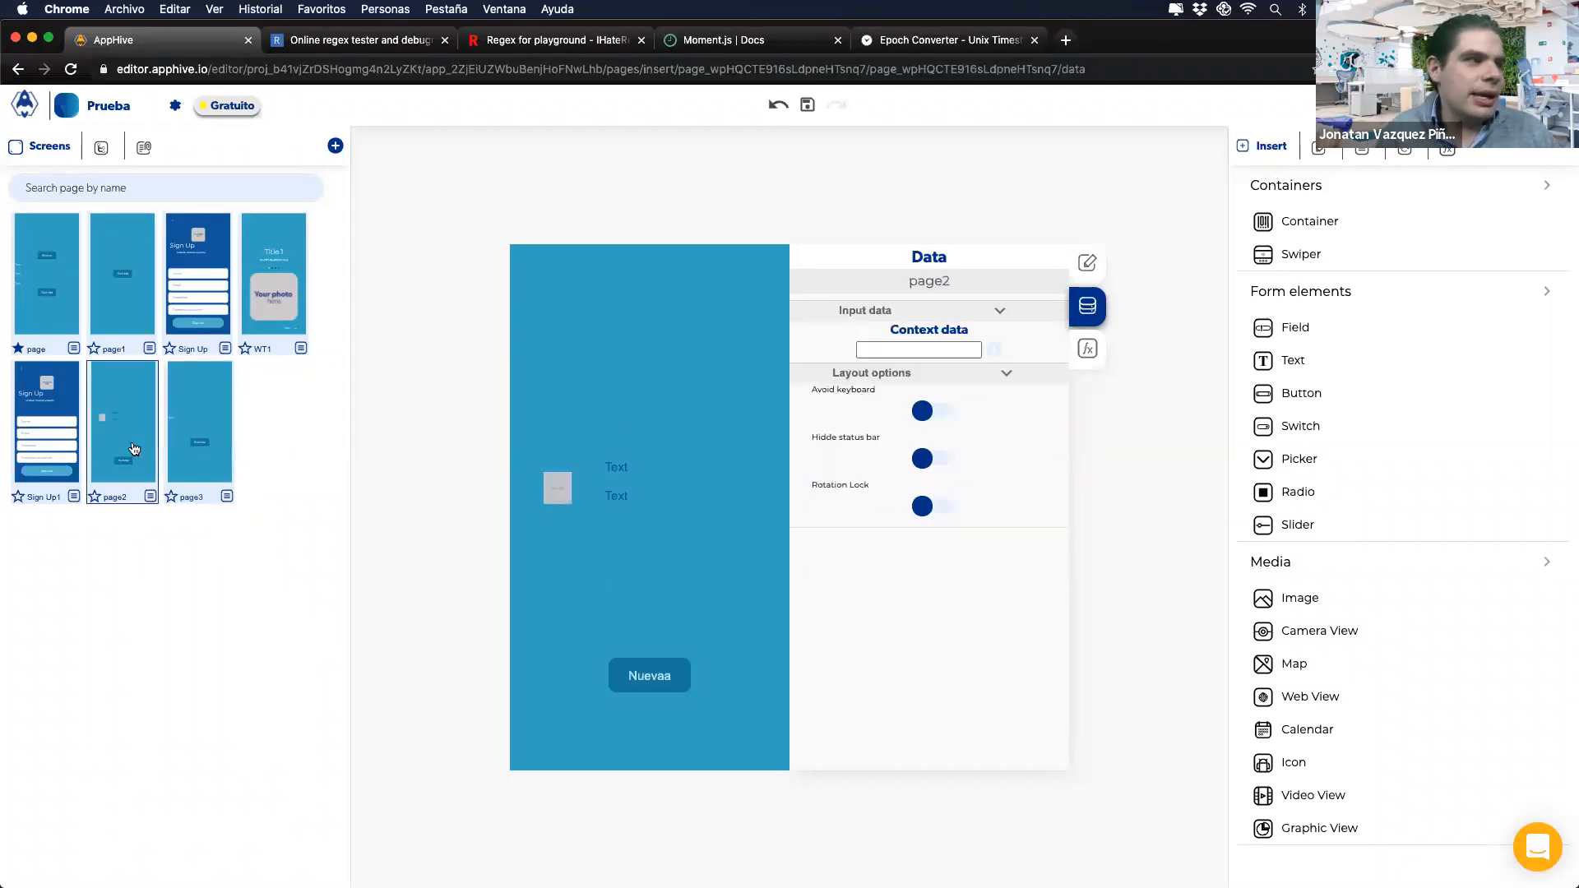
Step: Put a Click Me button inside page2's image-and-text split container, then switch to page3
click(619, 470)
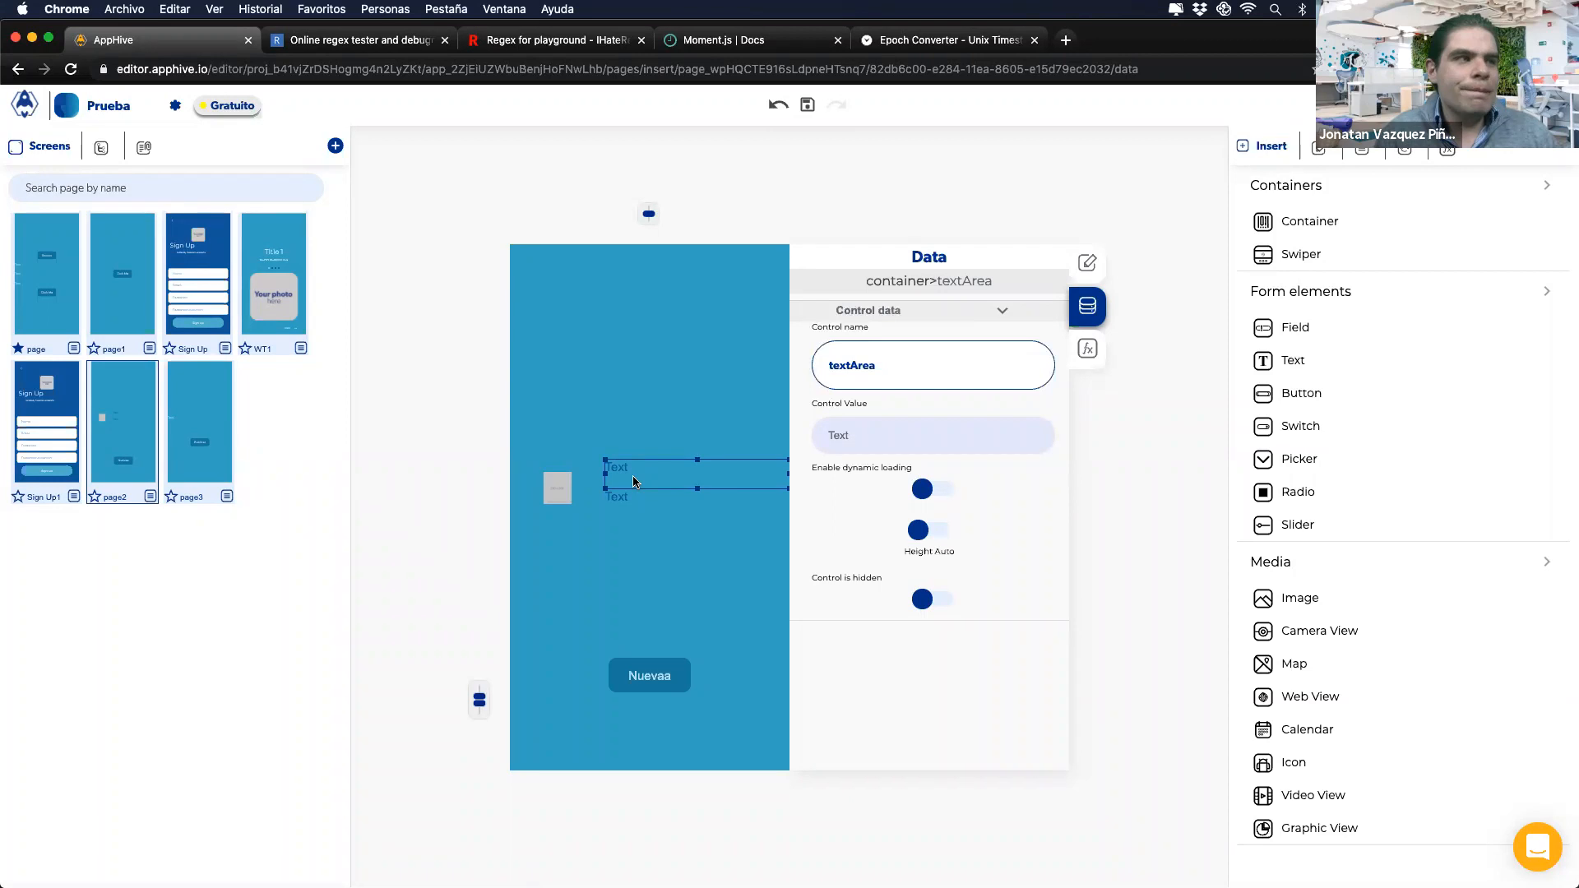
click(612, 514)
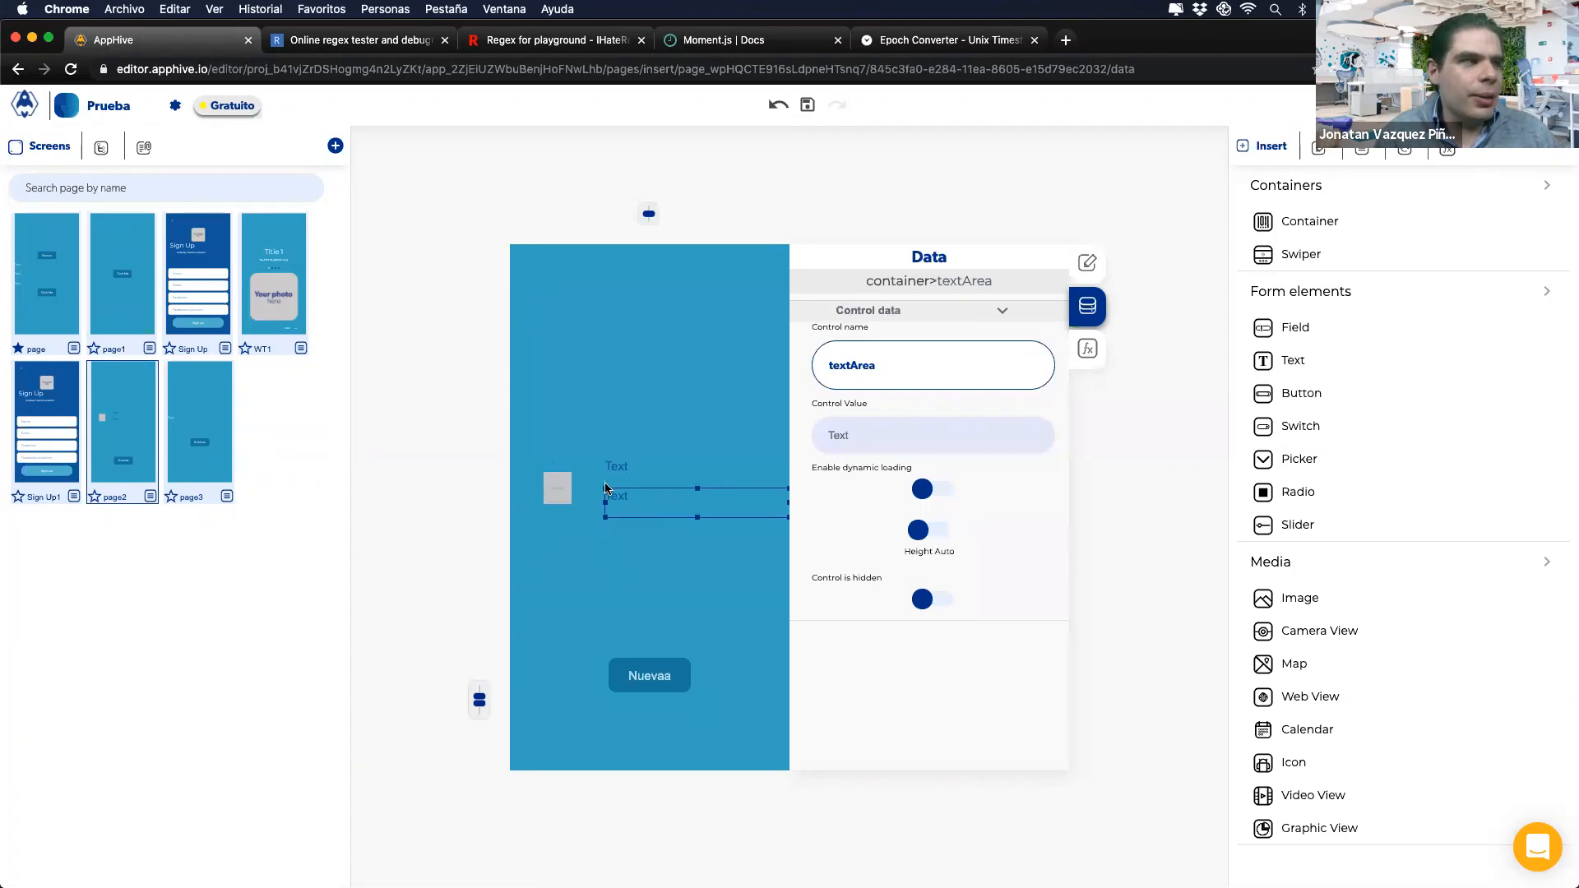
click(607, 510)
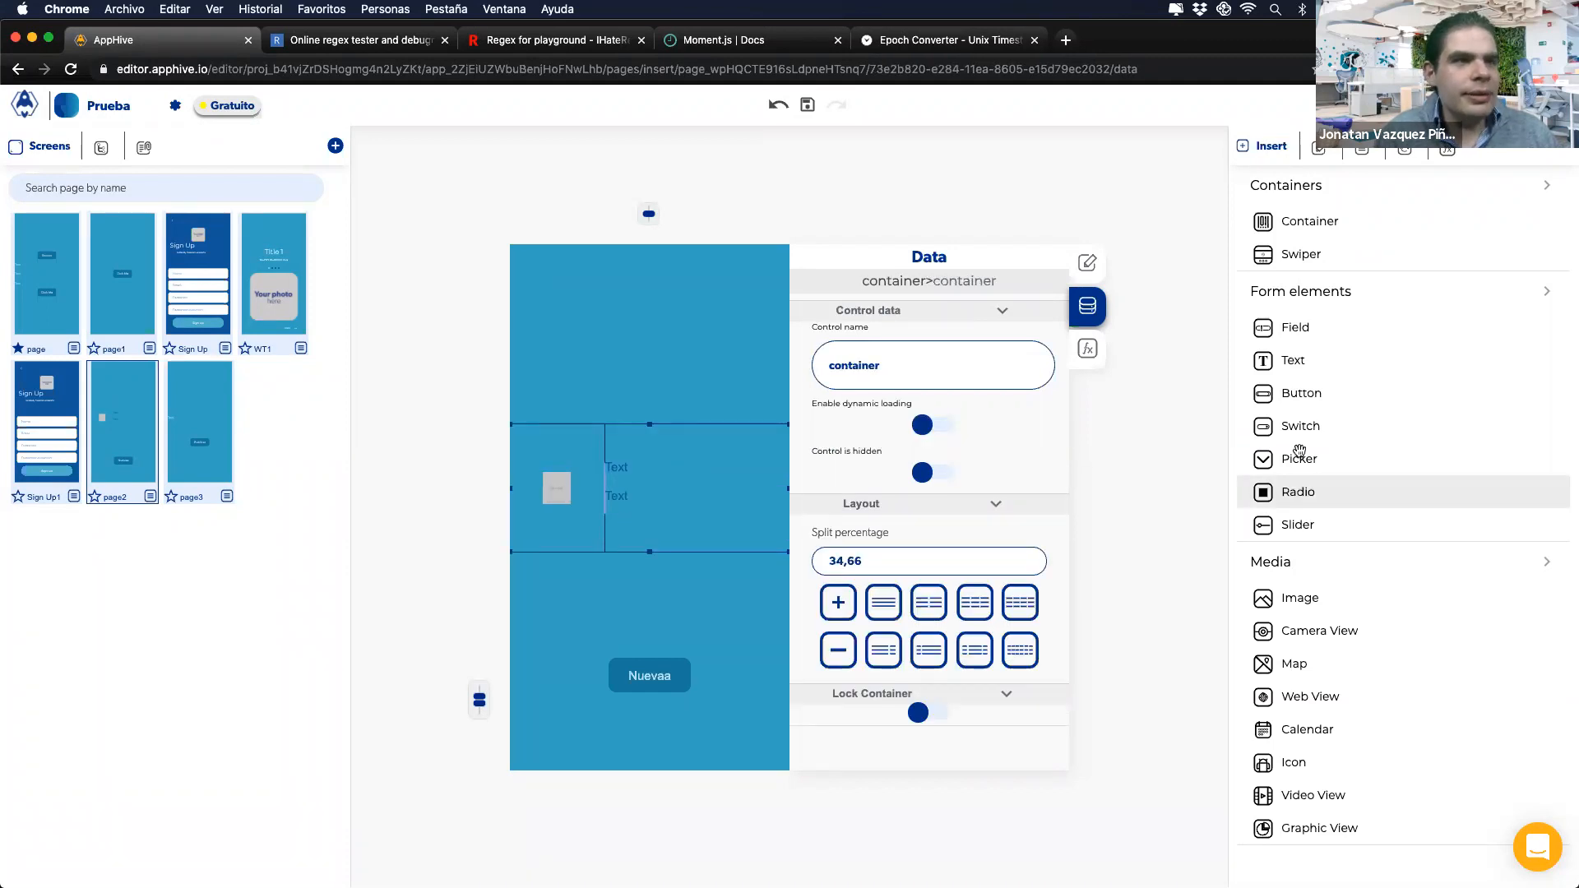
drag(1310, 396, 709, 520)
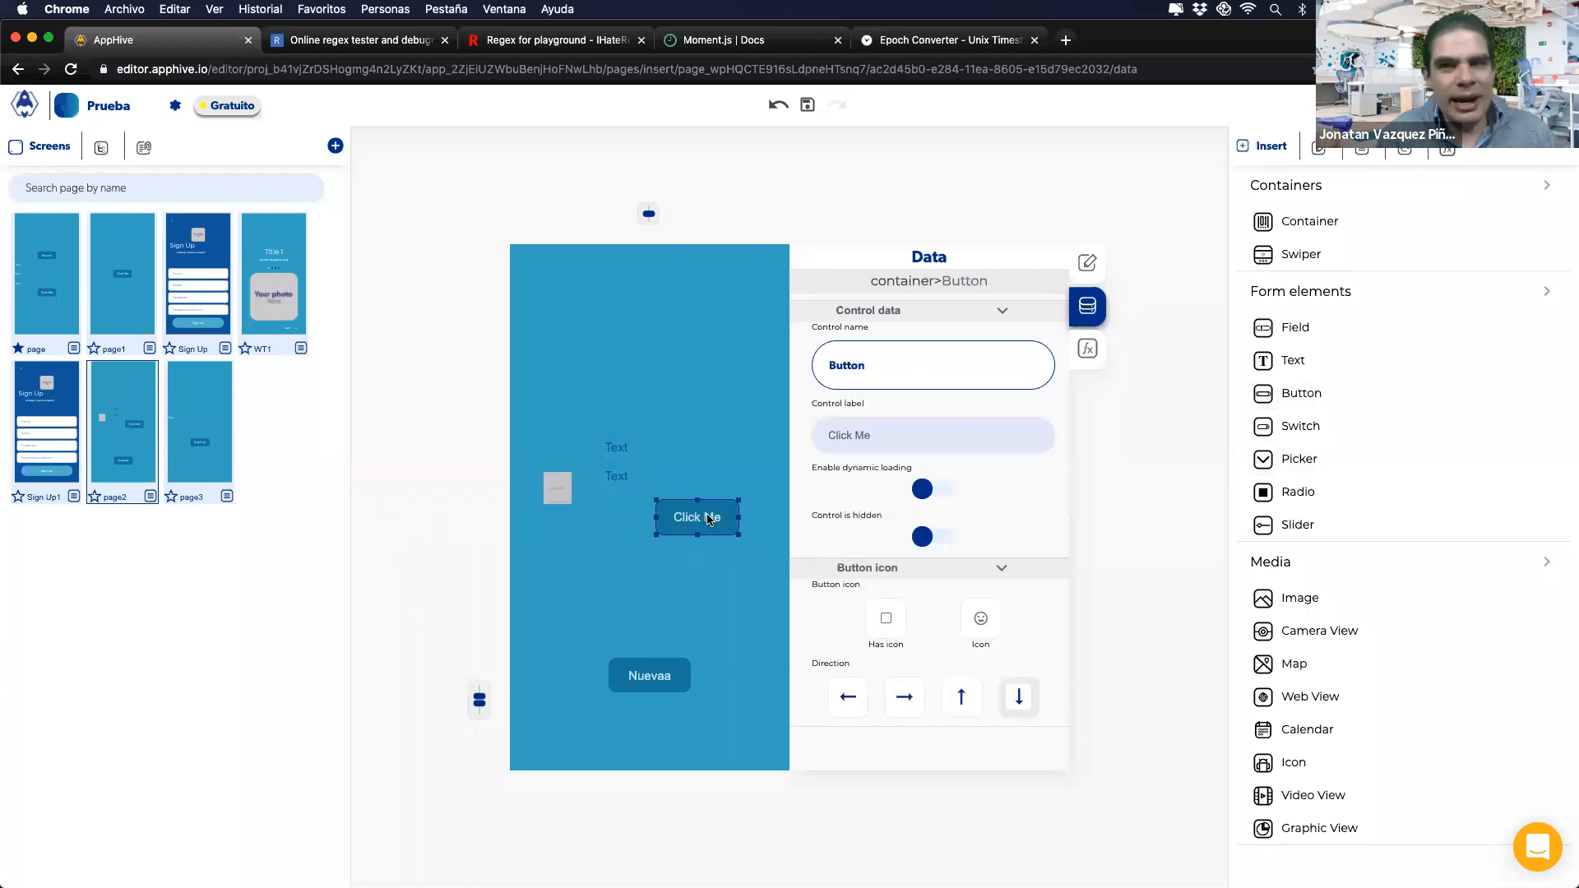
click(198, 435)
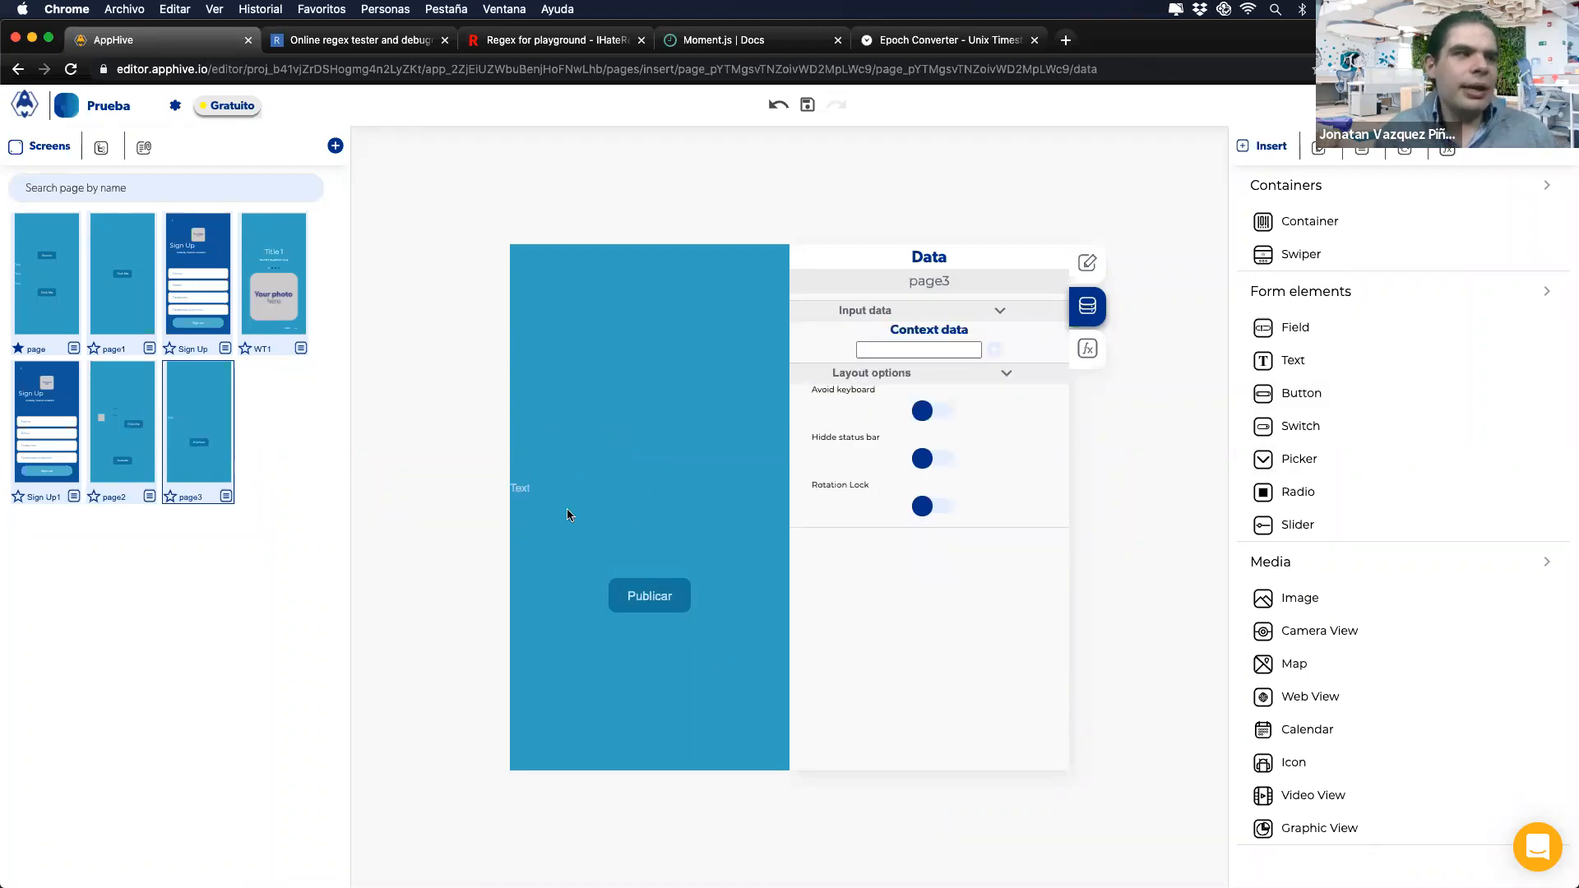
Step: Relabel page3's Publicar button as 'Editar' and go back to page2
double_click(639, 593)
text(Editar)
click(656, 646)
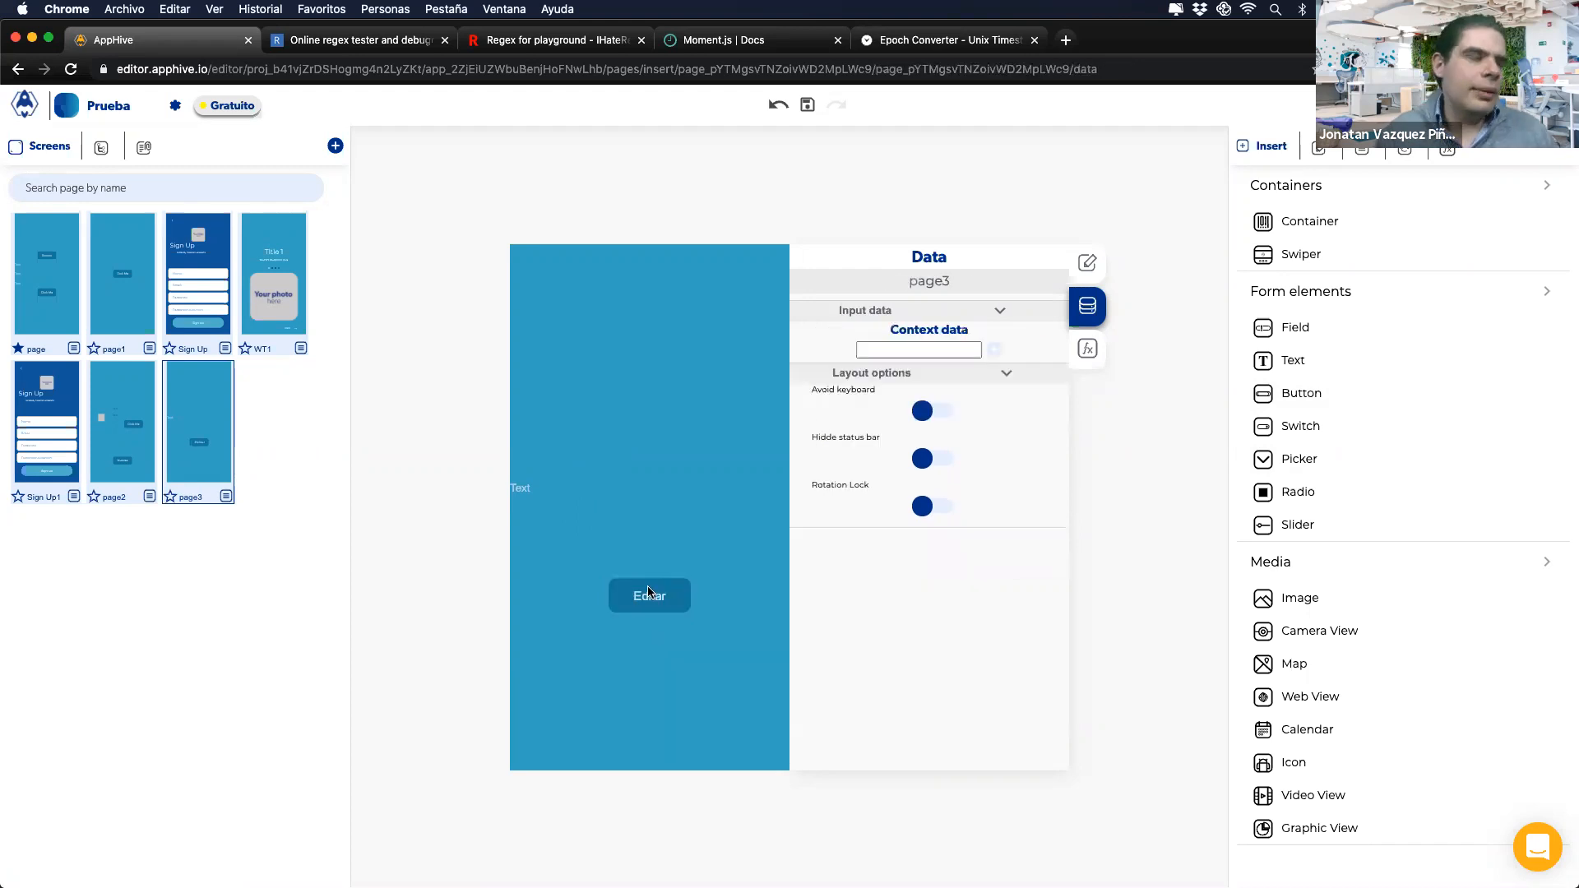
click(124, 455)
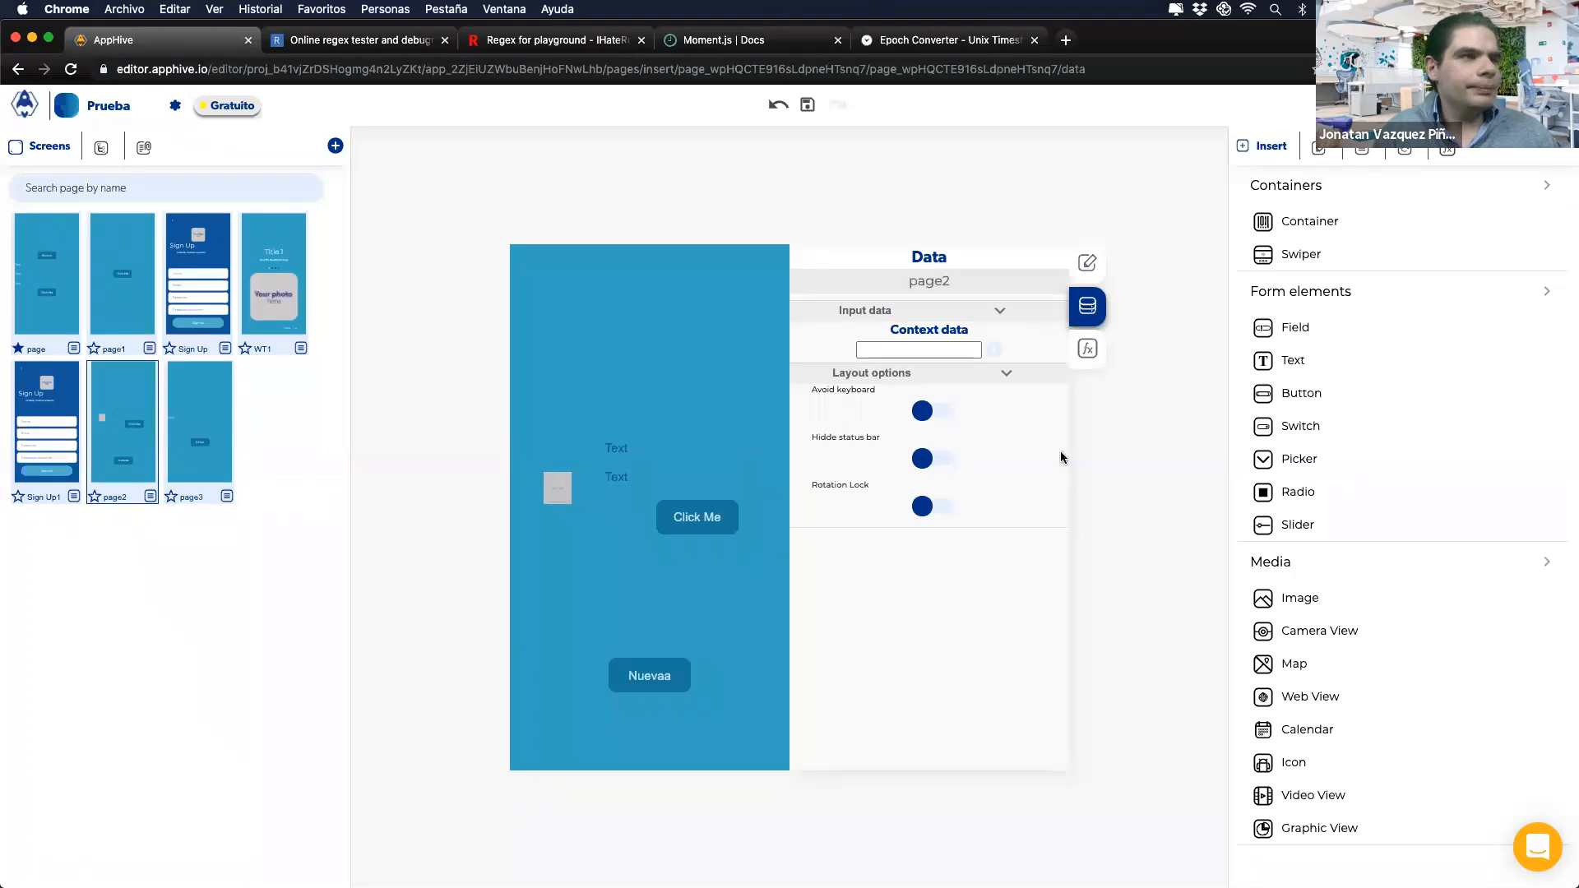
key(ctrl+Up)
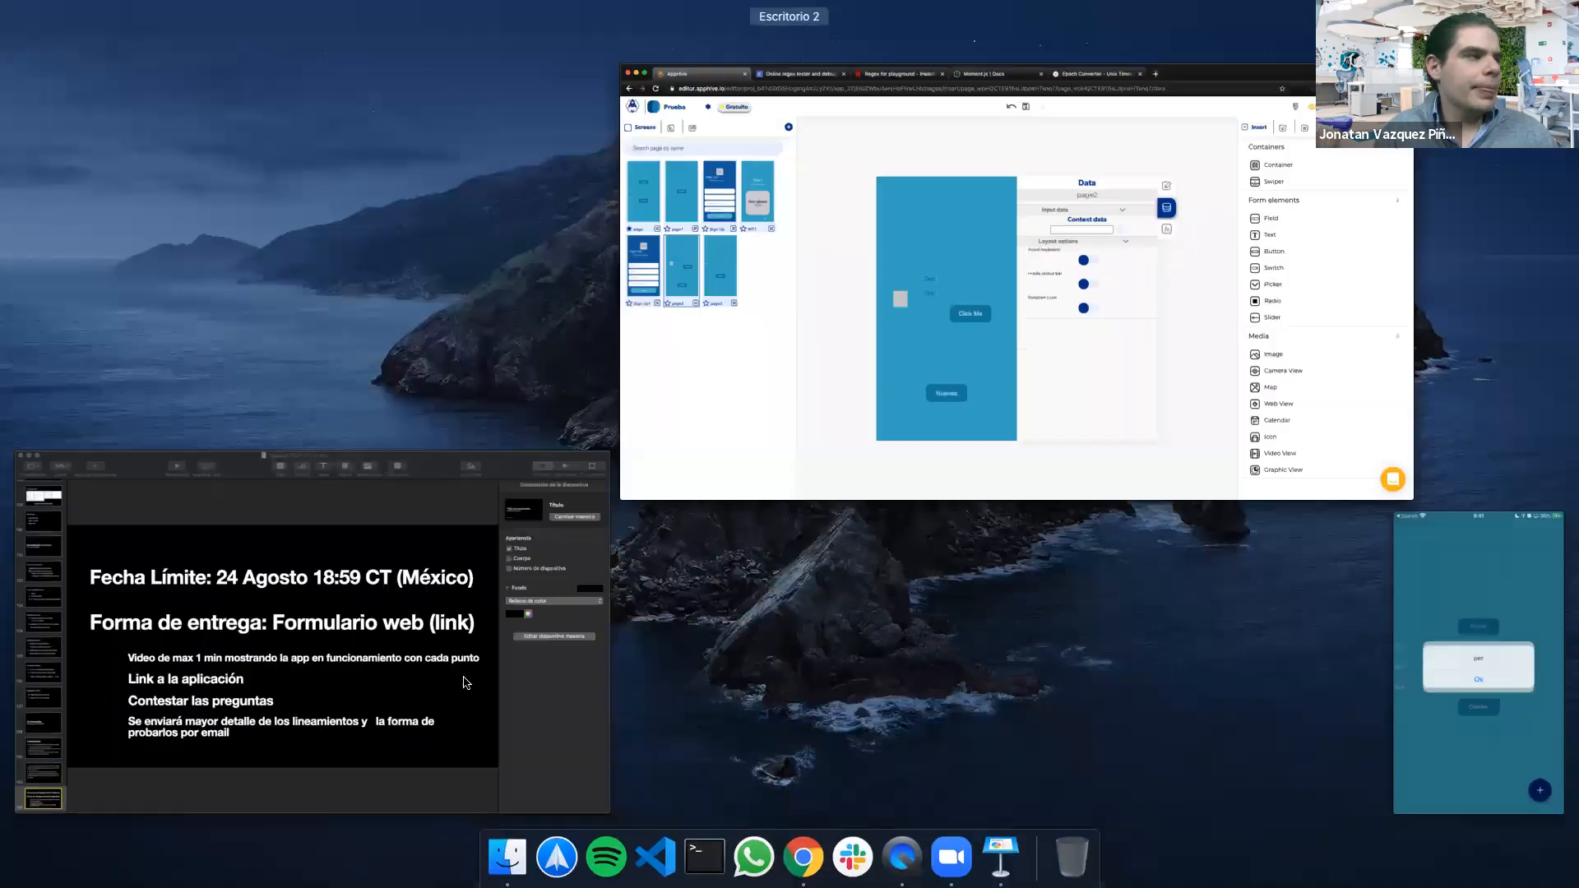
Step: Switch between Keynote and the AppHive editor, selecting the page URL and the 'Contestar las preguntas' line
click(634, 482)
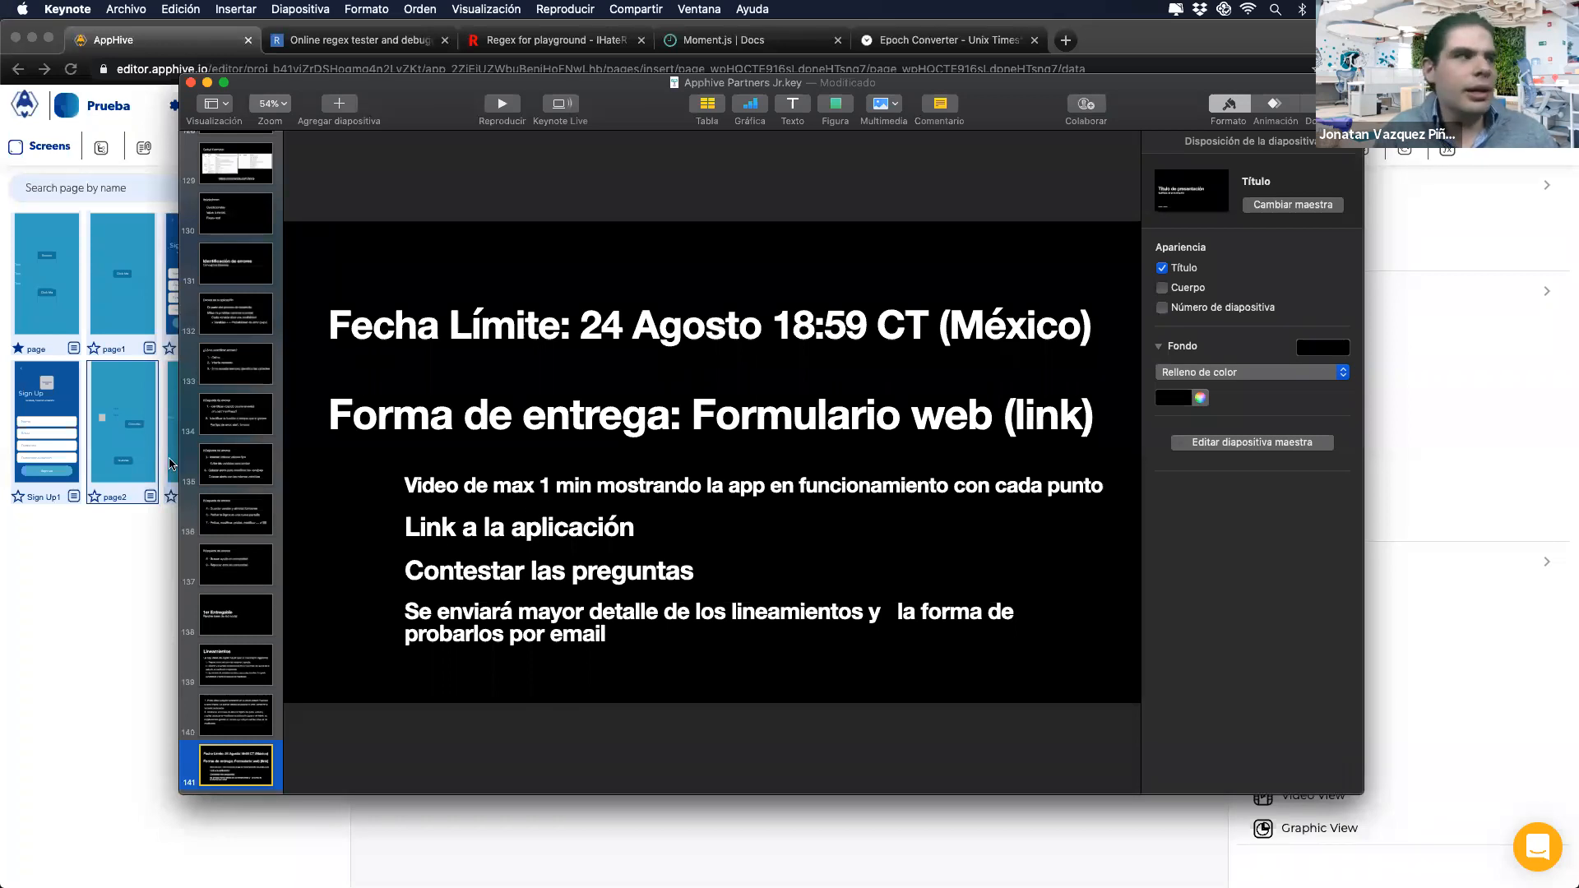
click(67, 570)
click(427, 69)
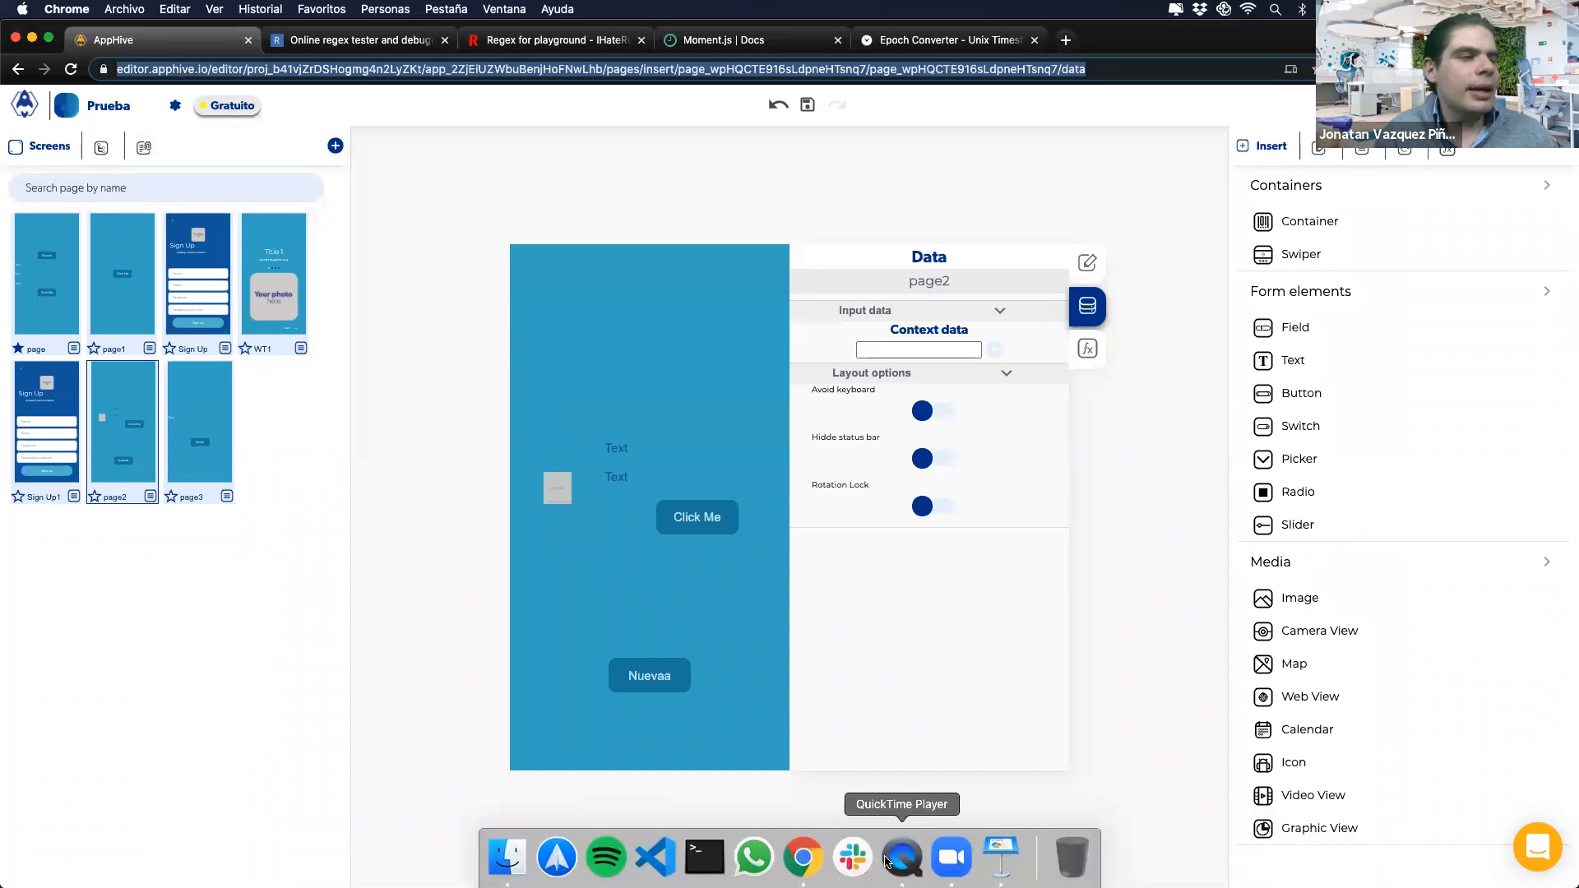
click(1001, 856)
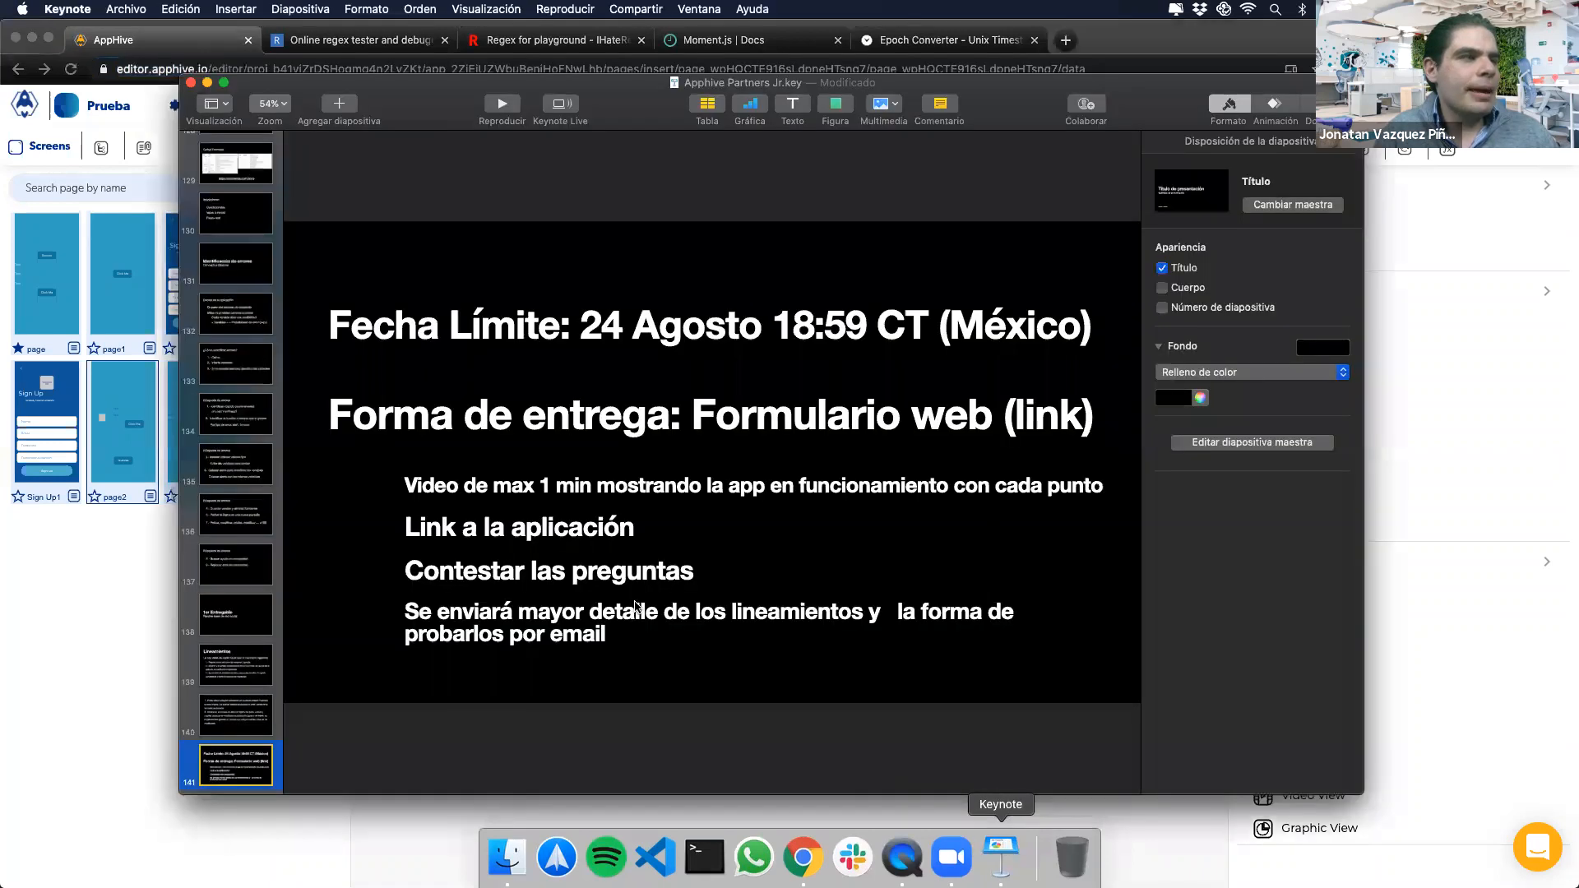
click(510, 575)
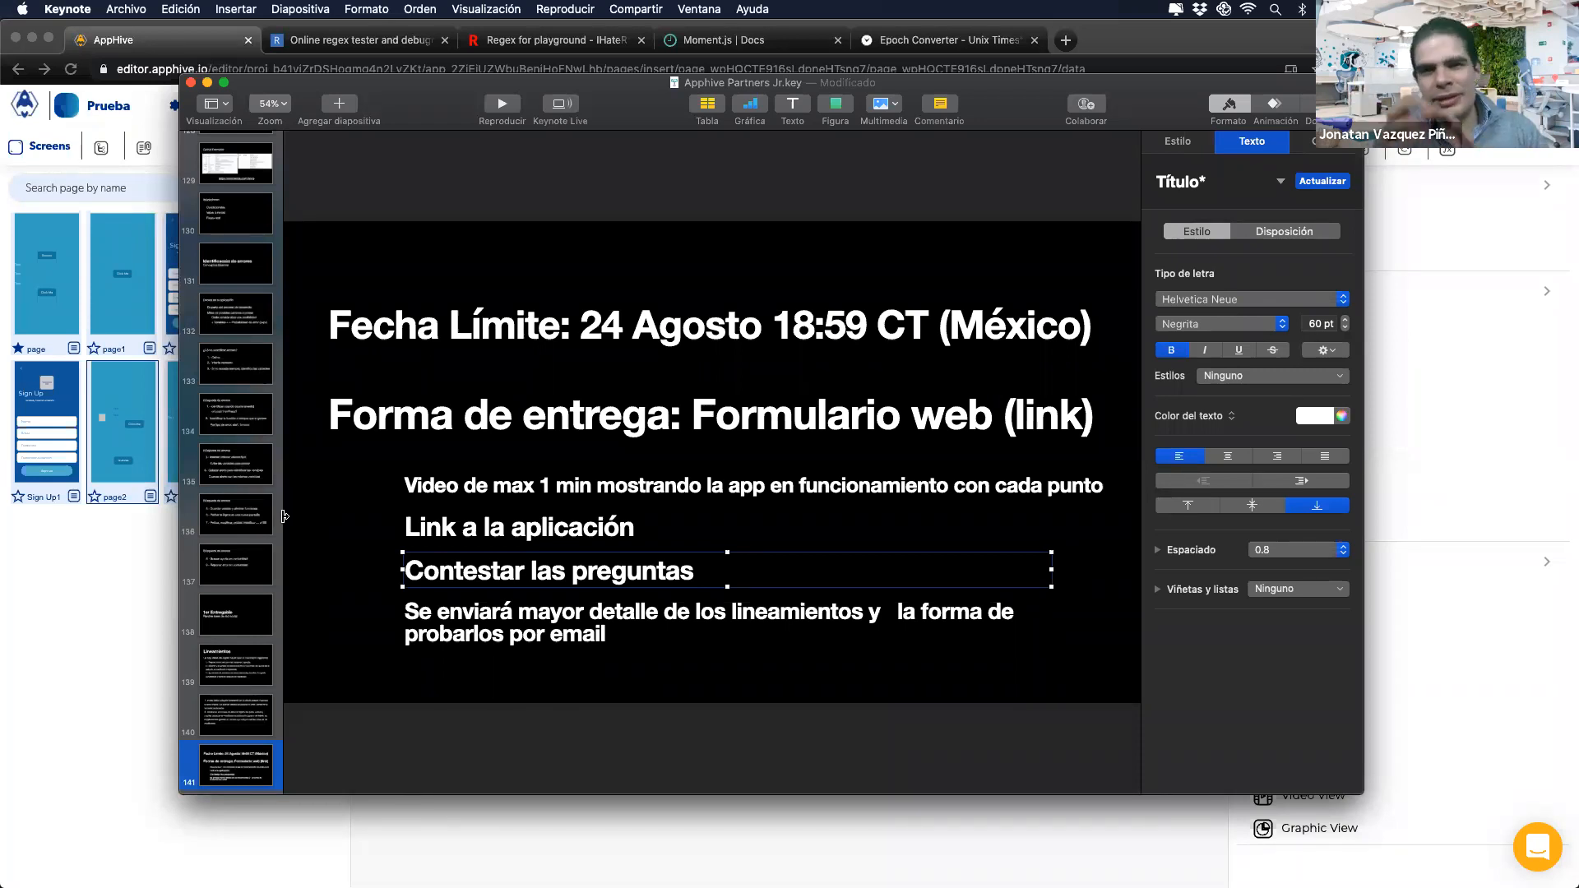
Step: Return to the Keynote deadline slide and select the paragraph about details sent by email
click(151, 553)
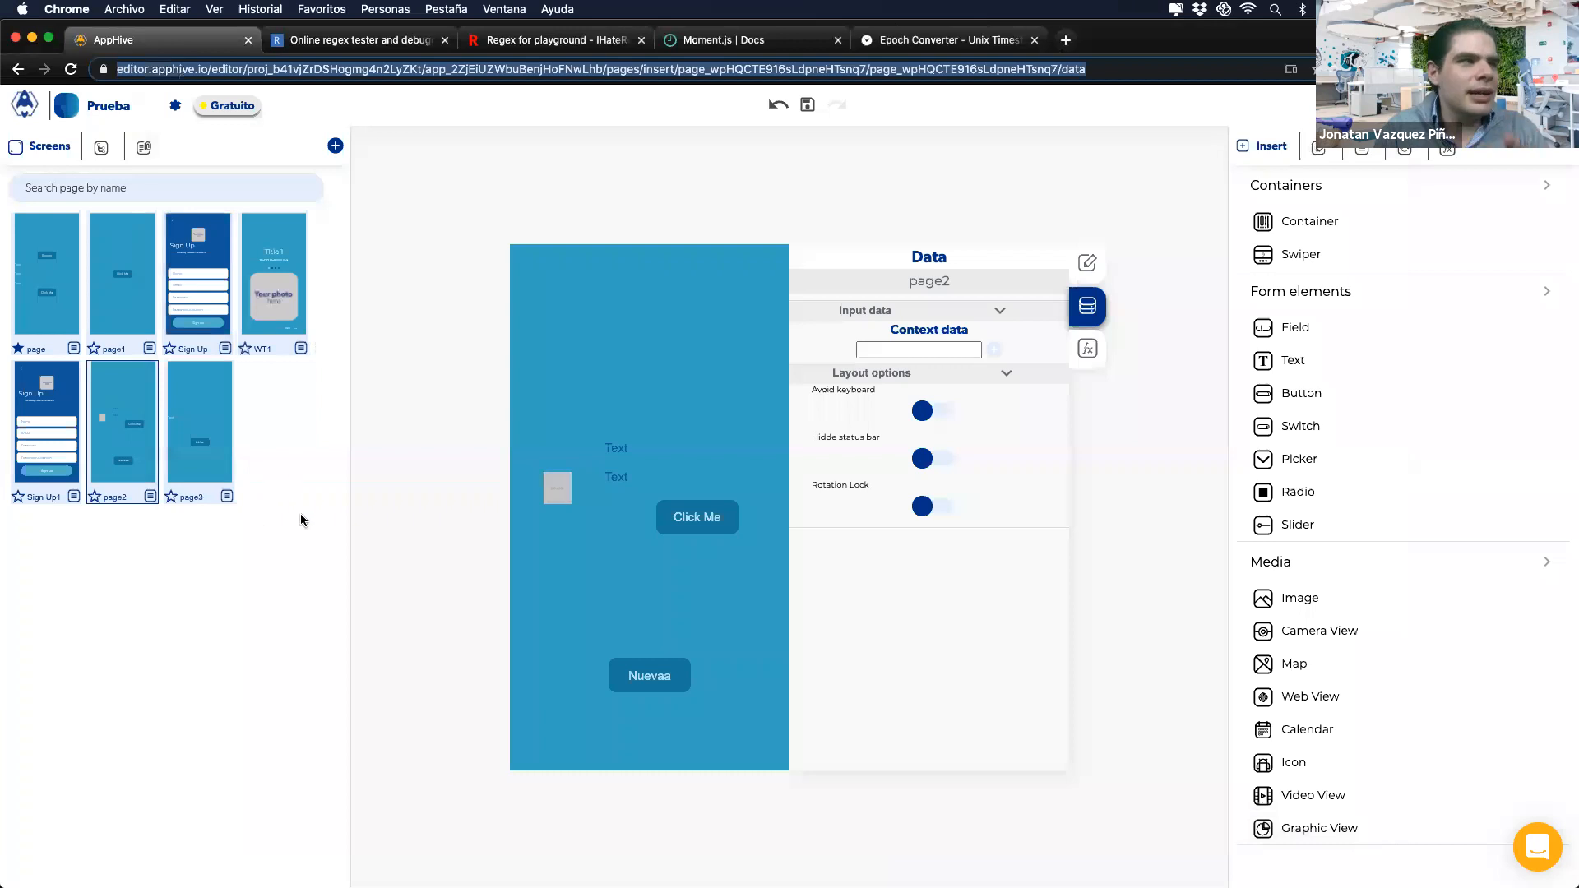
mouse_move(892, 872)
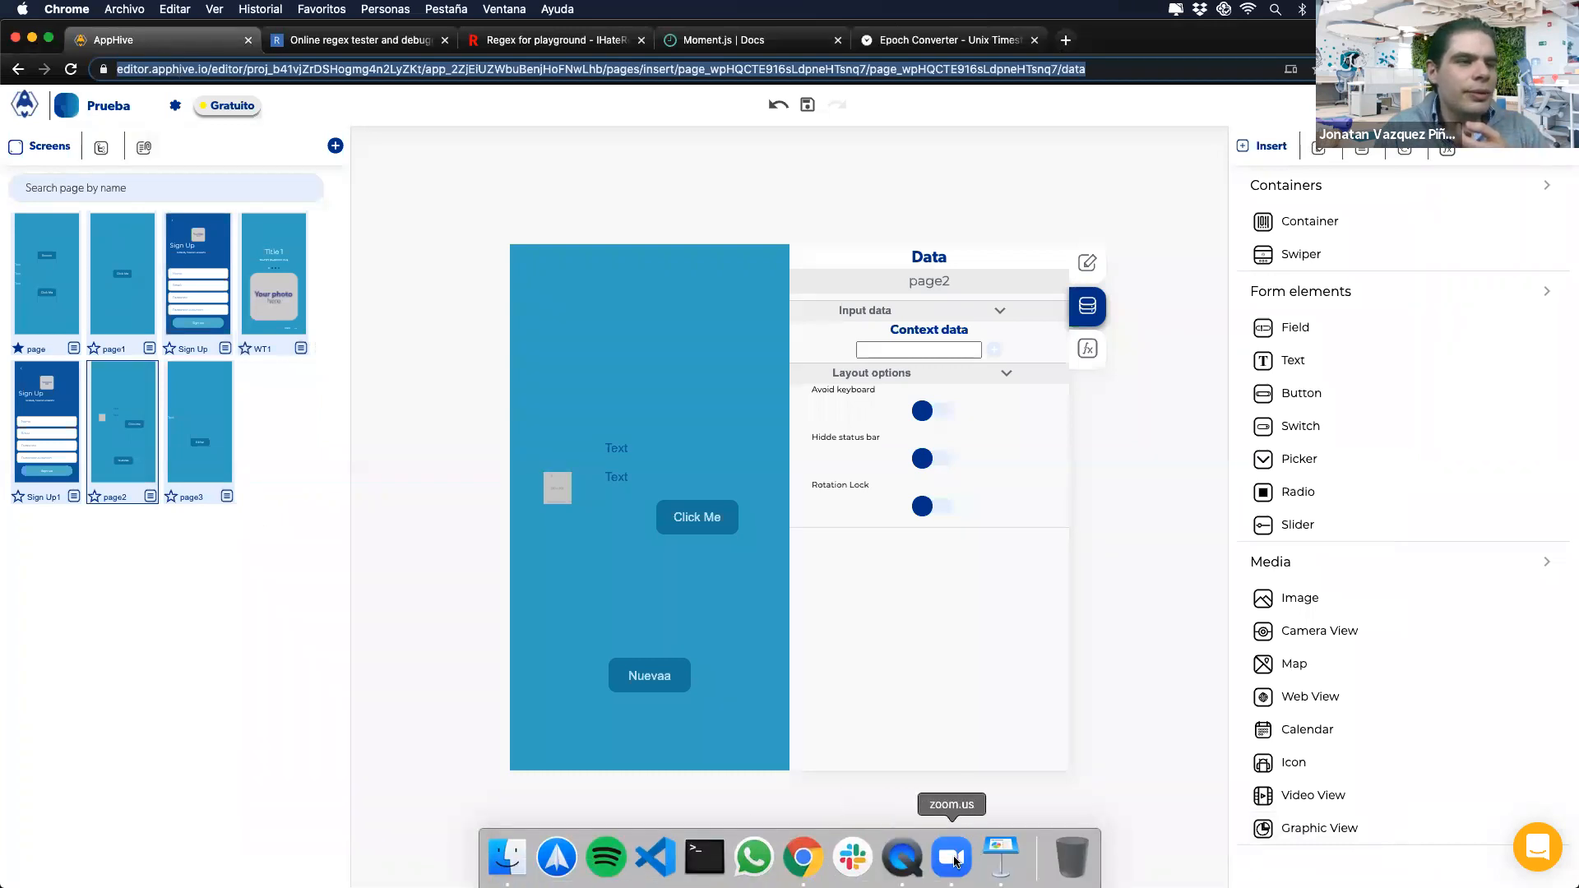
click(999, 856)
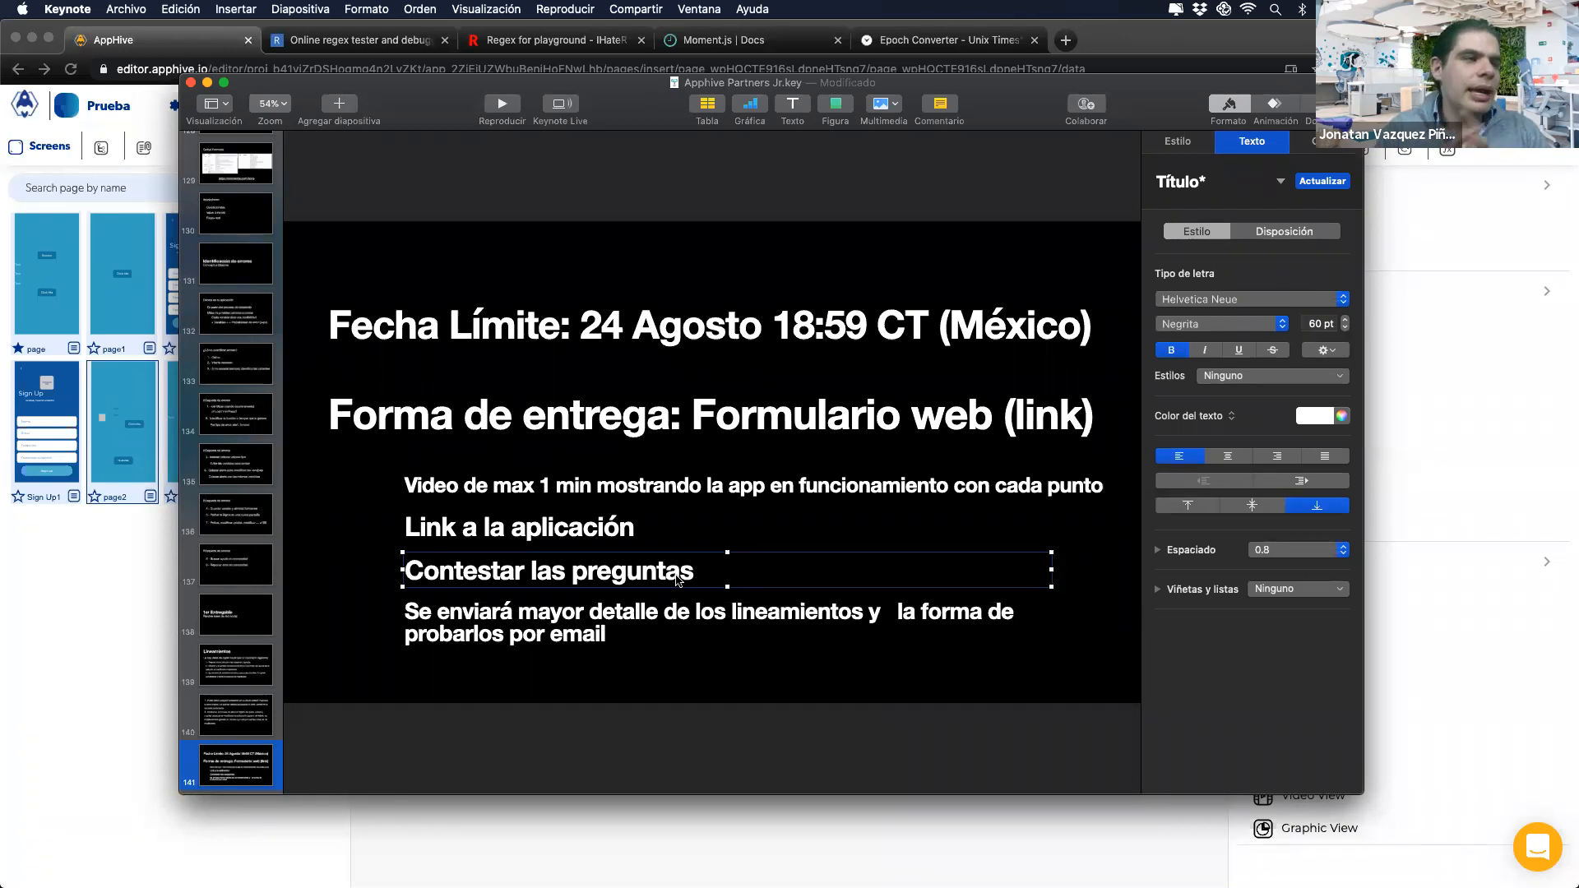
click(643, 640)
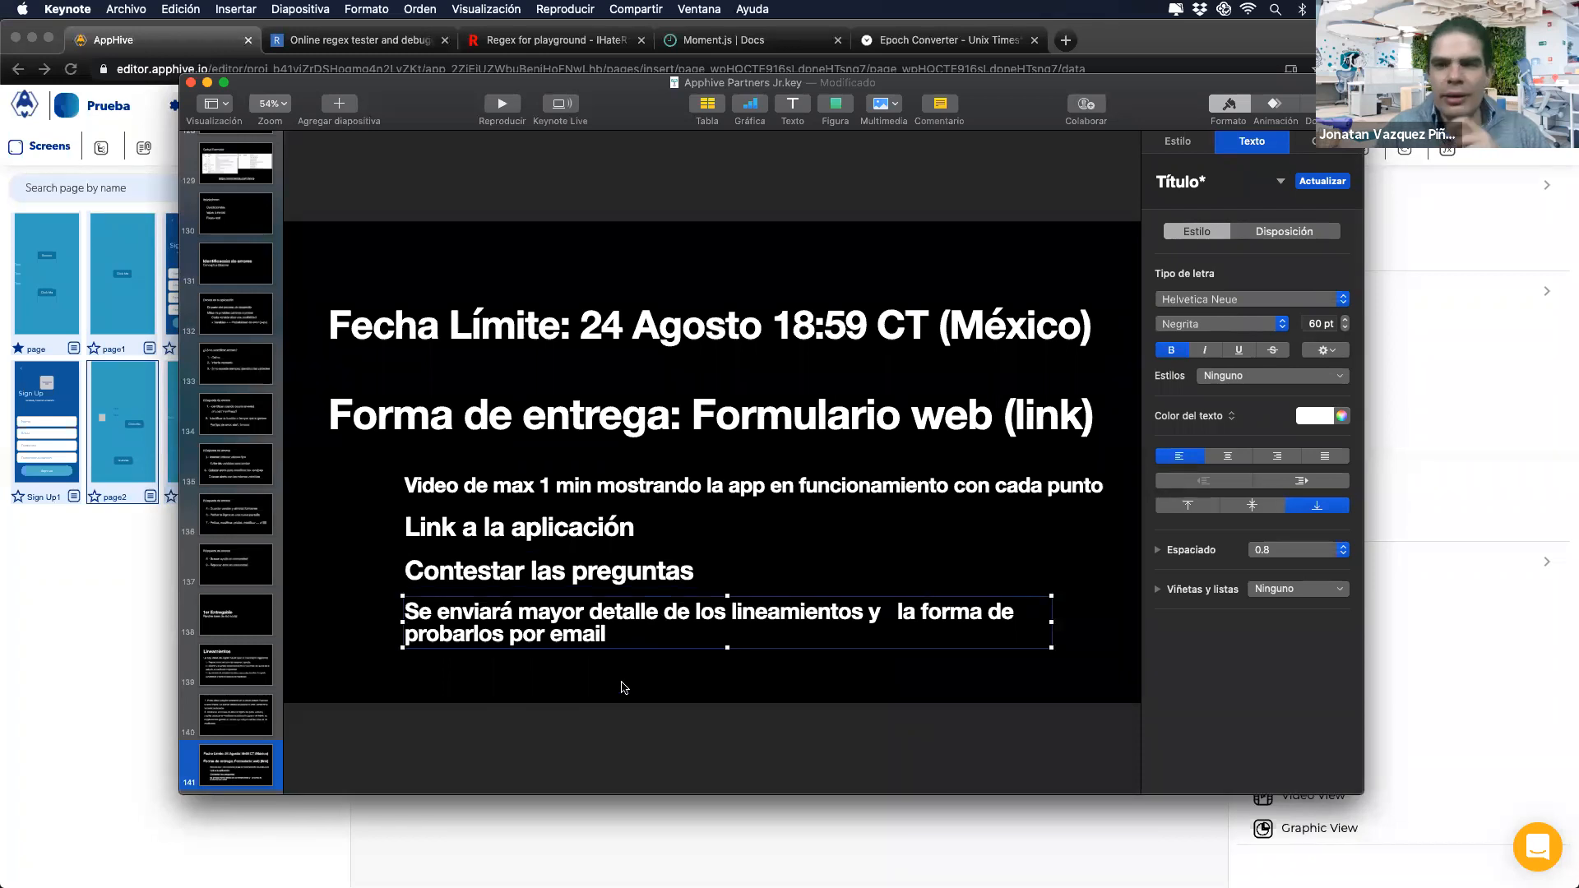
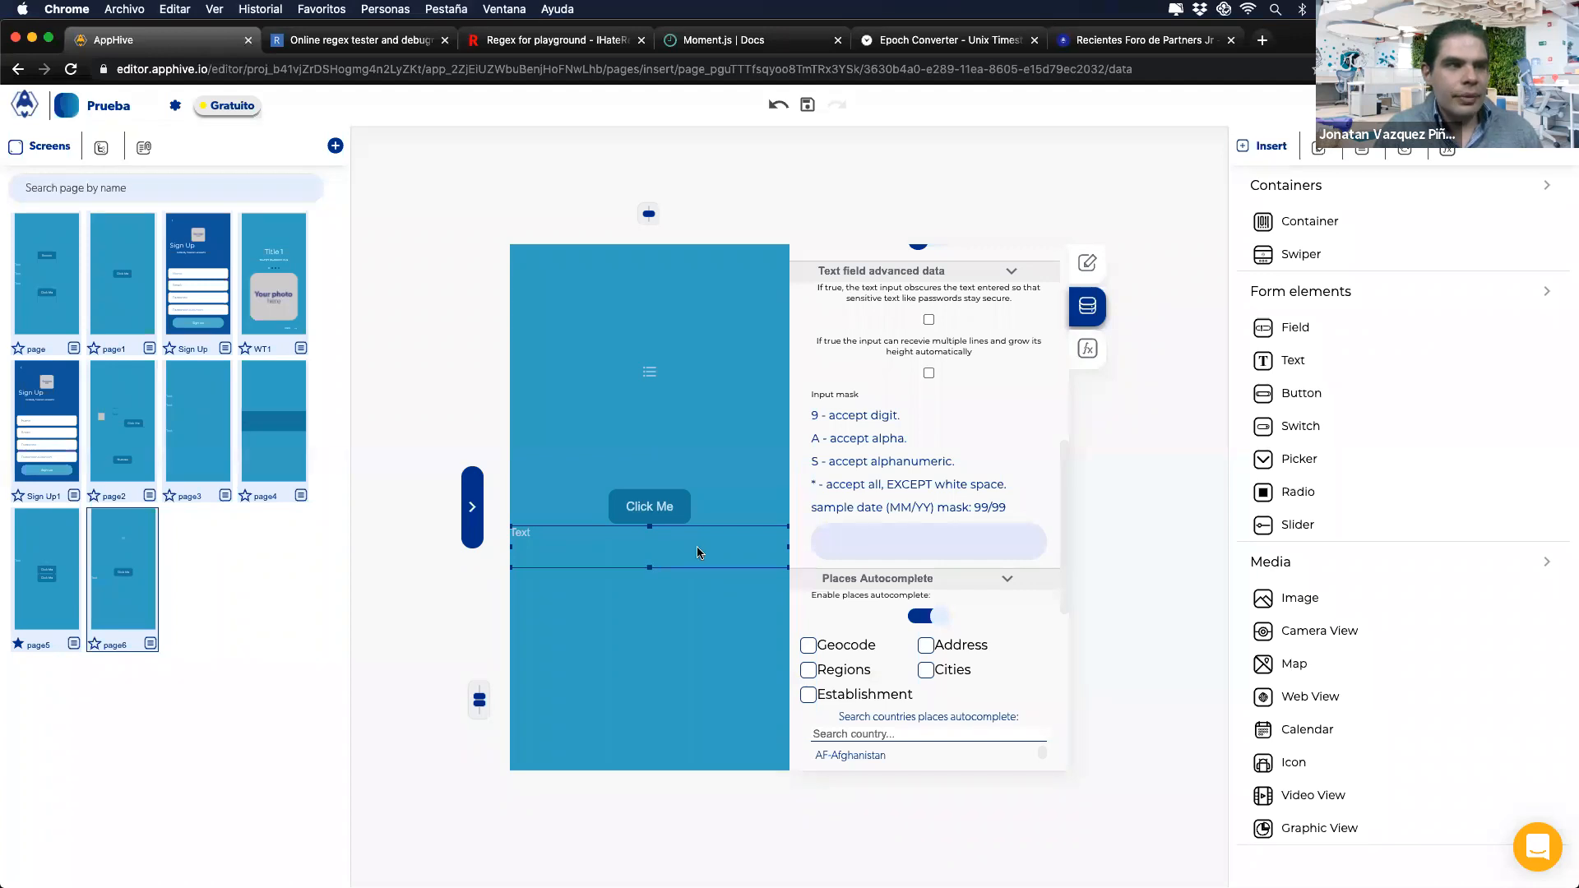
Step: Scroll the Data panel down to the text field's Places Autocomplete country list
scroll(822, 493, down, 5)
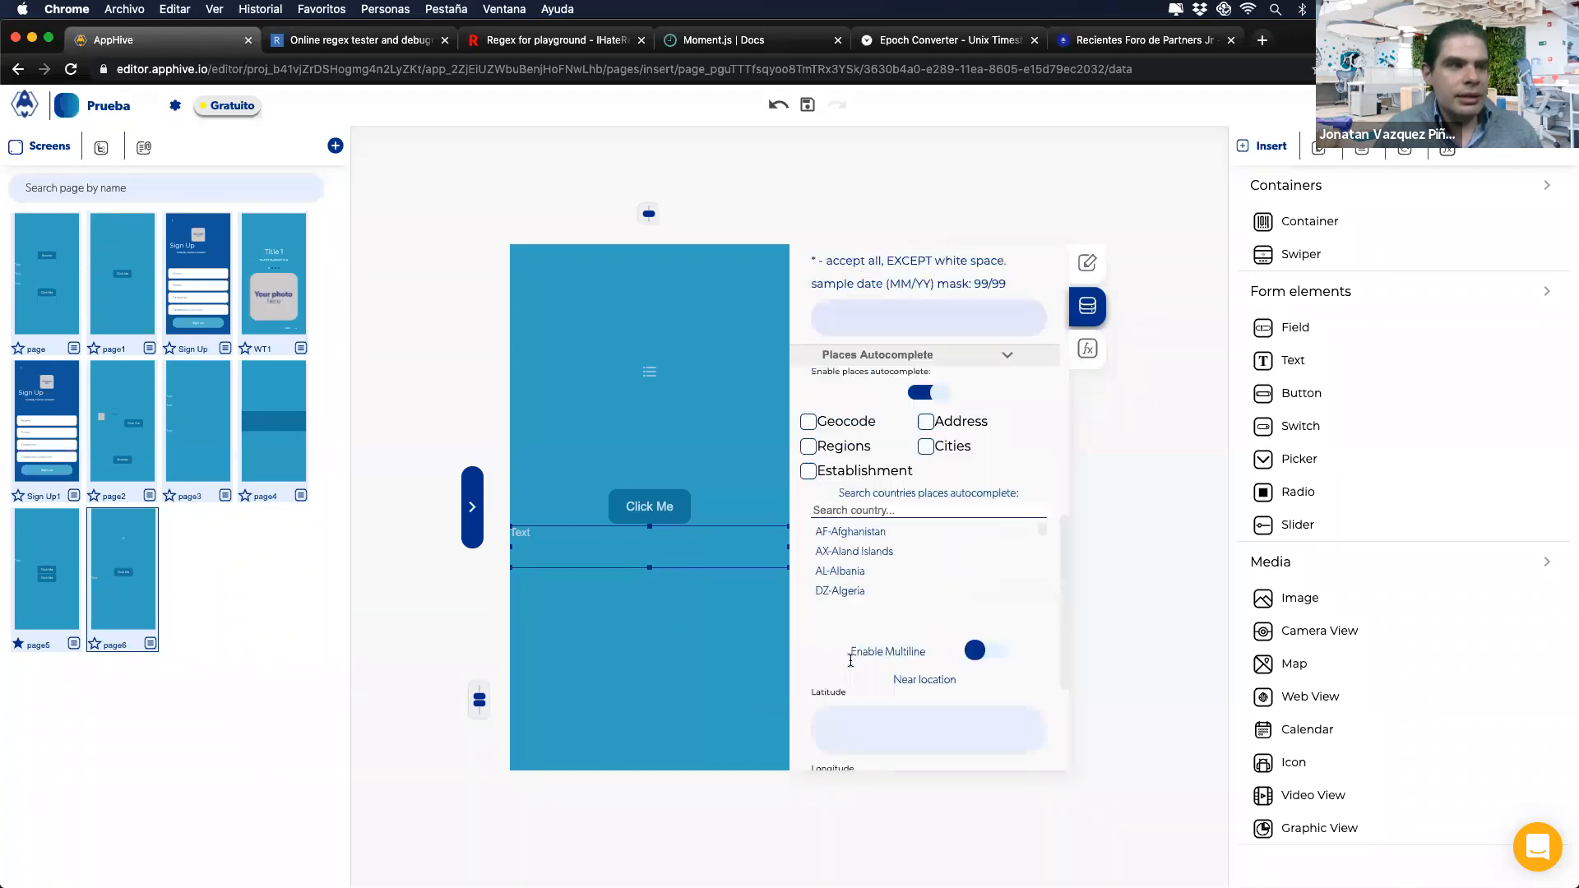
Step: Limit place suggestions to Geocode, Address and Establishment in MX-Mexico, and star page6 as home
click(809, 423)
click(809, 471)
click(926, 422)
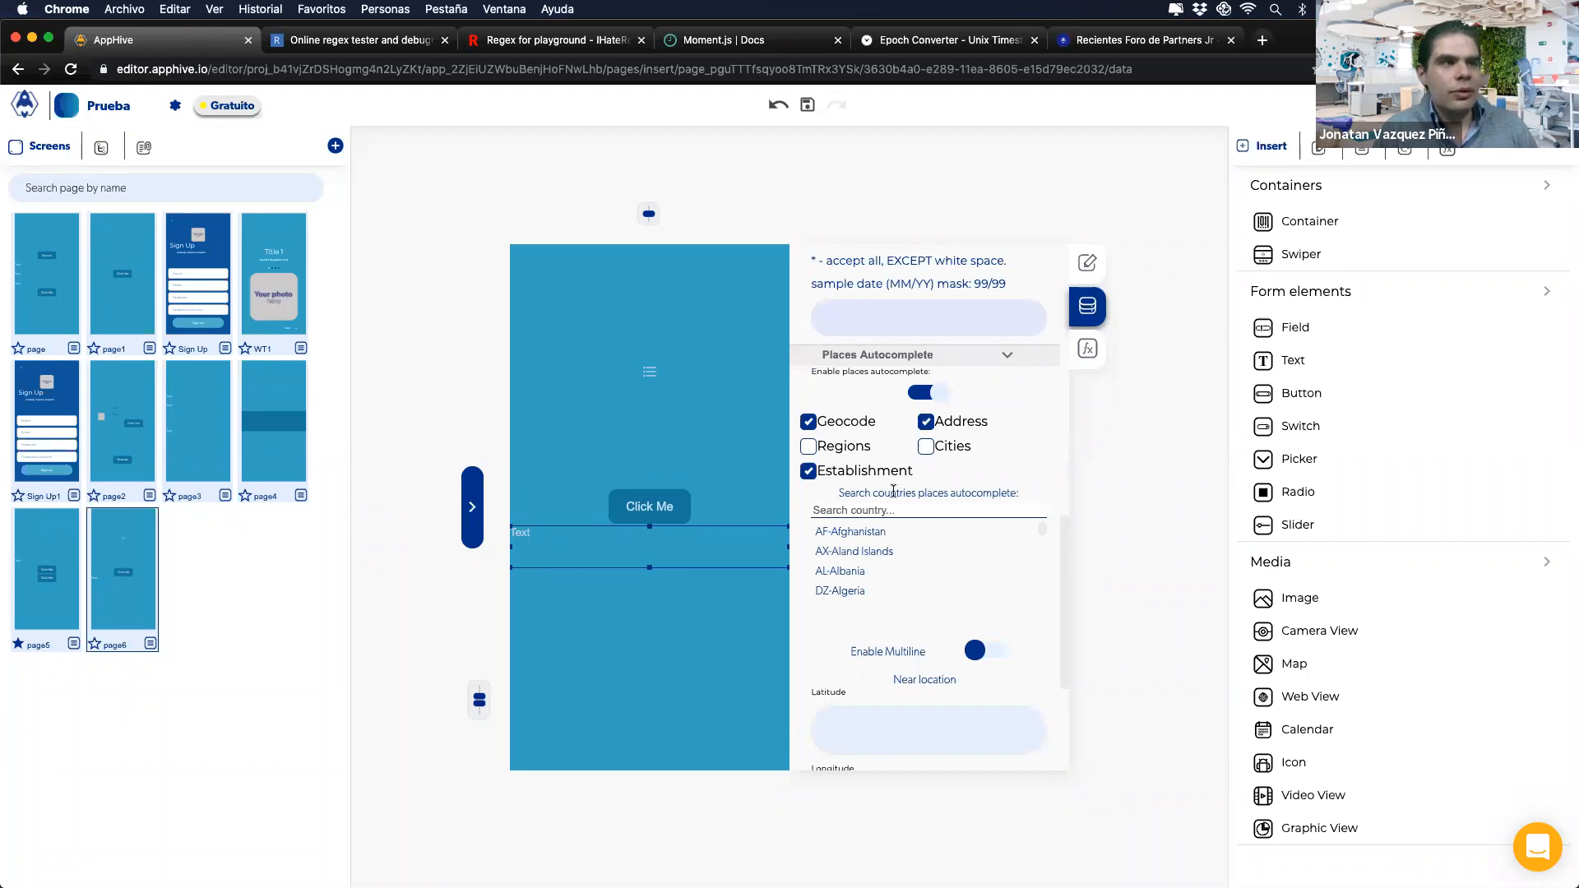
click(876, 510)
text(mx)
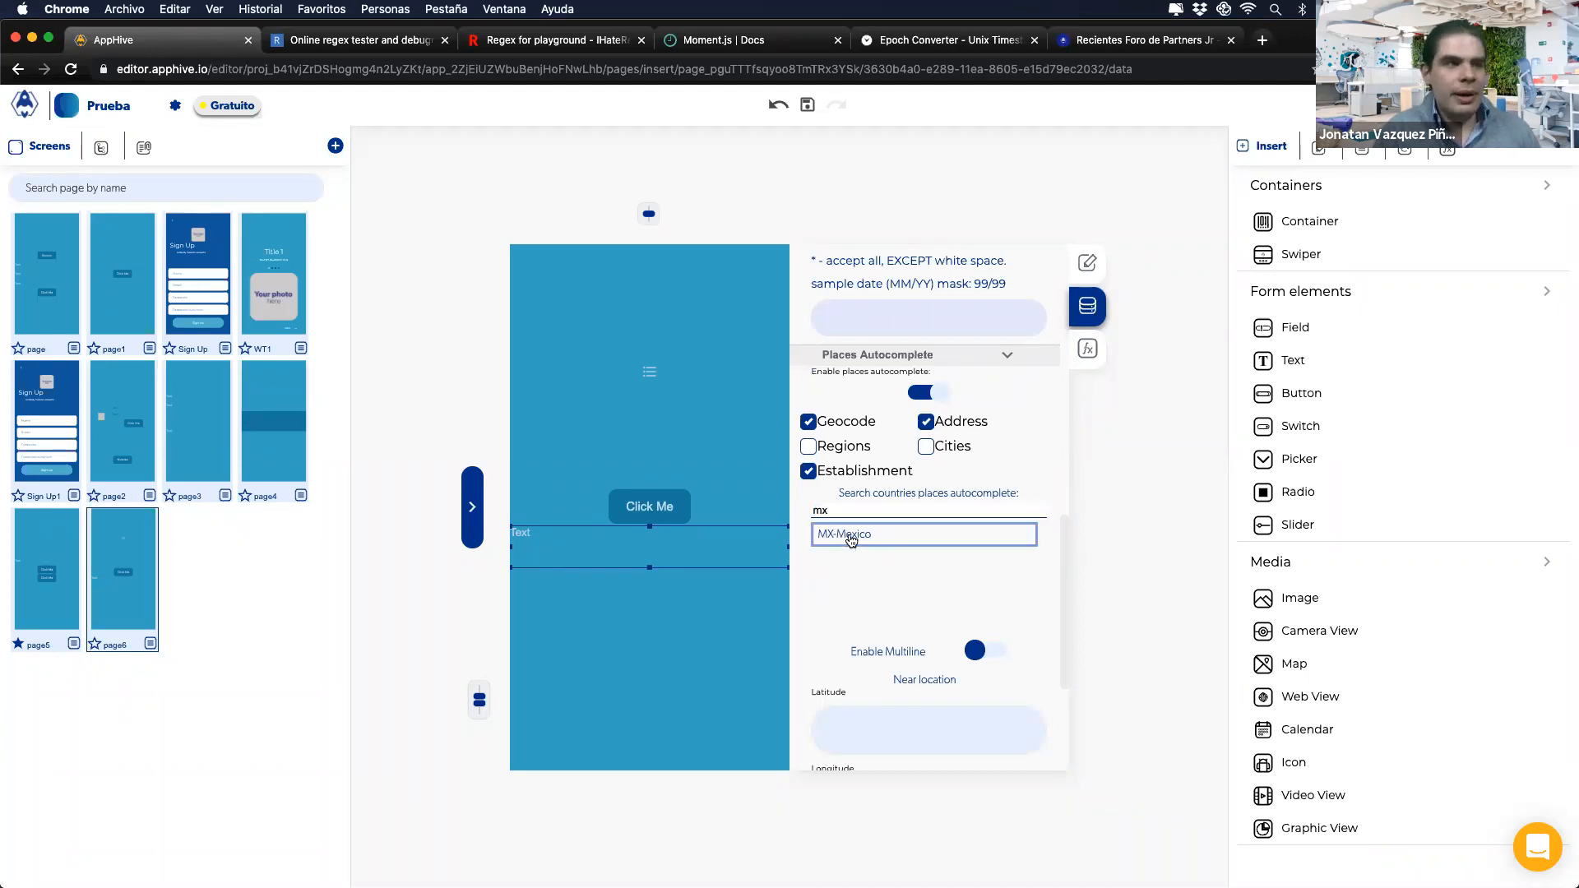
click(851, 537)
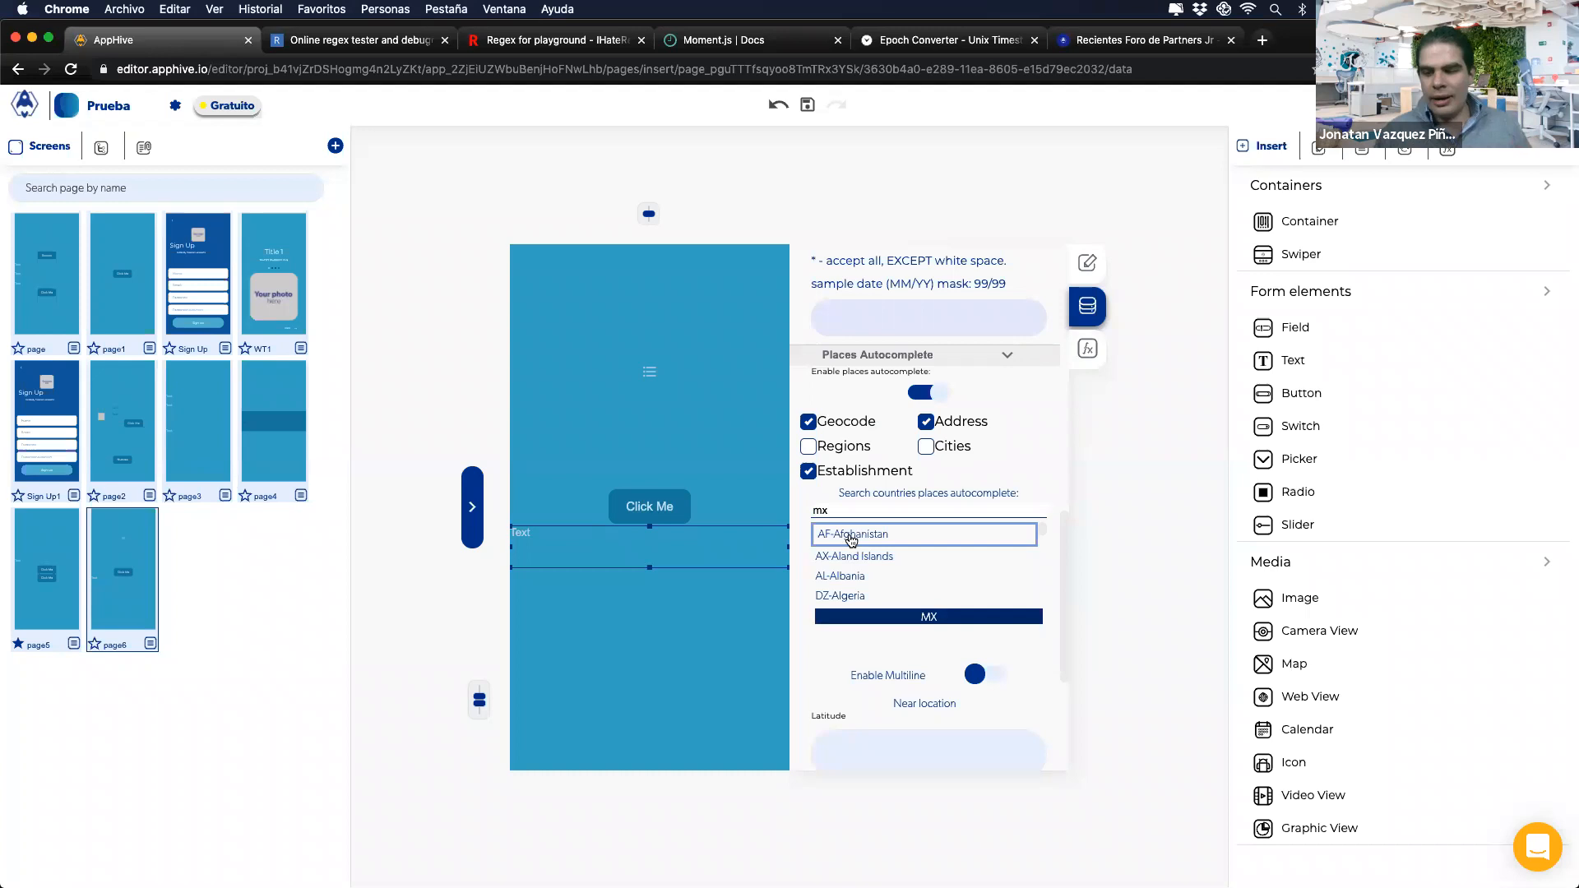
click(96, 647)
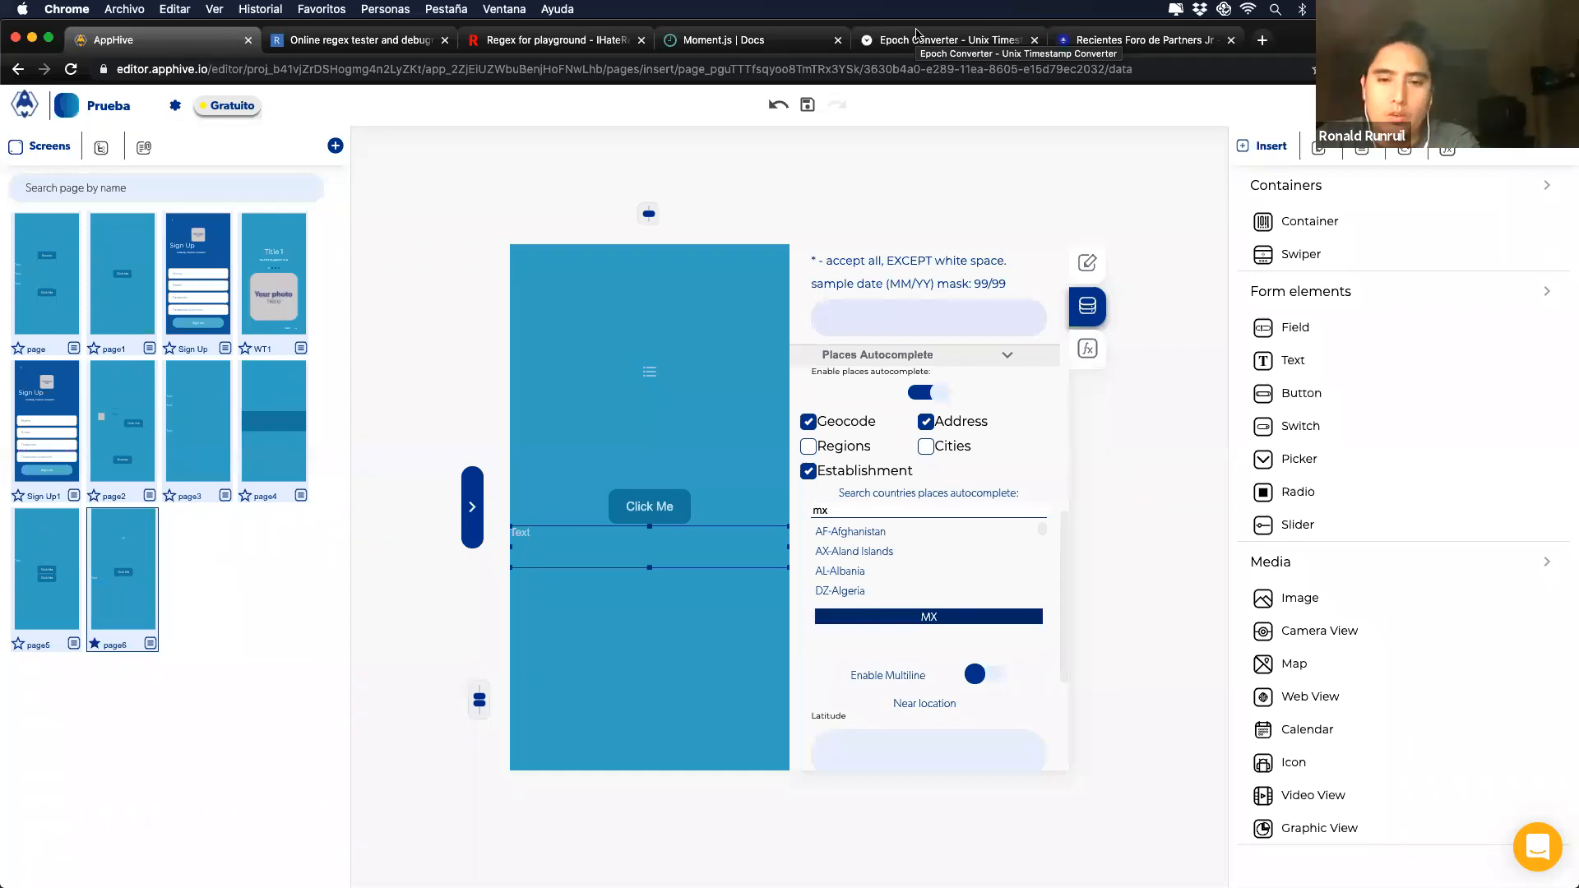
Step: Replace the Click Me onPress Conditional with a Logic > Global Formater action
click(649, 506)
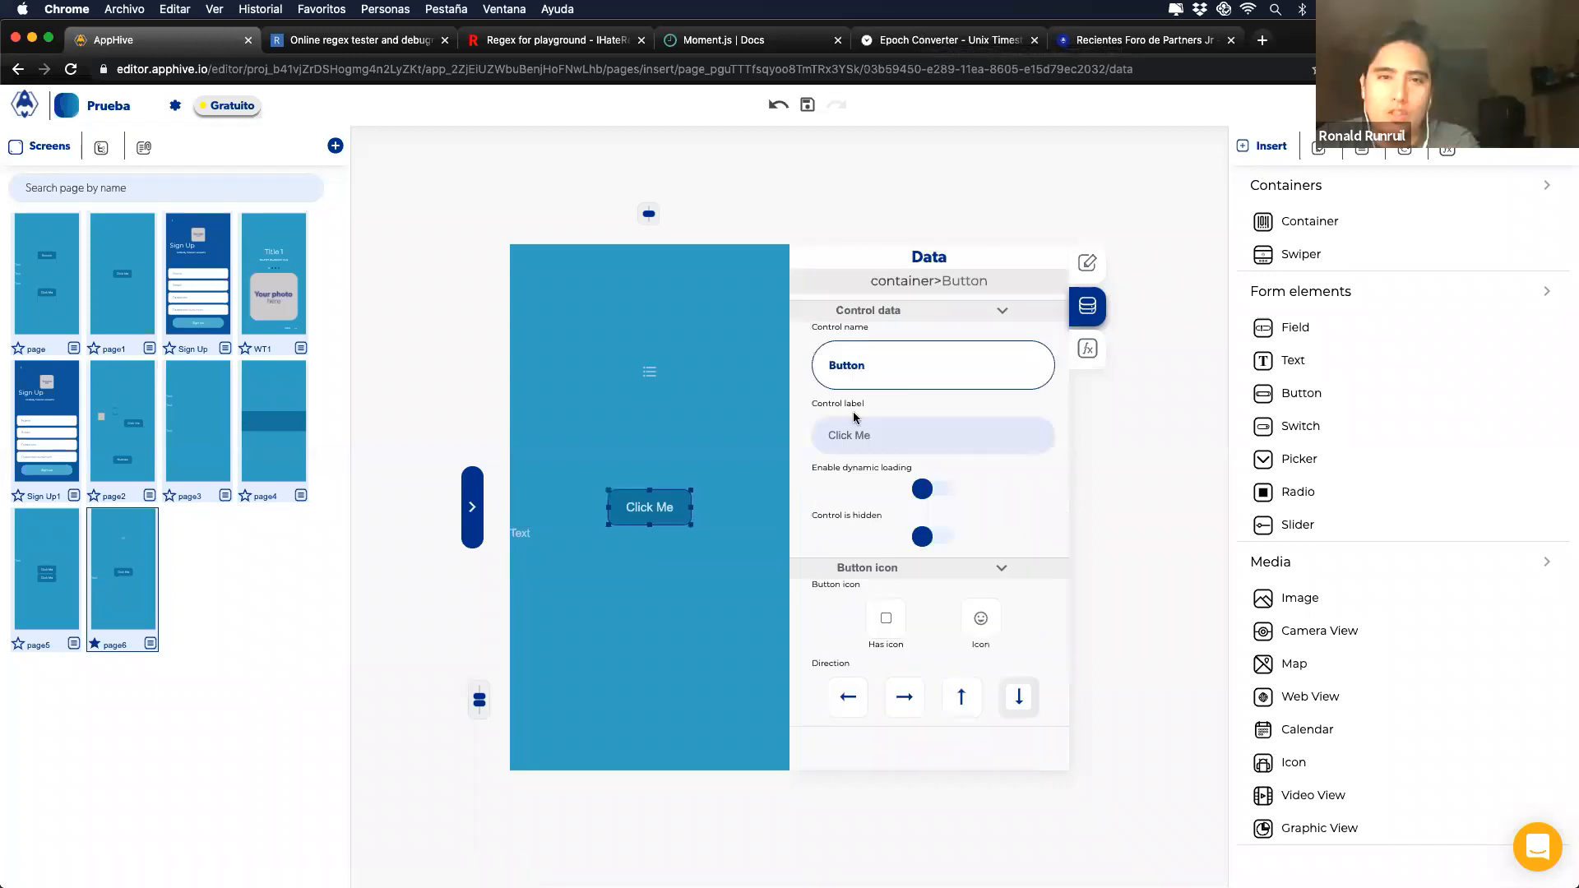
click(1087, 349)
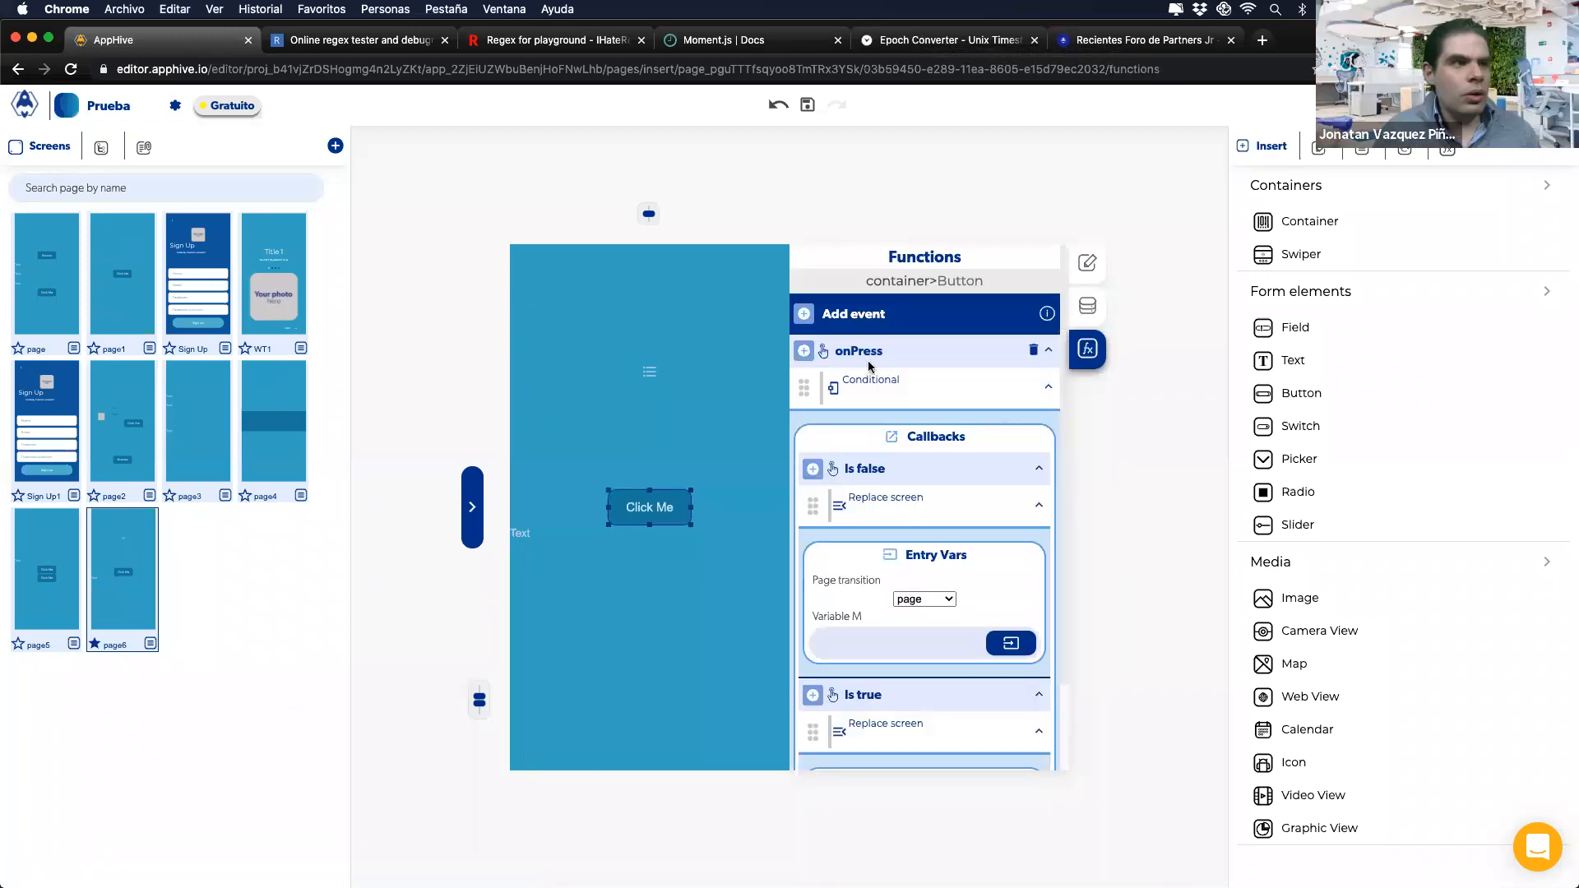
click(1033, 400)
click(801, 351)
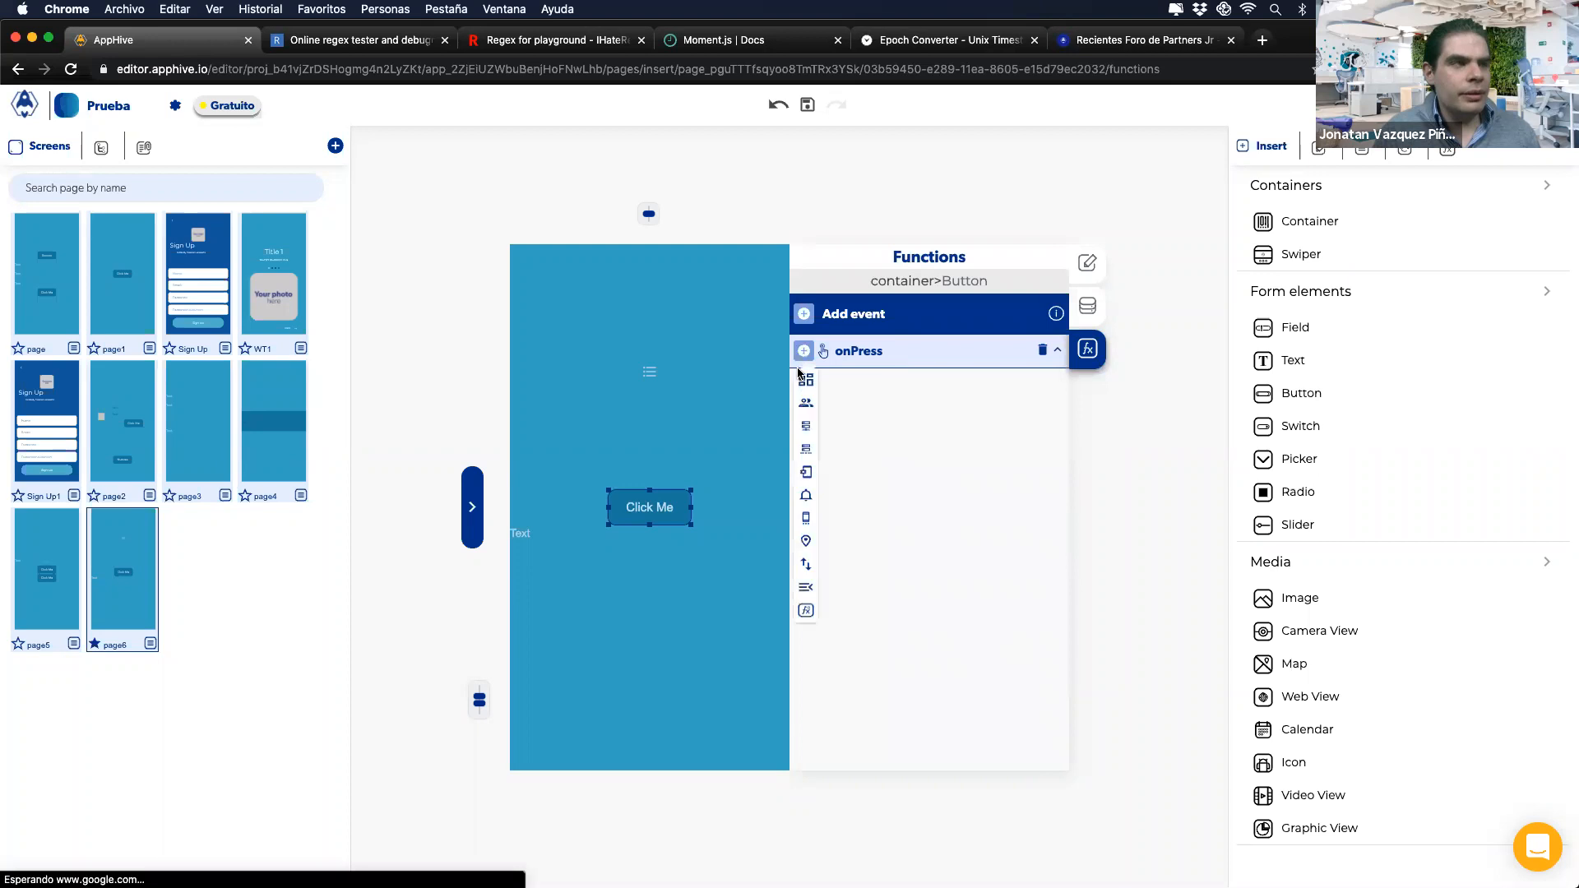
mouse_move(806, 490)
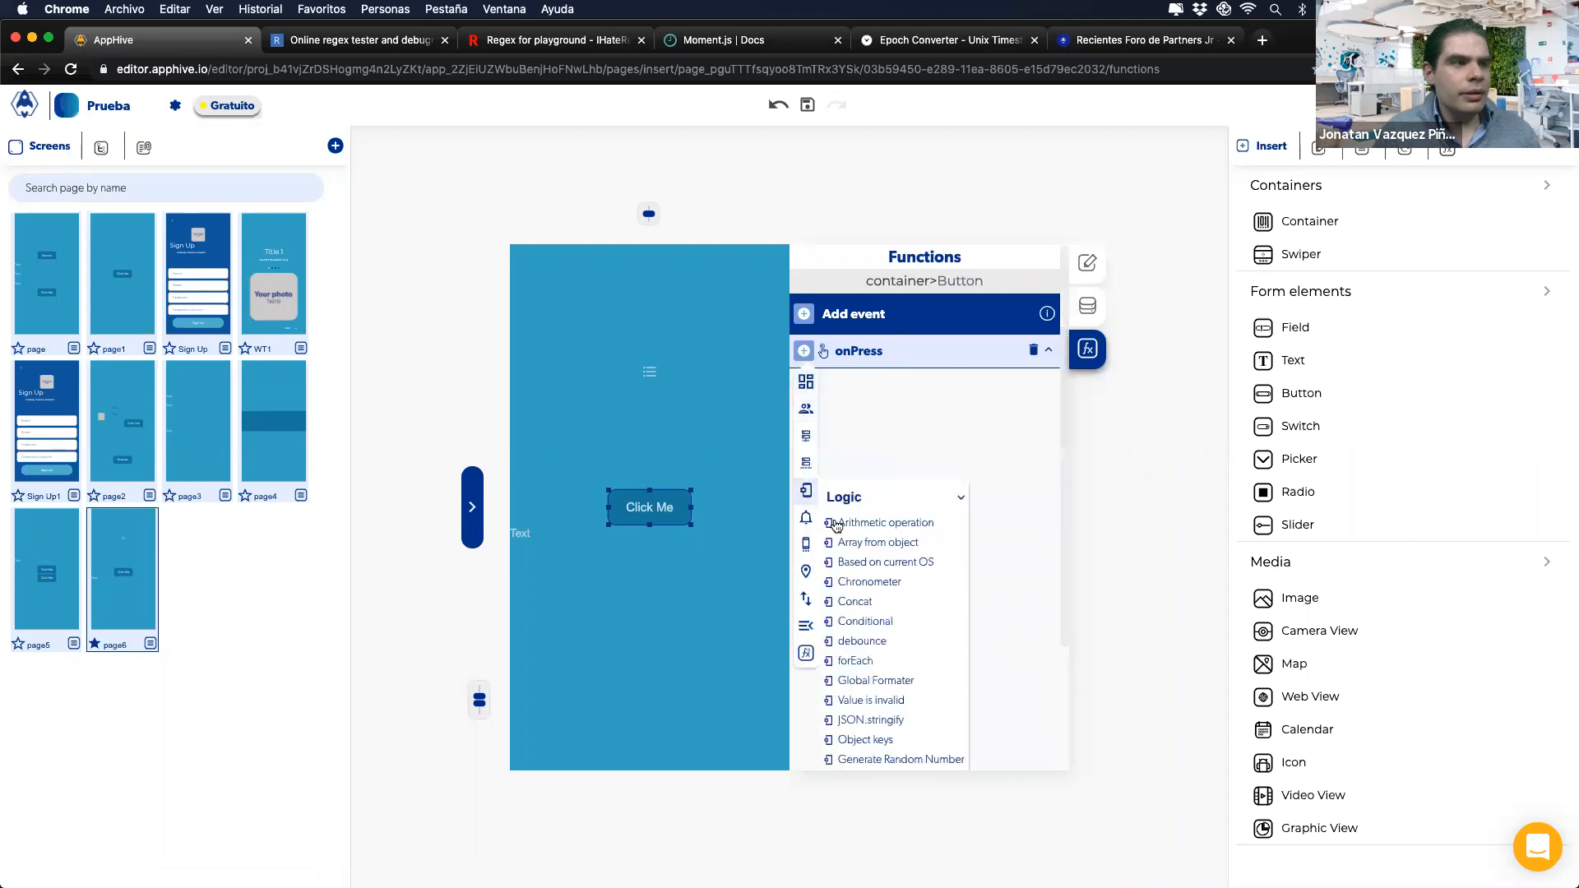
click(876, 680)
Step: Set the formatter's origin data to 7676.324234, origin type number, target type round
click(946, 488)
text(7676)
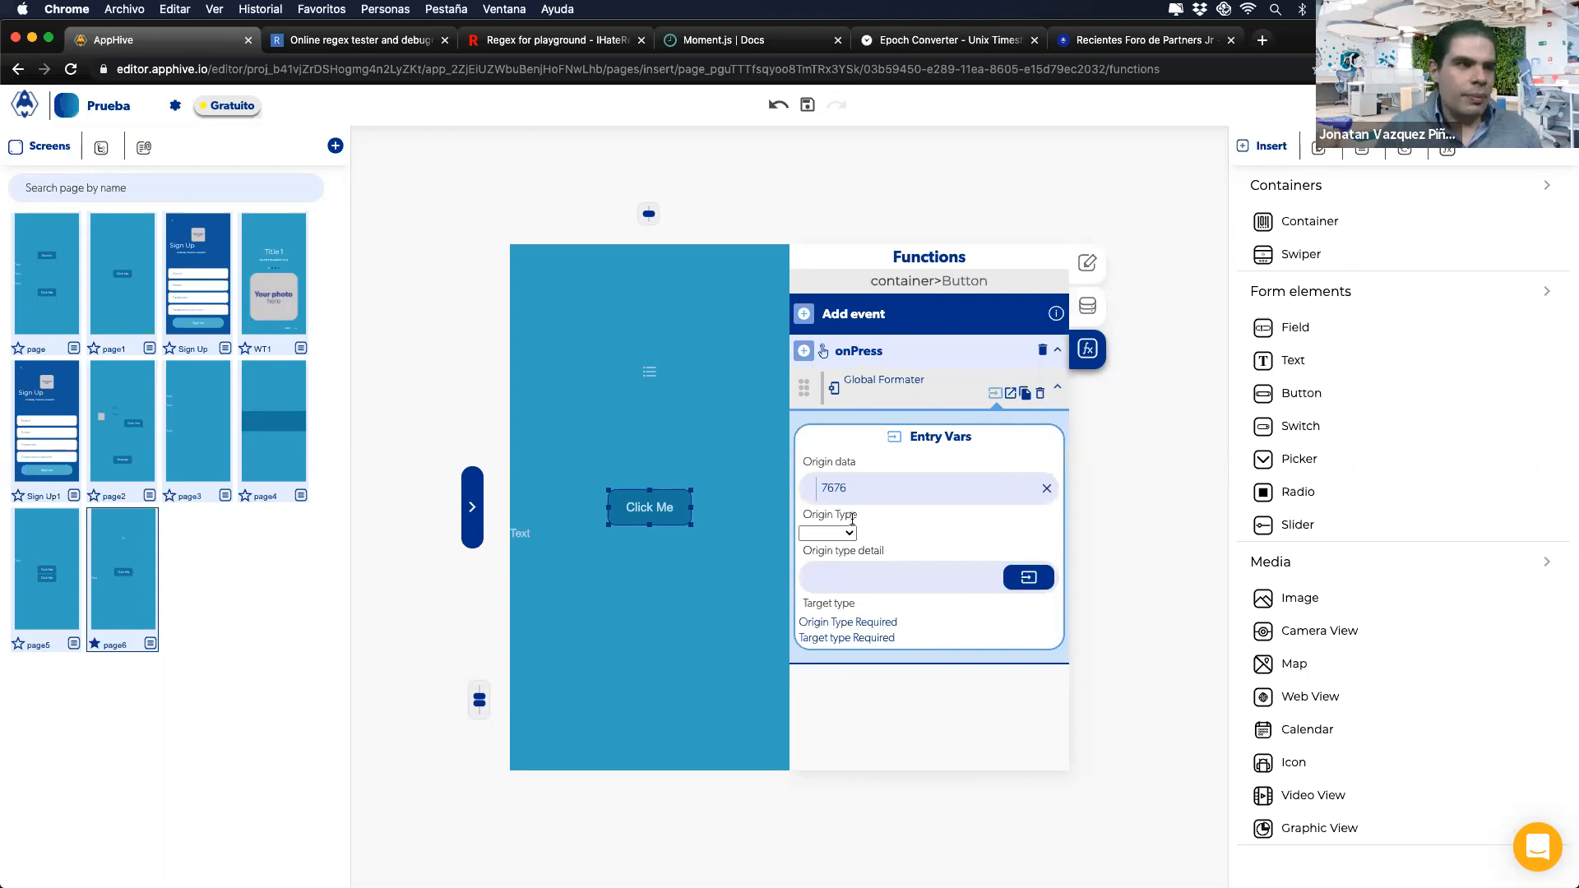
click(839, 533)
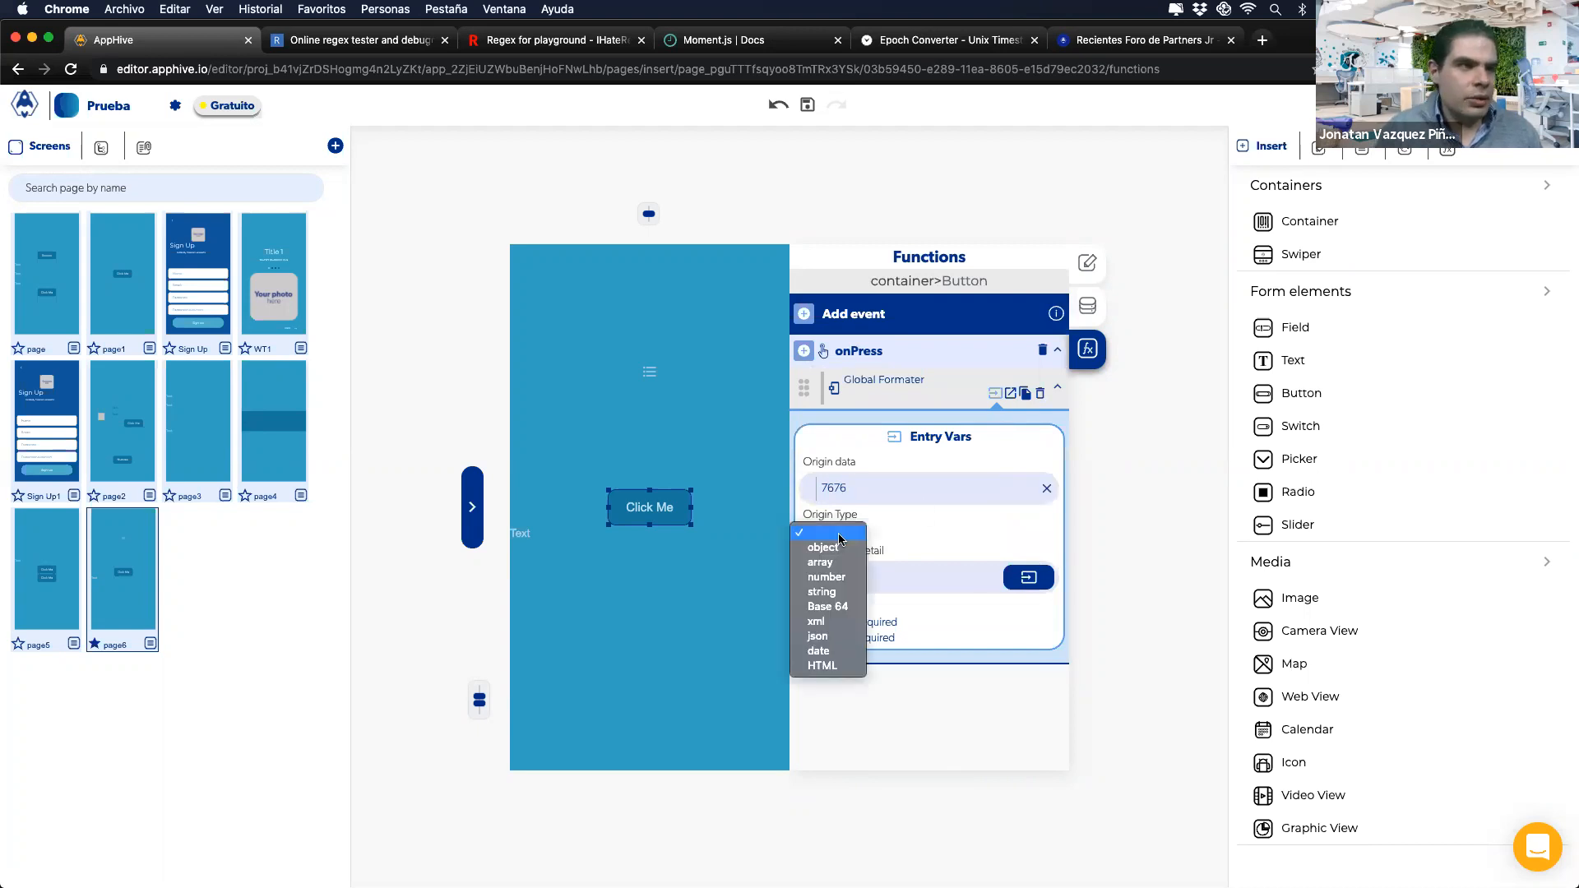
click(831, 578)
click(827, 617)
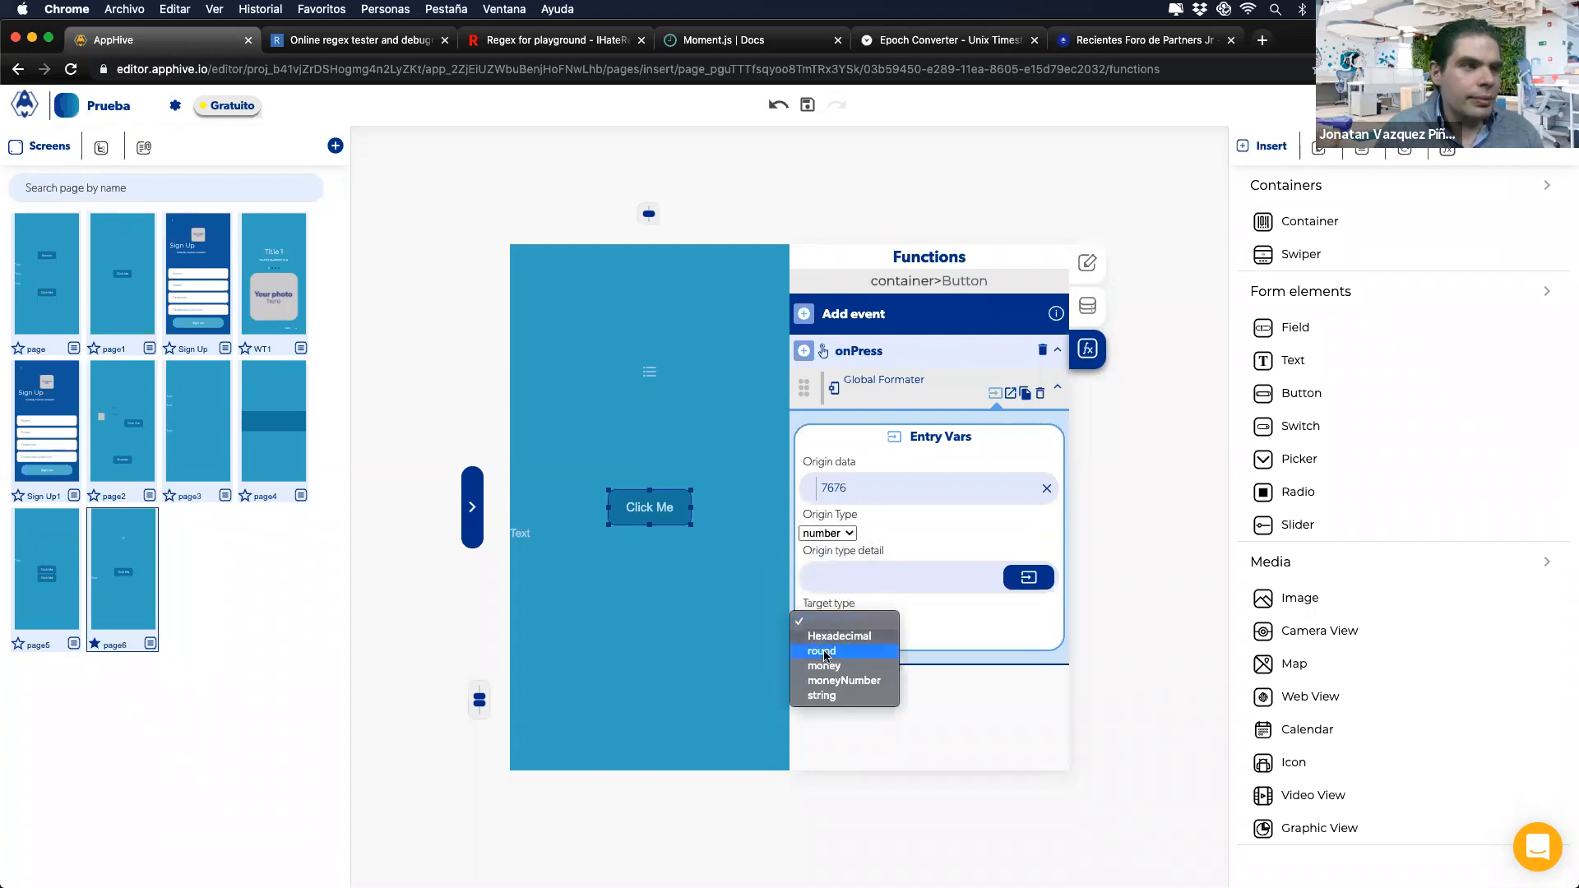
click(823, 639)
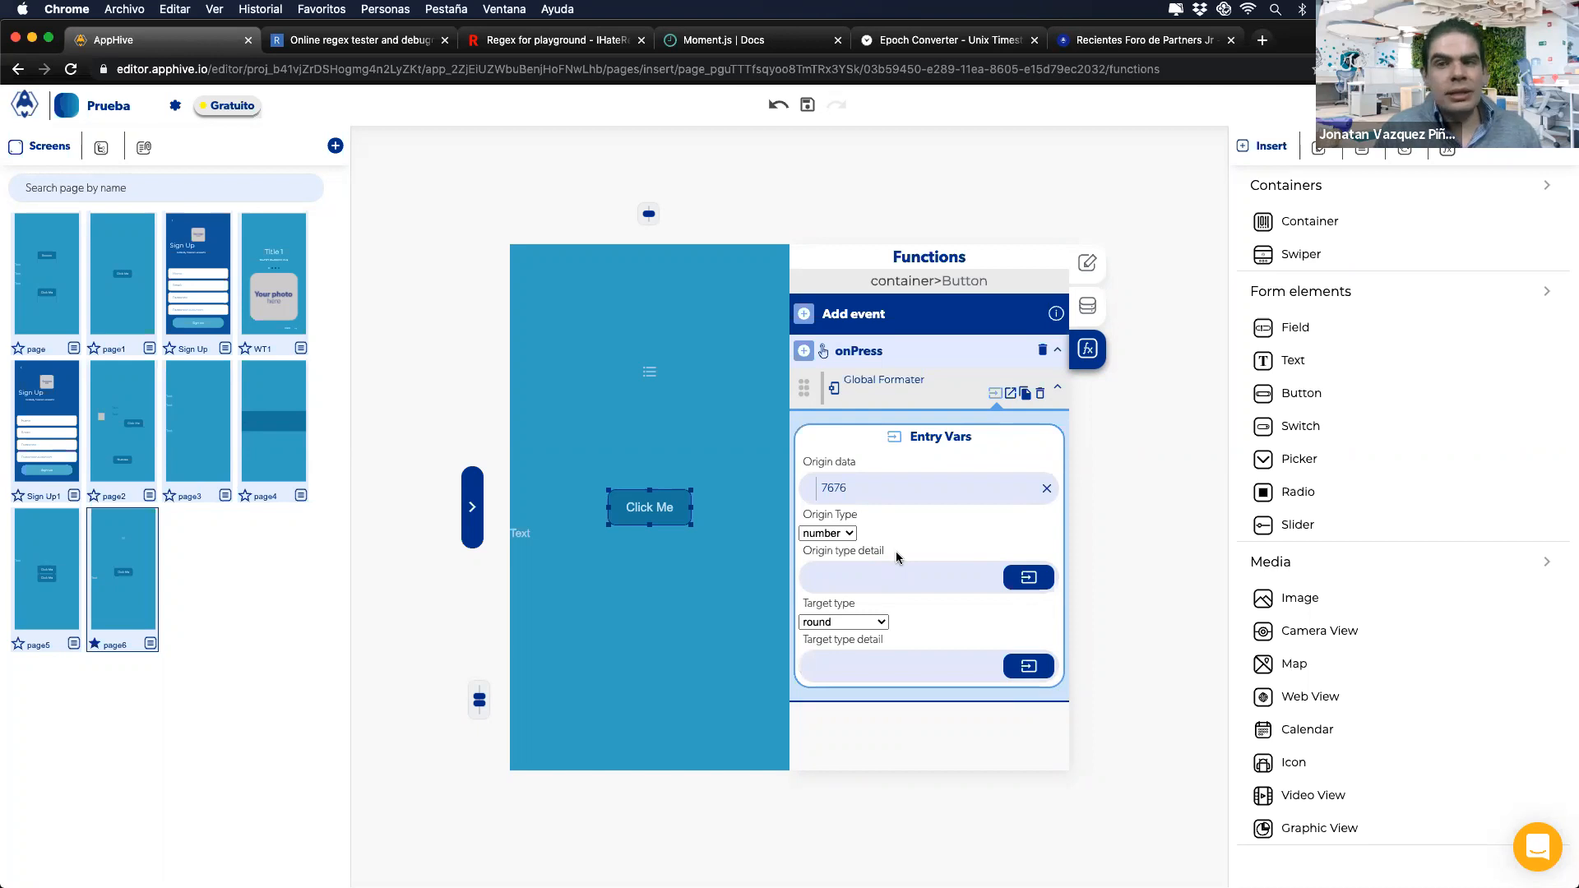
click(860, 497)
text(.324234)
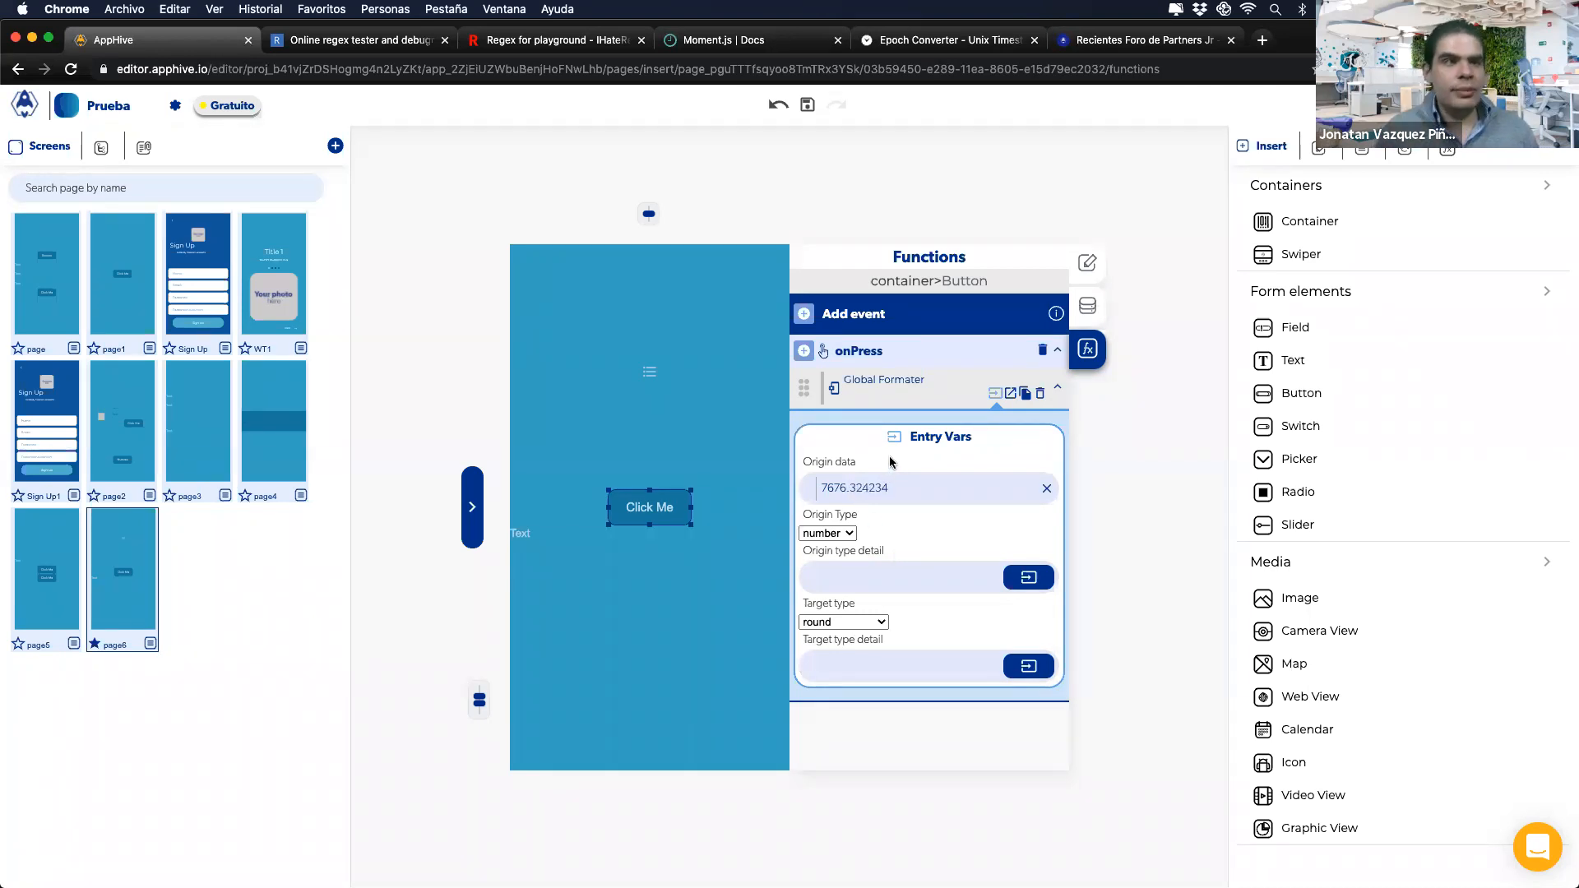
click(803, 350)
Step: Add an Arithmetic operation to onPress with 7676.324234 pasted into Operating A
mouse_move(807, 490)
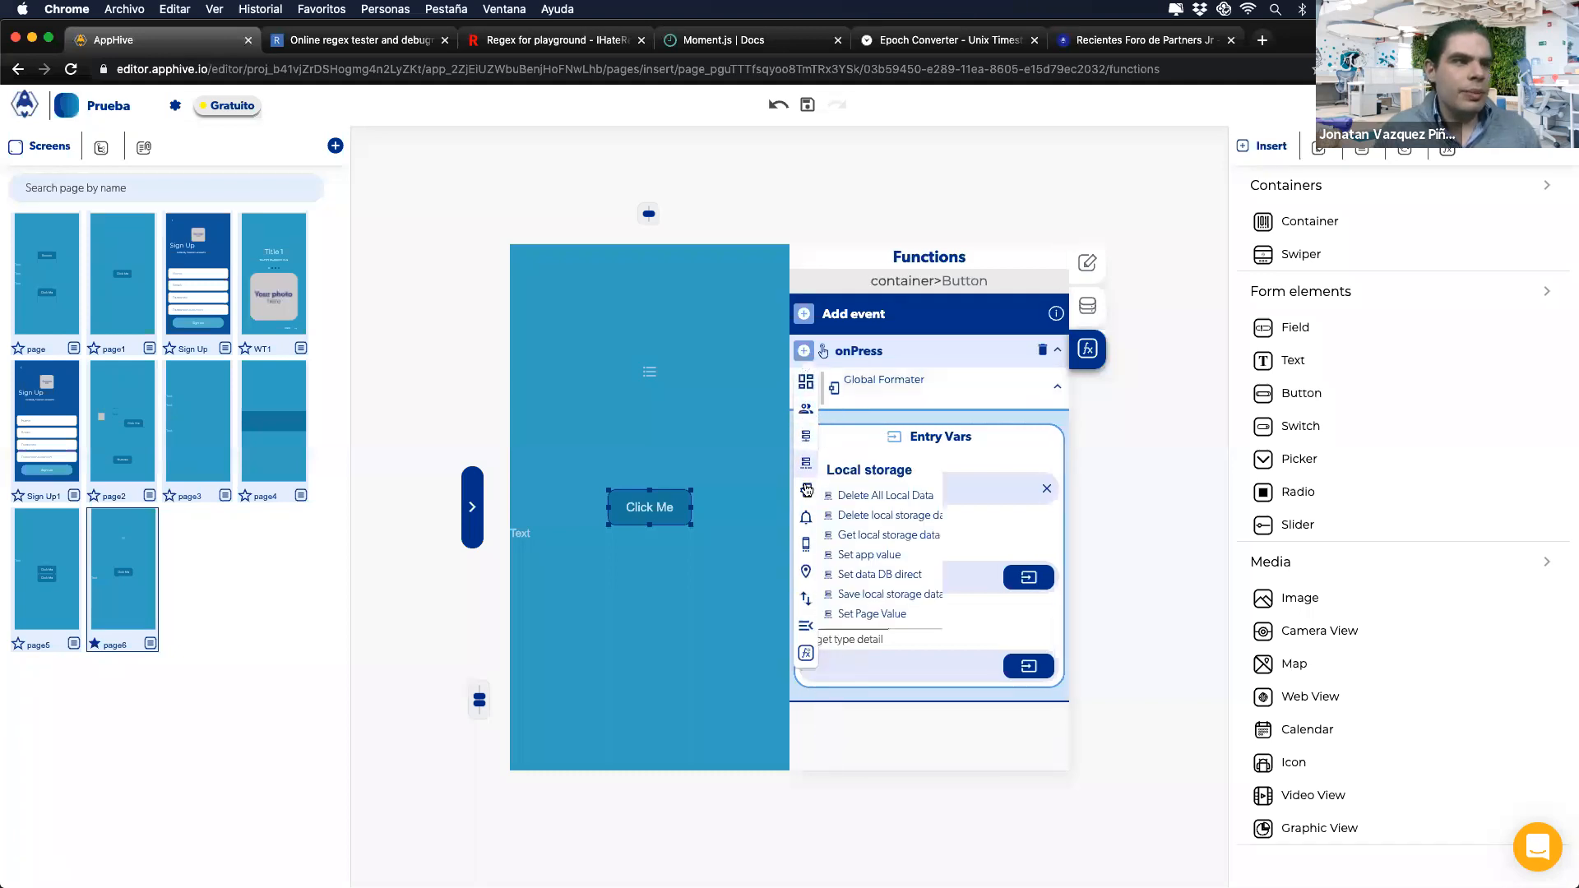
click(872, 524)
click(948, 568)
scroll(886, 344, up, 2)
drag(895, 333, 790, 335)
key(super+c)
scroll(936, 535, down, 2)
key(super+v)
Step: Set Operating B to 100 with the '*' operator, and delete the Global Formater action
click(865, 628)
text(*1)
text(0)
key(BackSpace)
key(BackSpace)
key(BackSpace)
text(100)
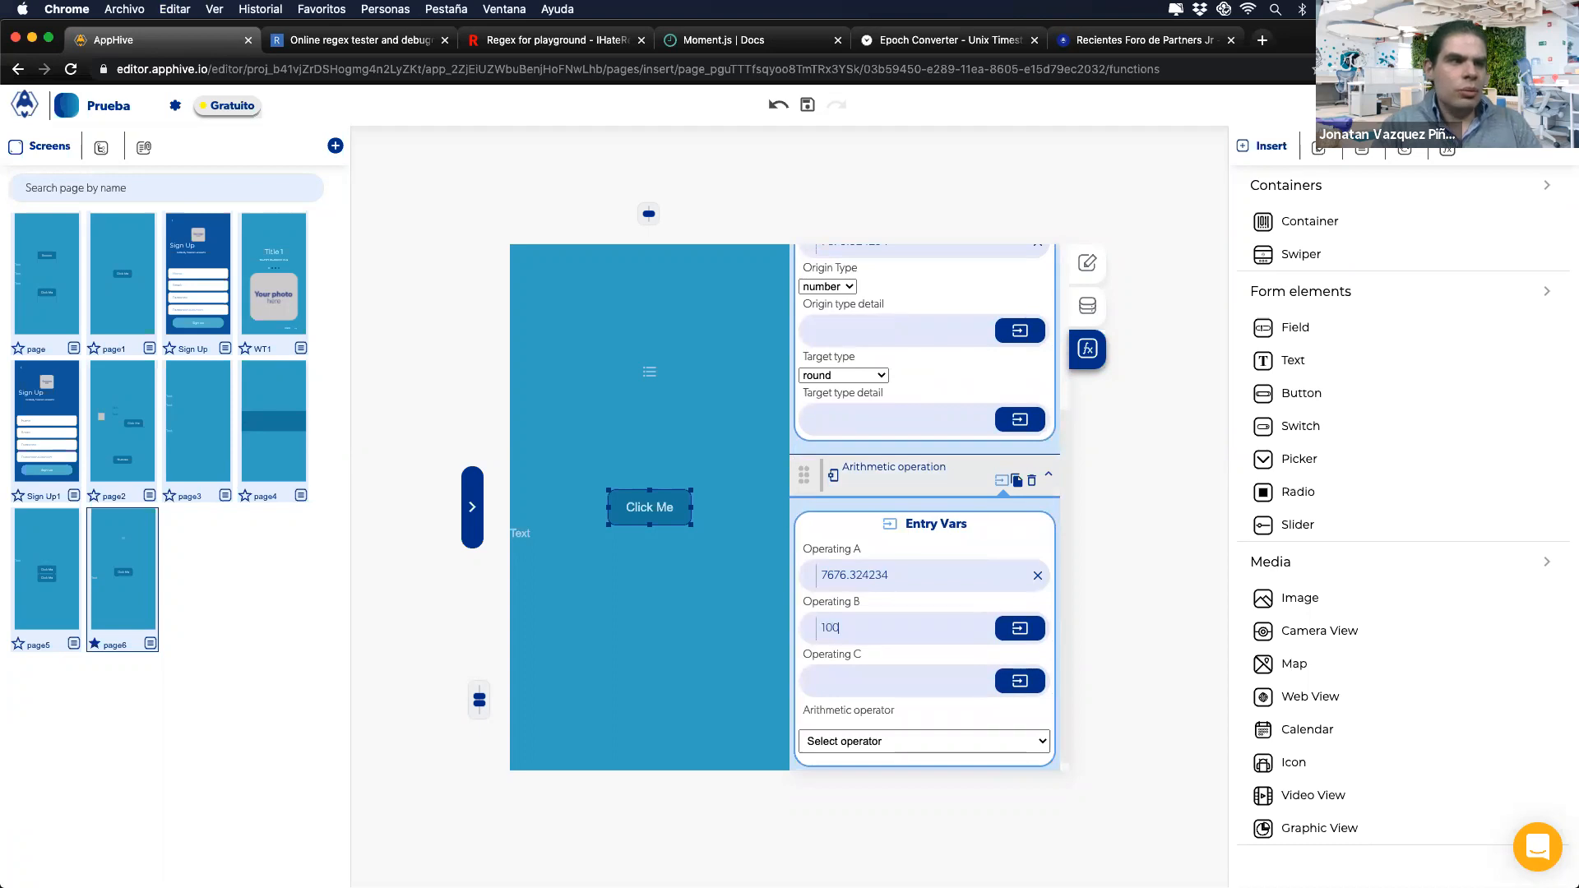
click(861, 743)
click(837, 783)
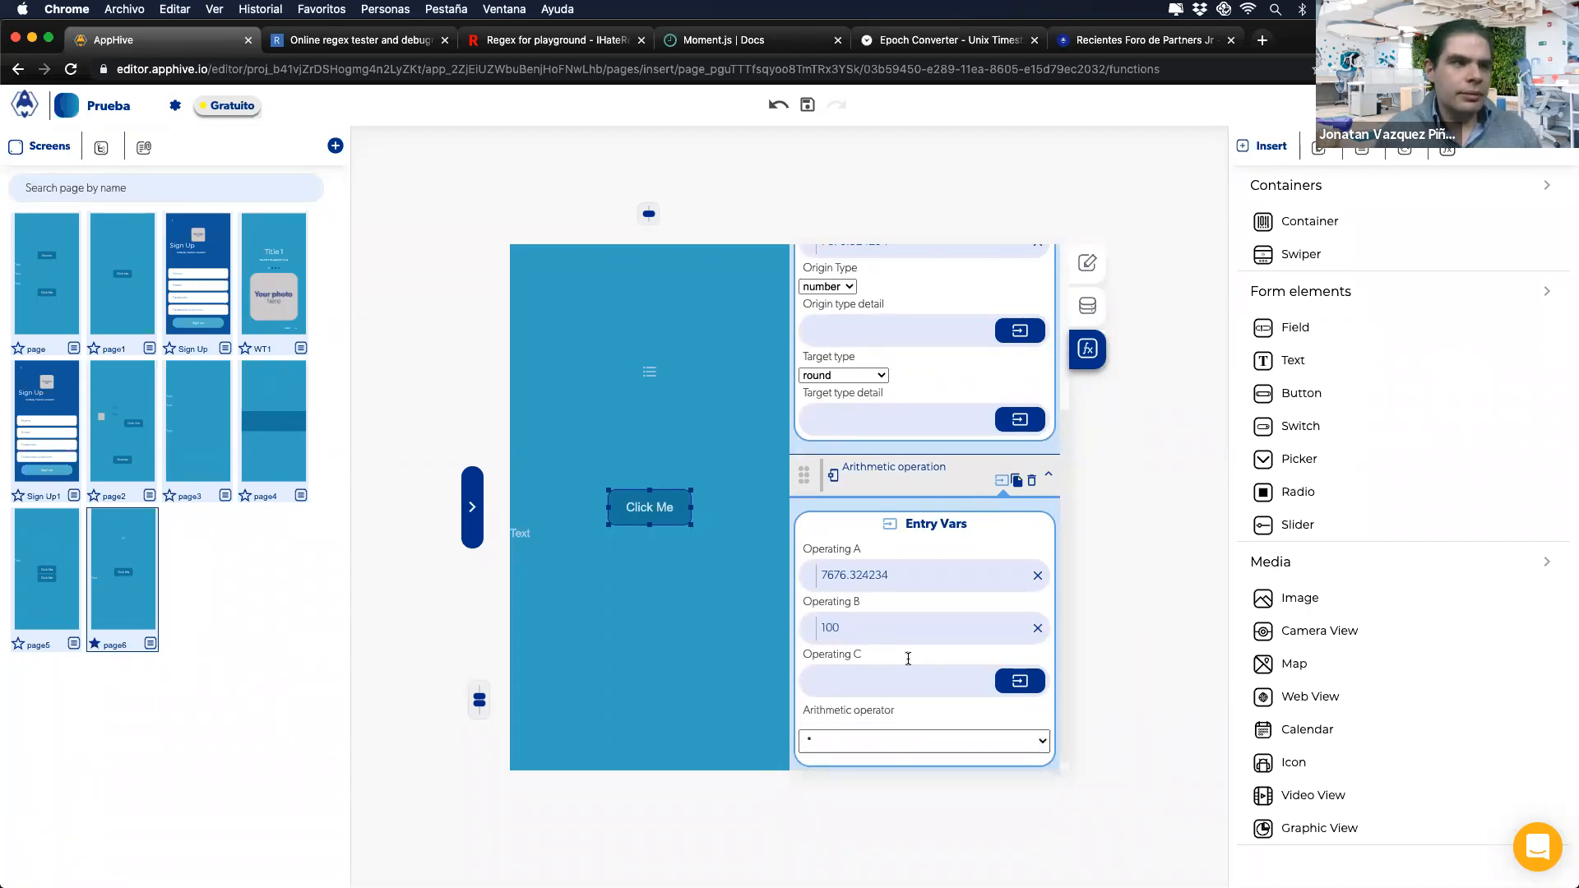
scroll(1018, 438, up, 3)
click(1032, 394)
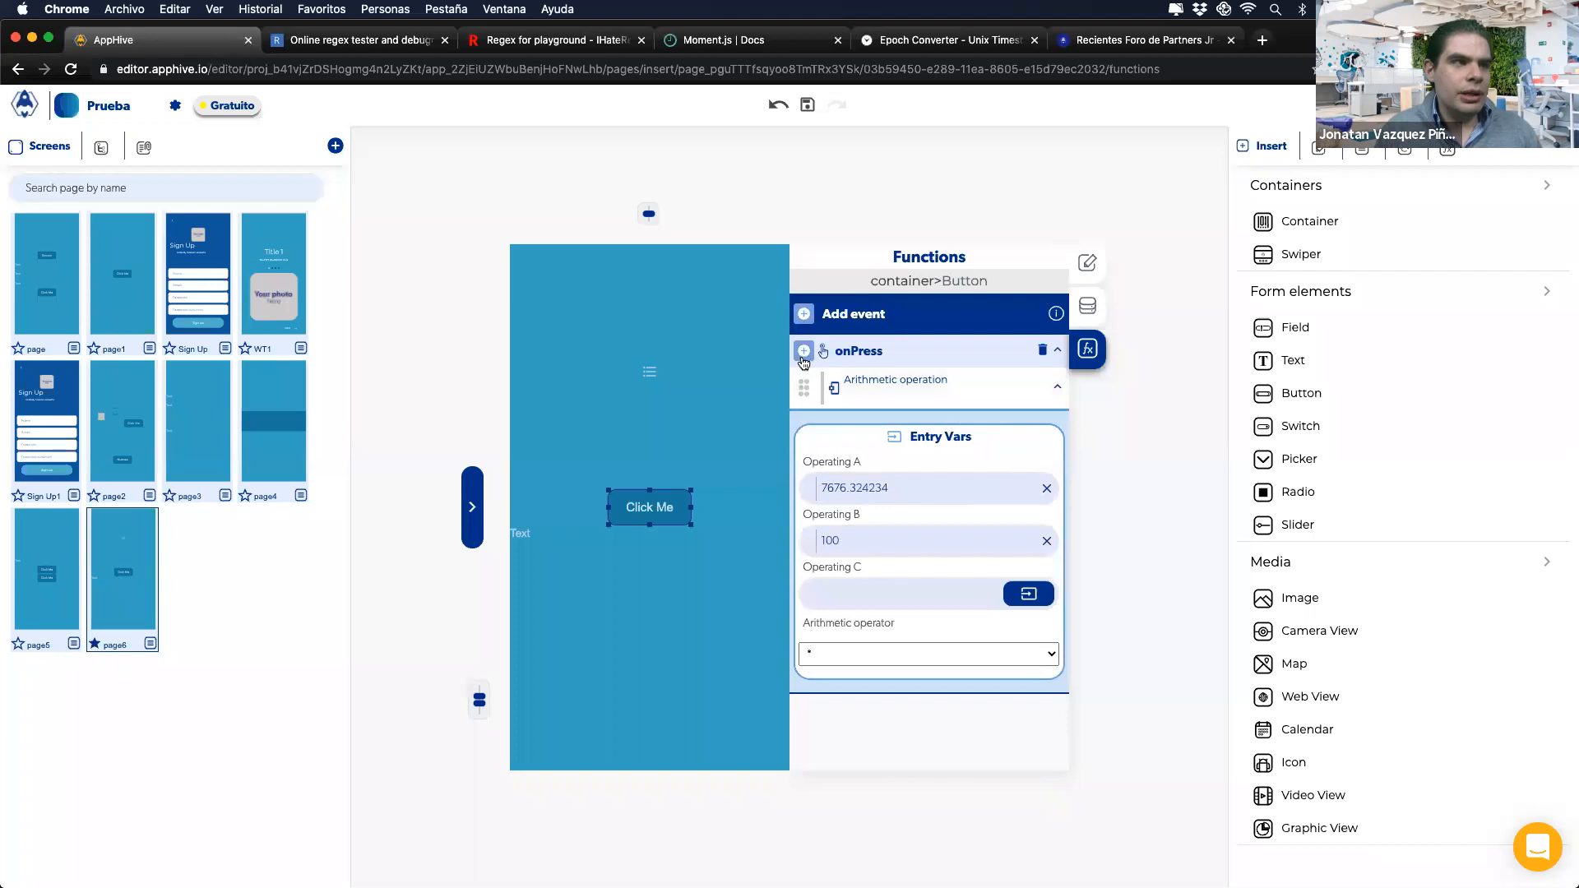
Step: Add a Global Formater that rounds the Arithmetic operation output as a number
click(803, 351)
mouse_move(805, 490)
click(853, 678)
scroll(945, 576, down, 1)
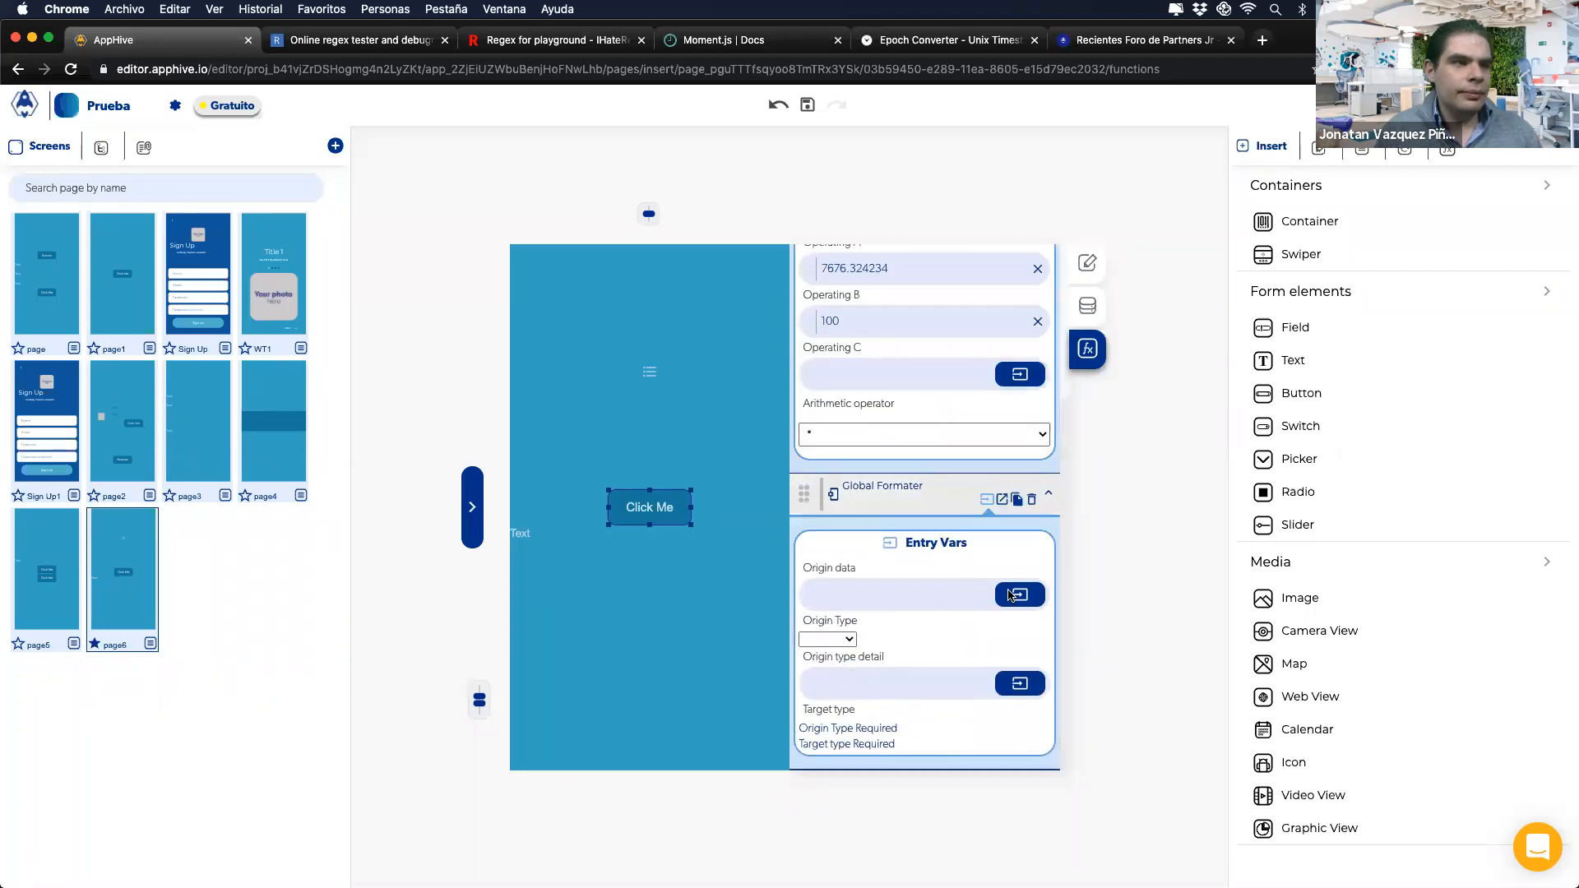
click(1010, 594)
click(984, 634)
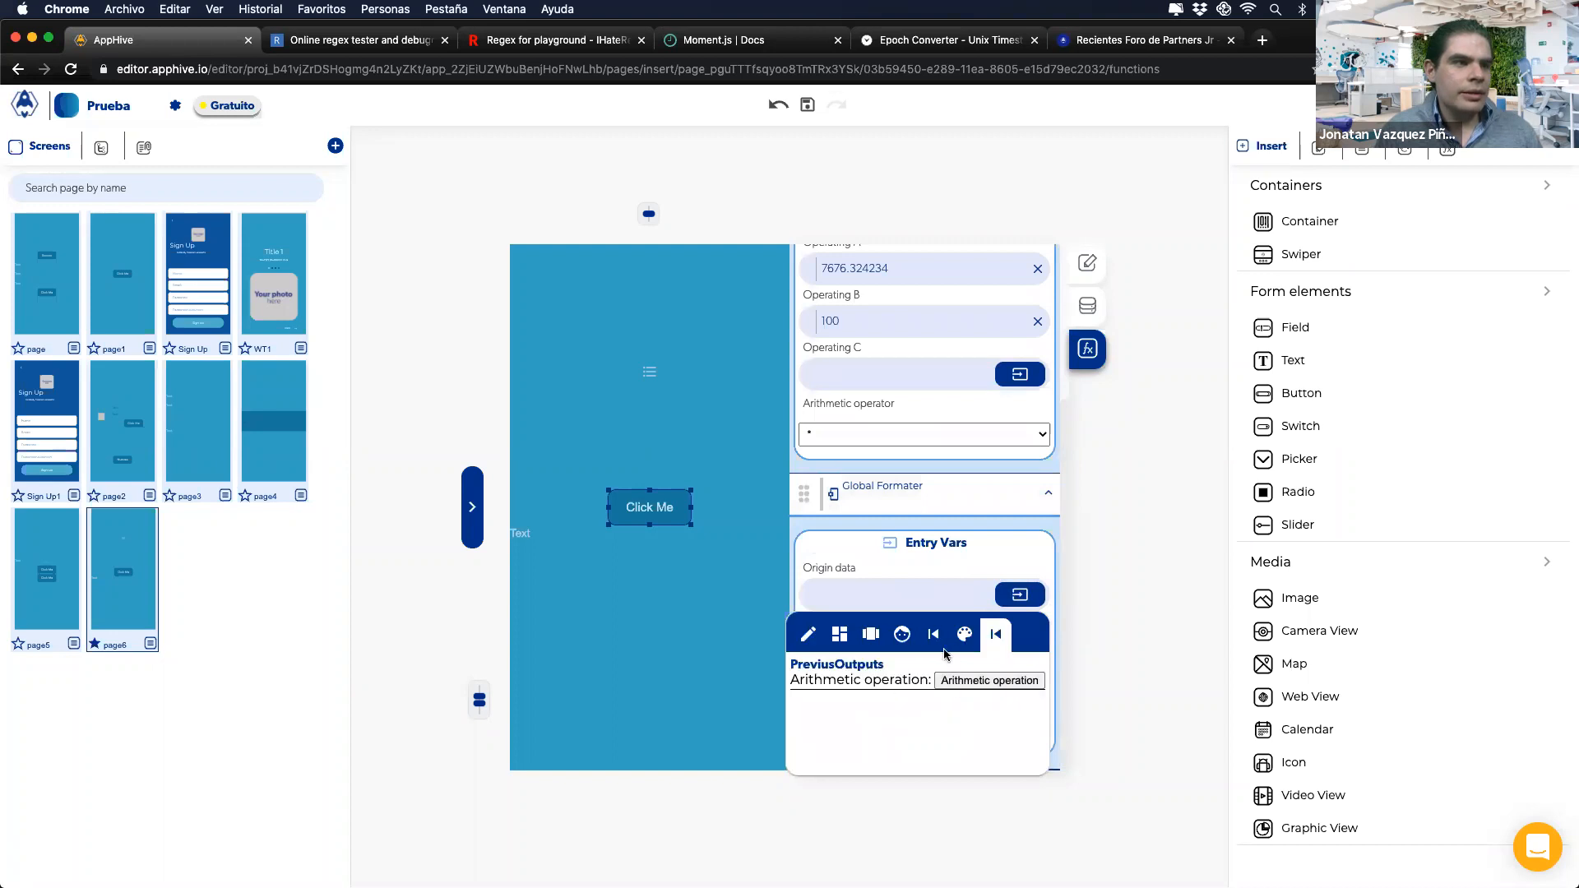
click(958, 682)
click(828, 639)
click(836, 689)
click(843, 728)
click(832, 739)
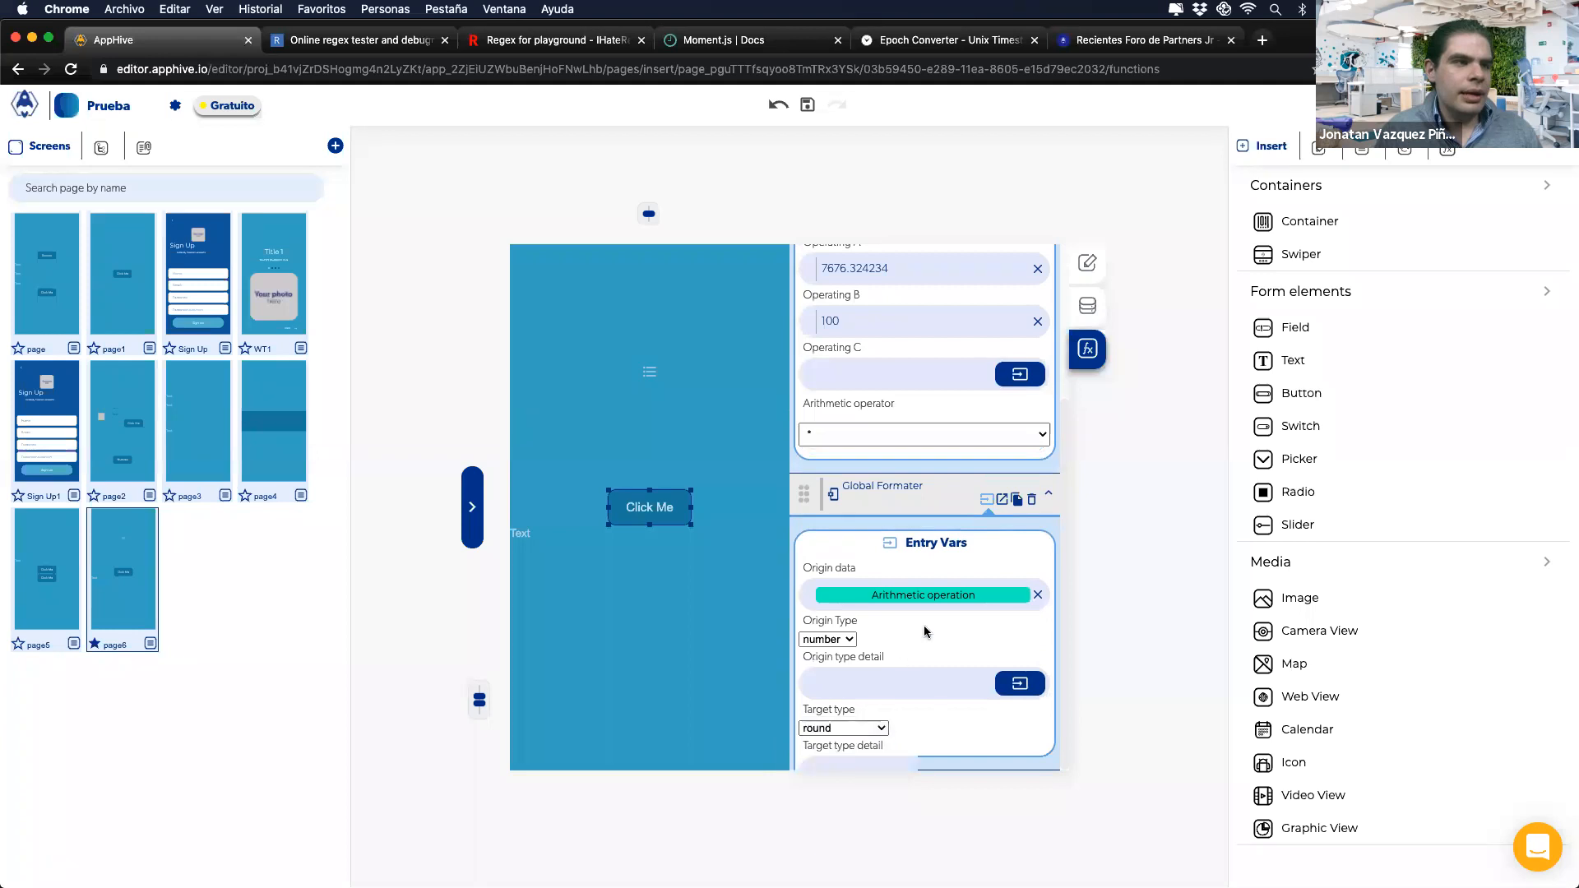
scroll(915, 606, up, 3)
Step: Add a second Arithmetic operation dividing the Global Formater output by 100
click(804, 350)
click(806, 490)
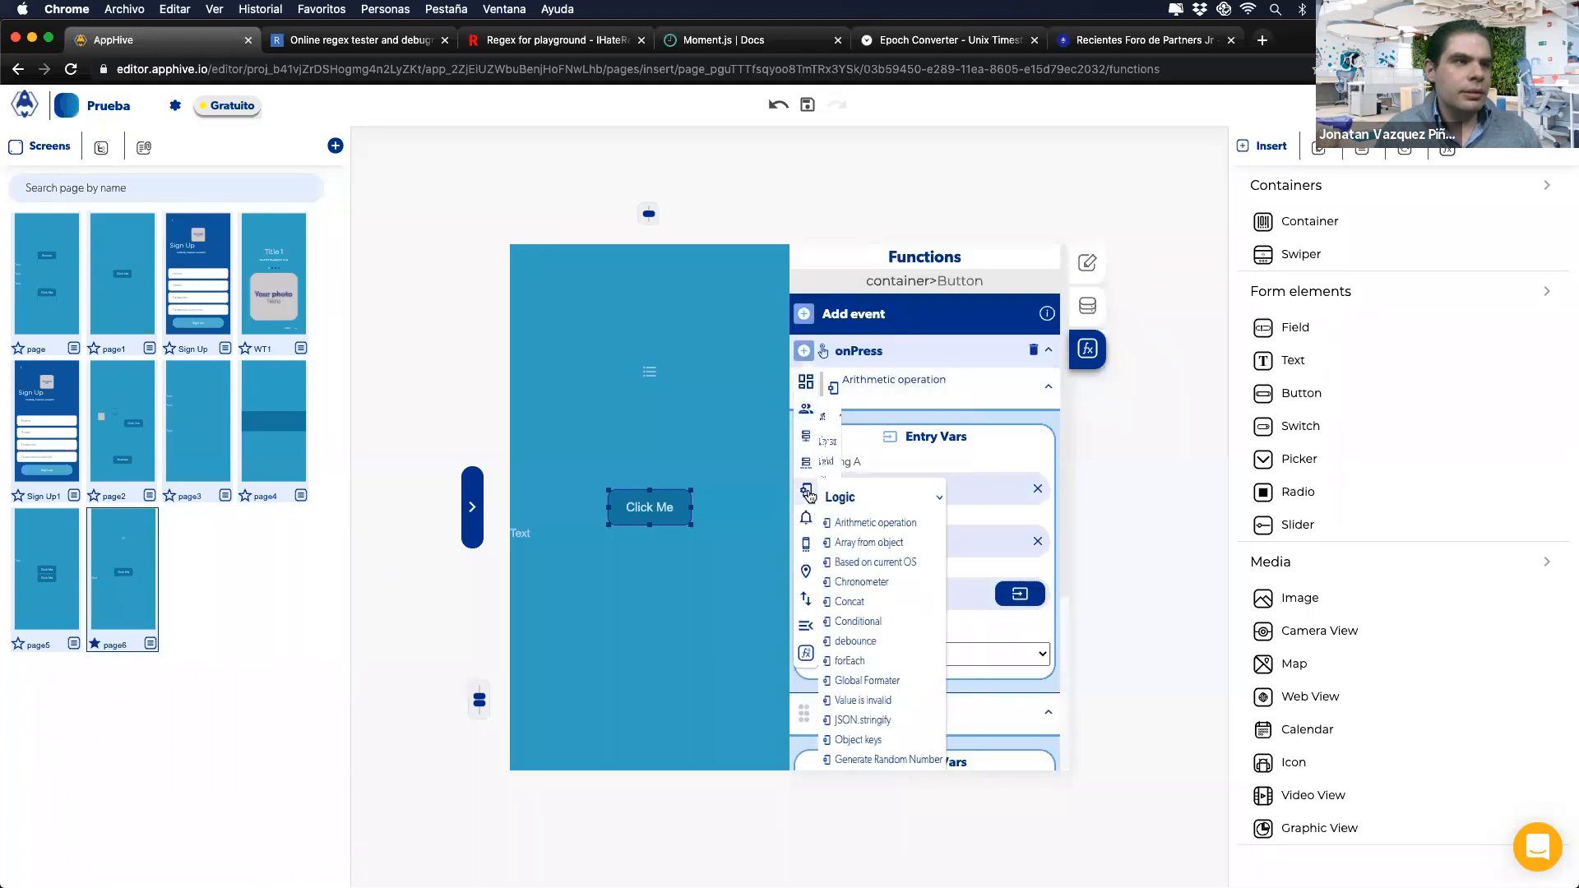
click(873, 531)
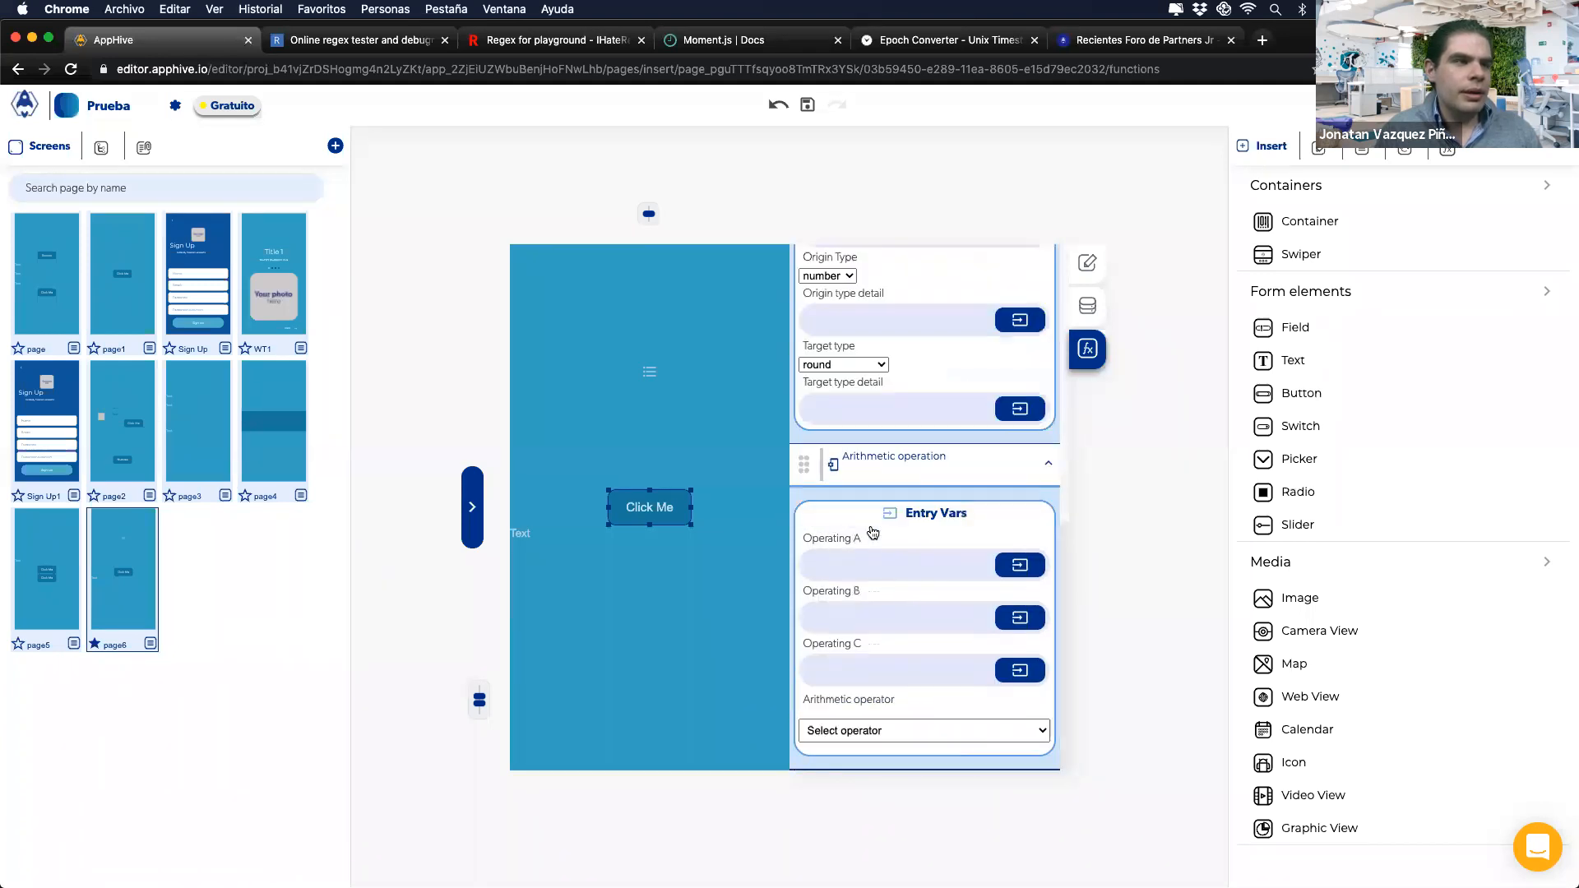
click(1020, 566)
click(993, 603)
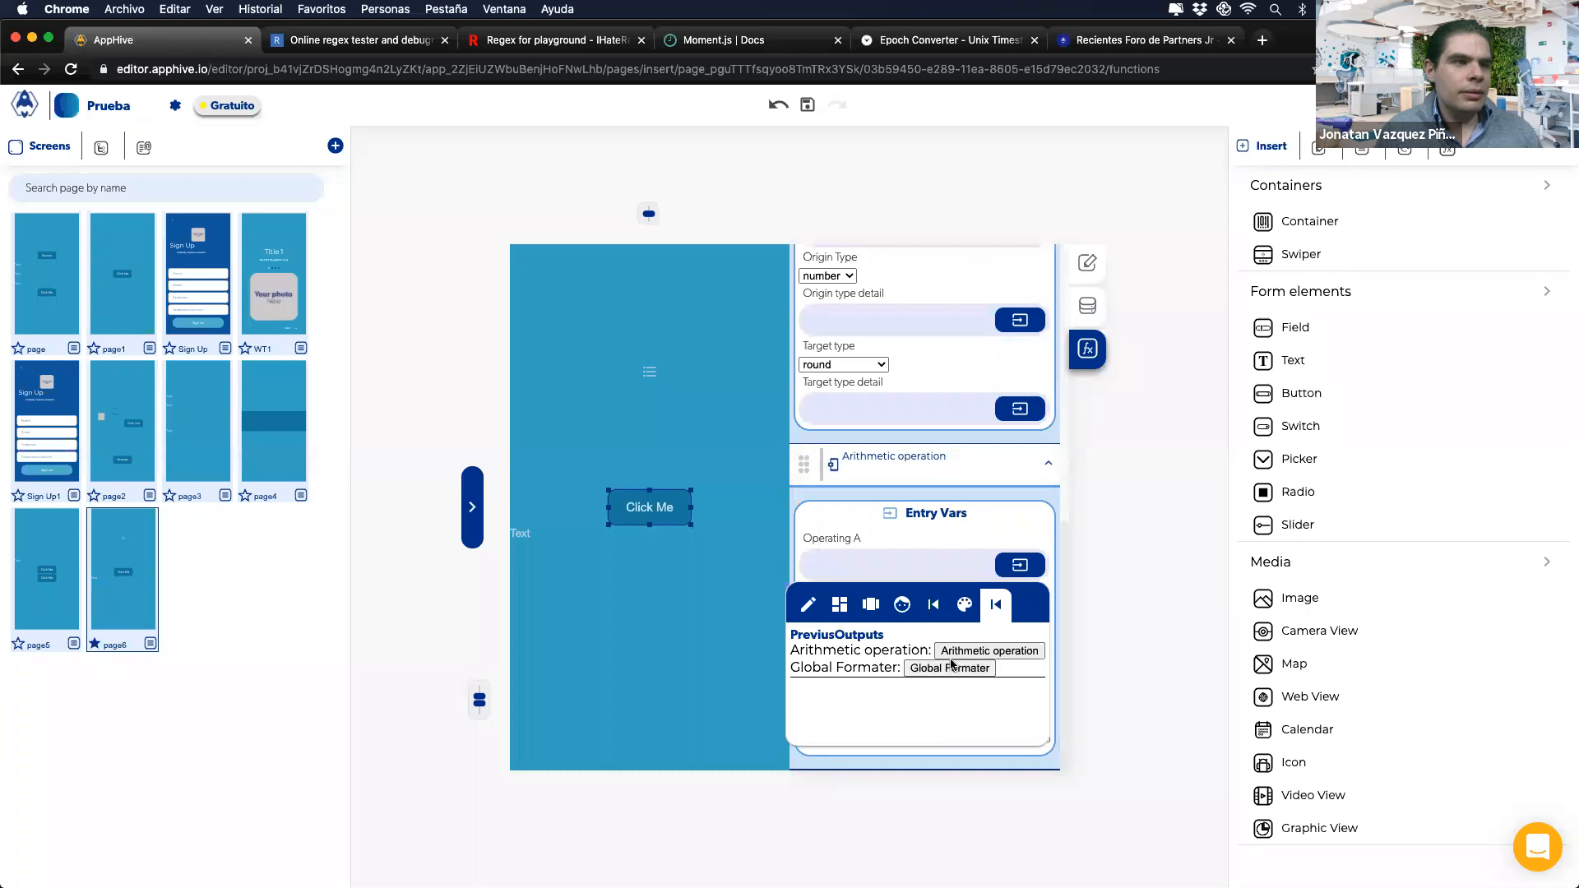
click(950, 668)
click(864, 617)
text(100)
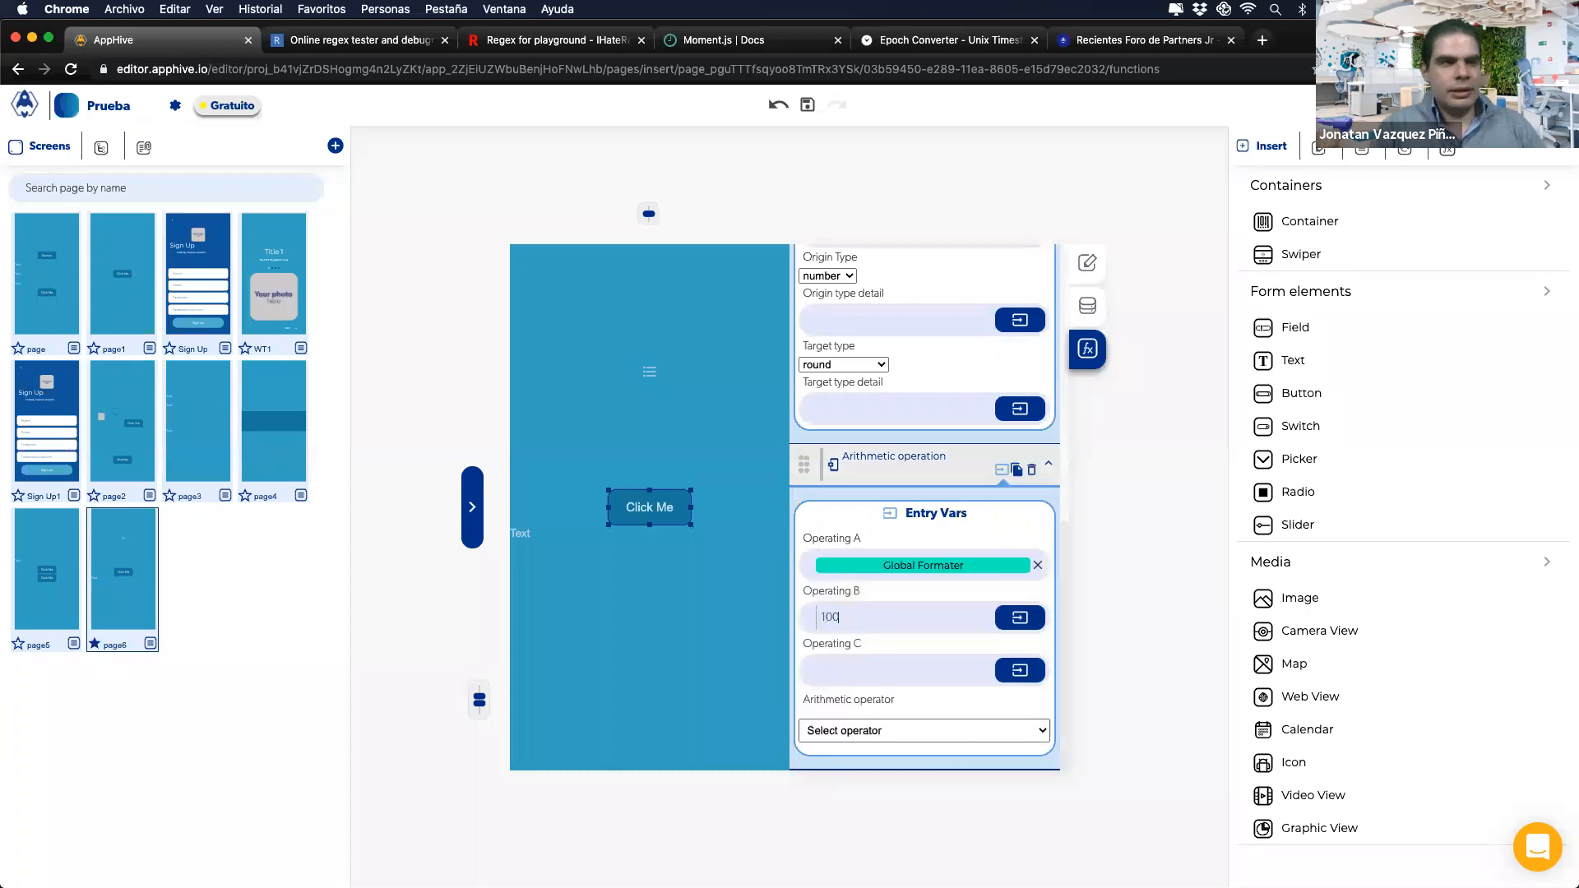
click(833, 736)
click(815, 791)
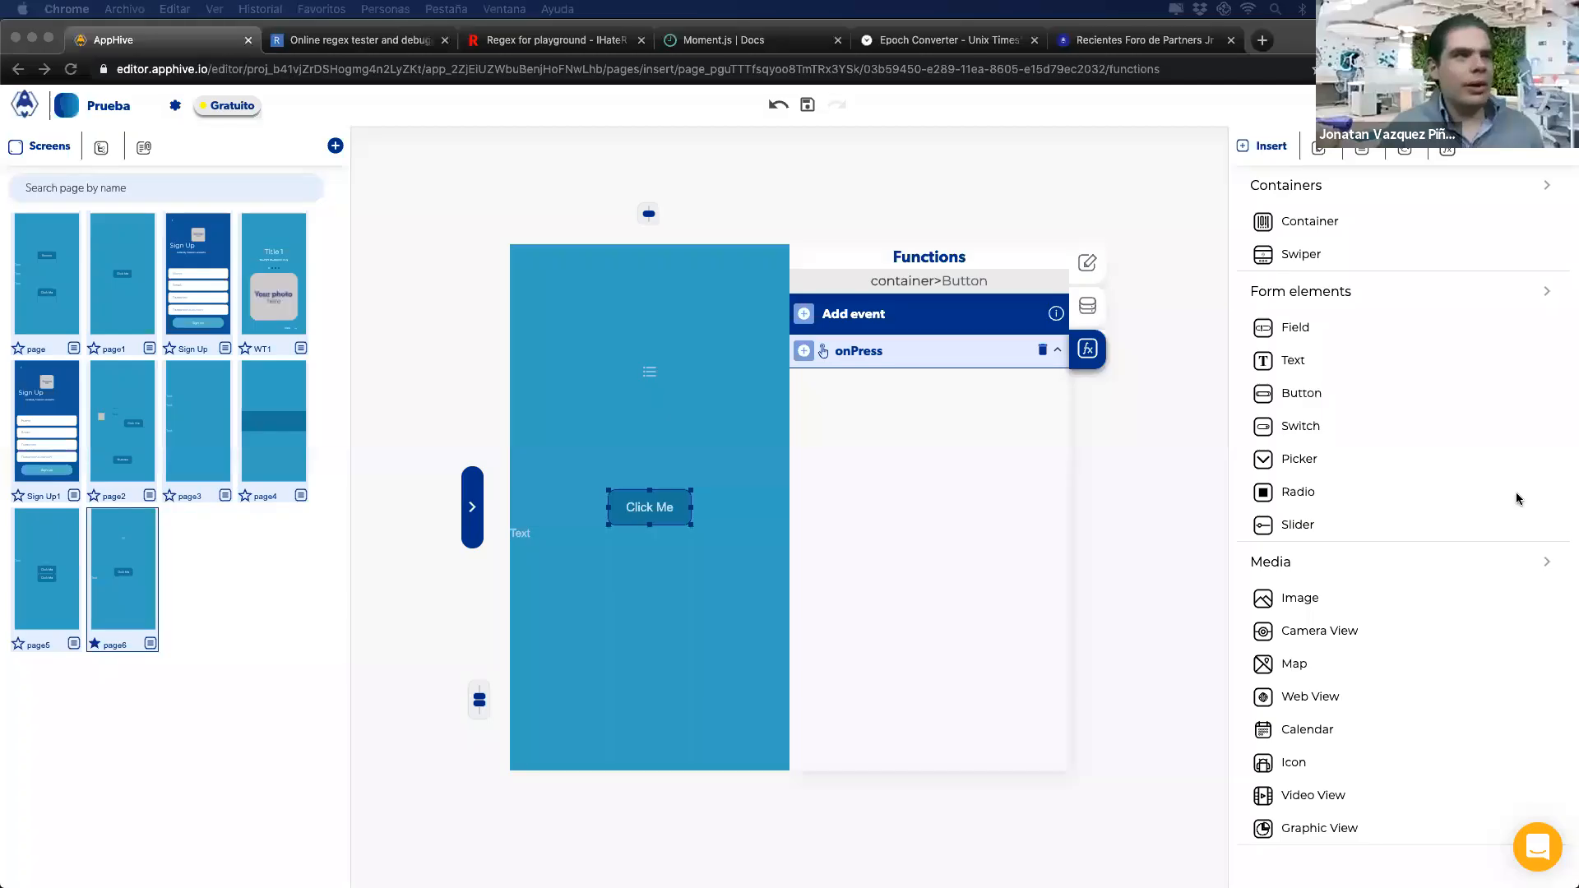
Step: Add a Global Formater to onPress with origin type string, leaving the target type unset
click(805, 353)
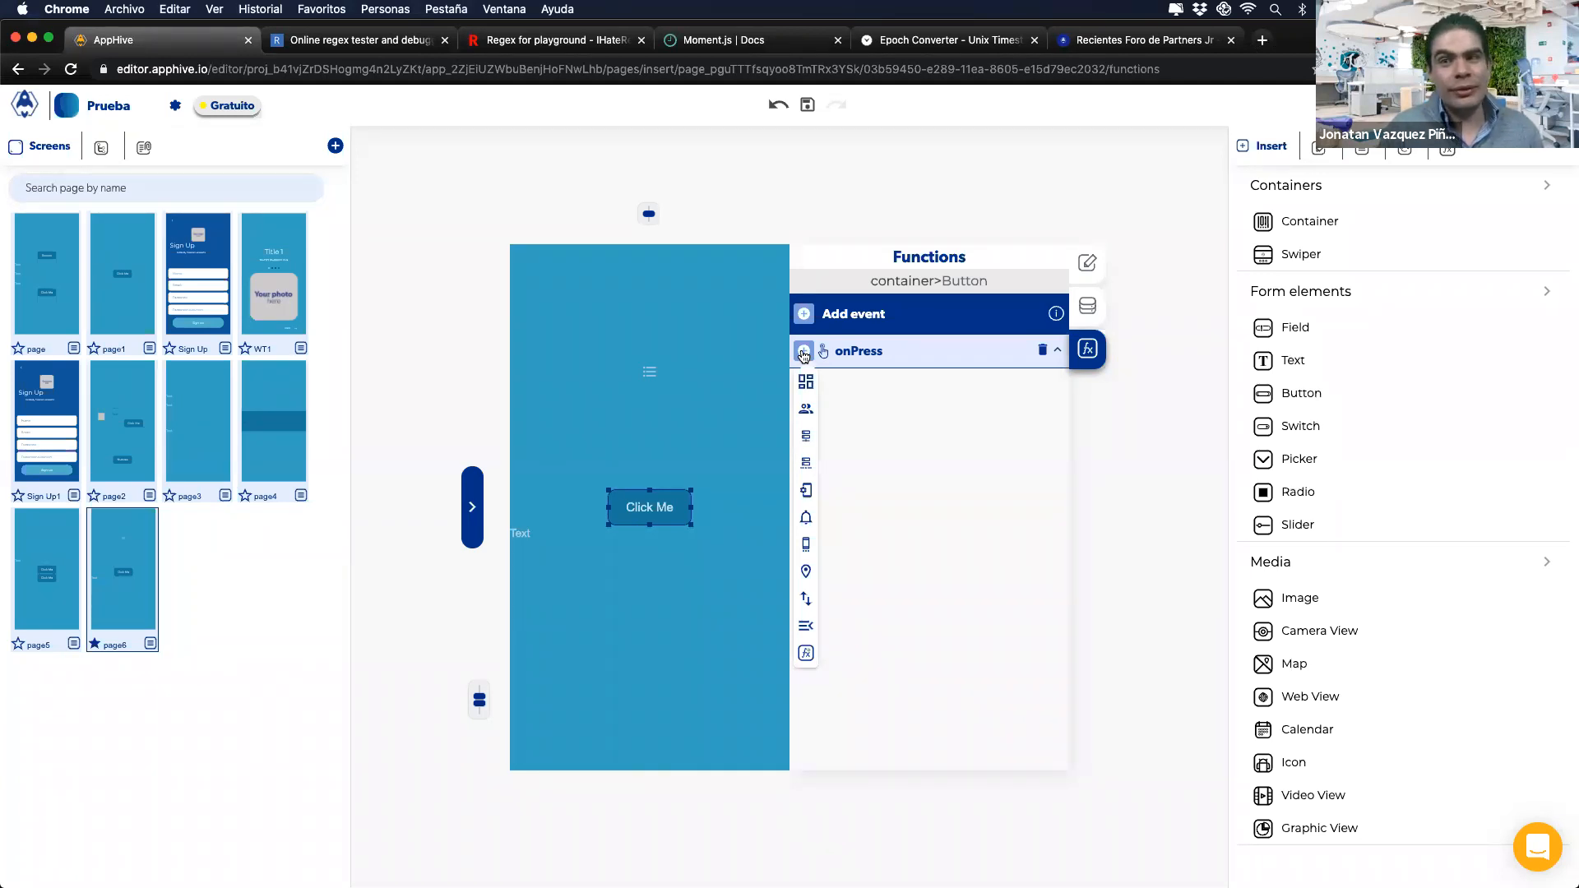
mouse_move(799, 481)
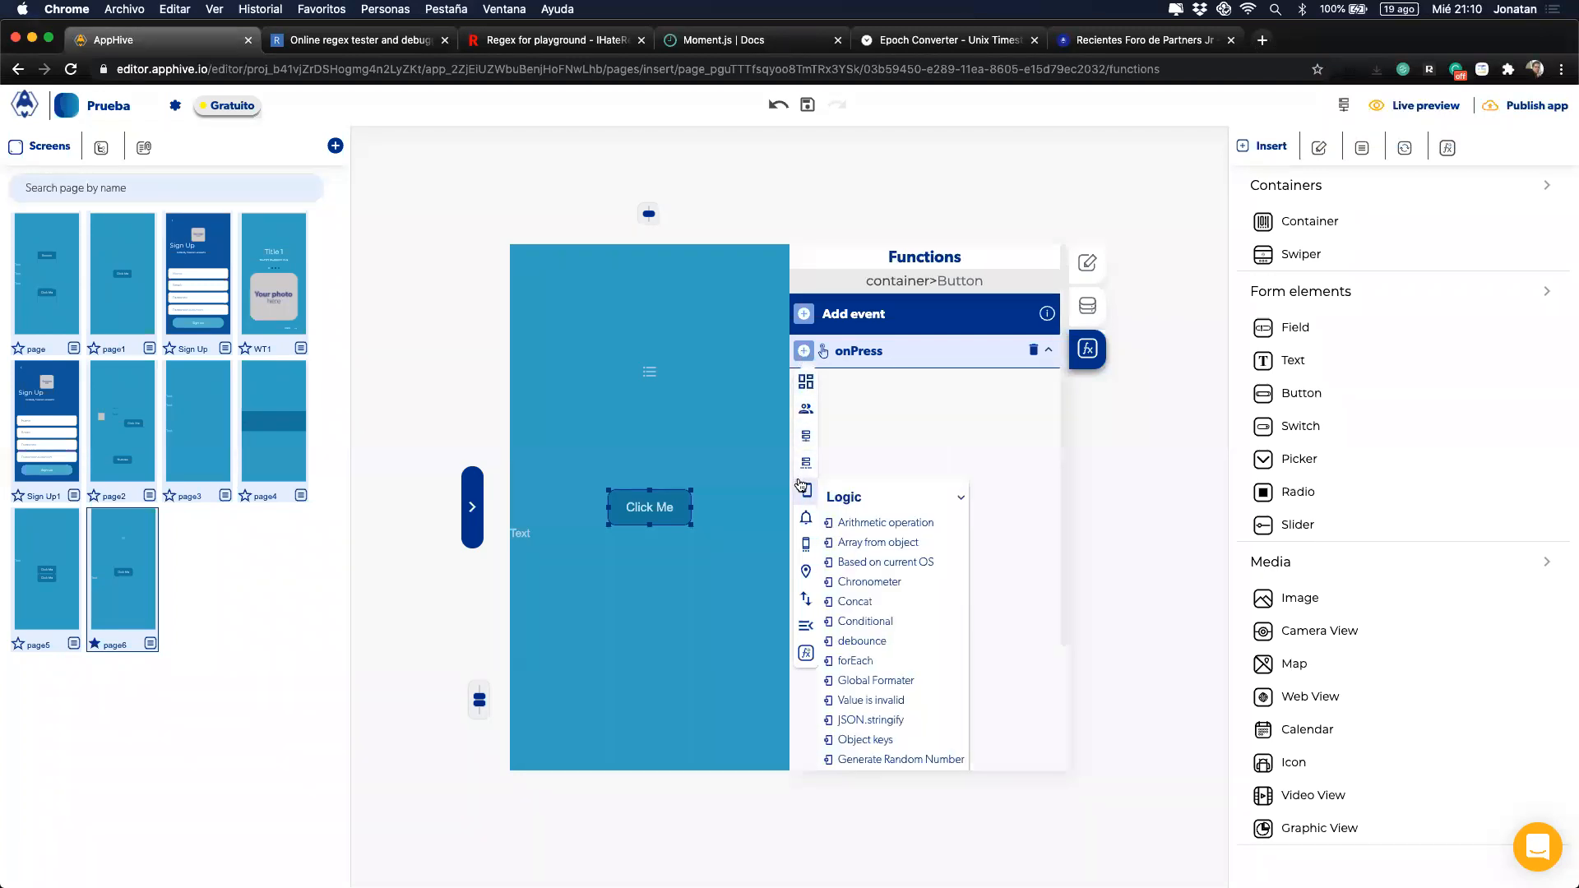
click(805, 351)
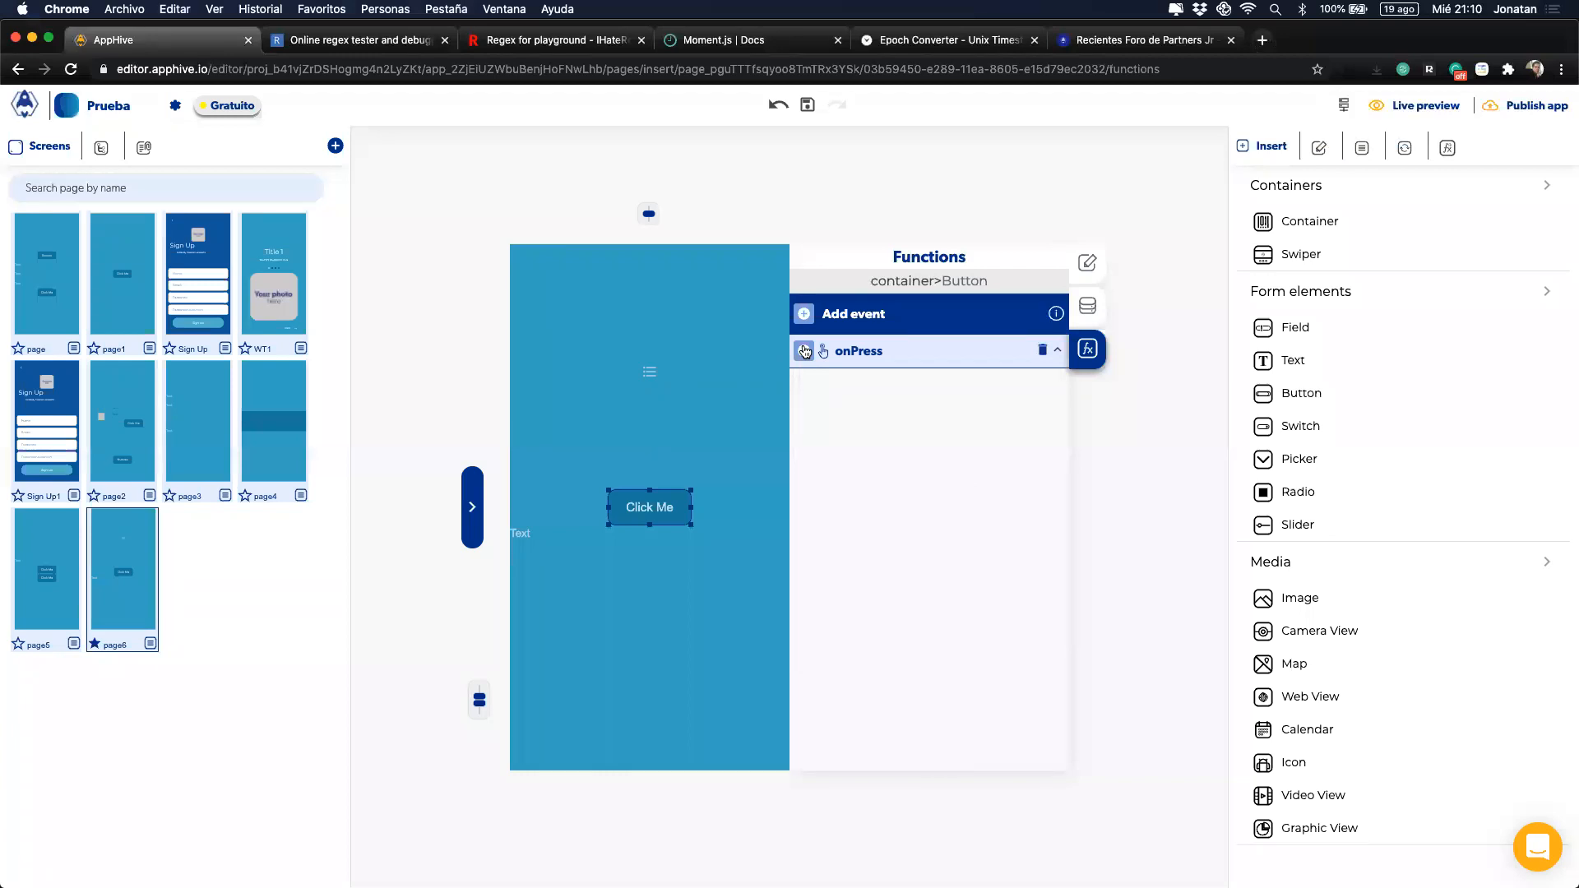
click(805, 352)
mouse_move(805, 490)
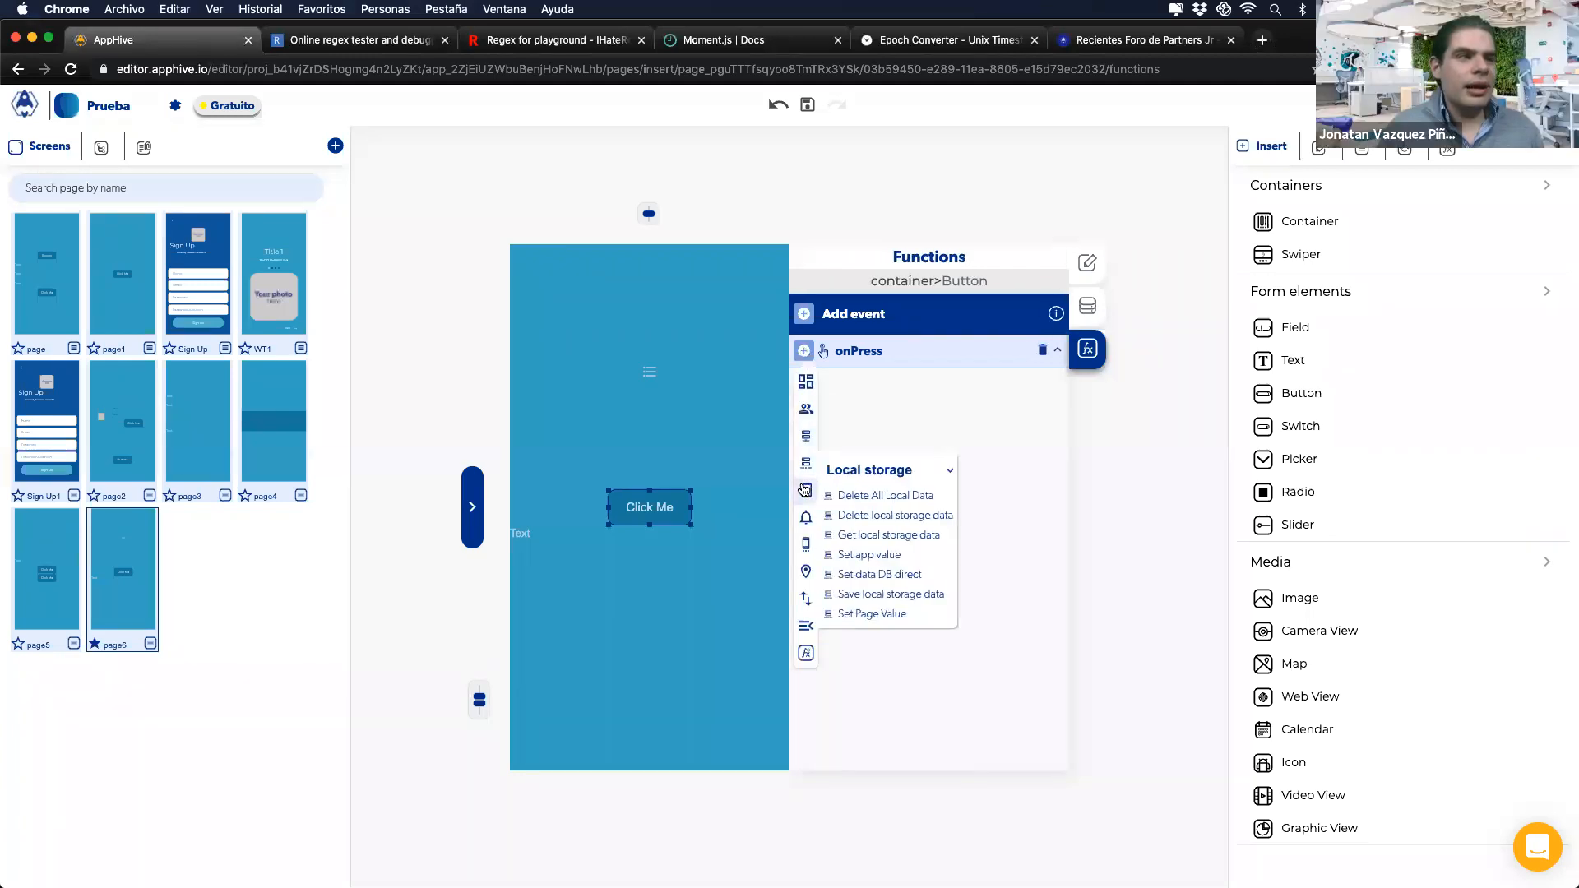
click(859, 679)
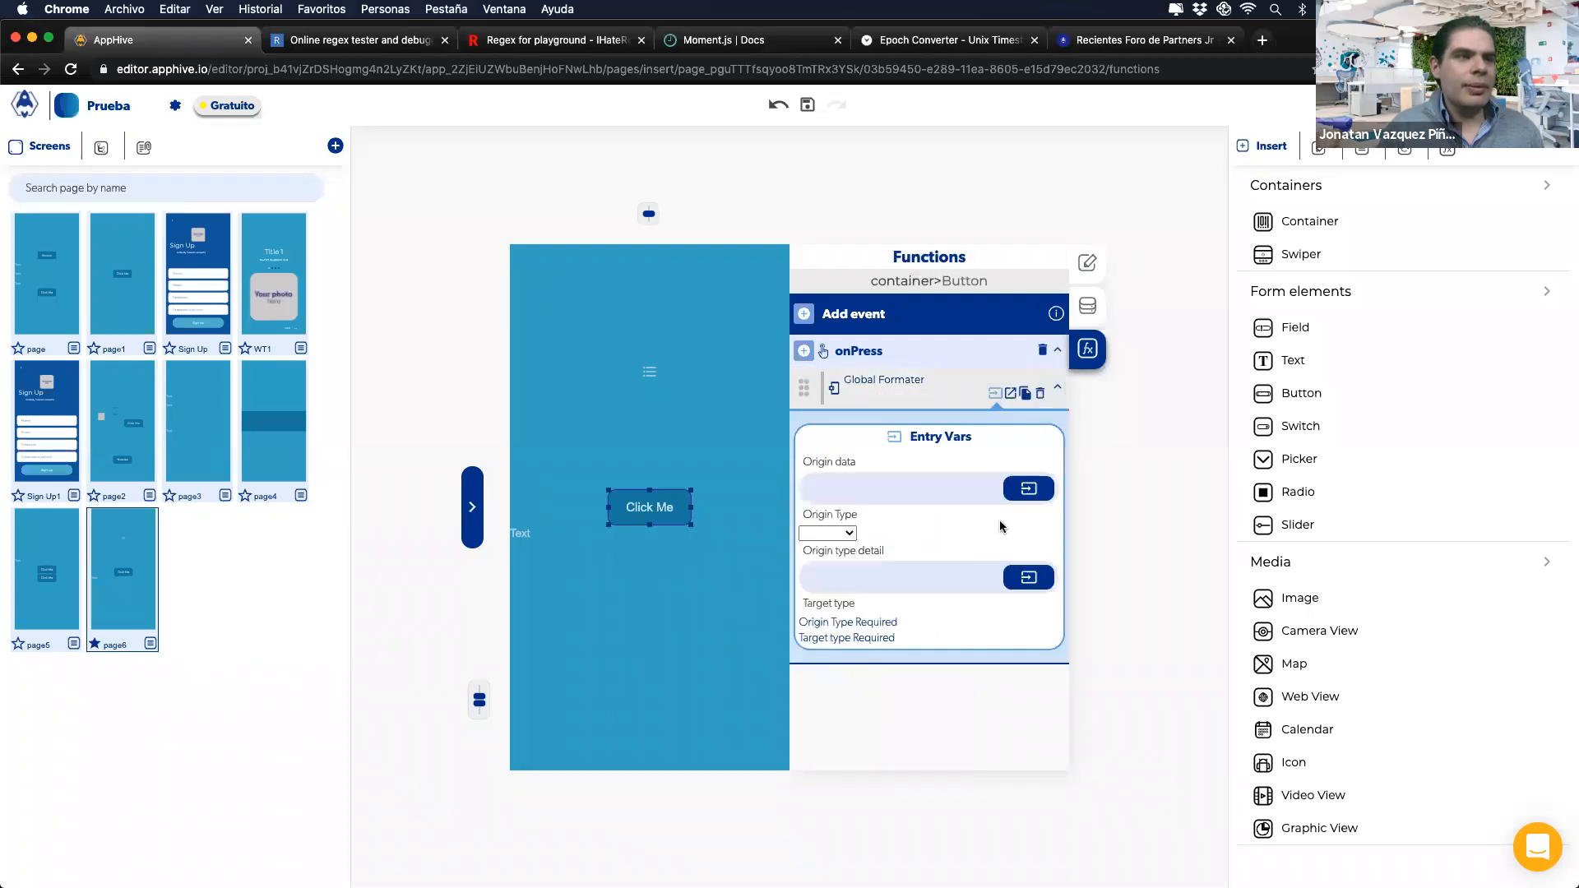
click(850, 533)
click(827, 579)
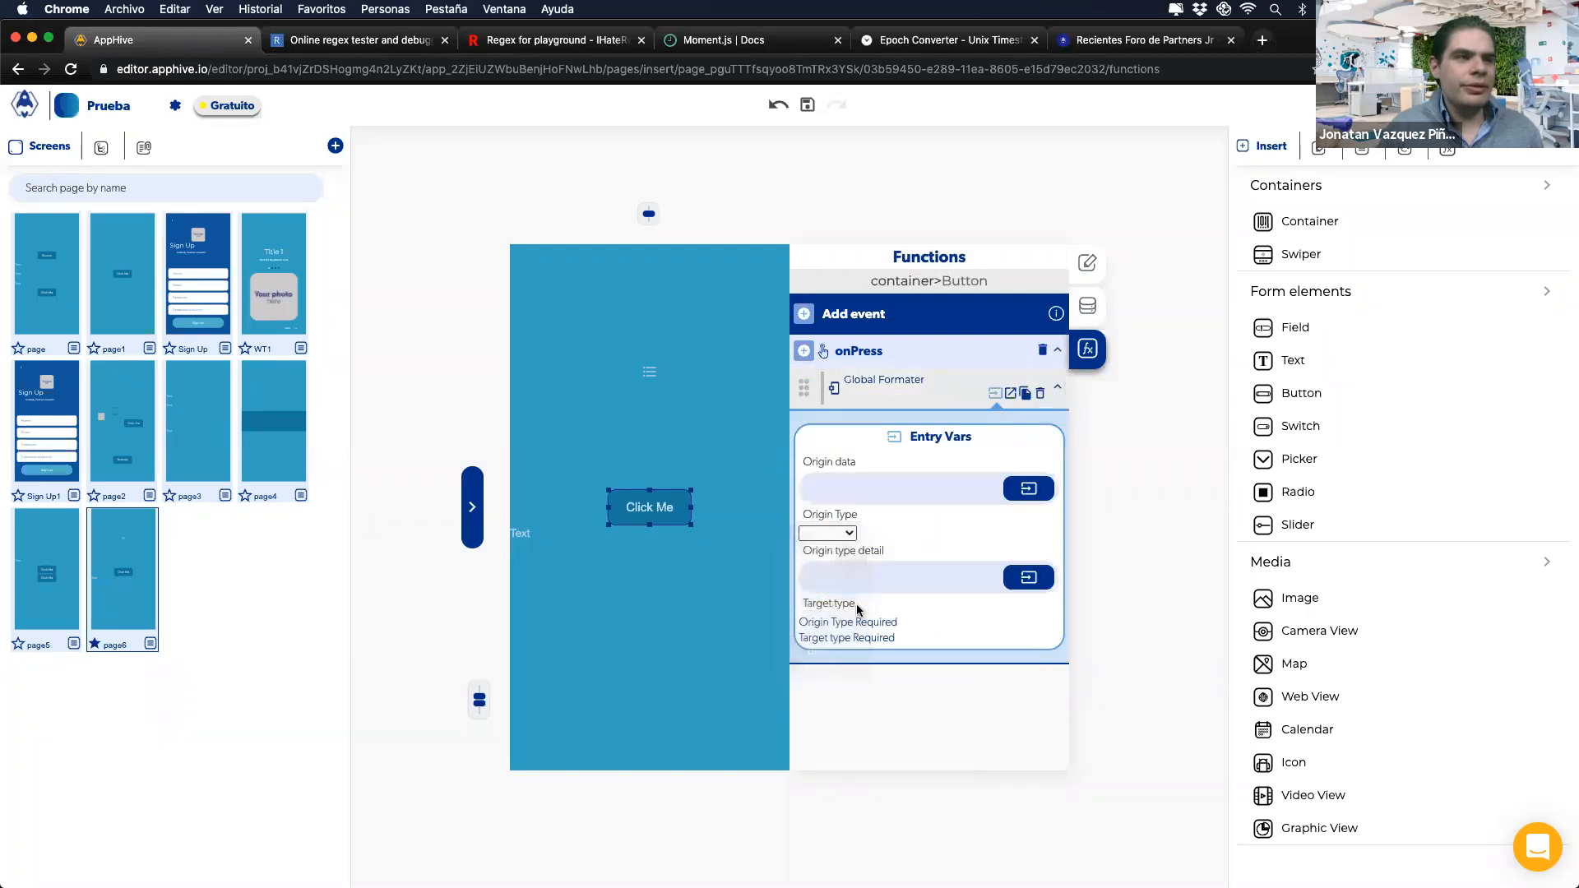
click(829, 622)
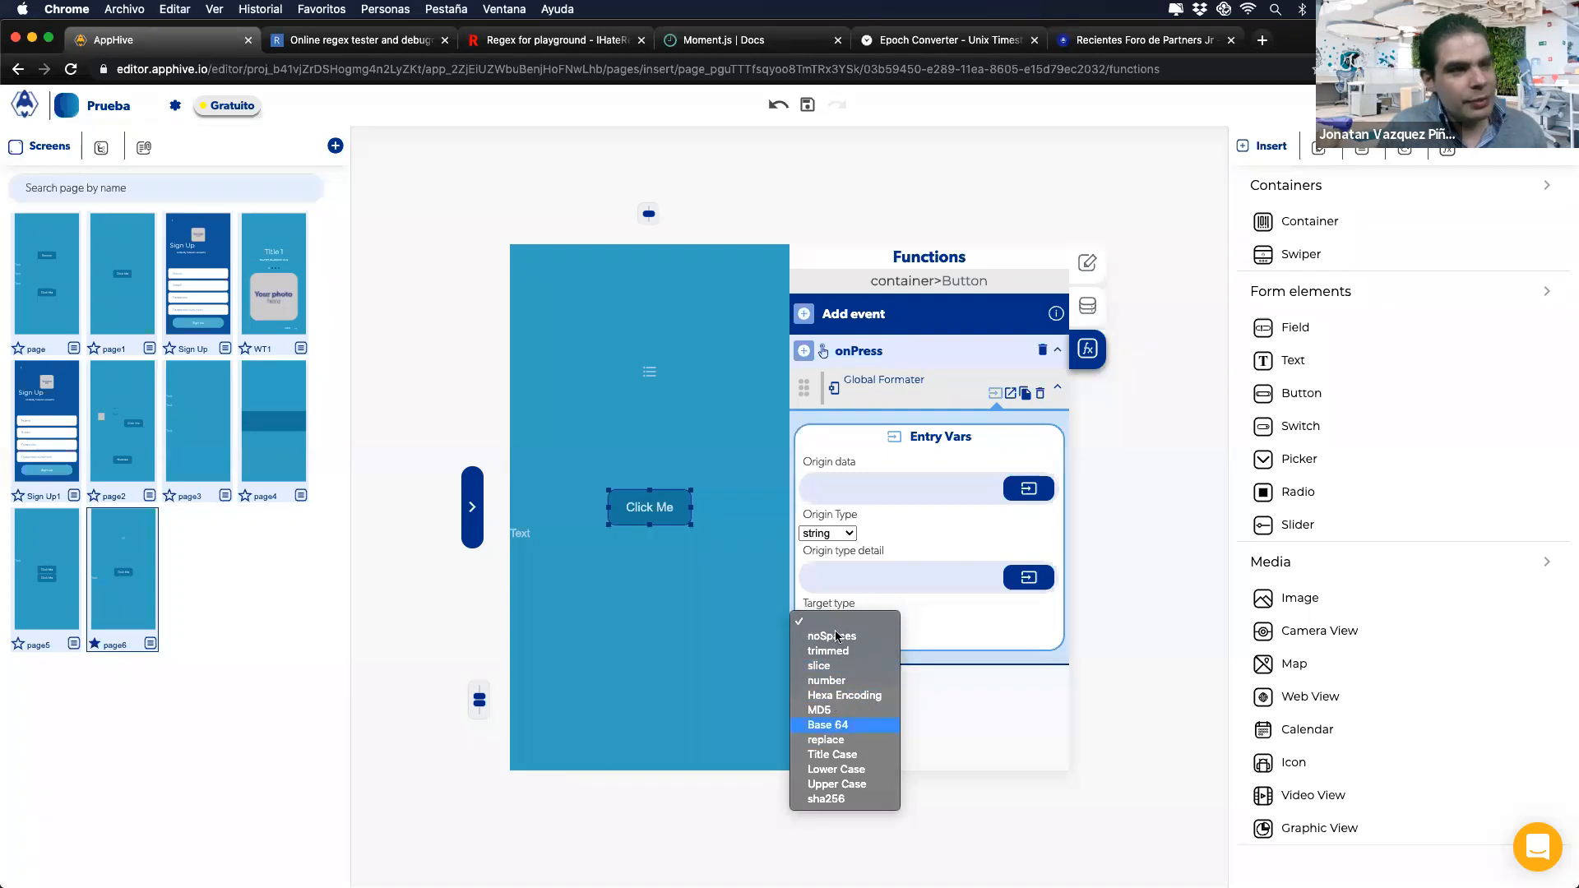
click(853, 564)
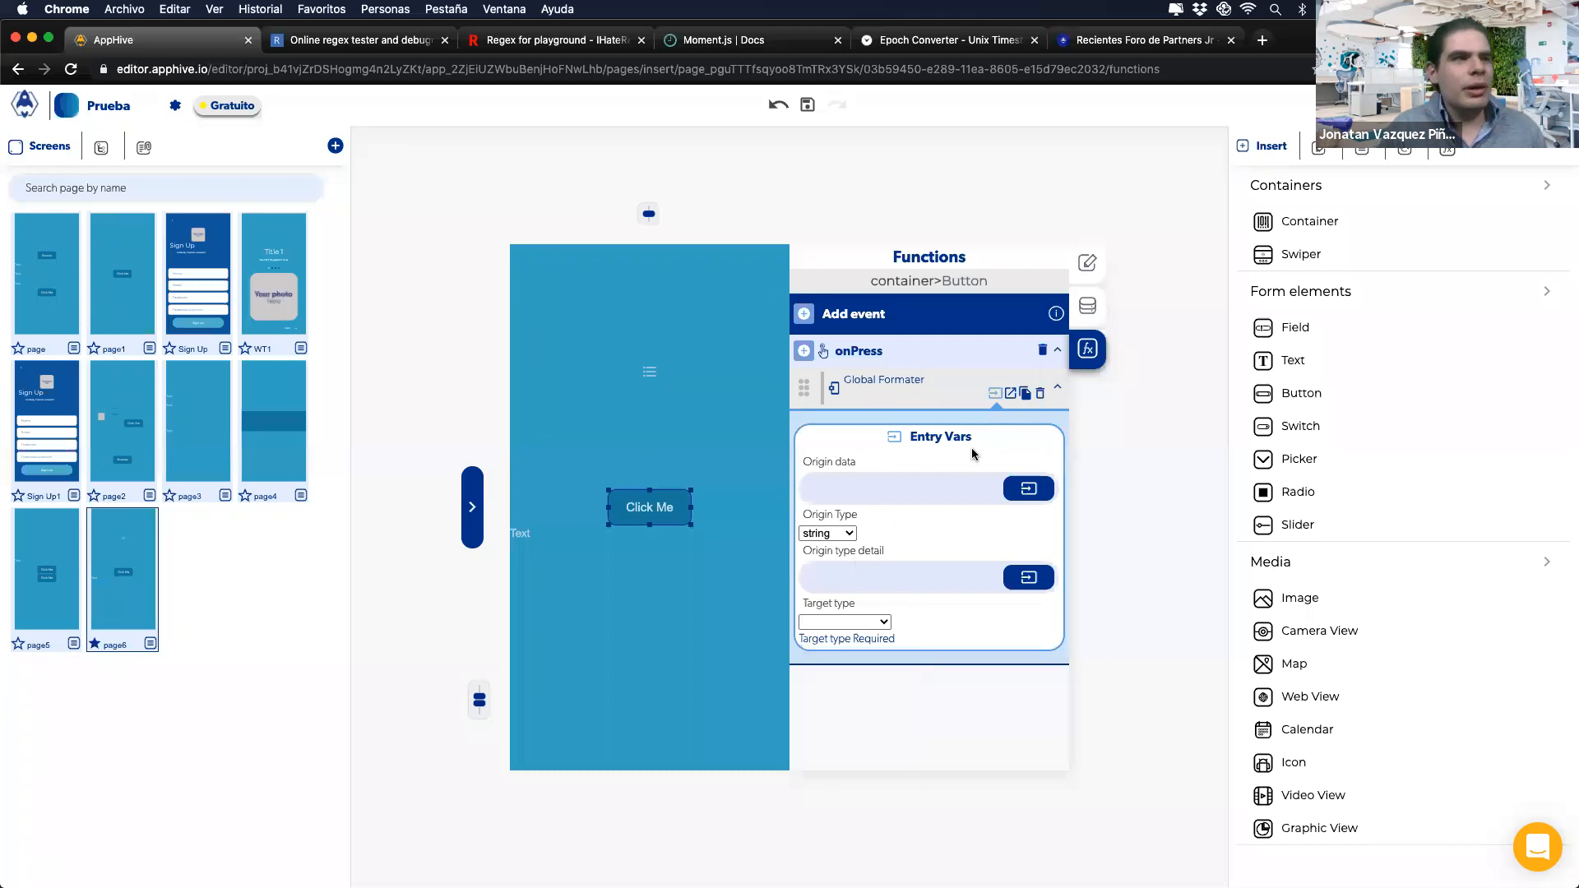
Step: Delete the Global Formater step and drag two Field elements onto page6 above Click Me
click(1040, 395)
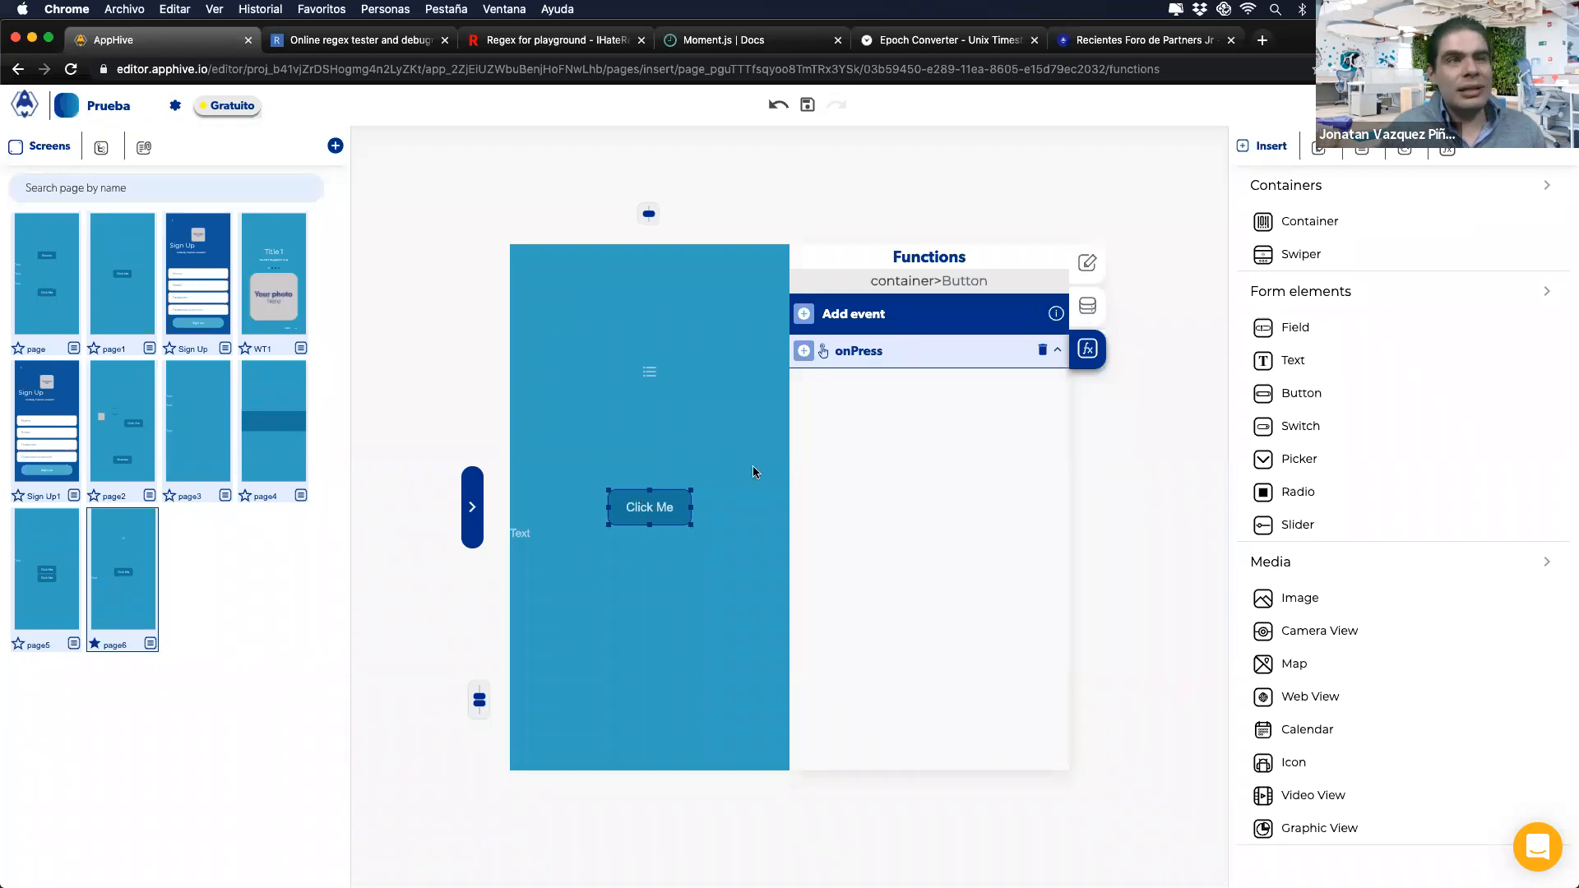
drag(1285, 327, 653, 446)
drag(1284, 327, 644, 405)
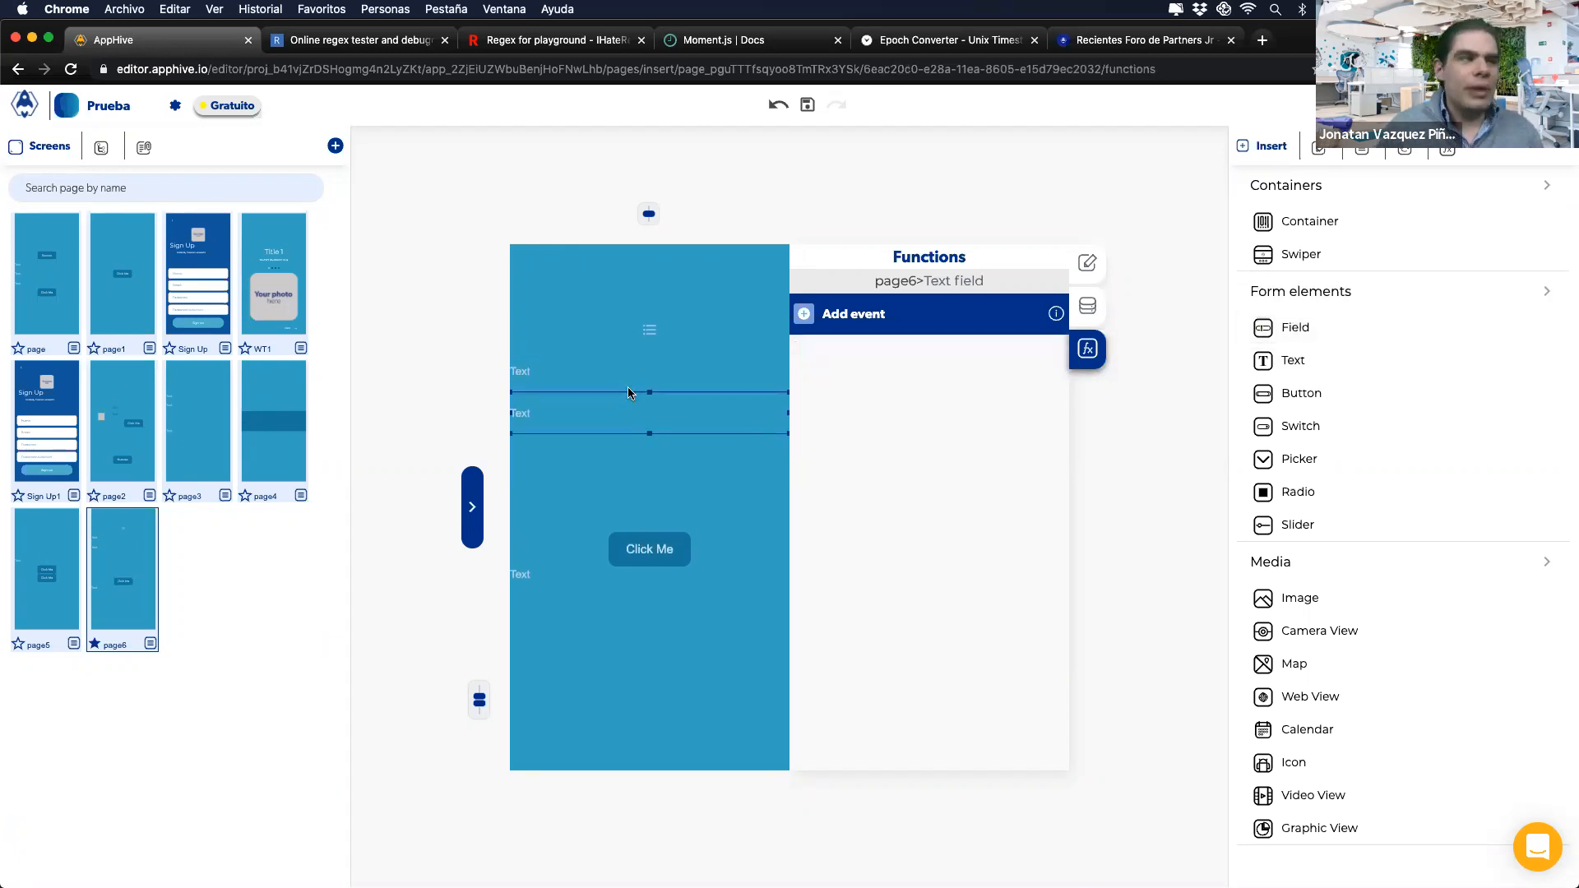
click(640, 543)
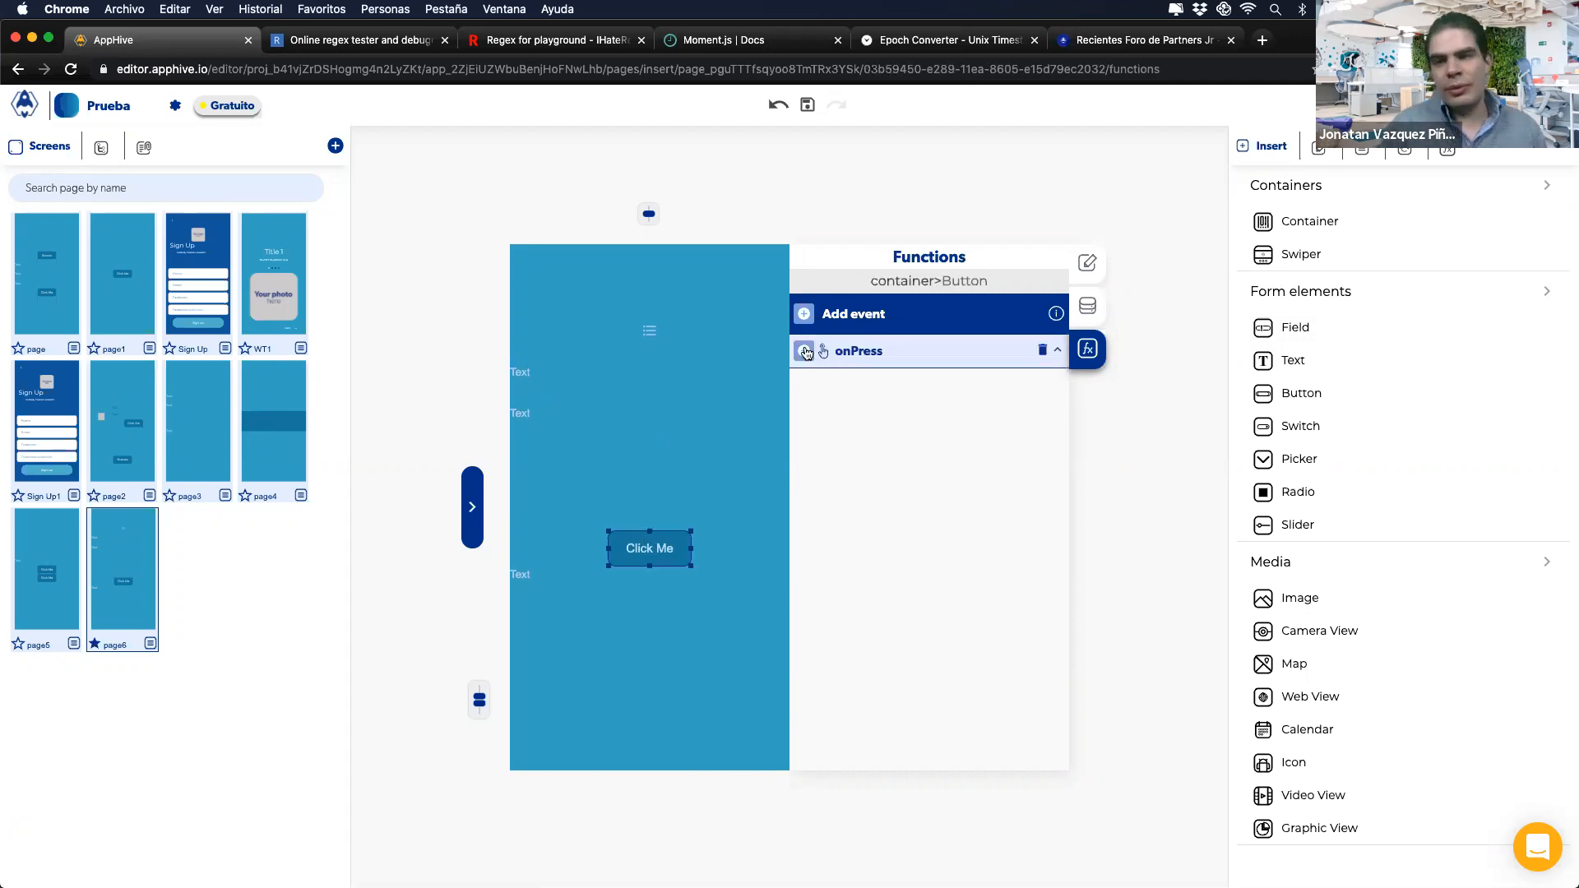
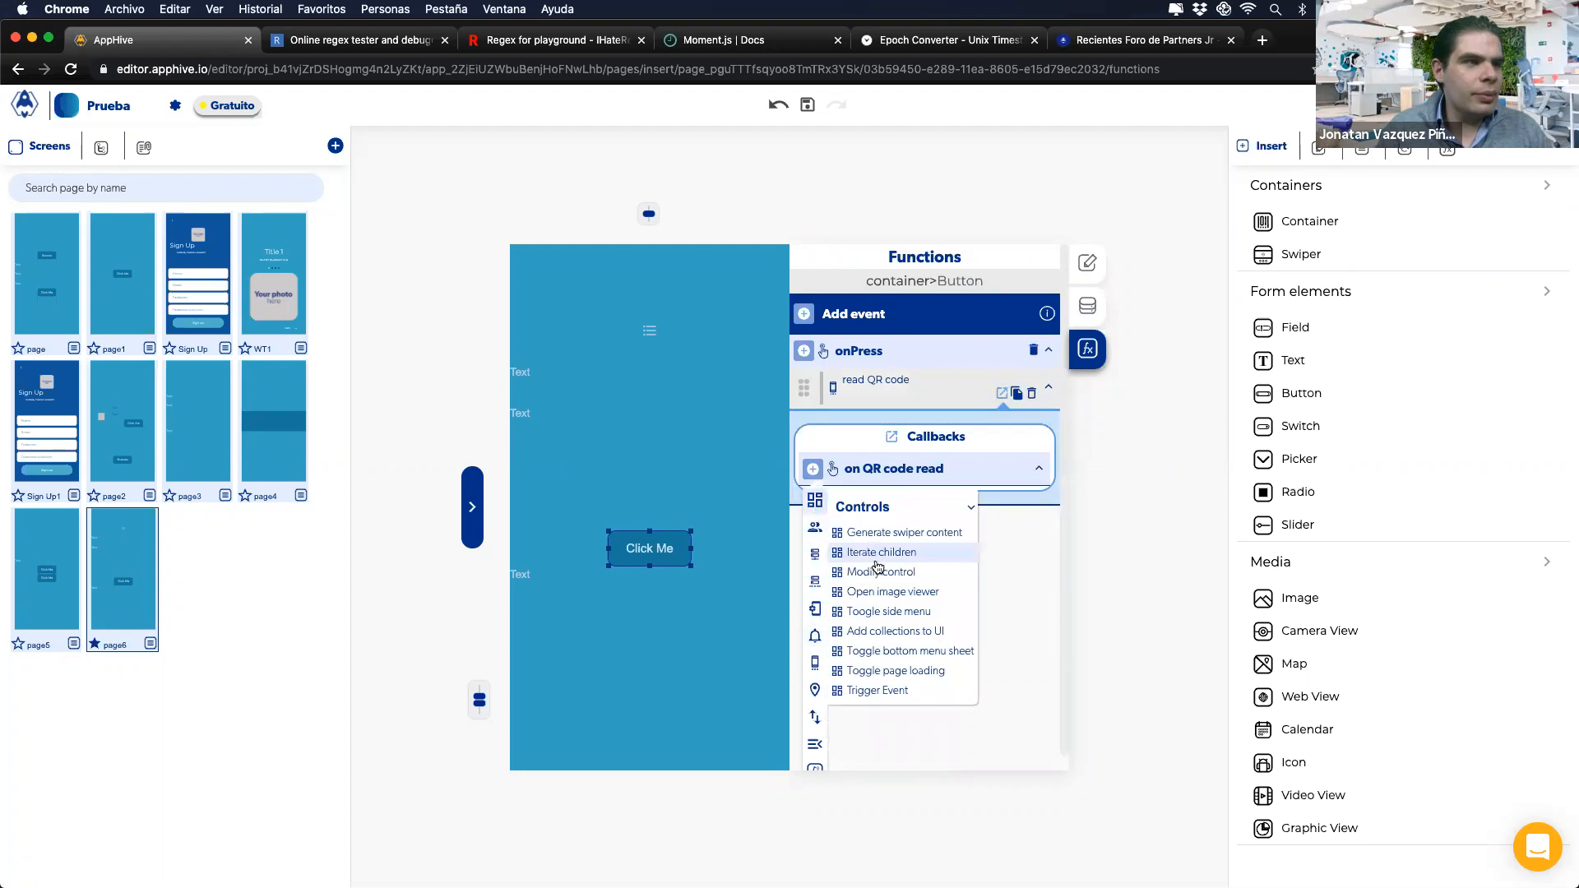
Step: Add a Modify control action to the QR-read callback that sends the read QR code's data
click(888, 553)
click(1020, 606)
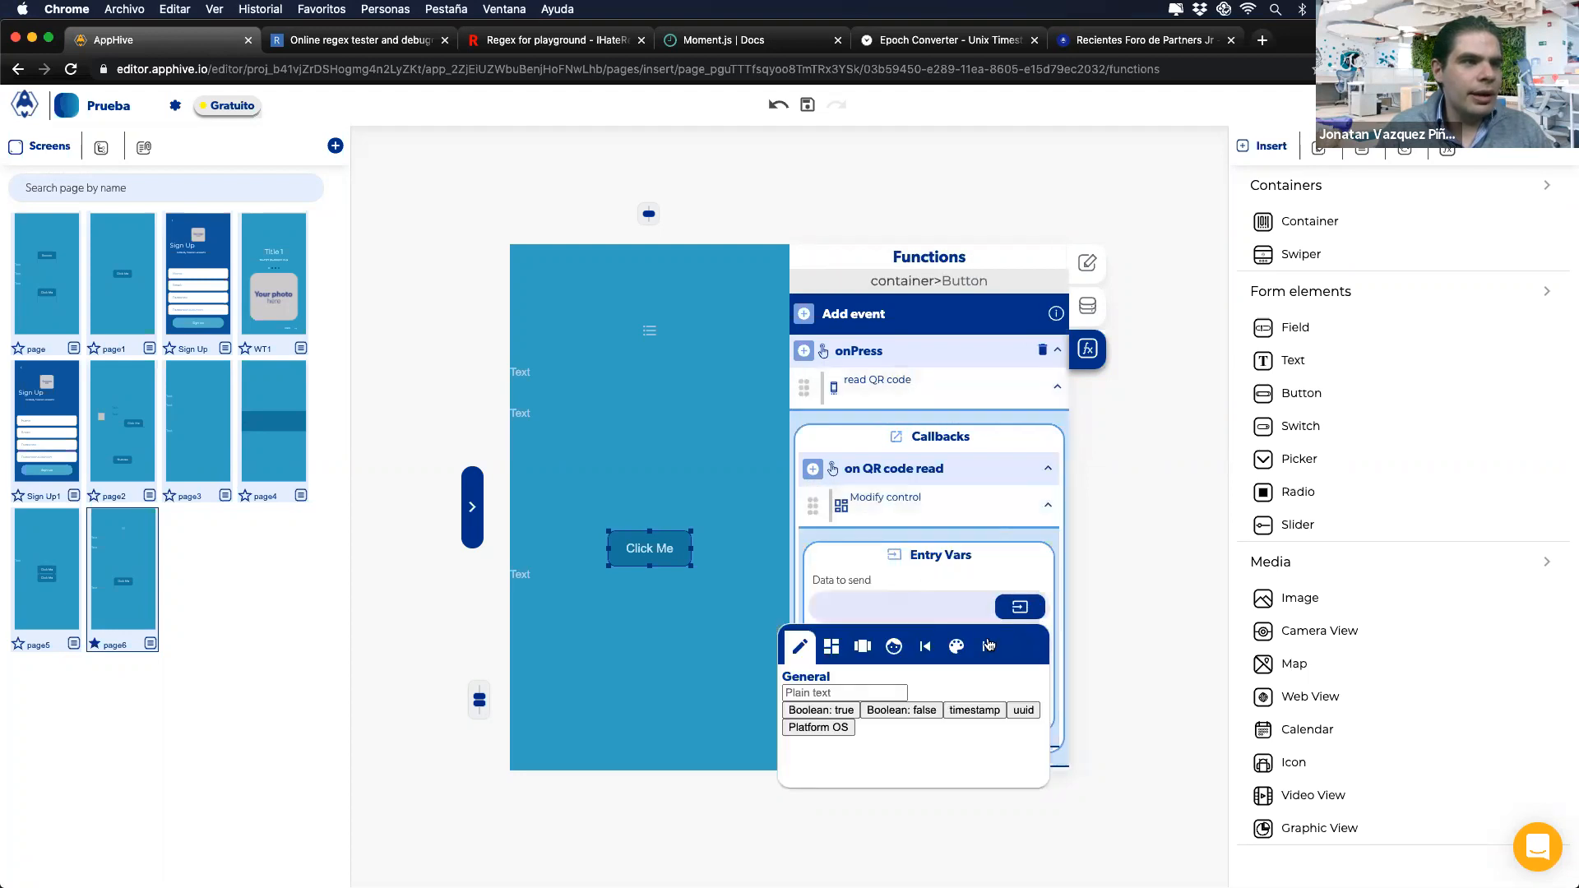
click(930, 693)
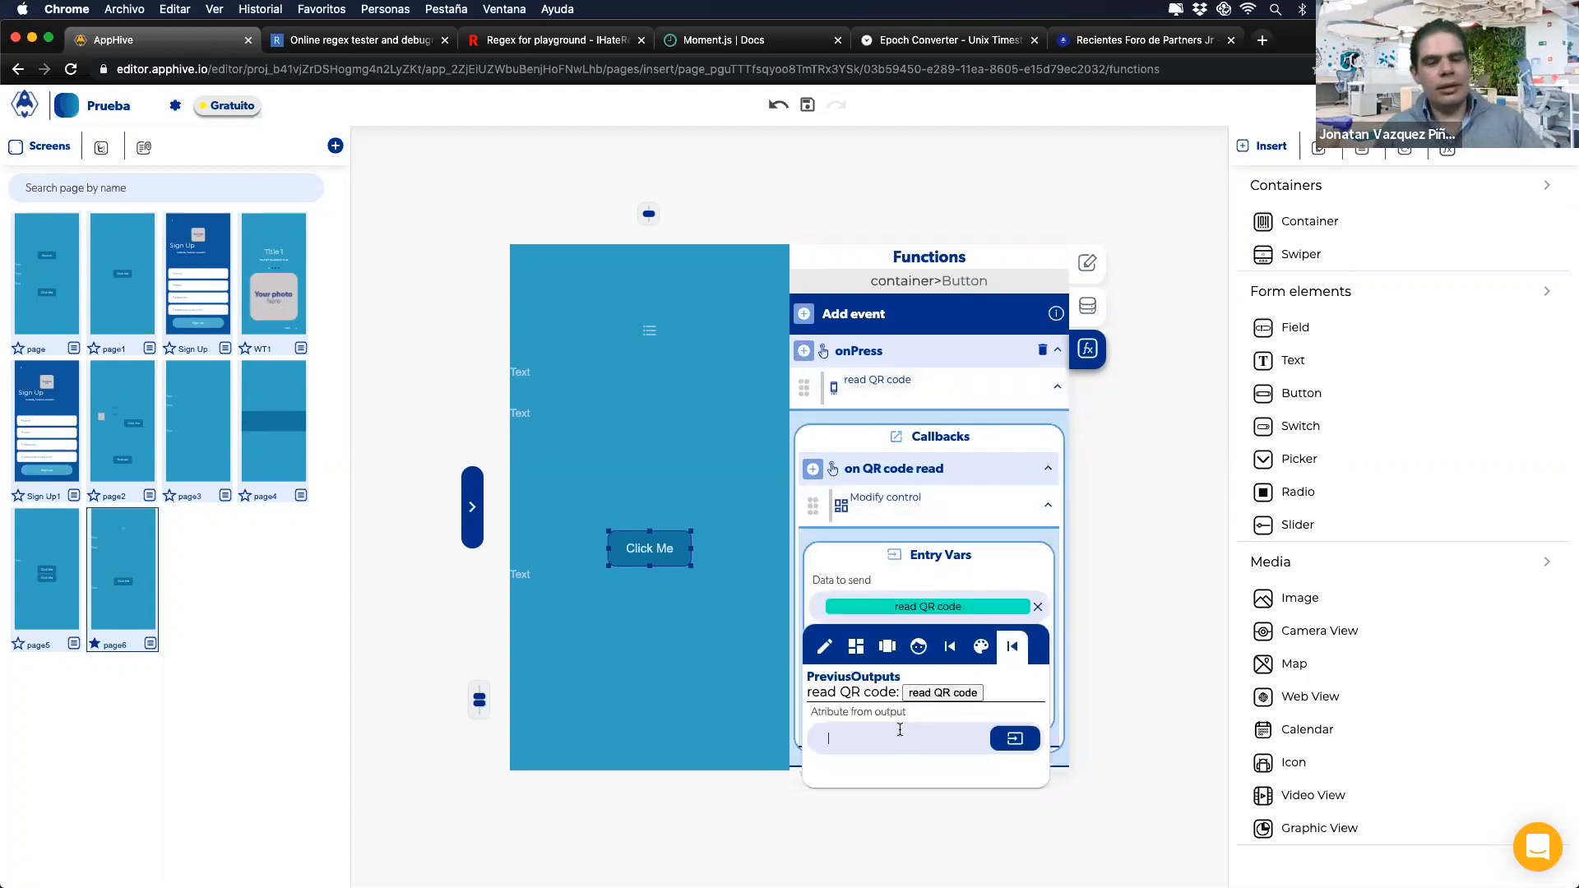
key(Return)
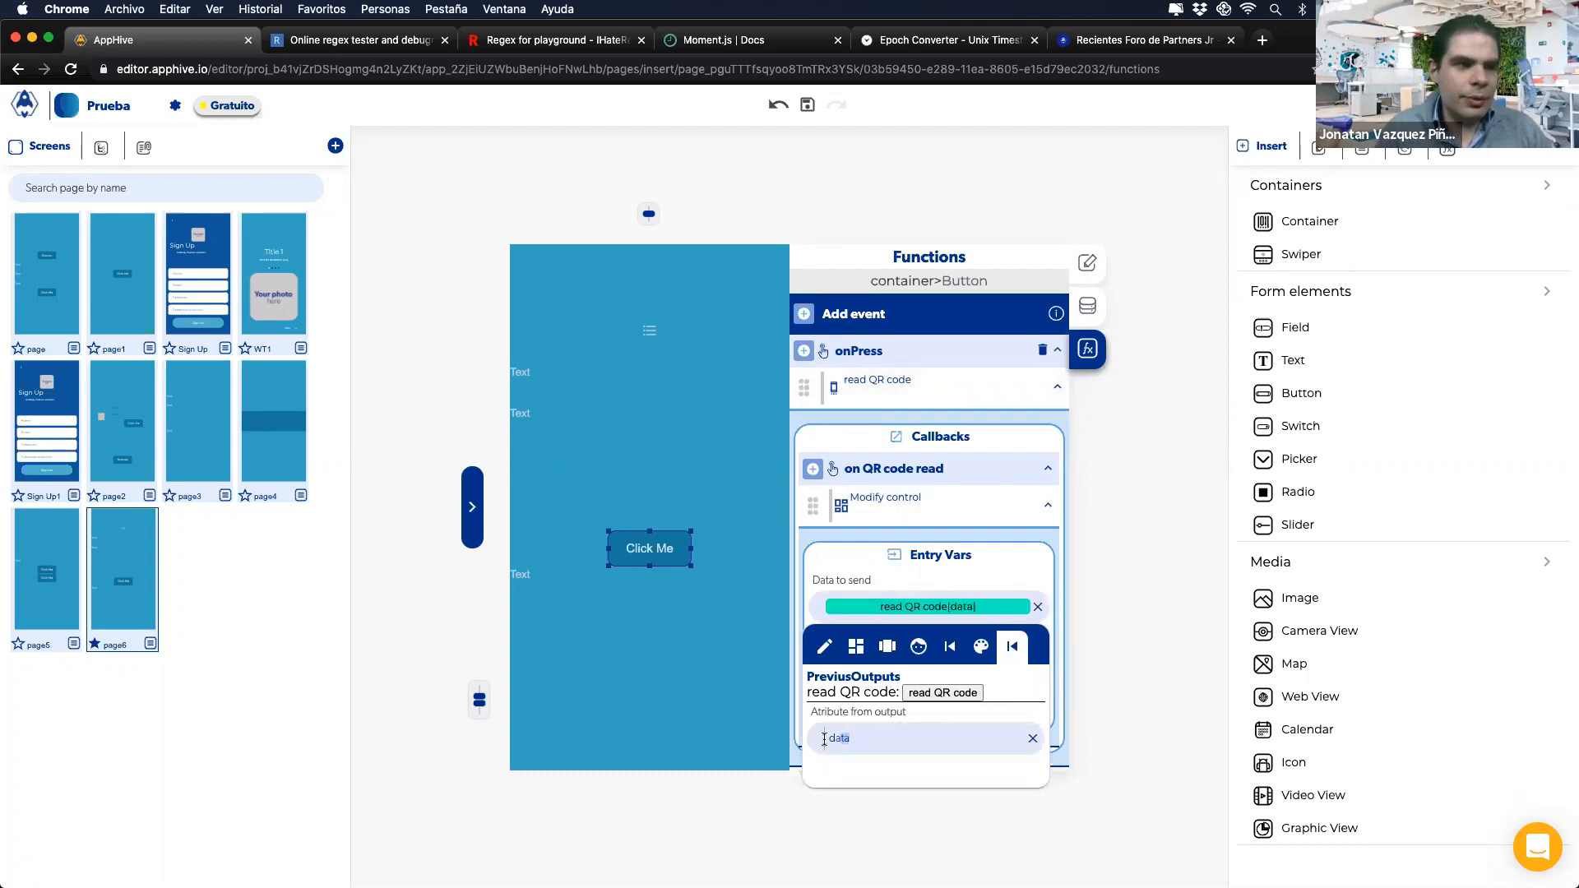
click(923, 583)
Step: Point the action at the Text field's value property, then delete the Modify control action
click(1018, 663)
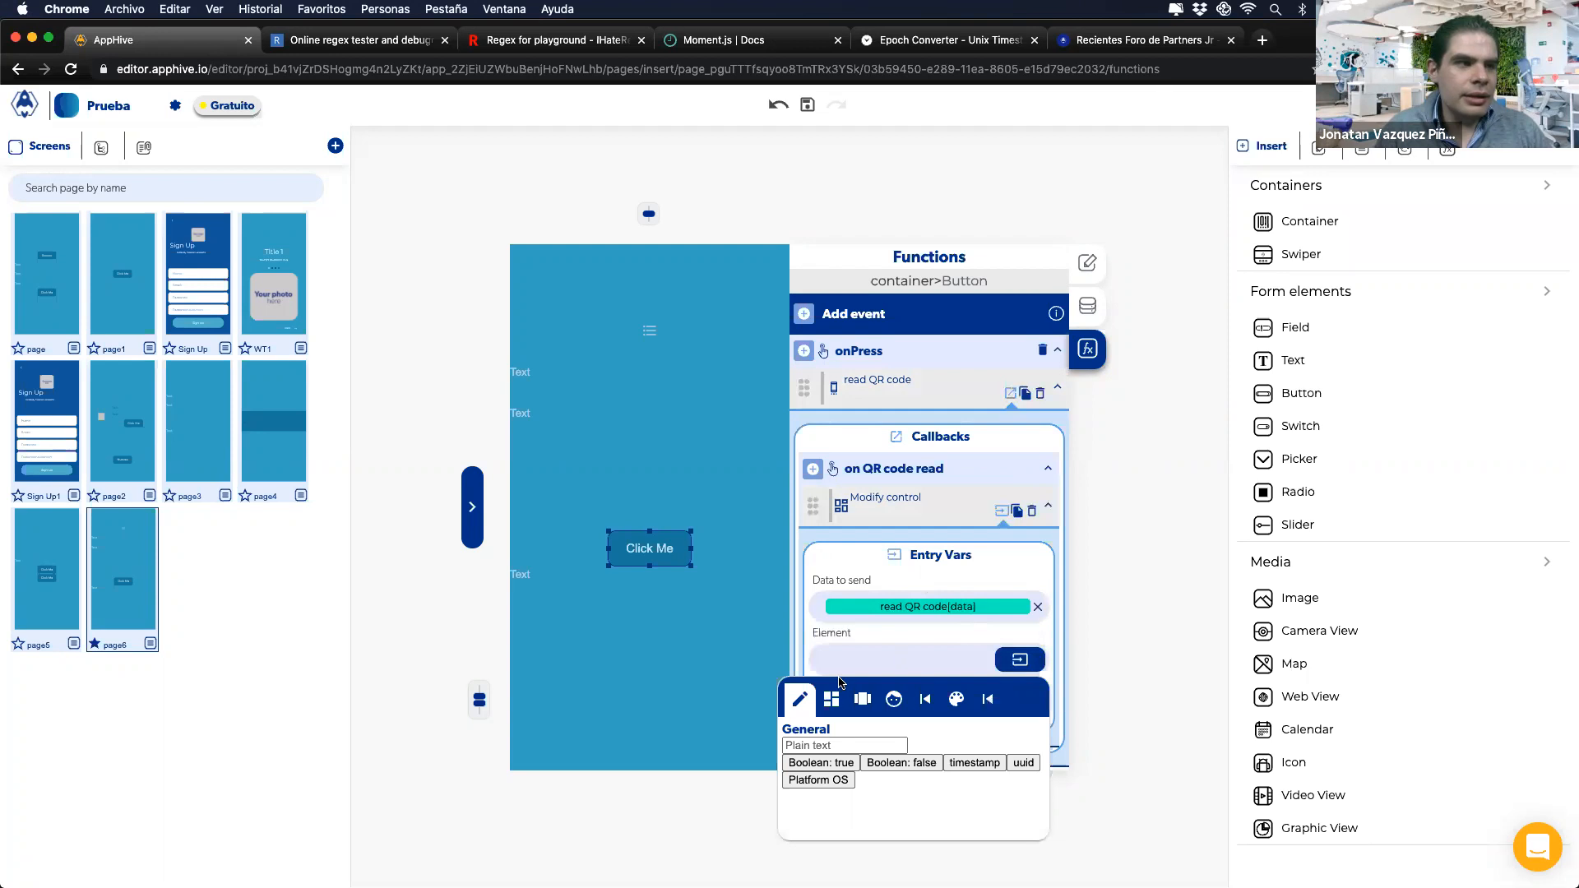
scroll(936, 789, down, 2)
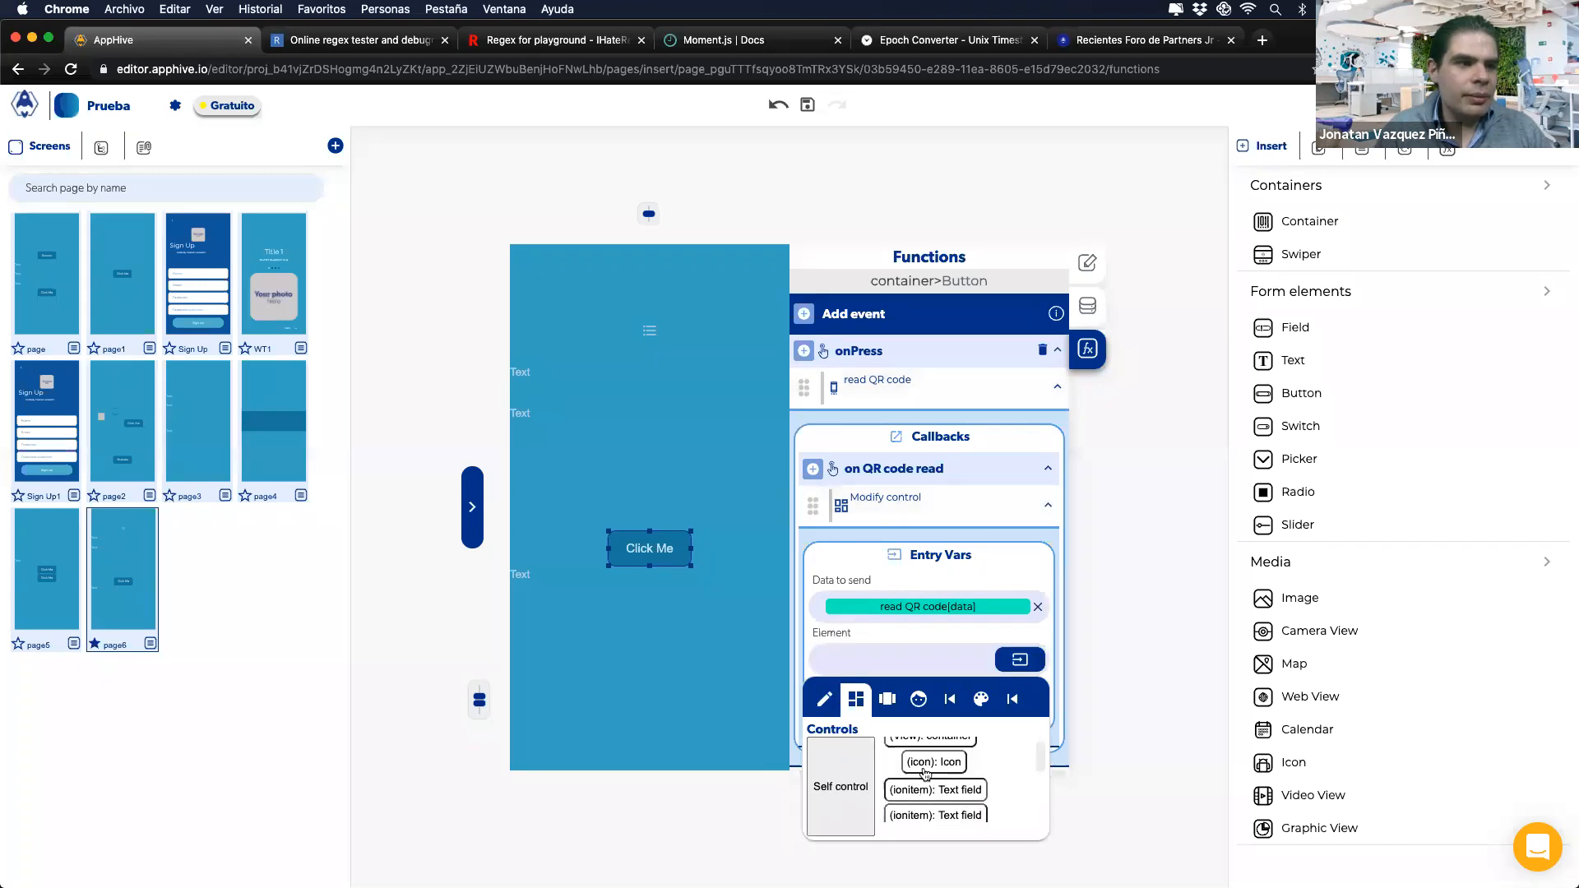
click(926, 778)
click(889, 719)
click(859, 780)
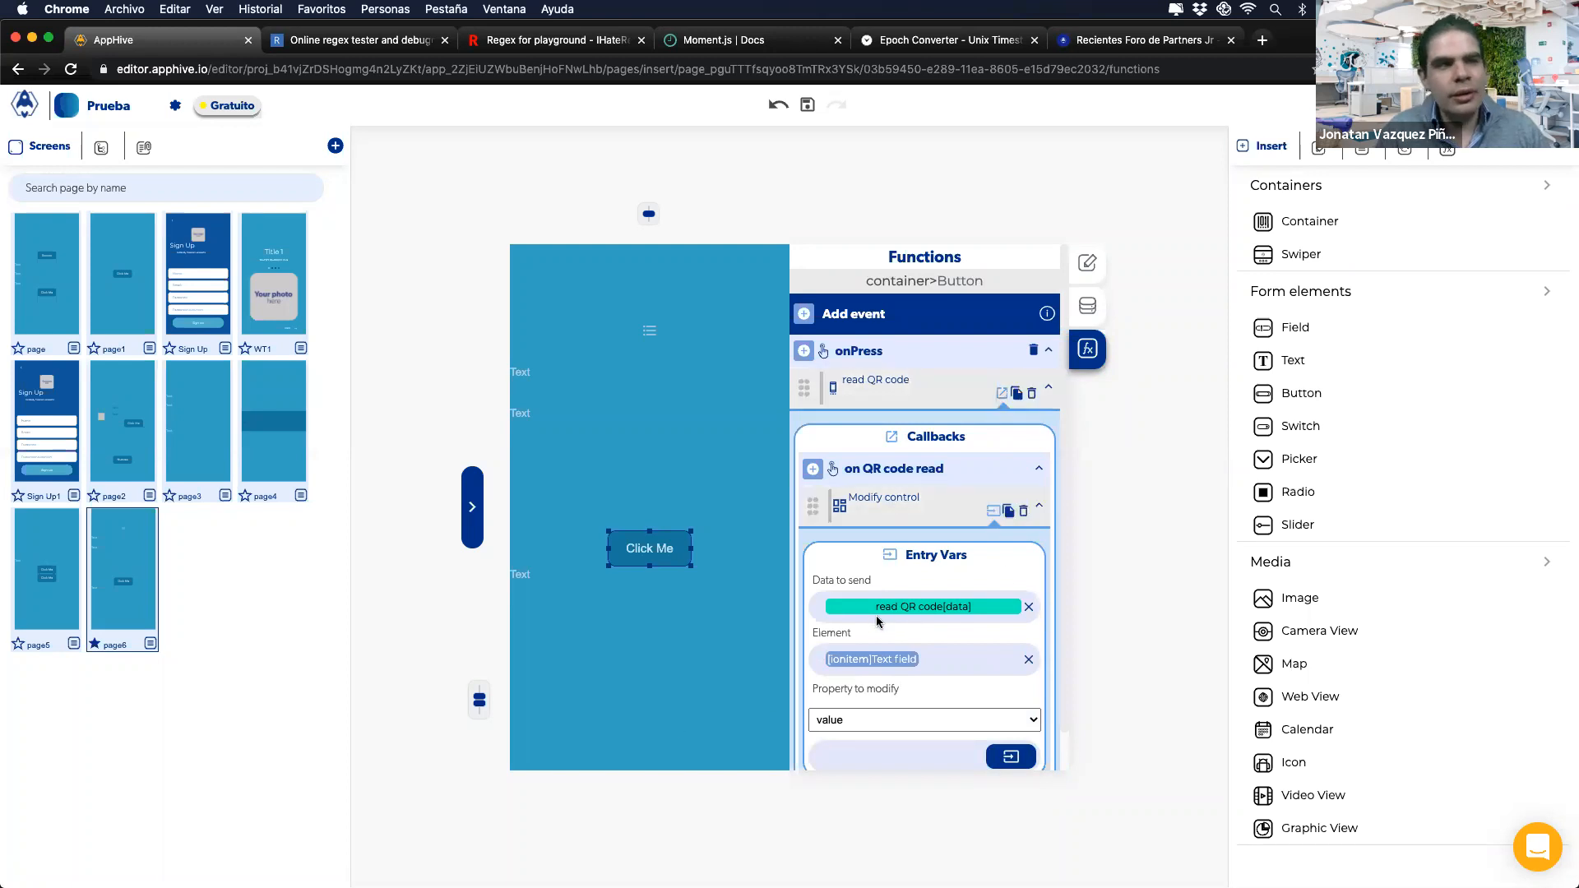
click(1024, 513)
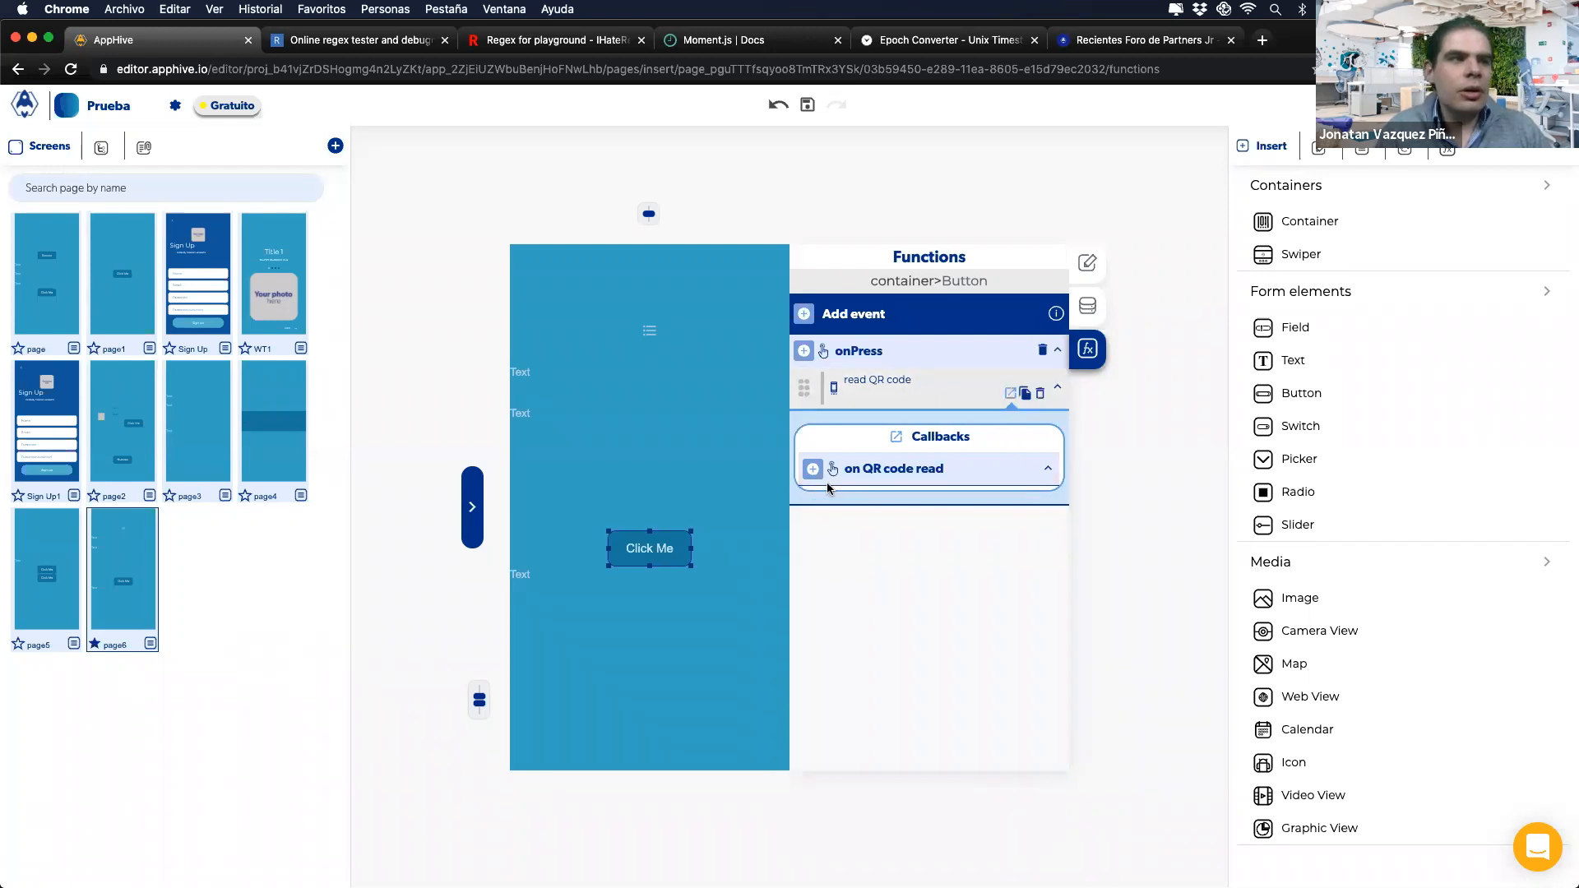
Step: Add a Send Alert with subtitle read QR code[data] to the callback, then remove the read QR code action
click(812, 469)
mouse_move(815, 645)
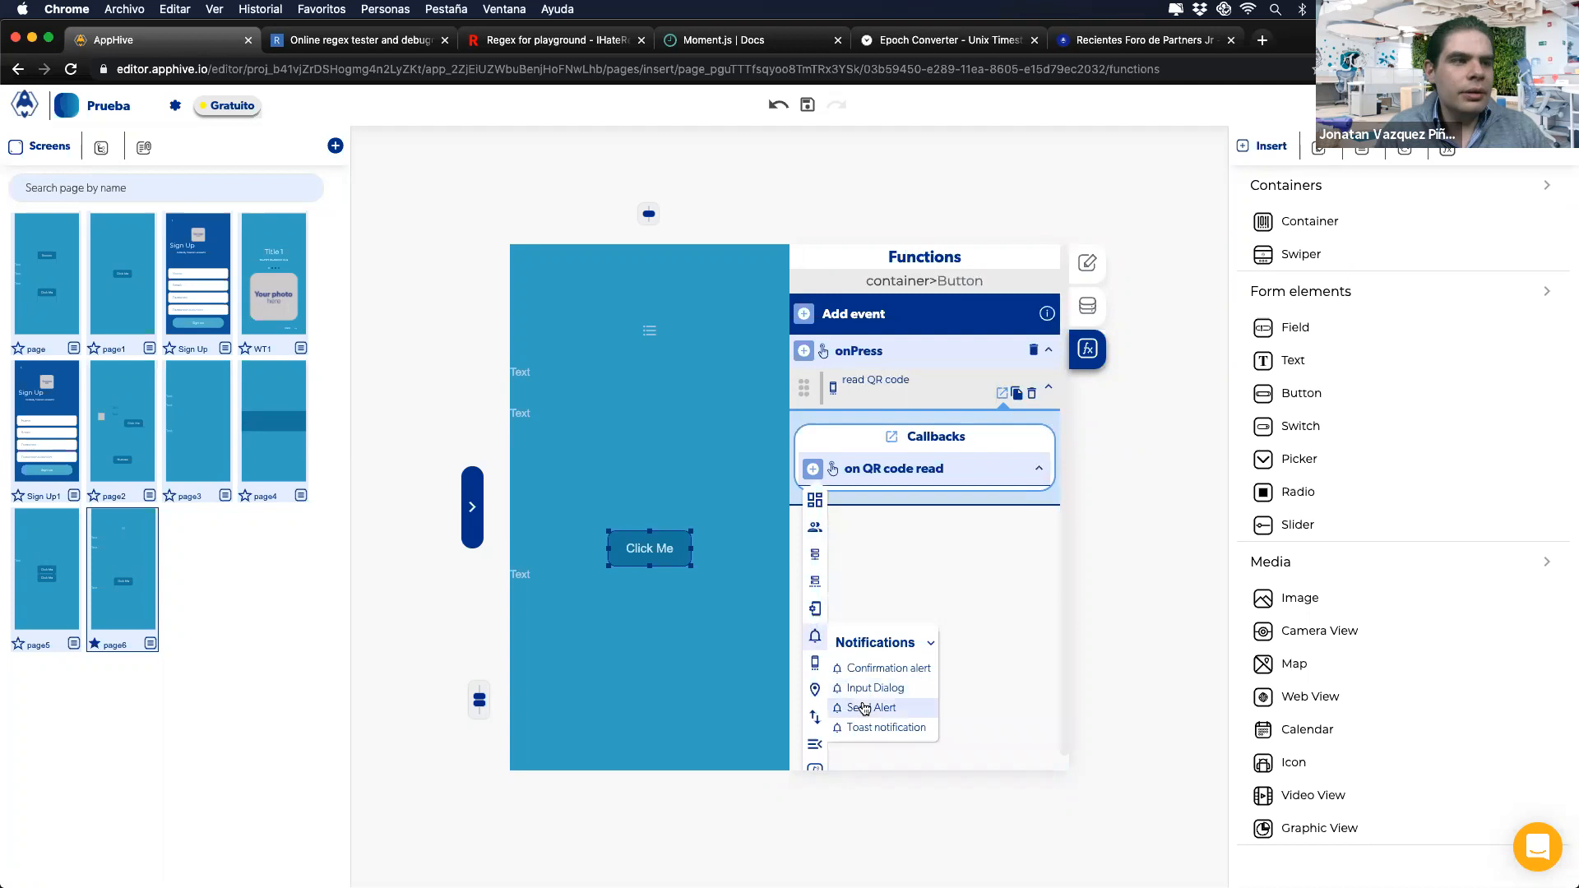
click(846, 705)
click(1010, 608)
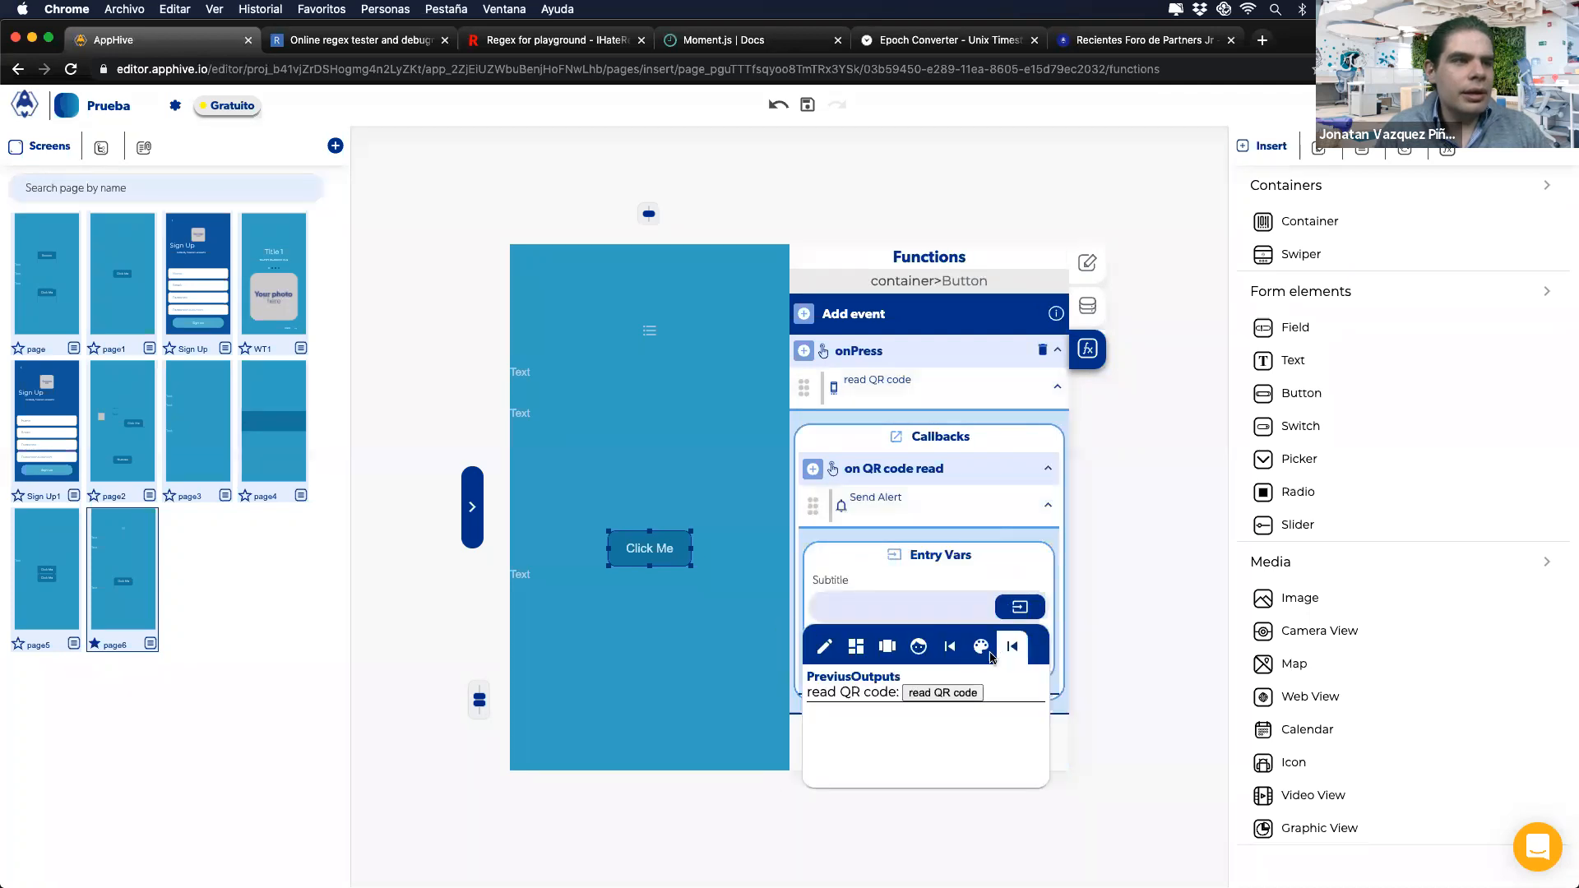
click(944, 693)
text(dat)
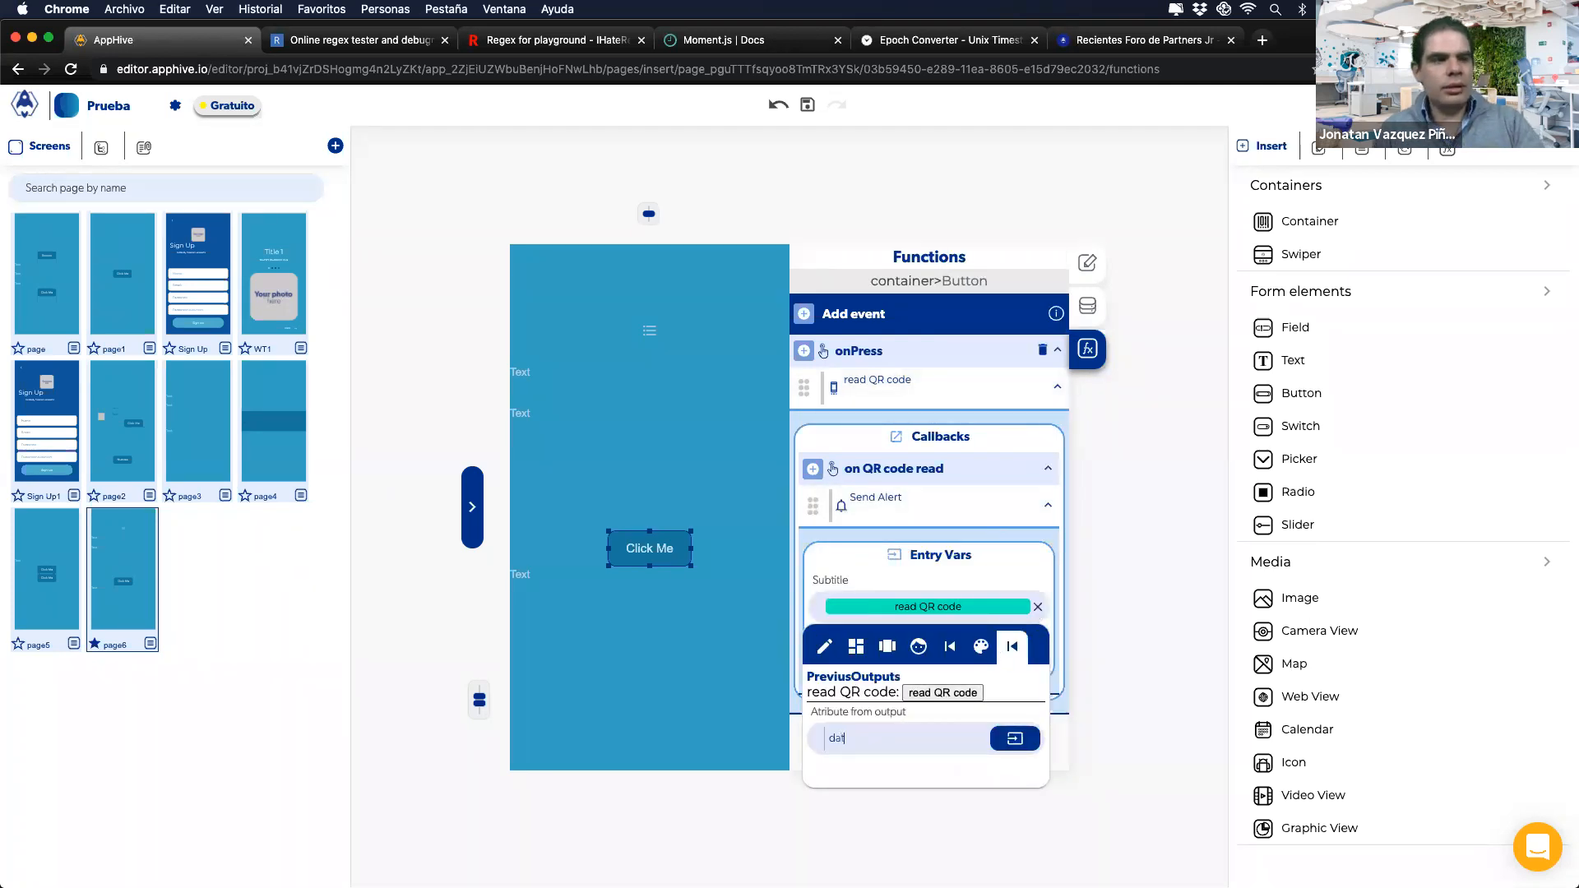
text(a)
key(Return)
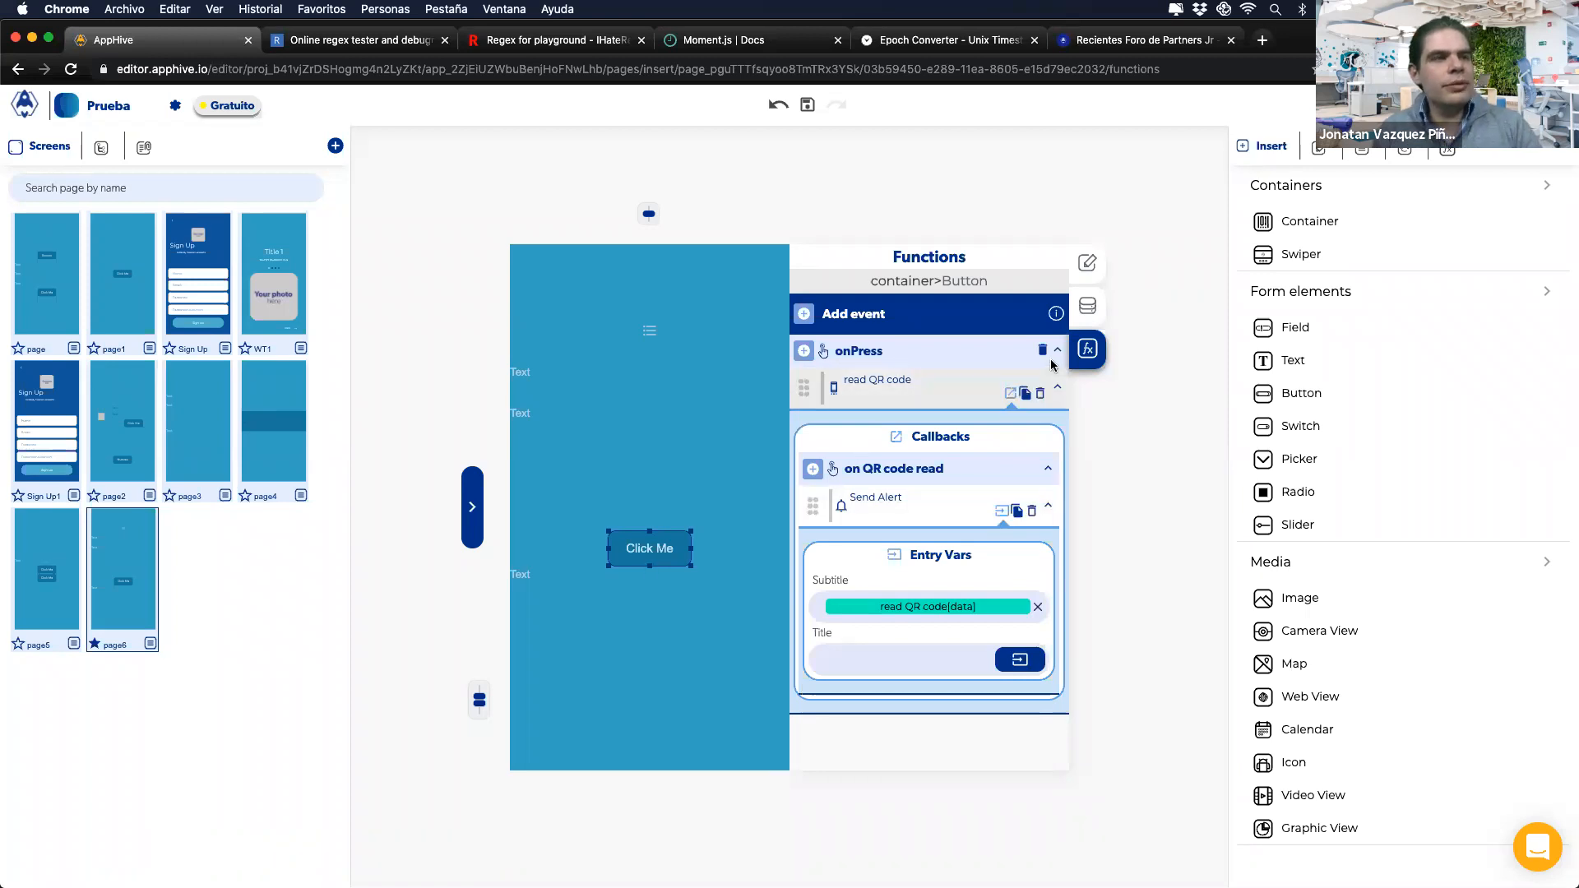
click(1039, 391)
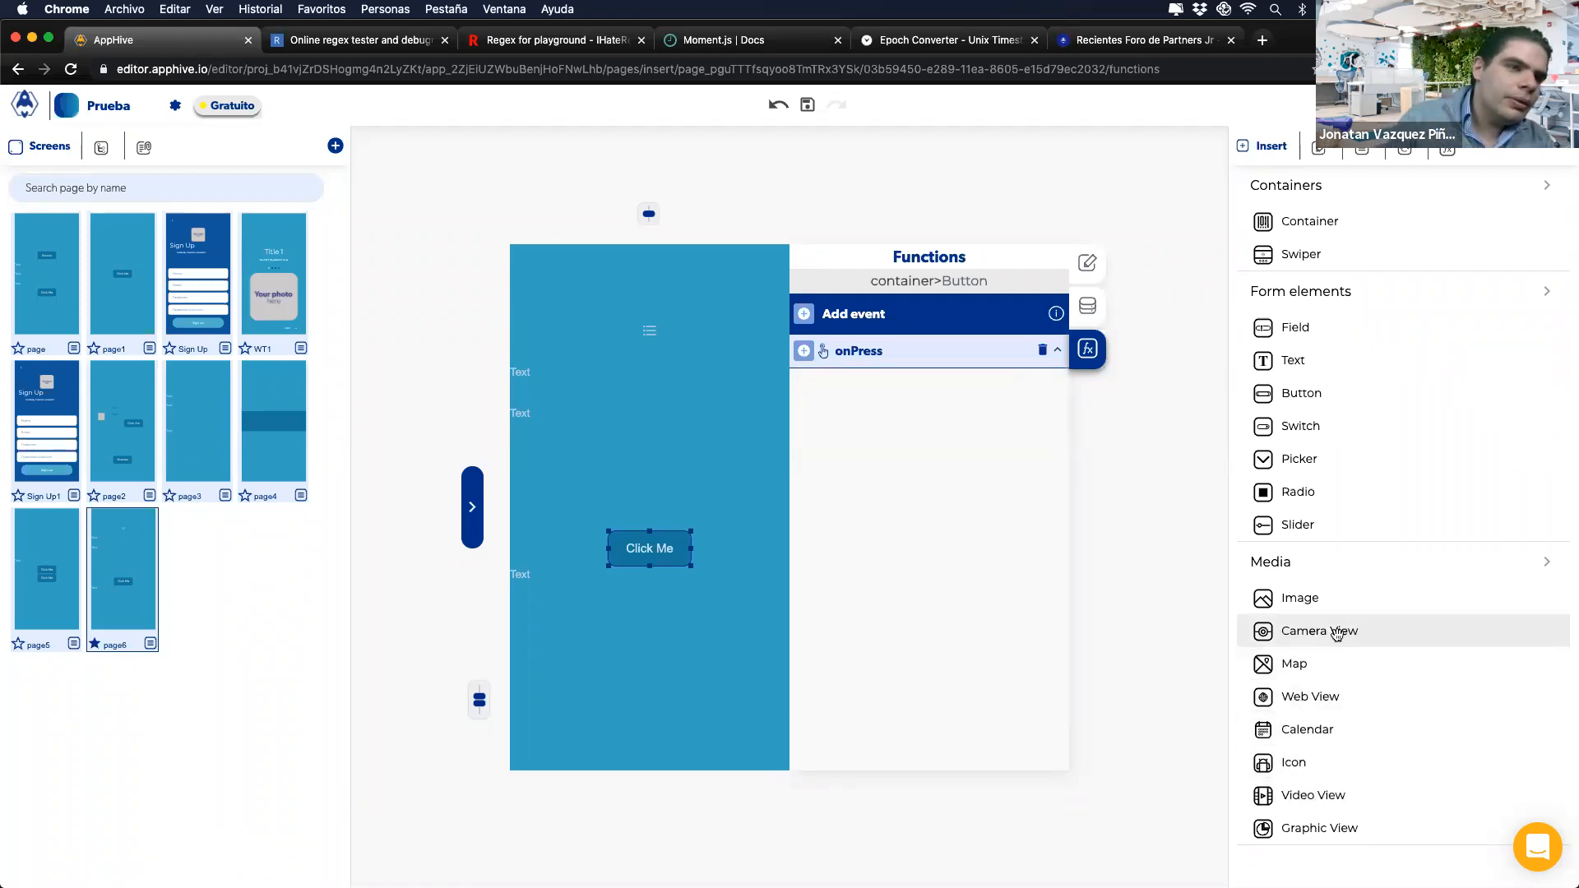
Step: Place a Camera View above Click Me and add a Send Alert to its onQRCodeRead event
drag(658, 707, 652, 608)
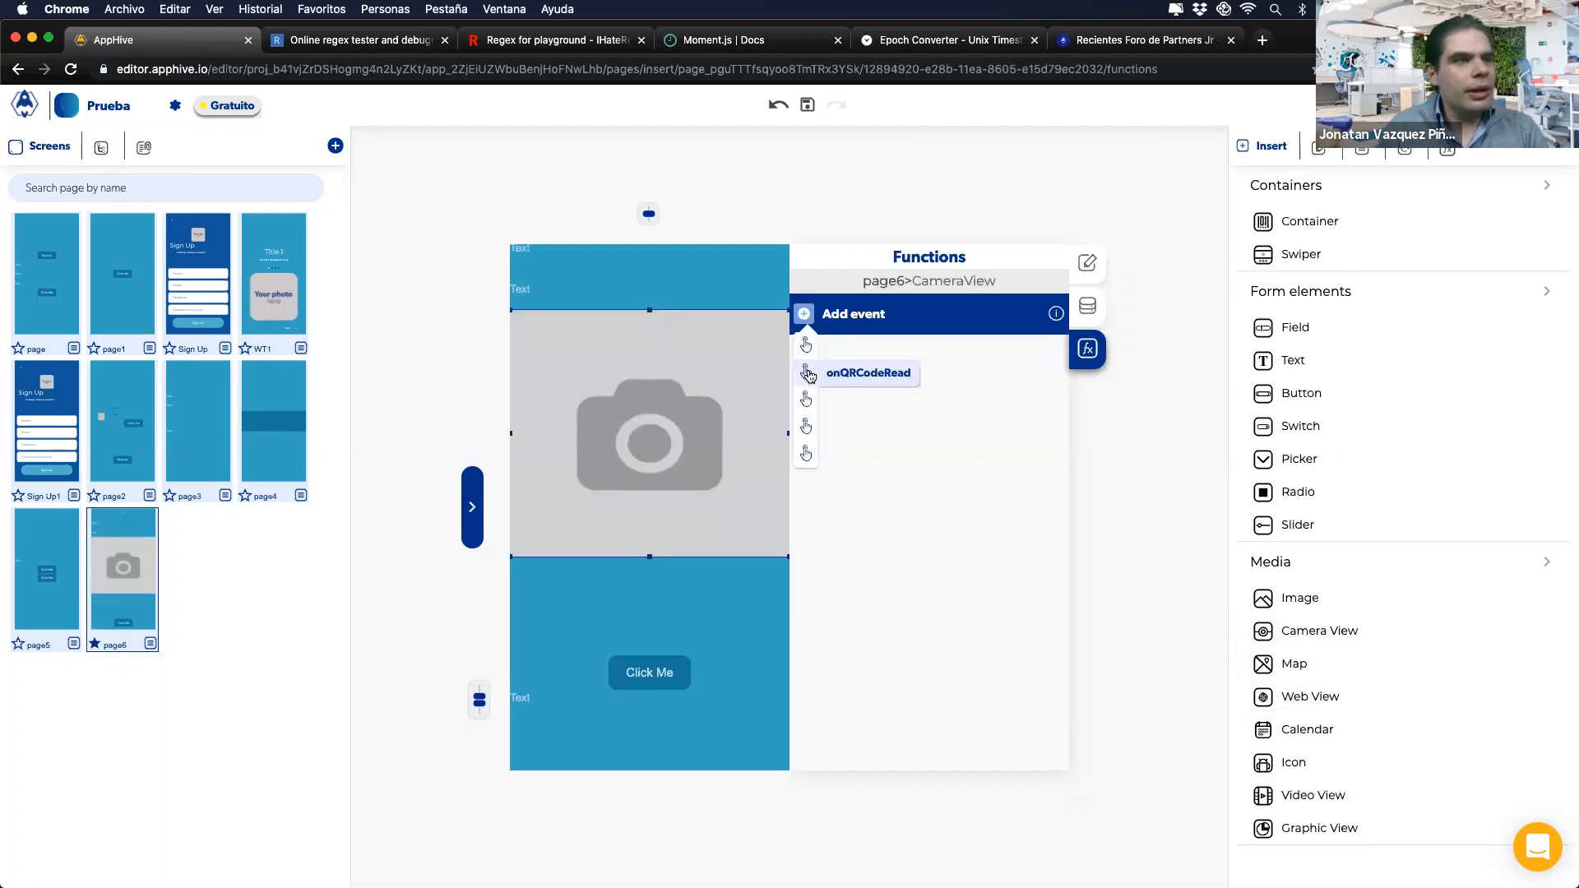
click(807, 373)
click(805, 351)
mouse_move(806, 518)
click(858, 590)
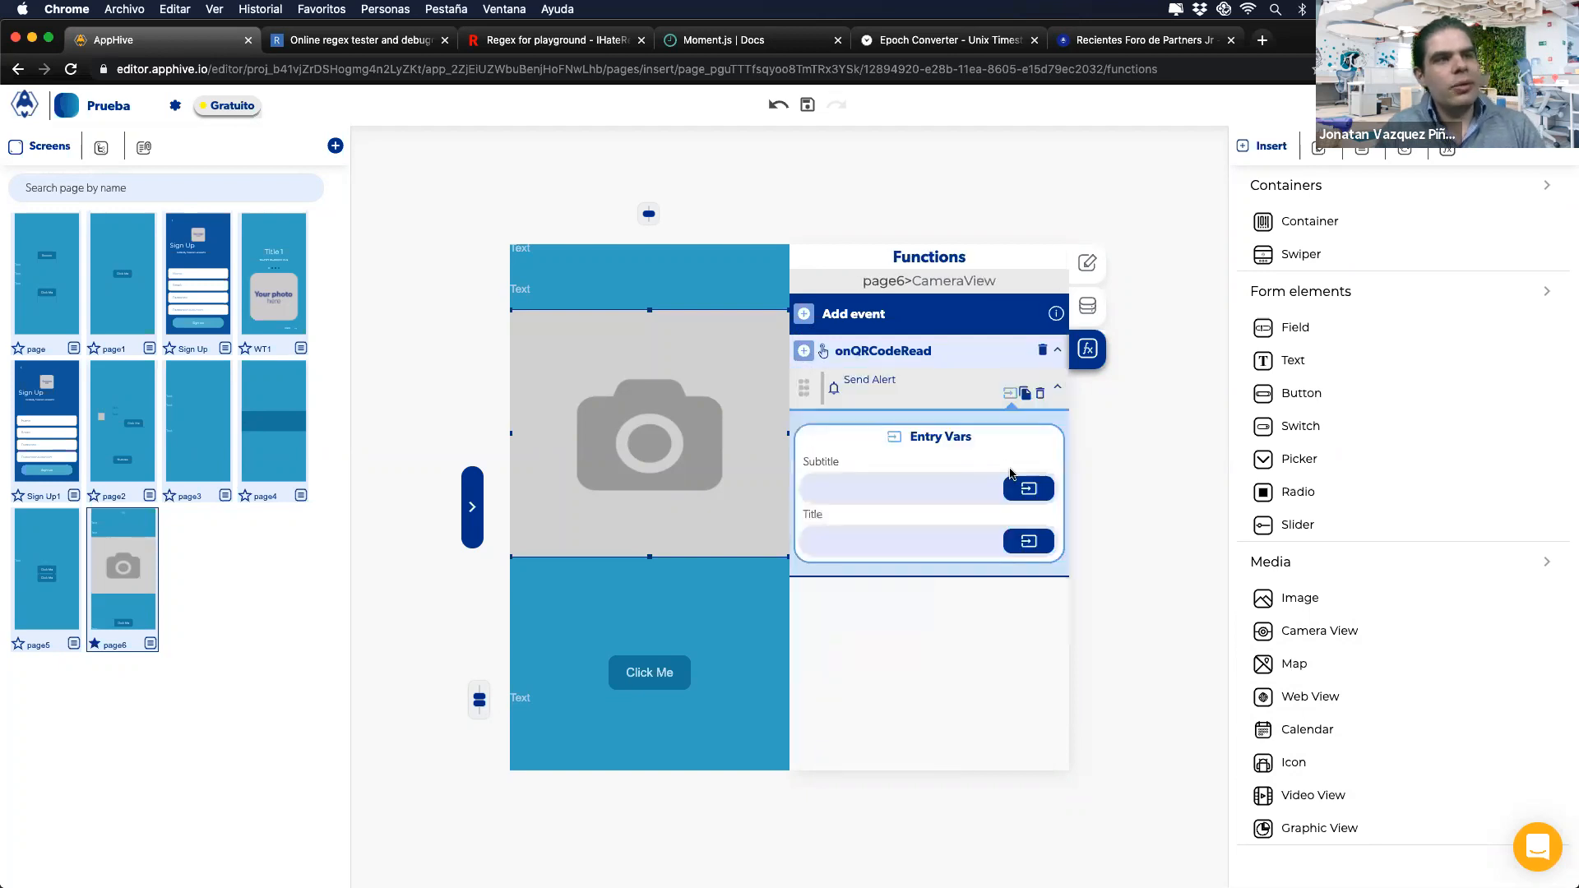
Step: Set the alert subtitle to eventOutputs[data], then remove the Send Alert action
click(1028, 490)
click(940, 534)
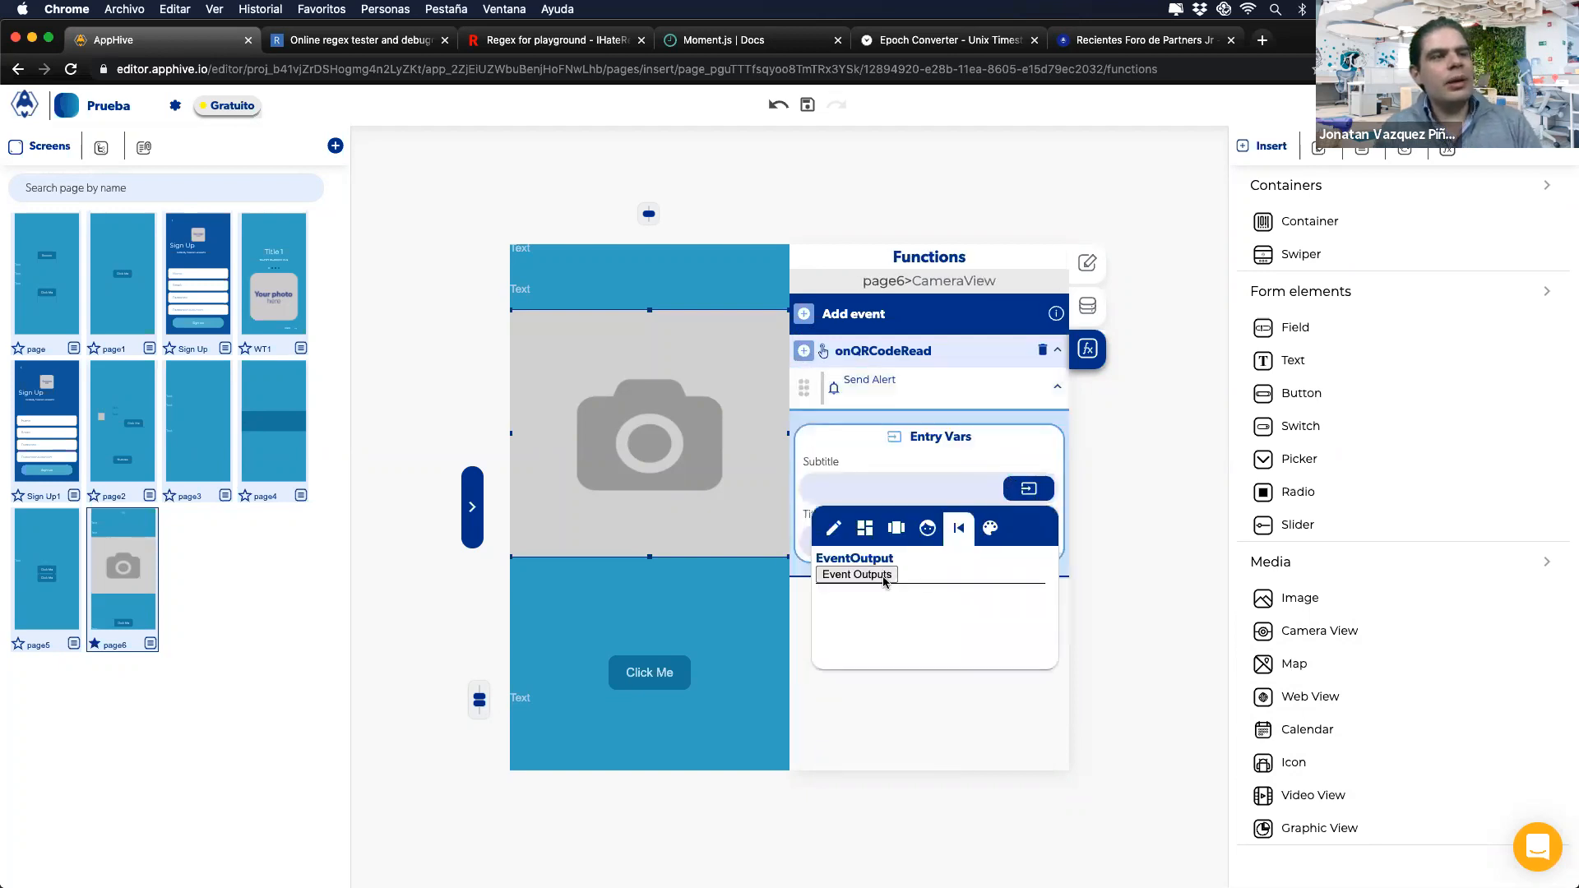
click(884, 577)
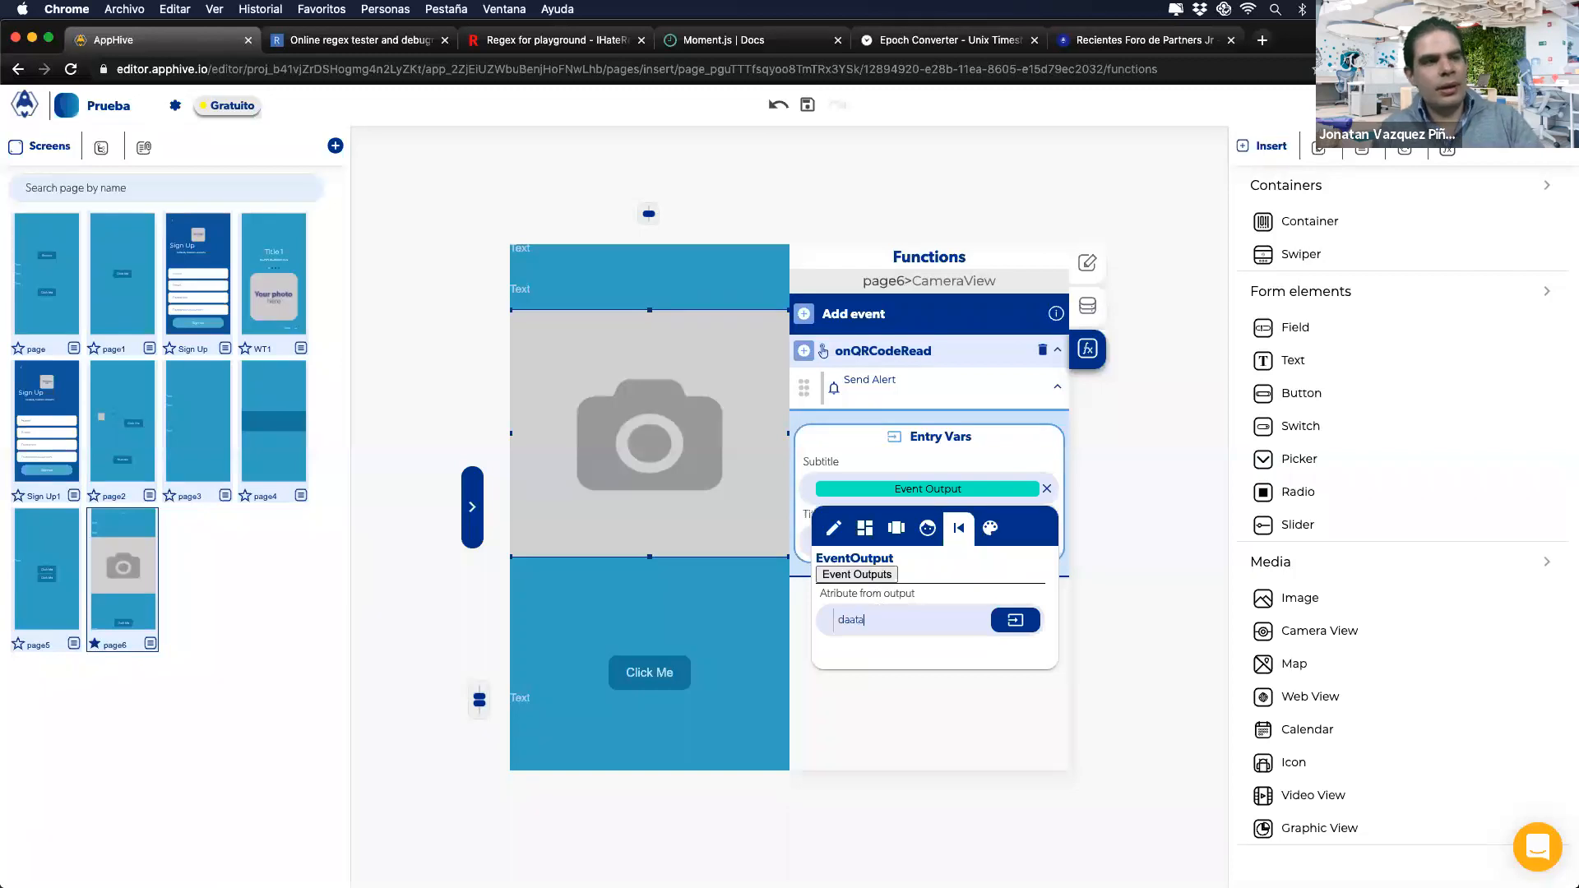
text(daata)
key(Return)
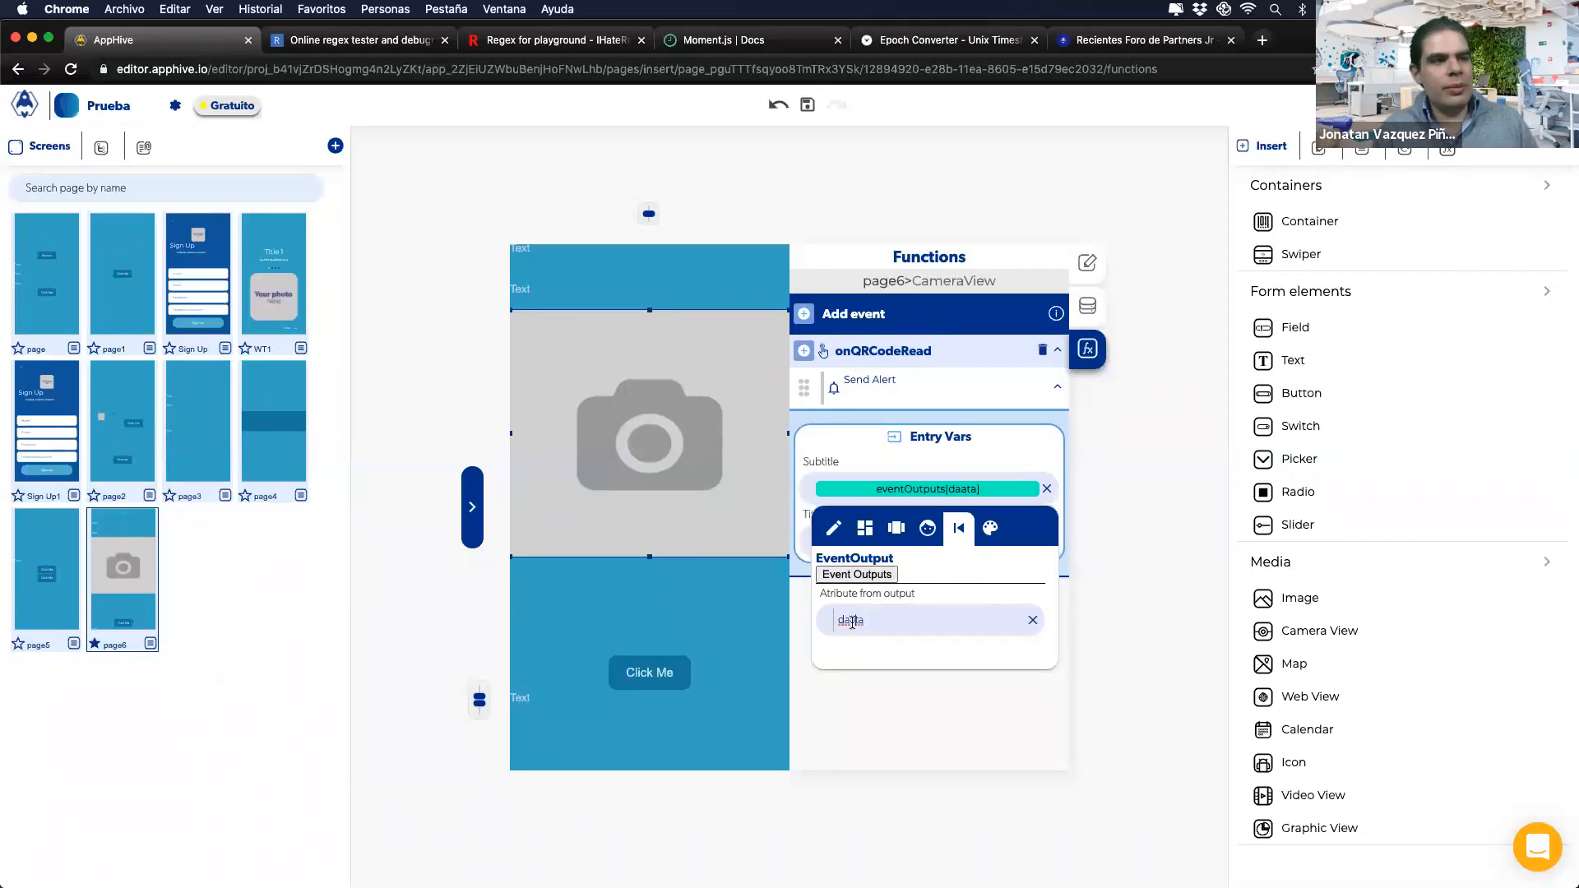
click(922, 484)
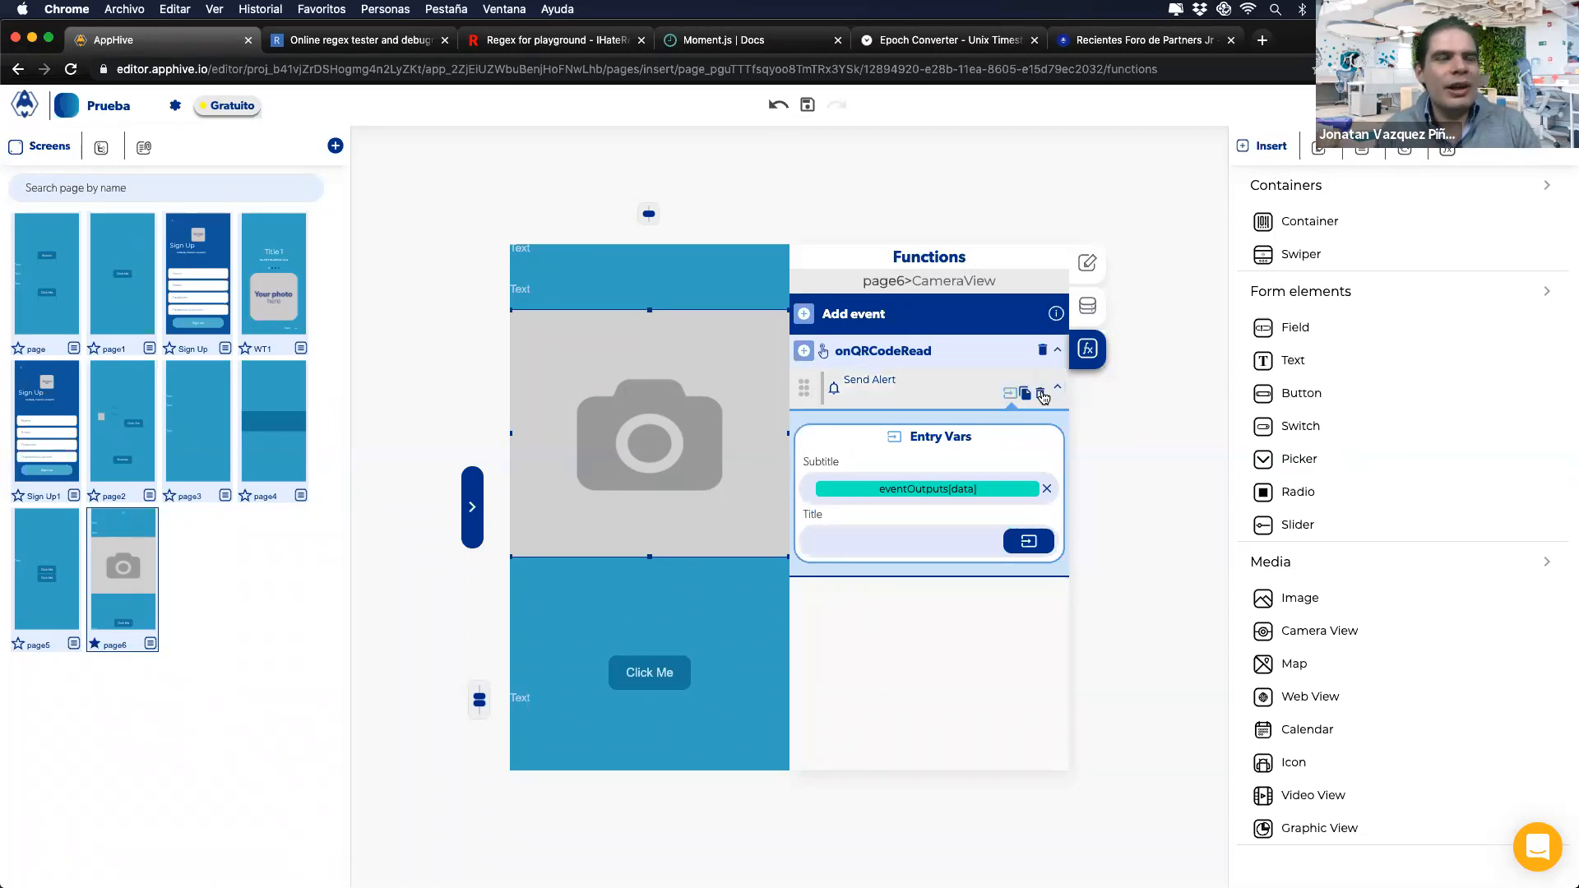
click(1041, 394)
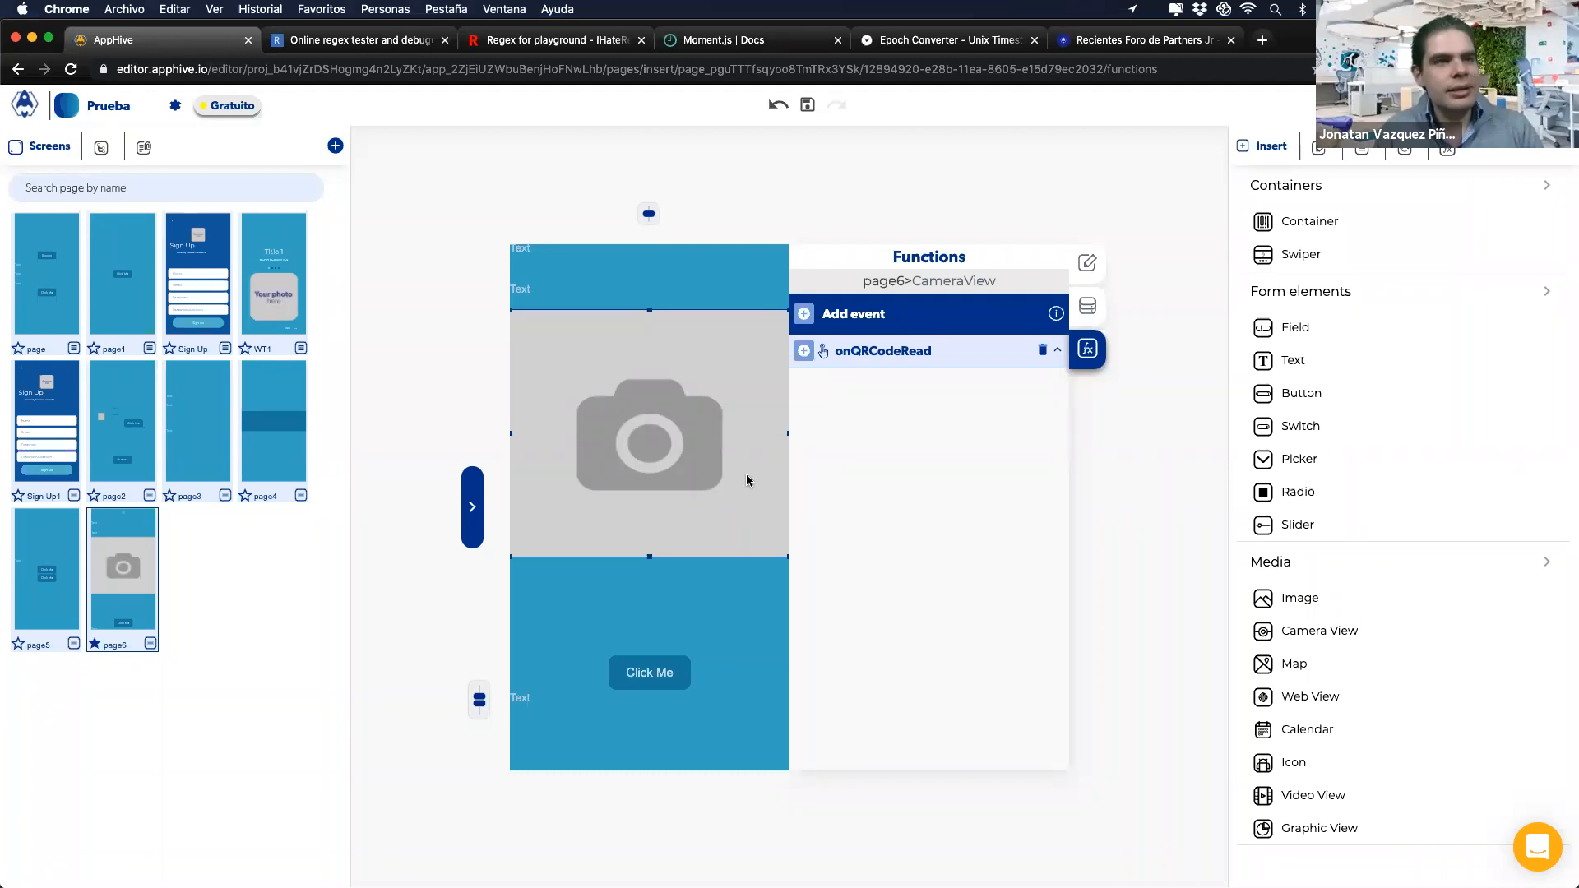
Step: Inspect the Productos collection in the Cloud database editor, then close the editor
click(1326, 107)
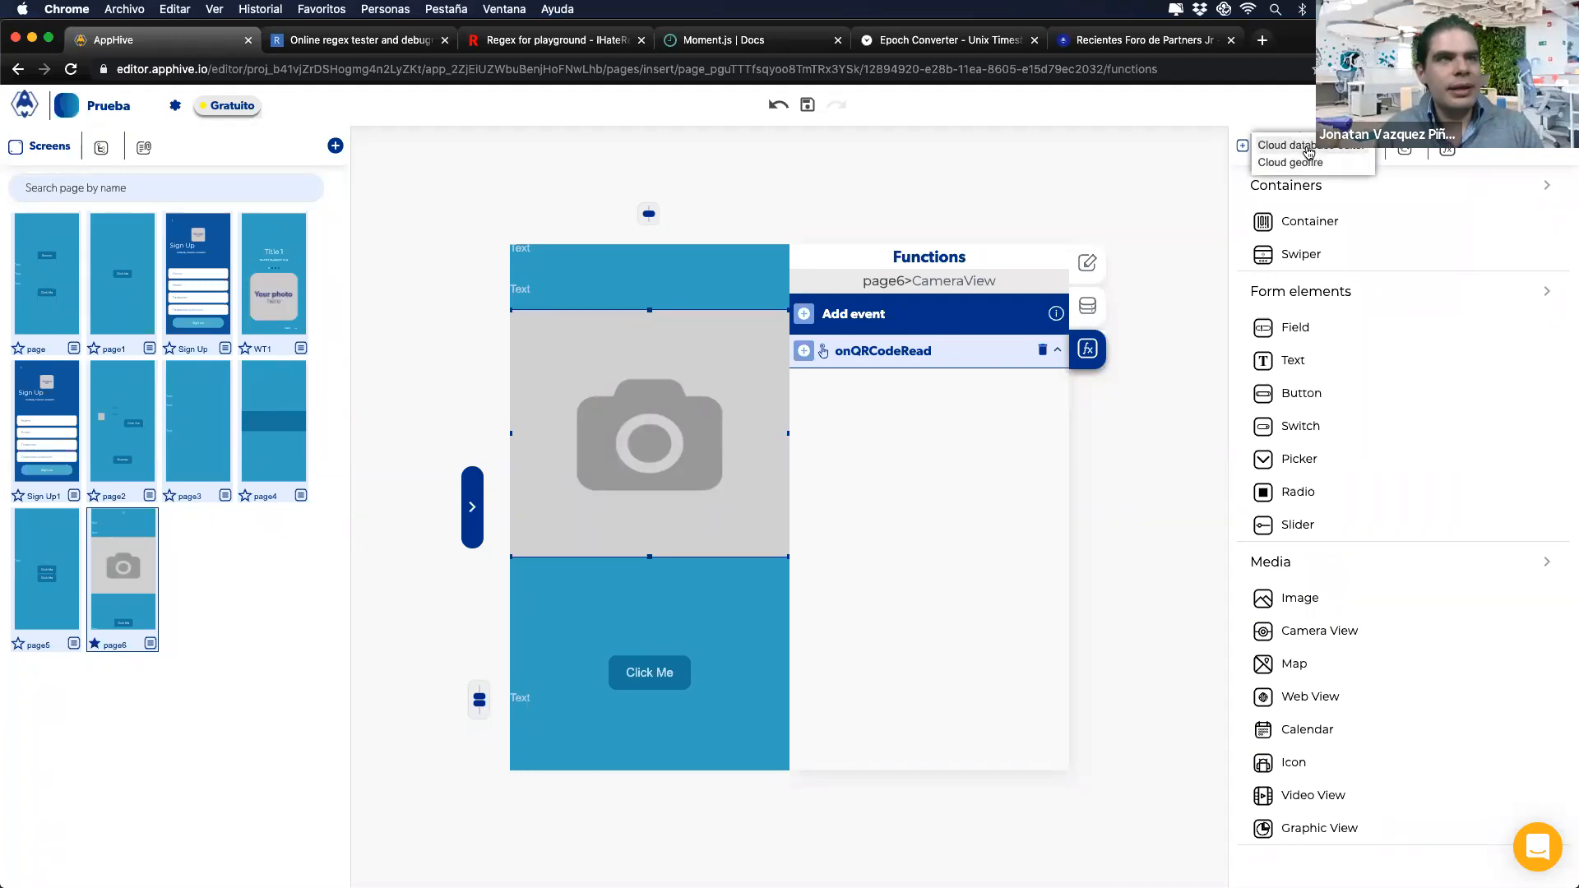
click(1308, 149)
click(532, 367)
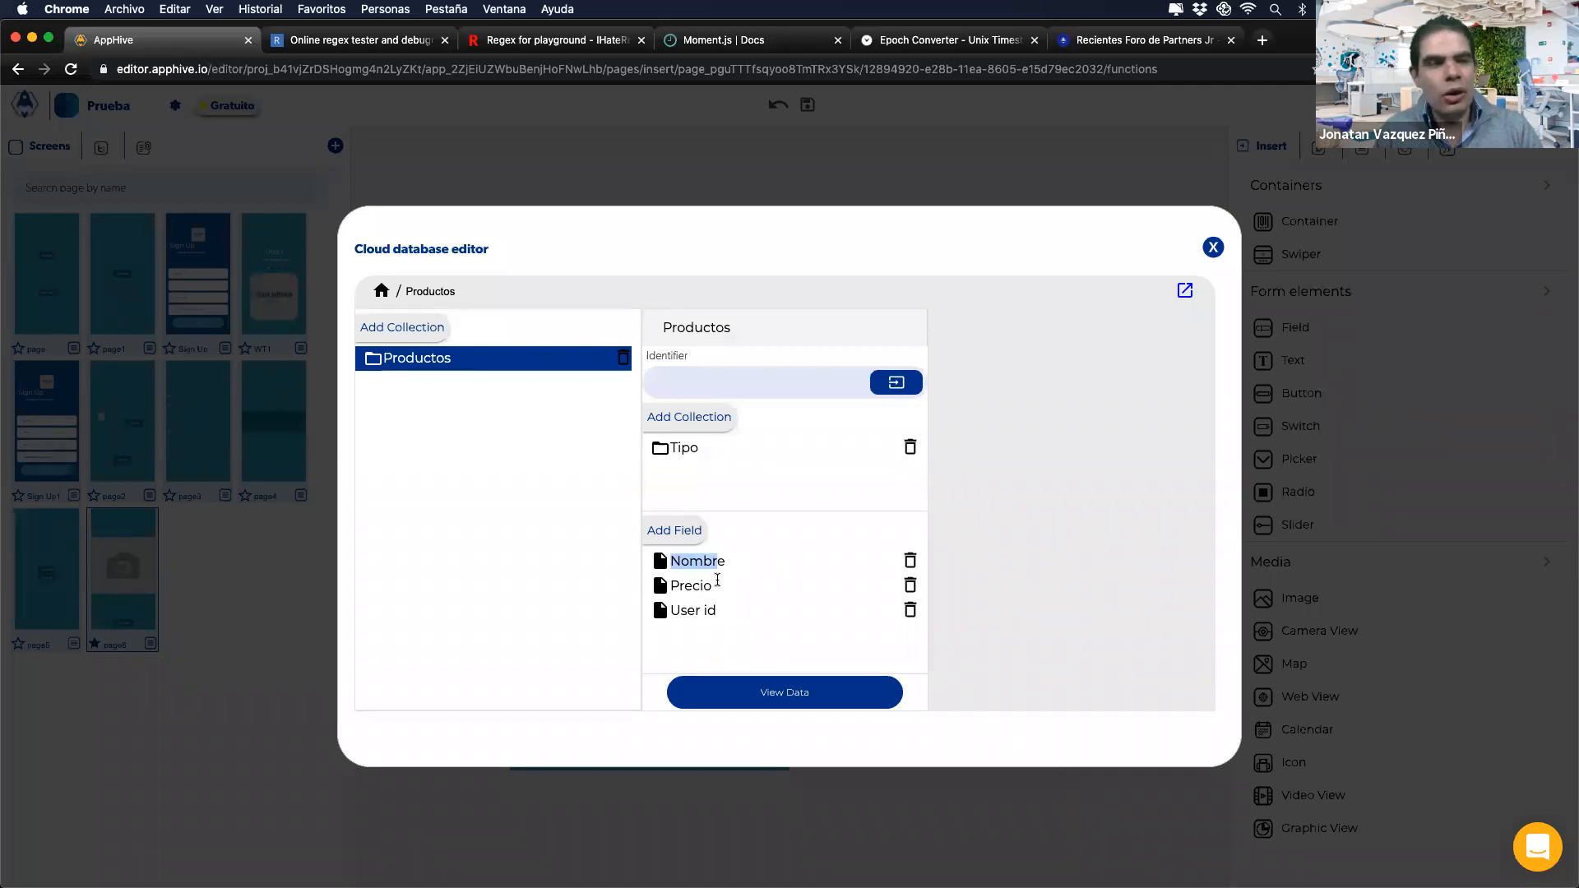
click(714, 784)
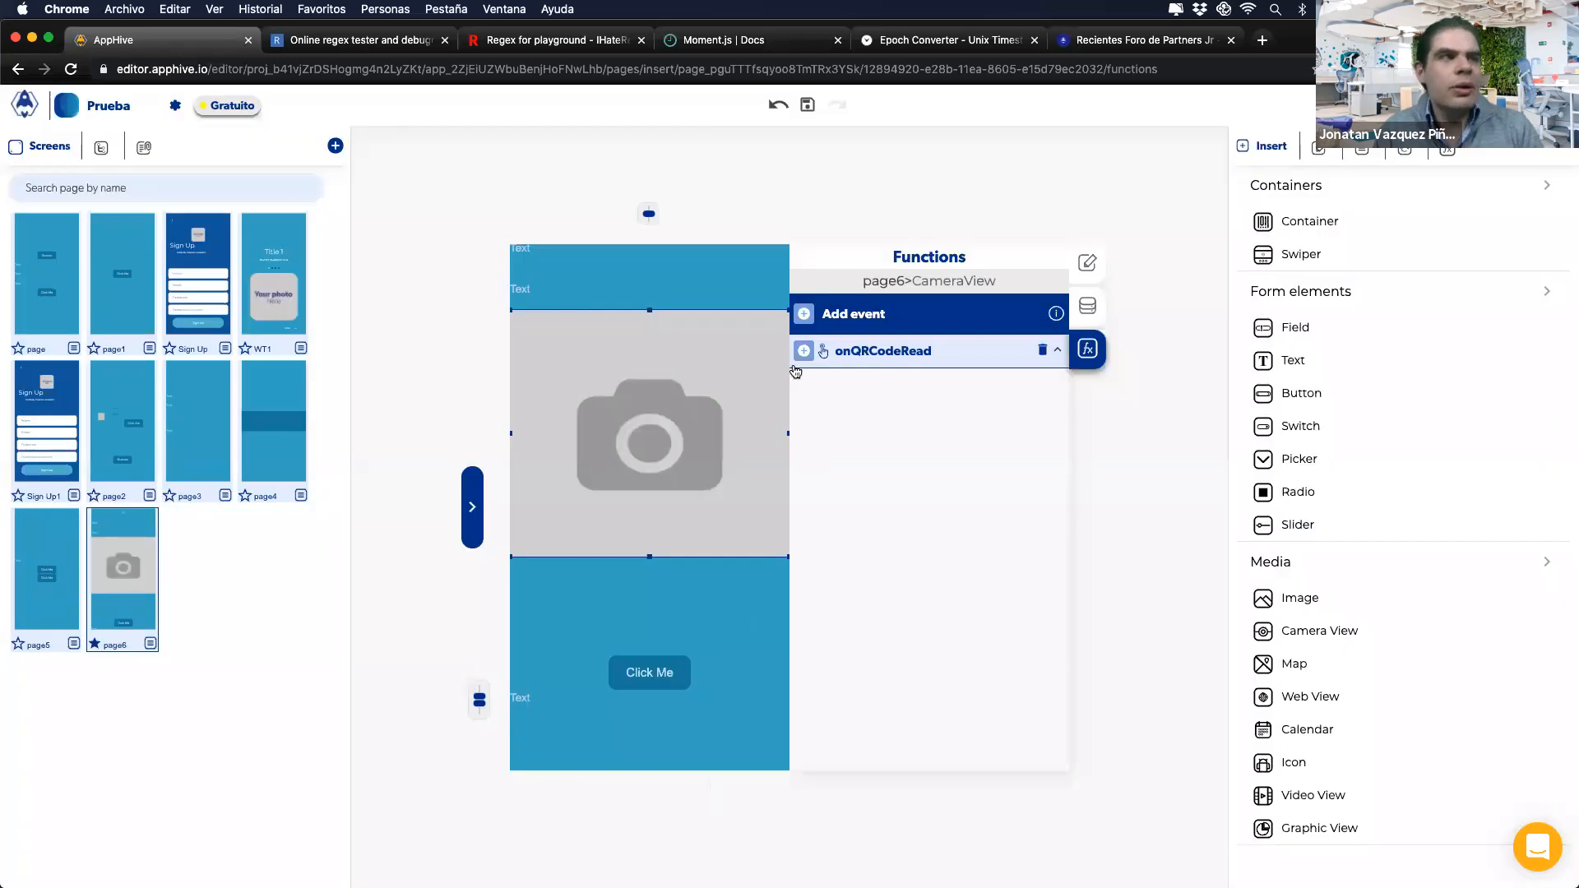
Step: Add a Send Alert to onQRCodeRead with its subtitle set to the Event Output variable
mouse_move(803, 521)
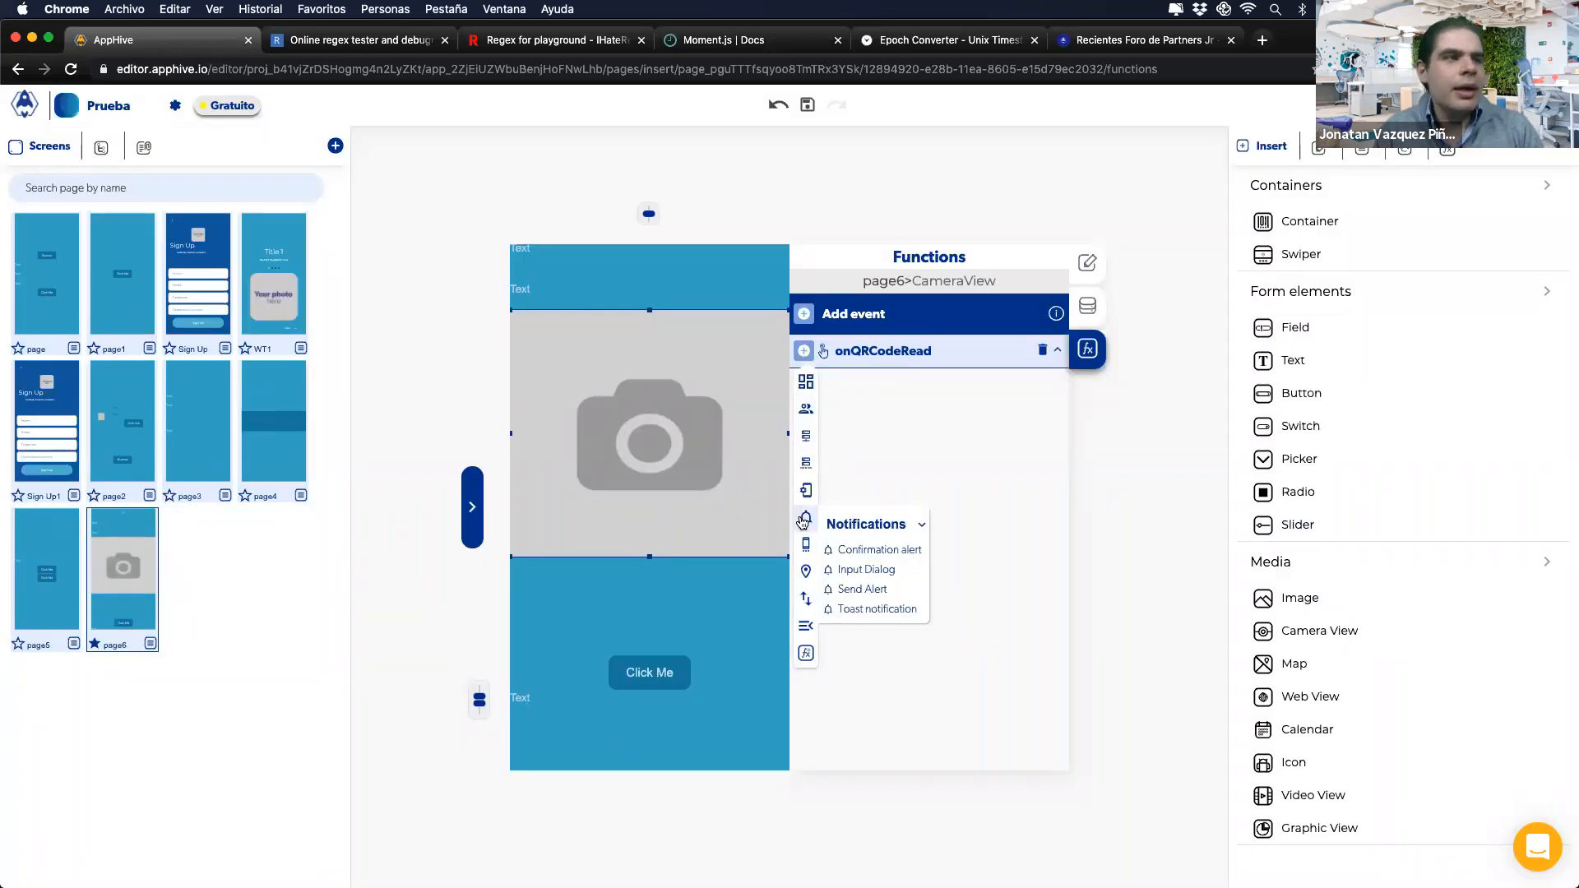
click(847, 588)
click(1011, 500)
click(954, 530)
click(856, 554)
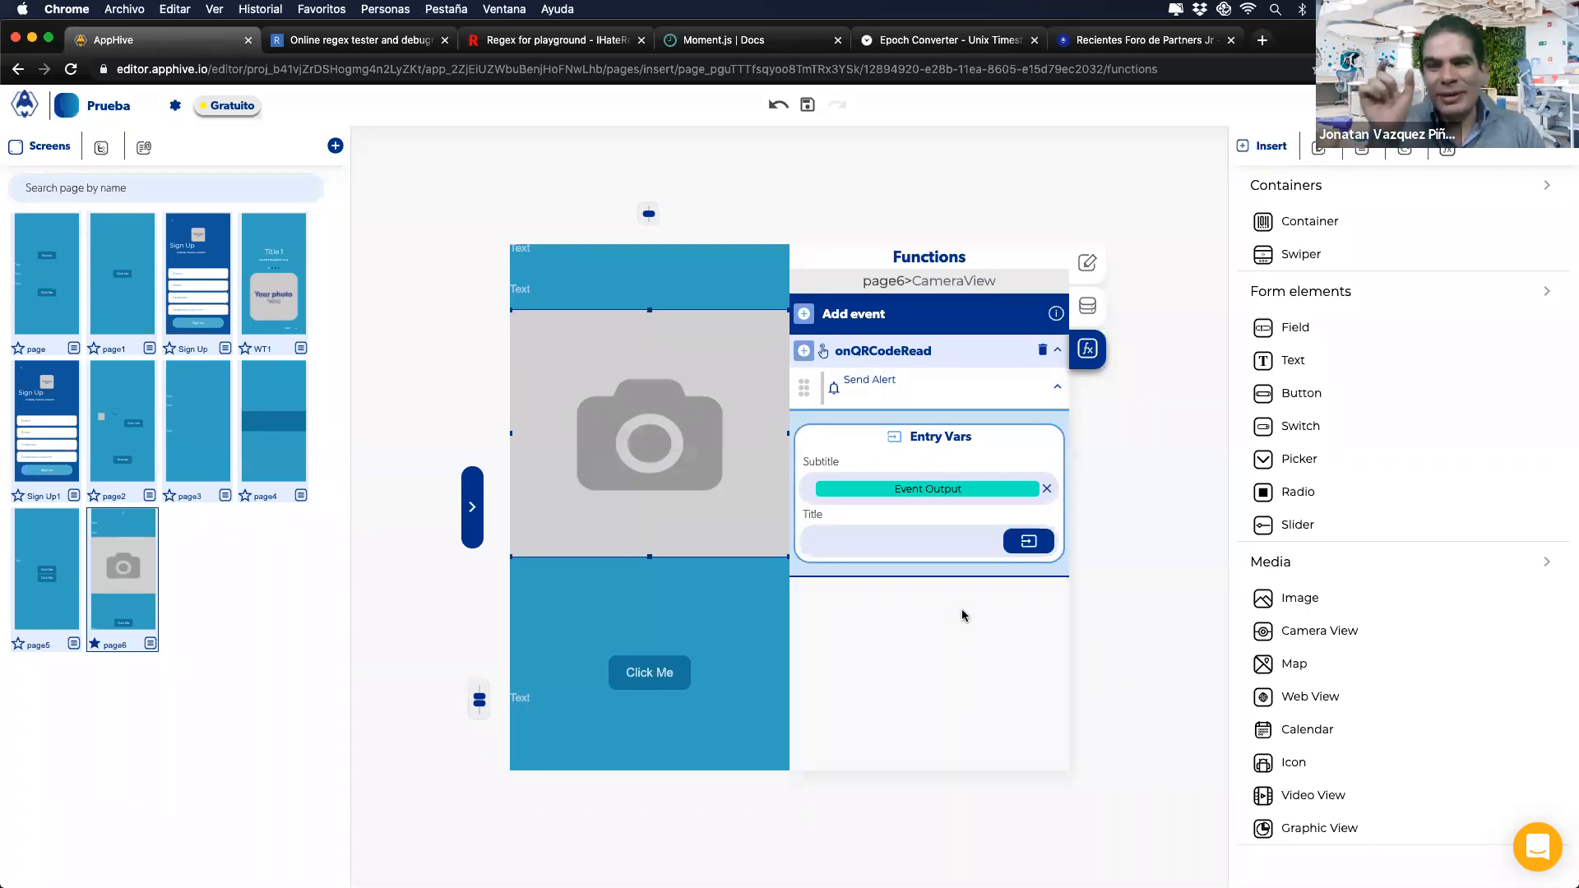
click(952, 489)
click(944, 440)
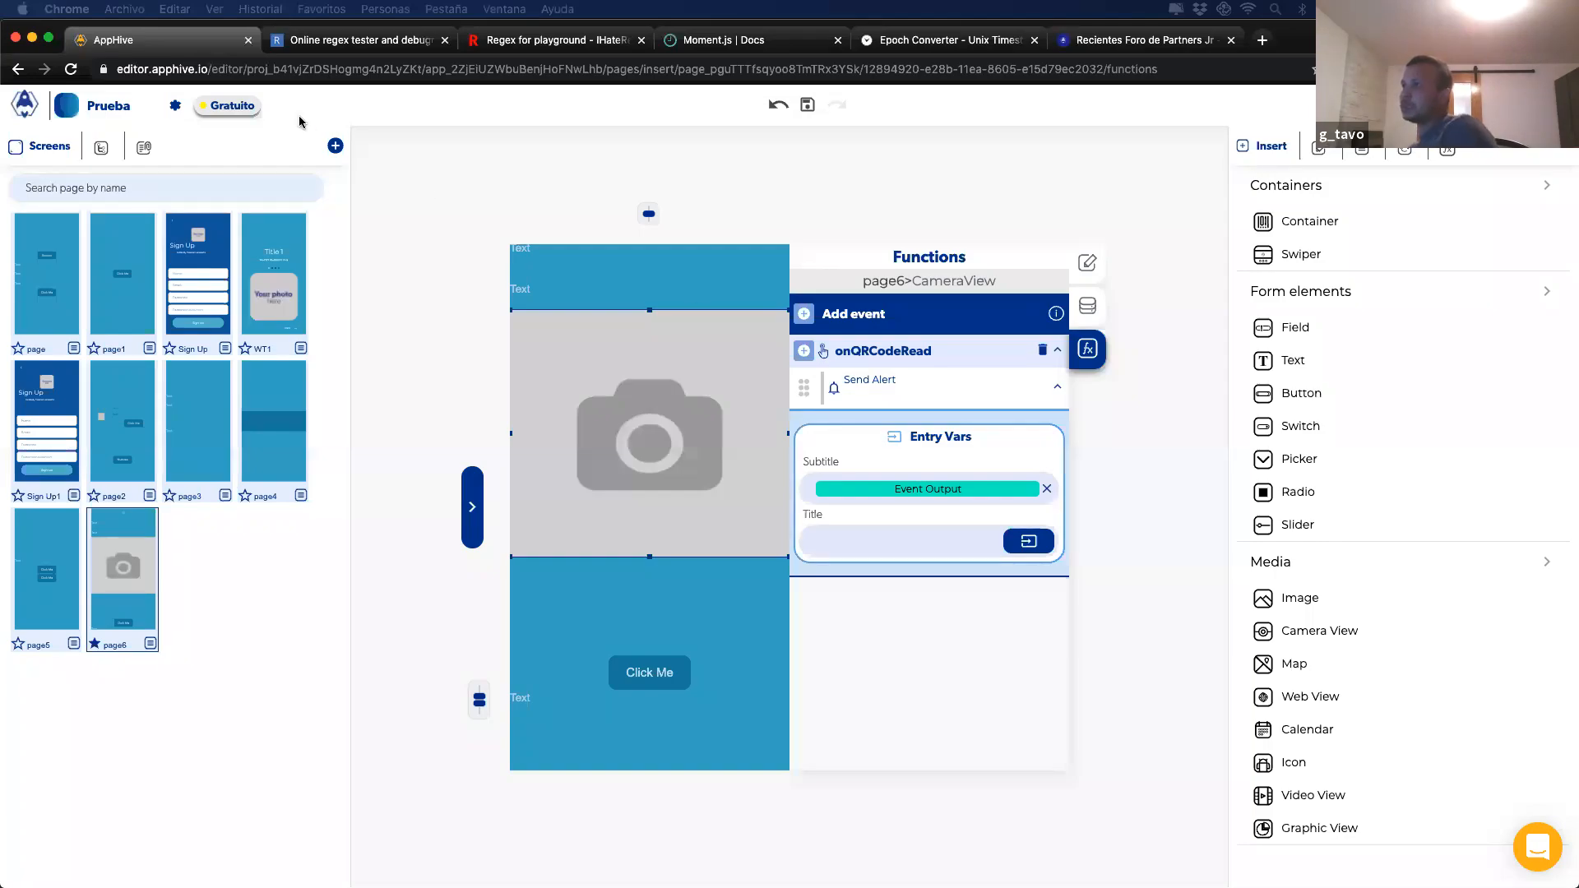
Step: Leave the editor for the projects dashboard and show the My APIs list
click(25, 105)
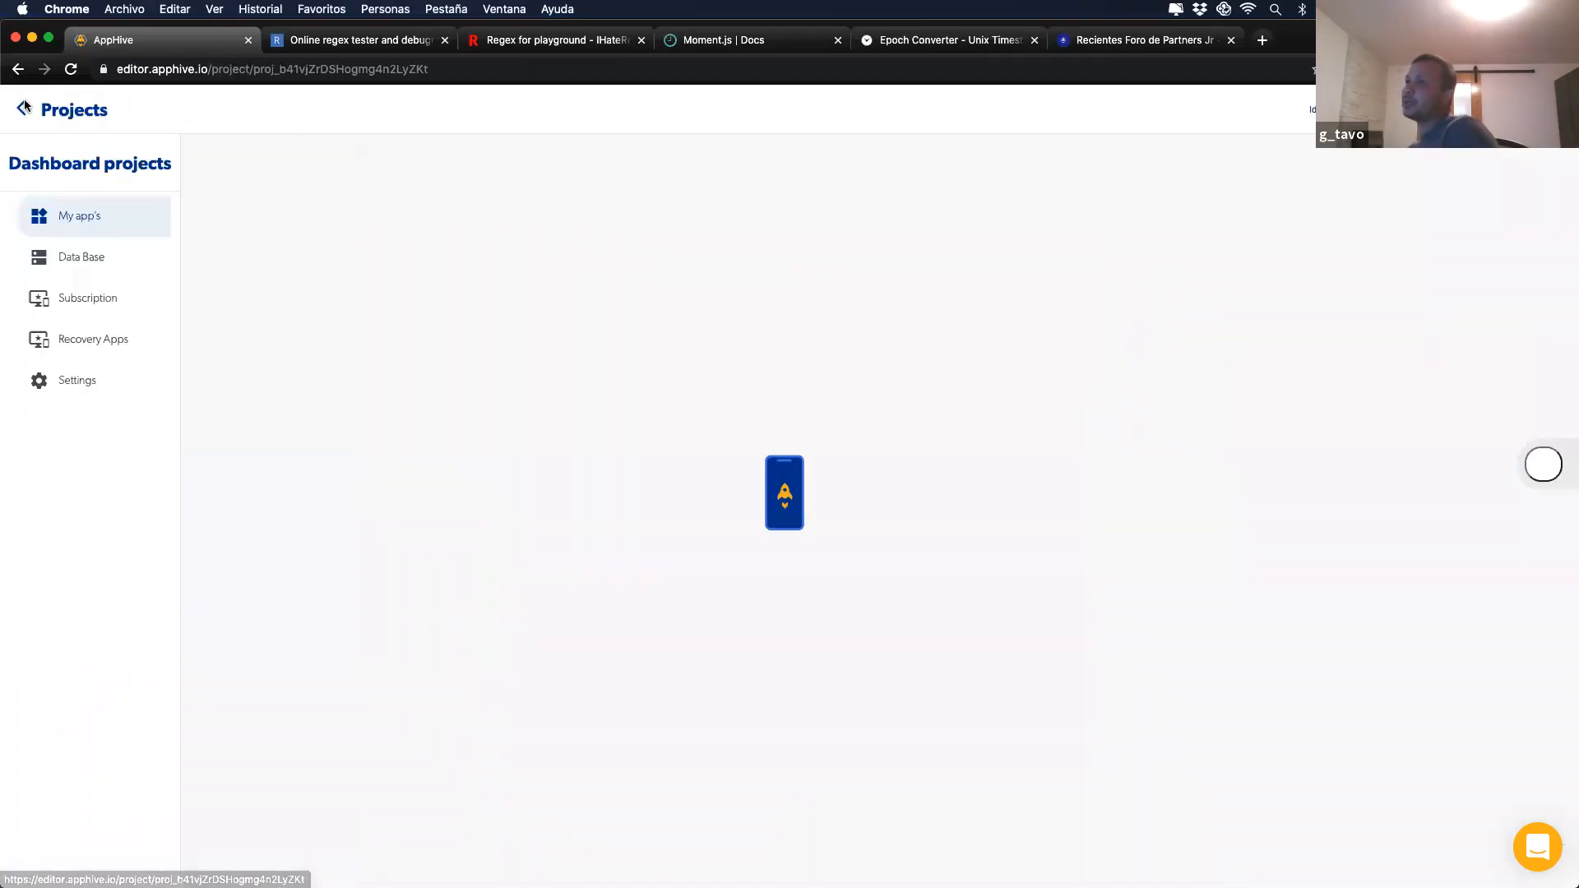
click(28, 109)
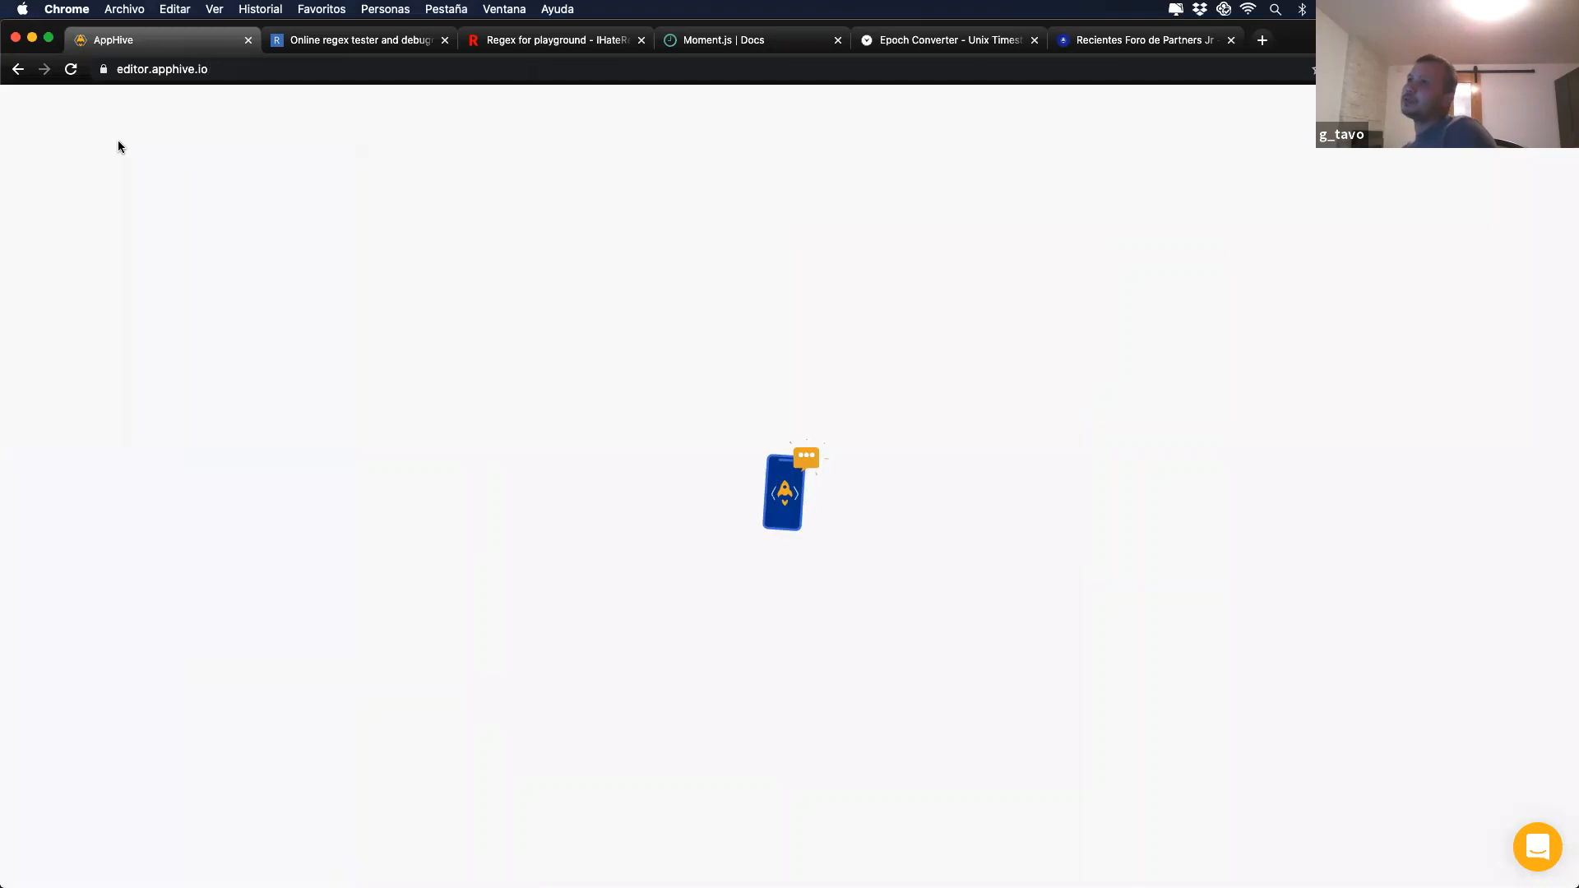
click(58, 160)
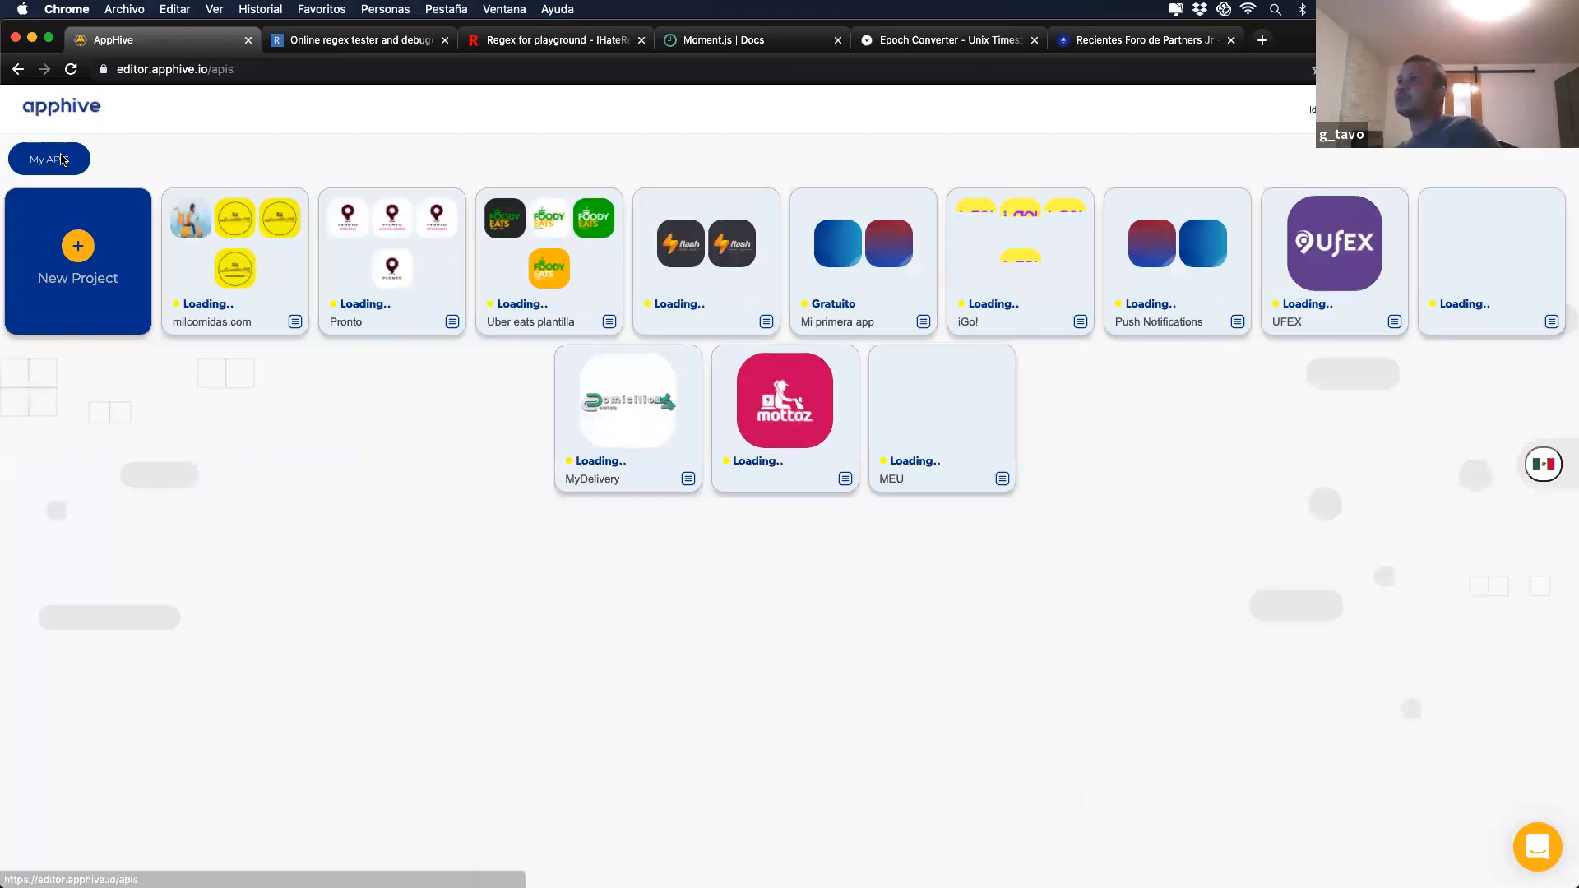
click(20, 109)
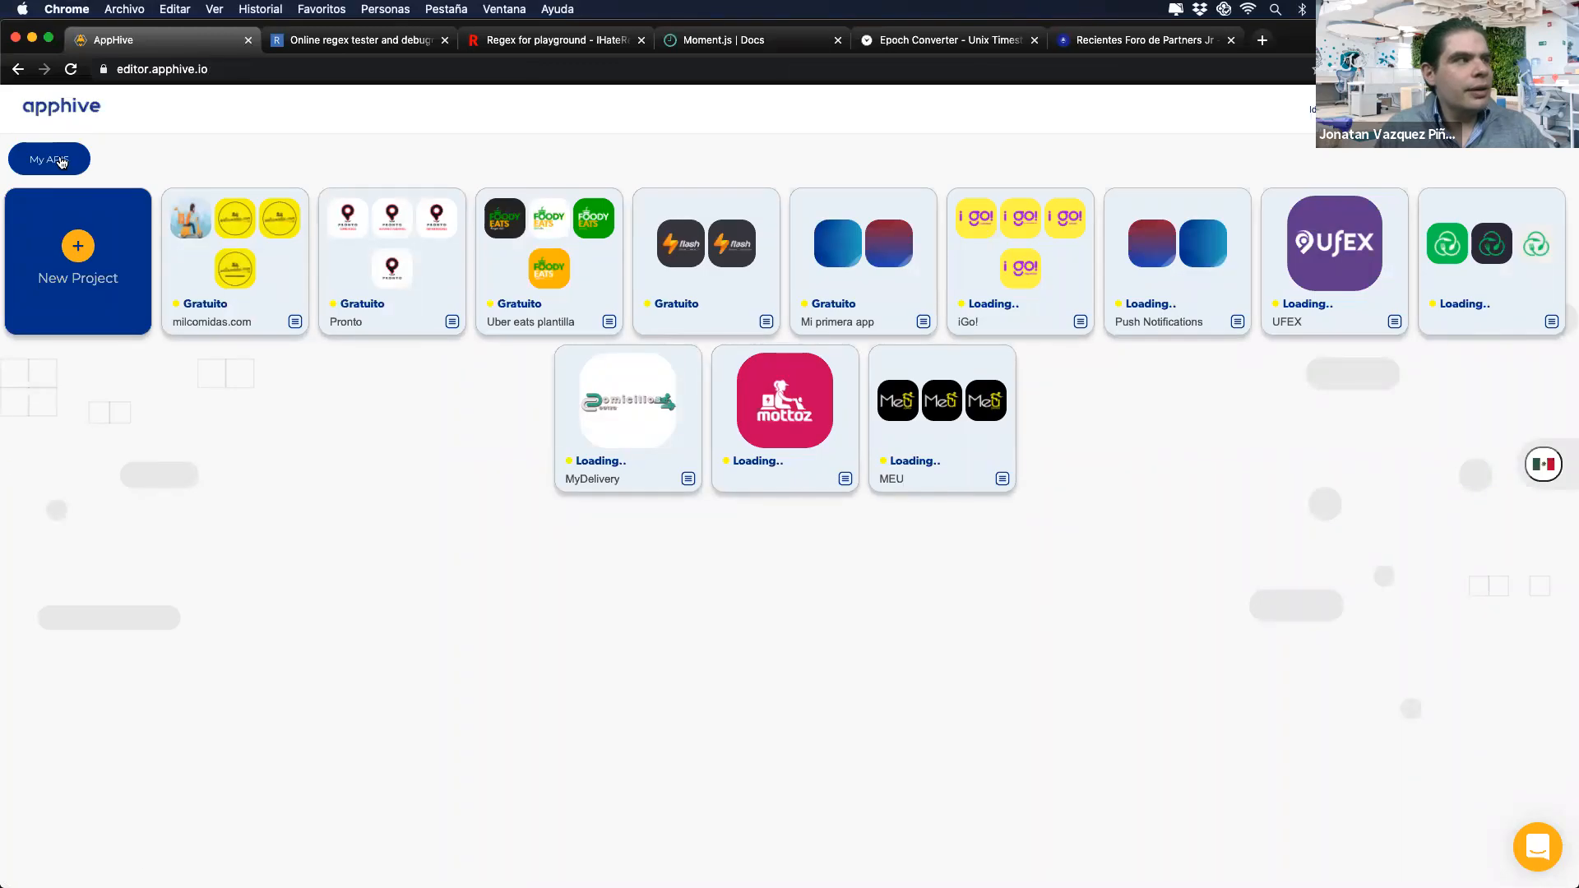
click(59, 160)
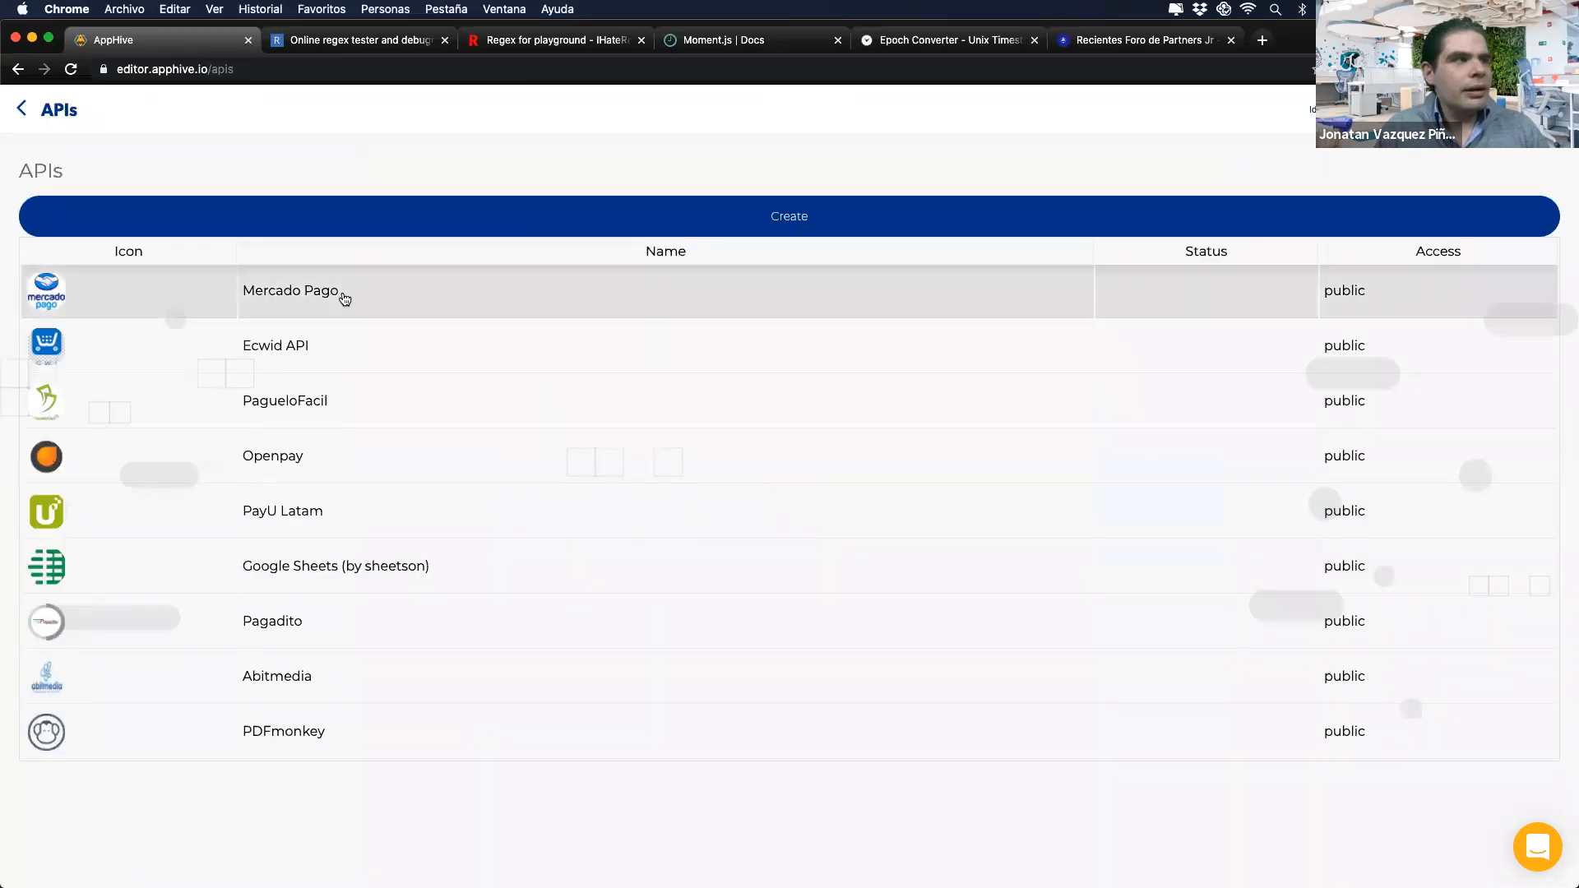
Step: Open the Mercado Pago API and view its versions
click(338, 295)
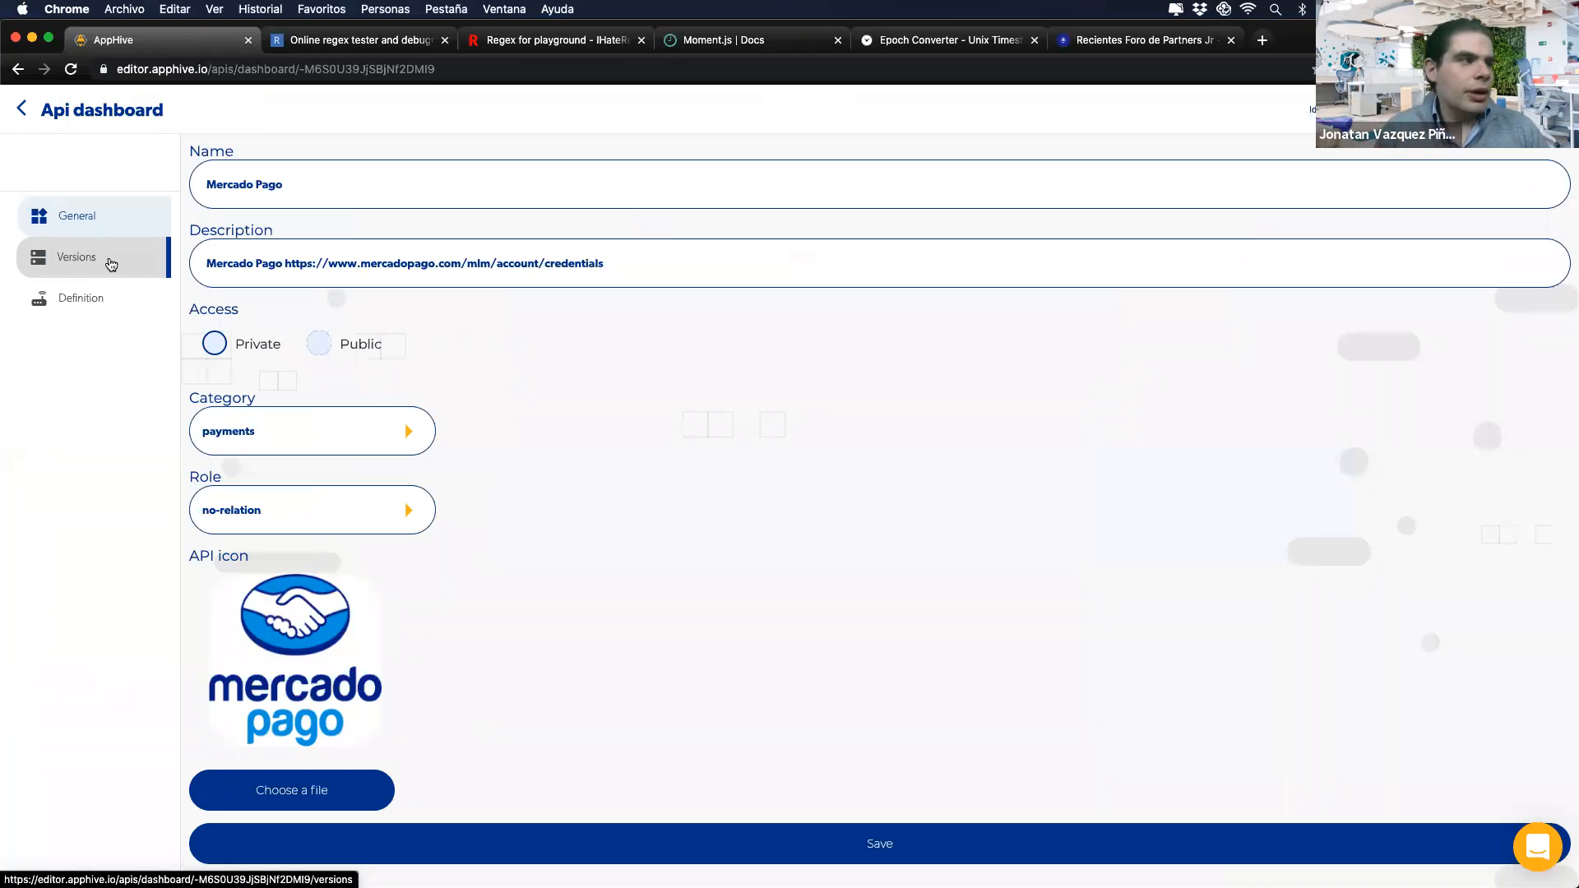
click(21, 108)
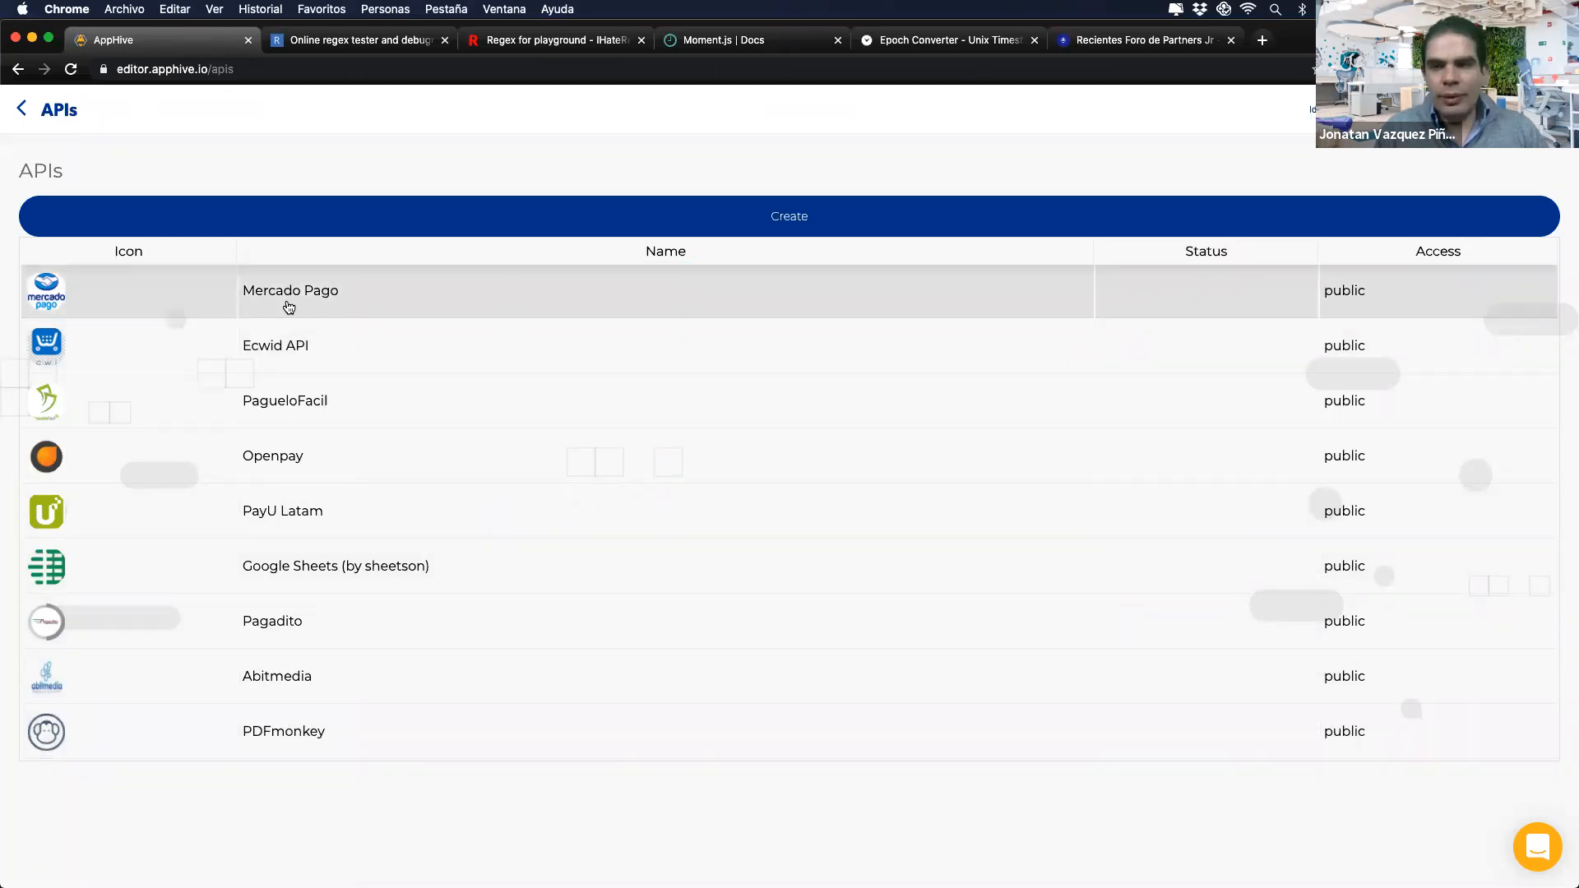
click(288, 307)
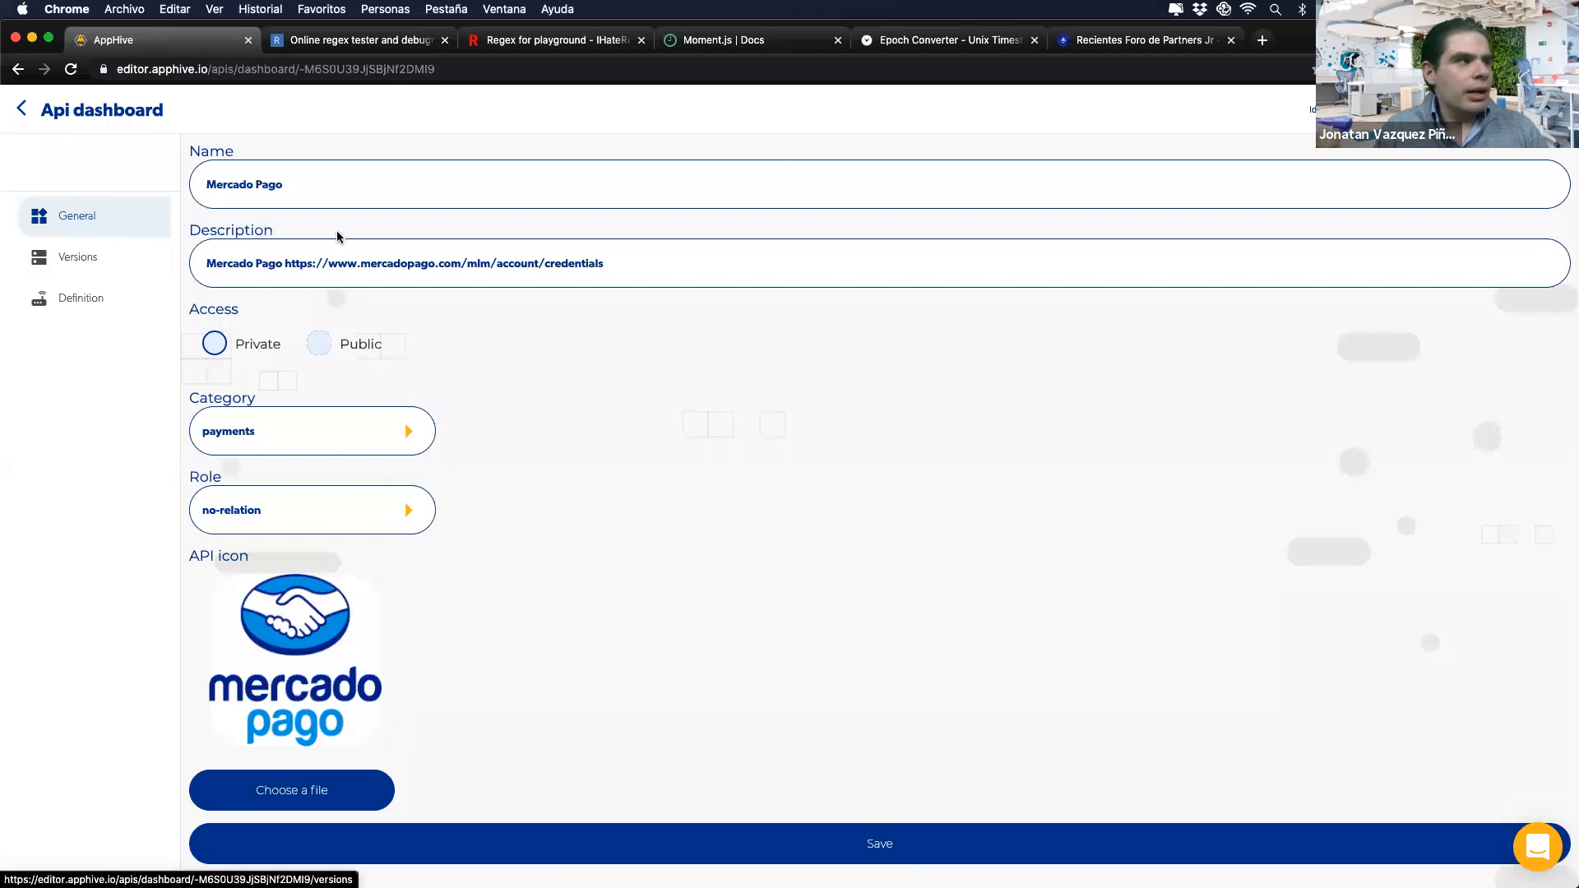
click(88, 271)
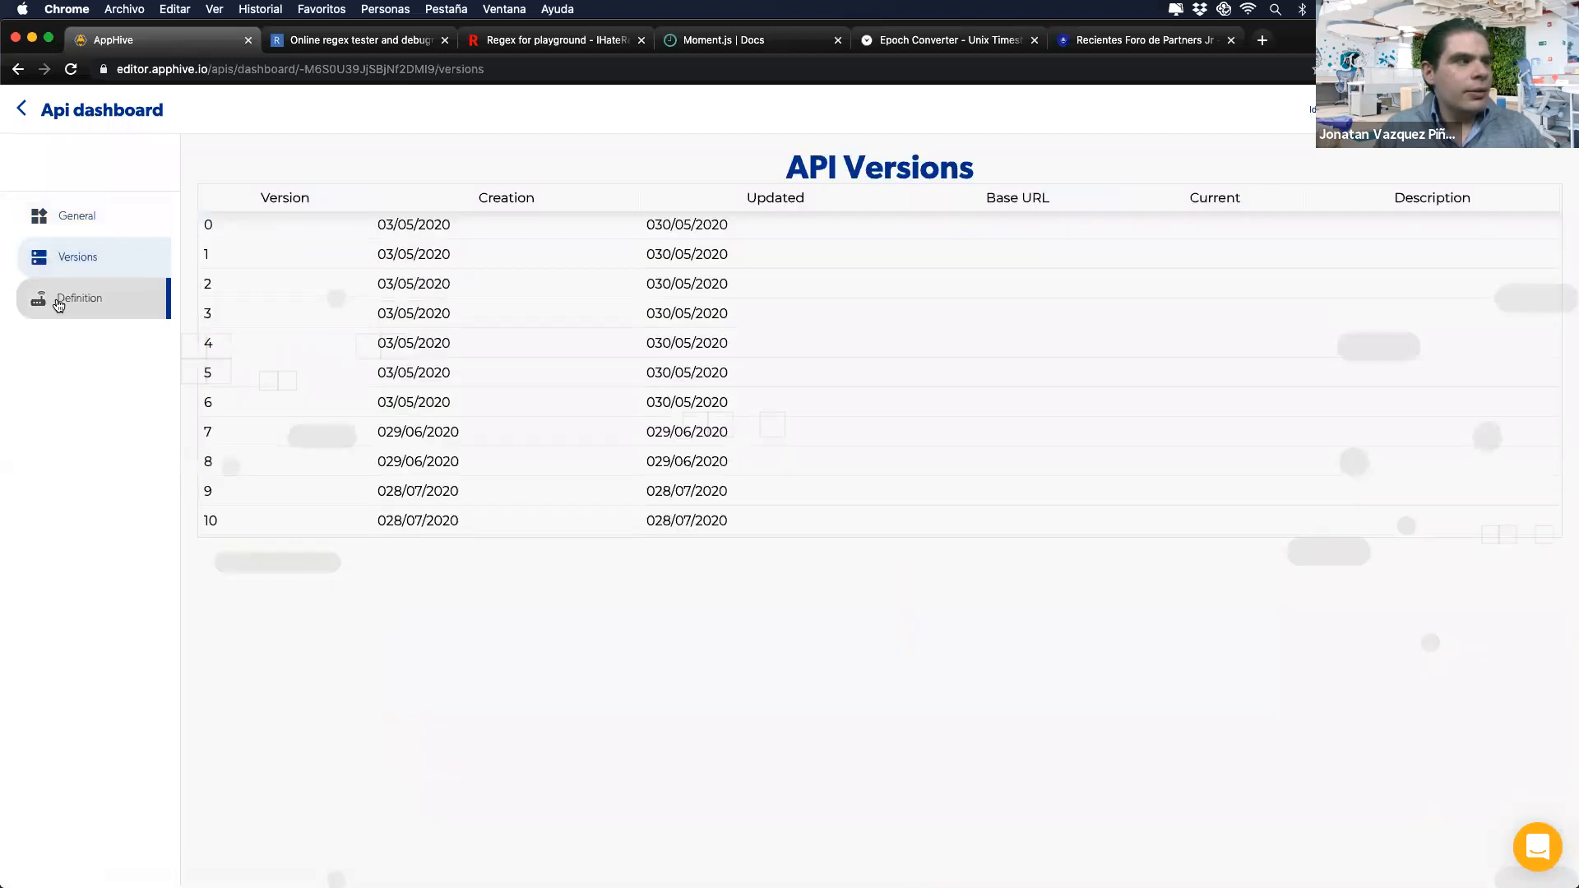
Step: Browse the Pagos module 'Leer información del pago' in Mercado Pago's definition, then go back to the APIs list
click(58, 300)
click(744, 228)
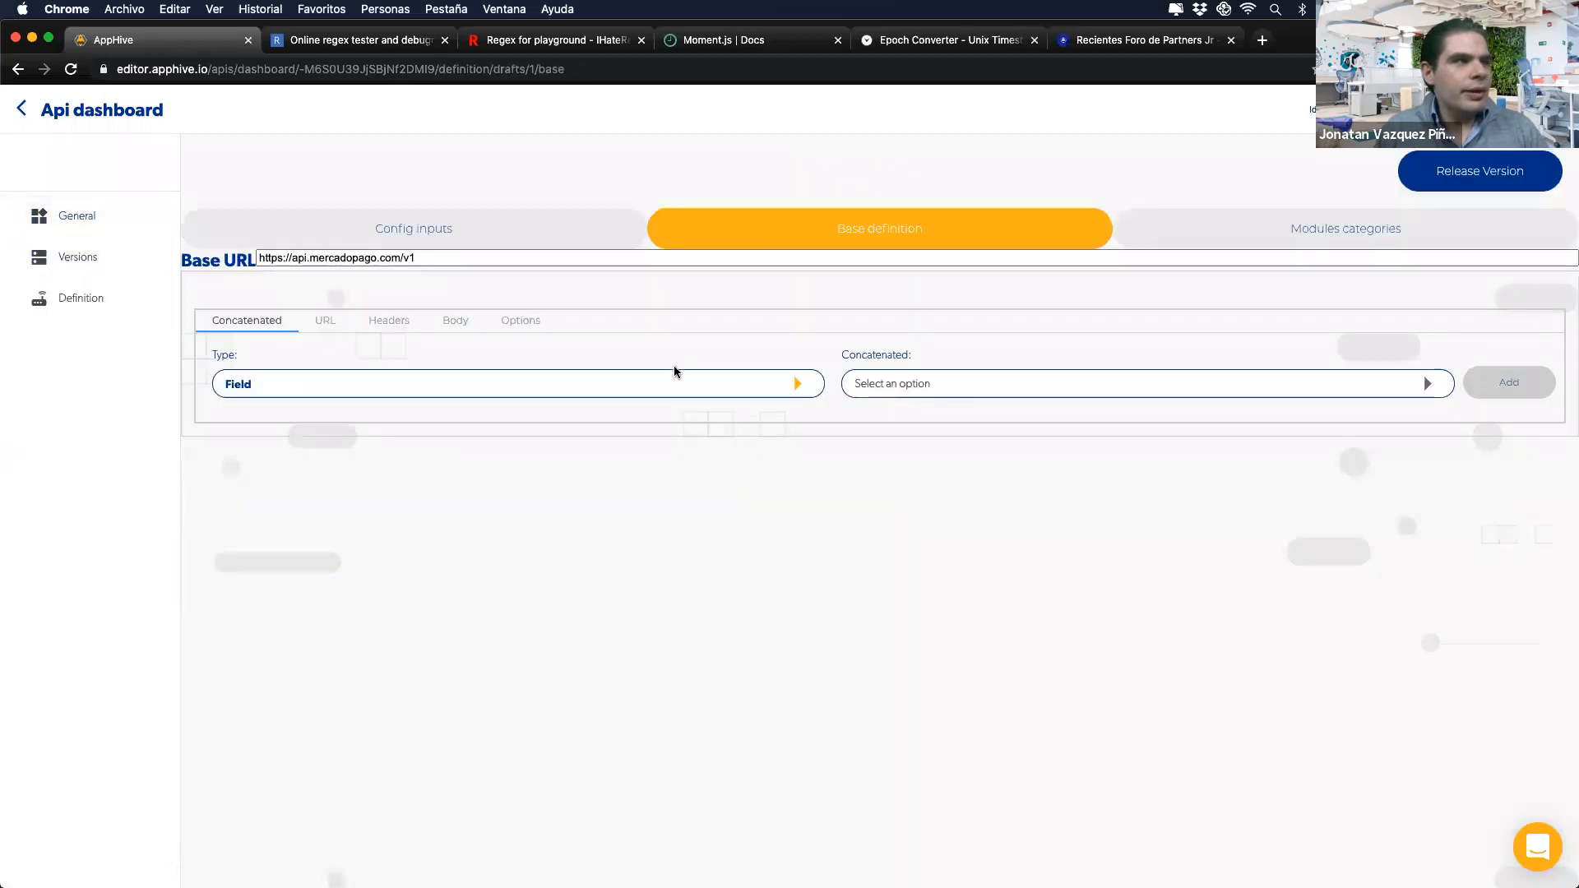
click(1362, 227)
click(670, 430)
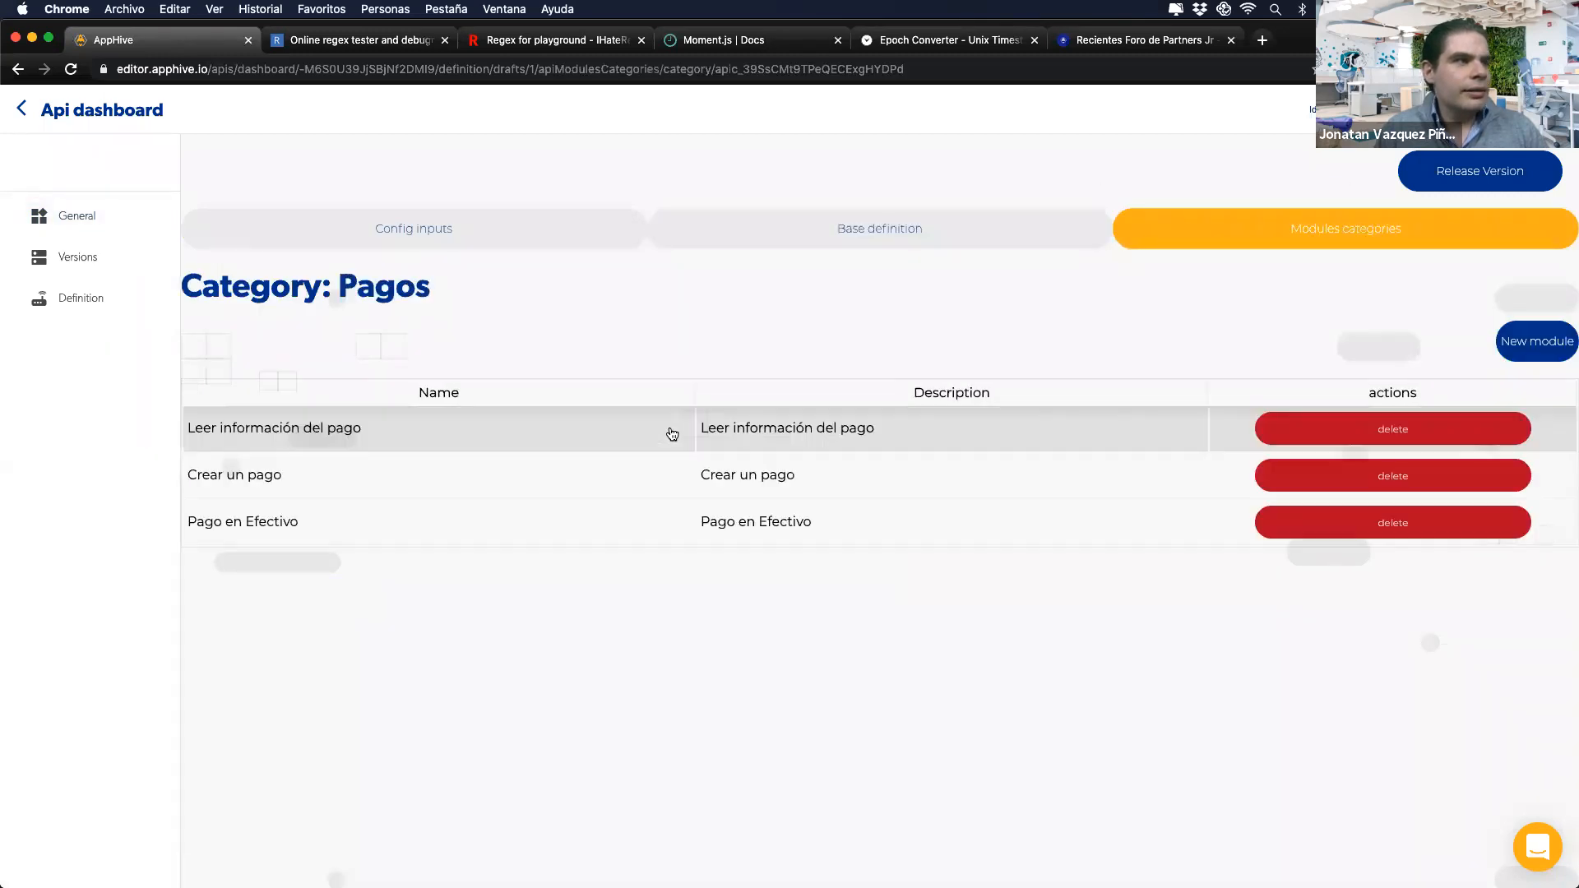
click(443, 436)
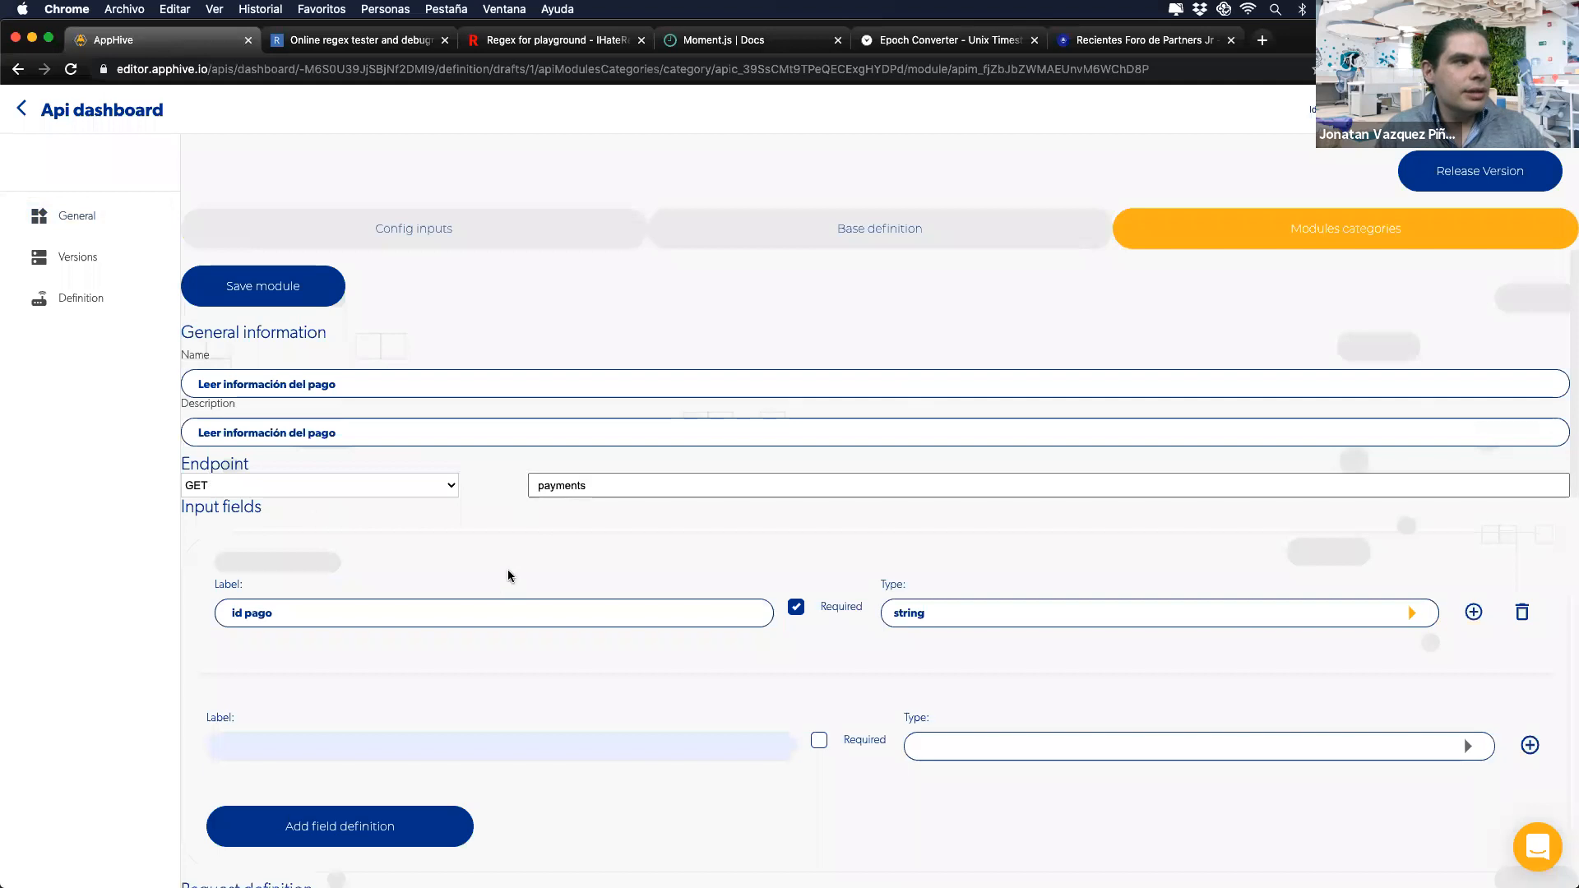
scroll(506, 569, down, 5)
scroll(561, 512, down, 3)
scroll(562, 514, up, 8)
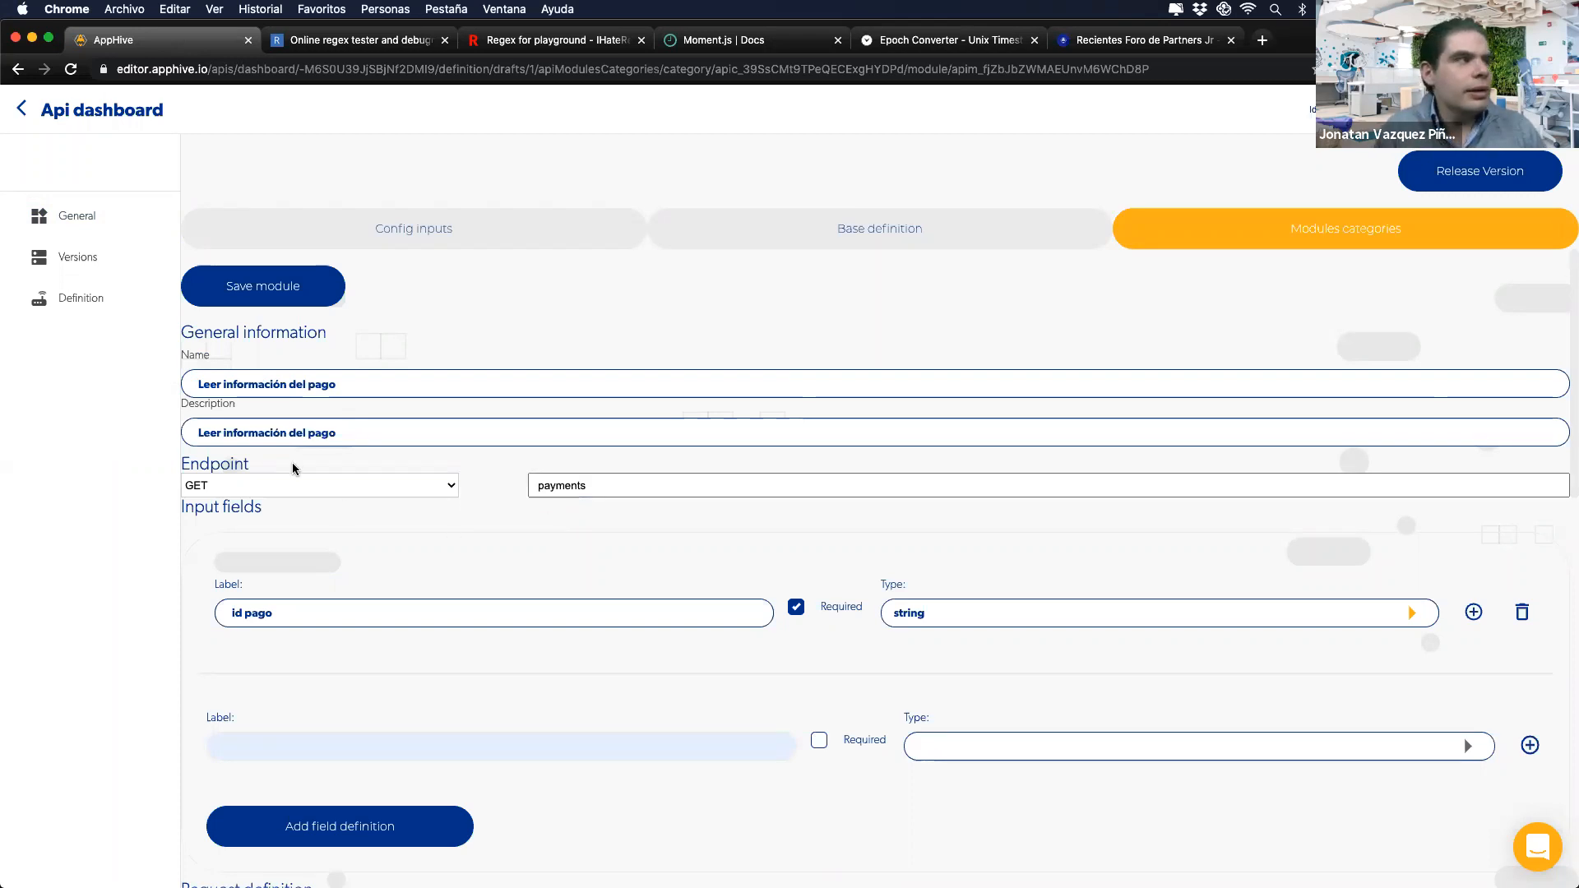
click(29, 122)
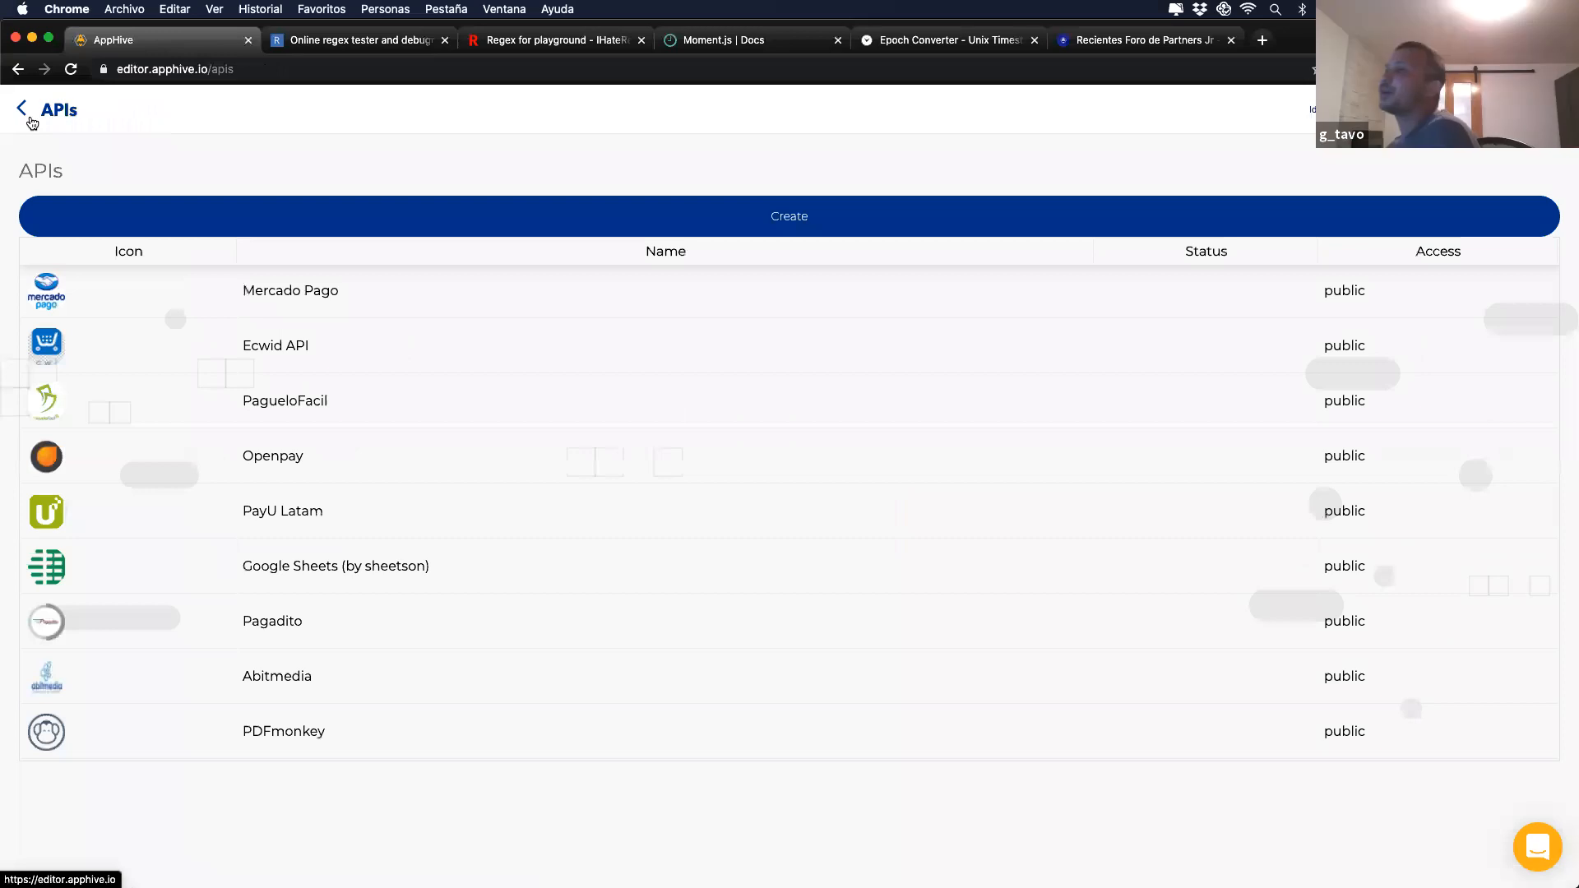
click(32, 120)
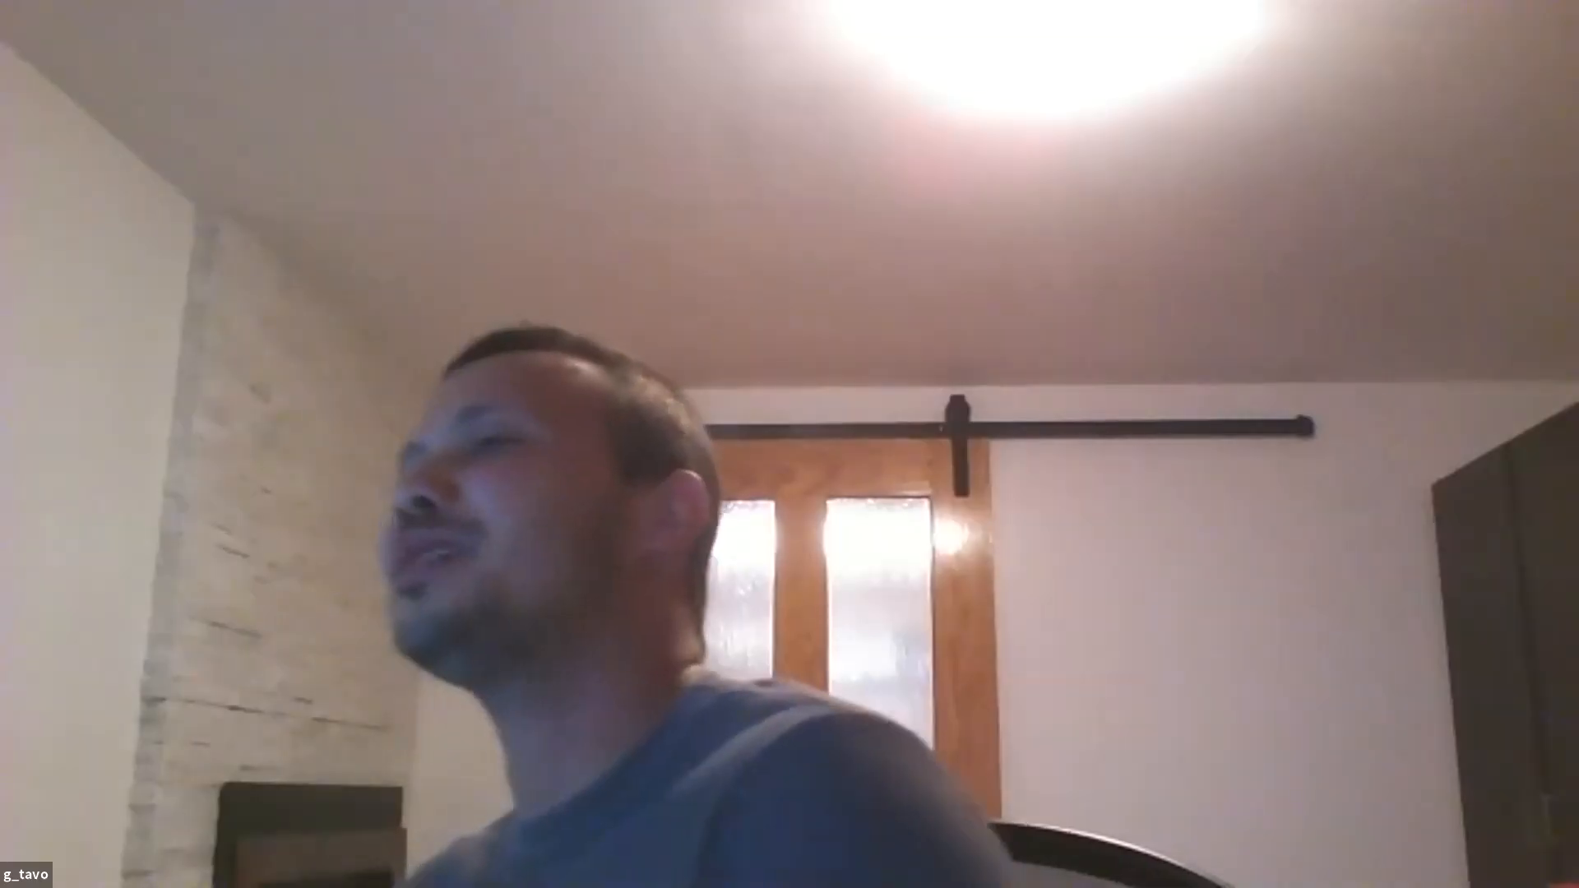
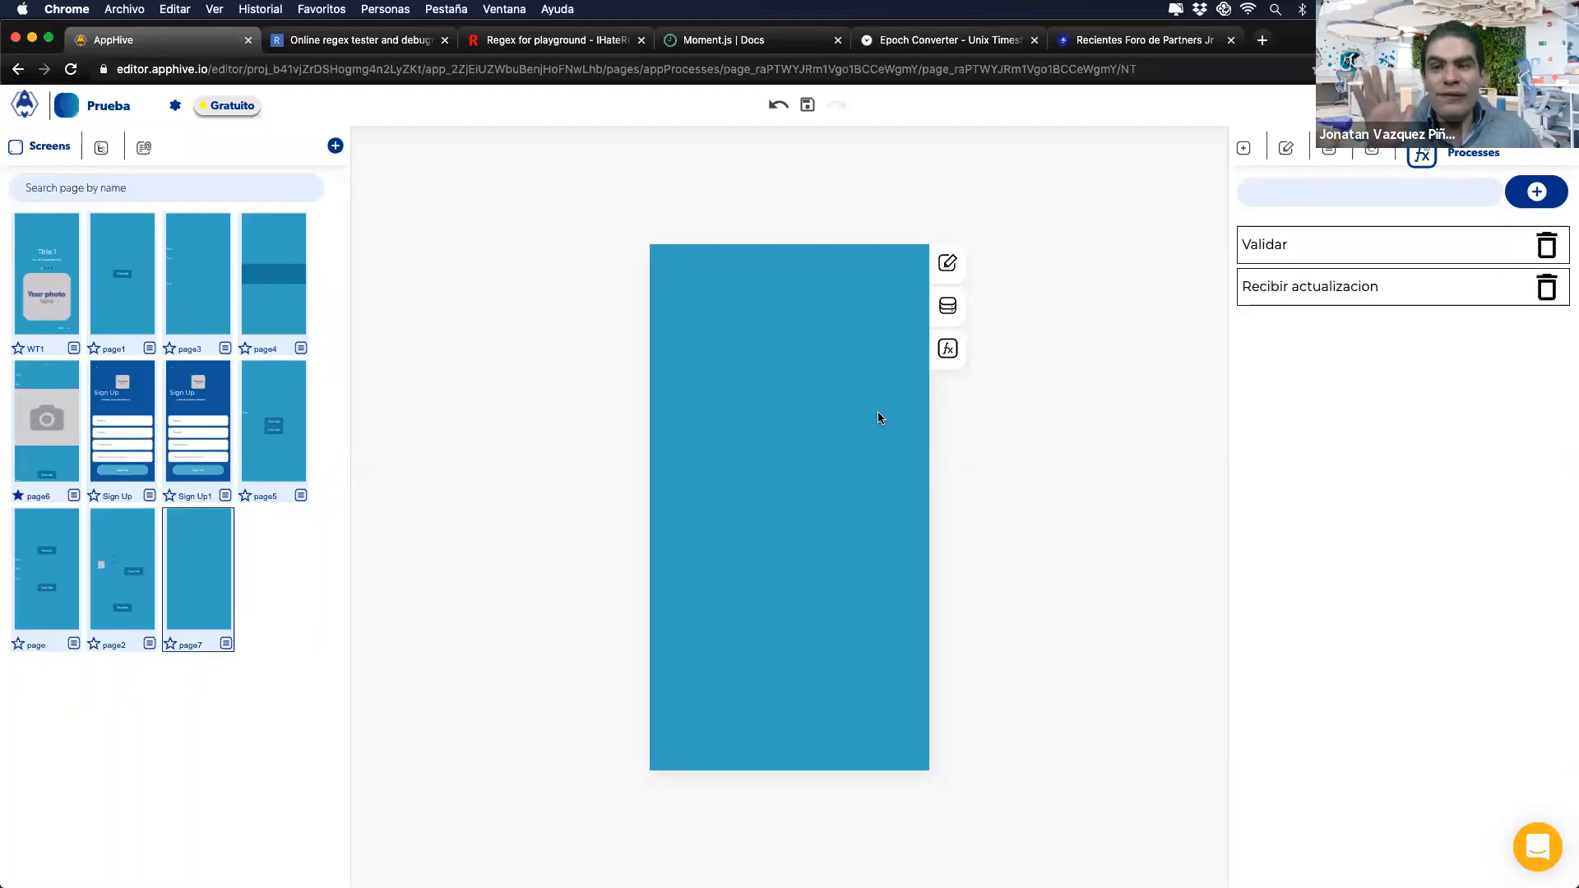
Step: Open the Recibir actualizacion process for editing
click(1301, 284)
Step: Add a Get database data step and look at the Productos collection in the cloud database
click(323, 407)
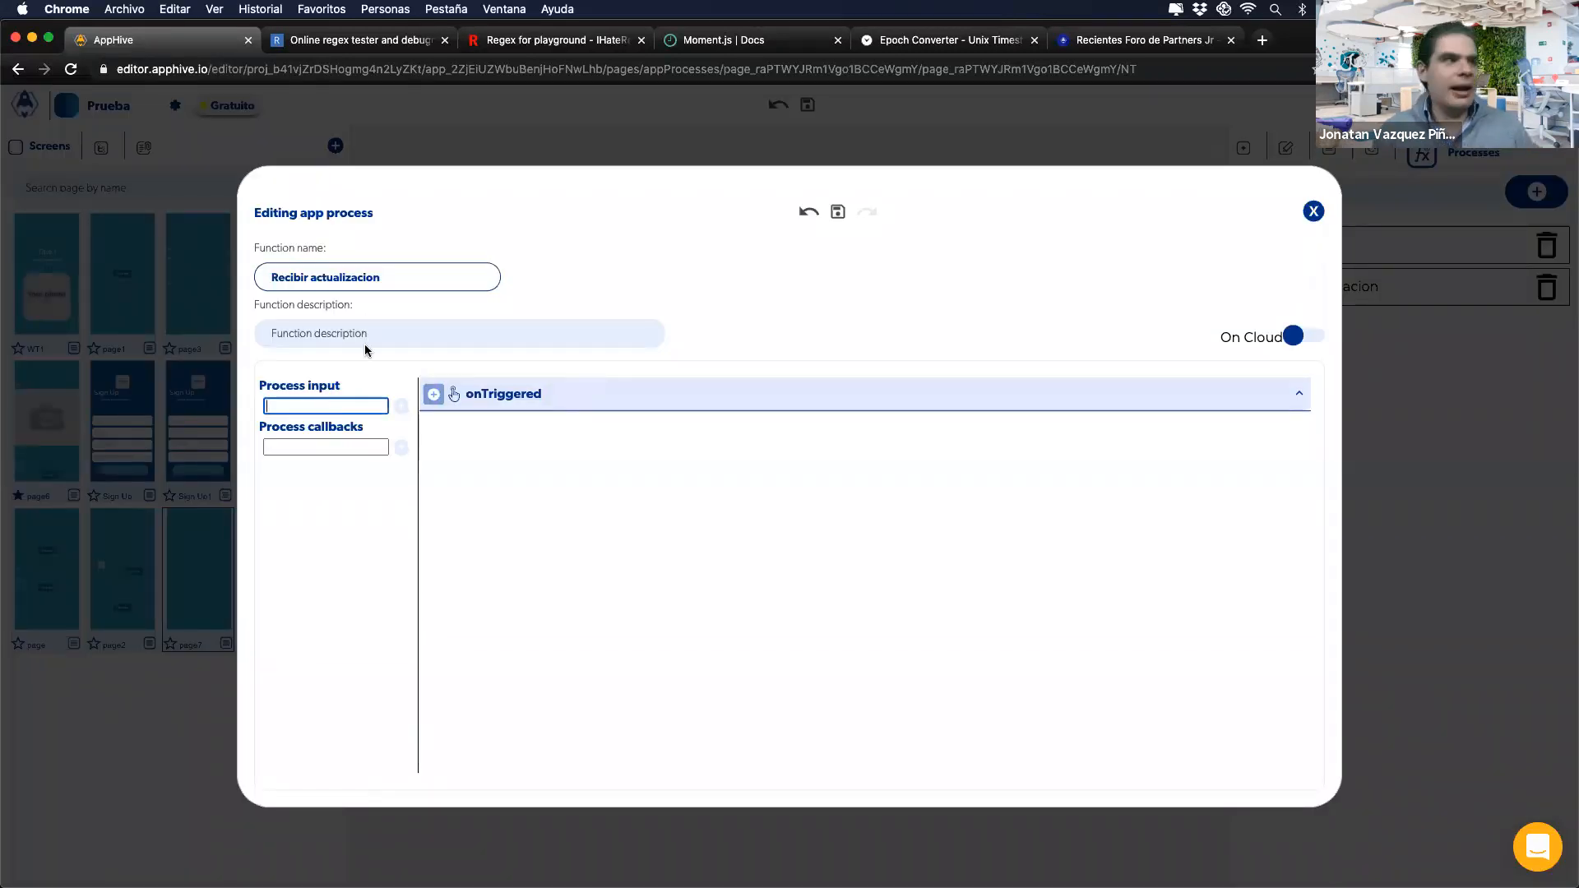
click(433, 395)
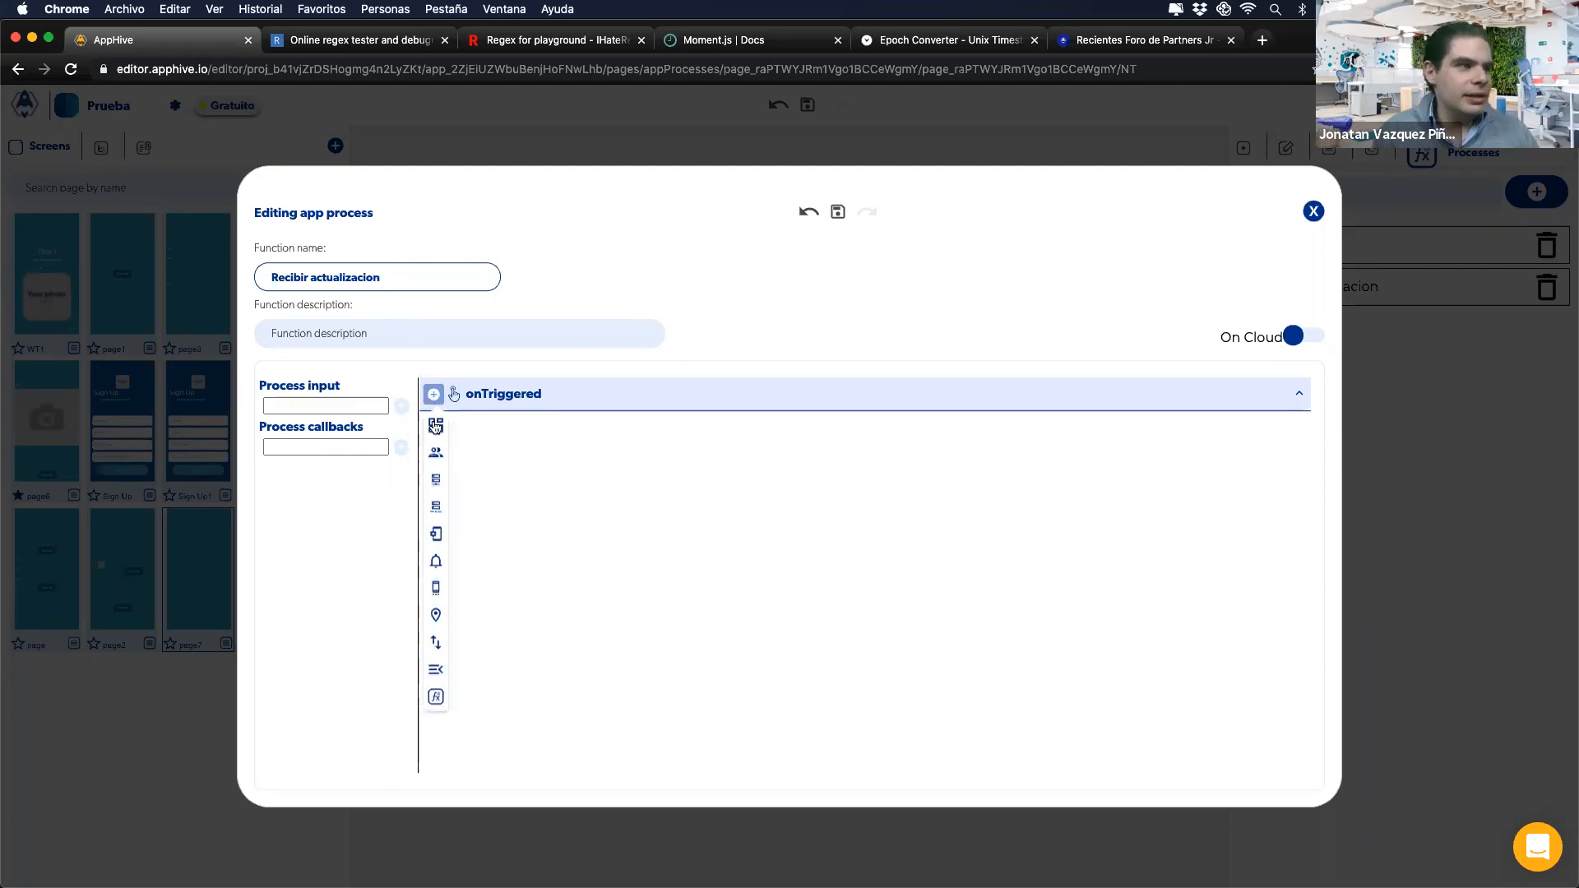
mouse_move(436, 479)
click(510, 552)
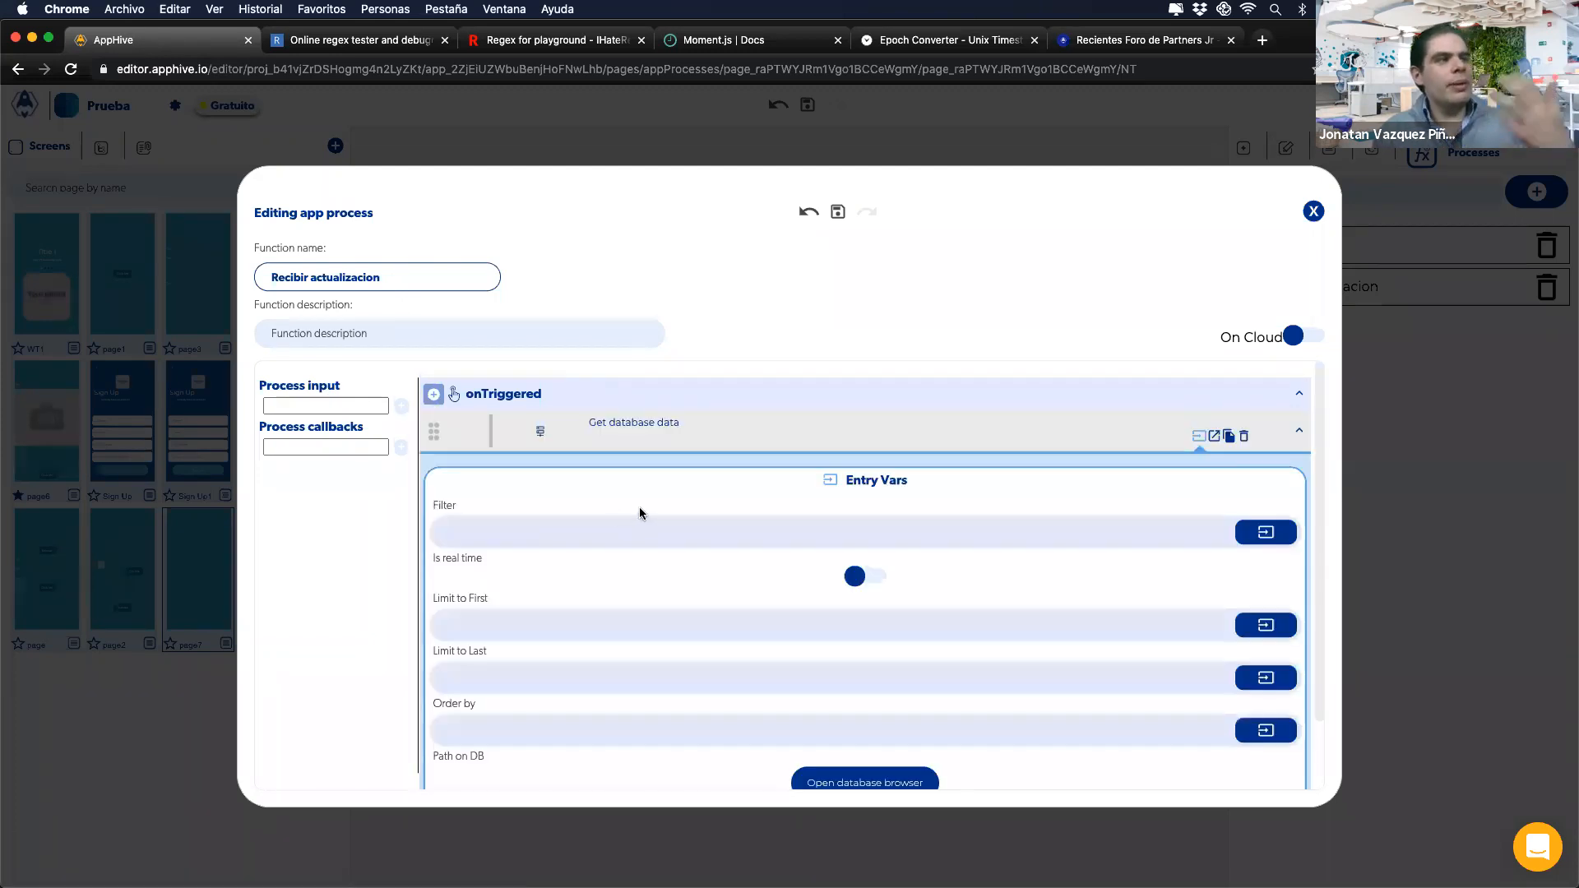
click(802, 781)
click(444, 357)
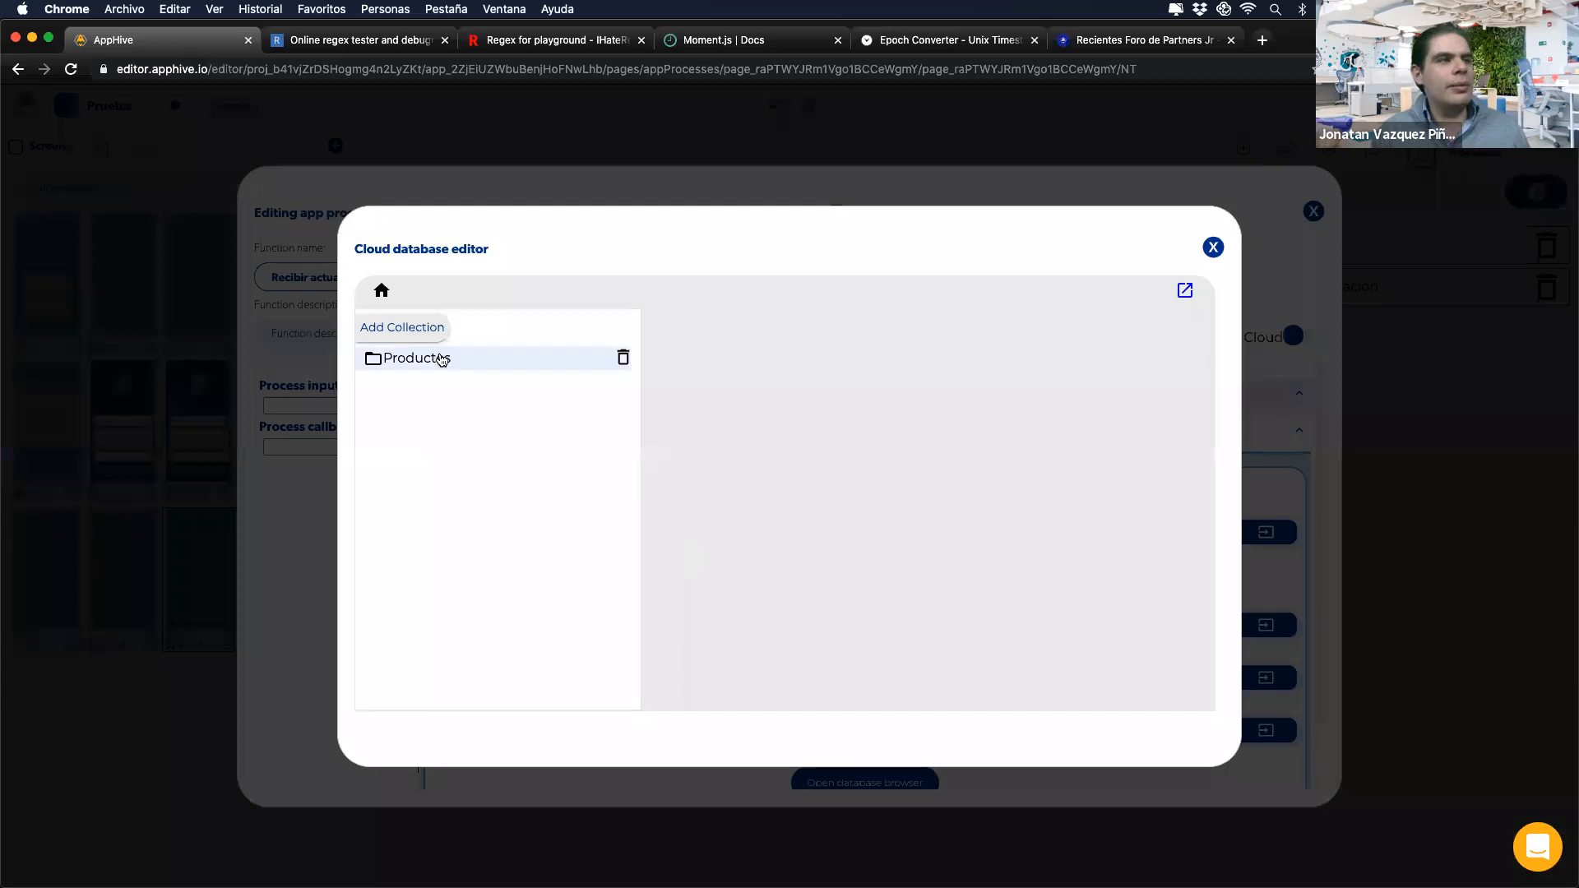
click(1212, 248)
Step: Switch the process to run On Cloud and bring up its webhook URL settings
click(1215, 436)
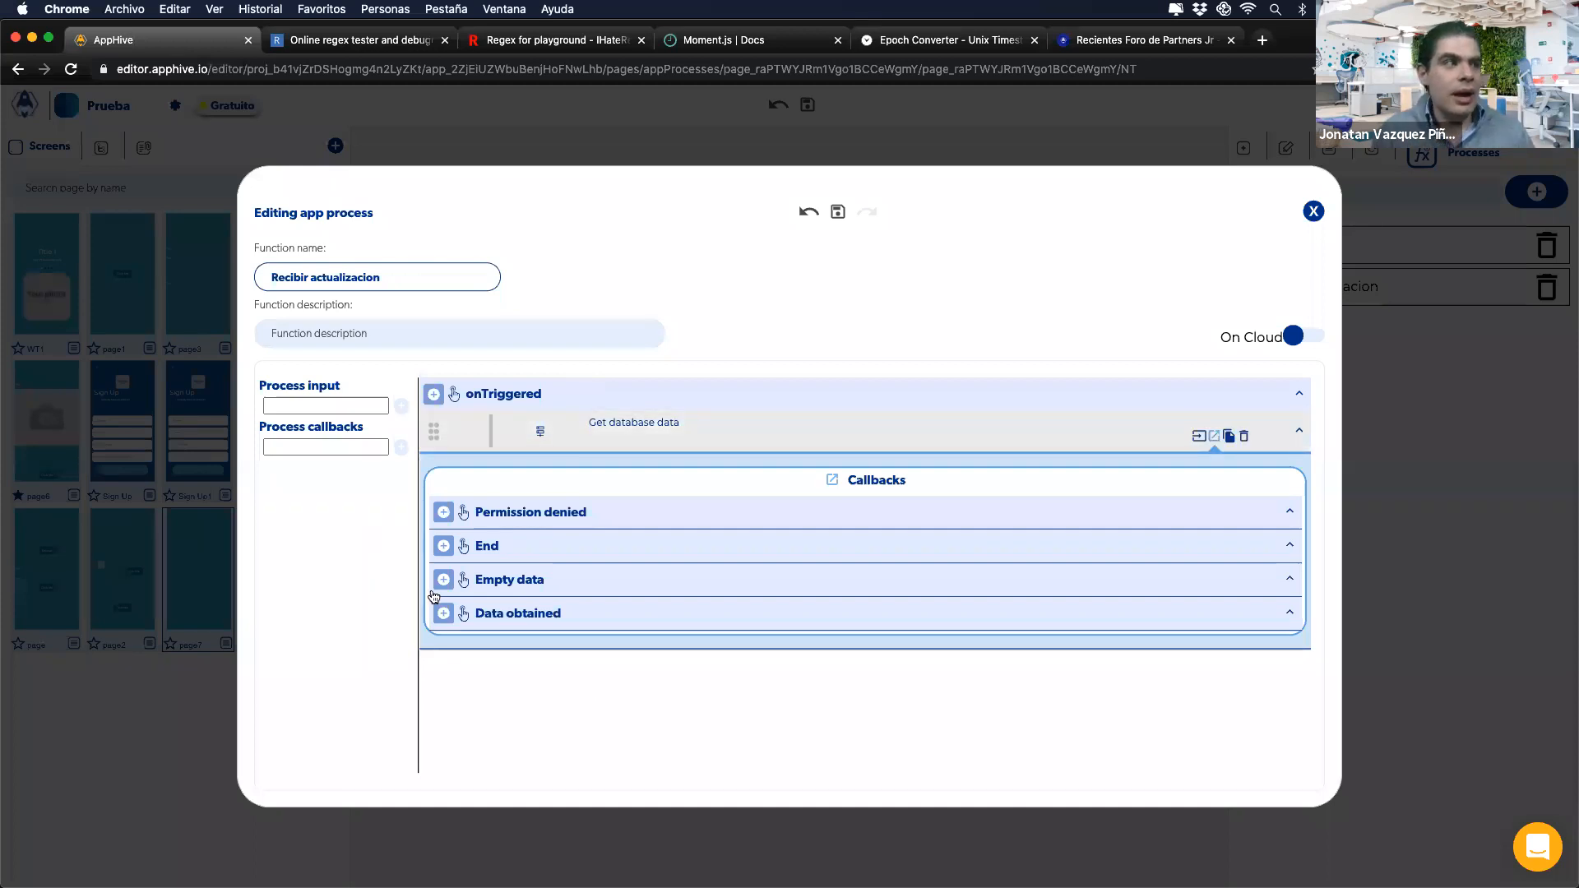
click(1293, 342)
click(1174, 334)
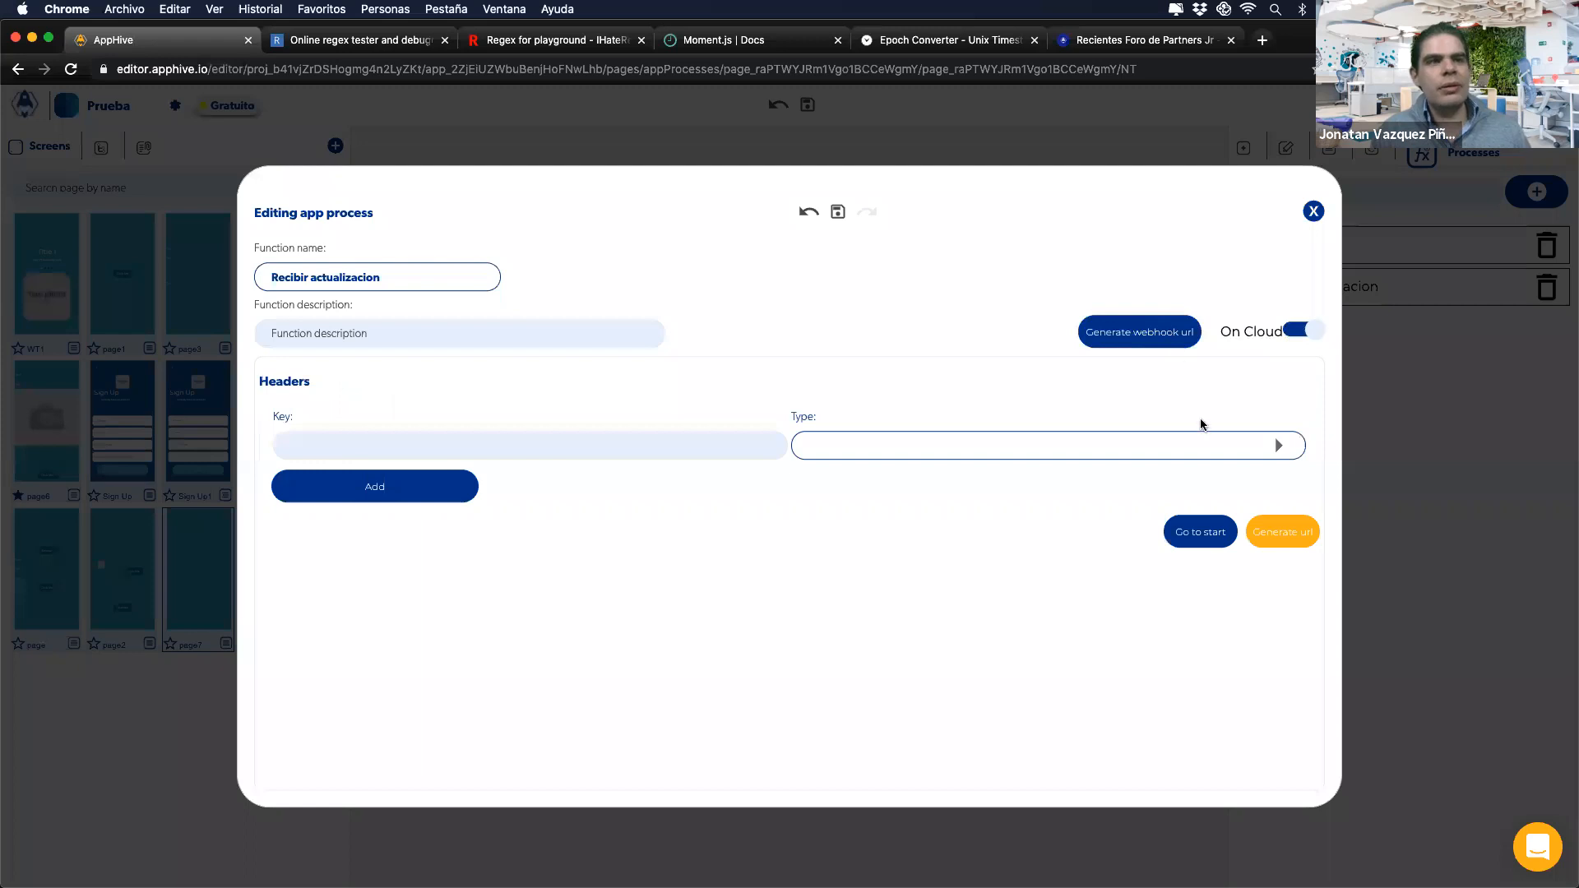
Step: Generate the process's webhook URL, select it in the Url field, and return to the onTriggered flow
click(1282, 533)
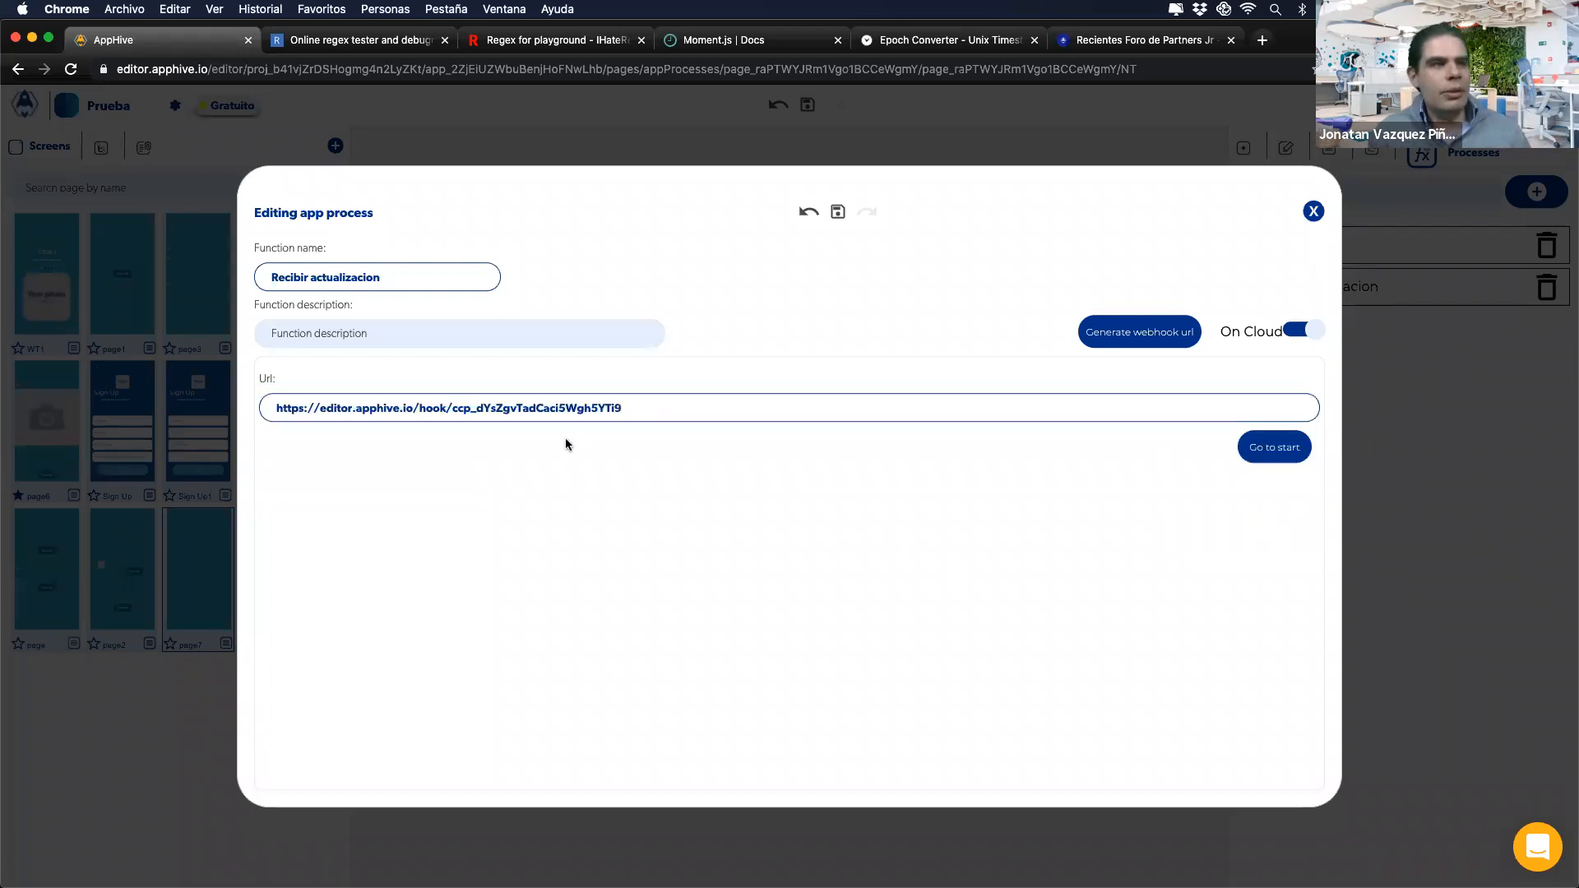
drag(623, 408, 278, 412)
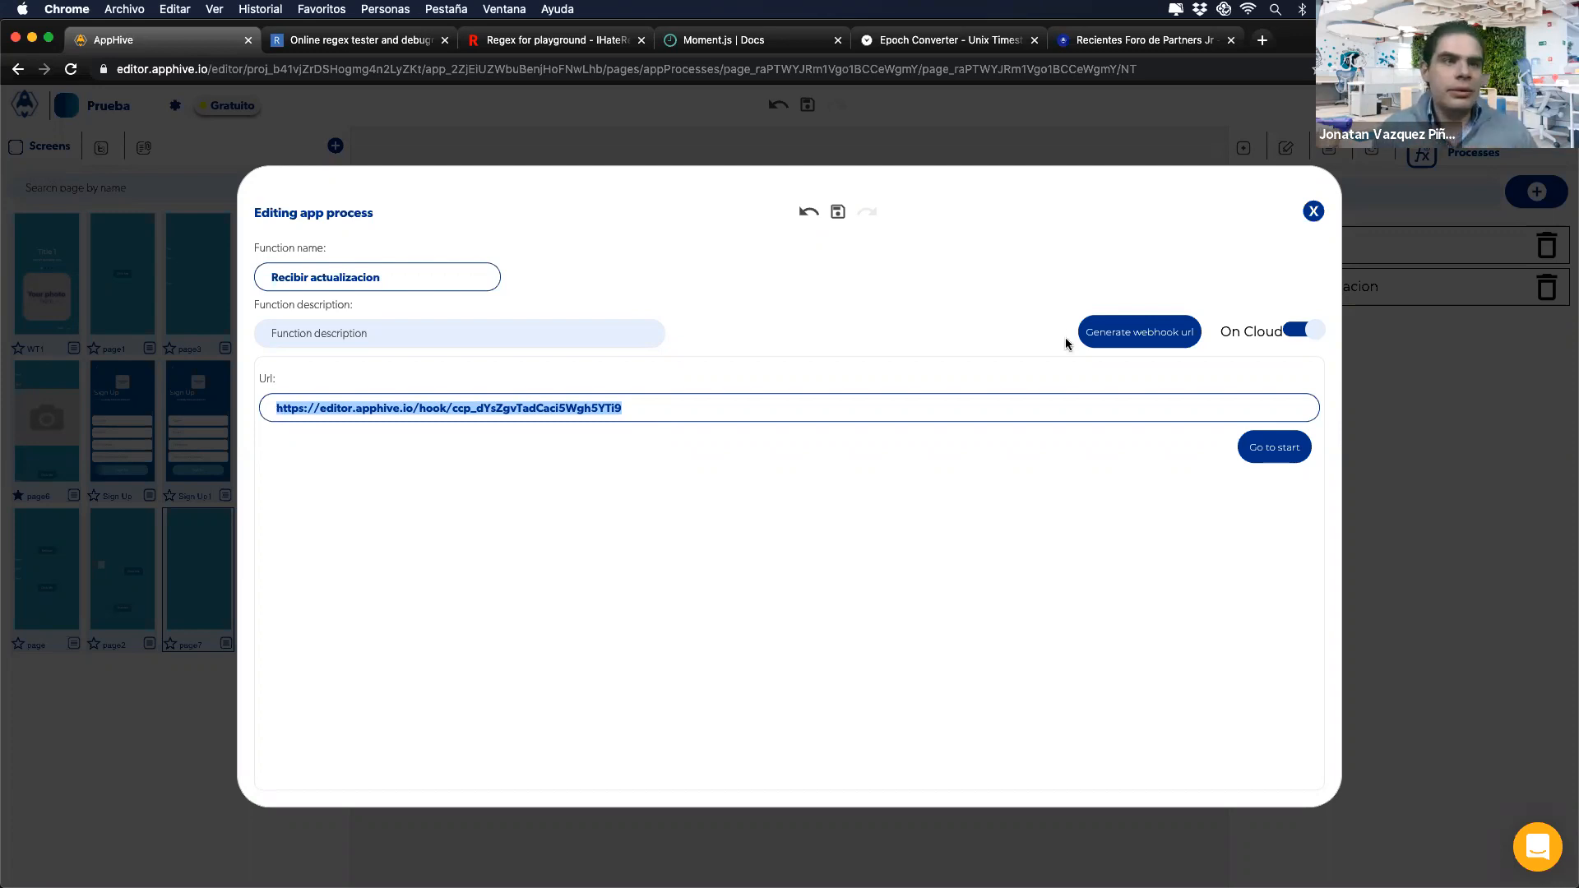
click(1144, 336)
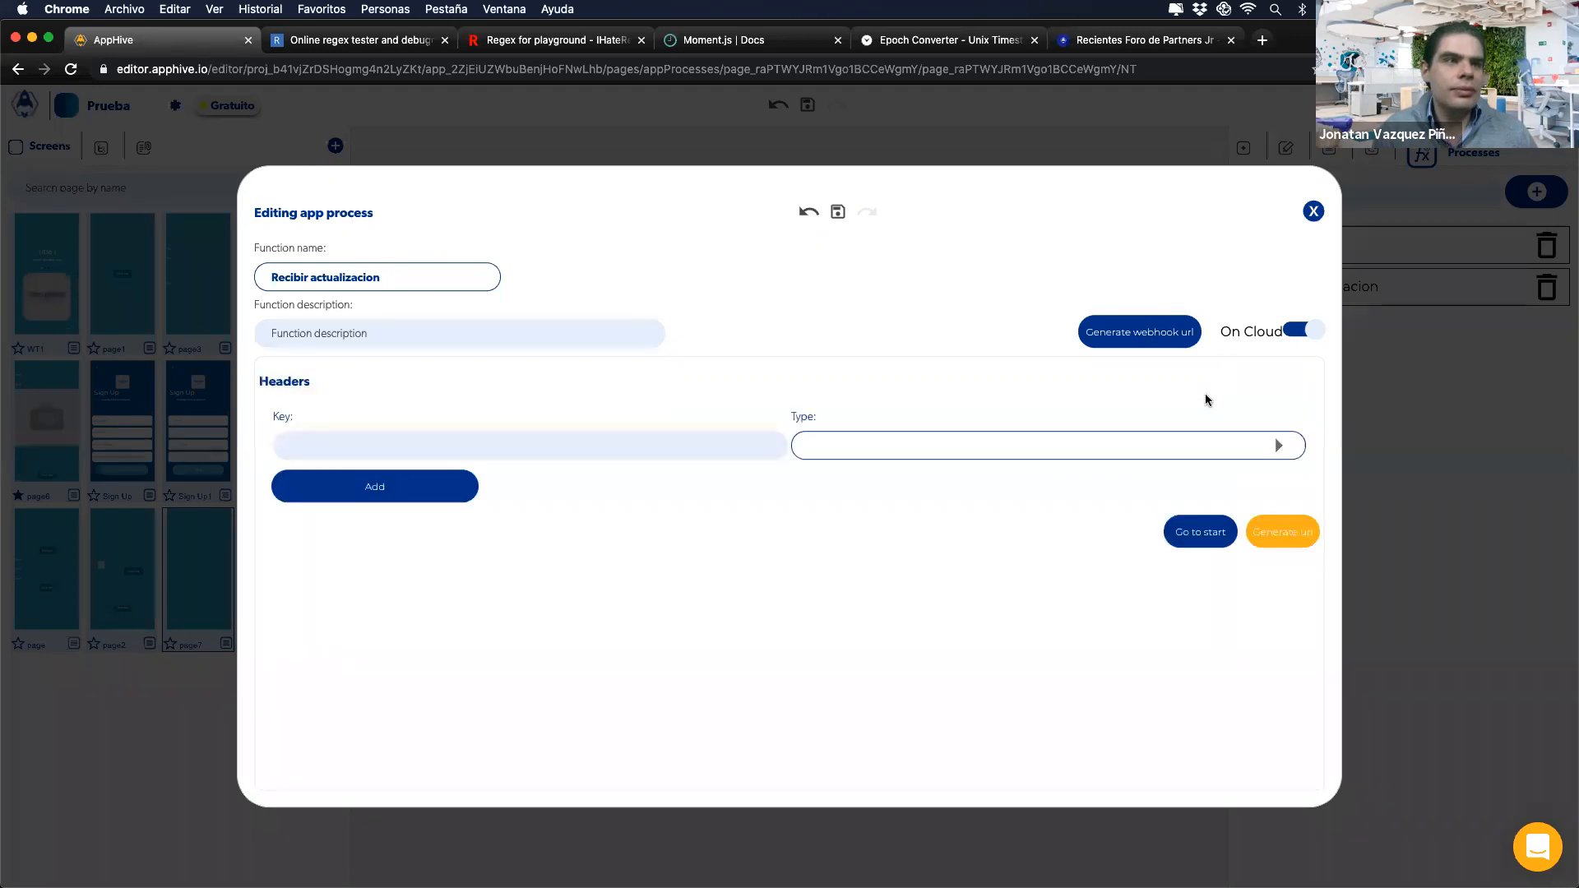
click(1194, 531)
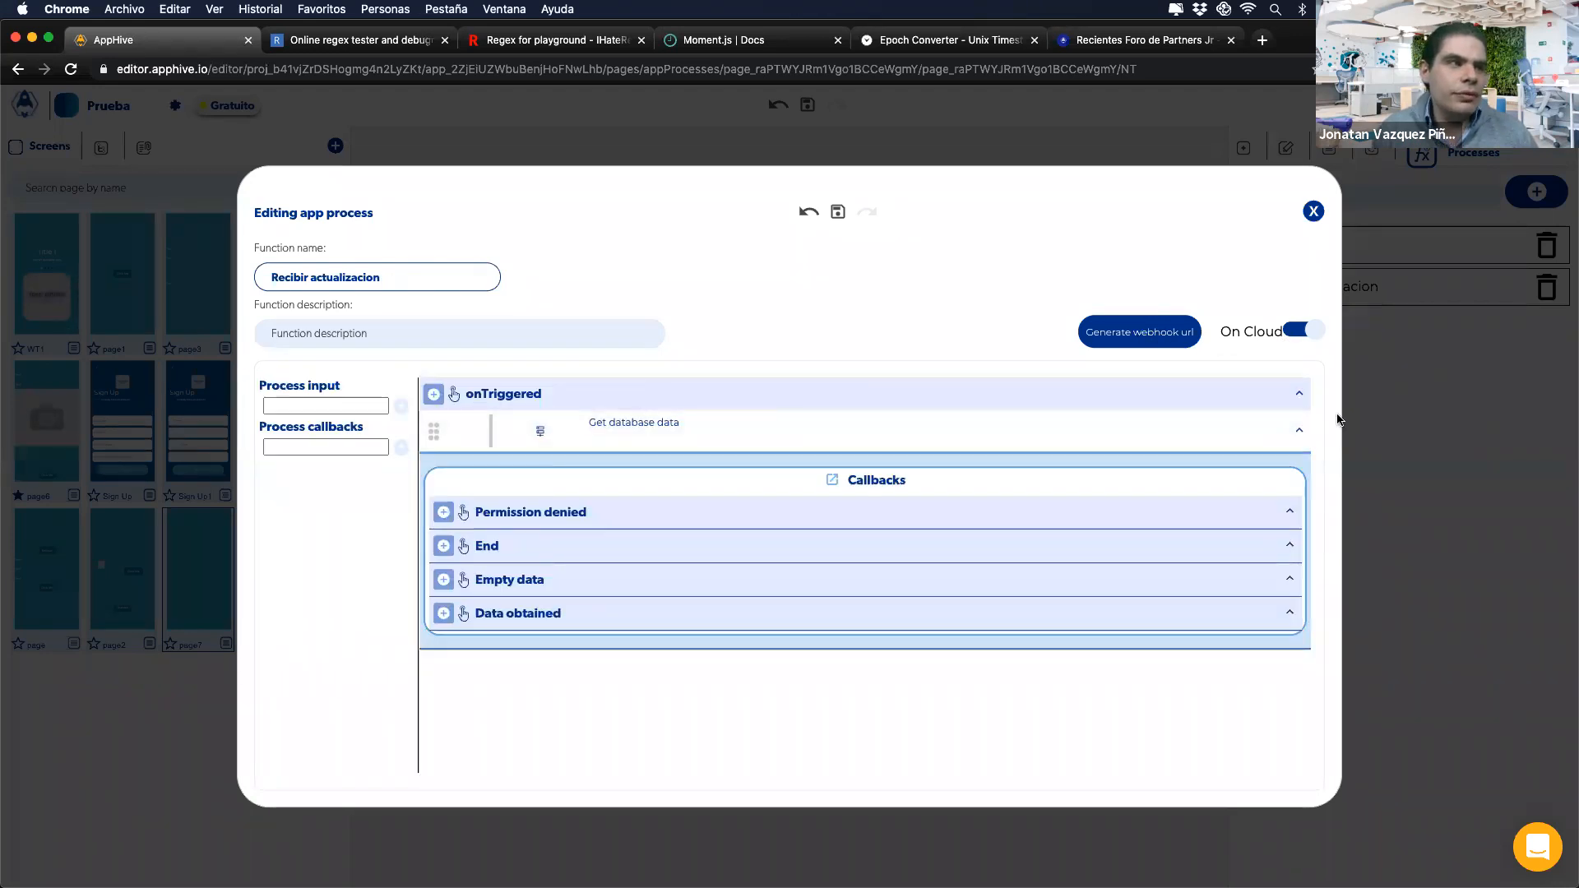
Step: Delete the Get database data step and add process inputs 'valor 1' and 'valor 2'
click(1243, 436)
click(359, 399)
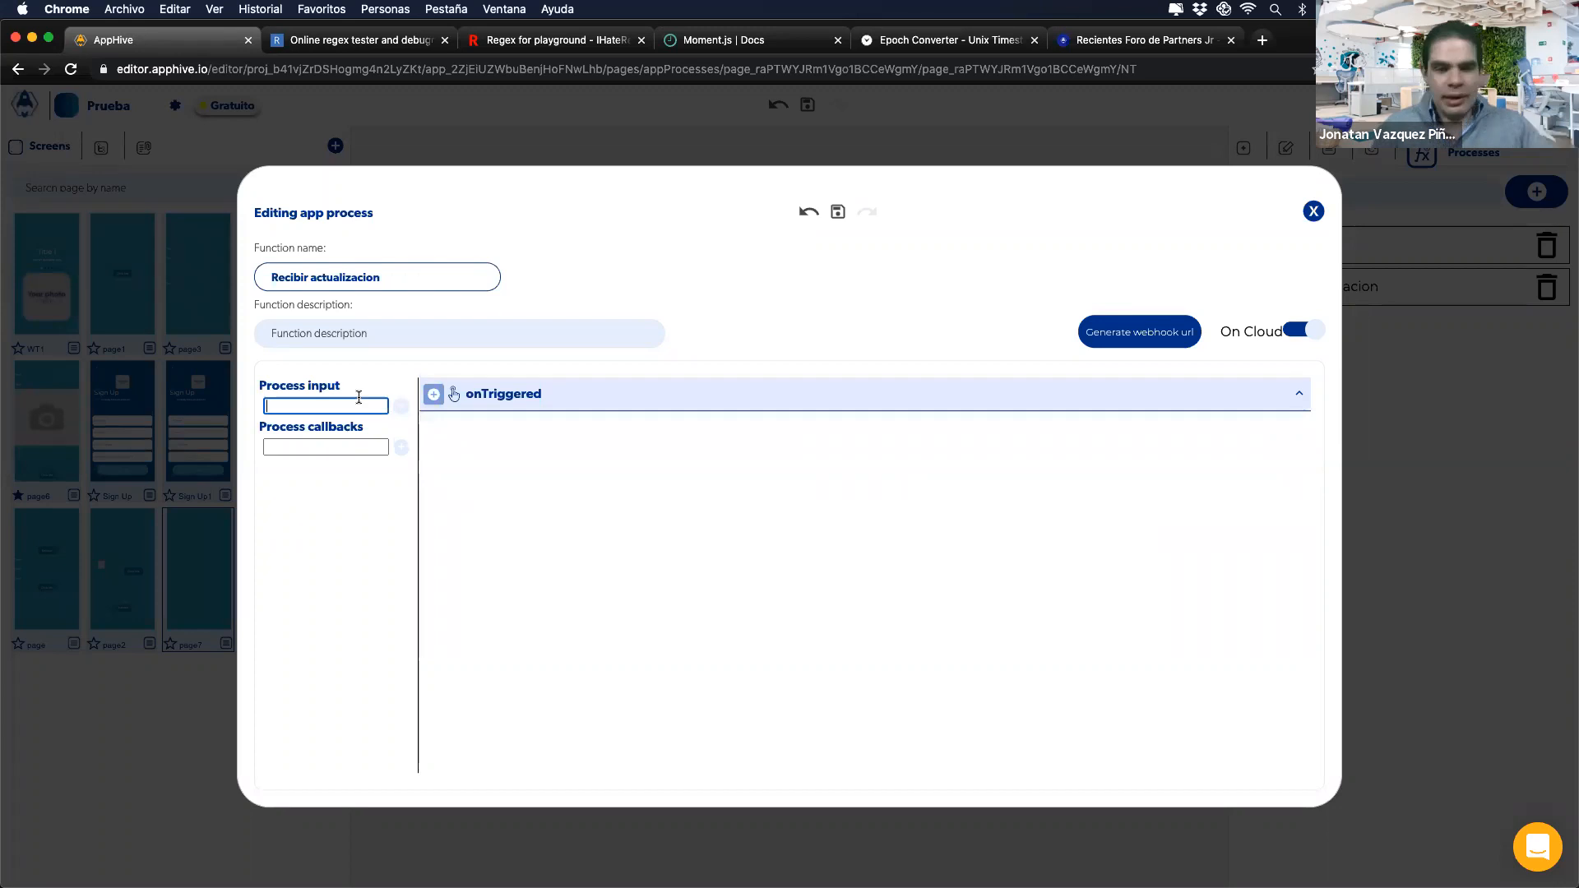
text(valor 1)
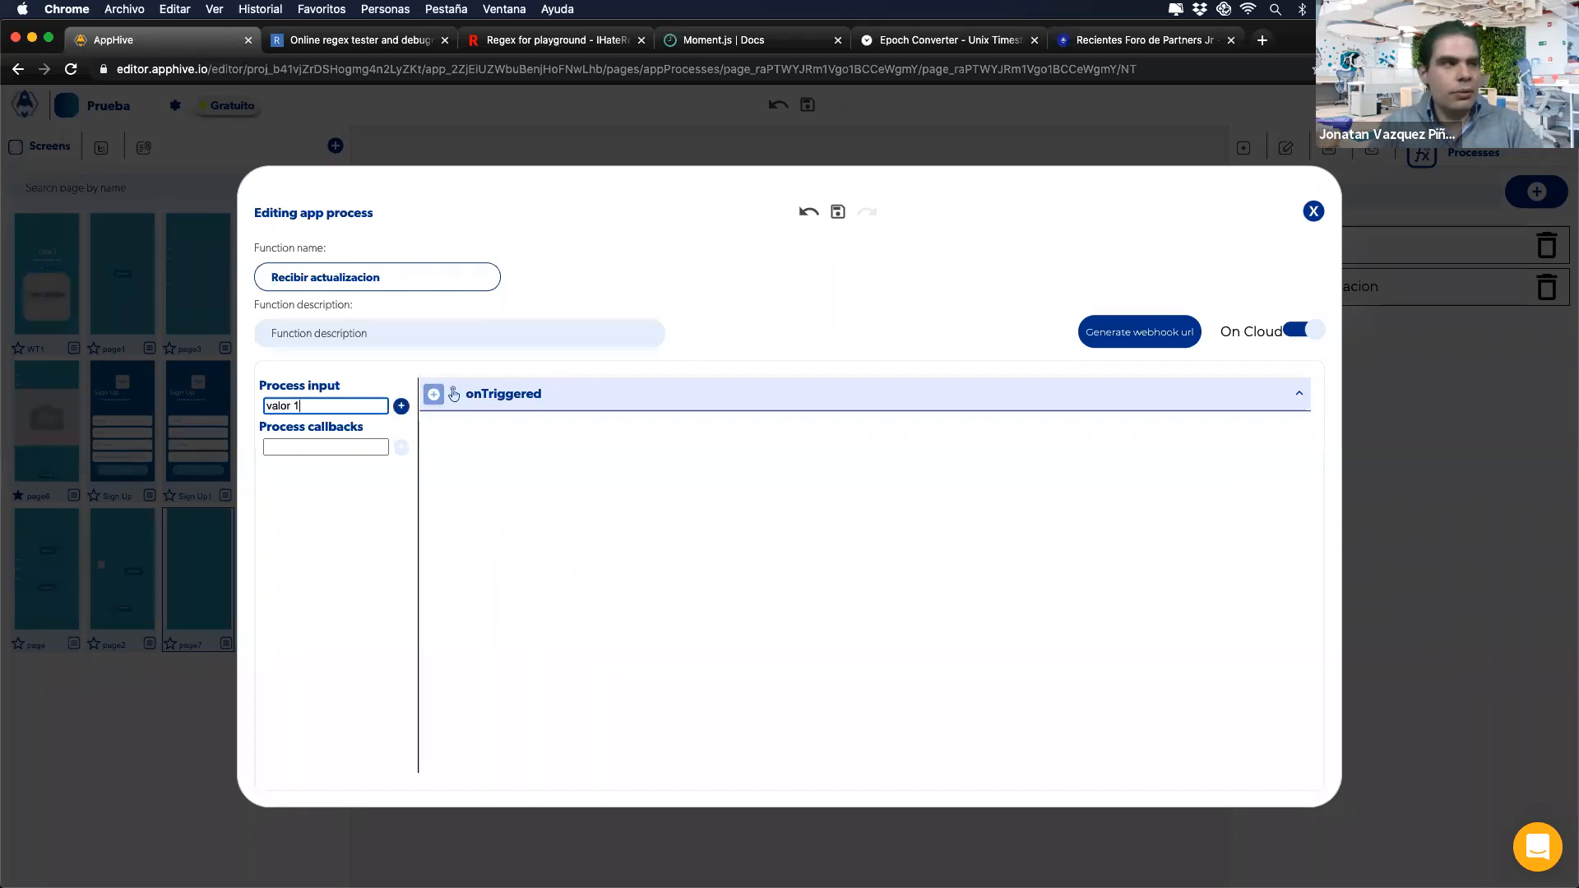
click(401, 406)
click(333, 409)
text(valor 2)
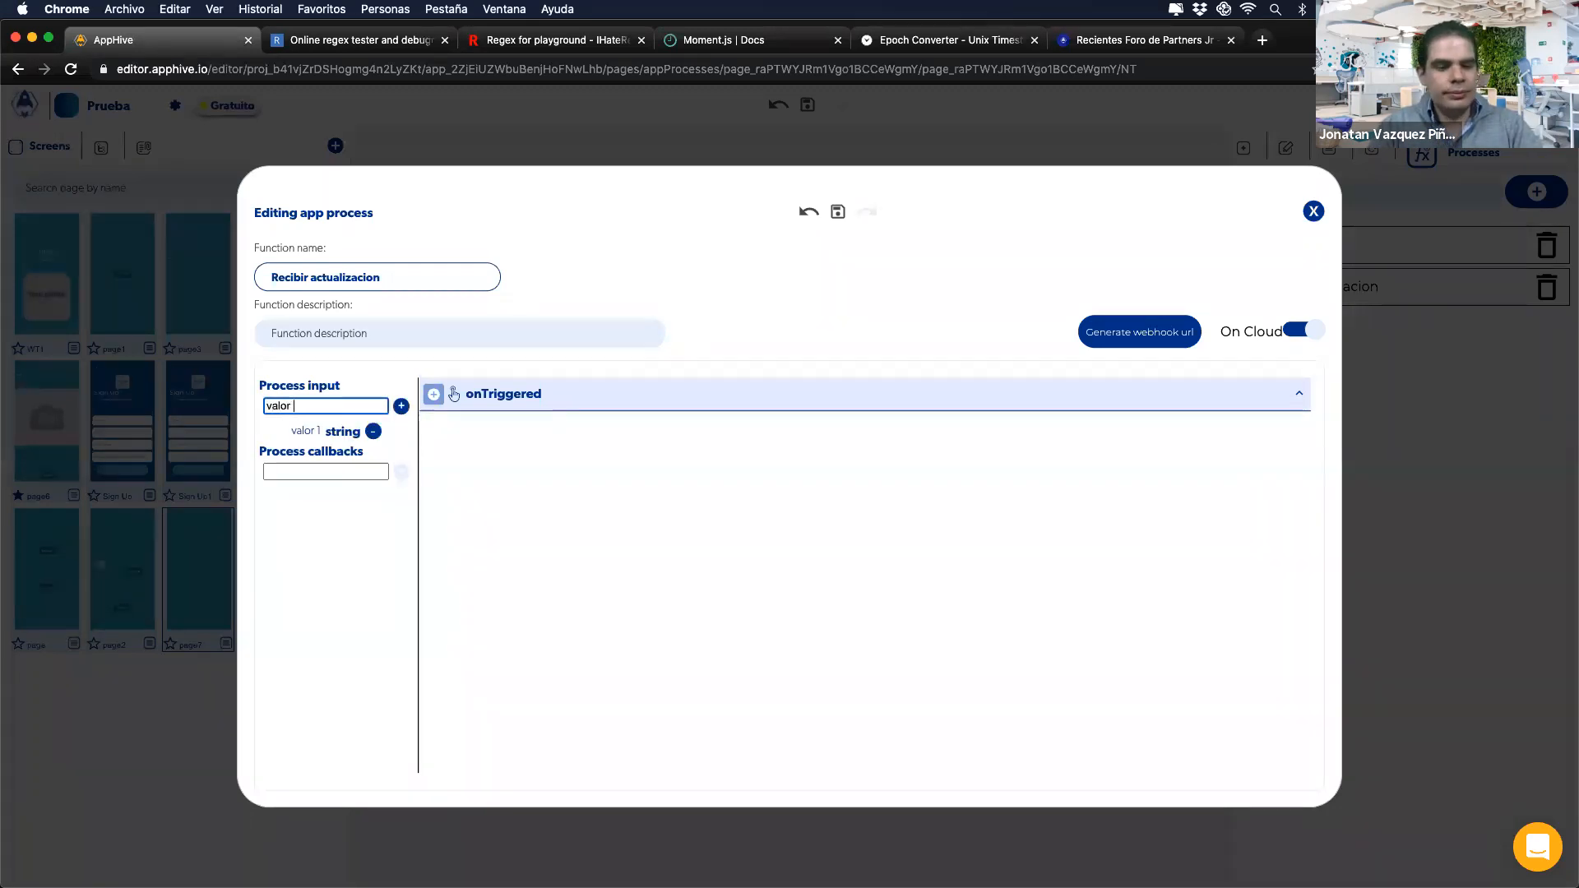
click(401, 405)
Step: Add a Save data in DB step and create a new 'Finanzas' collection for it
click(438, 401)
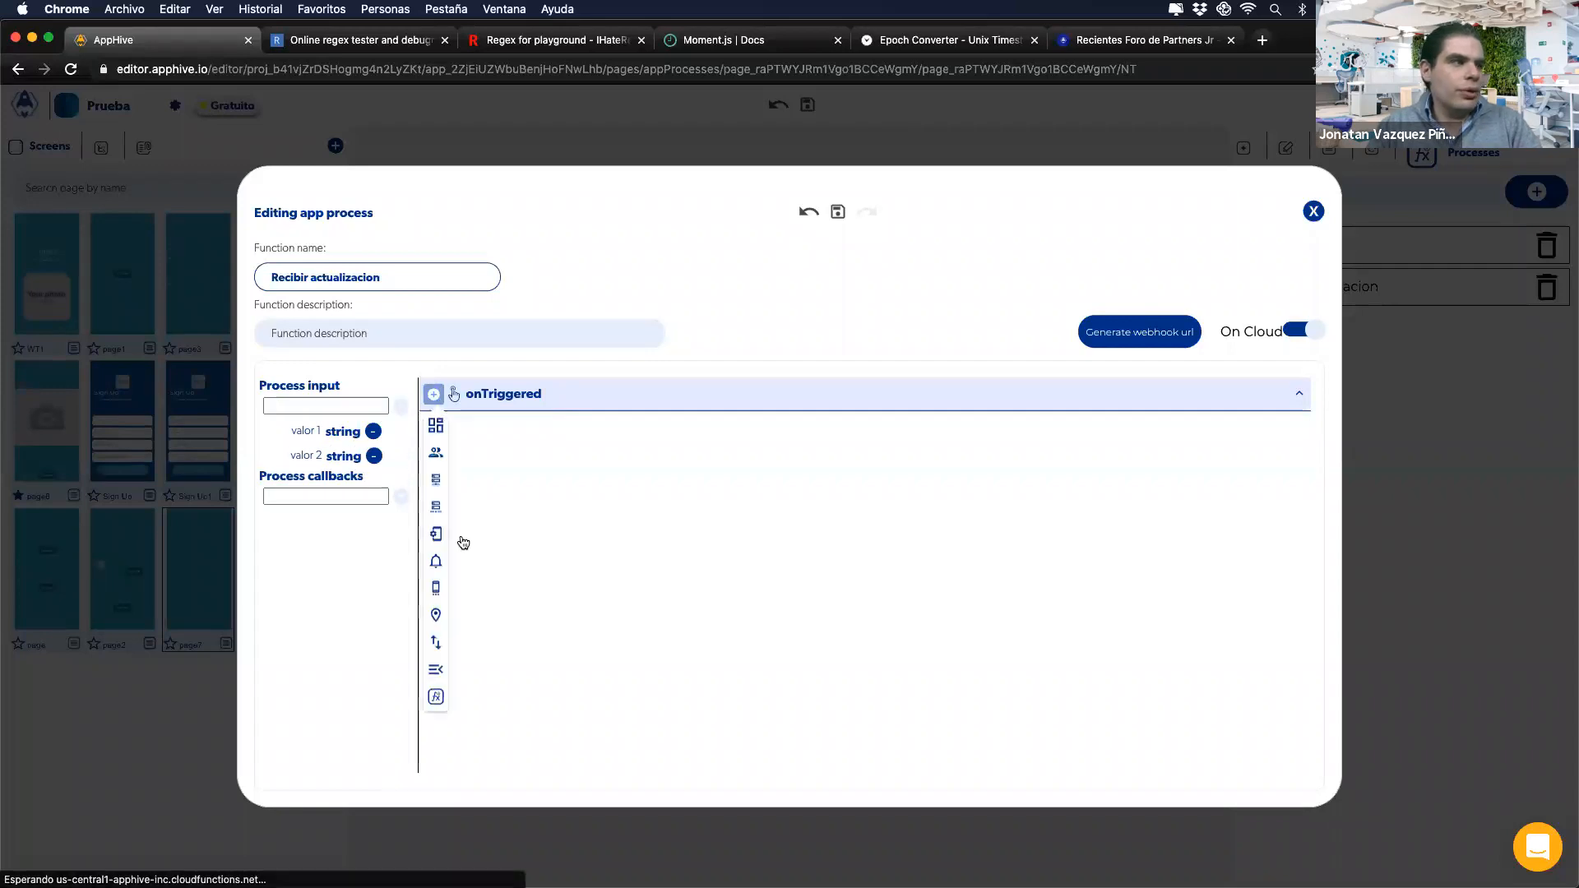
mouse_move(436, 480)
click(494, 574)
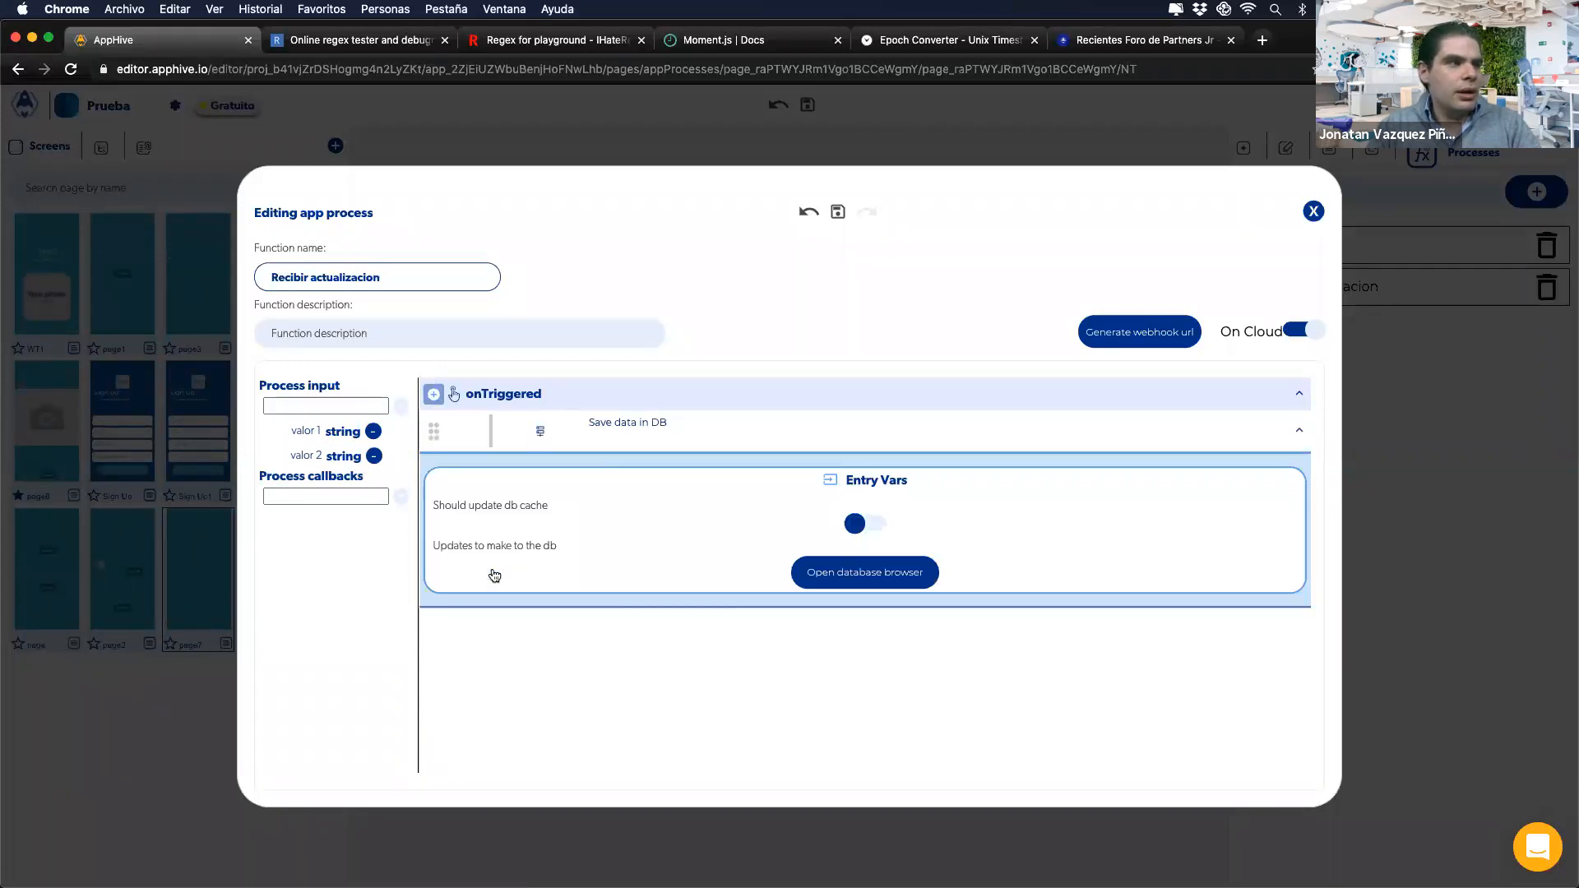
click(814, 581)
click(426, 339)
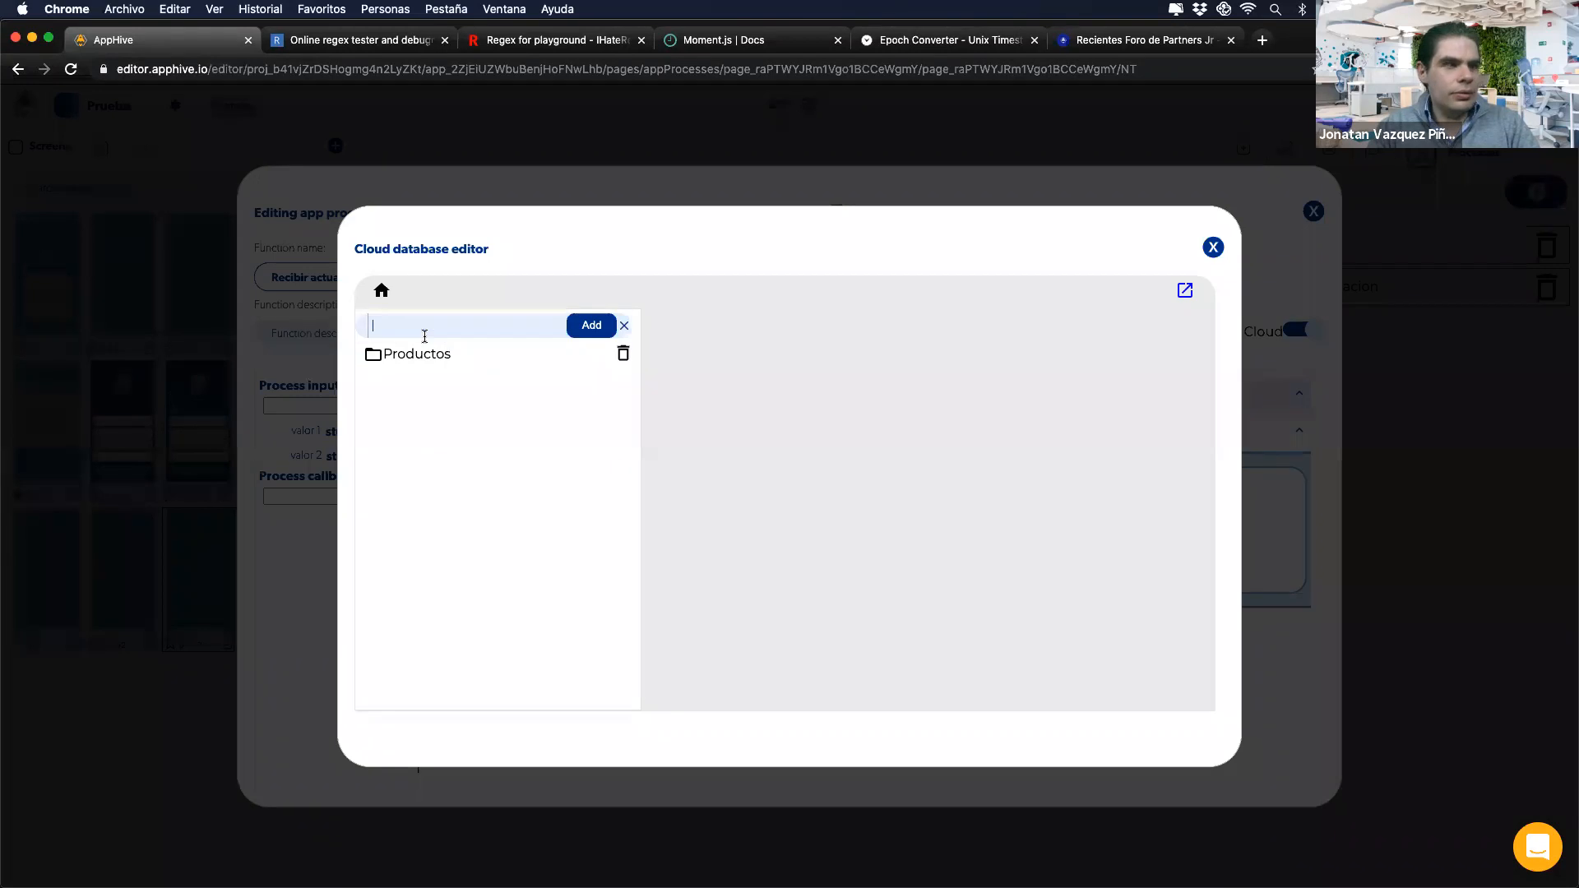
text(Finanzas)
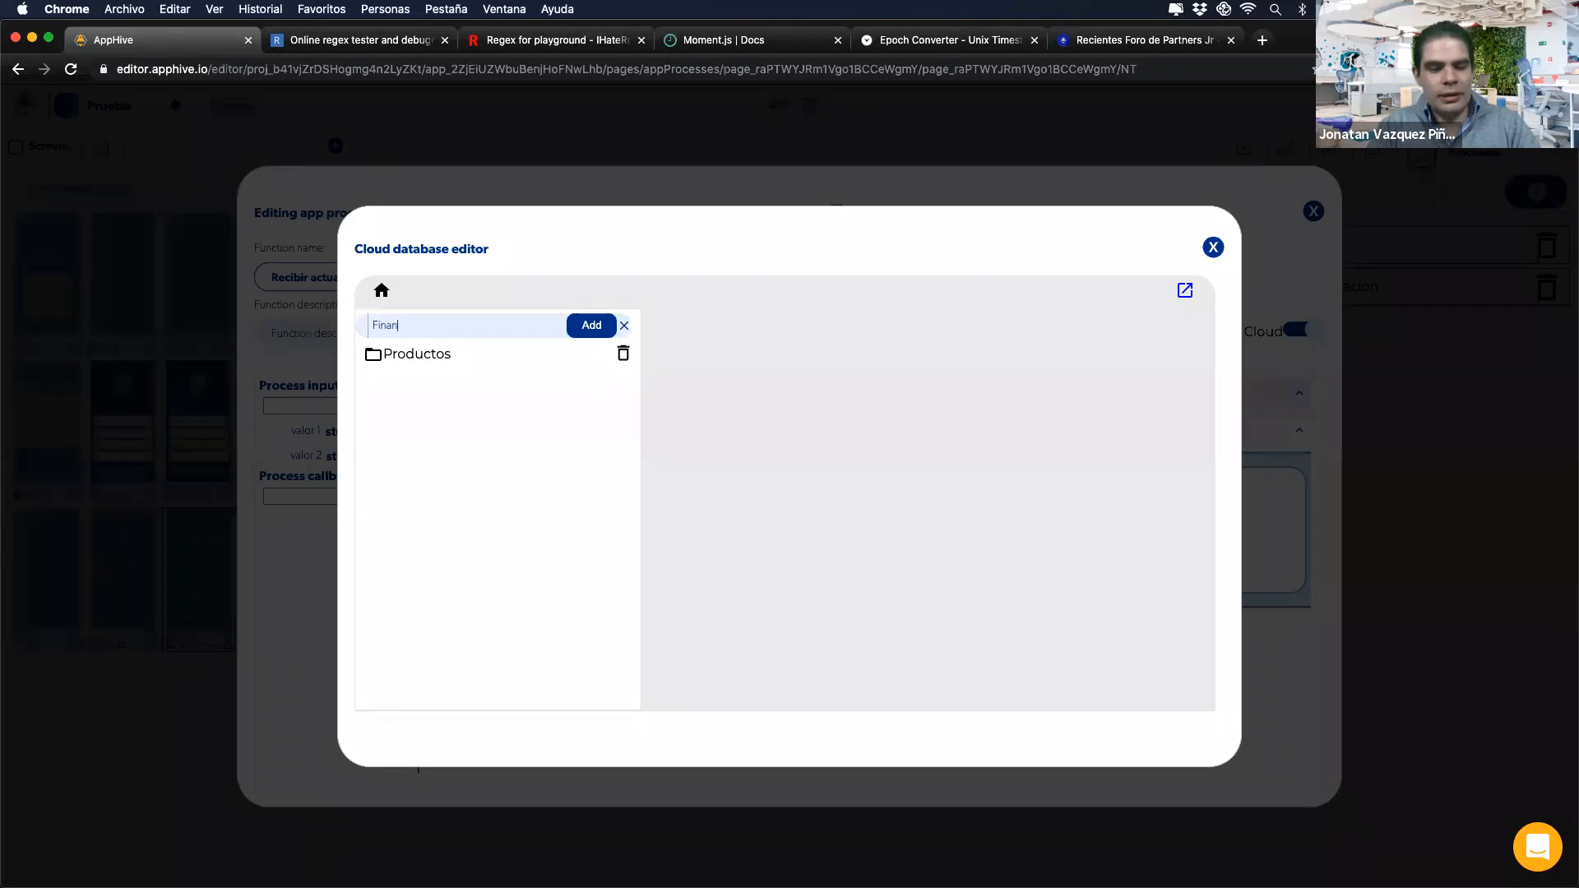
click(586, 329)
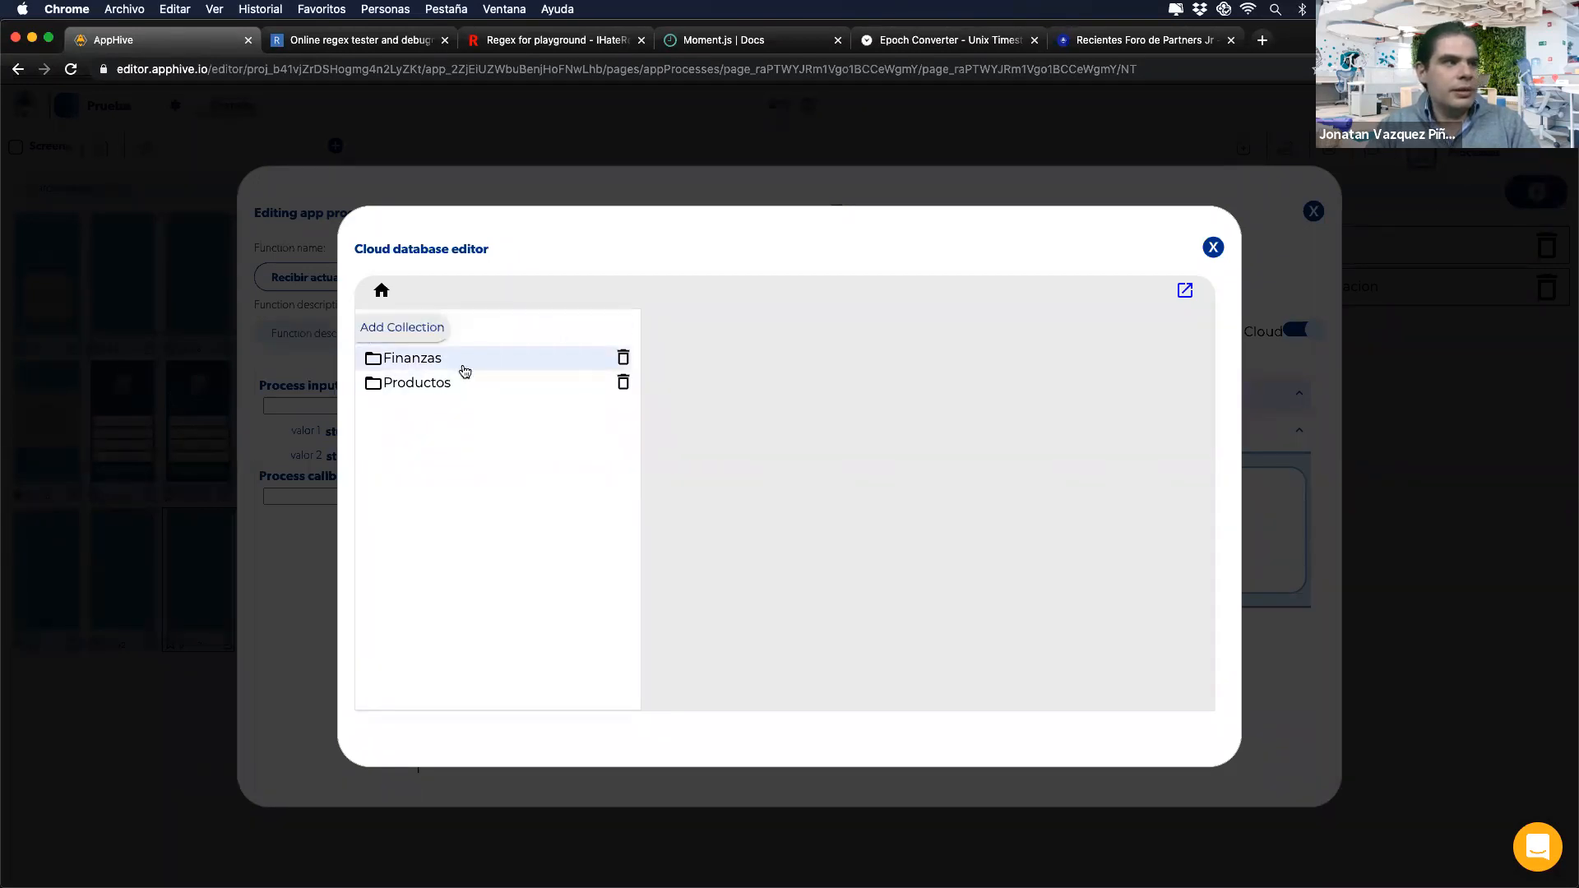
Step: Add a 'Vaalor 1' field to Finanzas, filled from Page data input valor 1
click(462, 363)
click(681, 554)
text(Vaalor 1)
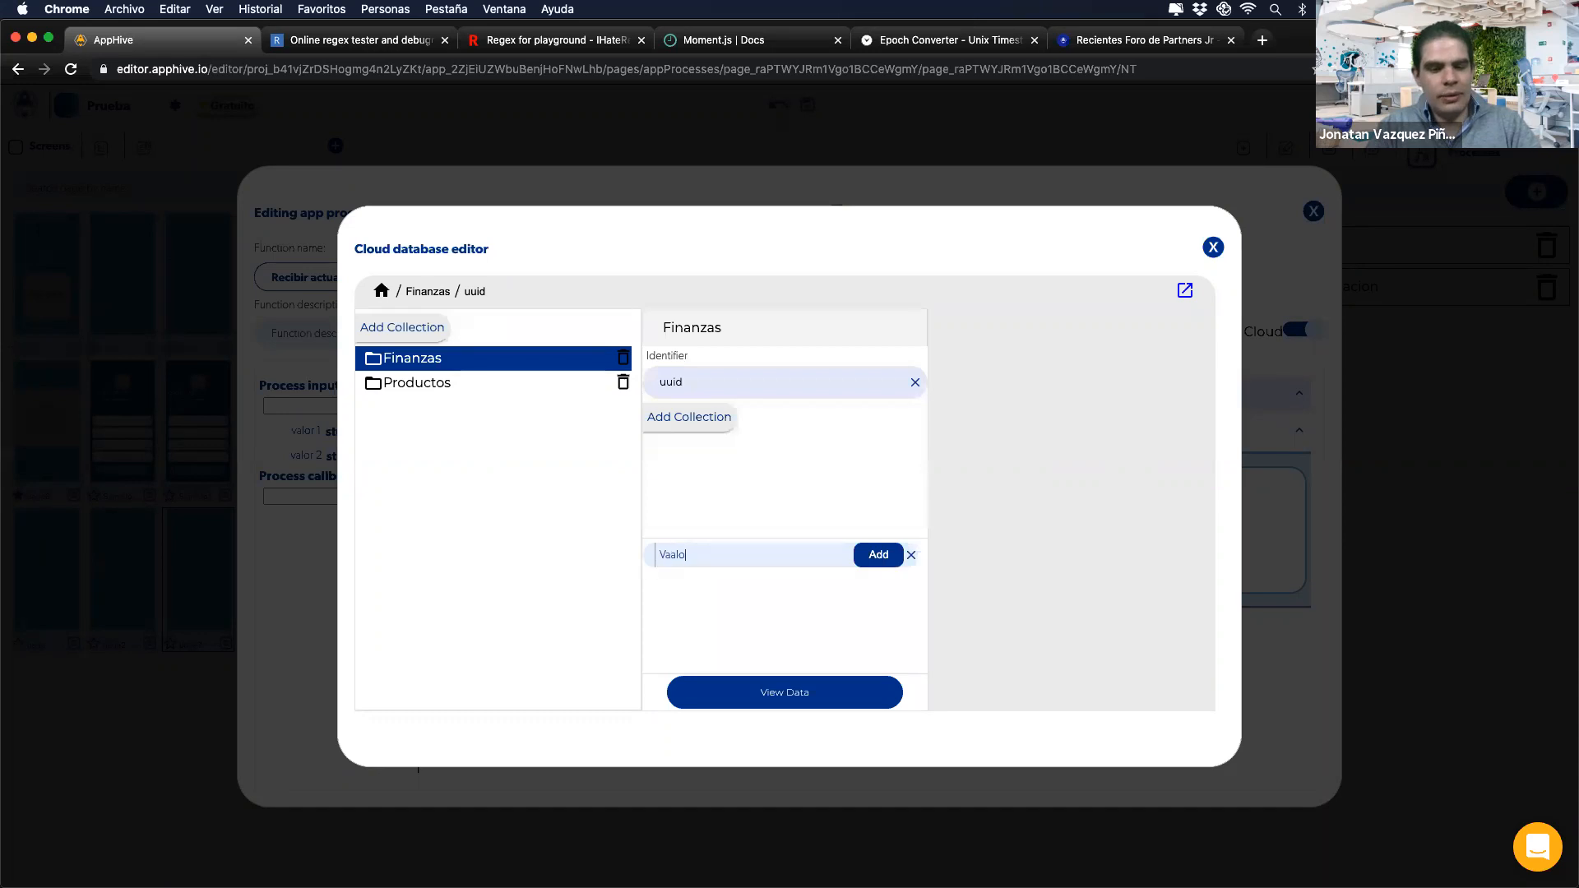
click(873, 562)
click(879, 574)
click(864, 613)
click(802, 681)
click(777, 707)
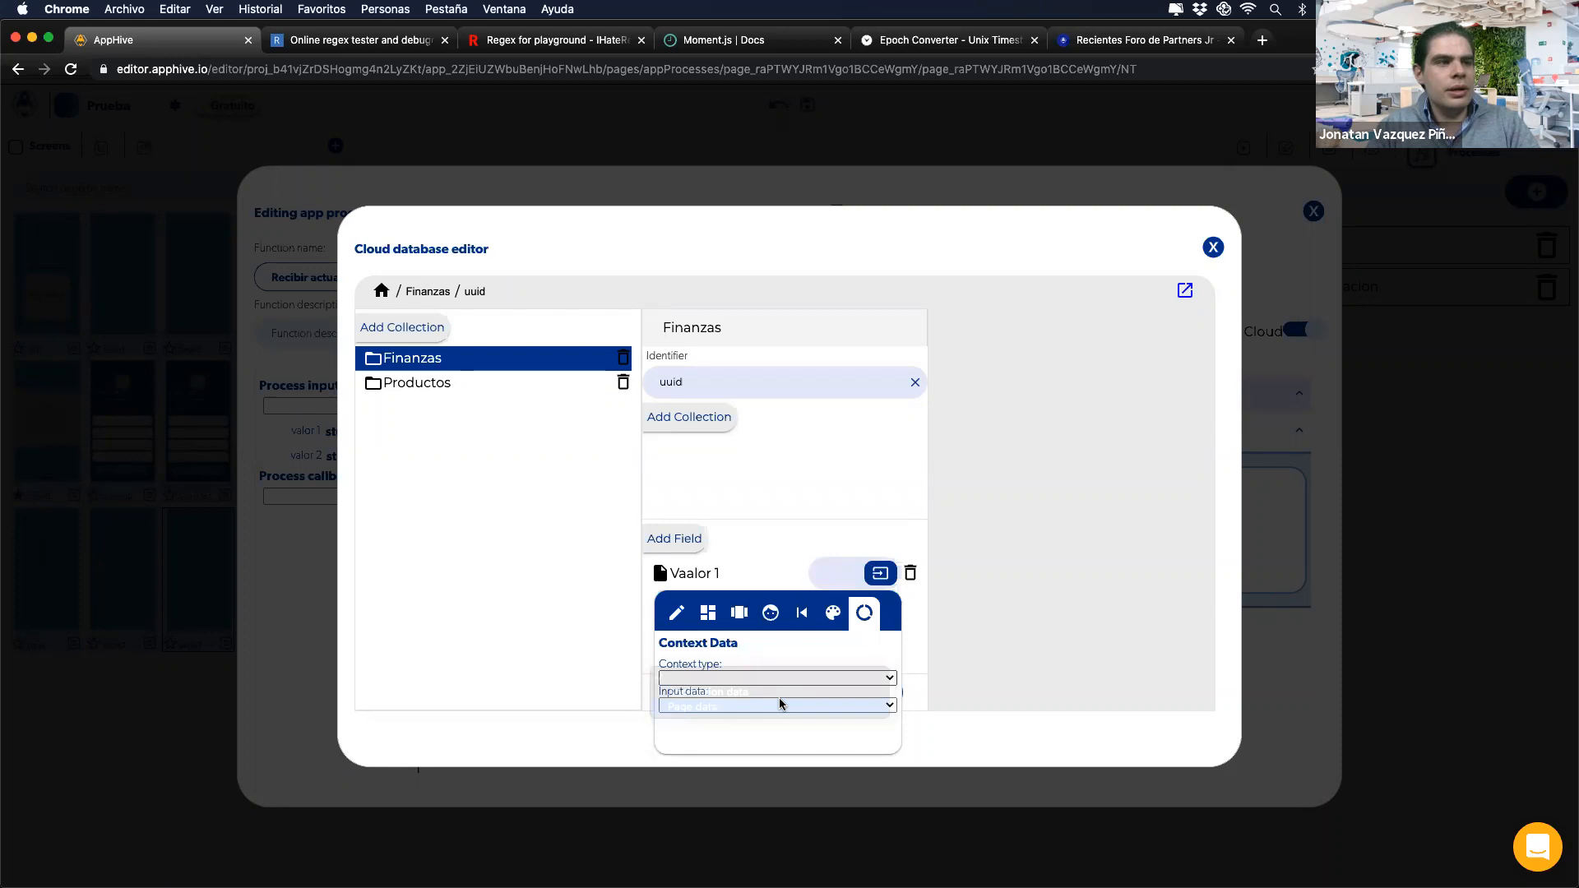
click(777, 705)
click(773, 721)
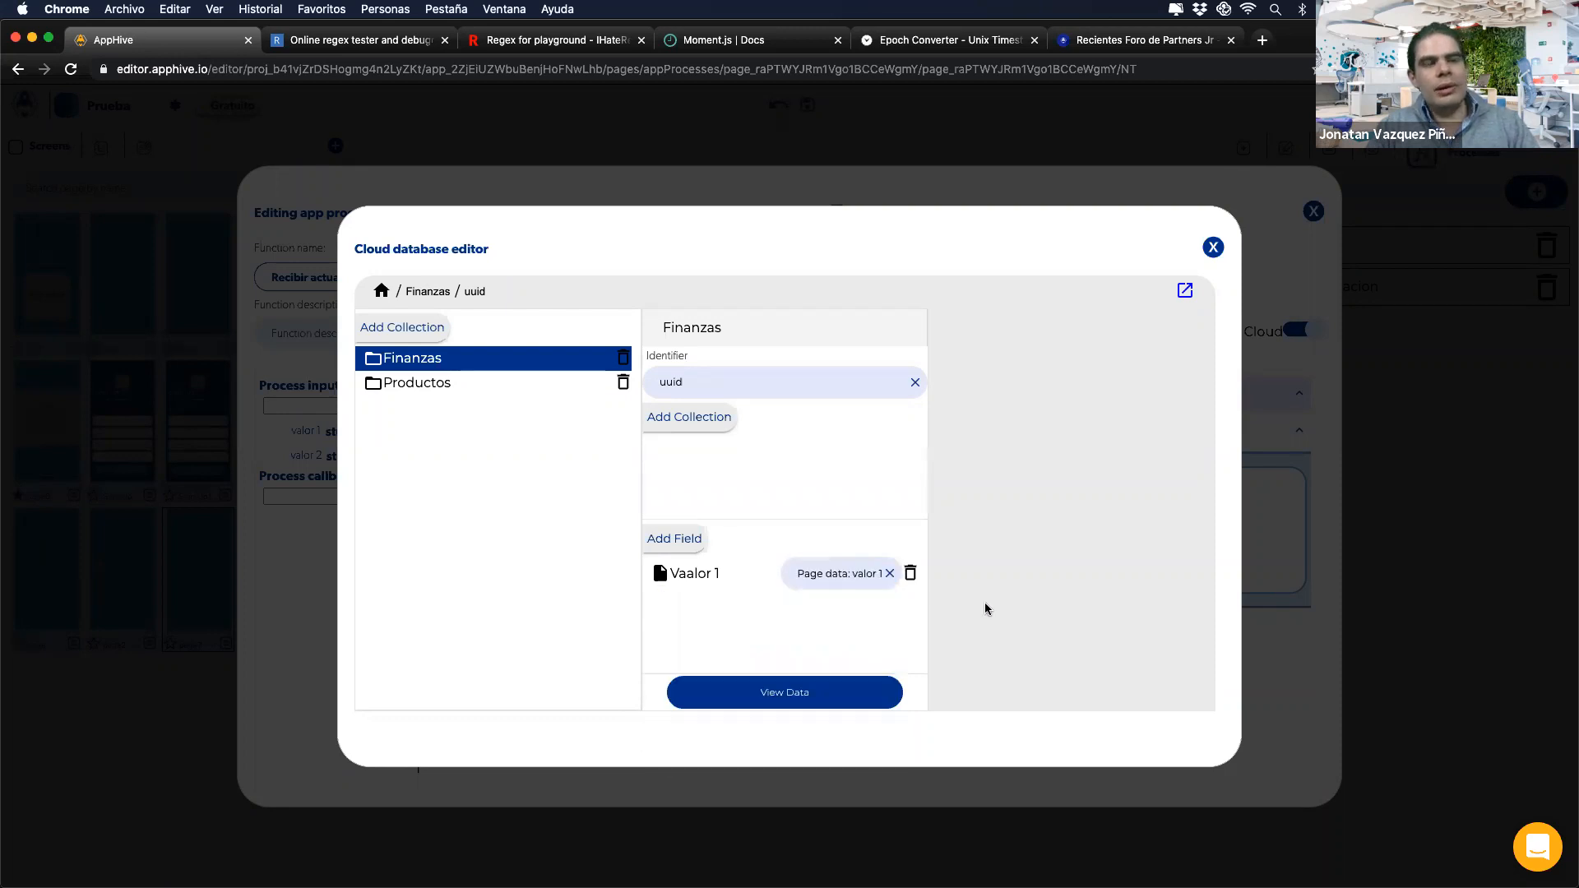
click(1213, 247)
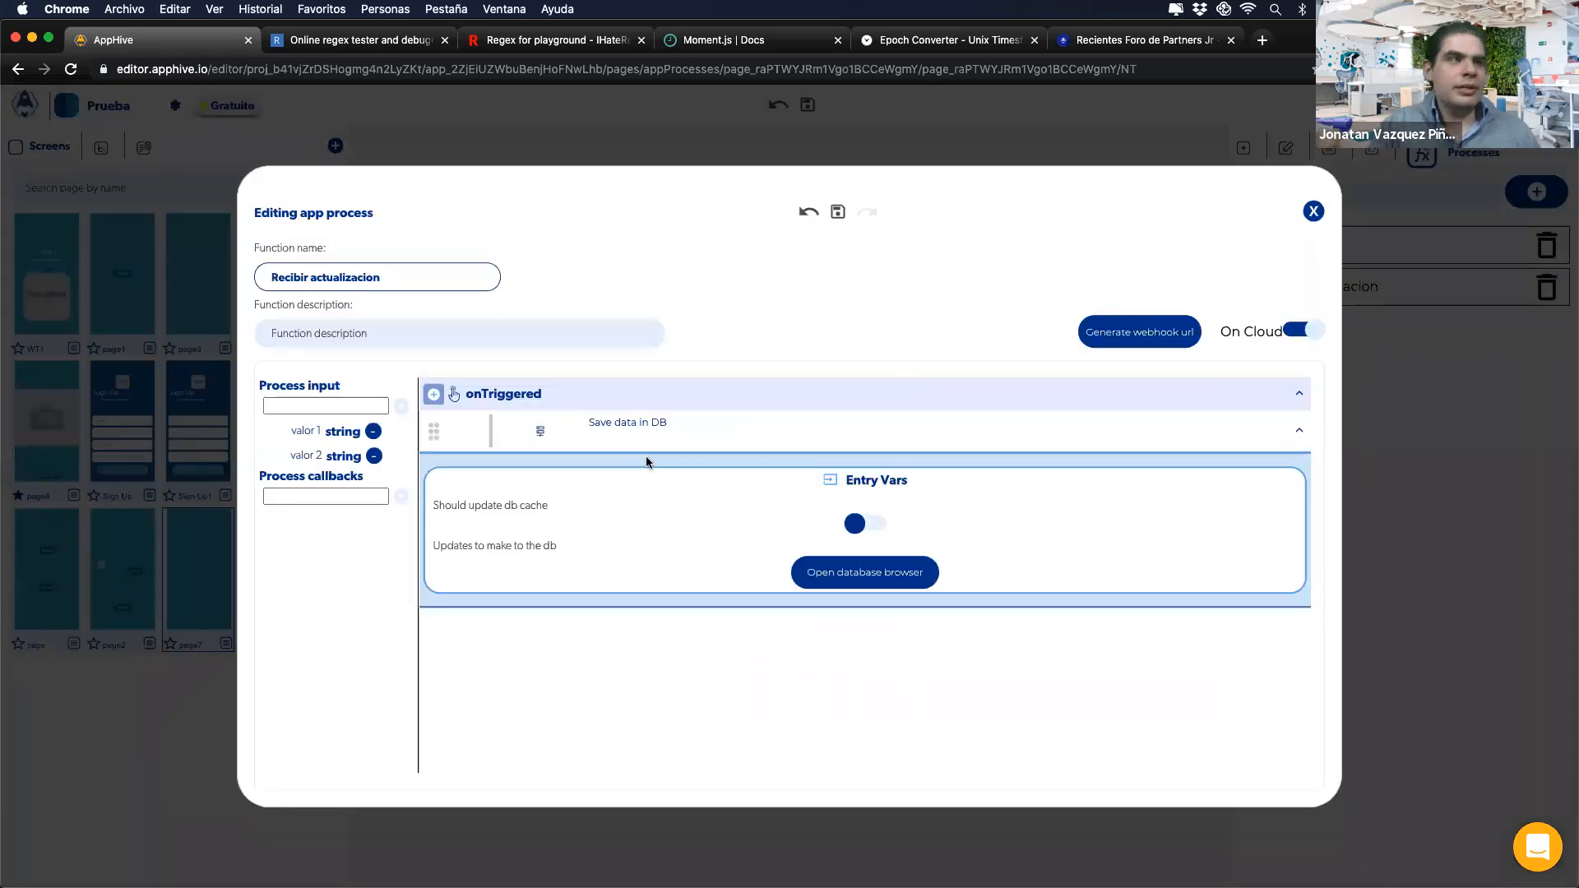
click(435, 396)
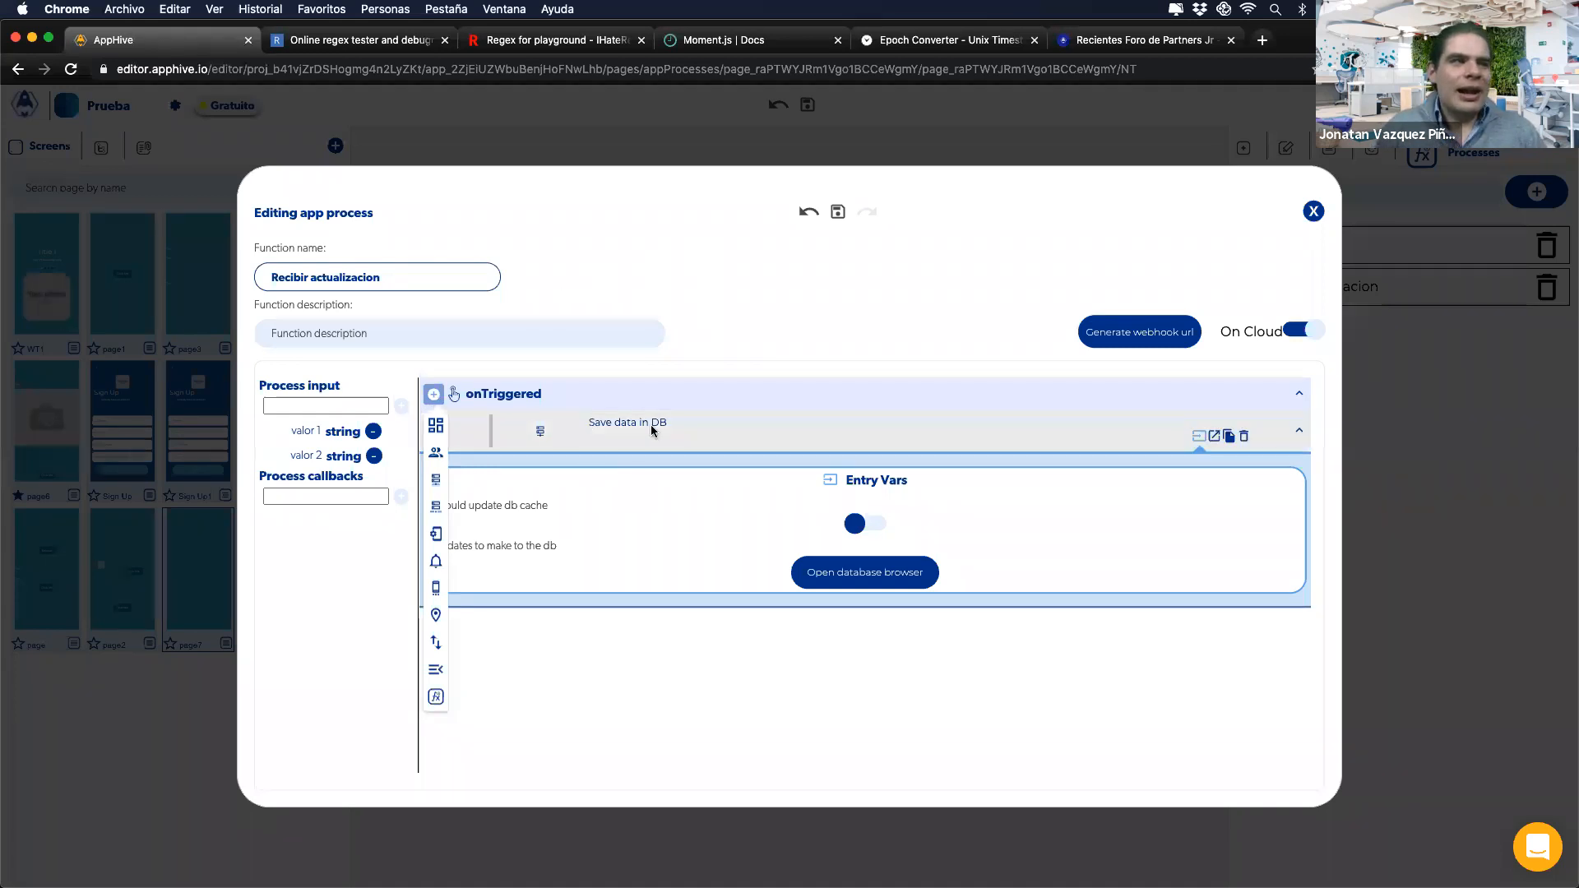
click(434, 396)
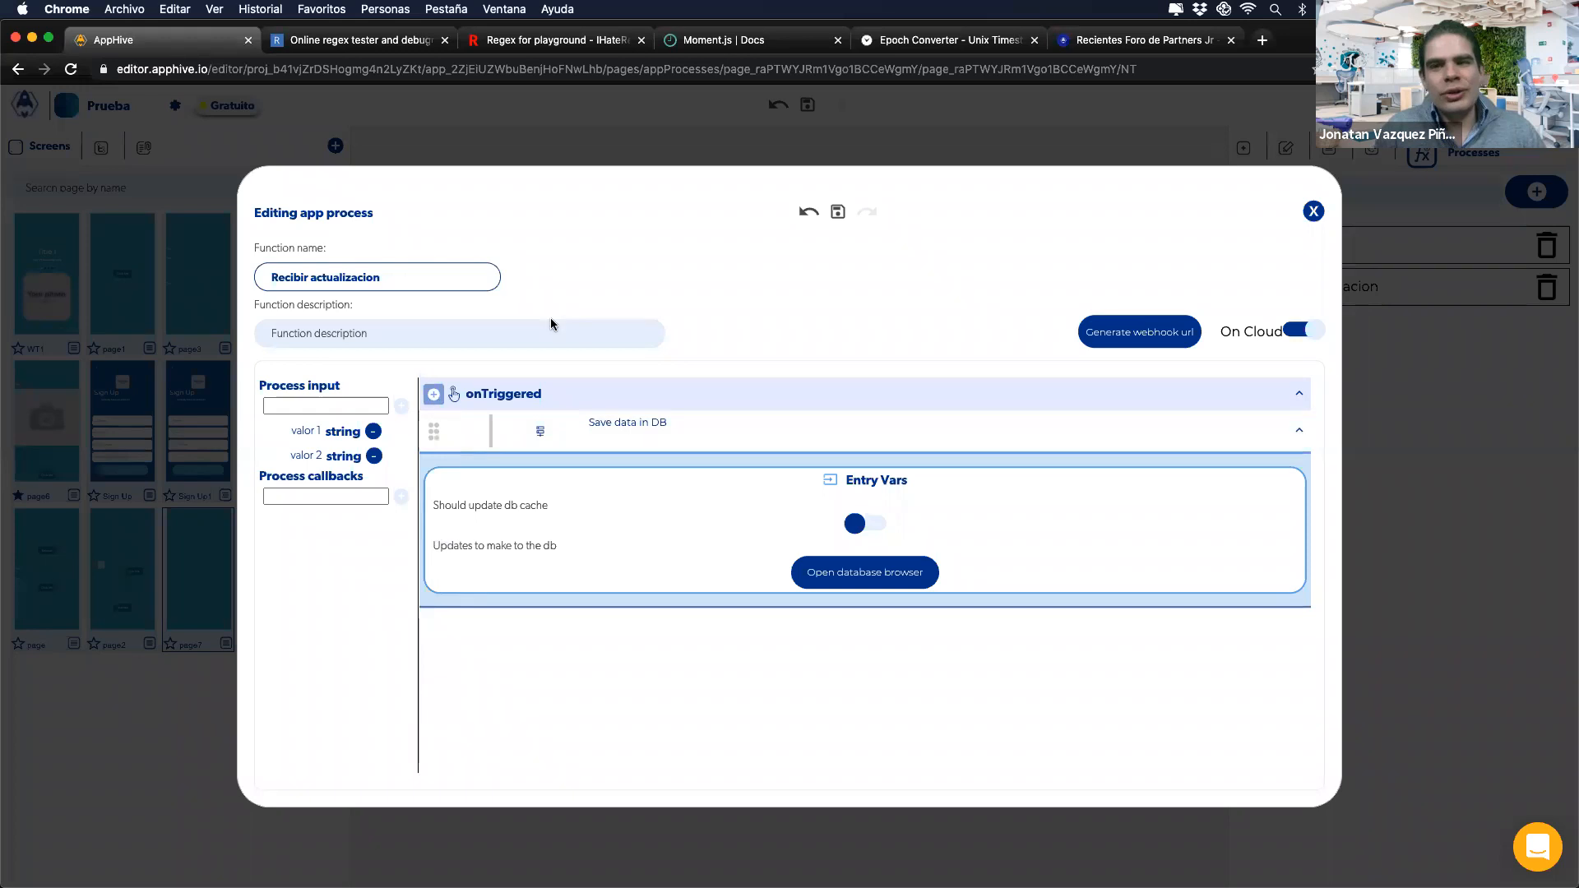